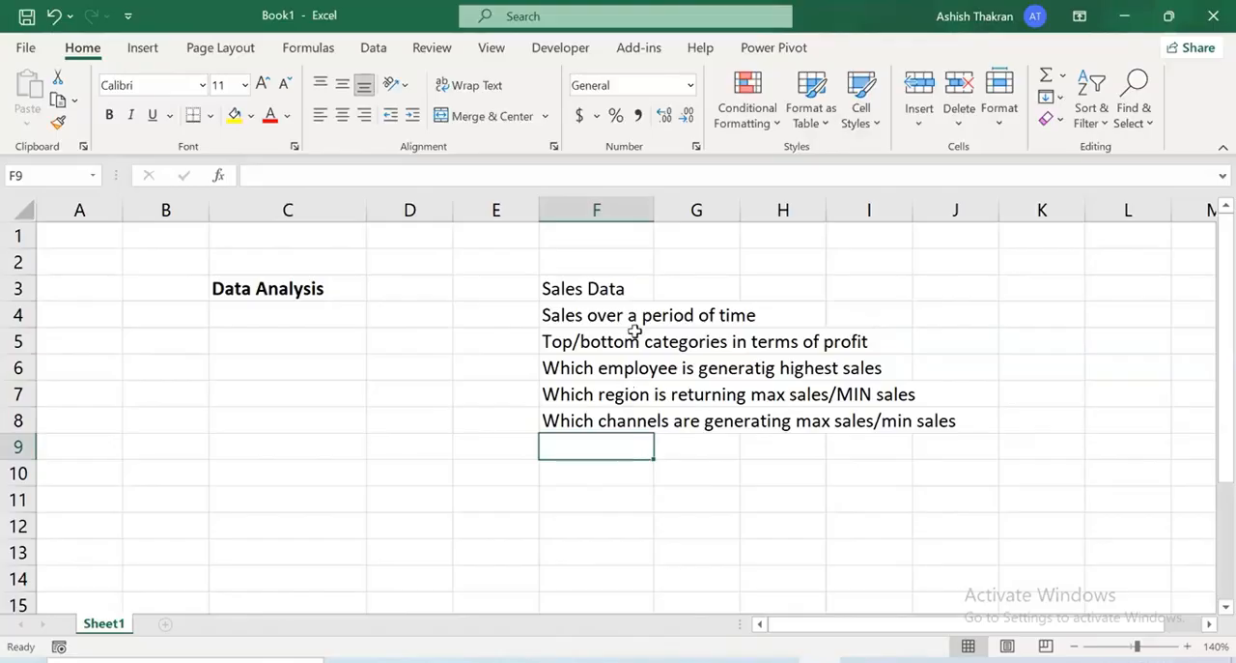
{"action": "left_click_drag", "start_coordinate": [580, 340], "coordinate": [833, 348]}
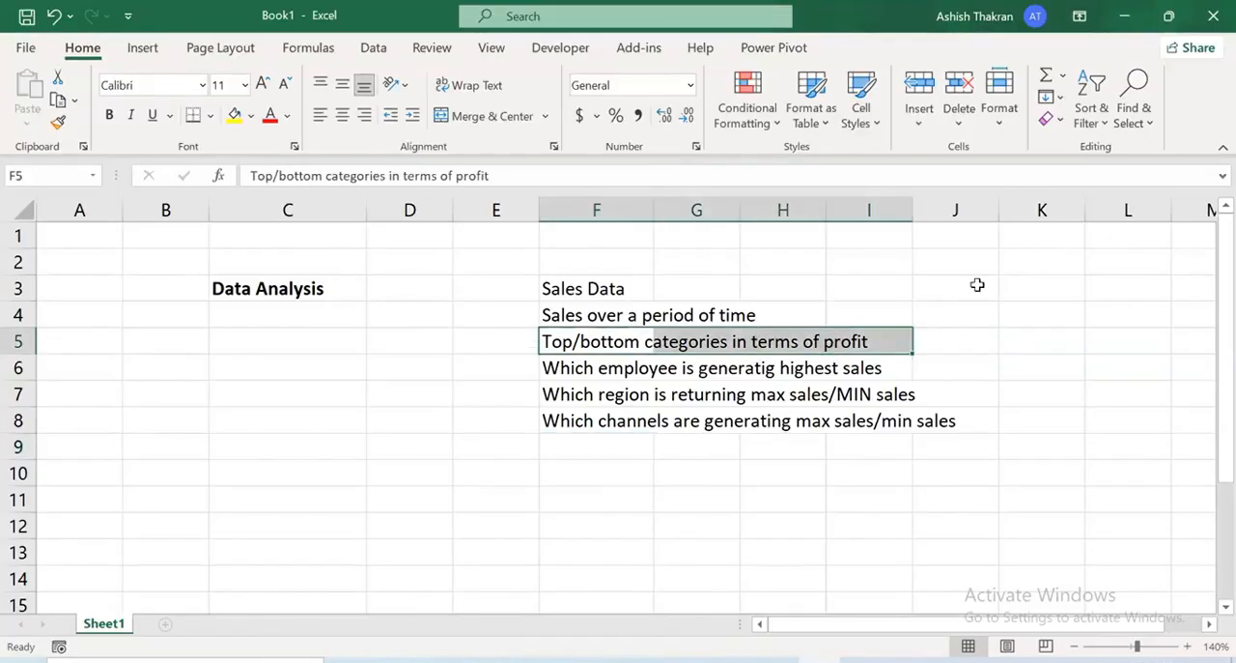
{"action": "left_click", "coordinate": [870, 658]}
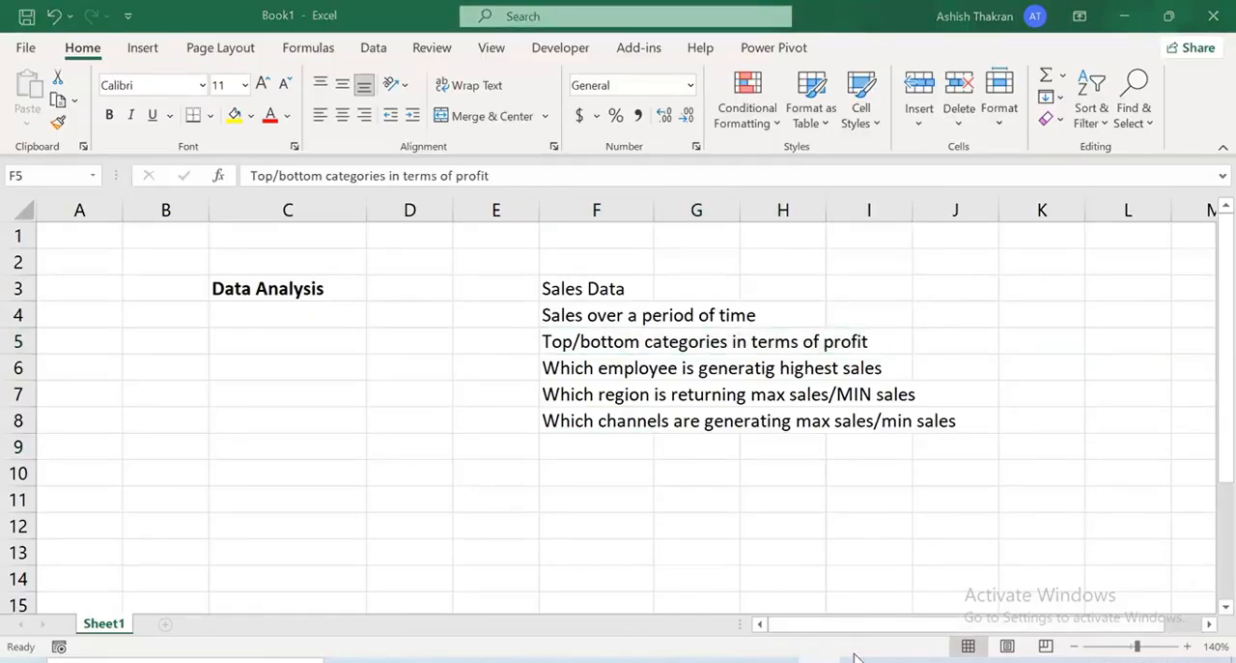
{"action": "left_click_drag", "start_coordinate": [837, 343], "coordinate": [1159, 187]}
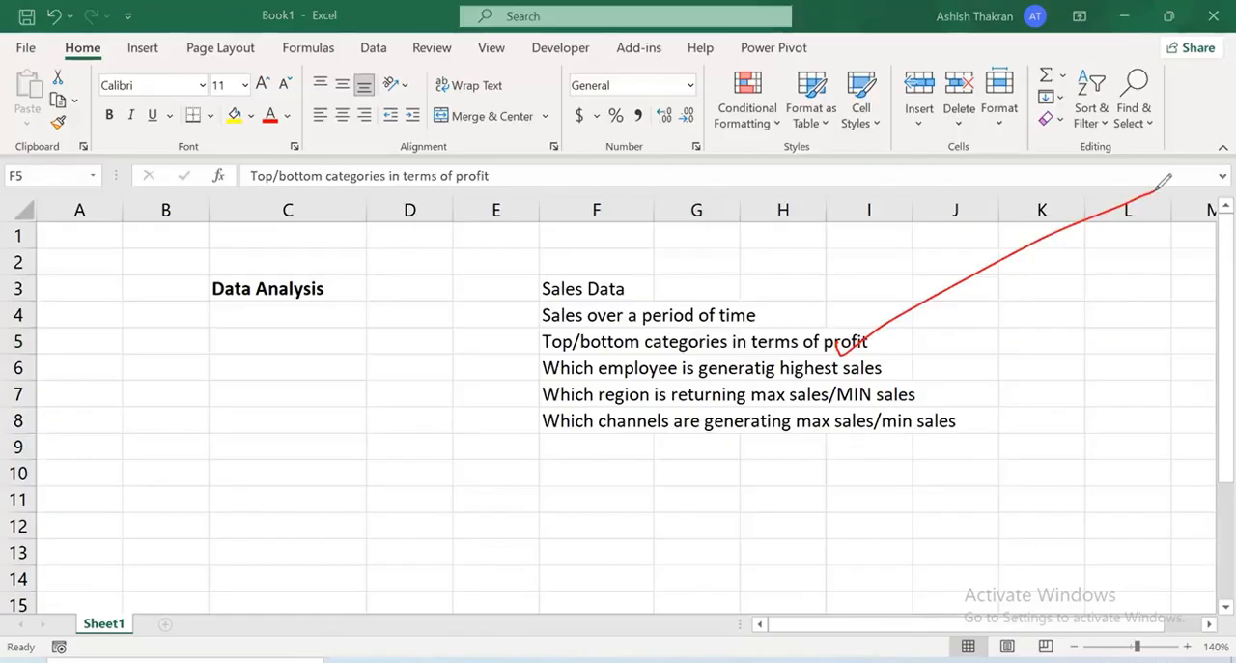
{"action": "mouse_move", "coordinate": [969, 145]}
{"action": "left_mouse_down"}
{"action": "mouse_move", "coordinate": [977, 205]}
{"action": "mouse_move", "coordinate": [1010, 147]}
{"action": "left_mouse_up"}
{"action": "left_click_drag", "start_coordinate": [1018, 135], "coordinate": [1026, 167]}
{"action": "left_click_drag", "start_coordinate": [1024, 114], "coordinate": [1019, 145]}
{"action": "mouse_move", "coordinate": [1056, 84]}
{"action": "left_mouse_down"}
{"action": "mouse_move", "coordinate": [1059, 162]}
{"action": "mouse_move", "coordinate": [1071, 77]}
{"action": "left_mouse_up"}
{"action": "mouse_move", "coordinate": [1082, 50]}
{"action": "left_mouse_down"}
{"action": "mouse_move", "coordinate": [1086, 66]}
{"action": "mouse_move", "coordinate": [1100, 53]}
{"action": "left_mouse_up"}
{"action": "left_click_drag", "start_coordinate": [1213, 114], "coordinate": [942, 259]}
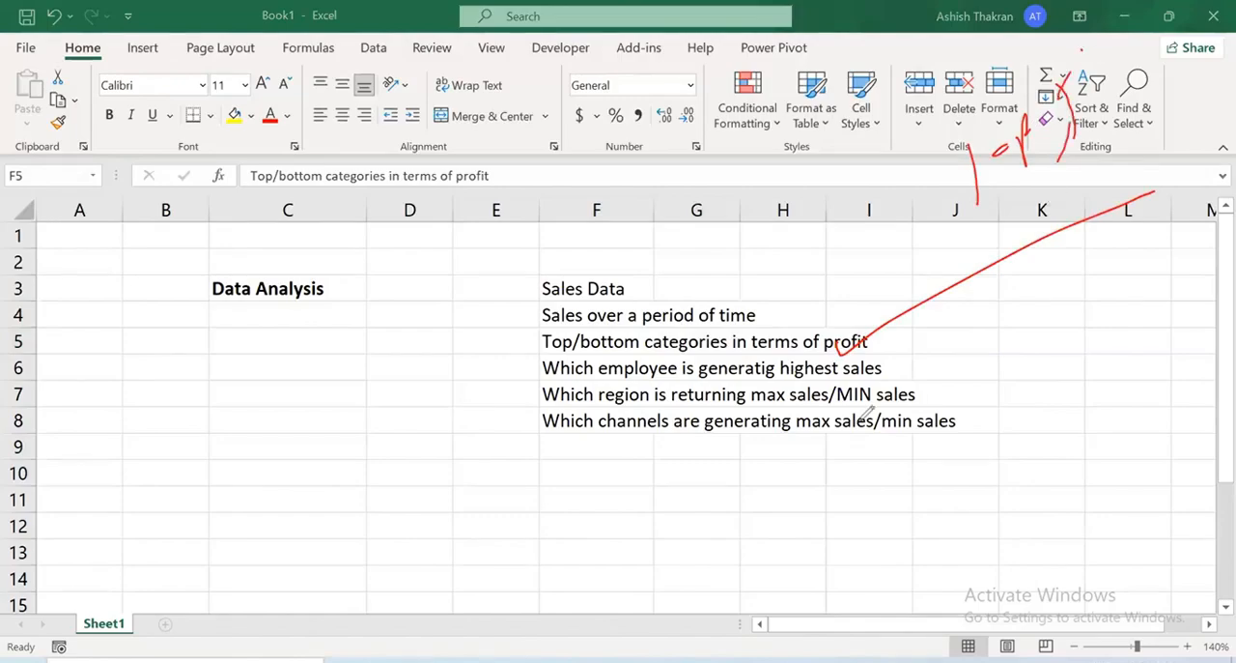
{"action": "left_click_drag", "start_coordinate": [899, 325], "coordinate": [1160, 263]}
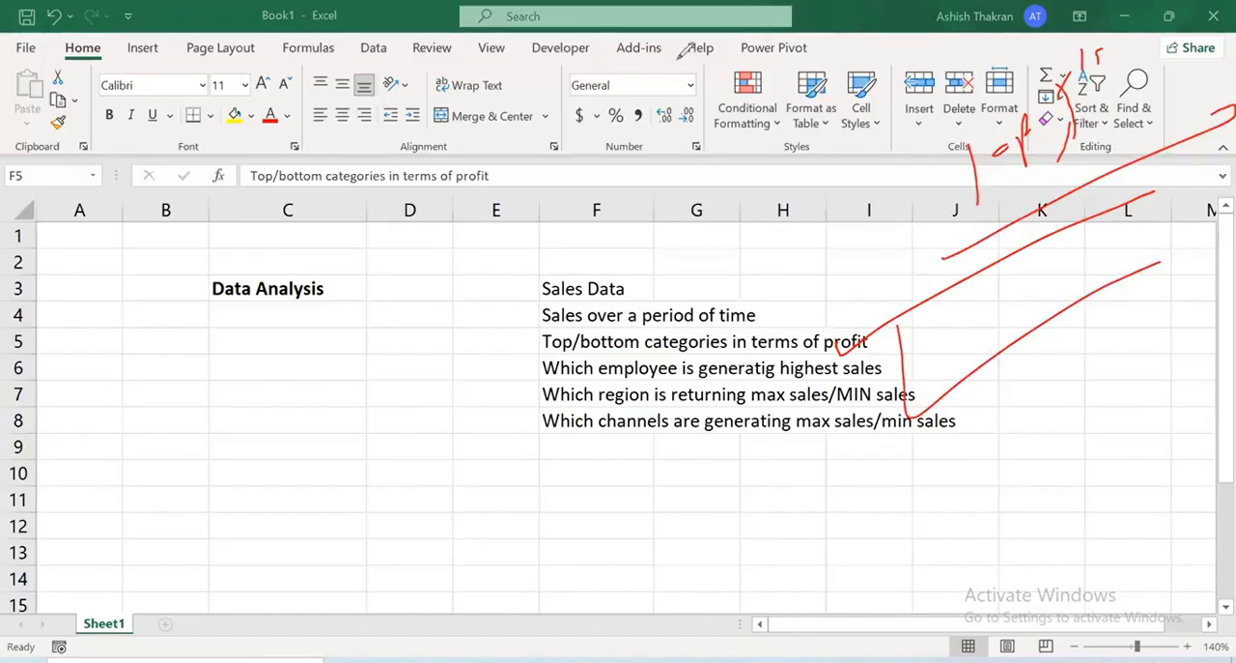
{"action": "mouse_move", "coordinate": [904, 333]}
{"action": "left_mouse_down"}
{"action": "mouse_move", "coordinate": [925, 396]}
{"action": "mouse_move", "coordinate": [1190, 224]}
{"action": "left_mouse_up"}
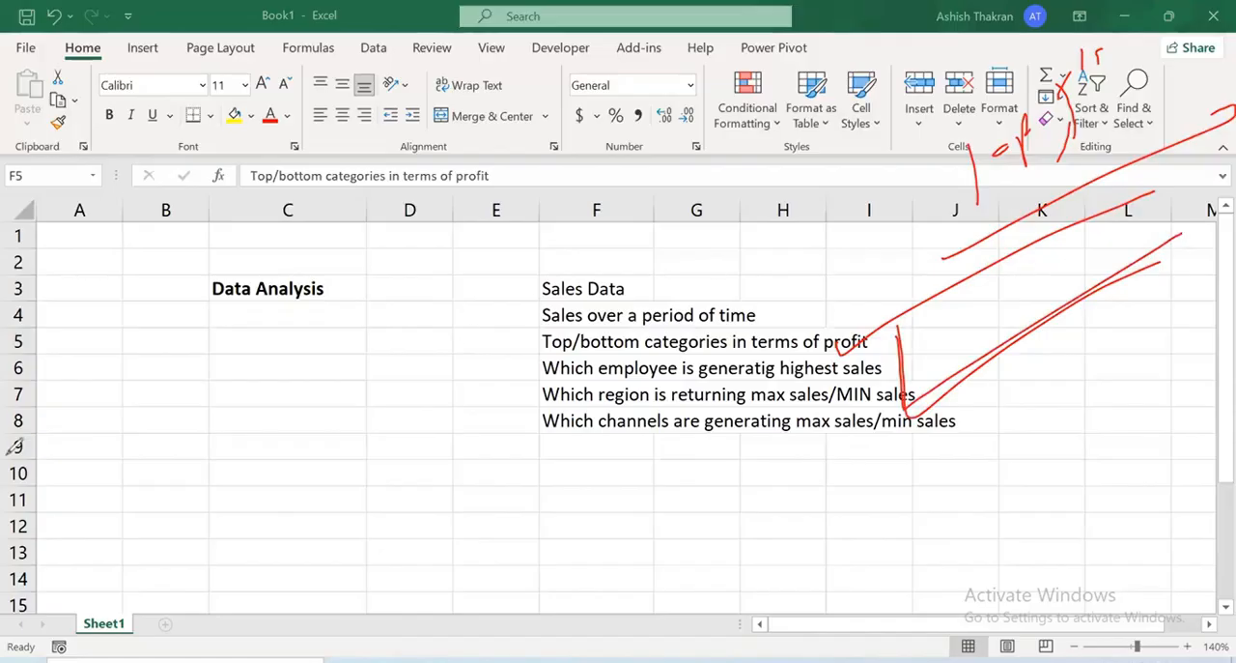
{"action": "left_click", "coordinate": [84, 442]}
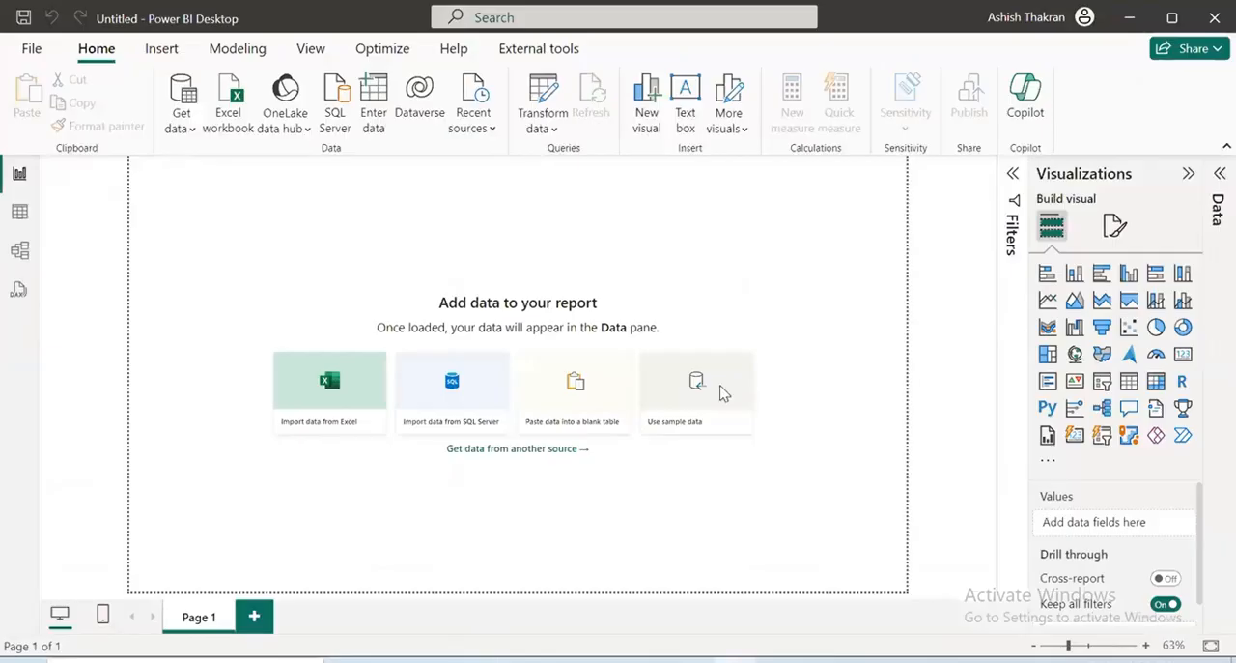
Switch to Power BI Desktop and start a new data connection to a SQL Server database
{"action": "left_click", "coordinate": [178, 125]}
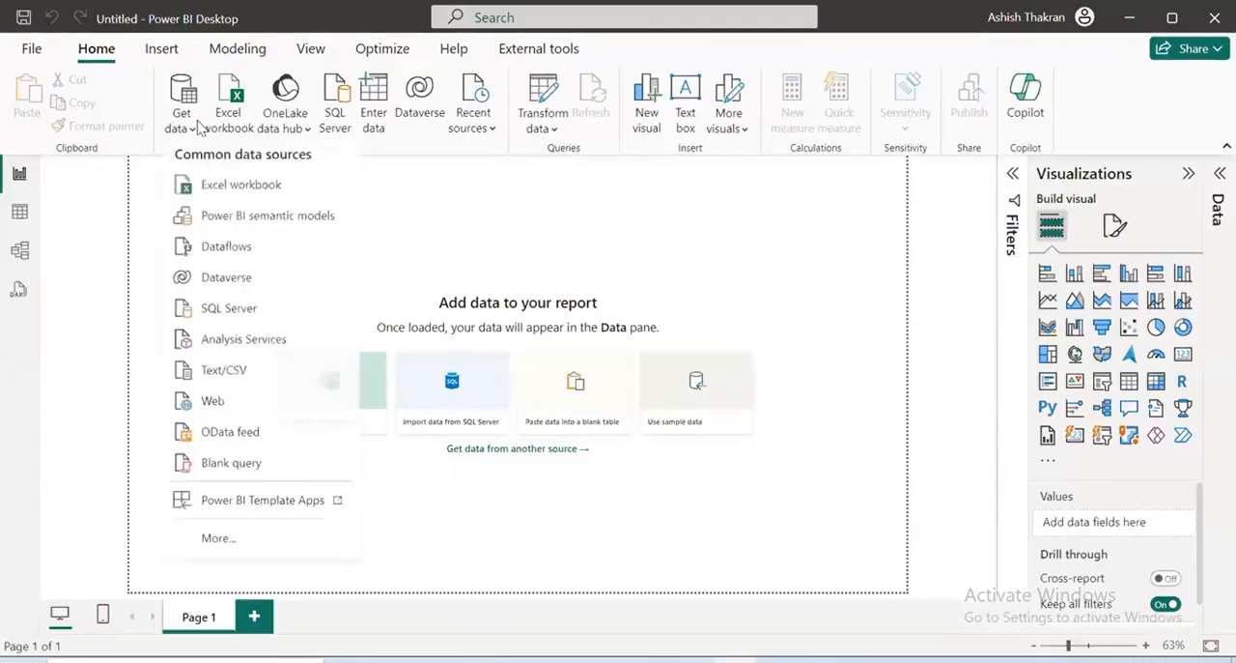
{"action": "left_click", "coordinate": [215, 325]}
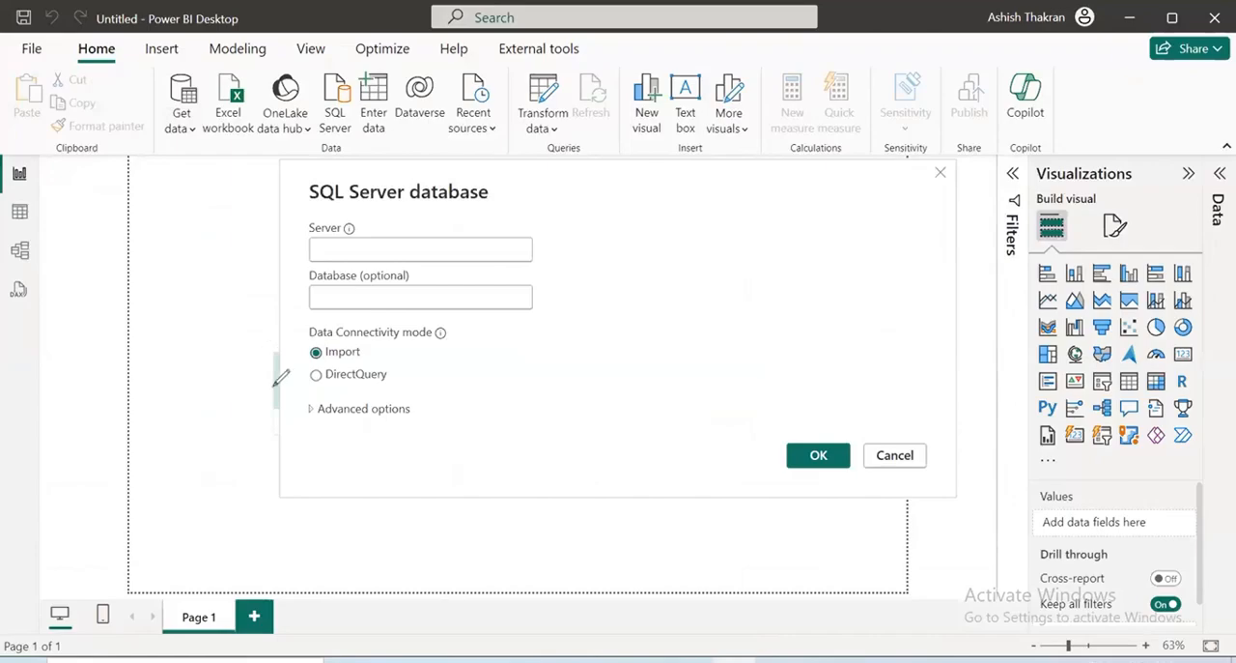
{"action": "left_click_drag", "start_coordinate": [277, 377], "coordinate": [406, 362]}
{"action": "mouse_move", "coordinate": [352, 391]}
{"action": "left_mouse_down"}
{"action": "mouse_move", "coordinate": [451, 387]}
{"action": "mouse_move", "coordinate": [436, 409]}
{"action": "left_mouse_up"}
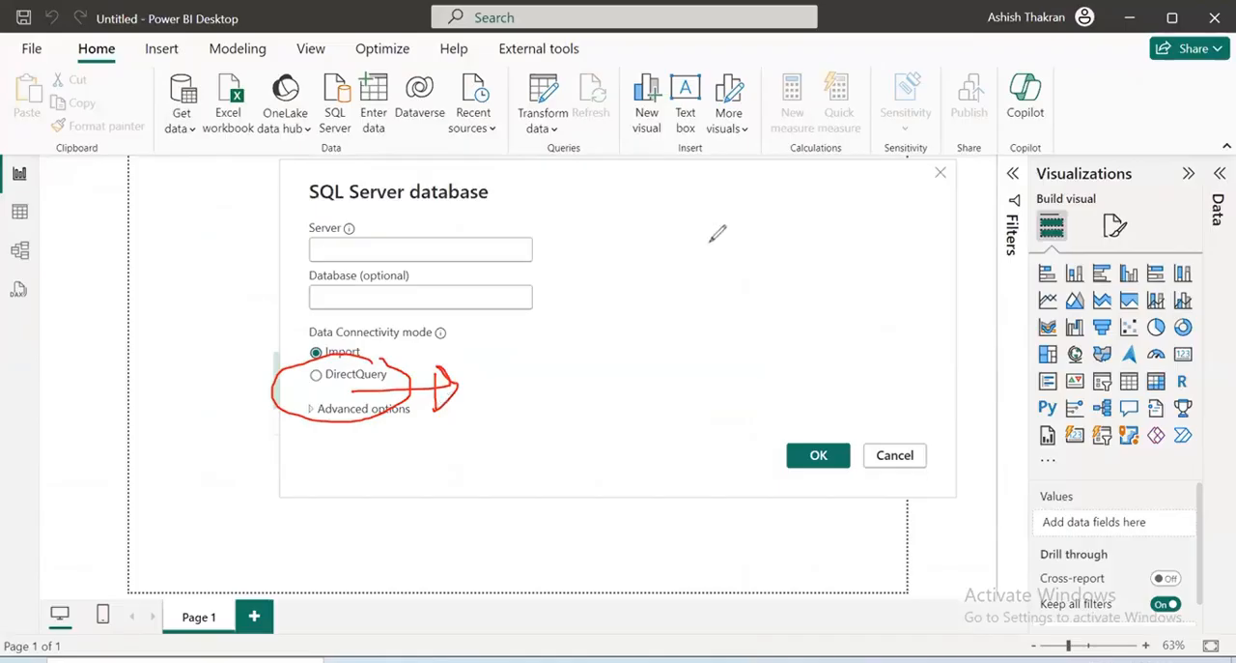
{"action": "mouse_move", "coordinate": [690, 215]}
{"action": "left_mouse_down"}
{"action": "mouse_move", "coordinate": [662, 257]}
{"action": "mouse_move", "coordinate": [736, 199]}
{"action": "mouse_move", "coordinate": [827, 177]}
{"action": "mouse_move", "coordinate": [850, 198]}
{"action": "mouse_move", "coordinate": [889, 185]}
{"action": "mouse_move", "coordinate": [906, 162]}
{"action": "left_mouse_up"}
{"action": "left_click_drag", "start_coordinate": [1036, 205], "coordinate": [644, 335]}
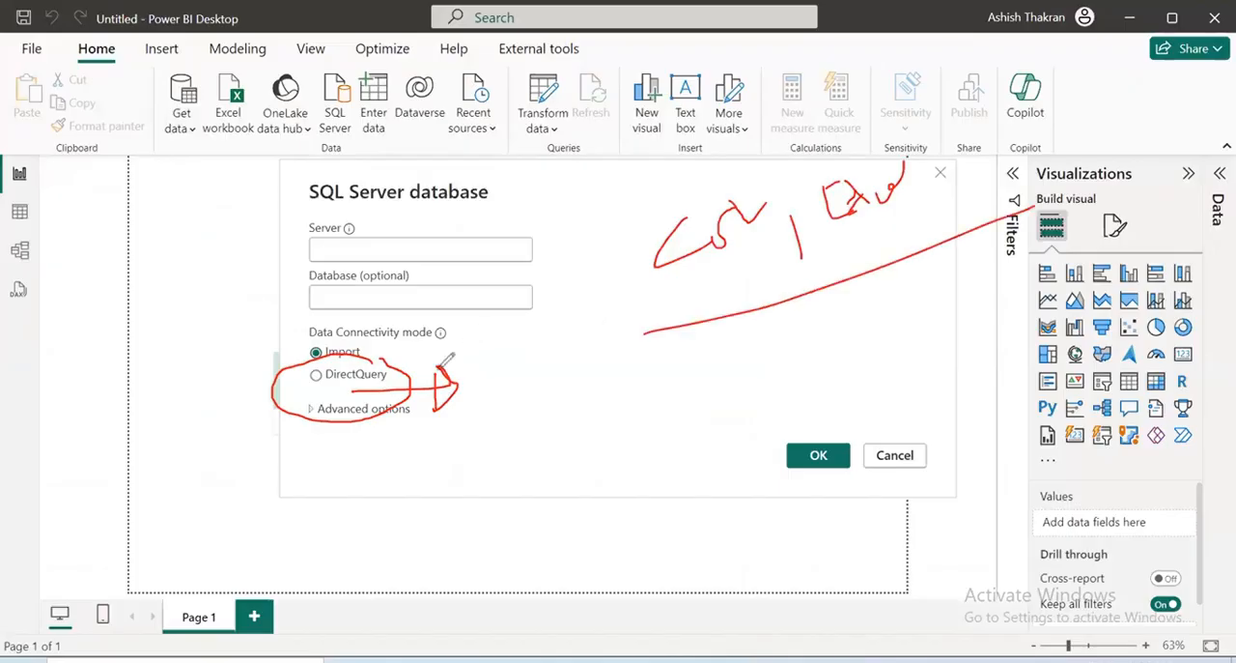
{"action": "left_click_drag", "start_coordinate": [410, 384], "coordinate": [599, 340]}
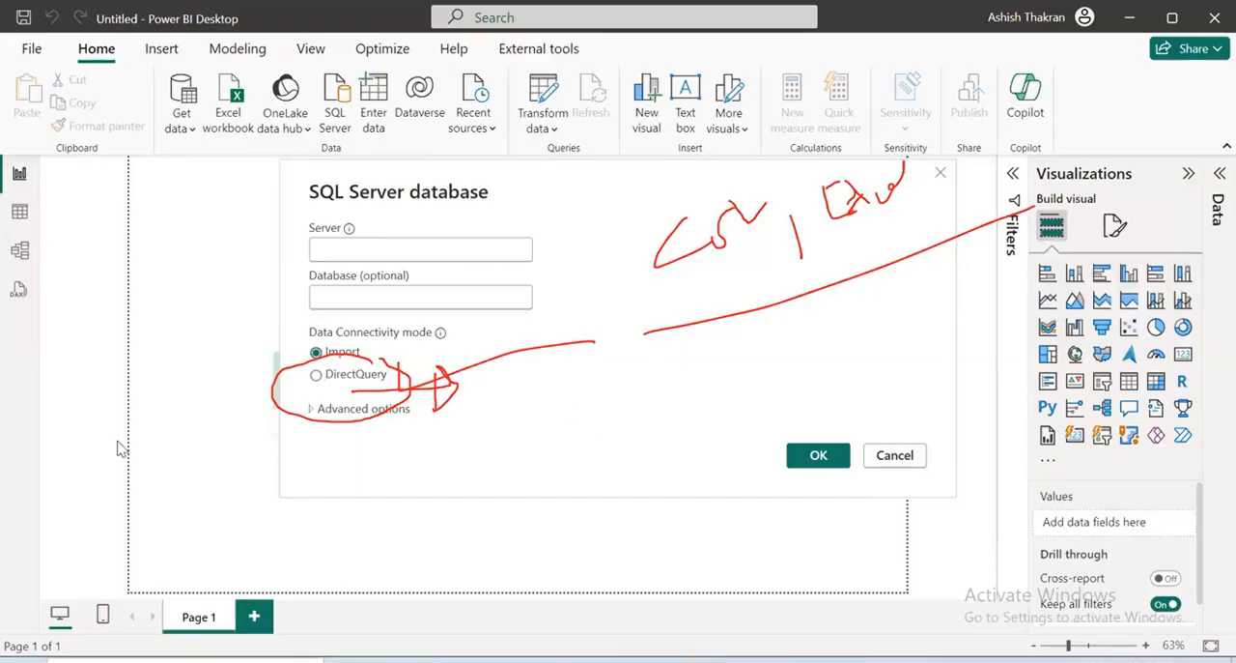
{"action": "key", "text": "Escape"}
Copy the server name DESKTOP-78S2AM8\SQLEXPRESS from the server properties in SQL Server Management Studio and paste it as the Server in Power BI
{"action": "left_click", "coordinate": [404, 256]}
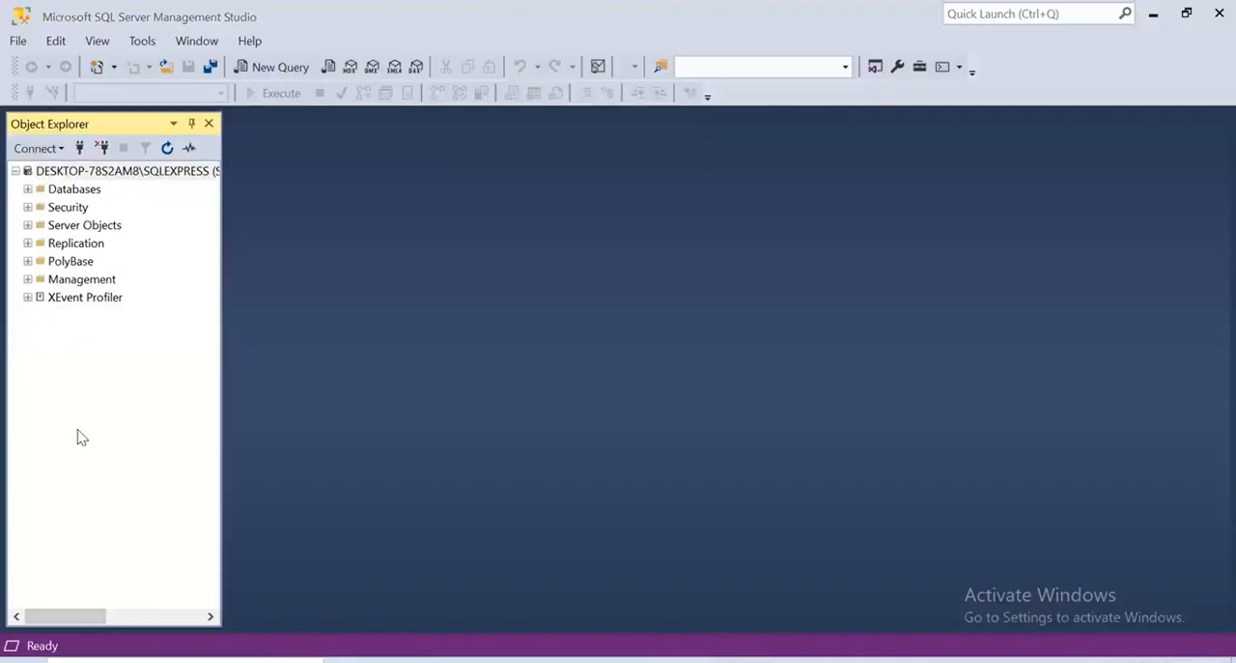
{"action": "right_click", "coordinate": [150, 171]}
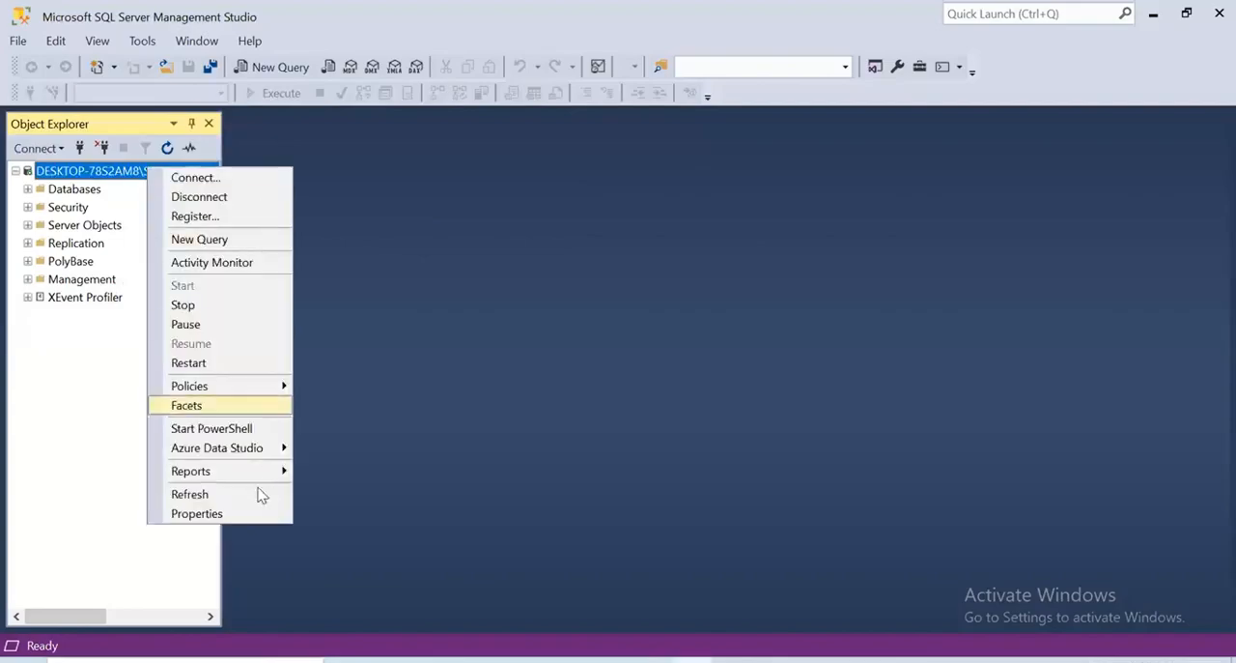
{"action": "left_click", "coordinate": [228, 514]}
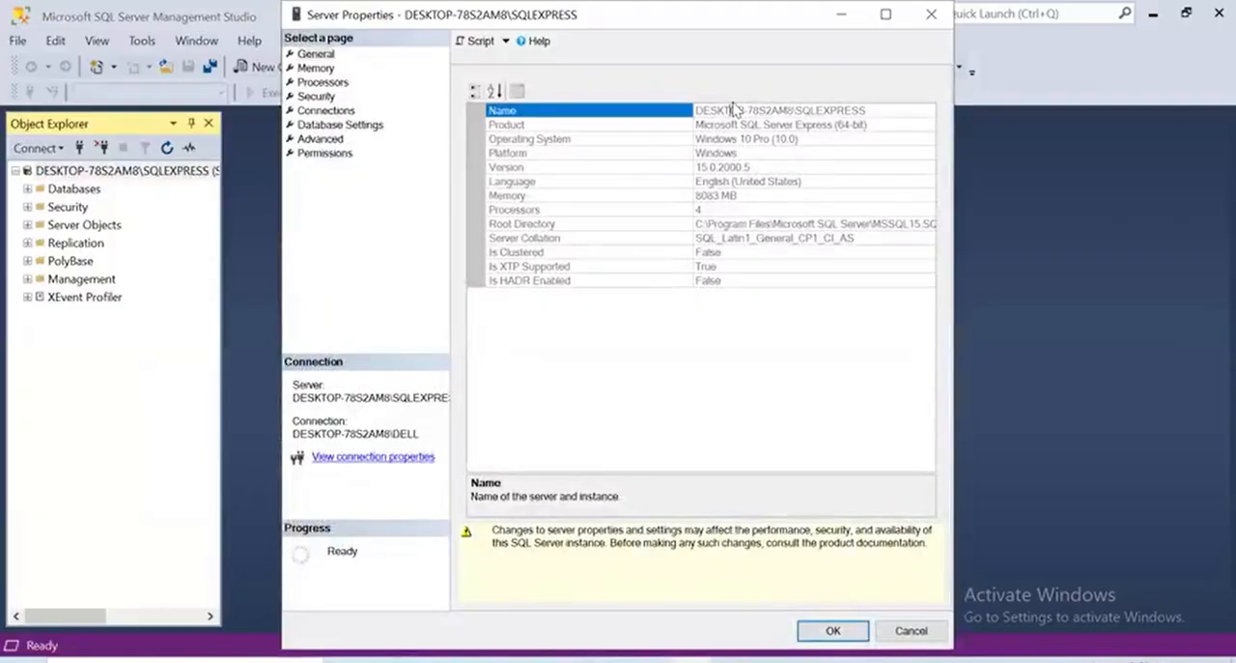
{"action": "left_click", "coordinate": [734, 109]}
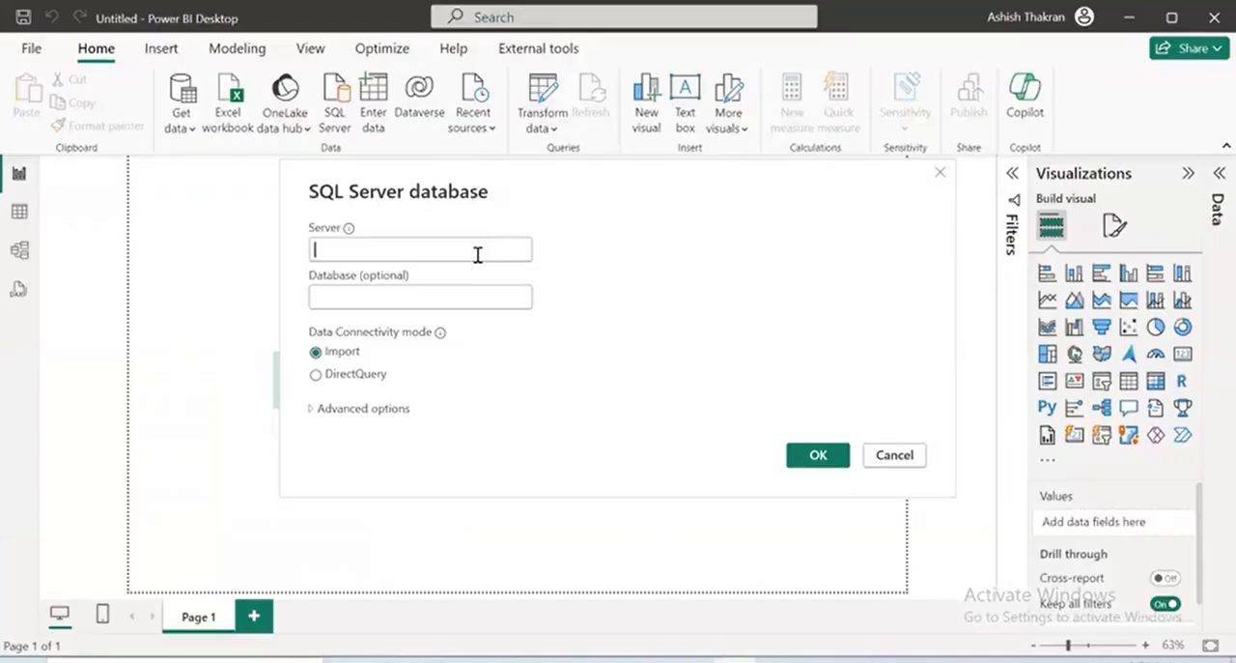
{"action": "type", "text": "DESKTOP-78S2AM8\\SQLEXPRESS"}
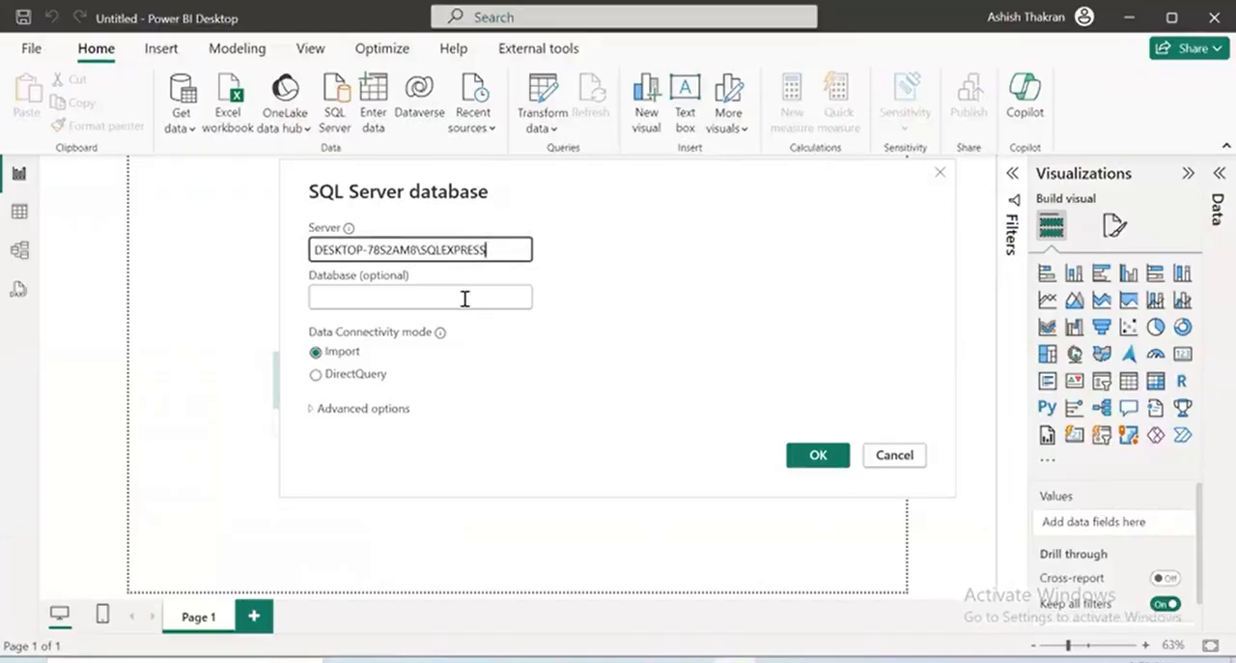
Return to SQL Server Management Studio, close the server properties and expand the server's Databases folder
{"action": "left_click", "coordinate": [464, 298]}
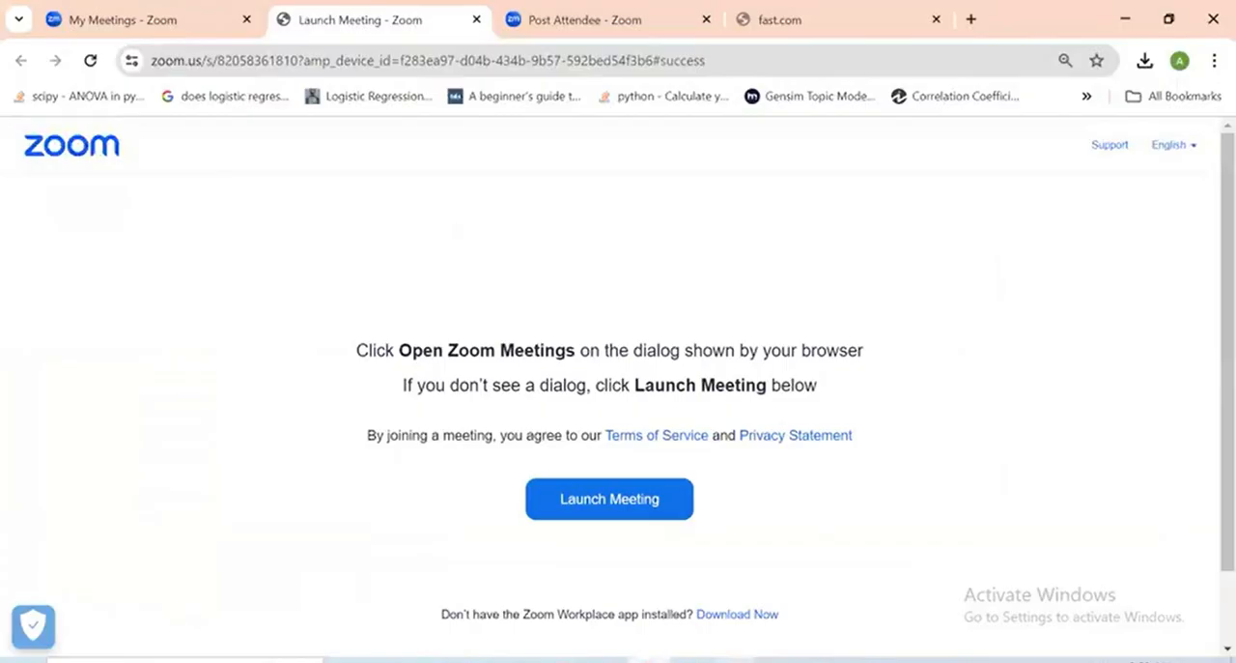
{"action": "mouse_move", "coordinate": [763, 599]}
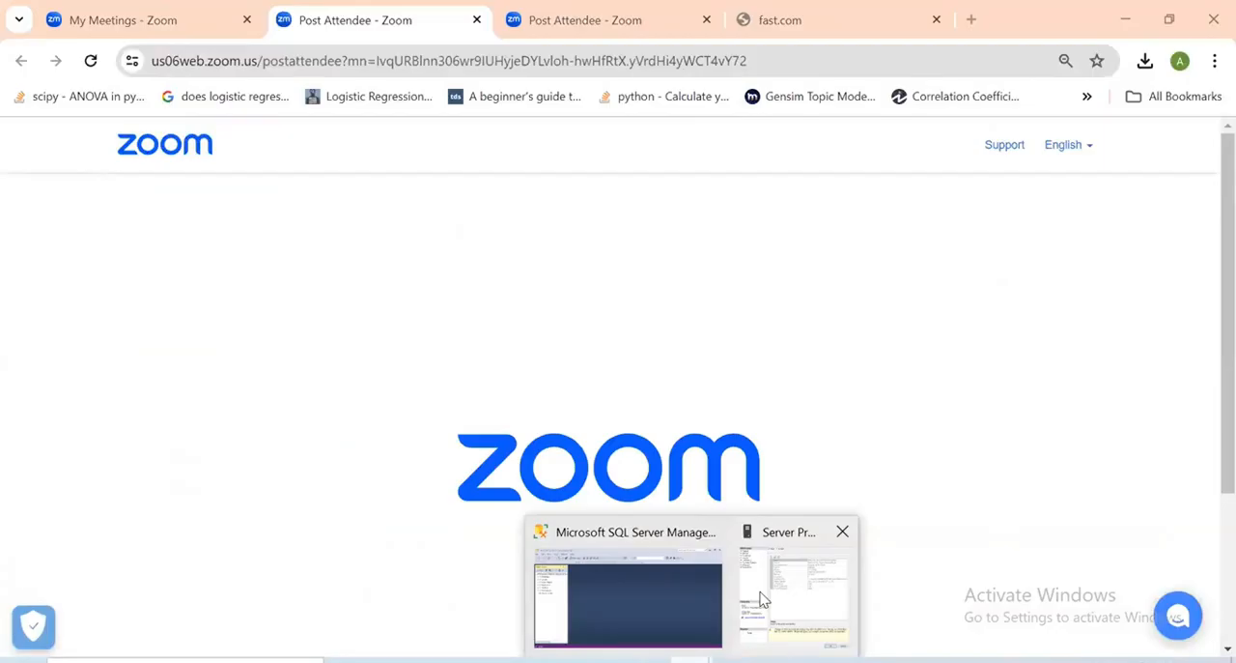
{"action": "left_click", "coordinate": [762, 599]}
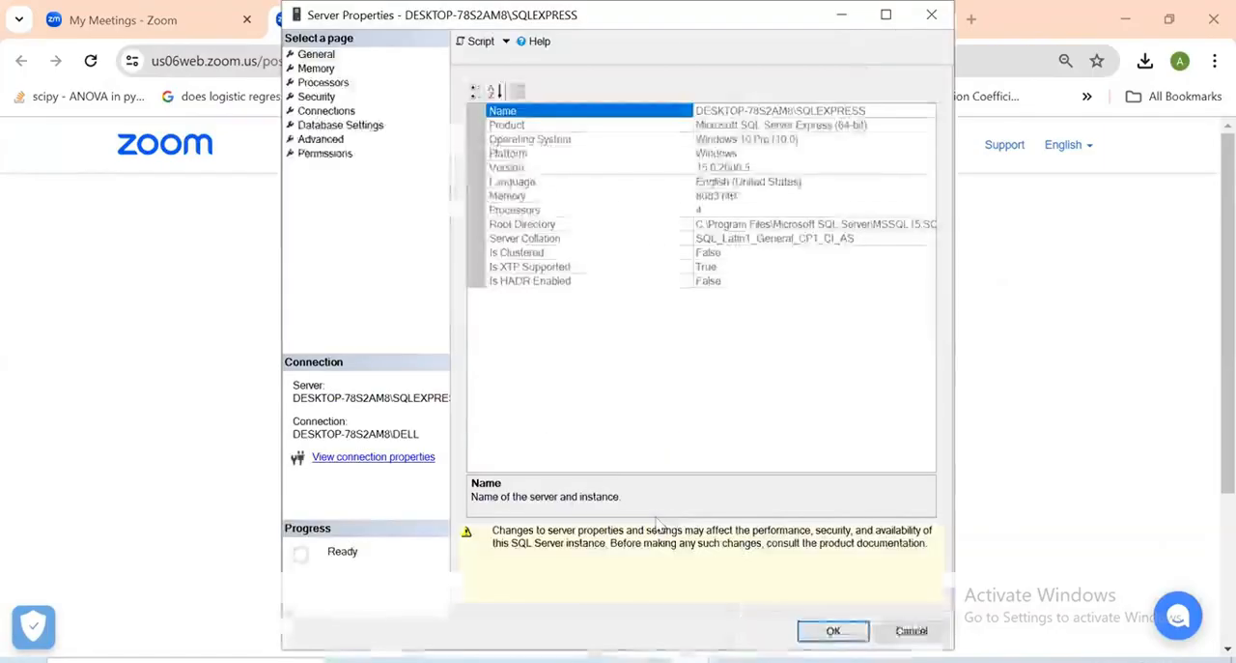
{"action": "left_click", "coordinate": [932, 17]}
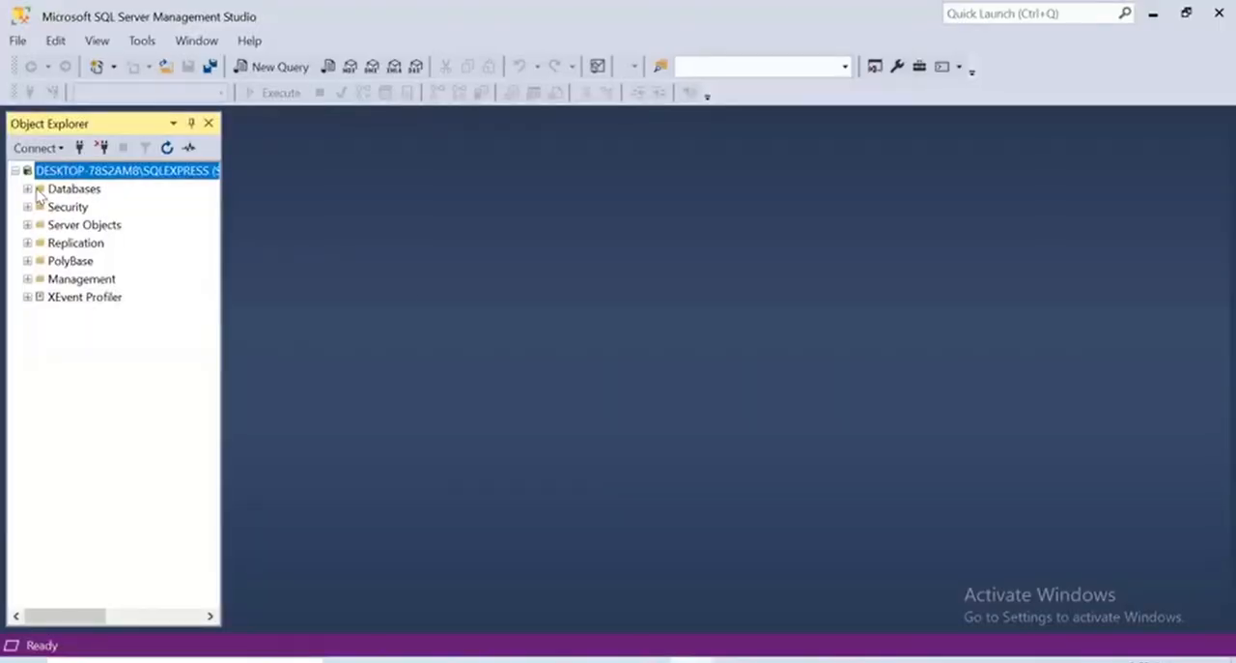
{"action": "left_click", "coordinate": [28, 189]}
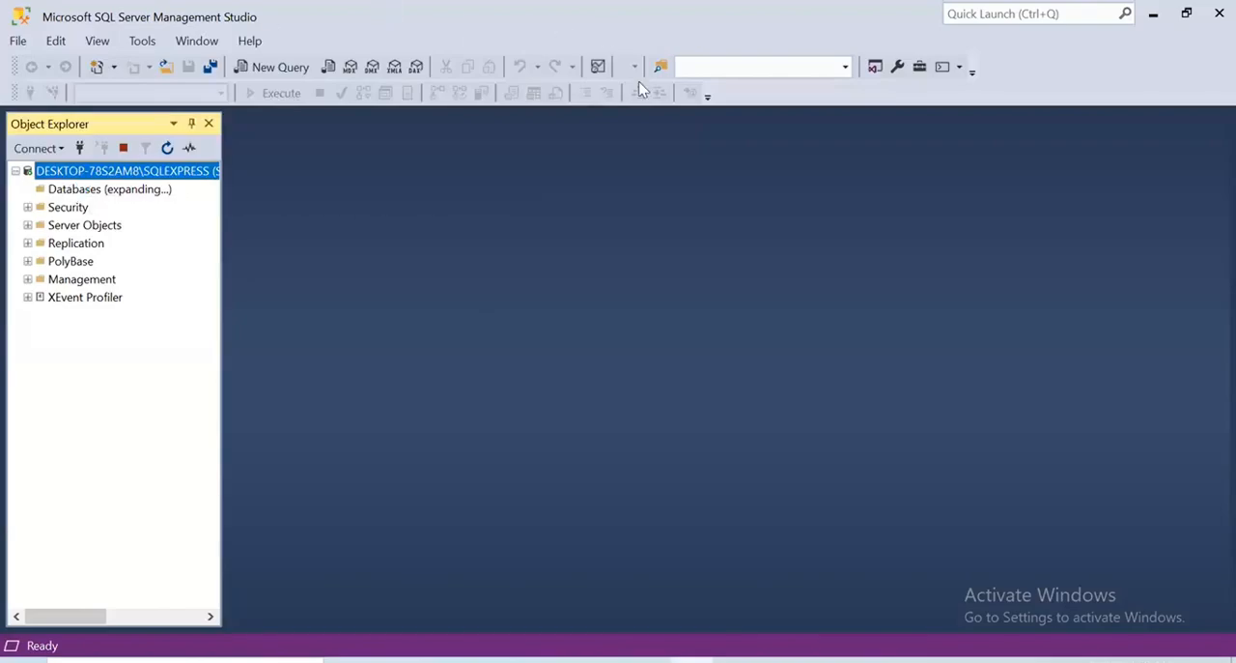
Open the properties of the AdventureWorksDW2020 database, copy its name and close the properties
{"action": "left_click", "coordinate": [96, 260]}
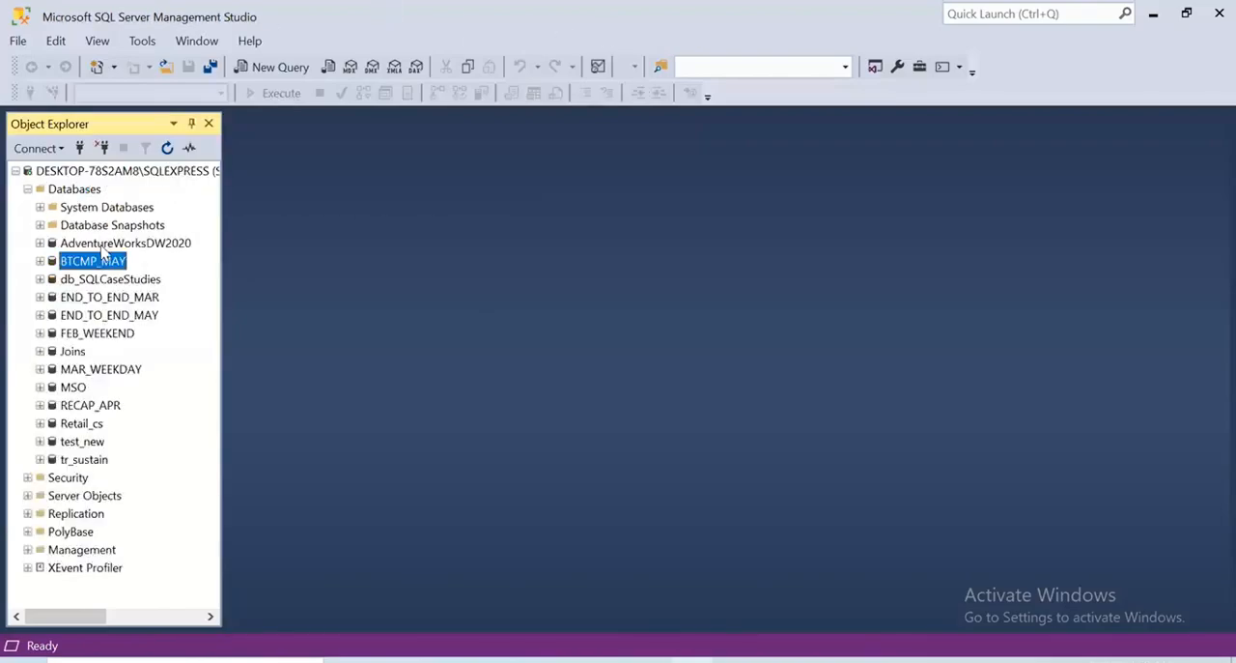
{"action": "left_click", "coordinate": [102, 247]}
{"action": "right_click", "coordinate": [108, 243]}
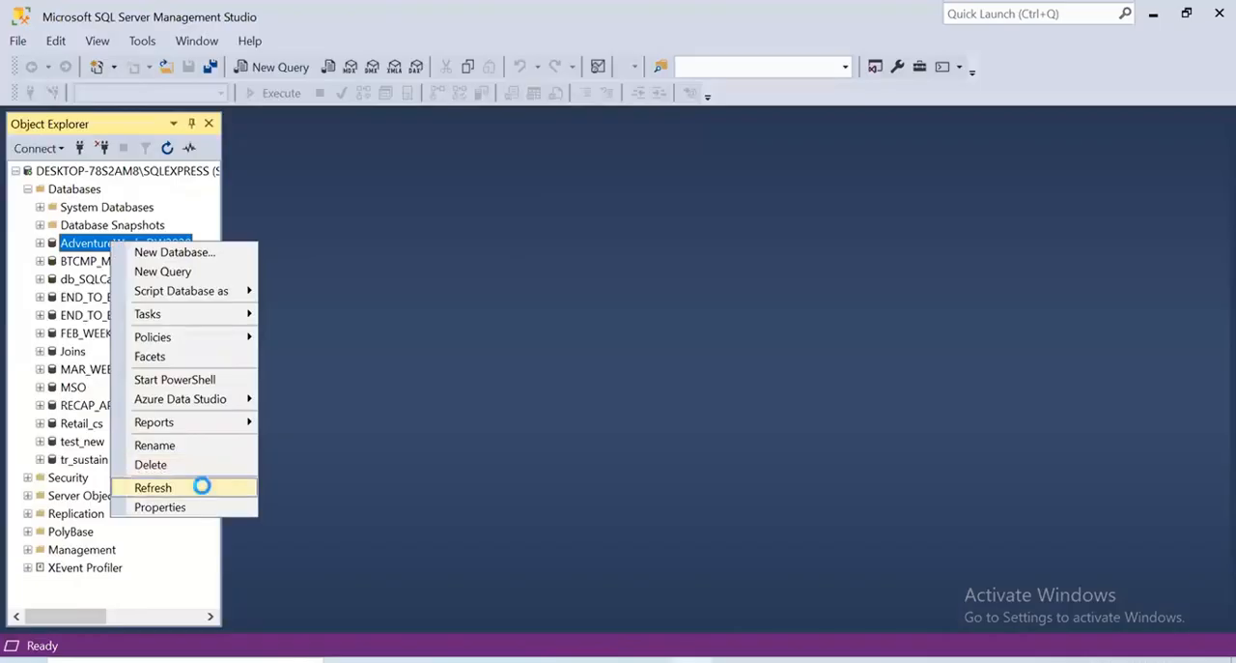
{"action": "left_click", "coordinate": [153, 487]}
{"action": "right_click", "coordinate": [116, 243]}
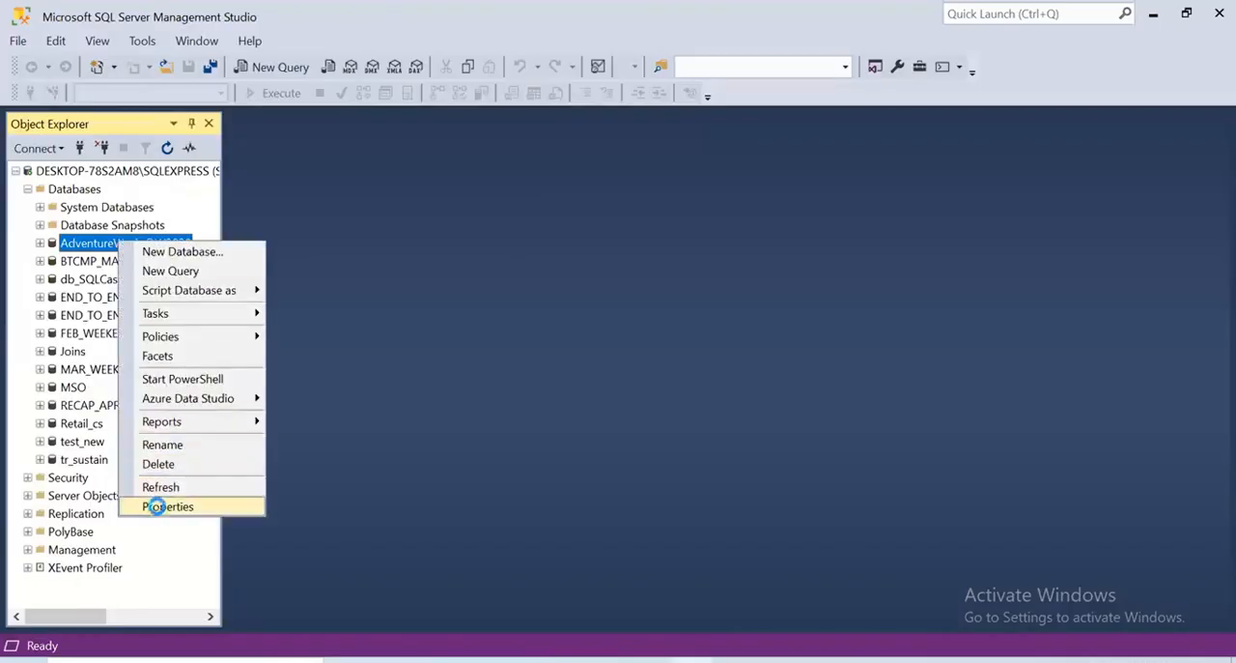
{"action": "left_click", "coordinate": [156, 506]}
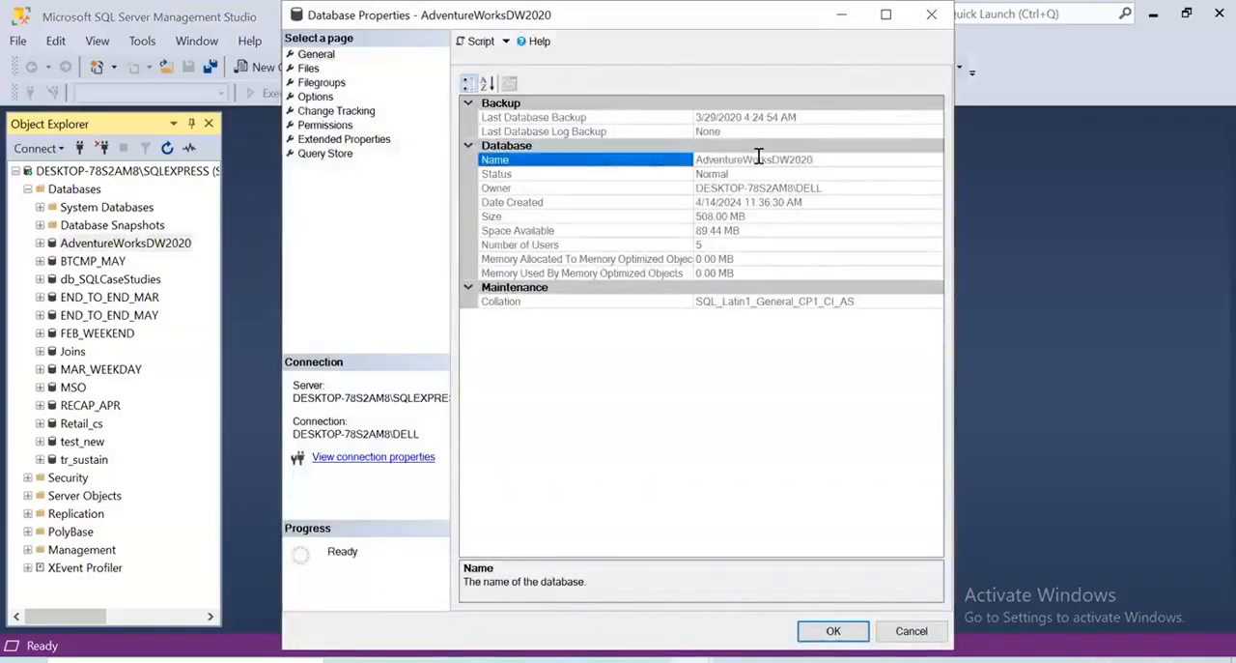
{"action": "left_click", "coordinate": [760, 160]}
{"action": "key", "text": "ctrl+c"}
{"action": "left_click", "coordinate": [833, 631]}
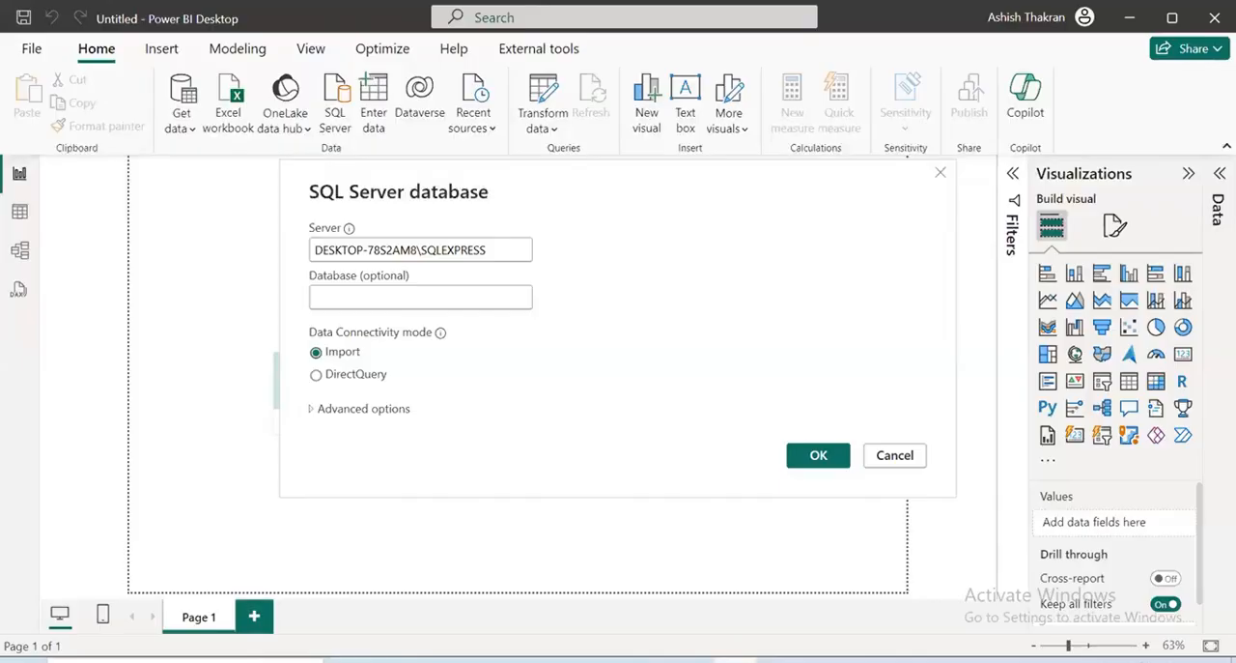
Paste AdventureWorksDW2020 as the database in the Power BI connection and connect to it to browse its tables
{"action": "left_click", "coordinate": [463, 295]}
{"action": "key", "text": "ctrl+v"}
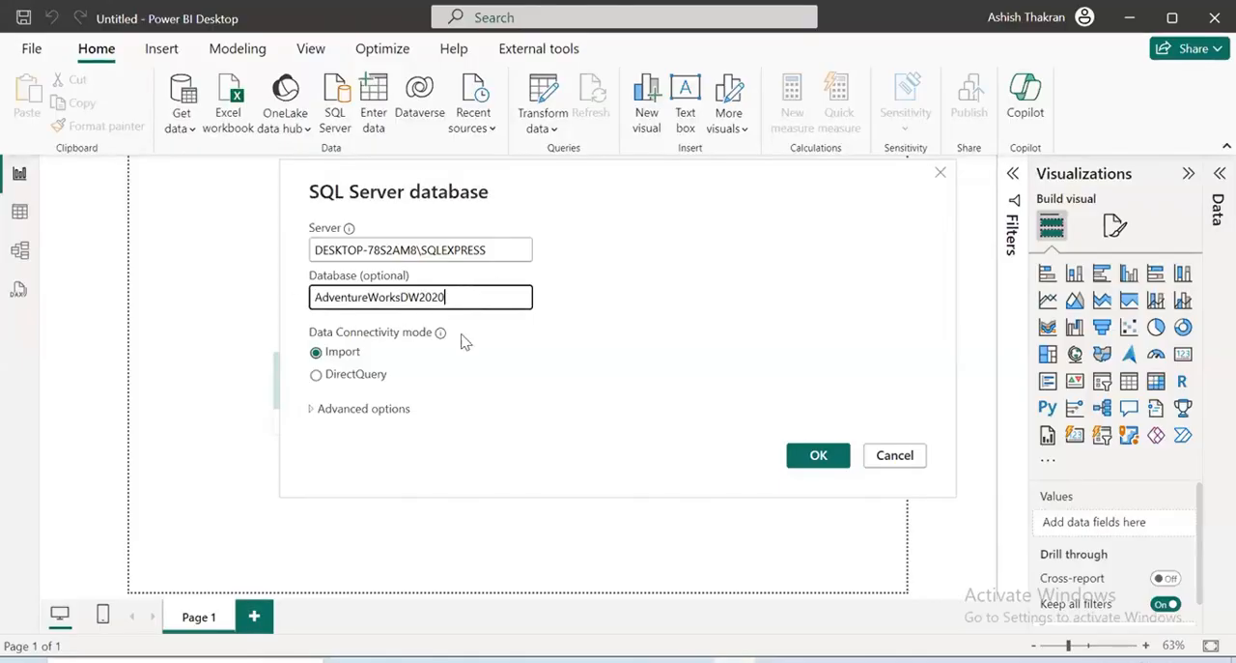
{"action": "left_click", "coordinate": [824, 457]}
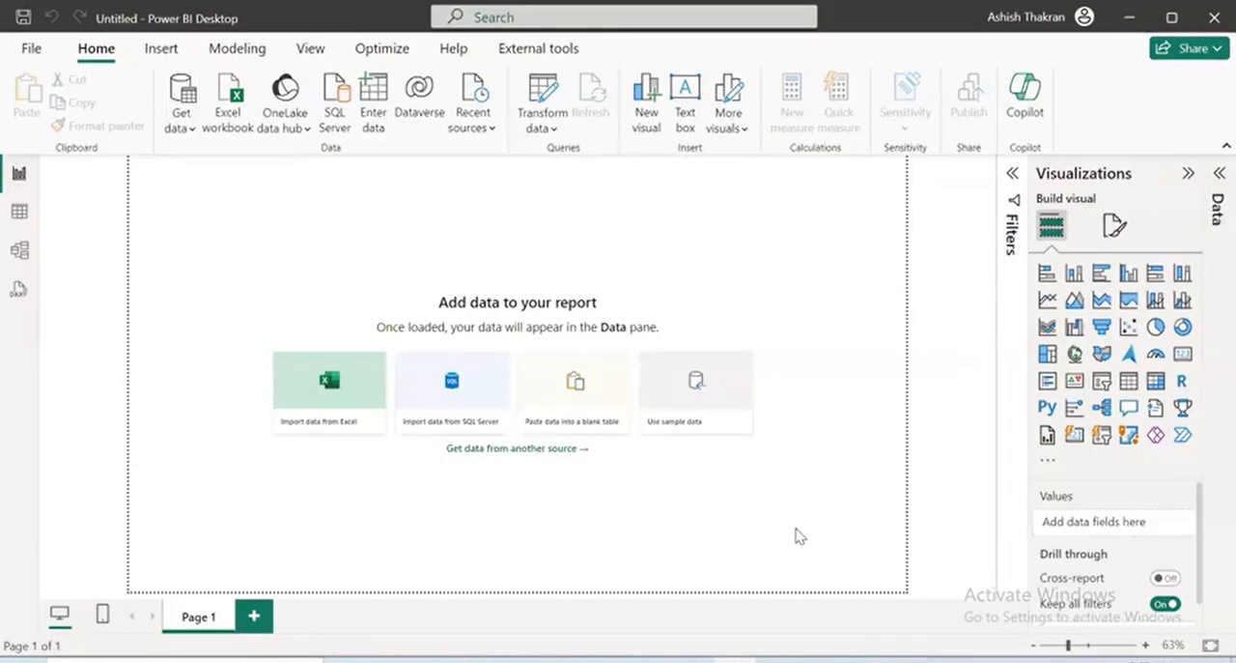
{"action": "left_click", "coordinate": [692, 428]}
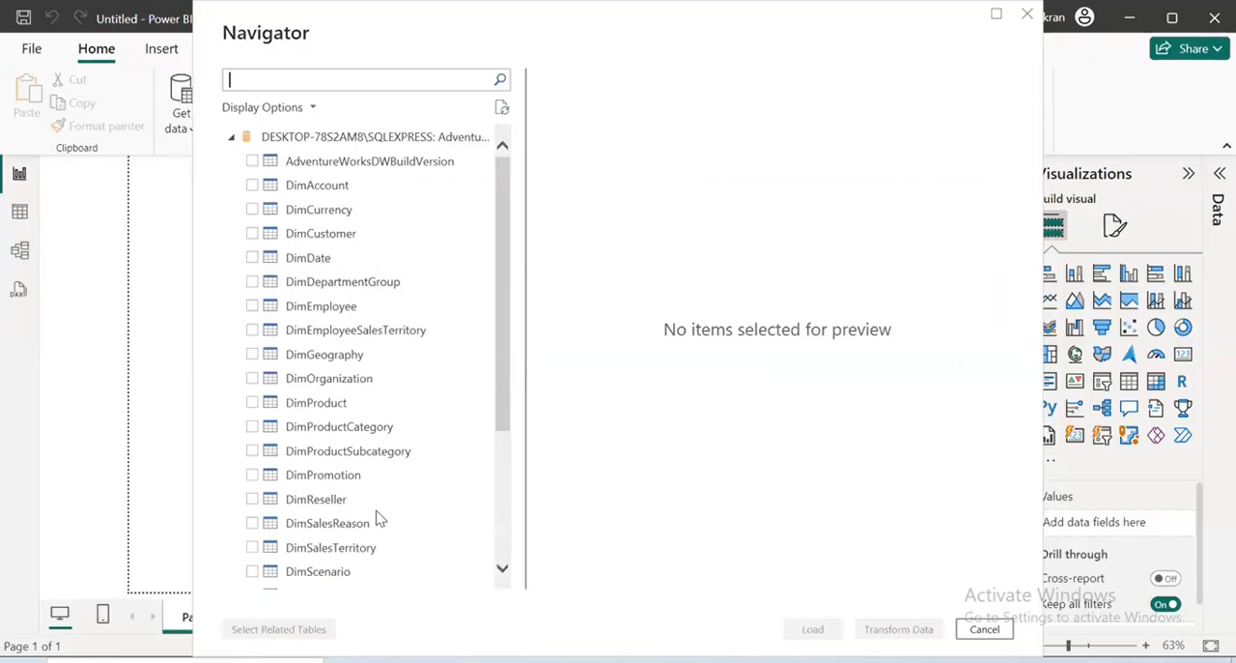
{"action": "left_click_drag", "start_coordinate": [635, 100], "coordinate": [692, 99]}
{"action": "left_click_drag", "start_coordinate": [236, 144], "coordinate": [333, 125]}
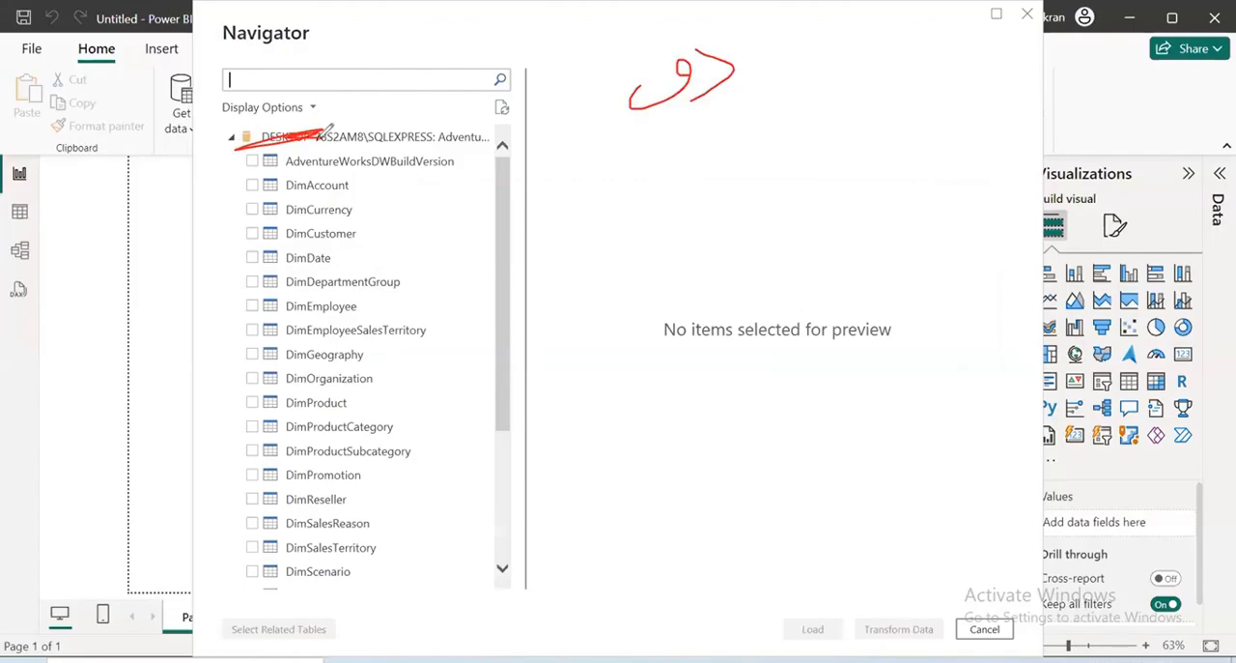
{"action": "mouse_move", "coordinate": [818, 82]}
{"action": "left_mouse_down"}
{"action": "mouse_move", "coordinate": [864, 23]}
{"action": "mouse_move", "coordinate": [908, 36]}
{"action": "mouse_move", "coordinate": [1048, 36]}
{"action": "left_mouse_up"}
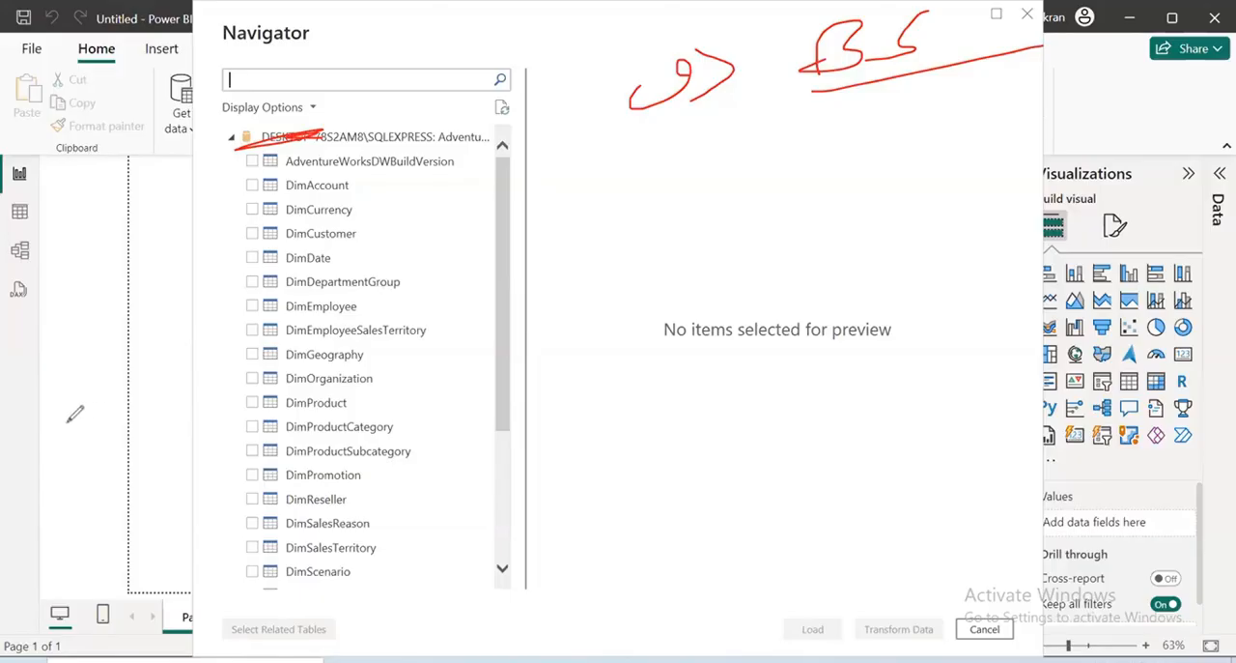
{"action": "mouse_move", "coordinate": [589, 109]}
{"action": "left_mouse_down"}
{"action": "mouse_move", "coordinate": [605, 150]}
{"action": "mouse_move", "coordinate": [587, 147]}
{"action": "mouse_move", "coordinate": [631, 121]}
{"action": "mouse_move", "coordinate": [681, 123]}
{"action": "left_mouse_up"}
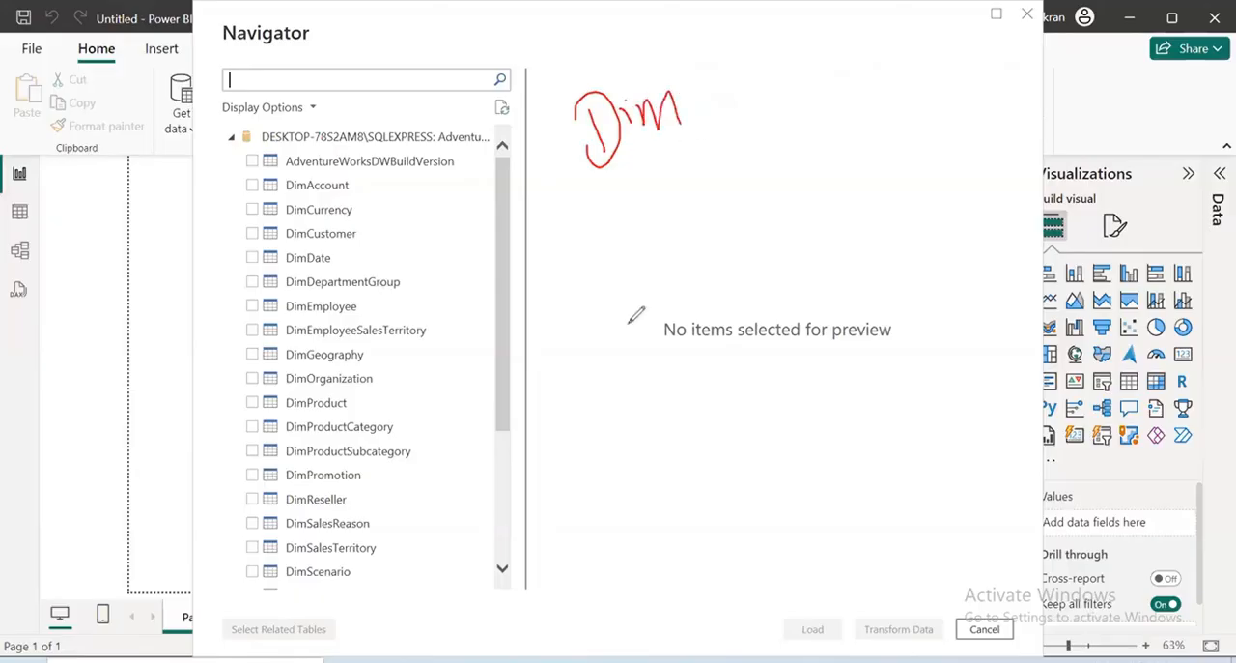
{"action": "left_click_drag", "start_coordinate": [628, 324], "coordinate": [661, 206]}
{"action": "left_click_drag", "start_coordinate": [623, 259], "coordinate": [709, 224]}
{"action": "left_click_drag", "start_coordinate": [676, 314], "coordinate": [754, 242]}
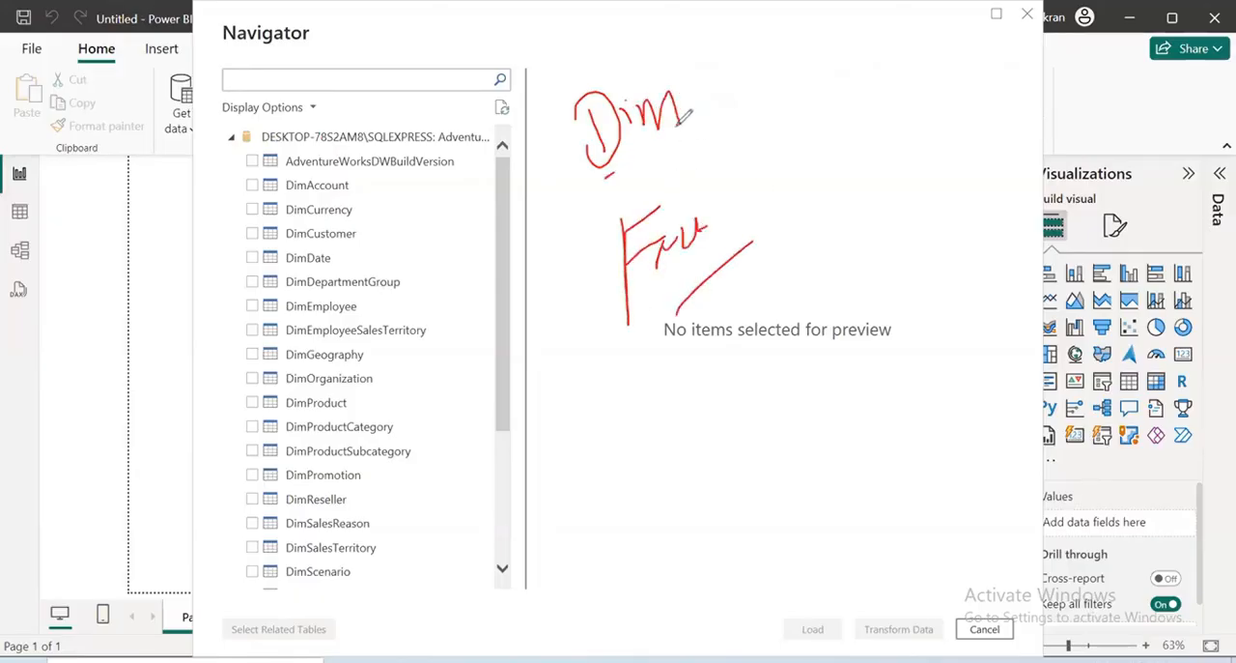
{"action": "left_click_drag", "start_coordinate": [704, 102], "coordinate": [607, 177]}
{"action": "mouse_move", "coordinate": [312, 172]}
{"action": "left_mouse_down"}
{"action": "mouse_move", "coordinate": [263, 185]}
{"action": "mouse_move", "coordinate": [336, 184]}
{"action": "left_mouse_up"}
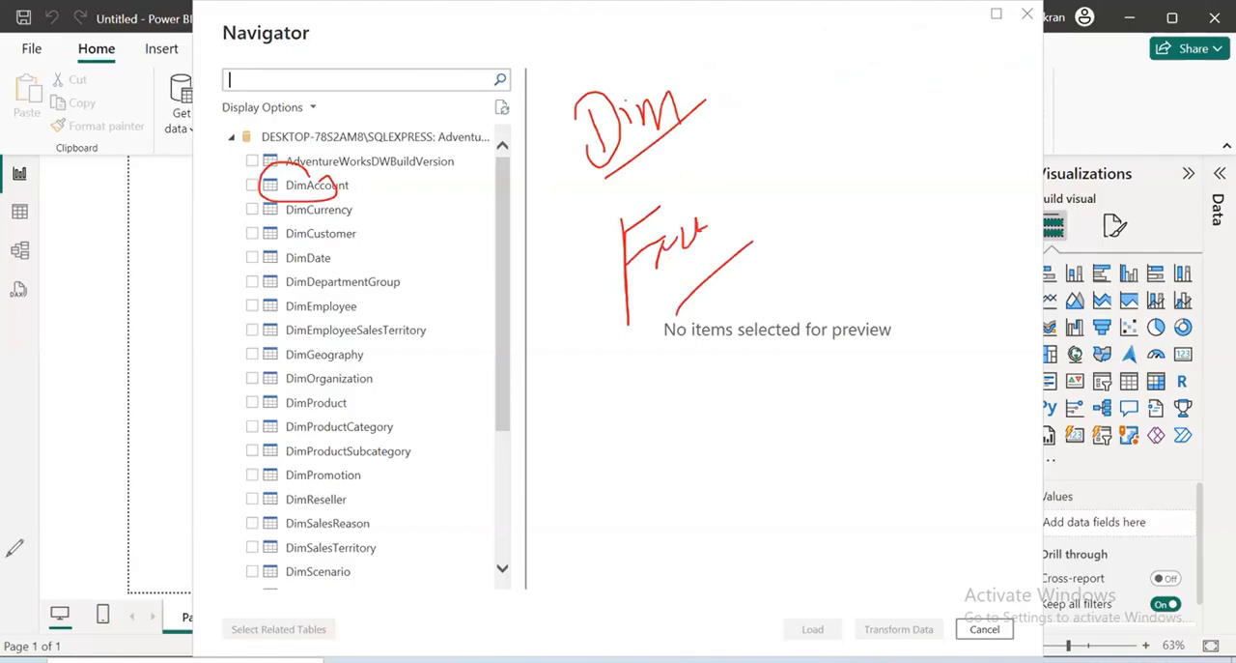
Preview the FactResellerSales table from the AdventureWorksDW2020 database's table list
{"action": "left_click", "coordinate": [114, 454]}
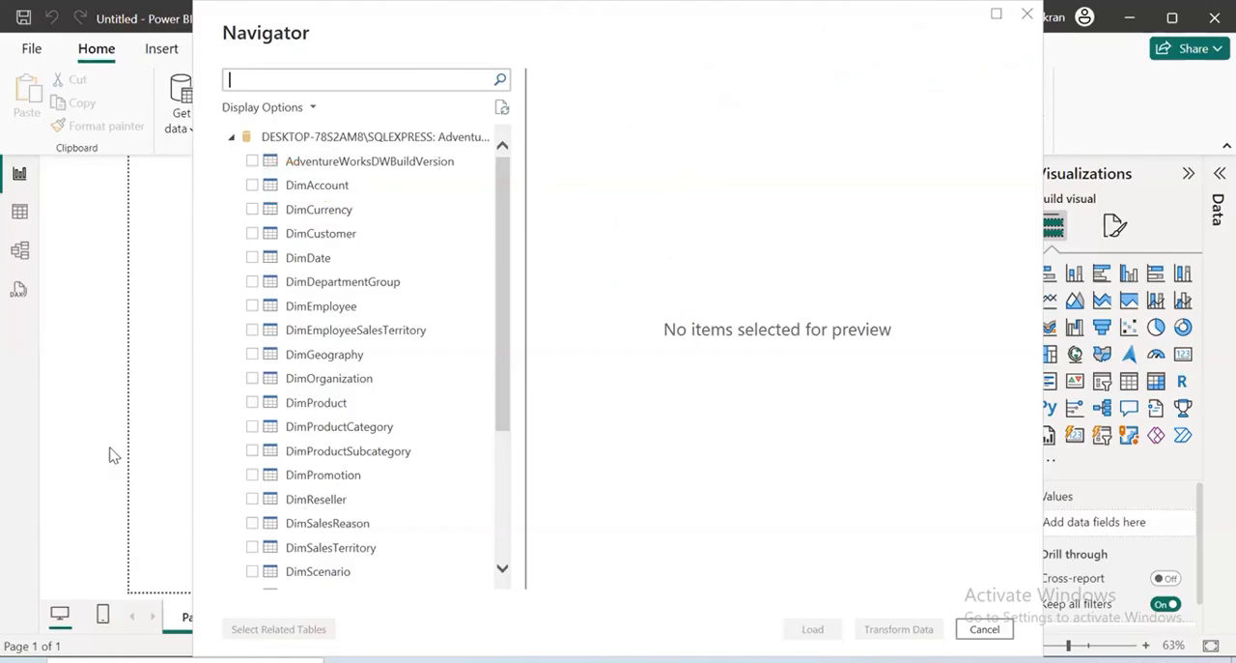
{"action": "scroll", "coordinate": [381, 306], "scroll_direction": "down", "scroll_amount": 3}
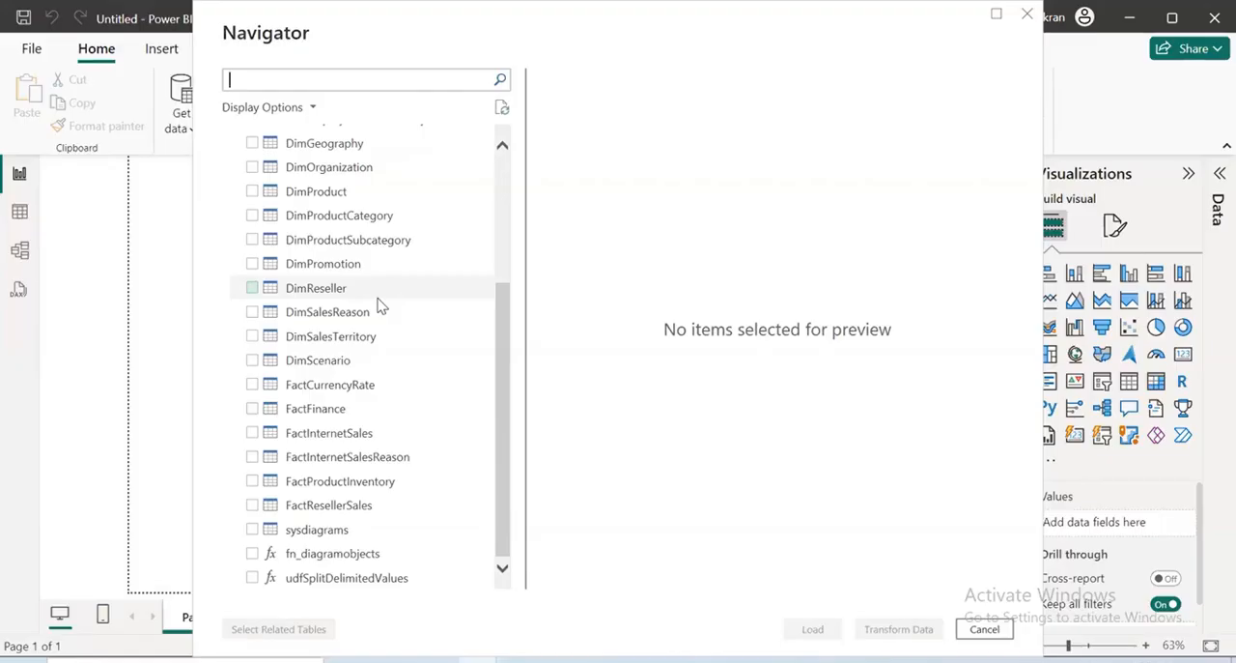
{"action": "left_click", "coordinate": [340, 516]}
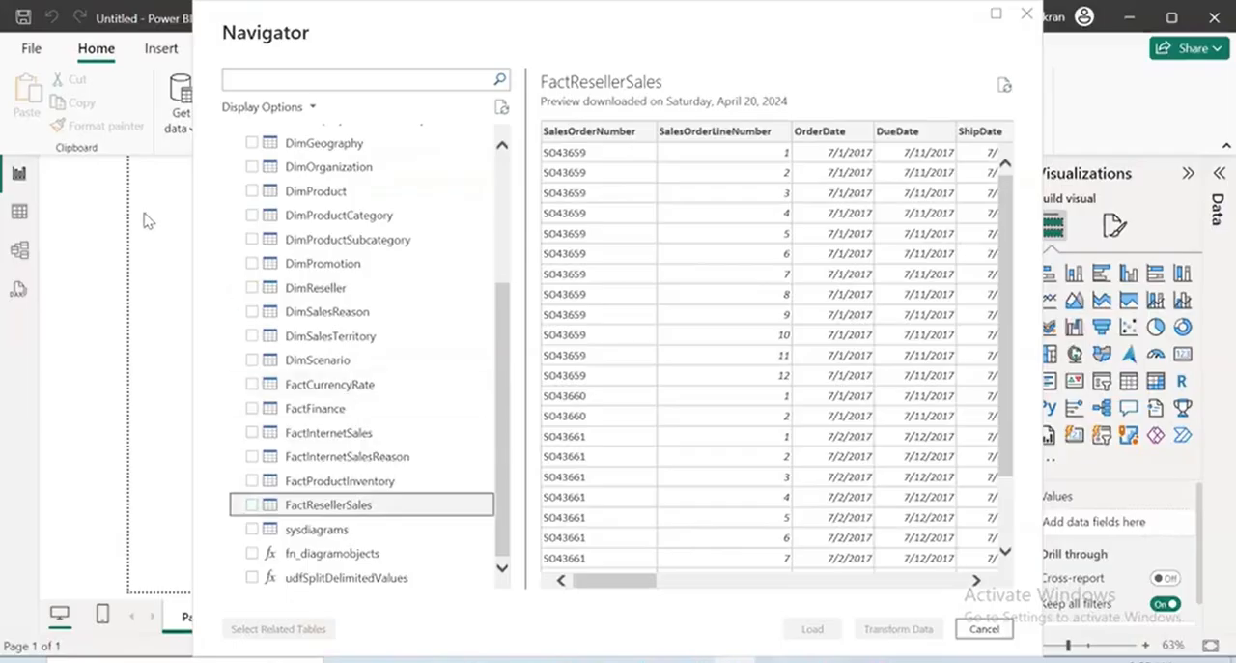
{"action": "left_click_drag", "start_coordinate": [564, 176], "coordinate": [564, 208]}
{"action": "left_click_drag", "start_coordinate": [544, 177], "coordinate": [534, 230]}
{"action": "left_click", "coordinate": [589, 166]}
{"action": "mouse_move", "coordinate": [592, 178]}
{"action": "left_mouse_down"}
{"action": "mouse_move", "coordinate": [596, 194]}
{"action": "mouse_move", "coordinate": [652, 195]}
{"action": "left_mouse_up"}
{"action": "mouse_move", "coordinate": [518, 278]}
{"action": "left_mouse_down"}
{"action": "mouse_move", "coordinate": [669, 219]}
{"action": "mouse_move", "coordinate": [697, 169]}
{"action": "left_mouse_up"}
{"action": "left_click_drag", "start_coordinate": [683, 176], "coordinate": [695, 184]}
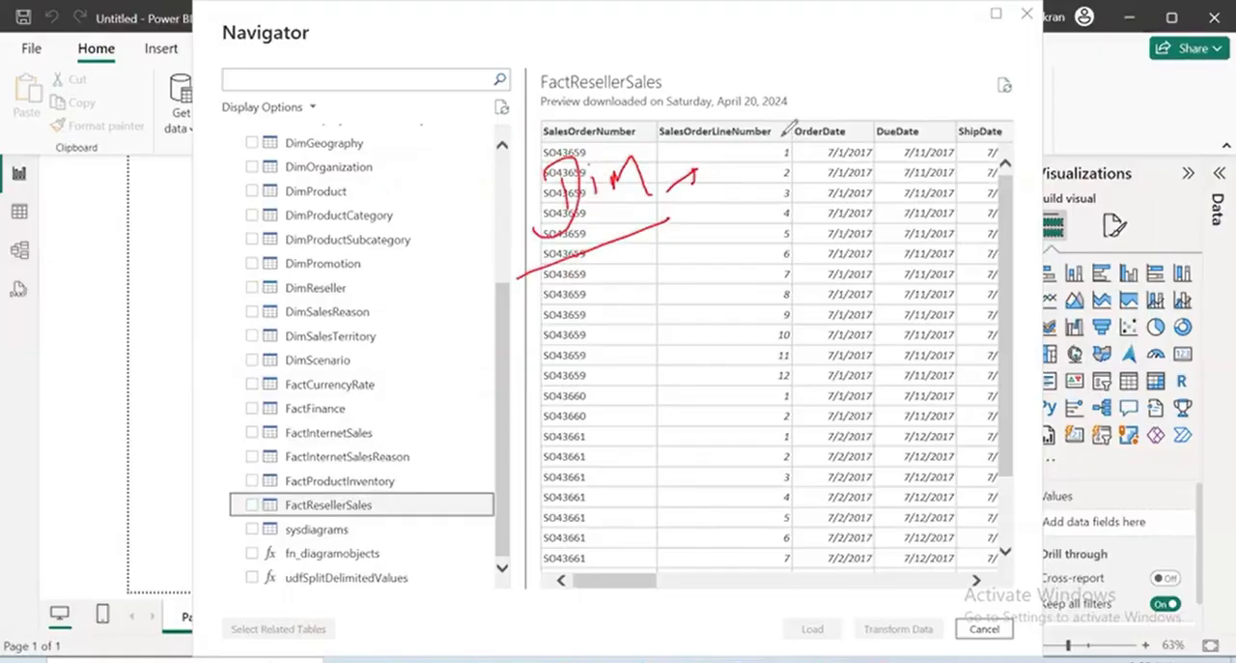
{"action": "left_click_drag", "start_coordinate": [768, 153], "coordinate": [773, 212]}
{"action": "mouse_move", "coordinate": [763, 186]}
{"action": "left_mouse_down"}
{"action": "mouse_move", "coordinate": [781, 166]}
{"action": "mouse_move", "coordinate": [779, 181]}
{"action": "left_mouse_up"}
{"action": "mouse_move", "coordinate": [793, 154]}
{"action": "left_mouse_down"}
{"action": "mouse_move", "coordinate": [819, 159]}
{"action": "mouse_move", "coordinate": [868, 114]}
{"action": "mouse_move", "coordinate": [913, 104]}
{"action": "left_mouse_up"}
{"action": "mouse_move", "coordinate": [933, 97]}
{"action": "left_mouse_down"}
{"action": "mouse_move", "coordinate": [946, 64]}
{"action": "mouse_move", "coordinate": [945, 96]}
{"action": "left_mouse_up"}
{"action": "left_click_drag", "start_coordinate": [819, 193], "coordinate": [1006, 89]}
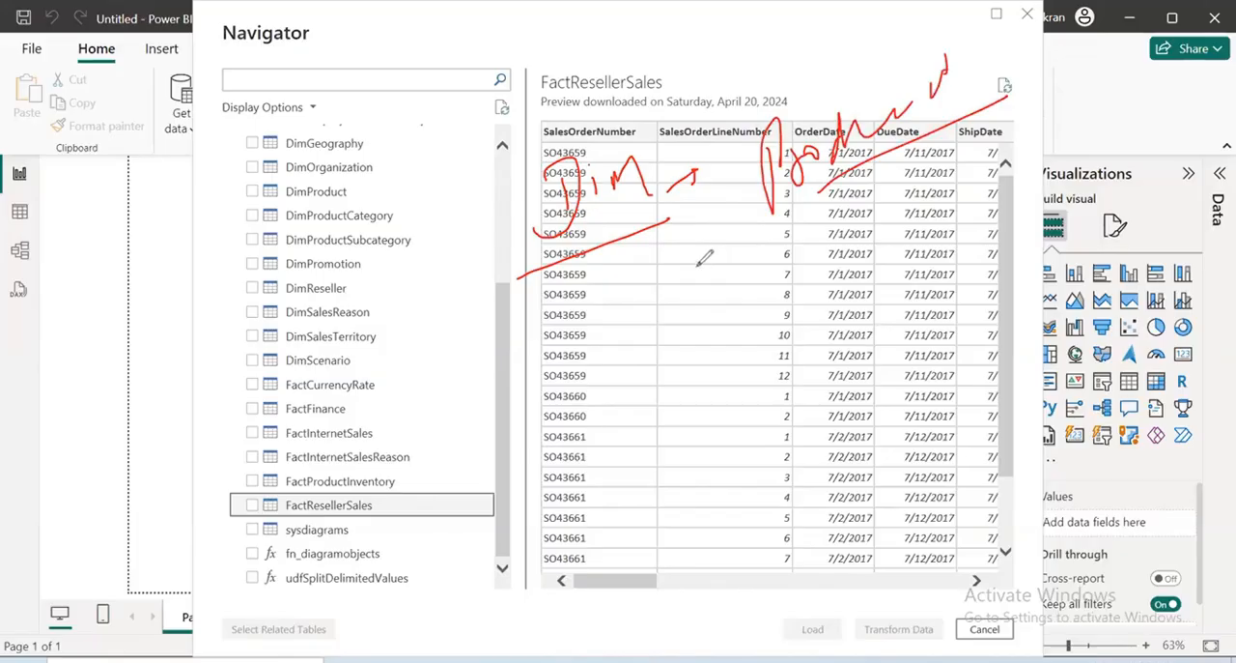
{"action": "mouse_move", "coordinate": [662, 272]}
{"action": "left_mouse_down"}
{"action": "mouse_move", "coordinate": [671, 324]}
{"action": "mouse_move", "coordinate": [722, 280]}
{"action": "left_mouse_up"}
{"action": "left_click_drag", "start_coordinate": [648, 375], "coordinate": [770, 303]}
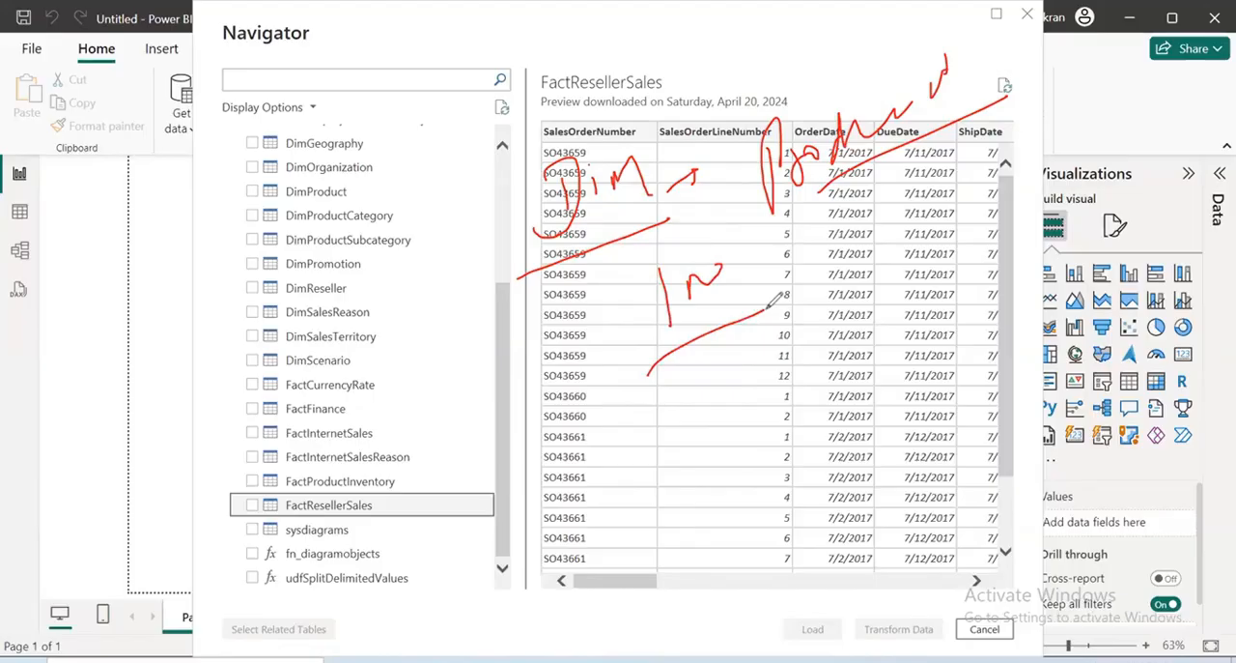
{"action": "left_click_drag", "start_coordinate": [562, 437], "coordinate": [759, 388]}
{"action": "left_click", "coordinate": [697, 373]}
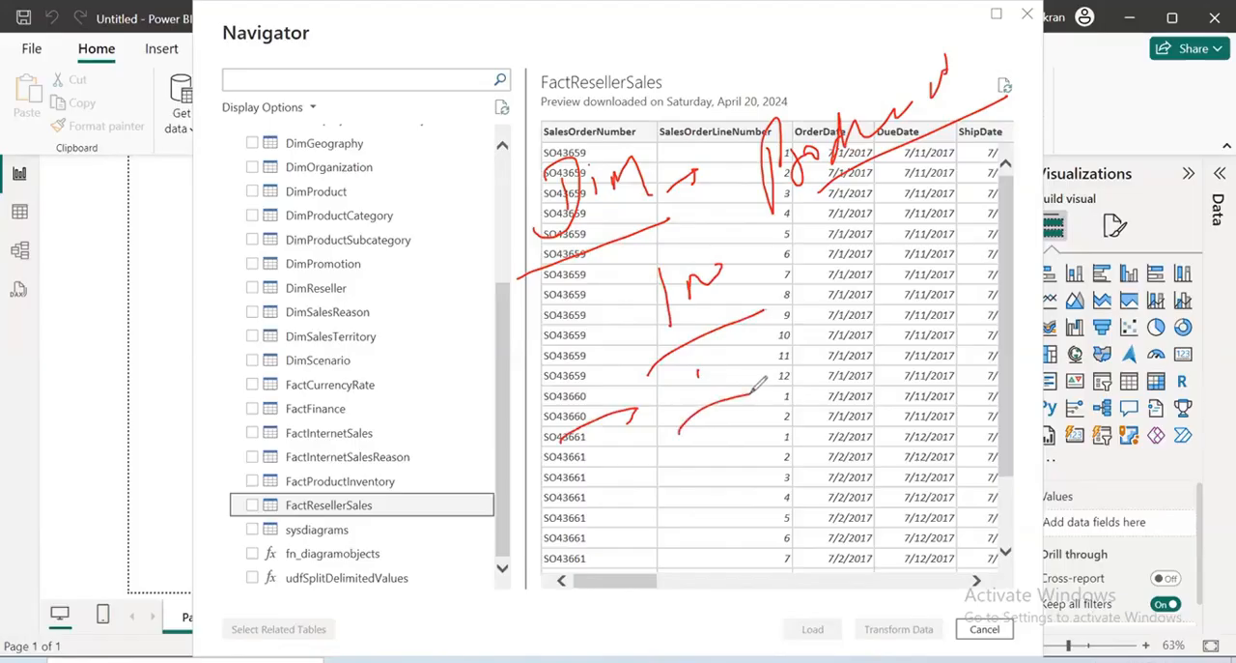
{"action": "left_click_drag", "start_coordinate": [831, 263], "coordinate": [838, 292]}
{"action": "left_click_drag", "start_coordinate": [813, 341], "coordinate": [967, 299]}
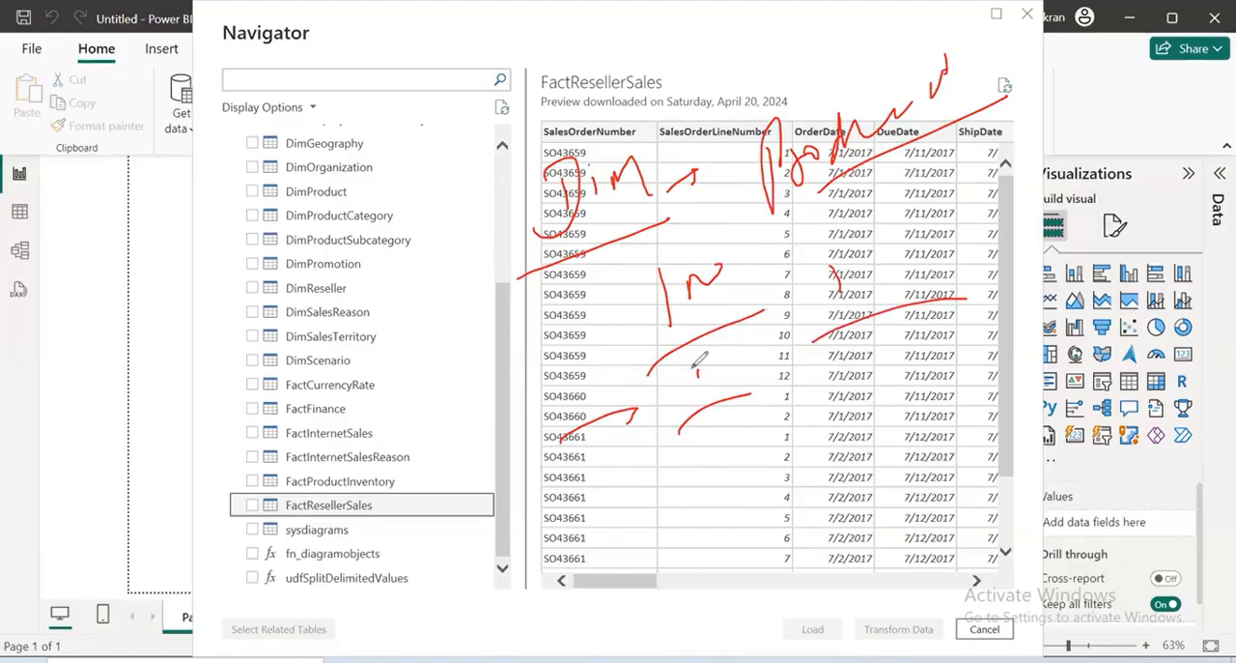
{"action": "left_click_drag", "start_coordinate": [692, 371], "coordinate": [786, 325]}
{"action": "left_click_drag", "start_coordinate": [676, 404], "coordinate": [783, 354]}
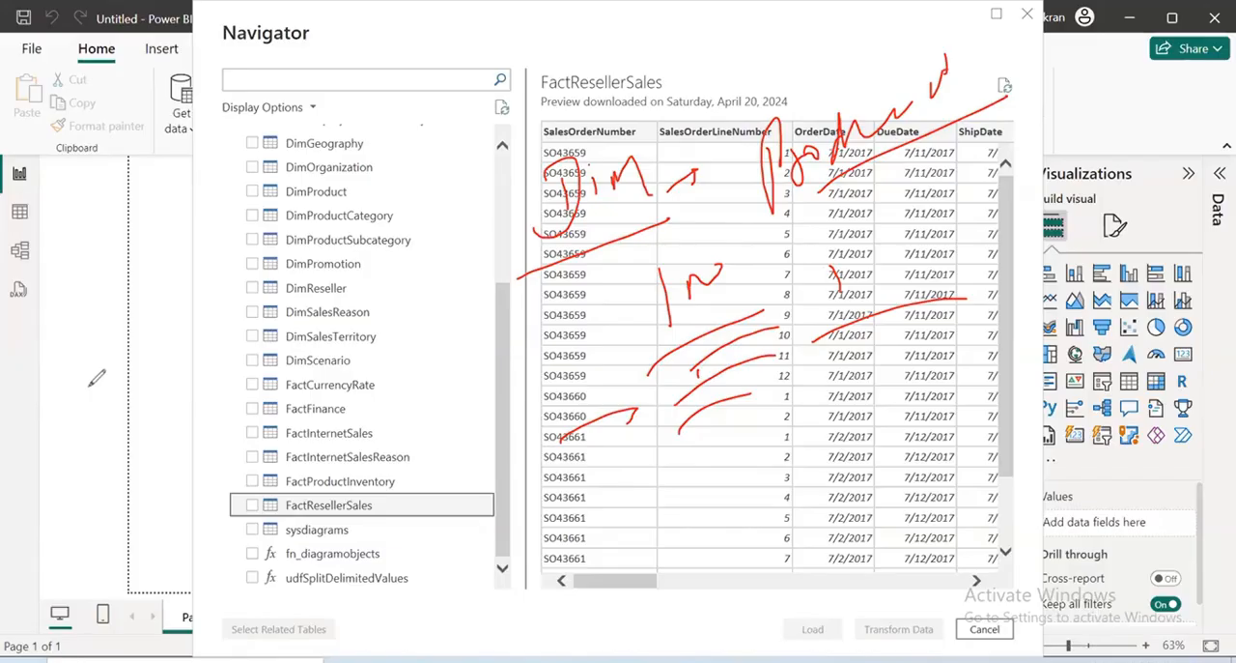
{"action": "key", "text": "e"}
{"action": "mouse_move", "coordinate": [666, 202]}
{"action": "left_mouse_down"}
{"action": "mouse_move", "coordinate": [689, 222]}
{"action": "mouse_move", "coordinate": [698, 185]}
{"action": "left_mouse_up"}
{"action": "left_click_drag", "start_coordinate": [680, 202], "coordinate": [696, 195]}
{"action": "left_click_drag", "start_coordinate": [712, 204], "coordinate": [750, 205]}
{"action": "mouse_move", "coordinate": [751, 187]}
{"action": "left_mouse_down"}
{"action": "mouse_move", "coordinate": [765, 197]}
{"action": "mouse_move", "coordinate": [816, 145]}
{"action": "mouse_move", "coordinate": [848, 133]}
{"action": "left_mouse_up"}
{"action": "left_click_drag", "start_coordinate": [669, 263], "coordinate": [844, 185]}
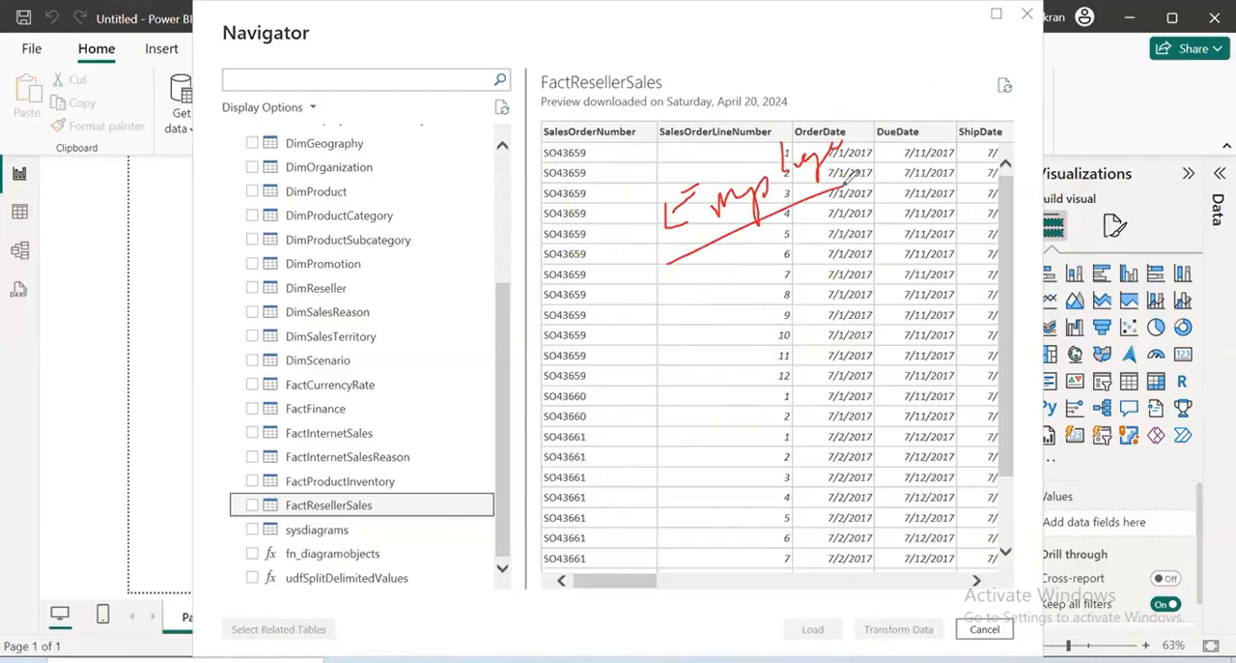
{"action": "mouse_move", "coordinate": [605, 313]}
{"action": "left_mouse_down"}
{"action": "mouse_move", "coordinate": [625, 301]}
{"action": "mouse_move", "coordinate": [584, 351]}
{"action": "left_mouse_up"}
{"action": "left_click_drag", "start_coordinate": [664, 280], "coordinate": [659, 304]}
{"action": "left_click_drag", "start_coordinate": [585, 352], "coordinate": [875, 288]}
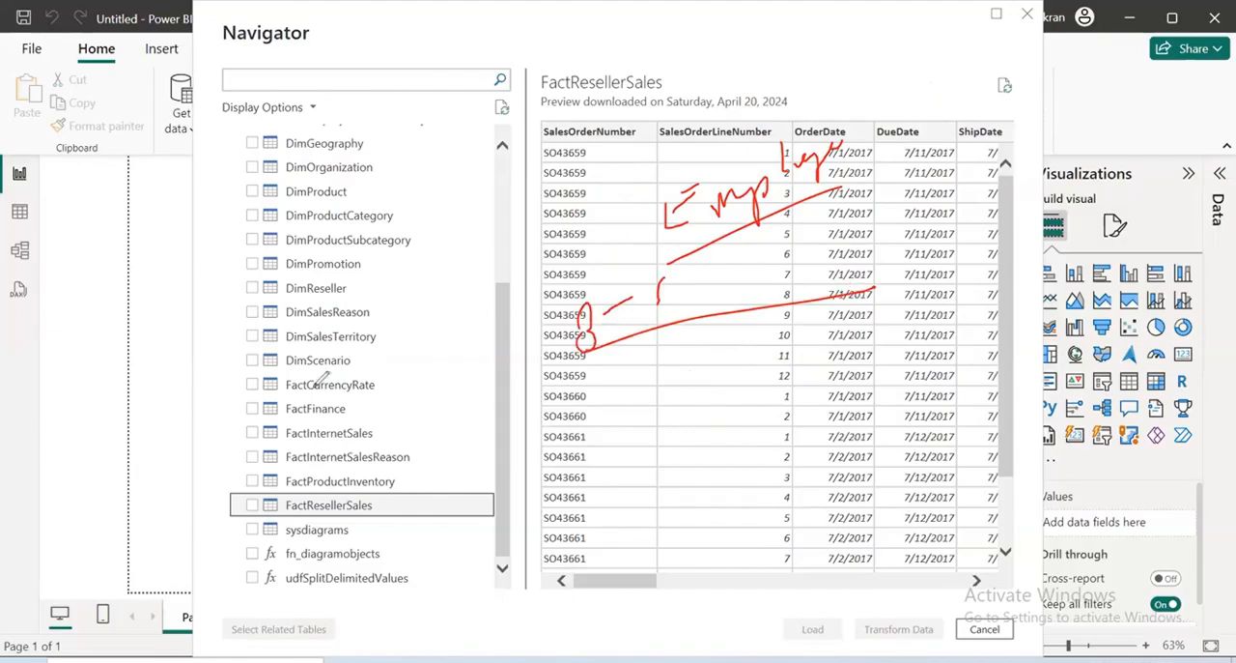
{"action": "left_click", "coordinate": [115, 449]}
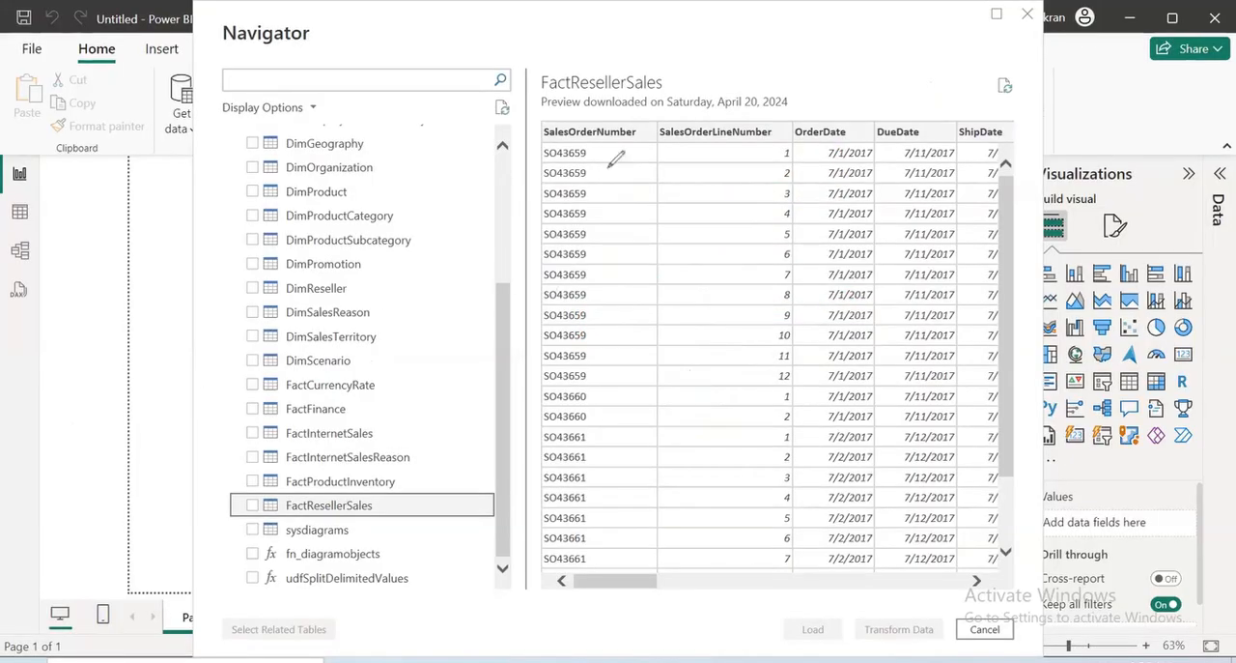
{"action": "mouse_move", "coordinate": [608, 168]}
{"action": "left_mouse_down"}
{"action": "mouse_move", "coordinate": [655, 172]}
{"action": "mouse_move", "coordinate": [782, 143]}
{"action": "mouse_move", "coordinate": [768, 176]}
{"action": "mouse_move", "coordinate": [746, 153]}
{"action": "mouse_move", "coordinate": [755, 197]}
{"action": "left_mouse_up"}
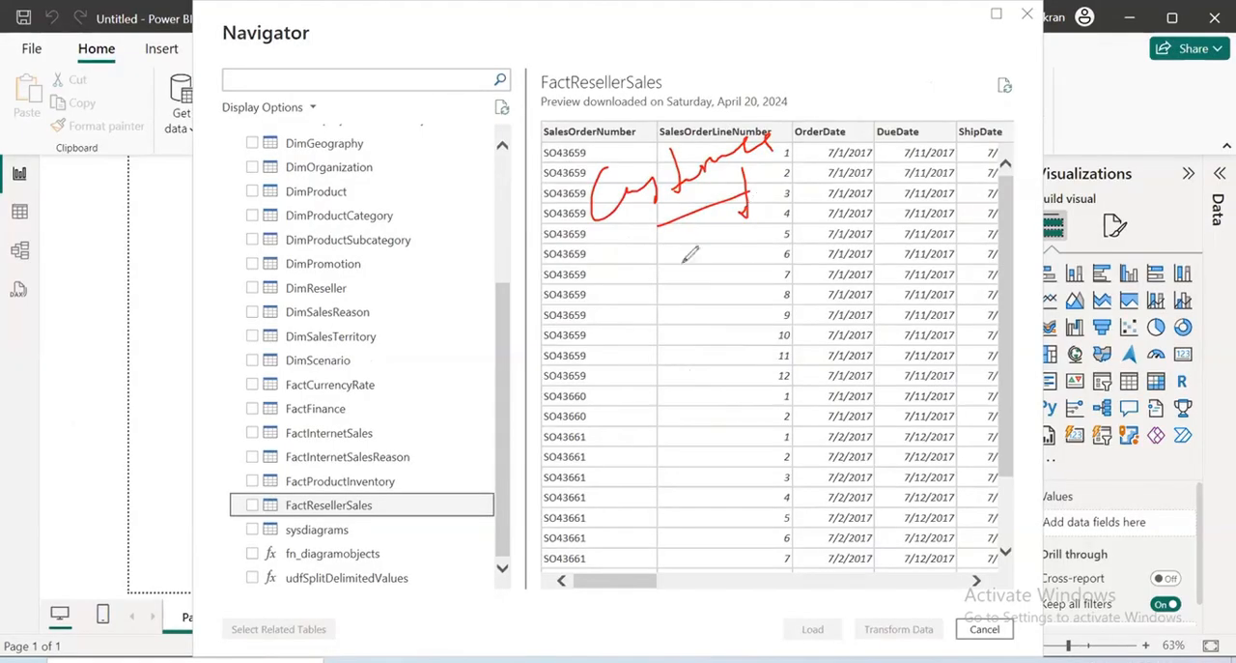
{"action": "left_click_drag", "start_coordinate": [694, 283], "coordinate": [696, 303]}
{"action": "left_click_drag", "start_coordinate": [625, 375], "coordinate": [956, 270]}
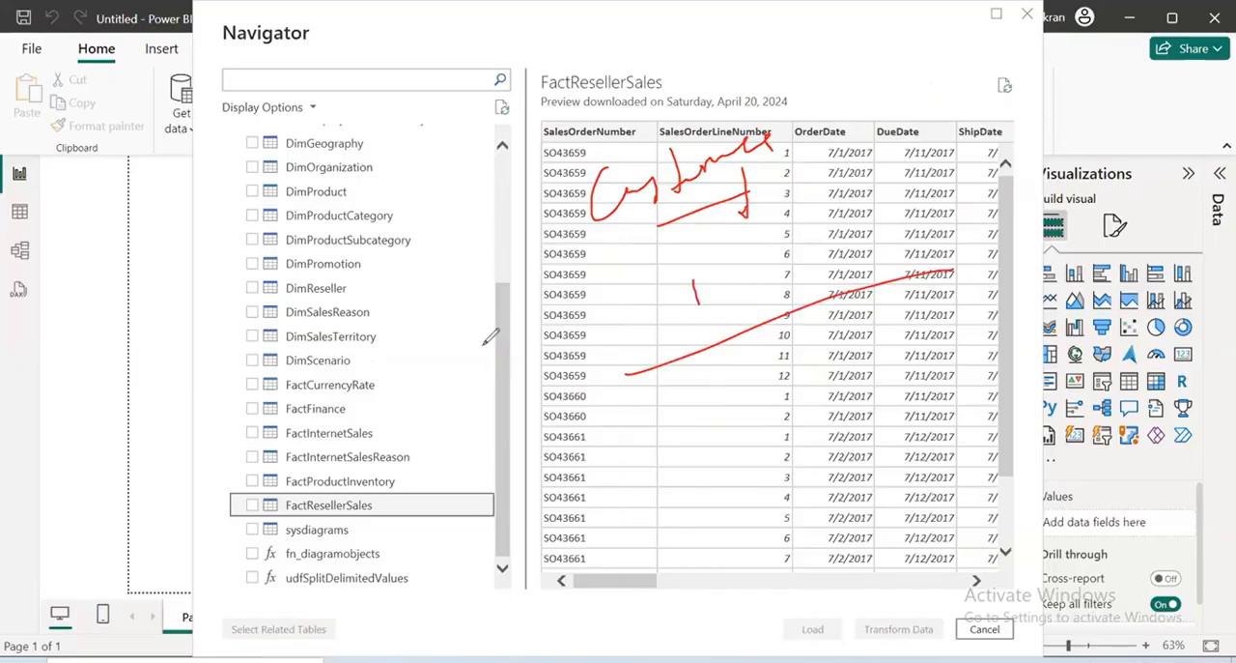
{"action": "mouse_move", "coordinate": [719, 259]}
{"action": "left_mouse_down"}
{"action": "mouse_move", "coordinate": [725, 297]}
{"action": "mouse_move", "coordinate": [705, 303]}
{"action": "left_mouse_up"}
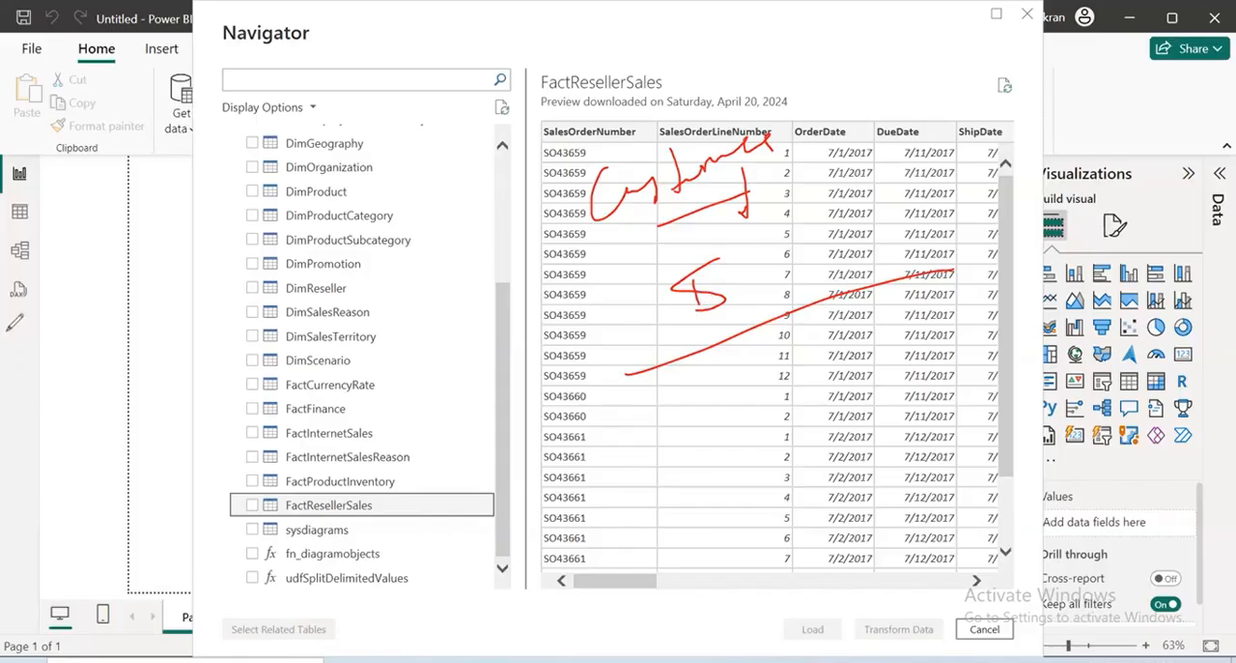
{"action": "left_click", "coordinate": [8, 331]}
{"action": "mouse_move", "coordinate": [523, 191]}
{"action": "left_mouse_down"}
{"action": "mouse_move", "coordinate": [506, 263]}
{"action": "mouse_move", "coordinate": [621, 223]}
{"action": "mouse_move", "coordinate": [628, 232]}
{"action": "left_mouse_up"}
{"action": "mouse_move", "coordinate": [529, 285]}
{"action": "left_mouse_down"}
{"action": "mouse_move", "coordinate": [694, 226]}
{"action": "mouse_move", "coordinate": [740, 239]}
{"action": "left_mouse_up"}
{"action": "left_click_drag", "start_coordinate": [838, 164], "coordinate": [823, 219]}
{"action": "left_click_drag", "start_coordinate": [834, 199], "coordinate": [893, 193]}
{"action": "left_click_drag", "start_coordinate": [766, 302], "coordinate": [1030, 211]}
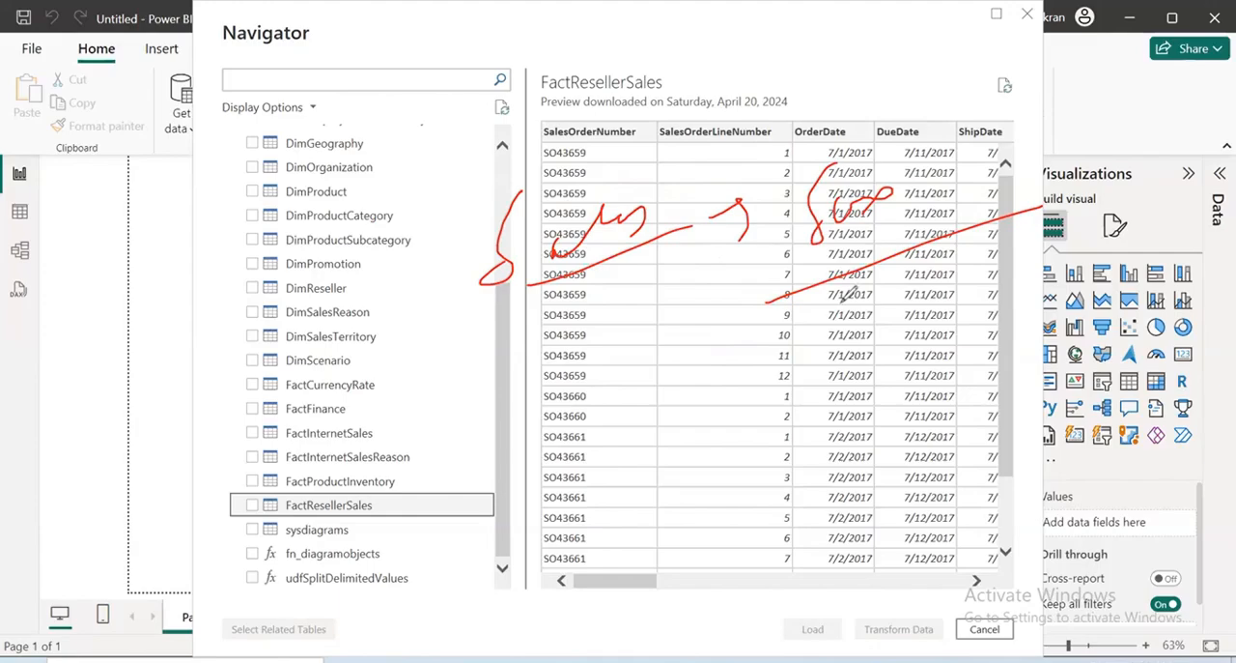
{"action": "mouse_move", "coordinate": [850, 244]}
{"action": "left_mouse_down"}
{"action": "mouse_move", "coordinate": [866, 331]}
{"action": "mouse_move", "coordinate": [850, 322]}
{"action": "mouse_move", "coordinate": [865, 298]}
{"action": "mouse_move", "coordinate": [821, 303]}
{"action": "left_mouse_up"}
{"action": "mouse_move", "coordinate": [573, 130]}
{"action": "left_mouse_down"}
{"action": "mouse_move", "coordinate": [572, 118]}
{"action": "mouse_move", "coordinate": [638, 135]}
{"action": "mouse_move", "coordinate": [700, 102]}
{"action": "mouse_move", "coordinate": [752, 110]}
{"action": "left_mouse_up"}
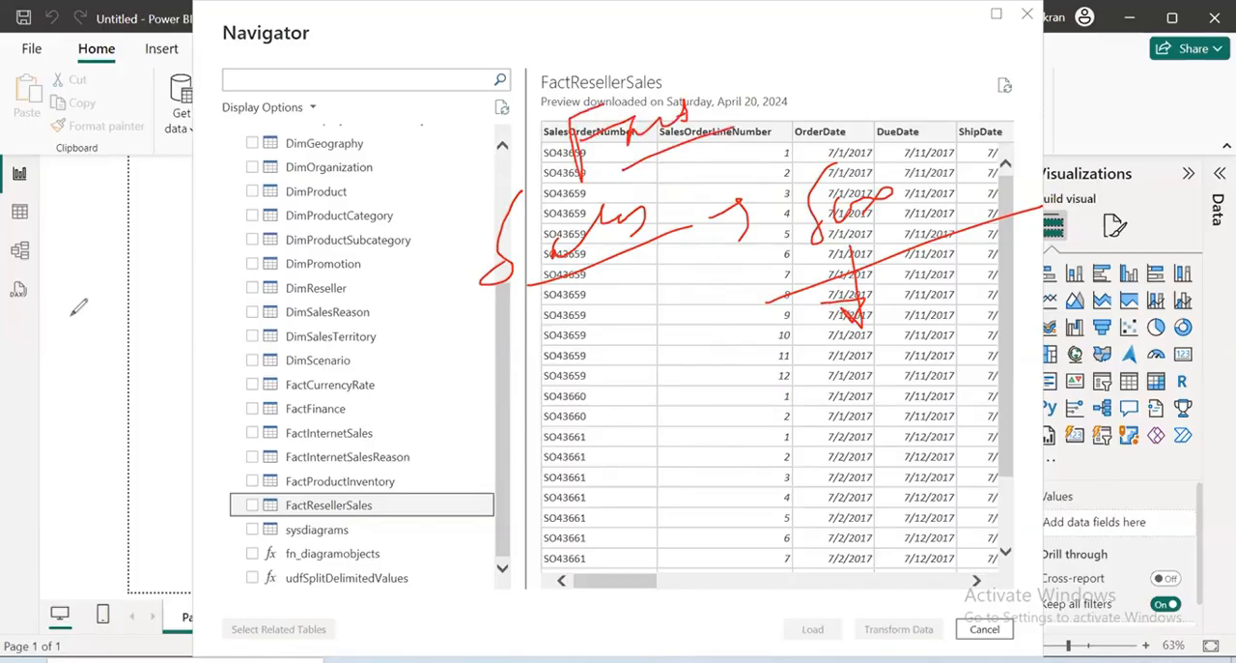
{"action": "left_click", "coordinate": [81, 452]}
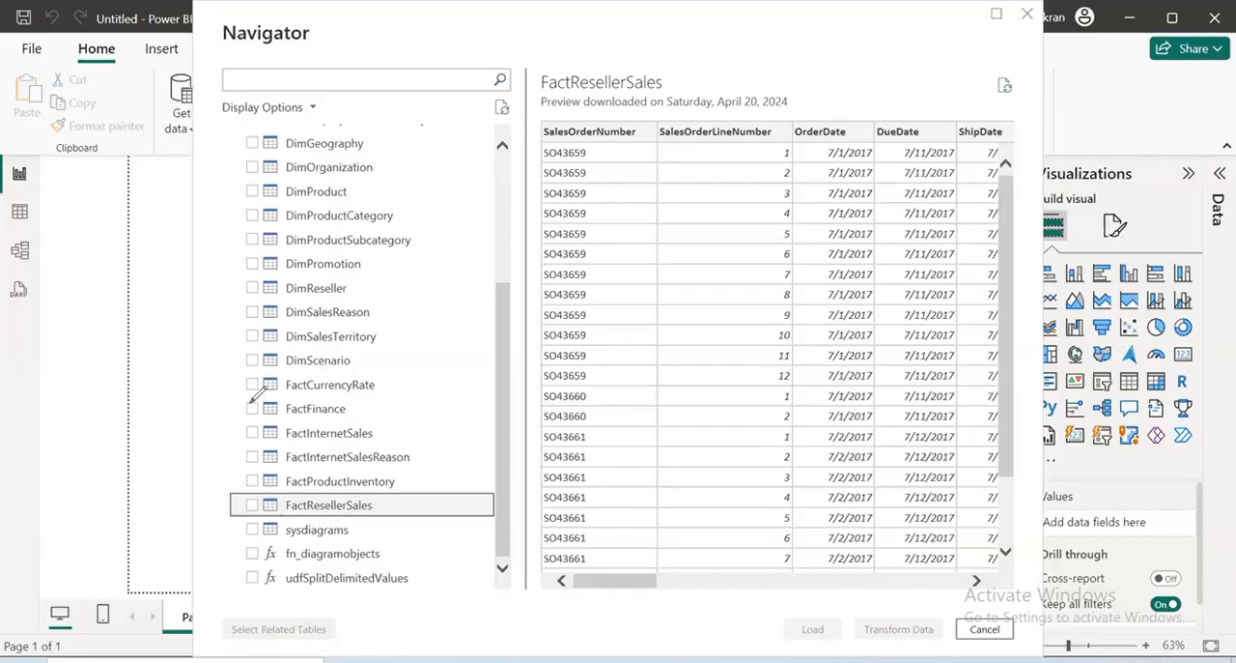
{"action": "mouse_move", "coordinate": [249, 405]}
{"action": "left_mouse_down"}
{"action": "mouse_move", "coordinate": [391, 560]}
{"action": "mouse_move", "coordinate": [422, 407]}
{"action": "mouse_move", "coordinate": [319, 361]}
{"action": "mouse_move", "coordinate": [254, 406]}
{"action": "left_mouse_up"}
{"action": "left_click_drag", "start_coordinate": [371, 500], "coordinate": [474, 446]}
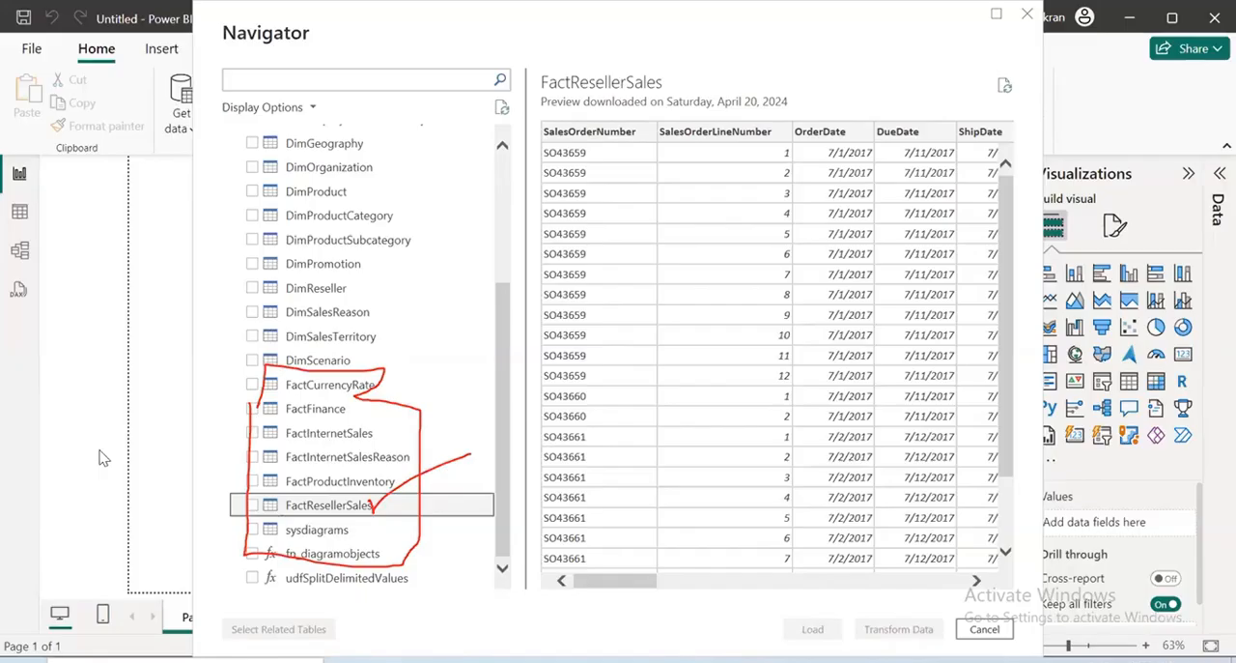
Examine the SalesAmount column and the related DimDate columns in the FactResellerSales preview
{"action": "left_click_drag", "start_coordinate": [591, 589], "coordinate": [821, 618]}
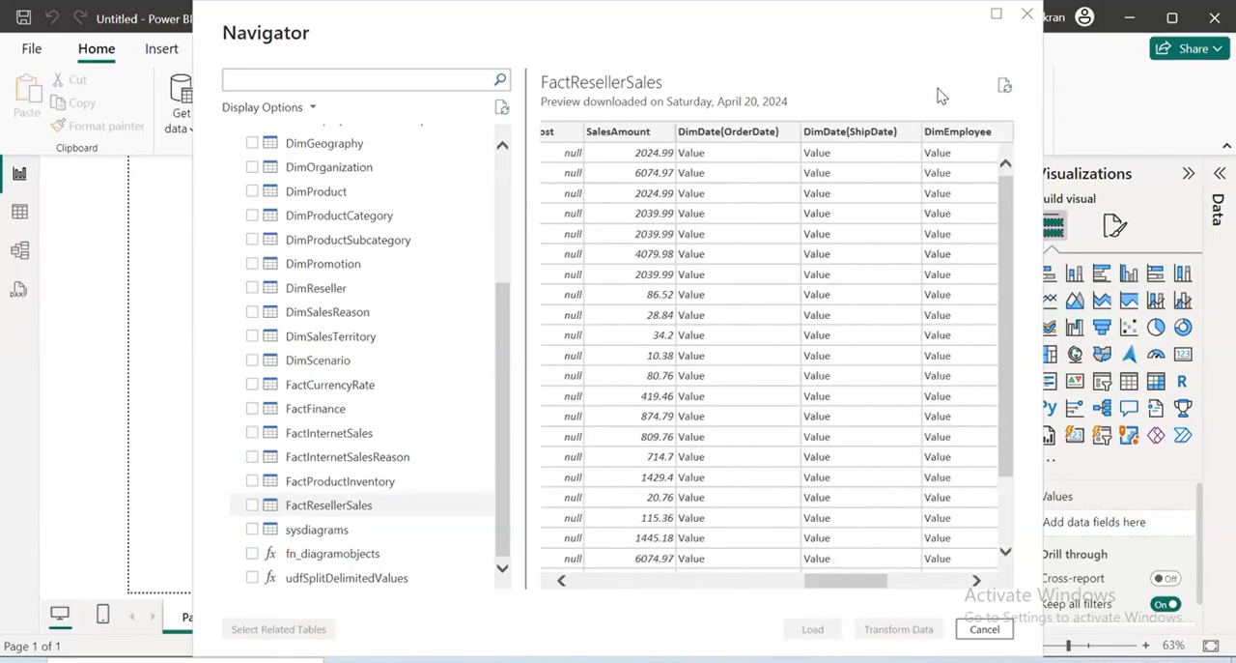
{"action": "mouse_move", "coordinate": [628, 110]}
{"action": "left_mouse_down"}
{"action": "mouse_move", "coordinate": [655, 102]}
{"action": "mouse_move", "coordinate": [678, 135]}
{"action": "mouse_move", "coordinate": [679, 180]}
{"action": "left_mouse_up"}
{"action": "mouse_move", "coordinate": [689, 146]}
{"action": "left_mouse_down"}
{"action": "mouse_move", "coordinate": [794, 85]}
{"action": "mouse_move", "coordinate": [694, 115]}
{"action": "mouse_move", "coordinate": [918, 97]}
{"action": "mouse_move", "coordinate": [780, 152]}
{"action": "left_mouse_up"}
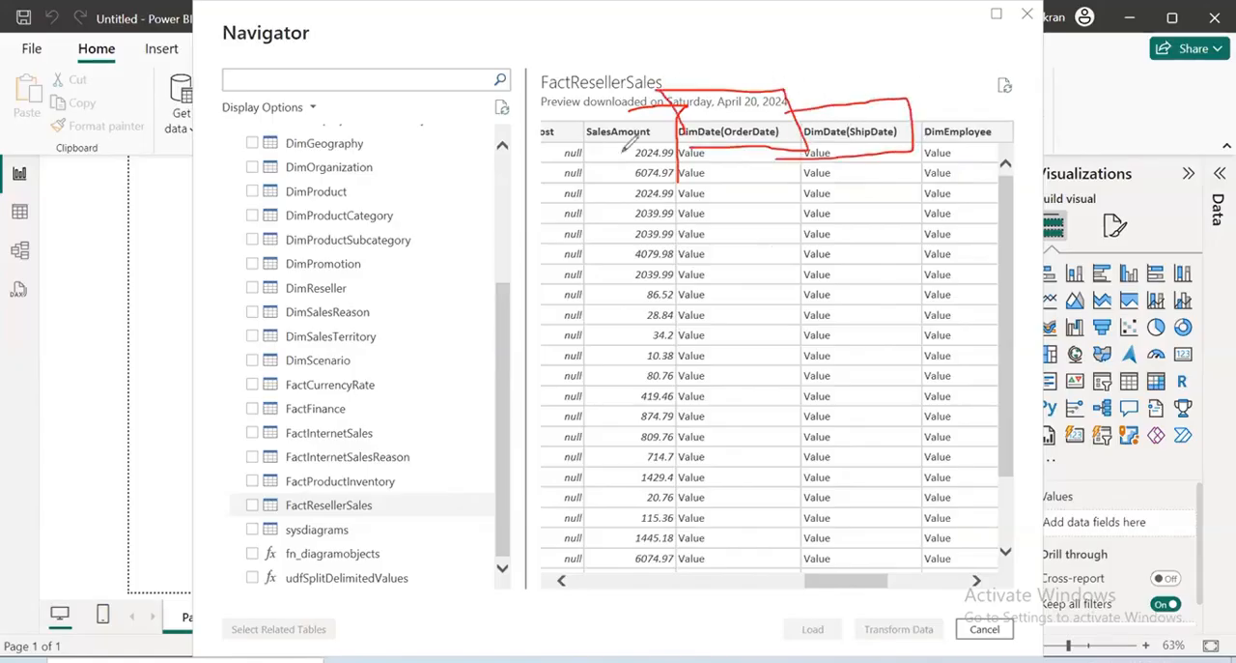
{"action": "left_click_drag", "start_coordinate": [280, 223], "coordinate": [309, 218]}
{"action": "left_click_drag", "start_coordinate": [284, 204], "coordinate": [293, 219]}
{"action": "left_click_drag", "start_coordinate": [295, 219], "coordinate": [302, 226]}
{"action": "left_click_drag", "start_coordinate": [238, 222], "coordinate": [345, 160]}
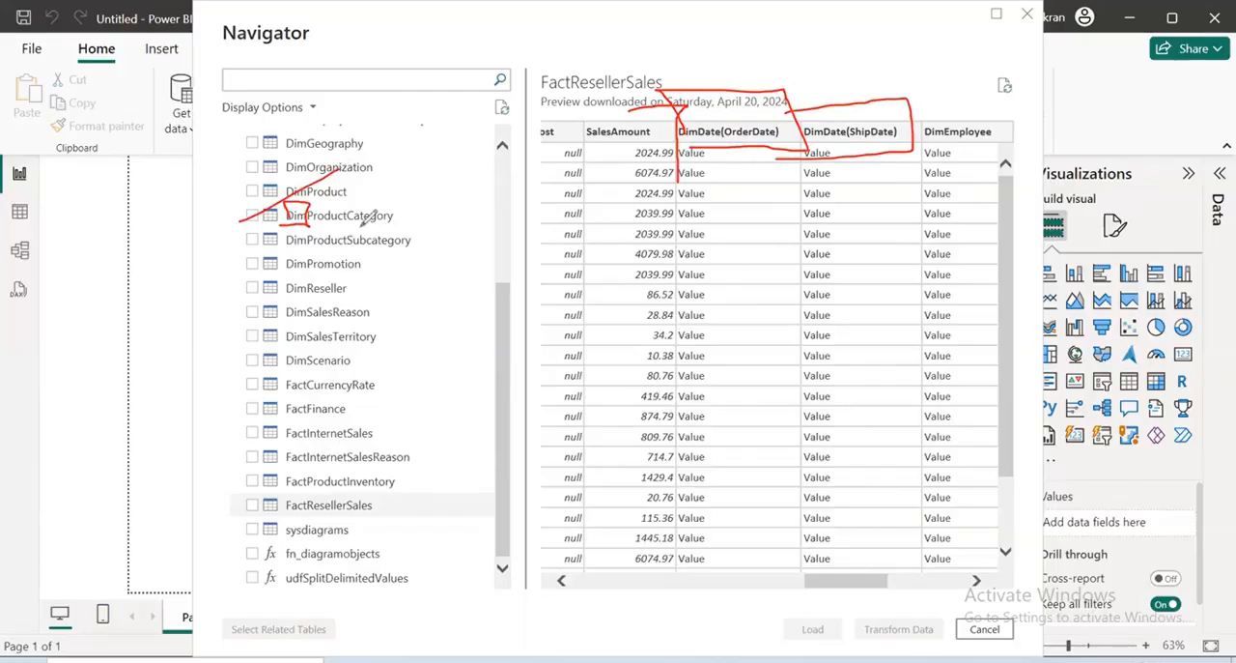
{"action": "mouse_move", "coordinate": [306, 225]}
{"action": "left_mouse_down"}
{"action": "mouse_move", "coordinate": [422, 228]}
{"action": "mouse_move", "coordinate": [343, 193]}
{"action": "mouse_move", "coordinate": [307, 201]}
{"action": "mouse_move", "coordinate": [295, 224]}
{"action": "left_mouse_up"}
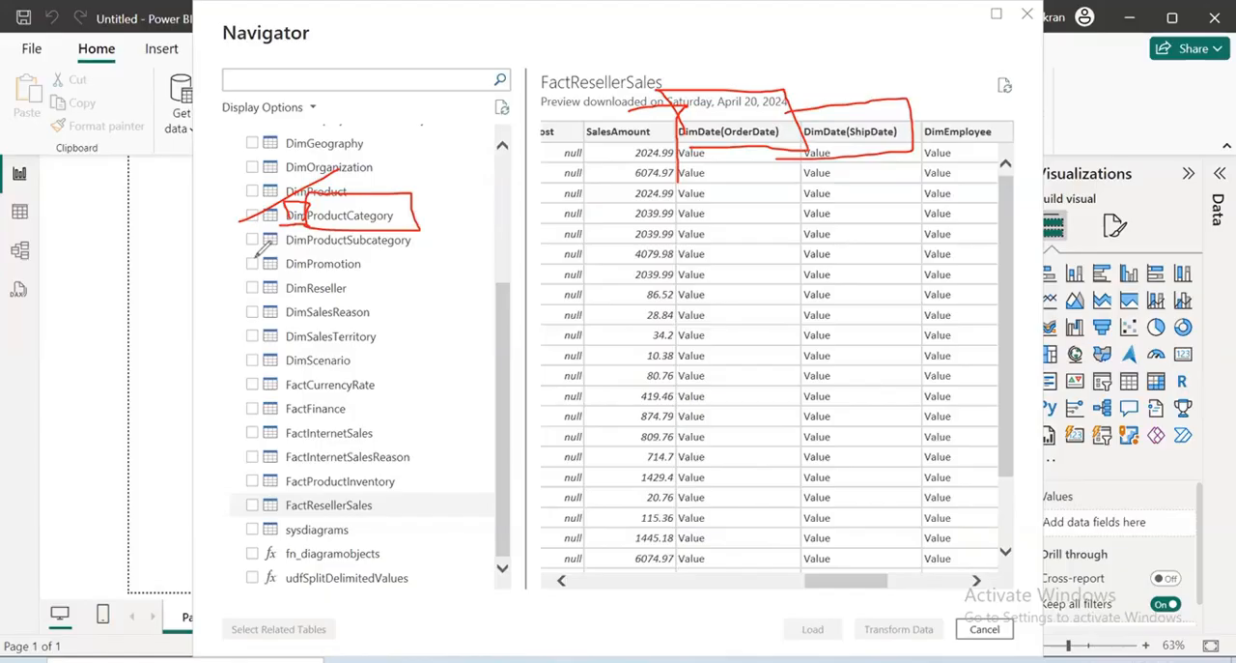
{"action": "left_click_drag", "start_coordinate": [603, 206], "coordinate": [620, 287]}
{"action": "mouse_move", "coordinate": [574, 245]}
{"action": "left_mouse_down"}
{"action": "mouse_move", "coordinate": [630, 211]}
{"action": "mouse_move", "coordinate": [688, 263]}
{"action": "mouse_move", "coordinate": [798, 204]}
{"action": "mouse_move", "coordinate": [798, 230]}
{"action": "left_mouse_up"}
{"action": "left_click_drag", "start_coordinate": [599, 340], "coordinate": [871, 249]}
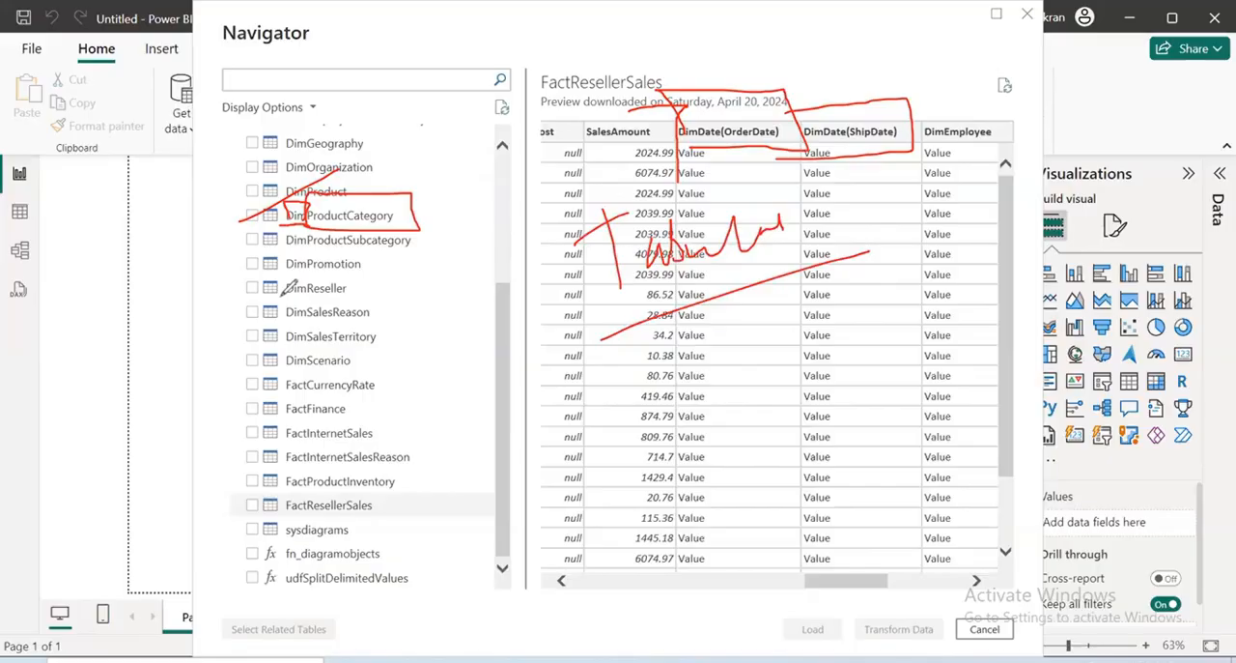
{"action": "left_click_drag", "start_coordinate": [286, 299], "coordinate": [305, 292]}
{"action": "mouse_move", "coordinate": [280, 284]}
{"action": "left_mouse_down"}
{"action": "mouse_move", "coordinate": [296, 271]}
{"action": "mouse_move", "coordinate": [300, 297]}
{"action": "left_mouse_up"}
{"action": "key", "text": "e"}
{"action": "left_click_drag", "start_coordinate": [701, 97], "coordinate": [669, 253]}
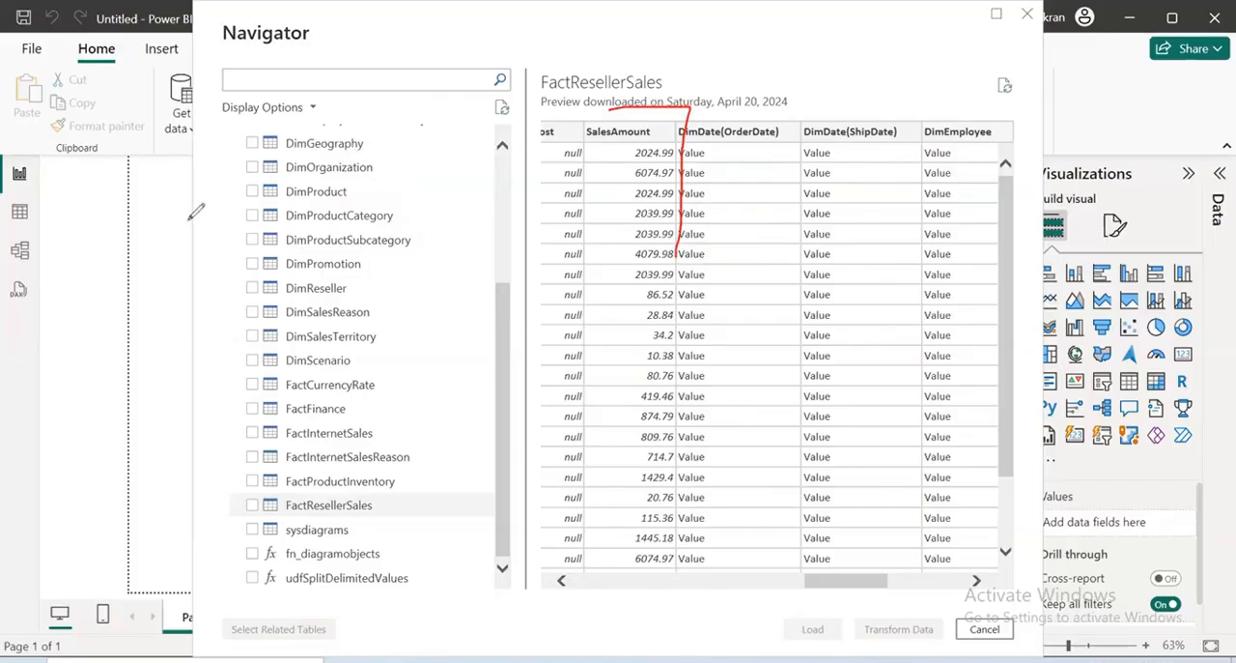
{"action": "mouse_move", "coordinate": [178, 195]}
{"action": "left_mouse_down"}
{"action": "mouse_move", "coordinate": [180, 224]}
{"action": "mouse_move", "coordinate": [241, 173]}
{"action": "mouse_move", "coordinate": [273, 190]}
{"action": "mouse_move", "coordinate": [396, 119]}
{"action": "mouse_move", "coordinate": [495, 137]}
{"action": "mouse_move", "coordinate": [568, 89]}
{"action": "left_mouse_up"}
{"action": "left_click_drag", "start_coordinate": [137, 257], "coordinate": [601, 157]}
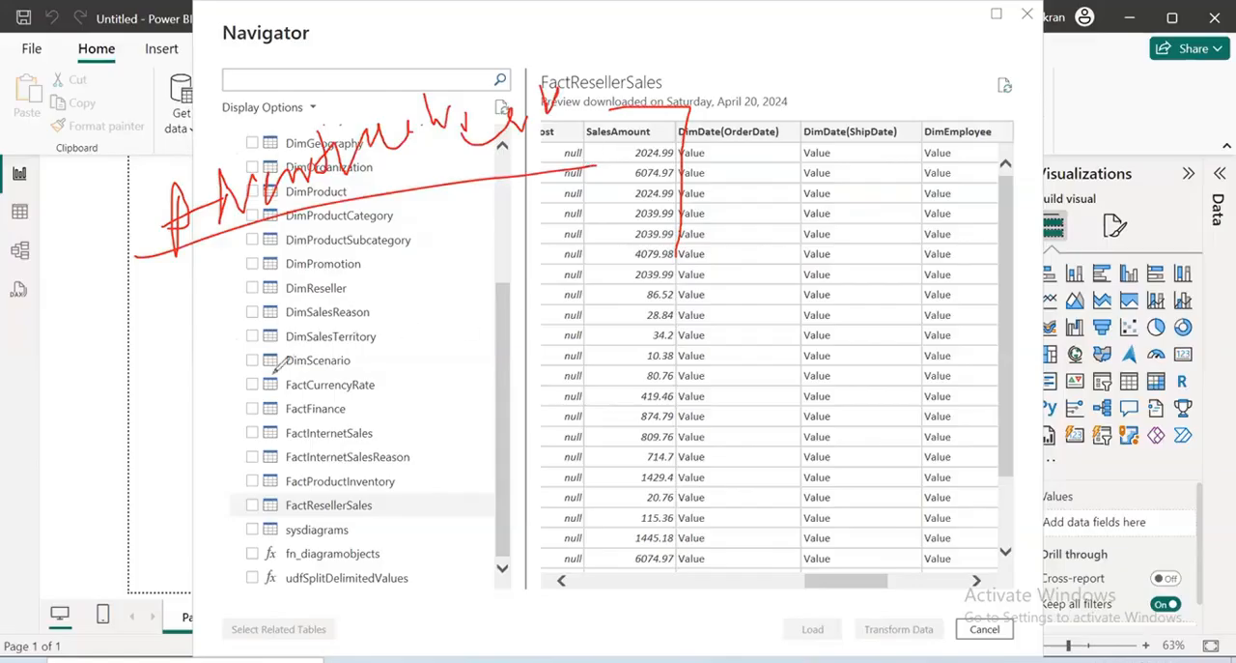
{"action": "mouse_move", "coordinate": [271, 375]}
{"action": "left_mouse_down"}
{"action": "mouse_move", "coordinate": [448, 417]}
{"action": "mouse_move", "coordinate": [222, 392]}
{"action": "mouse_move", "coordinate": [272, 338]}
{"action": "left_mouse_up"}
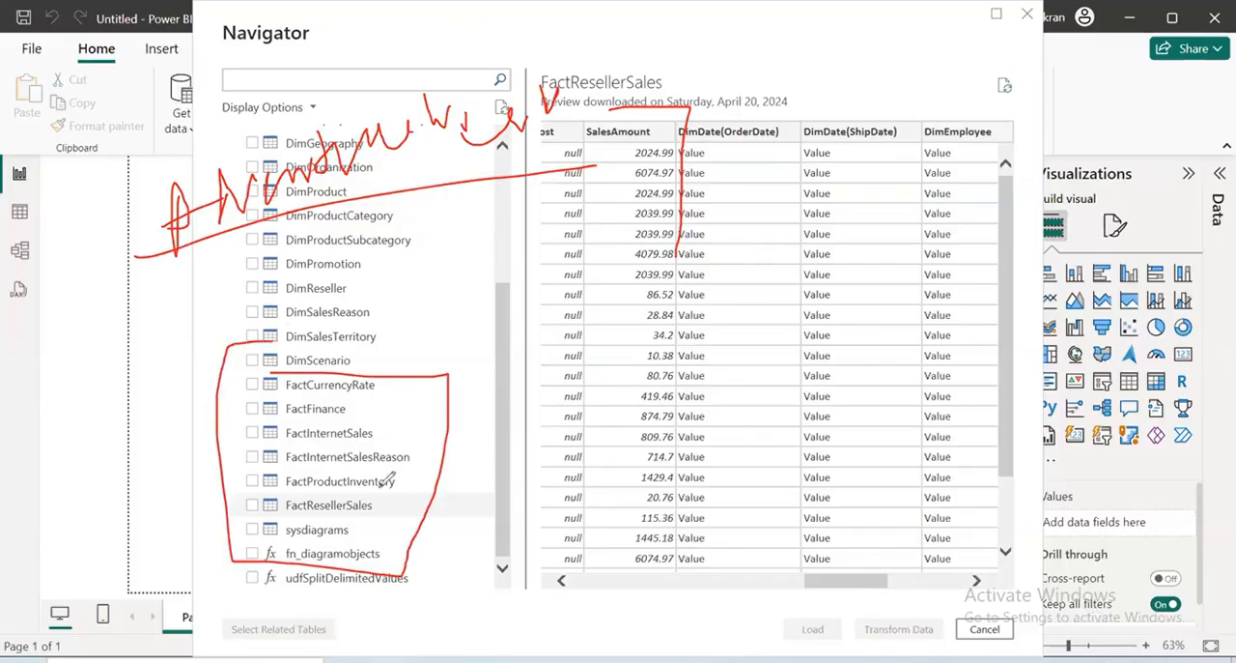
{"action": "left_click_drag", "start_coordinate": [385, 487], "coordinate": [498, 423]}
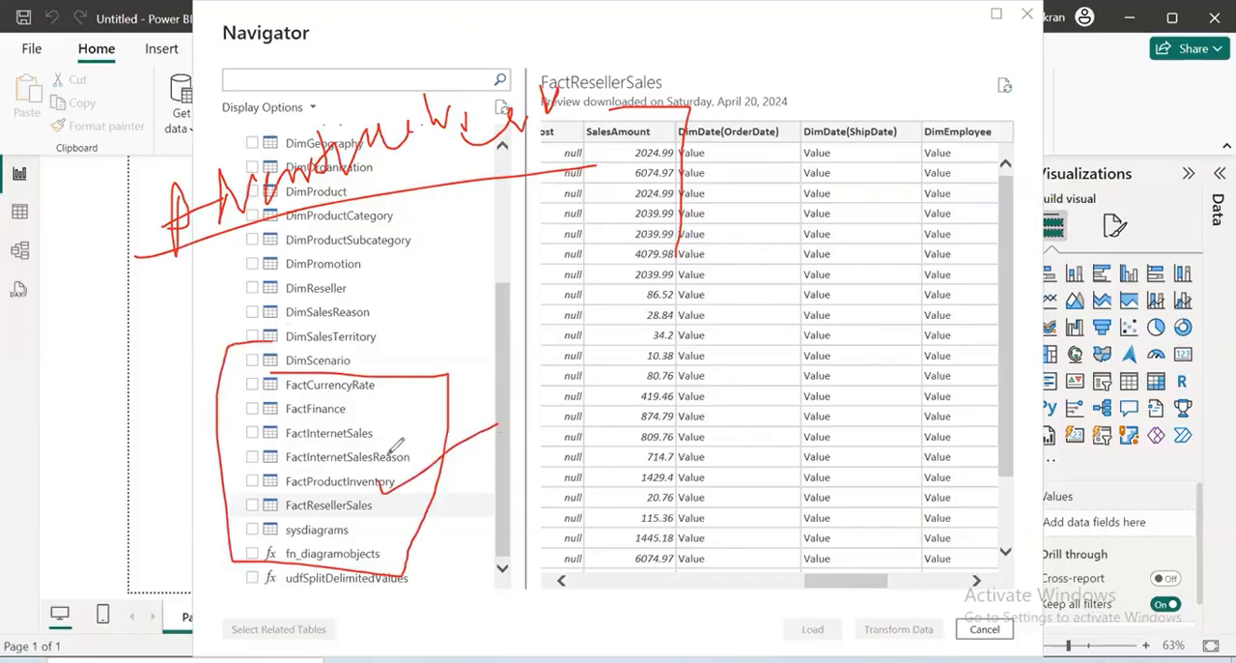
{"action": "left_click_drag", "start_coordinate": [398, 462], "coordinate": [499, 422]}
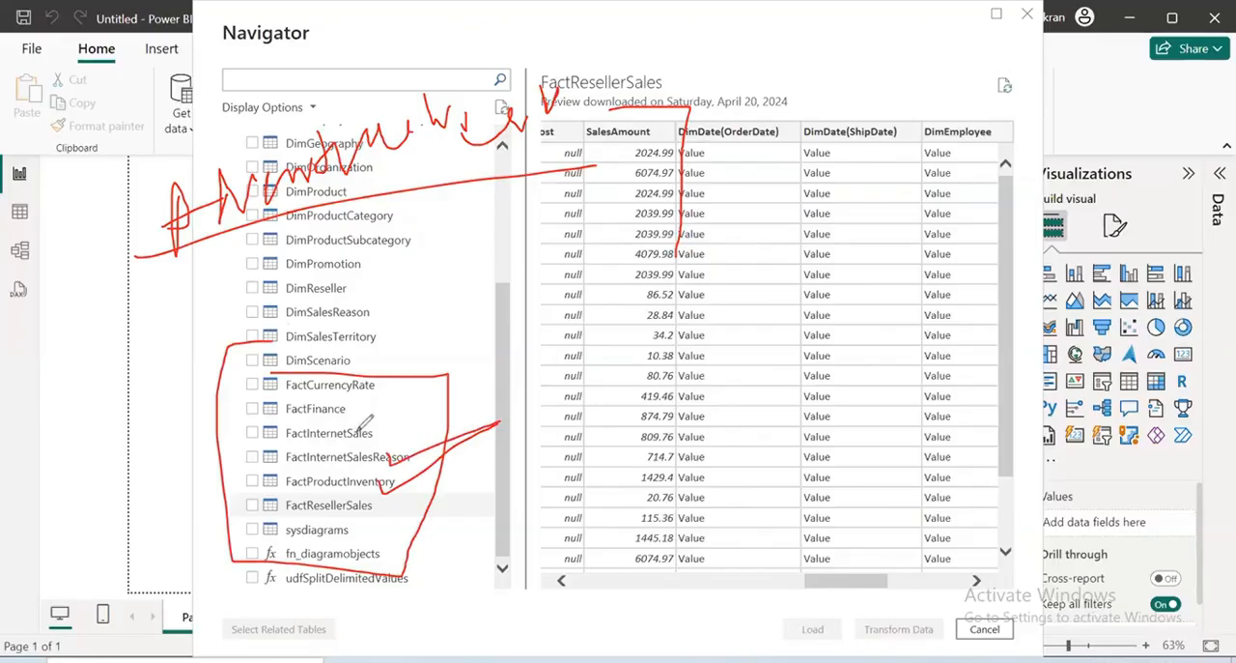
{"action": "left_click_drag", "start_coordinate": [367, 387], "coordinate": [474, 354]}
{"action": "left_click_drag", "start_coordinate": [372, 378], "coordinate": [485, 329]}
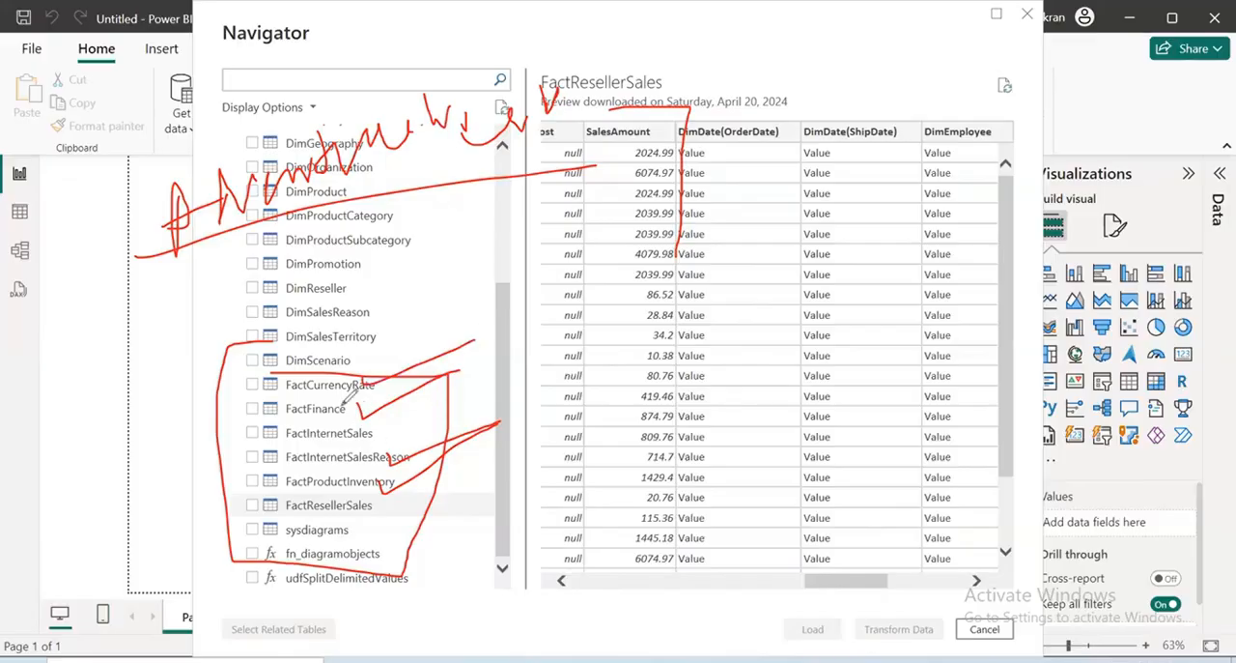
{"action": "left_click_drag", "start_coordinate": [309, 394], "coordinate": [274, 422]}
{"action": "left_click_drag", "start_coordinate": [321, 474], "coordinate": [425, 440]}
{"action": "left_click_drag", "start_coordinate": [347, 382], "coordinate": [195, 397]}
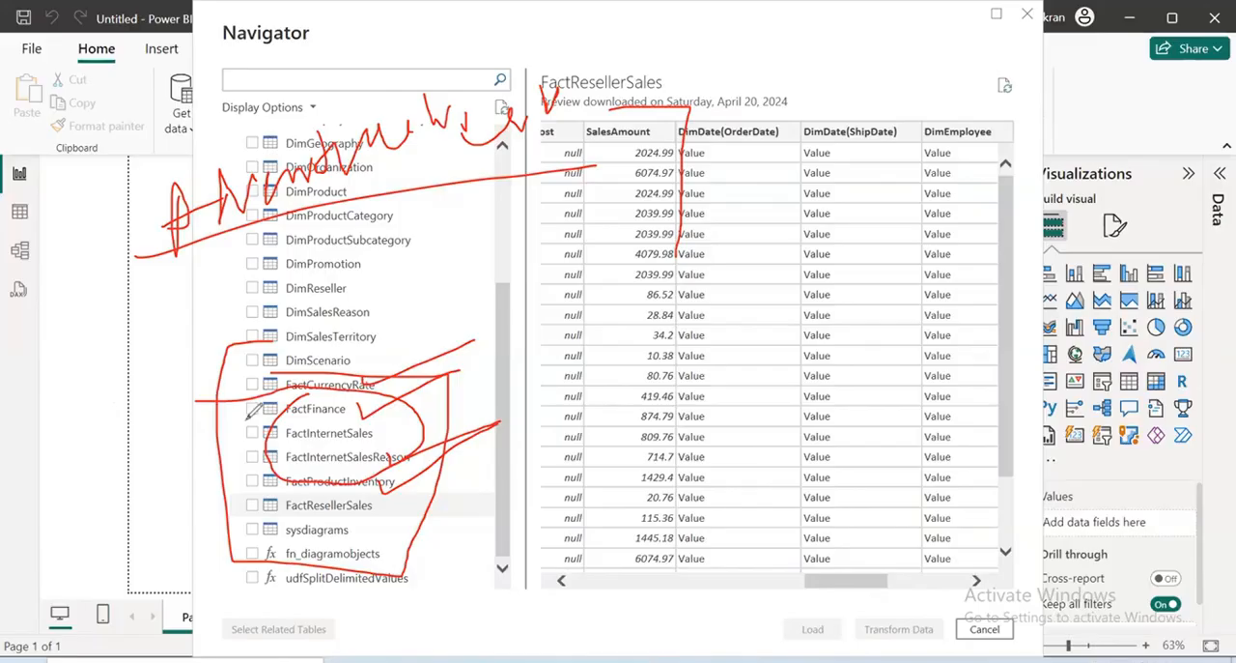
{"action": "key", "text": "e"}
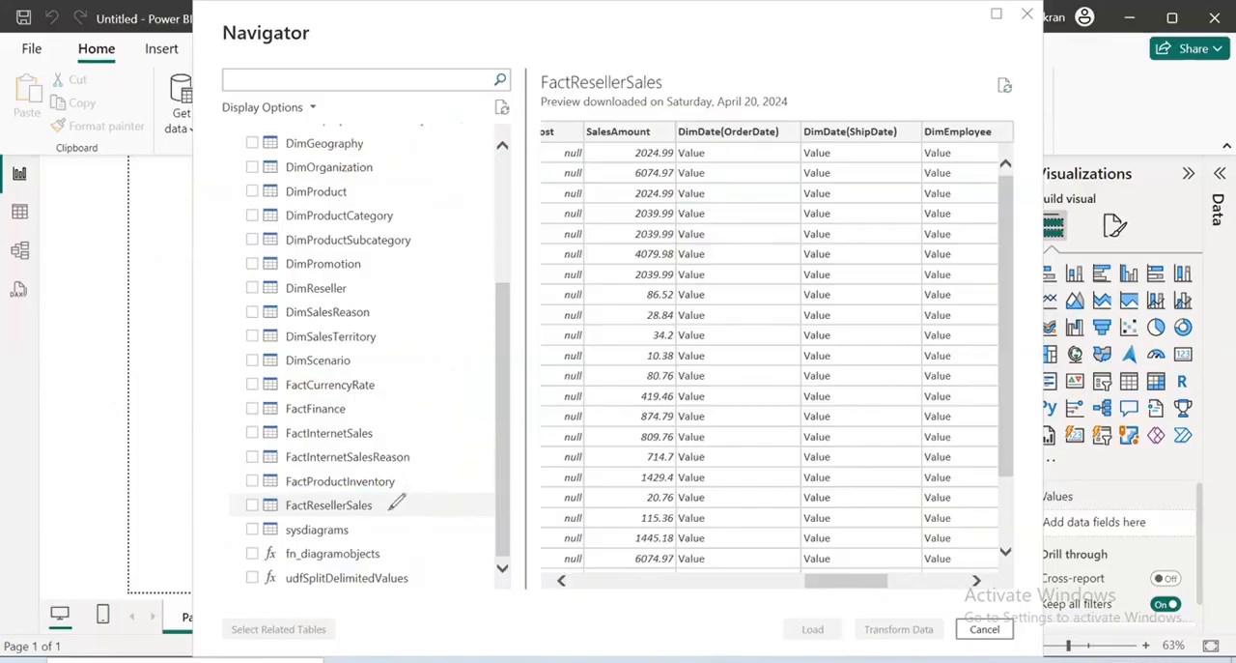
{"action": "left_click_drag", "start_coordinate": [368, 509], "coordinate": [481, 445]}
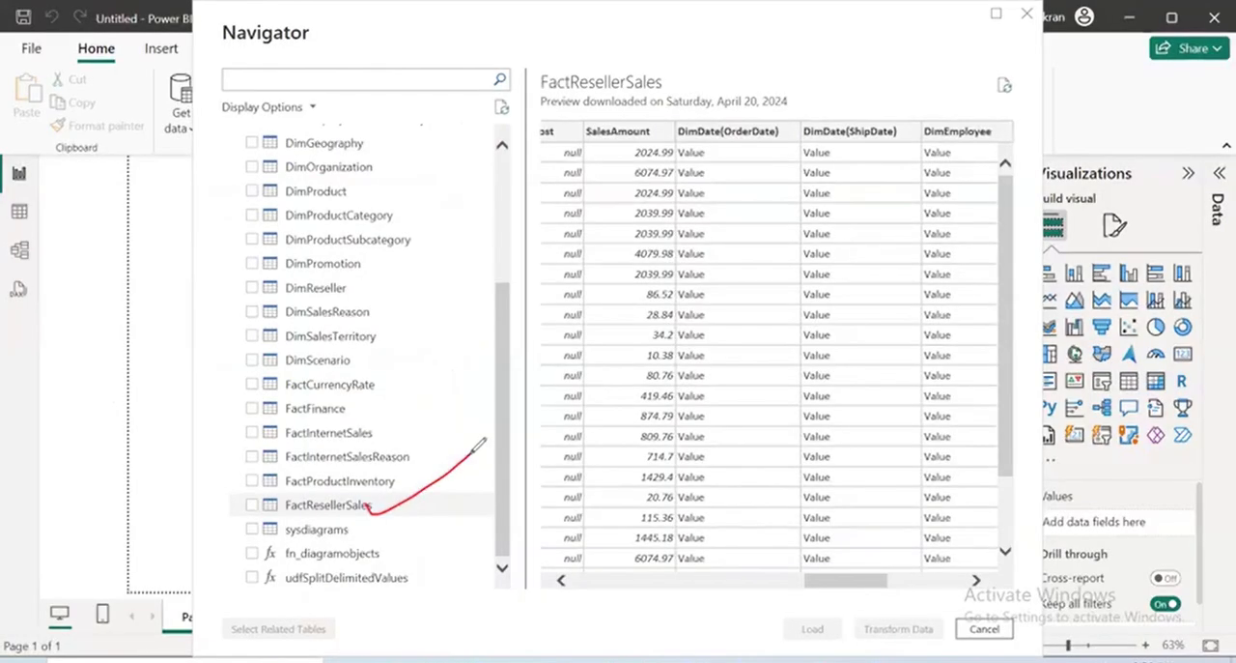
{"action": "mouse_move", "coordinate": [611, 97]}
{"action": "left_mouse_down"}
{"action": "mouse_move", "coordinate": [612, 150]}
{"action": "mouse_move", "coordinate": [710, 66]}
{"action": "left_mouse_up"}
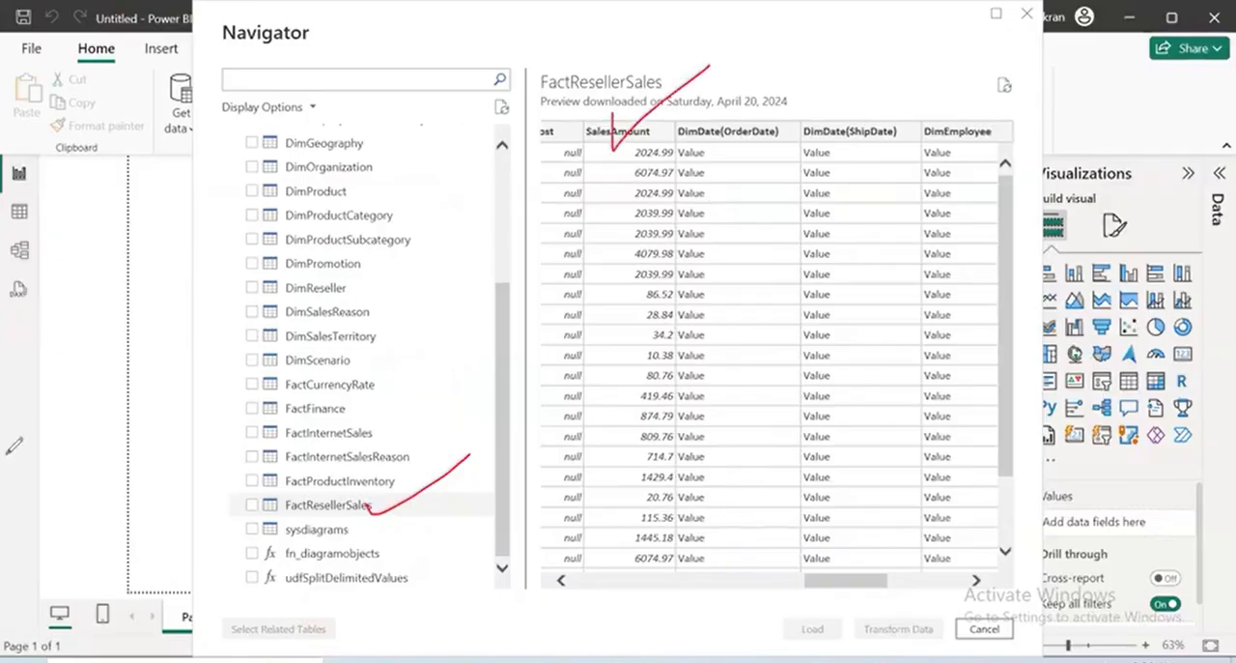
{"action": "key", "text": "Escape"}
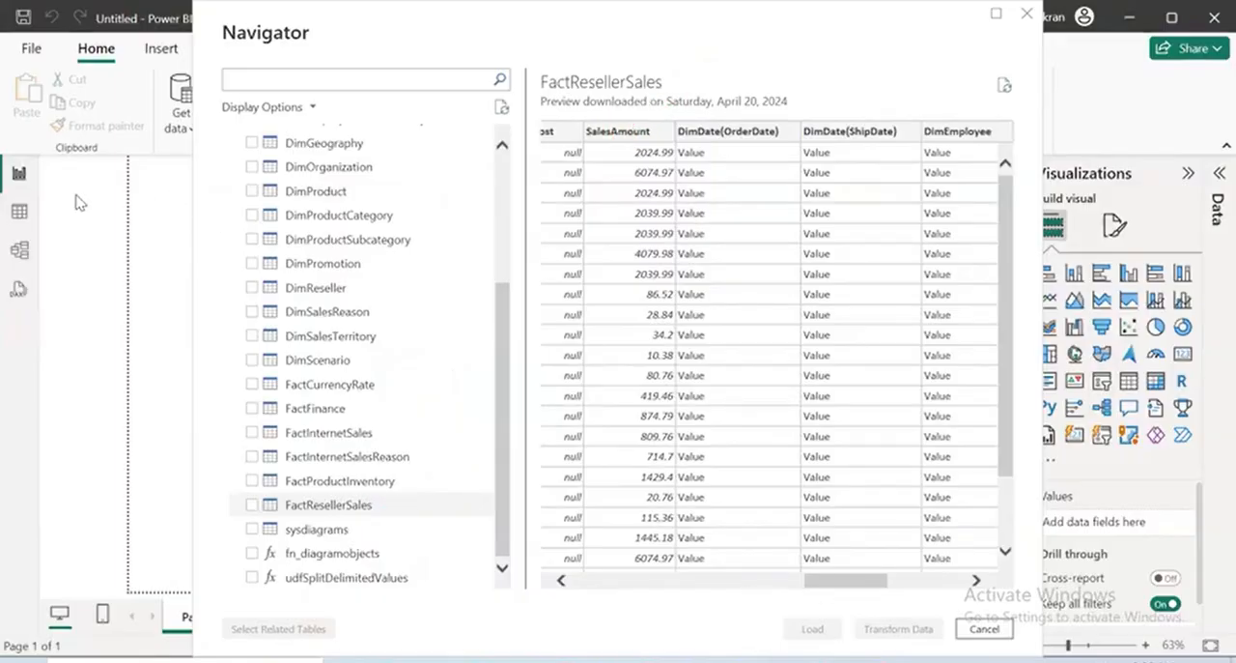
Examine the related DimDate, DimEmployee, DimProduct and DimPromotion columns in the FactResellerSales preview against the listed dimension tables
{"action": "mouse_move", "coordinate": [609, 97]}
{"action": "left_mouse_down"}
{"action": "mouse_move", "coordinate": [677, 100]}
{"action": "mouse_move", "coordinate": [676, 314]}
{"action": "left_mouse_up"}
{"action": "mouse_move", "coordinate": [677, 142]}
{"action": "left_mouse_down"}
{"action": "mouse_move", "coordinate": [785, 140]}
{"action": "mouse_move", "coordinate": [798, 116]}
{"action": "mouse_move", "coordinate": [677, 117]}
{"action": "left_mouse_up"}
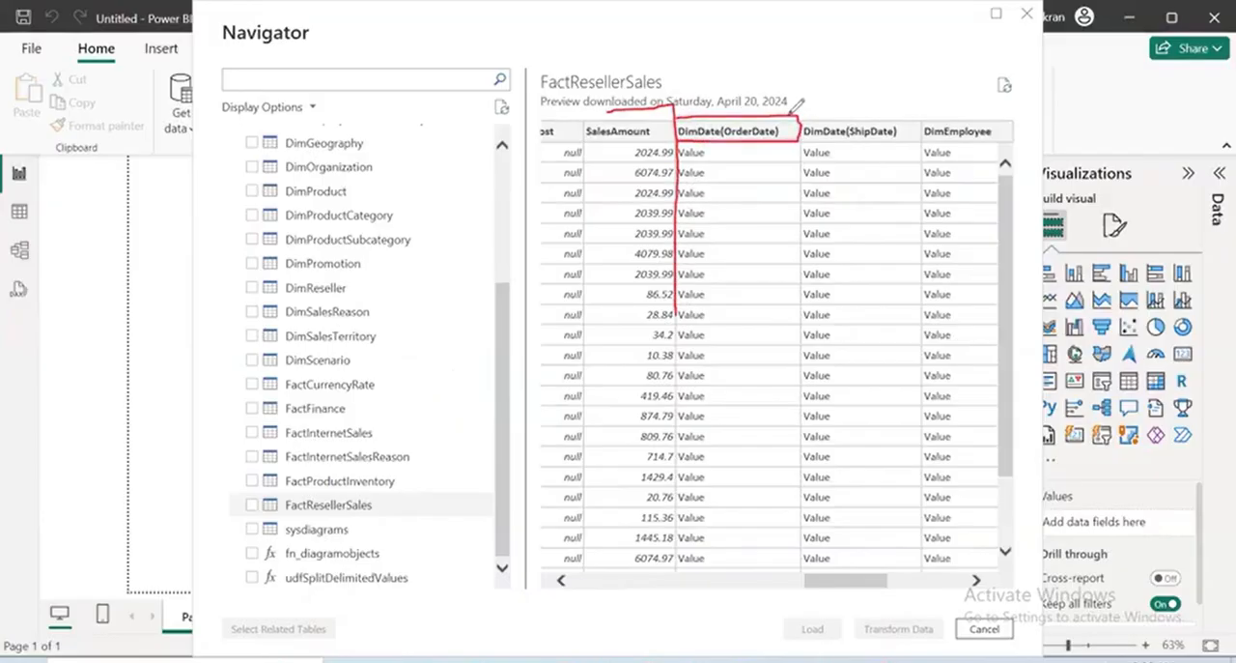
{"action": "mouse_move", "coordinate": [802, 116]}
{"action": "left_mouse_down"}
{"action": "mouse_move", "coordinate": [924, 115]}
{"action": "mouse_move", "coordinate": [922, 147]}
{"action": "mouse_move", "coordinate": [802, 141]}
{"action": "left_mouse_up"}
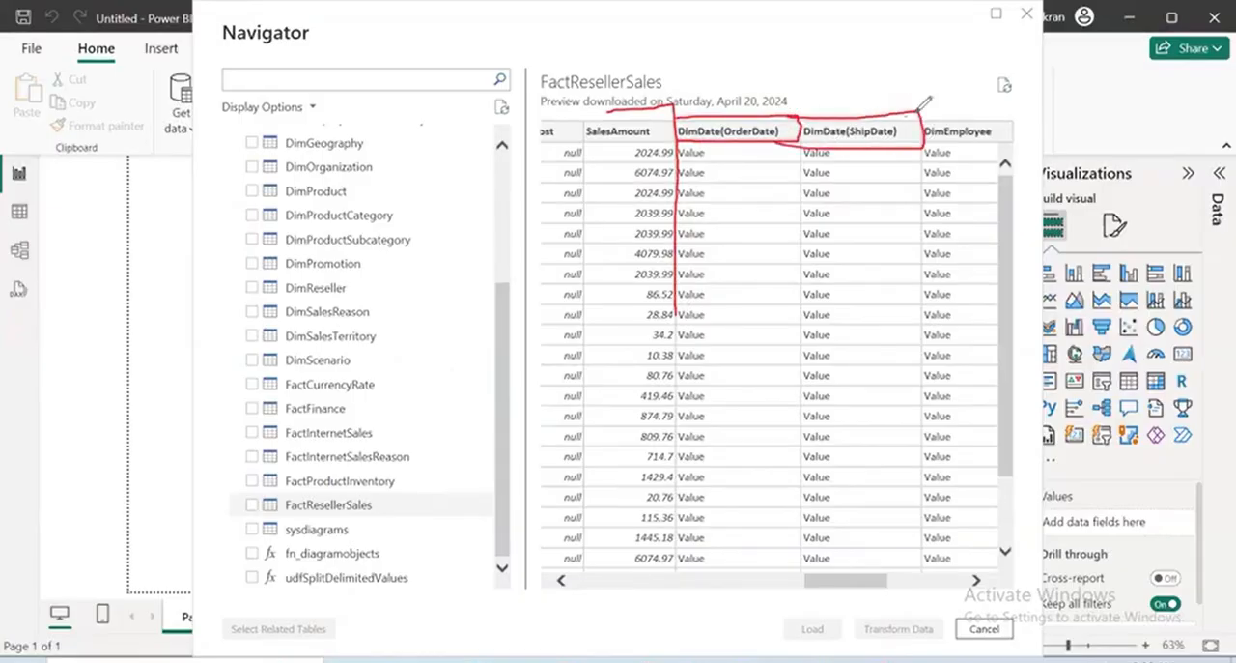
{"action": "mouse_move", "coordinate": [920, 109]}
{"action": "left_mouse_down"}
{"action": "mouse_move", "coordinate": [1022, 103]}
{"action": "mouse_move", "coordinate": [1023, 141]}
{"action": "left_mouse_up"}
{"action": "left_click_drag", "start_coordinate": [1022, 141], "coordinate": [905, 143]}
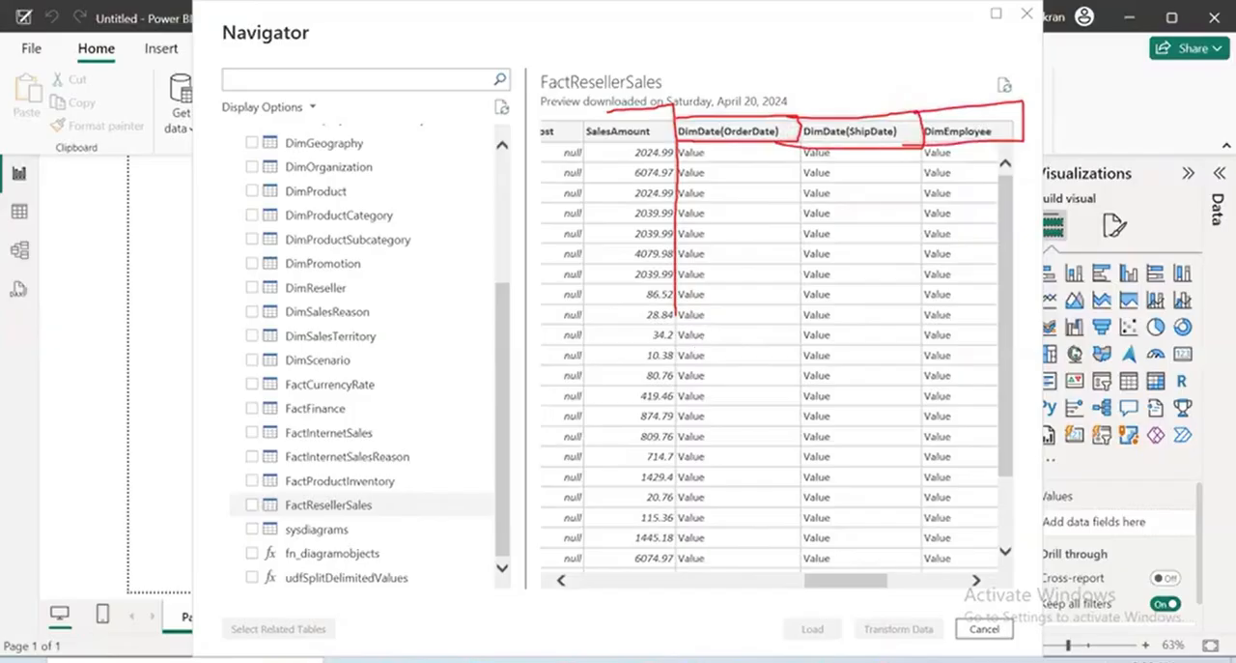
{"action": "mouse_move", "coordinate": [850, 579]}
{"action": "left_mouse_down"}
{"action": "mouse_move", "coordinate": [913, 594]}
{"action": "mouse_move", "coordinate": [923, 614]}
{"action": "mouse_move", "coordinate": [880, 613]}
{"action": "left_mouse_up"}
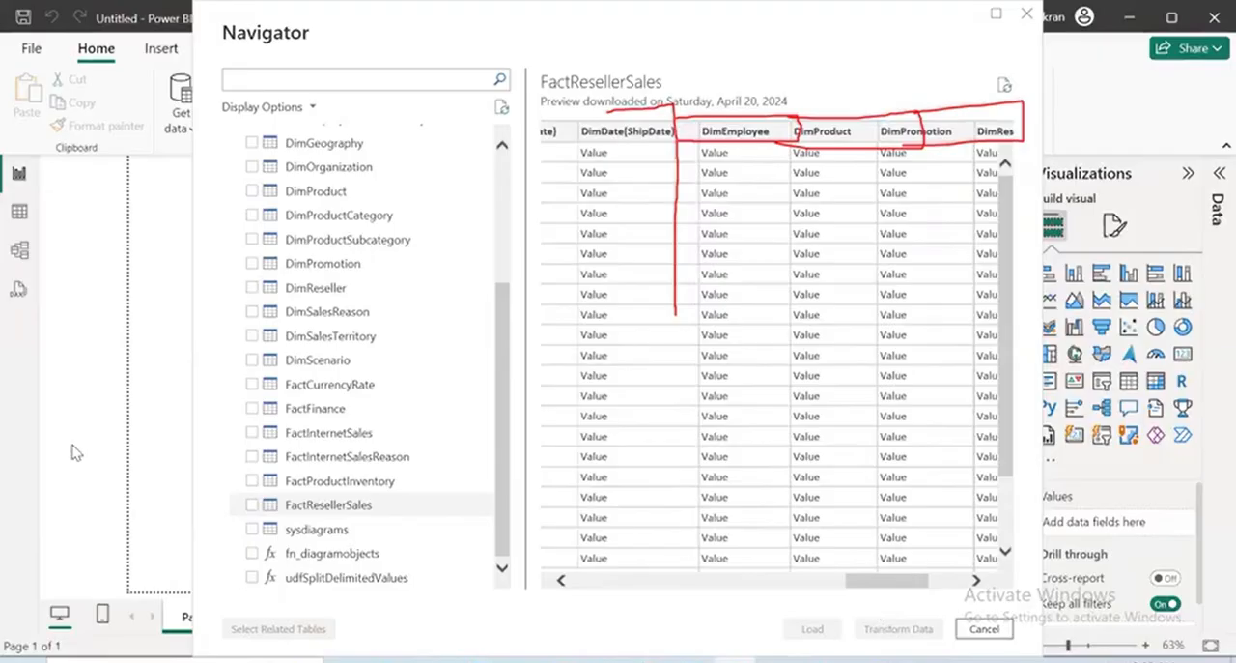
{"action": "left_click", "coordinate": [92, 84]}
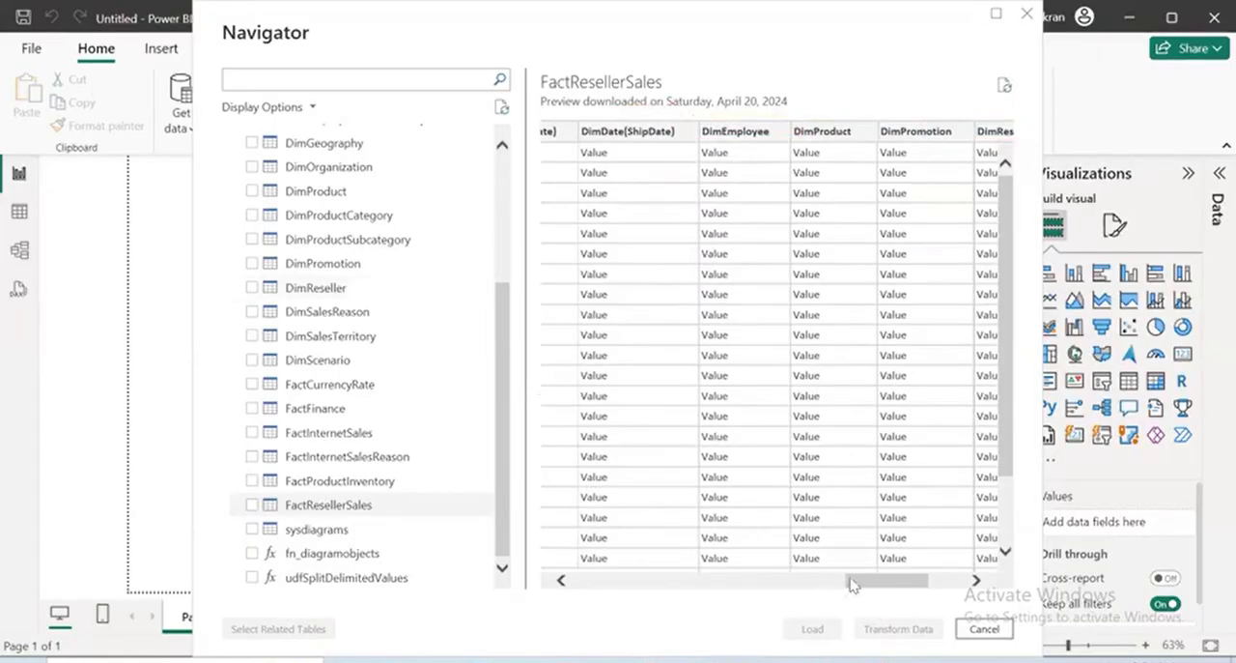
{"action": "mouse_move", "coordinate": [905, 583]}
{"action": "left_mouse_down"}
{"action": "mouse_move", "coordinate": [934, 585]}
{"action": "mouse_move", "coordinate": [899, 585]}
{"action": "left_mouse_up"}
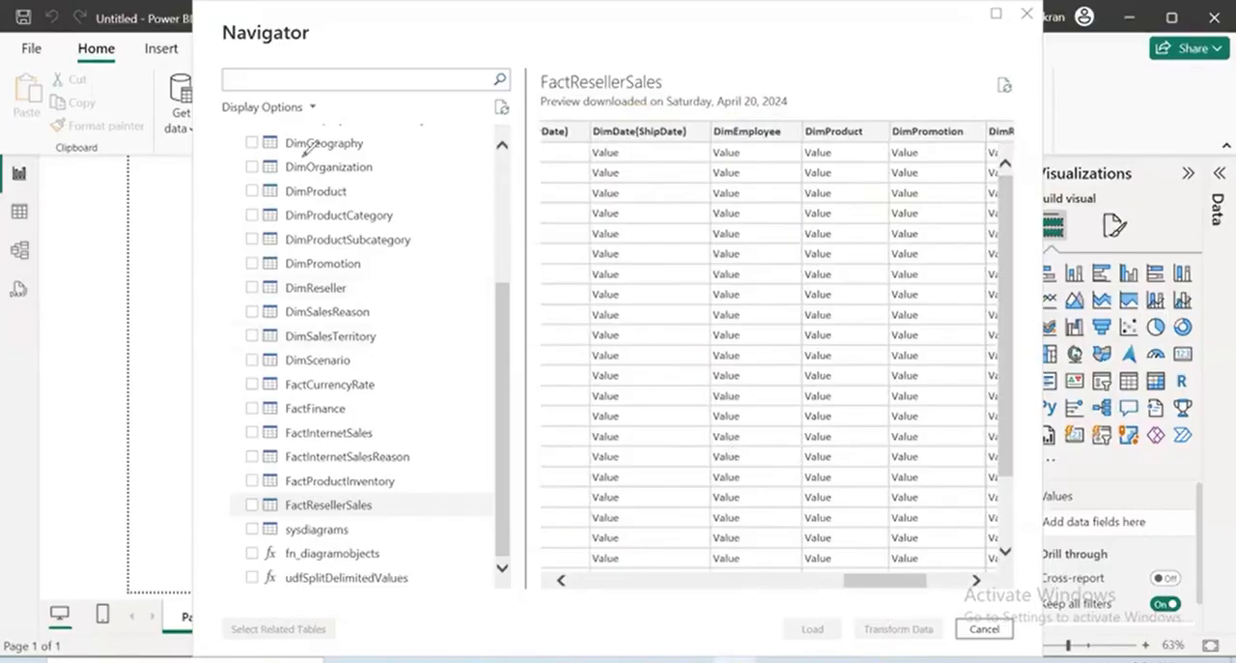
{"action": "left_click_drag", "start_coordinate": [406, 128], "coordinate": [303, 199]}
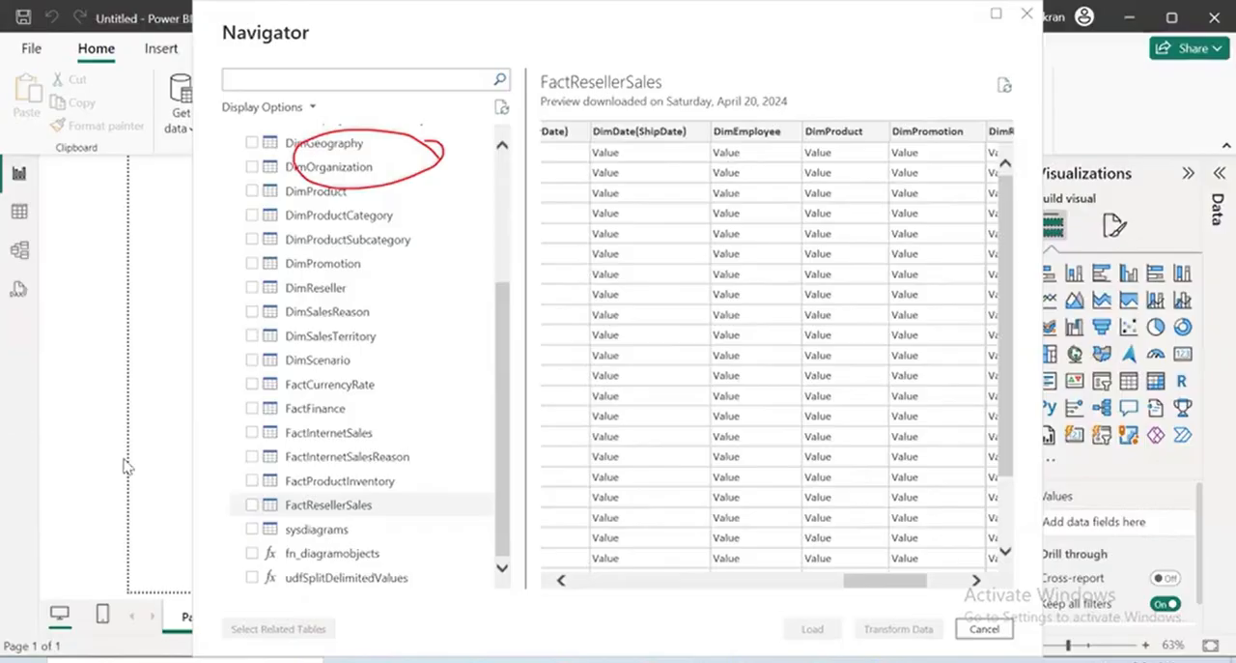
{"action": "key", "text": "ctrl+z"}
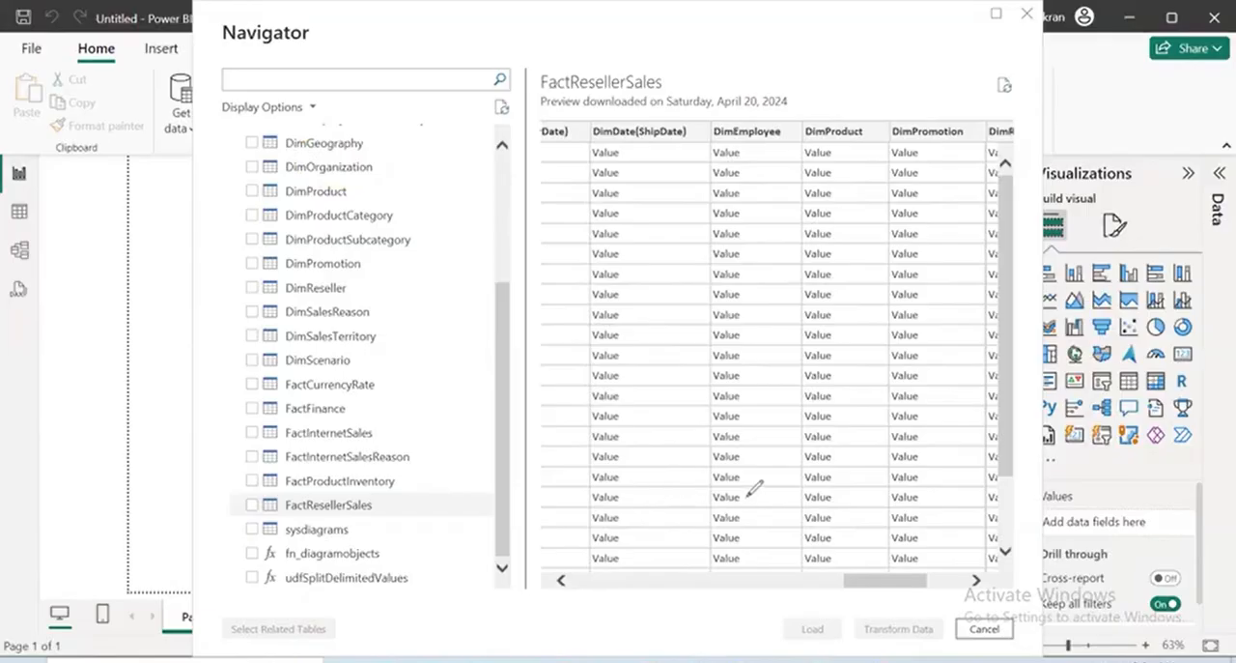
Examine the ProductKey, ResellerKey and PromotionKey columns in the FactResellerSales preview
{"action": "left_click_drag", "start_coordinate": [862, 582], "coordinate": [576, 596]}
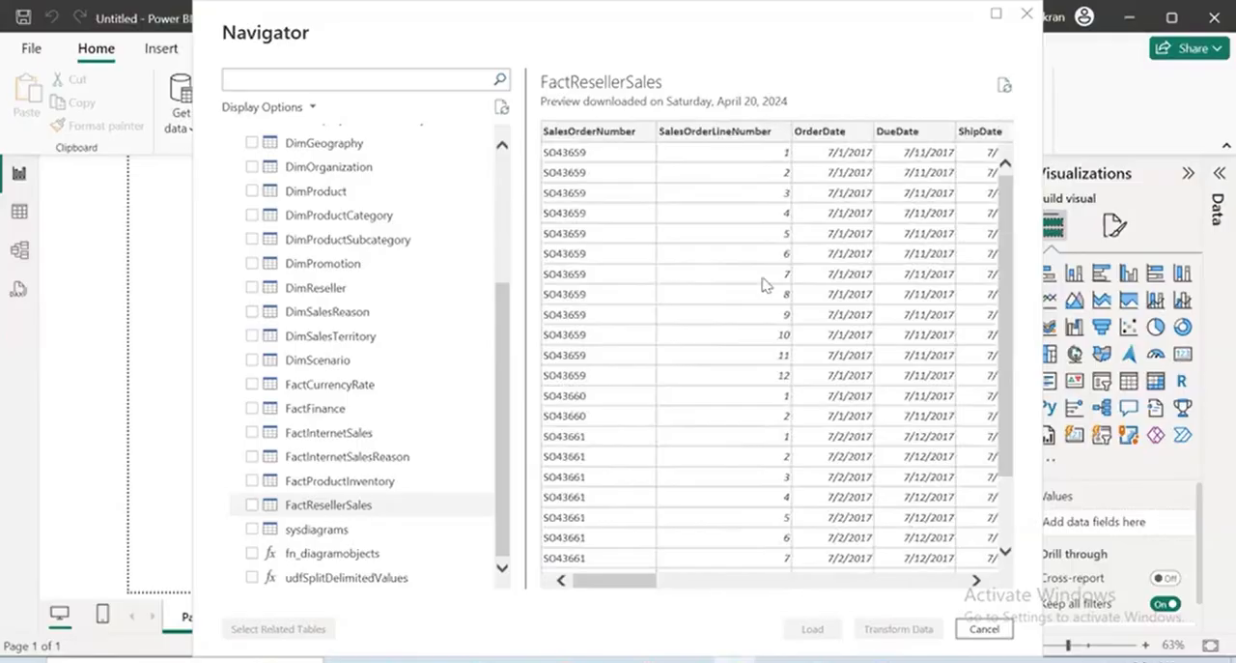
{"action": "left_click_drag", "start_coordinate": [641, 588], "coordinate": [697, 592]}
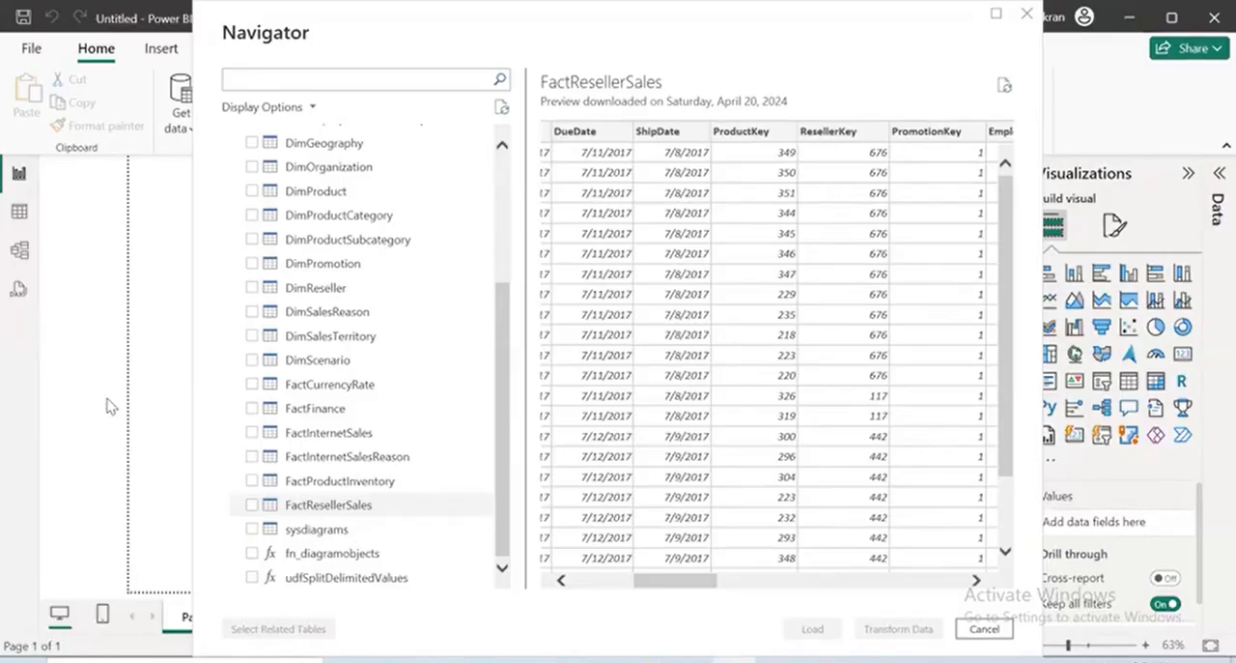
{"action": "mouse_move", "coordinate": [288, 520]}
{"action": "left_mouse_down"}
{"action": "mouse_move", "coordinate": [403, 484]}
{"action": "mouse_move", "coordinate": [255, 483]}
{"action": "mouse_move", "coordinate": [259, 521]}
{"action": "left_mouse_up"}
{"action": "left_click_drag", "start_coordinate": [781, 81], "coordinate": [767, 85]}
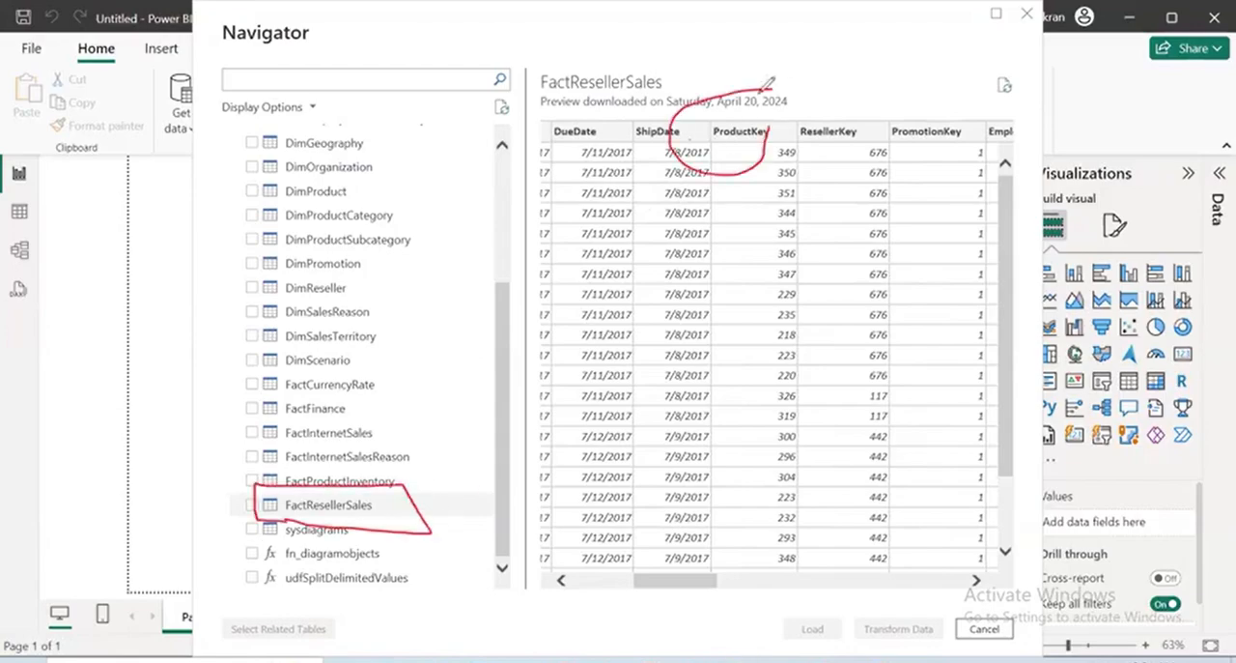
{"action": "left_click_drag", "start_coordinate": [868, 87], "coordinate": [872, 145]}
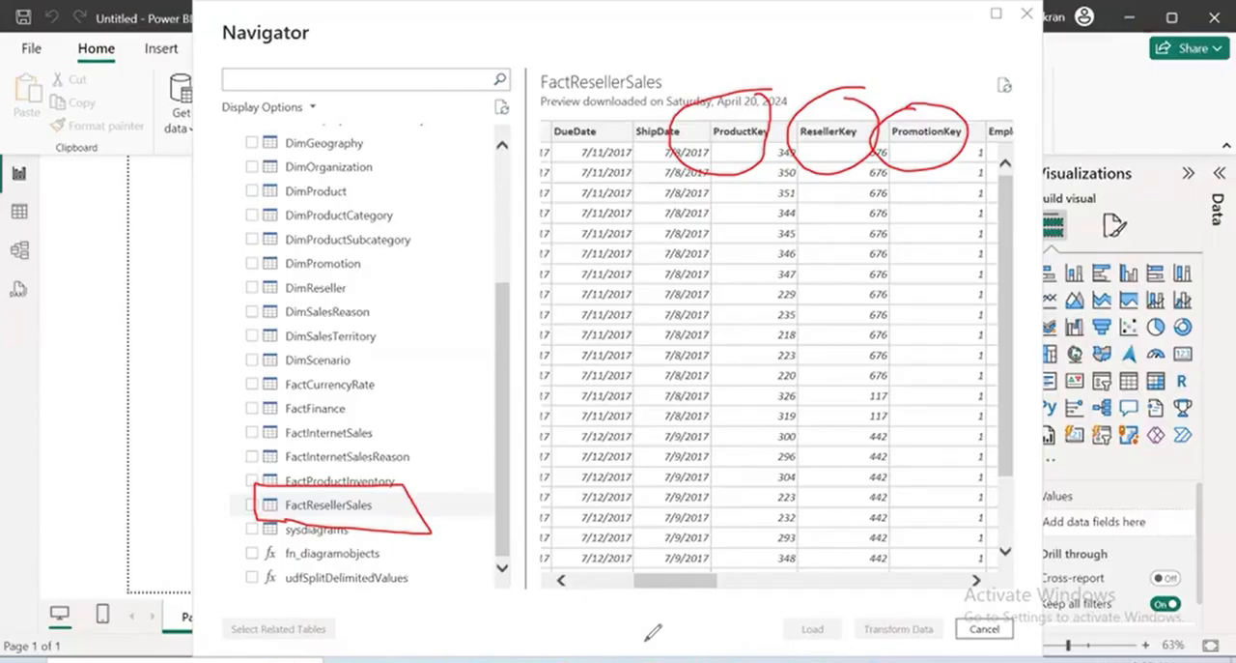
{"action": "mouse_move", "coordinate": [985, 155]}
{"action": "left_mouse_down"}
{"action": "mouse_move", "coordinate": [943, 202]}
{"action": "mouse_move", "coordinate": [981, 153]}
{"action": "left_mouse_up"}
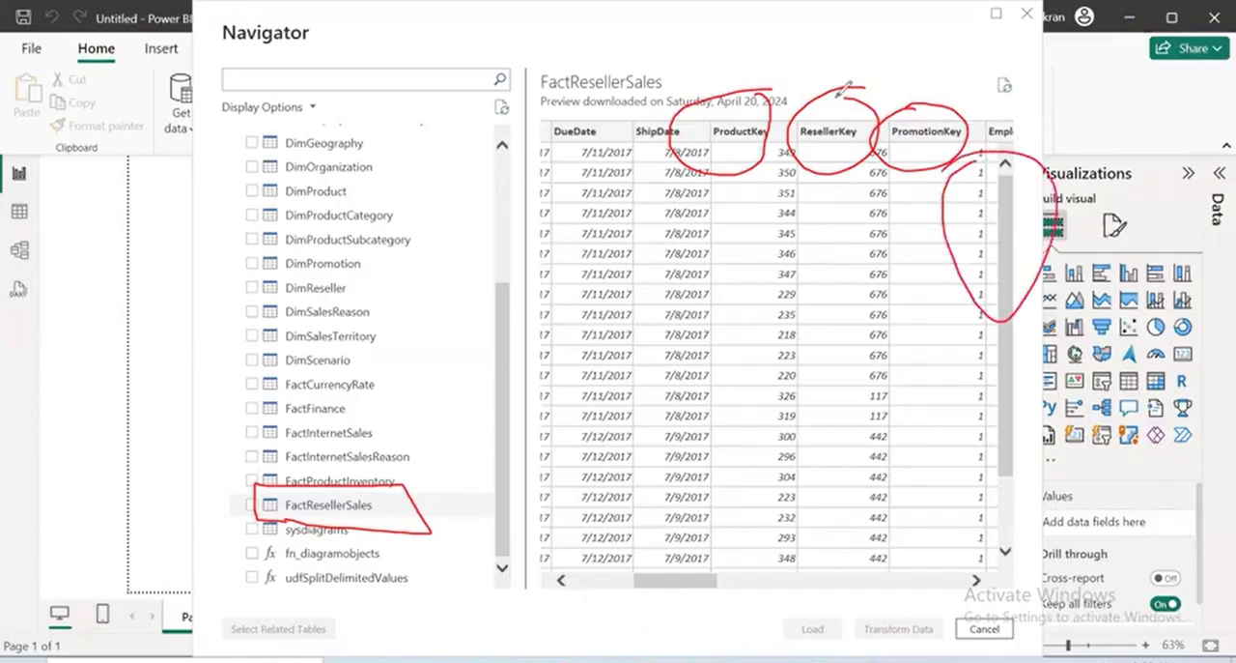
{"action": "left_click_drag", "start_coordinate": [889, 183], "coordinate": [932, 290]}
{"action": "left_click_drag", "start_coordinate": [932, 289], "coordinate": [895, 141]}
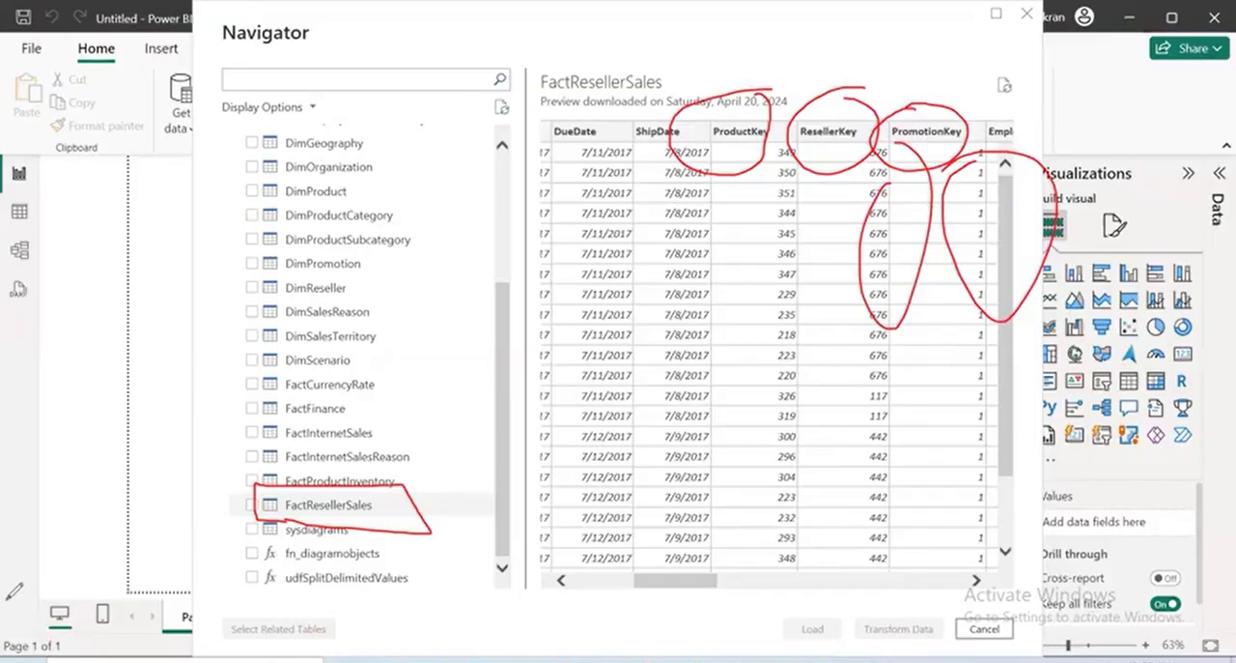
{"action": "key", "text": "e"}
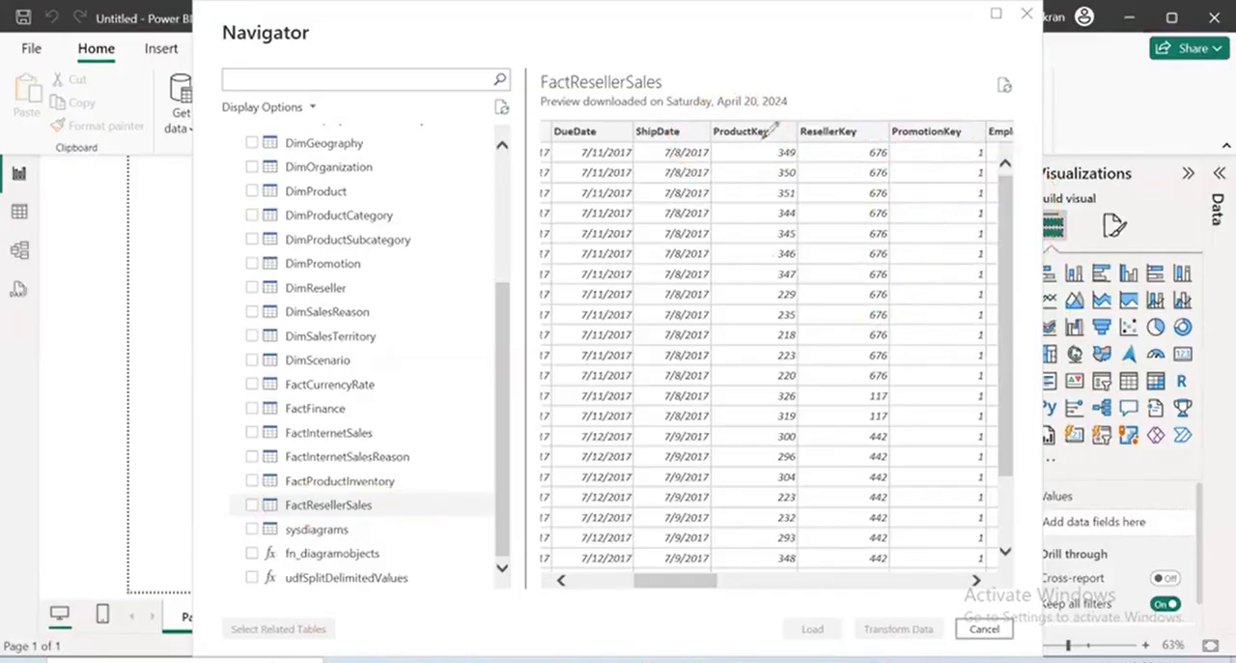
{"action": "left_click_drag", "start_coordinate": [750, 118], "coordinate": [832, 56]}
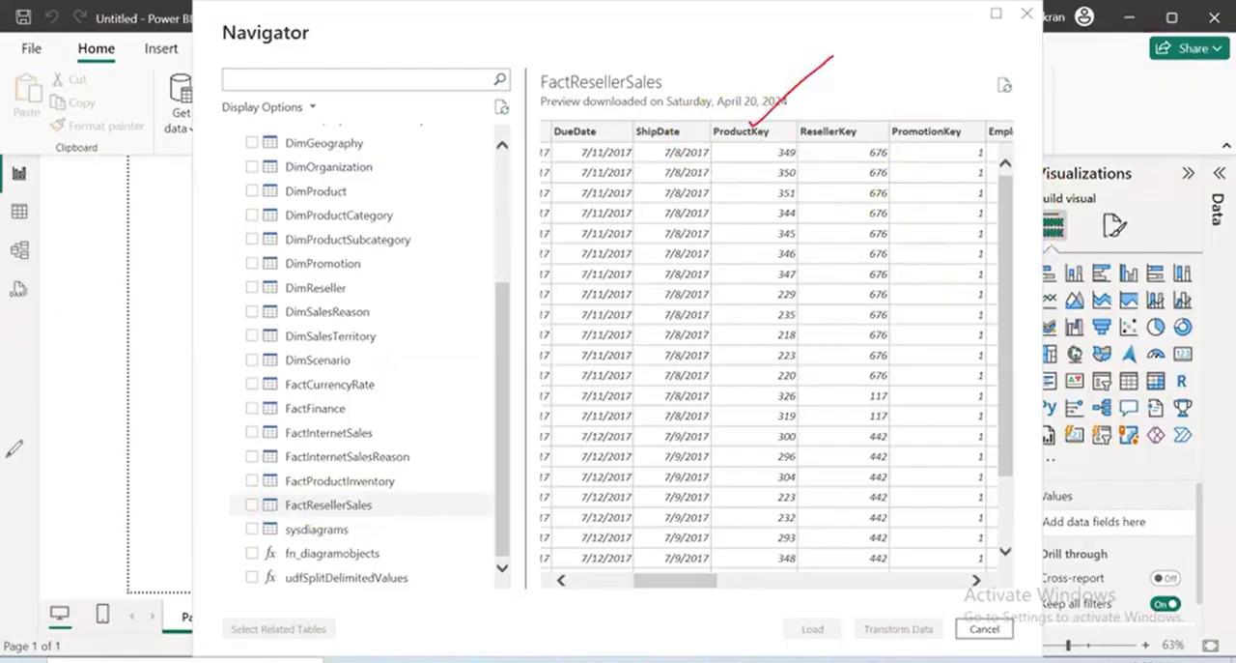
{"action": "key", "text": "Escape"}
Compare the key columns of FactResellerSales, including EmployeeKey and SalesTerritoryKey, with its related dimension columns
{"action": "left_click_drag", "start_coordinate": [698, 588], "coordinate": [754, 587]}
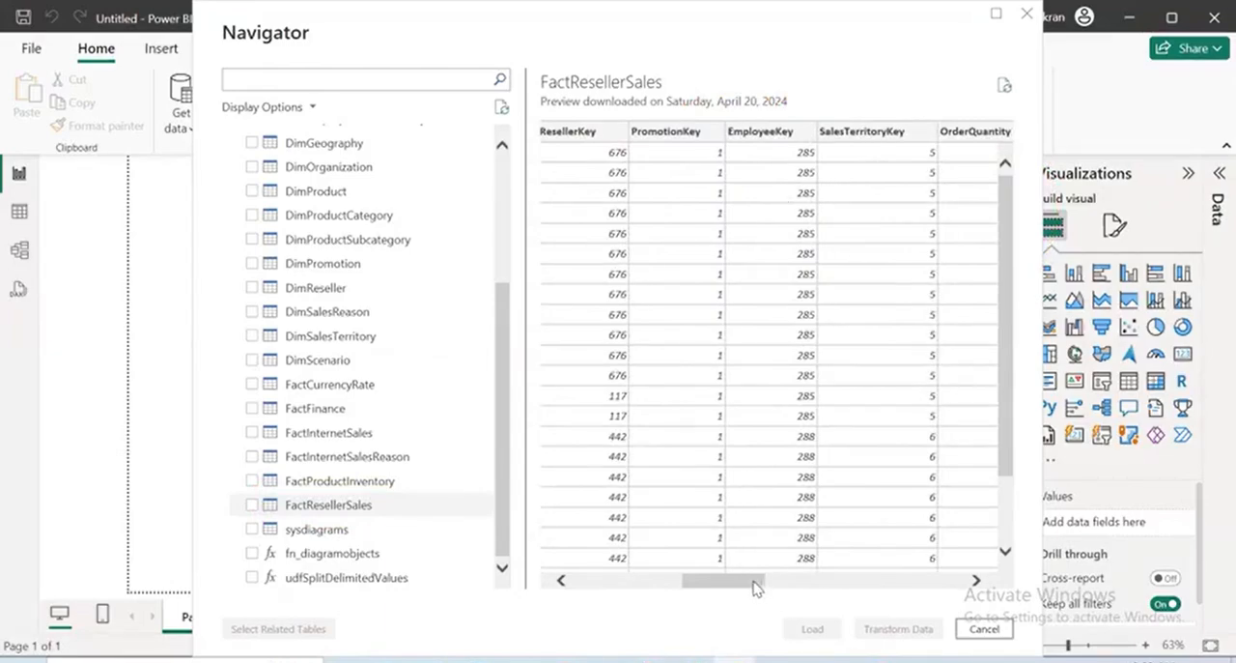
{"action": "left_click_drag", "start_coordinate": [761, 587], "coordinate": [711, 587]}
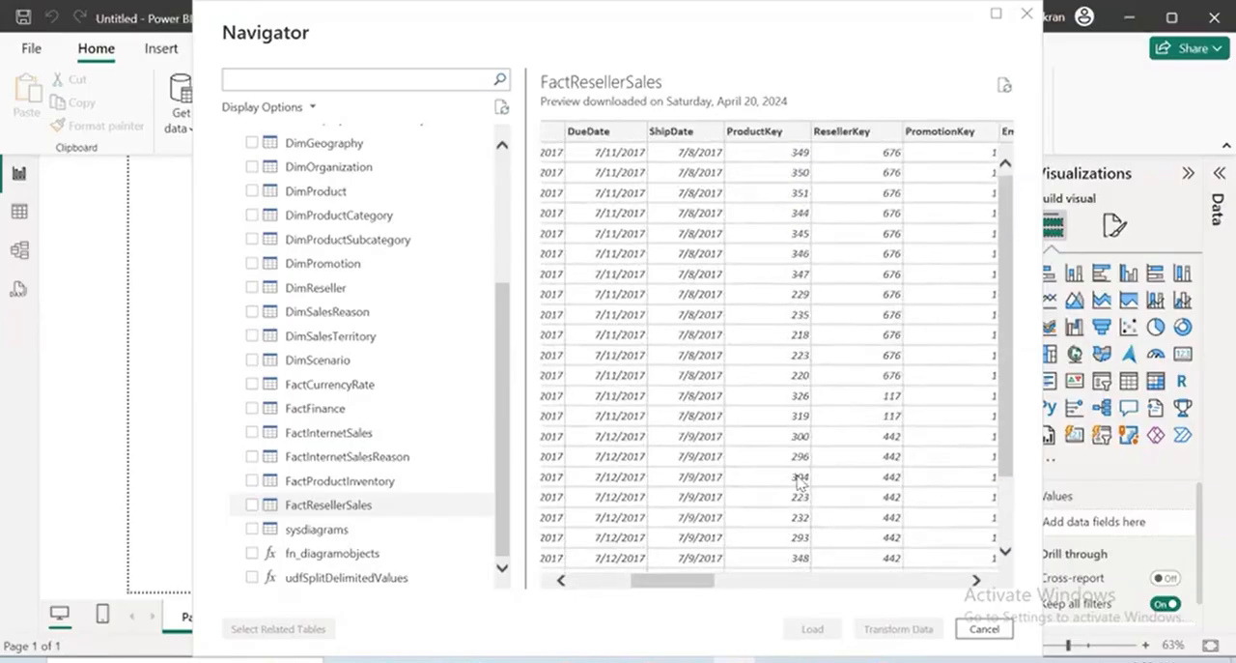
{"action": "scroll", "coordinate": [800, 483], "scroll_direction": "down", "scroll_amount": 3}
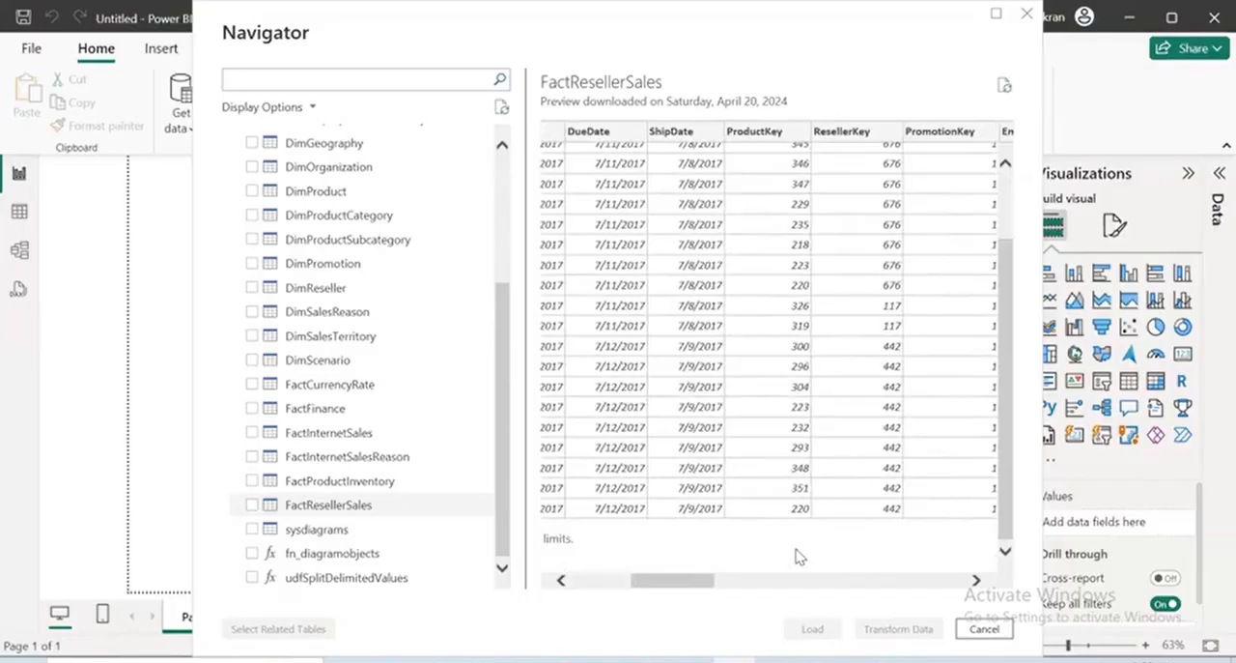
{"action": "scroll", "coordinate": [800, 556], "scroll_direction": "up", "scroll_amount": 3}
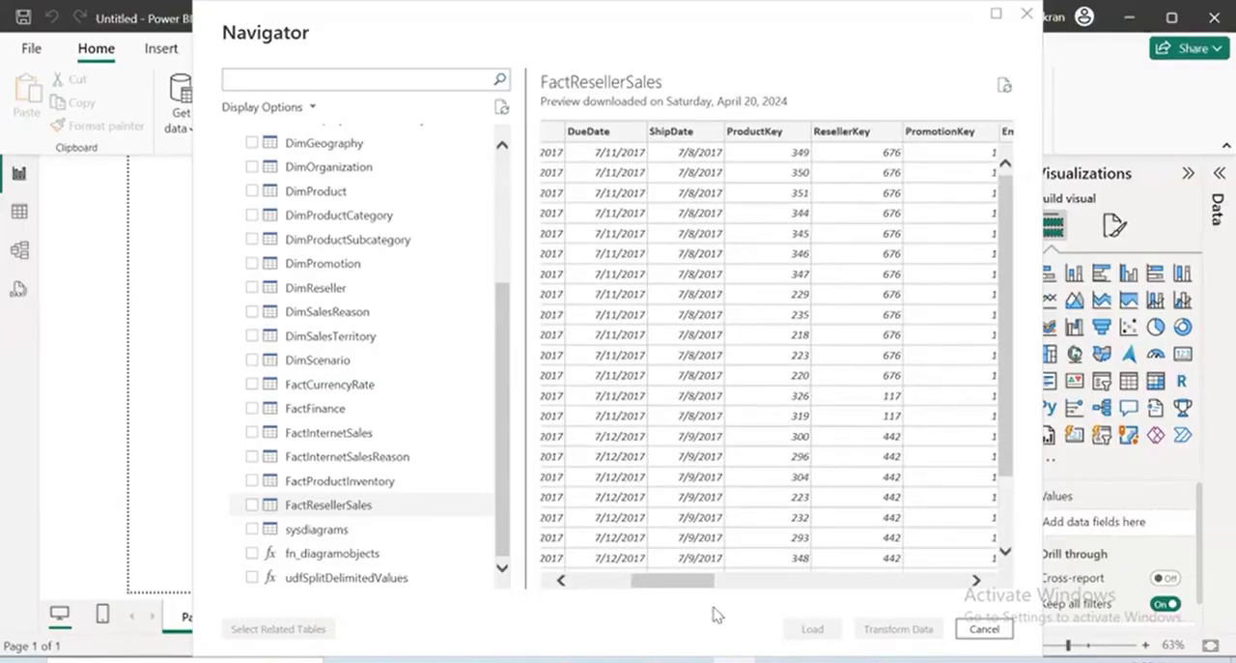
{"action": "left_click_drag", "start_coordinate": [682, 592], "coordinate": [683, 591]}
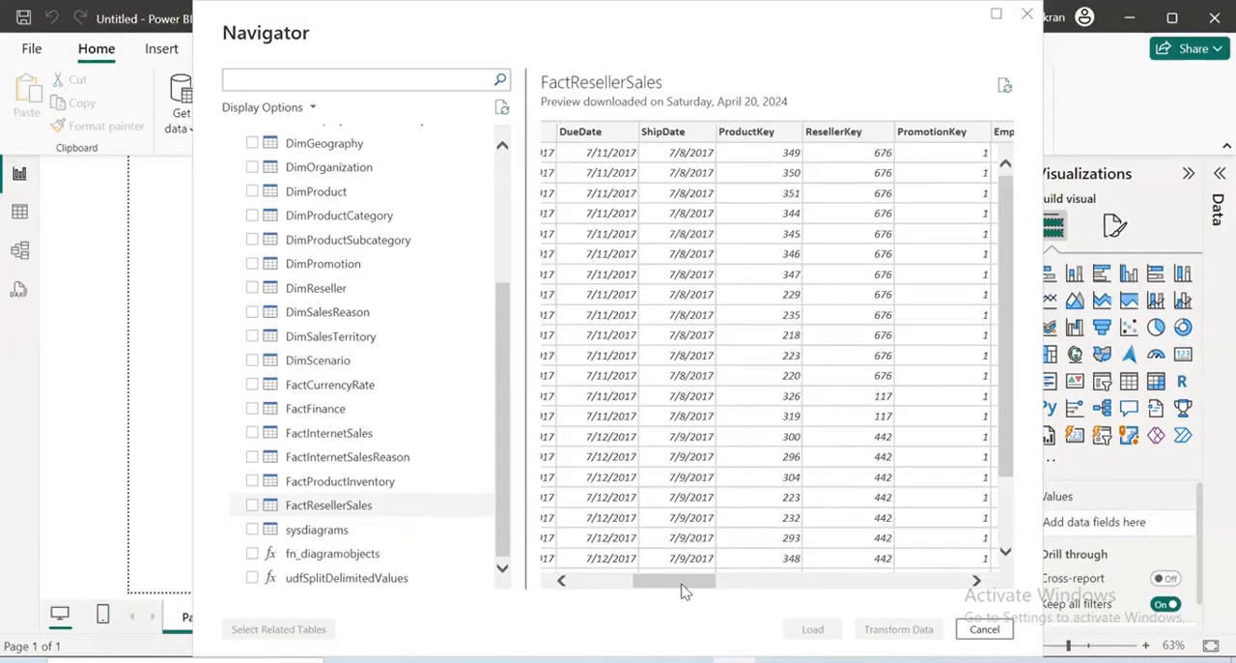
{"action": "left_click", "coordinate": [682, 583]}
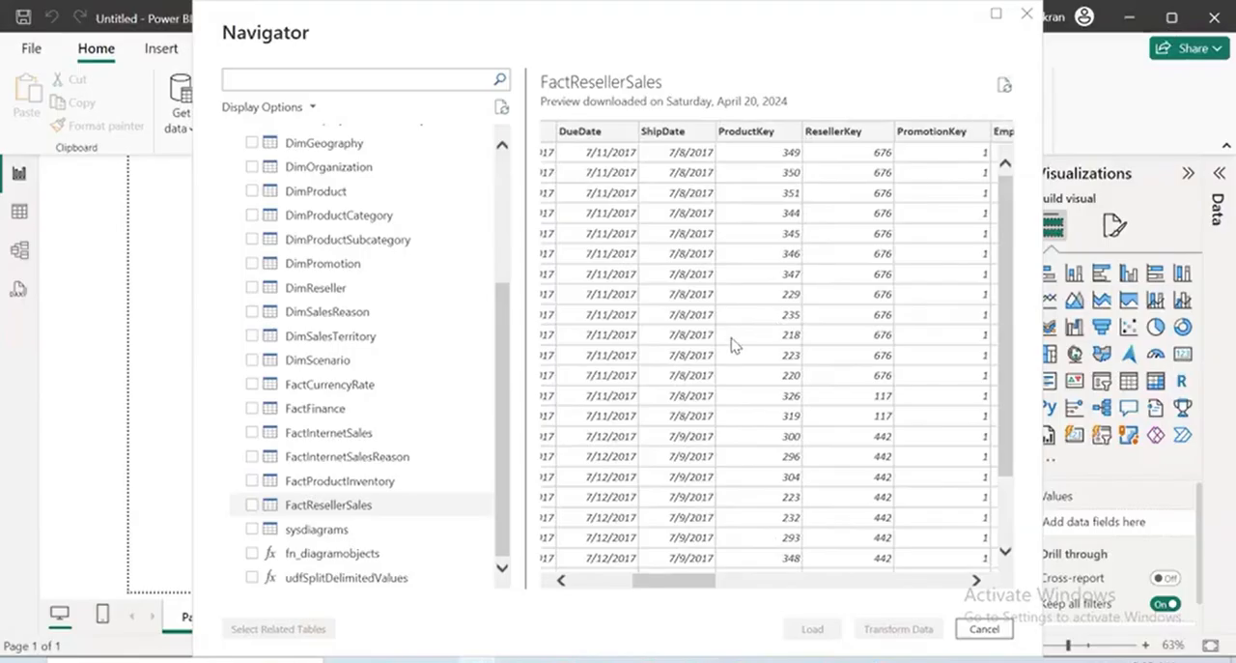
{"action": "left_click_drag", "start_coordinate": [731, 579], "coordinate": [929, 611]}
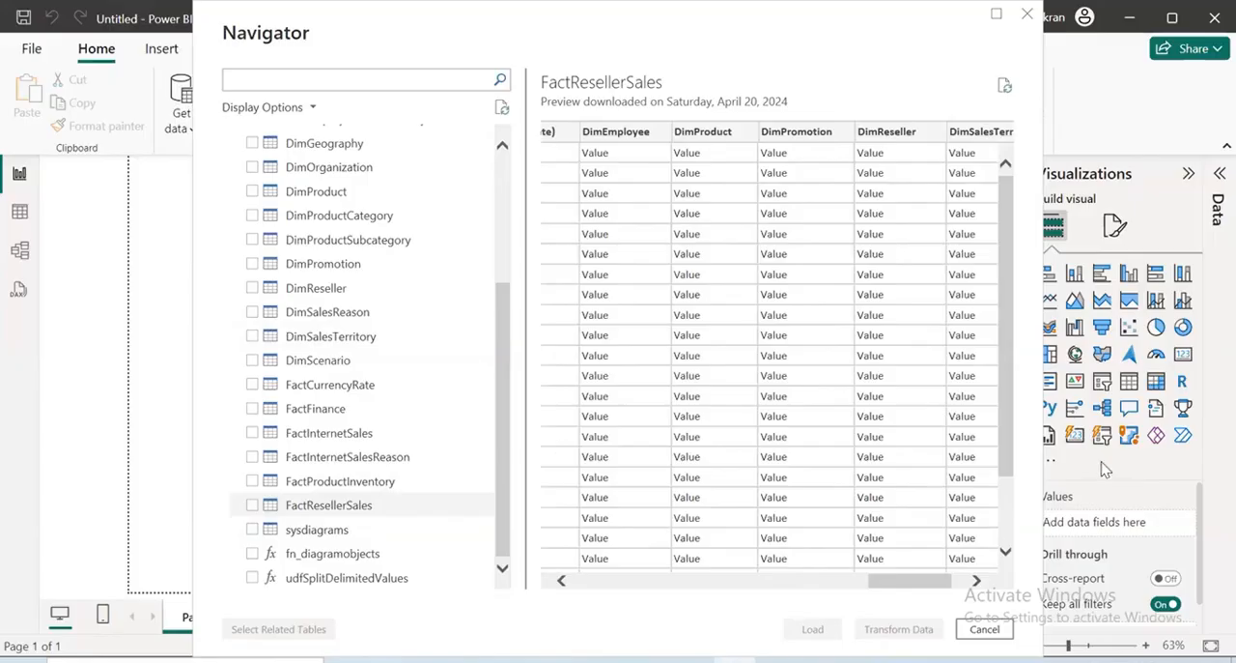
{"action": "left_click_drag", "start_coordinate": [930, 579], "coordinate": [699, 585]}
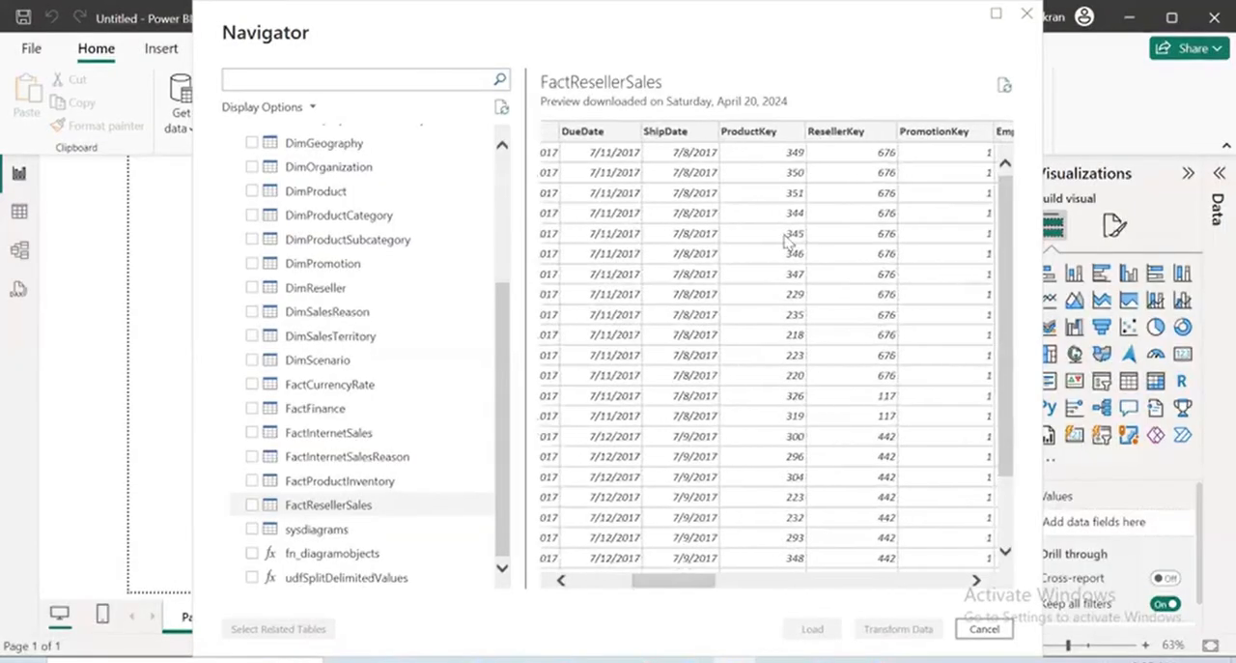
Select the FactResellerSales and DimProduct tables and look through the columns of the DimProduct preview
{"action": "left_click", "coordinate": [251, 504]}
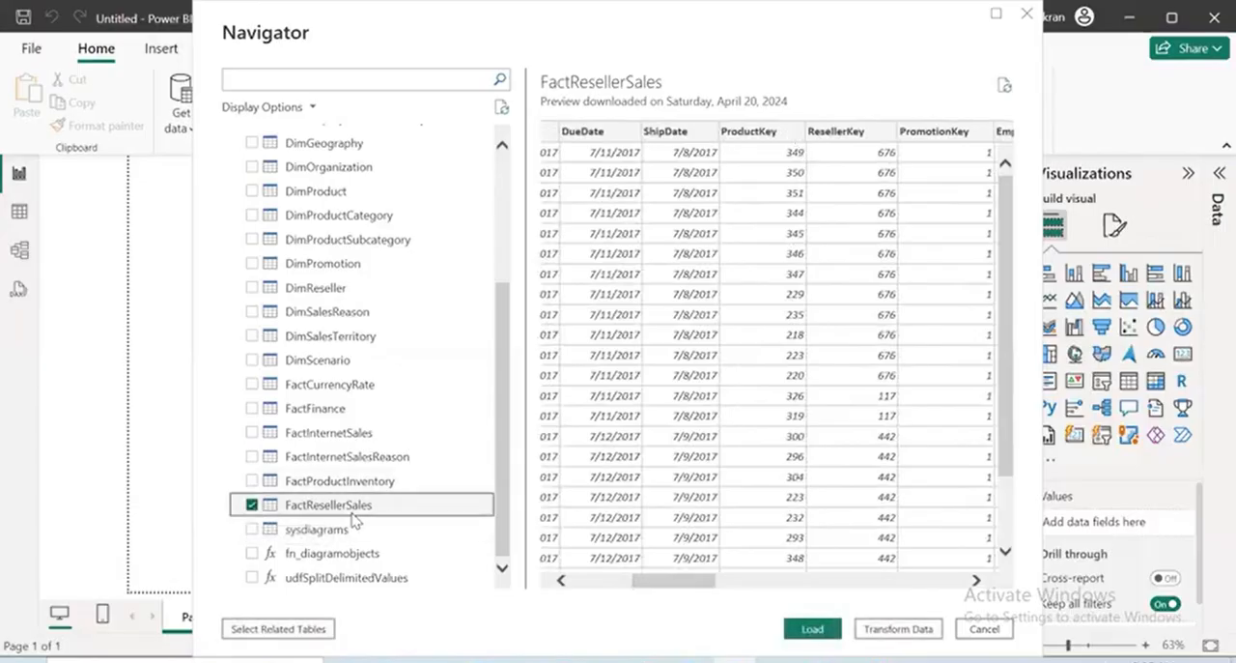
{"action": "left_click", "coordinate": [252, 191]}
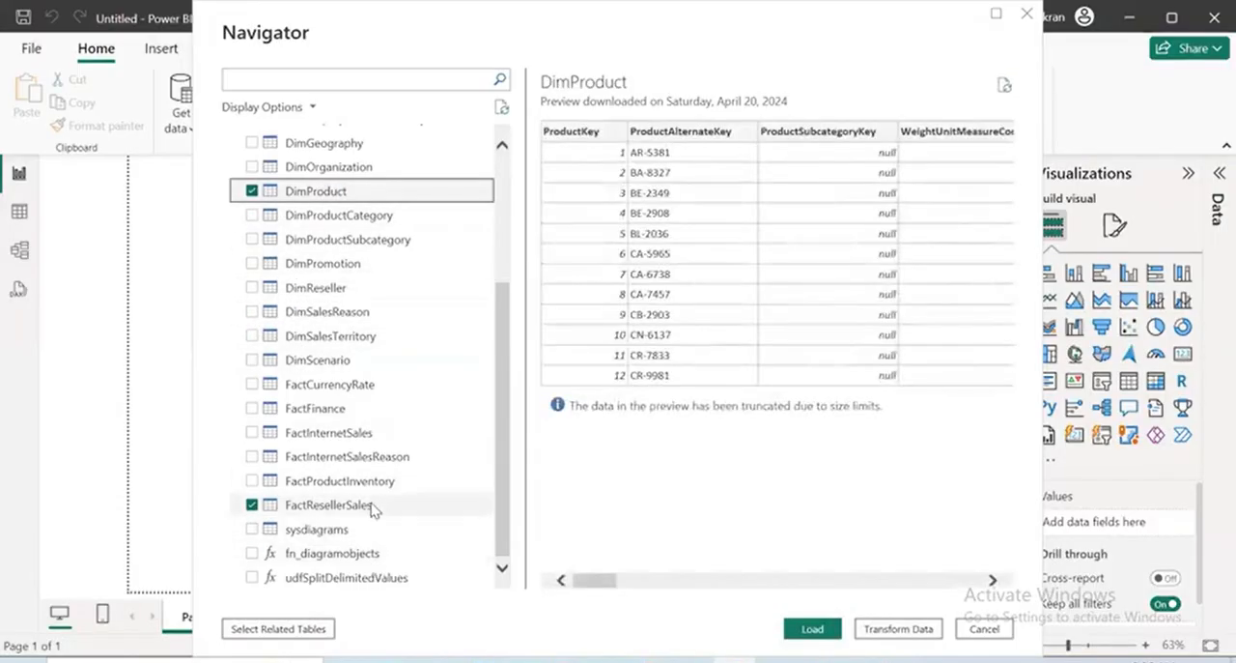
{"action": "left_click_drag", "start_coordinate": [618, 585], "coordinate": [1060, 614]}
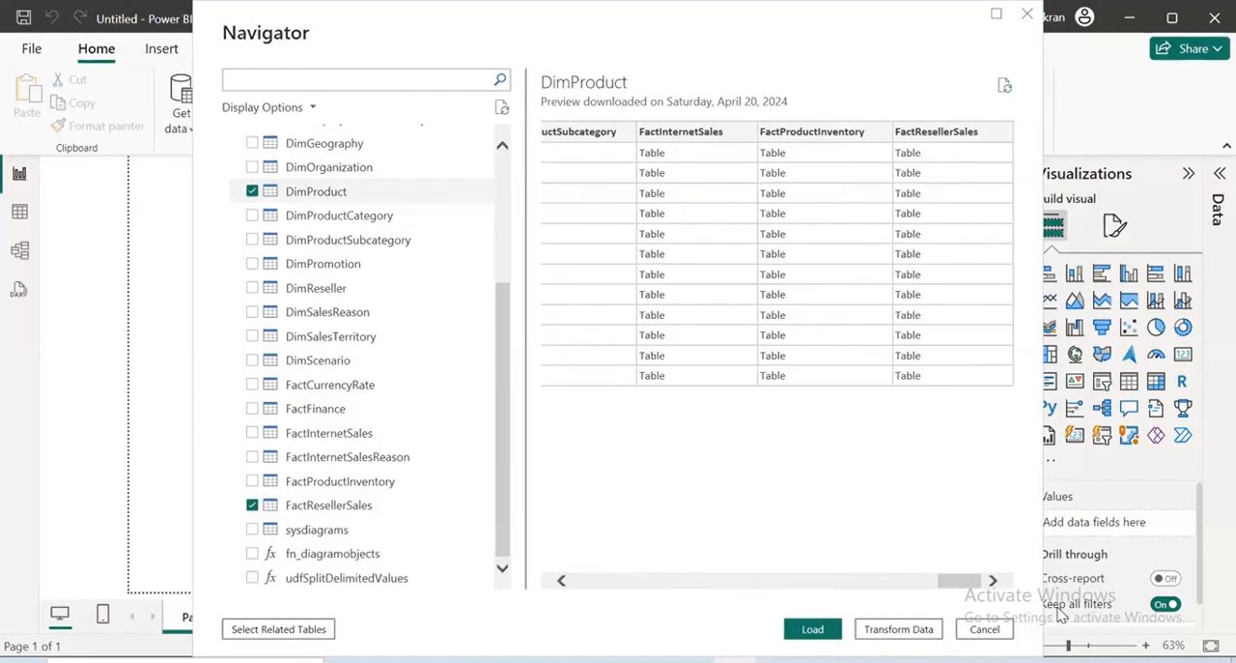
{"action": "left_click_drag", "start_coordinate": [966, 581], "coordinate": [379, 537]}
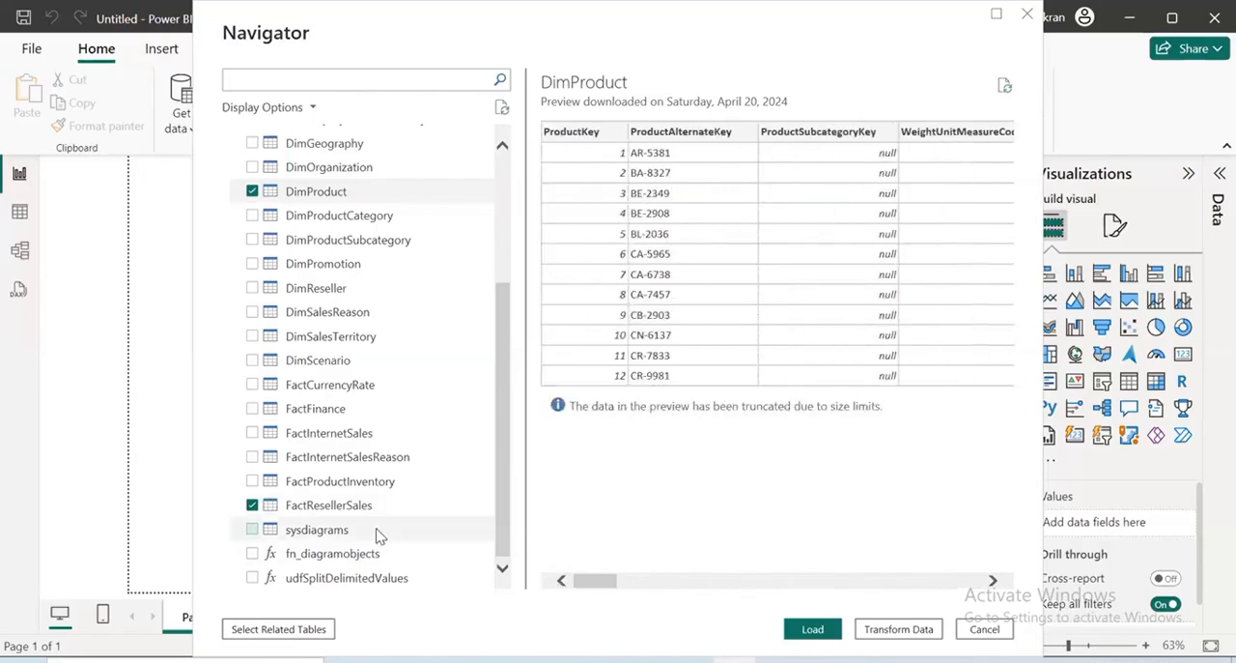
Check the key columns in the FactResellerSales preview and add the DimReseller table to the selection
{"action": "left_click", "coordinate": [377, 507]}
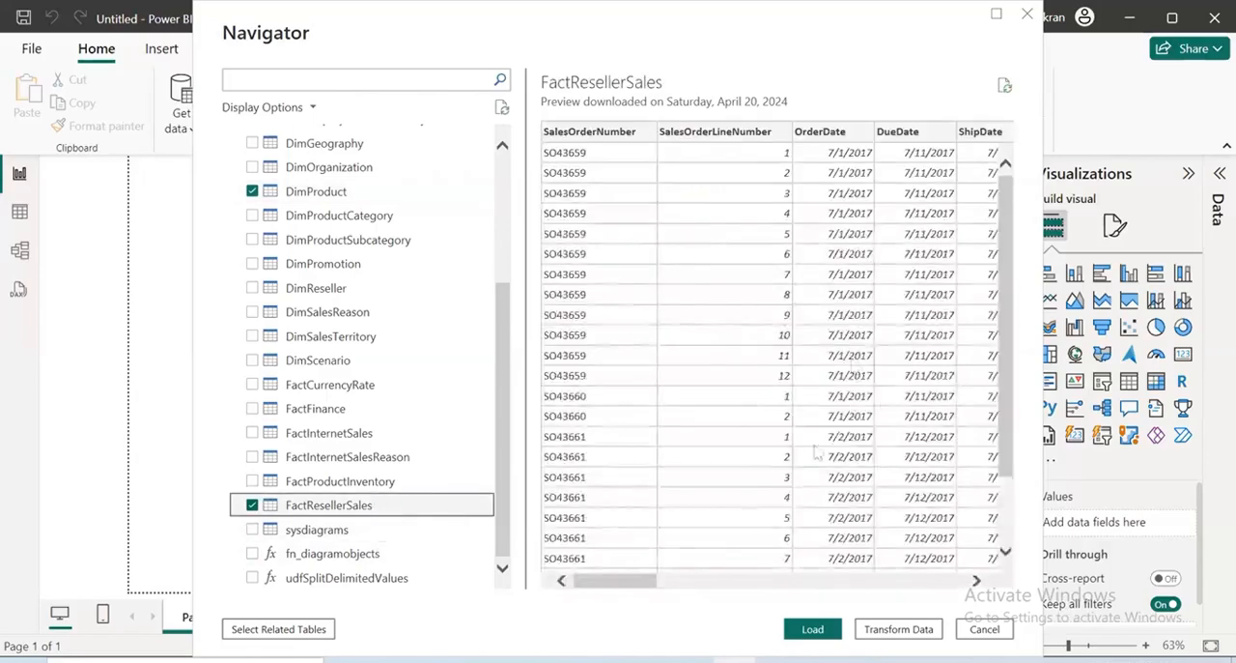
{"action": "left_click_drag", "start_coordinate": [641, 580], "coordinate": [712, 588]}
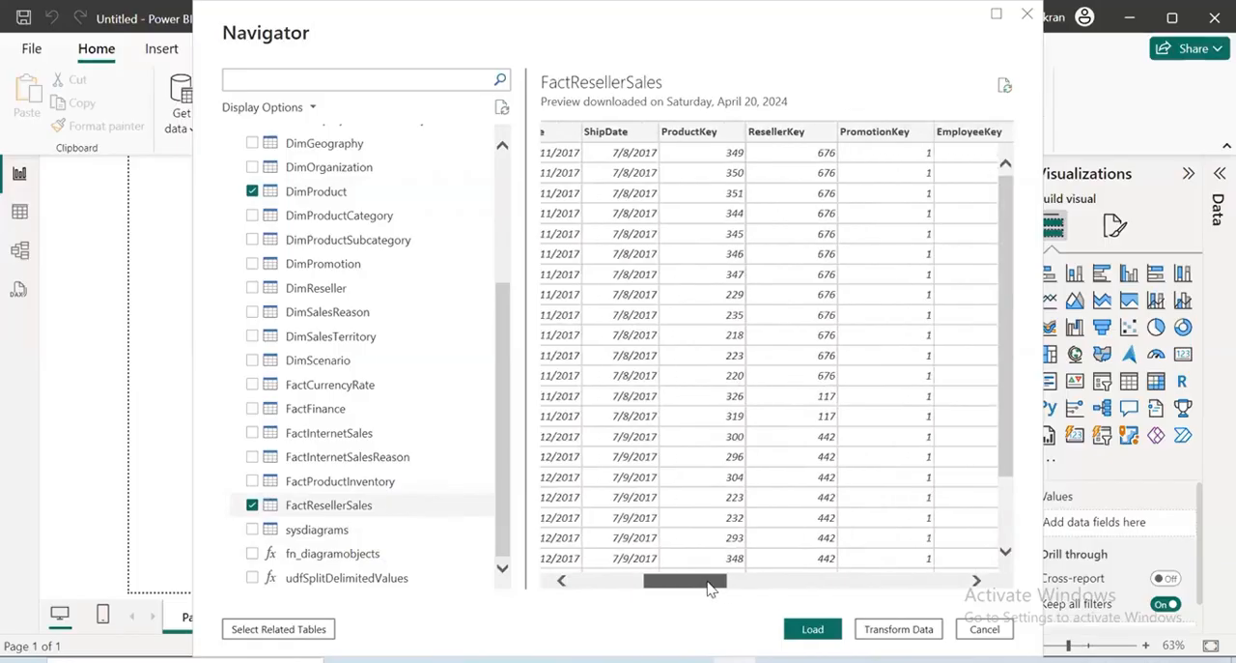
{"action": "left_click", "coordinate": [252, 288]}
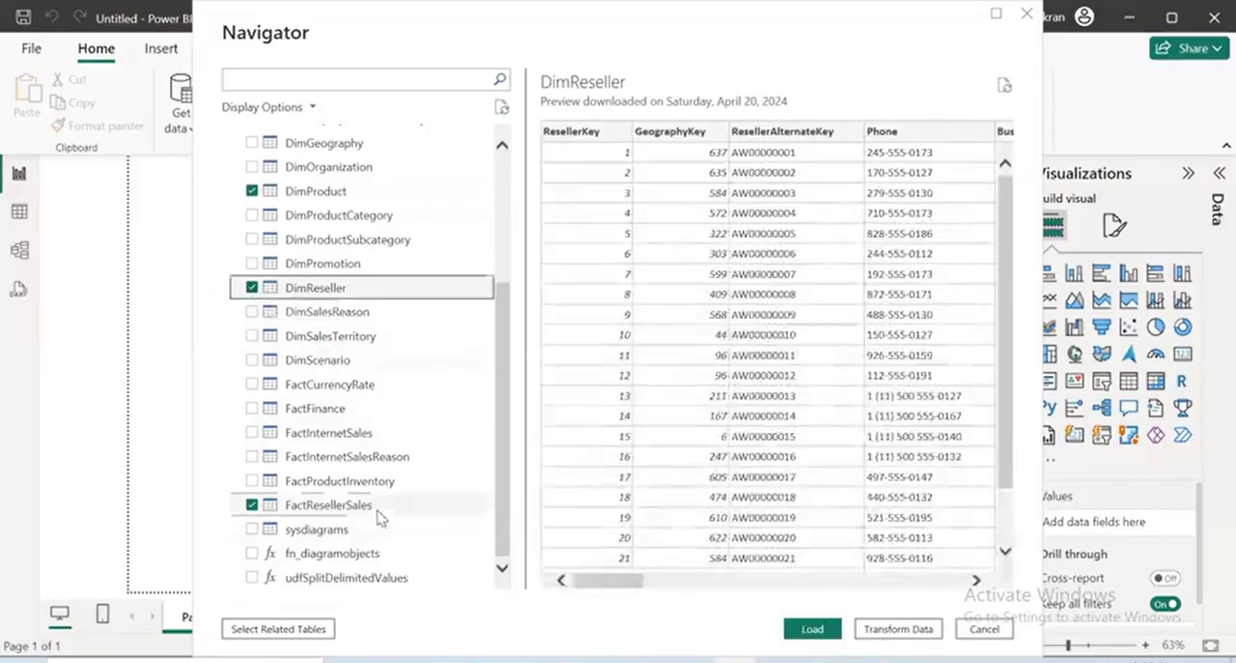
Review the FactResellerSales keys again and add the DimPromotion table to the selection
{"action": "left_click", "coordinate": [334, 506]}
{"action": "left_click_drag", "start_coordinate": [654, 589], "coordinate": [707, 588]}
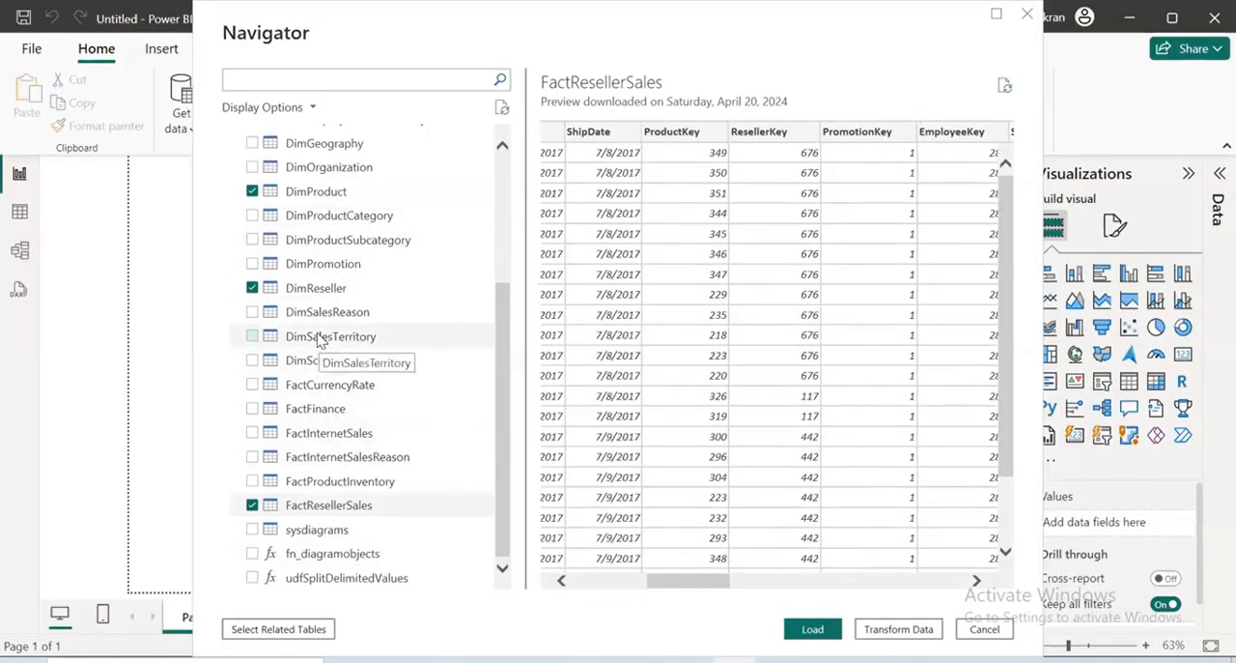
{"action": "scroll", "coordinate": [322, 334], "scroll_direction": "up", "scroll_amount": 1}
{"action": "left_click", "coordinate": [252, 332]}
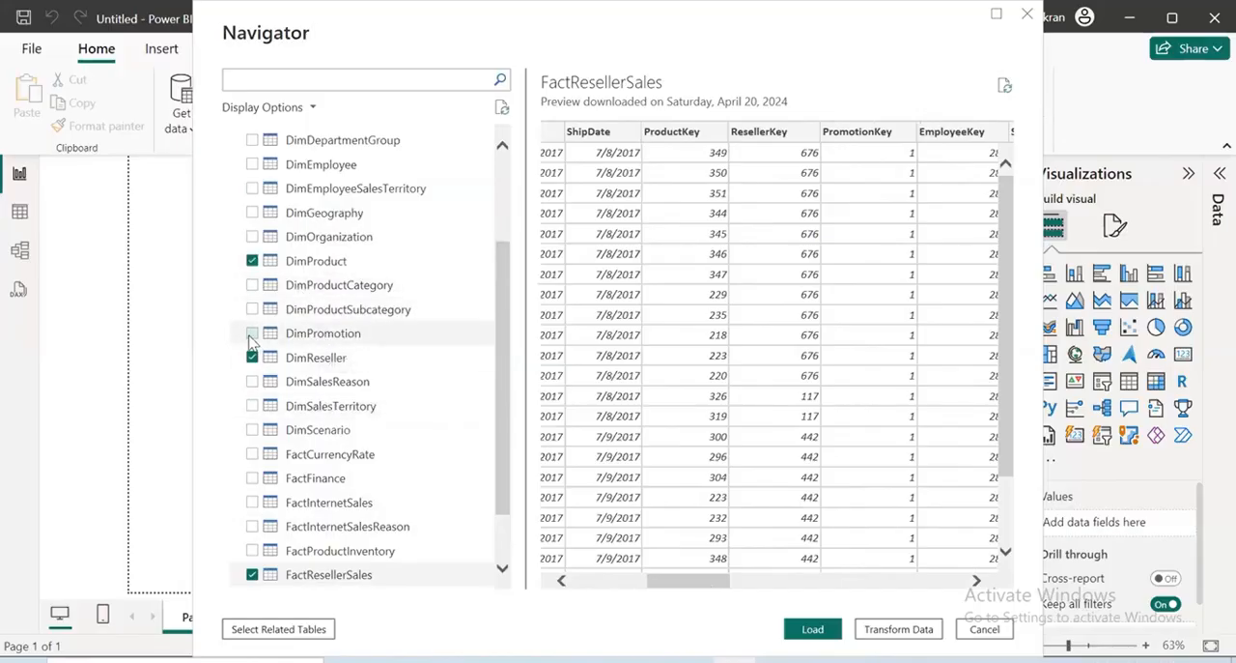
Check the FactResellerSales key columns and add the DimEmployee and DimEmployeeSalesTerritory tables to the selection
{"action": "left_click", "coordinate": [350, 576]}
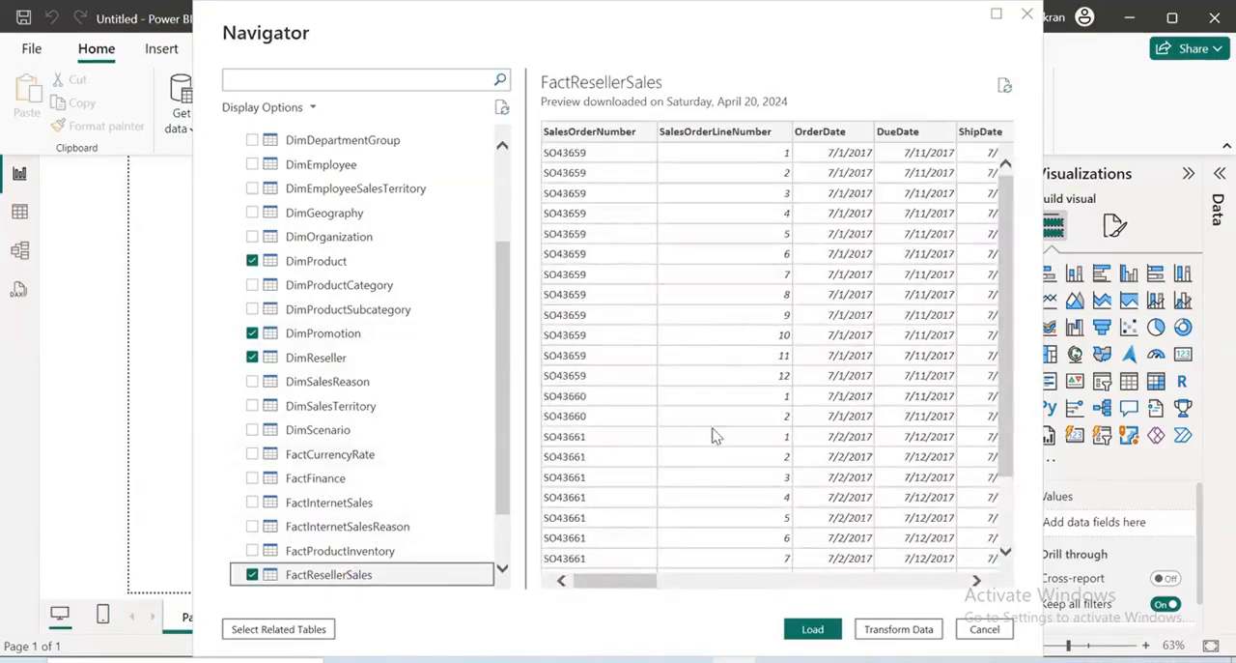
{"action": "left_click_drag", "start_coordinate": [620, 580], "coordinate": [732, 586]}
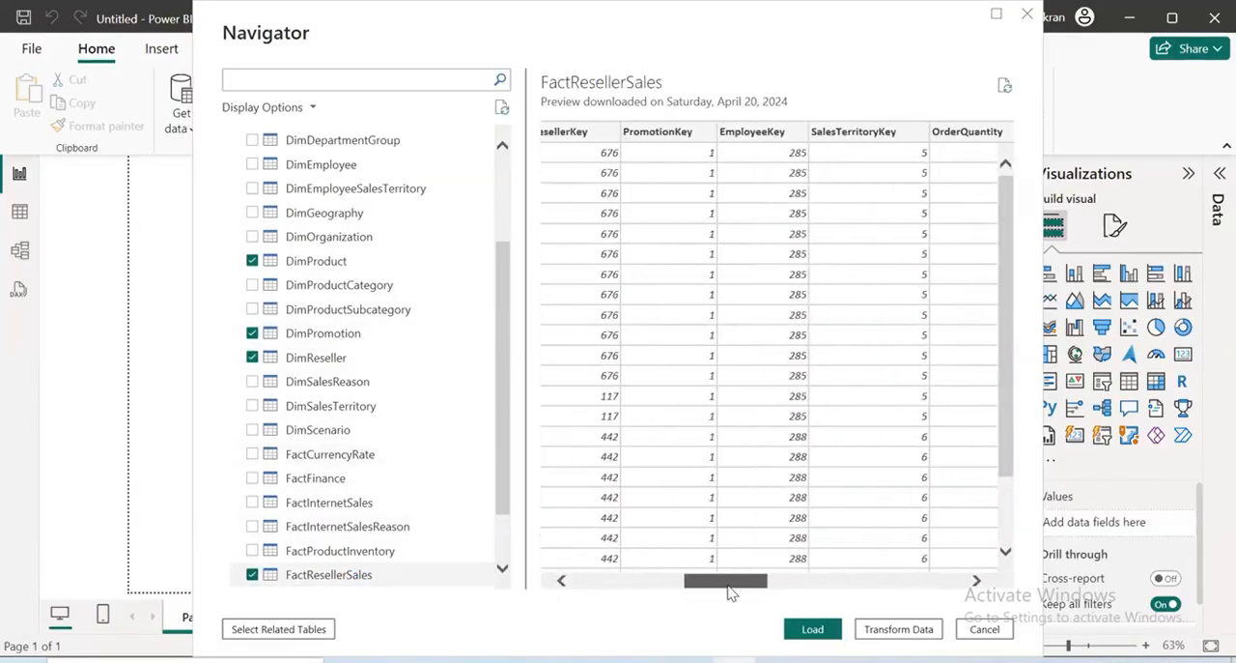
{"action": "left_click", "coordinate": [252, 164]}
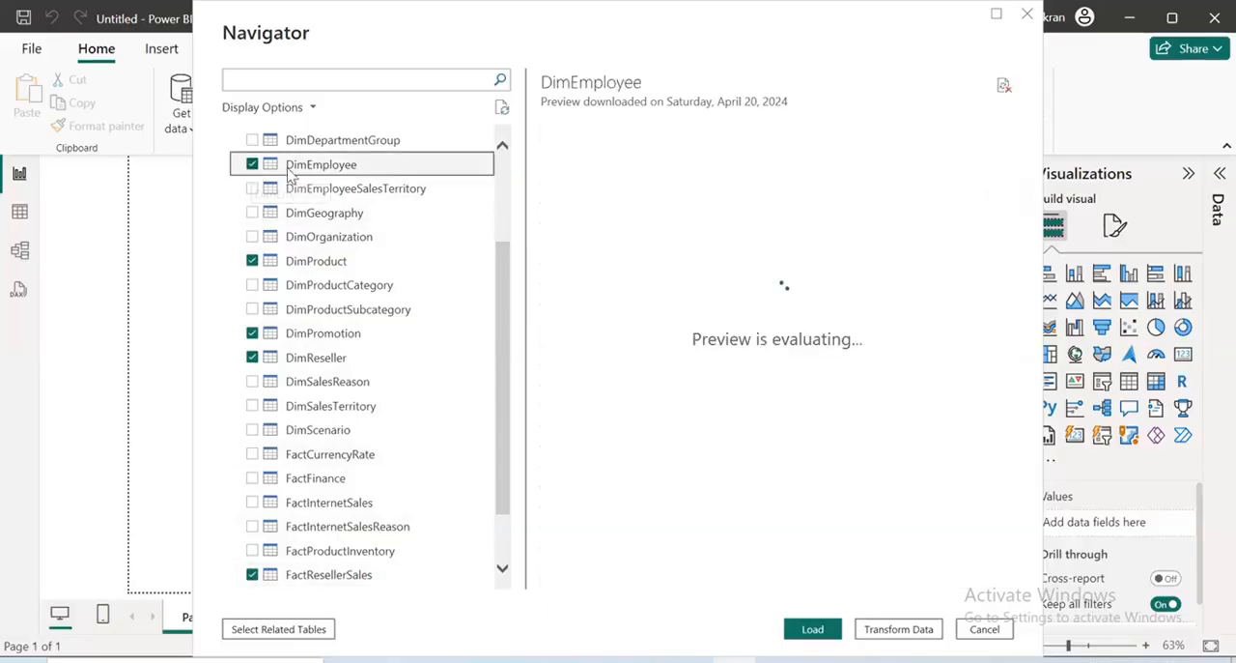
{"action": "left_click", "coordinate": [253, 188]}
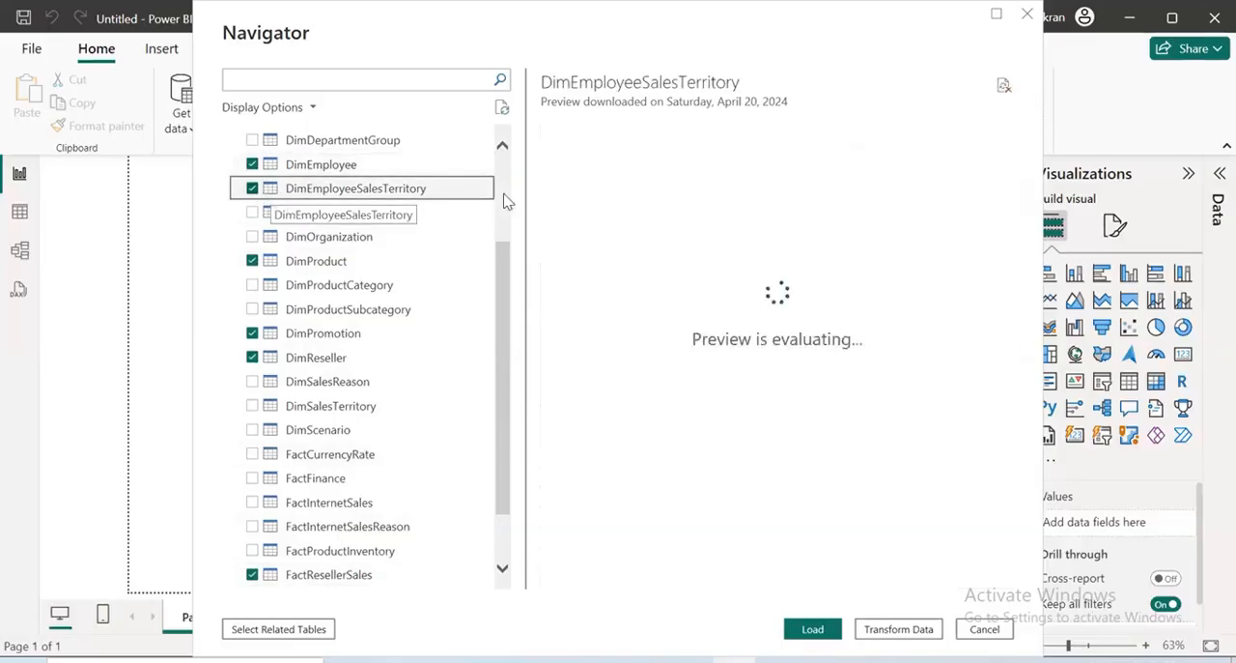
Review the related dimension columns at the end of the FactResellerSales preview and compare them with the table list
{"action": "left_click", "coordinate": [360, 576]}
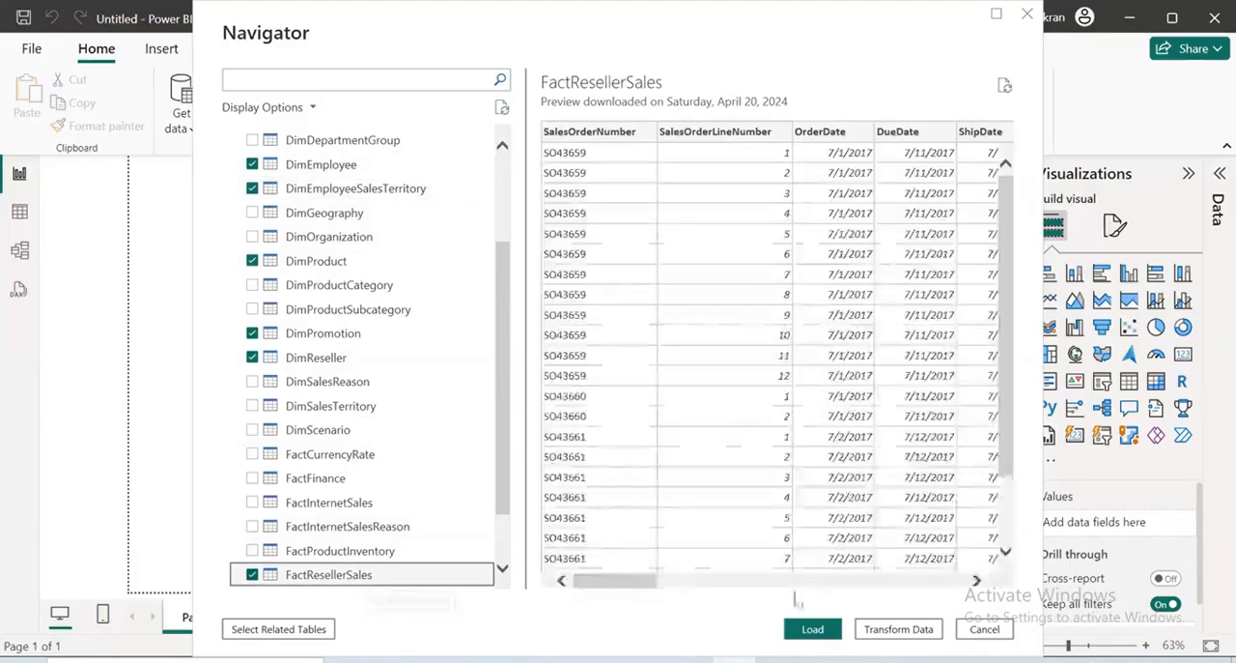
{"action": "left_click_drag", "start_coordinate": [633, 583], "coordinate": [969, 602]}
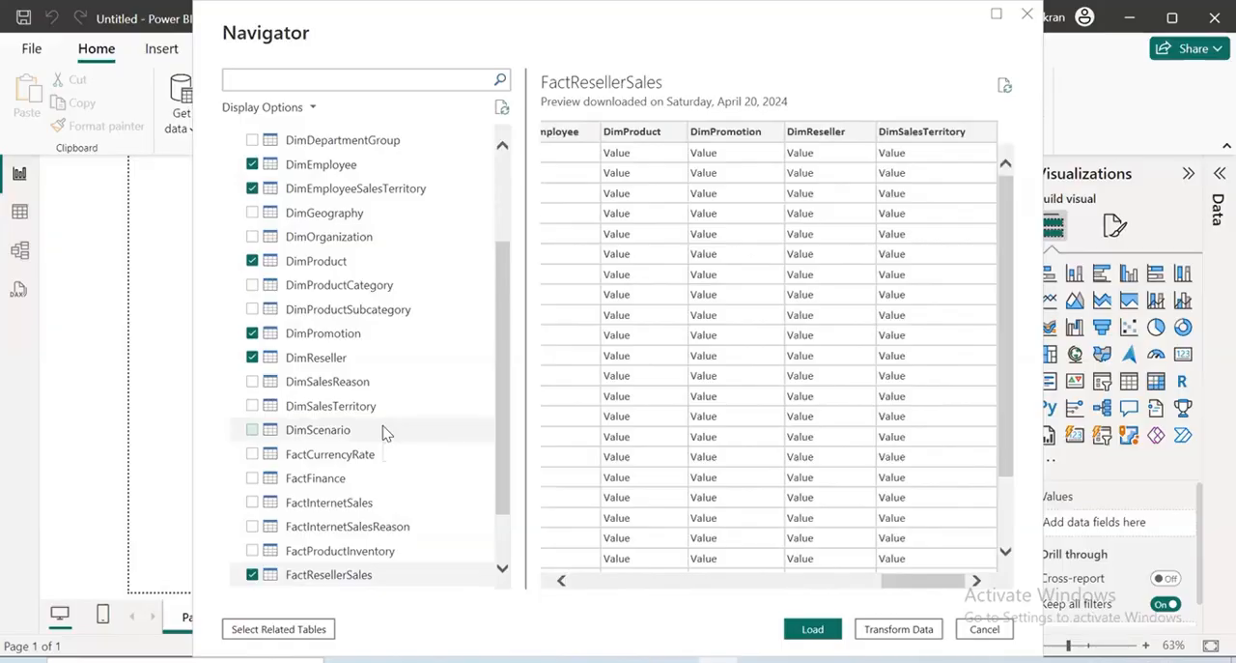
{"action": "scroll", "coordinate": [384, 435], "scroll_direction": "down", "scroll_amount": 1}
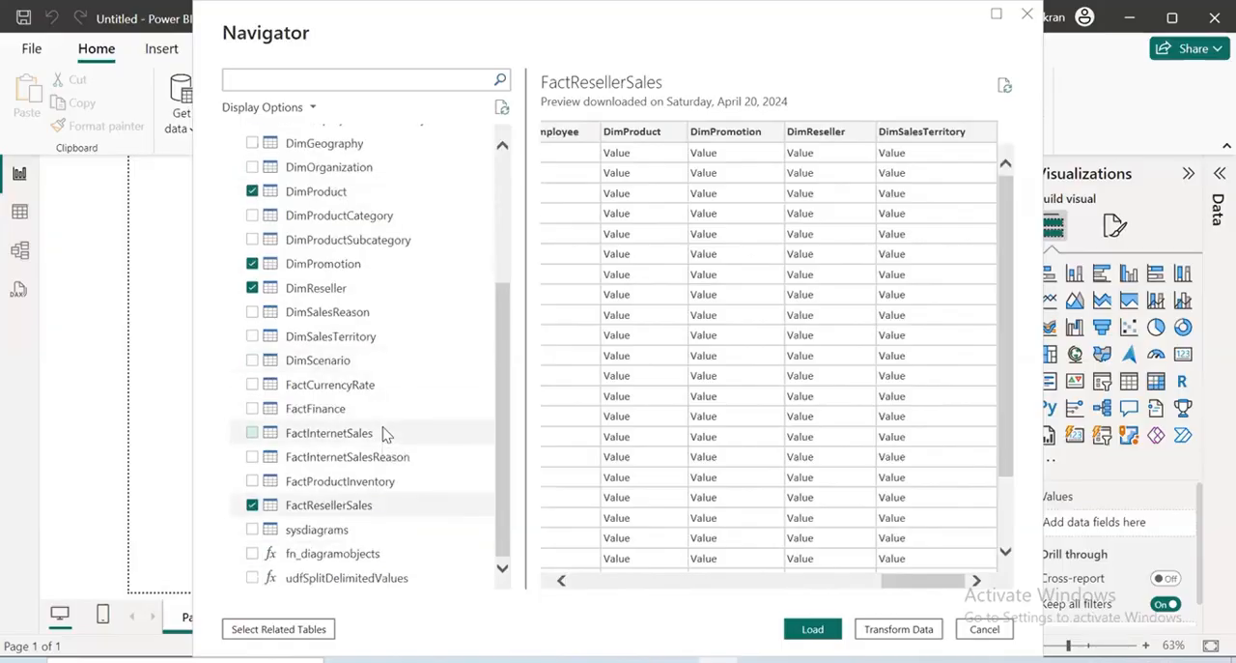
{"action": "scroll", "coordinate": [384, 435], "scroll_direction": "up", "scroll_amount": 4}
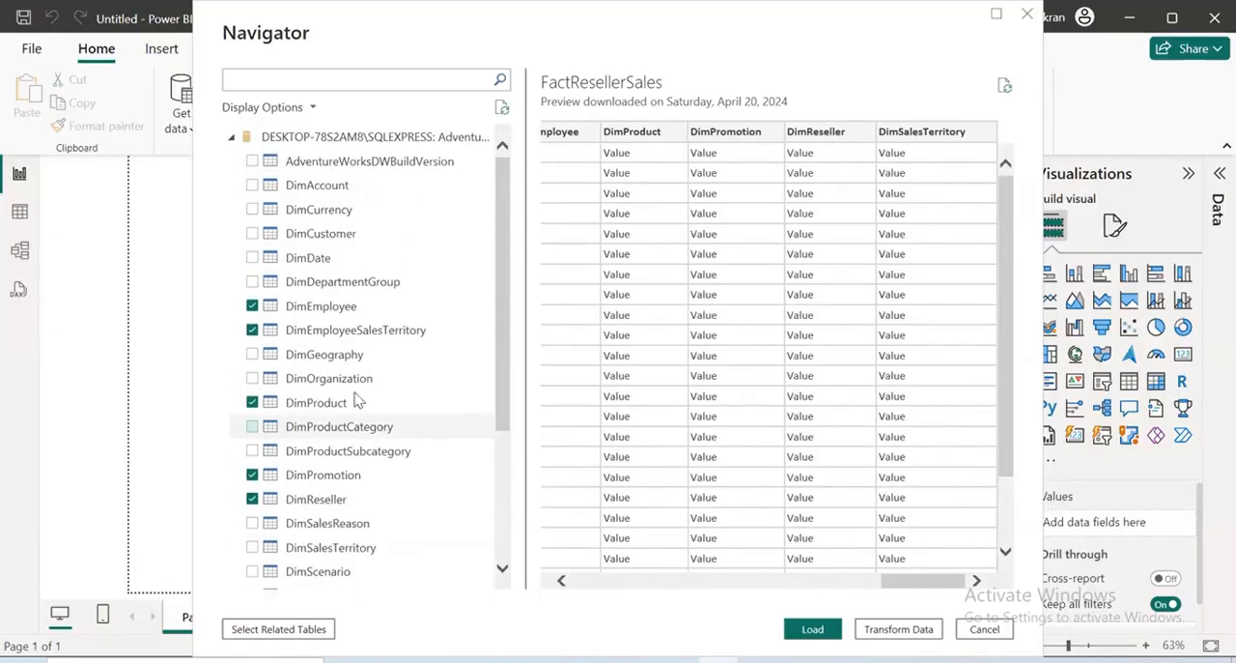
Preview the DimAccount table and examine its related-table columns for a link to FactResellerSales
{"action": "left_click", "coordinate": [319, 187]}
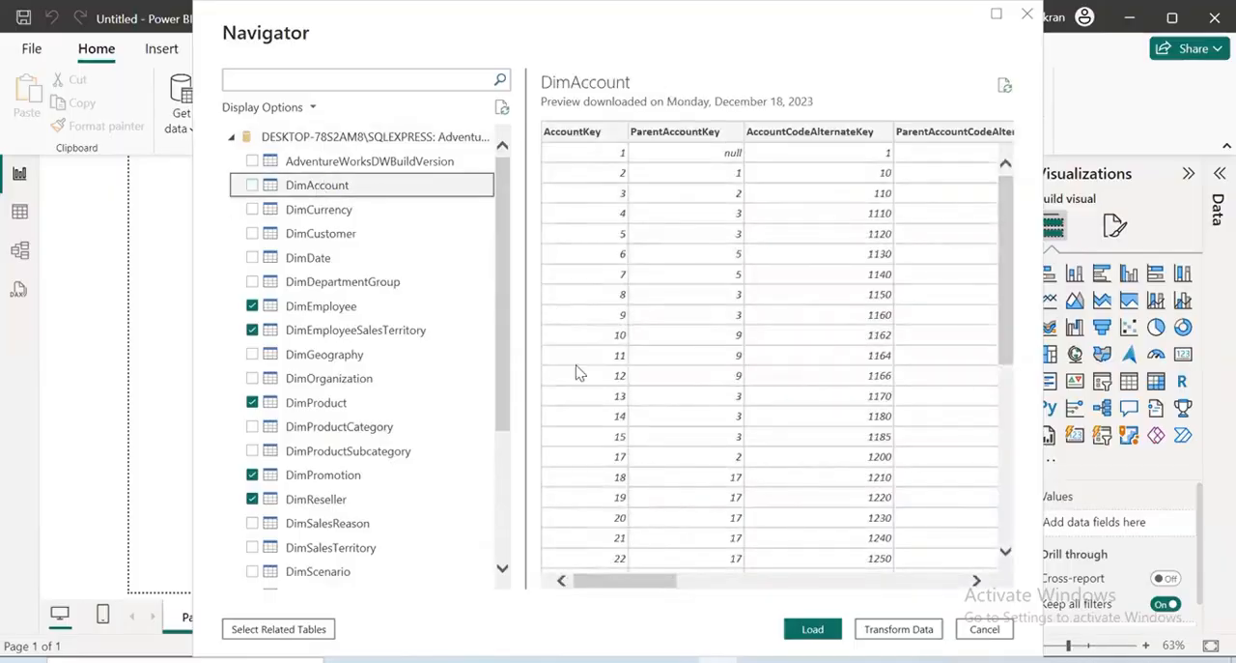
{"action": "left_click_drag", "start_coordinate": [593, 579], "coordinate": [956, 643]}
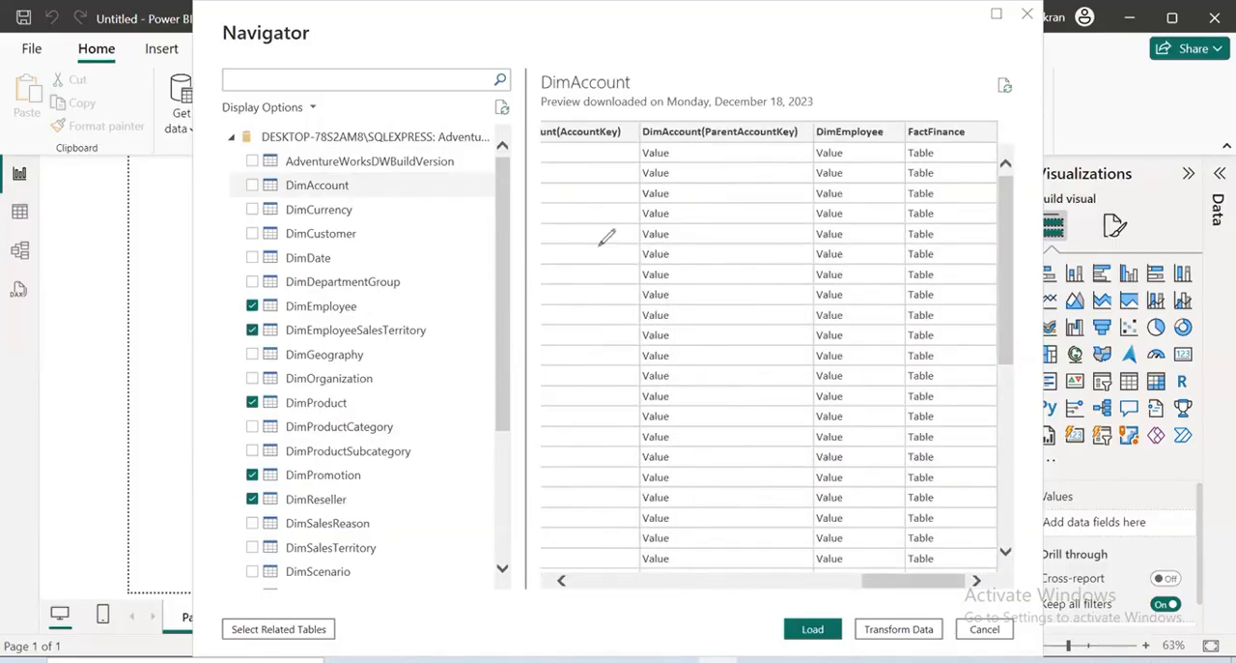
{"action": "left_click_drag", "start_coordinate": [619, 99], "coordinate": [614, 417]}
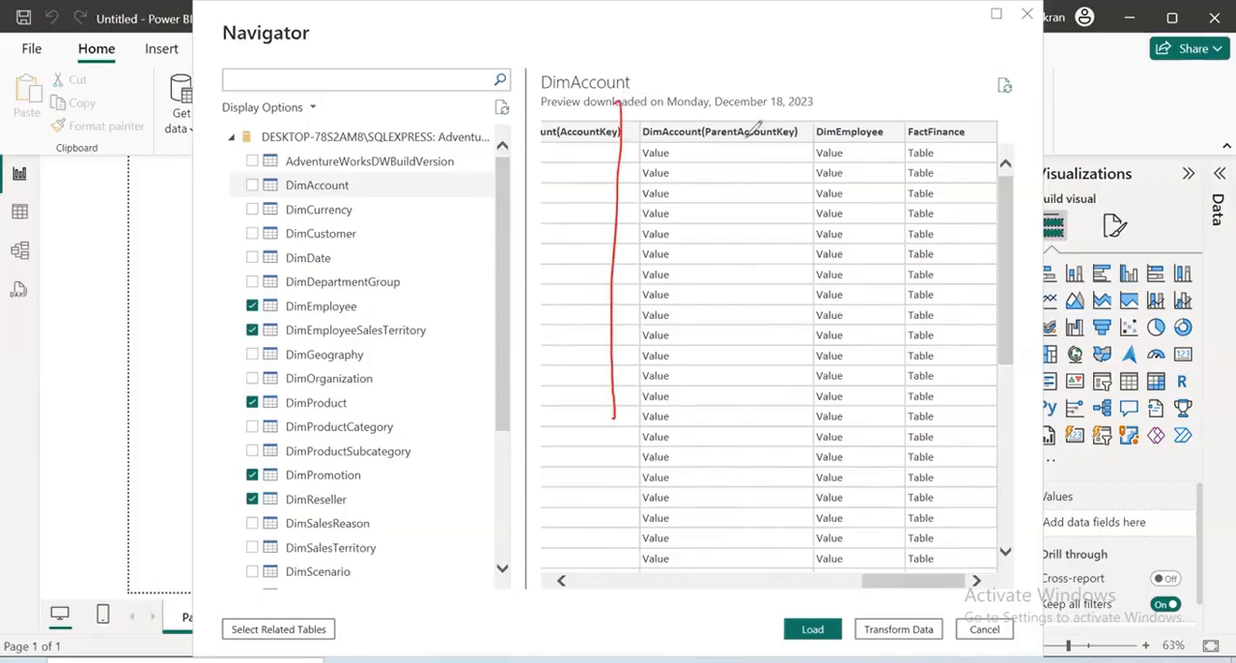
{"action": "left_click_drag", "start_coordinate": [712, 147], "coordinate": [884, 73]}
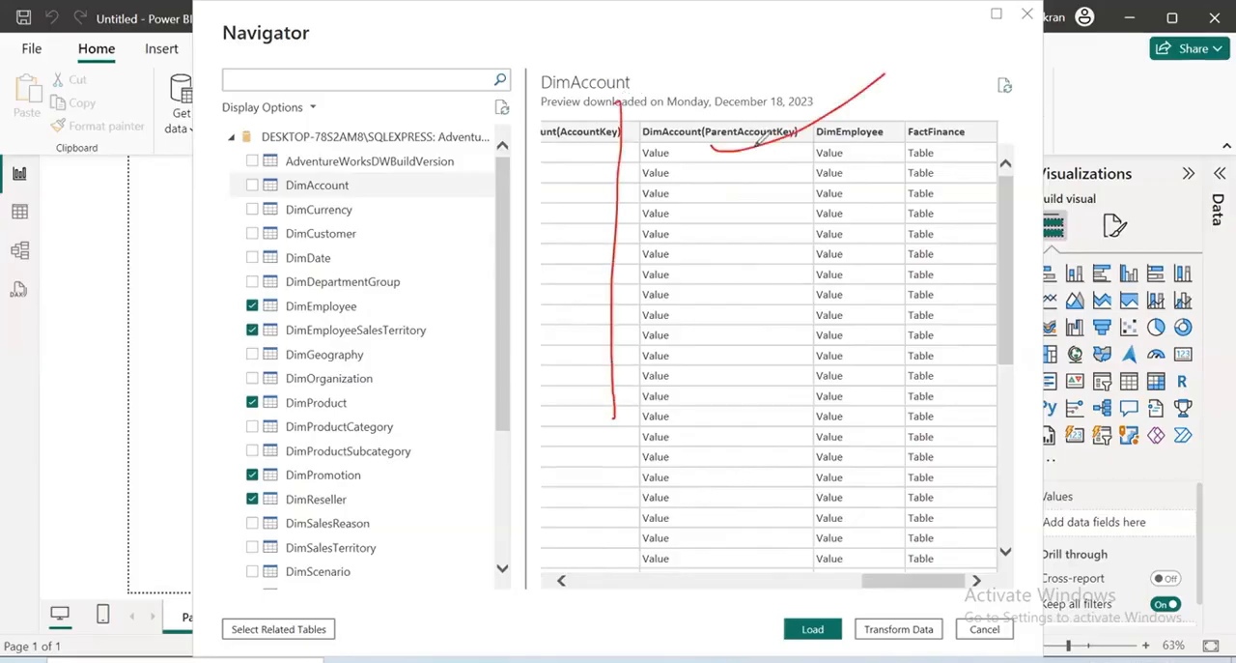
{"action": "left_click_drag", "start_coordinate": [676, 145], "coordinate": [725, 164]}
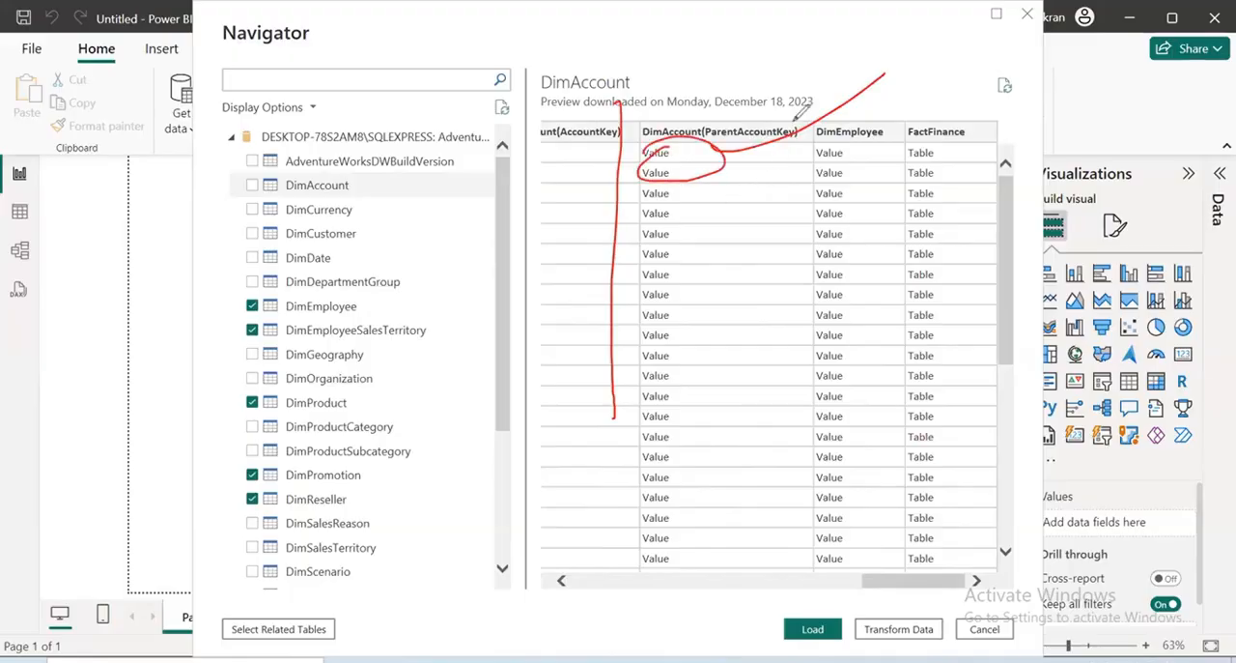
{"action": "mouse_move", "coordinate": [844, 143]}
{"action": "left_mouse_down"}
{"action": "mouse_move", "coordinate": [914, 122]}
{"action": "mouse_move", "coordinate": [938, 185]}
{"action": "mouse_move", "coordinate": [1010, 109]}
{"action": "left_mouse_up"}
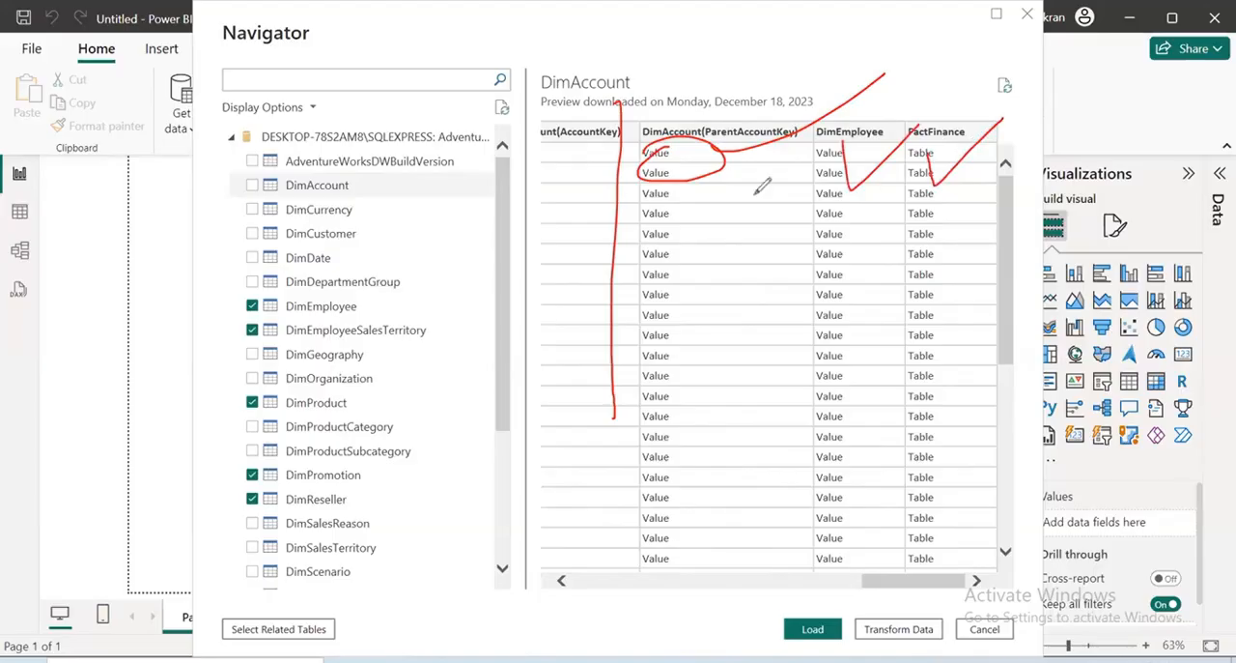
{"action": "mouse_move", "coordinate": [657, 164]}
{"action": "left_mouse_down"}
{"action": "mouse_move", "coordinate": [695, 169]}
{"action": "mouse_move", "coordinate": [676, 174]}
{"action": "left_mouse_up"}
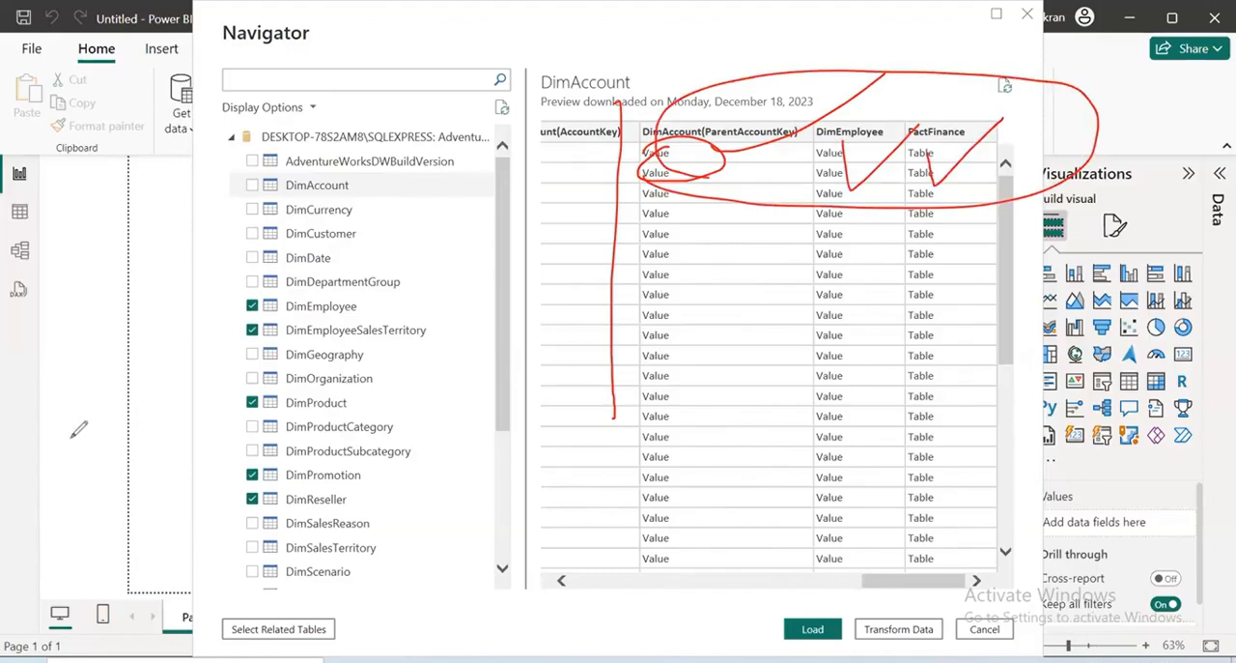
{"action": "key", "text": "e"}
{"action": "mouse_move", "coordinate": [983, 94]}
{"action": "left_mouse_down"}
{"action": "mouse_move", "coordinate": [1022, 114]}
{"action": "mouse_move", "coordinate": [1009, 114]}
{"action": "left_mouse_up"}
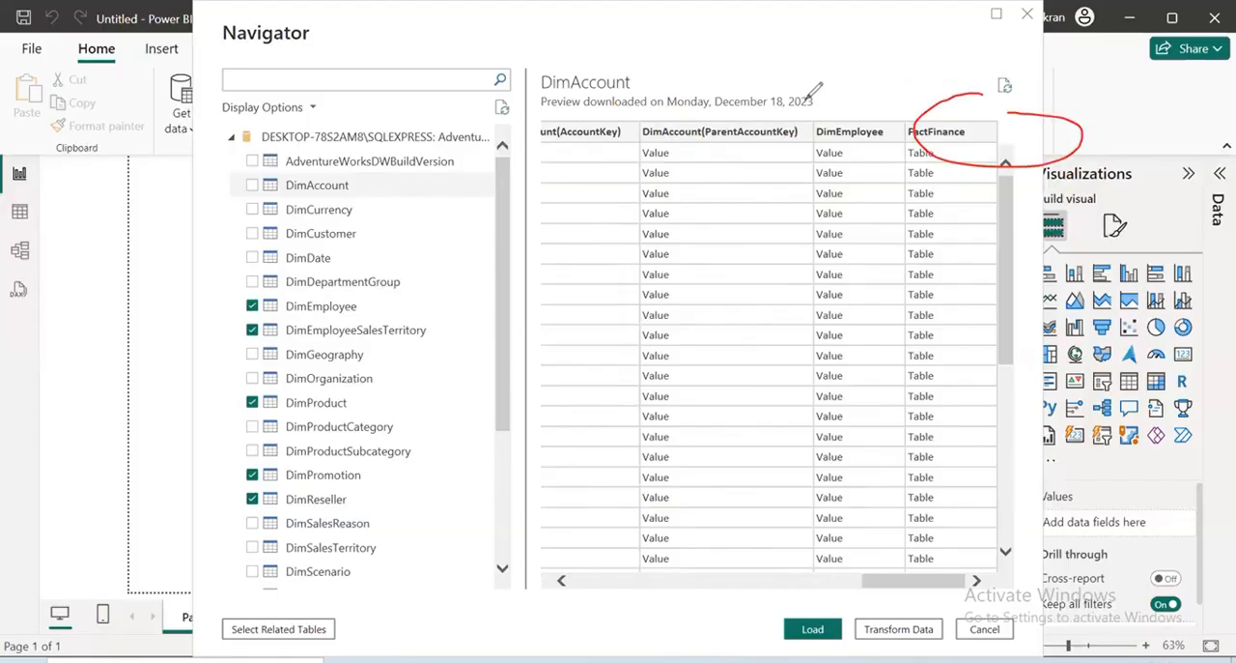
{"action": "mouse_move", "coordinate": [805, 99]}
{"action": "left_mouse_down"}
{"action": "mouse_move", "coordinate": [770, 103]}
{"action": "mouse_move", "coordinate": [872, 109]}
{"action": "left_mouse_up"}
{"action": "left_click_drag", "start_coordinate": [663, 211], "coordinate": [1214, 197]}
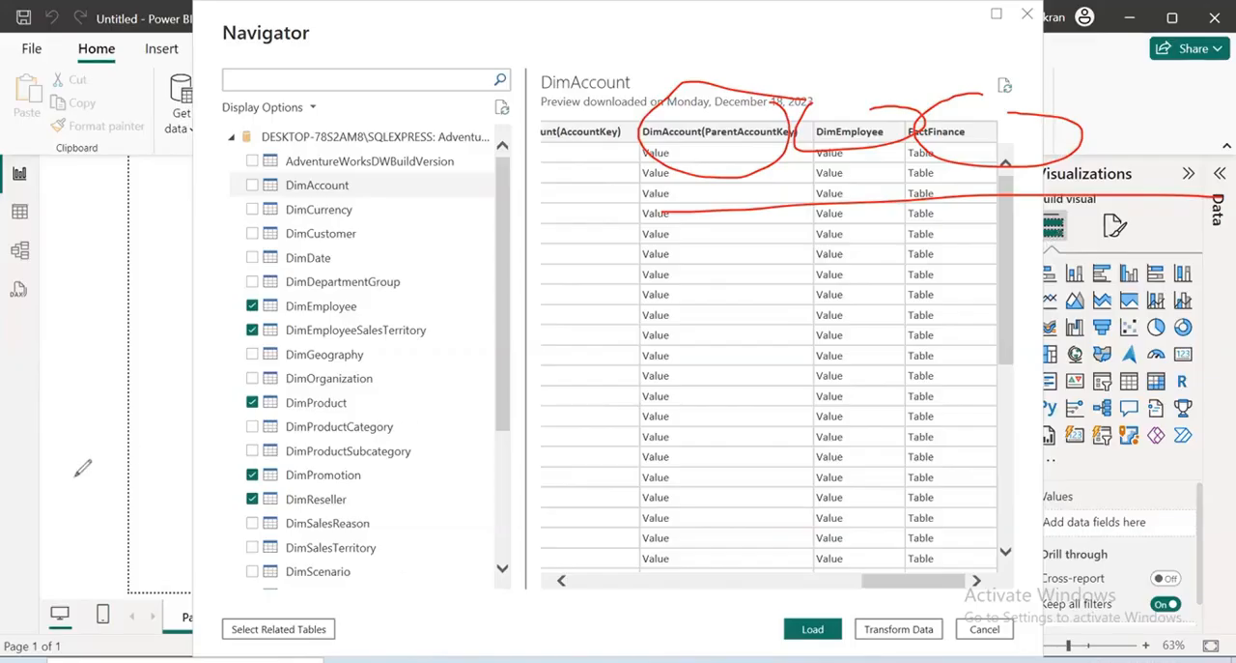
Preview the DimCurrency and DimCustomer tables and examine the related-table columns at the end of each
{"action": "left_click", "coordinate": [370, 211]}
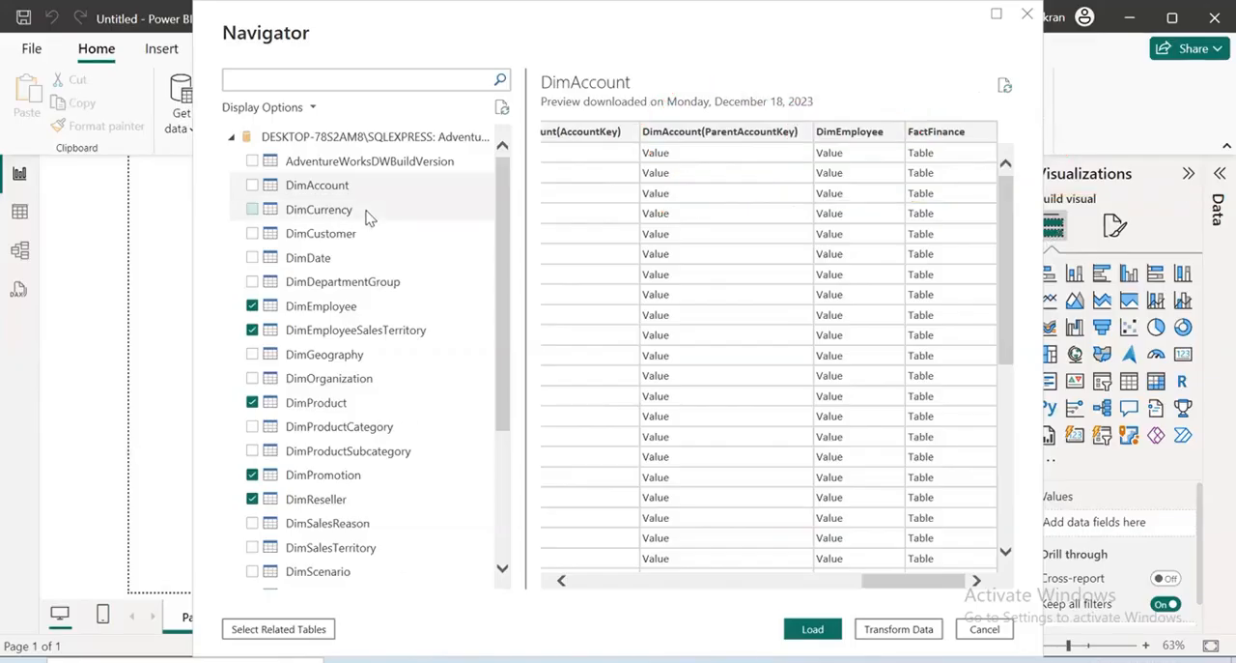
{"action": "left_click_drag", "start_coordinate": [652, 582], "coordinate": [1019, 618]}
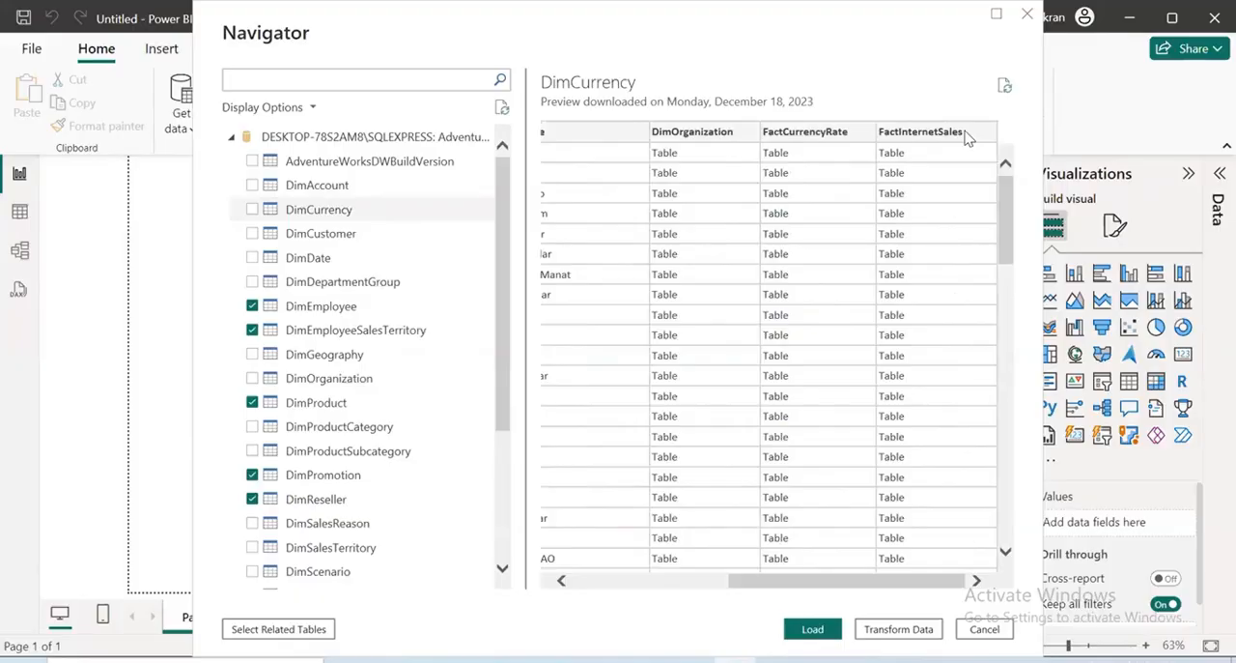
{"action": "left_click", "coordinate": [326, 242]}
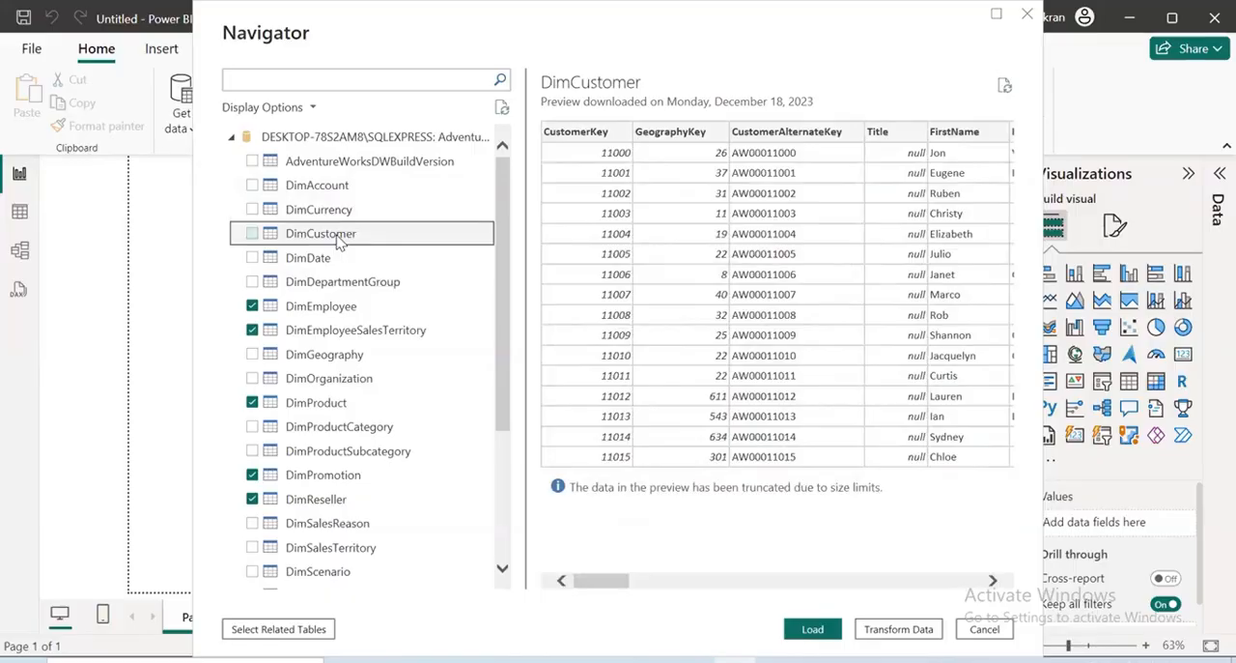
{"action": "left_click_drag", "start_coordinate": [591, 579], "coordinate": [985, 640]}
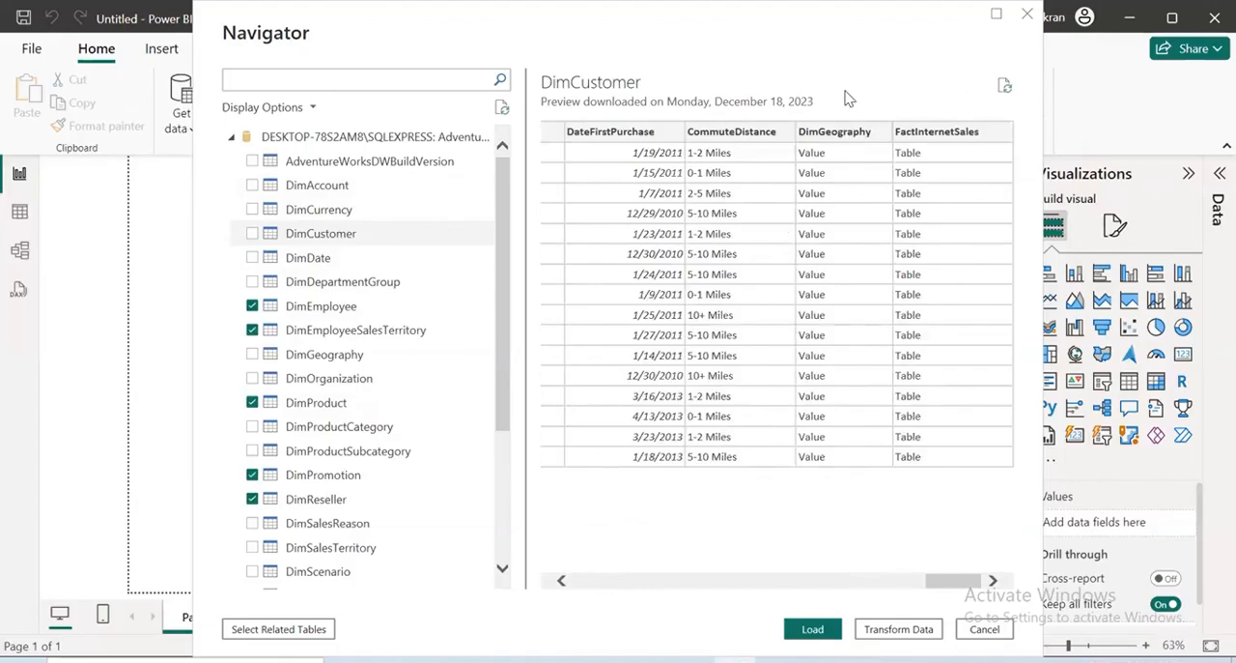
{"action": "left_click_drag", "start_coordinate": [907, 66], "coordinate": [812, 126]}
{"action": "left_click_drag", "start_coordinate": [940, 132], "coordinate": [1062, 71]}
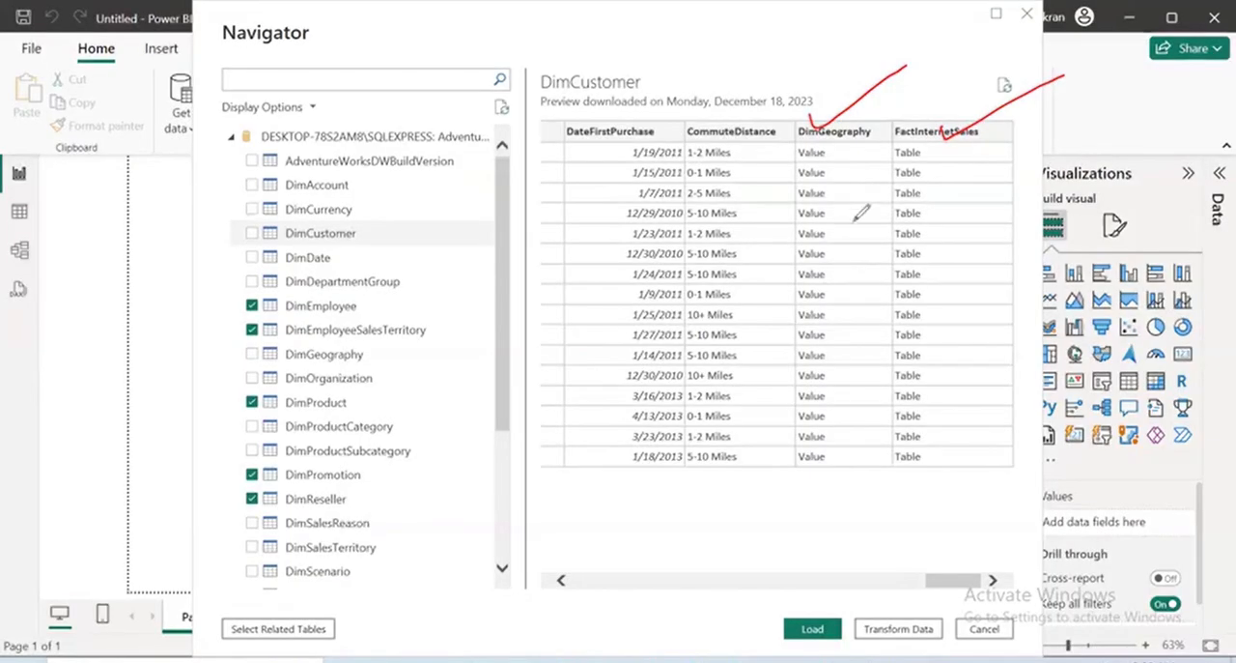
{"action": "left_click_drag", "start_coordinate": [725, 114], "coordinate": [795, 197]}
{"action": "left_click_drag", "start_coordinate": [750, 184], "coordinate": [790, 124]}
{"action": "left_click_drag", "start_coordinate": [727, 222], "coordinate": [840, 144]}
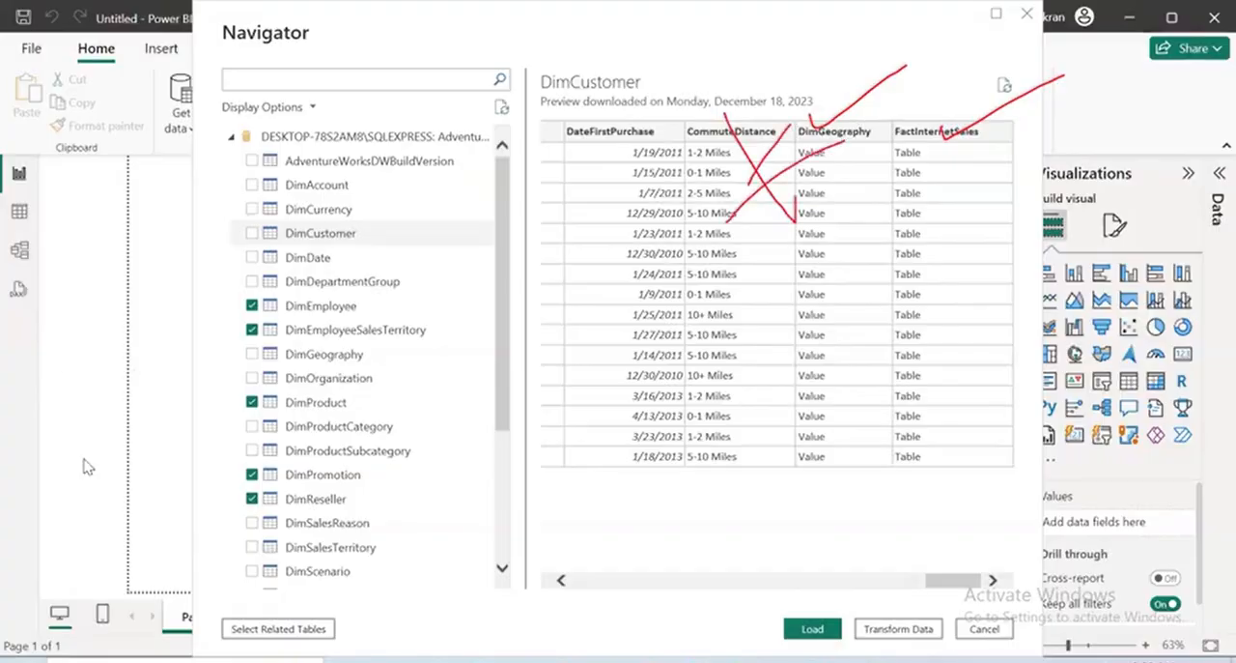
Preview the DimDate table and look through its columns for related tables
{"action": "left_click", "coordinate": [320, 258]}
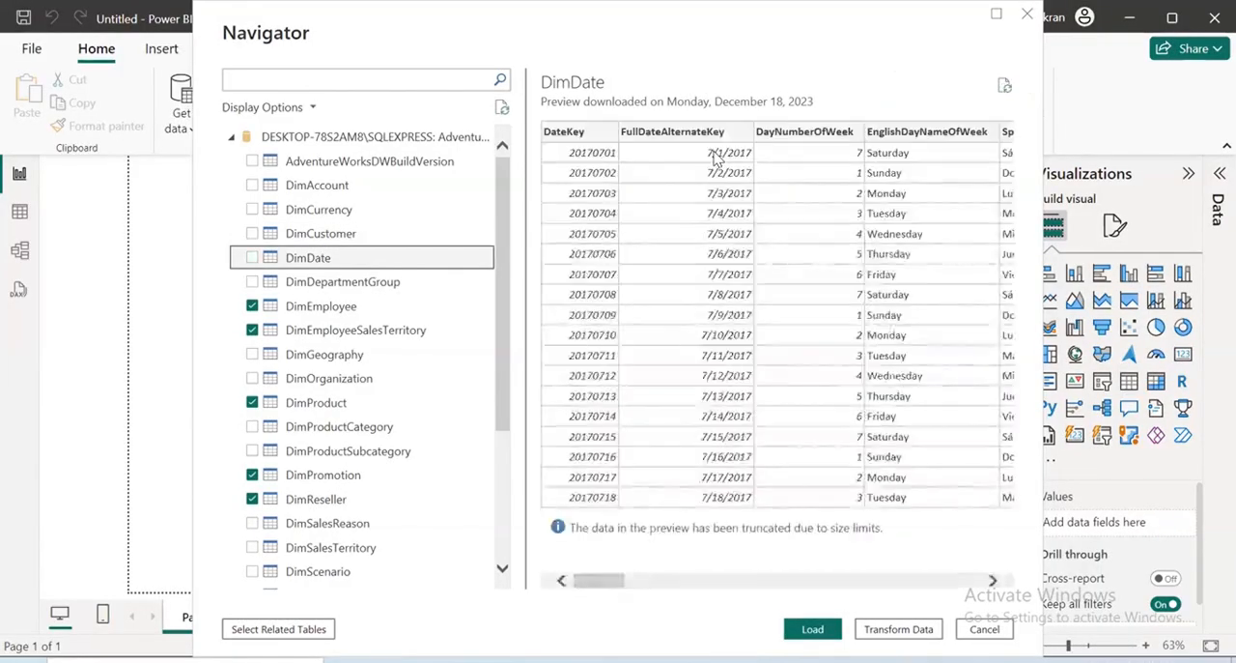
{"action": "left_click_drag", "start_coordinate": [623, 588], "coordinate": [519, 588]}
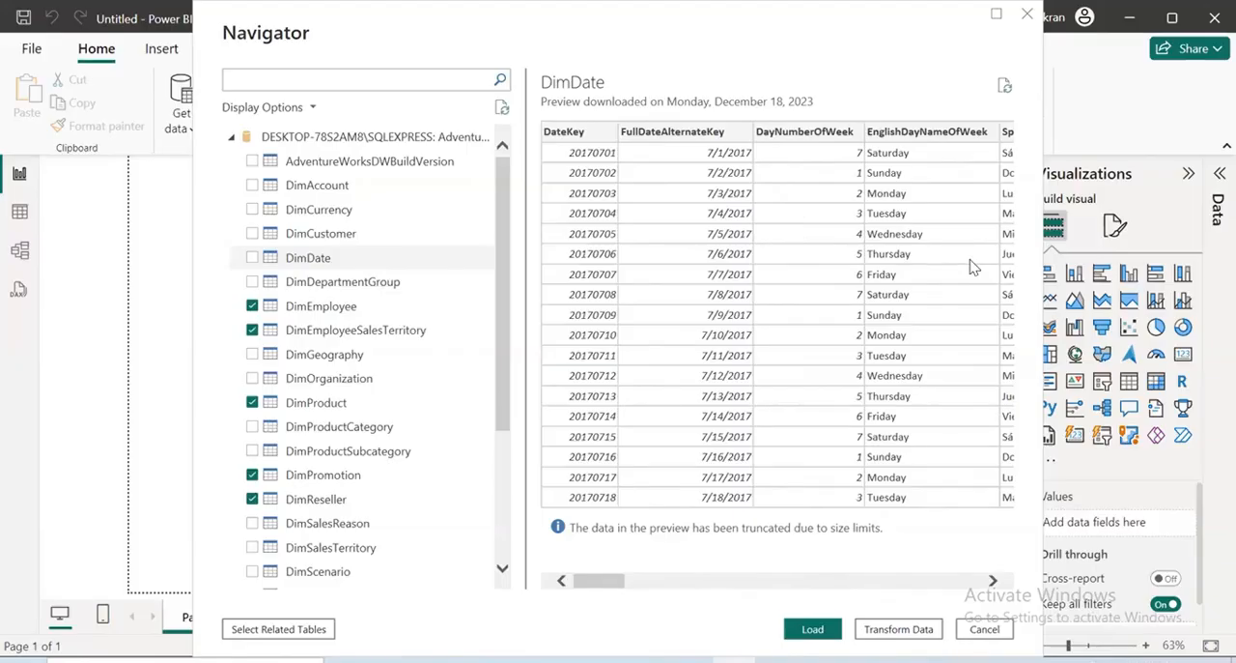
{"action": "left_click", "coordinate": [393, 260]}
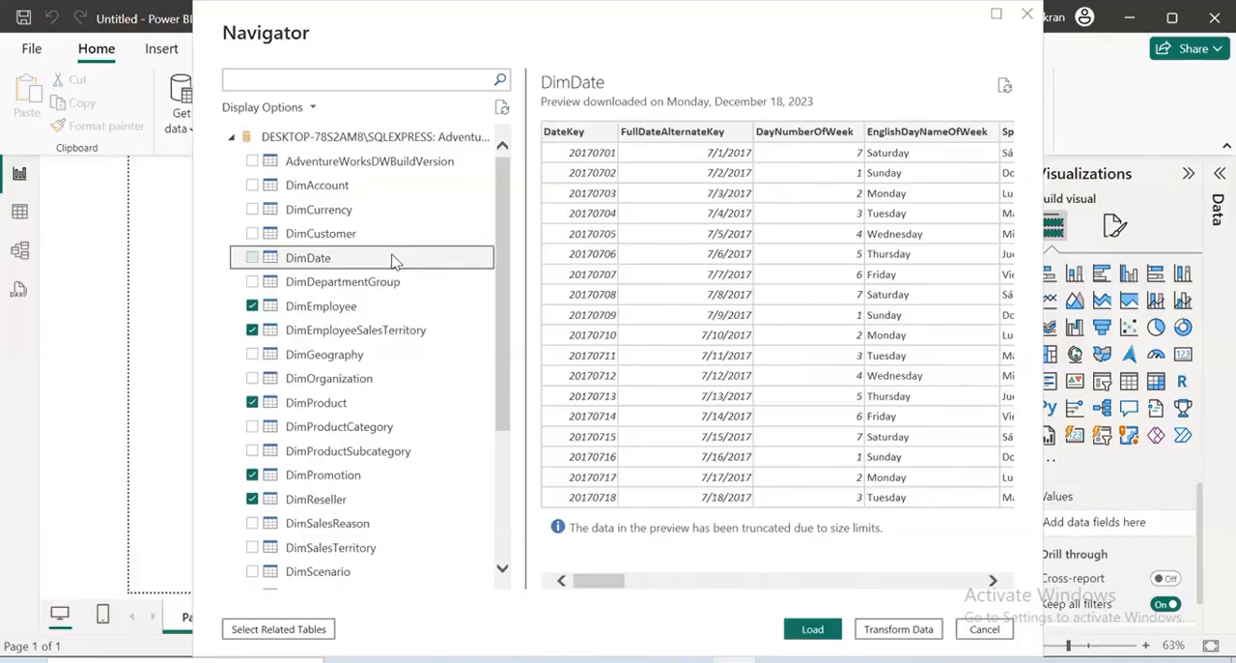
Preview the DimDepartmentGroup table and examine its department names and related-table columns for relevance to sales
{"action": "left_click", "coordinate": [390, 281]}
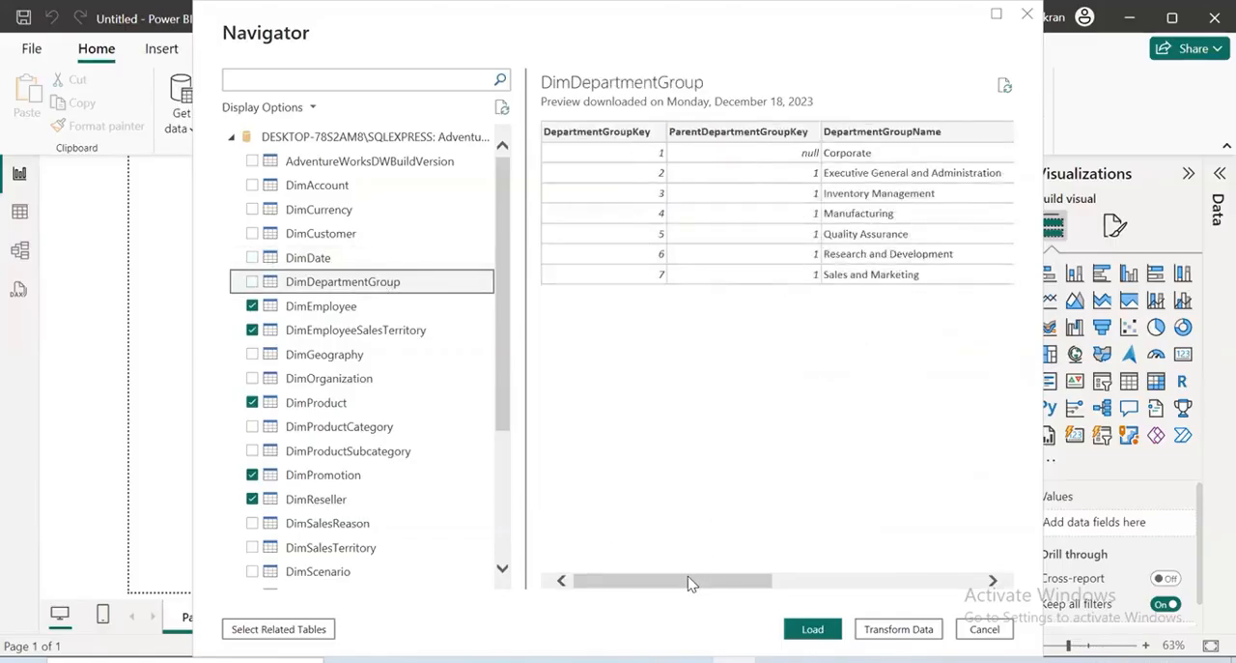
{"action": "left_click_drag", "start_coordinate": [689, 583], "coordinate": [546, 579]}
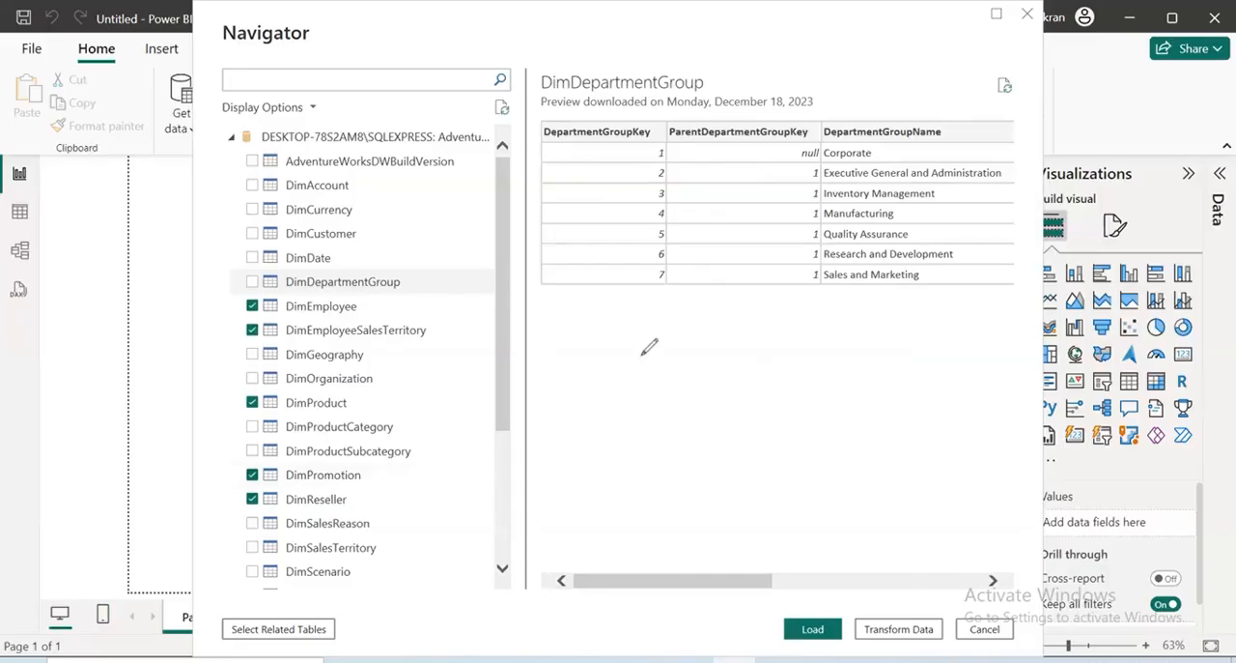
{"action": "left_click_drag", "start_coordinate": [641, 338], "coordinate": [819, 247]}
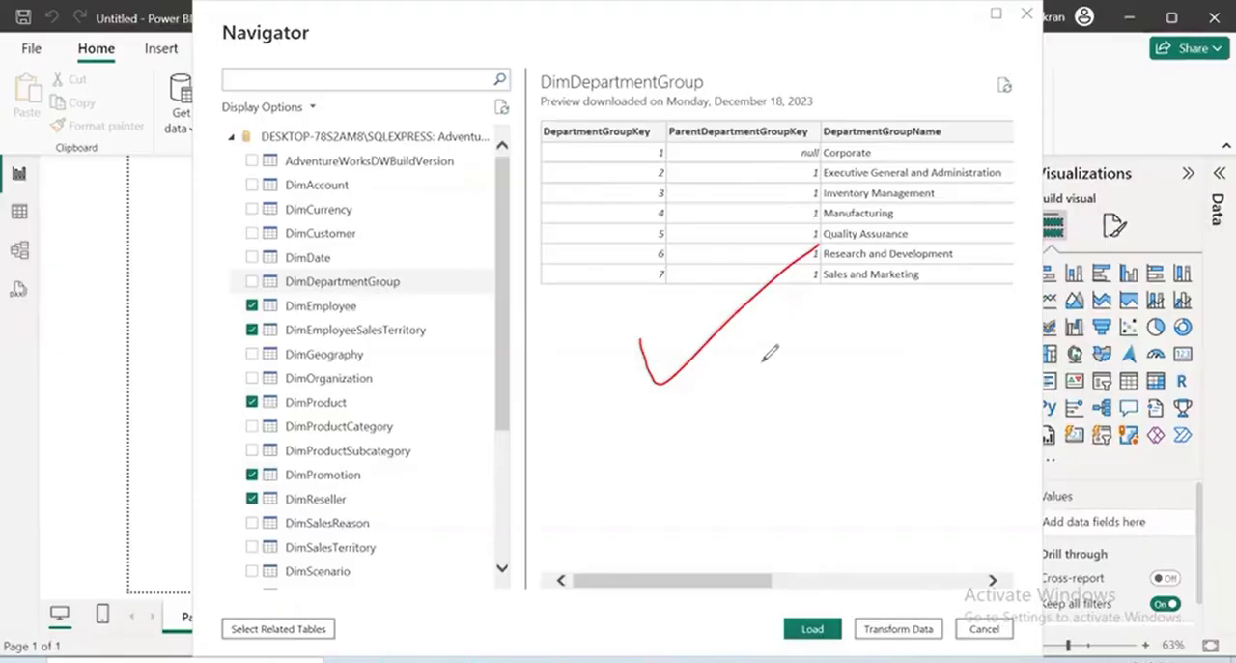
{"action": "mouse_move", "coordinate": [762, 362]}
{"action": "left_mouse_down"}
{"action": "mouse_move", "coordinate": [737, 431]}
{"action": "mouse_move", "coordinate": [713, 441]}
{"action": "left_mouse_up"}
{"action": "left_click_drag", "start_coordinate": [809, 392], "coordinate": [854, 384]}
{"action": "left_click_drag", "start_coordinate": [754, 468], "coordinate": [941, 404]}
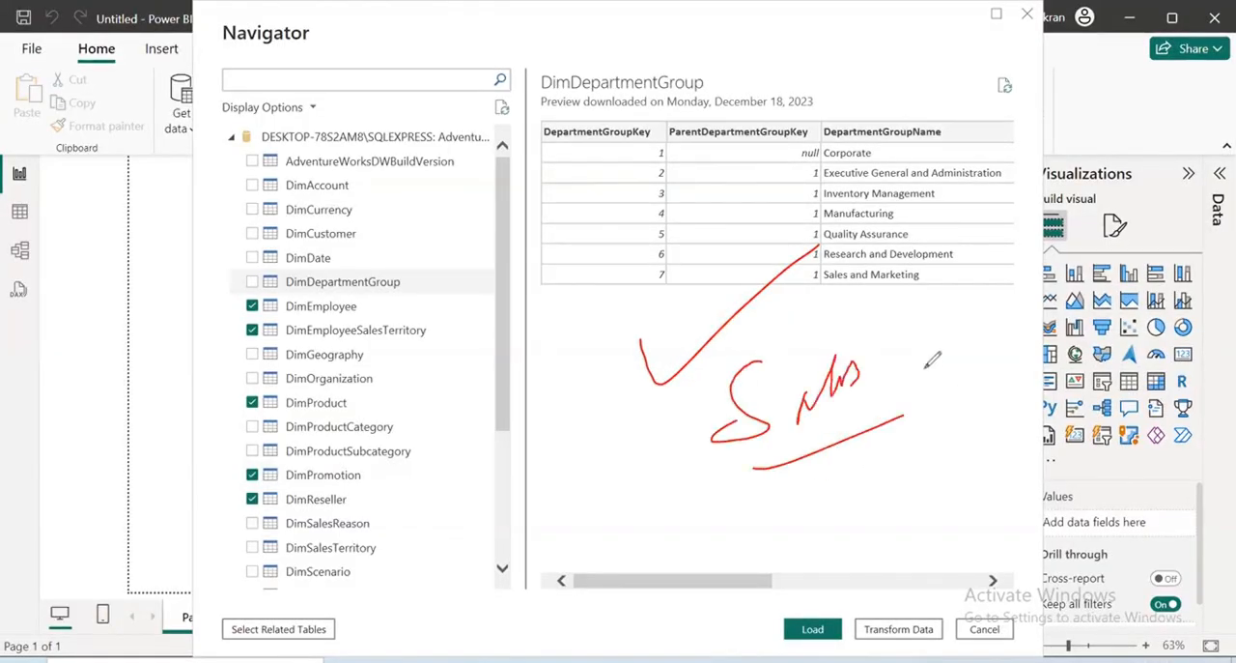
{"action": "left_click_drag", "start_coordinate": [928, 358], "coordinate": [950, 347]}
{"action": "mouse_move", "coordinate": [950, 135]}
{"action": "left_mouse_down"}
{"action": "mouse_move", "coordinate": [855, 275]}
{"action": "mouse_move", "coordinate": [855, 189]}
{"action": "left_mouse_up"}
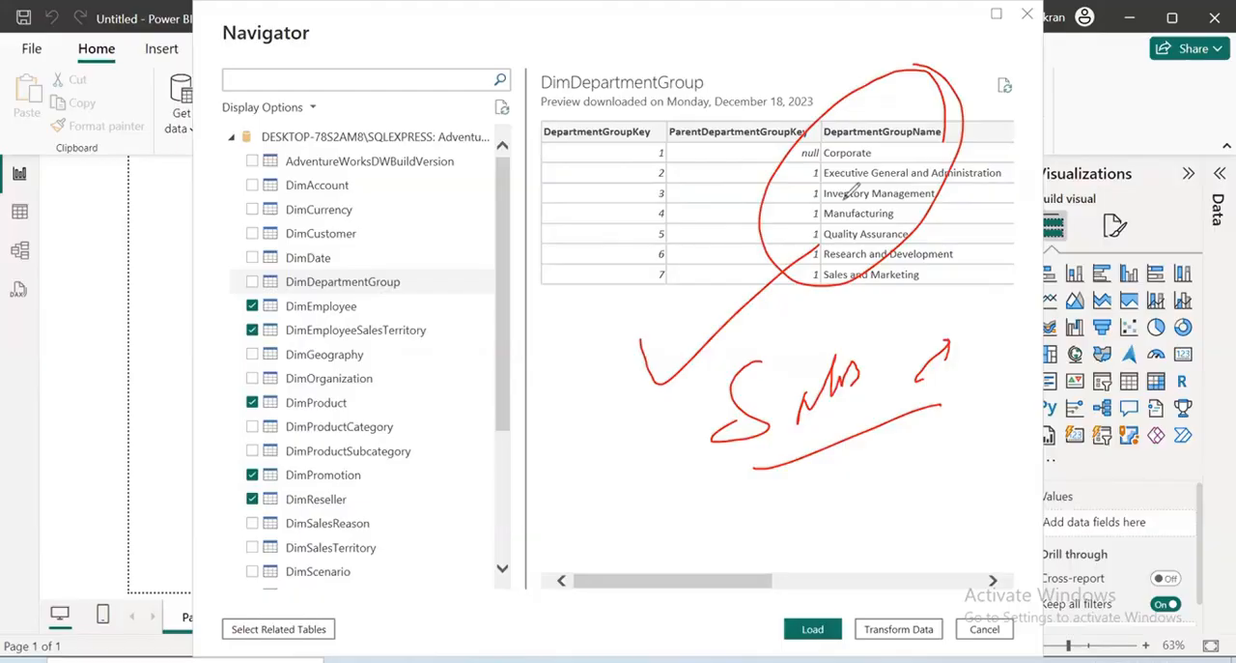
{"action": "left_click_drag", "start_coordinate": [798, 186], "coordinate": [900, 294]}
{"action": "left_click_drag", "start_coordinate": [804, 266], "coordinate": [630, 298]}
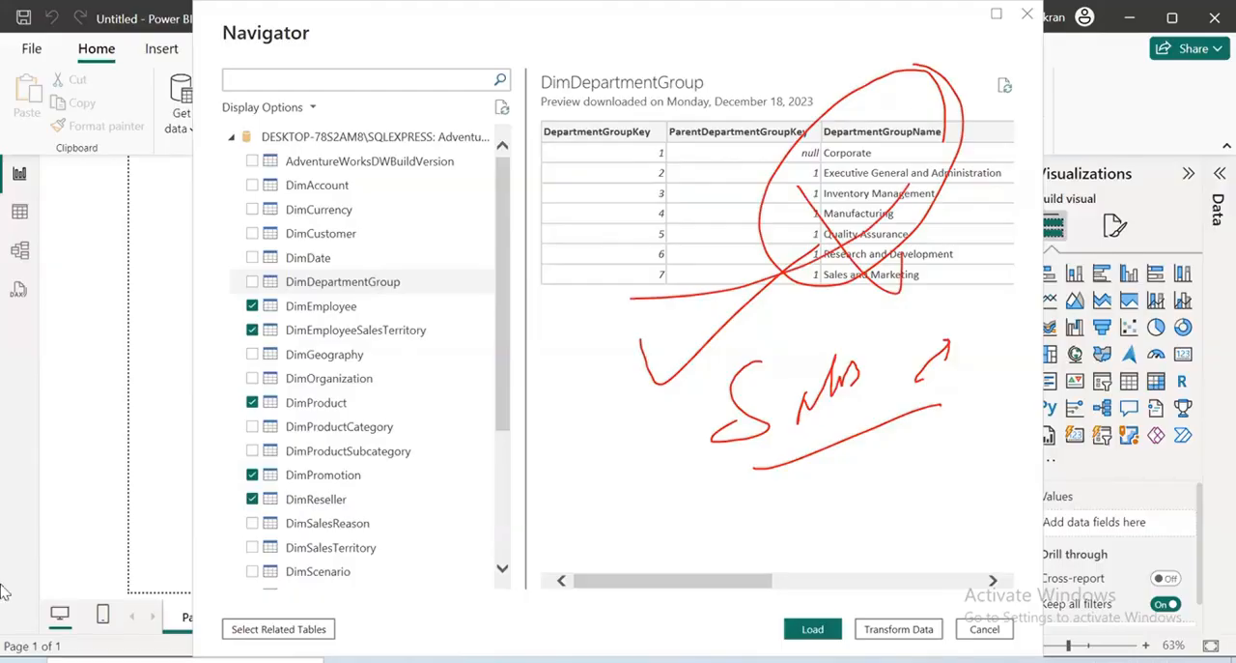
{"action": "left_click", "coordinate": [129, 445]}
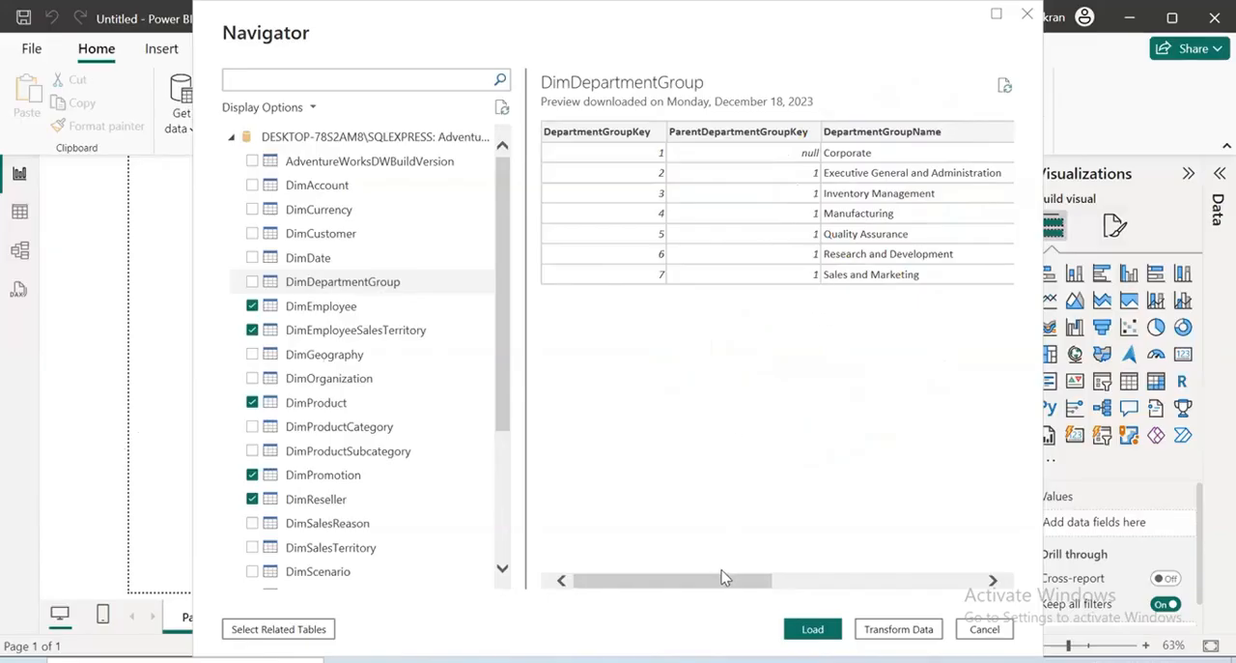
{"action": "left_click_drag", "start_coordinate": [726, 579], "coordinate": [627, 584]}
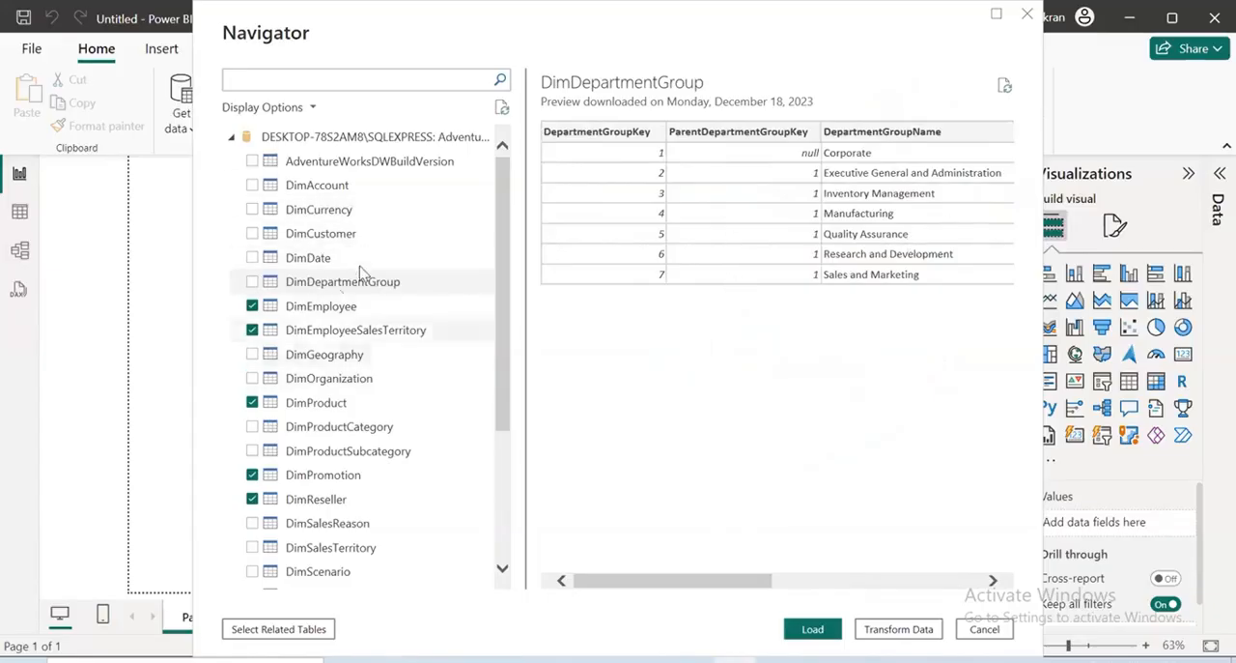
Preview the DimEmployee table and examine its related-table columns for a link to FactResellerSales
{"action": "left_click", "coordinate": [324, 305]}
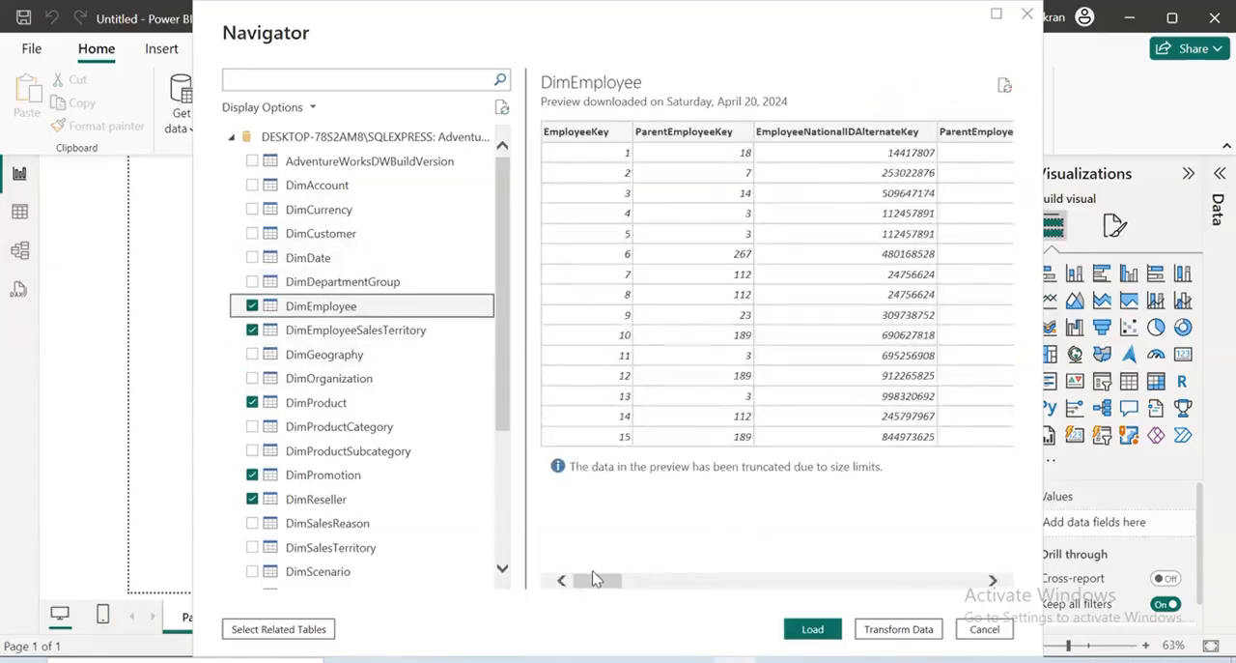
{"action": "left_click_drag", "start_coordinate": [599, 580], "coordinate": [633, 579]}
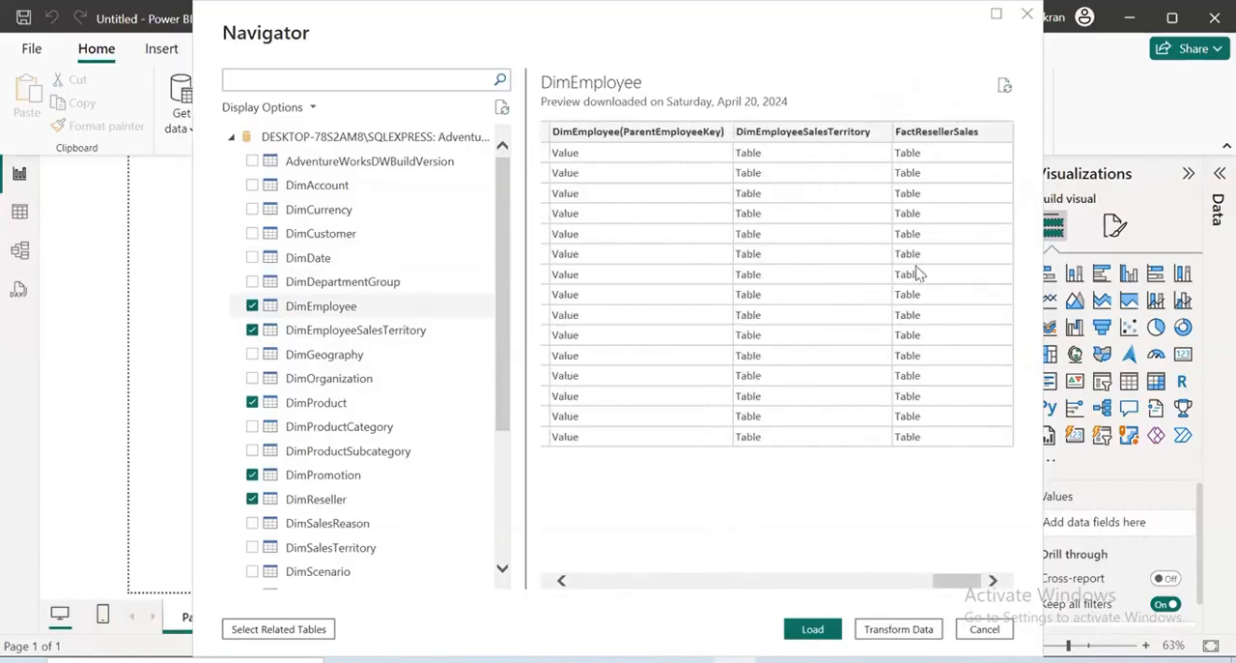
{"action": "left_click", "coordinate": [852, 582]}
{"action": "left_click_drag", "start_coordinate": [852, 582], "coordinate": [570, 582]}
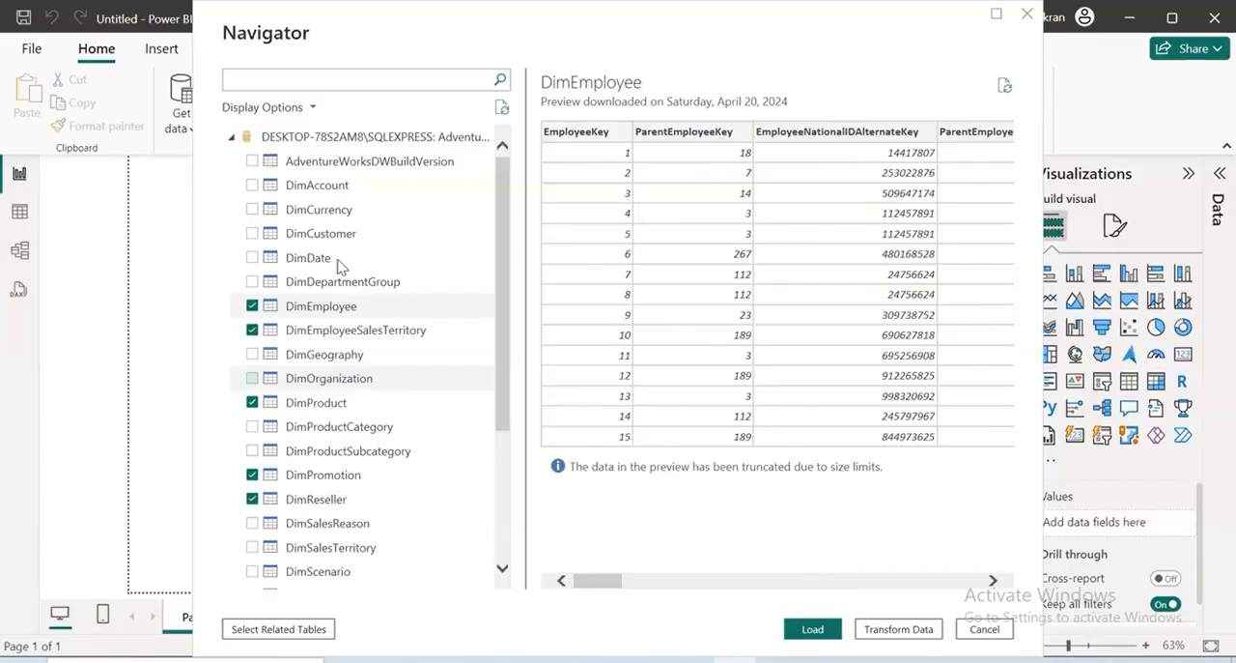
Check the related-table columns at the end of the DimGeography preview and add DimGeography to the selected tables
{"action": "left_click", "coordinate": [325, 330]}
{"action": "left_click", "coordinate": [323, 354]}
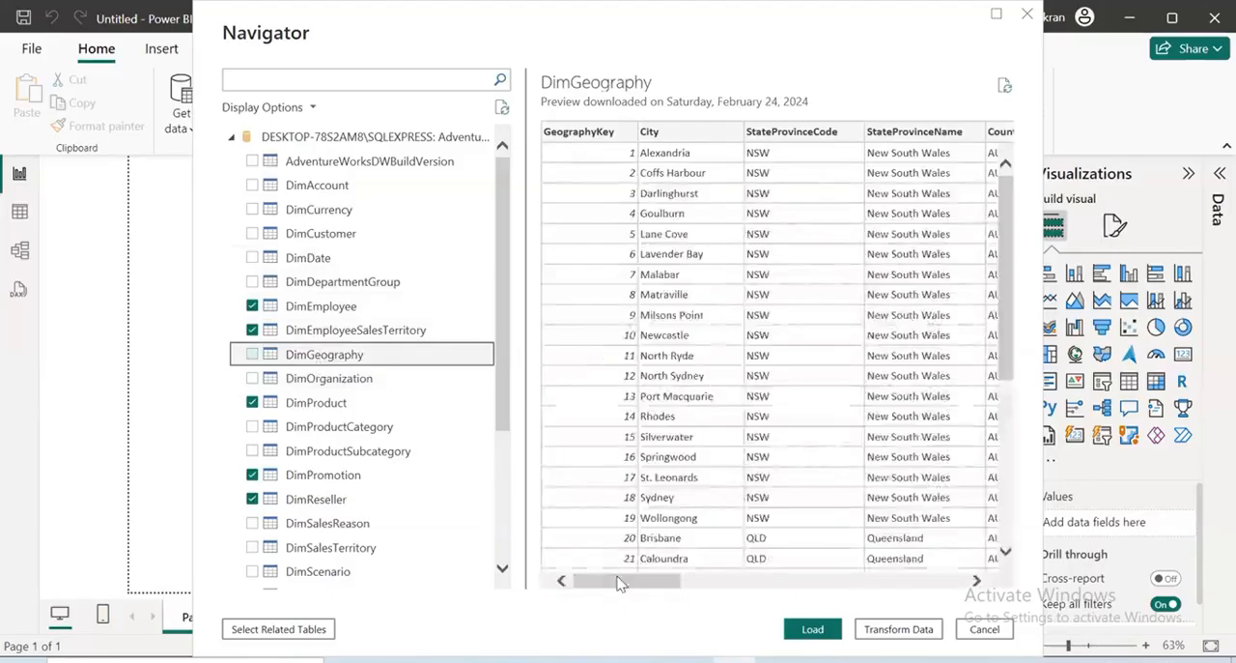
{"action": "left_click_drag", "start_coordinate": [629, 584], "coordinate": [930, 596]}
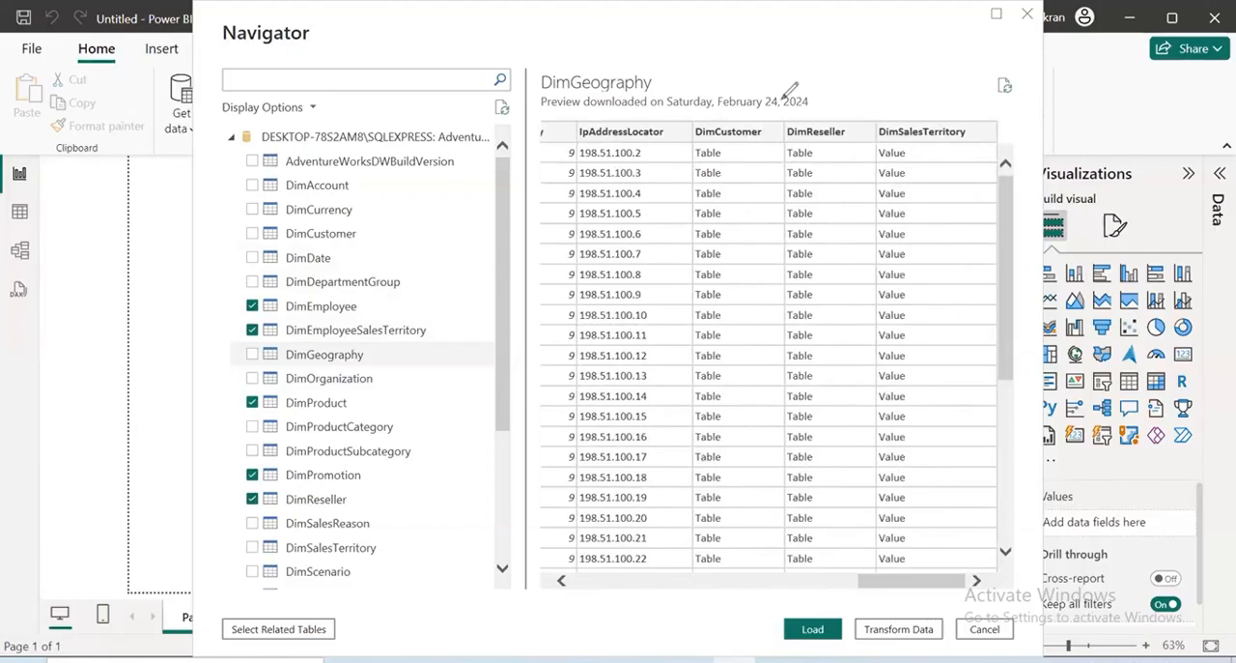
{"action": "left_click_drag", "start_coordinate": [717, 124], "coordinate": [801, 72]}
{"action": "left_click_drag", "start_coordinate": [820, 127], "coordinate": [894, 87]}
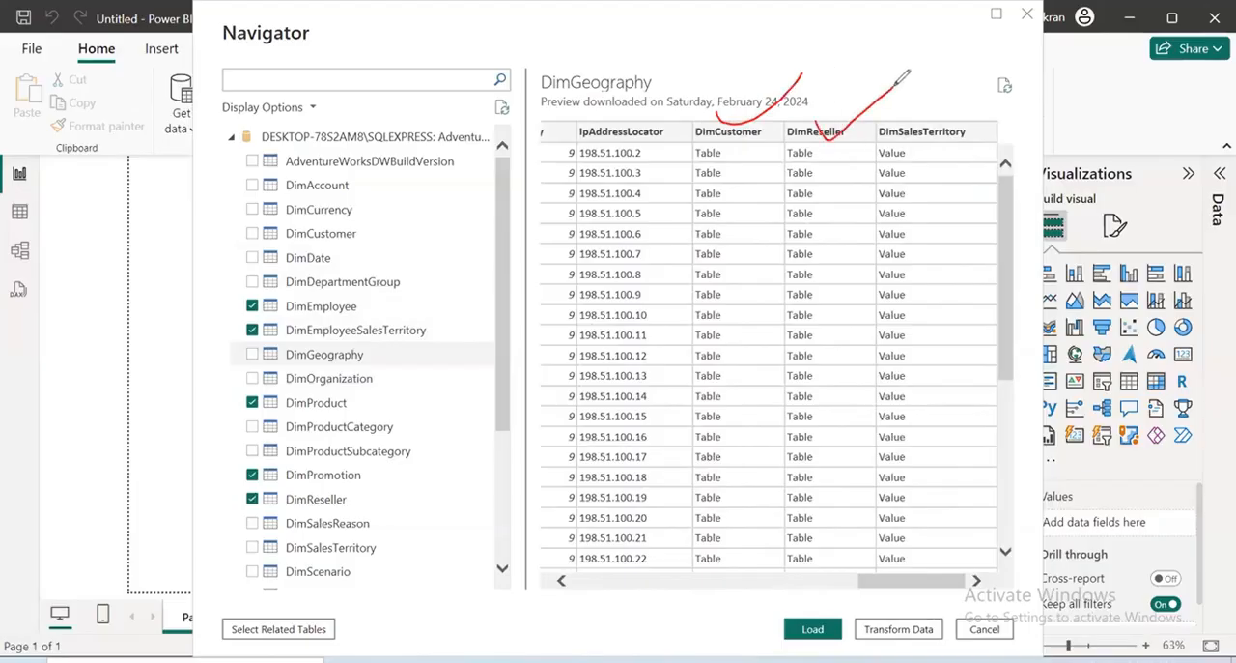
{"action": "left_click_drag", "start_coordinate": [926, 124], "coordinate": [990, 87]}
{"action": "mouse_move", "coordinate": [821, 115]}
{"action": "left_mouse_down"}
{"action": "mouse_move", "coordinate": [829, 88]}
{"action": "mouse_move", "coordinate": [651, 161]}
{"action": "left_mouse_up"}
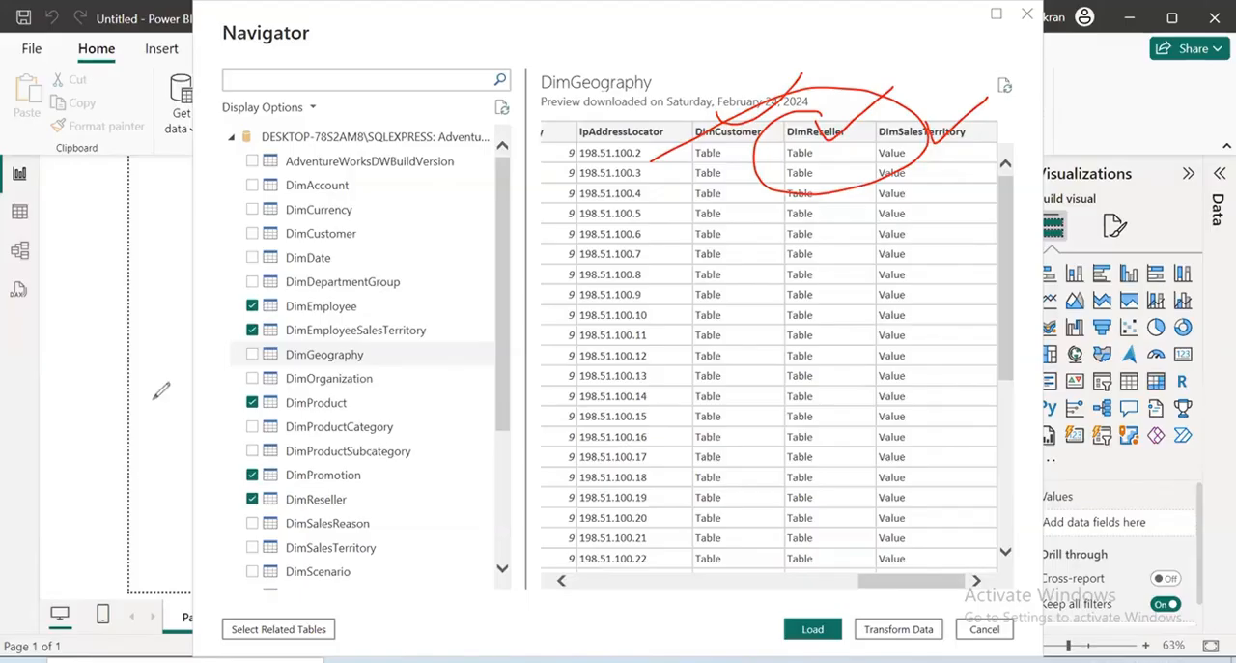
{"action": "left_click", "coordinate": [71, 117]}
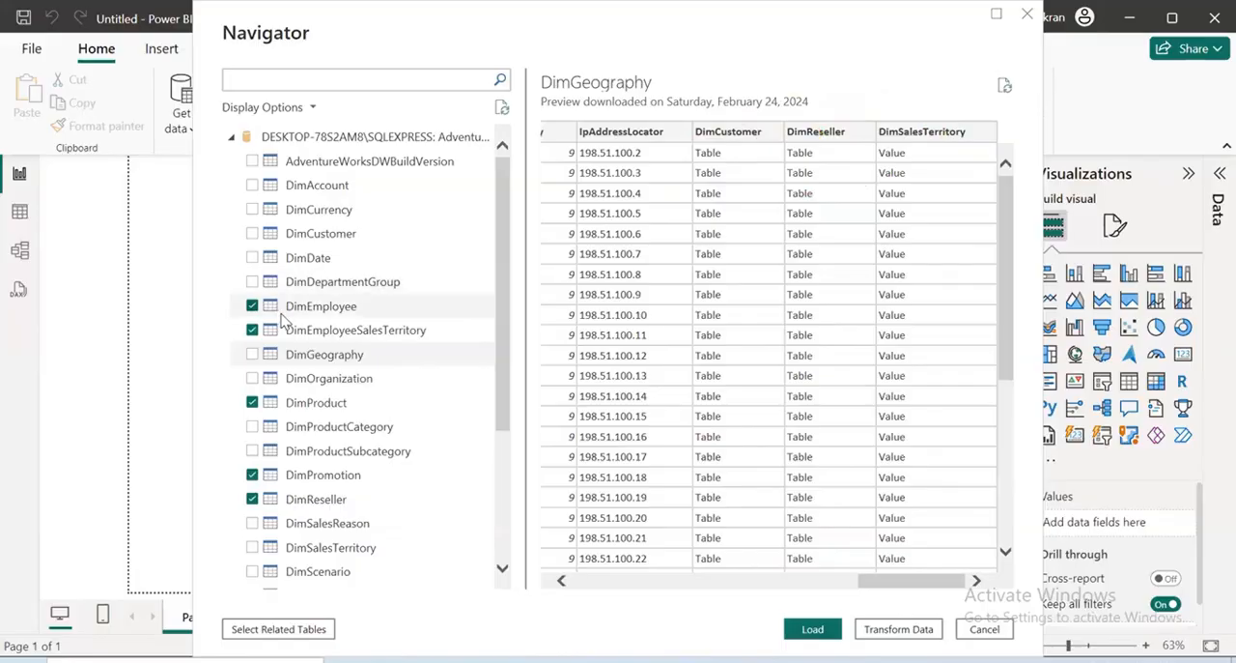
{"action": "left_click", "coordinate": [254, 355]}
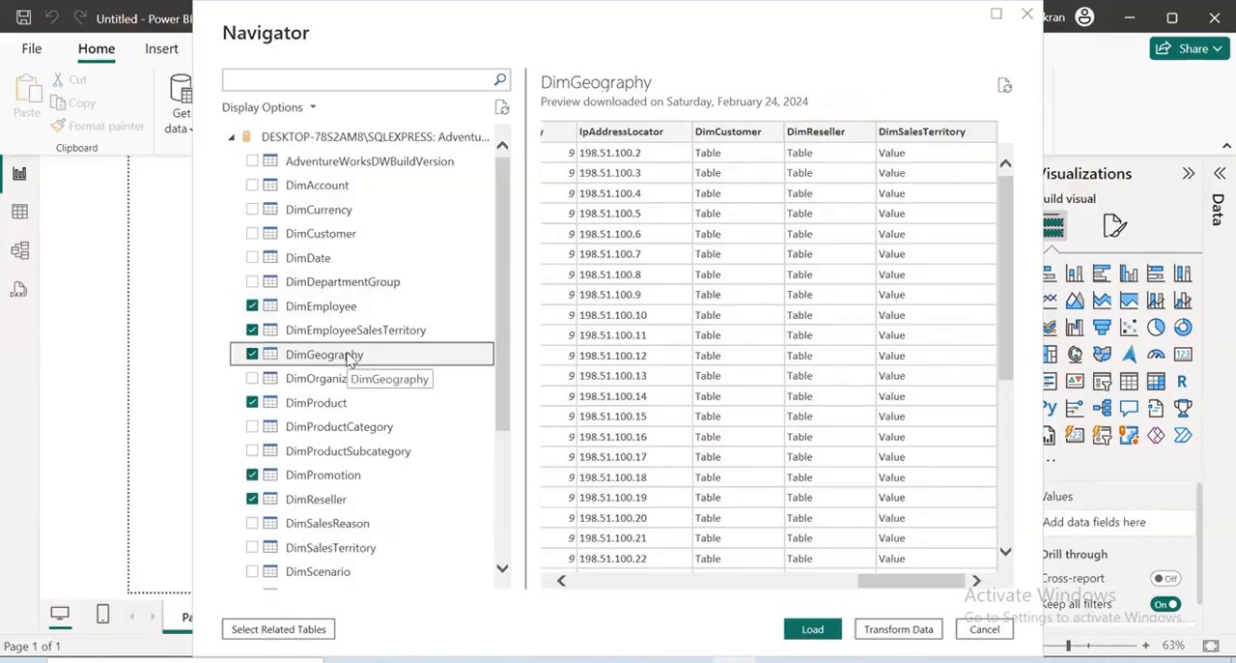
Preview the DimOrganization table and examine its OrganizationName values for relevance to the reseller sales analysis
{"action": "left_click", "coordinate": [340, 381]}
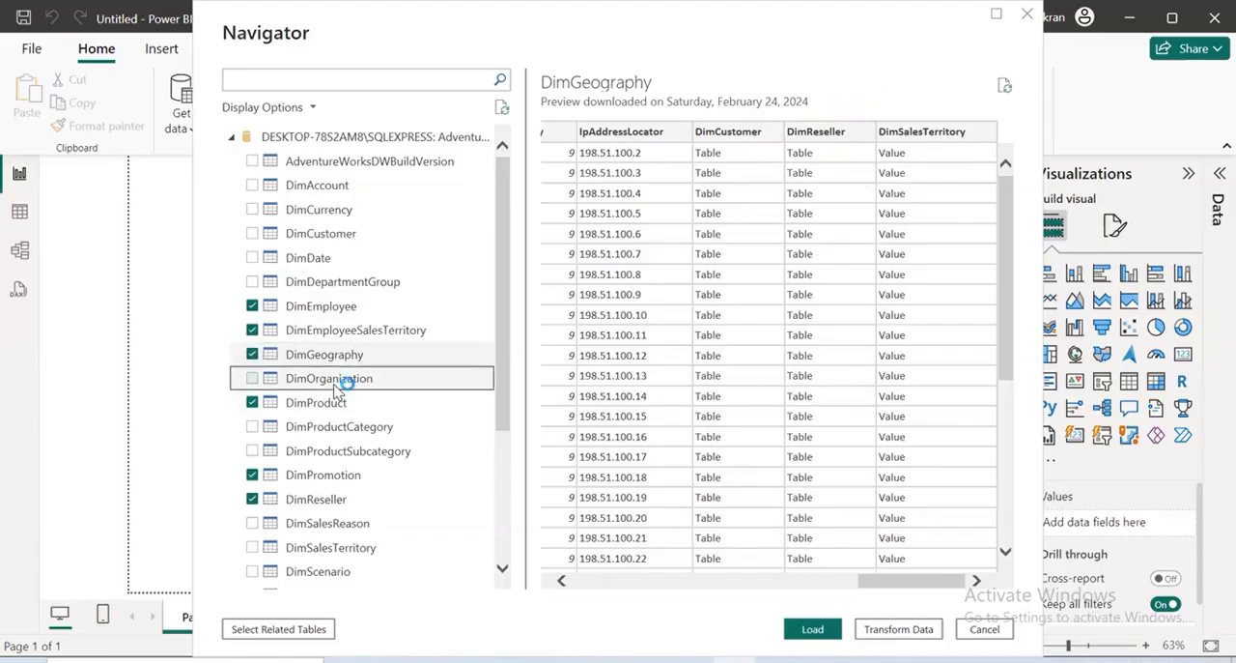
{"action": "left_click_drag", "start_coordinate": [685, 589], "coordinate": [728, 585]}
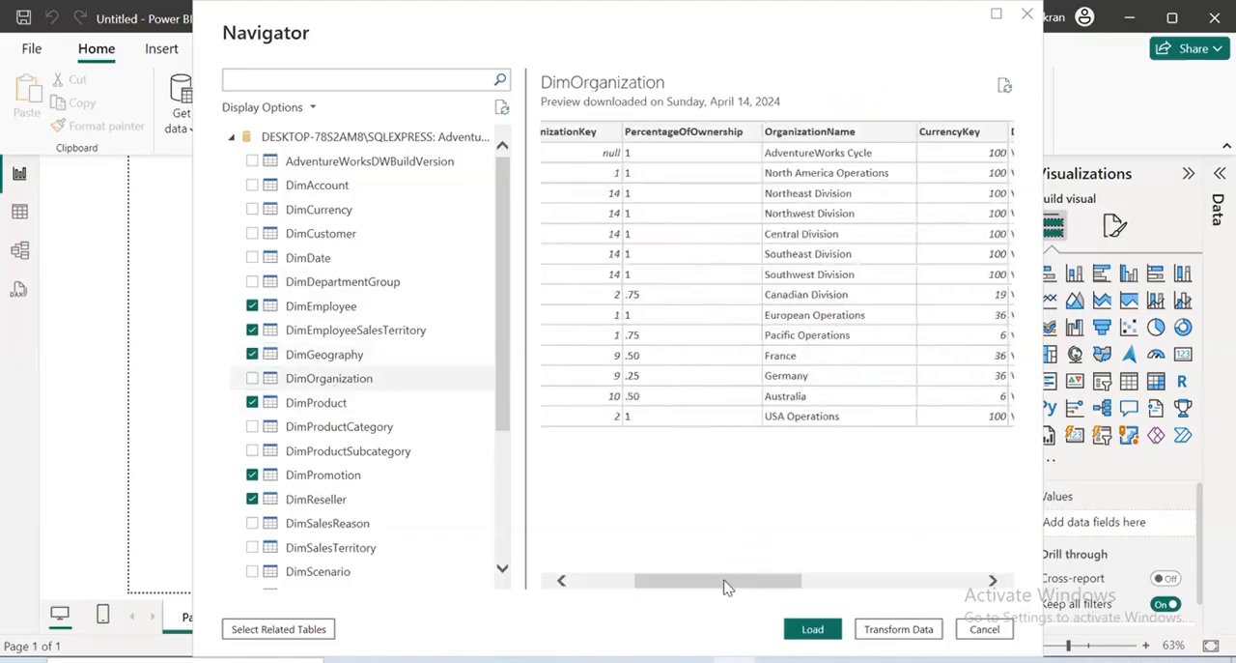
{"action": "mouse_move", "coordinate": [620, 472]}
{"action": "left_mouse_down"}
{"action": "mouse_move", "coordinate": [945, 390]}
{"action": "mouse_move", "coordinate": [1013, 355]}
{"action": "left_mouse_up"}
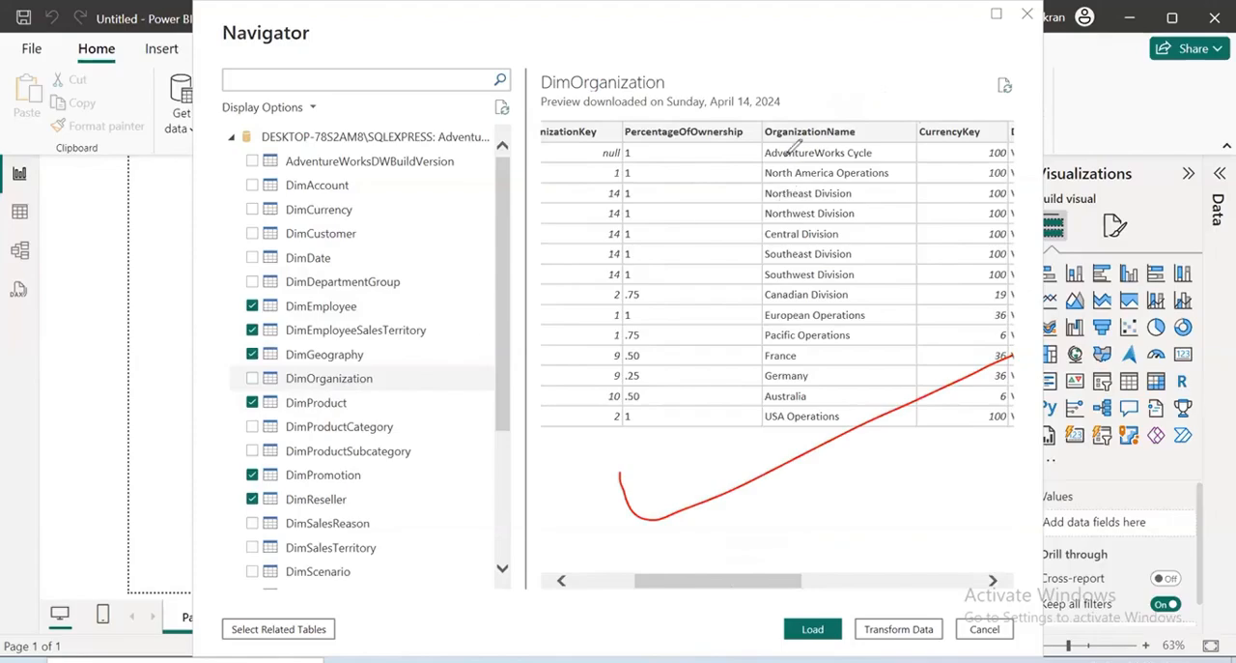
{"action": "mouse_move", "coordinate": [732, 132]}
{"action": "left_mouse_down"}
{"action": "mouse_move", "coordinate": [894, 163]}
{"action": "mouse_move", "coordinate": [903, 124]}
{"action": "mouse_move", "coordinate": [748, 120]}
{"action": "left_mouse_up"}
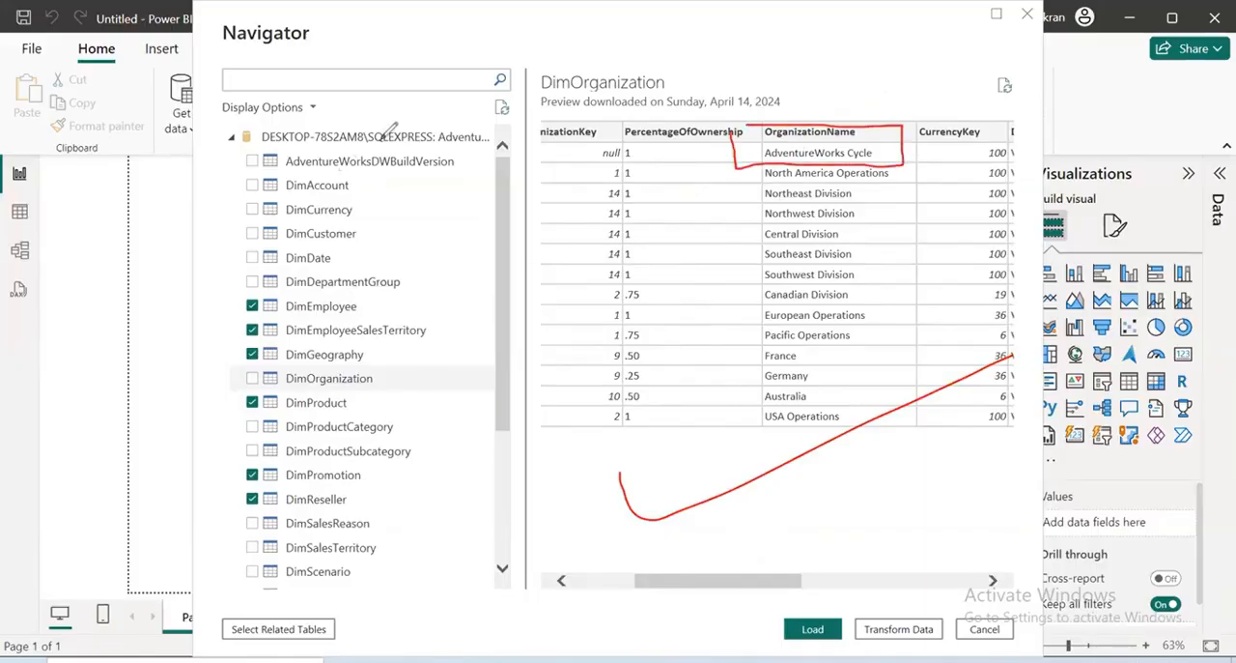
{"action": "mouse_move", "coordinate": [392, 132]}
{"action": "left_mouse_down"}
{"action": "mouse_move", "coordinate": [454, 150]}
{"action": "mouse_move", "coordinate": [338, 129]}
{"action": "left_mouse_up"}
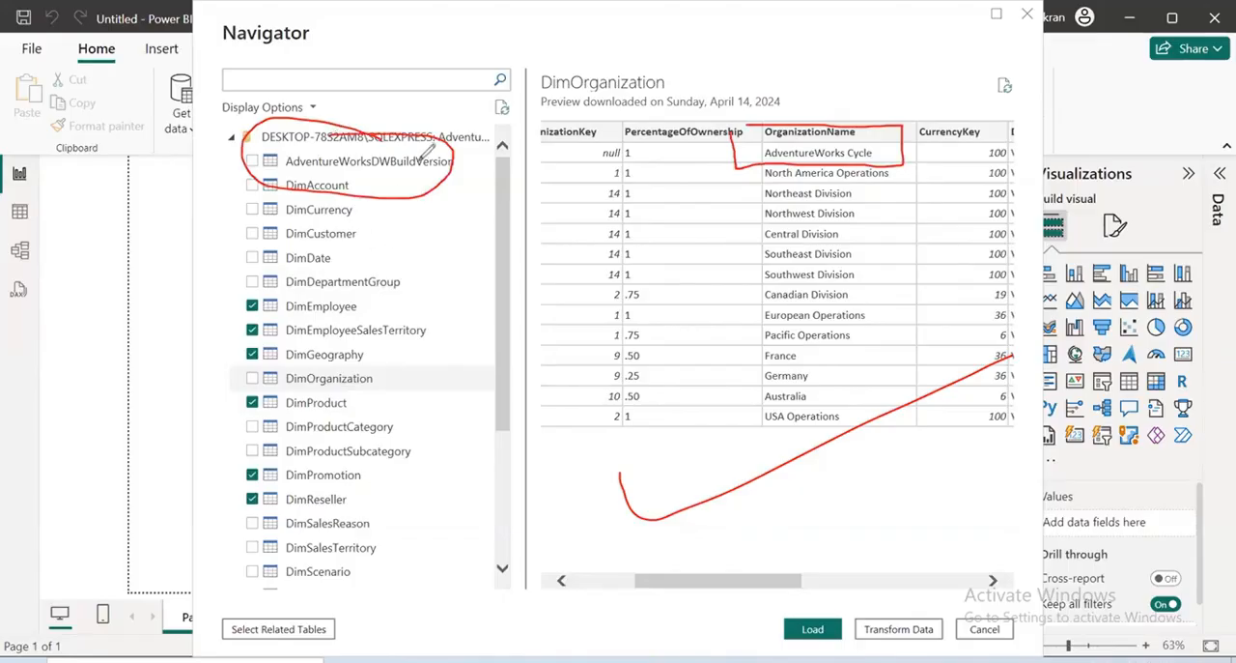
{"action": "left_click_drag", "start_coordinate": [420, 153], "coordinate": [510, 137]}
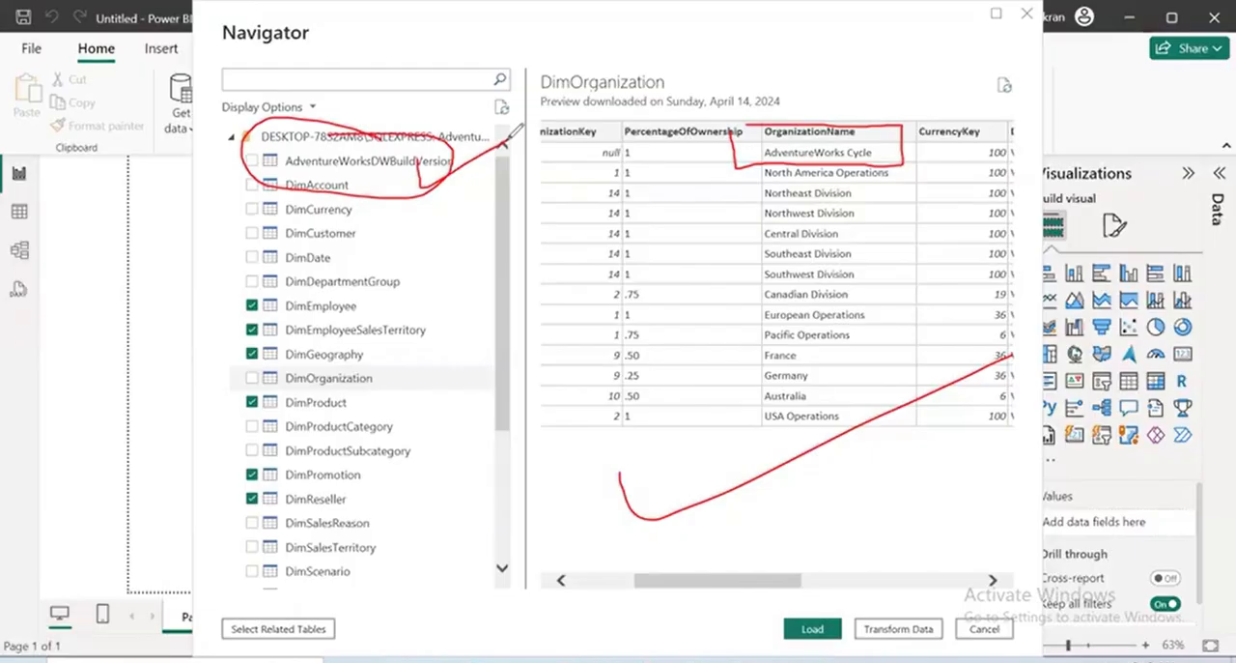
{"action": "left_click_drag", "start_coordinate": [771, 205], "coordinate": [868, 316]}
{"action": "left_click_drag", "start_coordinate": [873, 205], "coordinate": [784, 284]}
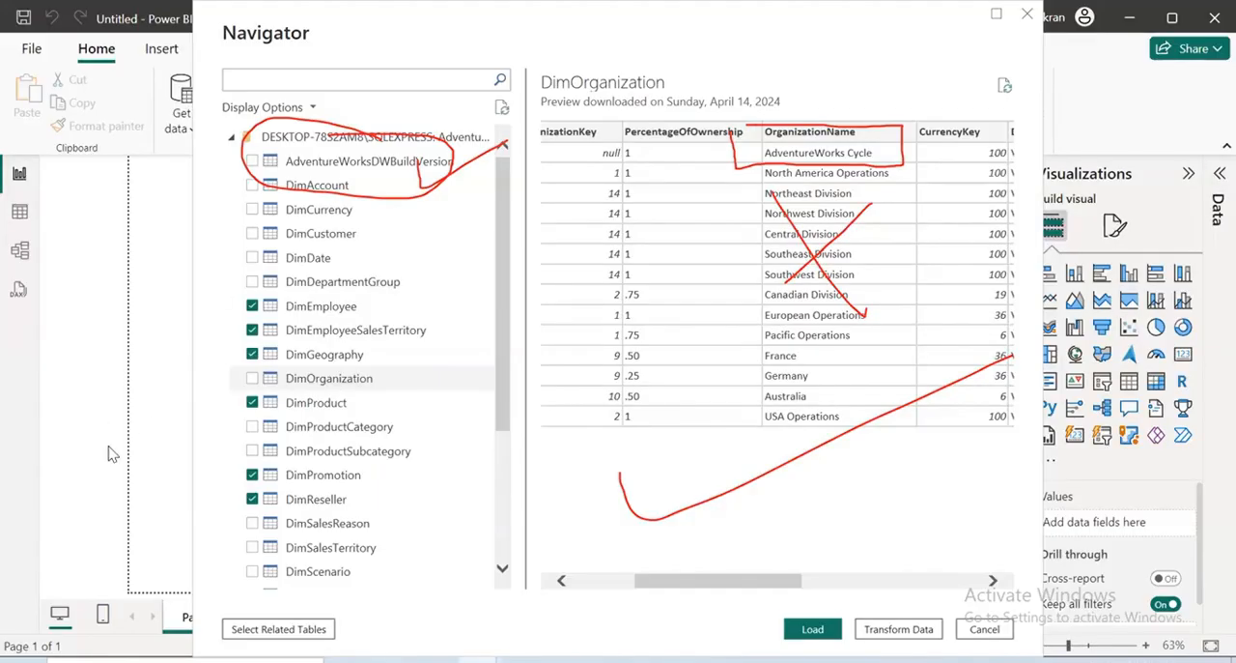
{"action": "key", "text": "Escape"}
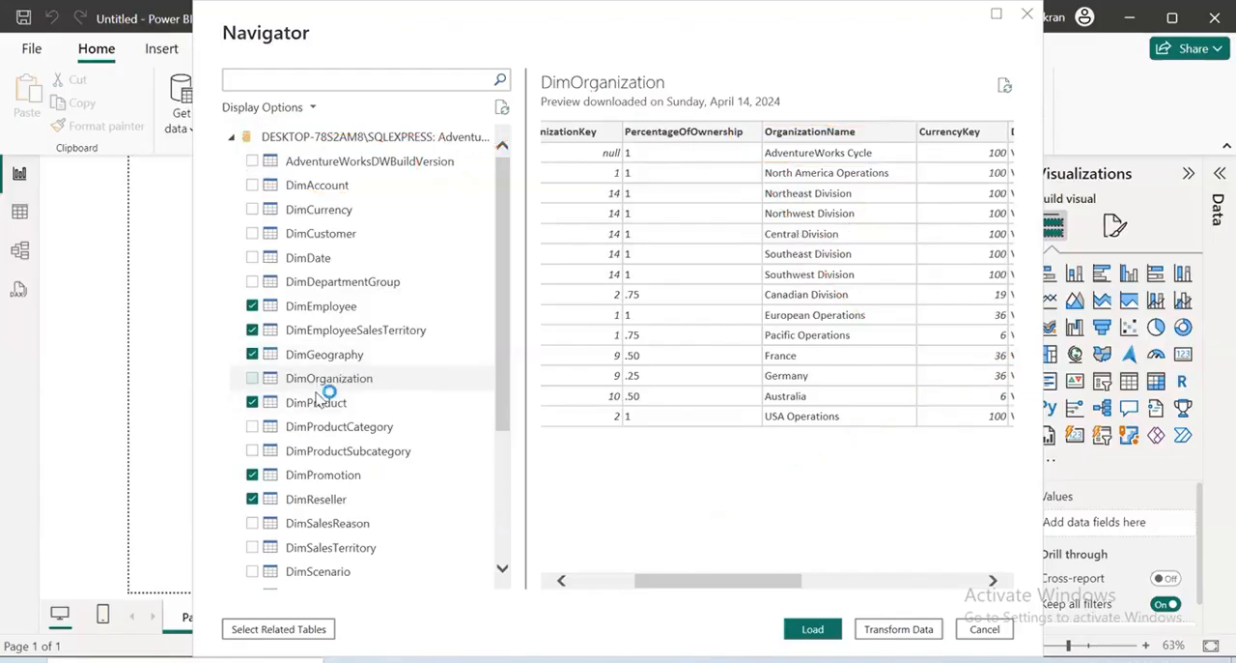
Preview the DimProduct table and look through its columns as far as the related-table columns
{"action": "left_click", "coordinate": [320, 404]}
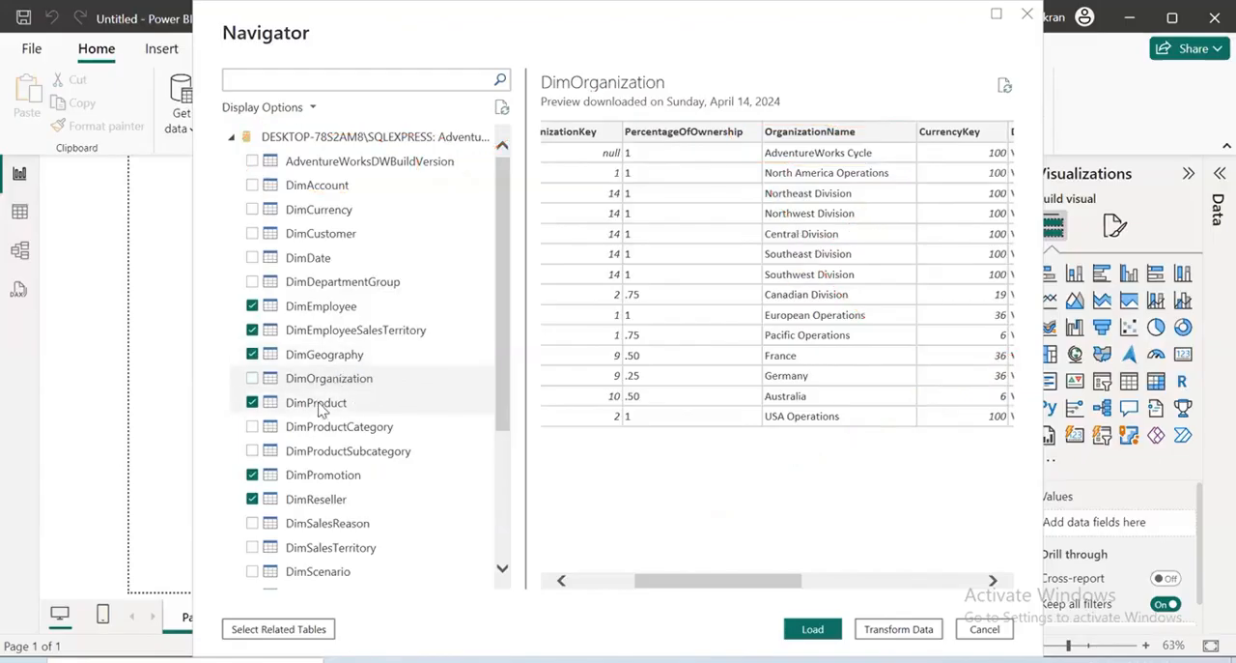
{"action": "left_click_drag", "start_coordinate": [579, 583], "coordinate": [564, 582]}
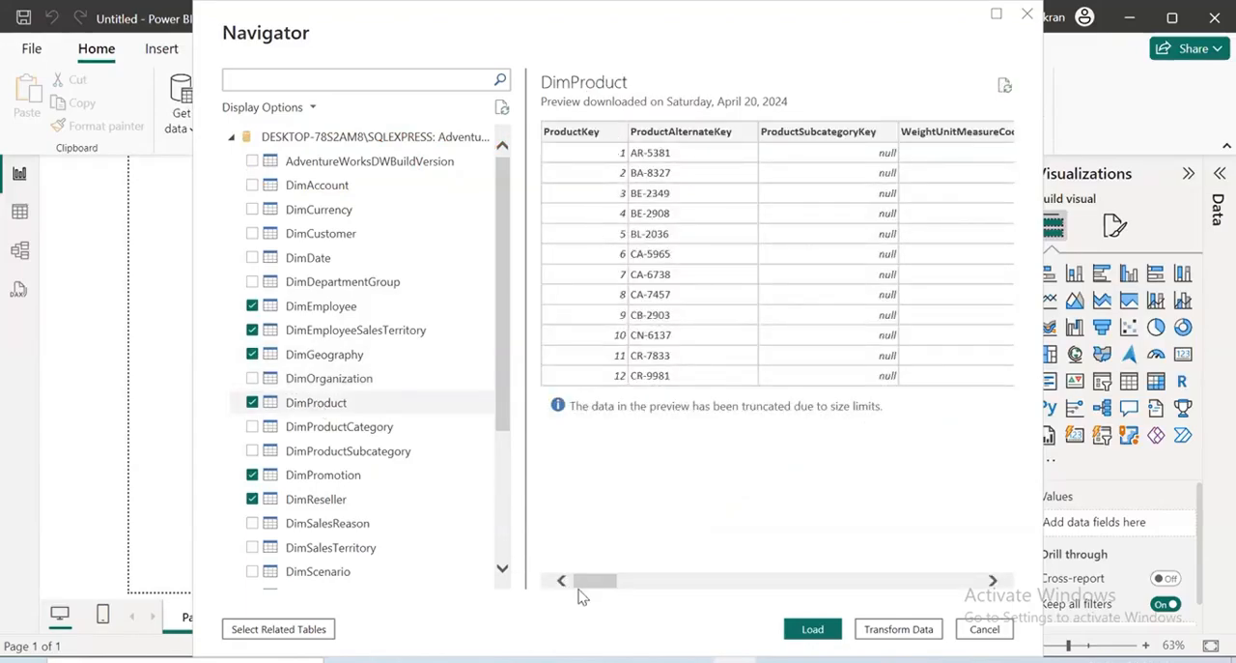
{"action": "mouse_move", "coordinate": [582, 591]}
{"action": "left_mouse_down"}
{"action": "mouse_move", "coordinate": [804, 610]}
{"action": "mouse_move", "coordinate": [570, 605]}
{"action": "left_mouse_up"}
{"action": "left_click_drag", "start_coordinate": [604, 584], "coordinate": [926, 630]}
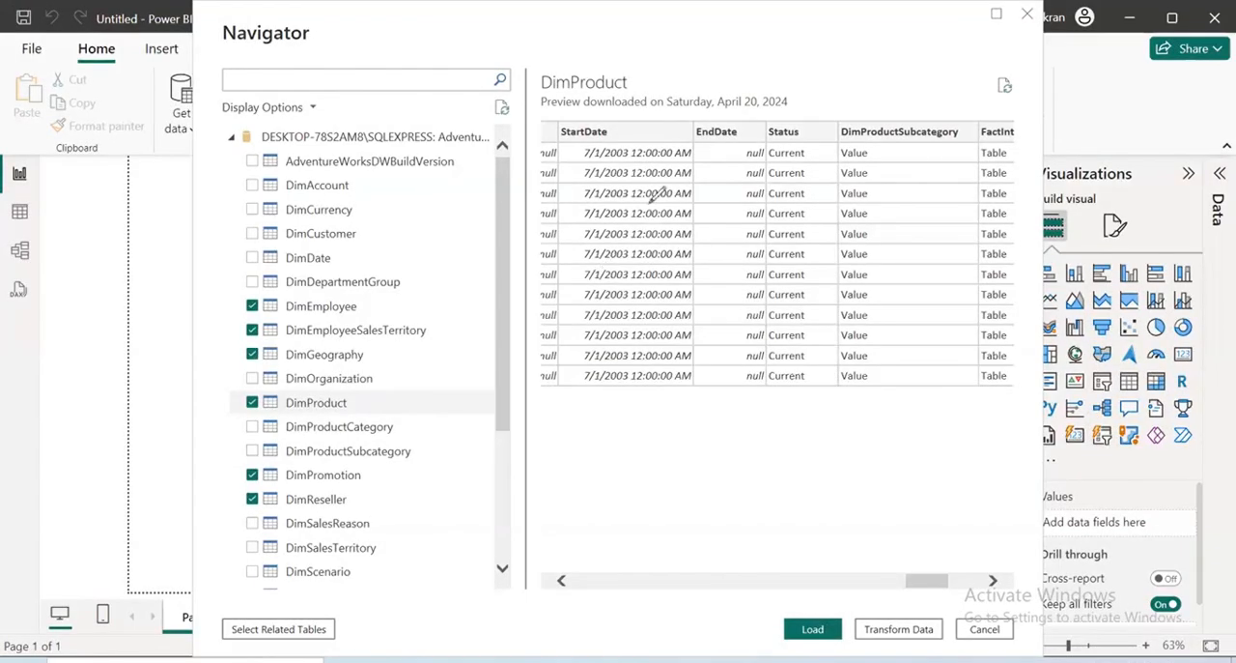
{"action": "left_click_drag", "start_coordinate": [638, 414], "coordinate": [637, 445]}
{"action": "left_click_drag", "start_coordinate": [629, 383], "coordinate": [607, 524]}
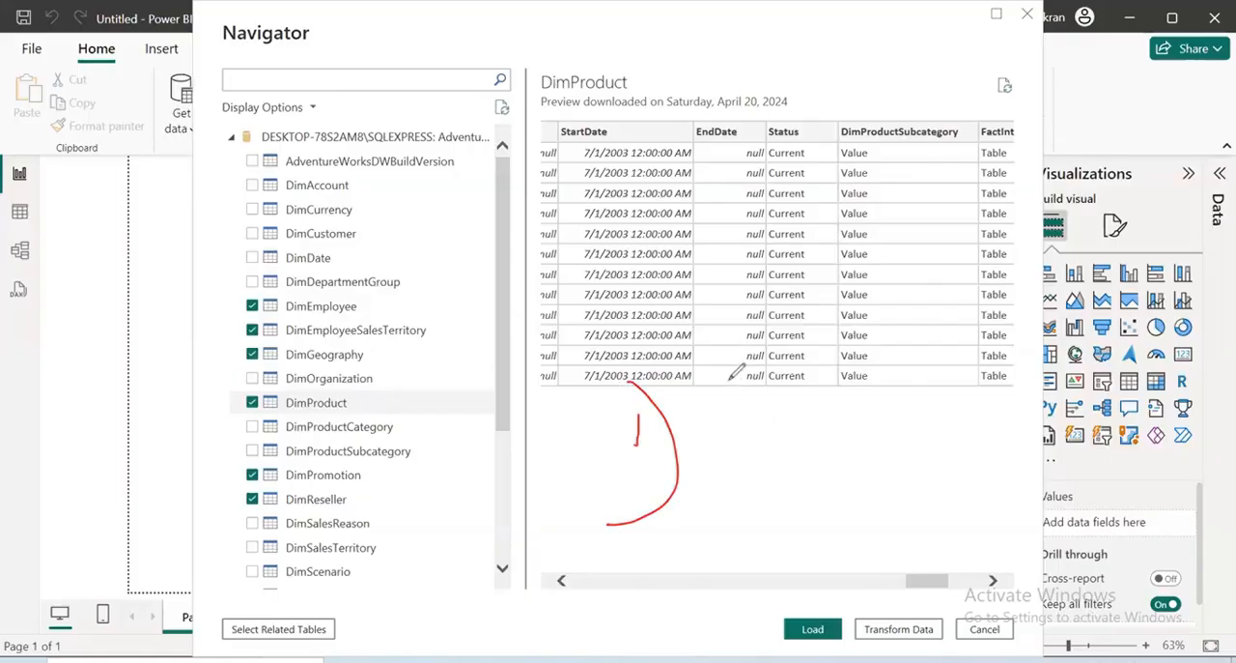
{"action": "mouse_move", "coordinate": [738, 369]}
{"action": "left_mouse_down"}
{"action": "mouse_move", "coordinate": [726, 439]}
{"action": "mouse_move", "coordinate": [762, 435]}
{"action": "mouse_move", "coordinate": [801, 406]}
{"action": "mouse_move", "coordinate": [801, 419]}
{"action": "left_mouse_up"}
{"action": "left_click_drag", "start_coordinate": [820, 356], "coordinate": [811, 417]}
{"action": "left_click_drag", "start_coordinate": [836, 378], "coordinate": [842, 397]}
{"action": "left_click_drag", "start_coordinate": [860, 347], "coordinate": [847, 425]}
{"action": "left_click_drag", "start_coordinate": [869, 369], "coordinate": [899, 344]}
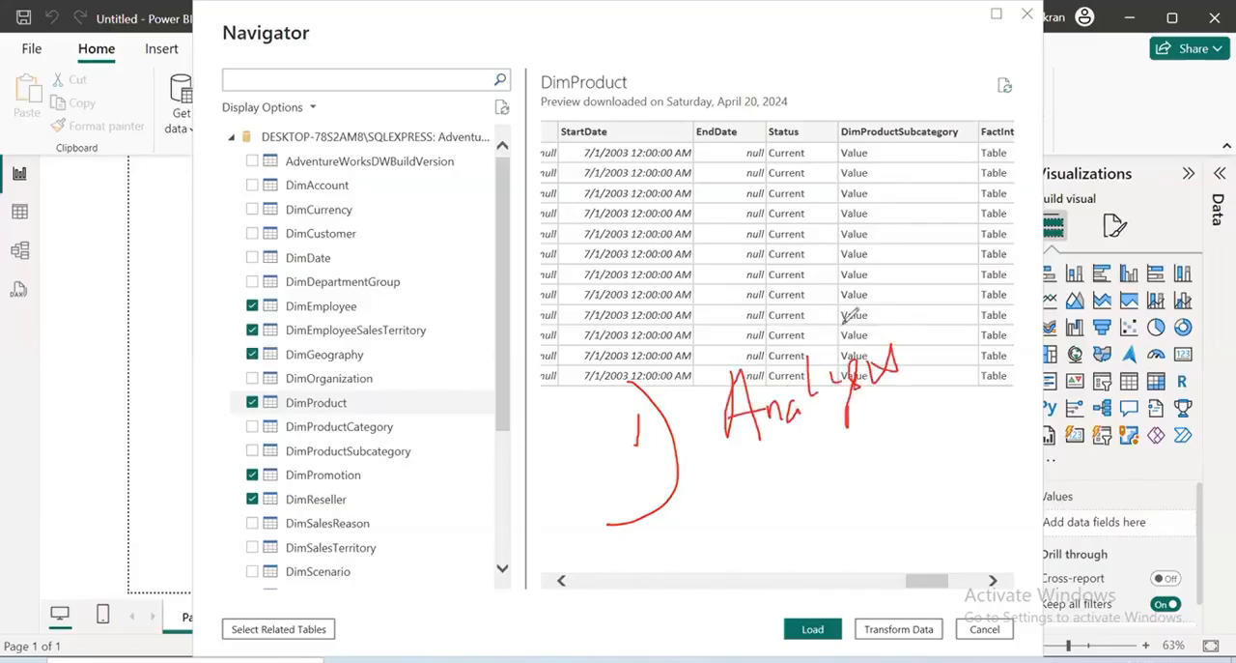
{"action": "left_click_drag", "start_coordinate": [630, 546], "coordinate": [653, 610]}
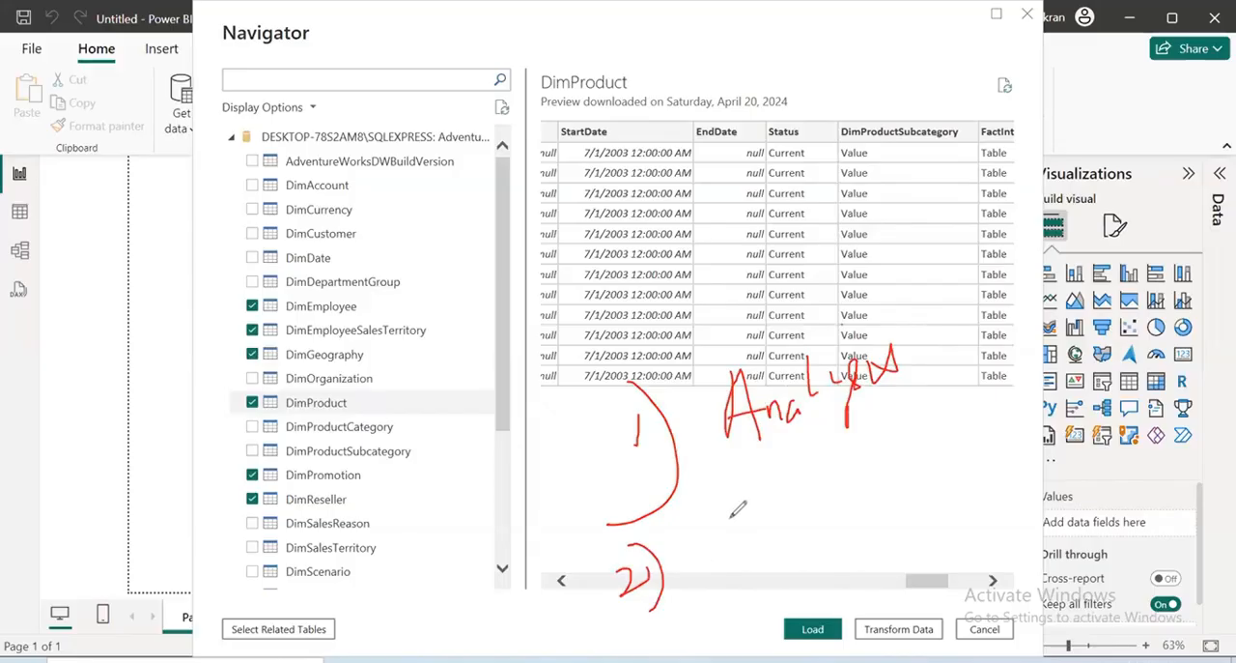
{"action": "mouse_move", "coordinate": [750, 495]}
{"action": "left_mouse_down"}
{"action": "mouse_move", "coordinate": [726, 517]}
{"action": "mouse_move", "coordinate": [745, 543]}
{"action": "mouse_move", "coordinate": [819, 512]}
{"action": "mouse_move", "coordinate": [939, 491]}
{"action": "mouse_move", "coordinate": [980, 399]}
{"action": "mouse_move", "coordinate": [1113, 419]}
{"action": "mouse_move", "coordinate": [1157, 340]}
{"action": "mouse_move", "coordinate": [1194, 378]}
{"action": "mouse_move", "coordinate": [1207, 338]}
{"action": "left_mouse_up"}
{"action": "left_click_drag", "start_coordinate": [1014, 498], "coordinate": [1219, 389]}
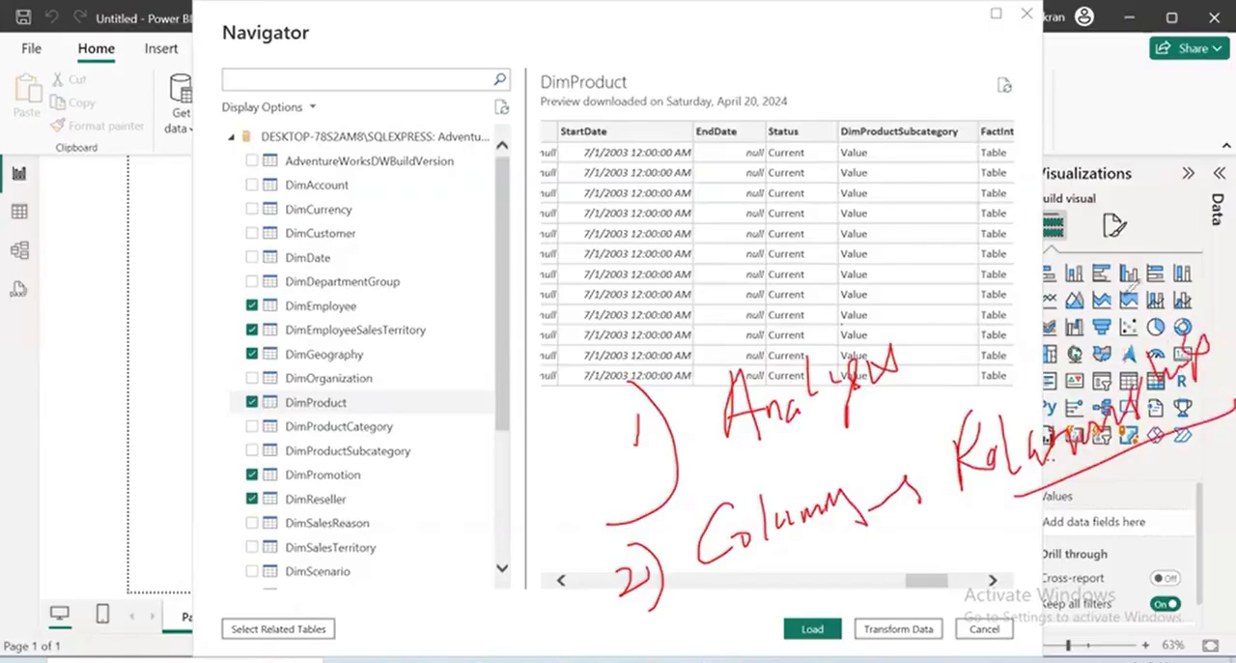
{"action": "left_click_drag", "start_coordinate": [1128, 361], "coordinate": [1125, 298]}
{"action": "left_click_drag", "start_coordinate": [1125, 298], "coordinate": [1105, 318]}
{"action": "left_click_drag", "start_coordinate": [1079, 220], "coordinate": [1069, 276]}
{"action": "mouse_move", "coordinate": [1124, 224]}
{"action": "left_mouse_down"}
{"action": "mouse_move", "coordinate": [1102, 265]}
{"action": "mouse_move", "coordinate": [1144, 238]}
{"action": "left_mouse_up"}
{"action": "left_click_drag", "start_coordinate": [1144, 238], "coordinate": [1149, 241]}
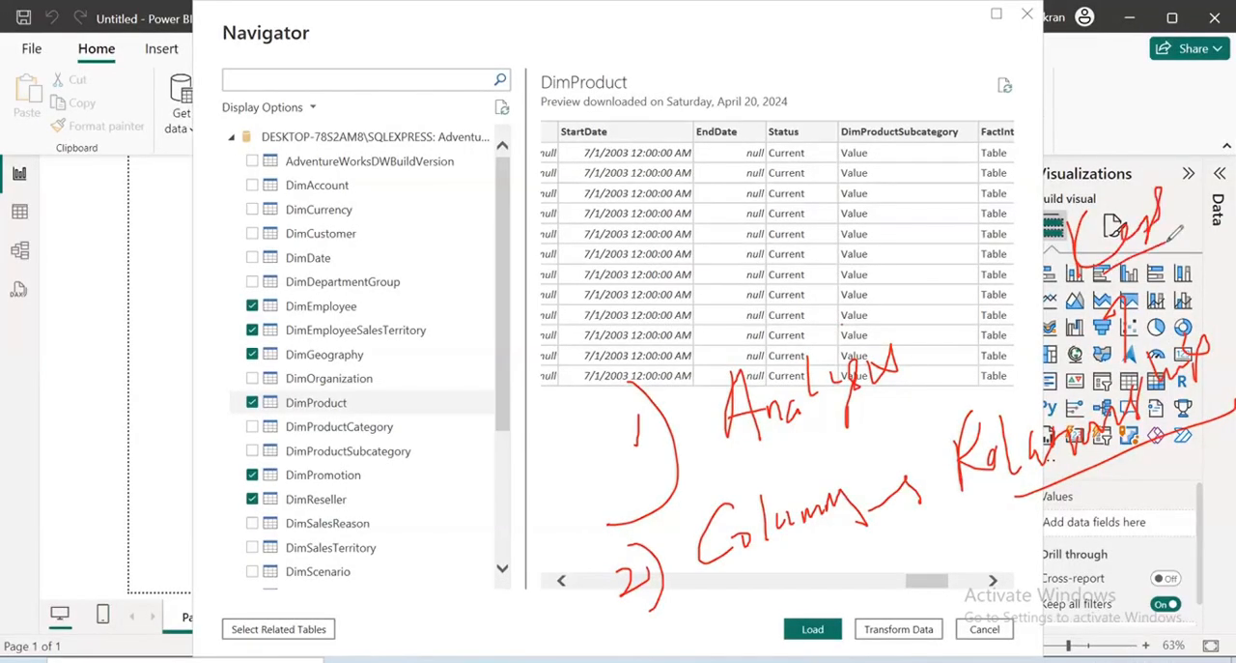
{"action": "left_click_drag", "start_coordinate": [800, 338], "coordinate": [828, 319]}
{"action": "mouse_move", "coordinate": [913, 248]}
{"action": "left_mouse_down"}
{"action": "mouse_move", "coordinate": [951, 253]}
{"action": "mouse_move", "coordinate": [1005, 227]}
{"action": "mouse_move", "coordinate": [913, 319]}
{"action": "left_mouse_up"}
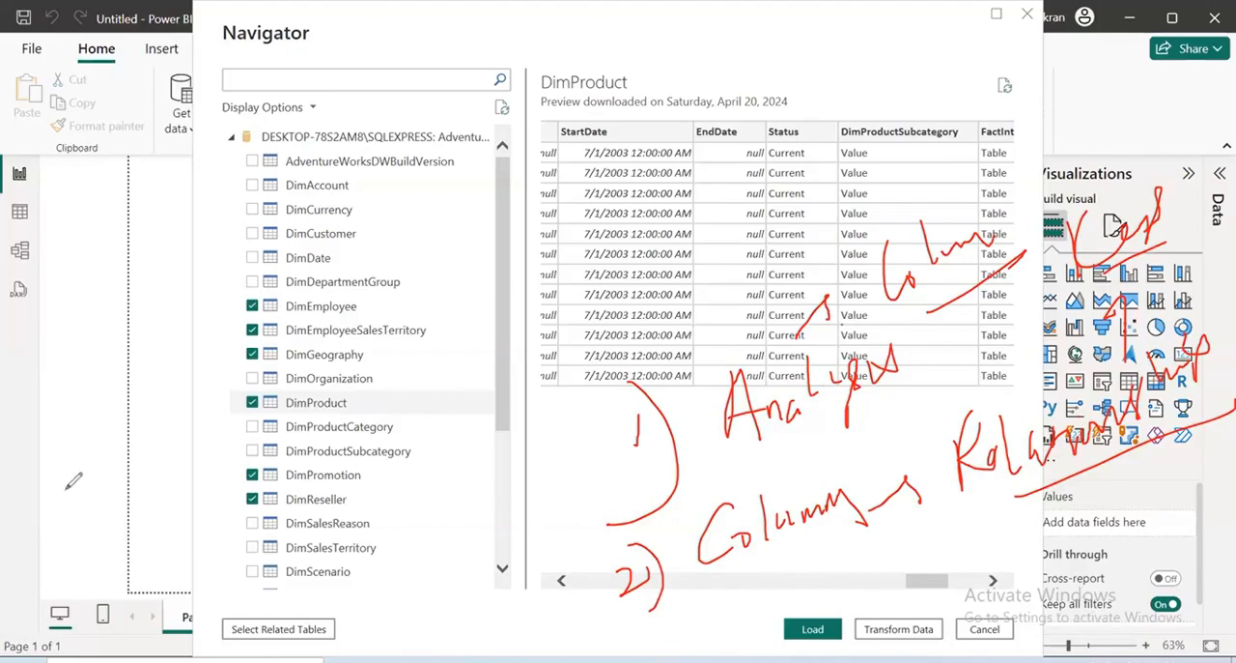
{"action": "key", "text": "Escape"}
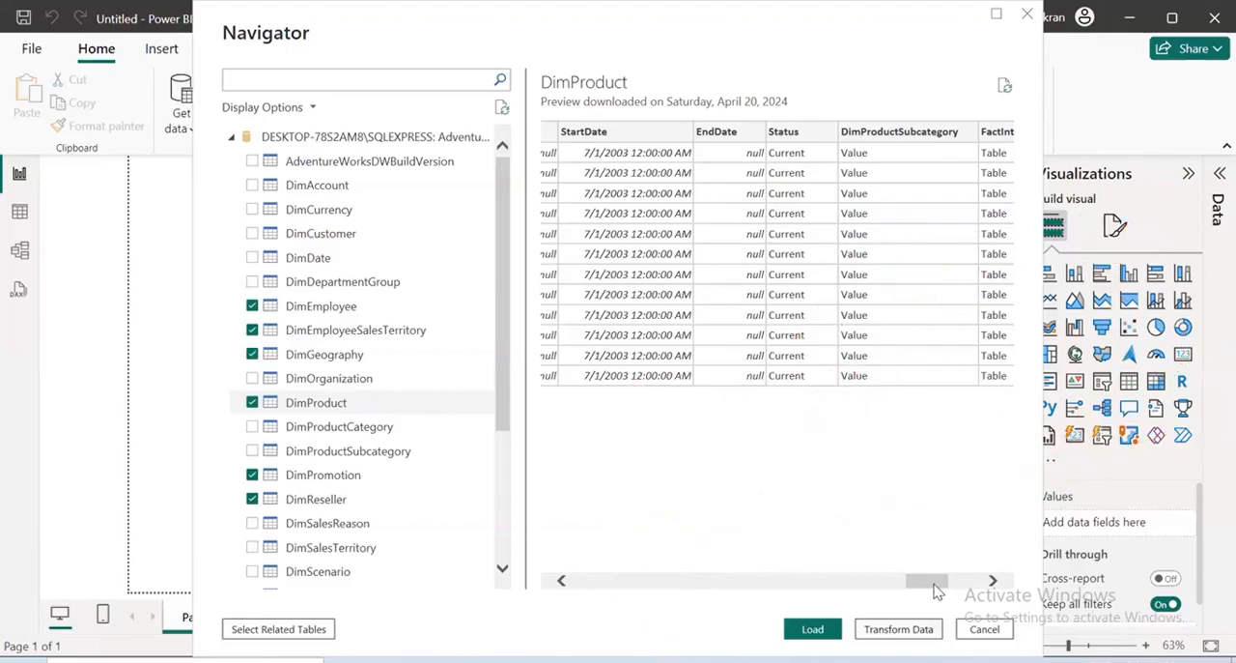
Preview the FactResellerSales table and examine the key columns that link it to the dimension tables
{"action": "mouse_move", "coordinate": [934, 582]}
{"action": "left_mouse_down"}
{"action": "mouse_move", "coordinate": [459, 579]}
{"action": "mouse_move", "coordinate": [451, 553]}
{"action": "left_mouse_up"}
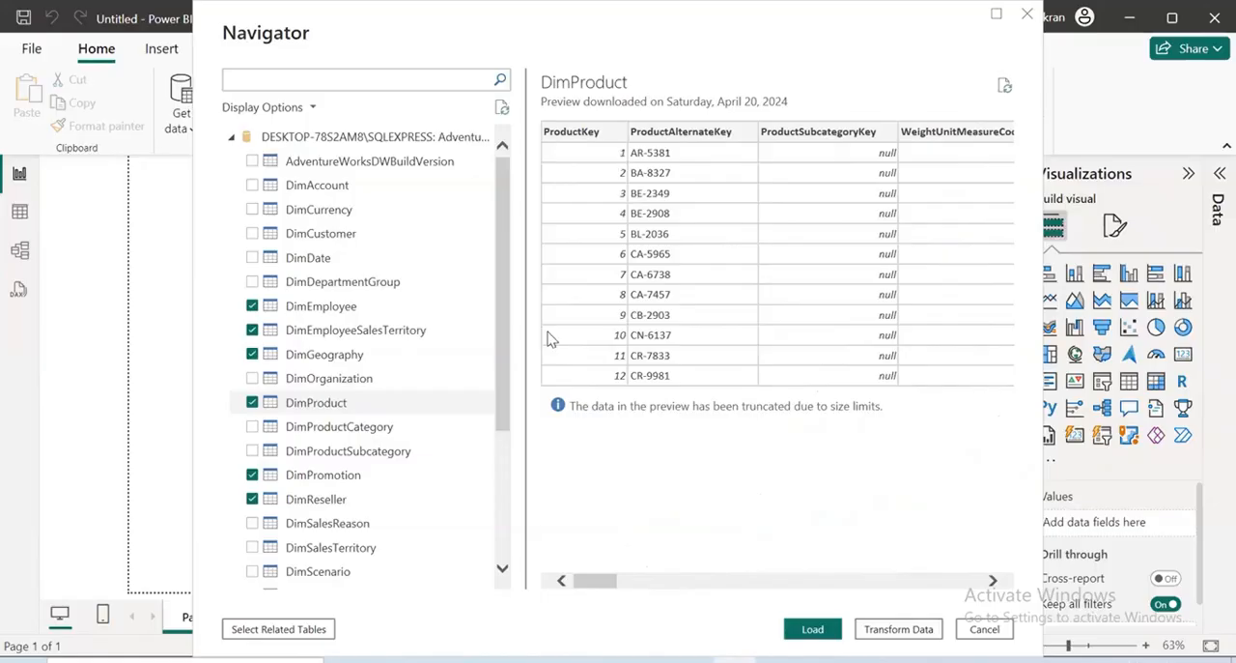
{"action": "left_click", "coordinate": [340, 500]}
{"action": "scroll", "coordinate": [343, 502], "scroll_direction": "down", "scroll_amount": 4}
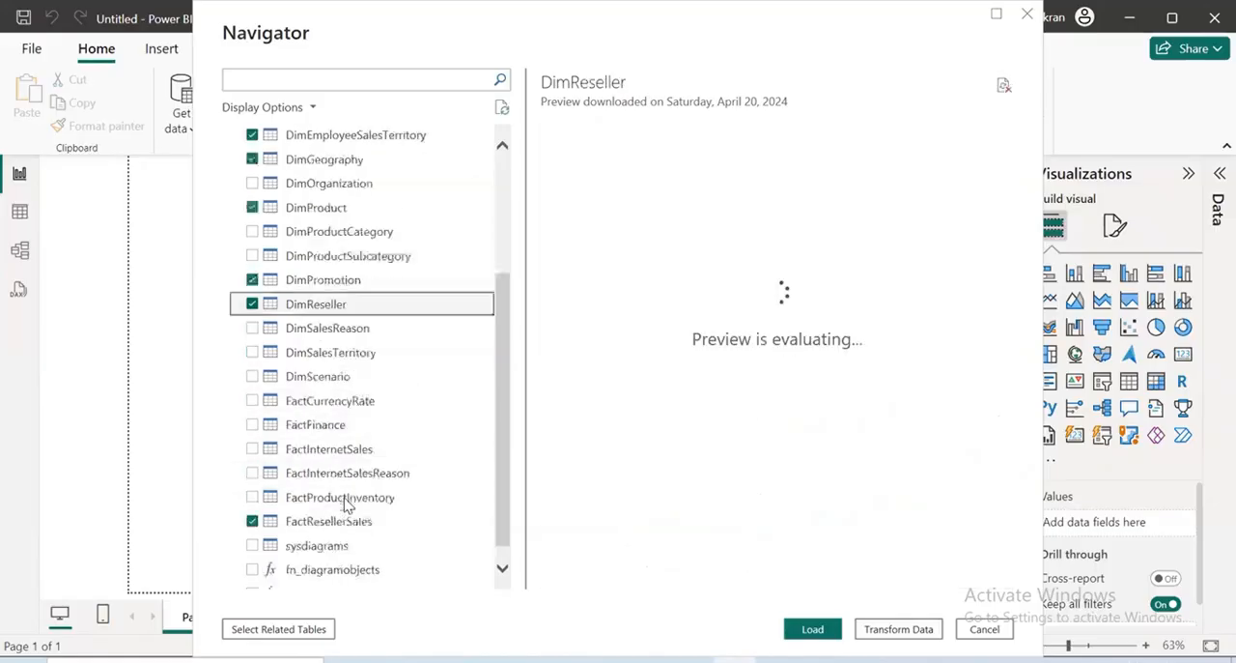
{"action": "left_click", "coordinate": [343, 505]}
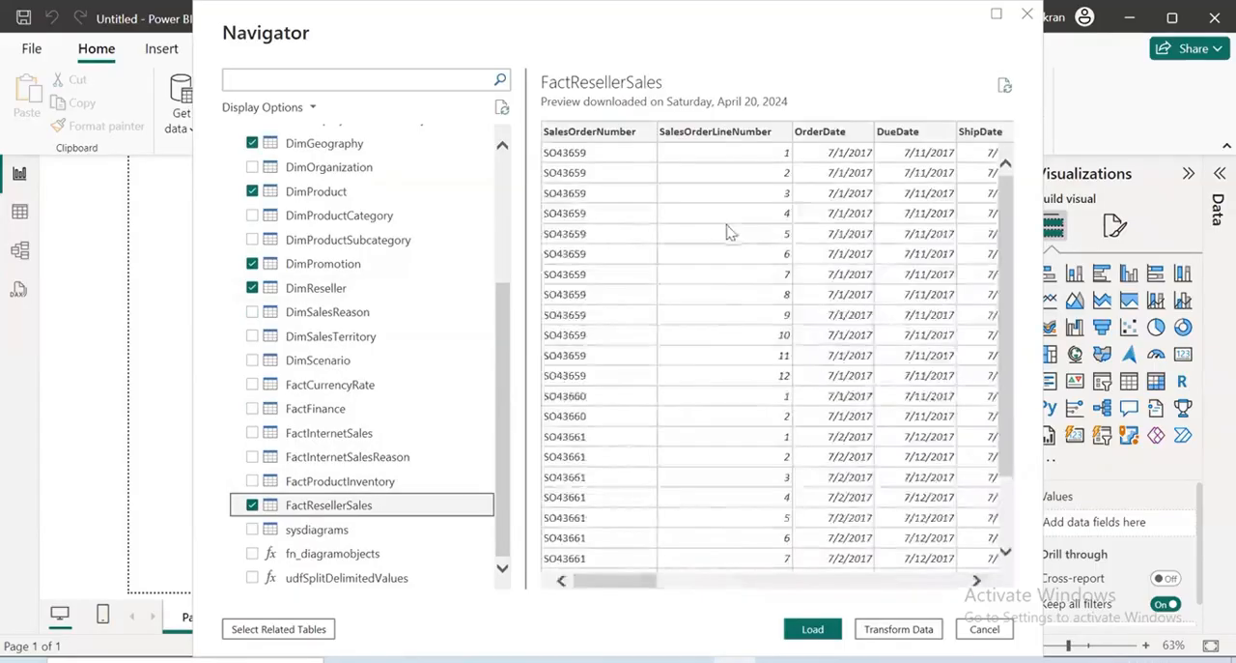
{"action": "left_click_drag", "start_coordinate": [654, 583], "coordinate": [734, 602]}
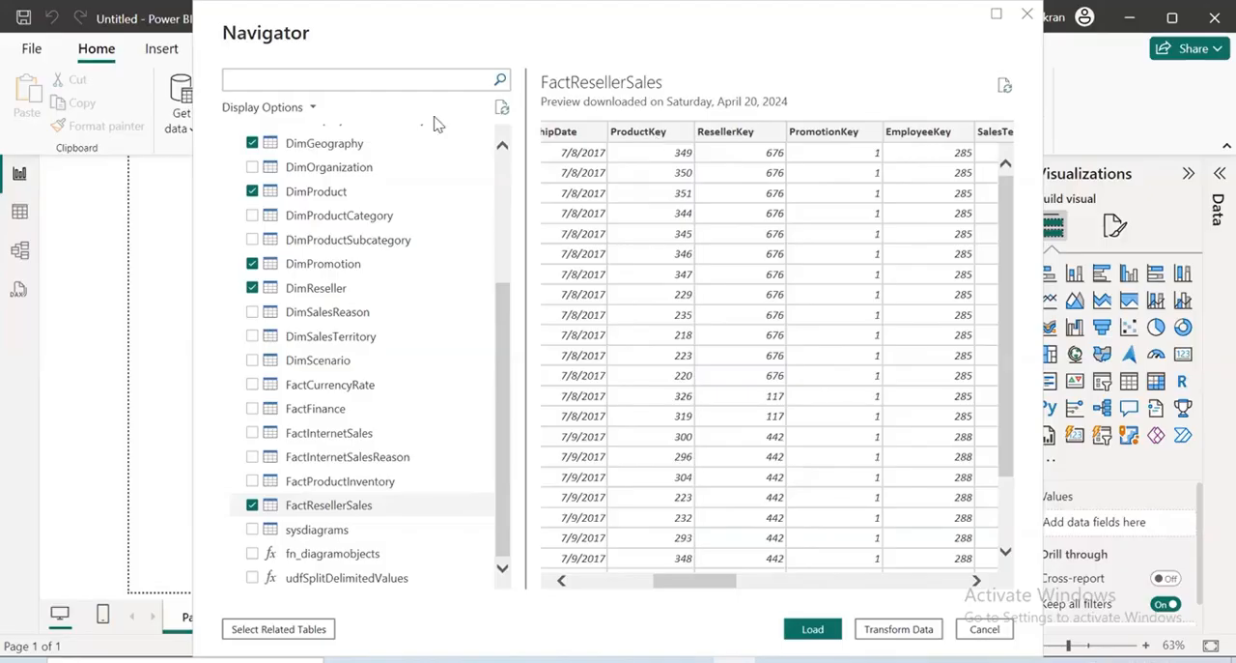
Preview DimProductCategory and DimProduct and compare their columns to trace how product categories relate to products
{"action": "left_click", "coordinate": [337, 216]}
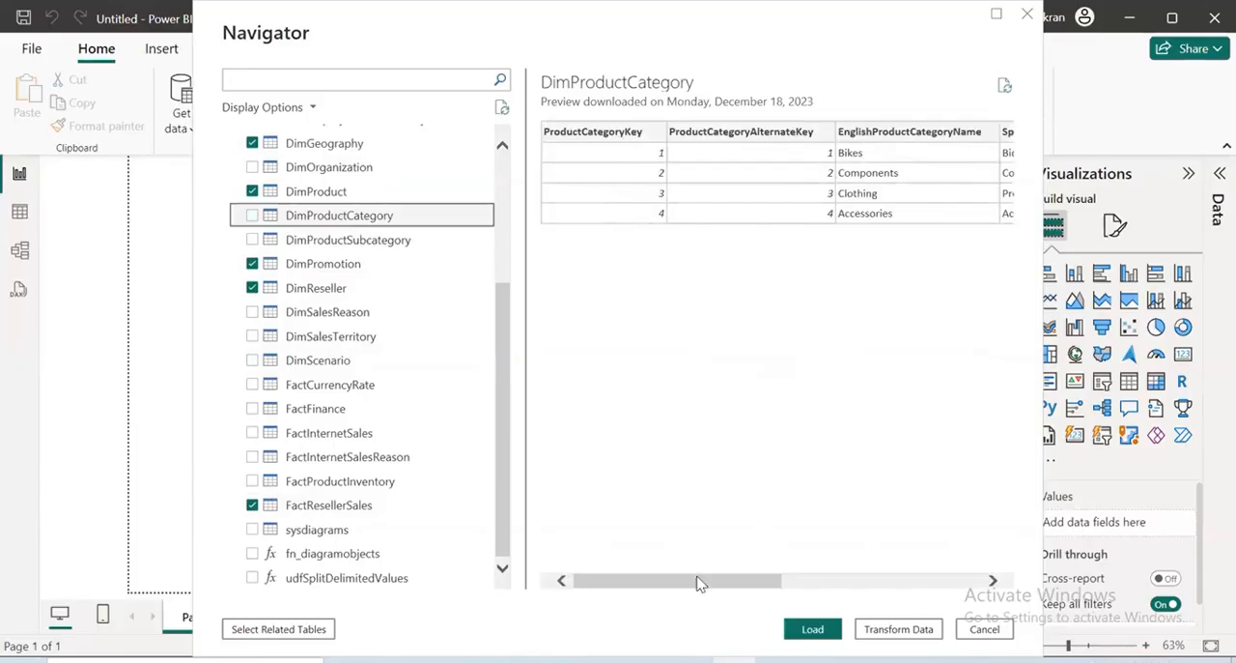
{"action": "left_click_drag", "start_coordinate": [698, 580], "coordinate": [871, 262]}
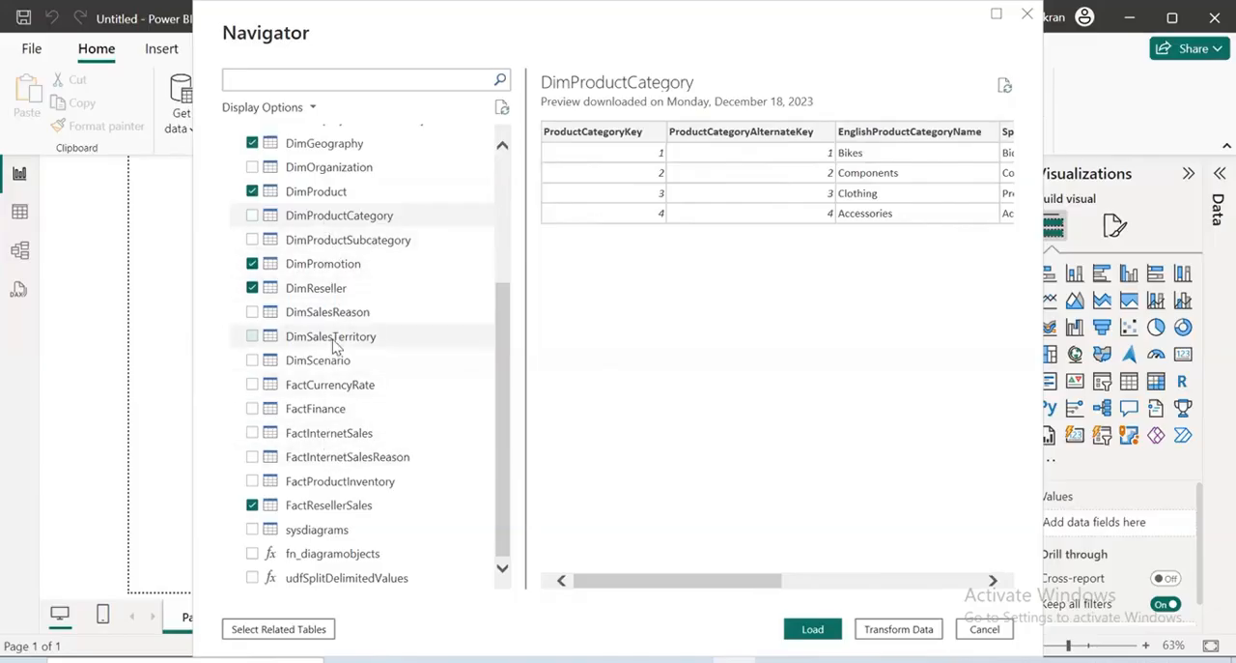
{"action": "scroll", "coordinate": [318, 343], "scroll_direction": "up", "scroll_amount": 1}
{"action": "left_click", "coordinate": [322, 261]}
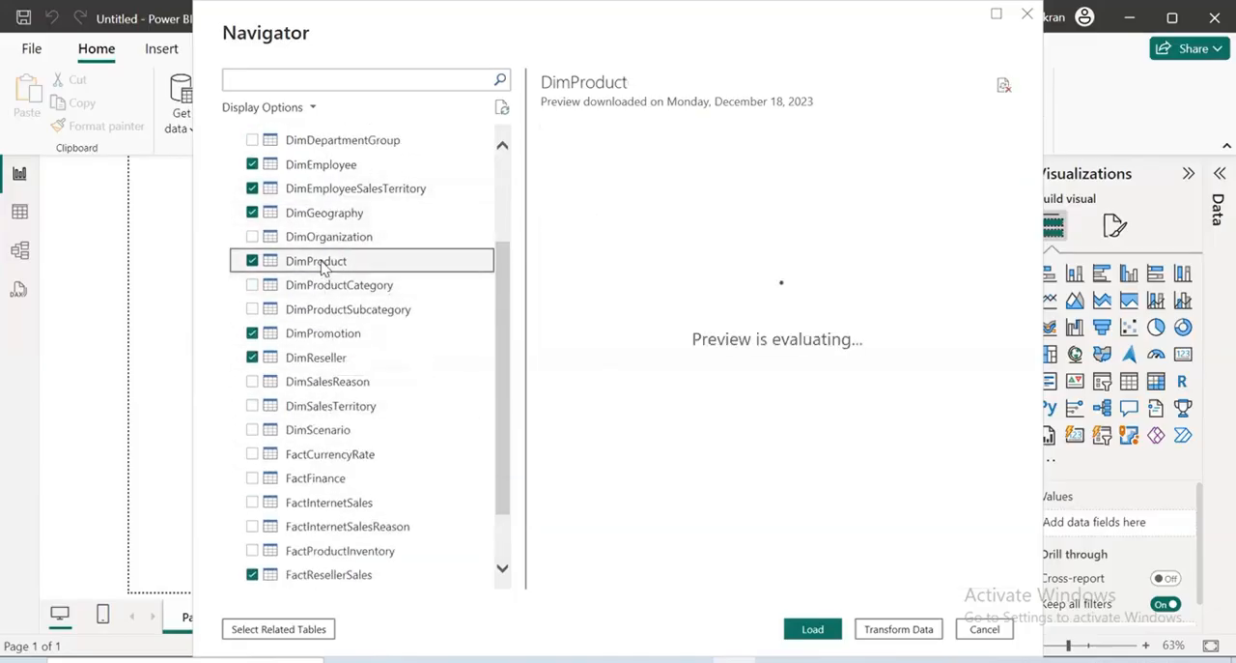
{"action": "left_click_drag", "start_coordinate": [597, 586], "coordinate": [942, 612]}
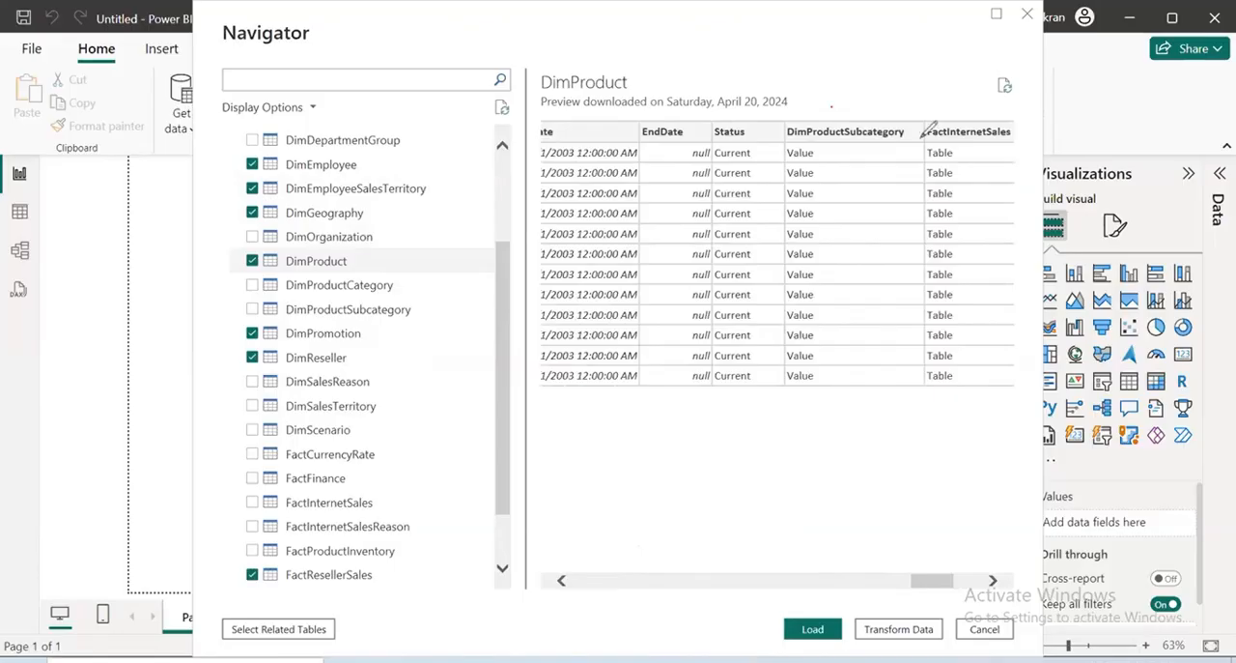
Preview the DimProductSubcategory table and examine its related-table columns to trace how it links DimProduct to DimProductCategory
{"action": "mouse_move", "coordinate": [926, 133]}
{"action": "left_mouse_down"}
{"action": "mouse_move", "coordinate": [852, 118]}
{"action": "mouse_move", "coordinate": [905, 167]}
{"action": "left_mouse_up"}
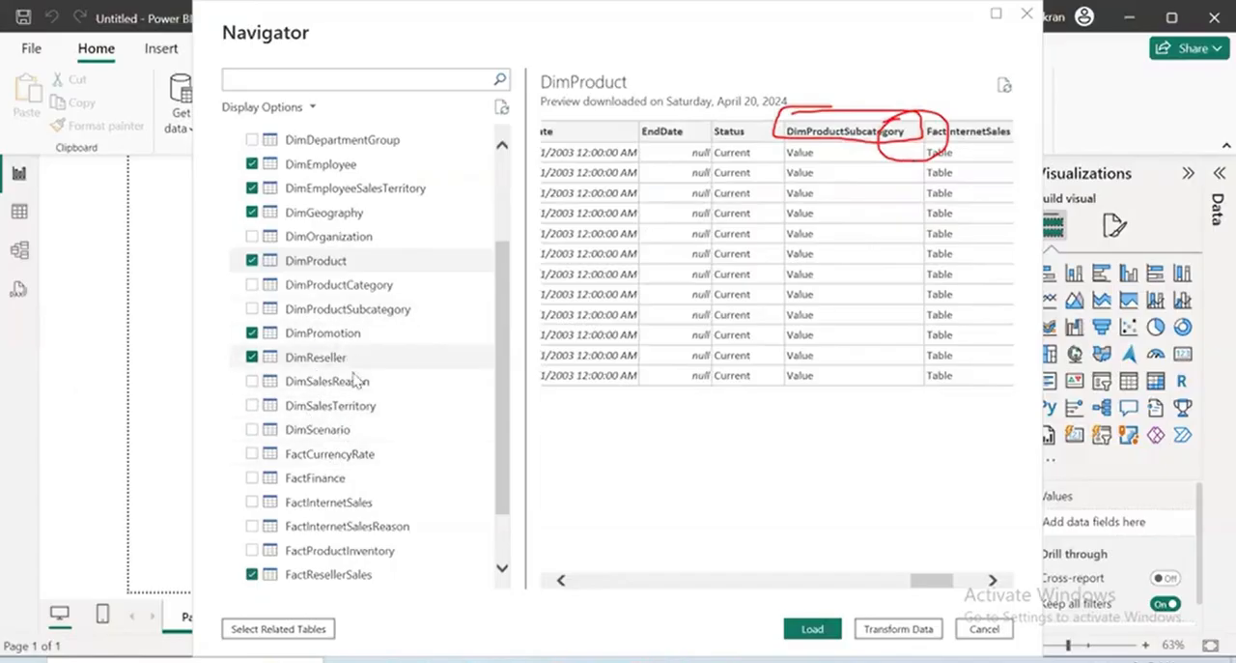
{"action": "left_click", "coordinate": [319, 309]}
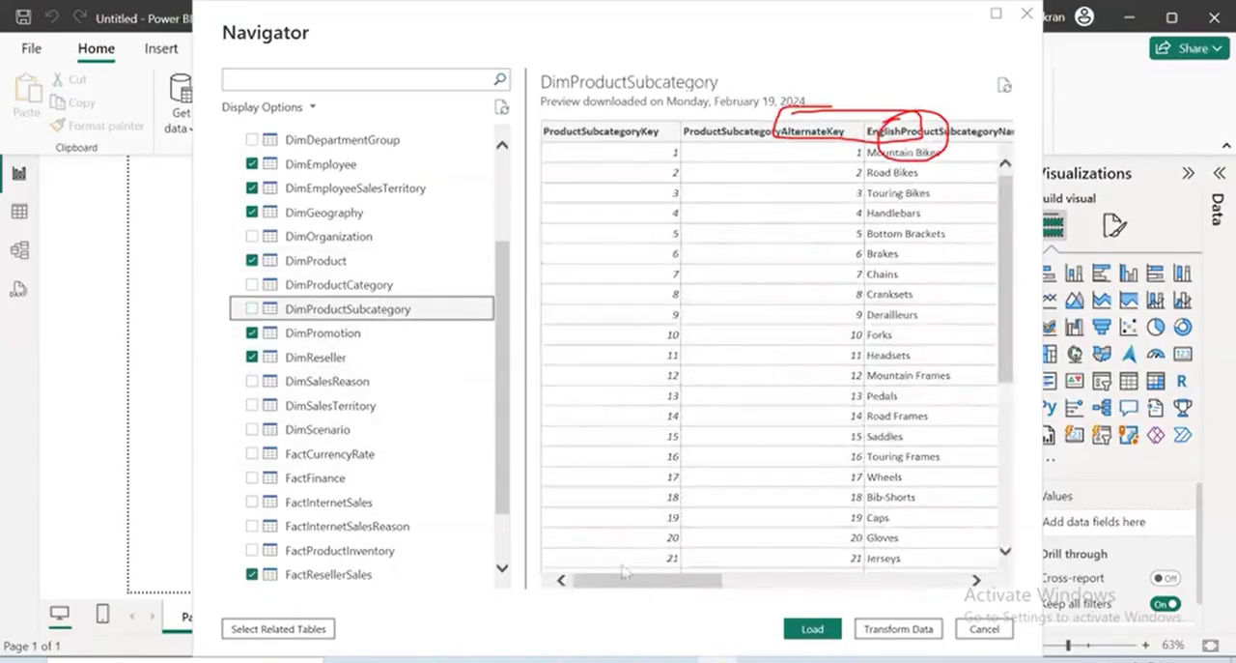
{"action": "left_click_drag", "start_coordinate": [647, 583], "coordinate": [914, 604]}
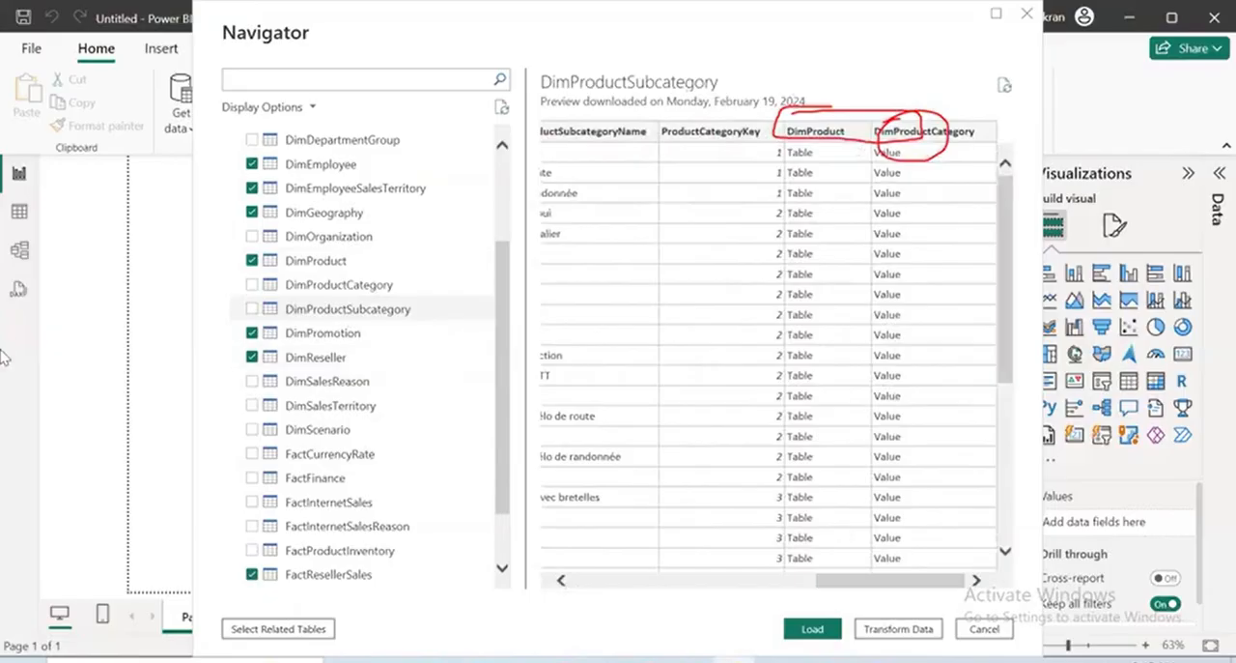
{"action": "key", "text": "Escape"}
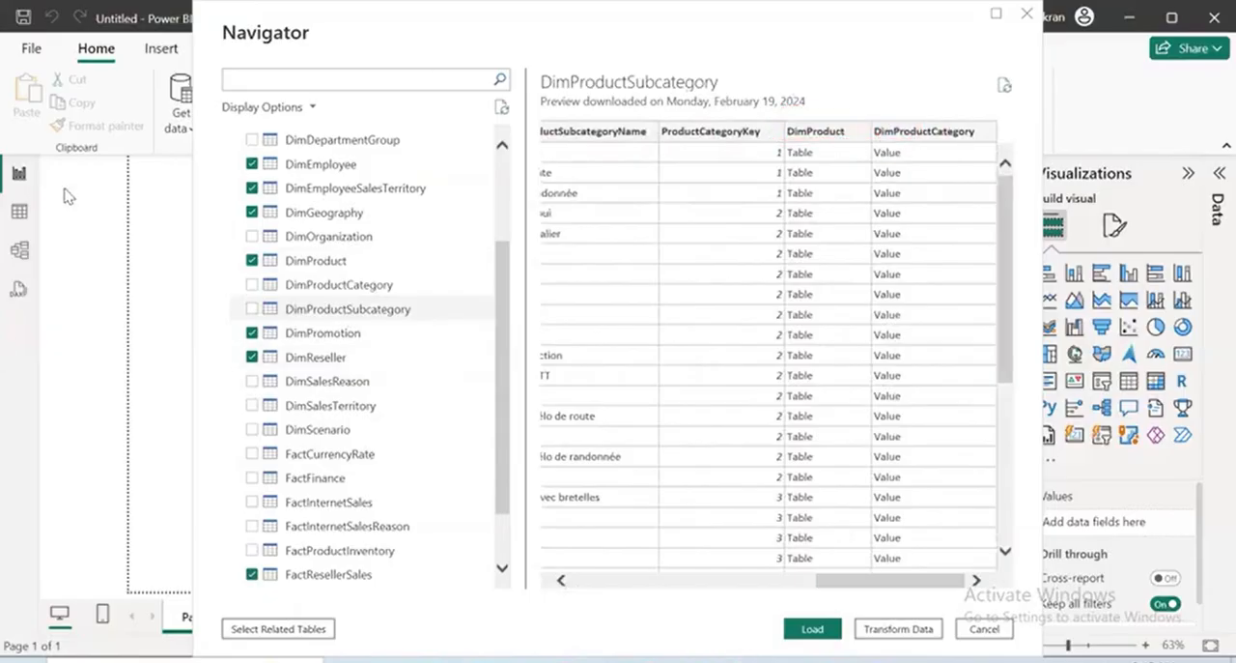
{"action": "left_click_drag", "start_coordinate": [873, 147], "coordinate": [1027, 152]}
{"action": "left_click_drag", "start_coordinate": [1005, 103], "coordinate": [999, 113]}
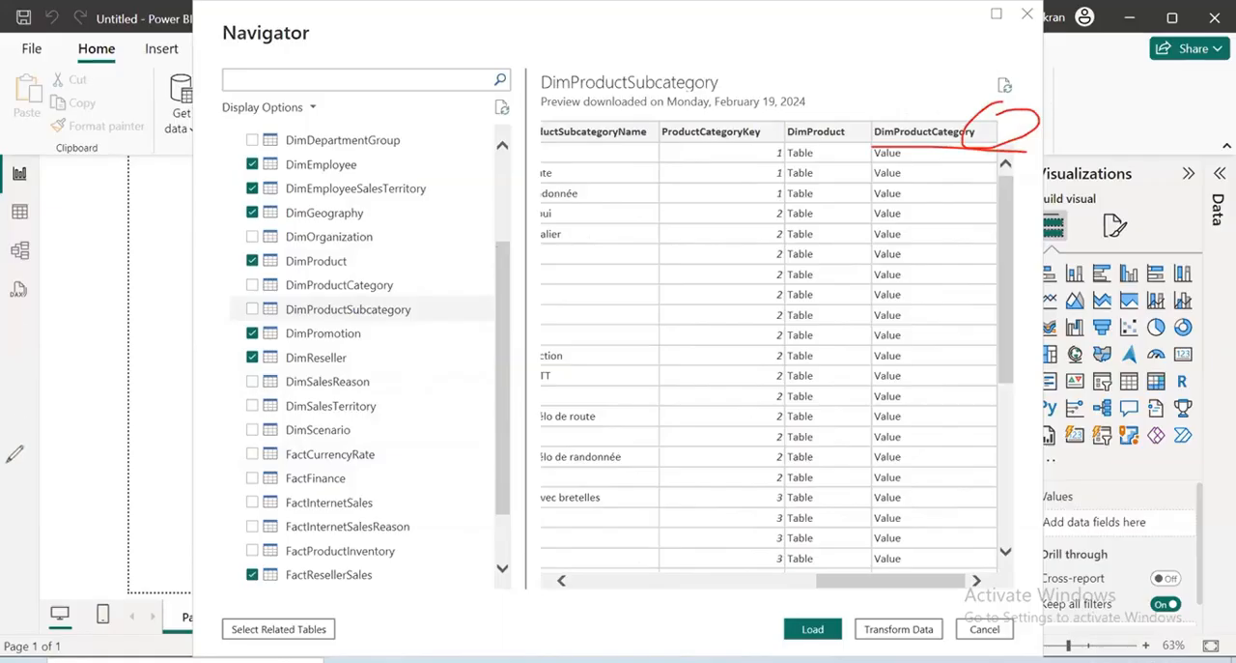
{"action": "mouse_move", "coordinate": [370, 264]}
{"action": "left_mouse_down"}
{"action": "mouse_move", "coordinate": [266, 275]}
{"action": "mouse_move", "coordinate": [359, 261]}
{"action": "mouse_move", "coordinate": [365, 288]}
{"action": "mouse_move", "coordinate": [372, 278]}
{"action": "left_mouse_up"}
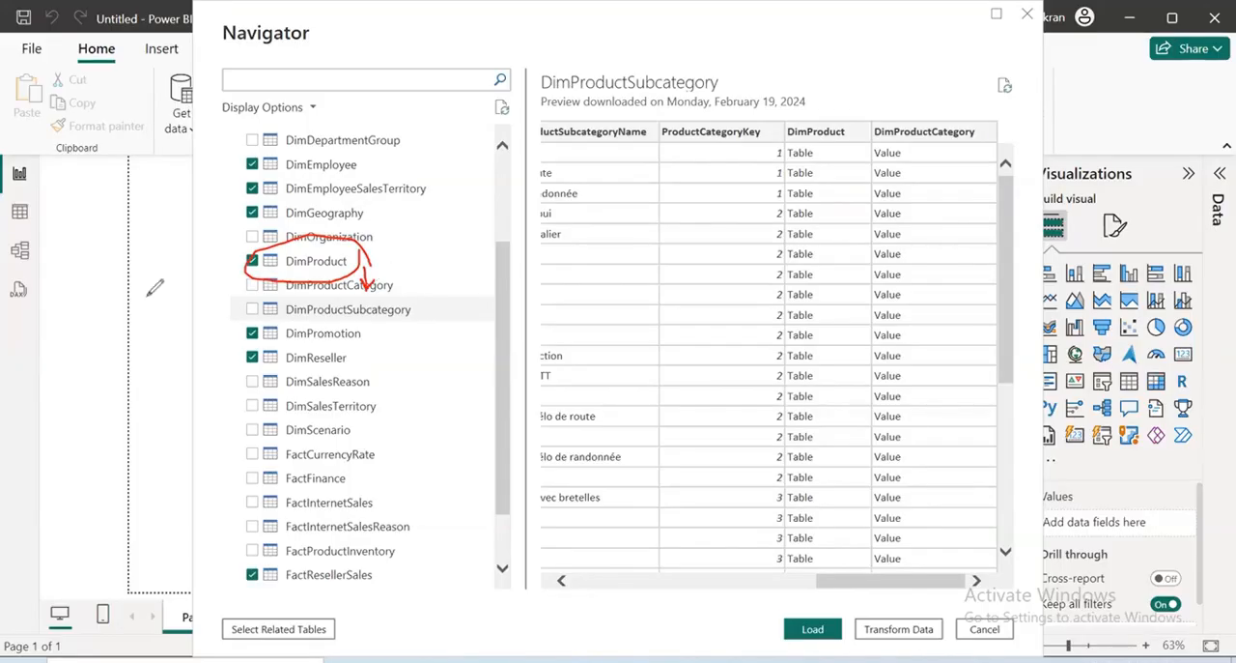
{"action": "mouse_move", "coordinate": [231, 278]}
{"action": "left_mouse_down"}
{"action": "mouse_move", "coordinate": [228, 328]}
{"action": "mouse_move", "coordinate": [418, 280]}
{"action": "mouse_move", "coordinate": [232, 276]}
{"action": "left_mouse_up"}
{"action": "mouse_move", "coordinate": [912, 105]}
{"action": "left_mouse_down"}
{"action": "mouse_move", "coordinate": [917, 146]}
{"action": "mouse_move", "coordinate": [875, 108]}
{"action": "left_mouse_up"}
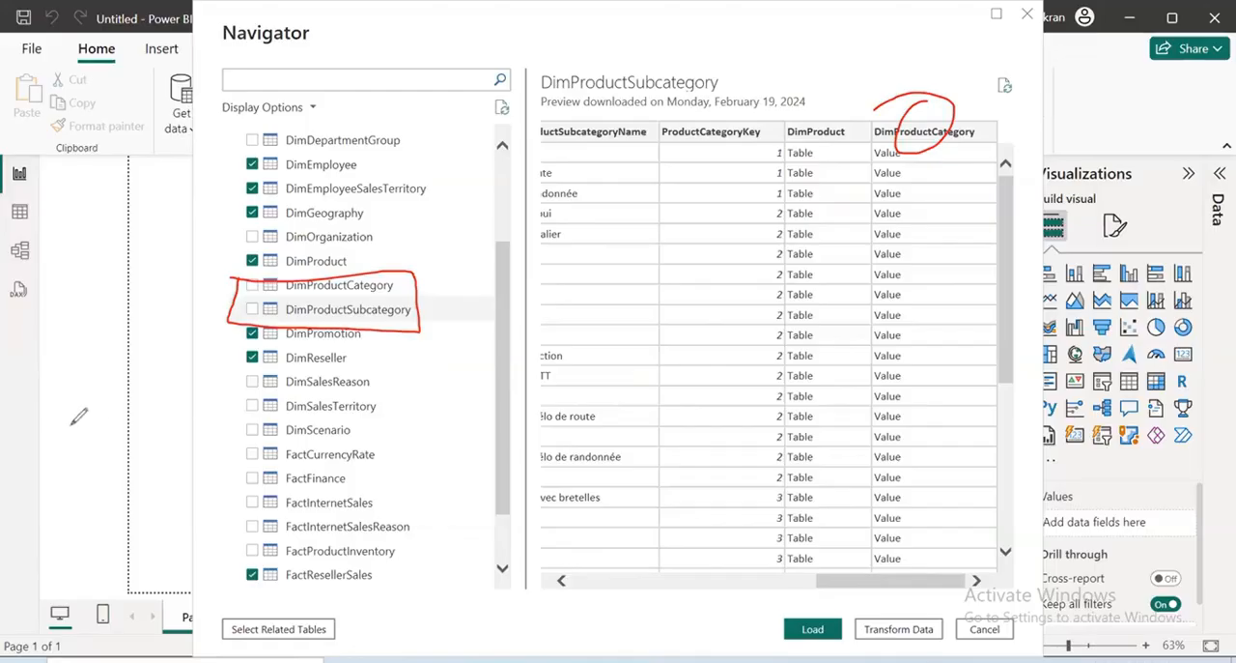
{"action": "key", "text": "e"}
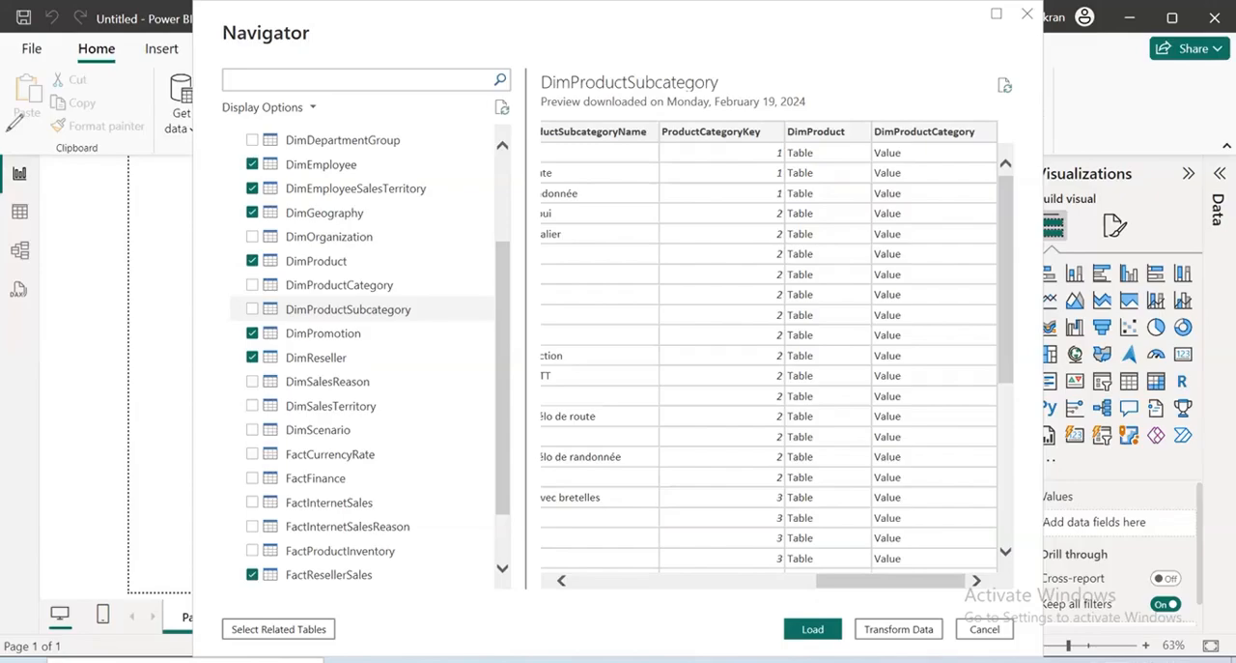
Preview the DimGeography table and examine its related-table columns for links to DimReseller and DimSalesTerritory
{"action": "scroll", "coordinate": [350, 485], "scroll_direction": "down", "scroll_amount": 1}
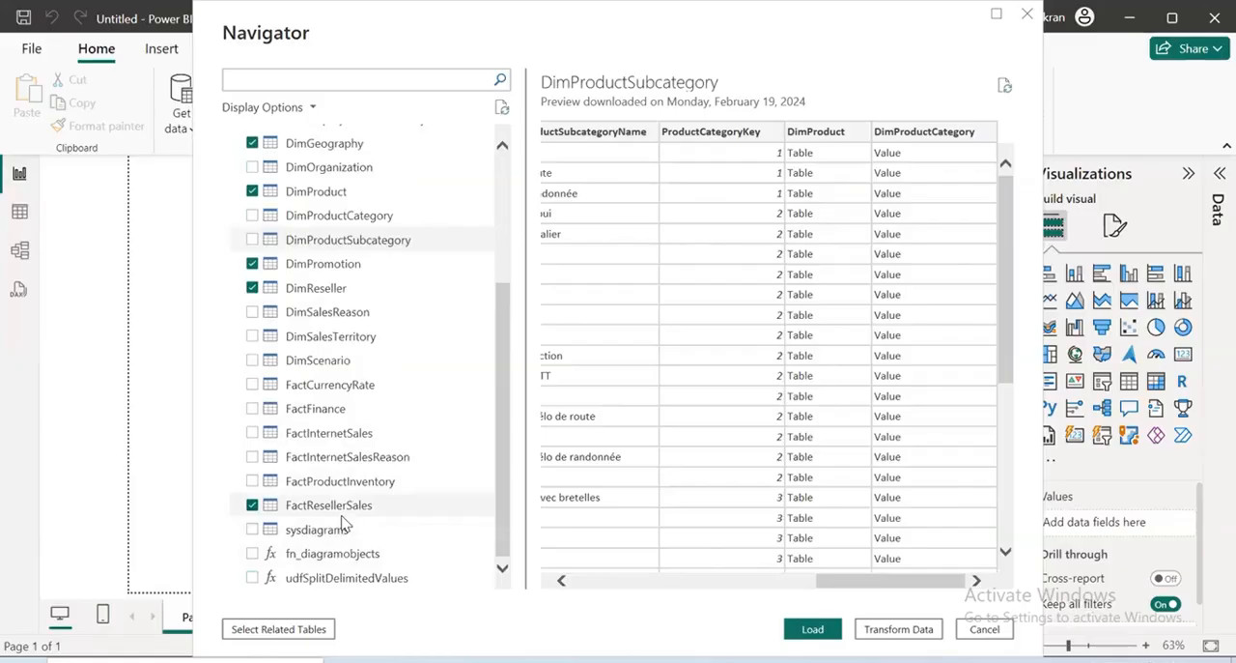
{"action": "scroll", "coordinate": [343, 525], "scroll_direction": "up", "scroll_amount": 2}
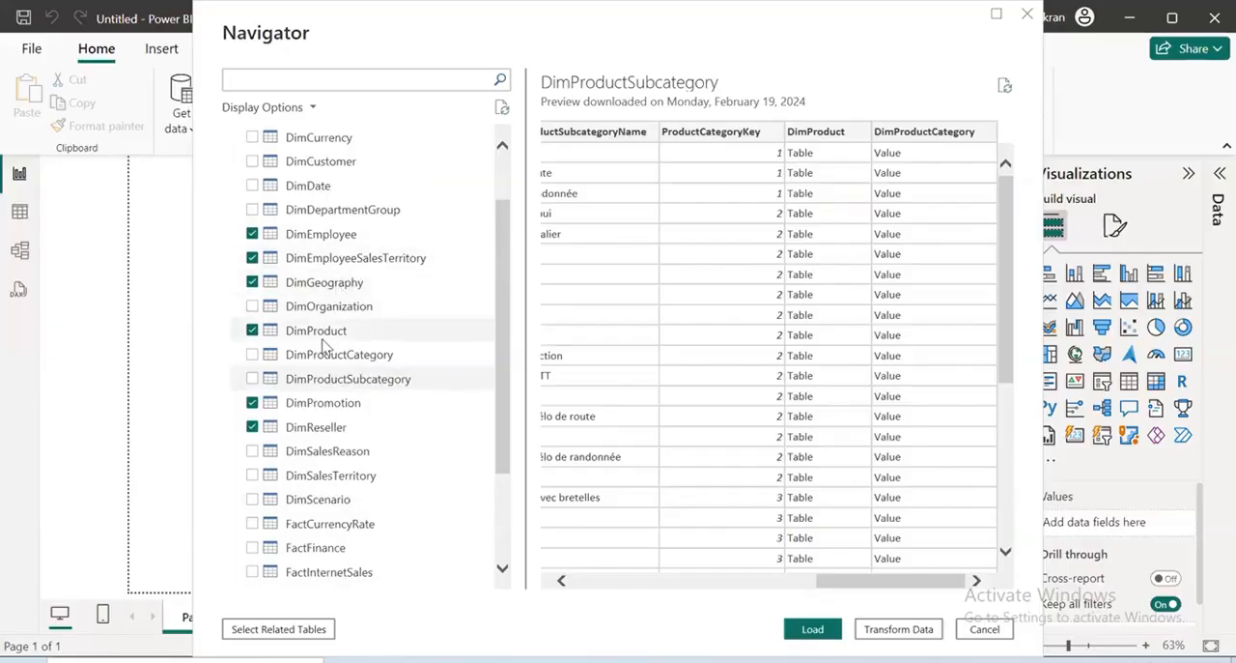
{"action": "left_click", "coordinate": [330, 283]}
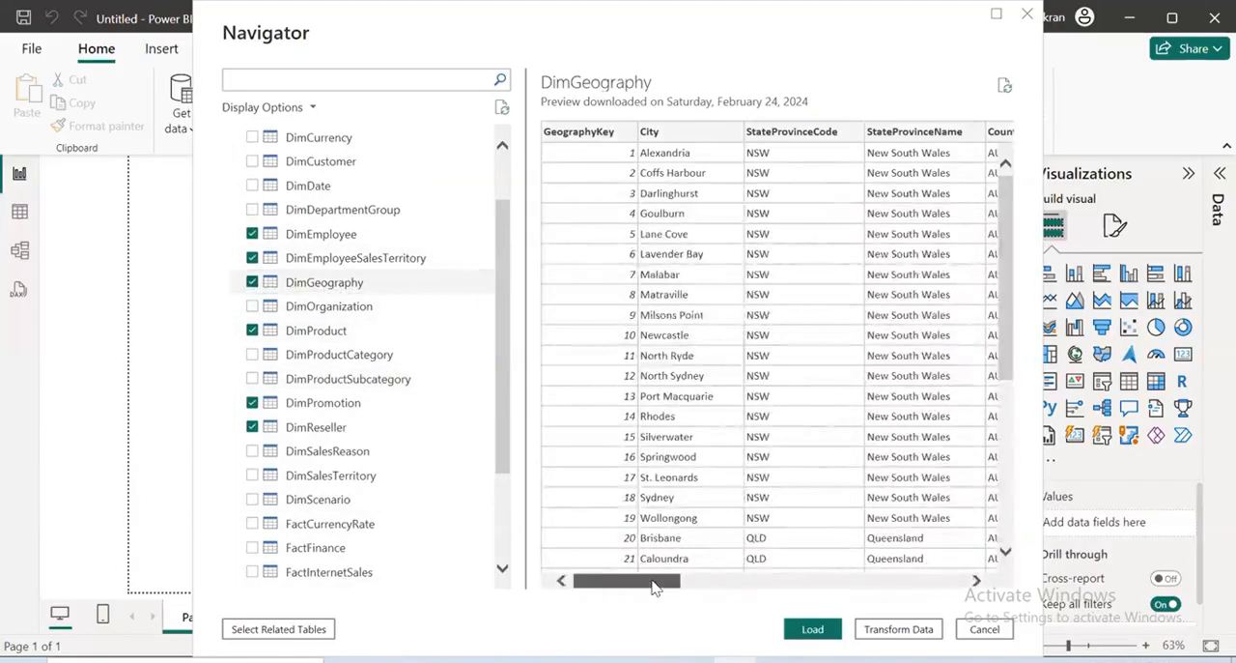
{"action": "left_click_drag", "start_coordinate": [669, 579], "coordinate": [951, 580]}
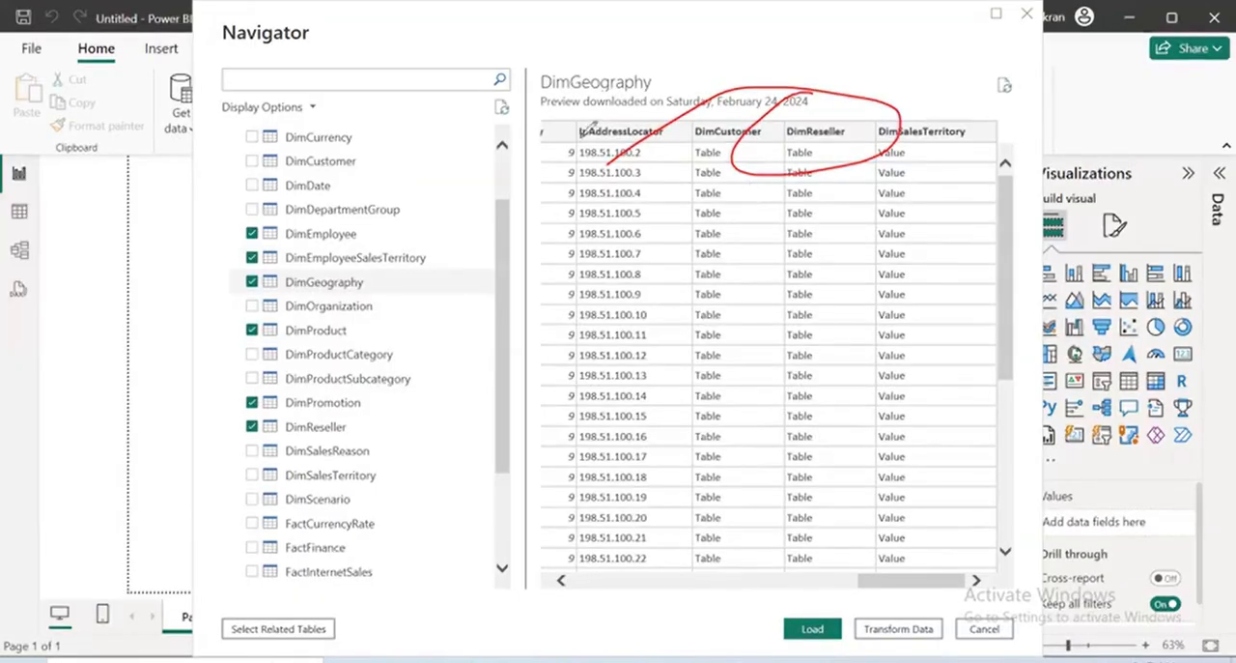
{"action": "mouse_move", "coordinate": [576, 108]}
{"action": "left_mouse_down"}
{"action": "mouse_move", "coordinate": [553, 499]}
{"action": "mouse_move", "coordinate": [960, 72]}
{"action": "mouse_move", "coordinate": [452, 108]}
{"action": "left_mouse_up"}
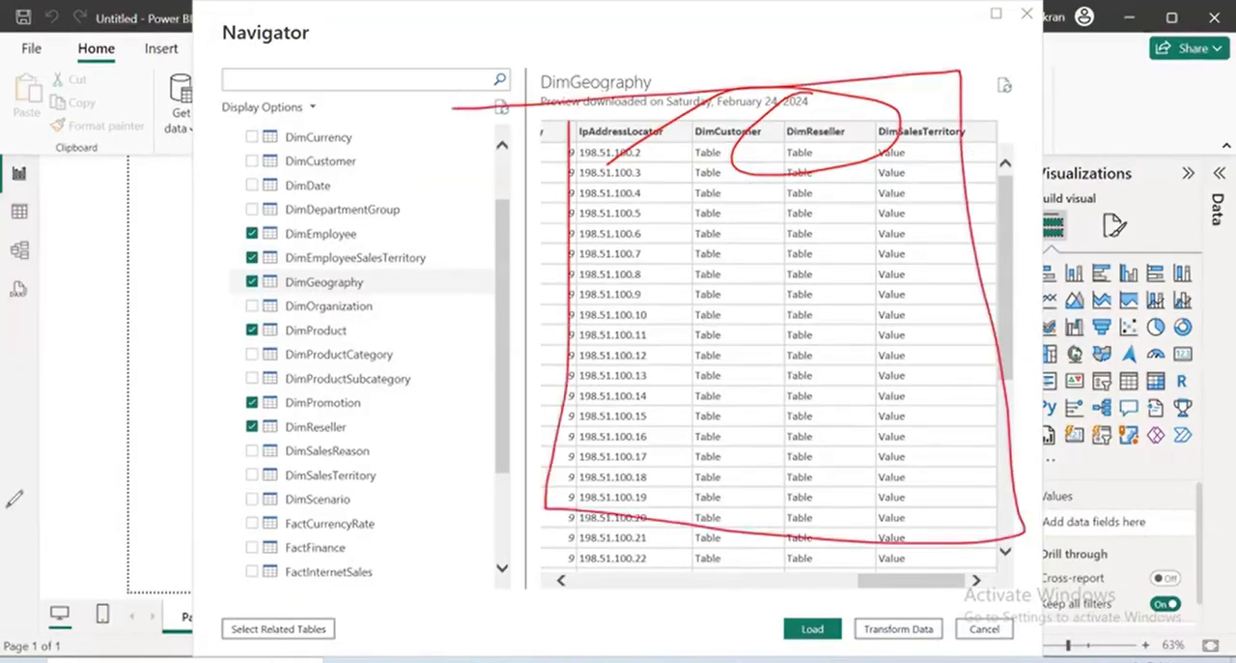
{"action": "left_click", "coordinate": [73, 449]}
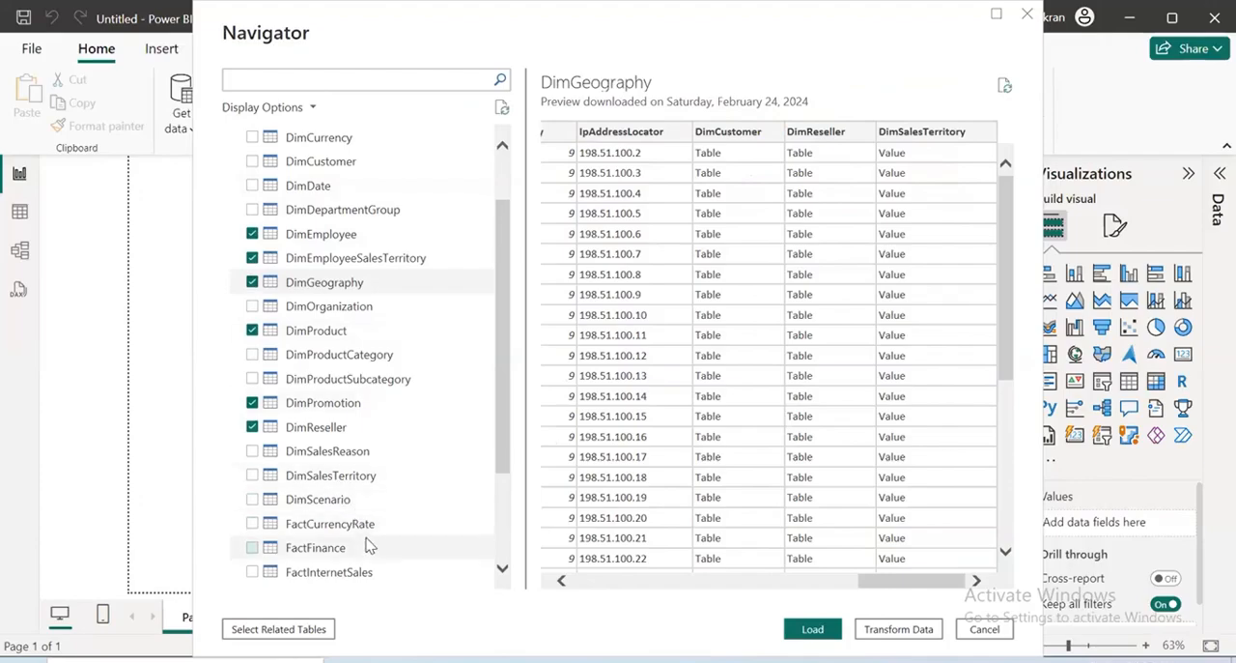
{"action": "scroll", "coordinate": [338, 526], "scroll_direction": "down", "scroll_amount": 2}
{"action": "scroll", "coordinate": [358, 526], "scroll_direction": "up", "scroll_amount": 2}
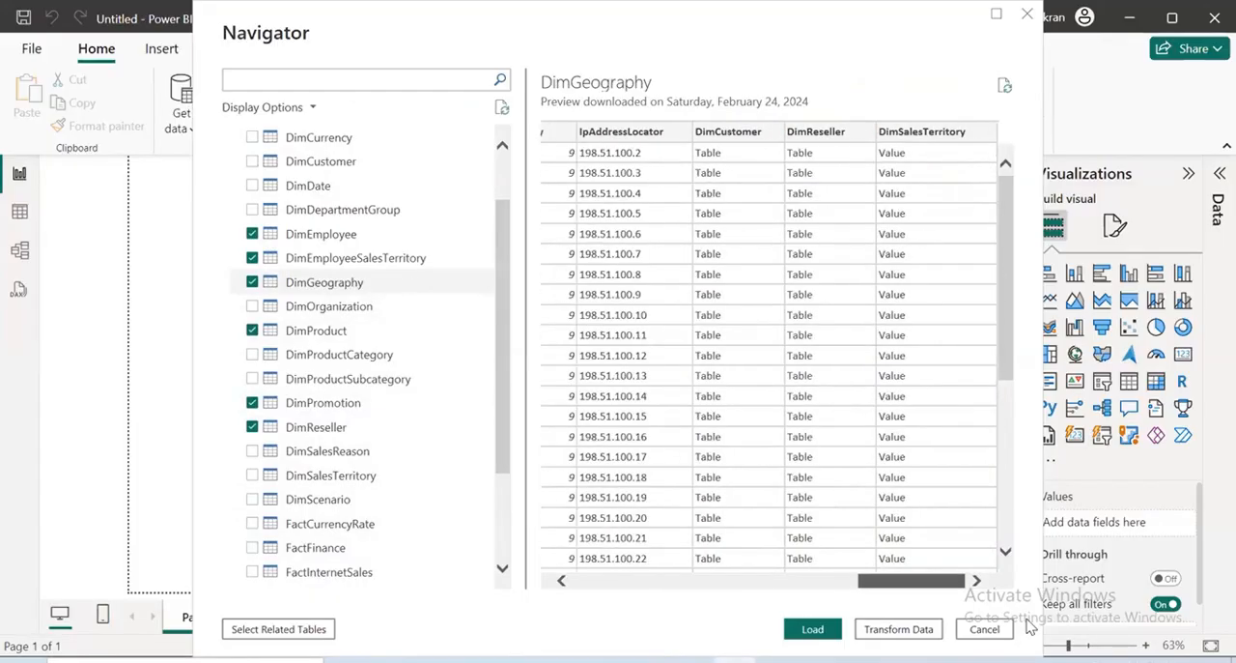
Remove DimGeography from the selected tables and preview DimReseller as far as its related-table columns
{"action": "scroll", "coordinate": [649, 628], "scroll_direction": "left", "scroll_amount": 10}
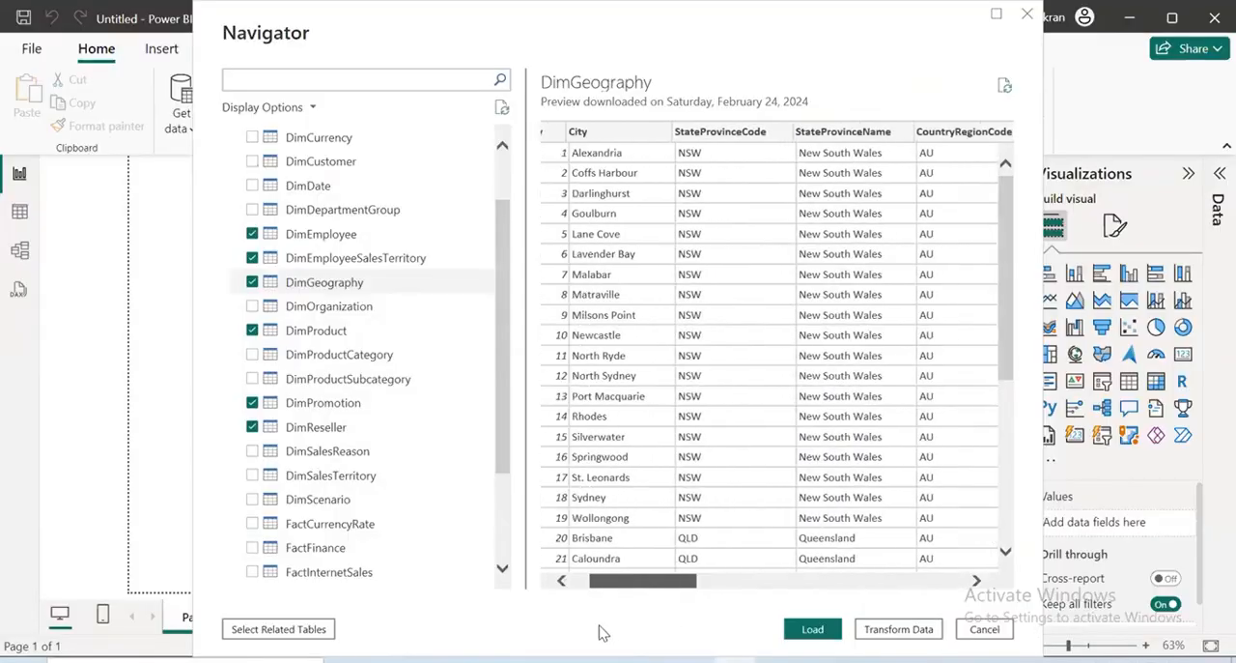
{"action": "scroll", "coordinate": [591, 633], "scroll_direction": "left", "scroll_amount": 2}
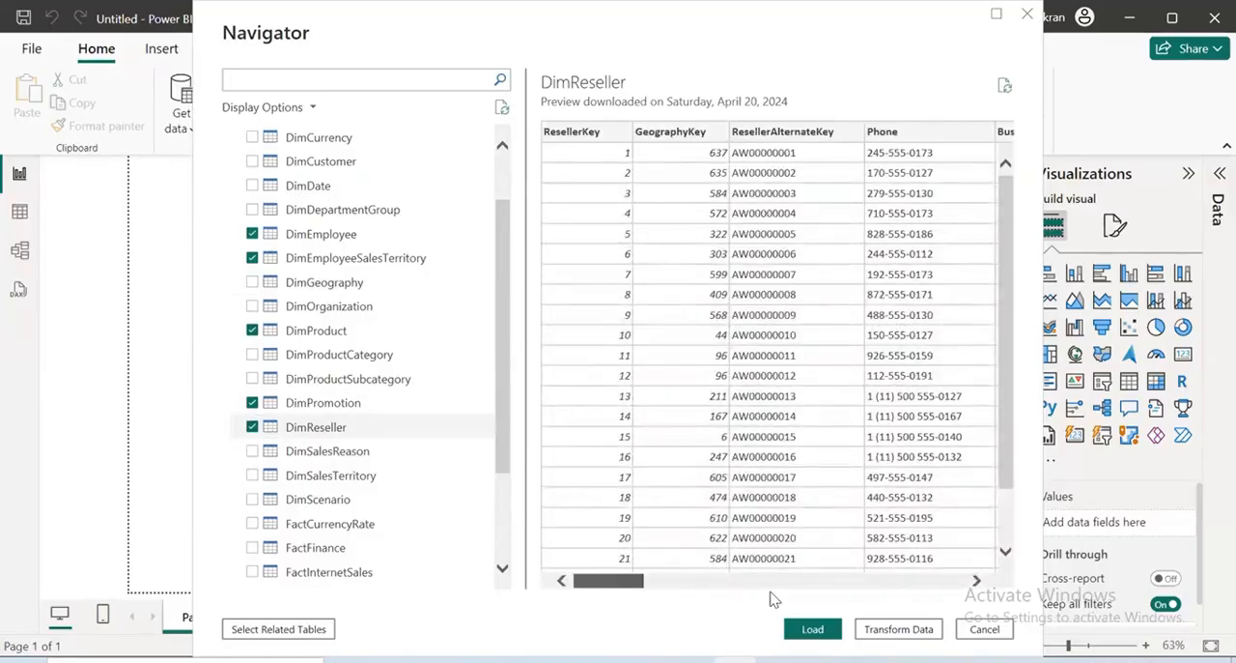
{"action": "left_click_drag", "start_coordinate": [769, 591], "coordinate": [917, 594]}
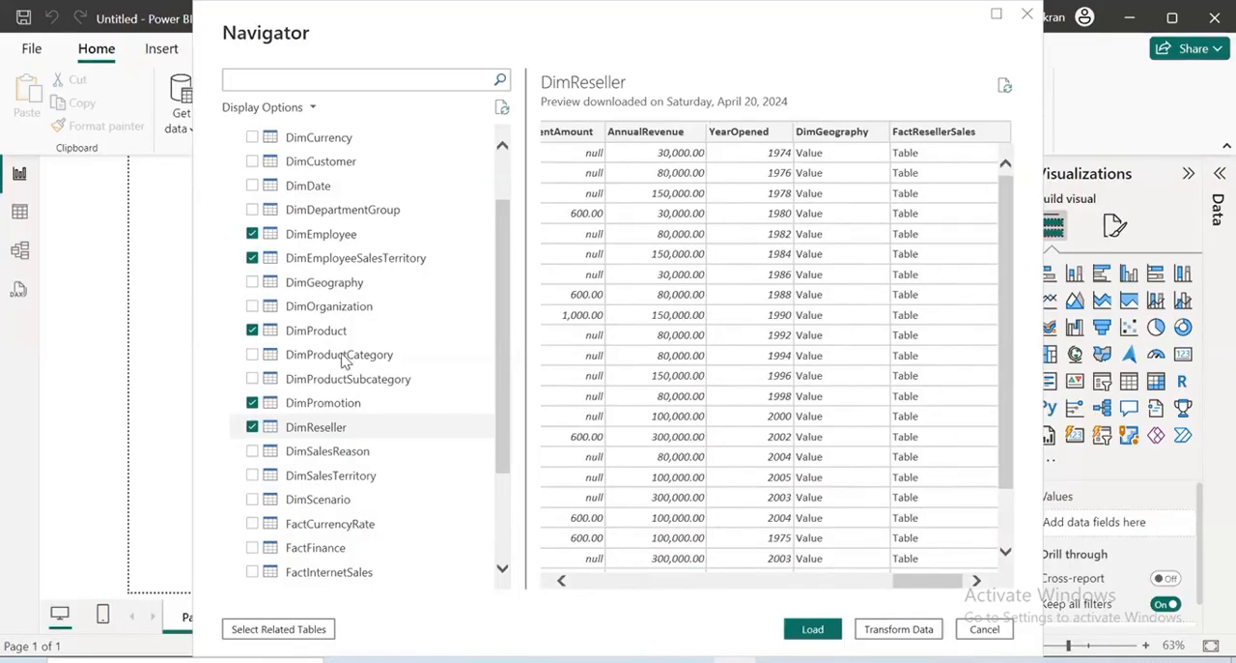
Preview the DimPromotion table, look through its discount and related-table columns, and remove it from the selected tables
{"action": "left_click", "coordinate": [330, 409]}
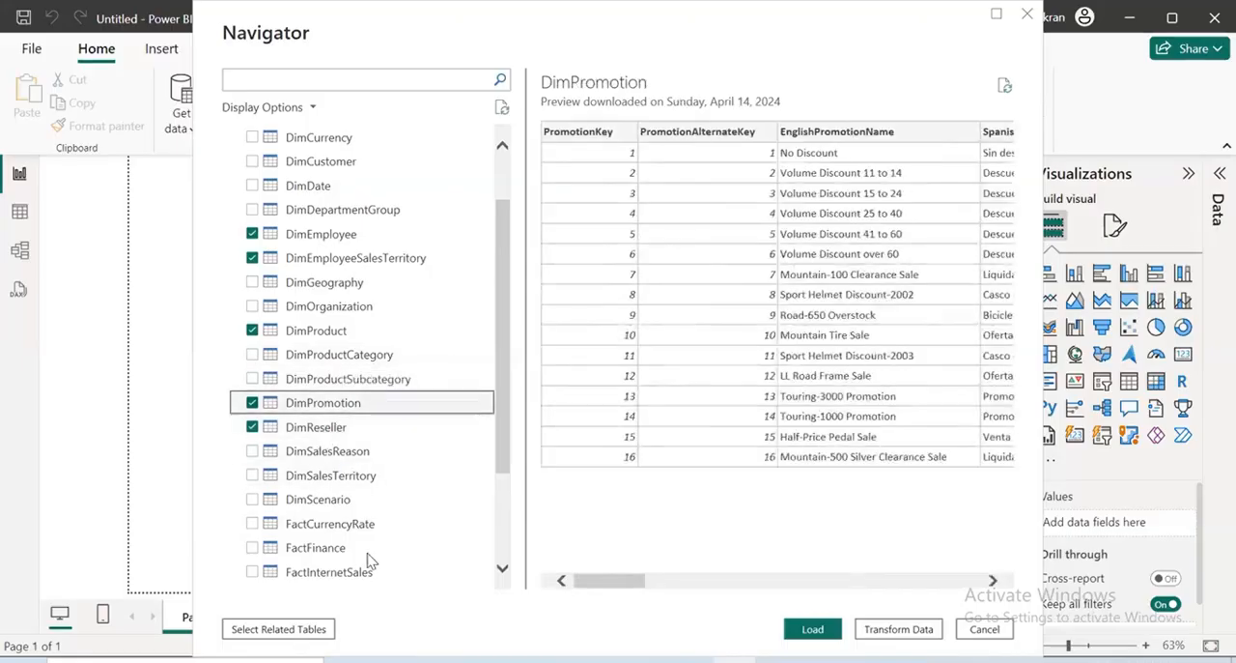
{"action": "left_click", "coordinate": [767, 580]}
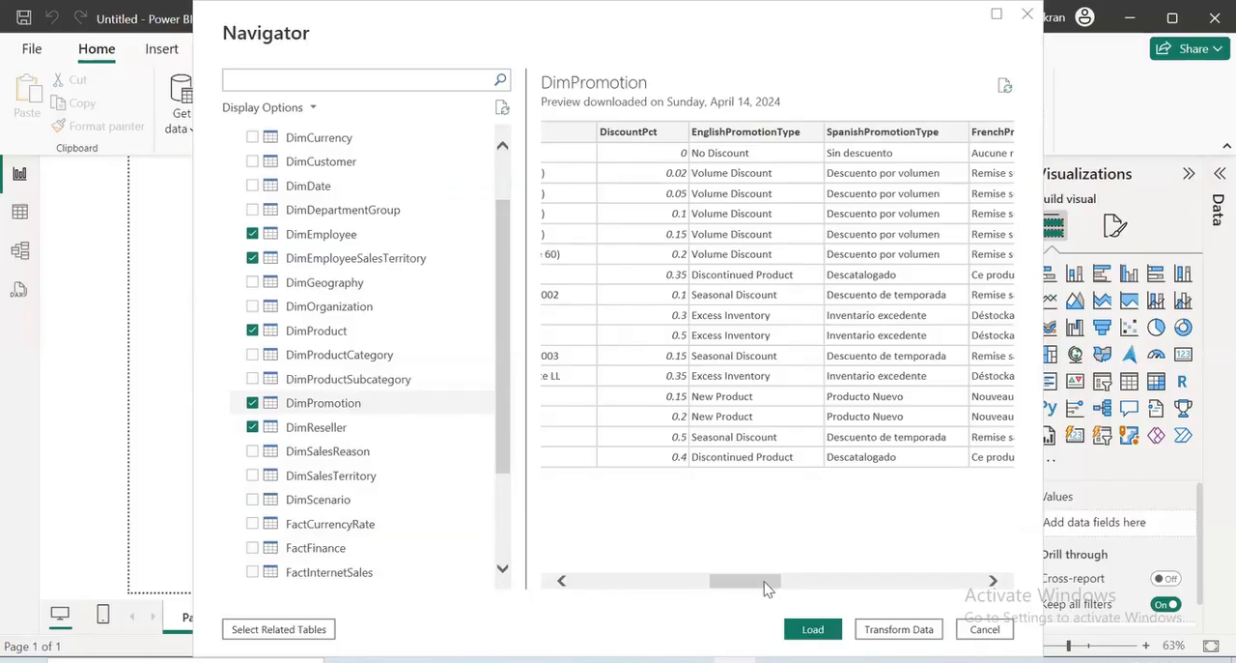
{"action": "left_click_drag", "start_coordinate": [755, 591], "coordinate": [712, 592]}
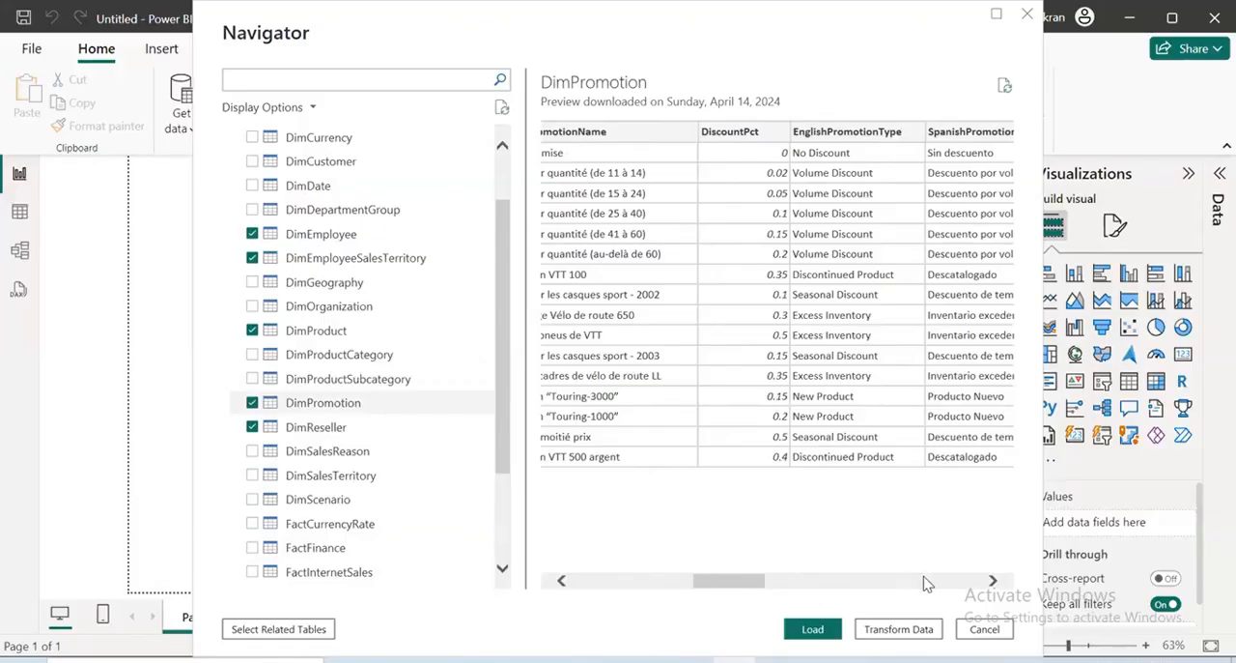
{"action": "left_click", "coordinate": [966, 582]}
{"action": "left_click", "coordinate": [969, 581]}
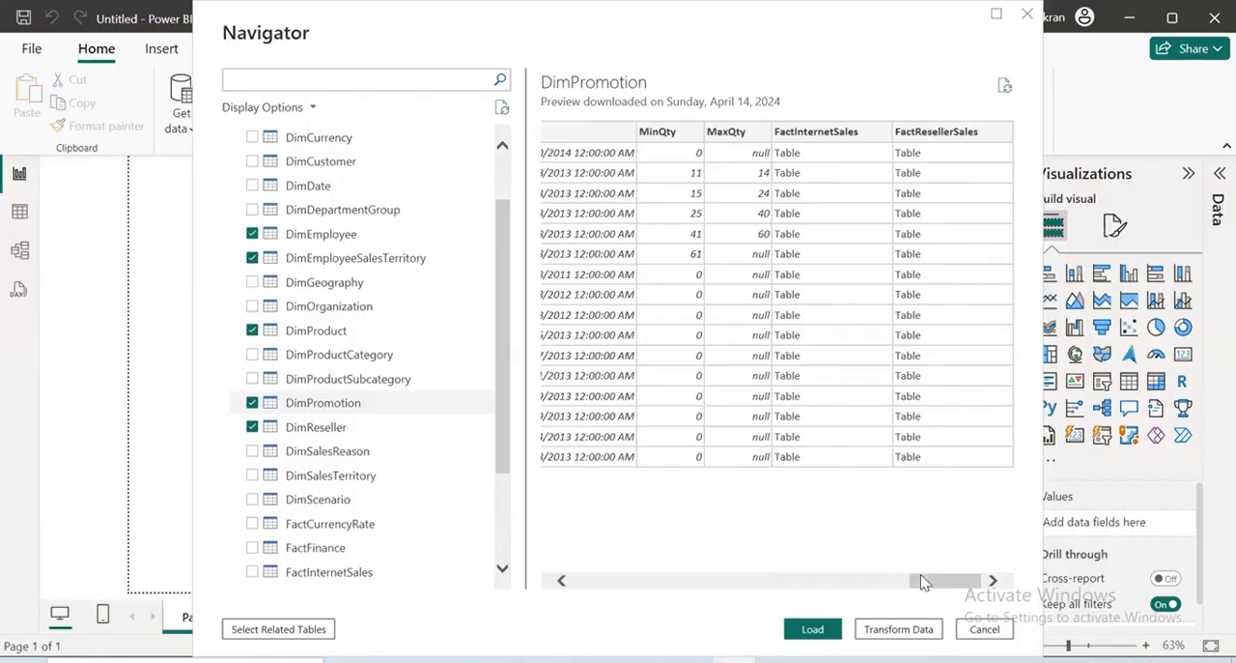
{"action": "left_click", "coordinate": [317, 412]}
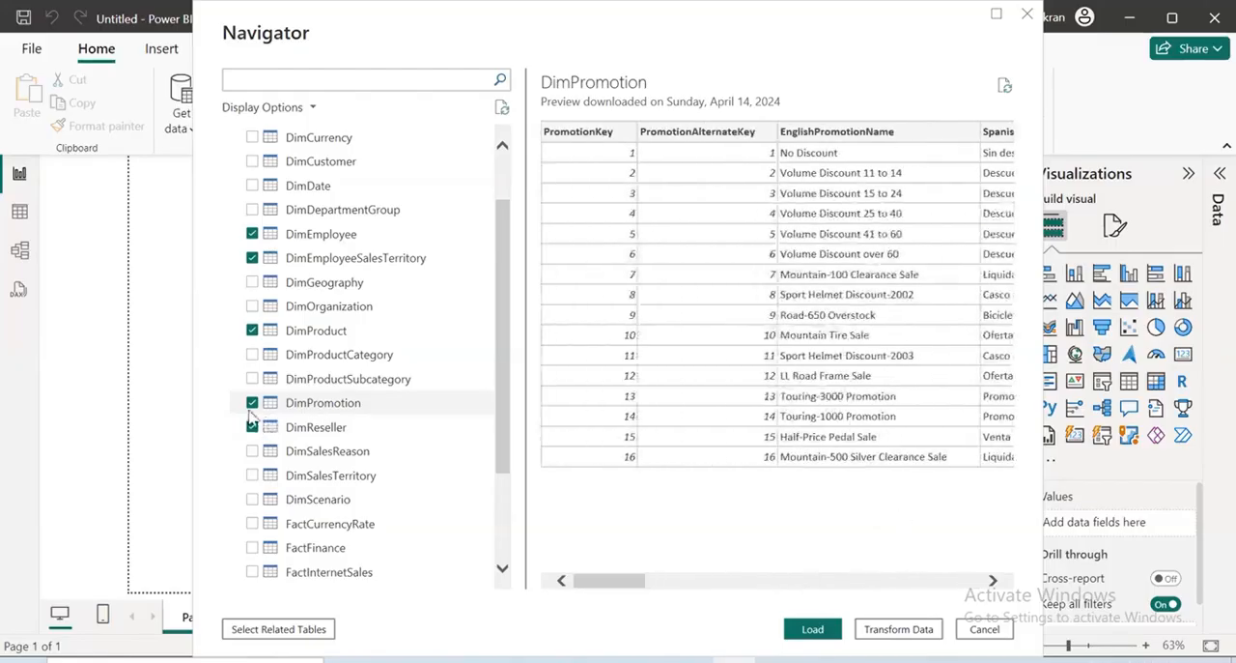
{"action": "left_click", "coordinate": [252, 403]}
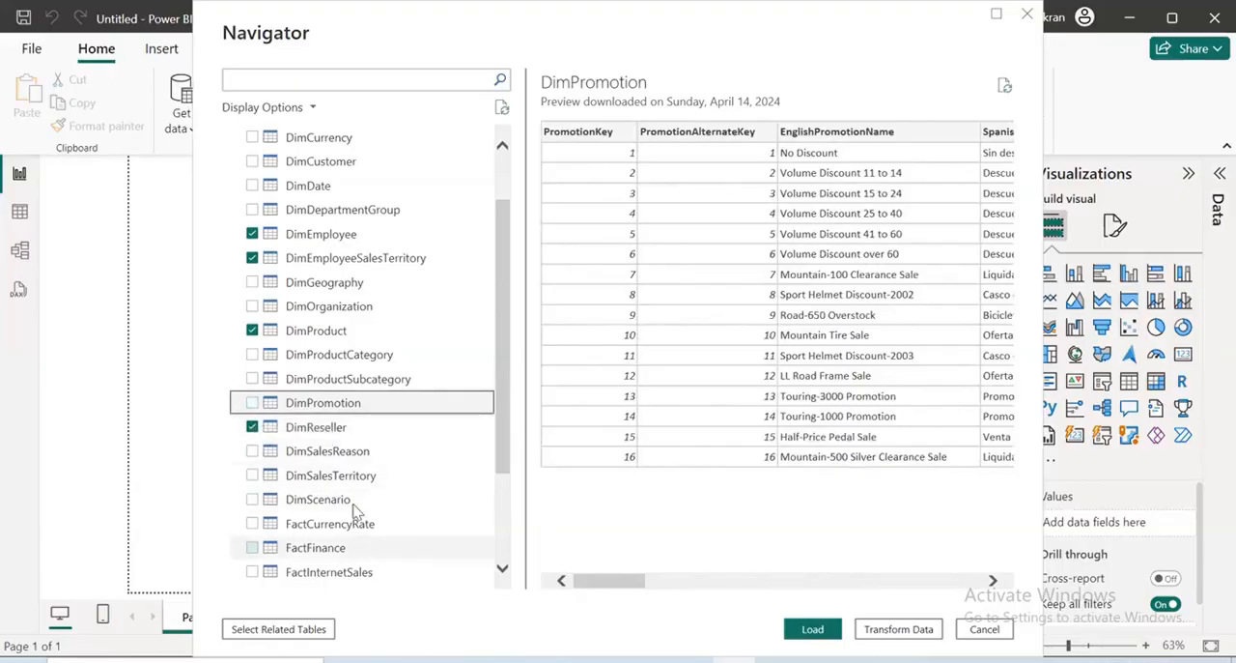
Preview the DimSalesTerritory table and examine its related-table columns for links to FactResellerSales and DimGeography
{"action": "scroll", "coordinate": [343, 454], "scroll_direction": "down", "scroll_amount": 3}
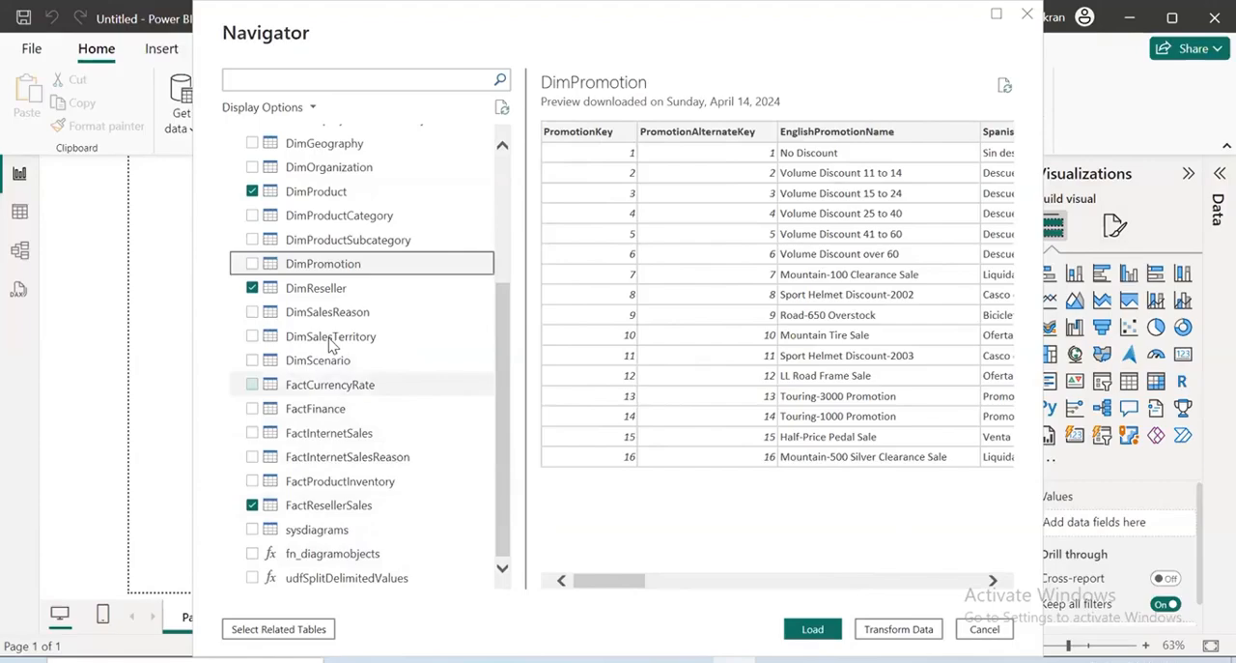
{"action": "left_click", "coordinate": [329, 340]}
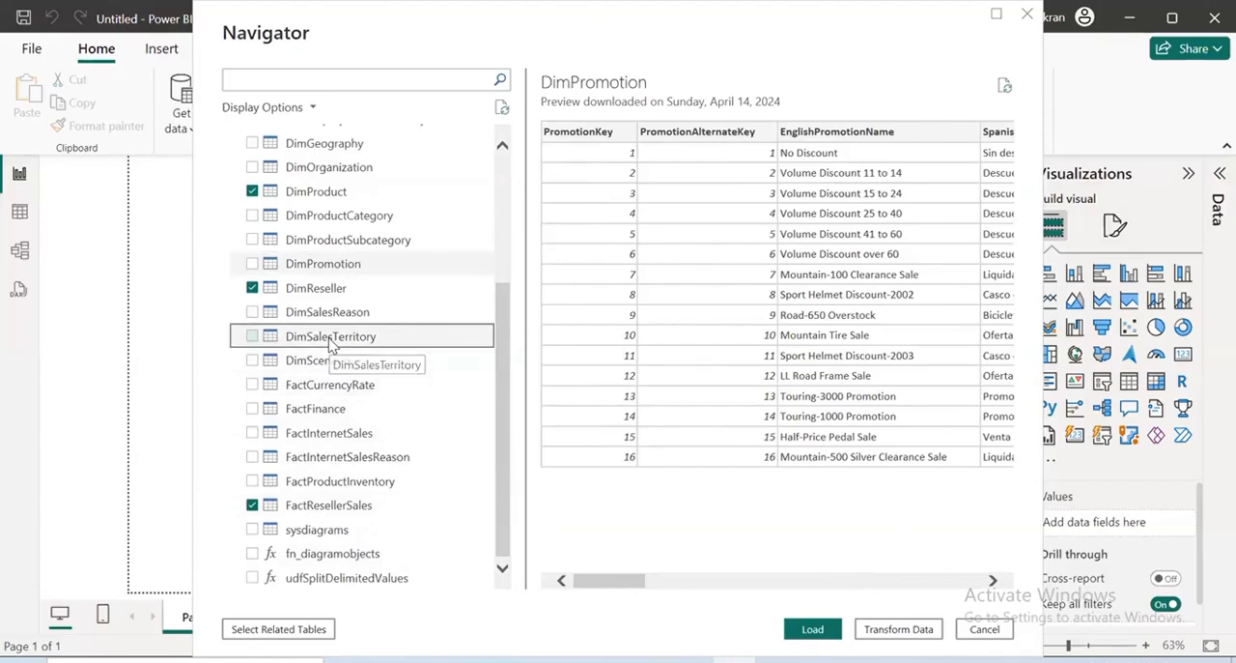
{"action": "left_click_drag", "start_coordinate": [583, 585], "coordinate": [891, 468]}
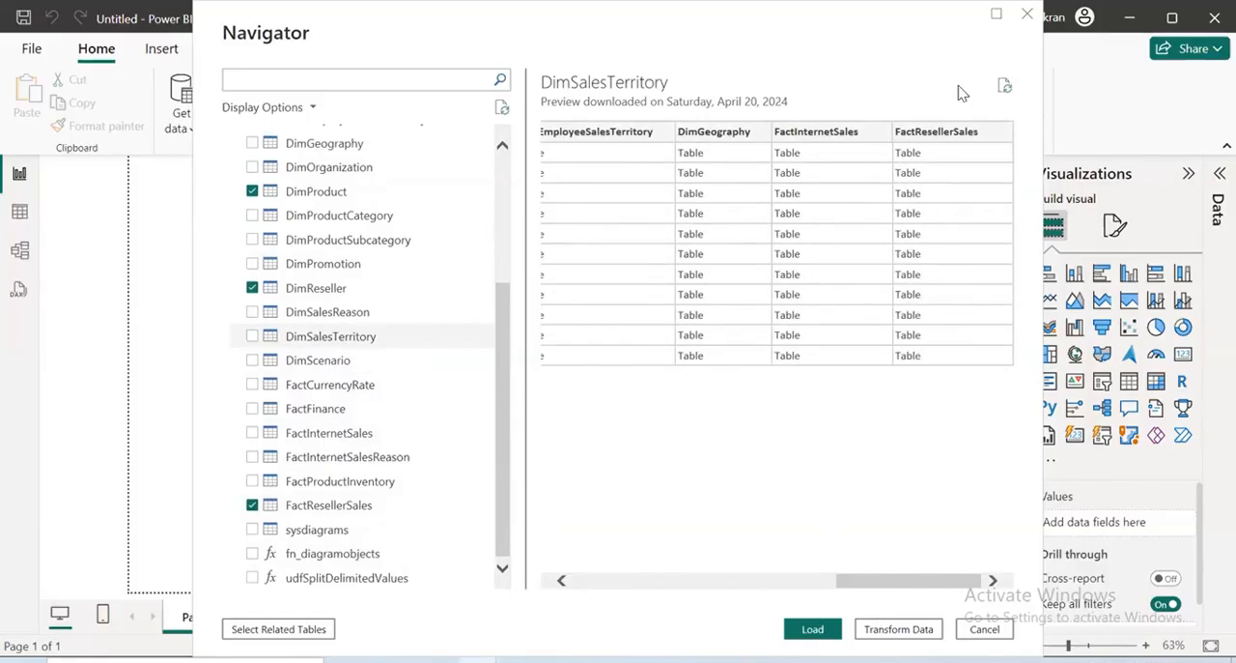
{"action": "left_click_drag", "start_coordinate": [963, 106], "coordinate": [961, 92]}
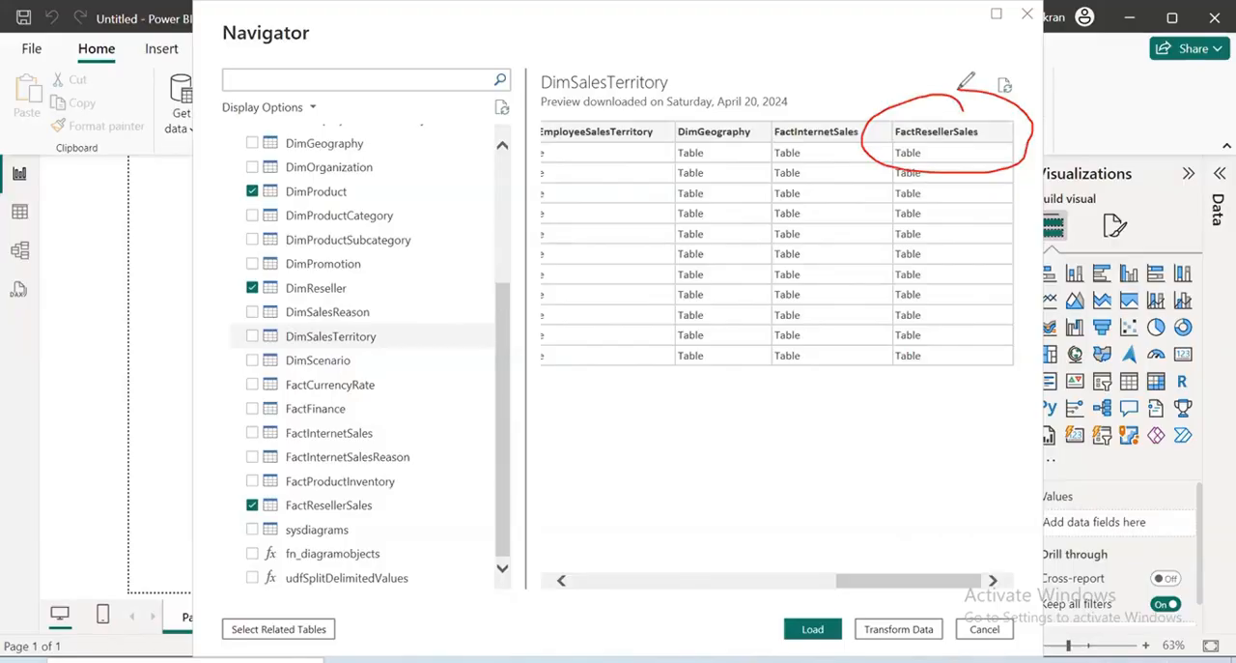
{"action": "mouse_move", "coordinate": [311, 218]}
{"action": "left_mouse_down"}
{"action": "mouse_move", "coordinate": [320, 231]}
{"action": "mouse_move", "coordinate": [345, 191]}
{"action": "left_mouse_up"}
{"action": "left_click_drag", "start_coordinate": [320, 329], "coordinate": [431, 287]}
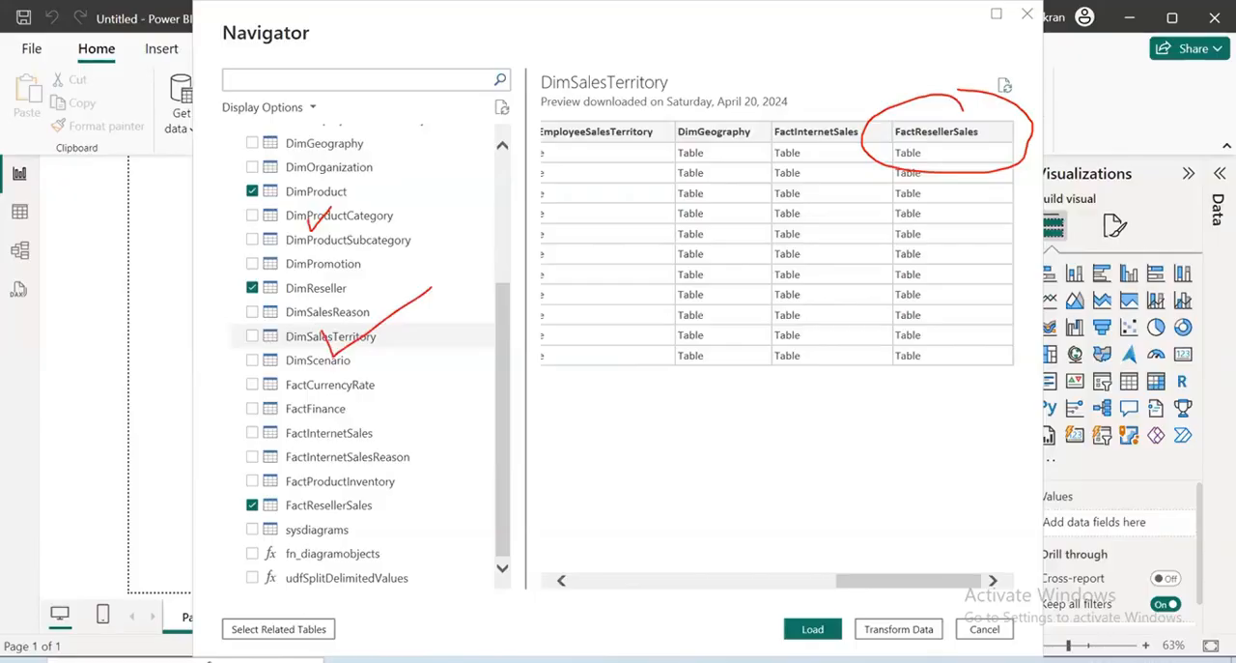
{"action": "mouse_move", "coordinate": [717, 100]}
{"action": "left_mouse_down"}
{"action": "mouse_move", "coordinate": [1051, 194]}
{"action": "mouse_move", "coordinate": [845, 142]}
{"action": "left_mouse_up"}
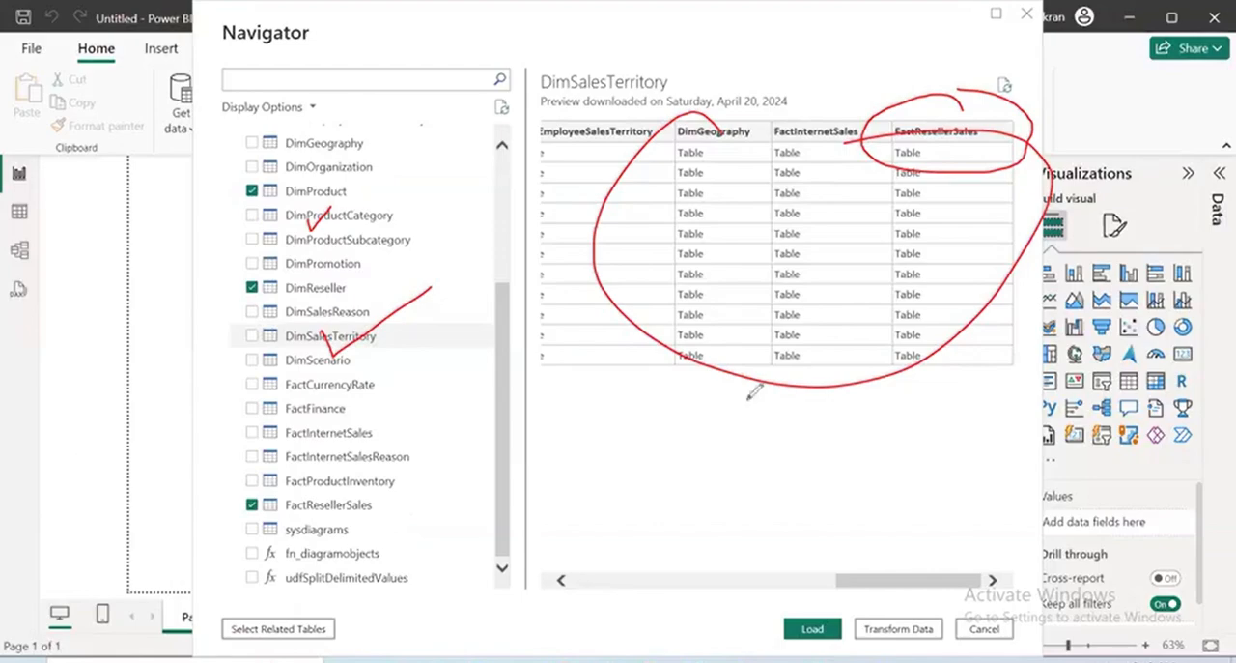
{"action": "key", "text": "e"}
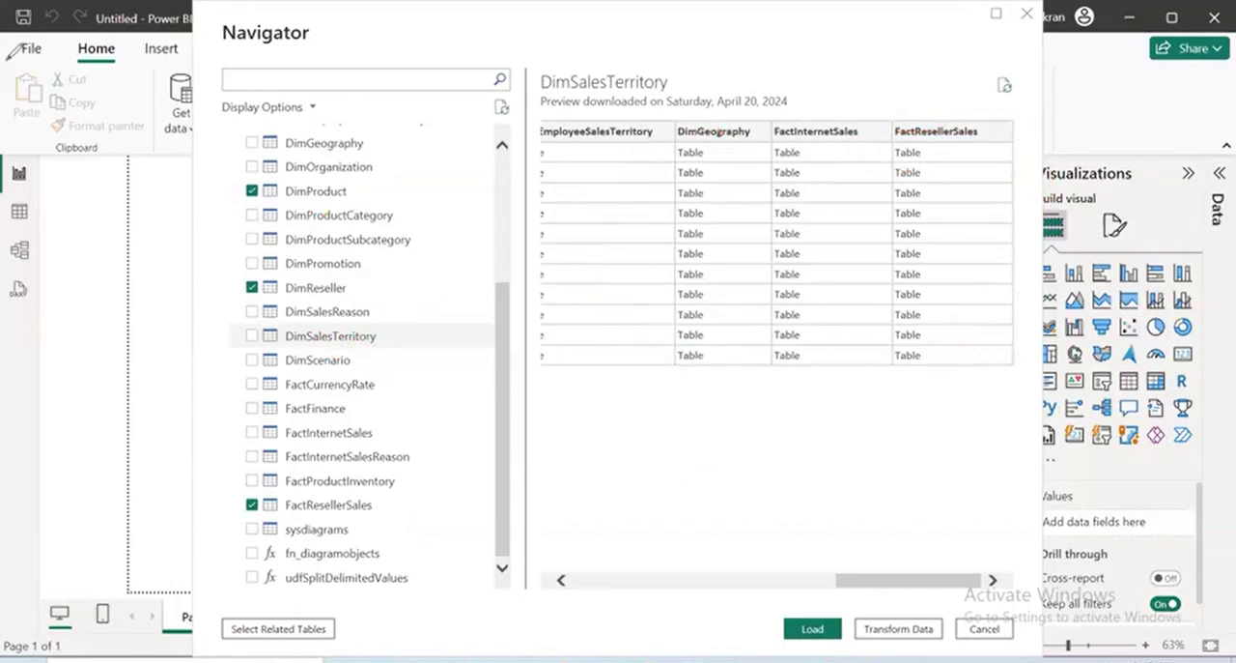
Examine the key and SalesTerritoryRegion columns at the start of the DimSalesTerritory preview for relevance to reseller sales
{"action": "left_click_drag", "start_coordinate": [867, 582], "coordinate": [581, 580]}
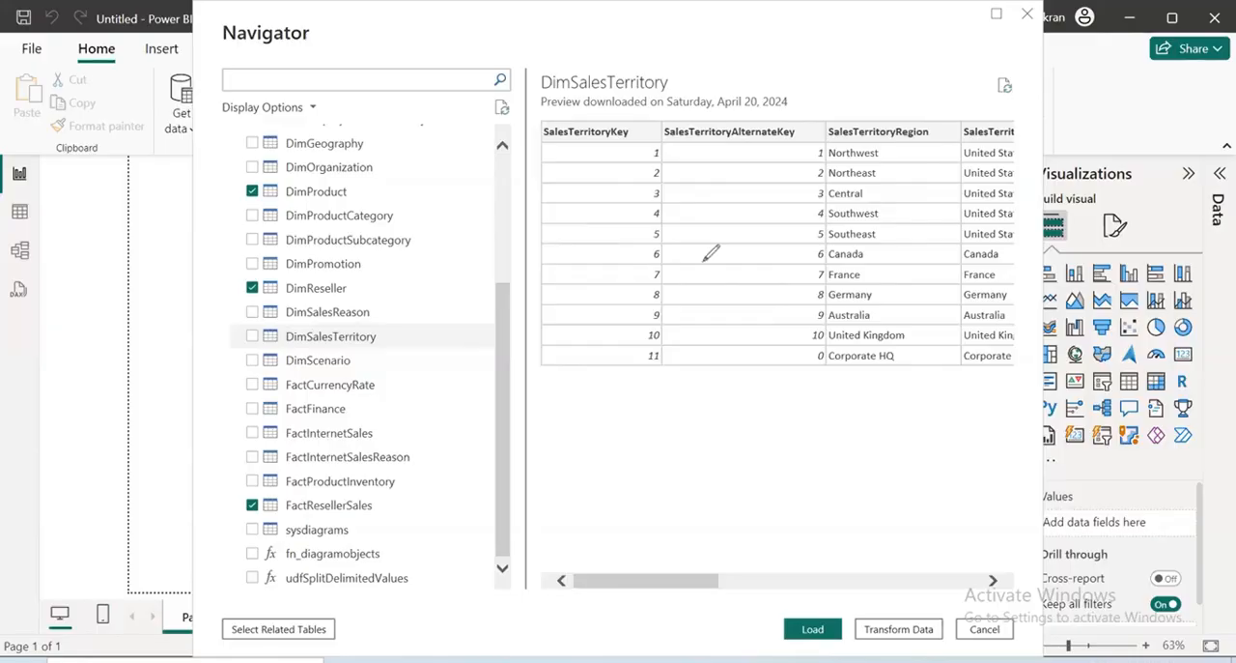
{"action": "left_click_drag", "start_coordinate": [562, 121], "coordinate": [633, 230]}
{"action": "left_click_drag", "start_coordinate": [569, 169], "coordinate": [569, 186]}
{"action": "left_click_drag", "start_coordinate": [667, 120], "coordinate": [655, 178]}
{"action": "mouse_move", "coordinate": [742, 124]}
{"action": "left_mouse_down"}
{"action": "mouse_move", "coordinate": [710, 157]}
{"action": "mouse_move", "coordinate": [794, 89]}
{"action": "left_mouse_up"}
{"action": "mouse_move", "coordinate": [884, 60]}
{"action": "left_mouse_down"}
{"action": "mouse_move", "coordinate": [873, 122]}
{"action": "mouse_move", "coordinate": [914, 64]}
{"action": "mouse_move", "coordinate": [932, 92]}
{"action": "left_mouse_up"}
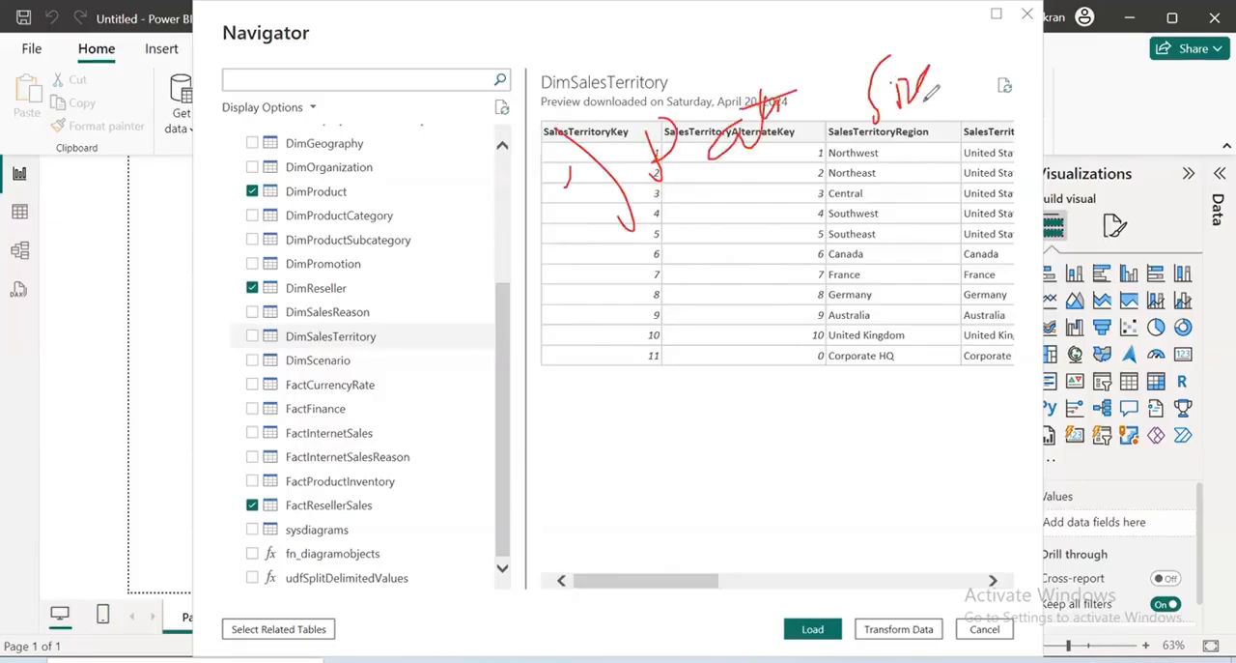
{"action": "left_click_drag", "start_coordinate": [657, 219], "coordinate": [1132, 130]}
{"action": "mouse_move", "coordinate": [854, 129]}
{"action": "left_mouse_down"}
{"action": "mouse_move", "coordinate": [867, 197]}
{"action": "mouse_move", "coordinate": [892, 236]}
{"action": "left_mouse_up"}
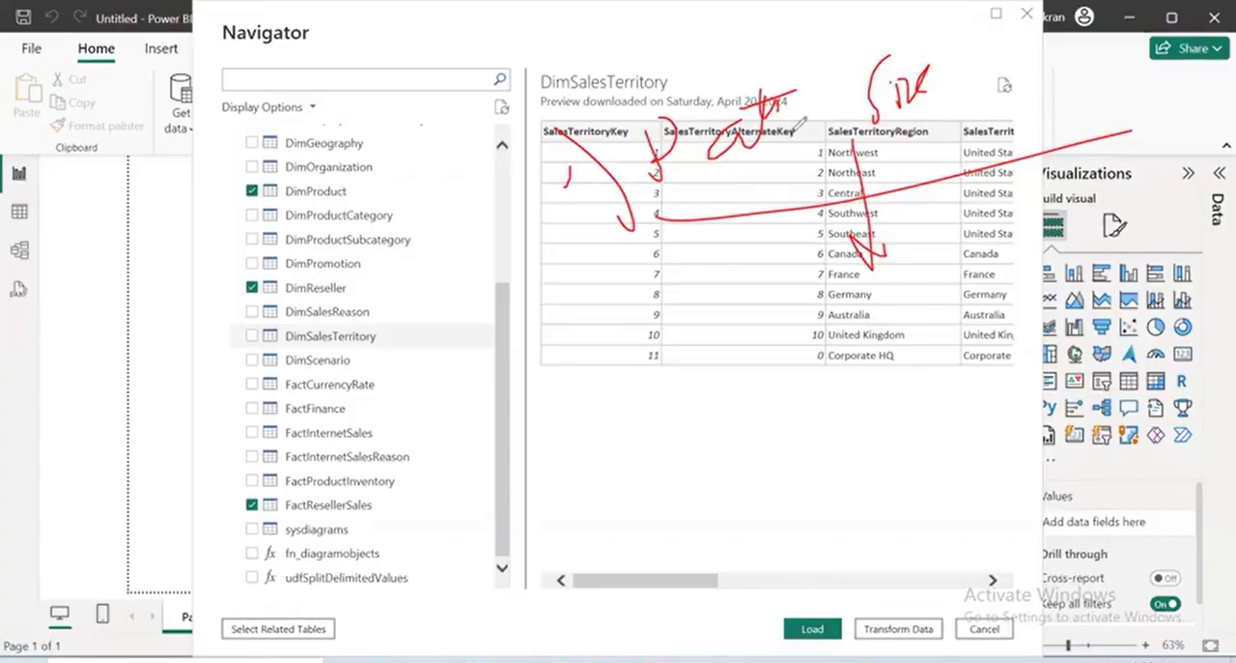
{"action": "left_click", "coordinate": [97, 444]}
{"action": "left_click_drag", "start_coordinate": [624, 242], "coordinate": [964, 145]}
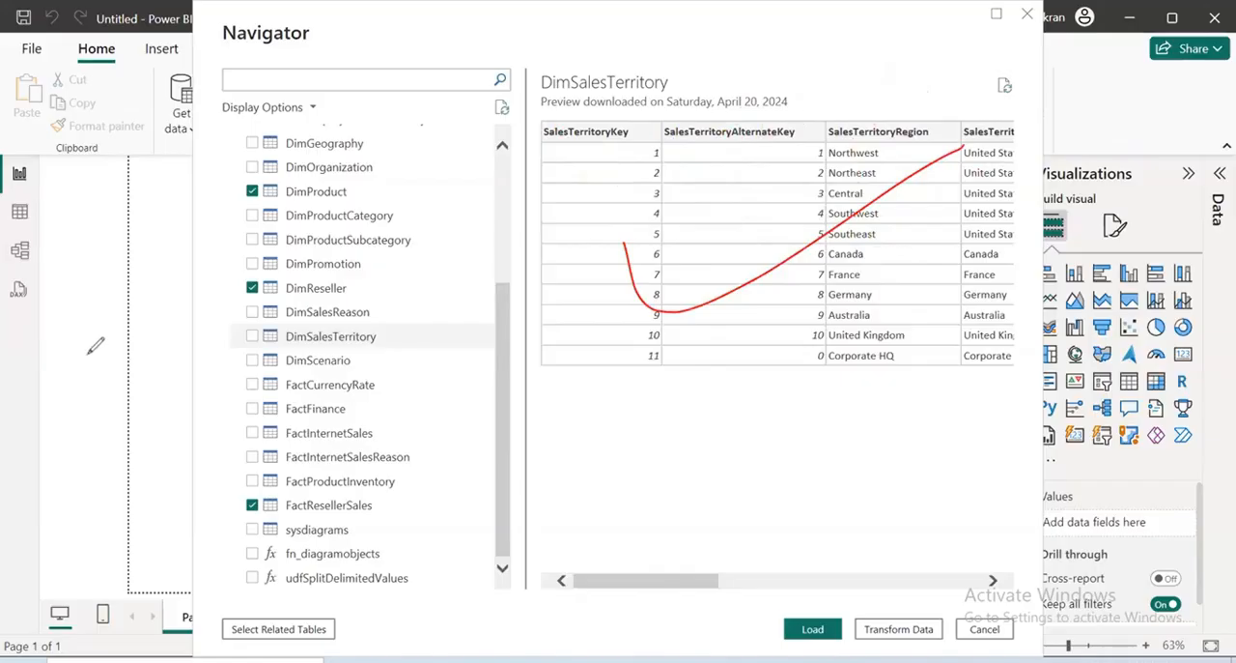
Look through the country, group and image columns of the DimSalesTerritory preview, add the table to the selection and review the chosen tables
{"action": "mouse_move", "coordinate": [719, 580]}
{"action": "left_mouse_down"}
{"action": "mouse_move", "coordinate": [917, 600]}
{"action": "mouse_move", "coordinate": [830, 603]}
{"action": "left_mouse_up"}
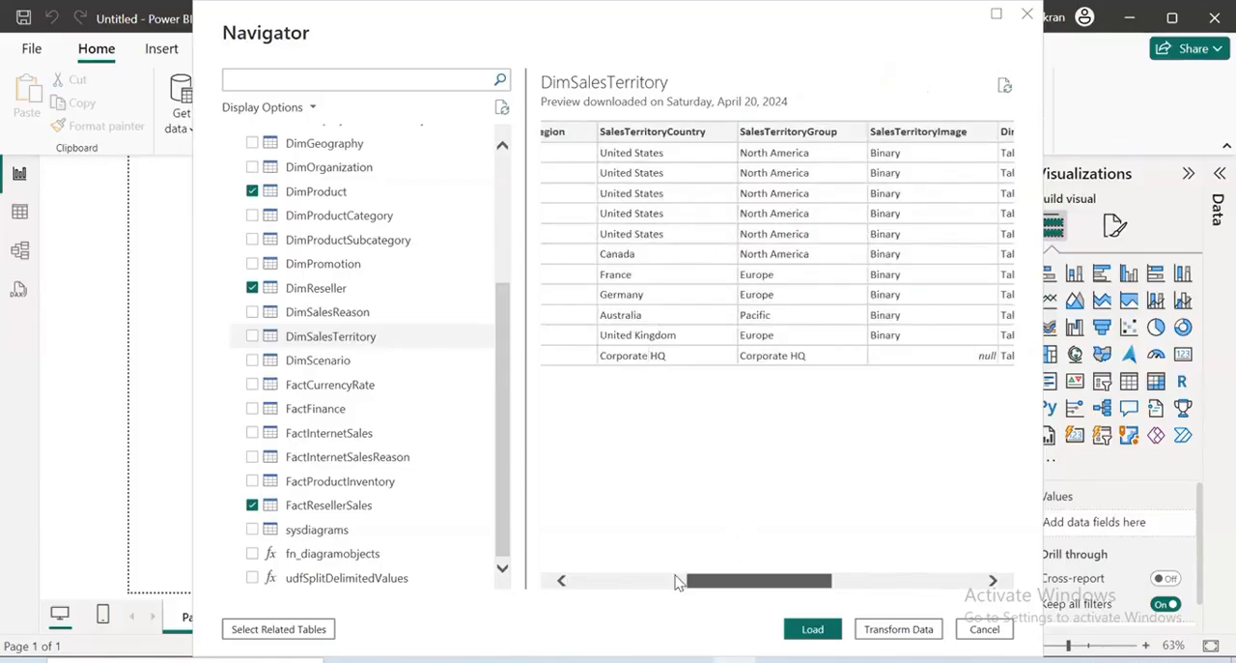
{"action": "left_click_drag", "start_coordinate": [749, 584], "coordinate": [282, 430]}
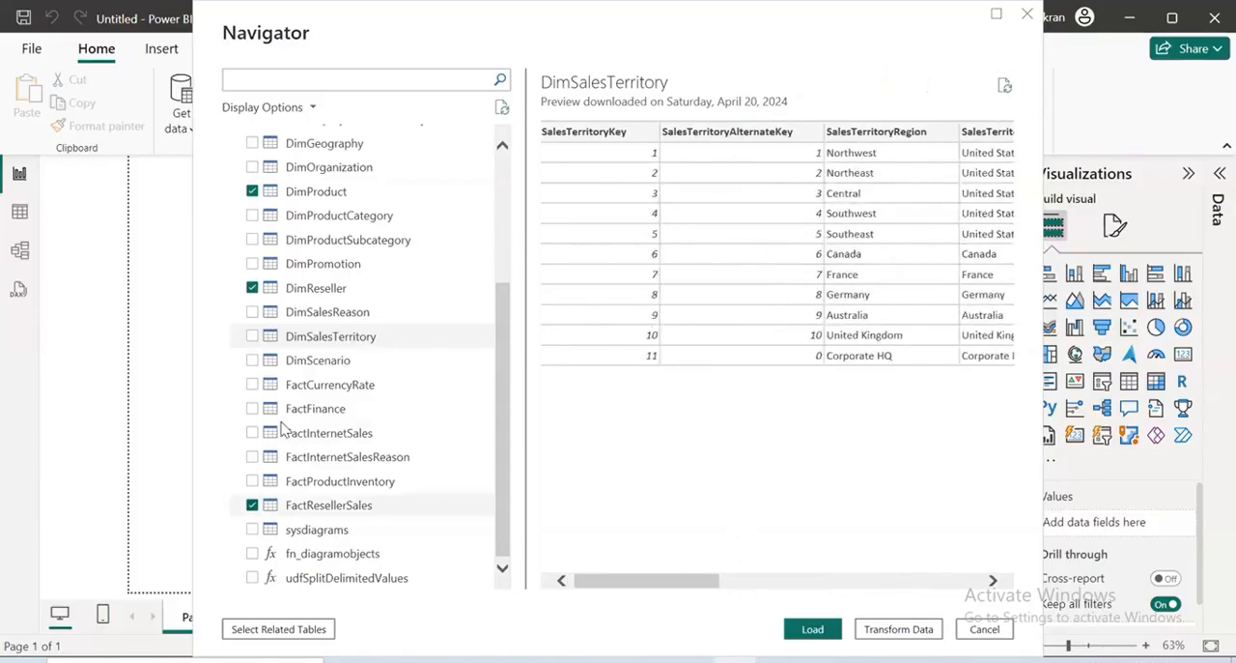
{"action": "left_click", "coordinate": [252, 336]}
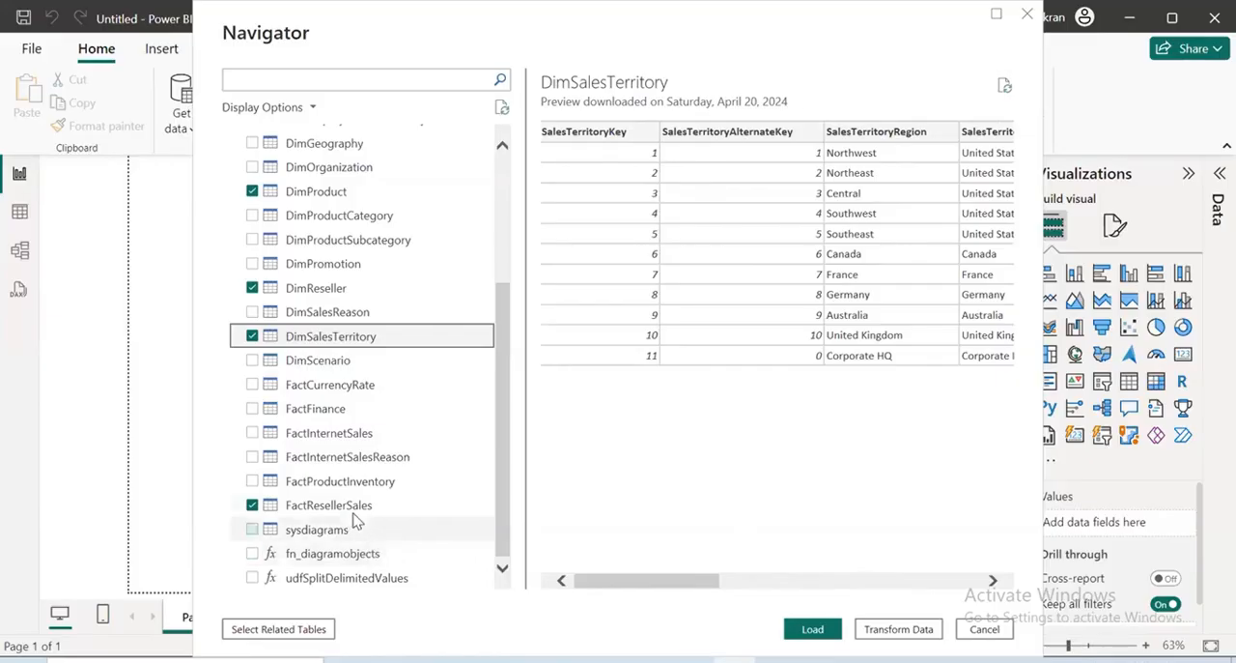
{"action": "scroll", "coordinate": [323, 299], "scroll_direction": "up", "scroll_amount": 3}
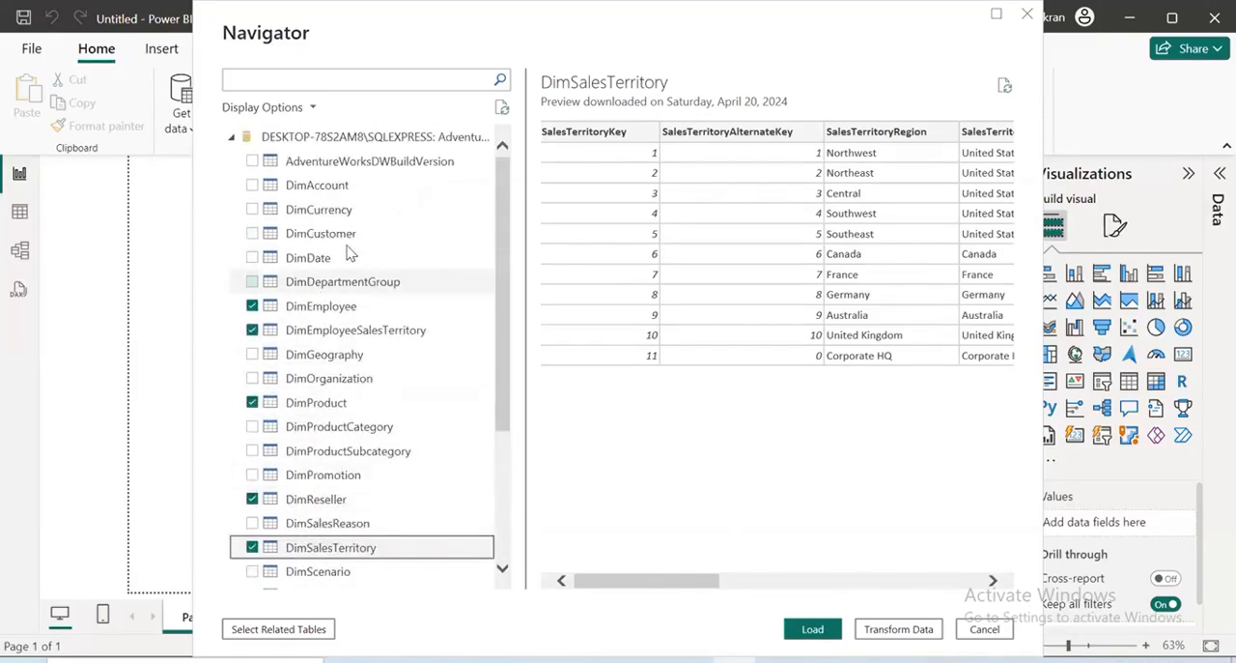
{"action": "scroll", "coordinate": [347, 290], "scroll_direction": "down", "scroll_amount": 3}
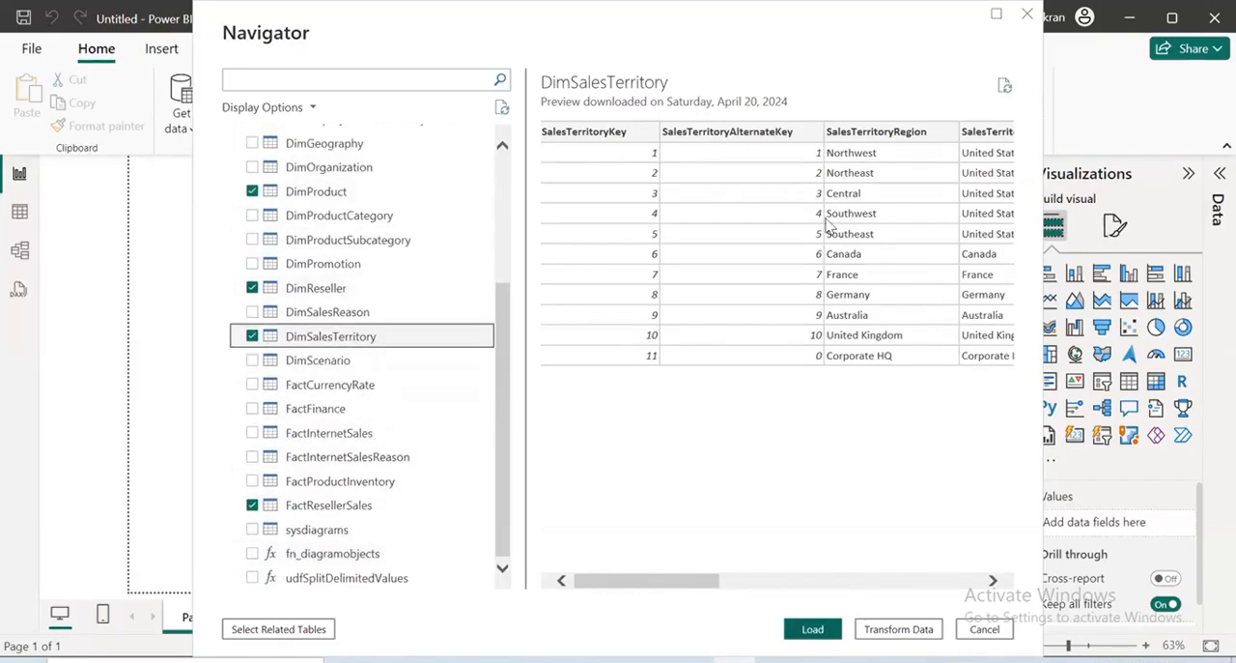
{"action": "left_click_drag", "start_coordinate": [773, 601], "coordinate": [877, 517]}
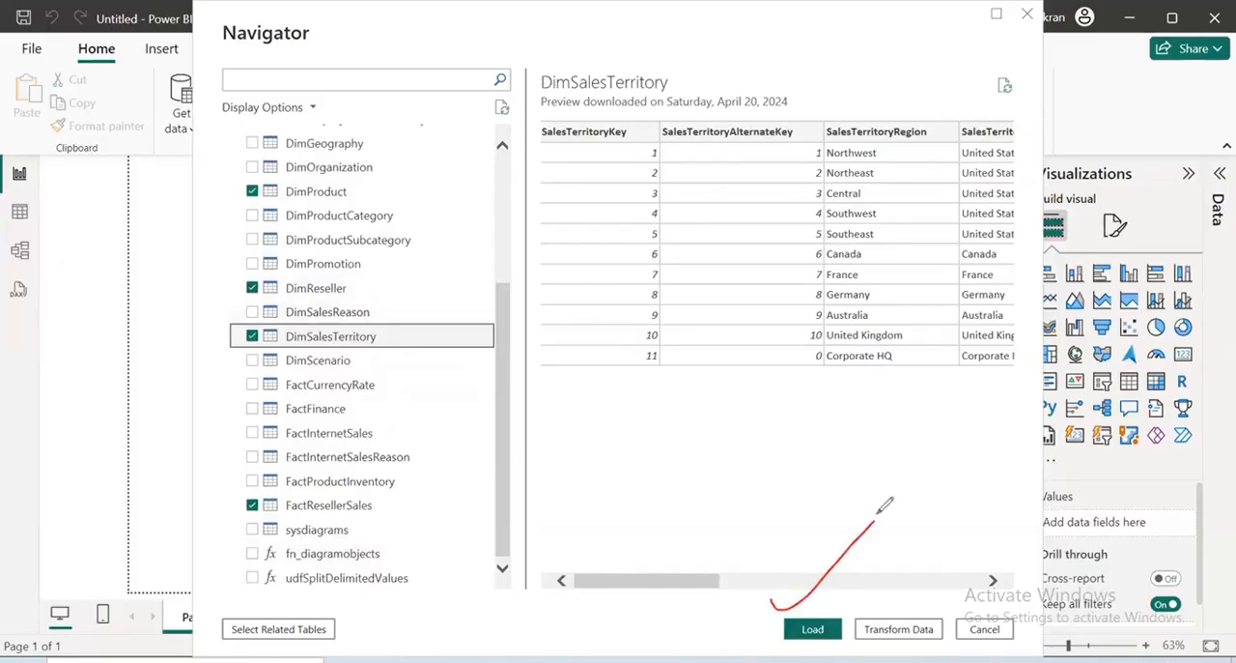
{"action": "left_click_drag", "start_coordinate": [892, 604], "coordinate": [974, 529]}
{"action": "left_click_drag", "start_coordinate": [896, 578], "coordinate": [996, 534]}
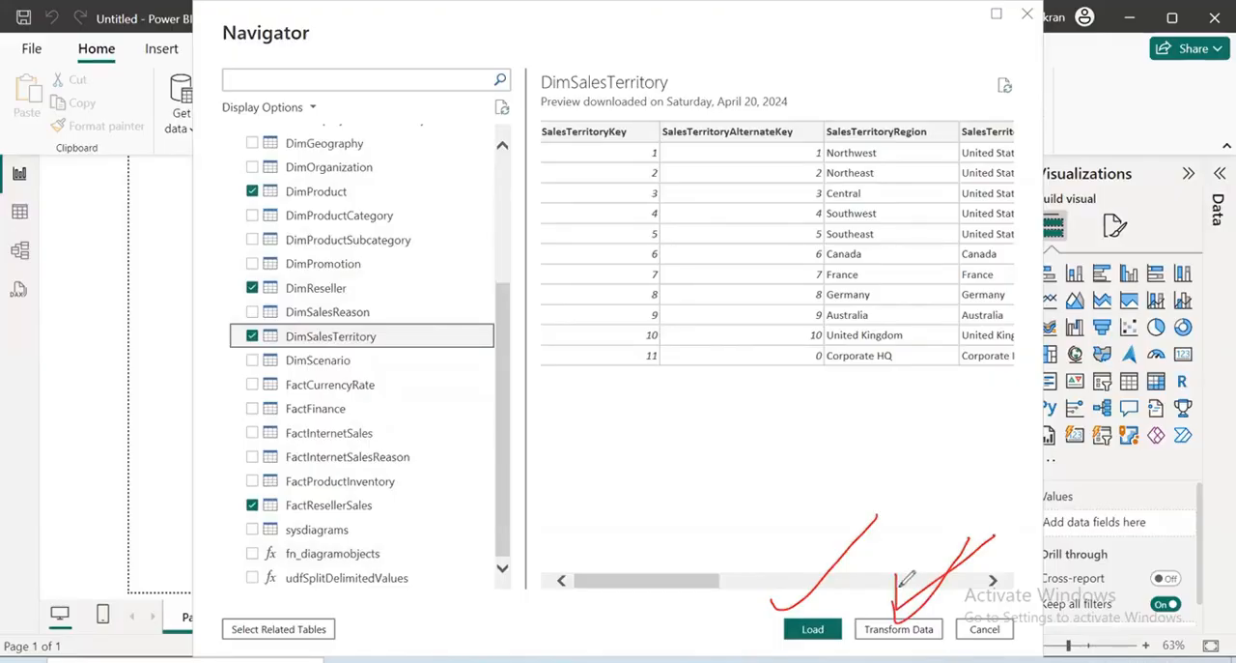
{"action": "left_click_drag", "start_coordinate": [896, 610], "coordinate": [1012, 543]}
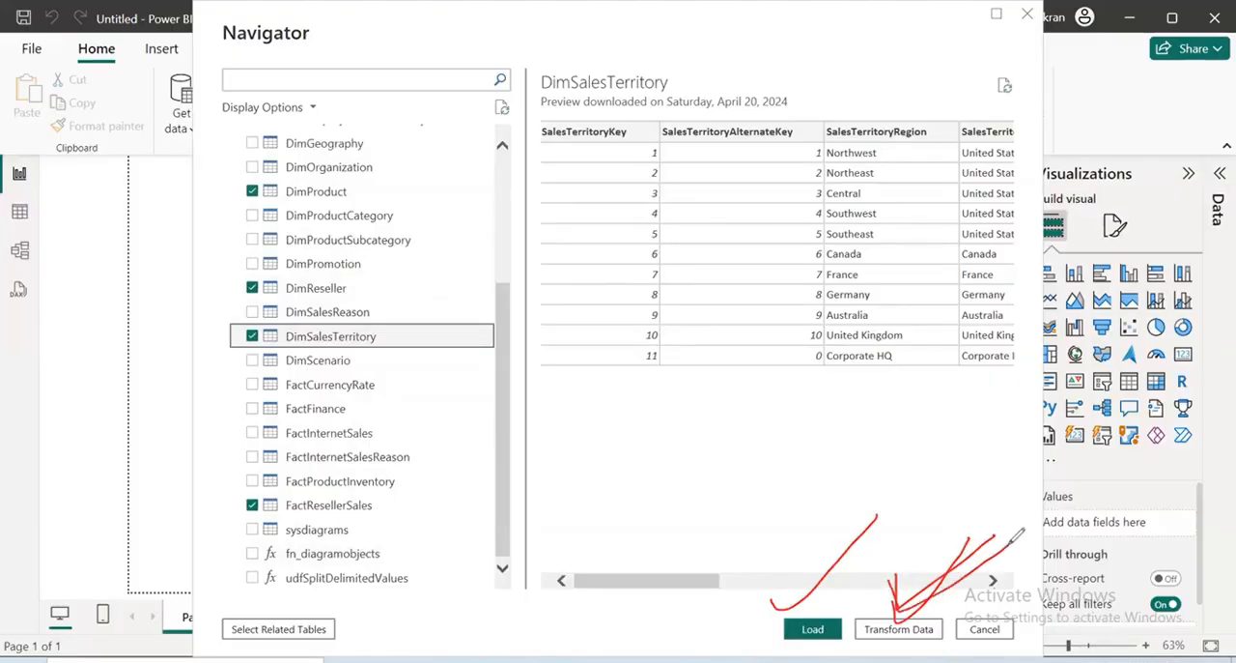
{"action": "left_click_drag", "start_coordinate": [746, 574], "coordinate": [900, 504]}
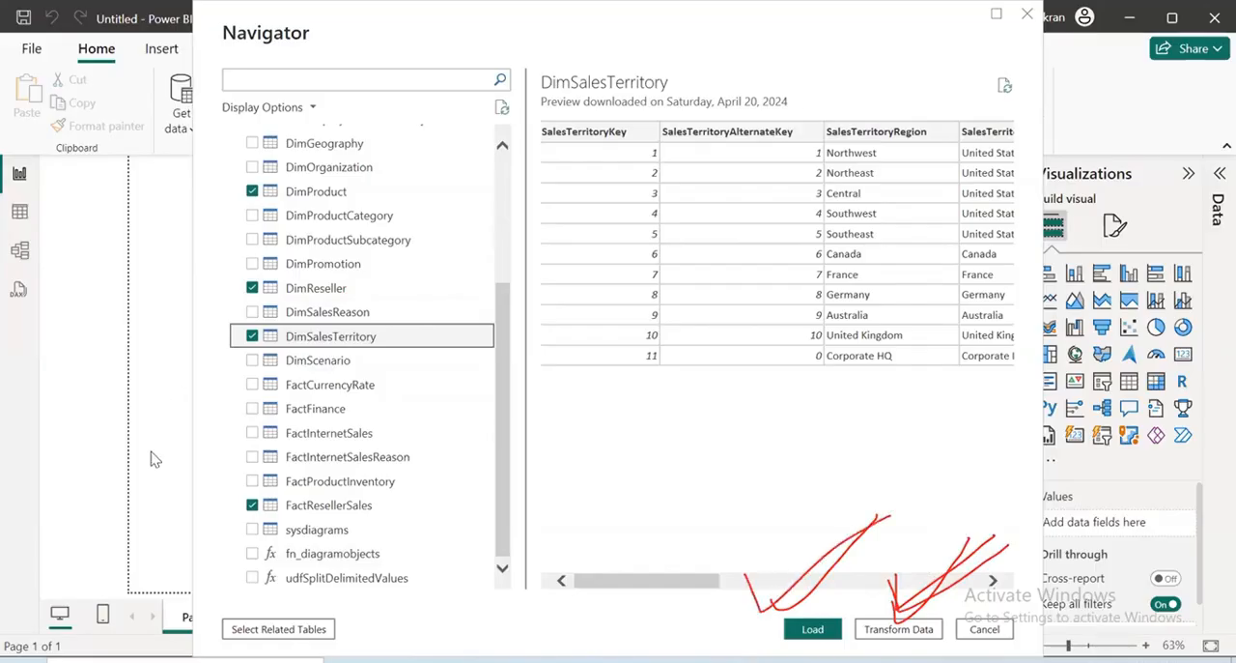
{"action": "left_click_drag", "start_coordinate": [790, 578], "coordinate": [902, 509]}
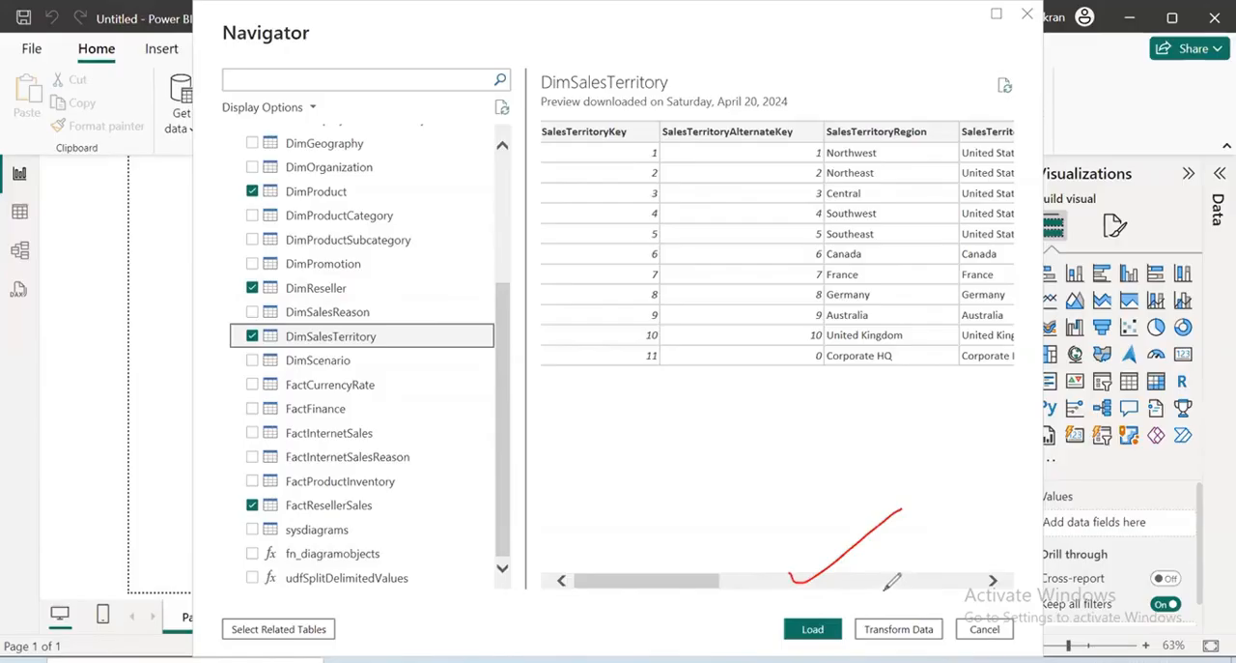
{"action": "left_click_drag", "start_coordinate": [885, 589], "coordinate": [1002, 539]}
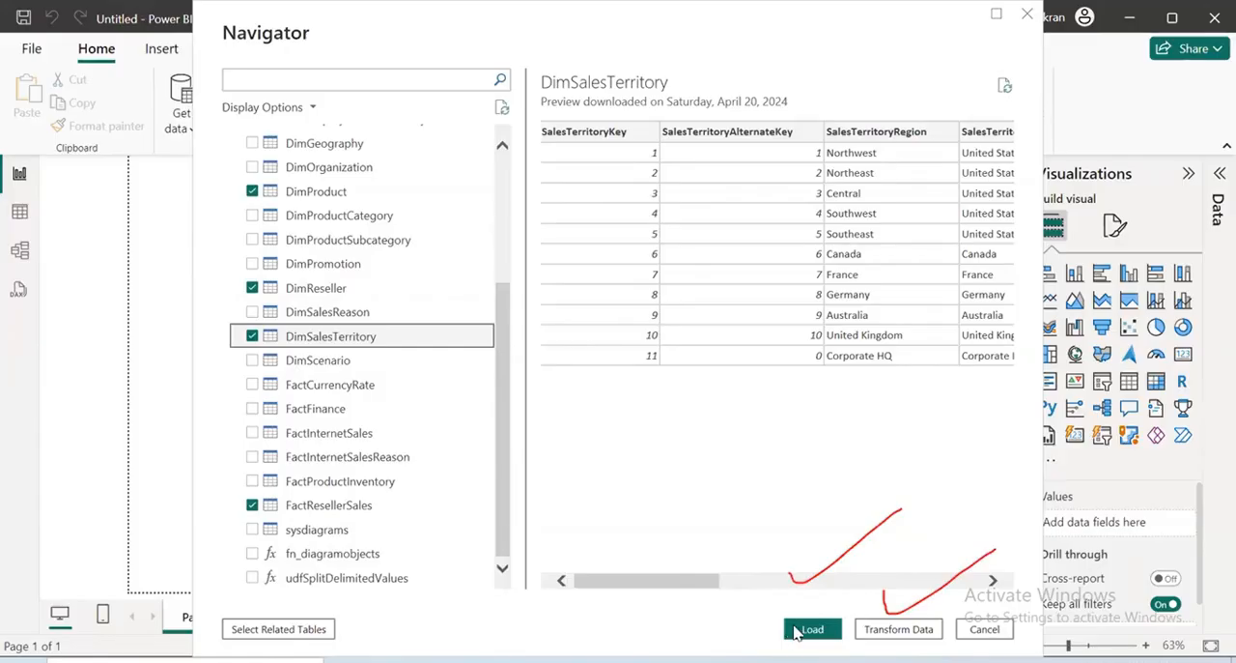
Load the selected DimEmployee, DimEmployeeSalesTerritory, DimProduct, DimReseller, DimSalesTerritory and FactResellerSales tables directly, without transforming them
{"action": "left_click", "coordinate": [797, 630]}
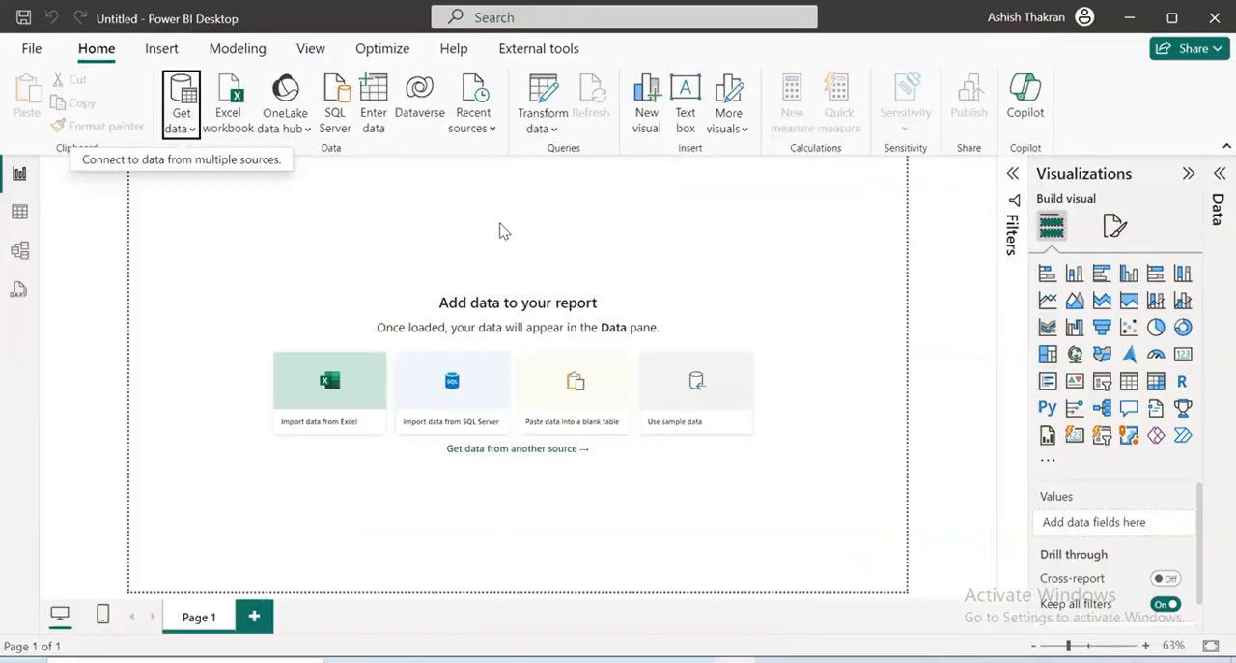
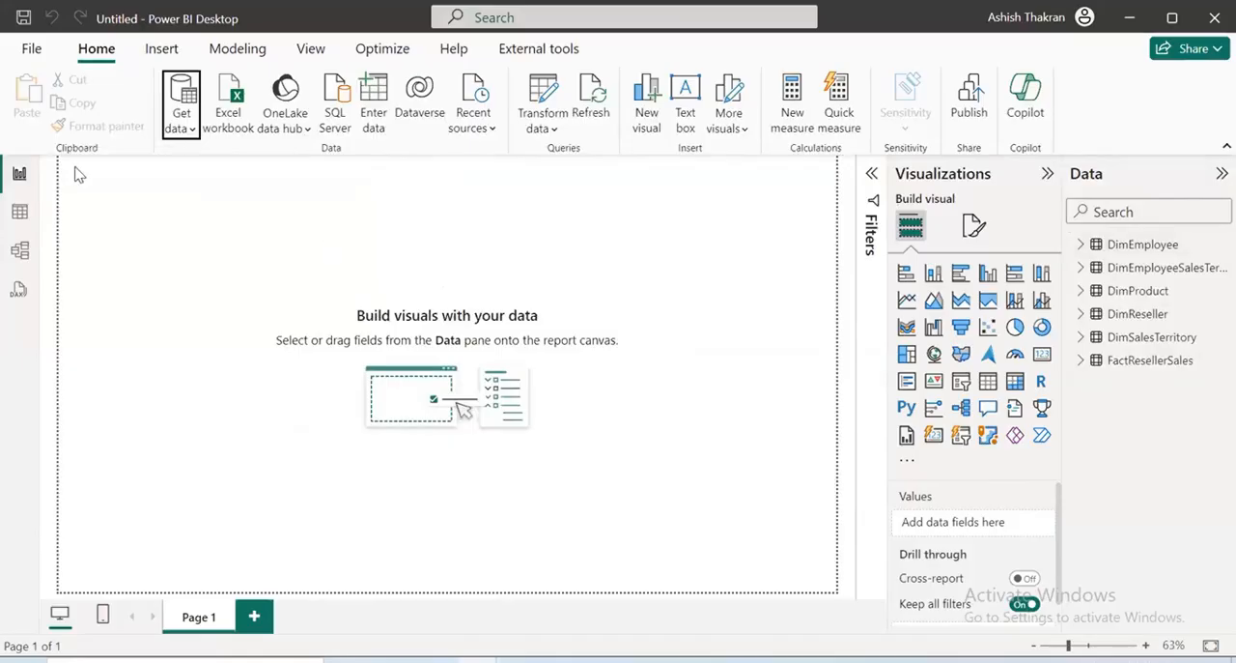
Look through the DimEmployee fields in the loaded table list, collapse the table again and show the model diagram
{"action": "left_click_drag", "start_coordinate": [1037, 184], "coordinate": [1211, 132]}
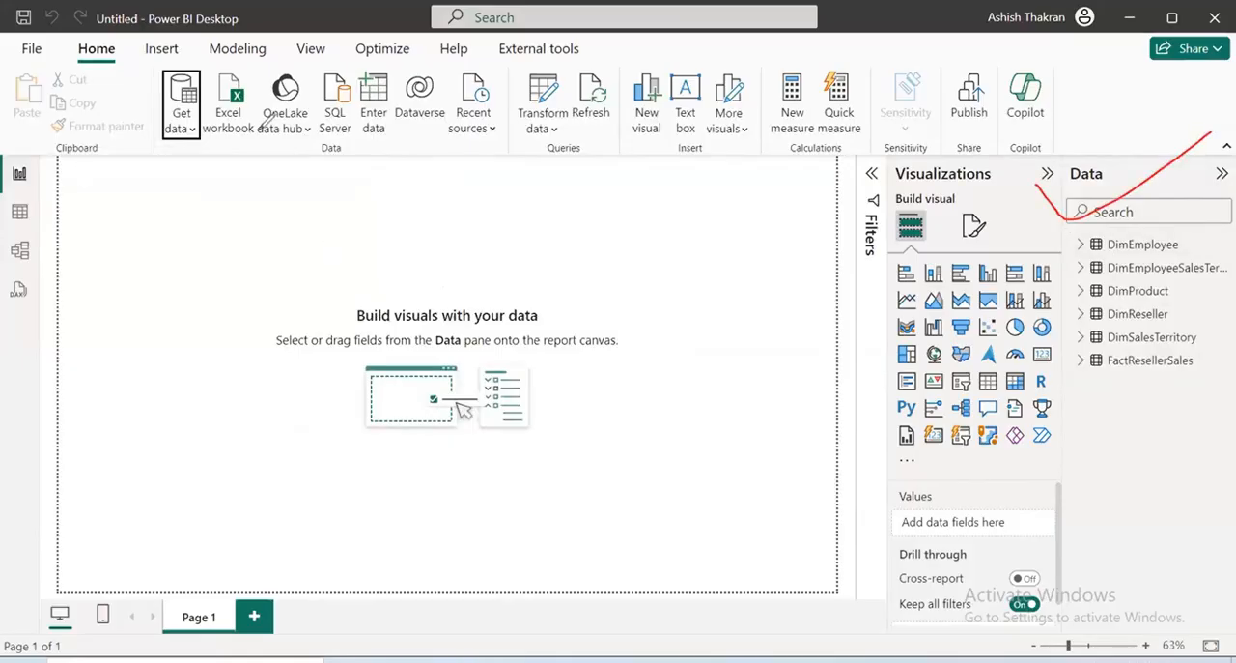
{"action": "left_click", "coordinate": [1081, 244]}
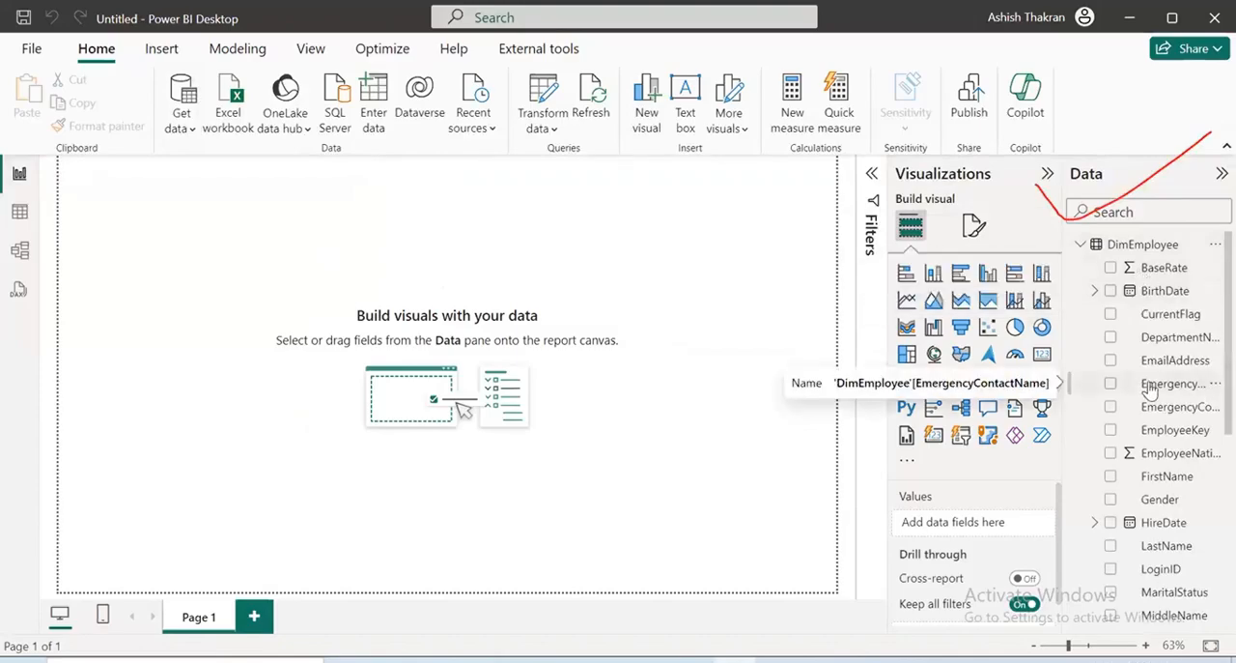
{"action": "scroll", "coordinate": [1150, 388], "scroll_direction": "down", "scroll_amount": 5}
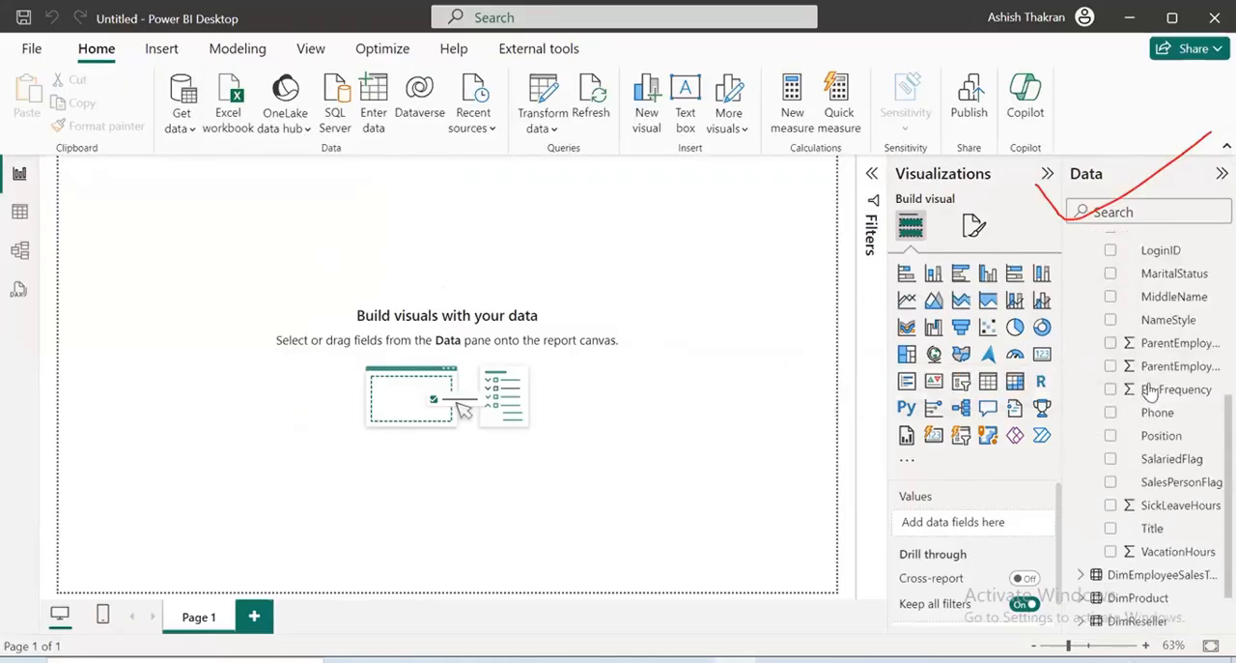
{"action": "scroll", "coordinate": [1116, 381], "scroll_direction": "up", "scroll_amount": 5}
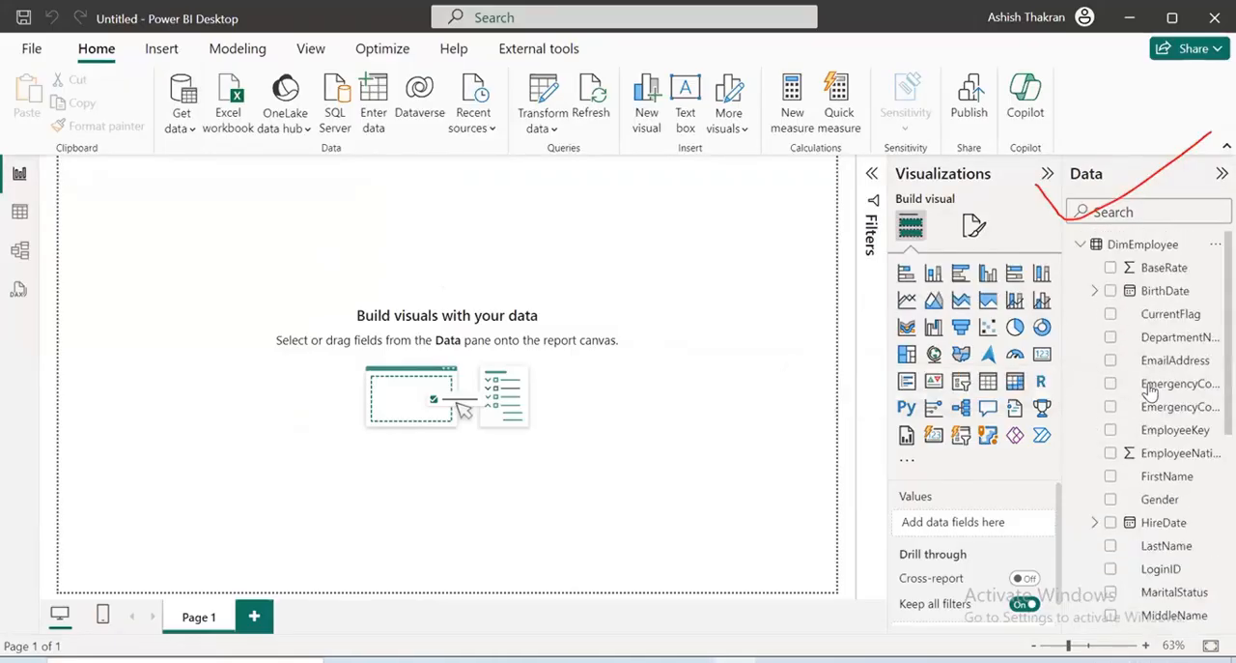
{"action": "left_click", "coordinate": [1081, 245]}
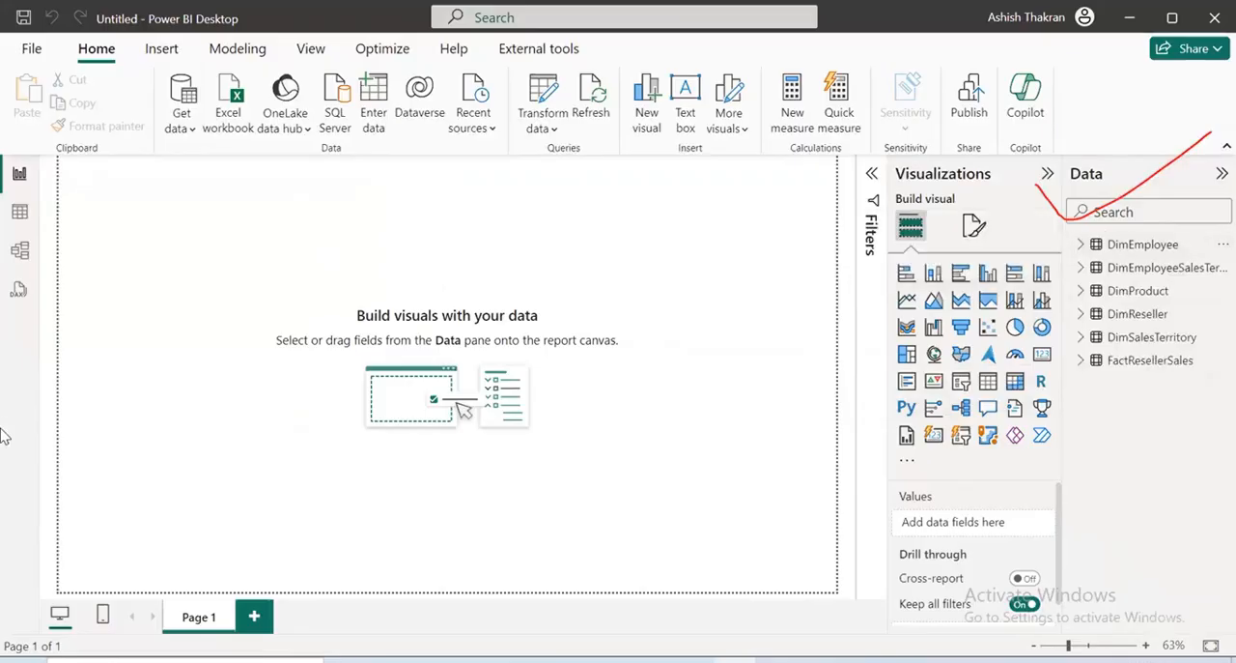
{"action": "left_click", "coordinate": [20, 253]}
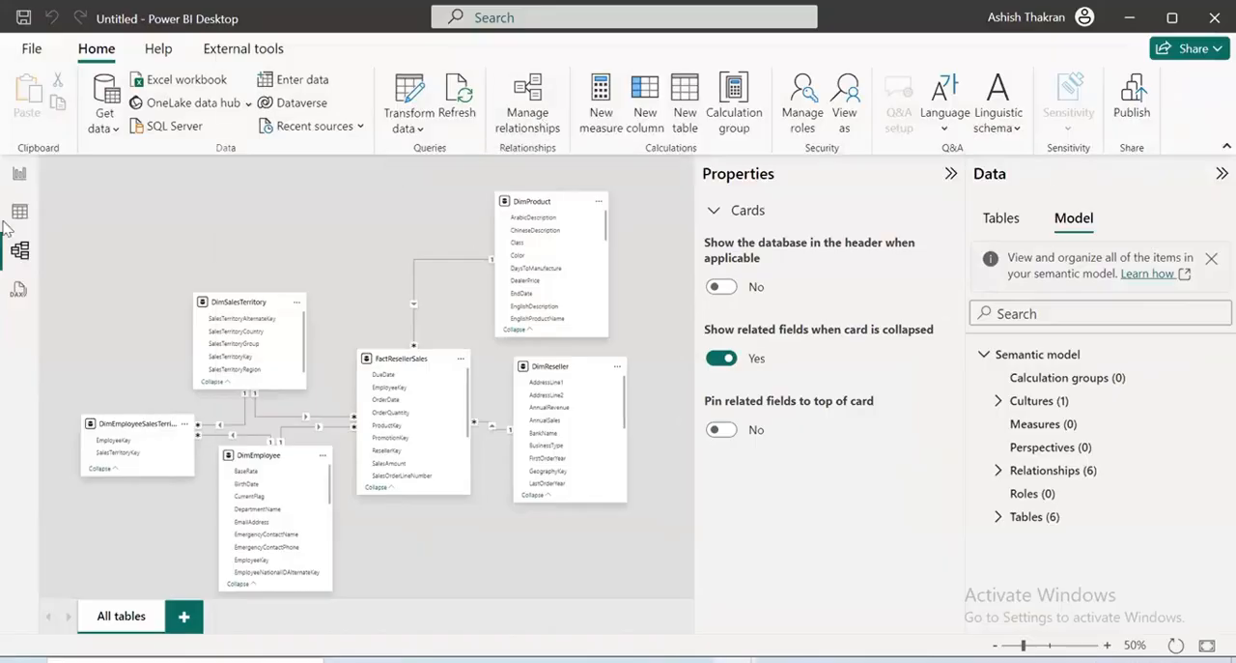
{"action": "left_click", "coordinate": [538, 116]}
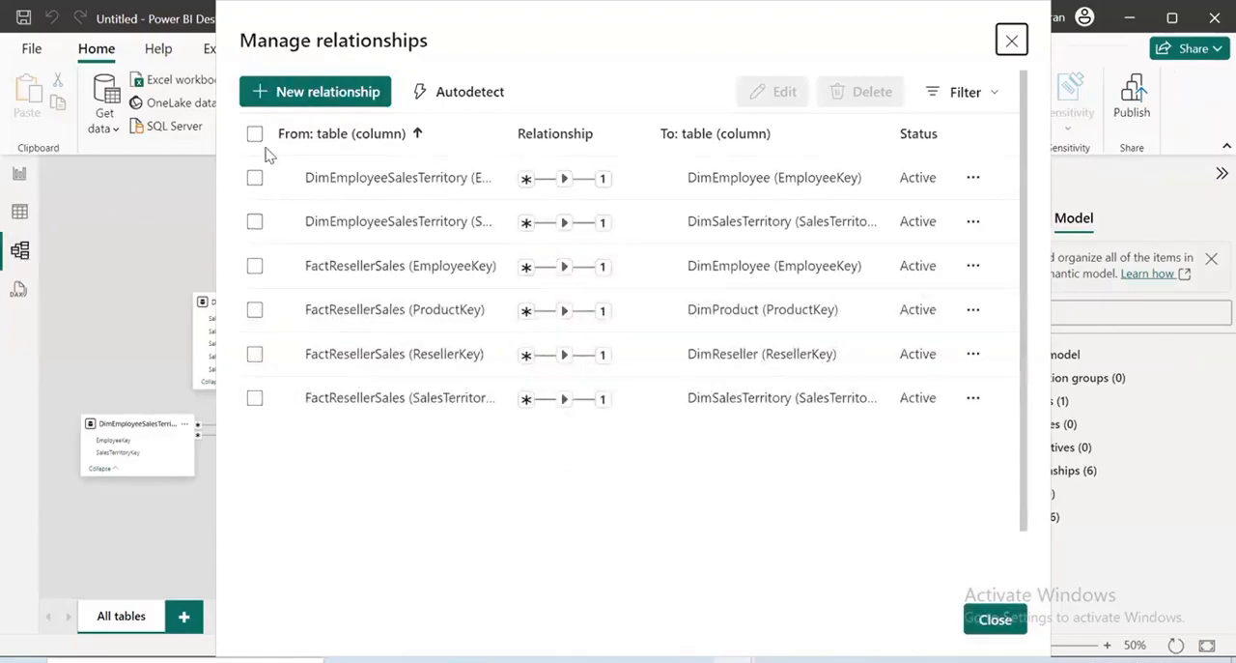
{"action": "left_click", "coordinate": [254, 178]}
{"action": "left_click", "coordinate": [254, 221]}
{"action": "left_click", "coordinate": [254, 267]}
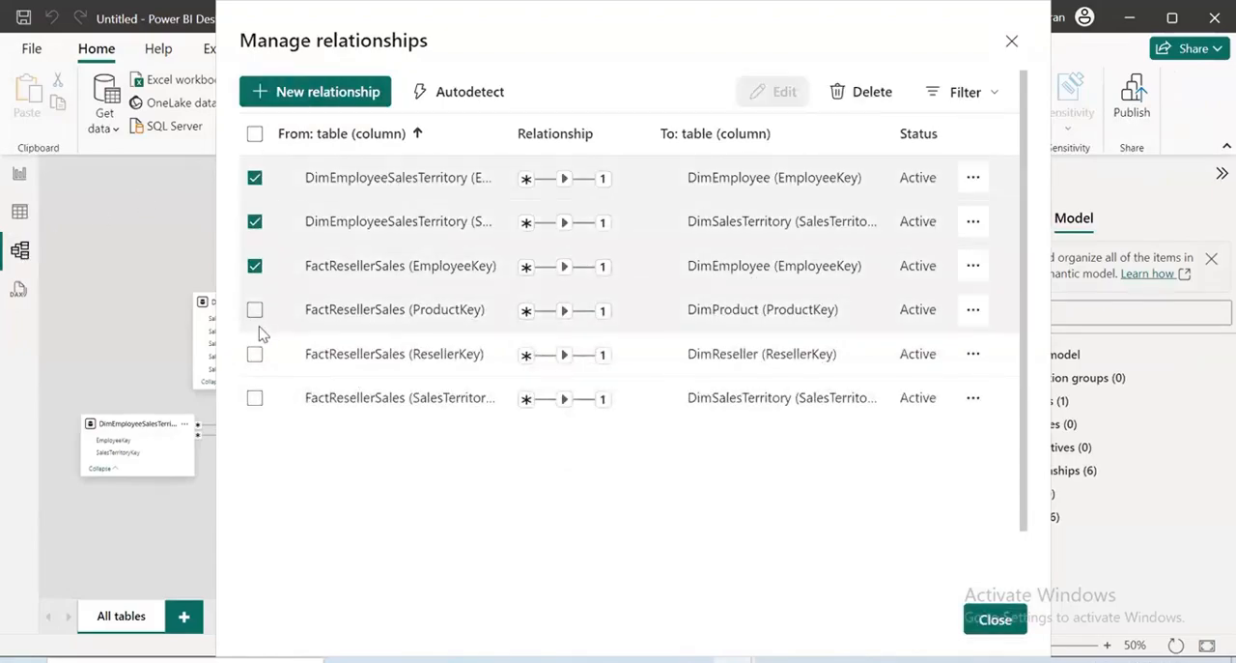
{"action": "left_click", "coordinate": [254, 310]}
{"action": "left_click", "coordinate": [254, 354]}
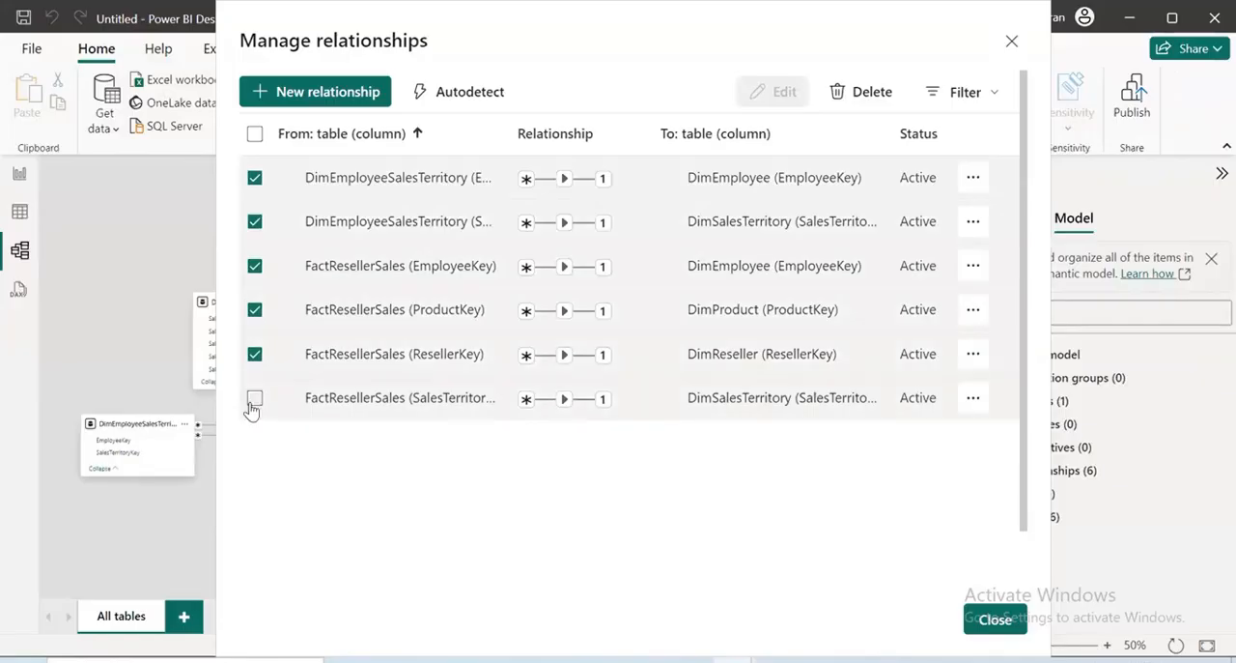
{"action": "left_click", "coordinate": [254, 398]}
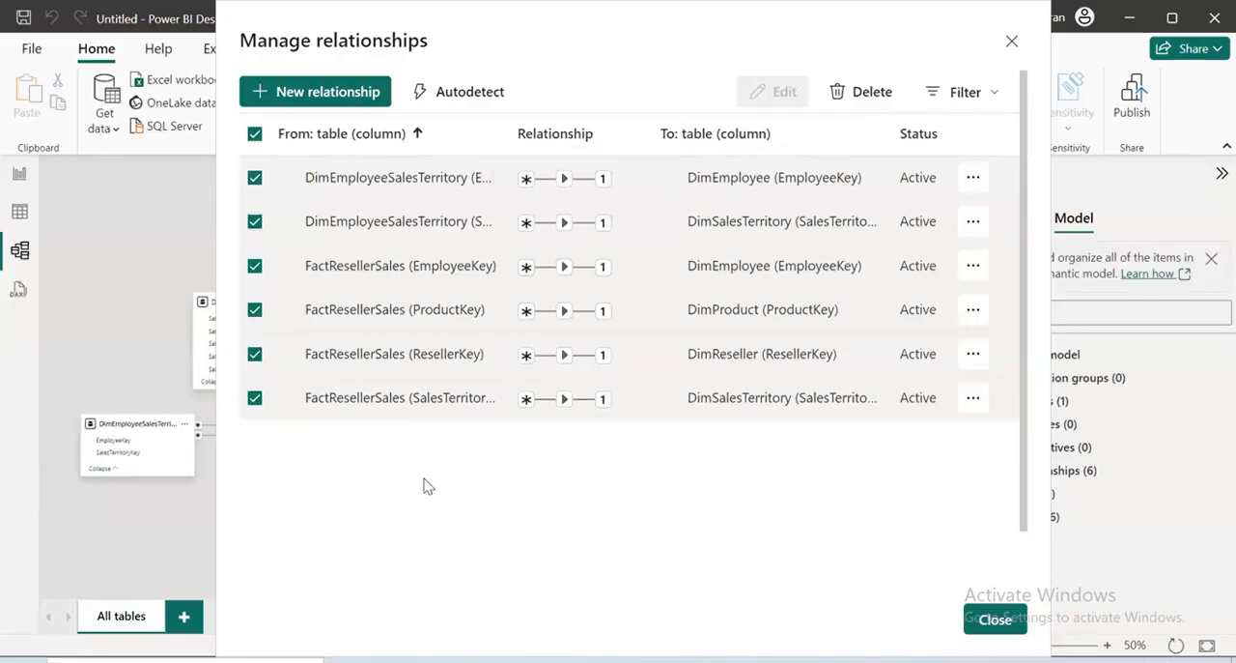
{"action": "left_click", "coordinate": [995, 619]}
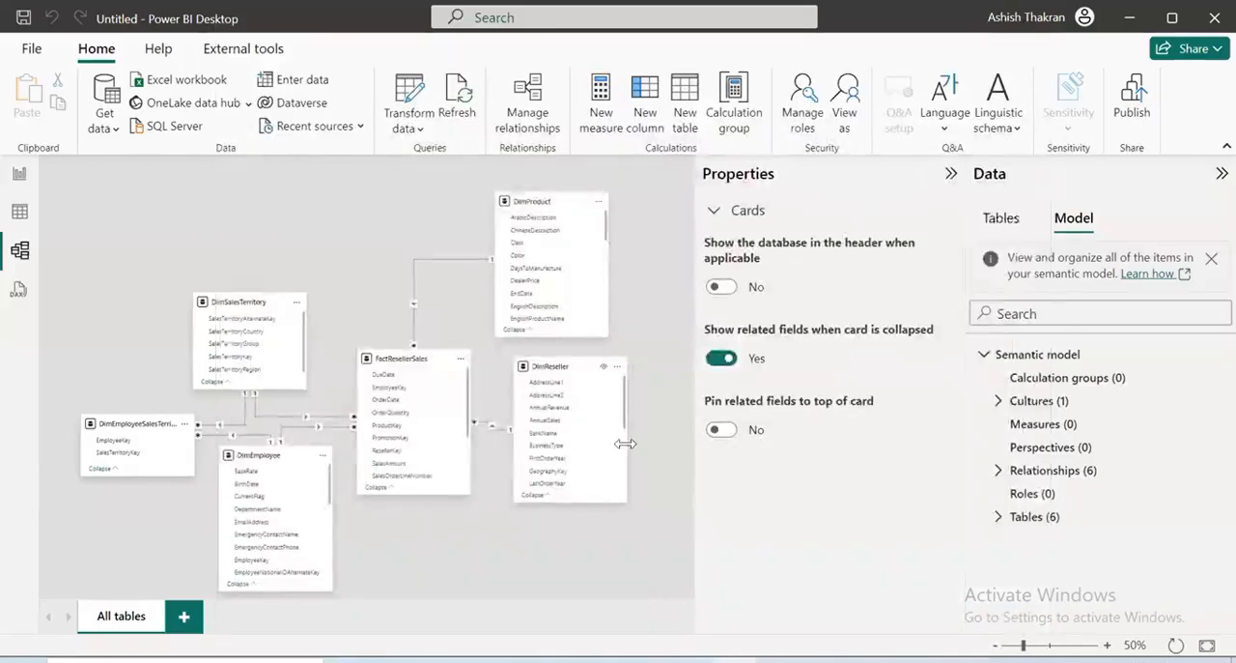
Delete all existing relationships between the FactResellerSales, DimEmployeeSalesTerritory and dimension tables, and collapse the model properties
{"action": "left_click", "coordinate": [539, 113]}
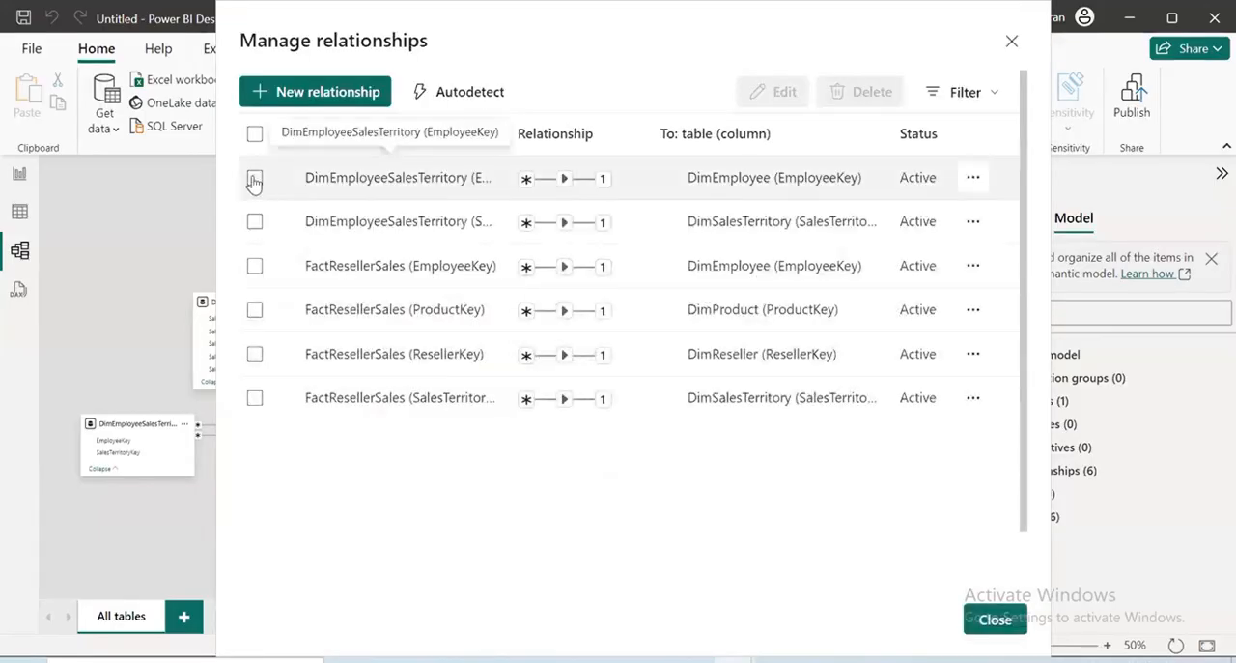
{"action": "left_click", "coordinate": [254, 178]}
{"action": "left_click", "coordinate": [254, 221]}
{"action": "left_click", "coordinate": [254, 265]}
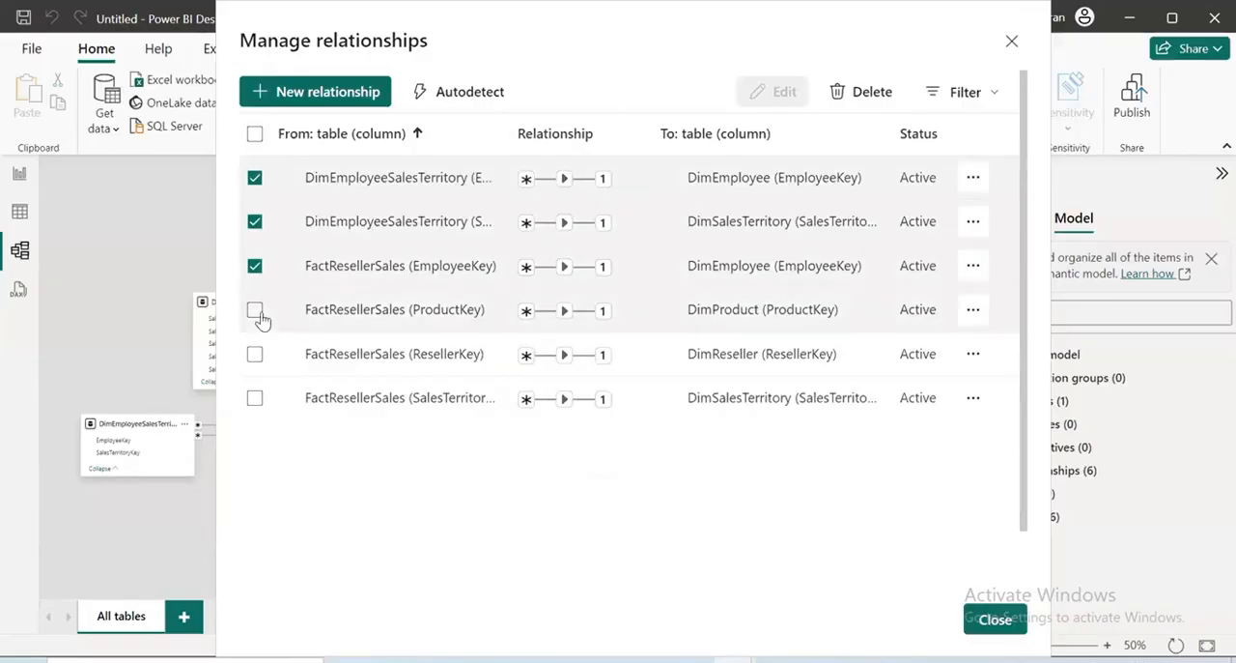
{"action": "left_click", "coordinate": [254, 309]}
{"action": "left_click", "coordinate": [254, 354]}
{"action": "left_click", "coordinate": [254, 397]}
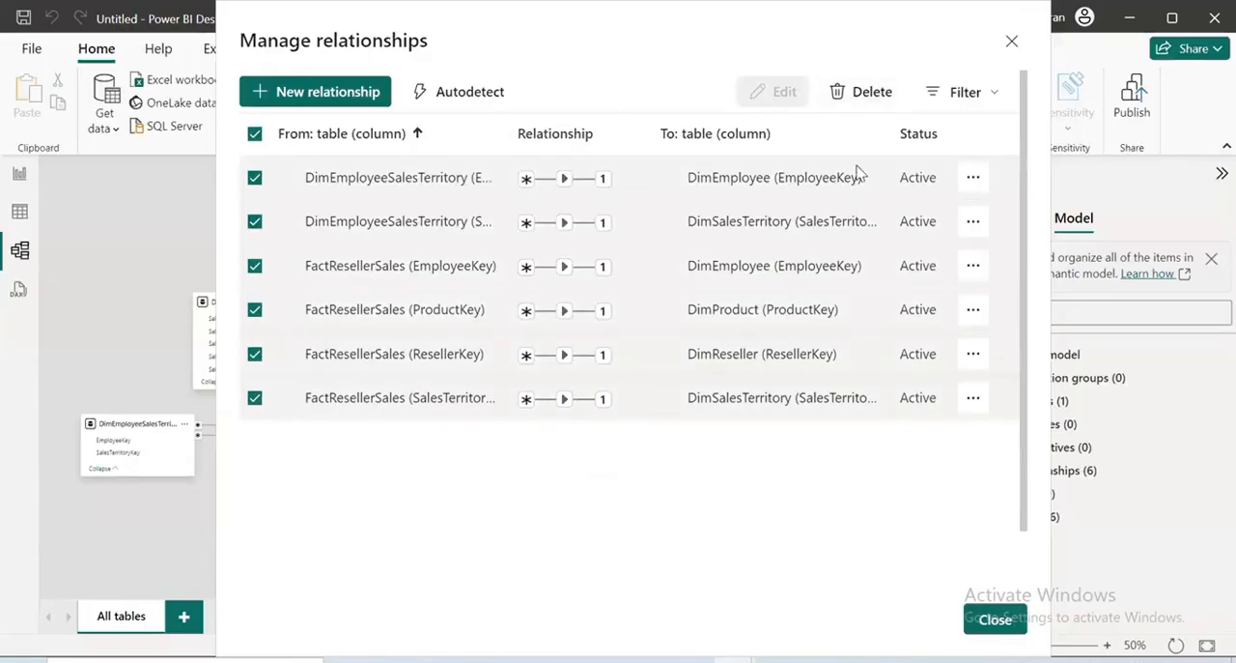
{"action": "left_click", "coordinate": [864, 96]}
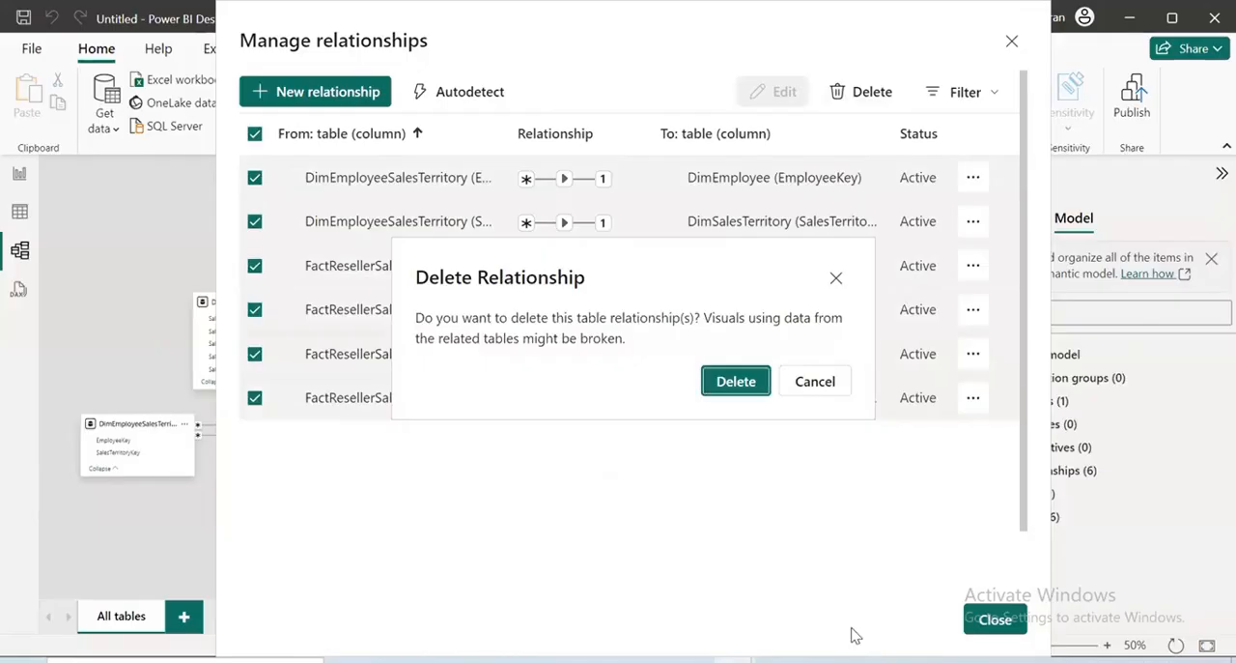
{"action": "left_click", "coordinate": [736, 382]}
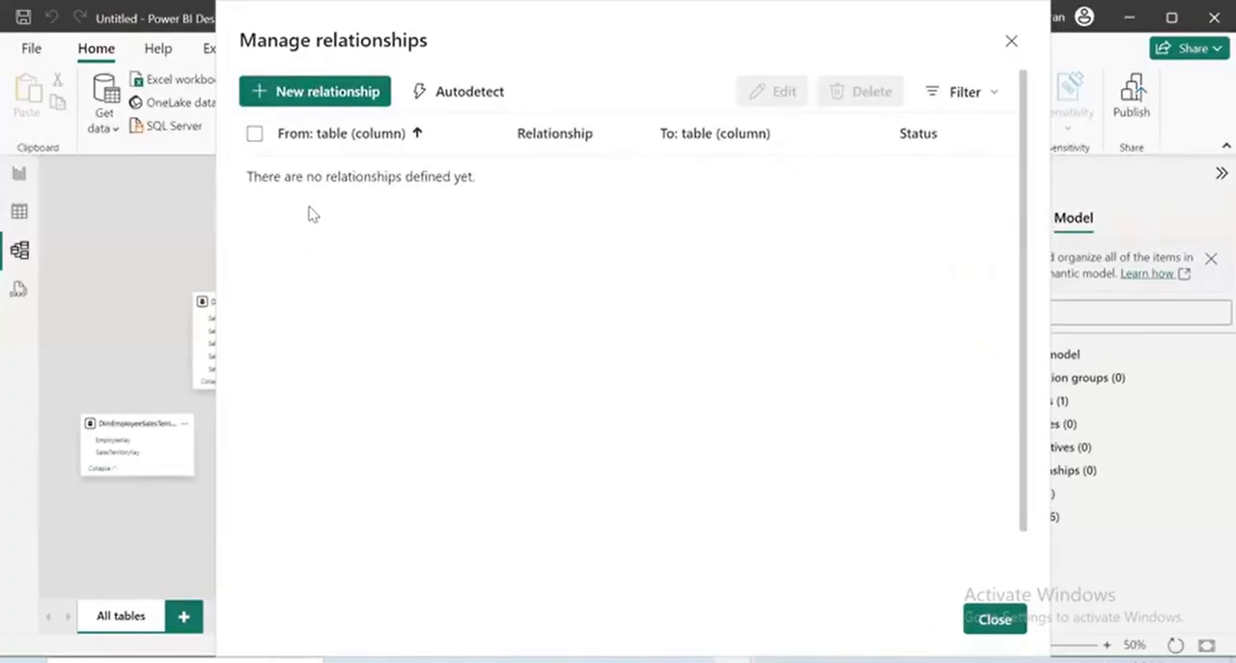
{"action": "left_click", "coordinate": [1010, 623]}
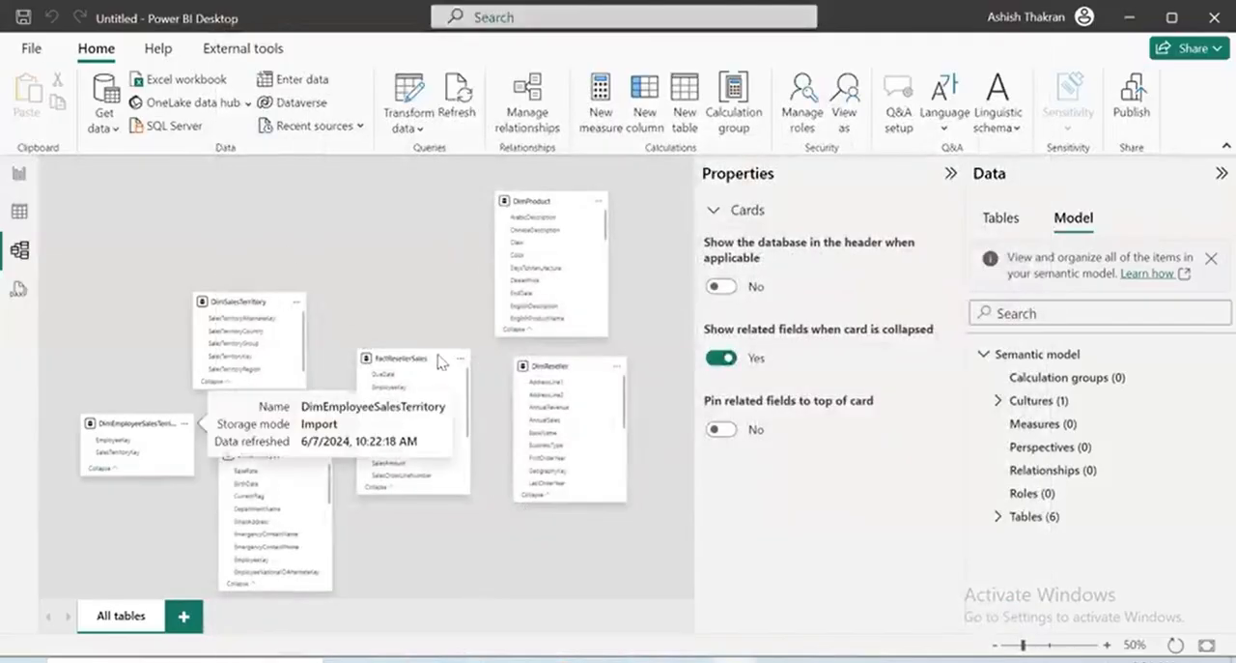
{"action": "left_click", "coordinate": [950, 173]}
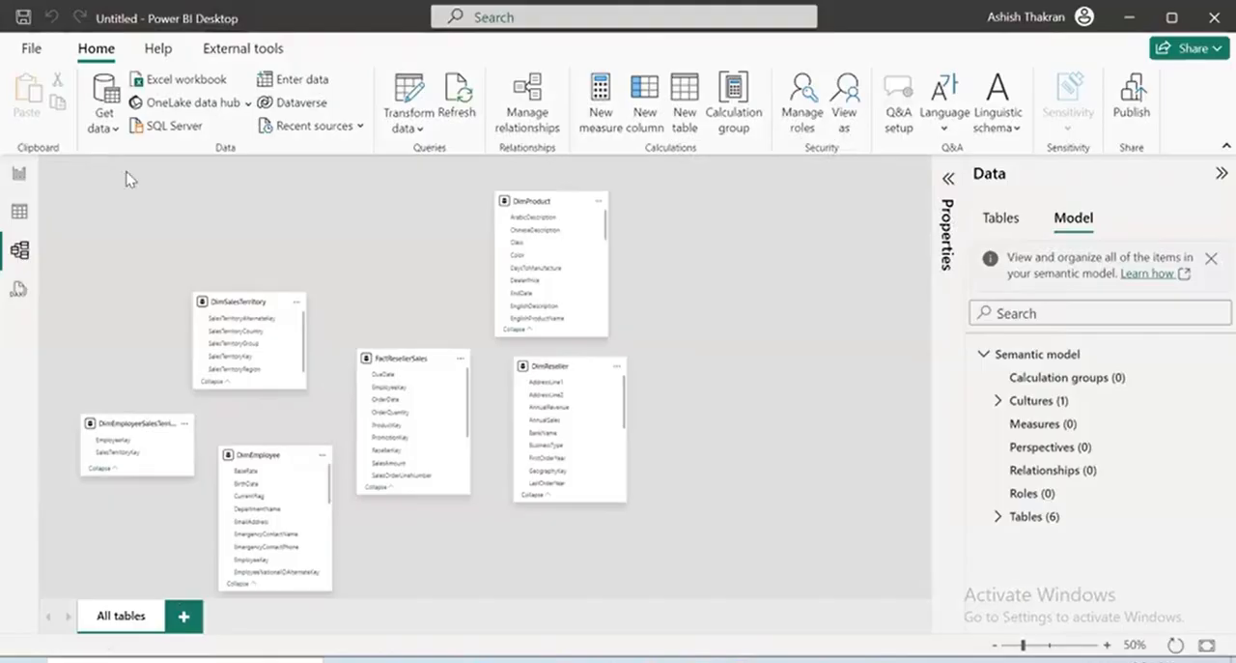
View the DimEmployee rows, inspect the filter options of the EmployeeNationalIDAlternateKey column and return to the blank report page
{"action": "left_click", "coordinate": [18, 179]}
{"action": "left_click", "coordinate": [19, 211]}
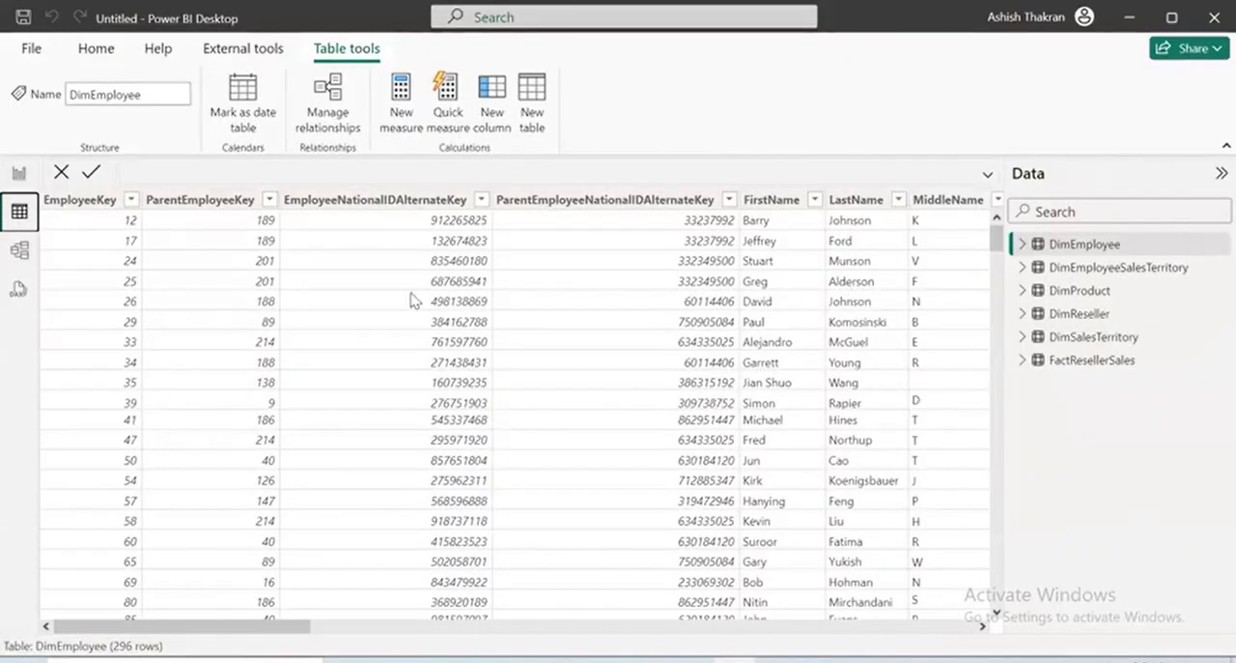
{"action": "left_click", "coordinate": [480, 200]}
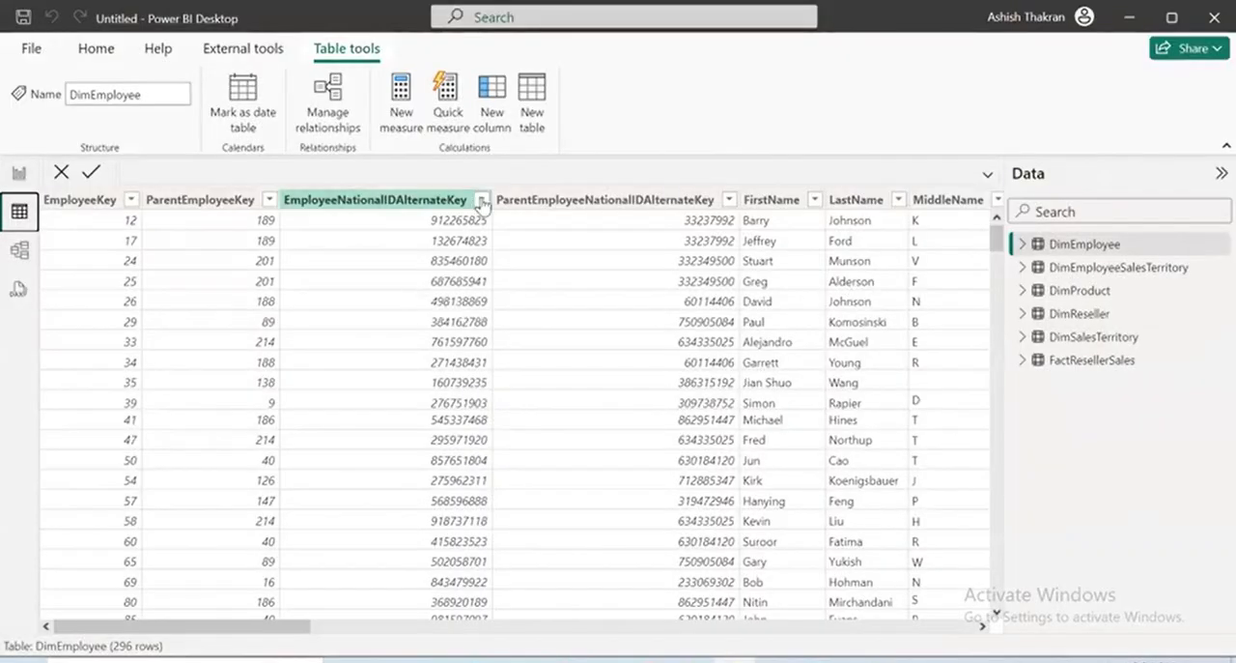
{"action": "left_click", "coordinate": [480, 200]}
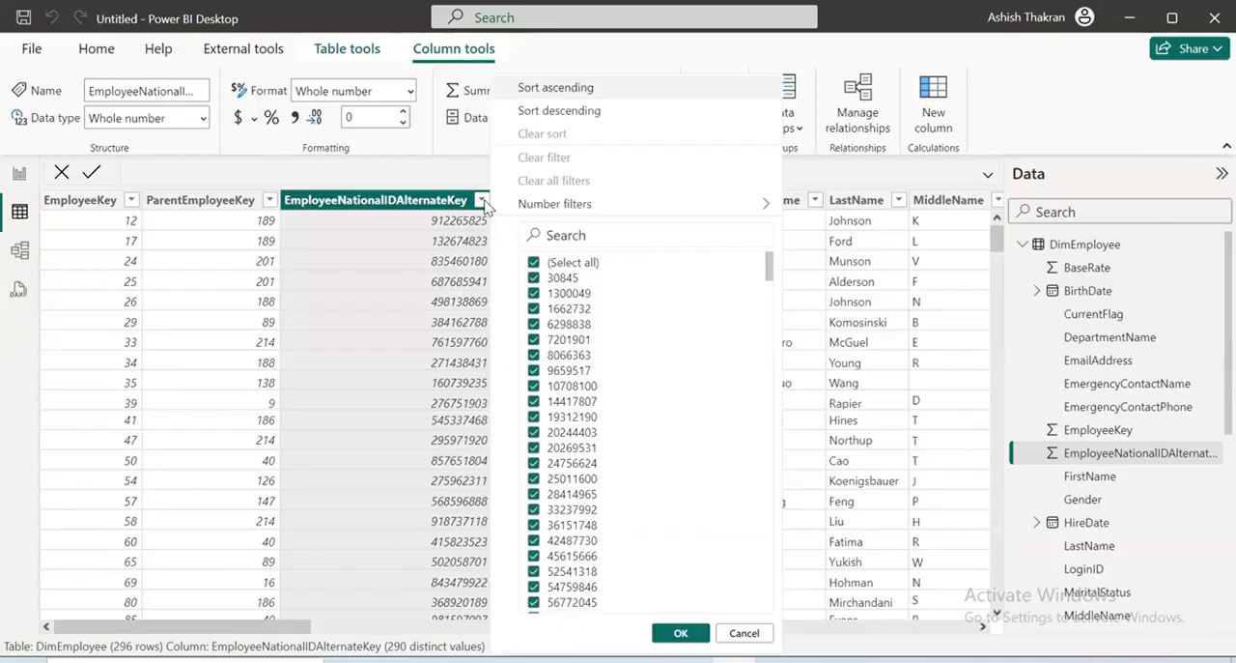
{"action": "left_click", "coordinate": [21, 175]}
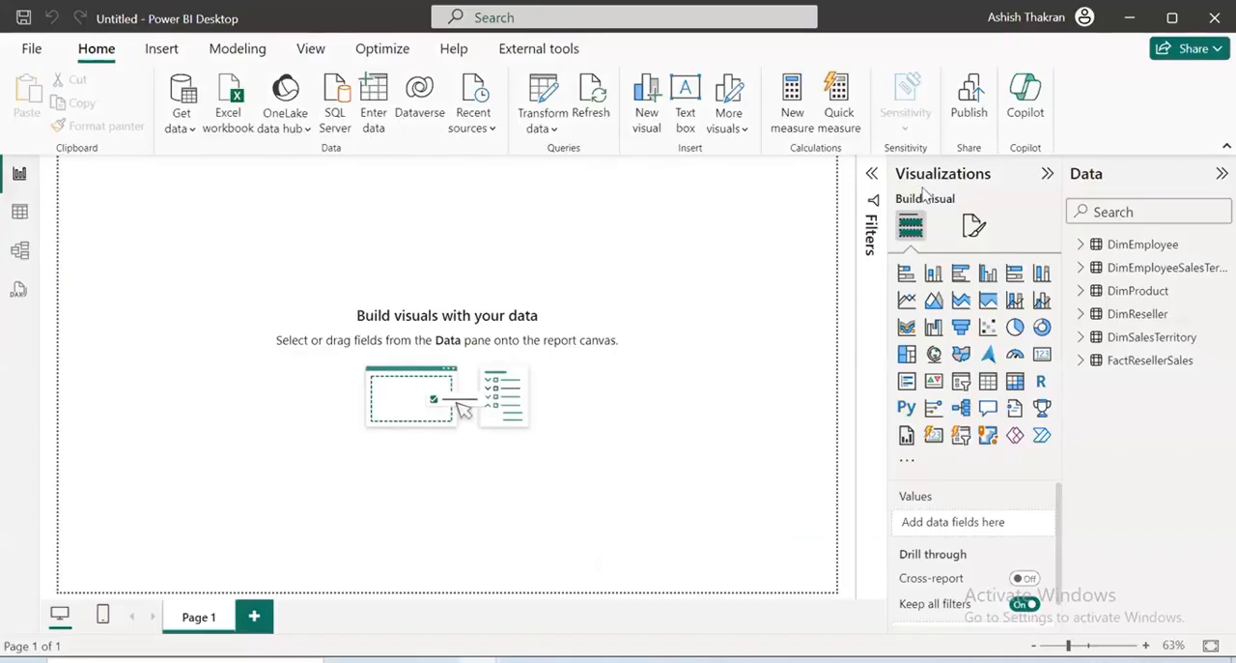
Start saving the report on this device and browse to BATCH > BTCMP_Weekday > BTCMP_May_2023 > Power BI > Class 16 on drive D
{"action": "left_click", "coordinate": [32, 50]}
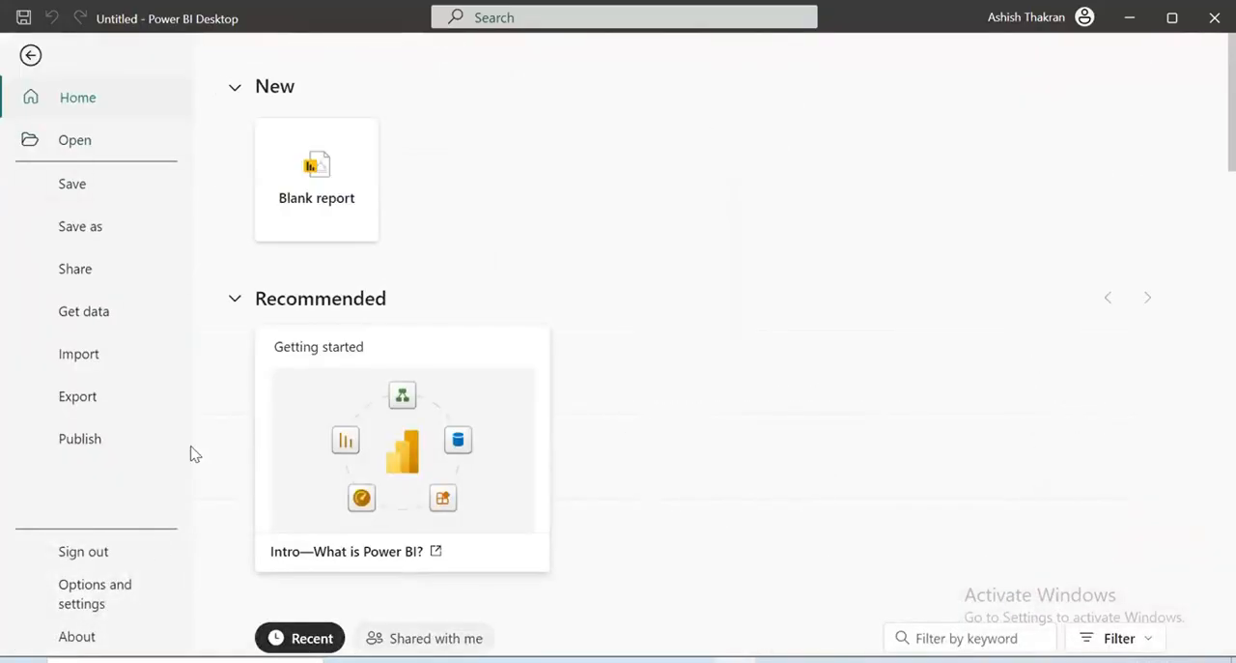
{"action": "left_click", "coordinate": [94, 225]}
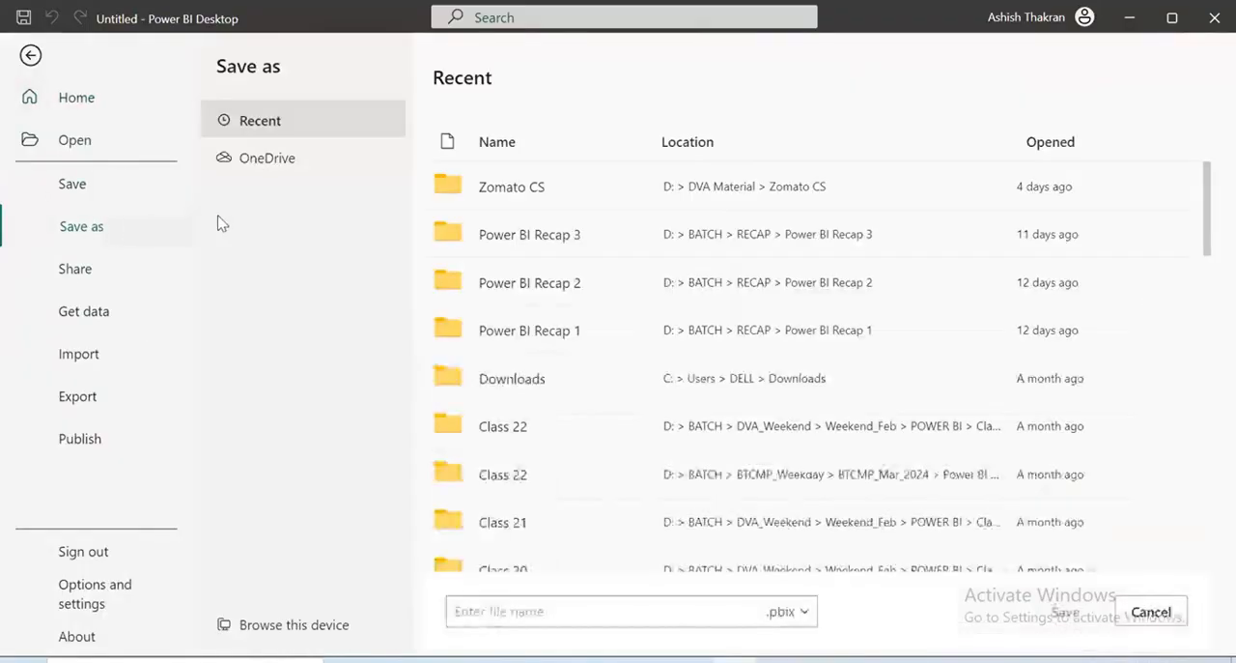
{"action": "left_click", "coordinate": [295, 624]}
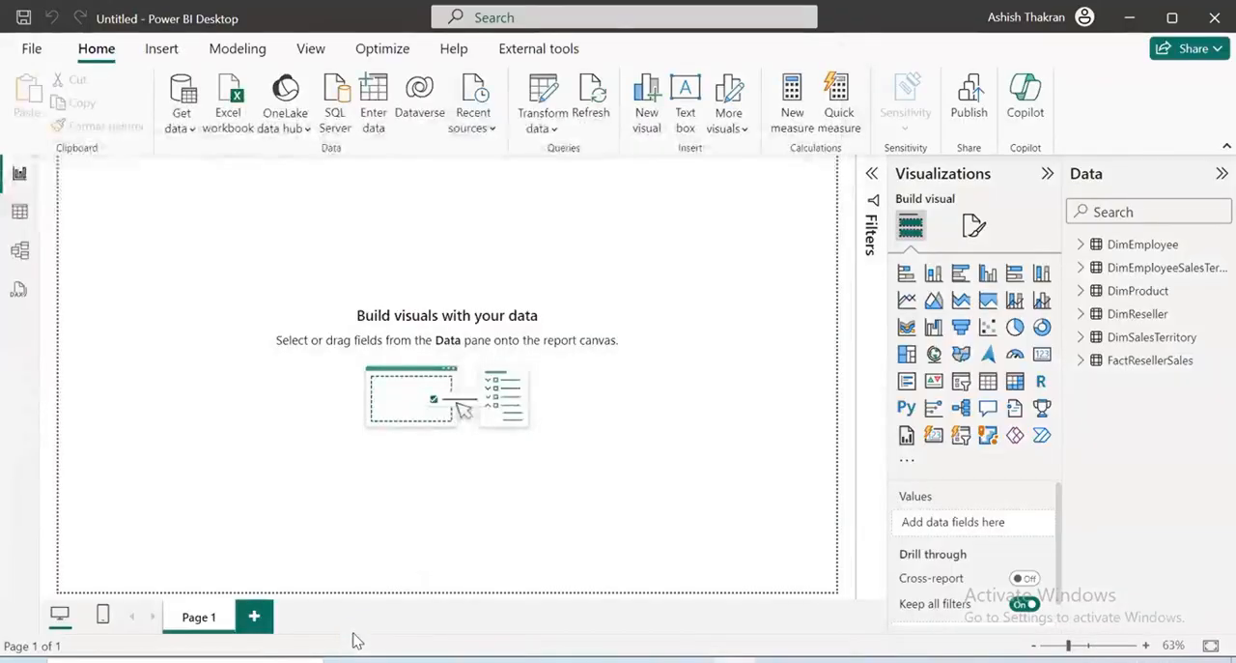
{"action": "left_click", "coordinate": [124, 325]}
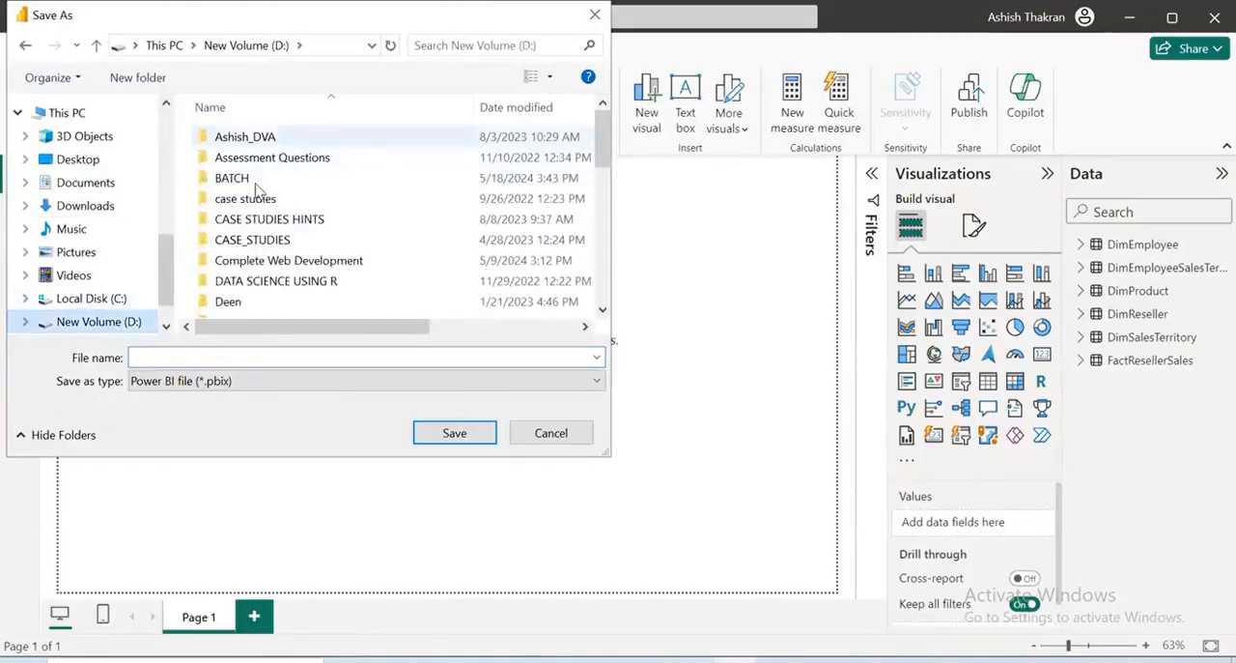
{"action": "double_click", "coordinate": [257, 176]}
{"action": "double_click", "coordinate": [257, 138]}
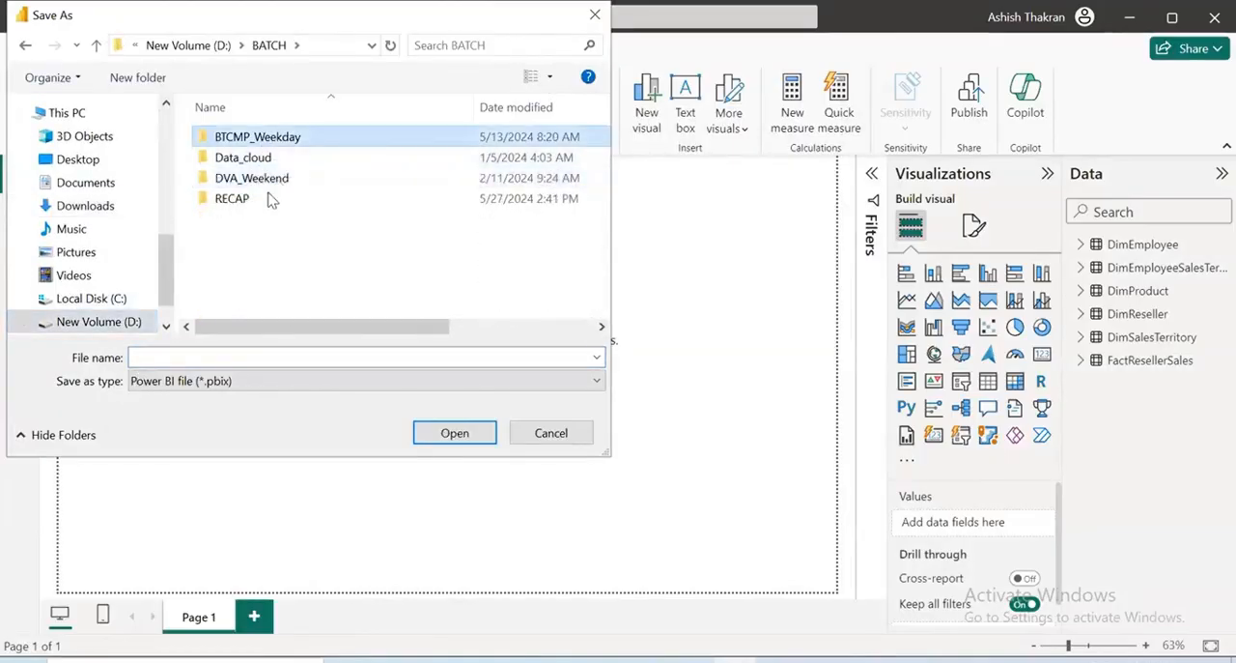
{"action": "double_click", "coordinate": [258, 177]}
{"action": "left_click", "coordinate": [249, 159]}
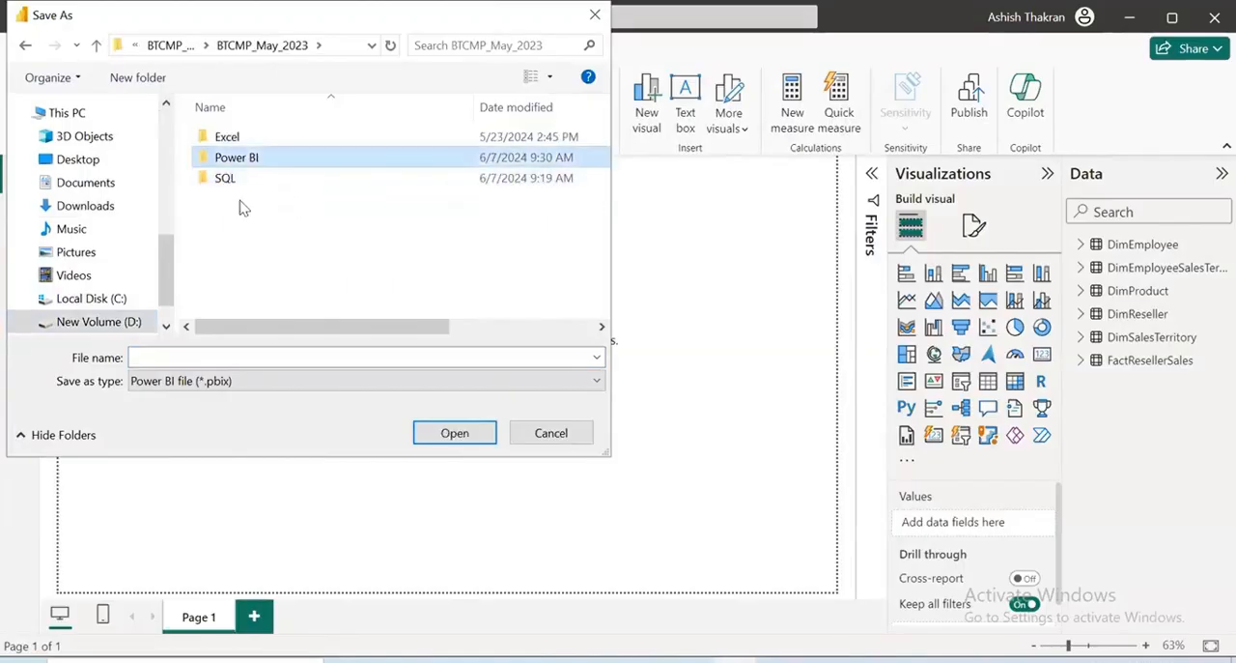
{"action": "double_click", "coordinate": [257, 158]}
{"action": "double_click", "coordinate": [257, 157]}
Save the report as a Power BI file named Class 16
{"action": "left_click", "coordinate": [194, 357]}
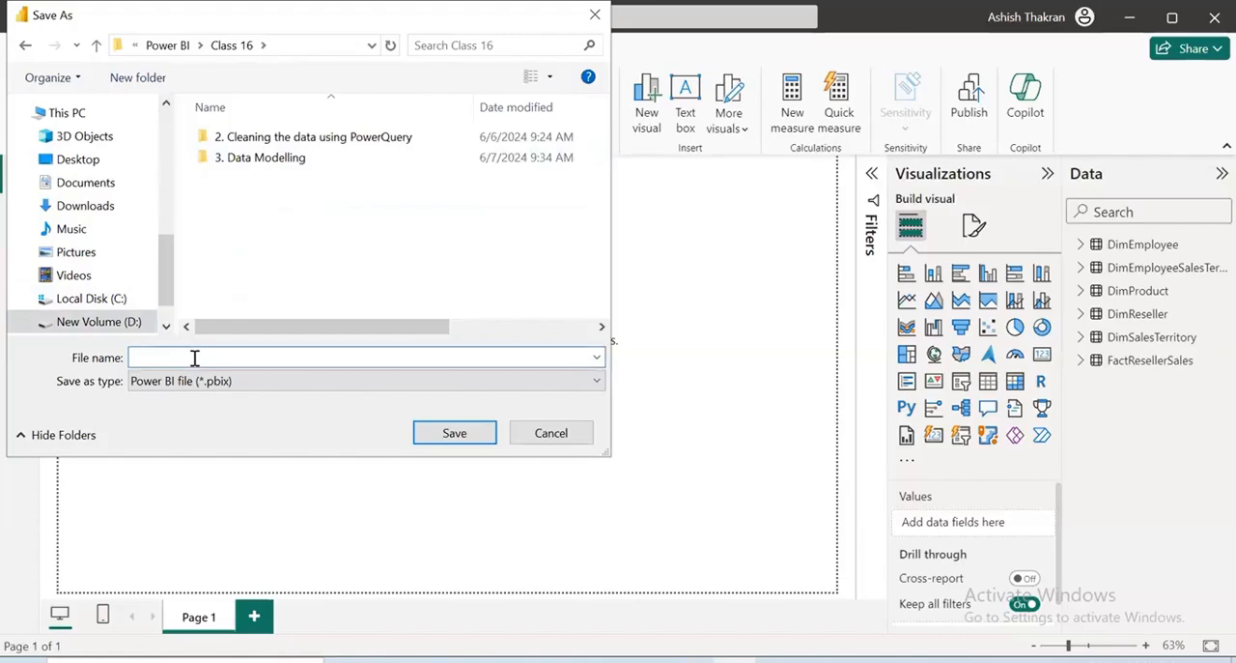
{"action": "type", "text": "Class 16"}
{"action": "key", "text": "Return"}
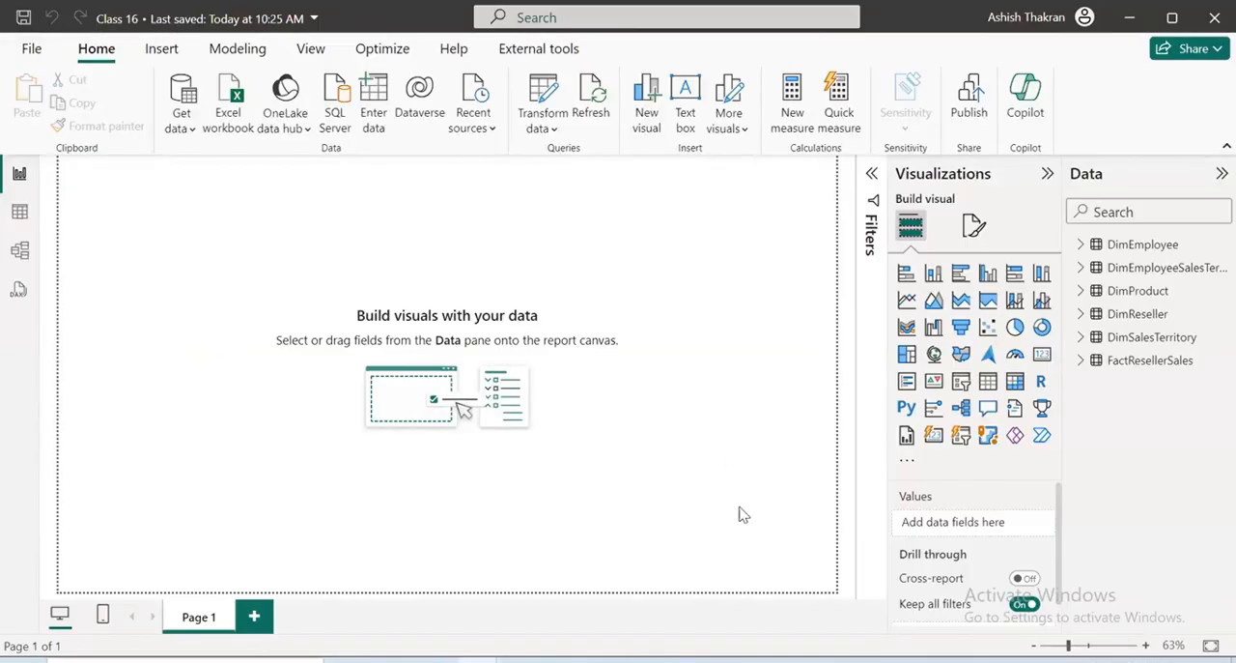
{"action": "left_click_drag", "start_coordinate": [1029, 225], "coordinate": [1156, 190]}
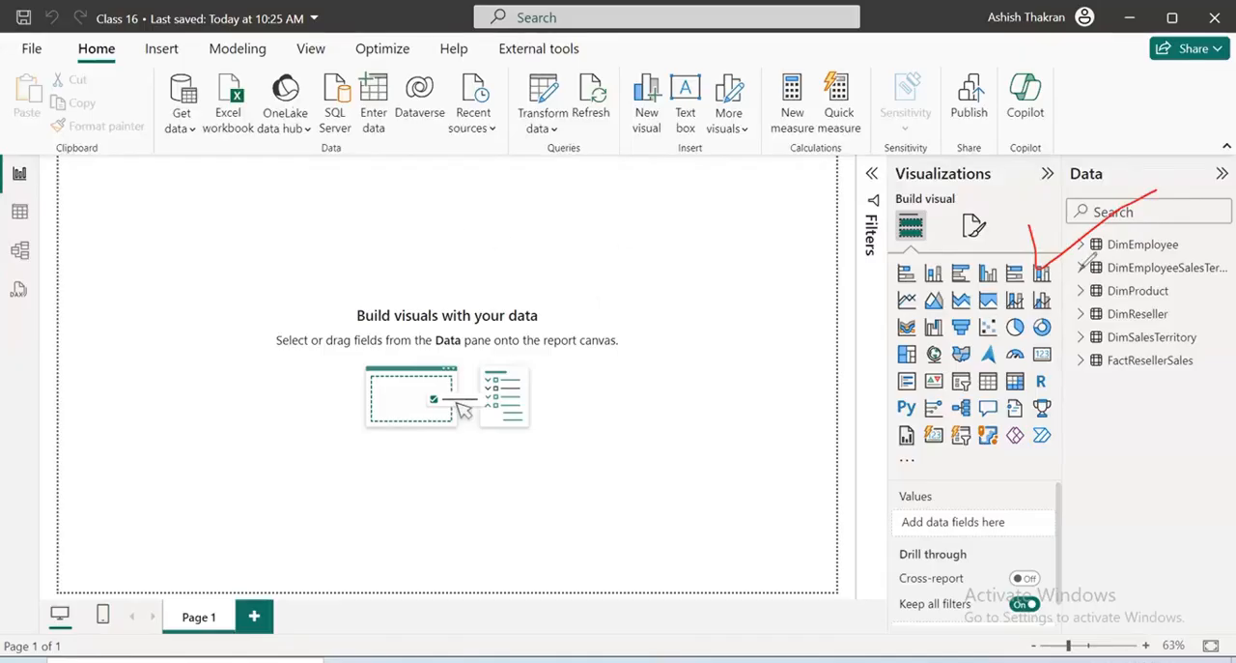
{"action": "left_click_drag", "start_coordinate": [1079, 274], "coordinate": [1203, 224]}
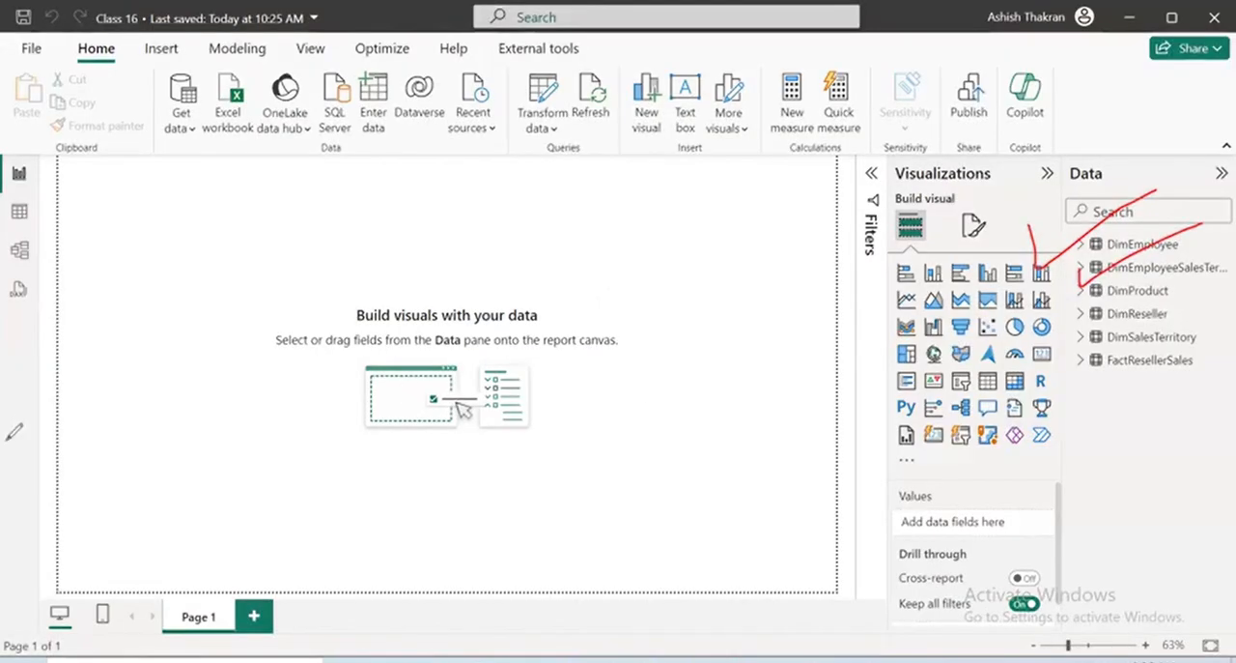
{"action": "key", "text": "Escape"}
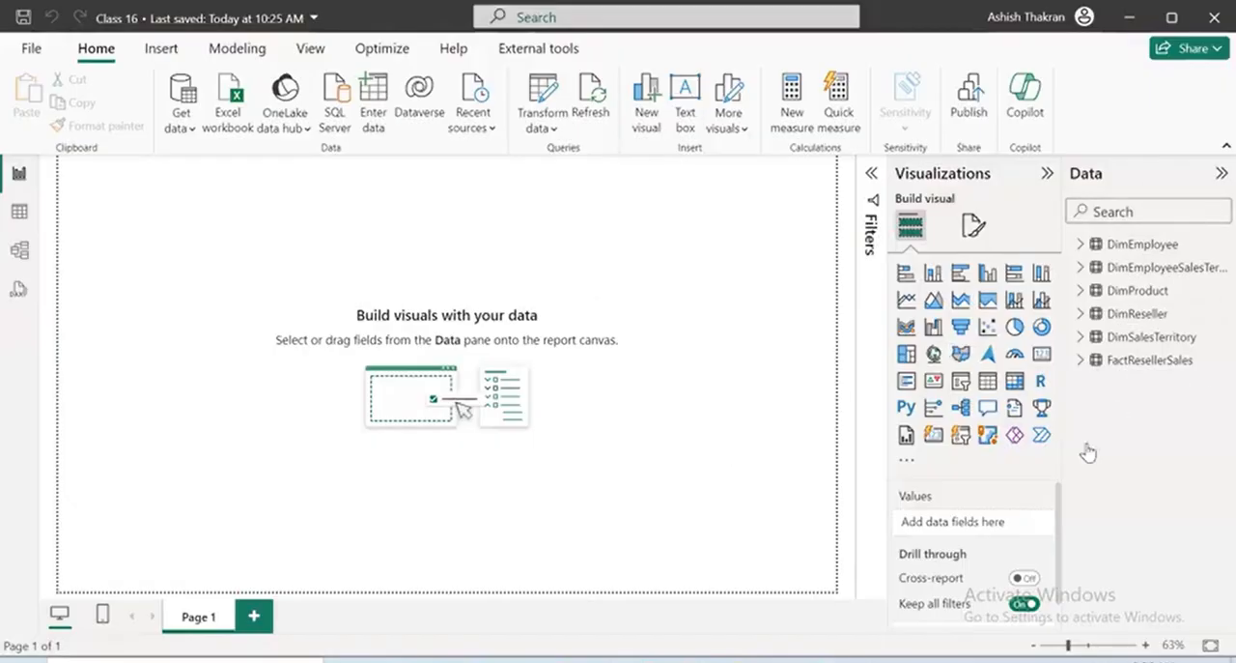
Open the loaded queries in Power Query Editor and examine the applied steps of the FactResellerSales query
{"action": "left_click", "coordinate": [544, 114]}
{"action": "left_click", "coordinate": [560, 162]}
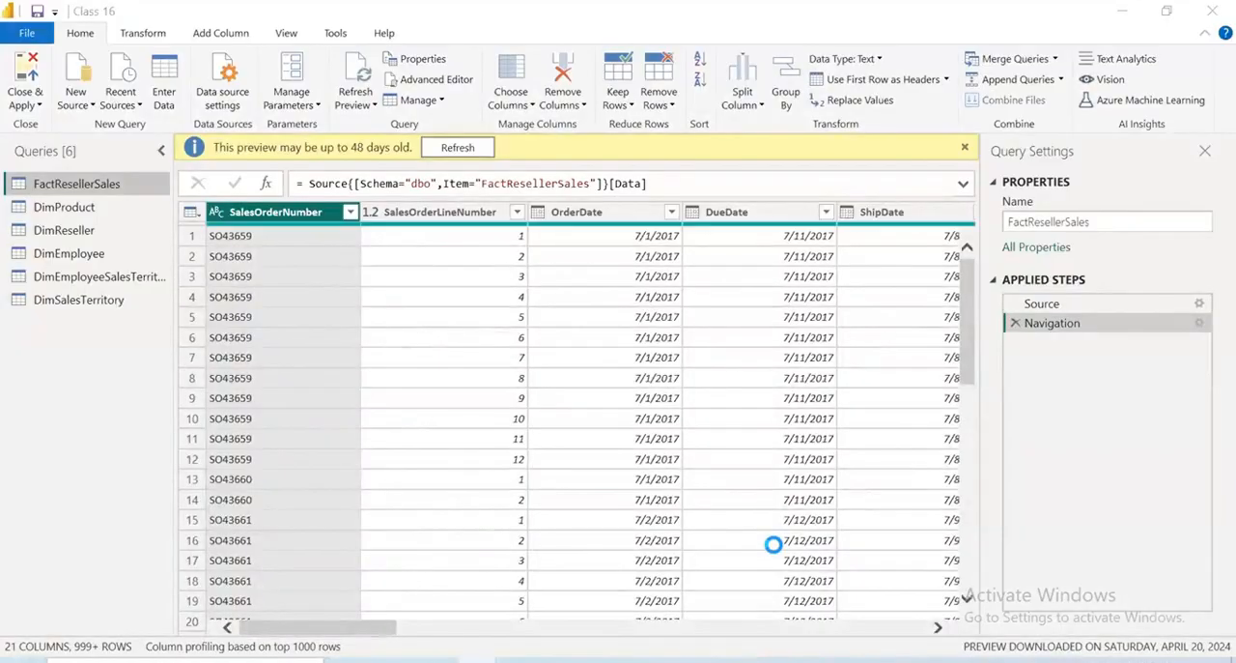
{"action": "mouse_move", "coordinate": [1215, 271]}
{"action": "left_mouse_down"}
{"action": "mouse_move", "coordinate": [980, 395]}
{"action": "mouse_move", "coordinate": [1212, 435]}
{"action": "mouse_move", "coordinate": [1210, 253]}
{"action": "left_mouse_up"}
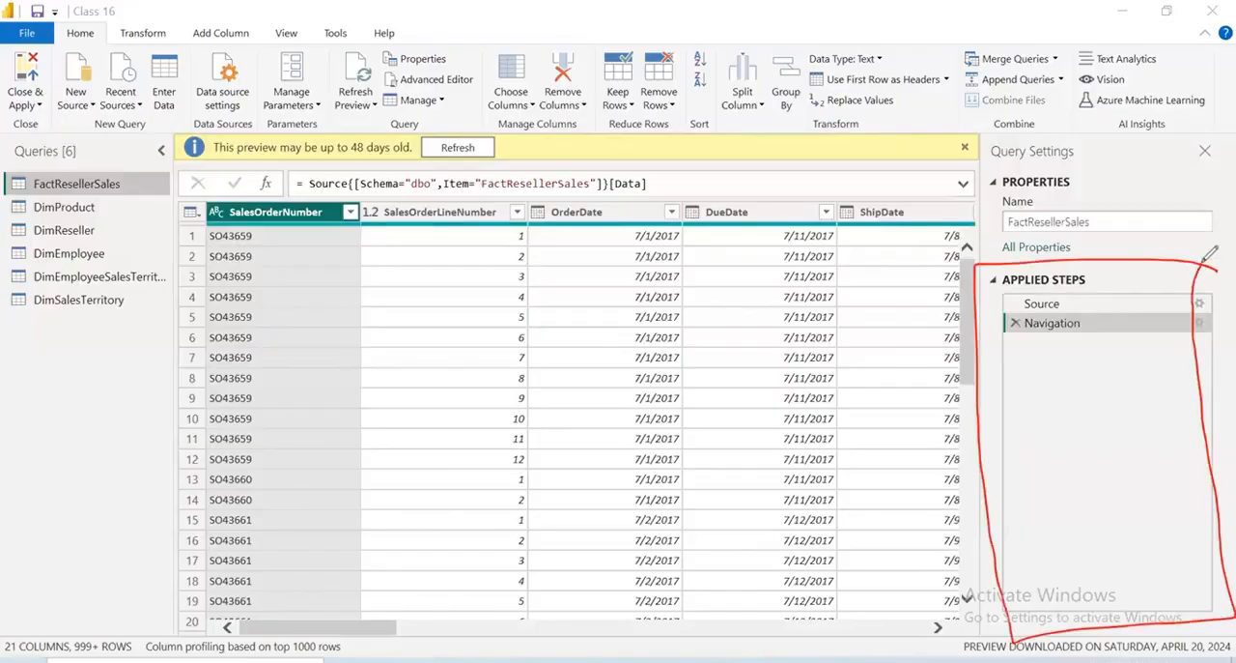
{"action": "left_click_drag", "start_coordinate": [1011, 332], "coordinate": [1112, 307]}
{"action": "left_click_drag", "start_coordinate": [1012, 367], "coordinate": [1154, 322]}
{"action": "left_click_drag", "start_coordinate": [1154, 379], "coordinate": [1007, 423]}
{"action": "left_click_drag", "start_coordinate": [1027, 474], "coordinate": [1108, 455]}
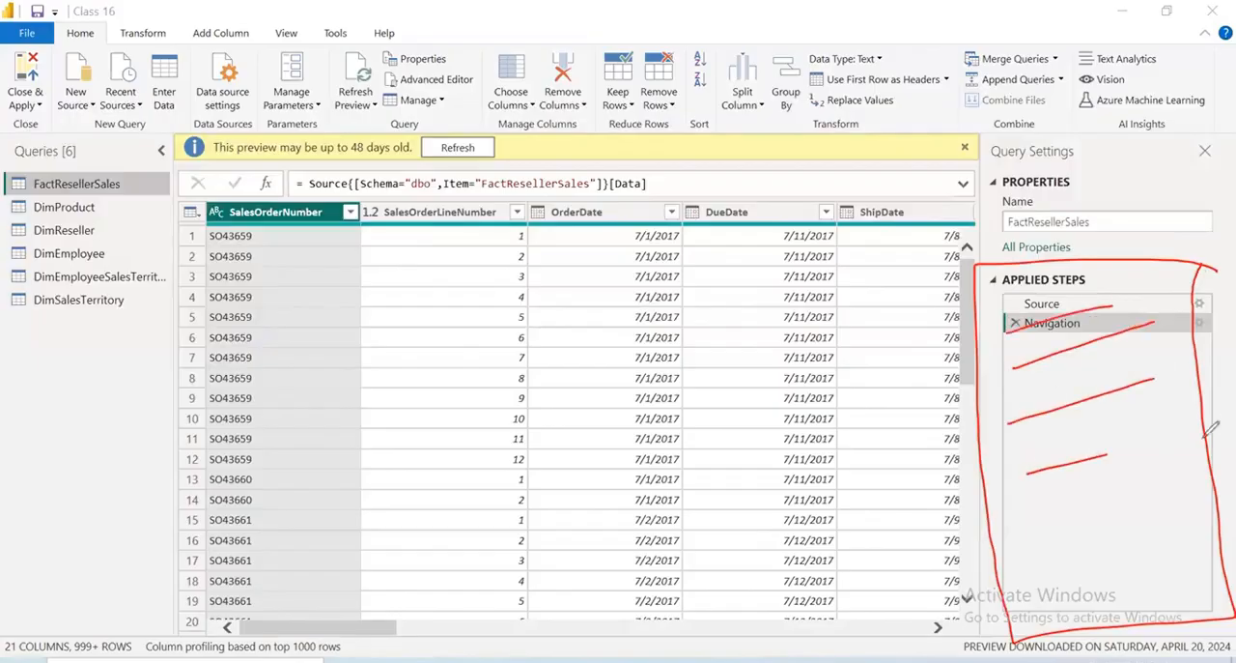
{"action": "left_click_drag", "start_coordinate": [1211, 430], "coordinate": [1234, 426]}
{"action": "left_click_drag", "start_coordinate": [1061, 539], "coordinate": [1219, 501]}
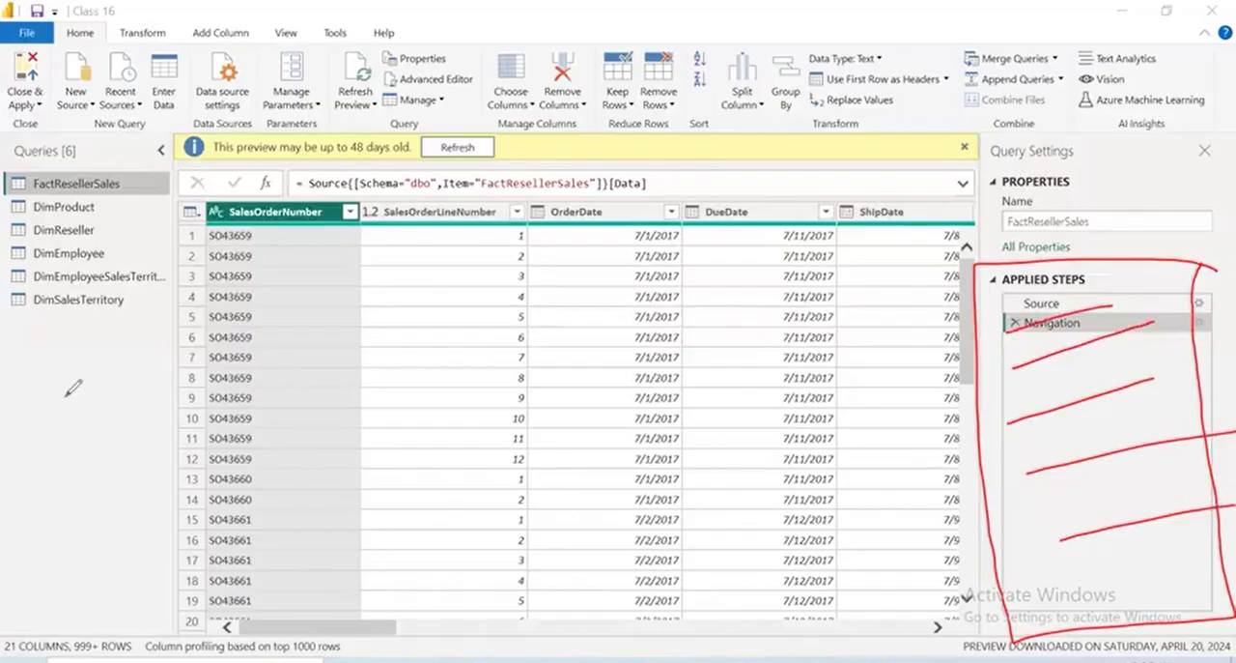
{"action": "left_click", "coordinate": [114, 450]}
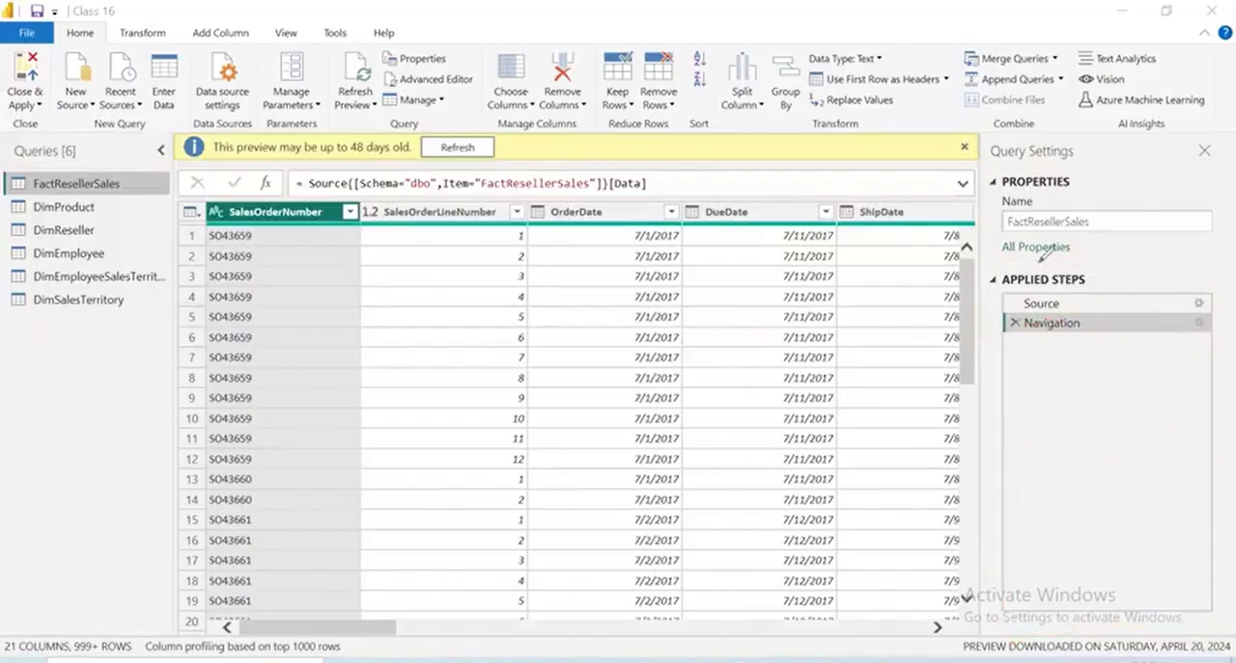
{"action": "mouse_move", "coordinate": [962, 265]}
{"action": "left_mouse_down"}
{"action": "mouse_move", "coordinate": [1013, 625]}
{"action": "mouse_move", "coordinate": [1220, 522]}
{"action": "mouse_move", "coordinate": [1180, 236]}
{"action": "mouse_move", "coordinate": [981, 247]}
{"action": "left_mouse_up"}
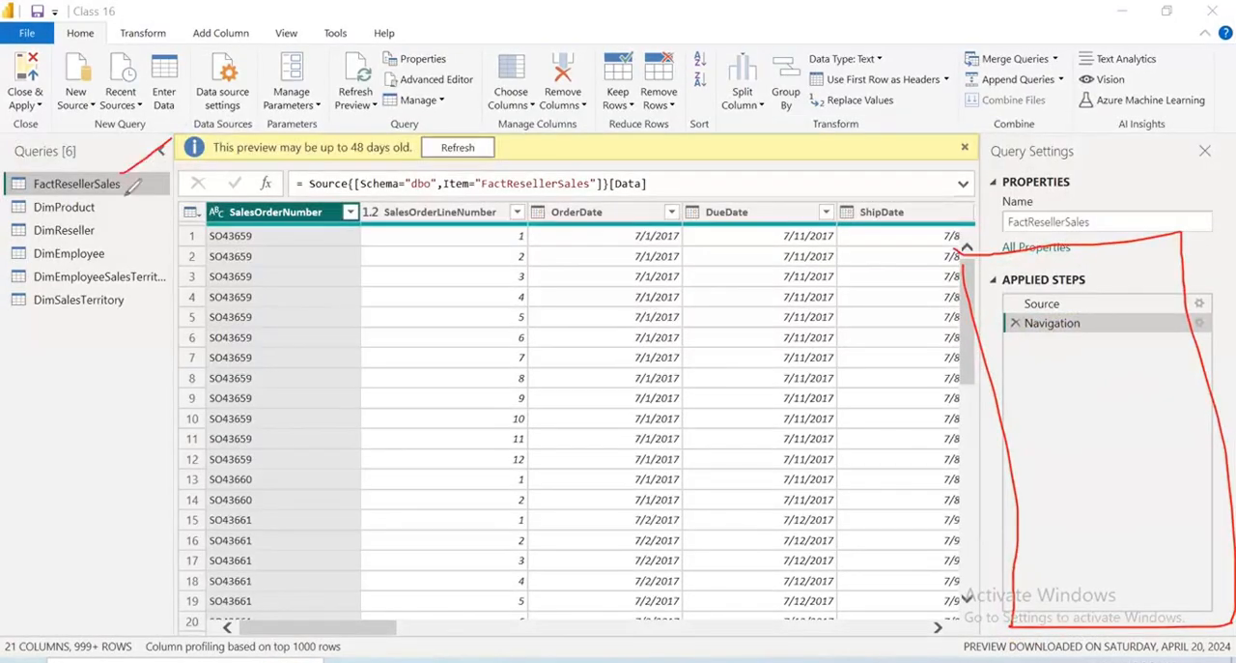
{"action": "left_click_drag", "start_coordinate": [189, 147], "coordinate": [122, 201]}
{"action": "left_click_drag", "start_coordinate": [159, 143], "coordinate": [96, 205]}
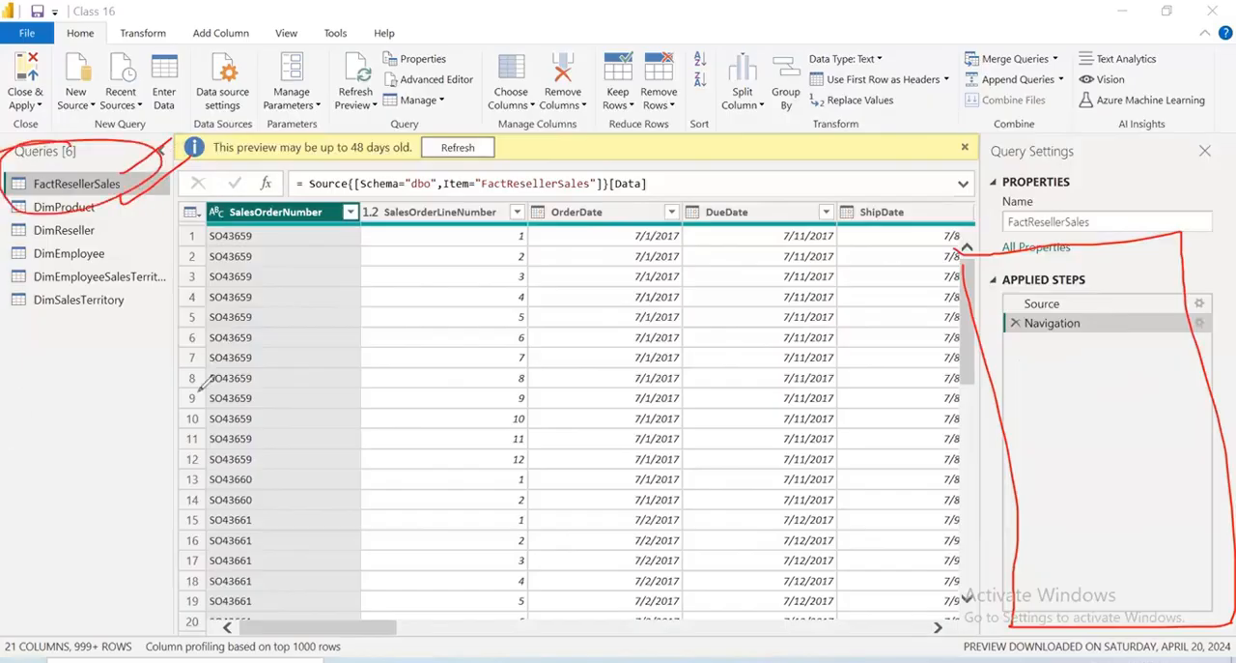
{"action": "left_click_drag", "start_coordinate": [54, 351], "coordinate": [48, 356]}
{"action": "left_click_drag", "start_coordinate": [145, 162], "coordinate": [224, 108]}
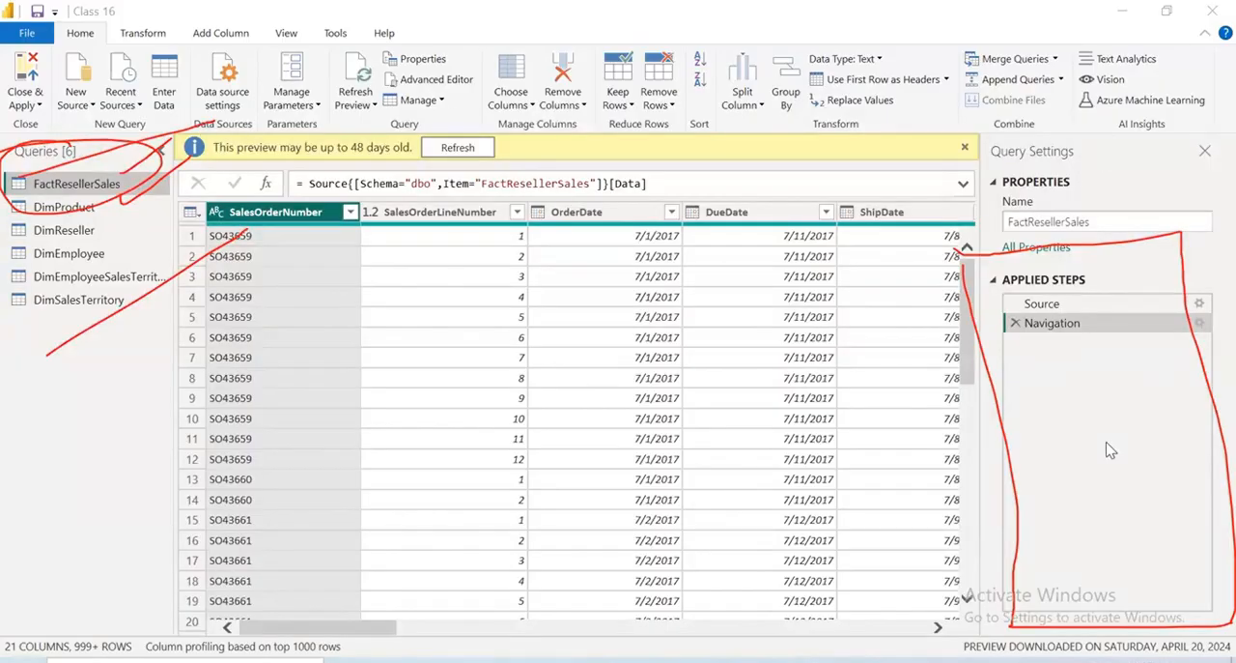
{"action": "key", "text": "Escape"}
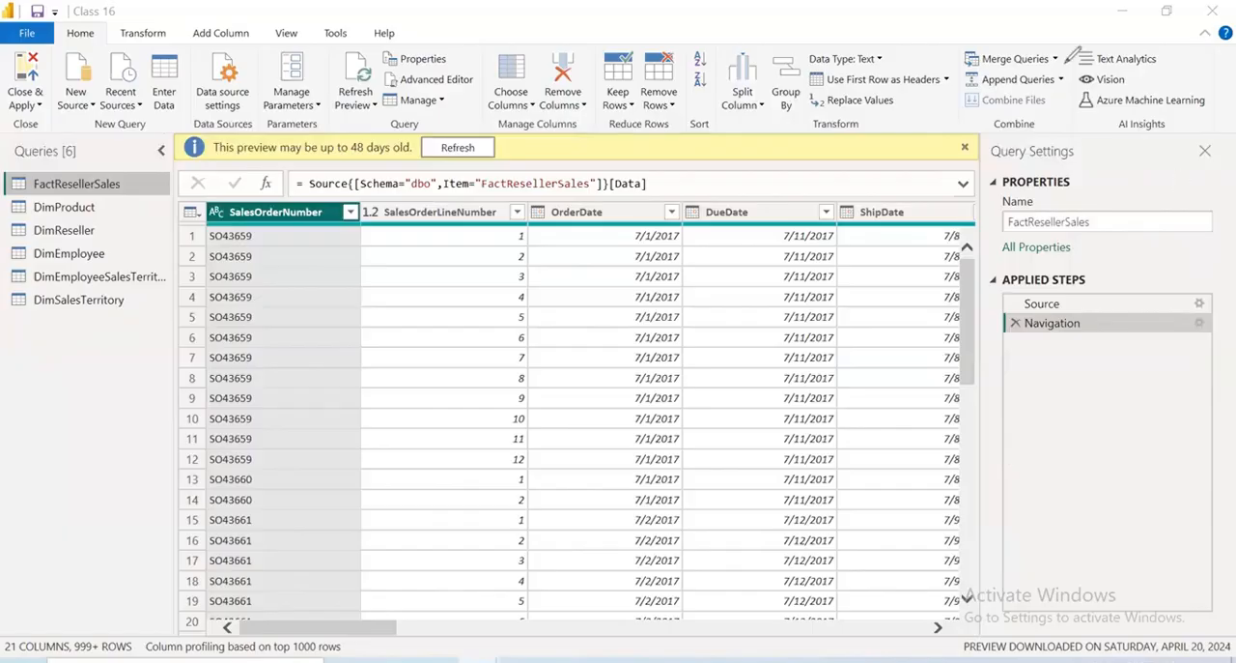
{"action": "left_click_drag", "start_coordinate": [1036, 75], "coordinate": [1038, 75]}
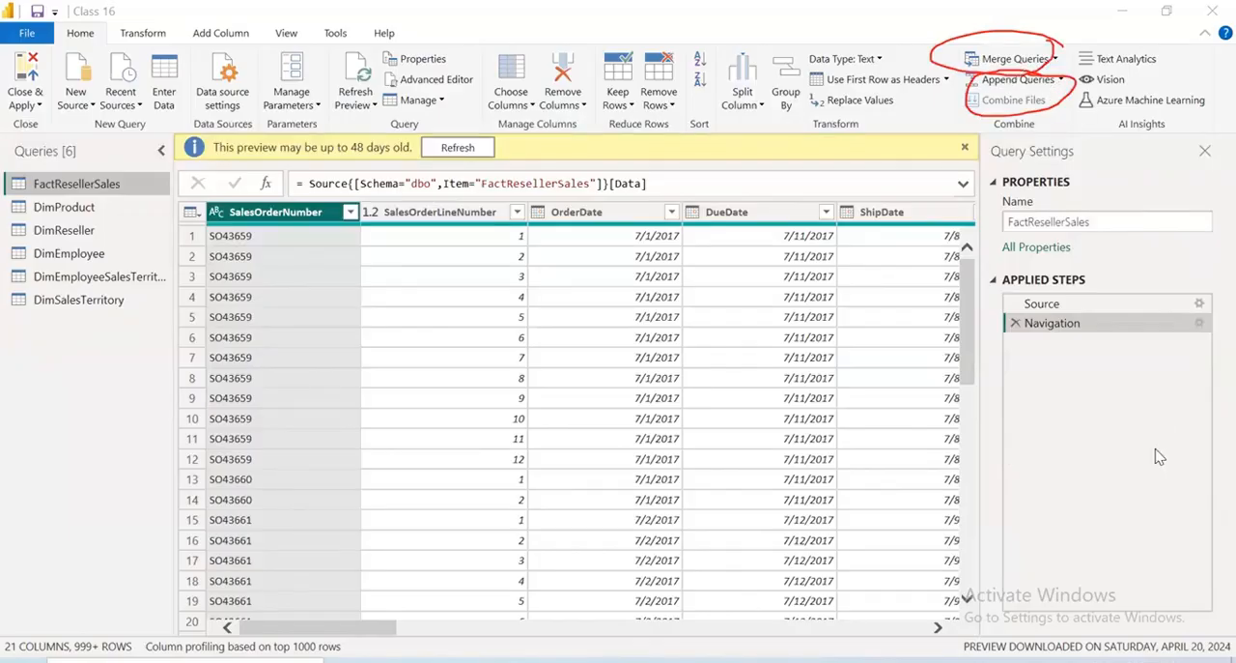
{"action": "left_click", "coordinate": [243, 547]}
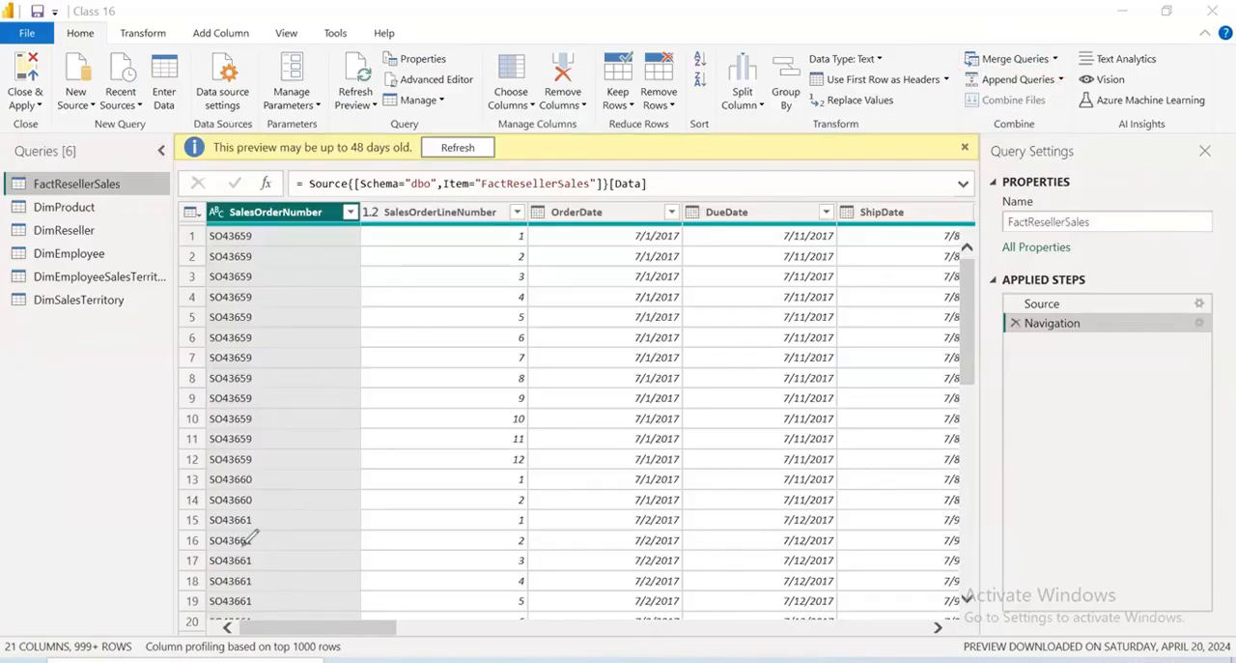
Start merging FactResellerSales into a new query and choose DimProduct as the second table
{"action": "left_click", "coordinate": [1062, 80]}
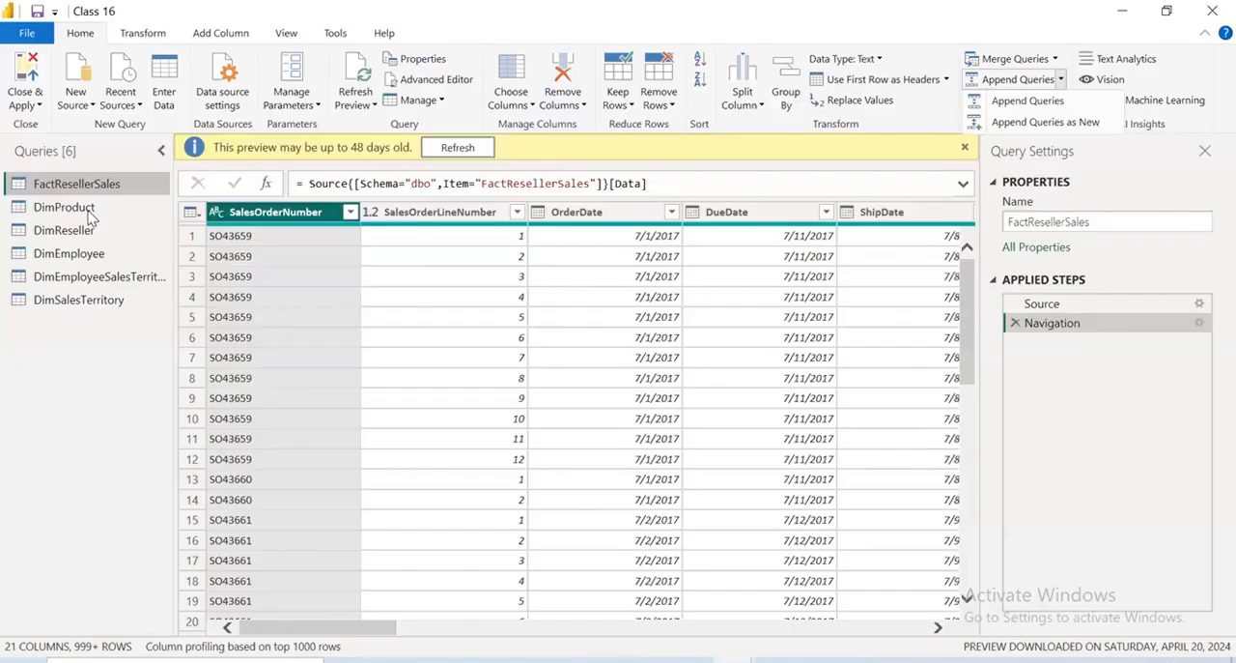
{"action": "left_click", "coordinate": [1057, 60]}
{"action": "left_click", "coordinate": [1059, 62]}
{"action": "left_click", "coordinate": [1058, 62]}
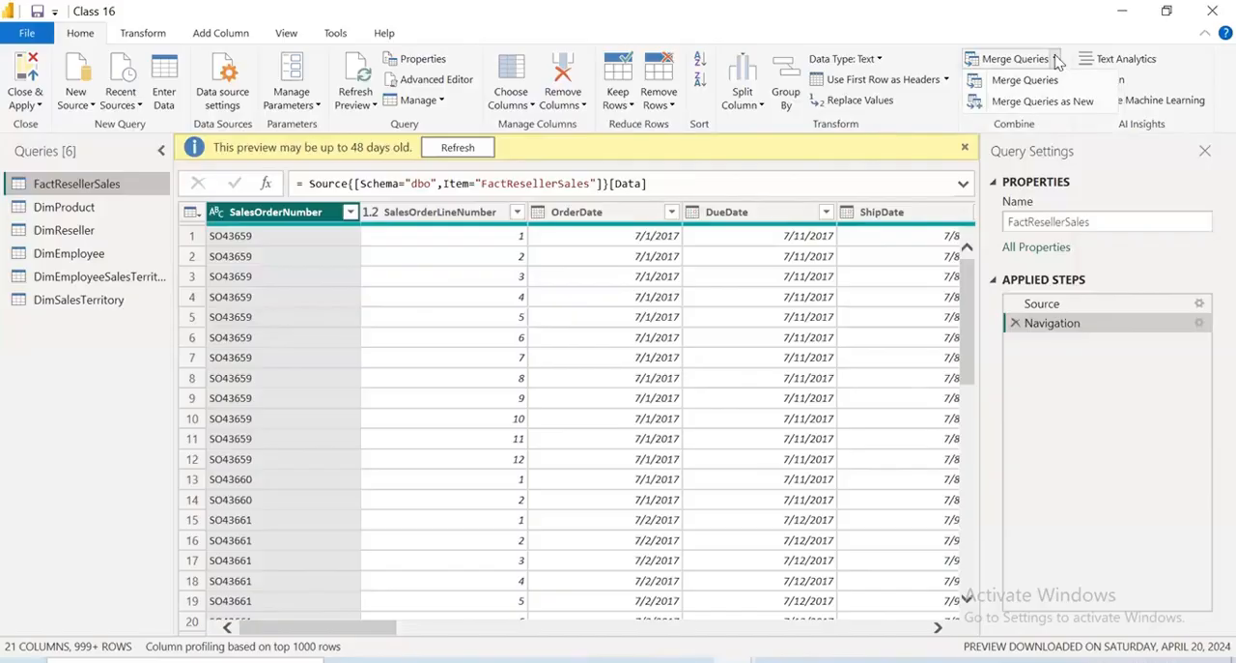
{"action": "left_click", "coordinate": [1030, 102]}
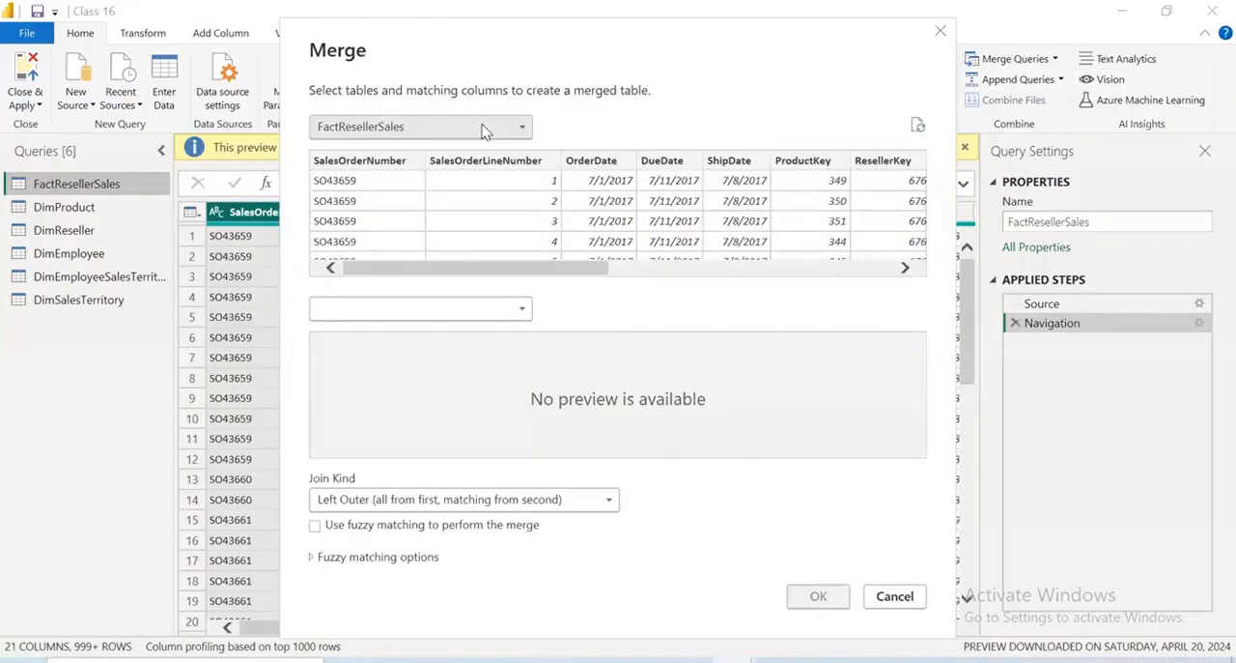
{"action": "left_click", "coordinate": [485, 128]}
{"action": "left_click", "coordinate": [483, 127]}
{"action": "left_click", "coordinate": [407, 302]}
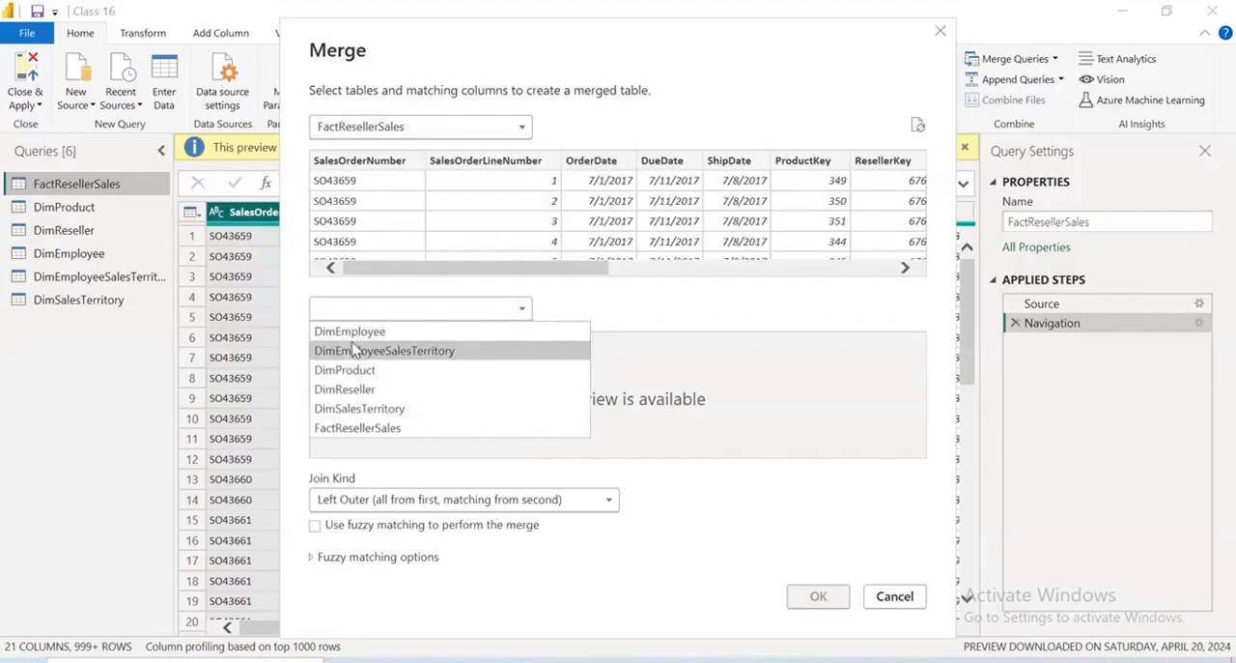
{"action": "left_click", "coordinate": [622, 351]}
{"action": "left_click", "coordinate": [470, 309]}
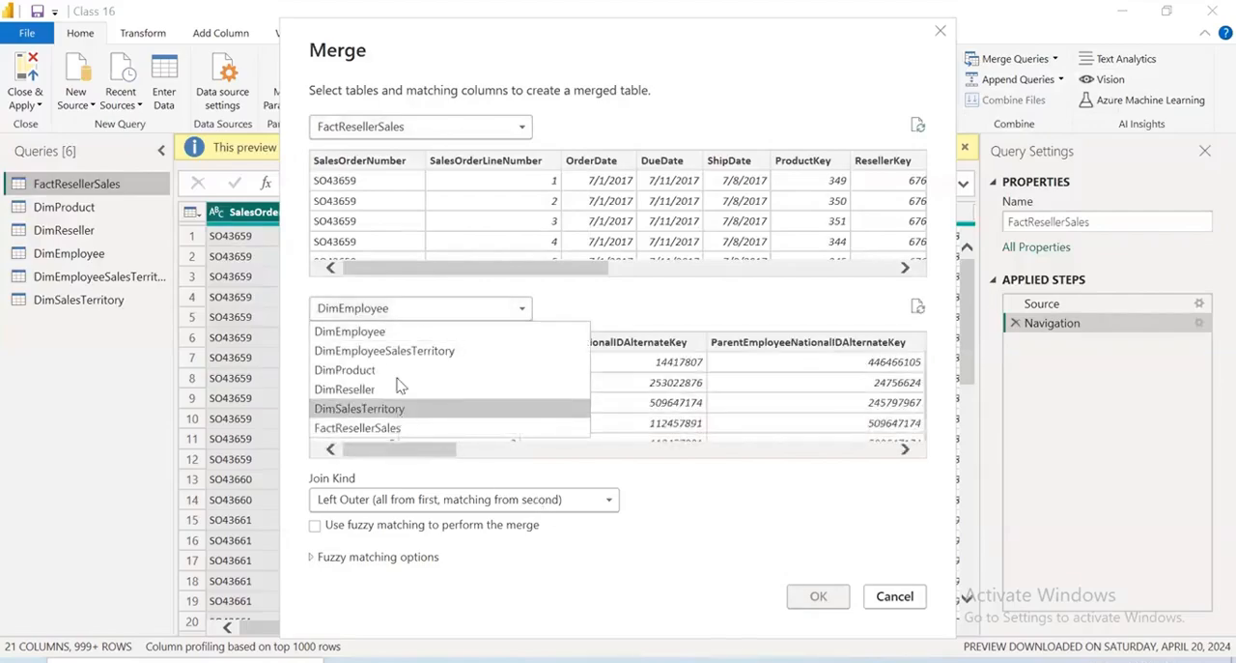
{"action": "left_click", "coordinate": [397, 371]}
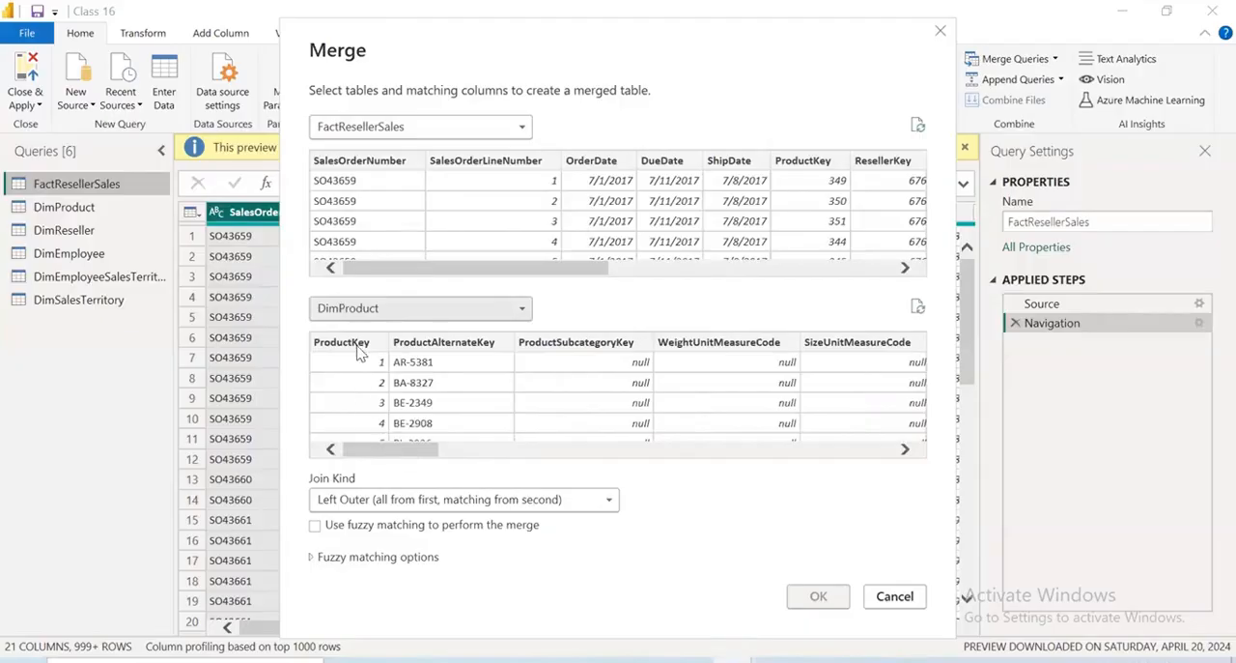
Match FactResellerSales and DimProduct on ProductKey and create the merged query with a Left Outer join
{"action": "left_click", "coordinate": [357, 350]}
{"action": "left_click_drag", "start_coordinate": [450, 267], "coordinate": [568, 286]}
{"action": "left_click", "coordinate": [526, 166]}
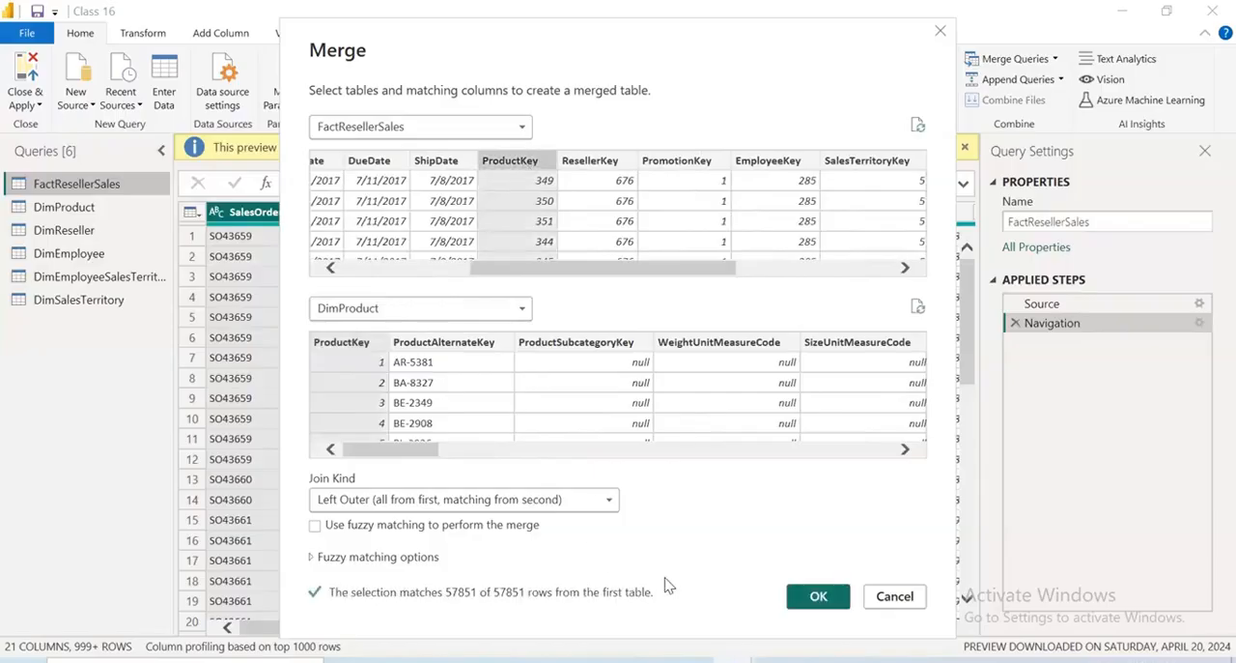
{"action": "left_click", "coordinate": [558, 500]}
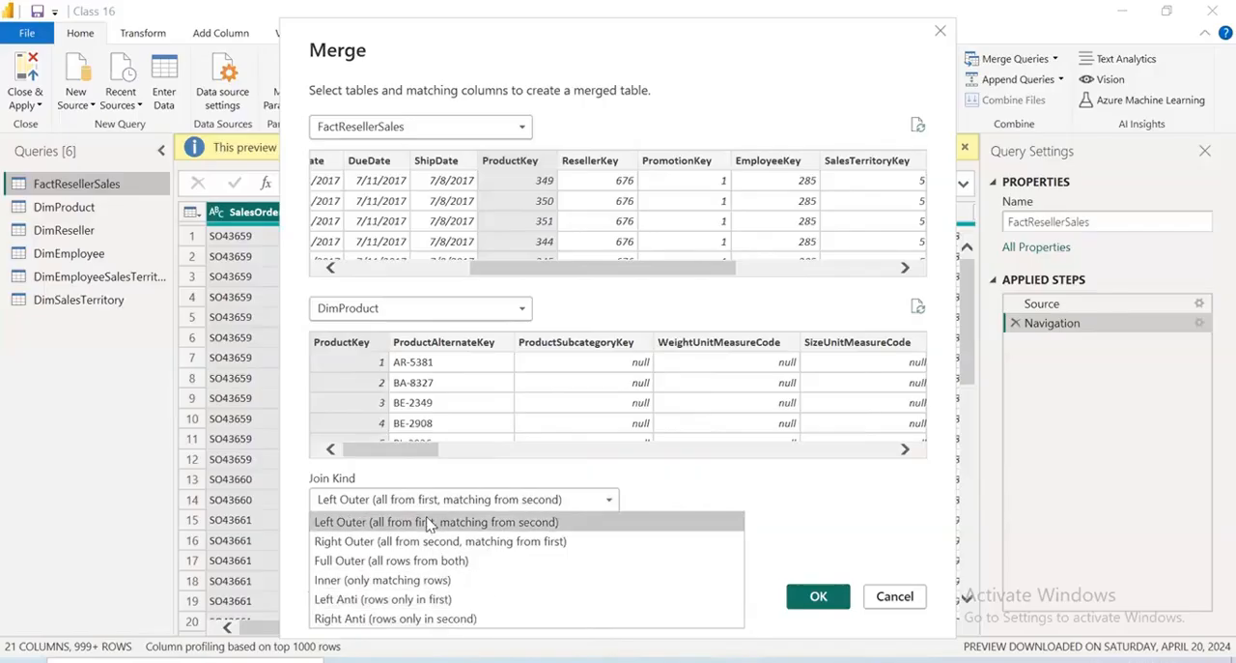
{"action": "left_click", "coordinate": [392, 526]}
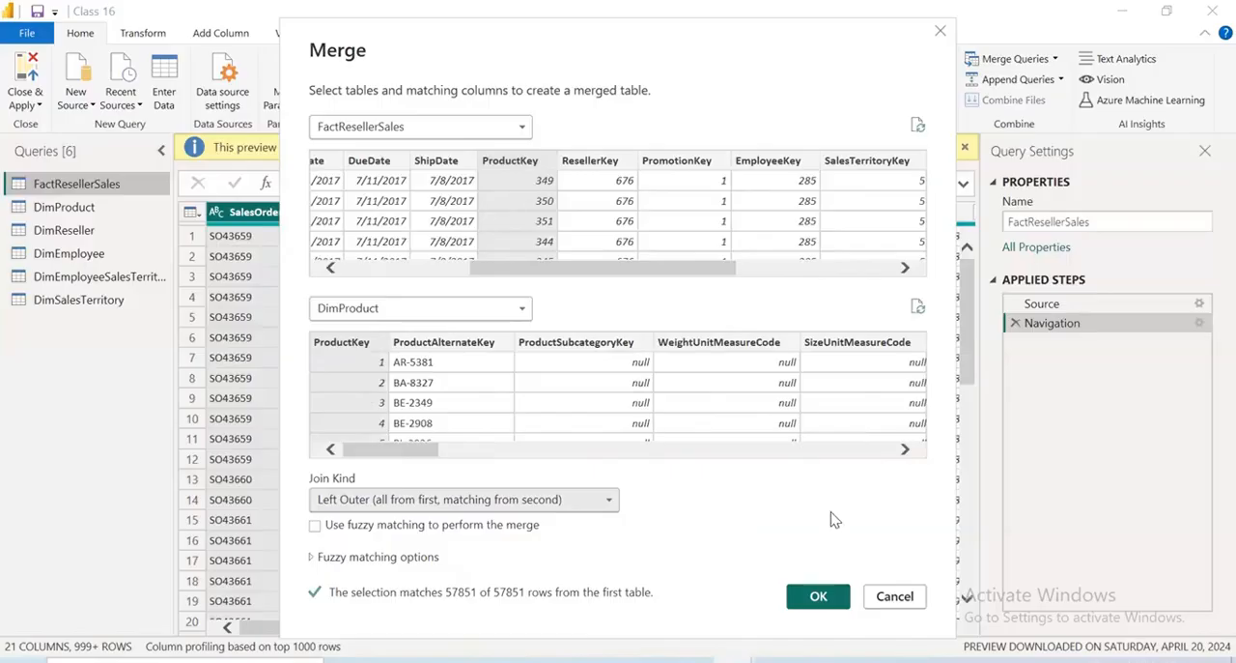
{"action": "left_click", "coordinate": [819, 598]}
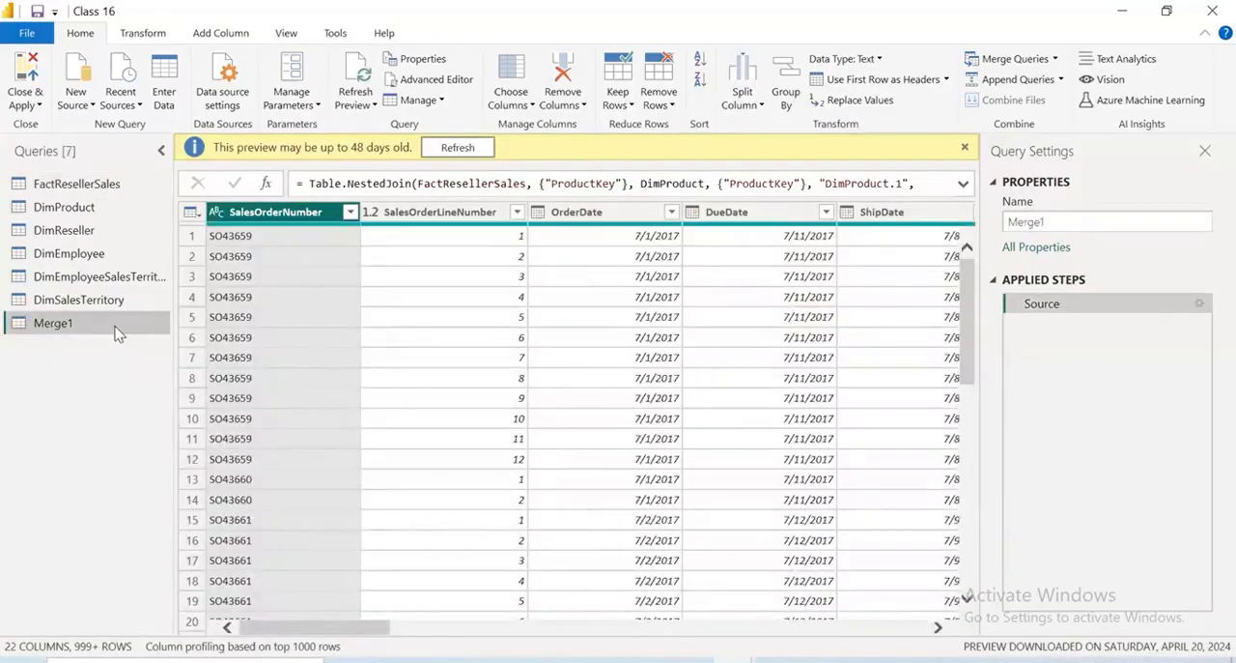
Inspect which columns can be expanded from the DimProduct.1 column of the merged query, without expanding any
{"action": "left_click_drag", "start_coordinate": [353, 627], "coordinate": [855, 657]}
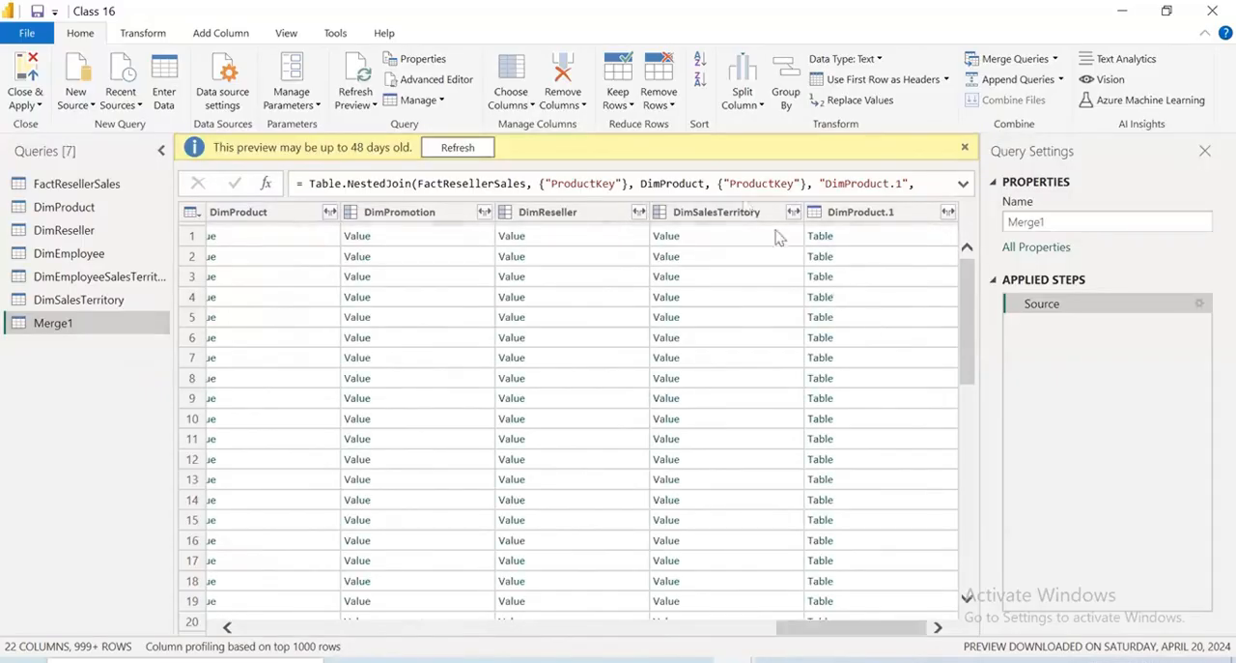
{"action": "left_click", "coordinate": [863, 212]}
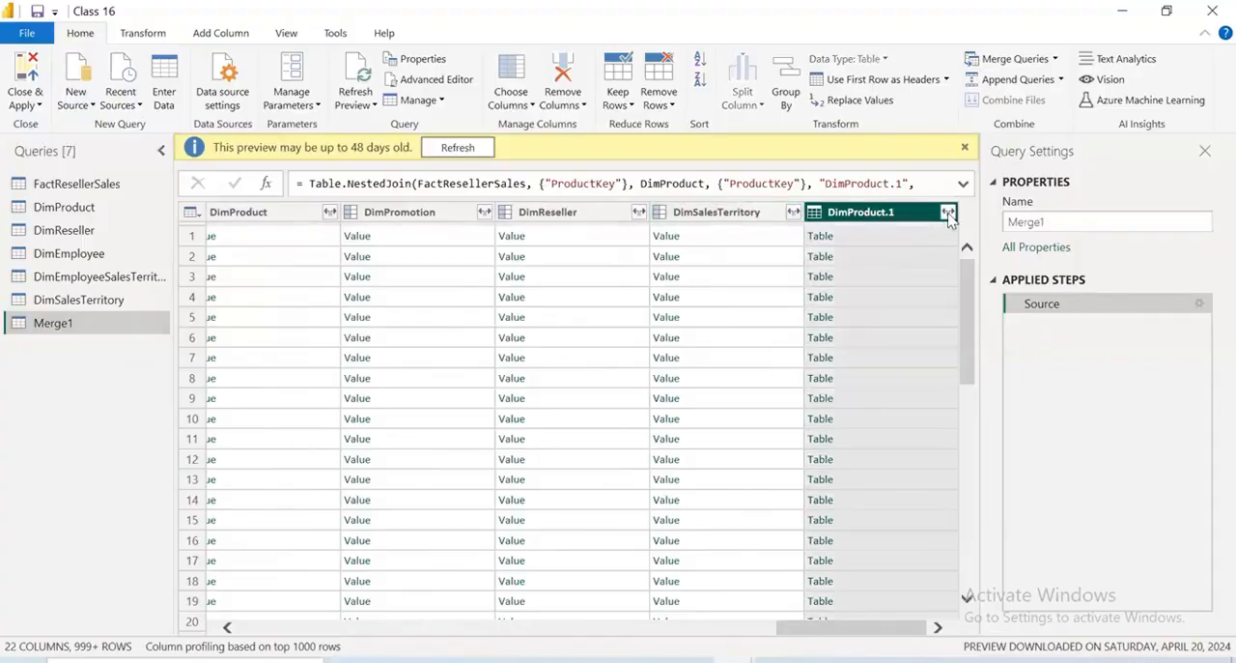
{"action": "left_click", "coordinate": [949, 213]}
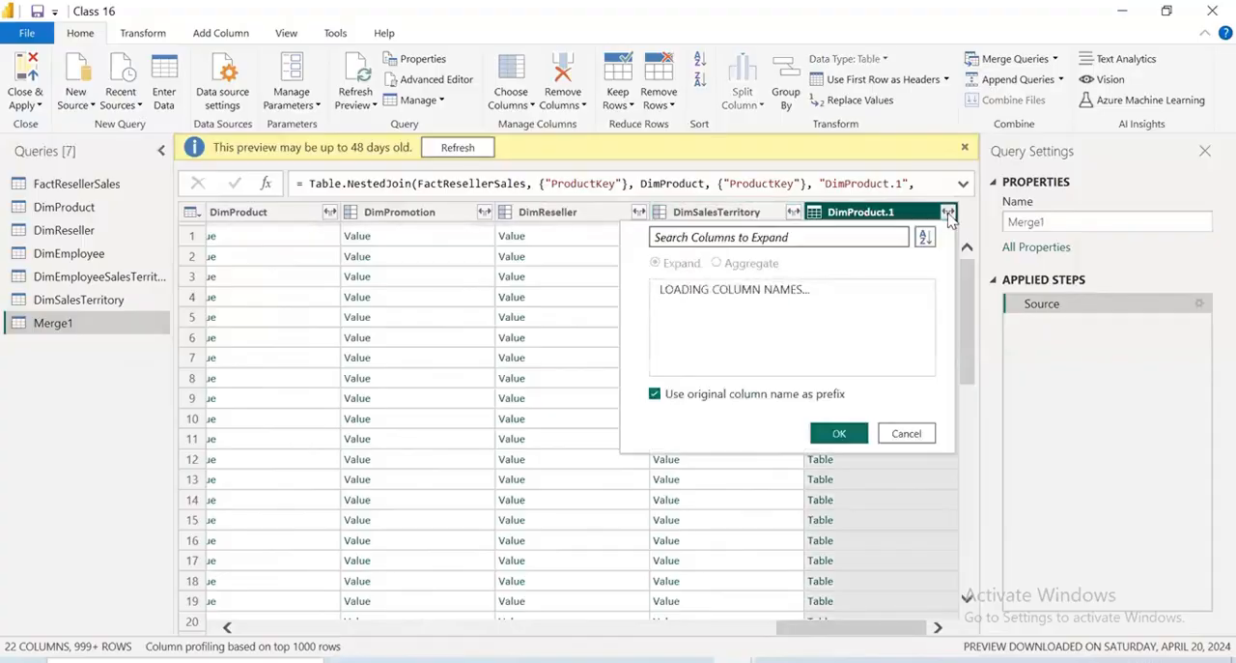
{"action": "scroll", "coordinate": [702, 402], "scroll_direction": "down", "scroll_amount": 4}
{"action": "scroll", "coordinate": [710, 398], "scroll_direction": "up", "scroll_amount": 4}
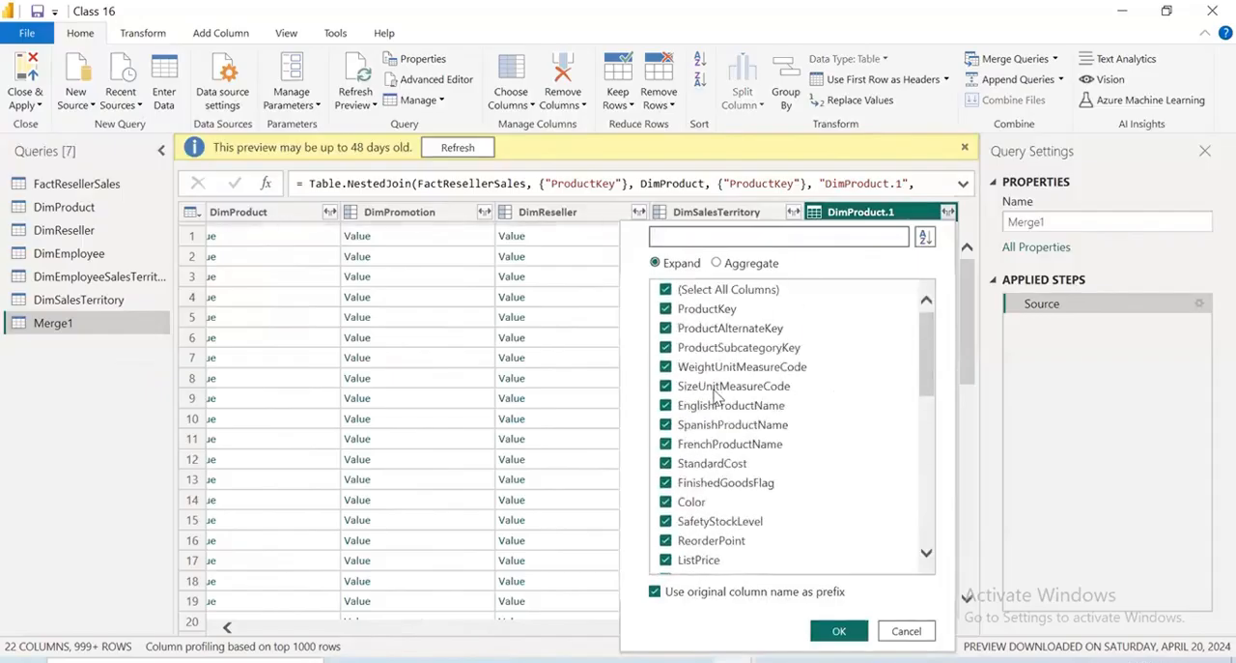
{"action": "left_click", "coordinate": [907, 631]}
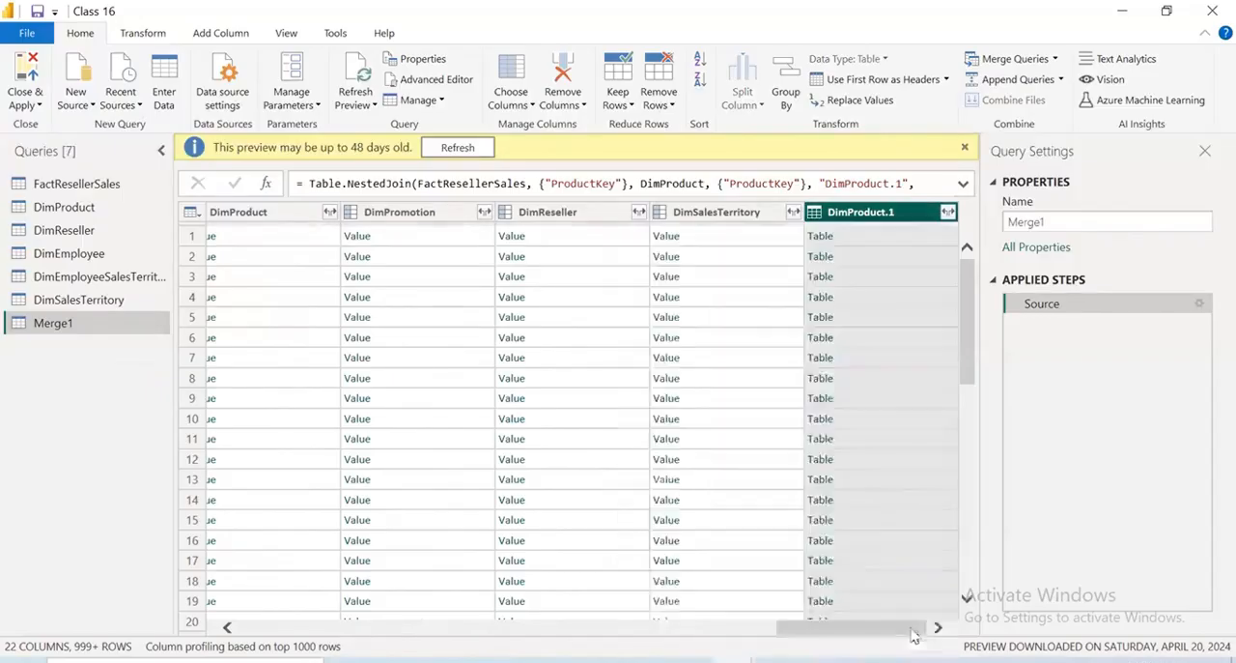
Delete the Merge1 query and return to the FactResellerSales query
{"action": "right_click", "coordinate": [162, 329]}
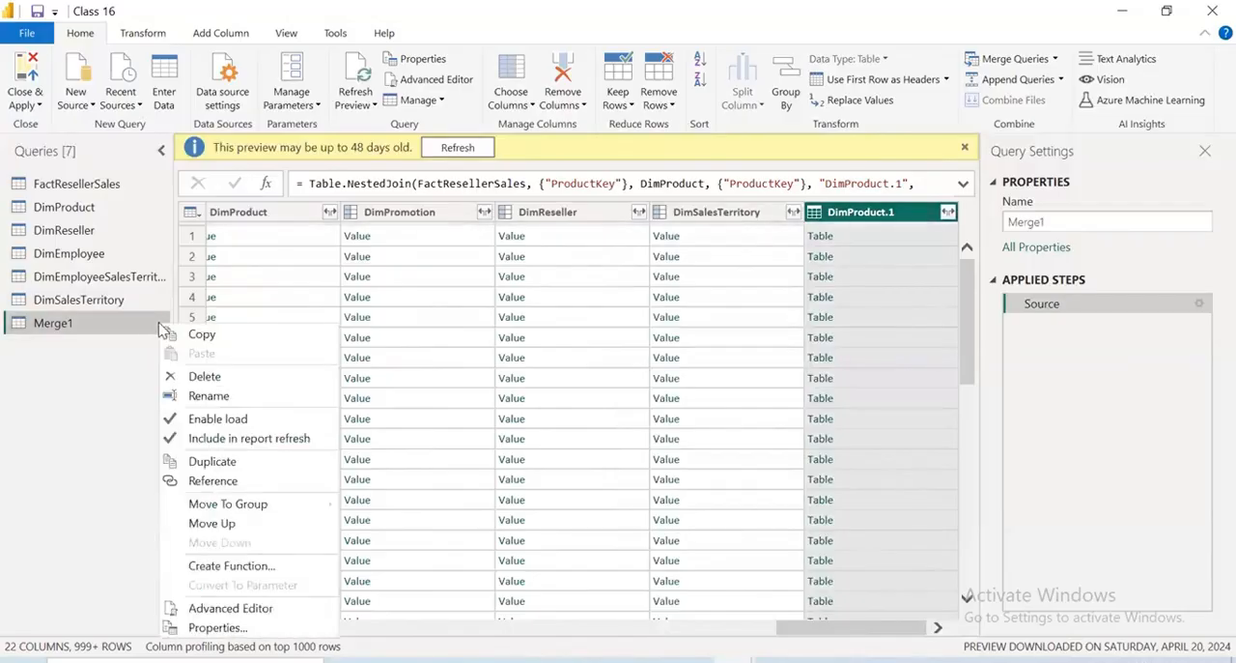
{"action": "left_click", "coordinate": [202, 377]}
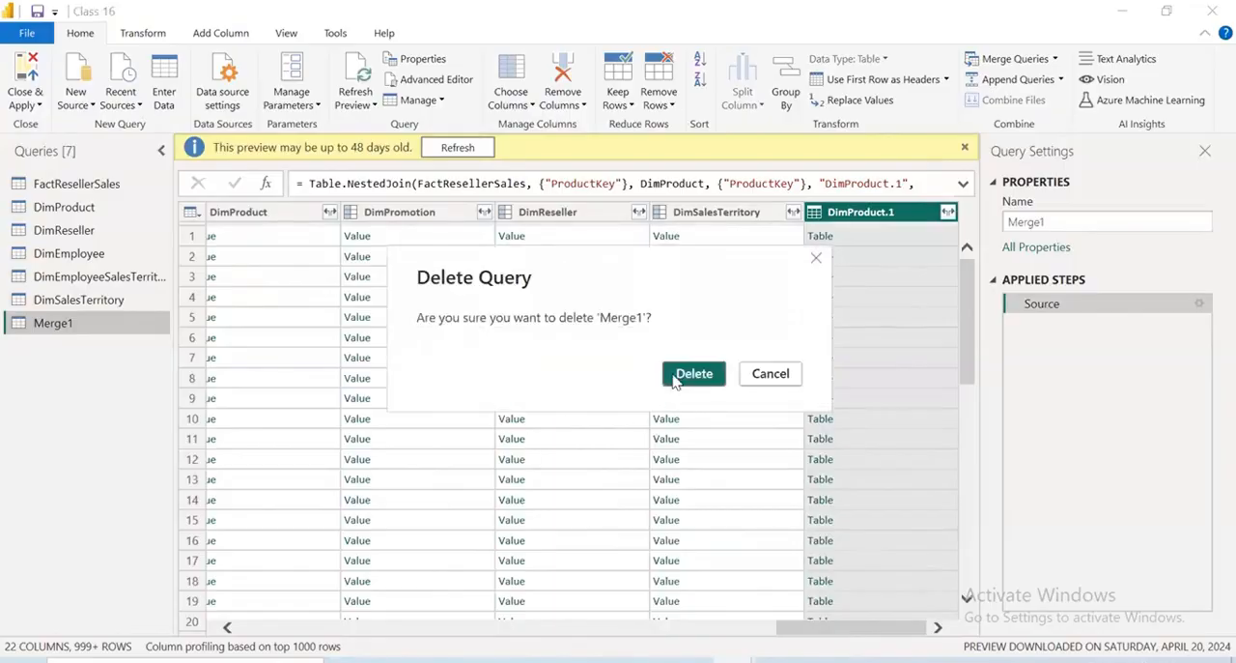
{"action": "left_click", "coordinate": [676, 378]}
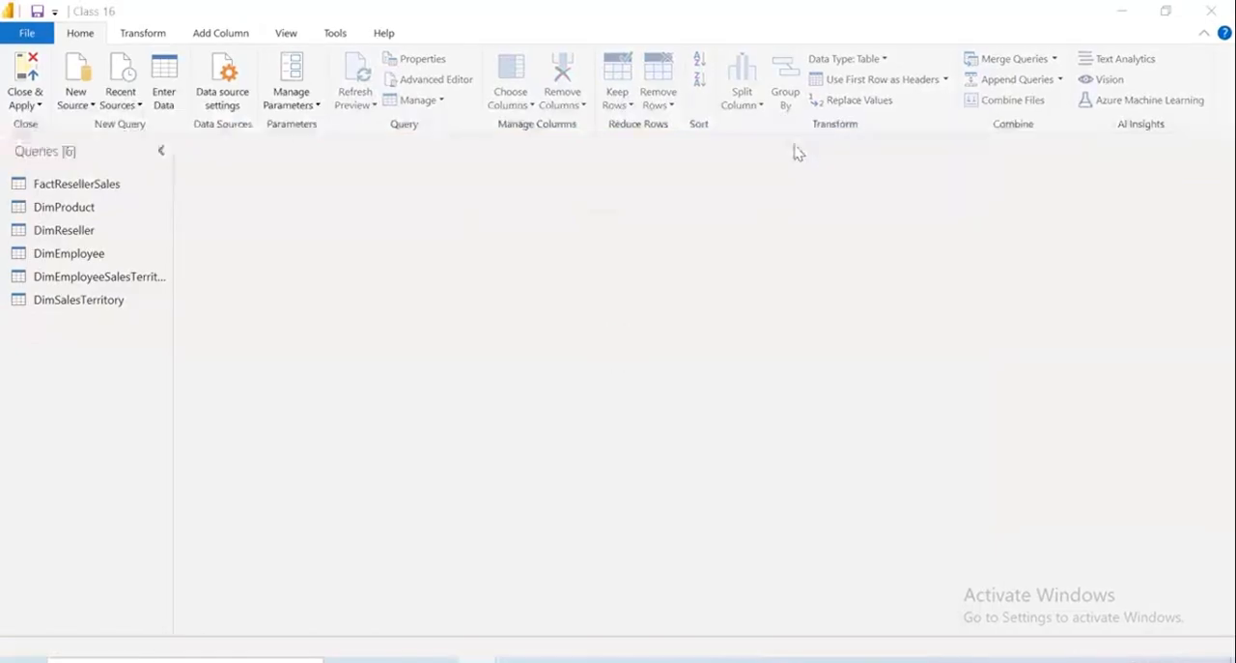
{"action": "left_click", "coordinate": [82, 185]}
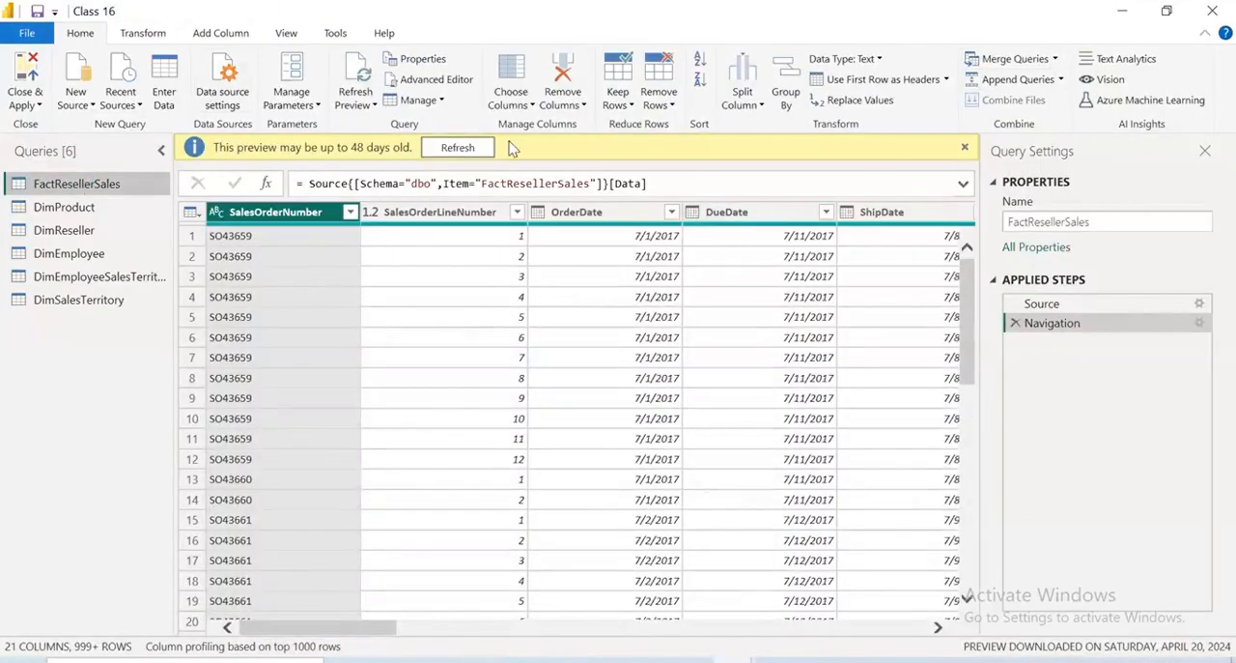
Examine the new source, date, time, Split Column, Extract and data type options available for the FactResellerSales query
{"action": "left_click", "coordinate": [90, 104]}
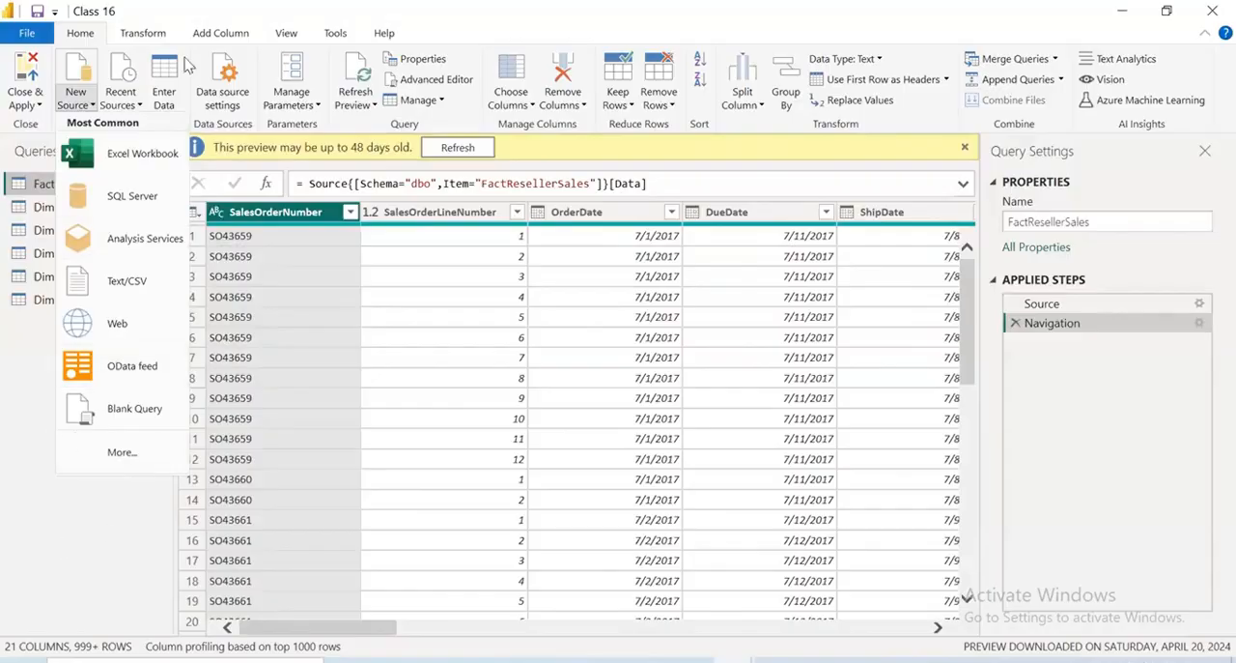
{"action": "left_click", "coordinate": [159, 37]}
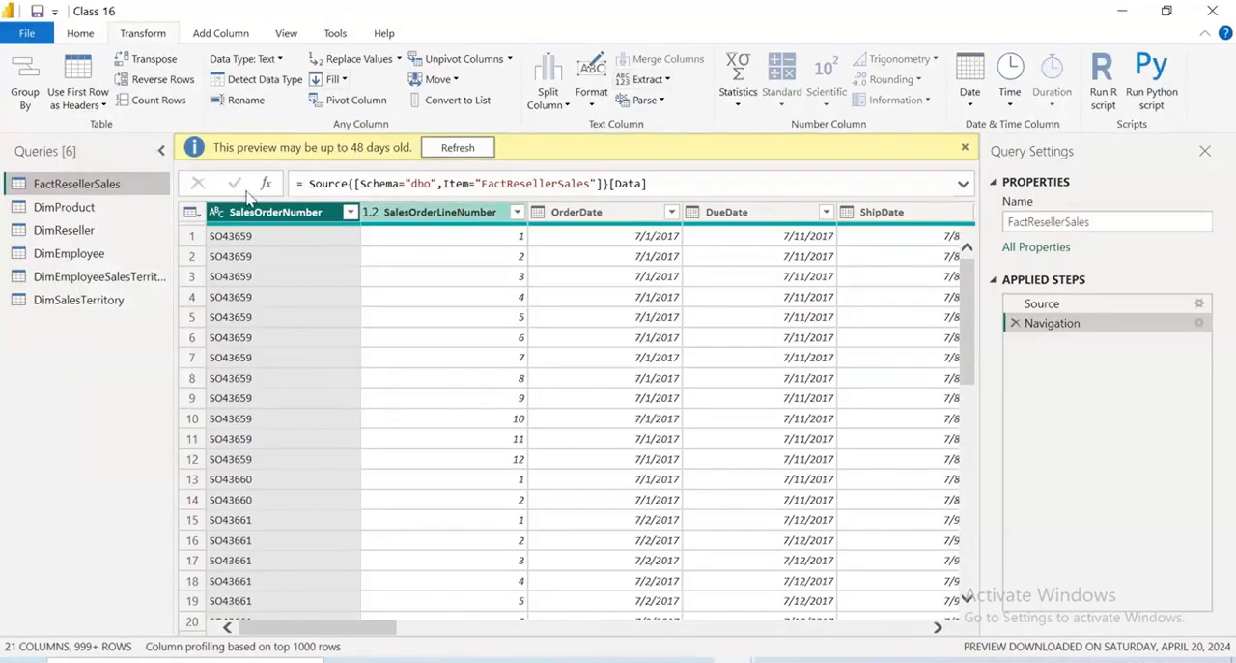
{"action": "left_click", "coordinate": [973, 100]}
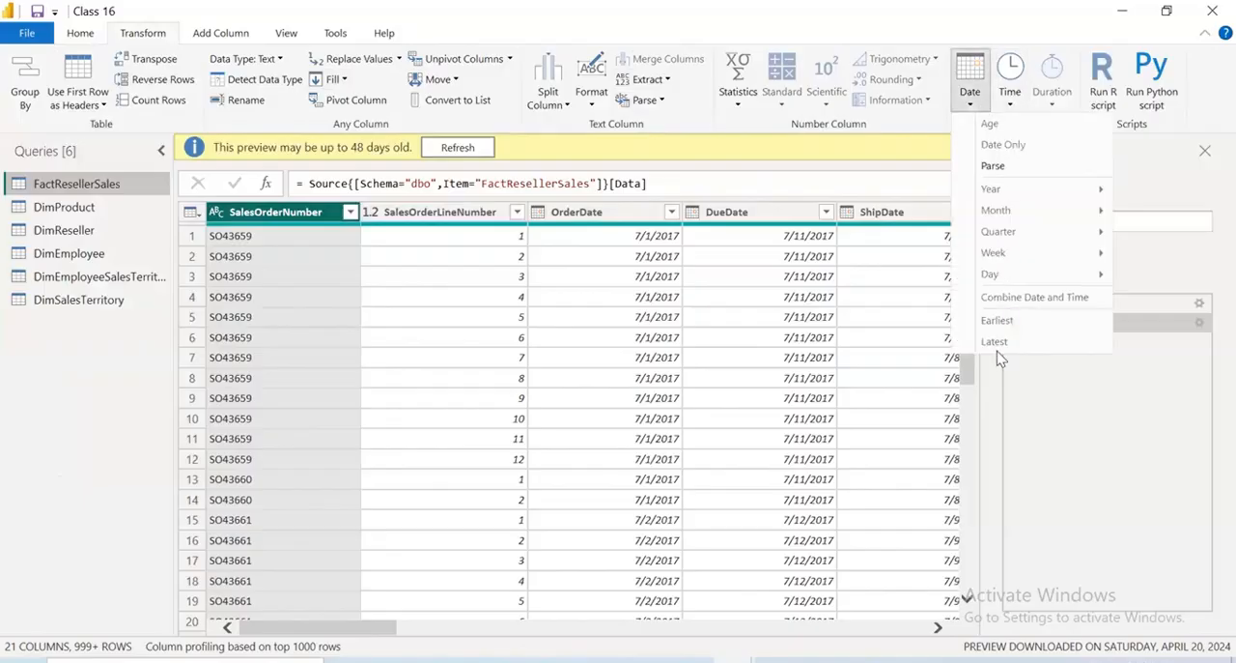
{"action": "left_click", "coordinate": [1020, 106]}
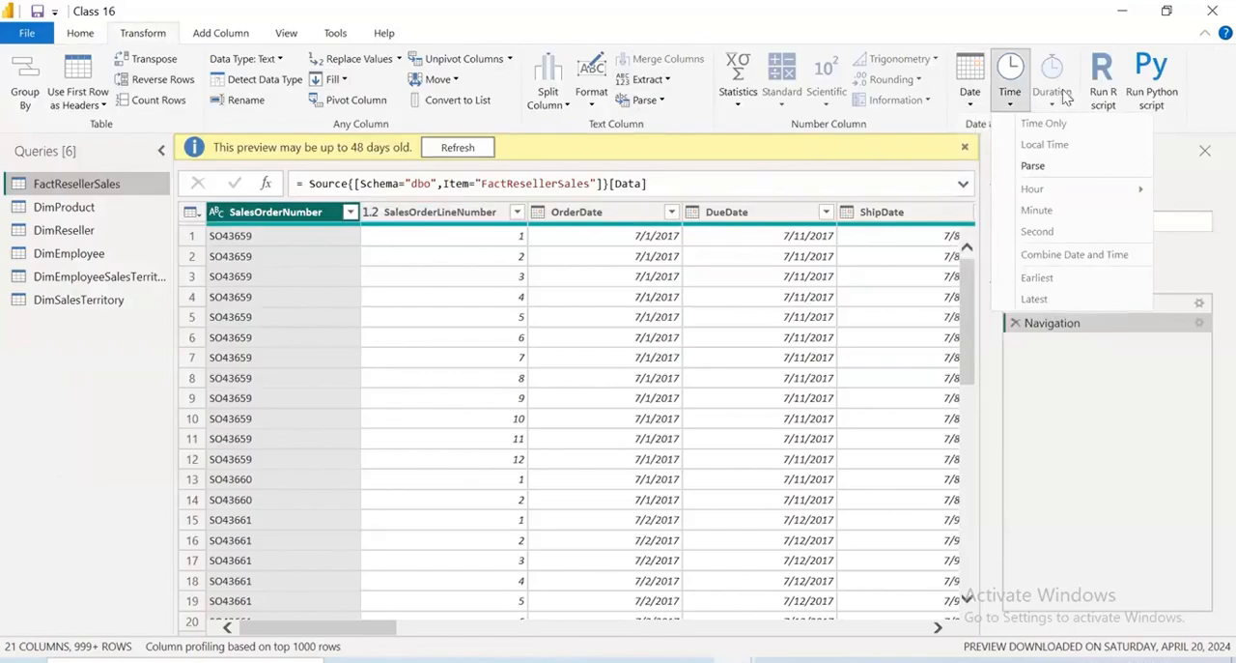
{"action": "left_click", "coordinate": [913, 13]}
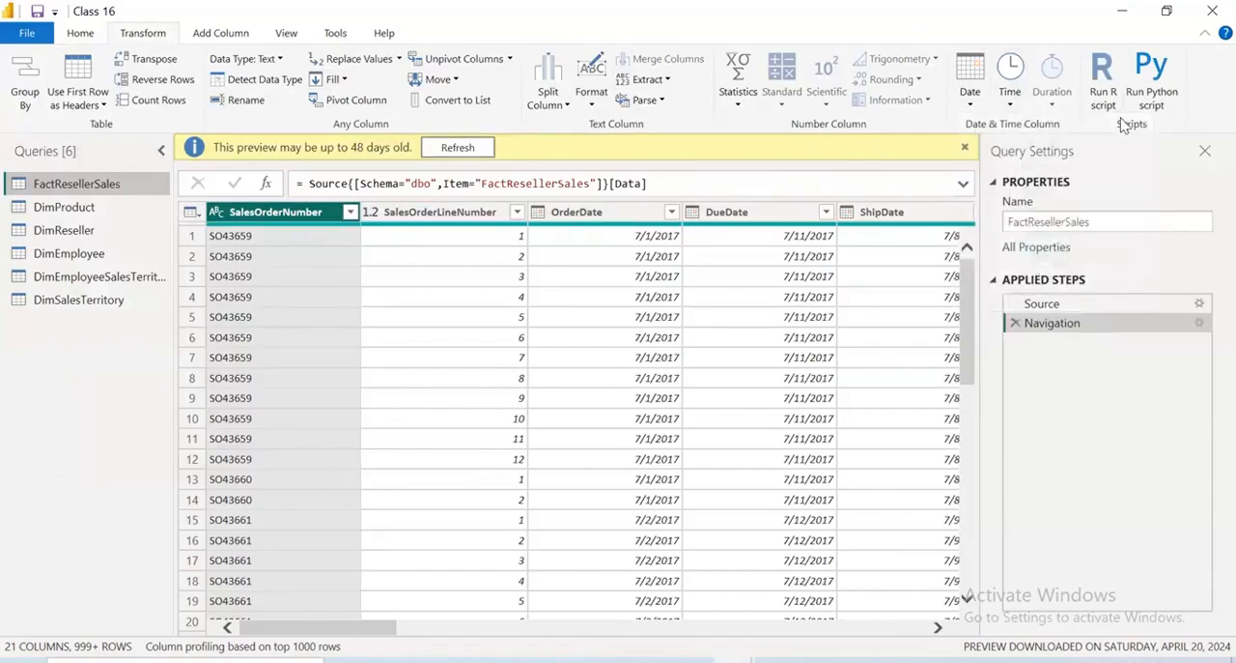
{"action": "left_click", "coordinate": [568, 106]}
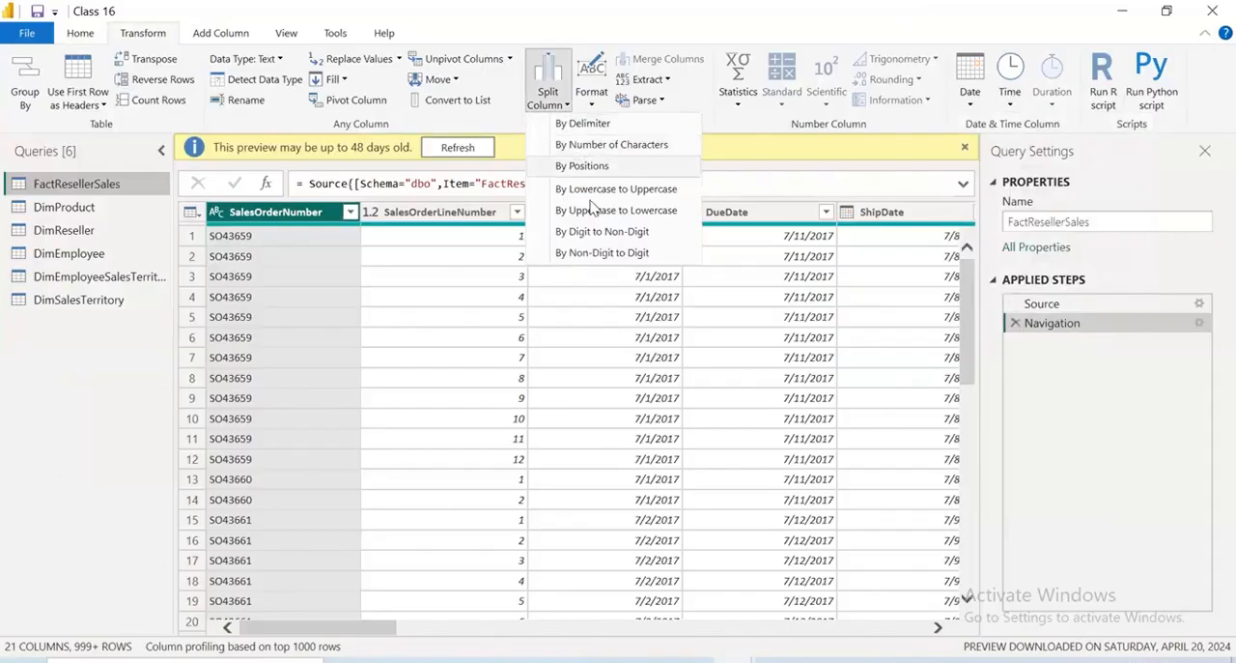
{"action": "left_click", "coordinate": [649, 79]}
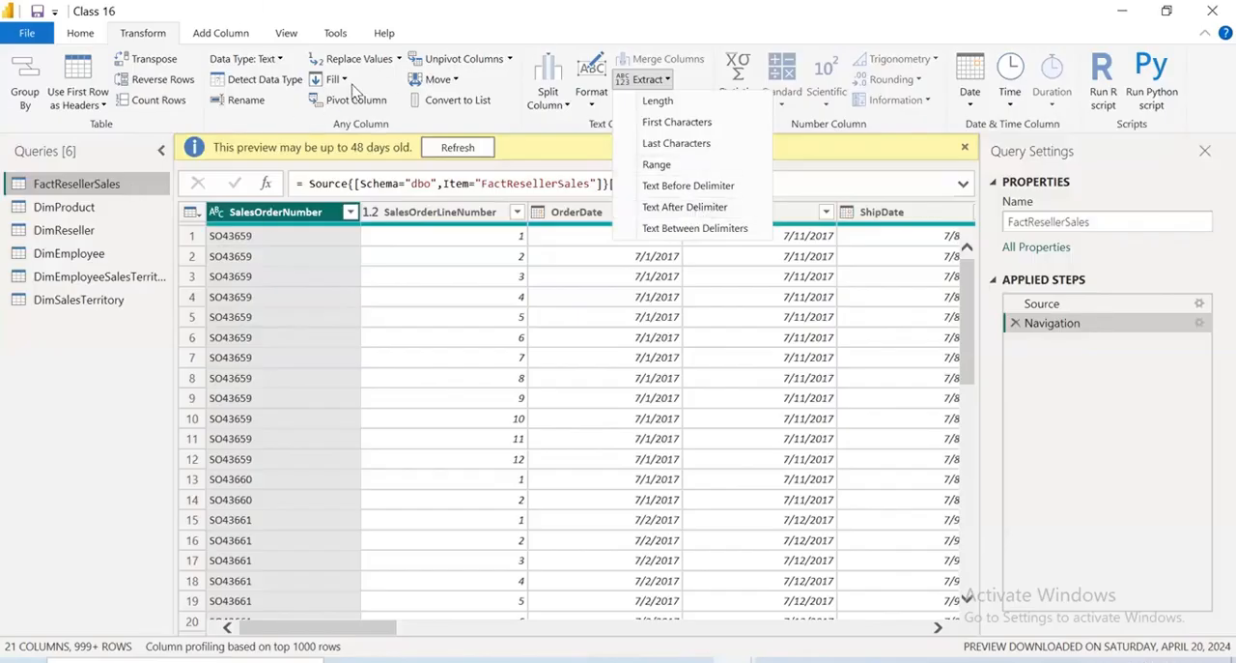
{"action": "left_click", "coordinate": [279, 60]}
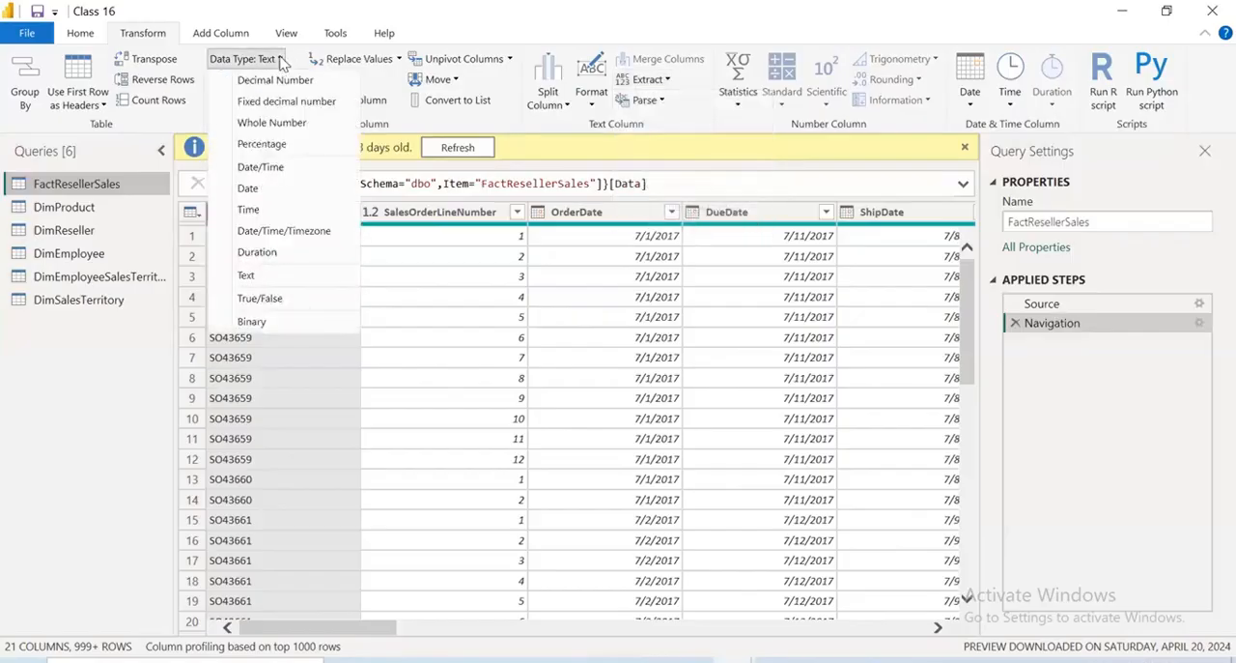
{"action": "left_click", "coordinate": [280, 61]}
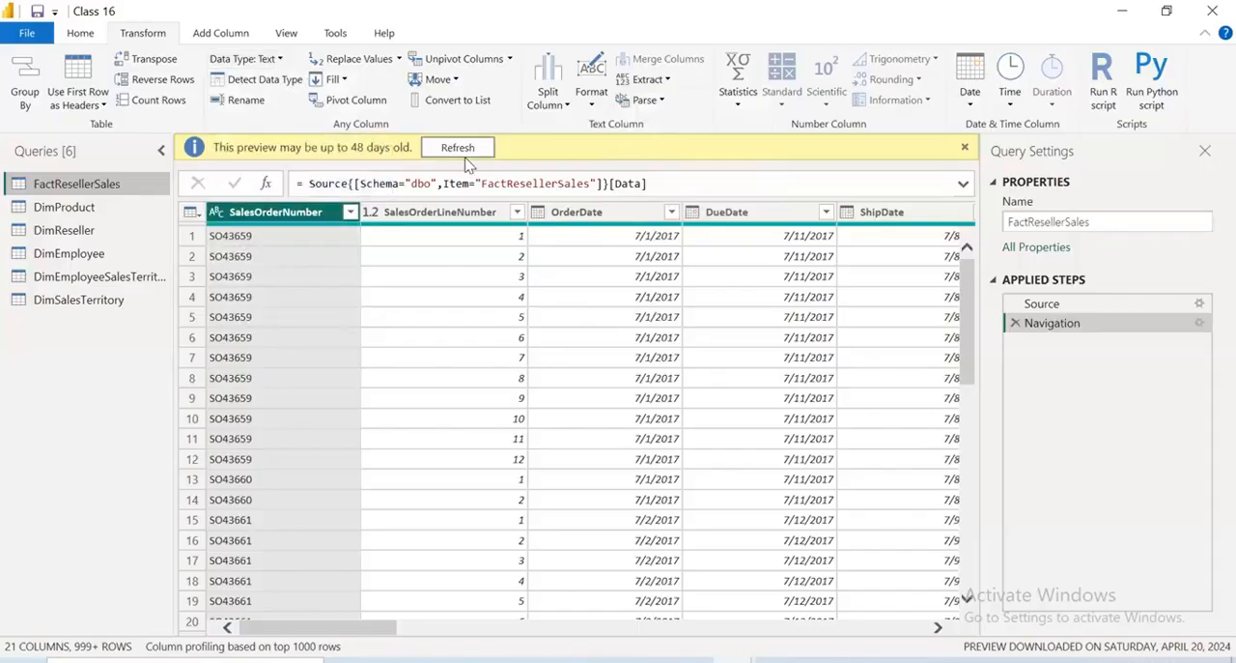
{"action": "left_click", "coordinate": [216, 212]}
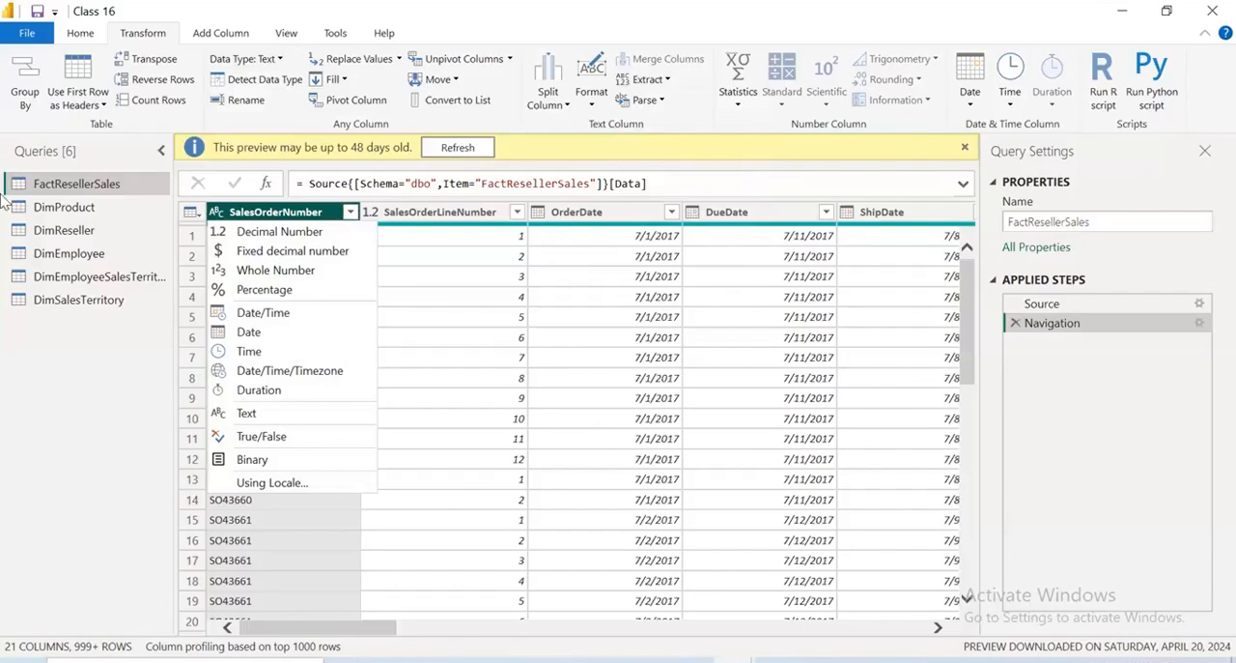
Look through the columns of the DimProduct and DimEmployee queries
{"action": "left_click", "coordinate": [84, 210]}
{"action": "double_click", "coordinate": [83, 208]}
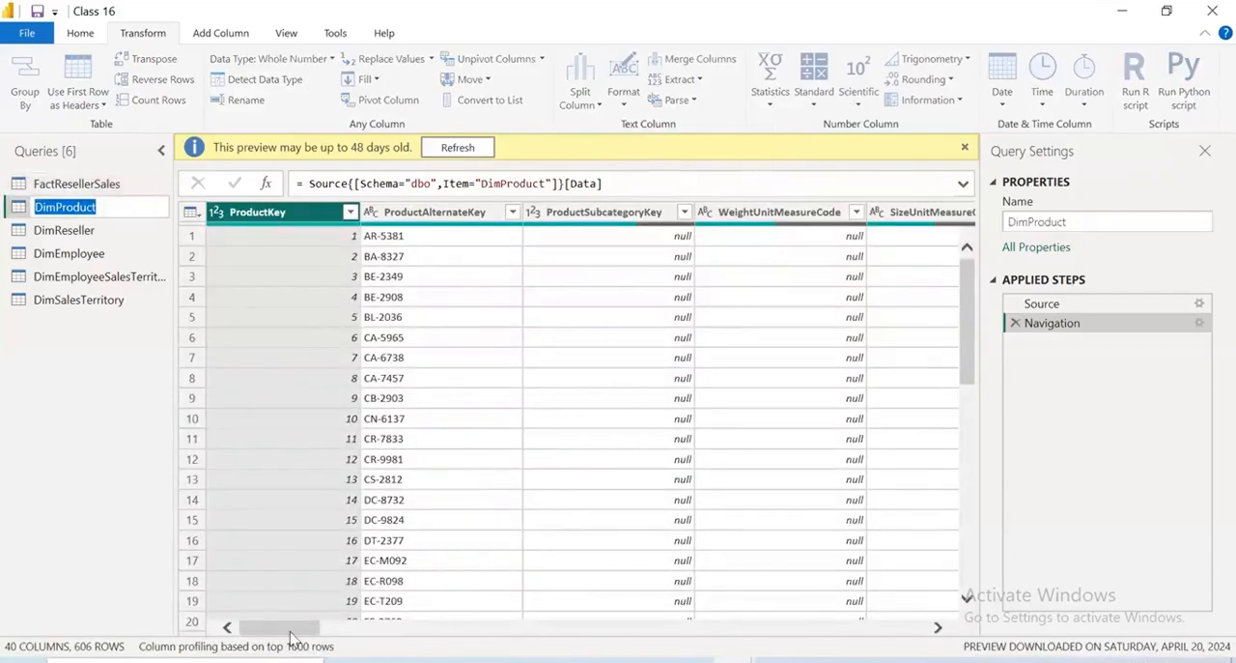
{"action": "left_click", "coordinate": [475, 660]}
{"action": "left_click_drag", "start_coordinate": [312, 629], "coordinate": [531, 653]}
{"action": "left_click", "coordinate": [91, 255]}
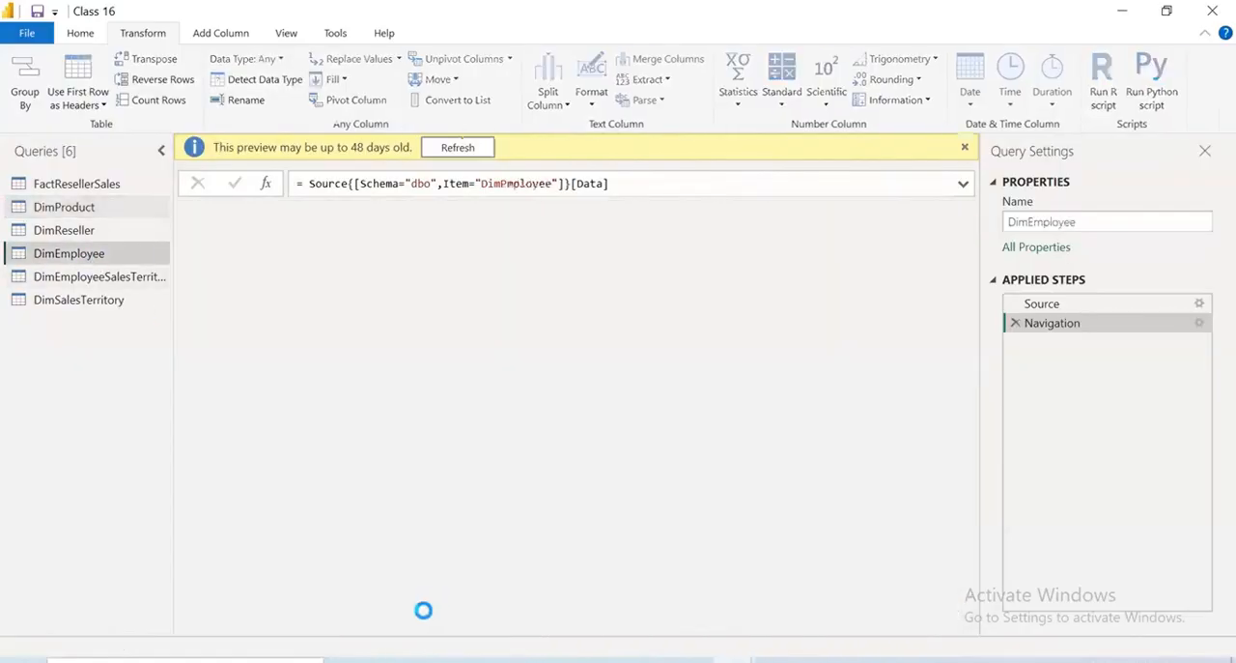
{"action": "left_click", "coordinate": [402, 638]}
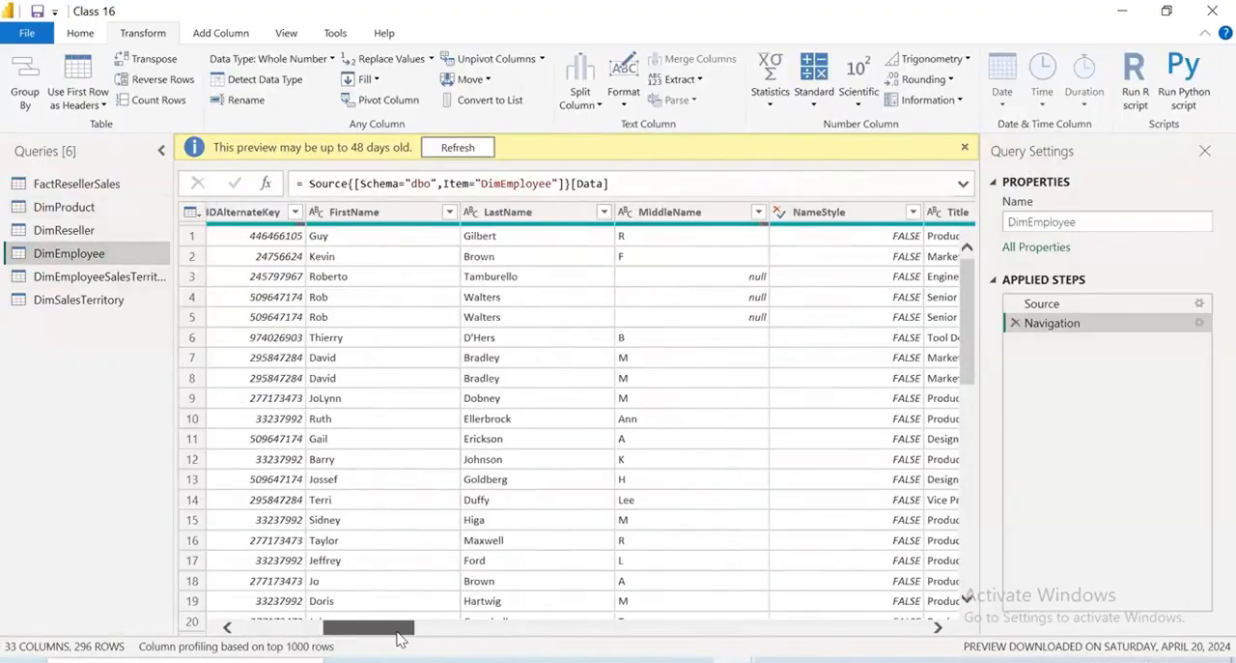
Inspect the text filter and statistics options for DimEmployee's FirstName column, along with the available column-adding and data preview options
{"action": "left_click", "coordinate": [533, 213]}
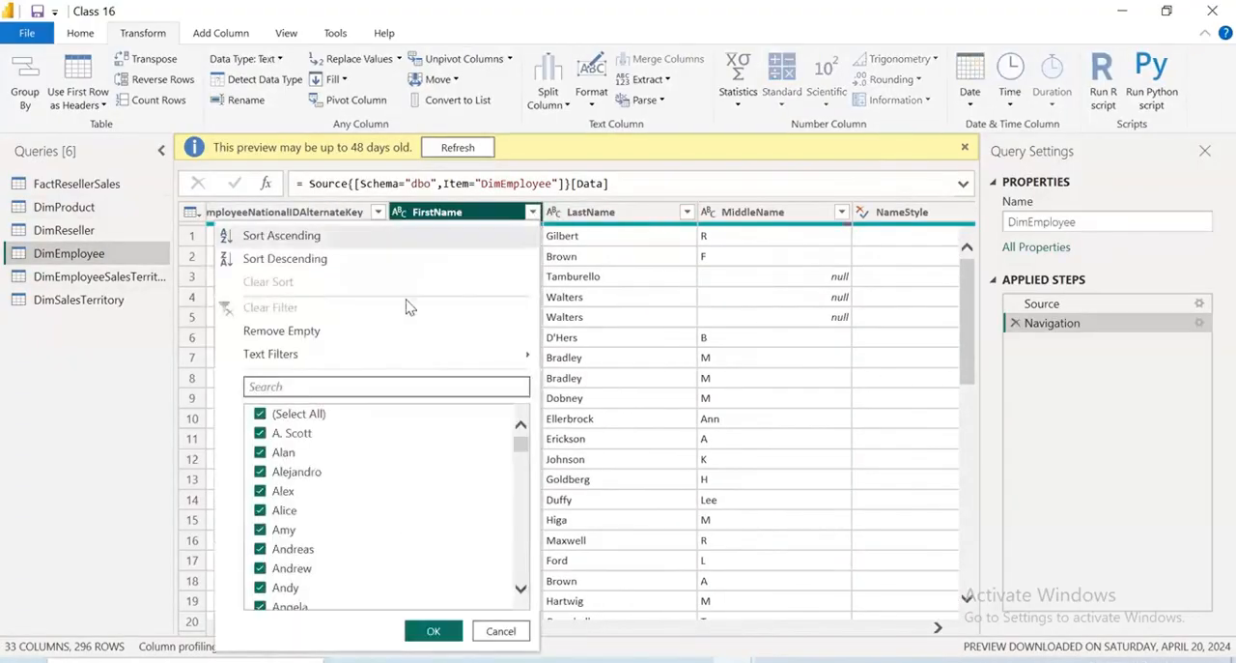
{"action": "mouse_move", "coordinate": [374, 358]}
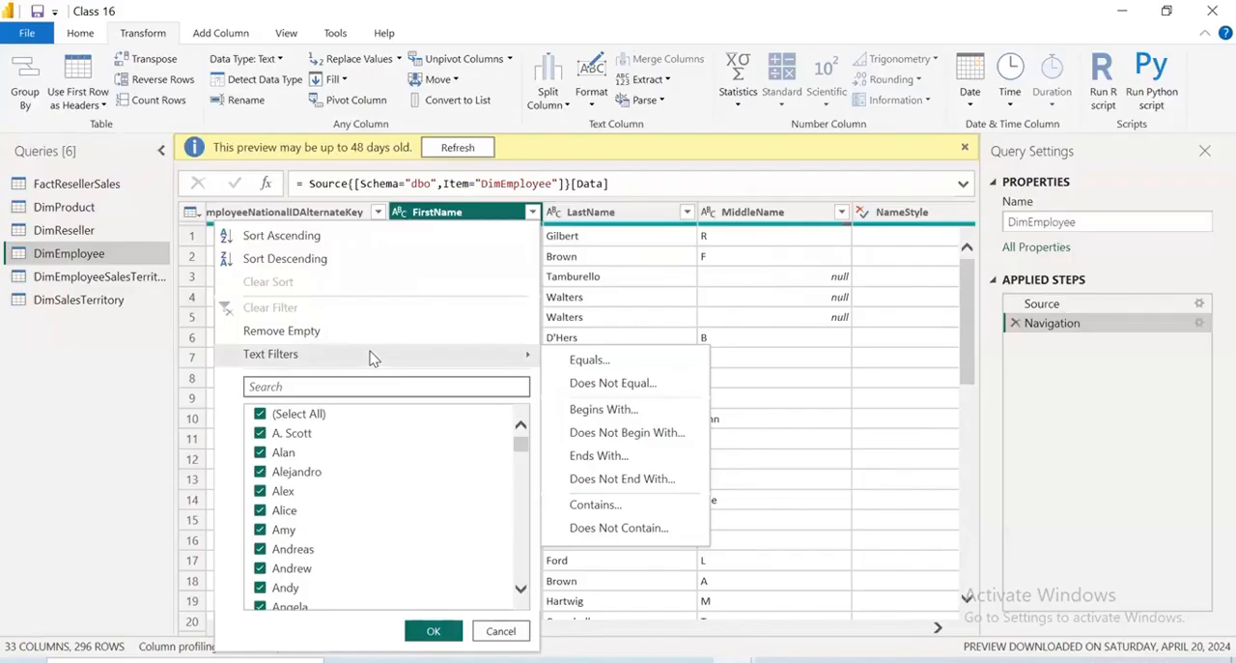
{"action": "left_click", "coordinate": [95, 386]}
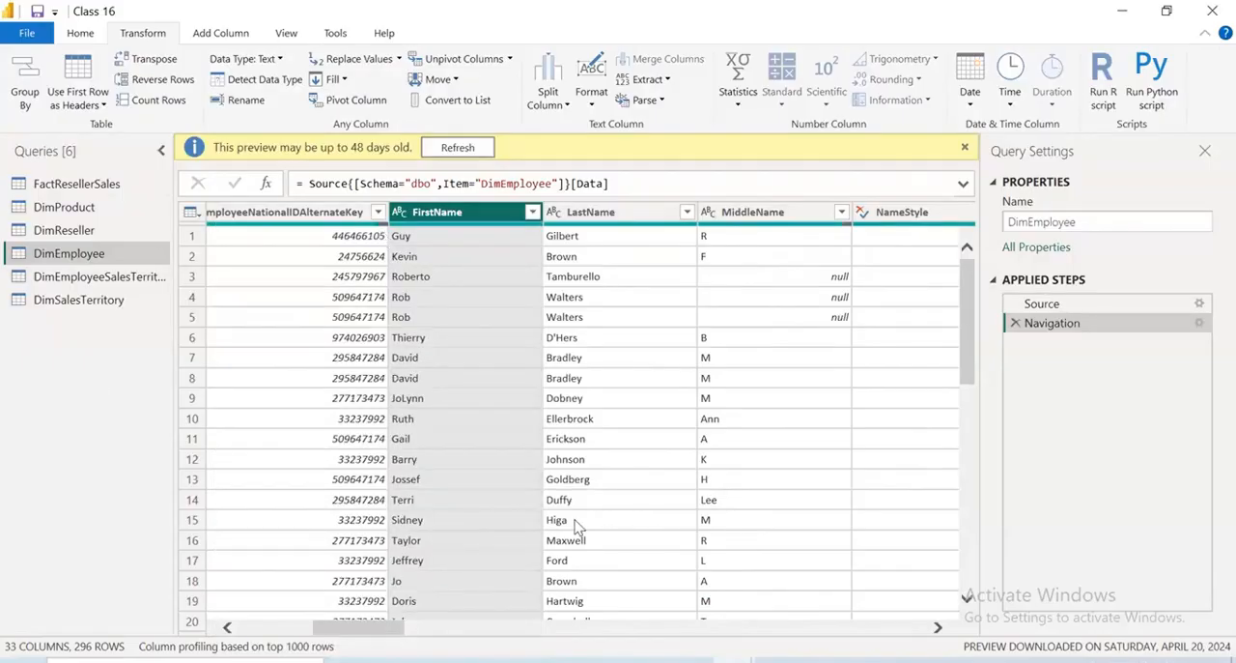
{"action": "left_click", "coordinate": [738, 101]}
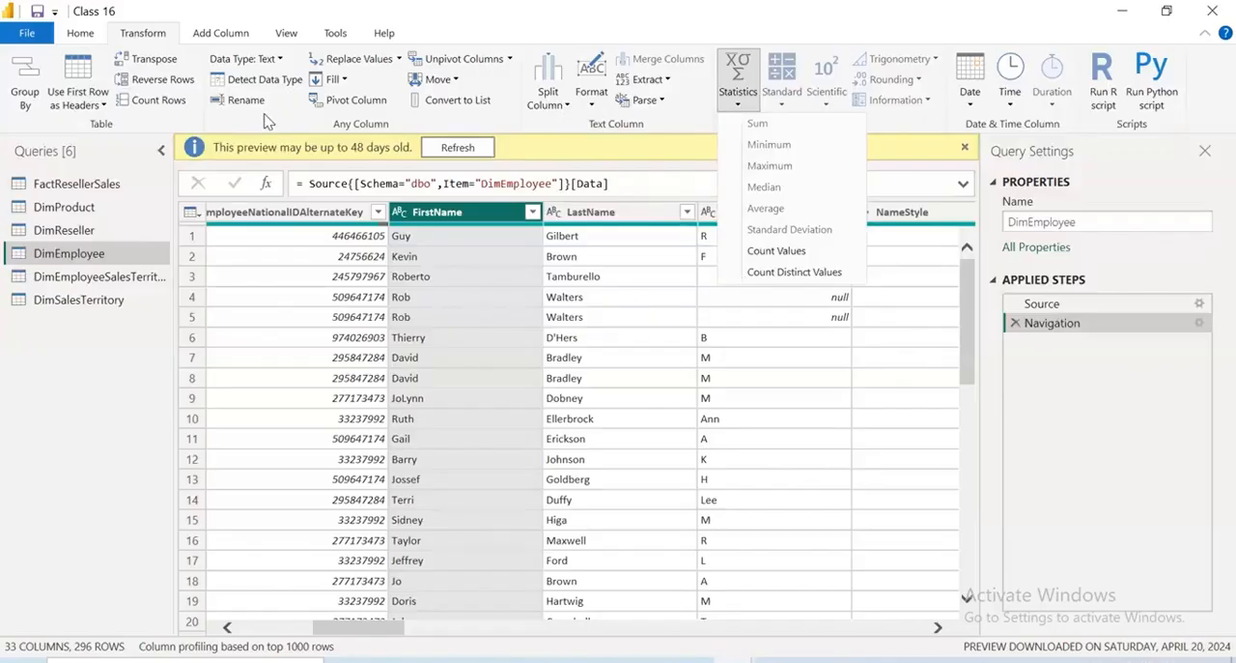
{"action": "left_click", "coordinate": [229, 37]}
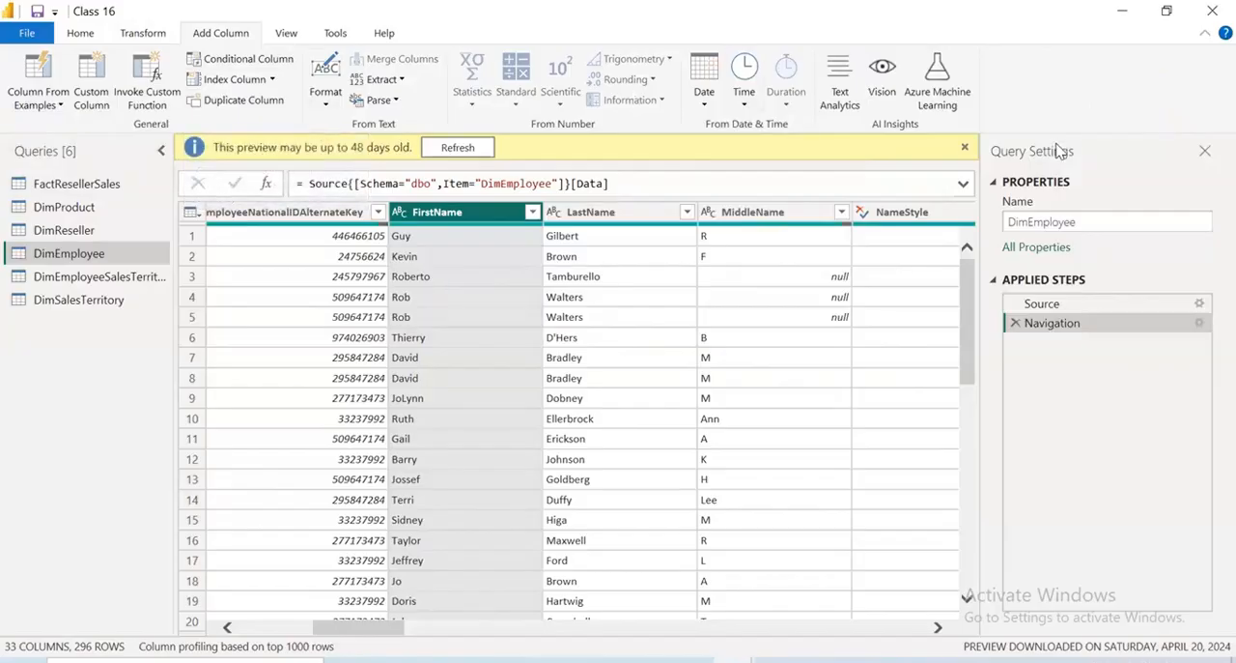
{"action": "left_click", "coordinate": [285, 35]}
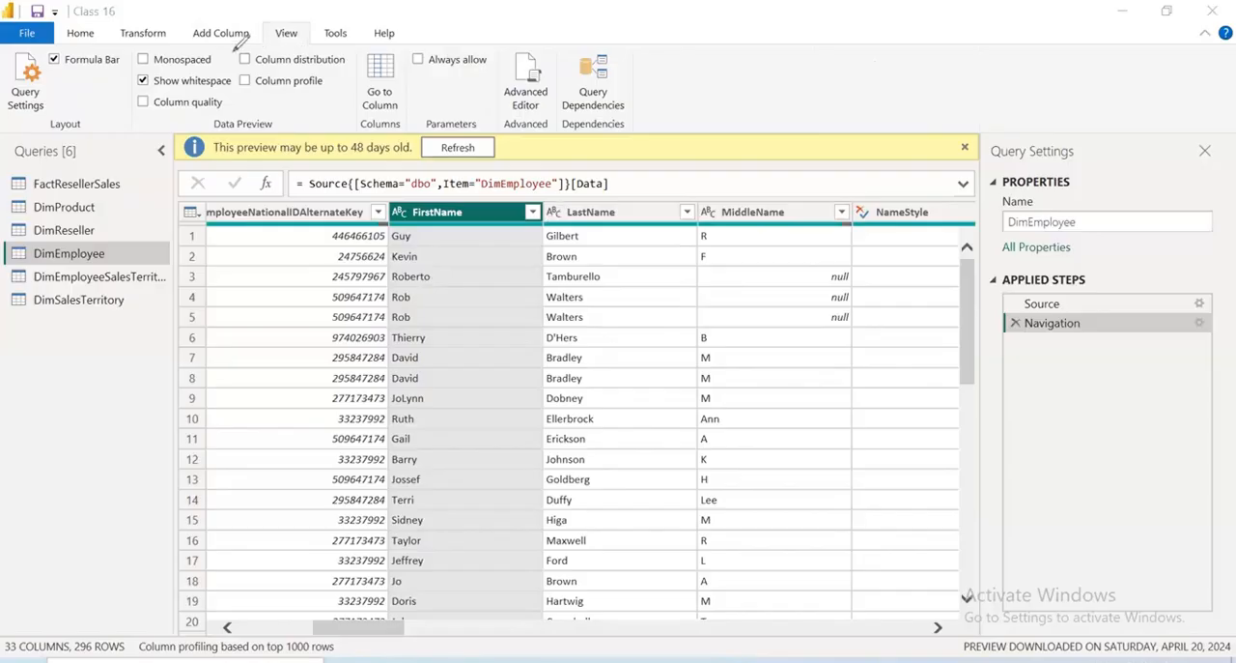
{"action": "mouse_move", "coordinate": [220, 61]}
{"action": "left_mouse_down"}
{"action": "mouse_move", "coordinate": [210, 83]}
{"action": "mouse_move", "coordinate": [284, 68]}
{"action": "left_mouse_up"}
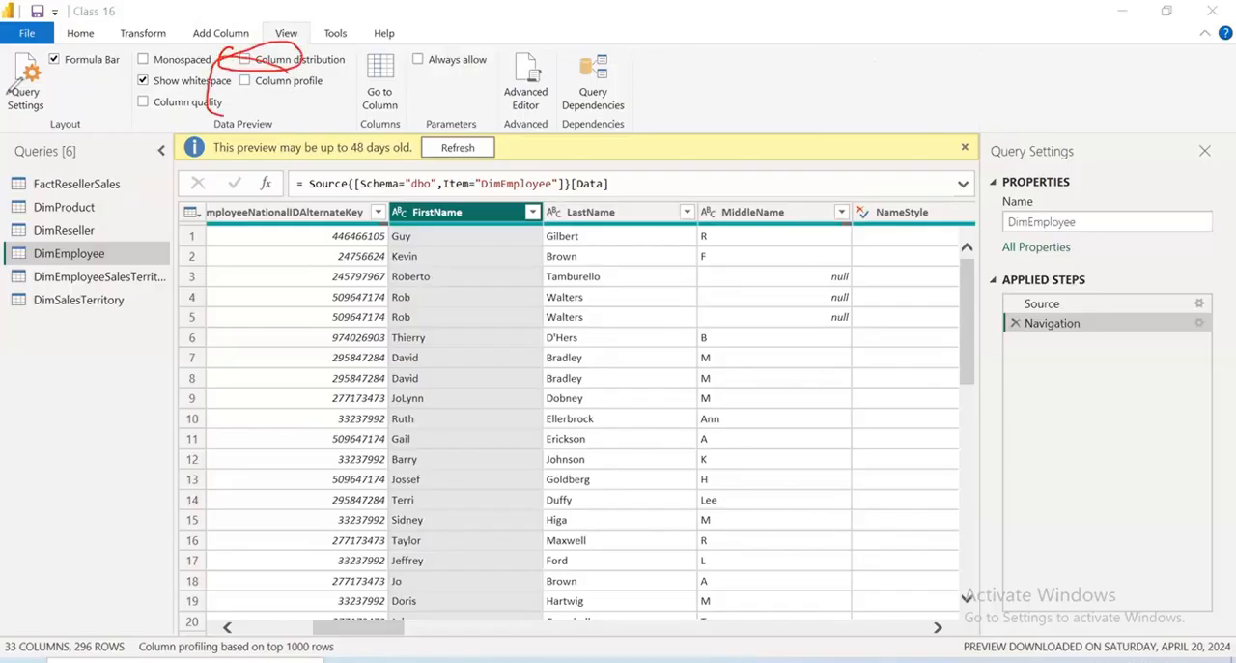
{"action": "left_click_drag", "start_coordinate": [184, 92], "coordinate": [50, 58]}
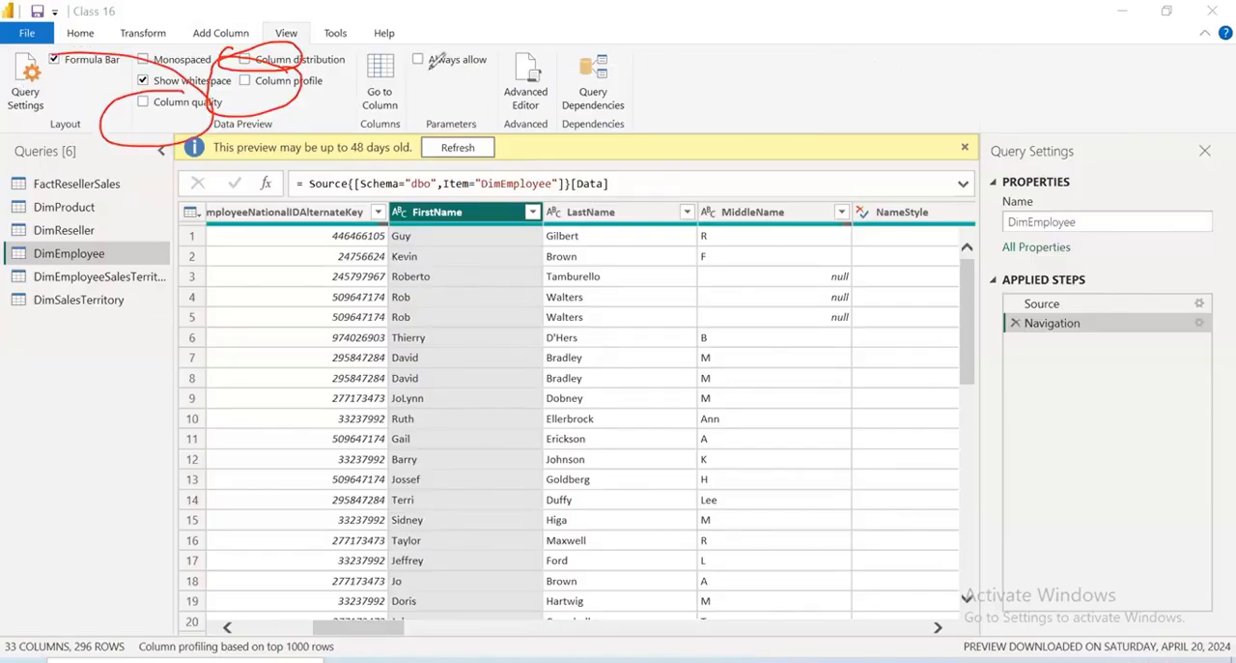
{"action": "key", "text": "e"}
{"action": "left_click_drag", "start_coordinate": [379, 96], "coordinate": [497, 41]}
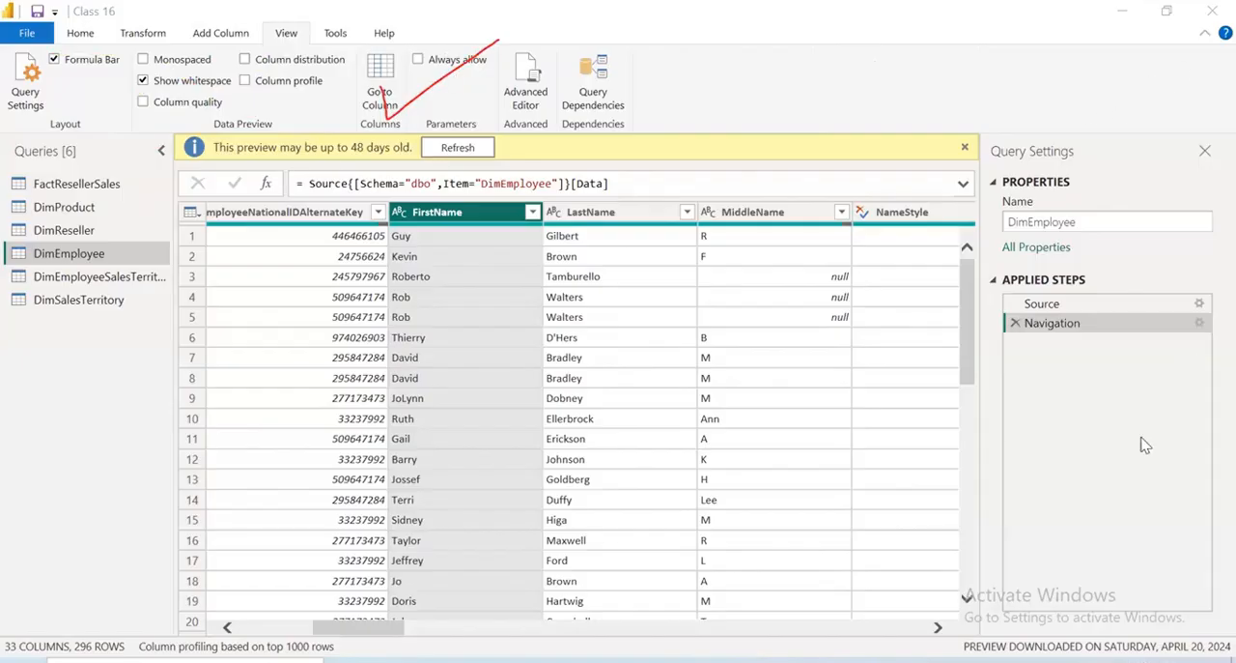
{"action": "key", "text": "Escape"}
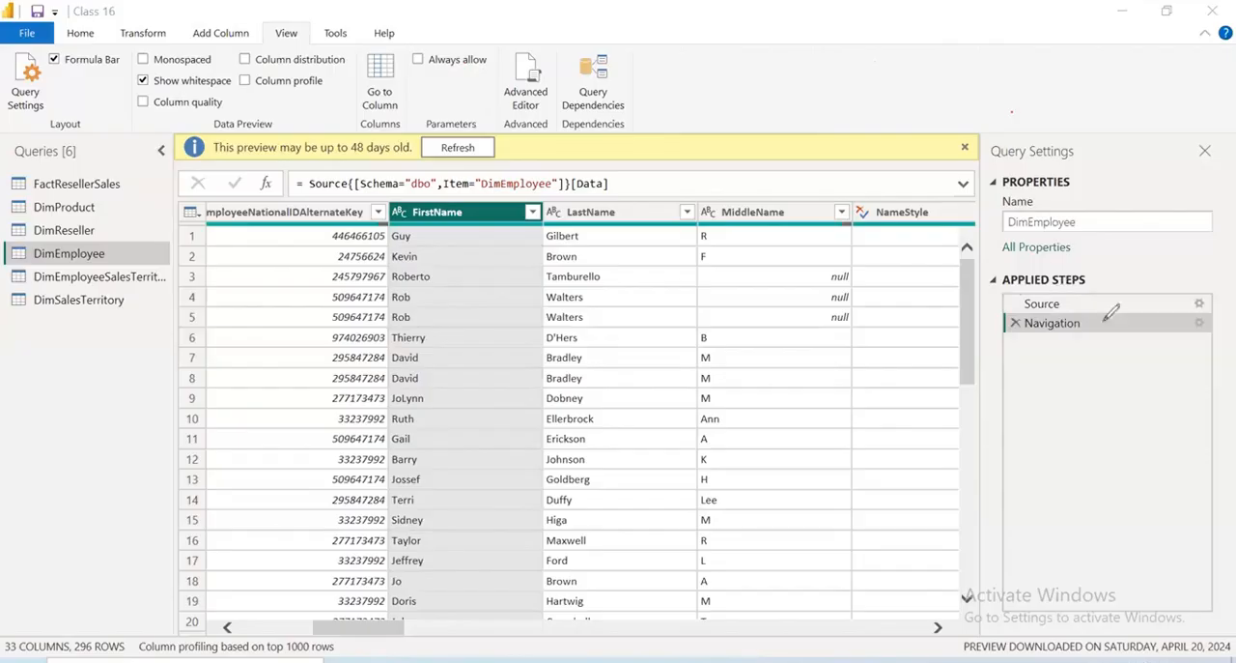
{"action": "mouse_move", "coordinate": [981, 286]}
{"action": "left_mouse_down"}
{"action": "mouse_move", "coordinate": [1005, 319]}
{"action": "mouse_move", "coordinate": [1220, 225]}
{"action": "left_mouse_up"}
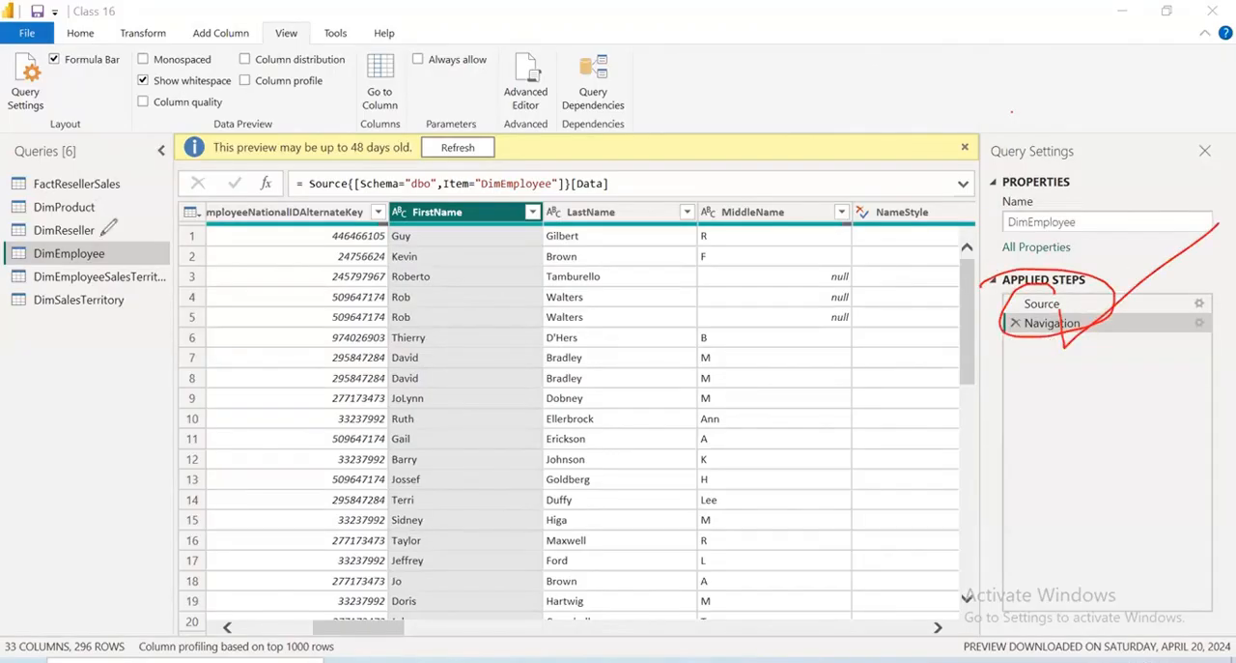
{"action": "left_click_drag", "start_coordinate": [100, 235], "coordinate": [129, 251]}
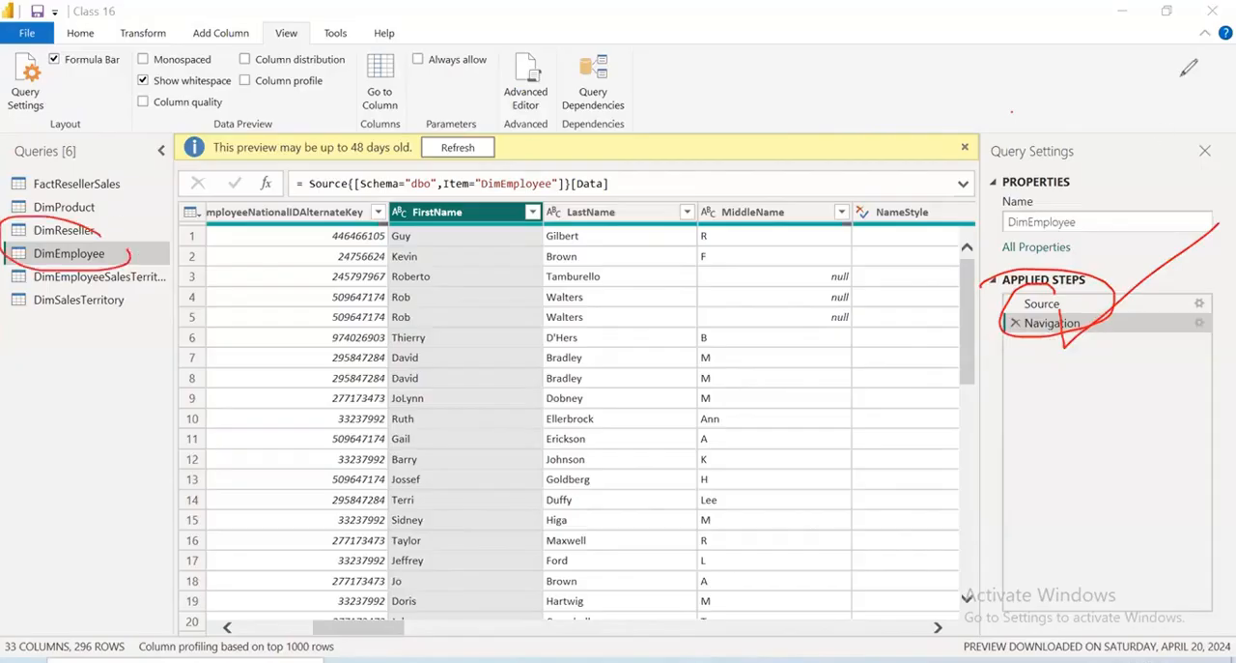
Review the DimEmployee query's M code in the Advanced Editor, including its source database and table references, and close it without edits
{"action": "left_click", "coordinate": [525, 95]}
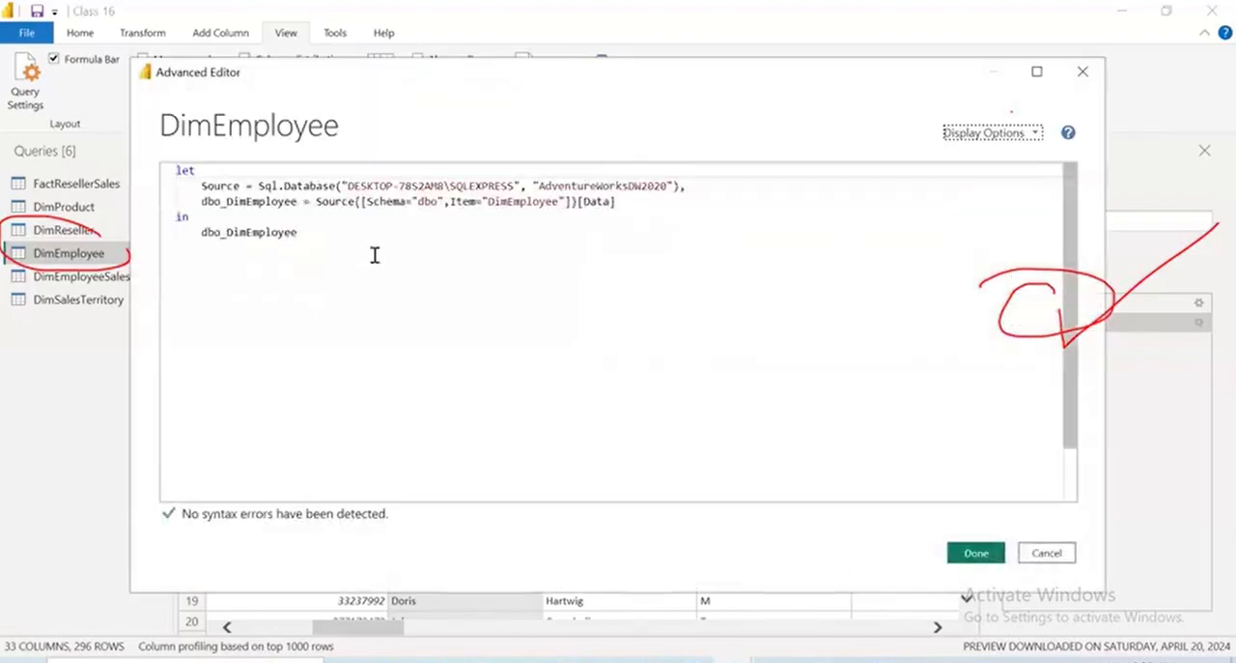
{"action": "left_click_drag", "start_coordinate": [376, 254], "coordinate": [176, 170]}
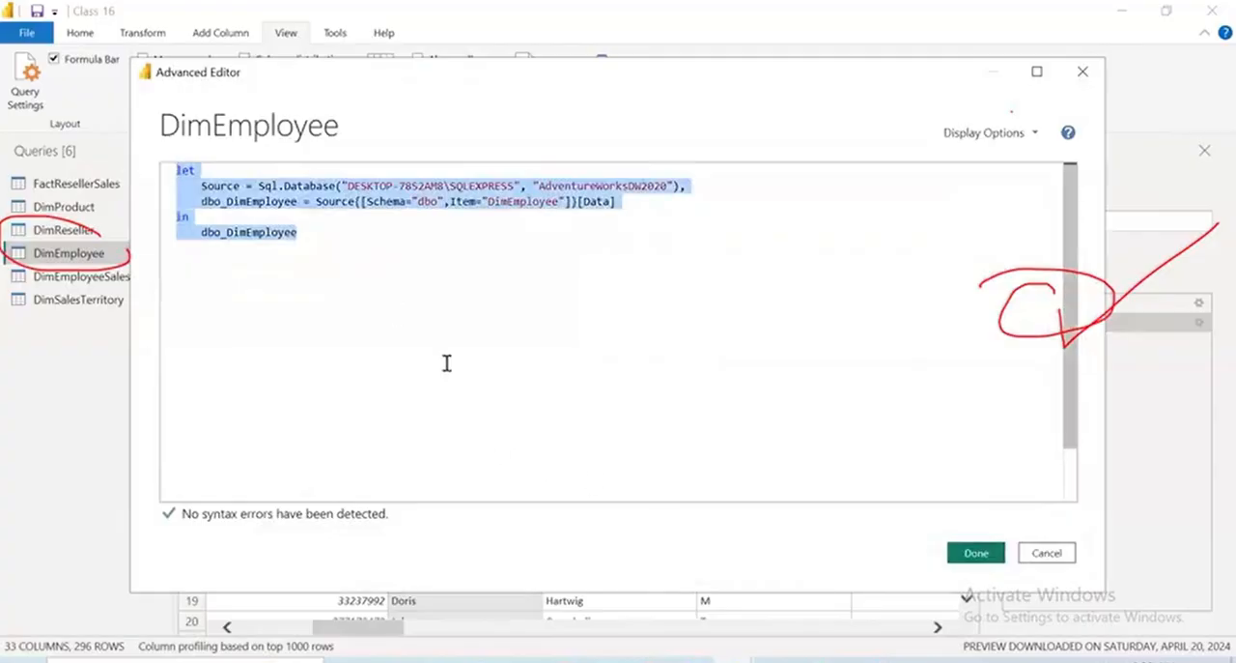
{"action": "left_click_drag", "start_coordinate": [259, 185], "coordinate": [682, 186]}
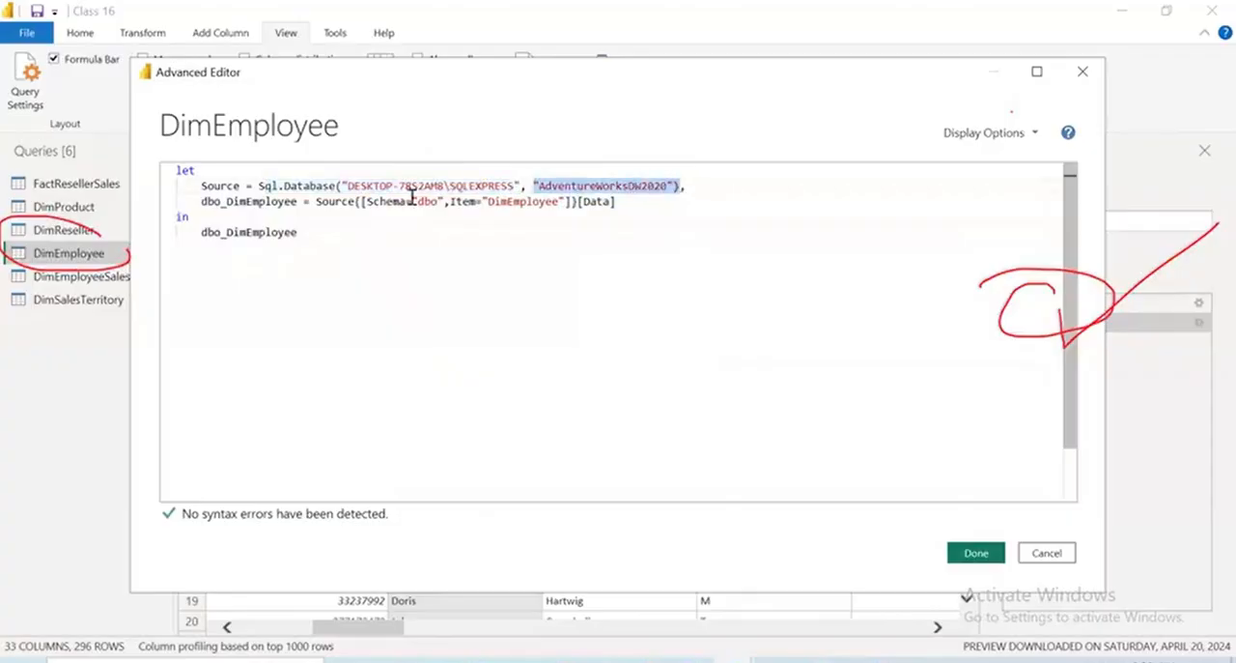
{"action": "left_click_drag", "start_coordinate": [412, 201], "coordinate": [577, 201]}
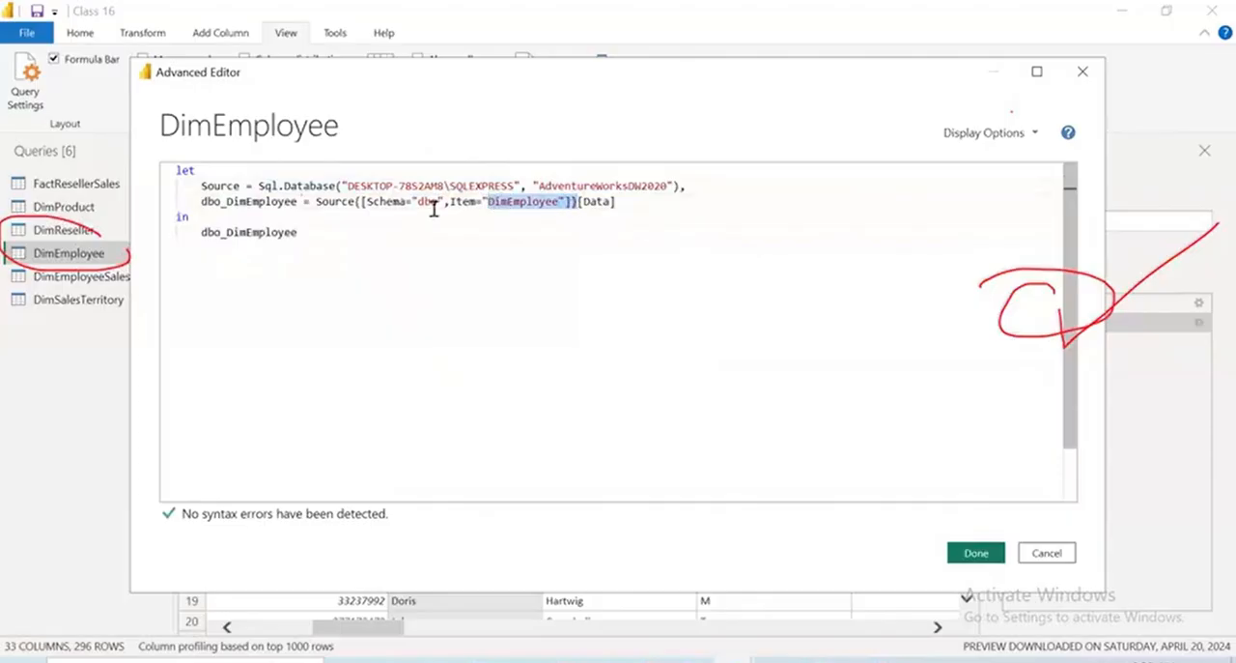
{"action": "left_click_drag", "start_coordinate": [315, 201], "coordinate": [361, 201]}
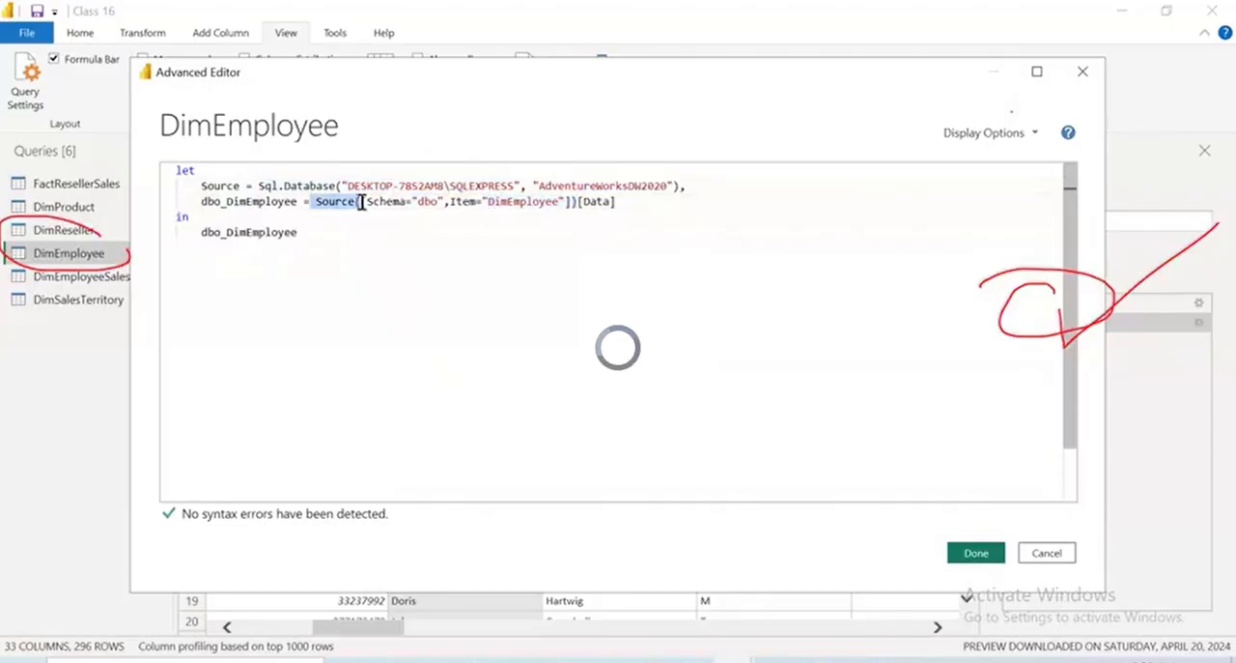
{"action": "triple_click", "coordinate": [335, 234]}
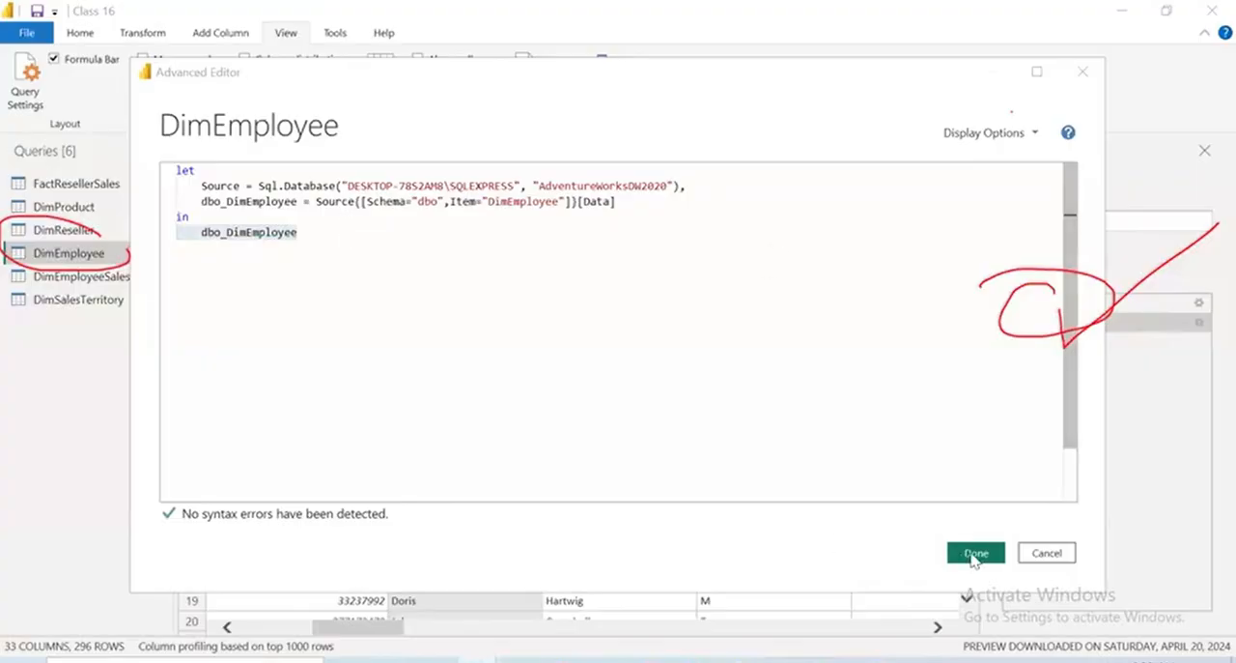
{"action": "left_click", "coordinate": [434, 269]}
{"action": "key", "text": "ctrl+a"}
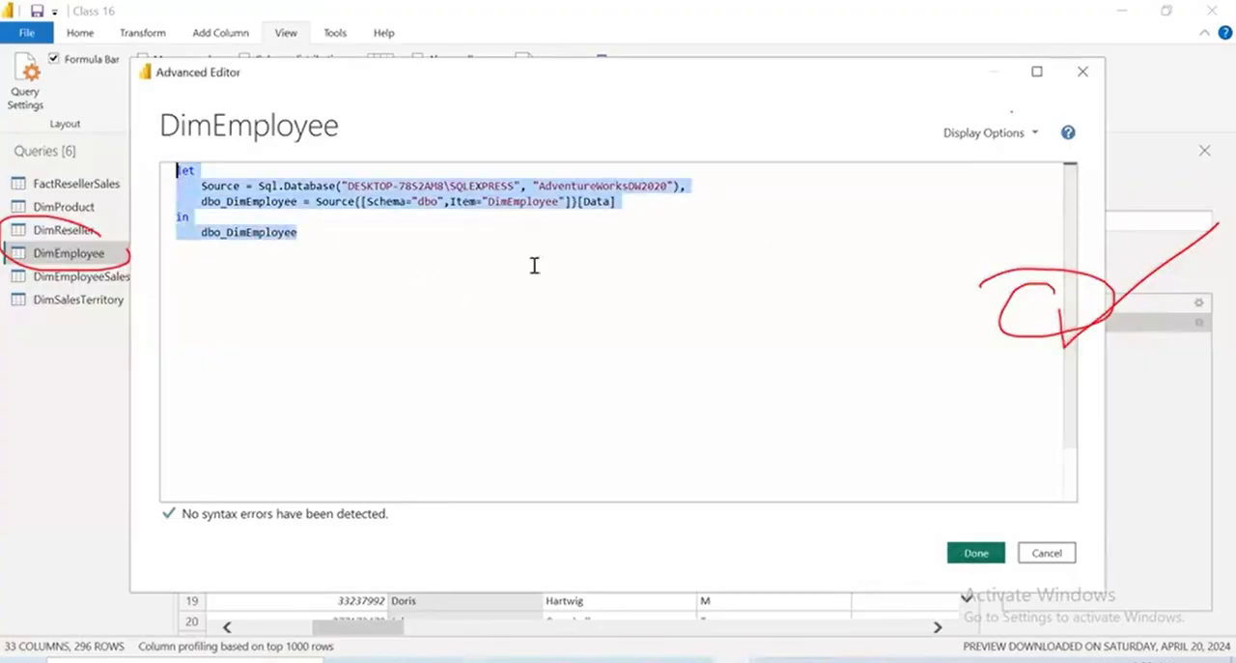
{"action": "left_click", "coordinate": [973, 552]}
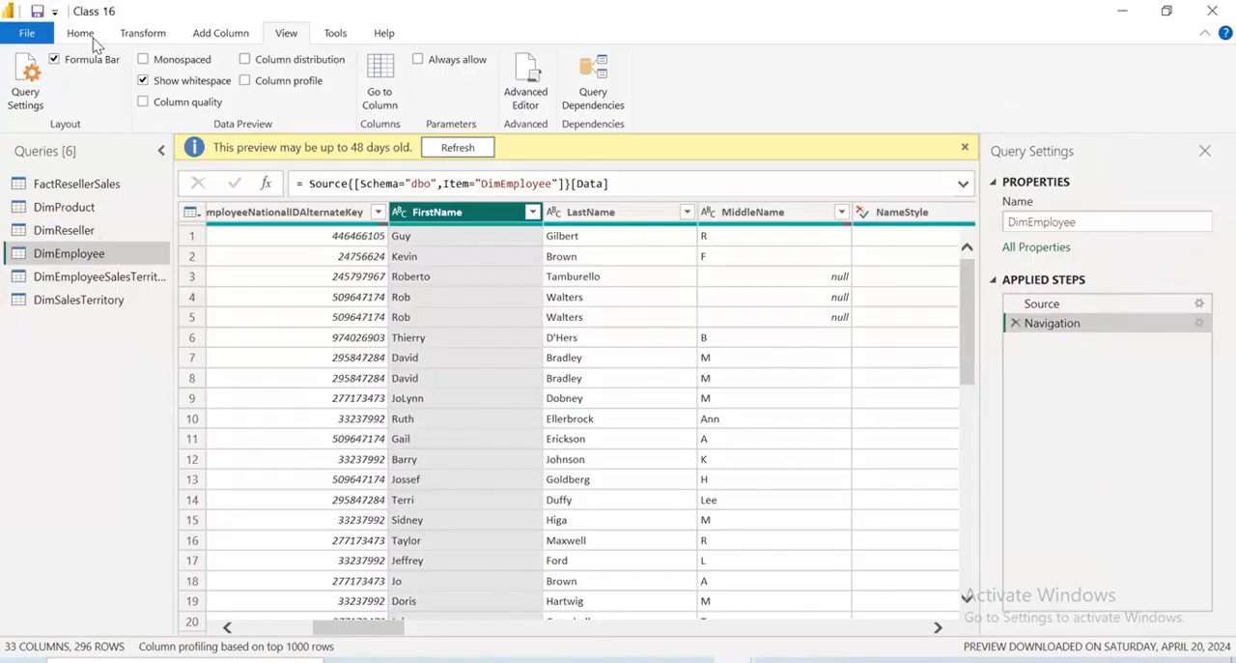
{"action": "left_click", "coordinate": [81, 34]}
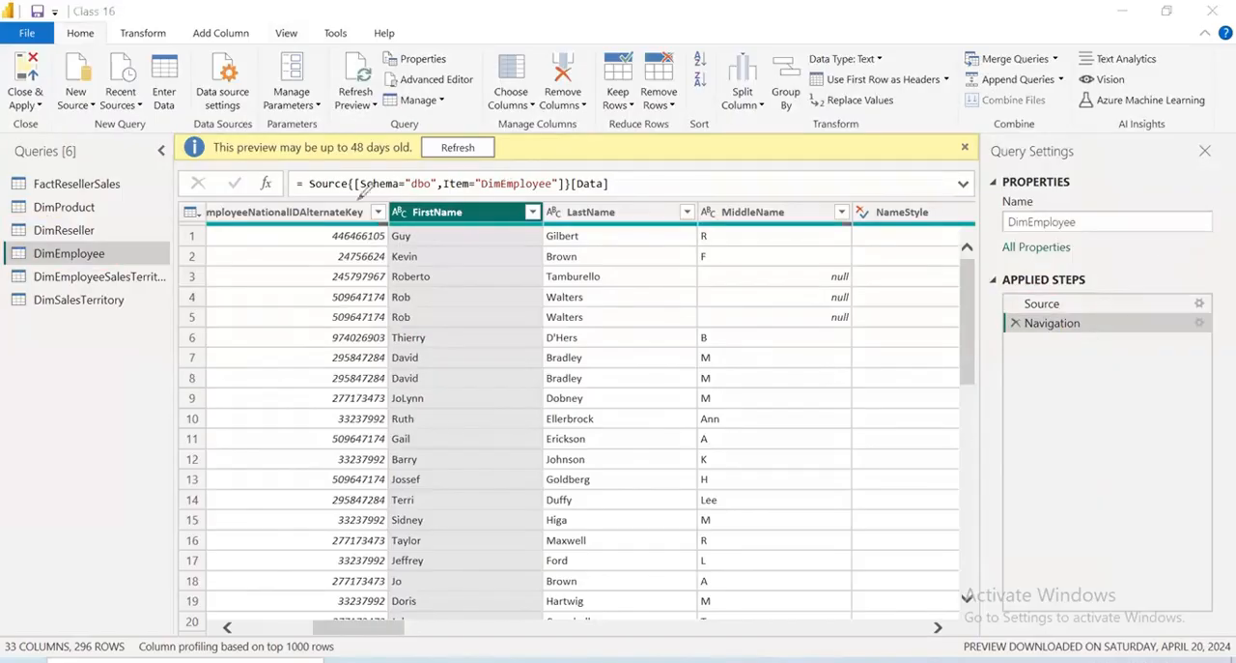
{"action": "mouse_move", "coordinate": [249, 259]}
{"action": "left_mouse_down"}
{"action": "mouse_move", "coordinate": [294, 304]}
{"action": "mouse_move", "coordinate": [333, 270]}
{"action": "mouse_move", "coordinate": [327, 314]}
{"action": "left_mouse_up"}
{"action": "left_click_drag", "start_coordinate": [230, 369], "coordinate": [505, 228]}
{"action": "left_click_drag", "start_coordinate": [489, 218], "coordinate": [496, 237]}
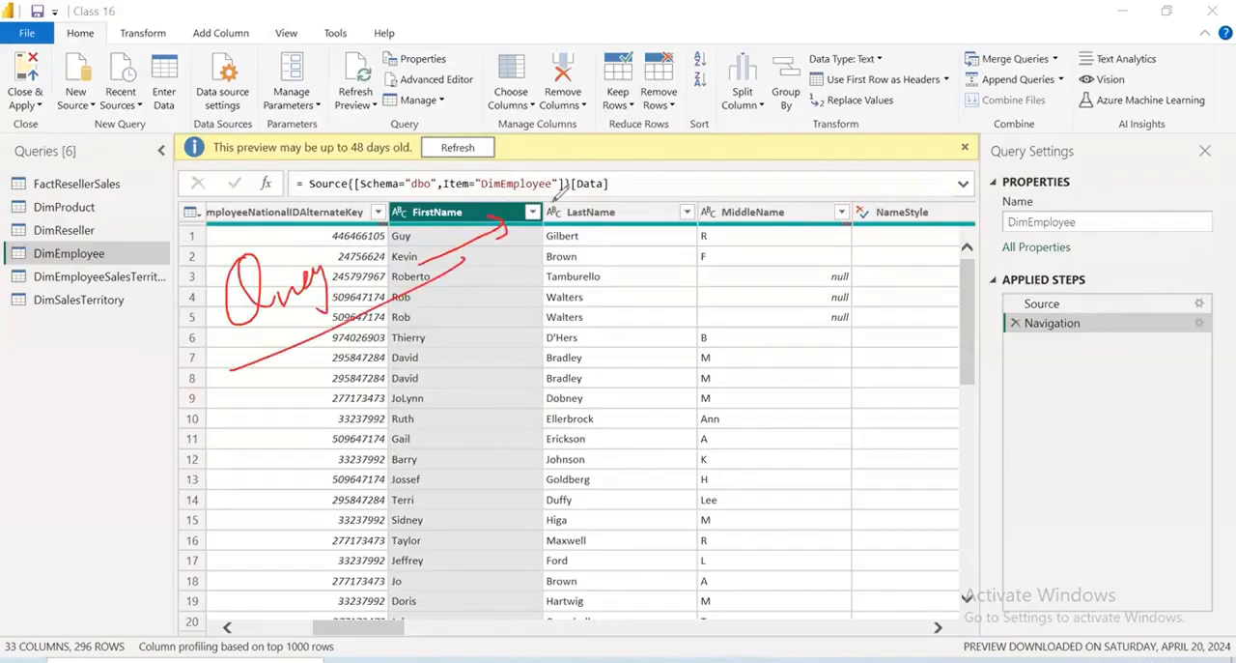
{"action": "left_click_drag", "start_coordinate": [565, 187], "coordinate": [577, 224]}
{"action": "mouse_move", "coordinate": [570, 195]}
{"action": "left_mouse_down"}
{"action": "mouse_move", "coordinate": [582, 180]}
{"action": "mouse_move", "coordinate": [611, 208]}
{"action": "left_mouse_up"}
{"action": "mouse_move", "coordinate": [652, 144]}
{"action": "left_mouse_down"}
{"action": "mouse_move", "coordinate": [688, 218]}
{"action": "mouse_move", "coordinate": [694, 198]}
{"action": "left_mouse_up"}
{"action": "left_click_drag", "start_coordinate": [704, 137], "coordinate": [720, 176]}
{"action": "left_click_drag", "start_coordinate": [737, 140], "coordinate": [744, 185]}
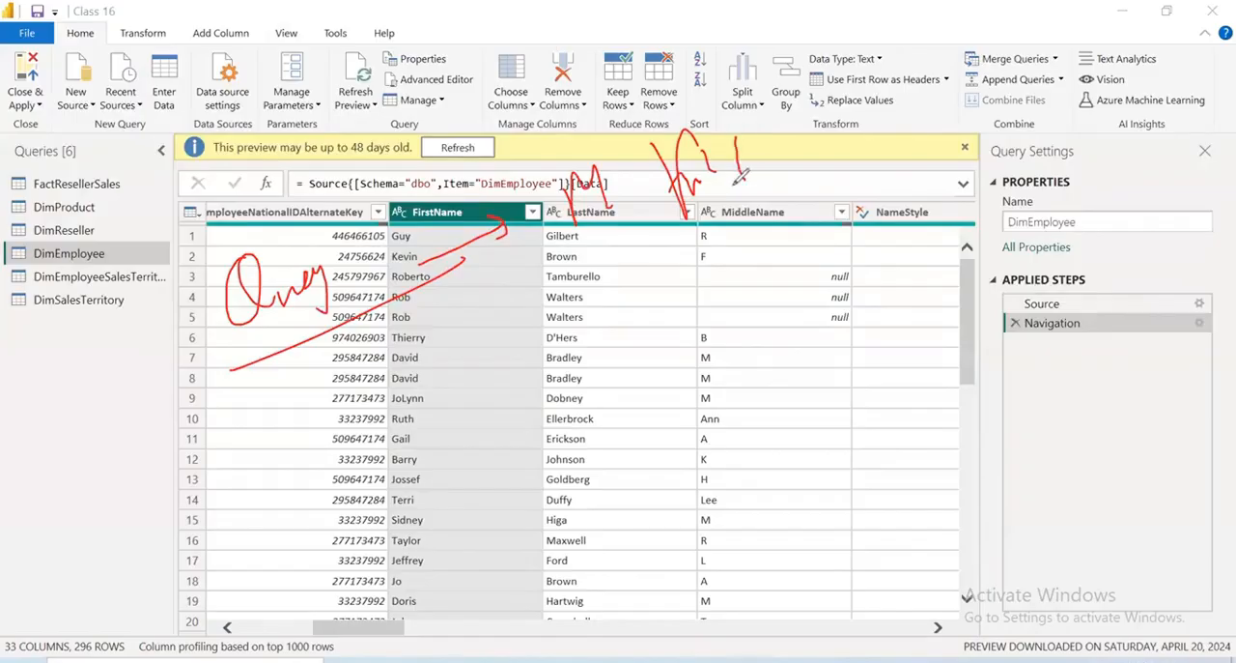
{"action": "left_click_drag", "start_coordinate": [856, 76], "coordinate": [858, 173]}
{"action": "left_click_drag", "start_coordinate": [865, 124], "coordinate": [887, 143]}
{"action": "left_click_drag", "start_coordinate": [894, 122], "coordinate": [908, 119]}
{"action": "mouse_move", "coordinate": [951, 176]}
{"action": "left_mouse_down"}
{"action": "mouse_move", "coordinate": [975, 106]}
{"action": "mouse_move", "coordinate": [1026, 154]}
{"action": "mouse_move", "coordinate": [657, 285]}
{"action": "left_mouse_up"}
{"action": "left_click_drag", "start_coordinate": [771, 172], "coordinate": [815, 282]}
{"action": "left_click_drag", "start_coordinate": [823, 247], "coordinate": [819, 284]}
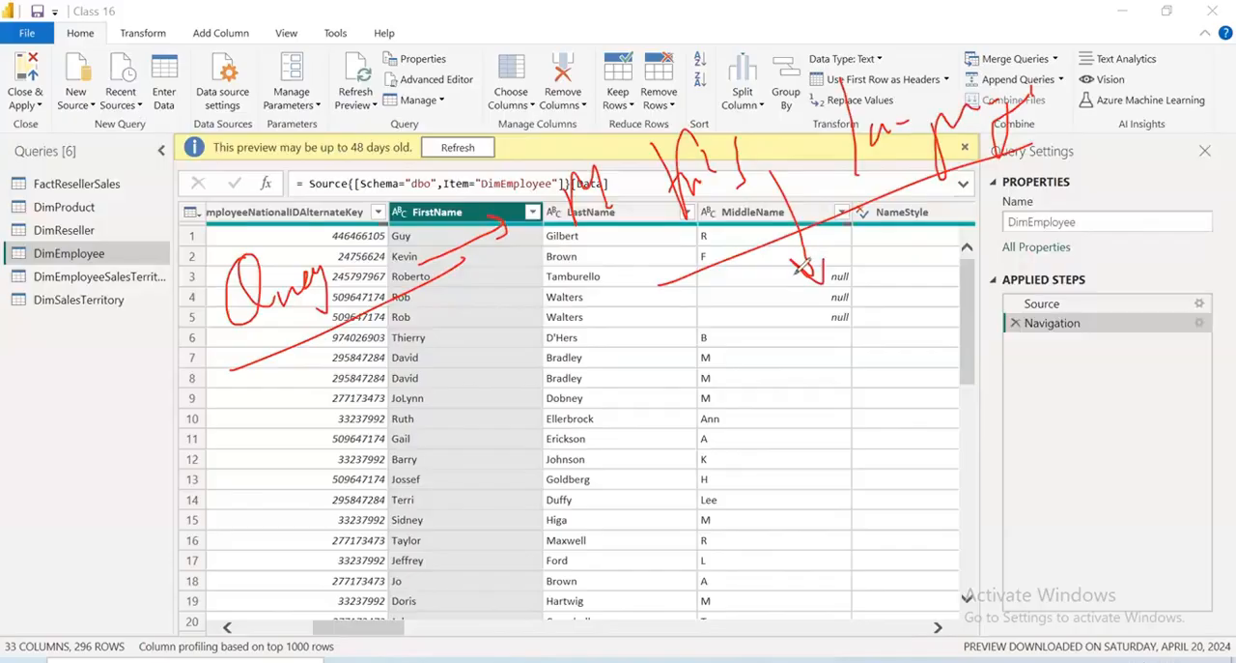
{"action": "mouse_move", "coordinate": [765, 333]}
{"action": "left_mouse_down"}
{"action": "mouse_move", "coordinate": [770, 390]}
{"action": "mouse_move", "coordinate": [832, 336]}
{"action": "left_mouse_up"}
{"action": "left_click_drag", "start_coordinate": [906, 278], "coordinate": [847, 319]}
{"action": "left_click_drag", "start_coordinate": [882, 290], "coordinate": [869, 323]}
{"action": "left_click_drag", "start_coordinate": [765, 443], "coordinate": [986, 332]}
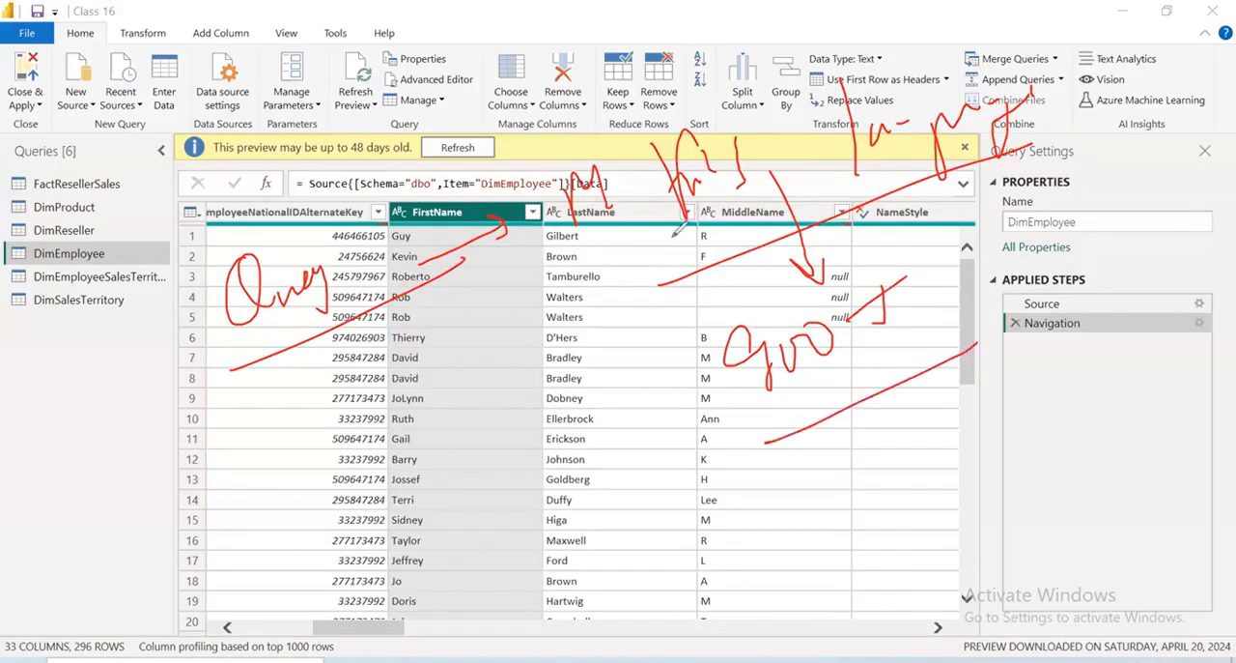
{"action": "left_click_drag", "start_coordinate": [609, 287], "coordinate": [617, 287]}
{"action": "left_click_drag", "start_coordinate": [183, 108], "coordinate": [199, 174]}
{"action": "left_click_drag", "start_coordinate": [181, 118], "coordinate": [215, 173]}
{"action": "mouse_move", "coordinate": [262, 113]}
{"action": "left_mouse_down"}
{"action": "mouse_move", "coordinate": [323, 103]}
{"action": "mouse_move", "coordinate": [342, 83]}
{"action": "left_mouse_up"}
{"action": "left_click_drag", "start_coordinate": [408, 76], "coordinate": [426, 142]}
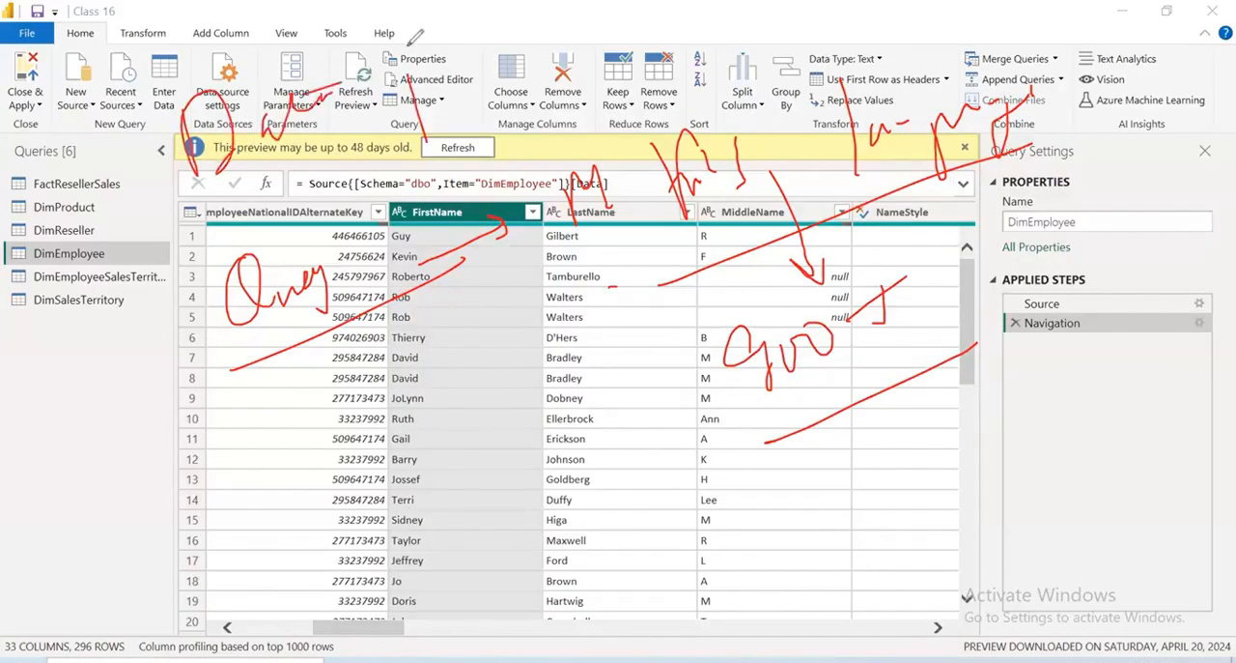
{"action": "mouse_move", "coordinate": [410, 42]}
{"action": "left_mouse_down"}
{"action": "mouse_move", "coordinate": [454, 82]}
{"action": "mouse_move", "coordinate": [502, 65]}
{"action": "mouse_move", "coordinate": [527, 39]}
{"action": "mouse_move", "coordinate": [552, 49]}
{"action": "left_mouse_up"}
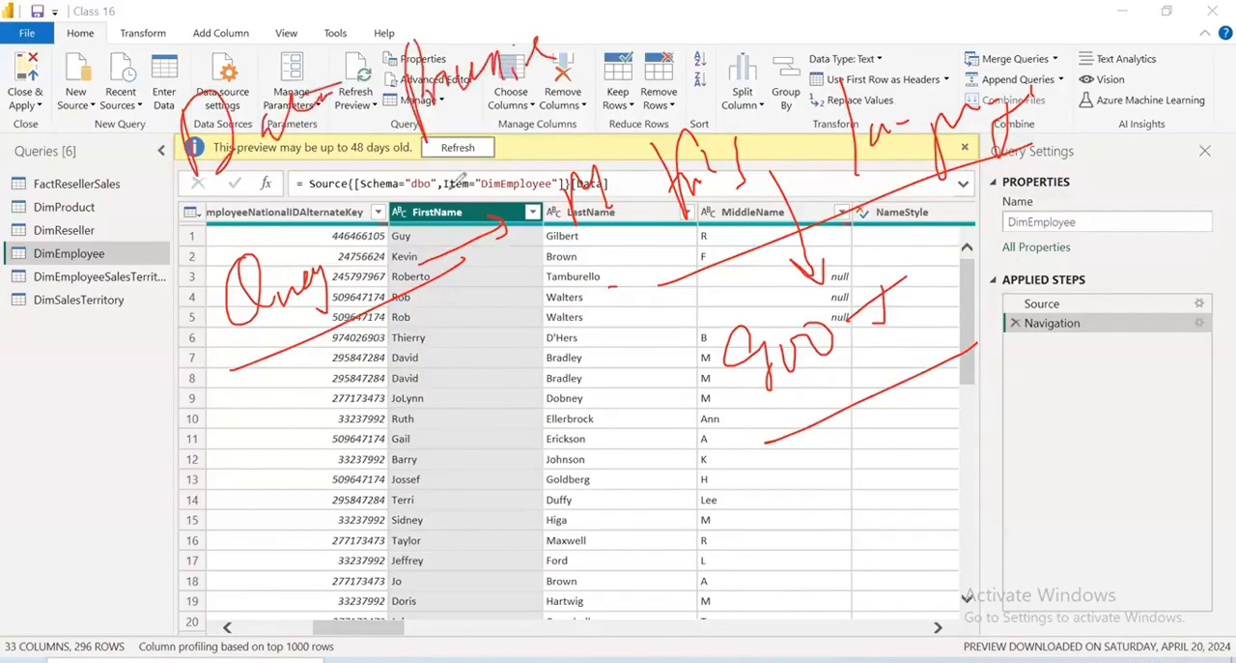
{"action": "left_click_drag", "start_coordinate": [431, 195], "coordinate": [676, 75]}
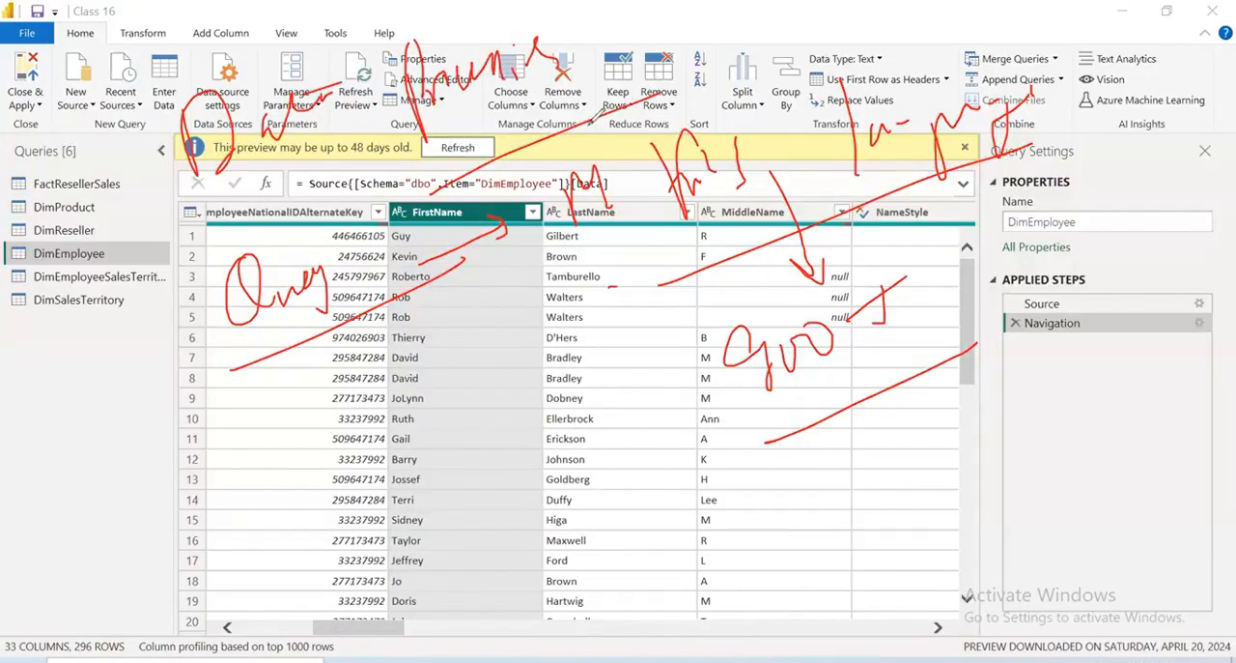
{"action": "left_click_drag", "start_coordinate": [220, 220], "coordinate": [551, 114]}
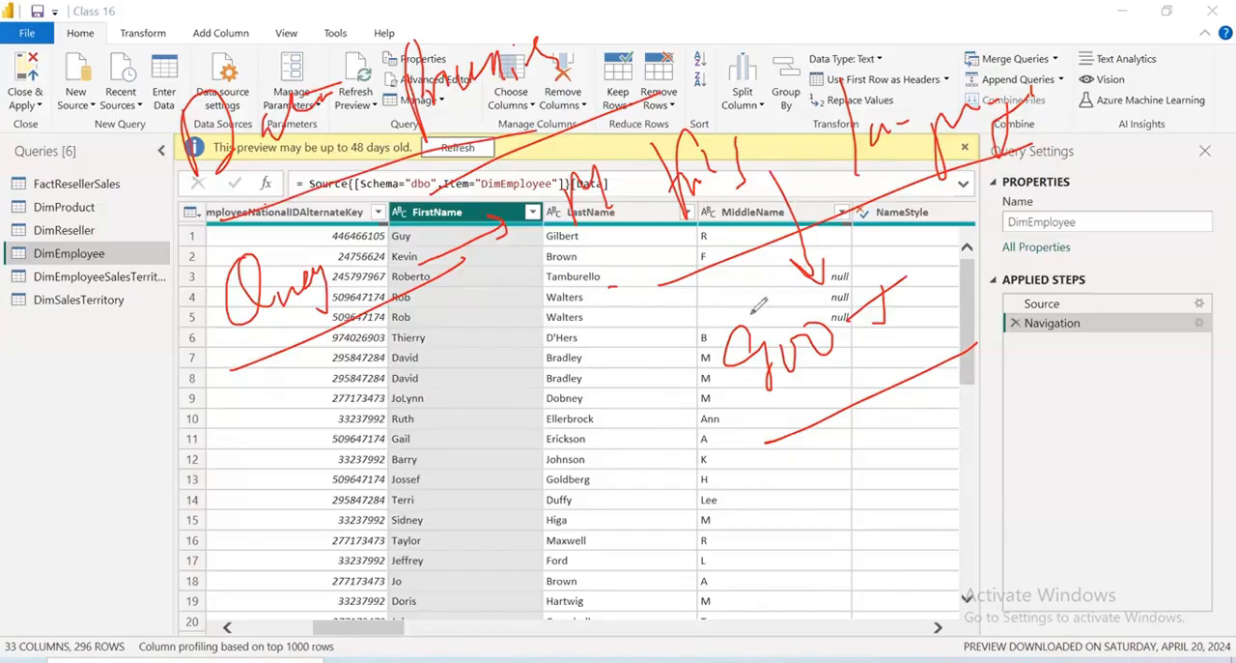
{"action": "left_click_drag", "start_coordinate": [643, 307], "coordinate": [1077, 150]}
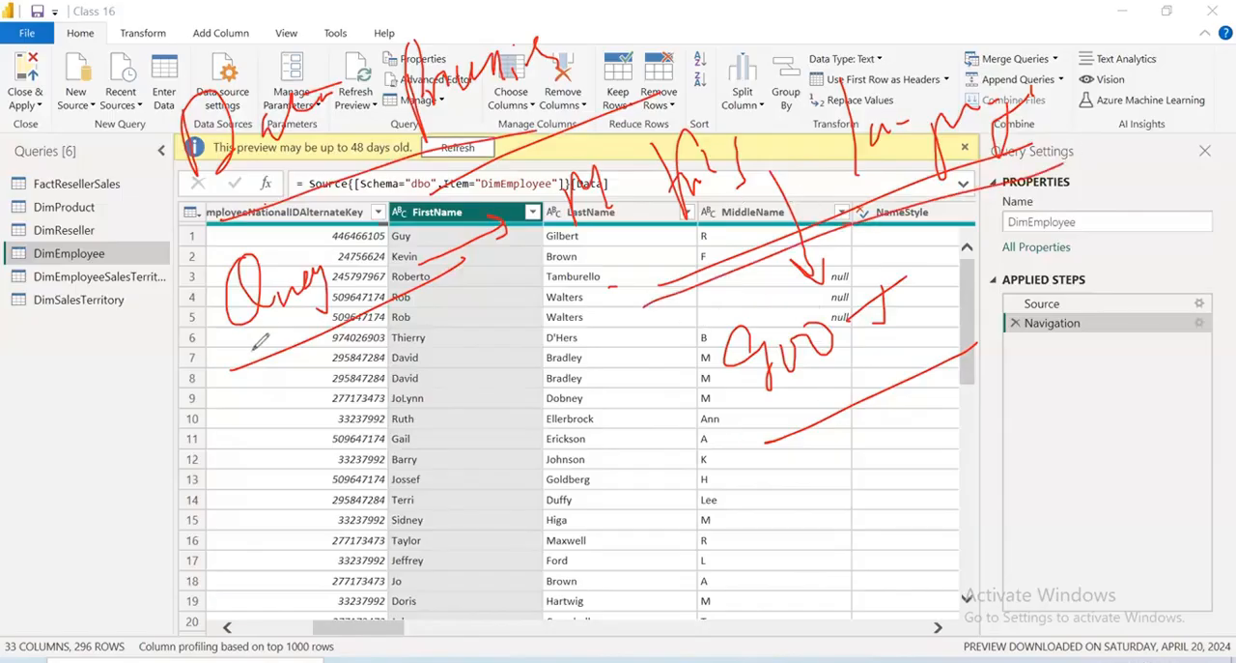
{"action": "left_click_drag", "start_coordinate": [137, 443], "coordinate": [124, 499]}
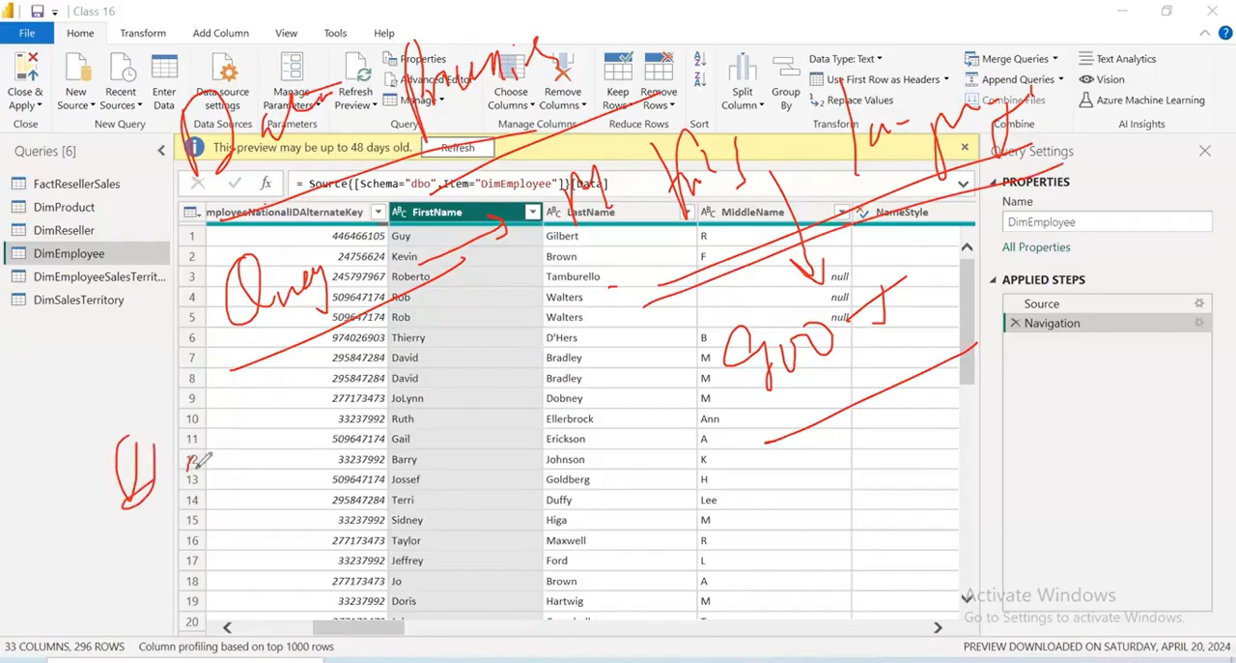
{"action": "left_click_drag", "start_coordinate": [199, 460], "coordinate": [205, 467]}
{"action": "mouse_move", "coordinate": [215, 435]}
{"action": "left_mouse_down"}
{"action": "mouse_move", "coordinate": [235, 458]}
{"action": "mouse_move", "coordinate": [257, 413]}
{"action": "left_mouse_up"}
{"action": "left_click_drag", "start_coordinate": [314, 446], "coordinate": [372, 411]}
{"action": "left_click_drag", "start_coordinate": [377, 350], "coordinate": [421, 446]}
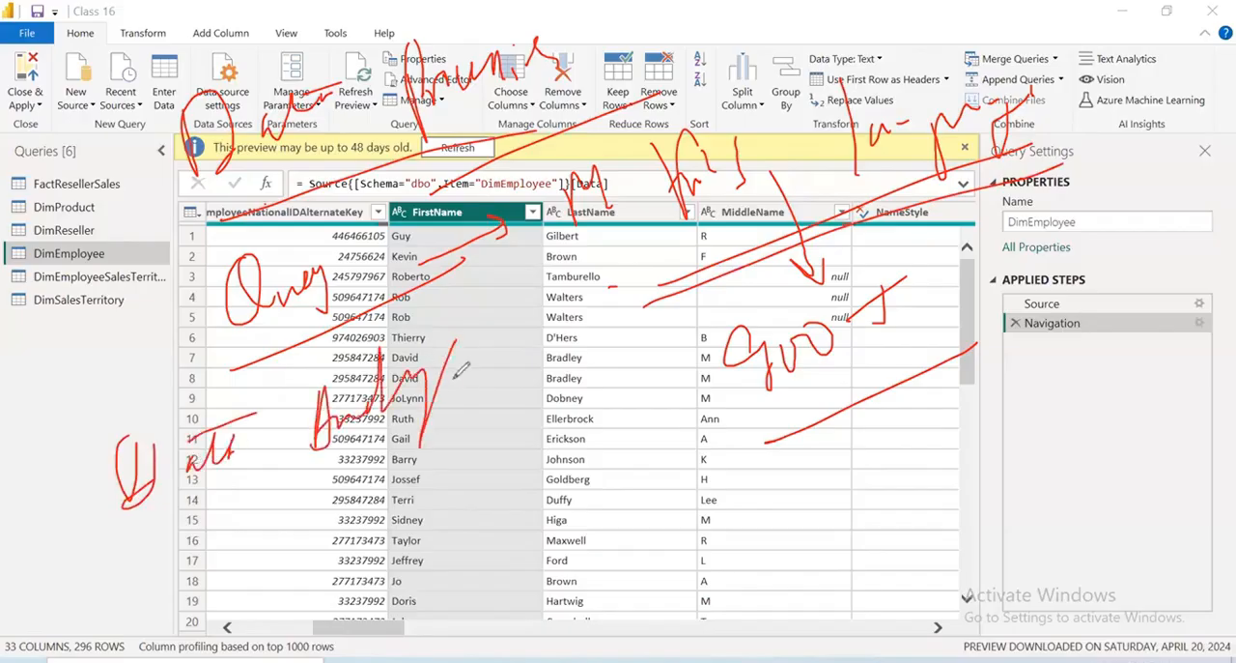
{"action": "mouse_move", "coordinate": [450, 379]}
{"action": "left_mouse_down"}
{"action": "mouse_move", "coordinate": [493, 354]}
{"action": "mouse_move", "coordinate": [250, 502]}
{"action": "left_mouse_up"}
{"action": "left_click_drag", "start_coordinate": [430, 473], "coordinate": [417, 542]}
{"action": "left_click_drag", "start_coordinate": [423, 485], "coordinate": [415, 543]}
{"action": "mouse_move", "coordinate": [471, 458]}
{"action": "left_mouse_down"}
{"action": "mouse_move", "coordinate": [496, 446]}
{"action": "mouse_move", "coordinate": [509, 503]}
{"action": "left_mouse_up"}
{"action": "left_click_drag", "start_coordinate": [482, 494], "coordinate": [520, 473]}
{"action": "left_click_drag", "start_coordinate": [520, 431], "coordinate": [566, 493]}
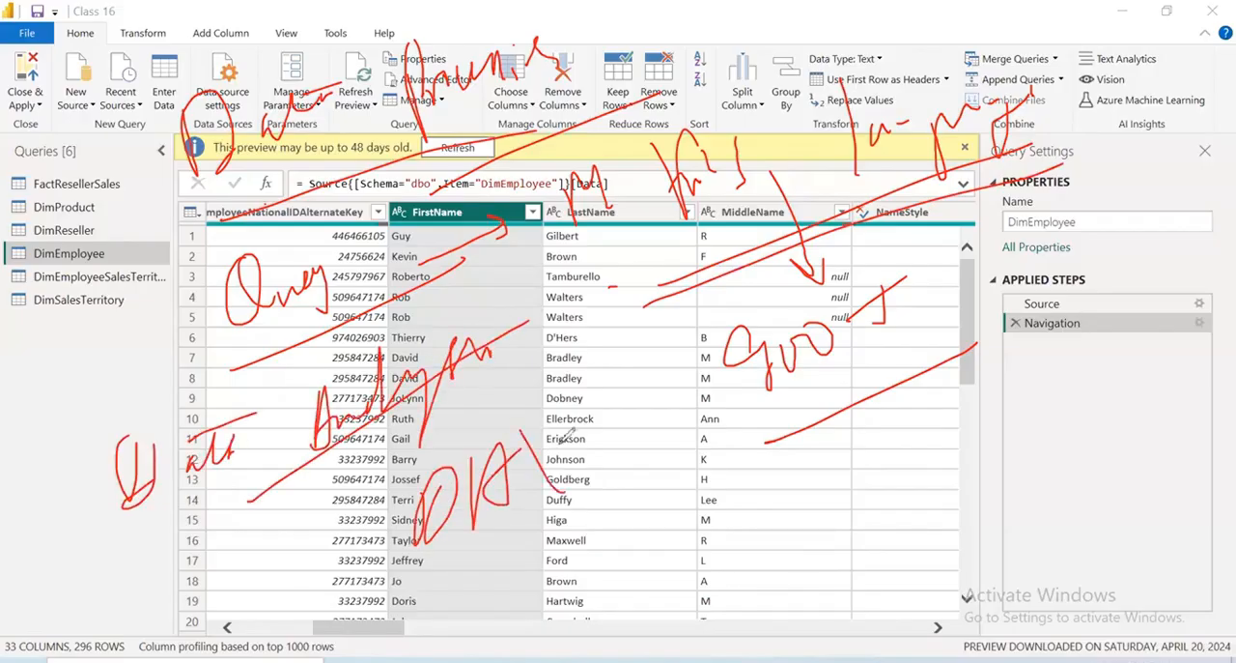
{"action": "left_click_drag", "start_coordinate": [558, 450], "coordinate": [500, 533]}
{"action": "mouse_move", "coordinate": [465, 562]}
{"action": "left_mouse_down"}
{"action": "mouse_move", "coordinate": [610, 500]}
{"action": "mouse_move", "coordinate": [620, 481]}
{"action": "mouse_move", "coordinate": [635, 506]}
{"action": "left_mouse_up"}
{"action": "left_click_drag", "start_coordinate": [882, 433], "coordinate": [878, 497]}
{"action": "left_click_drag", "start_coordinate": [894, 396], "coordinate": [866, 497]}
{"action": "mouse_move", "coordinate": [874, 454]}
{"action": "left_mouse_down"}
{"action": "mouse_move", "coordinate": [935, 425]}
{"action": "mouse_move", "coordinate": [977, 425]}
{"action": "mouse_move", "coordinate": [1039, 386]}
{"action": "left_mouse_up"}
{"action": "left_click_drag", "start_coordinate": [1049, 323], "coordinate": [1063, 386]}
{"action": "mouse_move", "coordinate": [1063, 359]}
{"action": "left_mouse_down"}
{"action": "mouse_move", "coordinate": [1106, 328]}
{"action": "mouse_move", "coordinate": [1093, 355]}
{"action": "left_mouse_up"}
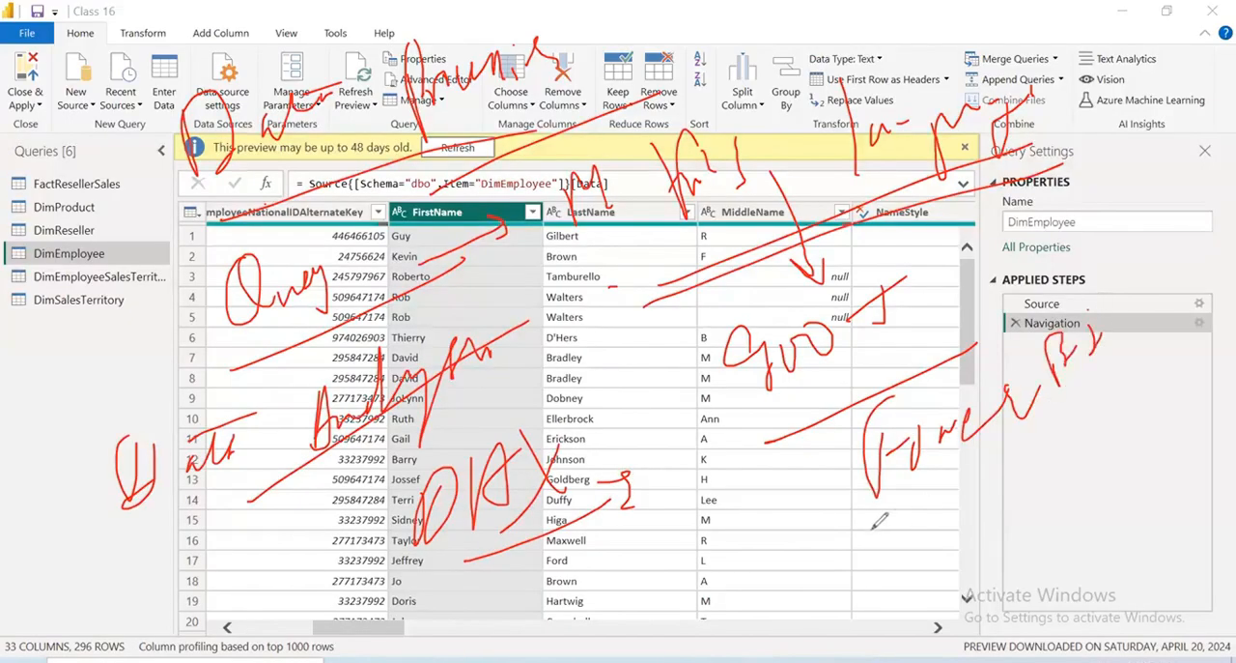
{"action": "left_click_drag", "start_coordinate": [828, 552], "coordinate": [1183, 340]}
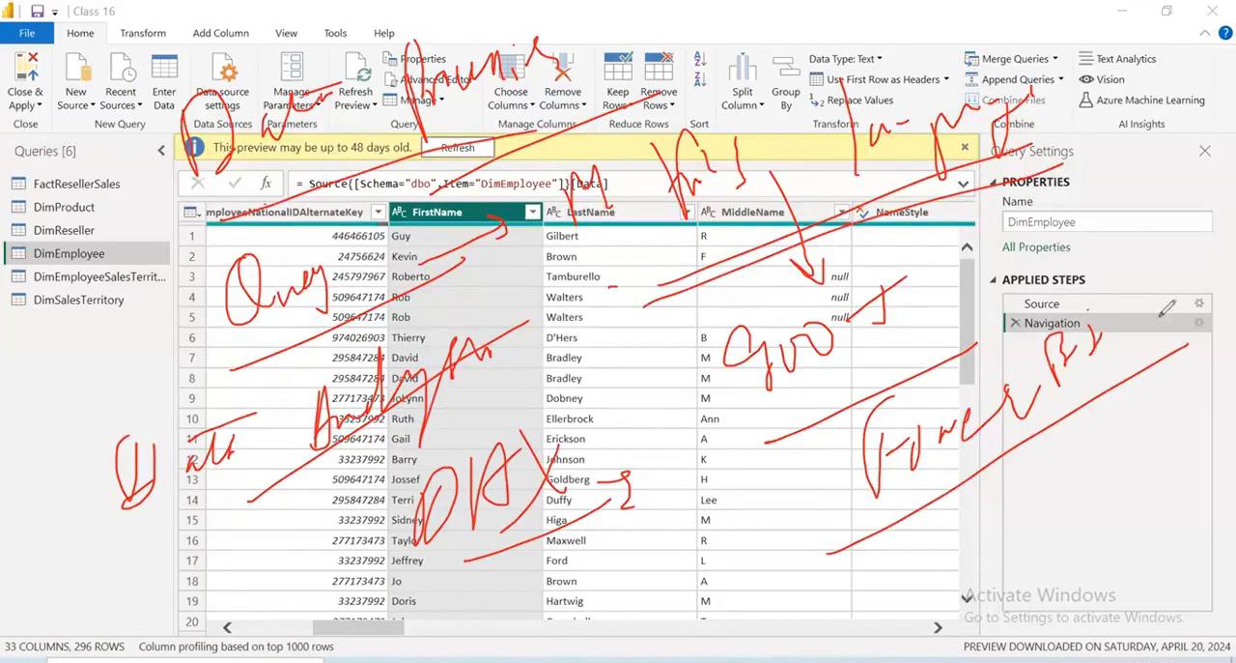
{"action": "mouse_move", "coordinate": [615, 411]}
{"action": "left_mouse_down"}
{"action": "mouse_move", "coordinate": [299, 536]}
{"action": "mouse_move", "coordinate": [580, 438]}
{"action": "left_mouse_up"}
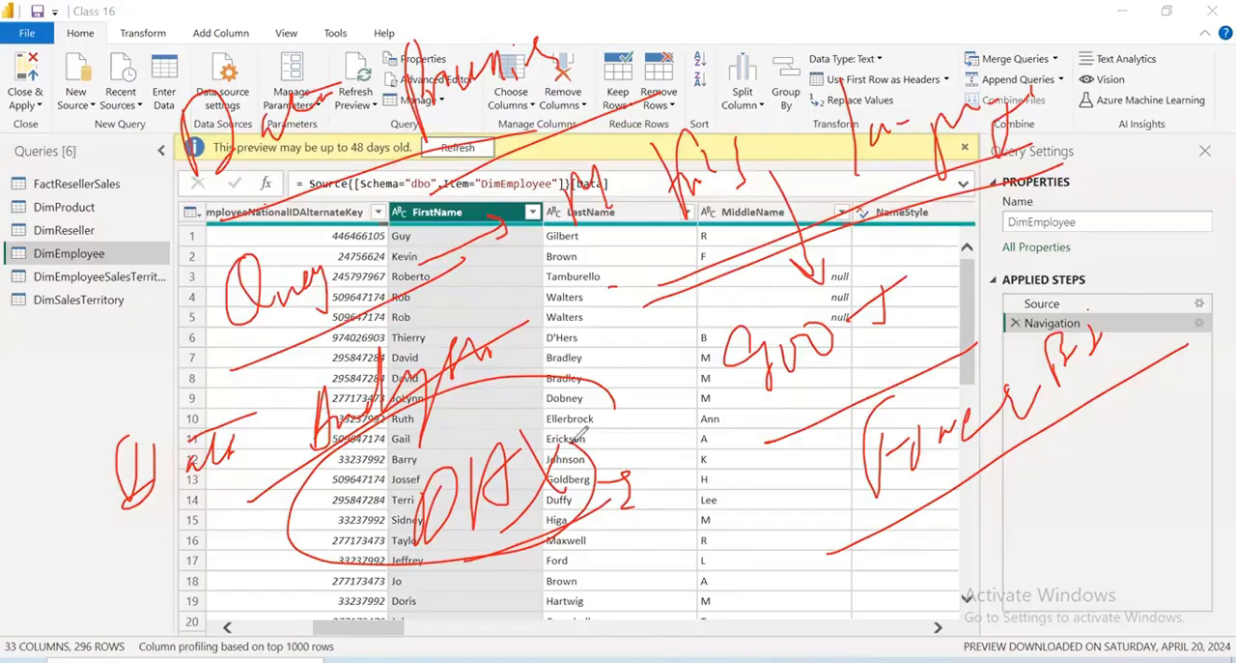
{"action": "left_click", "coordinate": [1169, 458]}
{"action": "mouse_move", "coordinate": [520, 419]}
{"action": "left_mouse_down"}
{"action": "mouse_move", "coordinate": [581, 571]}
{"action": "mouse_move", "coordinate": [577, 538]}
{"action": "mouse_move", "coordinate": [645, 478]}
{"action": "left_mouse_up"}
{"action": "left_click_drag", "start_coordinate": [623, 476], "coordinate": [641, 446]}
{"action": "left_click_drag", "start_coordinate": [648, 401], "coordinate": [698, 439]}
{"action": "mouse_move", "coordinate": [690, 393]}
{"action": "left_mouse_down"}
{"action": "mouse_move", "coordinate": [660, 470]}
{"action": "mouse_move", "coordinate": [605, 530]}
{"action": "left_mouse_up"}
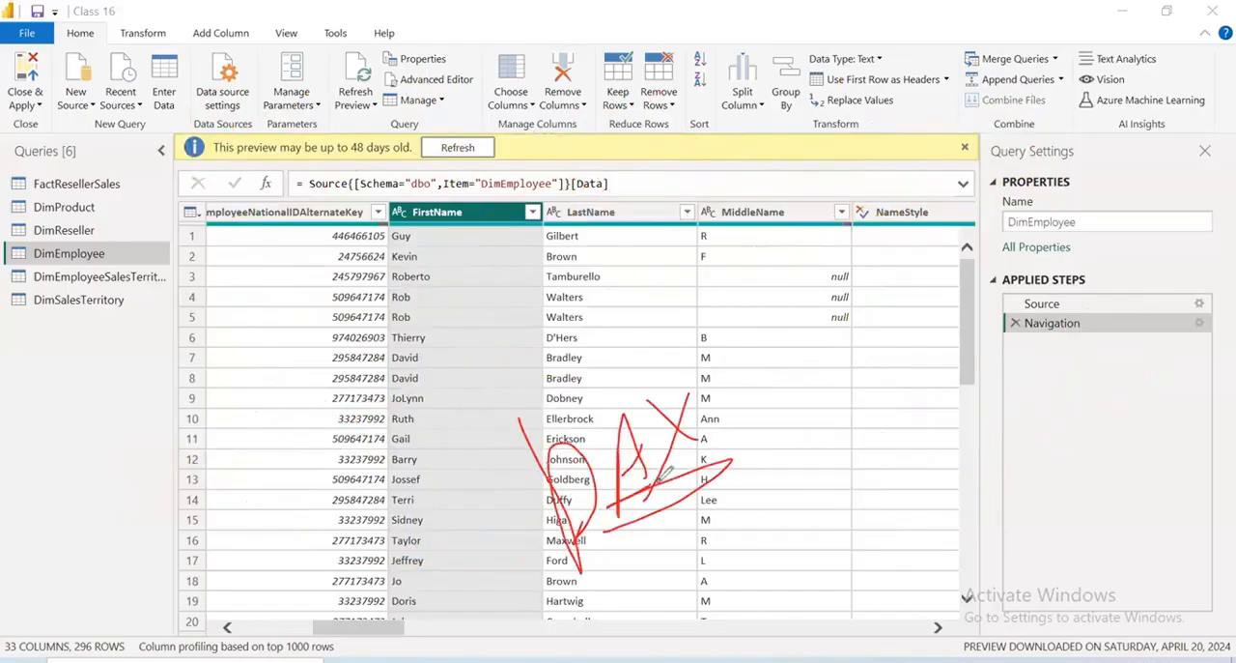
{"action": "left_click", "coordinate": [1099, 434]}
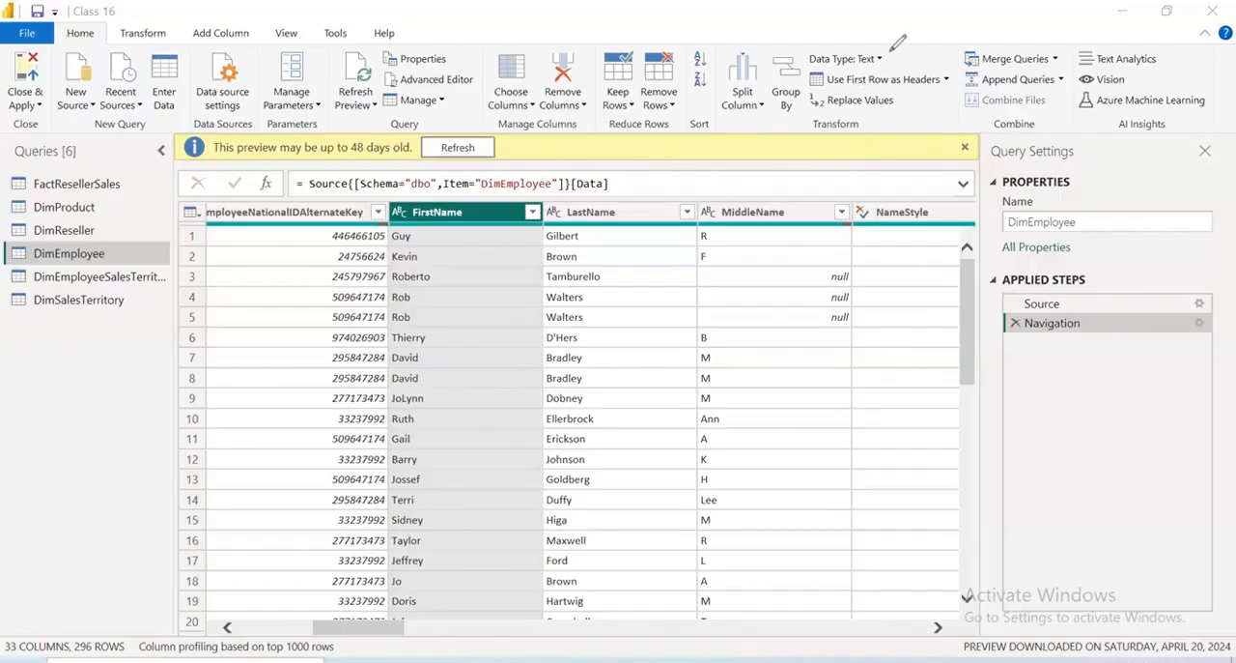
{"action": "left_click_drag", "start_coordinate": [887, 46], "coordinate": [895, 36]}
{"action": "left_click_drag", "start_coordinate": [626, 46], "coordinate": [618, 35]}
{"action": "mouse_move", "coordinate": [386, 27]}
{"action": "left_mouse_down"}
{"action": "mouse_move", "coordinate": [358, 29]}
{"action": "mouse_move", "coordinate": [415, 26]}
{"action": "left_mouse_up"}
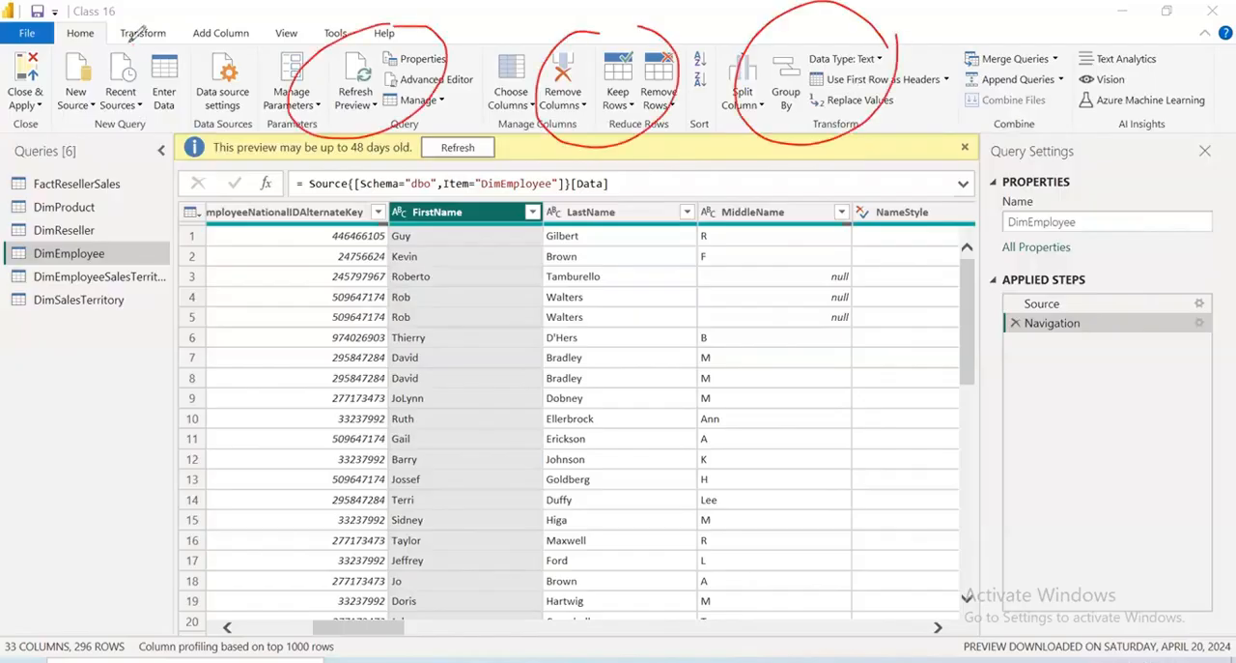
{"action": "left_click_drag", "start_coordinate": [130, 43], "coordinate": [180, 39]}
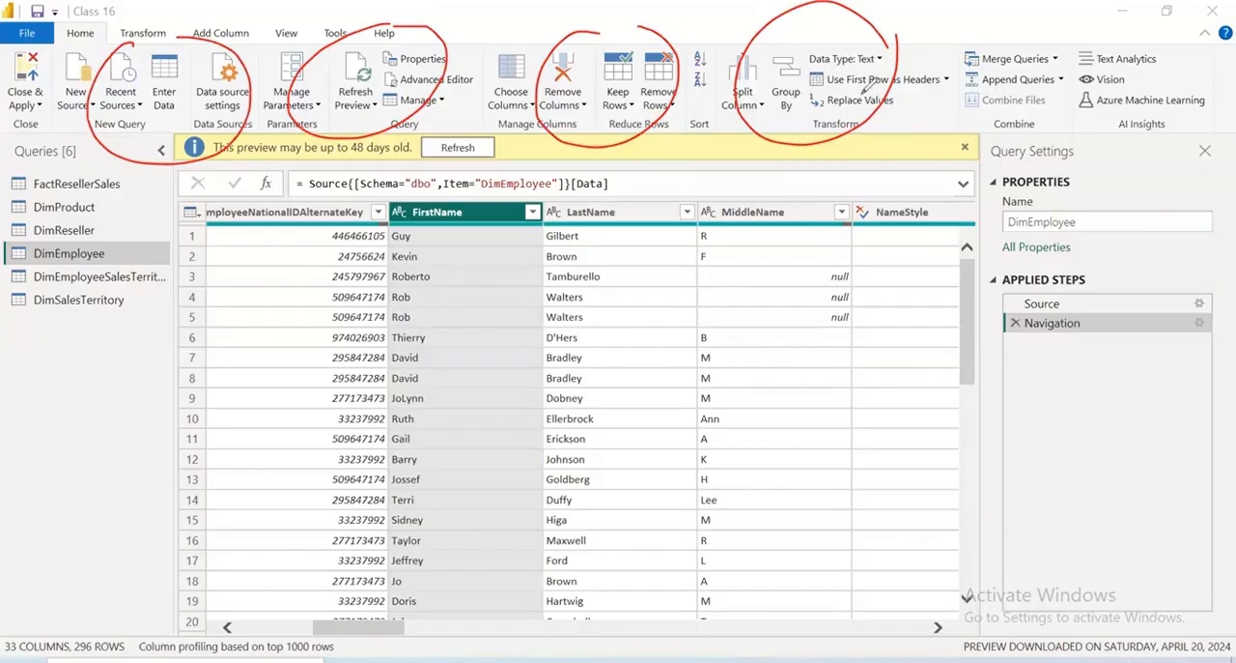
{"action": "left_click_drag", "start_coordinate": [881, 80], "coordinate": [1014, 106]}
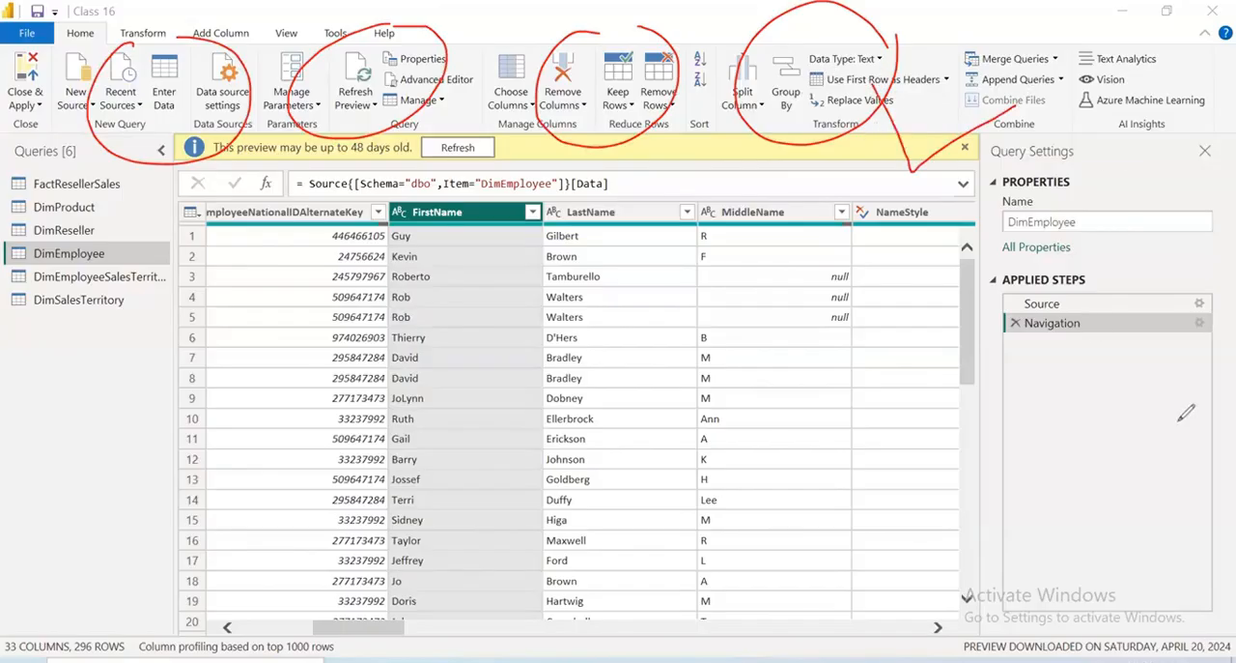
{"action": "mouse_move", "coordinate": [176, 182]}
{"action": "left_mouse_down"}
{"action": "mouse_move", "coordinate": [966, 182]}
{"action": "mouse_move", "coordinate": [82, 15]}
{"action": "mouse_move", "coordinate": [116, 172]}
{"action": "left_mouse_up"}
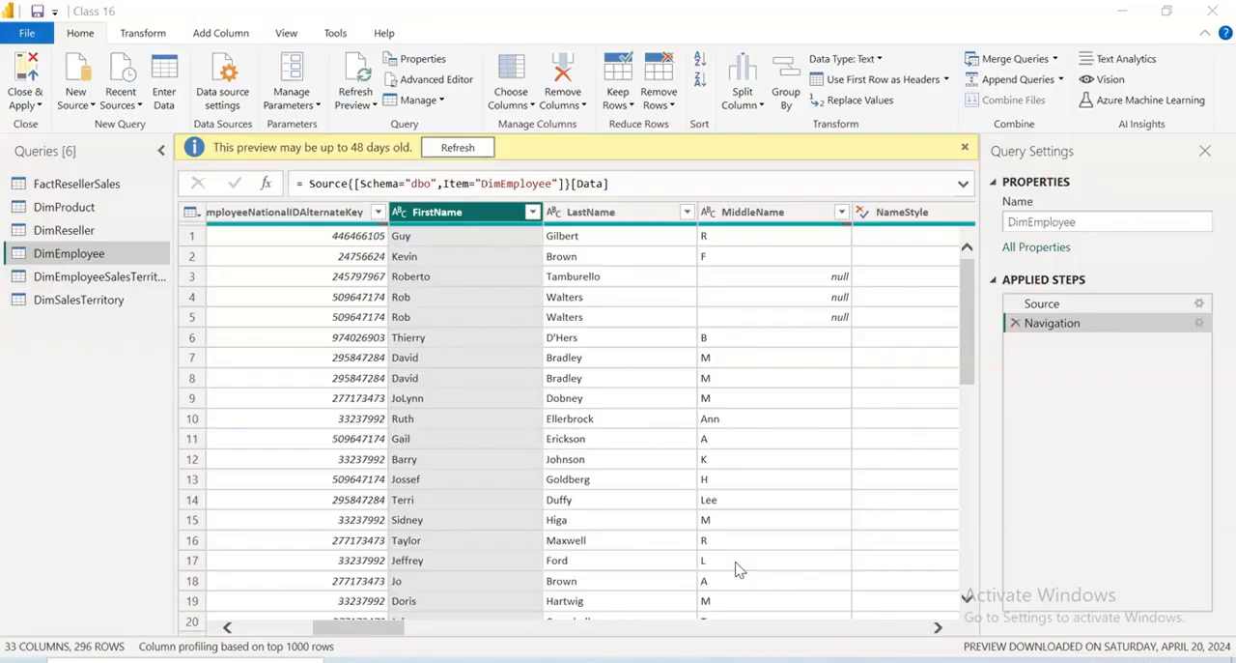
Select DimEmployee's ParentEmployeeKey and EmployeeNationalIDAlternateKey columns together and inspect the Change Type, Transform and other column operations available for both
{"action": "left_click_drag", "start_coordinate": [387, 634], "coordinate": [269, 634]}
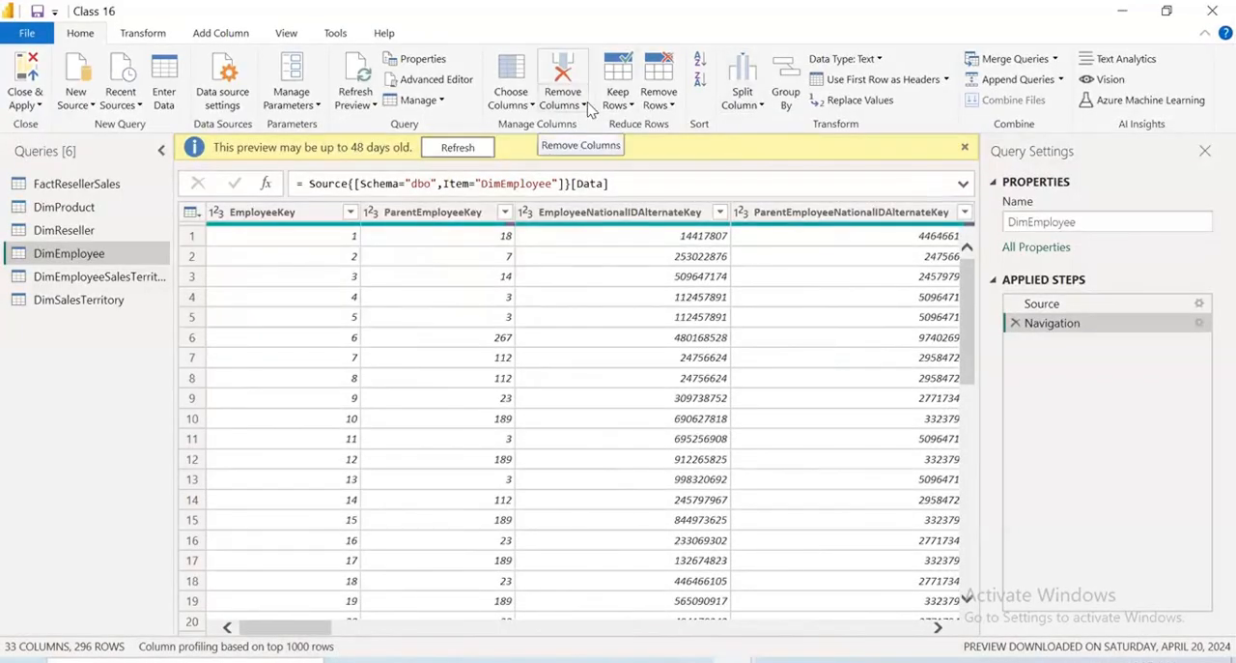
{"action": "left_click", "coordinate": [466, 213]}
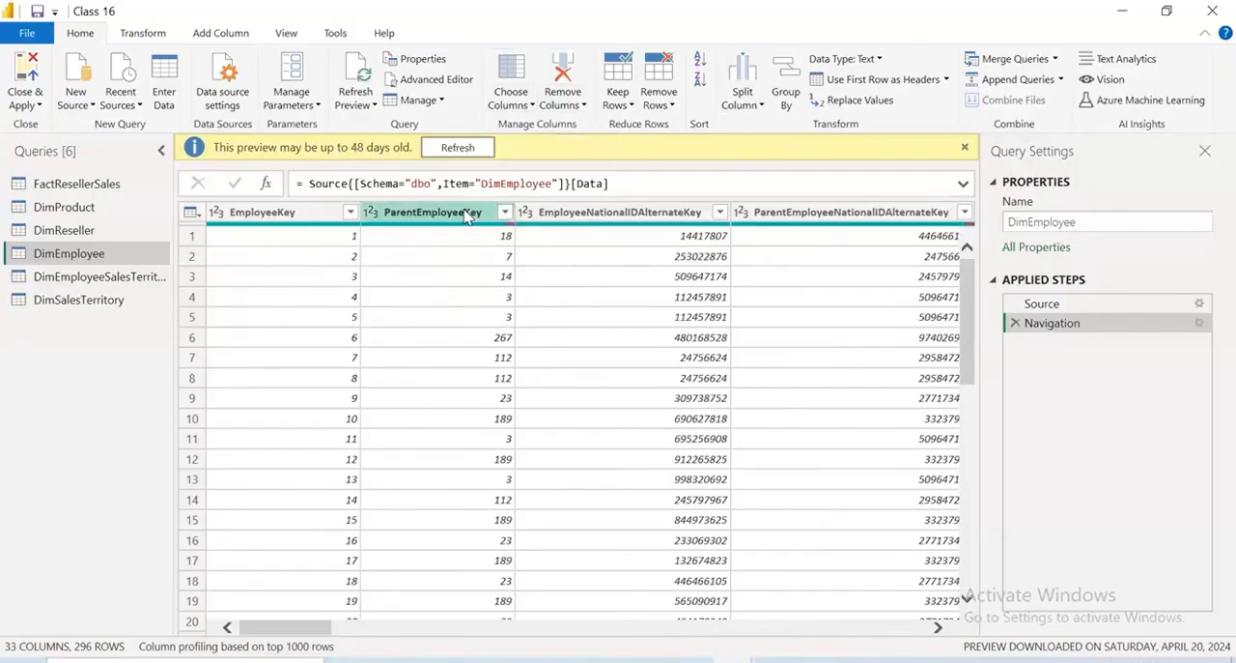
{"action": "left_click", "coordinate": [556, 214], "text": "ctrl"}
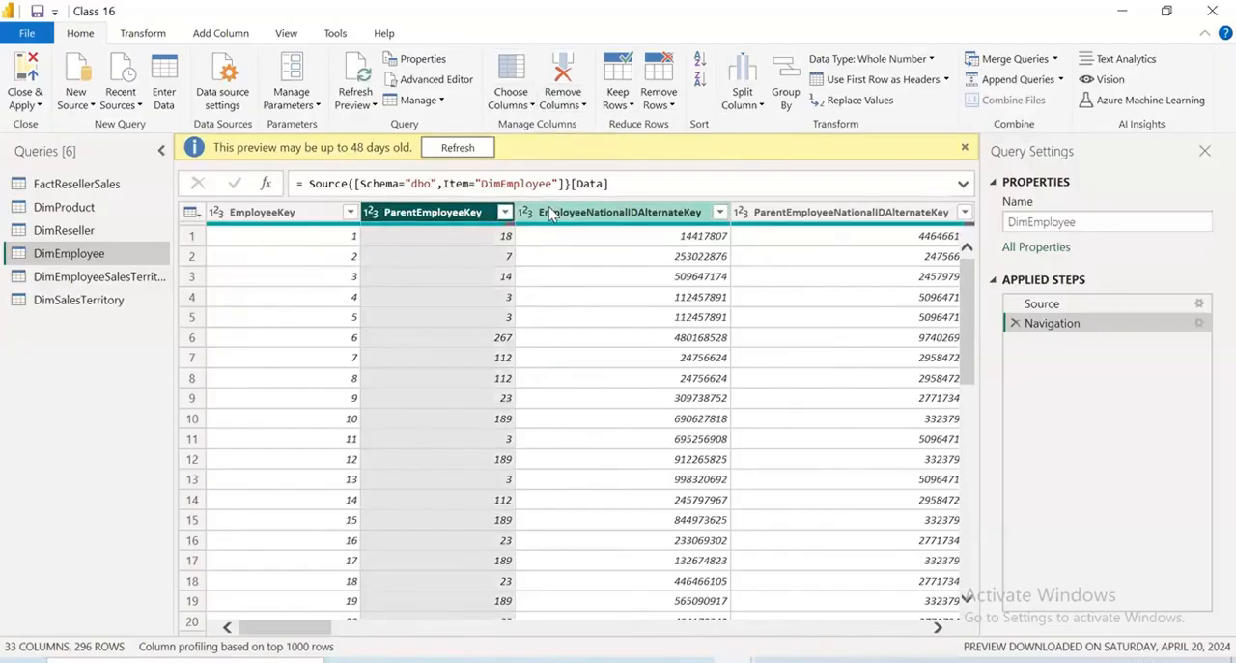
{"action": "right_click", "coordinate": [580, 215]}
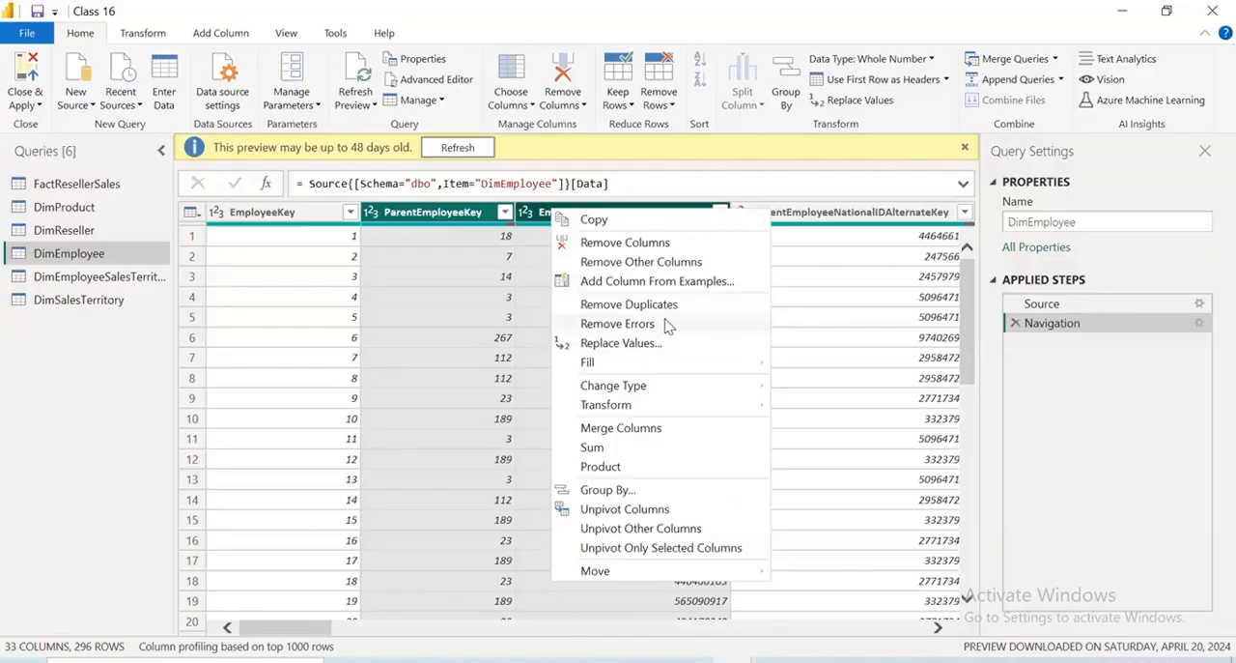
{"action": "mouse_move", "coordinate": [674, 389]}
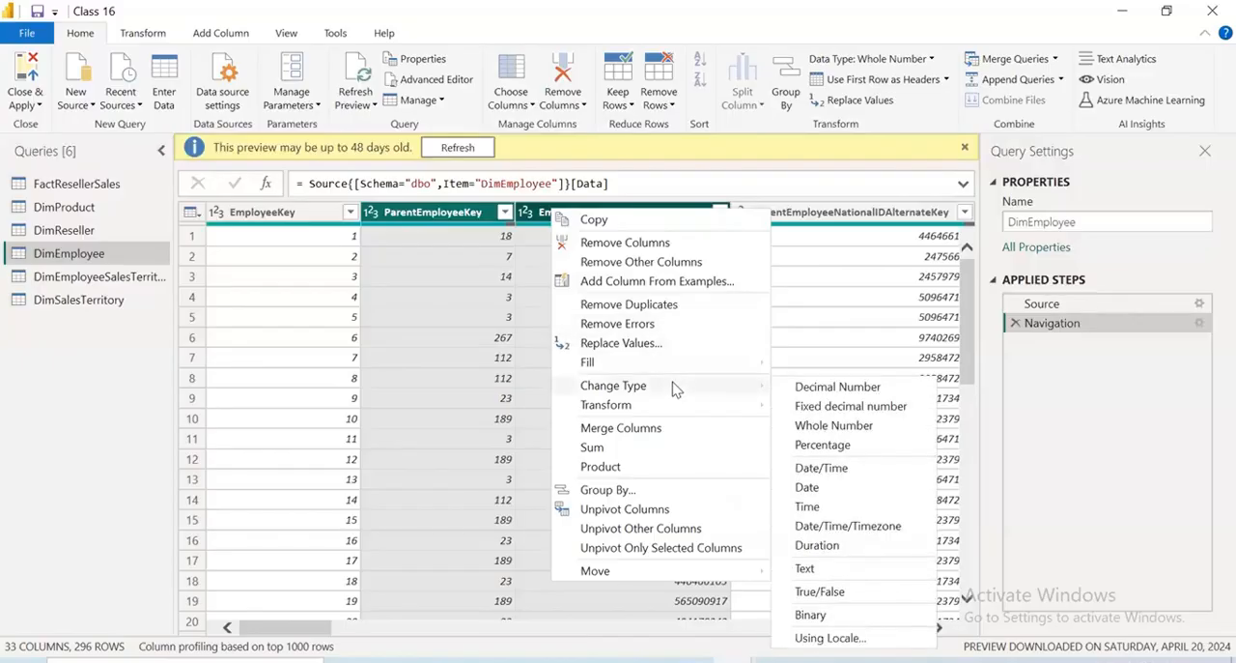
{"action": "mouse_move", "coordinate": [651, 405]}
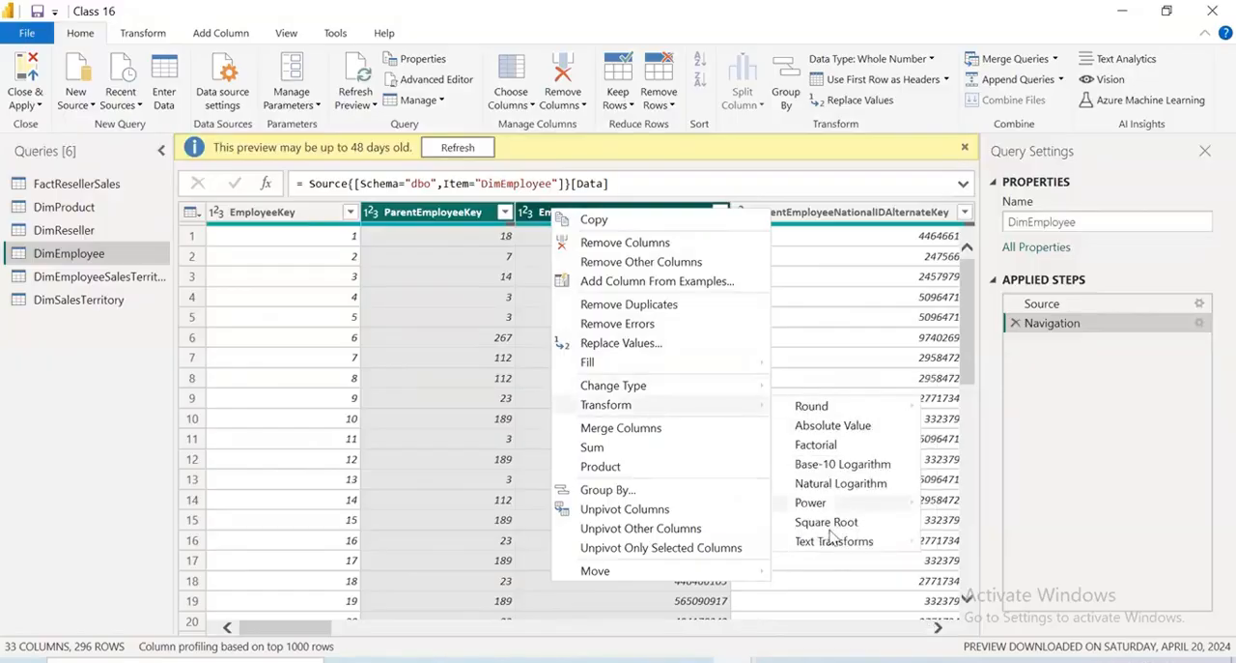
{"action": "mouse_move", "coordinate": [830, 546]}
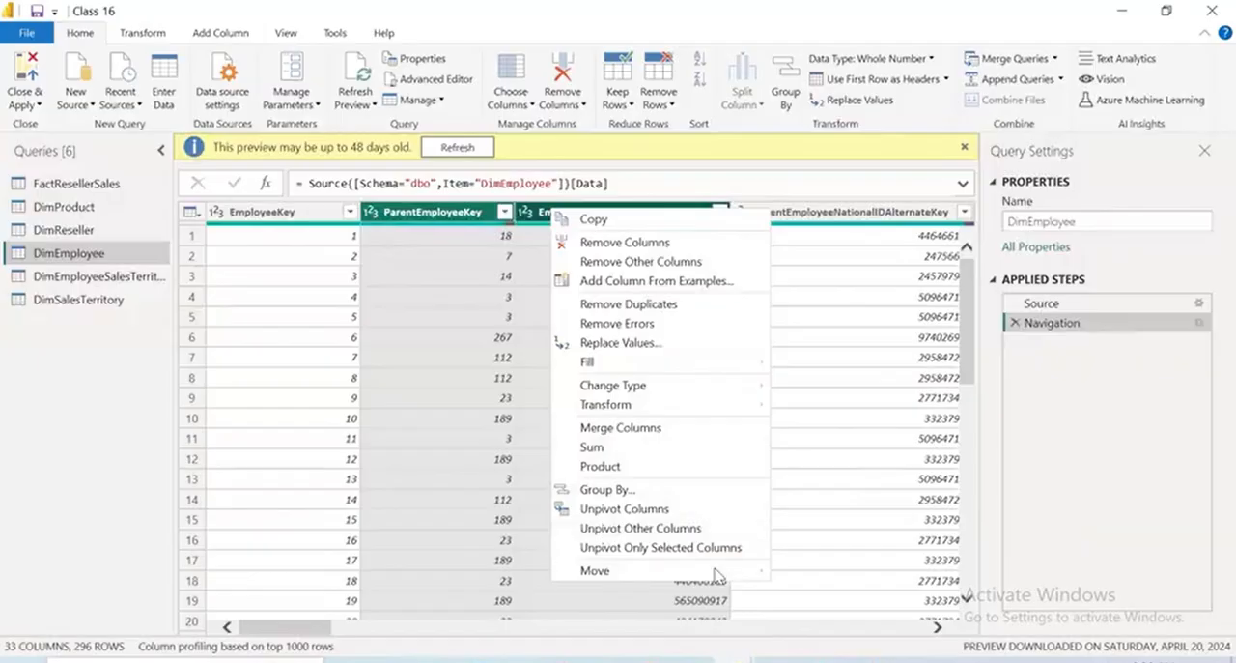
{"action": "left_click", "coordinate": [627, 217]}
{"action": "right_click", "coordinate": [590, 212]}
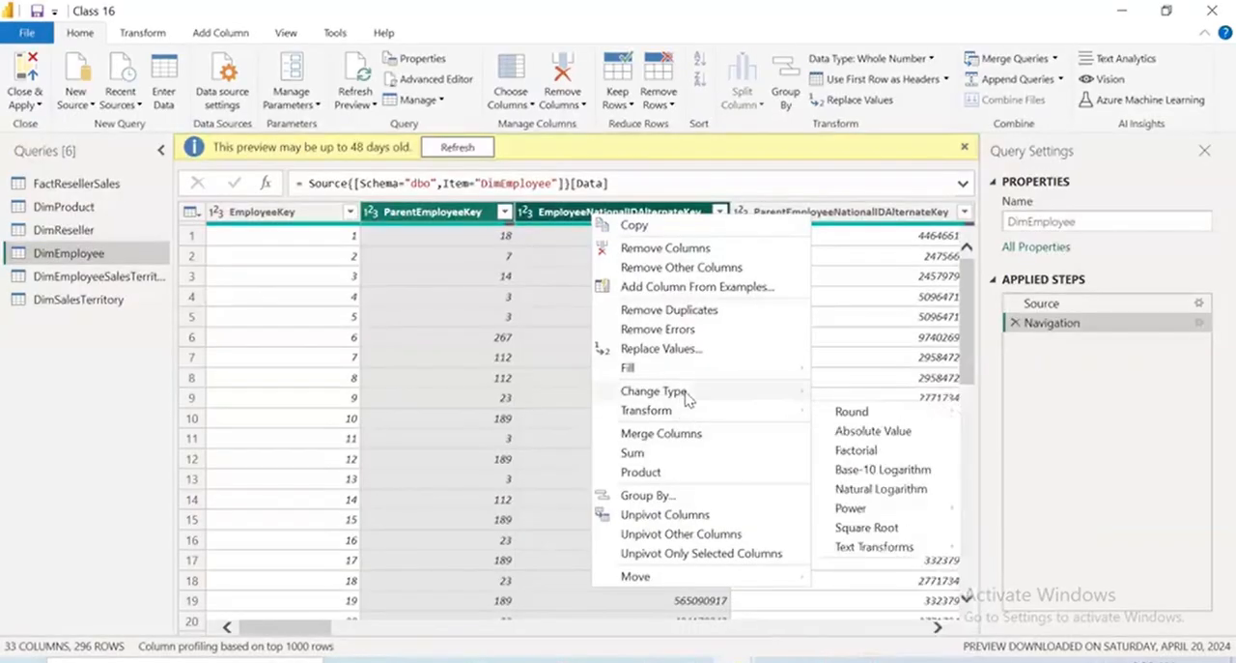
Inspect the data type choices for DimEmployee's EmployeeNationalIDAlternateKey column, both on its header and among the transform commands, without changing its type
{"action": "left_click", "coordinate": [524, 211]}
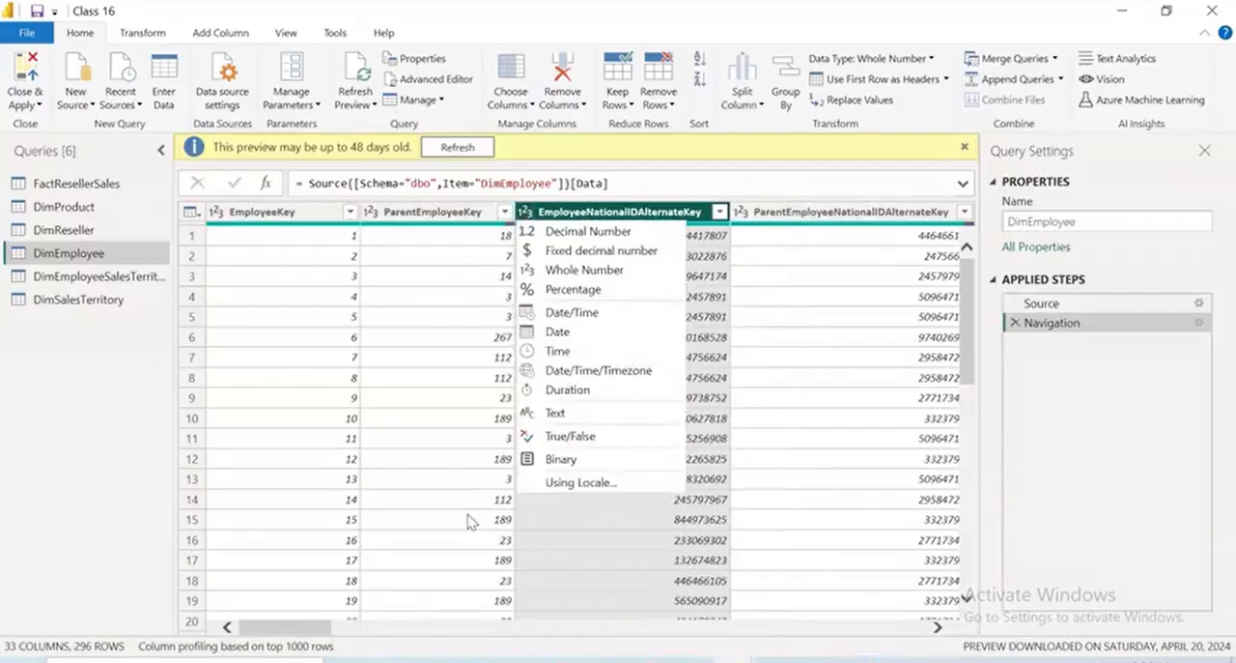
{"action": "left_click", "coordinate": [232, 50]}
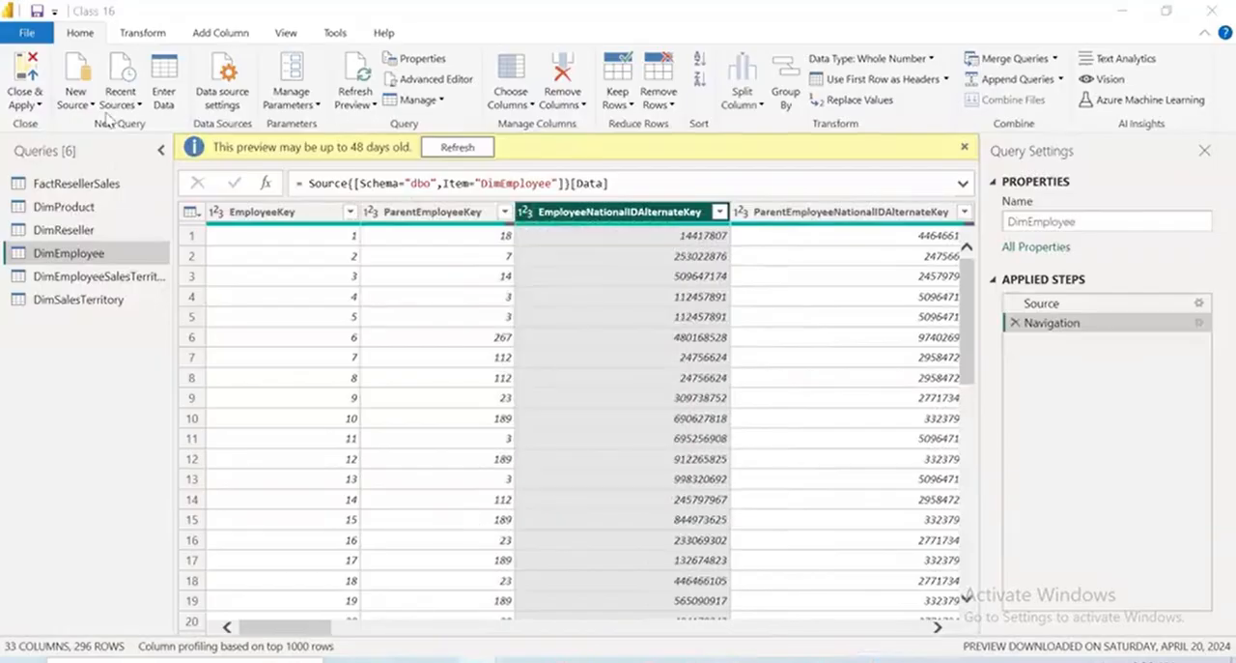
{"action": "left_click", "coordinate": [164, 34]}
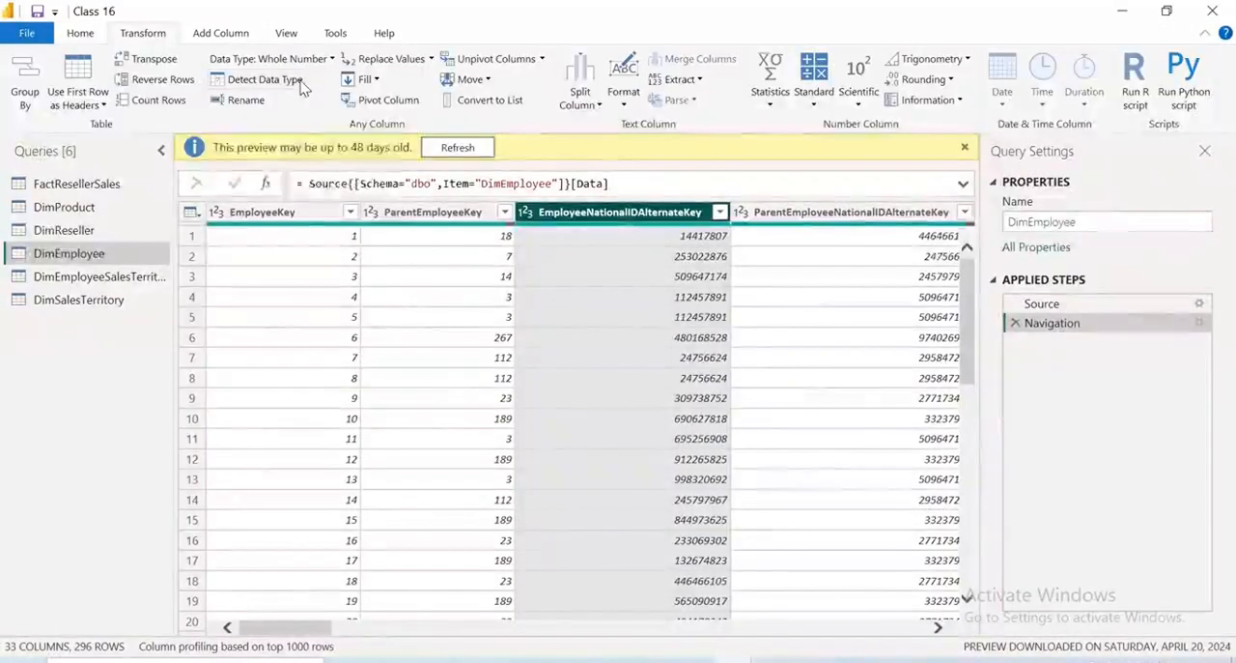
{"action": "left_click", "coordinate": [329, 59]}
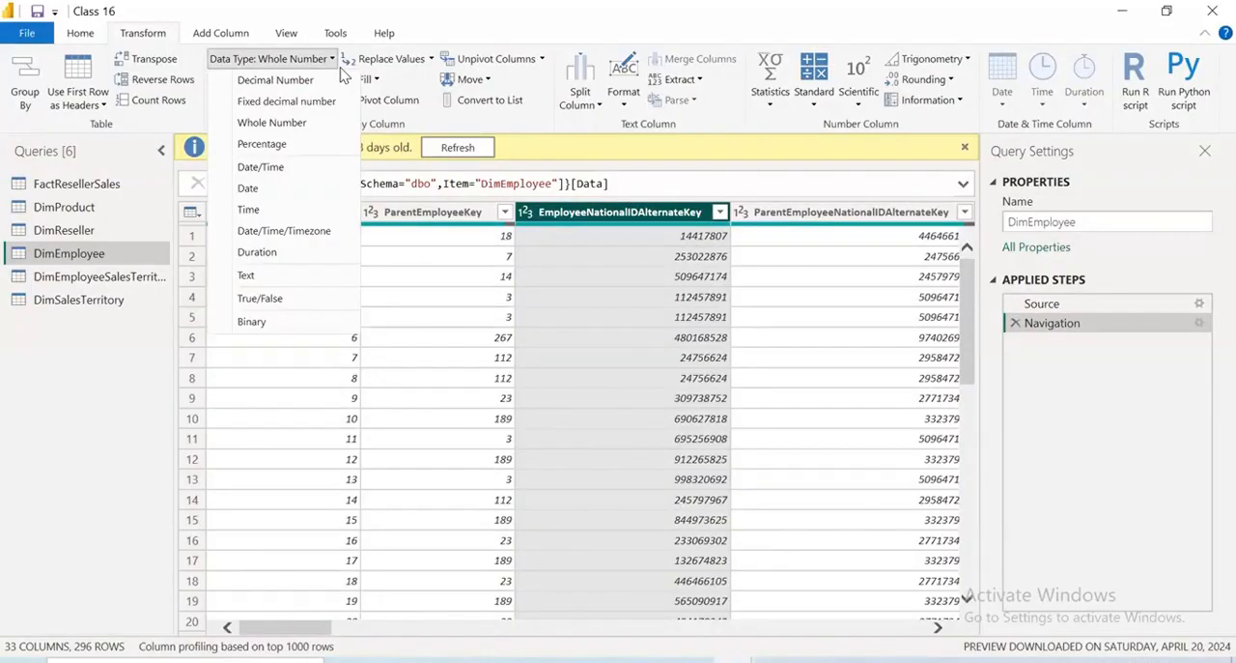
{"action": "left_click", "coordinate": [333, 61]}
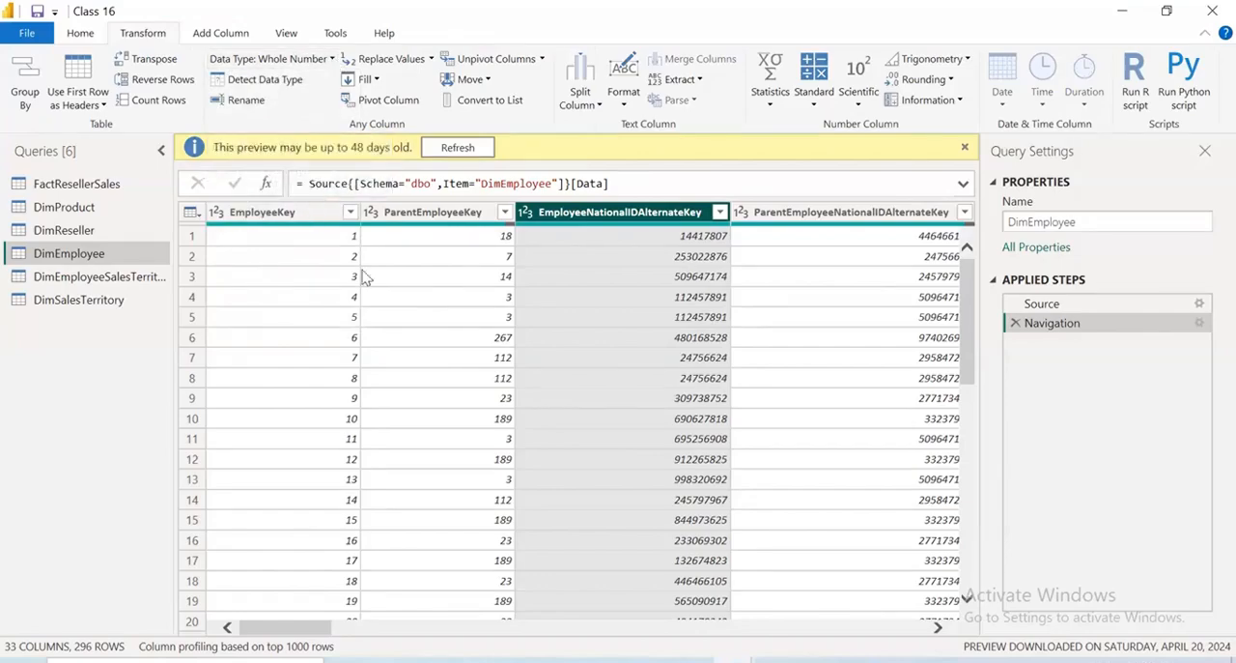
{"action": "left_click", "coordinate": [897, 660]}
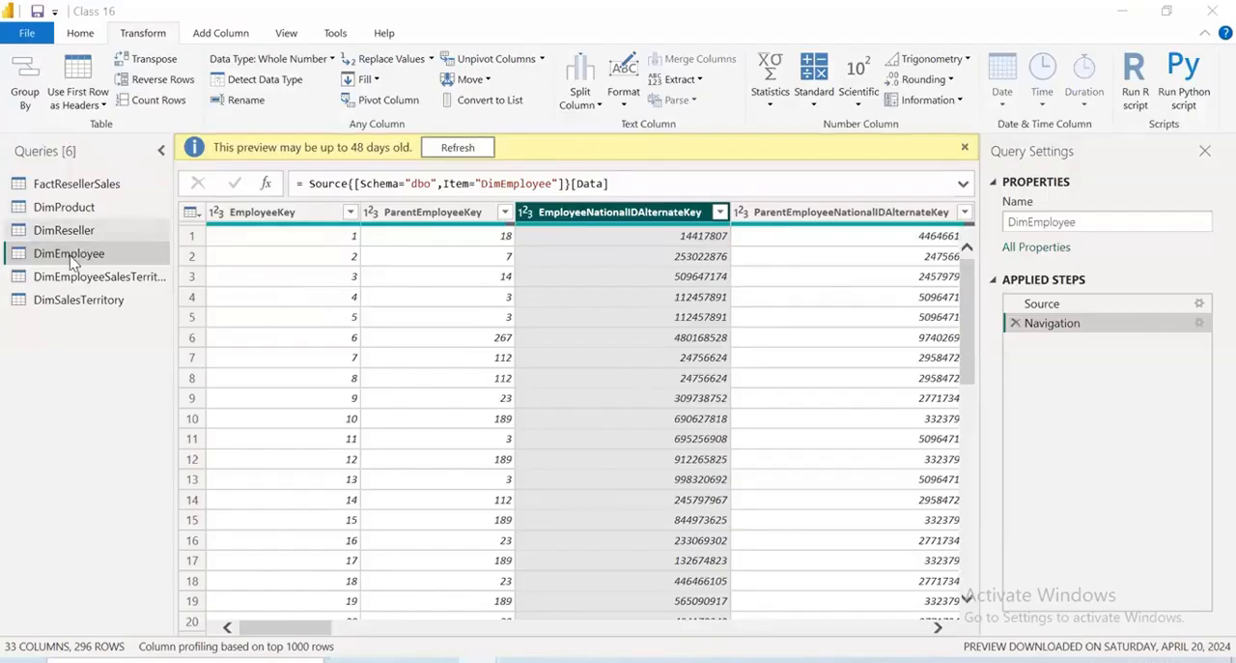
{"action": "left_click", "coordinate": [98, 34]}
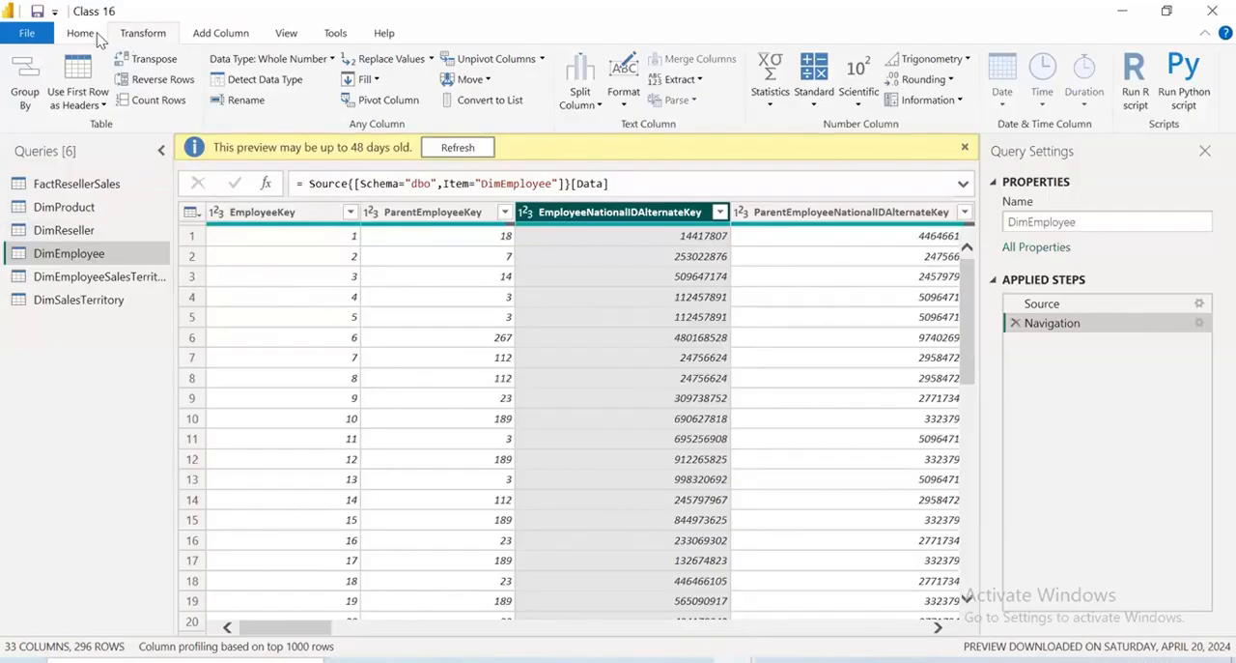
Jump to the CurrentFlag column in the DimEmployee query using Go to Column
{"action": "left_click", "coordinate": [82, 36]}
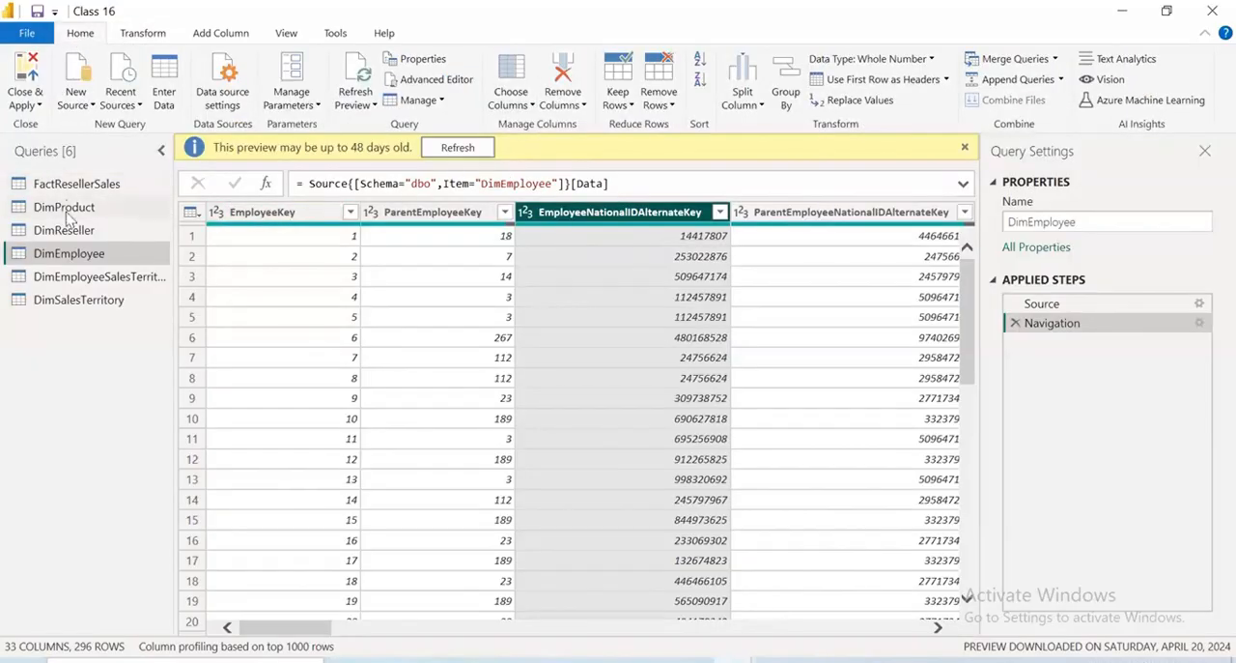
{"action": "left_click", "coordinate": [515, 104]}
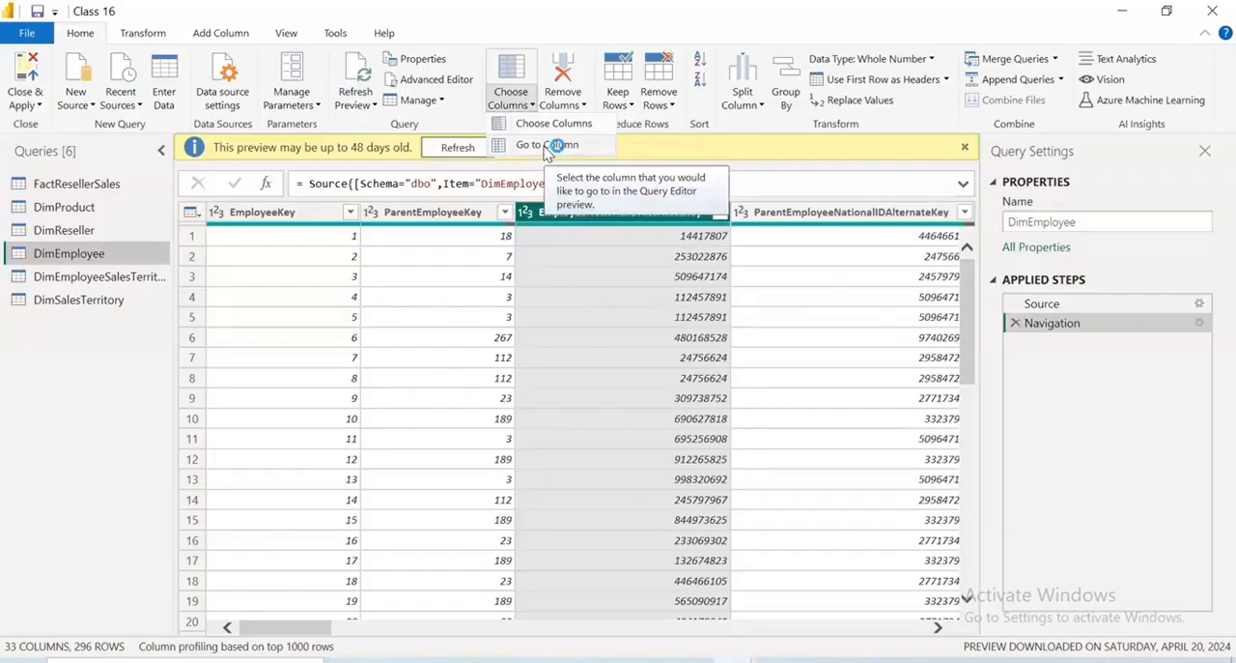
{"action": "left_click", "coordinate": [547, 145]}
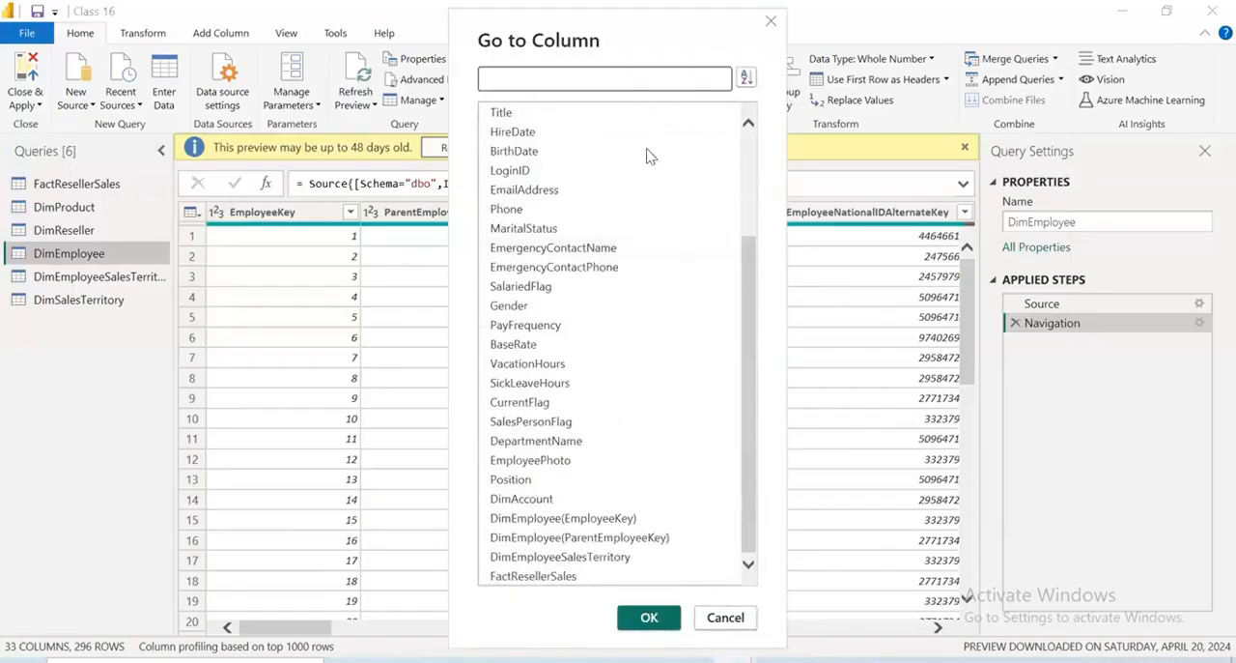
{"action": "left_click", "coordinate": [527, 402]}
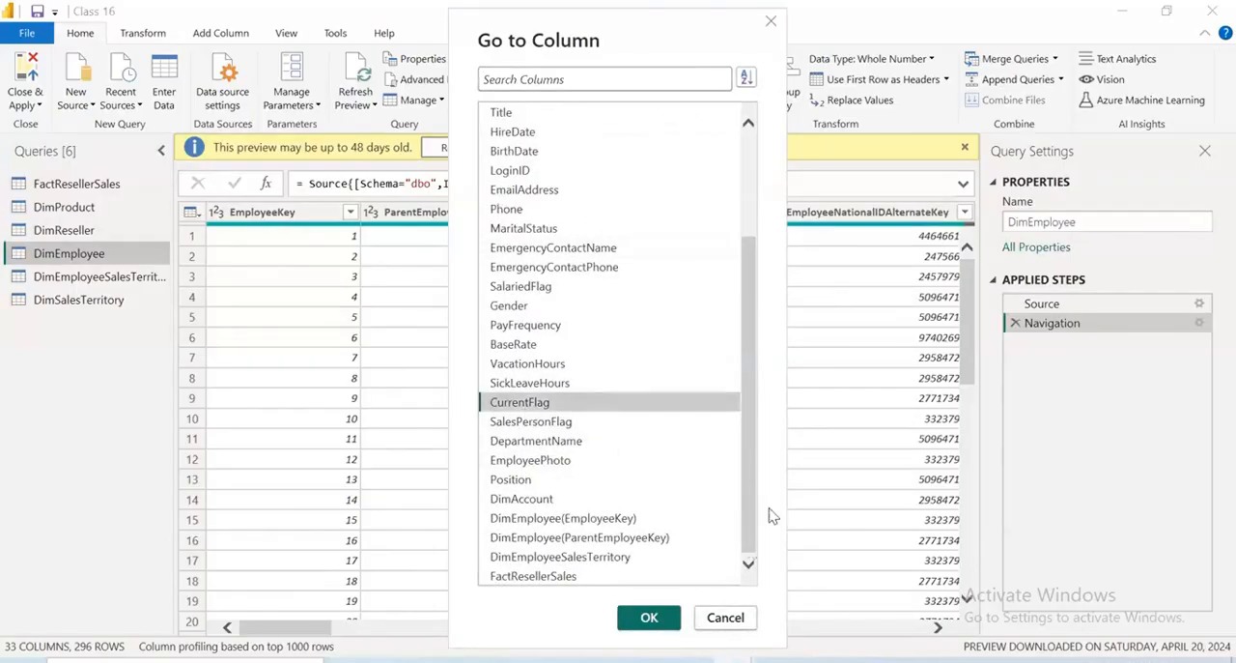
{"action": "left_click", "coordinate": [649, 618]}
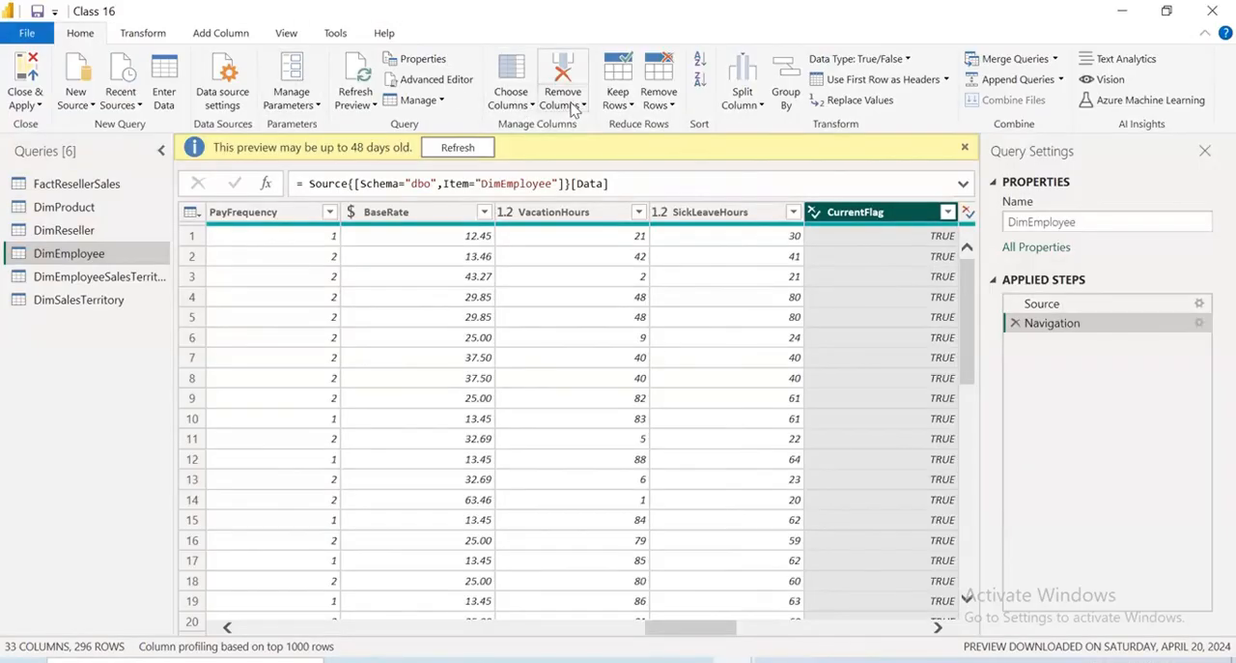
Return to DimEmployee's EmployeeKey column using Go to Column
{"action": "left_click", "coordinate": [512, 108]}
{"action": "left_click", "coordinate": [537, 143]}
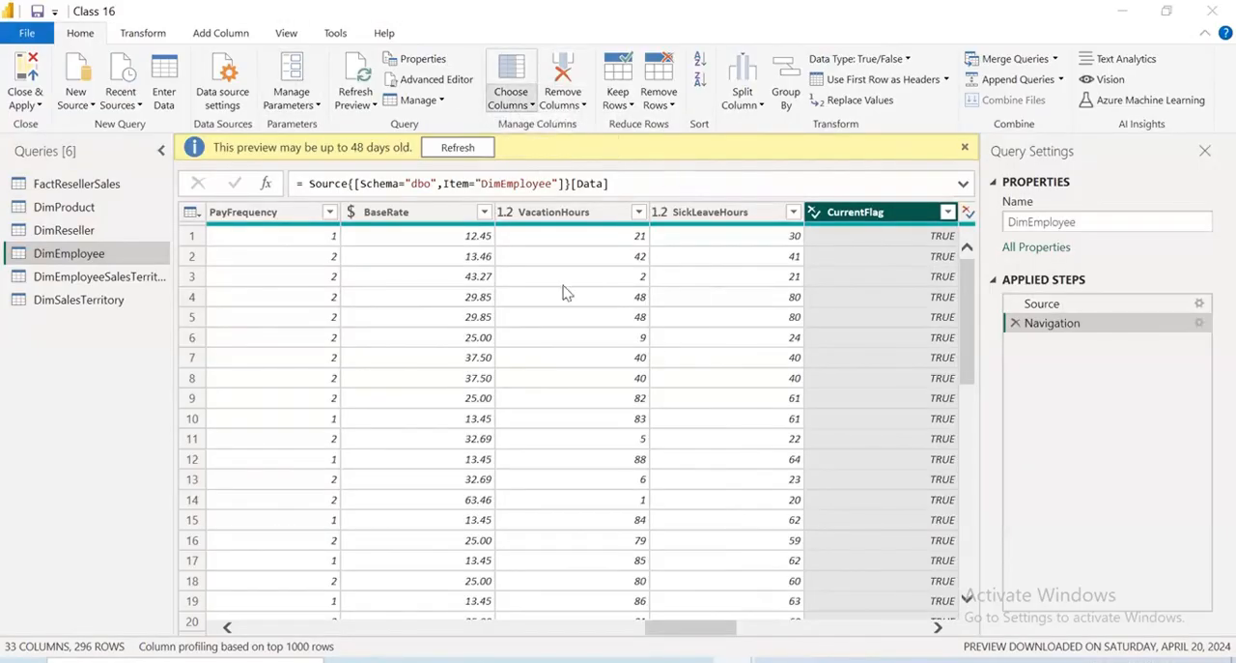
{"action": "left_click", "coordinate": [543, 114]}
{"action": "left_click", "coordinate": [648, 616]}
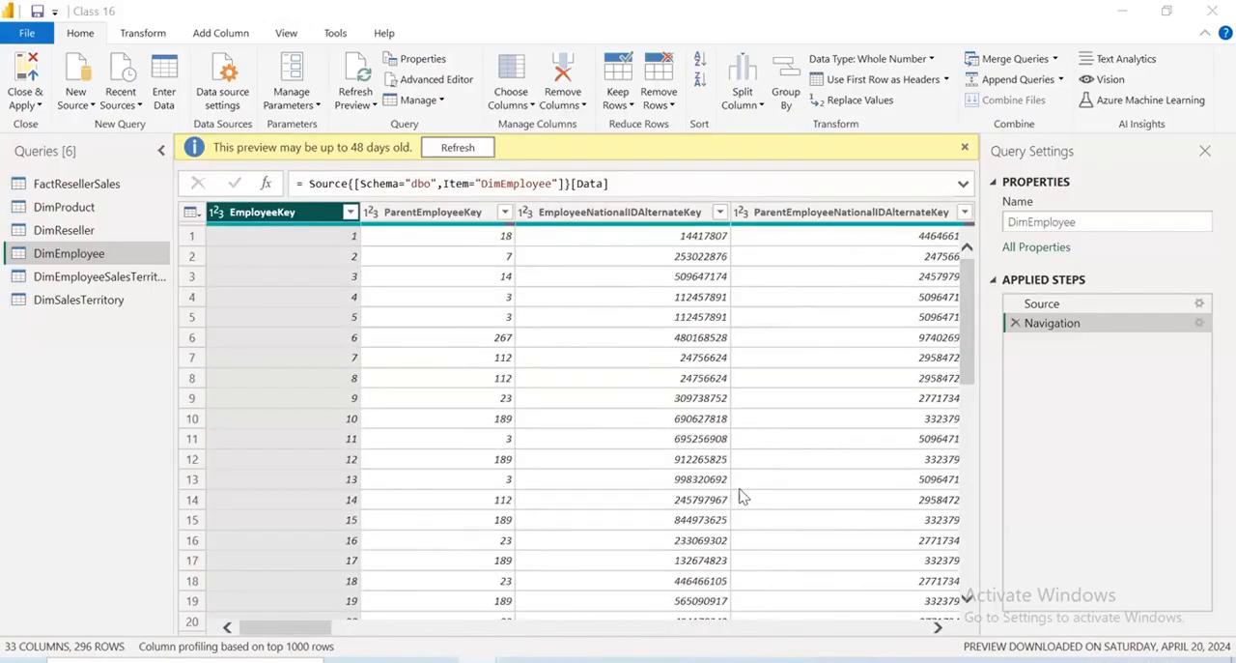
Try out choosing only EmployeeKey and EmployeeNationalIDAlternateKey as the columns to keep in DimEmployee, and discard the selection
{"action": "left_click", "coordinate": [522, 106]}
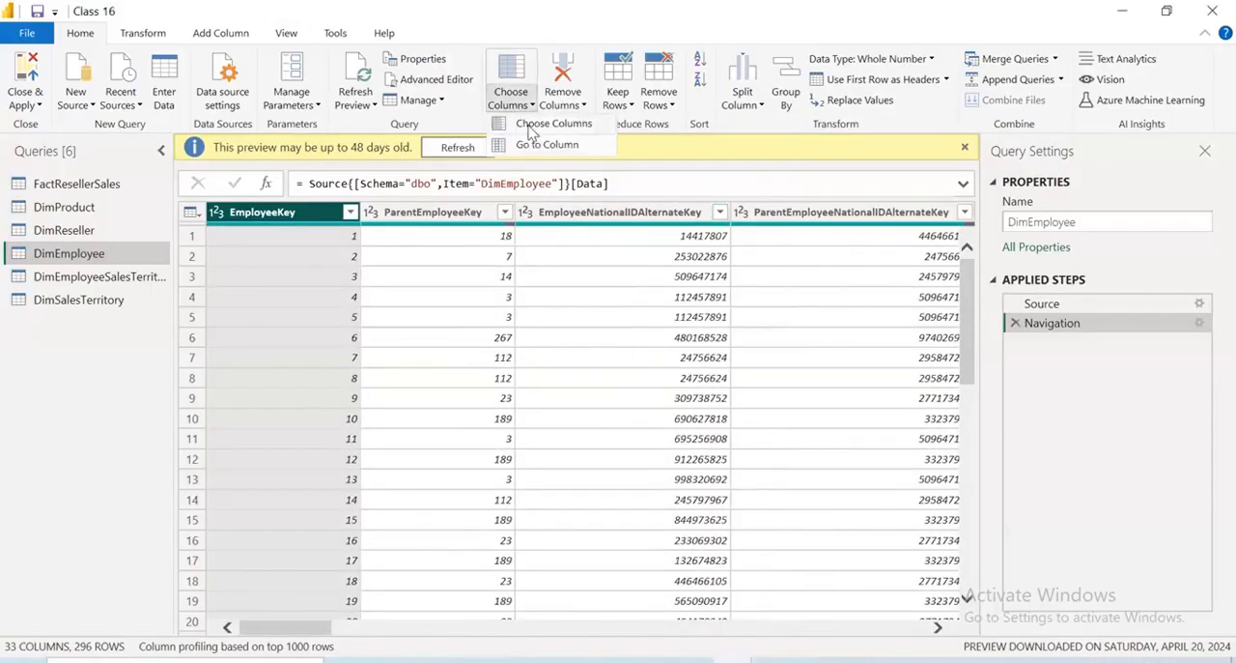
{"action": "left_click", "coordinate": [529, 126]}
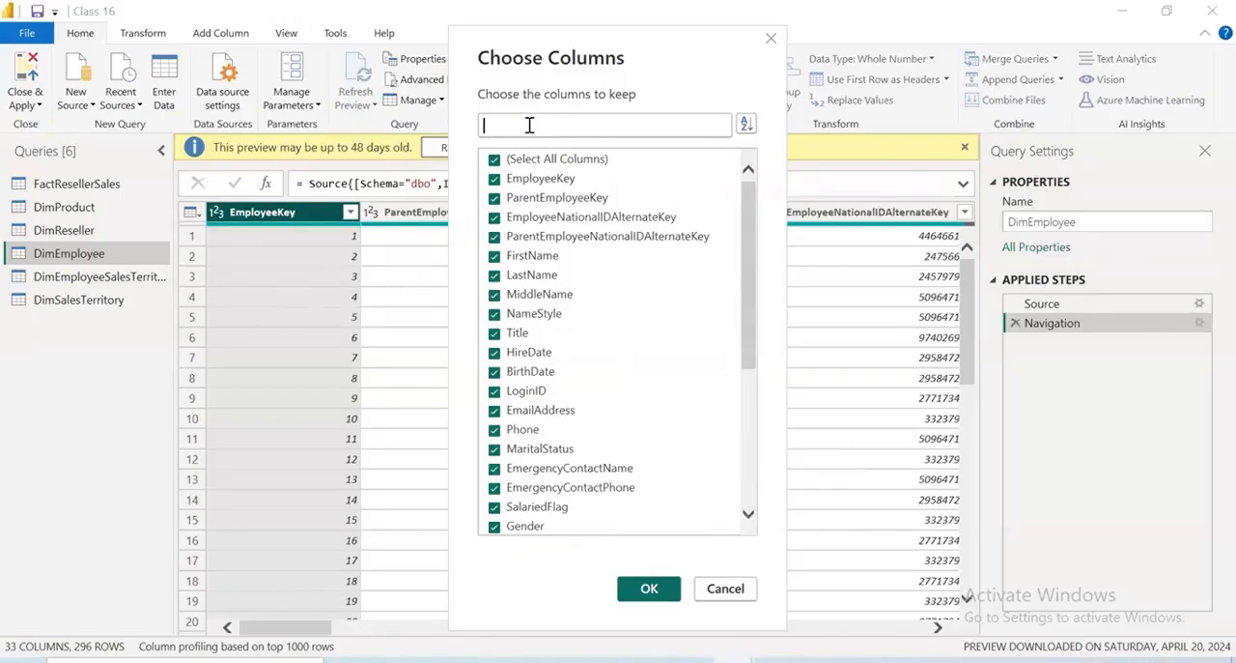
{"action": "left_click", "coordinate": [494, 159]}
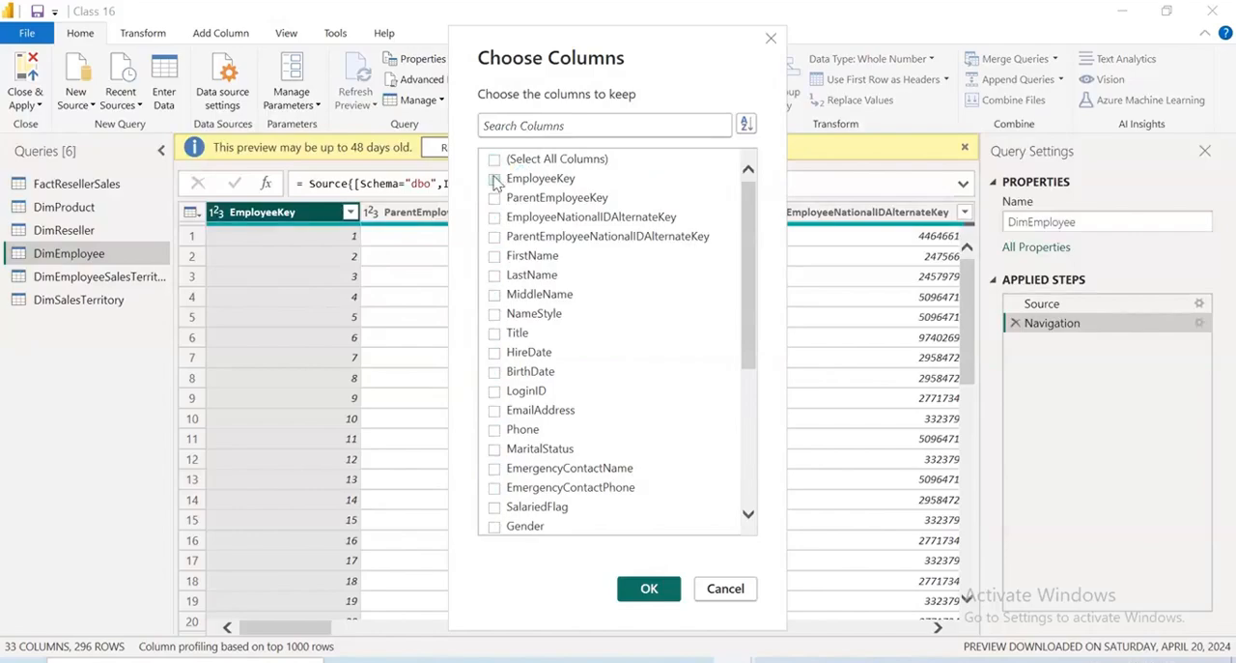
{"action": "left_click", "coordinate": [494, 178]}
{"action": "left_click", "coordinate": [494, 219]}
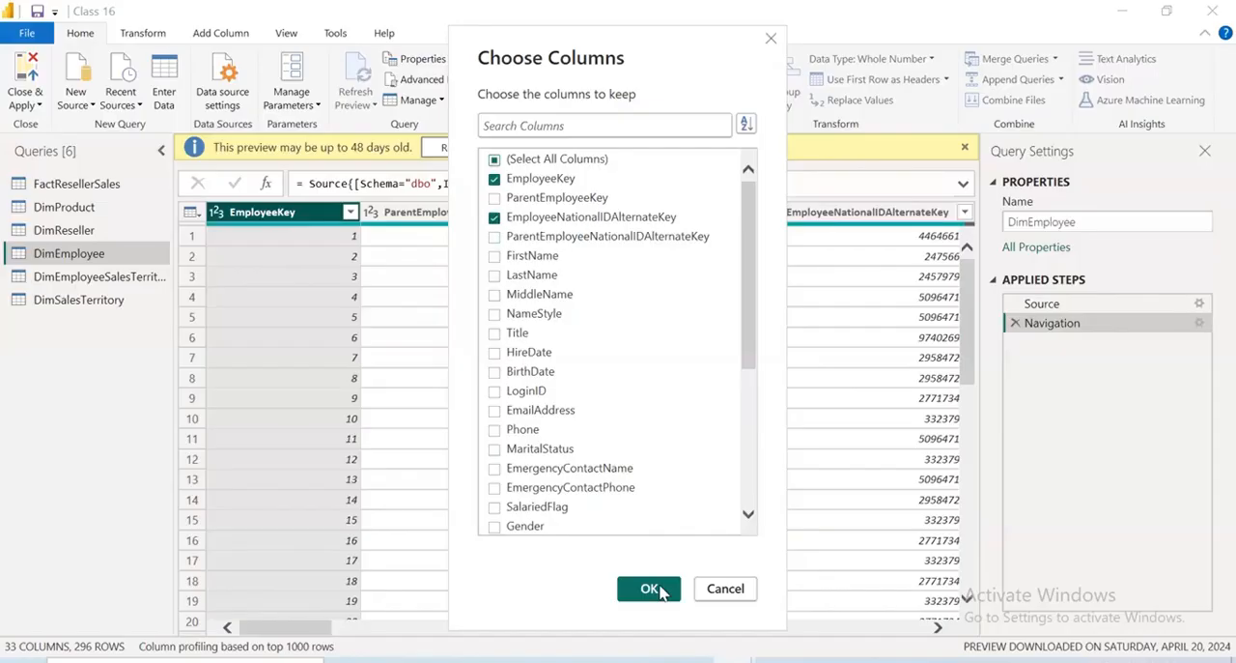
{"action": "left_click", "coordinate": [721, 594]}
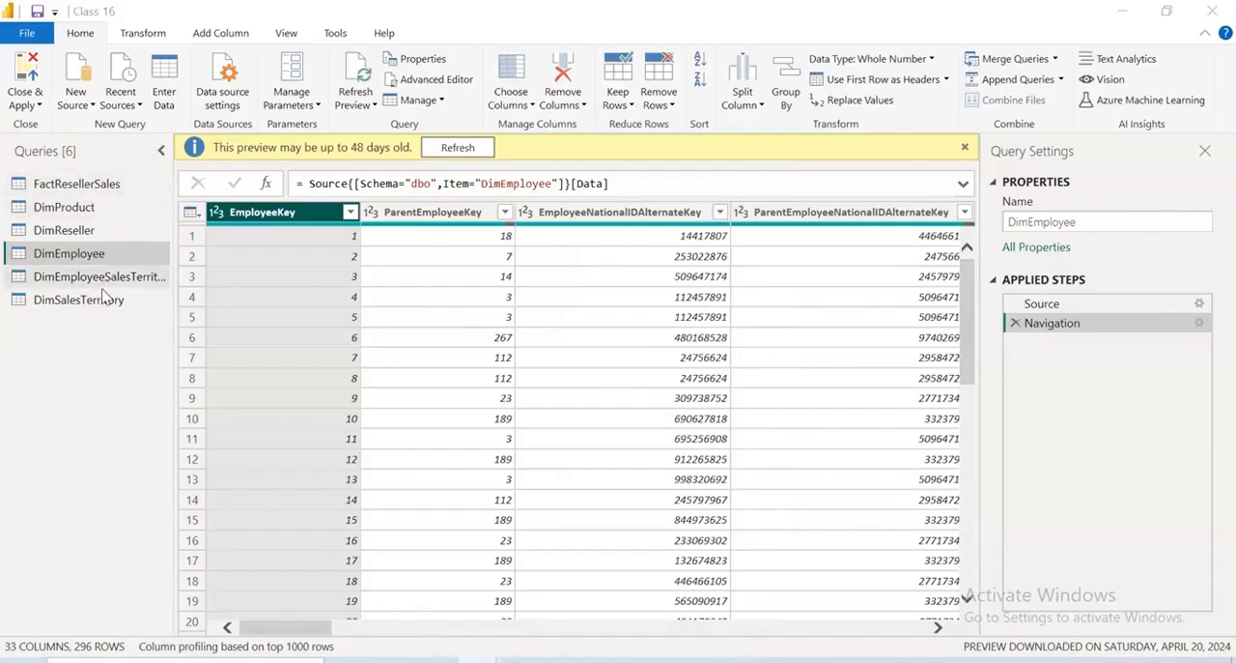
Inspect the full list of filter values for FactResellerSales's EmployeeKey column and close it without filtering
{"action": "left_click", "coordinate": [96, 183]}
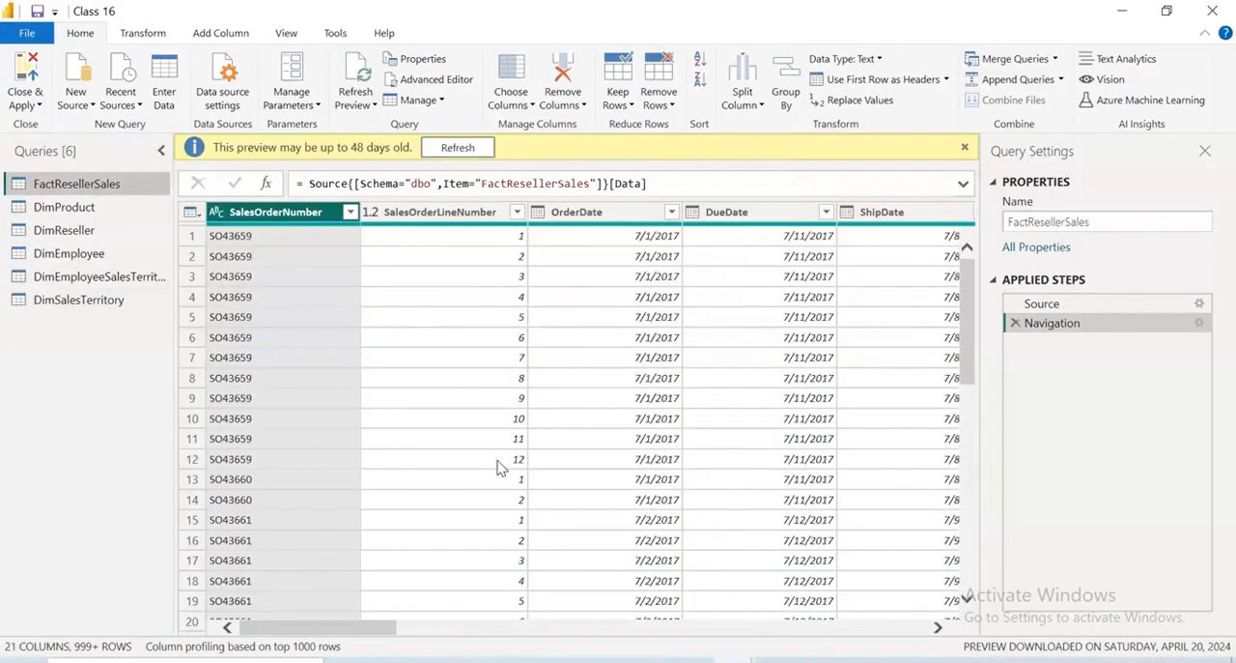
{"action": "left_click_drag", "start_coordinate": [382, 629], "coordinate": [565, 645]}
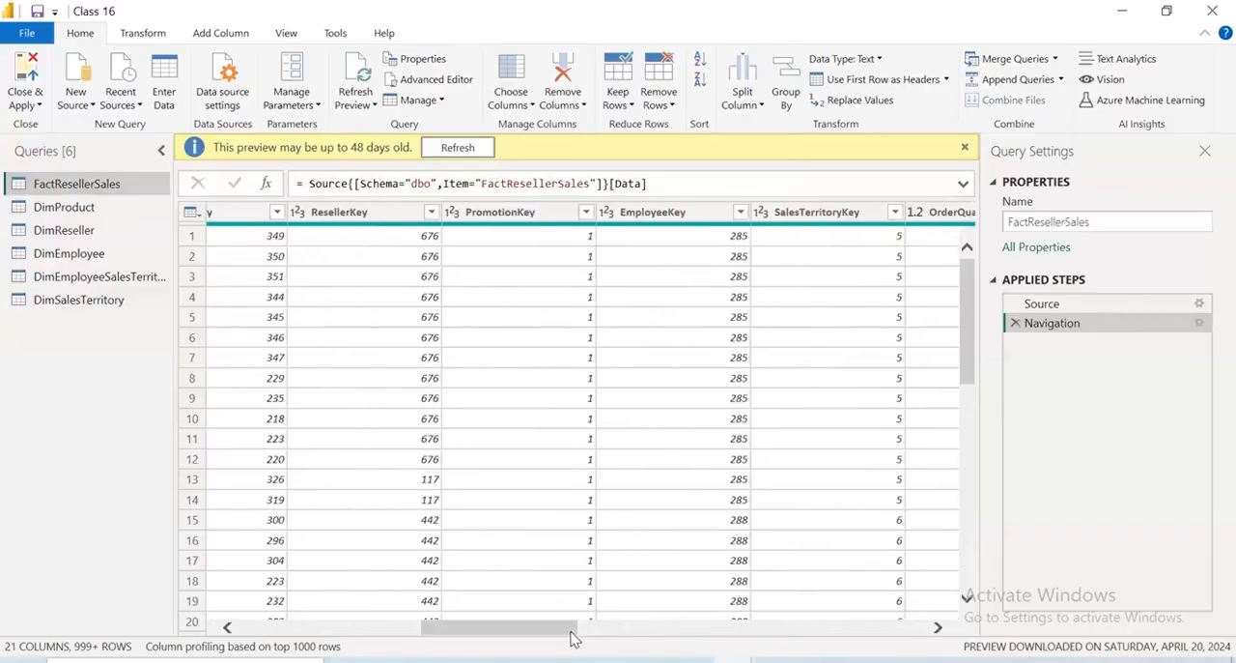
{"action": "left_click", "coordinate": [740, 212]}
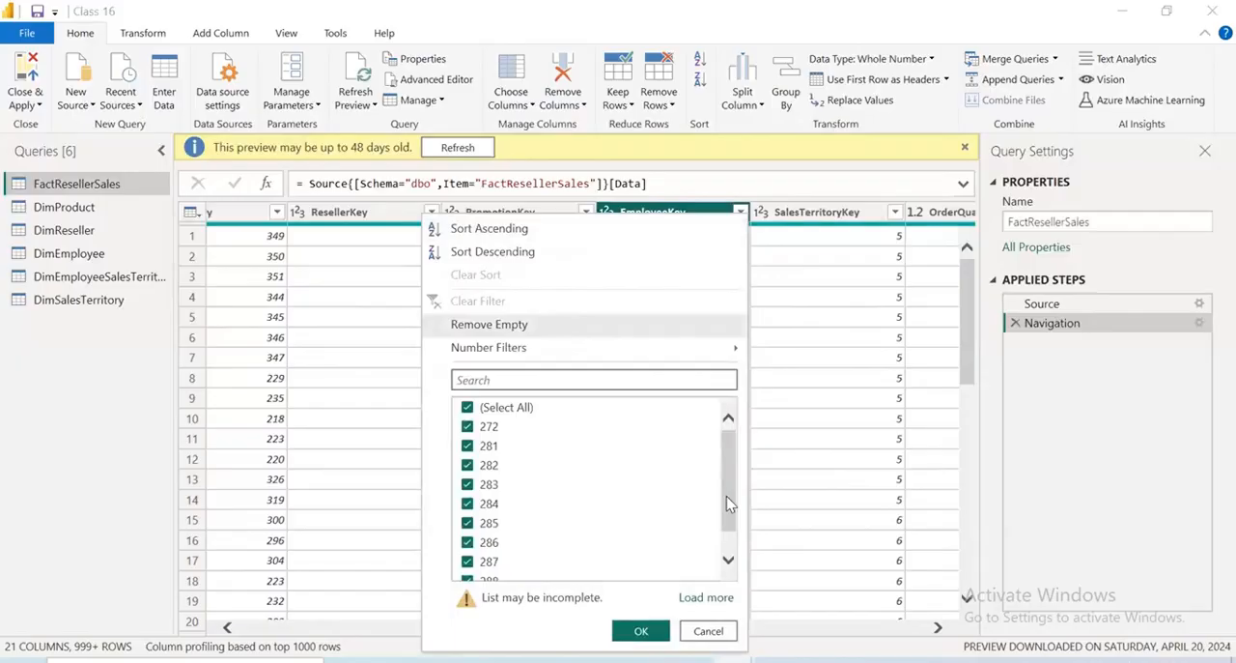
{"action": "left_click", "coordinate": [710, 631]}
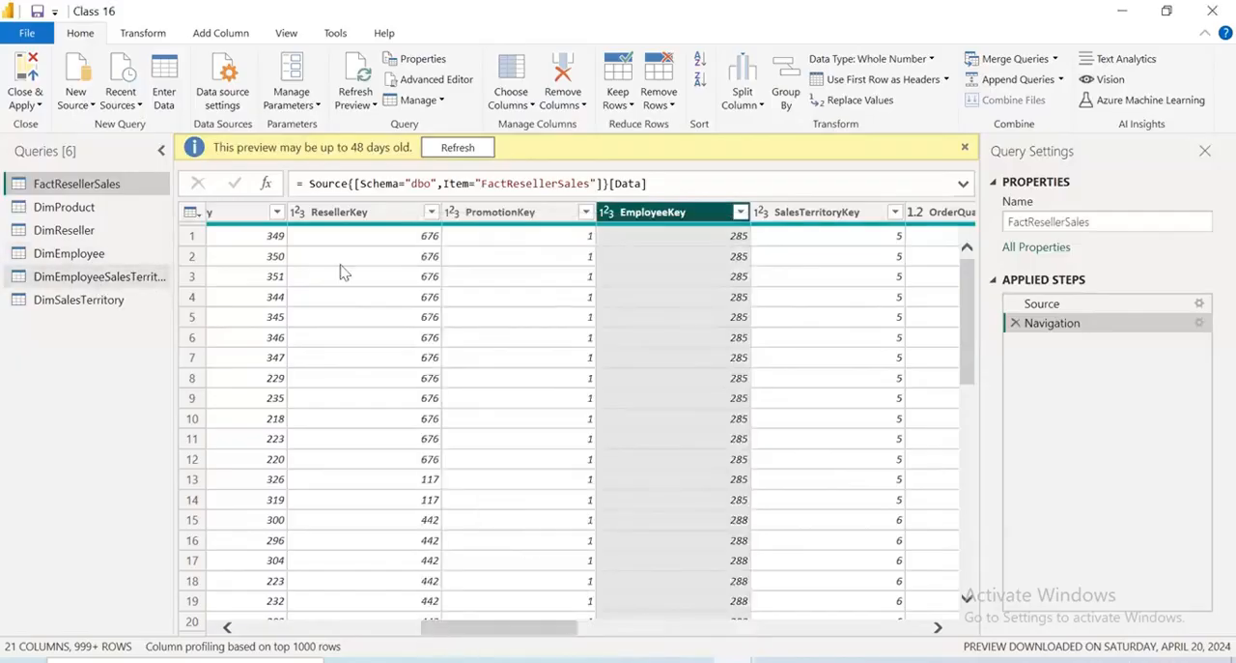
{"action": "left_click", "coordinate": [740, 211]}
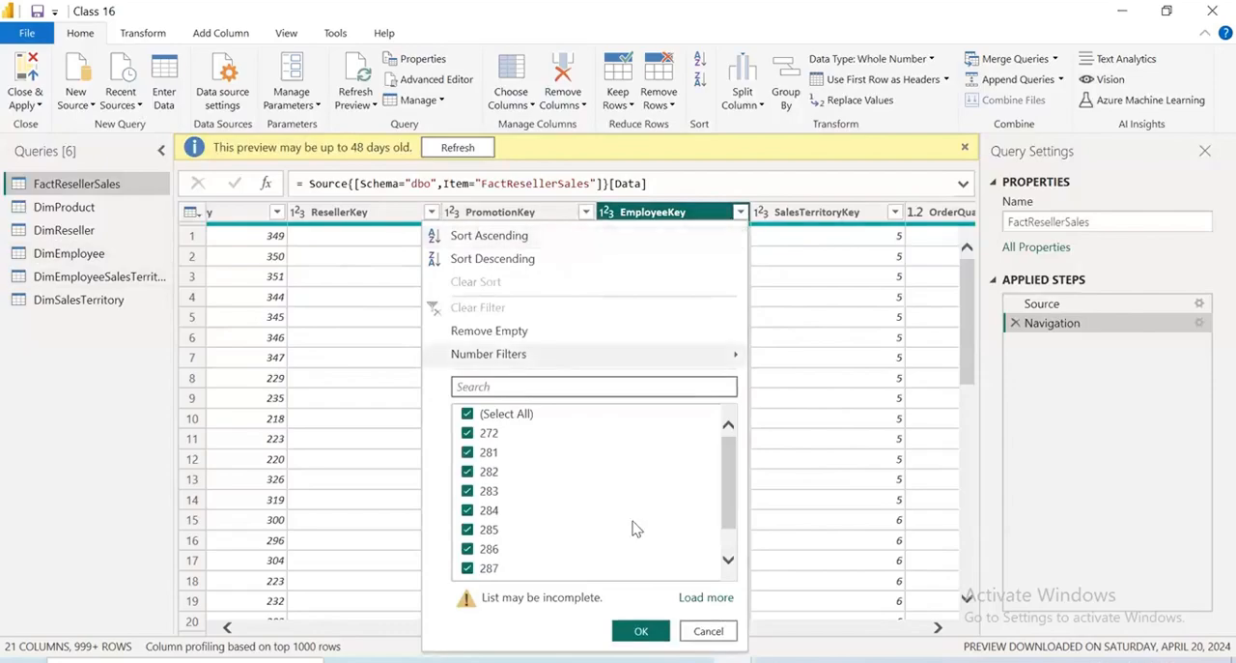
{"action": "scroll", "coordinate": [594, 483], "scroll_direction": "down", "scroll_amount": 1}
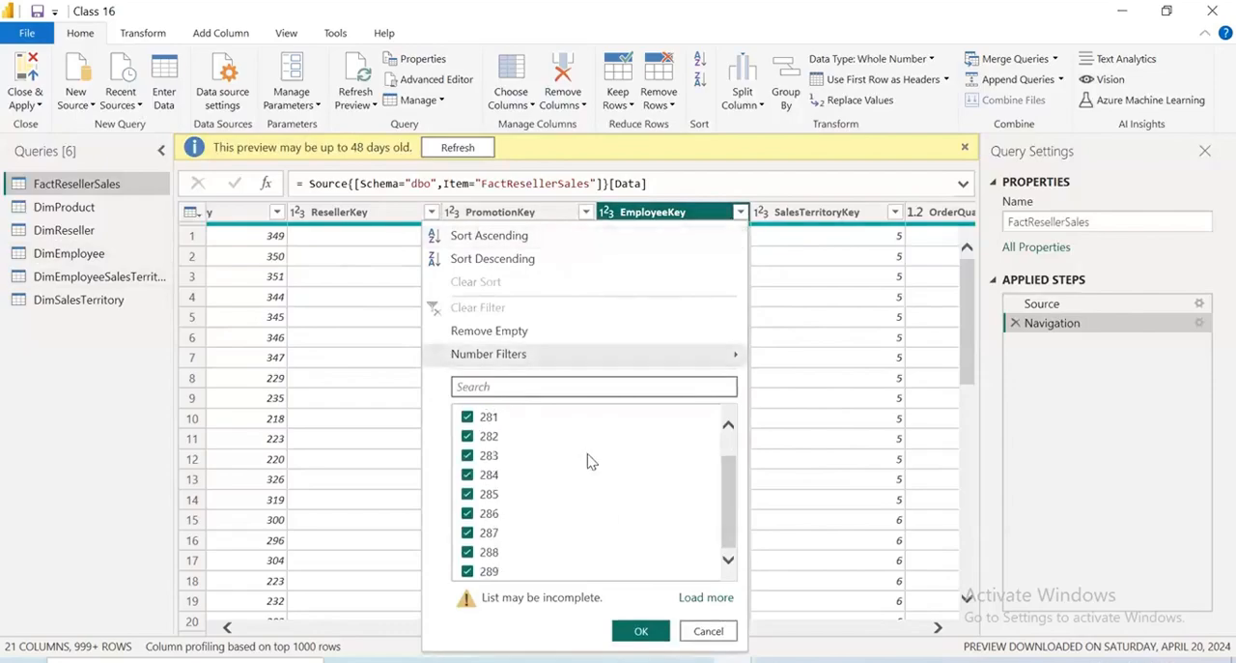
{"action": "left_click", "coordinate": [706, 599]}
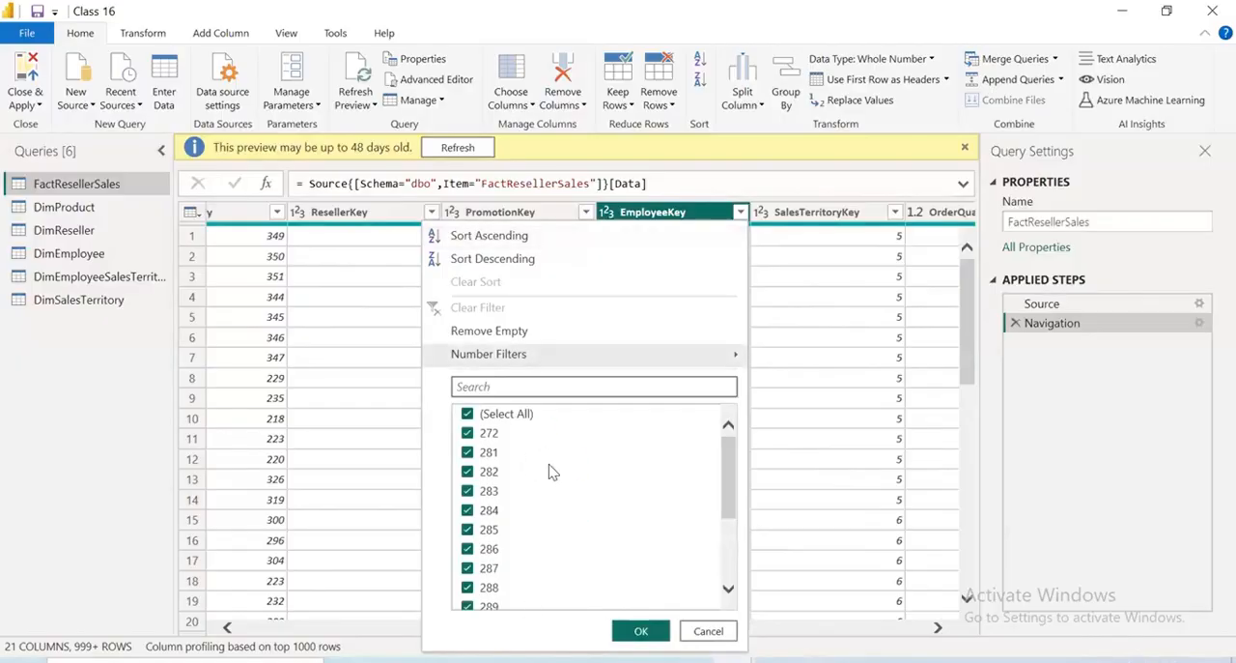
{"action": "left_click", "coordinate": [708, 631]}
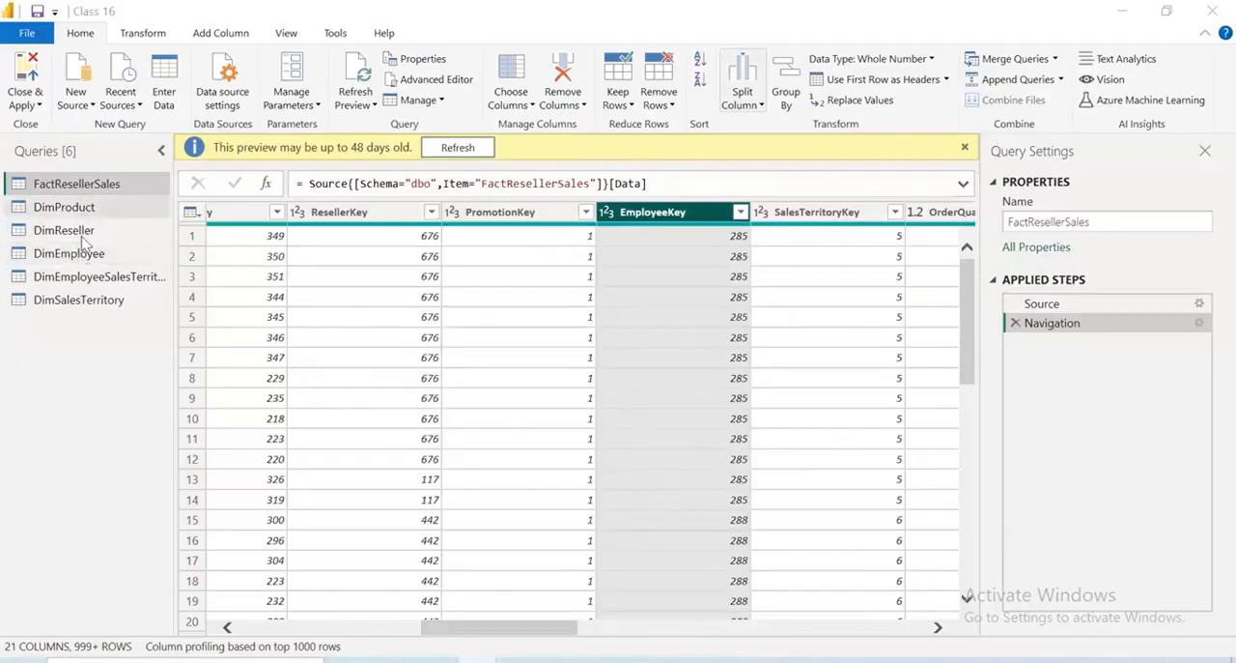
Inspect the filter values of DimEmployee's EmployeeKey and EmployeeNationalIDAlternateKey columns without applying any filter
{"action": "left_click", "coordinate": [76, 254]}
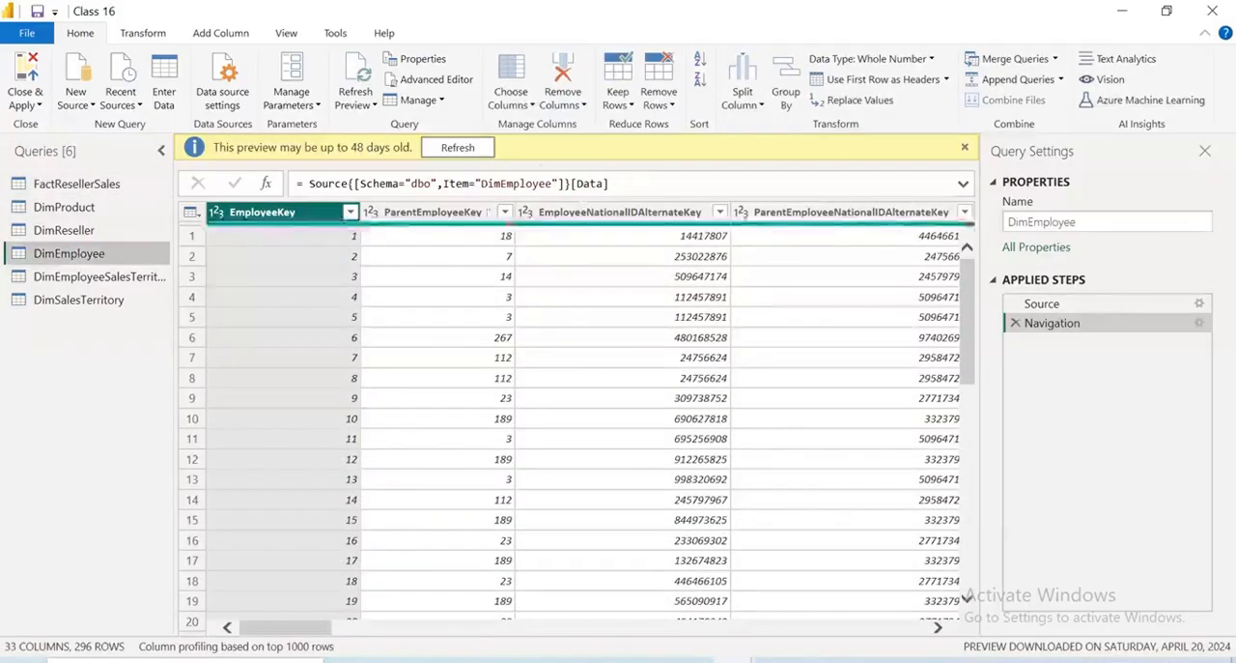
{"action": "left_click", "coordinate": [349, 212]}
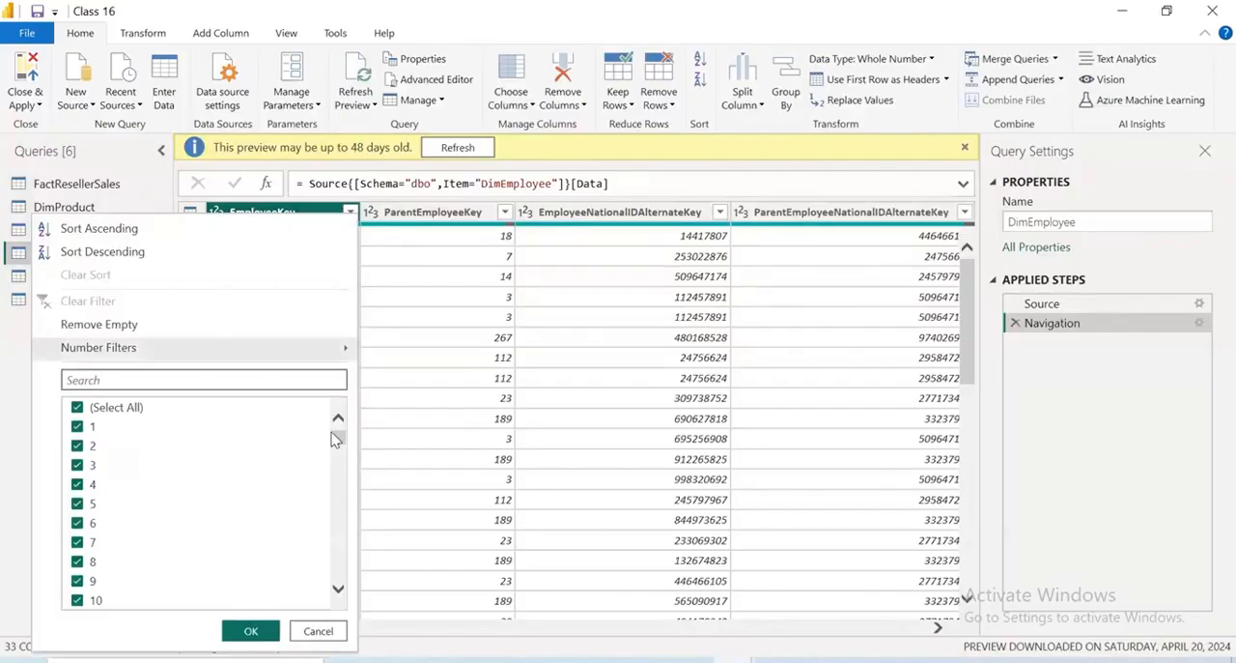
{"action": "left_click_drag", "start_coordinate": [338, 436], "coordinate": [341, 637]}
{"action": "left_click_drag", "start_coordinate": [338, 569], "coordinate": [338, 421]}
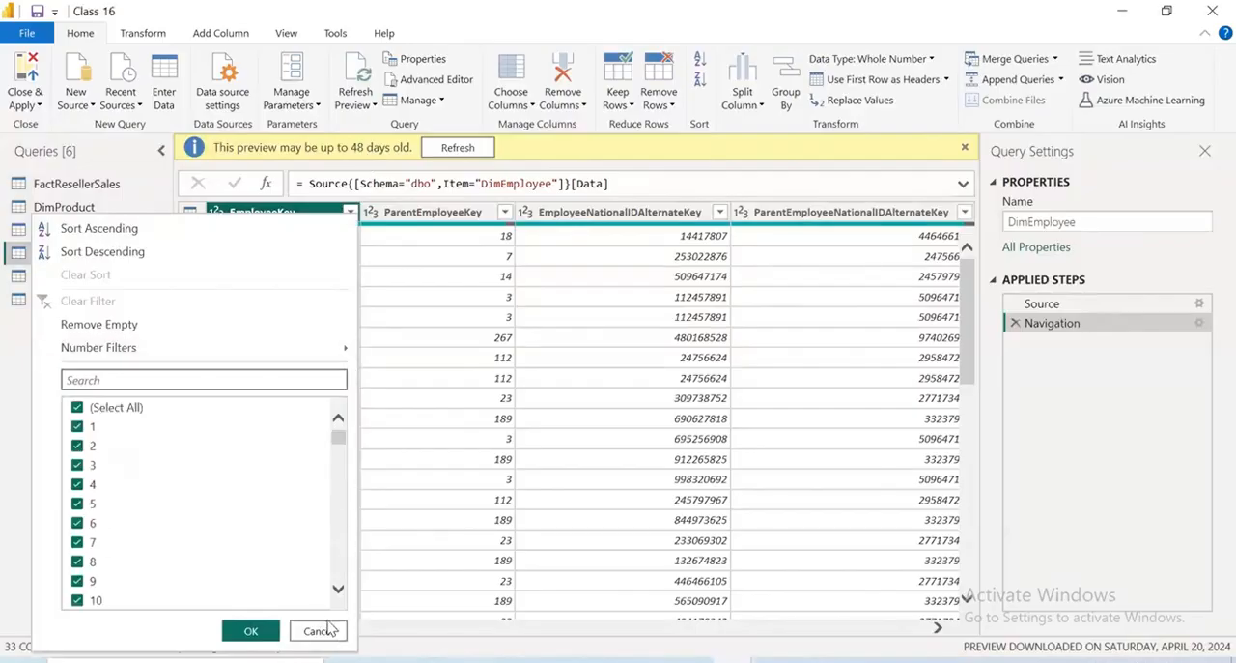
{"action": "left_click", "coordinate": [318, 630]}
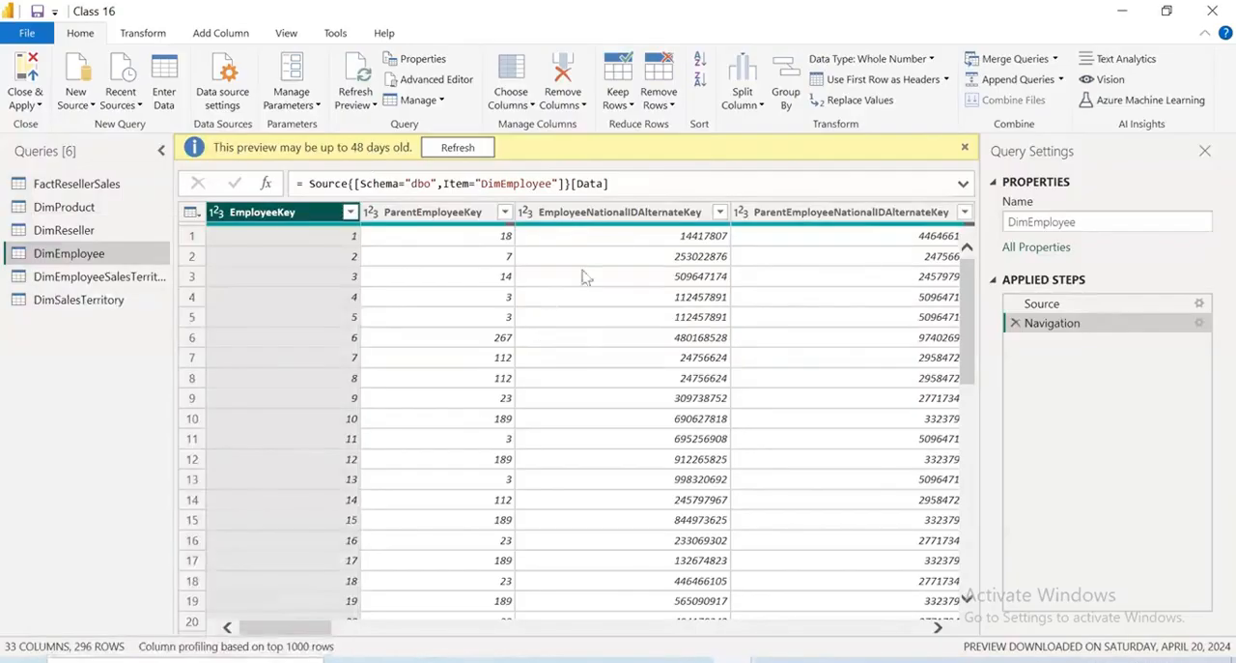
{"action": "left_click", "coordinate": [719, 214]}
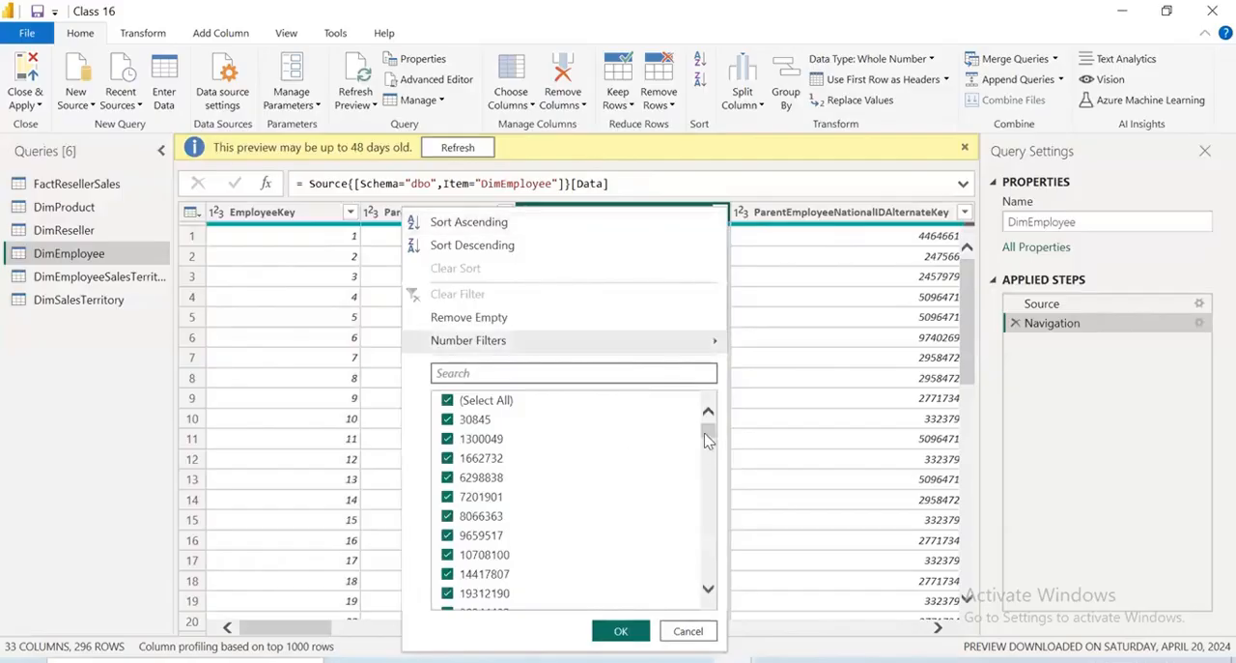
{"action": "left_click_drag", "start_coordinate": [708, 432], "coordinate": [709, 389]}
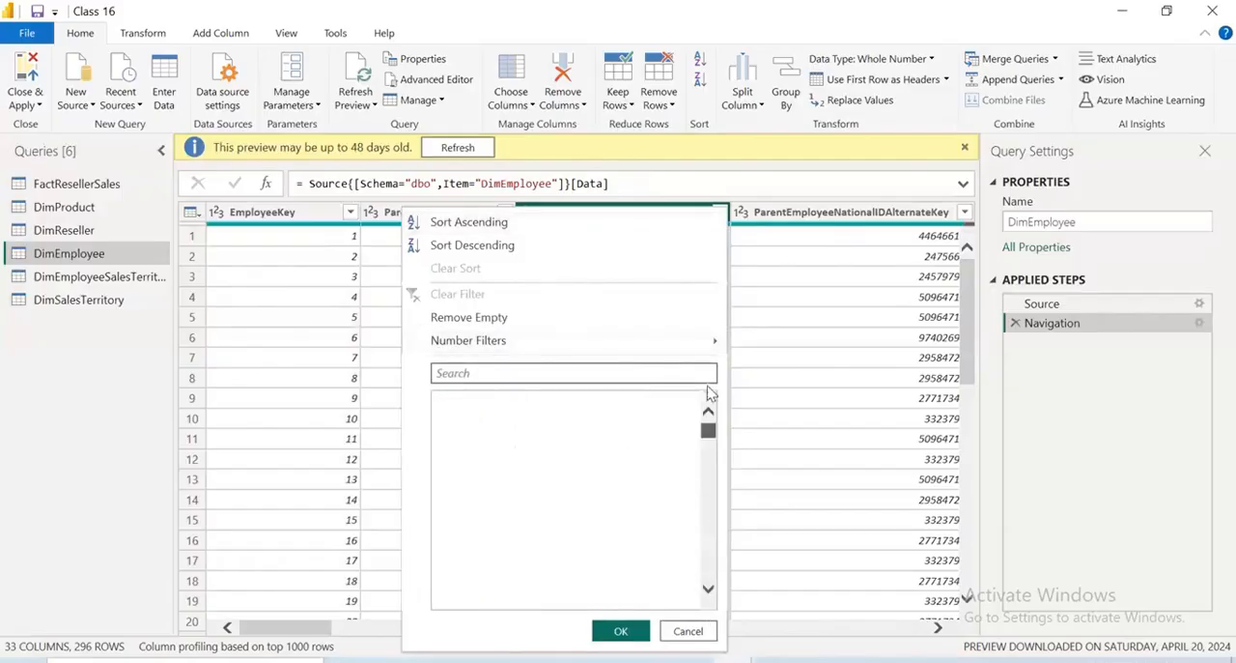
{"action": "left_click", "coordinate": [689, 631]}
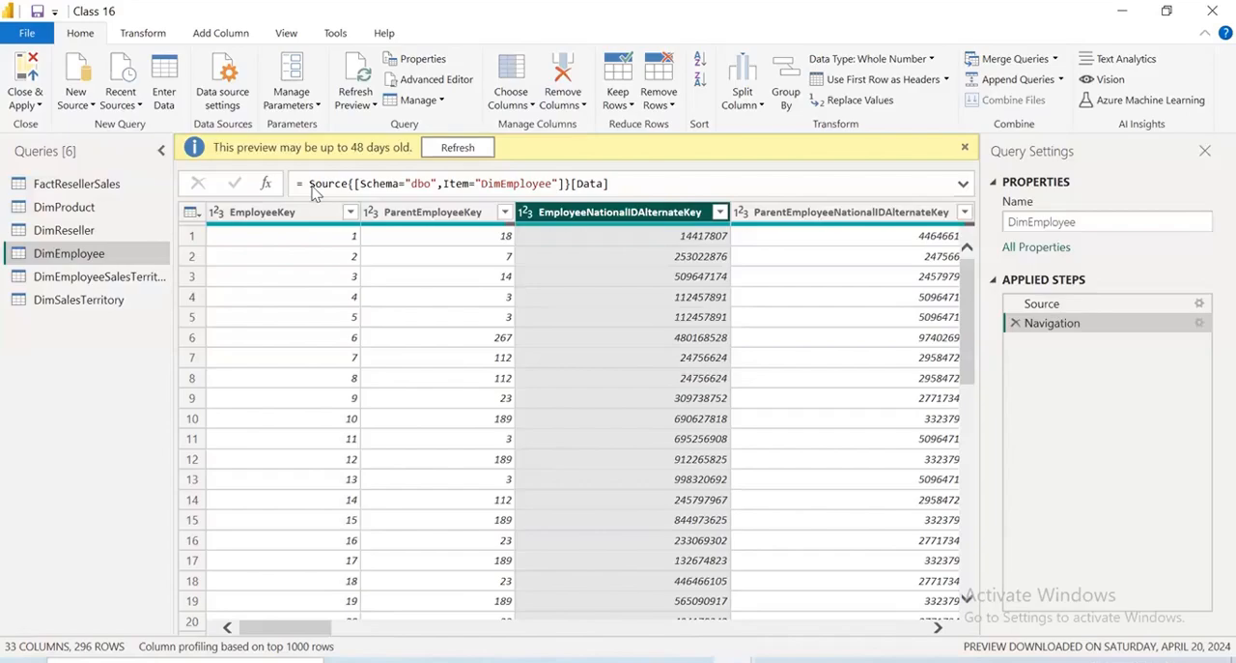
{"action": "key", "text": "ctrl+2"}
{"action": "left_click_drag", "start_coordinate": [243, 199], "coordinate": [328, 172]}
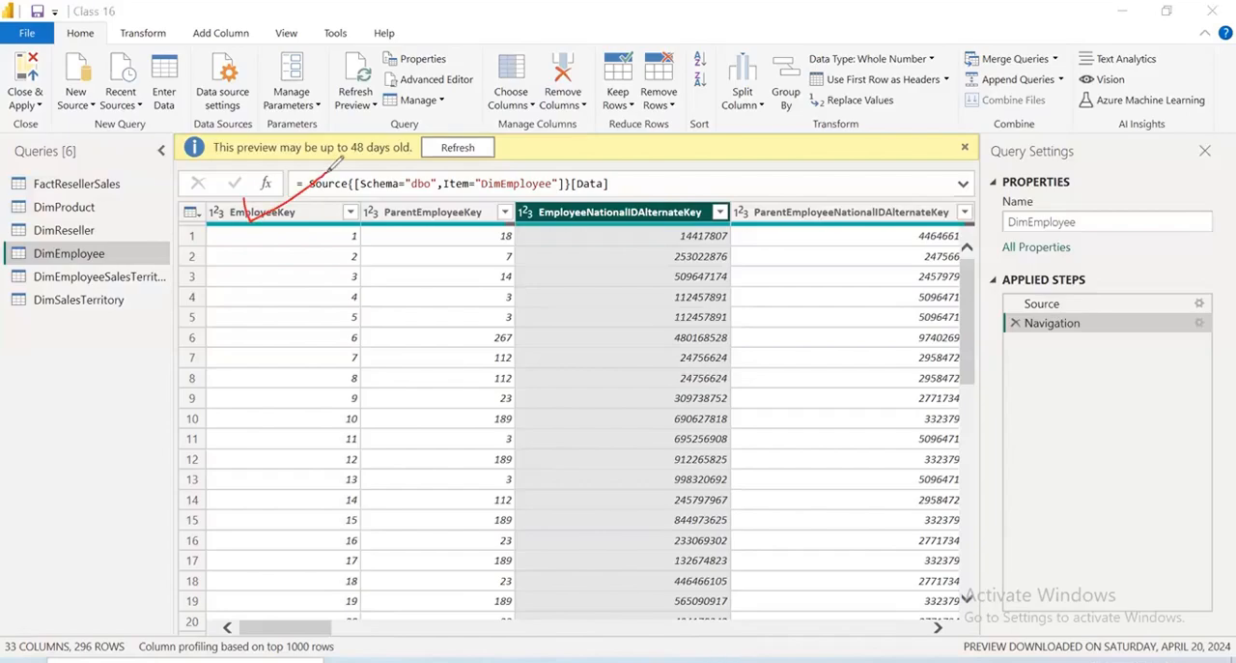
{"action": "left_click_drag", "start_coordinate": [585, 205], "coordinate": [716, 181]}
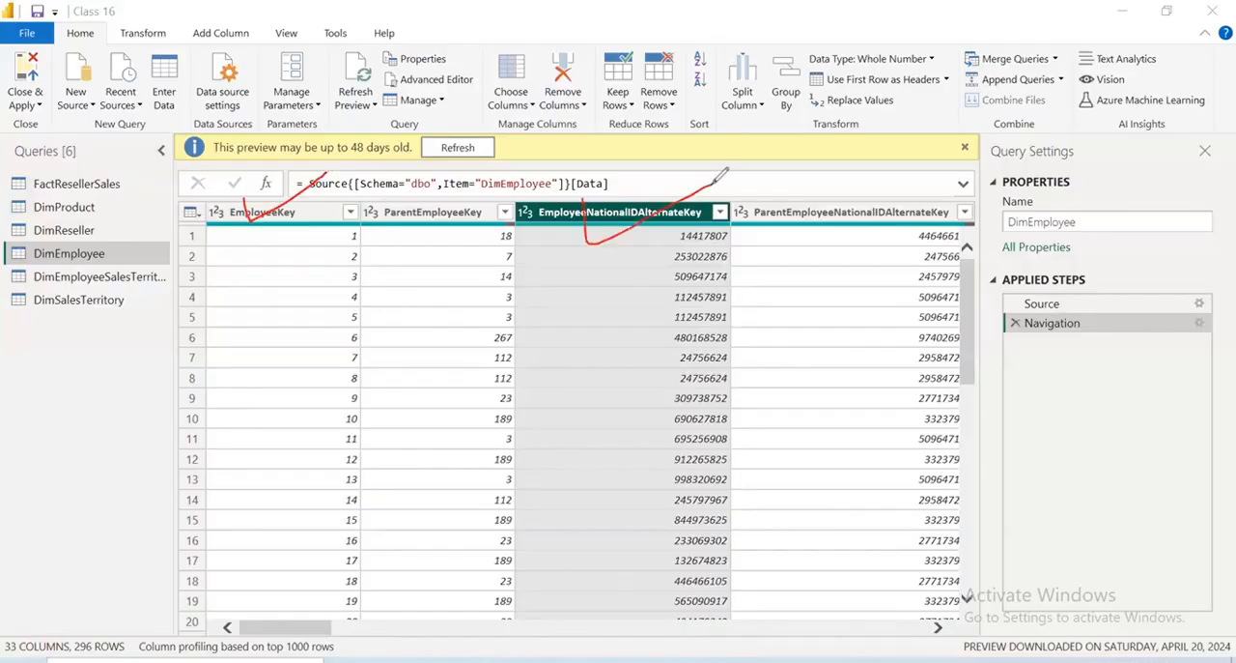
{"action": "left_click", "coordinate": [1110, 444]}
{"action": "left_click_drag", "start_coordinate": [331, 250], "coordinate": [345, 367]}
{"action": "left_click_drag", "start_coordinate": [368, 235], "coordinate": [363, 263]}
{"action": "left_click_drag", "start_coordinate": [388, 215], "coordinate": [391, 256]}
{"action": "left_click_drag", "start_coordinate": [377, 250], "coordinate": [406, 236]}
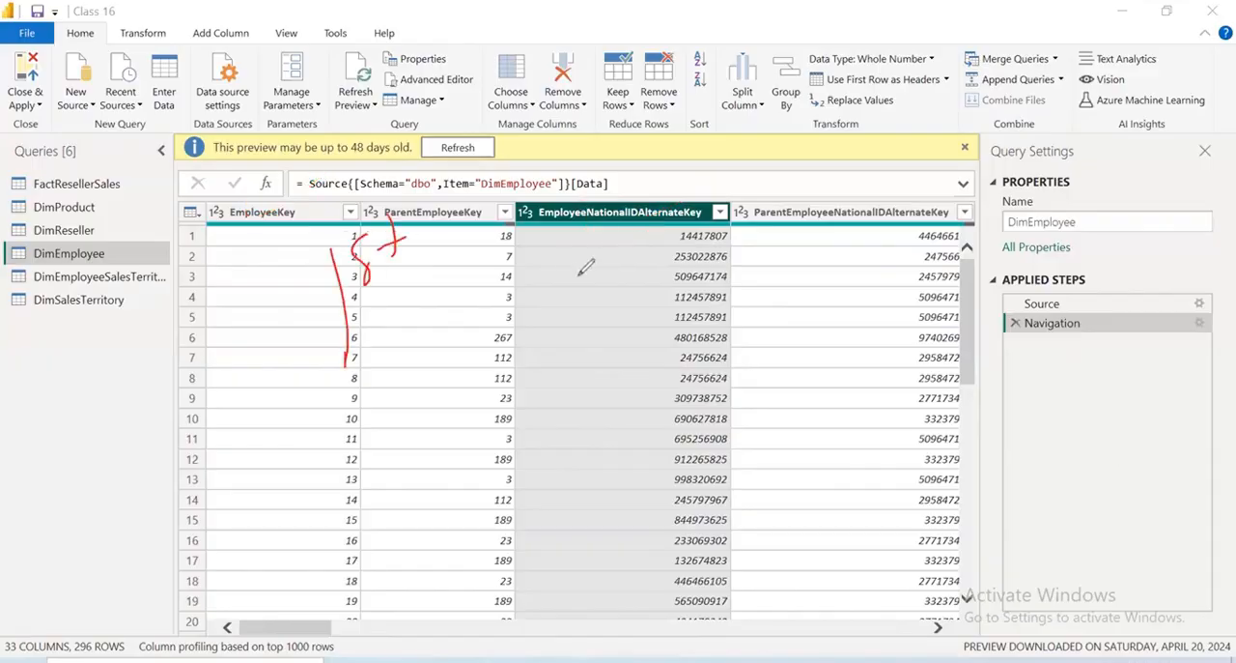
{"action": "left_click_drag", "start_coordinate": [585, 252], "coordinate": [609, 251]}
{"action": "mouse_move", "coordinate": [300, 422]}
{"action": "left_mouse_down"}
{"action": "mouse_move", "coordinate": [766, 303]}
{"action": "mouse_move", "coordinate": [754, 293]}
{"action": "mouse_move", "coordinate": [787, 287]}
{"action": "left_mouse_up"}
{"action": "mouse_move", "coordinate": [788, 286]}
{"action": "left_mouse_down"}
{"action": "mouse_move", "coordinate": [790, 303]}
{"action": "mouse_move", "coordinate": [829, 259]}
{"action": "mouse_move", "coordinate": [964, 172]}
{"action": "left_mouse_up"}
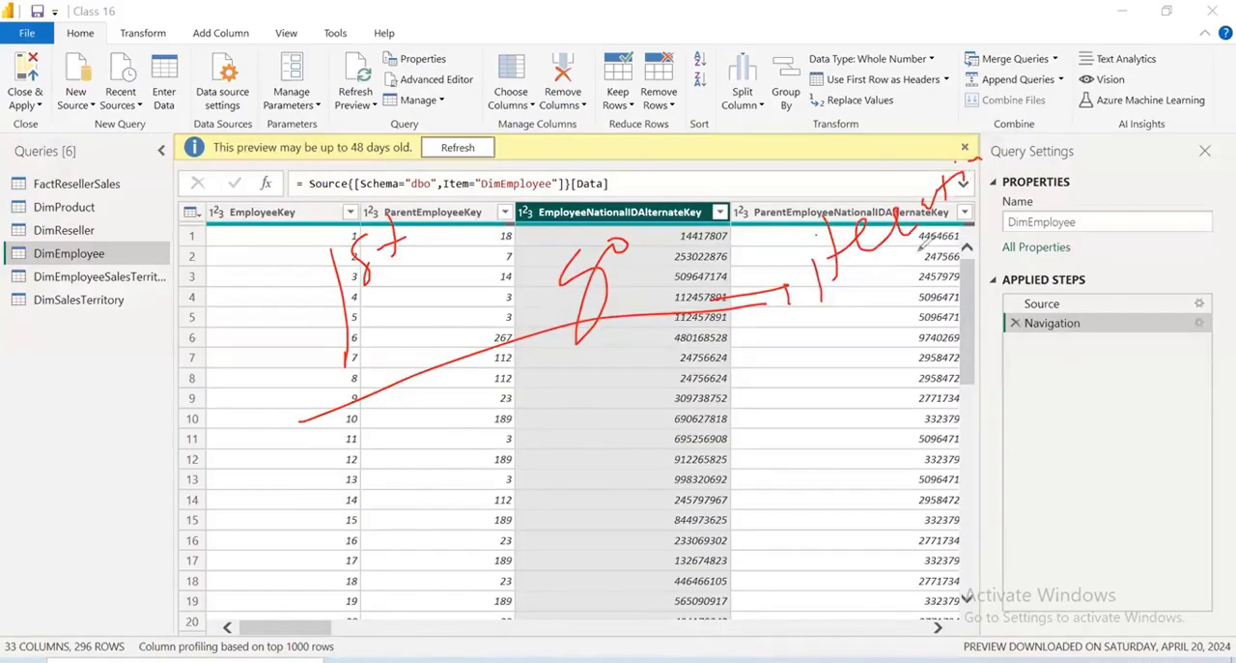
{"action": "left_click_drag", "start_coordinate": [881, 283], "coordinate": [1053, 174]}
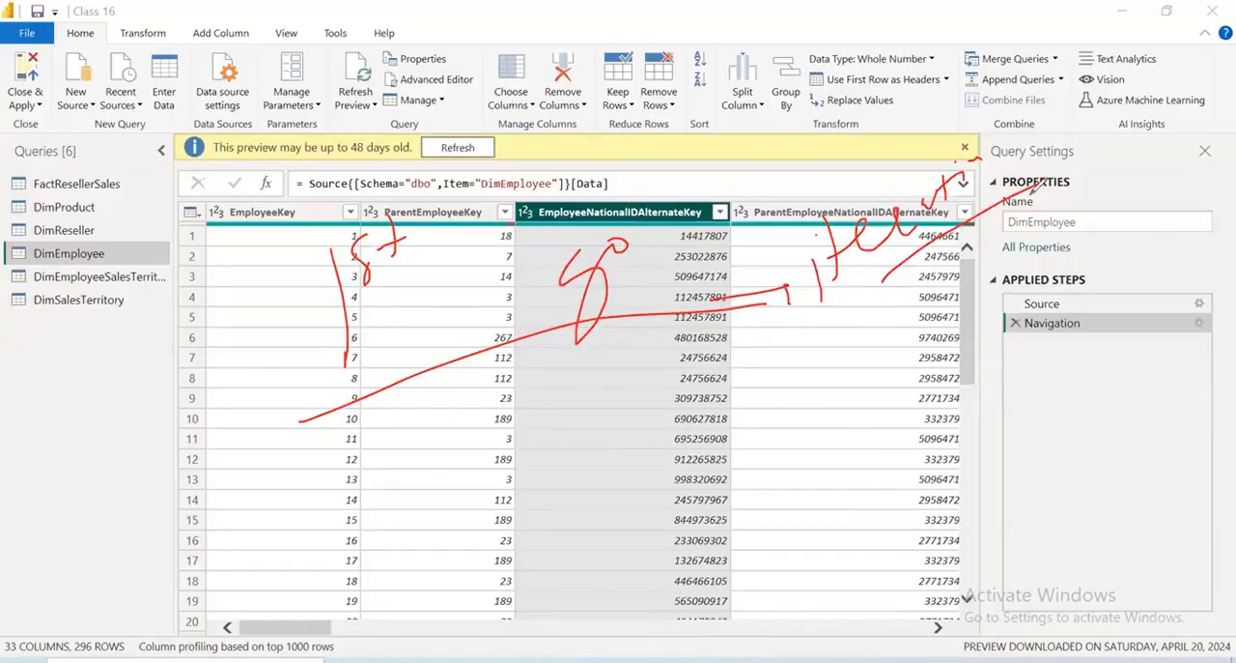
{"action": "left_click_drag", "start_coordinate": [1026, 437], "coordinate": [1170, 432]}
{"action": "left_click_drag", "start_coordinate": [1047, 381], "coordinate": [1075, 377]}
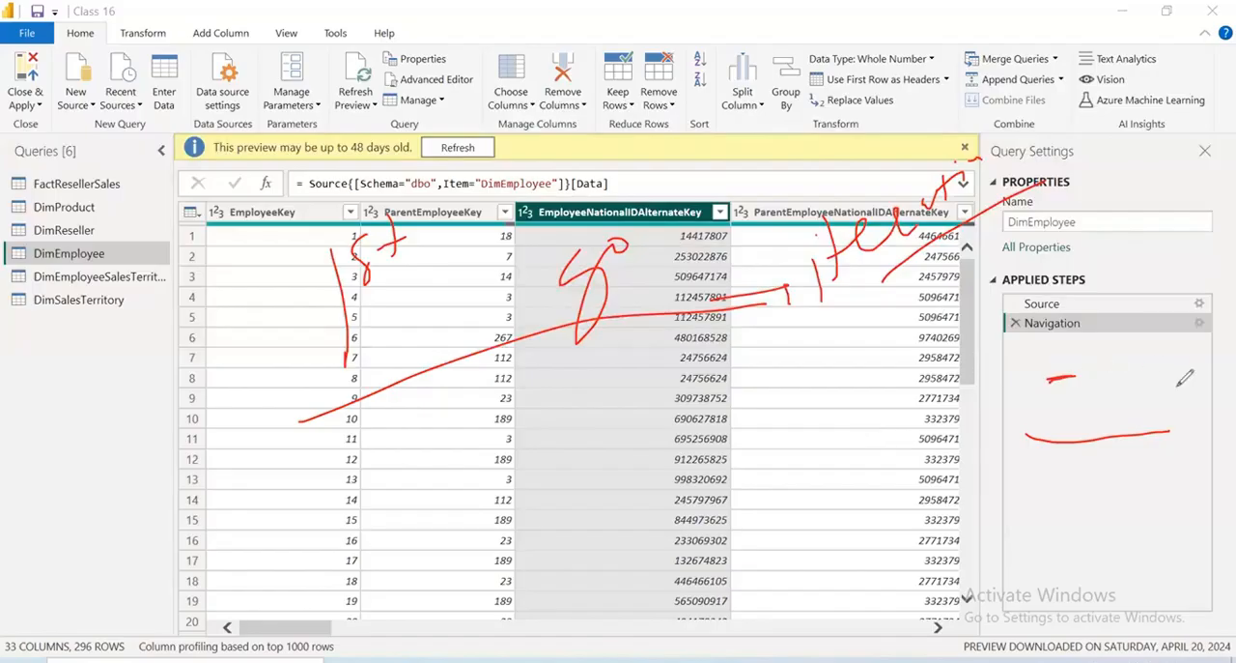
{"action": "mouse_move", "coordinate": [1178, 385]}
{"action": "left_mouse_down"}
{"action": "mouse_move", "coordinate": [966, 369]}
{"action": "mouse_move", "coordinate": [1179, 386]}
{"action": "left_mouse_up"}
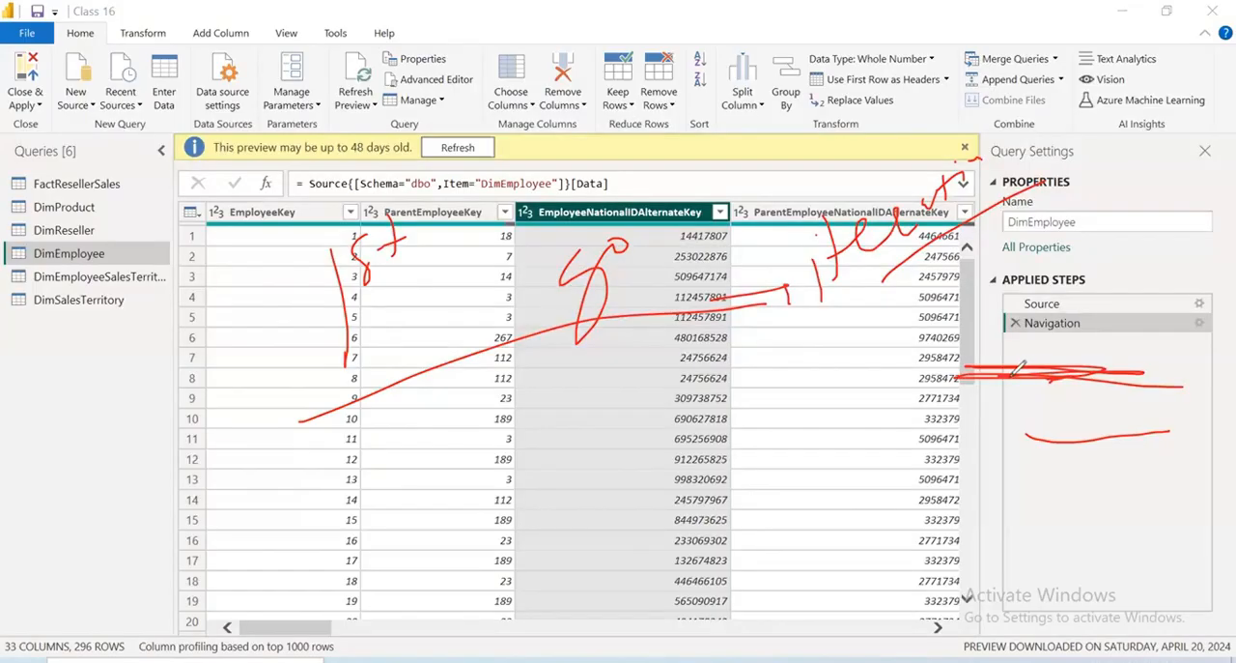
{"action": "left_click_drag", "start_coordinate": [1038, 387], "coordinate": [1049, 463]}
{"action": "left_click_drag", "start_coordinate": [1031, 361], "coordinate": [1049, 389]}
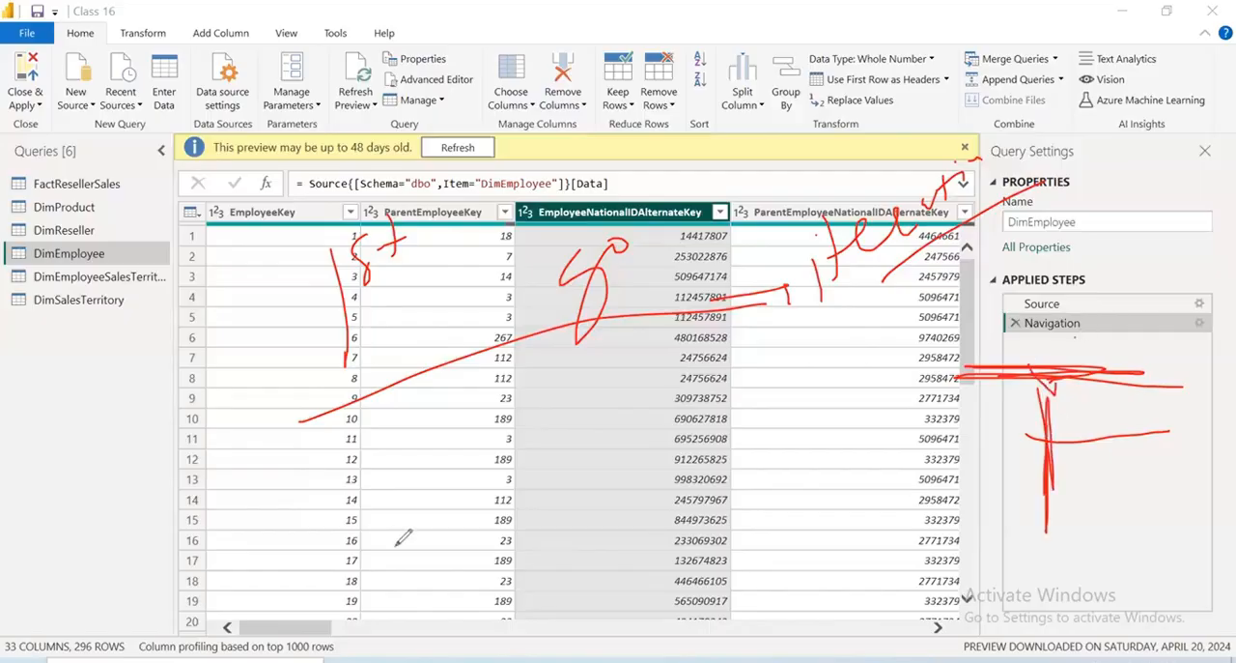
{"action": "left_click_drag", "start_coordinate": [1074, 336], "coordinate": [910, 497]}
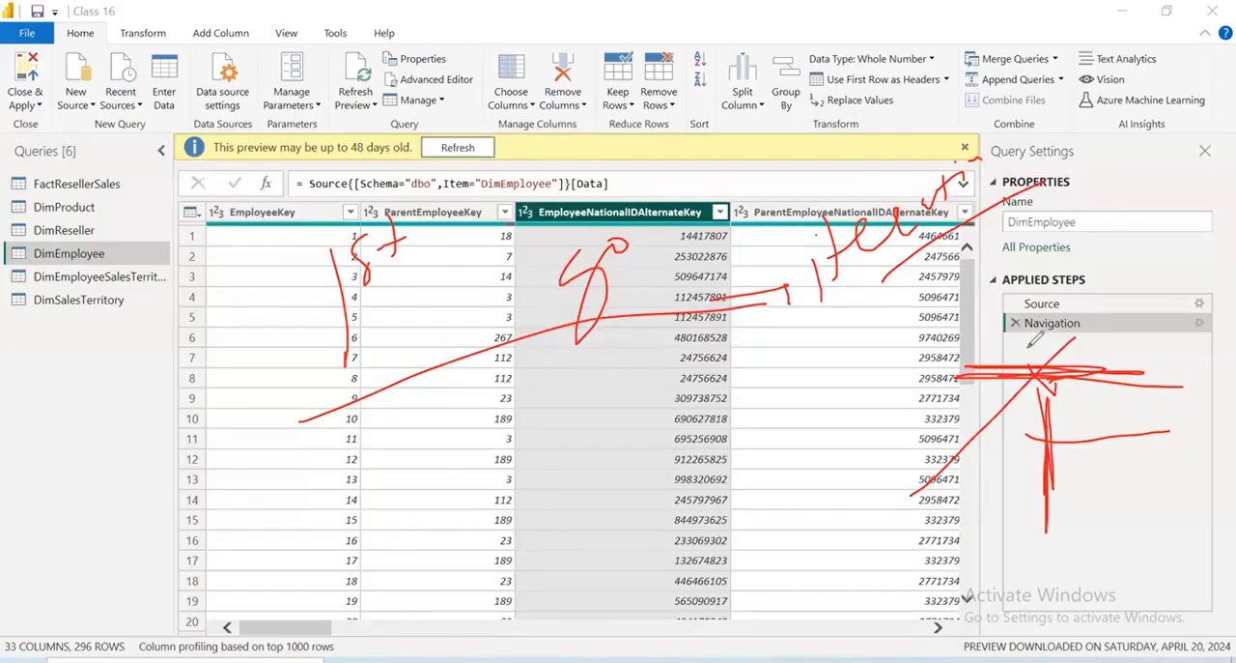
{"action": "left_click_drag", "start_coordinate": [979, 432], "coordinate": [1127, 432]}
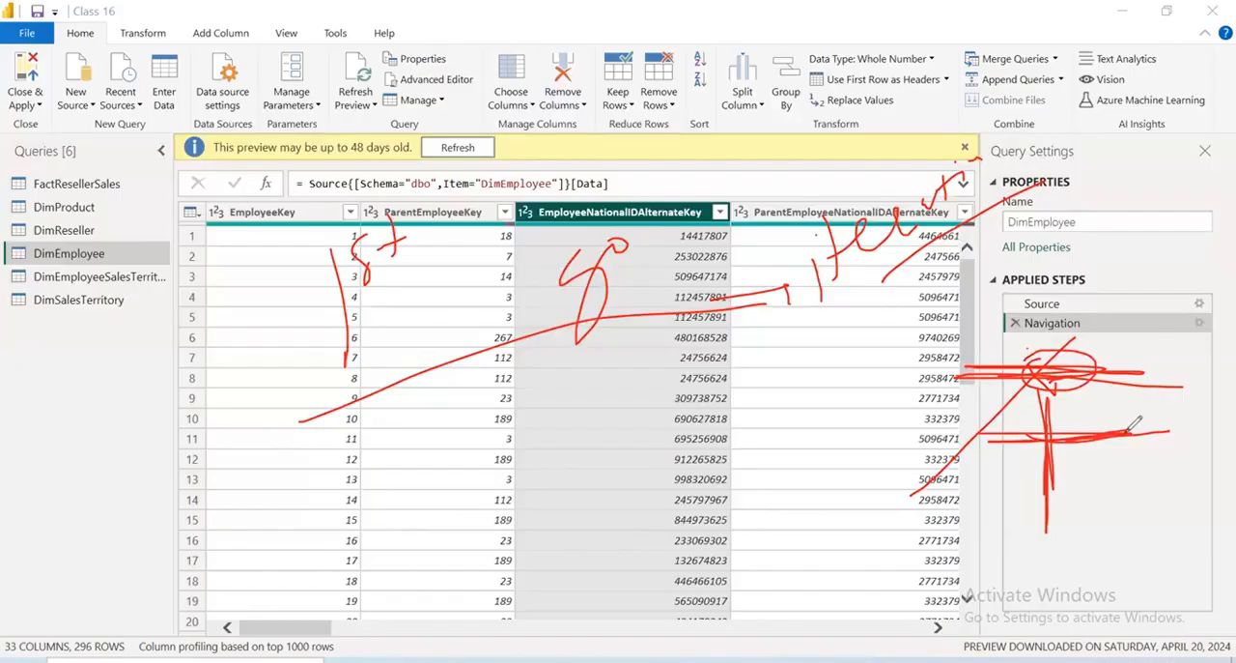
{"action": "left_click_drag", "start_coordinate": [1070, 375], "coordinate": [1098, 436]}
{"action": "left_click_drag", "start_coordinate": [1125, 385], "coordinate": [959, 456]}
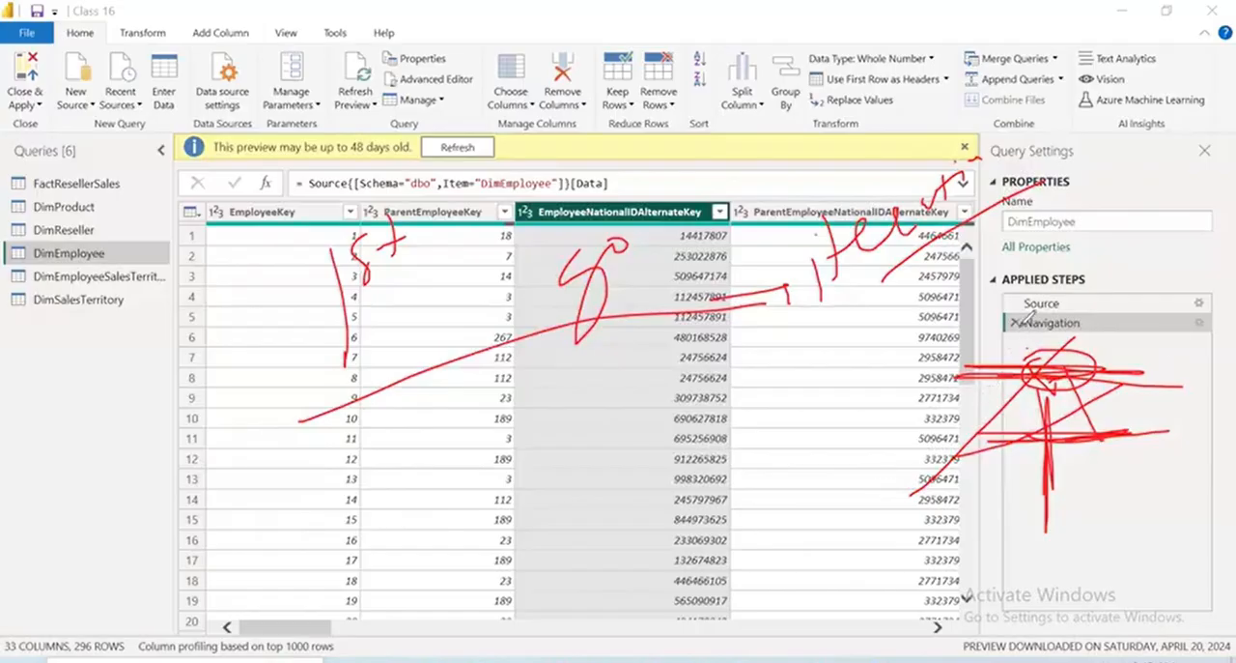
{"action": "mouse_move", "coordinate": [1008, 315]}
{"action": "left_mouse_down"}
{"action": "mouse_move", "coordinate": [1041, 355]}
{"action": "mouse_move", "coordinate": [989, 373]}
{"action": "mouse_move", "coordinate": [877, 361]}
{"action": "left_mouse_up"}
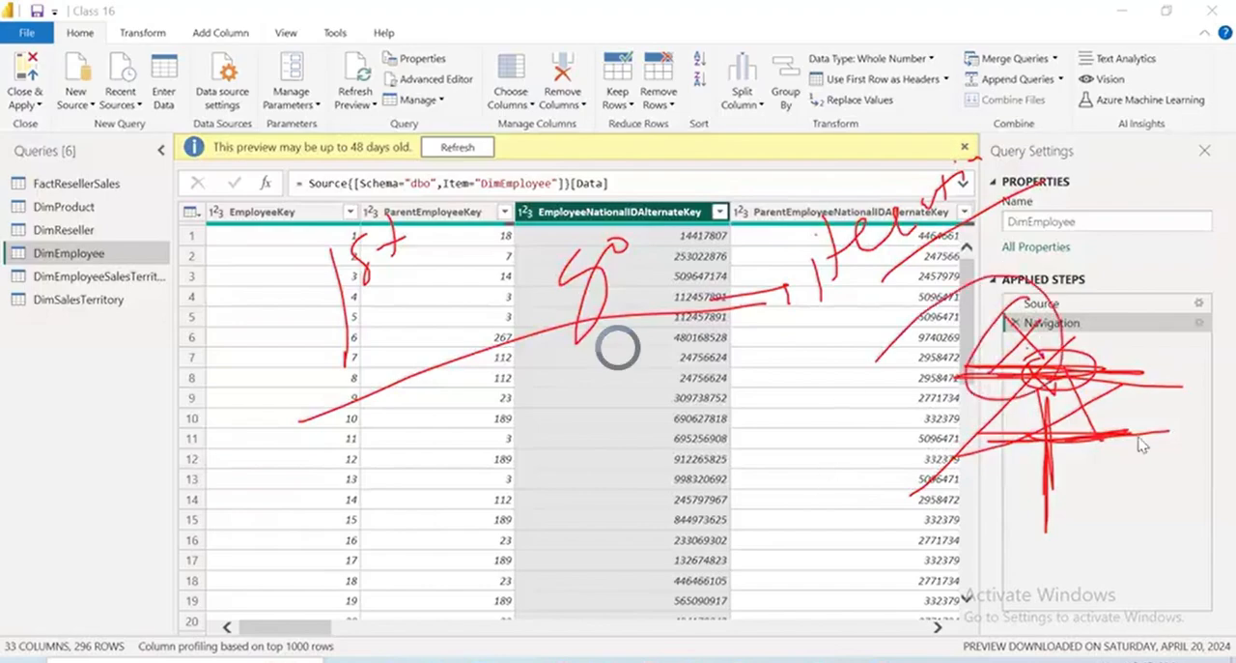
{"action": "key", "text": "Escape"}
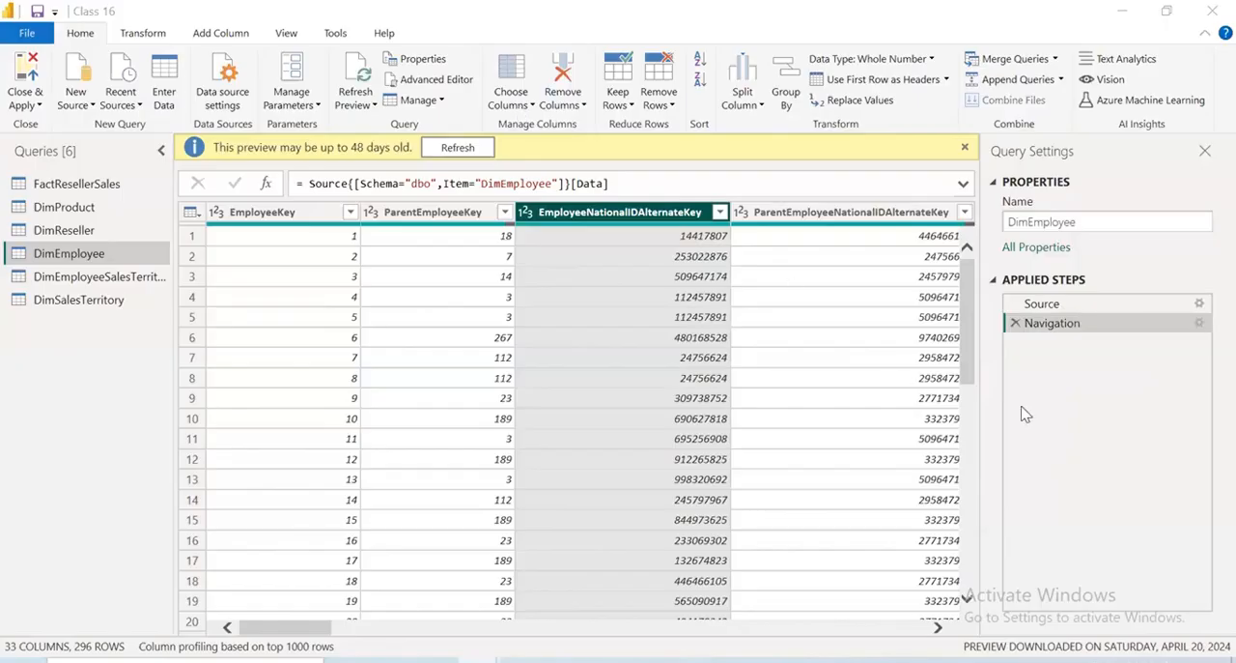
{"action": "mouse_move", "coordinate": [519, 221]}
{"action": "left_mouse_down"}
{"action": "mouse_move", "coordinate": [527, 268]}
{"action": "mouse_move", "coordinate": [519, 221]}
{"action": "left_mouse_up"}
{"action": "left_click_drag", "start_coordinate": [542, 247], "coordinate": [544, 249]}
{"action": "mouse_move", "coordinate": [606, 198]}
{"action": "left_mouse_down"}
{"action": "mouse_move", "coordinate": [616, 265]}
{"action": "mouse_move", "coordinate": [597, 244]}
{"action": "left_mouse_up"}
{"action": "mouse_move", "coordinate": [471, 388]}
{"action": "left_mouse_down"}
{"action": "mouse_move", "coordinate": [657, 259]}
{"action": "mouse_move", "coordinate": [697, 365]}
{"action": "left_mouse_up"}
{"action": "mouse_move", "coordinate": [748, 315]}
{"action": "left_mouse_down"}
{"action": "mouse_move", "coordinate": [780, 375]}
{"action": "mouse_move", "coordinate": [829, 320]}
{"action": "left_mouse_up"}
{"action": "left_click_drag", "start_coordinate": [840, 274], "coordinate": [854, 287]}
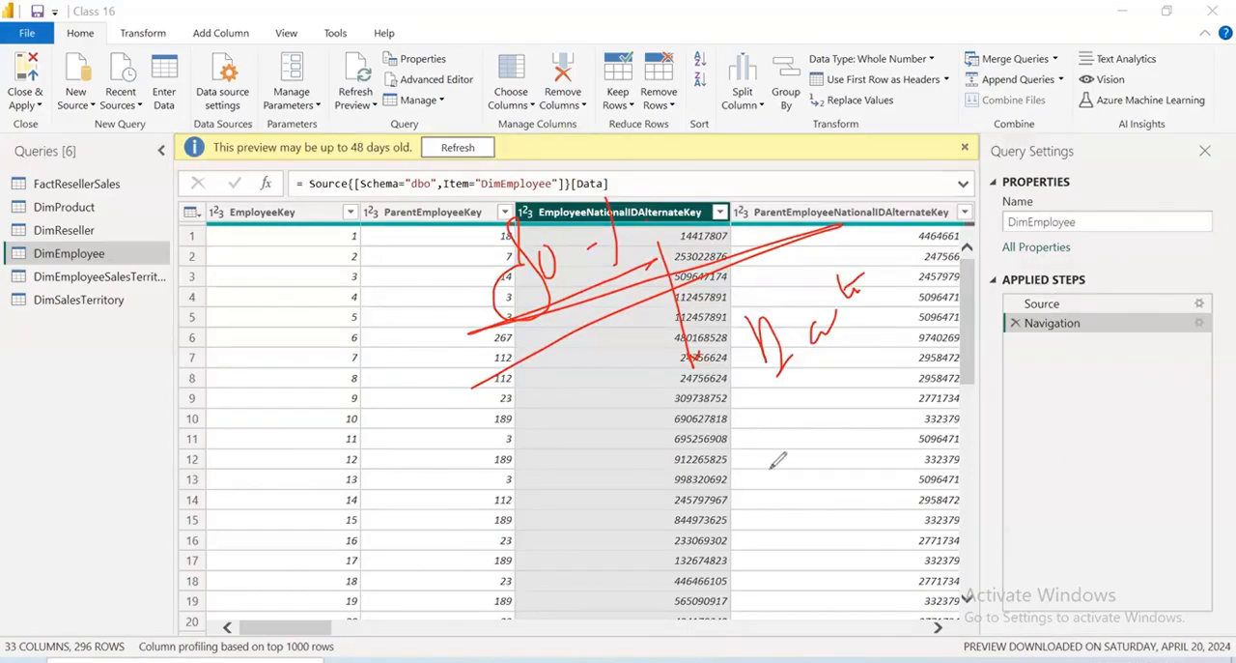
{"action": "left_click_drag", "start_coordinate": [757, 435], "coordinate": [796, 456]}
{"action": "left_click_drag", "start_coordinate": [819, 396], "coordinate": [808, 445]}
{"action": "left_click_drag", "start_coordinate": [874, 369], "coordinate": [893, 418]}
{"action": "left_click_drag", "start_coordinate": [866, 408], "coordinate": [895, 389]}
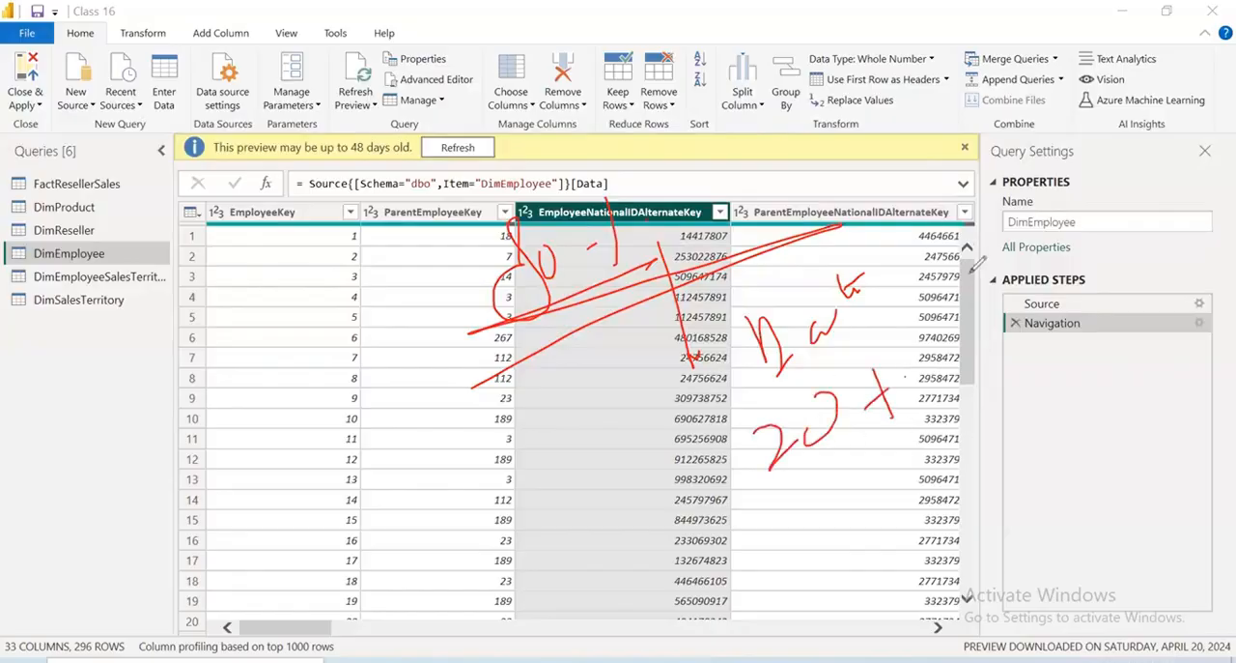
{"action": "left_click", "coordinate": [846, 452]}
{"action": "left_click", "coordinate": [905, 377]}
{"action": "left_click_drag", "start_coordinate": [938, 238], "coordinate": [949, 307]}
{"action": "left_click_drag", "start_coordinate": [964, 200], "coordinate": [953, 280]}
{"action": "left_click_drag", "start_coordinate": [981, 221], "coordinate": [1012, 192]}
{"action": "left_click_drag", "start_coordinate": [1022, 186], "coordinate": [1065, 157]}
{"action": "left_click_drag", "start_coordinate": [888, 408], "coordinate": [1066, 214]}
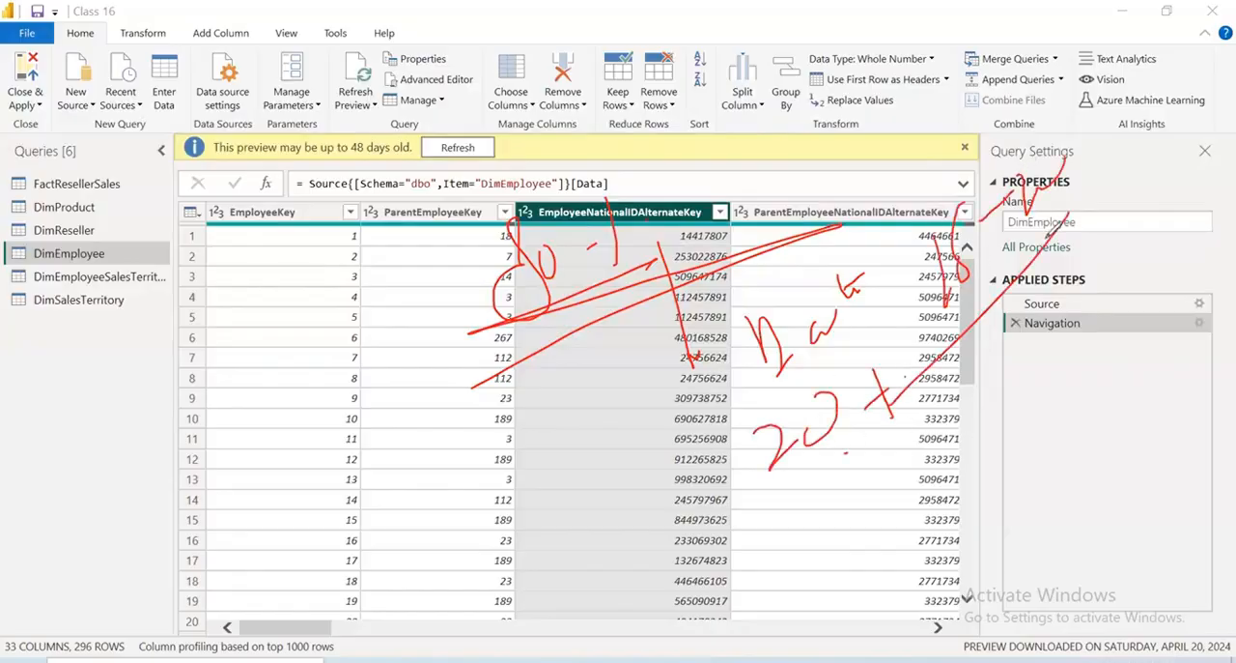
{"action": "left_click_drag", "start_coordinate": [427, 101], "coordinate": [449, 85]}
{"action": "left_click_drag", "start_coordinate": [406, 50], "coordinate": [418, 123]}
{"action": "left_click_drag", "start_coordinate": [295, 83], "coordinate": [313, 153]}
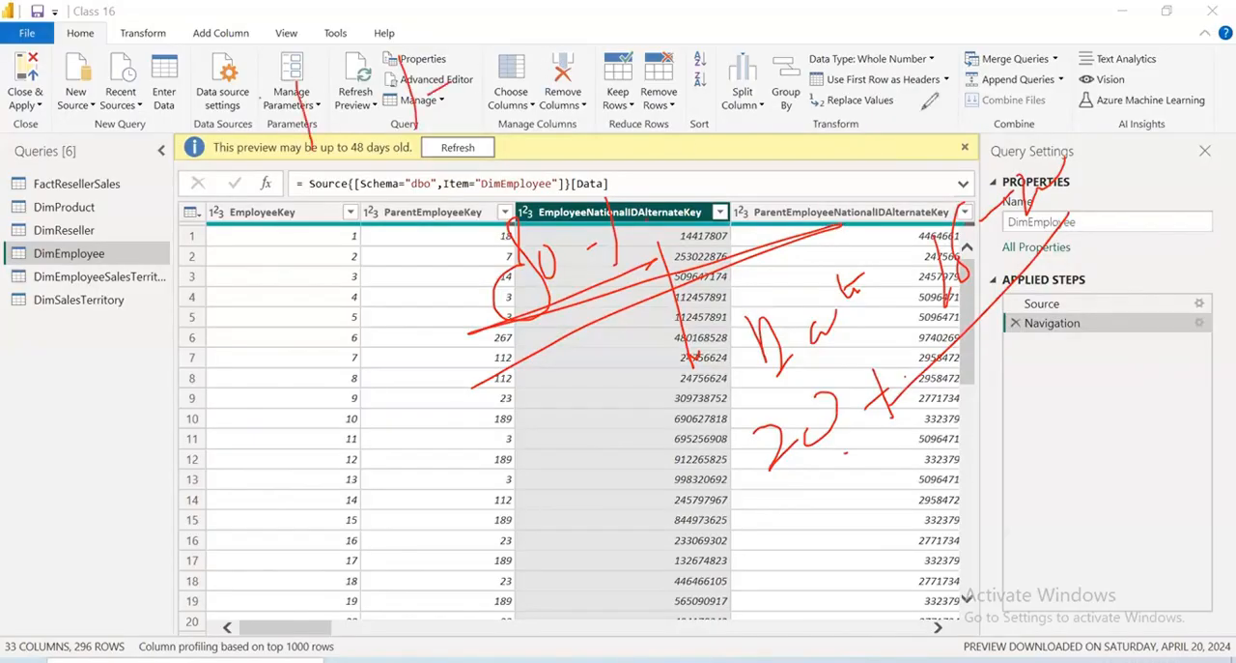
{"action": "left_click_drag", "start_coordinate": [434, 43], "coordinate": [461, 82]}
{"action": "left_click_drag", "start_coordinate": [462, 75], "coordinate": [486, 74]}
{"action": "left_click_drag", "start_coordinate": [537, 67], "coordinate": [549, 66]}
{"action": "left_click_drag", "start_coordinate": [219, 223], "coordinate": [919, 108]}
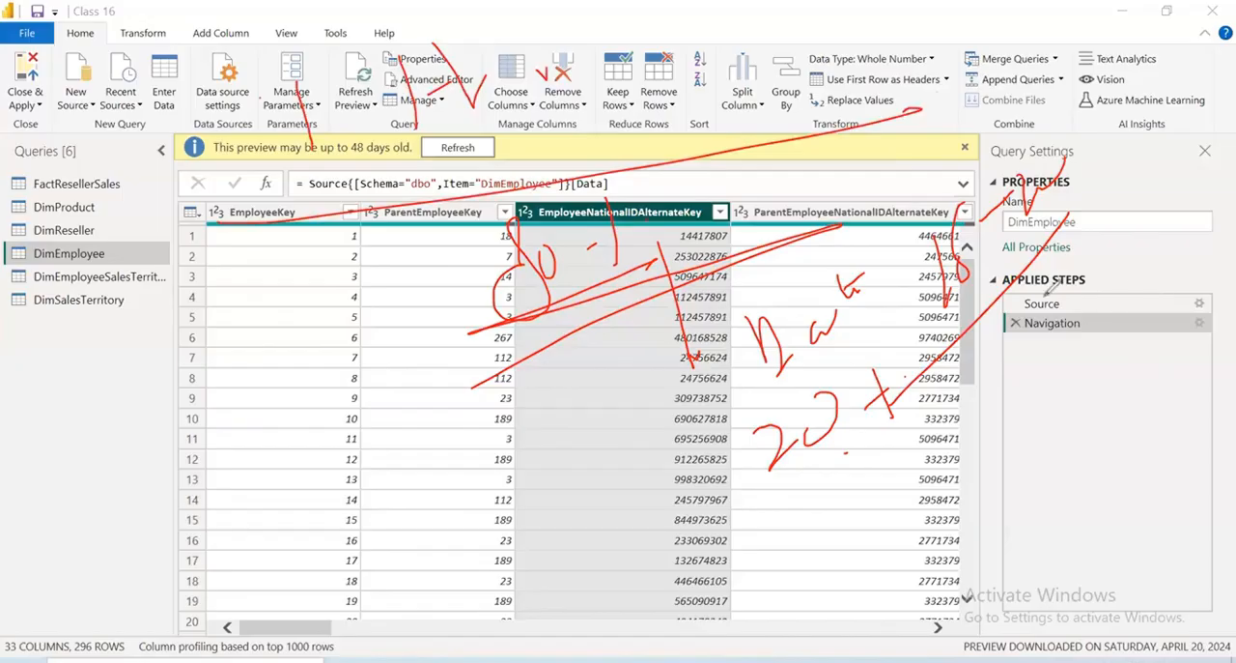
{"action": "left_click_drag", "start_coordinate": [984, 49], "coordinate": [985, 122]}
{"action": "mouse_move", "coordinate": [1028, 40]}
{"action": "left_mouse_down"}
{"action": "mouse_move", "coordinate": [1054, 11]}
{"action": "mouse_move", "coordinate": [1074, 63]}
{"action": "left_mouse_up"}
{"action": "mouse_move", "coordinate": [1086, 6]}
{"action": "left_mouse_down"}
{"action": "mouse_move", "coordinate": [1092, 43]}
{"action": "mouse_move", "coordinate": [929, 174]}
{"action": "left_mouse_up"}
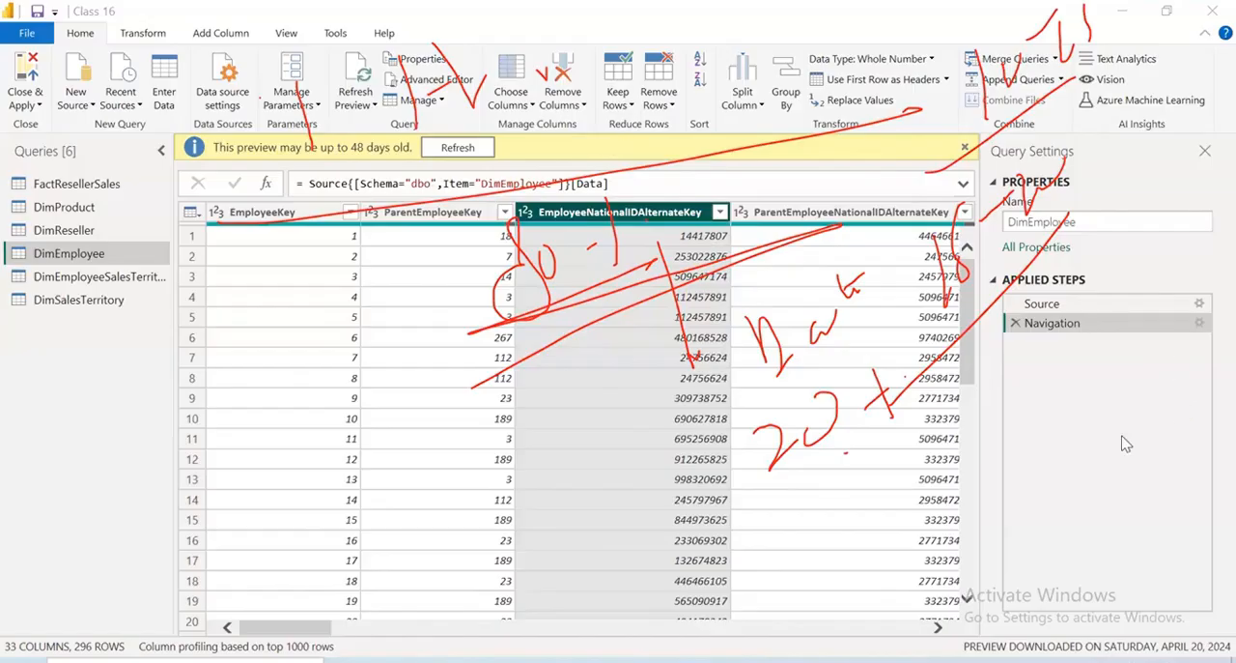
{"action": "left_click", "coordinate": [563, 98]}
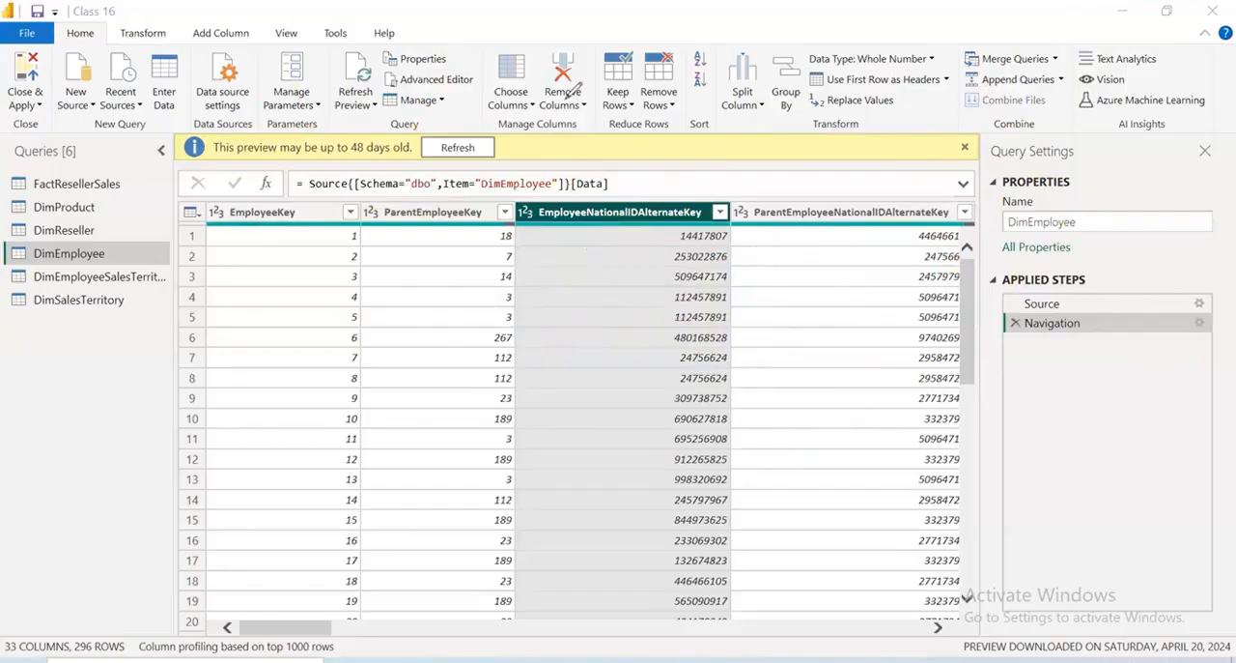
{"action": "mouse_move", "coordinate": [273, 135]}
{"action": "left_mouse_down"}
{"action": "mouse_move", "coordinate": [273, 150]}
{"action": "mouse_move", "coordinate": [360, 73]}
{"action": "mouse_move", "coordinate": [255, 98]}
{"action": "left_mouse_up"}
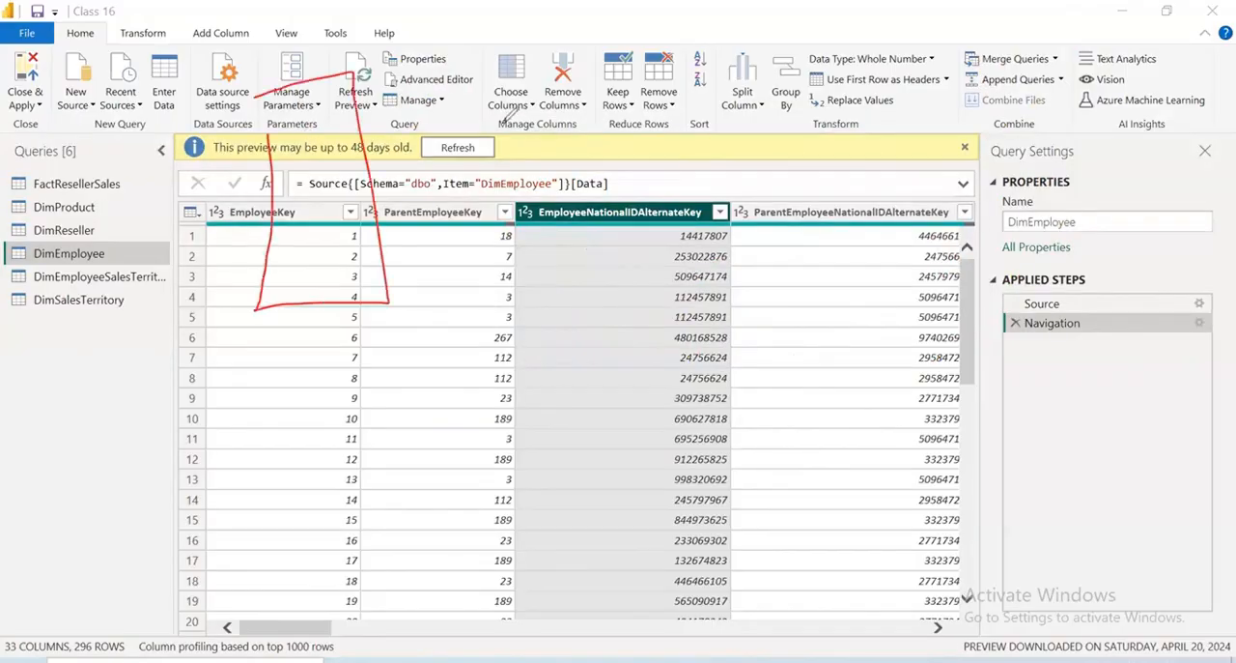
{"action": "mouse_move", "coordinate": [296, 142]}
{"action": "left_mouse_down"}
{"action": "mouse_move", "coordinate": [431, 91]}
{"action": "mouse_move", "coordinate": [427, 115]}
{"action": "left_mouse_up"}
{"action": "mouse_move", "coordinate": [516, 77]}
{"action": "left_mouse_down"}
{"action": "mouse_move", "coordinate": [574, 106]}
{"action": "mouse_move", "coordinate": [661, 96]}
{"action": "left_mouse_up"}
{"action": "left_click_drag", "start_coordinate": [401, 248], "coordinate": [677, 114]}
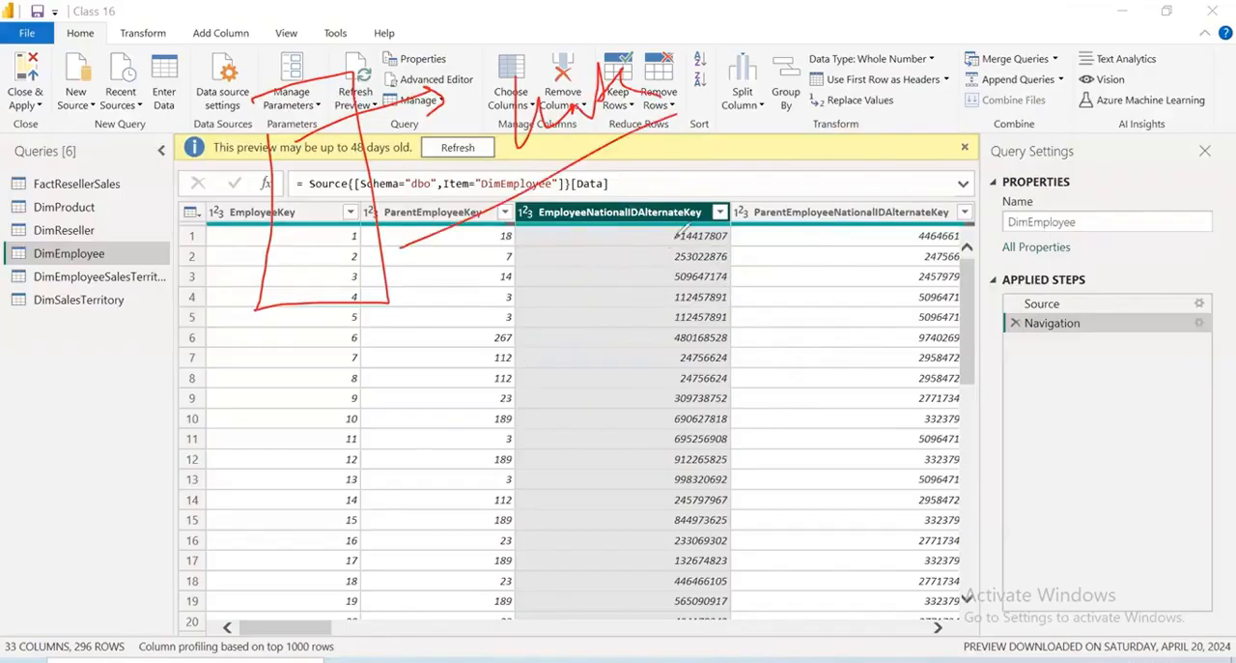
{"action": "left_click_drag", "start_coordinate": [626, 258], "coordinate": [671, 319]}
{"action": "mouse_move", "coordinate": [706, 259]}
{"action": "left_mouse_down"}
{"action": "mouse_move", "coordinate": [768, 253]}
{"action": "mouse_move", "coordinate": [852, 202]}
{"action": "left_mouse_up"}
{"action": "left_click_drag", "start_coordinate": [850, 182], "coordinate": [899, 187]}
{"action": "left_click_drag", "start_coordinate": [631, 384], "coordinate": [848, 247]}
{"action": "left_click_drag", "start_coordinate": [732, 343], "coordinate": [1010, 383]}
{"action": "left_click_drag", "start_coordinate": [793, 349], "coordinate": [803, 417]}
{"action": "mouse_move", "coordinate": [801, 401]}
{"action": "left_mouse_down"}
{"action": "mouse_move", "coordinate": [826, 333]}
{"action": "mouse_move", "coordinate": [840, 406]}
{"action": "left_mouse_up"}
{"action": "left_click_drag", "start_coordinate": [804, 347], "coordinate": [987, 155]}
{"action": "left_click_drag", "start_coordinate": [915, 276], "coordinate": [917, 351]}
{"action": "left_click_drag", "start_coordinate": [909, 311], "coordinate": [944, 339]}
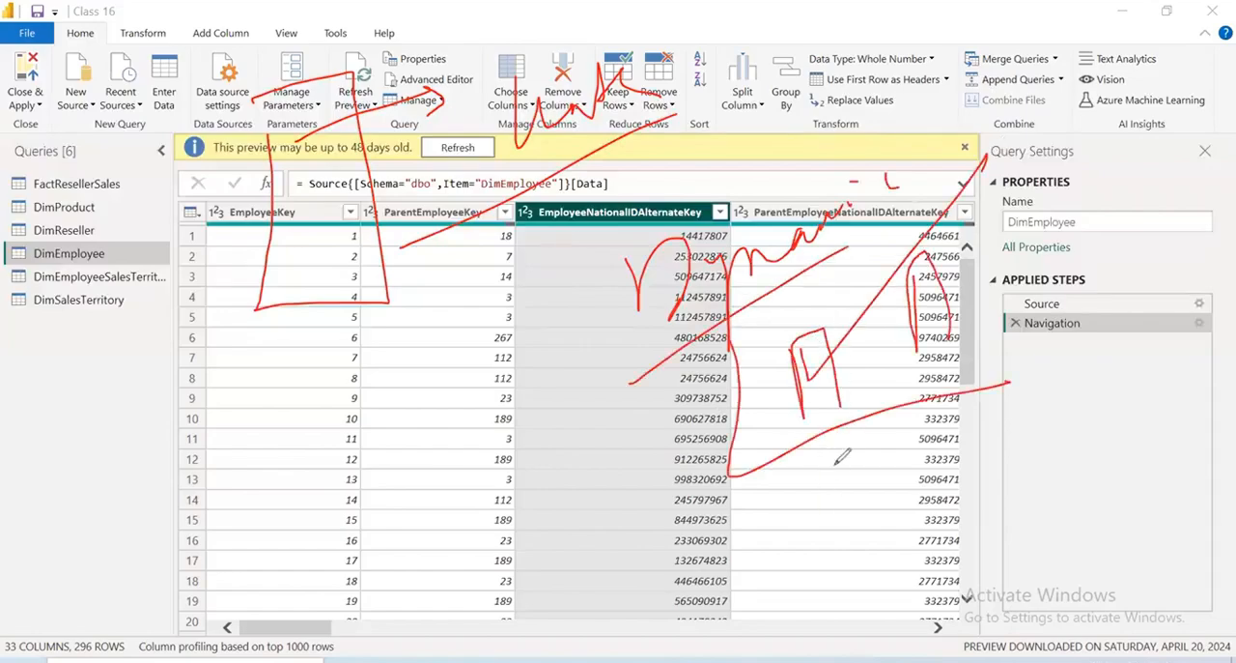
{"action": "left_click_drag", "start_coordinate": [819, 439], "coordinate": [821, 512]}
{"action": "left_click_drag", "start_coordinate": [833, 469], "coordinate": [870, 451]}
{"action": "mouse_move", "coordinate": [939, 396]}
{"action": "left_mouse_down"}
{"action": "mouse_move", "coordinate": [945, 460]}
{"action": "mouse_move", "coordinate": [970, 460]}
{"action": "left_mouse_up"}
{"action": "left_click_drag", "start_coordinate": [807, 381], "coordinate": [917, 279]}
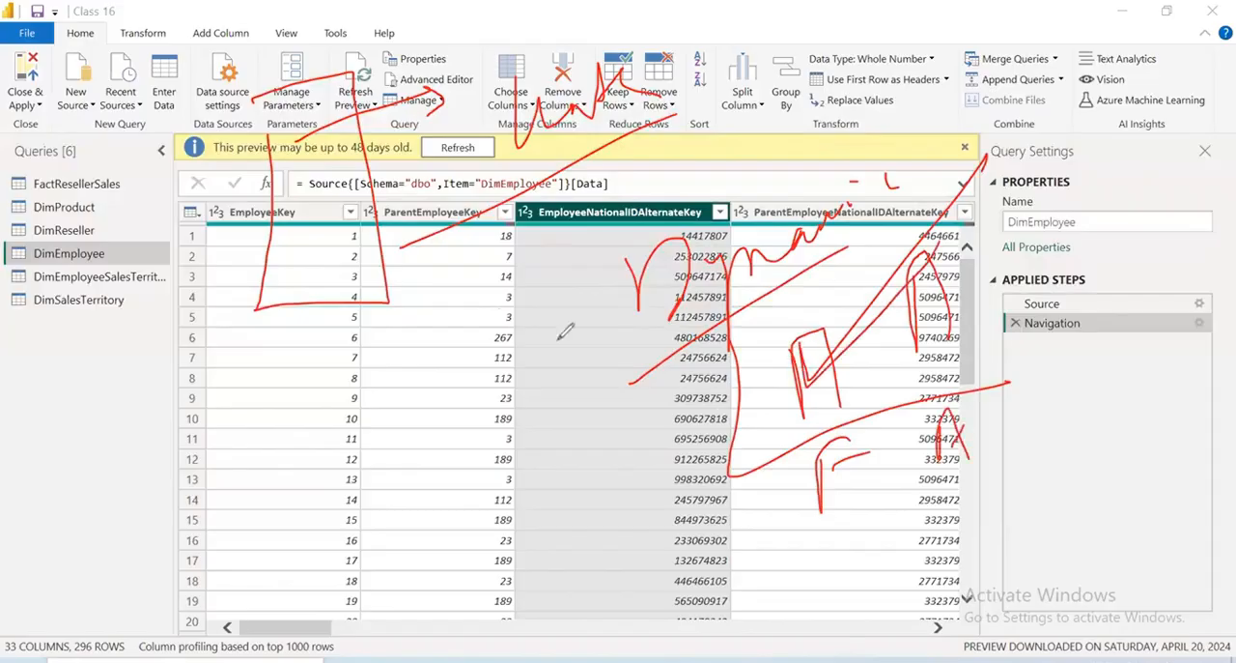
{"action": "mouse_move", "coordinate": [477, 362]}
{"action": "left_mouse_down"}
{"action": "mouse_move", "coordinate": [456, 350]}
{"action": "mouse_move", "coordinate": [421, 495]}
{"action": "mouse_move", "coordinate": [537, 369]}
{"action": "left_mouse_up"}
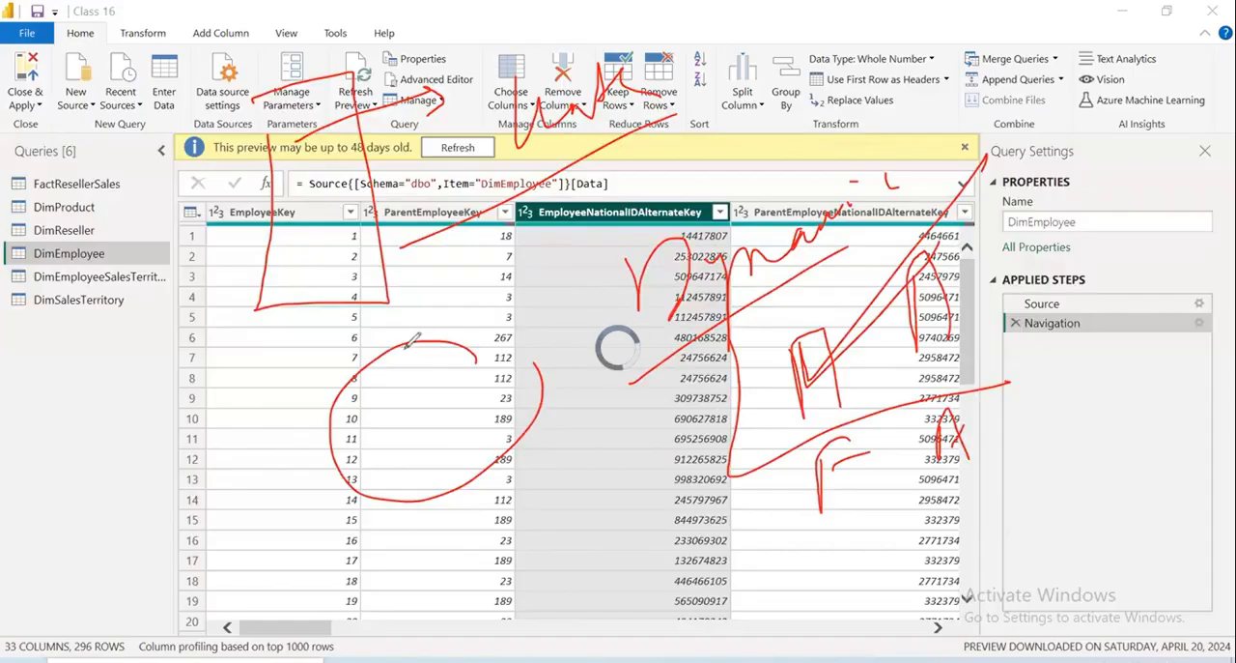
{"action": "mouse_move", "coordinate": [145, 311]}
{"action": "left_mouse_down"}
{"action": "mouse_move", "coordinate": [174, 334]}
{"action": "mouse_move", "coordinate": [260, 242]}
{"action": "left_mouse_up"}
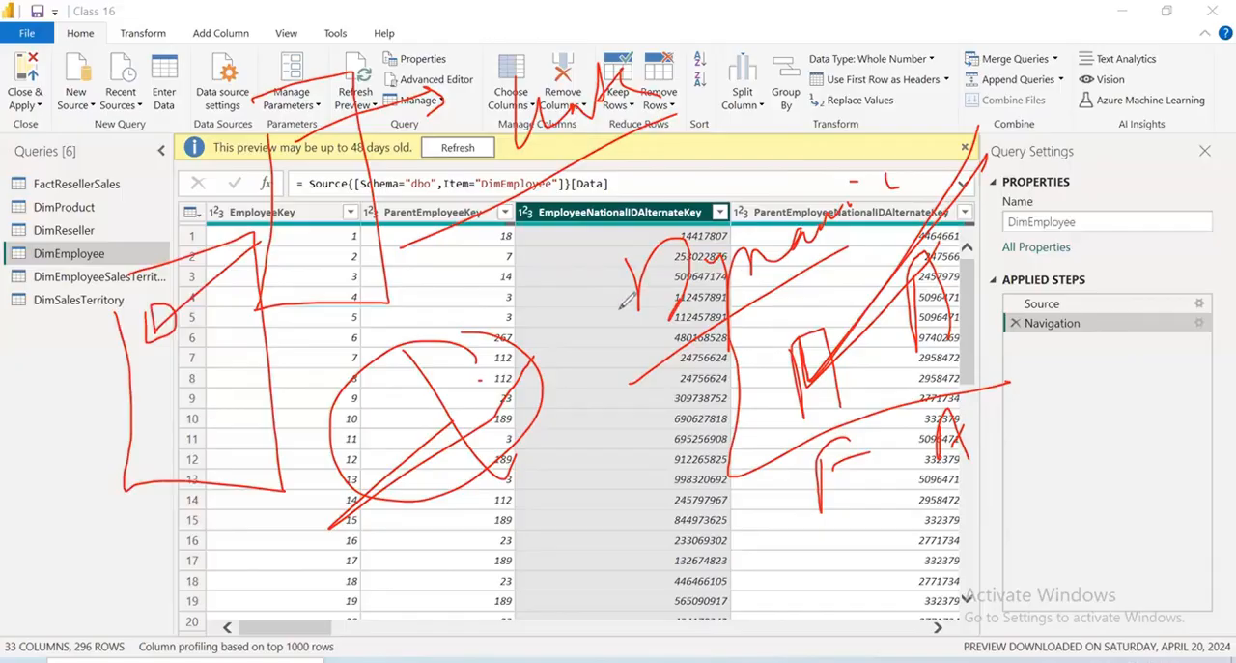
{"action": "left_click_drag", "start_coordinate": [522, 259], "coordinate": [751, 147]}
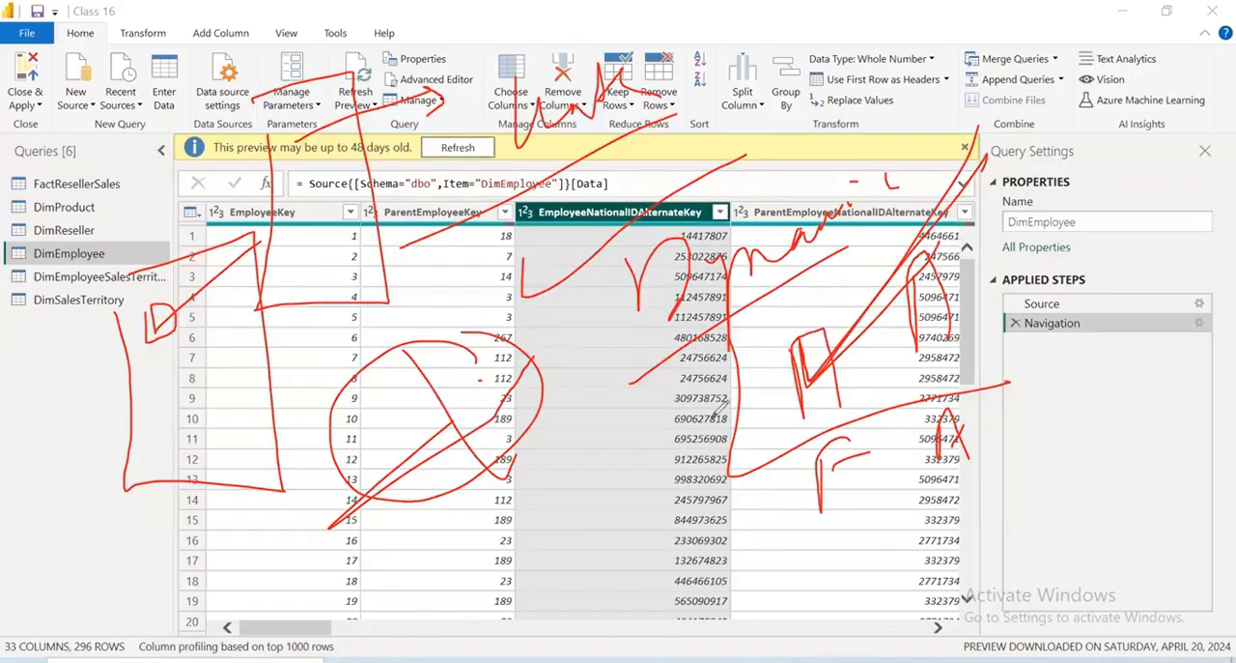
{"action": "key", "text": "e"}
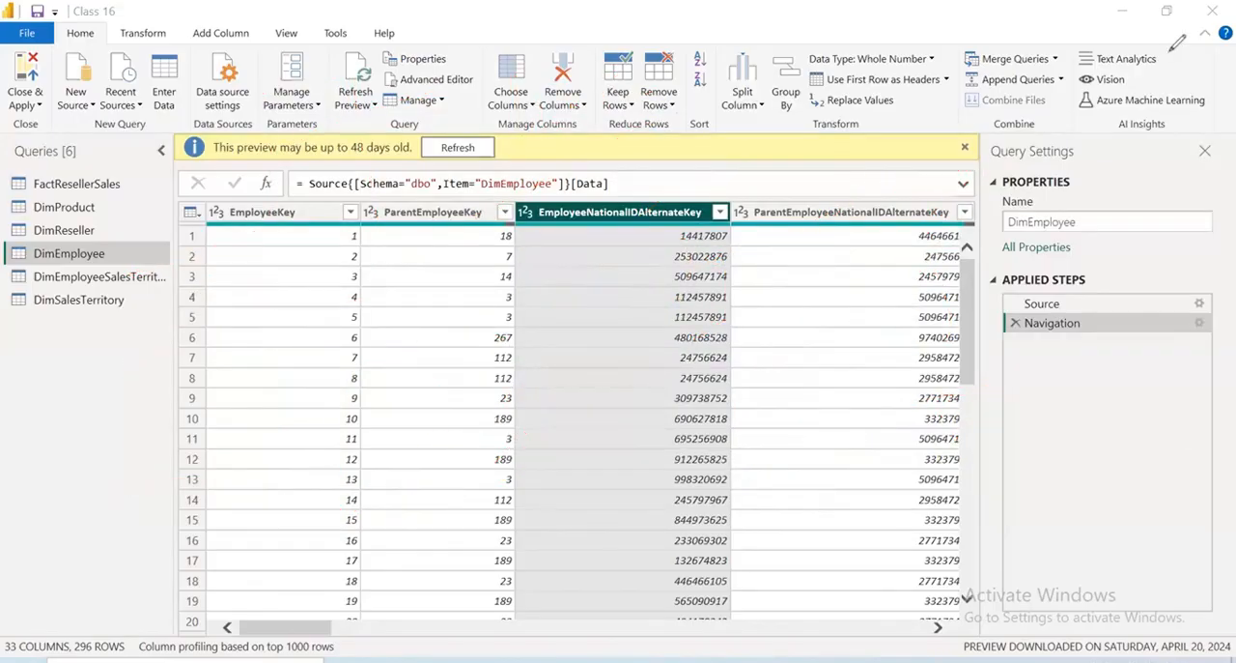
In DimEmployee's Choose Columns, clear all columns and mark EmployeeKey, EmployeeNationalIDAlternateKey, FirstName, LastName, MiddleName, Title, EmailAddress and Phone to keep
{"action": "left_click", "coordinate": [527, 106]}
{"action": "left_click", "coordinate": [549, 124]}
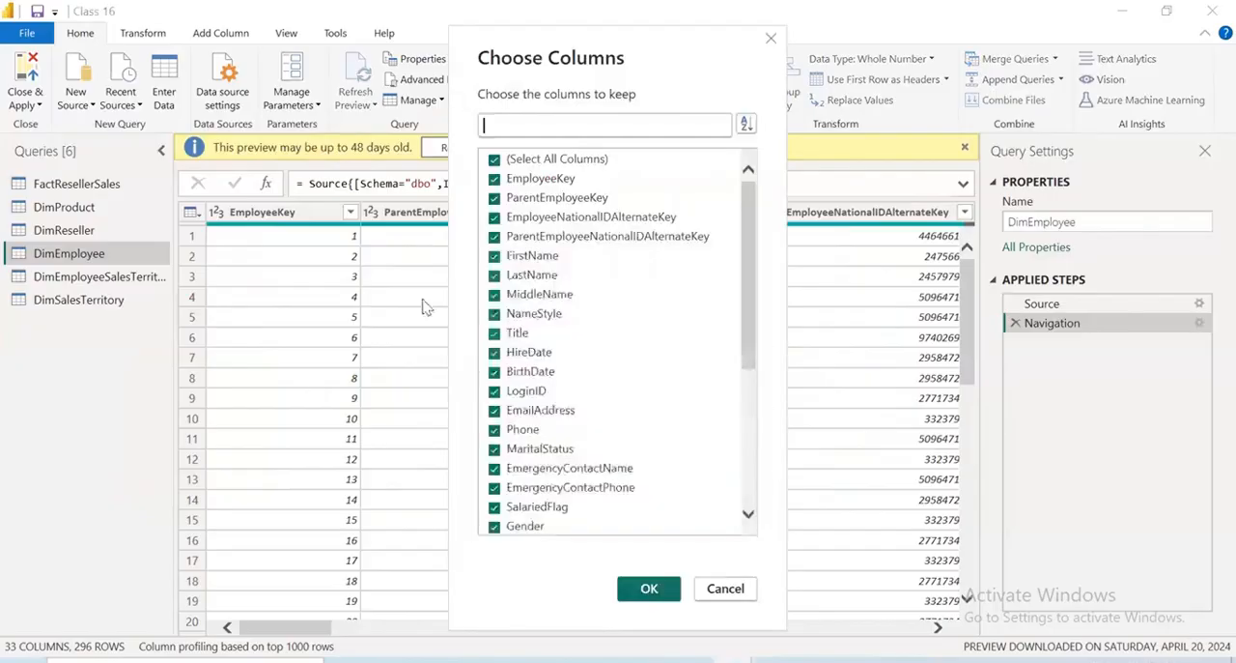
{"action": "left_click", "coordinate": [494, 159]}
{"action": "left_click", "coordinate": [522, 182]}
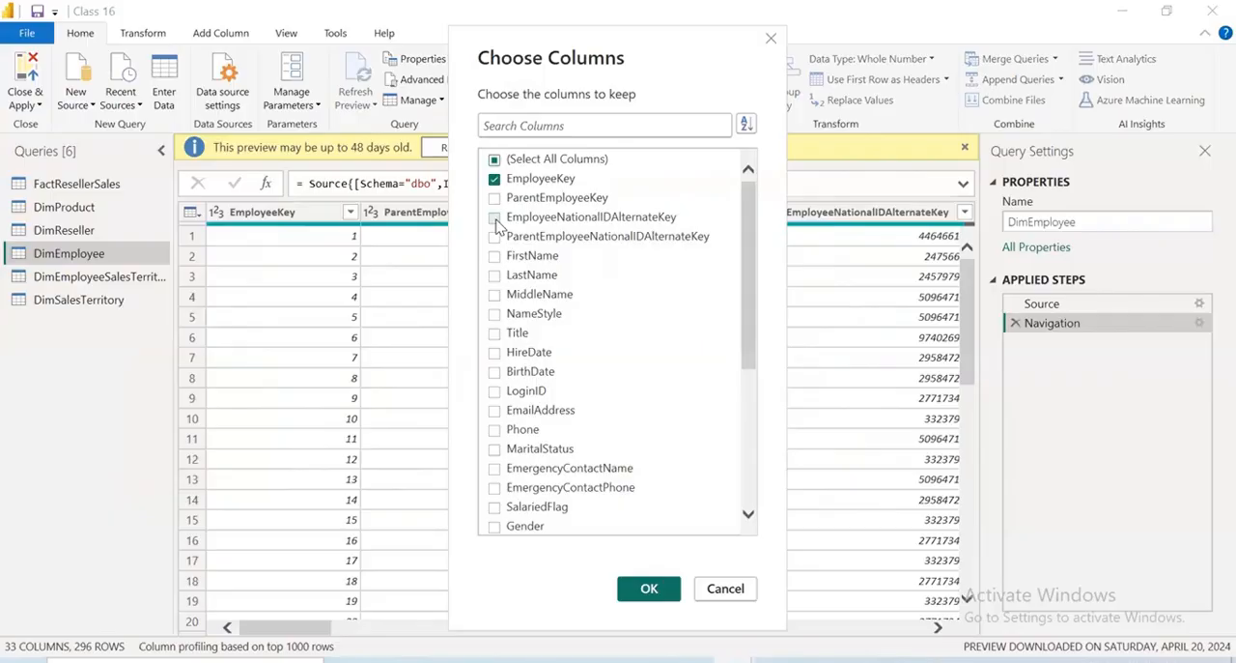
{"action": "left_click", "coordinate": [495, 220]}
{"action": "left_click", "coordinate": [495, 257]}
{"action": "left_click", "coordinate": [495, 276]}
{"action": "left_click", "coordinate": [496, 294]}
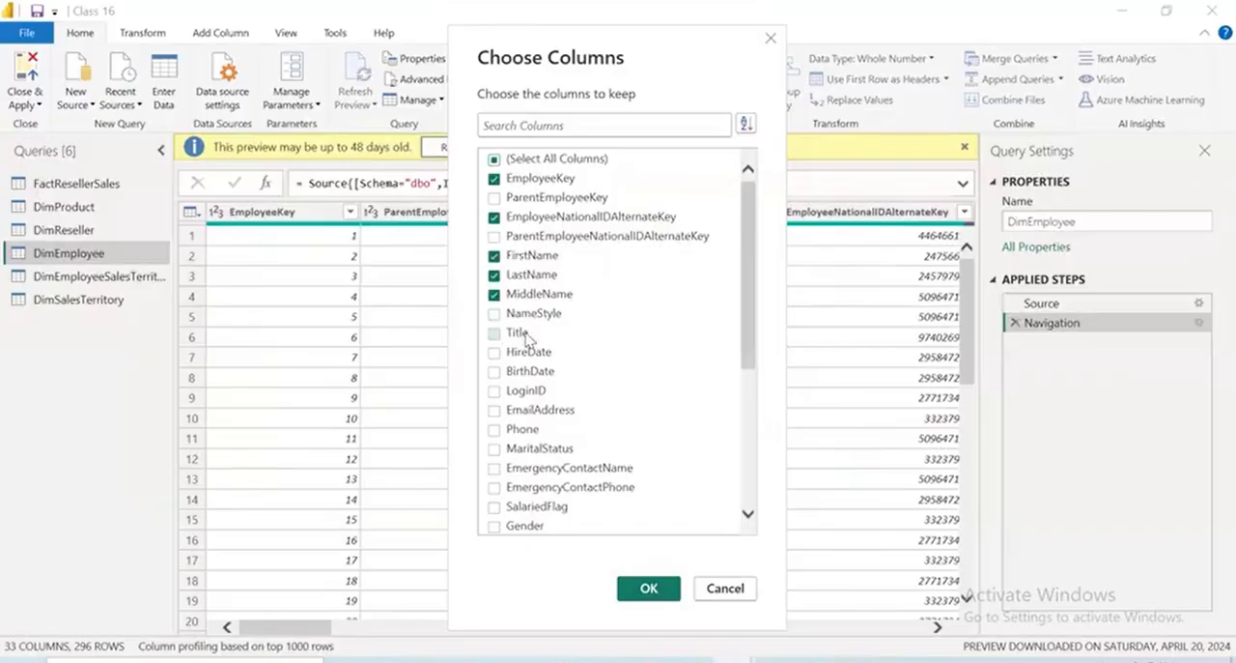
{"action": "left_click", "coordinate": [525, 335]}
{"action": "left_click", "coordinate": [494, 411]}
{"action": "left_click", "coordinate": [569, 425]}
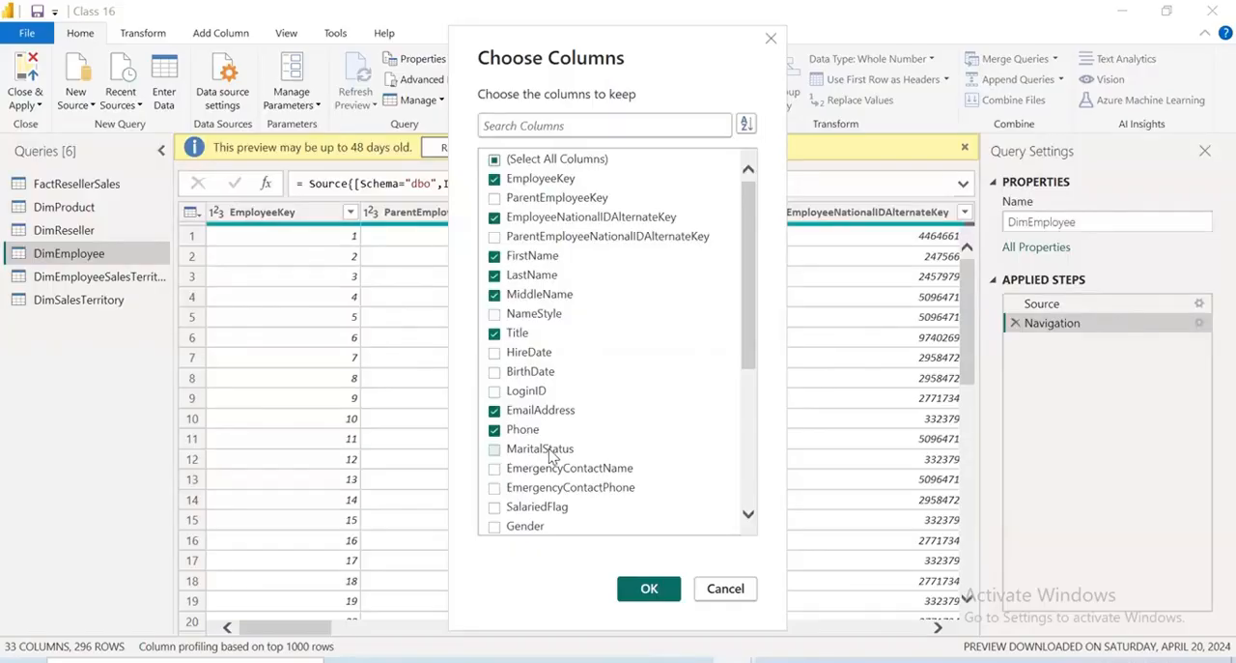
Add CurrentFlag, SalesPersonFlag, DepartmentName and Position to the columns kept in DimEmployee and apply the column selection
{"action": "scroll", "coordinate": [551, 456], "scroll_direction": "down", "scroll_amount": 1}
{"action": "scroll", "coordinate": [552, 456], "scroll_direction": "down", "scroll_amount": 1}
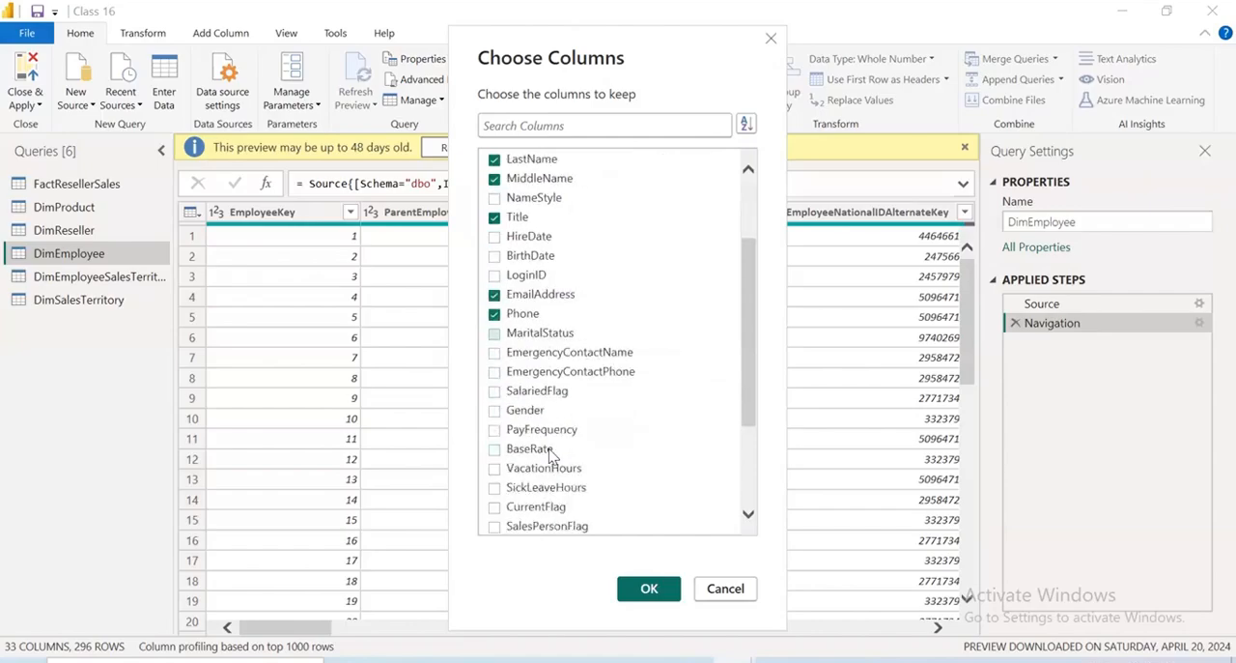
{"action": "scroll", "coordinate": [551, 456], "scroll_direction": "down", "scroll_amount": 1}
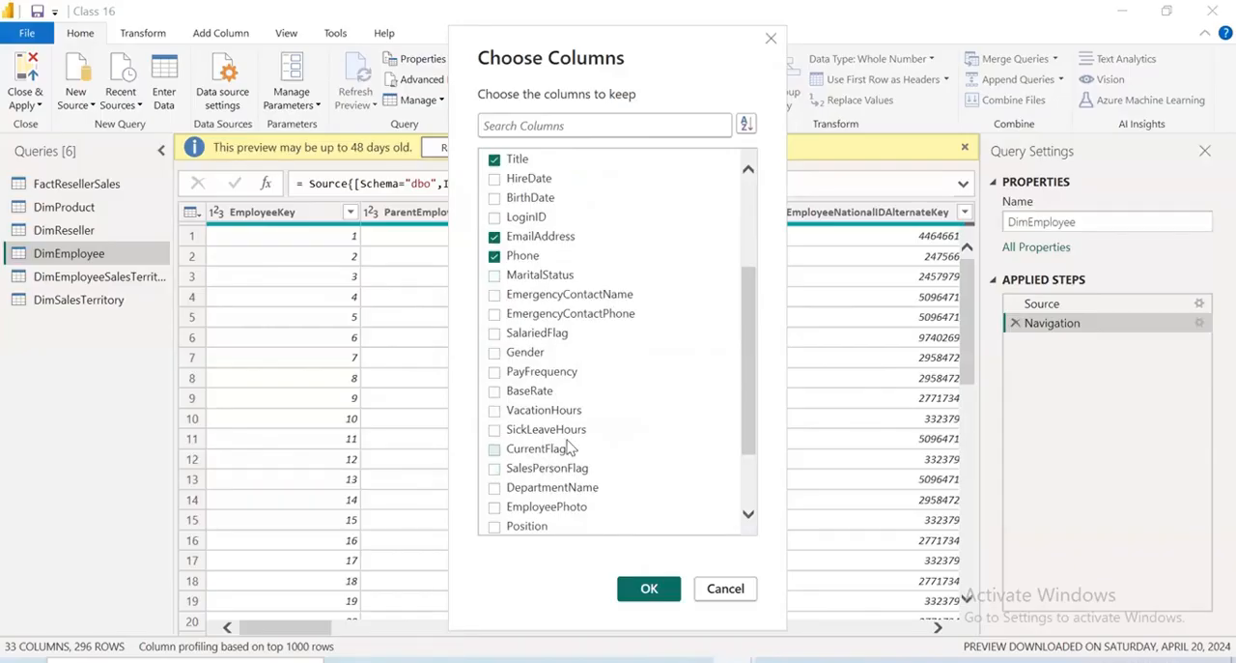
{"action": "left_click", "coordinate": [494, 449]}
{"action": "left_click", "coordinate": [495, 468]}
{"action": "left_click", "coordinate": [508, 489]}
{"action": "scroll", "coordinate": [582, 463], "scroll_direction": "down", "scroll_amount": 2}
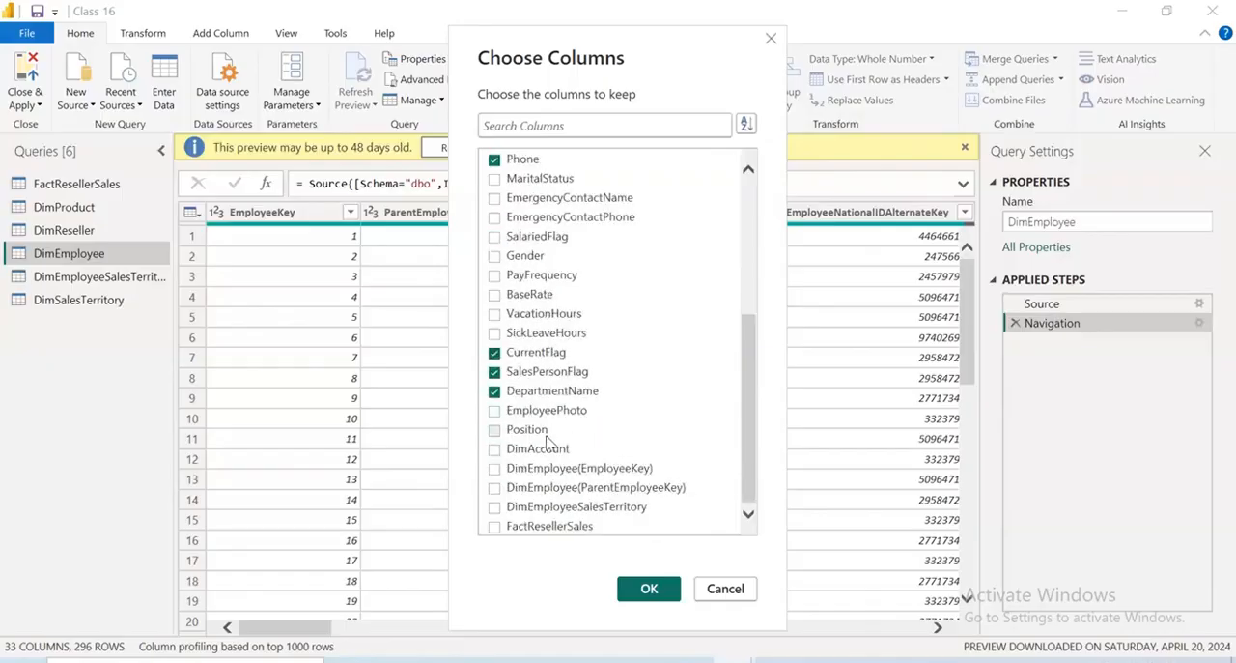
{"action": "left_click", "coordinate": [495, 430]}
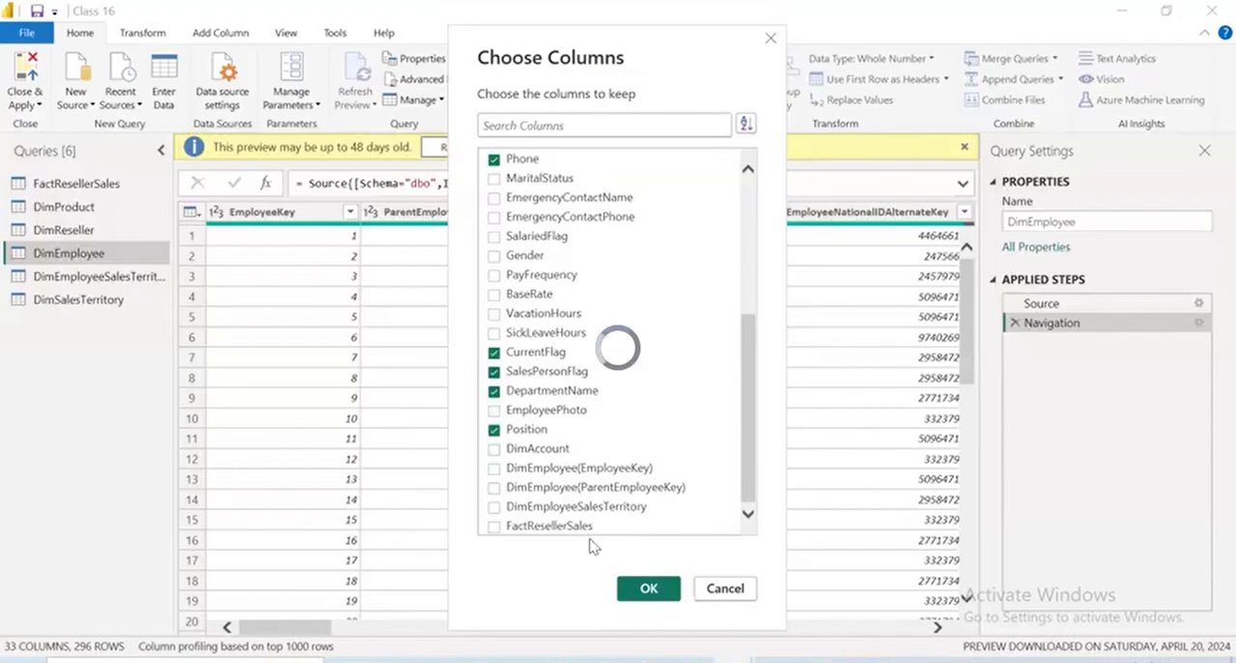
{"action": "left_click", "coordinate": [649, 588]}
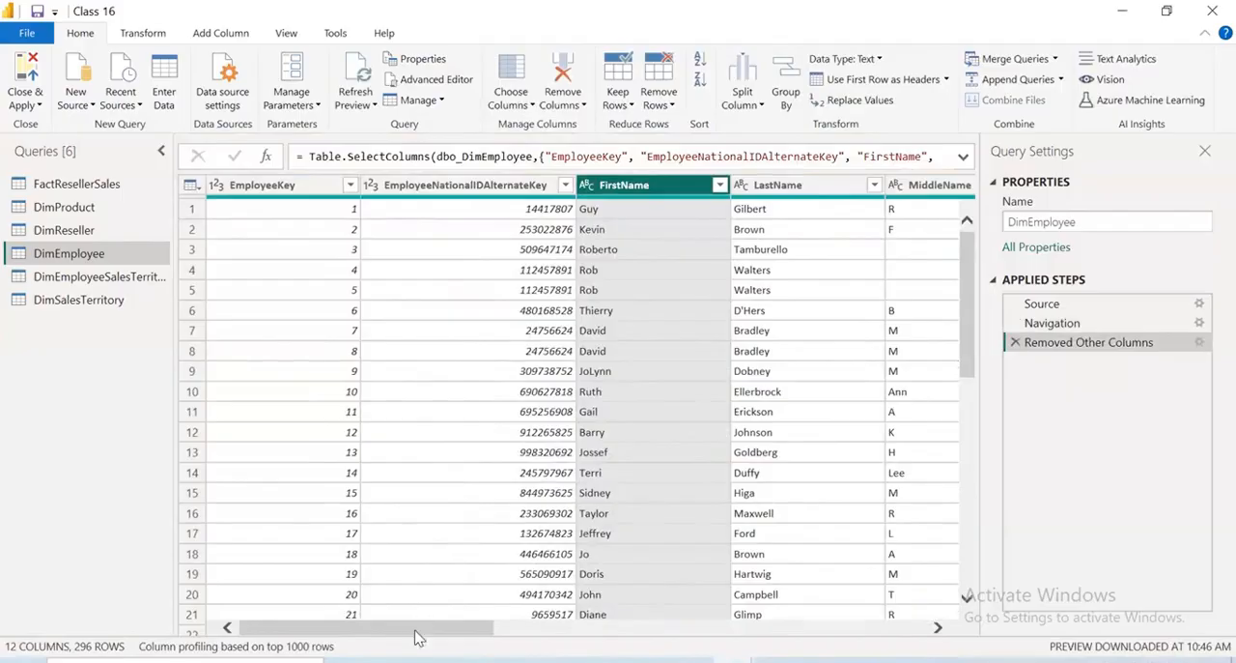
Review DimEmployee's M code in the Advanced Editor, including the Table.SelectColumns line and the in clause, and close it without editing
{"action": "left_click_drag", "start_coordinate": [417, 630], "coordinate": [436, 555]}
{"action": "left_click", "coordinate": [460, 81]}
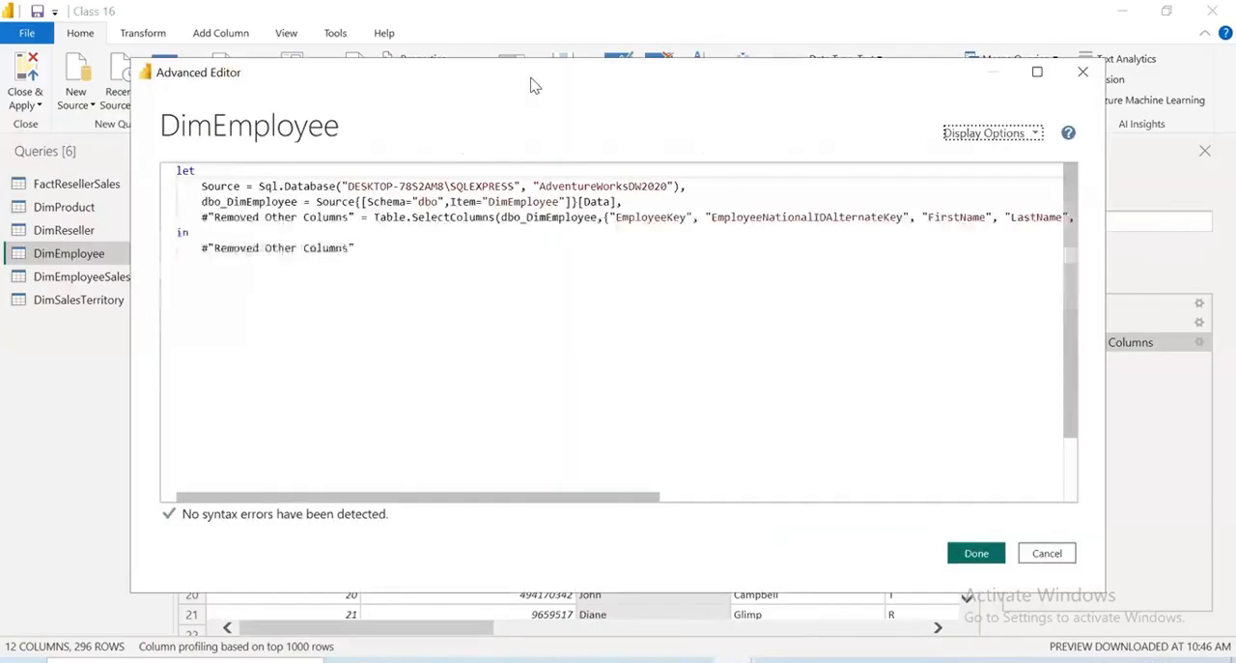
{"action": "left_click_drag", "start_coordinate": [282, 262], "coordinate": [72, 245]}
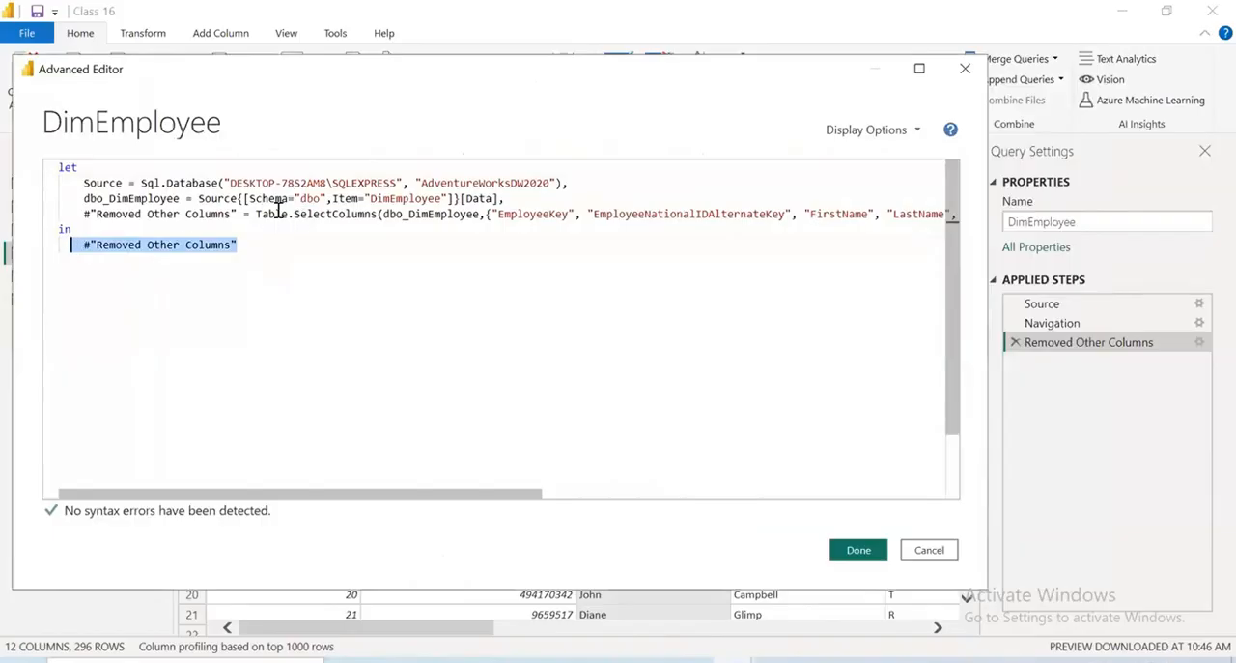
{"action": "left_click_drag", "start_coordinate": [257, 215], "coordinate": [812, 217]}
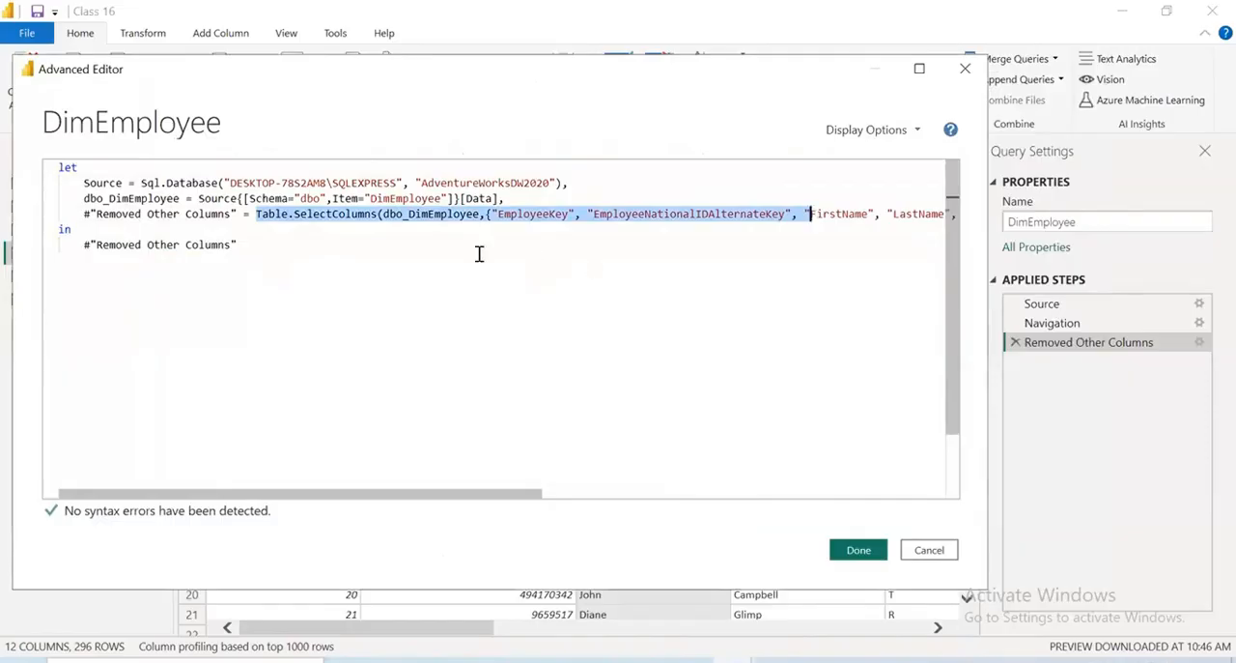
{"action": "left_click", "coordinate": [235, 214]}
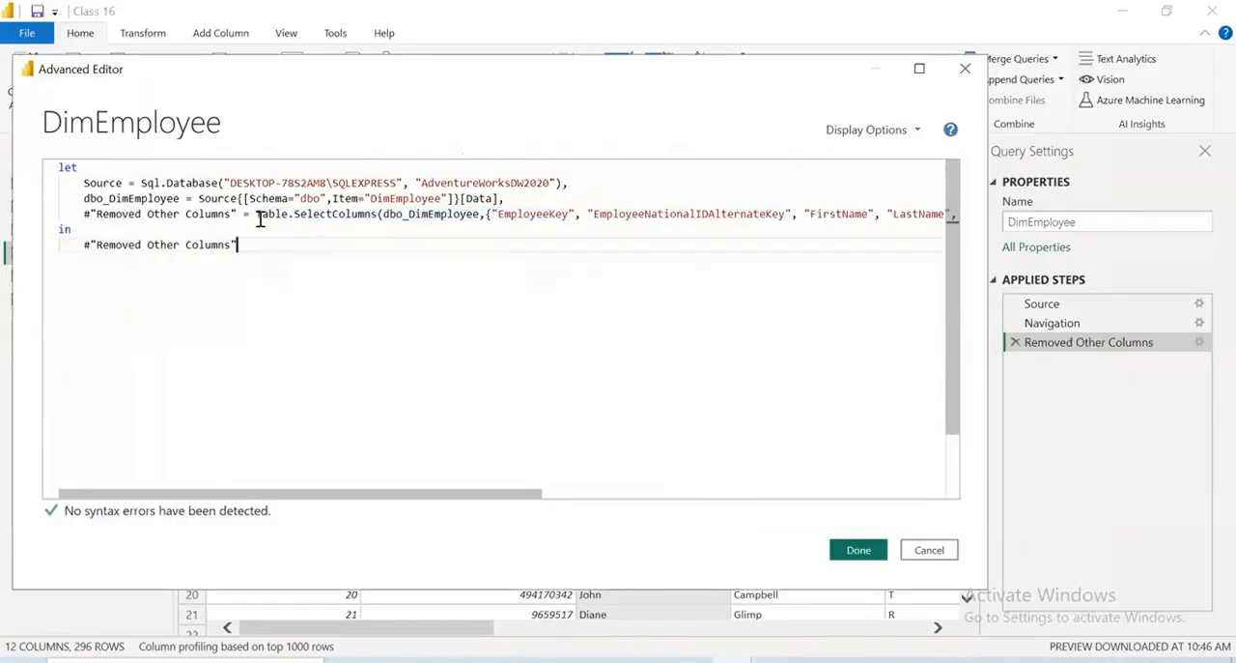
{"action": "left_click_drag", "start_coordinate": [257, 214], "coordinate": [386, 218]}
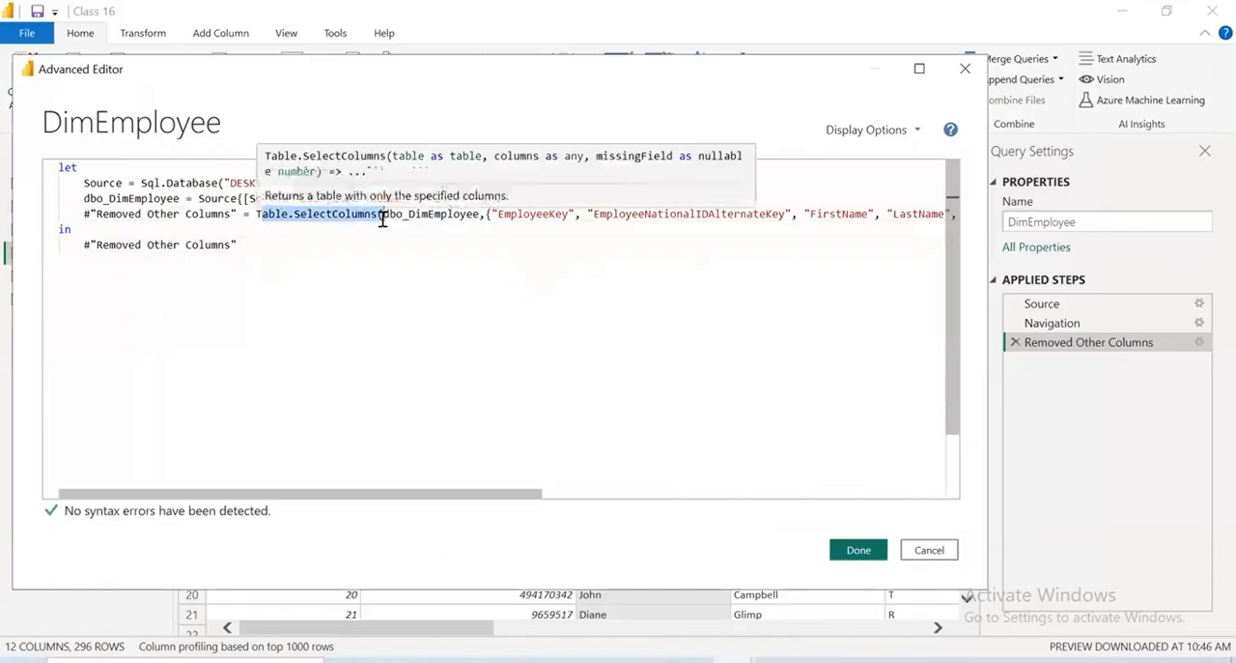
{"action": "left_click_drag", "start_coordinate": [499, 223], "coordinate": [931, 216]}
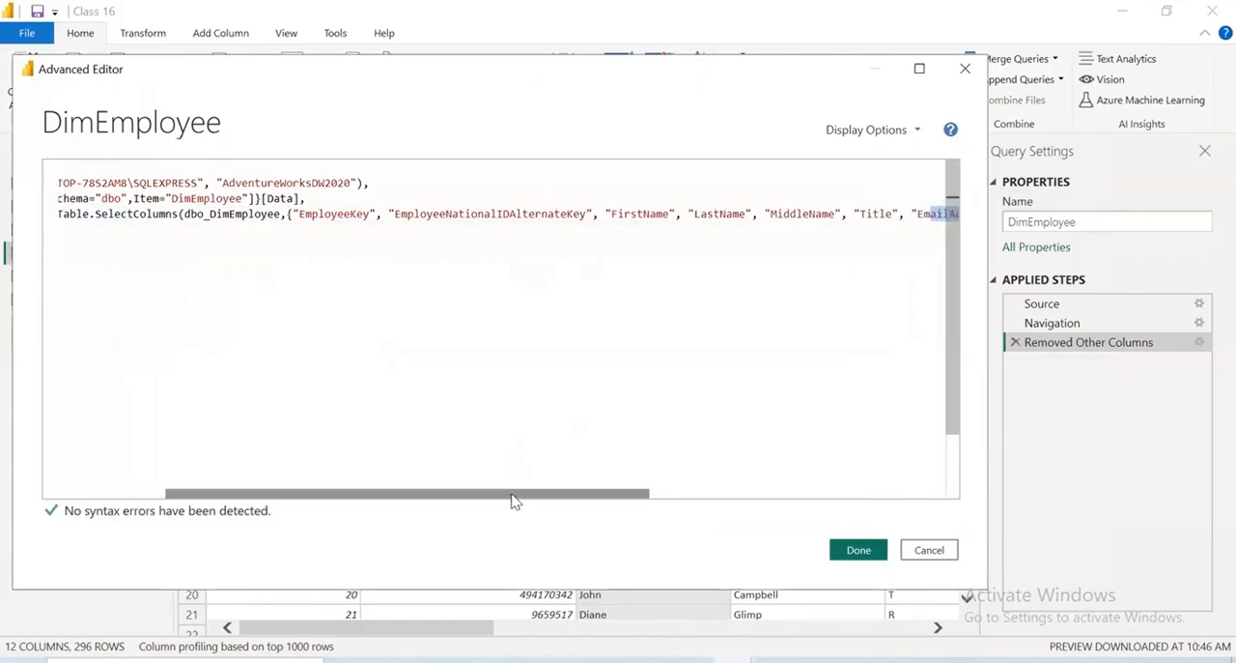
{"action": "left_click_drag", "start_coordinate": [513, 494], "coordinate": [203, 478]}
{"action": "left_click_drag", "start_coordinate": [280, 248], "coordinate": [0, 229]}
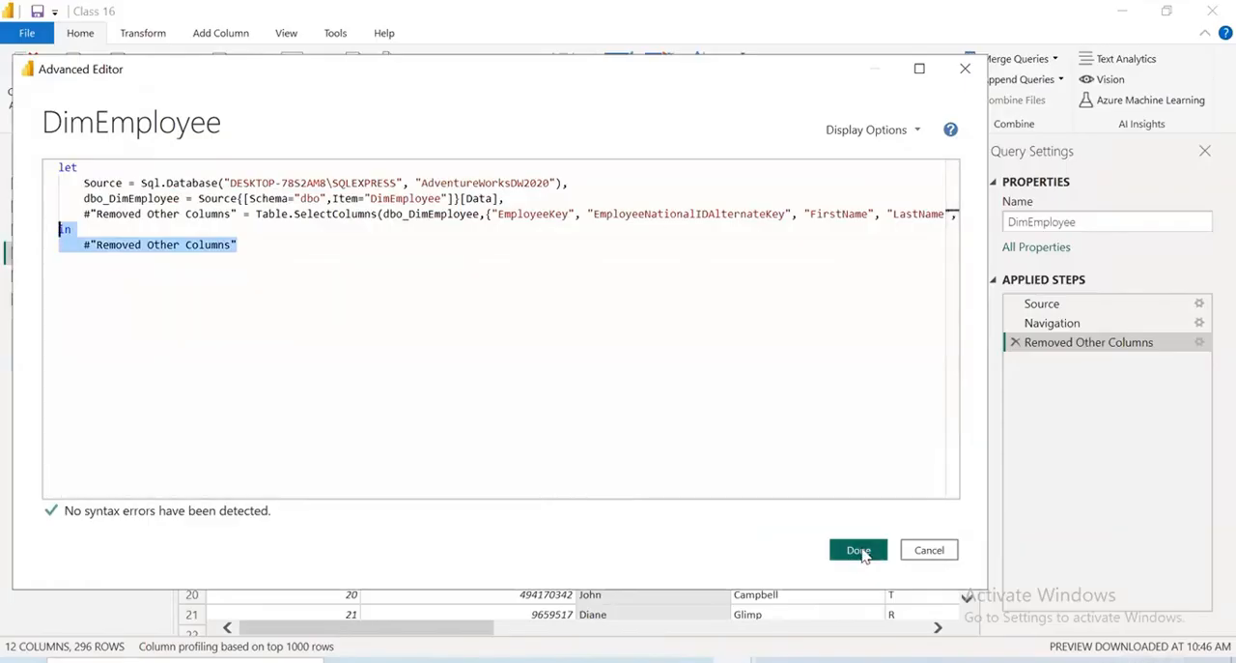
{"action": "left_click", "coordinate": [861, 551]}
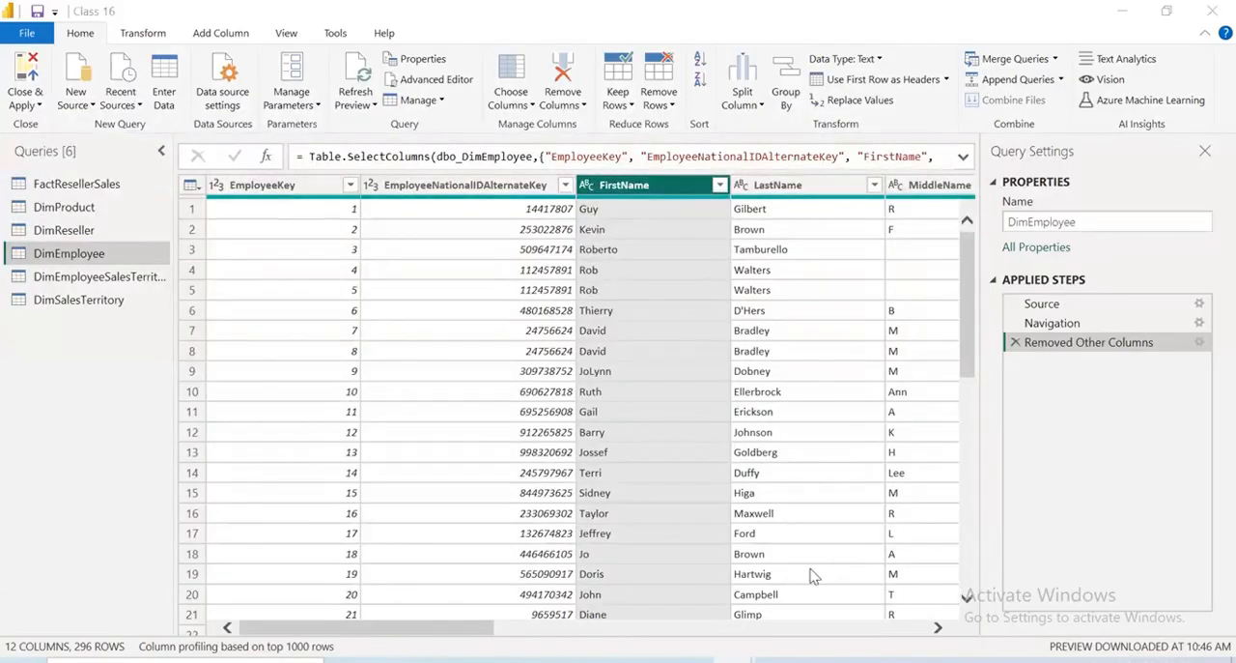
Inspect the filter values of DimEmployee's CurrentFlag column without applying a filter
{"action": "left_click_drag", "start_coordinate": [435, 629], "coordinate": [557, 630]}
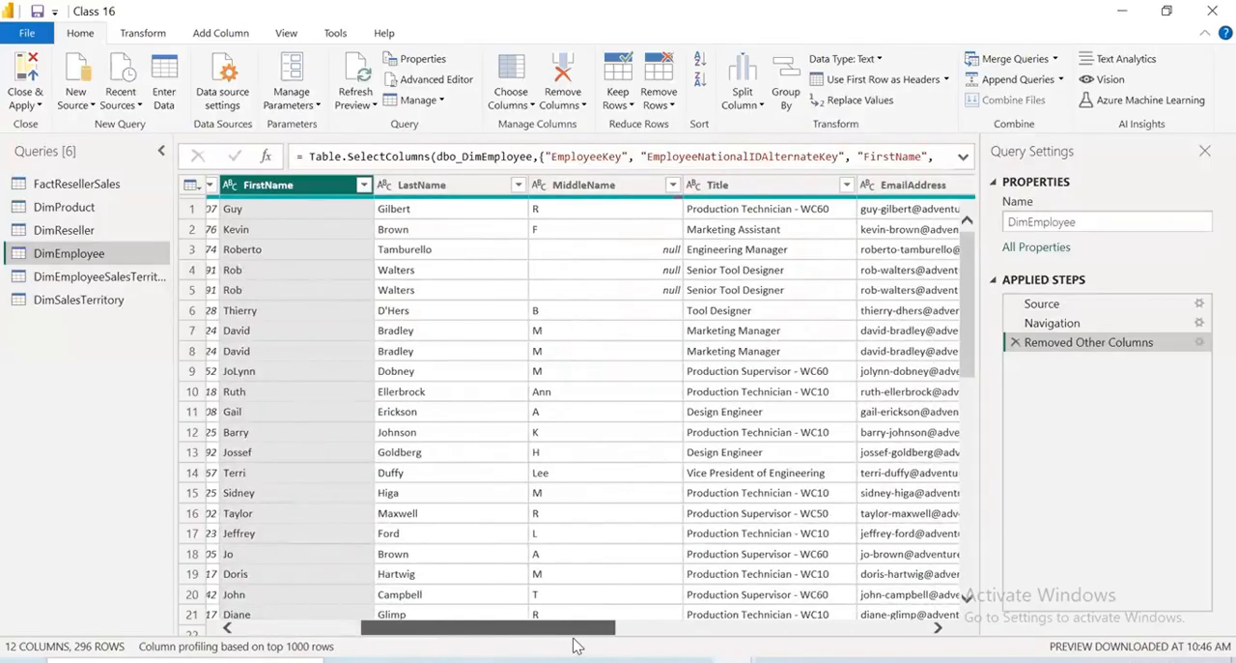
{"action": "left_click_drag", "start_coordinate": [557, 629], "coordinate": [931, 656]}
{"action": "left_click", "coordinate": [482, 188]}
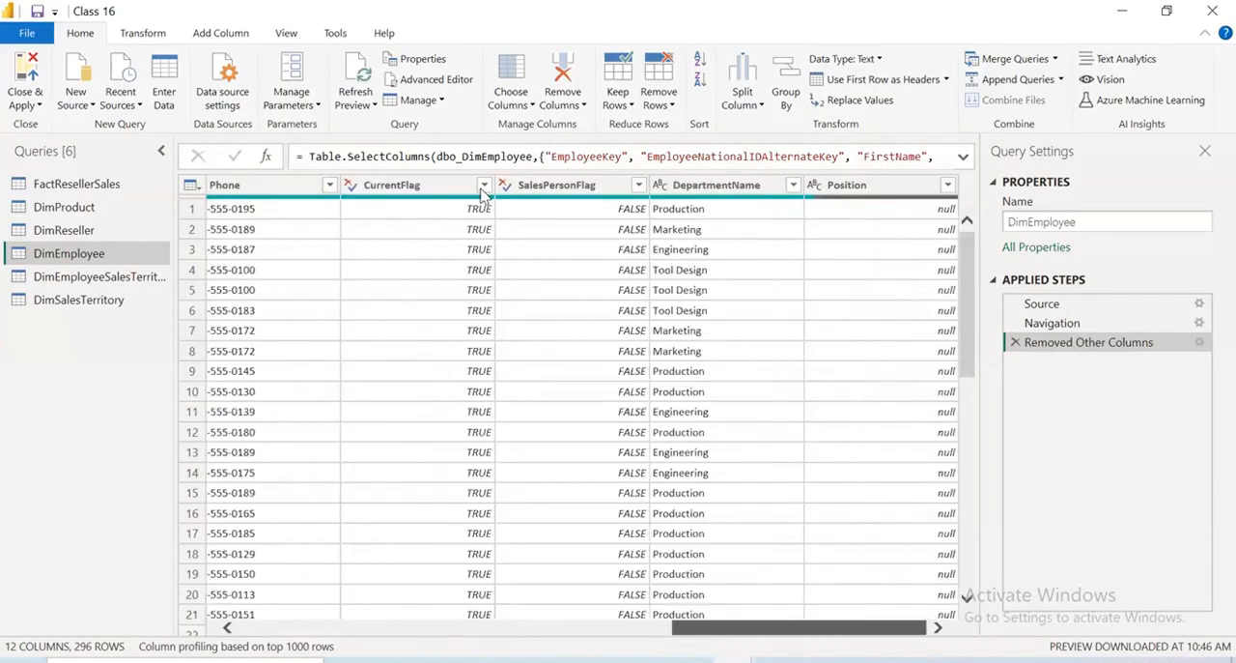
{"action": "left_click", "coordinate": [483, 184]}
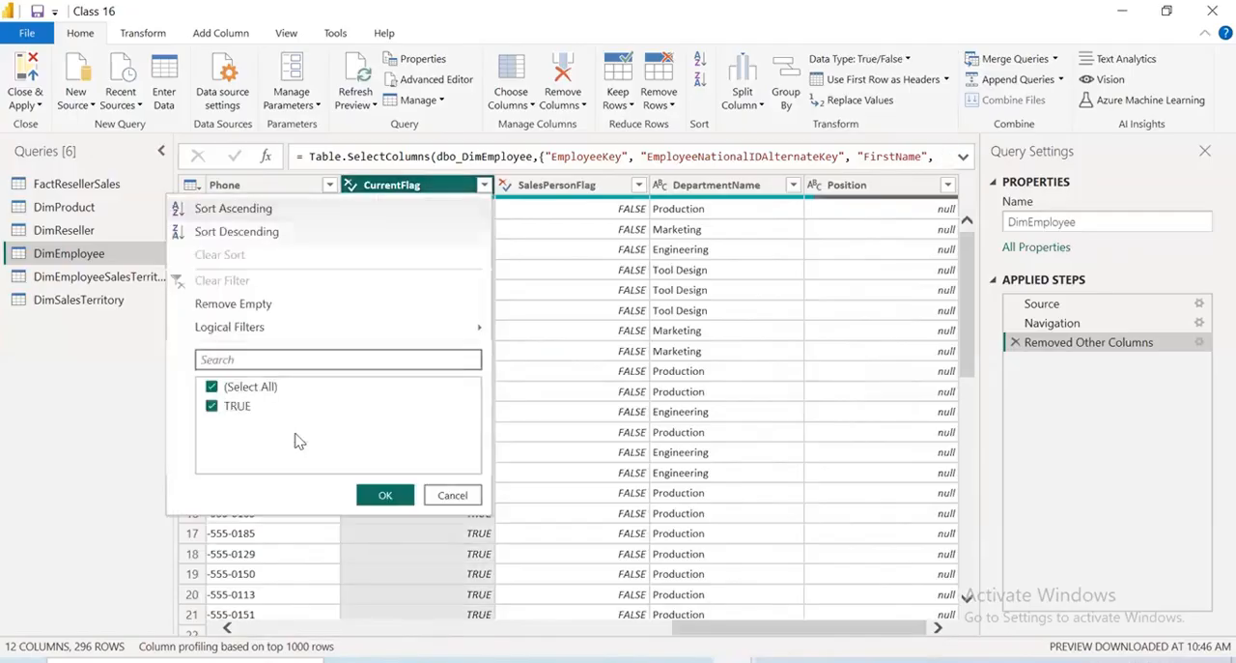
{"action": "left_click", "coordinate": [464, 494]}
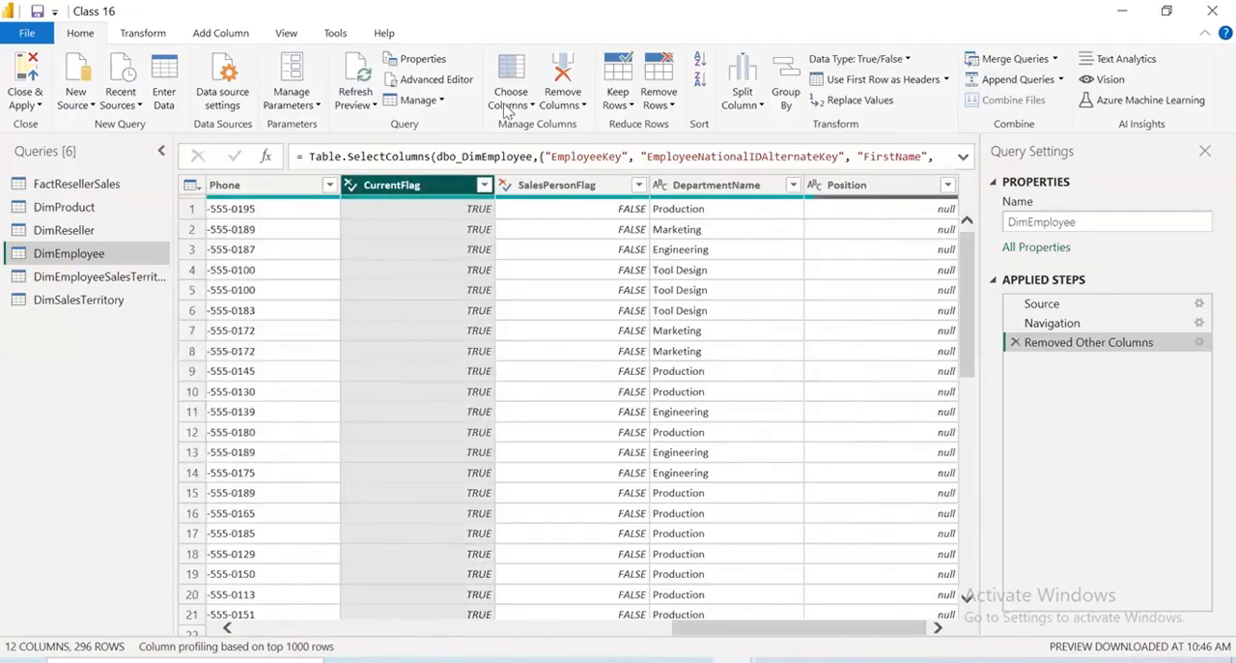
Exclude CurrentFlag from the columns kept in DimEmployee using Choose Columns and apply the selection
{"action": "left_click", "coordinate": [519, 102]}
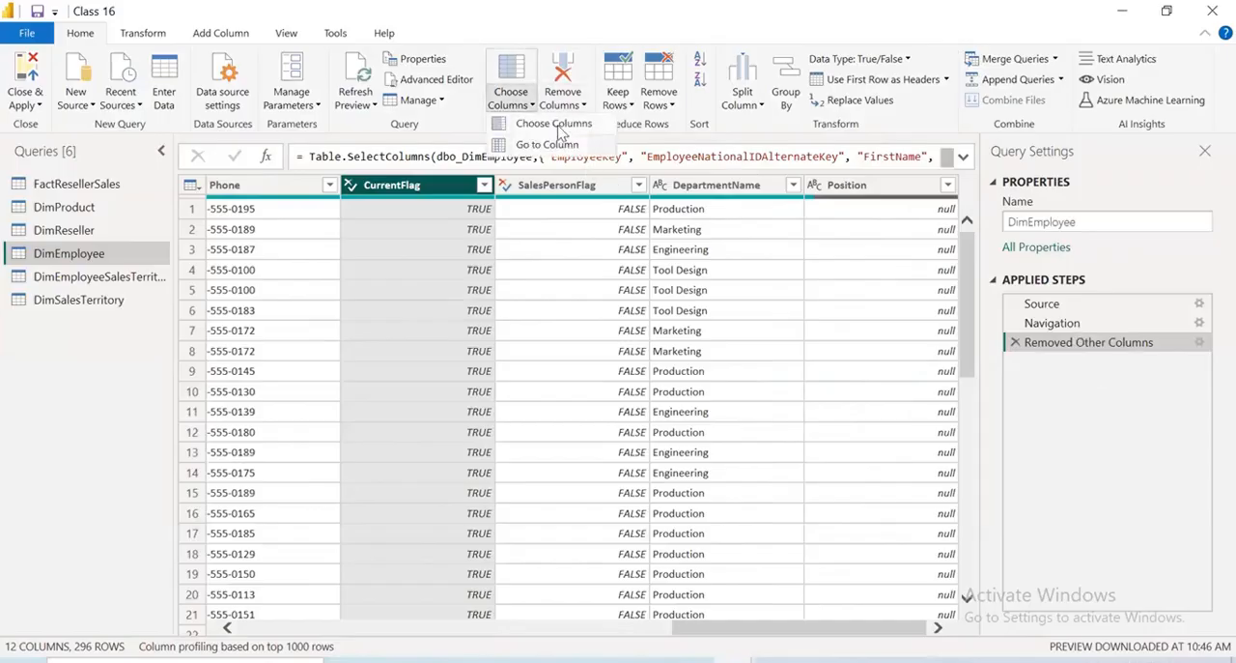
{"action": "left_click", "coordinate": [556, 125]}
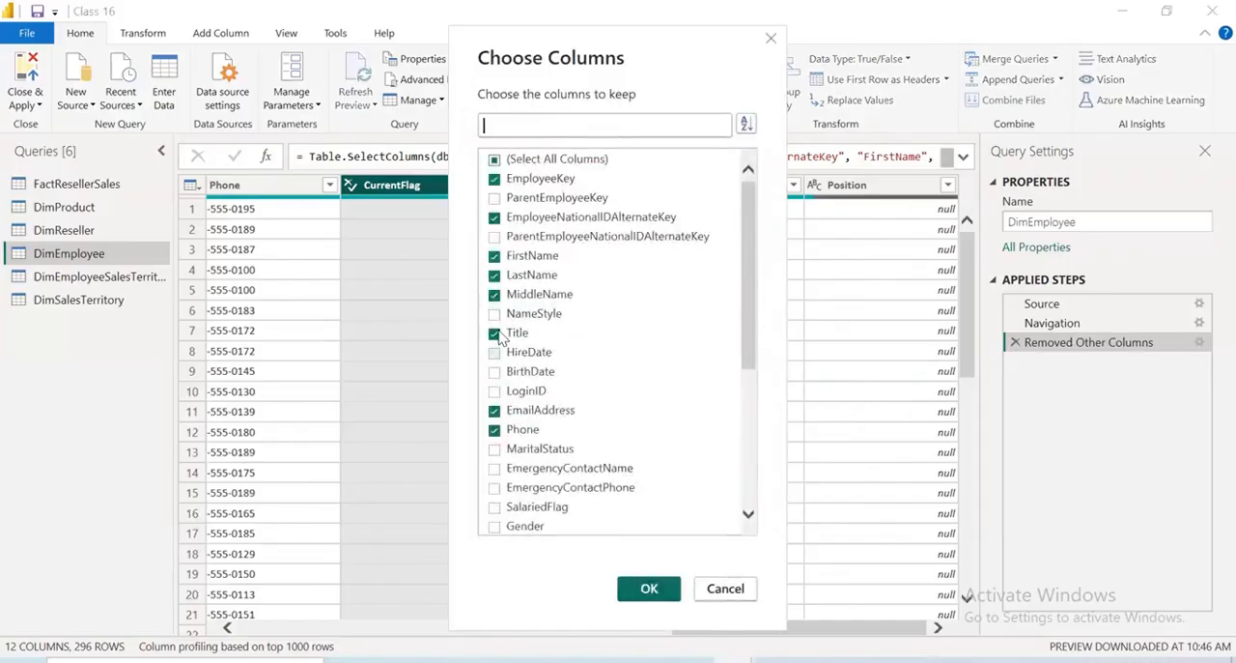
{"action": "scroll", "coordinate": [525, 408], "scroll_direction": "down", "scroll_amount": 5}
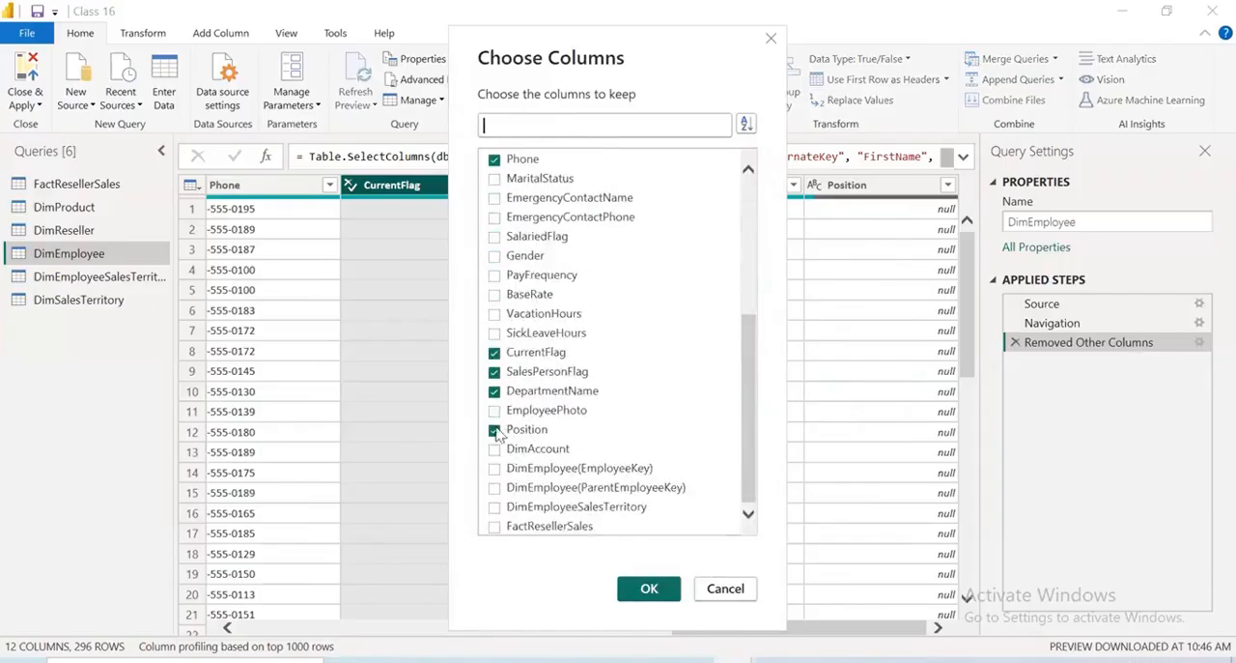
{"action": "left_click", "coordinate": [495, 352]}
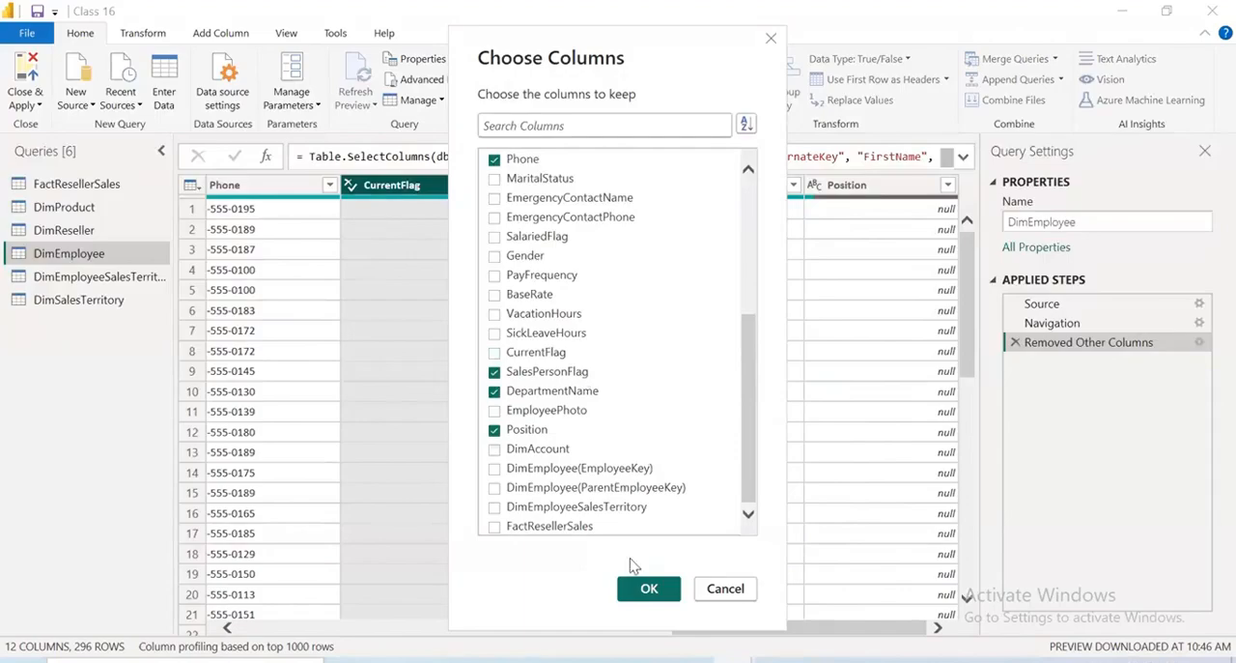
{"action": "left_click", "coordinate": [649, 590]}
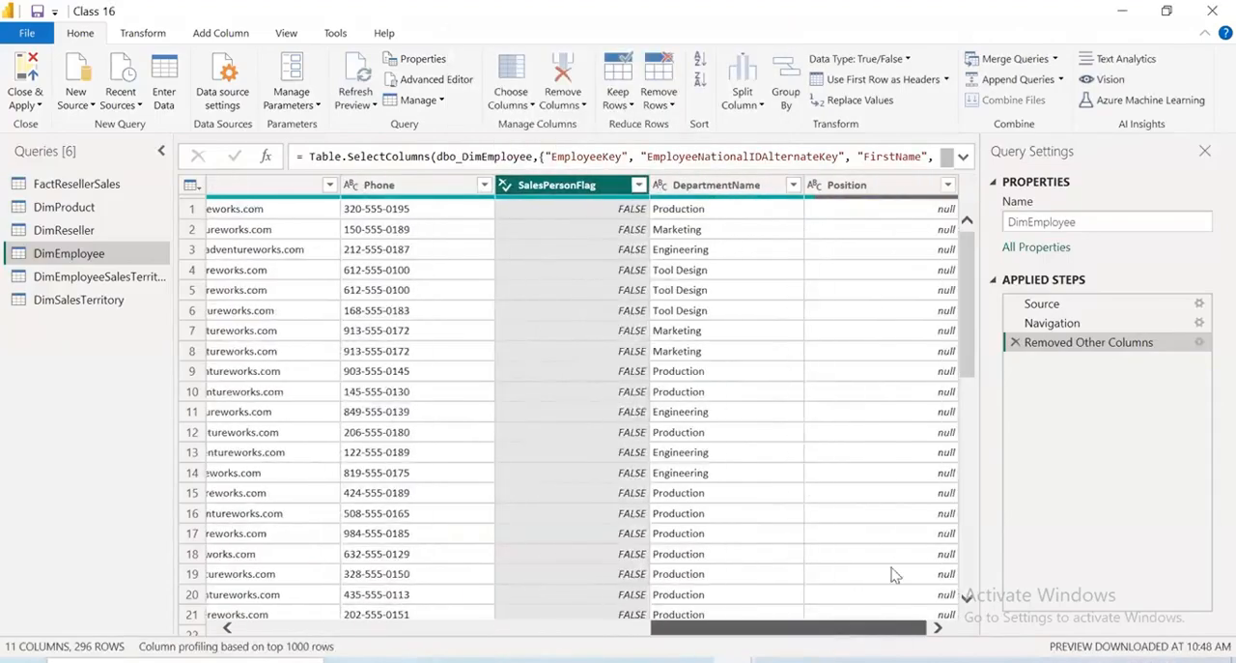
Inspect the filter values of DimEmployee's Position column and close the list without filtering
{"action": "left_click", "coordinate": [947, 184]}
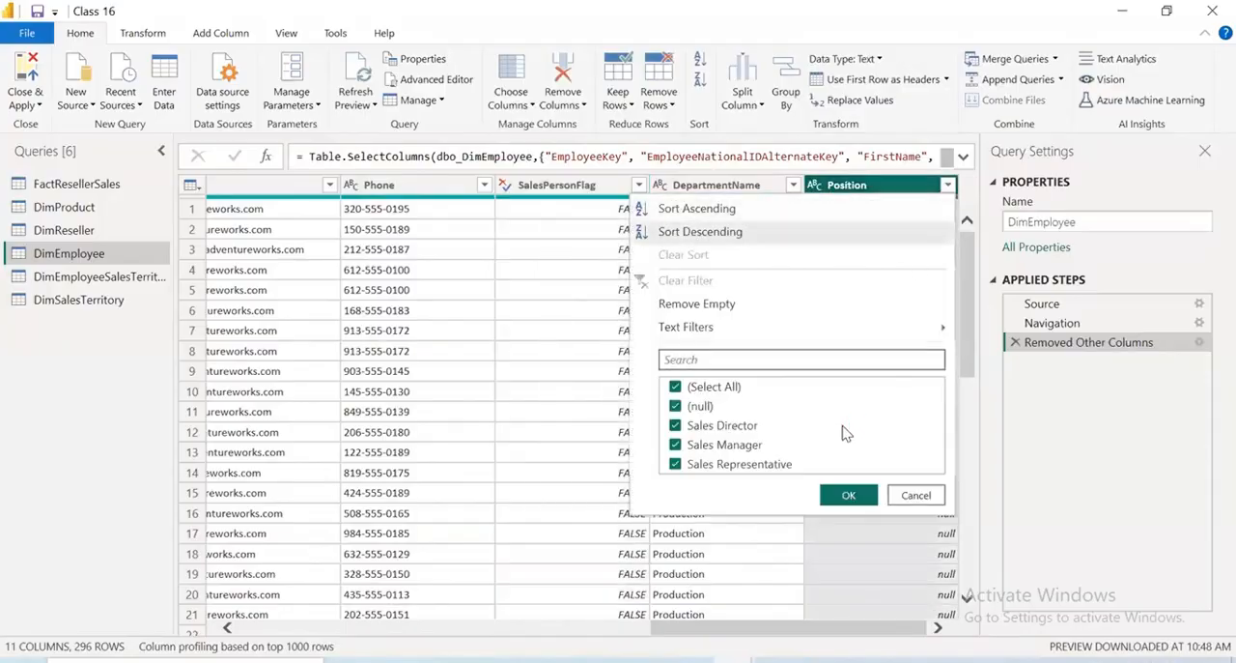
{"action": "left_click", "coordinate": [916, 496]}
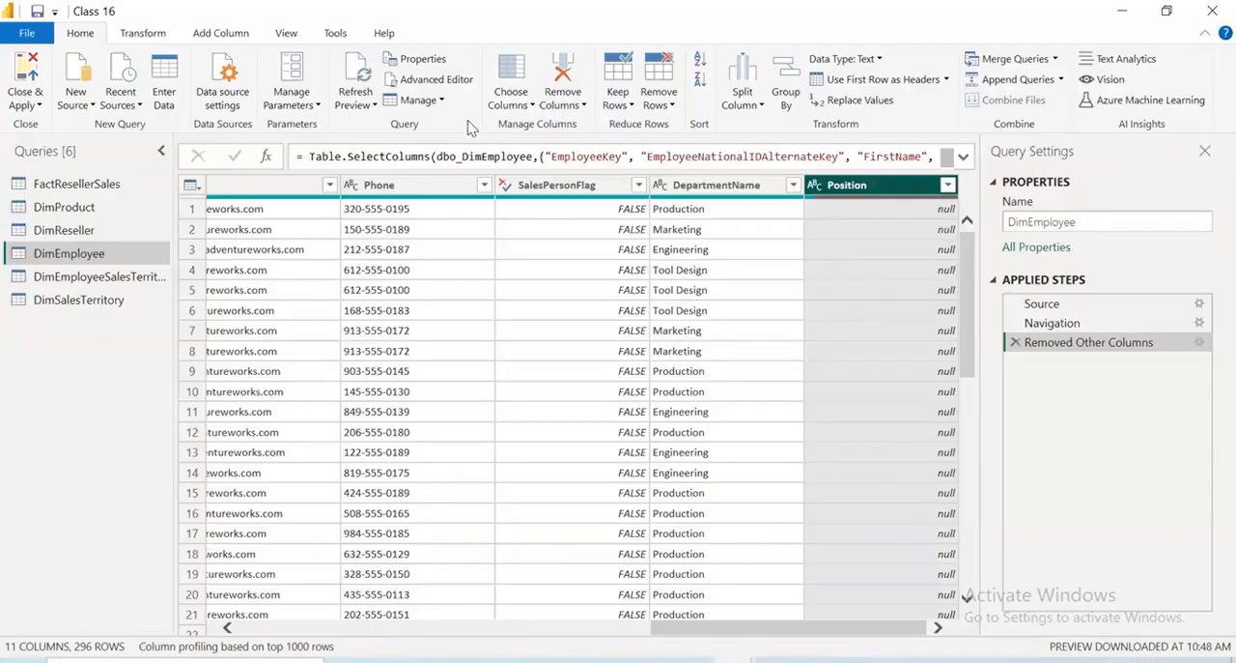
Exclude Position from the columns kept in DimEmployee using Choose Columns and apply the selection
{"action": "left_click", "coordinate": [524, 104]}
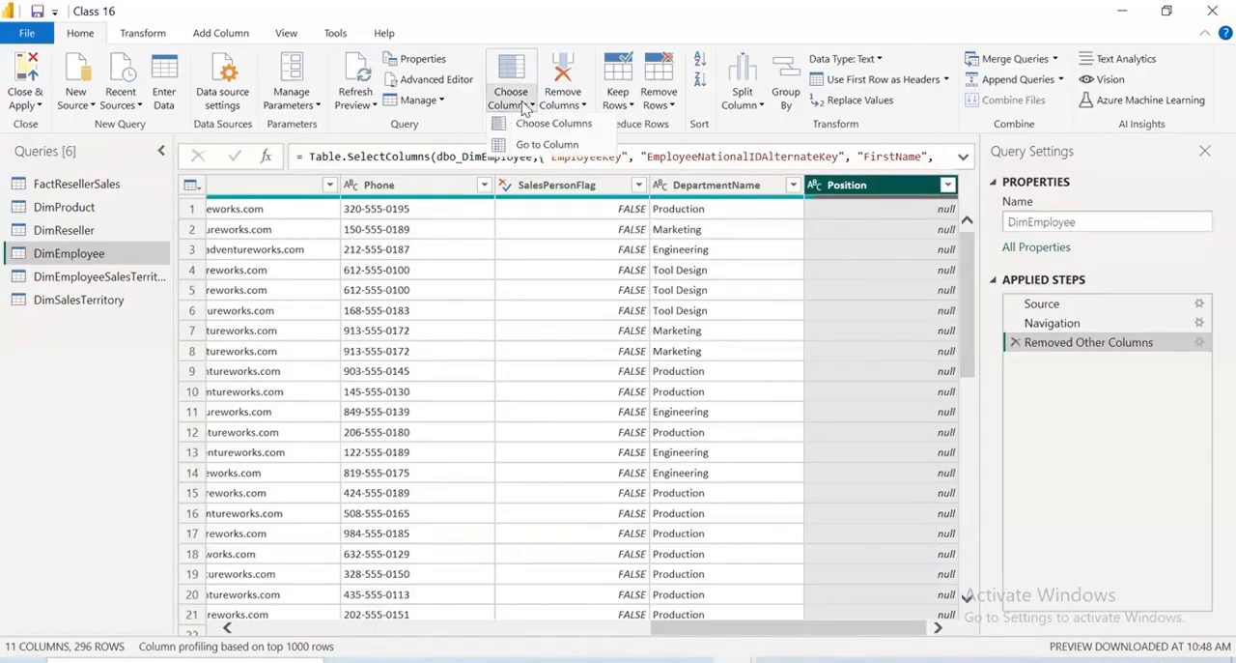
{"action": "left_click", "coordinate": [526, 126]}
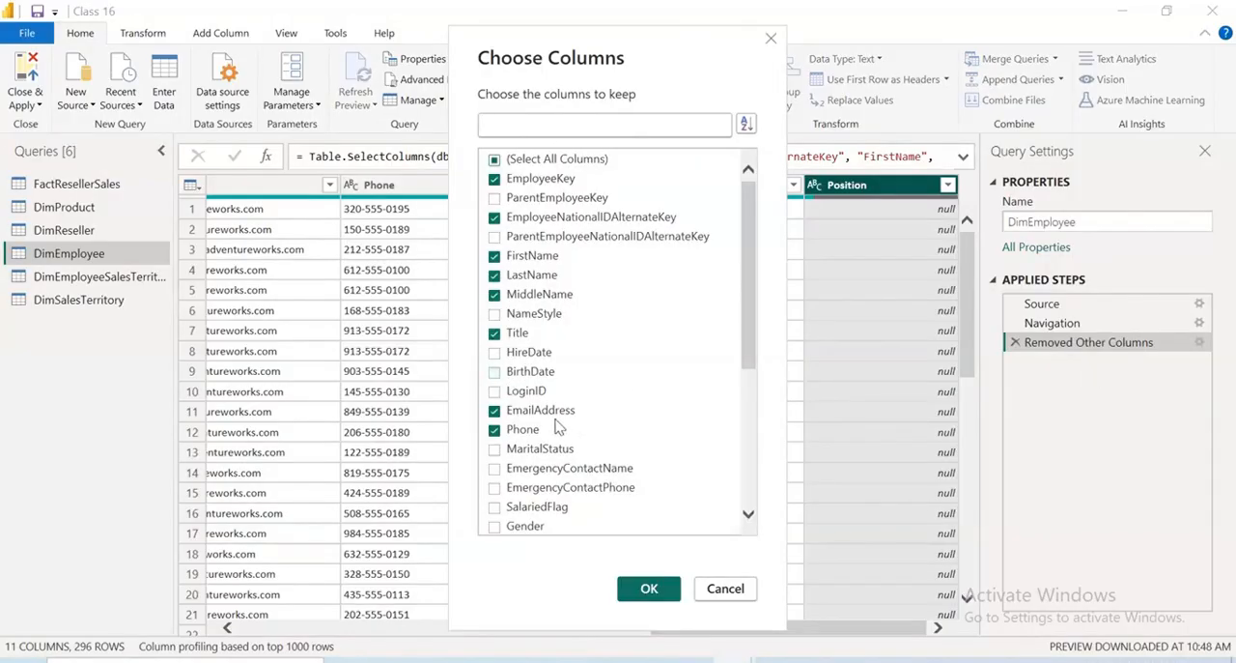
{"action": "left_click", "coordinate": [567, 116]}
{"action": "scroll", "coordinate": [623, 438], "scroll_direction": "down", "scroll_amount": 5}
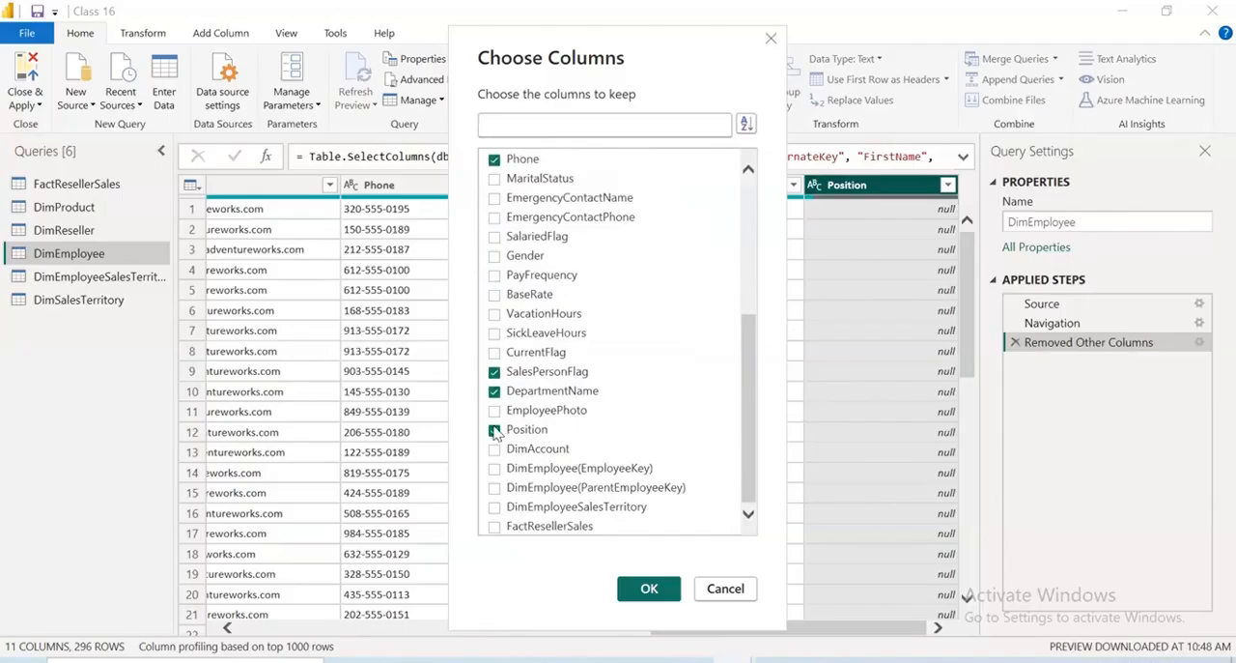
{"action": "left_click", "coordinate": [494, 431]}
{"action": "left_click", "coordinate": [494, 432]}
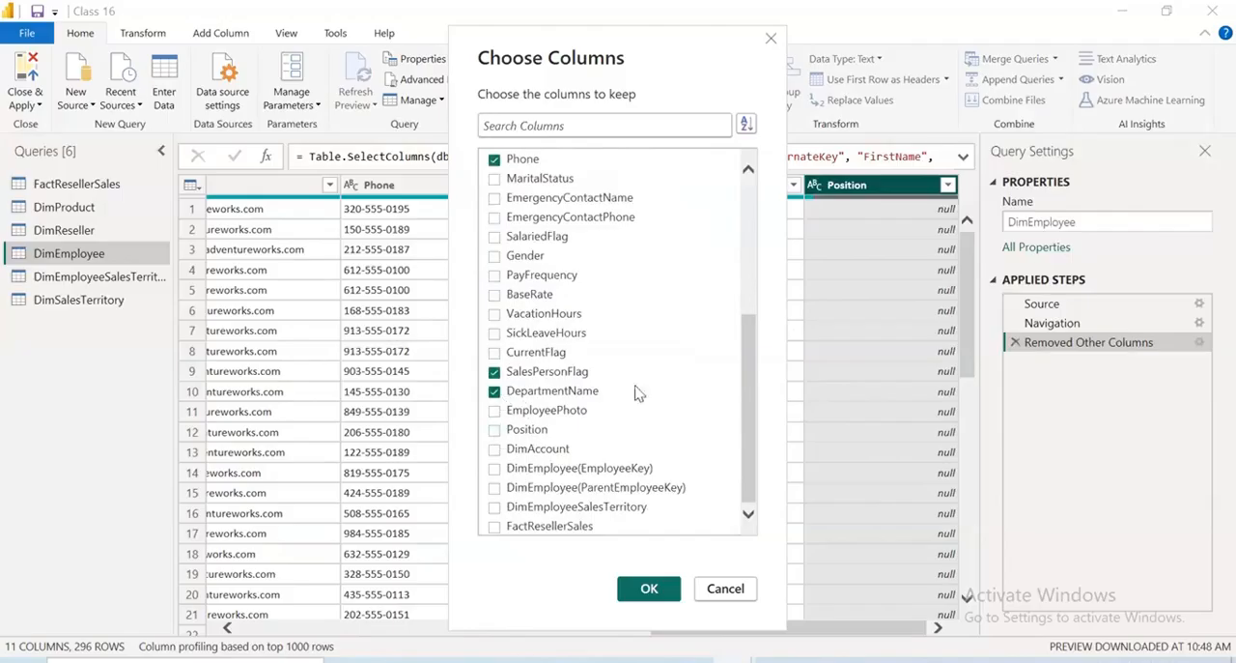
{"action": "left_click", "coordinate": [649, 588]}
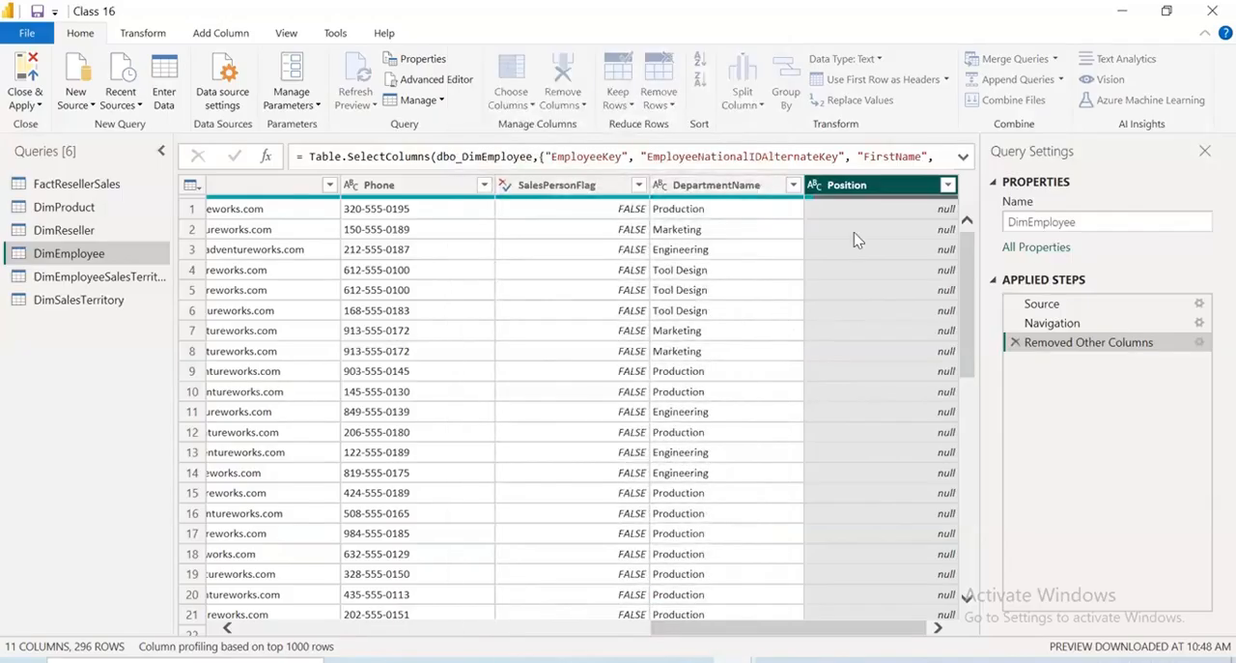
Review DimEmployee's DepartmentName values and filter the column to keep only Sales
{"action": "scroll", "coordinate": [875, 427], "scroll_direction": "down", "scroll_amount": 9}
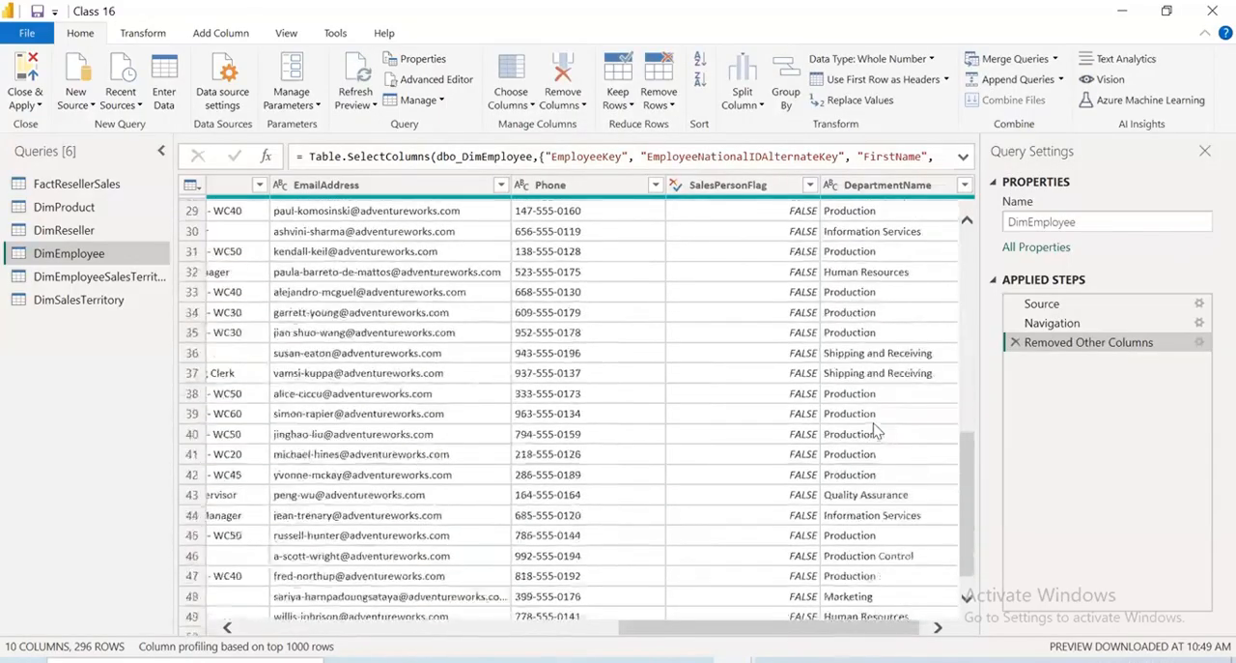
{"action": "scroll", "coordinate": [875, 428], "scroll_direction": "down", "scroll_amount": 15}
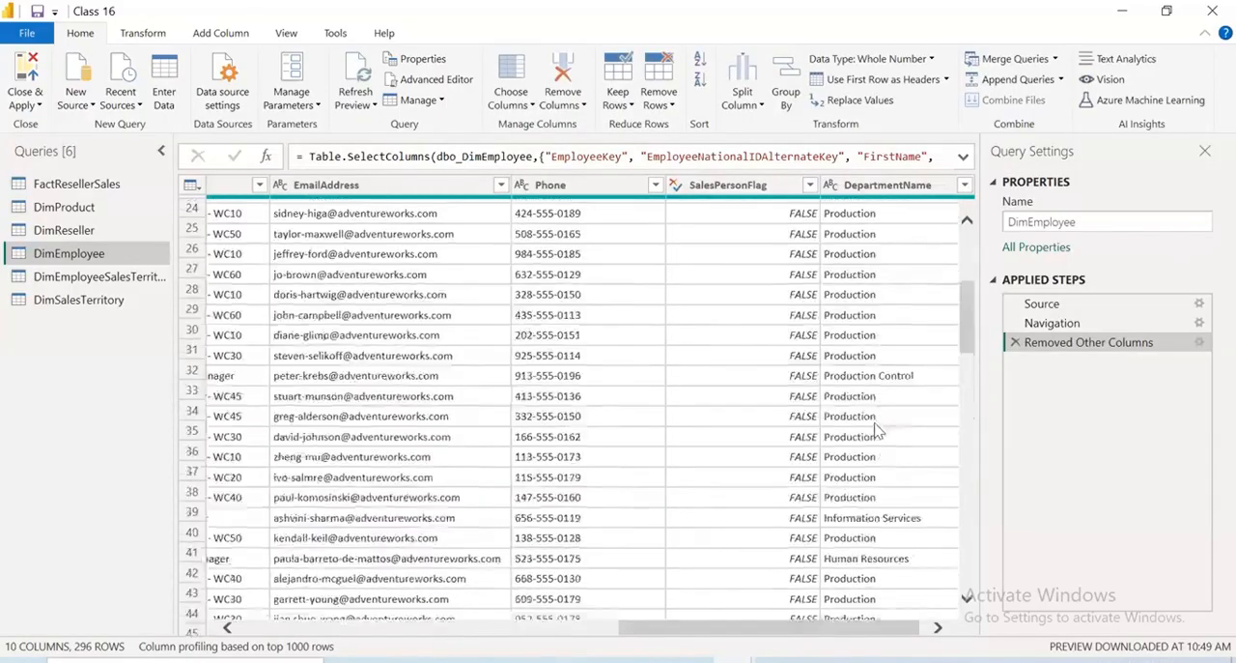
{"action": "scroll", "coordinate": [875, 427], "scroll_direction": "up", "scroll_amount": 5}
{"action": "left_click", "coordinate": [969, 191]}
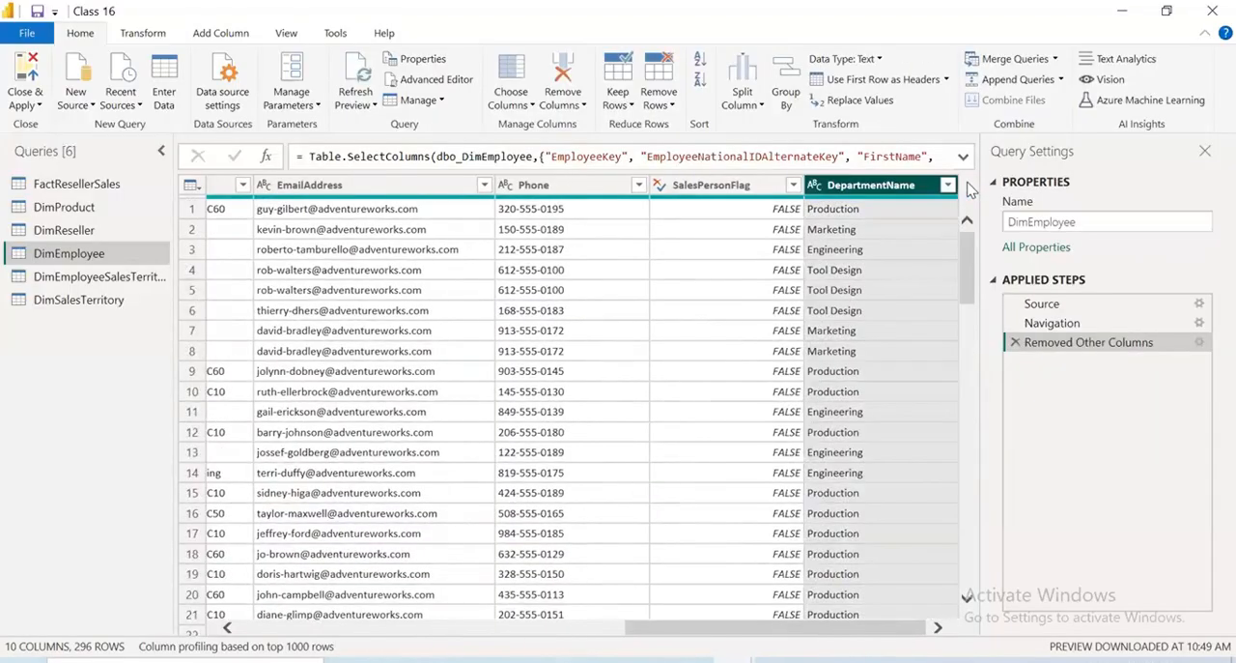
{"action": "left_click", "coordinate": [949, 188]}
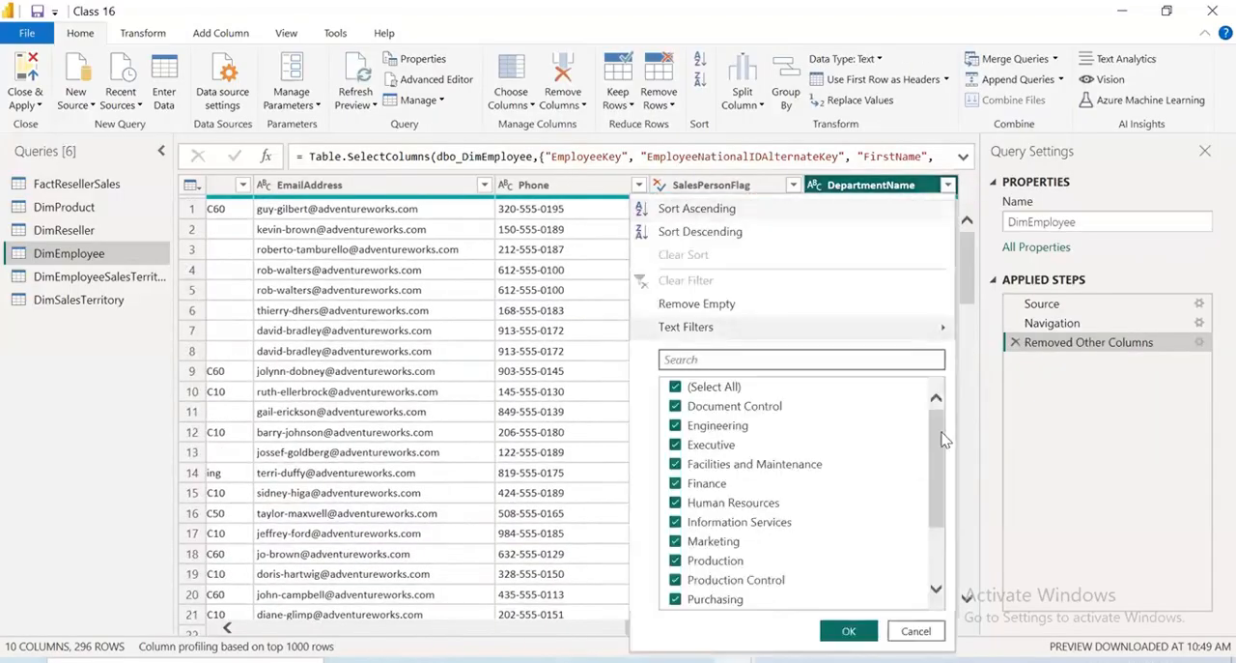
{"action": "left_click_drag", "start_coordinate": [942, 451], "coordinate": [942, 500]}
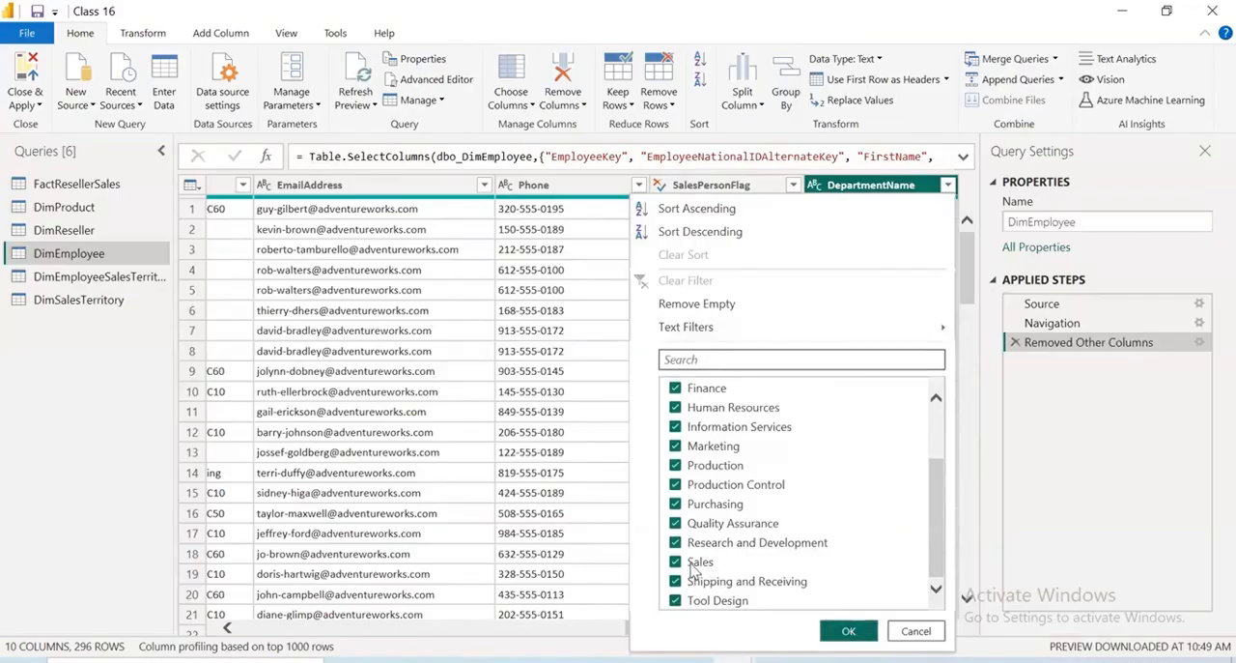
{"action": "scroll", "coordinate": [688, 389], "scroll_direction": "up", "scroll_amount": 2}
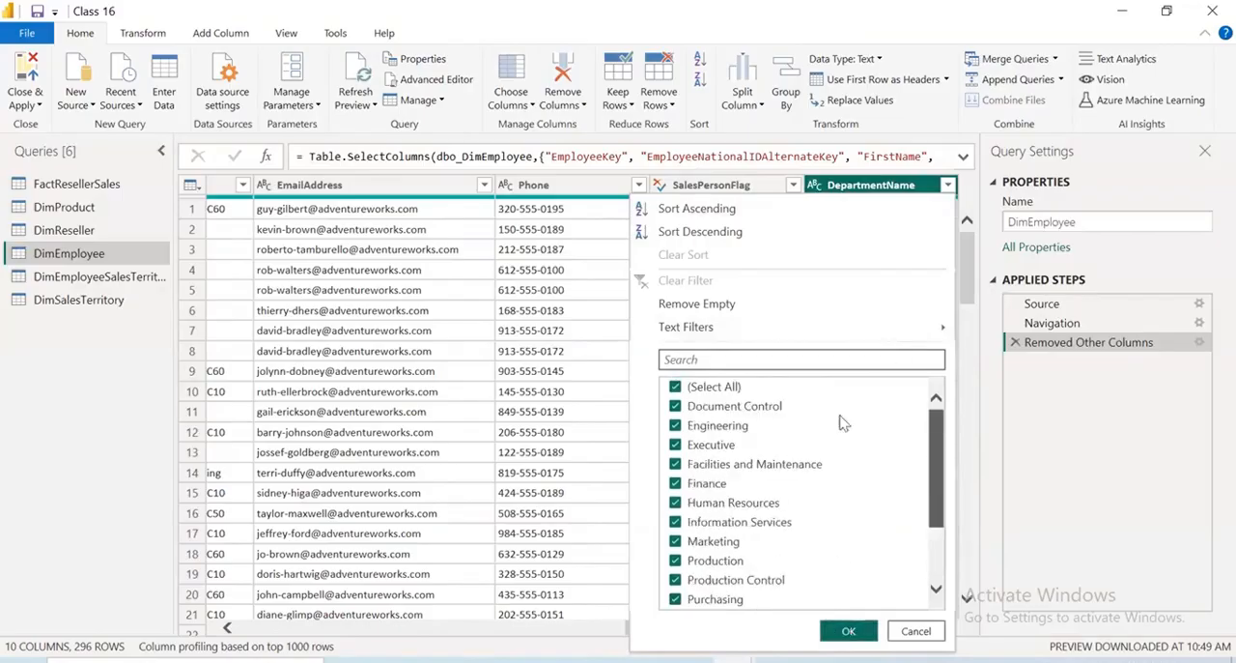
{"action": "left_click", "coordinate": [676, 387]}
{"action": "scroll", "coordinate": [682, 565], "scroll_direction": "down", "scroll_amount": 2}
{"action": "left_click", "coordinate": [681, 563]}
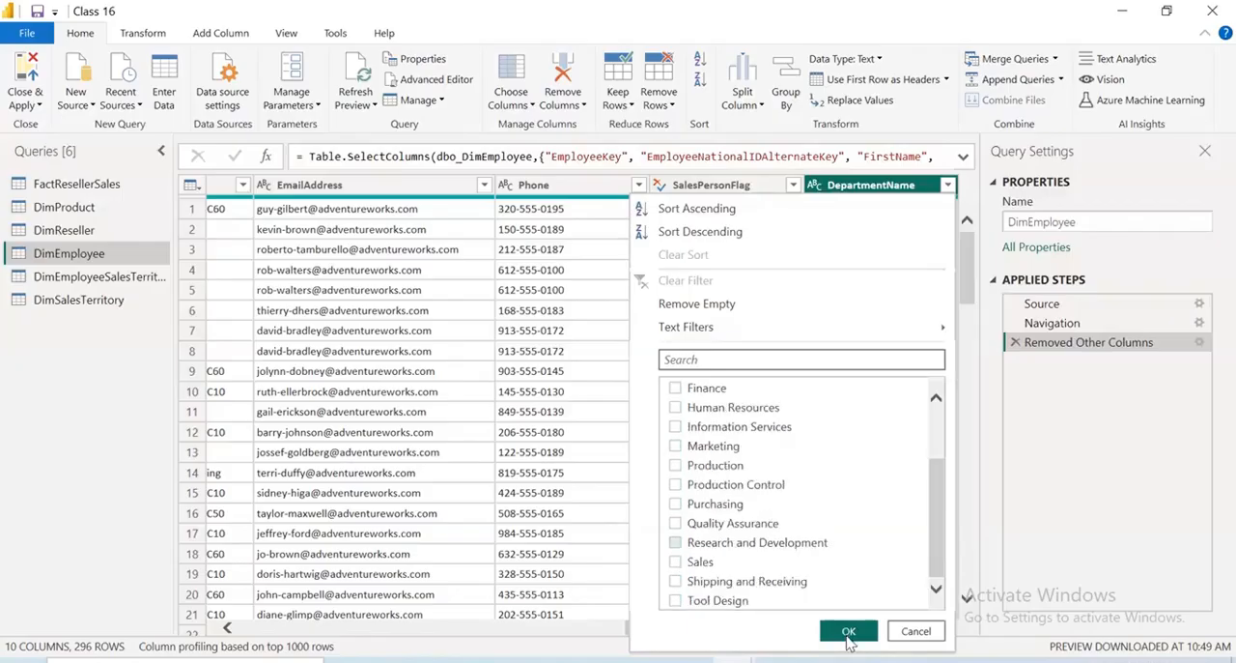
{"action": "left_click", "coordinate": [848, 631]}
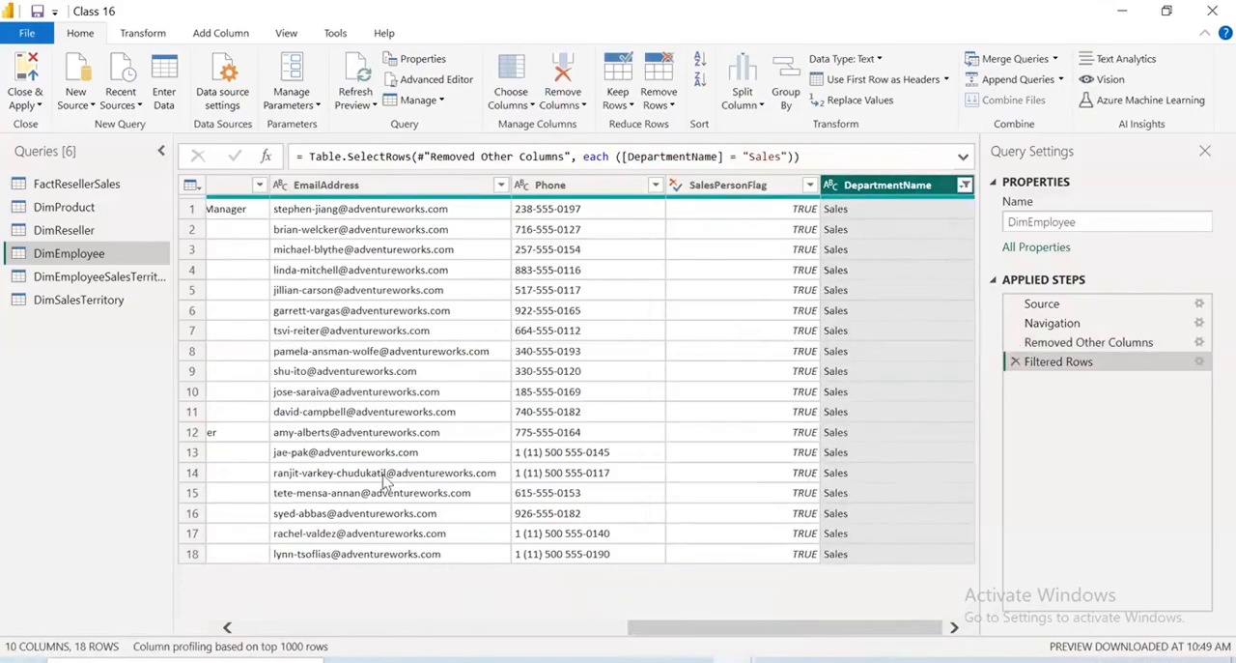
Reset the DepartmentName filter in DimEmployee so that all departments are selected
{"action": "left_click", "coordinate": [966, 186]}
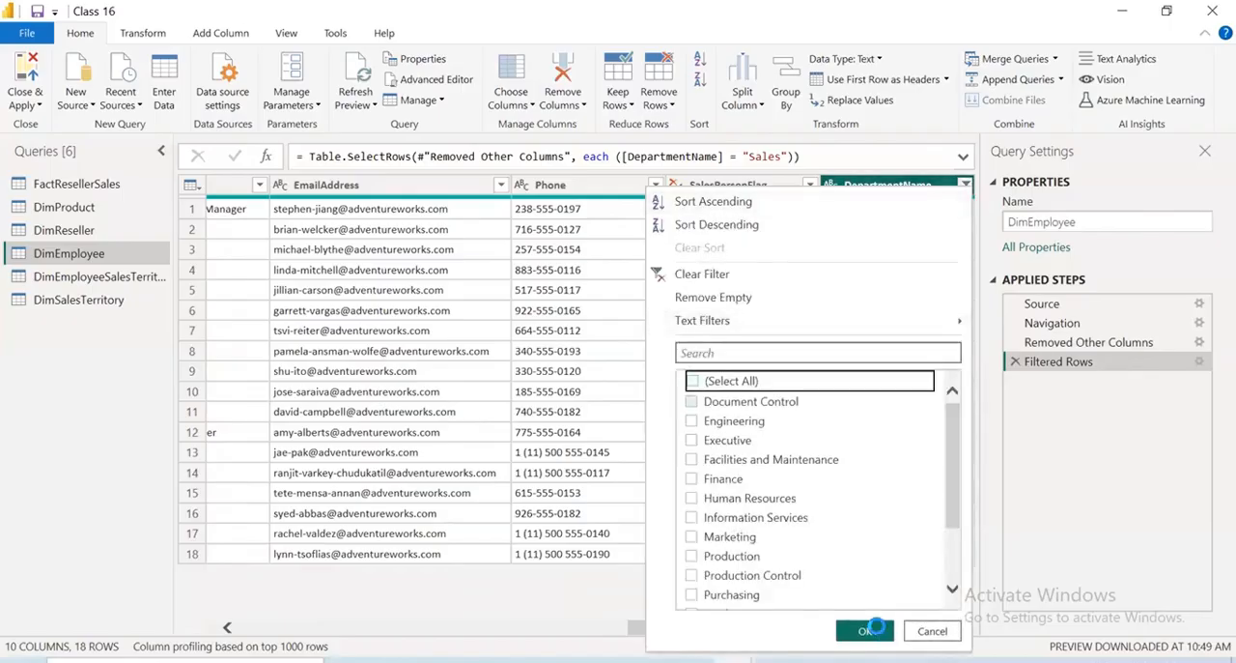
{"action": "left_click", "coordinate": [868, 629]}
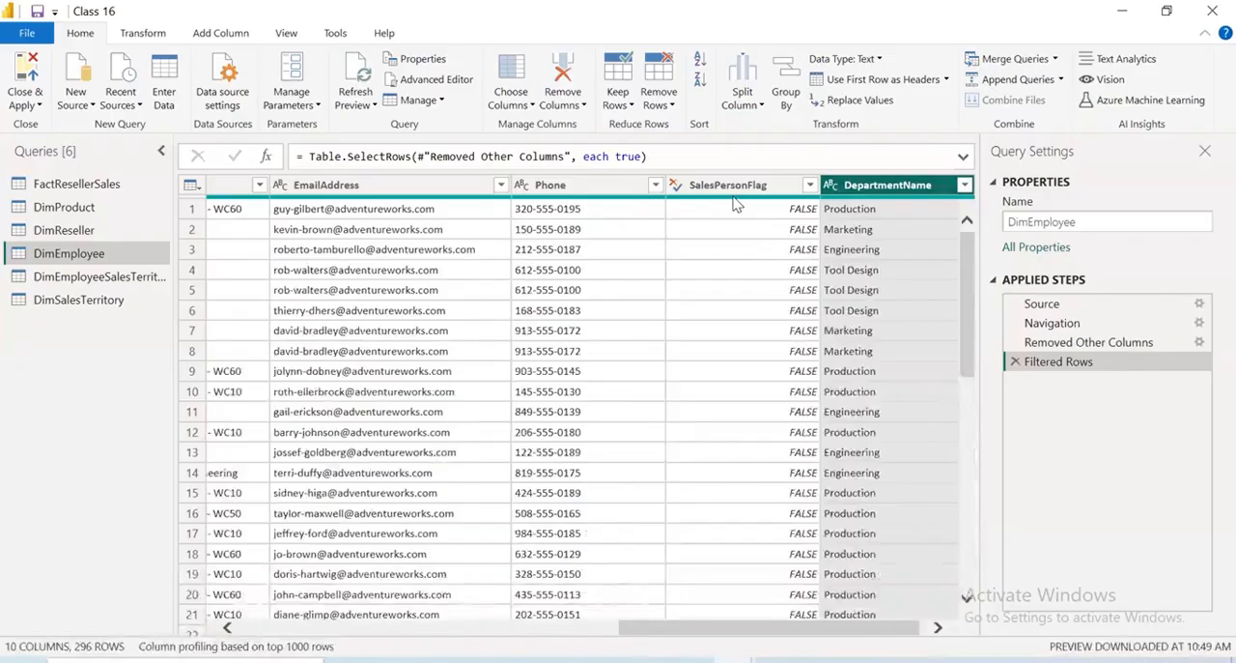
Filter DimEmployee's SalesPersonFlag column to keep only TRUE rows
{"action": "mouse_move", "coordinate": [738, 201]}
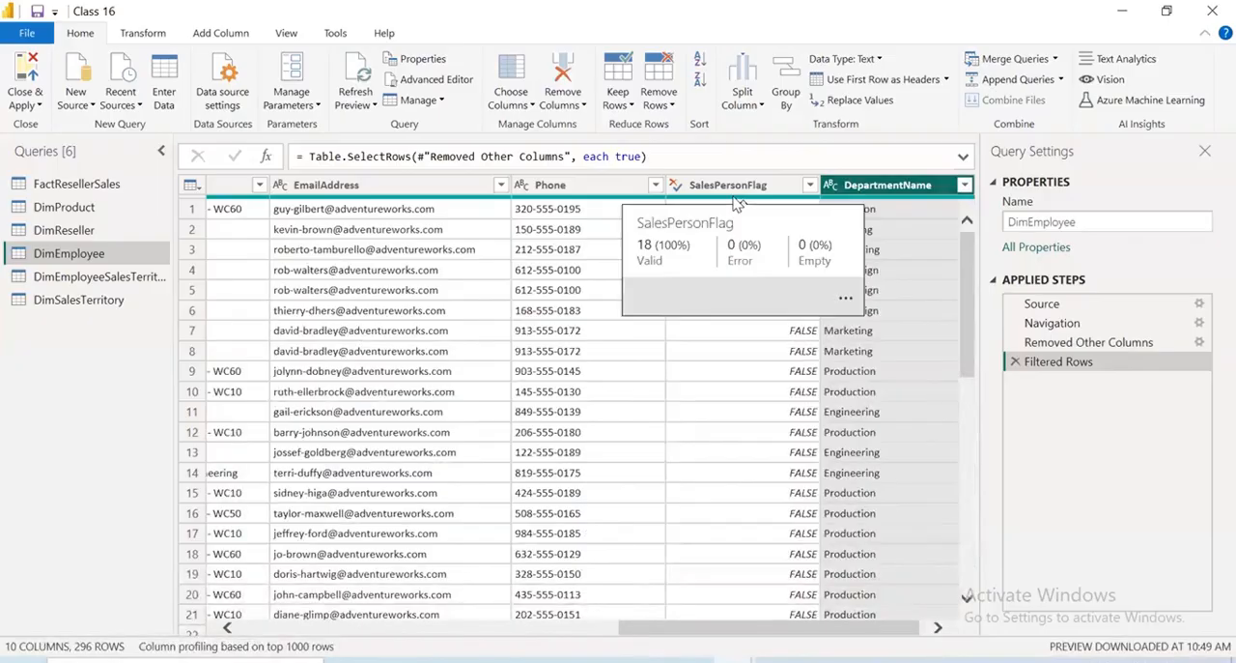
{"action": "left_click", "coordinate": [809, 185]}
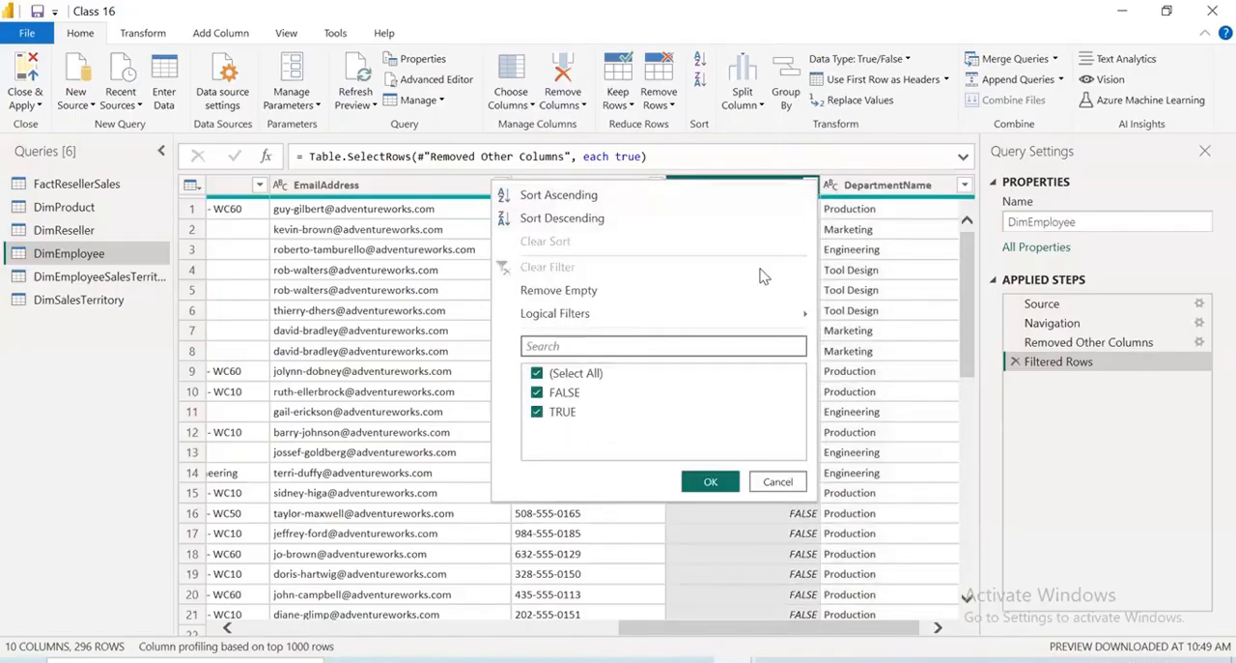
{"action": "left_click", "coordinate": [565, 392]}
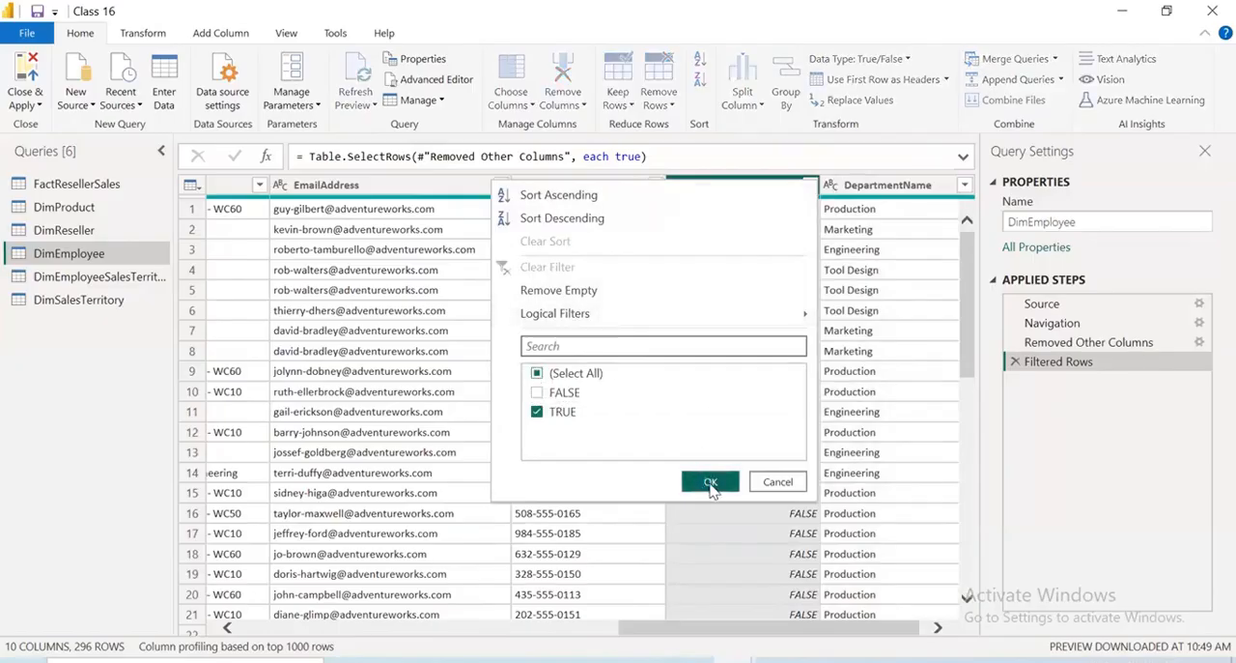
{"action": "left_click", "coordinate": [710, 482]}
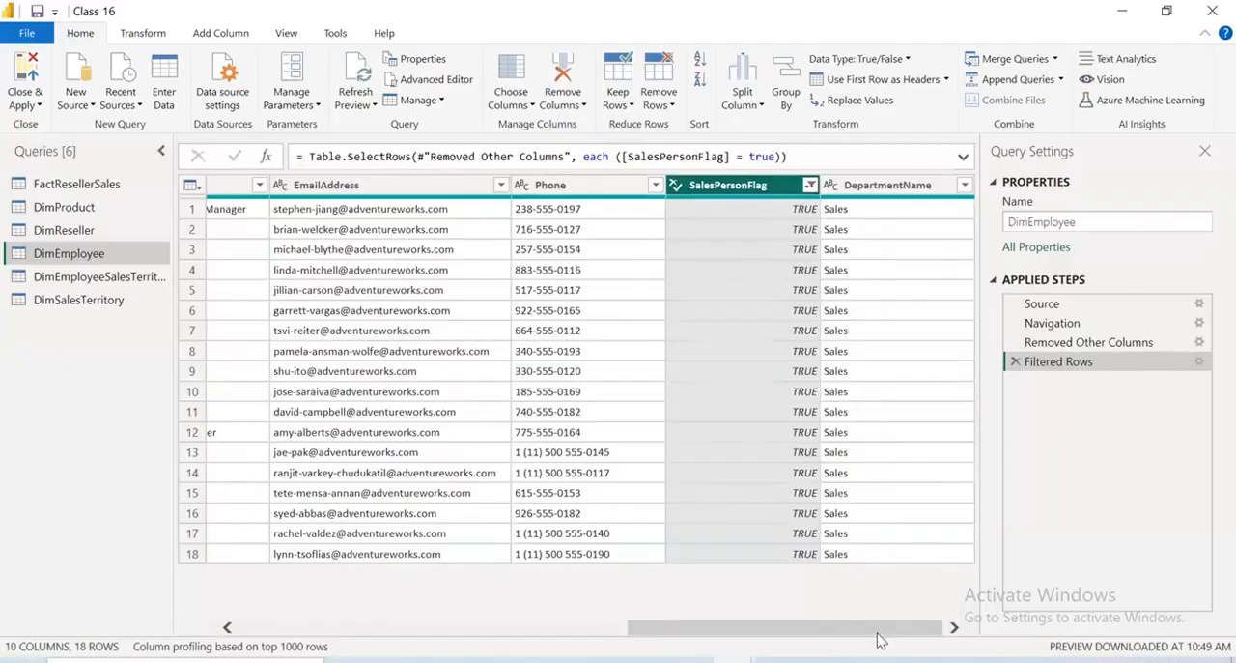
Exclude DepartmentName and SalesPersonFlag from the filtered DimEmployee table with an additional Choose Columns selection
{"action": "left_click", "coordinate": [325, 628]}
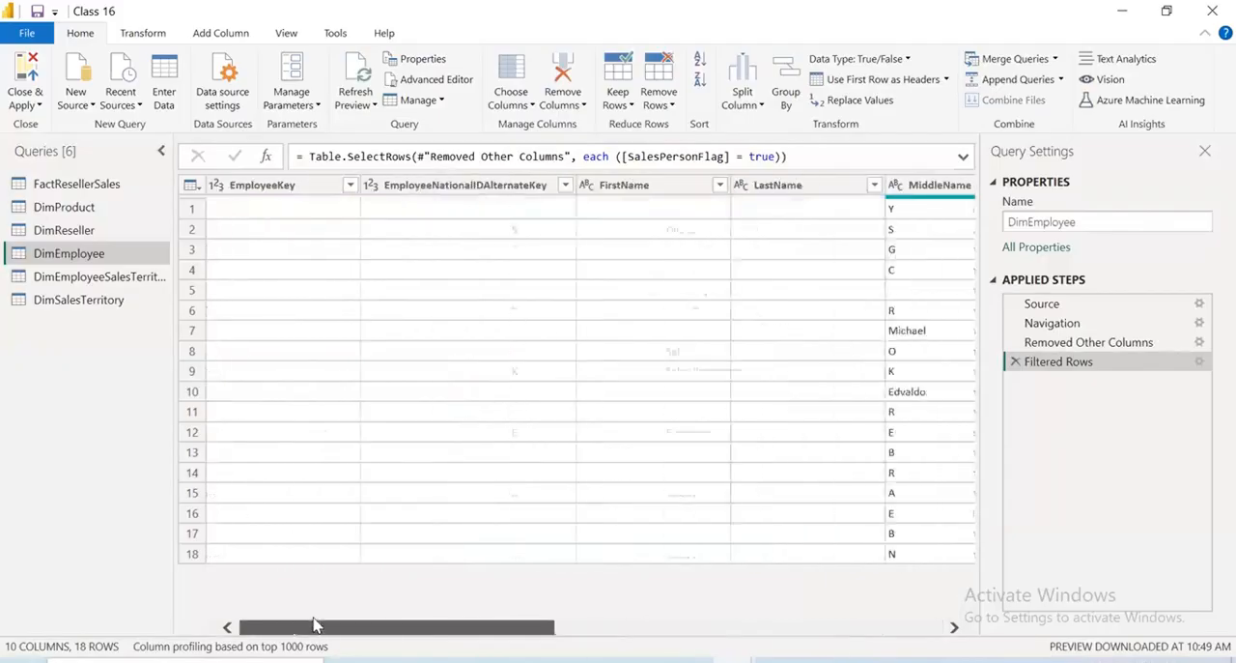
{"action": "left_click_drag", "start_coordinate": [326, 628], "coordinate": [666, 628]}
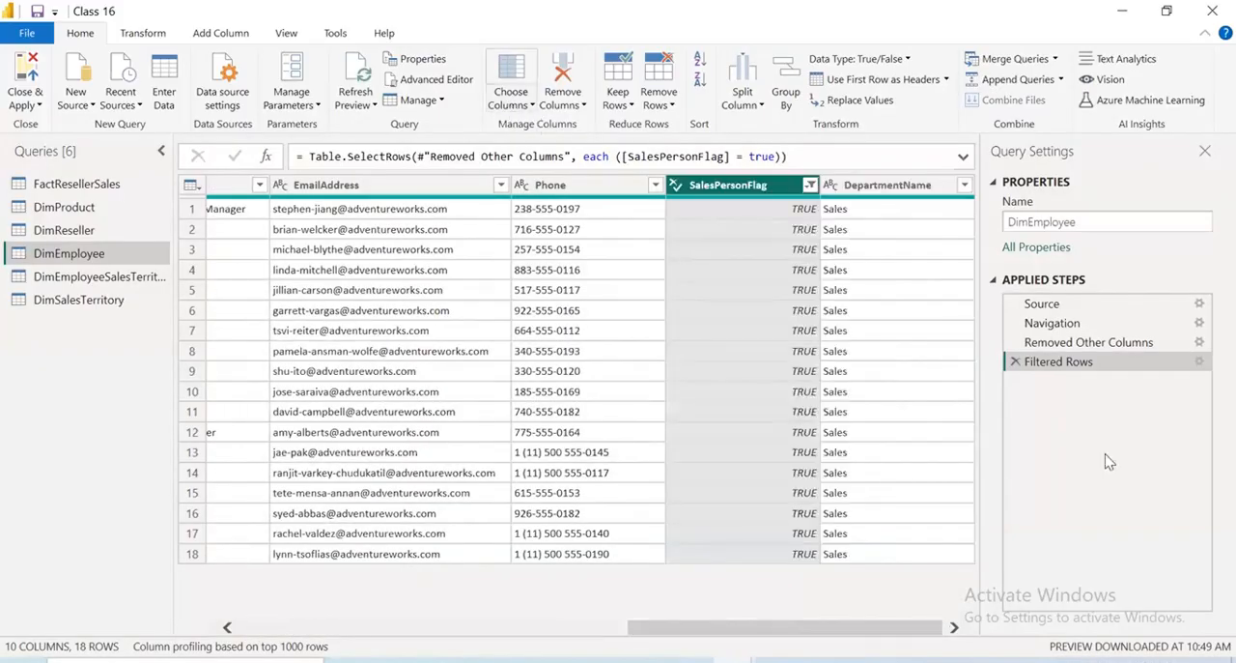
{"action": "left_click", "coordinate": [509, 102]}
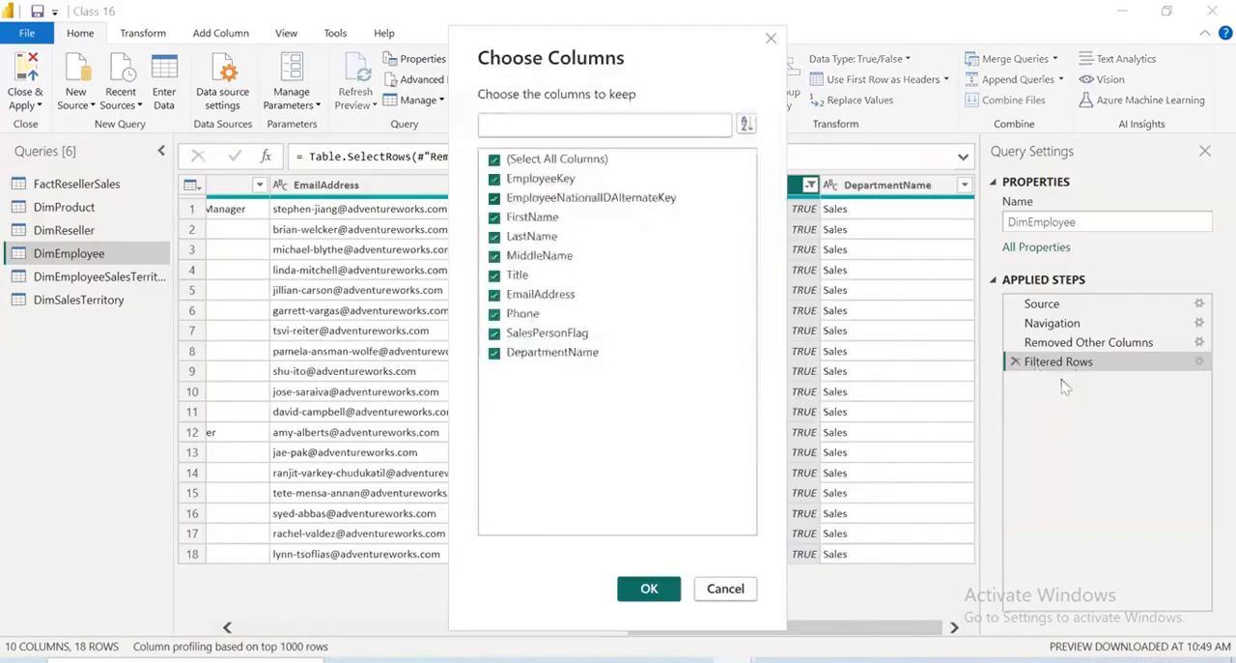
{"action": "left_click", "coordinate": [495, 352]}
{"action": "left_click", "coordinate": [494, 333]}
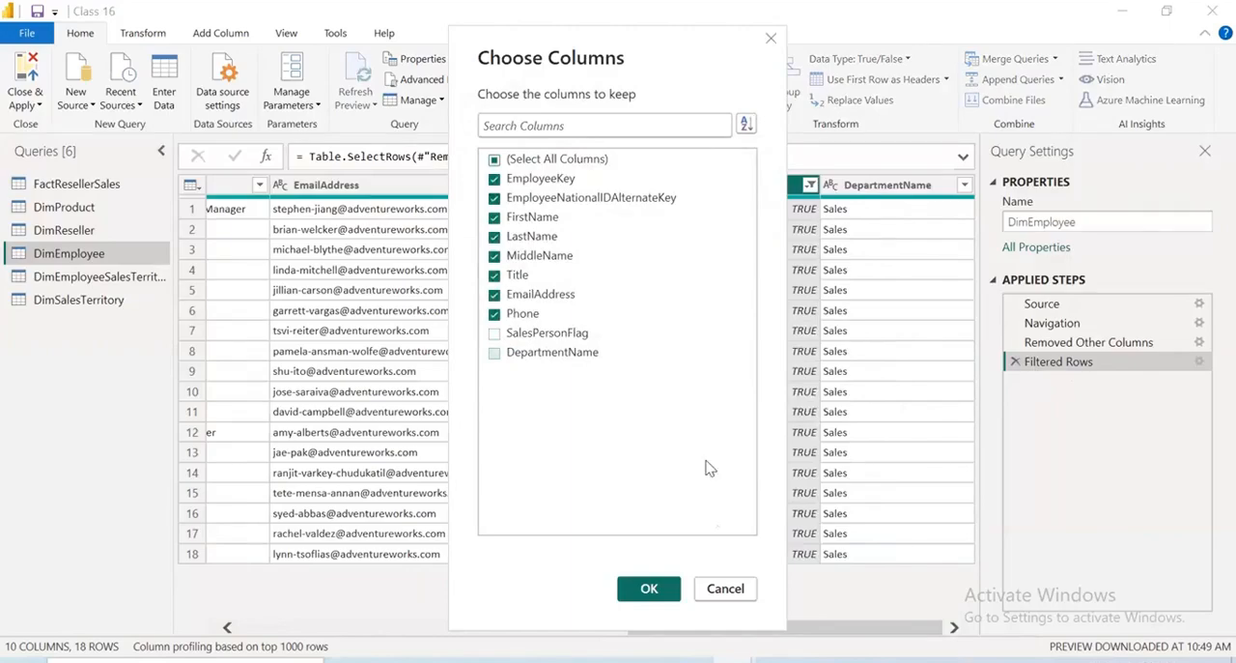
{"action": "left_click", "coordinate": [653, 588]}
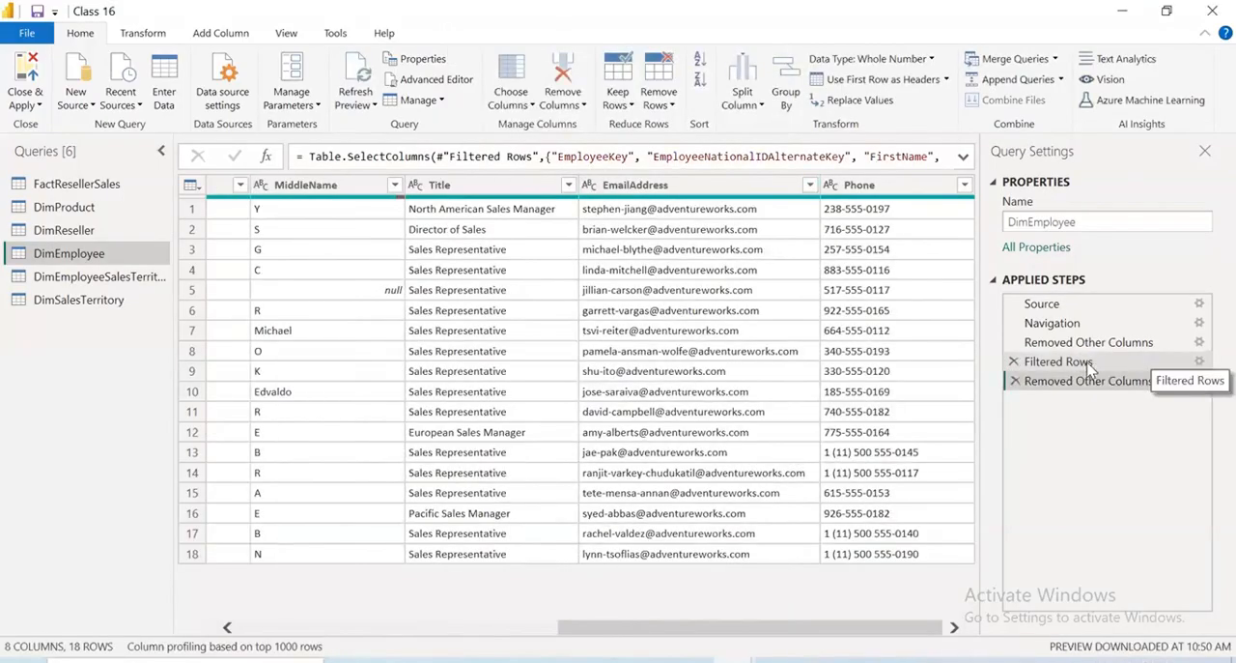
Move DimEmployee's Filtered Rows step directly after Navigation and delete the Removed Other Columns1 step
{"action": "left_click", "coordinate": [1089, 363]}
{"action": "left_click_drag", "start_coordinate": [1085, 365], "coordinate": [1082, 377]}
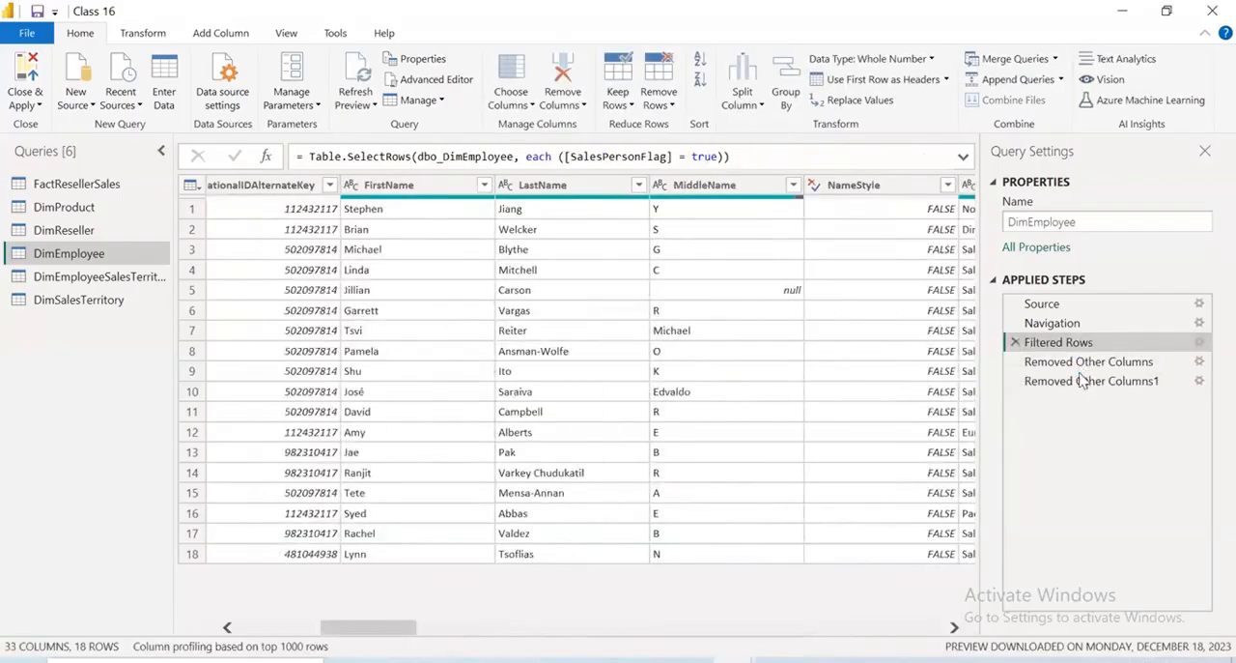
{"action": "left_click", "coordinate": [1014, 381]}
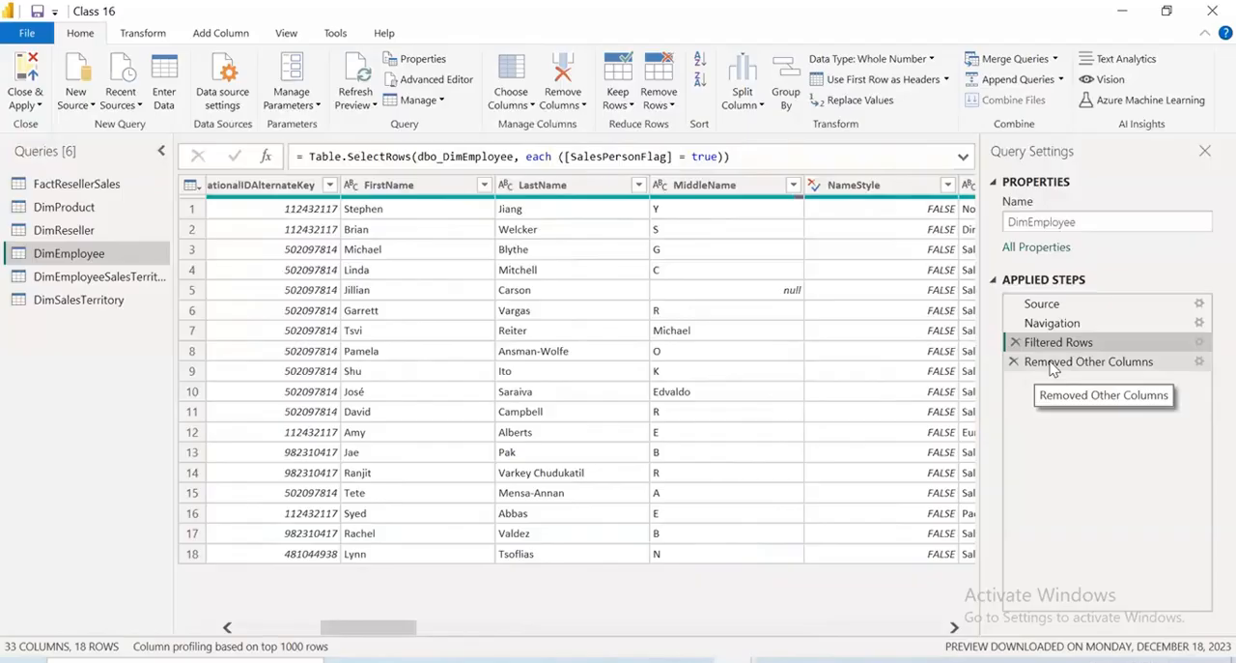
Update the remaining Removed Other Columns step in DimEmployee to also exclude DepartmentName and SalesPersonFlag
{"action": "left_click", "coordinate": [1029, 362]}
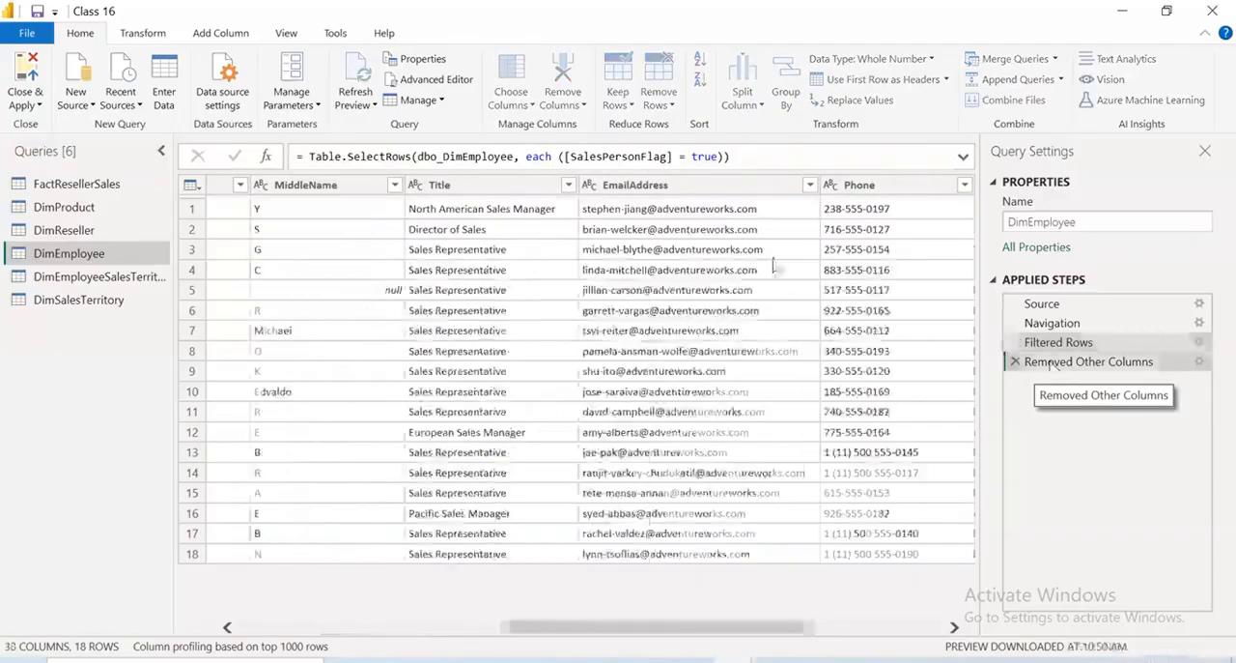
{"action": "left_click", "coordinate": [531, 107]}
{"action": "left_click", "coordinate": [536, 129]}
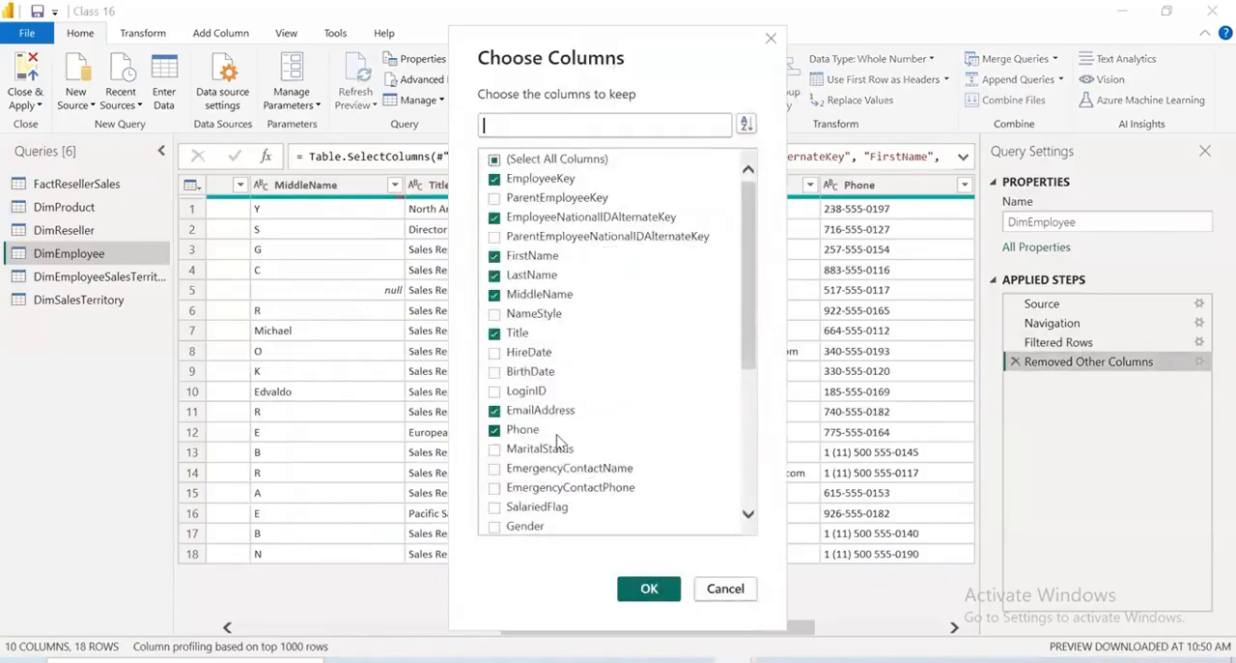
{"action": "scroll", "coordinate": [556, 439], "scroll_direction": "down", "scroll_amount": 5}
{"action": "left_click", "coordinate": [494, 391]}
{"action": "left_click", "coordinate": [494, 371]}
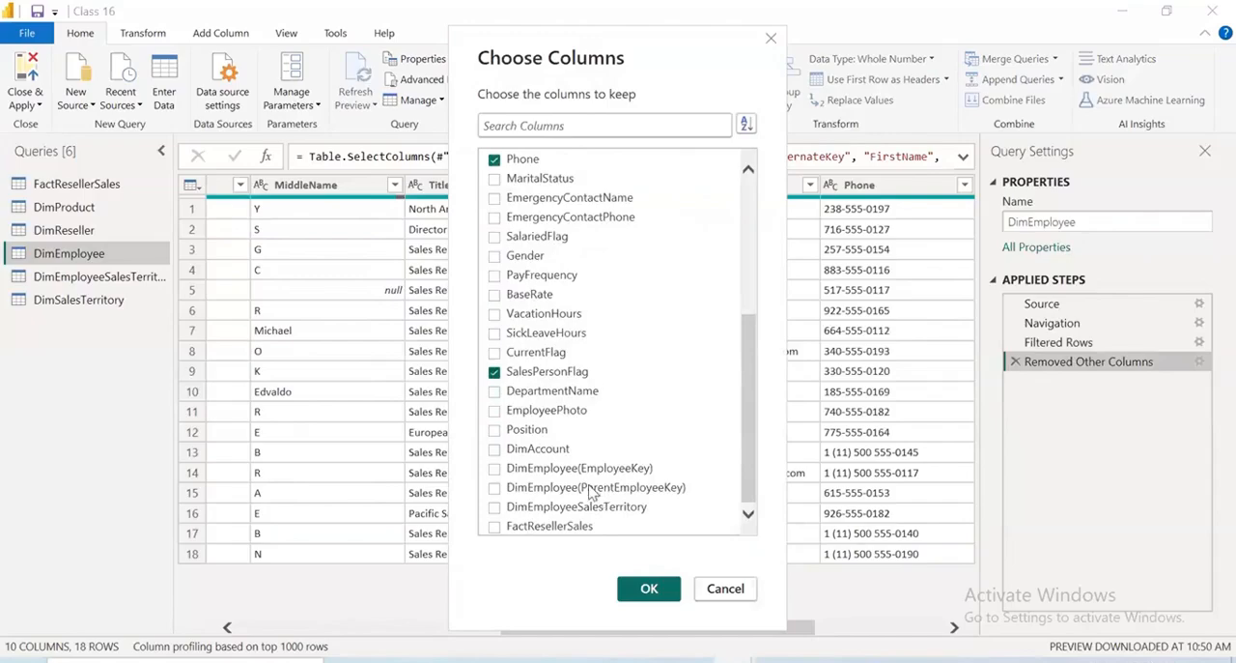
{"action": "scroll", "coordinate": [591, 491], "scroll_direction": "up", "scroll_amount": 5}
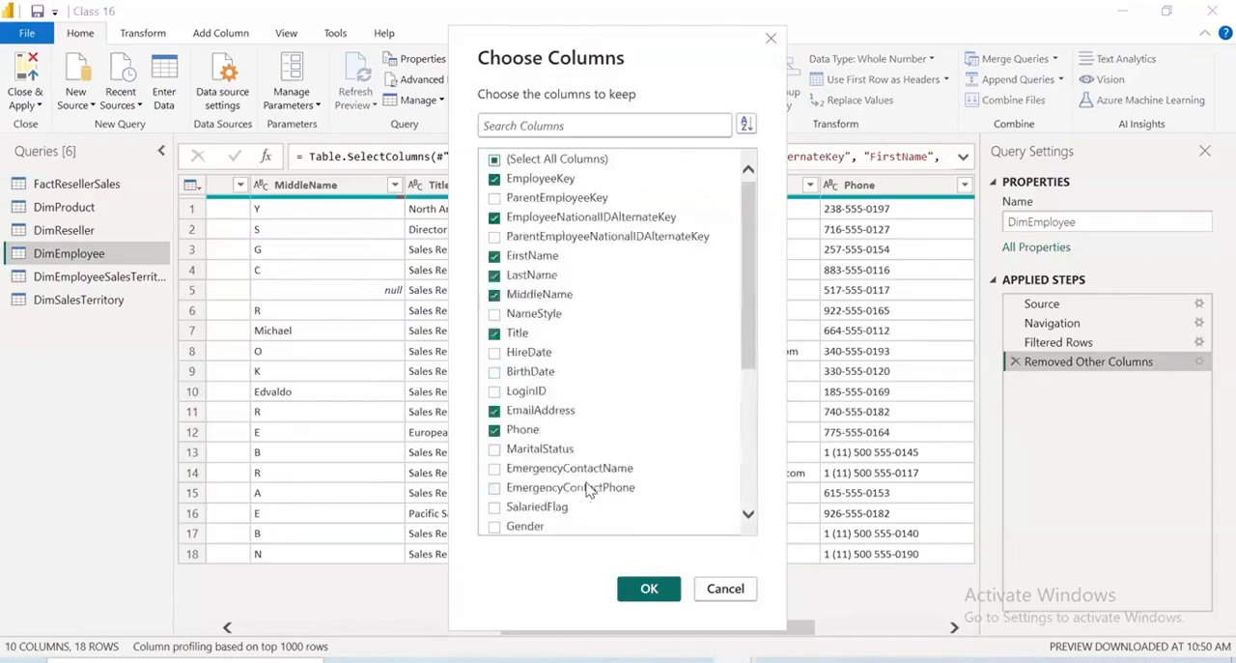
{"action": "left_click", "coordinate": [651, 588]}
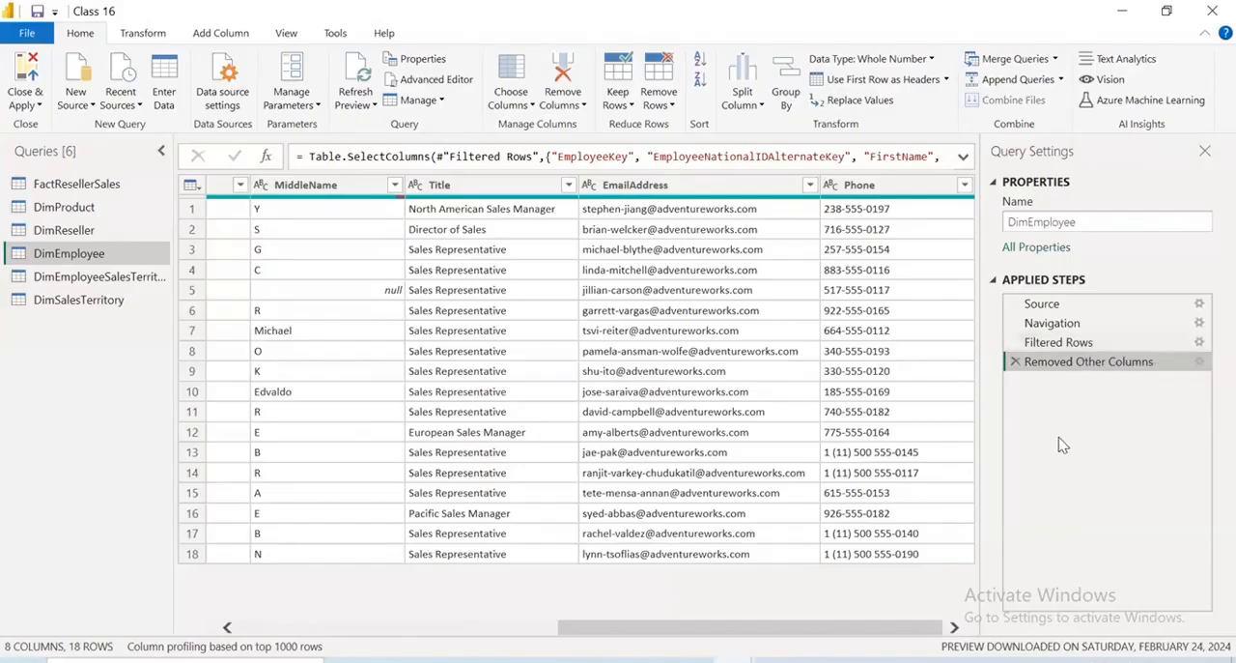
Rename the DimEmployee query as SalesPerson
{"action": "left_click_drag", "start_coordinate": [966, 640], "coordinate": [351, 564]}
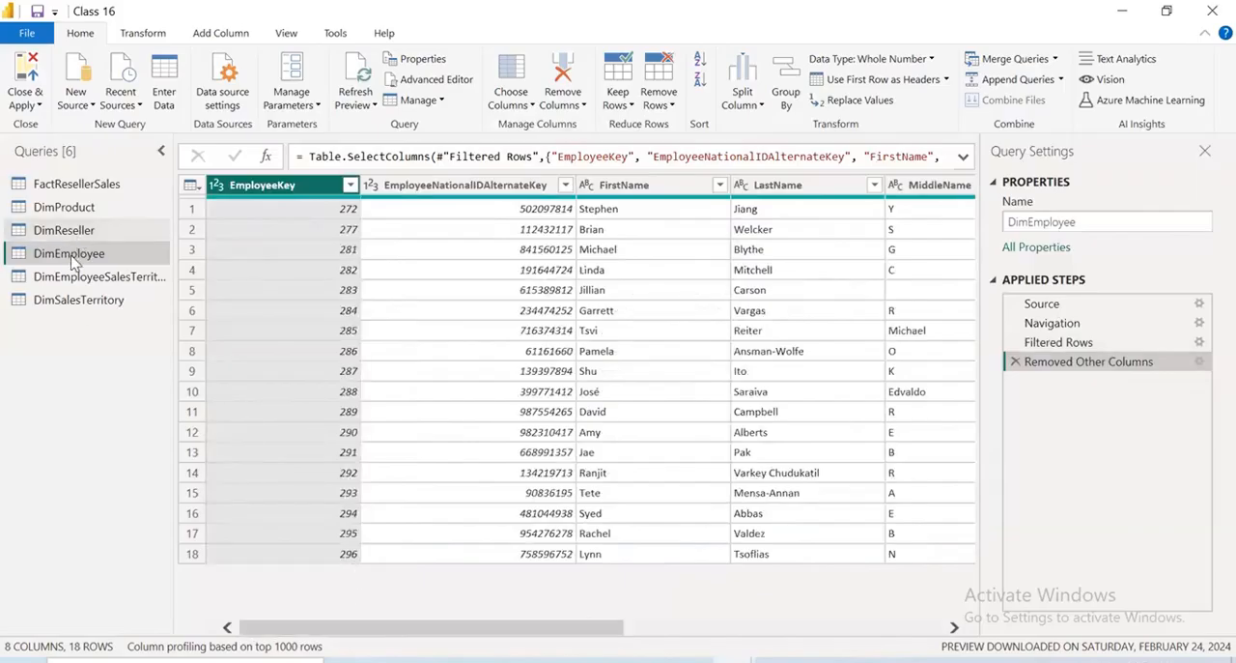
{"action": "double_click", "coordinate": [73, 254]}
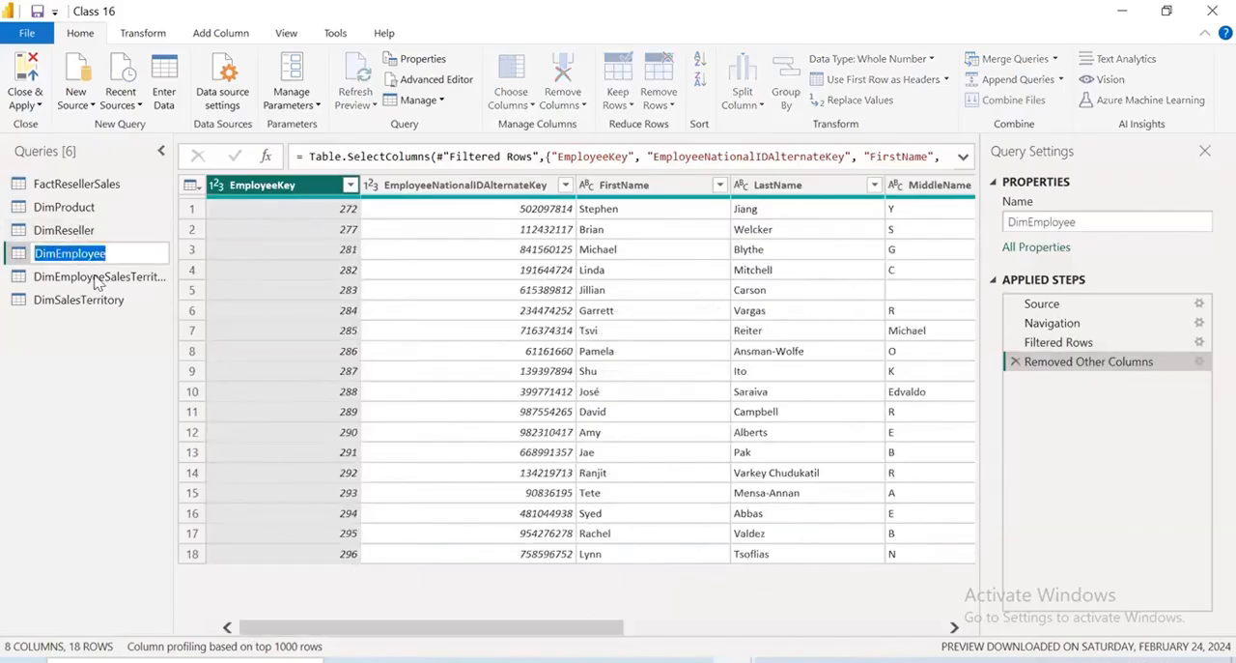
{"action": "key", "text": "Escape"}
{"action": "right_click", "coordinate": [93, 254]}
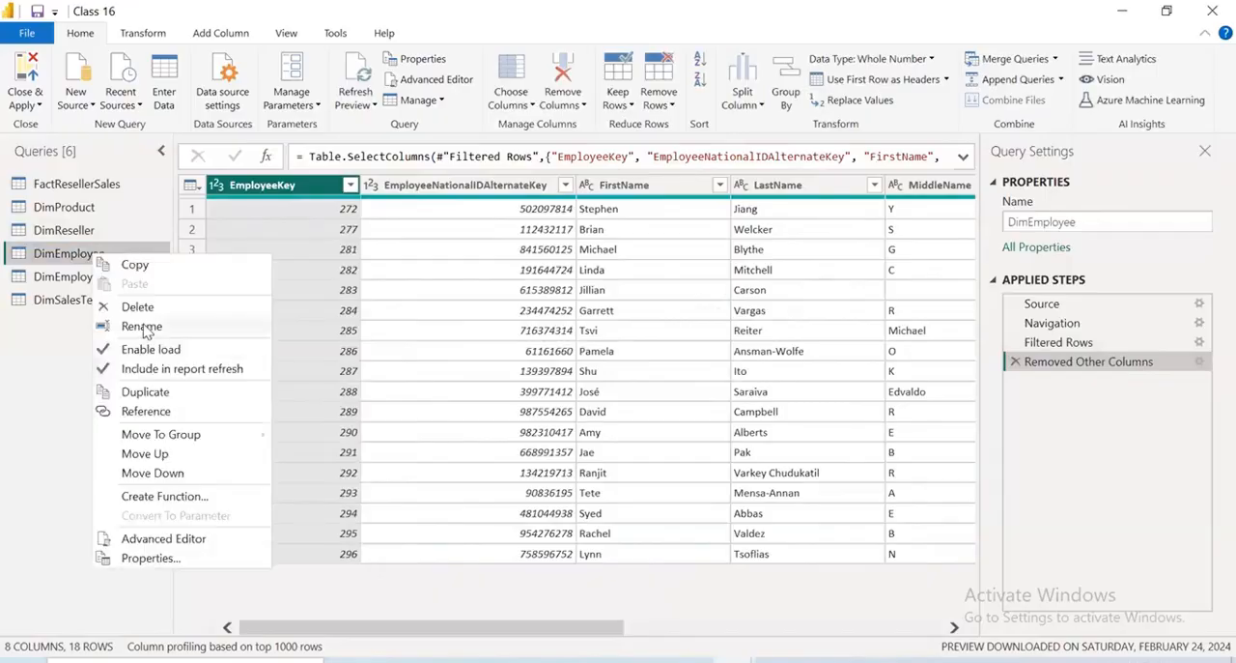
{"action": "left_click", "coordinate": [142, 325]}
{"action": "key", "text": "BackSpace"}
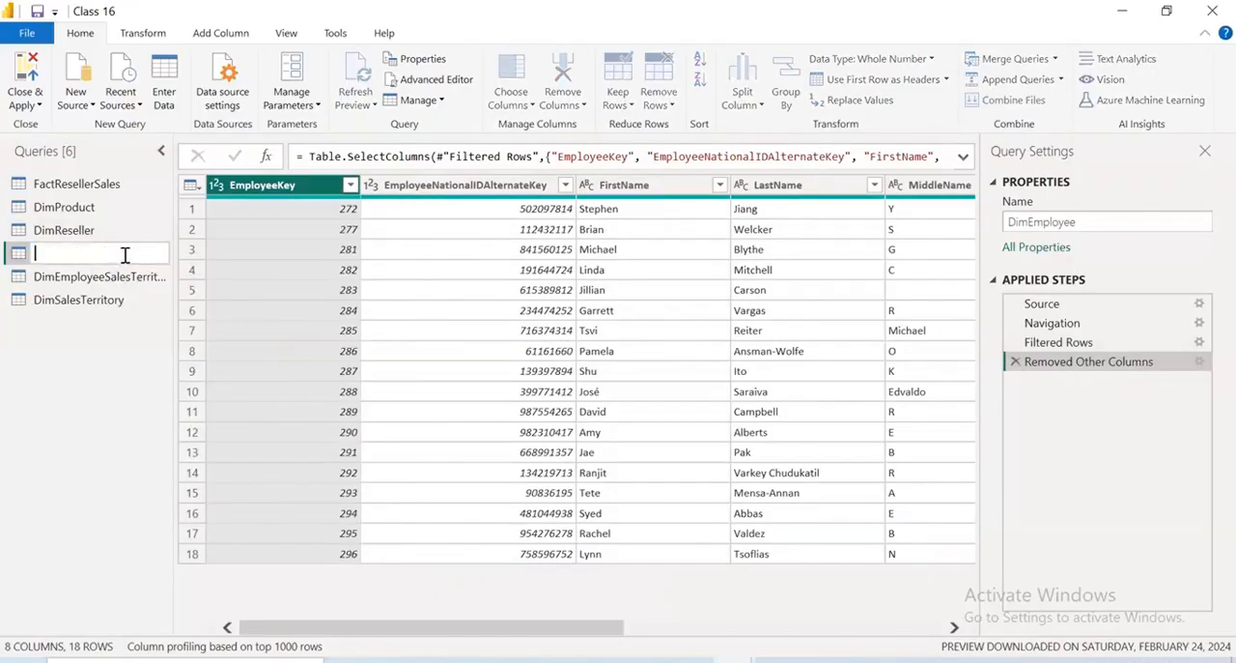
{"action": "type", "text": "SalesPerson"}
{"action": "key", "text": "Return"}
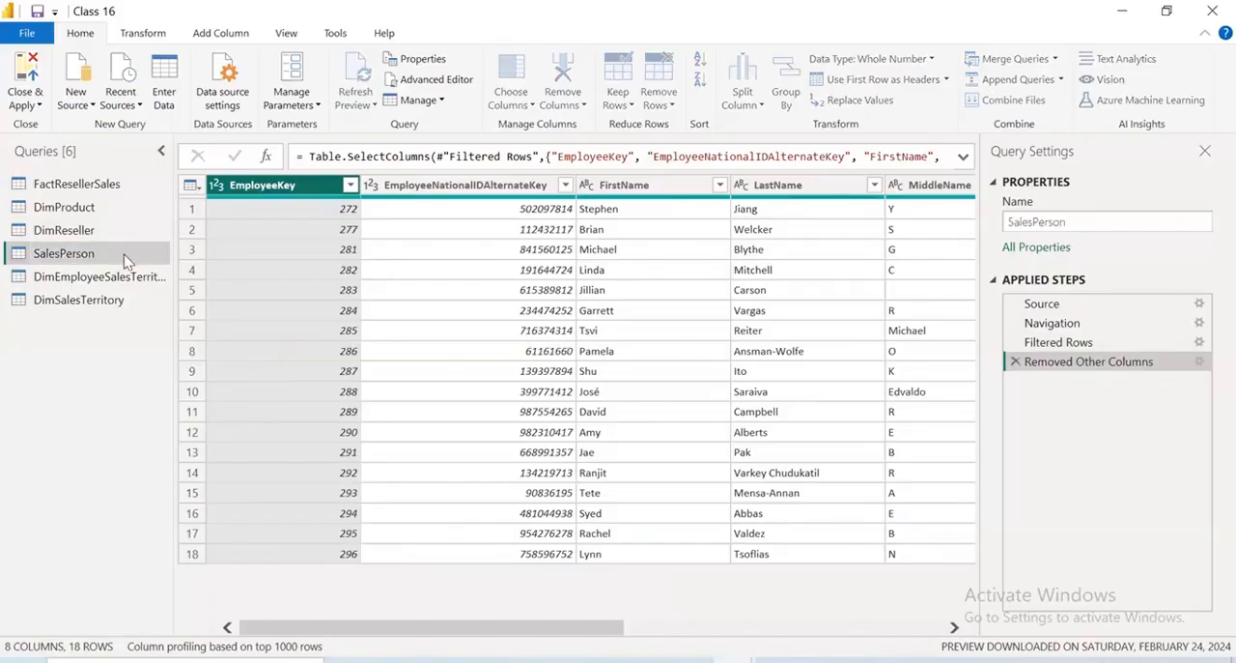
Rename the EmployeeNationalIDAlternateKey column in SalesPerson as Employee ID
{"action": "double_click", "coordinate": [488, 190]}
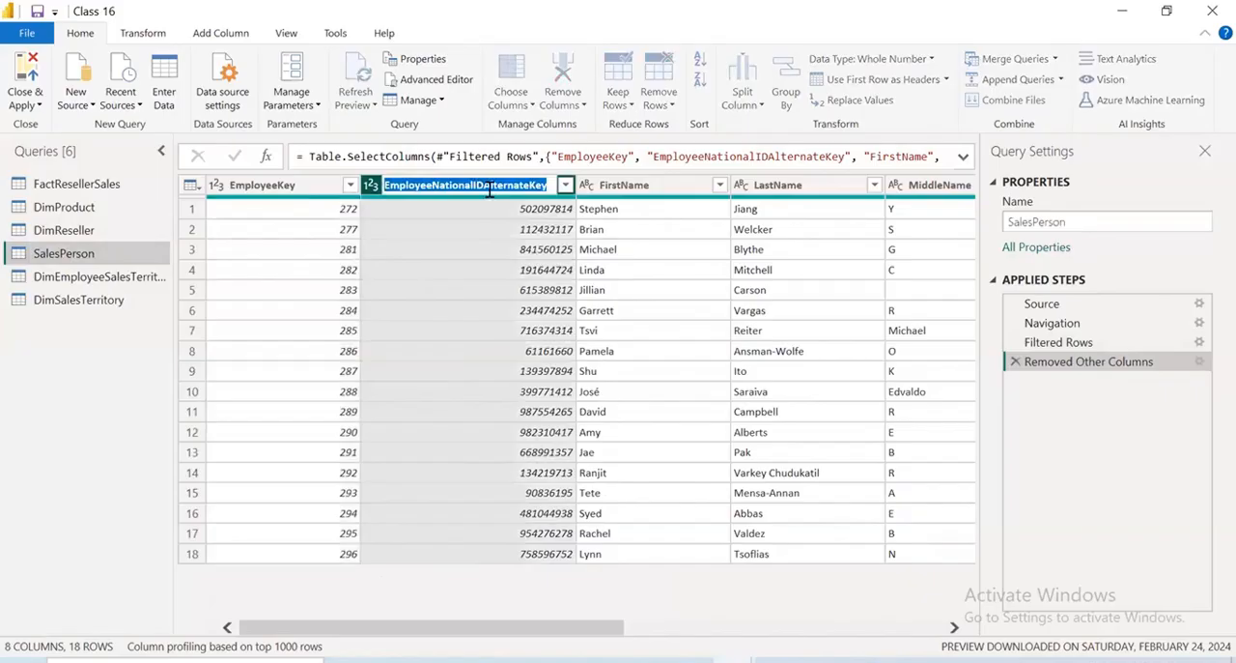
{"action": "type", "text": "Employee I"}
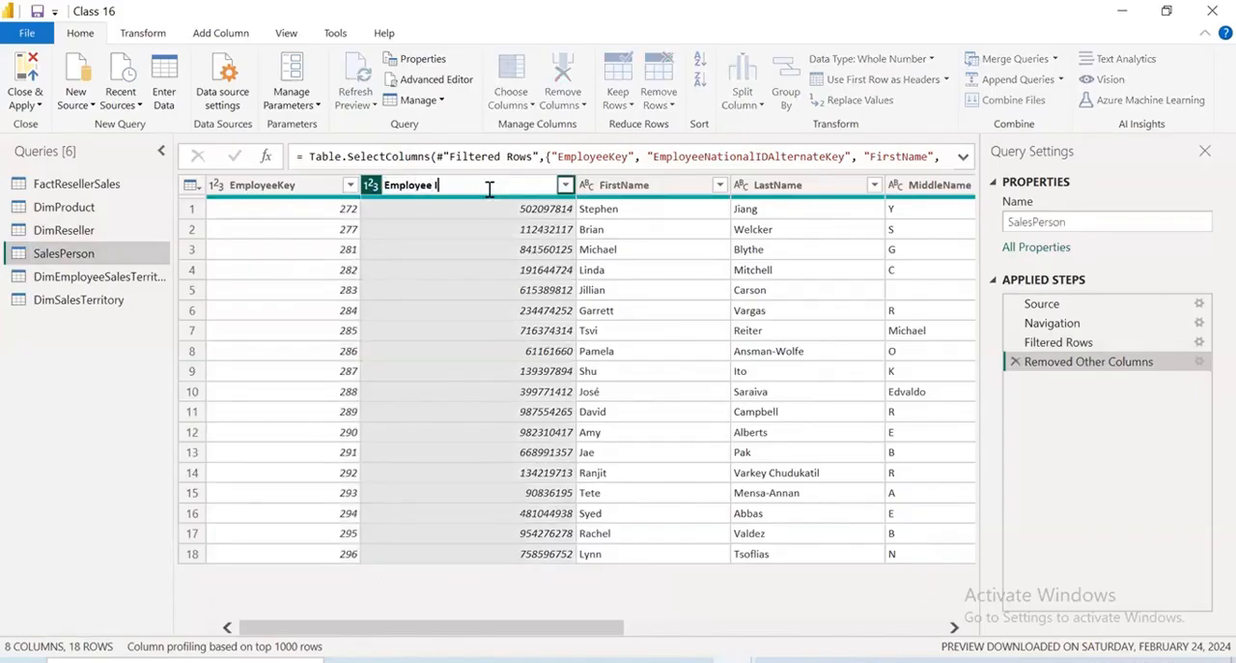
{"action": "type", "text": "D"}
{"action": "key", "text": "Return"}
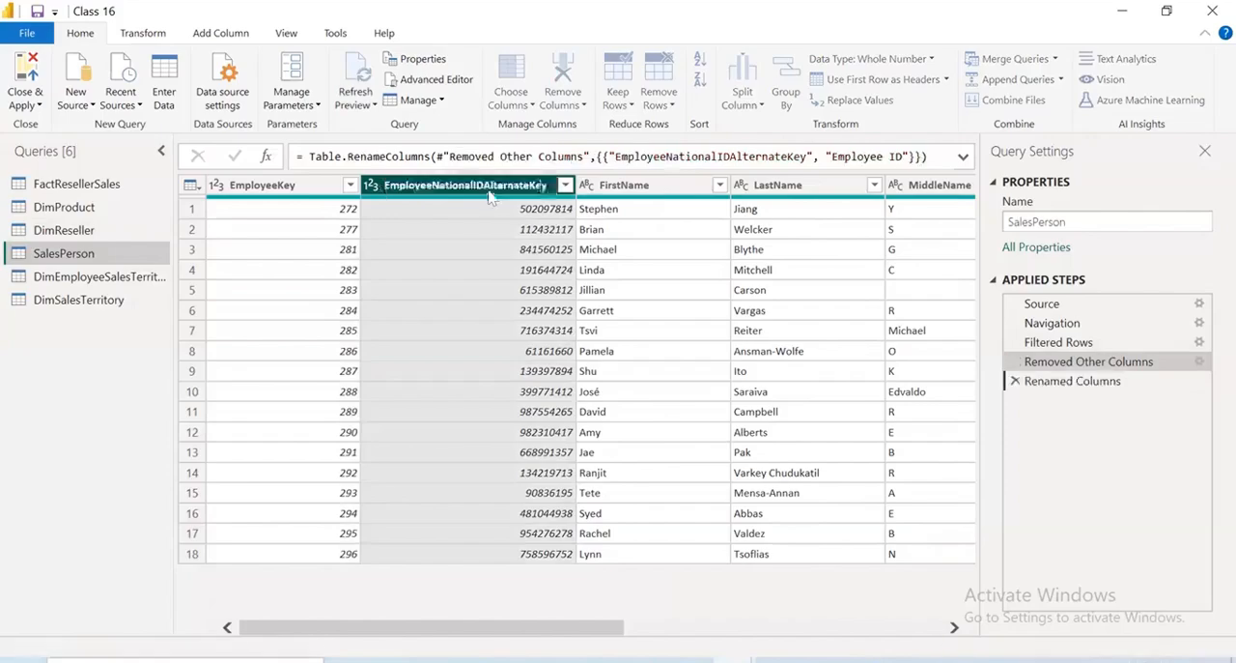
Rename the EmailAddress column in SalesPerson as UPN
{"action": "left_click_drag", "start_coordinate": [586, 631], "coordinate": [937, 651]}
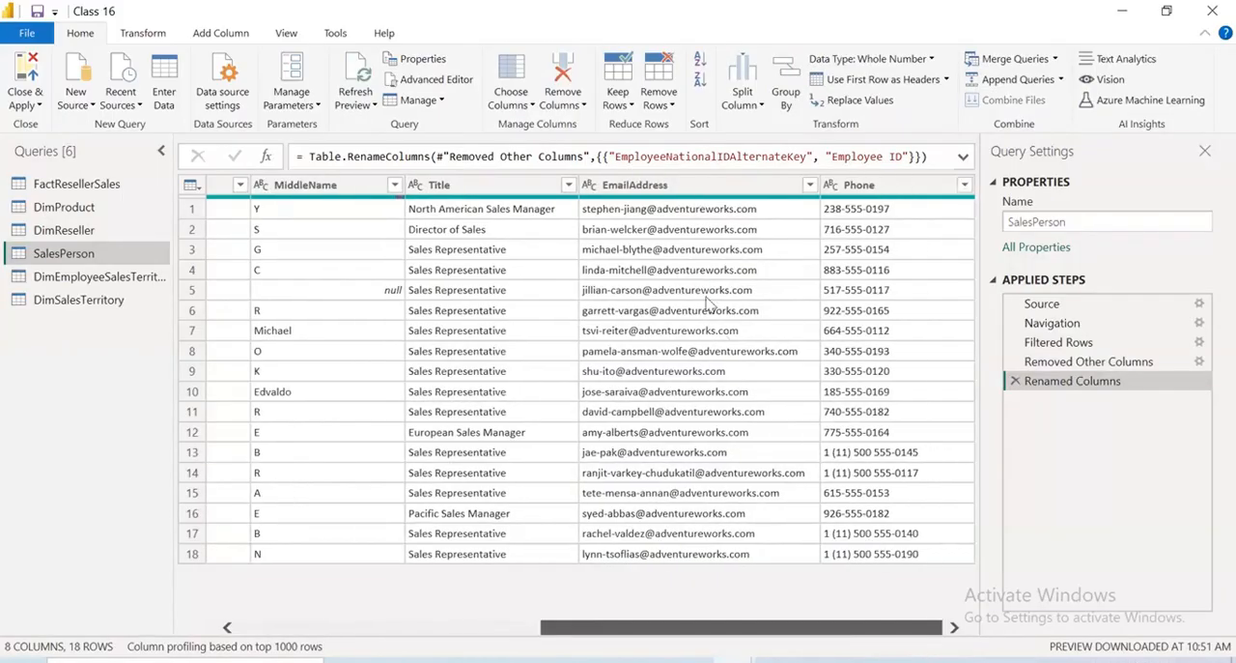
{"action": "double_click", "coordinate": [640, 180]}
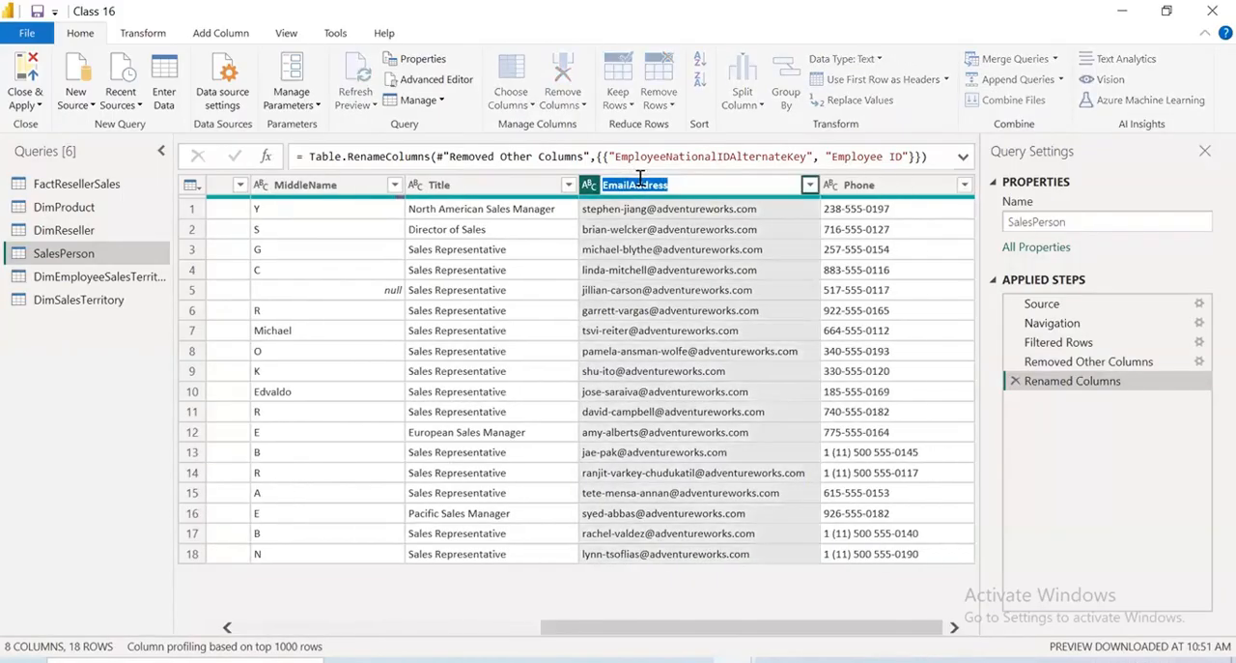
{"action": "key", "text": "BackSpace"}
{"action": "type", "text": "UPN"}
{"action": "key", "text": "Return"}
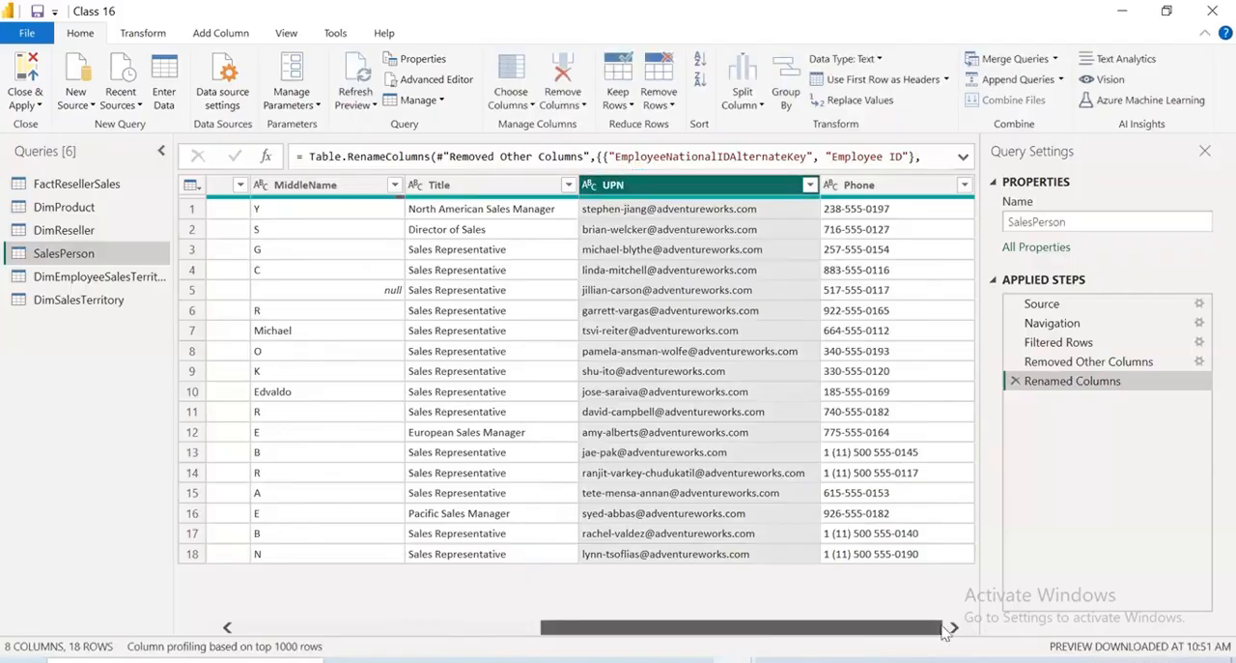
Merge the FirstName, MiddleName and LastName columns, in that order, with a space separator into a column named Full Name
{"action": "mouse_move", "coordinate": [942, 625]}
{"action": "left_mouse_down"}
{"action": "mouse_move", "coordinate": [757, 638]}
{"action": "mouse_move", "coordinate": [680, 618]}
{"action": "left_mouse_up"}
{"action": "left_click", "coordinate": [555, 185]}
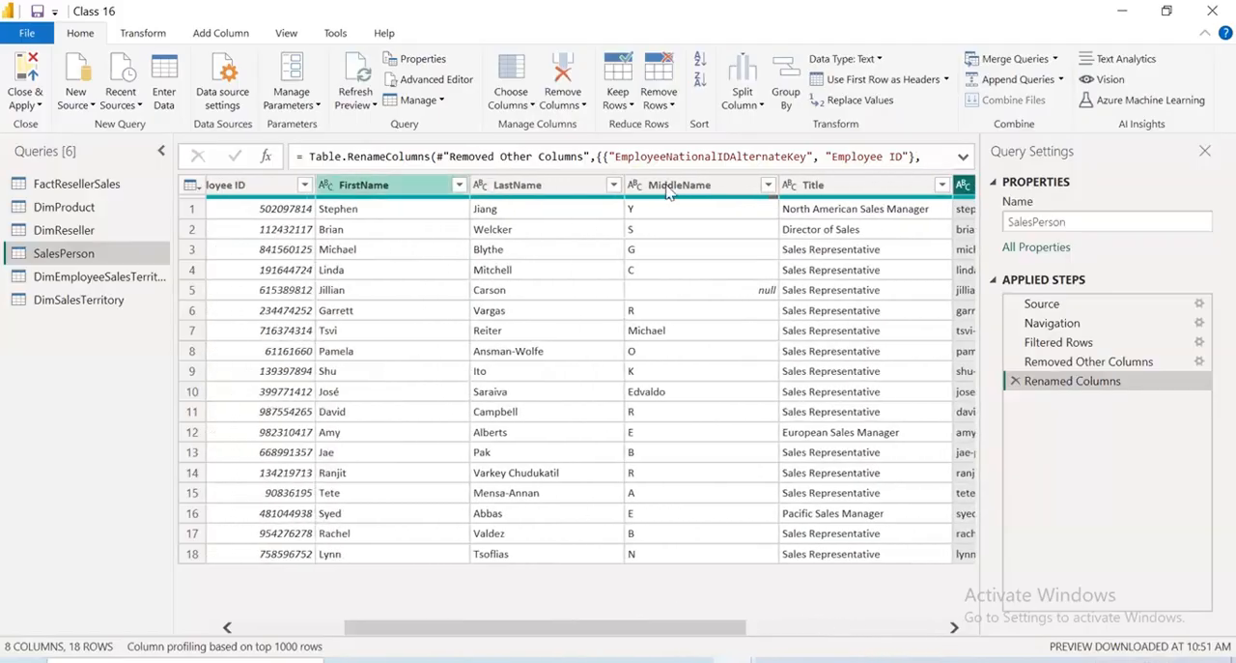
{"action": "left_click", "coordinate": [668, 189]}
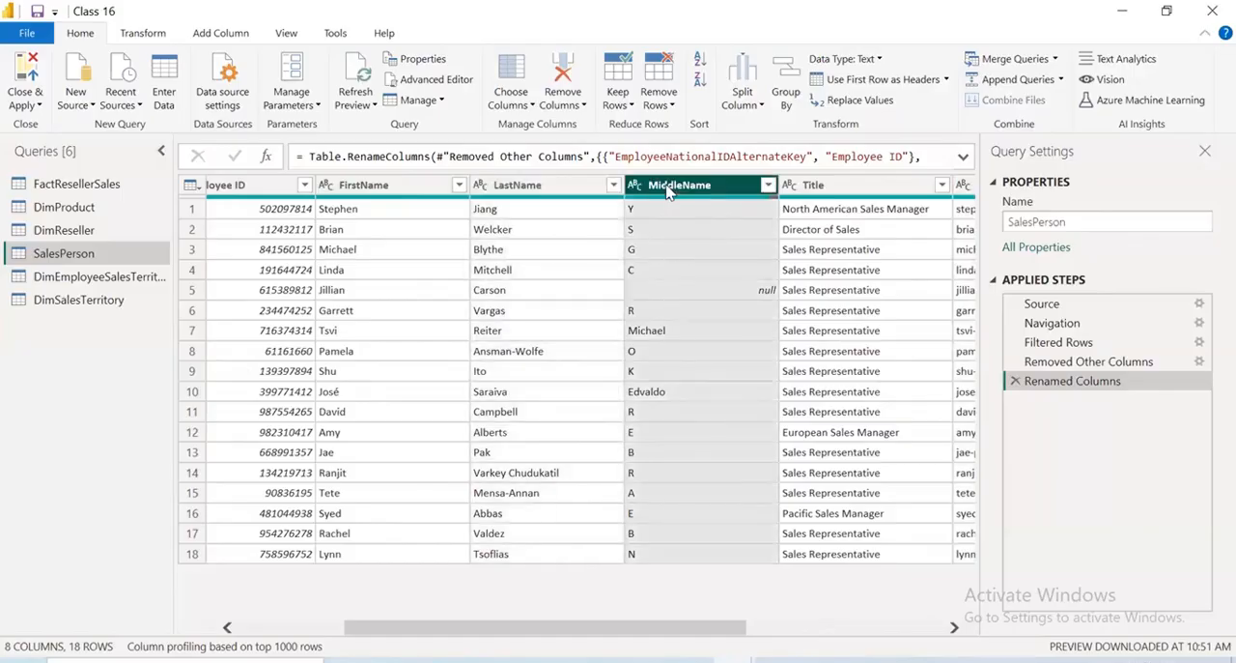
{"action": "left_click", "coordinate": [387, 189]}
{"action": "left_click", "coordinate": [657, 188], "text": "ctrl"}
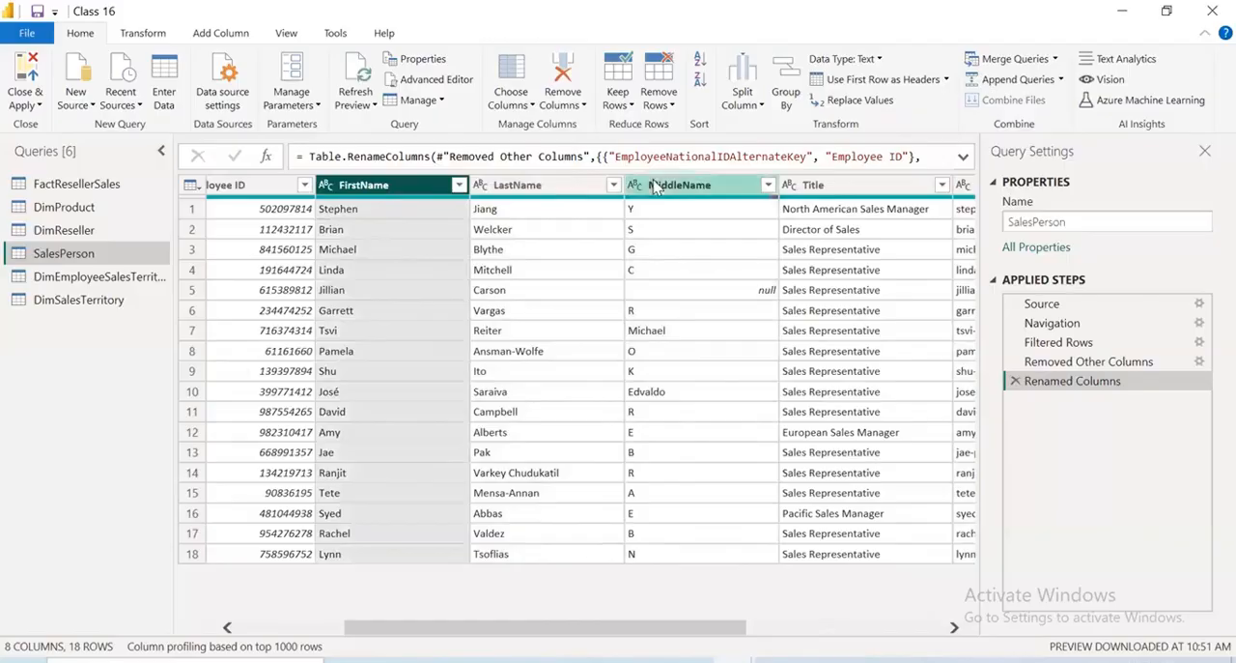
{"action": "left_click", "coordinate": [555, 189], "text": "ctrl"}
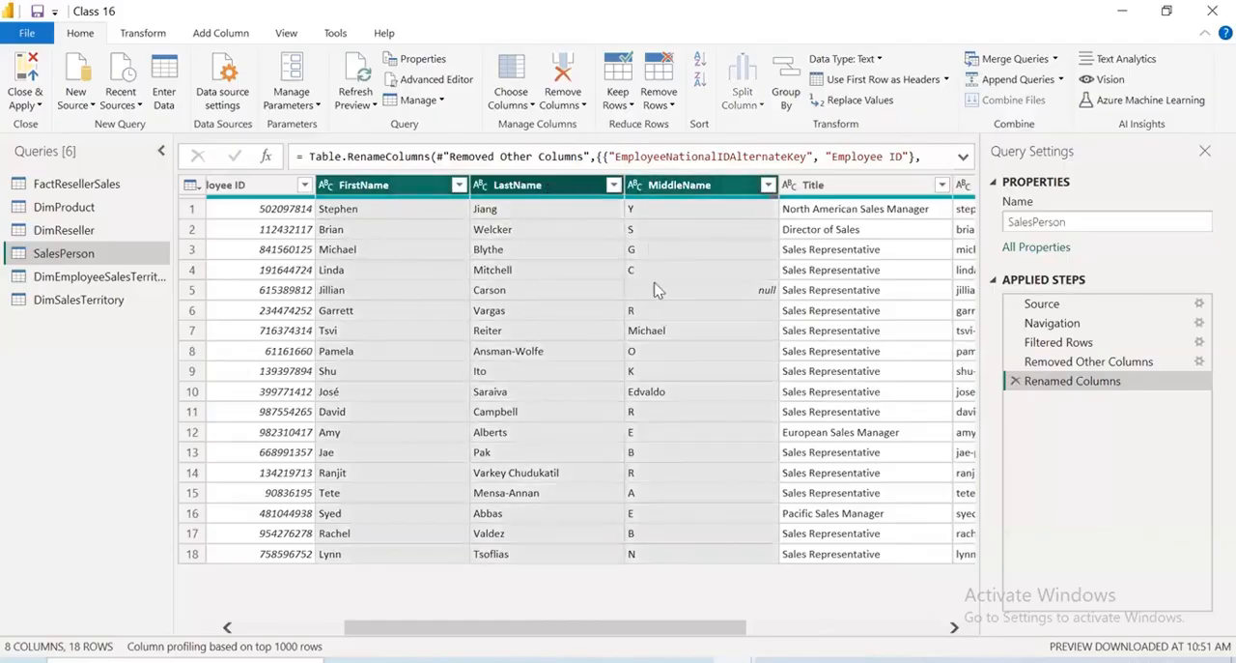
{"action": "right_click", "coordinate": [548, 187]}
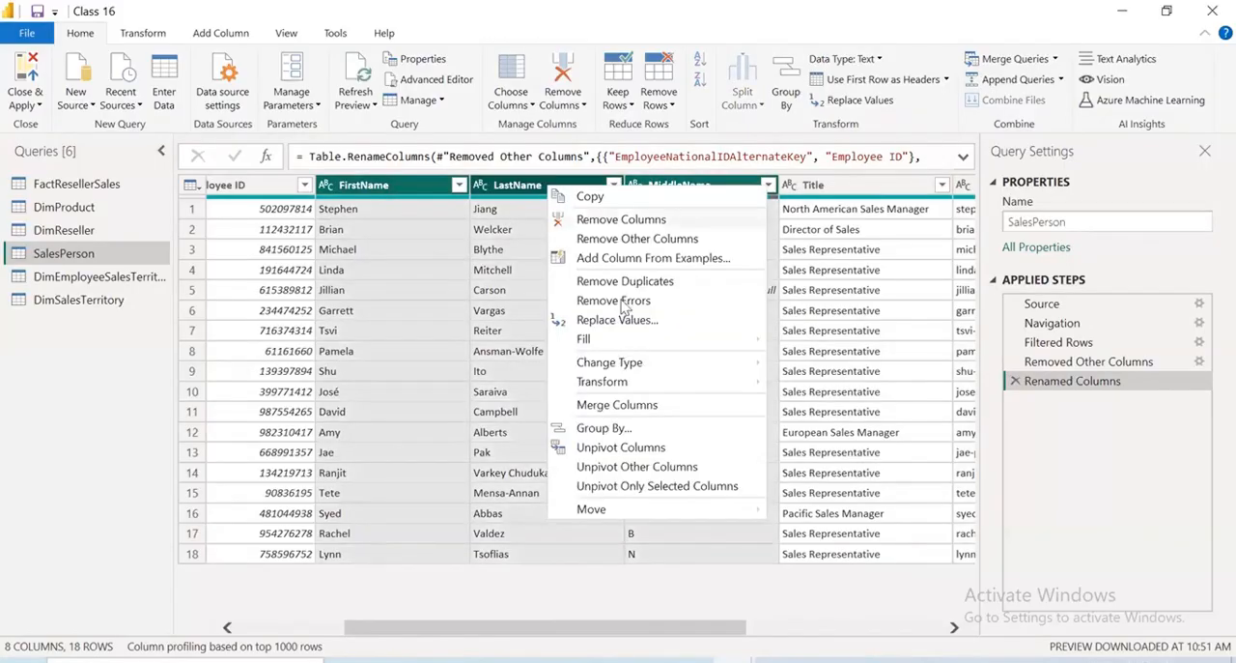
{"action": "left_click", "coordinate": [618, 405]}
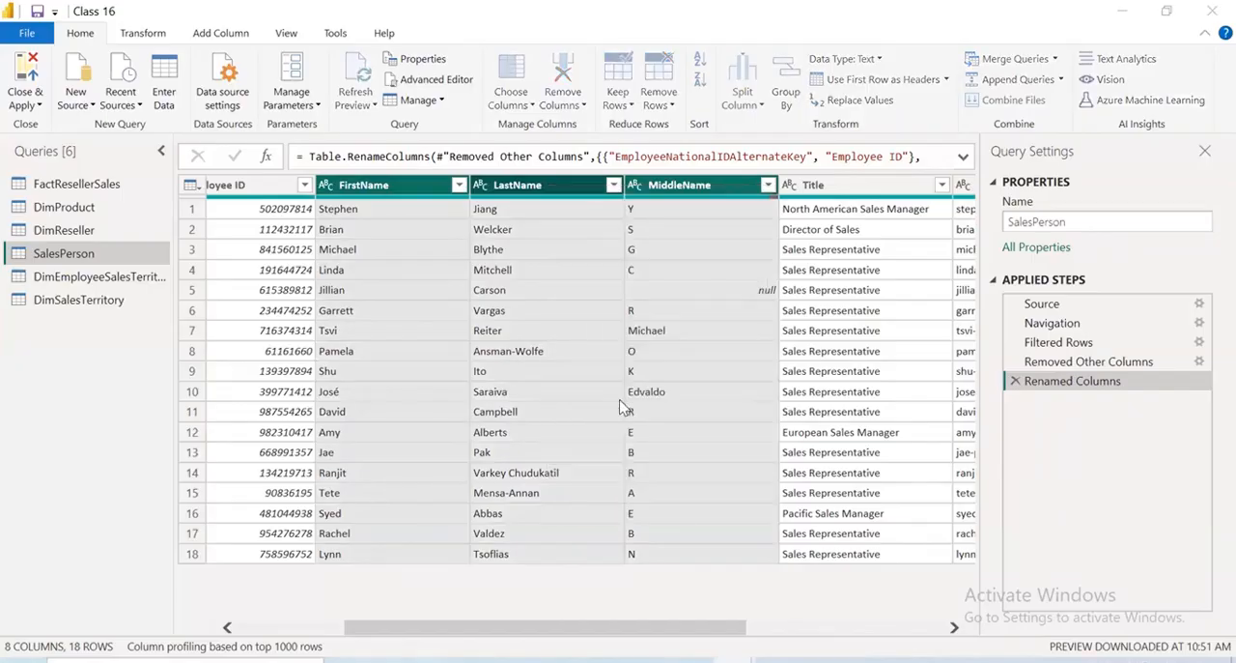
{"action": "left_click", "coordinate": [473, 311]}
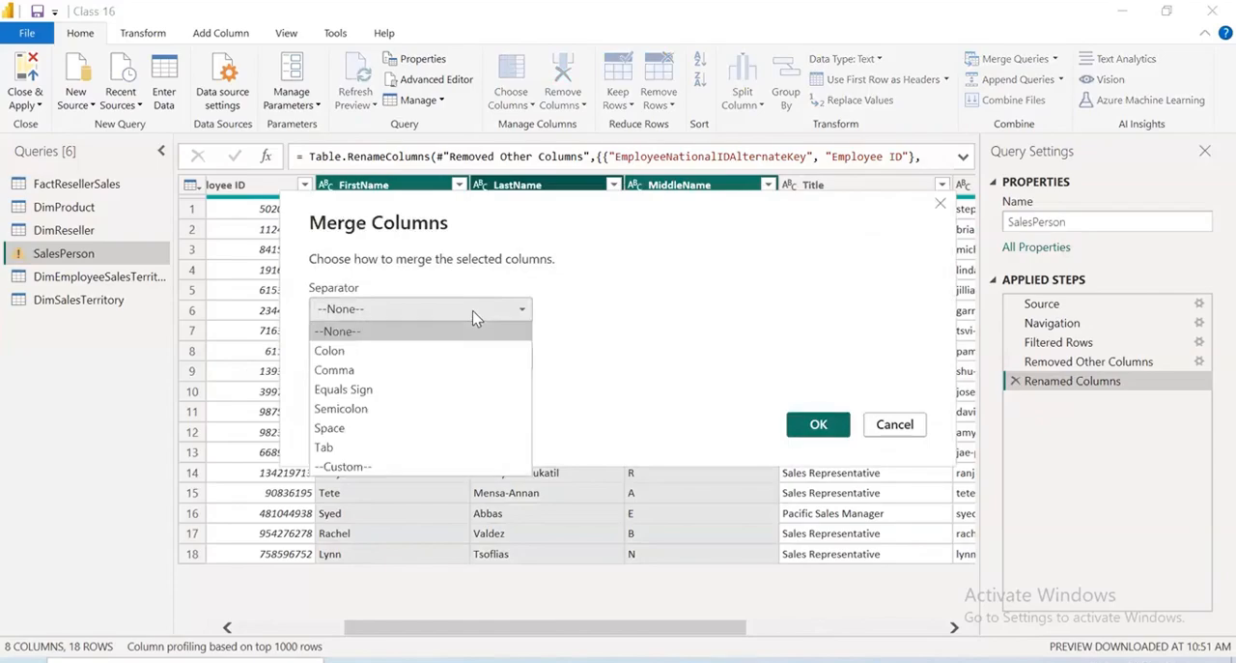
{"action": "left_click", "coordinate": [360, 428]}
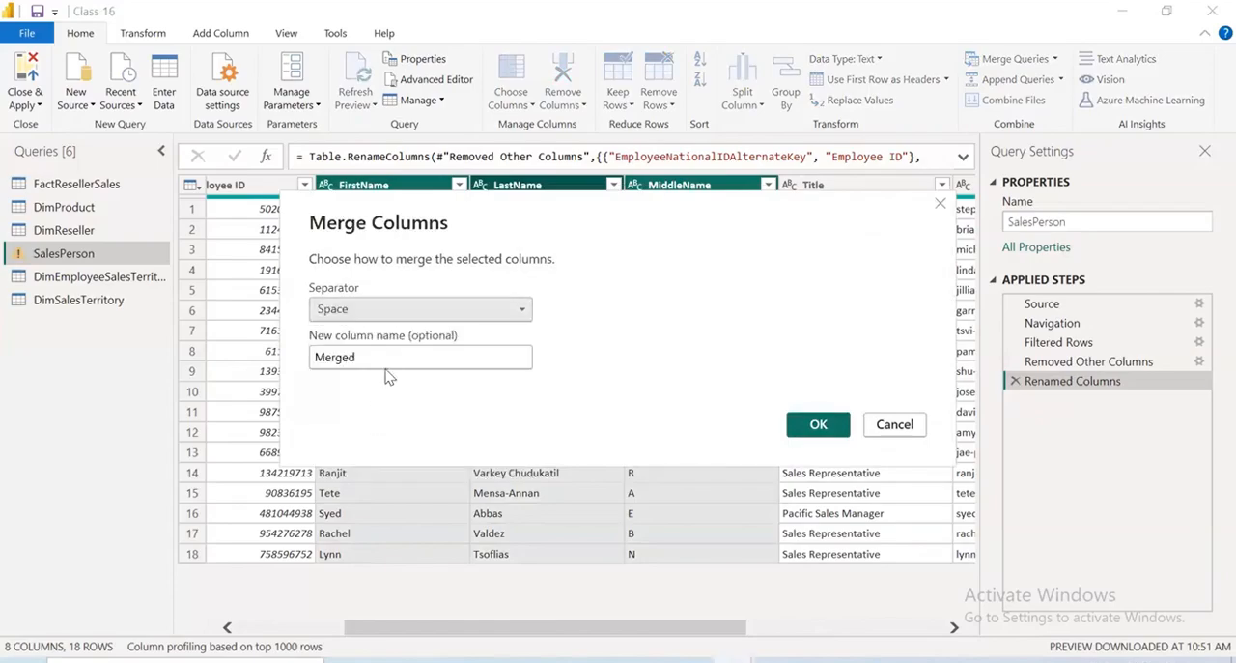
{"action": "left_click", "coordinate": [392, 354]}
{"action": "key", "text": "BackSpace"}
{"action": "key", "text": "BackSpace"}
{"action": "key", "text": "BackSpace"}
{"action": "key", "text": "BackSpace"}
{"action": "key", "text": "BackSpace"}
{"action": "key", "text": "BackSpace"}
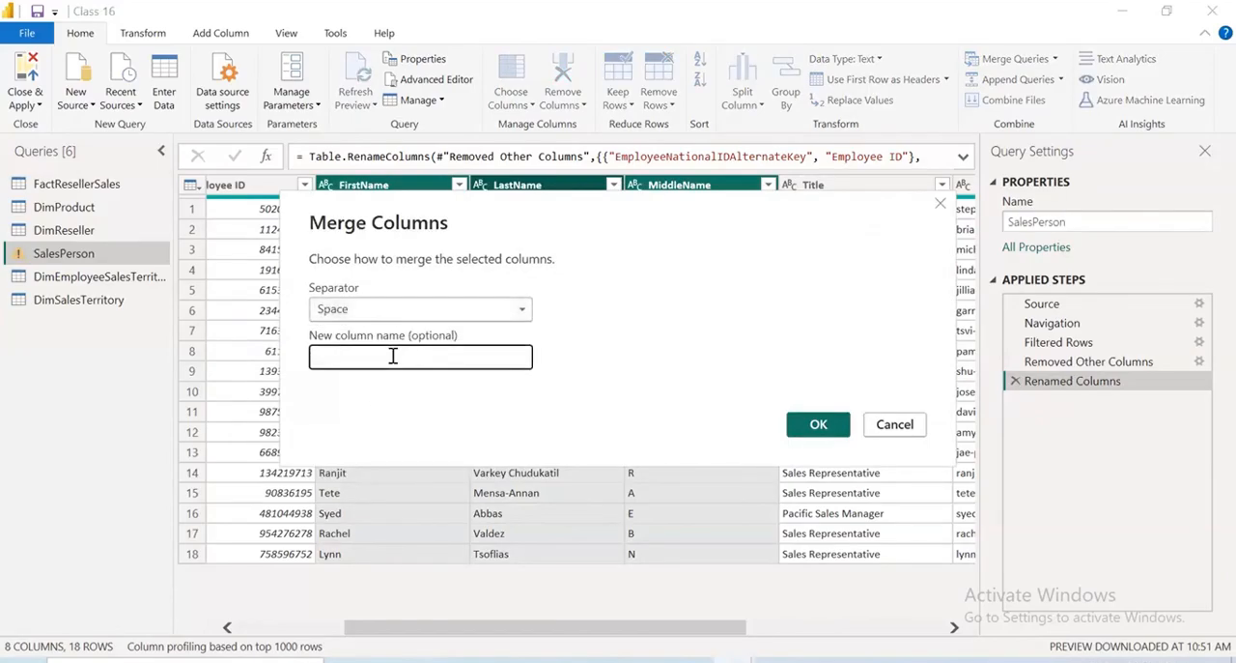
{"action": "type", "text": "Full Name"}
{"action": "left_click", "coordinate": [818, 424]}
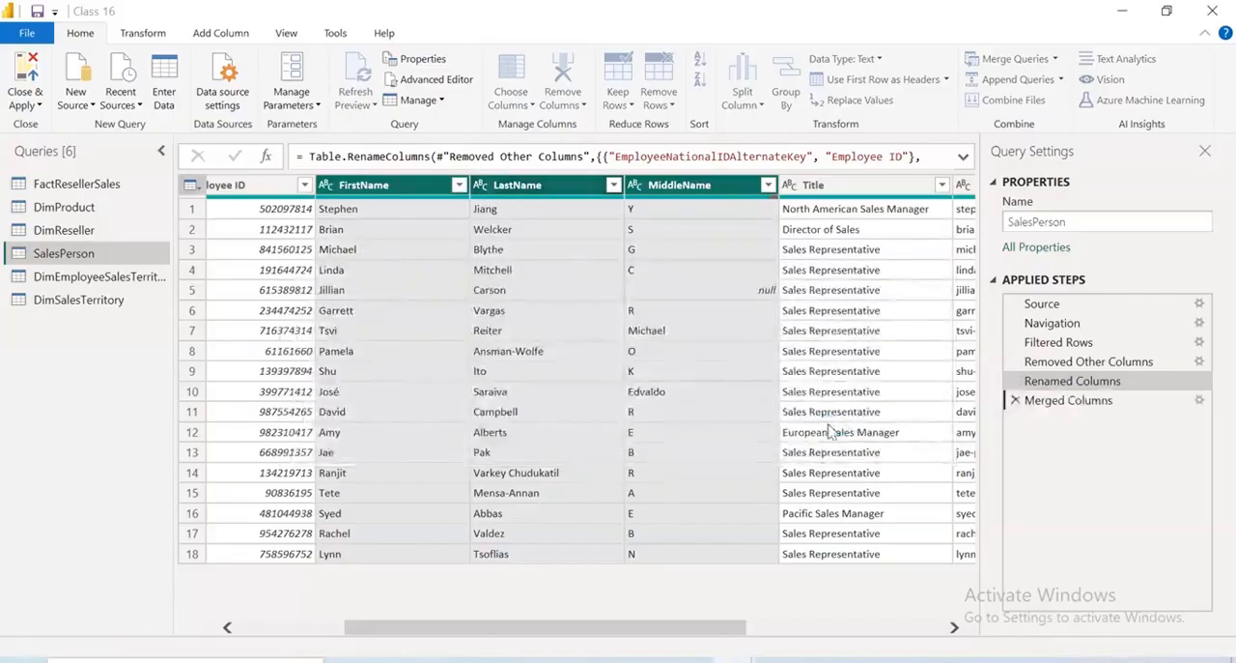
Compare the SalesPerson table before and after the Merged Columns step, and delete that step
{"action": "left_click", "coordinate": [1070, 382]}
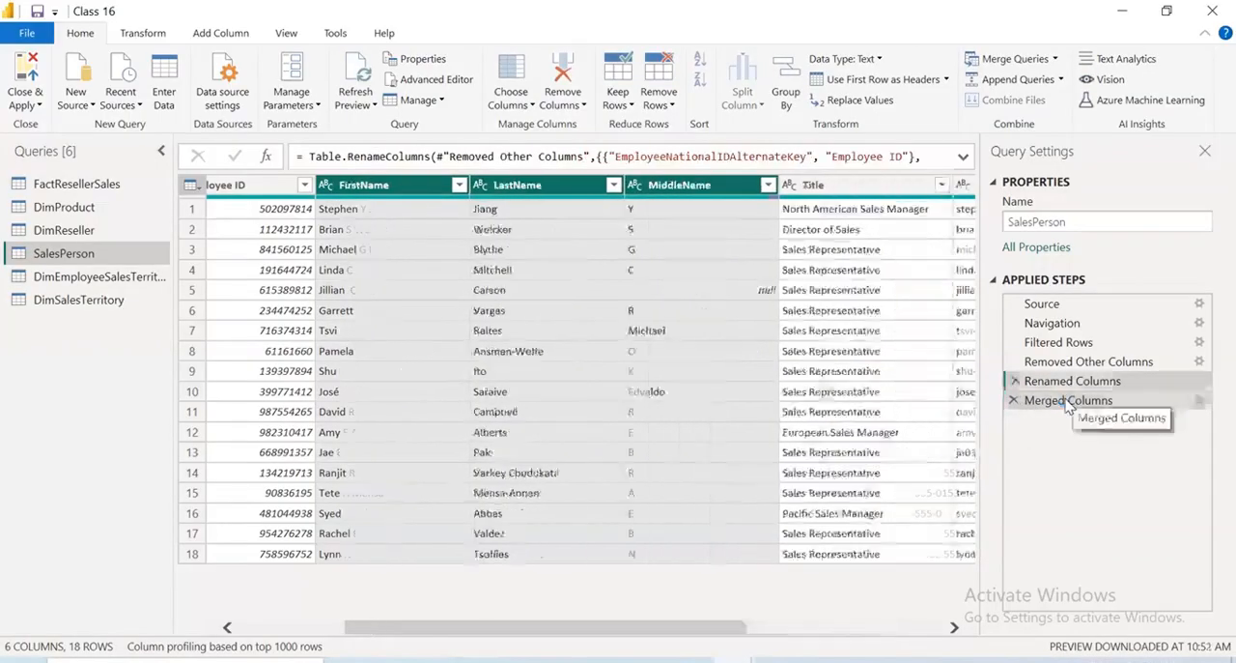
{"action": "left_click", "coordinate": [1069, 404]}
{"action": "left_click_drag", "start_coordinate": [448, 629], "coordinate": [644, 632]}
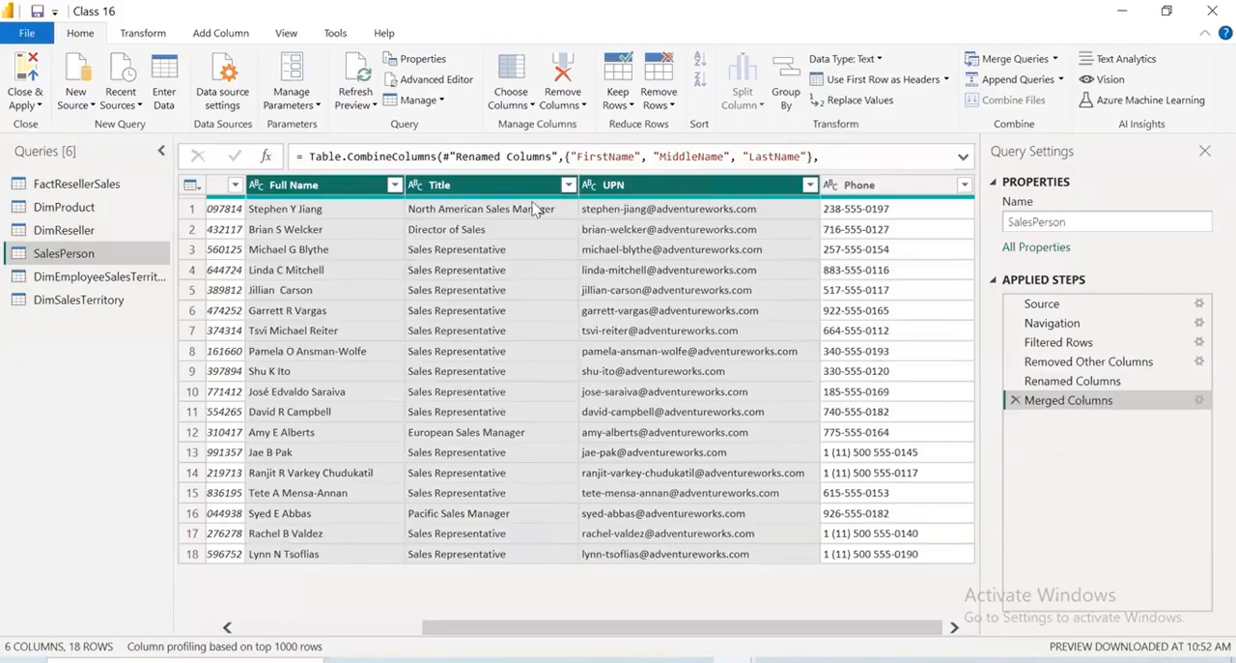
{"action": "left_click", "coordinate": [1016, 401]}
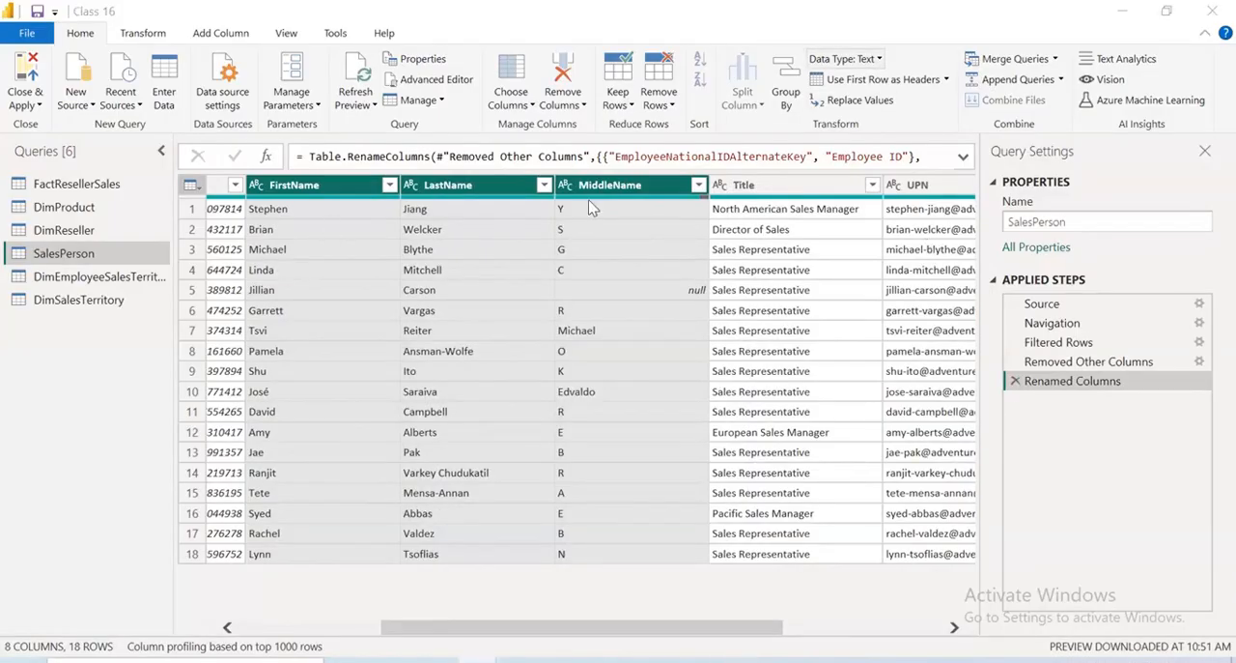
Add a Full Name column from examples based on the three selected name columns, giving the first row's first, middle and last name as sample
{"action": "left_click", "coordinate": [207, 33]}
{"action": "left_click", "coordinate": [59, 104]}
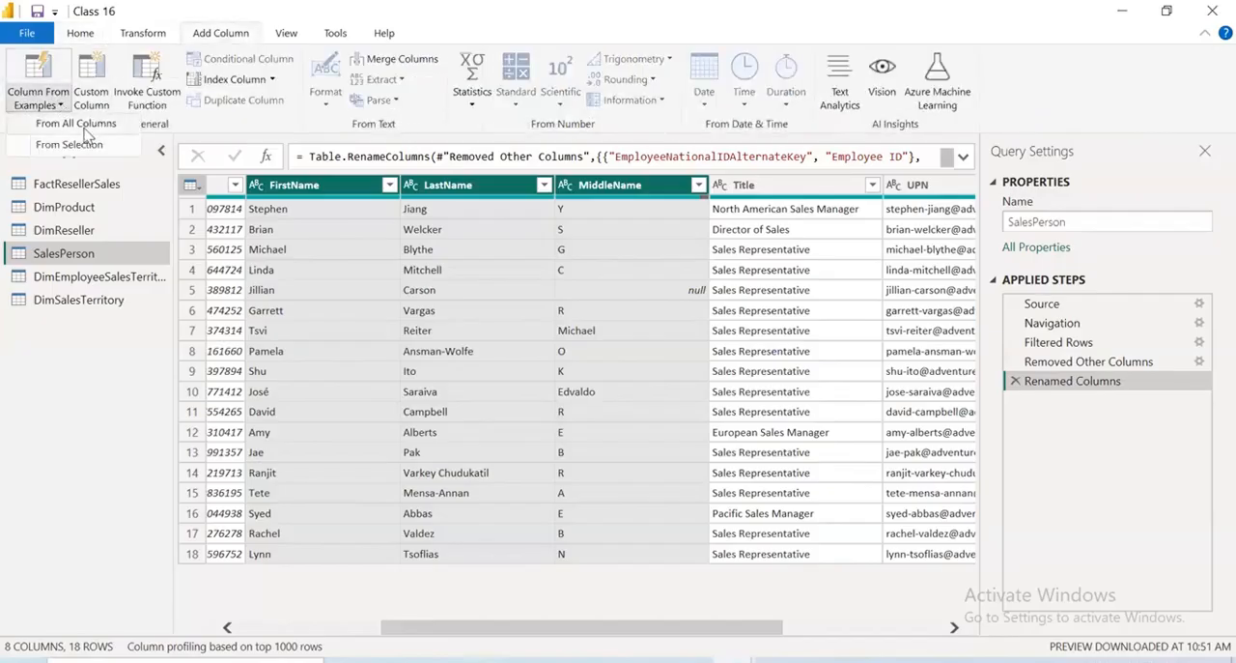
{"action": "left_click", "coordinate": [82, 145]}
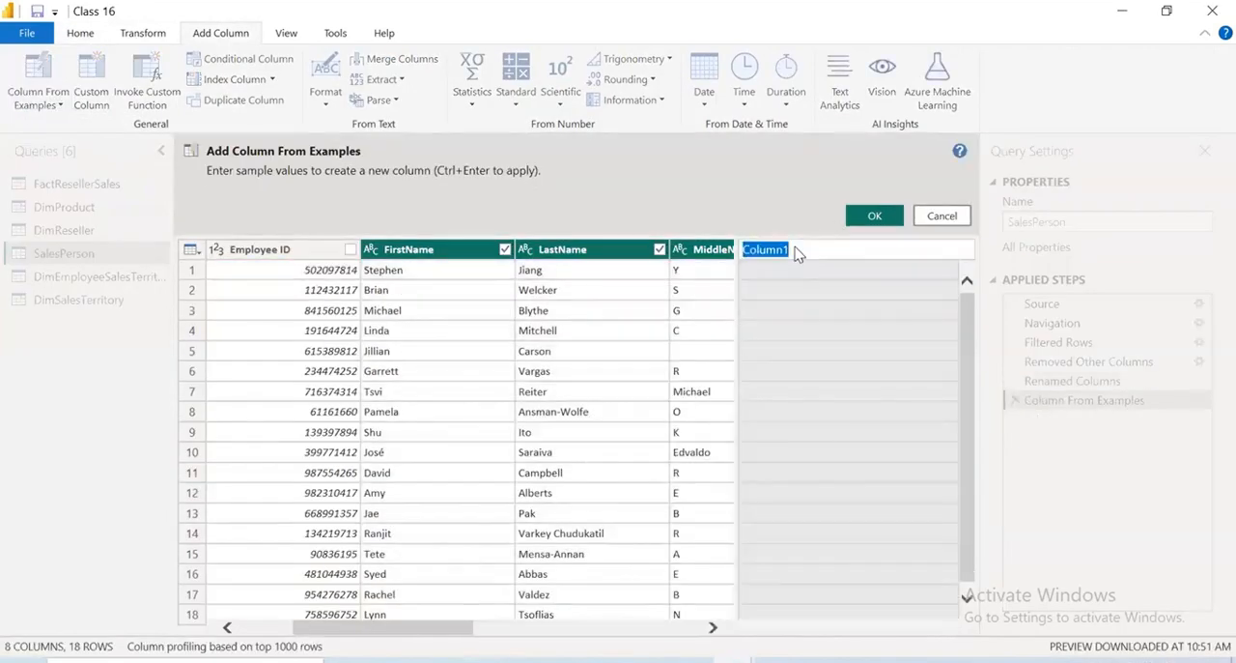
{"action": "type", "text": "Full Name"}
{"action": "key", "text": "Return"}
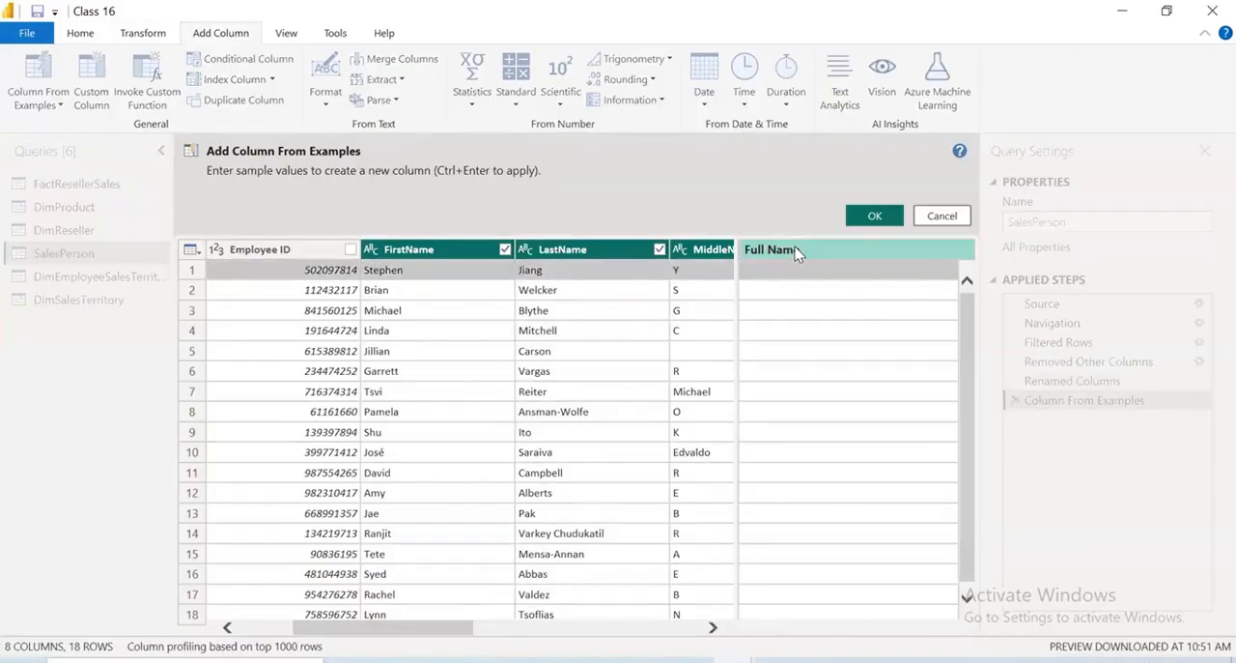
{"action": "type", "text": "Ste"}
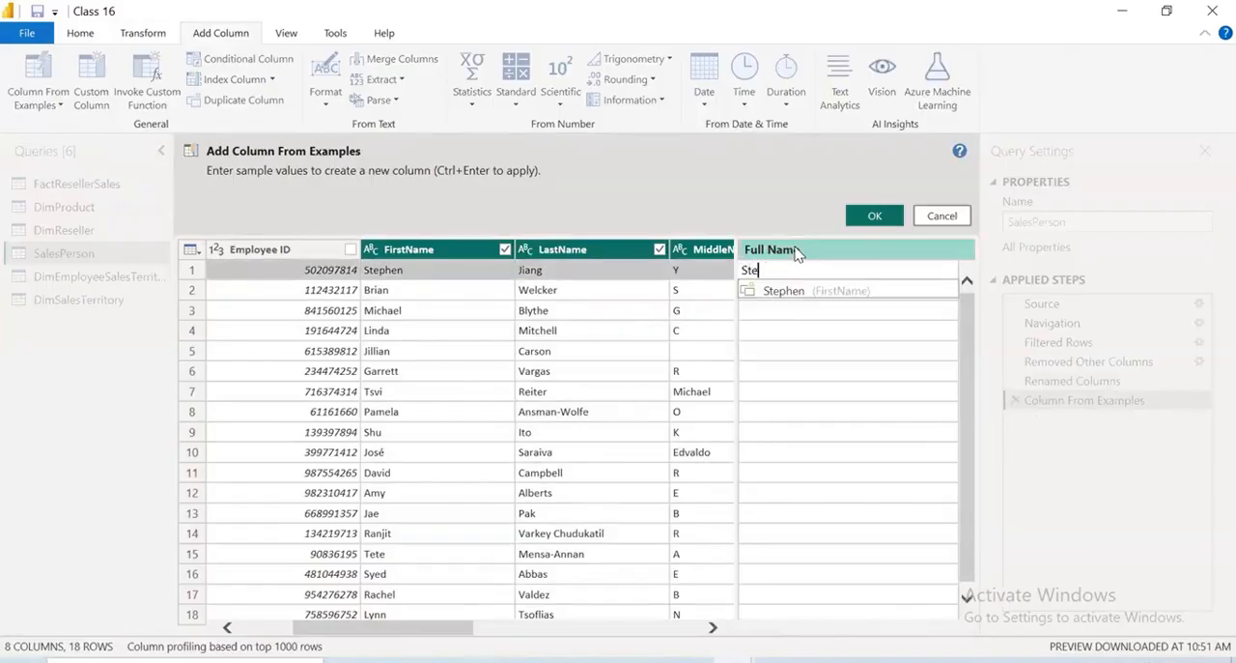
{"action": "type", "text": "phen Y Ji"}
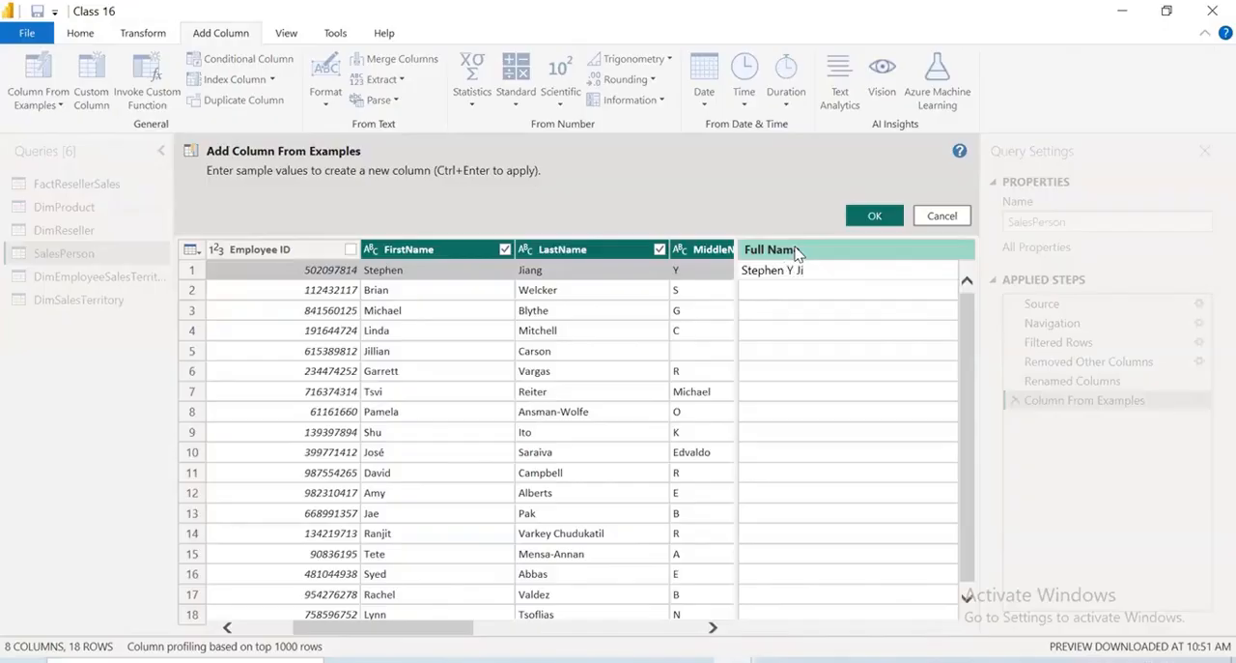
{"action": "type", "text": "ang"}
{"action": "key", "text": "Return"}
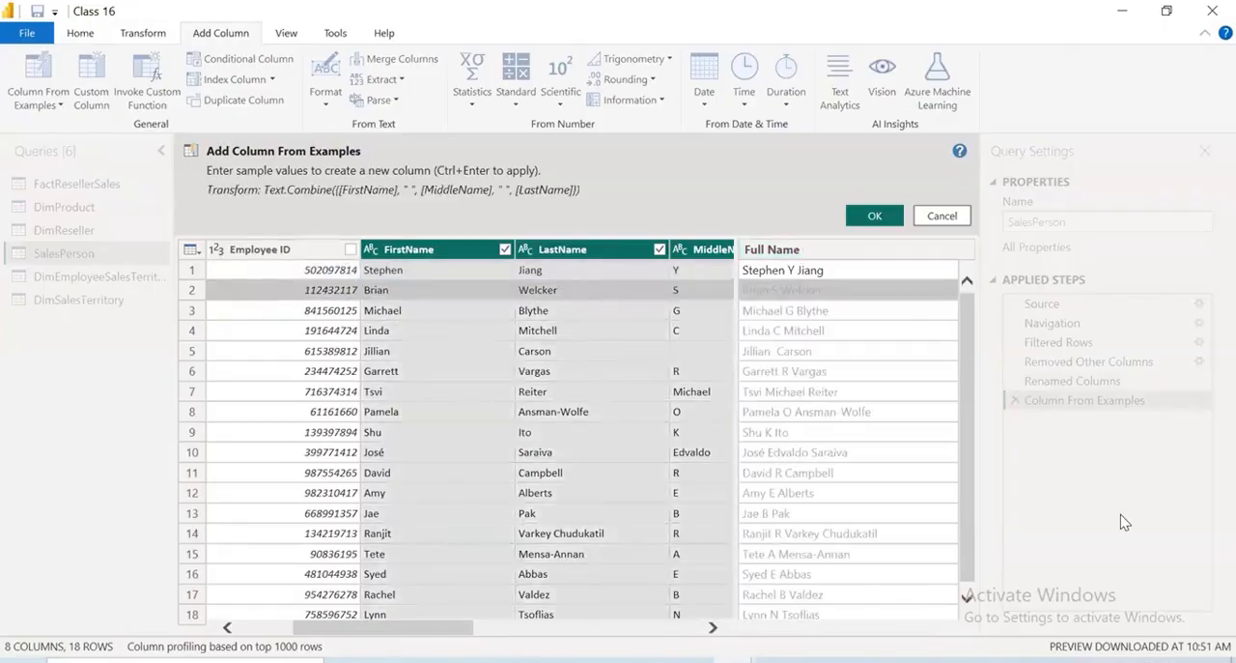
{"action": "left_click_drag", "start_coordinate": [272, 202], "coordinate": [601, 207]}
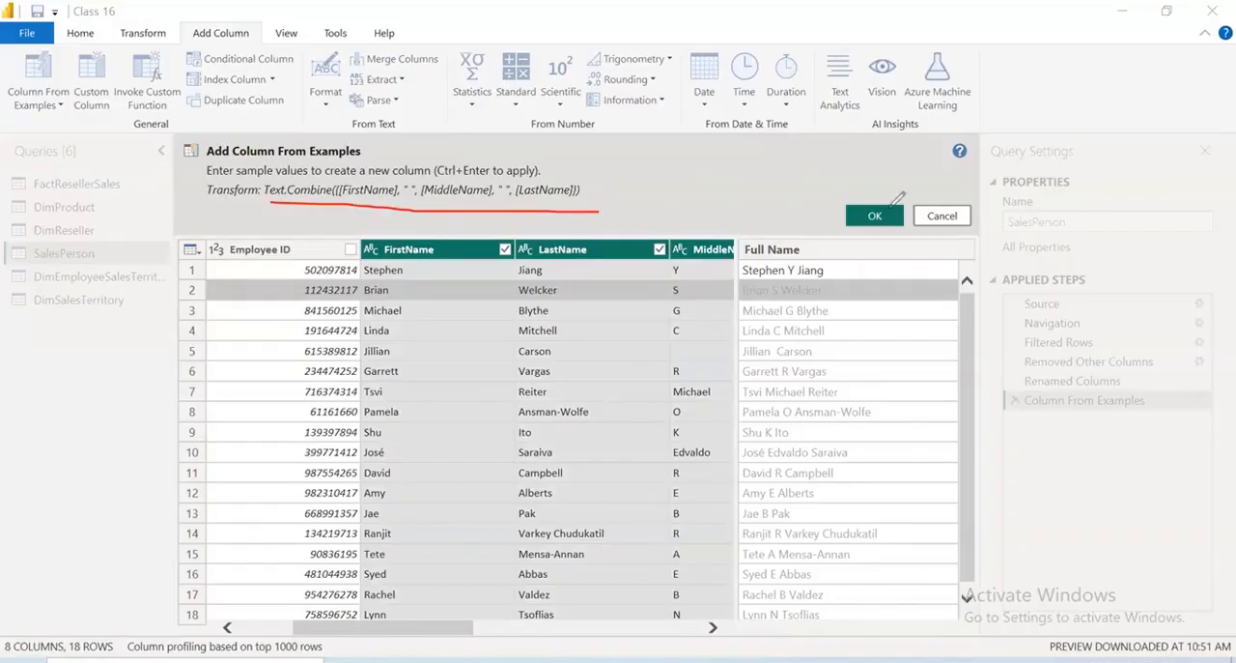
{"action": "left_click", "coordinate": [878, 215]}
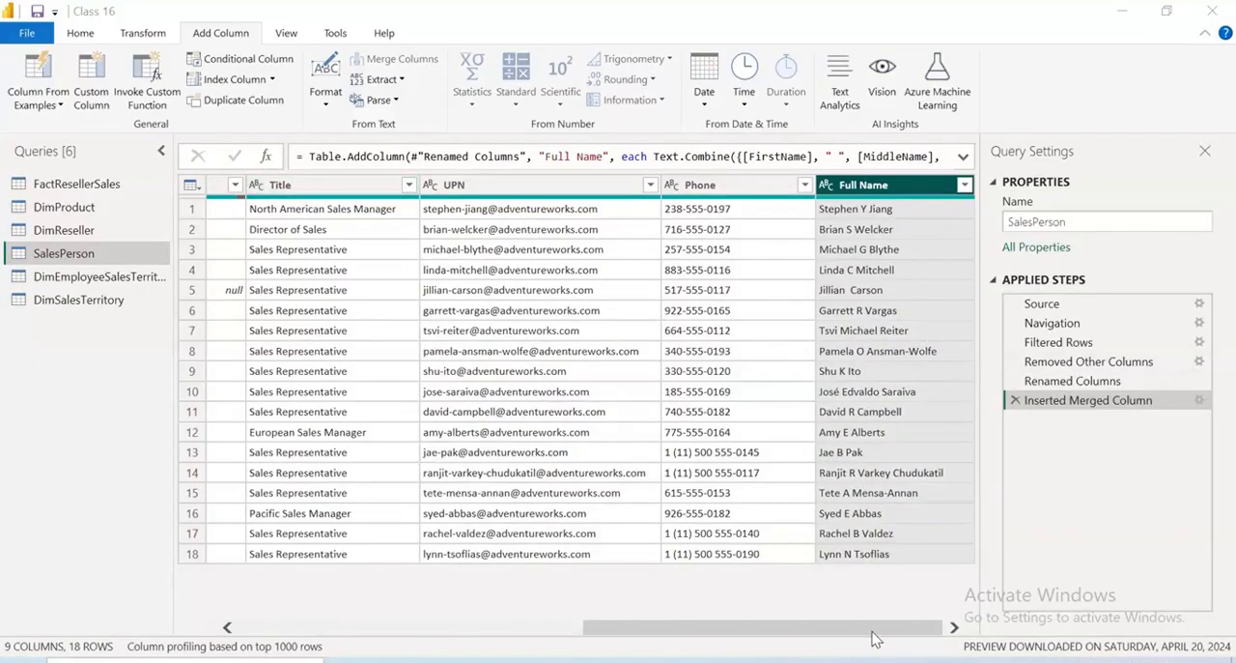
Copy the Text.Combine expression of the Full Name column from the SalesPerson query's M code
{"action": "left_click_drag", "start_coordinate": [638, 627], "coordinate": [851, 142]}
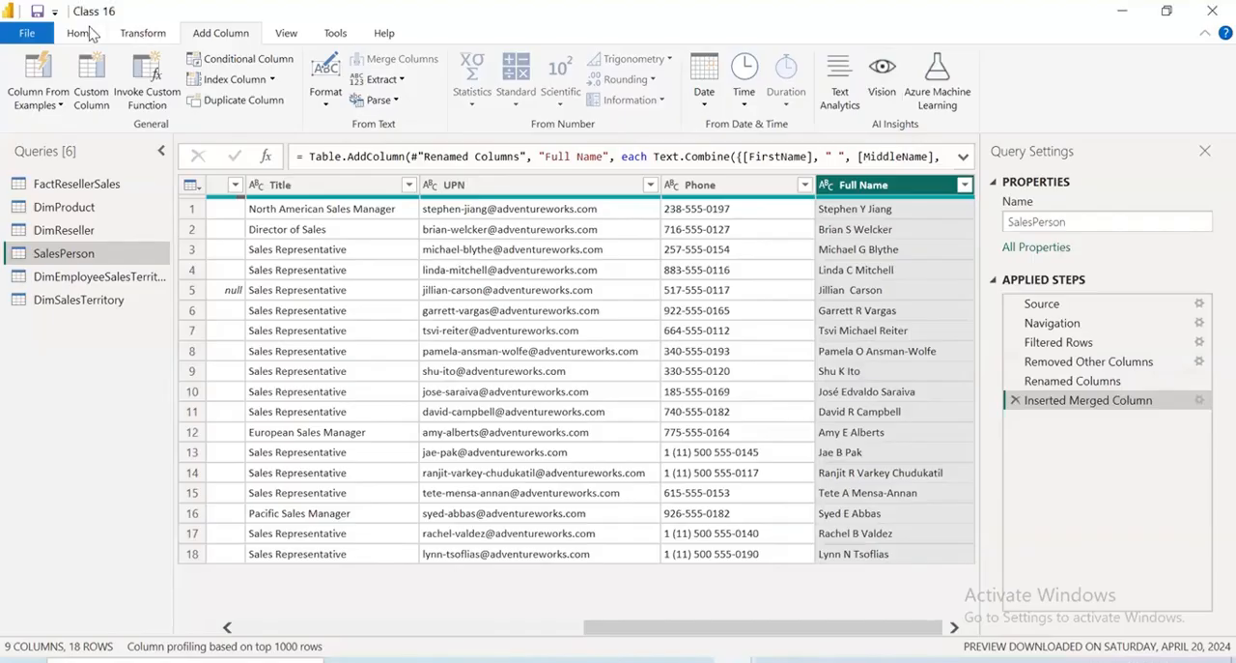
{"action": "left_click", "coordinate": [80, 33]}
{"action": "left_click", "coordinate": [436, 82]}
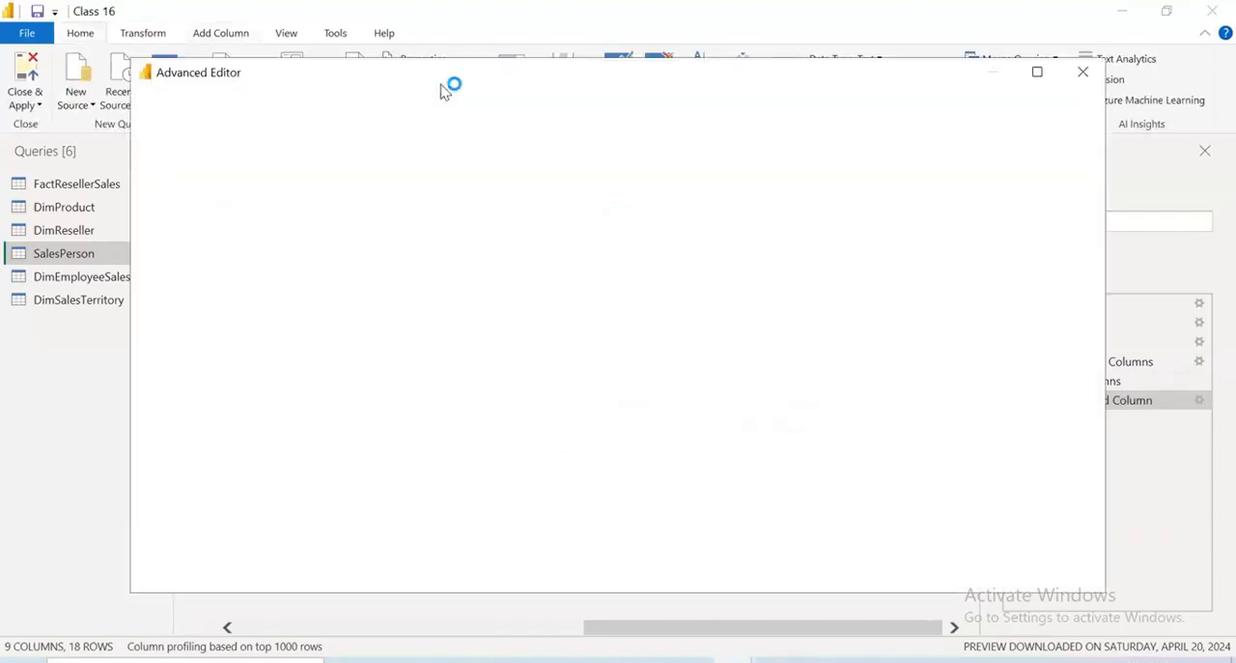
{"action": "left_click", "coordinate": [723, 265]}
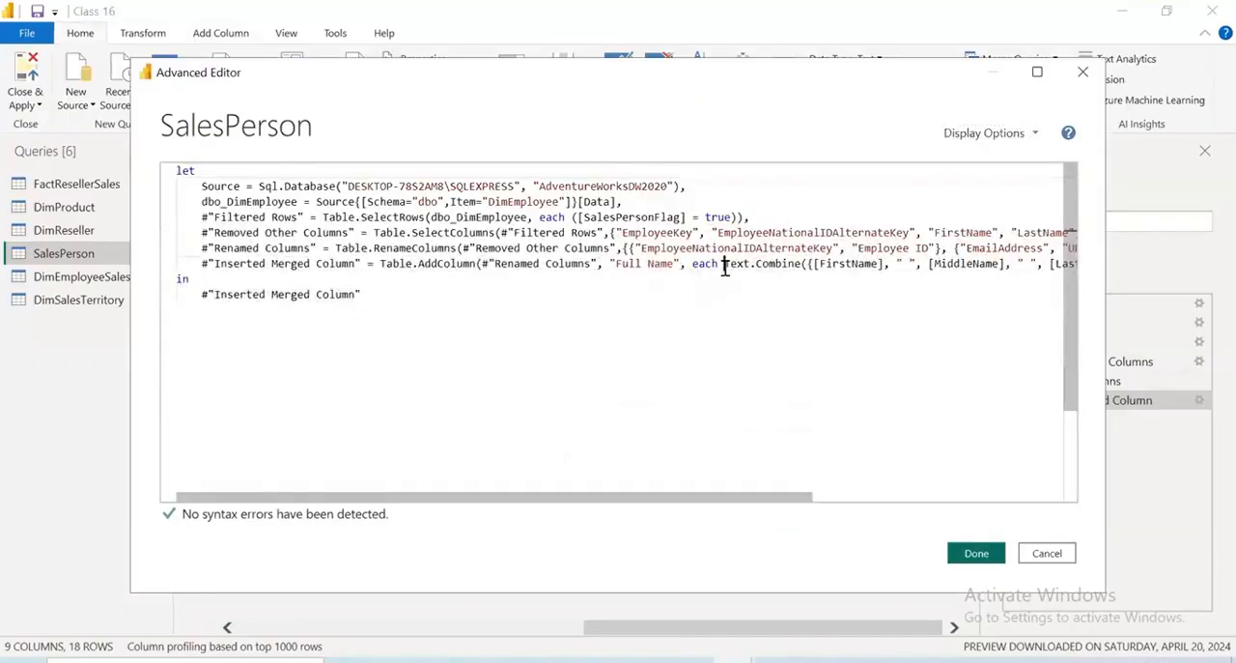
{"action": "left_click_drag", "start_coordinate": [885, 274], "coordinate": [967, 266]}
{"action": "key", "text": "ctrl+c"}
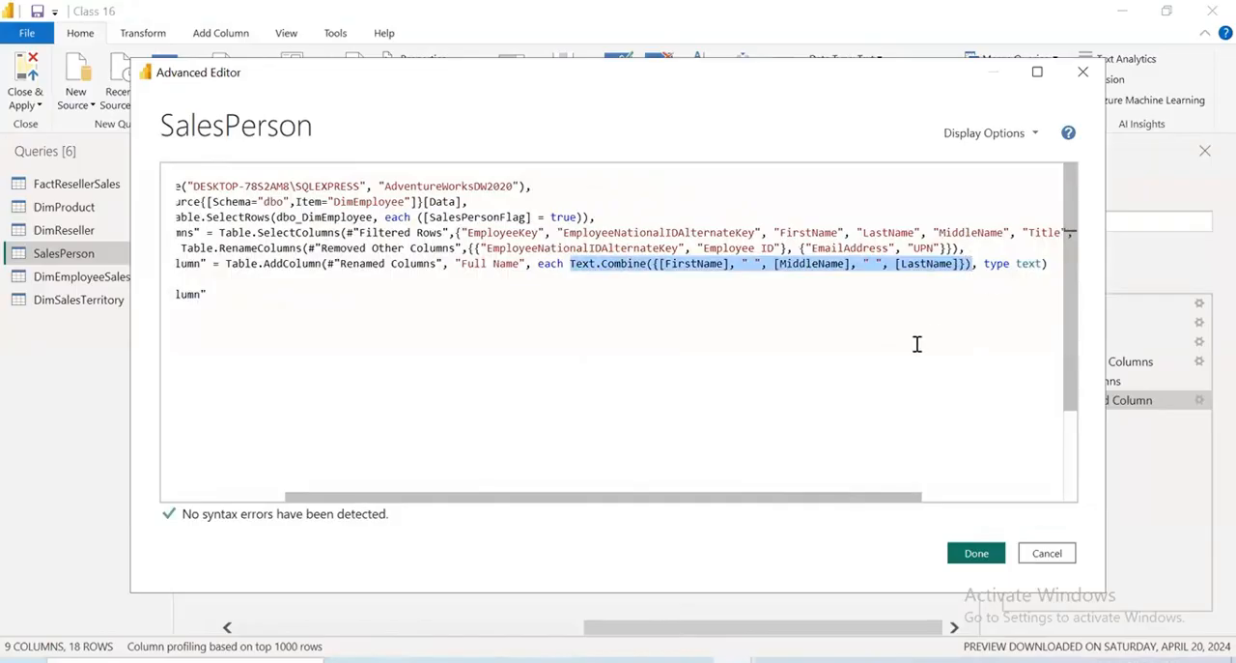
{"action": "left_click", "coordinate": [975, 553]}
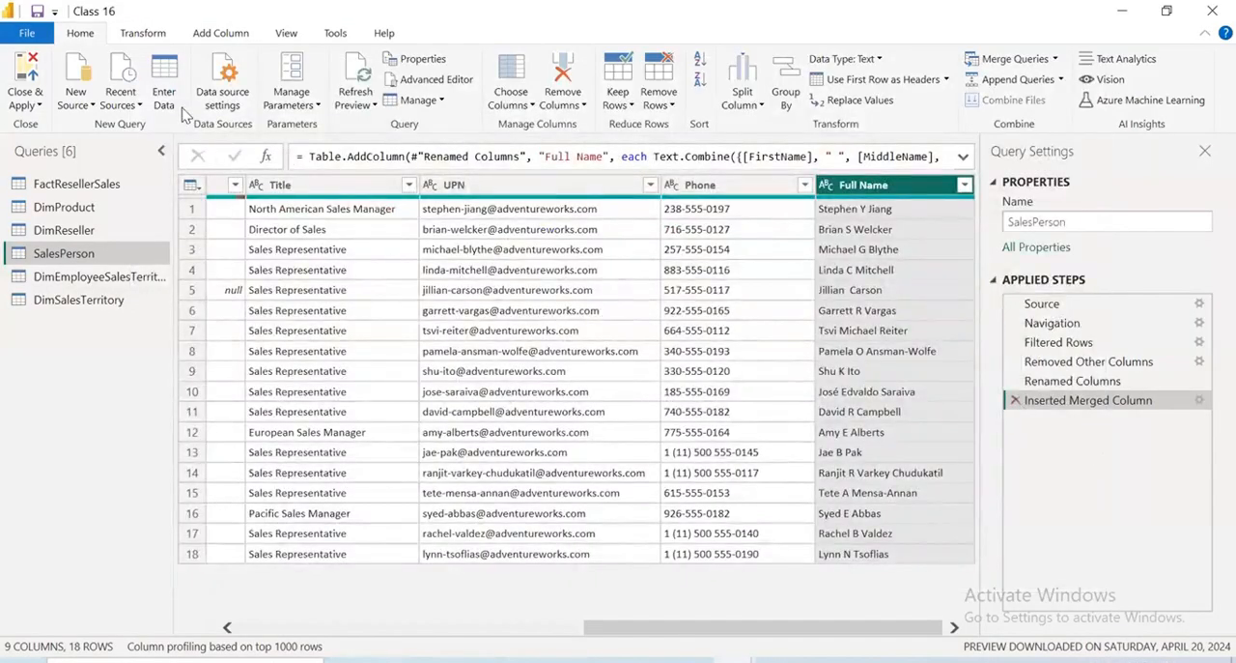
Set up a custom column named Emp_Name with the formula Text.Combine({[FirstName], " ", [MiddleName], " ", [LastName]})
{"action": "left_click", "coordinate": [228, 35]}
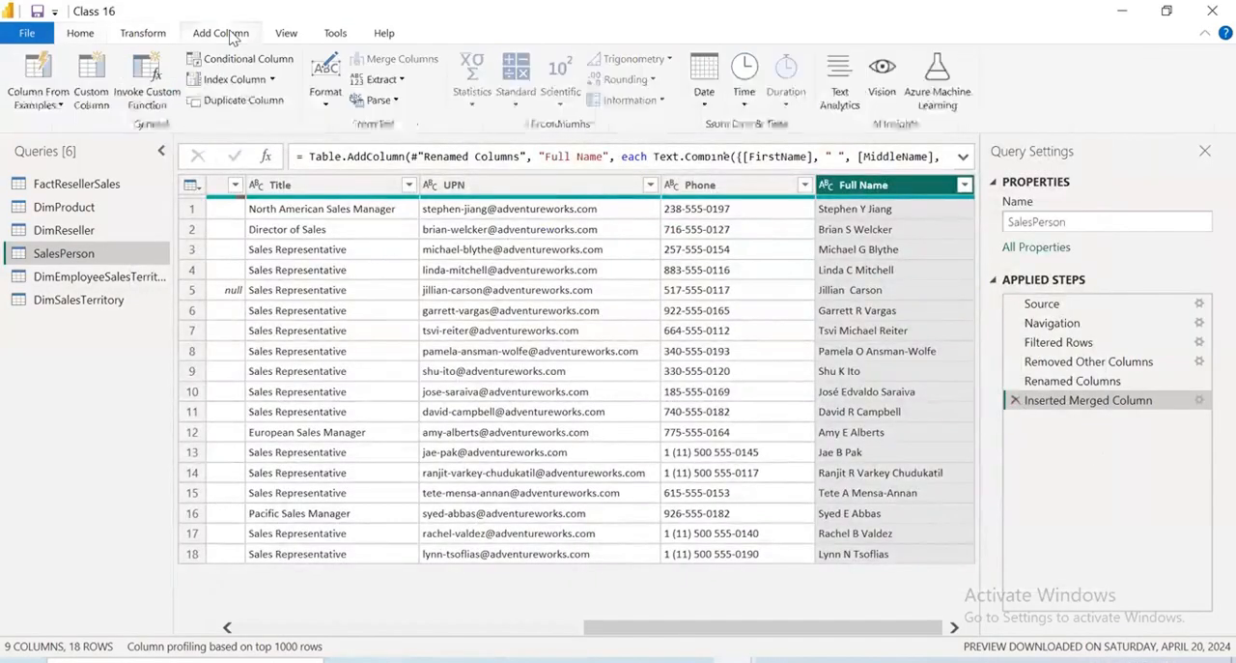
{"action": "left_click", "coordinate": [92, 92]}
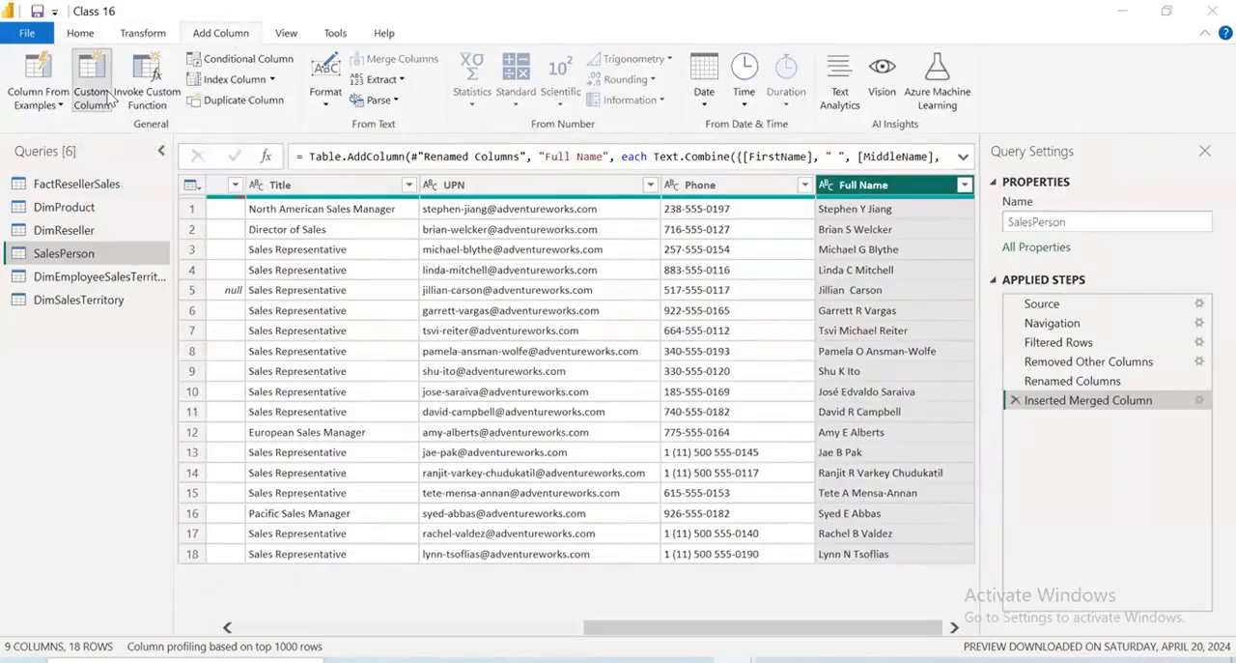
{"action": "left_click", "coordinate": [360, 234]}
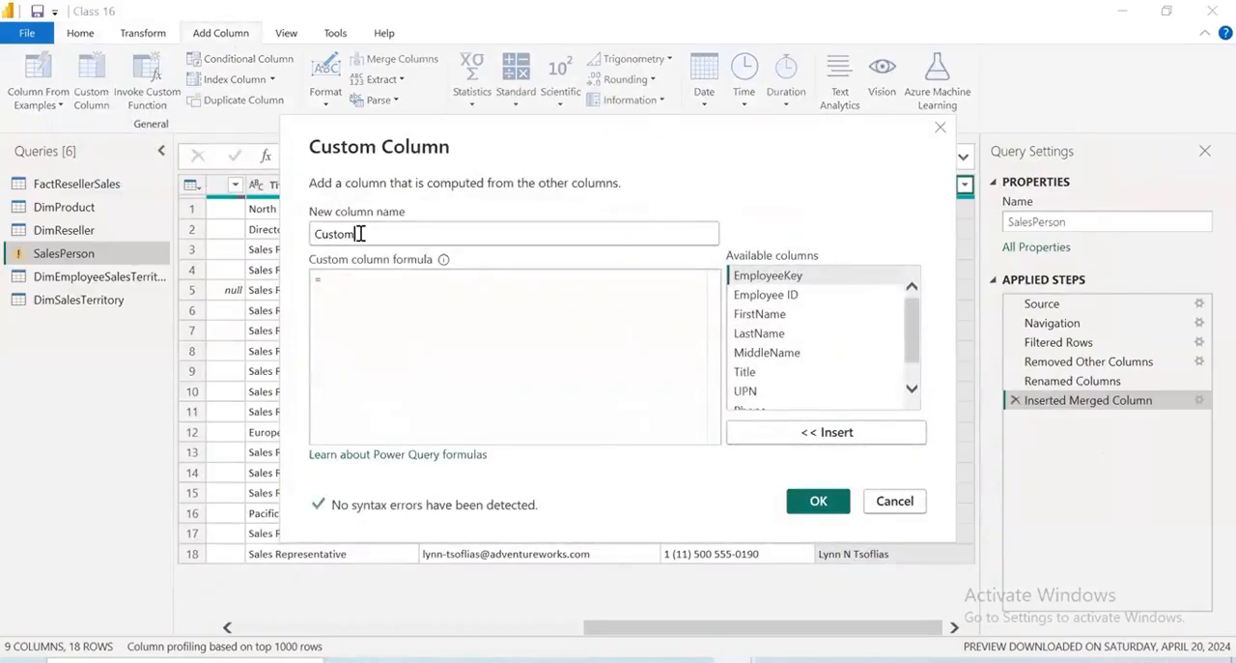
{"action": "key", "text": "BackSpace"}
{"action": "key", "text": "BackSpace"}
{"action": "key", "text": "BackSpace"}
{"action": "type", "text": "F"}
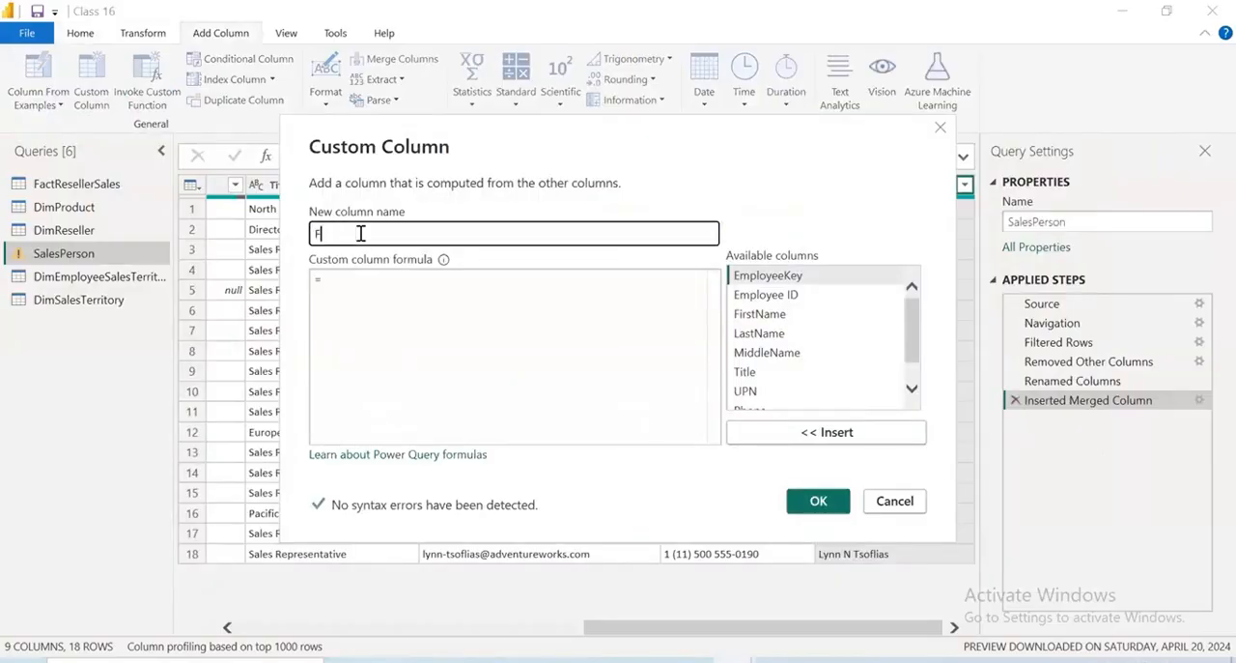
{"action": "type", "text": "Emp_Name"}
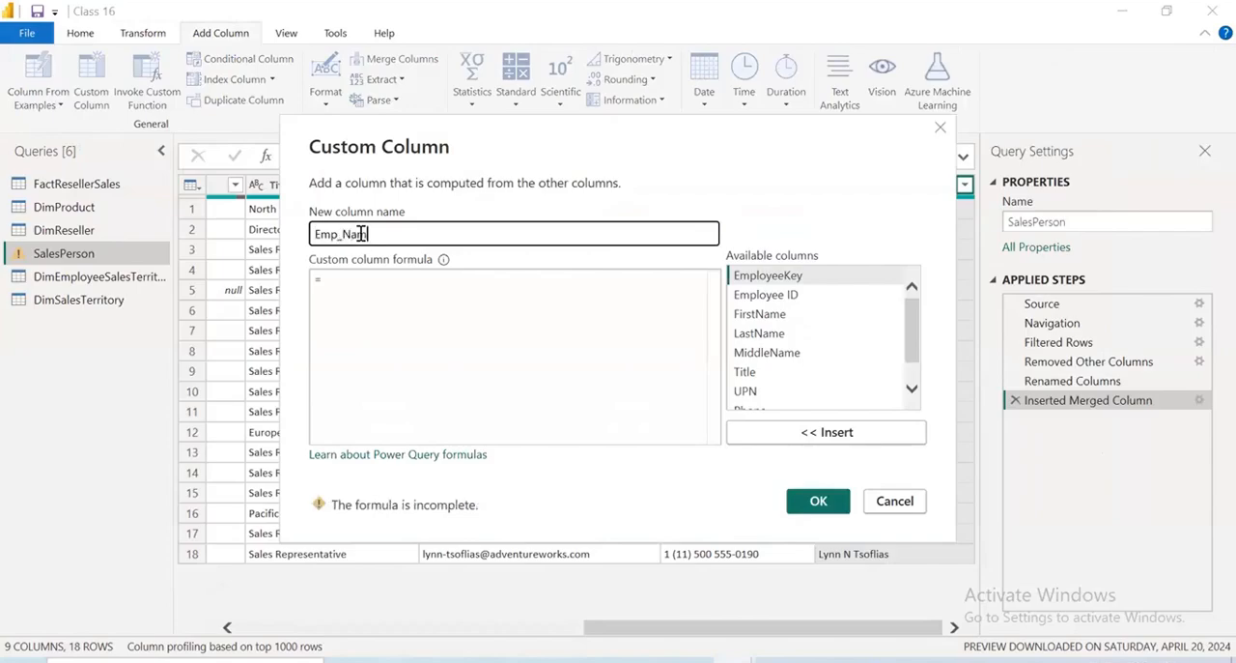
{"action": "left_click", "coordinate": [348, 281]}
{"action": "key", "text": "ctrl+v"}
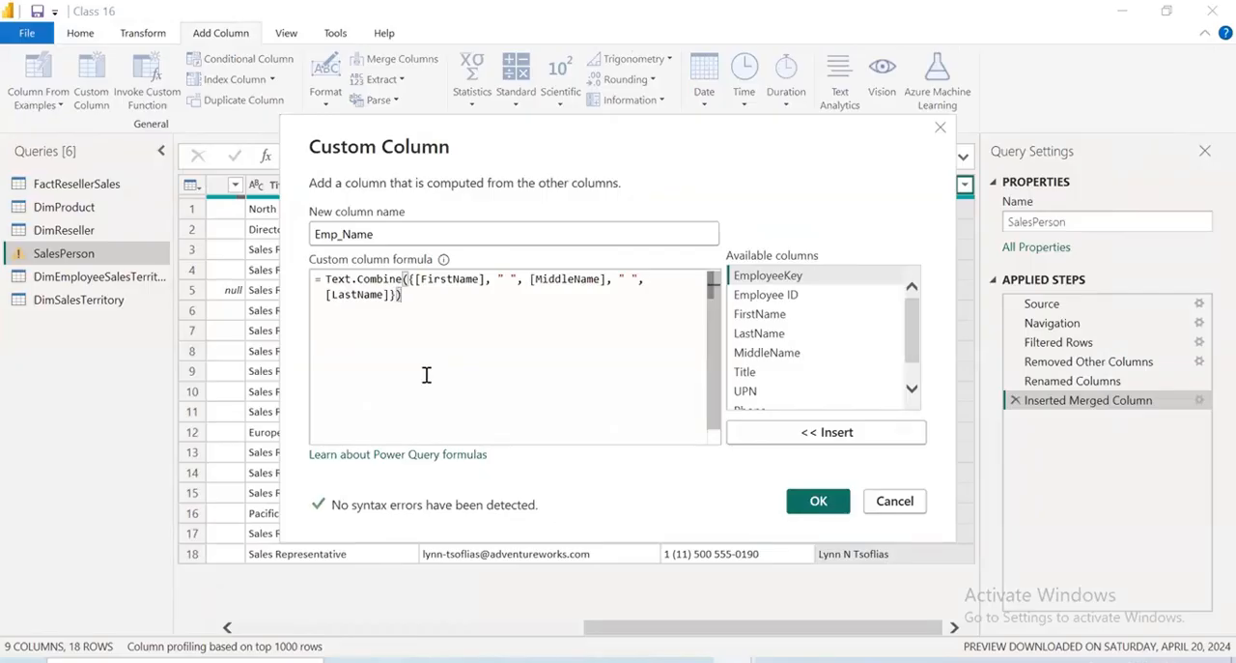
Examine the Text, Date and Number functions suggested in the custom column formula, and clear the trial text
{"action": "key", "text": "Return"}
{"action": "key", "text": "Return"}
{"action": "key", "text": "Return"}
{"action": "key", "text": "Return"}
{"action": "type", "text": "text"}
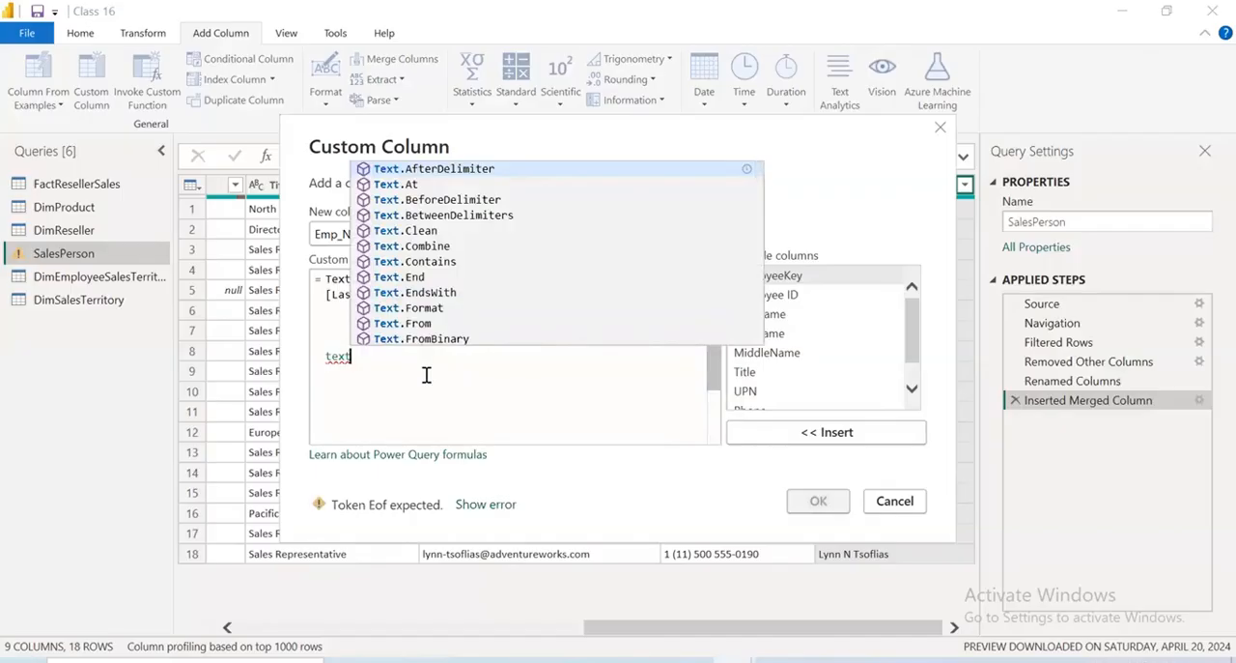
{"action": "key", "text": "Down"}
{"action": "key", "text": "Down"}
{"action": "key", "text": "Down"}
{"action": "key", "text": "Down"}
{"action": "key", "text": "Down"}
{"action": "key", "text": "Down"}
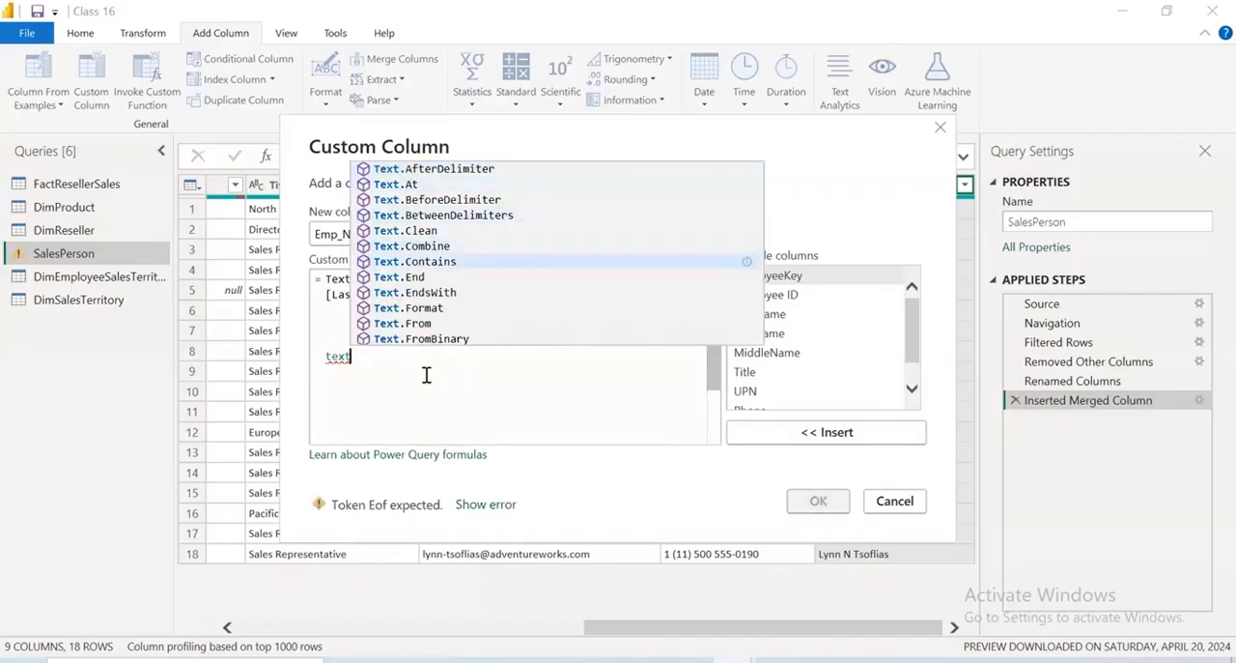
{"action": "key", "text": "Down"}
{"action": "key", "text": "Down"}
{"action": "key", "text": "Down"}
{"action": "key", "text": "Down"}
{"action": "key", "text": "Down"}
{"action": "key", "text": "Down"}
{"action": "key", "text": "Down"}
{"action": "key", "text": "Down"}
{"action": "key", "text": "Down"}
{"action": "key", "text": "Down"}
{"action": "key", "text": "Down"}
{"action": "key", "text": "Down"}
{"action": "key", "text": "Down"}
{"action": "key", "text": "Down"}
{"action": "key", "text": "Down"}
{"action": "key", "text": "Down"}
{"action": "key", "text": "Down"}
{"action": "key", "text": "Down"}
{"action": "key", "text": "Down"}
{"action": "key", "text": "Down"}
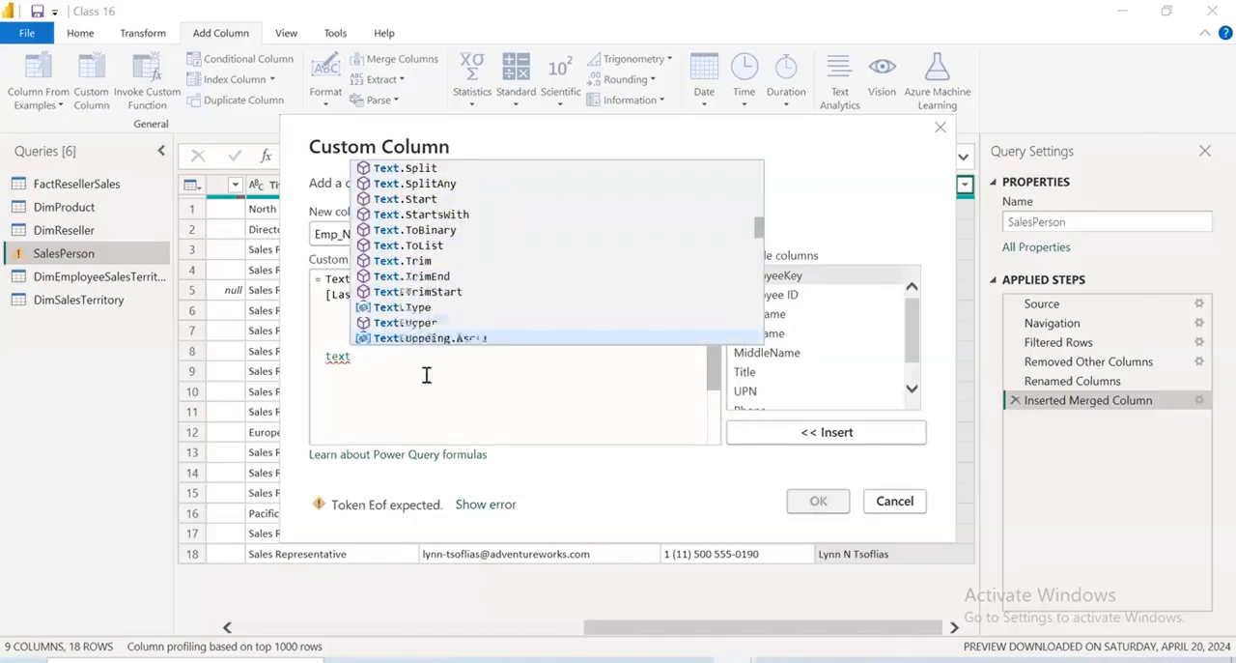
{"action": "key", "text": "Down"}
{"action": "key", "text": "Down"}
{"action": "key", "text": "Down"}
{"action": "key", "text": "Down"}
{"action": "key", "text": "Down"}
{"action": "key", "text": "Down"}
{"action": "key", "text": "BackSpace"}
{"action": "key", "text": "BackSpace"}
{"action": "key", "text": "BackSpace"}
{"action": "key", "text": "BackSpace"}
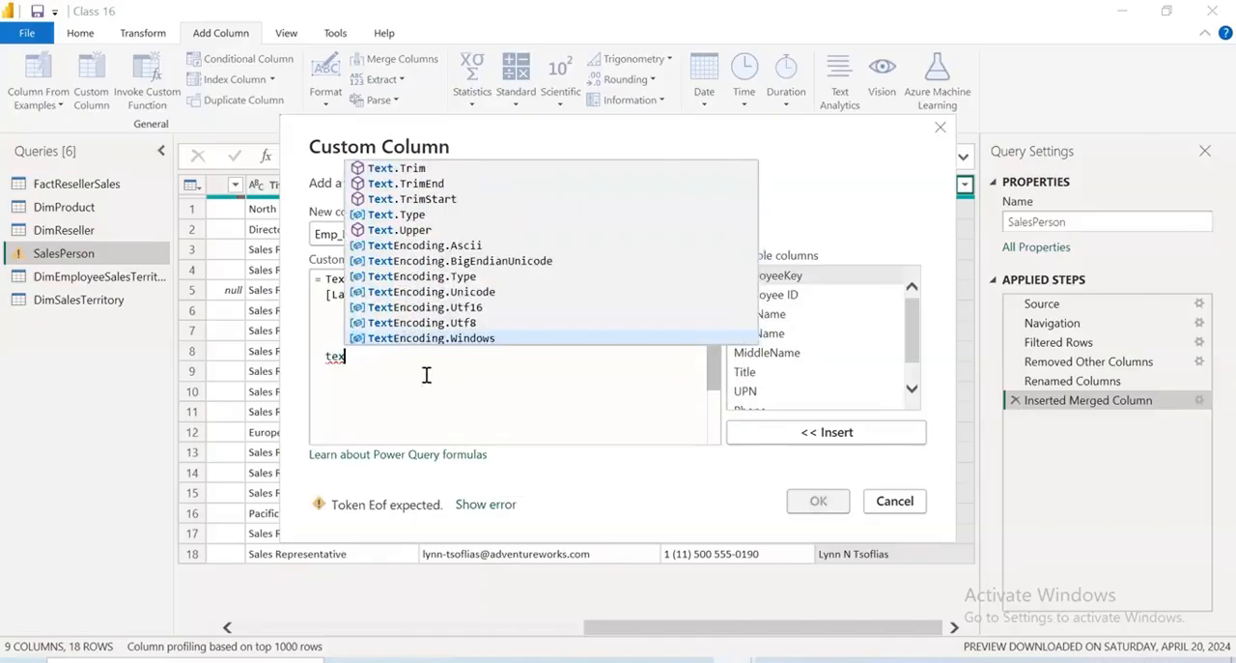
{"action": "type", "text": "date"}
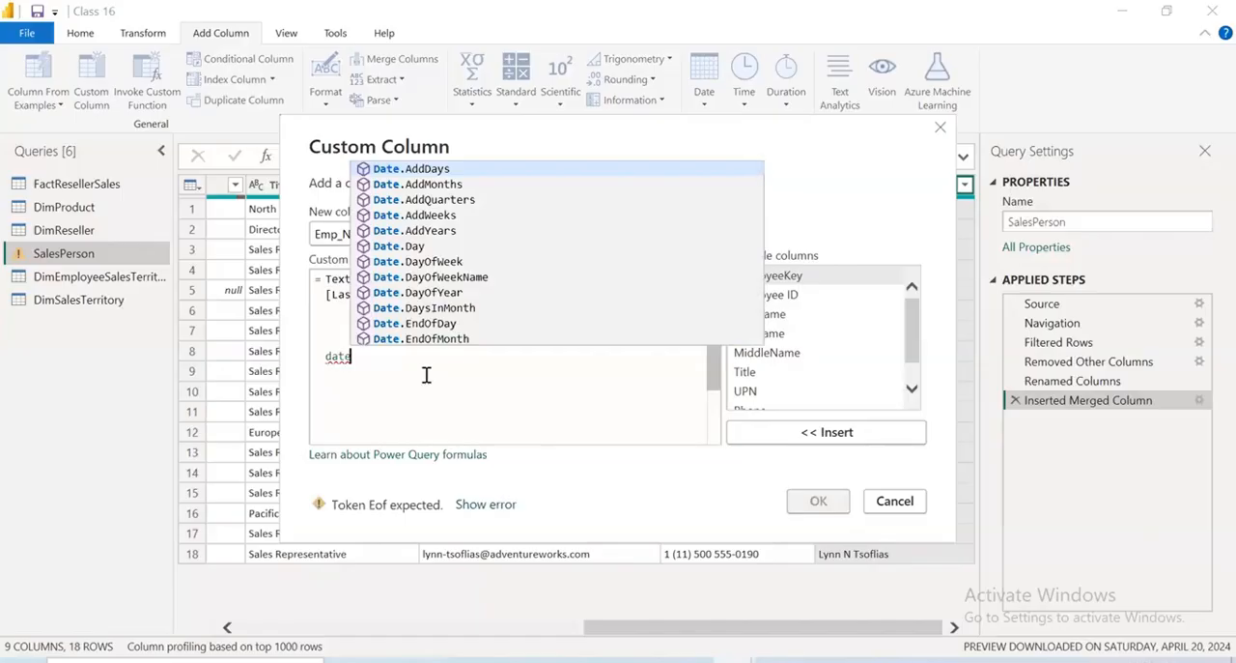
{"action": "key", "text": "BackSpace"}
{"action": "key", "text": "BackSpace"}
{"action": "key", "text": "BackSpace"}
{"action": "key", "text": "BackSpace"}
{"action": "type", "text": "num"}
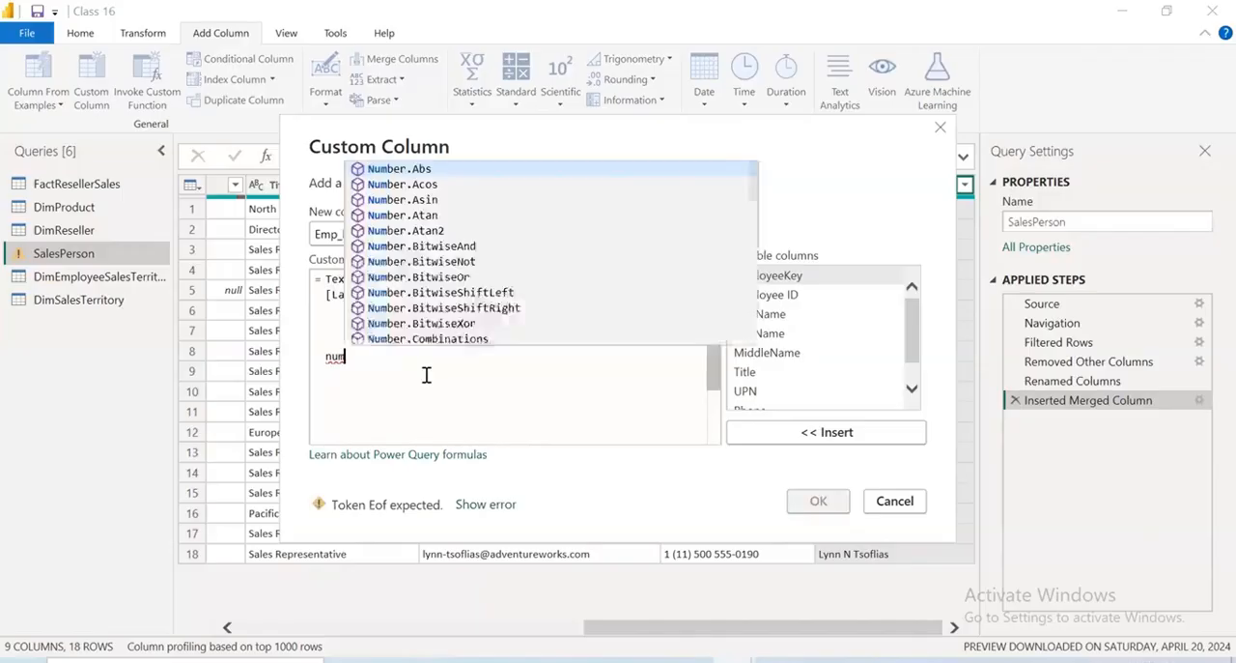
{"action": "type", "text": "ber"}
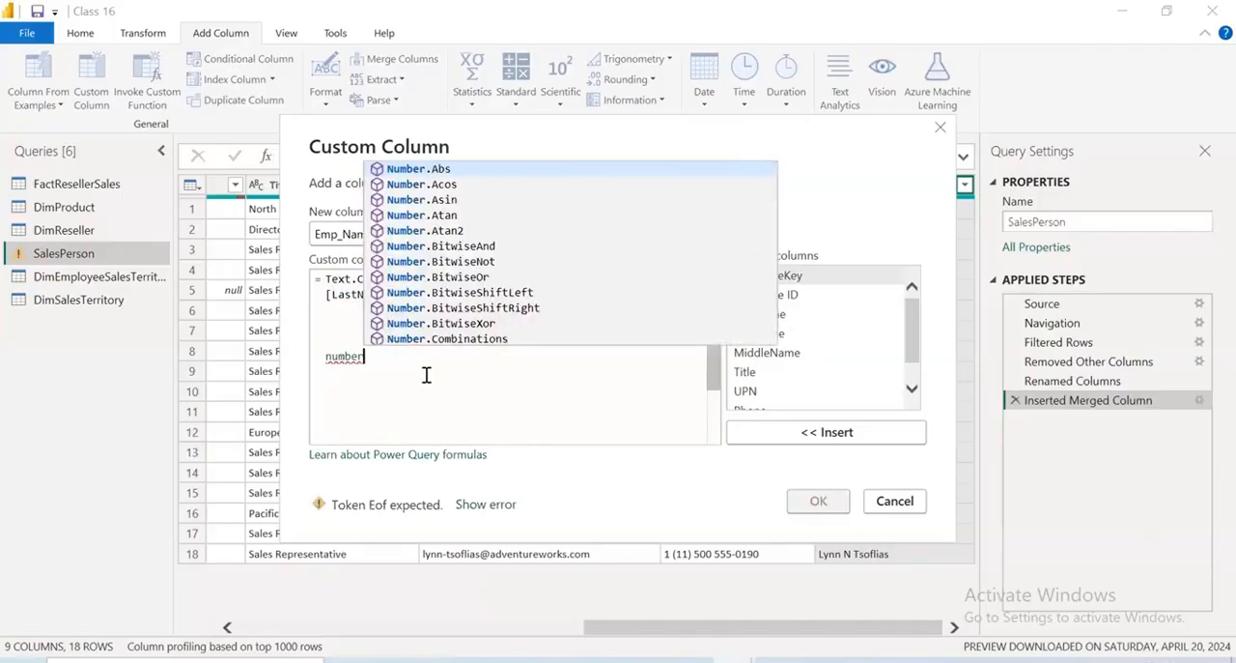
{"action": "key", "text": "BackSpace"}
{"action": "key", "text": "BackSpace"}
{"action": "key", "text": "BackSpace"}
{"action": "key", "text": "BackSpace"}
{"action": "key", "text": "BackSpace"}
{"action": "key", "text": "BackSpace"}
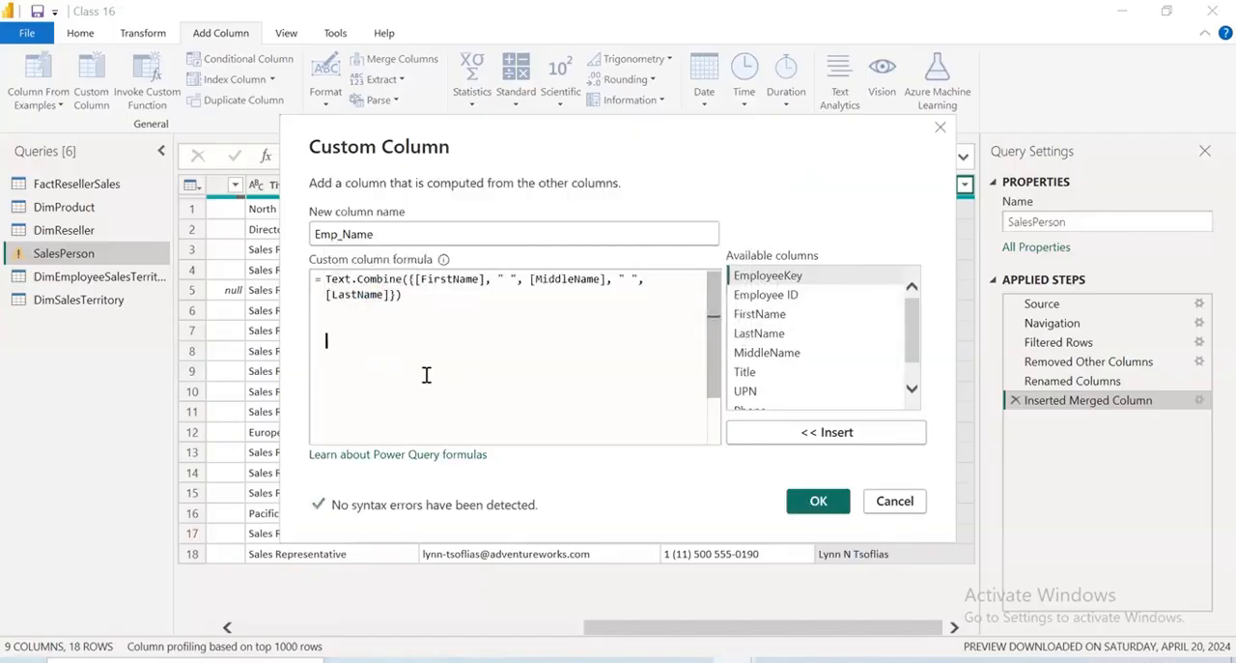
Confirm the Emp_Name custom column and delete the Inserted Merged Column step from the SalesPerson query
{"action": "left_click", "coordinate": [818, 500]}
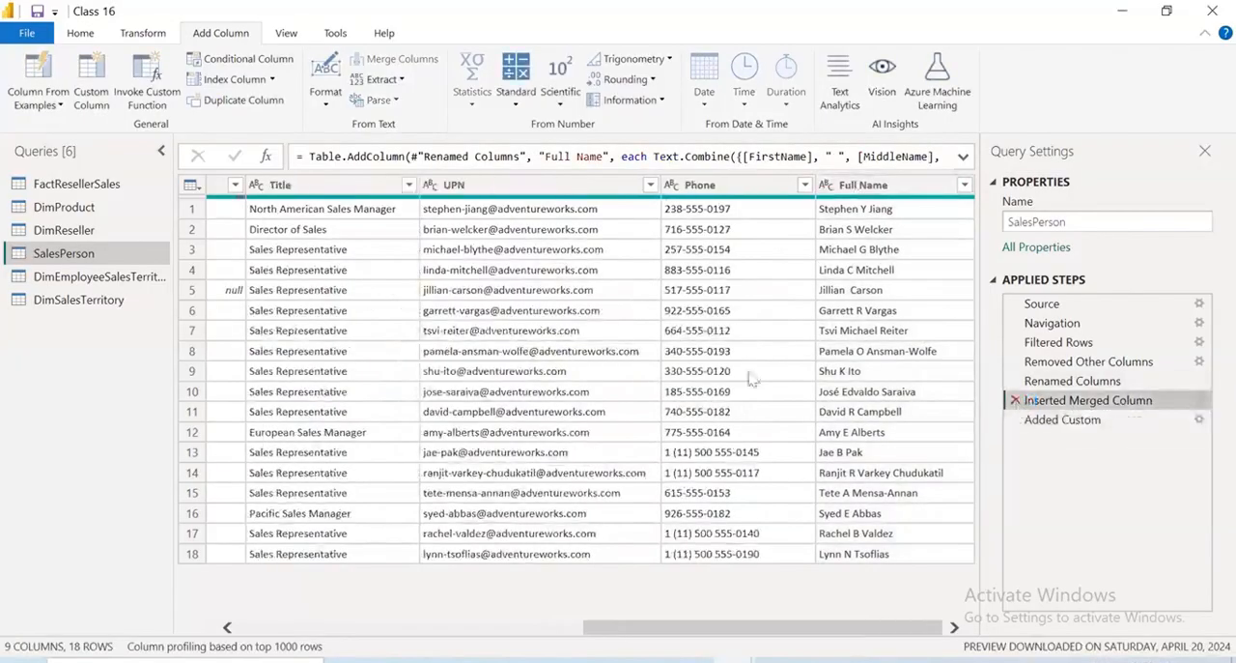
{"action": "left_click", "coordinate": [799, 378]}
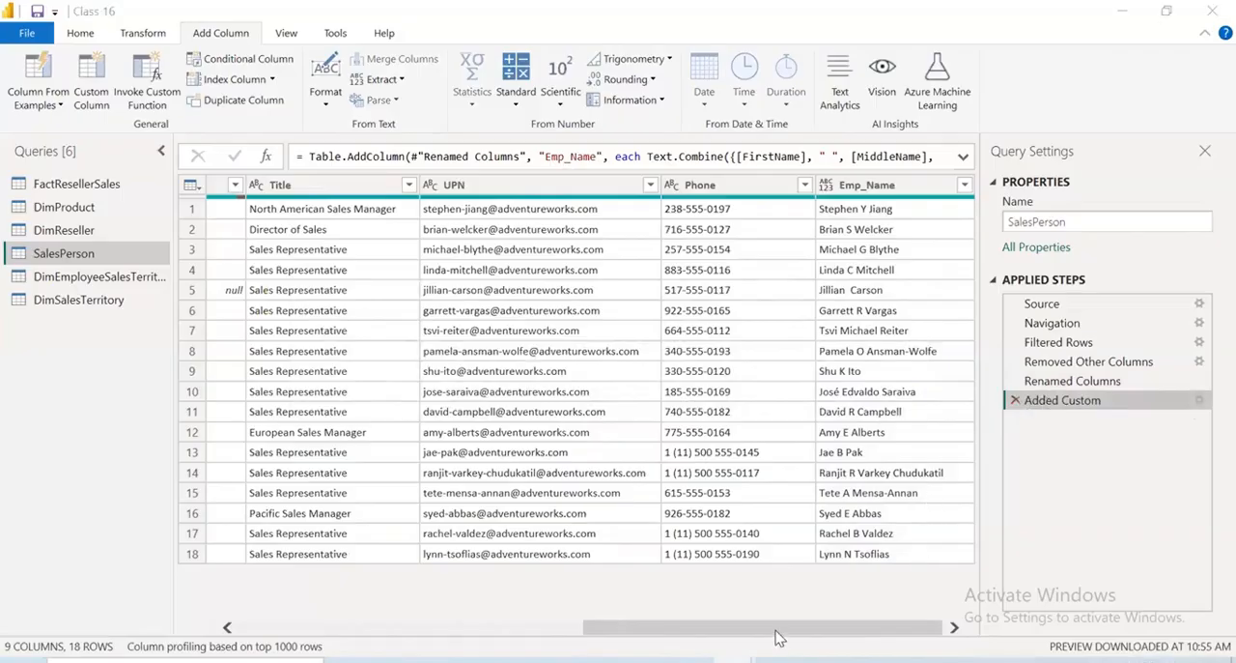
Remove the EmployeeKey, FirstName, LastName and MiddleName columns from the SalesPerson table
{"action": "left_click_drag", "start_coordinate": [773, 628], "coordinate": [579, 647]}
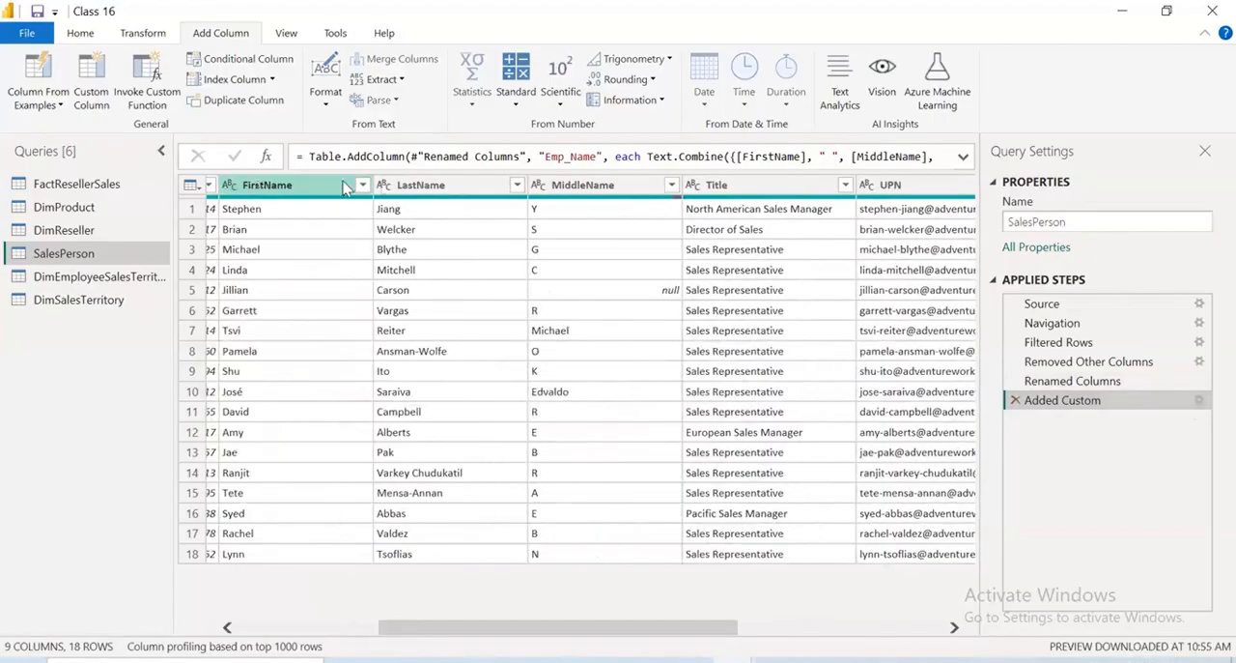
{"action": "left_click", "coordinate": [261, 187]}
{"action": "left_click", "coordinate": [580, 185], "text": "shift"}
{"action": "right_click", "coordinate": [580, 186]}
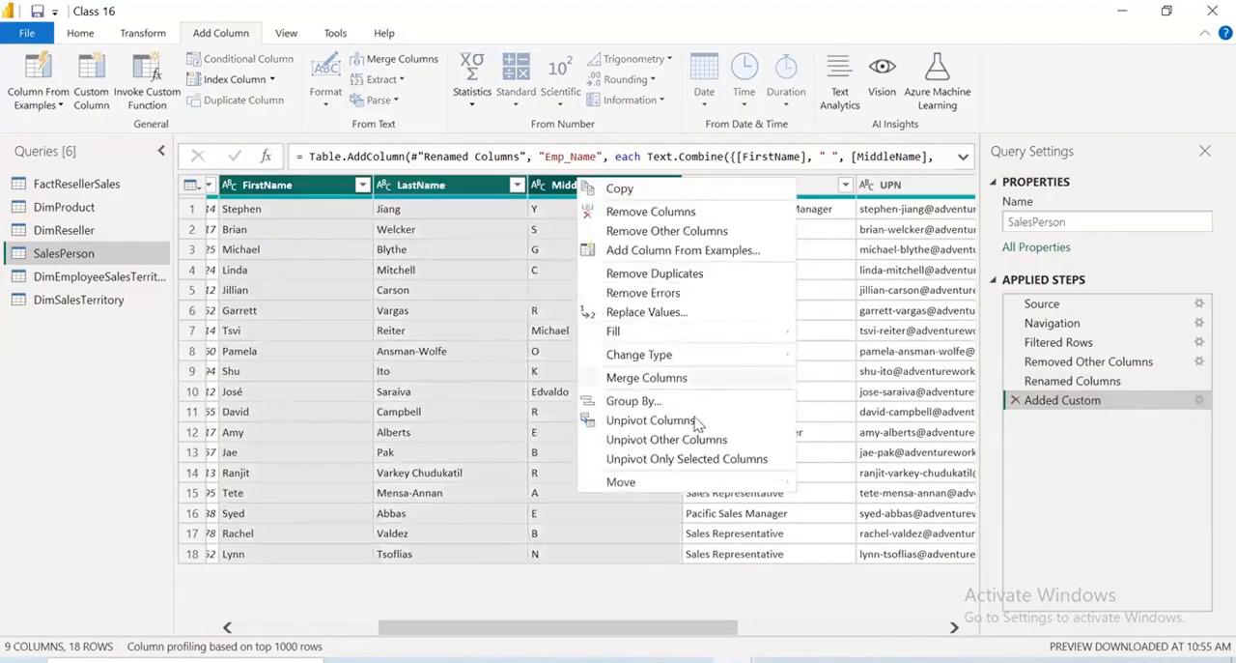
{"action": "mouse_move", "coordinate": [658, 357]}
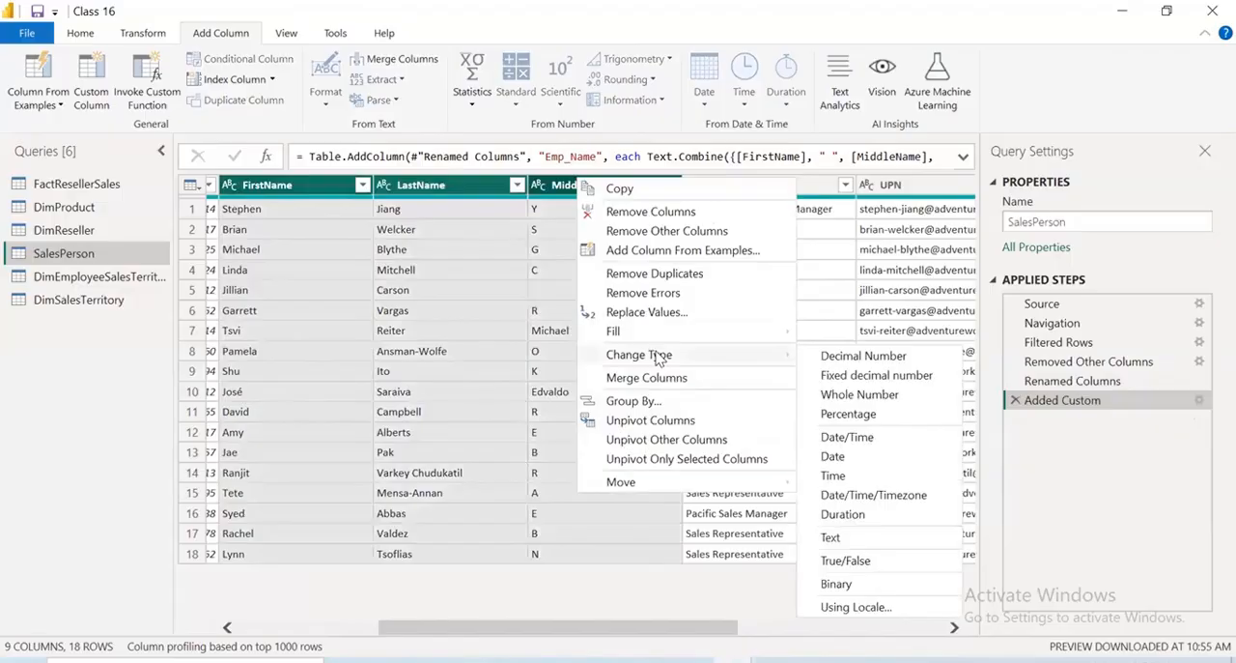
{"action": "left_click", "coordinate": [690, 211]}
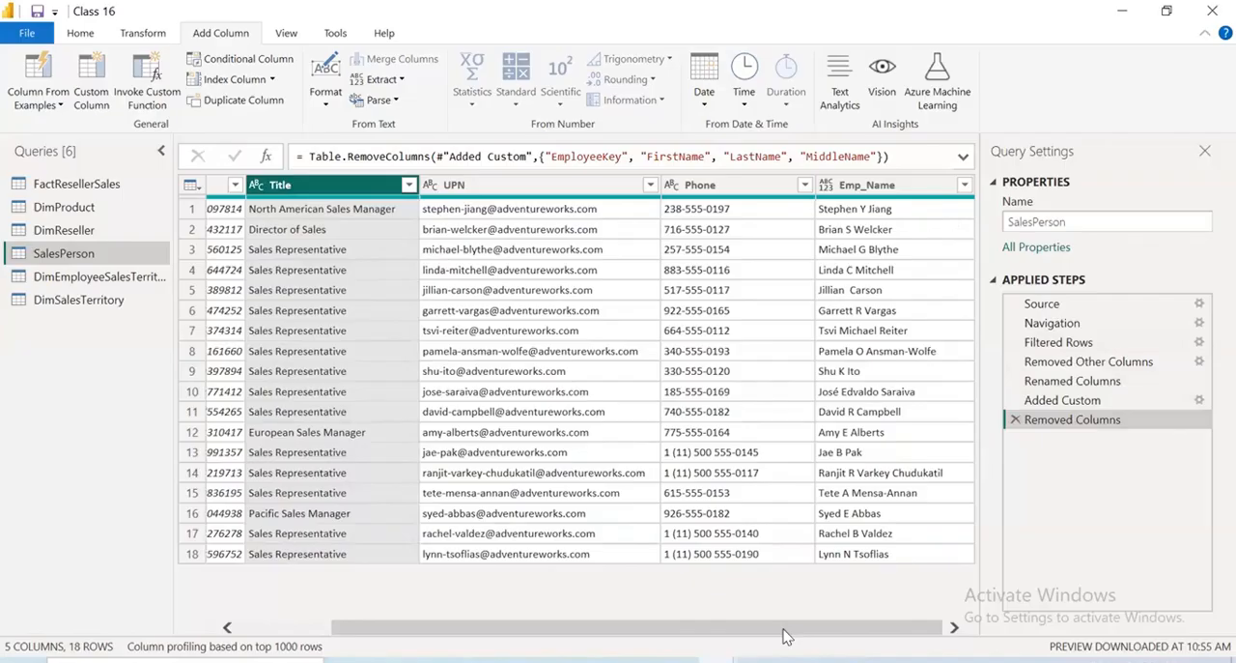
Review the remaining SalesPerson columns, and close the query editor with the pending changes applied
{"action": "left_click_drag", "start_coordinate": [365, 633], "coordinate": [247, 635]}
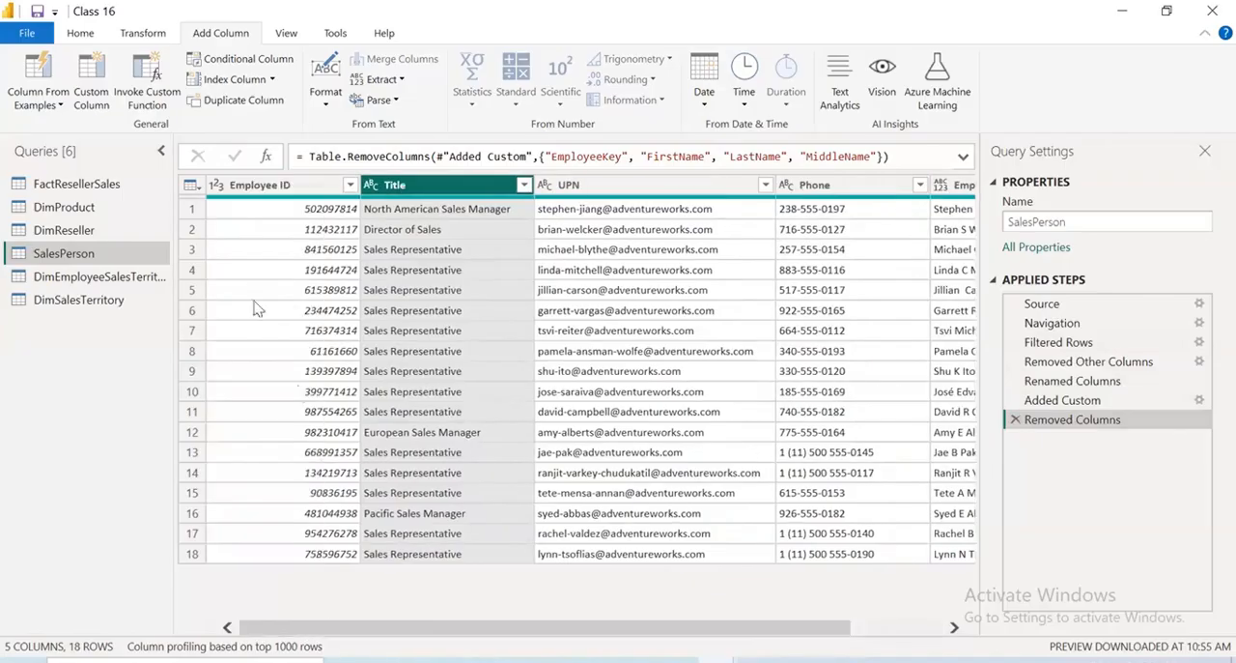
{"action": "left_click_drag", "start_coordinate": [345, 628], "coordinate": [642, 655]}
{"action": "left_click_drag", "start_coordinate": [391, 641], "coordinate": [244, 628]}
{"action": "left_click", "coordinate": [27, 33]}
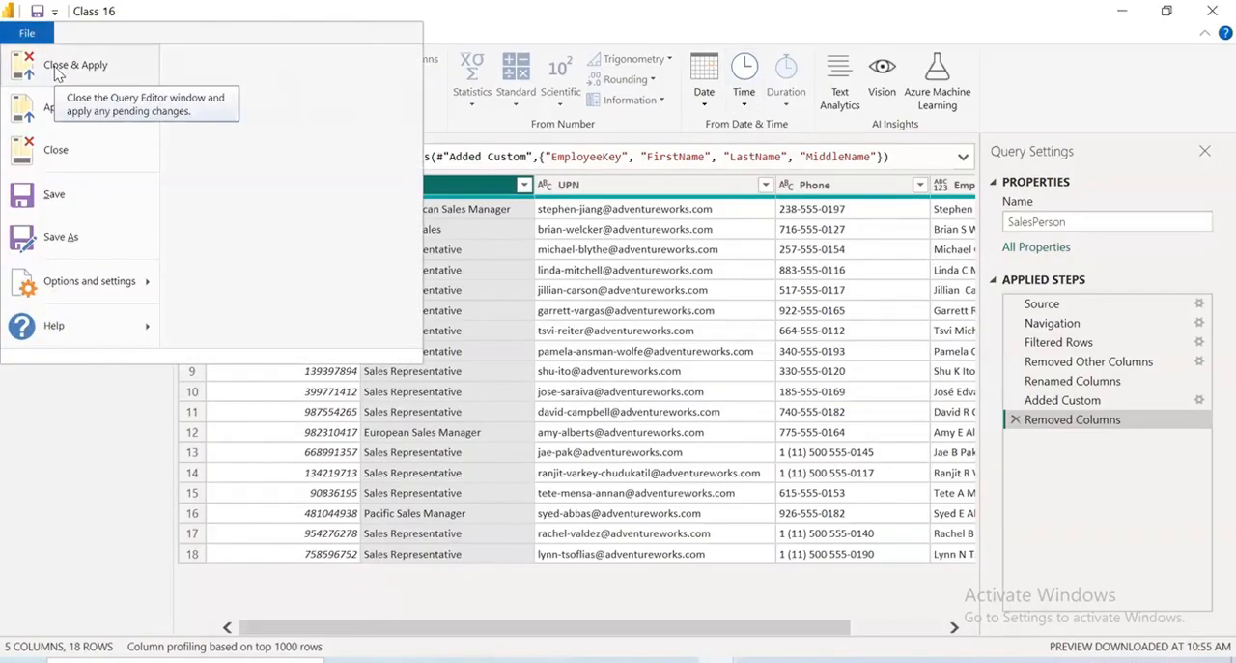
{"action": "left_click", "coordinate": [56, 68]}
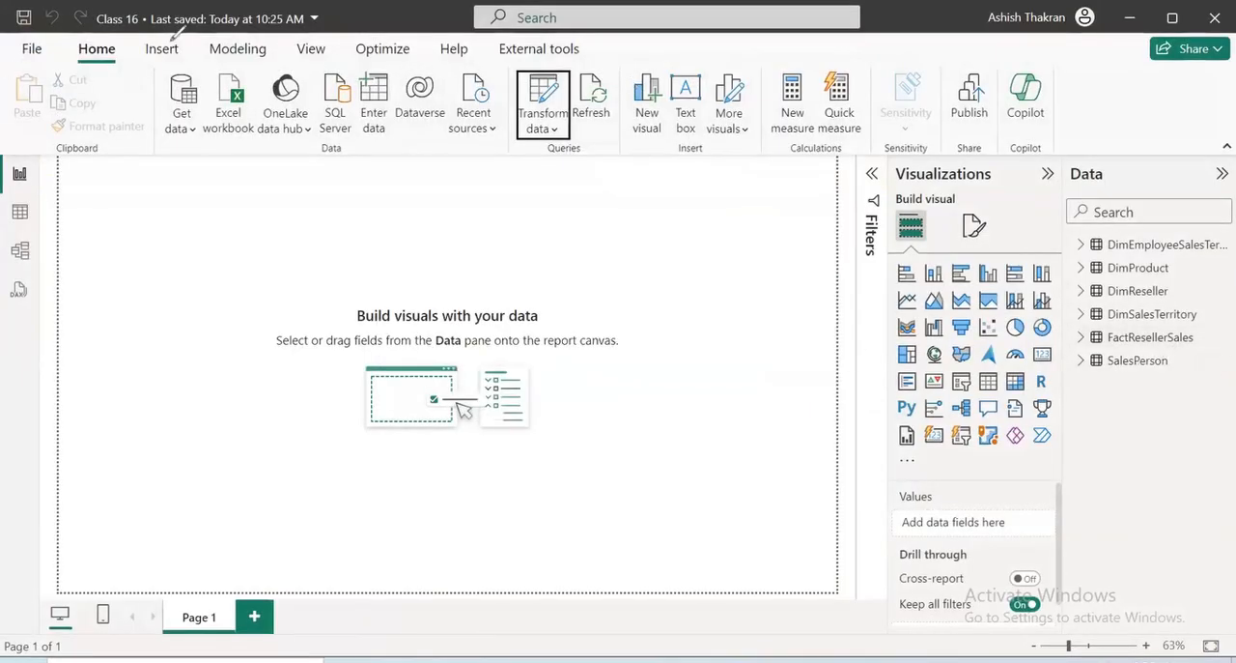
Save the Class 16 report and expand the SalesPerson table to show its fields
{"action": "left_click_drag", "start_coordinate": [1101, 377], "coordinate": [1218, 374]}
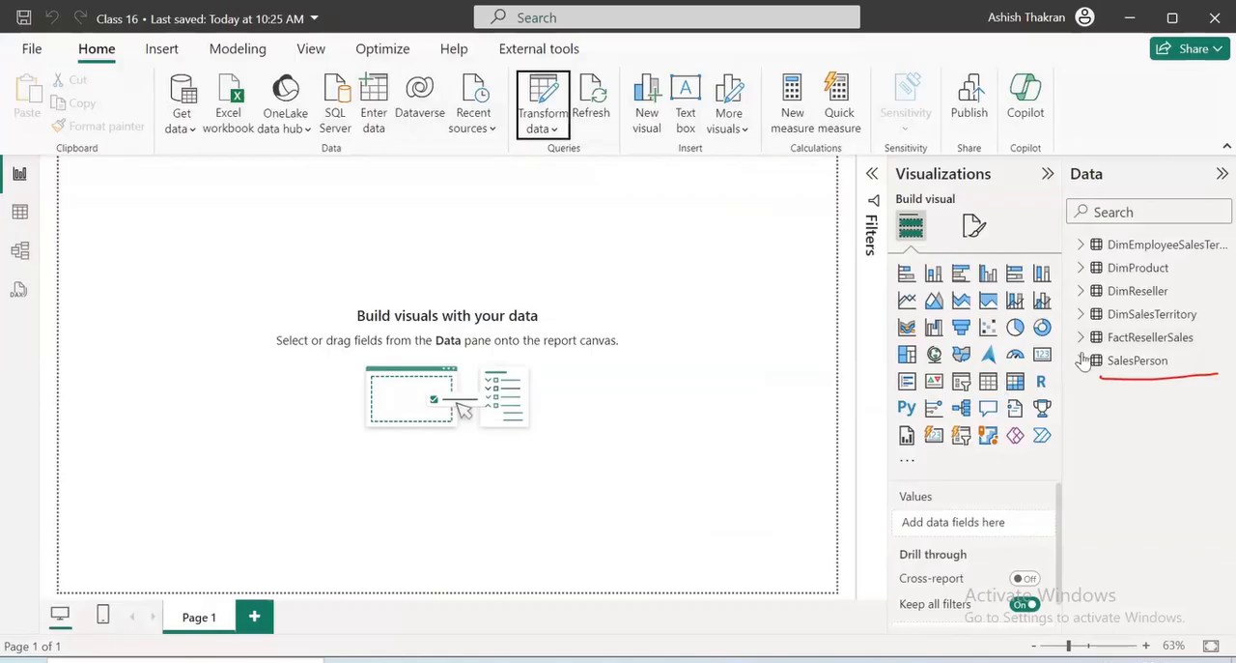
{"action": "left_click", "coordinate": [1138, 360]}
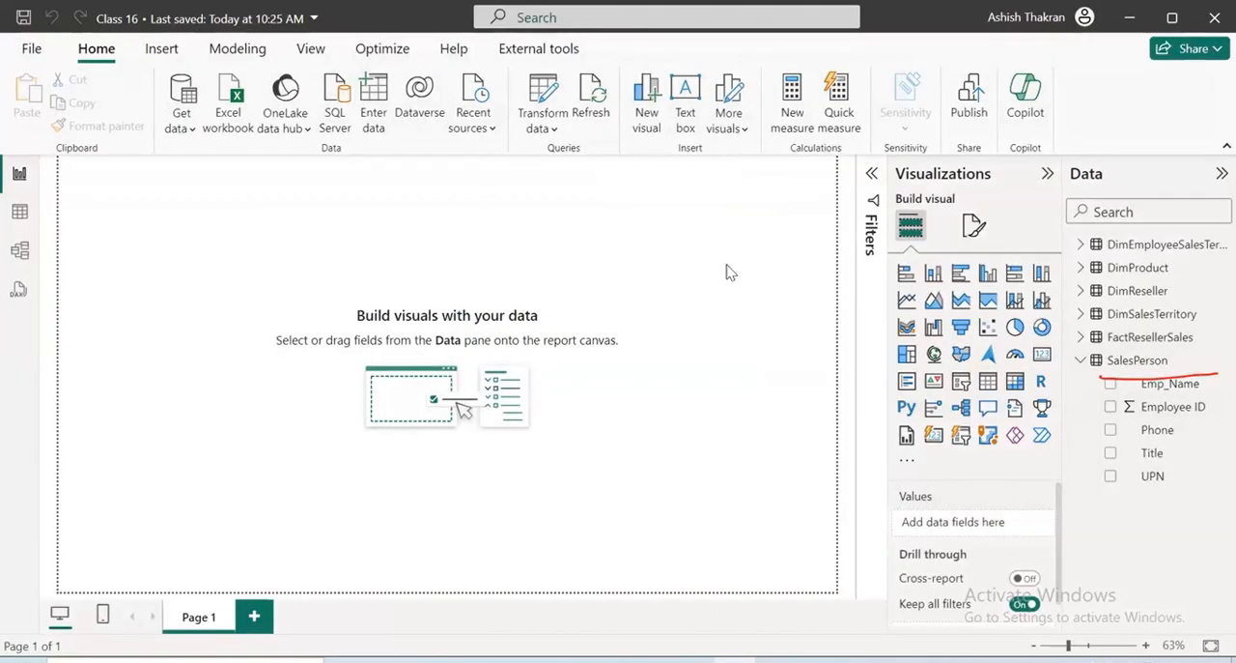
{"action": "key", "text": "ctrl+s"}
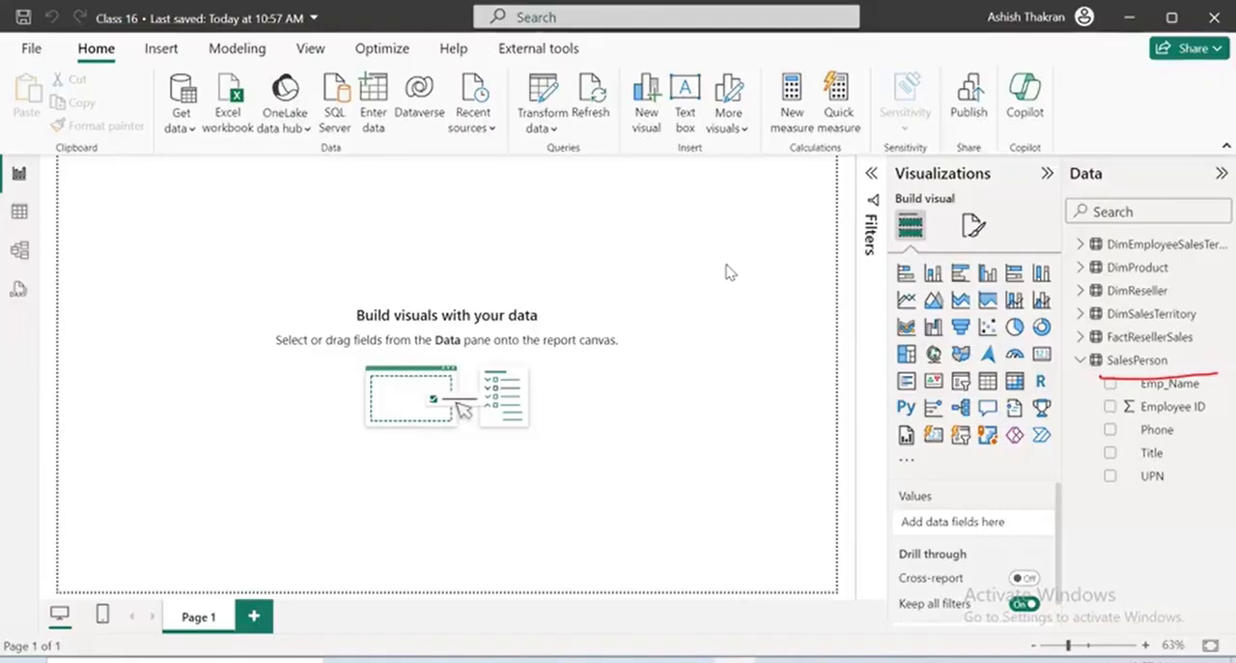
{"action": "left_click", "coordinate": [1081, 361]}
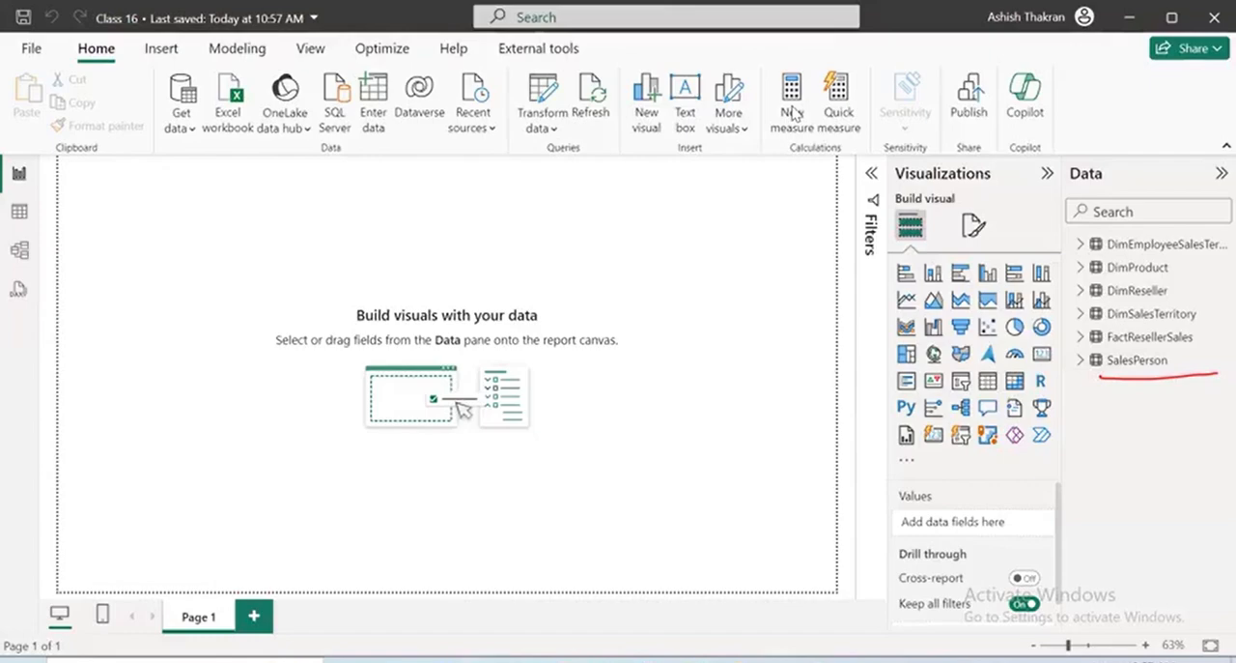
{"action": "left_click", "coordinate": [717, 150]}
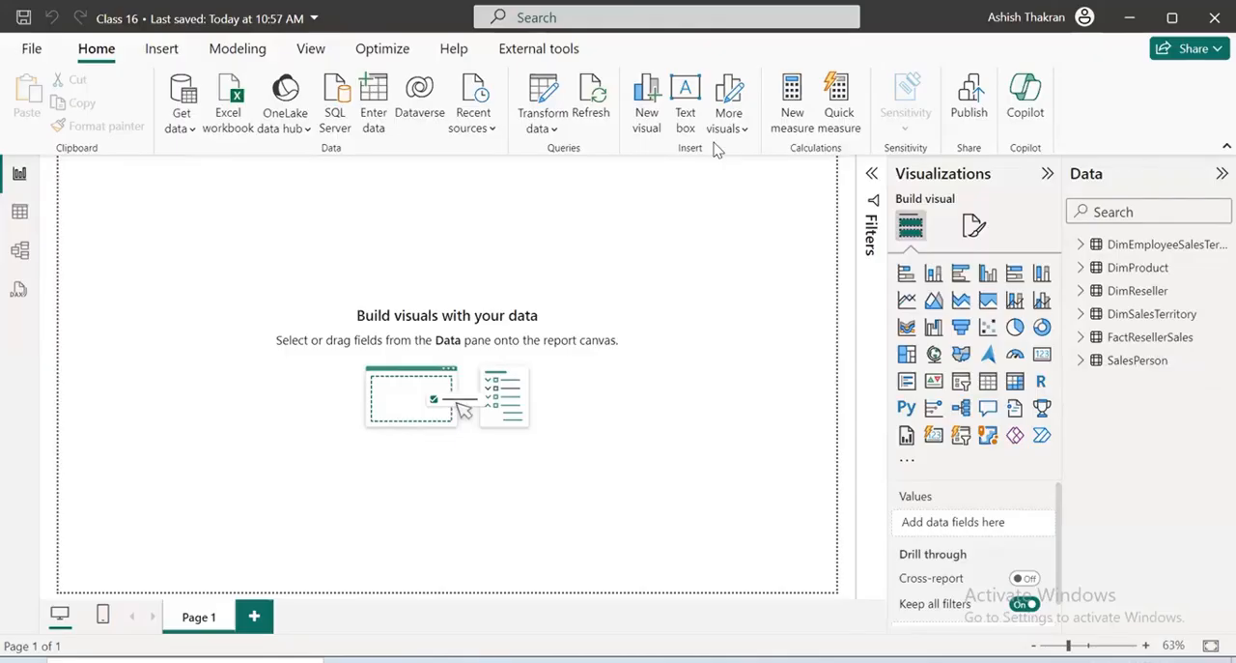
{"action": "left_click", "coordinate": [1078, 361]}
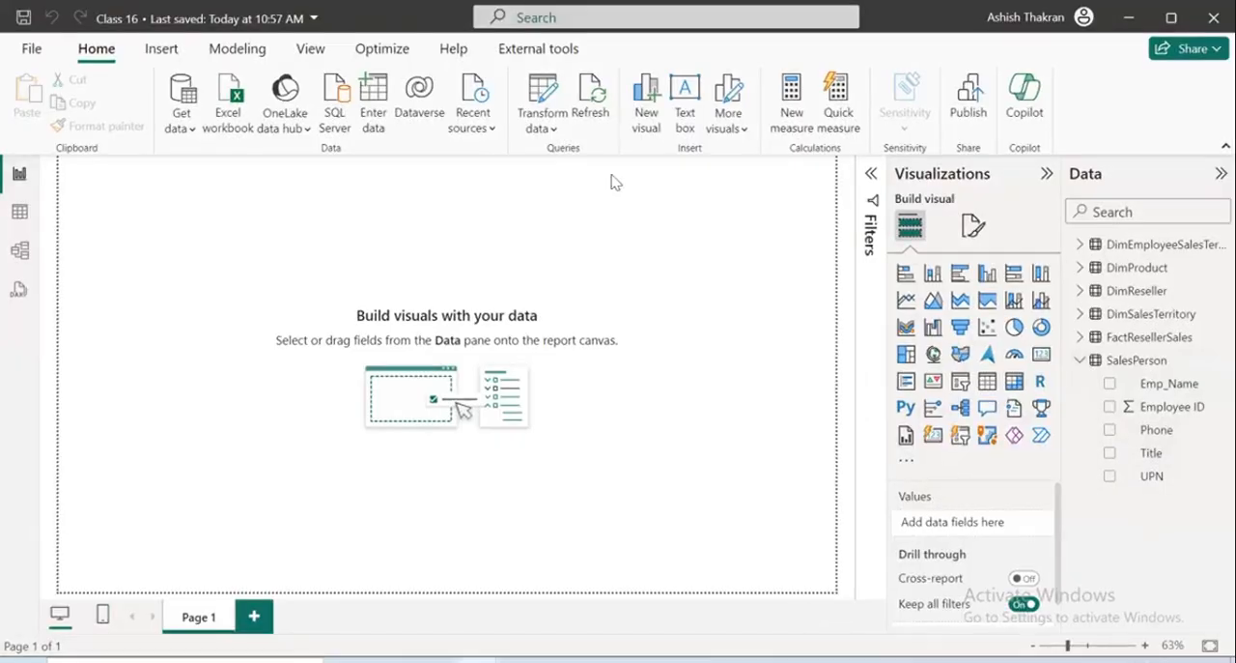
Reopen the data transformation editor and review the SalesPerson query's Renamed Columns, Added Custom and Removed Columns steps
{"action": "left_click", "coordinate": [542, 119]}
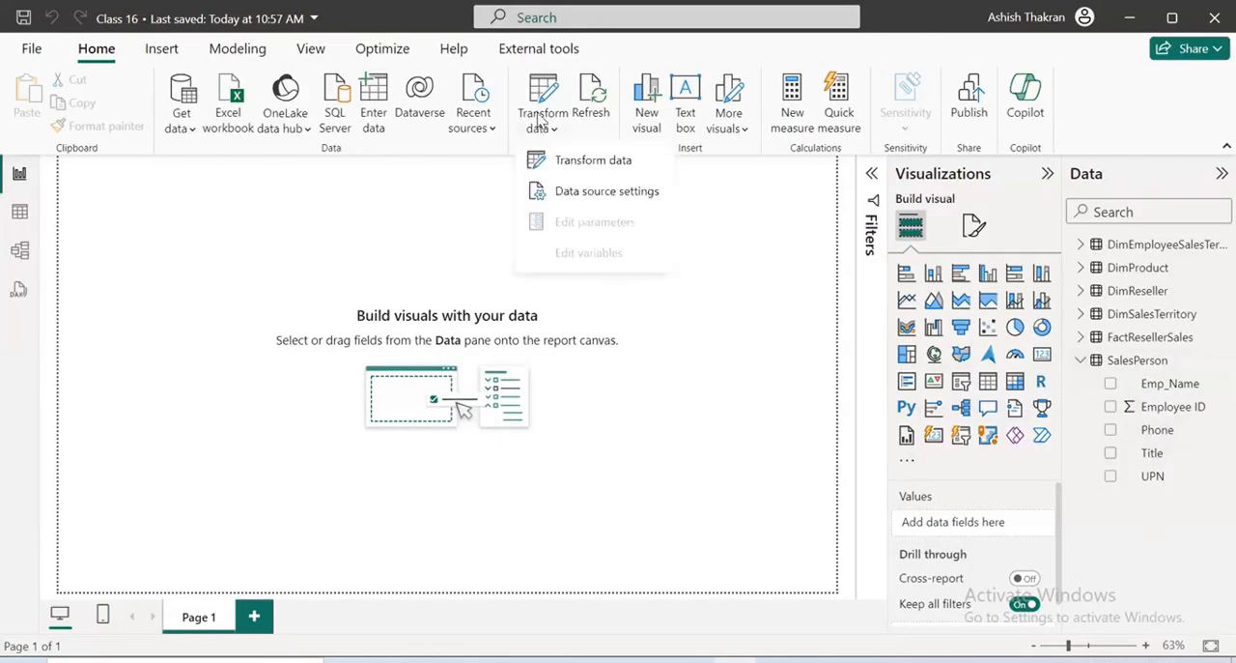
{"action": "left_click", "coordinate": [563, 162]}
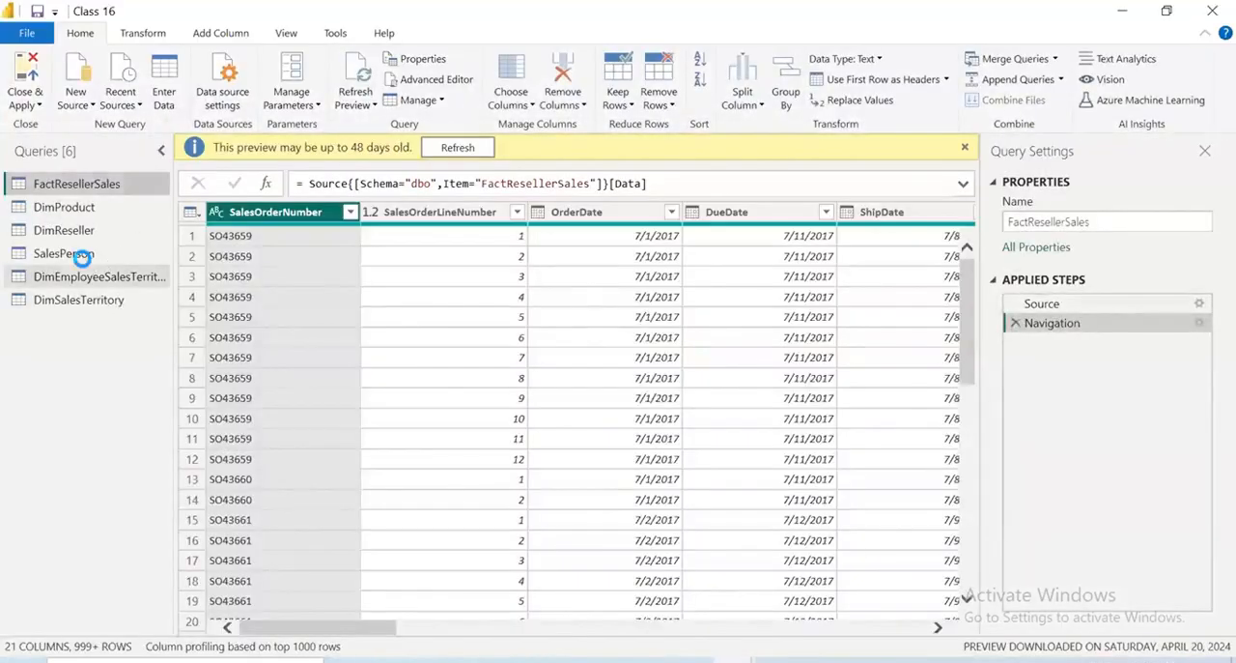
{"action": "left_click", "coordinate": [85, 275]}
{"action": "left_click", "coordinate": [68, 253]}
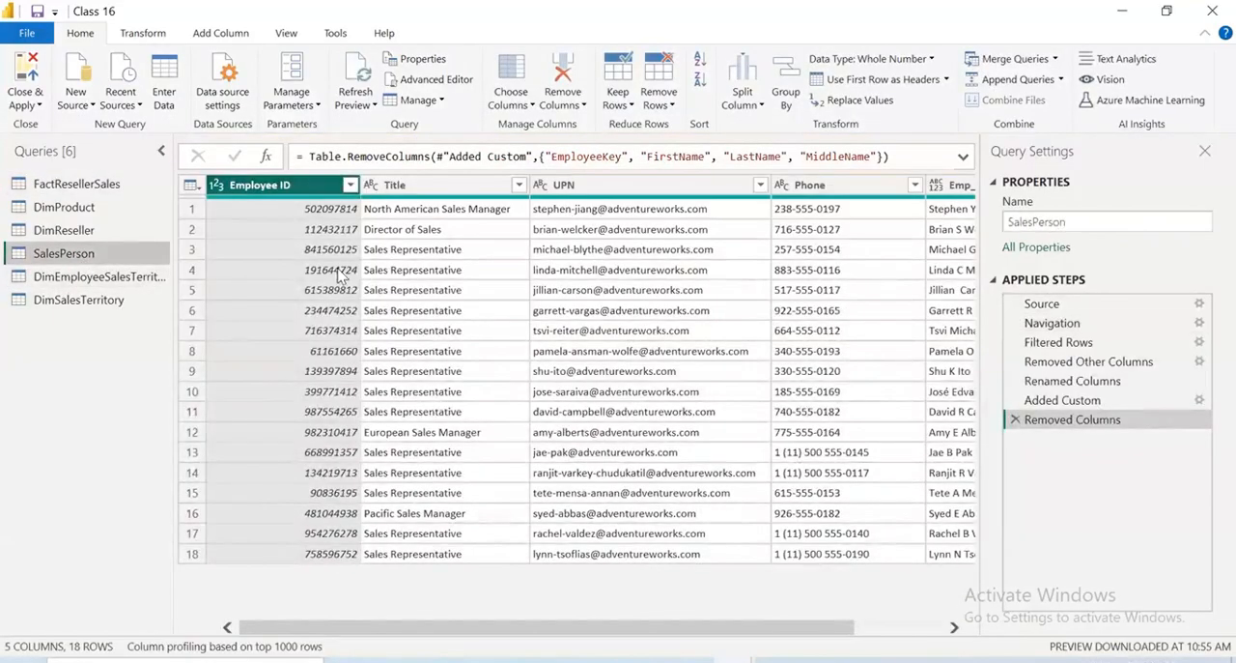
{"action": "left_click", "coordinate": [1070, 383]}
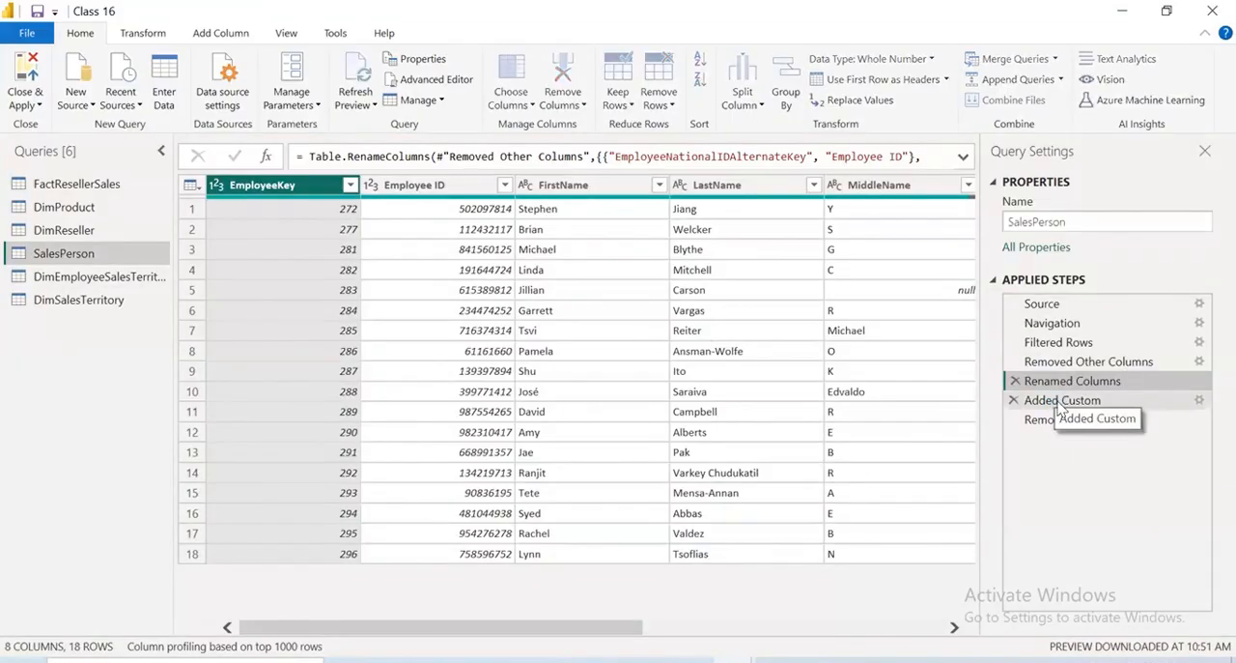
{"action": "left_click", "coordinate": [1061, 404]}
{"action": "left_click", "coordinate": [1065, 419]}
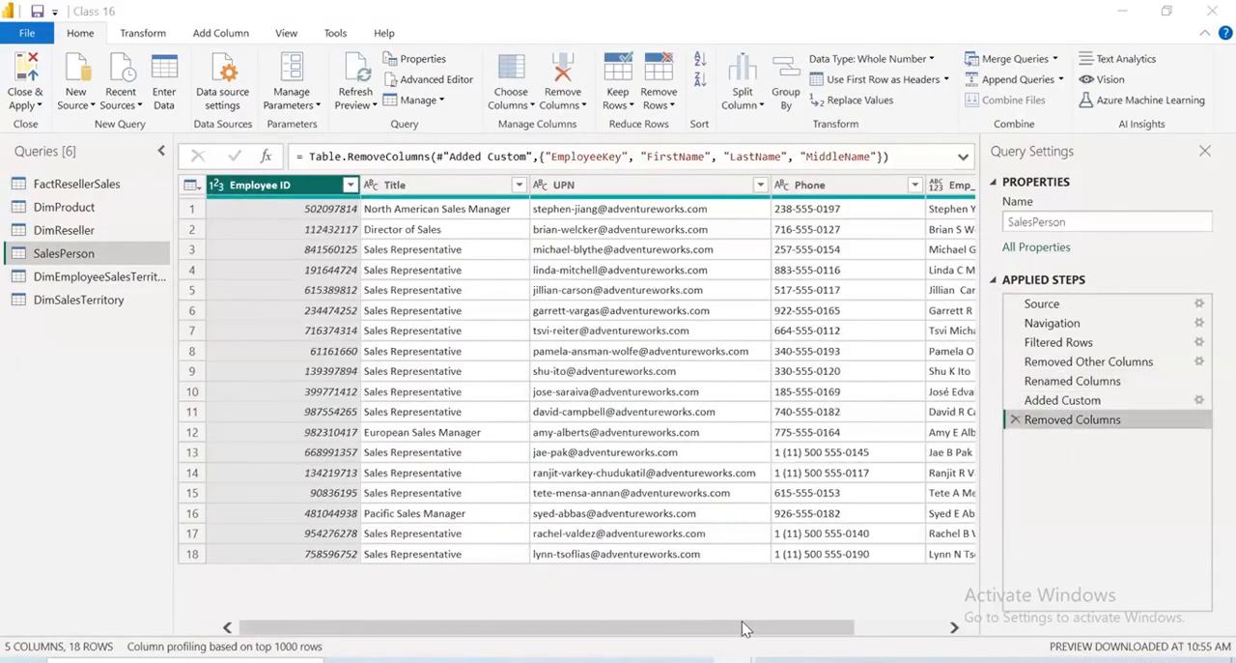
Delete the SalesPerson query's Removed Columns step and remove only the FirstName, LastName and MiddleName columns
{"action": "left_click", "coordinate": [1014, 420]}
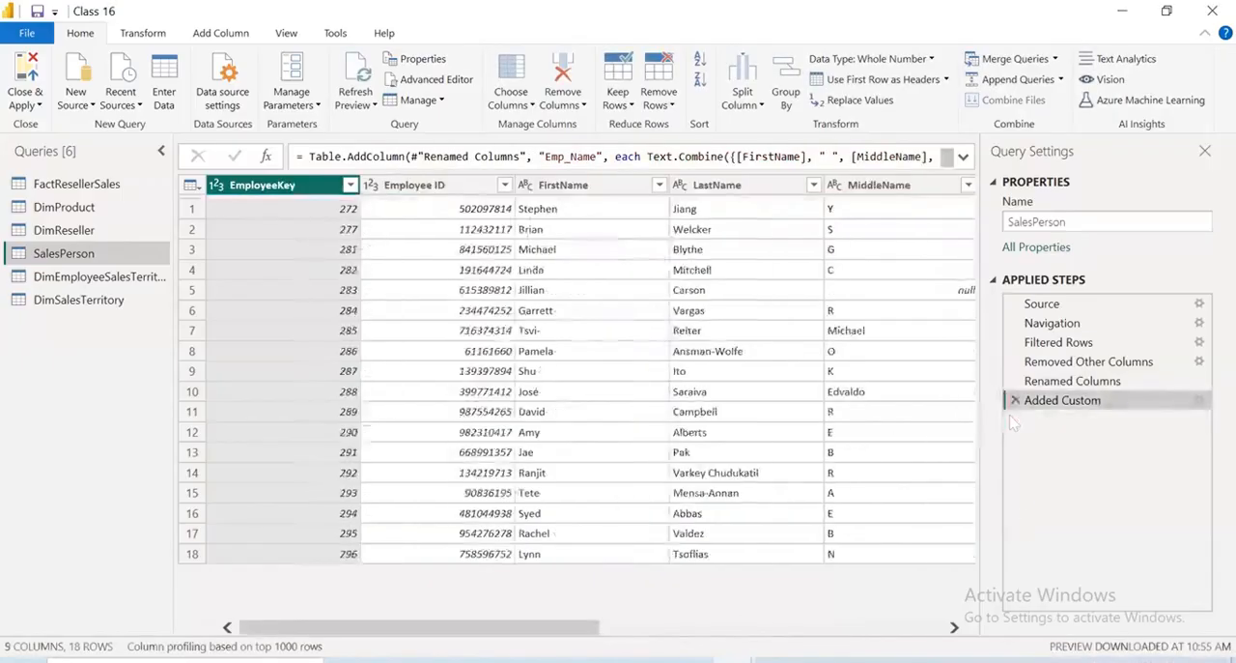
{"action": "left_click", "coordinate": [573, 188]}
{"action": "left_click", "coordinate": [720, 188], "text": "ctrl"}
{"action": "left_click", "coordinate": [887, 191], "text": "ctrl"}
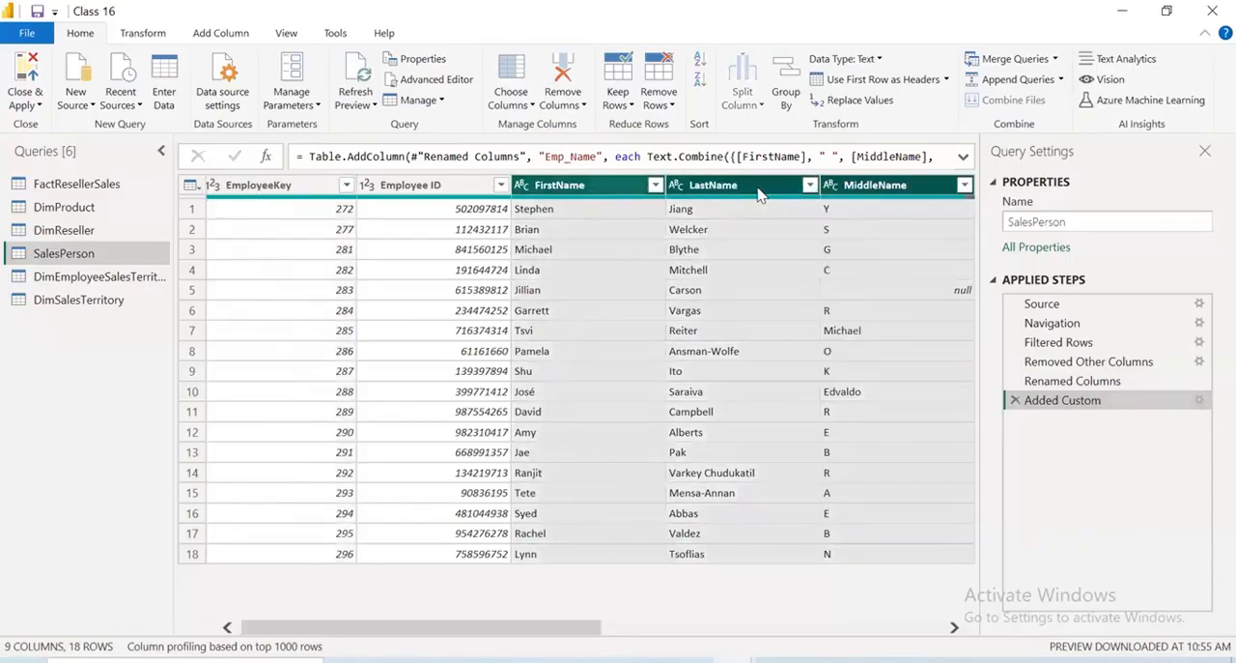
{"action": "right_click", "coordinate": [759, 193]}
{"action": "left_click", "coordinate": [839, 228]}
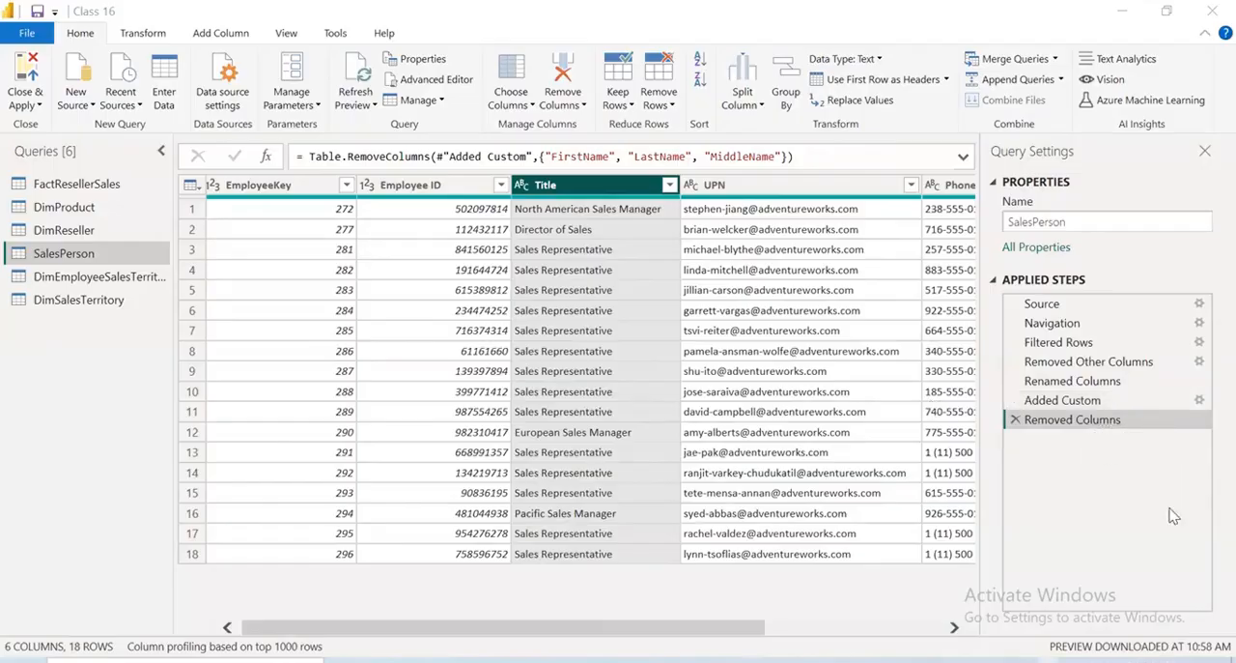
{"action": "left_click", "coordinate": [1051, 363]}
{"action": "right_click", "coordinate": [1050, 360]}
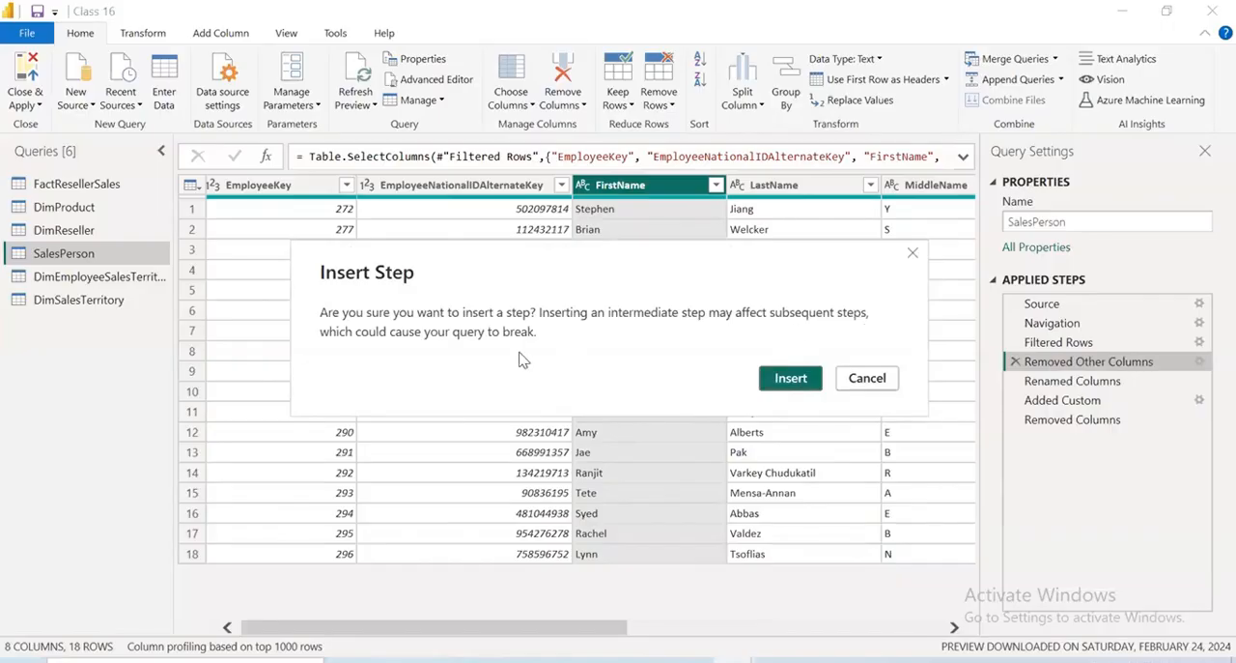
{"action": "left_click", "coordinate": [866, 378]}
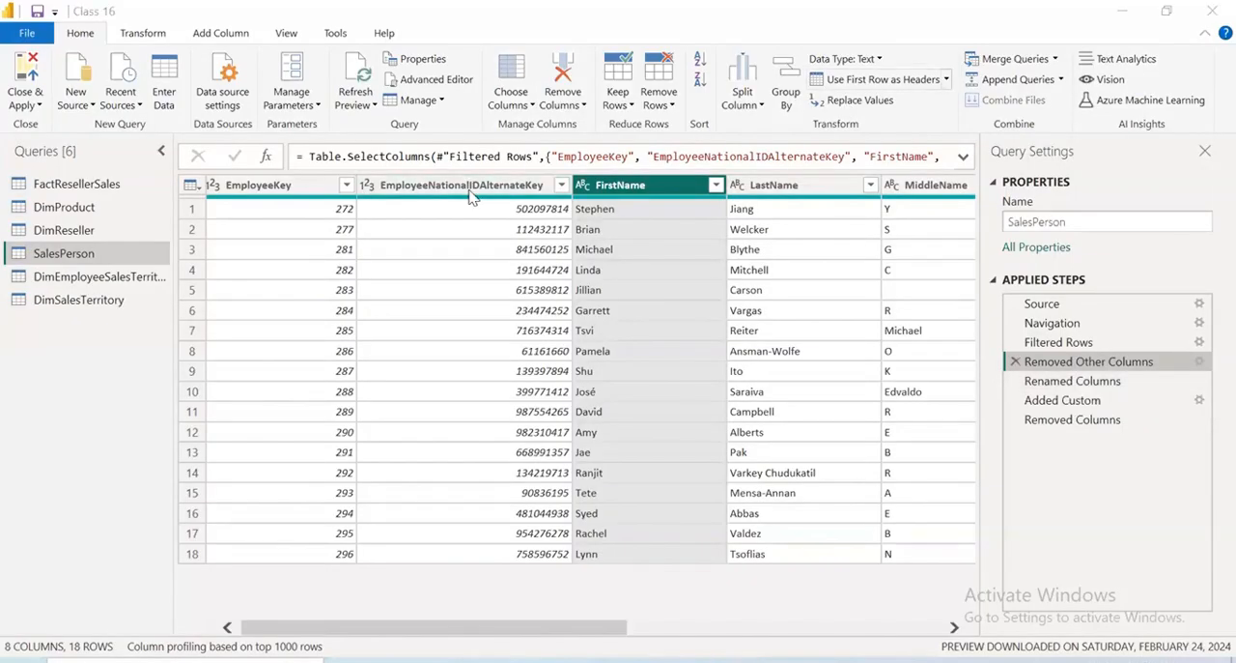
{"action": "mouse_move", "coordinate": [1017, 367]}
{"action": "left_mouse_down"}
{"action": "mouse_move", "coordinate": [1022, 469]}
{"action": "mouse_move", "coordinate": [1006, 363]}
{"action": "left_mouse_up"}
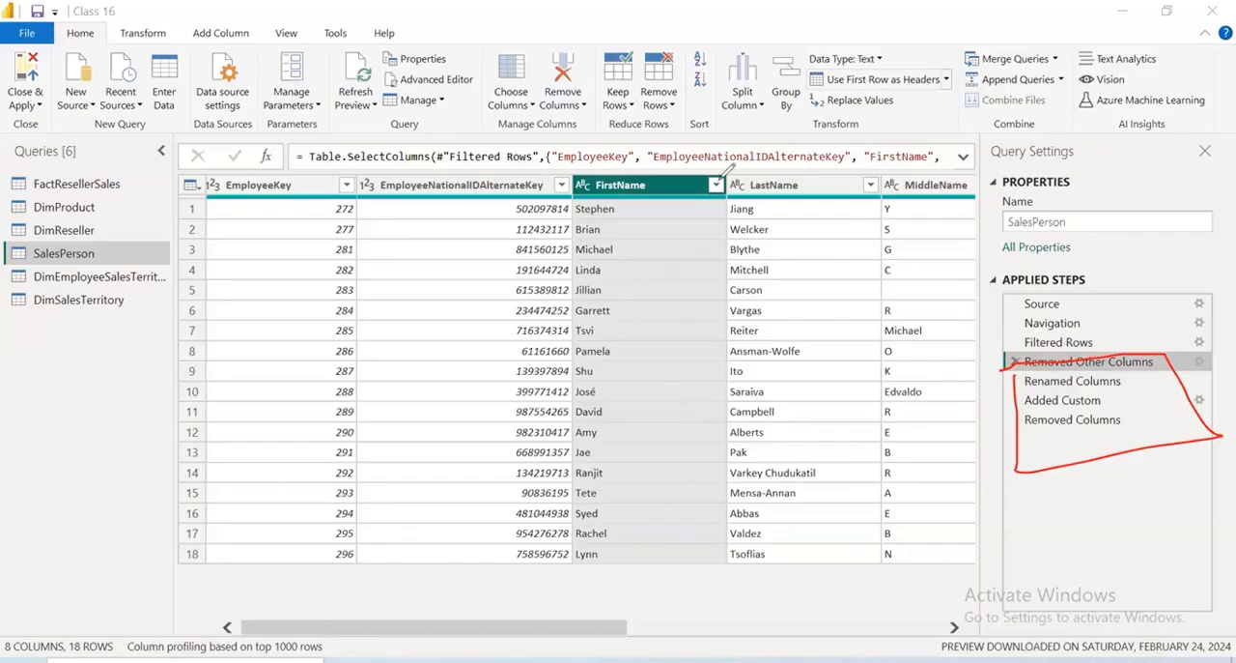
{"action": "key", "text": "ctrl+z"}
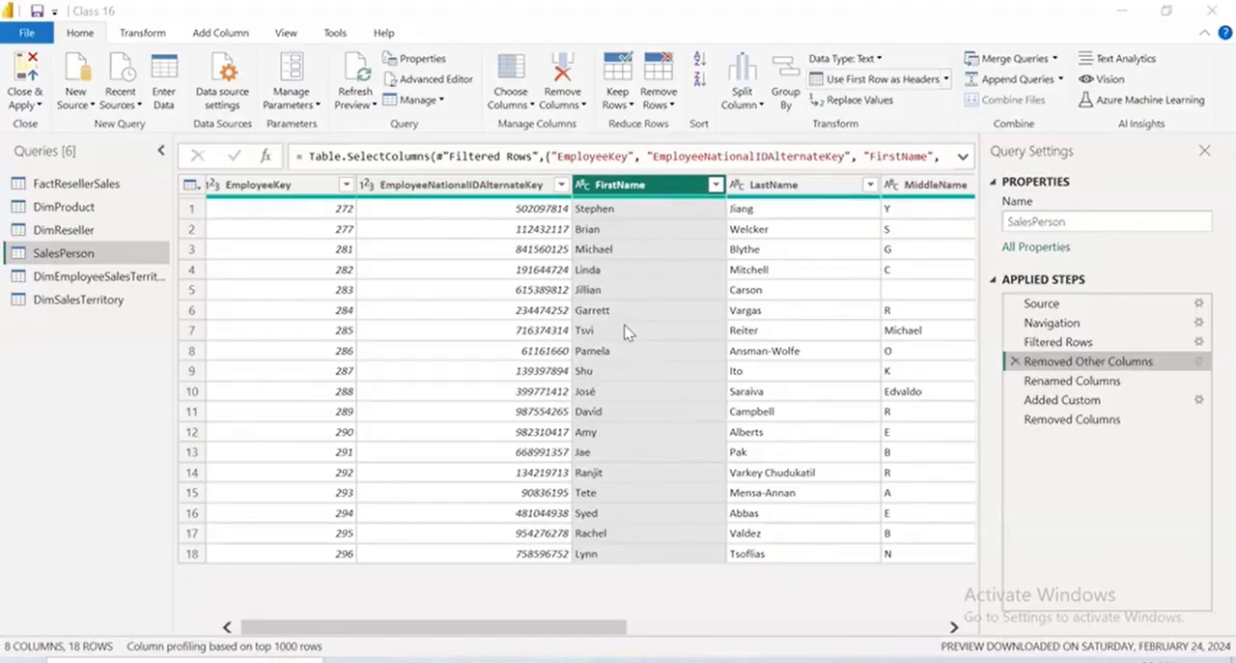
Switch to the Story notes in Notepad and review the SQL Server table list, table descriptions and Task 4 query preview instructions
{"action": "mouse_move", "coordinate": [778, 661]}
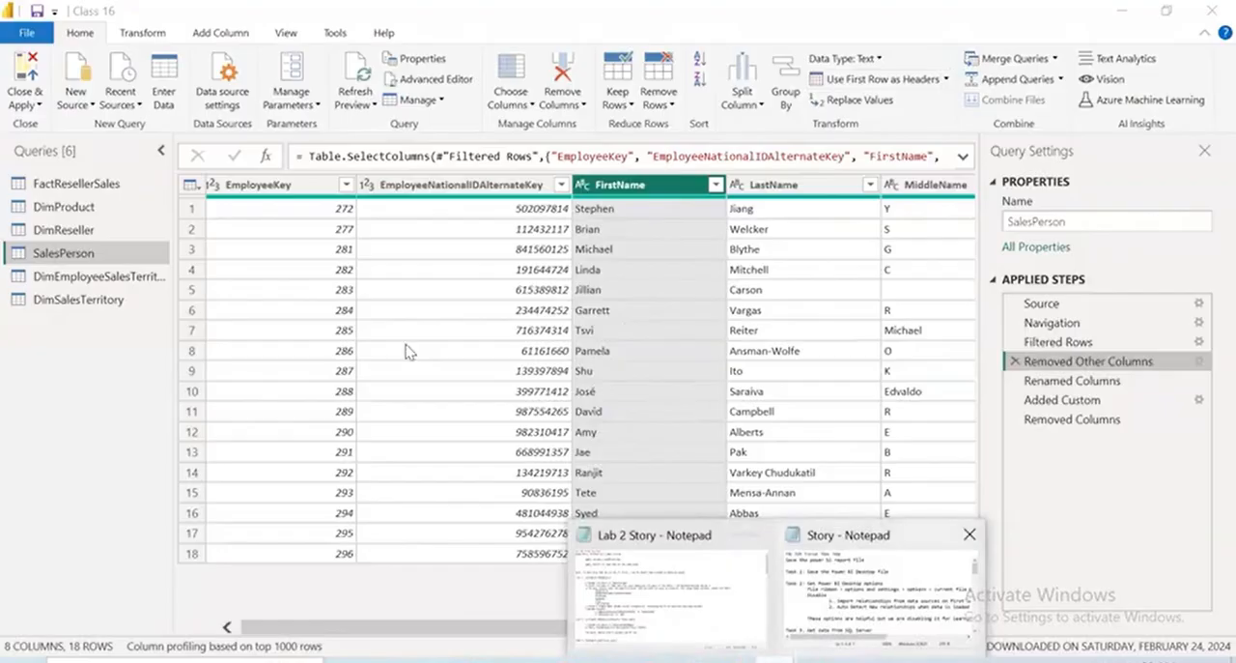
{"action": "left_click", "coordinate": [869, 589]}
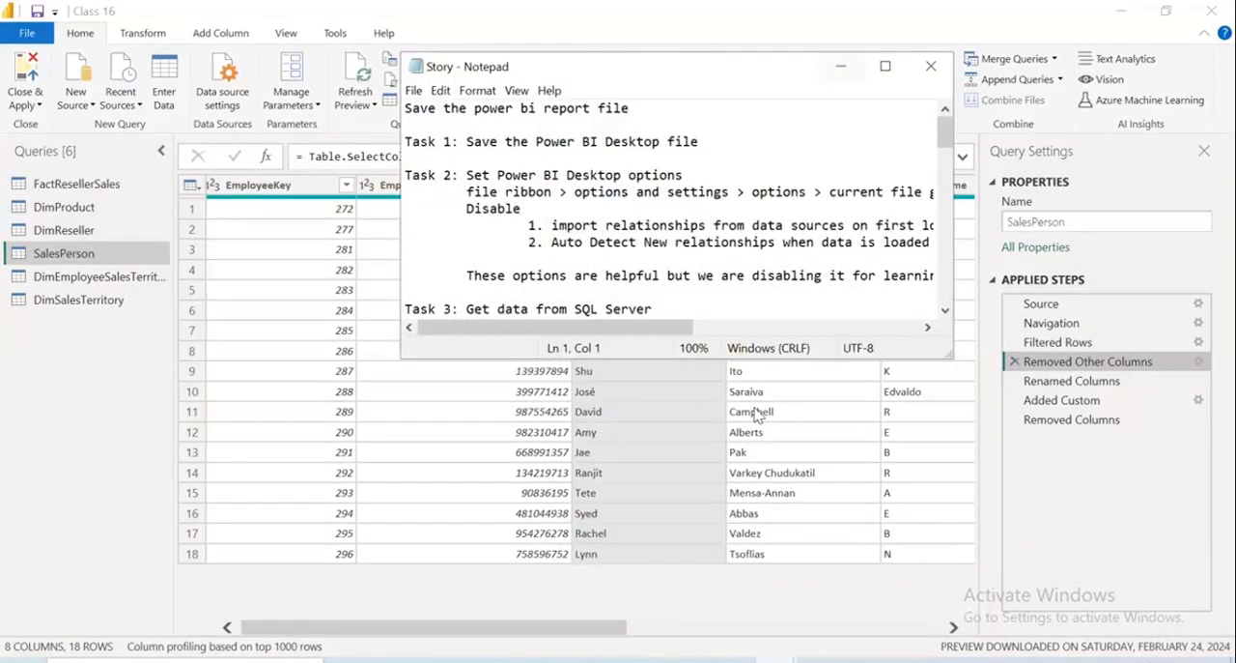
{"action": "key", "text": "super+Up"}
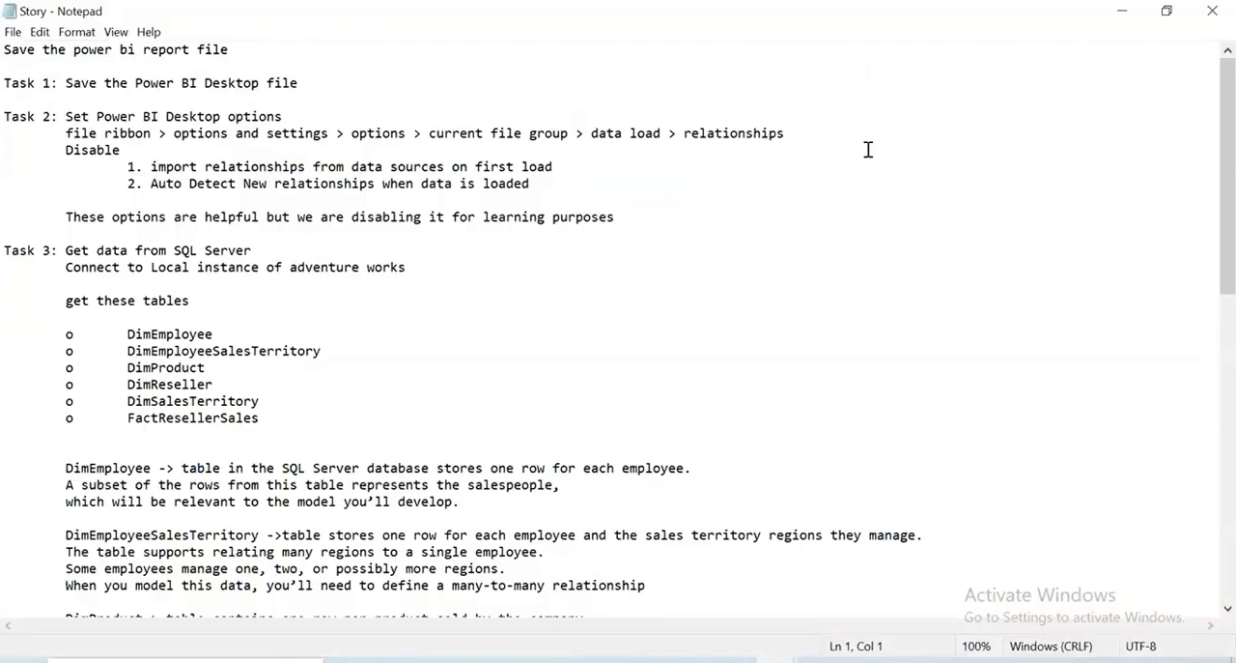
{"action": "left_click_drag", "start_coordinate": [159, 334], "coordinate": [324, 455]}
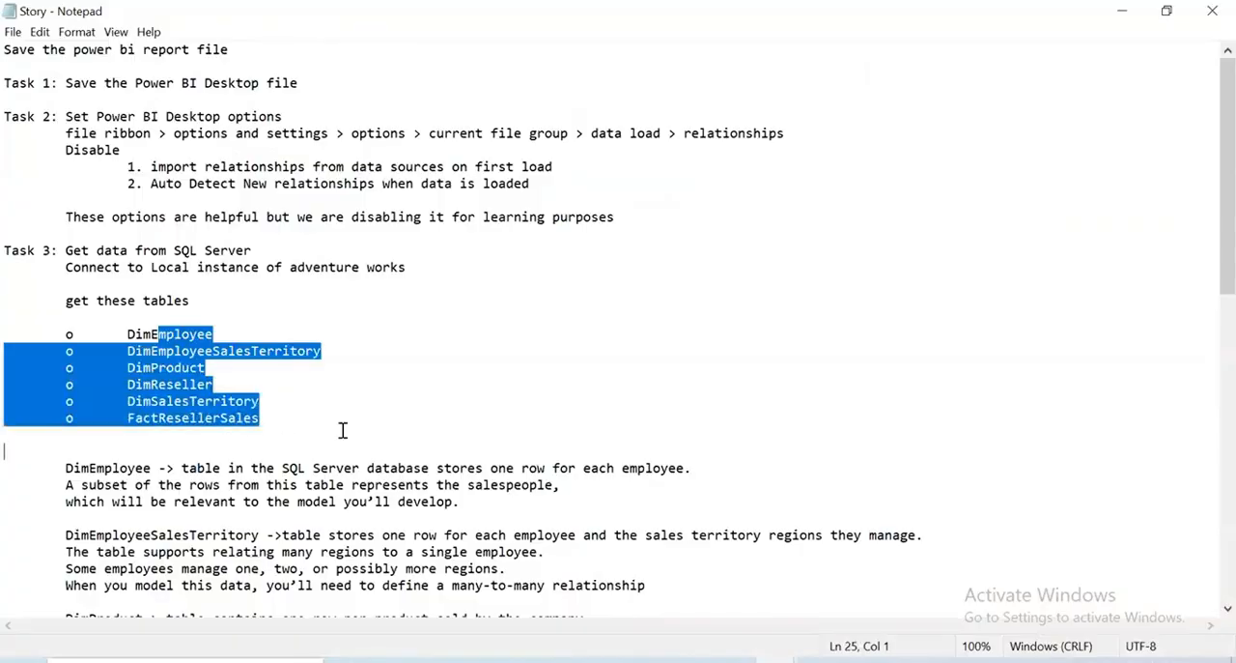
{"action": "scroll", "coordinate": [343, 430], "scroll_direction": "down", "scroll_amount": 3}
{"action": "left_click", "coordinate": [70, 321]}
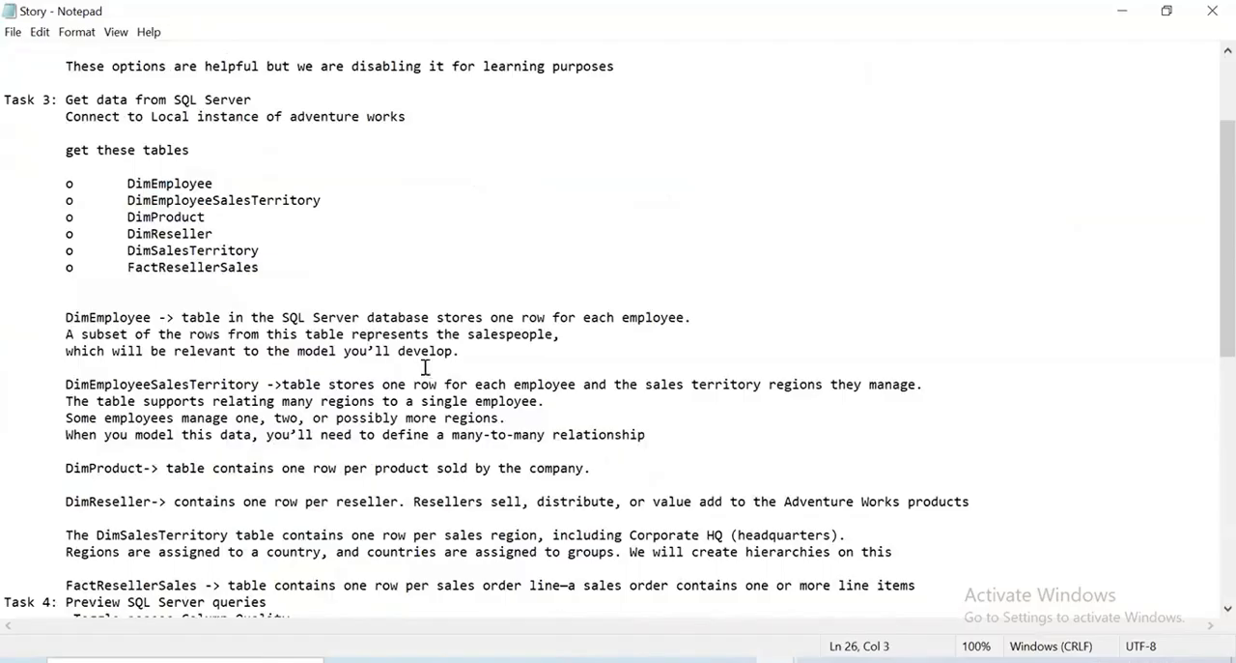
{"action": "left_click", "coordinate": [492, 370], "text": "shift"}
{"action": "scroll", "coordinate": [492, 373], "scroll_direction": "down", "scroll_amount": 6}
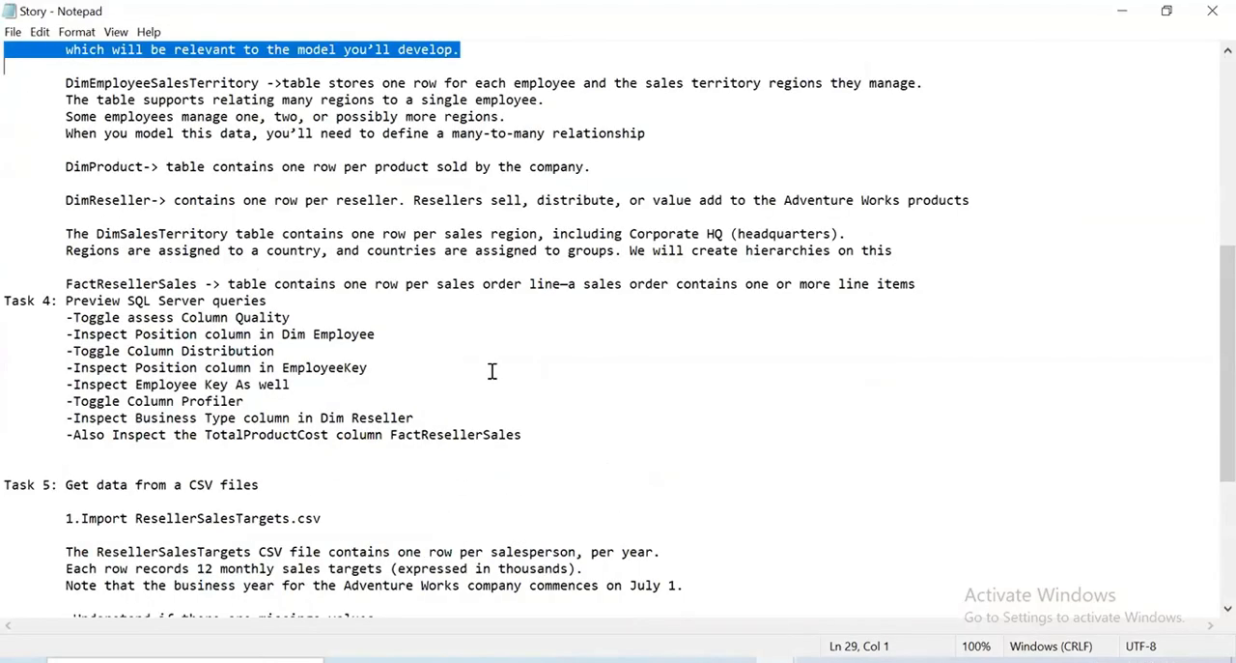
{"action": "left_click_drag", "start_coordinate": [65, 451], "coordinate": [18, 304]}
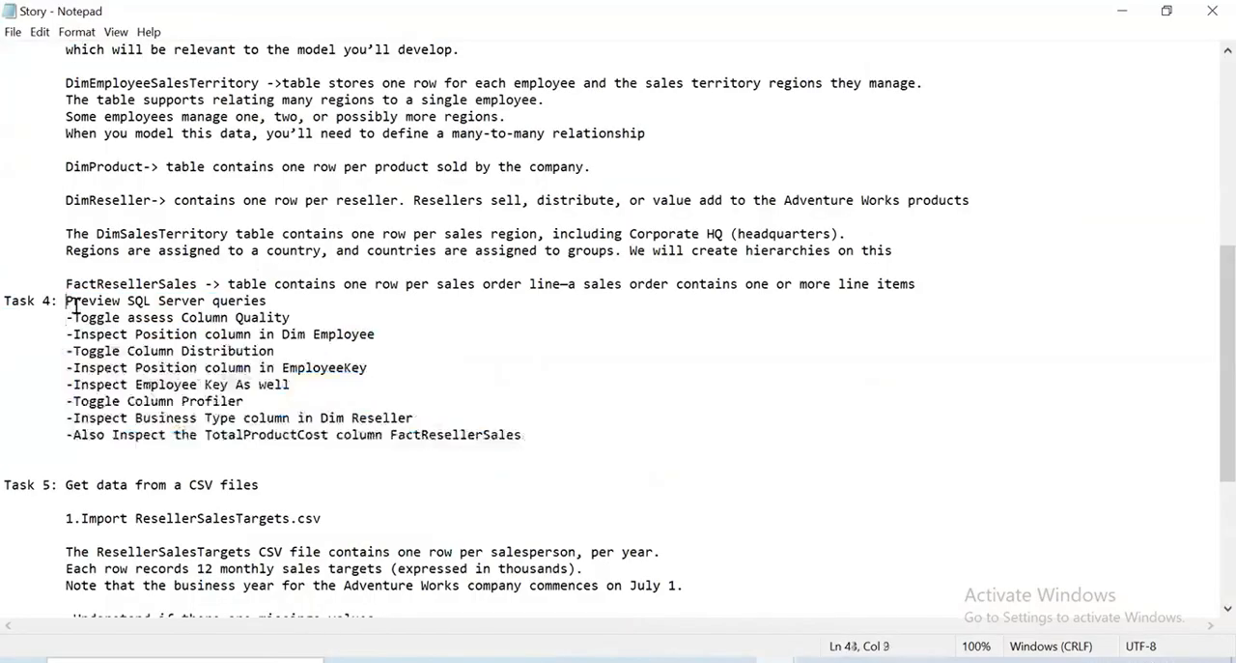
{"action": "left_click_drag", "start_coordinate": [65, 301], "coordinate": [544, 443]}
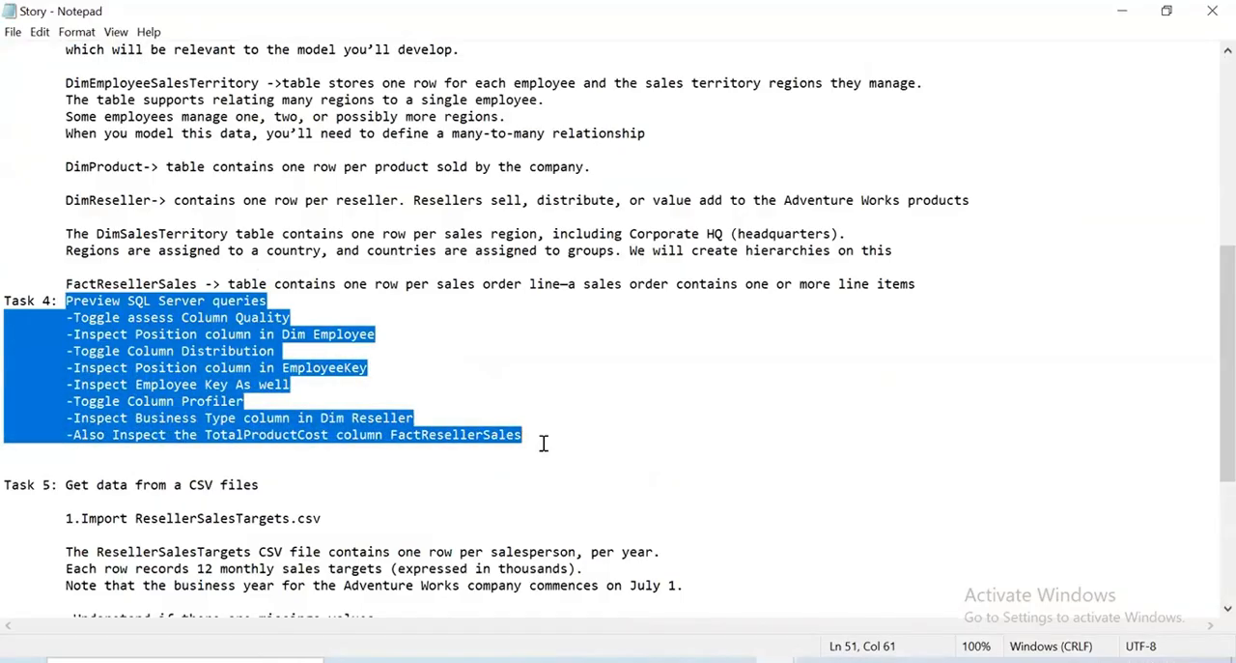
{"action": "left_click_drag", "start_coordinate": [558, 443], "coordinate": [54, 287]}
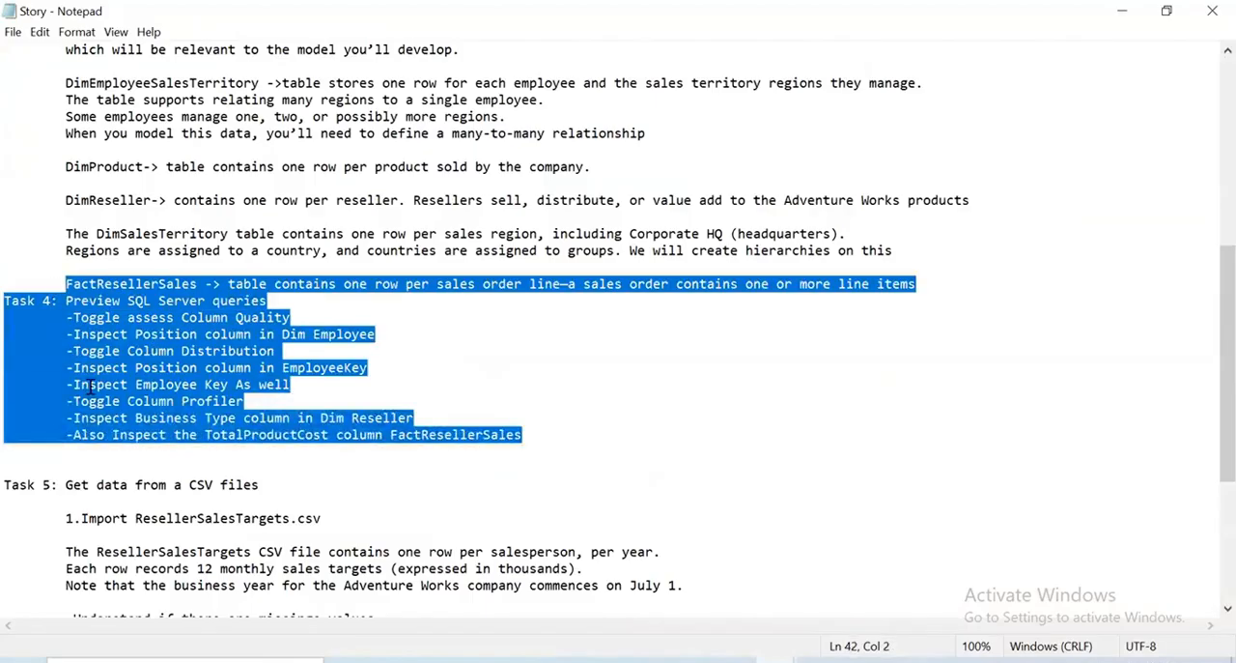
{"action": "key", "text": "Left"}
{"action": "left_click", "coordinate": [1127, 8]}
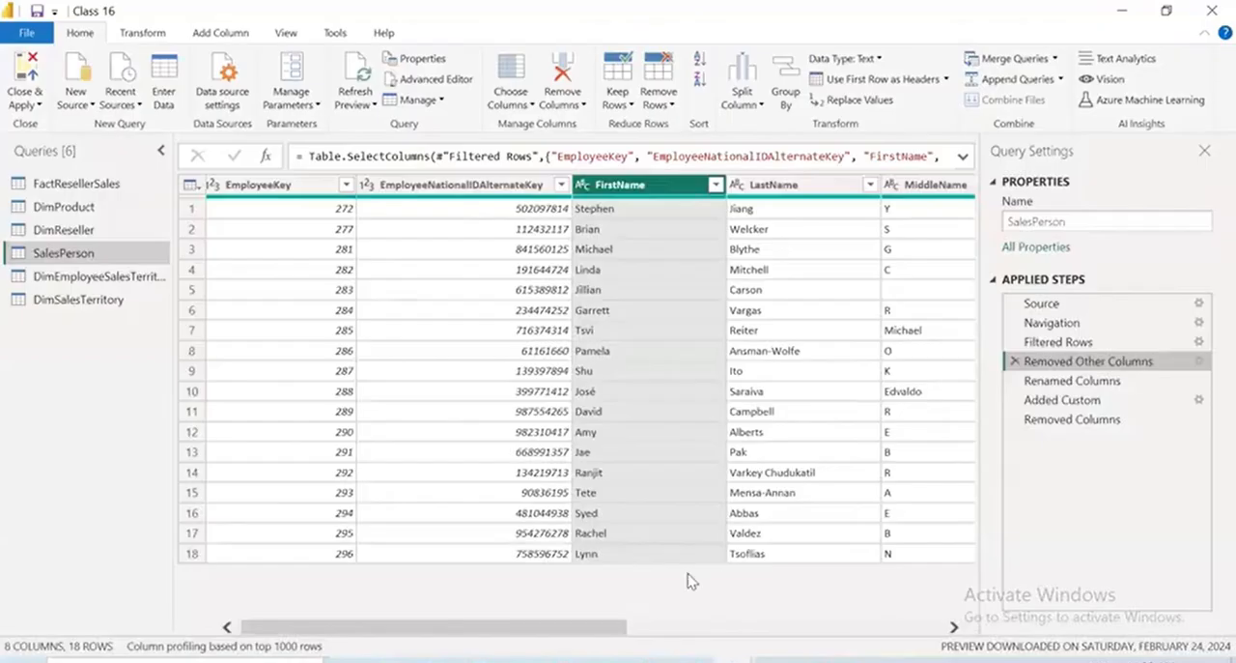
Open the Lab 2 Story notes and review Task 1's instructions for renaming, filtering, trimming columns and combining names in DimEmployee
{"action": "left_click", "coordinate": [776, 661]}
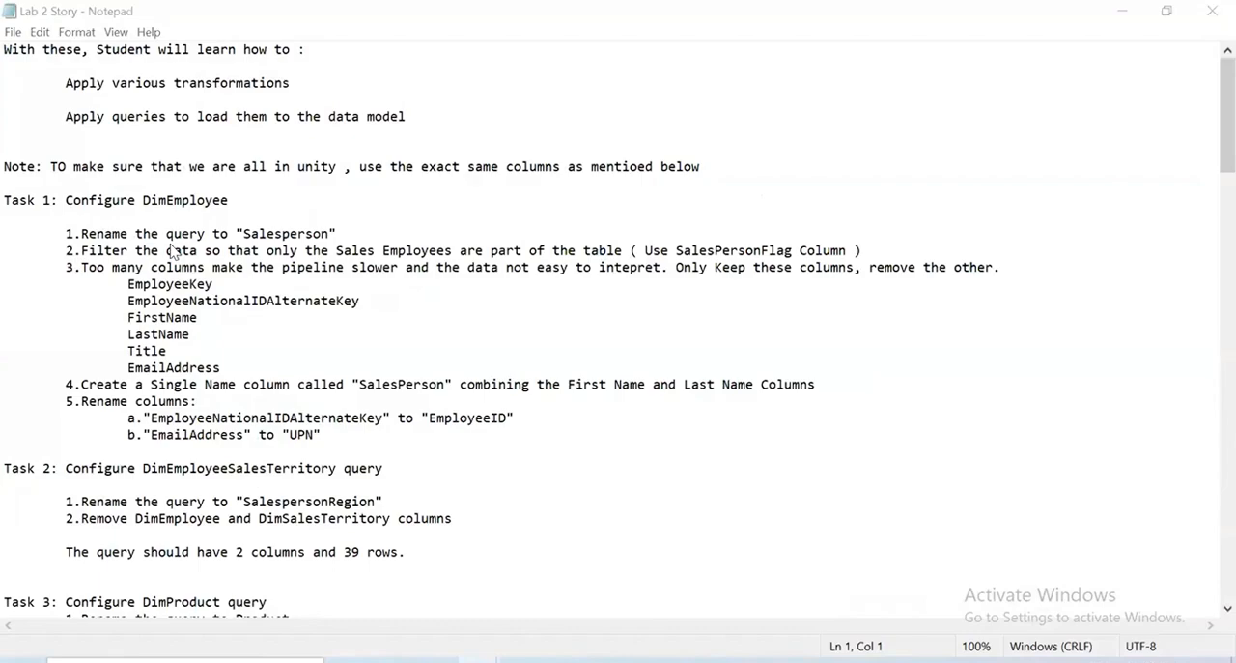
{"action": "left_click_drag", "start_coordinate": [379, 239], "coordinate": [68, 234]}
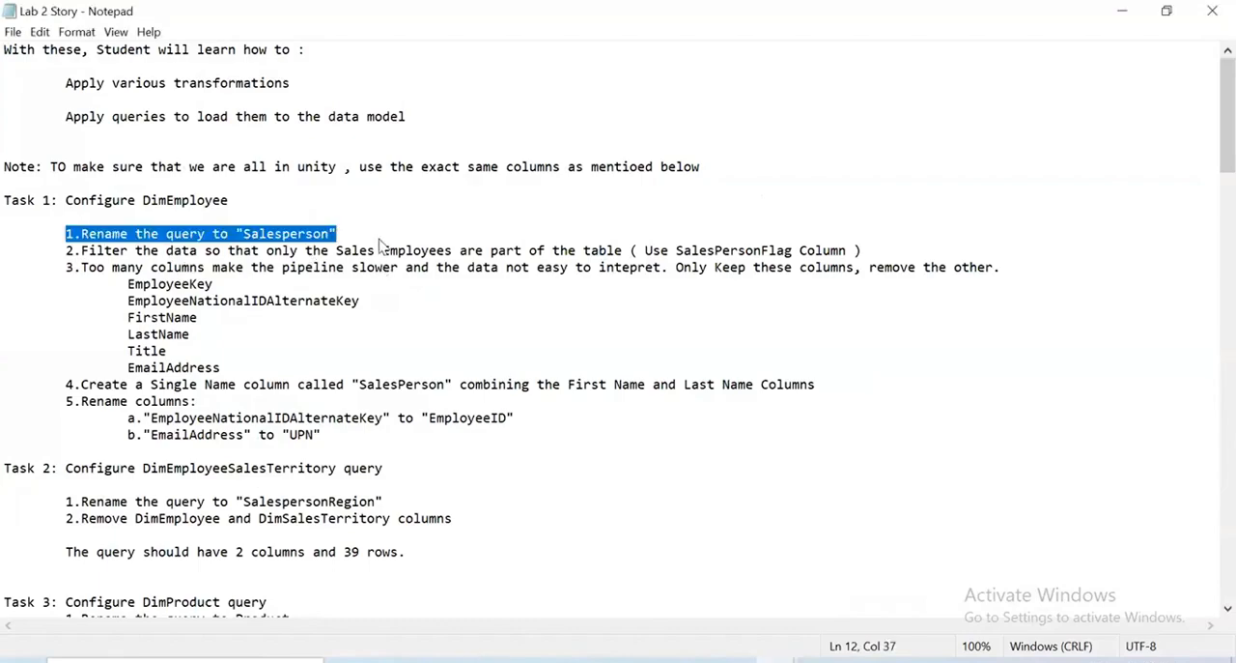
{"action": "double_click", "coordinate": [163, 201]}
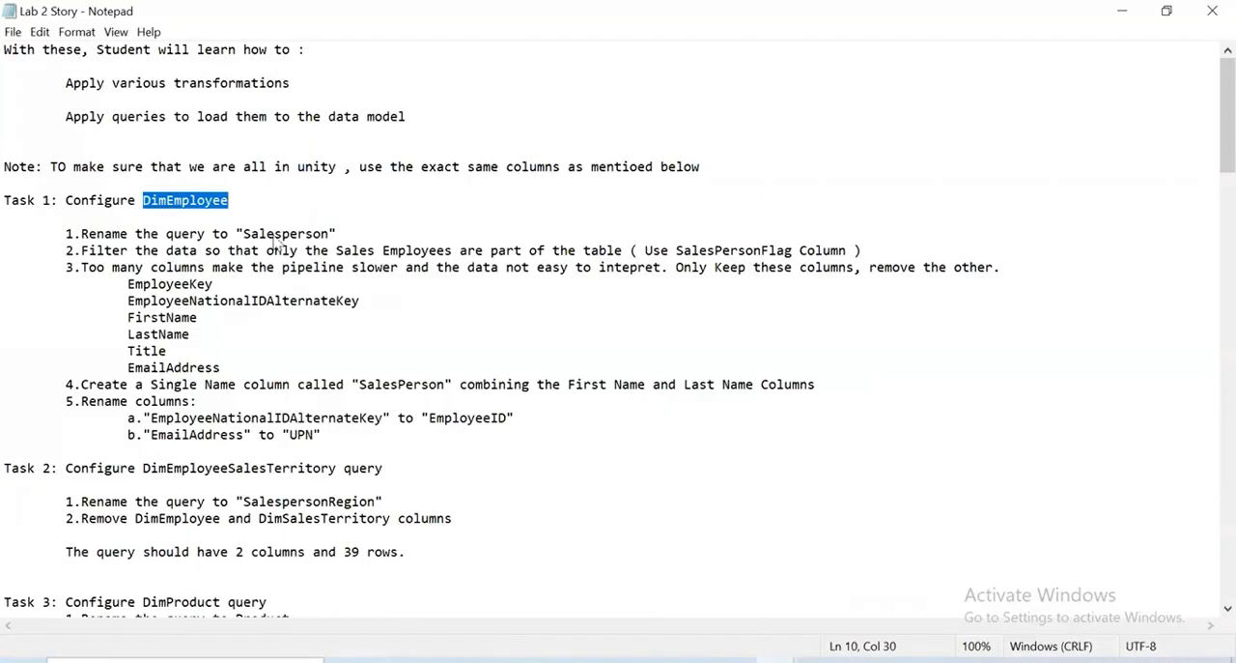
{"action": "left_click", "coordinate": [346, 235]}
{"action": "mouse_move", "coordinate": [338, 234]}
{"action": "left_mouse_down"}
{"action": "mouse_move", "coordinate": [229, 234]}
{"action": "mouse_move", "coordinate": [316, 236]}
{"action": "left_mouse_up"}
{"action": "left_click_drag", "start_coordinate": [636, 254], "coordinate": [892, 243]}
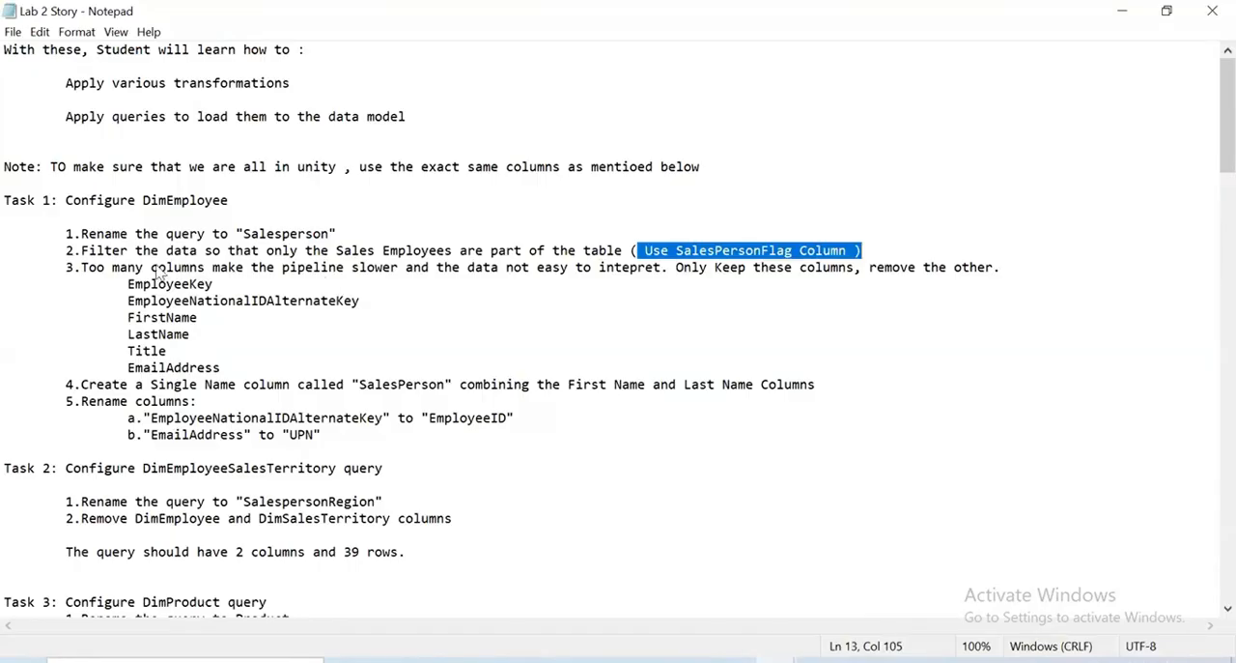
{"action": "left_click_drag", "start_coordinate": [109, 269], "coordinate": [236, 300]}
{"action": "left_click_drag", "start_coordinate": [285, 374], "coordinate": [285, 374]}
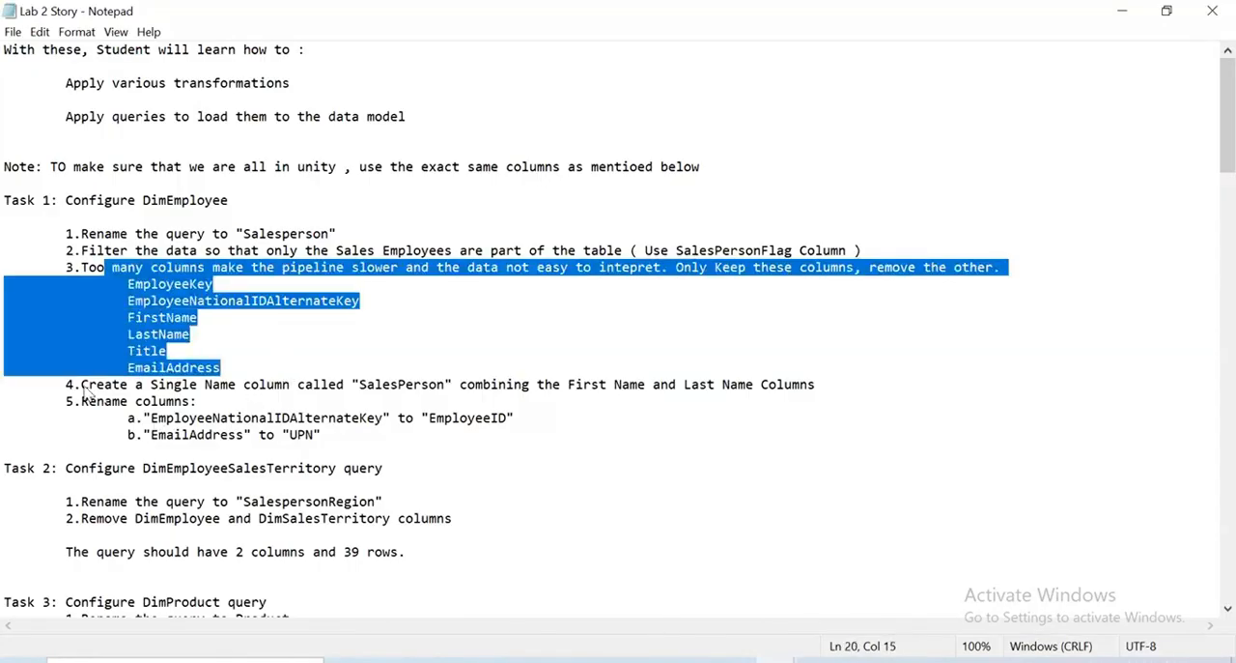
{"action": "left_click_drag", "start_coordinate": [83, 388], "coordinate": [505, 446]}
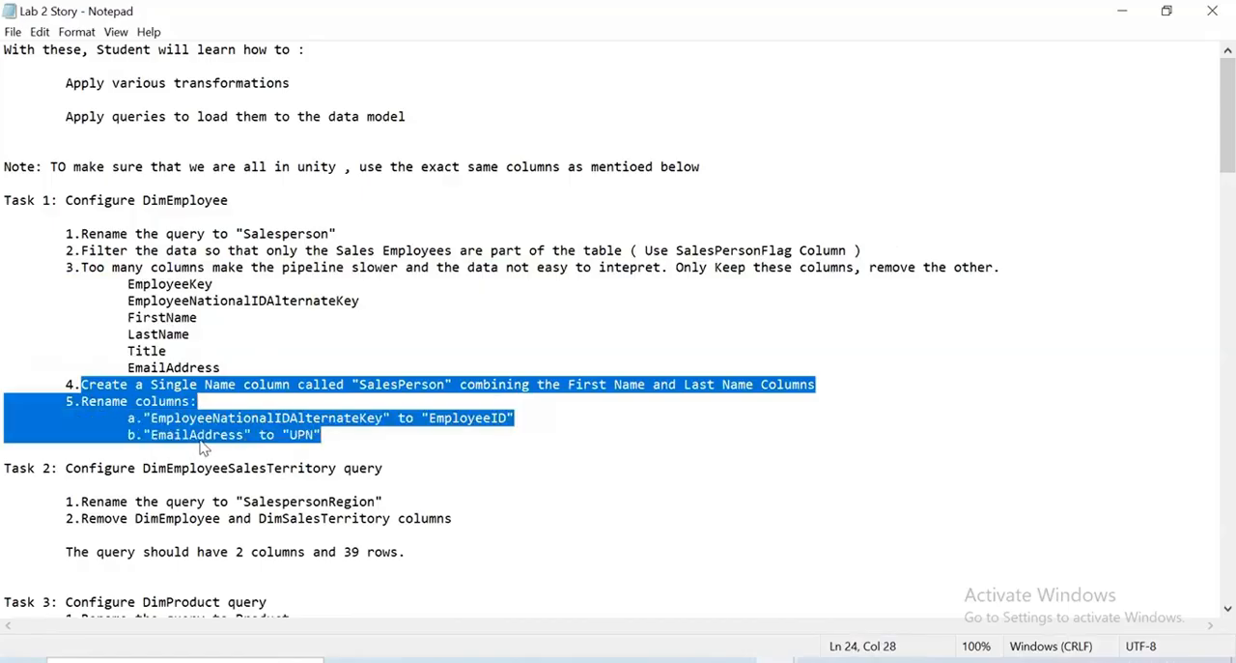
{"action": "left_click_drag", "start_coordinate": [128, 434], "coordinate": [253, 437]}
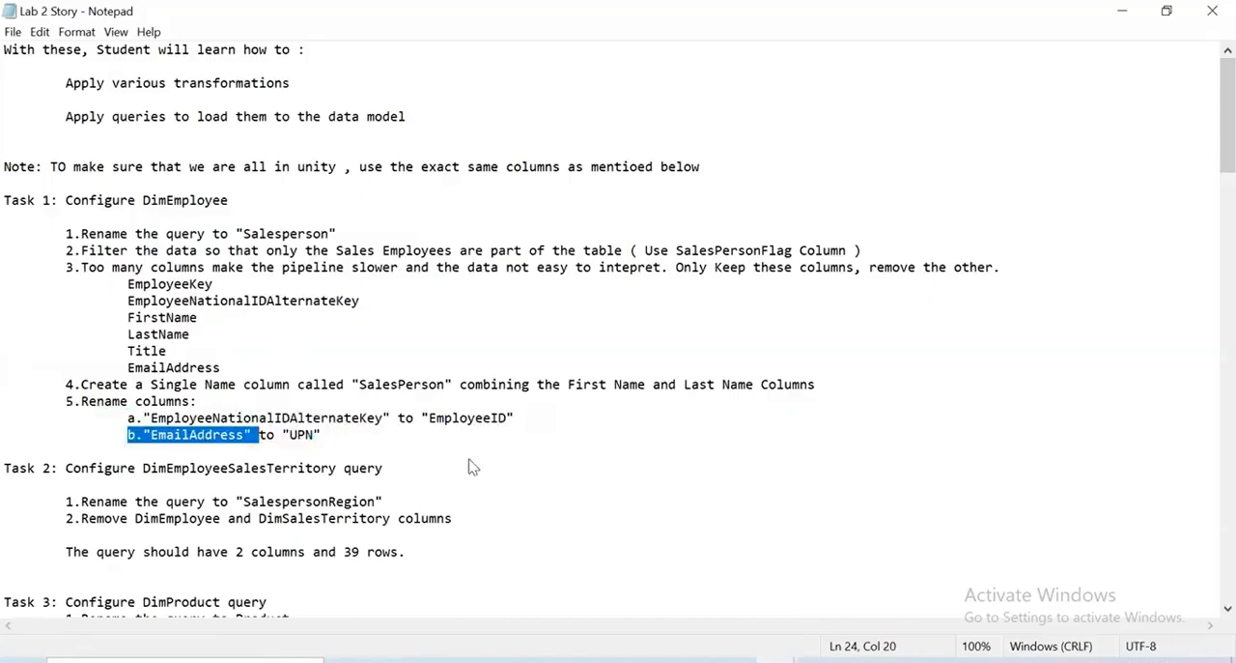
{"action": "double_click", "coordinate": [290, 435]}
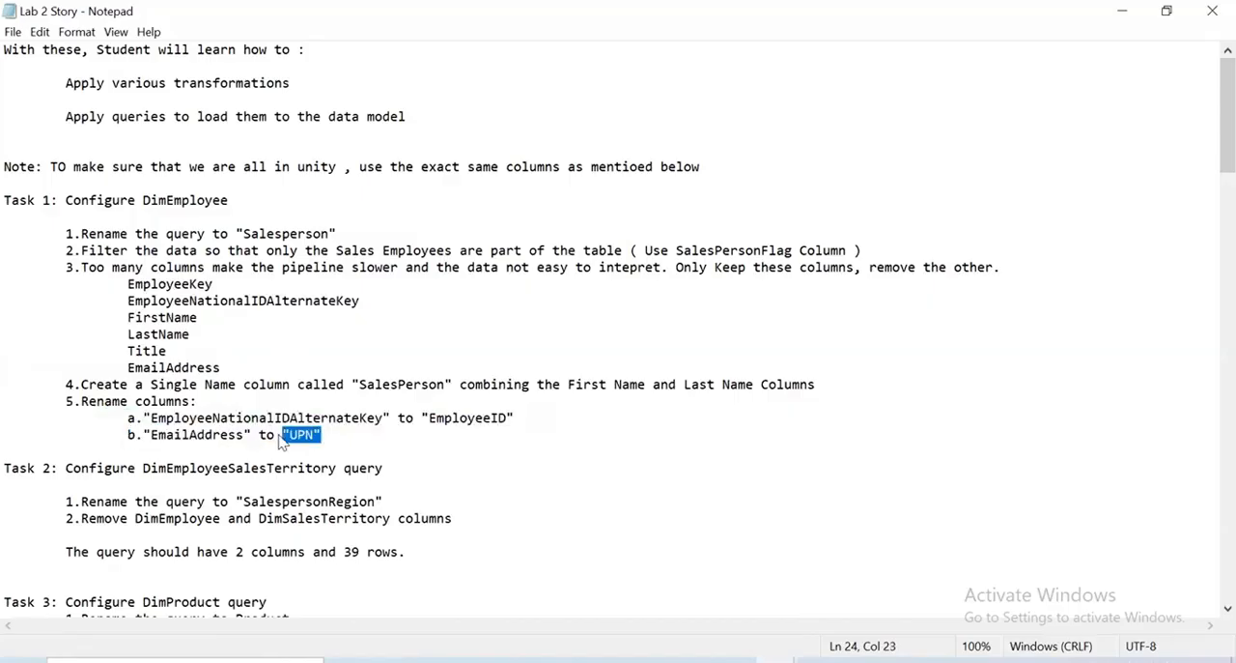
{"action": "left_click", "coordinate": [359, 440]}
{"action": "key", "text": "alt+Tab"}
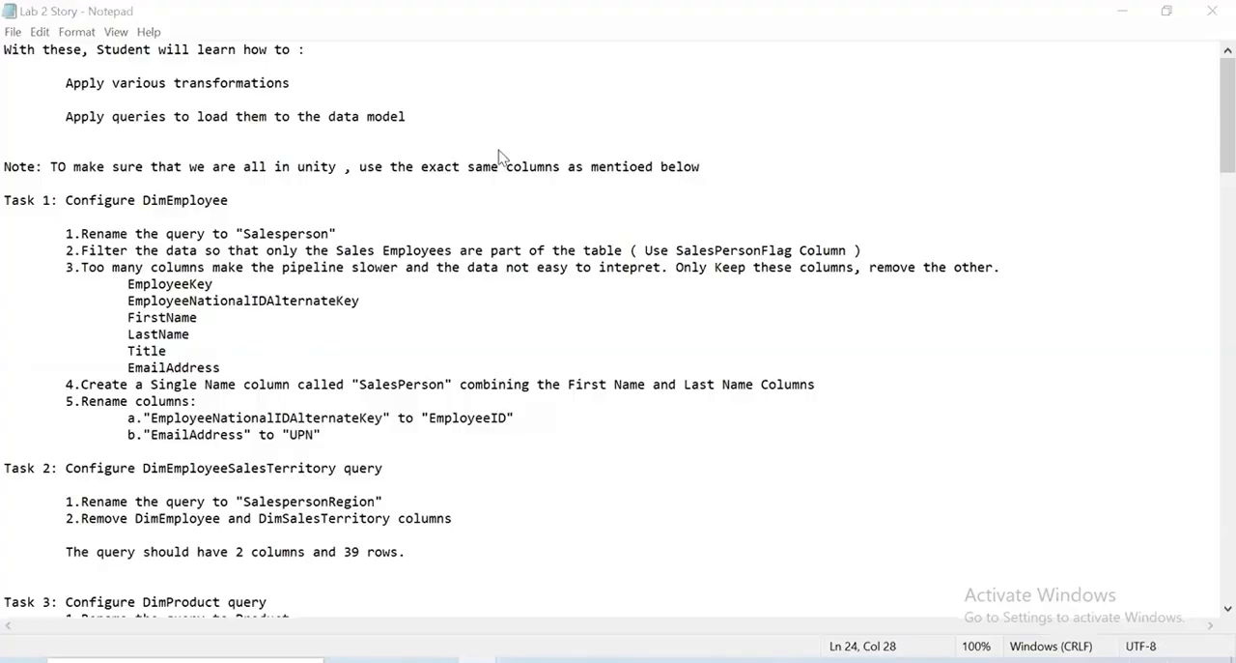
{"action": "left_click", "coordinate": [619, 435]}
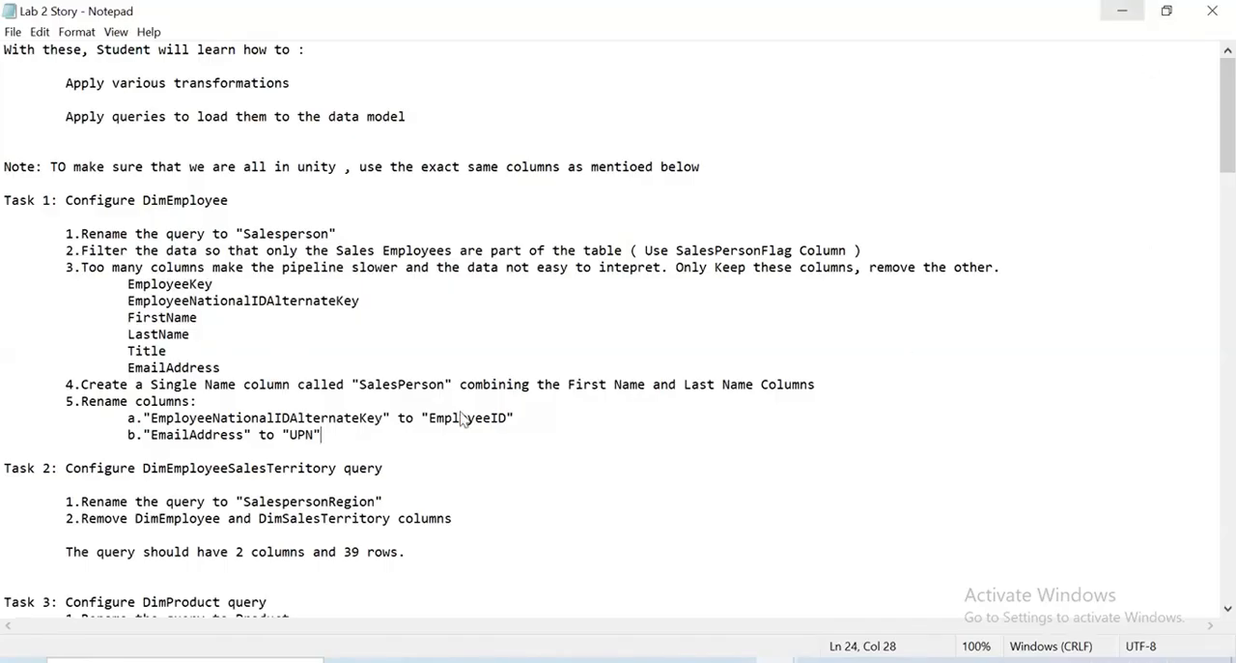
Return to the Power Query Editor and show column distribution for the SalesPerson query, examining the Title column
{"action": "key", "text": "alt+Tab"}
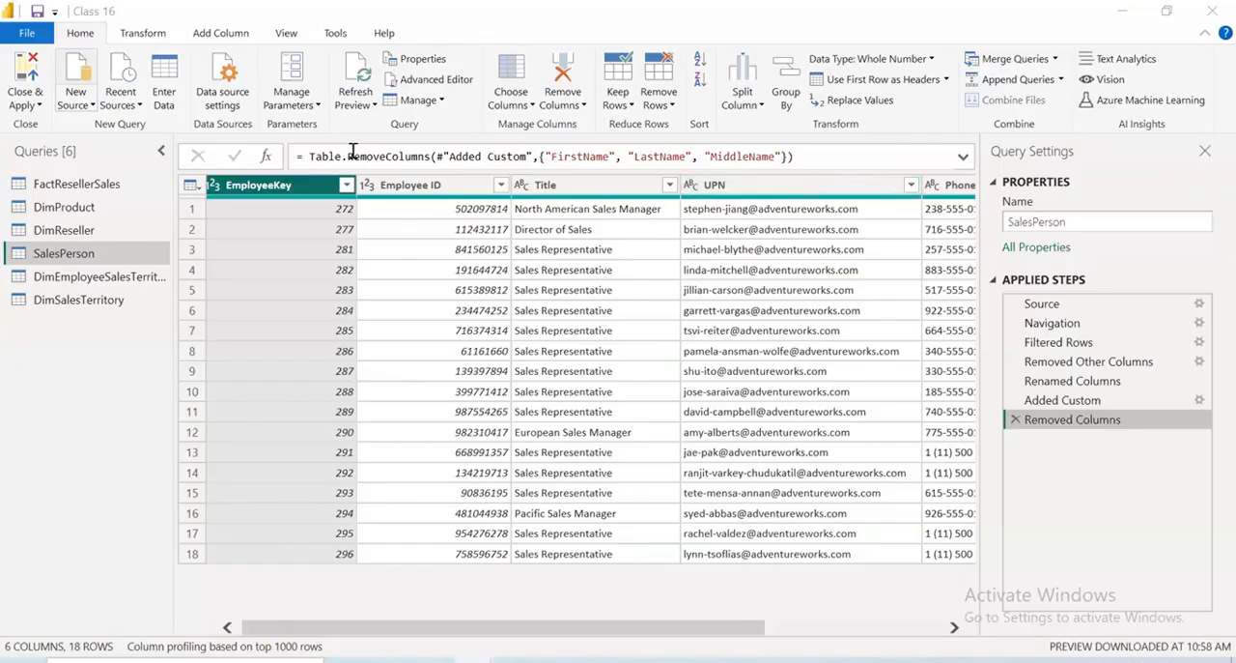
{"action": "left_click", "coordinate": [286, 34]}
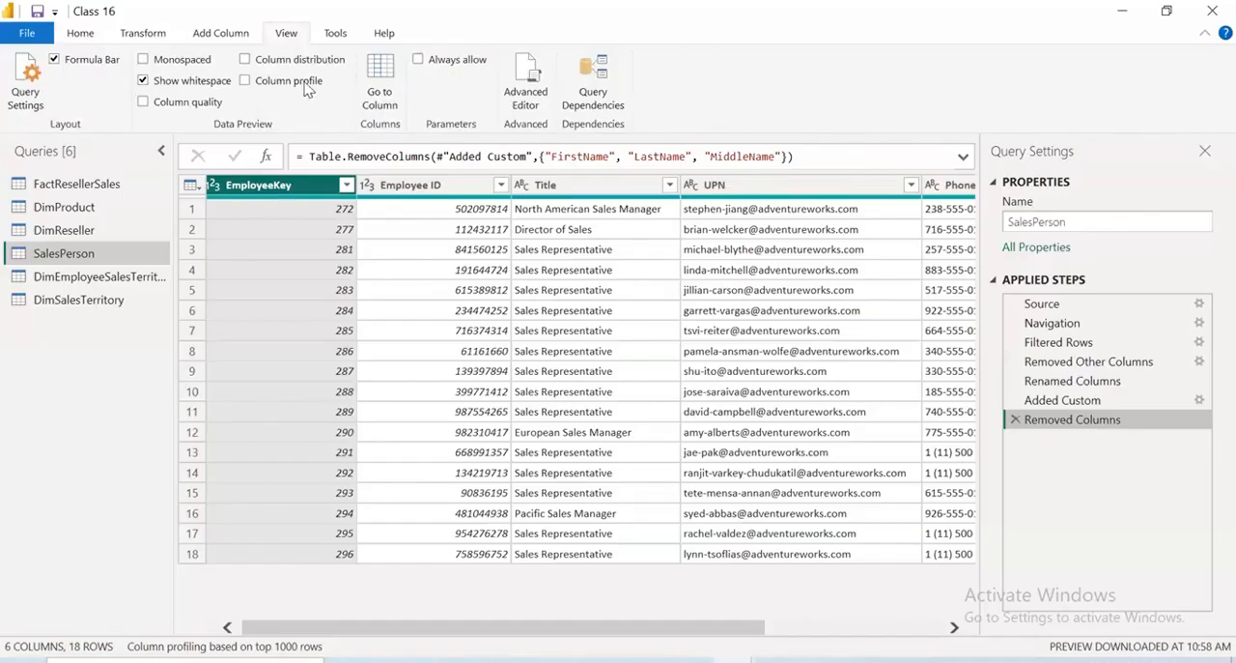
{"action": "left_click", "coordinate": [245, 60]}
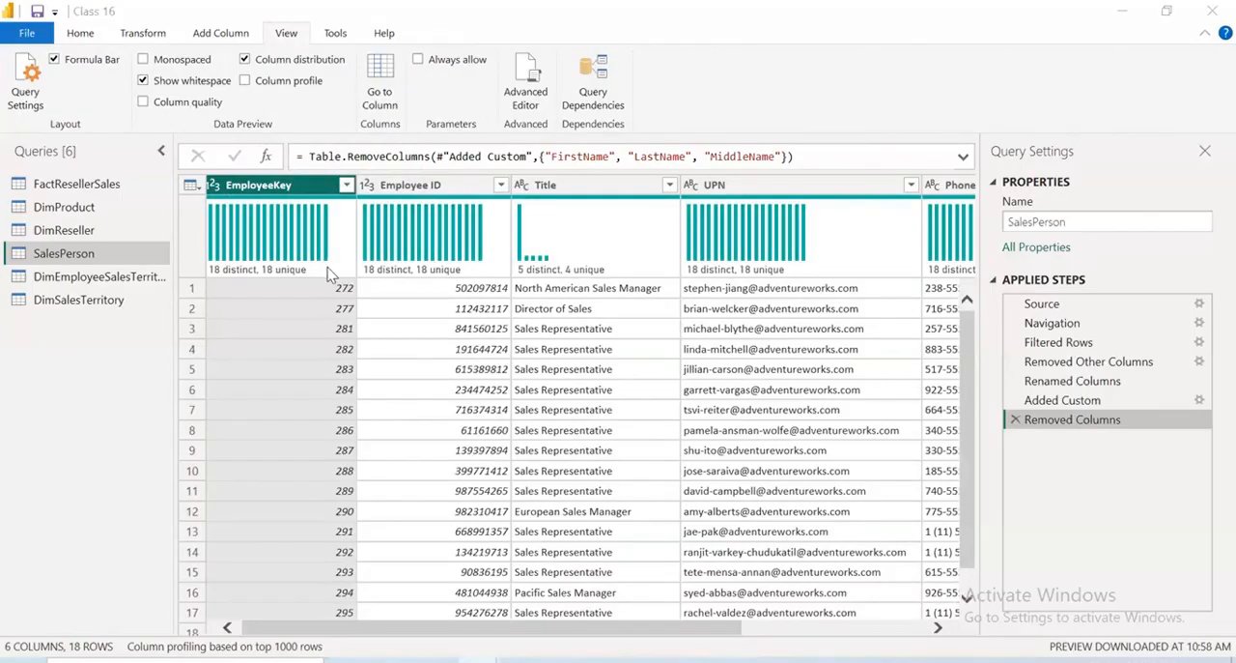
{"action": "mouse_move", "coordinate": [330, 275]}
{"action": "left_click", "coordinate": [638, 389]}
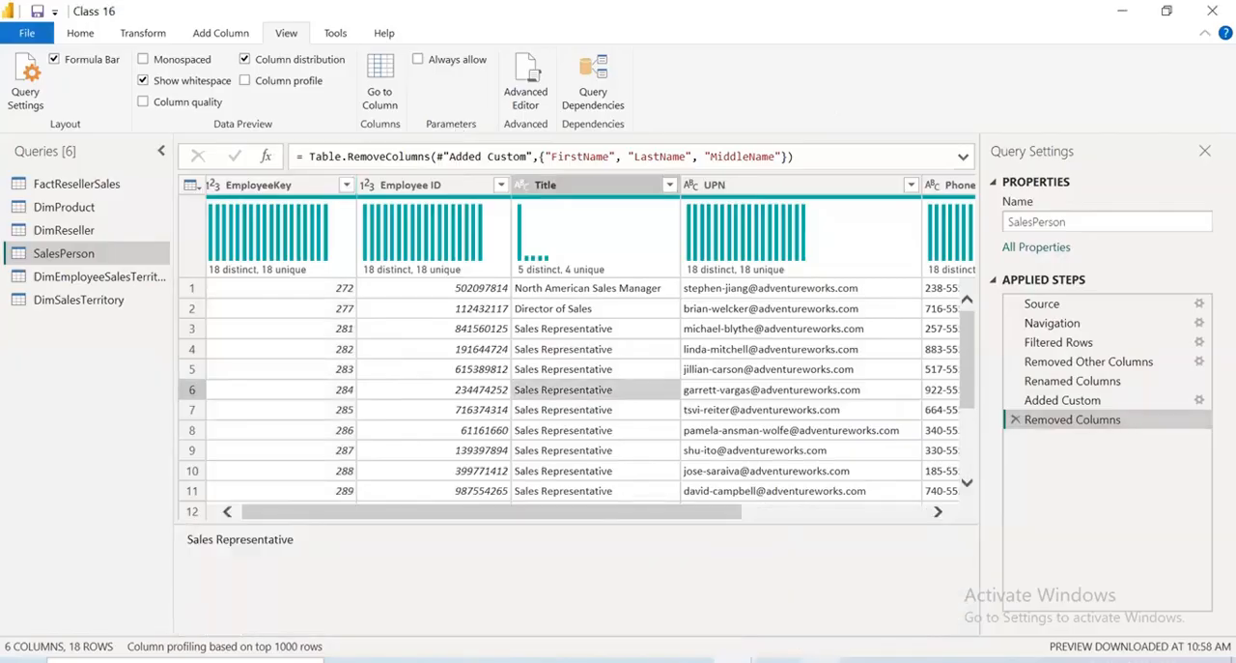
Switch to the Book1 workbook in Excel and enter the labels Distinct in C12 and Unique in C15
{"action": "key", "text": "alt+Tab"}
{"action": "scroll", "coordinate": [294, 449], "scroll_direction": "down", "scroll_amount": 1}
{"action": "left_click", "coordinate": [292, 445]}
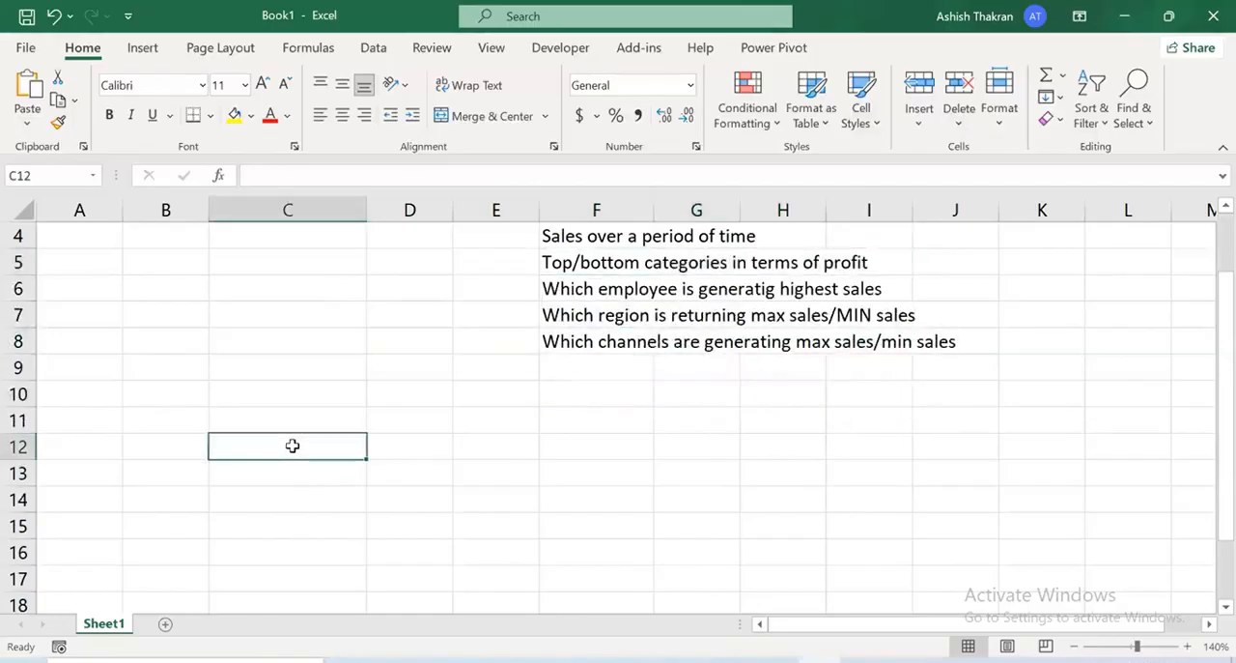
{"action": "double_click", "coordinate": [294, 446]}
{"action": "type", "text": "D"}
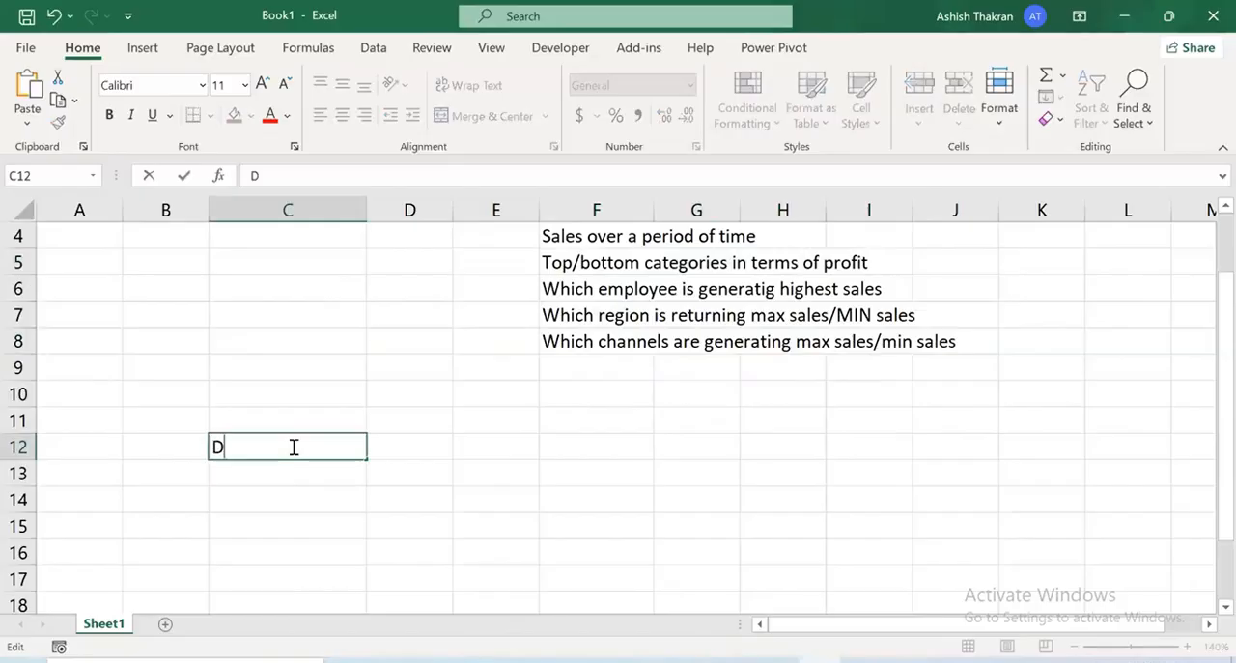
{"action": "type", "text": "istinct"}
{"action": "key", "text": "Return"}
{"action": "key", "text": "Return"}
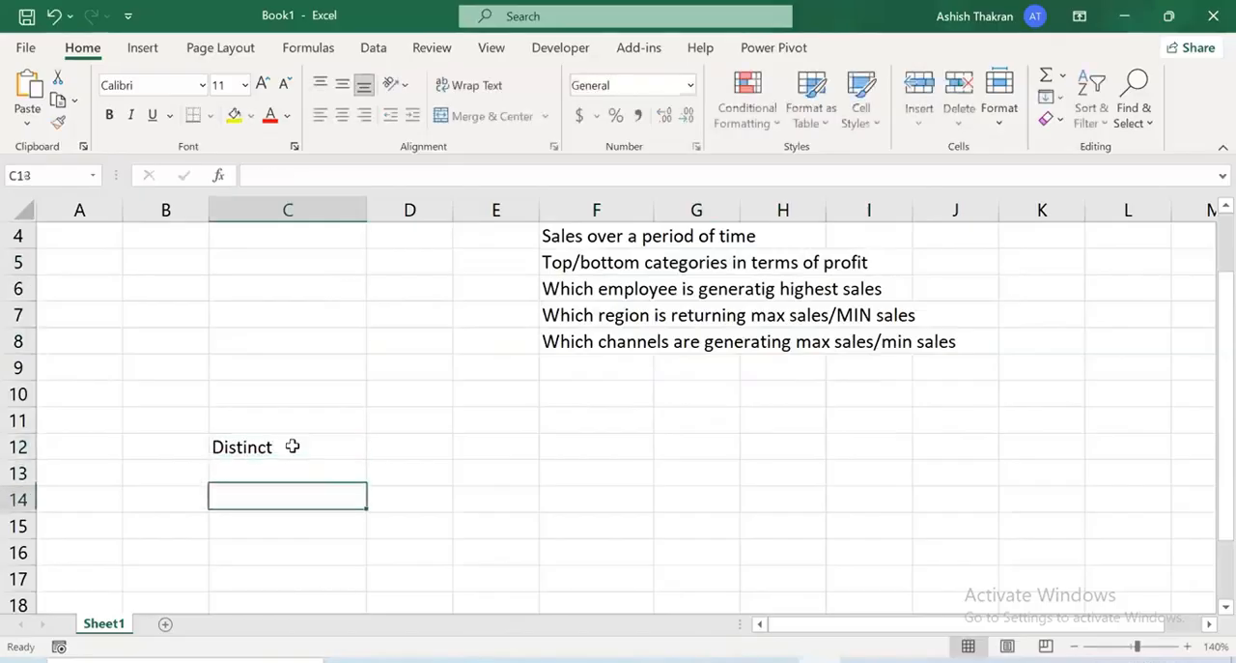
{"action": "key", "text": "Return"}
{"action": "type", "text": "Unique"}
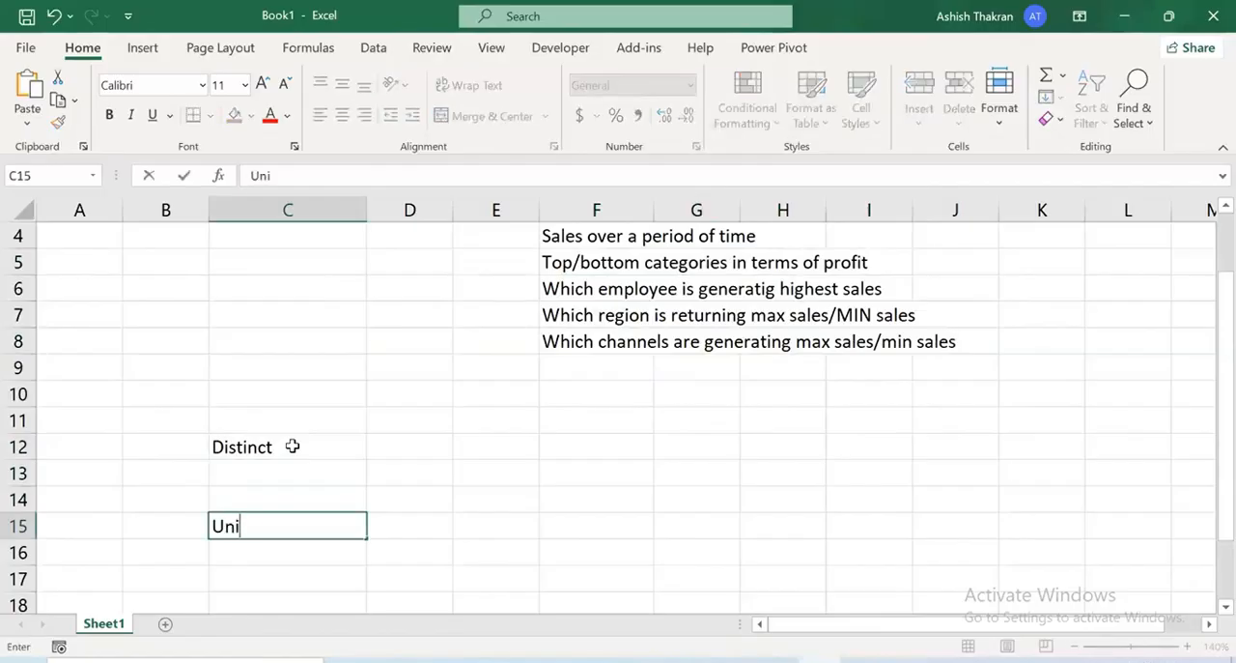
{"action": "key", "text": "Return"}
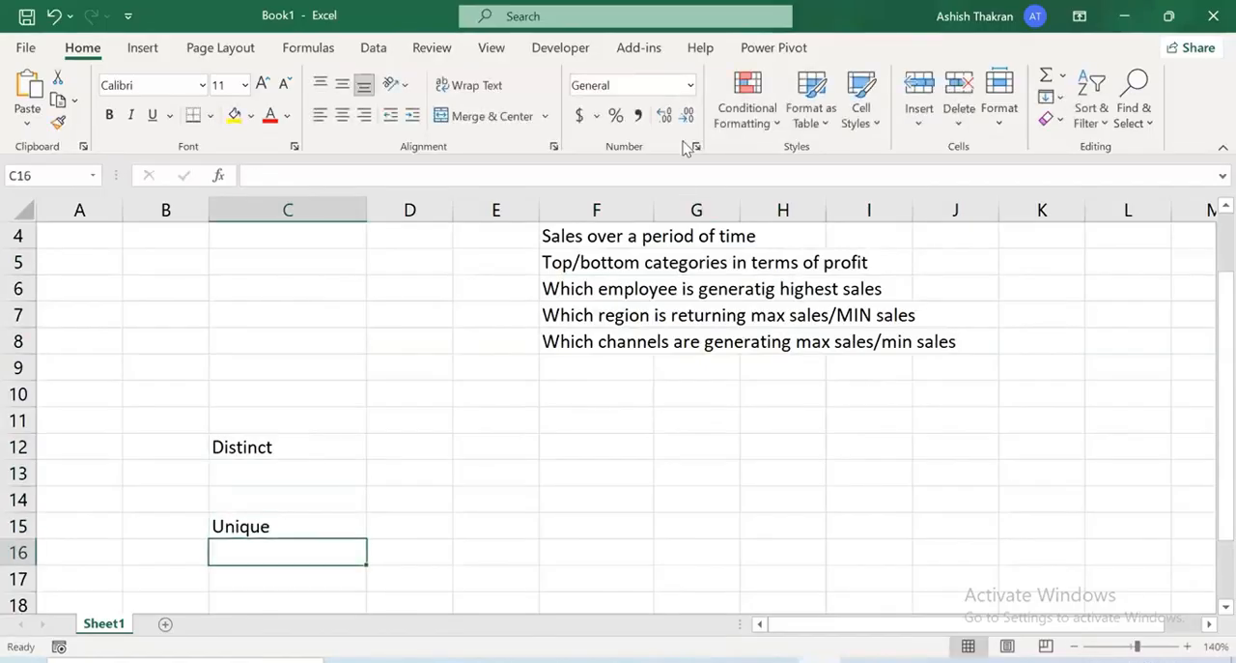
Make the Distinct and Unique labels bold and fill both cells with yellow
{"action": "left_click", "coordinate": [299, 449]}
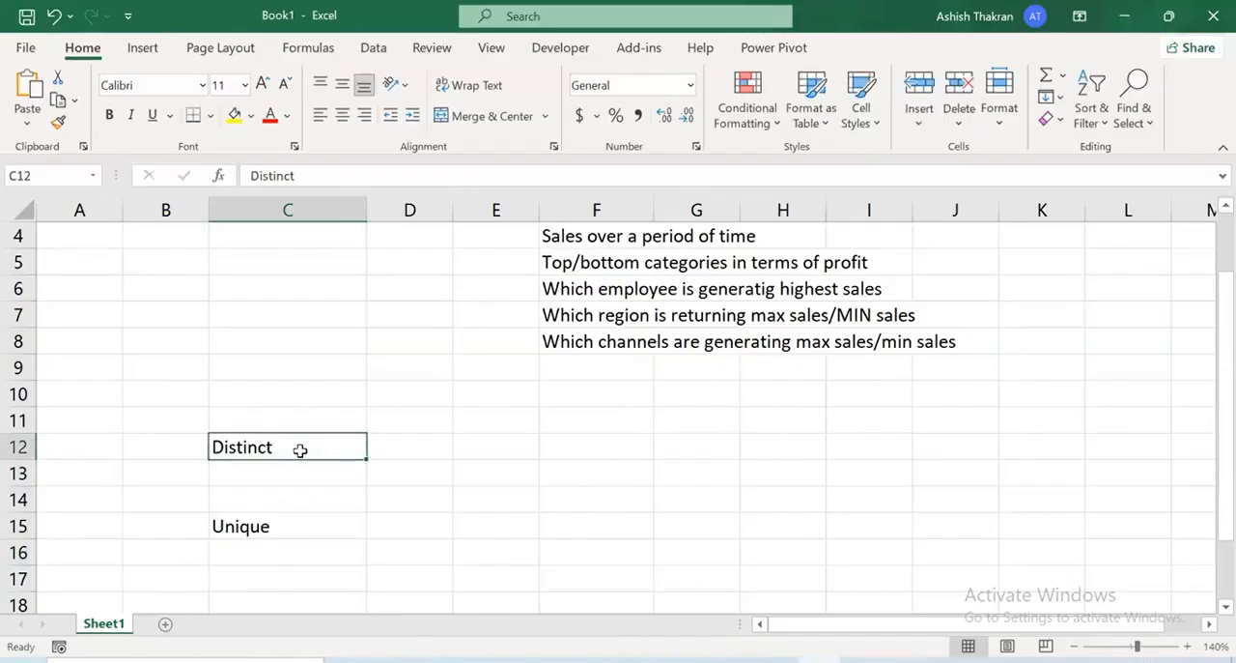
{"action": "key", "text": "ctrl+b"}
{"action": "key", "text": "Down"}
{"action": "key", "text": "Down"}
{"action": "key", "text": "Down"}
{"action": "key", "text": "ctrl+b"}
{"action": "left_click", "coordinate": [300, 450]}
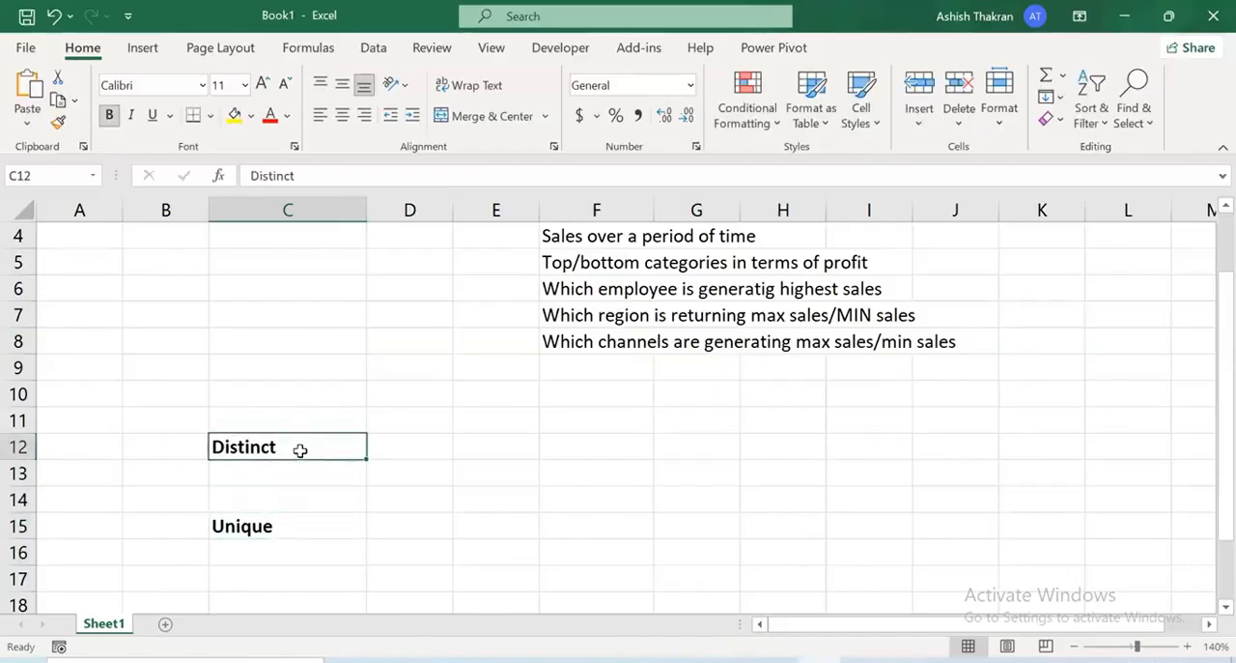
{"action": "left_click", "coordinate": [234, 115]}
{"action": "left_click", "coordinate": [249, 519]}
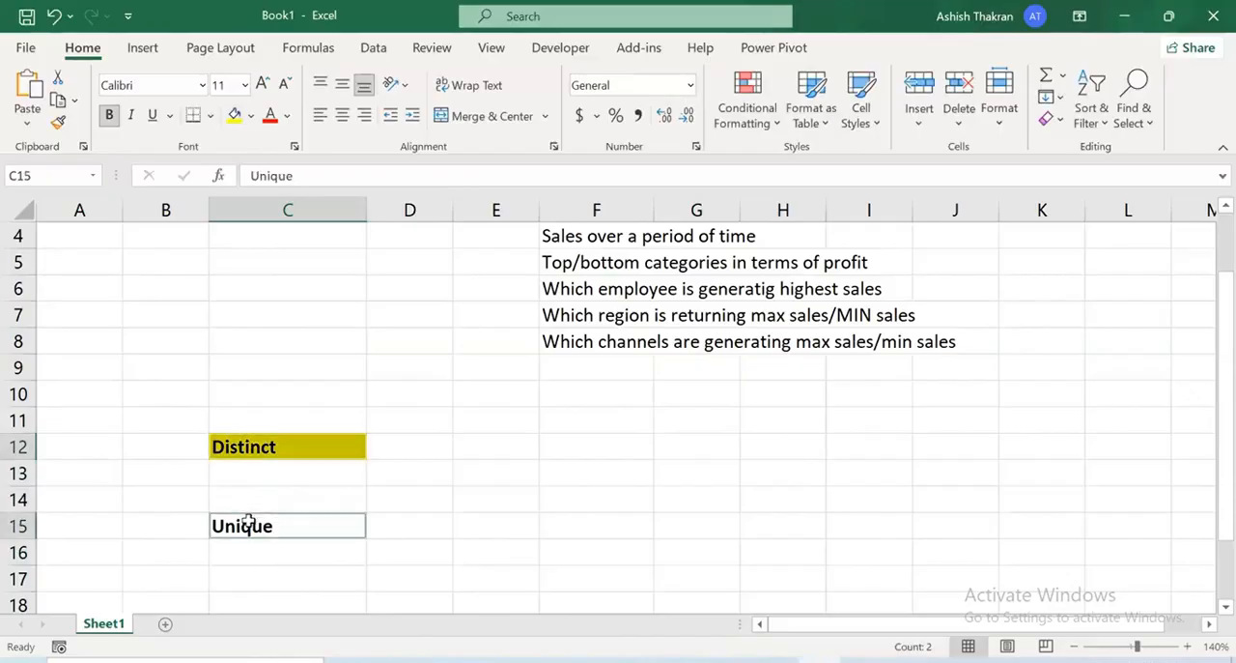
{"action": "left_click", "coordinate": [235, 118]}
Enter the sample values A, A, B, C, C, D, E, E down cells E18 to E25
{"action": "scroll", "coordinate": [502, 483], "scroll_direction": "down", "scroll_amount": 2}
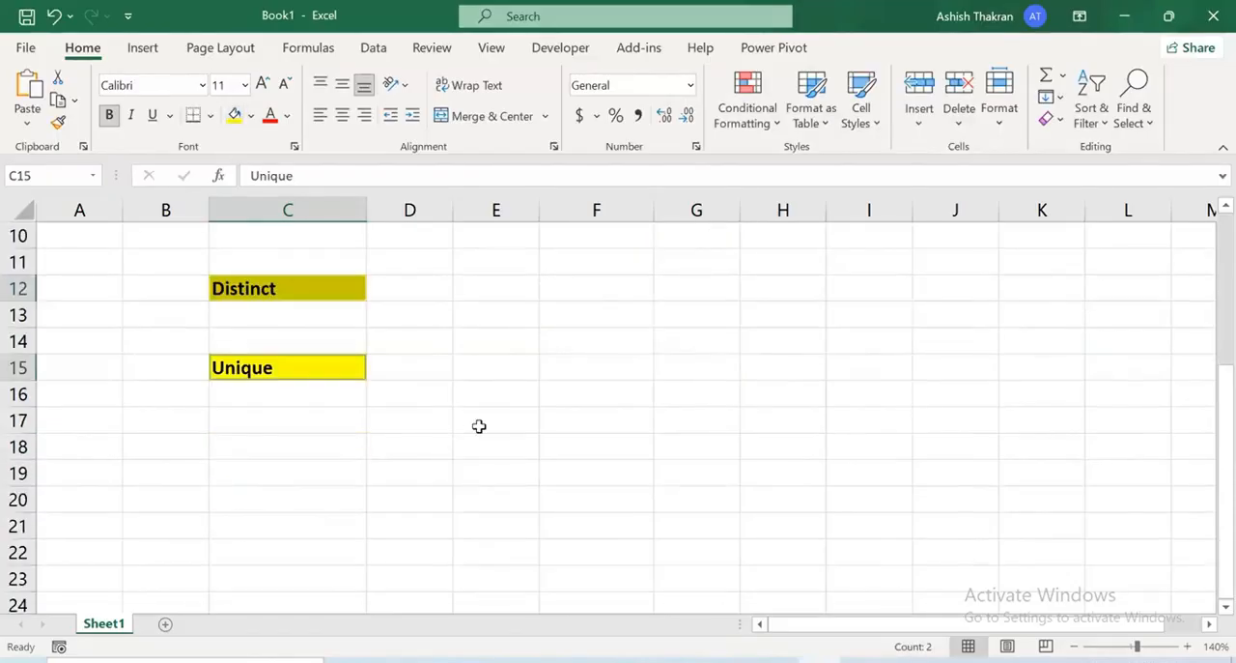
{"action": "left_click", "coordinate": [476, 457]}
{"action": "type", "text": "A"}
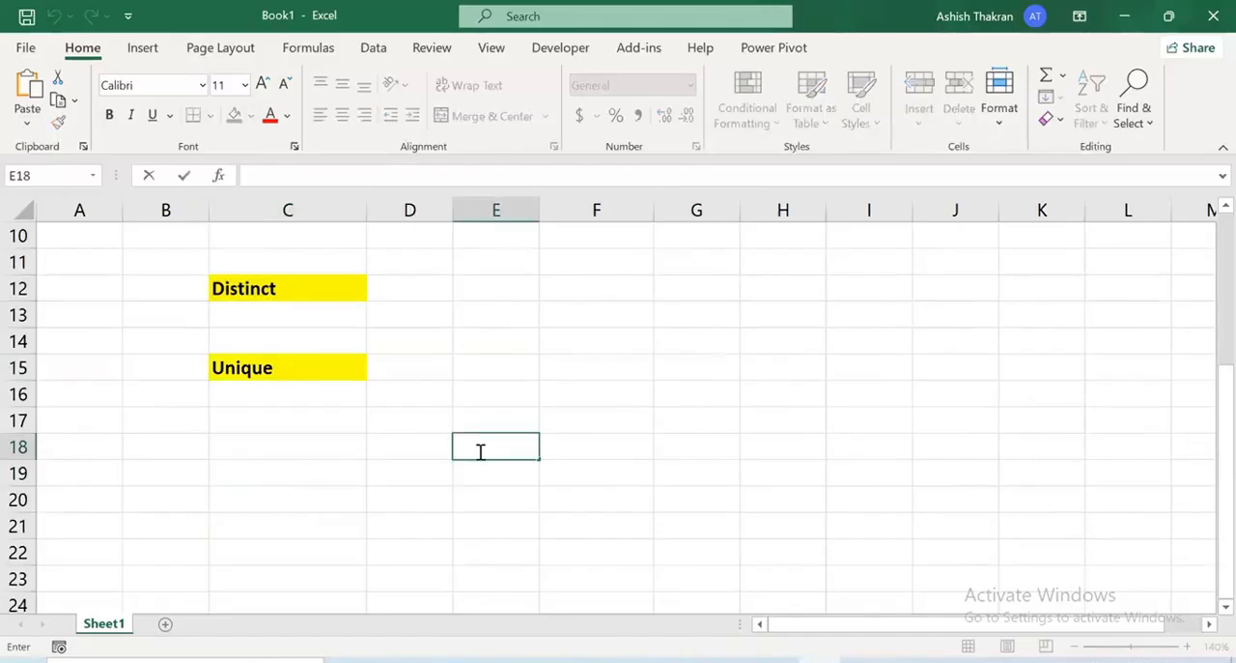
{"action": "key", "text": "Return"}
{"action": "type", "text": "A"}
{"action": "key", "text": "Return"}
{"action": "type", "text": "B"}
{"action": "key", "text": "Return"}
{"action": "type", "text": "C"}
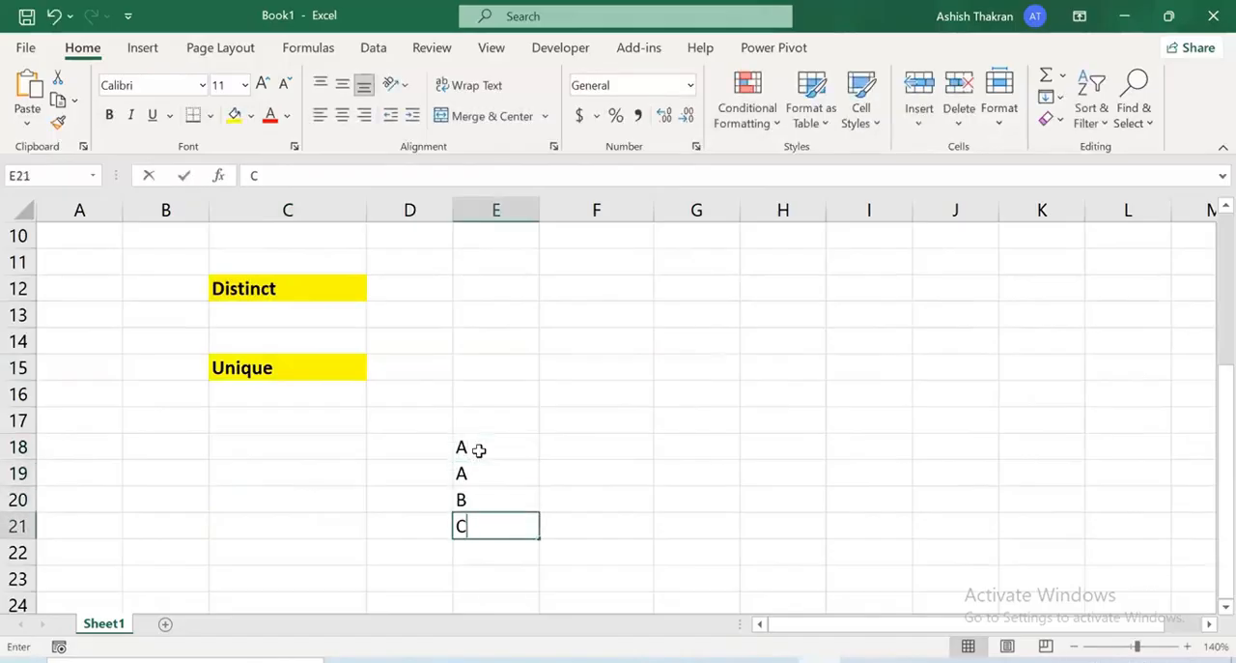
{"action": "key", "text": "Return"}
{"action": "type", "text": "C"}
{"action": "key", "text": "Return"}
{"action": "type", "text": "D"}
{"action": "key", "text": "Return"}
{"action": "type", "text": "E"}
{"action": "key", "text": "Return"}
{"action": "type", "text": "E"}
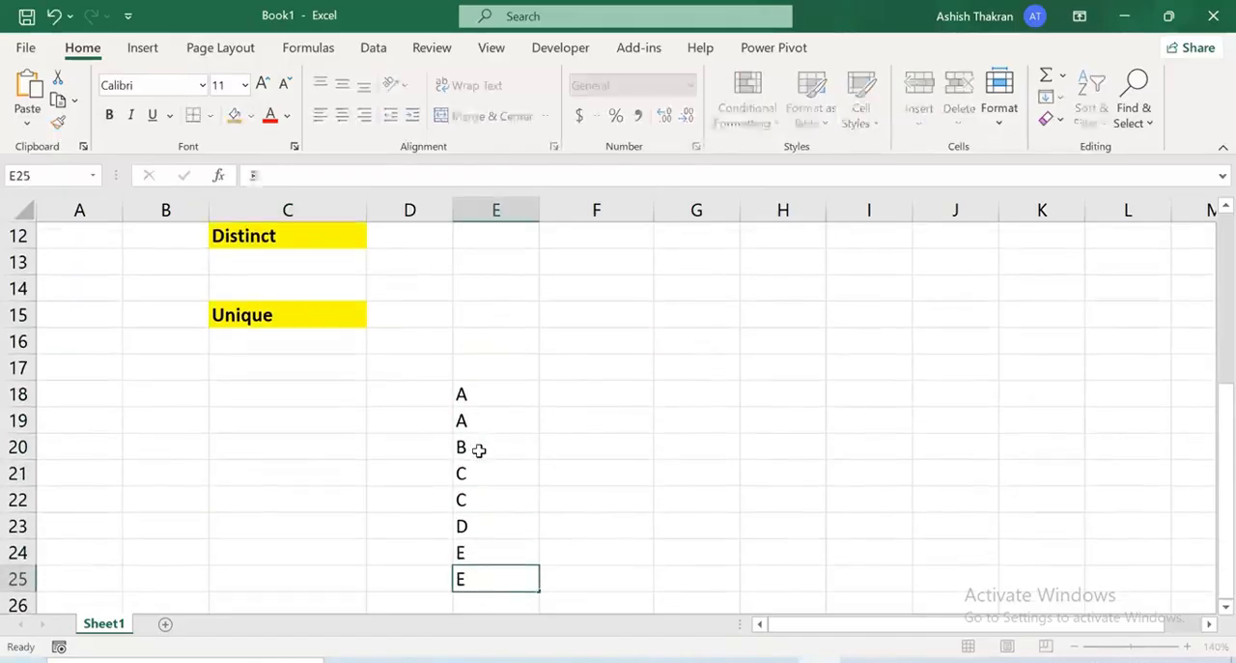
{"action": "key", "text": "Return"}
Apply all borders to the sample values in E18:E25
{"action": "left_click_drag", "start_coordinate": [477, 372], "coordinate": [488, 552]}
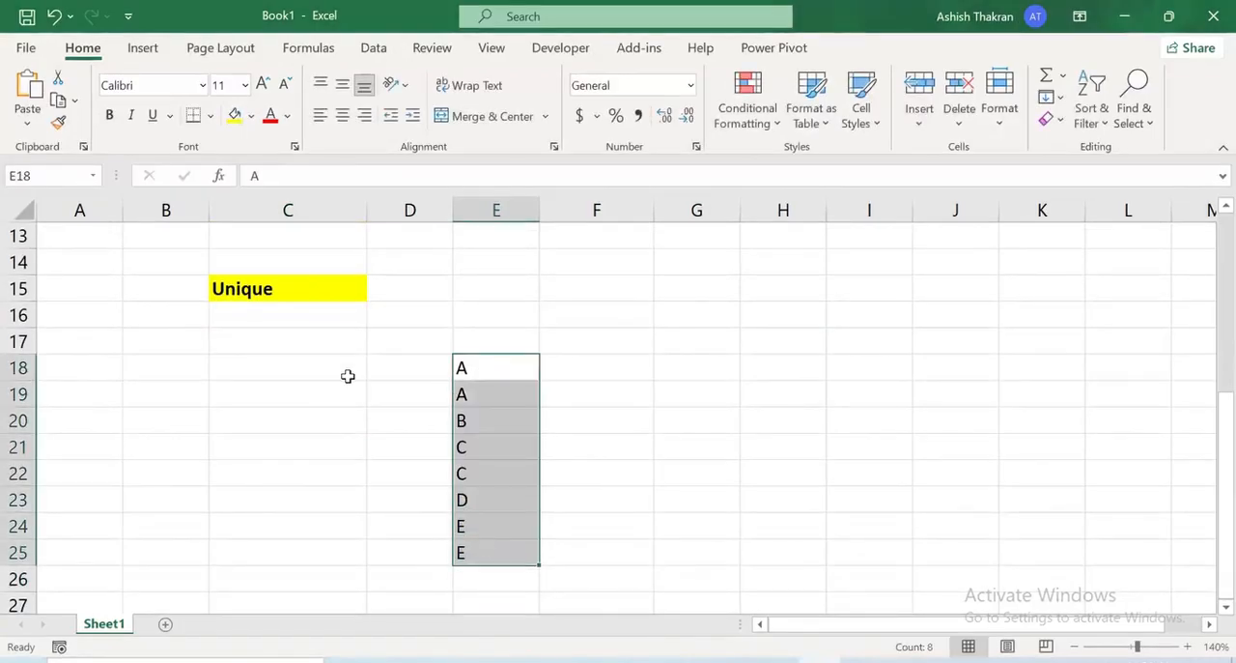
{"action": "left_click", "coordinate": [209, 116]}
{"action": "left_click", "coordinate": [232, 313]}
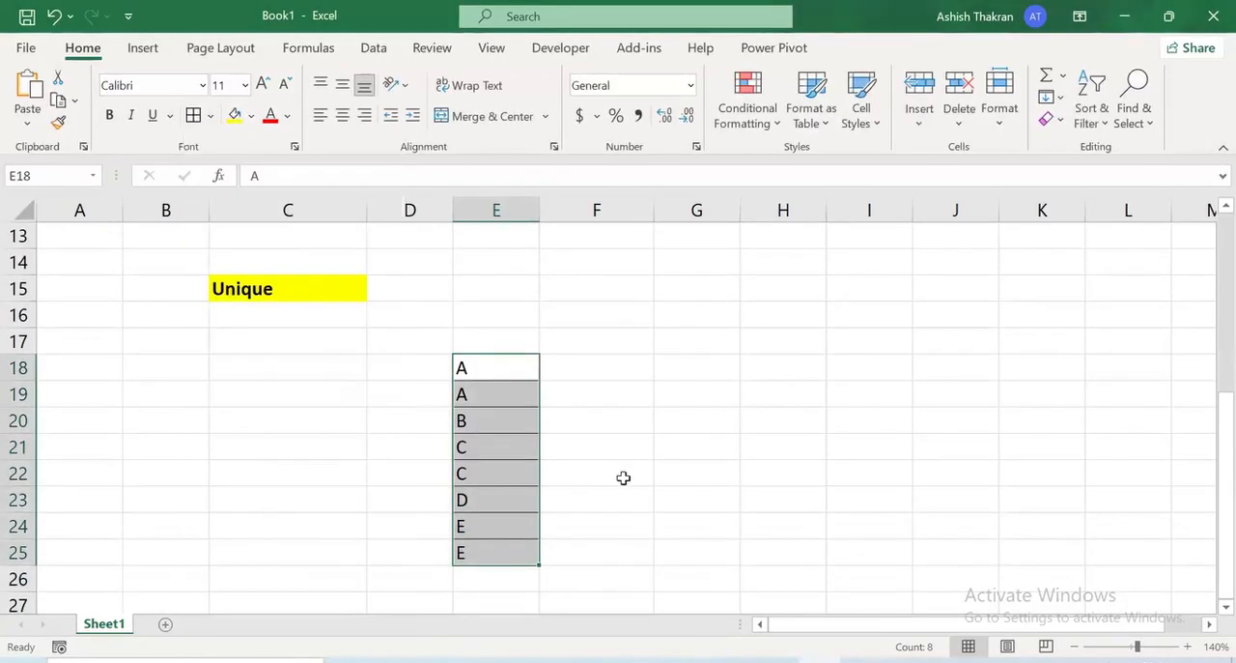
{"action": "left_click", "coordinate": [436, 346]}
Enter the Distinct definition "The value occuring once or more" in E12
{"action": "scroll", "coordinate": [425, 376], "scroll_direction": "up", "scroll_amount": 1}
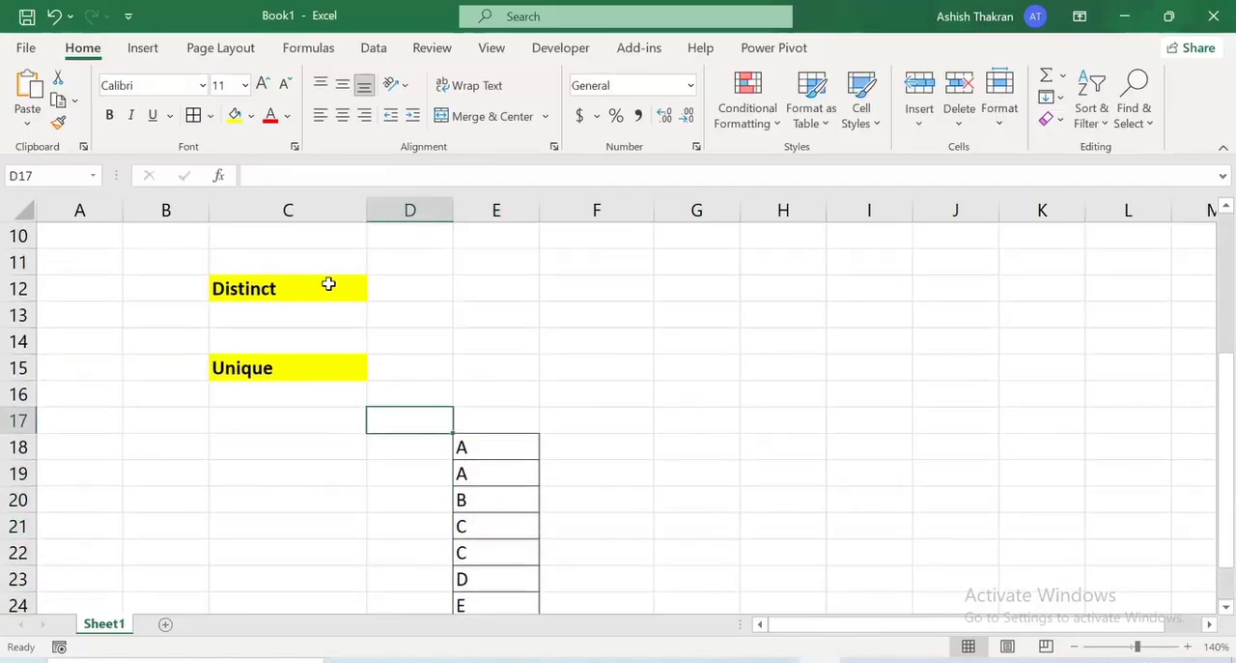
{"action": "double_click", "coordinate": [488, 286]}
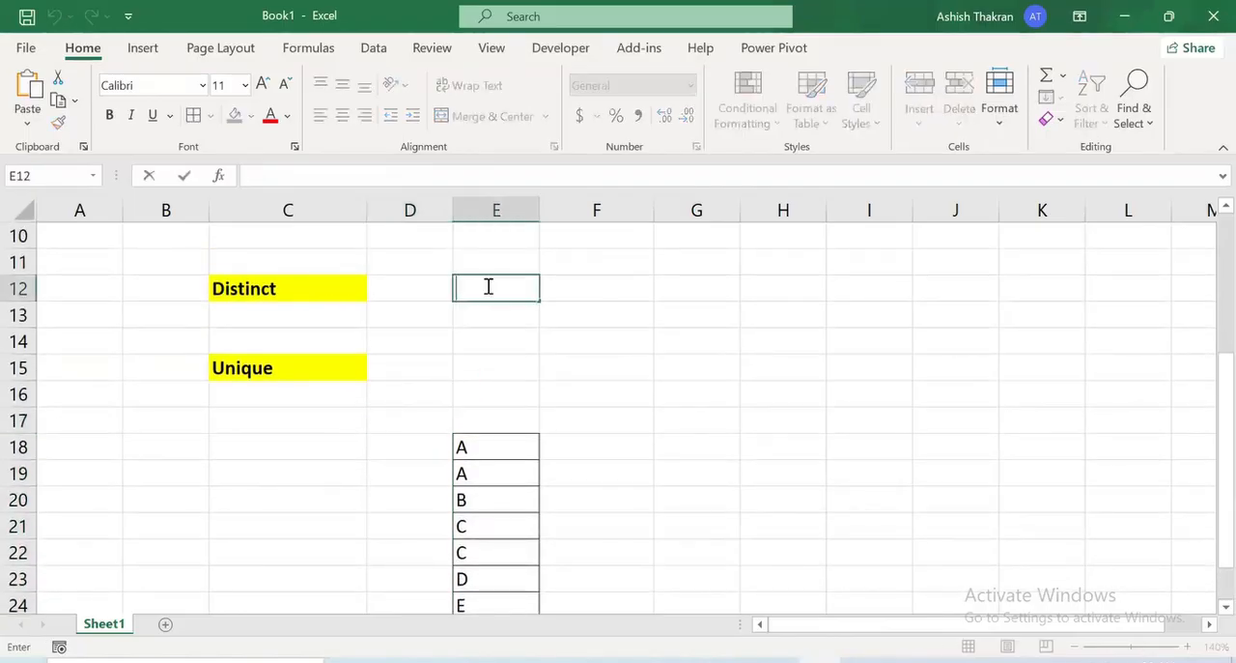
{"action": "type", "text": "The"}
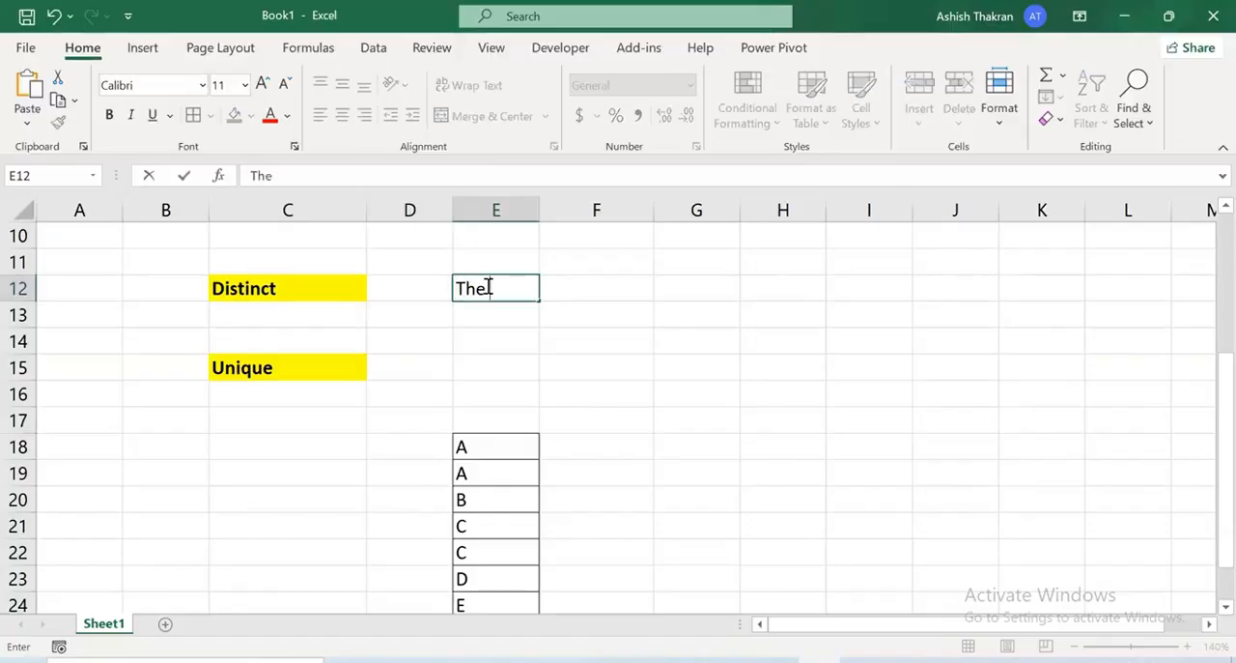
{"action": "type", "text": " value occ"}
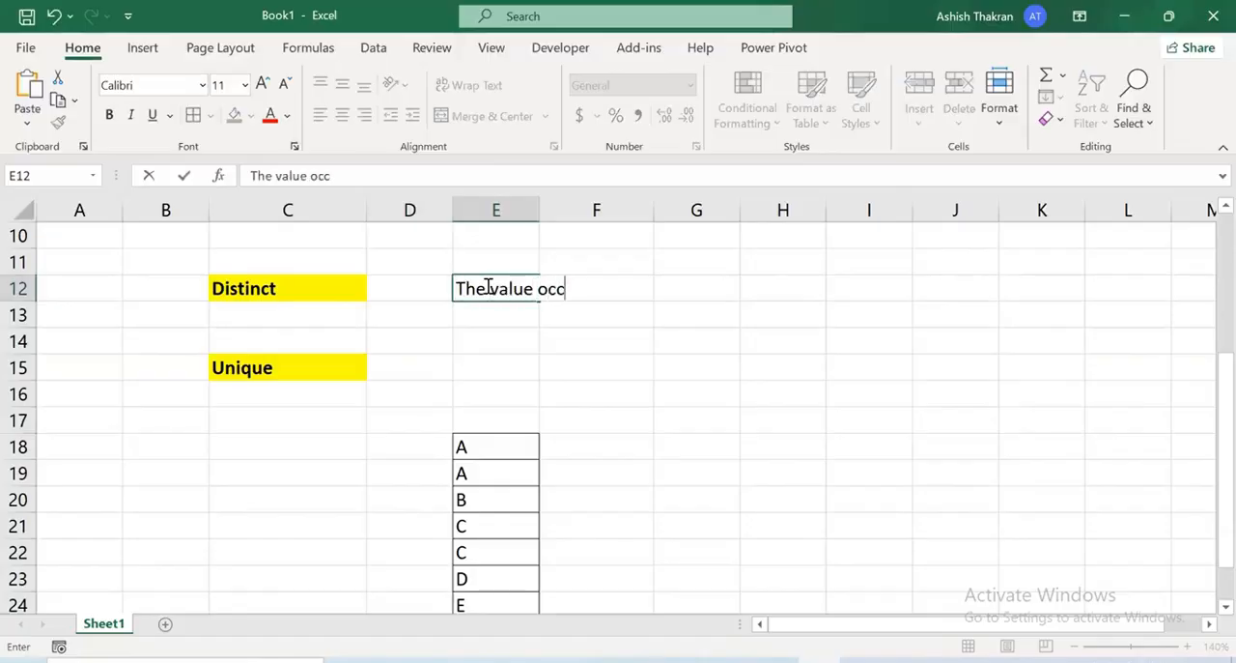
{"action": "type", "text": "uring once or more"}
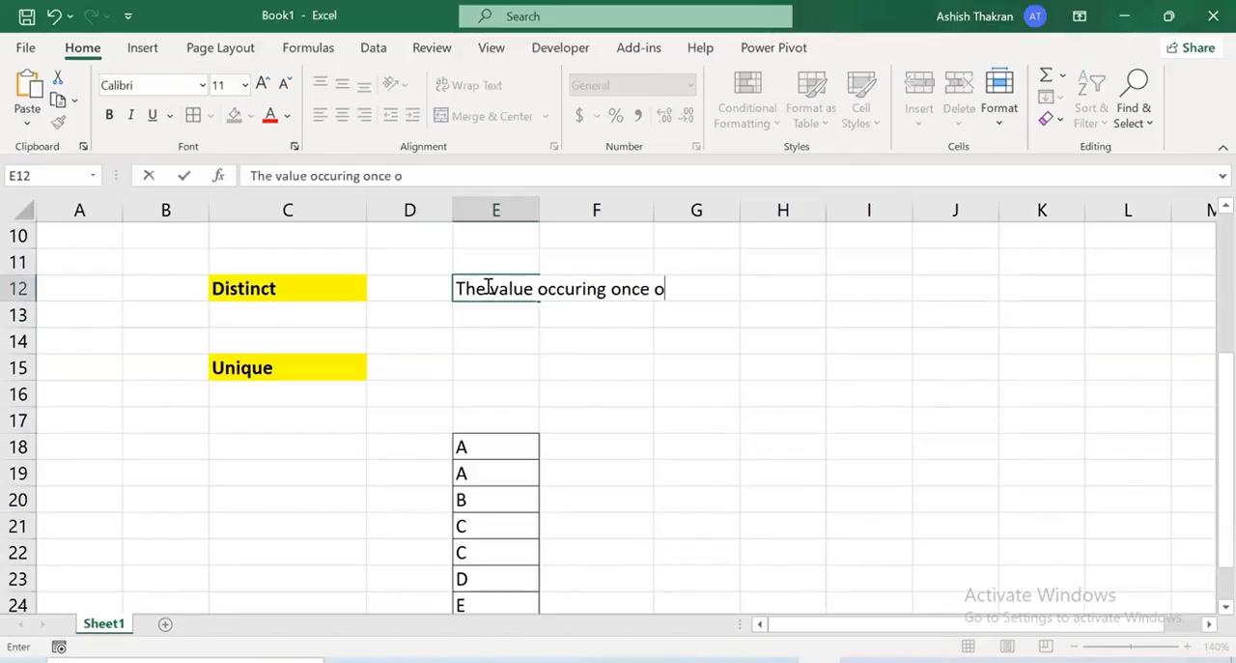
{"action": "key", "text": "Return"}
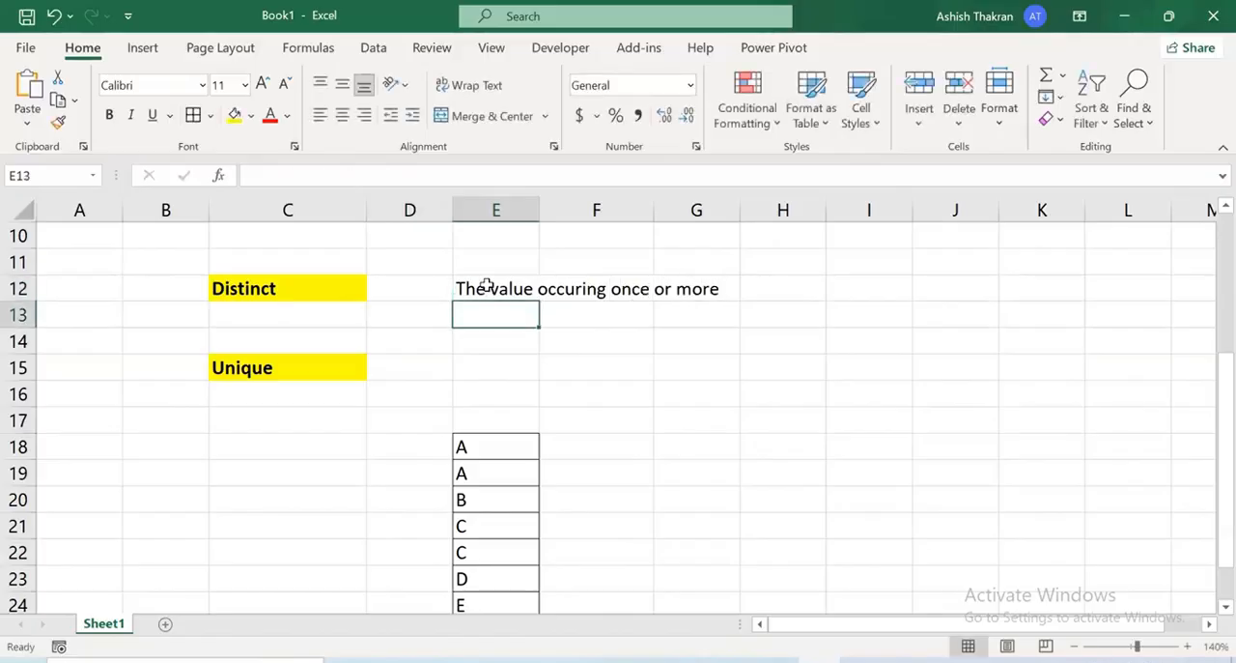
{"action": "left_click", "coordinate": [488, 286]}
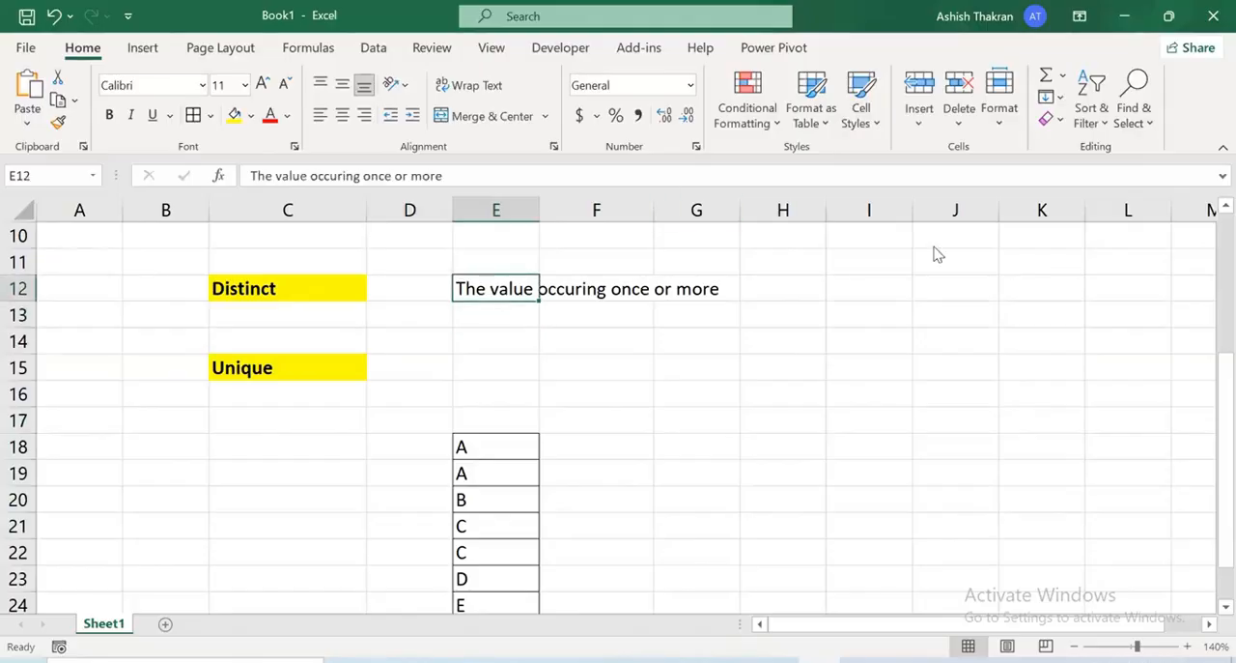
List the distinct values as A,B,C,D,E in I12 and enter their count, 5, in K12
{"action": "double_click", "coordinate": [856, 283]}
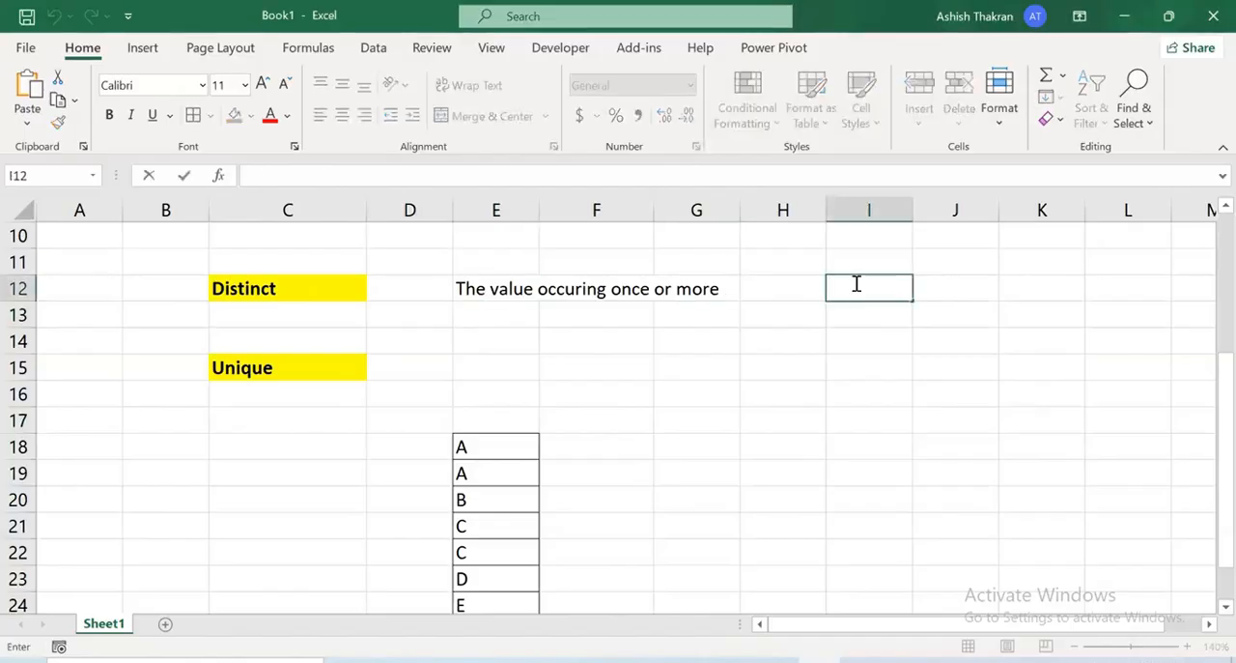
{"action": "type", "text": "A,B,C,D,E"}
{"action": "scroll", "coordinate": [744, 328], "scroll_direction": "down", "scroll_amount": 2}
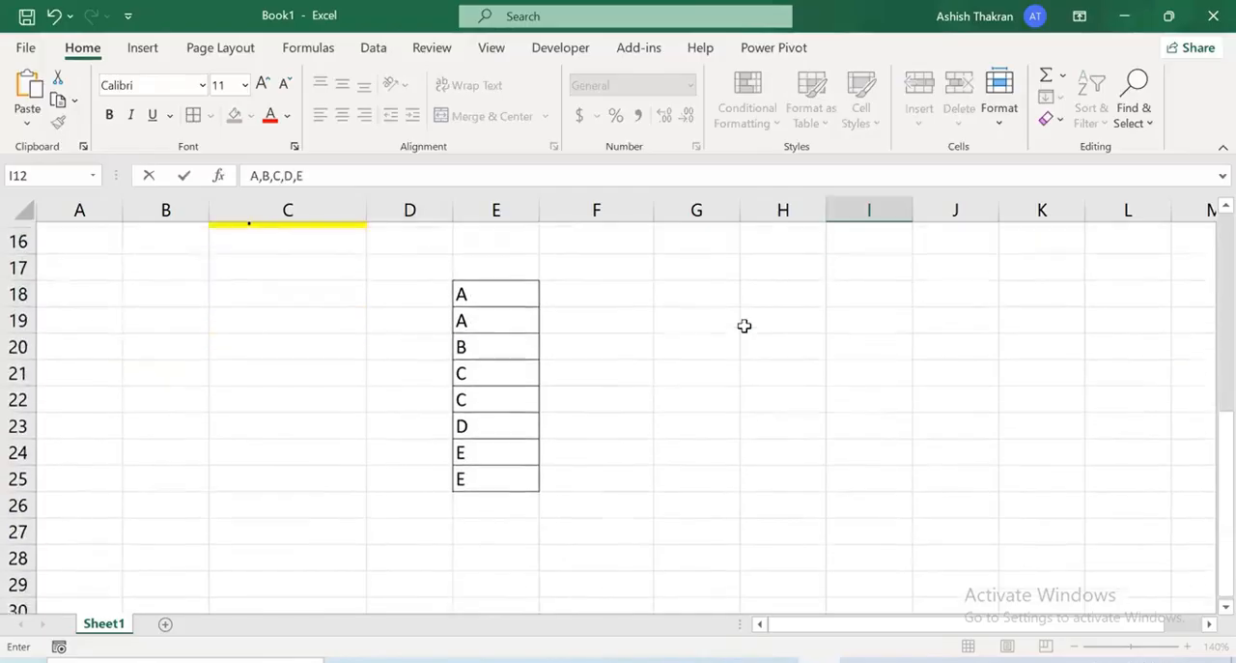
{"action": "scroll", "coordinate": [744, 328], "scroll_direction": "up", "scroll_amount": 2}
{"action": "key", "text": "Return"}
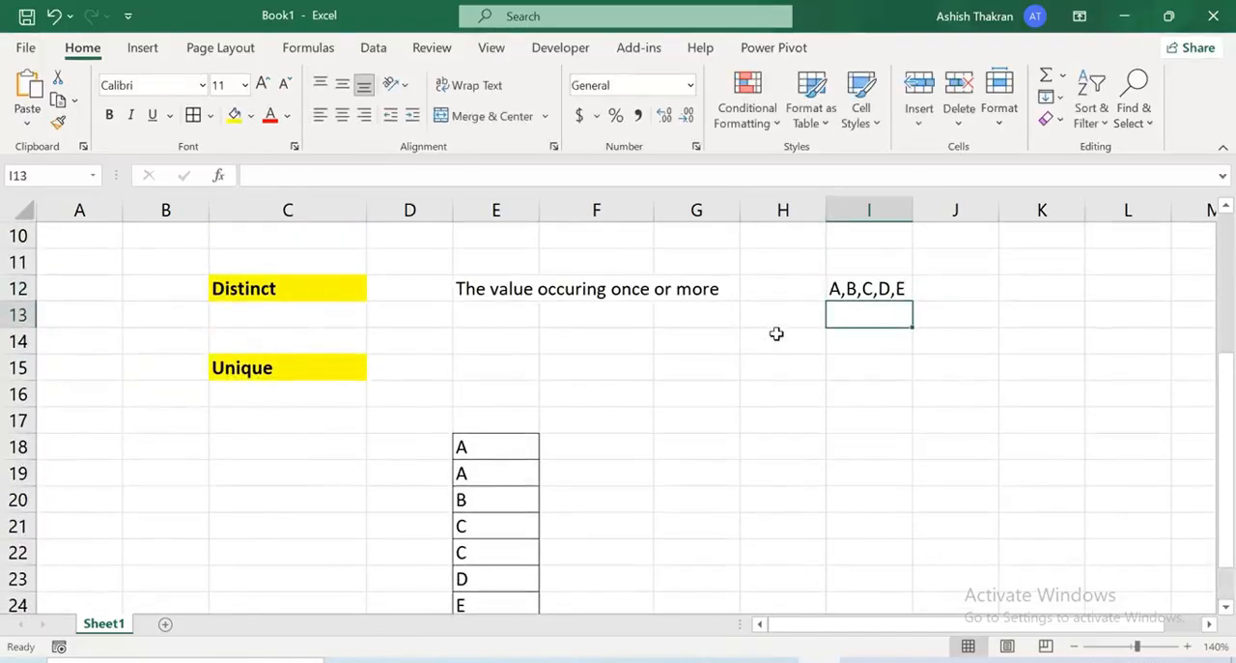
{"action": "left_click", "coordinate": [975, 287]}
{"action": "left_click", "coordinate": [1065, 287]}
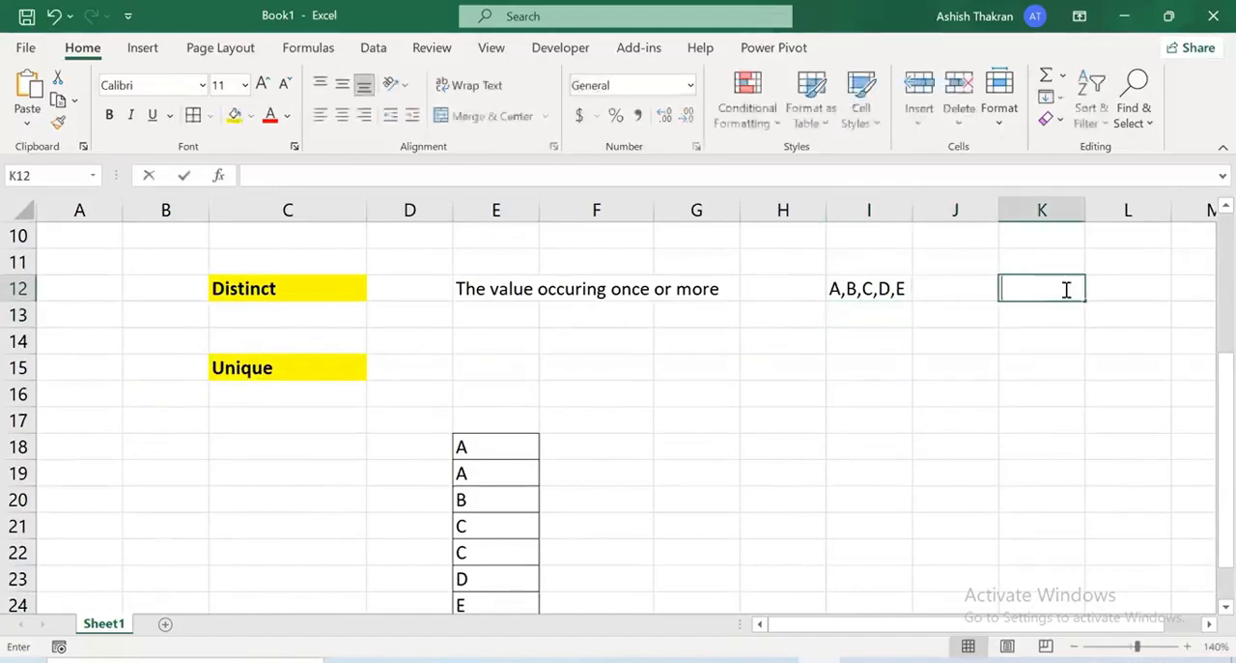
{"action": "type", "text": "5"}
{"action": "key", "text": "Return"}
Enter the Unique definition "The value occuring only once" in E15
{"action": "key", "text": "Left"}
{"action": "key", "text": "Left"}
{"action": "key", "text": "Left"}
{"action": "key", "text": "Left"}
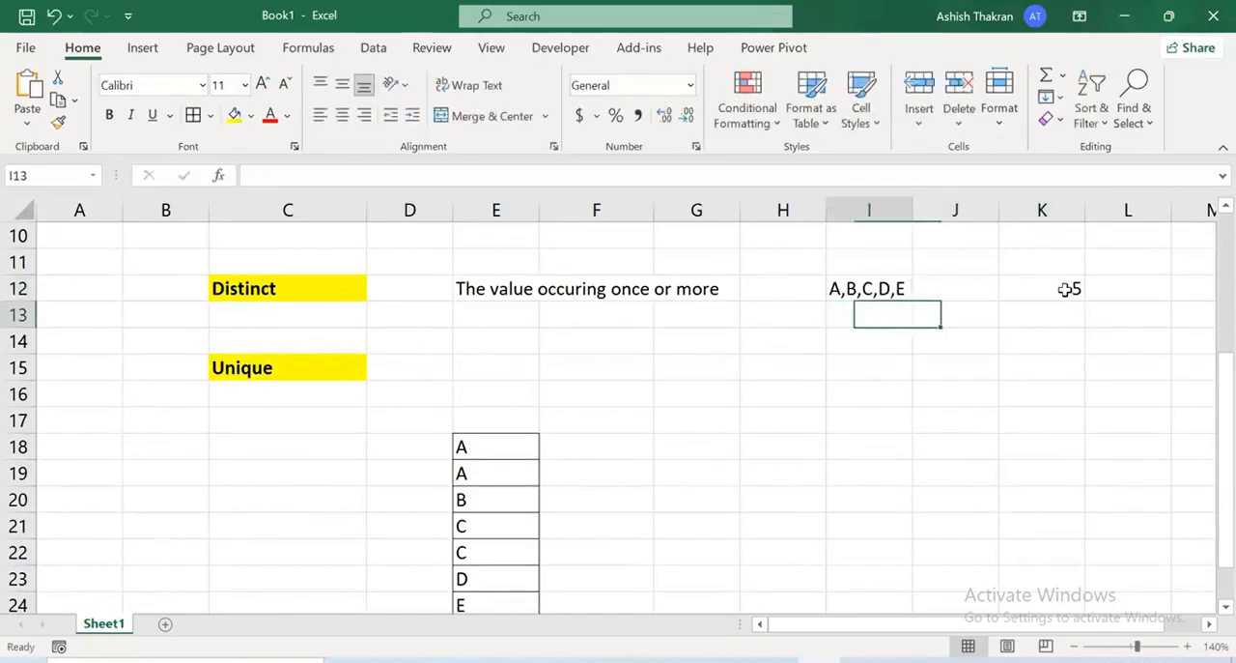
{"action": "key", "text": "Down"}
{"action": "key", "text": "Left"}
{"action": "key", "text": "Left"}
{"action": "key", "text": "Down"}
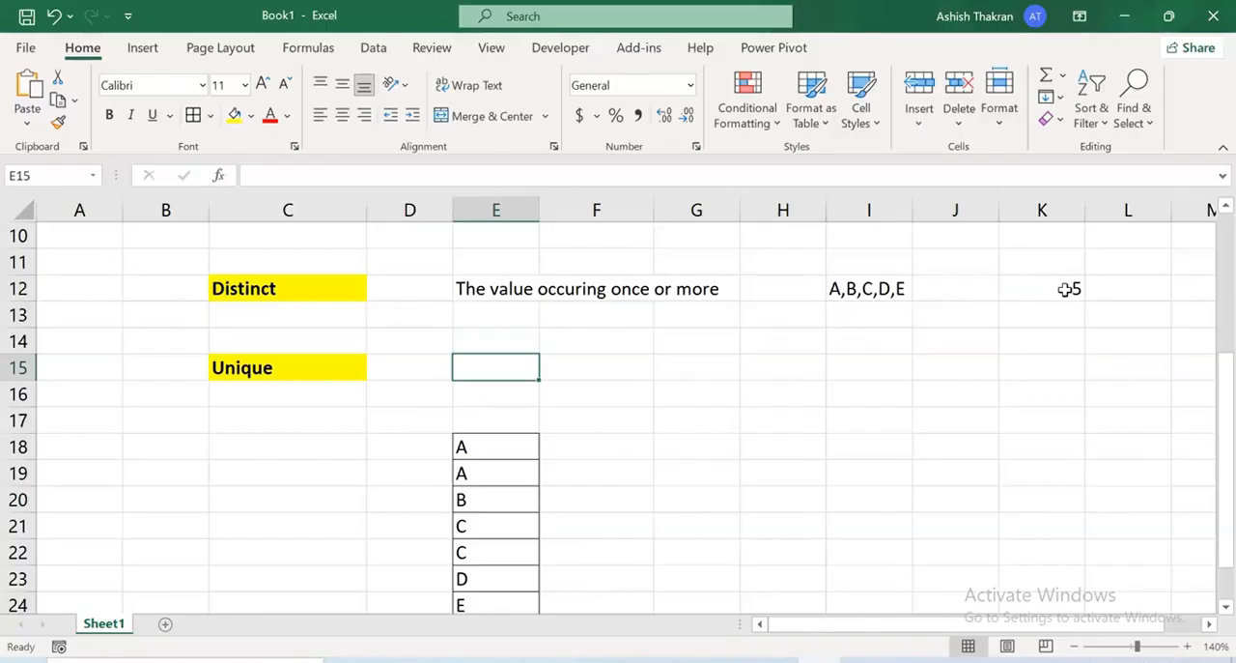
{"action": "type", "text": "The "}
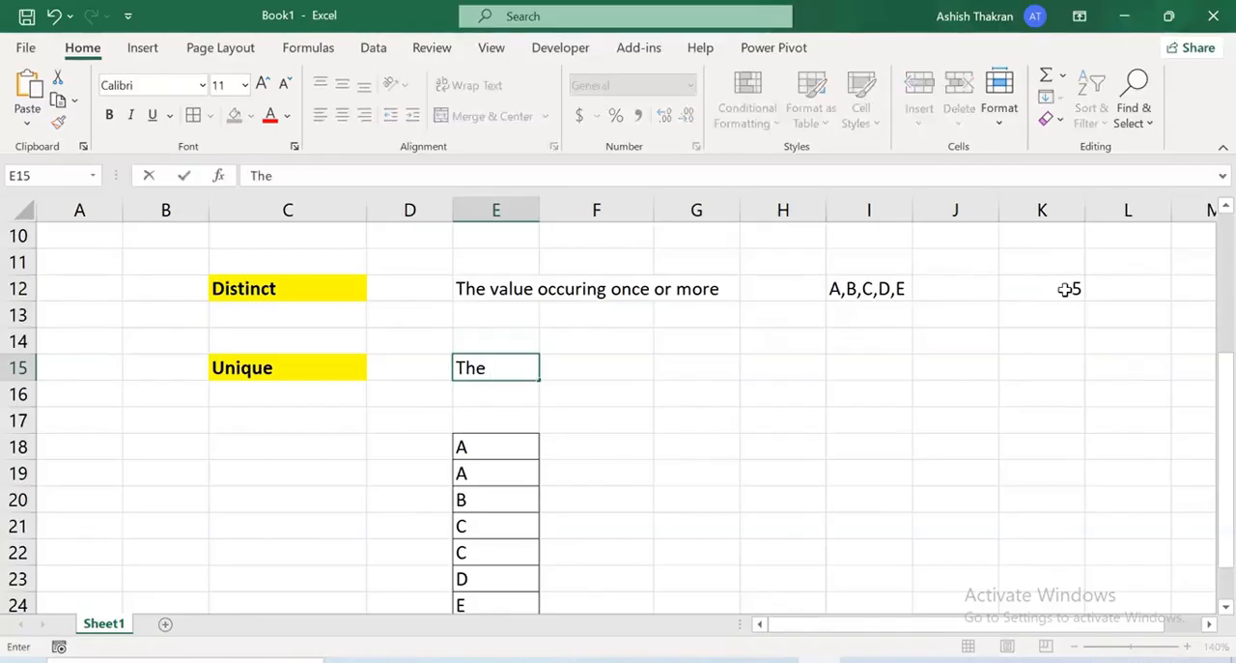
{"action": "type", "text": "value occu"}
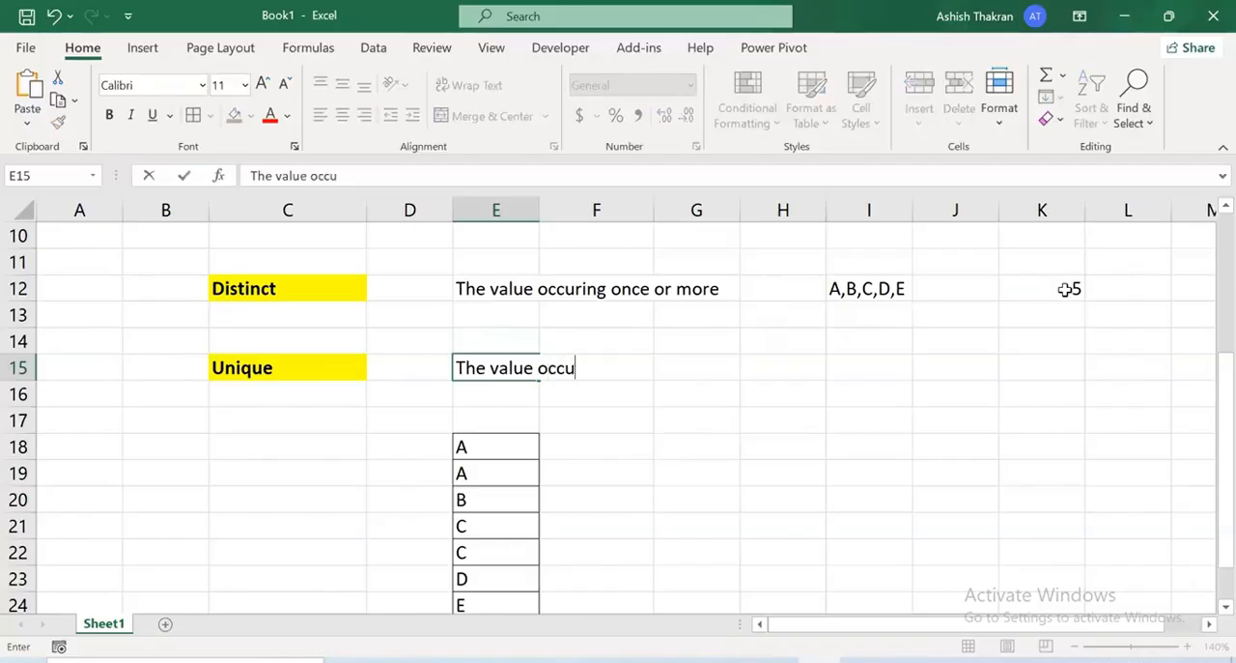
{"action": "type", "text": "ring only once"}
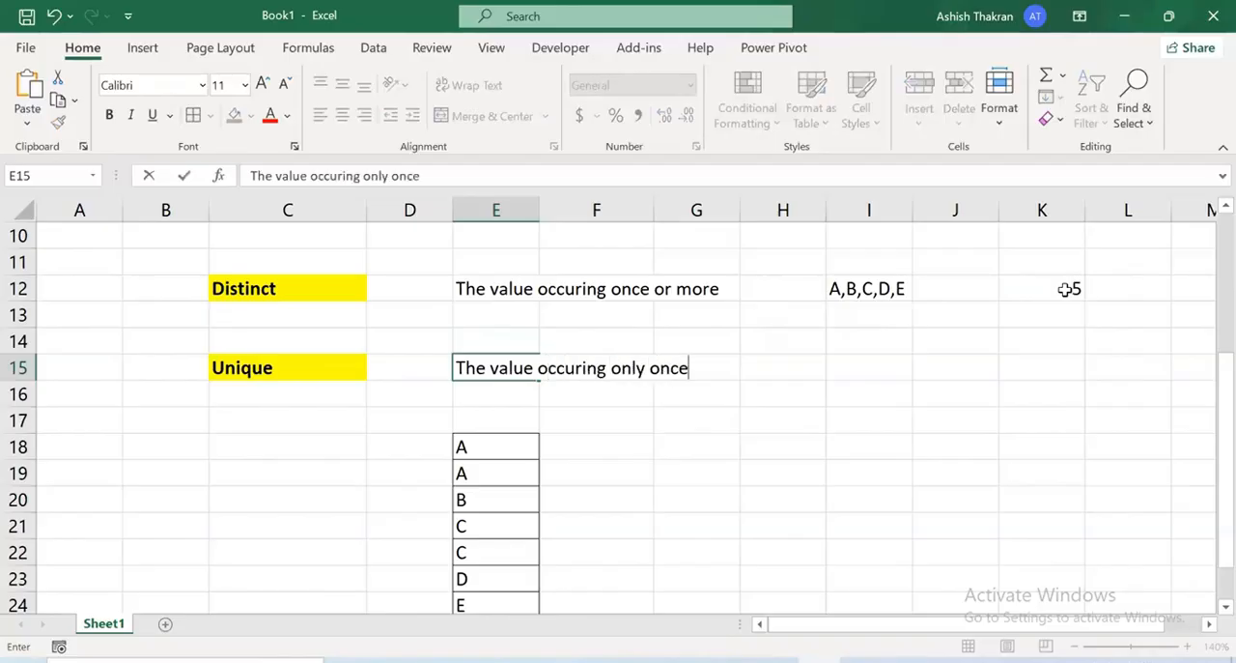
{"action": "key", "text": "Return"}
List the unique values as B,D in I15 beside the Unique definition
{"action": "key", "text": "Up"}
{"action": "key", "text": "Right"}
{"action": "key", "text": "Right"}
{"action": "key", "text": "Right"}
{"action": "key", "text": "Right"}
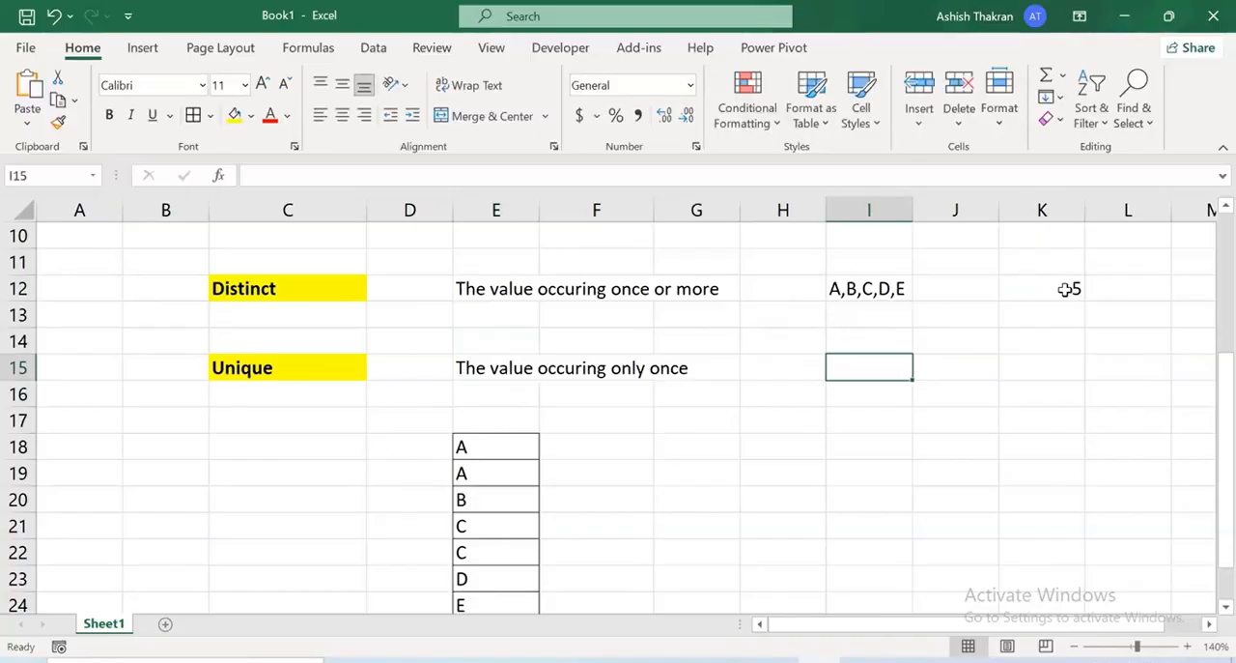
{"action": "type", "text": "B,"}
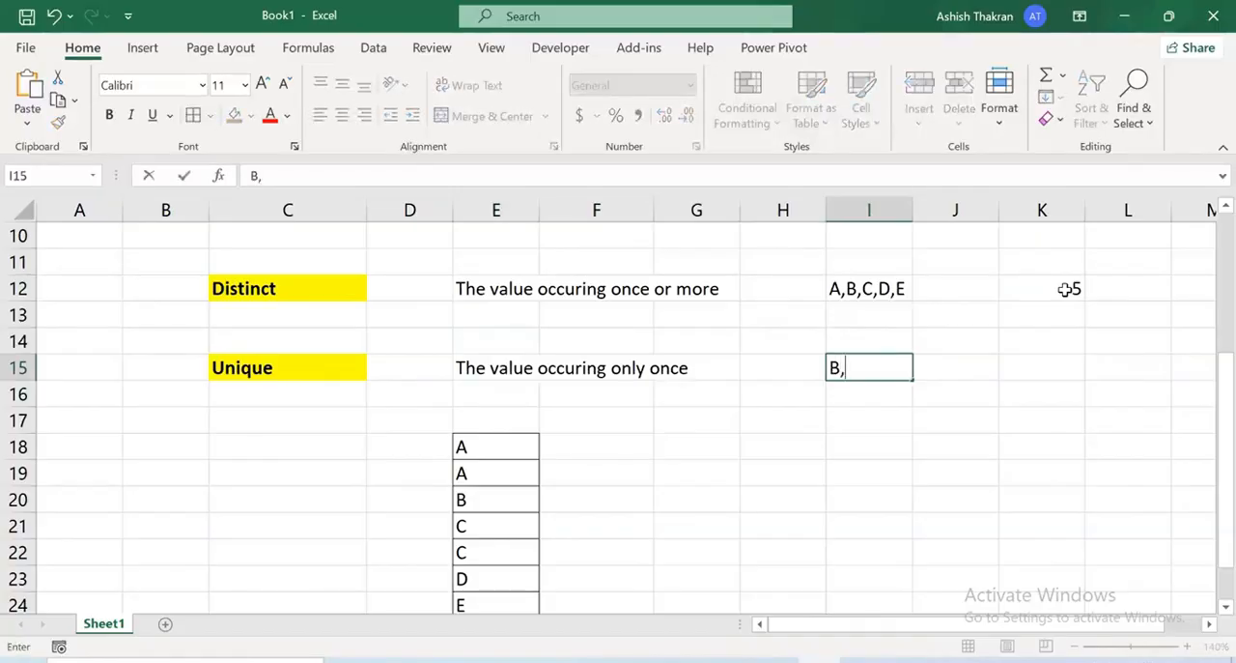
{"action": "type", "text": "D"}
{"action": "key", "text": "Return"}
Enter 2 as the count of unique values in K15
{"action": "key", "text": "Up"}
{"action": "key", "text": "Right"}
{"action": "key", "text": "Right"}
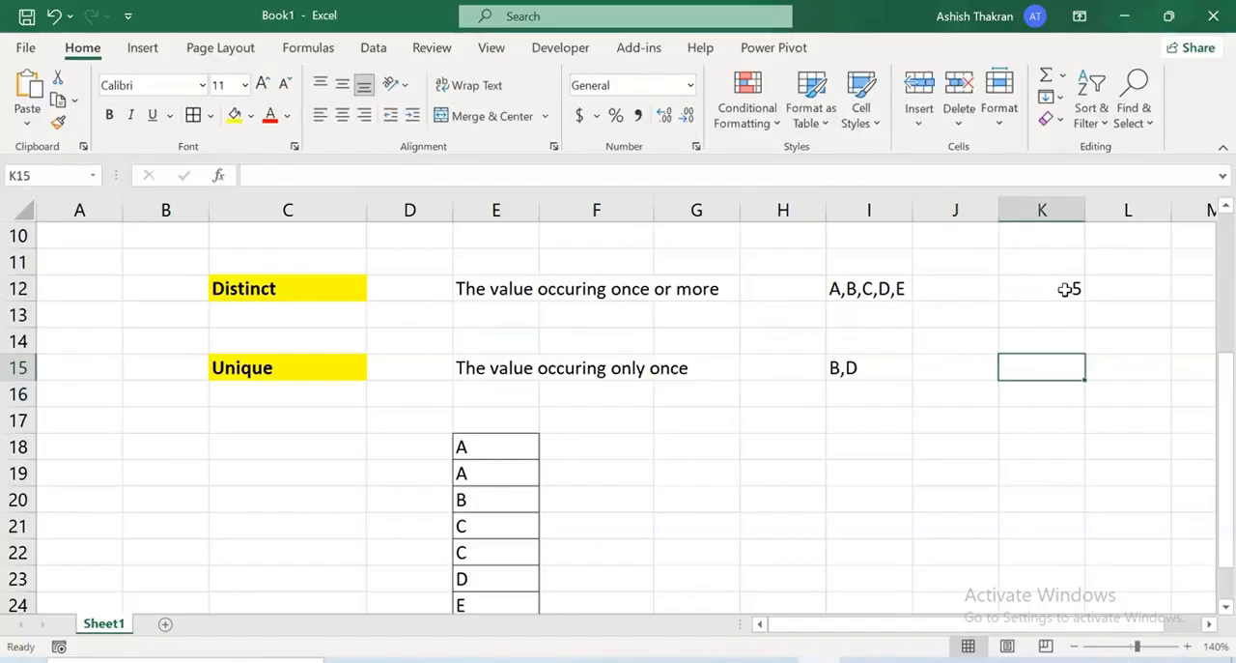
{"action": "type", "text": "2"}
{"action": "key", "text": "Return"}
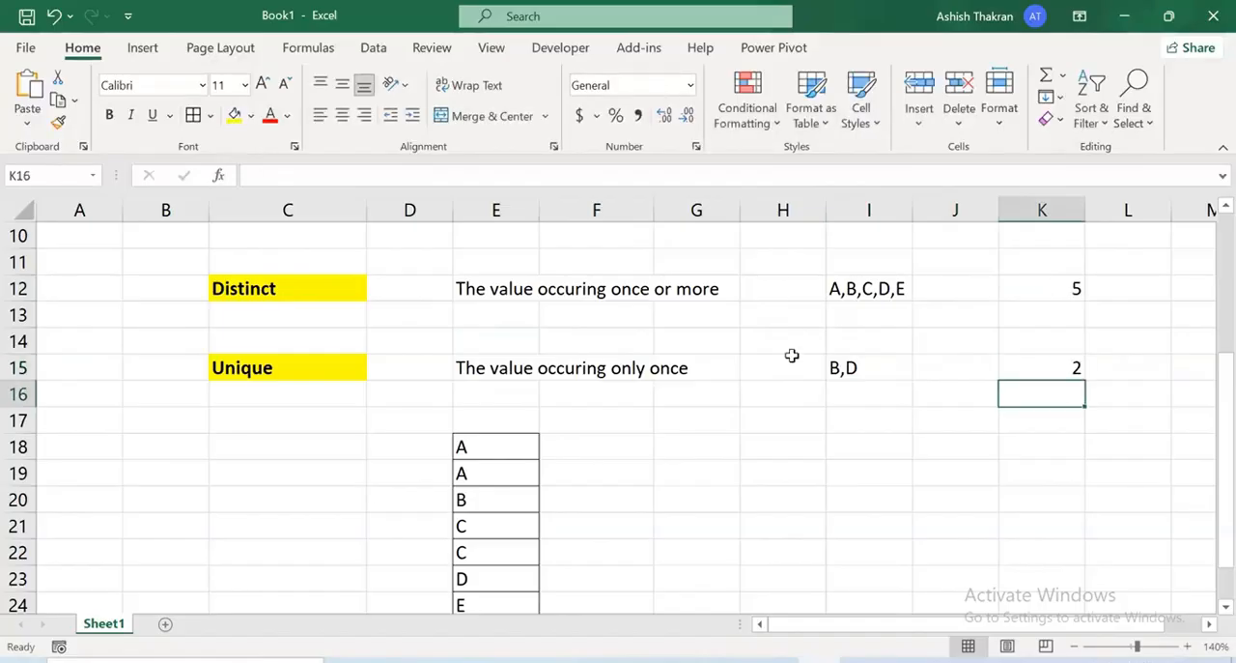
Switch to the Power Query Editor and annotate SalesPerson's EmployeeKey distribution with an underline, an arrow, "PK" and a tick
{"action": "scroll", "coordinate": [774, 463], "scroll_direction": "down", "scroll_amount": 2, "text": "ctrl"}
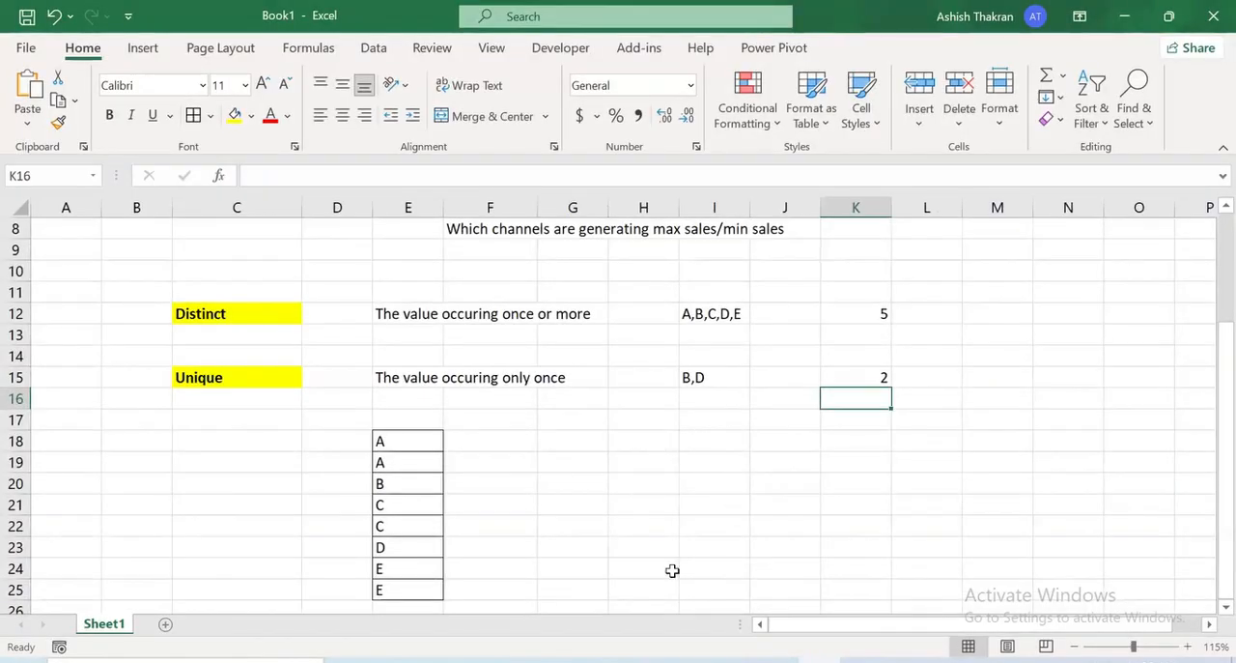
{"action": "mouse_move", "coordinate": [735, 661]}
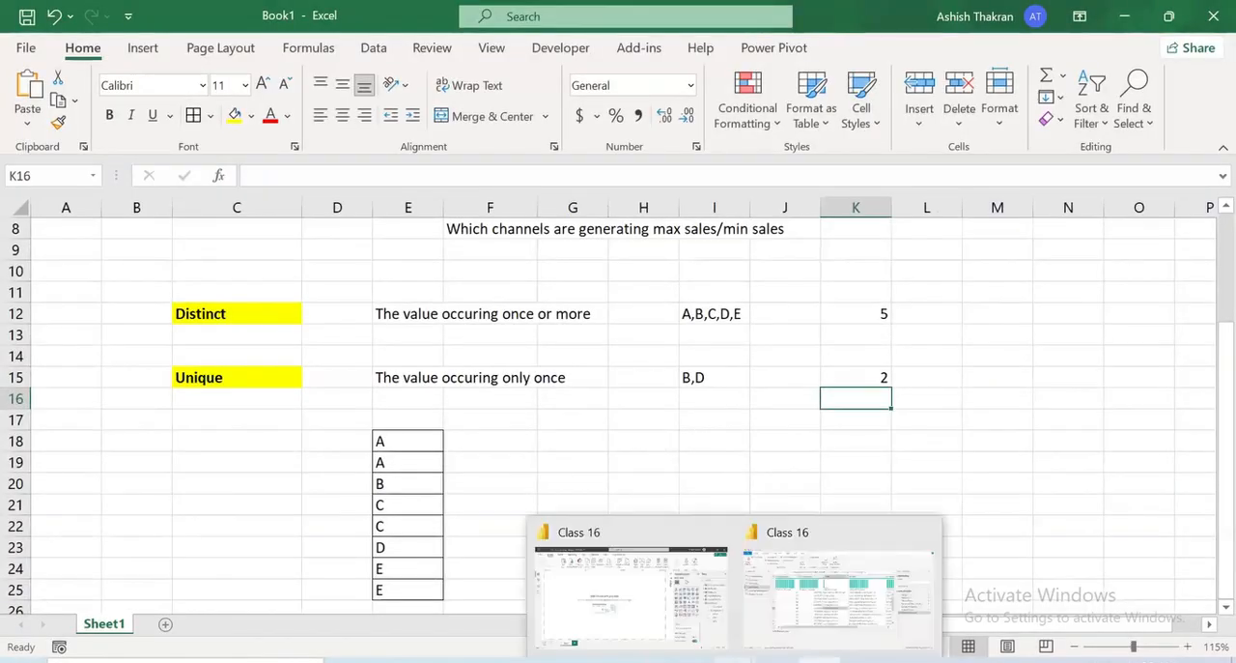
{"action": "left_click", "coordinate": [829, 586]}
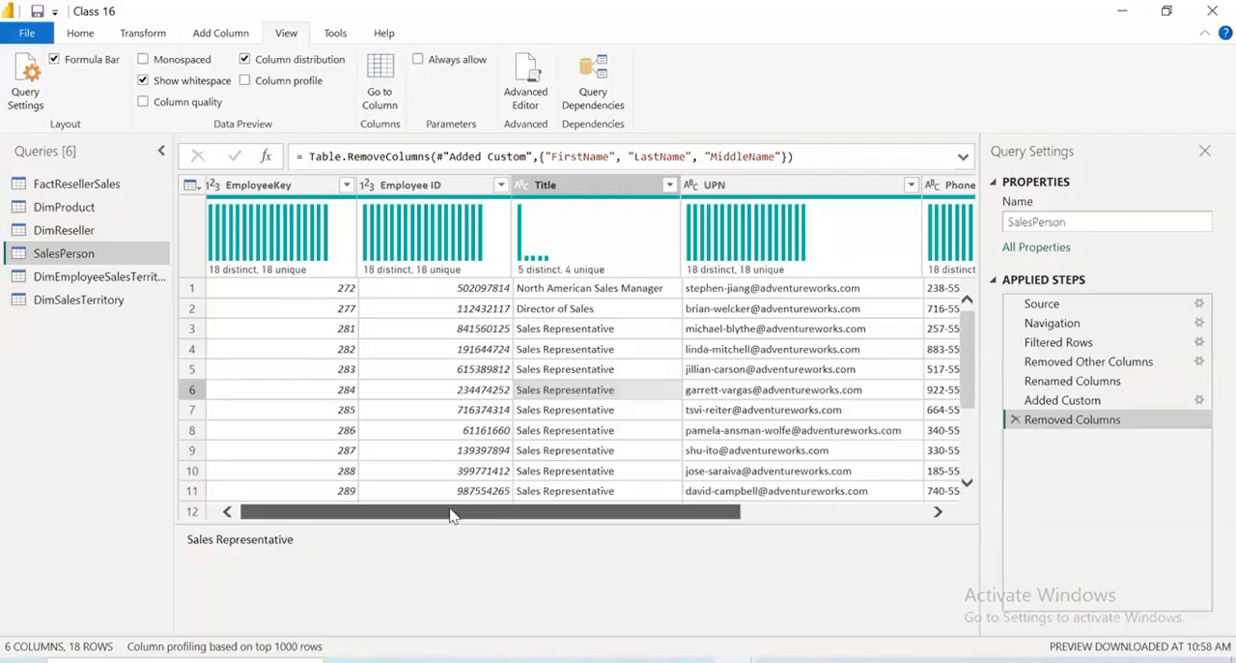
{"action": "left_click_drag", "start_coordinate": [453, 516], "coordinate": [466, 370]}
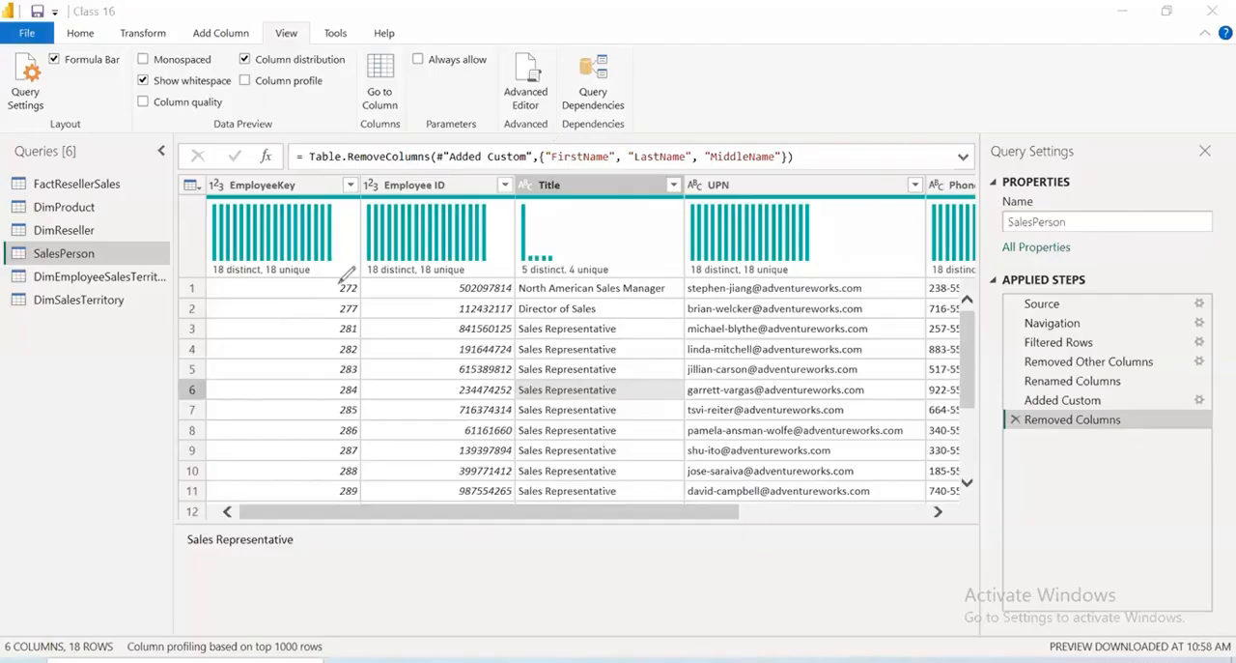
{"action": "left_click_drag", "start_coordinate": [273, 277], "coordinate": [276, 332]}
{"action": "mouse_move", "coordinate": [267, 327]}
{"action": "left_mouse_down"}
{"action": "mouse_move", "coordinate": [284, 325]}
{"action": "mouse_move", "coordinate": [300, 387]}
{"action": "left_mouse_up"}
{"action": "left_click_drag", "start_coordinate": [291, 338], "coordinate": [297, 357]}
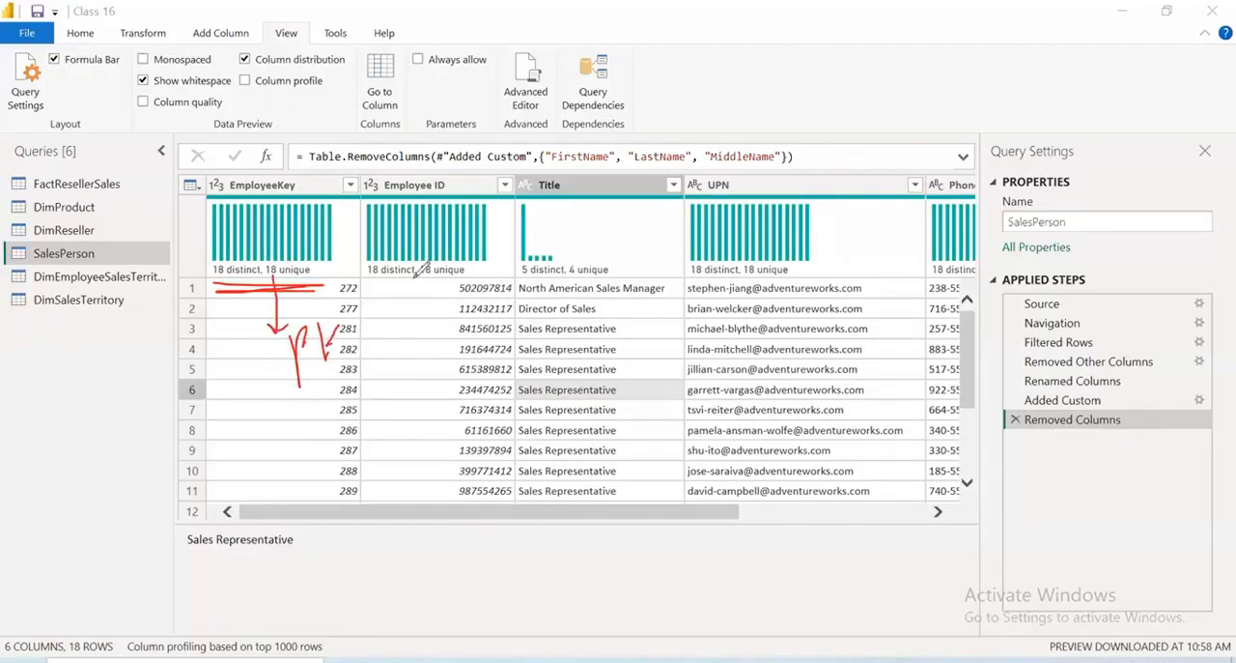
{"action": "left_click_drag", "start_coordinate": [391, 334], "coordinate": [295, 394]}
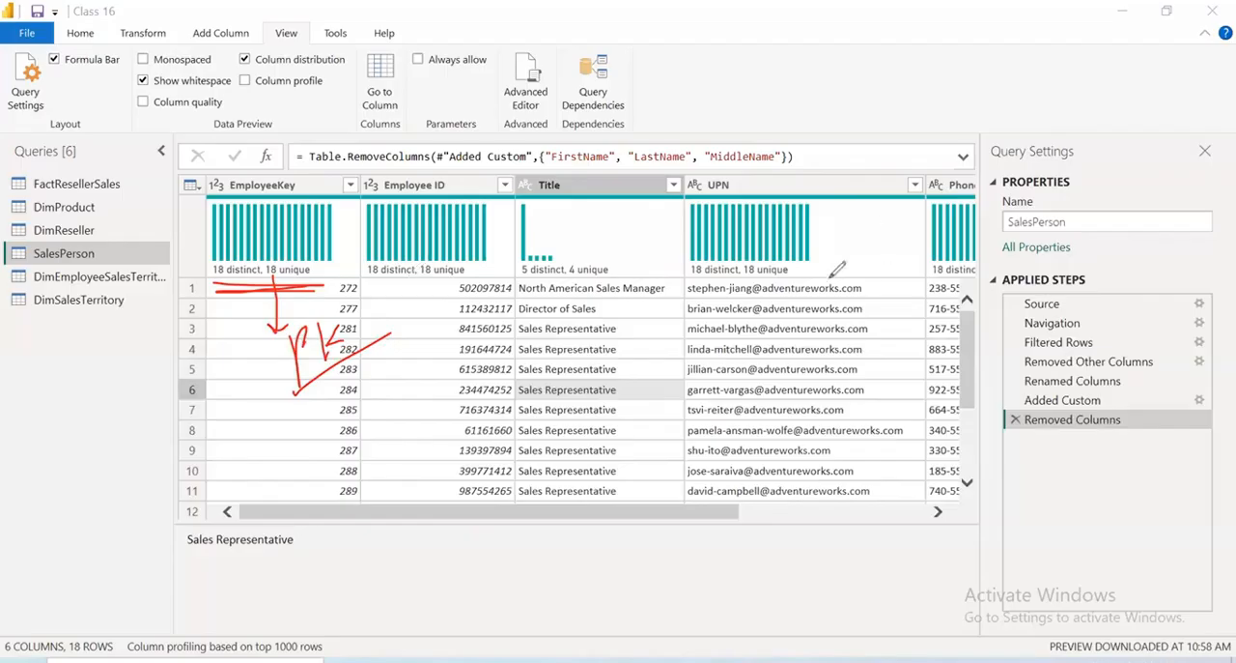
Mark the Title column's distribution in SalesPerson and examine the distributions of the remaining columns through Emp_Name
{"action": "mouse_move", "coordinate": [448, 234]}
{"action": "left_mouse_down"}
{"action": "mouse_move", "coordinate": [632, 263]}
{"action": "mouse_move", "coordinate": [619, 257]}
{"action": "left_mouse_up"}
{"action": "mouse_move", "coordinate": [577, 288]}
{"action": "left_mouse_down"}
{"action": "mouse_move", "coordinate": [620, 218]}
{"action": "mouse_move", "coordinate": [635, 233]}
{"action": "left_mouse_up"}
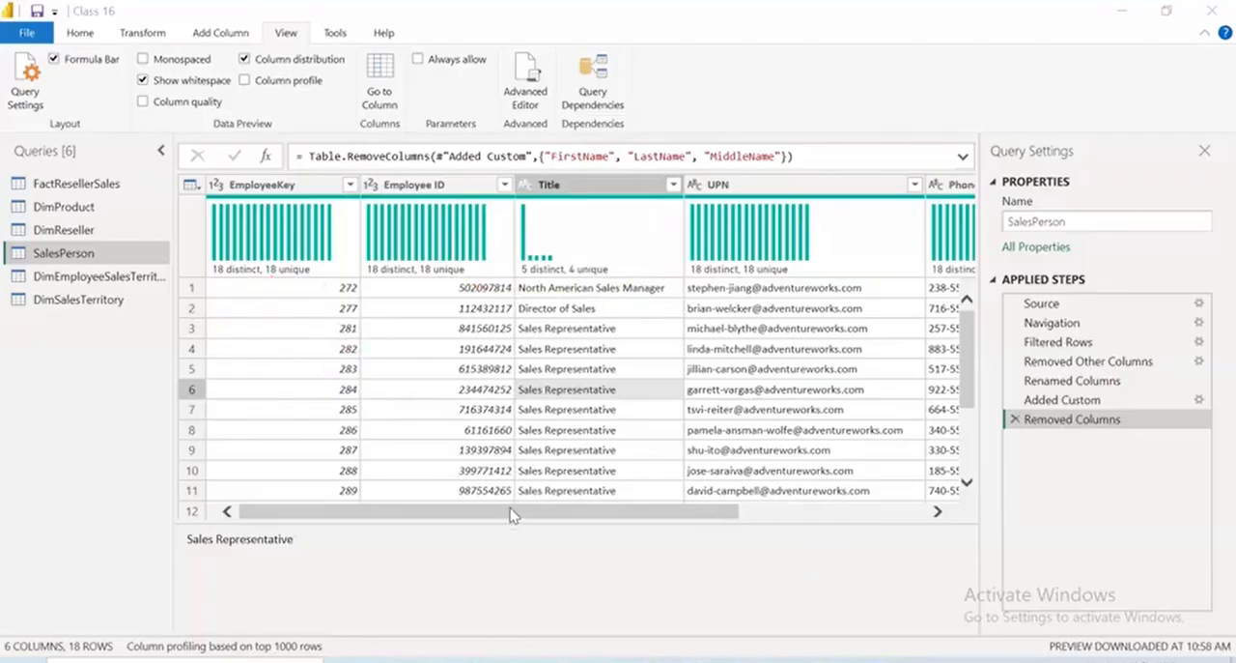
{"action": "left_click_drag", "start_coordinate": [511, 516], "coordinate": [797, 526]}
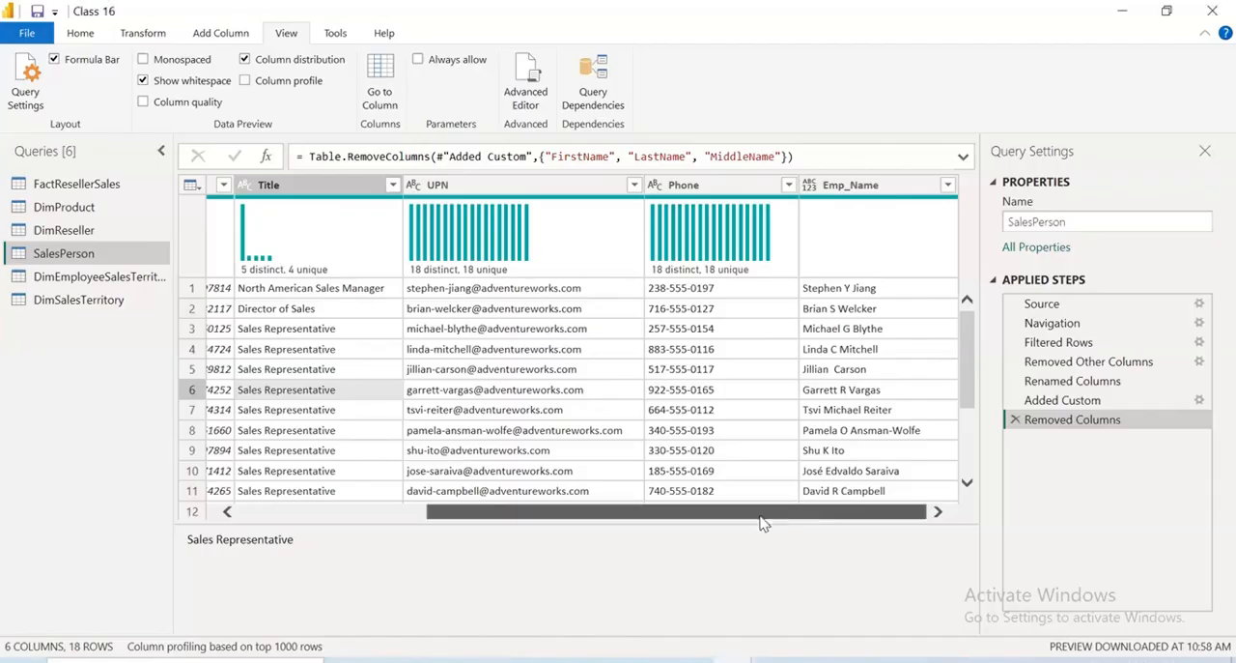
{"action": "left_click_drag", "start_coordinate": [653, 514], "coordinate": [458, 511]}
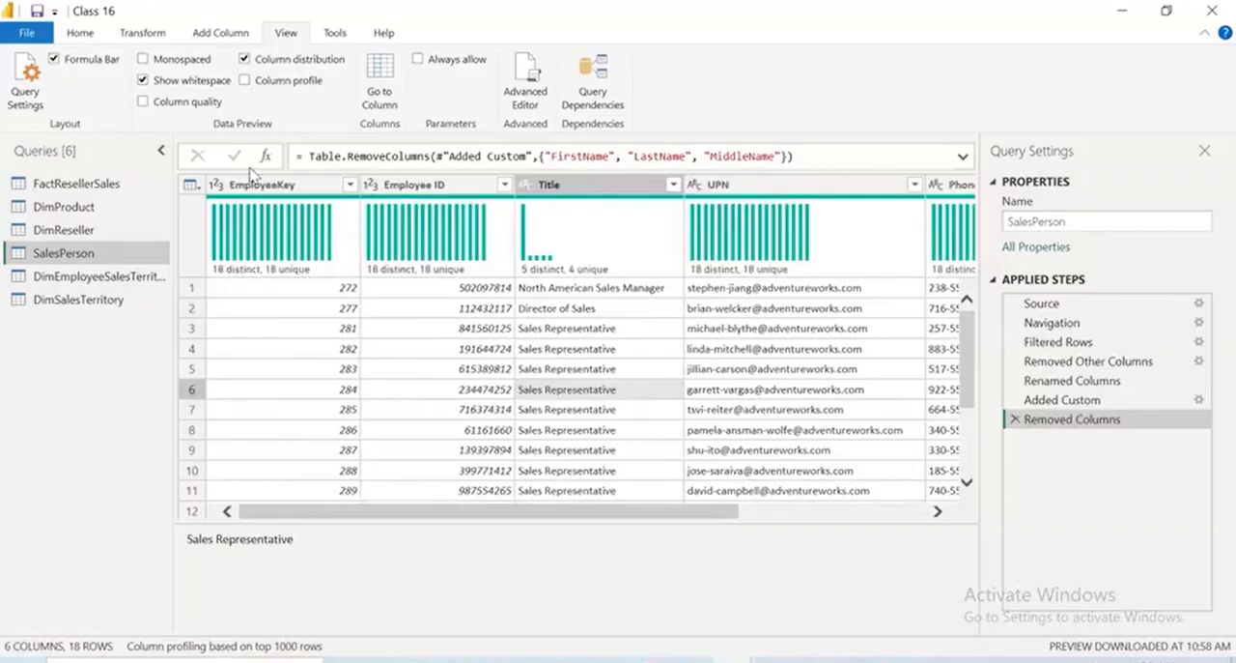
Turn off Column distribution, turn on Column profile and show the profile of ProductLine in DimReseller
{"action": "left_click", "coordinate": [246, 61]}
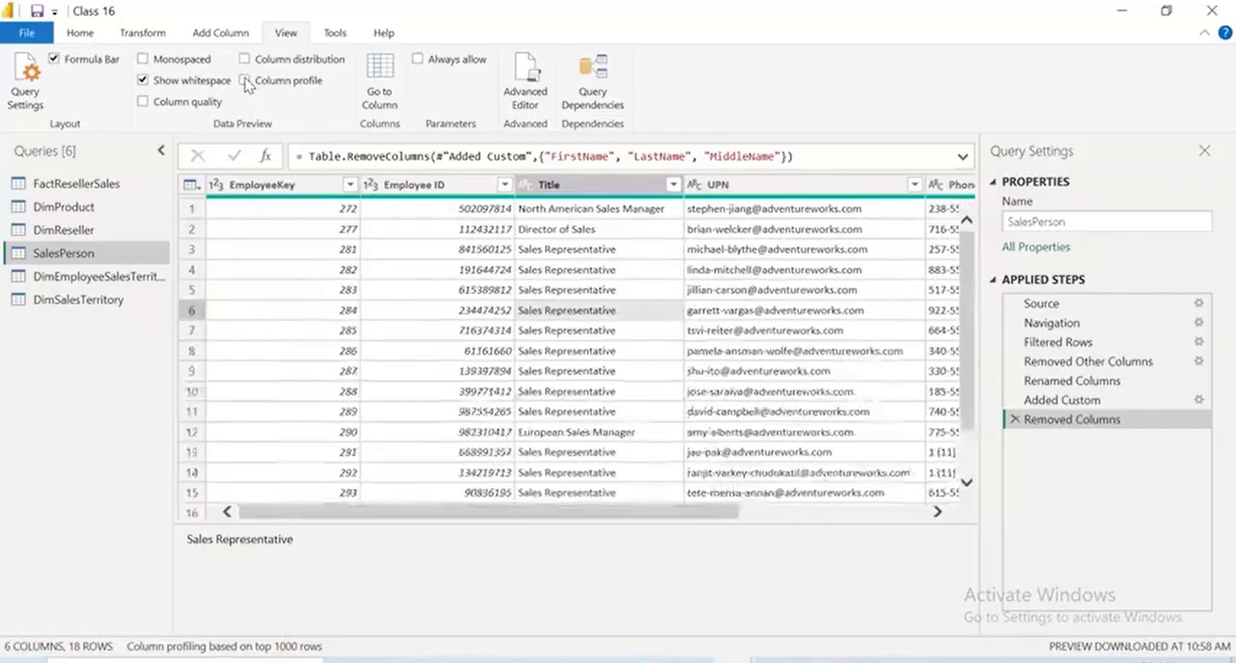
{"action": "left_click", "coordinate": [246, 82]}
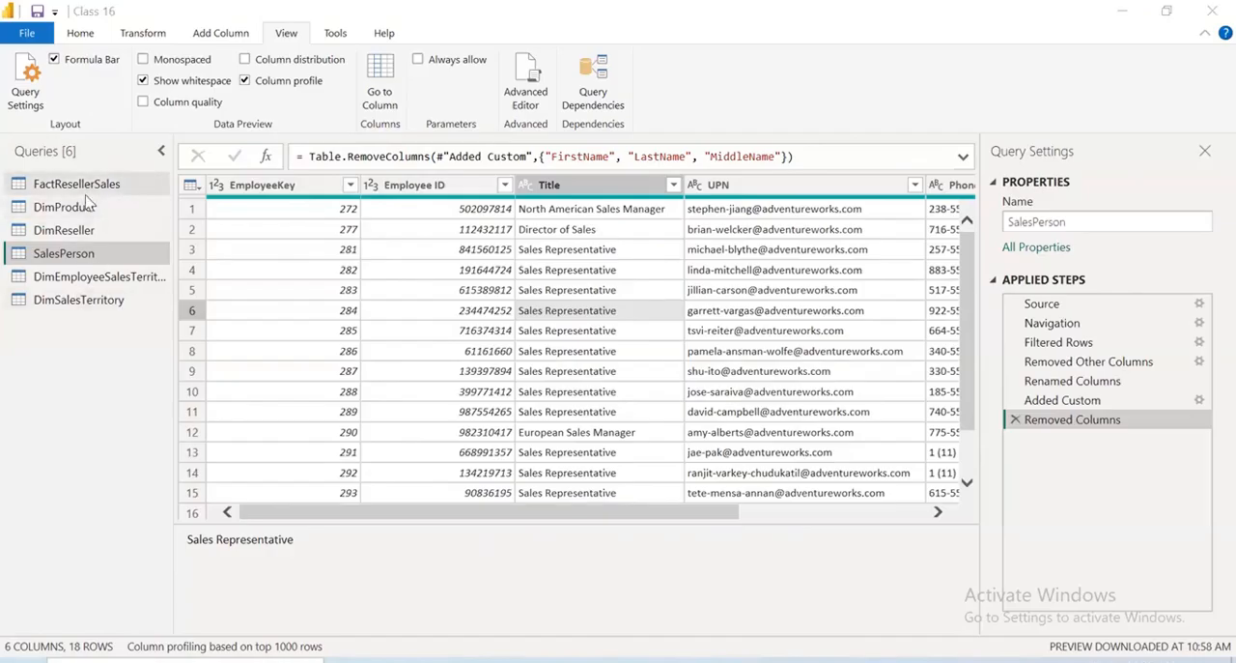
{"action": "left_click", "coordinate": [84, 233]}
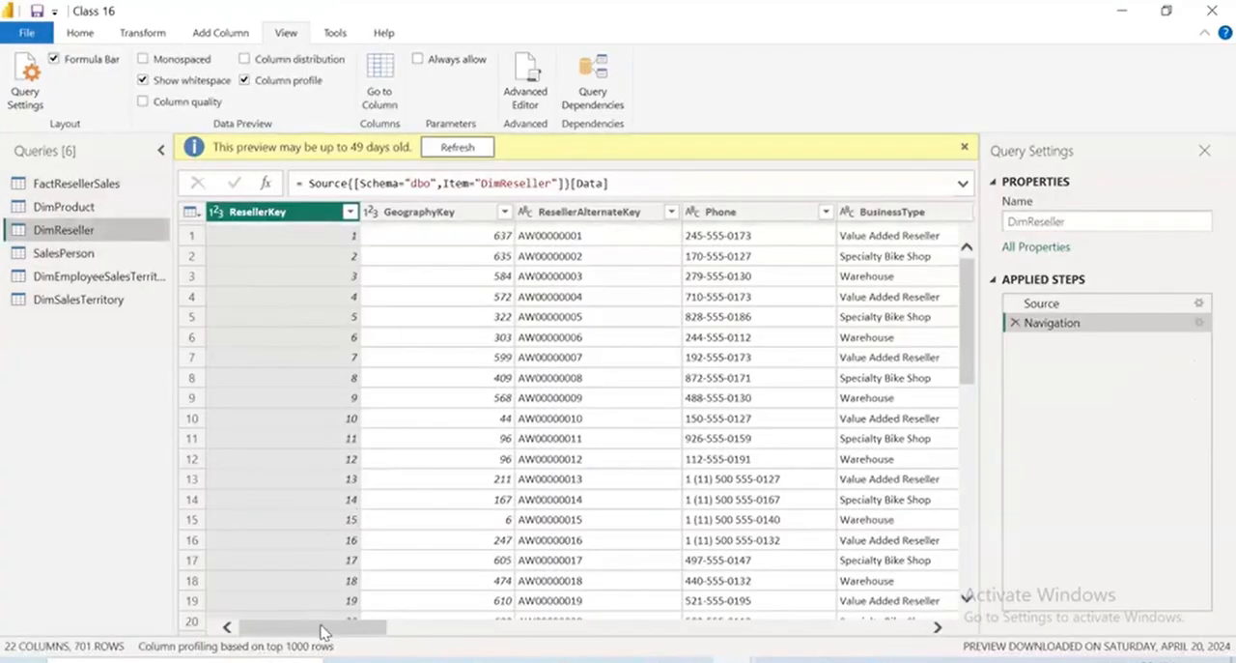
{"action": "left_click_drag", "start_coordinate": [322, 632], "coordinate": [487, 653]}
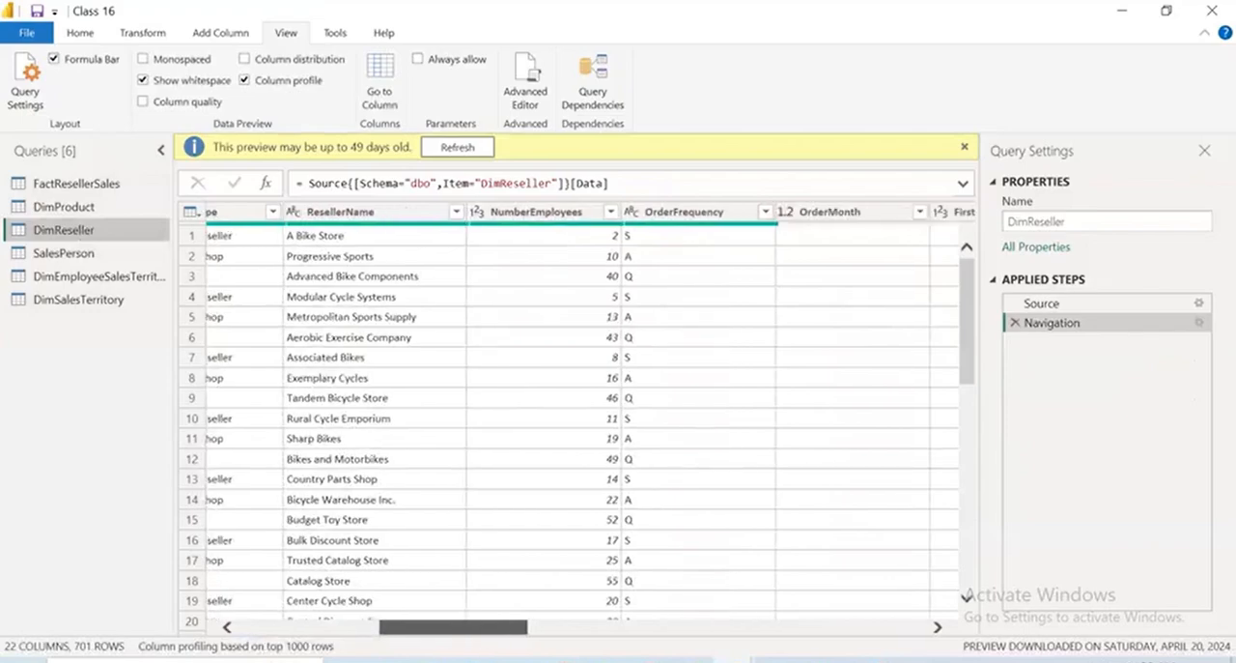
{"action": "scroll", "coordinate": [276, 499], "scroll_direction": "right", "scroll_amount": 10}
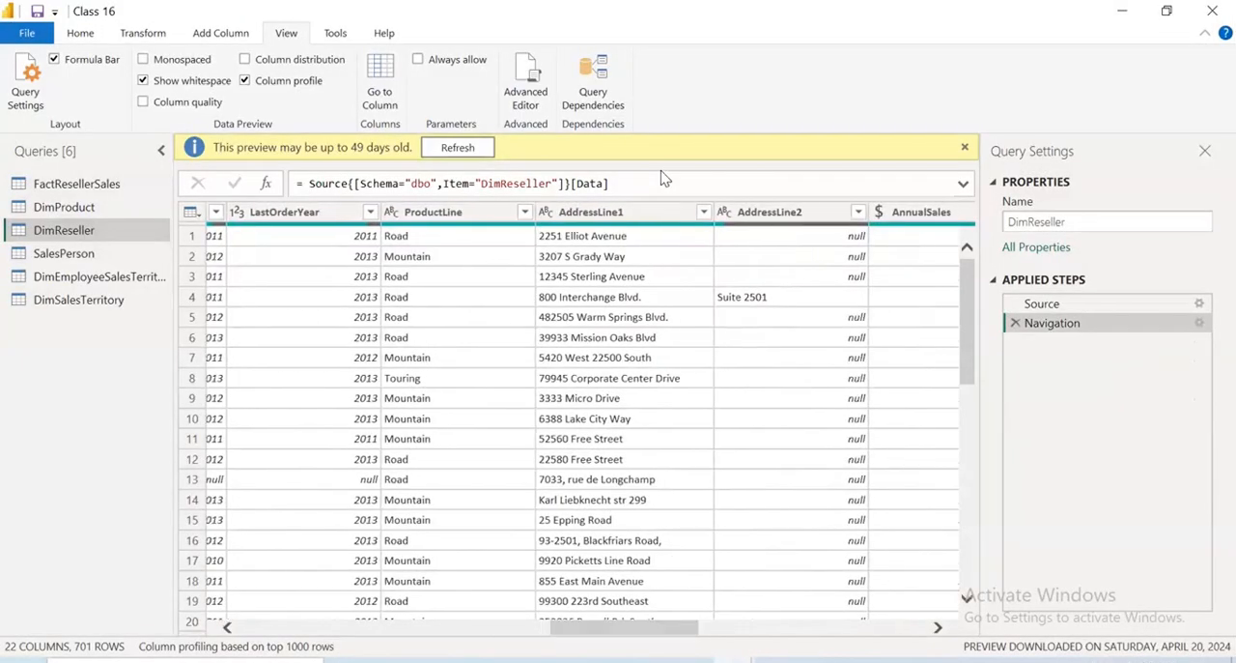
{"action": "left_click", "coordinate": [462, 212]}
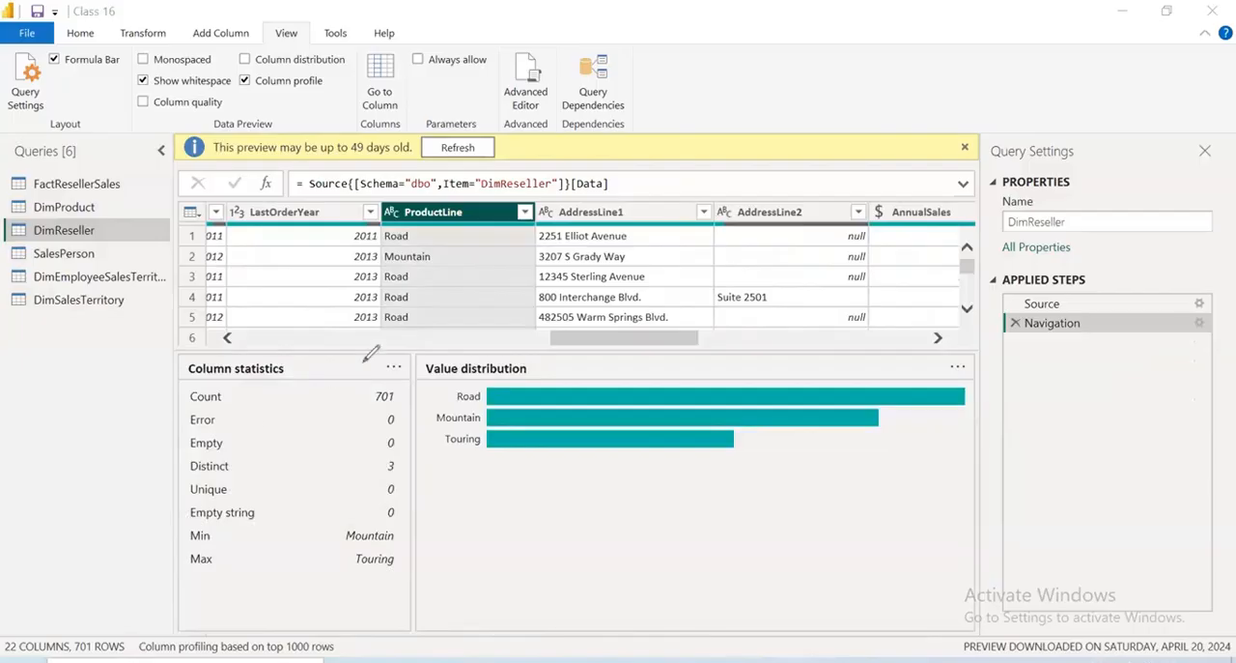
Tick off the ProductLine column statistics from Count to Max, circle the value distribution labels, and clear the markings
{"action": "left_click_drag", "start_coordinate": [267, 385], "coordinate": [335, 360]}
{"action": "left_click_drag", "start_coordinate": [261, 420], "coordinate": [363, 363]}
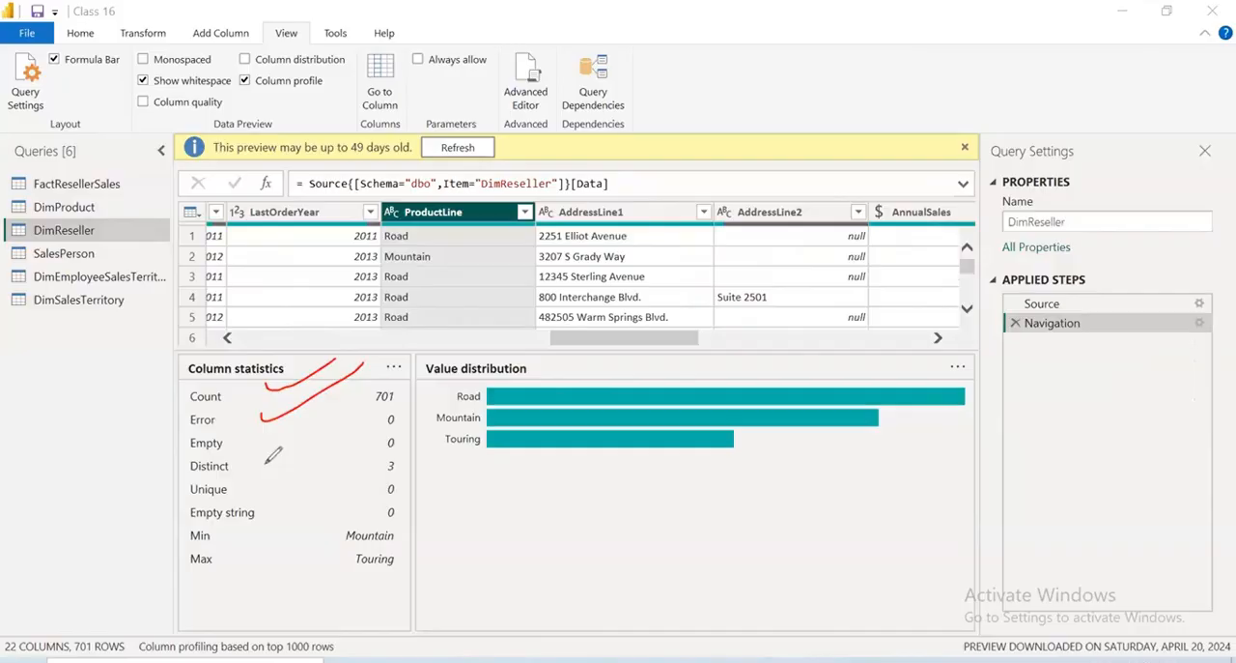
{"action": "left_click_drag", "start_coordinate": [277, 446], "coordinate": [339, 398]}
{"action": "left_click_drag", "start_coordinate": [254, 464], "coordinate": [336, 436]}
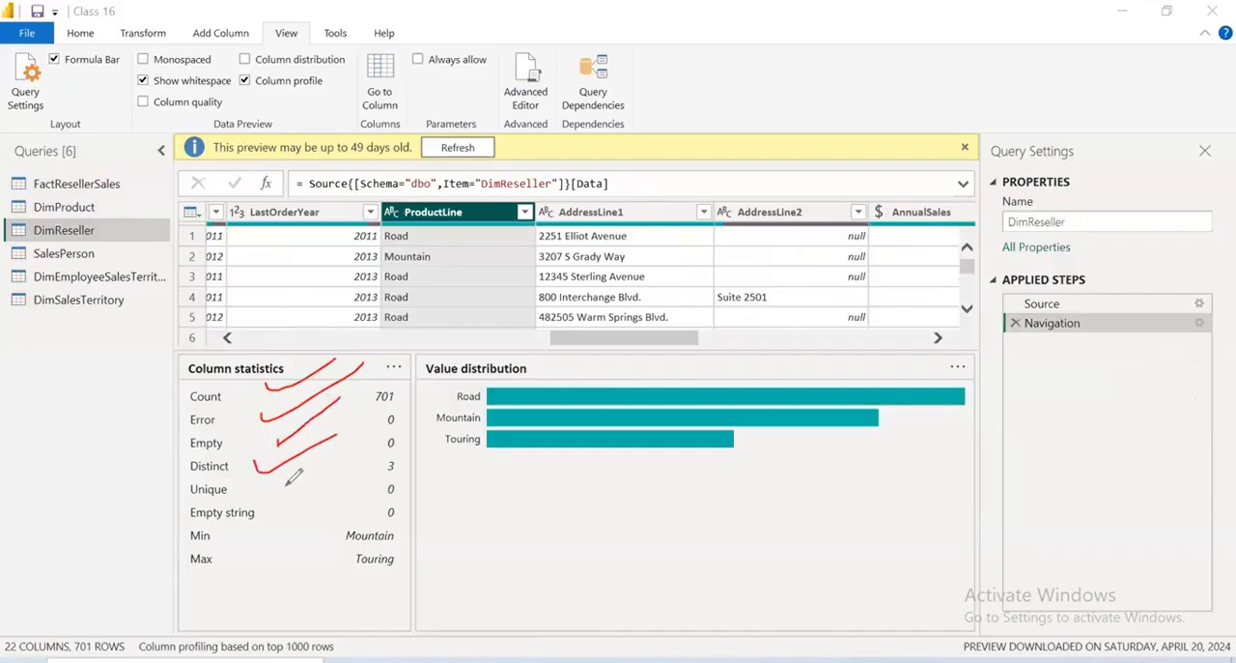
{"action": "left_click_drag", "start_coordinate": [275, 487], "coordinate": [357, 451]}
{"action": "left_click_drag", "start_coordinate": [278, 518], "coordinate": [367, 463]}
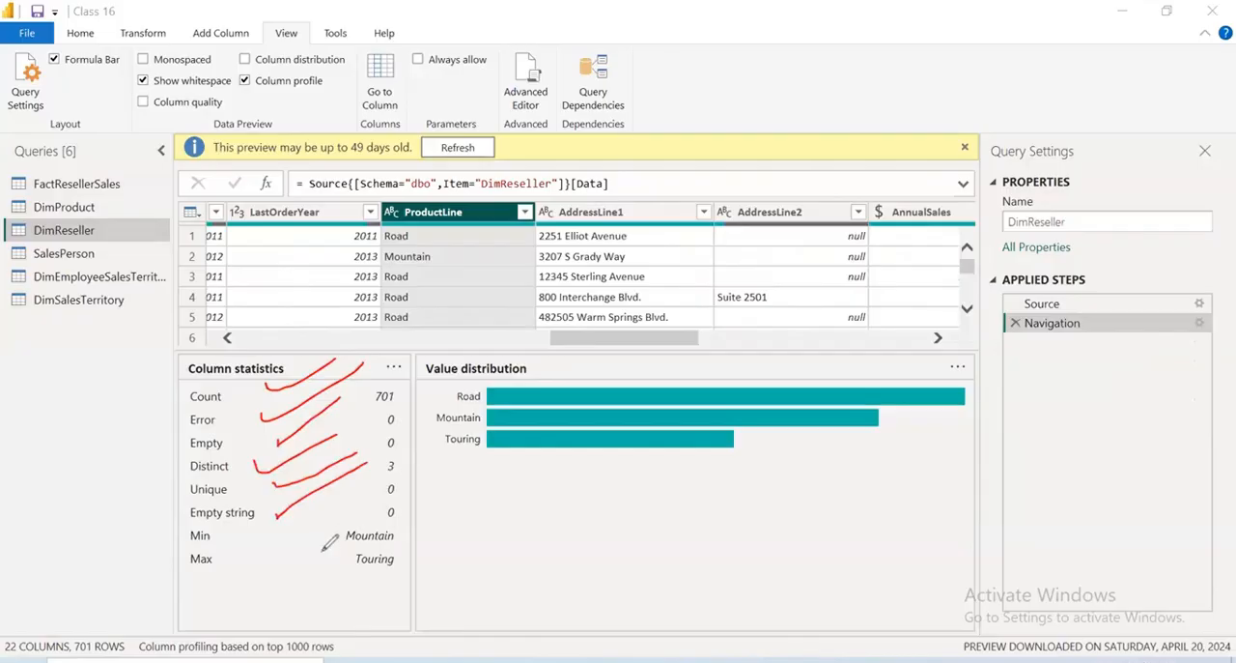
{"action": "left_click_drag", "start_coordinate": [317, 529], "coordinate": [400, 474]}
{"action": "left_click_drag", "start_coordinate": [322, 553], "coordinate": [335, 553]}
{"action": "mouse_move", "coordinate": [367, 498]}
{"action": "left_mouse_down"}
{"action": "mouse_move", "coordinate": [305, 524]}
{"action": "mouse_move", "coordinate": [381, 558]}
{"action": "left_mouse_up"}
{"action": "left_click_drag", "start_coordinate": [355, 548], "coordinate": [278, 617]}
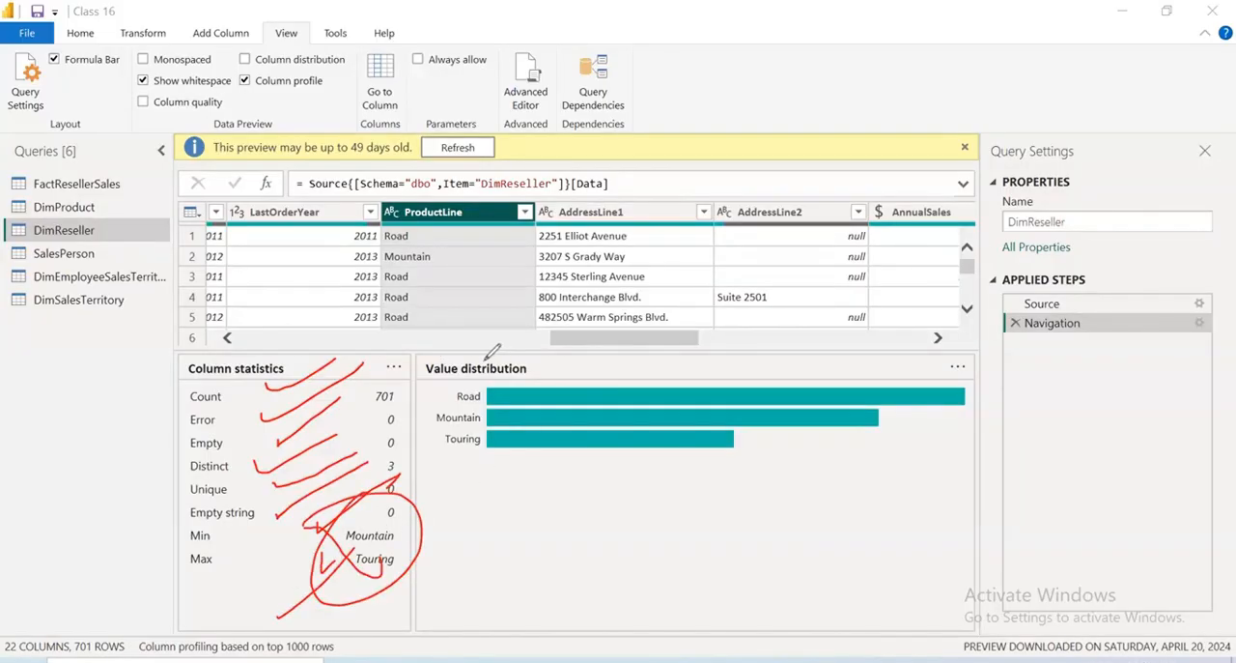
{"action": "mouse_move", "coordinate": [487, 363]}
{"action": "left_mouse_down"}
{"action": "mouse_move", "coordinate": [452, 480]}
{"action": "mouse_move", "coordinate": [492, 365]}
{"action": "left_mouse_up"}
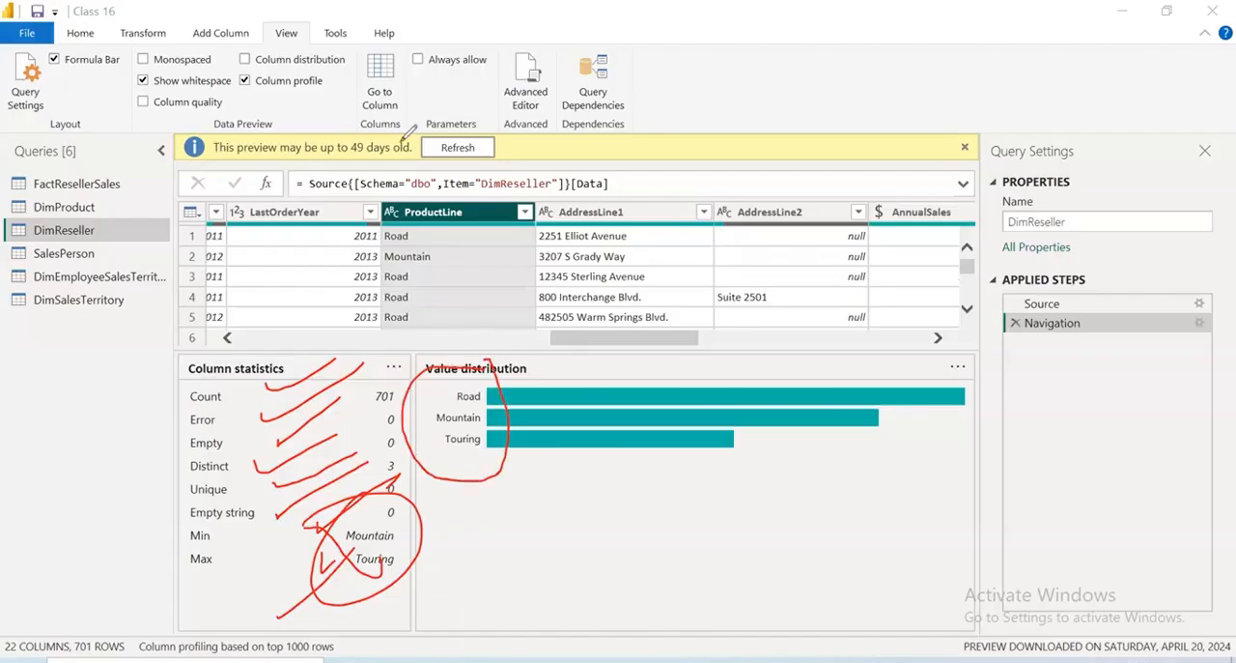
{"action": "key", "text": "Escape"}
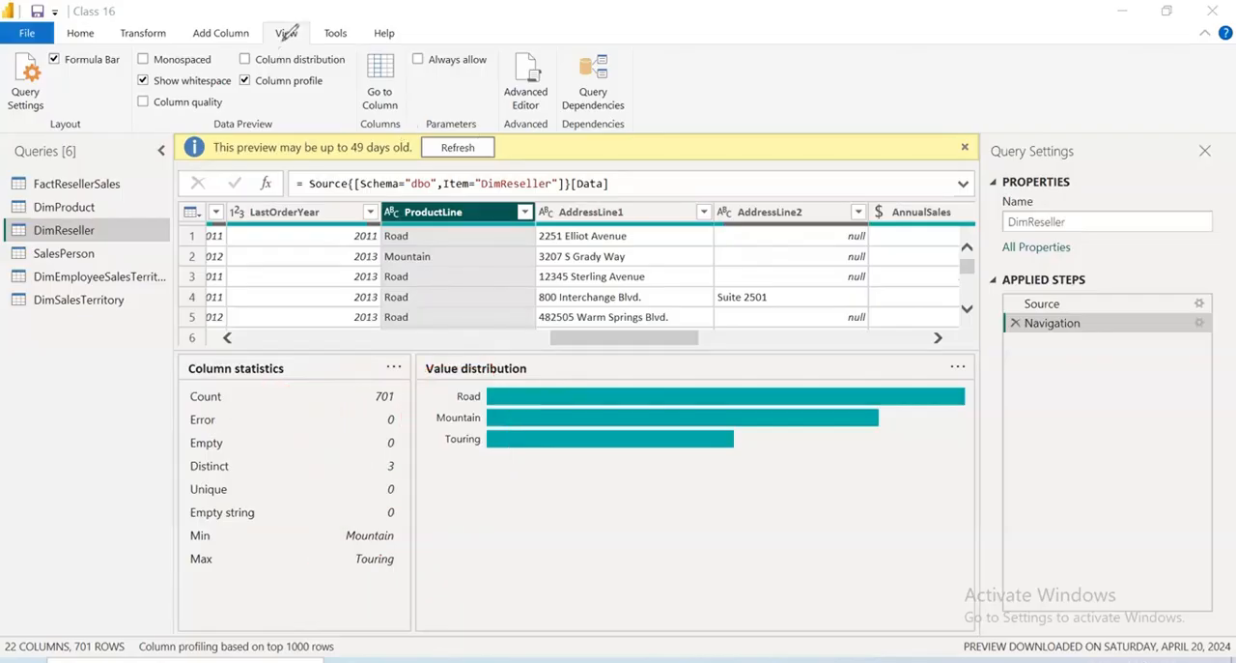
Underline the Column quality, Column distribution and Column profile options, annotate them "top 1000 rows", and erase the annotations
{"action": "left_click_drag", "start_coordinate": [316, 19], "coordinate": [274, 55]}
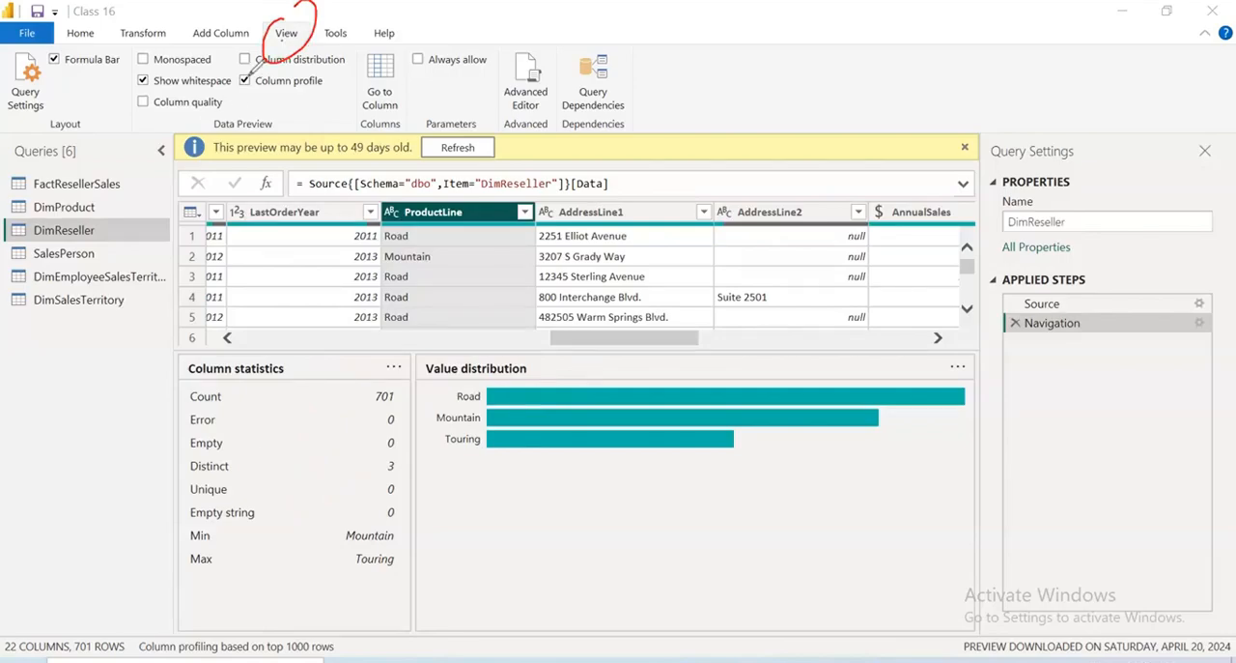
{"action": "left_click_drag", "start_coordinate": [318, 65], "coordinate": [250, 70]}
{"action": "mouse_move", "coordinate": [174, 118]}
{"action": "left_mouse_down"}
{"action": "mouse_move", "coordinate": [344, 89]}
{"action": "mouse_move", "coordinate": [410, 57]}
{"action": "mouse_move", "coordinate": [423, 97]}
{"action": "left_mouse_up"}
{"action": "left_click_drag", "start_coordinate": [470, 14], "coordinate": [487, 87]}
{"action": "left_click_drag", "start_coordinate": [454, 79], "coordinate": [494, 56]}
{"action": "mouse_move", "coordinate": [504, 54]}
{"action": "left_mouse_down"}
{"action": "mouse_move", "coordinate": [541, 41]}
{"action": "mouse_move", "coordinate": [549, 68]}
{"action": "left_mouse_up"}
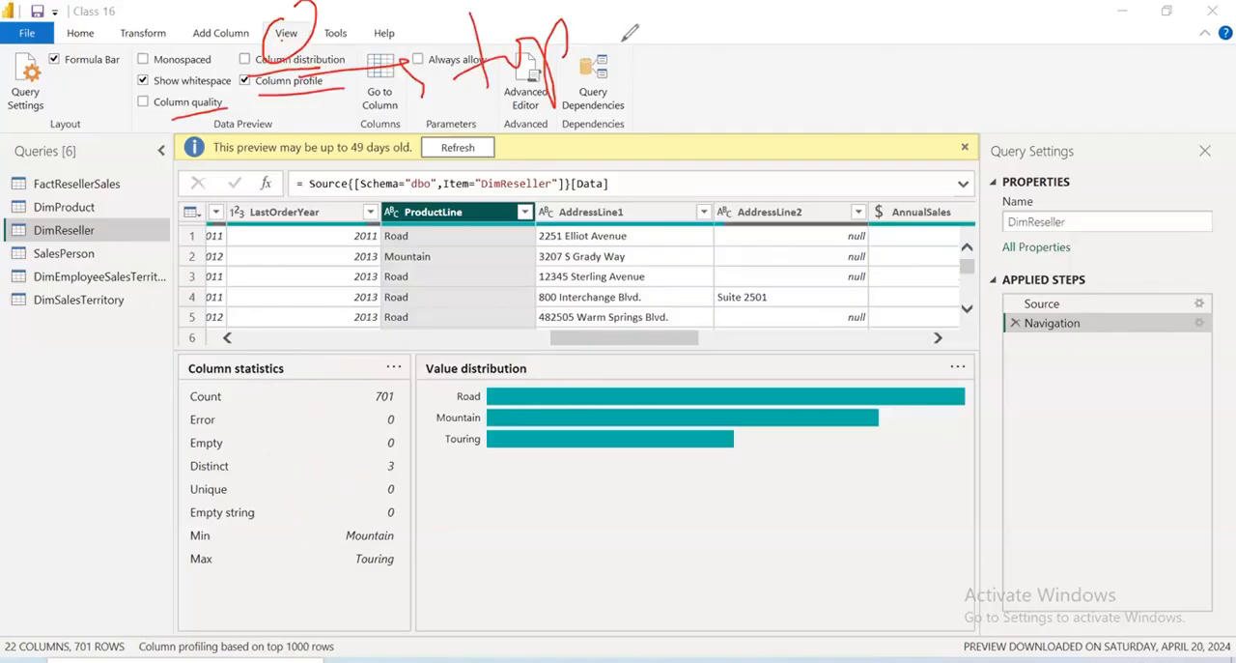
{"action": "left_click_drag", "start_coordinate": [624, 33], "coordinate": [626, 93]}
{"action": "mouse_move", "coordinate": [640, 43]}
{"action": "left_mouse_down"}
{"action": "mouse_move", "coordinate": [711, 58]}
{"action": "mouse_move", "coordinate": [836, 25]}
{"action": "mouse_move", "coordinate": [838, 49]}
{"action": "left_mouse_up"}
{"action": "left_click_drag", "start_coordinate": [700, 135], "coordinate": [934, 18]}
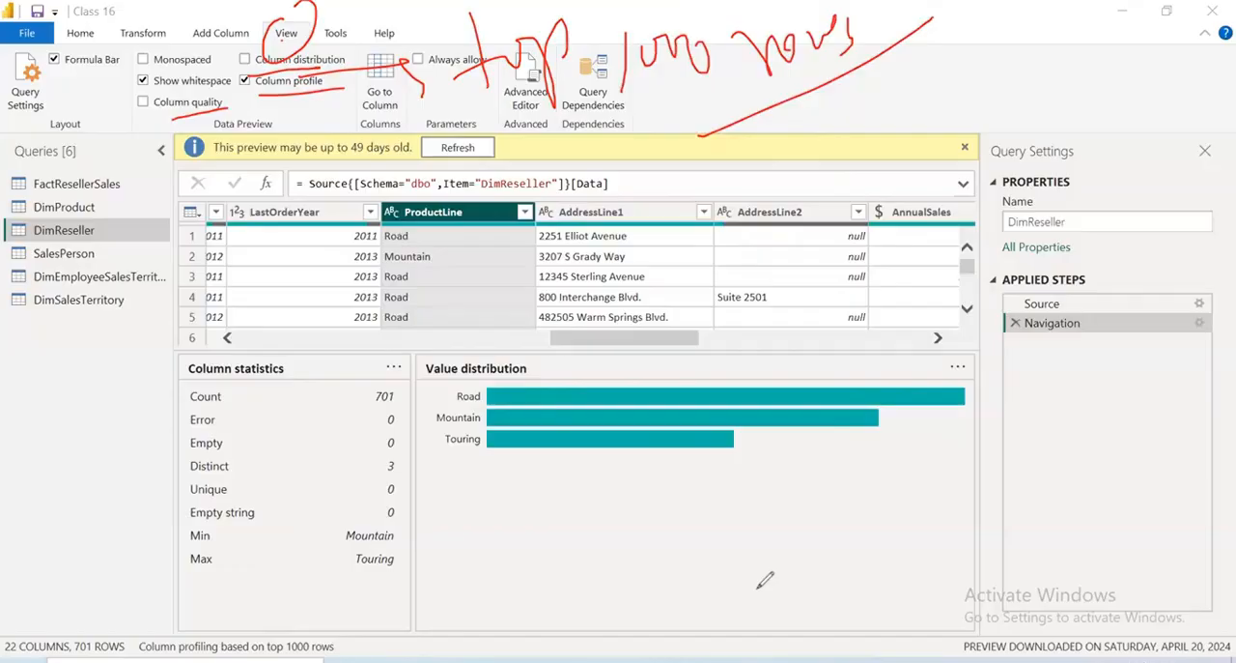
{"action": "key", "text": "e"}
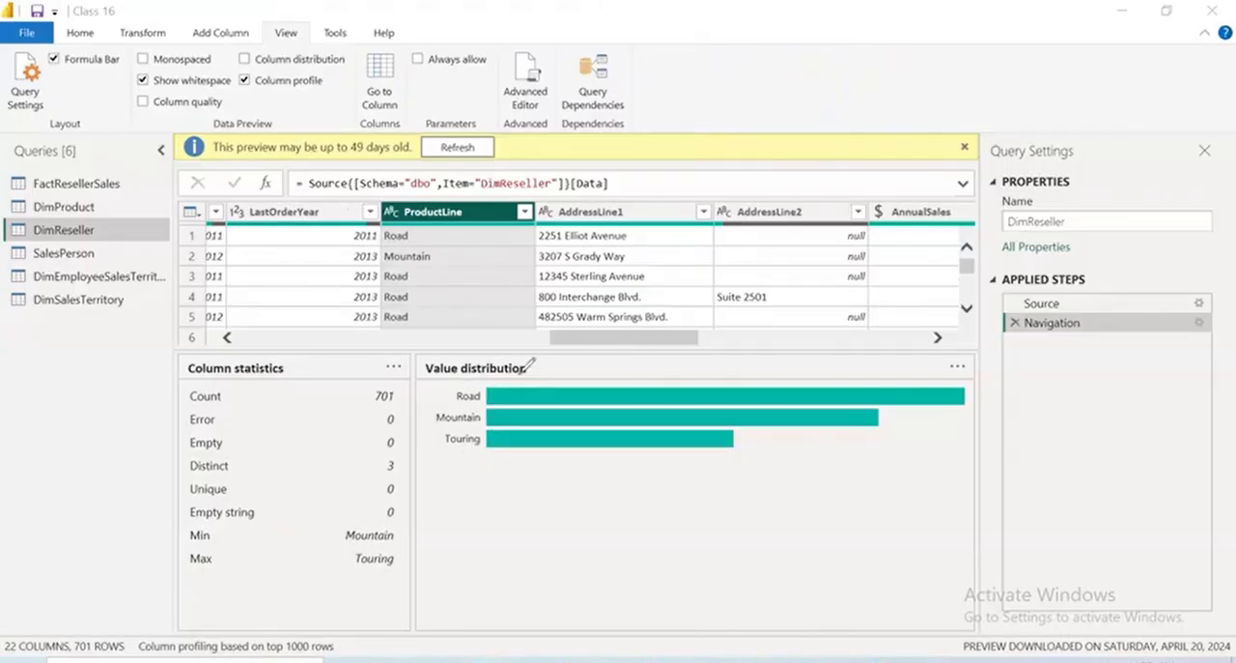
Circle ProductLine's value distribution, undo the mark, and show the column profile of LastOrderYear in DimReseller
{"action": "left_click_drag", "start_coordinate": [524, 369], "coordinate": [478, 411]}
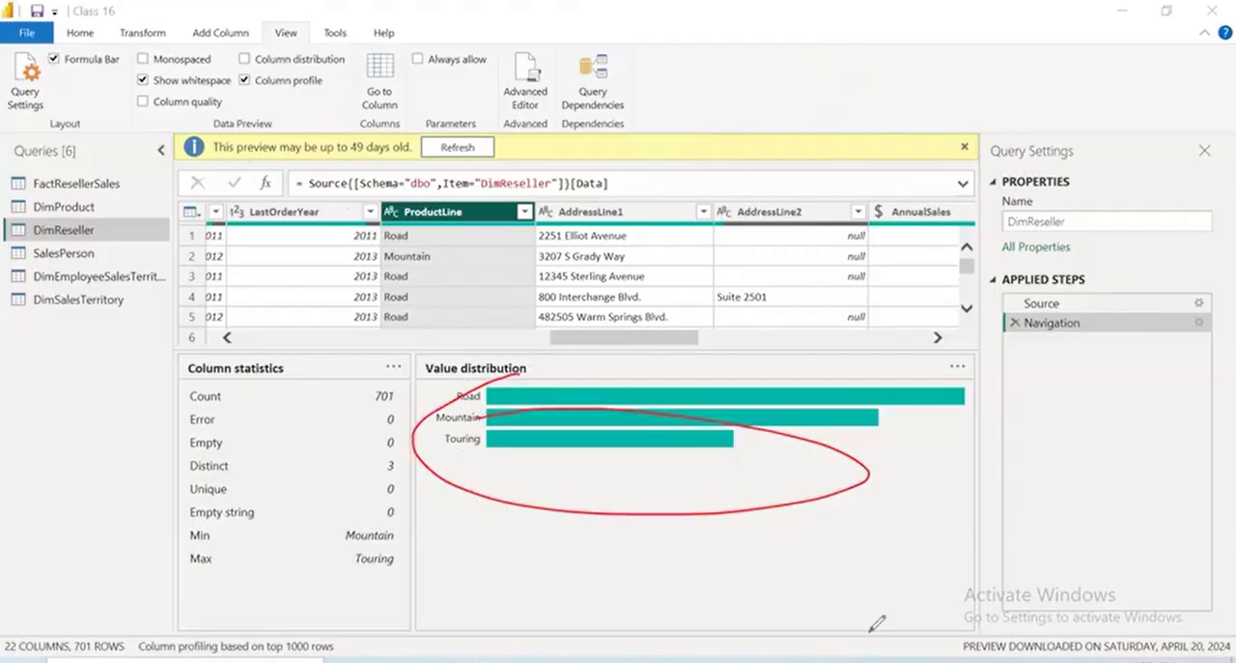
{"action": "key", "text": "ctrl+z"}
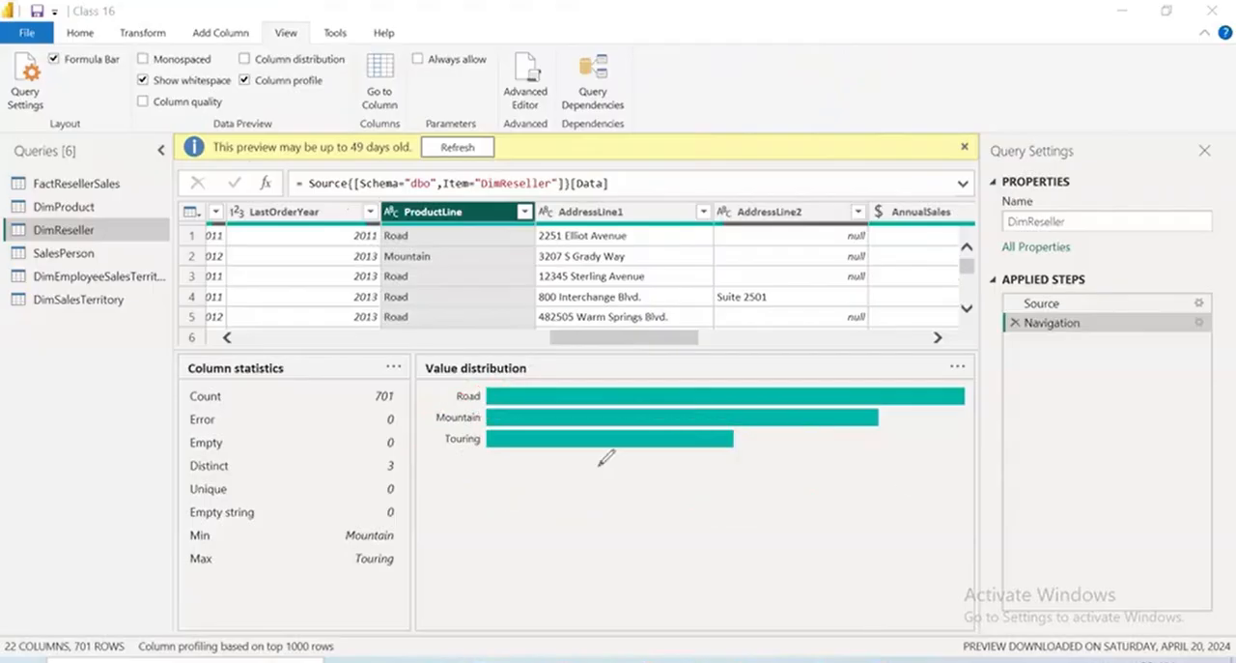
{"action": "key", "text": "Escape"}
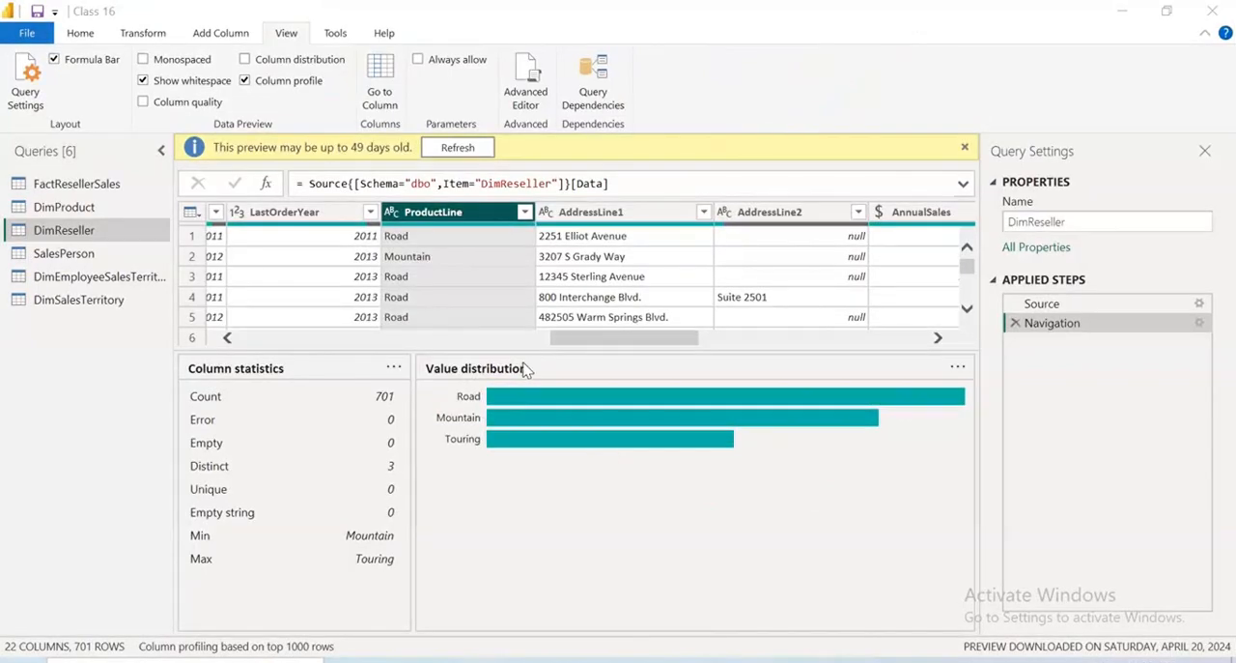
{"action": "left_click", "coordinate": [250, 216]}
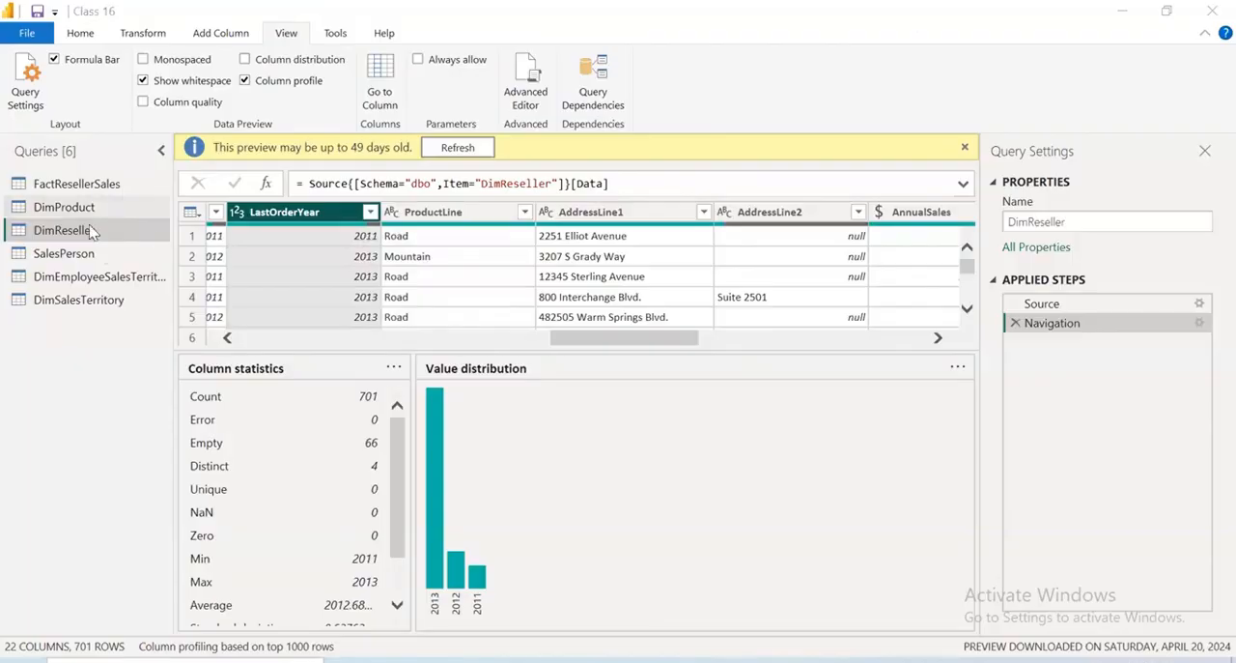
Examine the column profiles of UnitPrice and TotalProductCost in the FactResellerSales query
{"action": "left_click", "coordinate": [85, 183]}
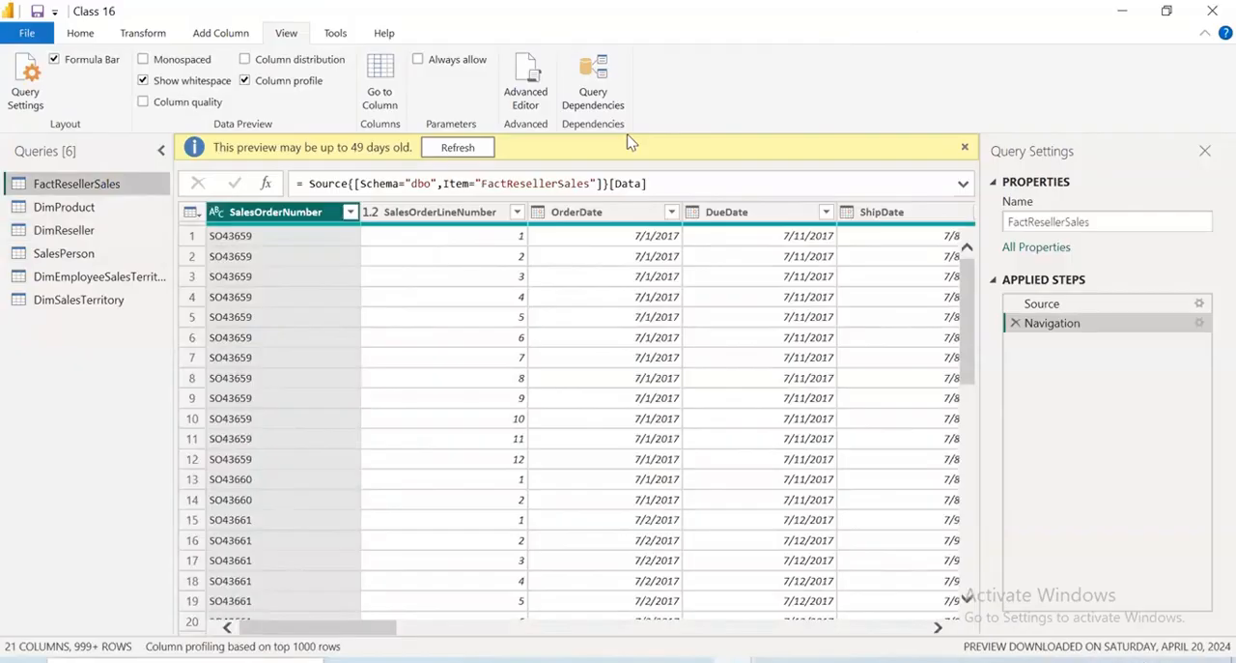
{"action": "left_click_drag", "start_coordinate": [388, 639], "coordinate": [663, 646]}
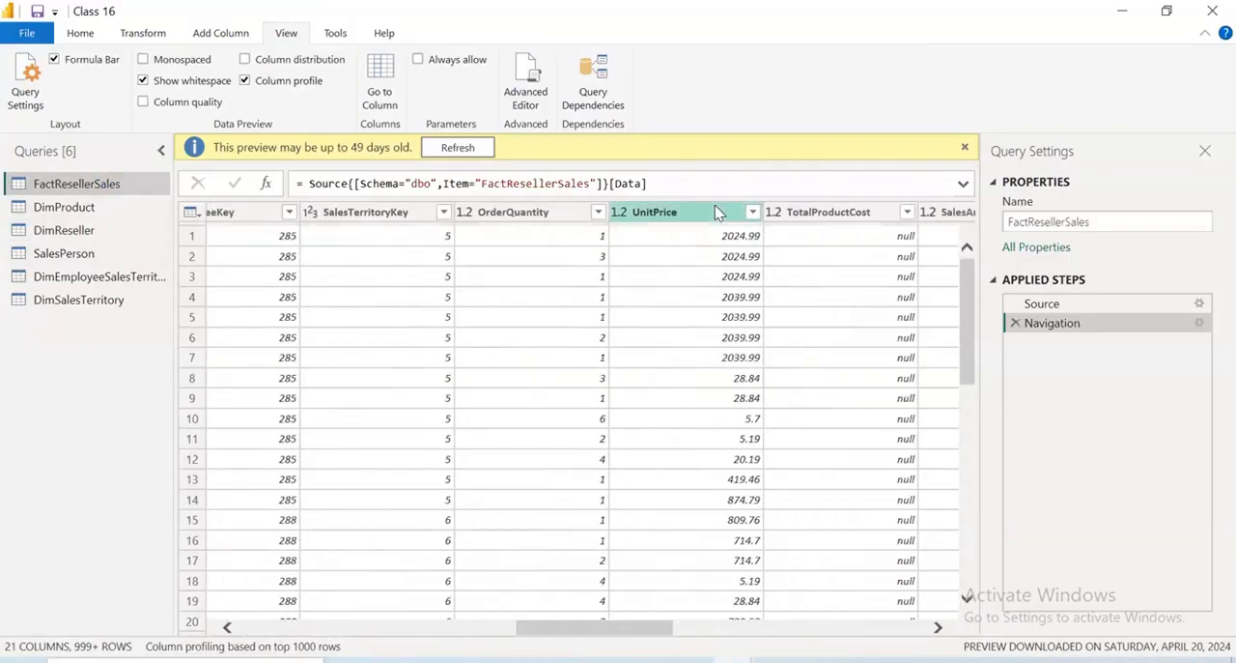
{"action": "left_click", "coordinate": [717, 211]}
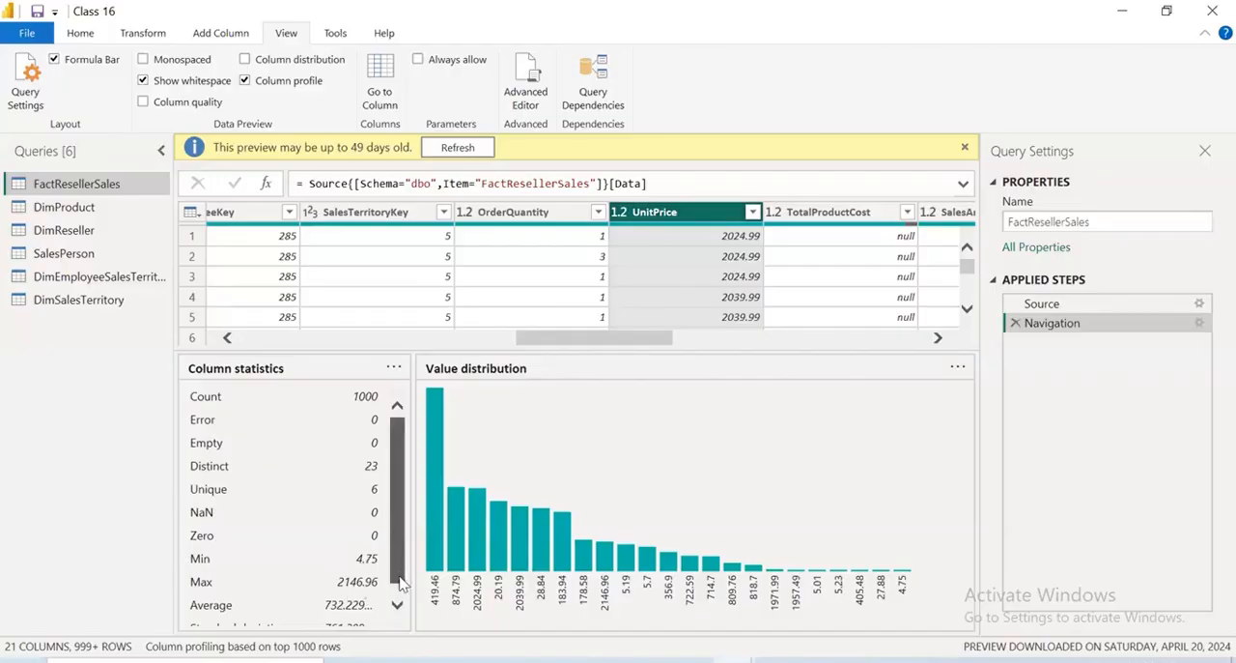
{"action": "scroll", "coordinate": [376, 580], "scroll_direction": "down", "scroll_amount": 1}
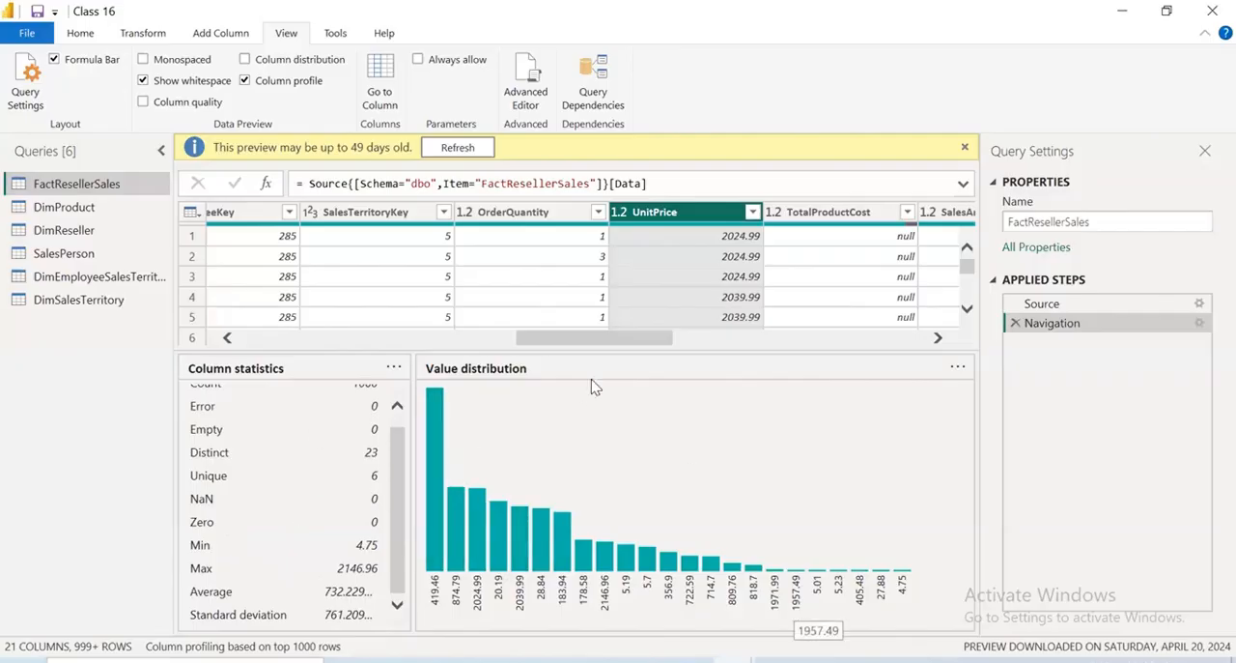
{"action": "left_click", "coordinate": [794, 213]}
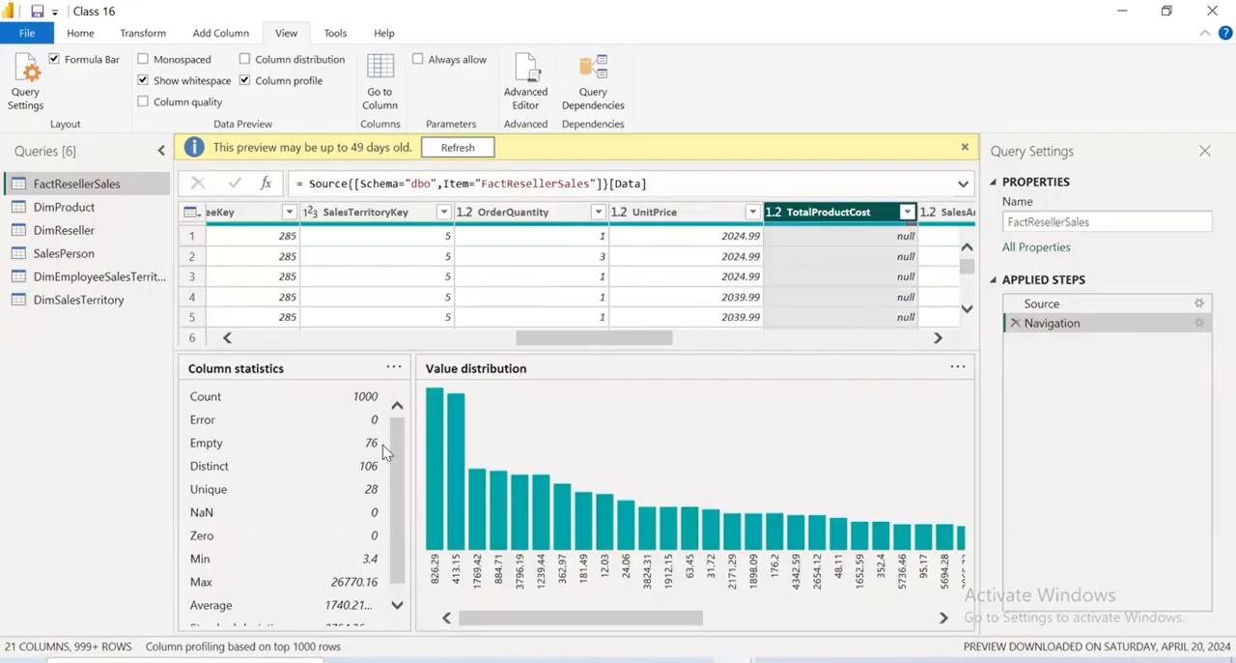
{"action": "left_click_drag", "start_coordinate": [398, 526], "coordinate": [487, 383]}
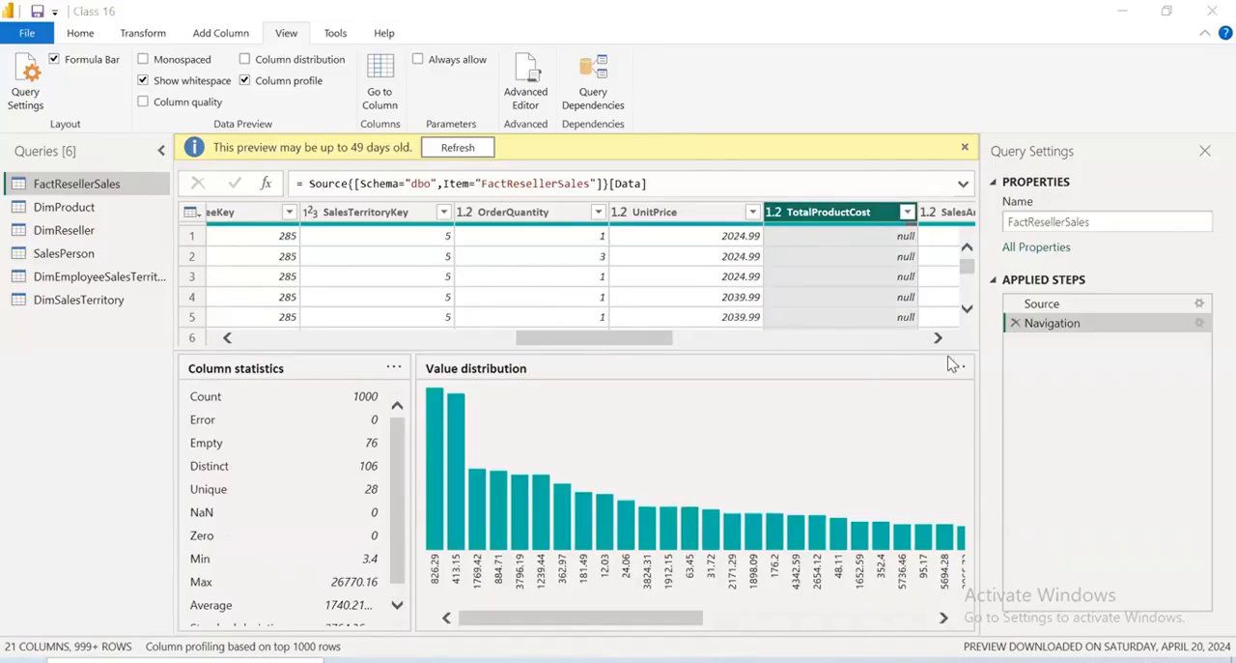
Review the columns of the SalesPerson query
{"action": "left_click", "coordinate": [82, 251]}
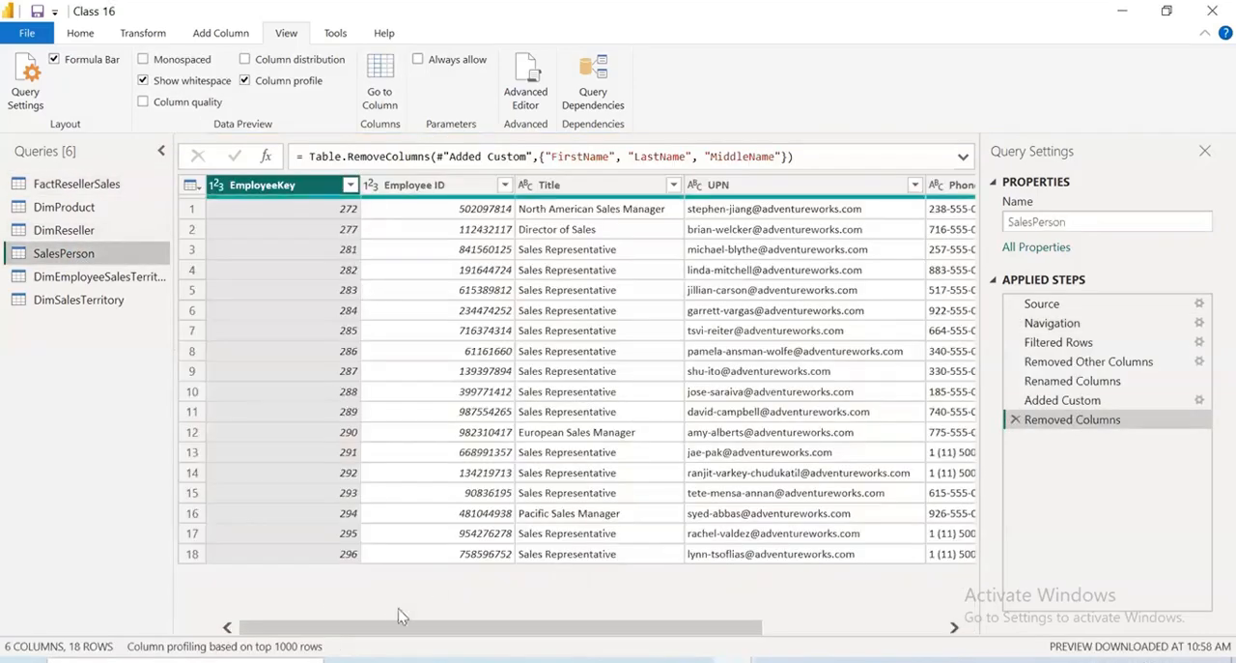
{"action": "scroll", "coordinate": [345, 633], "scroll_direction": "right", "scroll_amount": 3}
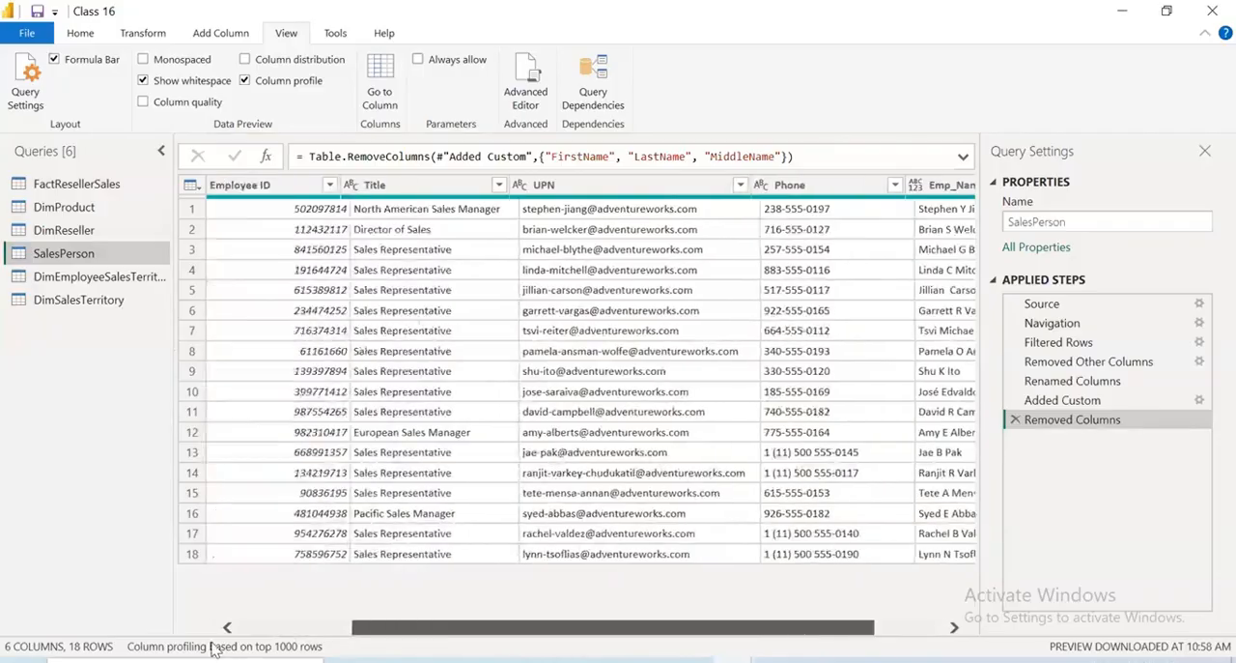
{"action": "left_click_drag", "start_coordinate": [214, 650], "coordinate": [198, 645]}
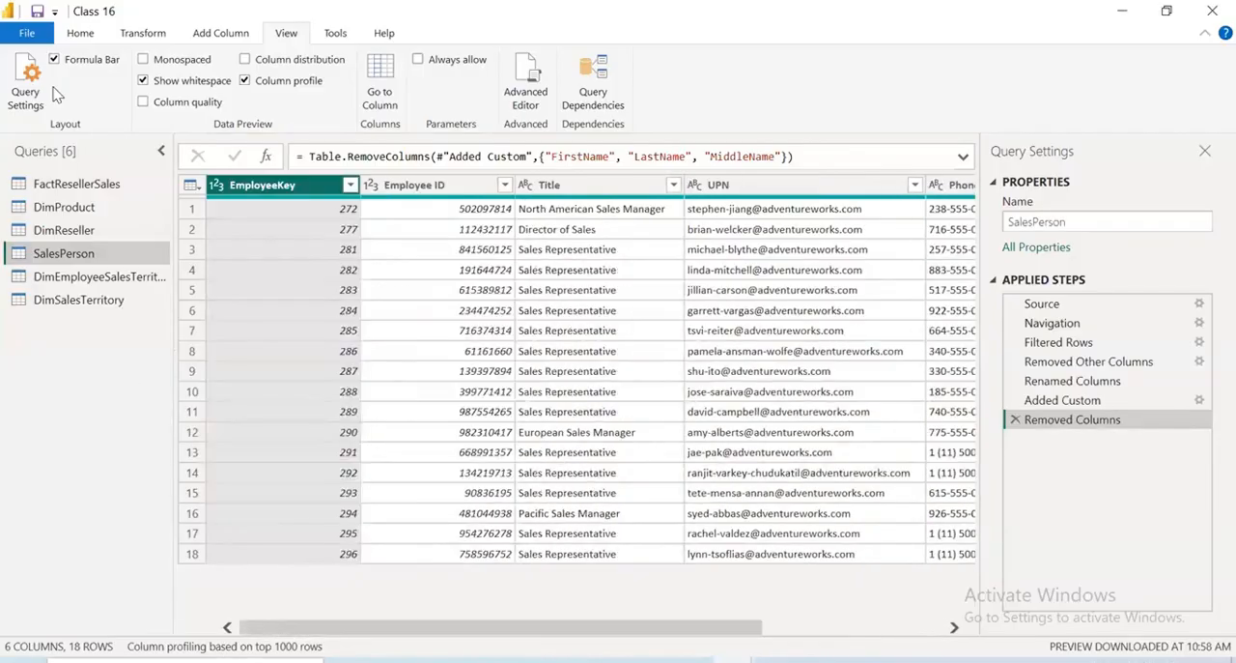
Close Power Query with the pending changes applied, return to Power BI Desktop and save the Class 16 report
{"action": "left_click", "coordinate": [27, 35]}
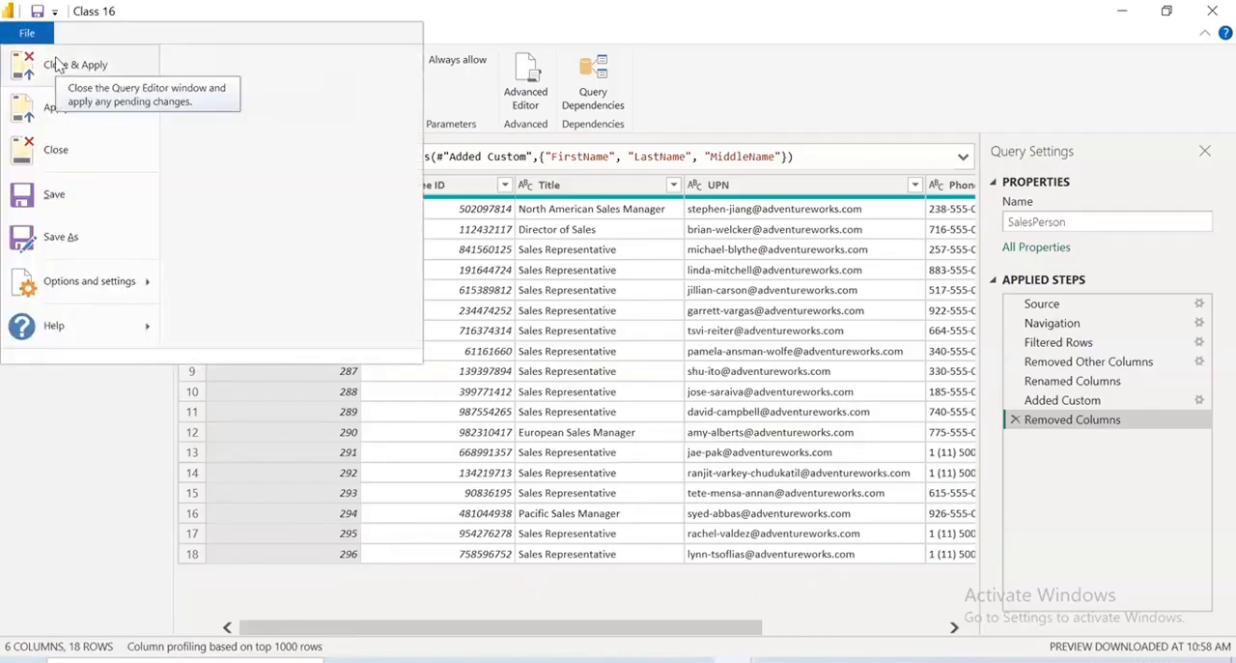
{"action": "left_click", "coordinate": [58, 65]}
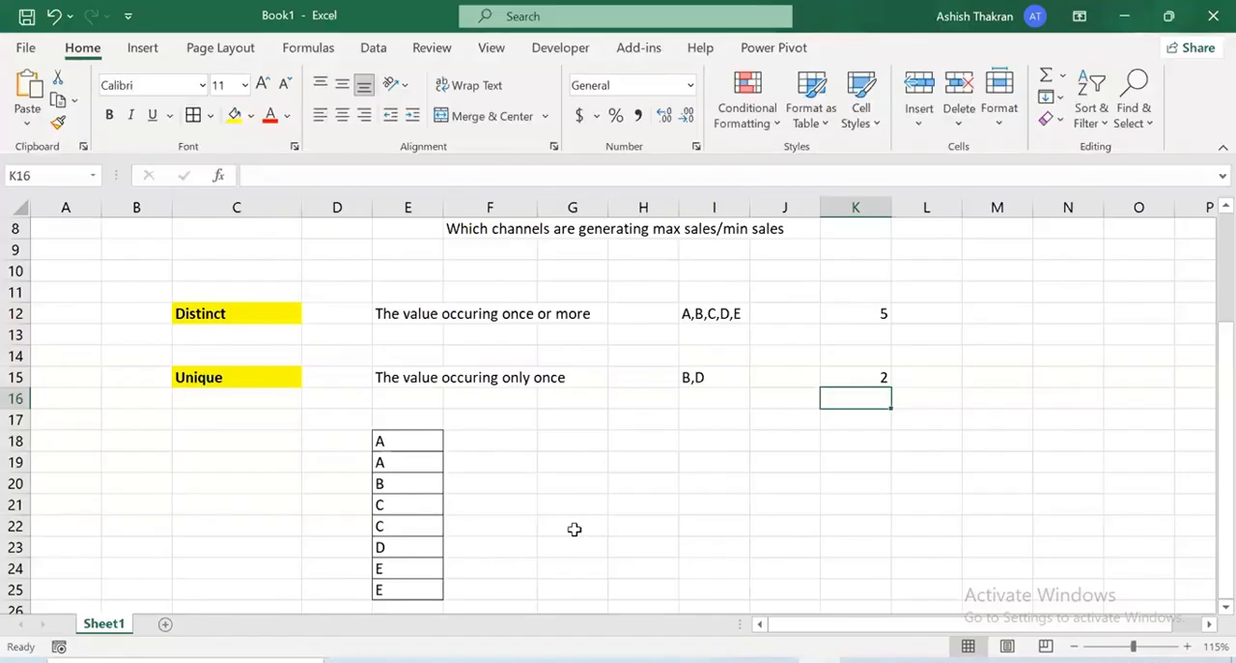
{"action": "key", "text": "alt+Tab"}
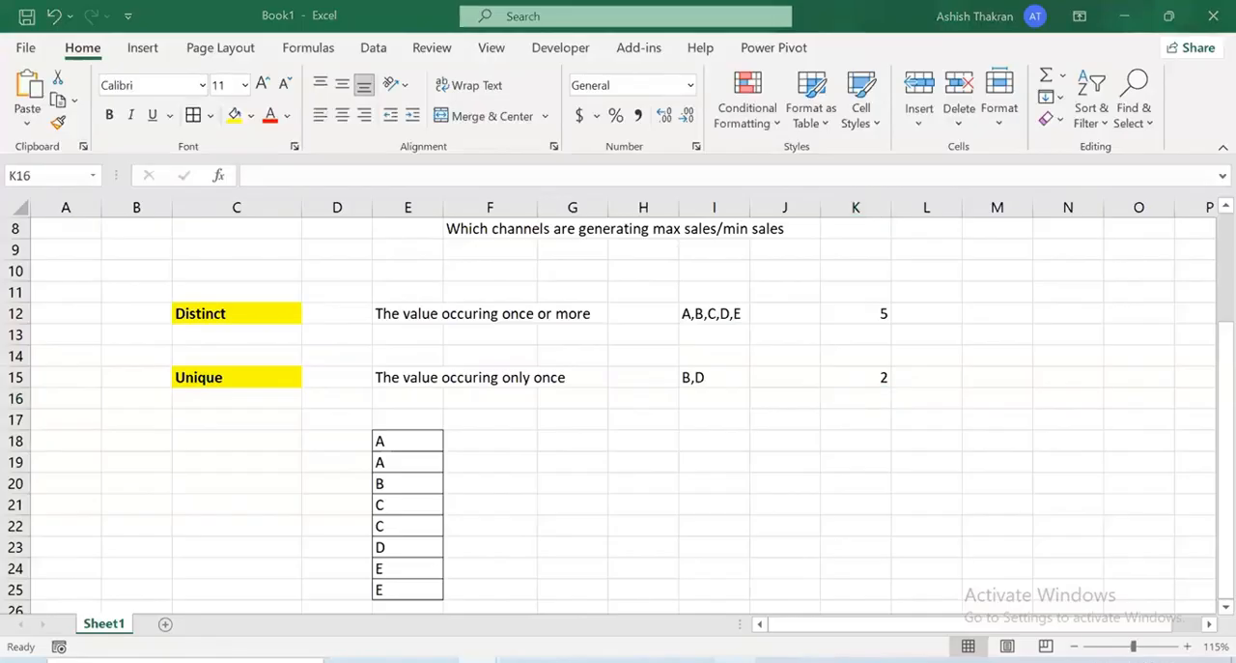
{"action": "mouse_move", "coordinate": [734, 656]}
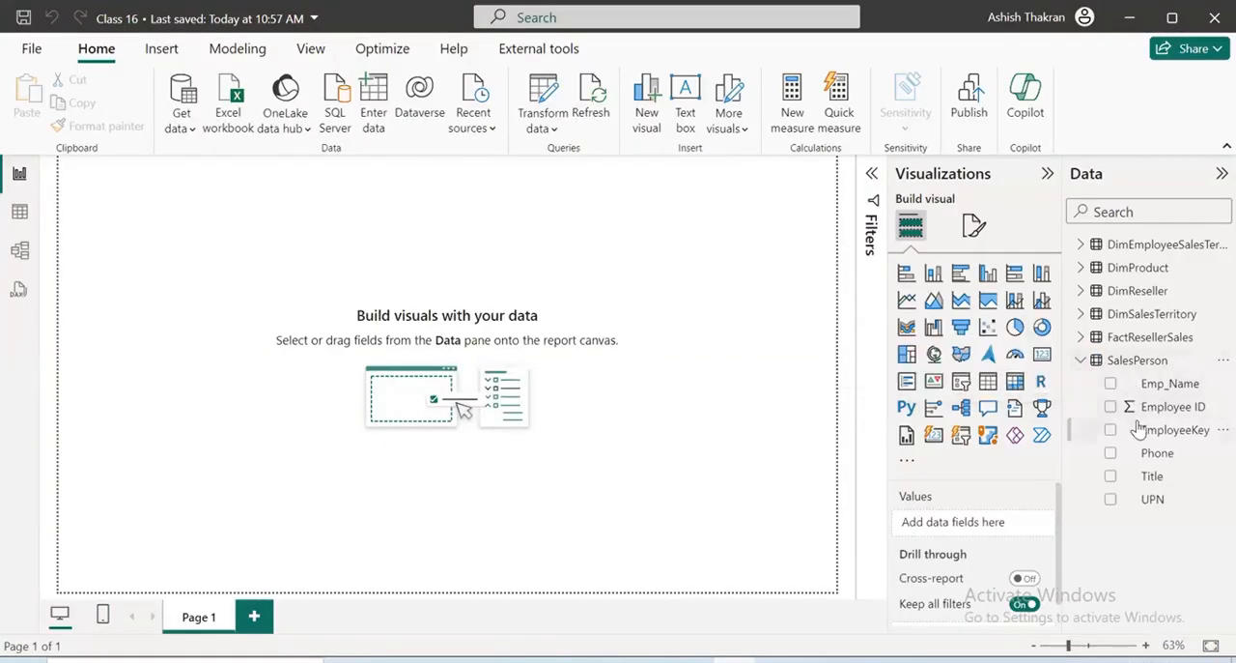
{"action": "left_click", "coordinate": [1081, 360]}
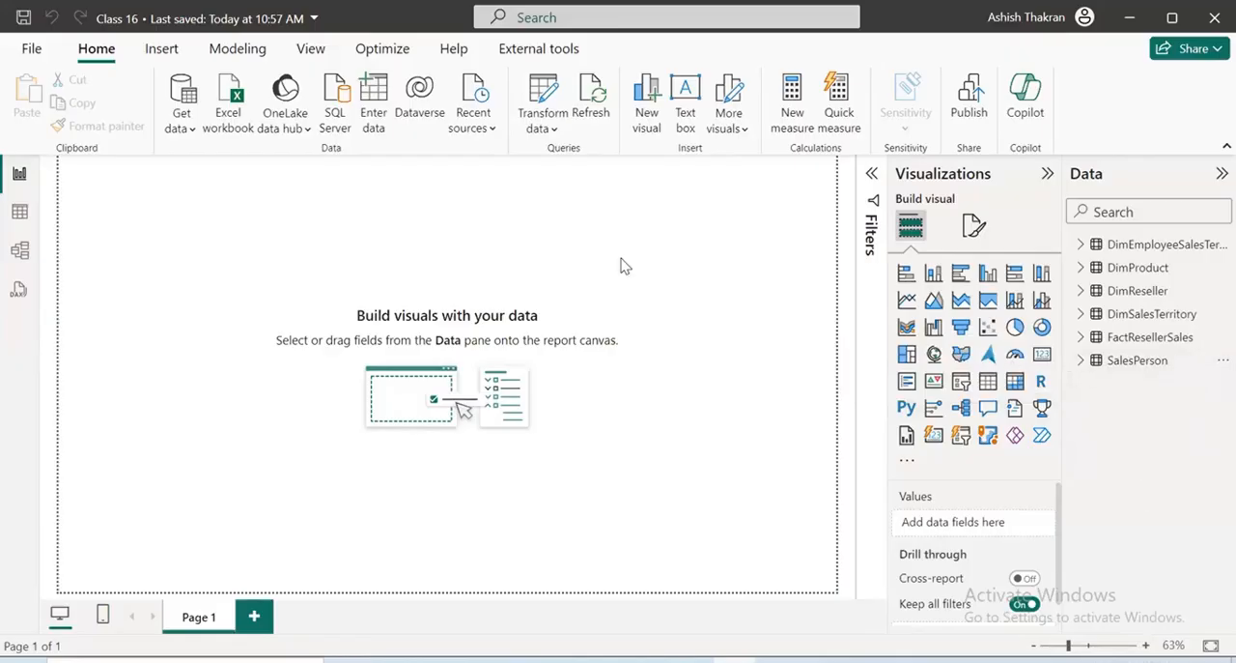
{"action": "key", "text": "ctrl+s"}
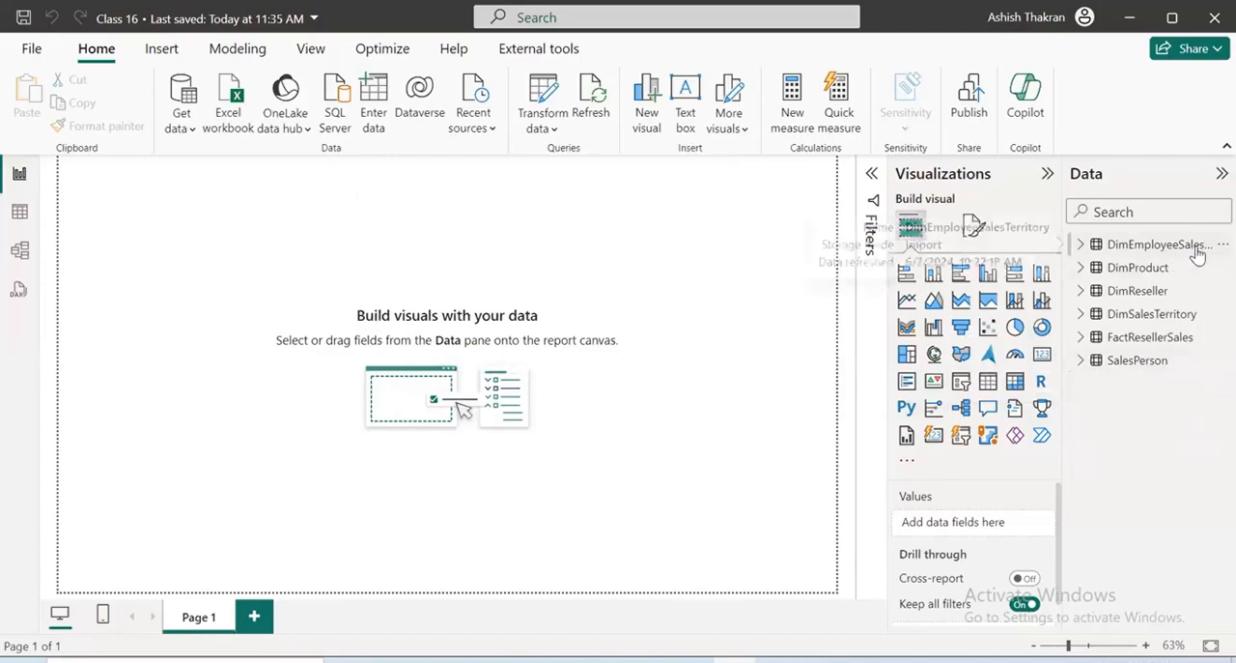
Reopen Power Query, mark up the column headers of DimEmployeeSalesTerritory, circling DimEmployee and DimSalesTerritory, and erase the markings
{"action": "left_click", "coordinate": [541, 104]}
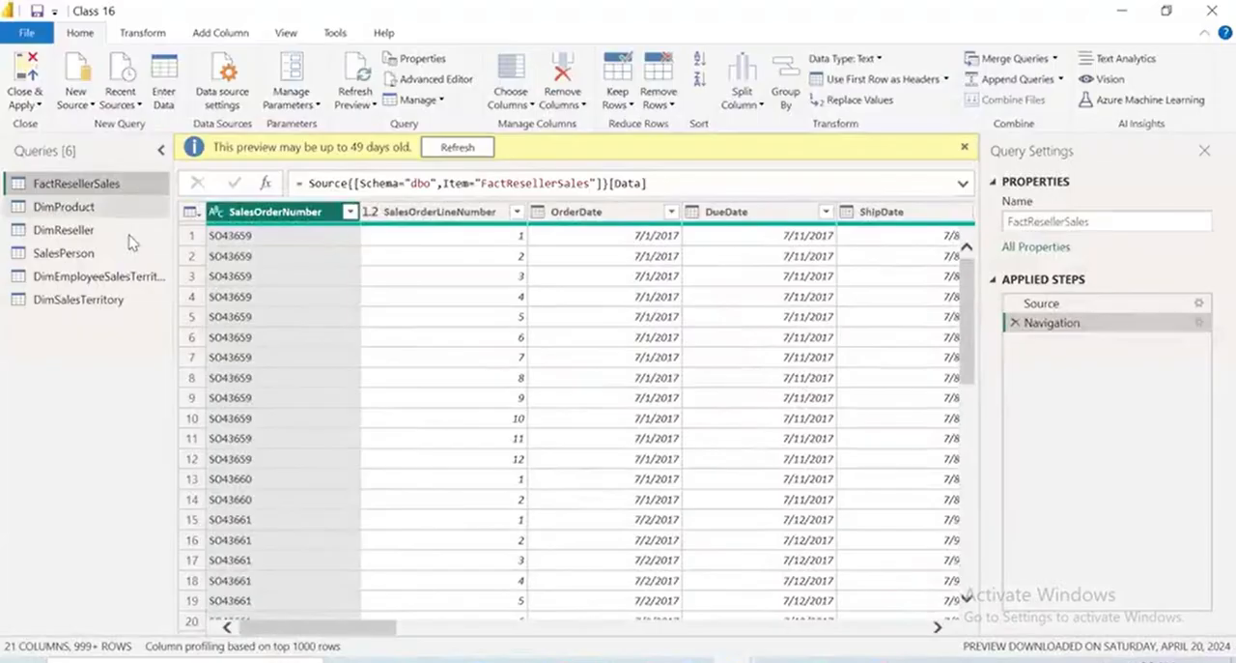
{"action": "left_click", "coordinate": [114, 278]}
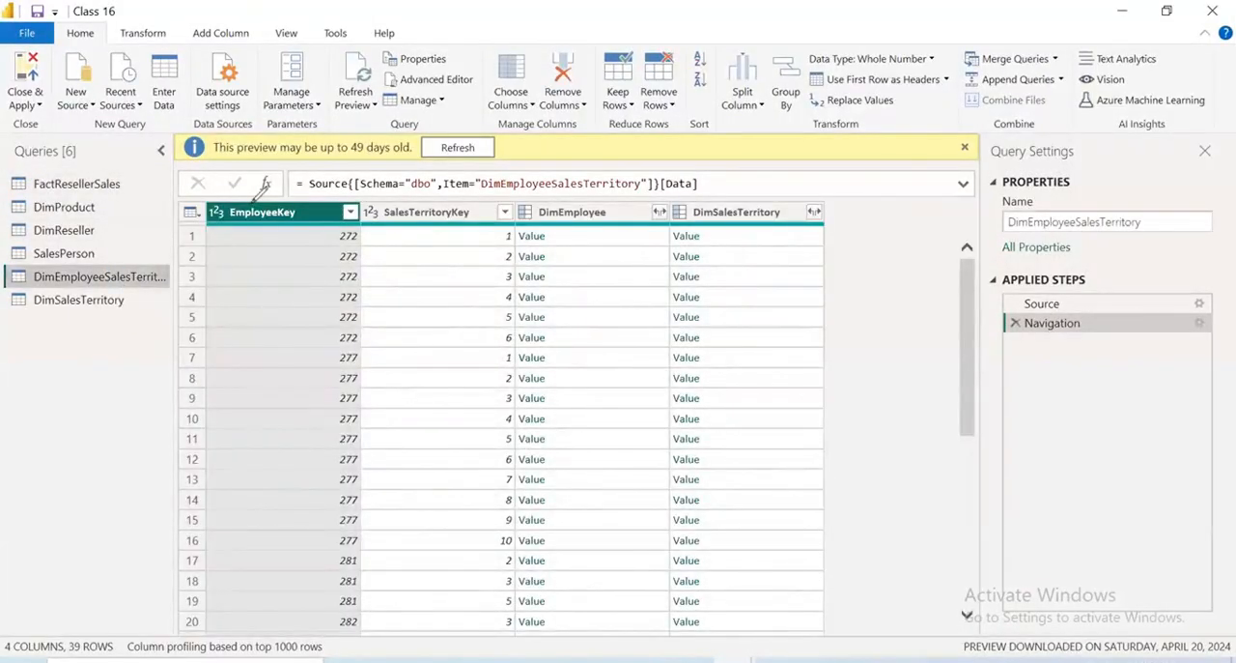
{"action": "left_click_drag", "start_coordinate": [249, 164], "coordinate": [336, 103]}
{"action": "left_click_drag", "start_coordinate": [409, 191], "coordinate": [517, 138]}
{"action": "mouse_move", "coordinate": [564, 192]}
{"action": "left_mouse_down"}
{"action": "mouse_move", "coordinate": [567, 205]}
{"action": "mouse_move", "coordinate": [662, 113]}
{"action": "left_mouse_up"}
{"action": "left_click_drag", "start_coordinate": [749, 181], "coordinate": [870, 137]}
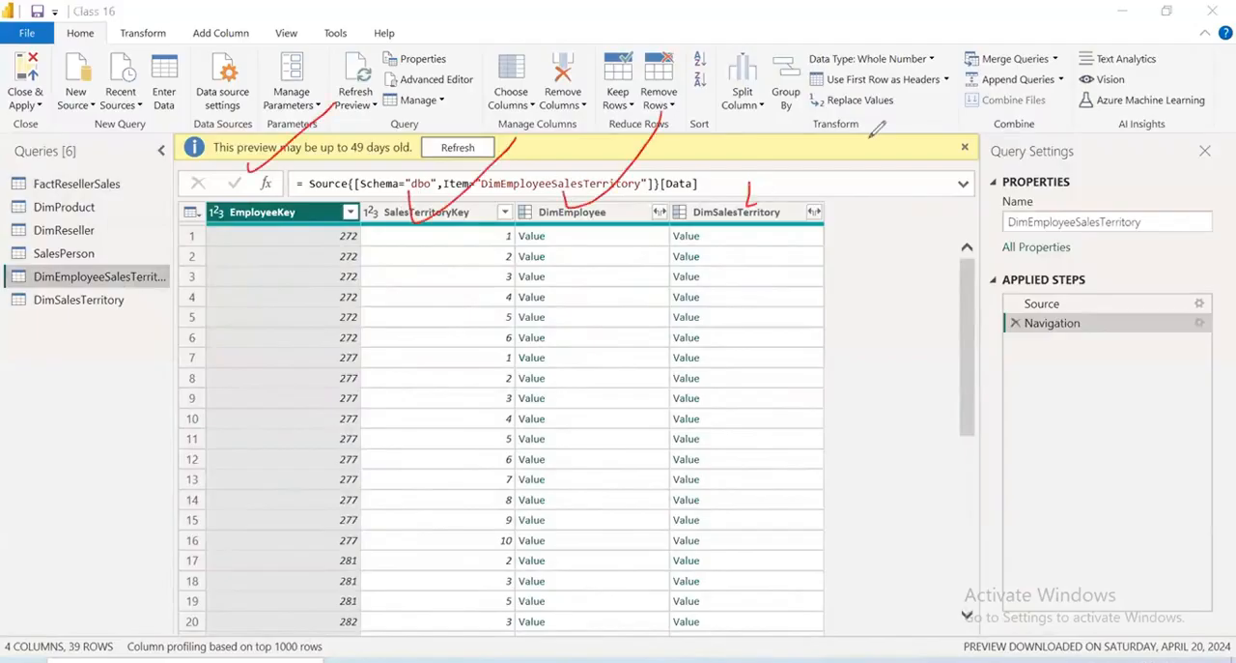
{"action": "mouse_move", "coordinate": [739, 140]}
{"action": "left_mouse_down"}
{"action": "mouse_move", "coordinate": [854, 114]}
{"action": "mouse_move", "coordinate": [715, 144]}
{"action": "left_mouse_up"}
{"action": "mouse_move", "coordinate": [609, 121]}
{"action": "left_mouse_down"}
{"action": "mouse_move", "coordinate": [594, 136]}
{"action": "mouse_move", "coordinate": [676, 108]}
{"action": "mouse_move", "coordinate": [510, 145]}
{"action": "mouse_move", "coordinate": [829, 170]}
{"action": "left_mouse_up"}
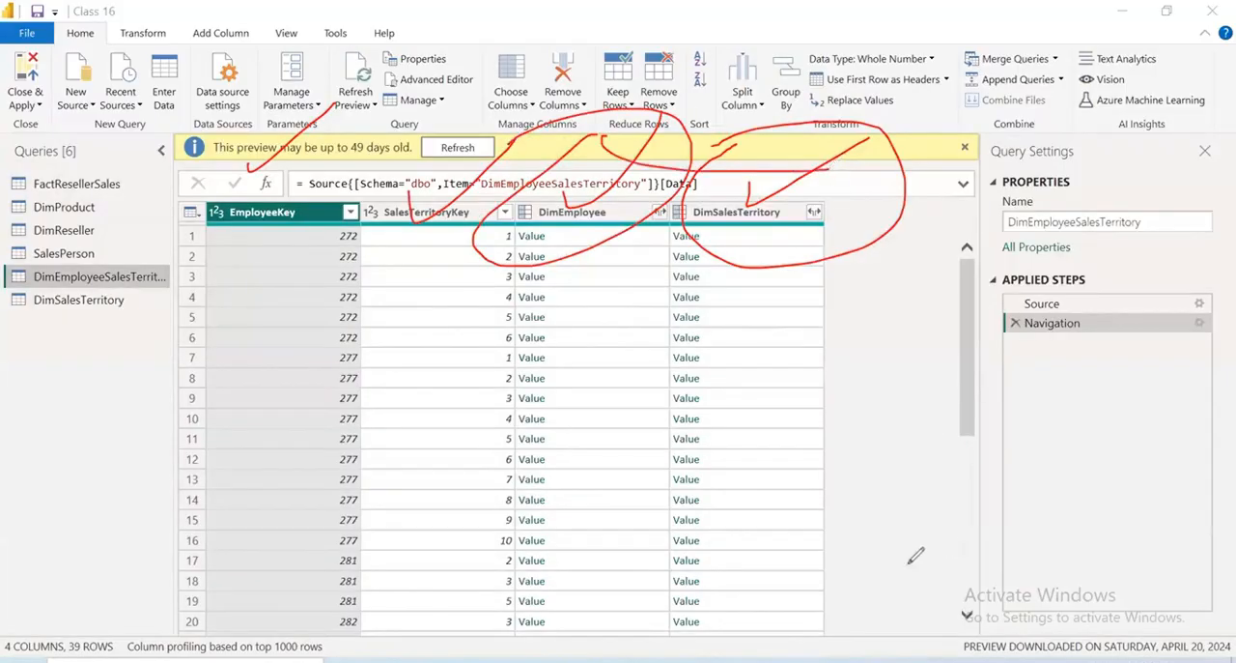
{"action": "key", "text": "e"}
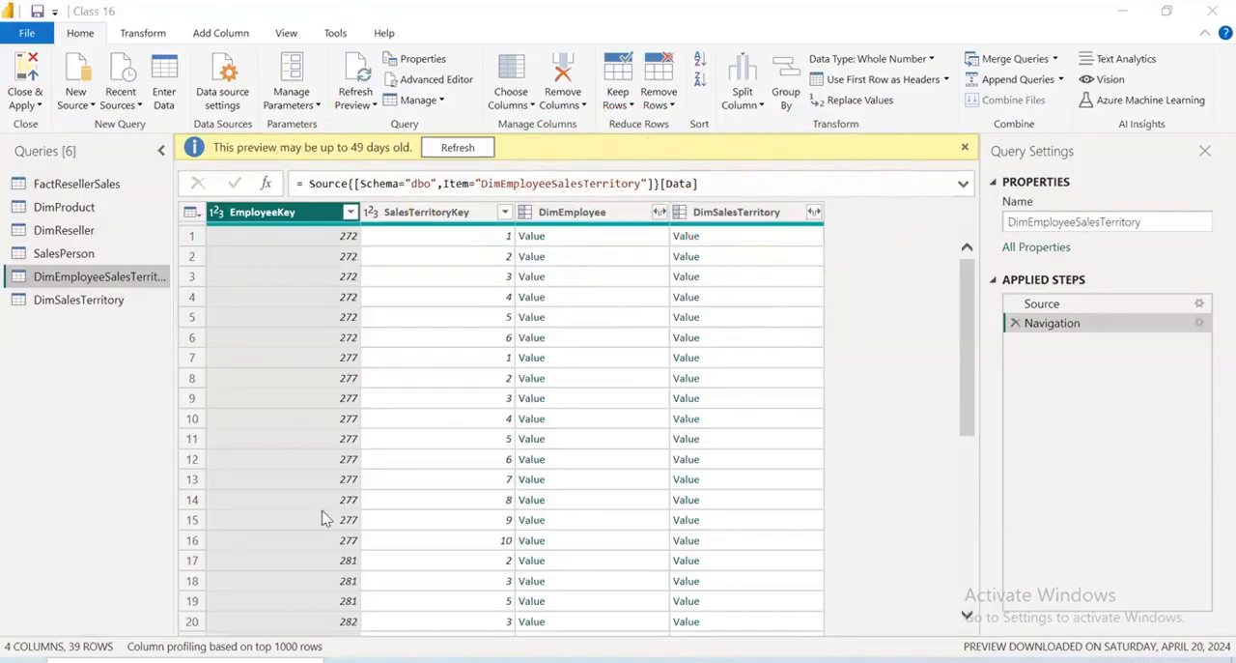
Remove the DimEmployee and DimSalesTerritory columns from the DimEmployeeSalesTerritory query
{"action": "left_click", "coordinate": [555, 214]}
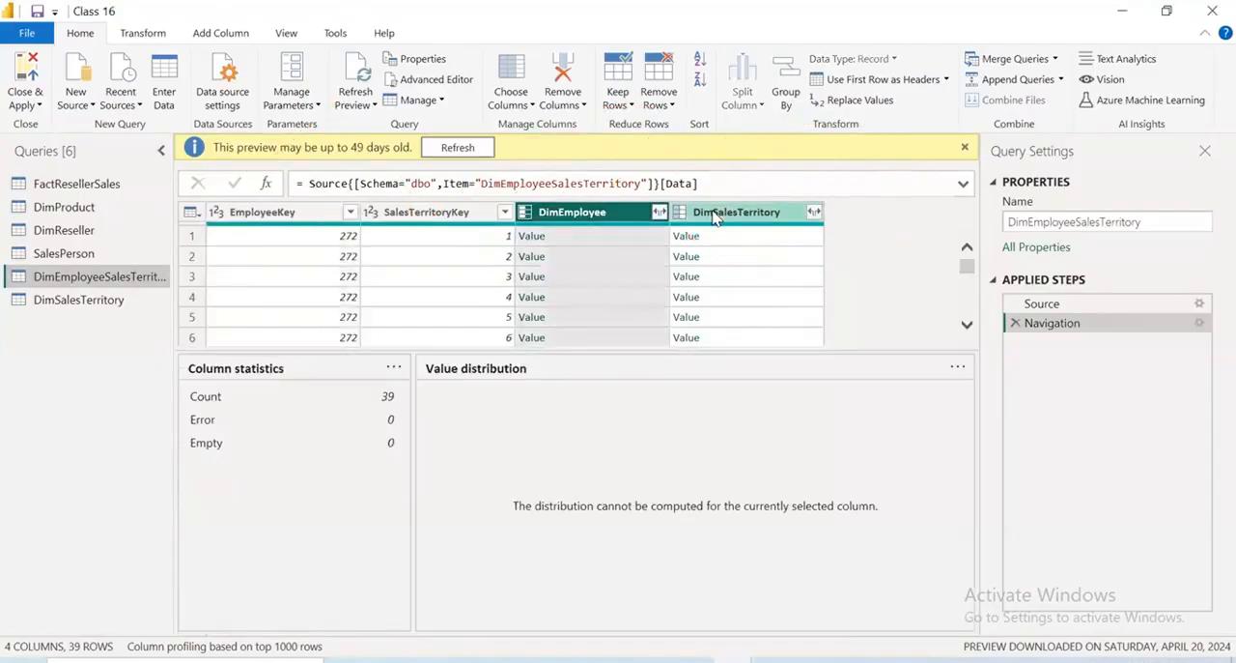
{"action": "left_click", "coordinate": [713, 214], "text": "ctrl"}
{"action": "right_click", "coordinate": [714, 218]}
{"action": "left_click", "coordinate": [783, 246]}
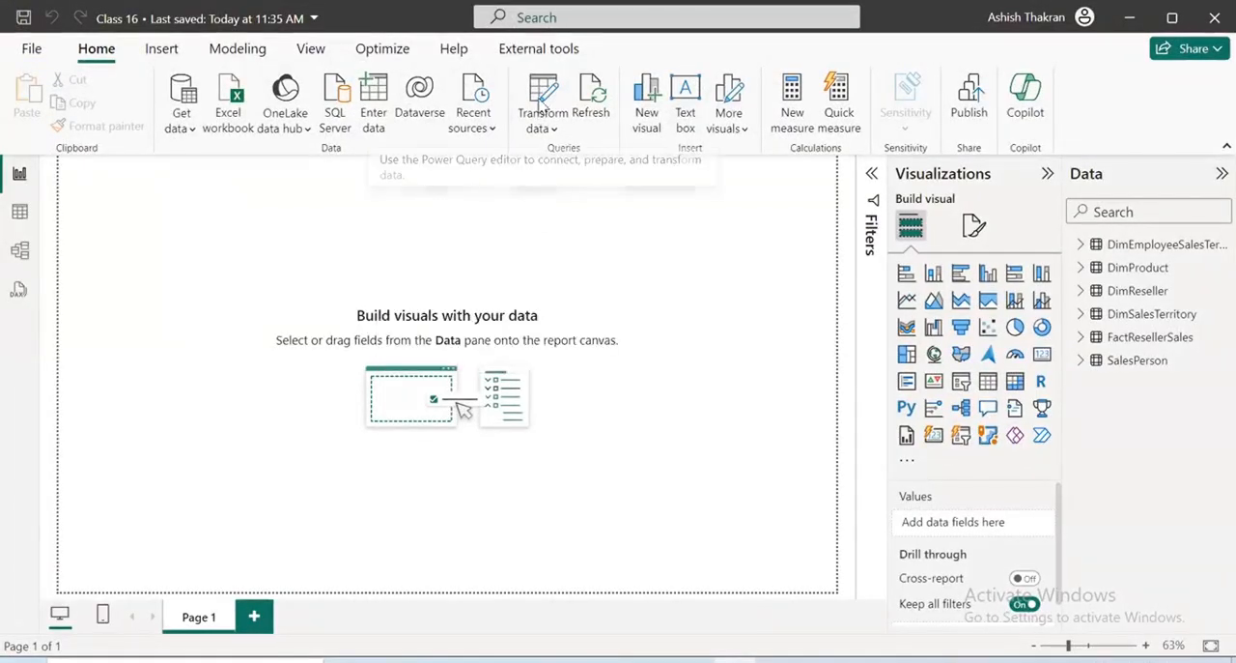
Reopen Power Query and look through the columns of FactResellerSales, including OrderQuantity and UnitPrice
{"action": "left_click", "coordinate": [543, 97]}
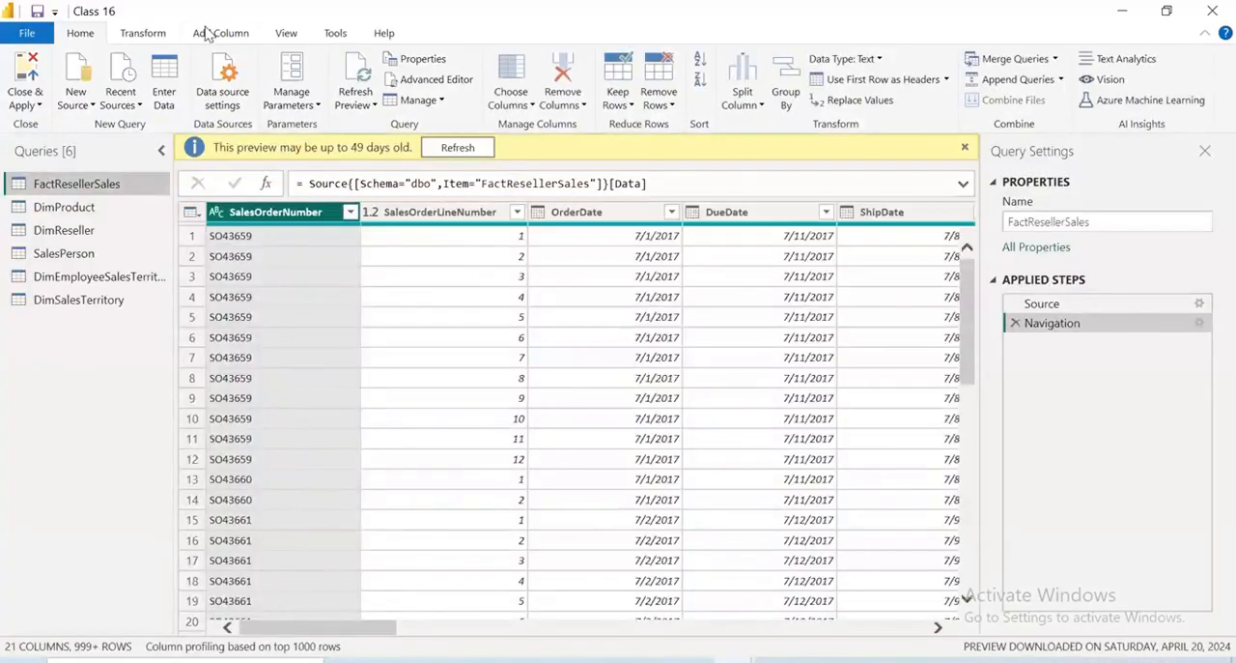
{"action": "left_click", "coordinate": [284, 35]}
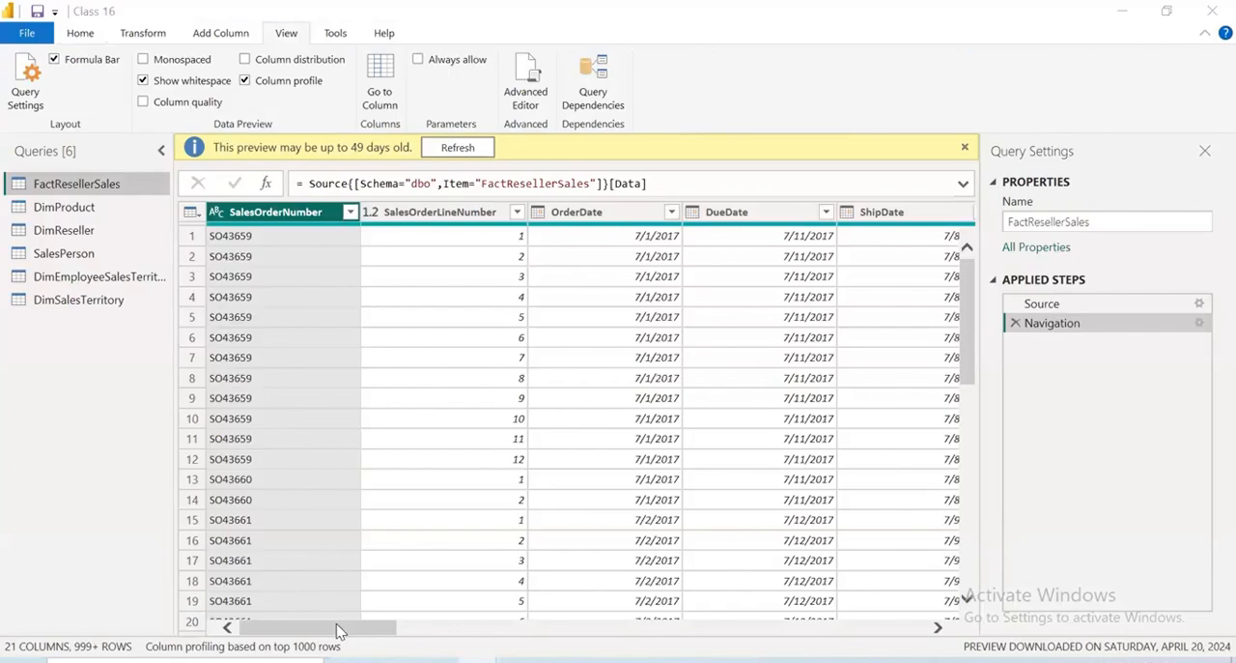
{"action": "left_click_drag", "start_coordinate": [337, 630], "coordinate": [470, 641]}
{"action": "left_click_drag", "start_coordinate": [590, 644], "coordinate": [588, 643]}
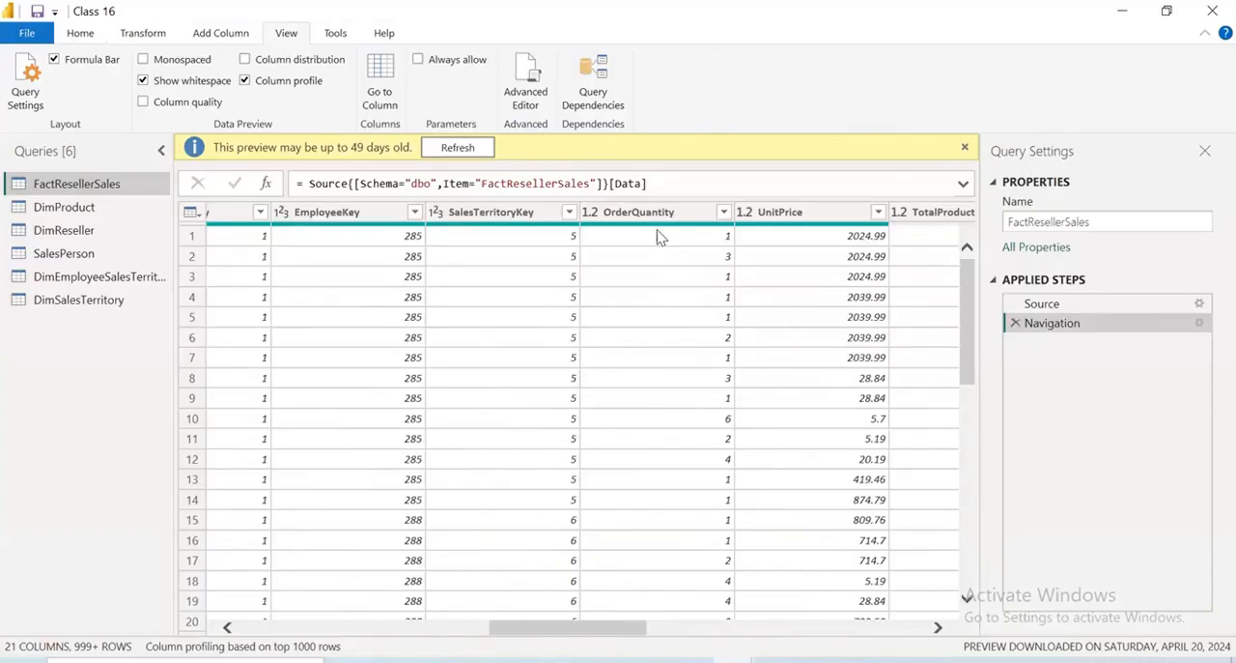
{"action": "left_click", "coordinate": [809, 627]}
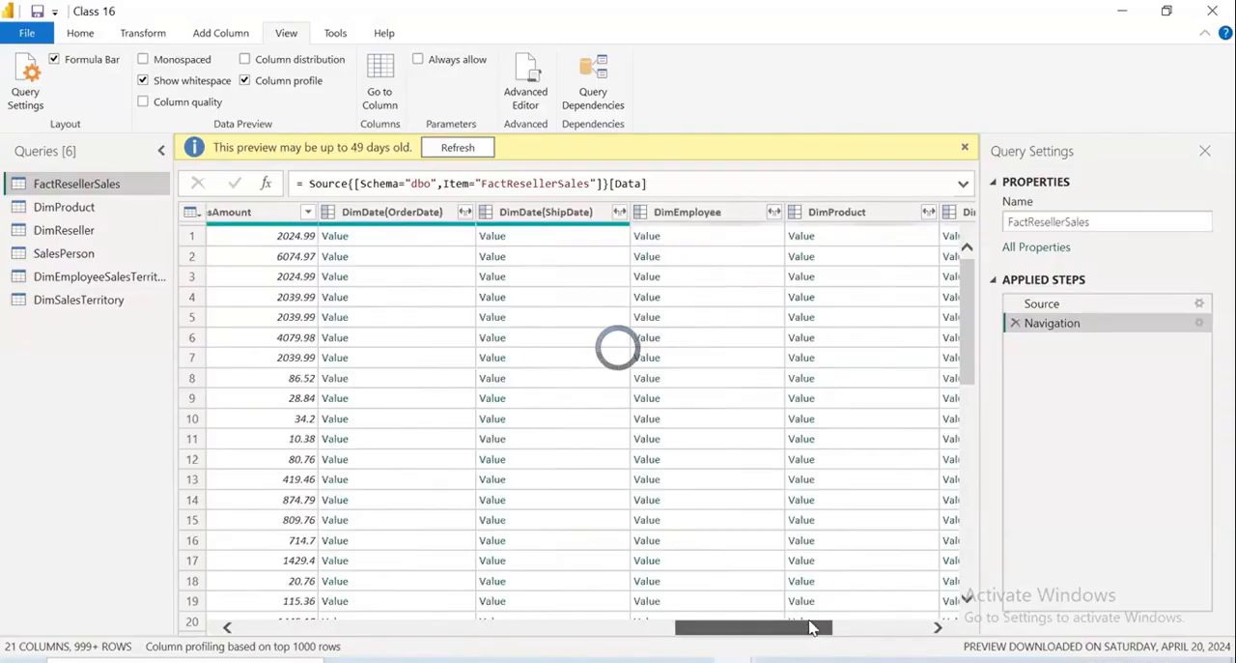
Apply an EmployeeKey filter with all values selected in SalesPerson and delete the resulting filter step
{"action": "left_click", "coordinate": [53, 256]}
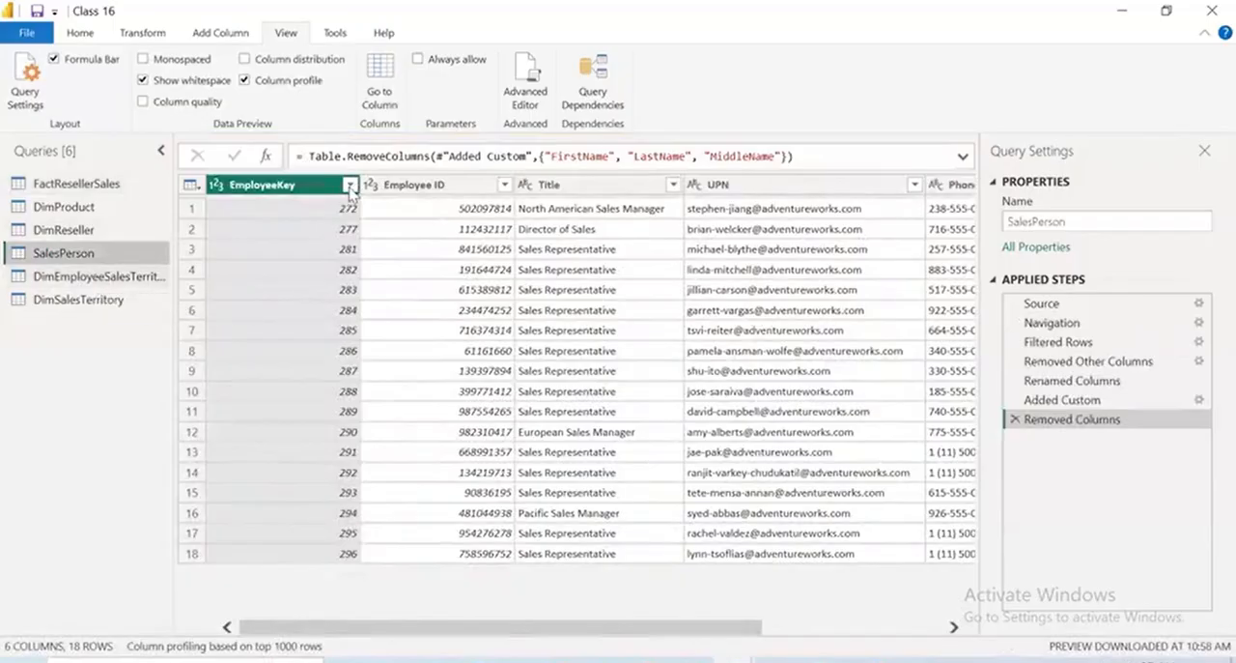
{"action": "left_click", "coordinate": [351, 184]}
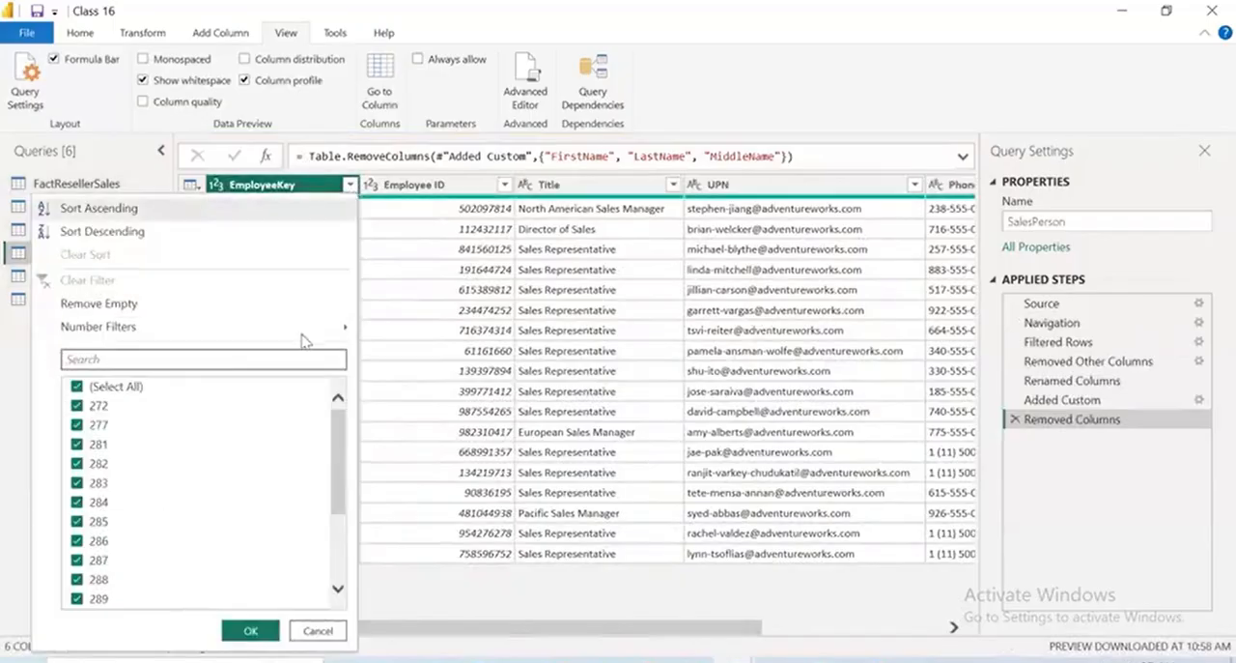
{"action": "left_click", "coordinate": [248, 632]}
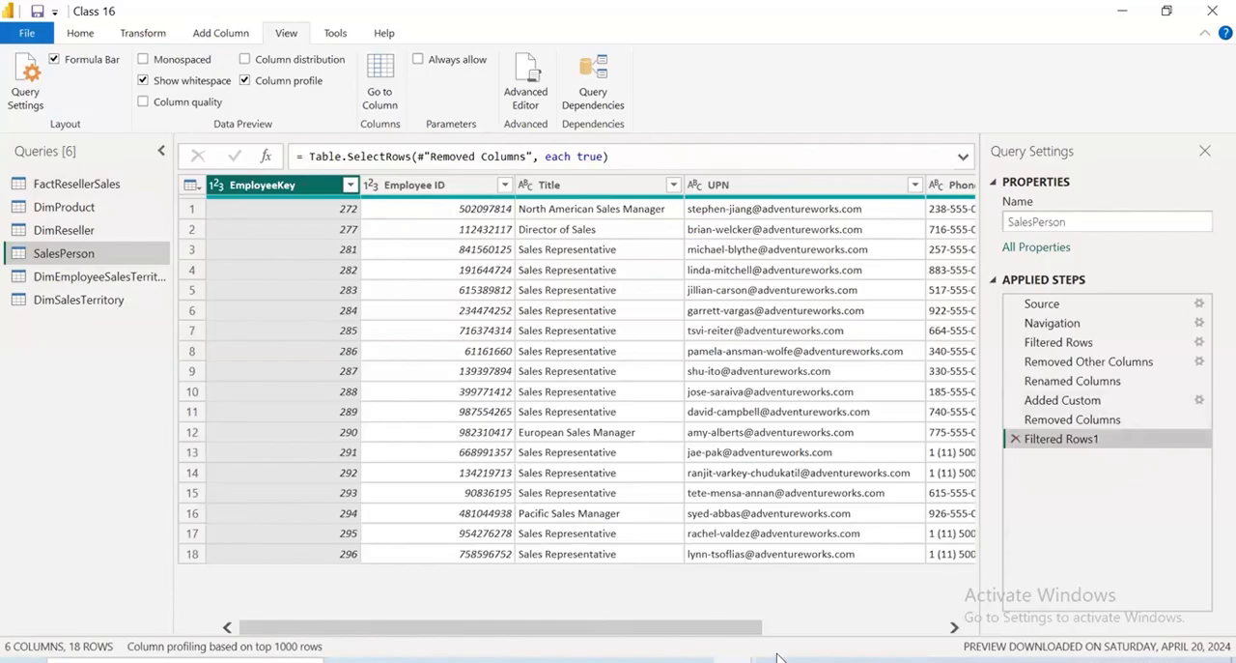
{"action": "scroll", "coordinate": [798, 658], "scroll_direction": "right", "scroll_amount": 3}
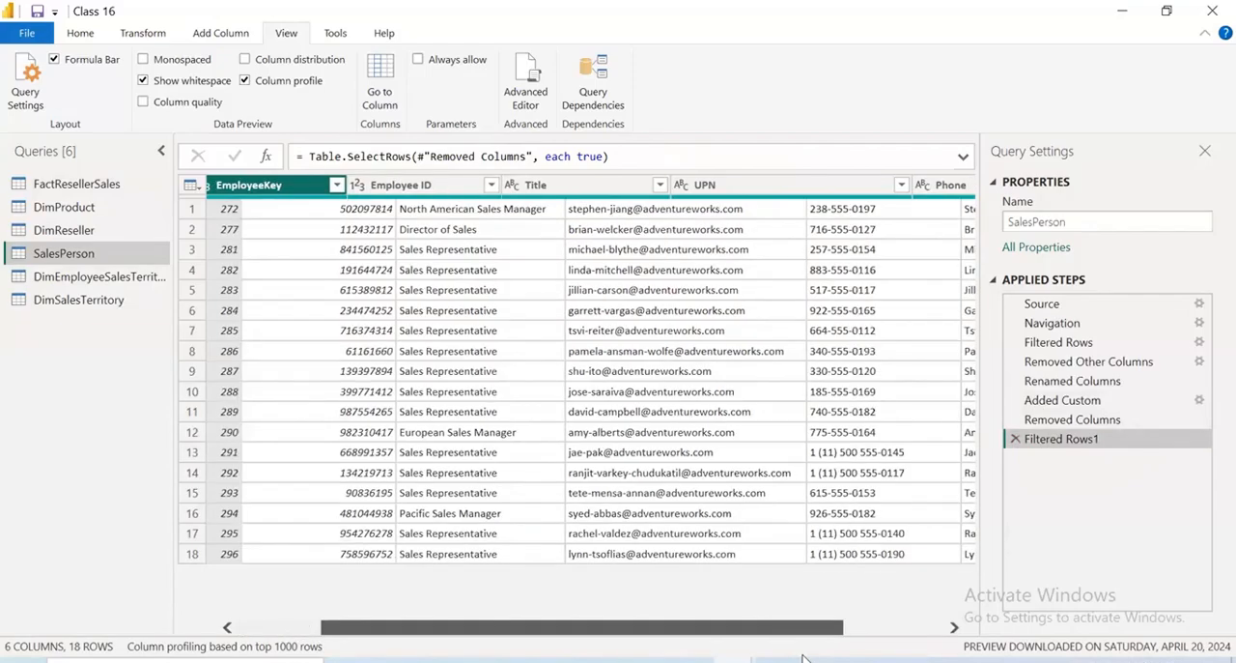
{"action": "scroll", "coordinate": [802, 657], "scroll_direction": "right", "scroll_amount": 4}
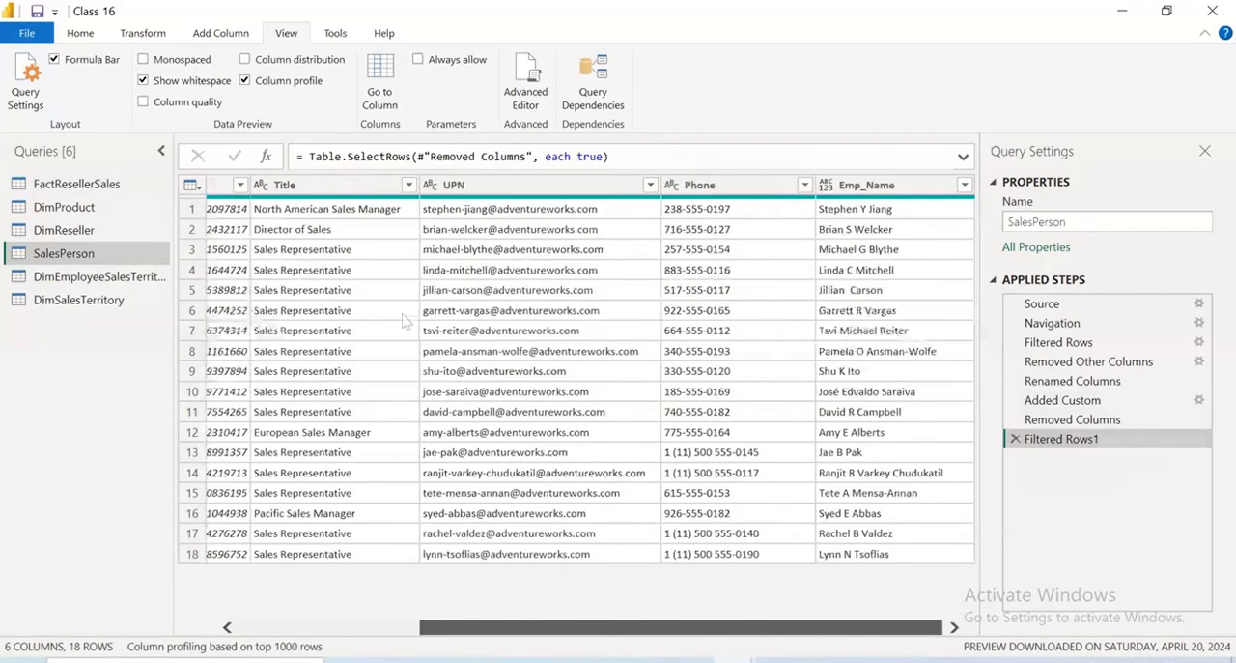
{"action": "scroll", "coordinate": [248, 274], "scroll_direction": "left", "scroll_amount": 6}
{"action": "key", "text": "Delete"}
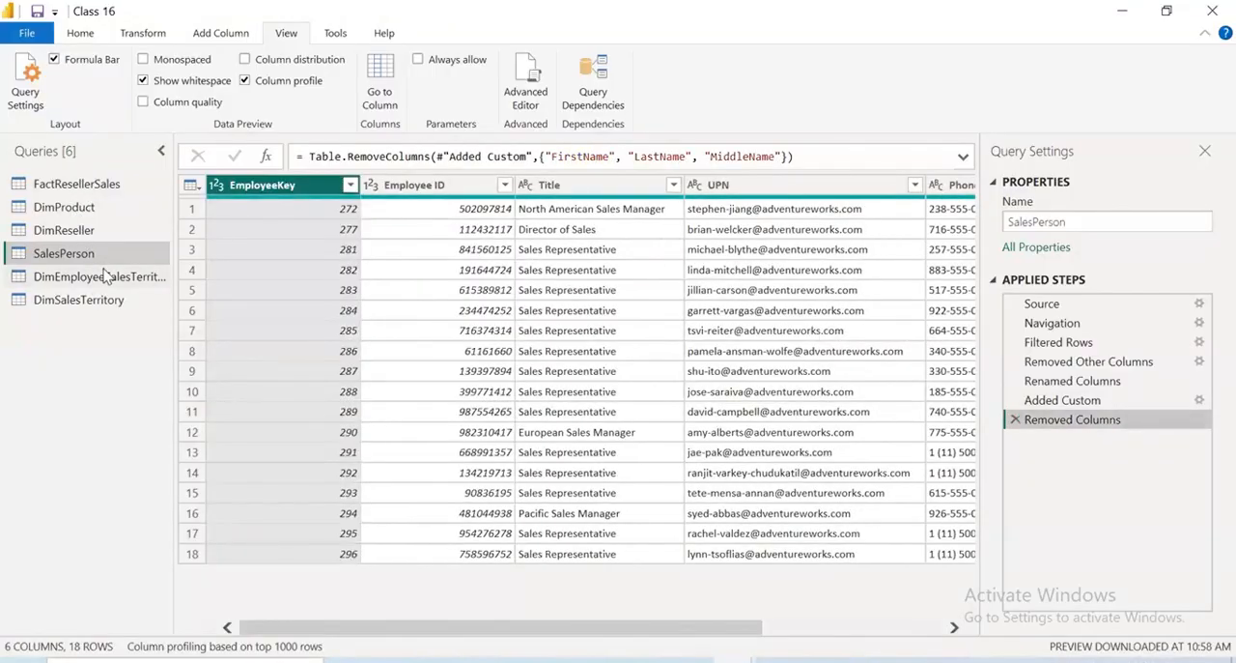
Rename the DimEmployeeSalesTerritory query as EmployeeSalesTerritory
{"action": "left_click", "coordinate": [101, 278]}
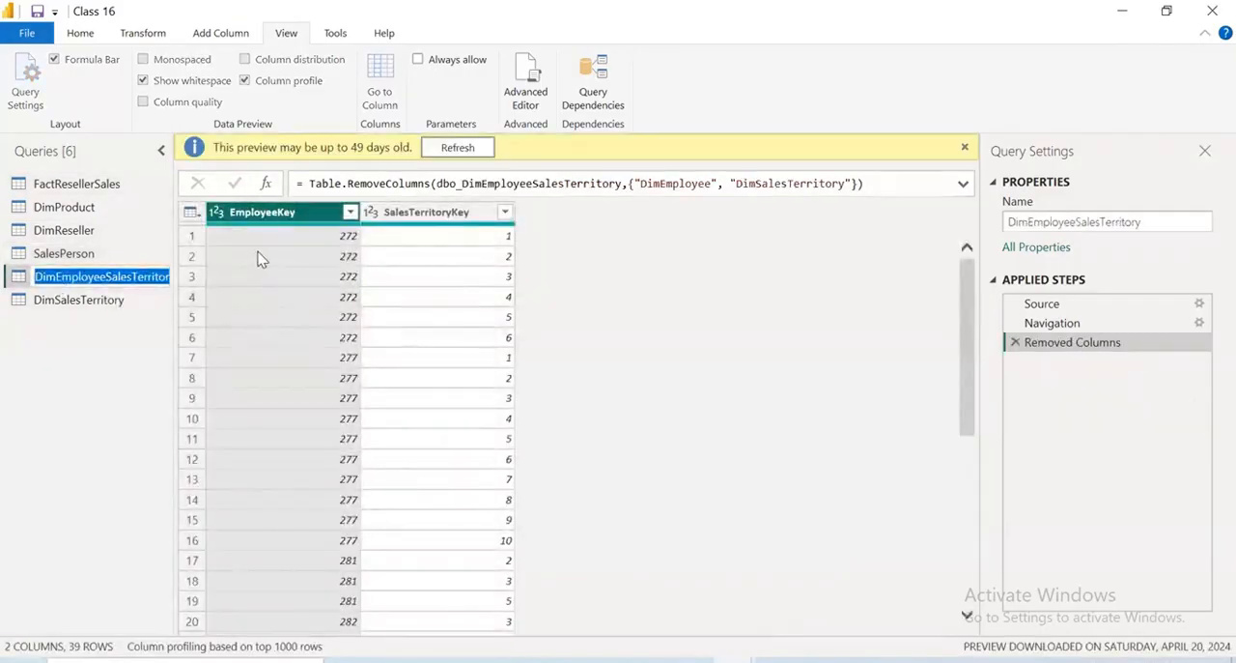
{"action": "key", "text": "BackSpace"}
{"action": "key", "text": "BackSpace"}
{"action": "key", "text": "BackSpace"}
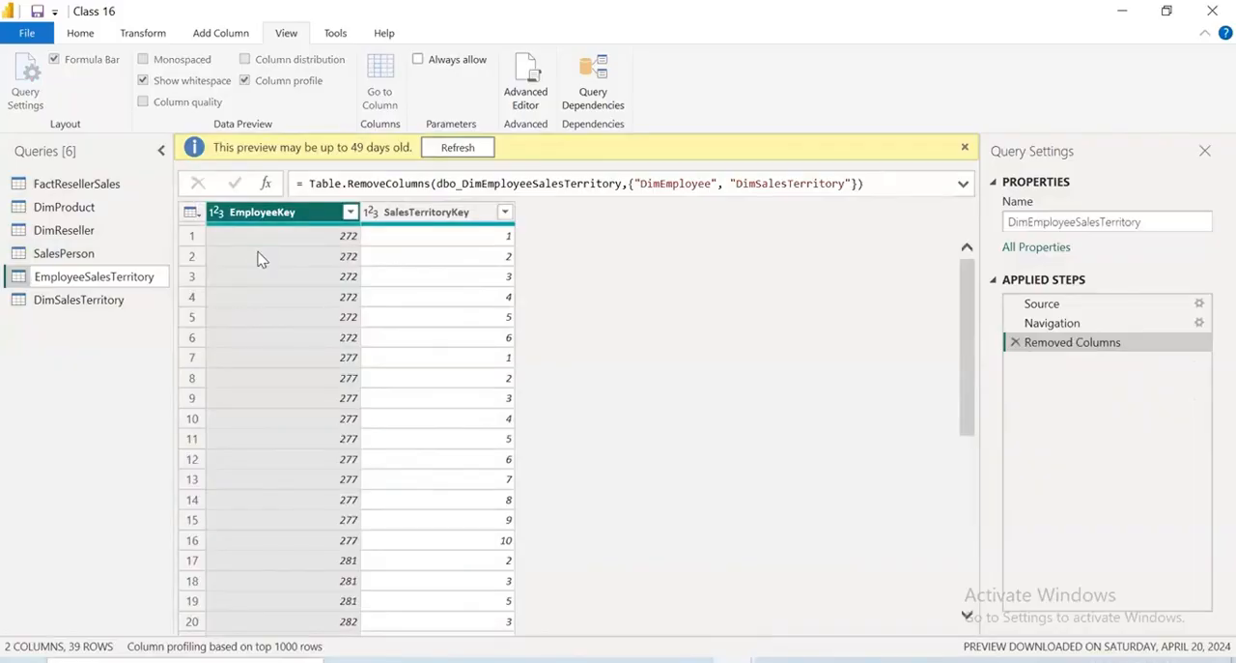
{"action": "left_click", "coordinate": [94, 314]}
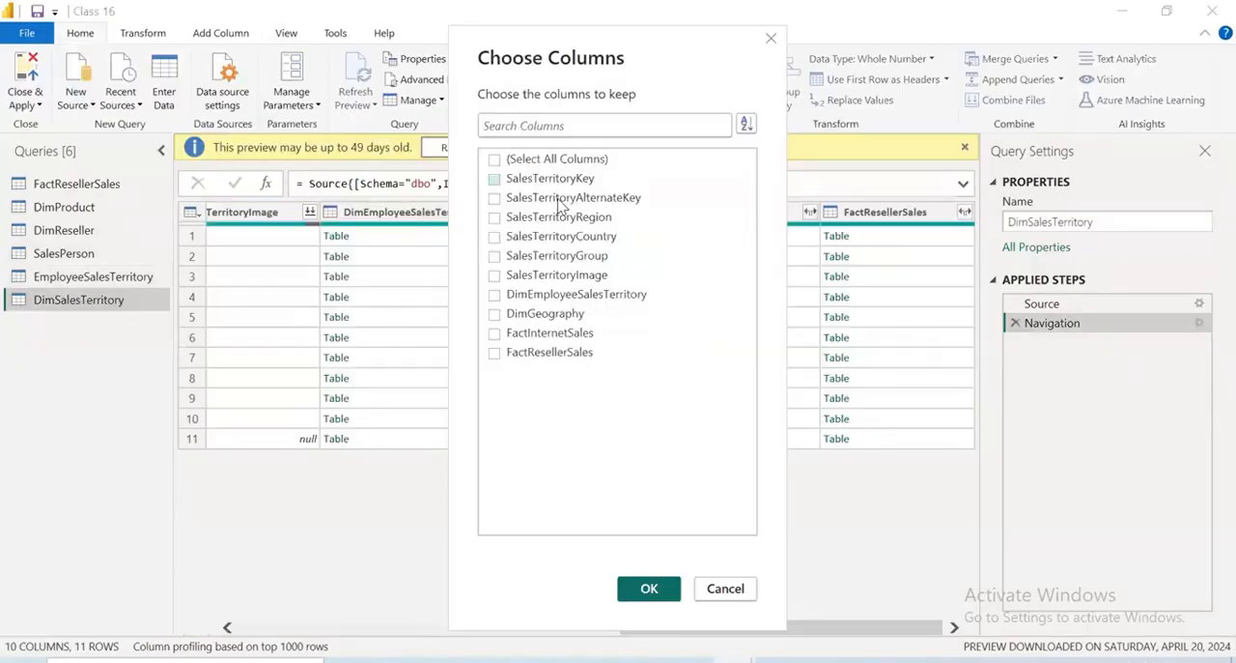
Keep only the SalesTerritoryKey, SalesTerritoryAlternateKey, SalesTerritoryRegion, SalesTerritoryCountry and SalesTerritoryGroup columns in the DimSalesTerritory query
{"action": "left_click", "coordinate": [551, 177]}
{"action": "left_click", "coordinate": [560, 197]}
{"action": "left_click", "coordinate": [495, 236]}
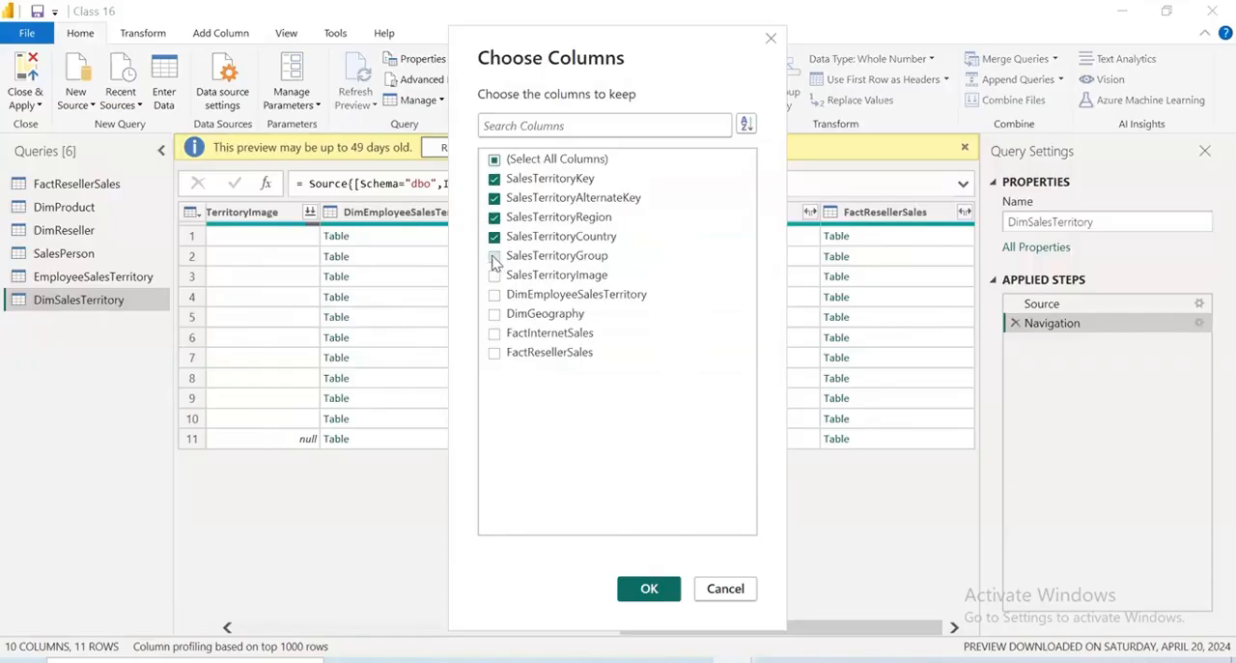
{"action": "left_click", "coordinate": [494, 257]}
{"action": "left_click", "coordinate": [677, 580]}
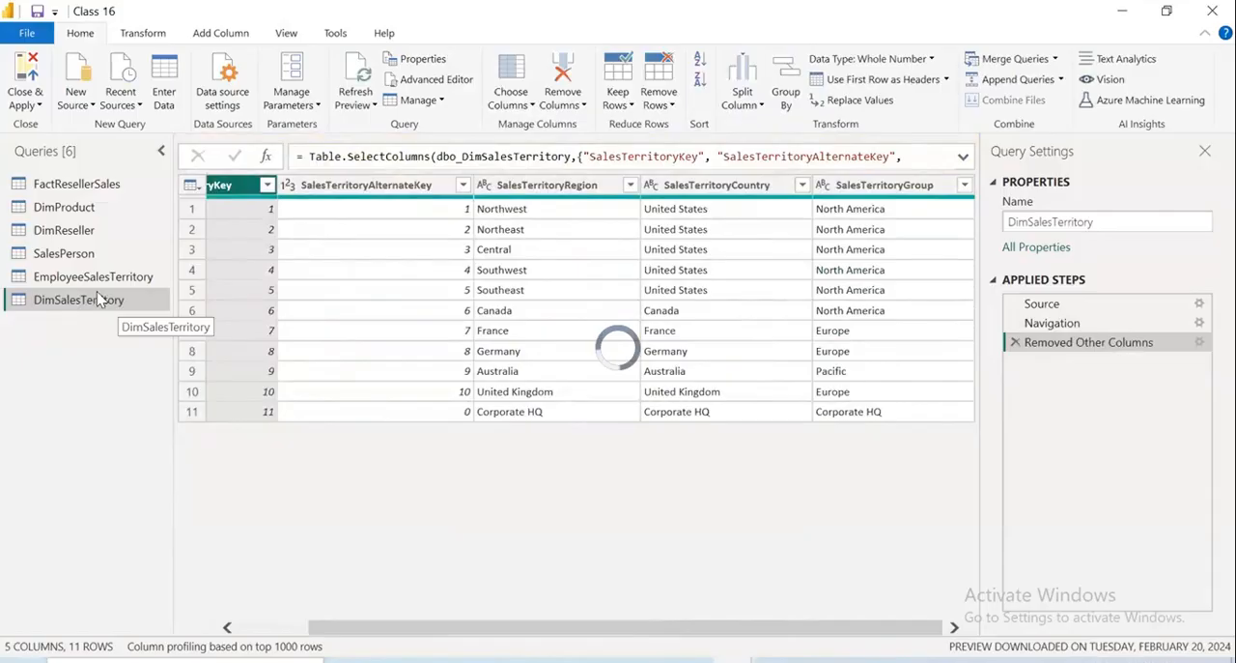
Rename the DimSalesTerritory query as Sales Region
{"action": "double_click", "coordinate": [97, 299]}
{"action": "type", "text": "SalesTerritory"}
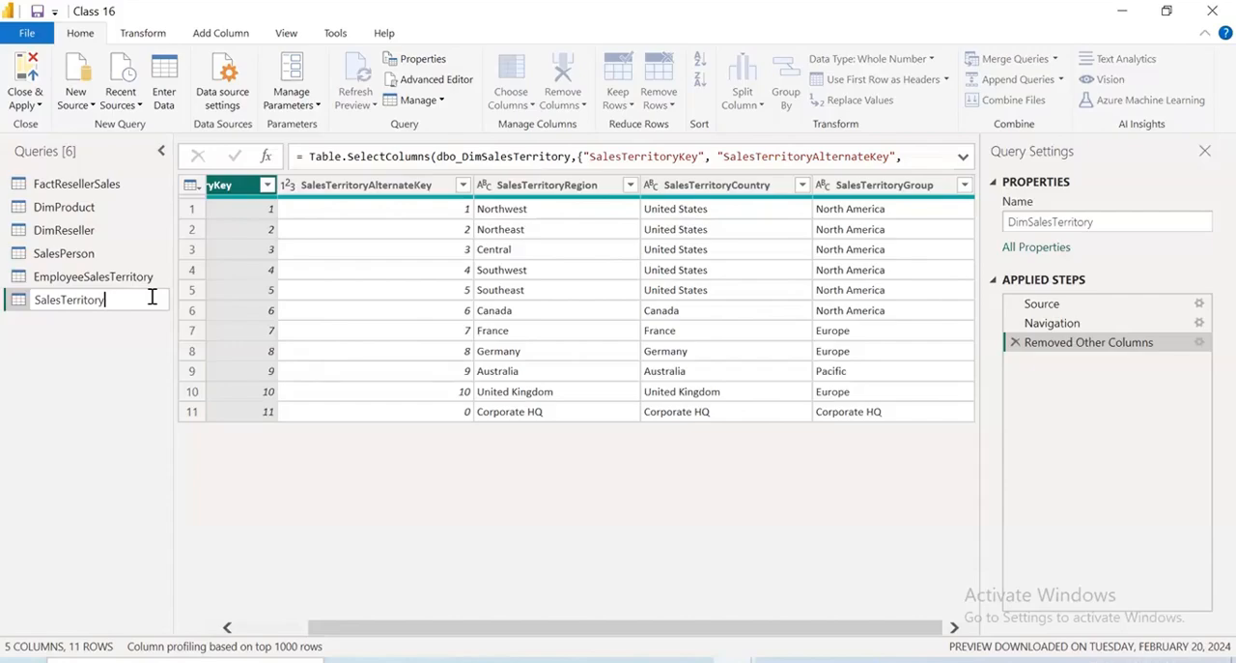
{"action": "type", "text": "Region"}
{"action": "key", "text": "Left"}
{"action": "key", "text": "Left"}
{"action": "key", "text": "Left"}
{"action": "key", "text": "Left"}
{"action": "key", "text": "Left"}
{"action": "key", "text": "BackSpace"}
{"action": "key", "text": "BackSpace"}
{"action": "key", "text": "BackSpace"}
{"action": "key", "text": "BackSpace"}
{"action": "key", "text": "BackSpace"}
{"action": "key", "text": "BackSpace"}
{"action": "key", "text": "BackSpace"}
{"action": "key", "text": "BackSpace"}
{"action": "key", "text": "BackSpace"}
{"action": "key", "text": "Return"}
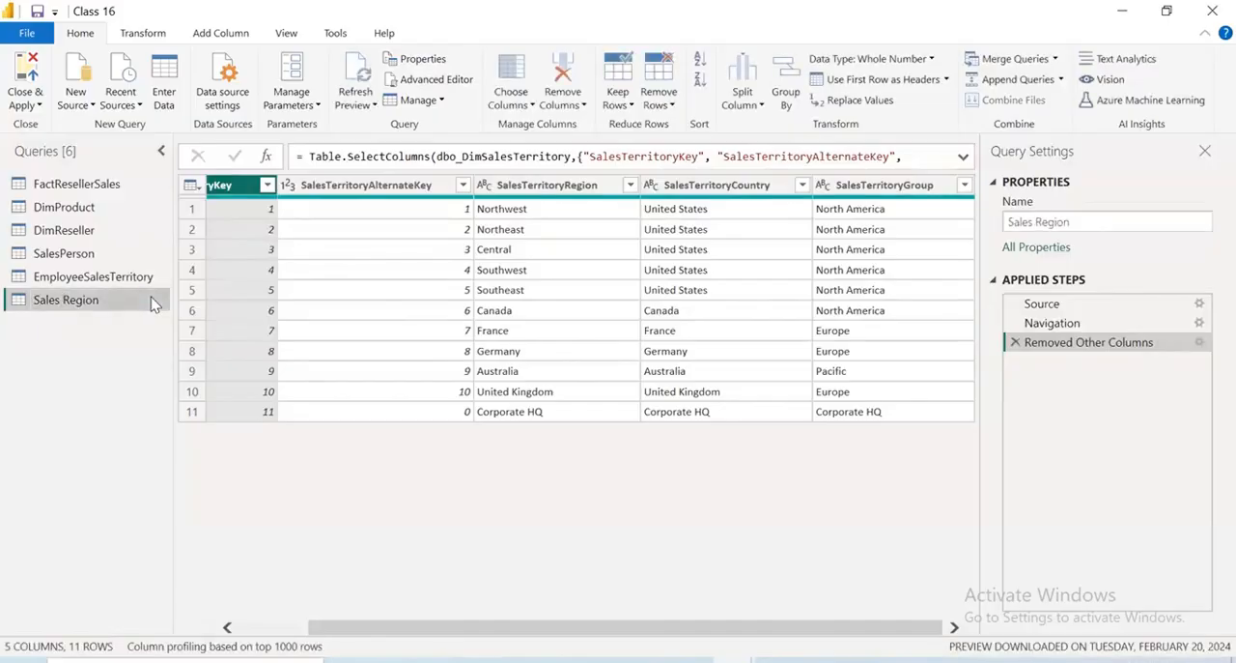
{"action": "scroll", "coordinate": [255, 278], "scroll_direction": "left", "scroll_amount": 1}
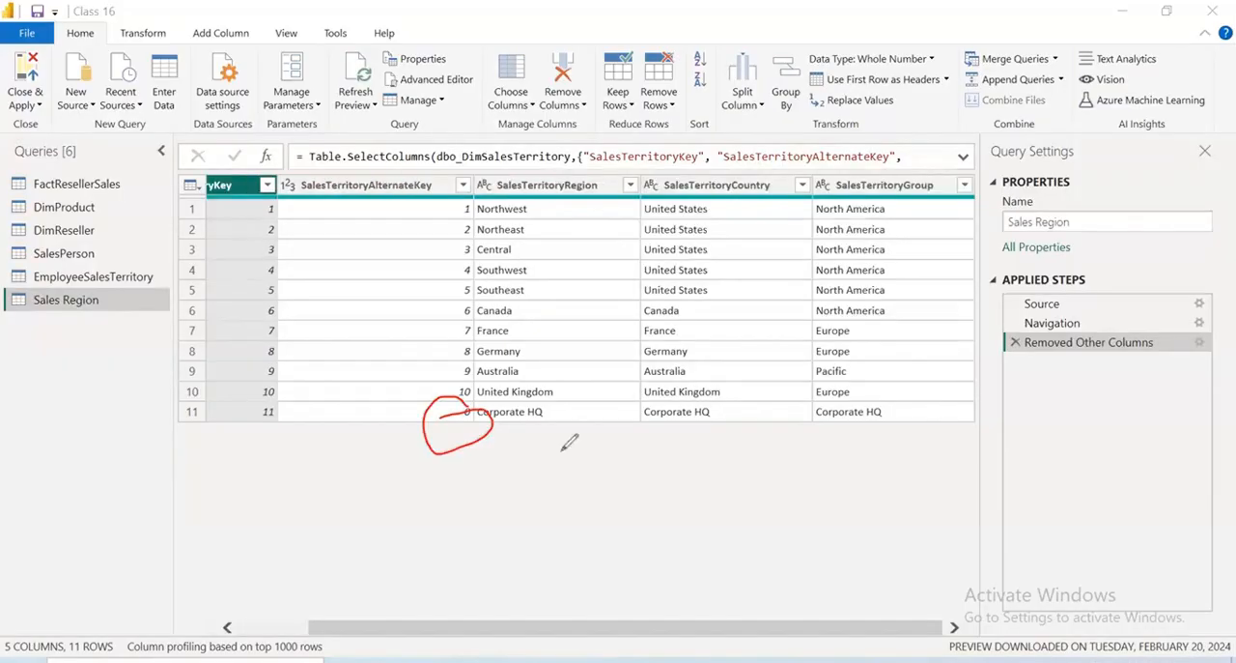
{"action": "mouse_move", "coordinate": [432, 442]}
{"action": "left_mouse_down"}
{"action": "mouse_move", "coordinate": [655, 398]}
{"action": "mouse_move", "coordinate": [410, 433]}
{"action": "left_mouse_up"}
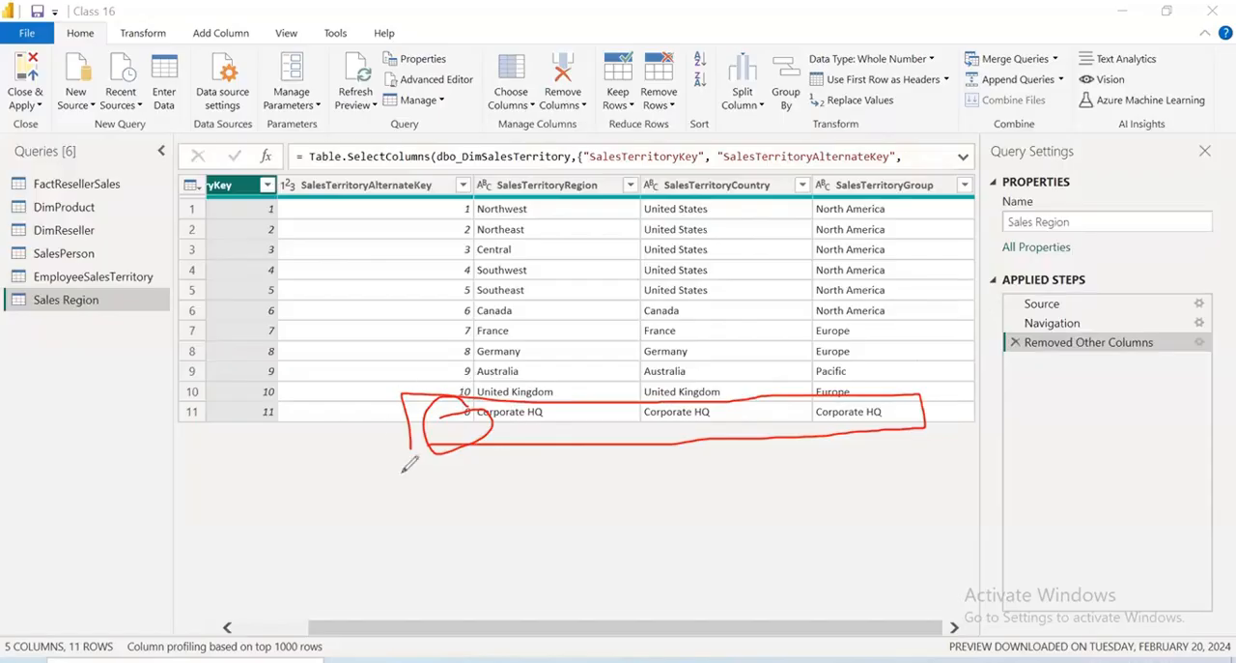
{"action": "left_click_drag", "start_coordinate": [447, 391], "coordinate": [429, 462]}
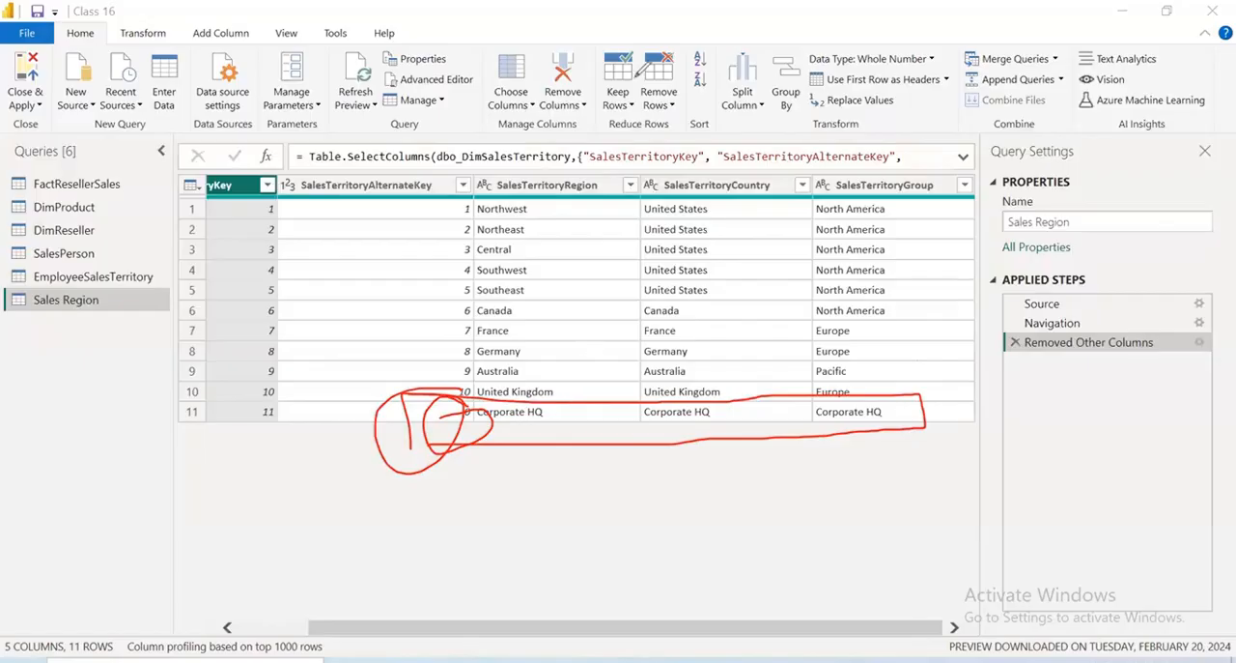
Open the row removal options for the Sales Region query
{"action": "left_click", "coordinate": [609, 115]}
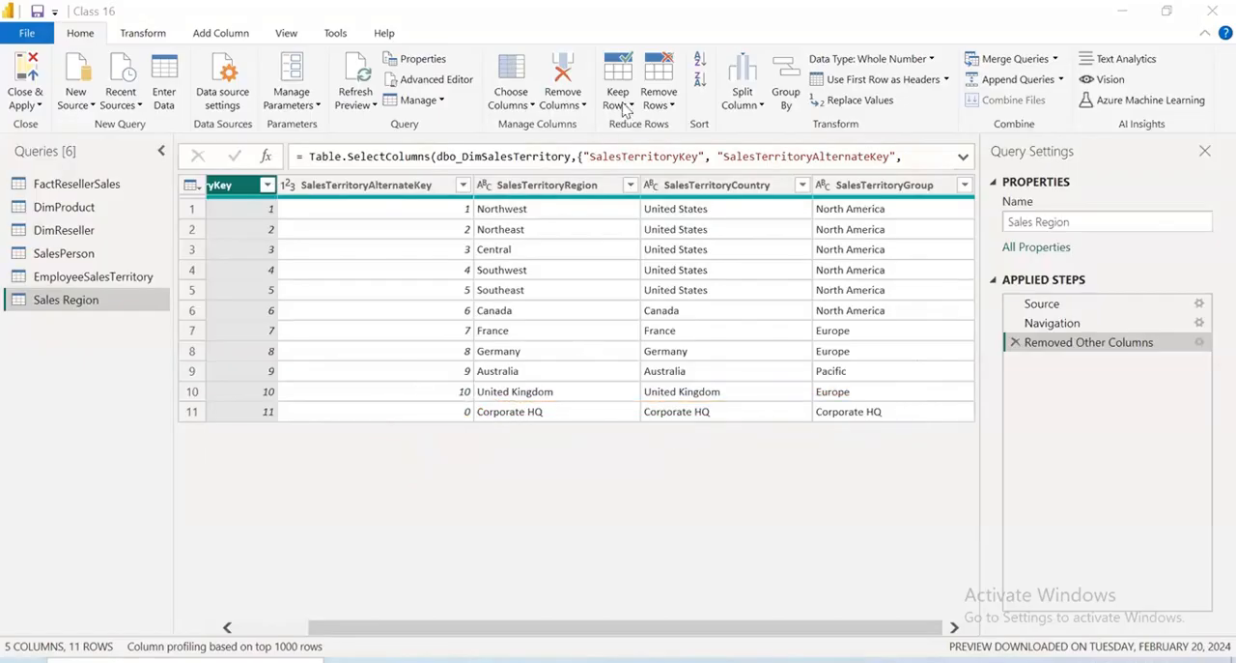
{"action": "left_click", "coordinate": [672, 106]}
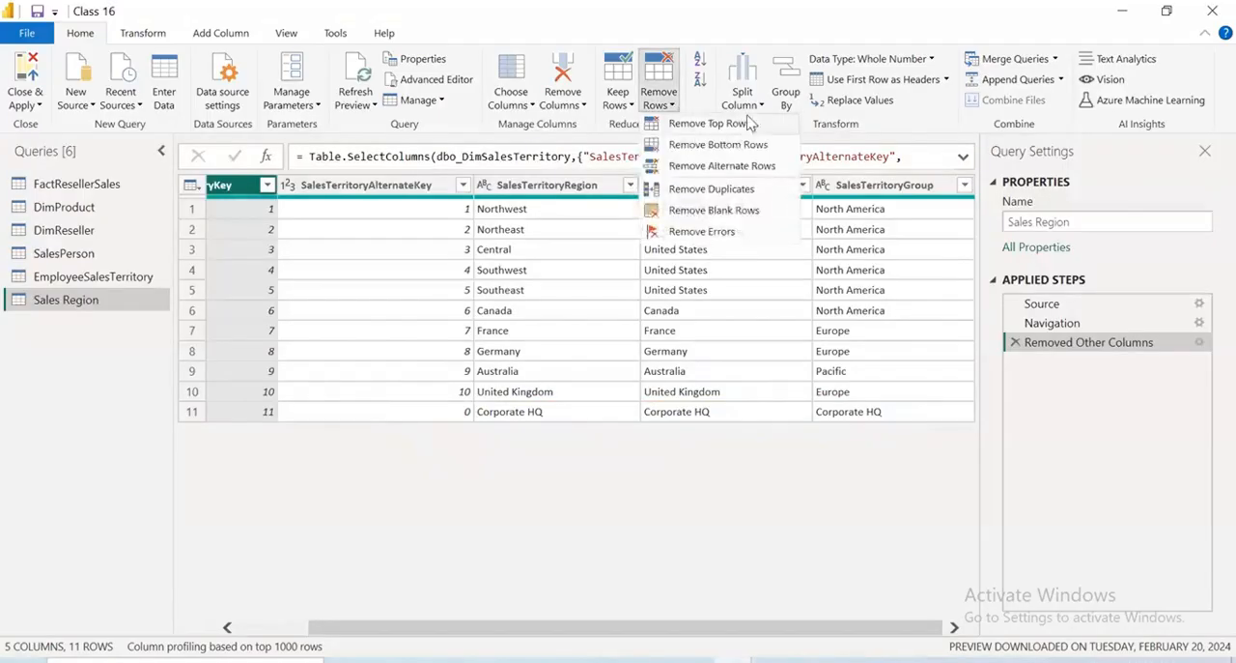
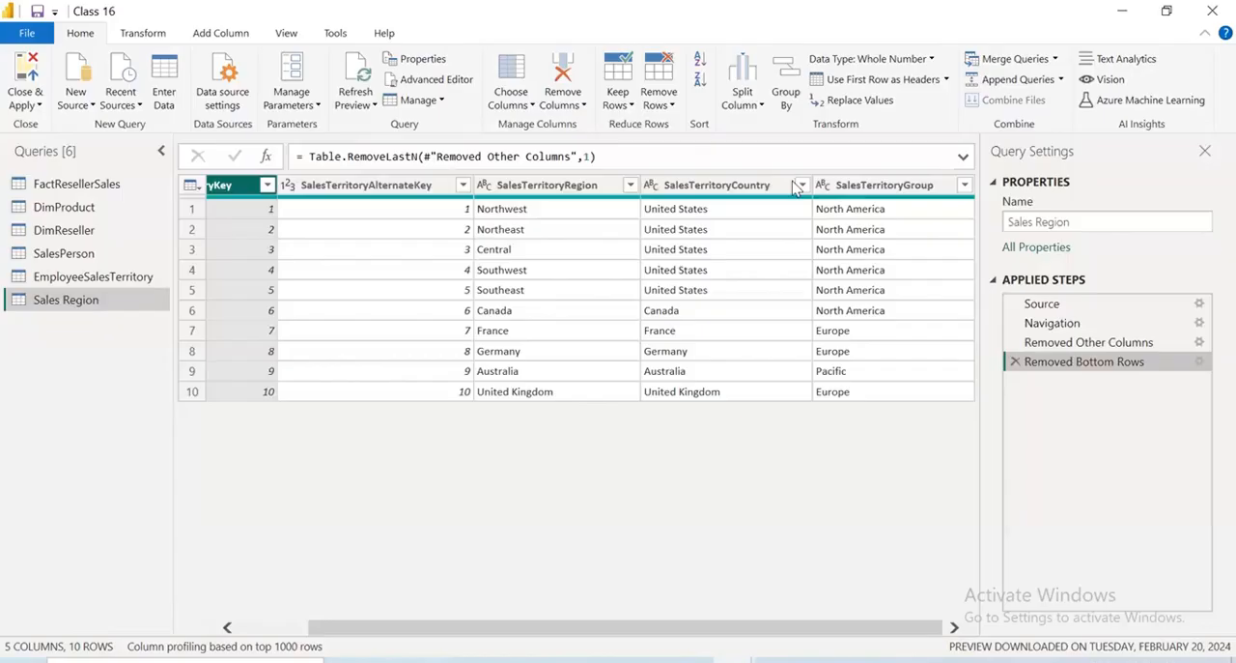
{"action": "mouse_move", "coordinate": [588, 290]}
{"action": "left_mouse_down"}
{"action": "mouse_move", "coordinate": [704, 280]}
{"action": "mouse_move", "coordinate": [699, 322]}
{"action": "left_mouse_up"}
{"action": "mouse_move", "coordinate": [592, 264]}
{"action": "left_mouse_down"}
{"action": "mouse_move", "coordinate": [535, 317]}
{"action": "mouse_move", "coordinate": [681, 324]}
{"action": "left_mouse_up"}
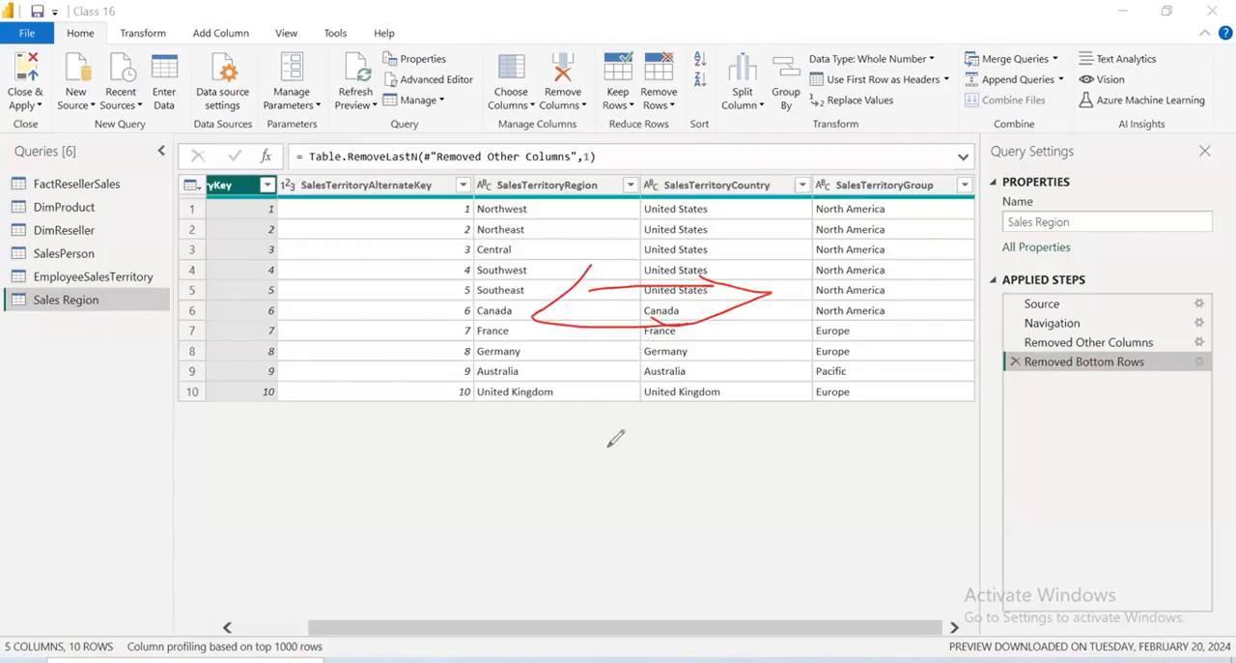
{"action": "mouse_move", "coordinate": [671, 379]}
{"action": "left_mouse_down"}
{"action": "mouse_move", "coordinate": [756, 366]}
{"action": "mouse_move", "coordinate": [736, 360]}
{"action": "left_mouse_up"}
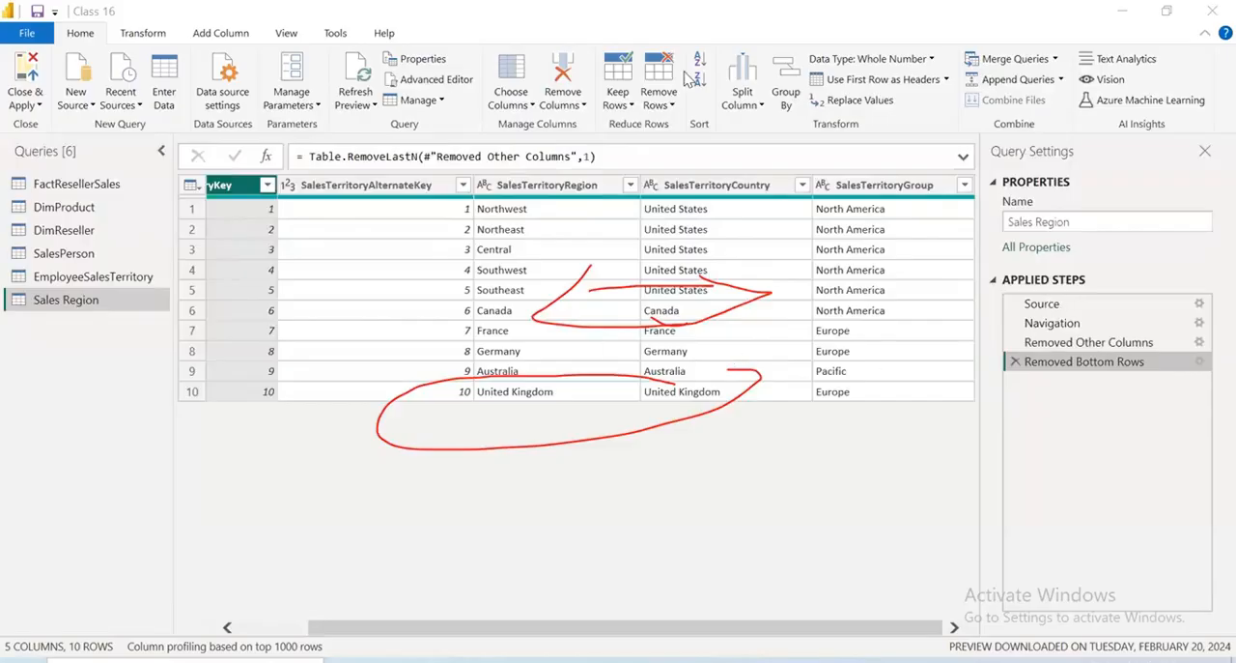
{"action": "left_click", "coordinate": [173, 22]}
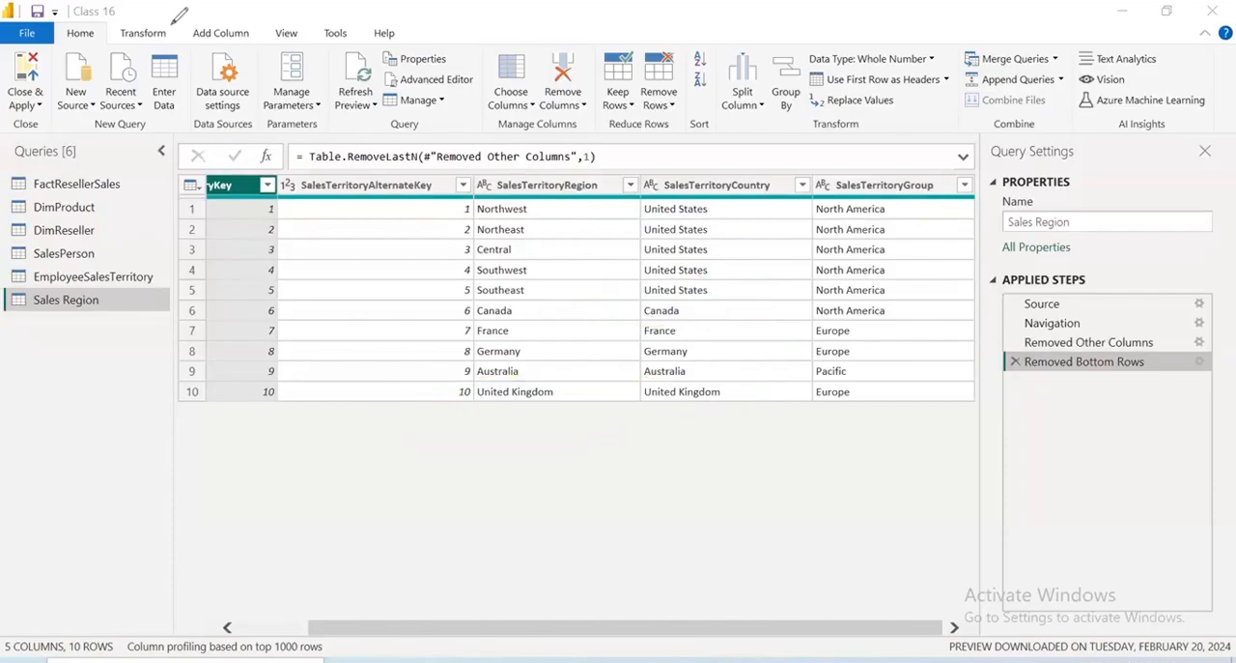
Delete the Removed Bottom Rows step from Sales Region and filter Corporate HQ out of the SalesTerritoryRegion column instead
{"action": "left_click", "coordinate": [1014, 361]}
{"action": "left_click", "coordinate": [609, 185]}
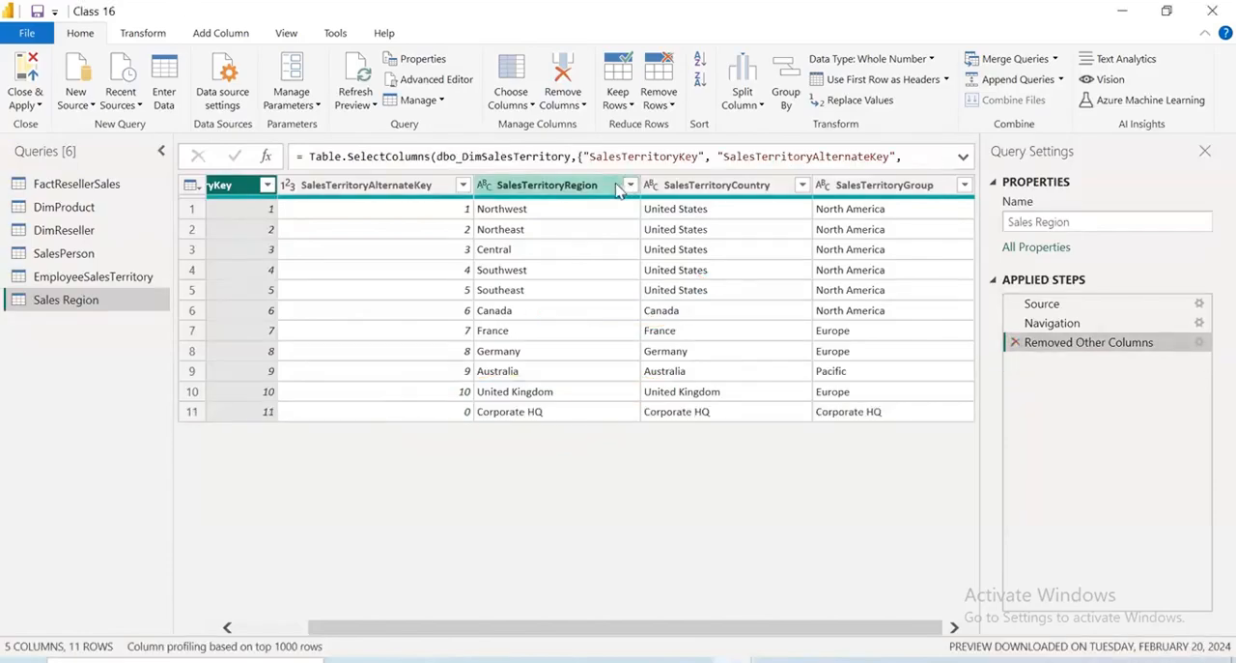
{"action": "left_click", "coordinate": [630, 184]}
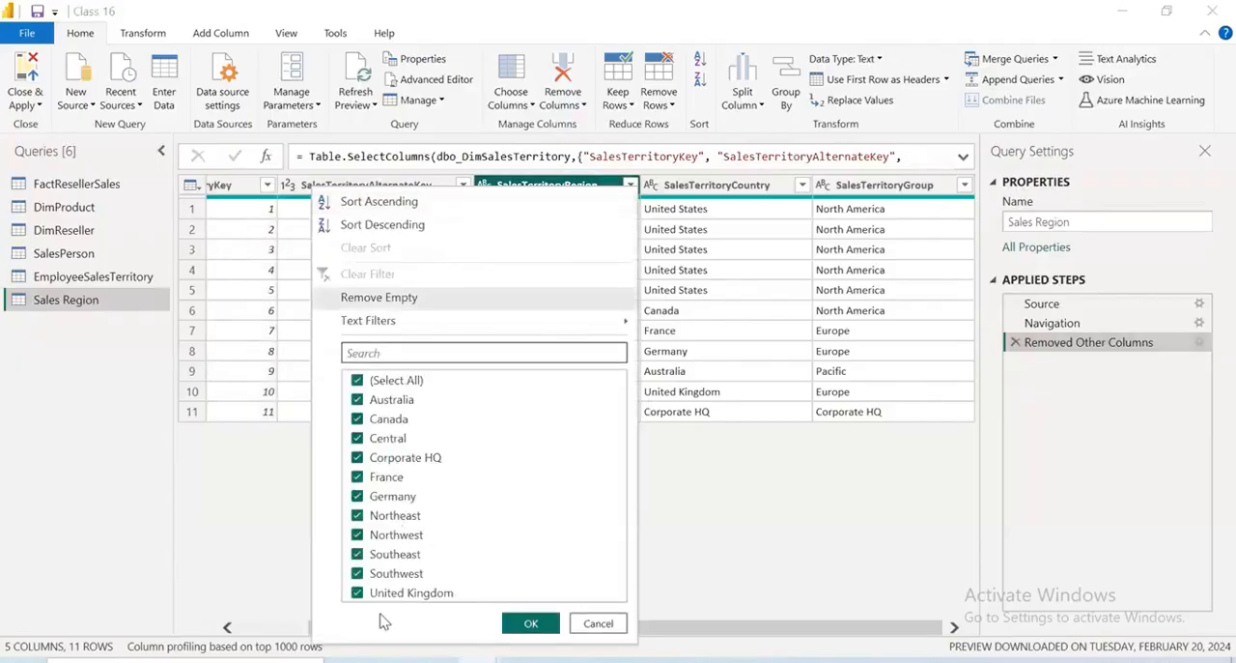
{"action": "left_click", "coordinate": [358, 458]}
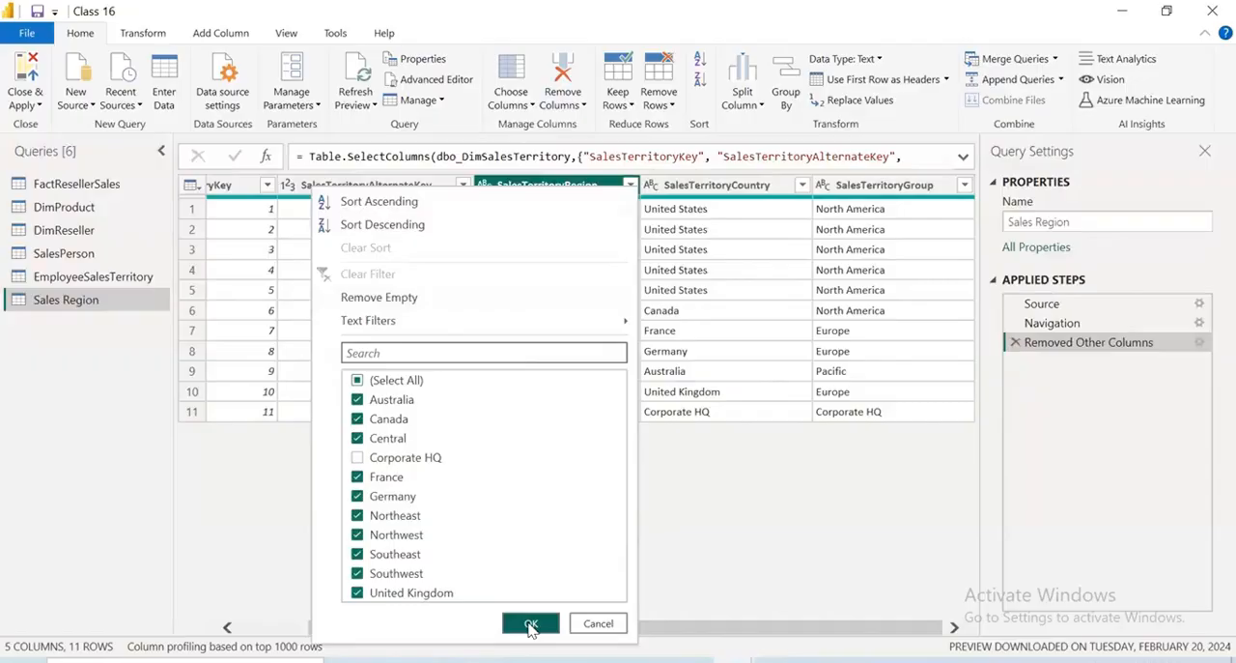
{"action": "left_click", "coordinate": [529, 624]}
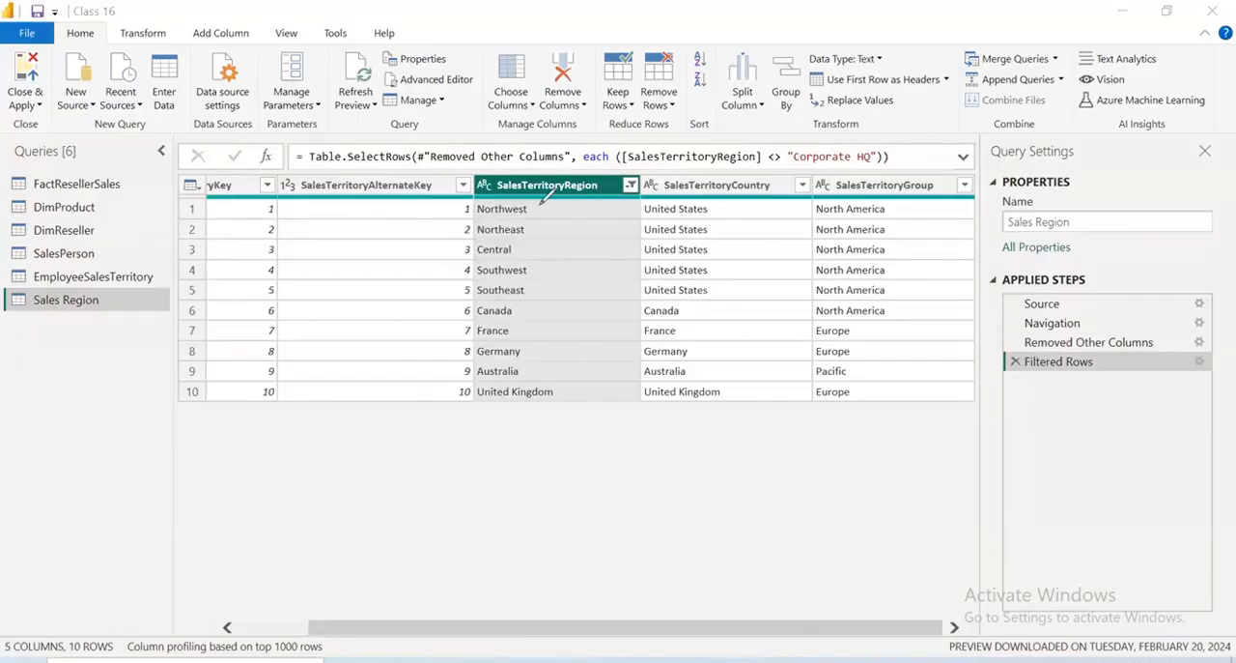
{"action": "mouse_move", "coordinate": [538, 205]}
{"action": "left_mouse_down"}
{"action": "mouse_move", "coordinate": [628, 359]}
{"action": "mouse_move", "coordinate": [461, 254]}
{"action": "mouse_move", "coordinate": [442, 188]}
{"action": "mouse_move", "coordinate": [548, 182]}
{"action": "left_mouse_up"}
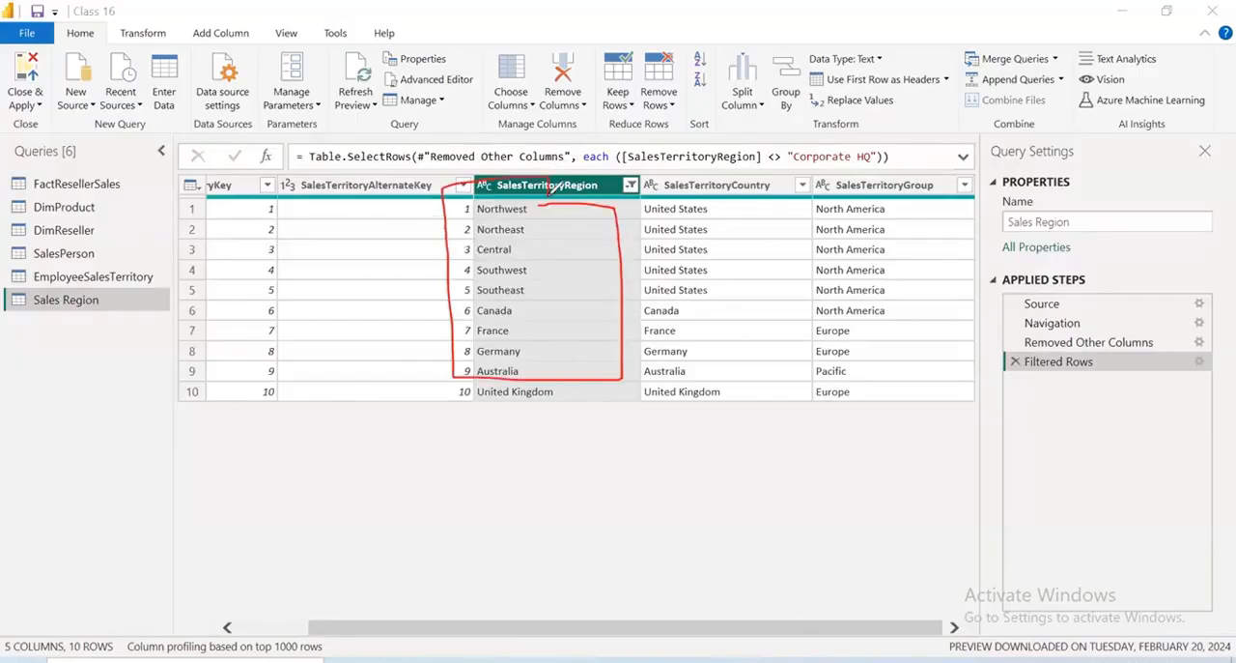
{"action": "mouse_move", "coordinate": [454, 433]}
{"action": "left_mouse_down"}
{"action": "mouse_move", "coordinate": [439, 398]}
{"action": "mouse_move", "coordinate": [445, 440]}
{"action": "left_mouse_up"}
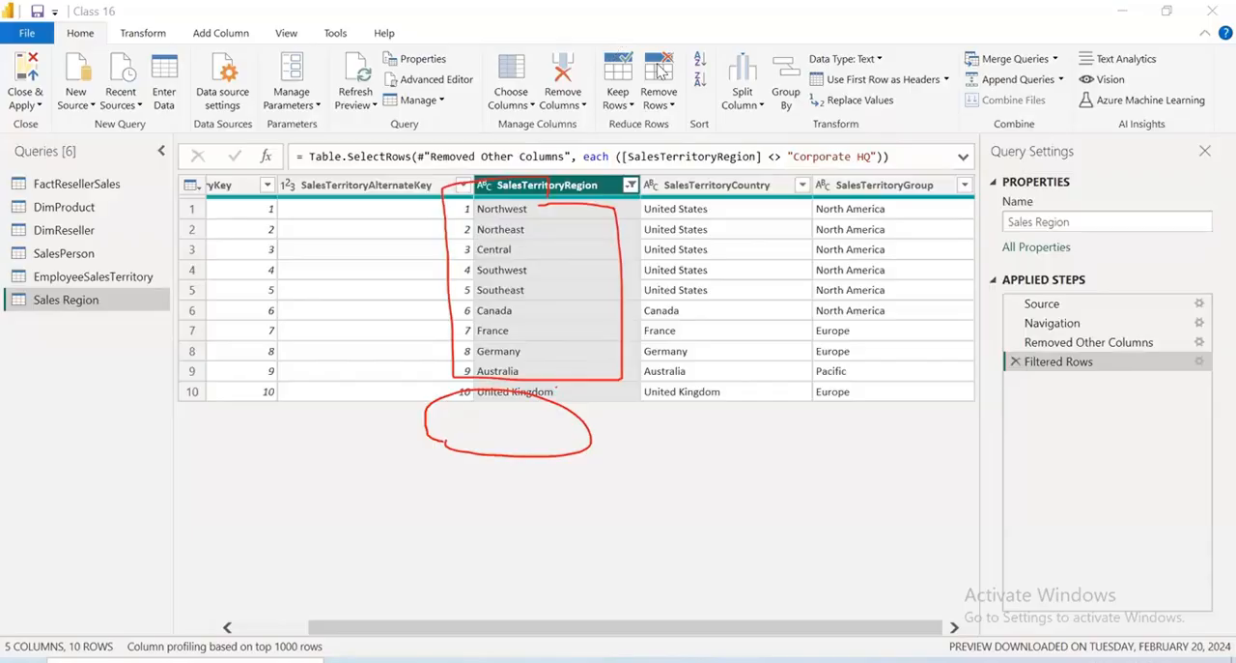
{"action": "key", "text": "Escape"}
Rename the SalesTerritoryRegion column in the Sales Region query as Region
{"action": "left_click_drag", "start_coordinate": [612, 629], "coordinate": [465, 629]}
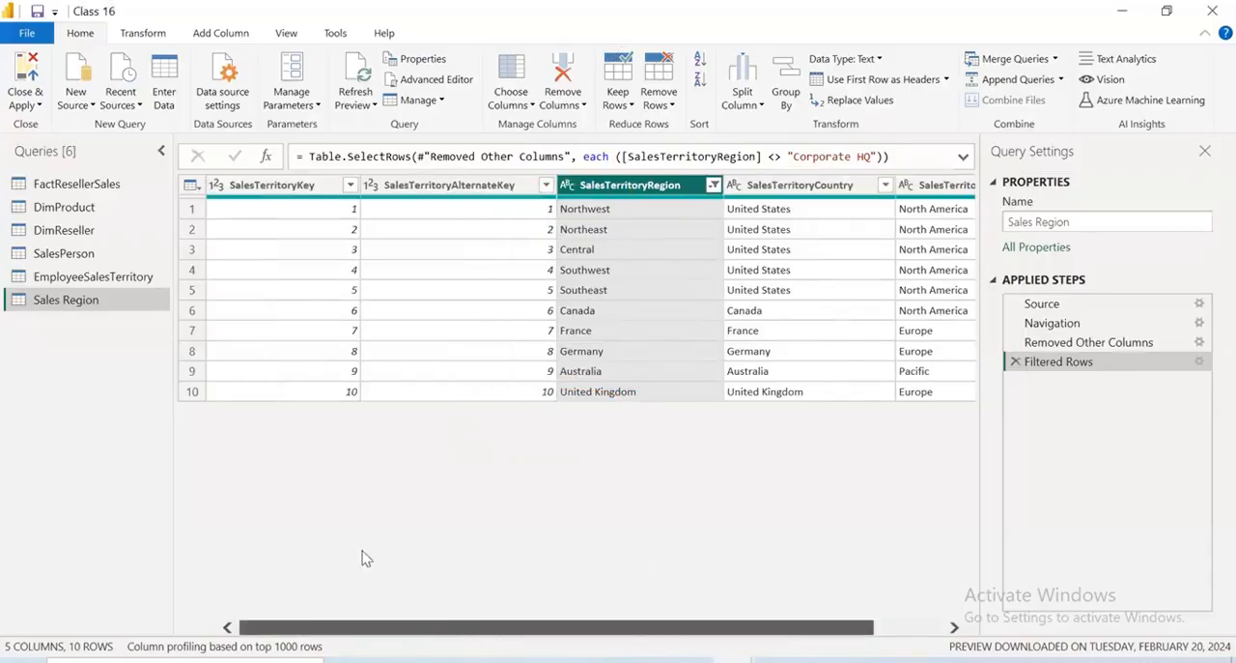
{"action": "double_click", "coordinate": [652, 189]}
{"action": "left_click", "coordinate": [649, 186]}
{"action": "key", "text": "BackSpace"}
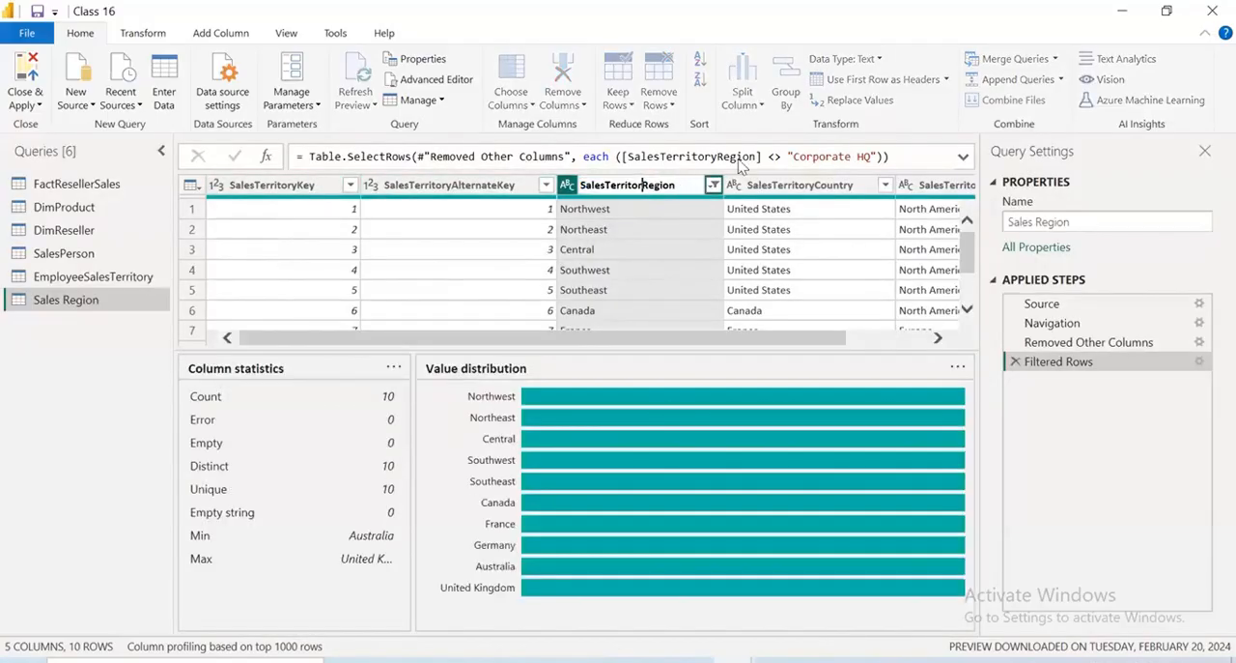
{"action": "key", "text": "BackSpace"}
{"action": "key", "text": "BackSpace"}
{"action": "key", "text": "BackSpace"}
{"action": "key", "text": "BackSpace"}
{"action": "key", "text": "BackSpace"}
{"action": "key", "text": "BackSpace"}
{"action": "key", "text": "BackSpace"}
{"action": "key", "text": "BackSpace"}
{"action": "key", "text": "BackSpace"}
{"action": "key", "text": "BackSpace"}
{"action": "key", "text": "BackSpace"}
{"action": "key", "text": "BackSpace"}
{"action": "key", "text": "BackSpace"}
{"action": "key", "text": "Return"}
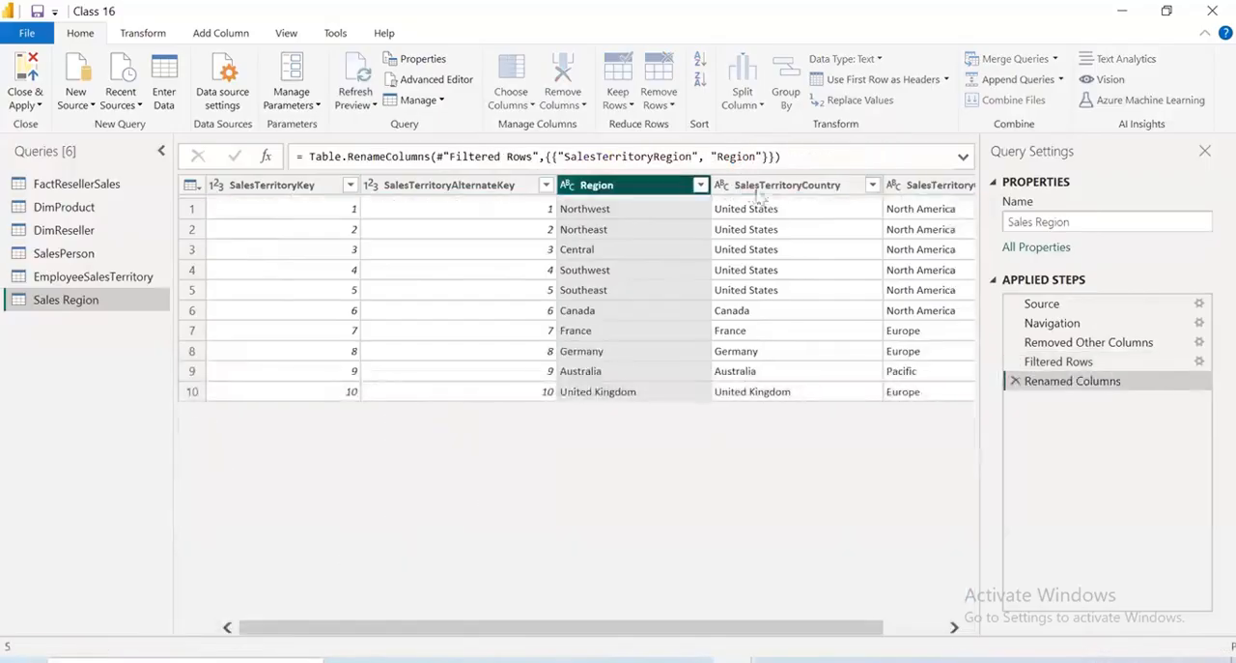
Rename the SalesTerritoryCountry column in the Sales Region query as Country
{"action": "left_click", "coordinate": [800, 184]}
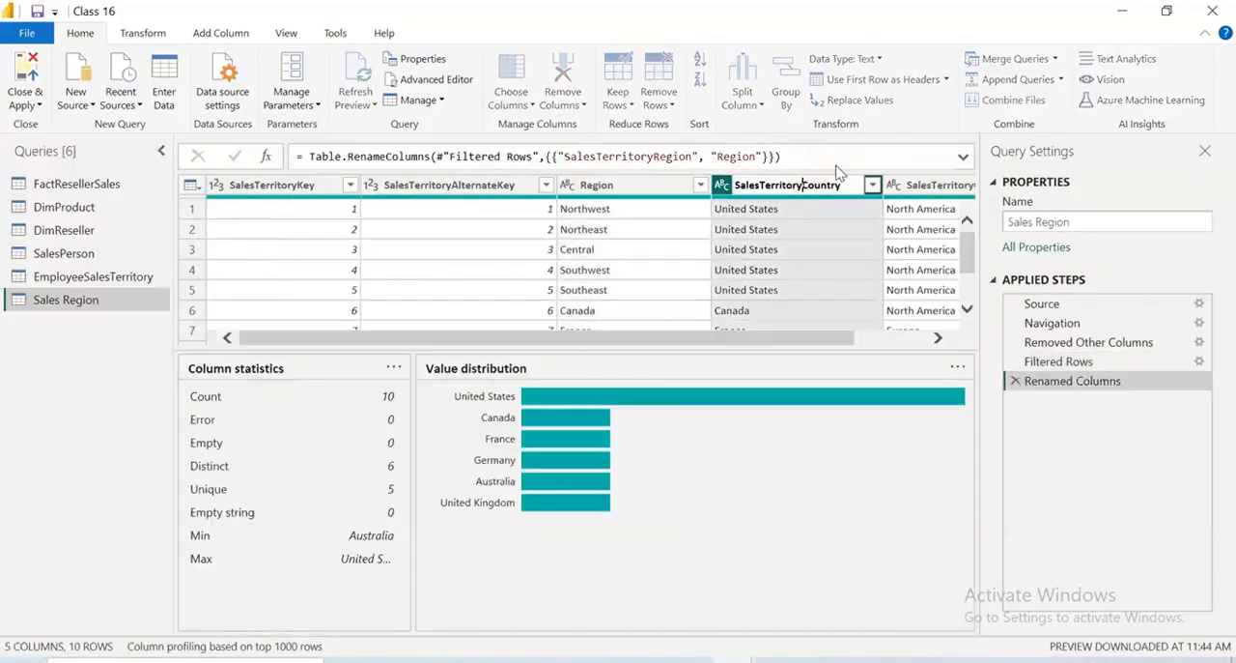
{"action": "key", "text": "BackSpace"}
{"action": "key", "text": "BackSpace"}
{"action": "key", "text": "BackSpace"}
{"action": "key", "text": "BackSpace"}
{"action": "key", "text": "BackSpace"}
{"action": "key", "text": "BackSpace"}
{"action": "key", "text": "BackSpace"}
{"action": "key", "text": "BackSpace"}
{"action": "key", "text": "BackSpace"}
{"action": "key", "text": "BackSpace"}
{"action": "key", "text": "BackSpace"}
{"action": "key", "text": "BackSpace"}
{"action": "key", "text": "BackSpace"}
{"action": "key", "text": "BackSpace"}
{"action": "key", "text": "Return"}
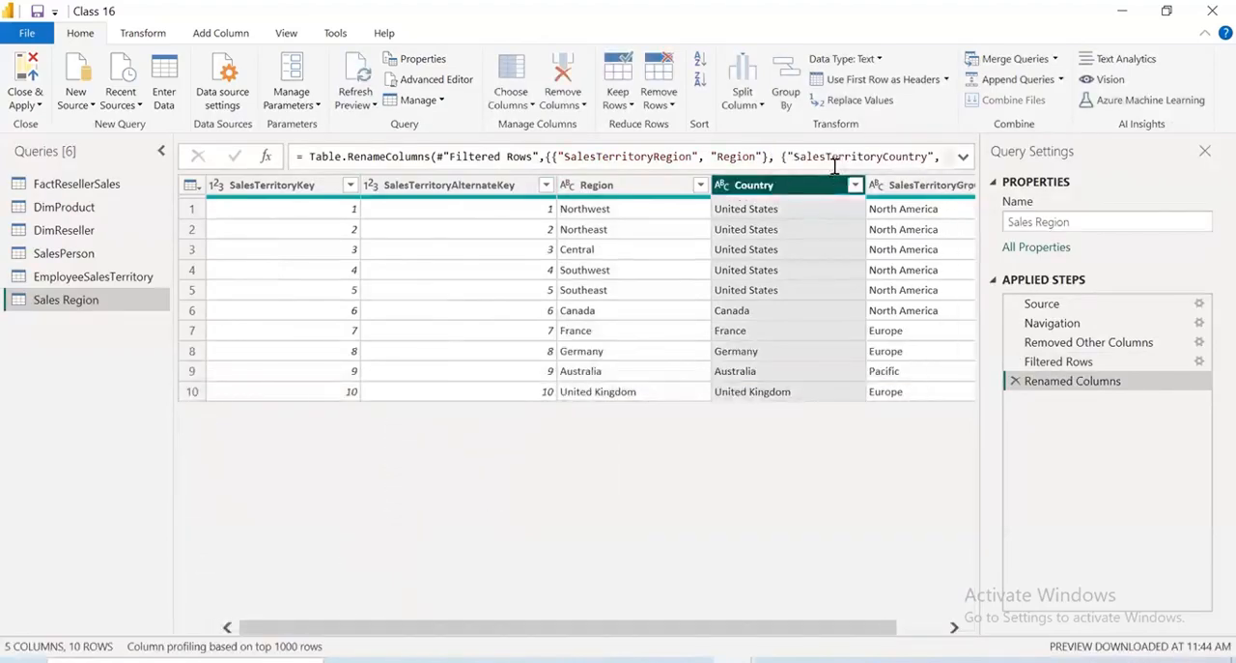
Rename the SalesTerritoryGroup column in the Sales Region query as Group
{"action": "left_click", "coordinate": [918, 185]}
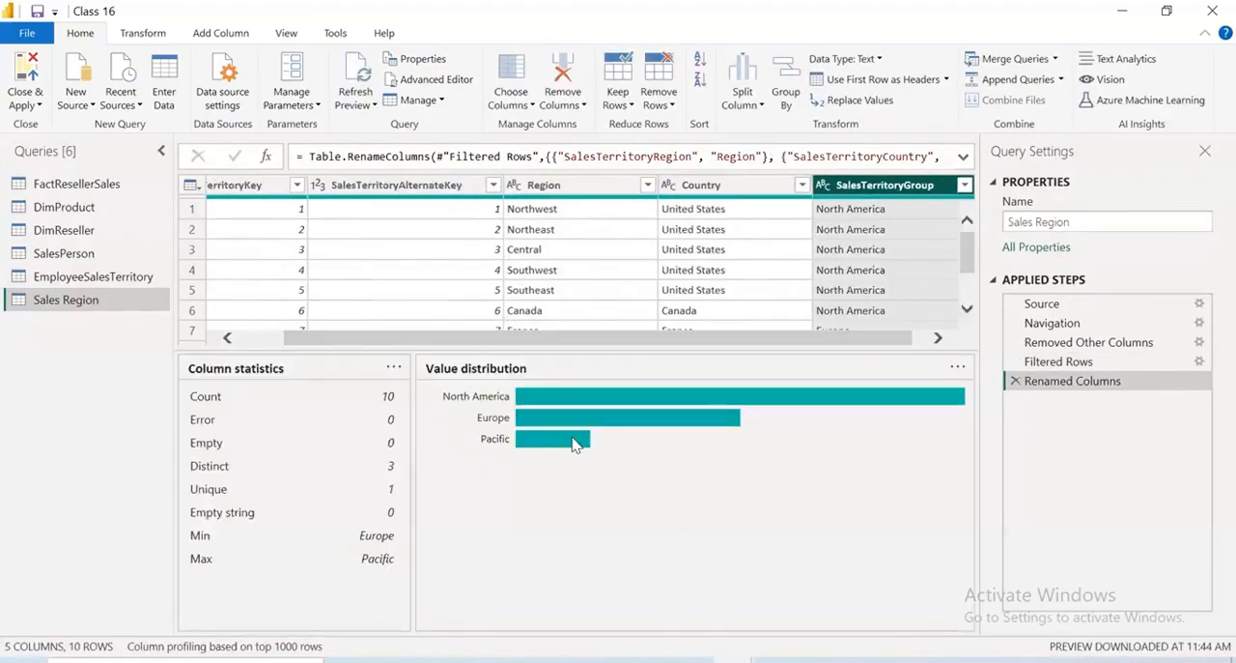
{"action": "double_click", "coordinate": [897, 185]}
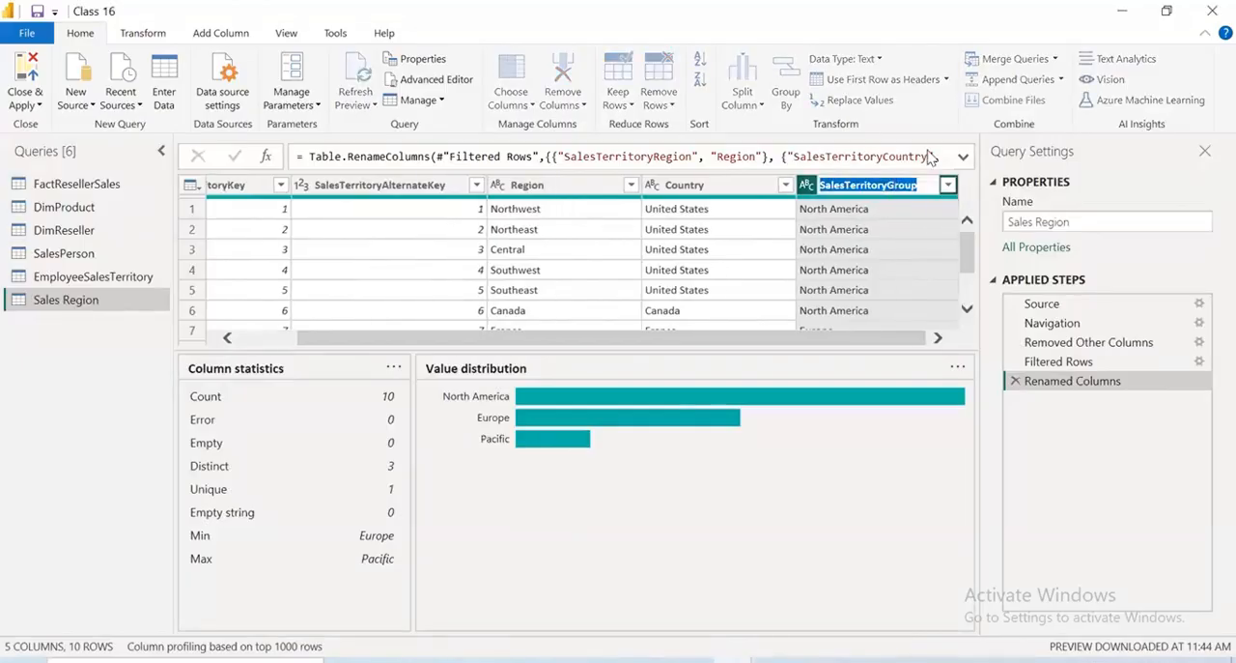
{"action": "key", "text": "Right"}
{"action": "key", "text": "Left"}
{"action": "key", "text": "Left"}
{"action": "key", "text": "Left"}
{"action": "key", "text": "Left"}
{"action": "key", "text": "Left"}
{"action": "key", "text": "BackSpace"}
{"action": "key", "text": "BackSpace"}
{"action": "key", "text": "BackSpace"}
{"action": "key", "text": "BackSpace"}
{"action": "key", "text": "BackSpace"}
{"action": "key", "text": "BackSpace"}
{"action": "key", "text": "BackSpace"}
{"action": "key", "text": "BackSpace"}
{"action": "key", "text": "BackSpace"}
{"action": "key", "text": "BackSpace"}
{"action": "key", "text": "BackSpace"}
{"action": "key", "text": "BackSpace"}
{"action": "key", "text": "BackSpace"}
{"action": "key", "text": "BackSpace"}
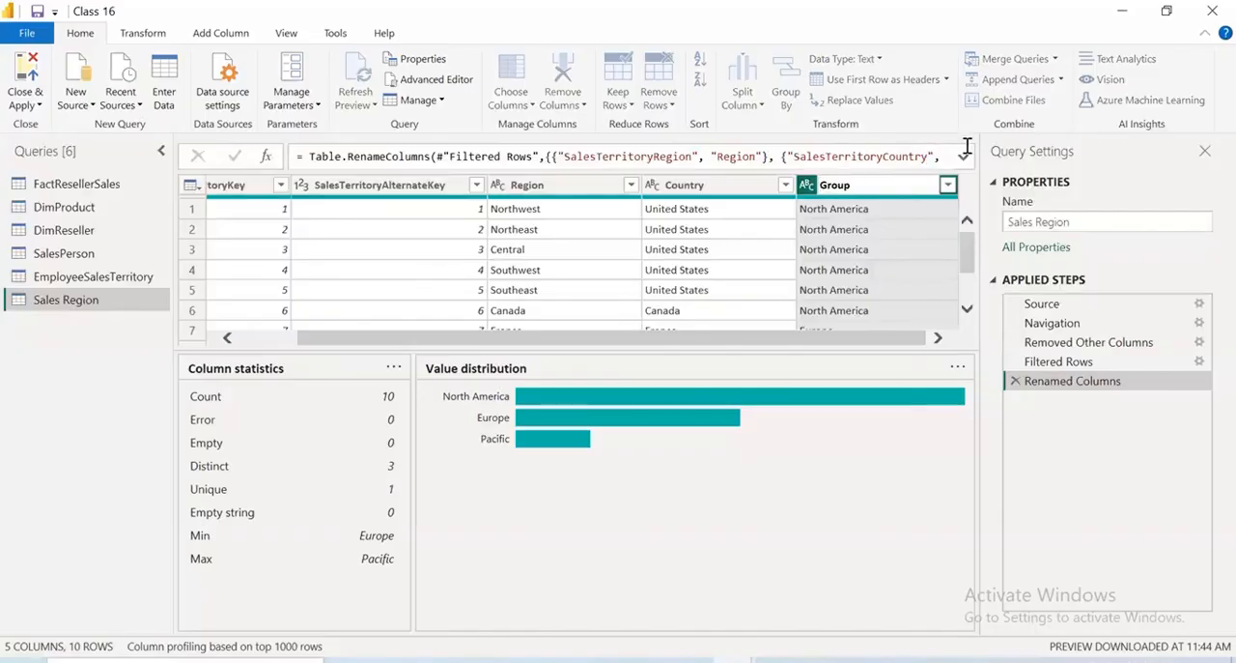
{"action": "key", "text": "Return"}
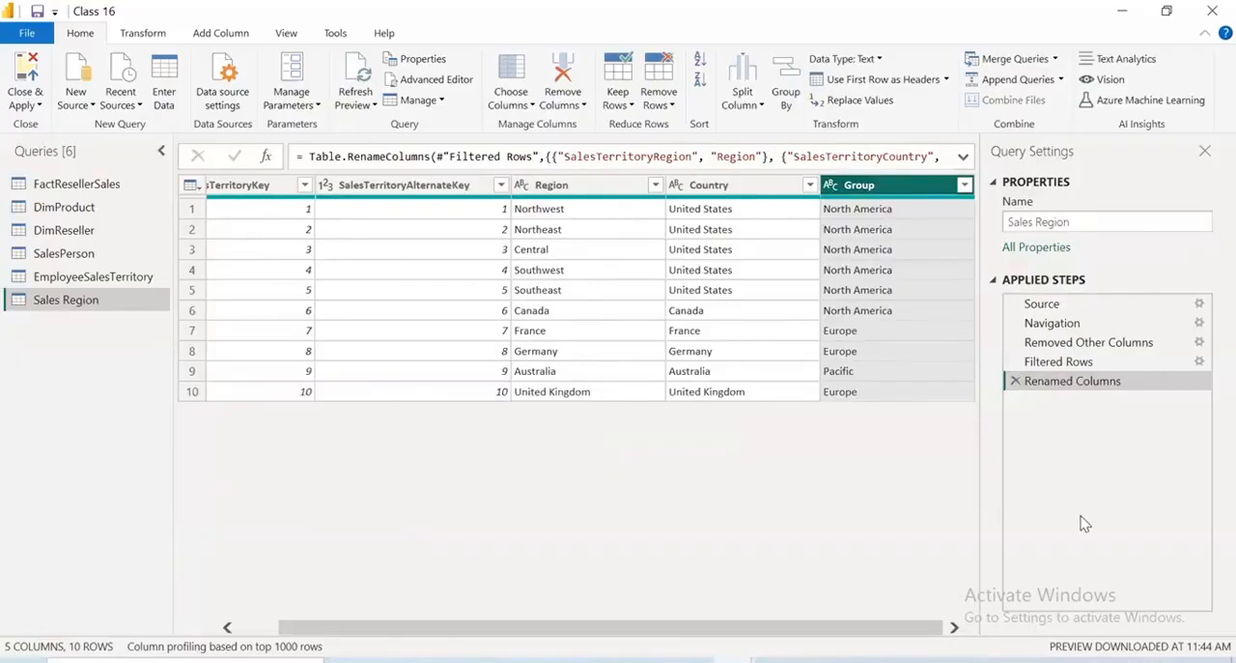
{"action": "left_click", "coordinate": [1016, 381]}
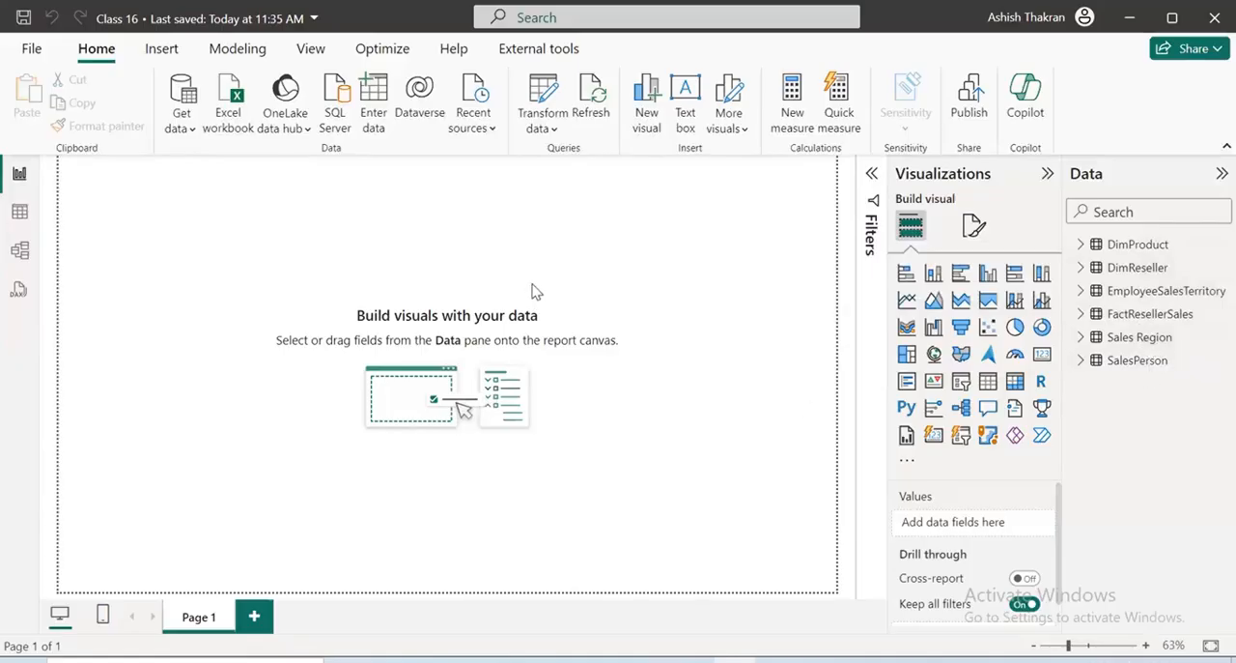
Save the Class 16 report and reopen its queries in the Power Query Editor
{"action": "key", "text": "ctrl+s"}
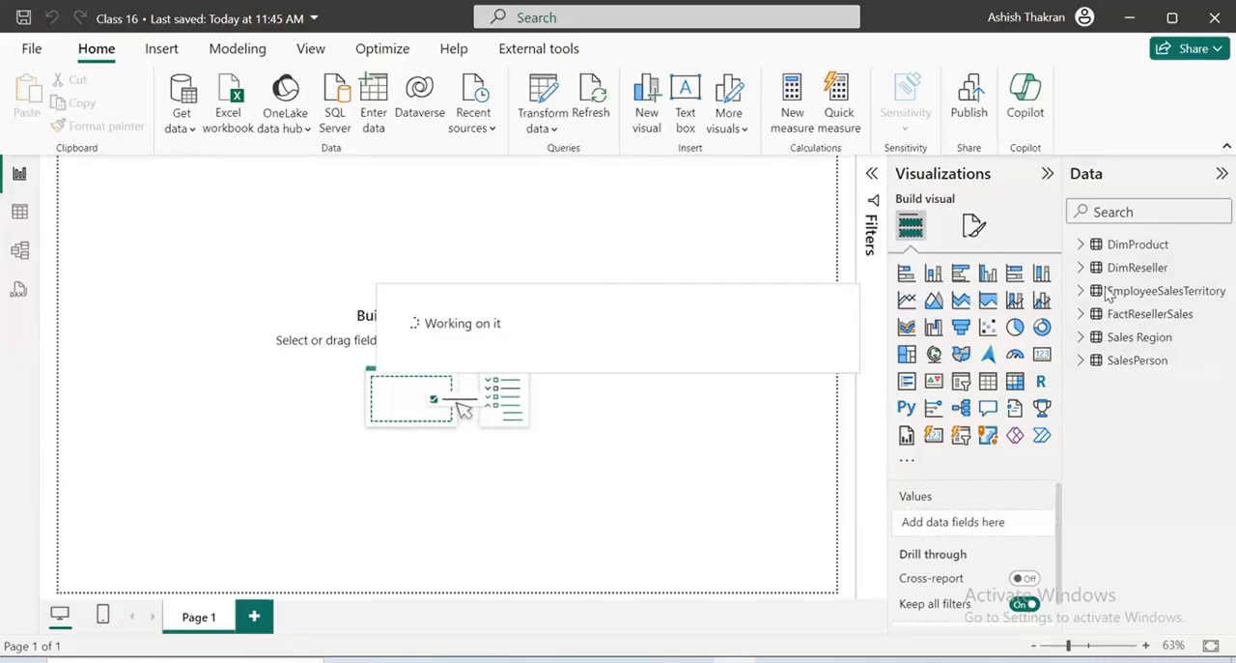
{"action": "left_click", "coordinate": [532, 122]}
{"action": "left_click", "coordinate": [537, 160]}
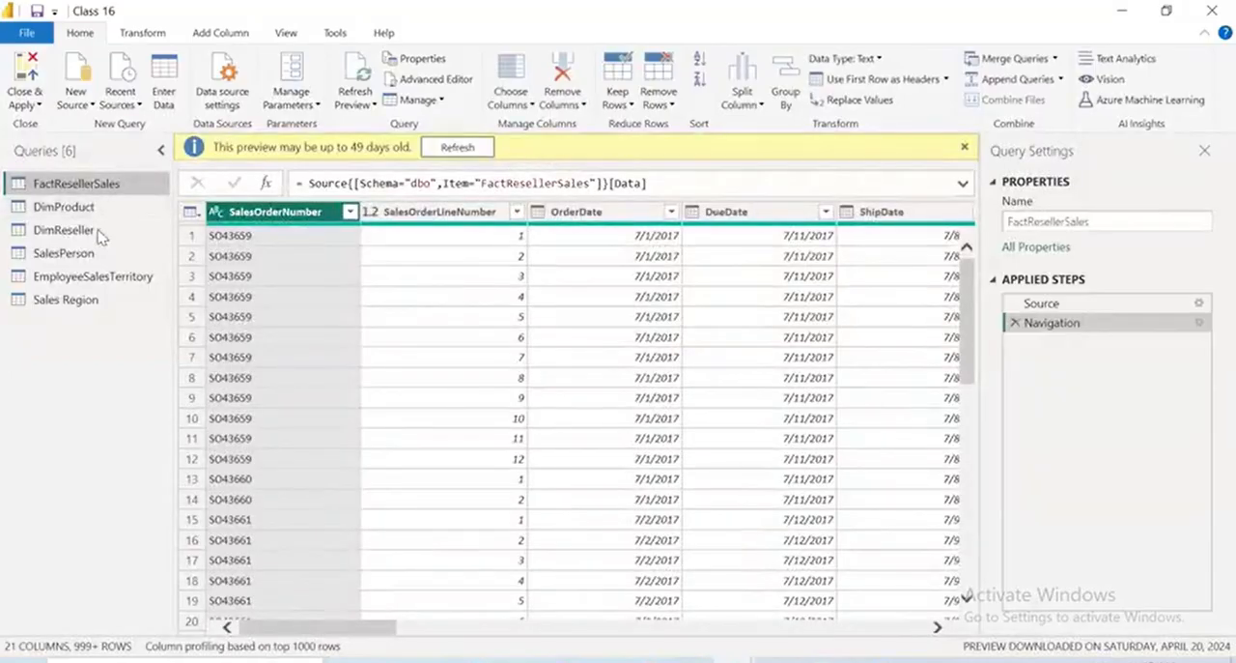
Examine the columns of the DimReseller query, including the related DimGeography and FactResellerSales columns at its end
{"action": "left_click", "coordinate": [63, 230]}
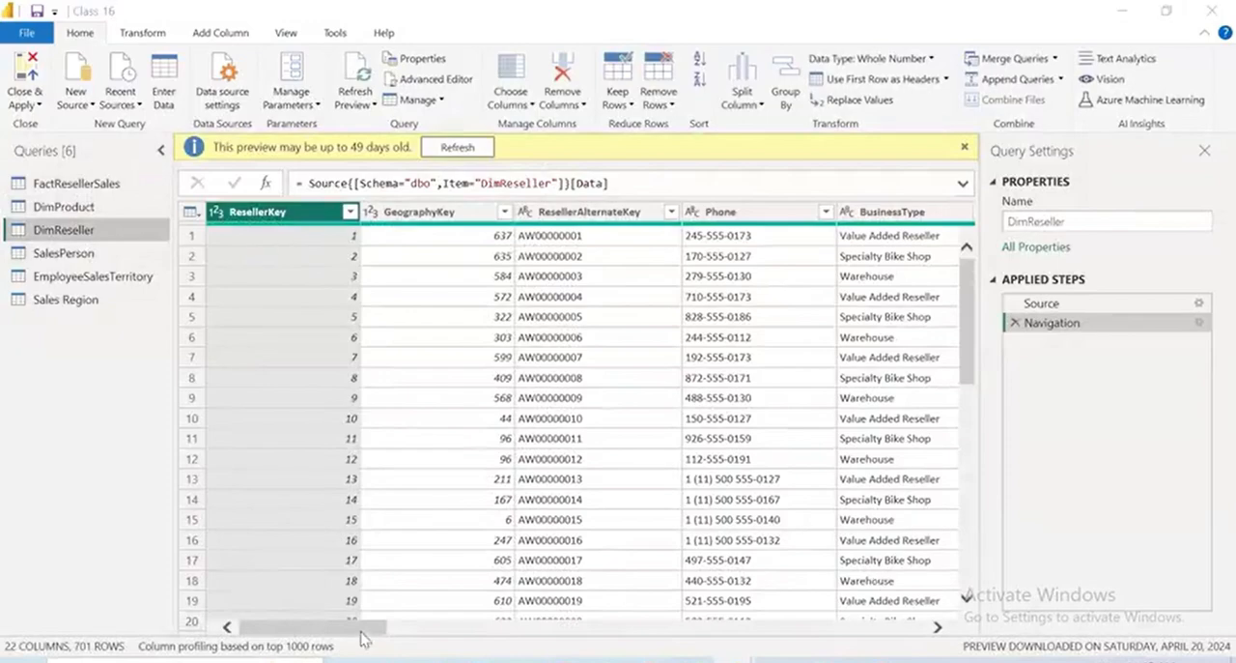
{"action": "scroll", "coordinate": [396, 638], "scroll_direction": "right", "scroll_amount": 3}
{"action": "left_click_drag", "start_coordinate": [403, 644], "coordinate": [241, 595]}
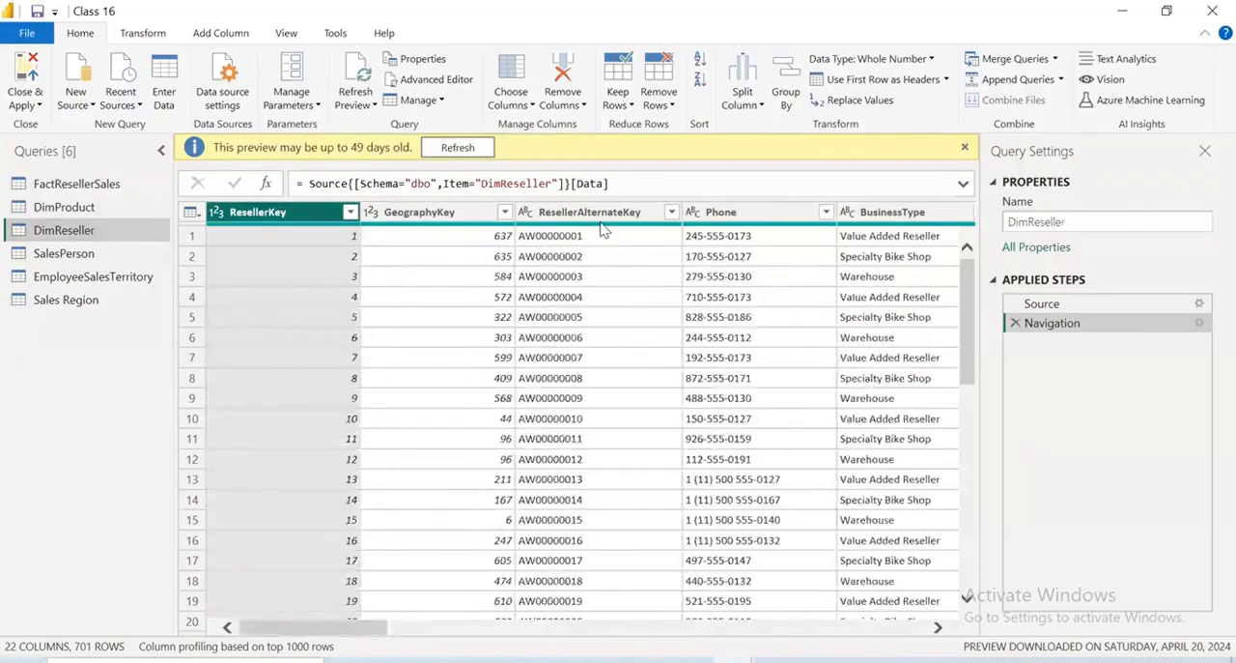
{"action": "left_click_drag", "start_coordinate": [396, 636], "coordinate": [942, 647]}
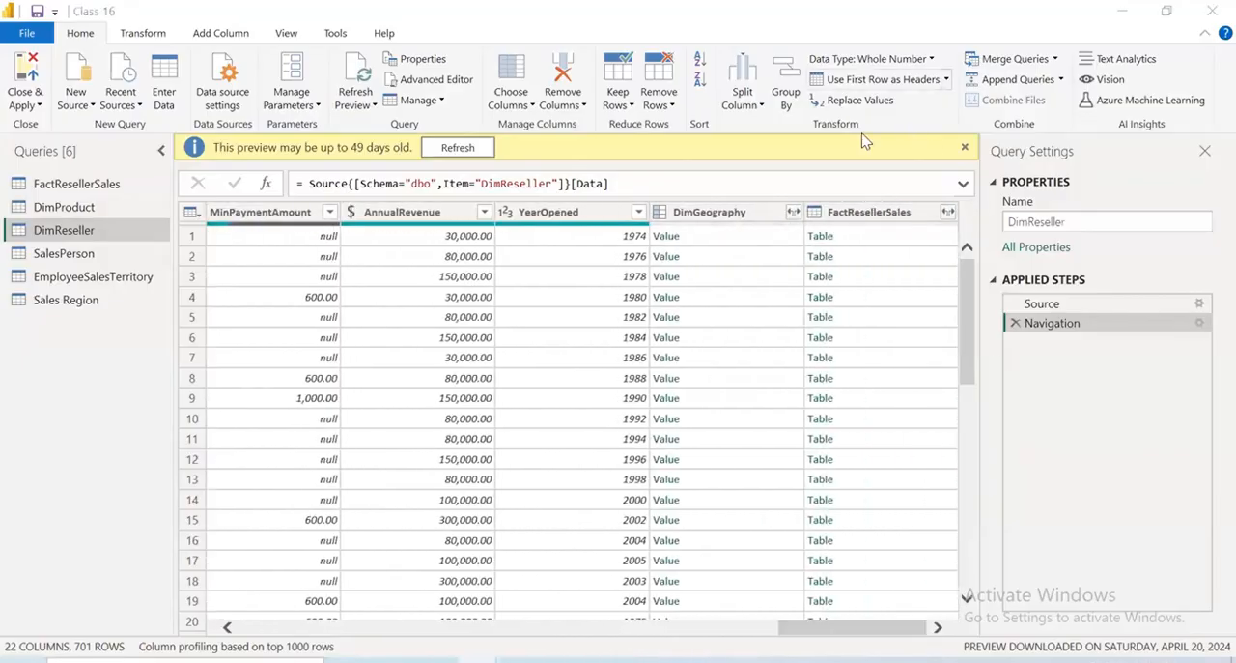
{"action": "left_click_drag", "start_coordinate": [803, 213], "coordinate": [865, 210]}
{"action": "left_click_drag", "start_coordinate": [738, 187], "coordinate": [712, 178]}
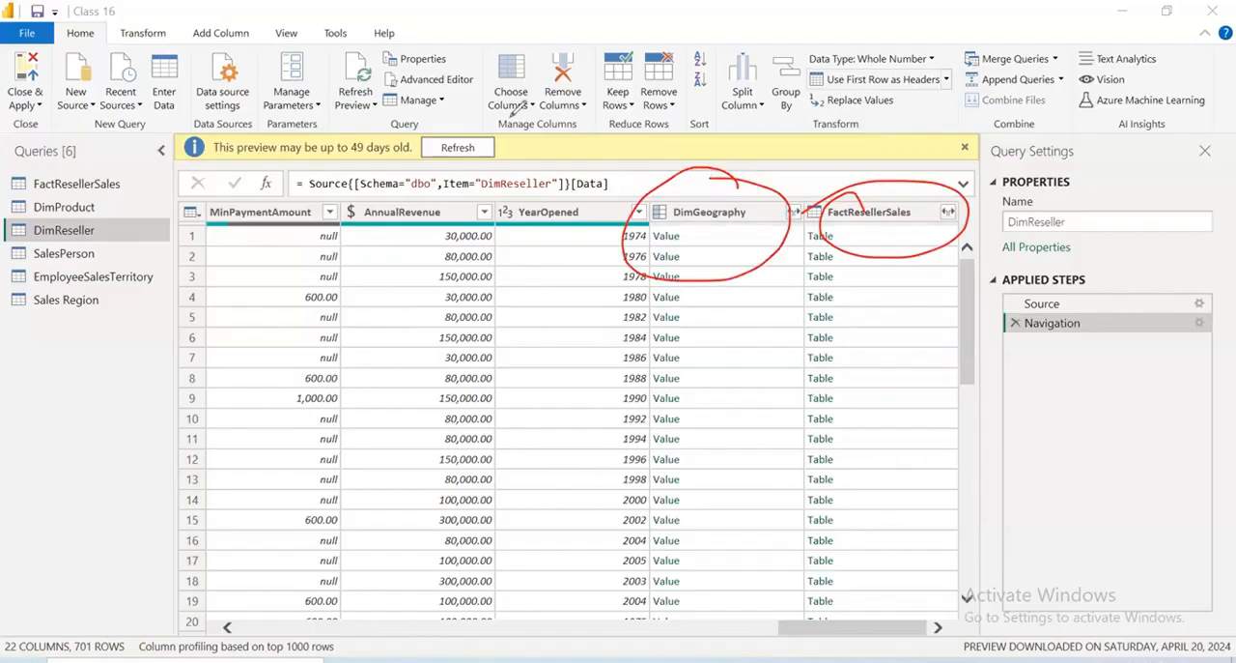
{"action": "key", "text": "Escape"}
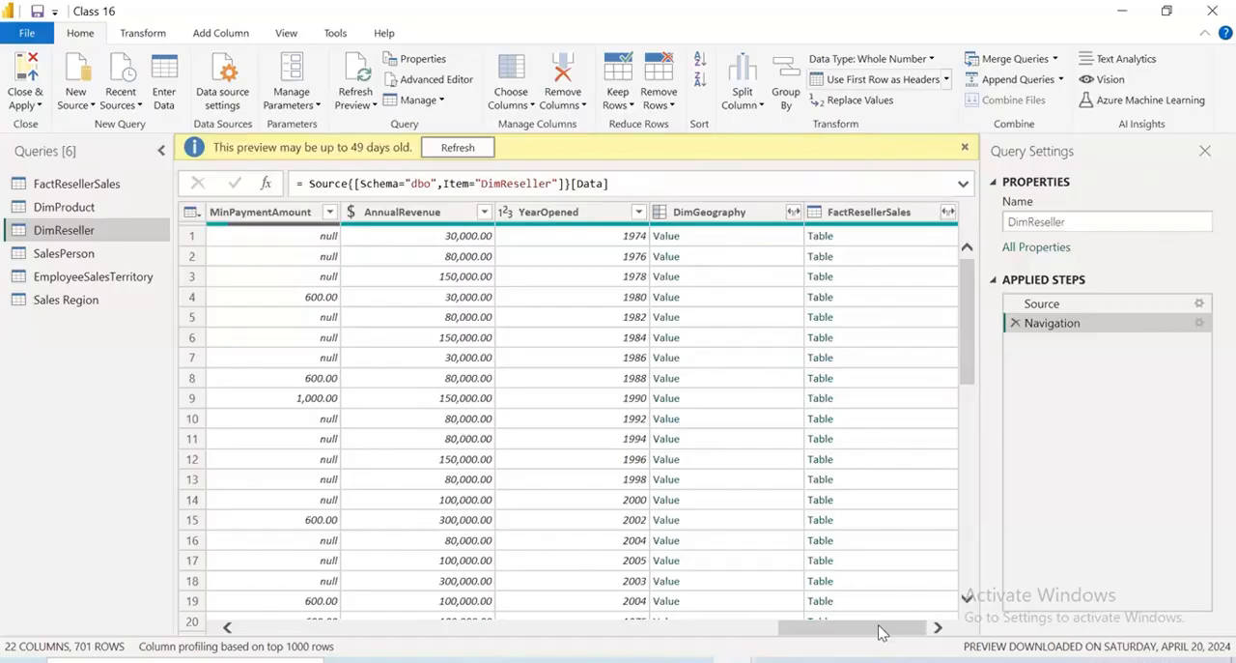
{"action": "left_click_drag", "start_coordinate": [911, 630], "coordinate": [249, 657]}
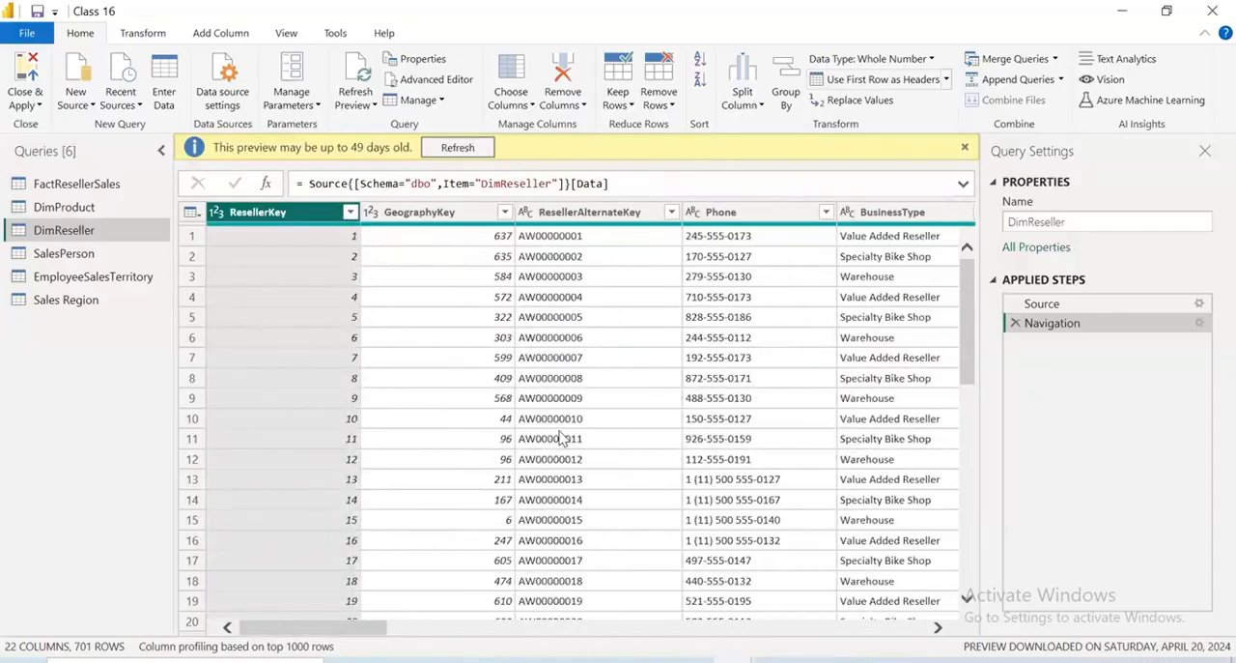
Keep only the ResellerKey, ResellerAlternateKey, BusinessType, ResellerName and DimGeography columns in the DimReseller query
{"action": "left_click", "coordinate": [522, 104]}
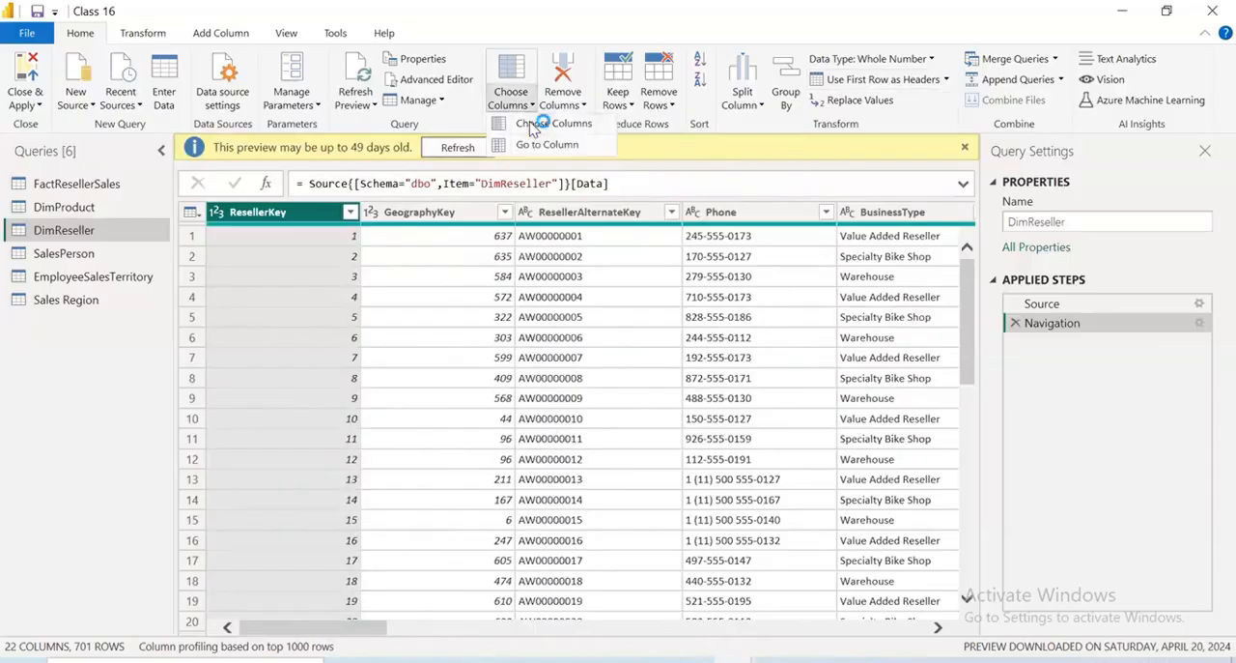
{"action": "left_click", "coordinate": [534, 126]}
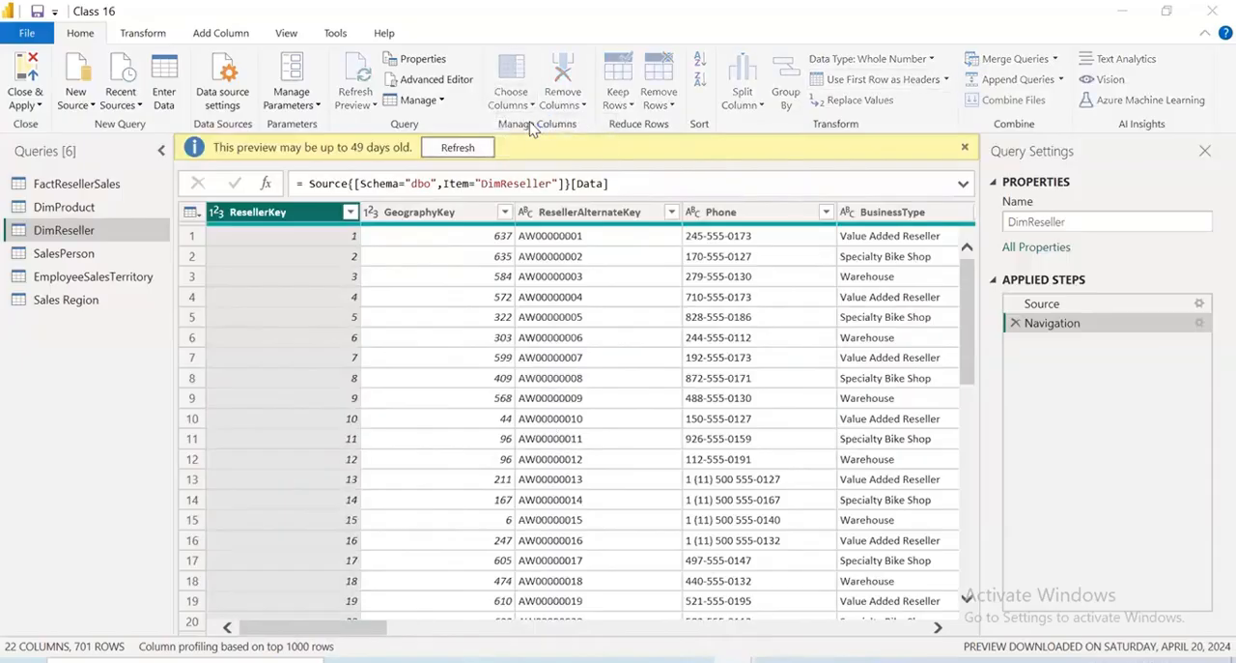
{"action": "left_click", "coordinate": [494, 158]}
{"action": "left_click", "coordinate": [494, 178]}
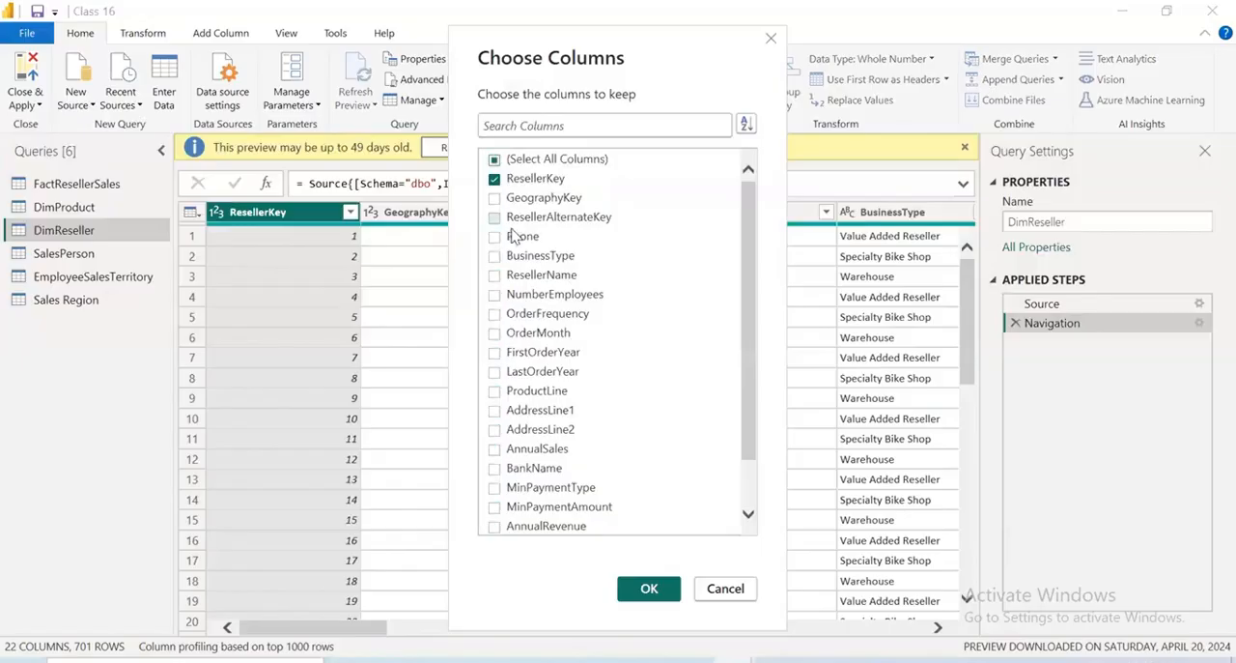
{"action": "left_click", "coordinate": [496, 217]}
{"action": "left_click", "coordinate": [495, 256]}
{"action": "left_click", "coordinate": [495, 275]}
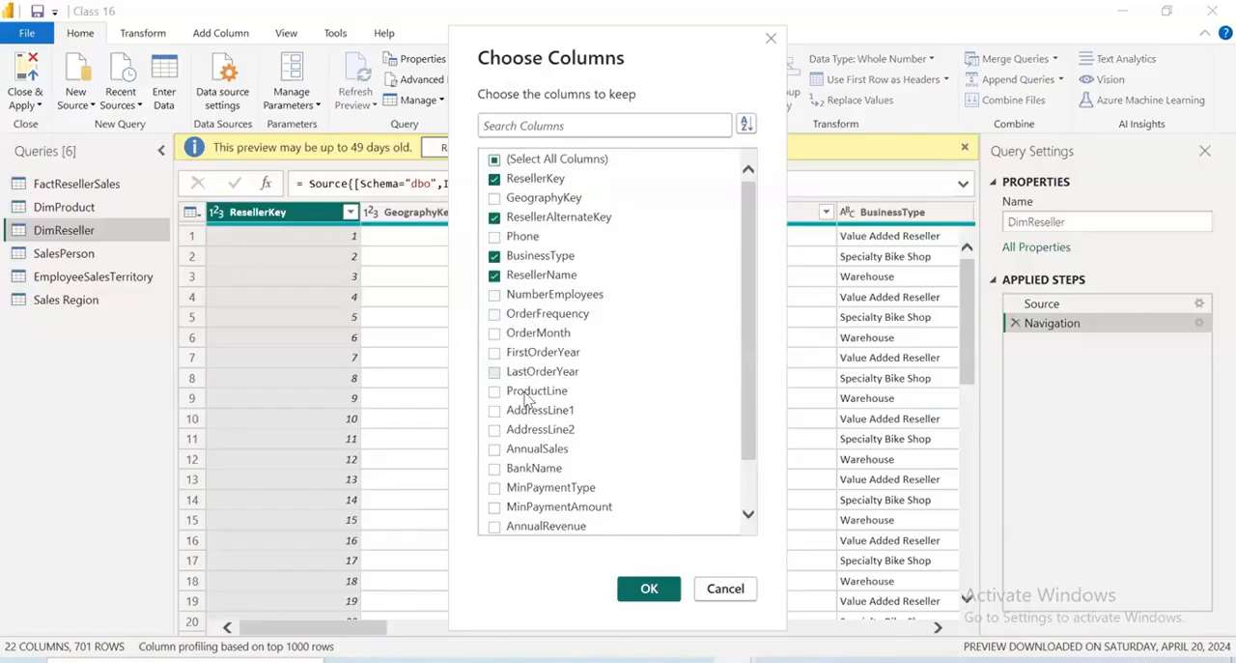
{"action": "scroll", "coordinate": [526, 478], "scroll_direction": "down", "scroll_amount": 1}
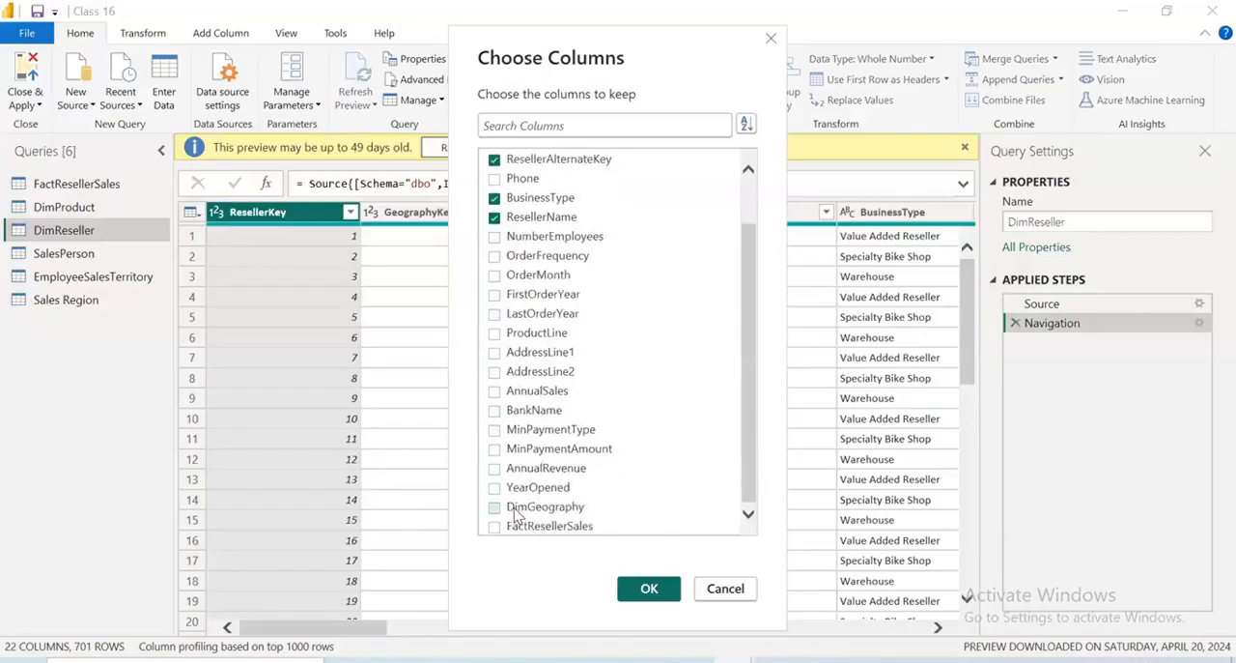
{"action": "left_click", "coordinate": [494, 507]}
{"action": "left_click", "coordinate": [649, 588]}
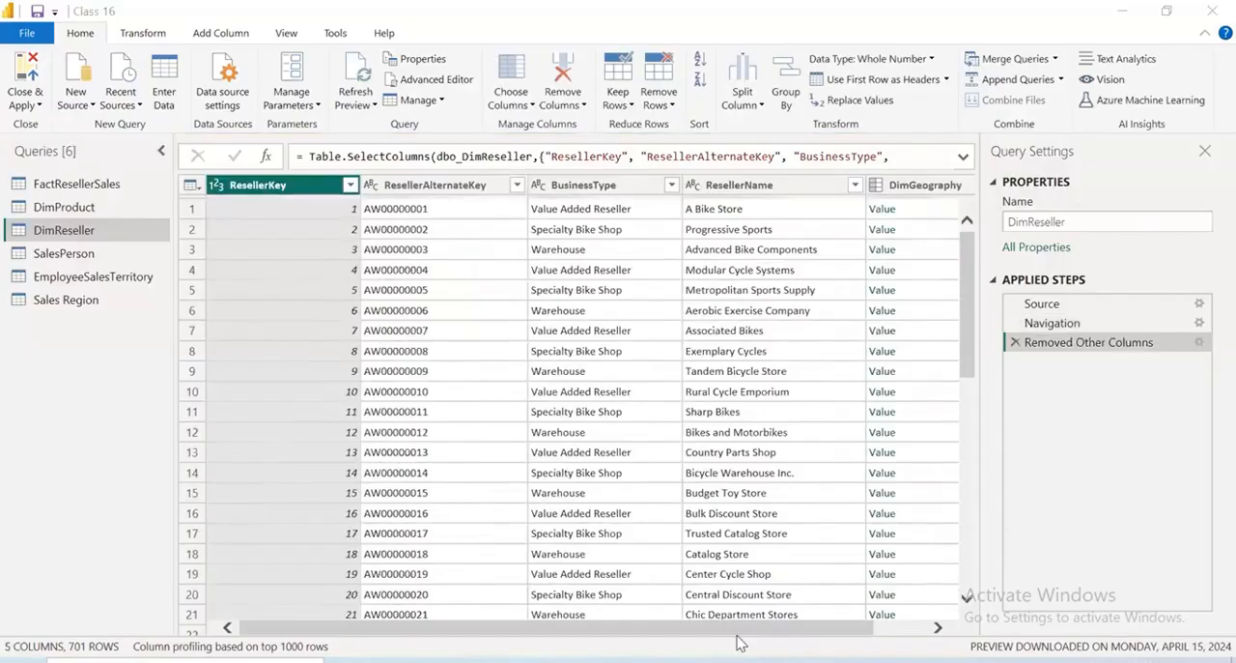
Select only the City, StateProvinceName and EnglishCountryRegionName fields for expanding the DimGeography column of the DimReseller query
{"action": "left_click_drag", "start_coordinate": [740, 630], "coordinate": [860, 642]}
{"action": "left_click", "coordinate": [948, 187]}
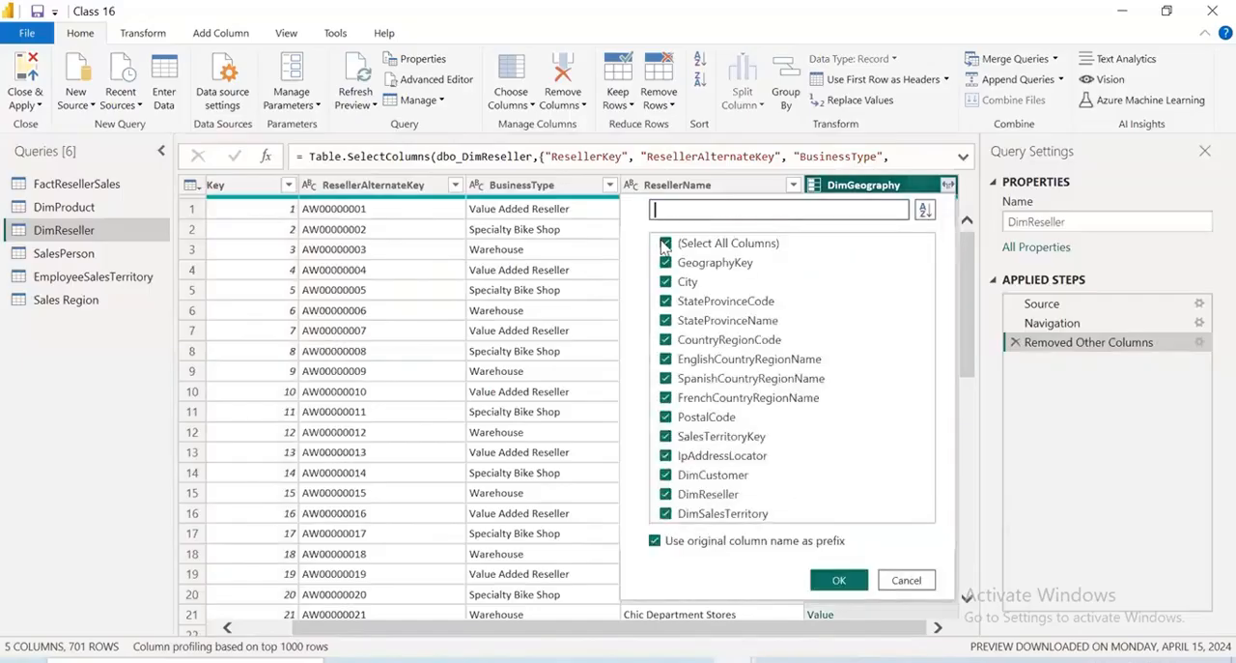
{"action": "left_click", "coordinate": [665, 244]}
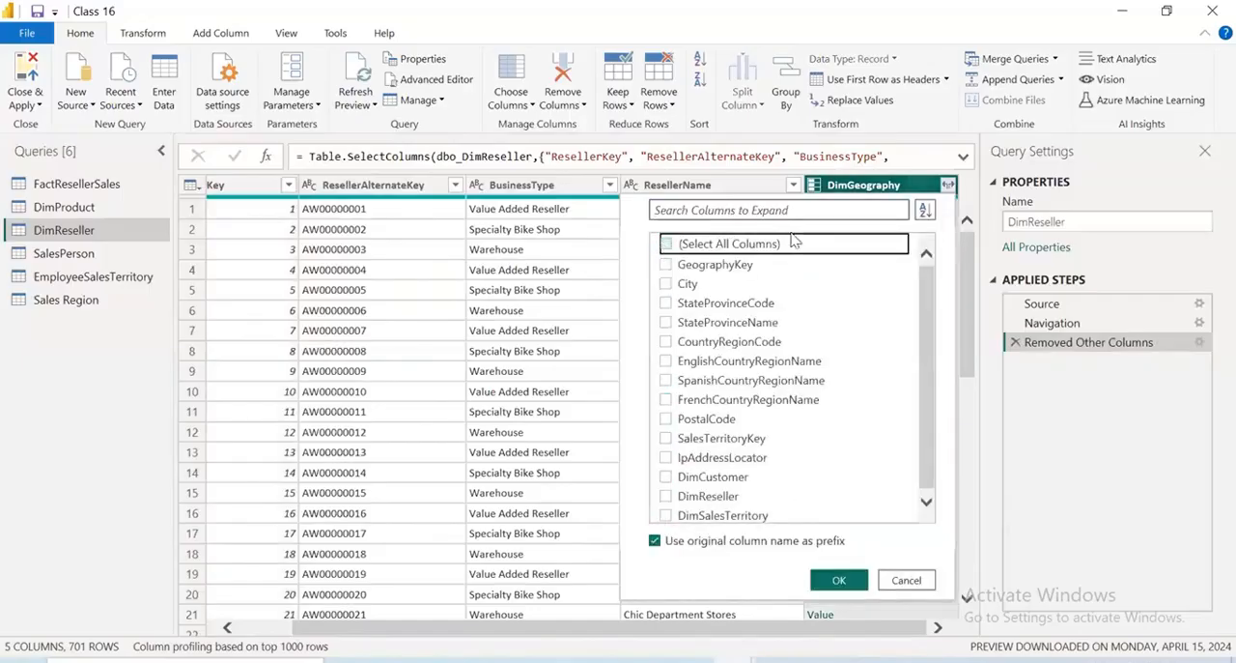
{"action": "left_click", "coordinate": [665, 285]}
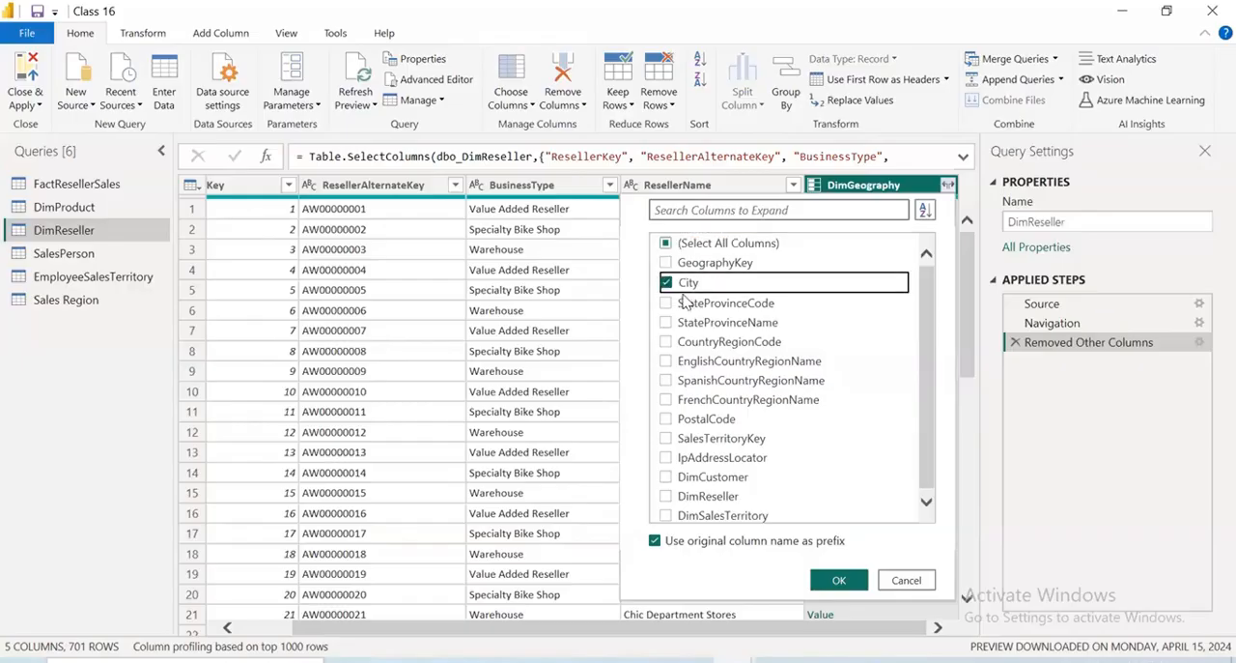
{"action": "left_click", "coordinate": [724, 321]}
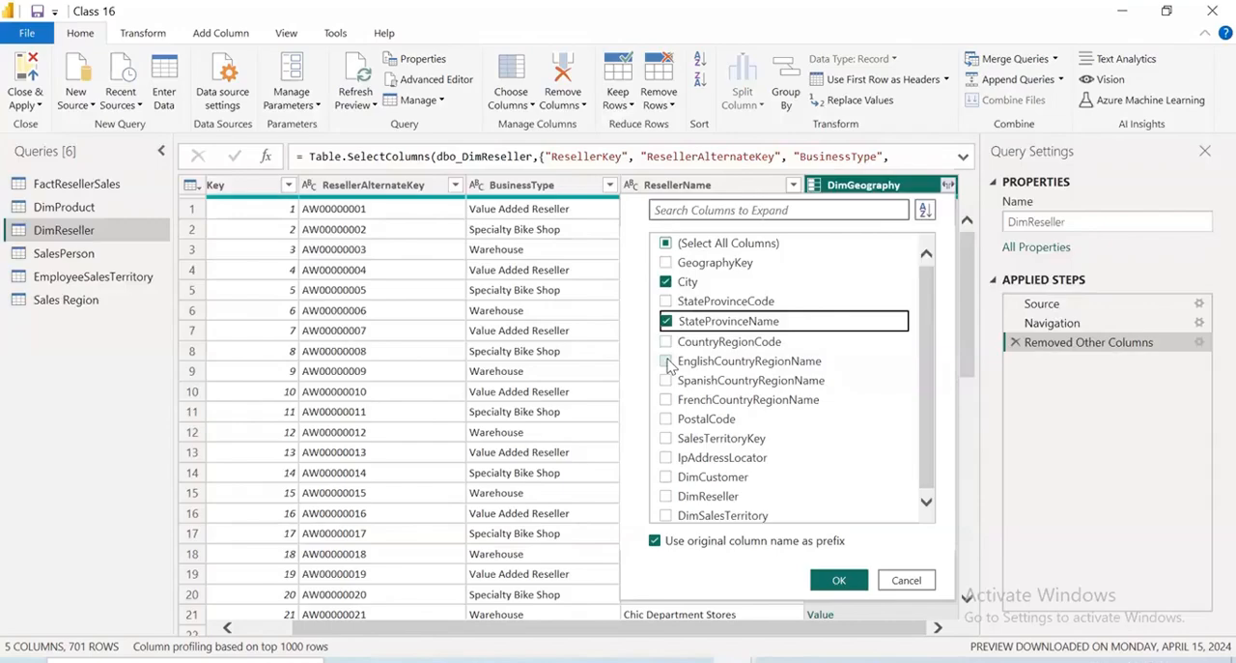
{"action": "left_click", "coordinate": [666, 362]}
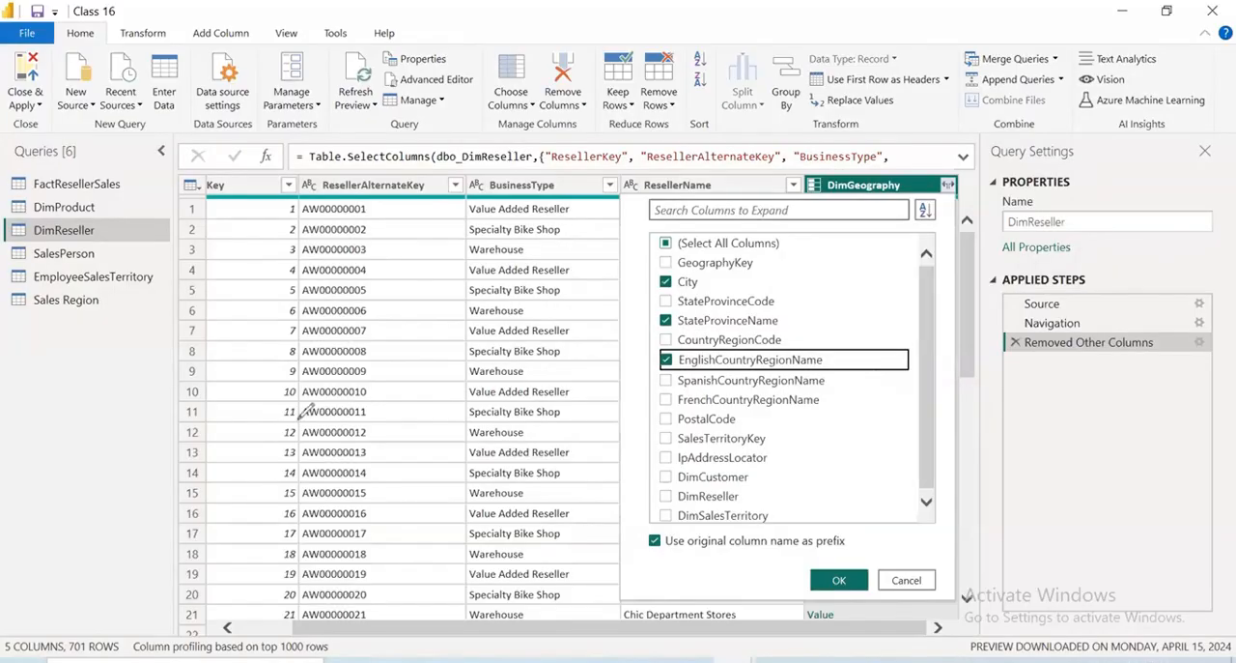
{"action": "left_click_drag", "start_coordinate": [298, 419], "coordinate": [304, 471]}
{"action": "left_click_drag", "start_coordinate": [300, 410], "coordinate": [302, 426]}
{"action": "left_click_drag", "start_coordinate": [332, 419], "coordinate": [364, 410]}
{"action": "left_click_drag", "start_coordinate": [384, 393], "coordinate": [411, 385]}
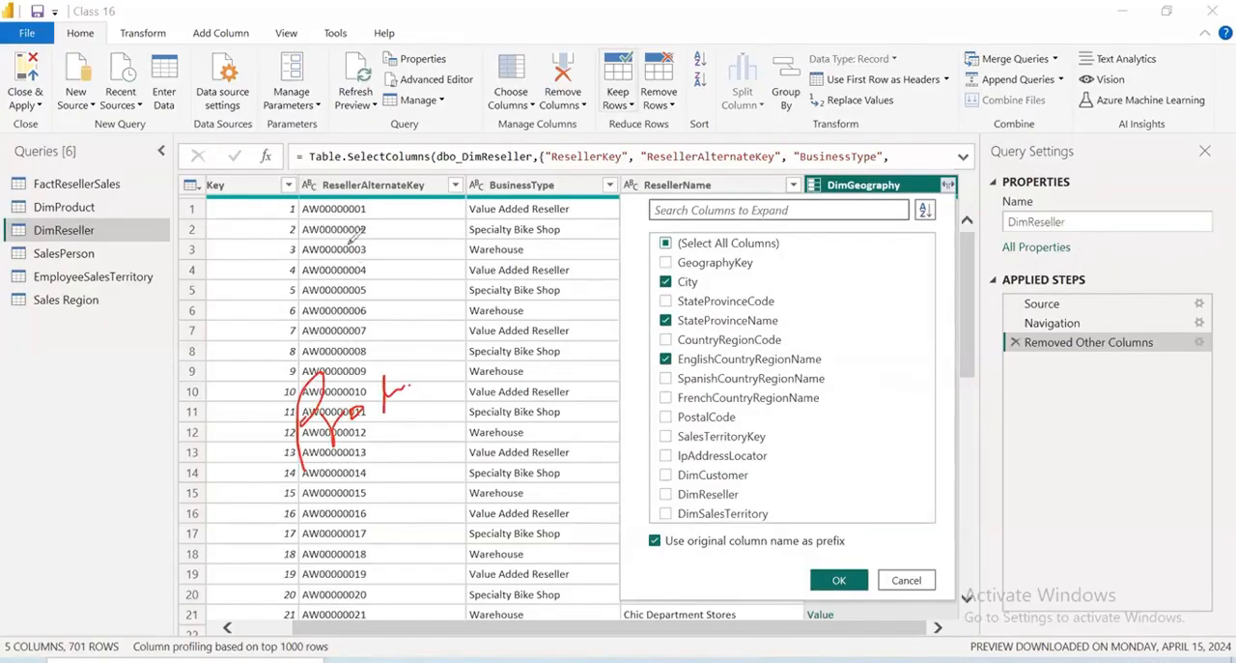
{"action": "mouse_move", "coordinate": [299, 226]}
{"action": "left_mouse_down"}
{"action": "mouse_move", "coordinate": [315, 261]}
{"action": "mouse_move", "coordinate": [365, 225]}
{"action": "left_mouse_up"}
{"action": "left_click_drag", "start_coordinate": [383, 204], "coordinate": [422, 167]}
{"action": "left_click_drag", "start_coordinate": [534, 160], "coordinate": [309, 290]}
{"action": "left_click_drag", "start_coordinate": [422, 198], "coordinate": [450, 275]}
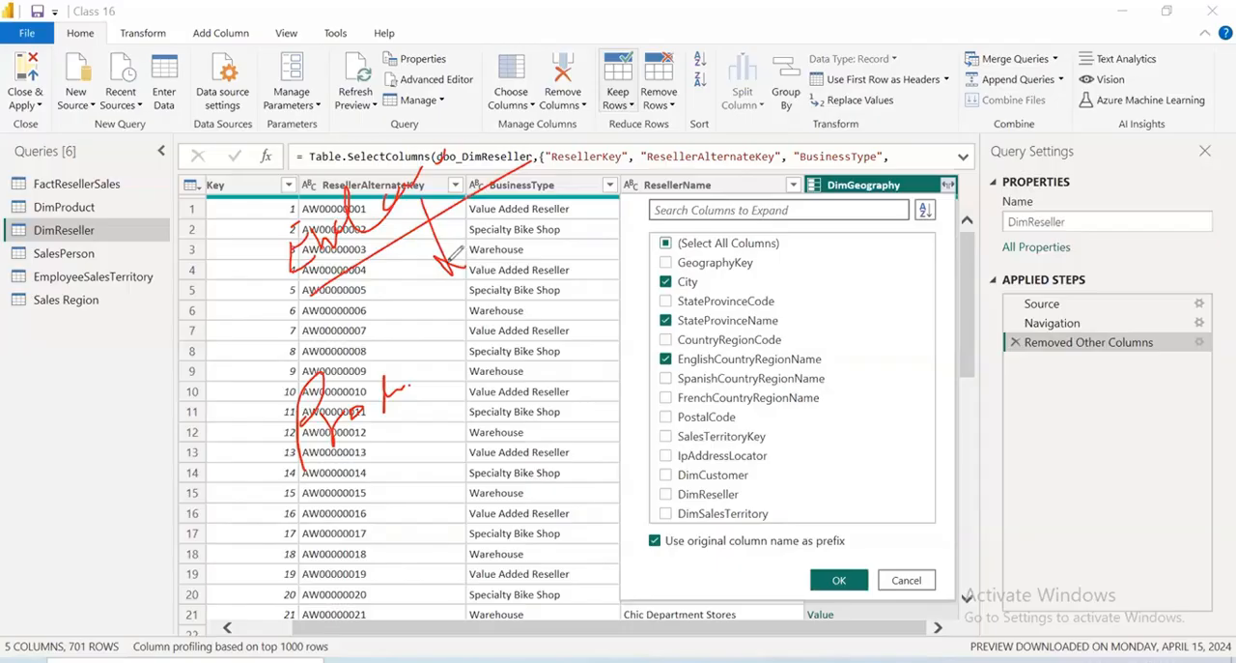
{"action": "mouse_move", "coordinate": [511, 348]}
{"action": "left_mouse_down"}
{"action": "mouse_move", "coordinate": [566, 281]}
{"action": "mouse_move", "coordinate": [662, 241]}
{"action": "left_mouse_up"}
{"action": "left_click_drag", "start_coordinate": [502, 398], "coordinate": [755, 257]}
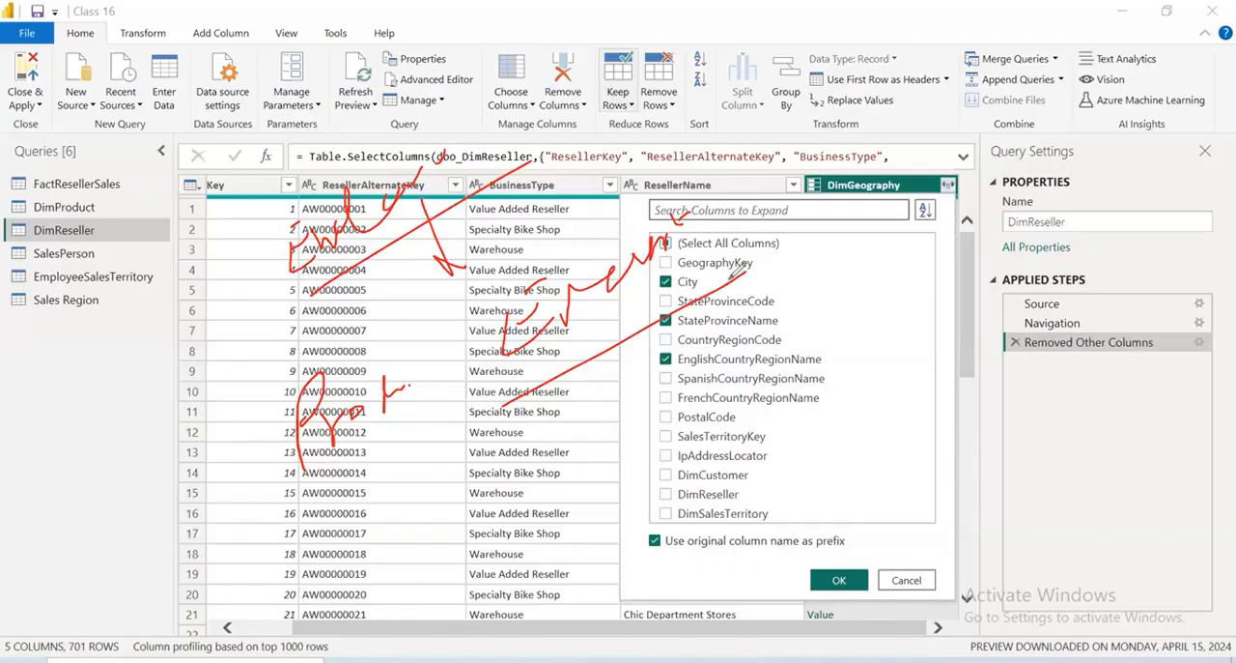
{"action": "mouse_move", "coordinate": [631, 377]}
{"action": "left_mouse_down"}
{"action": "mouse_move", "coordinate": [922, 363]}
{"action": "mouse_move", "coordinate": [556, 332]}
{"action": "mouse_move", "coordinate": [599, 411]}
{"action": "left_mouse_up"}
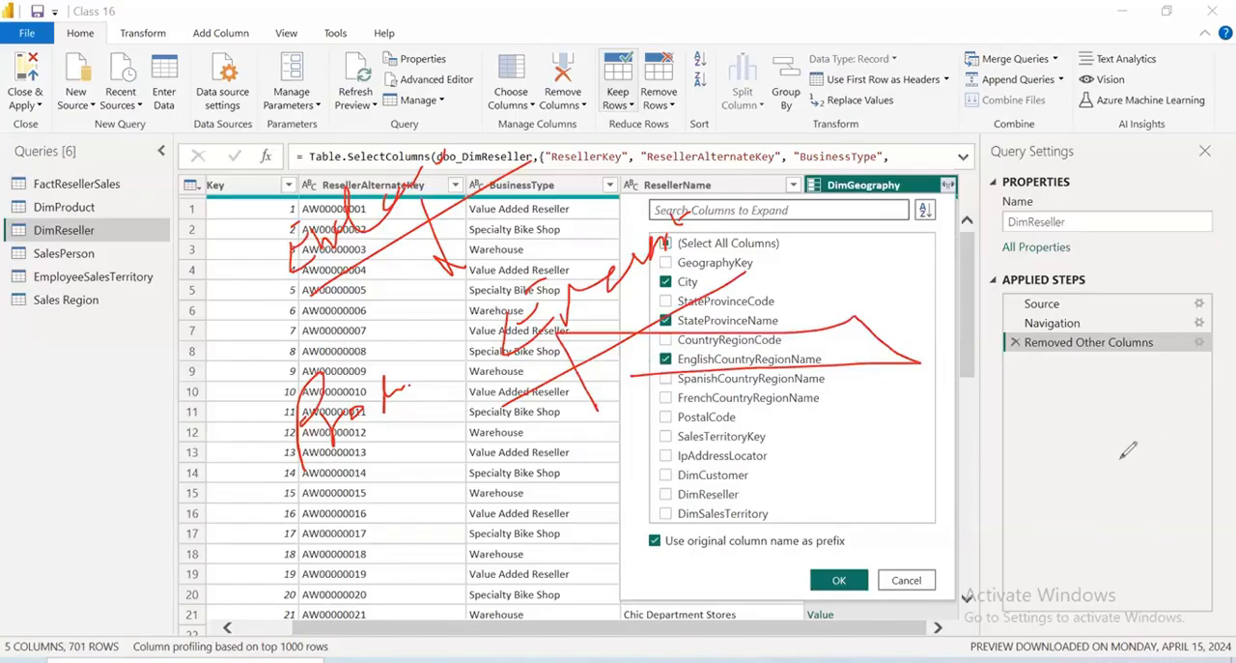
{"action": "left_click_drag", "start_coordinate": [867, 400], "coordinate": [667, 406]}
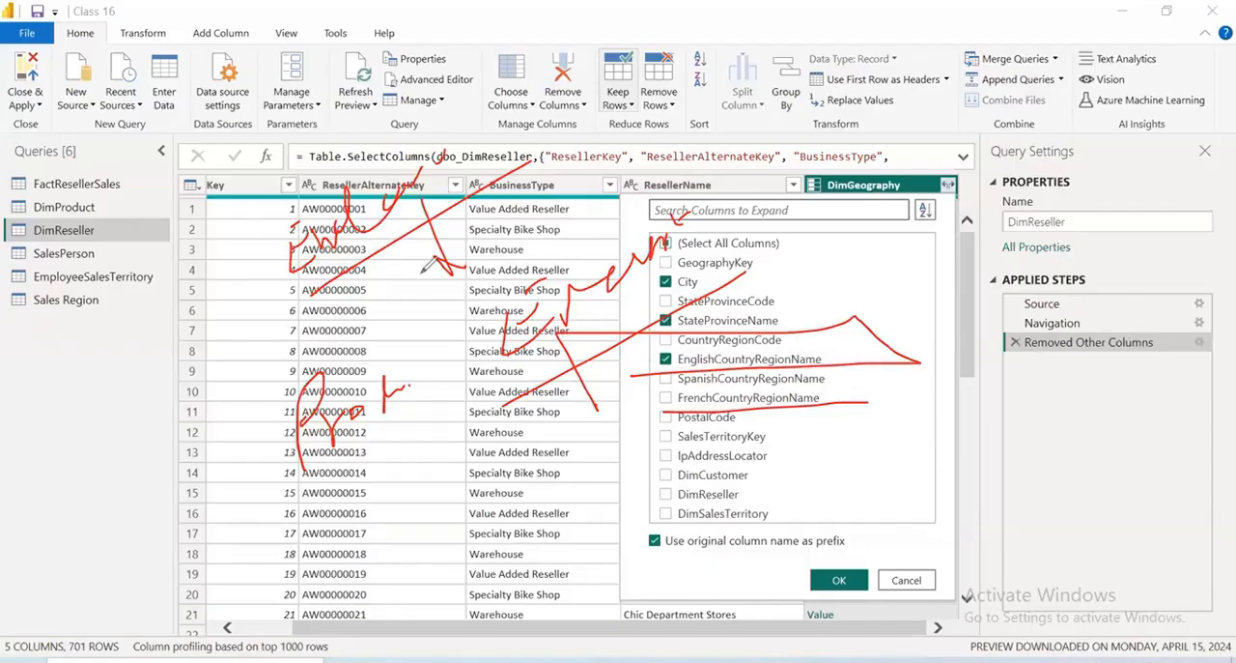
{"action": "key", "text": "e"}
{"action": "left_click_drag", "start_coordinate": [765, 388], "coordinate": [868, 383]}
{"action": "left_click_drag", "start_coordinate": [793, 405], "coordinate": [864, 401]}
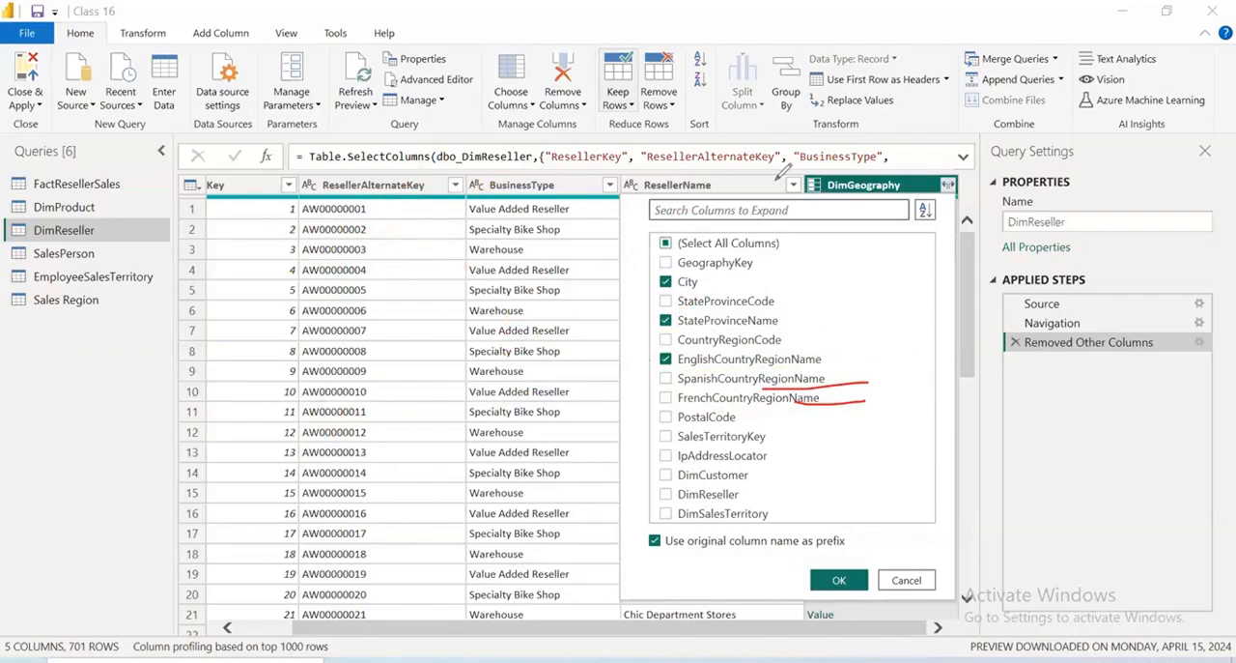
{"action": "key", "text": "Escape"}
Add PostalCode to the selected DimGeography fields and expand them without the original column name as prefix
{"action": "left_click", "coordinate": [669, 418]}
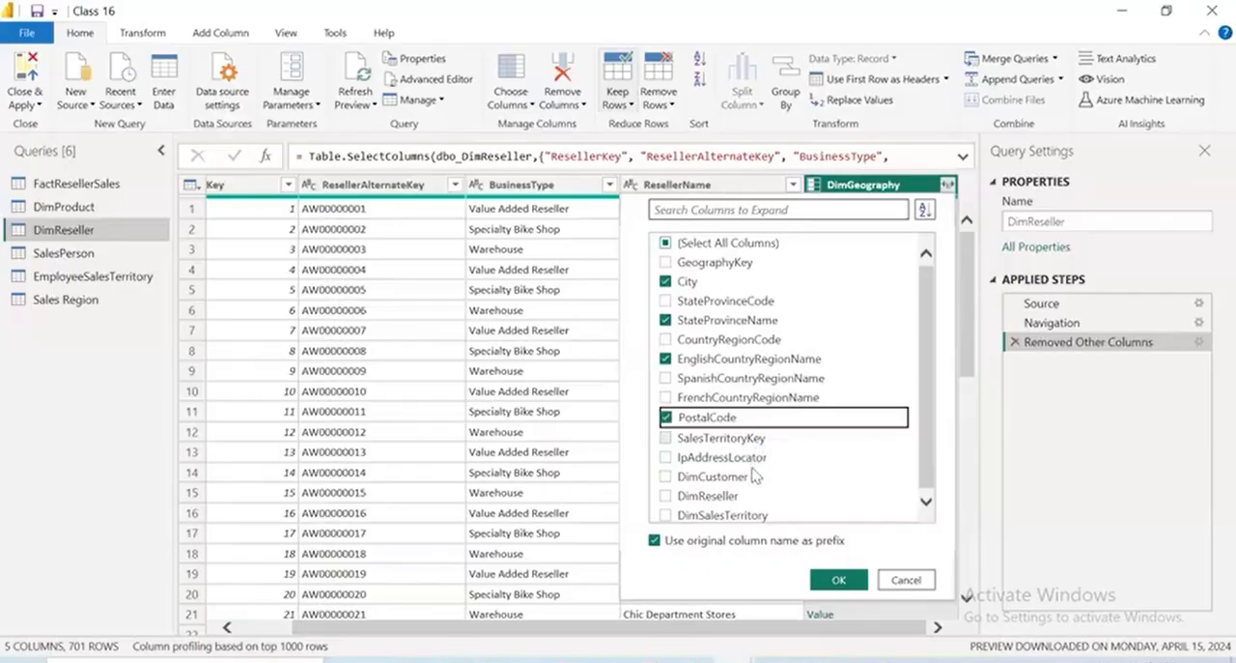
{"action": "scroll", "coordinate": [746, 514], "scroll_direction": "down", "scroll_amount": 1}
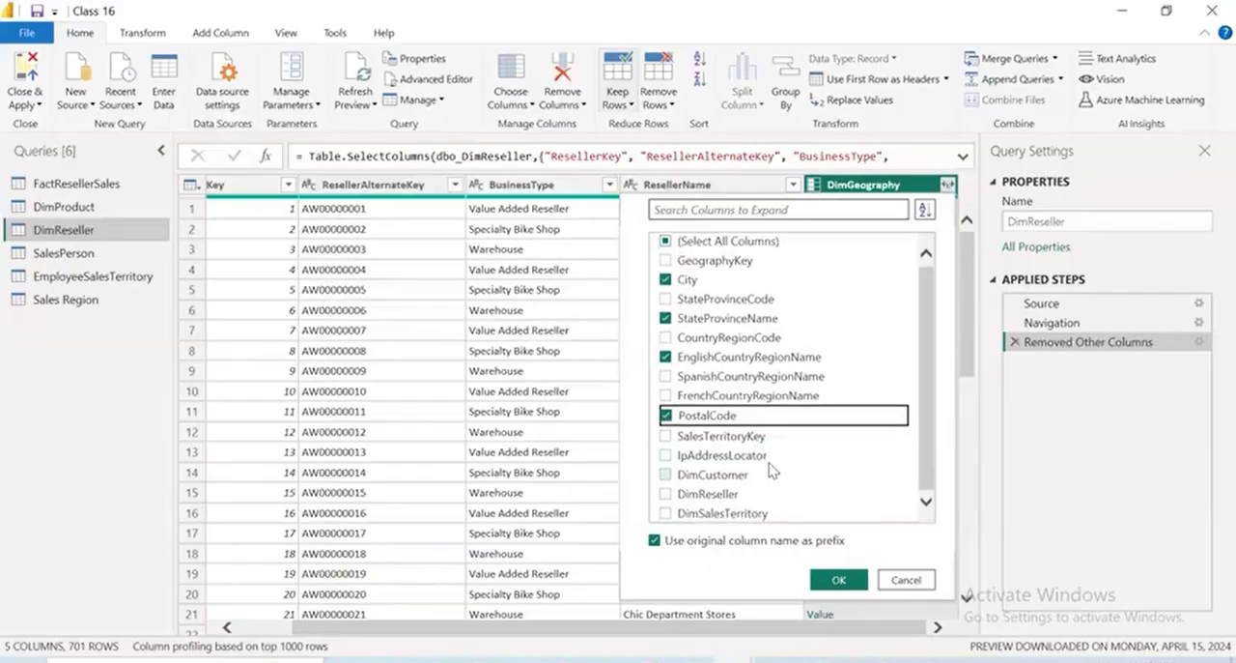
{"action": "scroll", "coordinate": [764, 290], "scroll_direction": "up", "scroll_amount": 1}
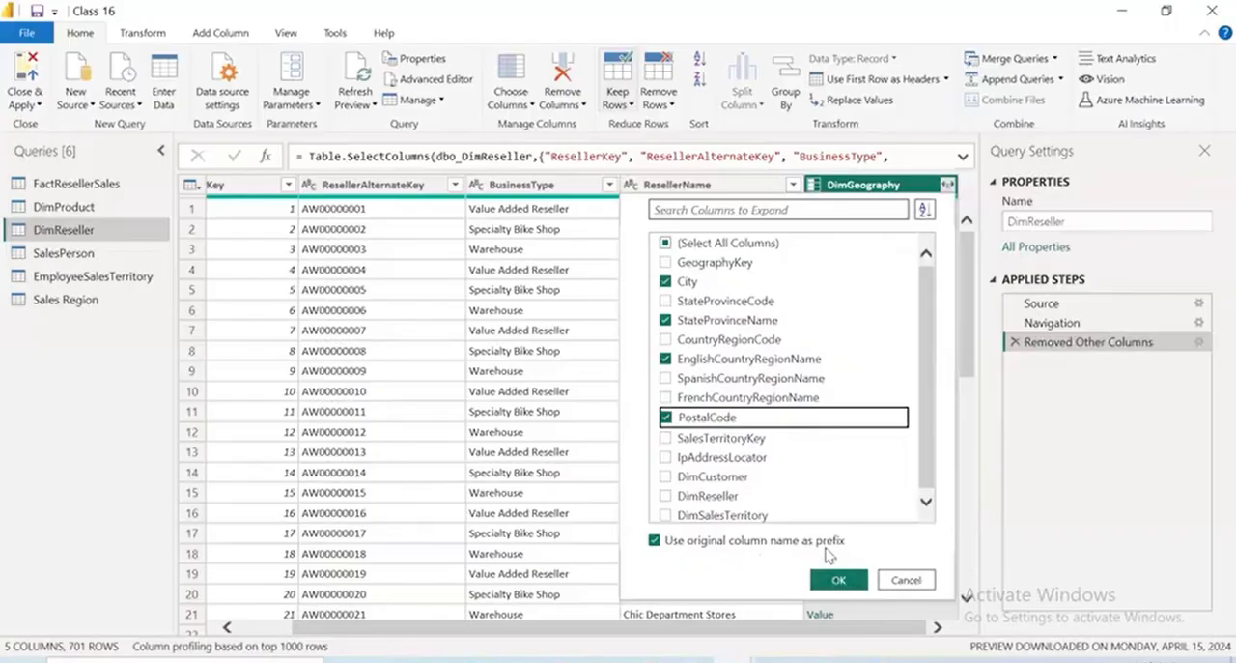
{"action": "left_click", "coordinate": [656, 541]}
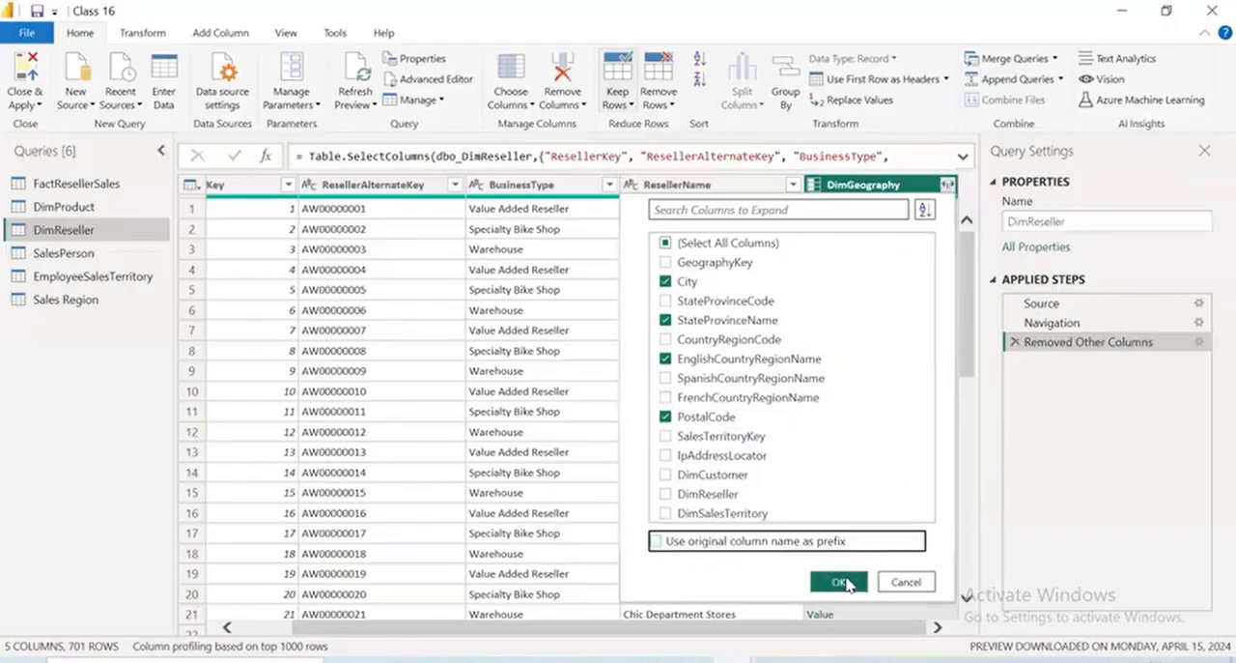
{"action": "left_click", "coordinate": [846, 583]}
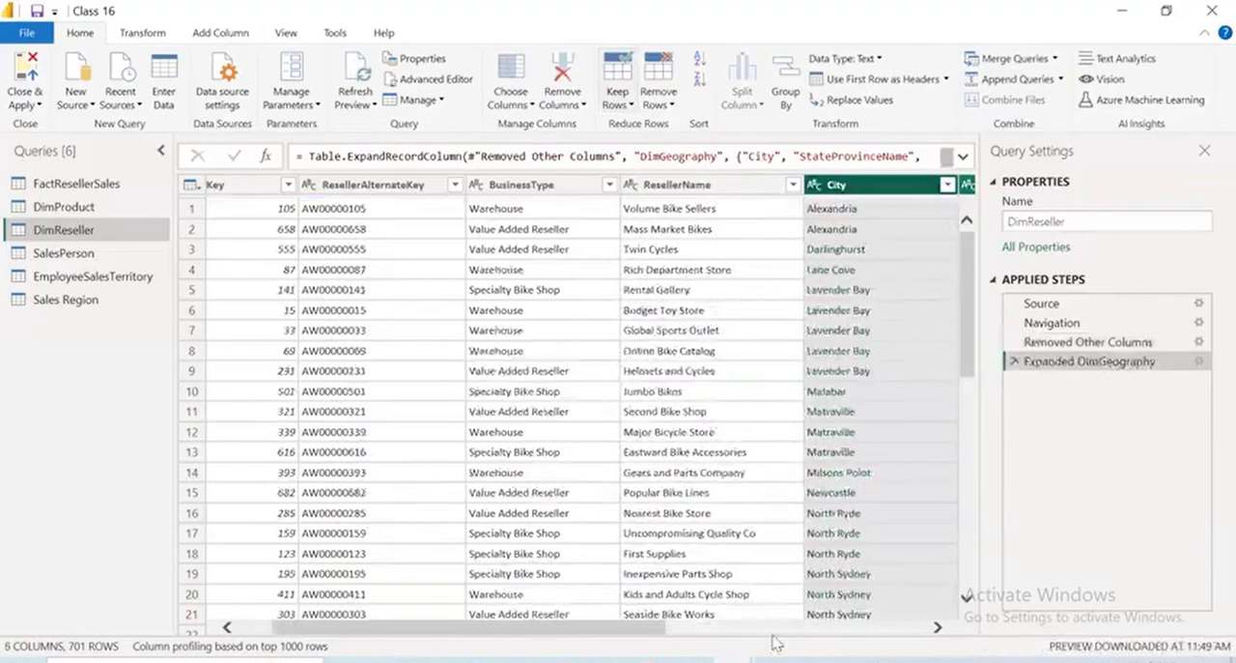
Rename the expanded StateProvinceName column in the DimReseller query as StateProvince
{"action": "left_click_drag", "start_coordinate": [652, 628], "coordinate": [274, 631]}
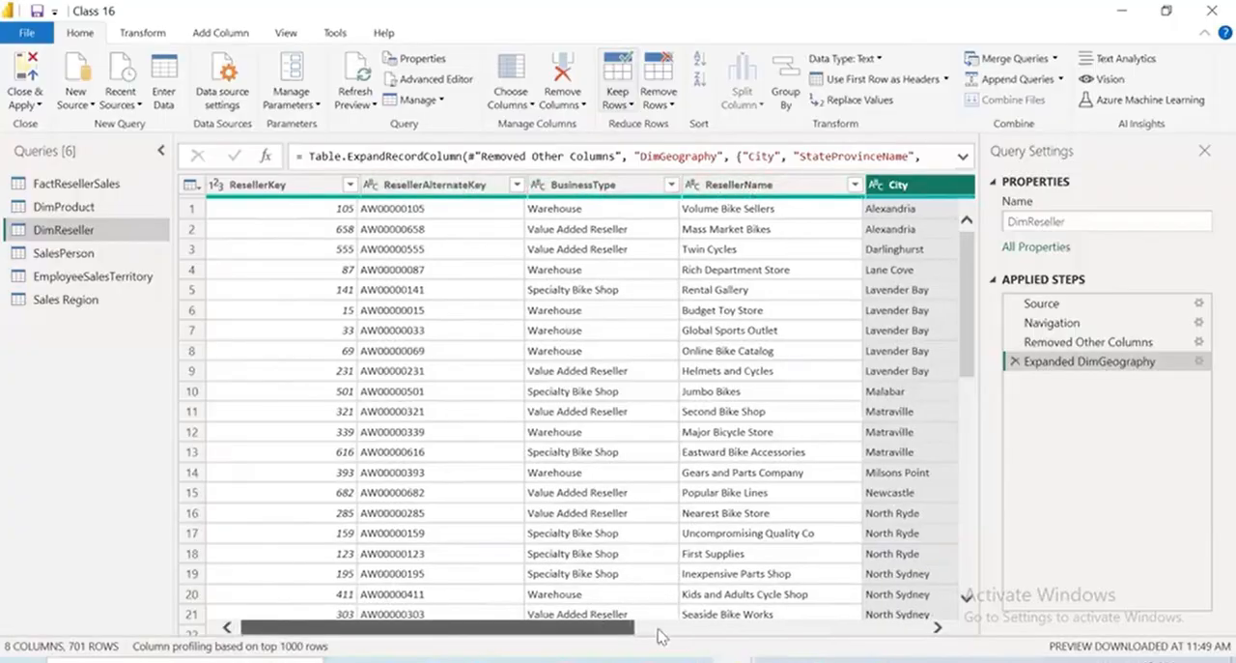
{"action": "left_click_drag", "start_coordinate": [612, 632], "coordinate": [820, 622]}
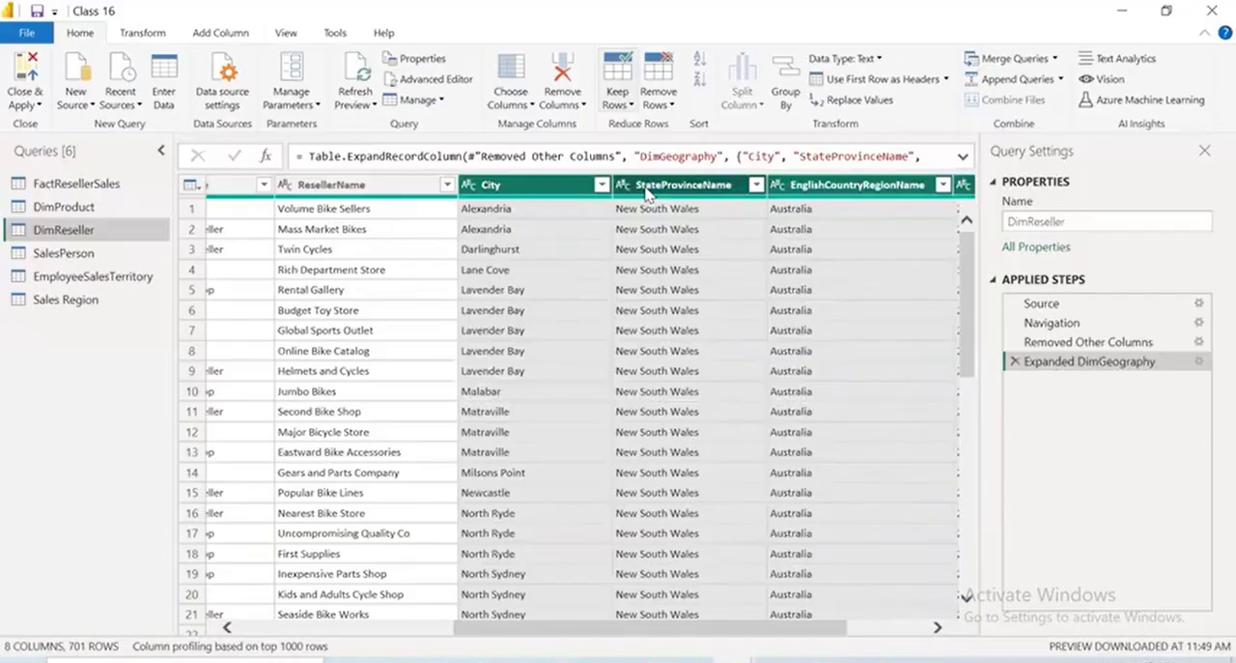
{"action": "left_click", "coordinate": [740, 184]}
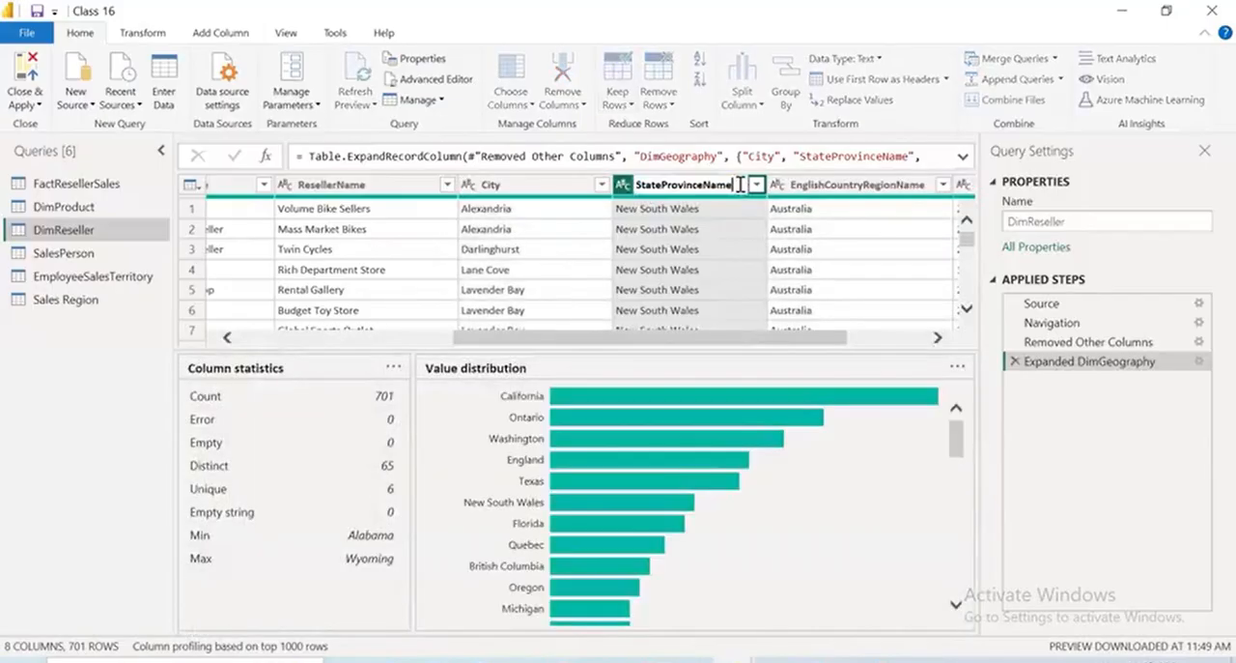
{"action": "key", "text": "BackSpace"}
{"action": "key", "text": "BackSpace"}
{"action": "key", "text": "BackSpace"}
{"action": "key", "text": "BackSpace"}
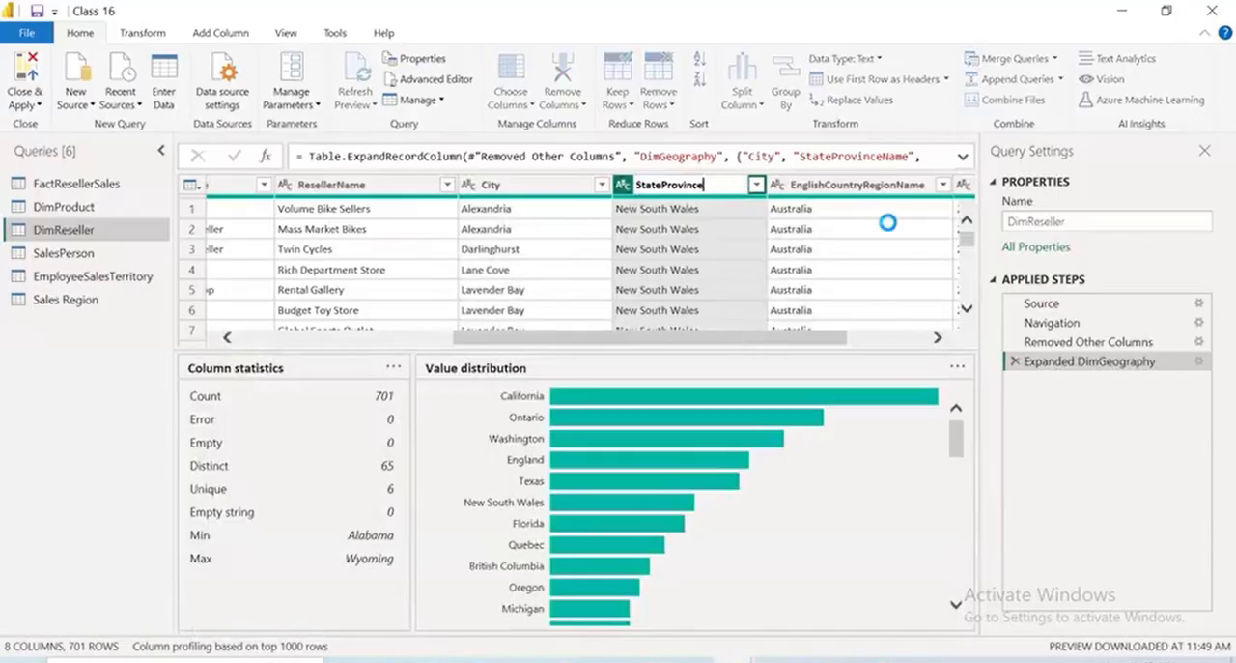
{"action": "key", "text": "Return"}
Rename the EnglishCountryRegionName column in the DimReseller query as CountryRegion
{"action": "left_click", "coordinate": [875, 184]}
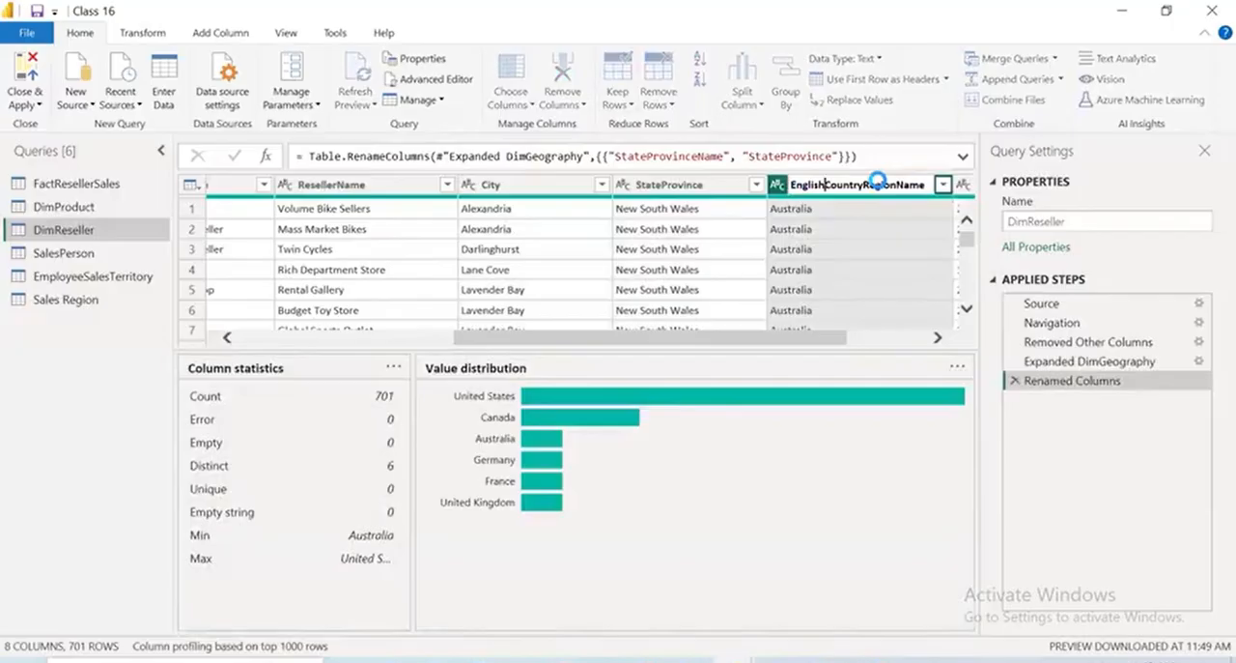
{"action": "key", "text": "BackSpace"}
{"action": "key", "text": "BackSpace"}
{"action": "key", "text": "BackSpace"}
{"action": "key", "text": "BackSpace"}
{"action": "key", "text": "BackSpace"}
{"action": "key", "text": "BackSpace"}
{"action": "key", "text": "BackSpace"}
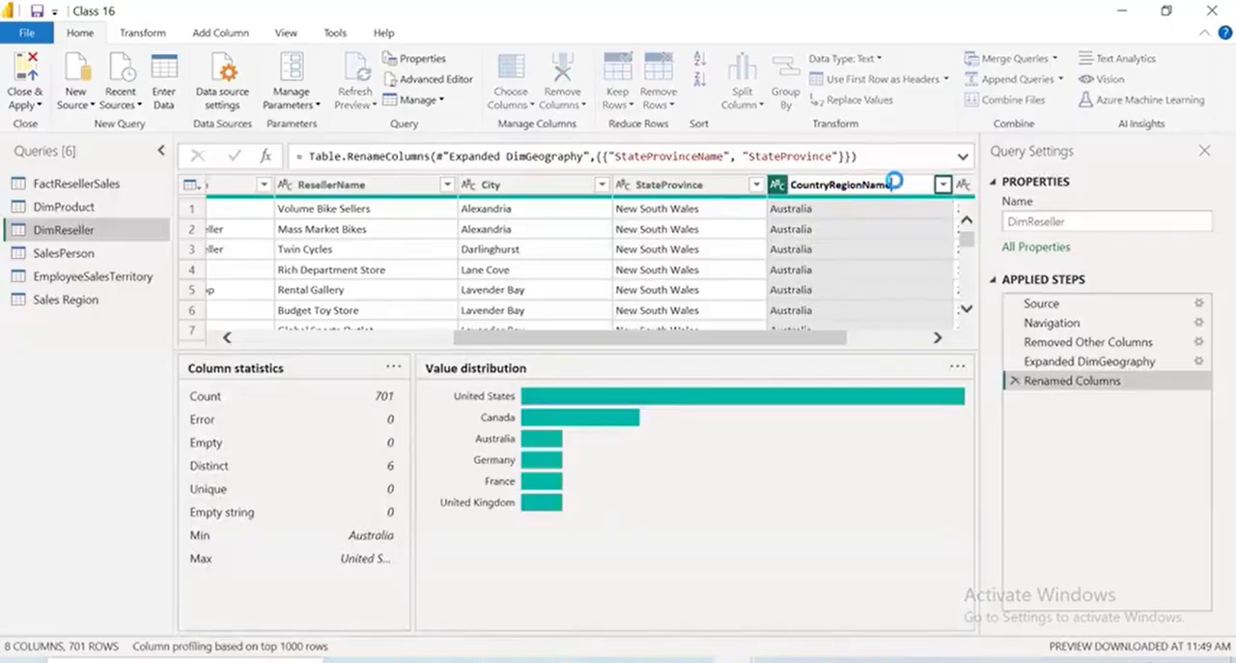
{"action": "key", "text": "BackSpace"}
{"action": "key", "text": "BackSpace"}
{"action": "key", "text": "BackSpace"}
{"action": "key", "text": "BackSpace"}
{"action": "key", "text": "Return"}
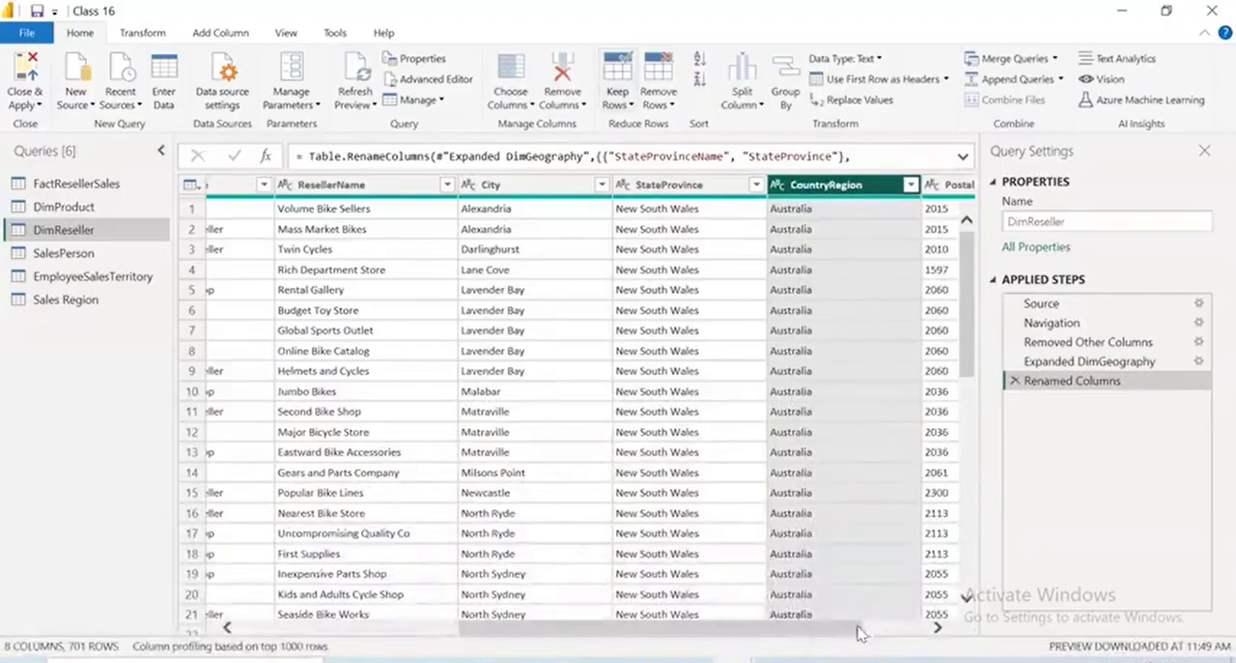
Examine the column statistics and value distribution of the BusinessType column in the DimReseller query
{"action": "left_click_drag", "start_coordinate": [858, 627], "coordinate": [913, 570]}
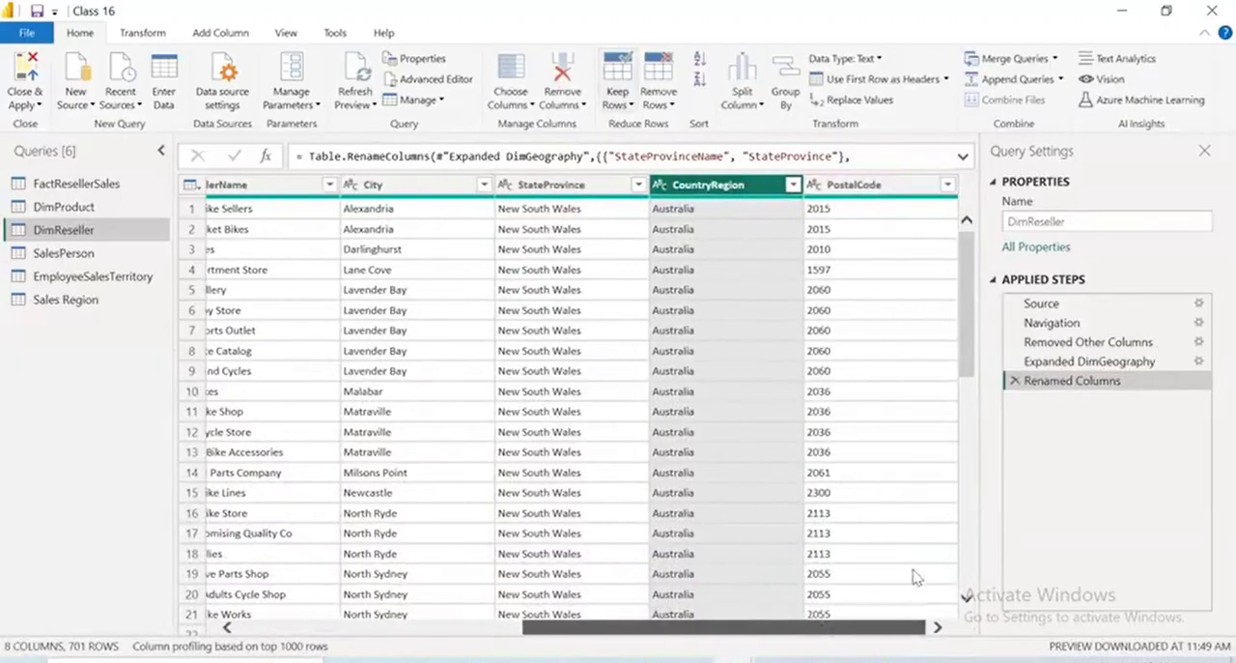
{"action": "left_click", "coordinate": [328, 624]}
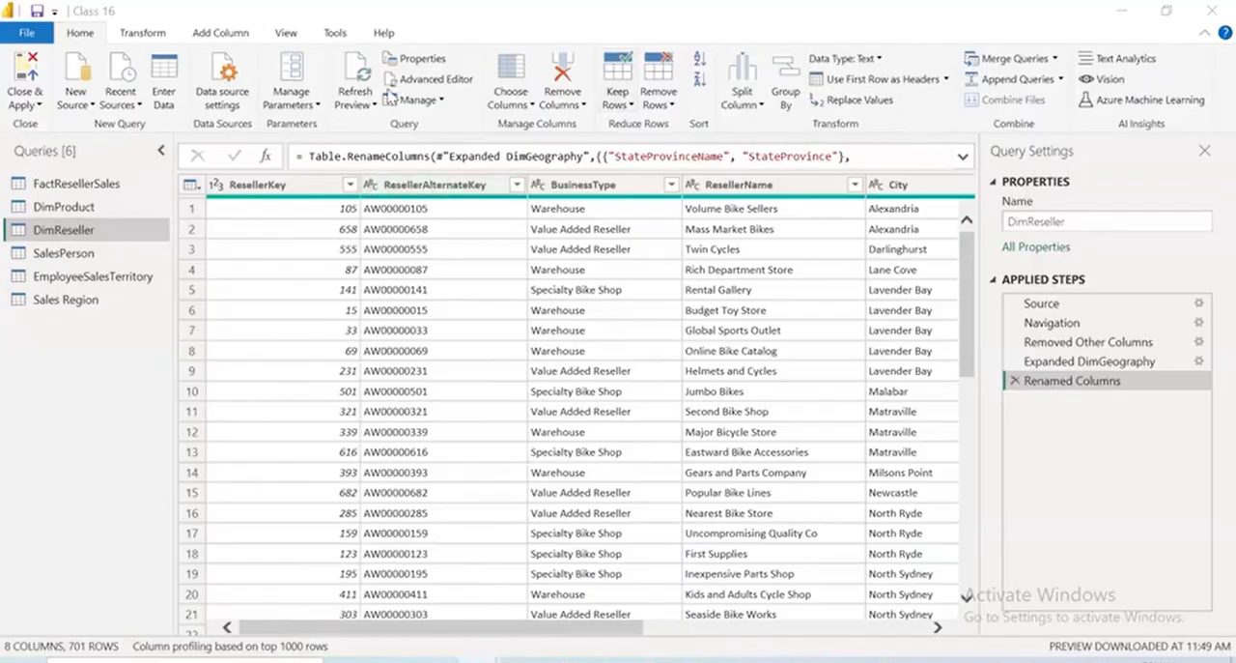
{"action": "left_click", "coordinate": [290, 35]}
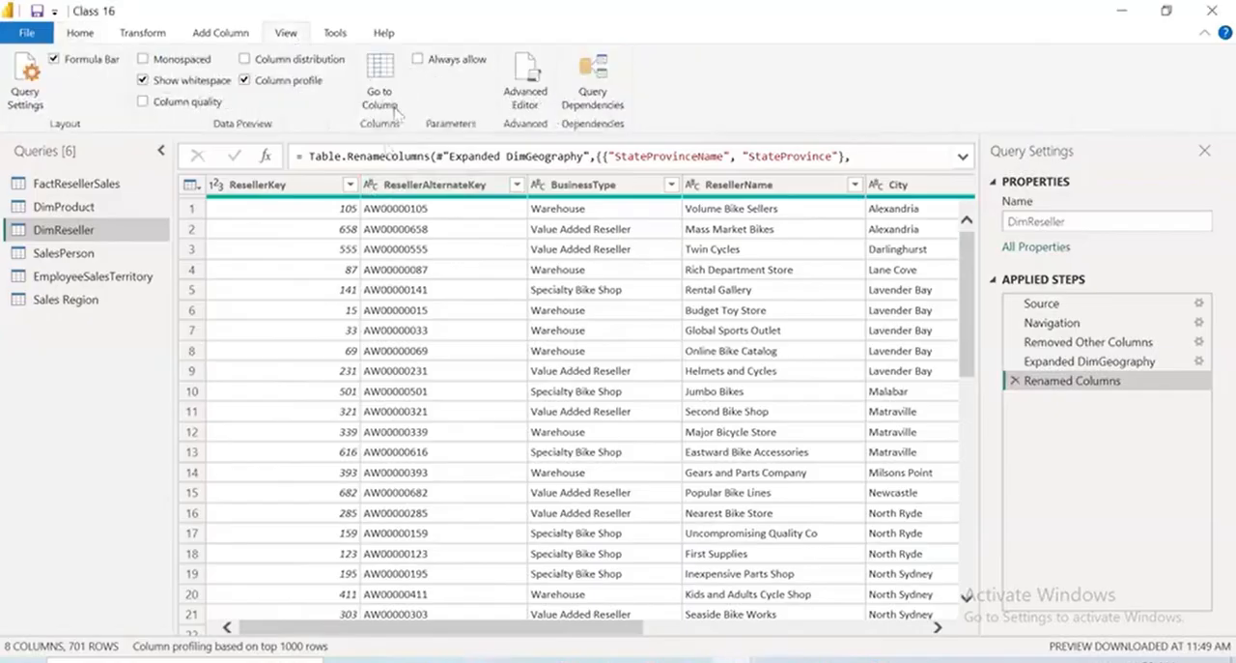
{"action": "left_click", "coordinate": [619, 185]}
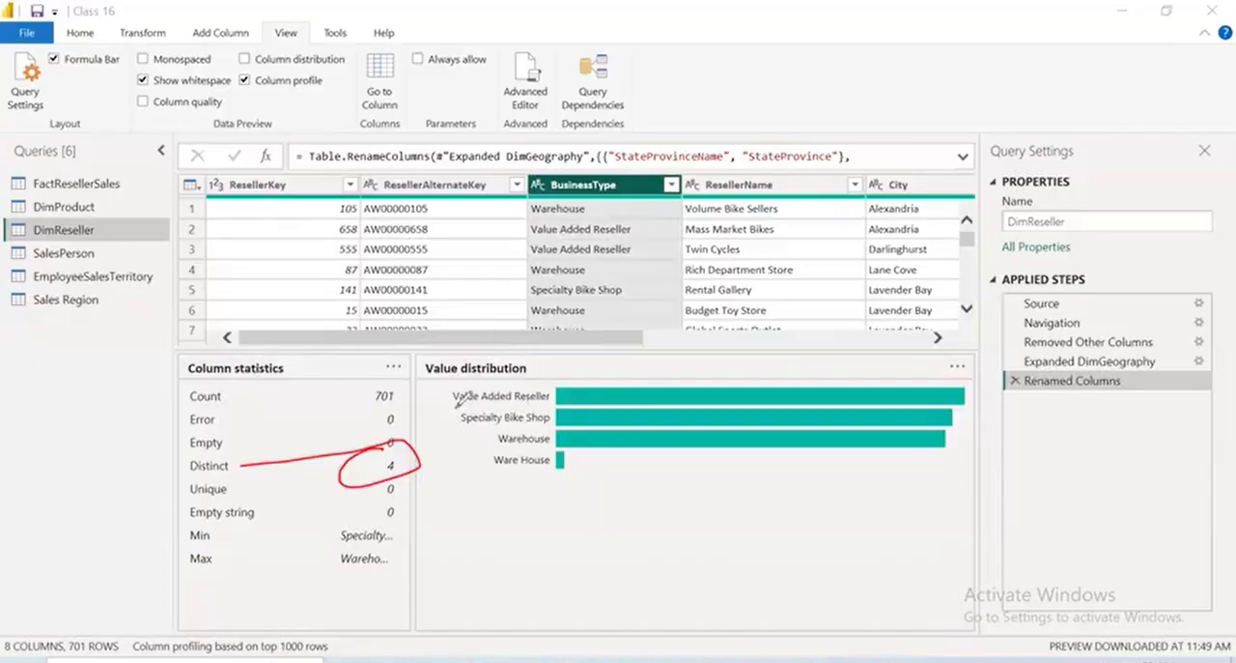
{"action": "left_click_drag", "start_coordinate": [456, 406], "coordinate": [601, 416]}
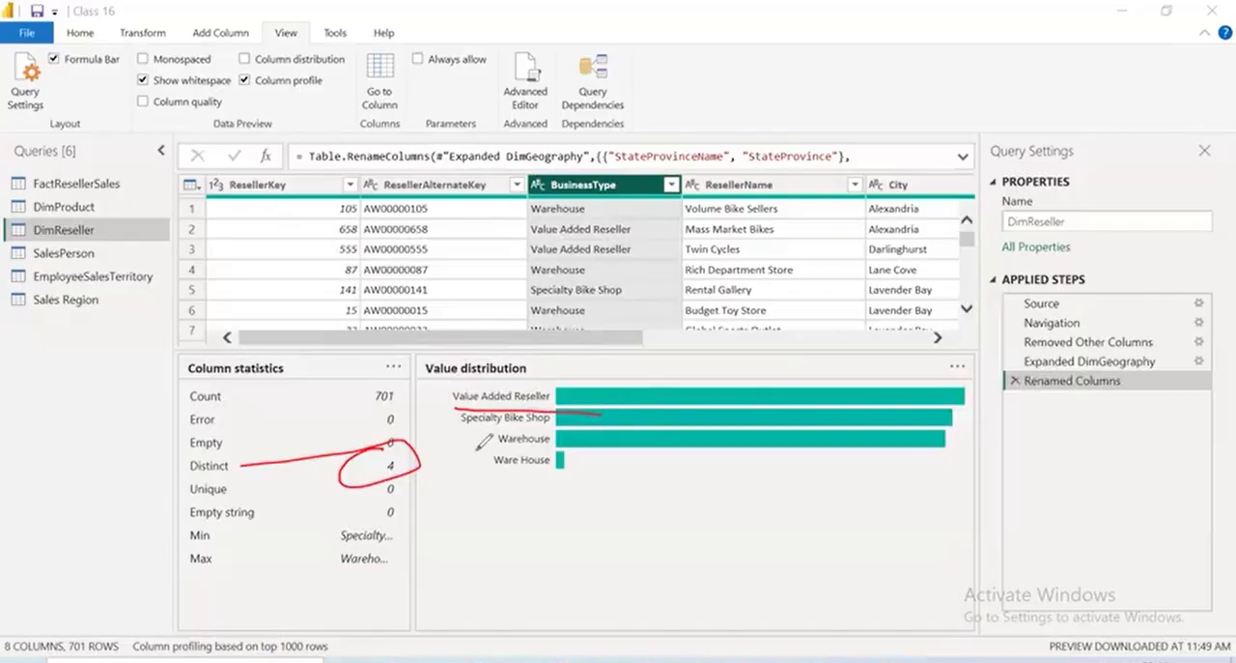
{"action": "mouse_move", "coordinate": [766, 432]}
{"action": "left_mouse_down"}
{"action": "mouse_move", "coordinate": [768, 442]}
{"action": "mouse_move", "coordinate": [986, 330]}
{"action": "left_mouse_up"}
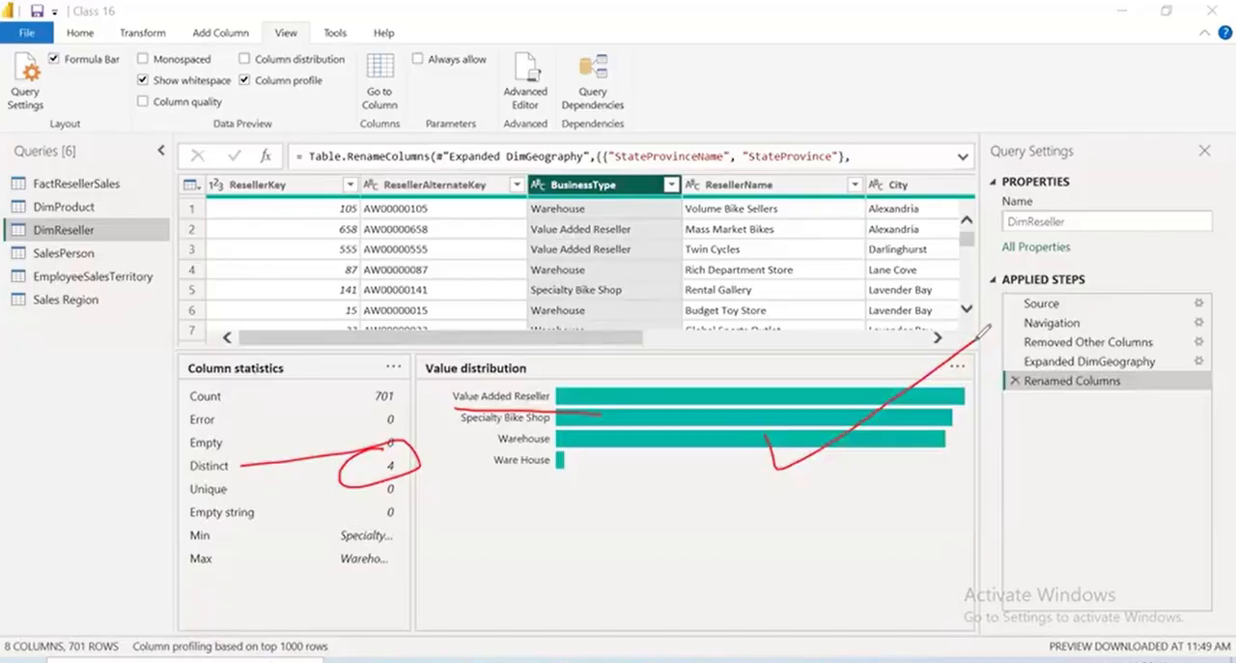
{"action": "mouse_move", "coordinate": [537, 445]}
{"action": "left_mouse_down"}
{"action": "mouse_move", "coordinate": [596, 472]}
{"action": "mouse_move", "coordinate": [476, 472]}
{"action": "left_mouse_up"}
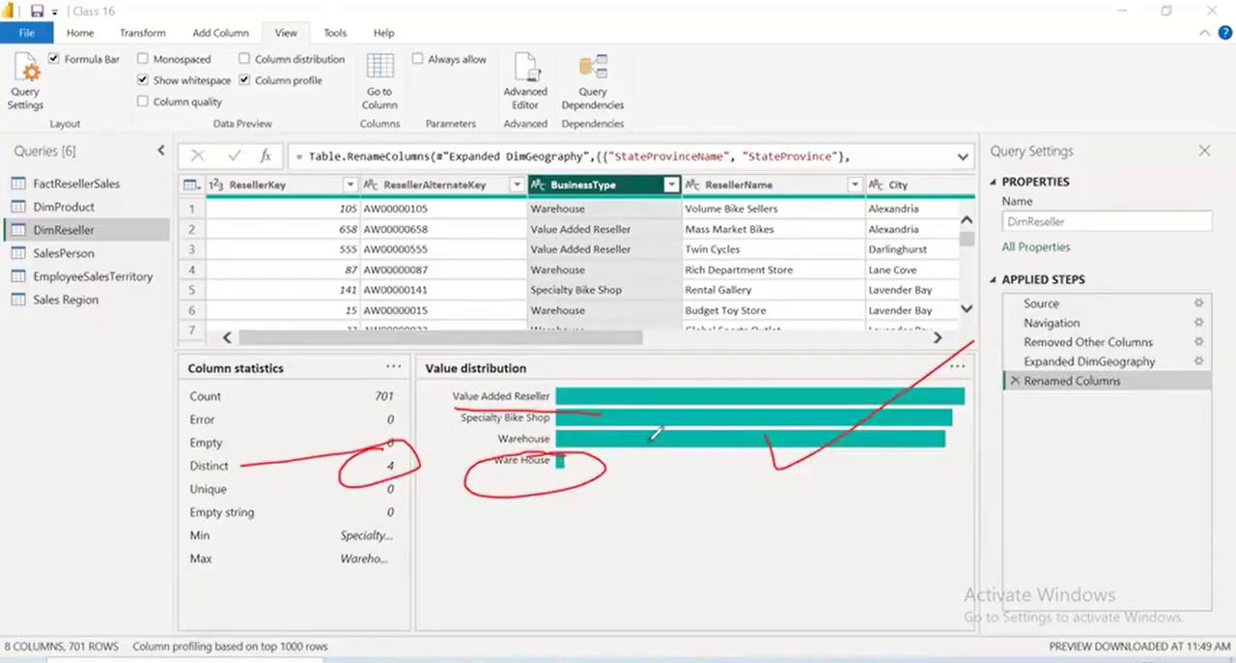
{"action": "left_click_drag", "start_coordinate": [562, 473], "coordinate": [649, 441]}
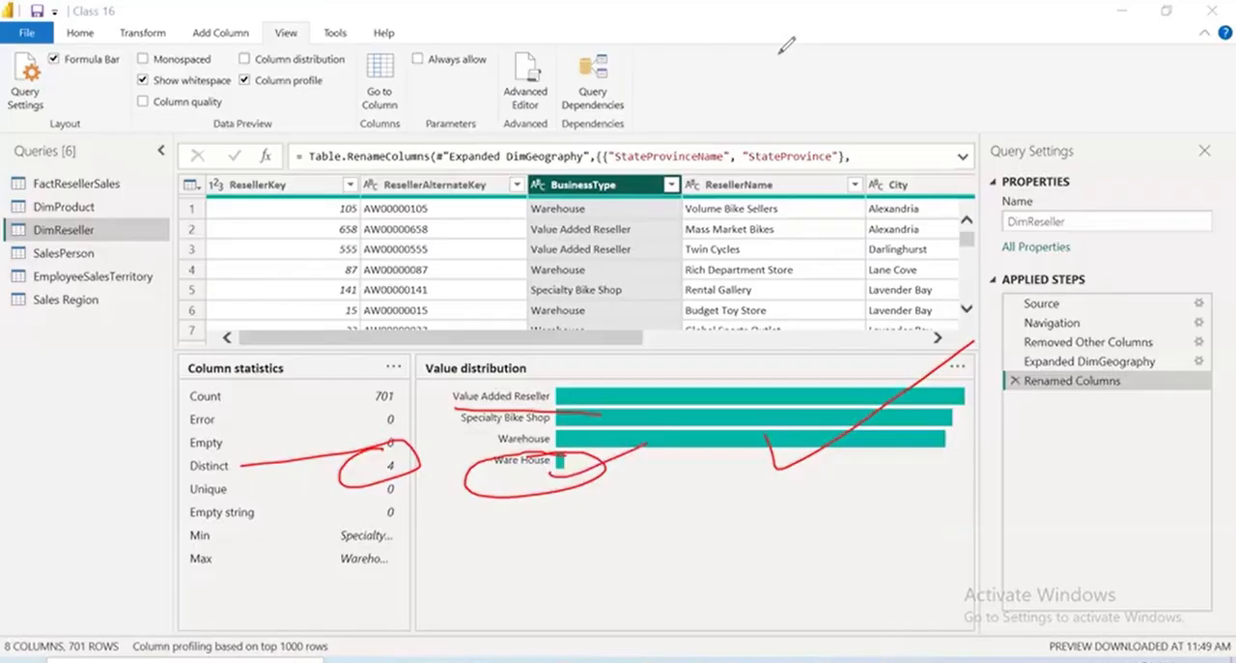
{"action": "key", "text": "e"}
{"action": "mouse_move", "coordinate": [542, 459]}
{"action": "left_mouse_down"}
{"action": "mouse_move", "coordinate": [580, 458]}
{"action": "mouse_move", "coordinate": [497, 452]}
{"action": "mouse_move", "coordinate": [619, 452]}
{"action": "left_mouse_up"}
{"action": "mouse_move", "coordinate": [606, 459]}
{"action": "left_mouse_down"}
{"action": "mouse_move", "coordinate": [623, 454]}
{"action": "mouse_move", "coordinate": [618, 542]}
{"action": "mouse_move", "coordinate": [661, 536]}
{"action": "left_mouse_up"}
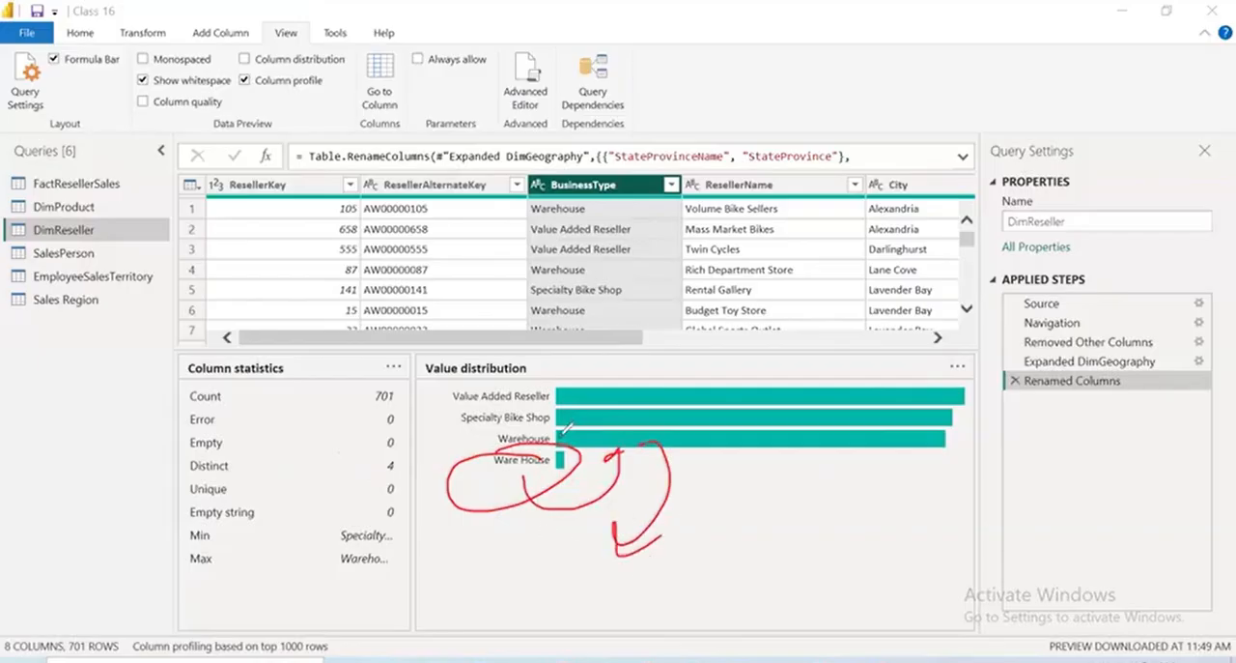
{"action": "mouse_move", "coordinate": [522, 413]}
{"action": "left_mouse_down"}
{"action": "mouse_move", "coordinate": [584, 439]}
{"action": "mouse_move", "coordinate": [966, 462]}
{"action": "mouse_move", "coordinate": [299, 423]}
{"action": "left_mouse_up"}
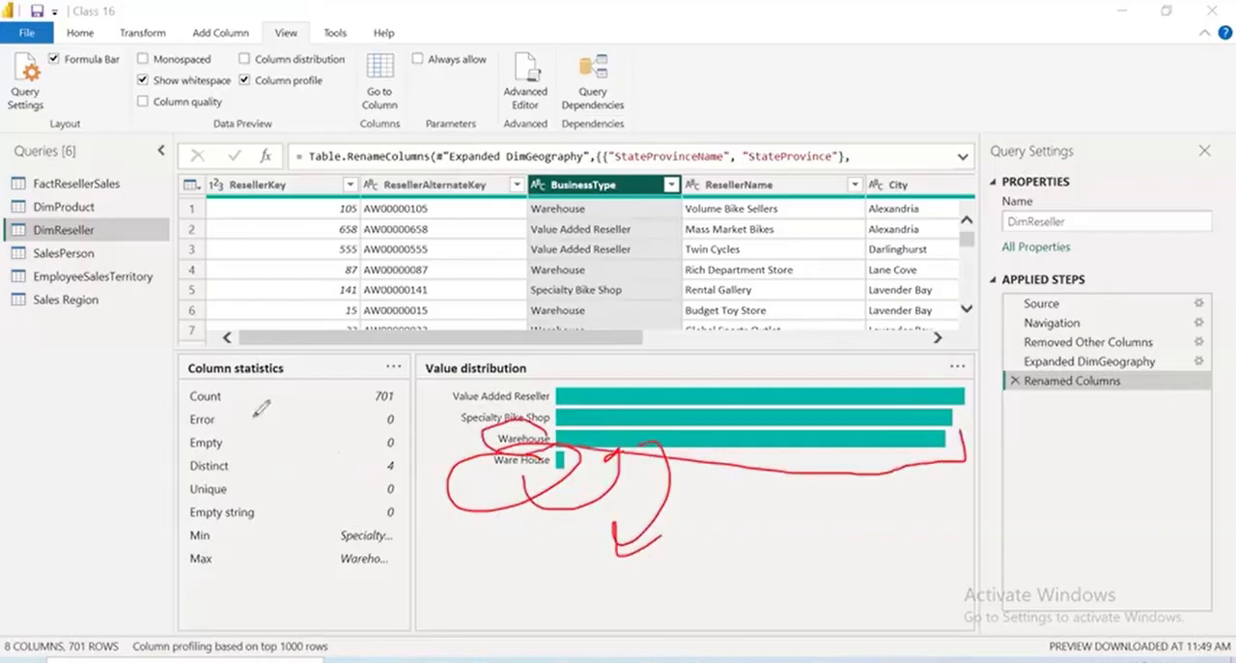
{"action": "mouse_move", "coordinate": [557, 446]}
{"action": "left_mouse_down"}
{"action": "mouse_move", "coordinate": [460, 494]}
{"action": "mouse_move", "coordinate": [551, 452]}
{"action": "mouse_move", "coordinate": [560, 424]}
{"action": "left_mouse_up"}
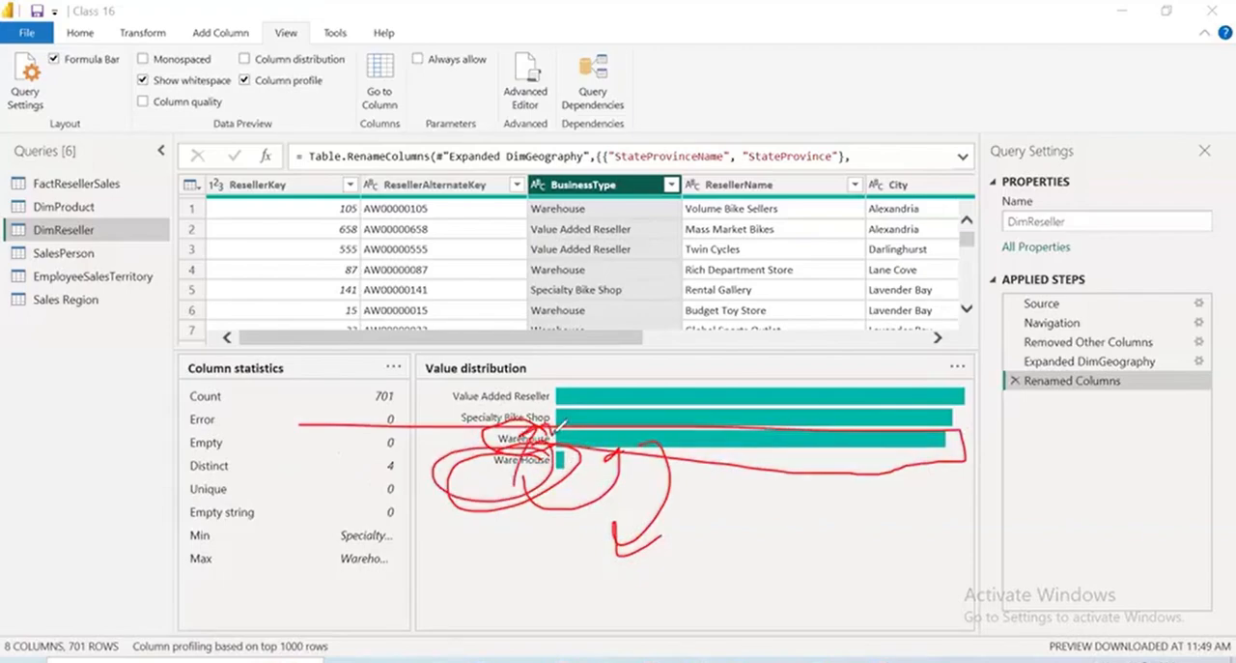
{"action": "left_click", "coordinate": [688, 142]}
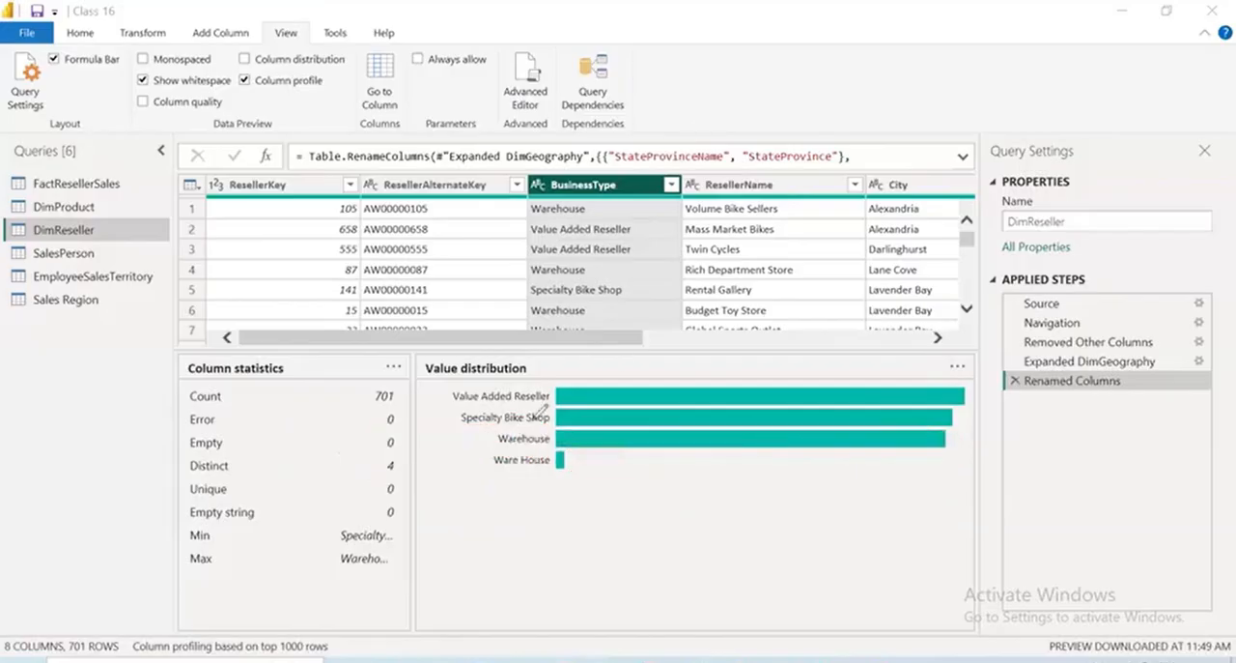
{"action": "left_click_drag", "start_coordinate": [499, 503], "coordinate": [561, 452]}
{"action": "mouse_move", "coordinate": [615, 450]}
{"action": "left_mouse_down"}
{"action": "mouse_move", "coordinate": [628, 473]}
{"action": "mouse_move", "coordinate": [676, 433]}
{"action": "left_mouse_up"}
{"action": "mouse_move", "coordinate": [659, 475]}
{"action": "left_mouse_down"}
{"action": "mouse_move", "coordinate": [714, 443]}
{"action": "mouse_move", "coordinate": [727, 478]}
{"action": "left_mouse_up"}
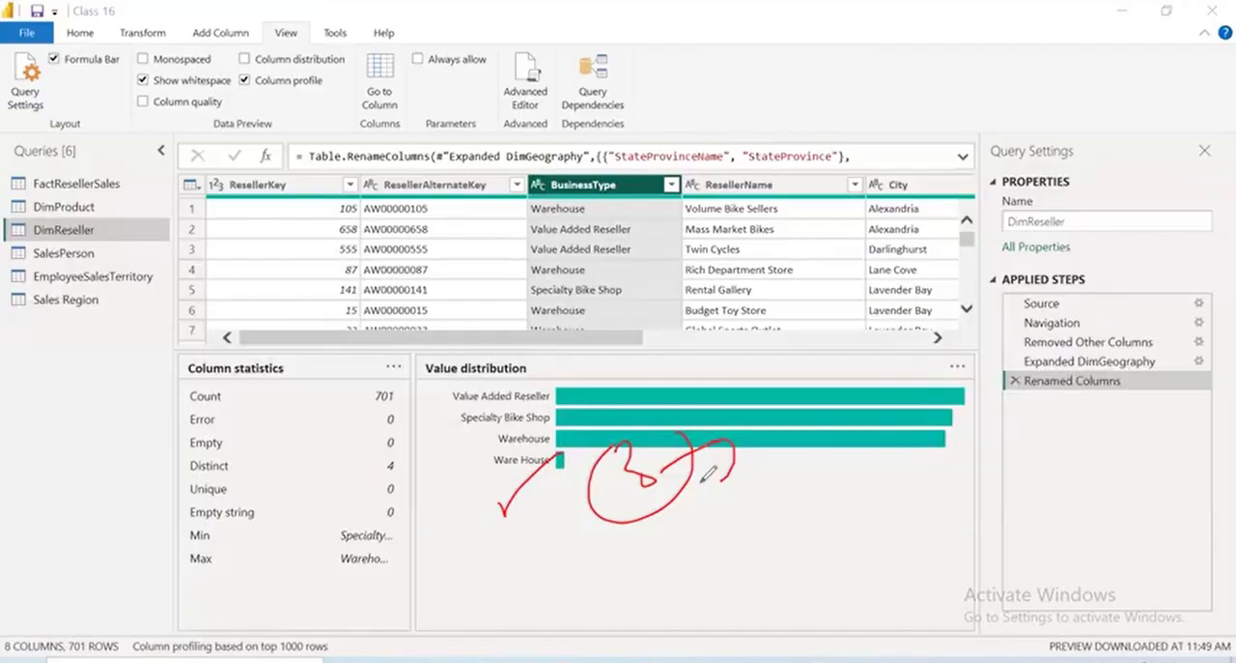
{"action": "left_click_drag", "start_coordinate": [715, 229], "coordinate": [885, 189]}
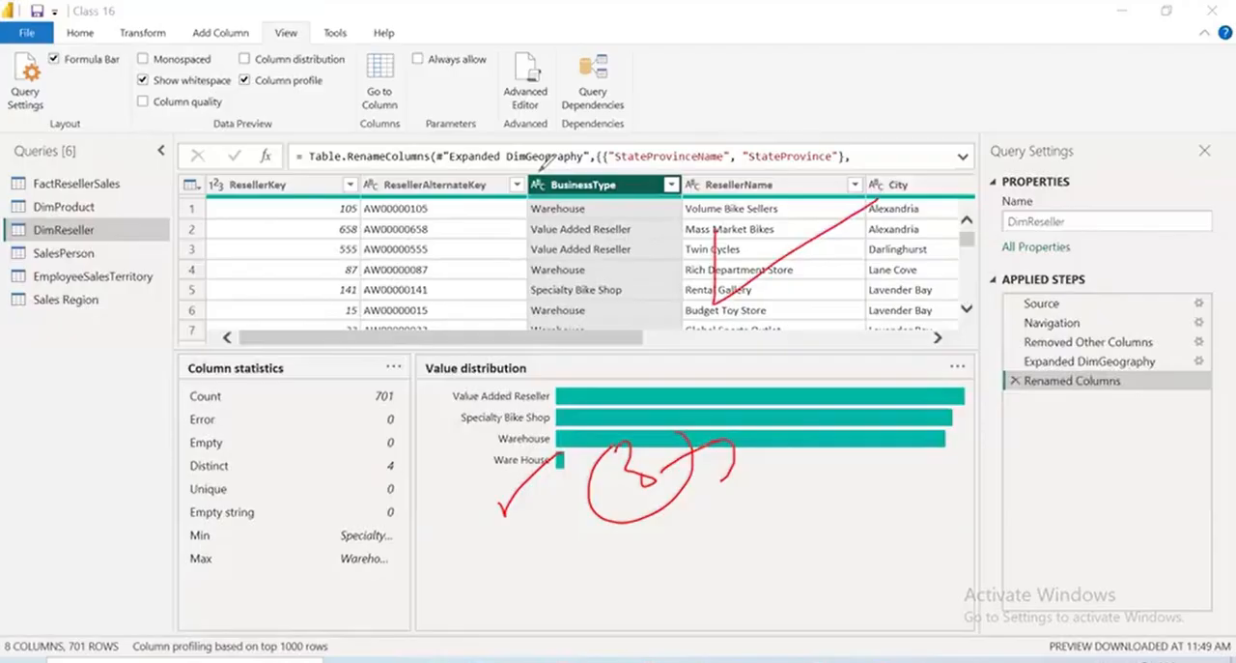
{"action": "key", "text": "e"}
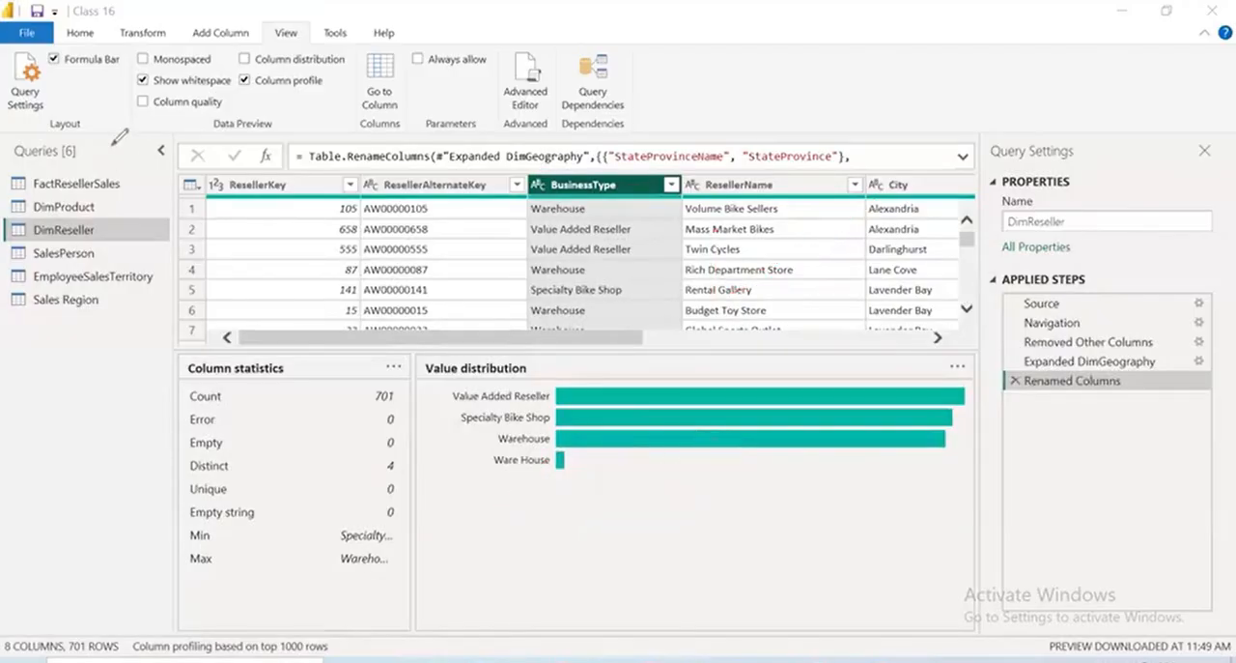
Replace the value "Ware House" with "Warehouse" in the BusinessType column of the DimReseller query
{"action": "right_click", "coordinate": [576, 192]}
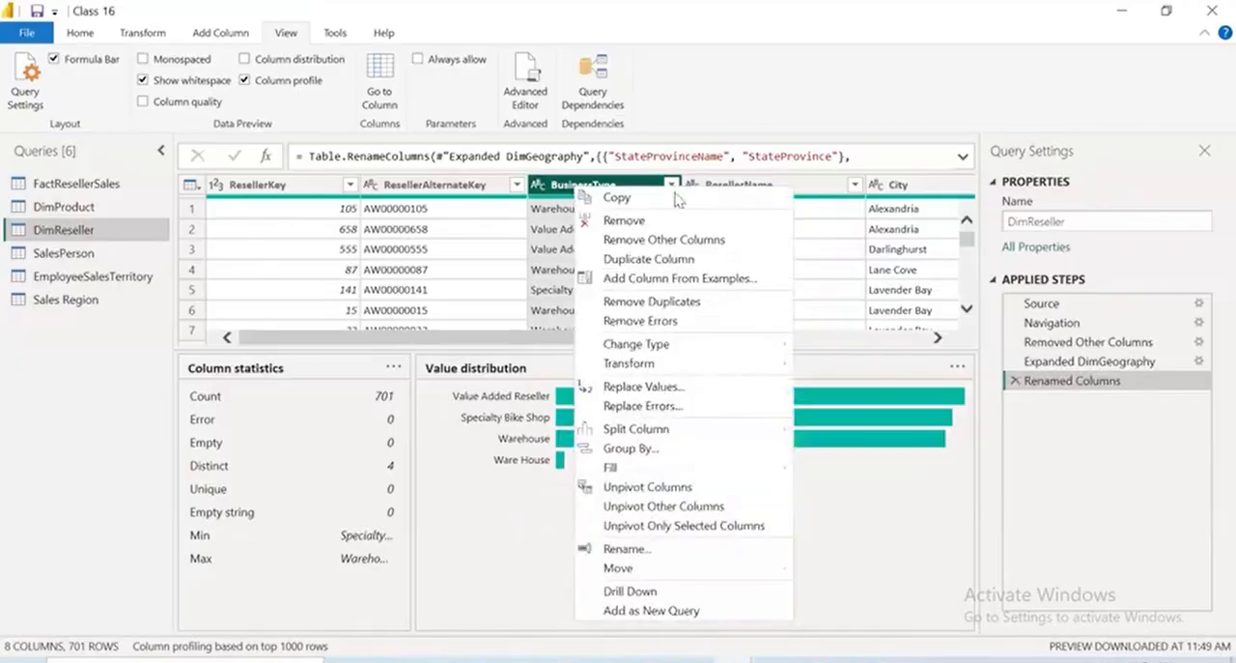
{"action": "left_click", "coordinate": [679, 390]}
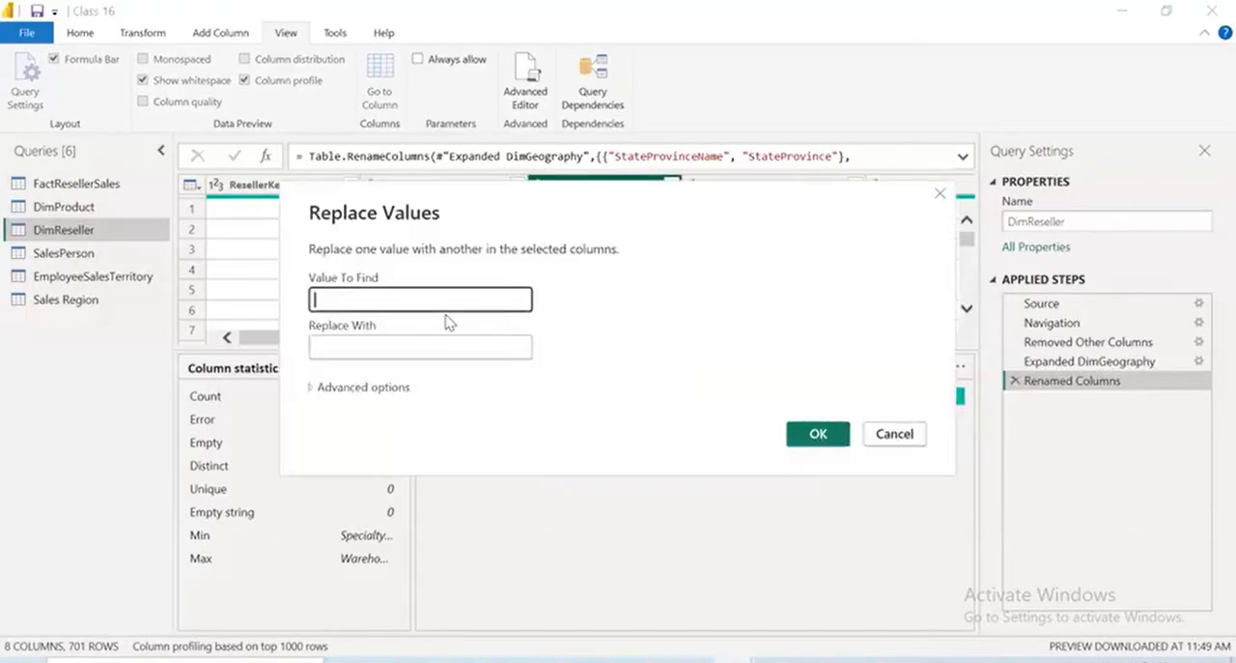
{"action": "type", "text": "Wre"}
{"action": "key", "text": "BackSpace"}
{"action": "key", "text": "BackSpace"}
{"action": "type", "text": "are House"}
{"action": "left_click", "coordinate": [403, 345]}
{"action": "type", "text": "Ware"}
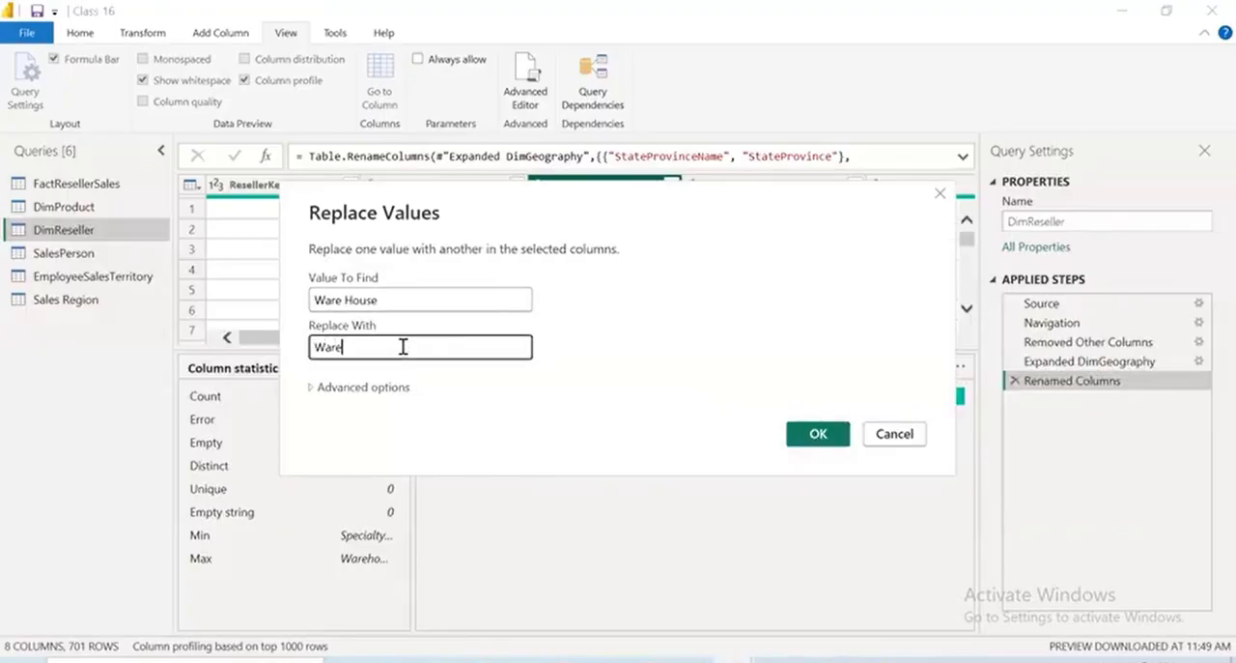
{"action": "type", "text": "H"}
{"action": "key", "text": "BackSpace"}
{"action": "type", "text": "house"}
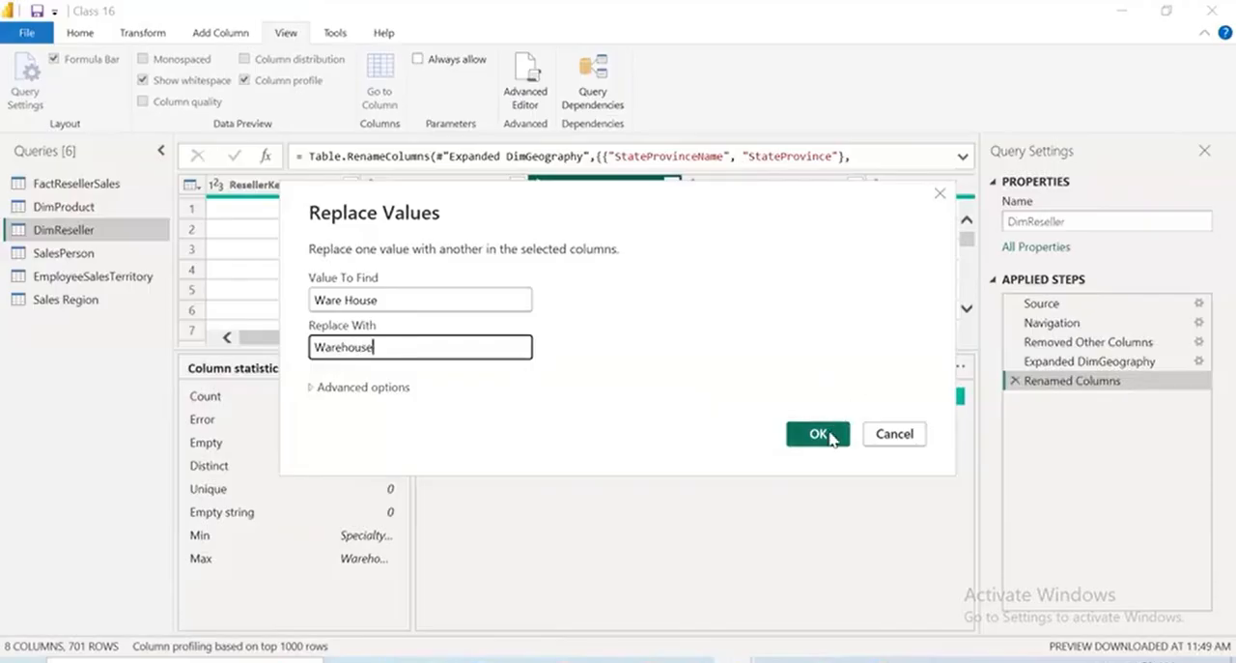
{"action": "left_click", "coordinate": [819, 434]}
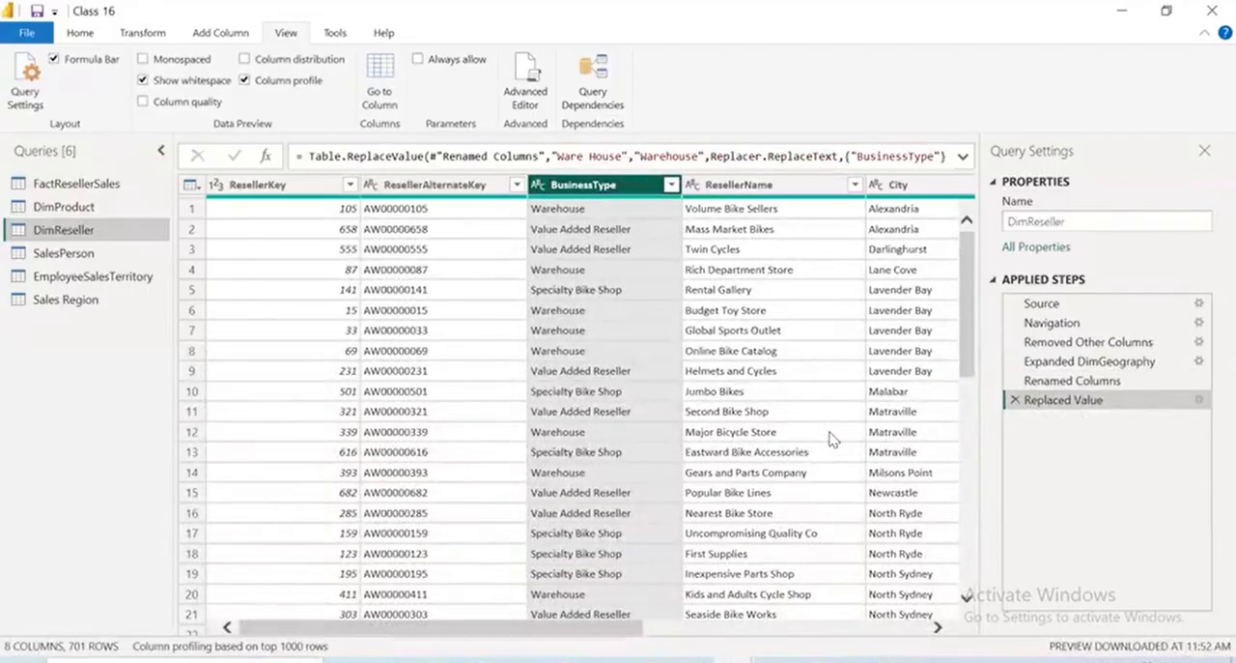
Check the BusinessType value distribution after the replacement and look over the other DimReseller columns
{"action": "left_click", "coordinate": [626, 191]}
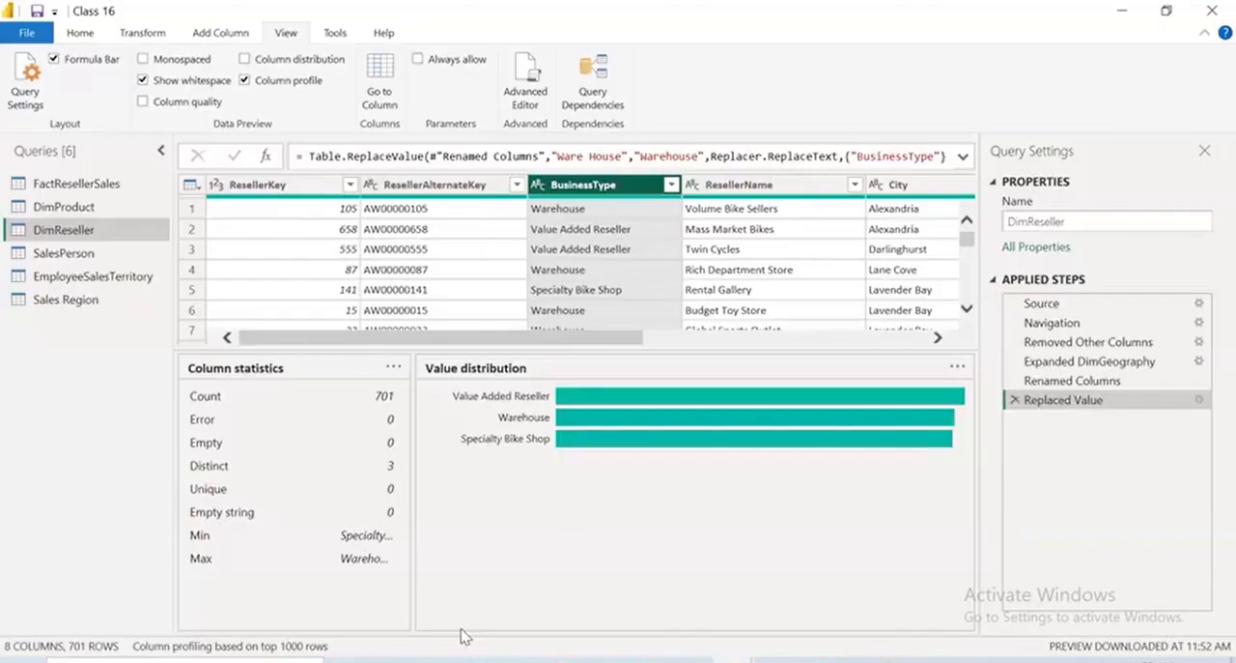
{"action": "left_click_drag", "start_coordinate": [863, 350], "coordinate": [790, 463]}
{"action": "left_click_drag", "start_coordinate": [613, 455], "coordinate": [907, 473]}
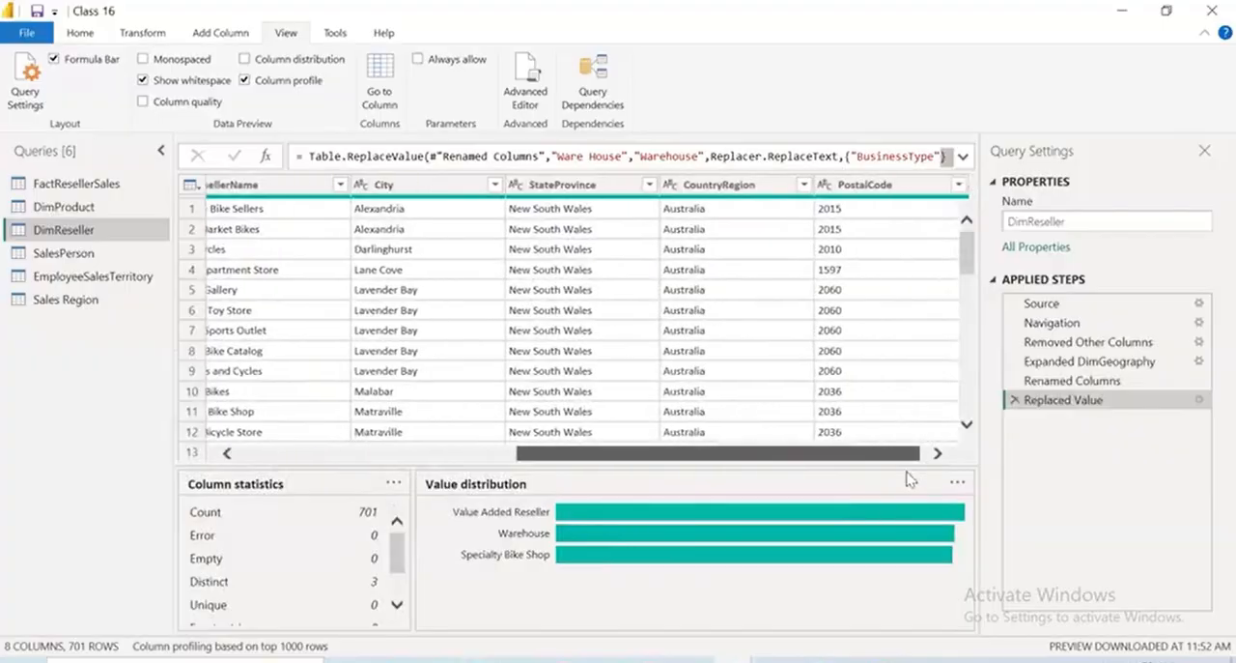
{"action": "left_click", "coordinate": [456, 453]}
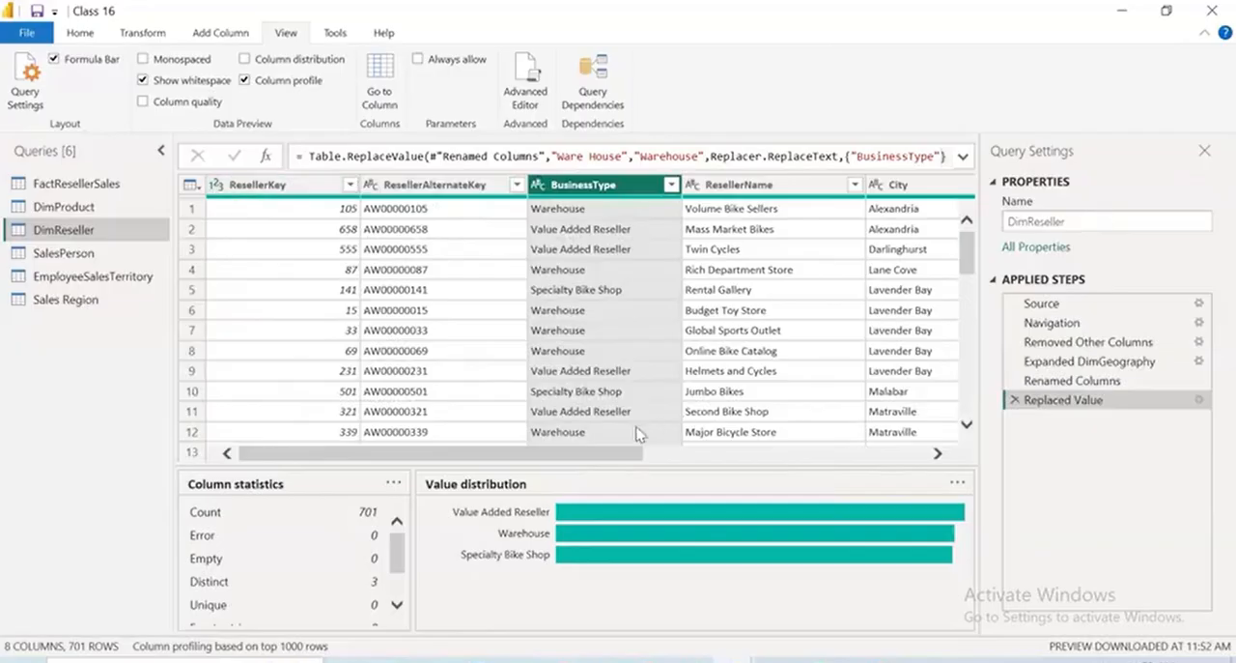
{"action": "left_click_drag", "start_coordinate": [621, 454], "coordinate": [246, 492]}
Close the query editor with the changes applied to the model, and reopen it to continue transforming the data
{"action": "left_click", "coordinate": [23, 36]}
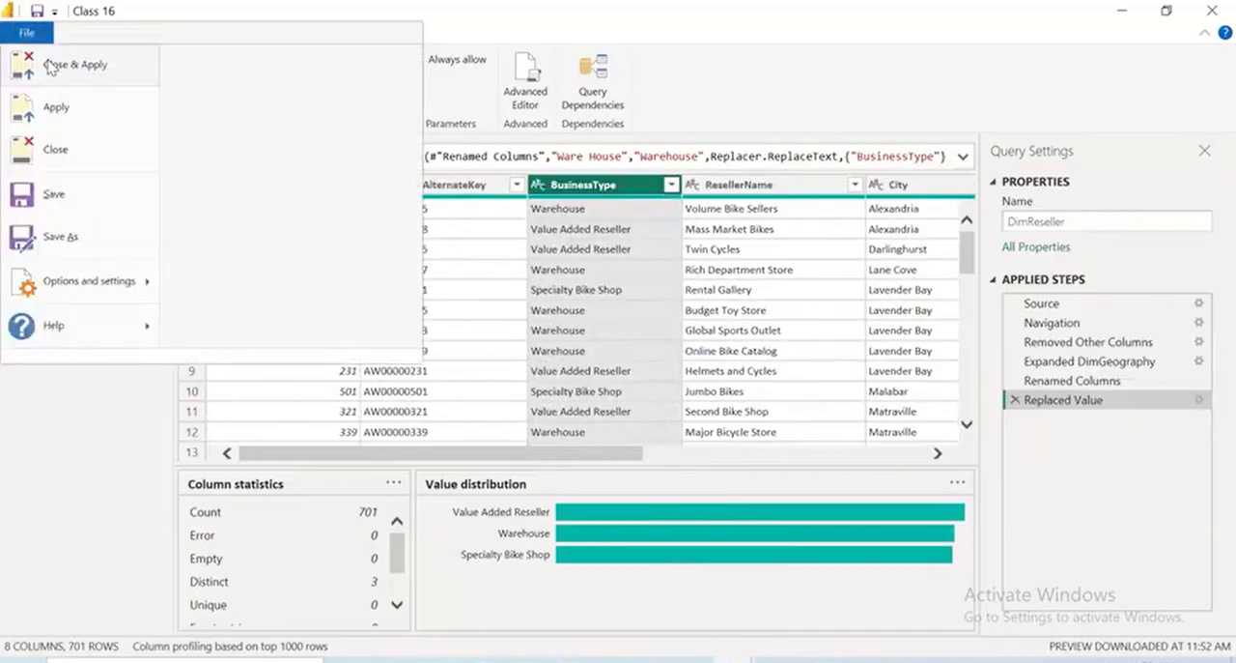
{"action": "left_click", "coordinate": [50, 66]}
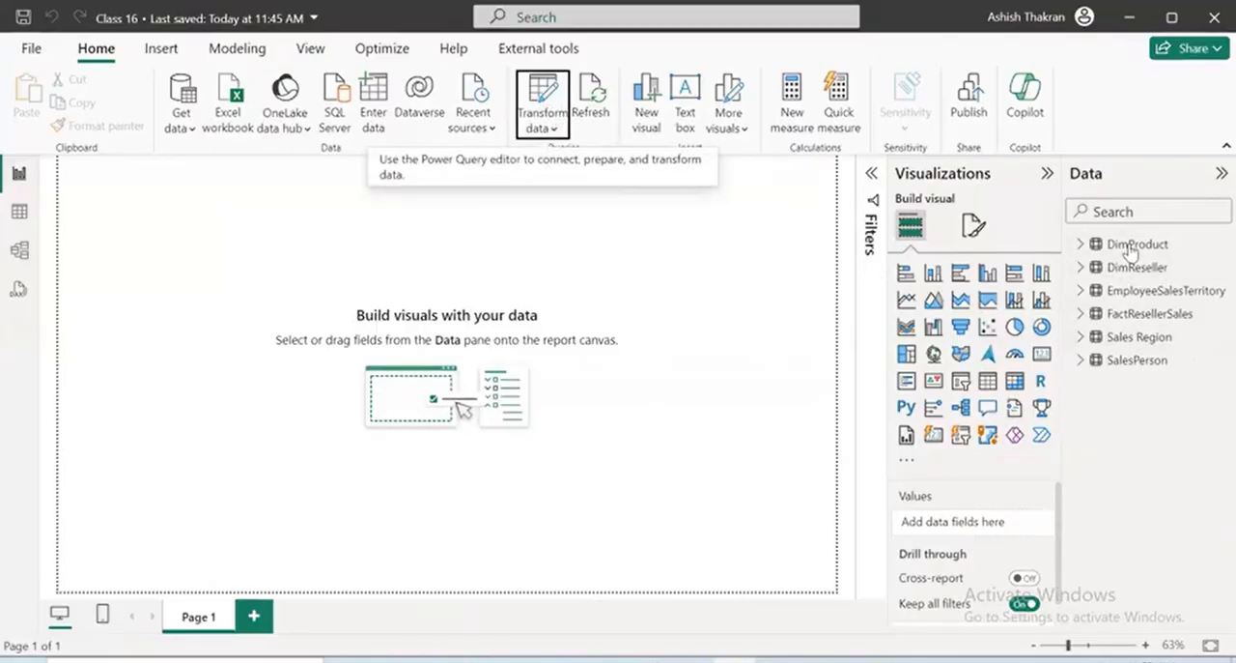
{"action": "left_click", "coordinate": [543, 126]}
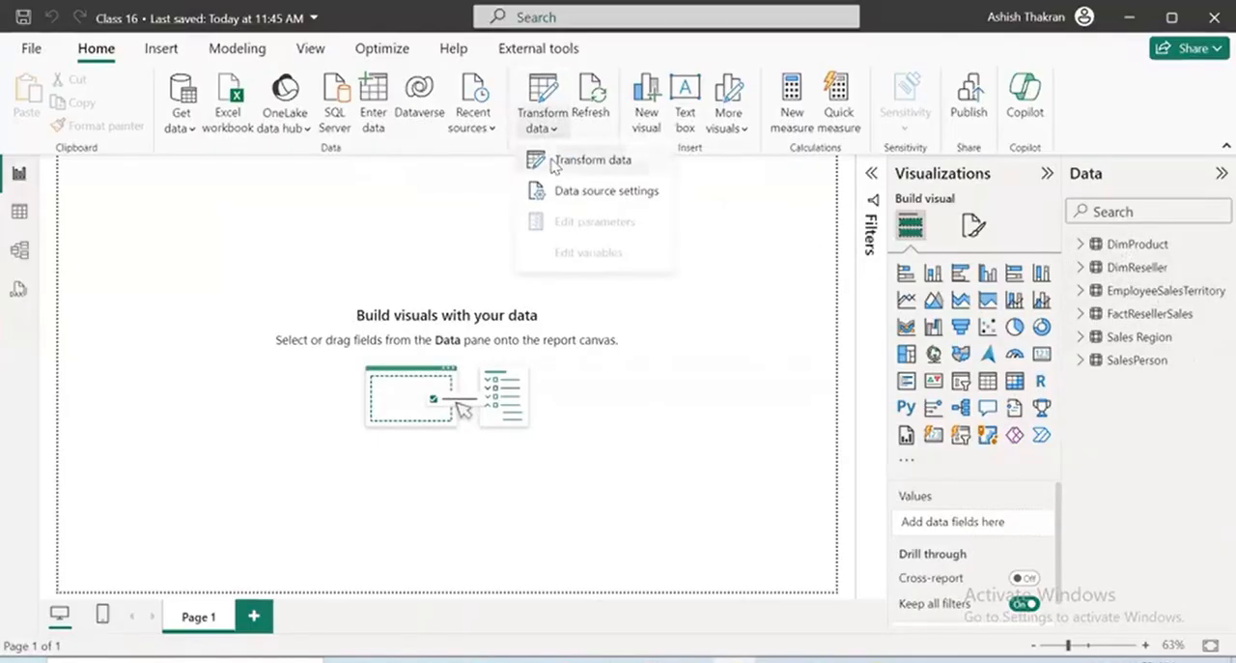
{"action": "left_click", "coordinate": [553, 165]}
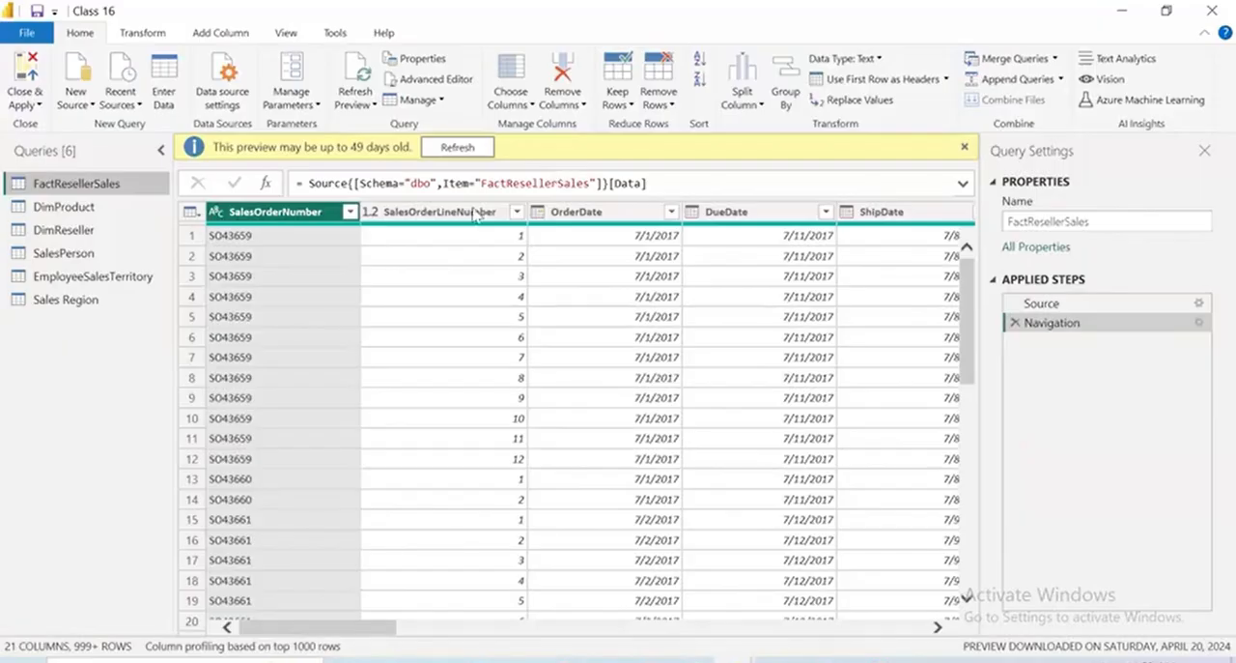
Rename the DimReseller query as Reseller
{"action": "left_click", "coordinate": [56, 229]}
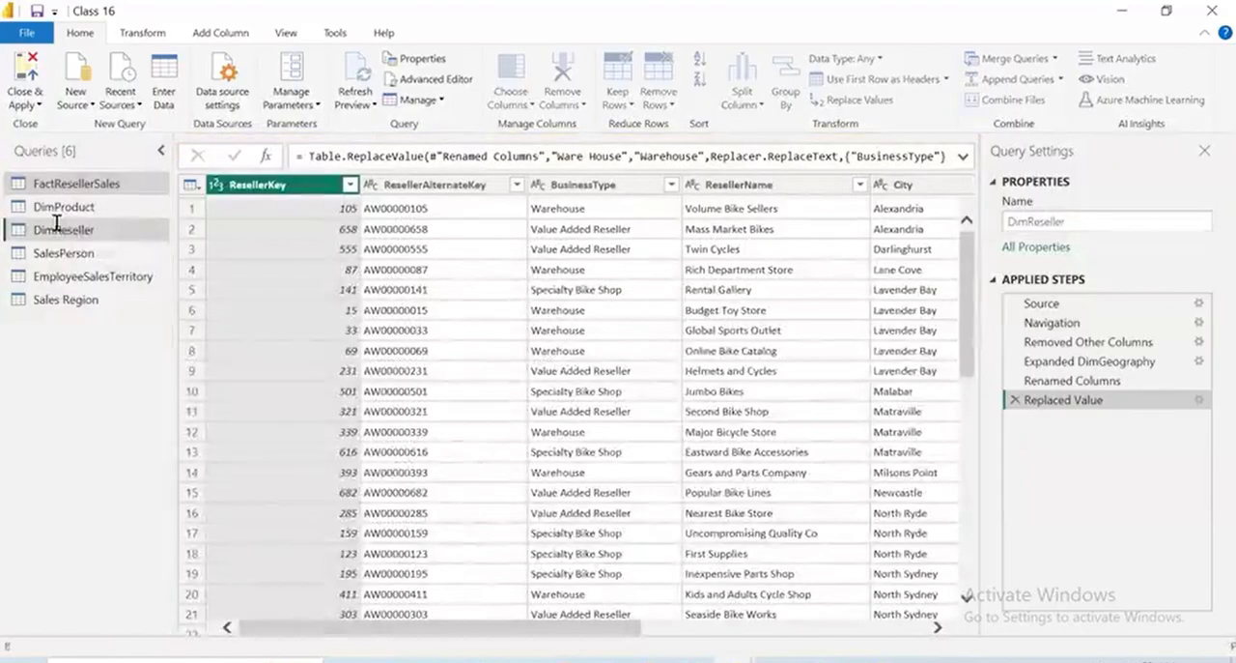
{"action": "double_click", "coordinate": [56, 228]}
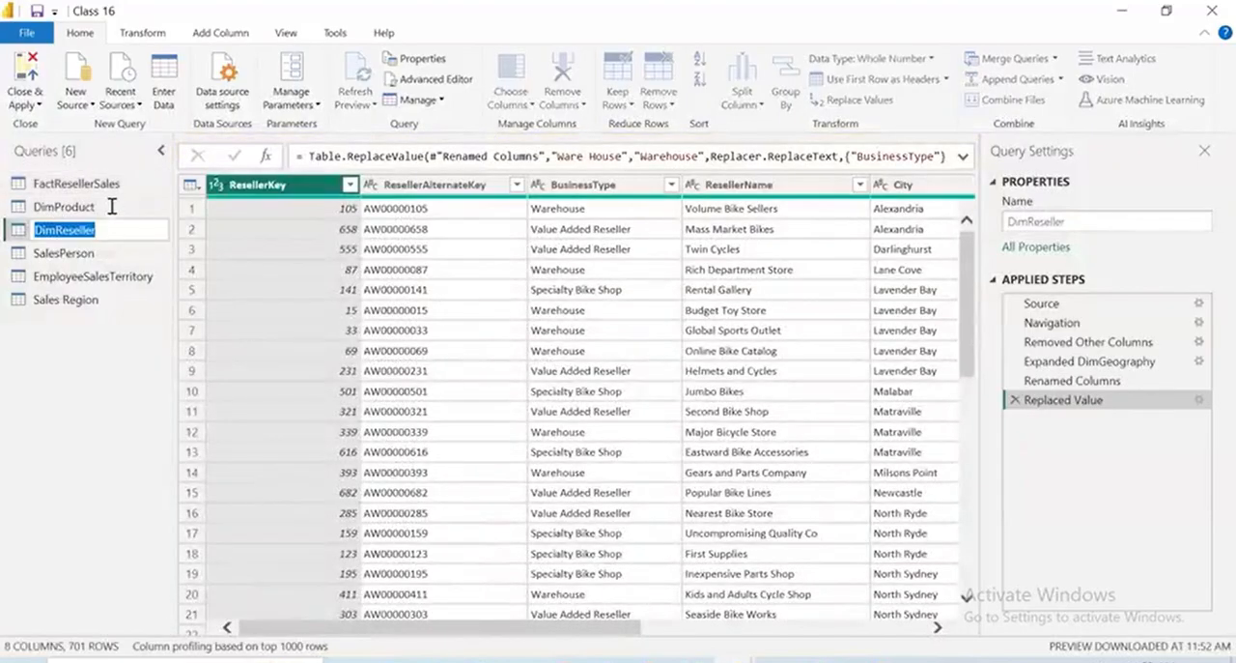
{"action": "key", "text": "Home"}
{"action": "key", "text": "Delete"}
{"action": "key", "text": "Delete"}
{"action": "key", "text": "Delete"}
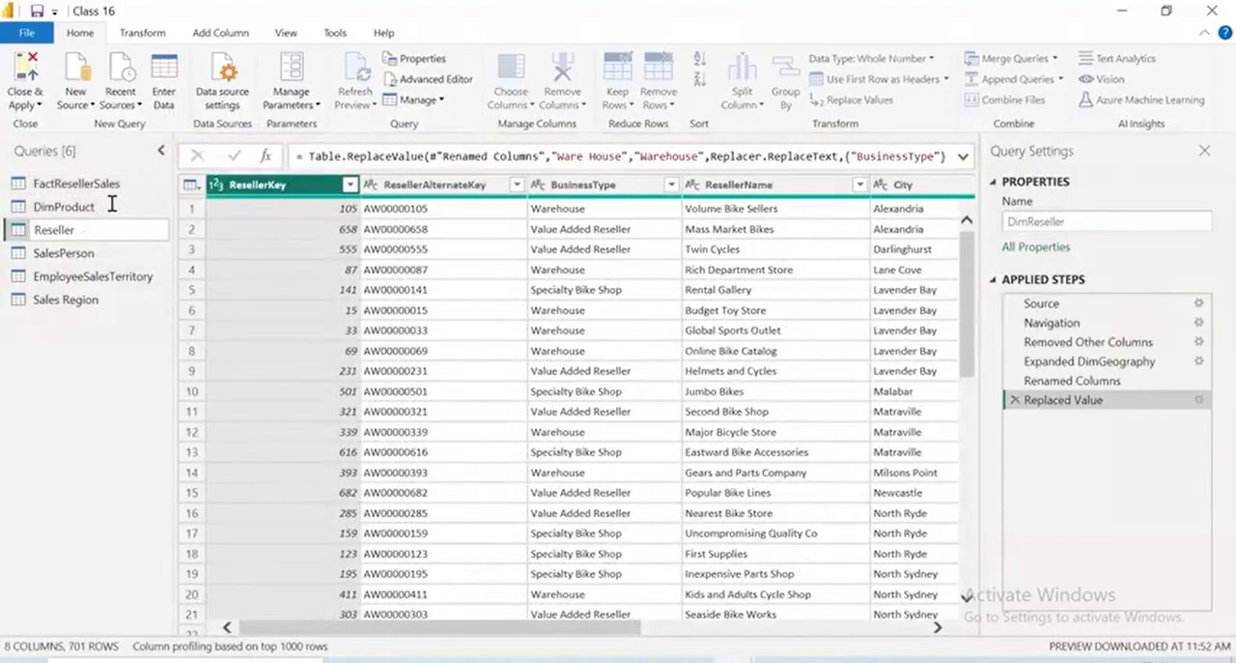
{"action": "key", "text": "Return"}
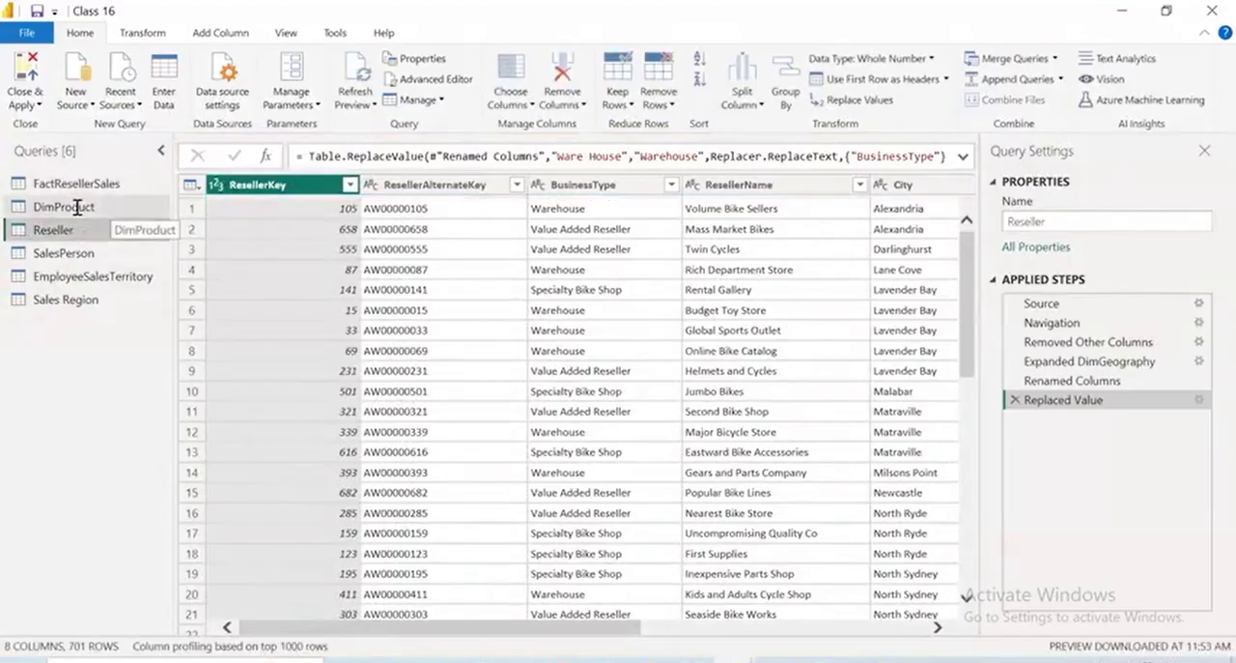
Rename the DimProduct query as Product
{"action": "left_click", "coordinate": [77, 206]}
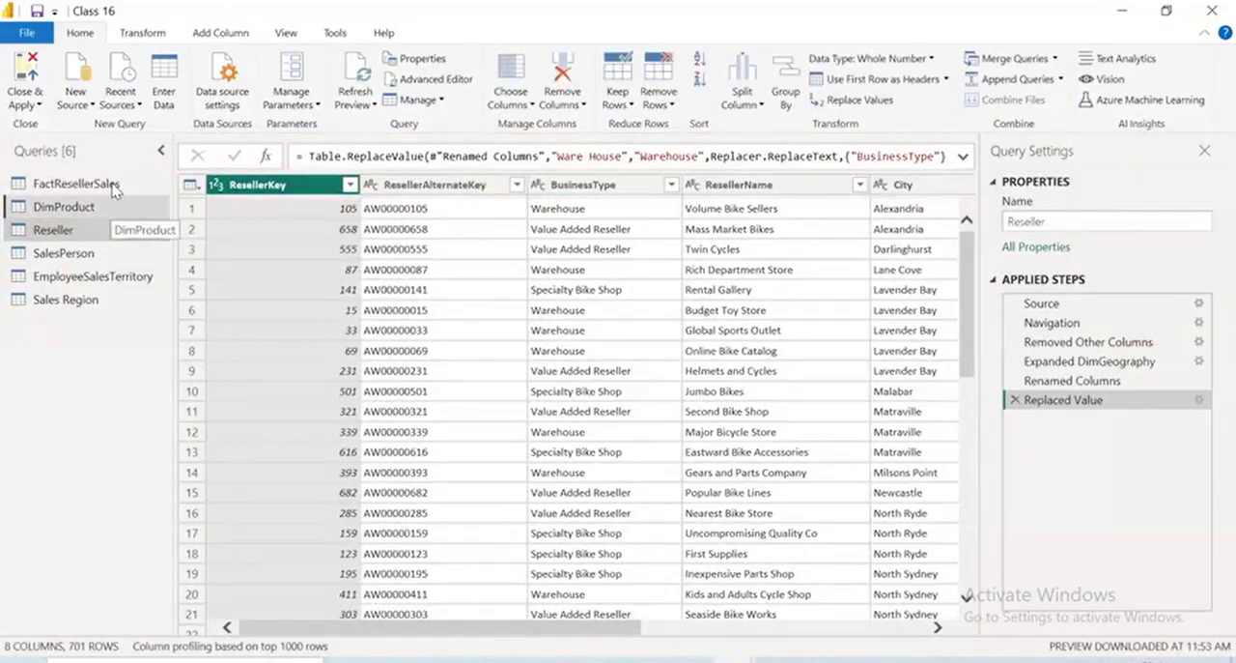
{"action": "double_click", "coordinate": [108, 204]}
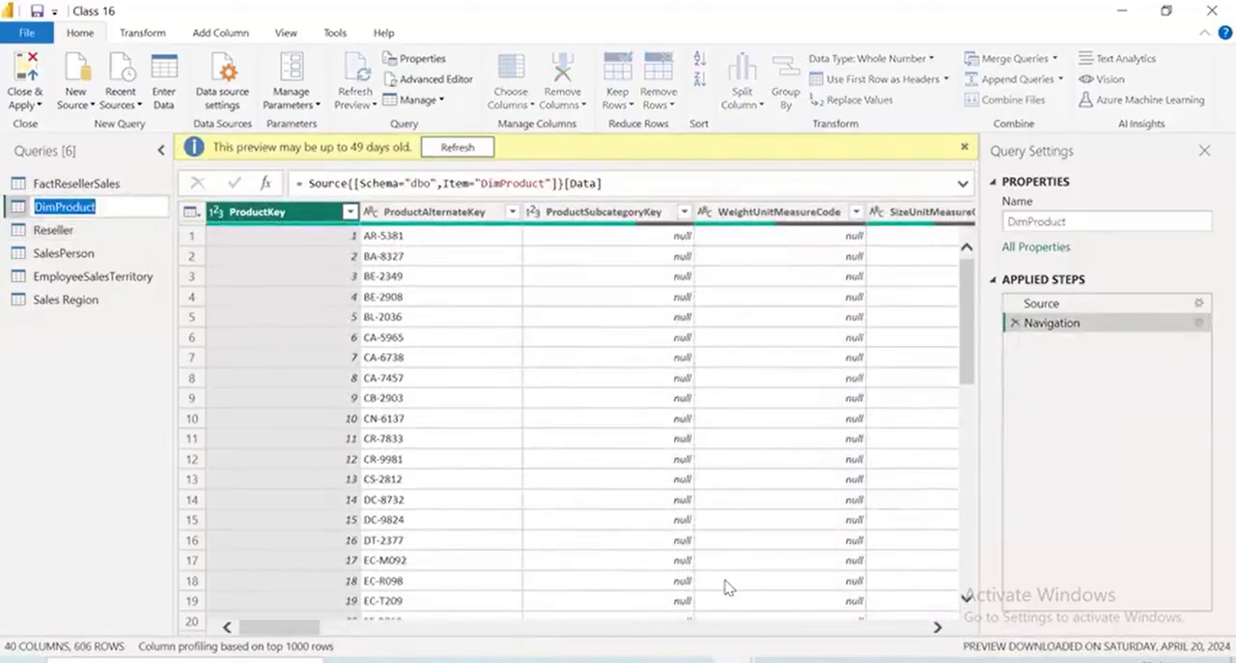
{"action": "key", "text": "Home"}
{"action": "key", "text": "Delete"}
{"action": "key", "text": "Delete"}
{"action": "key", "text": "Delete"}
{"action": "key", "text": "Return"}
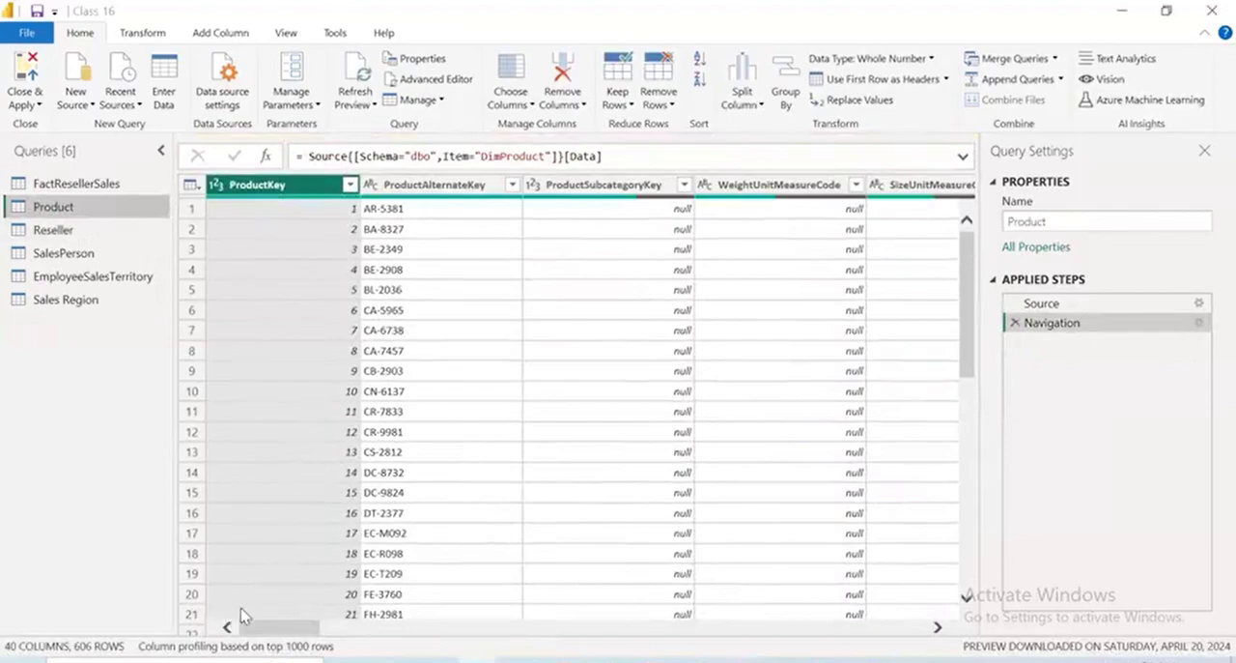
Look through the Product query's columns and inspect the filter values of FinishedGoodsFlag without filtering
{"action": "left_click_drag", "start_coordinate": [245, 623], "coordinate": [288, 621]}
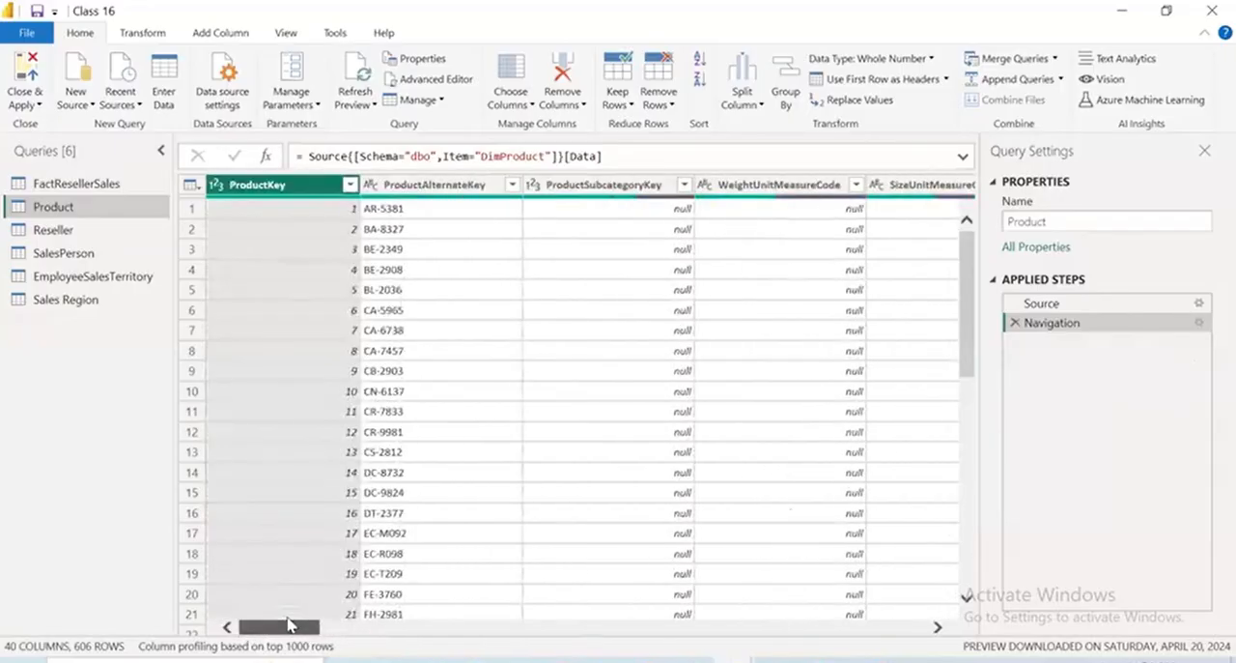
{"action": "left_click", "coordinate": [386, 627]}
{"action": "mouse_move", "coordinate": [389, 630]}
{"action": "left_mouse_down"}
{"action": "mouse_move", "coordinate": [411, 632]}
{"action": "mouse_move", "coordinate": [367, 635]}
{"action": "mouse_move", "coordinate": [386, 638]}
{"action": "left_mouse_up"}
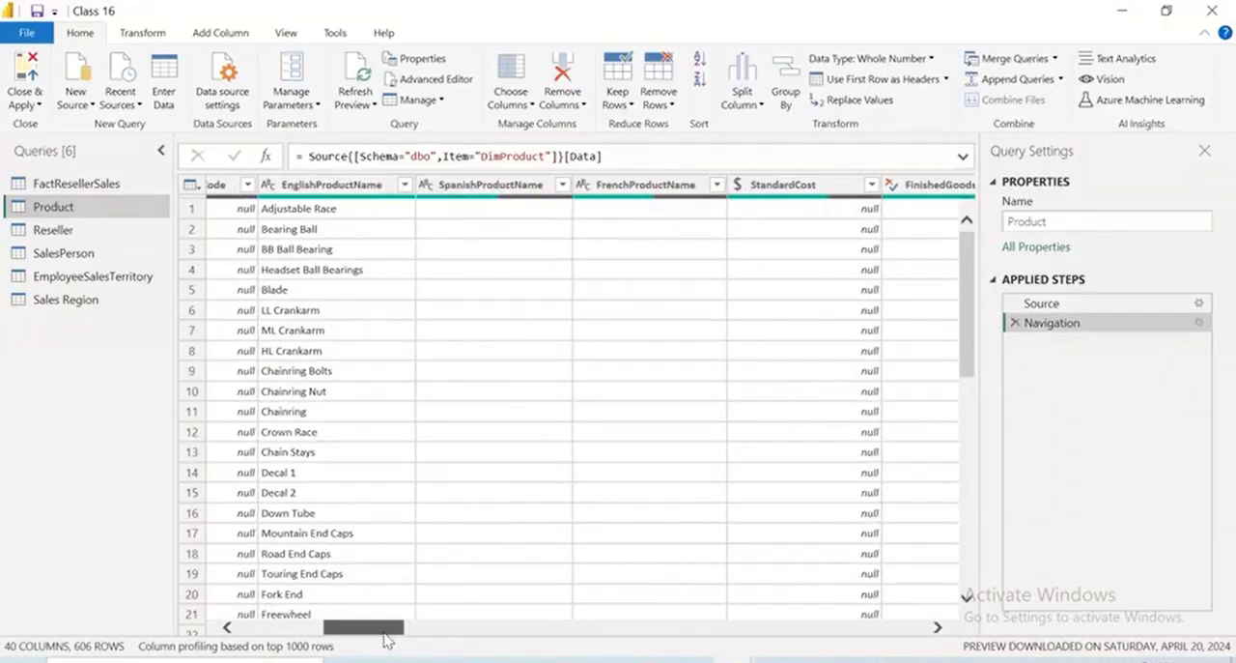
{"action": "left_click_drag", "start_coordinate": [387, 640], "coordinate": [1, 601]}
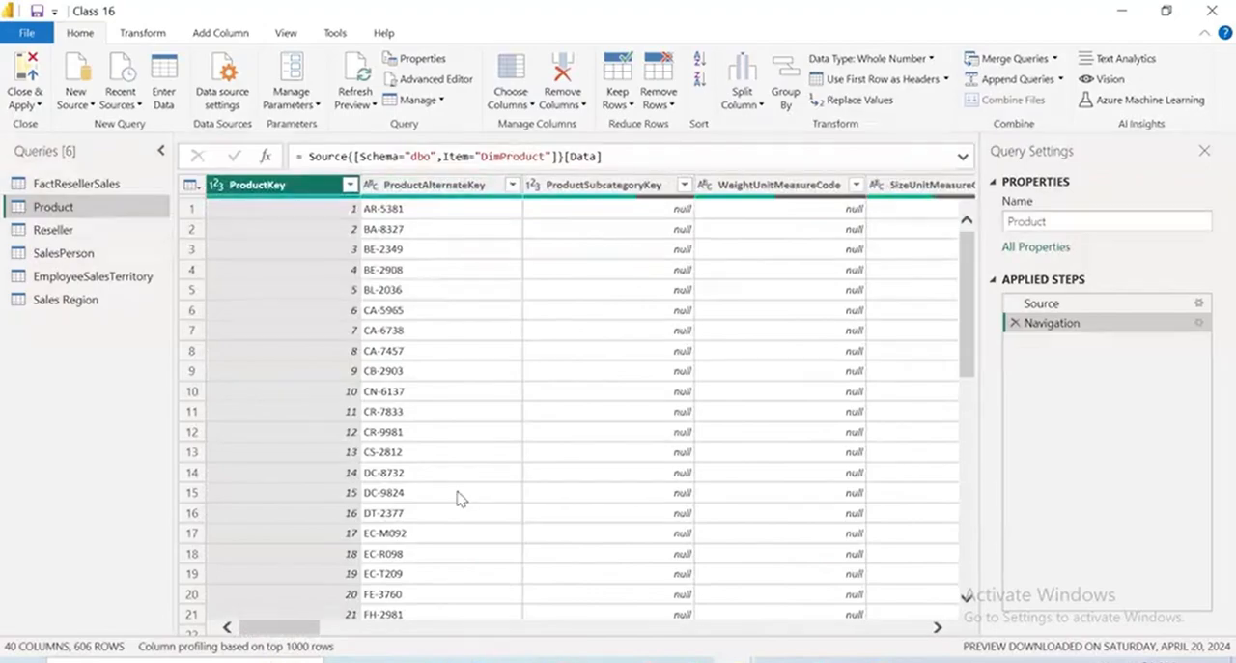
{"action": "left_click", "coordinate": [419, 629]}
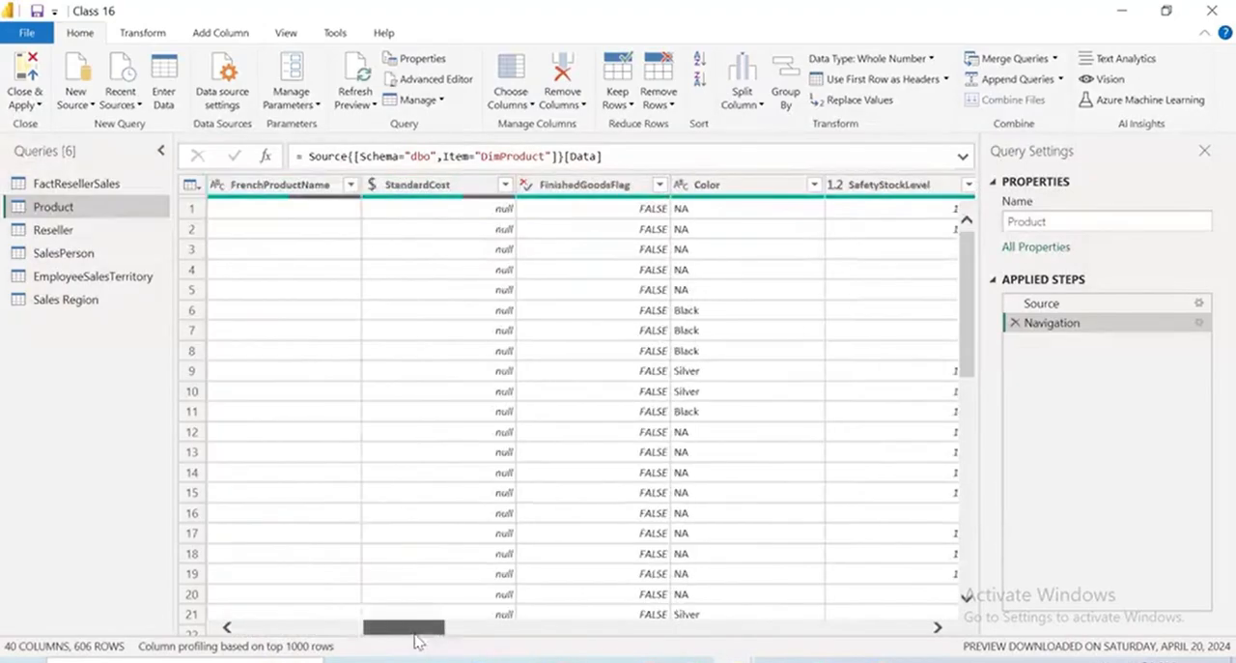
{"action": "left_click", "coordinate": [660, 185]}
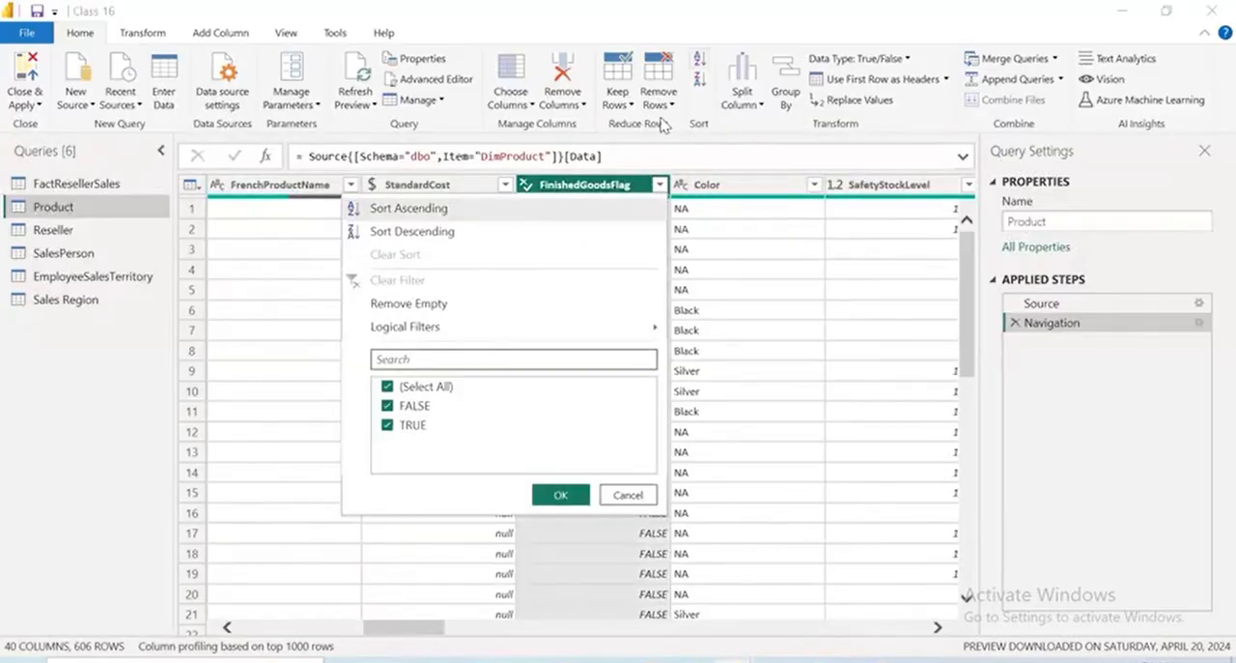
{"action": "left_click_drag", "start_coordinate": [456, 392], "coordinate": [504, 365]}
{"action": "left_click_drag", "start_coordinate": [441, 430], "coordinate": [488, 418]}
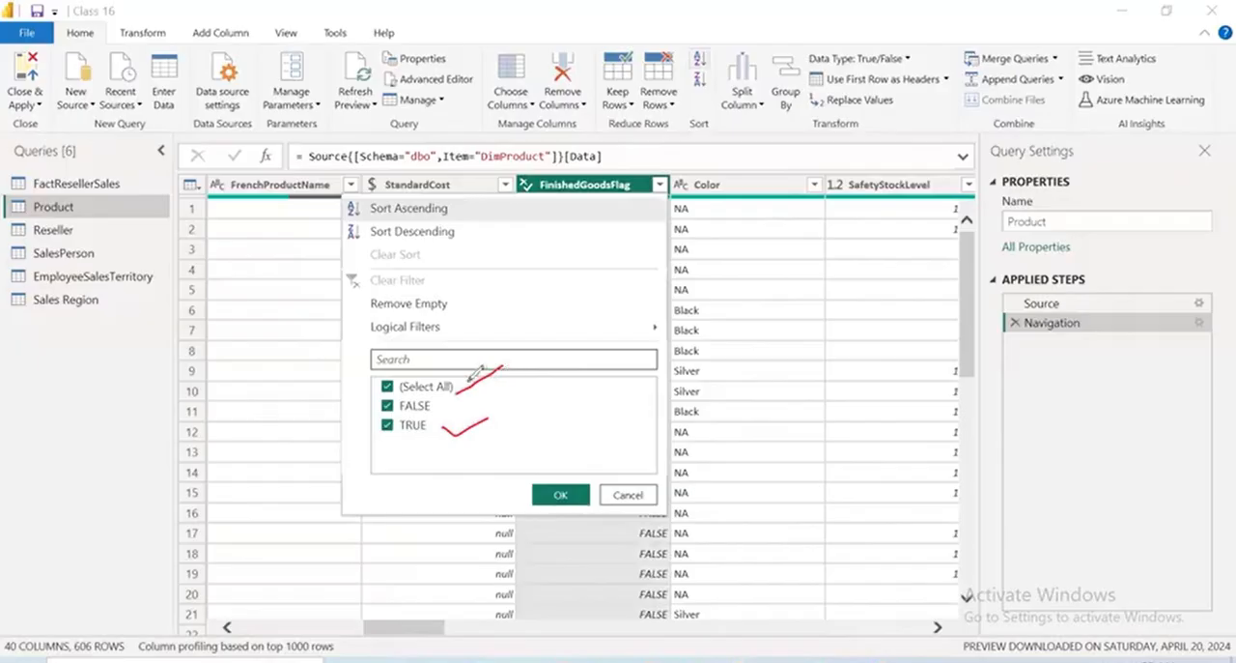
{"action": "left_click_drag", "start_coordinate": [442, 371], "coordinate": [509, 369]}
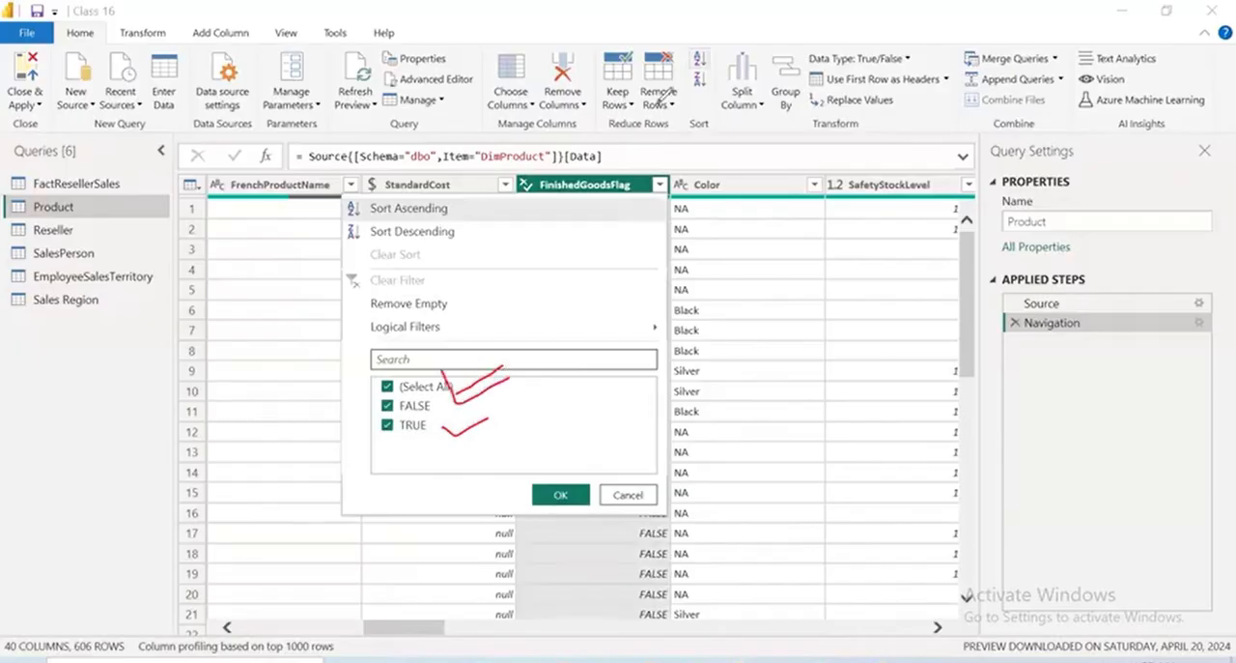
{"action": "left_click", "coordinate": [801, 56]}
{"action": "left_click", "coordinate": [742, 277]}
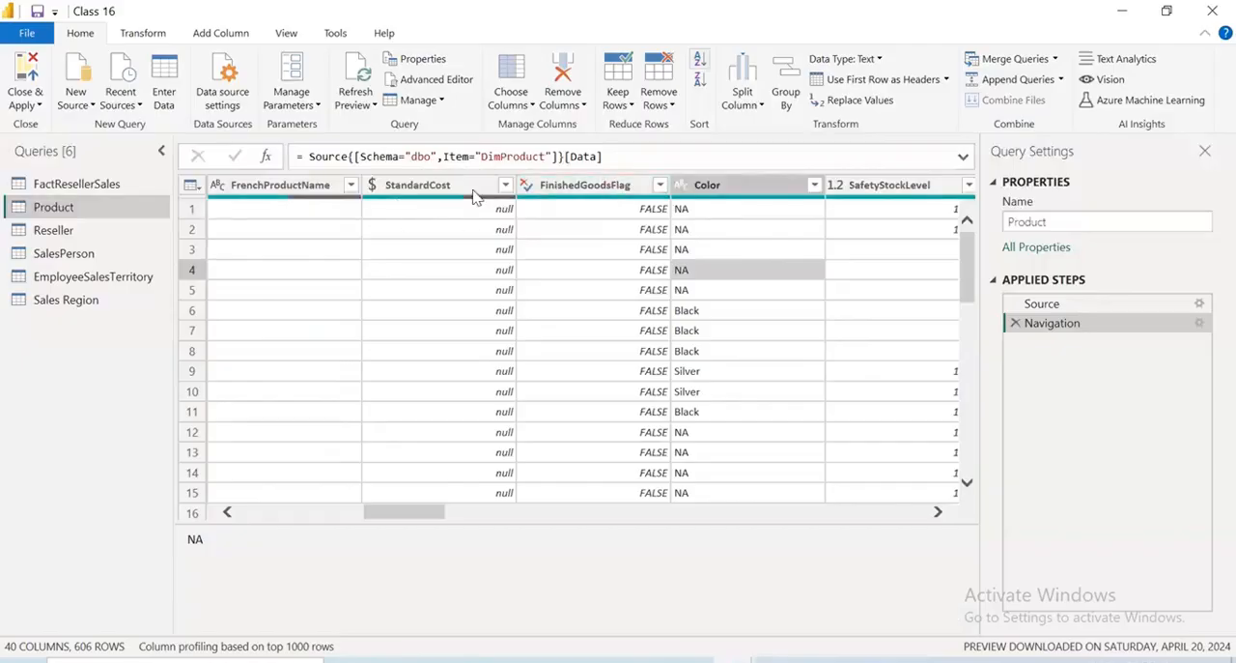
In the Product query's column selection, keep only ProductKey, ProductAlternateKey, EnglishProductName, StandardCost, FinishedGoodsFlag, Color and ListPrice checked
{"action": "left_click", "coordinate": [512, 104]}
{"action": "left_click", "coordinate": [546, 122]}
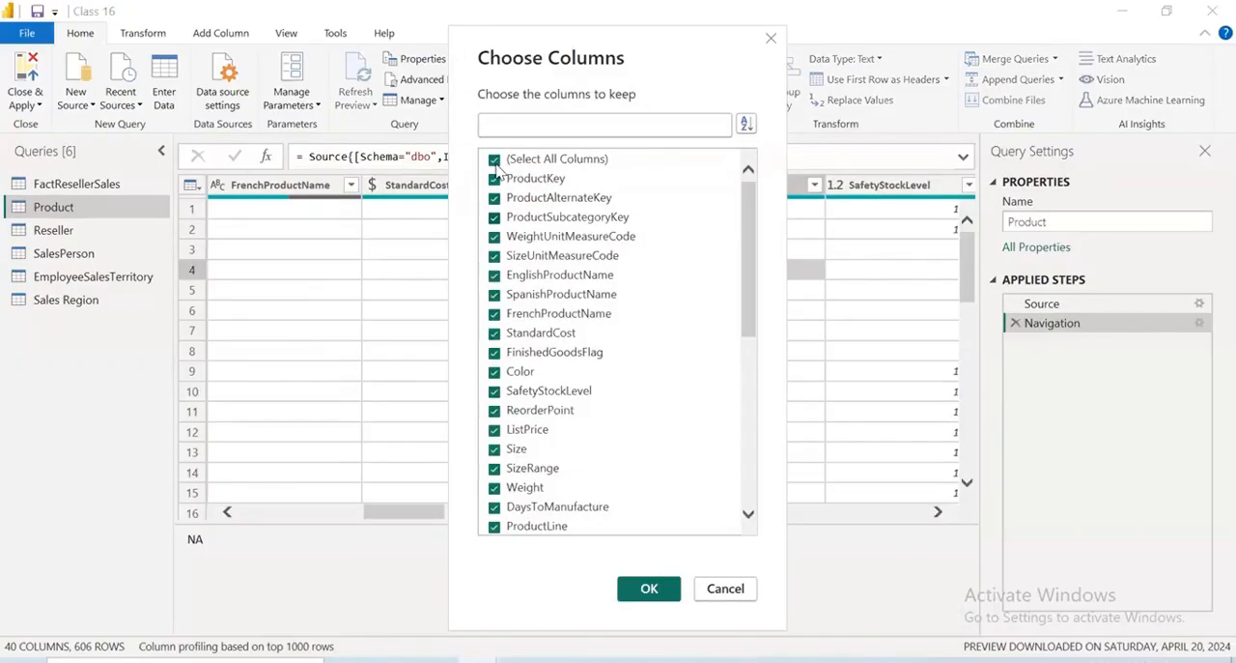
{"action": "left_click", "coordinate": [494, 159]}
{"action": "left_click", "coordinate": [494, 178]}
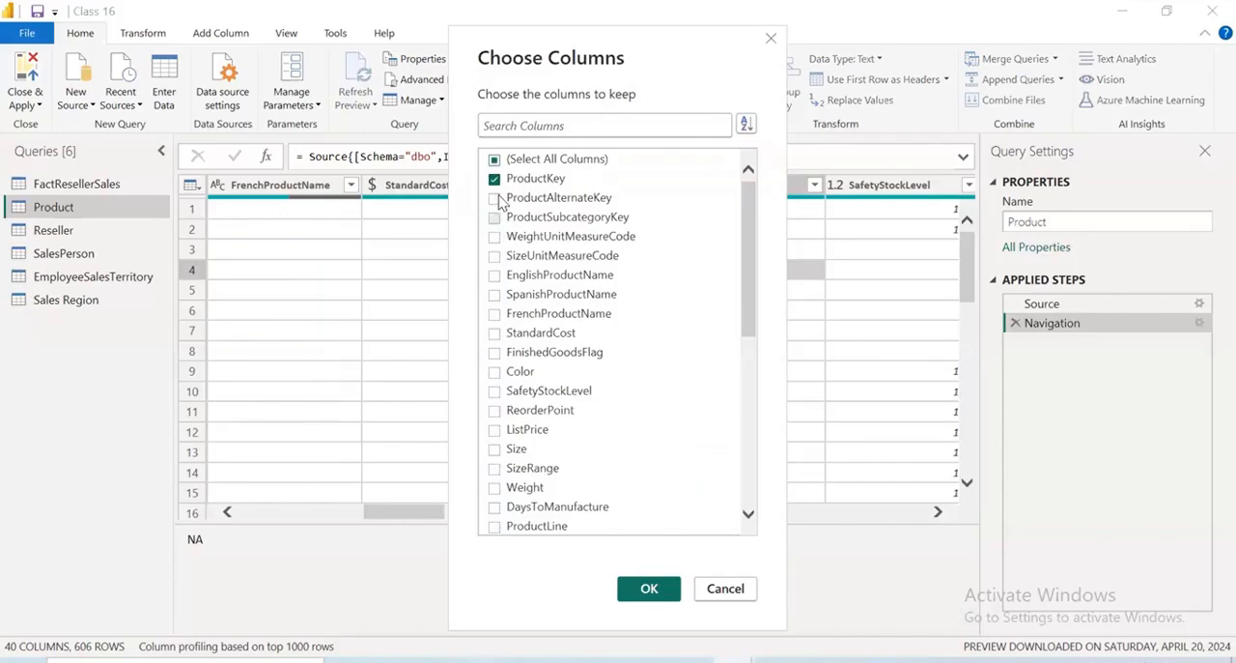
{"action": "left_click", "coordinate": [555, 202]}
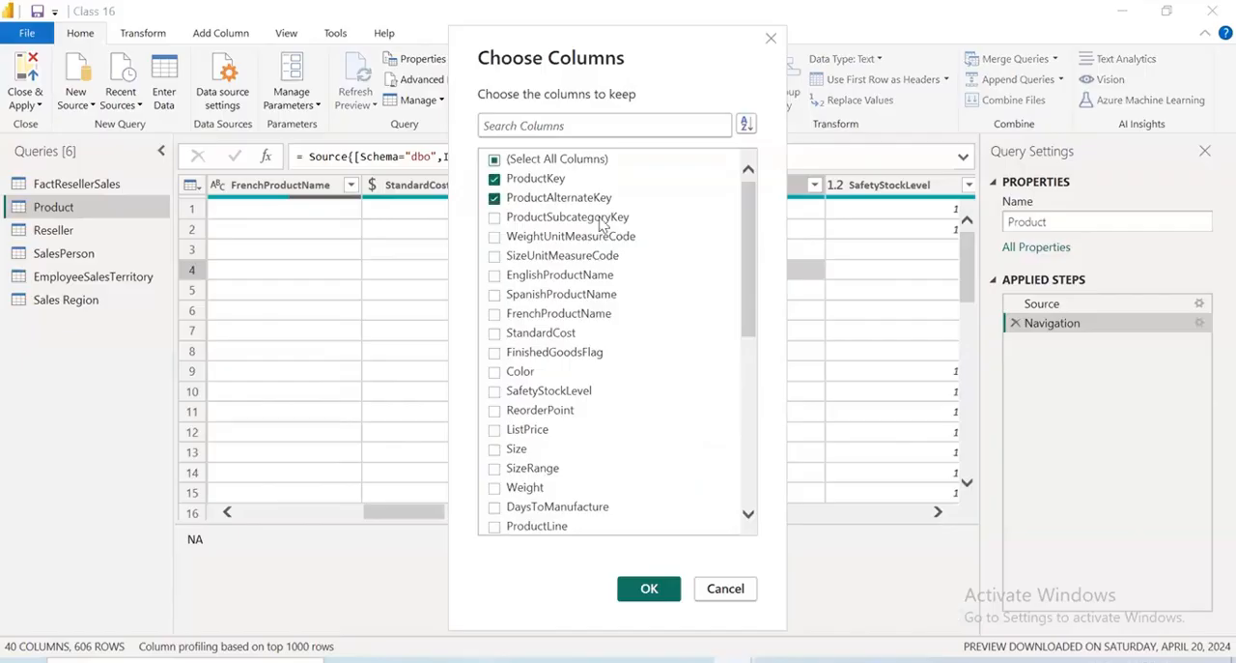
{"action": "left_click", "coordinate": [494, 276]}
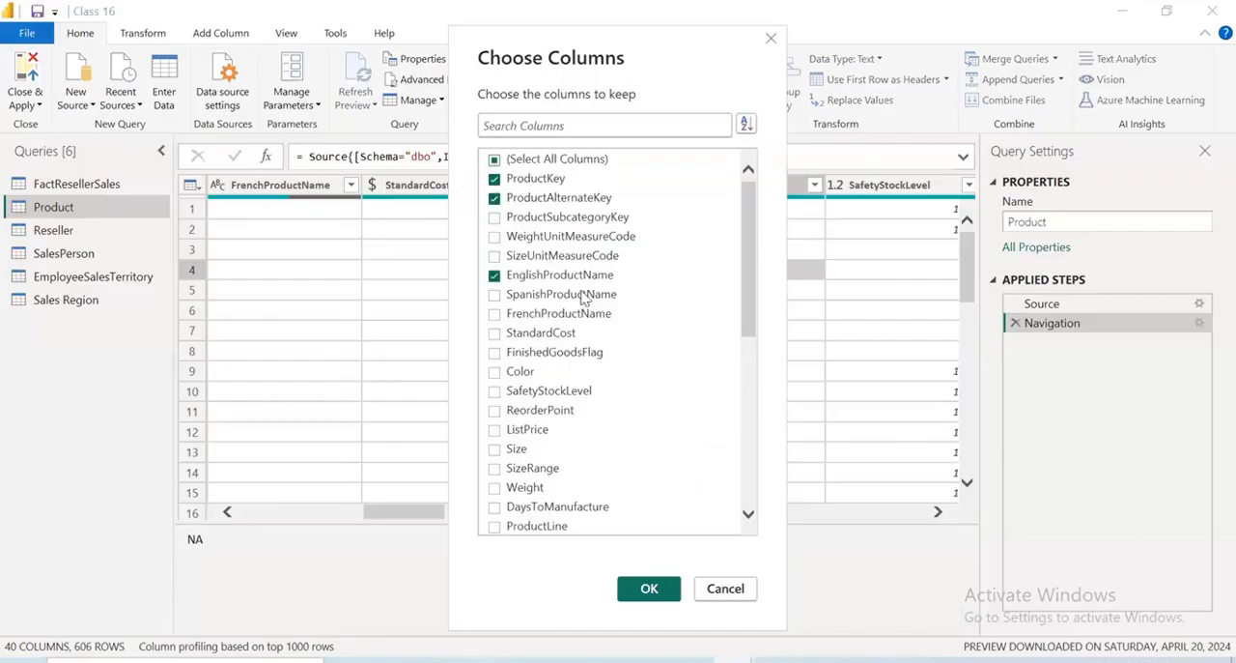
{"action": "left_click", "coordinate": [494, 334]}
{"action": "left_click", "coordinate": [494, 353]}
{"action": "left_click", "coordinate": [494, 372]}
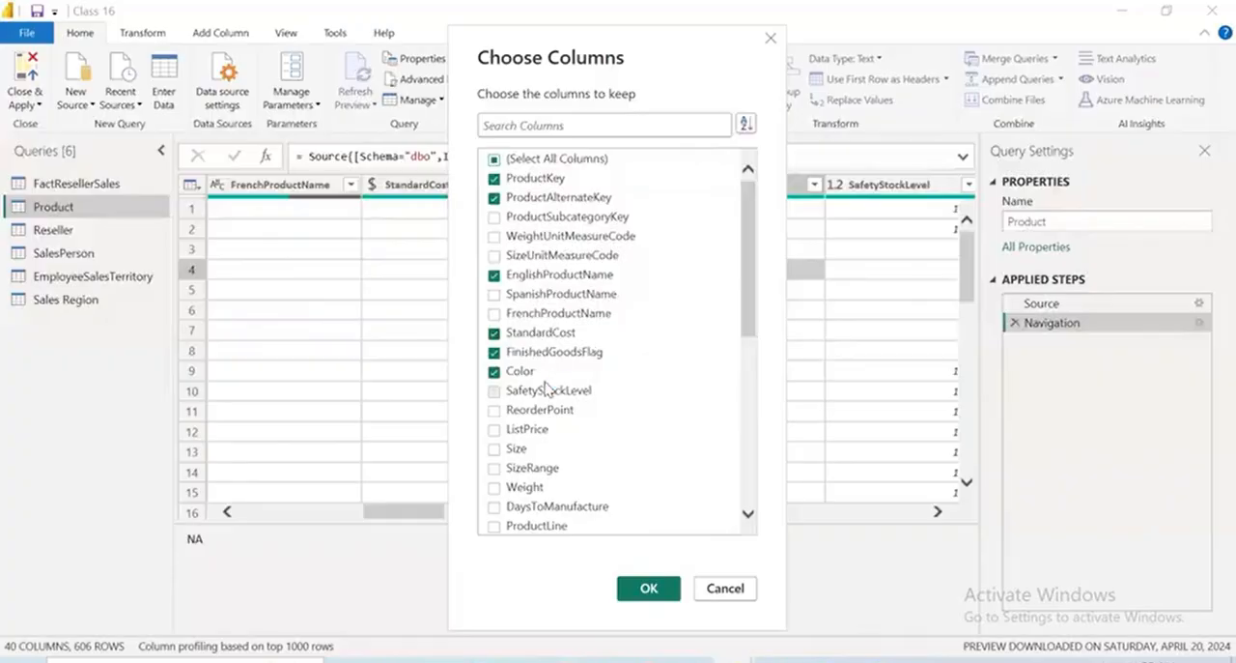
{"action": "left_click", "coordinate": [496, 430]}
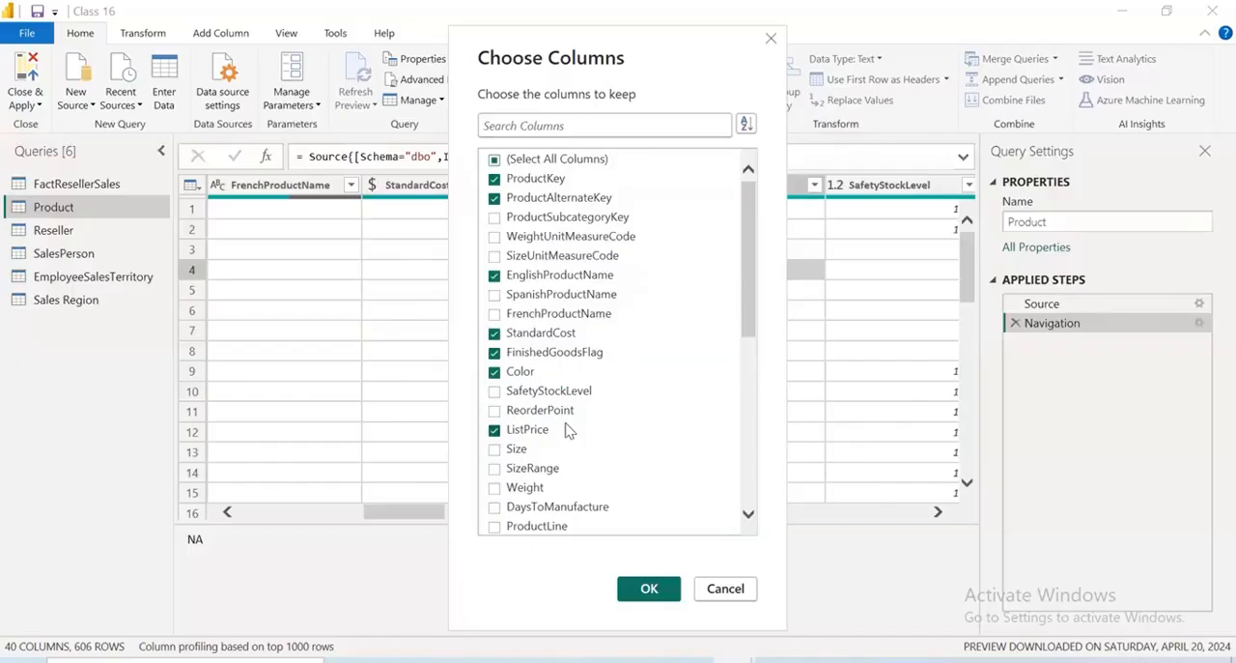
Add Status and DimProductSubcategory to the columns to keep and apply the column selection
{"action": "scroll", "coordinate": [569, 430], "scroll_direction": "down", "scroll_amount": 3}
{"action": "scroll", "coordinate": [565, 422], "scroll_direction": "down", "scroll_amount": 1}
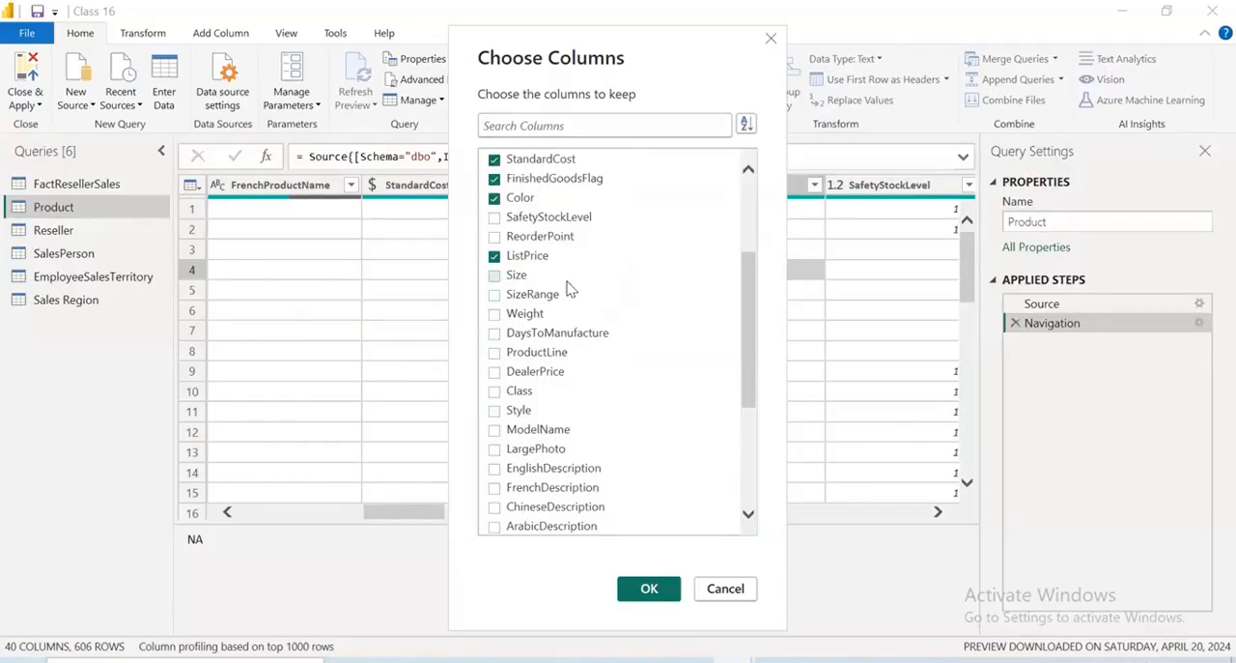
{"action": "scroll", "coordinate": [541, 328], "scroll_direction": "down", "scroll_amount": 2}
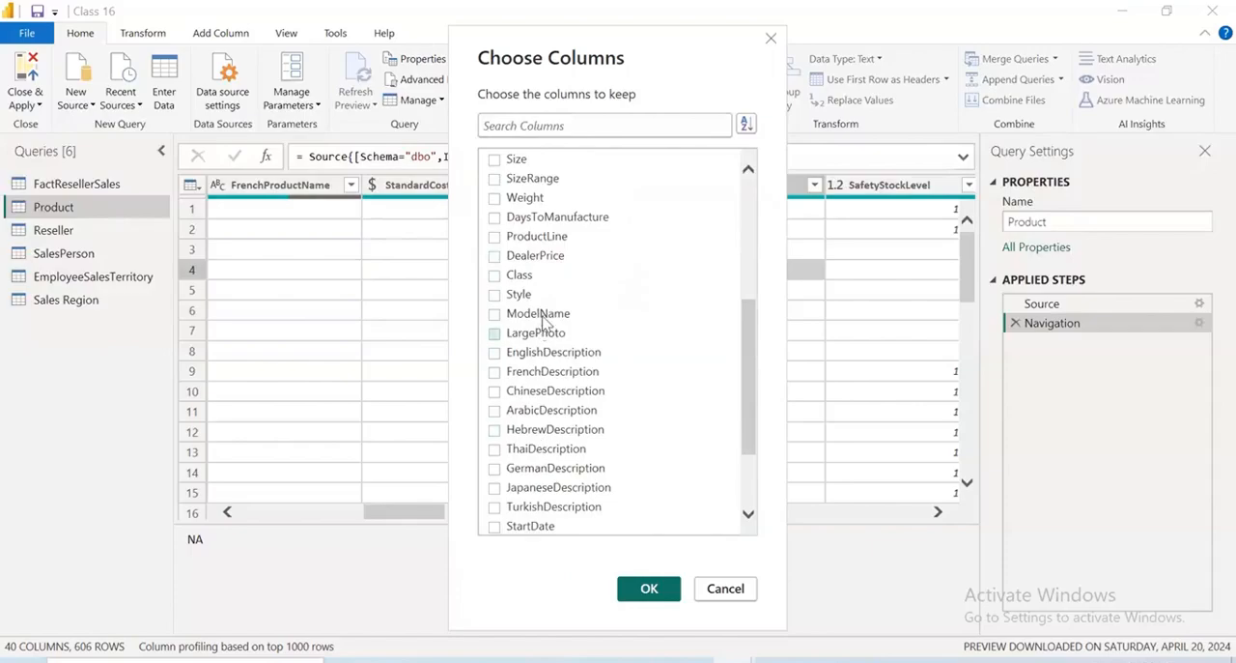
{"action": "scroll", "coordinate": [536, 312], "scroll_direction": "up", "scroll_amount": 1}
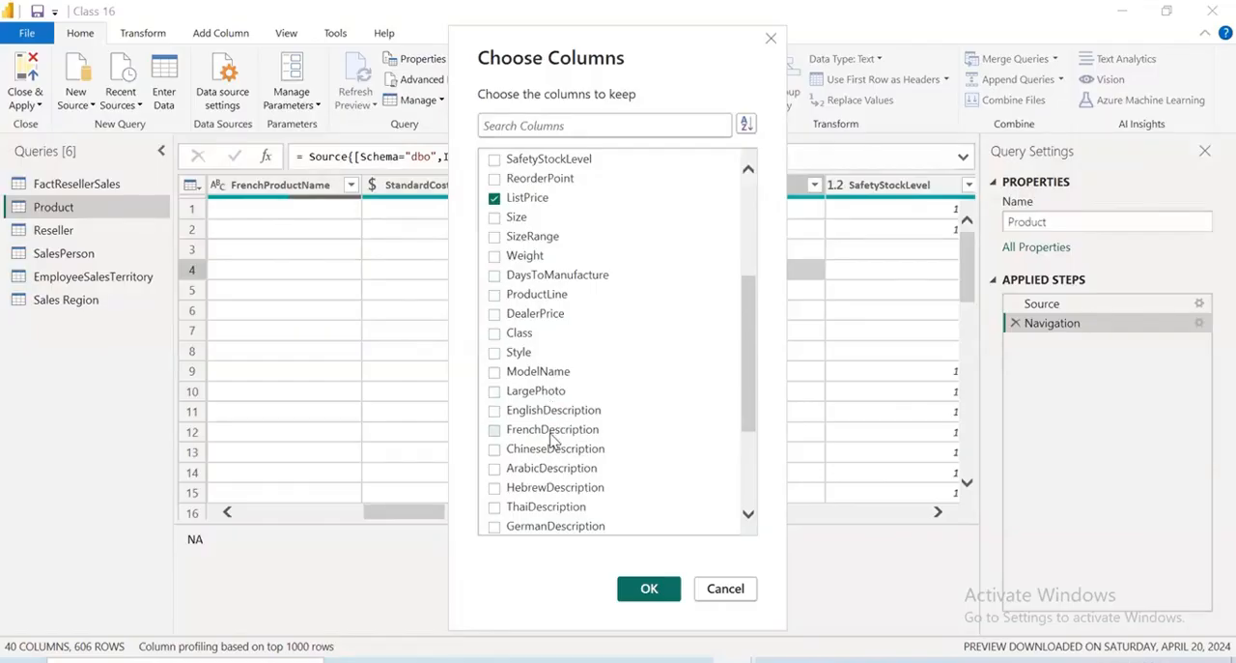
{"action": "scroll", "coordinate": [551, 467], "scroll_direction": "down", "scroll_amount": 3}
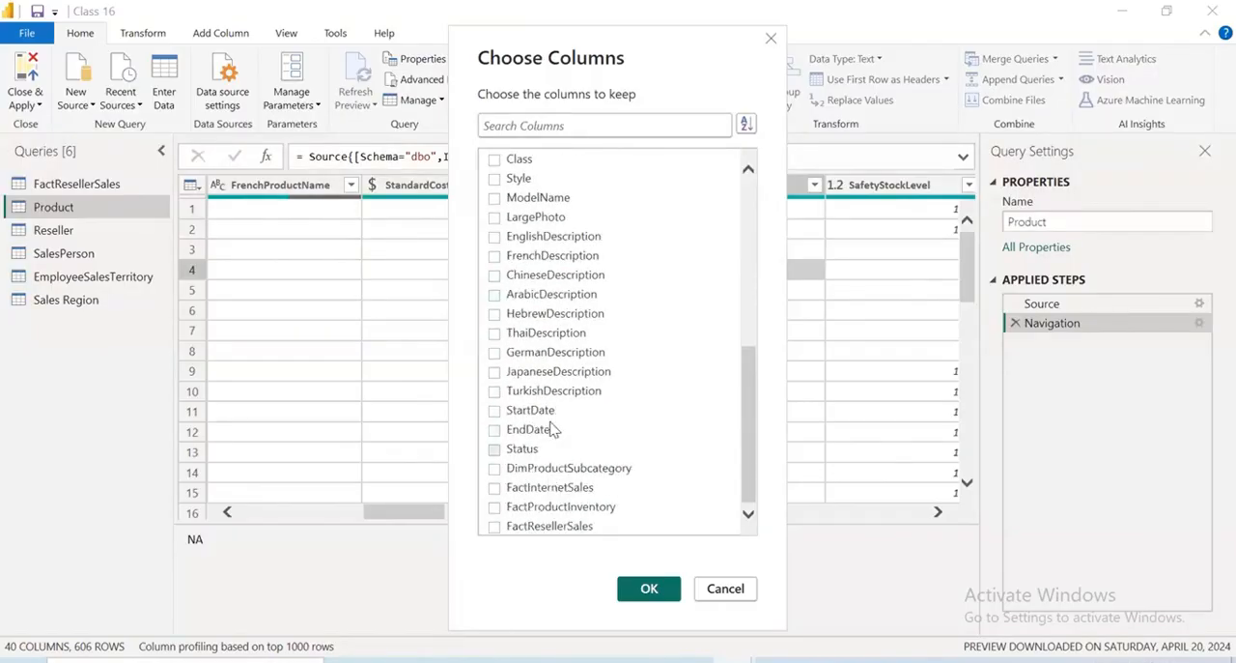
{"action": "left_click", "coordinate": [496, 449]}
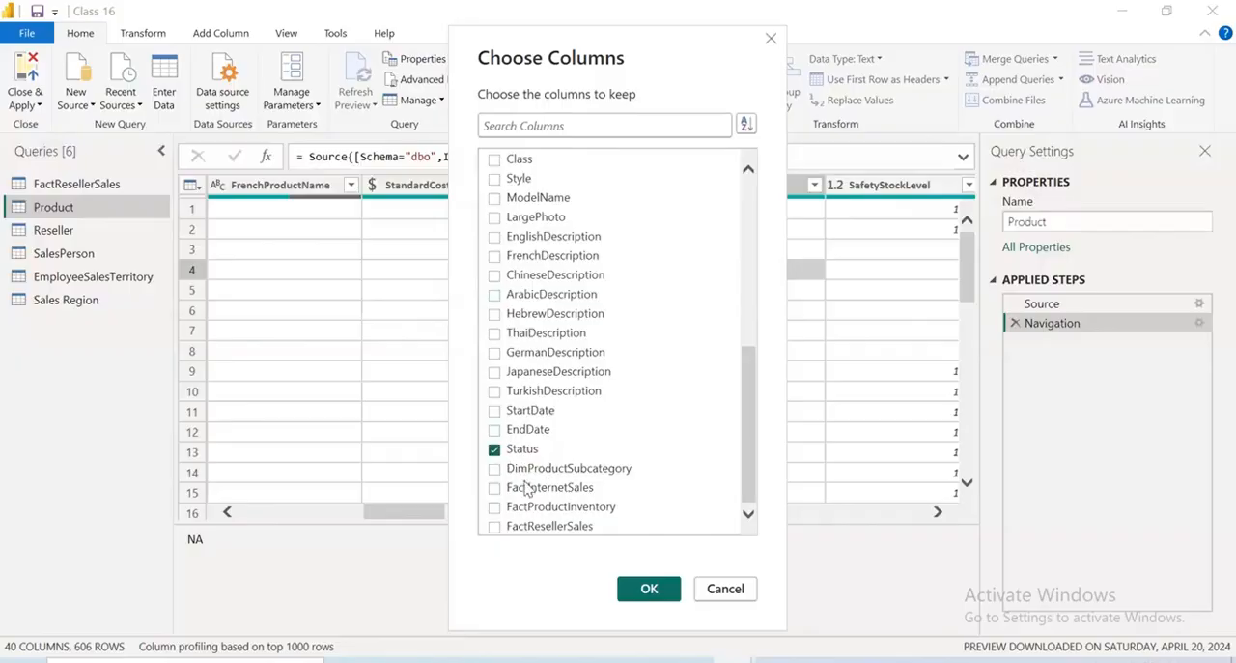
{"action": "left_click", "coordinate": [494, 468]}
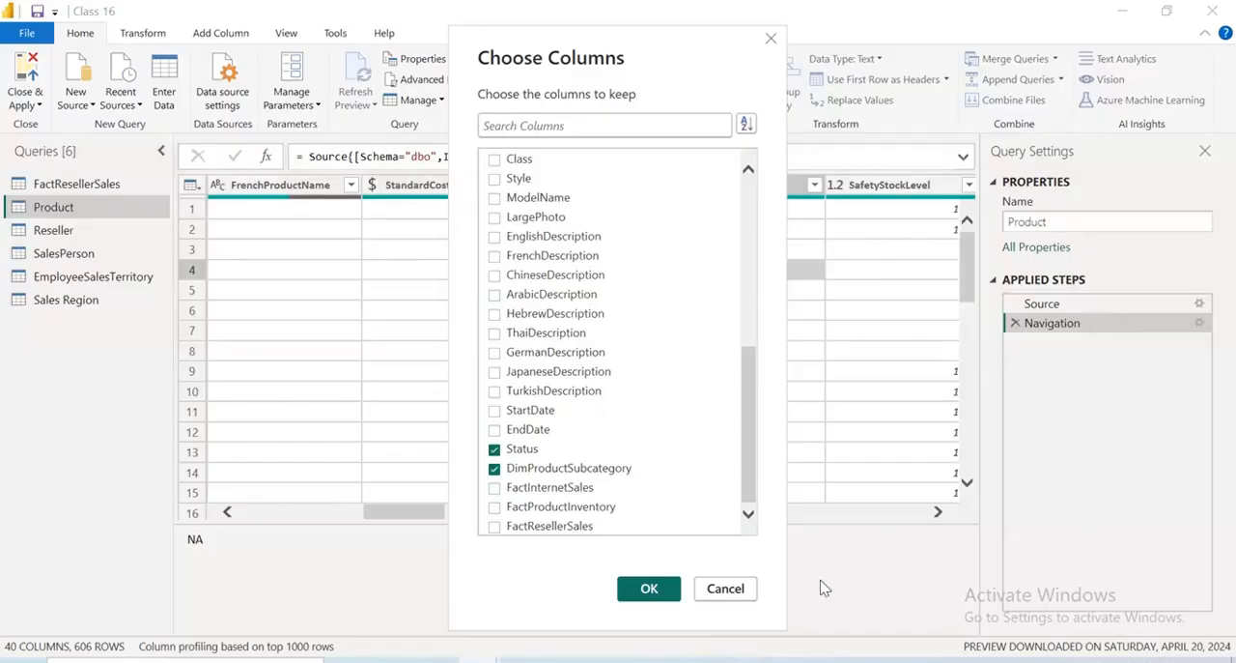
{"action": "left_click", "coordinate": [662, 595]}
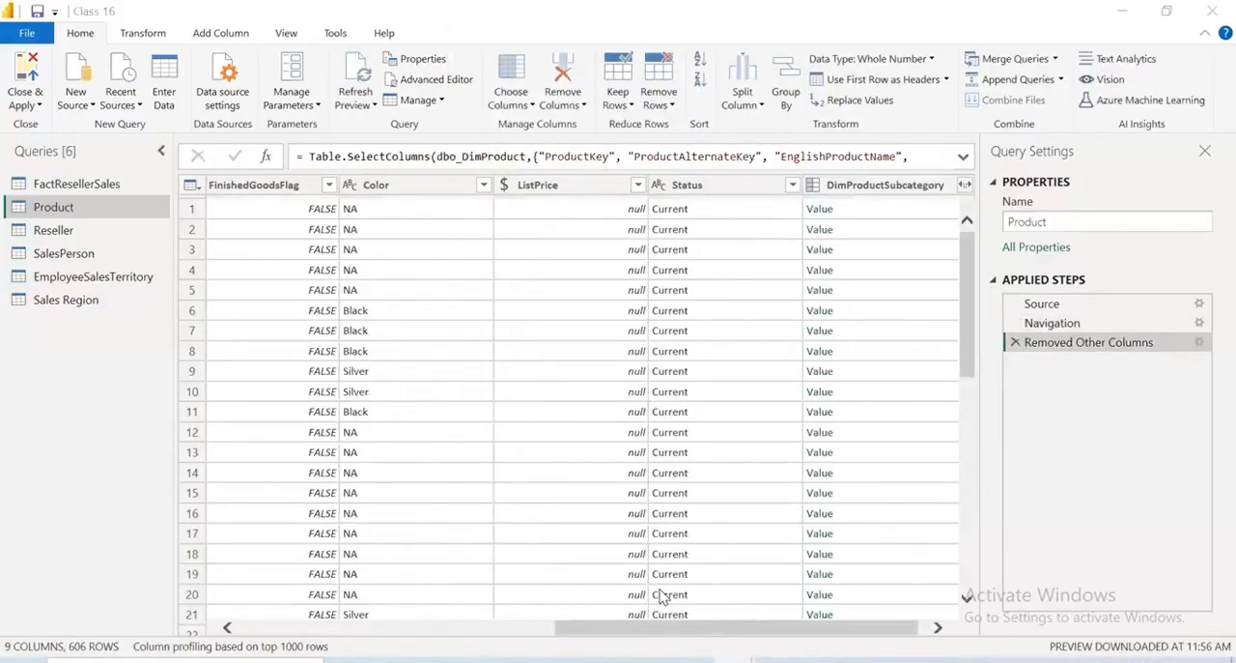
Try filtering the Status column to Current rows only, and delete that filter from the applied steps
{"action": "left_click", "coordinate": [792, 185]}
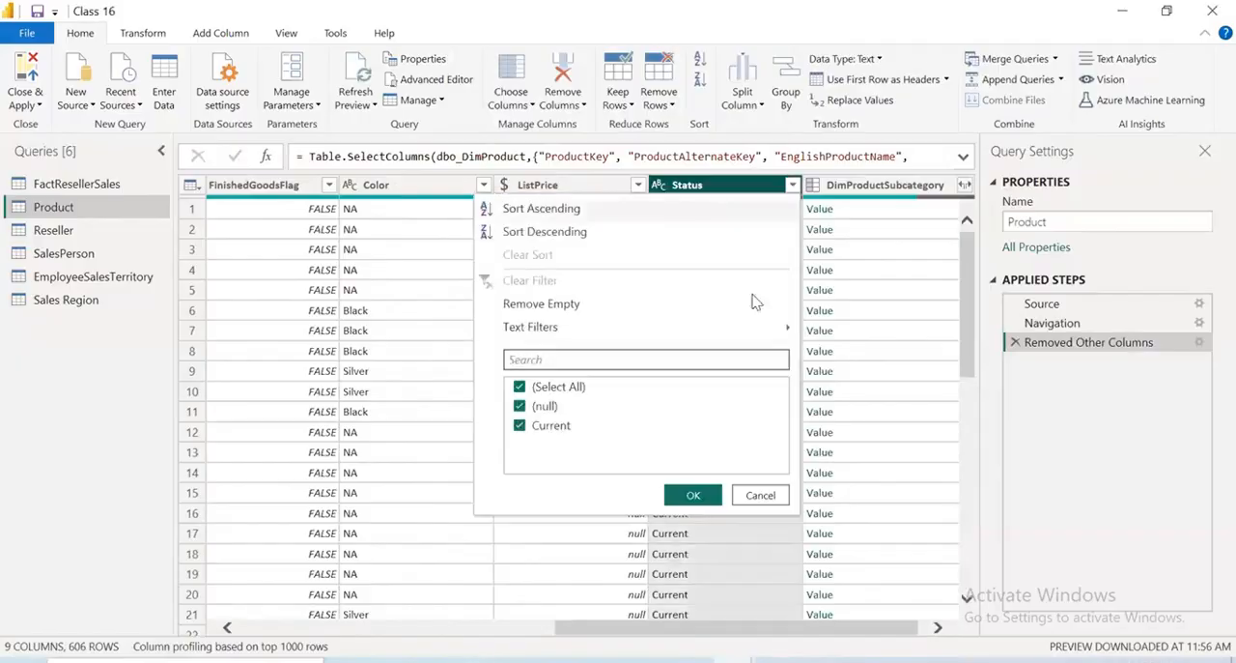
{"action": "left_click", "coordinate": [521, 407]}
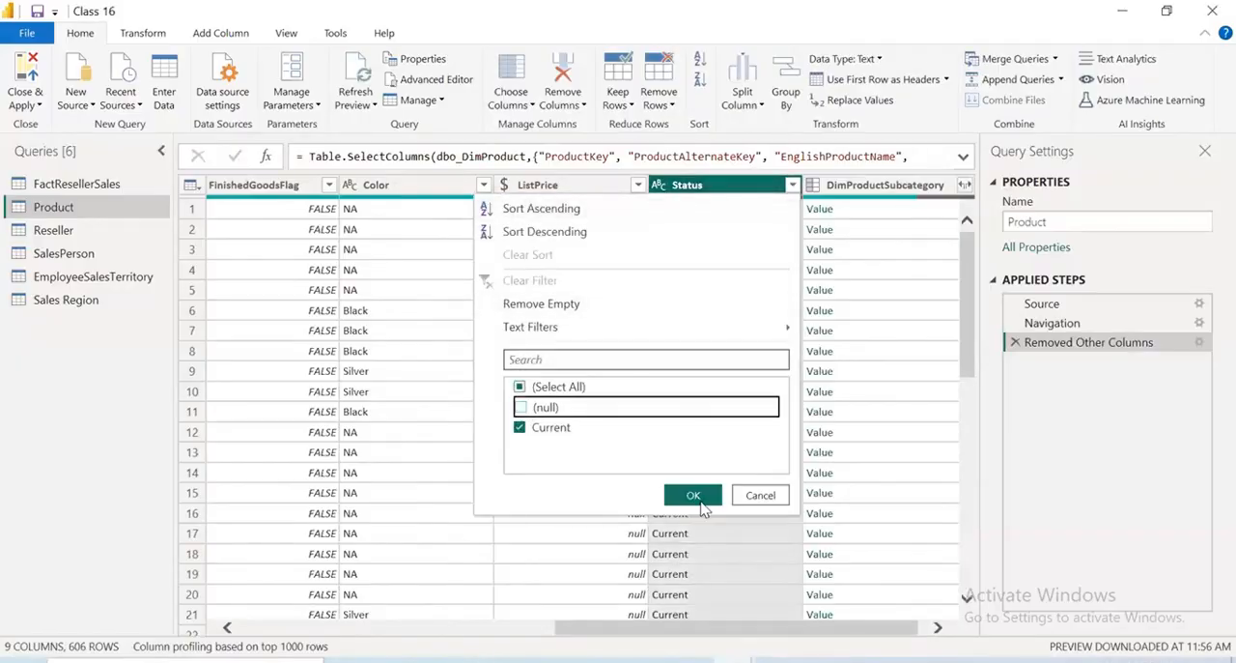
{"action": "left_click", "coordinate": [694, 495]}
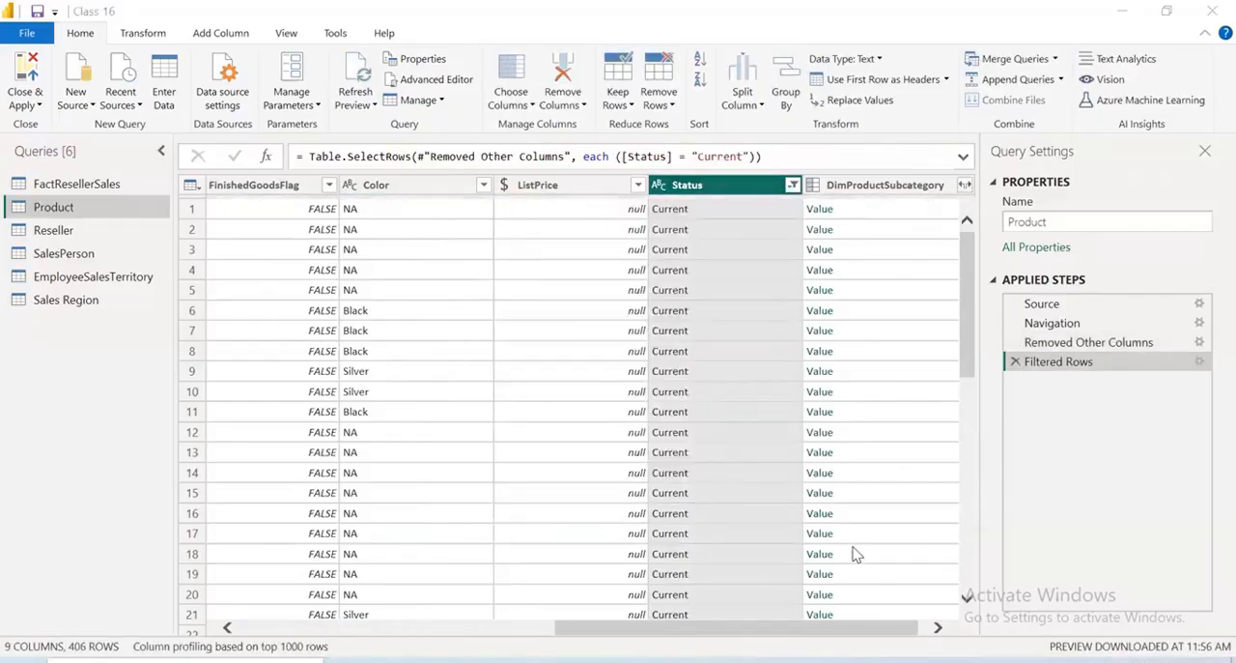
{"action": "mouse_move", "coordinate": [908, 631]}
{"action": "left_mouse_down"}
{"action": "mouse_move", "coordinate": [729, 640]}
{"action": "mouse_move", "coordinate": [921, 639]}
{"action": "left_mouse_up"}
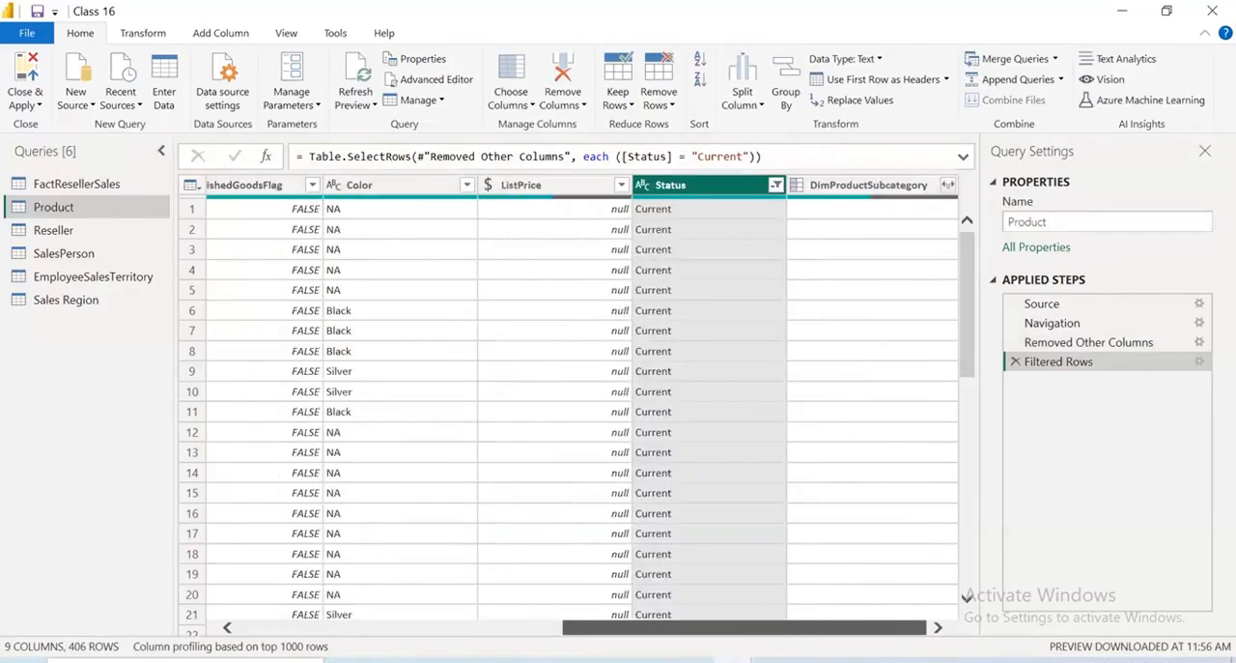
{"action": "left_click", "coordinate": [775, 185]}
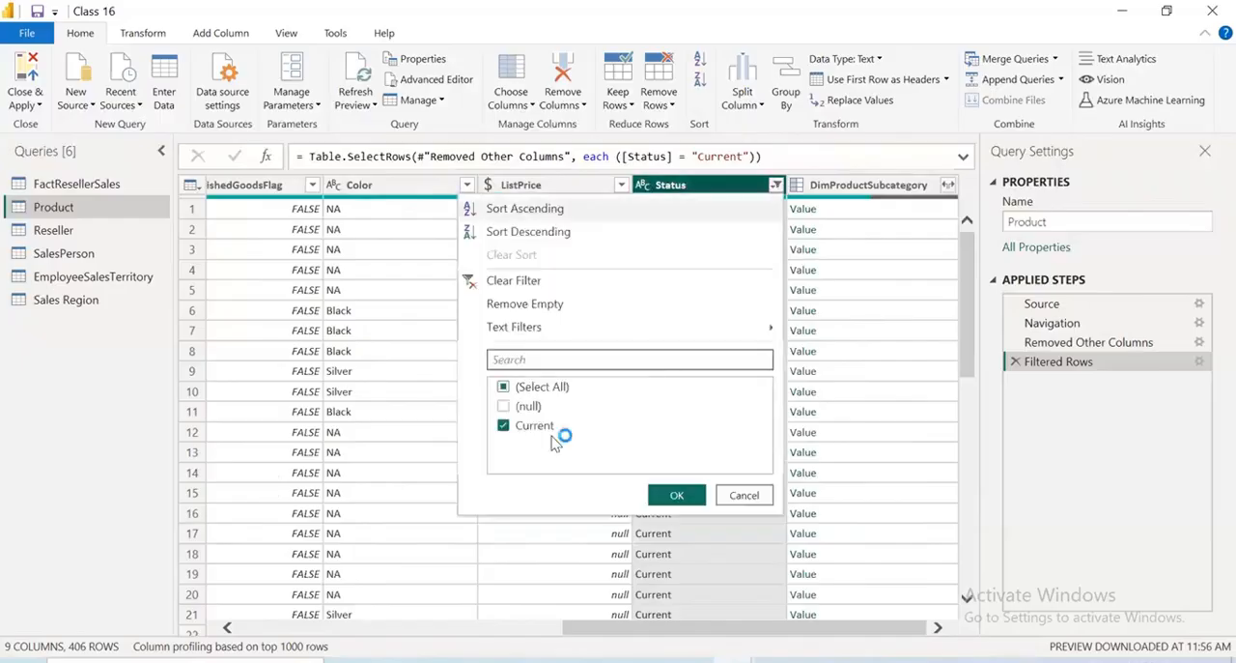
{"action": "left_click", "coordinate": [503, 405]}
{"action": "left_click", "coordinate": [695, 496]}
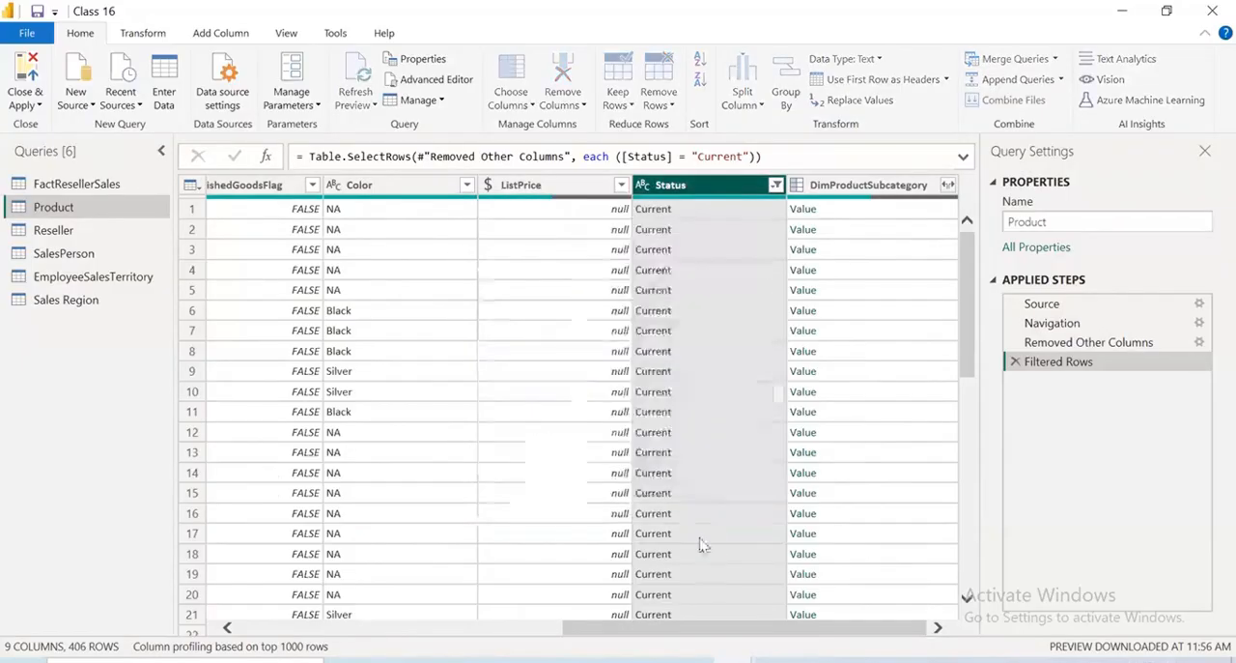
{"action": "left_click", "coordinate": [1016, 362]}
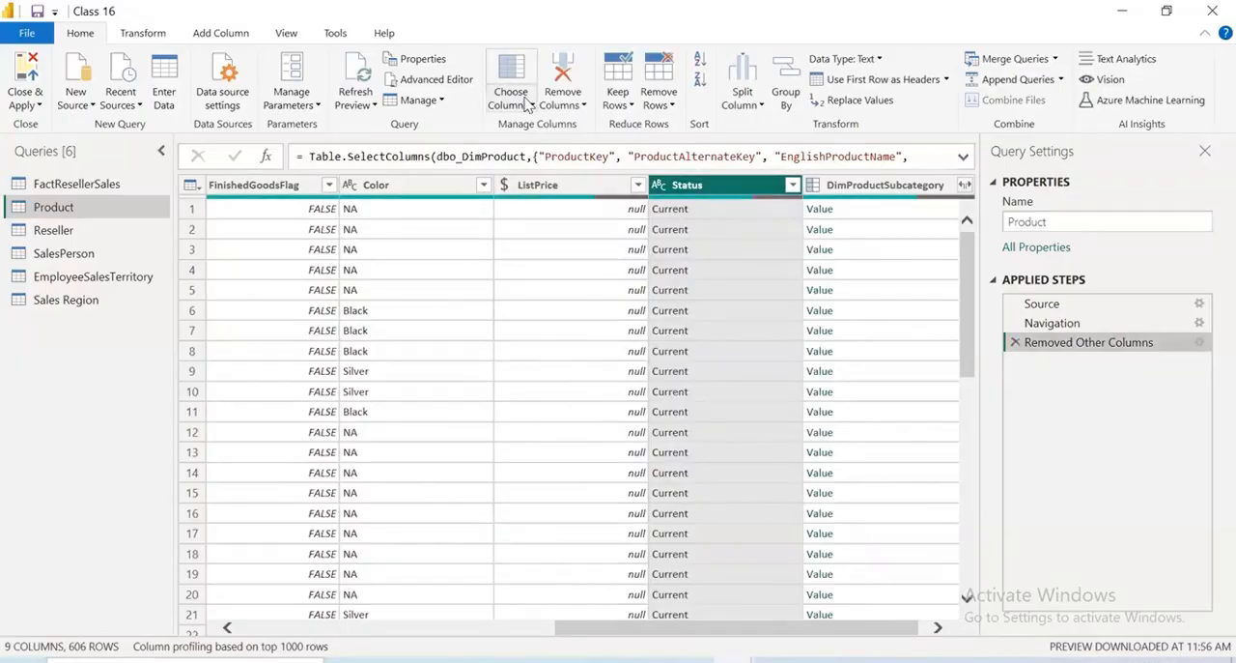
Open the filter values of the Product query's ListPrice column
{"action": "left_click", "coordinate": [529, 104]}
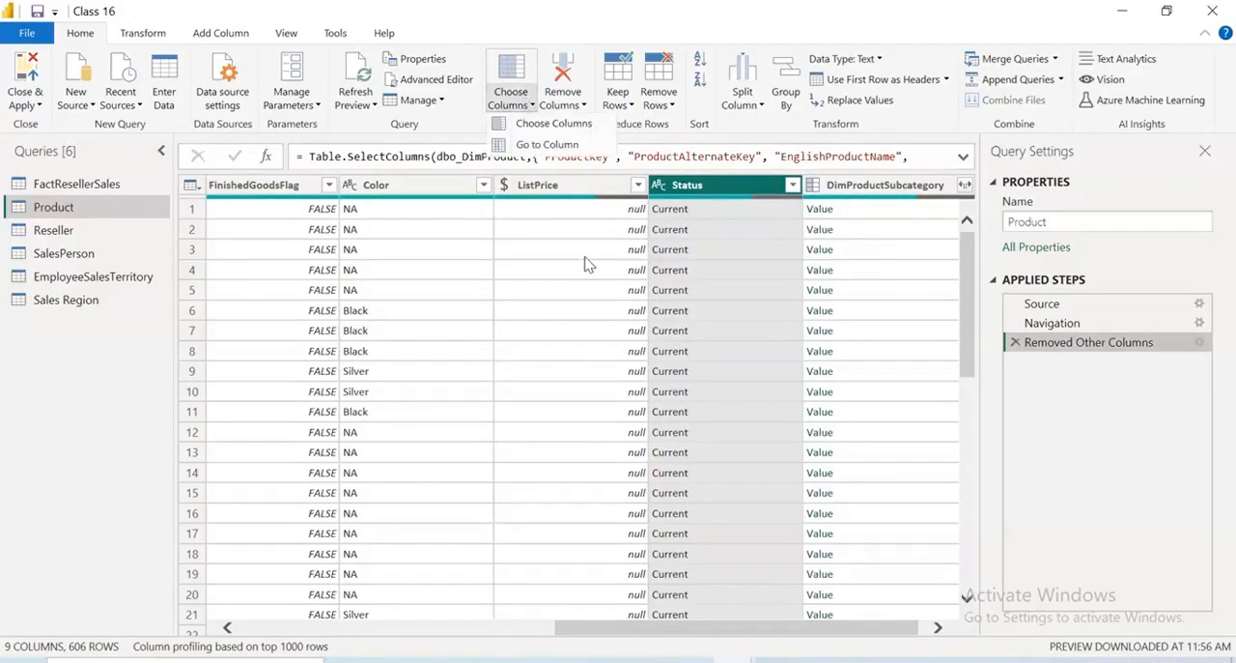
{"action": "scroll", "coordinate": [592, 259], "scroll_direction": "down", "scroll_amount": 7}
{"action": "scroll", "coordinate": [591, 259], "scroll_direction": "up", "scroll_amount": 5}
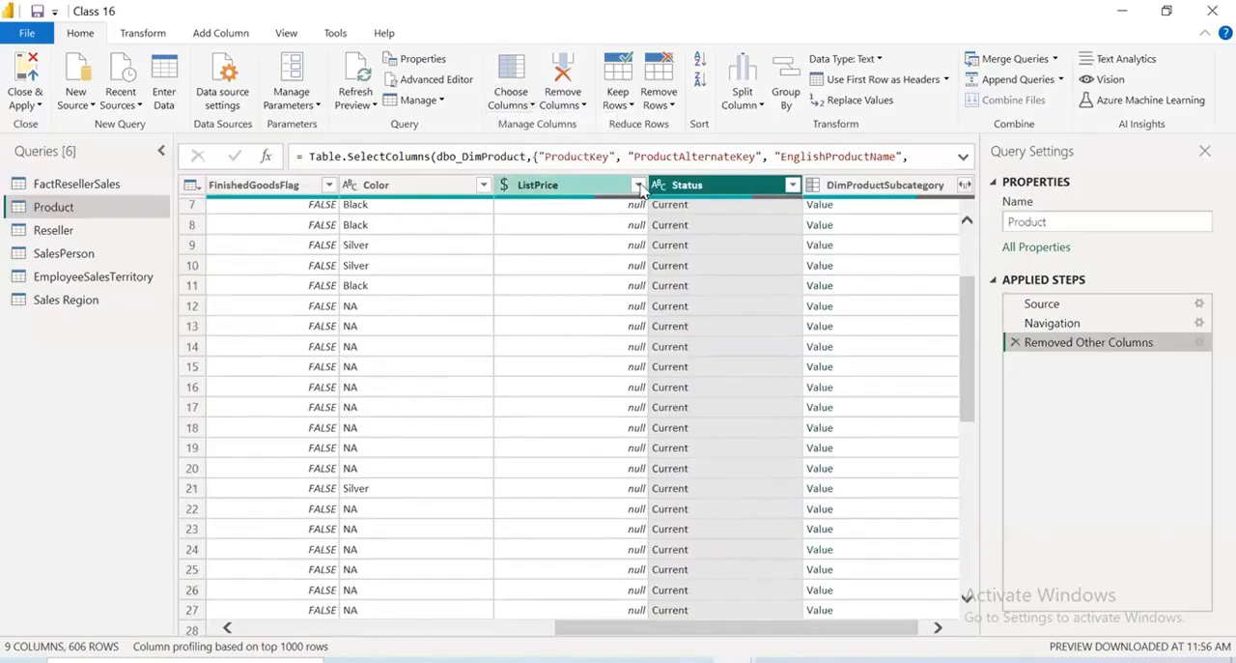
{"action": "left_click", "coordinate": [639, 186]}
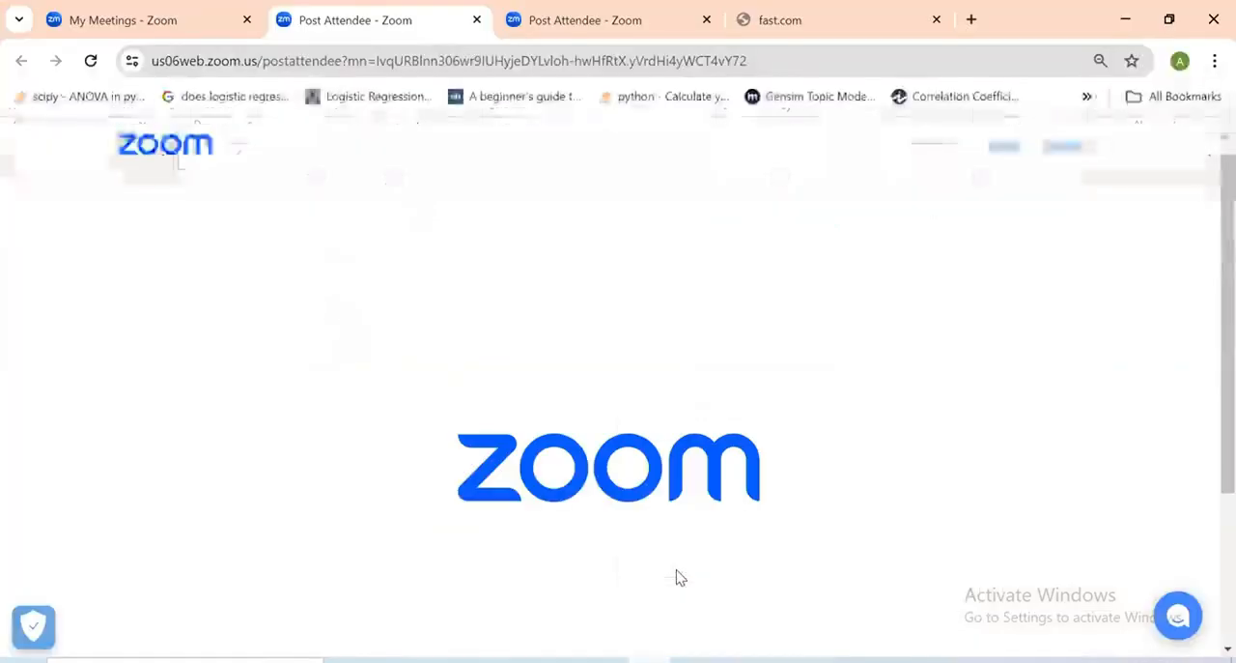
Switch to Chrome, search Google for "list price vs standard cost", read the definition and close the tab
{"action": "left_click", "coordinate": [867, 10]}
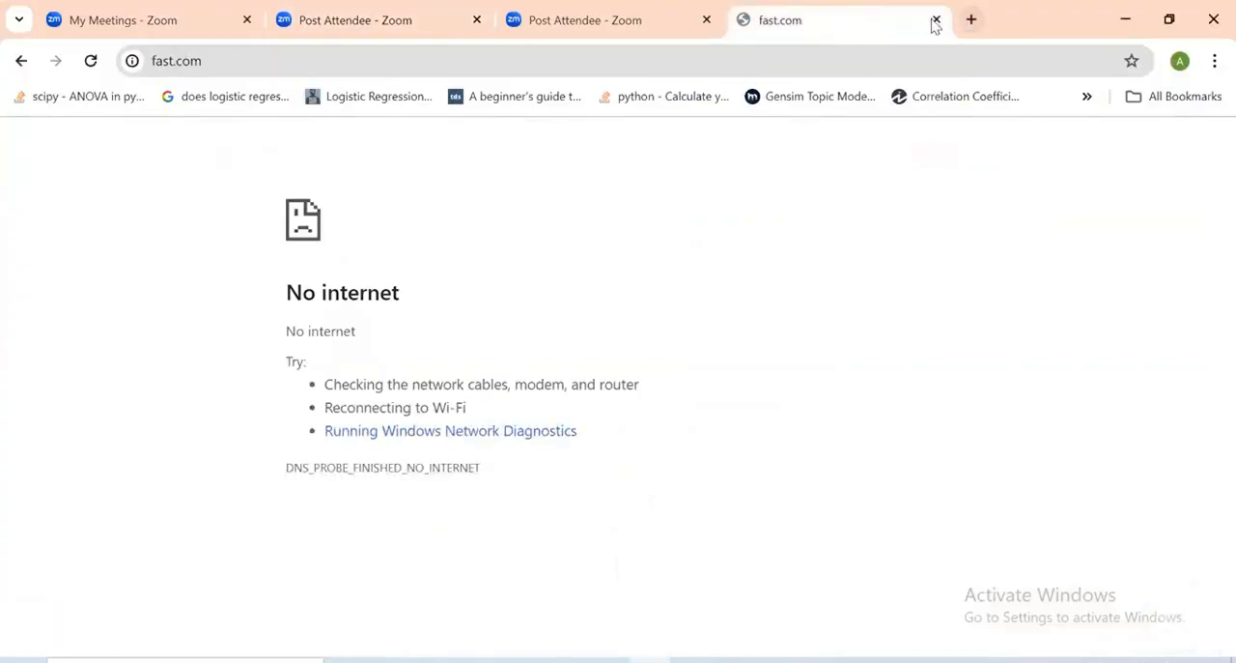
{"action": "left_click", "coordinate": [936, 19]}
{"action": "left_click", "coordinate": [748, 13]}
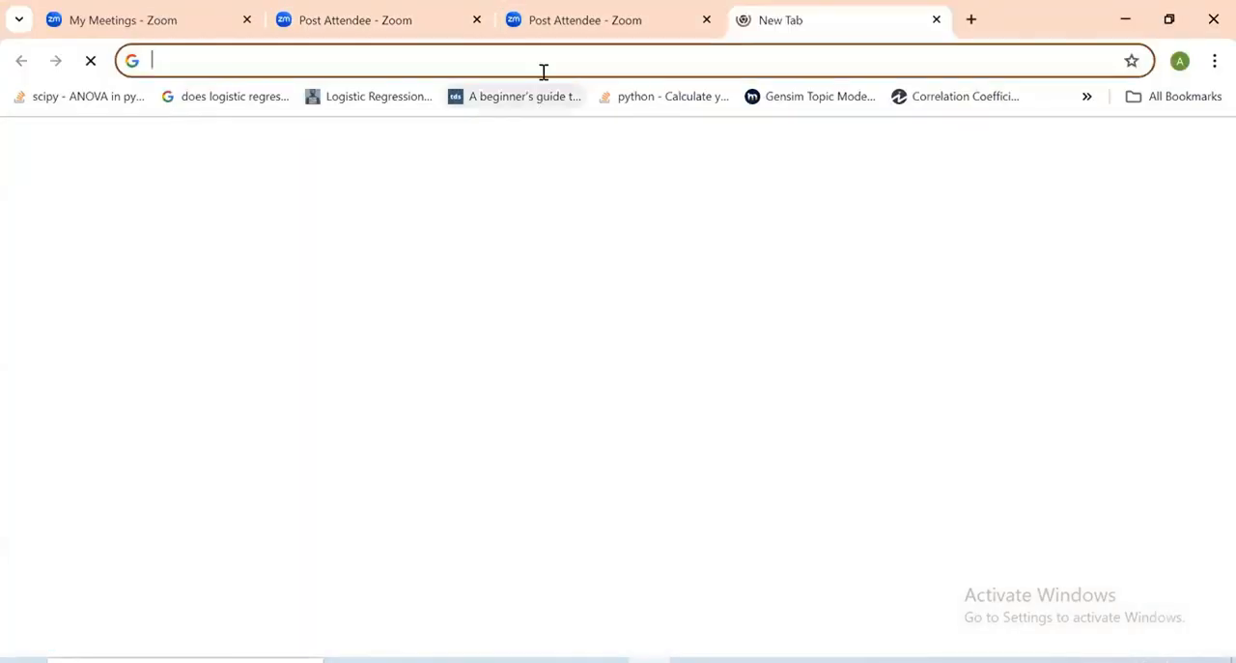
{"action": "left_click", "coordinate": [547, 64]}
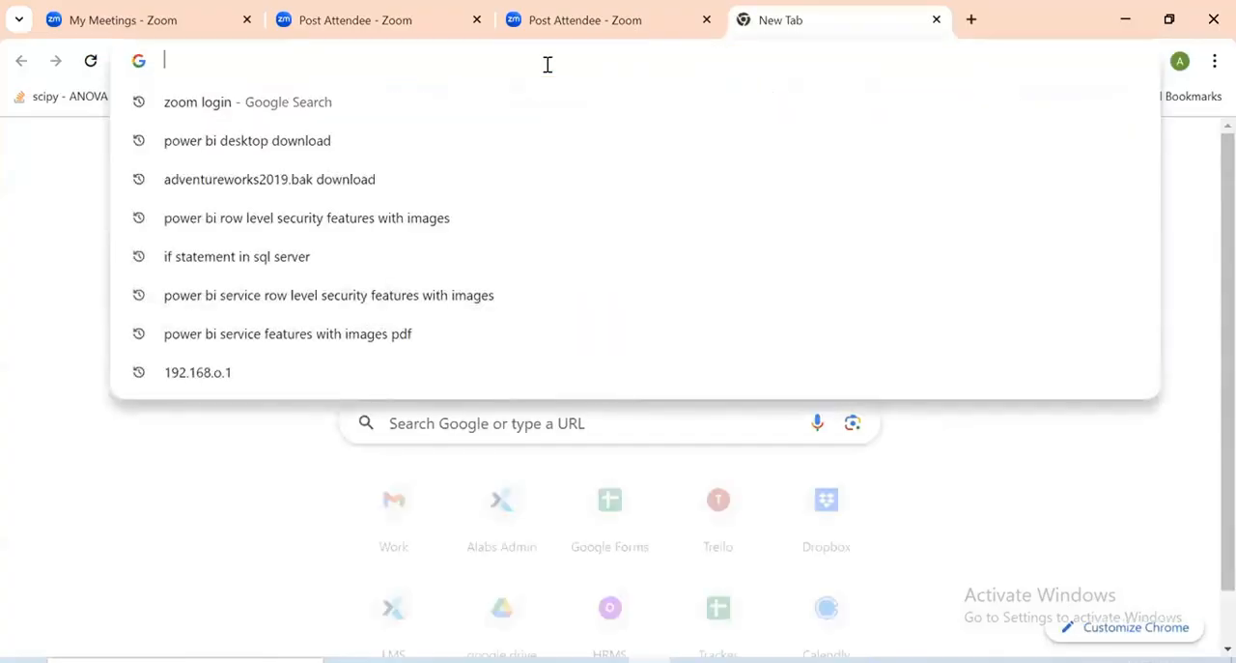
{"action": "type", "text": "Lsit price vs sr"}
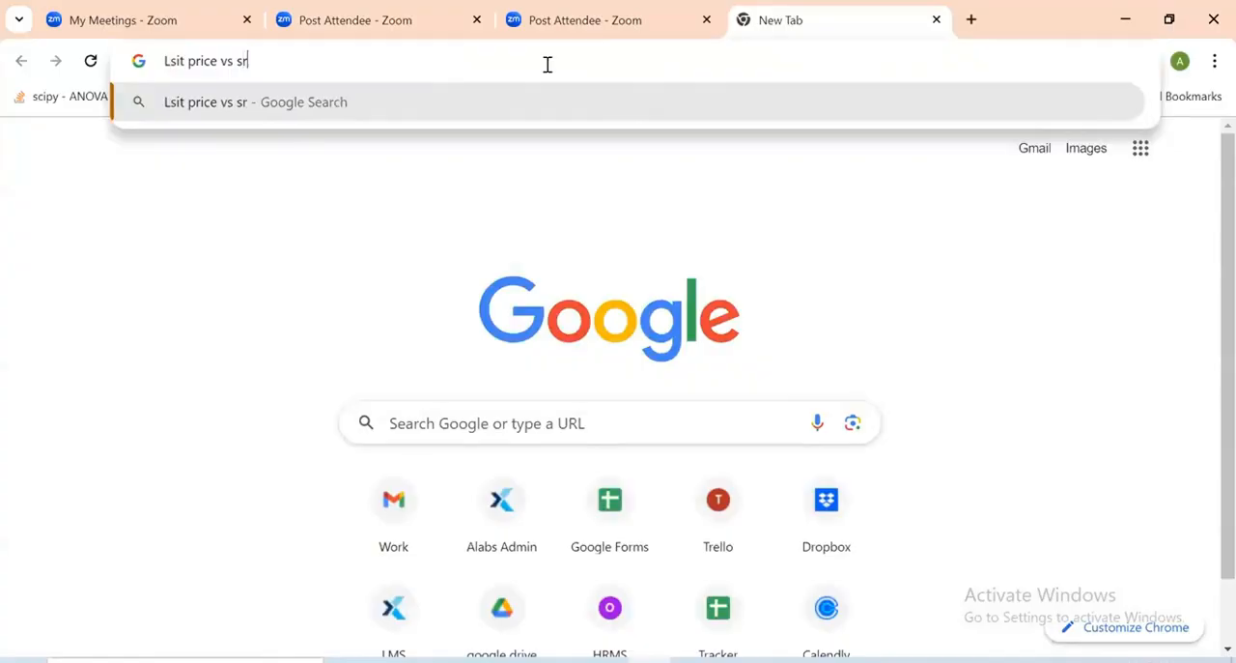
{"action": "key", "text": "BackSpace"}
{"action": "type", "text": "ta"}
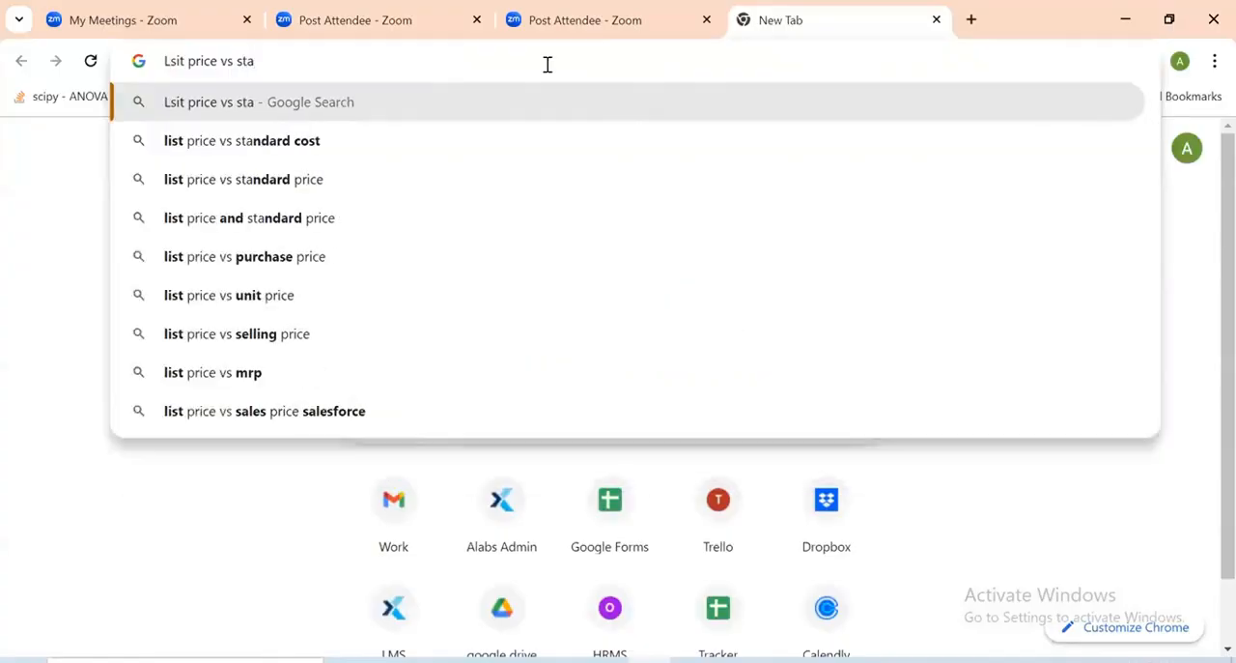
{"action": "key", "text": "Down"}
{"action": "key", "text": "Return"}
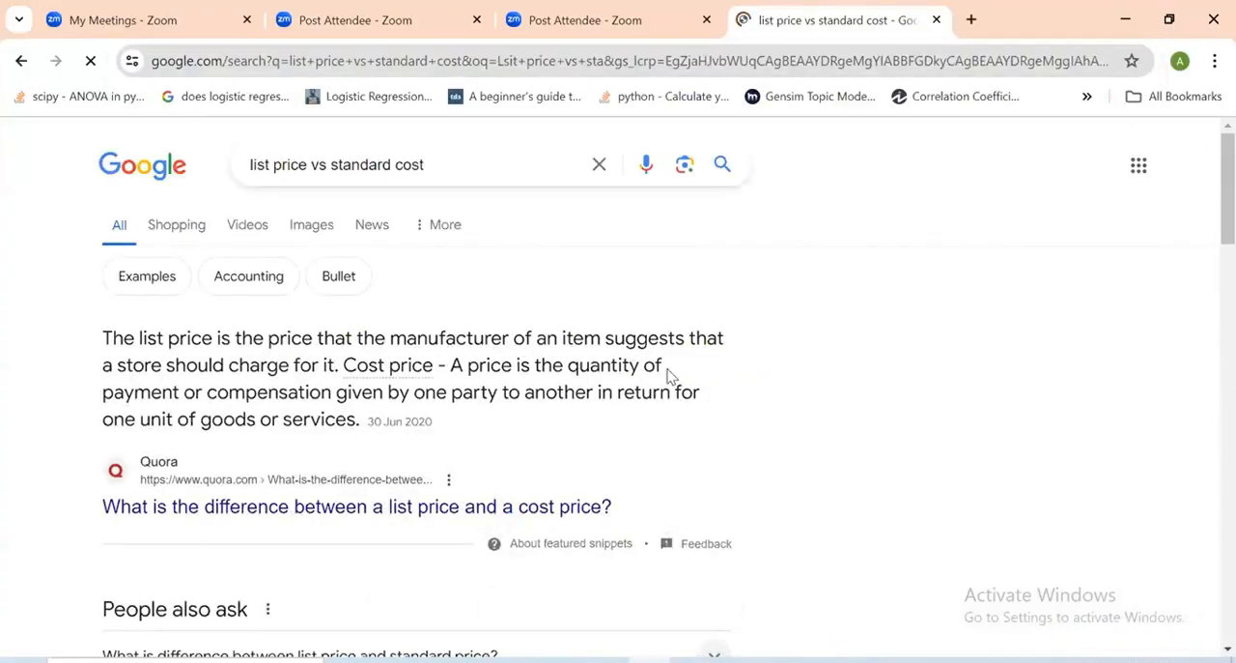
{"action": "left_click_drag", "start_coordinate": [317, 338], "coordinate": [637, 363]}
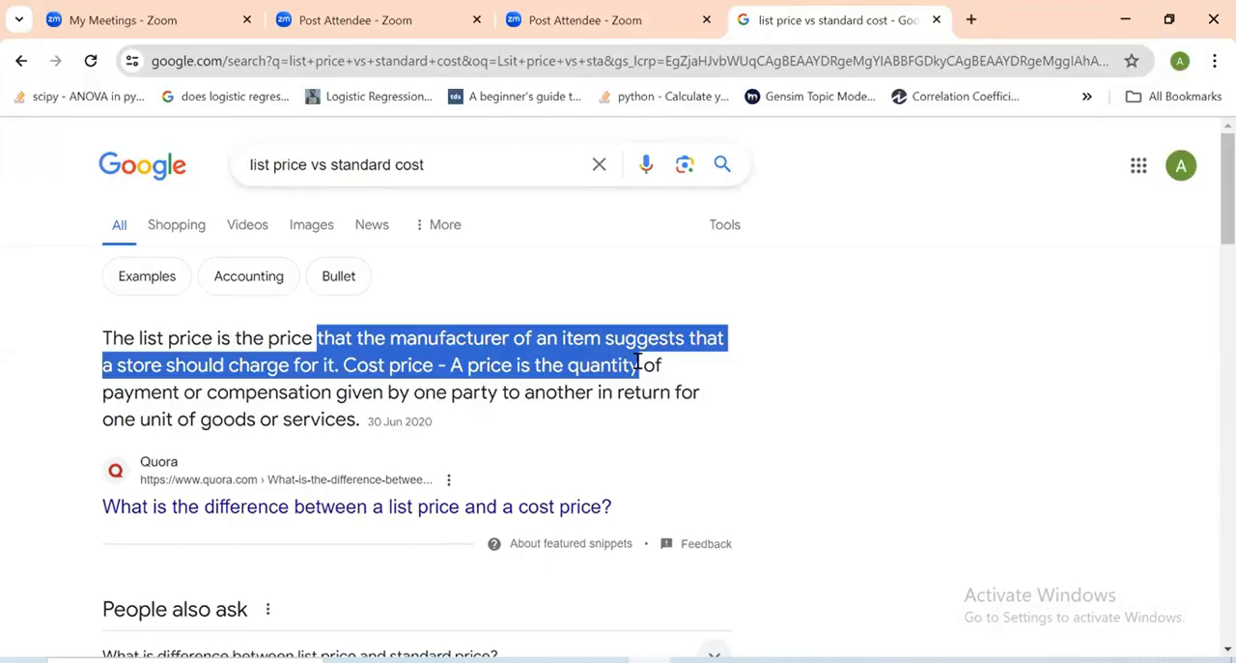
{"action": "left_click", "coordinate": [936, 19]}
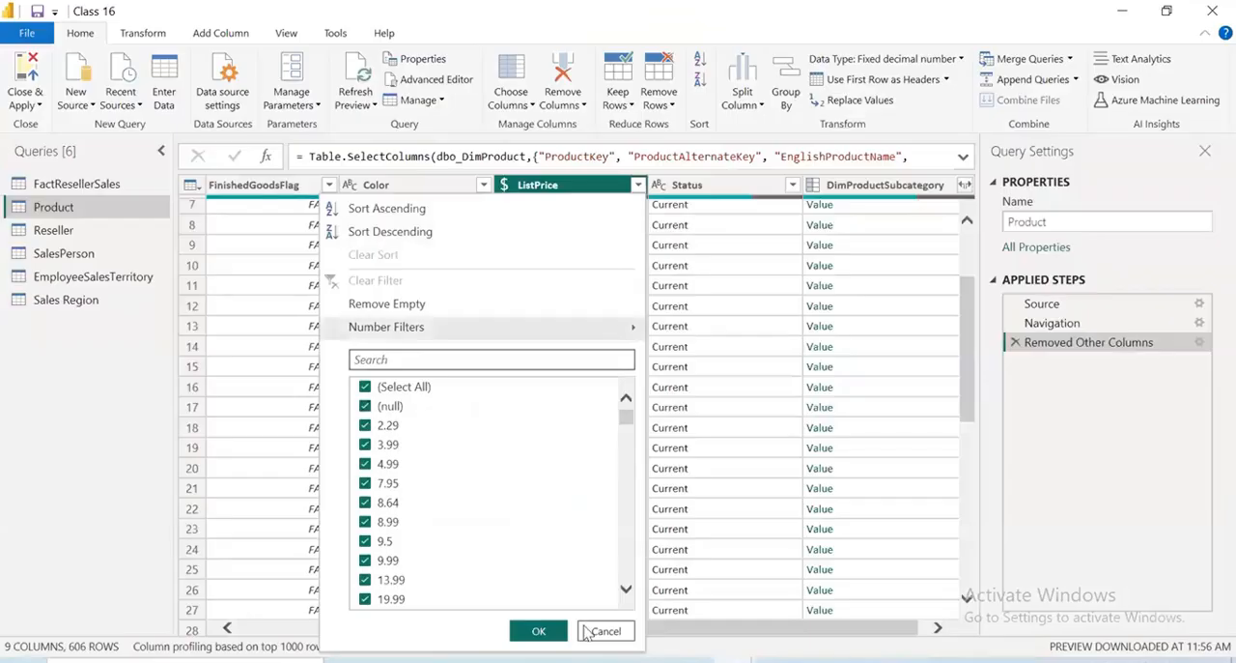
Leave ListPrice unfiltered and drop the ListPrice and Status columns from the Product query's kept columns
{"action": "left_click", "coordinate": [586, 633]}
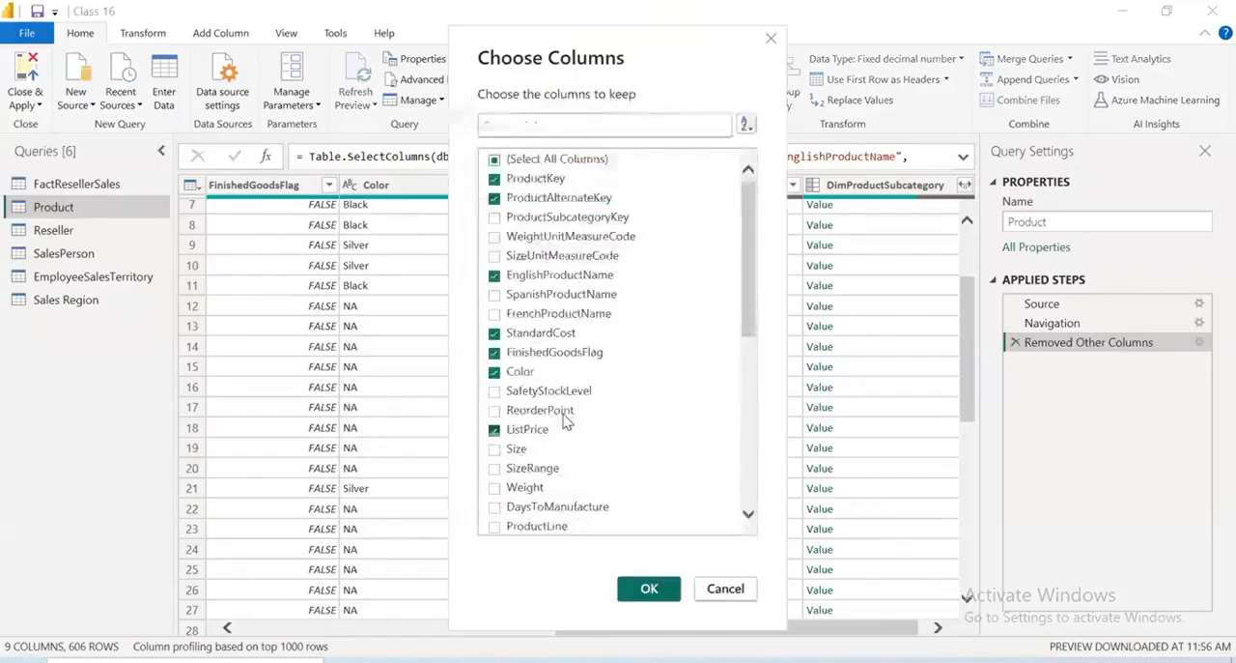
{"action": "scroll", "coordinate": [615, 448], "scroll_direction": "down", "scroll_amount": 7}
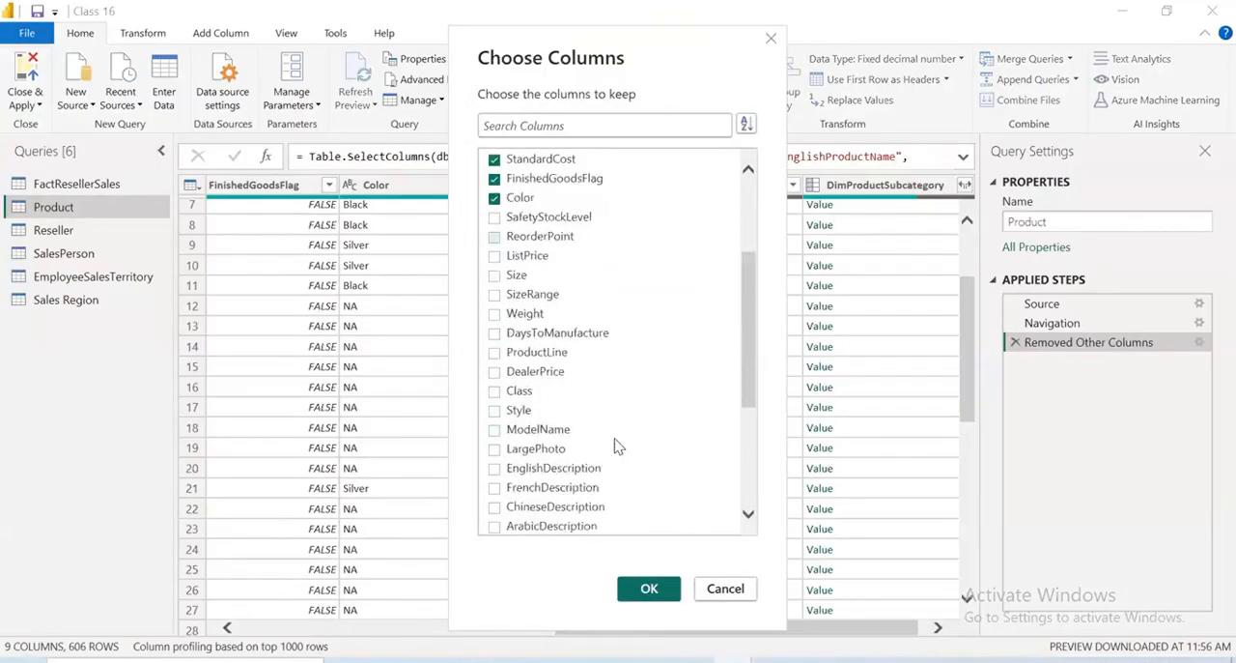
{"action": "left_click", "coordinate": [660, 588]}
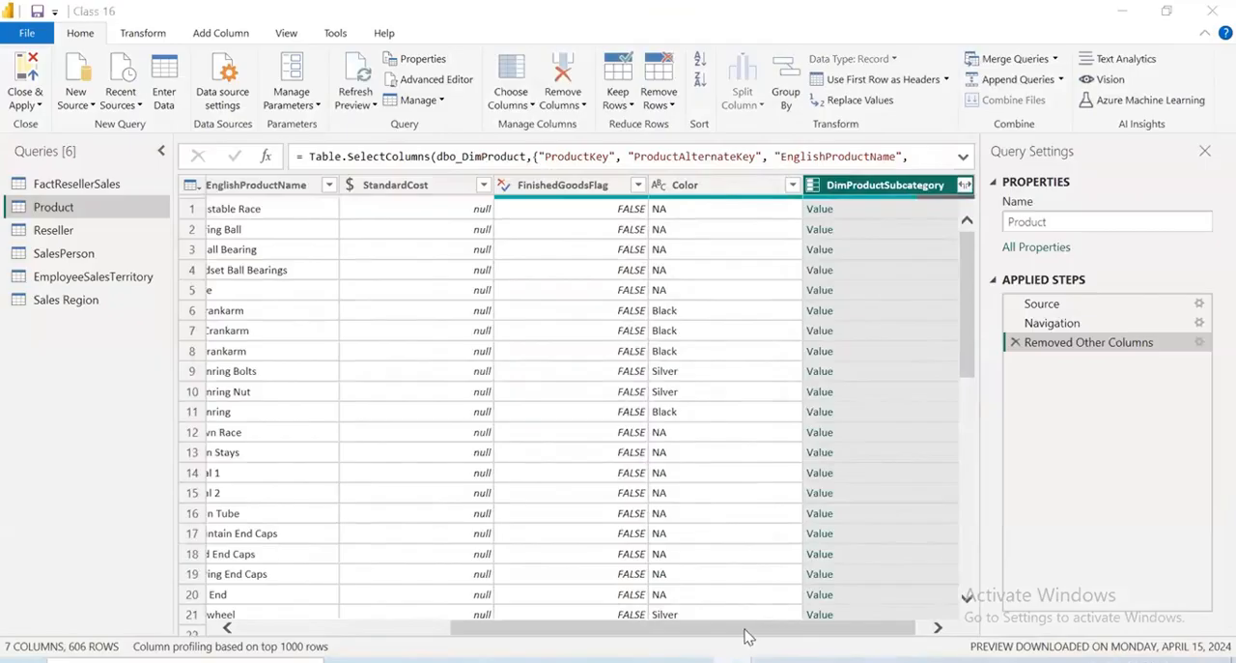
Filter the FinishedGoodsFlag column of the Product query to keep only TRUE rows
{"action": "left_click_drag", "start_coordinate": [744, 629], "coordinate": [703, 628]}
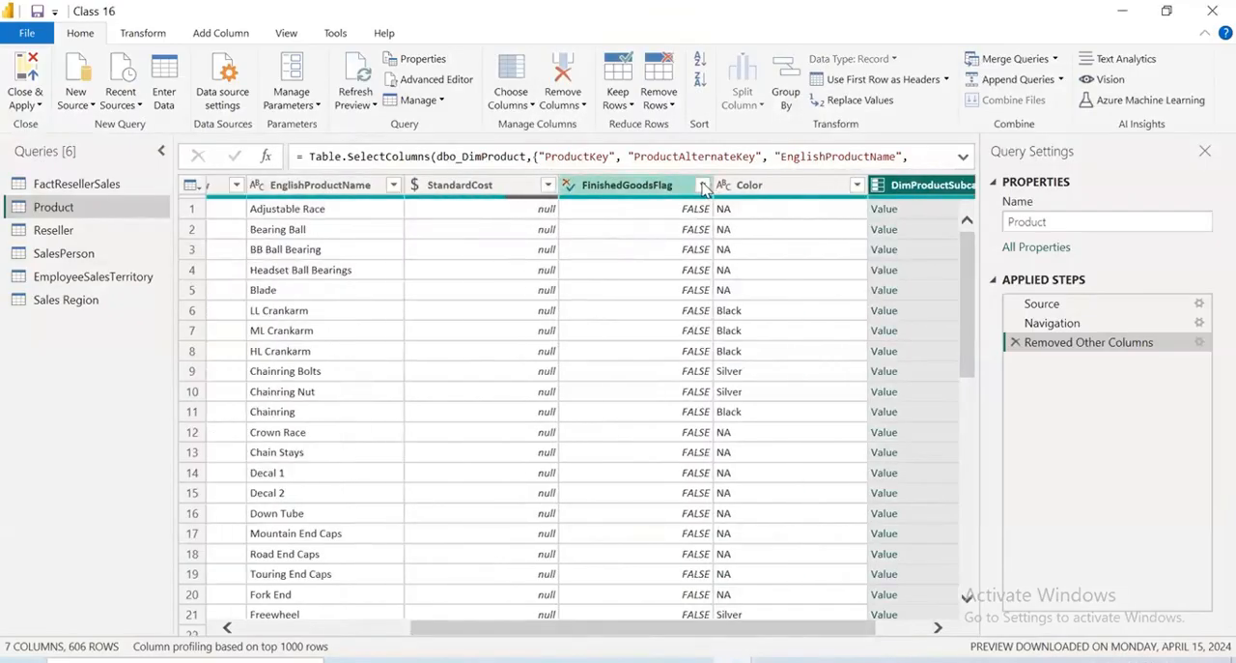
{"action": "left_click", "coordinate": [702, 184]}
{"action": "left_click", "coordinate": [430, 398]}
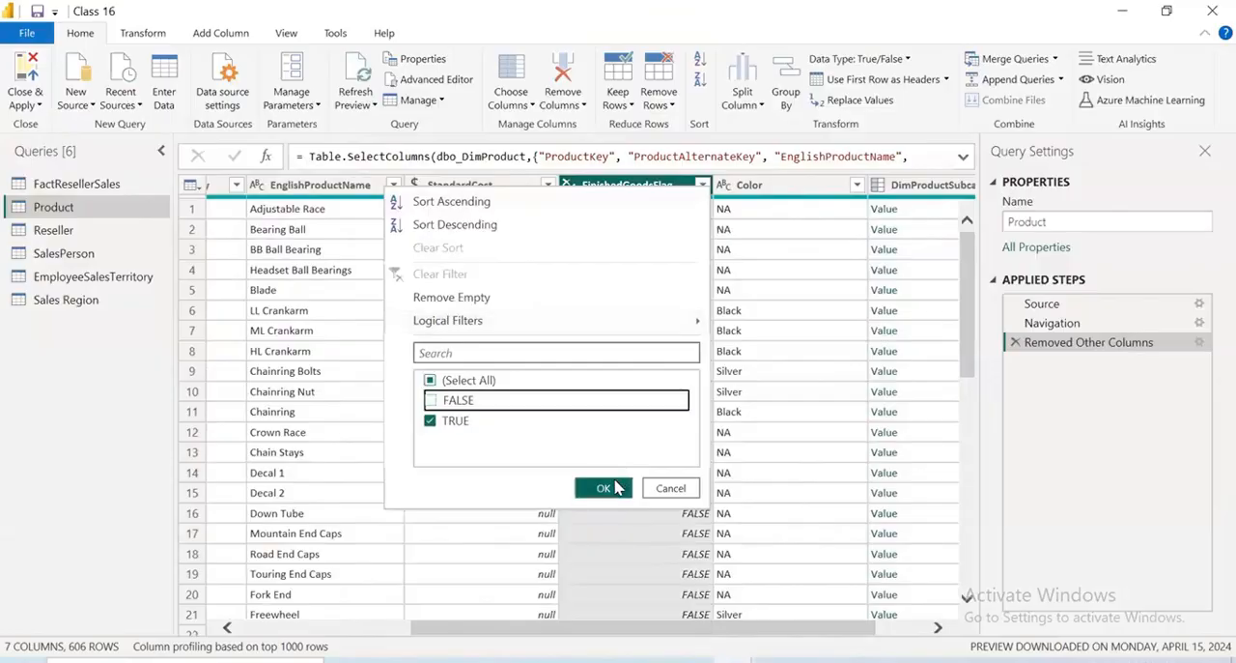
{"action": "left_click", "coordinate": [603, 488]}
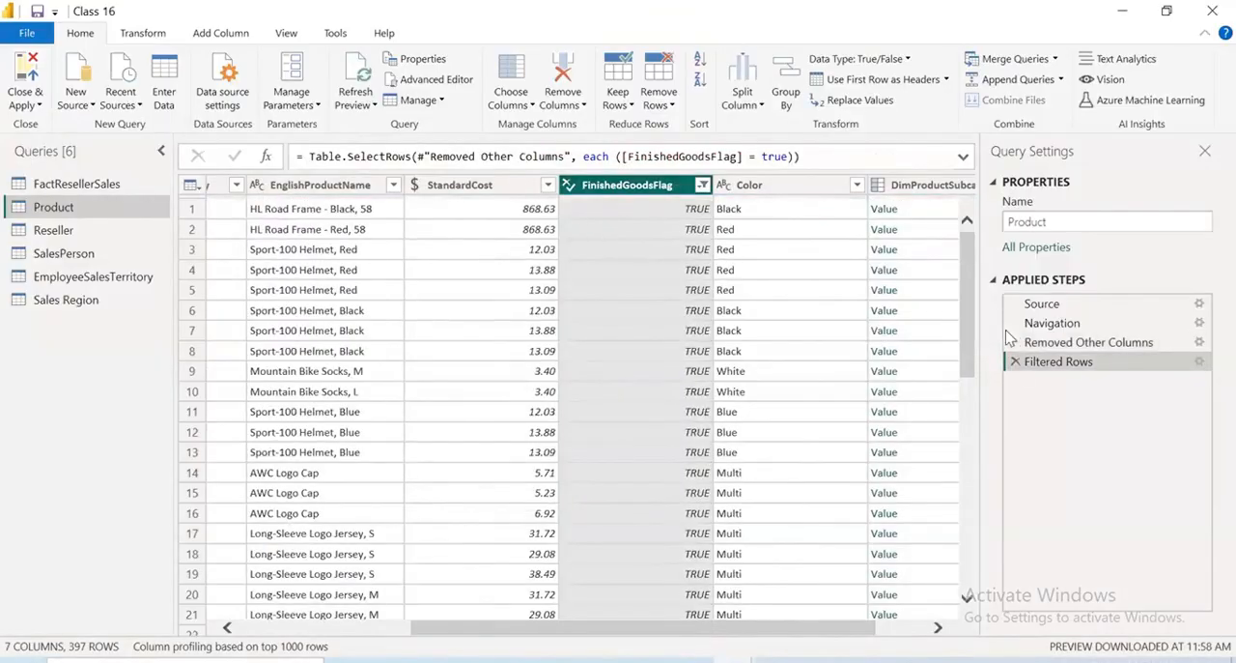
Move the Product query's Filtered Rows step before Removed Other Columns, and drop FinishedGoodsFlag from the kept columns
{"action": "left_click_drag", "start_coordinate": [1080, 344], "coordinate": [1078, 384]}
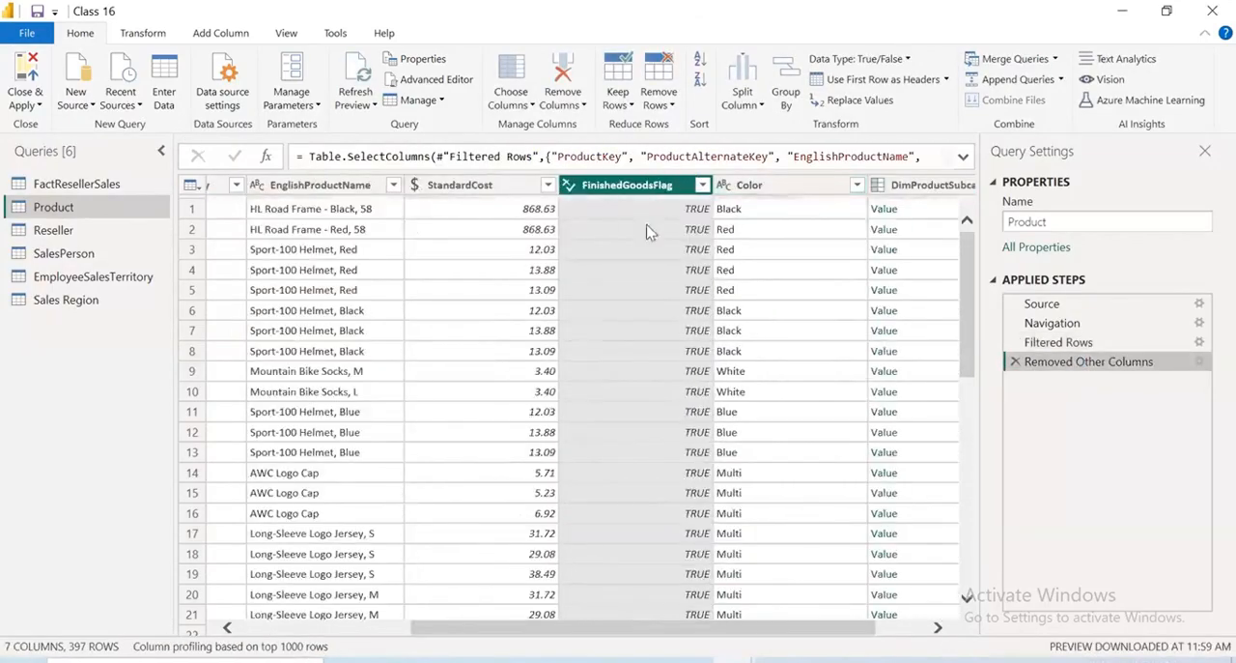
{"action": "left_click", "coordinate": [530, 106]}
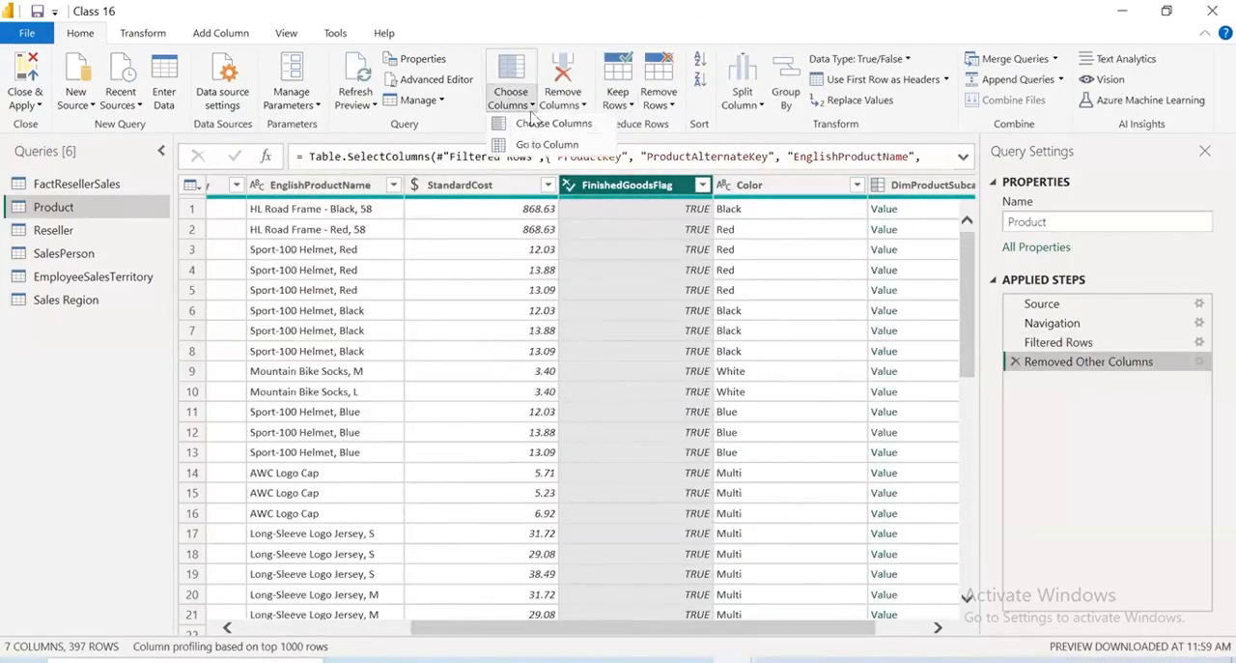
{"action": "left_click", "coordinate": [546, 123]}
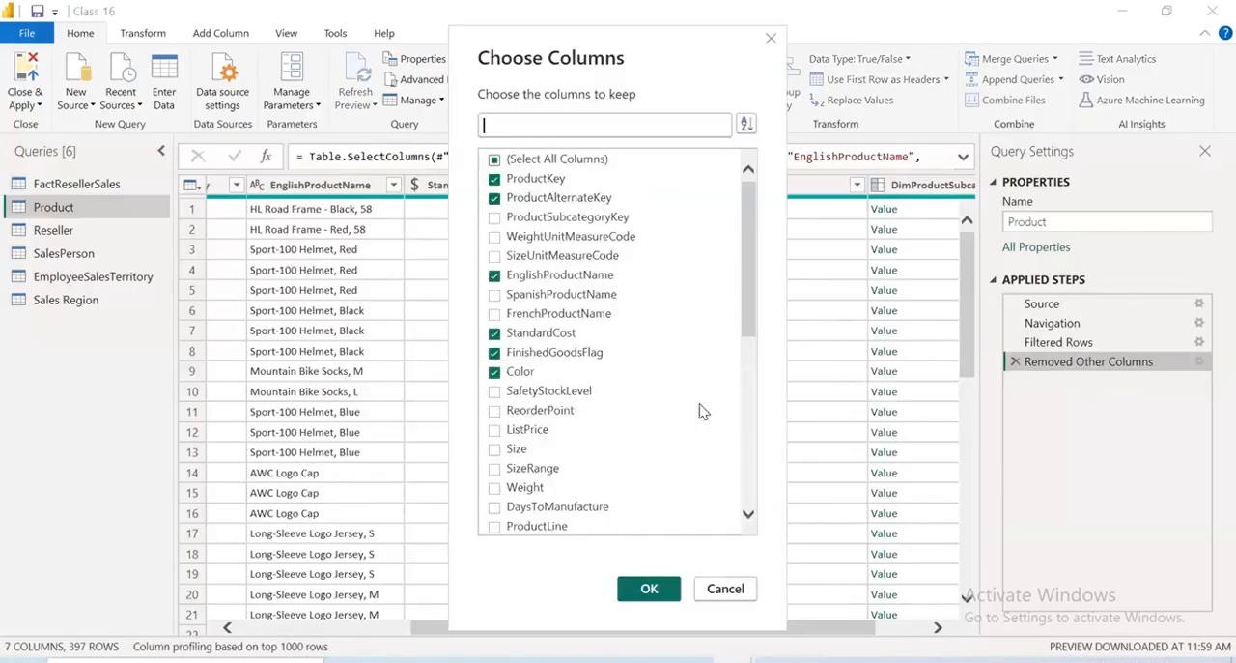
{"action": "left_click", "coordinate": [494, 352]}
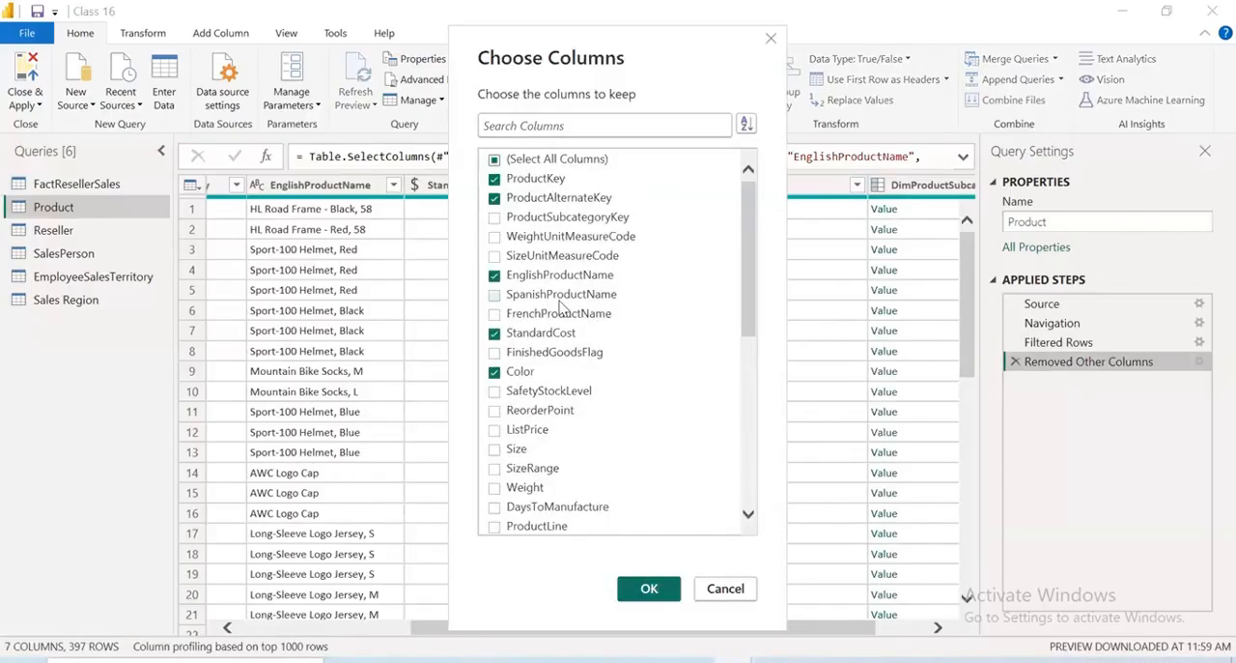
{"action": "scroll", "coordinate": [566, 309], "scroll_direction": "down", "scroll_amount": 7}
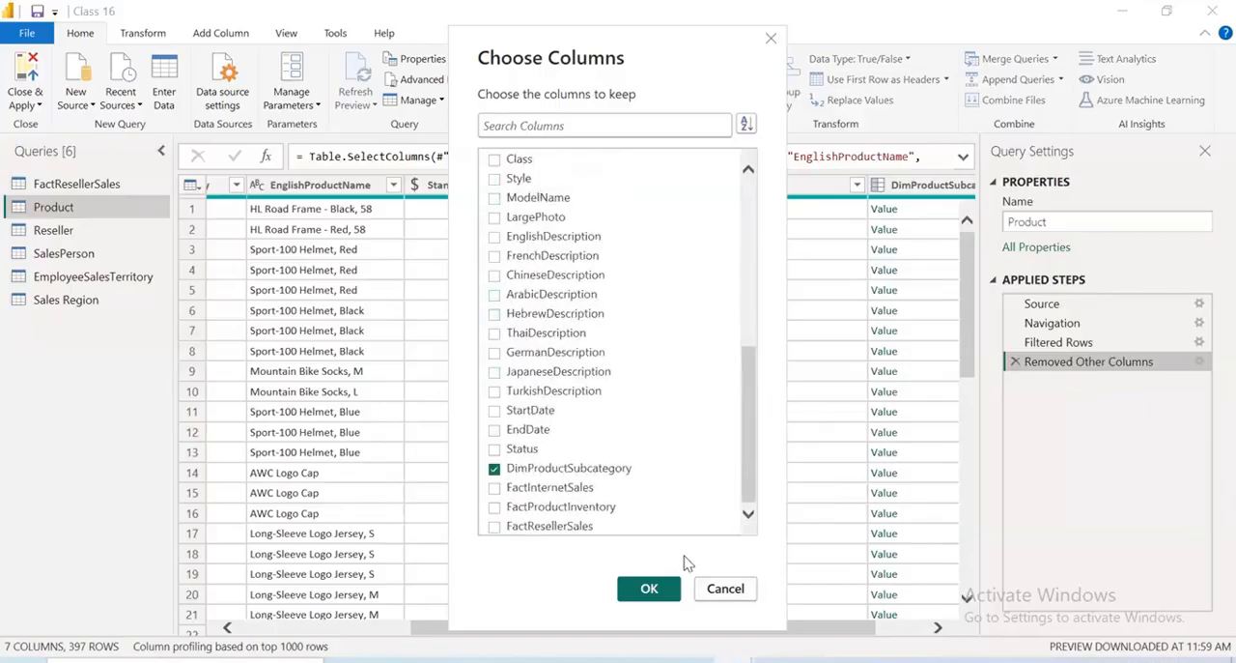
{"action": "left_click", "coordinate": [659, 589]}
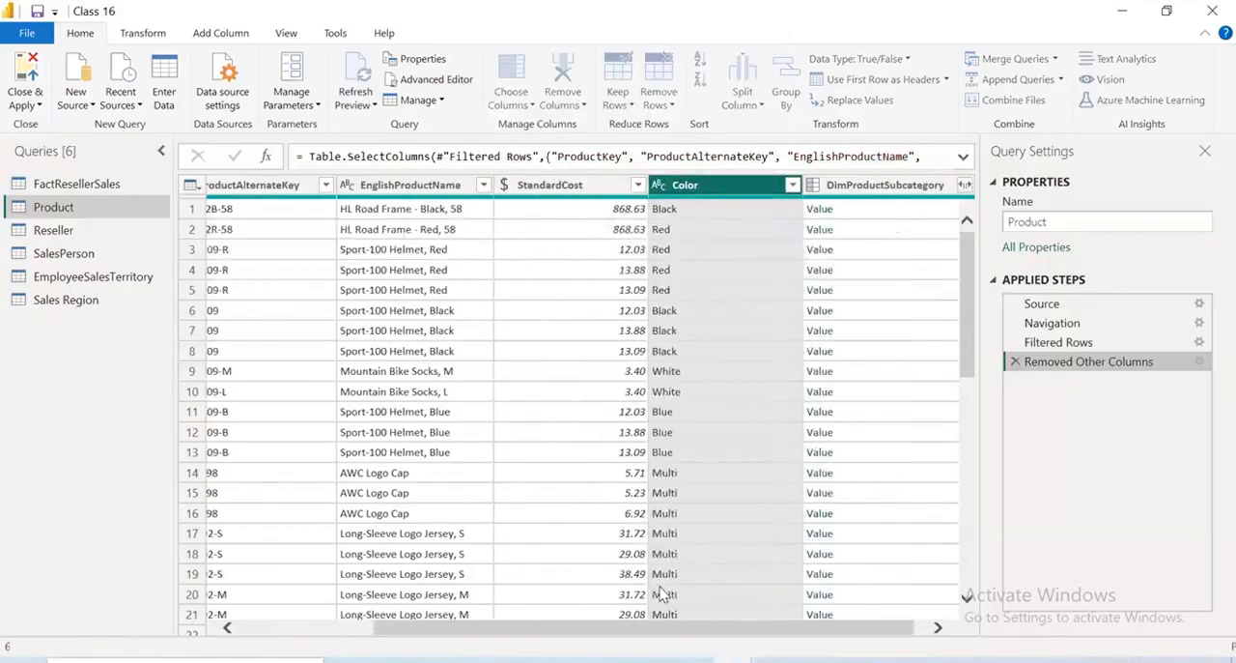
Try expanding DimProductSubcategory to only EnglishProductSubcategoryName without the original column name prefix, and delete that expansion step
{"action": "scroll", "coordinate": [792, 639], "scroll_direction": "left", "scroll_amount": 5}
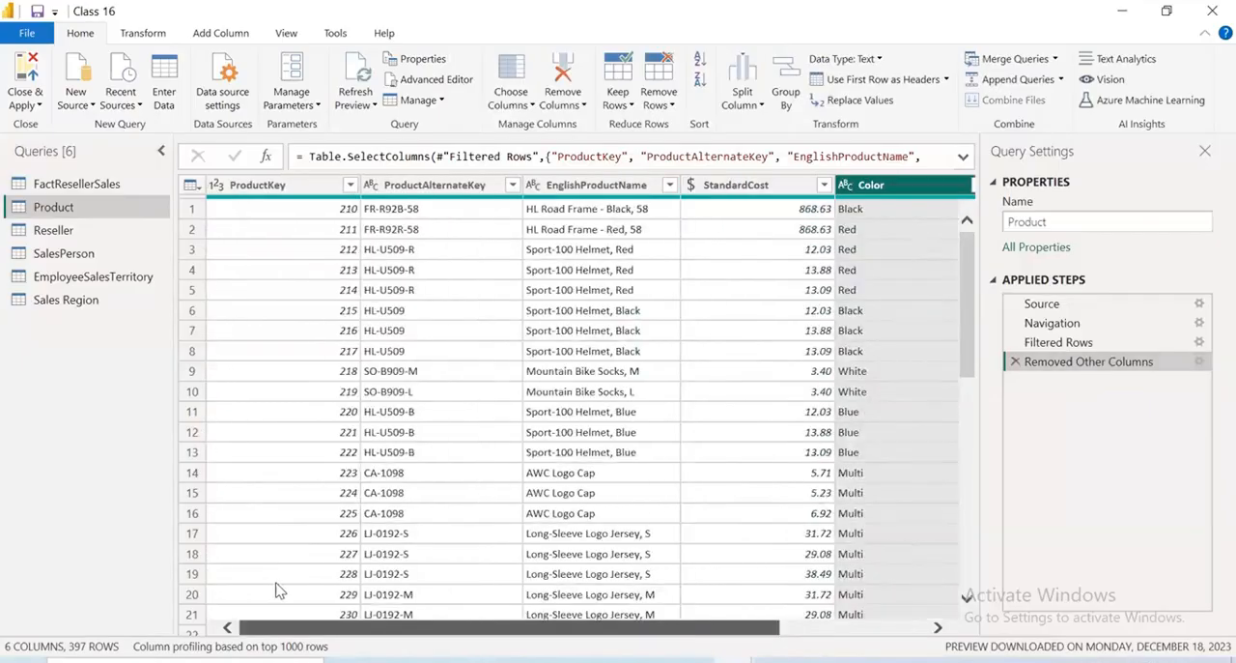
{"action": "scroll", "coordinate": [722, 644], "scroll_direction": "right", "scroll_amount": 5}
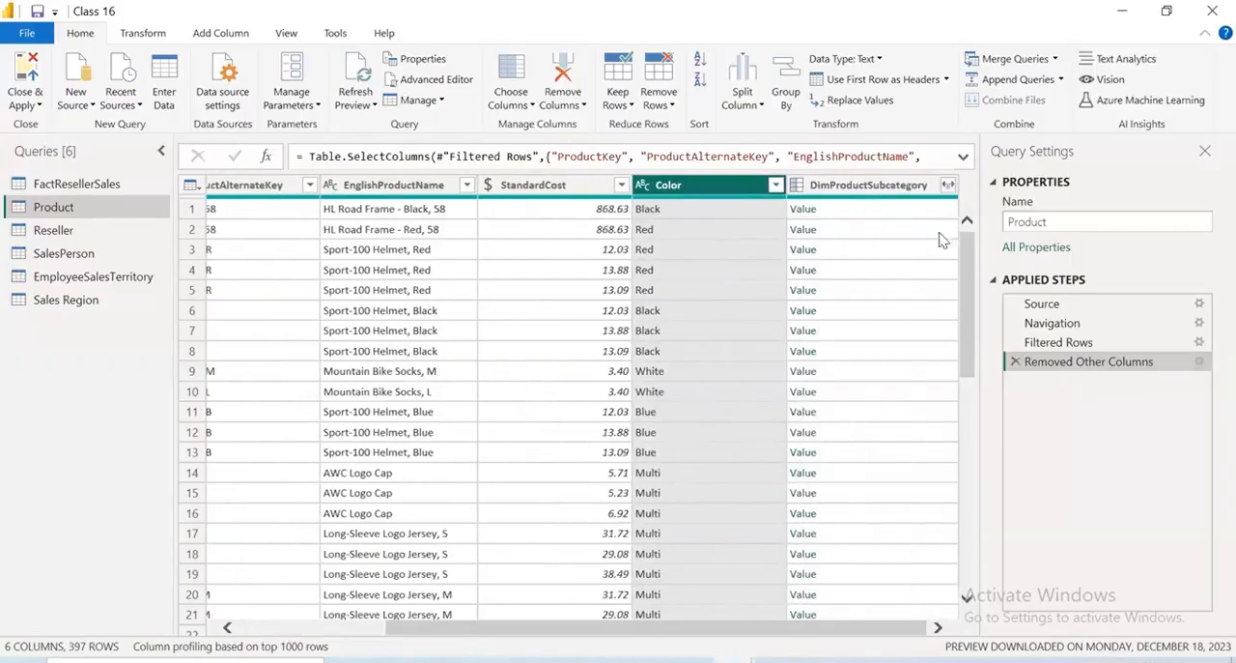
{"action": "left_click", "coordinate": [948, 188]}
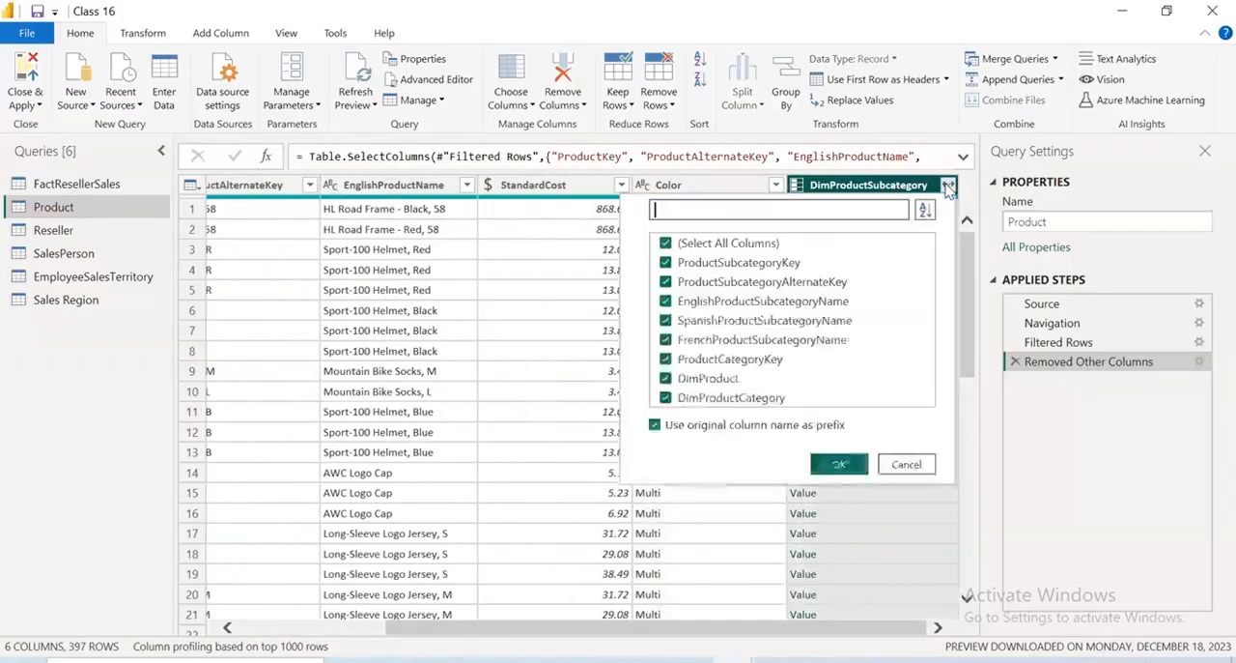
{"action": "left_click", "coordinate": [666, 244]}
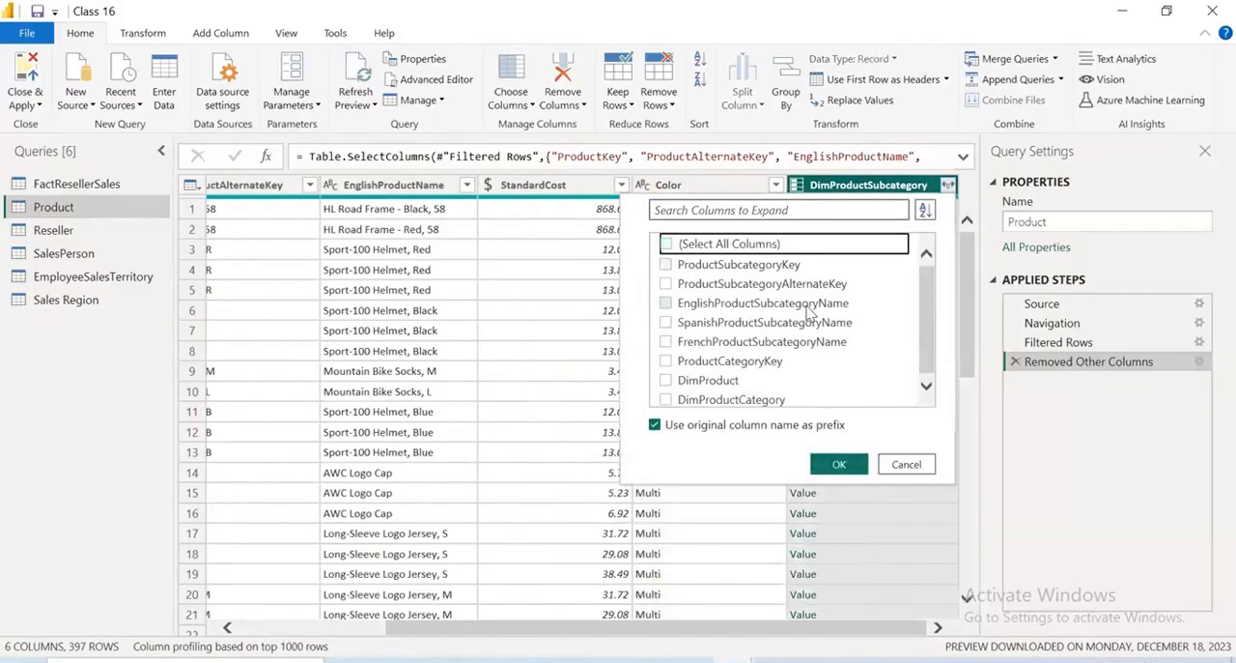
{"action": "left_click", "coordinate": [666, 304]}
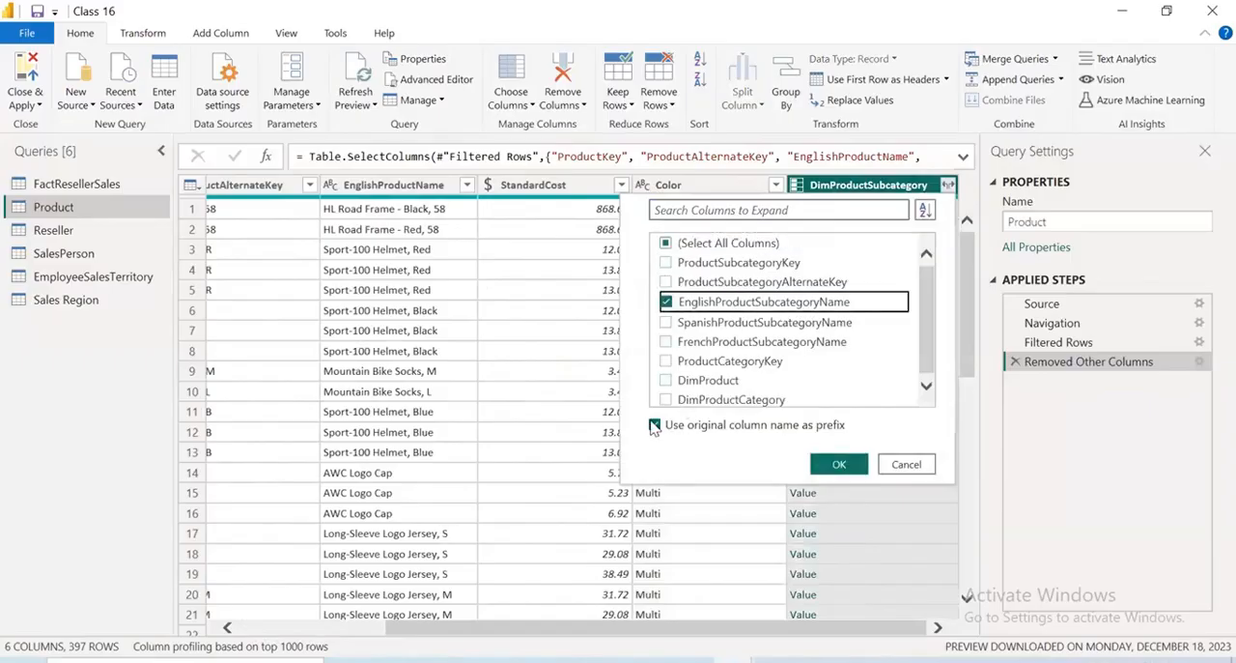
{"action": "left_click", "coordinate": [655, 425]}
{"action": "left_click", "coordinate": [841, 465]}
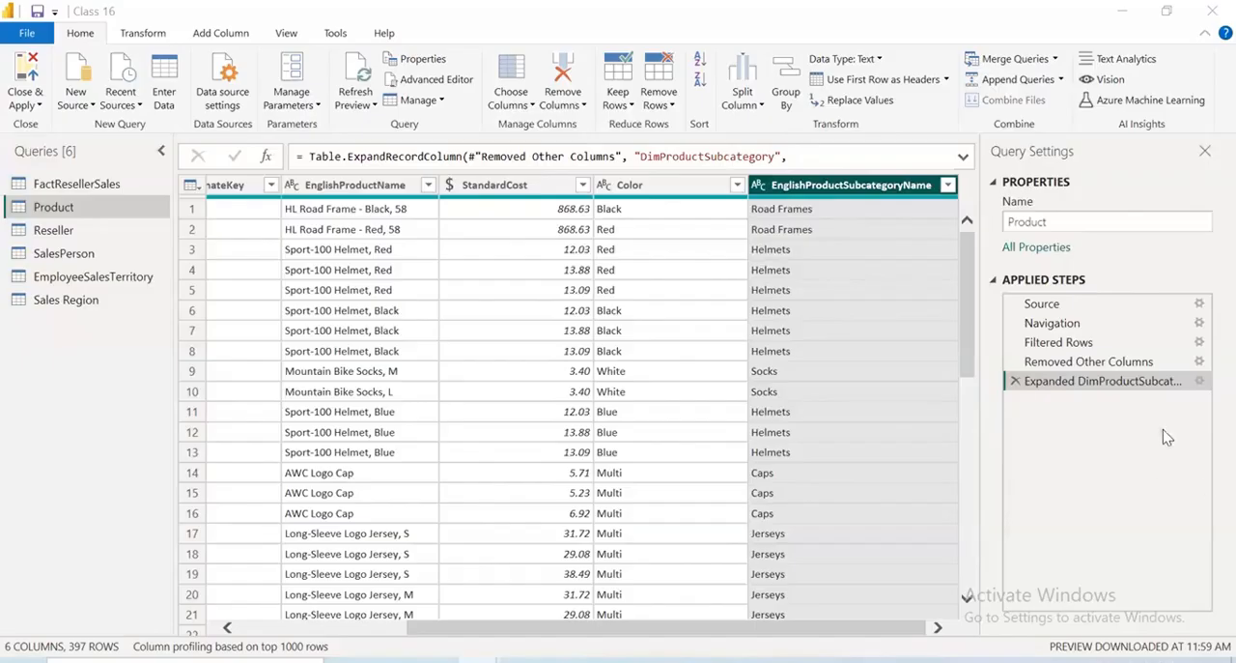
{"action": "left_click", "coordinate": [948, 184]}
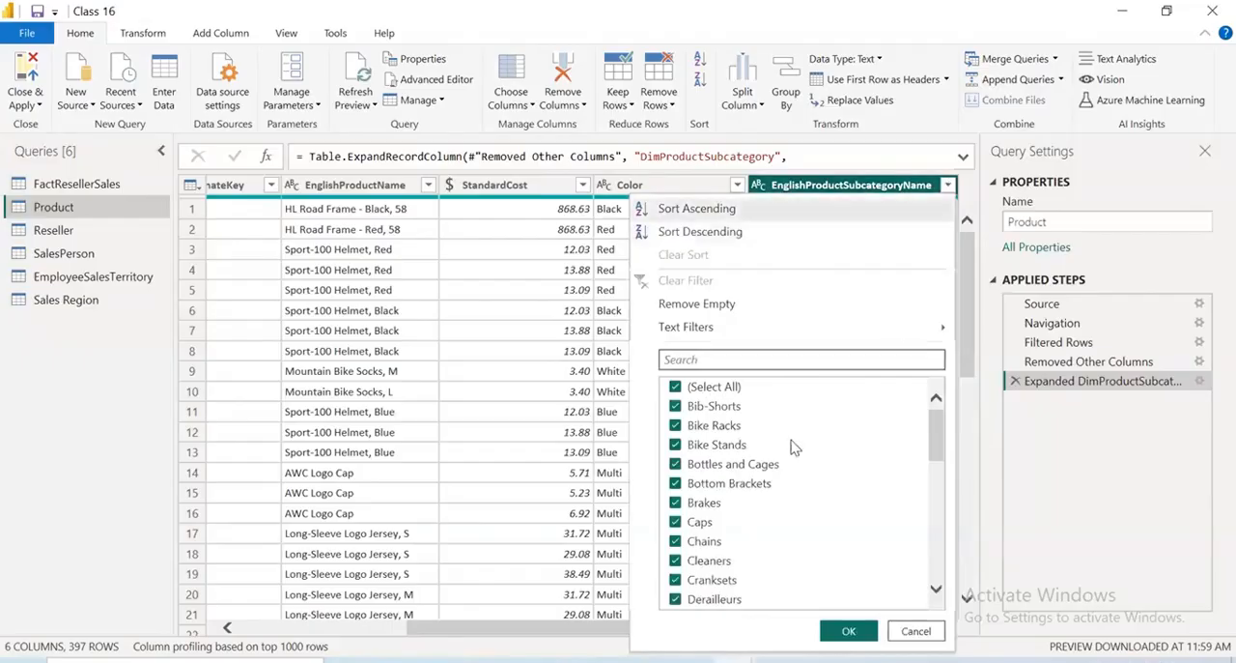
{"action": "left_click", "coordinate": [1016, 381]}
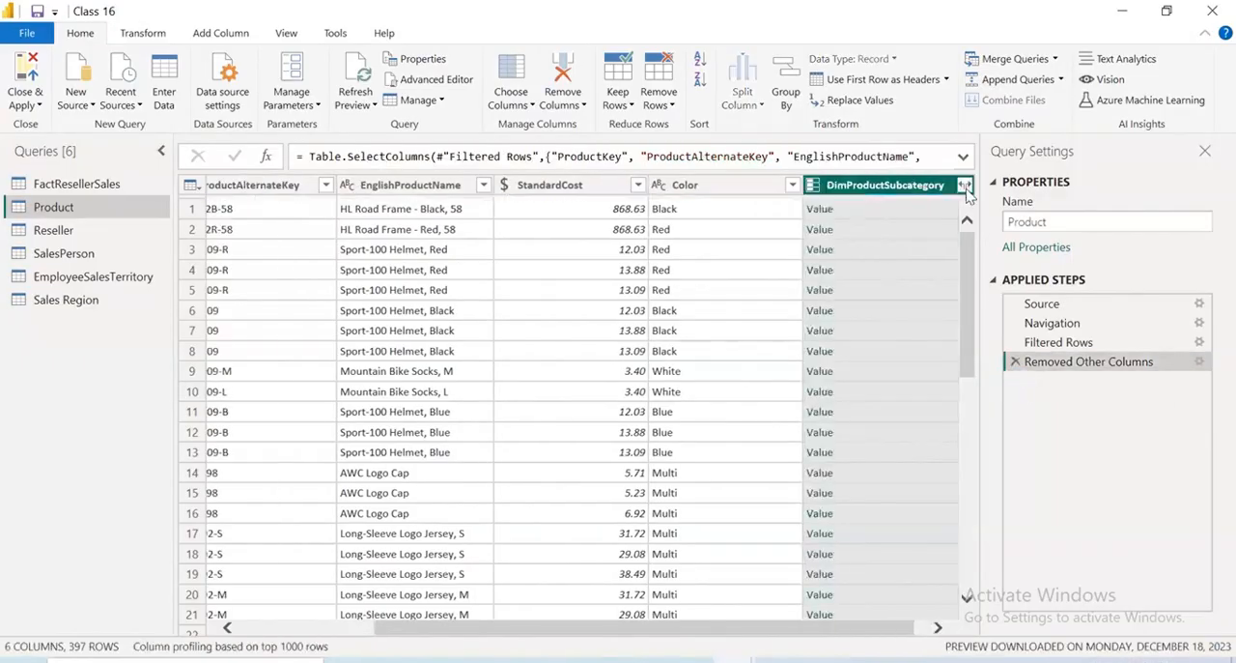
Expand the Product query's DimProductSubcategory column to EnglishProductSubcategoryName and DimProductCategory, without the original column name as prefix
{"action": "left_click", "coordinate": [948, 184]}
{"action": "left_click", "coordinate": [666, 244]}
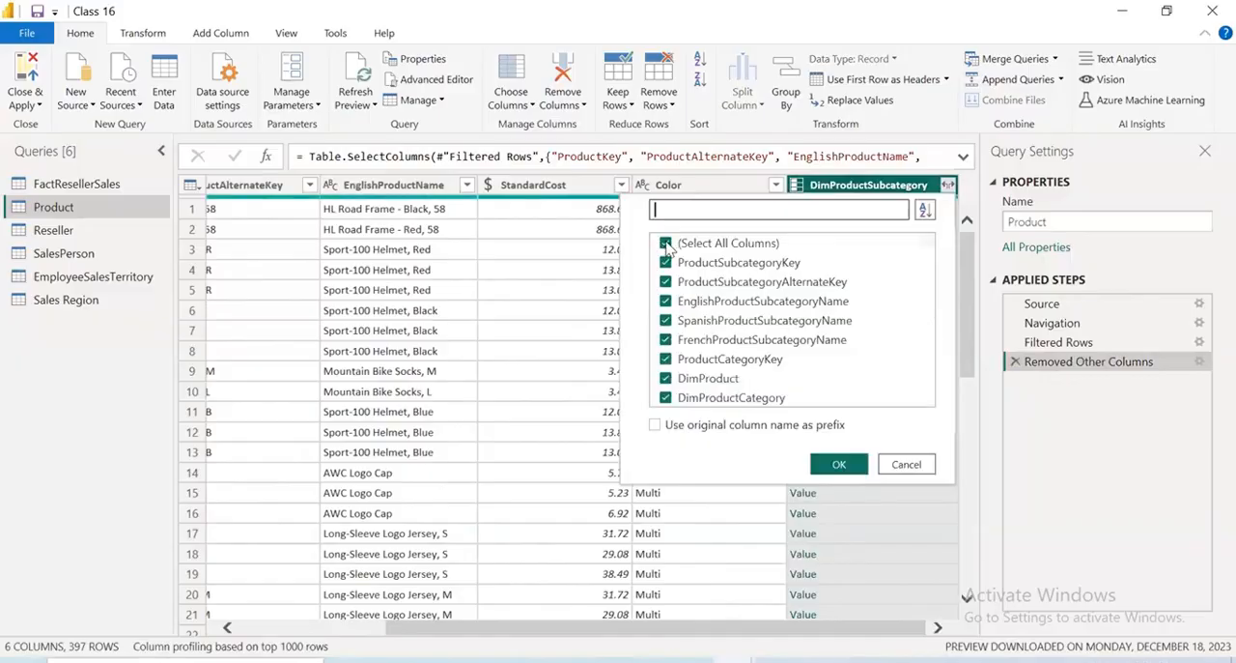
{"action": "left_click", "coordinate": [665, 302]}
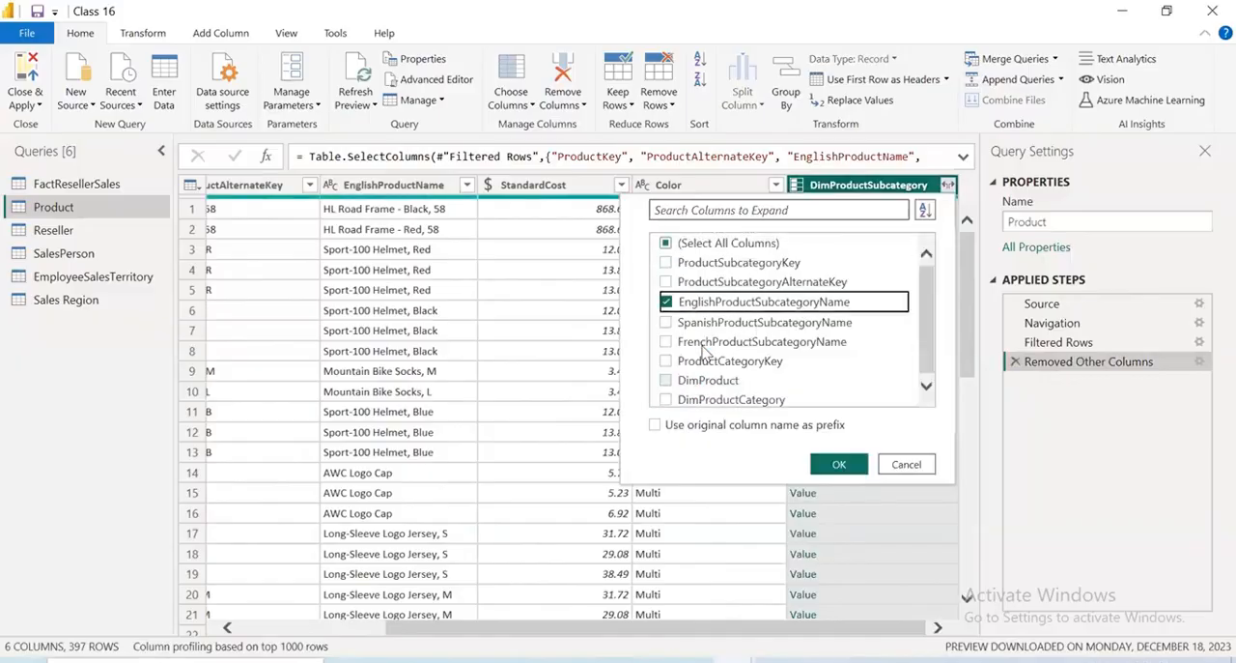
{"action": "left_click", "coordinate": [667, 396]}
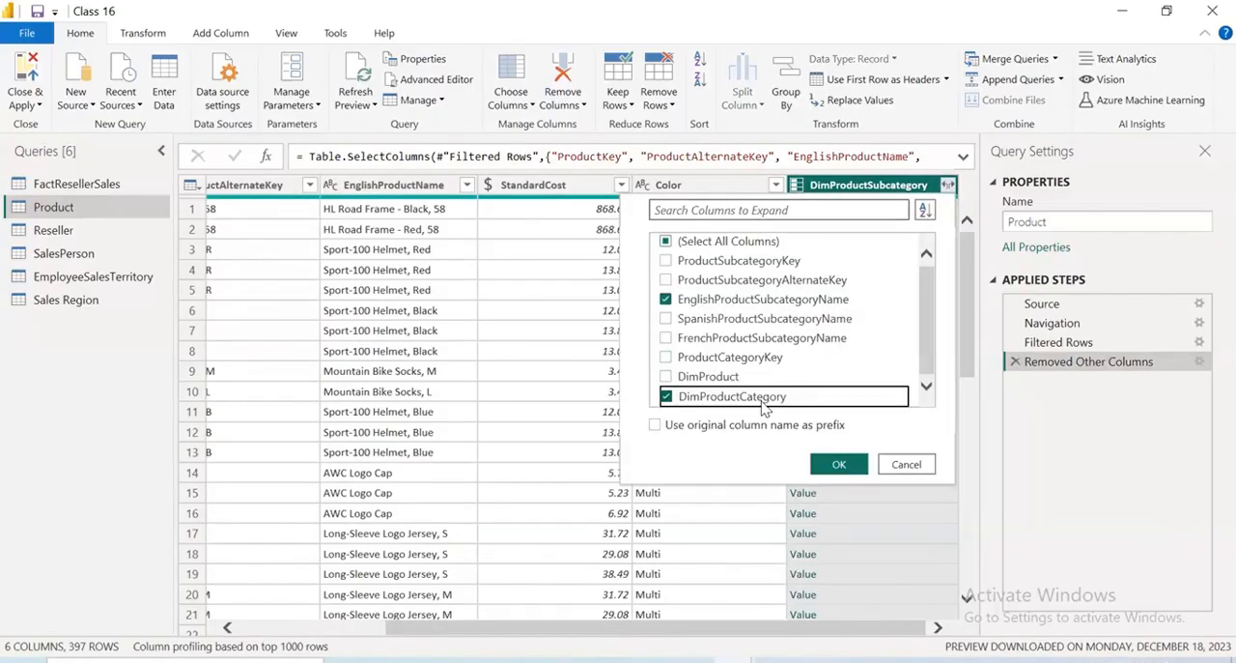
{"action": "left_click", "coordinate": [837, 464]}
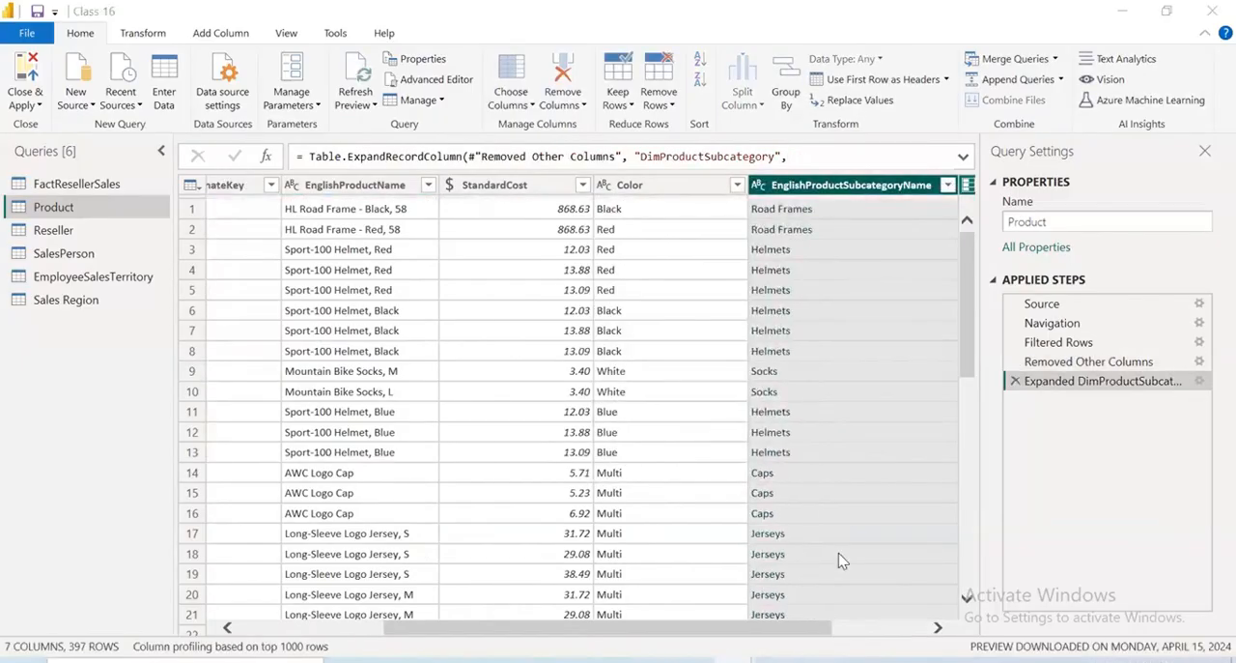
Expand the DimProductCategory column to only EnglishProductCategoryName, without the original column name as prefix
{"action": "left_click_drag", "start_coordinate": [754, 628], "coordinate": [850, 628]}
{"action": "left_click", "coordinate": [947, 186]}
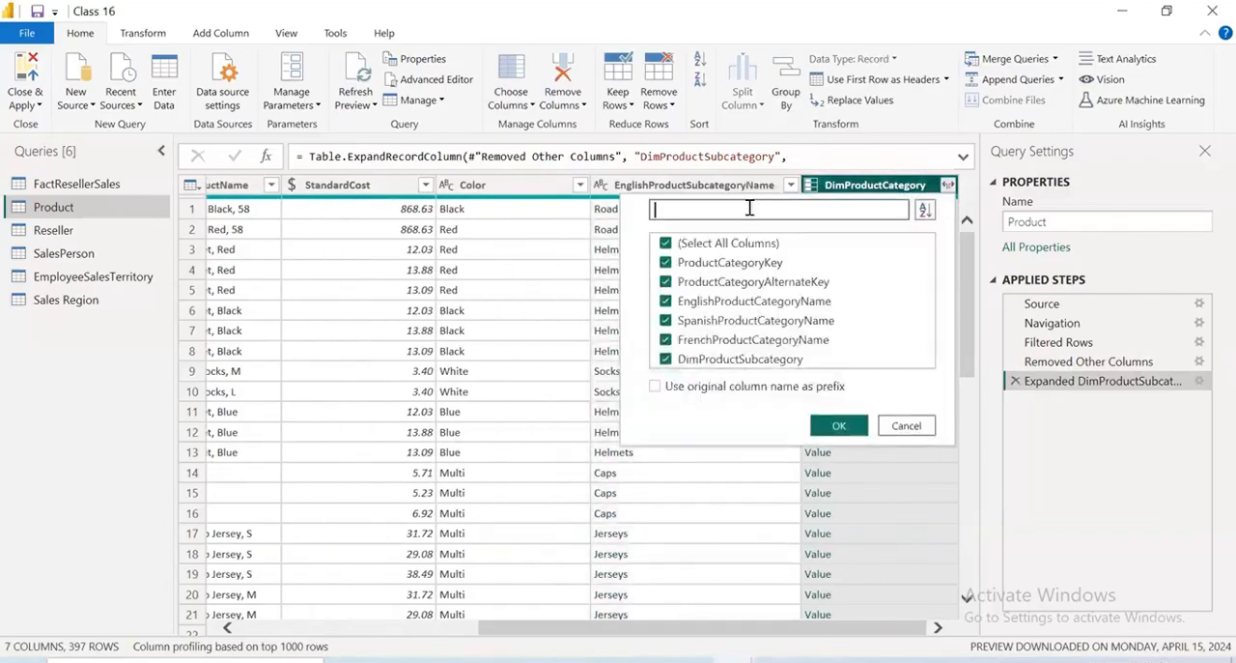
{"action": "left_click", "coordinate": [666, 243]}
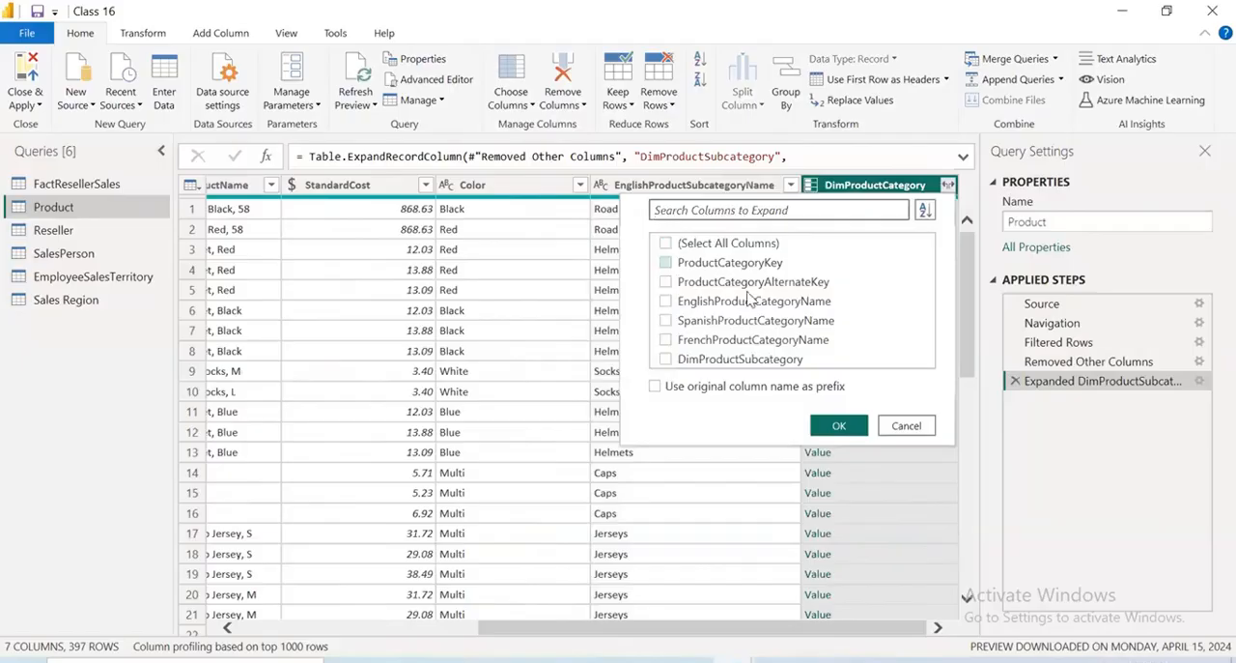
{"action": "left_click", "coordinate": [665, 302]}
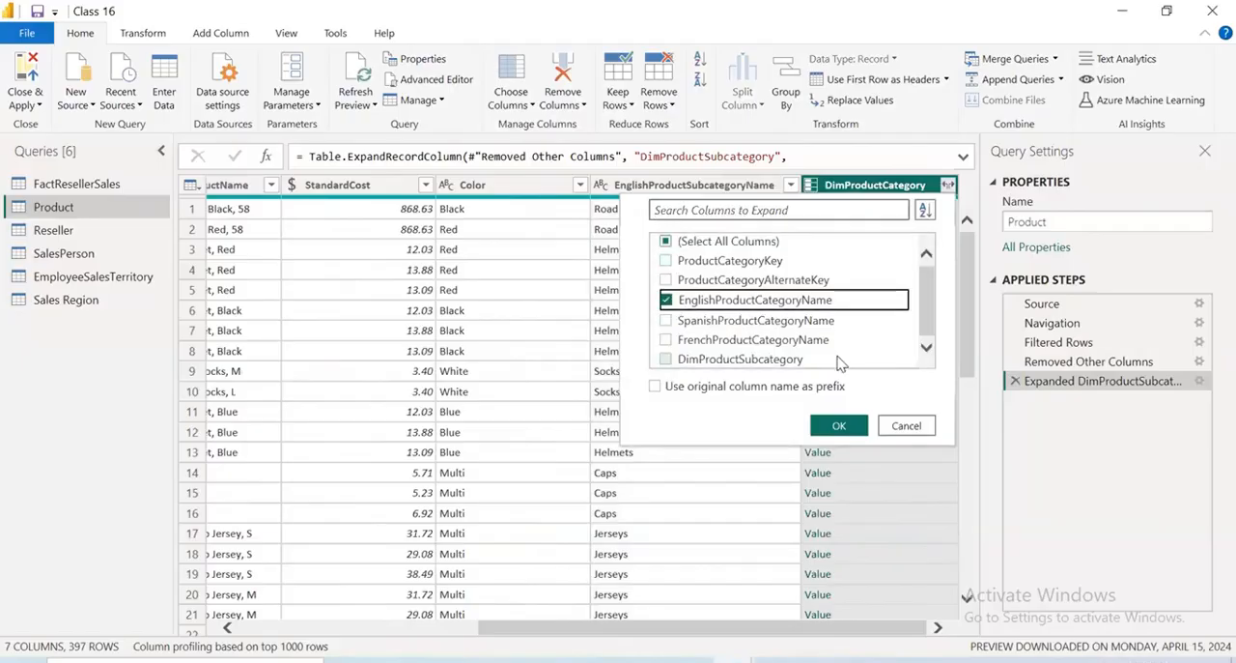
{"action": "left_click", "coordinate": [829, 426]}
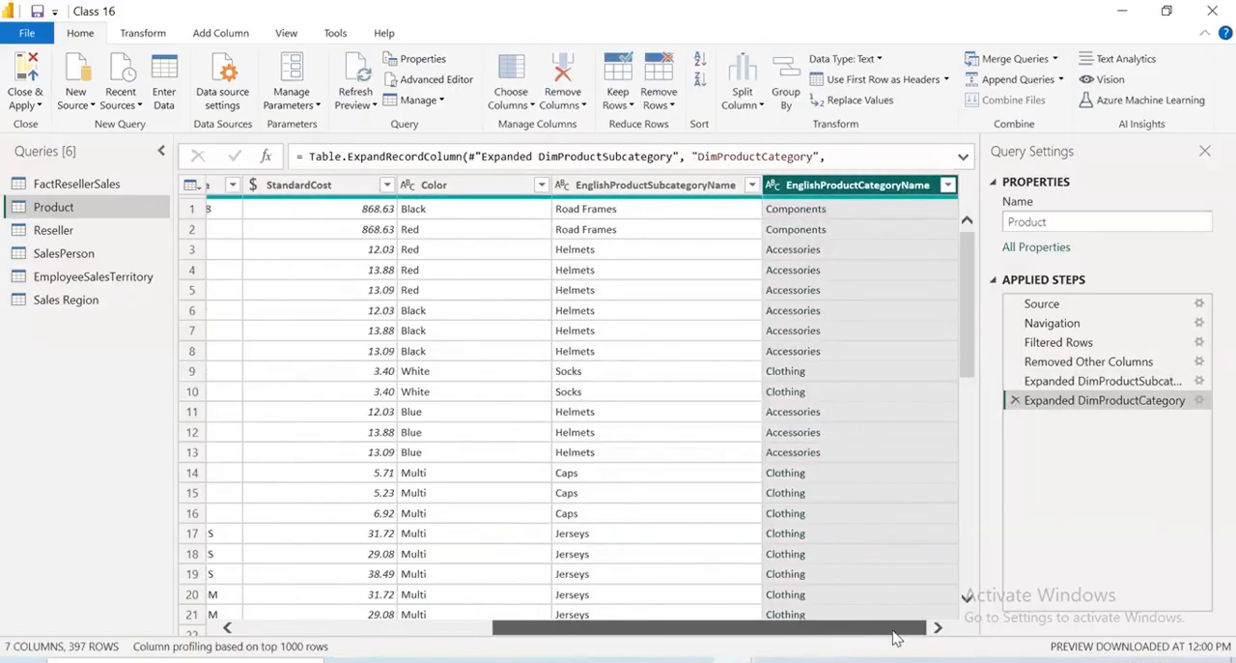
Rename the Product query's EnglishProductName column as ProductName
{"action": "left_click_drag", "start_coordinate": [897, 633], "coordinate": [310, 584]}
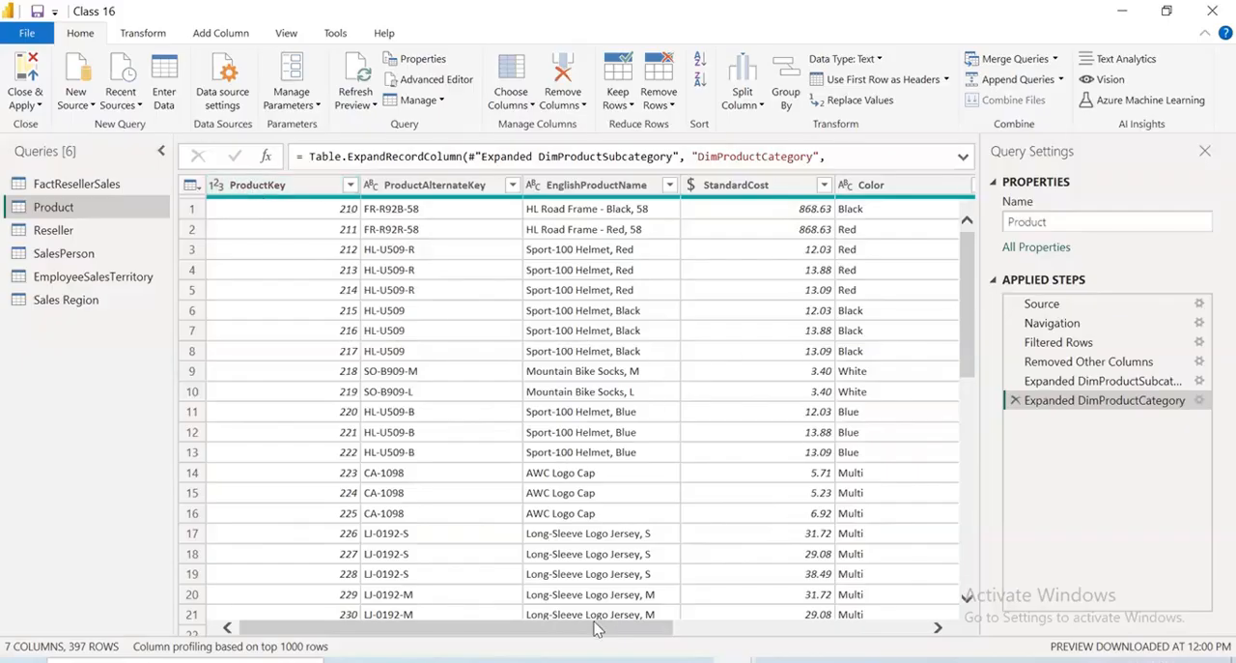
{"action": "left_click_drag", "start_coordinate": [596, 628], "coordinate": [527, 230]}
{"action": "left_click", "coordinate": [512, 193]}
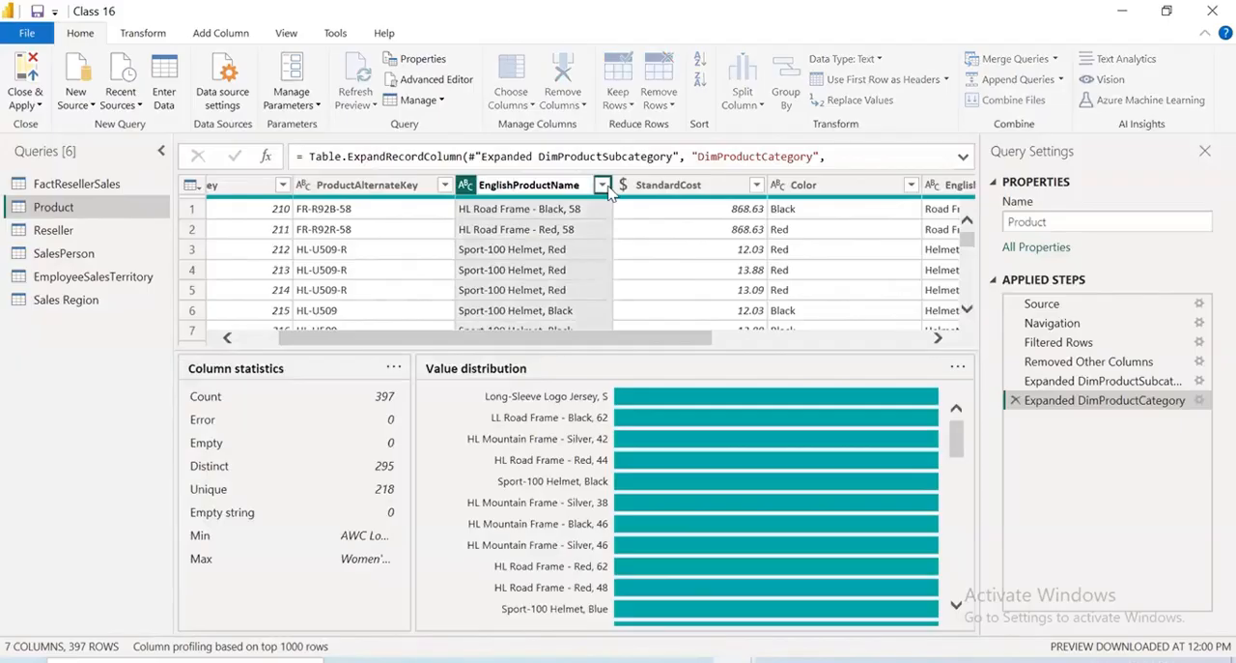
{"action": "key", "text": "BackSpace"}
{"action": "key", "text": "BackSpace"}
{"action": "key", "text": "BackSpace"}
{"action": "key", "text": "BackSpace"}
{"action": "key", "text": "BackSpace"}
{"action": "key", "text": "BackSpace"}
{"action": "key", "text": "BackSpace"}
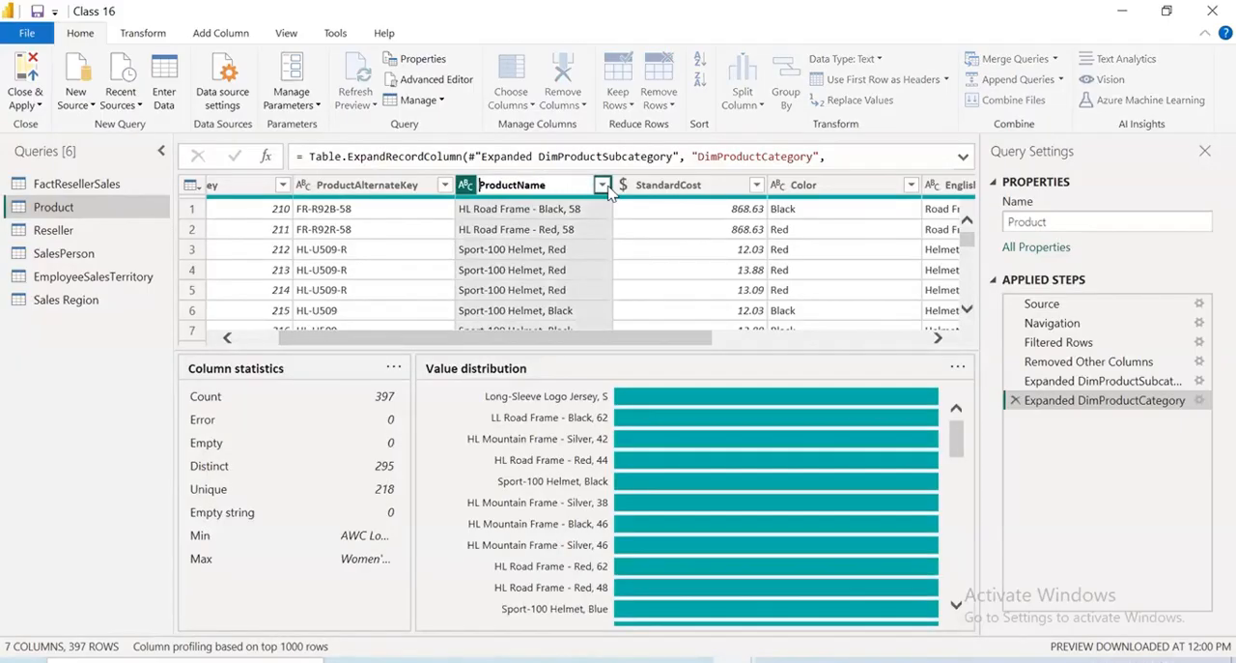
{"action": "key", "text": "Return"}
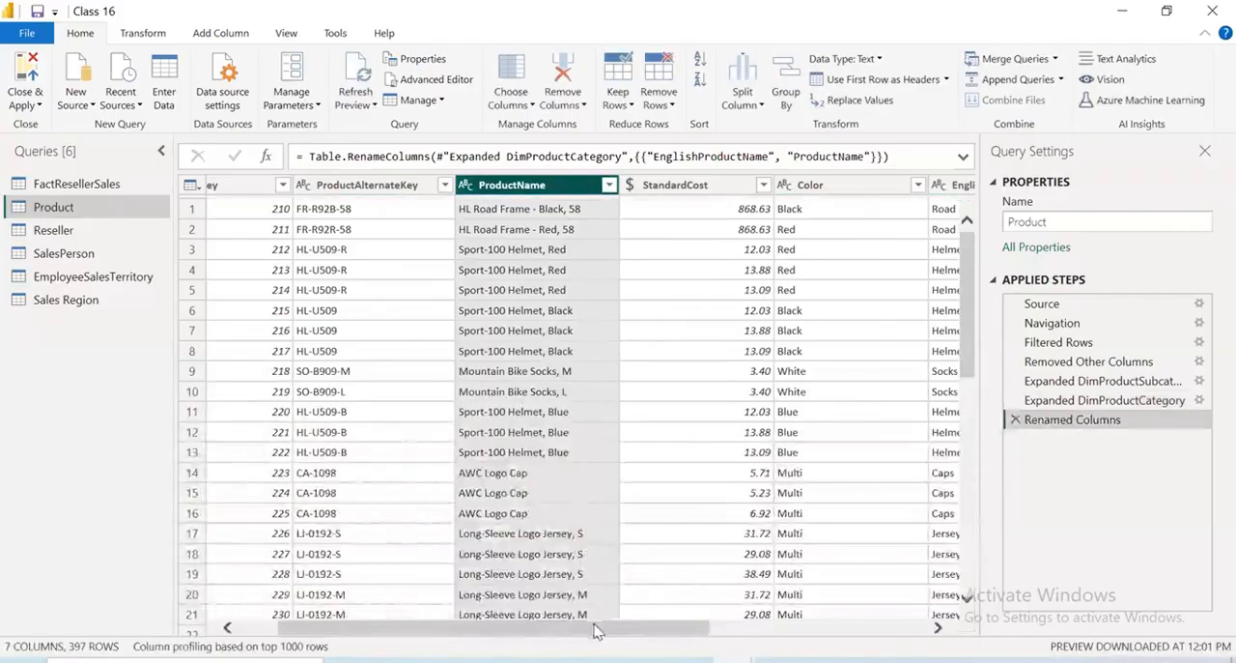
Rename the EnglishProductSubcategoryName column as ProductSubcategory
{"action": "scroll", "coordinate": [615, 192], "scroll_direction": "right", "scroll_amount": 5}
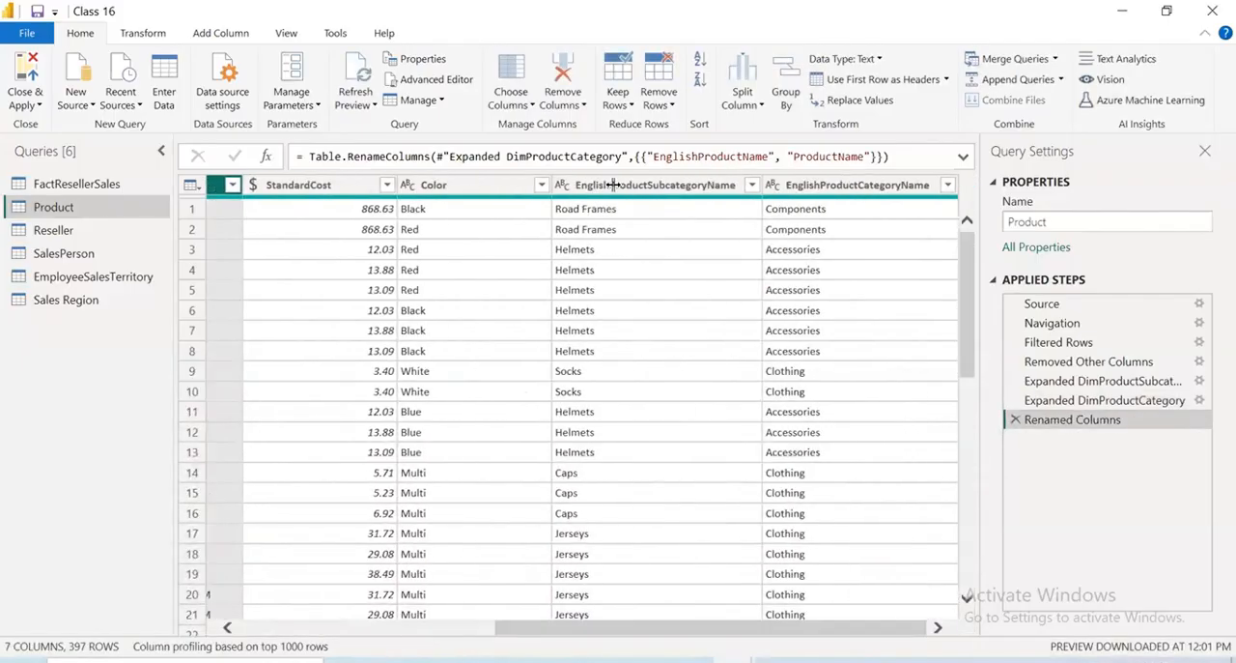
{"action": "left_click", "coordinate": [615, 189]}
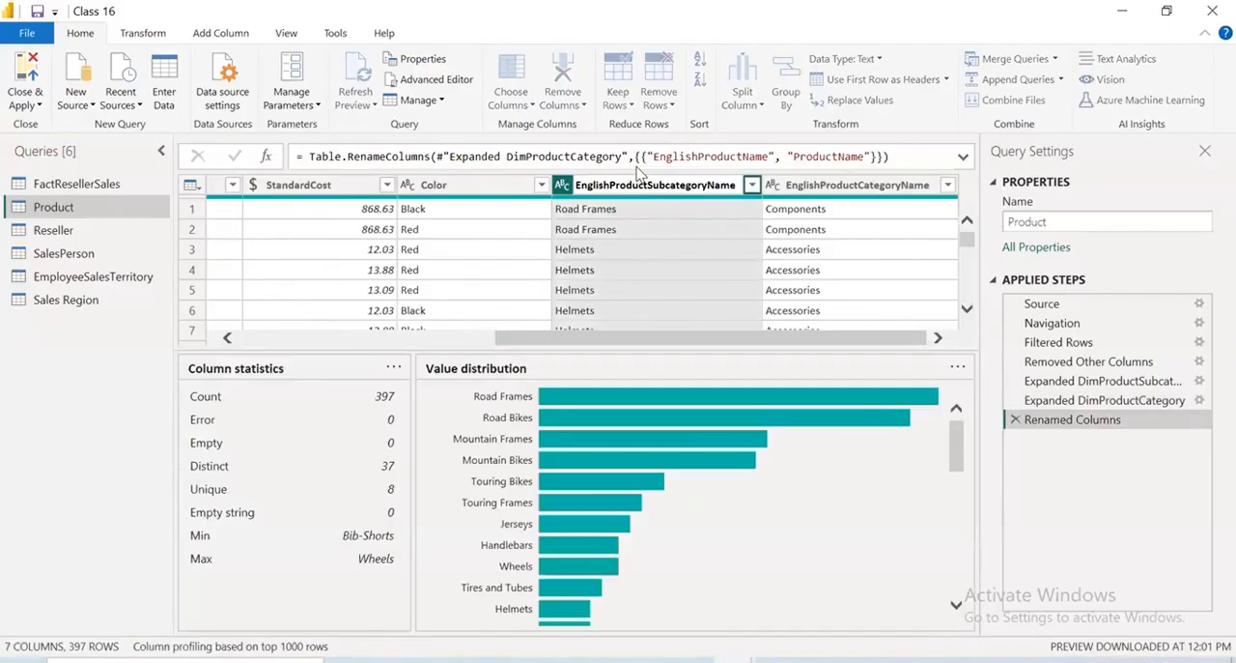
{"action": "key", "text": "BackSpace"}
{"action": "key", "text": "BackSpace"}
{"action": "key", "text": "BackSpace"}
{"action": "key", "text": "BackSpace"}
{"action": "key", "text": "BackSpace"}
{"action": "key", "text": "BackSpace"}
{"action": "key", "text": "BackSpace"}
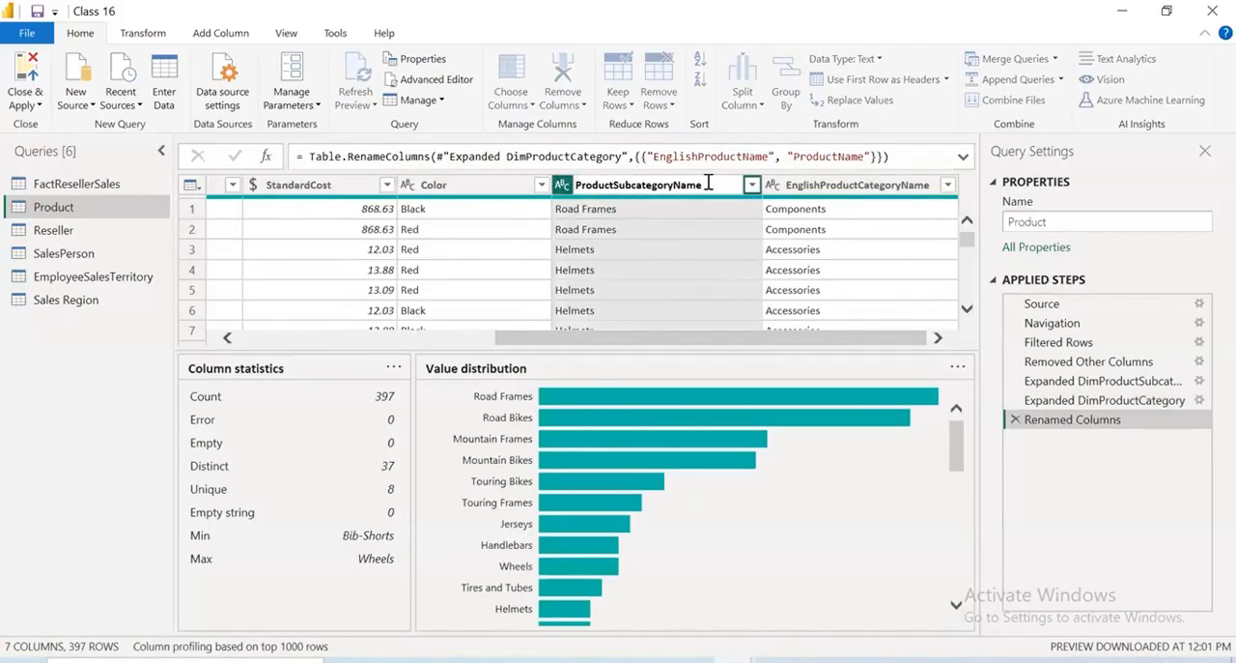
{"action": "key", "text": "BackSpace"}
{"action": "key", "text": "BackSpace"}
{"action": "key", "text": "BackSpace"}
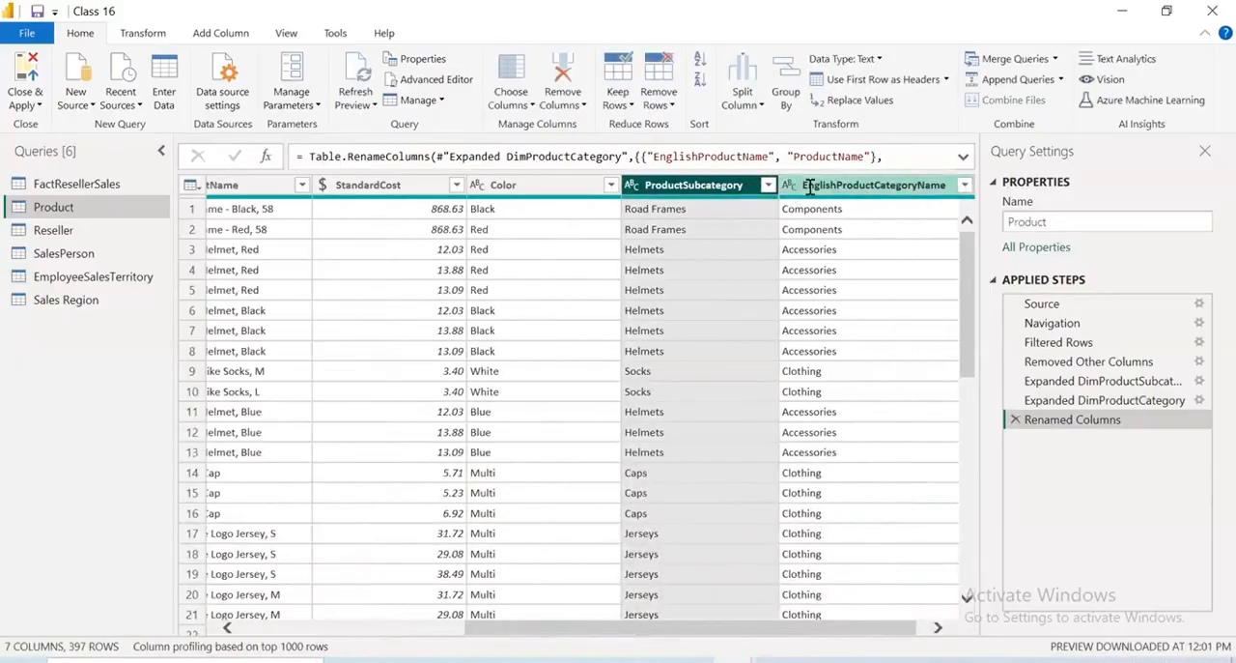
Rename the EnglishProductCategoryName column as ProductCategory
{"action": "double_click", "coordinate": [809, 186]}
{"action": "left_click", "coordinate": [822, 184]}
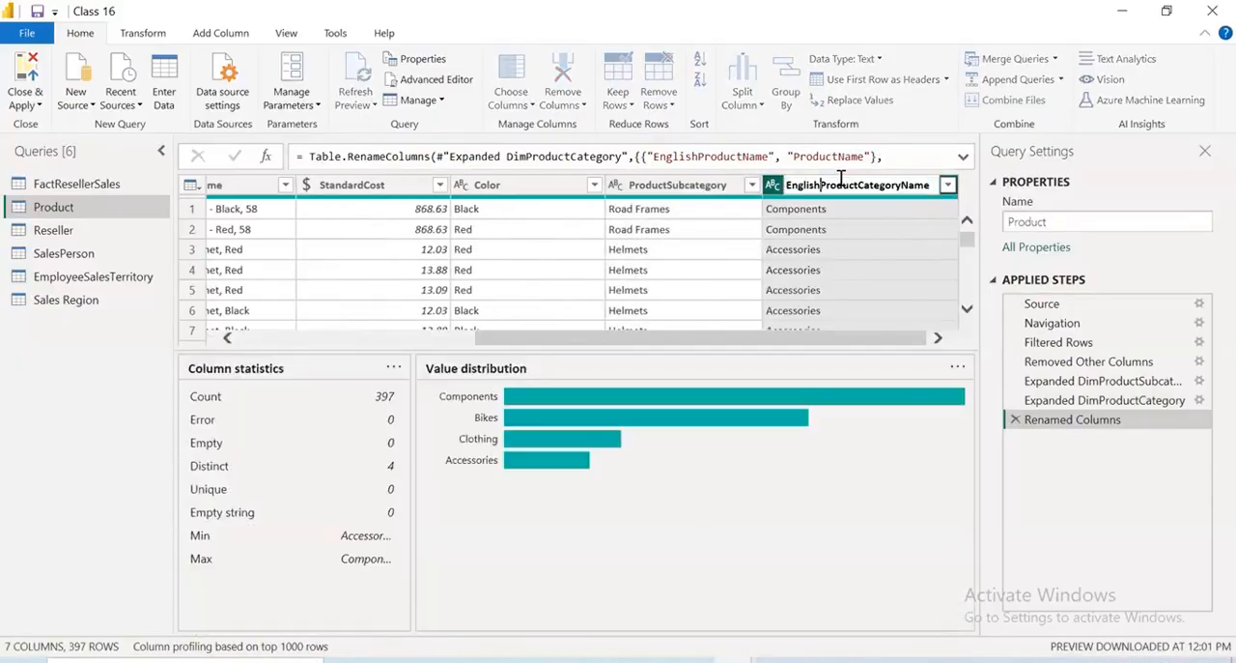
{"action": "key", "text": "BackSpace"}
{"action": "key", "text": "BackSpace"}
{"action": "key", "text": "BackSpace"}
{"action": "key", "text": "BackSpace"}
{"action": "key", "text": "BackSpace"}
{"action": "key", "text": "BackSpace"}
{"action": "key", "text": "BackSpace"}
{"action": "key", "text": "Return"}
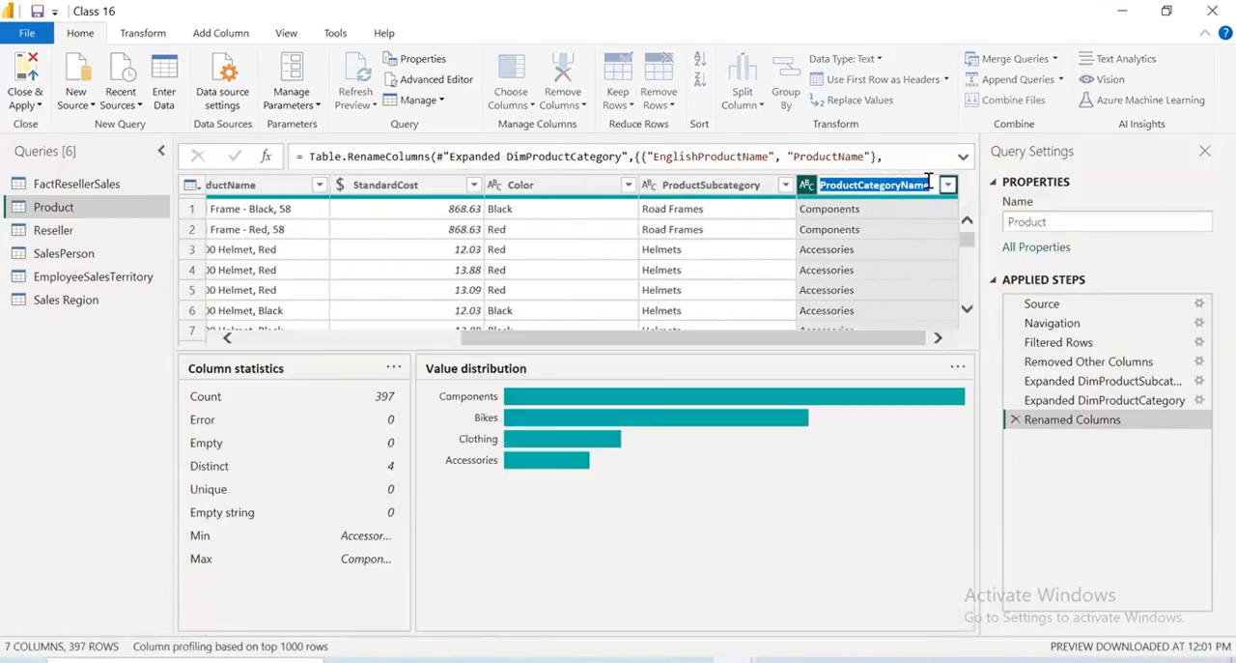
{"action": "key", "text": "BackSpace"}
{"action": "key", "text": "BackSpace"}
{"action": "key", "text": "BackSpace"}
{"action": "key", "text": "BackSpace"}
{"action": "key", "text": "Return"}
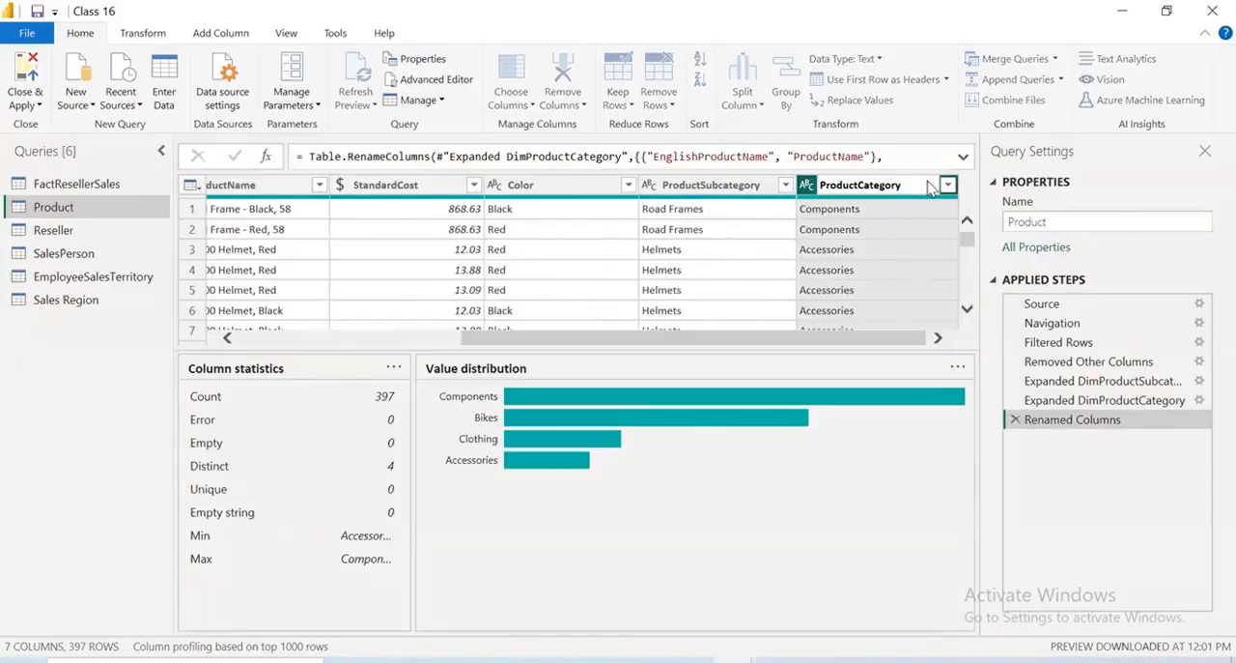
{"action": "left_click_drag", "start_coordinate": [584, 629], "coordinate": [329, 611]}
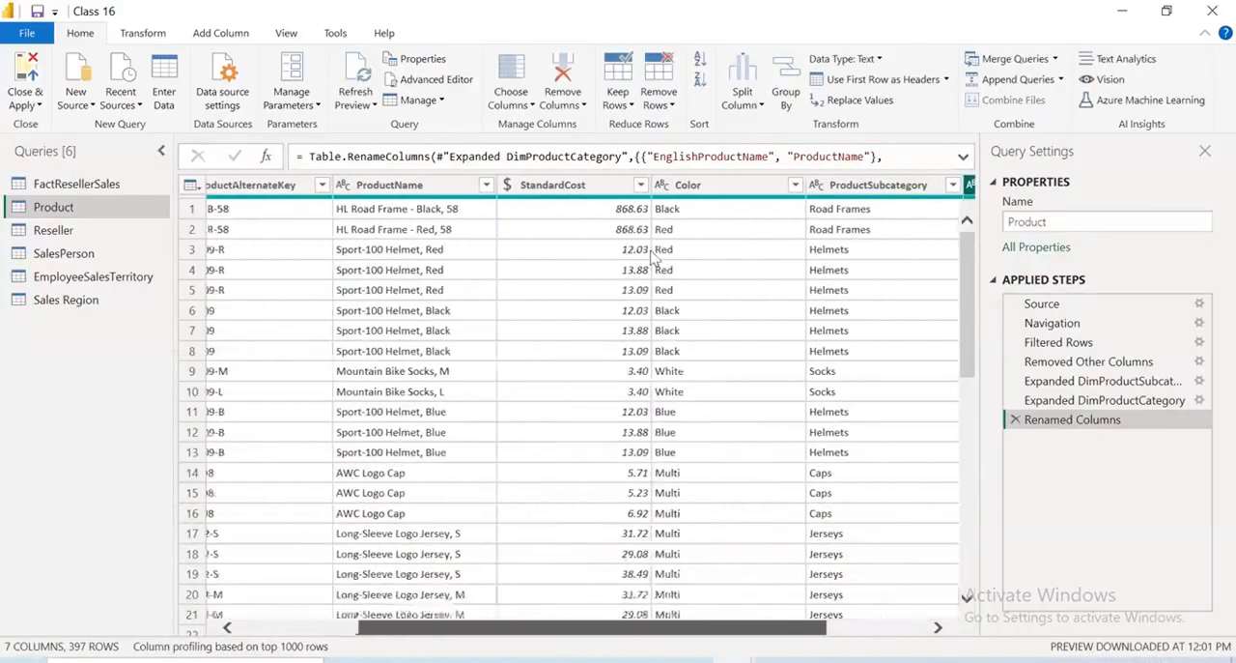
{"action": "left_click", "coordinate": [486, 10]}
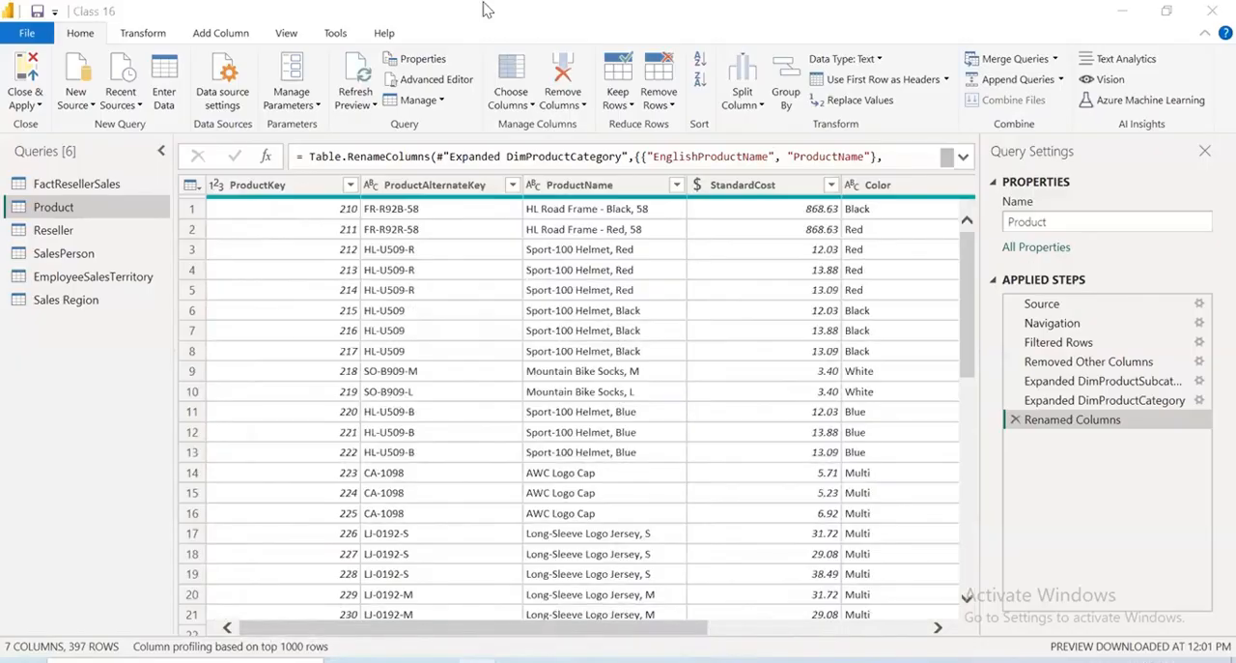
Turn off the column profile and show column quality in the Product query's data preview
{"action": "left_click", "coordinate": [469, 190]}
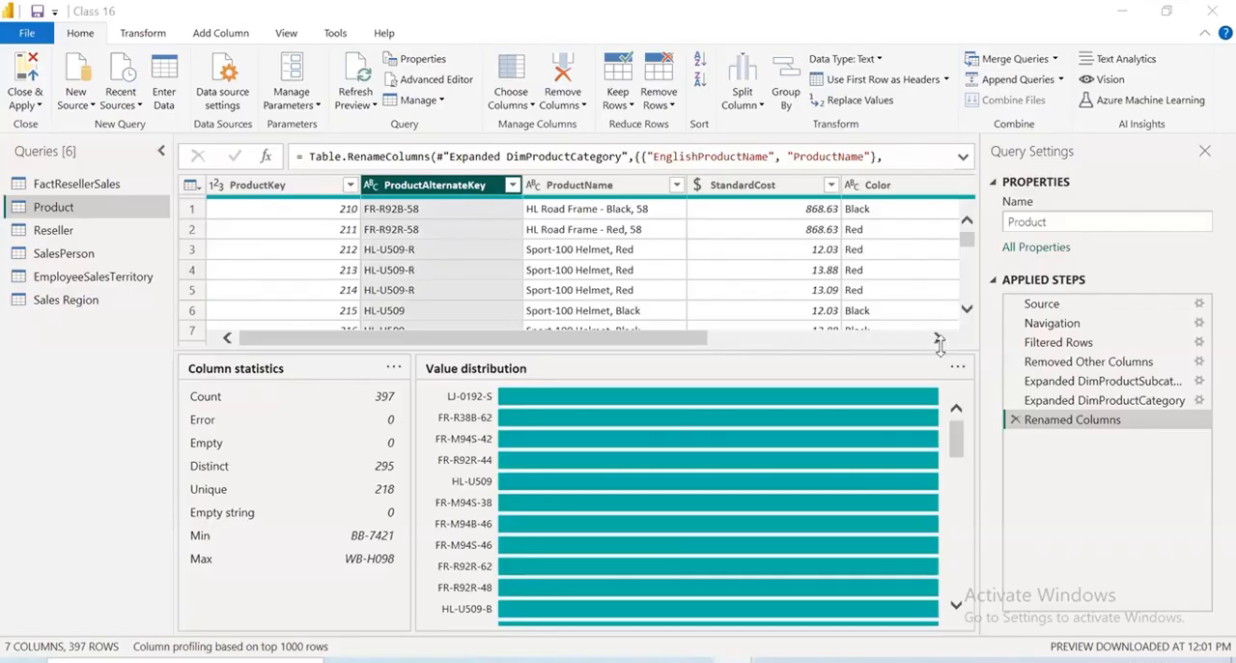
{"action": "left_click", "coordinate": [286, 33]}
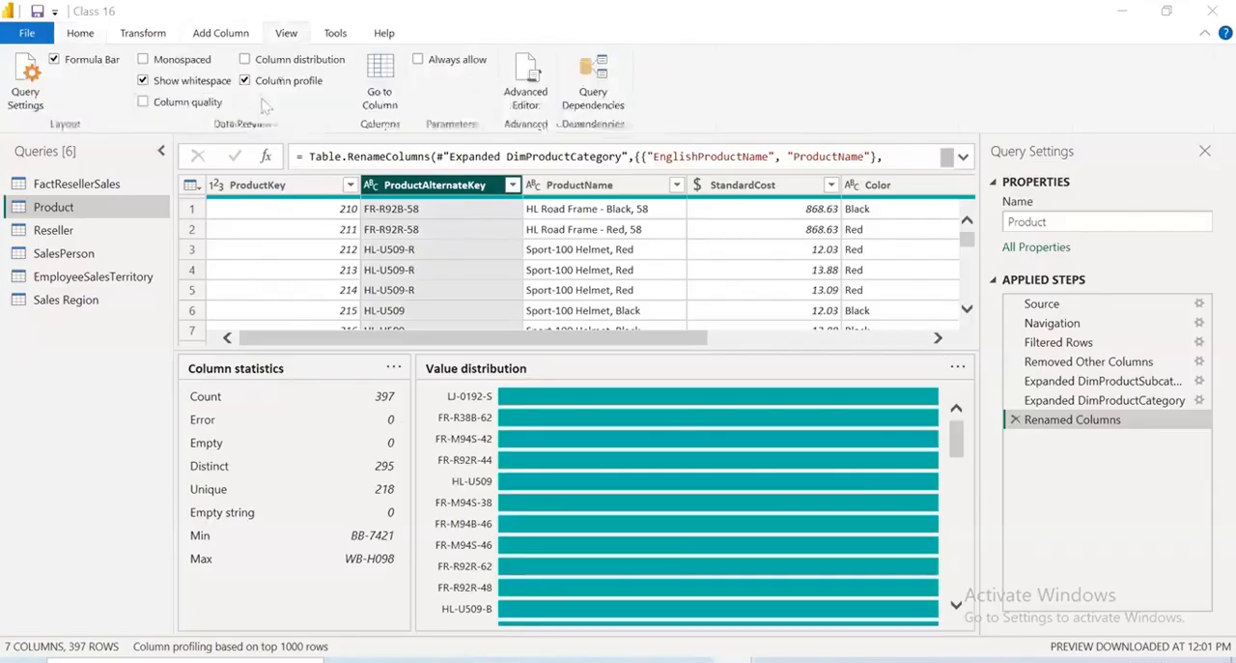
{"action": "left_click", "coordinate": [245, 82]}
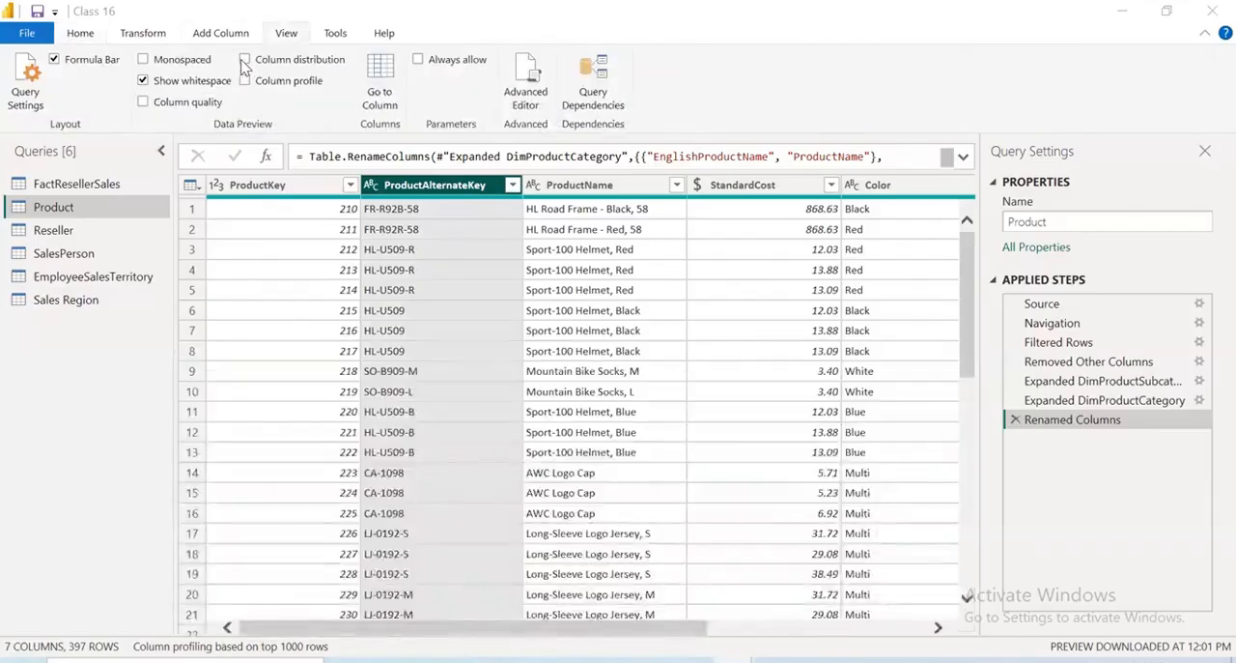
{"action": "left_click", "coordinate": [244, 59]}
{"action": "left_click", "coordinate": [245, 60]}
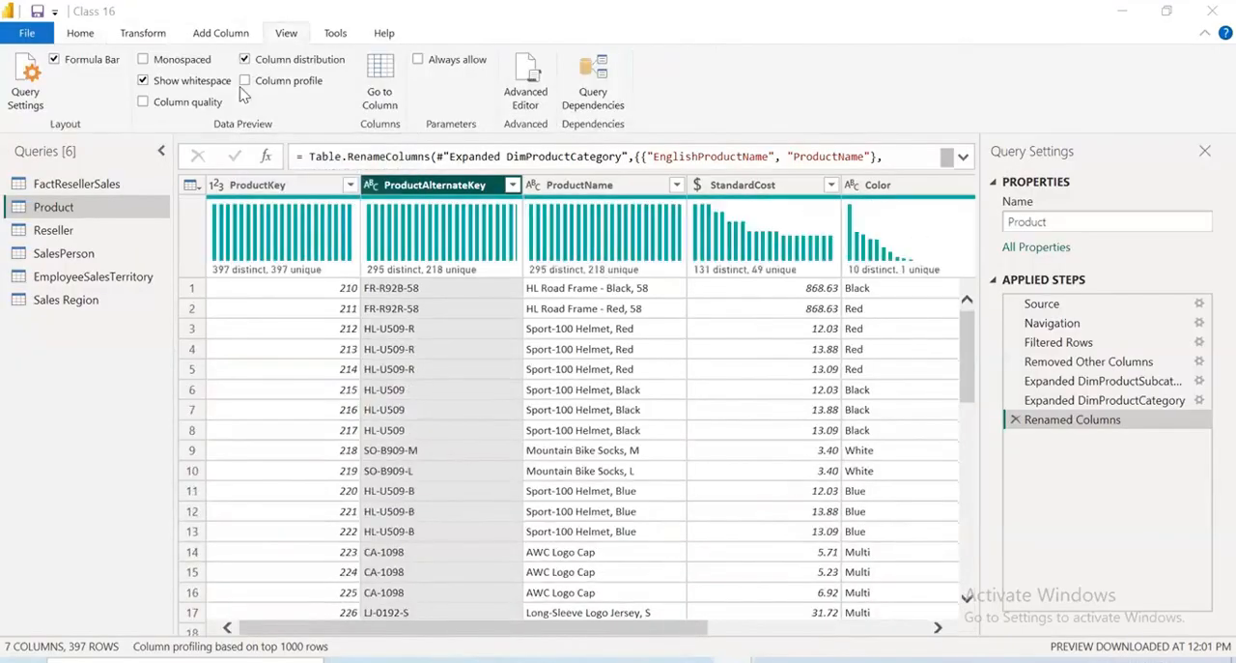
{"action": "left_click", "coordinate": [246, 81]}
{"action": "left_click", "coordinate": [245, 81]}
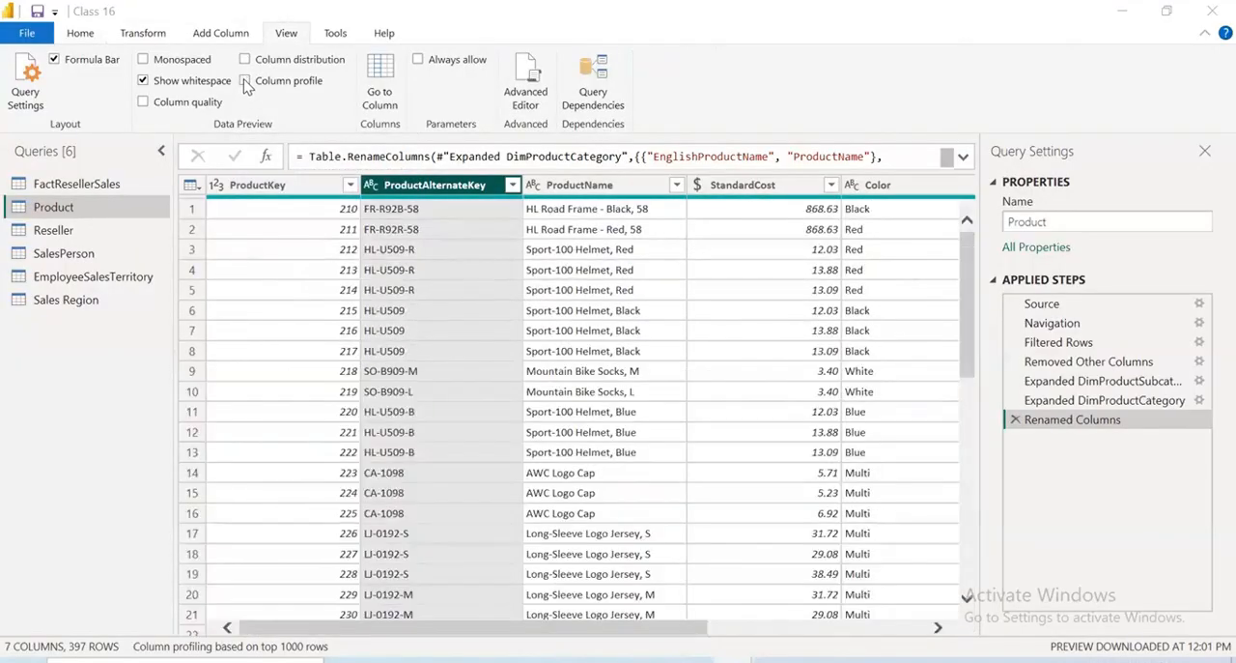
{"action": "left_click", "coordinate": [143, 103]}
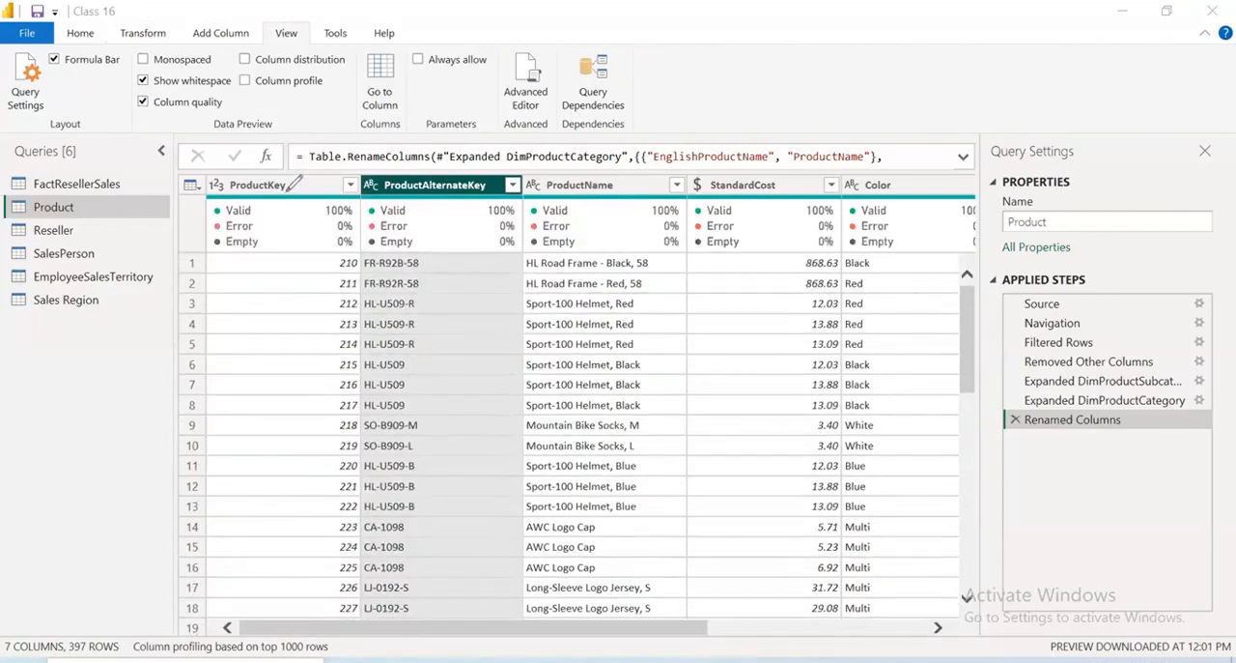
{"action": "left_click_drag", "start_coordinate": [286, 191], "coordinate": [422, 144]}
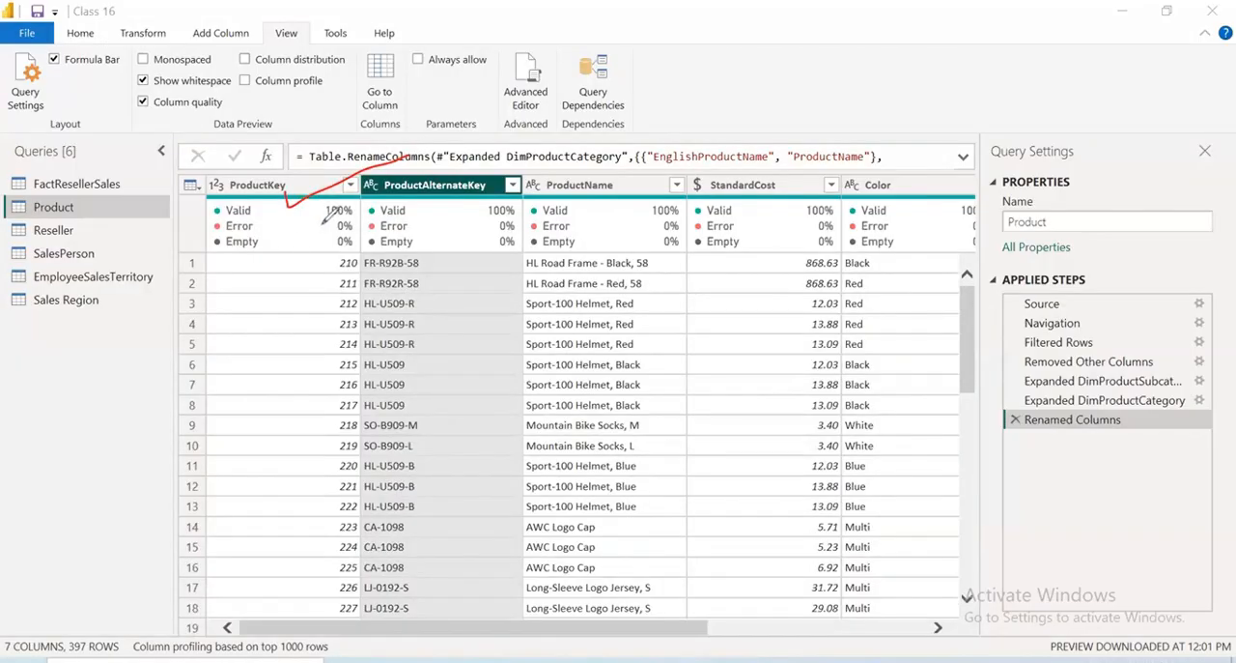
{"action": "mouse_move", "coordinate": [470, 167]}
{"action": "left_mouse_down"}
{"action": "mouse_move", "coordinate": [323, 225]}
{"action": "mouse_move", "coordinate": [321, 253]}
{"action": "mouse_move", "coordinate": [489, 189]}
{"action": "left_mouse_up"}
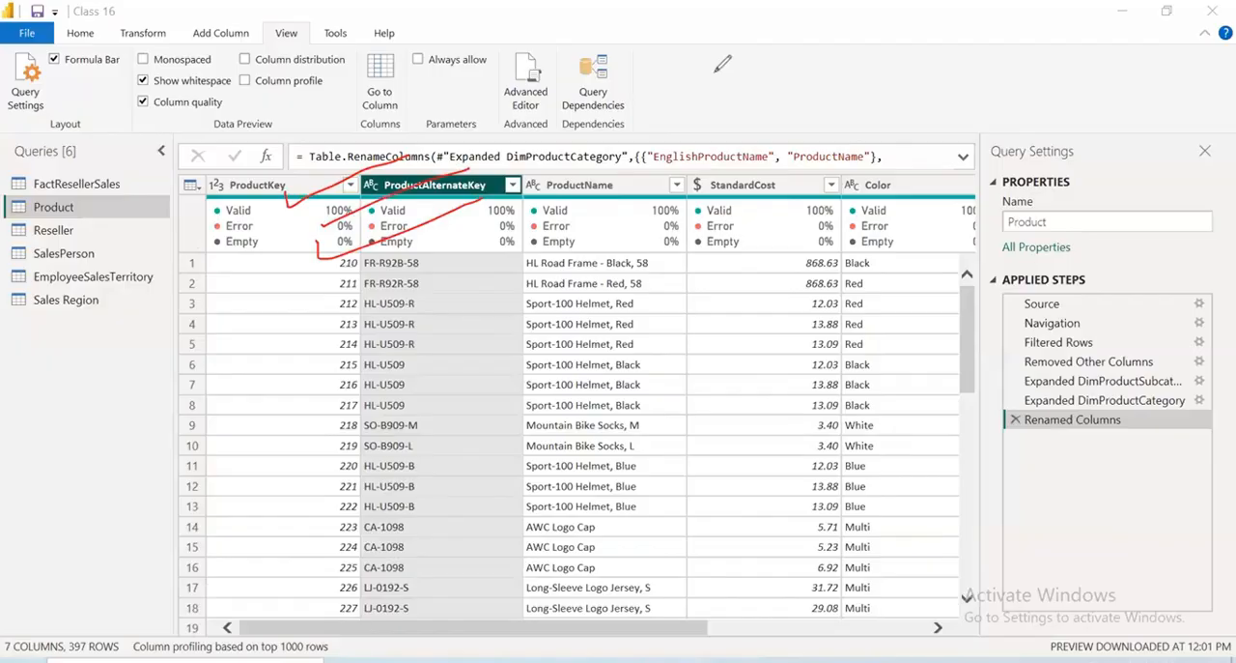
{"action": "key", "text": "e"}
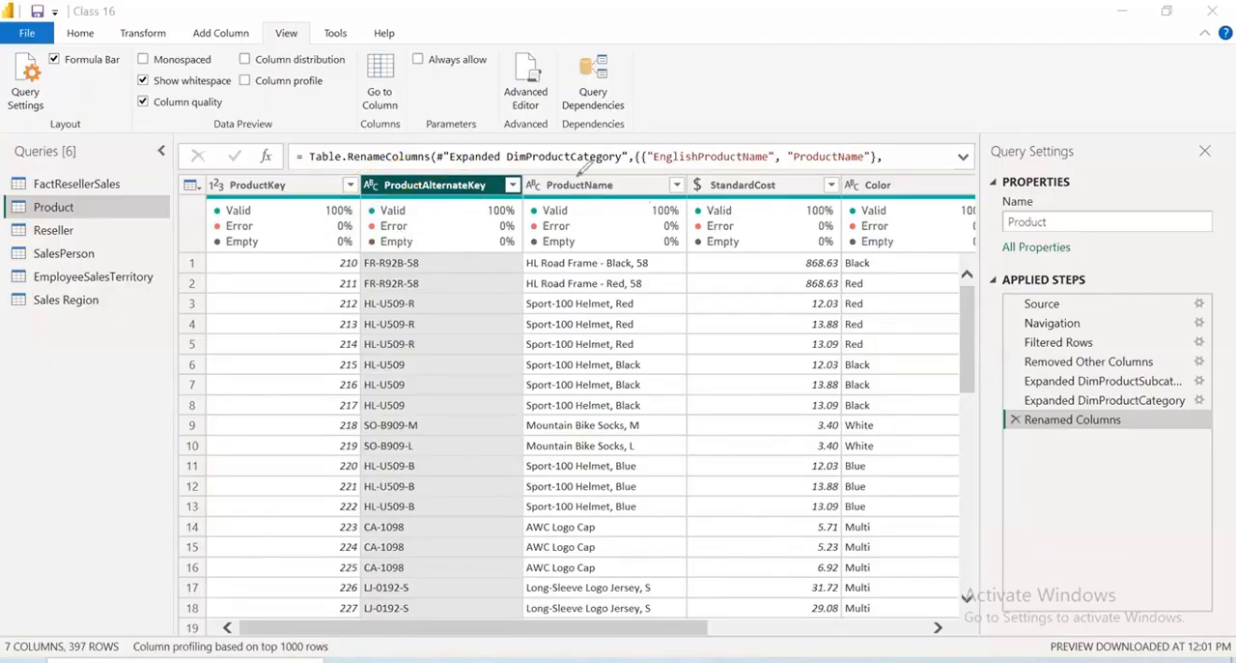
Try the Decimal Number data type on the ProductName column and delete the resulting applied step
{"action": "left_click", "coordinate": [536, 185]}
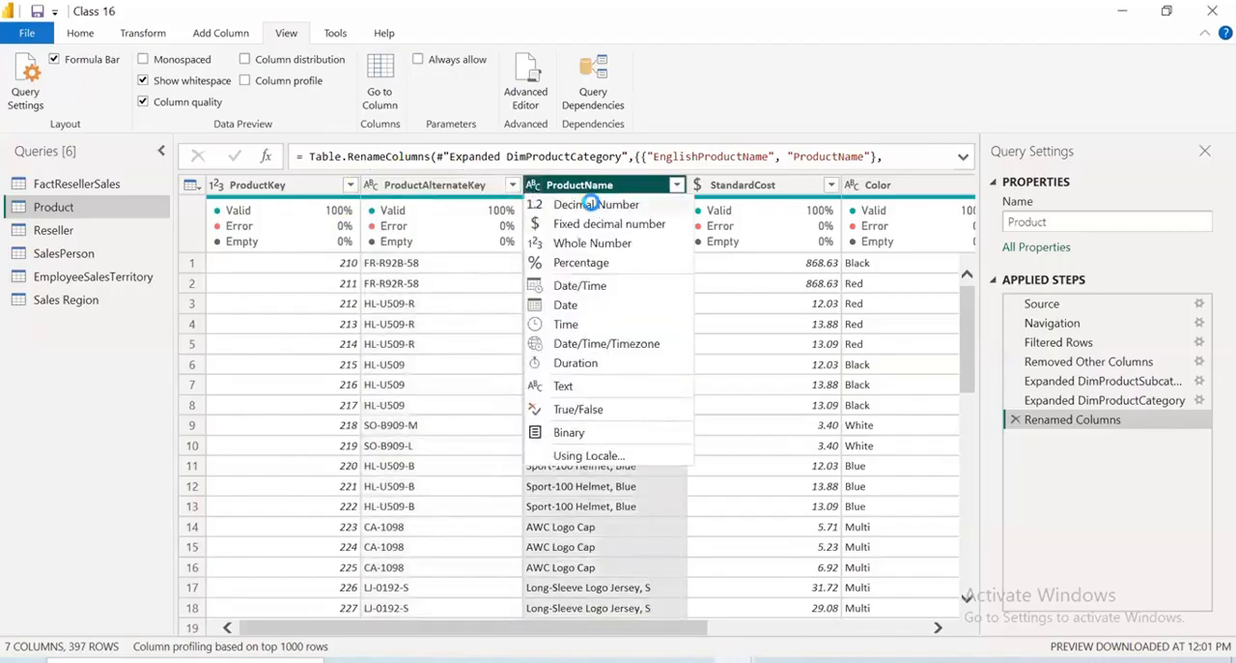
{"action": "left_click", "coordinate": [593, 205]}
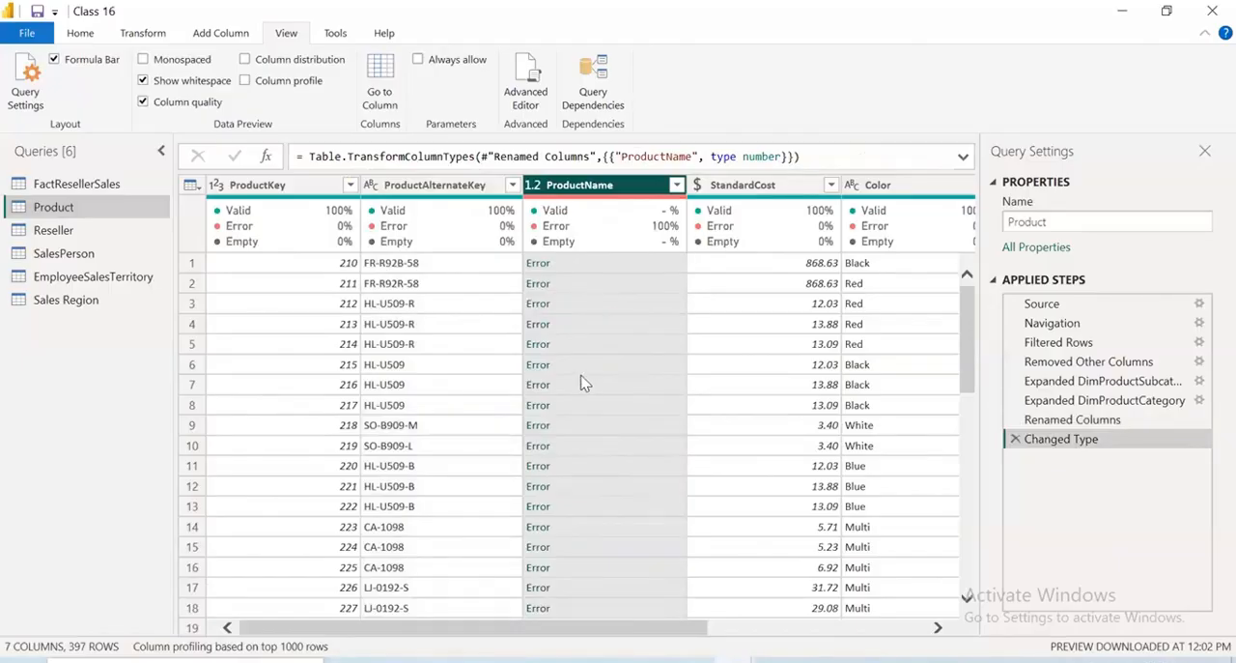
{"action": "left_click", "coordinate": [1015, 439]}
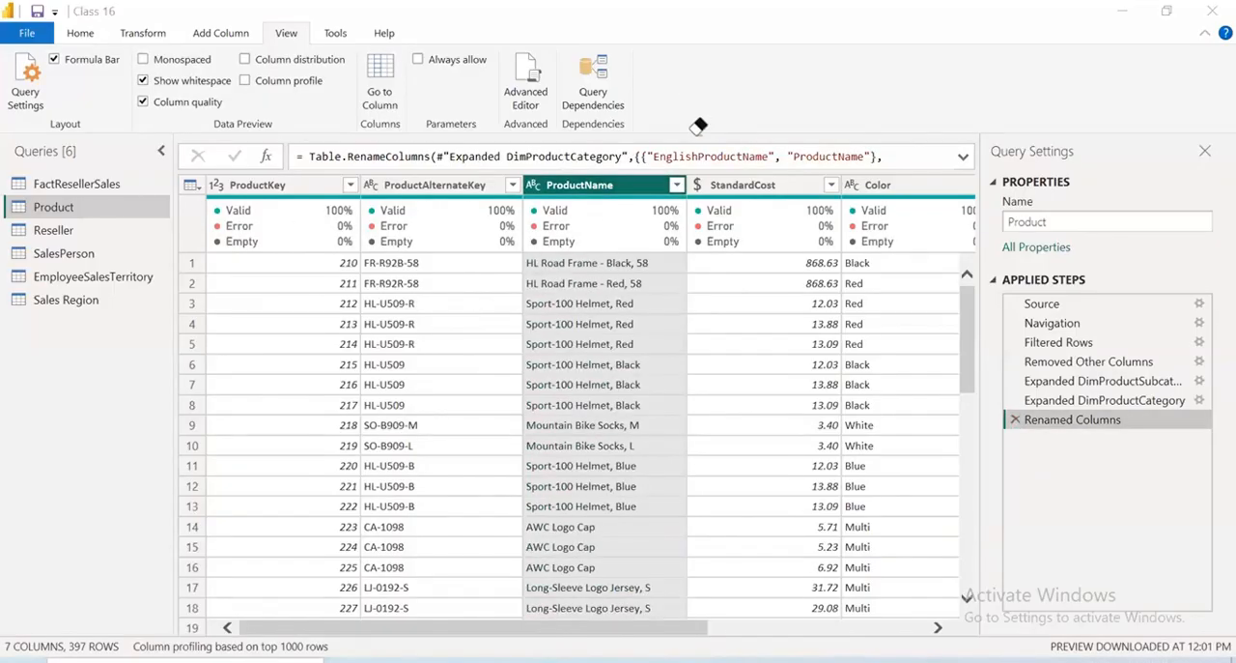
{"action": "mouse_move", "coordinate": [755, 201]}
{"action": "left_mouse_down"}
{"action": "mouse_move", "coordinate": [778, 214]}
{"action": "mouse_move", "coordinate": [822, 196]}
{"action": "mouse_move", "coordinate": [847, 209]}
{"action": "left_mouse_up"}
{"action": "left_click_drag", "start_coordinate": [777, 268], "coordinate": [801, 307]}
{"action": "mouse_move", "coordinate": [815, 277]}
{"action": "left_mouse_down"}
{"action": "mouse_move", "coordinate": [818, 302]}
{"action": "mouse_move", "coordinate": [822, 277]}
{"action": "left_mouse_up"}
{"action": "left_click_drag", "start_coordinate": [842, 258], "coordinate": [847, 349]}
{"action": "mouse_move", "coordinate": [817, 366]}
{"action": "left_mouse_down"}
{"action": "mouse_move", "coordinate": [824, 389]}
{"action": "mouse_move", "coordinate": [842, 373]}
{"action": "left_mouse_up"}
{"action": "left_click_drag", "start_coordinate": [851, 355], "coordinate": [875, 380]}
{"action": "left_click_drag", "start_coordinate": [802, 454], "coordinate": [879, 457]}
{"action": "left_click_drag", "start_coordinate": [894, 451], "coordinate": [926, 422]}
{"action": "mouse_move", "coordinate": [872, 496]}
{"action": "left_mouse_down"}
{"action": "mouse_move", "coordinate": [909, 534]}
{"action": "mouse_move", "coordinate": [931, 535]}
{"action": "left_mouse_up"}
{"action": "left_click_drag", "start_coordinate": [928, 488], "coordinate": [929, 518]}
{"action": "mouse_move", "coordinate": [954, 563]}
{"action": "left_mouse_down"}
{"action": "mouse_move", "coordinate": [957, 580]}
{"action": "mouse_move", "coordinate": [980, 580]}
{"action": "left_mouse_up"}
{"action": "left_click_drag", "start_coordinate": [970, 553], "coordinate": [982, 580]}
{"action": "left_click_drag", "start_coordinate": [1000, 495], "coordinate": [1004, 512]}
{"action": "mouse_move", "coordinate": [916, 588]}
{"action": "left_mouse_down"}
{"action": "mouse_move", "coordinate": [911, 432]}
{"action": "mouse_move", "coordinate": [821, 553]}
{"action": "mouse_move", "coordinate": [1106, 499]}
{"action": "left_mouse_up"}
{"action": "left_click_drag", "start_coordinate": [1052, 481], "coordinate": [1126, 390]}
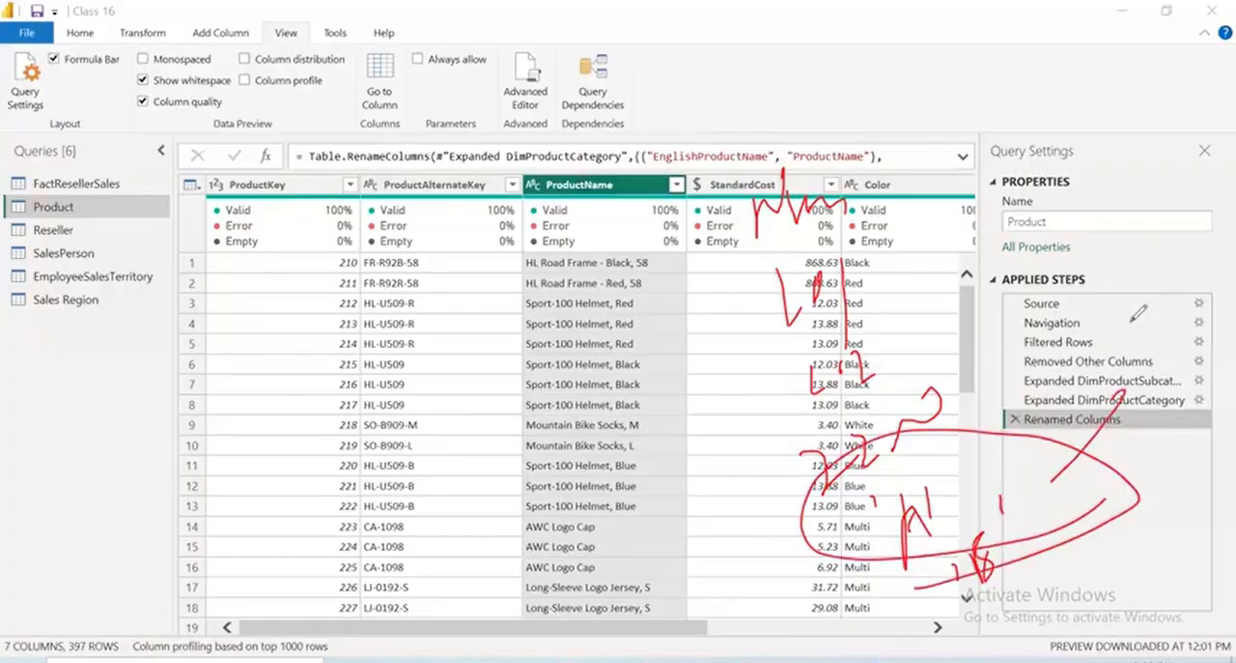
{"action": "left_click_drag", "start_coordinate": [1116, 348], "coordinate": [1130, 366]}
{"action": "left_click_drag", "start_coordinate": [1120, 317], "coordinate": [1142, 335]}
{"action": "left_click_drag", "start_coordinate": [1144, 317], "coordinate": [1171, 311]}
{"action": "left_click_drag", "start_coordinate": [1127, 380], "coordinate": [1206, 335]}
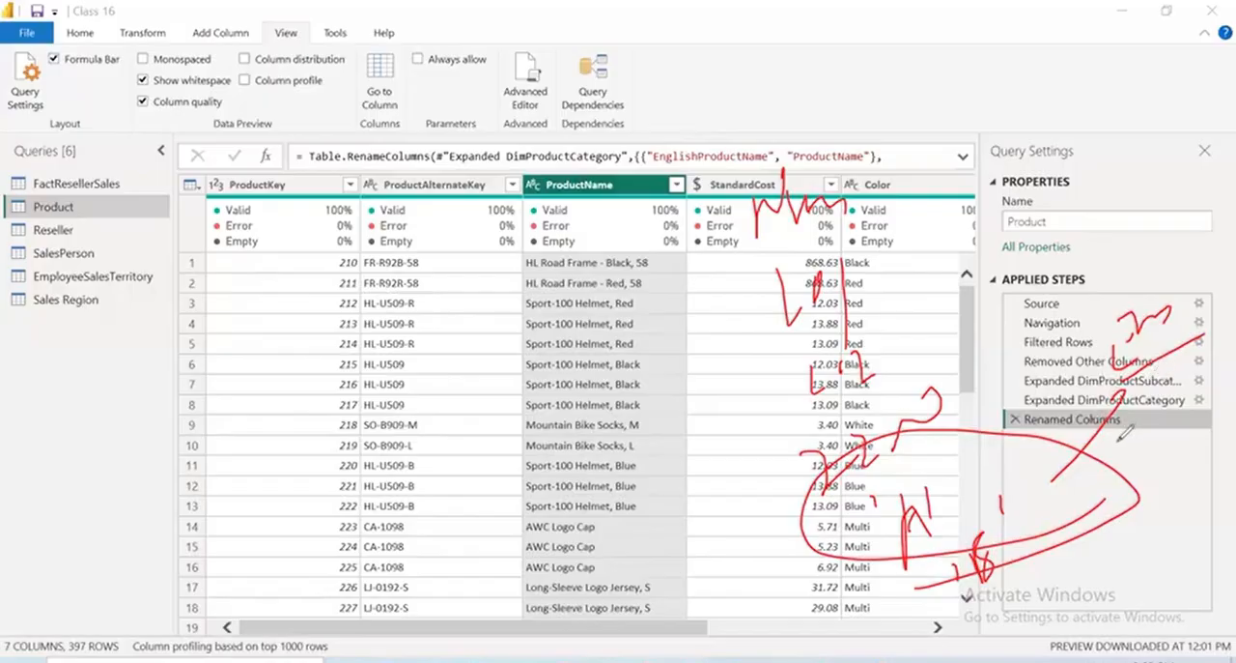
{"action": "left_click_drag", "start_coordinate": [1124, 436], "coordinate": [1077, 384]}
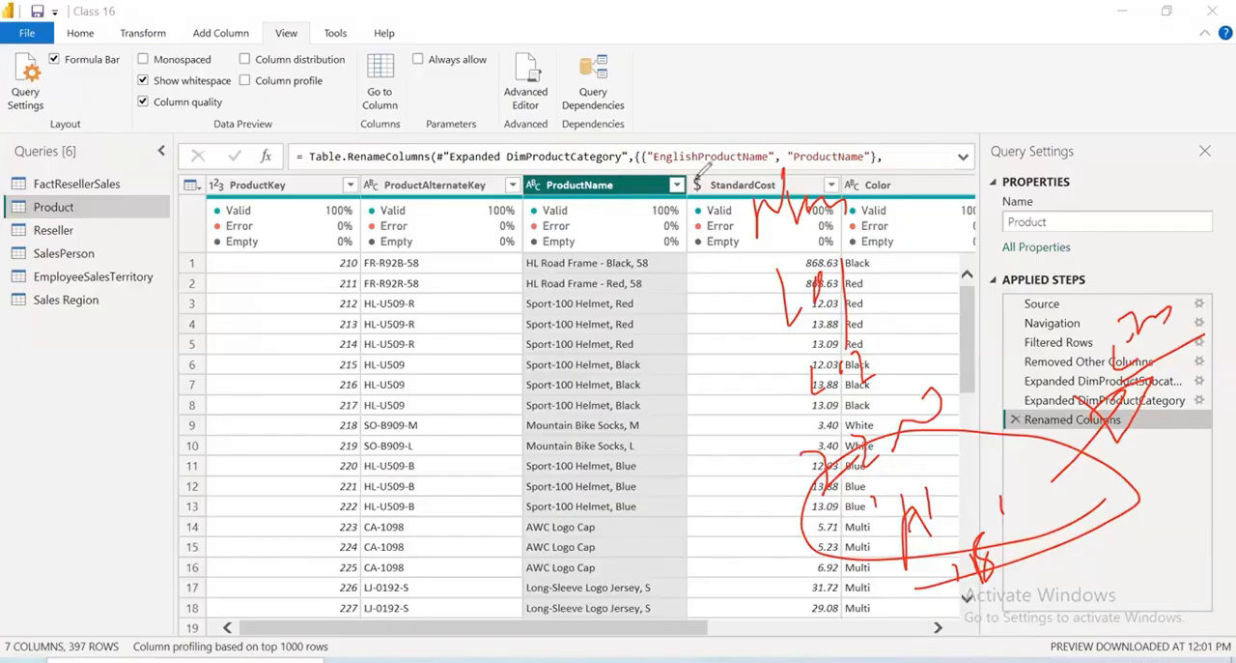
{"action": "mouse_move", "coordinate": [676, 166]}
{"action": "left_mouse_down"}
{"action": "mouse_move", "coordinate": [501, 242]}
{"action": "mouse_move", "coordinate": [639, 123]}
{"action": "left_mouse_up"}
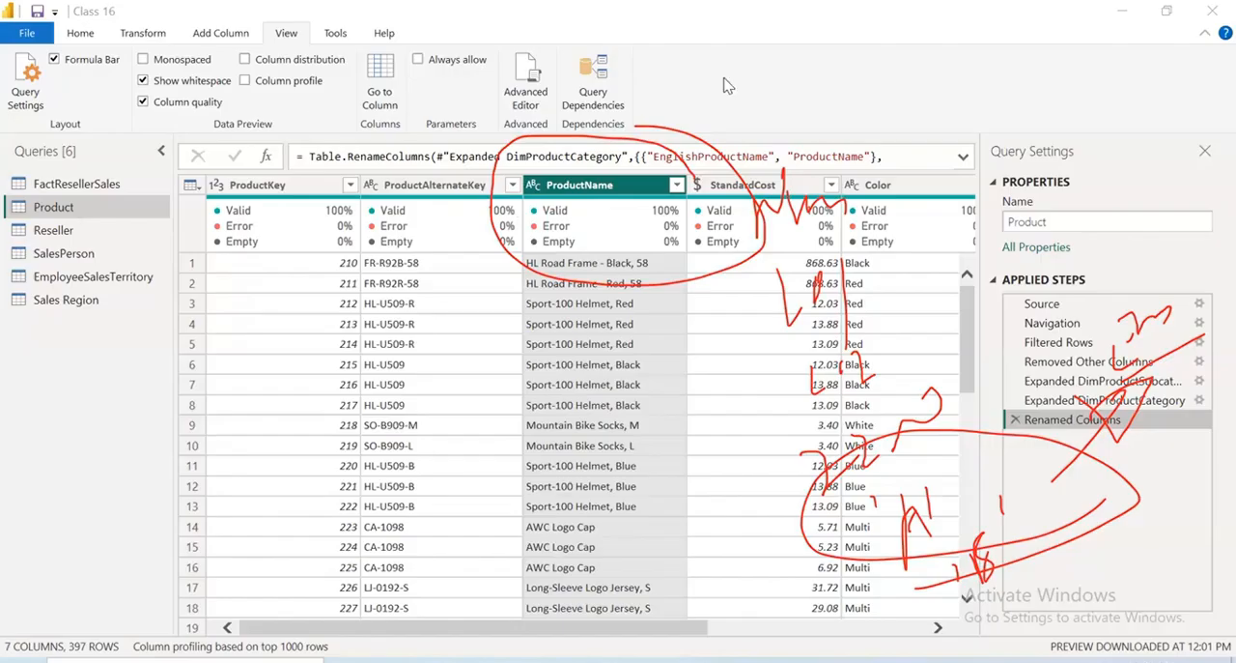
Review the filter value lists of the Product query's ProductName and StandardCost columns without applying a filter
{"action": "left_click", "coordinate": [677, 185]}
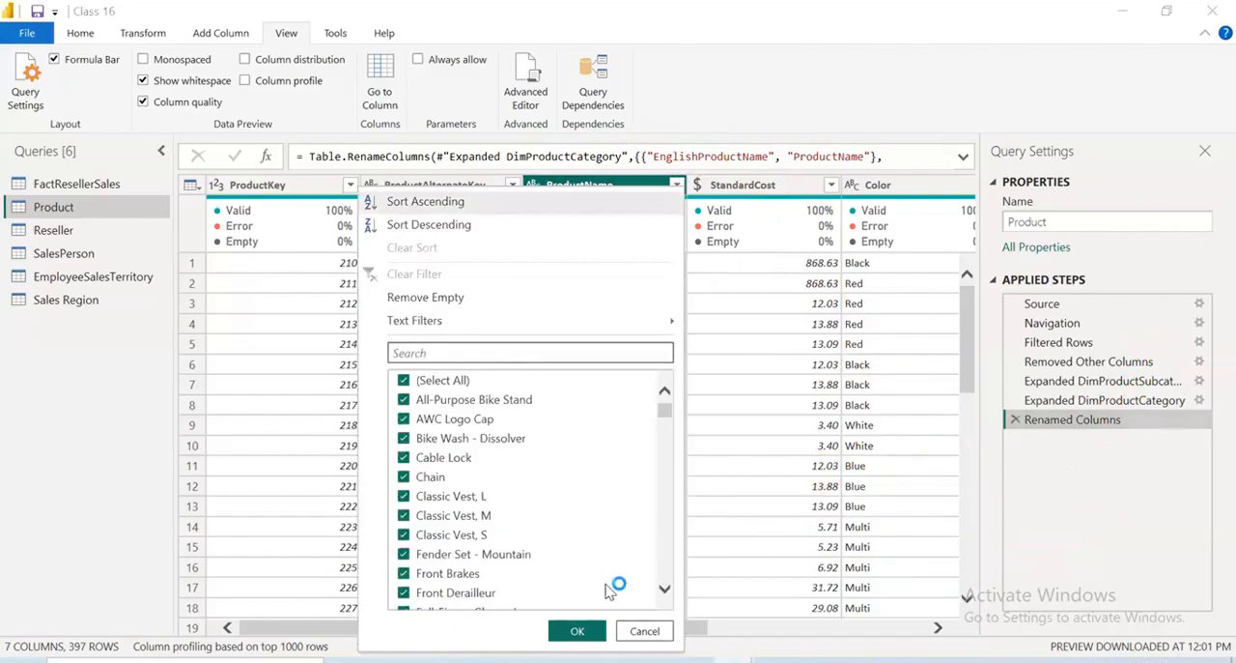
{"action": "scroll", "coordinate": [618, 585], "scroll_direction": "down", "scroll_amount": 3}
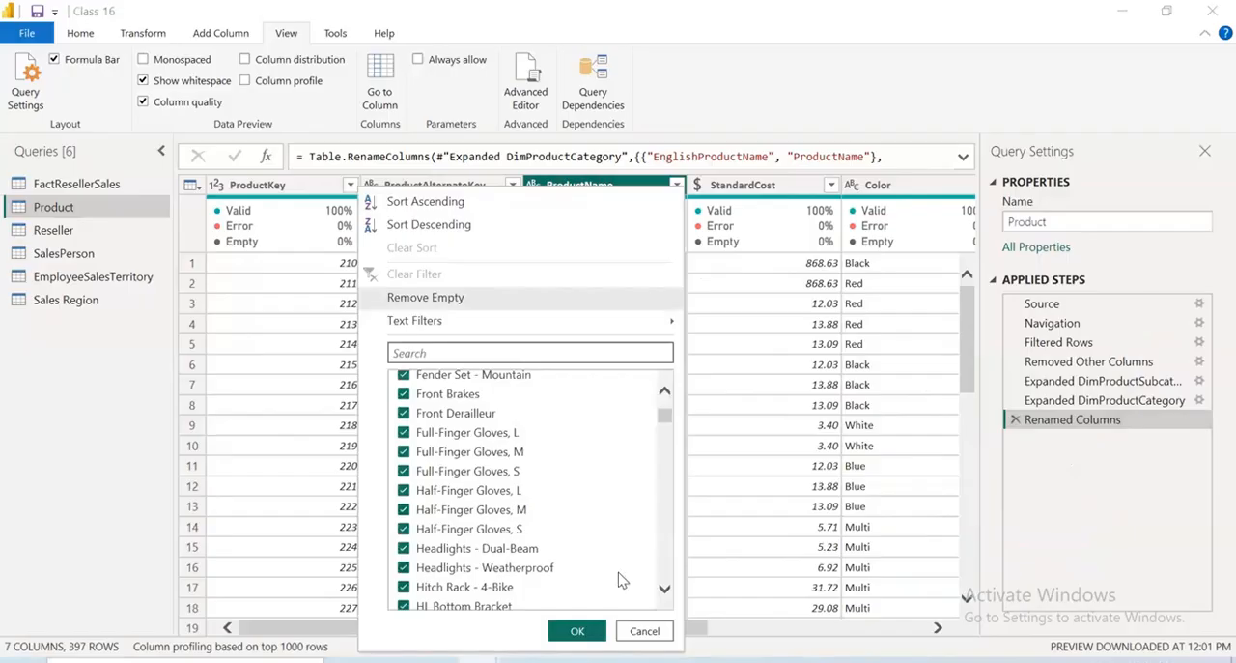
{"action": "left_click", "coordinate": [645, 632]}
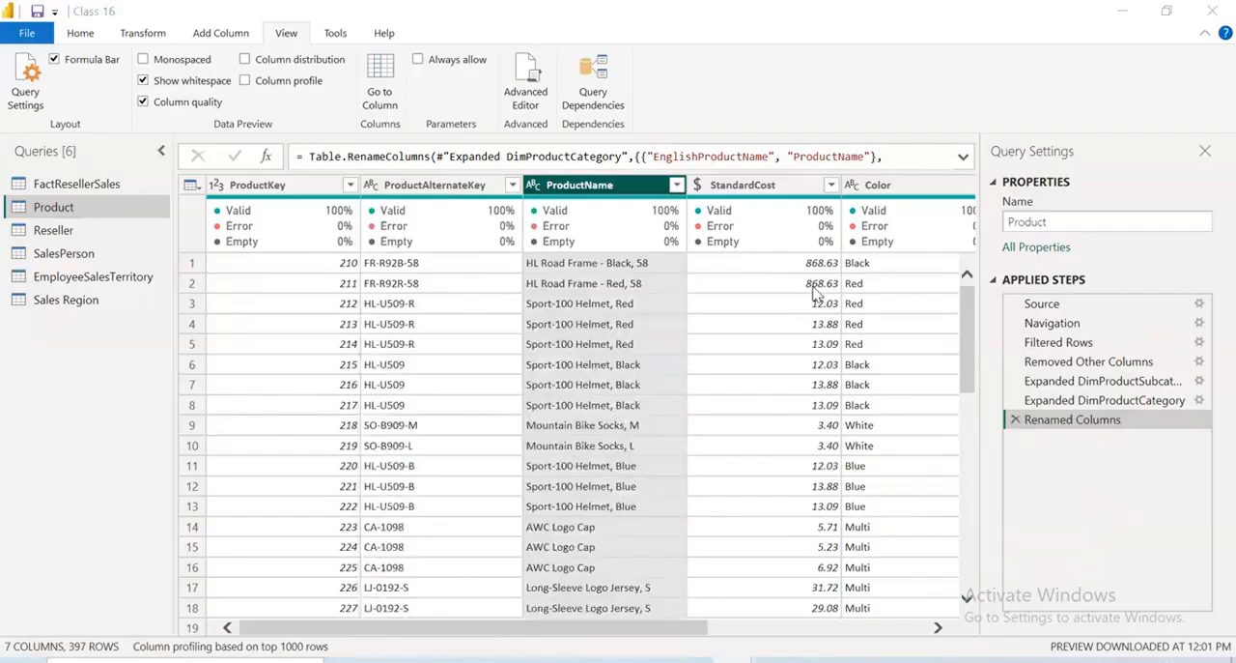
{"action": "left_click", "coordinate": [831, 185]}
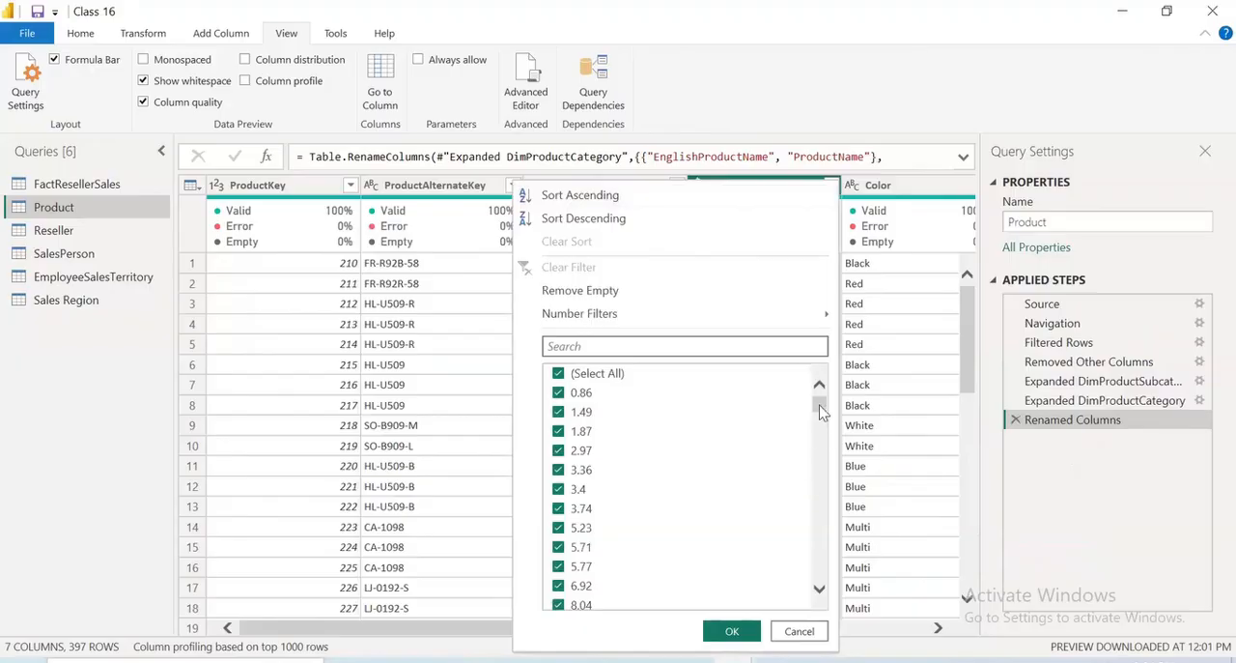
{"action": "left_click_drag", "start_coordinate": [818, 402], "coordinate": [819, 570]}
{"action": "left_click", "coordinate": [799, 630]}
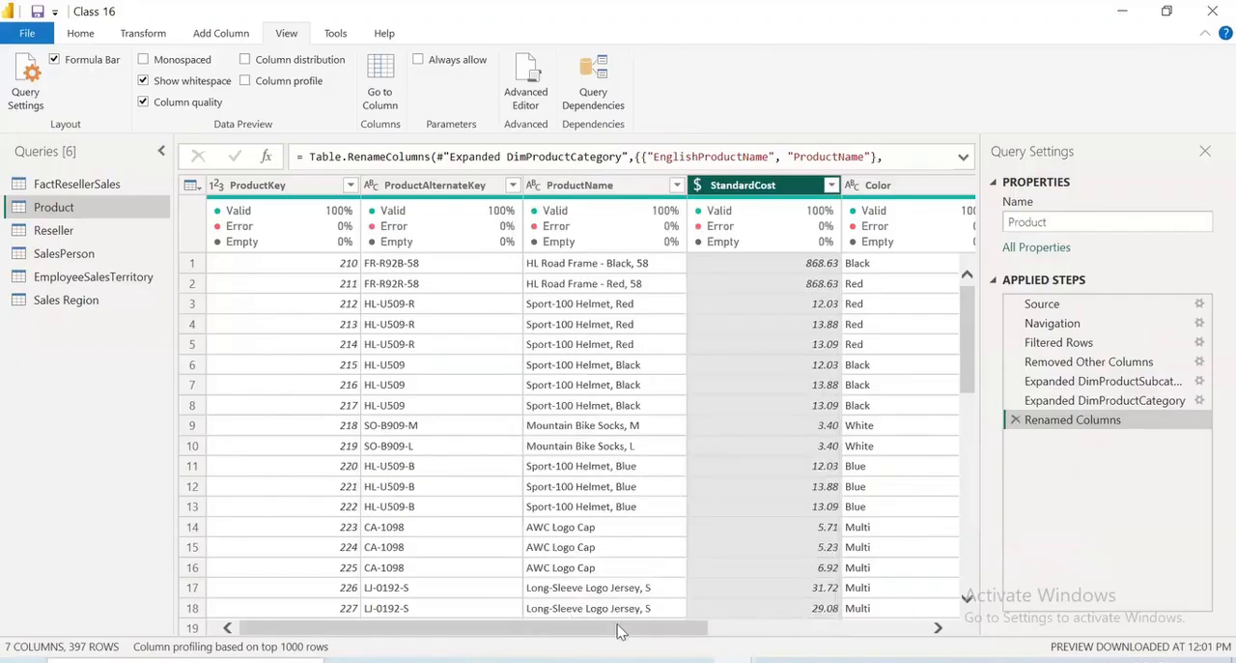
{"action": "scroll", "coordinate": [831, 638], "scroll_direction": "right", "scroll_amount": 5}
{"action": "scroll", "coordinate": [842, 647], "scroll_direction": "left", "scroll_amount": 5}
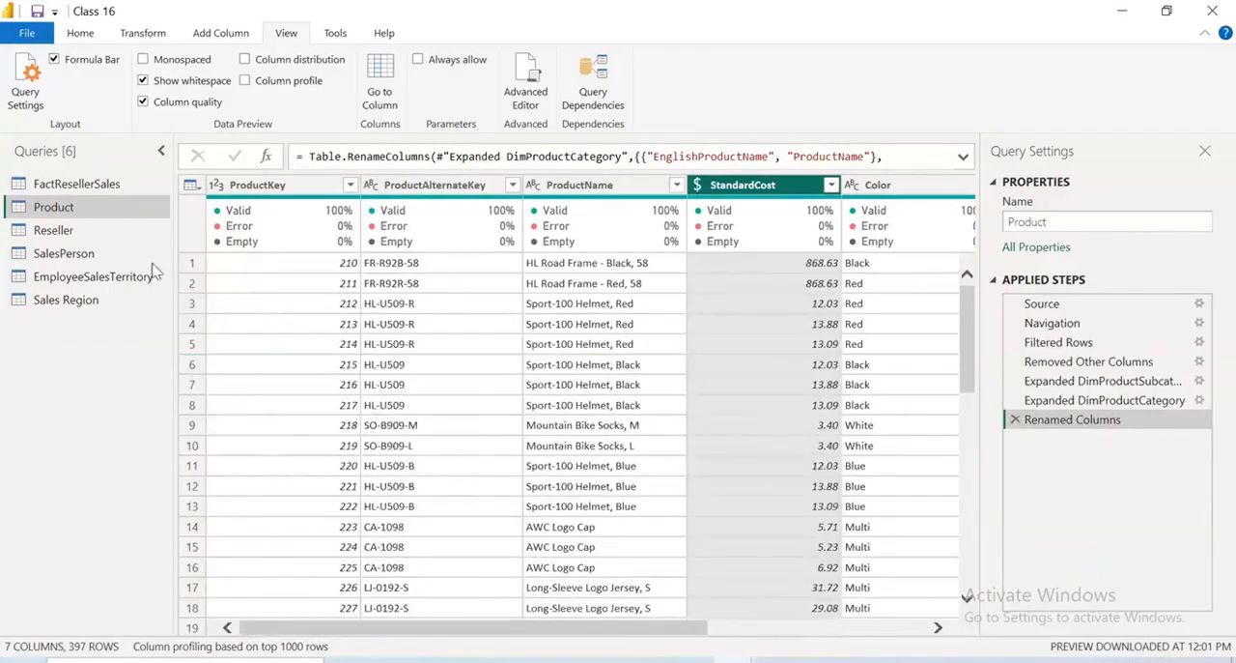
Load more SalesOrderNumber values in the FactResellerSales query's filter list and review them without filtering
{"action": "left_click", "coordinate": [107, 191]}
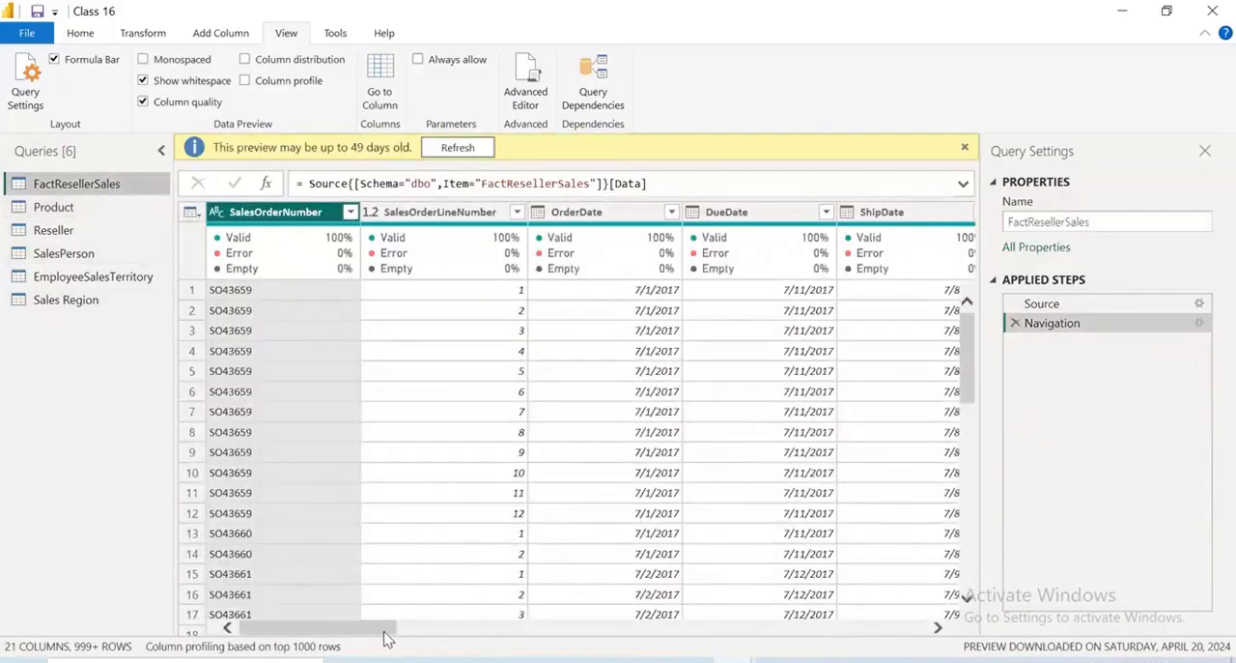
{"action": "left_click_drag", "start_coordinate": [384, 629], "coordinate": [290, 628]}
{"action": "left_click", "coordinate": [351, 213]}
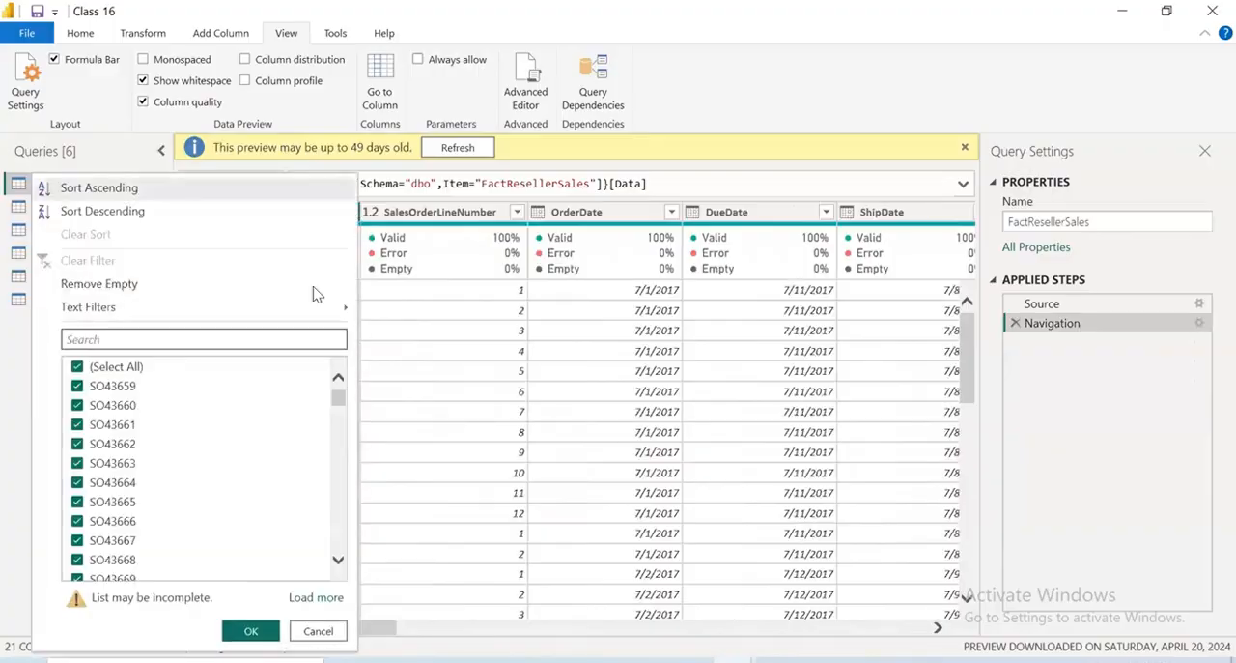
{"action": "left_click_drag", "start_coordinate": [338, 399], "coordinate": [311, 661]}
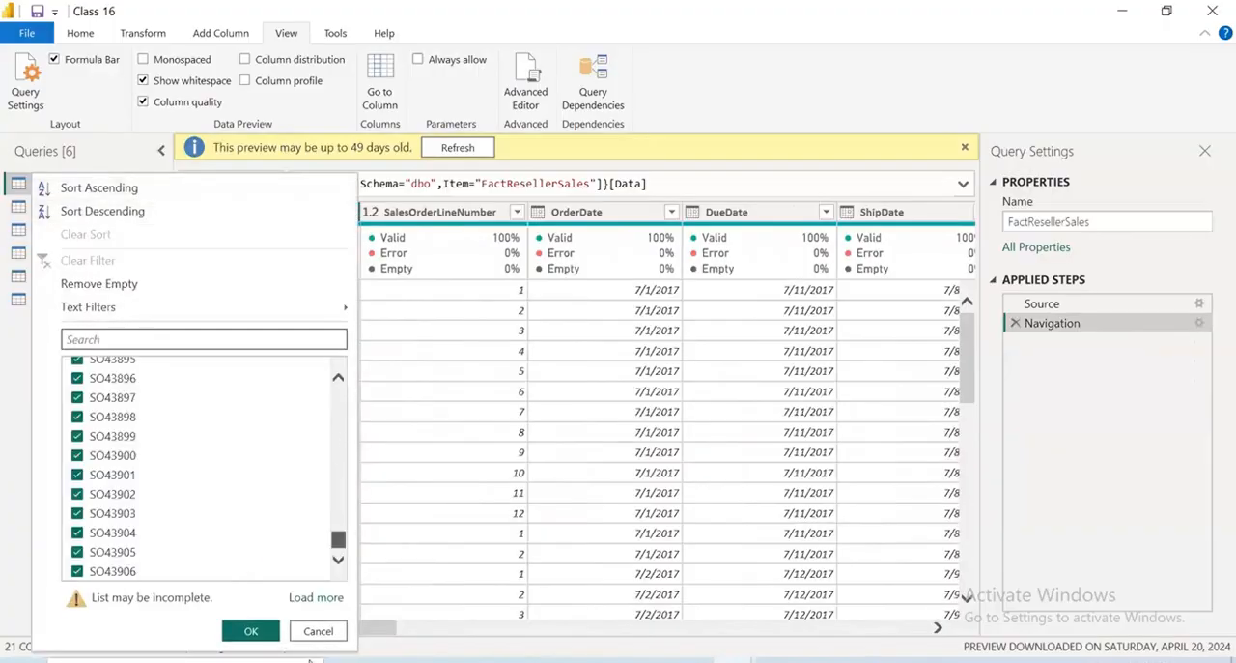
{"action": "left_click", "coordinate": [319, 597]}
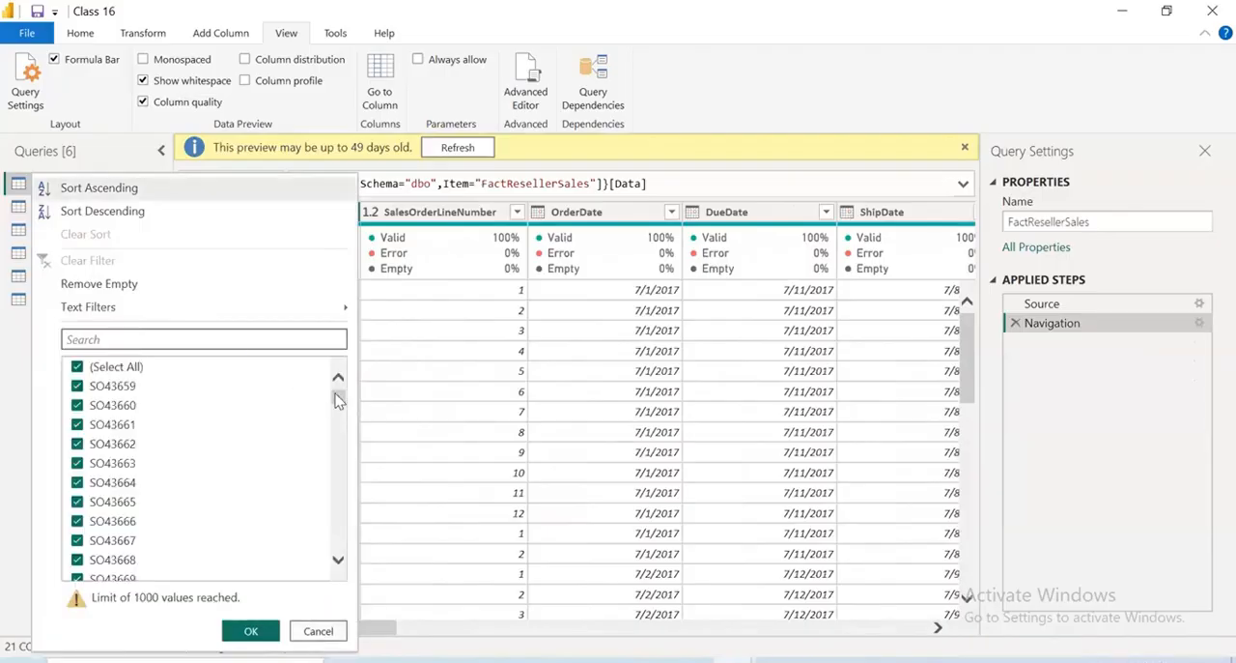
{"action": "left_click_drag", "start_coordinate": [338, 398], "coordinate": [338, 582]}
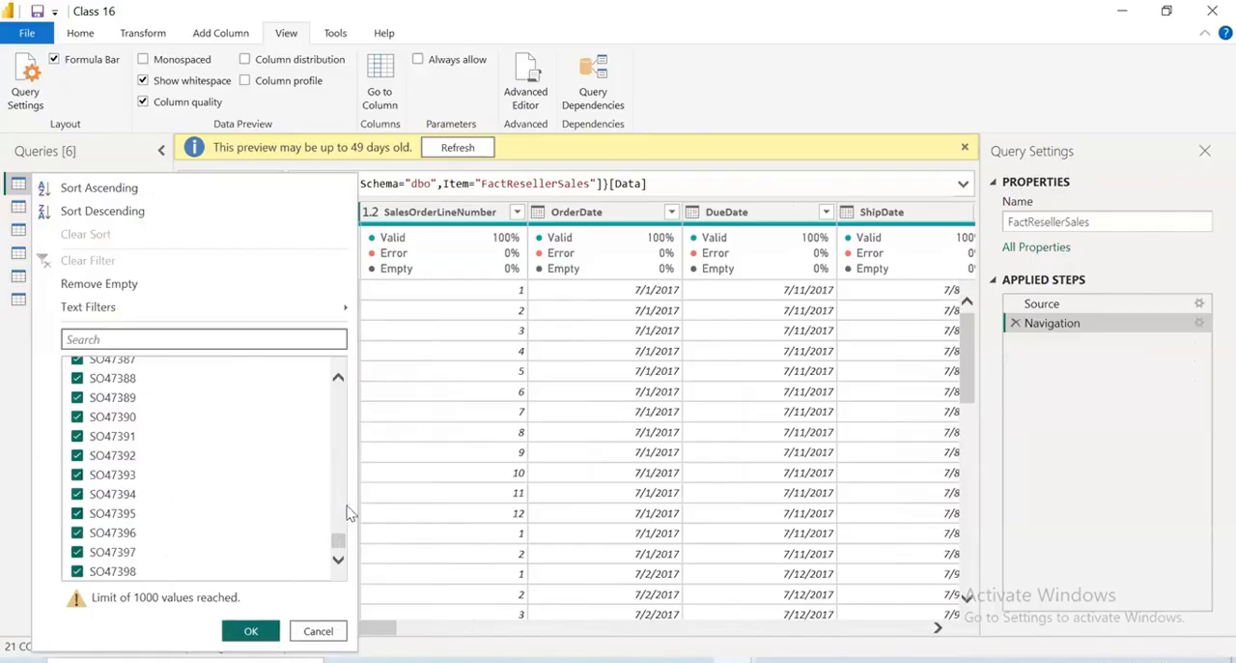
{"action": "left_click_drag", "start_coordinate": [339, 539], "coordinate": [281, 376]}
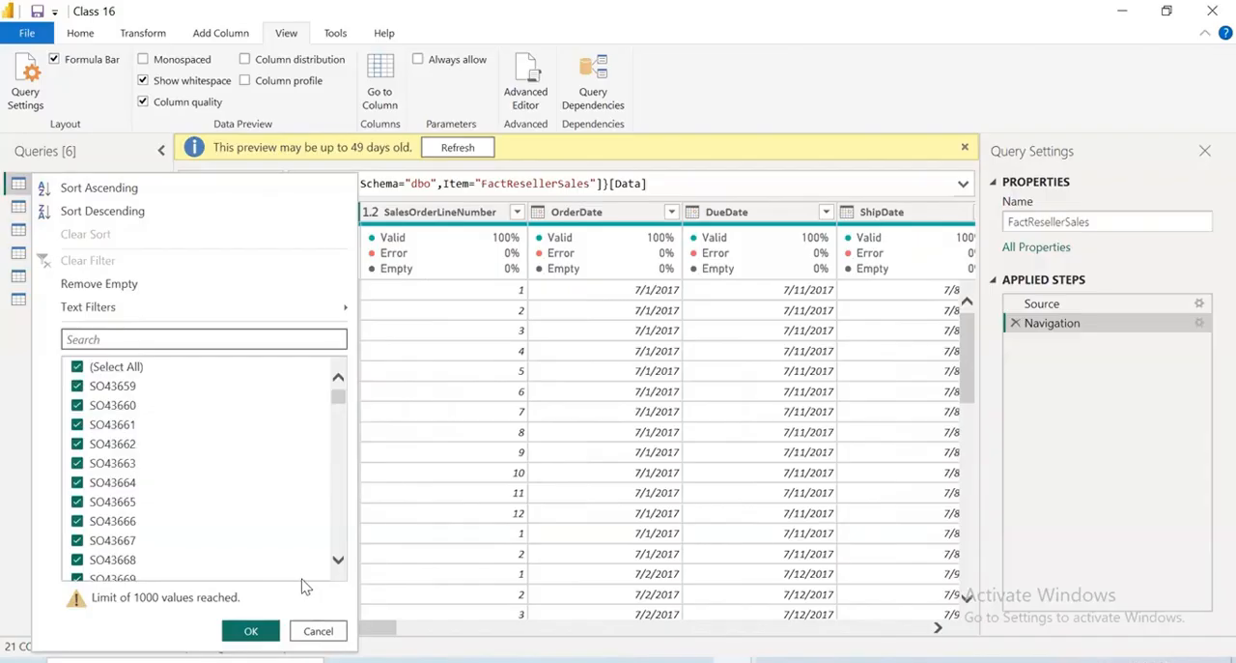
{"action": "left_click", "coordinate": [560, 577]}
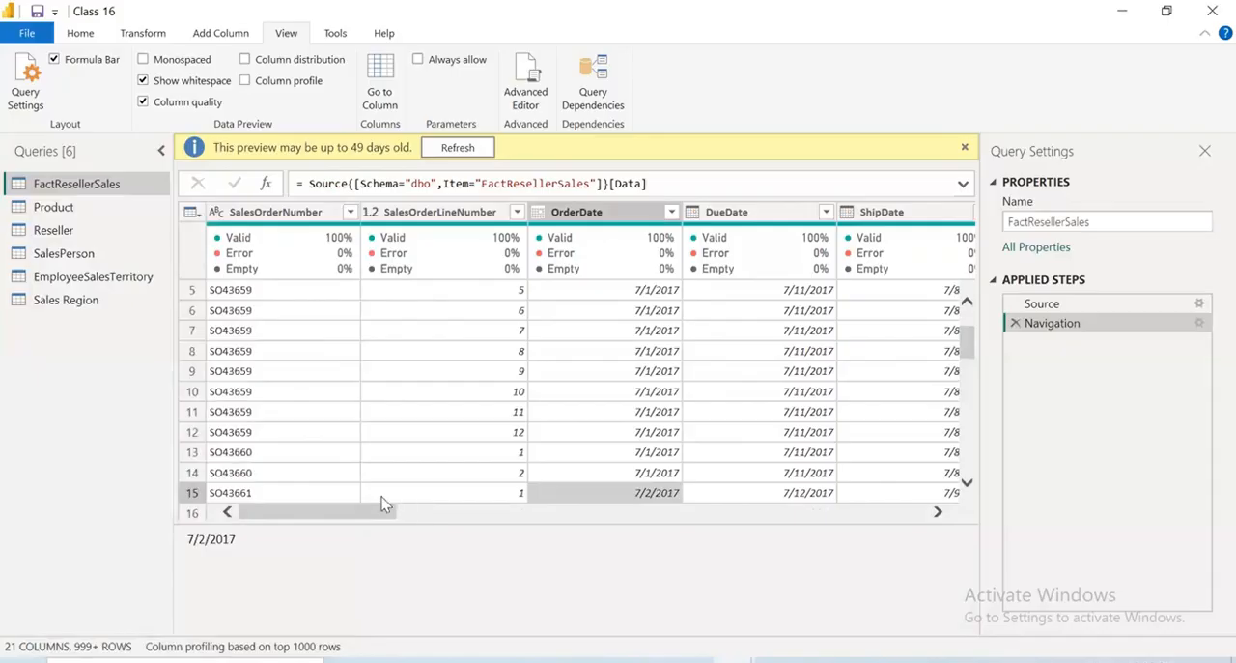
Review the TotalProductCost column's filter values and column quality in the FactResellerSales query without applying a filter
{"action": "left_click_drag", "start_coordinate": [382, 510], "coordinate": [705, 551]}
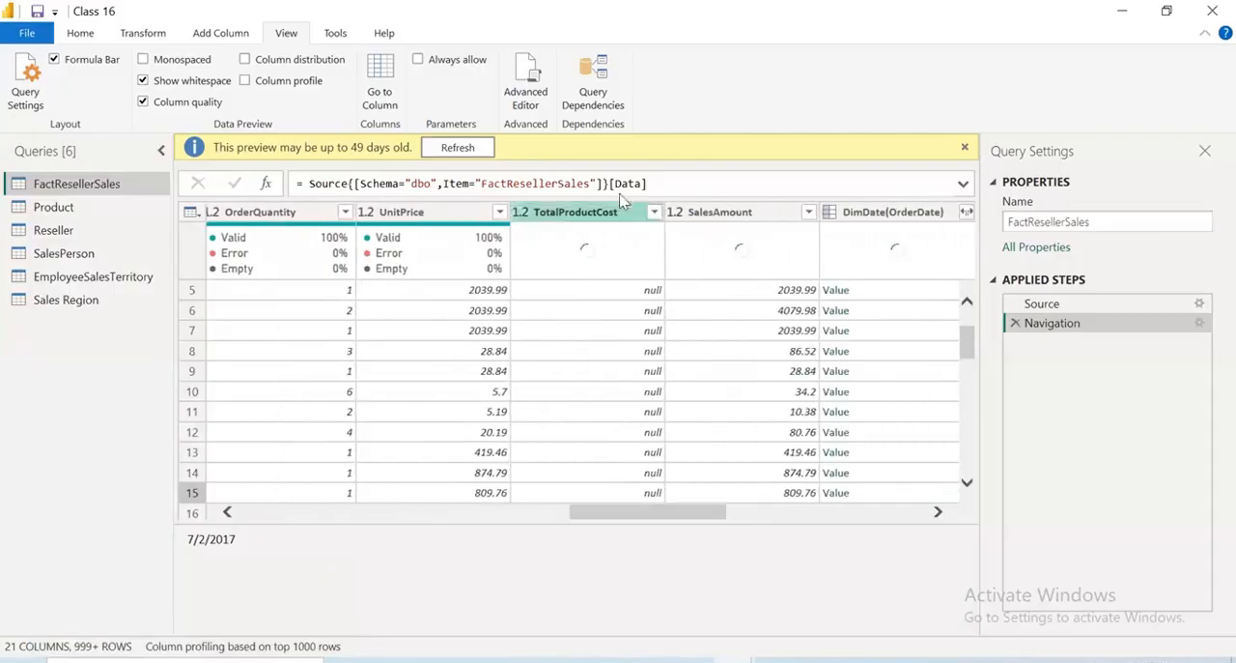
{"action": "left_click", "coordinate": [654, 211]}
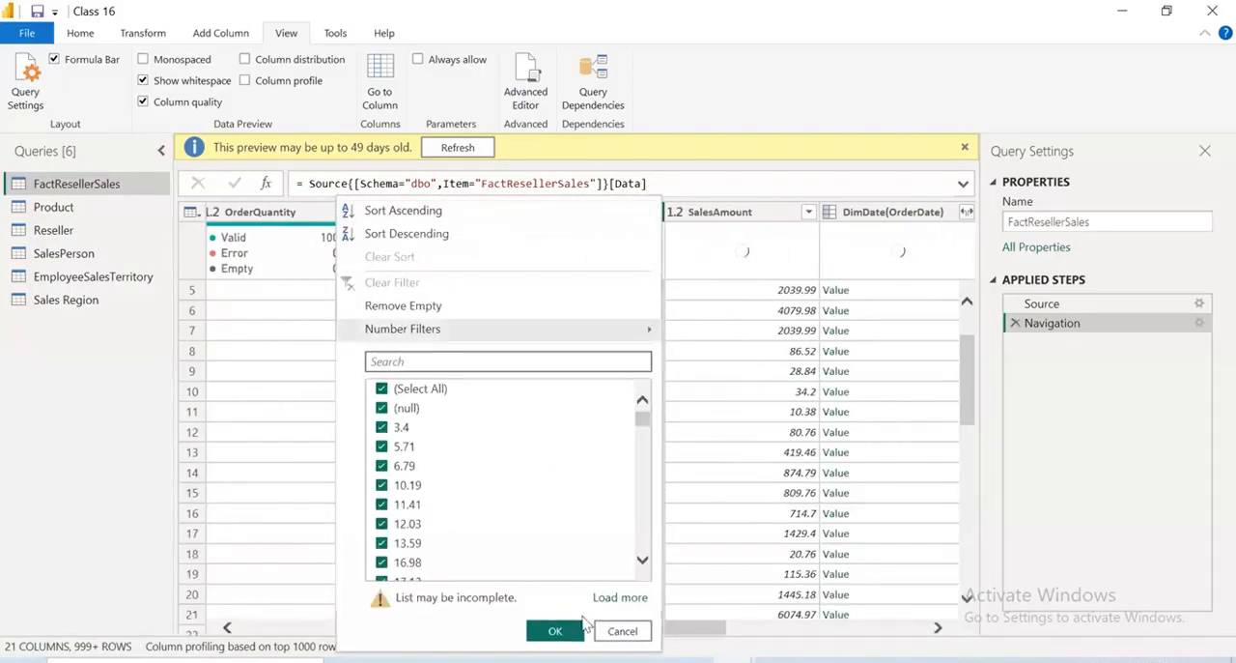
{"action": "left_click", "coordinate": [617, 632]}
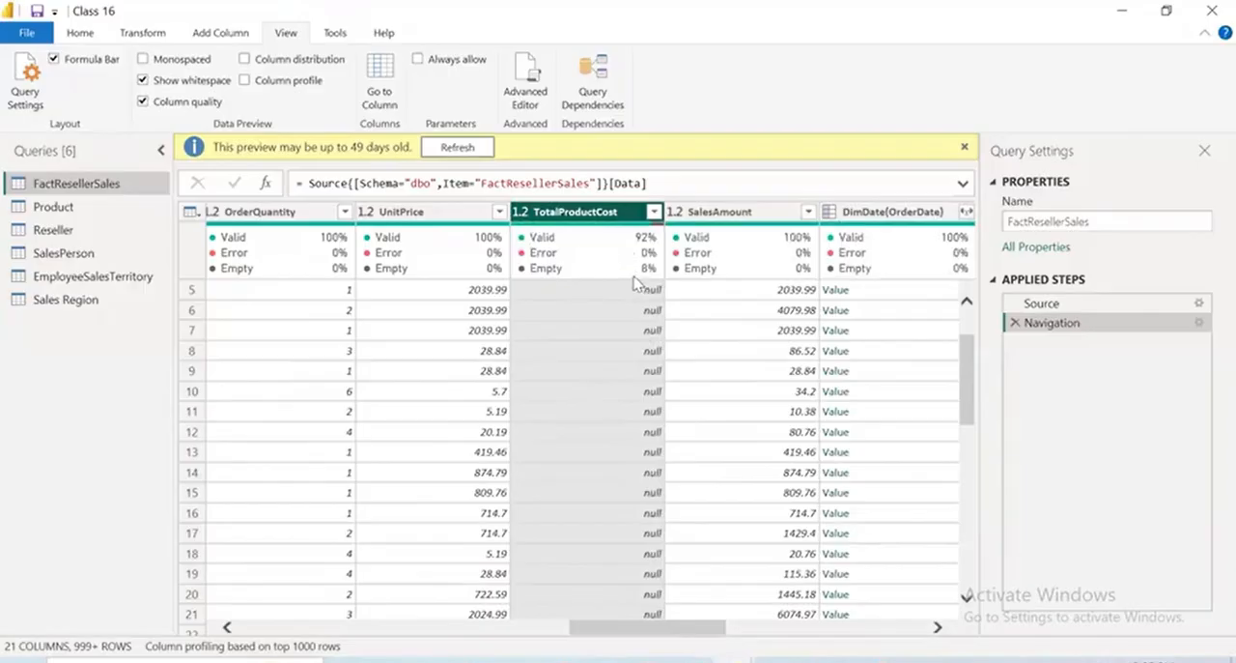
{"action": "mouse_move", "coordinate": [664, 257]}
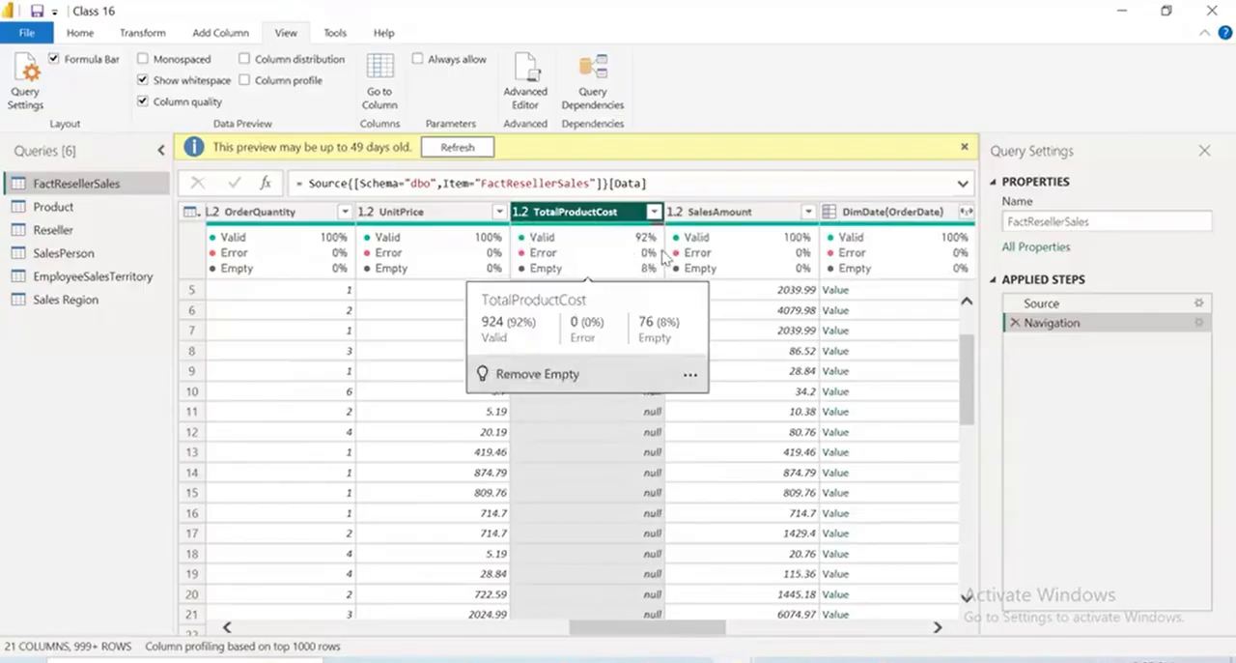
Load more TotalProductCost filter values and filter out the null rows
{"action": "left_click", "coordinate": [655, 212]}
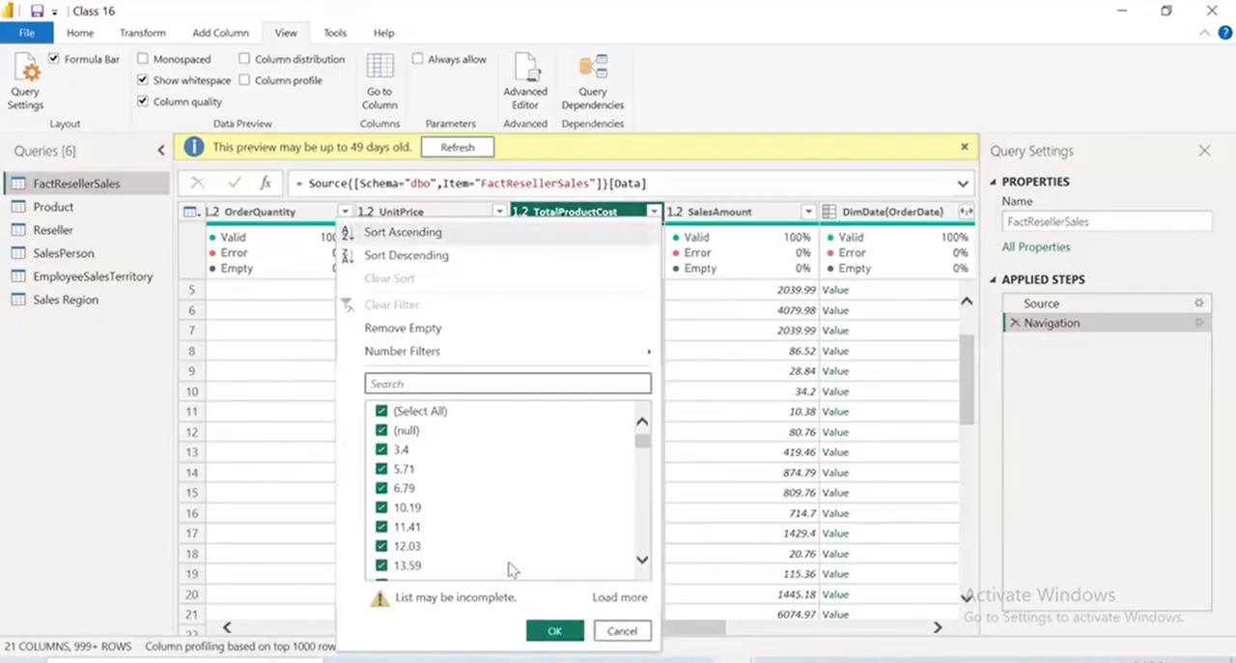
{"action": "left_click", "coordinate": [620, 596]}
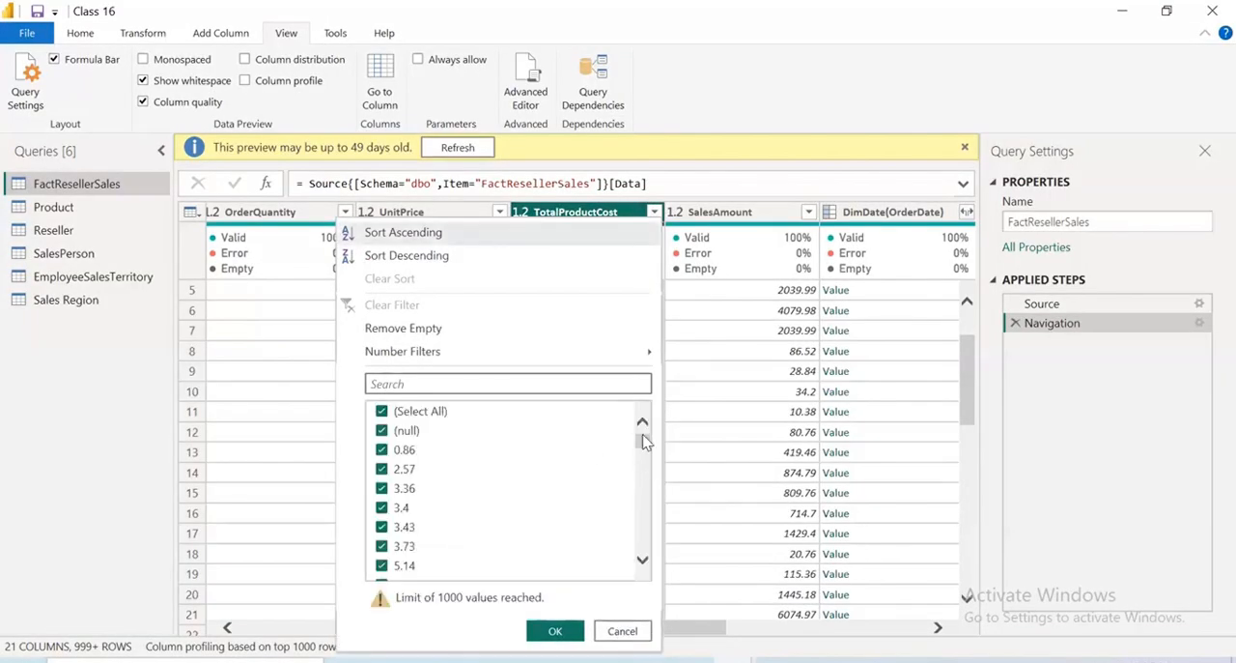
{"action": "left_click_drag", "start_coordinate": [644, 439], "coordinate": [663, 406]}
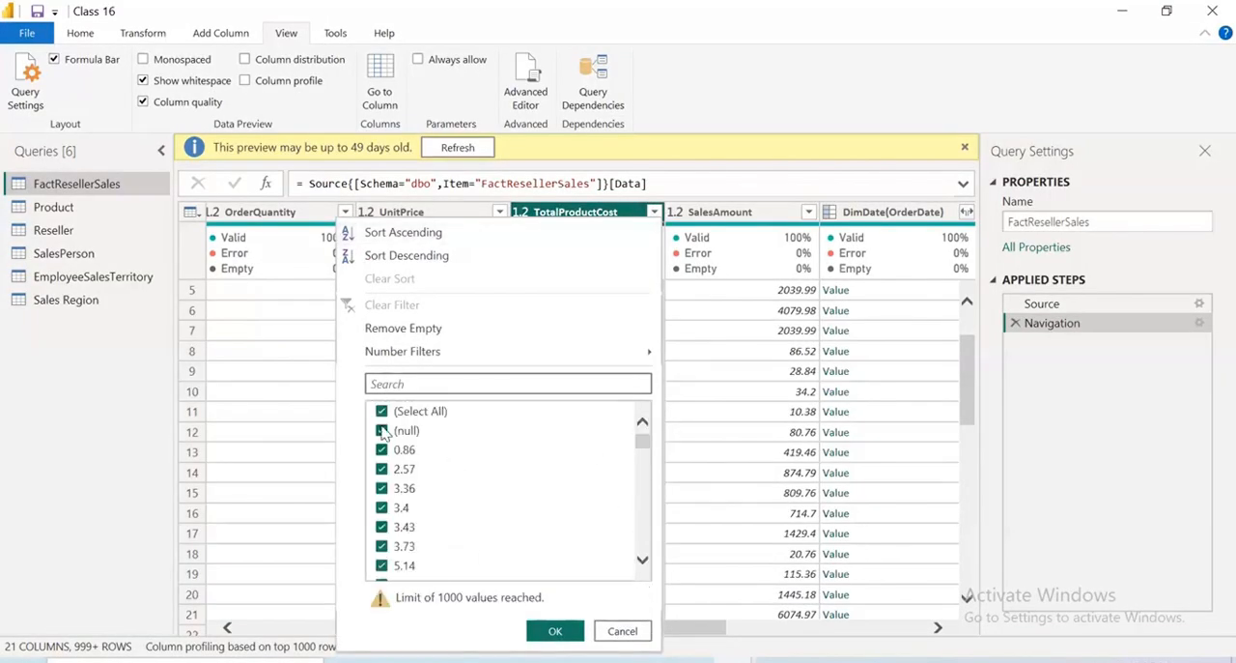
{"action": "left_click", "coordinate": [383, 431]}
{"action": "left_click", "coordinate": [553, 631]}
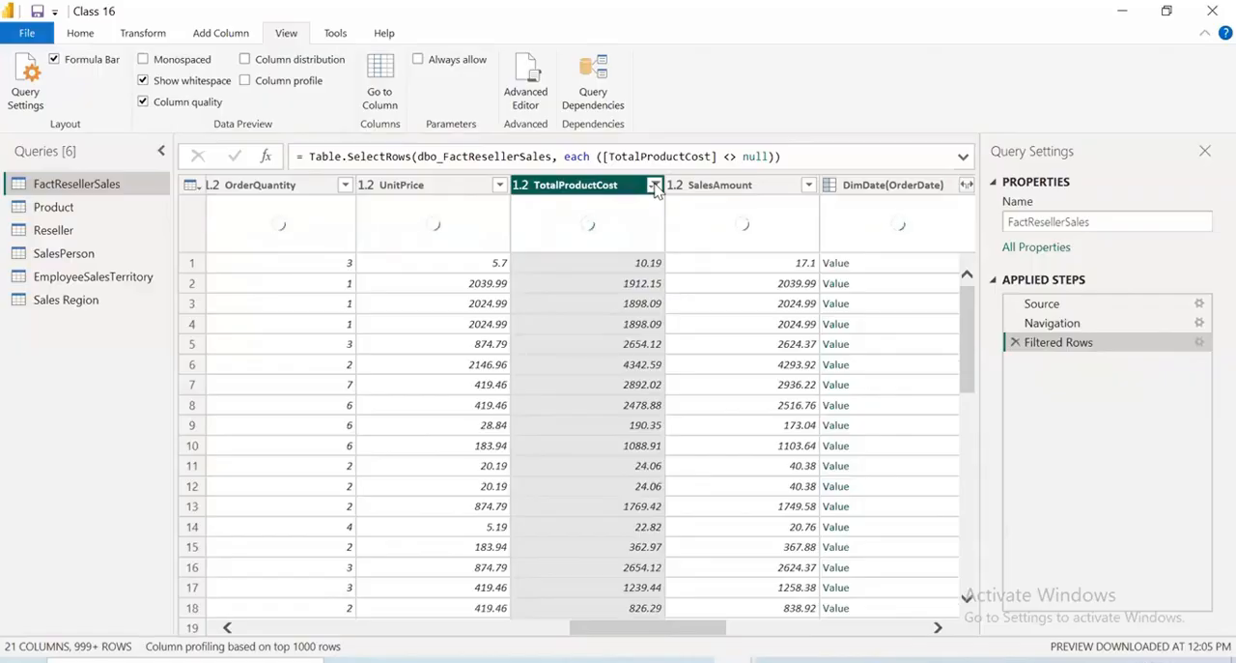
Load more values in the filtered TotalProductCost column's filter list and examine the range of costs and the null entry
{"action": "left_click", "coordinate": [655, 186]}
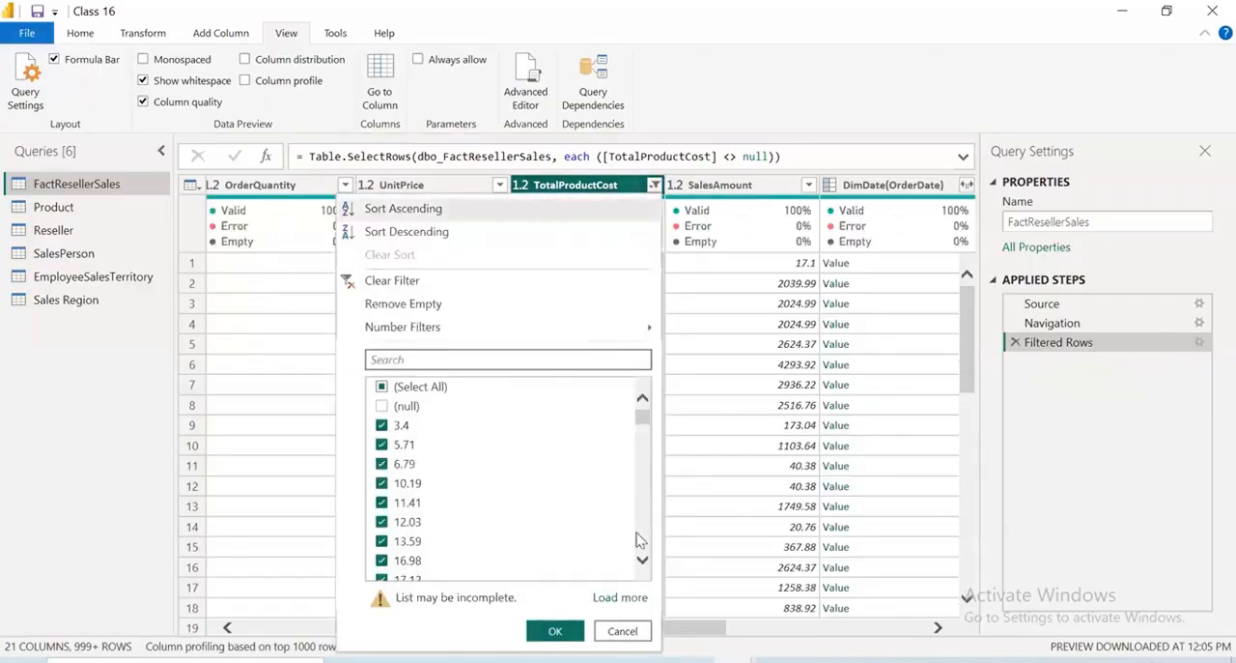
{"action": "left_click", "coordinate": [642, 632]}
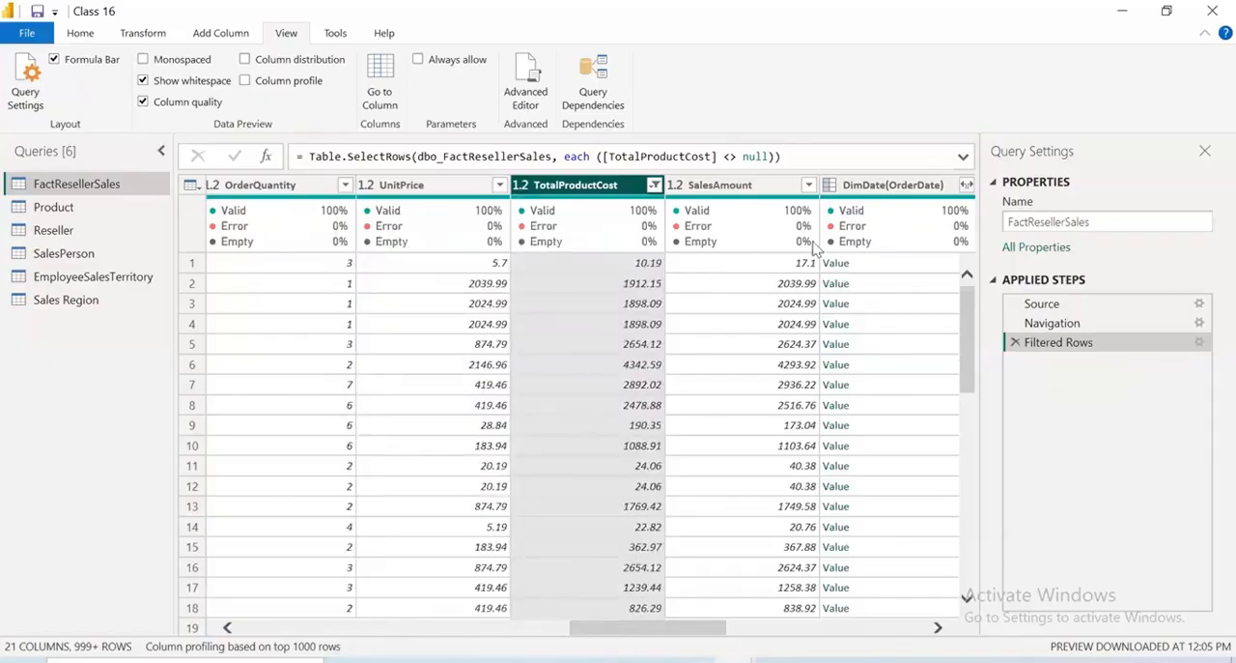
{"action": "left_click", "coordinate": [655, 185]}
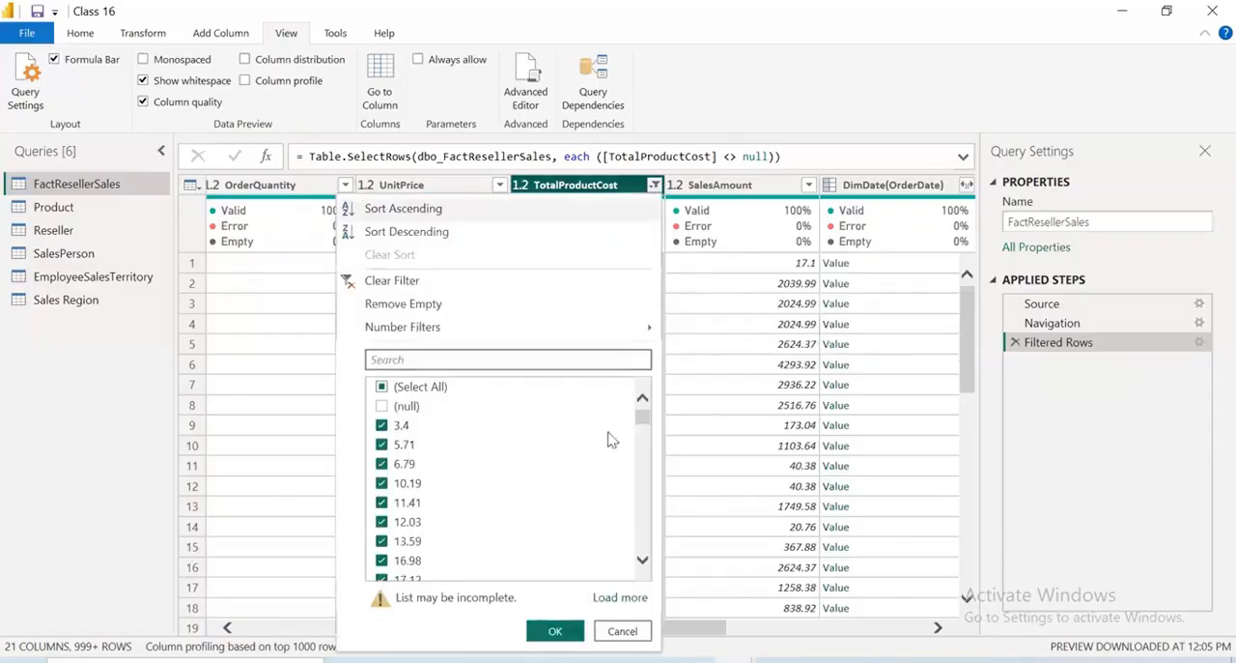
{"action": "left_click", "coordinate": [623, 597]}
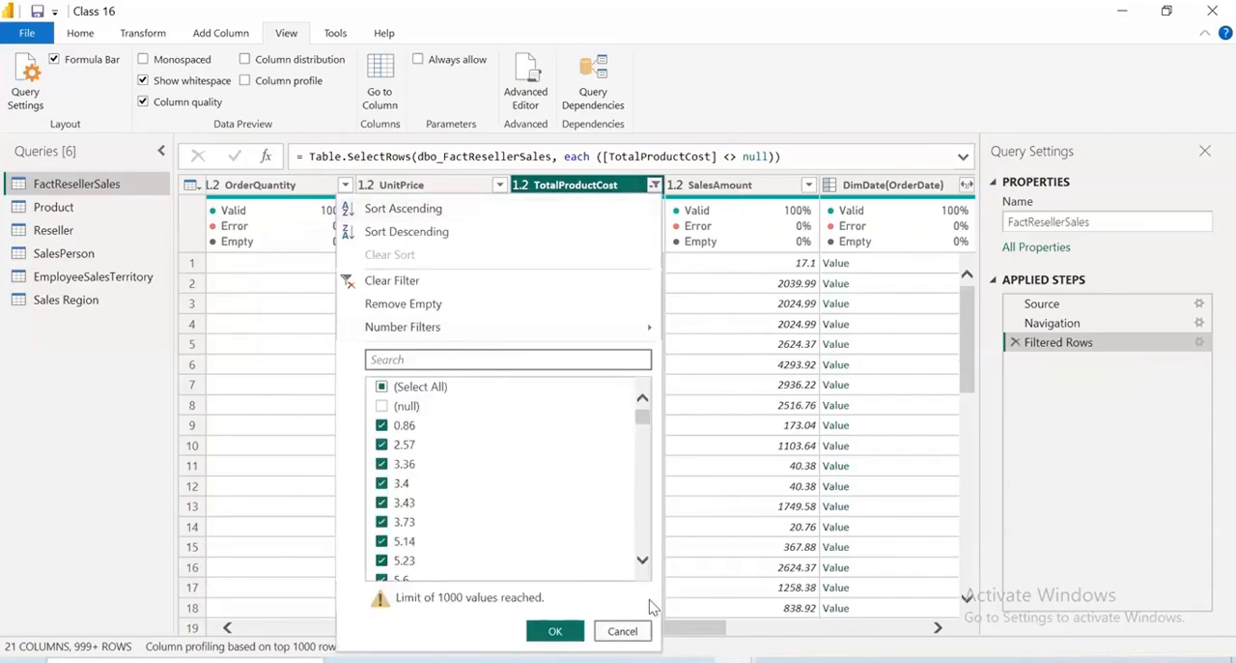
{"action": "left_click_drag", "start_coordinate": [644, 419], "coordinate": [649, 597]}
{"action": "left_click_drag", "start_coordinate": [647, 399], "coordinate": [648, 355]}
{"action": "left_click", "coordinate": [381, 406]}
{"action": "mouse_move", "coordinate": [404, 329]}
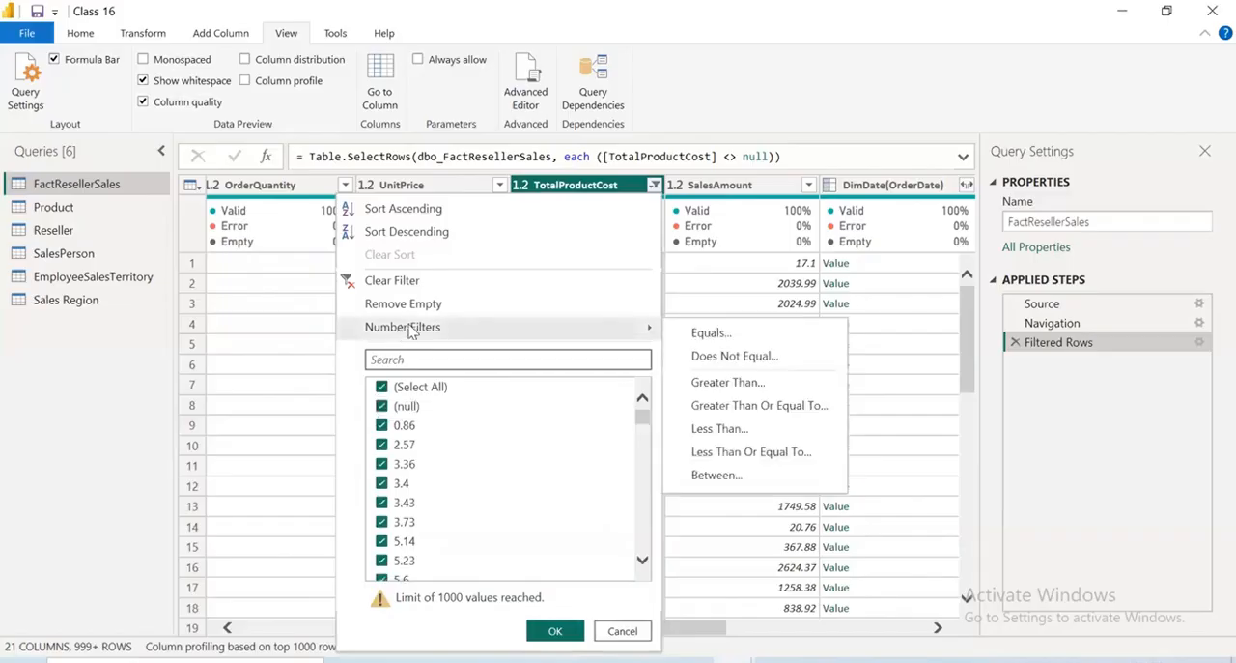
{"action": "left_click", "coordinate": [745, 387]}
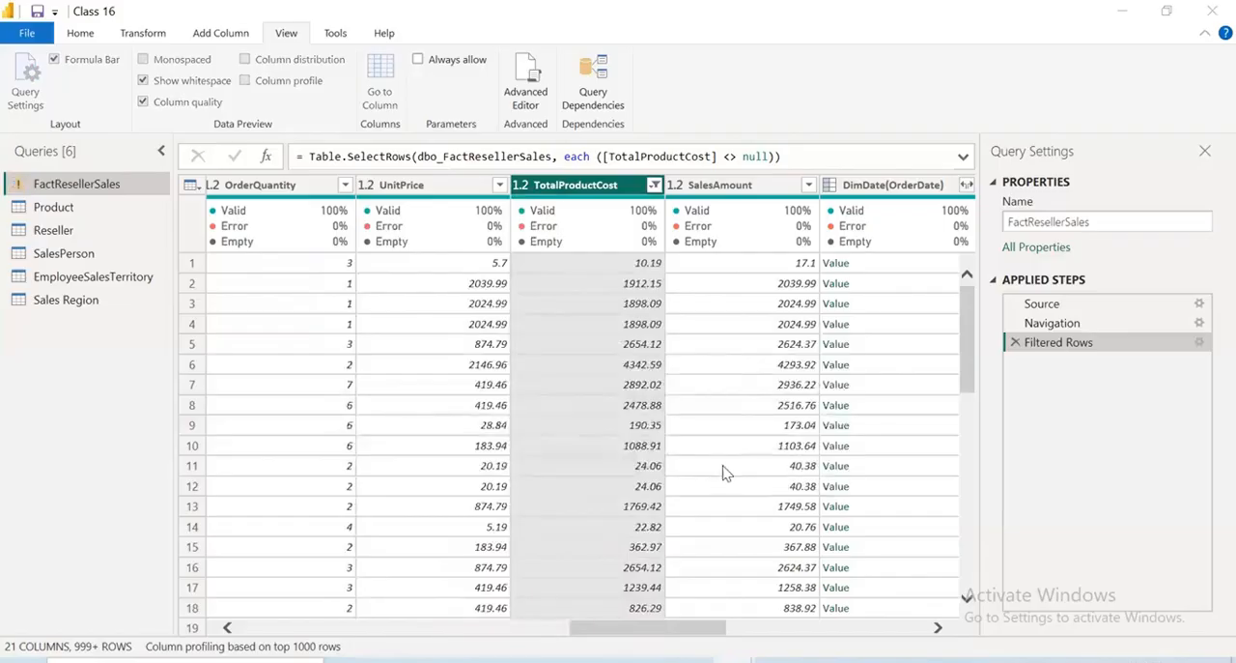
{"action": "left_click", "coordinate": [819, 442]}
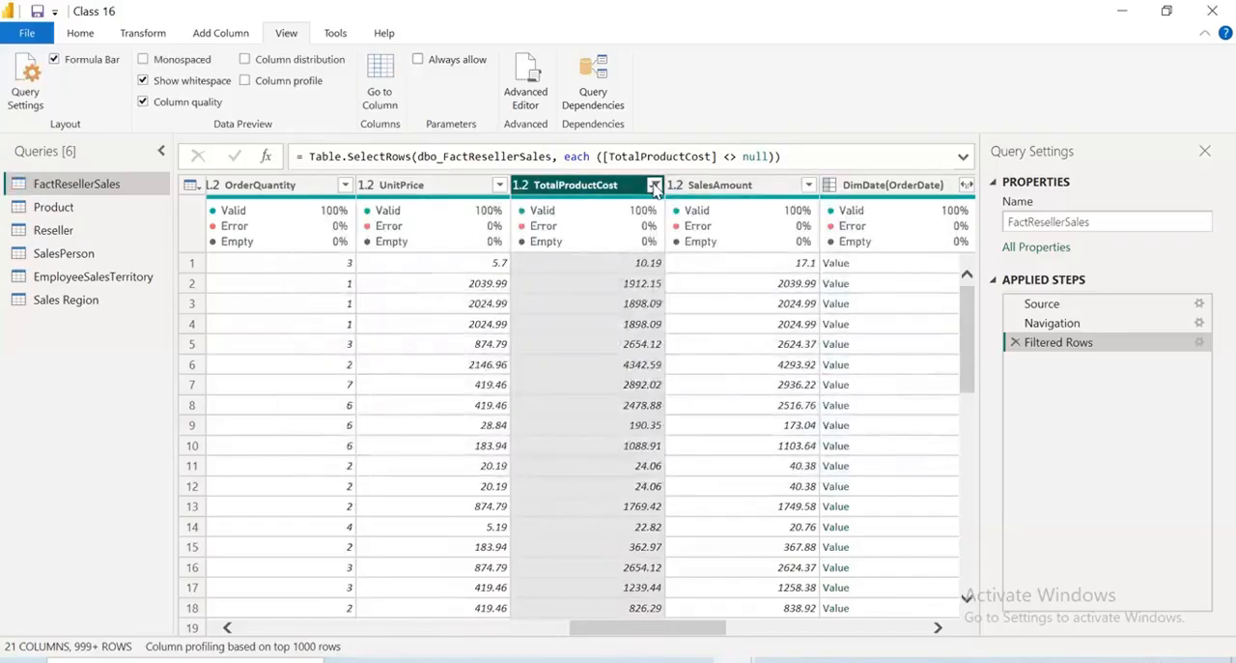
Check the highest TotalProductCost values in the filter list without changing it, and delete the Filtered Rows applied step
{"action": "left_click", "coordinate": [655, 184]}
{"action": "left_click_drag", "start_coordinate": [642, 416], "coordinate": [642, 541]}
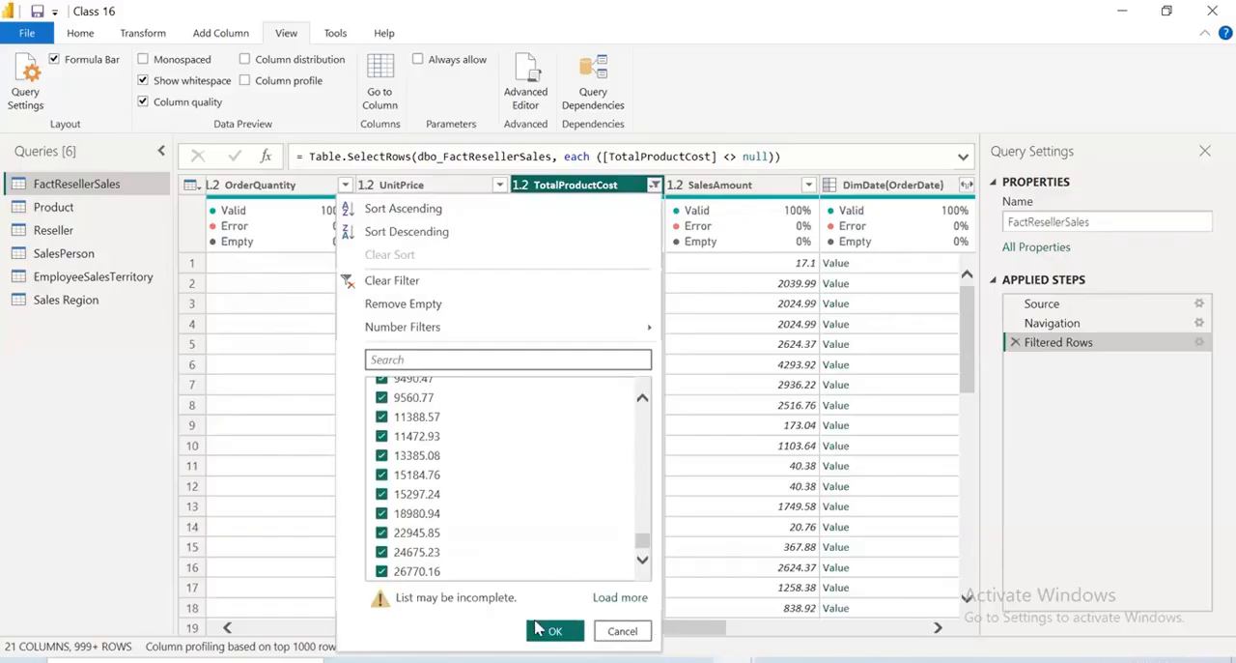
{"action": "left_click", "coordinate": [622, 631]}
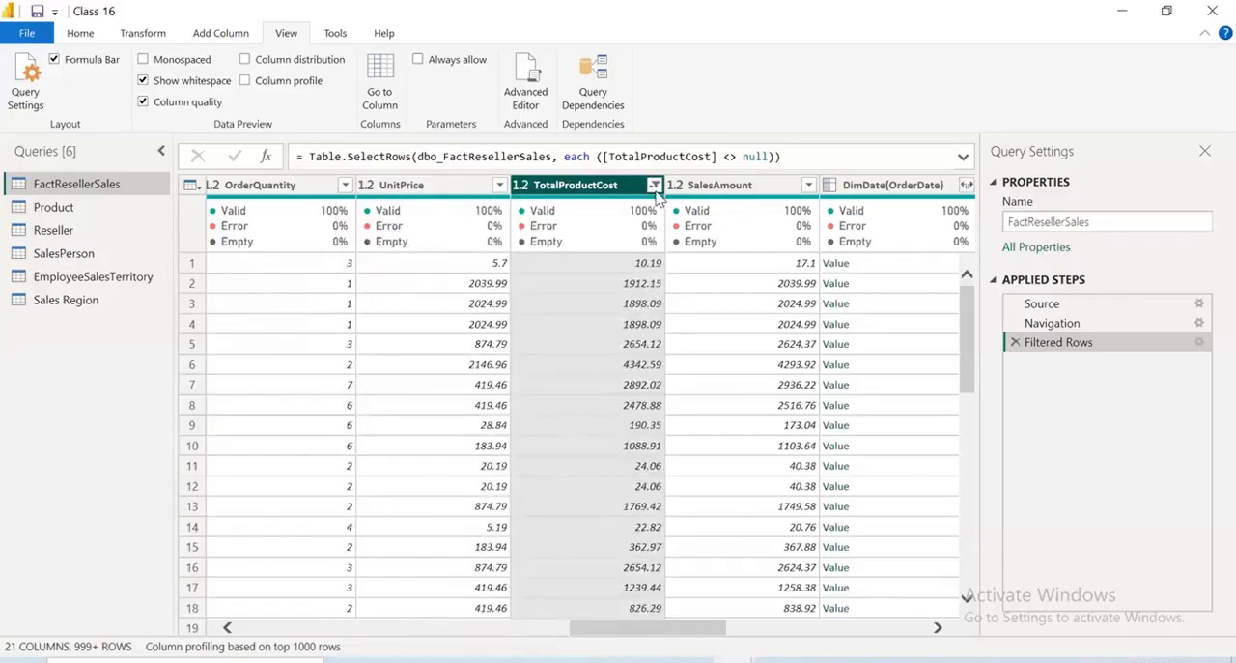
{"action": "left_click", "coordinate": [1015, 342]}
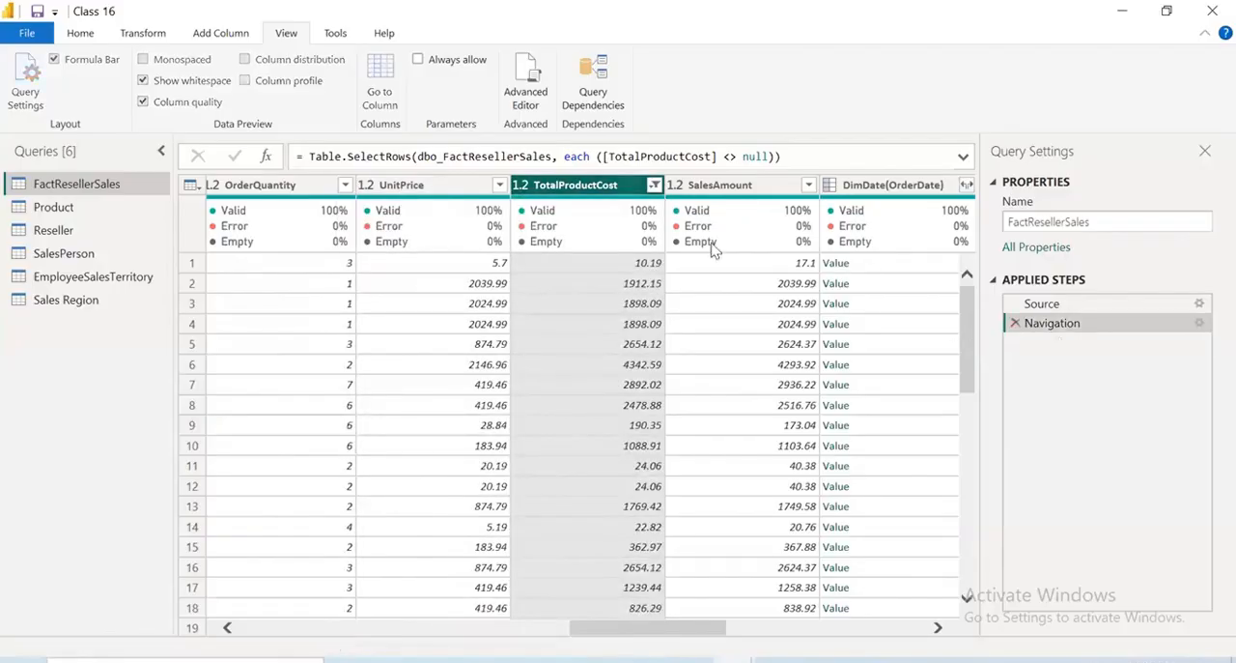
Filter the FactResellerSales rows to keep those where TotalProductCost is greater than 2770
{"action": "left_click", "coordinate": [654, 185]}
{"action": "mouse_move", "coordinate": [532, 328]}
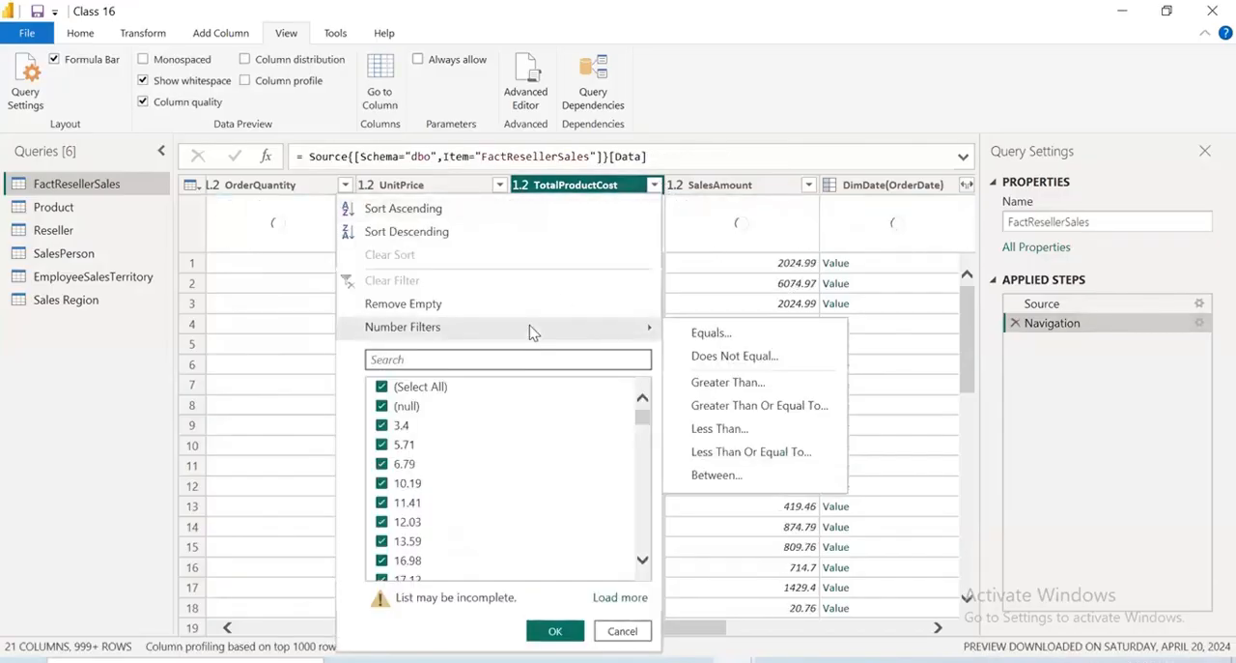
{"action": "left_click", "coordinate": [727, 382]}
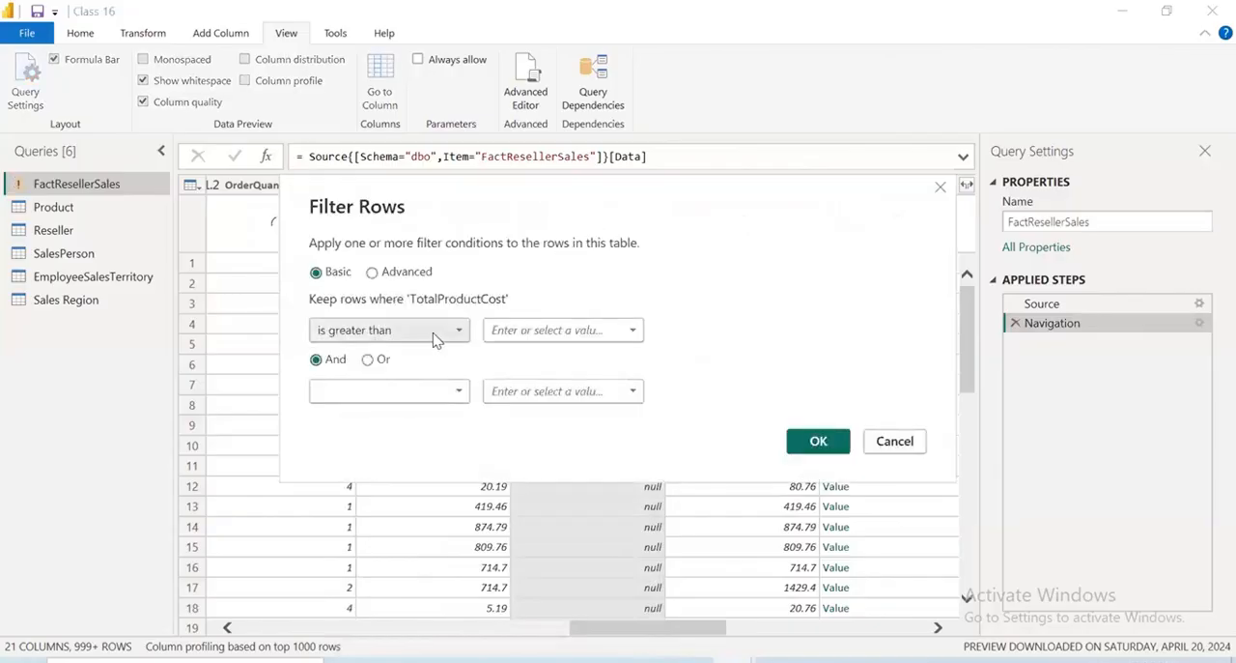
{"action": "left_click", "coordinate": [539, 332]}
{"action": "type", "text": "2"}
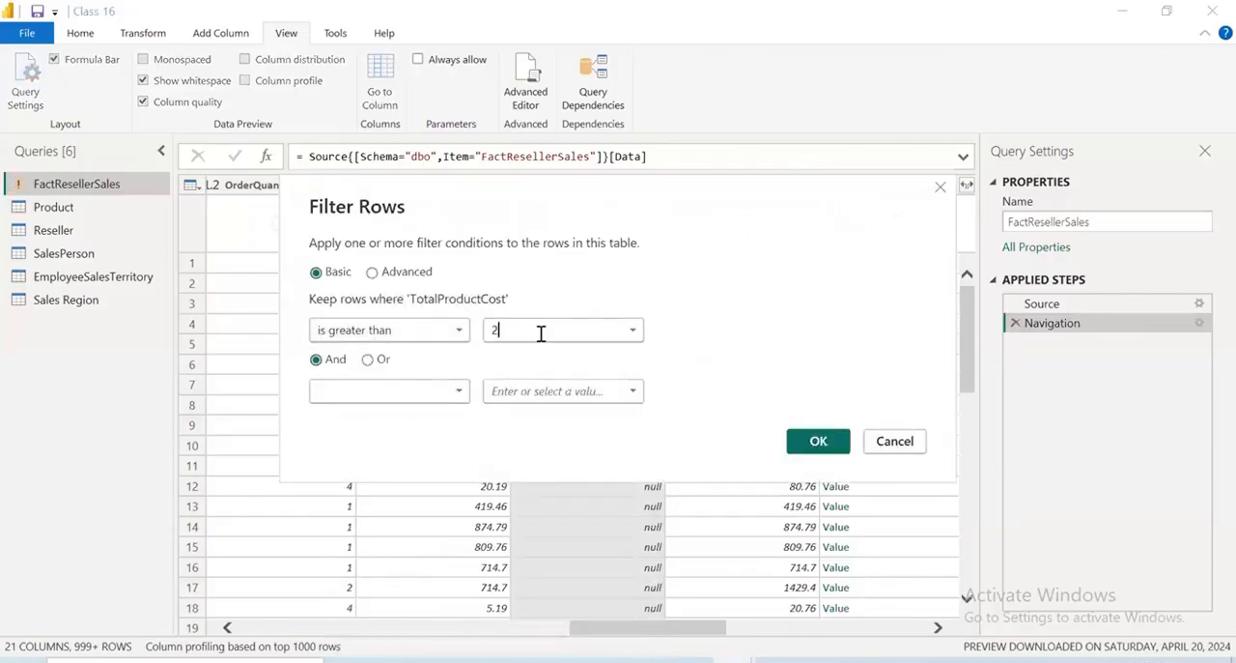
{"action": "type", "text": "770"}
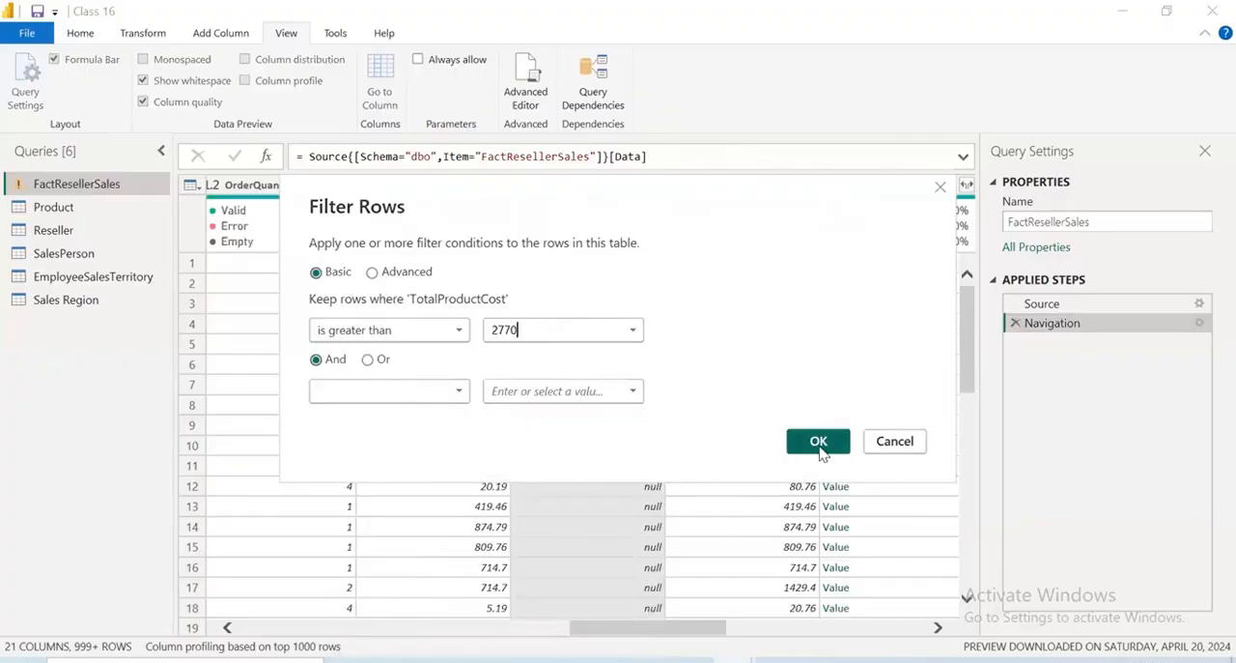
{"action": "left_click", "coordinate": [818, 442]}
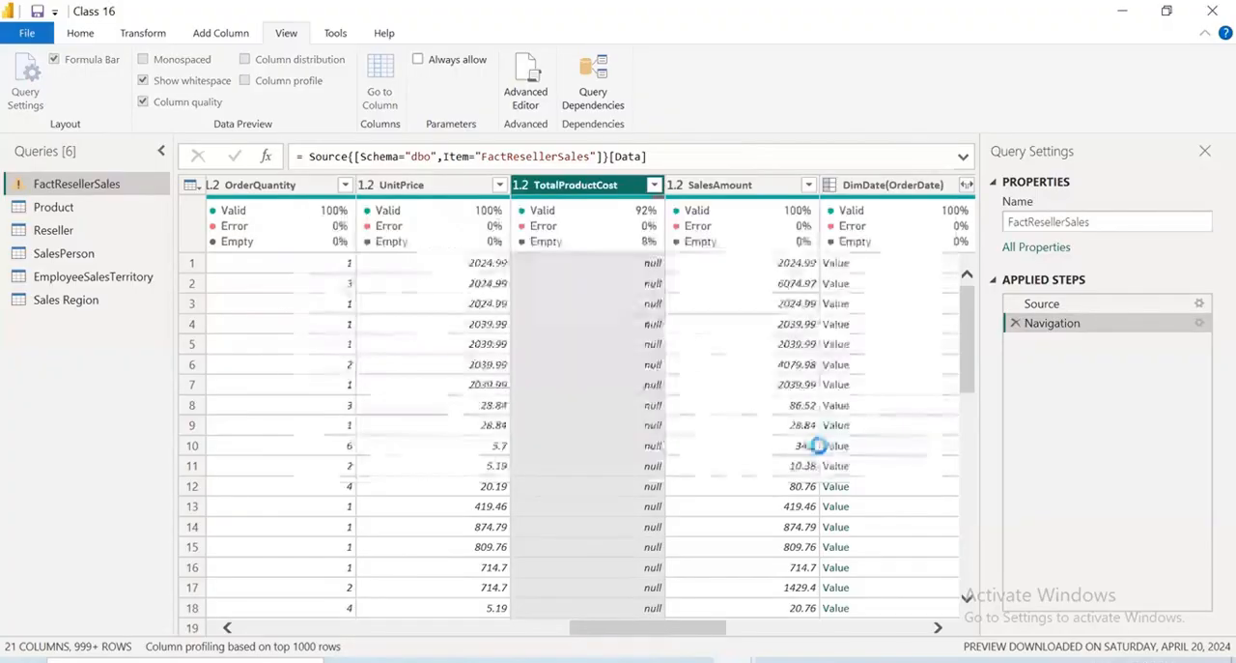
Load and review all TotalProductCost values above 2770, and remove the Filtered Rows applied step
{"action": "left_click", "coordinate": [655, 186]}
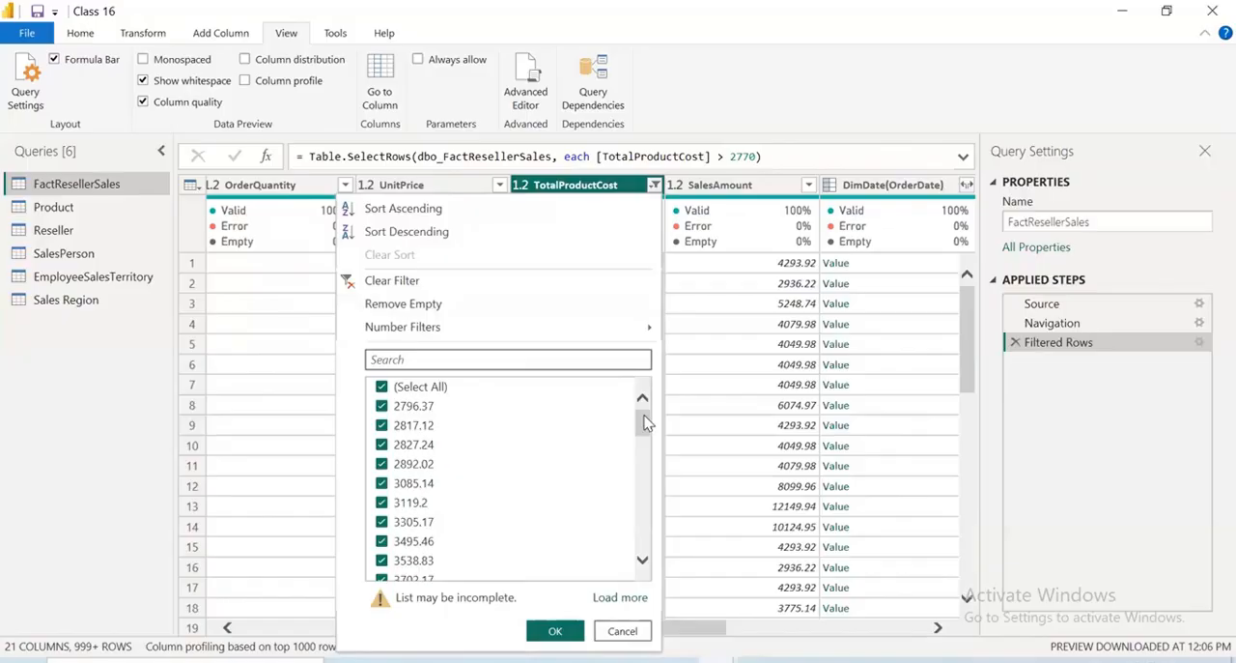
{"action": "left_click", "coordinate": [621, 598]}
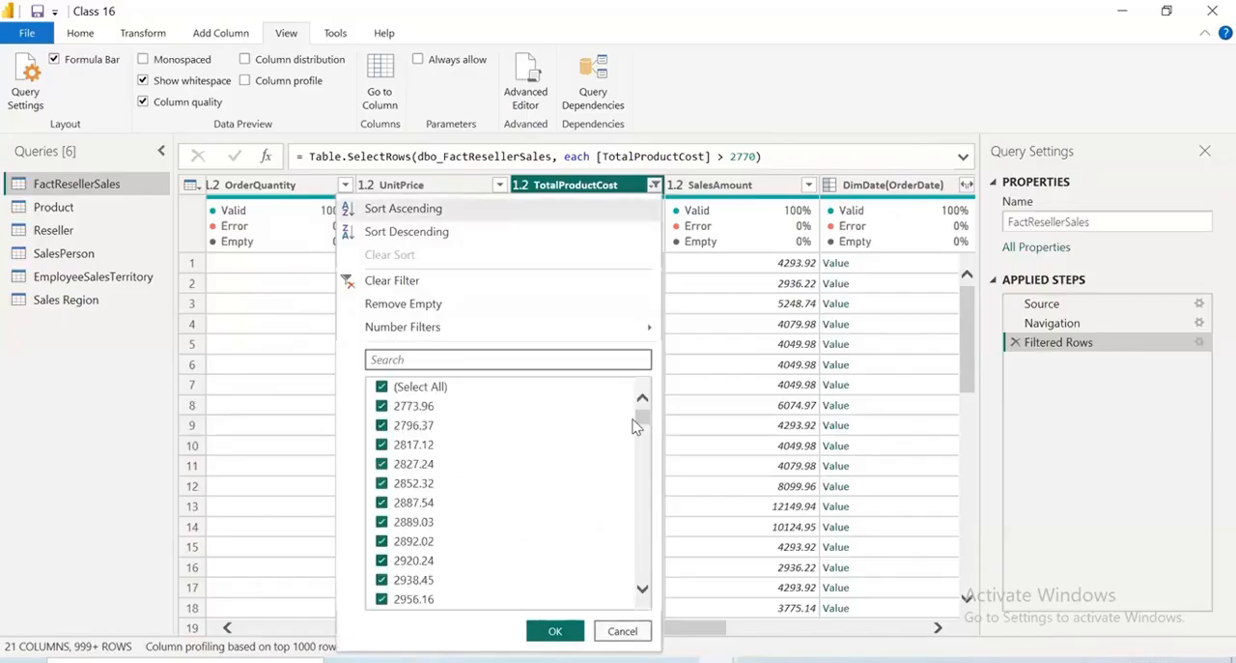
{"action": "left_click_drag", "start_coordinate": [642, 416], "coordinate": [593, 508]}
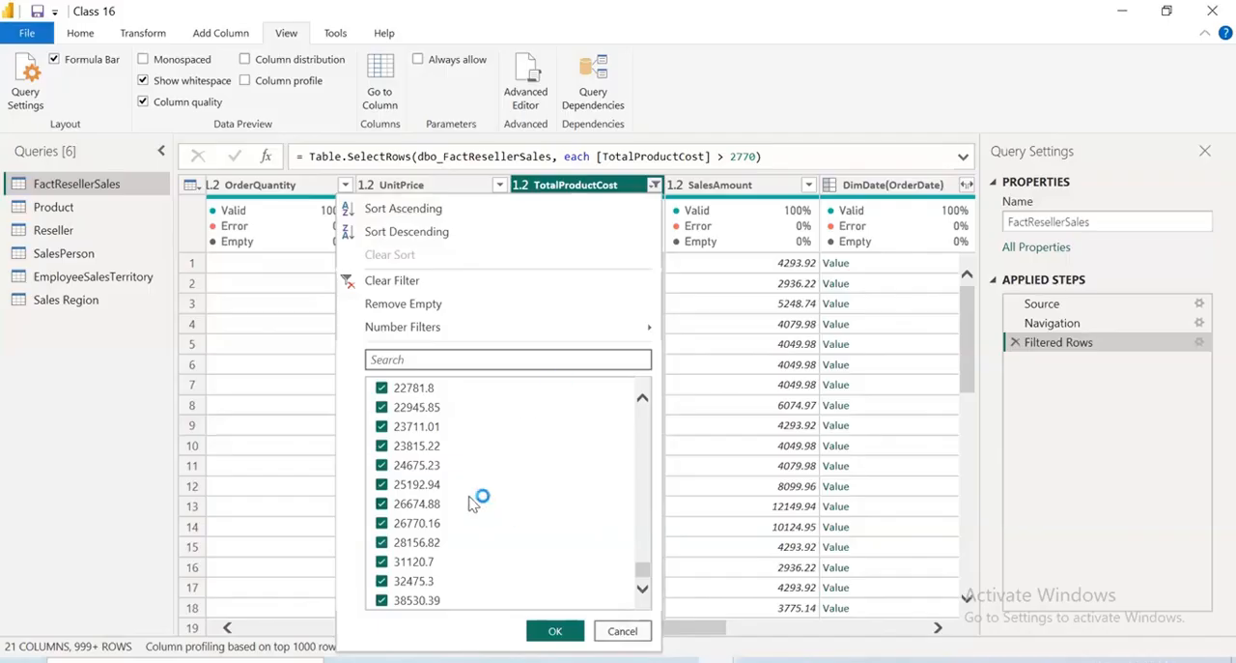
{"action": "left_click", "coordinate": [619, 632]}
{"action": "left_click", "coordinate": [1016, 342]}
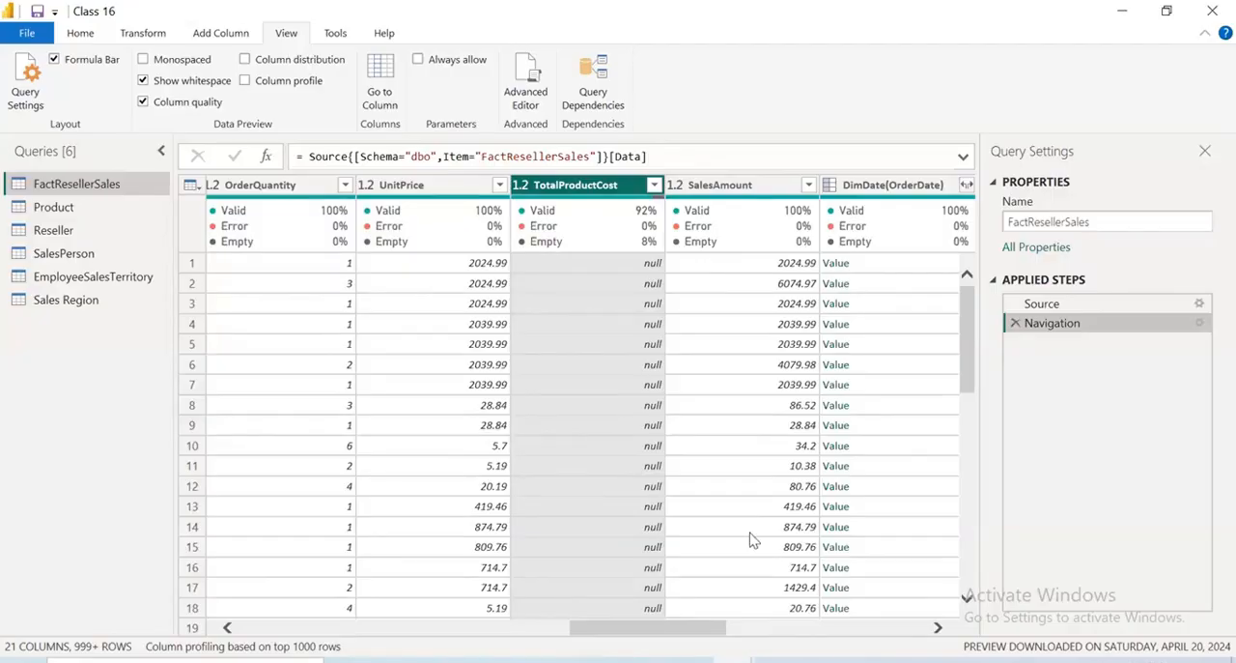
Count the rows of the FactResellerSales query and delete the resulting Counted Rows step
{"action": "left_click", "coordinate": [160, 35]}
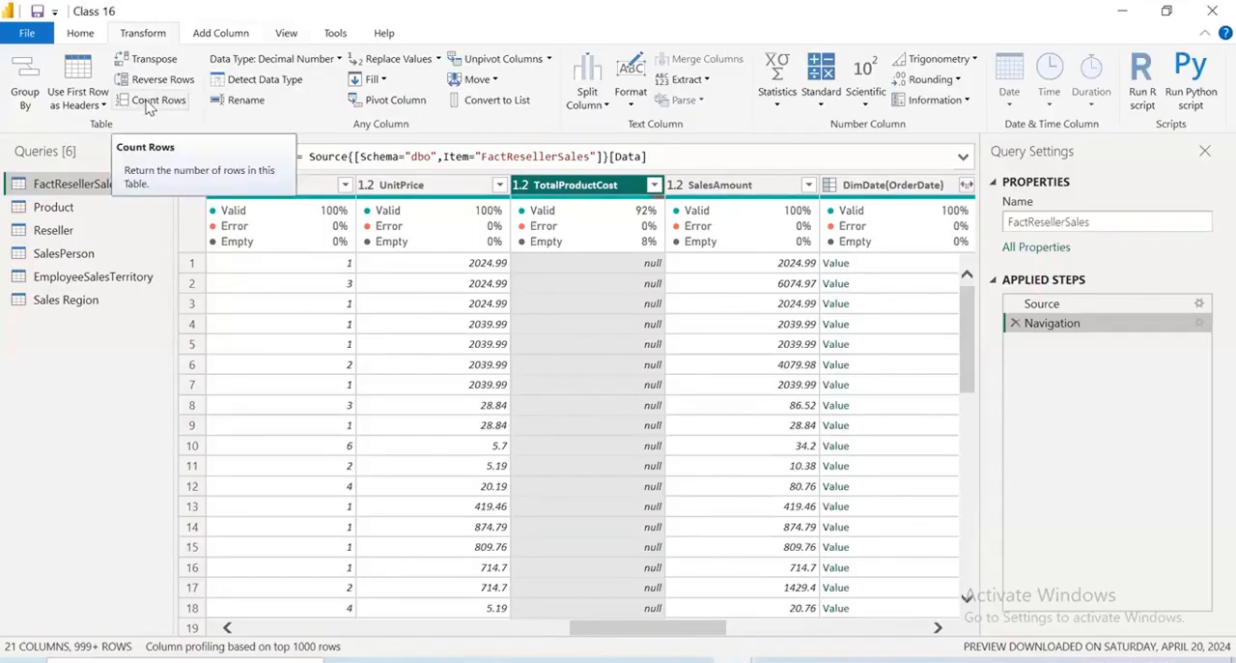
{"action": "left_click", "coordinate": [148, 104]}
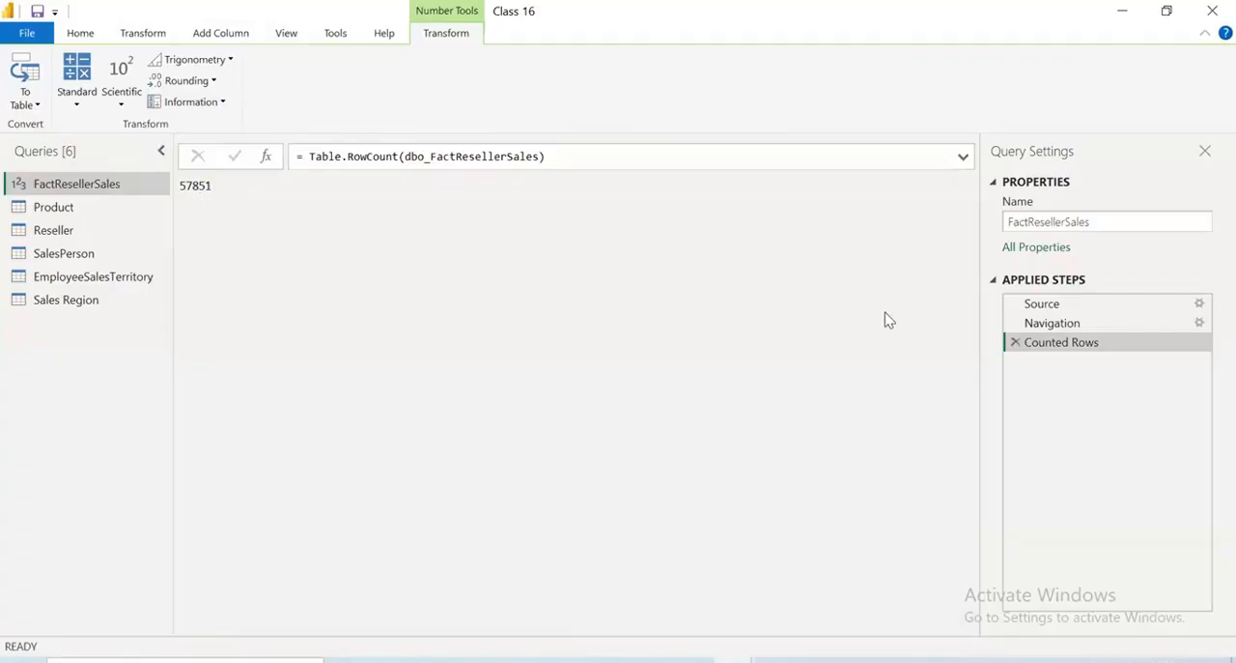
{"action": "left_click", "coordinate": [1015, 342]}
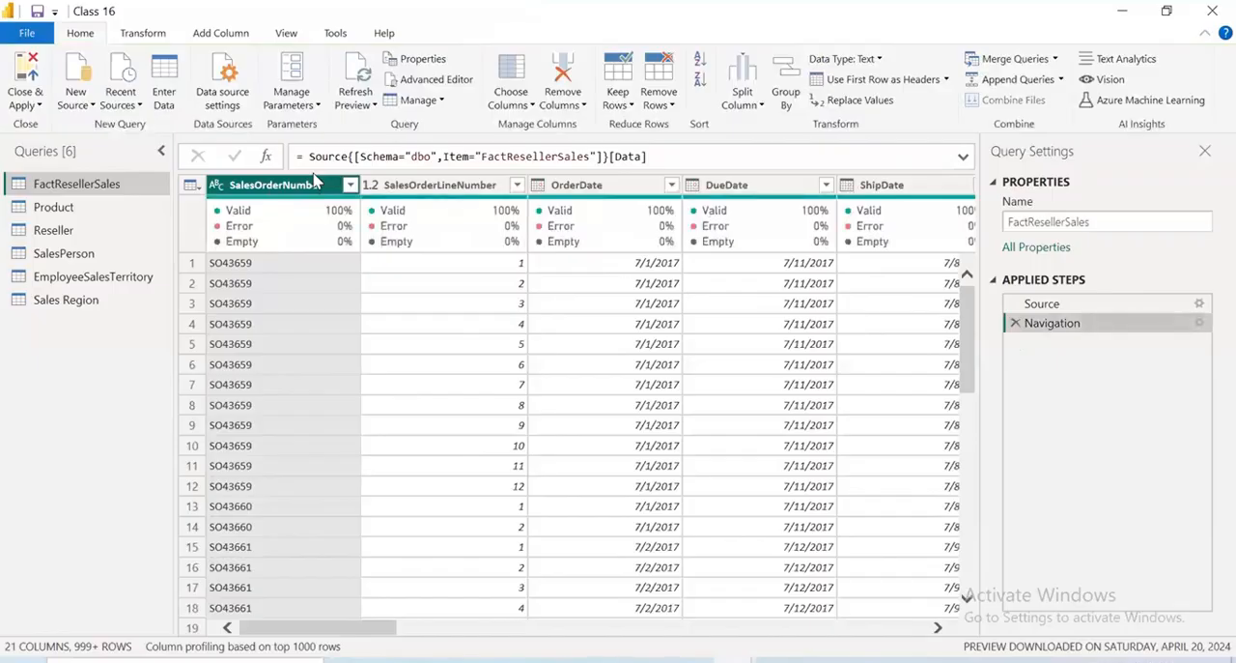
Turn off column quality in the data preview and try the monospaced font, switching it back off
{"action": "left_click", "coordinate": [287, 33]}
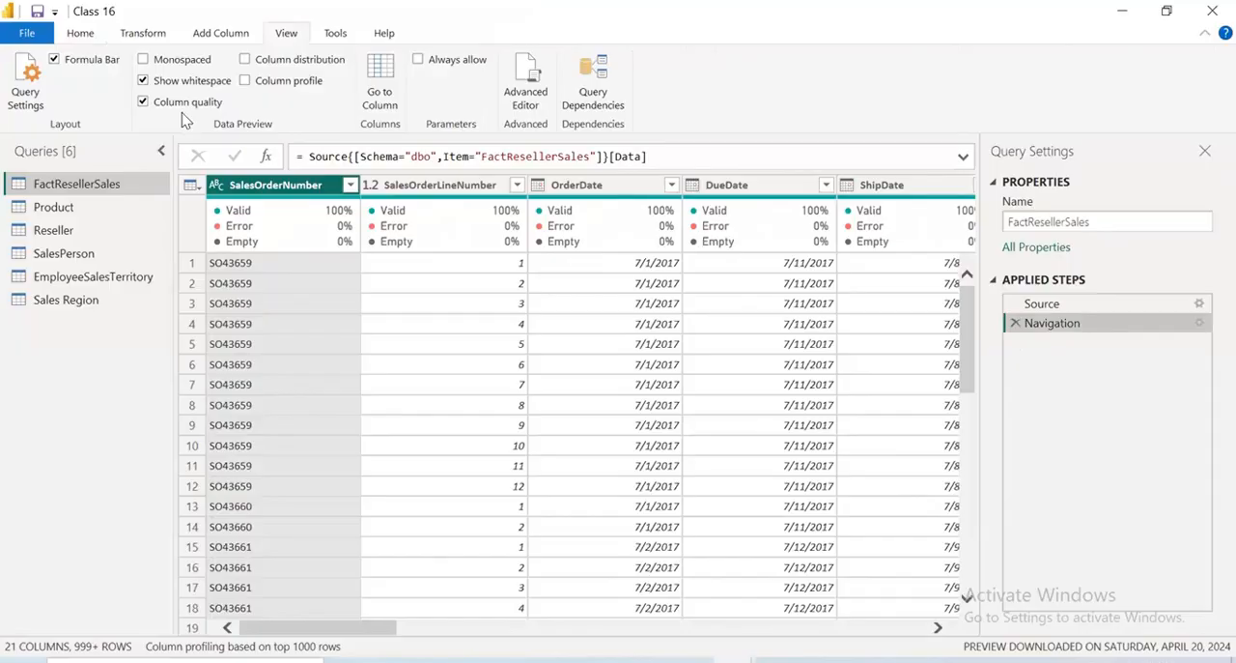
{"action": "left_click", "coordinate": [144, 101]}
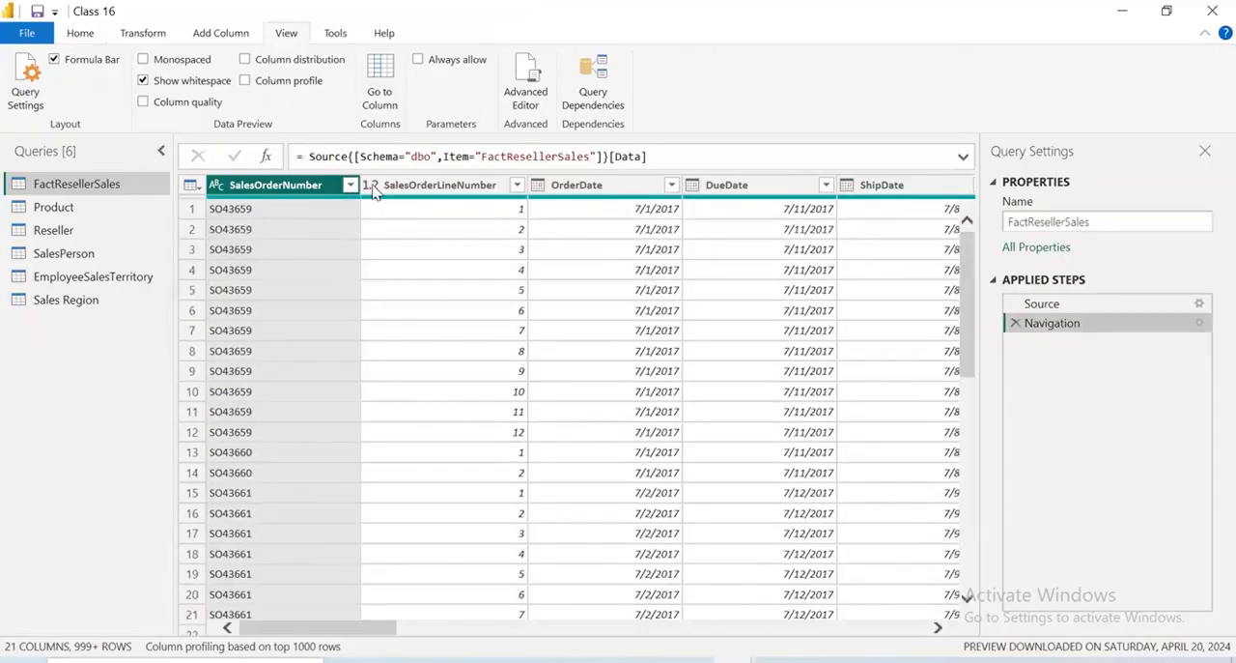
{"action": "left_click", "coordinate": [144, 60]}
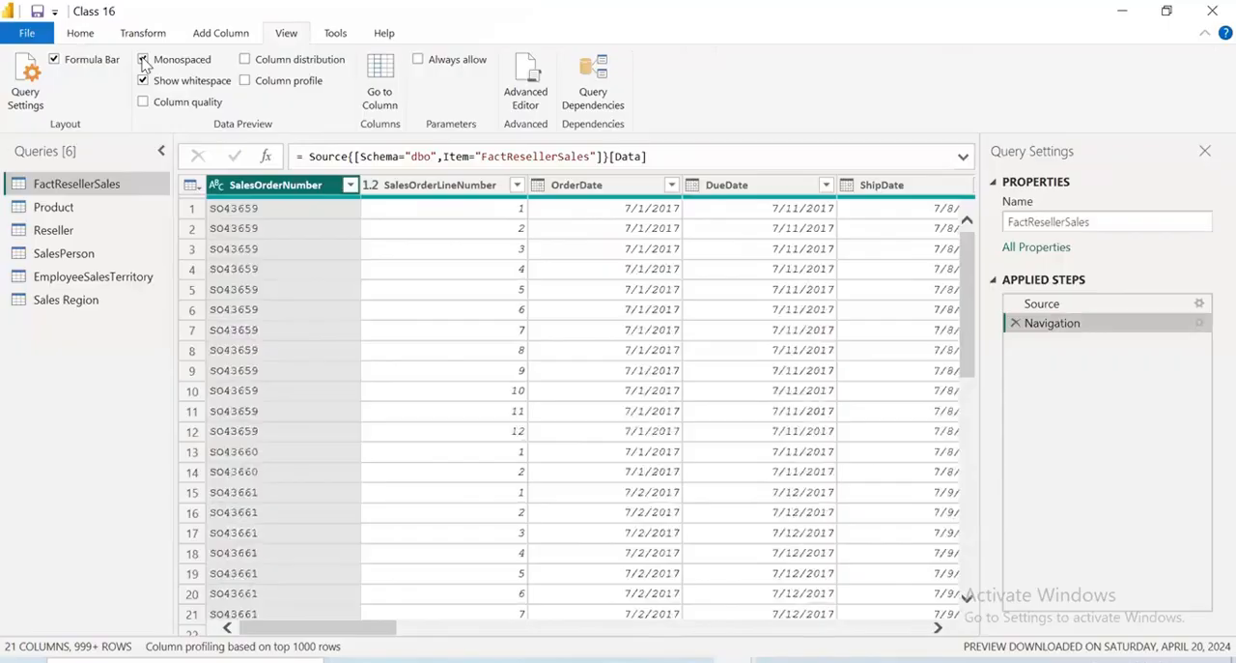
{"action": "left_click", "coordinate": [144, 60]}
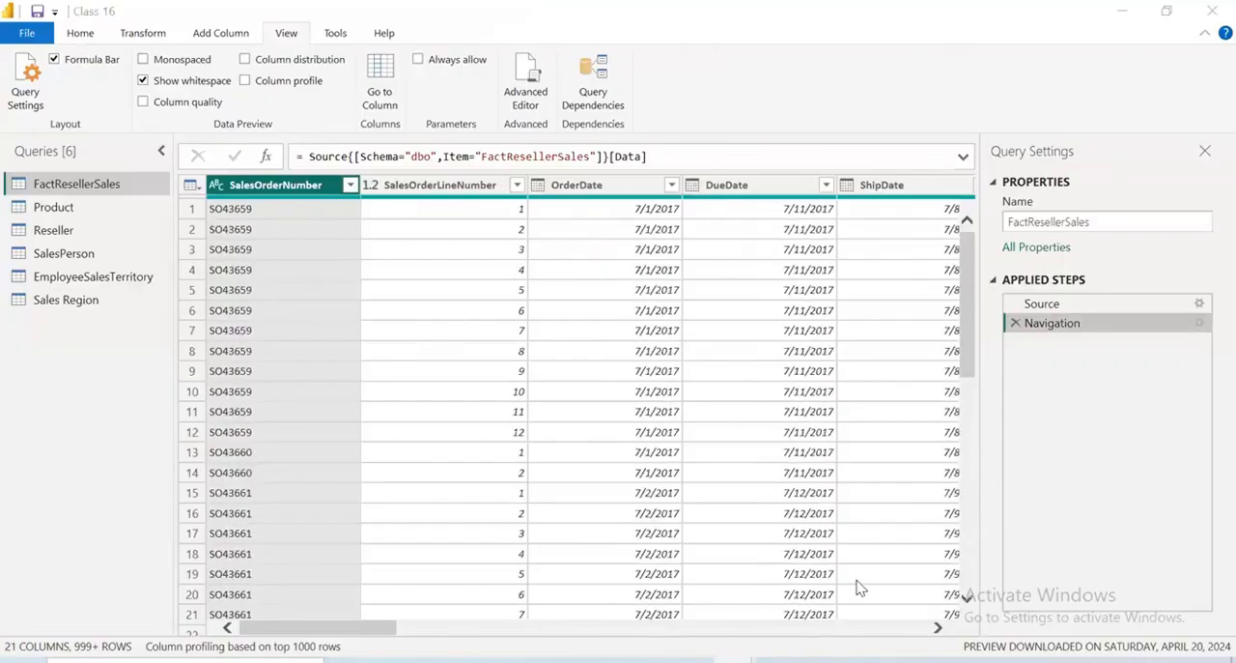
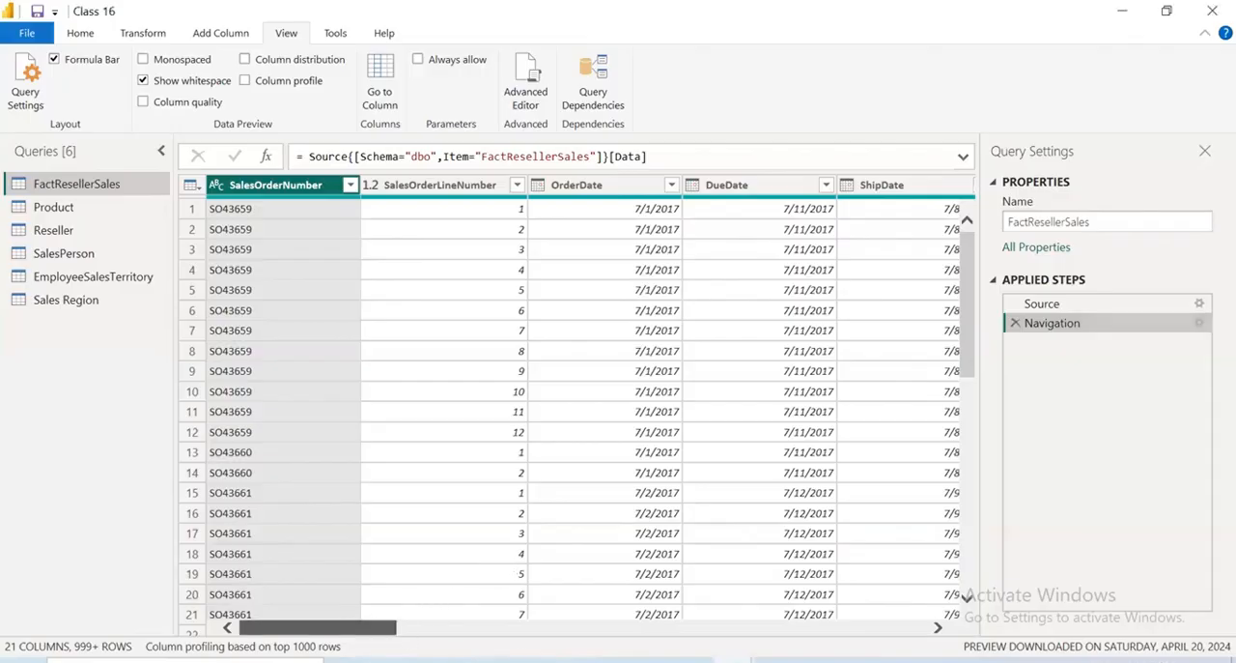
Start choosing the columns to keep in FactResellerSales: deselect all, then select SalesOrderNumber, OrderDate, ProductKey and ResellerKey
{"action": "left_click_drag", "start_coordinate": [318, 627], "coordinate": [113, 629]}
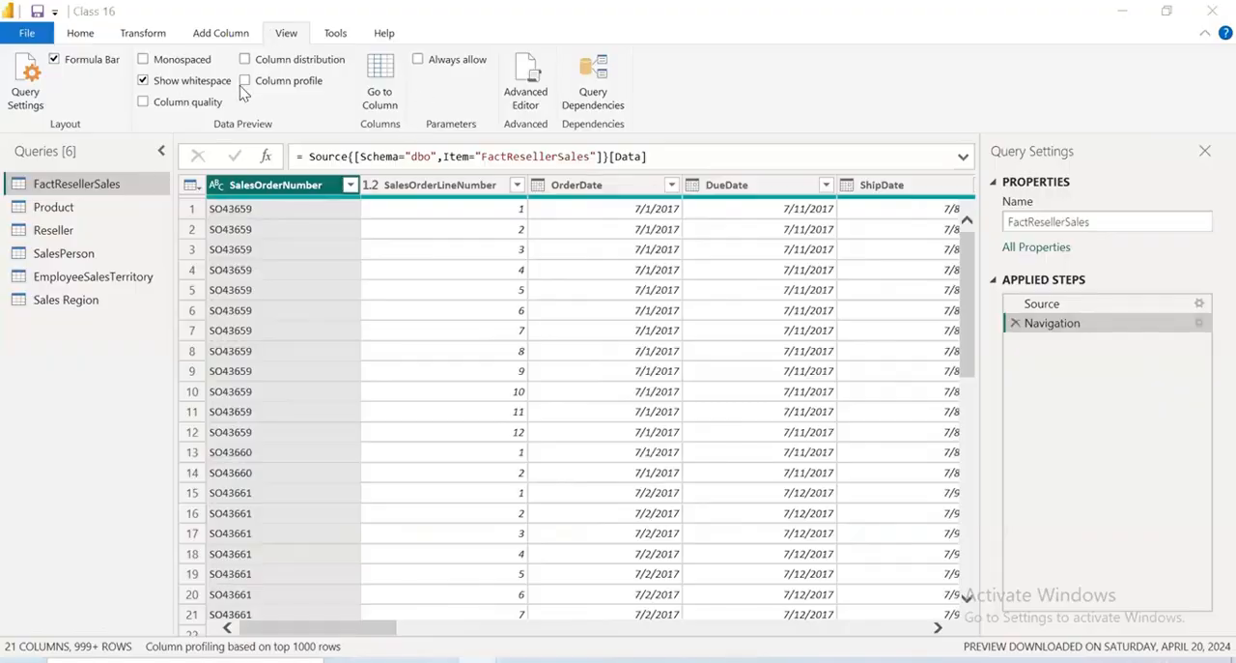
{"action": "left_click", "coordinate": [81, 36]}
{"action": "left_click", "coordinate": [512, 101]}
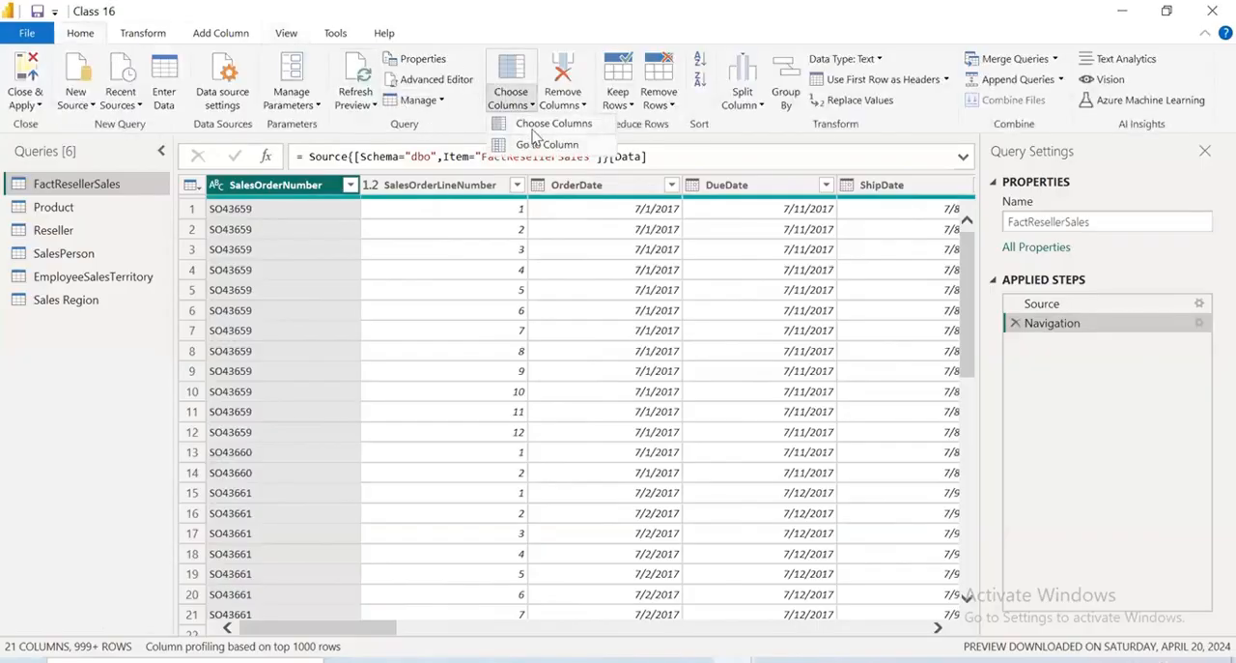
{"action": "left_click", "coordinate": [534, 125]}
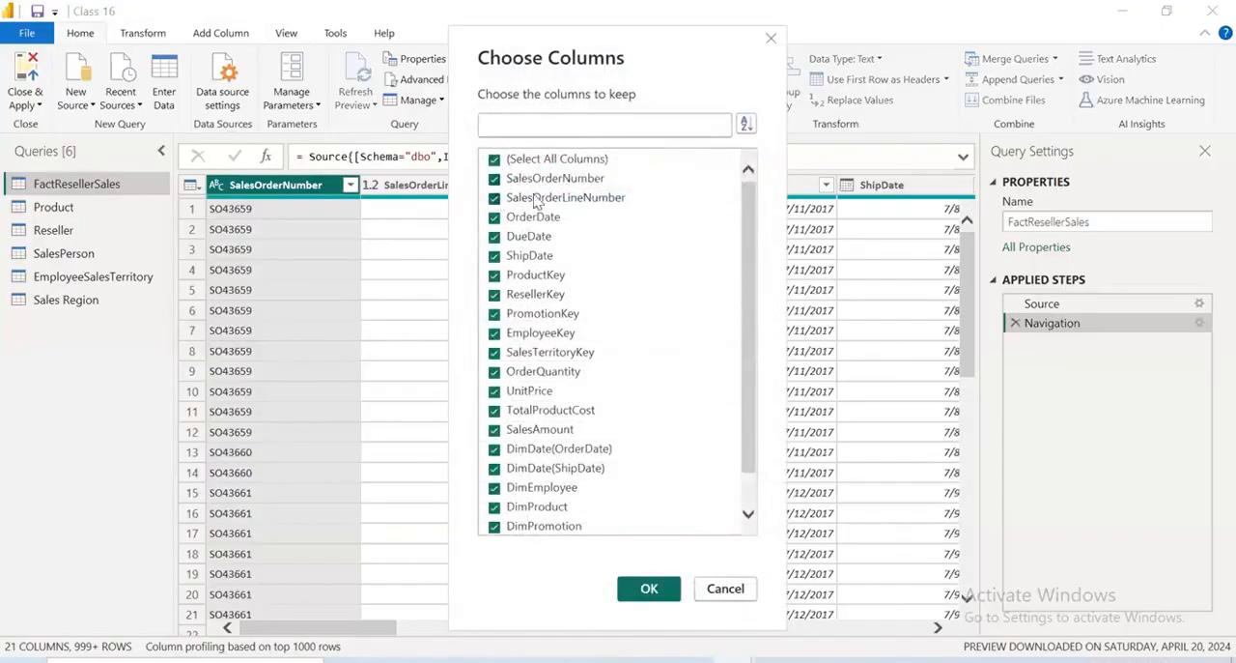
{"action": "left_click", "coordinate": [536, 197]}
{"action": "left_click", "coordinate": [497, 161]}
{"action": "left_click", "coordinate": [497, 180]}
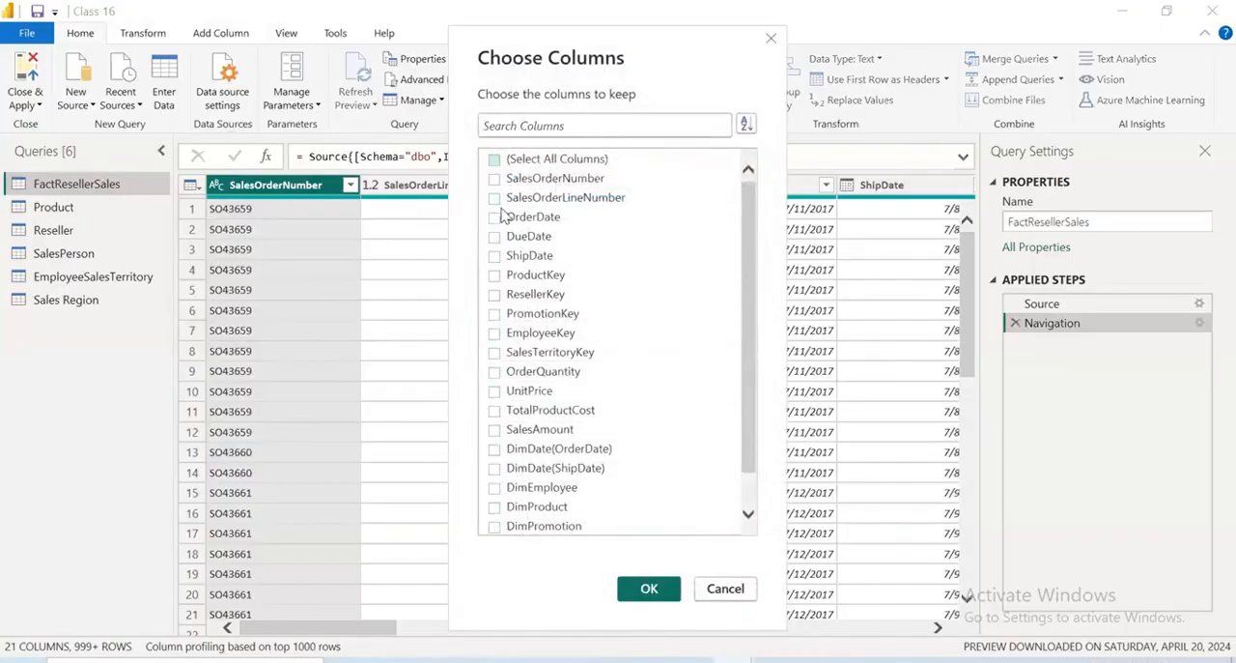
{"action": "left_click", "coordinate": [497, 278]}
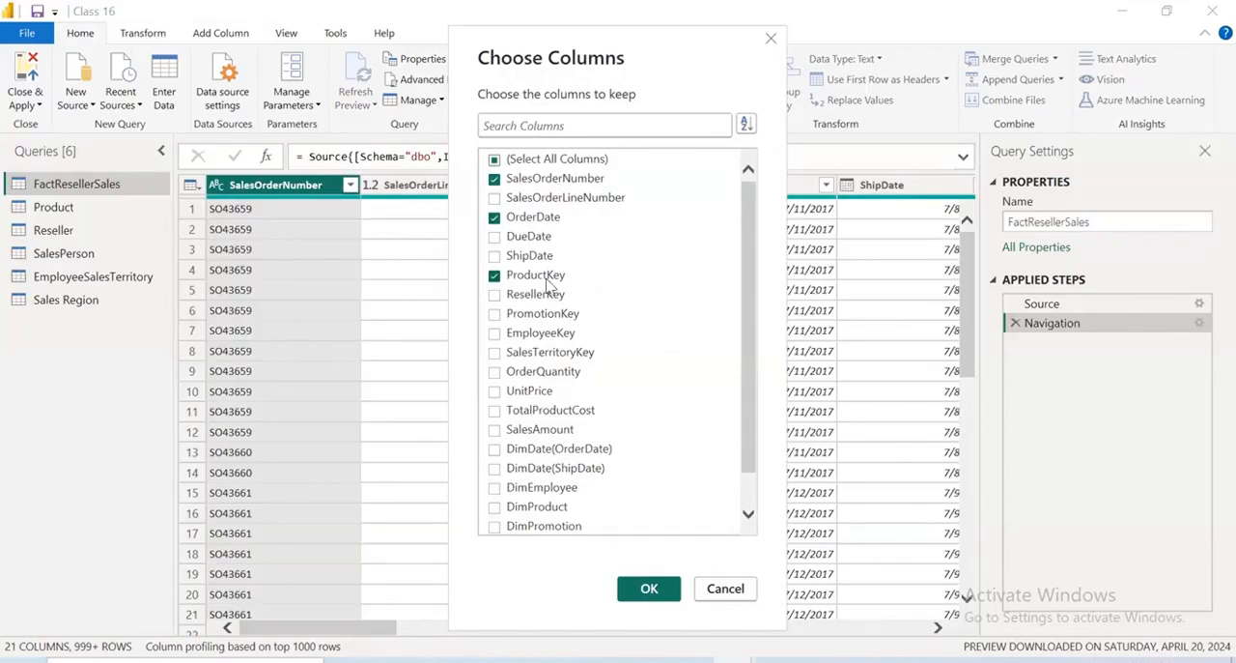
{"action": "left_click", "coordinate": [496, 296]}
Also keep EmployeeKey, SalesTerritoryKey, OrderQuantity, UnitPrice, TotalProductCost and SalesAmount, and apply the column selection to FactResellerSales
{"action": "left_click", "coordinate": [495, 332]}
{"action": "left_click", "coordinate": [495, 352]}
{"action": "left_click", "coordinate": [495, 371]}
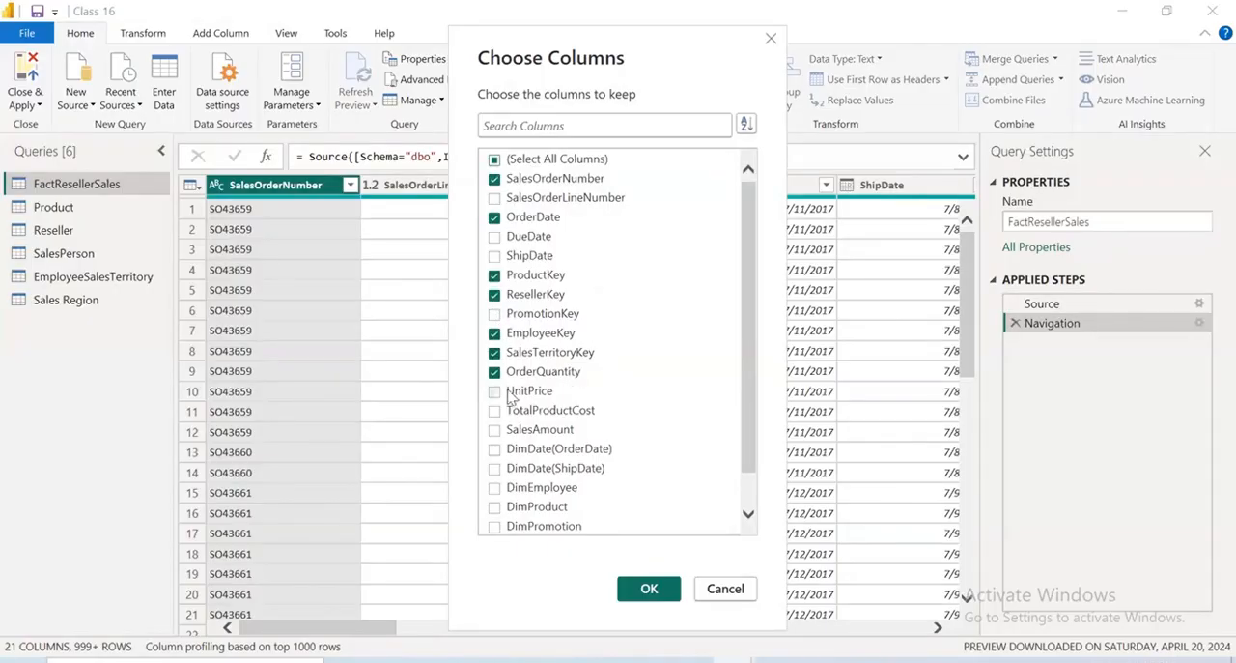
{"action": "left_click", "coordinate": [494, 390]}
{"action": "left_click", "coordinate": [495, 410]}
{"action": "left_click", "coordinate": [495, 428]}
{"action": "scroll", "coordinate": [542, 486], "scroll_direction": "down", "scroll_amount": 2}
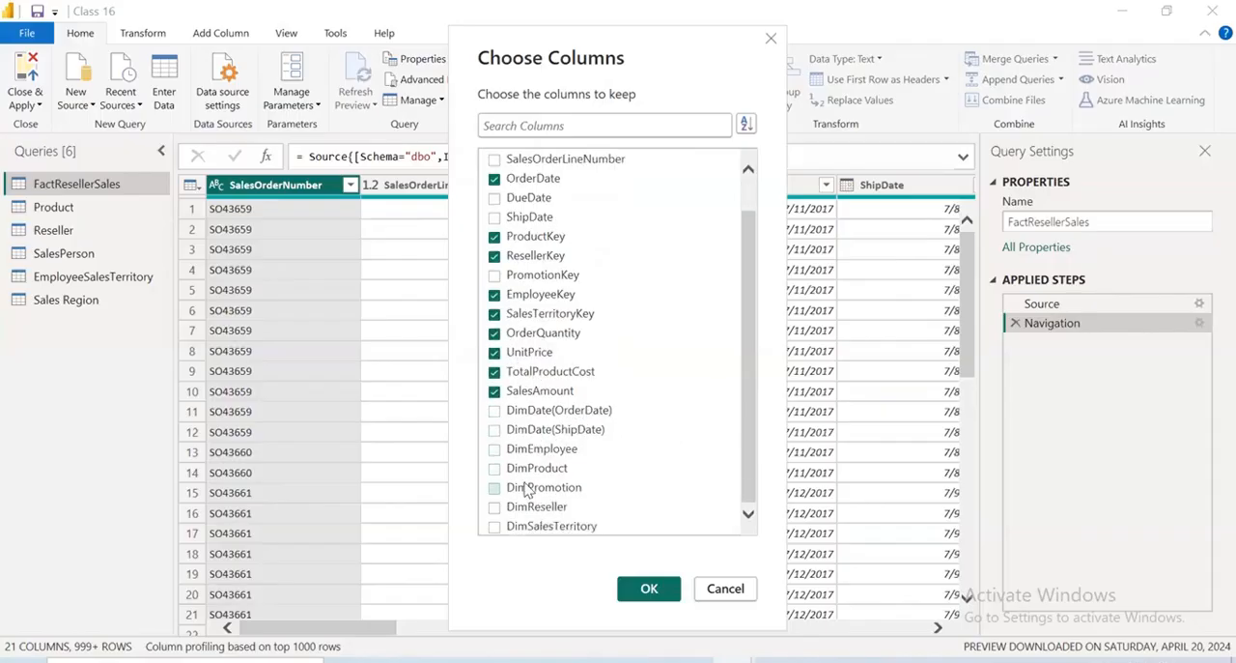
{"action": "scroll", "coordinate": [614, 483], "scroll_direction": "up", "scroll_amount": 1}
{"action": "scroll", "coordinate": [615, 483], "scroll_direction": "up", "scroll_amount": 1}
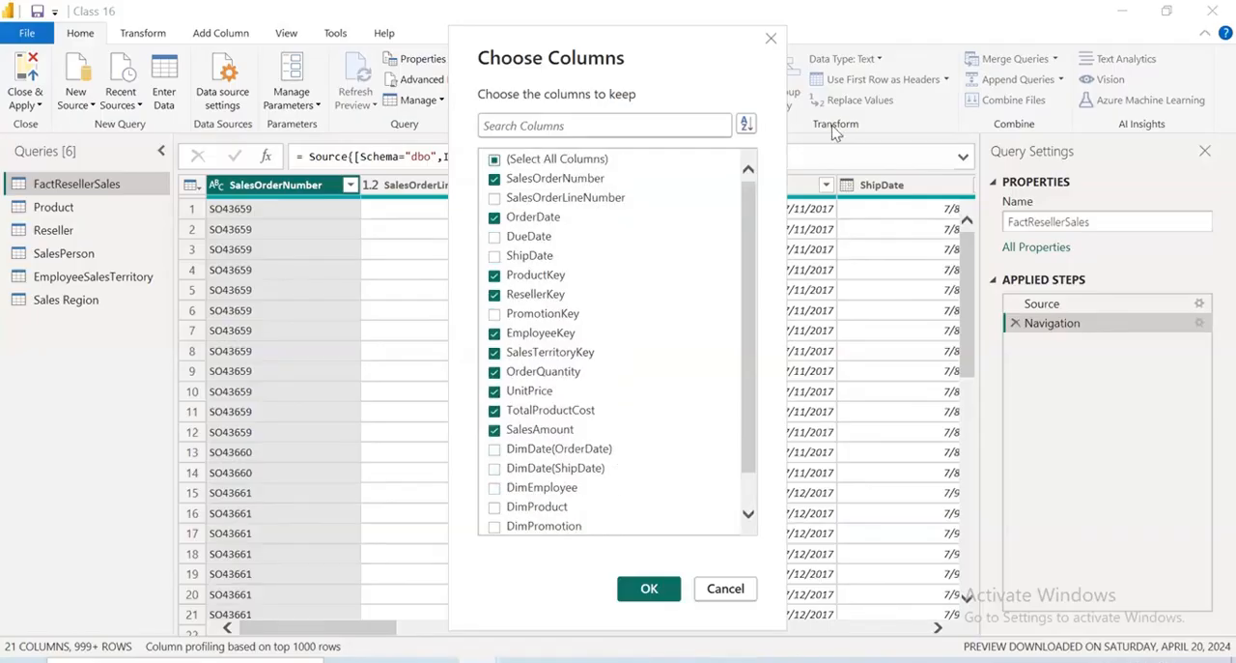
{"action": "left_click", "coordinate": [649, 589]}
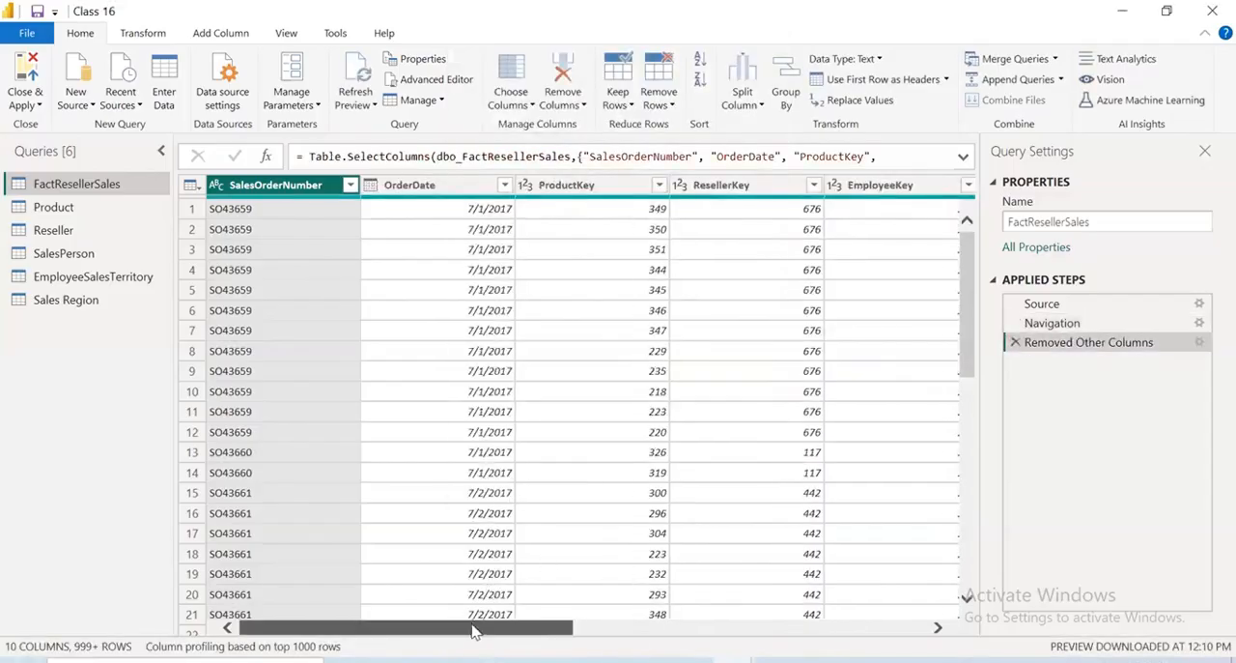
{"action": "left_click_drag", "start_coordinate": [470, 629], "coordinate": [963, 656]}
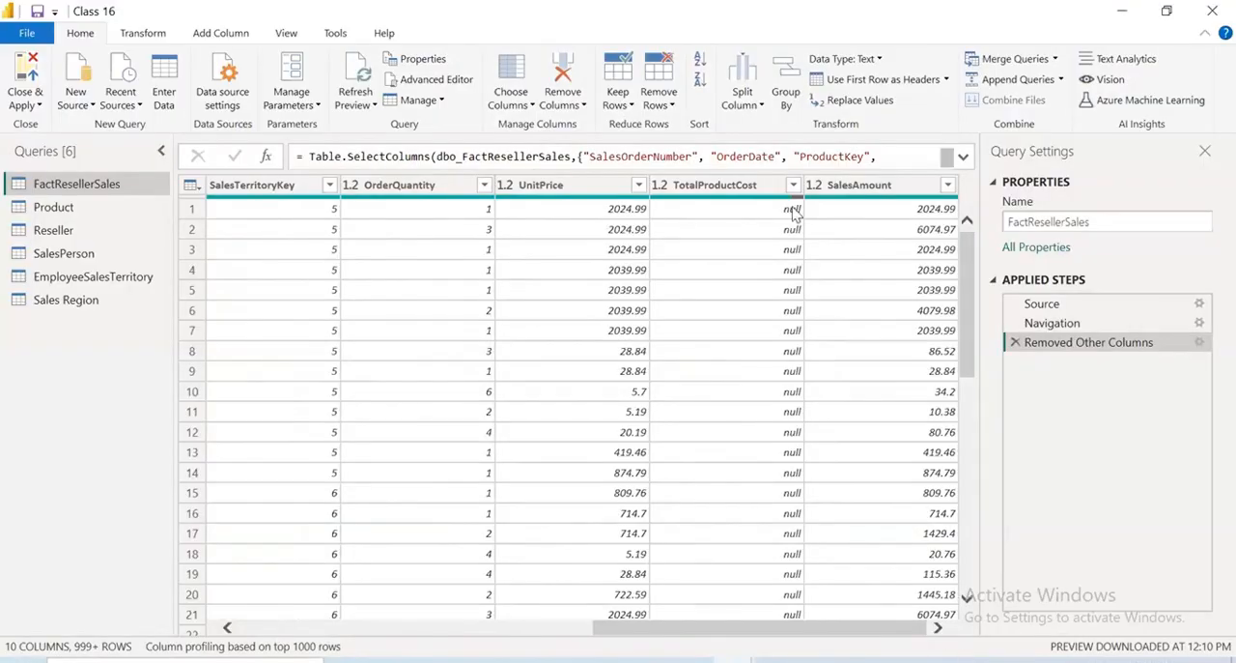
{"action": "mouse_move", "coordinate": [443, 198]}
{"action": "left_mouse_down"}
{"action": "mouse_move", "coordinate": [507, 137]}
{"action": "mouse_move", "coordinate": [547, 195]}
{"action": "left_mouse_up"}
{"action": "left_click_drag", "start_coordinate": [512, 153], "coordinate": [499, 186]}
{"action": "left_click_drag", "start_coordinate": [512, 166], "coordinate": [442, 204]}
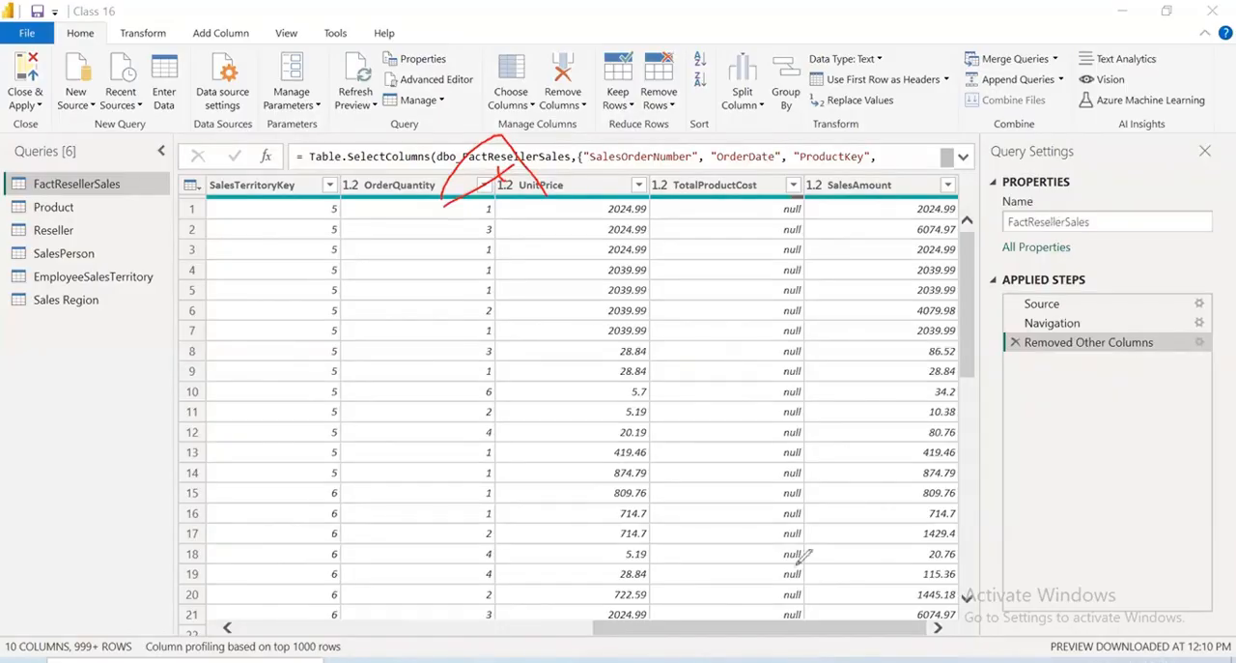
{"action": "left_click_drag", "start_coordinate": [383, 314], "coordinate": [480, 365]}
{"action": "left_click_drag", "start_coordinate": [487, 309], "coordinate": [490, 342]}
{"action": "mouse_move", "coordinate": [478, 334]}
{"action": "left_mouse_down"}
{"action": "mouse_move", "coordinate": [524, 292]}
{"action": "mouse_move", "coordinate": [527, 316]}
{"action": "left_mouse_up"}
{"action": "mouse_move", "coordinate": [526, 290]}
{"action": "left_mouse_down"}
{"action": "mouse_move", "coordinate": [566, 300]}
{"action": "mouse_move", "coordinate": [612, 271]}
{"action": "left_mouse_up"}
{"action": "left_click", "coordinate": [563, 275]}
{"action": "left_click_drag", "start_coordinate": [285, 488], "coordinate": [537, 389]}
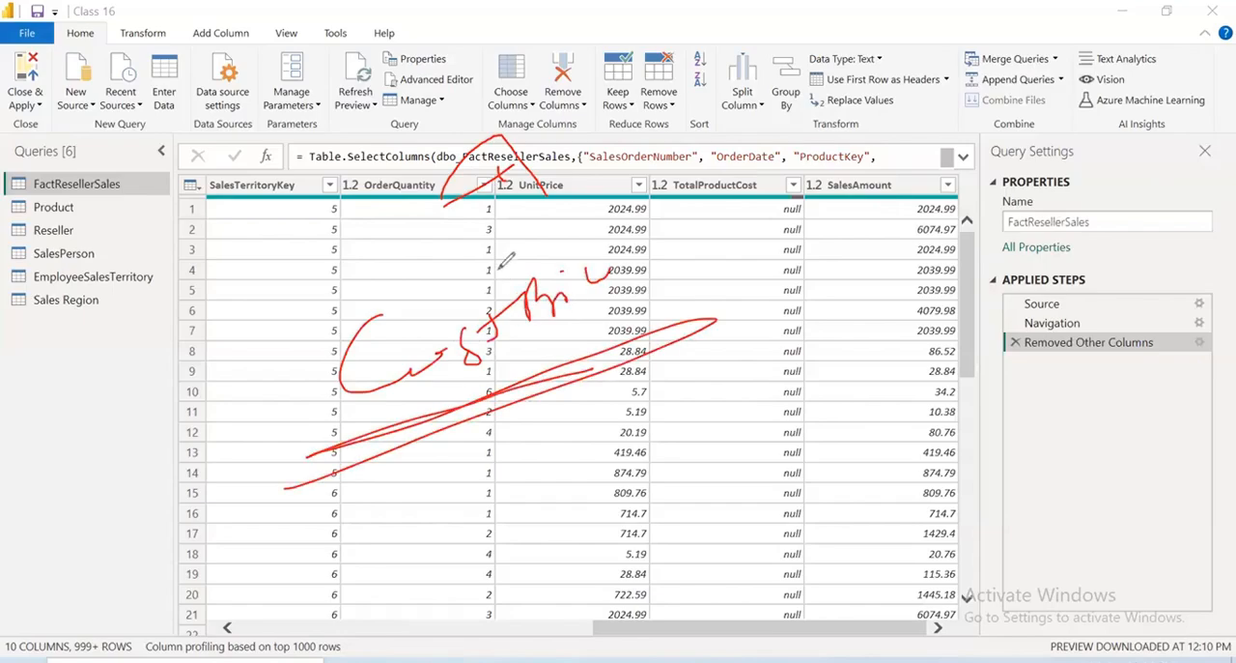
{"action": "left_click_drag", "start_coordinate": [416, 218], "coordinate": [498, 207]}
{"action": "left_click_drag", "start_coordinate": [570, 230], "coordinate": [645, 221]}
{"action": "left_click_drag", "start_coordinate": [827, 198], "coordinate": [812, 193]}
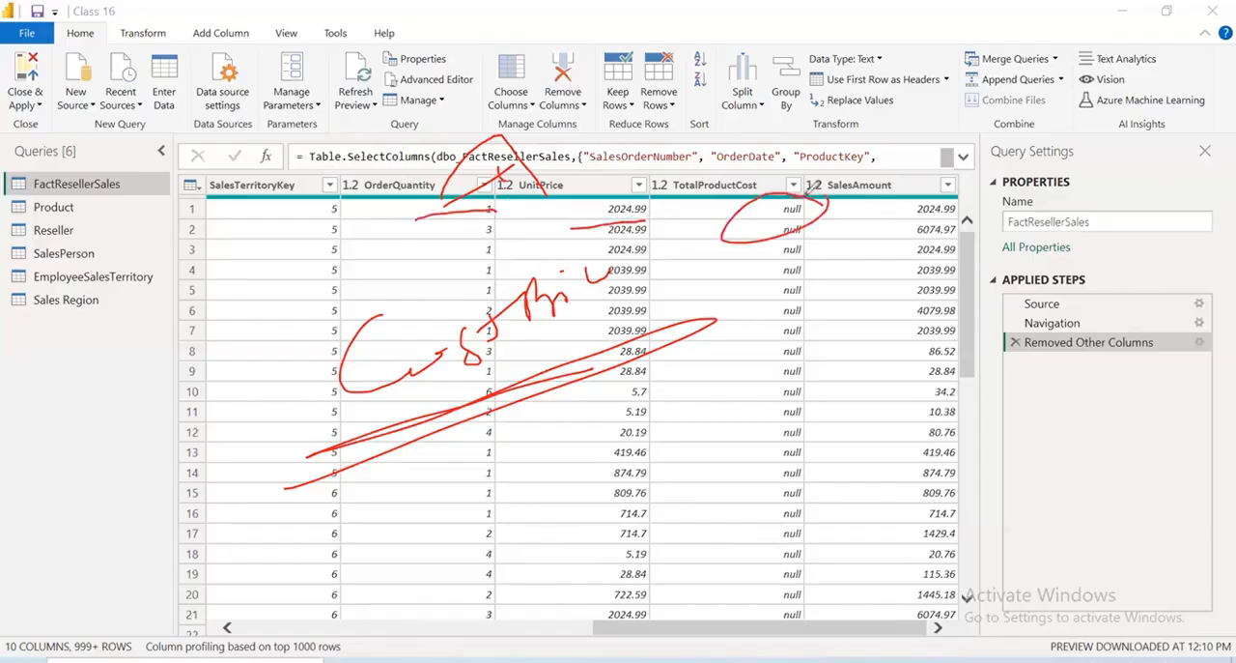
{"action": "left_click_drag", "start_coordinate": [894, 220], "coordinate": [1015, 219]}
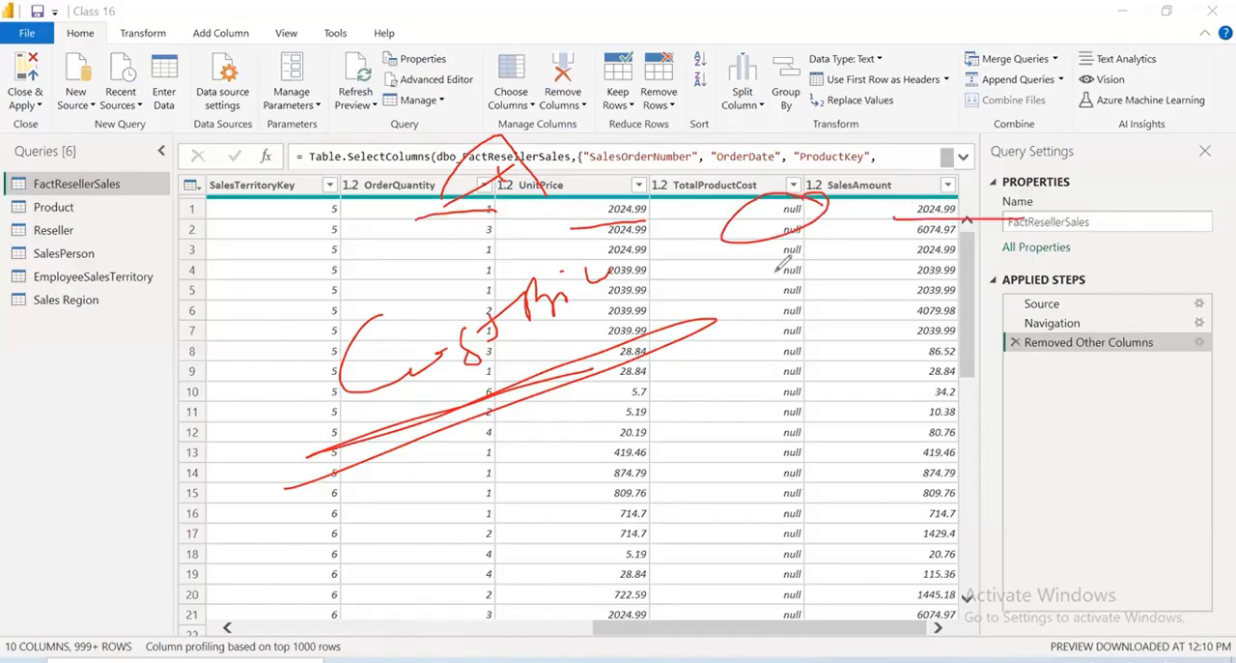
{"action": "key", "text": "e"}
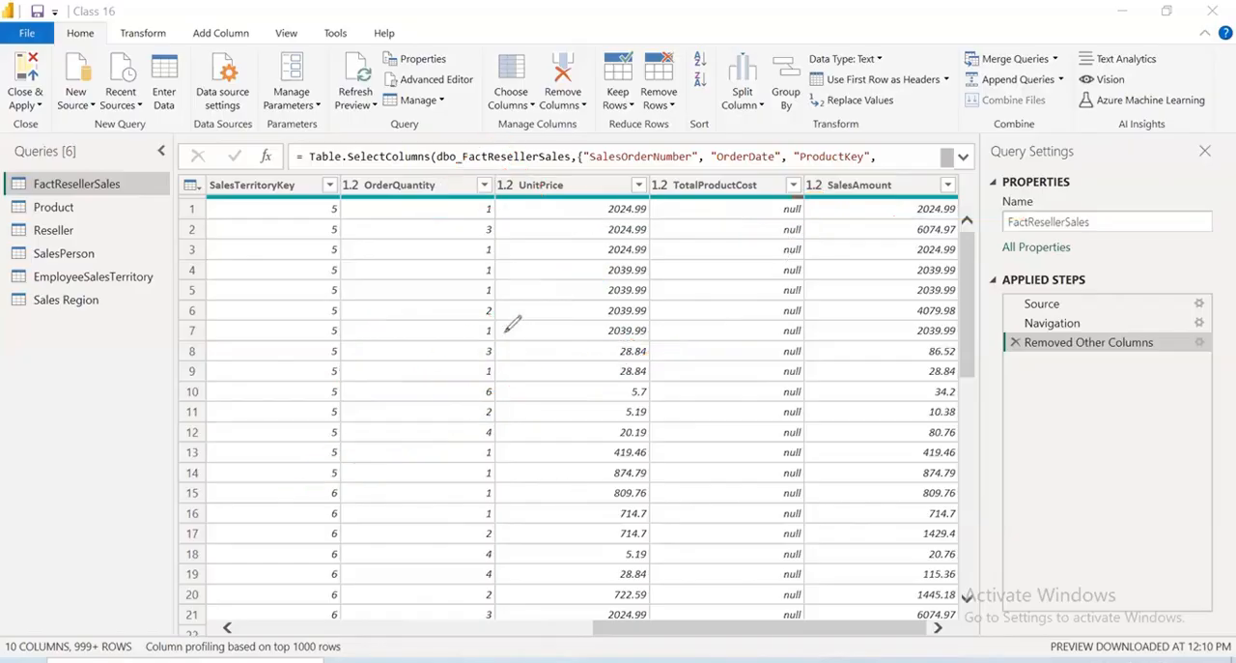
{"action": "left_click_drag", "start_coordinate": [686, 315], "coordinate": [591, 317]}
{"action": "left_click_drag", "start_coordinate": [460, 315], "coordinate": [524, 313]}
{"action": "left_click_drag", "start_coordinate": [997, 315], "coordinate": [875, 324]}
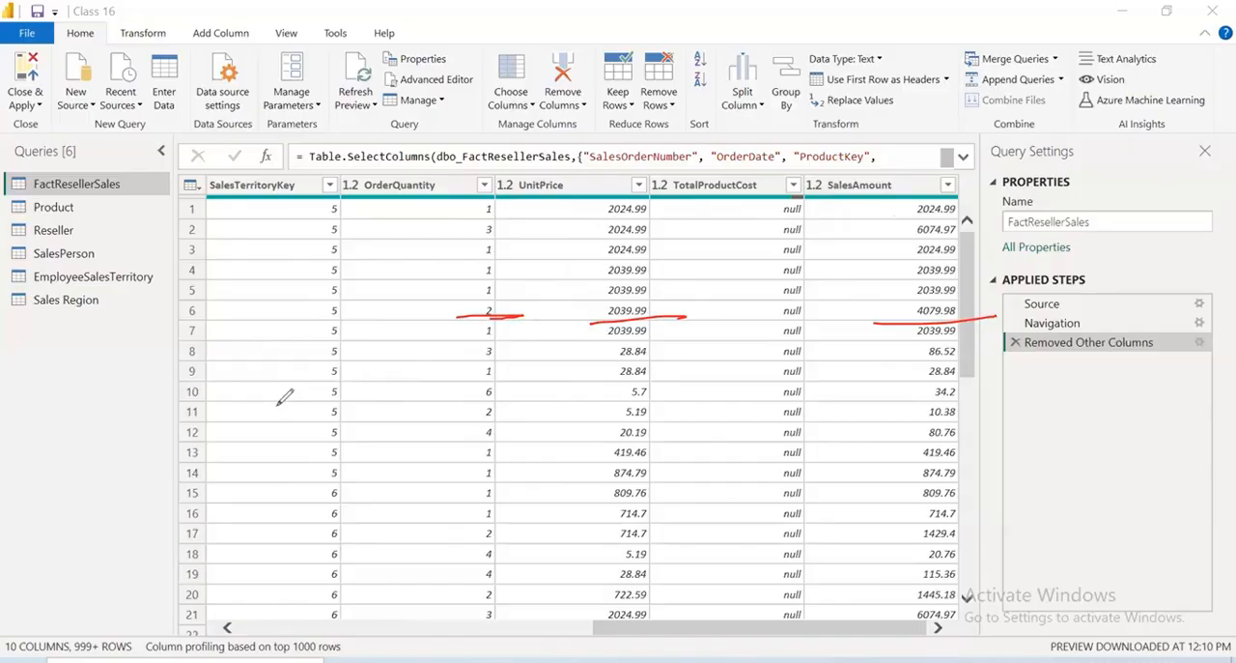
{"action": "mouse_move", "coordinate": [715, 222]}
{"action": "left_mouse_down"}
{"action": "mouse_move", "coordinate": [676, 280]}
{"action": "mouse_move", "coordinate": [759, 252]}
{"action": "mouse_move", "coordinate": [754, 232]}
{"action": "left_mouse_up"}
{"action": "left_click_drag", "start_coordinate": [668, 359], "coordinate": [797, 267]}
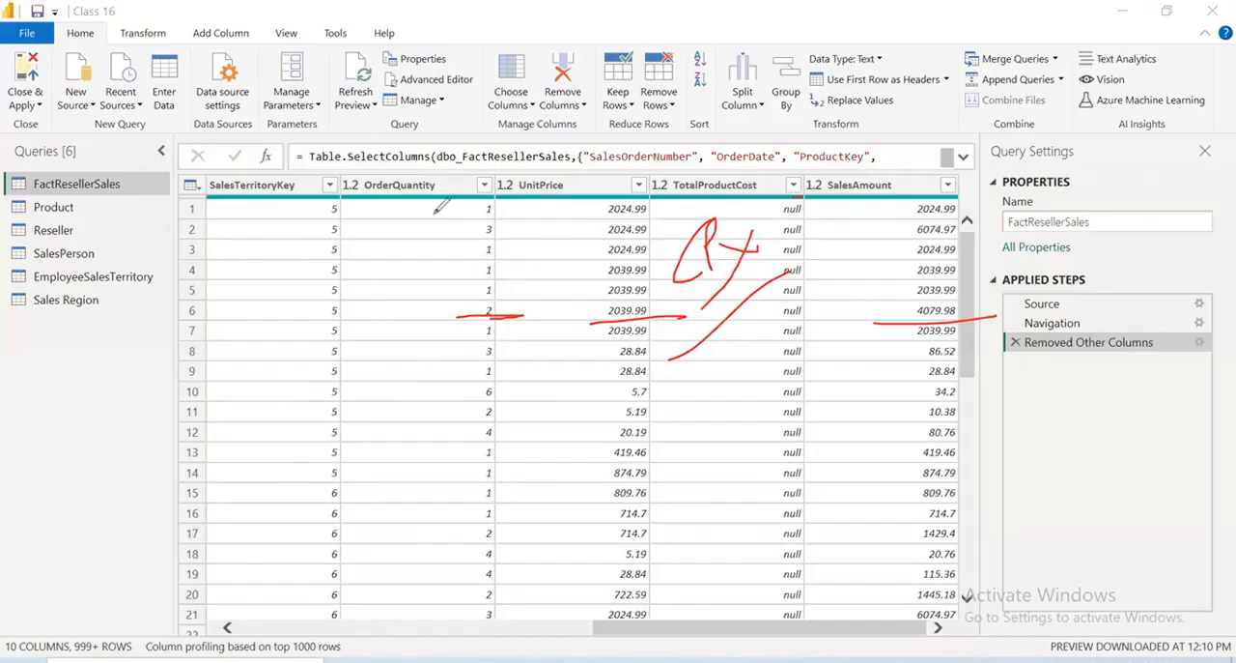
{"action": "mouse_move", "coordinate": [538, 222]}
{"action": "left_mouse_down"}
{"action": "mouse_move", "coordinate": [591, 178]}
{"action": "mouse_move", "coordinate": [585, 198]}
{"action": "left_mouse_up"}
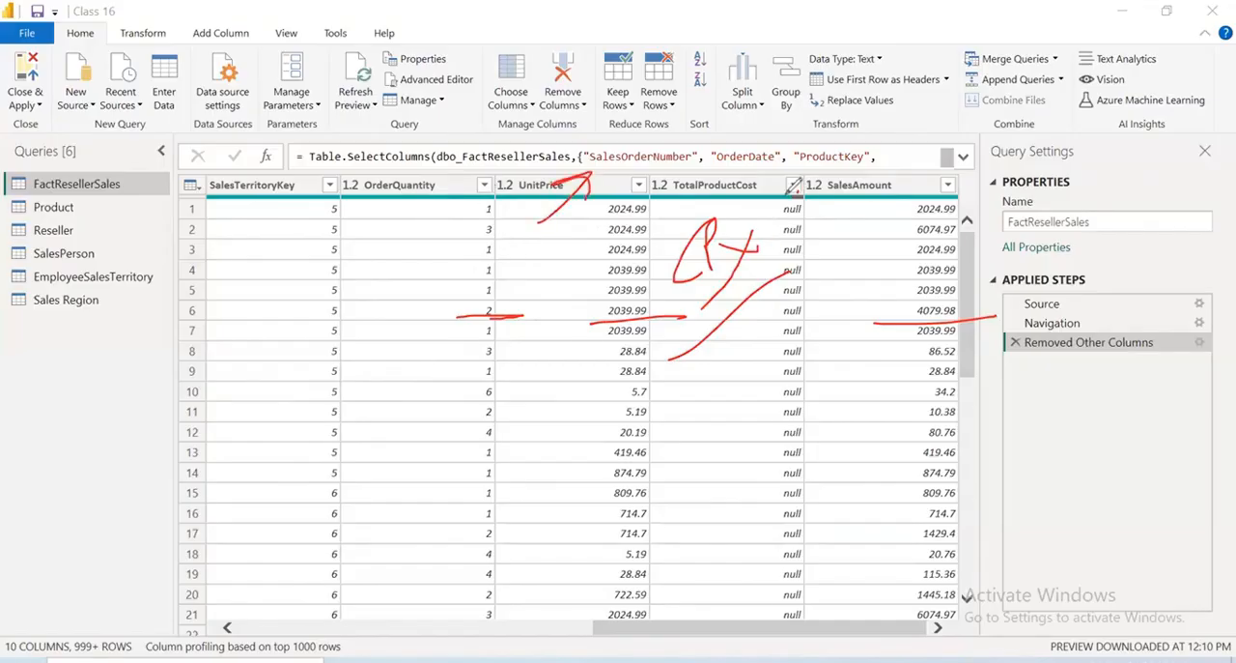
{"action": "left_click_drag", "start_coordinate": [814, 182], "coordinate": [828, 269]}
{"action": "mouse_move", "coordinate": [842, 231]}
{"action": "left_mouse_down"}
{"action": "mouse_move", "coordinate": [870, 192]}
{"action": "mouse_move", "coordinate": [903, 193]}
{"action": "left_mouse_up"}
{"action": "mouse_move", "coordinate": [886, 206]}
{"action": "left_mouse_down"}
{"action": "mouse_move", "coordinate": [976, 143]}
{"action": "mouse_move", "coordinate": [1019, 156]}
{"action": "mouse_move", "coordinate": [1111, 126]}
{"action": "mouse_move", "coordinate": [1002, 289]}
{"action": "left_mouse_up"}
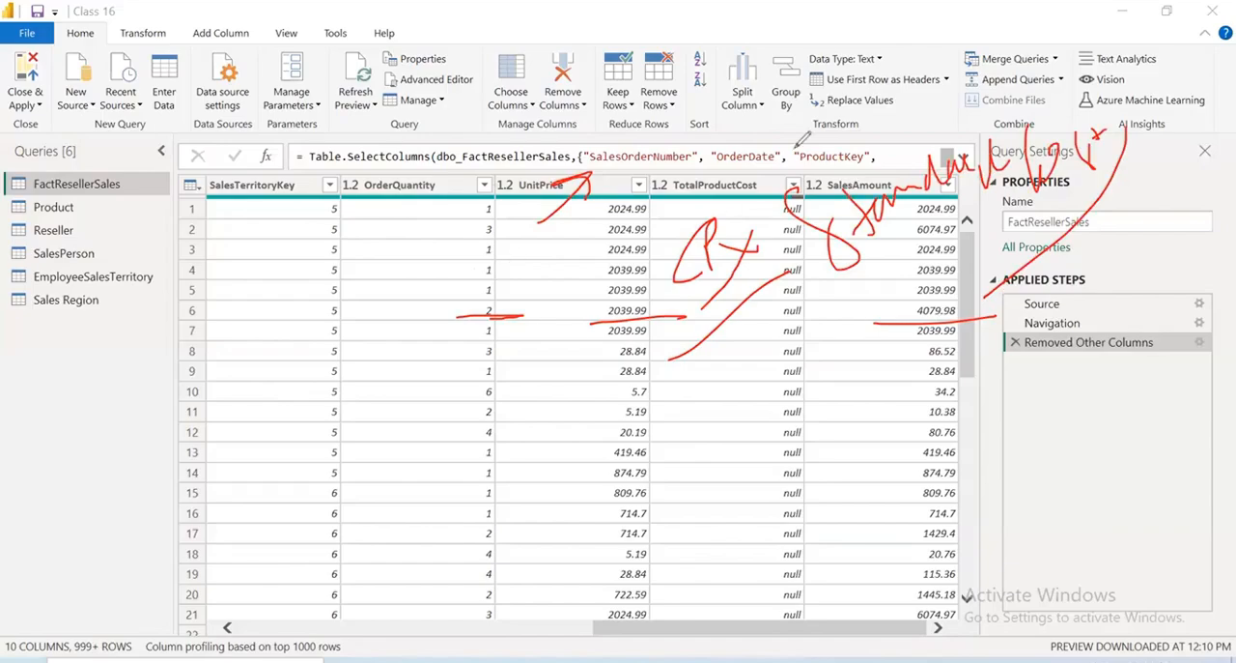
{"action": "key", "text": "e"}
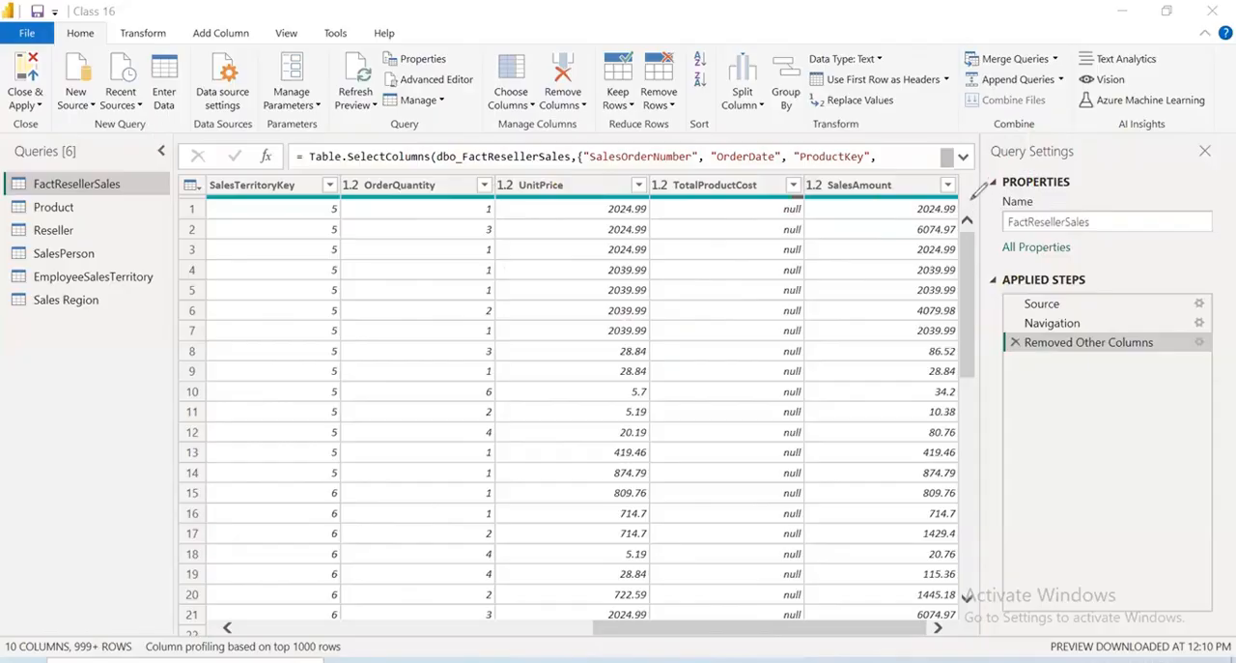
{"action": "mouse_move", "coordinate": [955, 188]}
{"action": "left_mouse_down"}
{"action": "mouse_move", "coordinate": [965, 199]}
{"action": "mouse_move", "coordinate": [914, 288]}
{"action": "mouse_move", "coordinate": [909, 356]}
{"action": "left_mouse_up"}
{"action": "left_click_drag", "start_coordinate": [983, 276], "coordinate": [988, 281]}
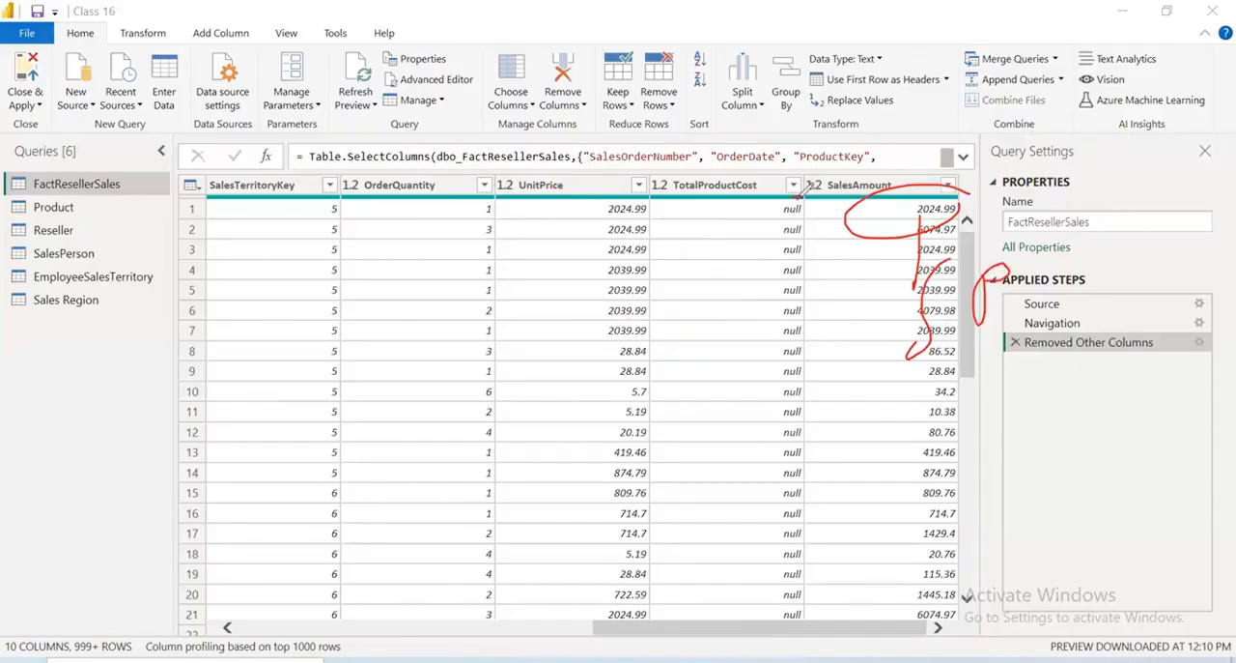
{"action": "mouse_move", "coordinate": [791, 170]}
{"action": "left_mouse_down"}
{"action": "mouse_move", "coordinate": [701, 218]}
{"action": "mouse_move", "coordinate": [736, 263]}
{"action": "mouse_move", "coordinate": [719, 203]}
{"action": "left_mouse_up"}
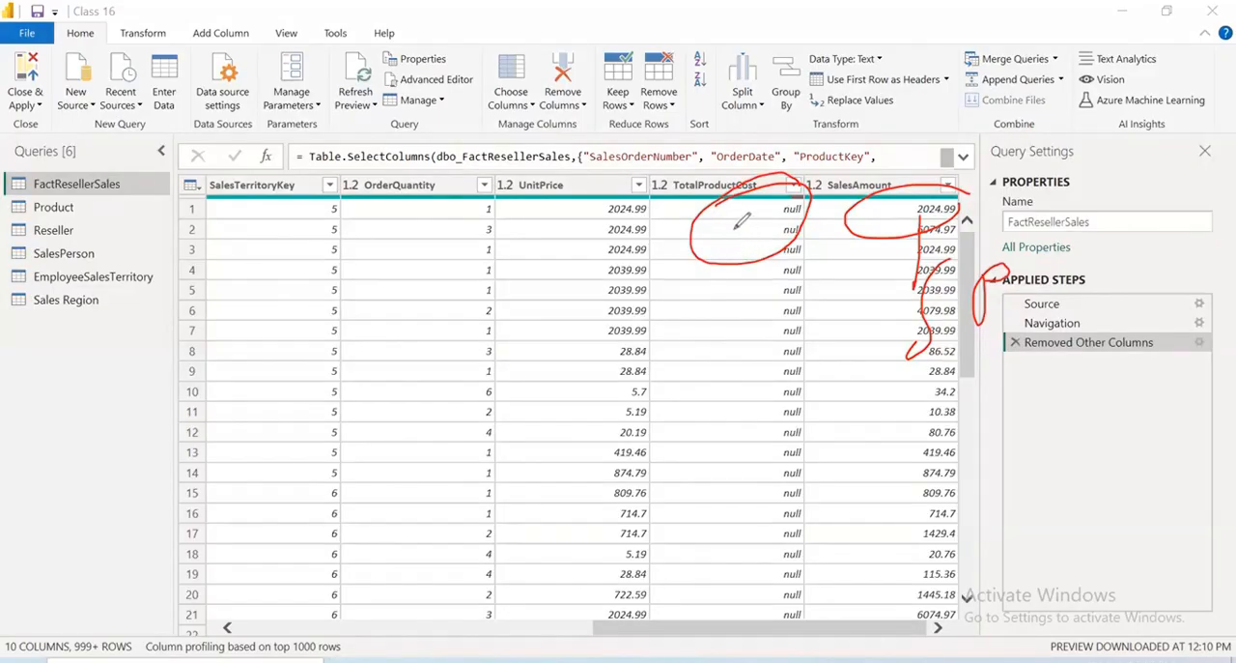
{"action": "left_click_drag", "start_coordinate": [735, 230], "coordinate": [742, 340]}
{"action": "left_click_drag", "start_coordinate": [698, 282], "coordinate": [782, 280]}
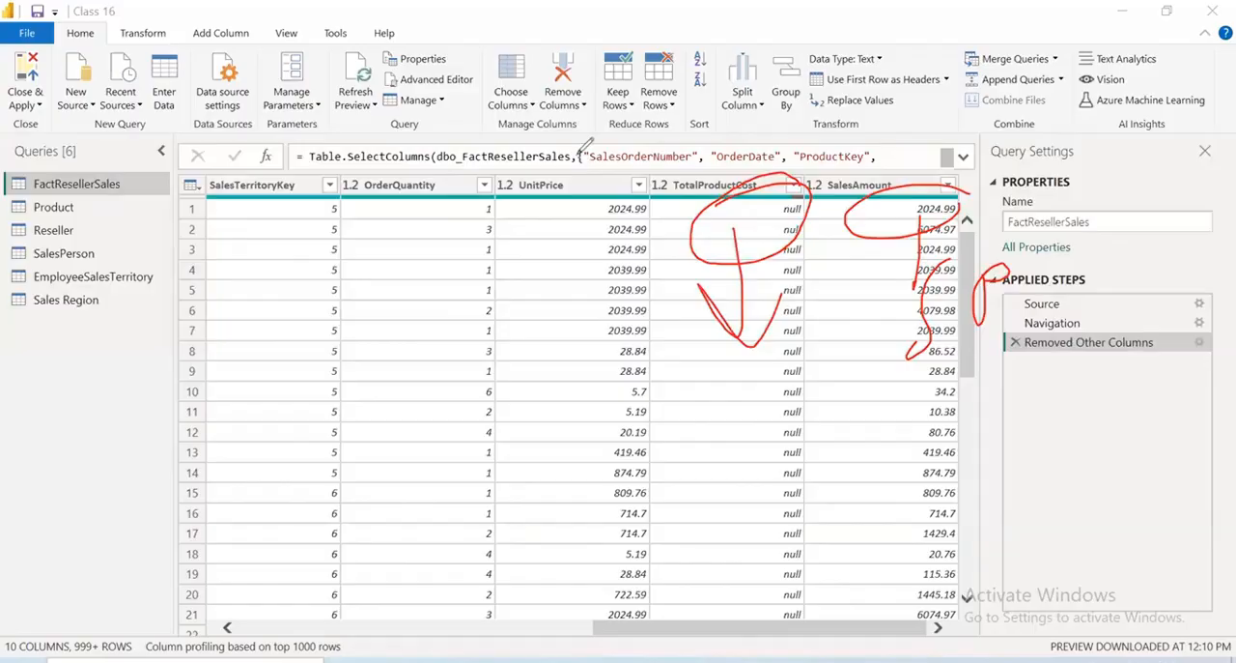
{"action": "left_click", "coordinate": [578, 155]}
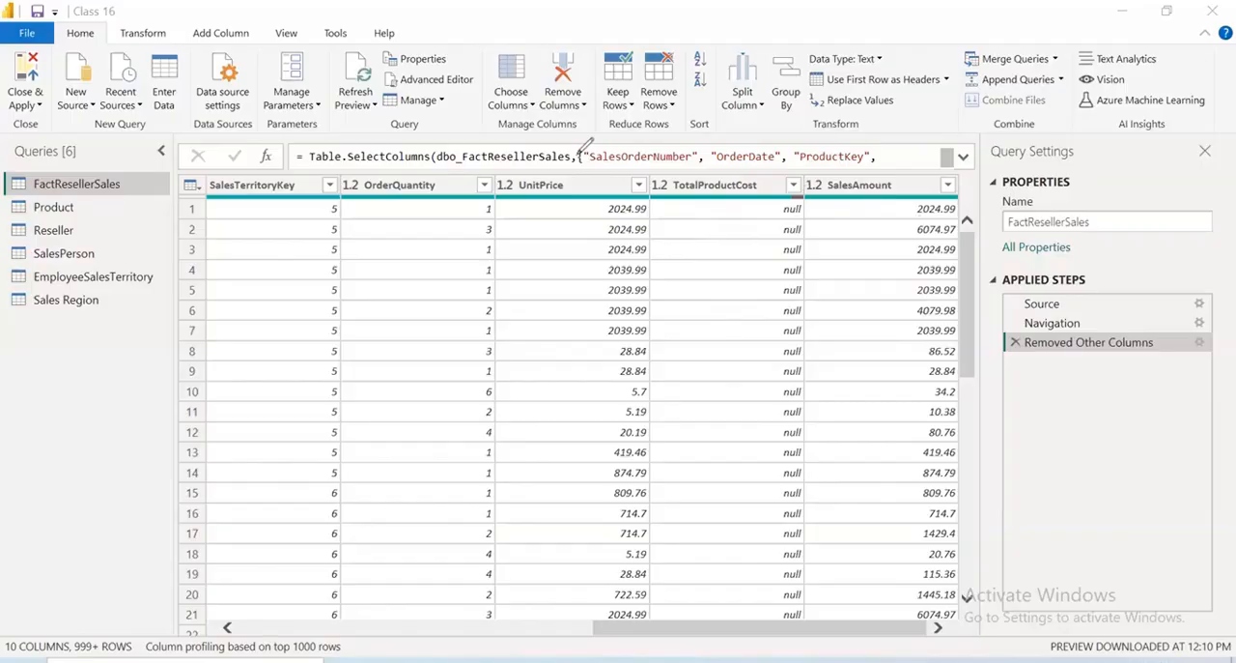
Inspect the filter values of the TotalProductCost column without applying a filter
{"action": "left_click", "coordinate": [793, 188]}
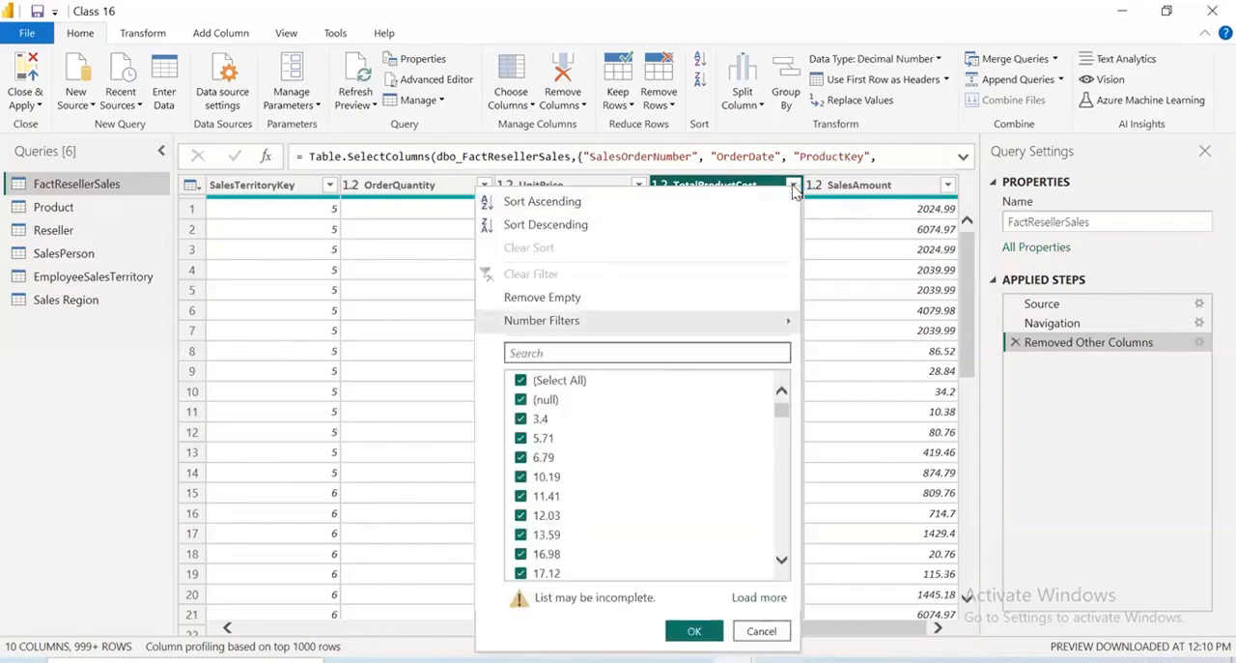
{"action": "left_click", "coordinate": [867, 222]}
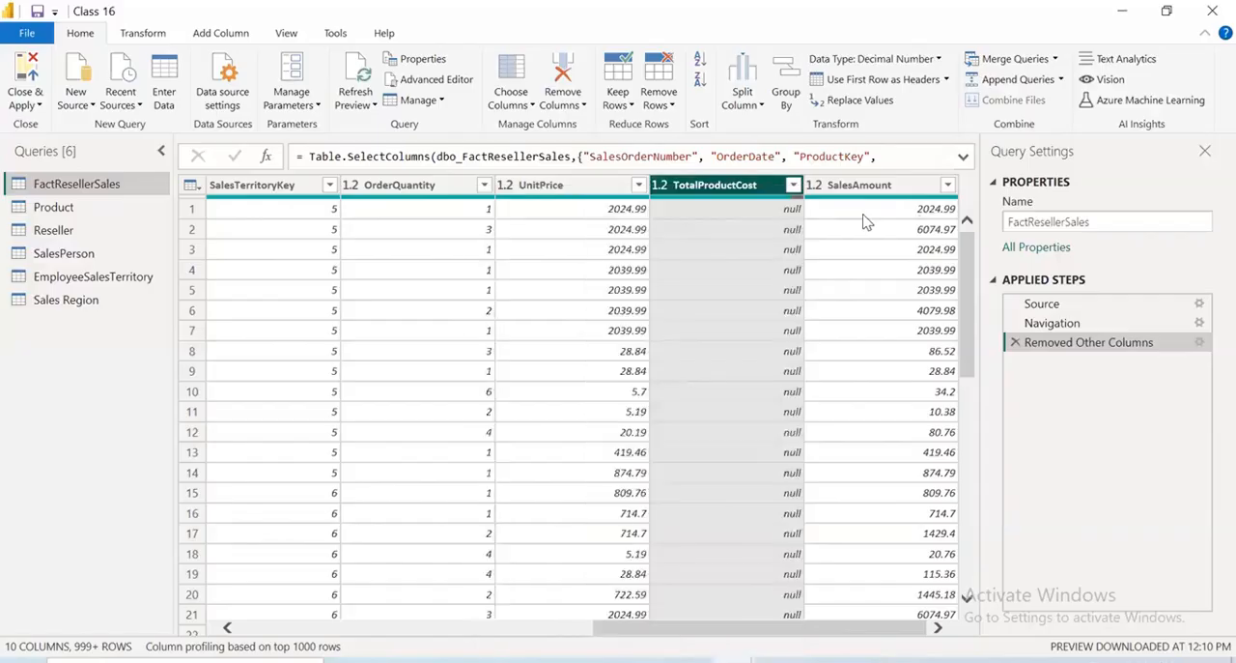
Add the DimProduct column to the columns kept in FactResellerSales
{"action": "left_click", "coordinate": [522, 114]}
{"action": "left_click", "coordinate": [523, 122]}
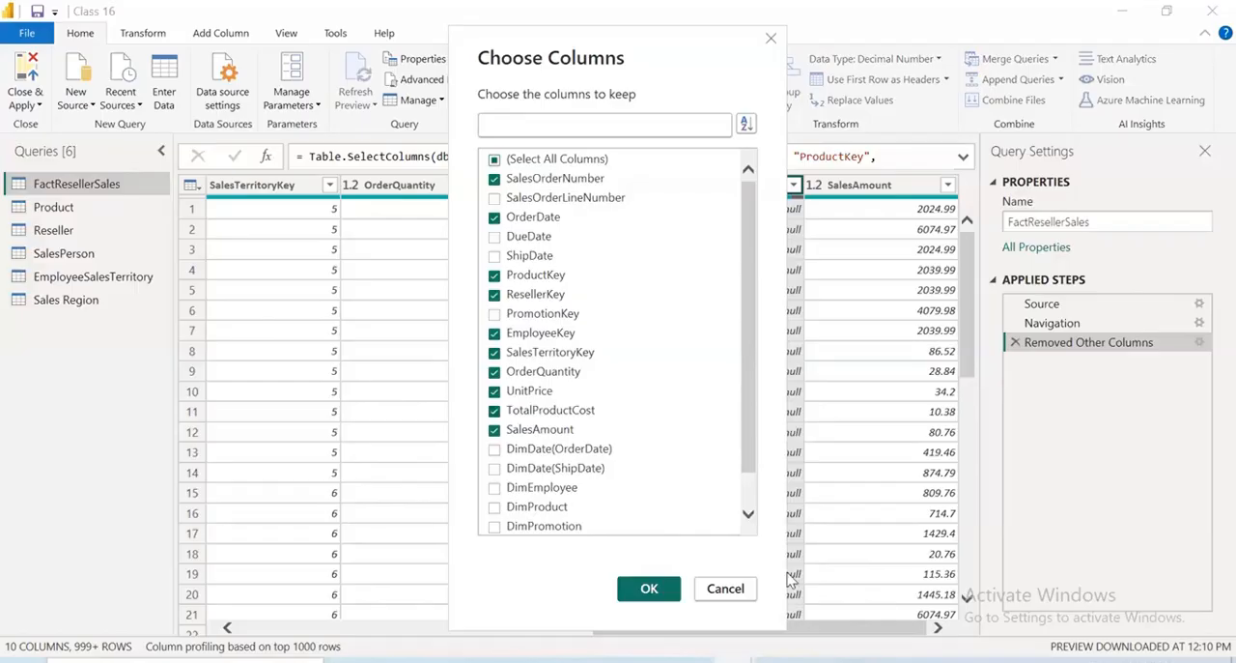
{"action": "left_click", "coordinate": [649, 588]}
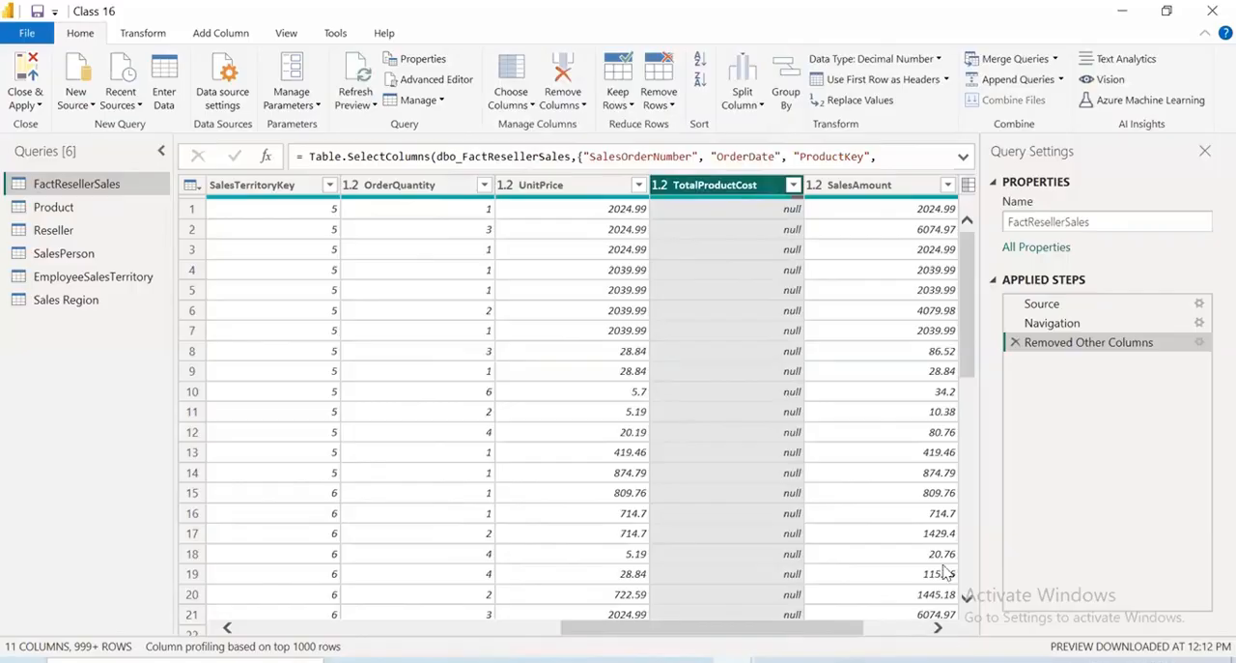
{"action": "scroll", "coordinate": [867, 420], "scroll_direction": "right", "scroll_amount": 2}
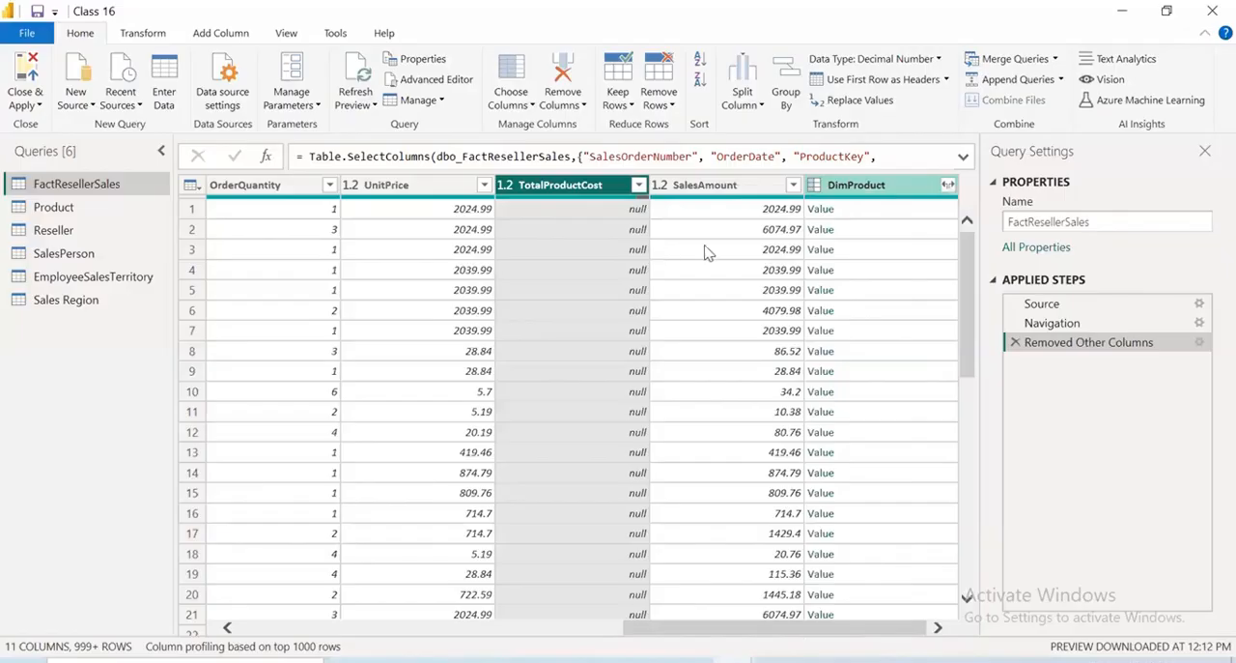
Expand the DimProduct column to bring in only the StandardCost field
{"action": "left_click", "coordinate": [947, 184]}
{"action": "left_click", "coordinate": [666, 244]}
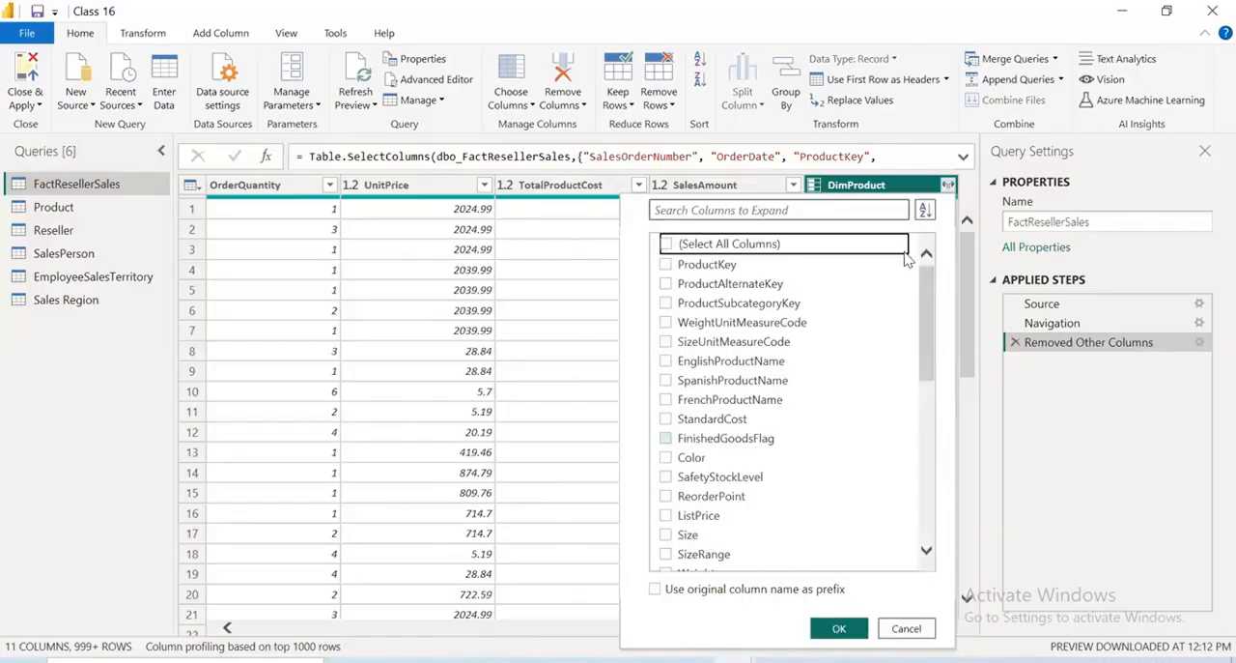
{"action": "left_click", "coordinate": [666, 419]}
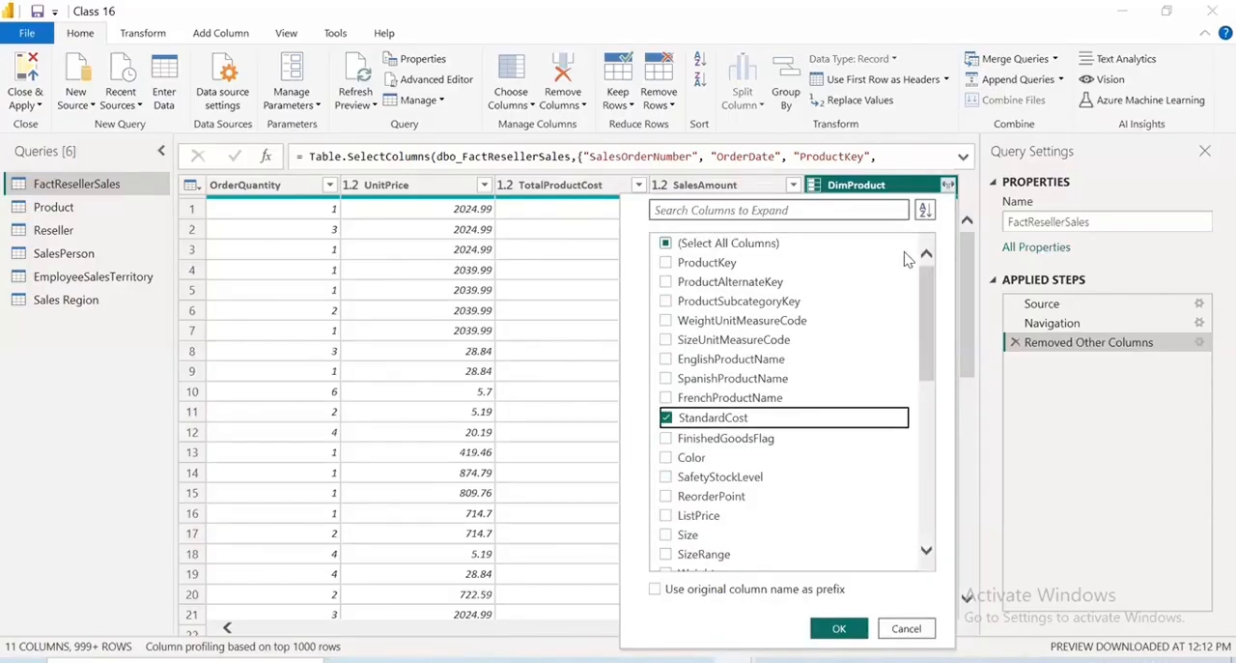
{"action": "key", "text": "Return"}
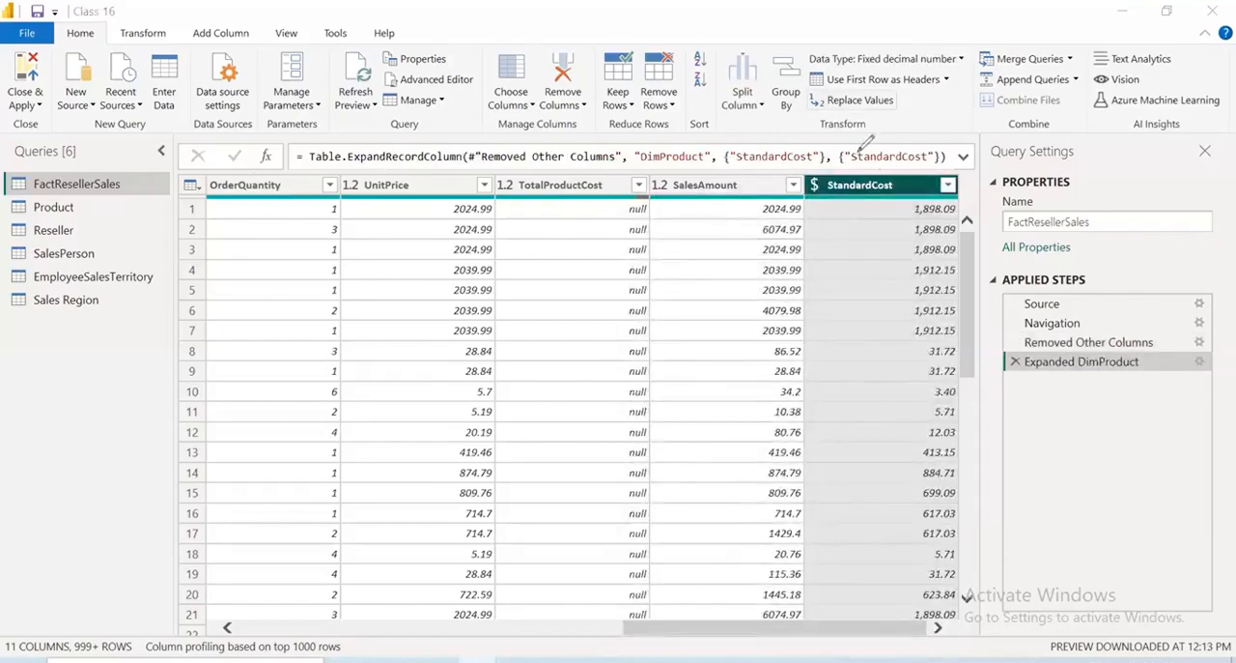
{"action": "left_click_drag", "start_coordinate": [256, 179], "coordinate": [852, 211]}
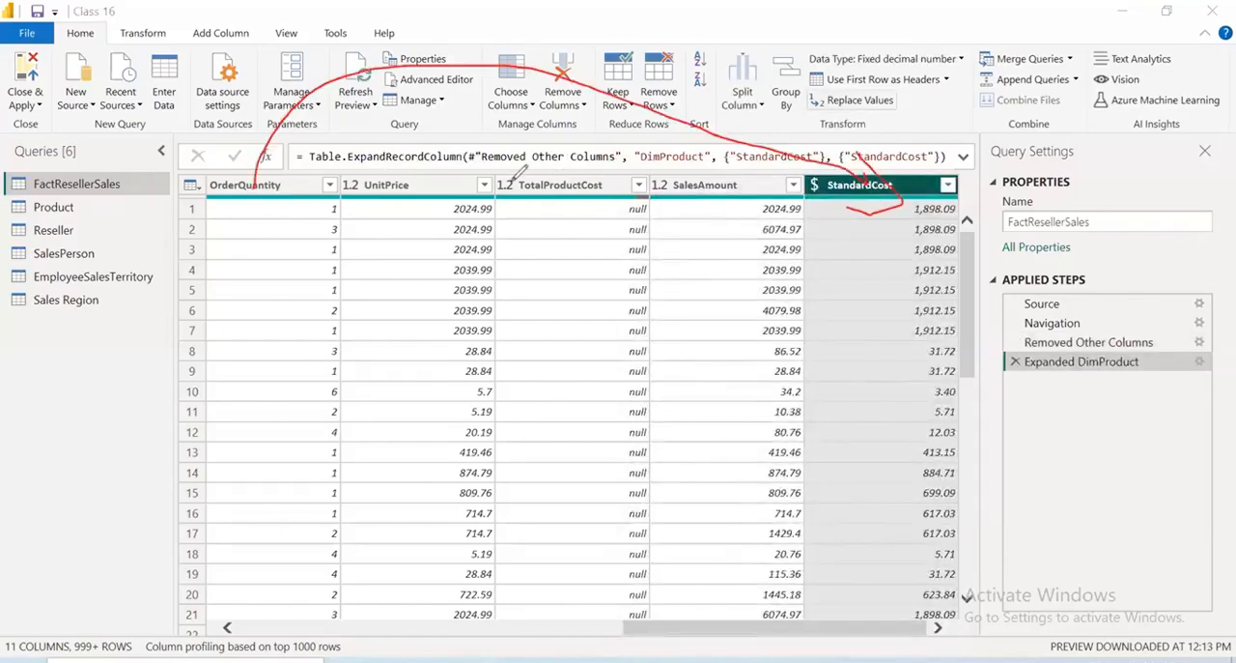
{"action": "left_click_drag", "start_coordinate": [509, 62], "coordinate": [519, 214]}
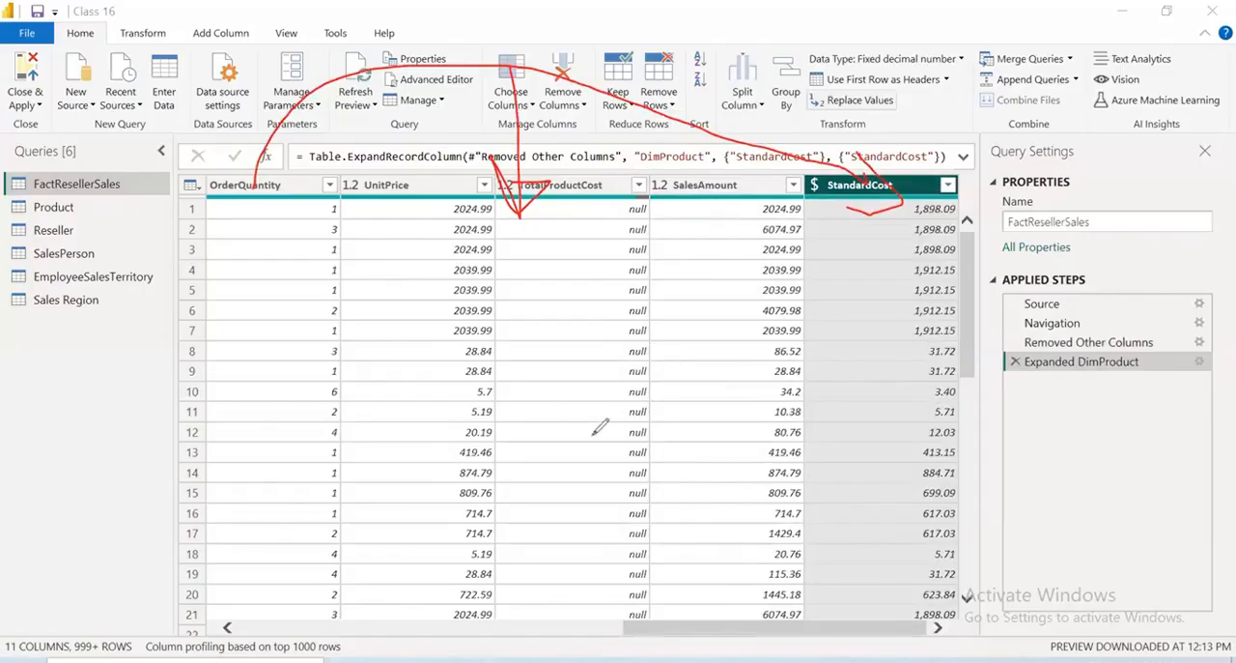
{"action": "left_click_drag", "start_coordinate": [618, 176], "coordinate": [682, 180]}
{"action": "left_click_drag", "start_coordinate": [550, 394], "coordinate": [663, 366]}
{"action": "left_click_drag", "start_coordinate": [1021, 420], "coordinate": [952, 411]}
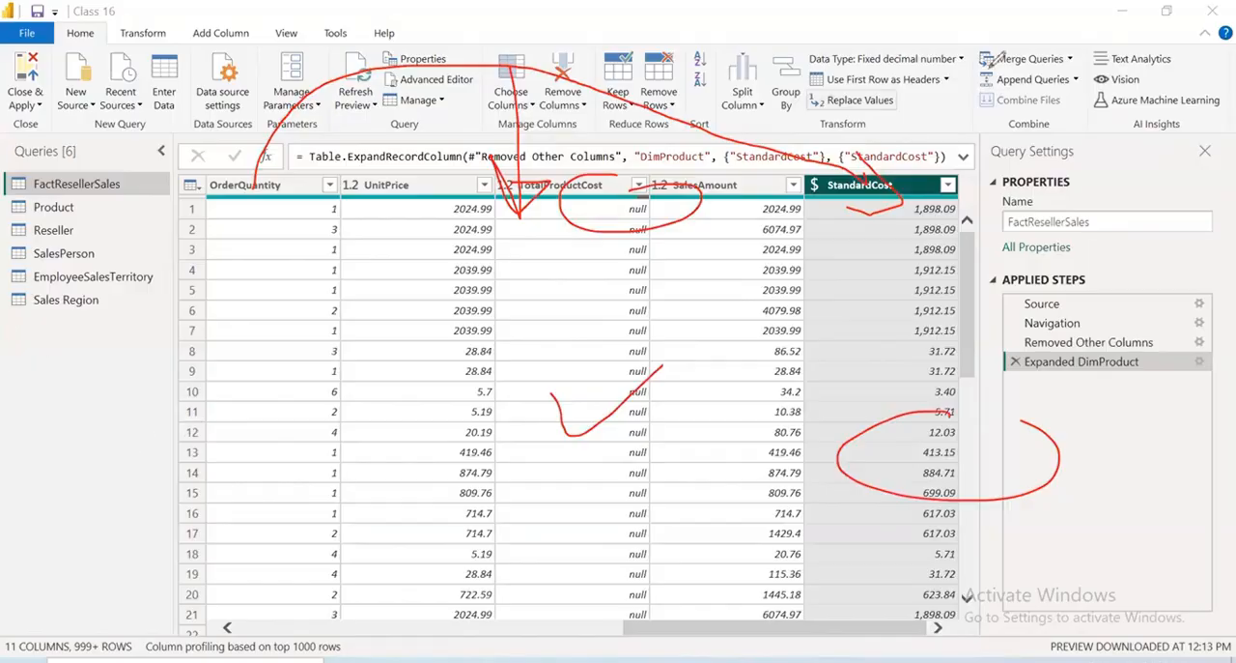
{"action": "left_click", "coordinate": [609, 25]}
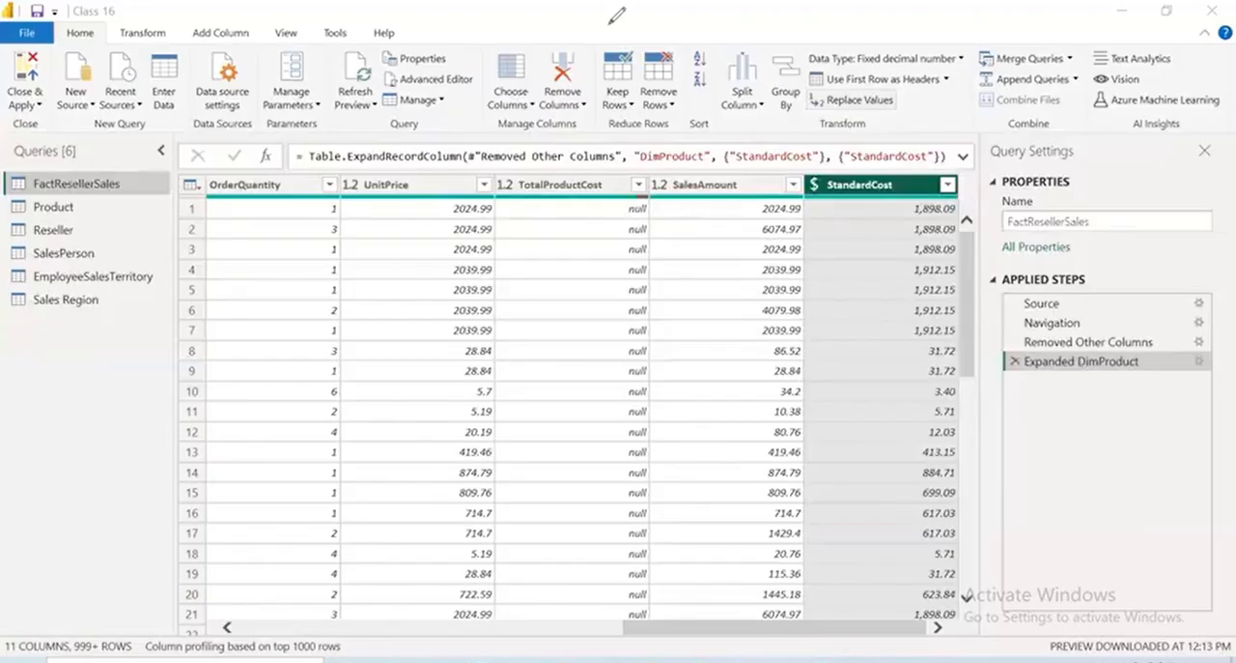
{"action": "mouse_move", "coordinate": [630, 213]}
{"action": "left_mouse_down"}
{"action": "mouse_move", "coordinate": [631, 153]}
{"action": "mouse_move", "coordinate": [648, 154]}
{"action": "left_mouse_up"}
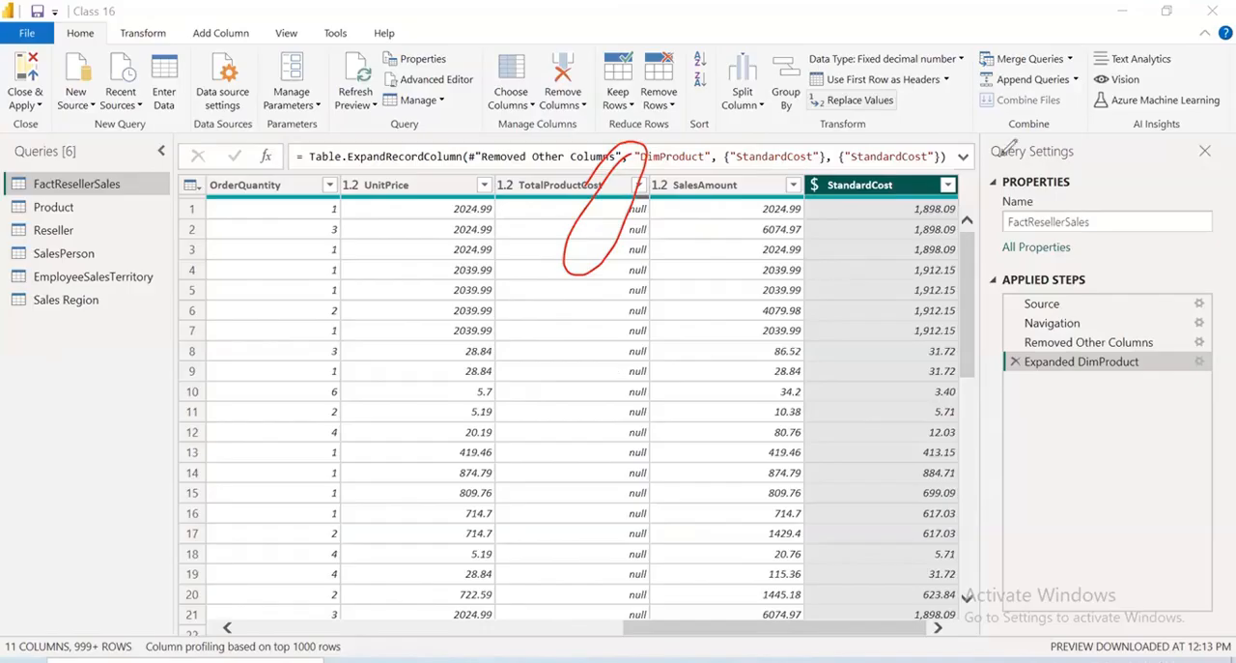
{"action": "left_click", "coordinate": [681, 61]}
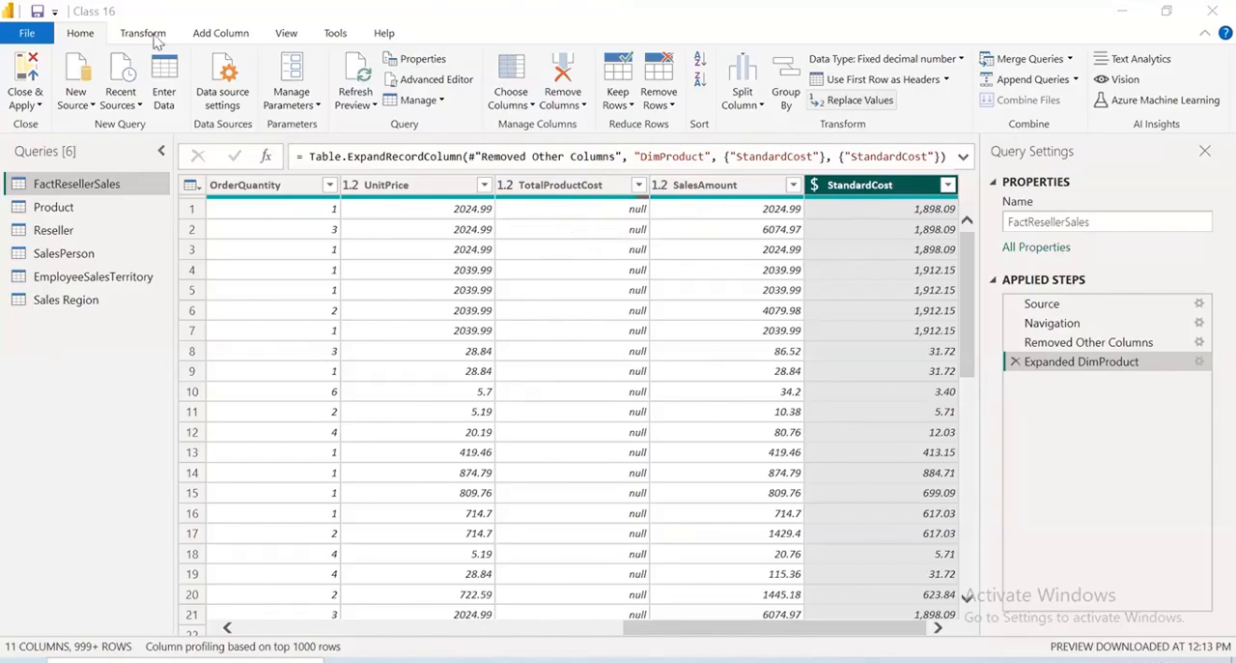
Start a custom column in FactResellerSales and name it Total Cost
{"action": "left_click", "coordinate": [205, 34]}
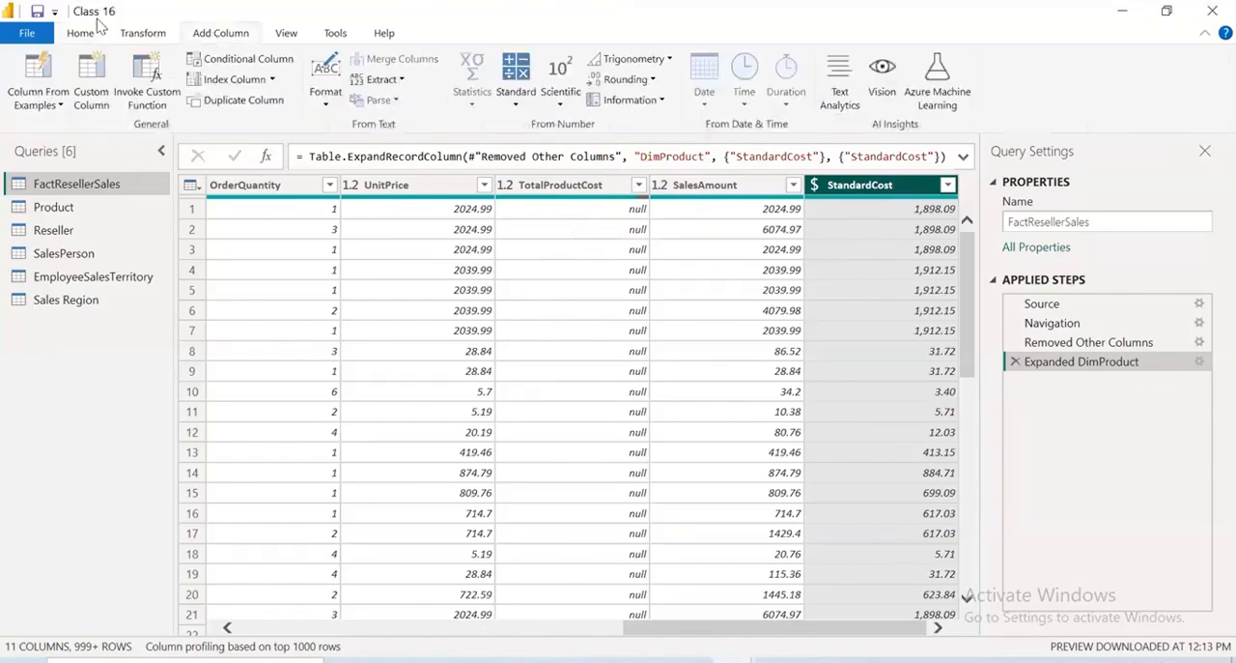
{"action": "left_click", "coordinate": [89, 89]}
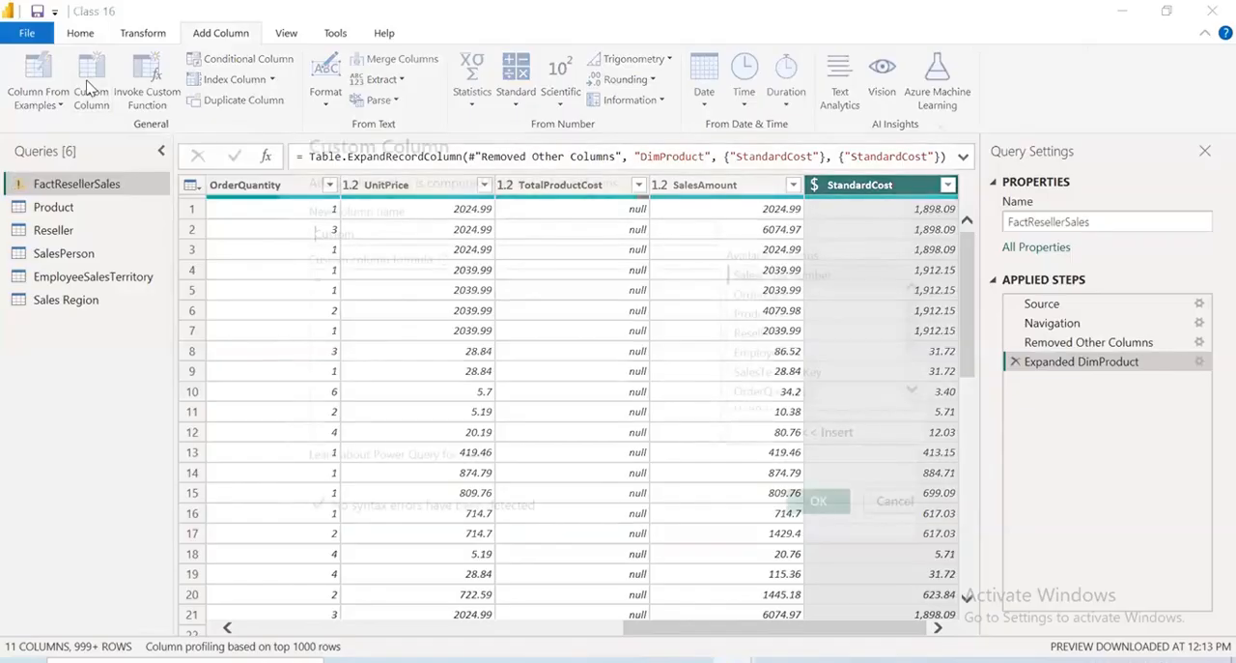
{"action": "double_click", "coordinate": [378, 235]}
{"action": "key", "text": "BackSpace"}
{"action": "type", "text": "Total Cost"}
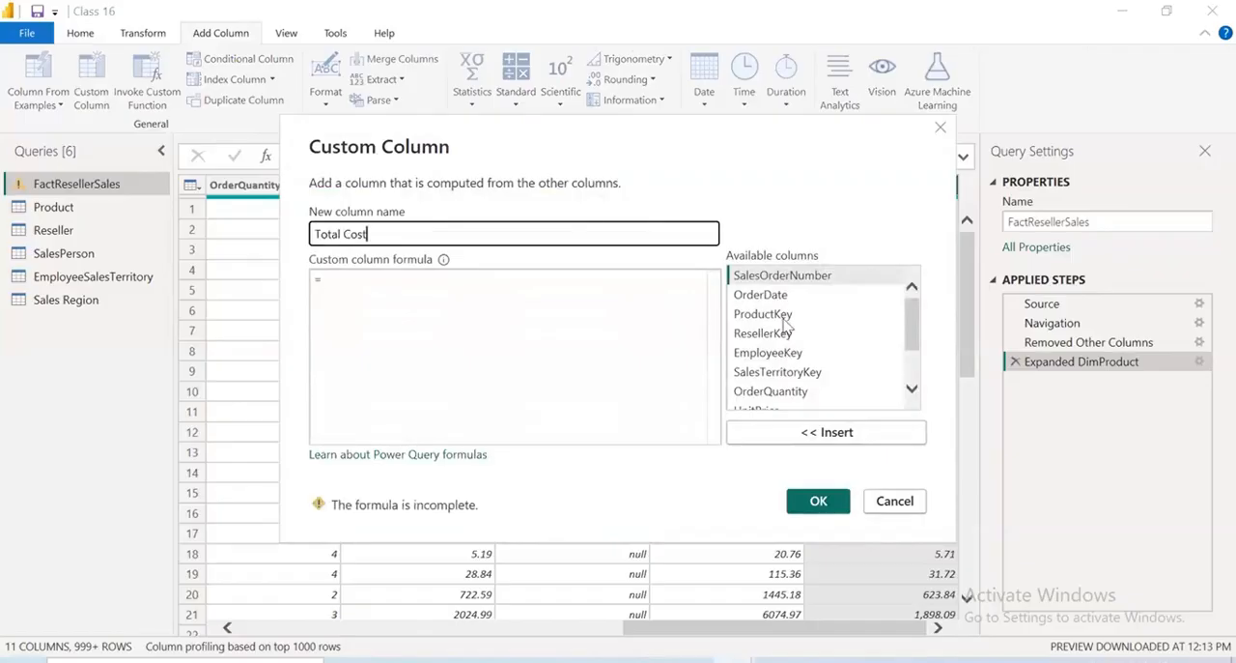
Define the Total Cost formula as [OrderQuantity]*[StandardCost] and add the column to the query
{"action": "left_click", "coordinate": [786, 327]}
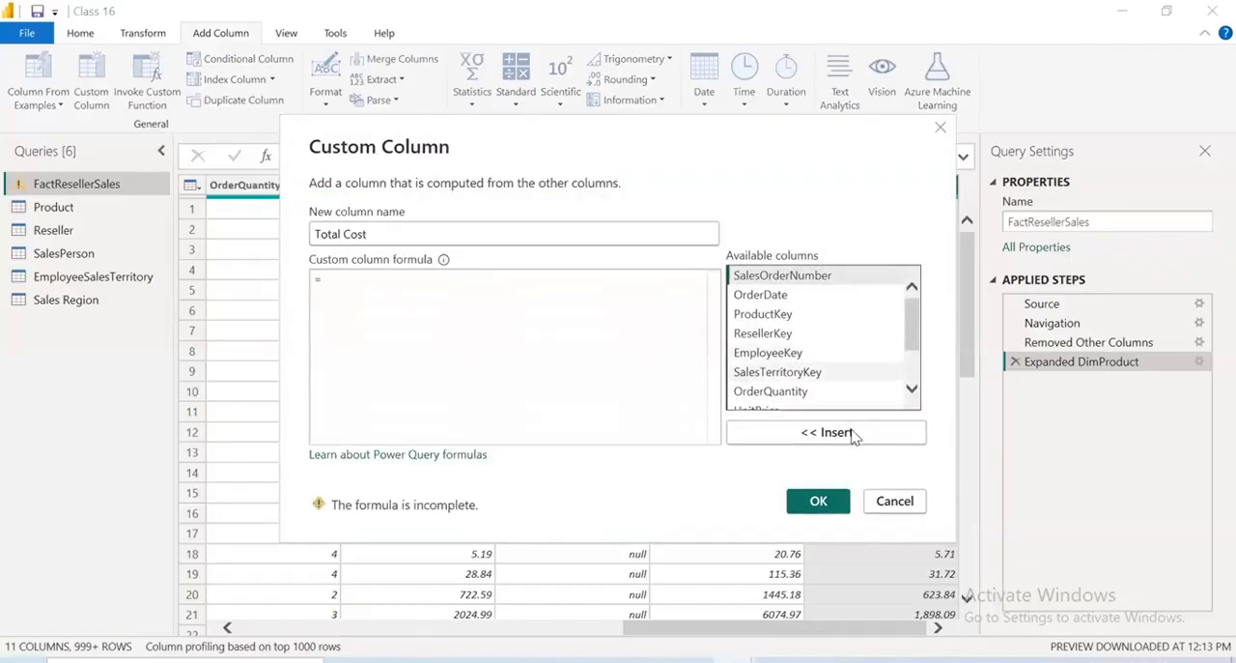
{"action": "scroll", "coordinate": [821, 367], "scroll_direction": "down", "scroll_amount": 1}
{"action": "double_click", "coordinate": [770, 369]}
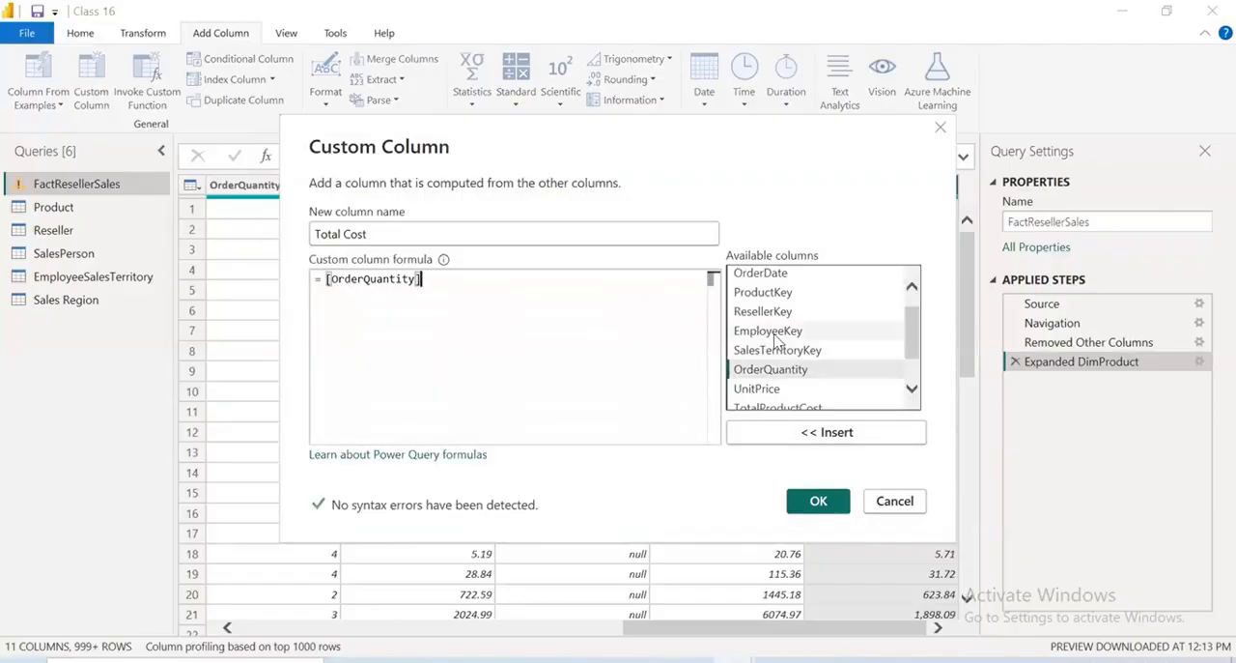
{"action": "type", "text": "*"}
{"action": "scroll", "coordinate": [790, 396], "scroll_direction": "down", "scroll_amount": 2}
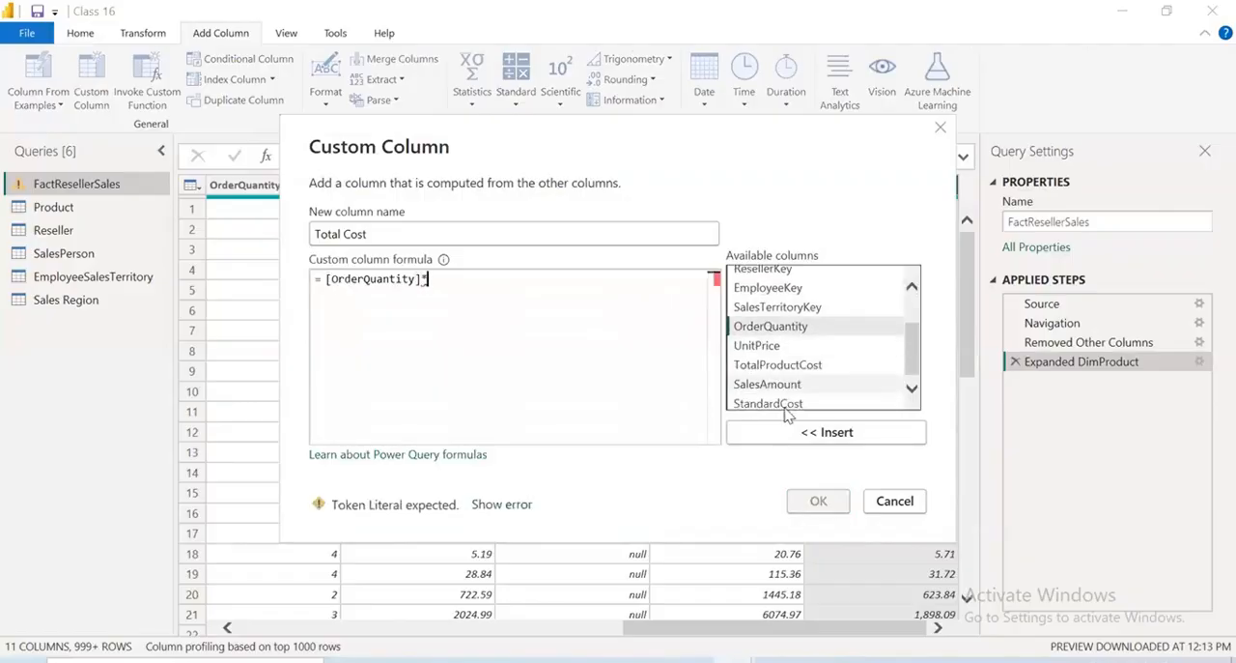
{"action": "left_click", "coordinate": [785, 399]}
{"action": "left_click", "coordinate": [803, 434]}
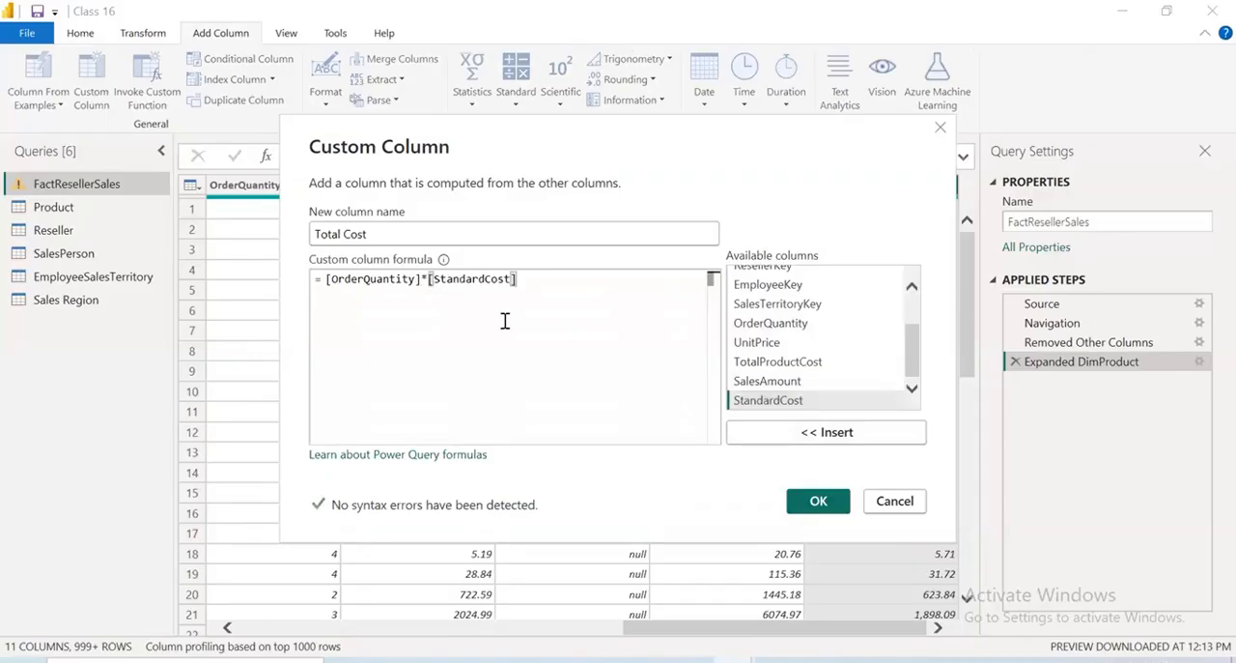
{"action": "left_click", "coordinate": [818, 500]}
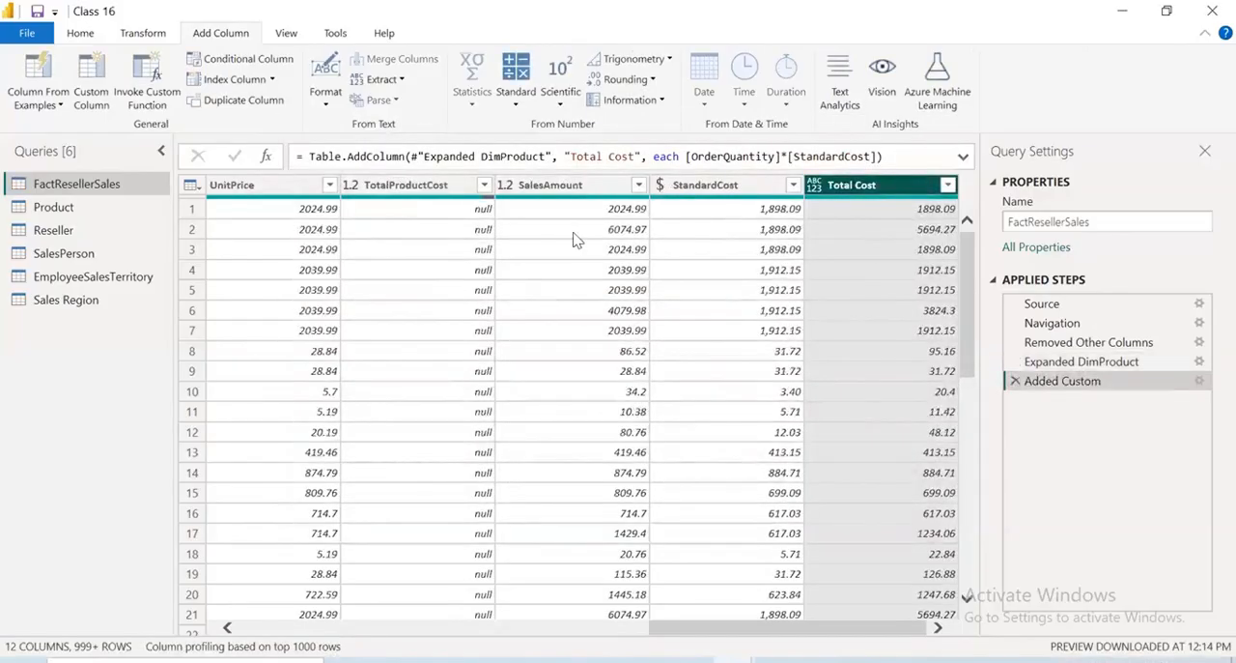
Compare the Total Cost values with the non-null TotalProductCost values around rows 77 and 78
{"action": "scroll", "coordinate": [593, 324], "scroll_direction": "down", "scroll_amount": 5}
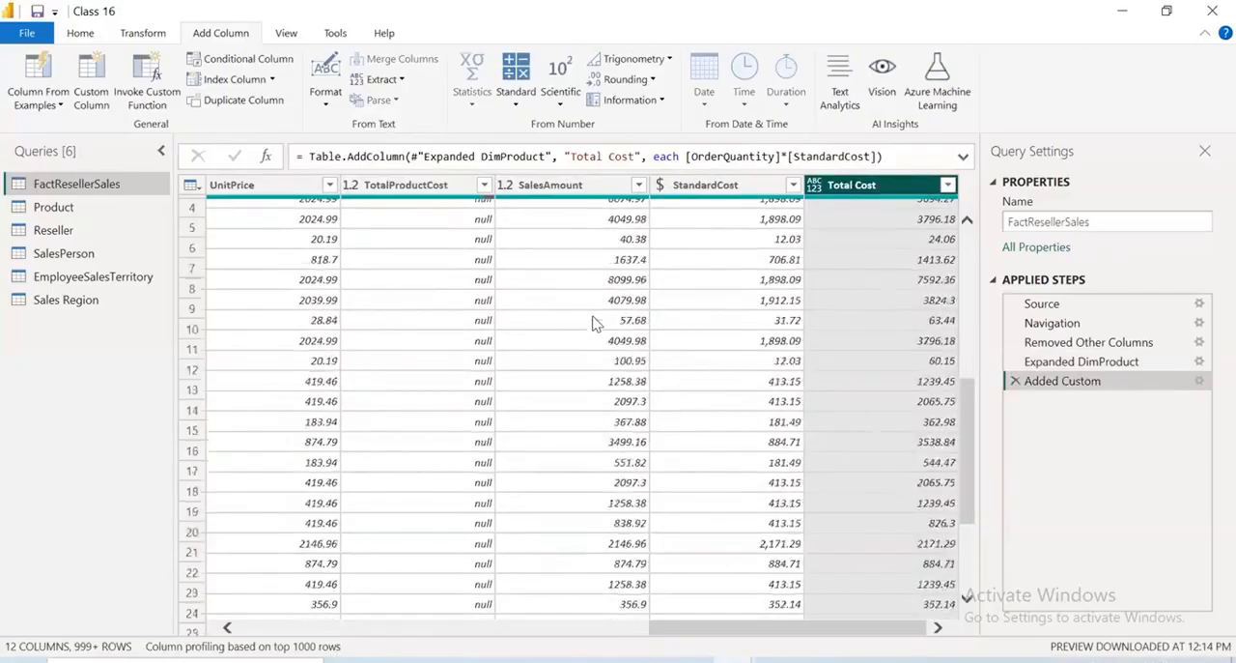
{"action": "scroll", "coordinate": [593, 324], "scroll_direction": "down", "scroll_amount": 15}
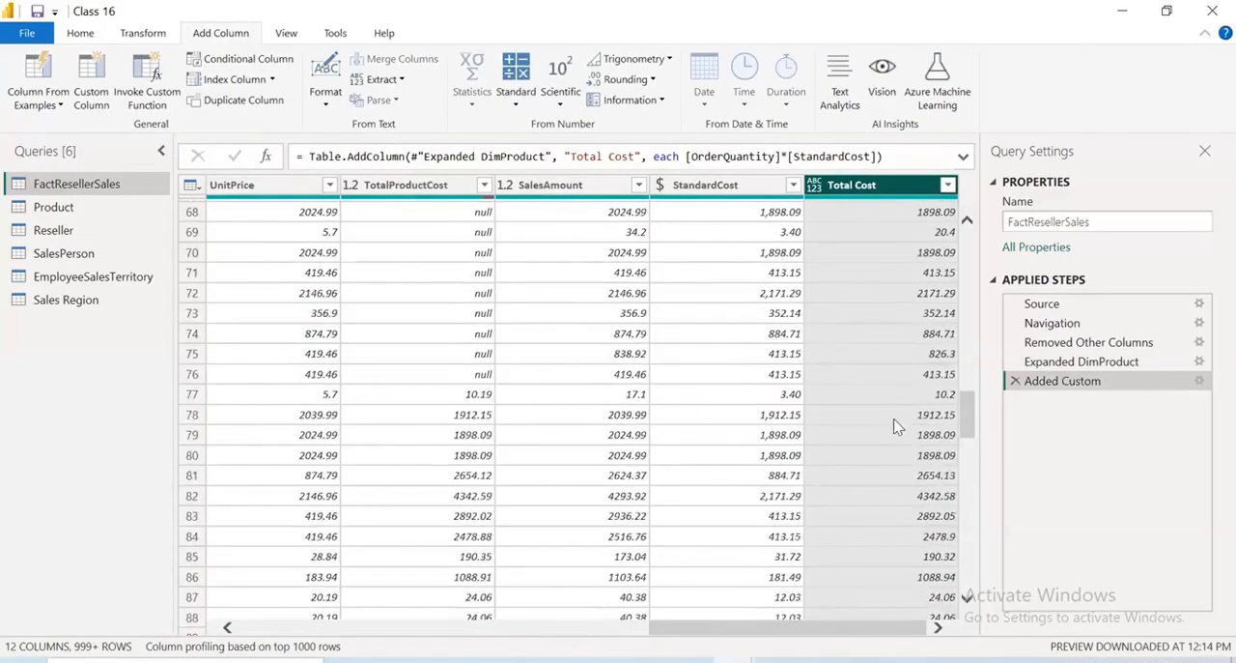
{"action": "left_click", "coordinate": [930, 396]}
{"action": "left_click", "coordinate": [930, 396]}
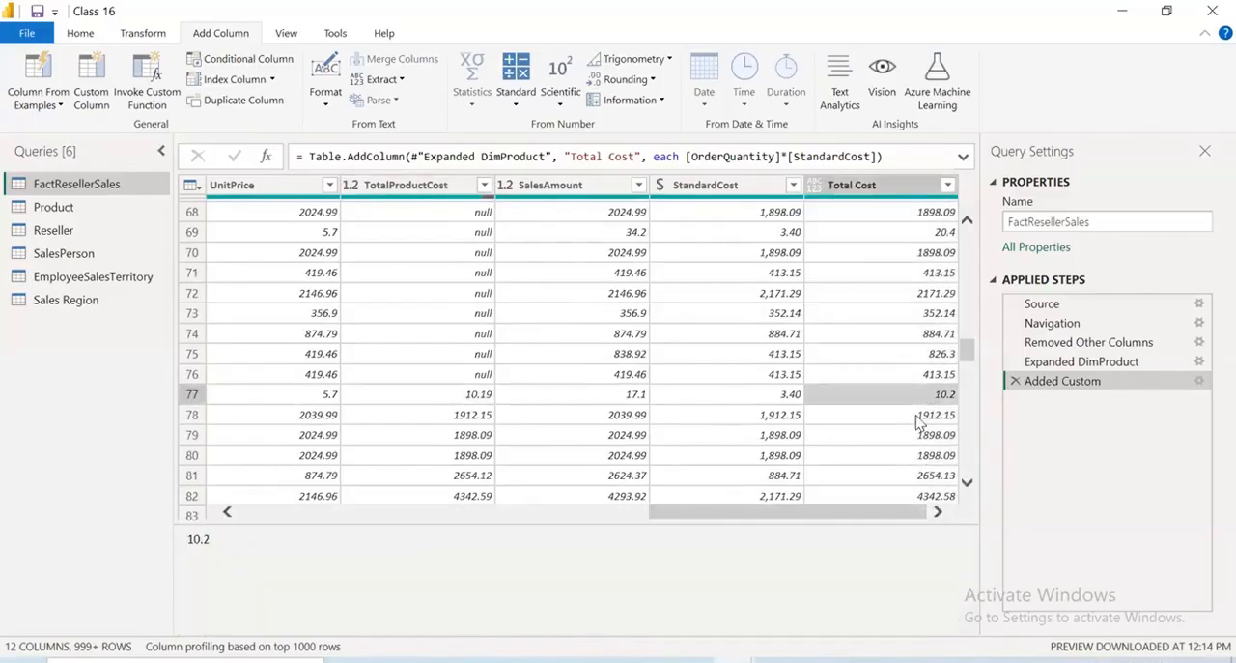
{"action": "left_click", "coordinate": [446, 415]}
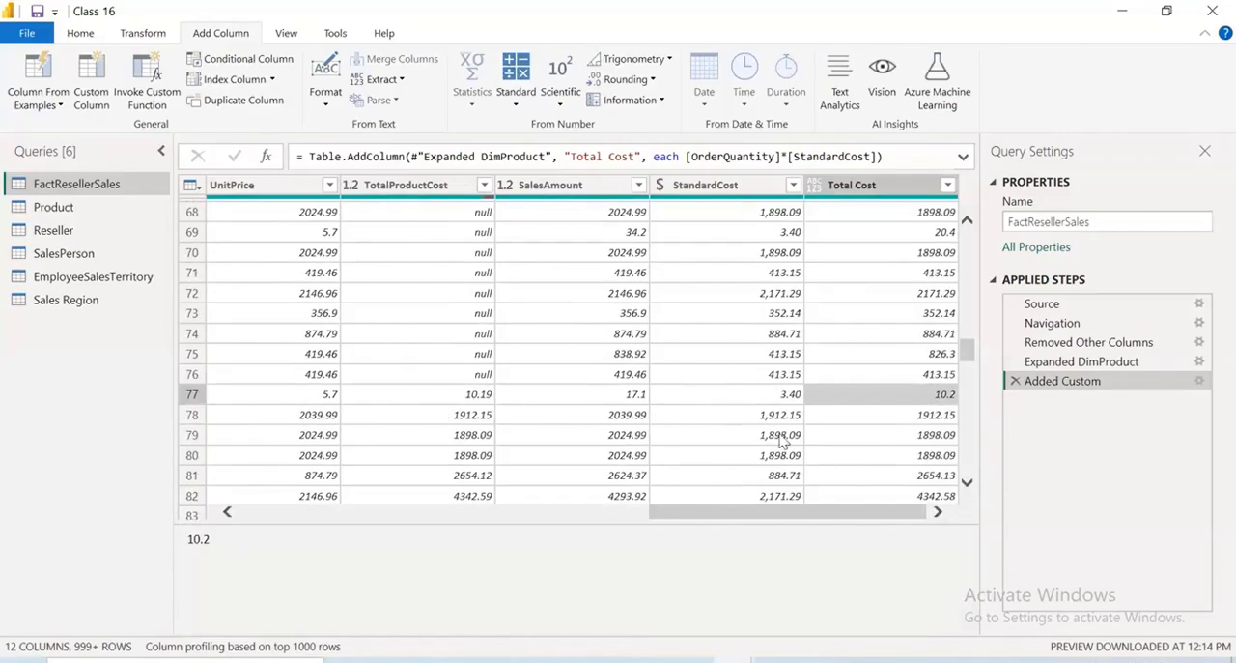
{"action": "left_click", "coordinate": [866, 417]}
Remove the TotalProductCost column from FactResellerSales and review the remaining columns
{"action": "left_click", "coordinate": [403, 188]}
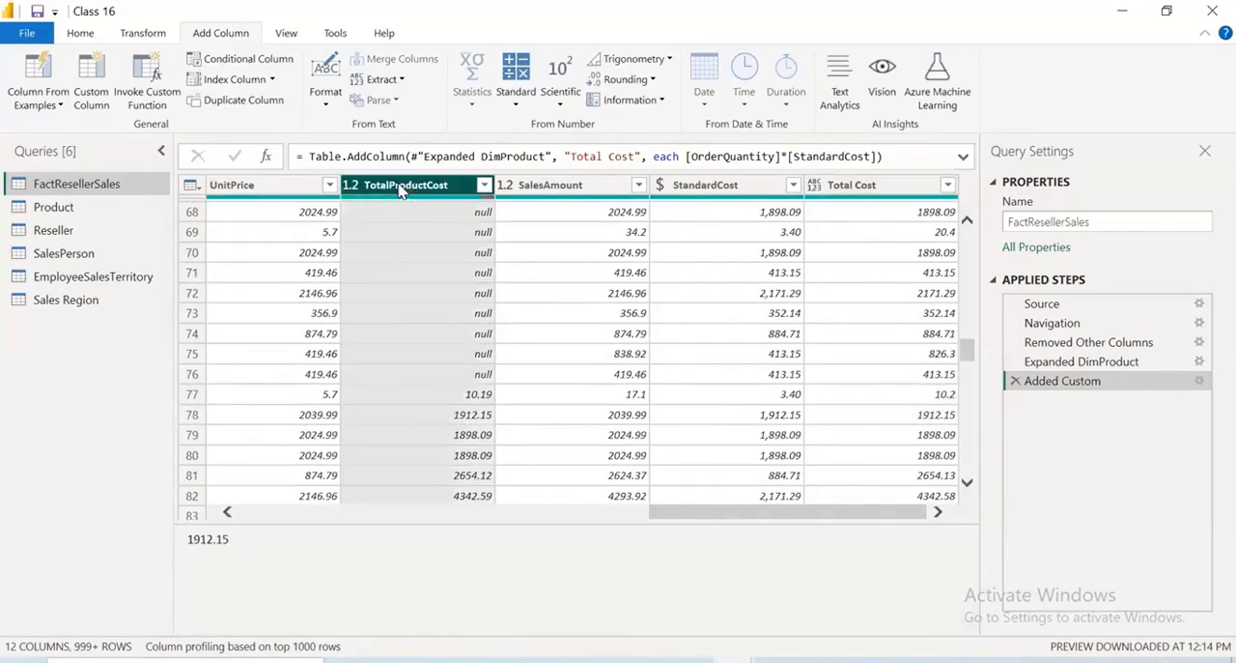
{"action": "right_click", "coordinate": [403, 189]}
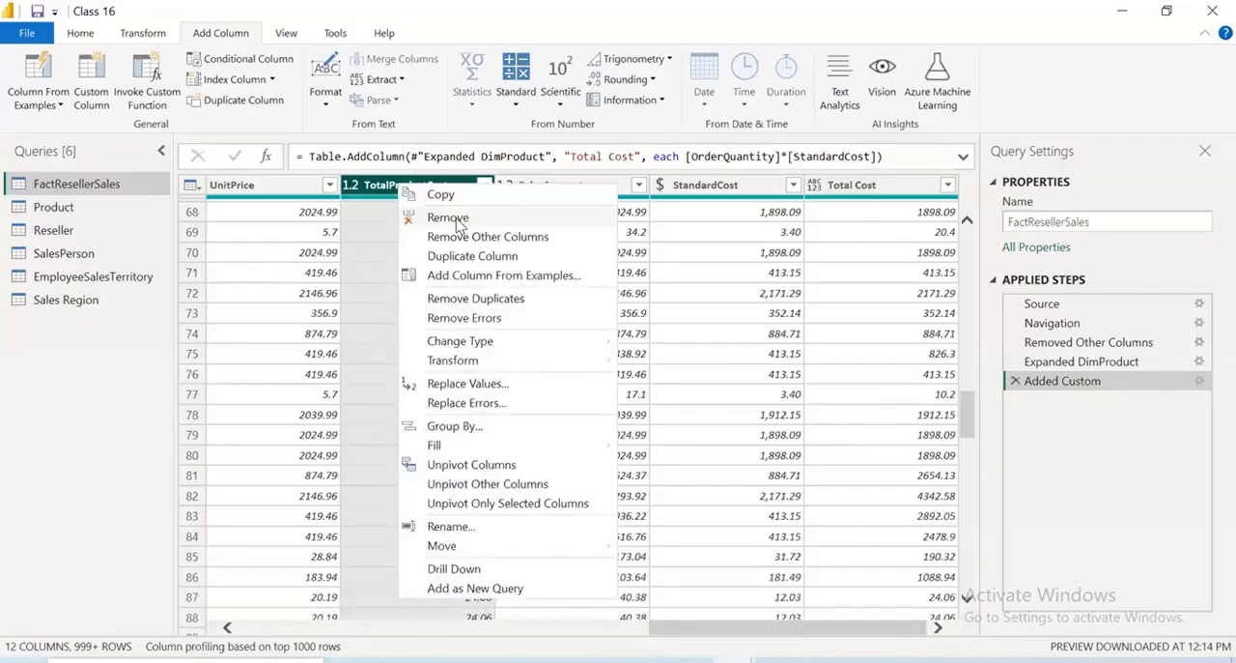
{"action": "left_click", "coordinate": [450, 218]}
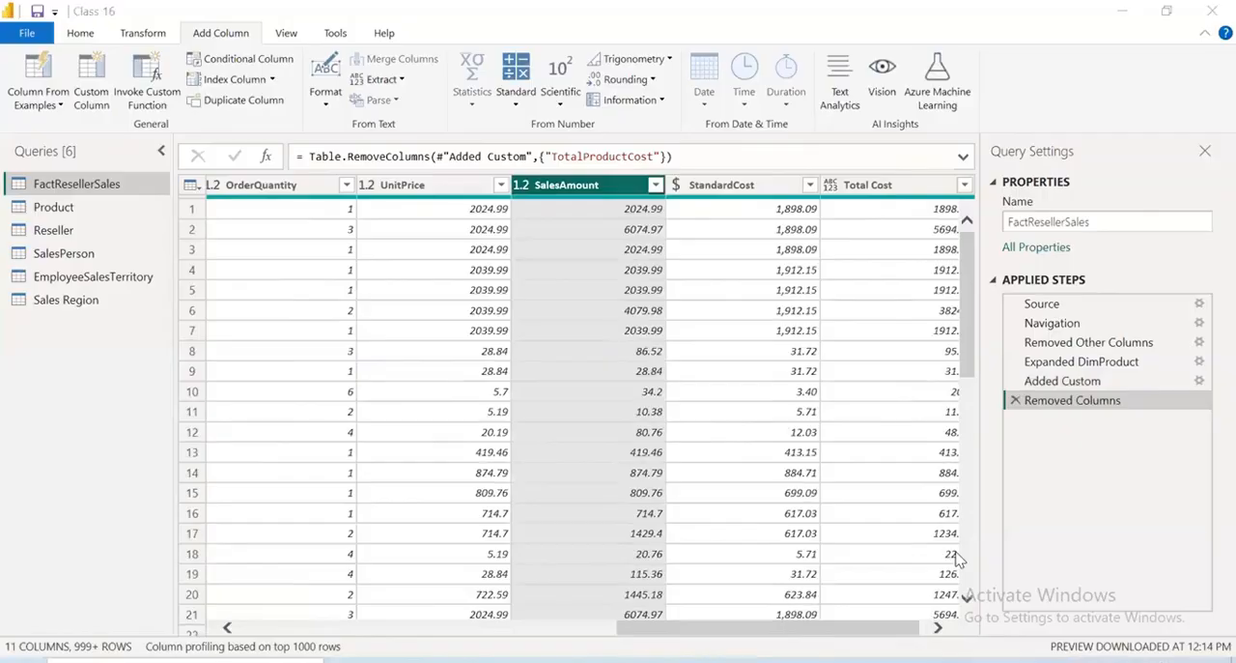
{"action": "scroll", "coordinate": [556, 595], "scroll_direction": "left", "scroll_amount": 10}
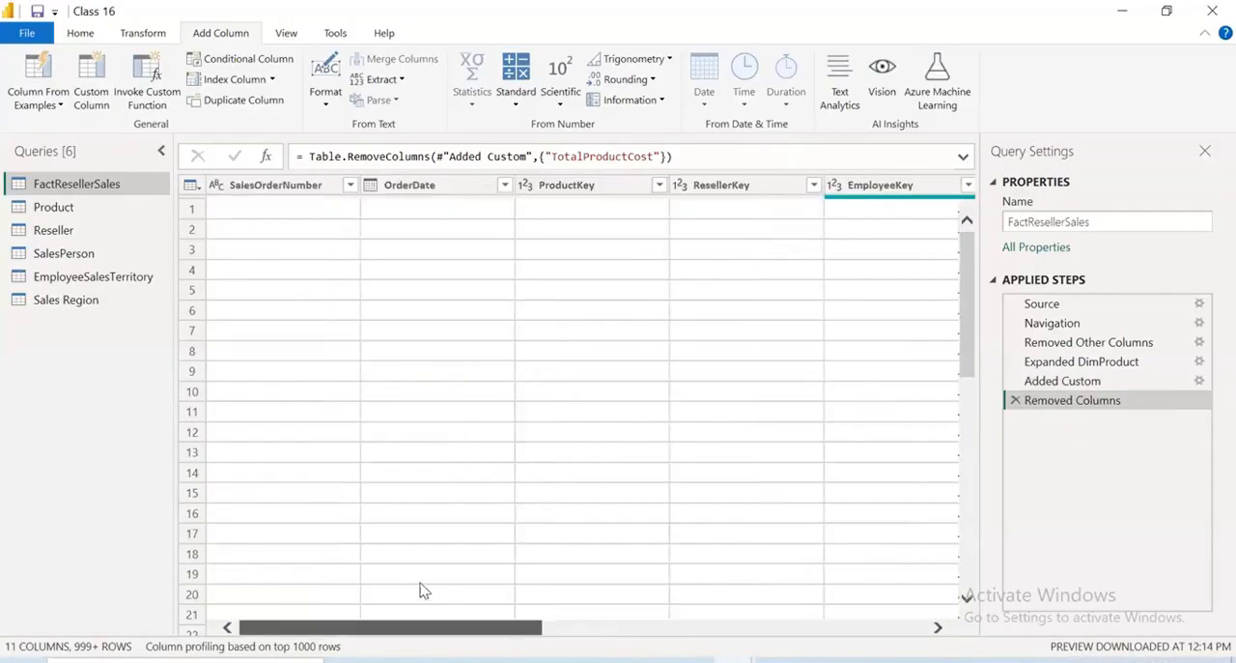
{"action": "scroll", "coordinate": [618, 611], "scroll_direction": "right", "scroll_amount": 3}
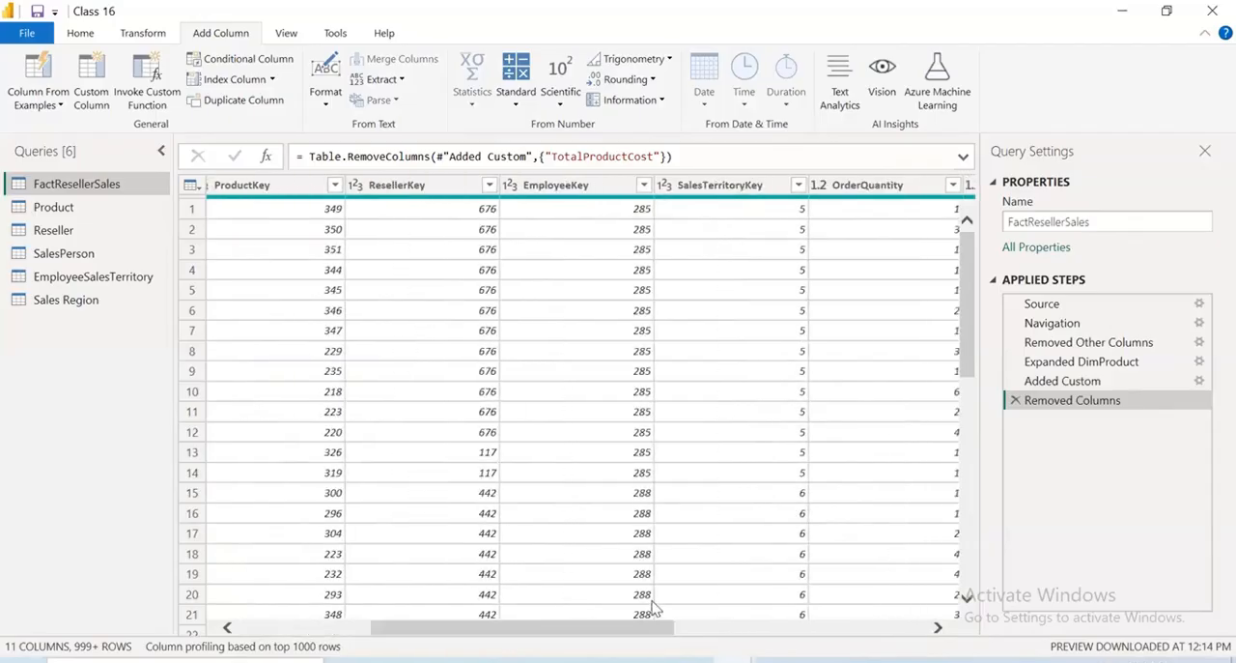
{"action": "left_click_drag", "start_coordinate": [623, 628], "coordinate": [900, 655]}
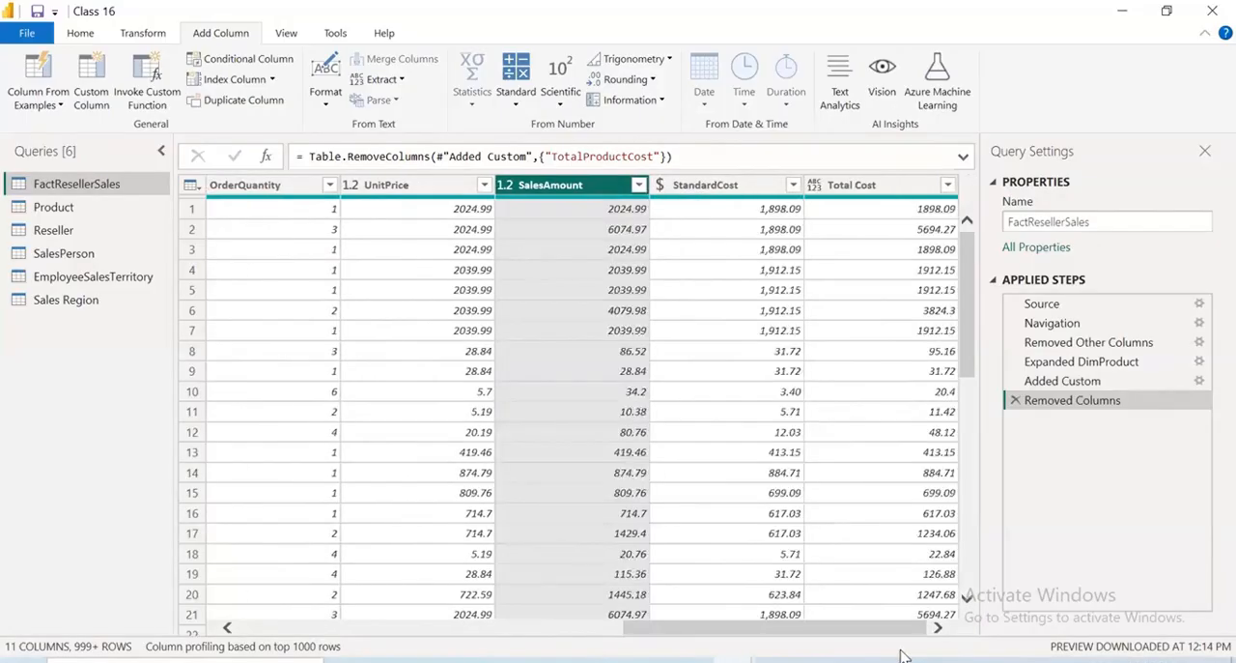
Rename the FactResellerSales query to Sales
{"action": "double_click", "coordinate": [96, 183]}
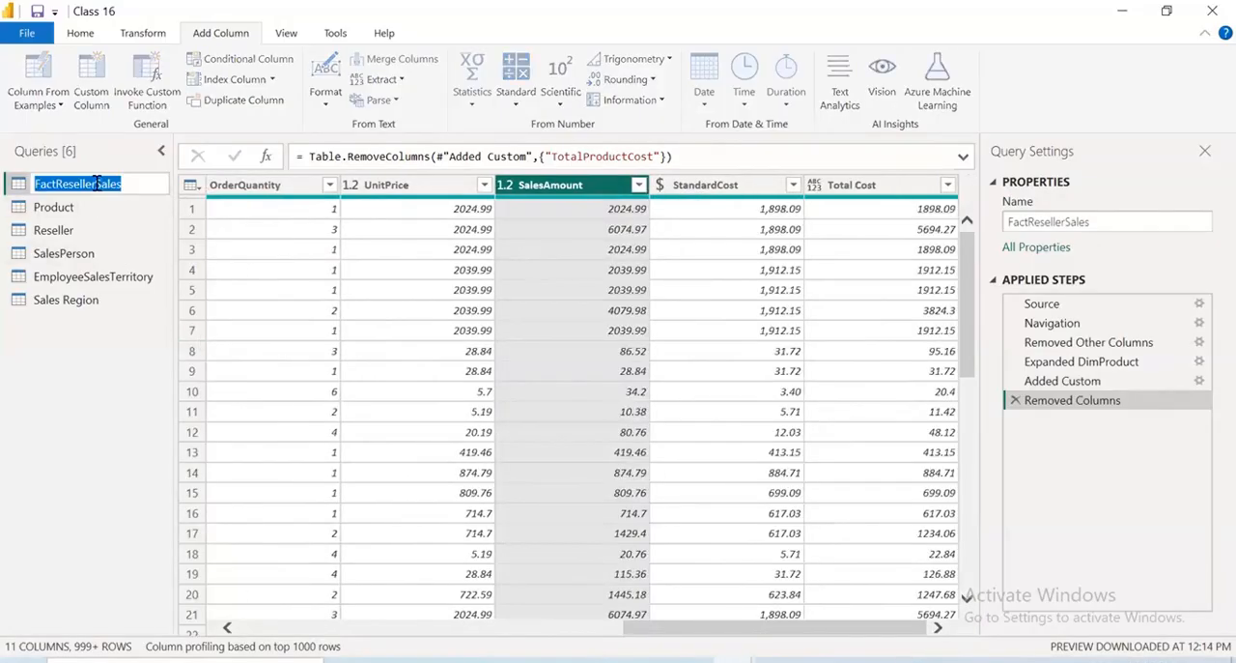
{"action": "left_click", "coordinate": [97, 183]}
{"action": "key", "text": "BackSpace"}
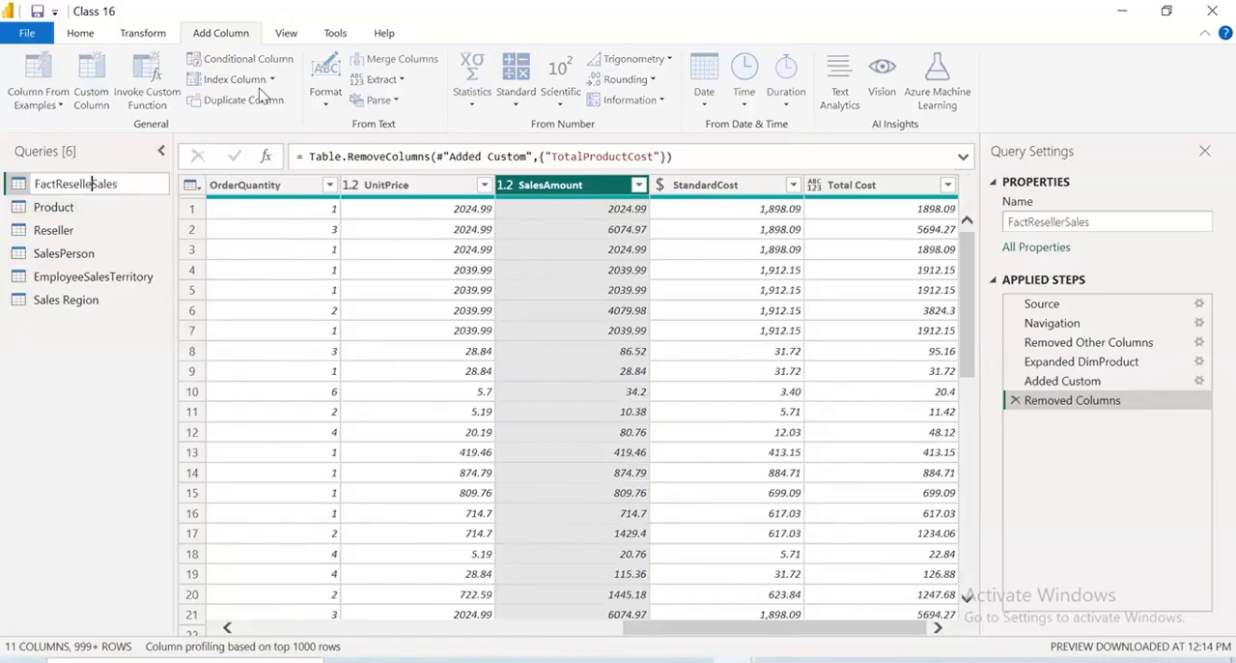
{"action": "key", "text": "BackSpace"}
{"action": "key", "text": "BackSpace"}
{"action": "key", "text": "BackSpace"}
{"action": "key", "text": "BackSpace"}
{"action": "key", "text": "BackSpace"}
{"action": "key", "text": "BackSpace"}
{"action": "key", "text": "BackSpace"}
{"action": "key", "text": "BackSpace"}
{"action": "key", "text": "BackSpace"}
{"action": "key", "text": "BackSpace"}
{"action": "key", "text": "BackSpace"}
{"action": "key", "text": "Return"}
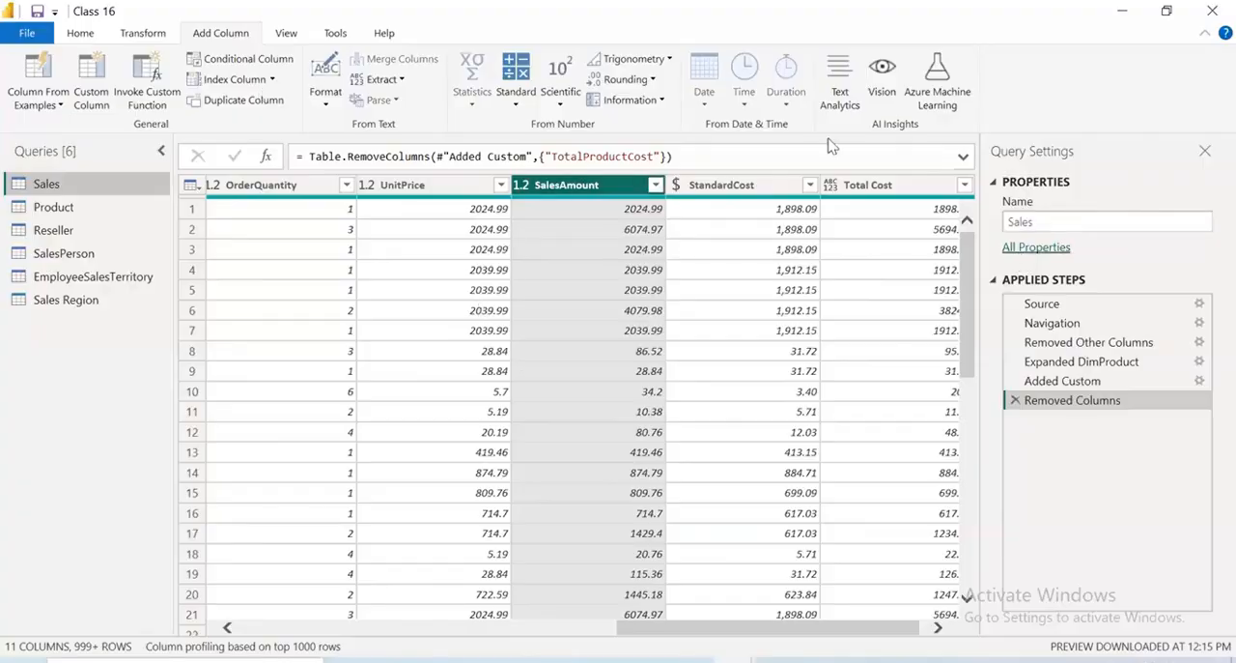
Close the query editor, apply the query changes to the model and return to the report window
{"action": "left_click", "coordinate": [39, 35]}
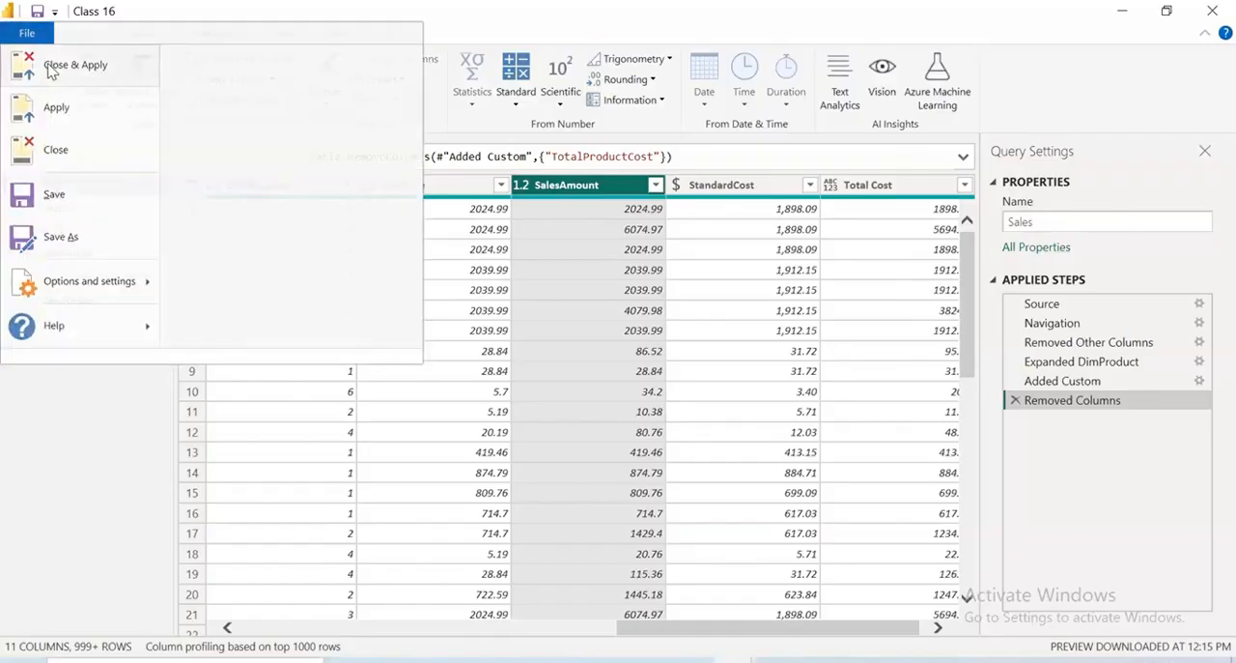
{"action": "left_click", "coordinate": [604, 475]}
{"action": "key", "text": "alt+Tab"}
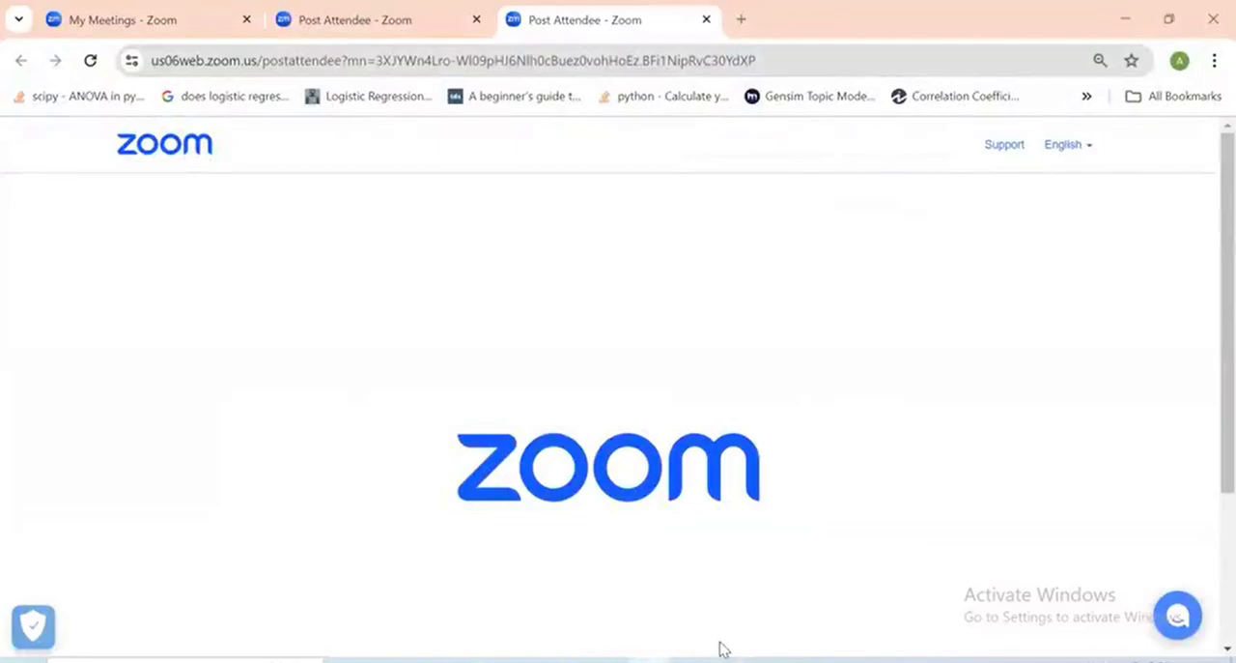
{"action": "key", "text": "alt+Tab"}
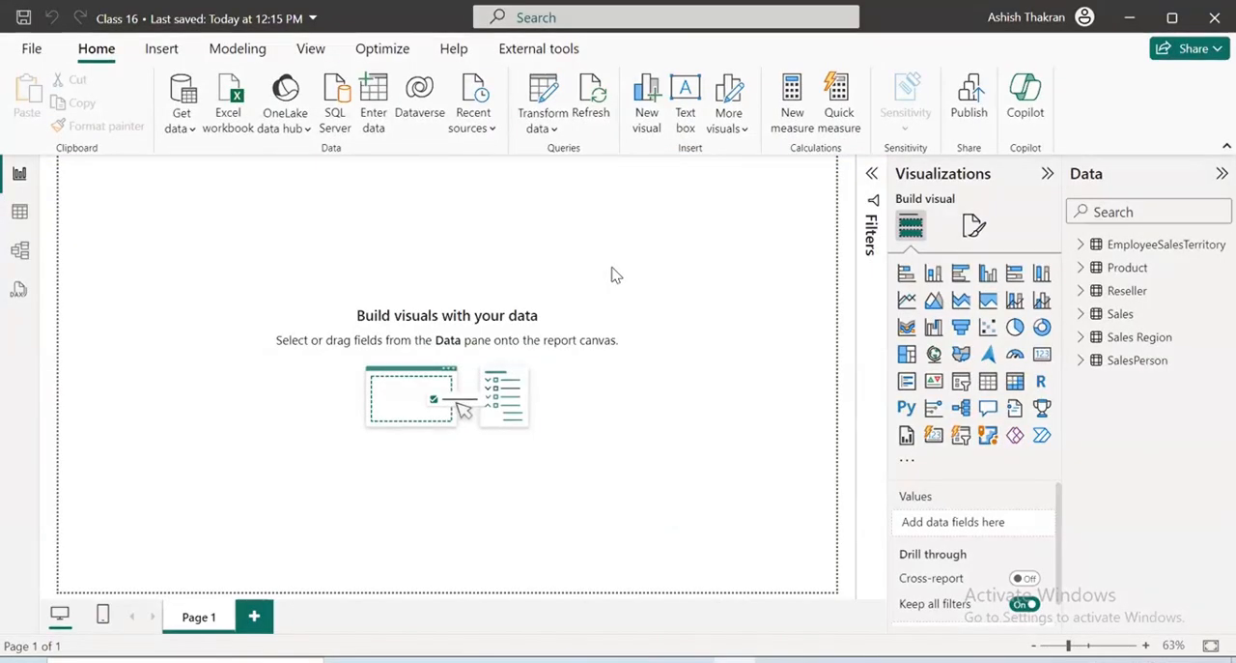
{"action": "left_click", "coordinate": [547, 124]}
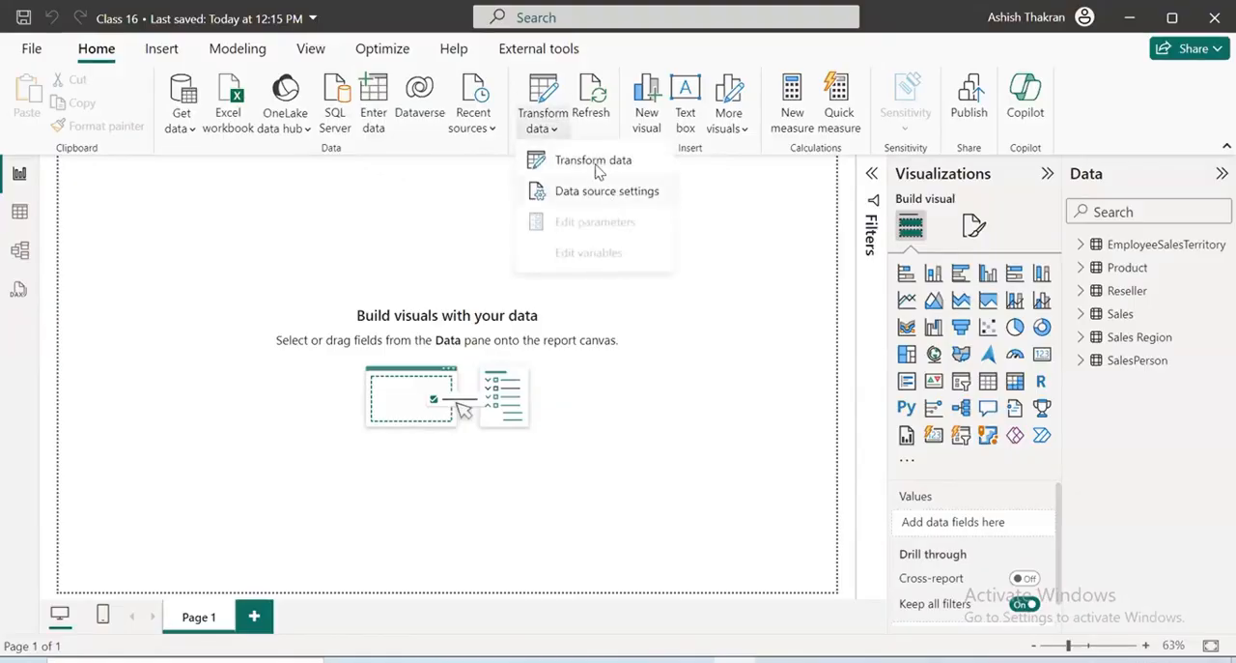
{"action": "left_click", "coordinate": [186, 128]}
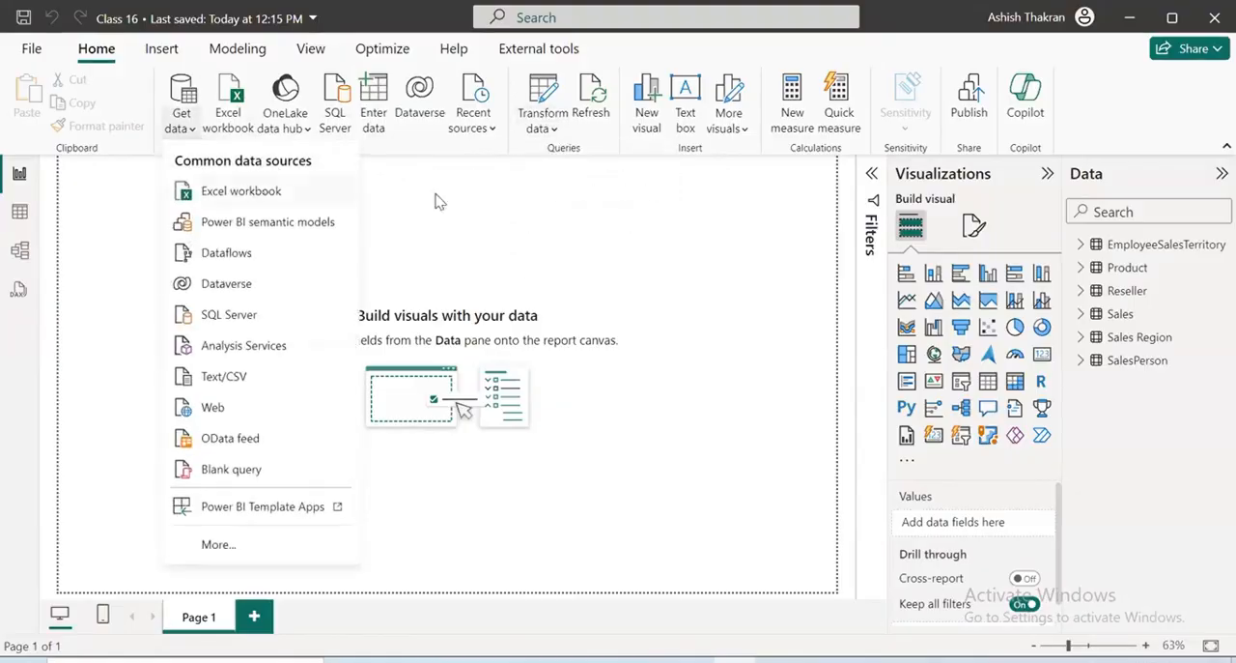
In File Explorer, open the "1. Connecting to Different Data Sources" folder inside Class 15 and widen the Type column to show full file types
{"action": "mouse_move", "coordinate": [311, 593]}
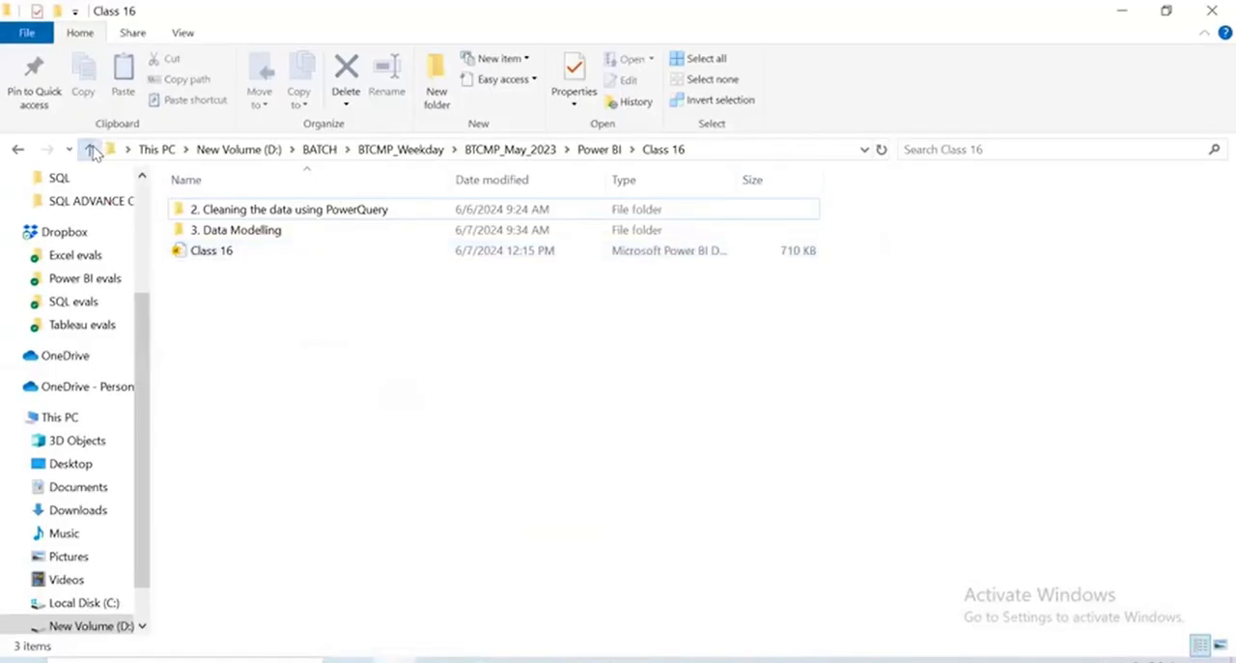
{"action": "left_click", "coordinate": [89, 149]}
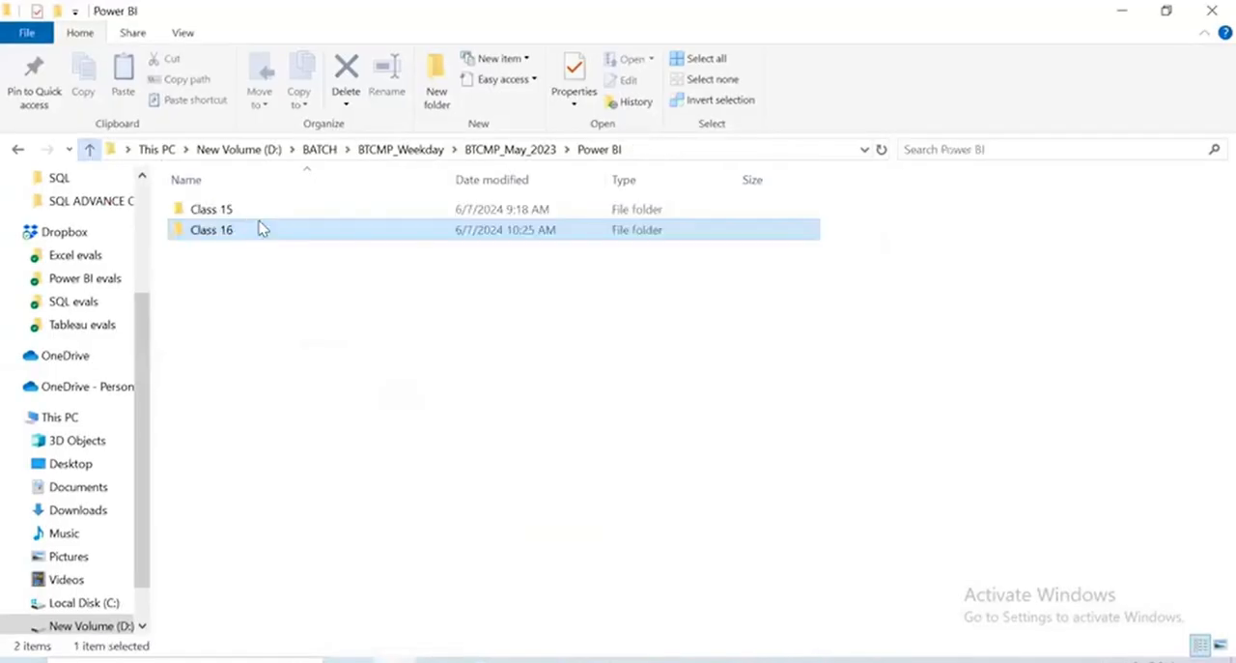
{"action": "double_click", "coordinate": [260, 213]}
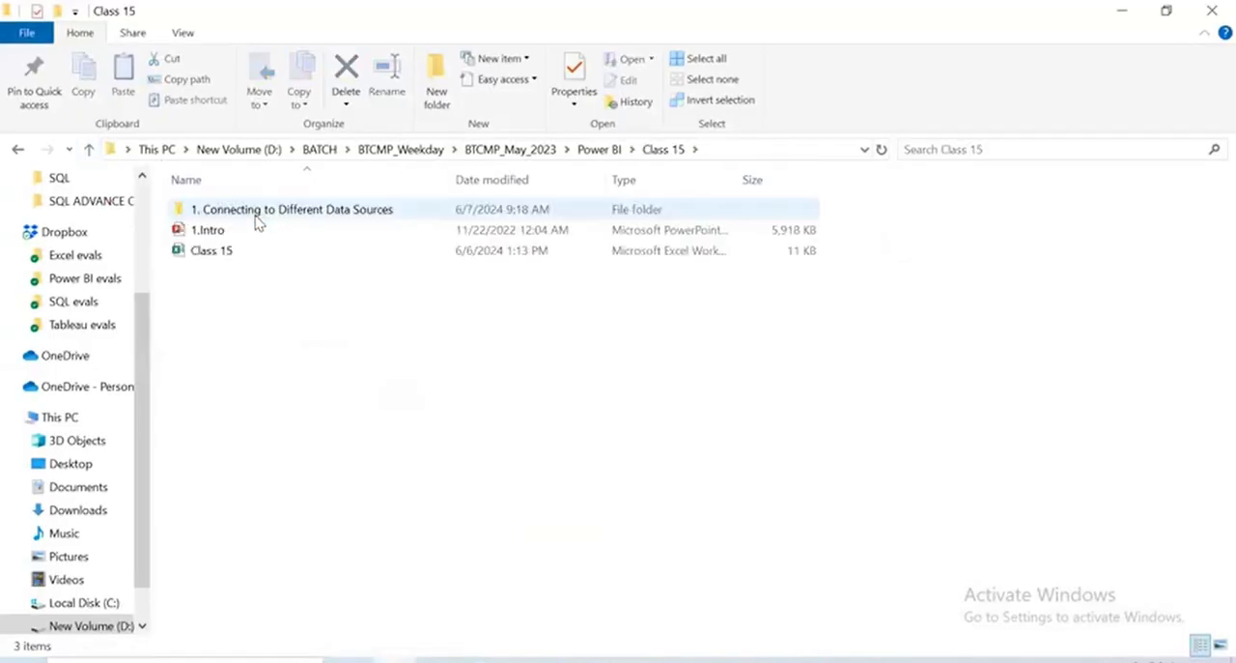
{"action": "double_click", "coordinate": [258, 222]}
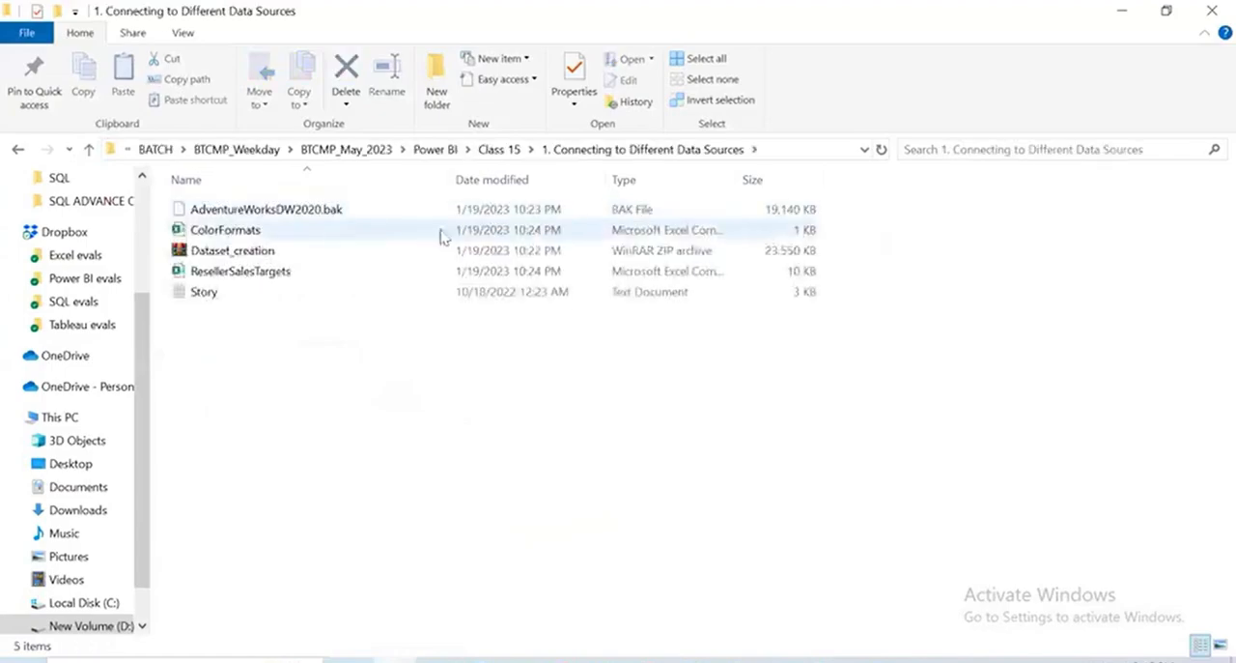
{"action": "left_click_drag", "start_coordinate": [738, 178], "coordinate": [876, 179]}
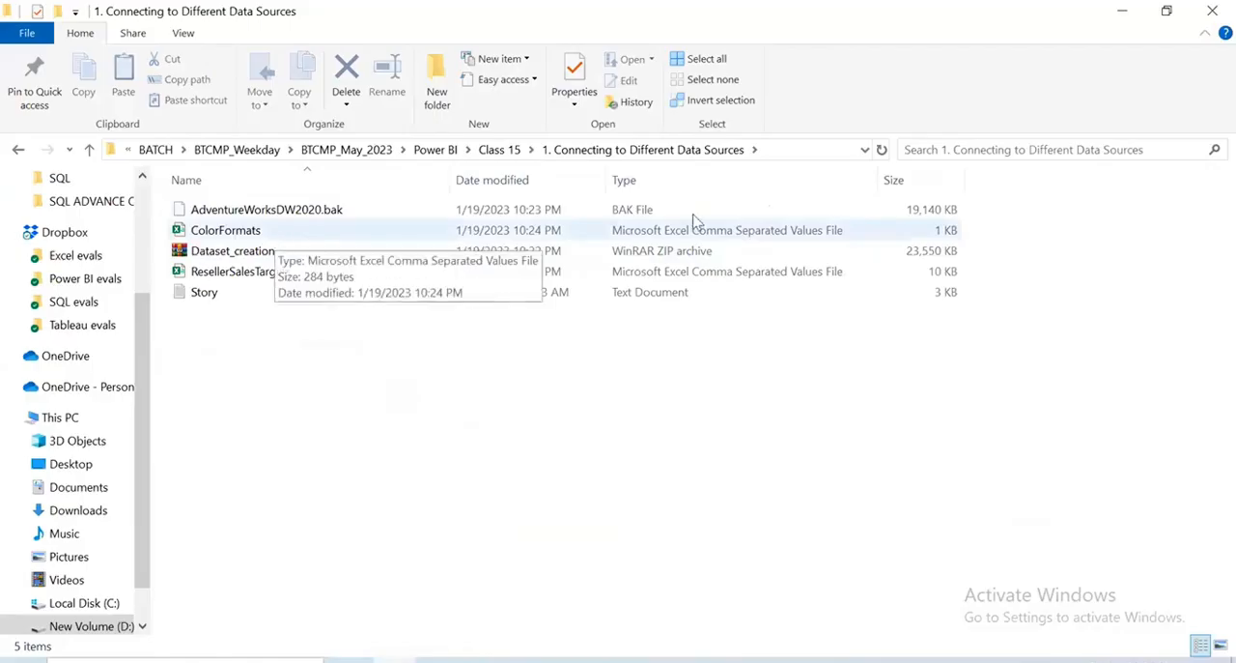
{"action": "mouse_move", "coordinate": [902, 109]}
{"action": "left_mouse_down"}
{"action": "mouse_move", "coordinate": [938, 125]}
{"action": "mouse_move", "coordinate": [993, 98]}
{"action": "left_mouse_up"}
{"action": "left_click_drag", "start_coordinate": [867, 219], "coordinate": [1075, 137]}
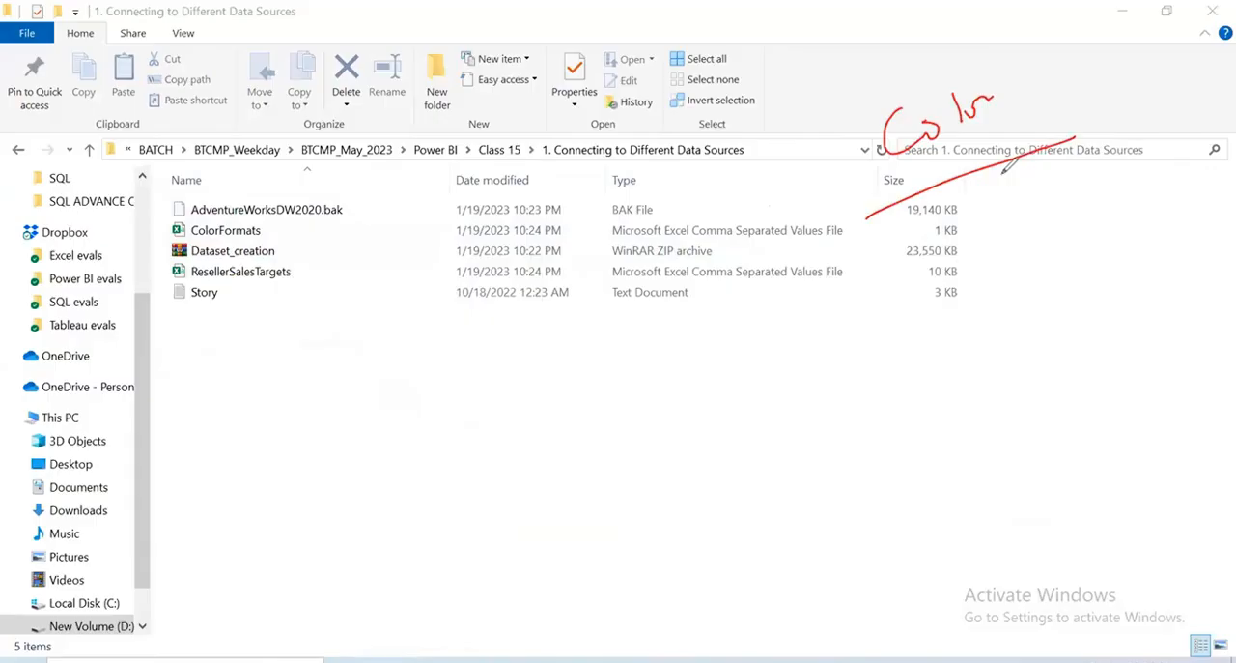
{"action": "mouse_move", "coordinate": [963, 140]}
{"action": "left_mouse_down"}
{"action": "mouse_move", "coordinate": [976, 215]}
{"action": "mouse_move", "coordinate": [1032, 301]}
{"action": "left_mouse_up"}
{"action": "mouse_move", "coordinate": [1030, 263]}
{"action": "left_mouse_down"}
{"action": "mouse_move", "coordinate": [1107, 220]}
{"action": "mouse_move", "coordinate": [1102, 243]}
{"action": "left_mouse_up"}
{"action": "mouse_move", "coordinate": [968, 349]}
{"action": "left_mouse_down"}
{"action": "mouse_move", "coordinate": [985, 406]}
{"action": "mouse_move", "coordinate": [1061, 339]}
{"action": "left_mouse_up"}
{"action": "left_click_drag", "start_coordinate": [1028, 440], "coordinate": [1140, 350]}
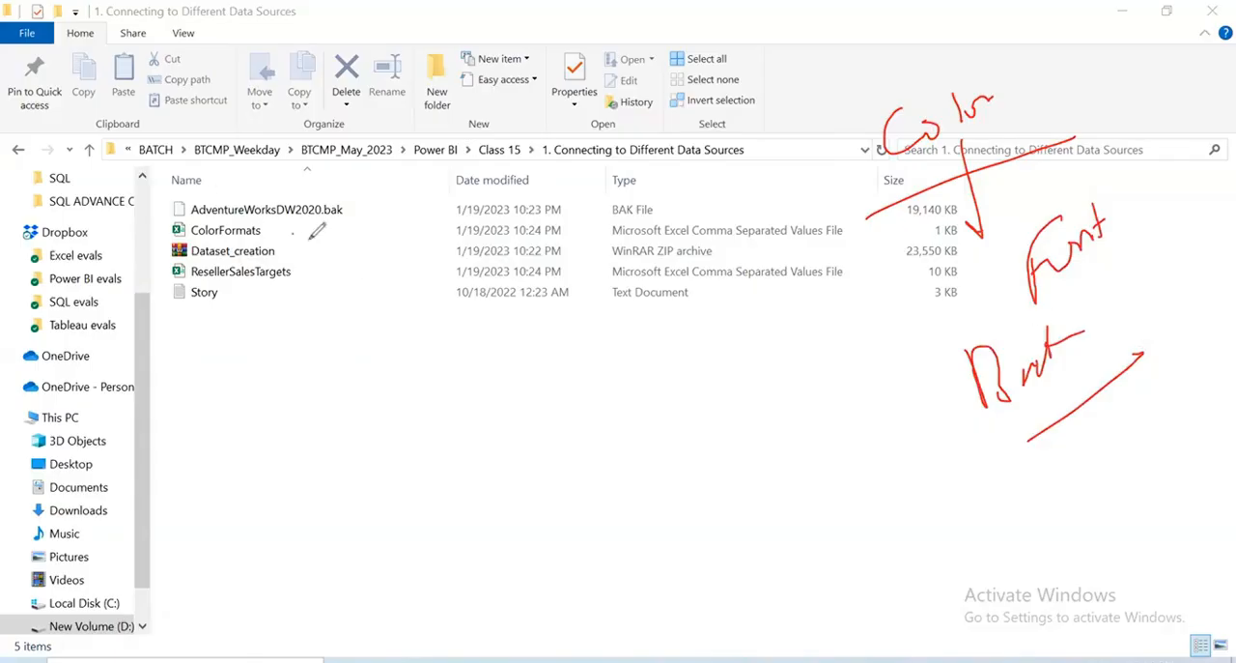
{"action": "mouse_move", "coordinate": [272, 207]}
{"action": "left_mouse_down"}
{"action": "mouse_move", "coordinate": [202, 247]}
{"action": "mouse_move", "coordinate": [309, 234]}
{"action": "mouse_move", "coordinate": [141, 290]}
{"action": "mouse_move", "coordinate": [283, 290]}
{"action": "left_mouse_up"}
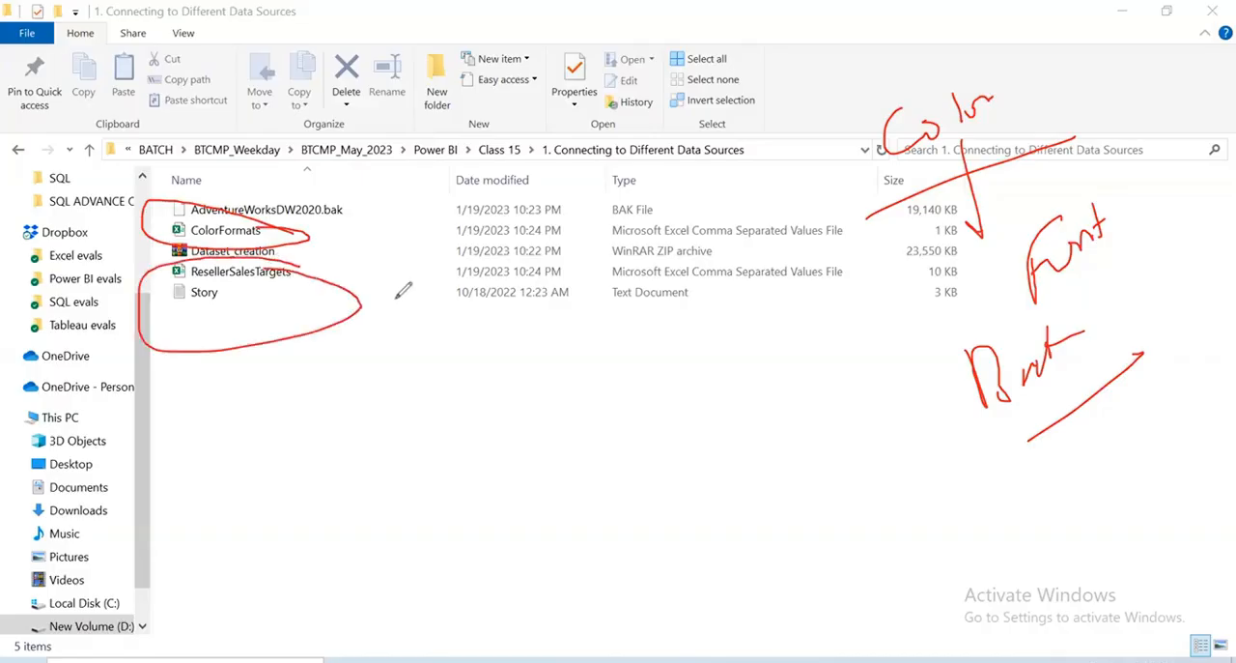
{"action": "left_click_drag", "start_coordinate": [397, 278], "coordinate": [275, 295]}
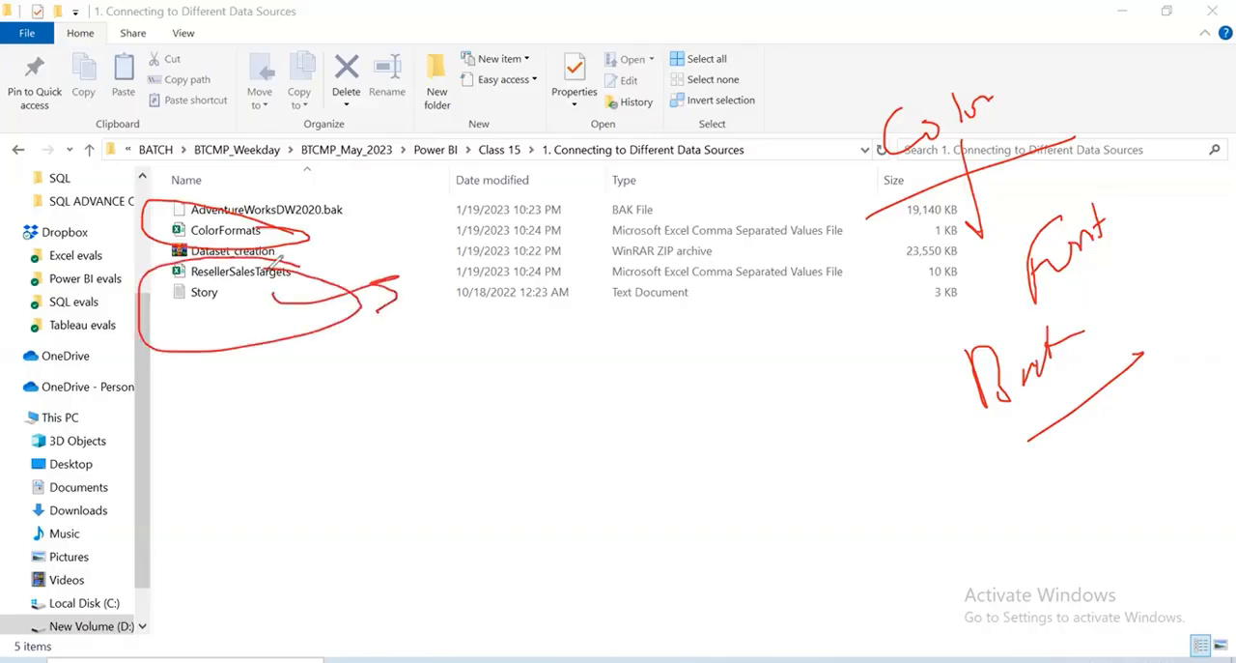
{"action": "left_click", "coordinate": [1007, 79]}
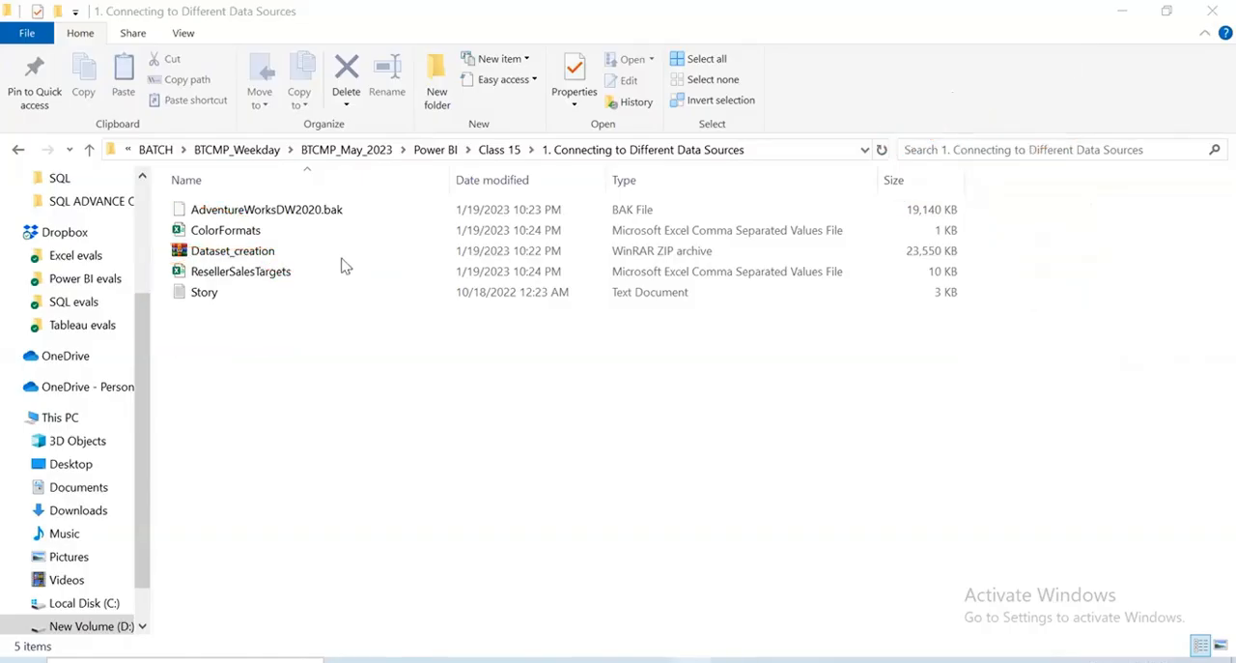
Switch to Power BI Desktop and load the ColorFormats CSV file from Class 15's "1. Connecting to Different Data Sources" folder
{"action": "key", "text": "alt+Tab"}
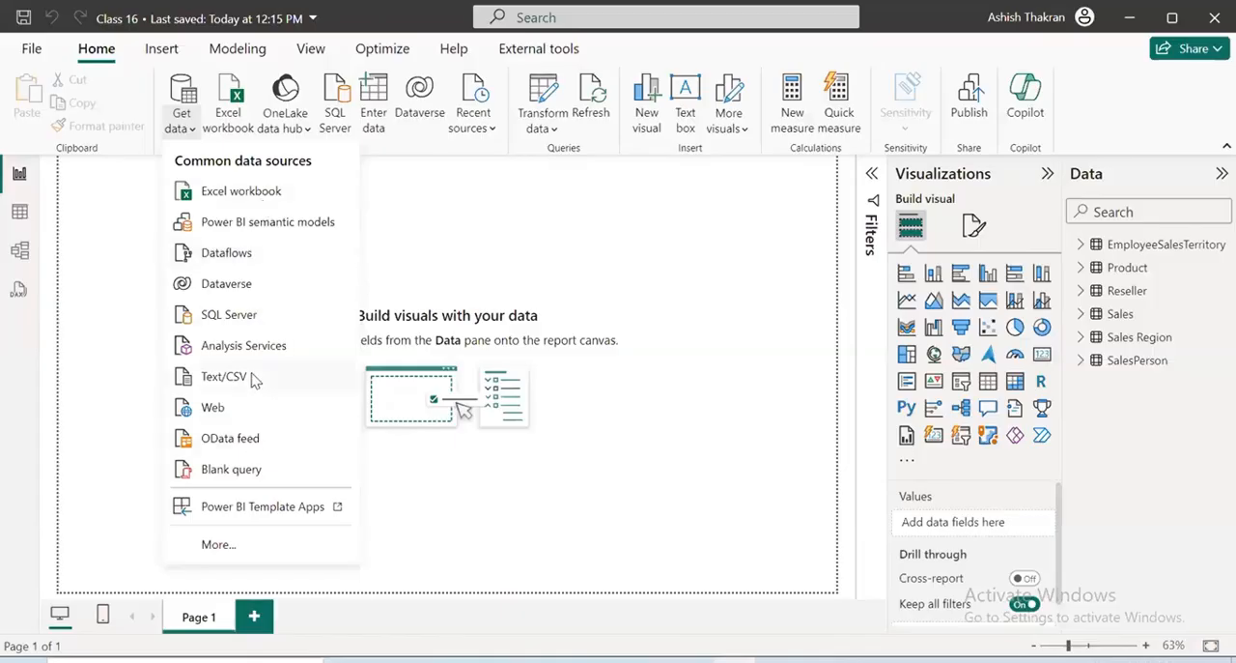
{"action": "left_click", "coordinate": [251, 380]}
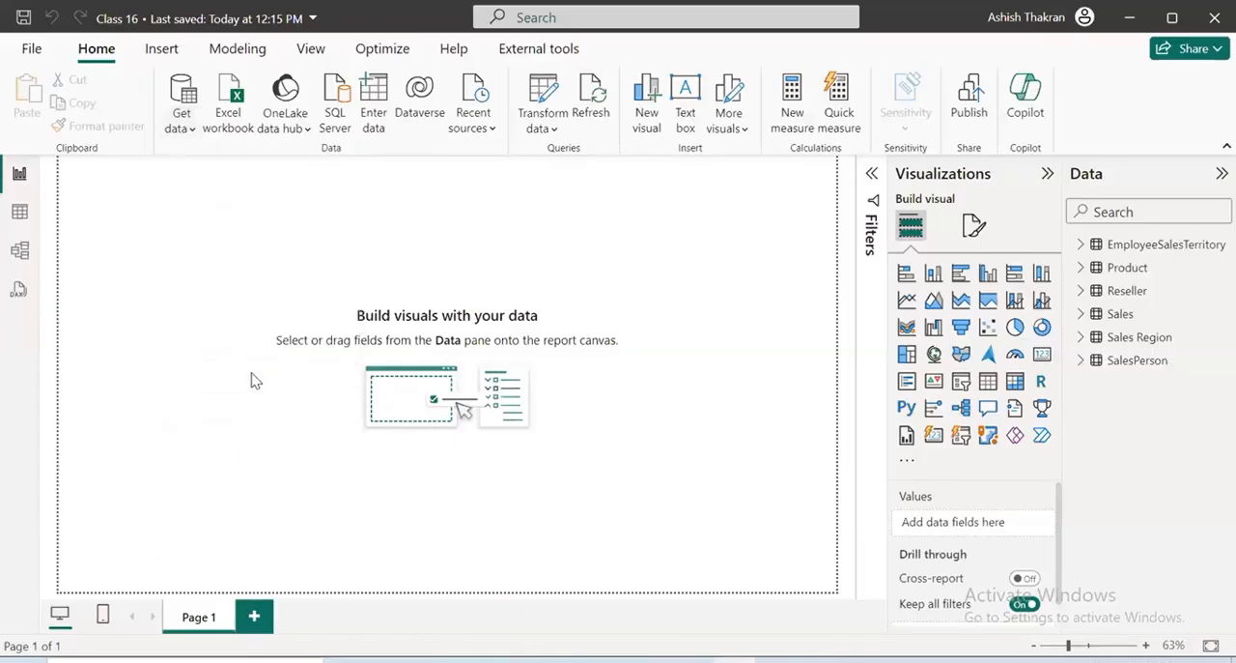
{"action": "double_click", "coordinate": [241, 137]}
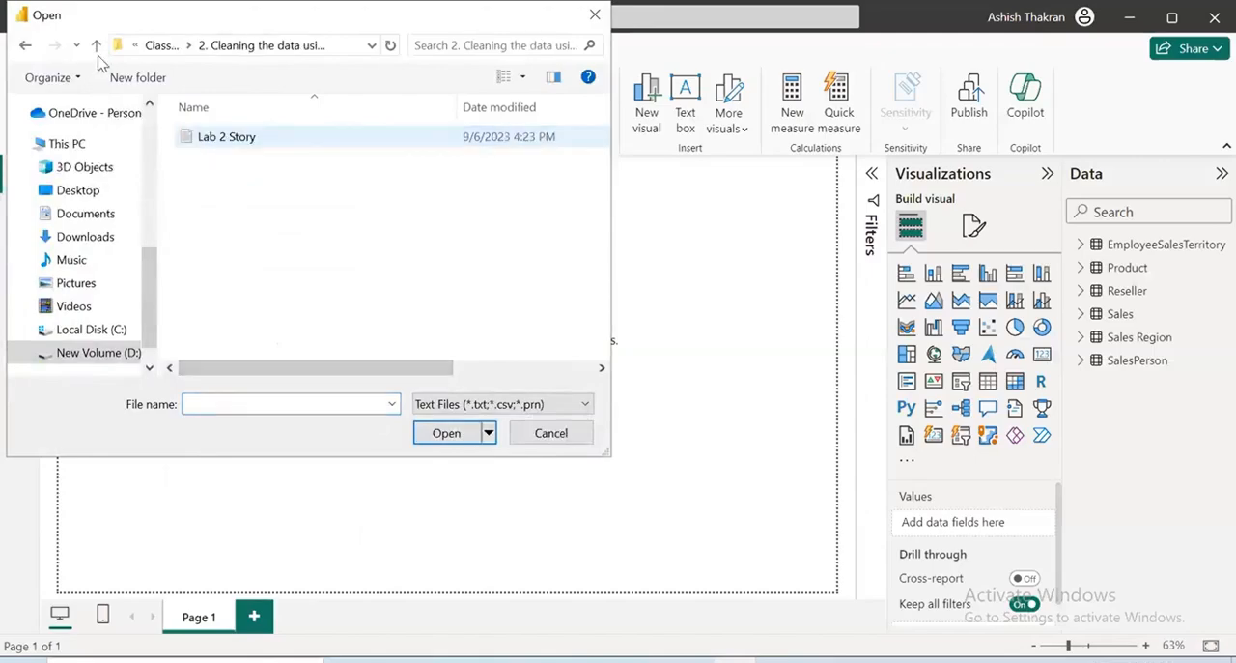
{"action": "left_click", "coordinate": [95, 46]}
{"action": "left_click", "coordinate": [95, 45]}
{"action": "left_click", "coordinate": [254, 140]}
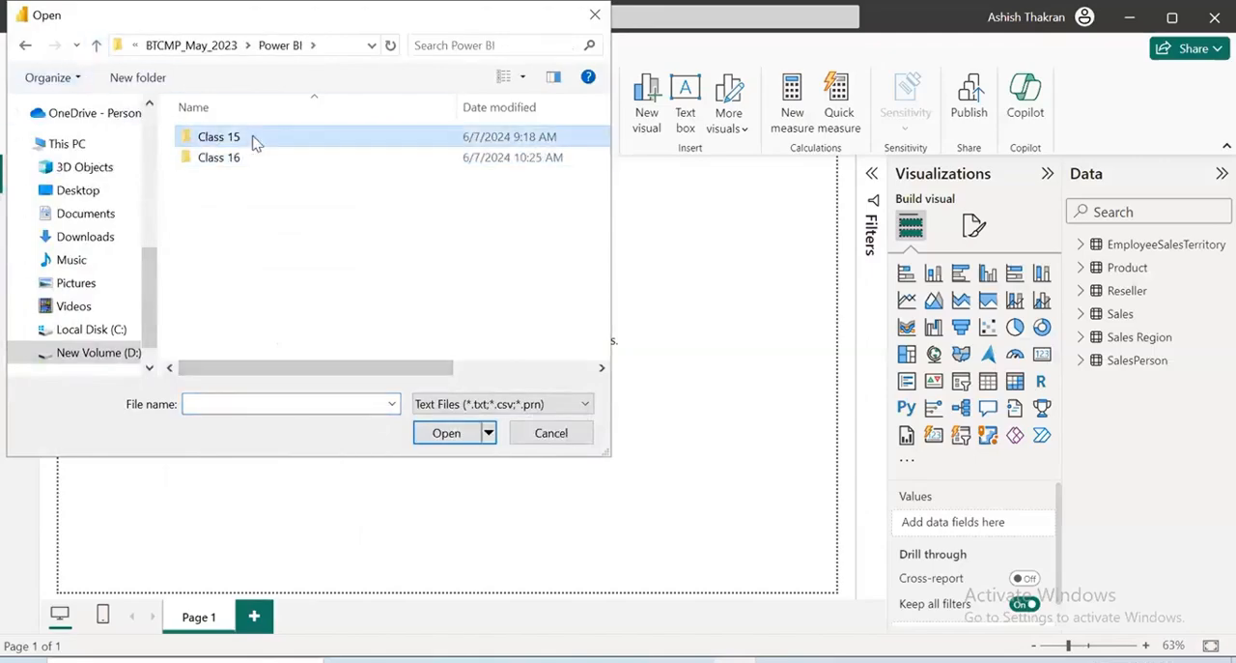
{"action": "double_click", "coordinate": [254, 140]}
{"action": "double_click", "coordinate": [257, 137]}
{"action": "left_click", "coordinate": [232, 136]}
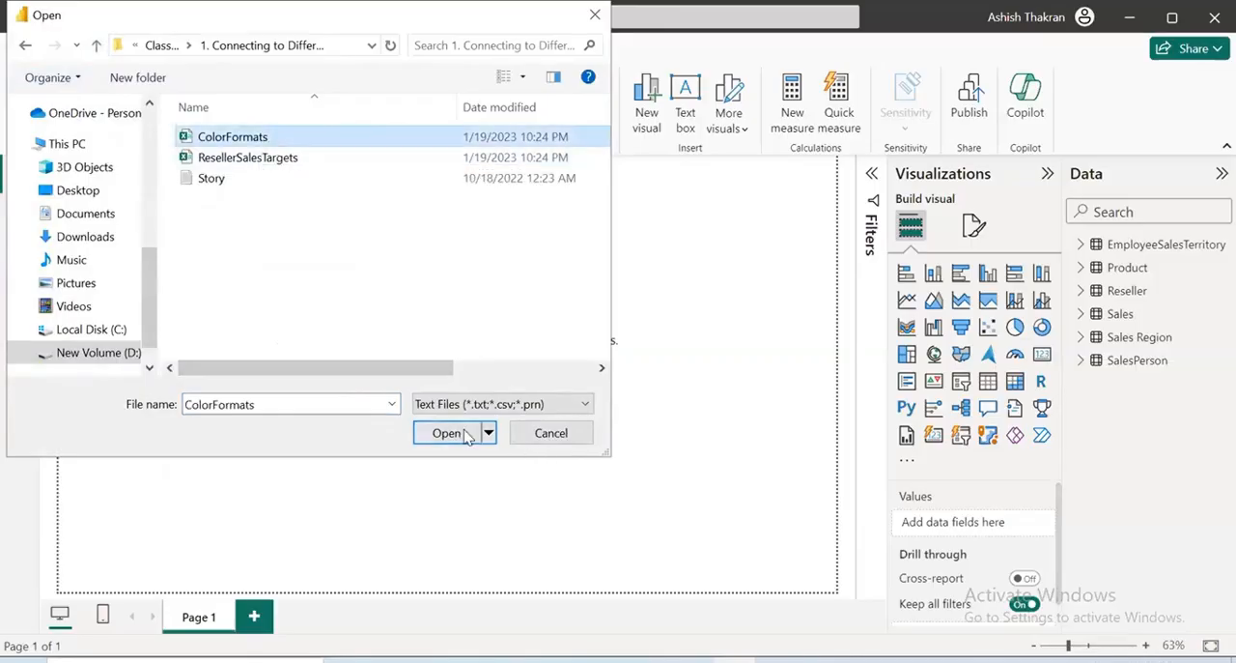
{"action": "left_click", "coordinate": [466, 437]}
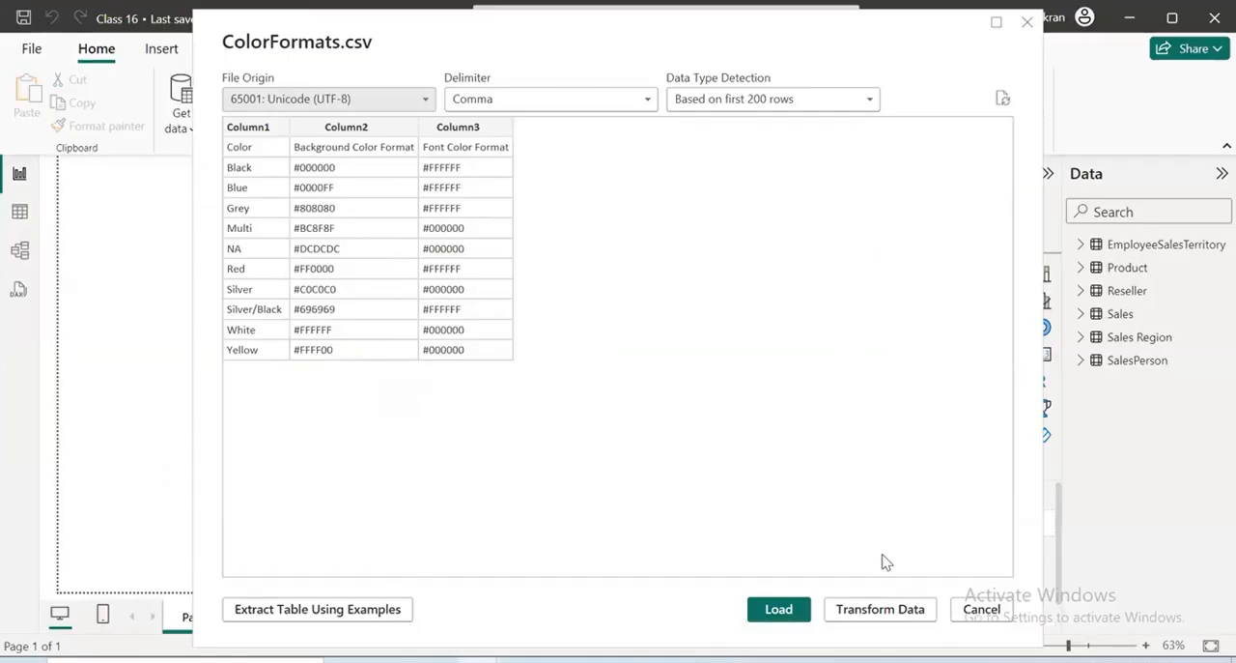
{"action": "left_click", "coordinate": [783, 609]}
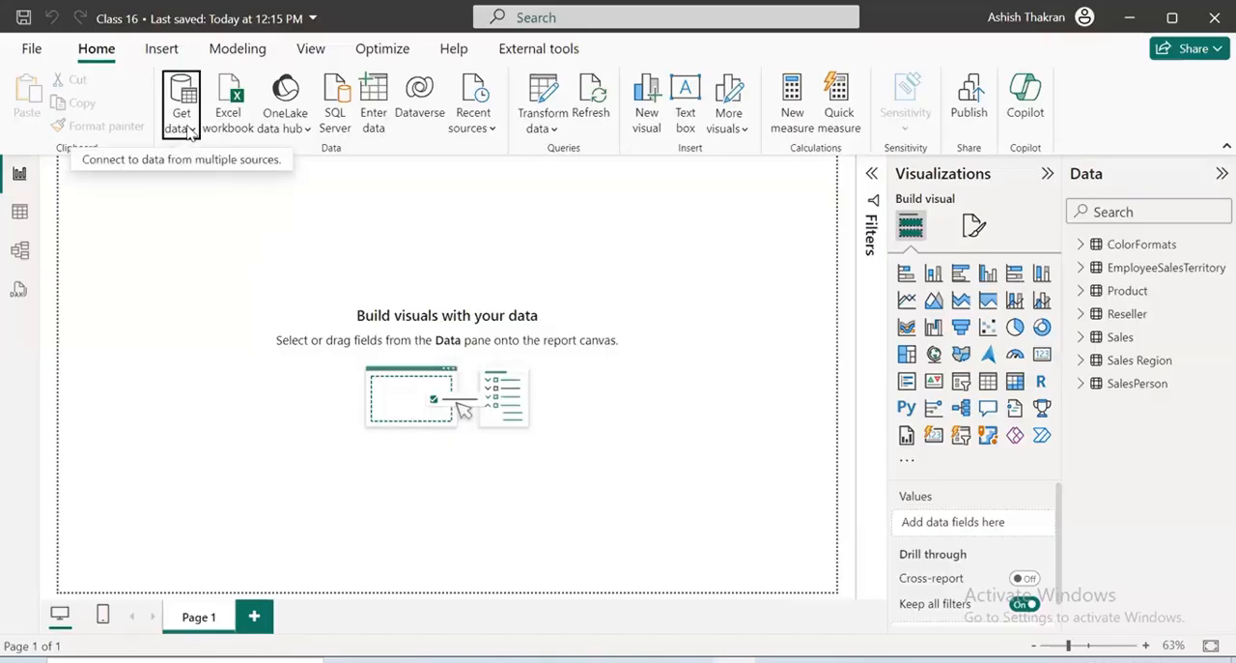
{"action": "left_click", "coordinate": [190, 134]}
{"action": "left_click", "coordinate": [213, 190]}
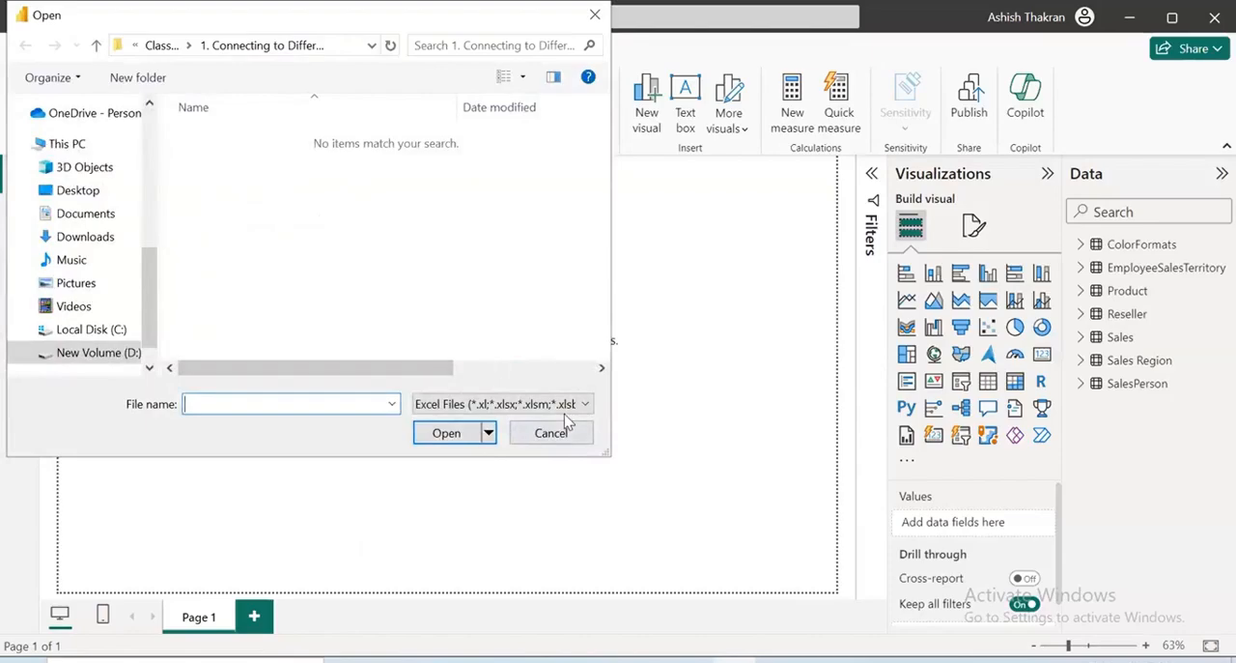
{"action": "left_click", "coordinate": [568, 425]}
Open the ResellerSalesTargets CSV file from the same folder in the import preview
{"action": "left_click", "coordinate": [182, 116]}
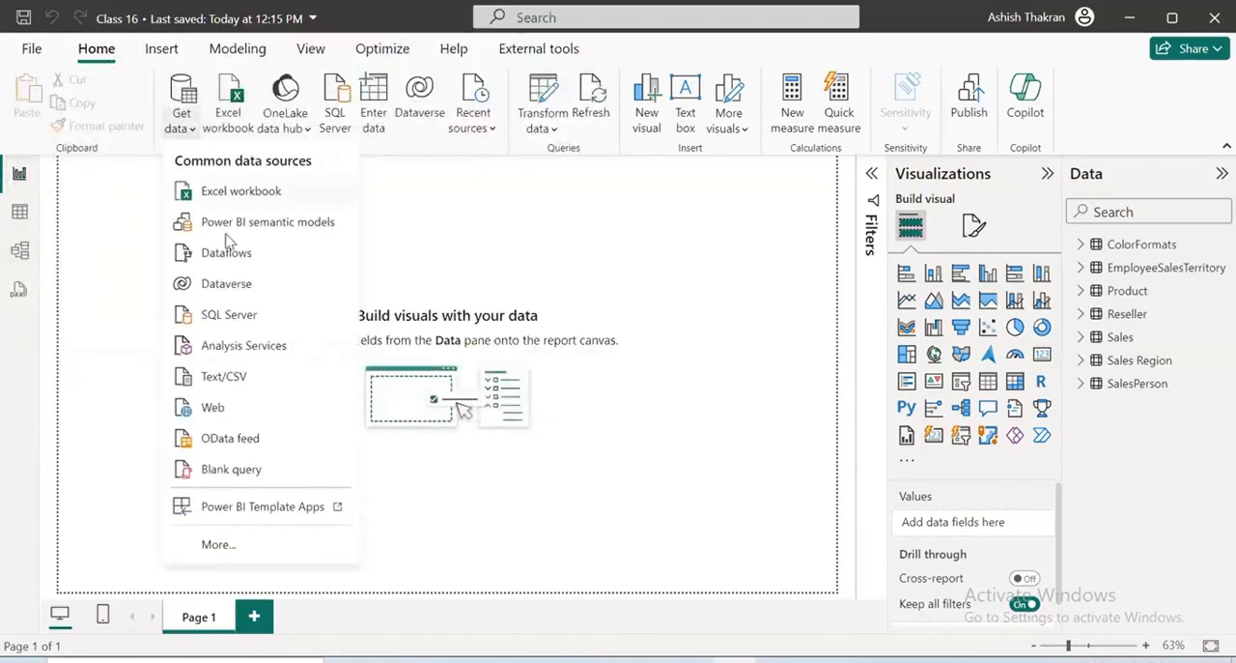
{"action": "left_click", "coordinate": [236, 382]}
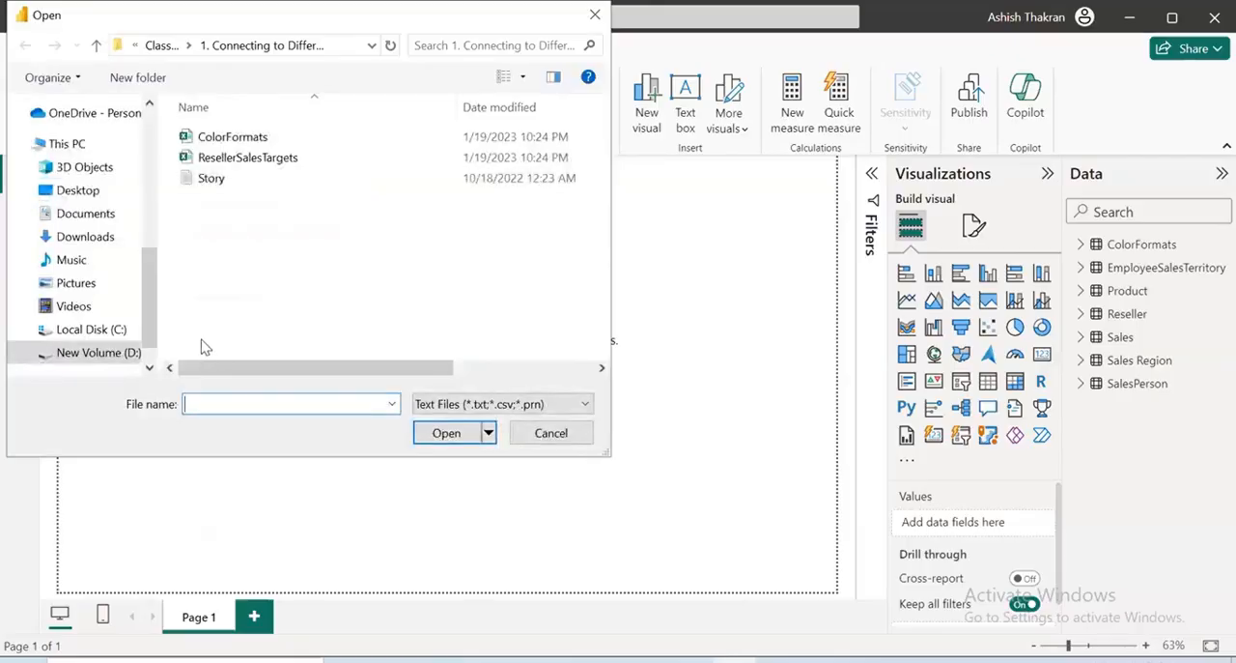
{"action": "left_click", "coordinate": [236, 157]}
{"action": "left_click", "coordinate": [446, 433]}
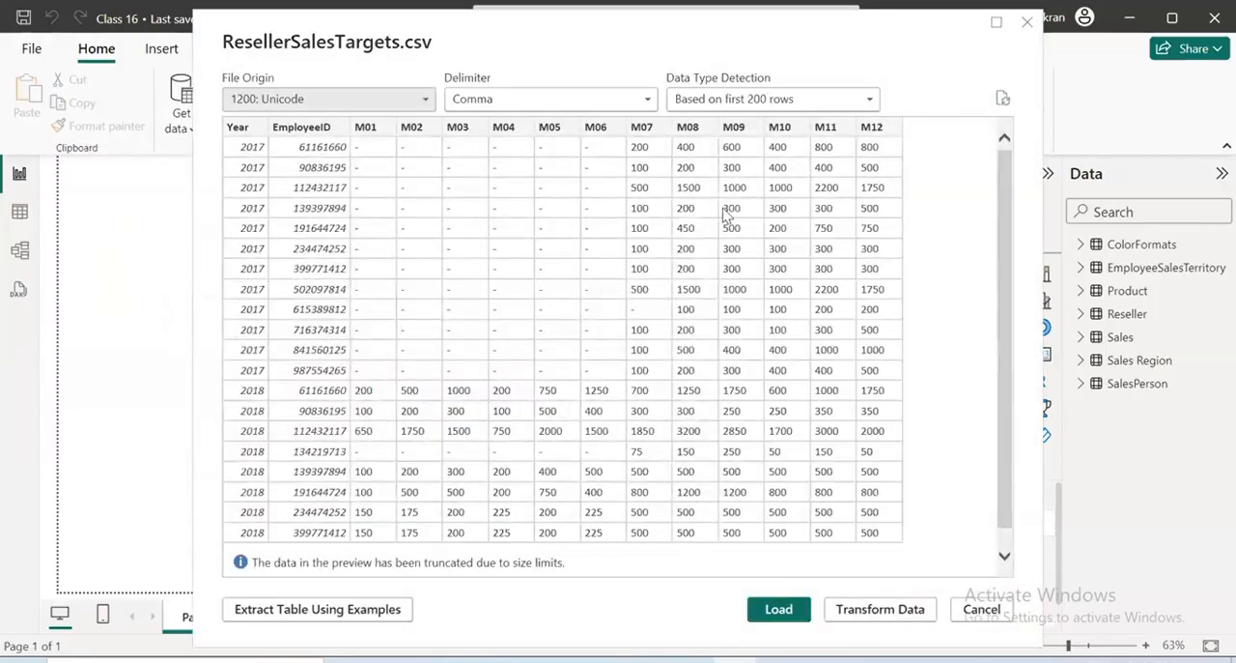
{"action": "mouse_move", "coordinate": [354, 136]}
{"action": "left_mouse_down"}
{"action": "mouse_move", "coordinate": [640, 224]}
{"action": "mouse_move", "coordinate": [574, 363]}
{"action": "mouse_move", "coordinate": [352, 371]}
{"action": "mouse_move", "coordinate": [363, 136]}
{"action": "left_mouse_up"}
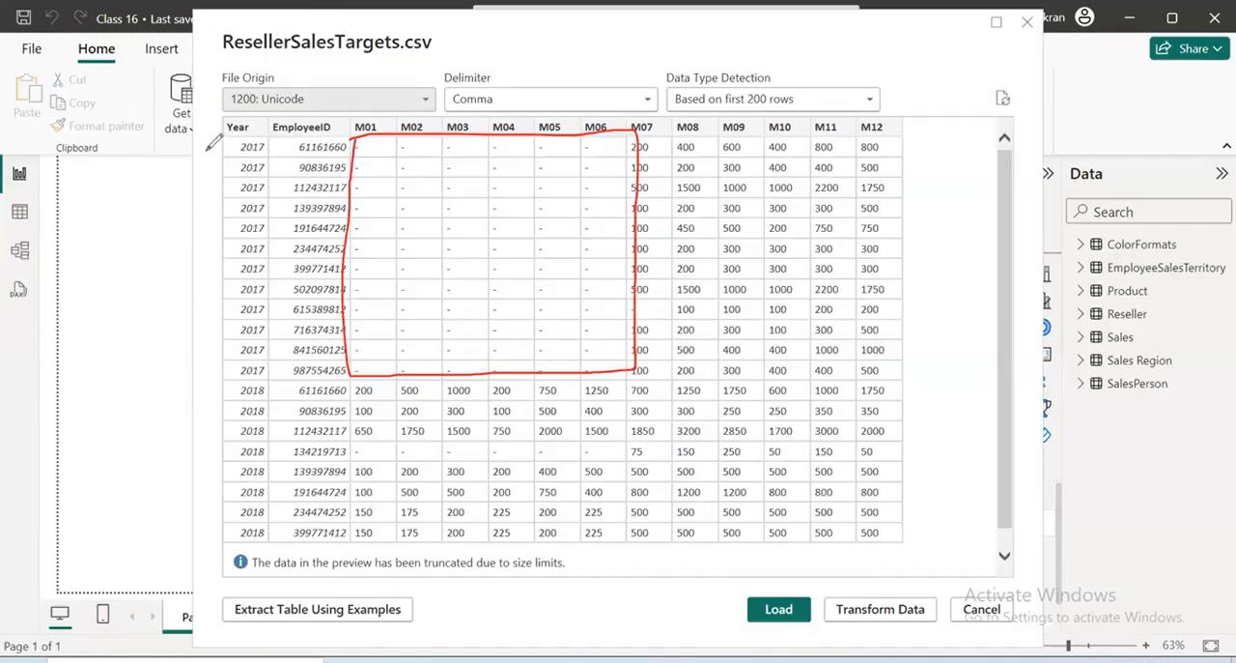
{"action": "left_click_drag", "start_coordinate": [140, 150], "coordinate": [200, 140]}
{"action": "left_click_drag", "start_coordinate": [304, 94], "coordinate": [526, 2]}
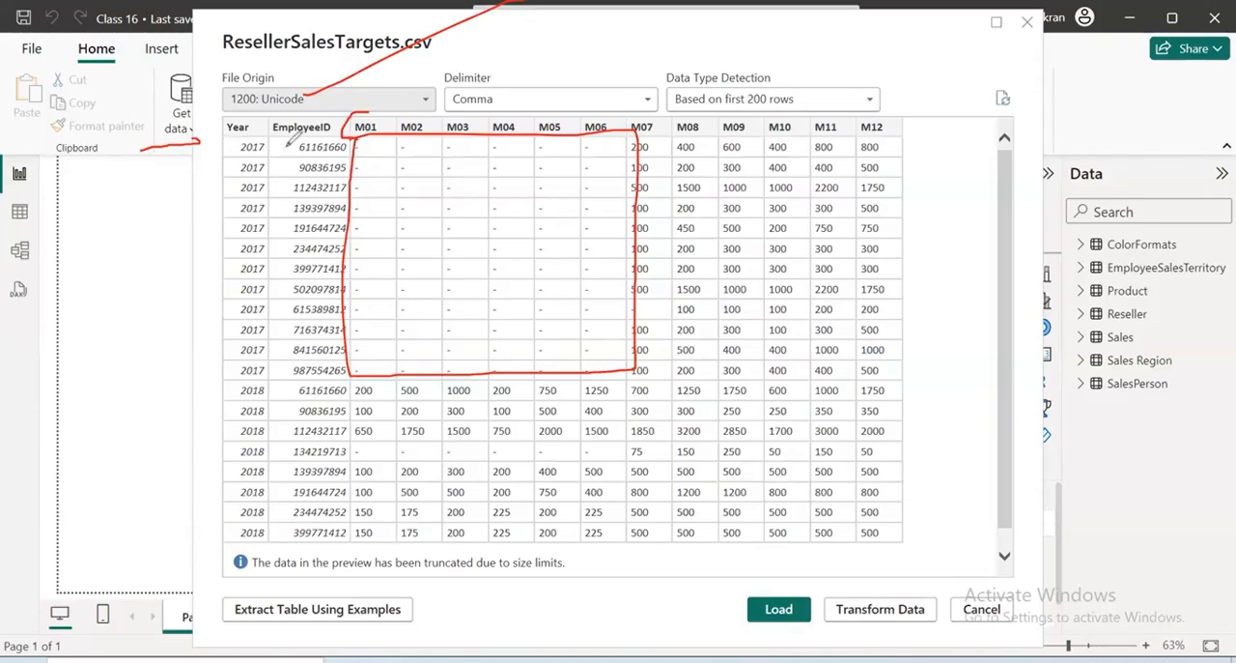
{"action": "left_click_drag", "start_coordinate": [311, 62], "coordinate": [309, 123]}
{"action": "mouse_move", "coordinate": [355, 164]}
{"action": "left_mouse_down"}
{"action": "mouse_move", "coordinate": [529, 170]}
{"action": "mouse_move", "coordinate": [625, 135]}
{"action": "left_mouse_up"}
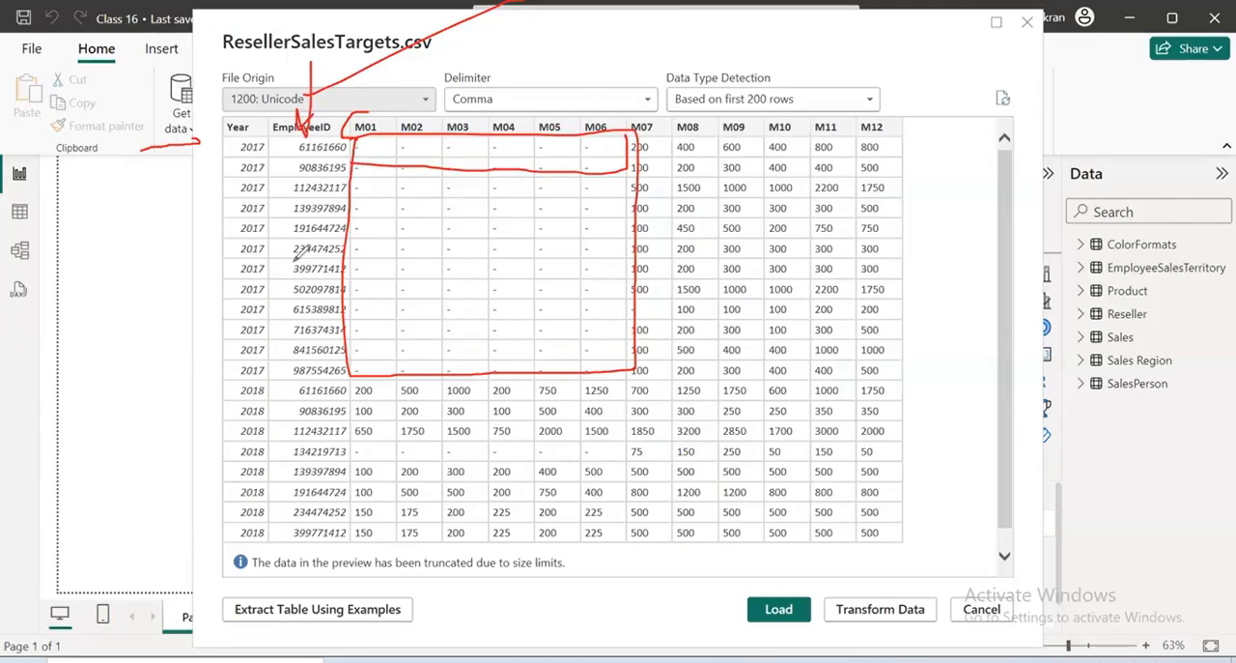
{"action": "left_click_drag", "start_coordinate": [372, 137], "coordinate": [684, 152]}
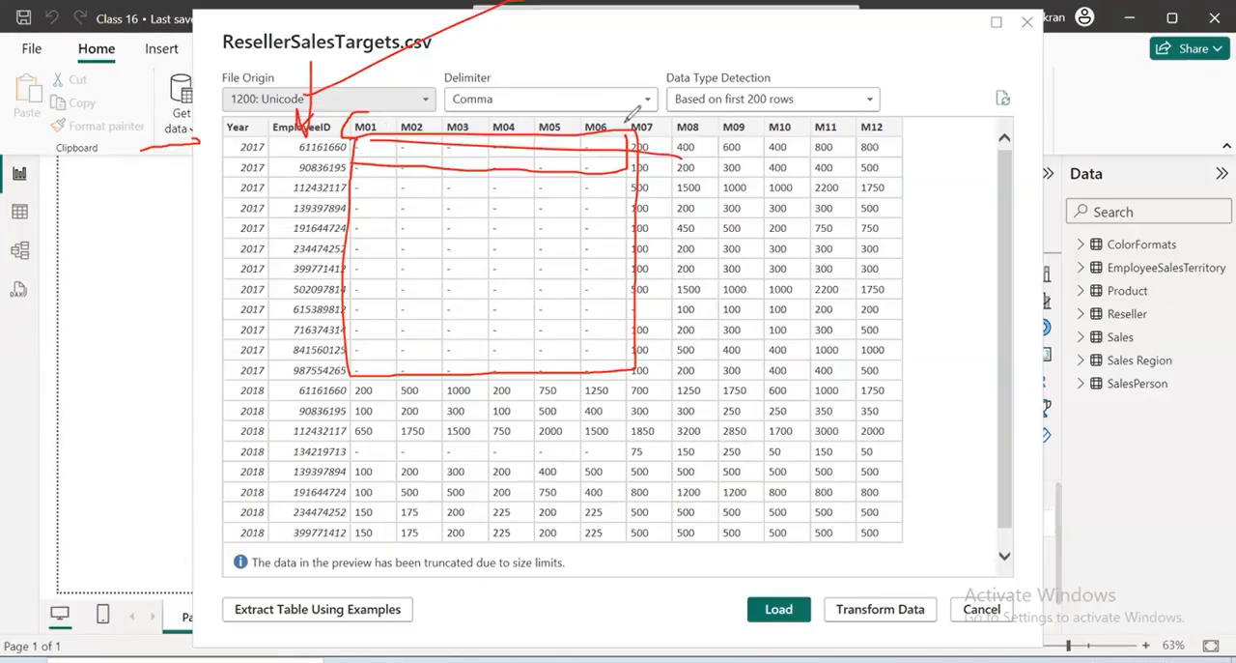
{"action": "left_click_drag", "start_coordinate": [631, 106], "coordinate": [716, 63]}
{"action": "left_click_drag", "start_coordinate": [646, 422], "coordinate": [719, 371]}
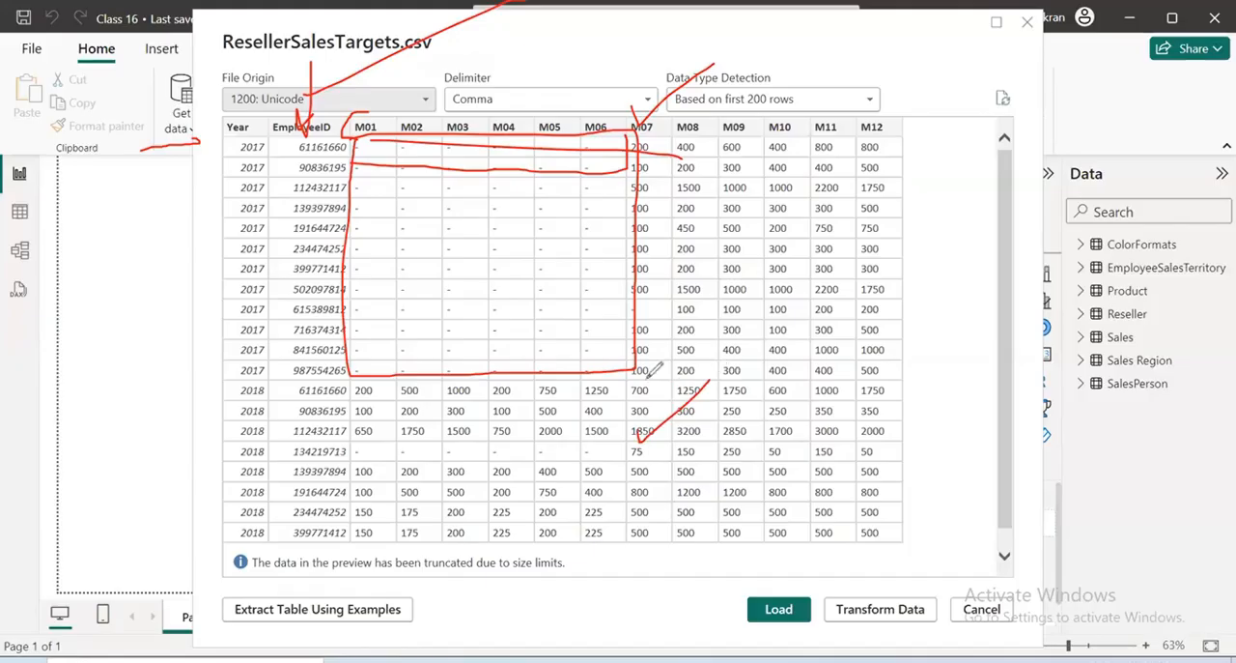
{"action": "mouse_move", "coordinate": [623, 441]}
{"action": "left_mouse_down"}
{"action": "mouse_move", "coordinate": [355, 460]}
{"action": "mouse_move", "coordinate": [606, 474]}
{"action": "mouse_move", "coordinate": [606, 446]}
{"action": "left_mouse_up"}
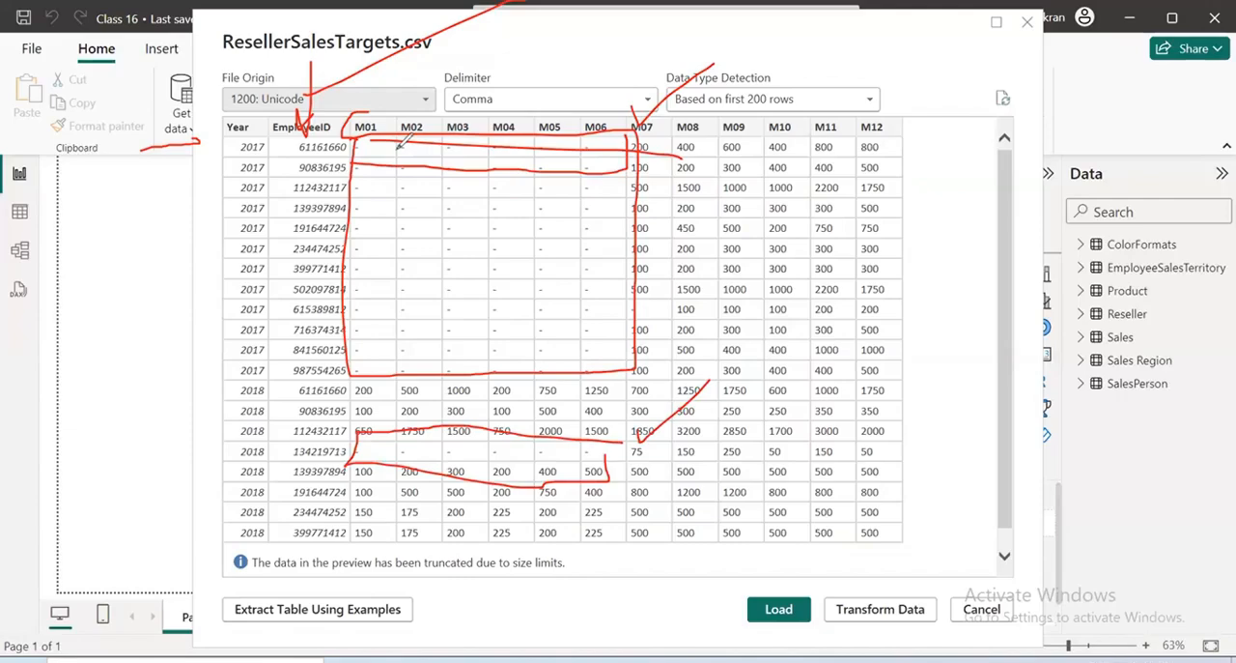
{"action": "left_click", "coordinate": [977, 94]}
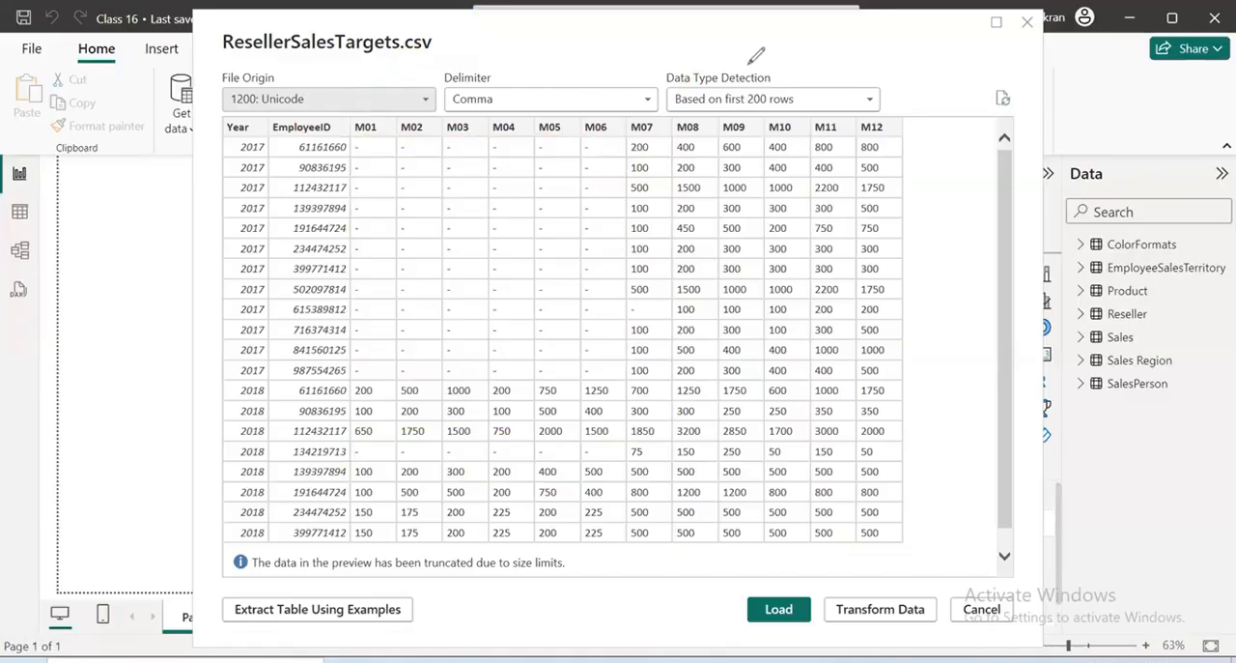
Load the ResellerSalesTargets data into the model and open the ColorFormats query in the query editor
{"action": "left_click", "coordinate": [792, 609]}
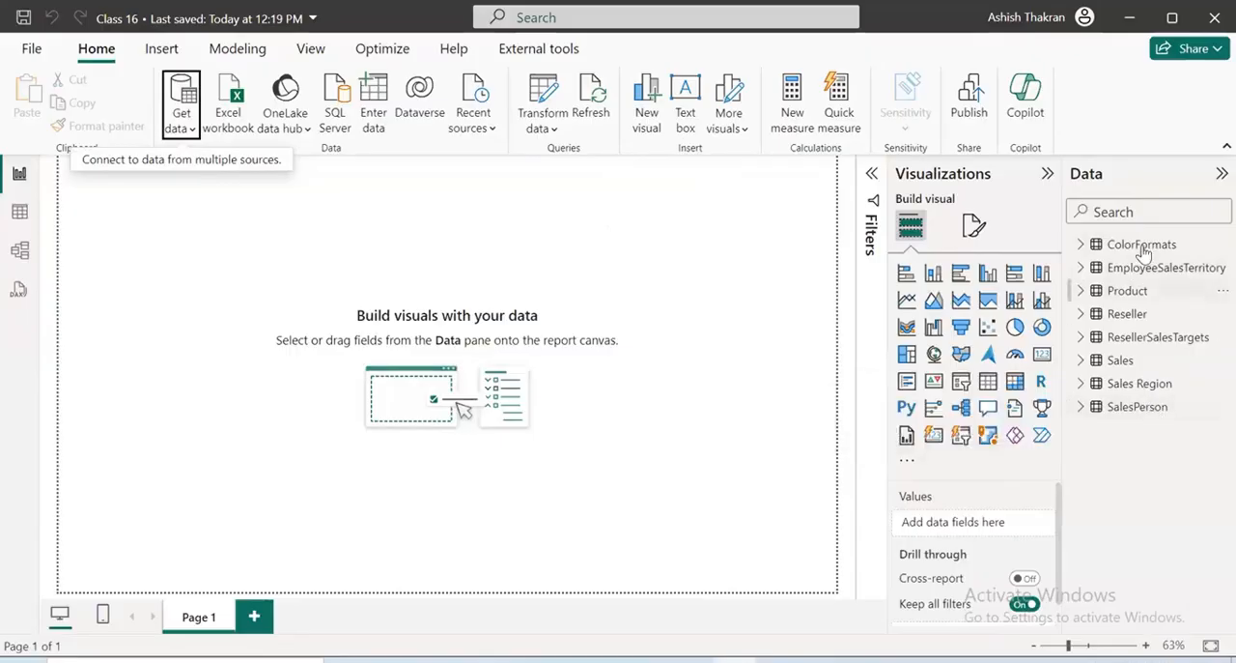
{"action": "left_click", "coordinate": [534, 108]}
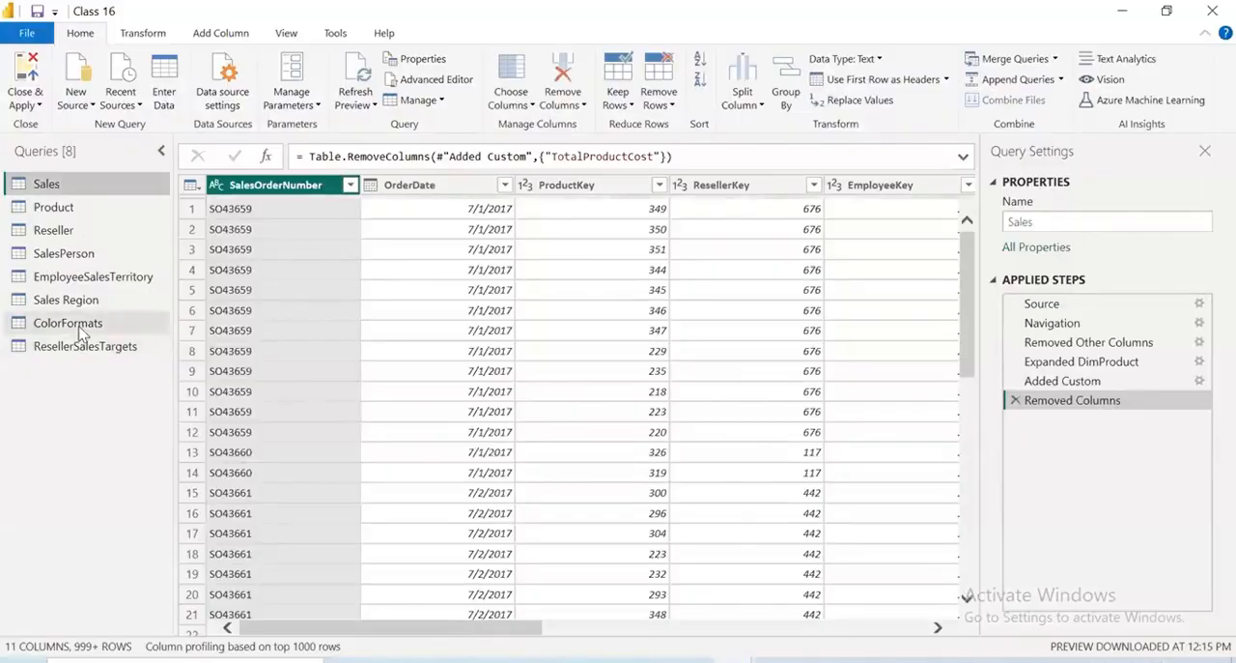
{"action": "left_click", "coordinate": [67, 325]}
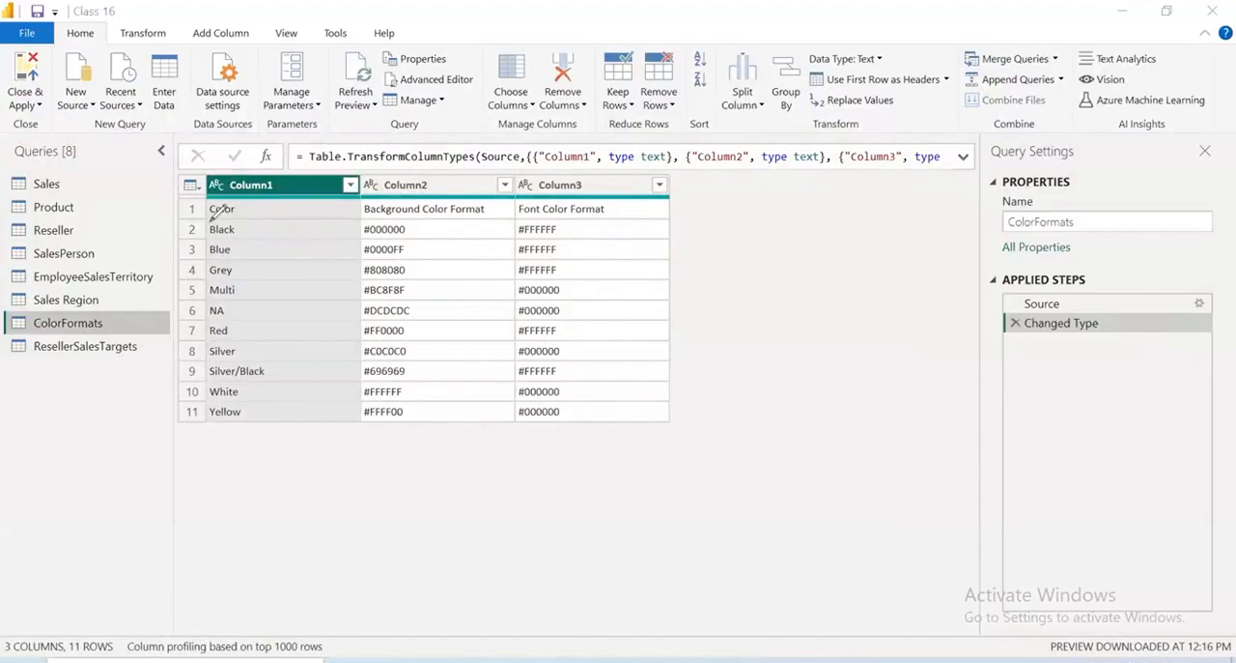
{"action": "mouse_move", "coordinate": [208, 221]}
{"action": "left_mouse_down"}
{"action": "mouse_move", "coordinate": [173, 418]}
{"action": "mouse_move", "coordinate": [250, 166]}
{"action": "mouse_move", "coordinate": [186, 174]}
{"action": "mouse_move", "coordinate": [189, 253]}
{"action": "left_mouse_up"}
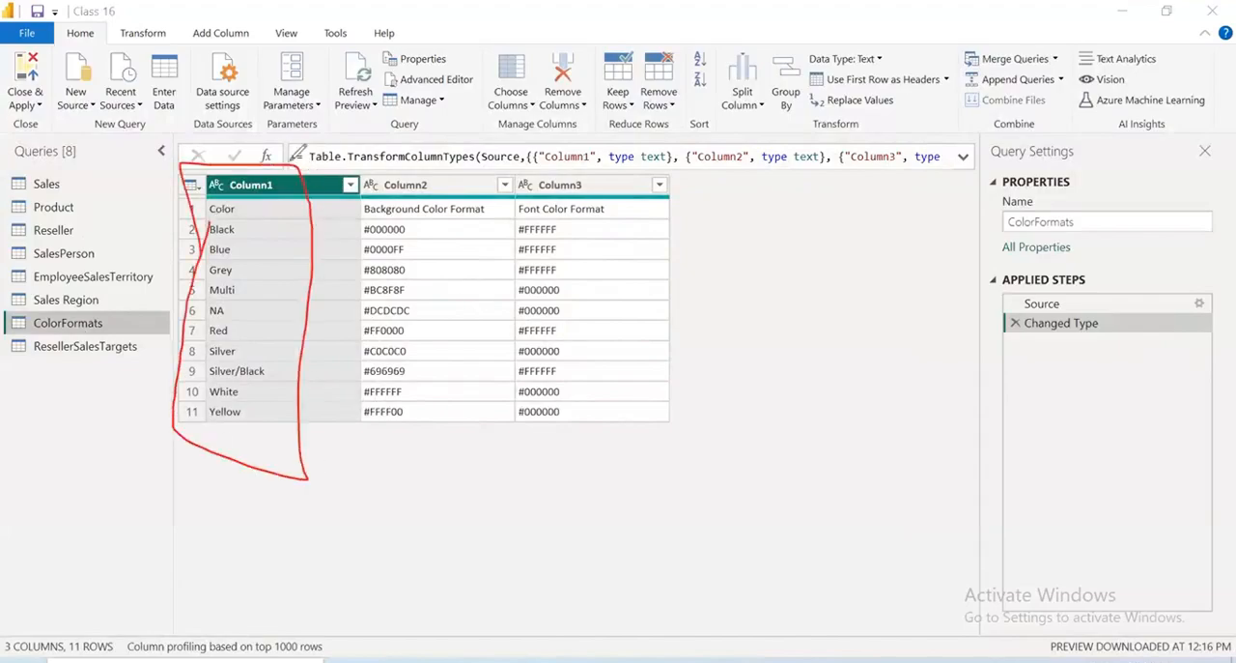
{"action": "left_click_drag", "start_coordinate": [280, 176], "coordinate": [377, 108]}
{"action": "left_click_drag", "start_coordinate": [432, 180], "coordinate": [541, 120]}
{"action": "left_click_drag", "start_coordinate": [562, 181], "coordinate": [666, 126]}
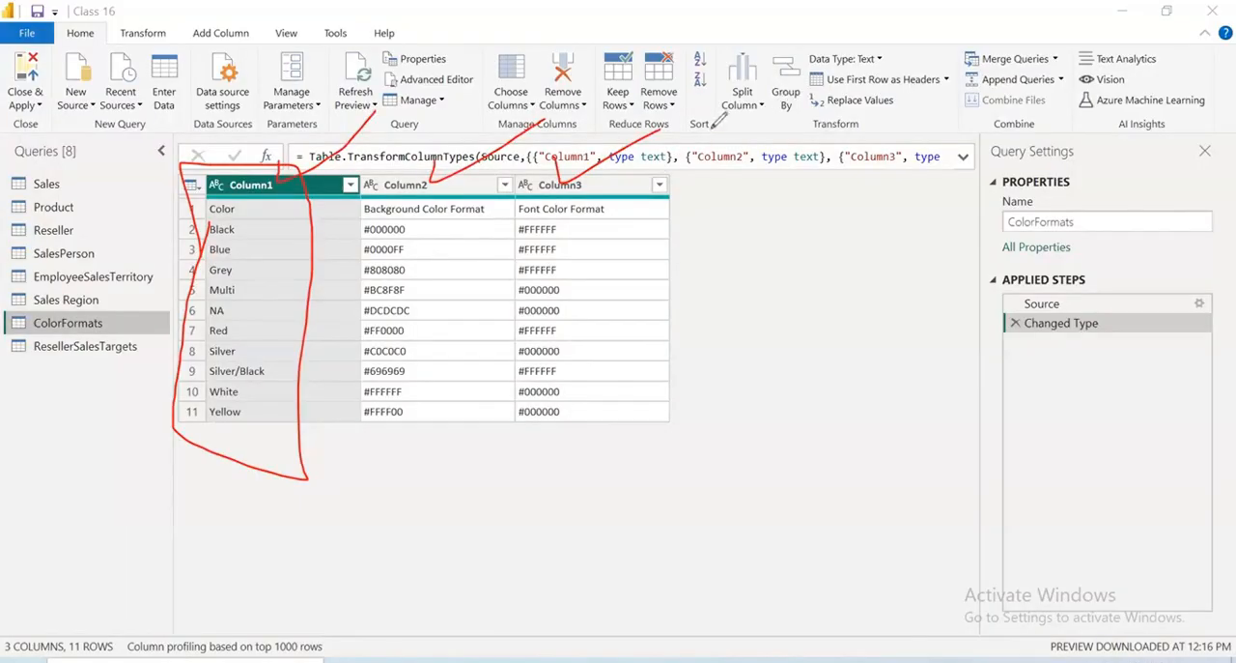
{"action": "key", "text": "e"}
{"action": "mouse_move", "coordinate": [178, 211]}
{"action": "left_mouse_down"}
{"action": "mouse_move", "coordinate": [497, 223]}
{"action": "mouse_move", "coordinate": [676, 198]}
{"action": "mouse_move", "coordinate": [408, 177]}
{"action": "mouse_move", "coordinate": [206, 212]}
{"action": "left_mouse_up"}
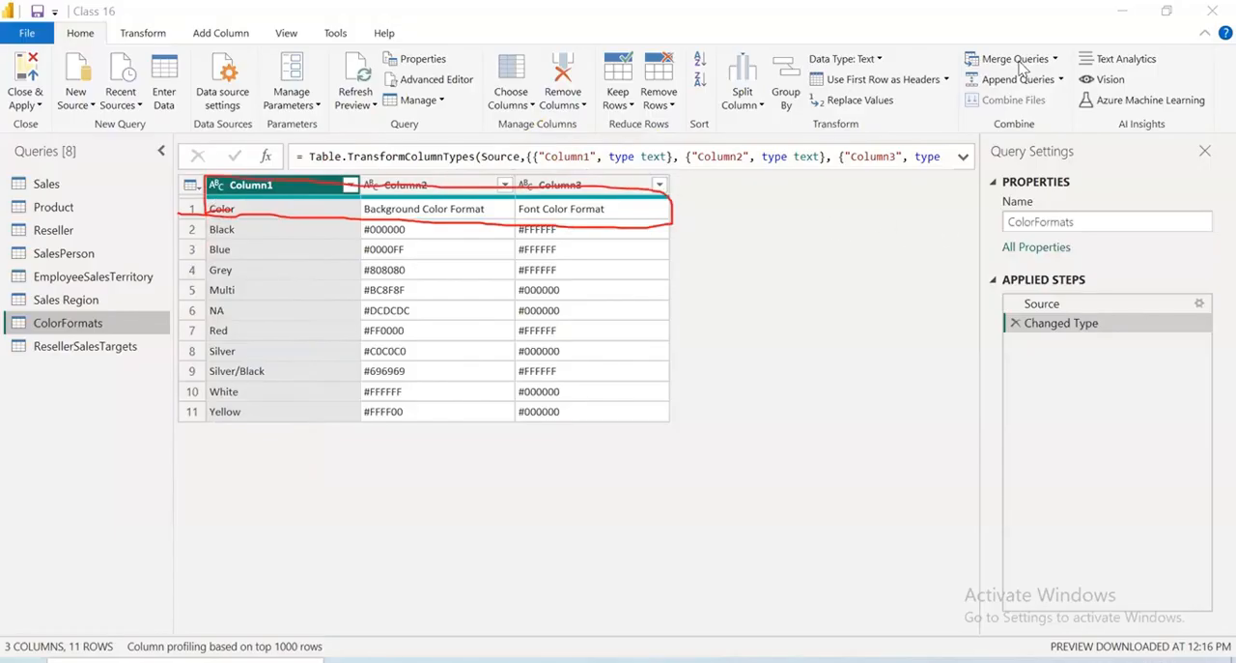
{"action": "key", "text": "Escape"}
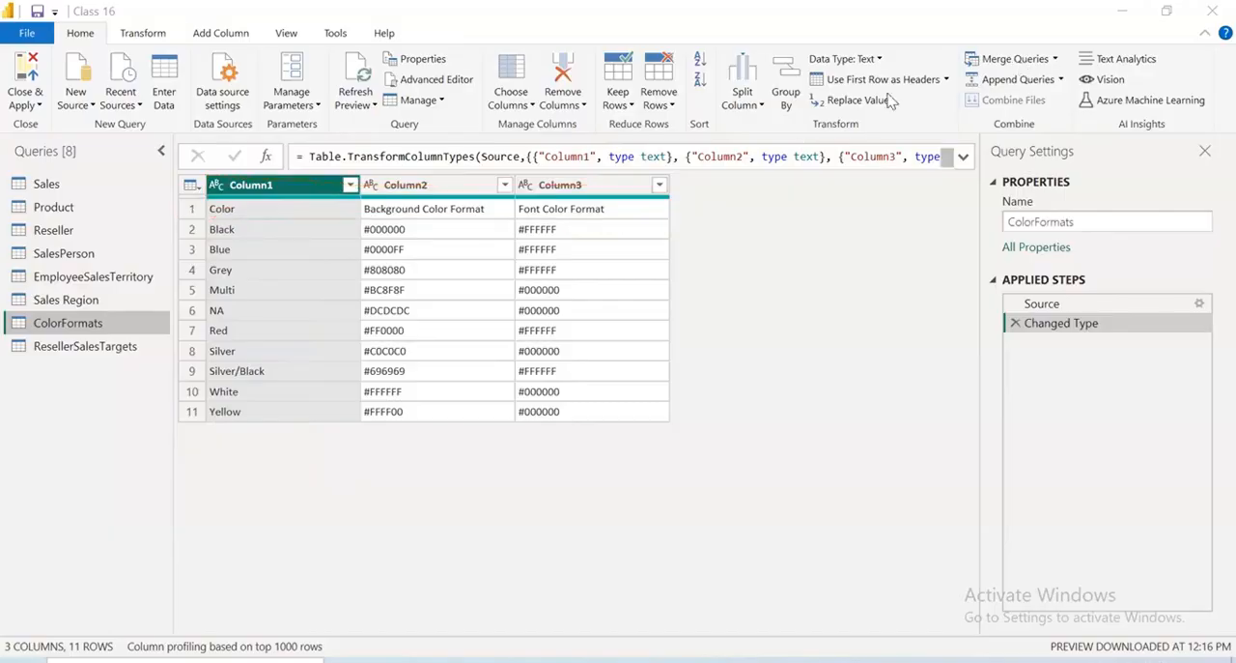
Promote the first row of ColorFormats to column headers, and close the query editor with the changes applied
{"action": "left_click", "coordinate": [947, 81]}
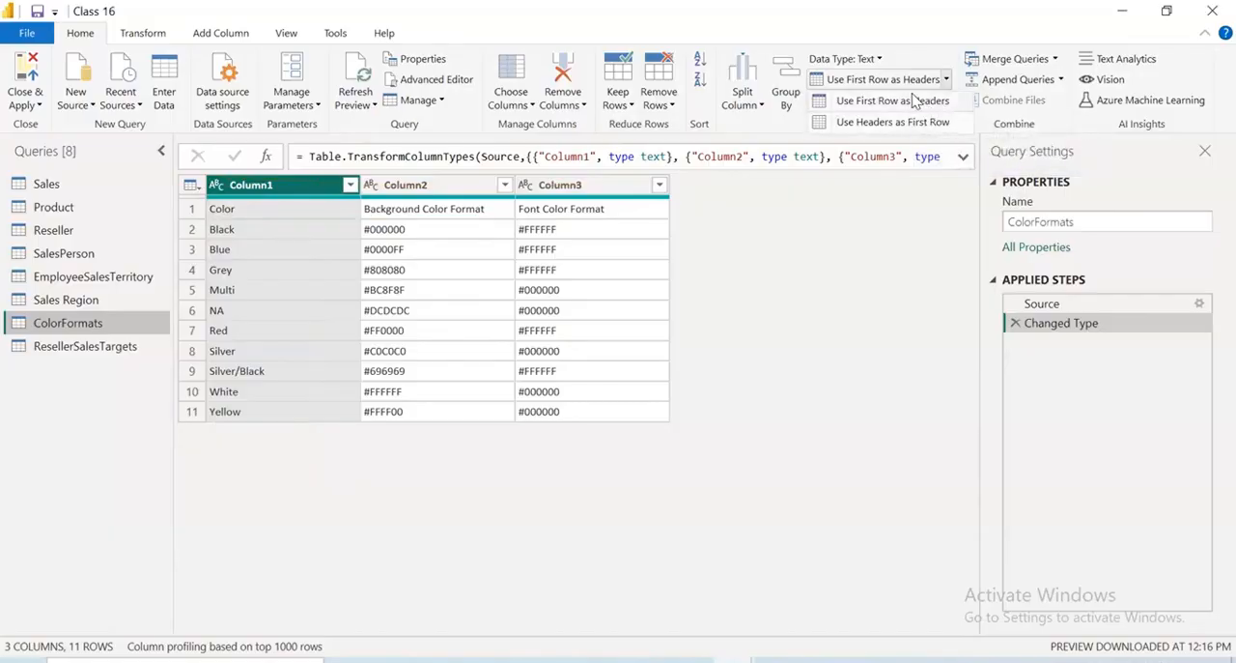
{"action": "left_click", "coordinate": [914, 100]}
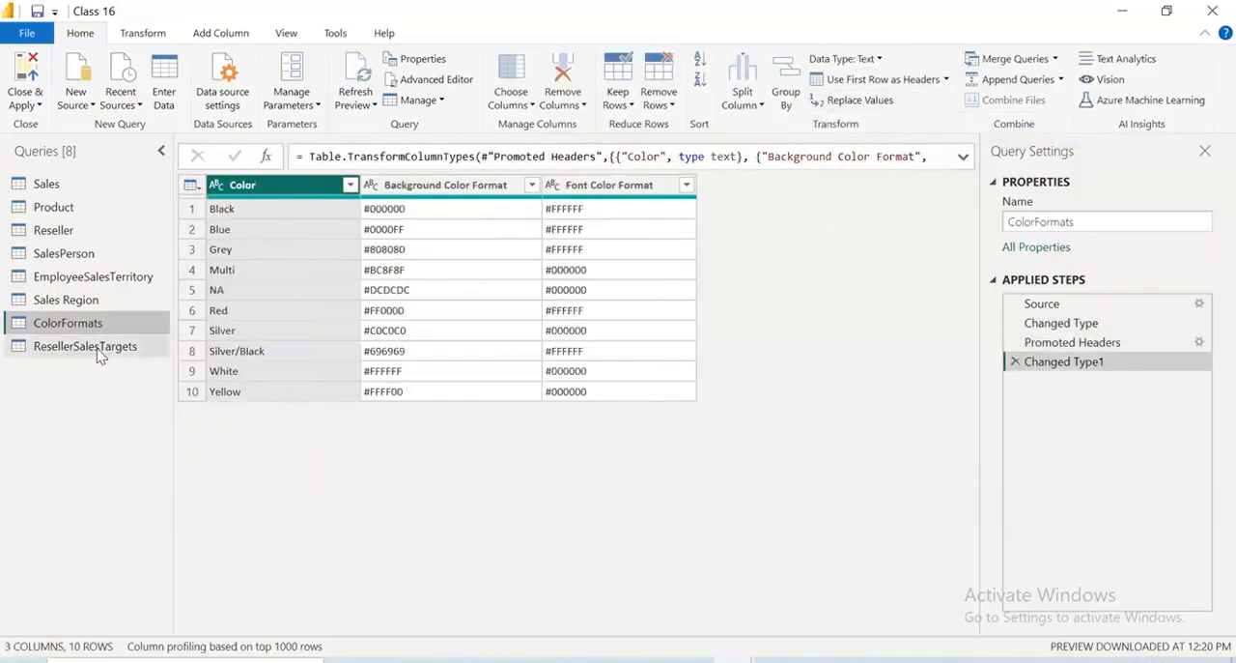
{"action": "left_click", "coordinate": [35, 92]}
{"action": "left_click", "coordinate": [58, 129]}
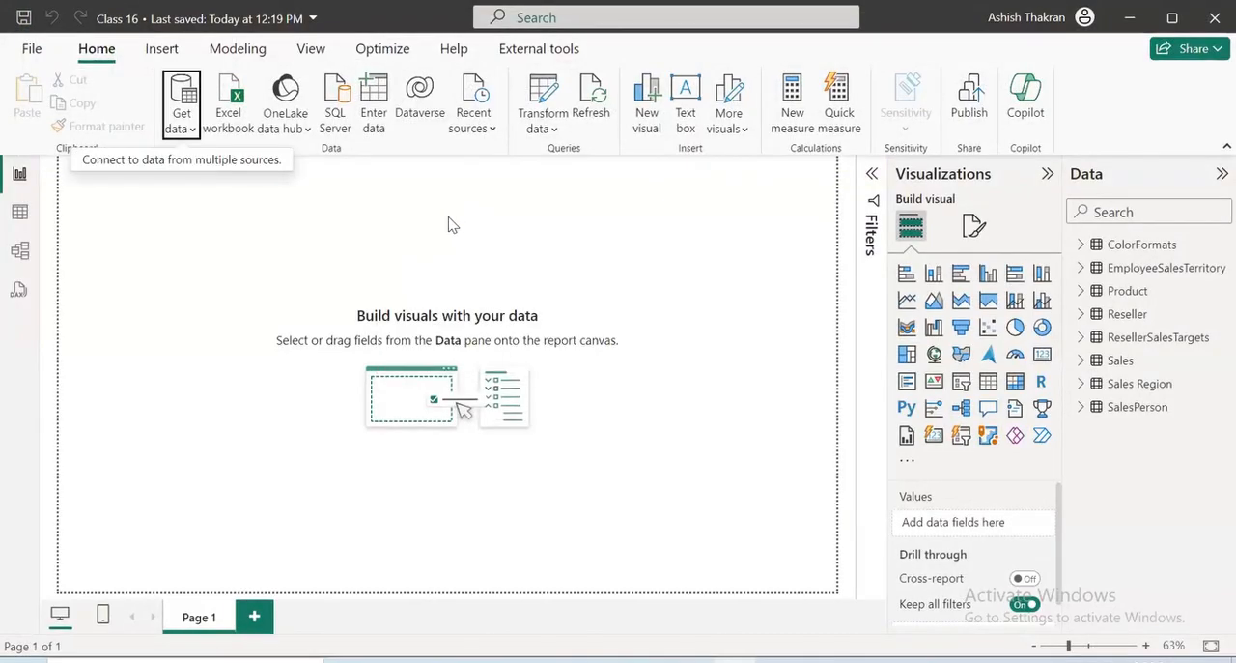
Open the query editor and select the ResellerSalesTargets query, keeping its name
{"action": "left_click", "coordinate": [543, 109]}
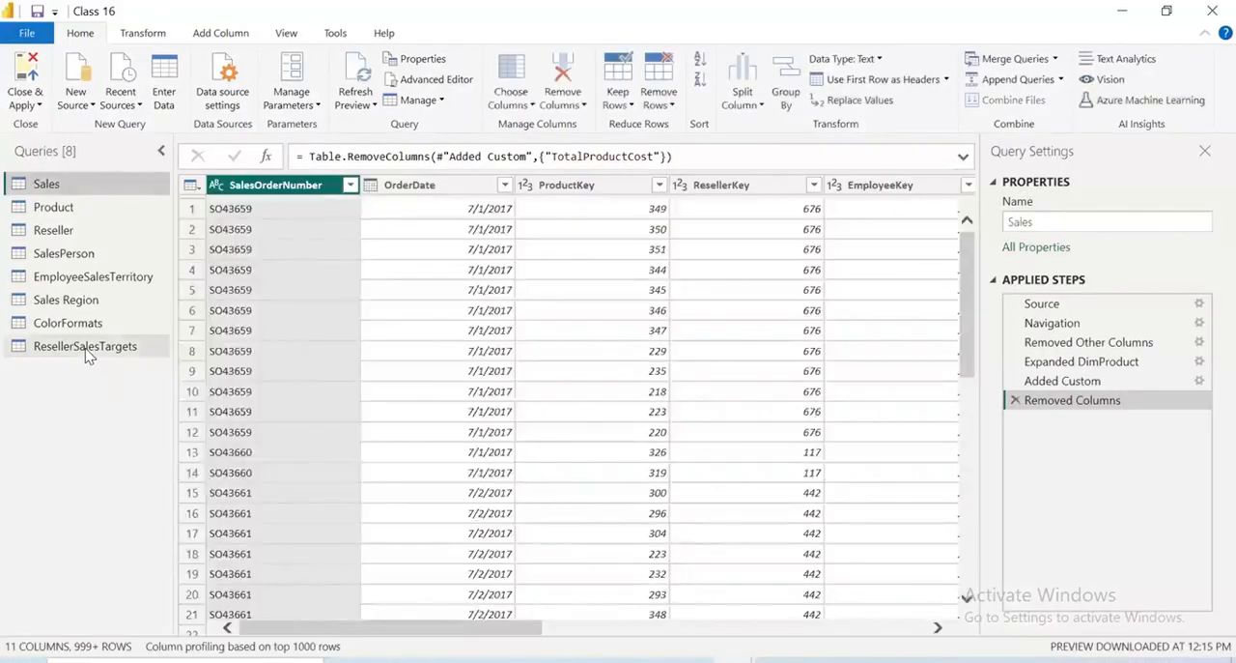
{"action": "left_click", "coordinate": [85, 350]}
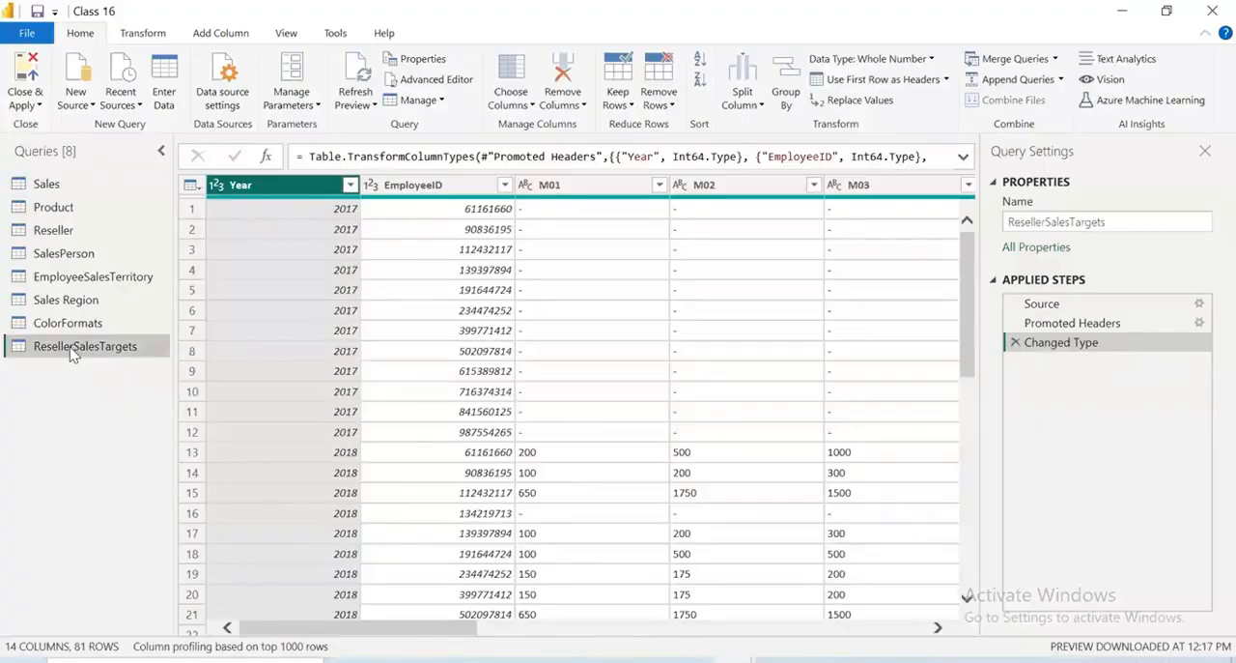
{"action": "double_click", "coordinate": [73, 351]}
{"action": "left_click", "coordinate": [74, 346]}
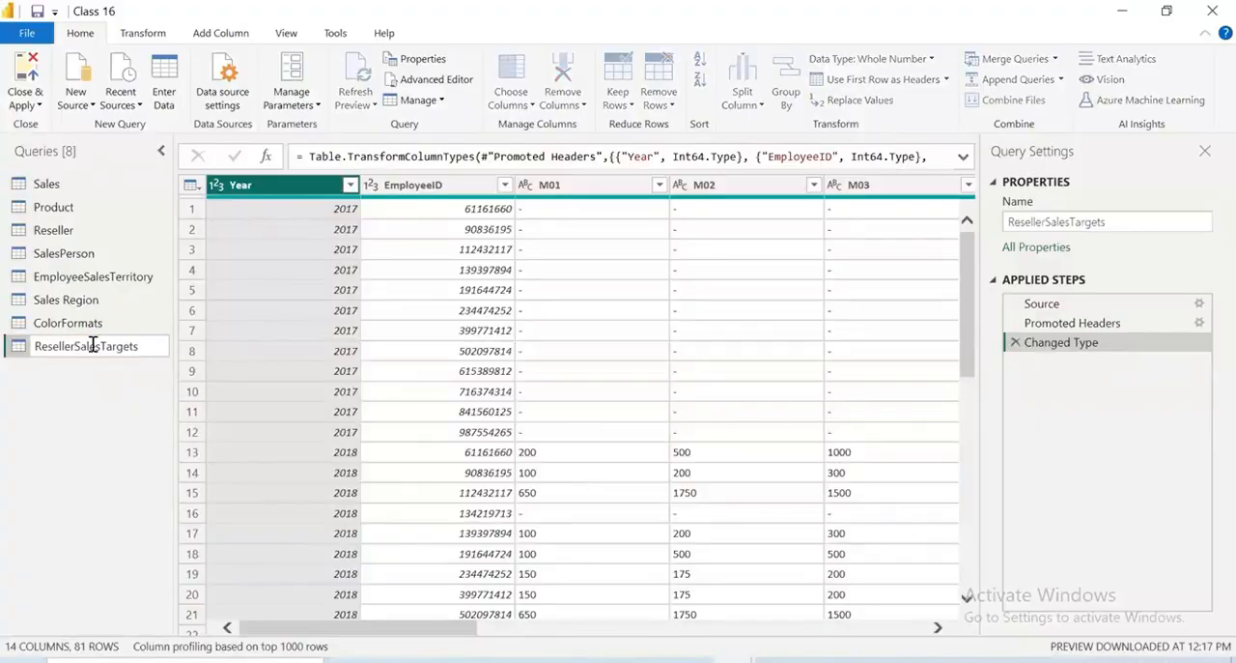
{"action": "key", "text": "Return"}
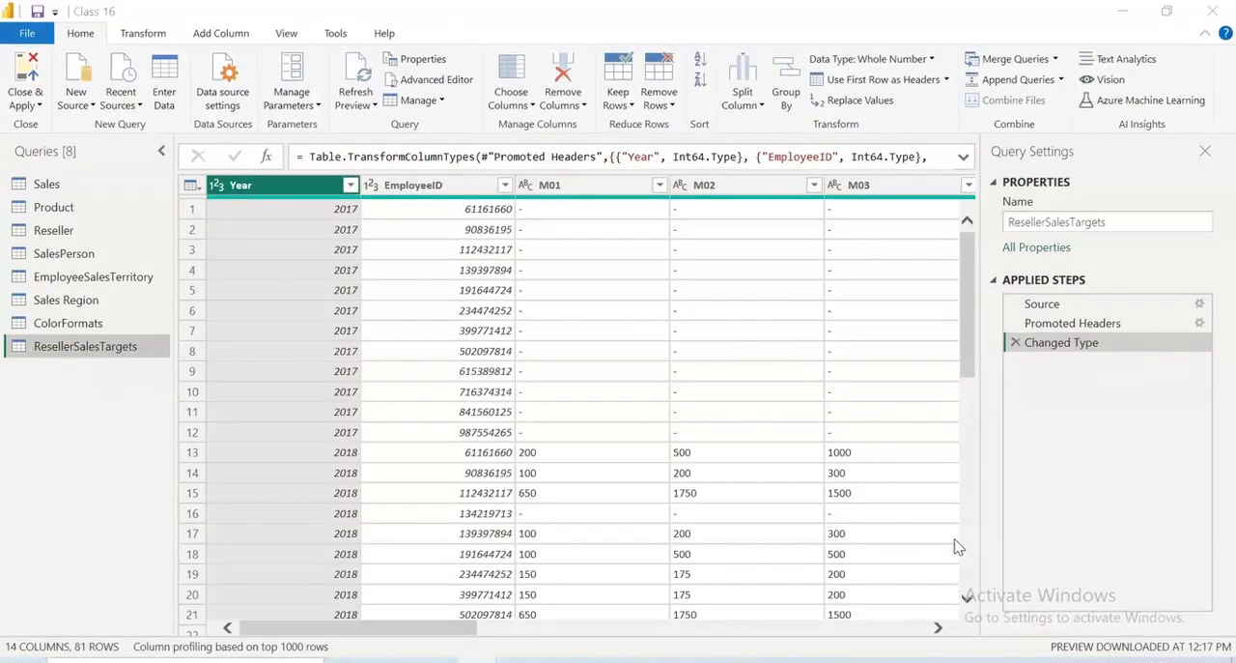
Examine the M01 filter values and the monthly target columns through M12 in ResellerSalesTargets
{"action": "left_click", "coordinate": [660, 185]}
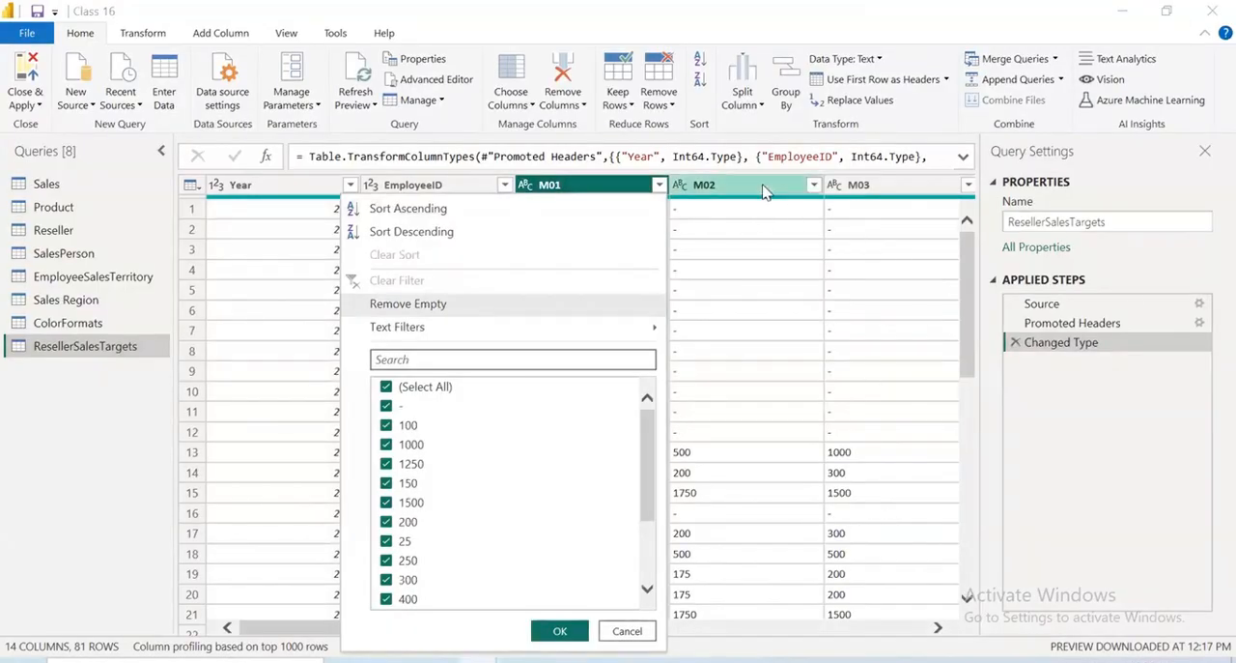
{"action": "mouse_move", "coordinate": [752, 203]}
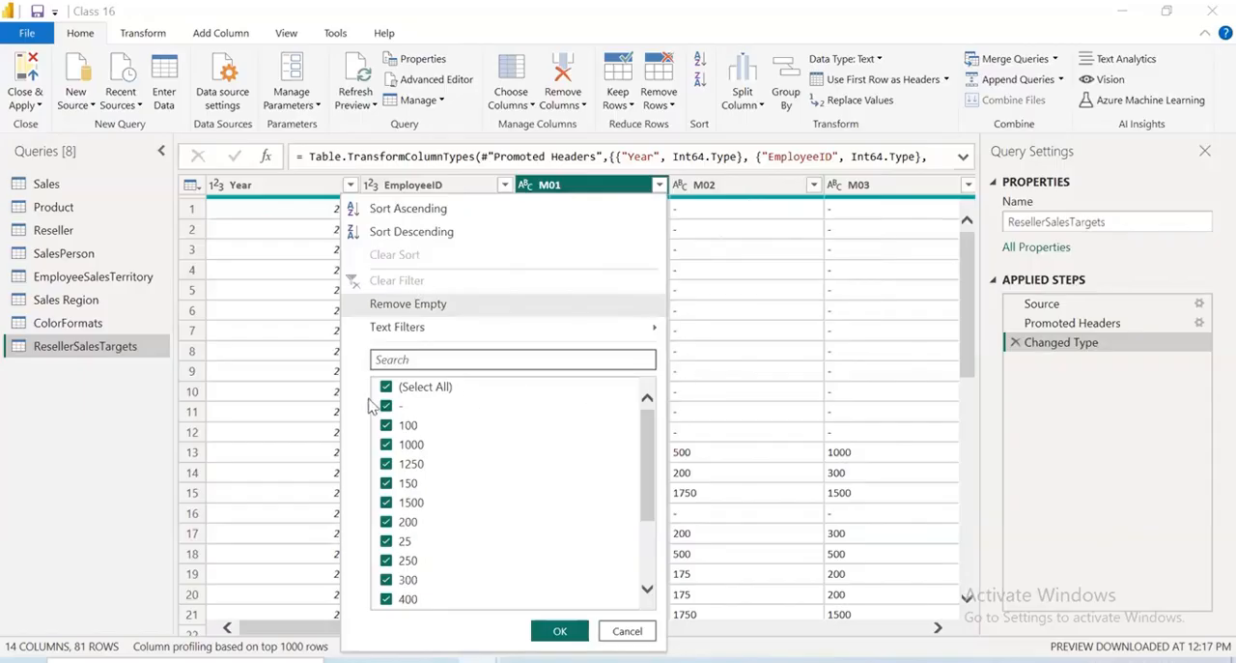
{"action": "left_click", "coordinate": [628, 632]}
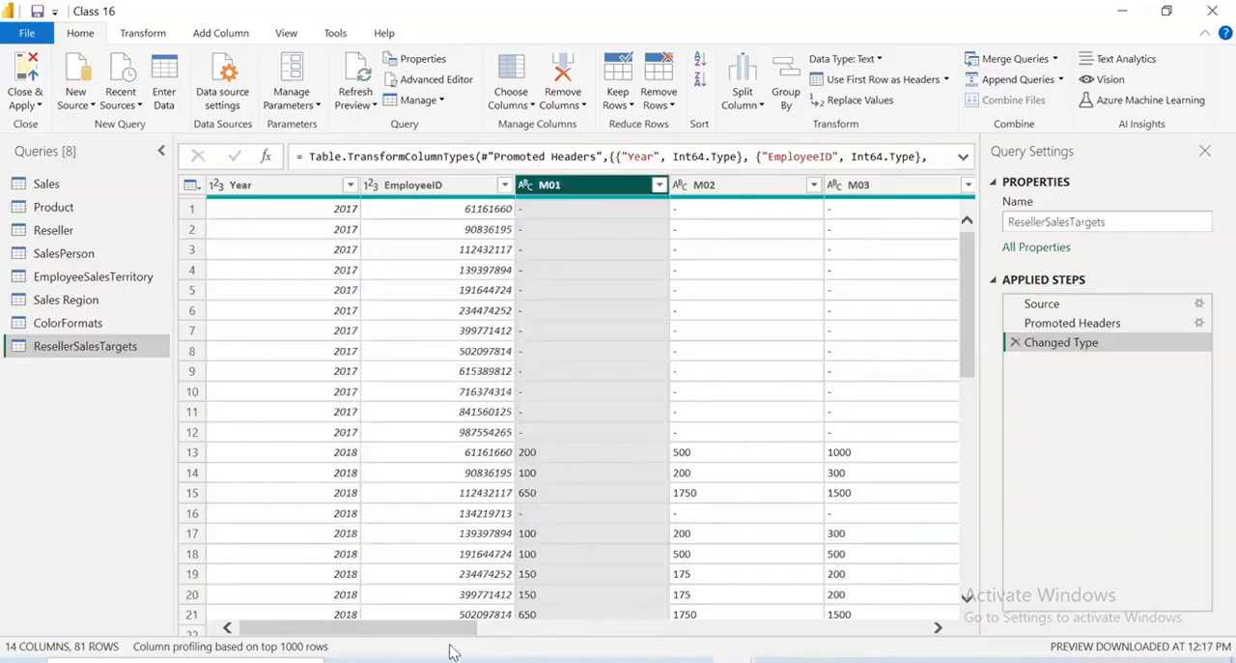
{"action": "left_click_drag", "start_coordinate": [435, 628], "coordinate": [883, 628]}
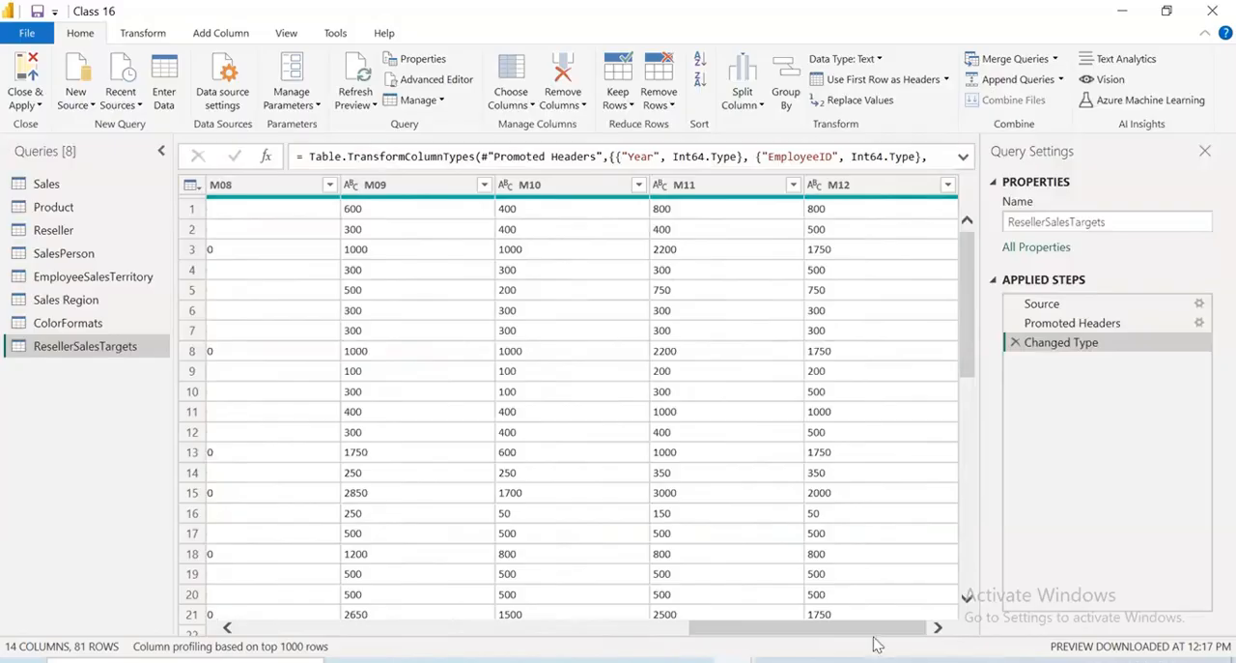
{"action": "left_click_drag", "start_coordinate": [883, 630], "coordinate": [271, 630]}
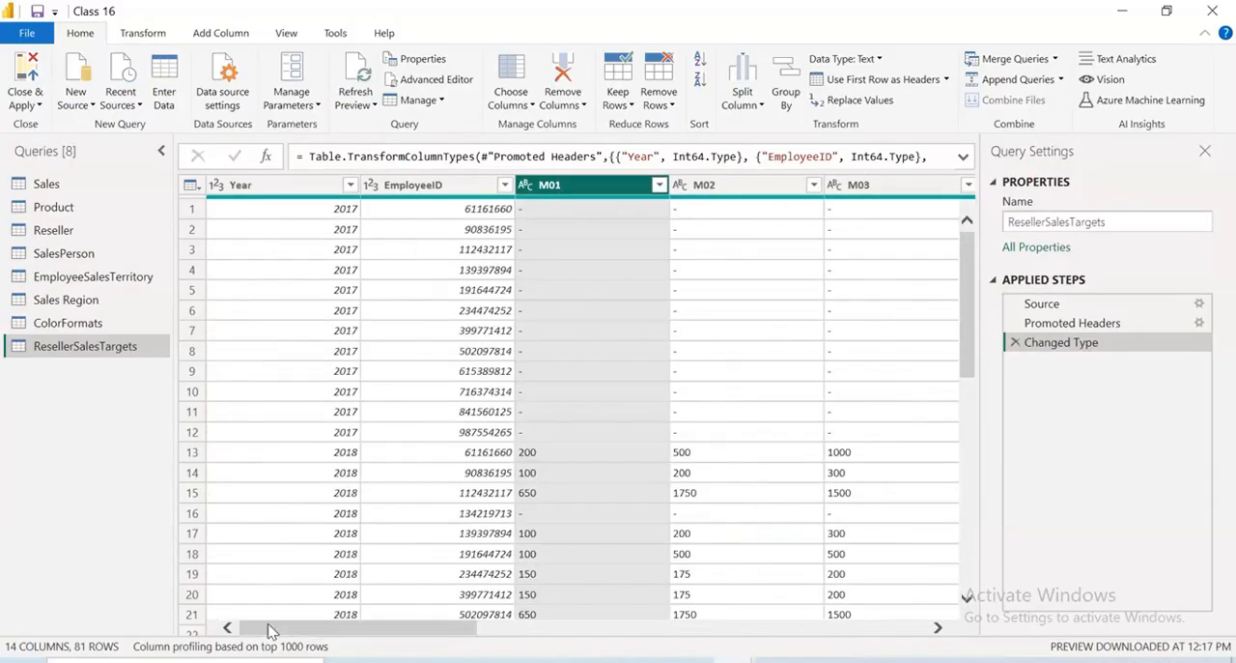
{"action": "left_click", "coordinate": [706, 251]}
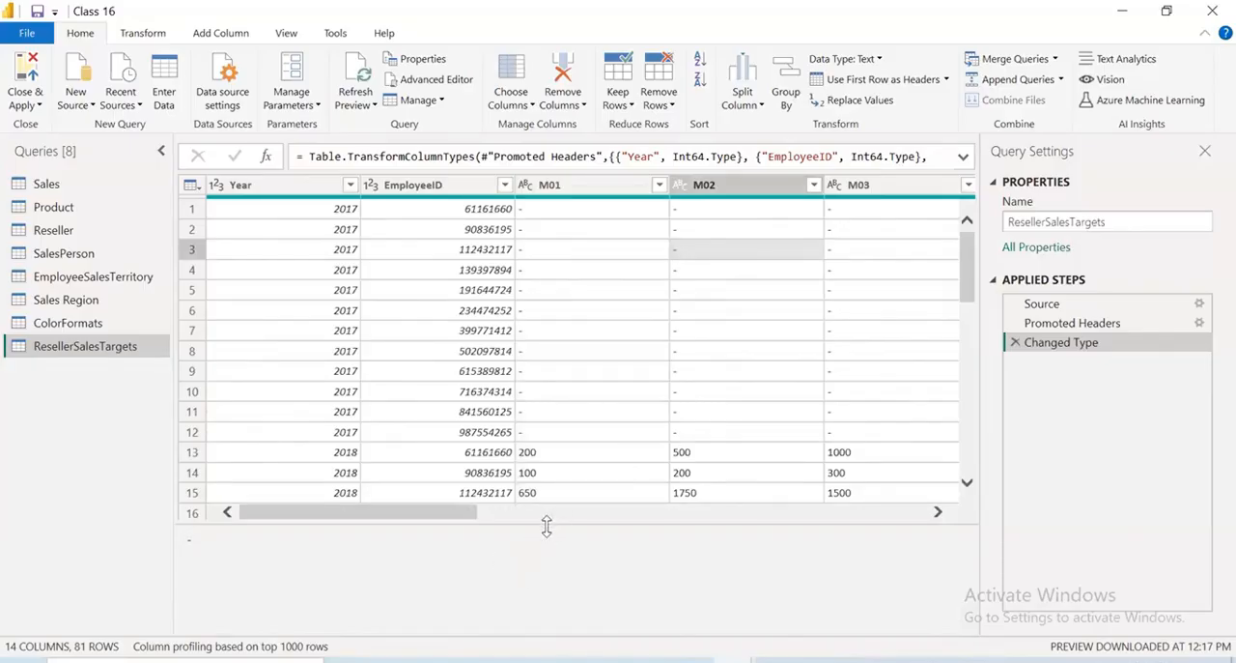
{"action": "left_click_drag", "start_coordinate": [546, 524], "coordinate": [546, 572]}
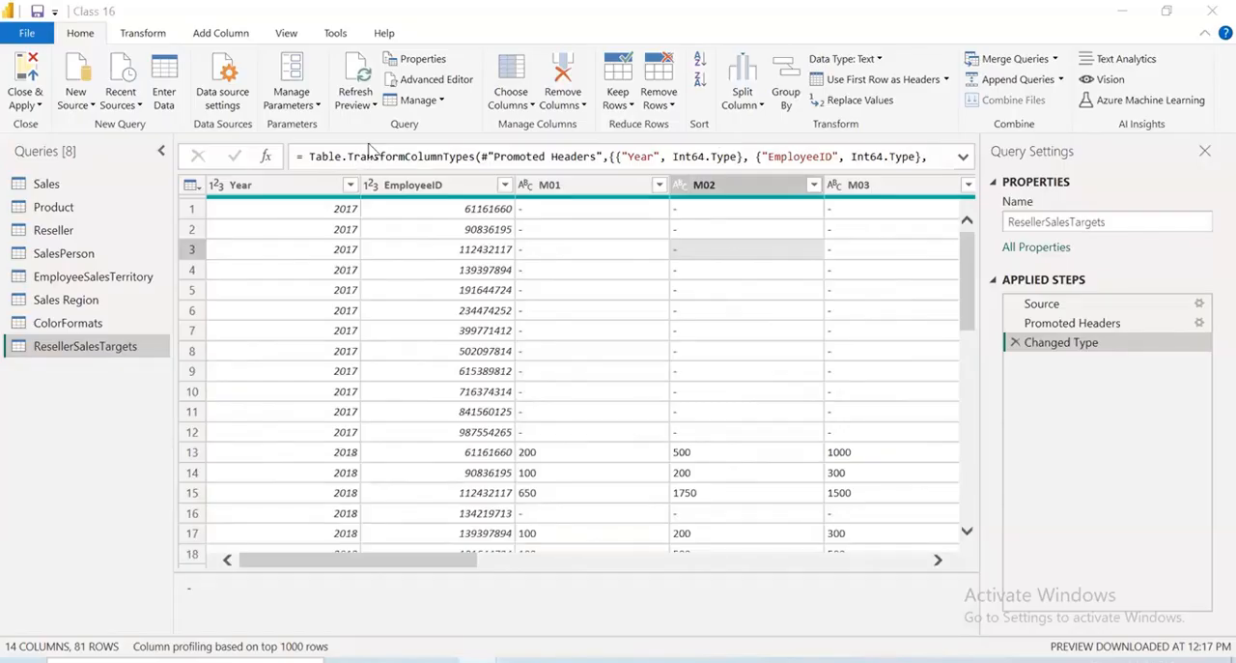
{"action": "mouse_move", "coordinate": [880, 223]}
{"action": "left_mouse_down"}
{"action": "mouse_move", "coordinate": [938, 213]}
{"action": "mouse_move", "coordinate": [933, 254]}
{"action": "left_mouse_up"}
{"action": "mouse_move", "coordinate": [985, 165]}
{"action": "left_mouse_down"}
{"action": "mouse_move", "coordinate": [1038, 192]}
{"action": "mouse_move", "coordinate": [1075, 153]}
{"action": "mouse_move", "coordinate": [1090, 157]}
{"action": "left_mouse_up"}
{"action": "left_click_drag", "start_coordinate": [972, 249], "coordinate": [1157, 188]}
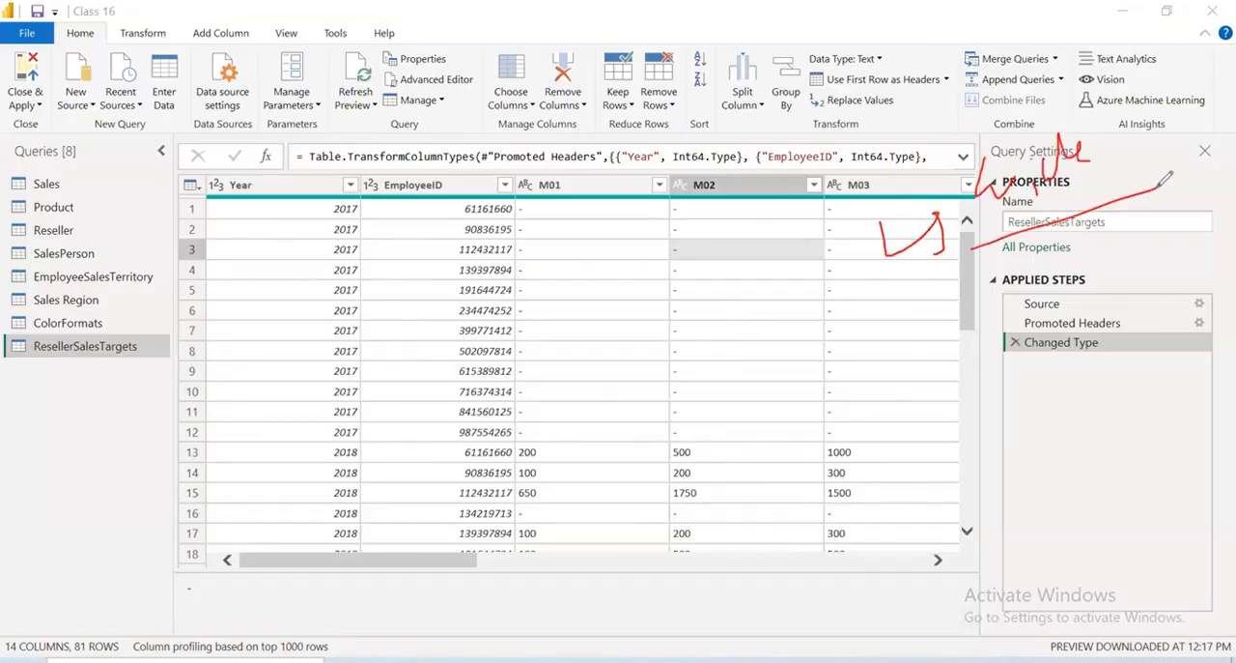
{"action": "mouse_move", "coordinate": [1073, 178]}
{"action": "left_mouse_down"}
{"action": "mouse_move", "coordinate": [1078, 291]}
{"action": "mouse_move", "coordinate": [1097, 250]}
{"action": "left_mouse_up"}
{"action": "mouse_move", "coordinate": [997, 358]}
{"action": "left_mouse_down"}
{"action": "mouse_move", "coordinate": [1070, 396]}
{"action": "mouse_move", "coordinate": [1121, 374]}
{"action": "mouse_move", "coordinate": [1111, 502]}
{"action": "left_mouse_up"}
{"action": "left_click_drag", "start_coordinate": [933, 483], "coordinate": [858, 507]}
{"action": "left_click_drag", "start_coordinate": [1219, 396], "coordinate": [933, 483]}
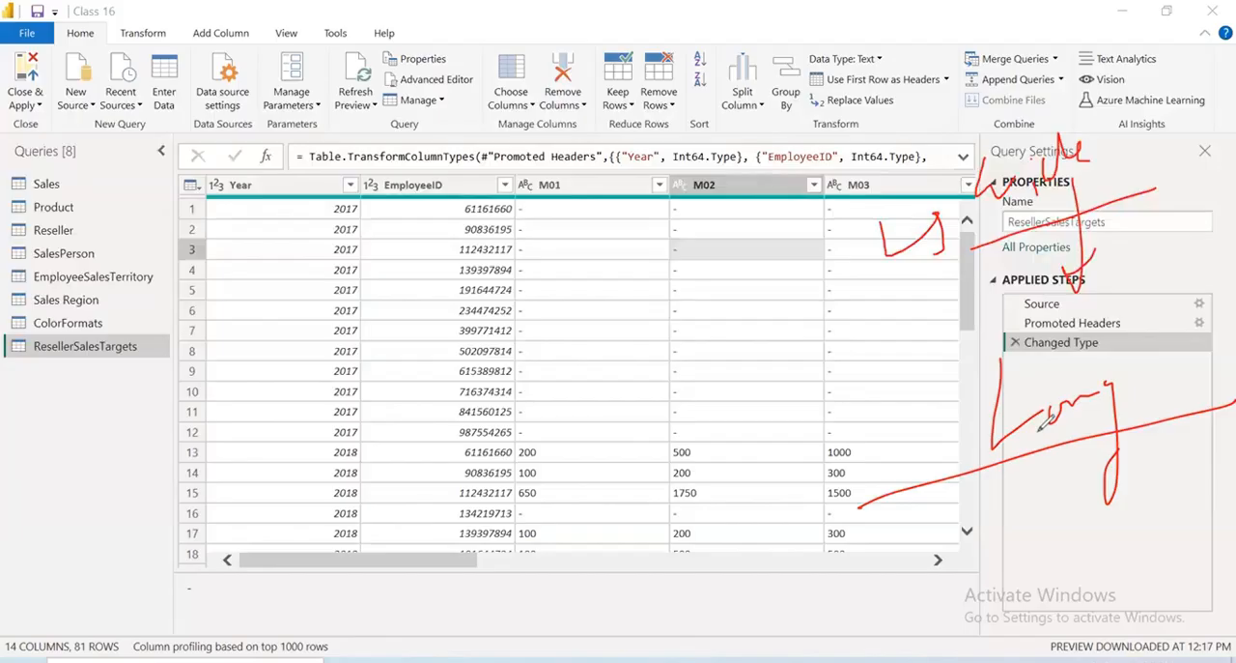
{"action": "left_click_drag", "start_coordinate": [13, 658], "coordinate": [72, 629]}
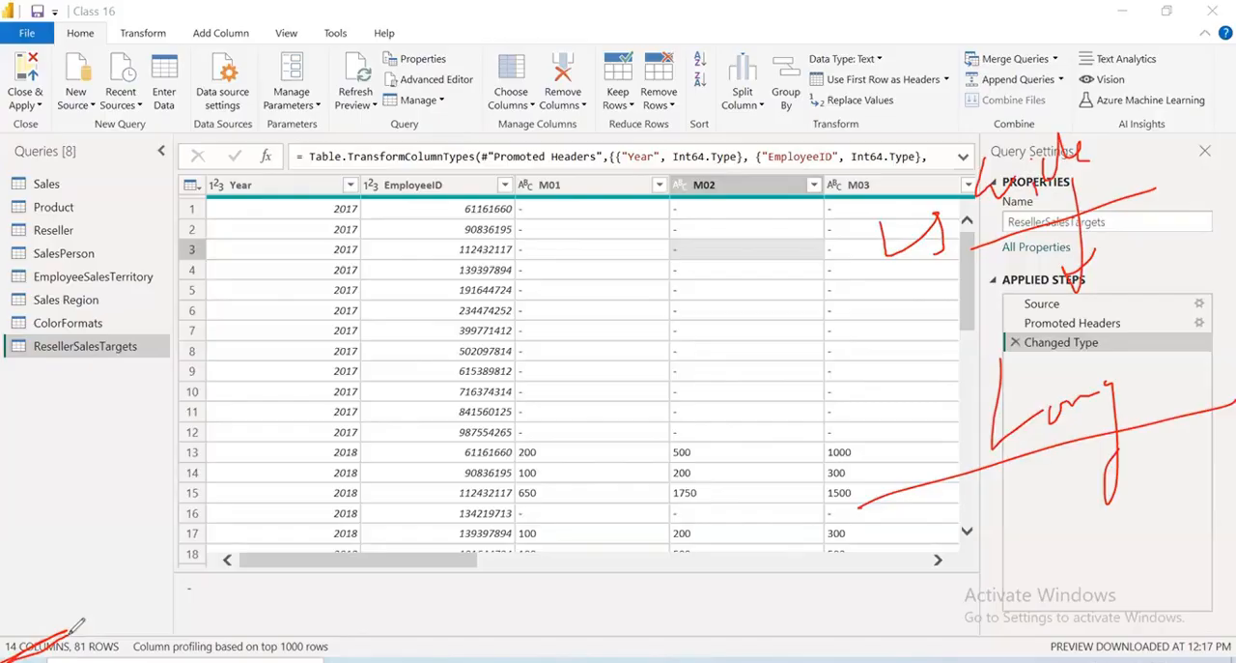
{"action": "mouse_move", "coordinate": [541, 137]}
{"action": "left_mouse_down"}
{"action": "mouse_move", "coordinate": [512, 186]}
{"action": "mouse_move", "coordinate": [831, 126]}
{"action": "mouse_move", "coordinate": [537, 132]}
{"action": "left_mouse_up"}
{"action": "mouse_move", "coordinate": [846, 203]}
{"action": "left_mouse_down"}
{"action": "mouse_move", "coordinate": [445, 511]}
{"action": "mouse_move", "coordinate": [870, 169]}
{"action": "mouse_move", "coordinate": [541, 174]}
{"action": "left_mouse_up"}
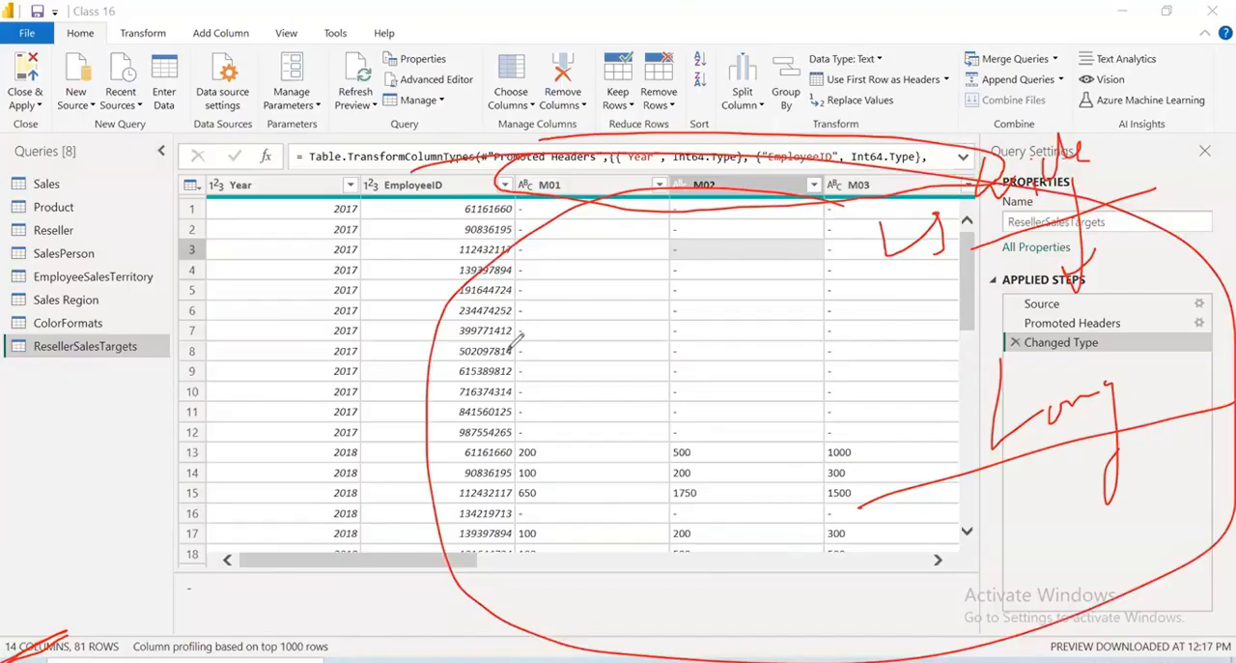
{"action": "mouse_move", "coordinate": [172, 604]}
{"action": "left_mouse_down"}
{"action": "mouse_move", "coordinate": [363, 599]}
{"action": "mouse_move", "coordinate": [194, 613]}
{"action": "left_mouse_up"}
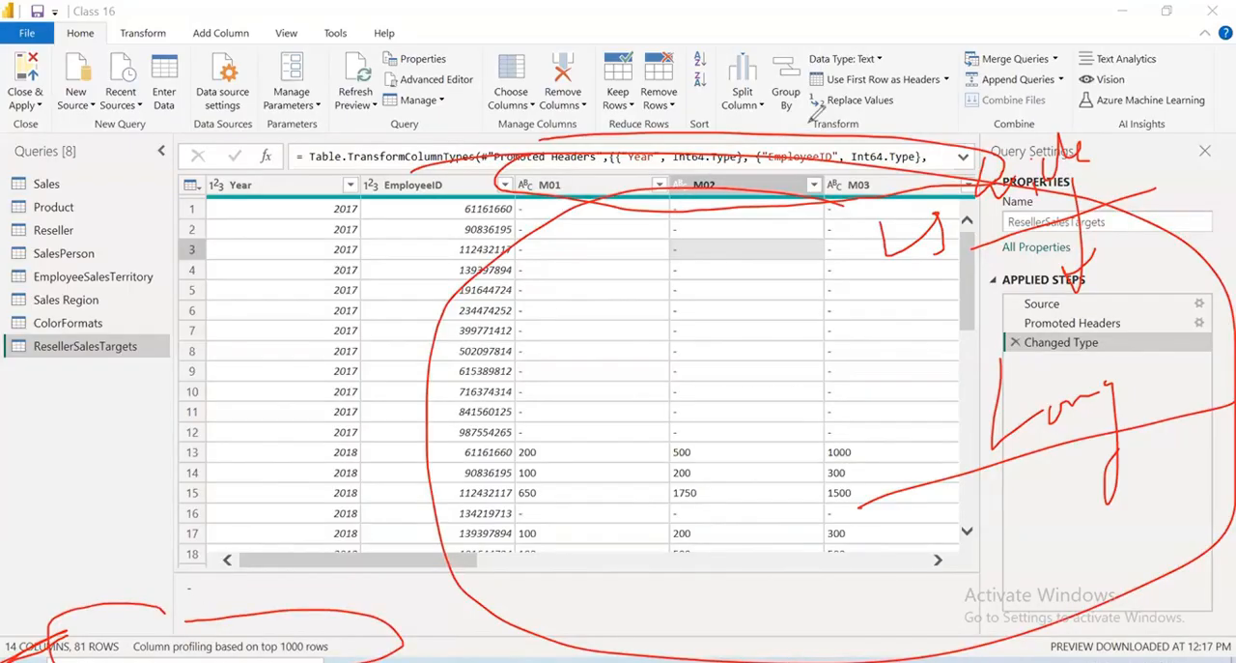
{"action": "left_click", "coordinate": [812, 121]}
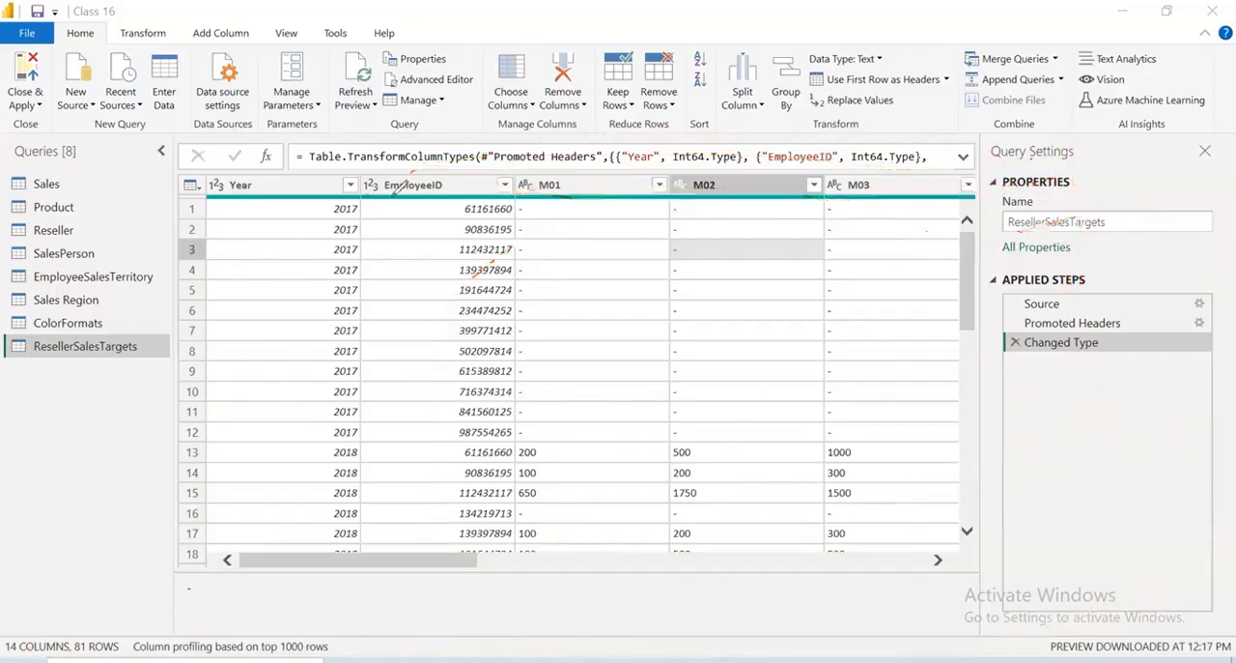
{"action": "mouse_move", "coordinate": [361, 198]}
{"action": "left_mouse_down"}
{"action": "mouse_move", "coordinate": [319, 193]}
{"action": "mouse_move", "coordinate": [356, 216]}
{"action": "mouse_move", "coordinate": [359, 199]}
{"action": "left_mouse_up"}
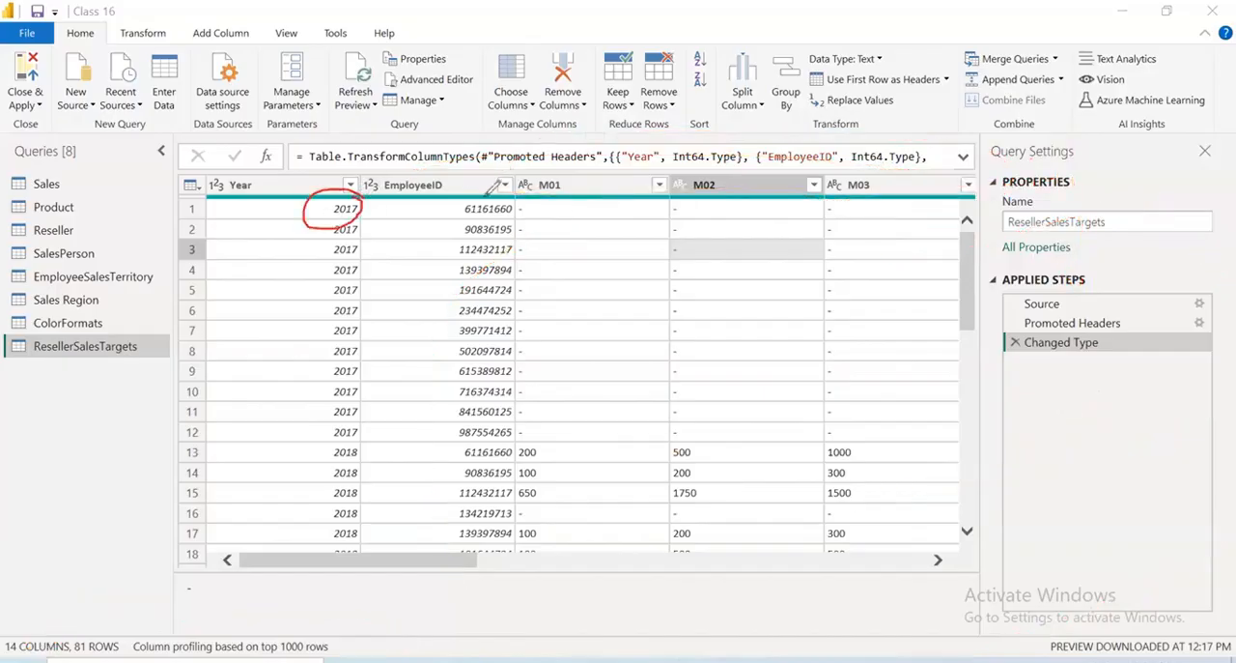
{"action": "left_click_drag", "start_coordinate": [462, 201], "coordinate": [529, 147]}
{"action": "mouse_move", "coordinate": [442, 215]}
{"action": "left_mouse_down"}
{"action": "mouse_move", "coordinate": [527, 200]}
{"action": "mouse_move", "coordinate": [435, 207]}
{"action": "left_mouse_up"}
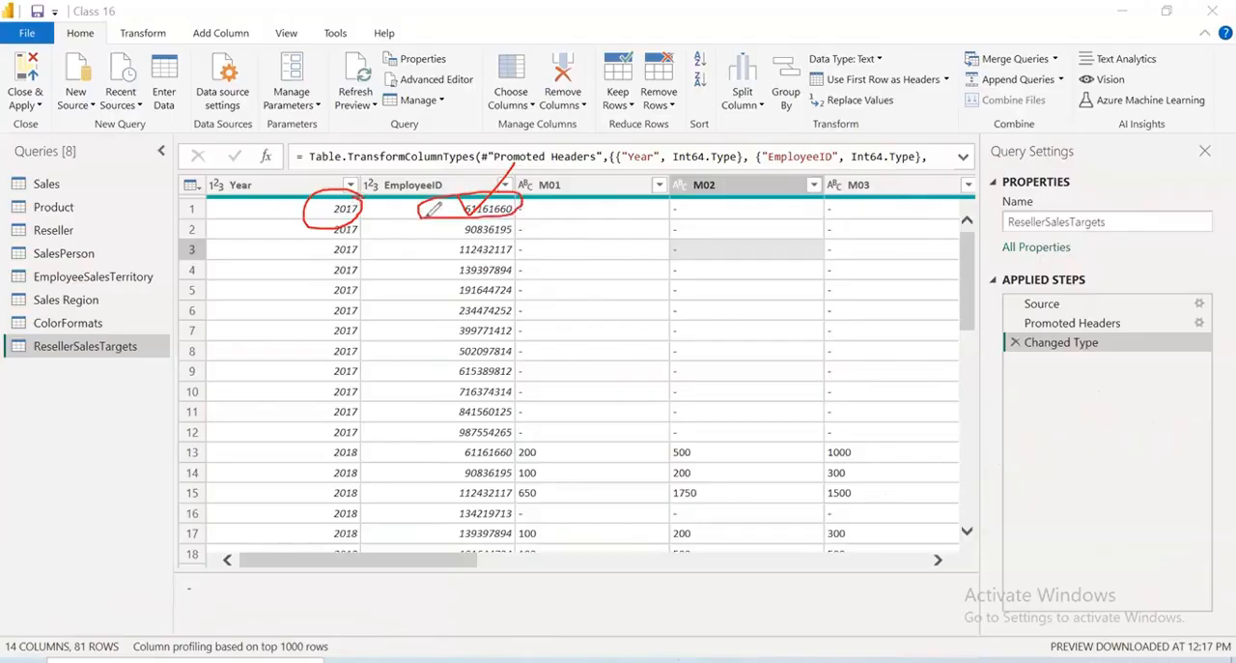
{"action": "mouse_move", "coordinate": [519, 201]}
{"action": "left_mouse_down"}
{"action": "mouse_move", "coordinate": [704, 428]}
{"action": "mouse_move", "coordinate": [566, 171]}
{"action": "left_mouse_up"}
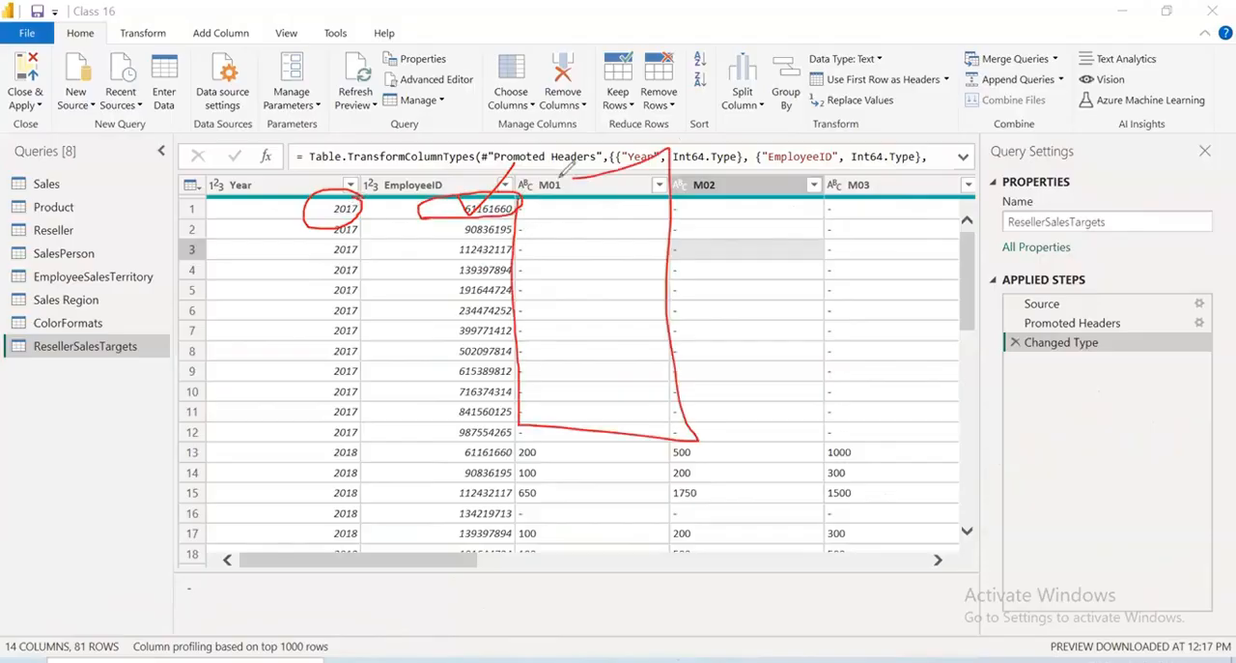
{"action": "mouse_move", "coordinate": [273, 202]}
{"action": "left_mouse_down"}
{"action": "mouse_move", "coordinate": [512, 170]}
{"action": "mouse_move", "coordinate": [317, 188]}
{"action": "left_mouse_up"}
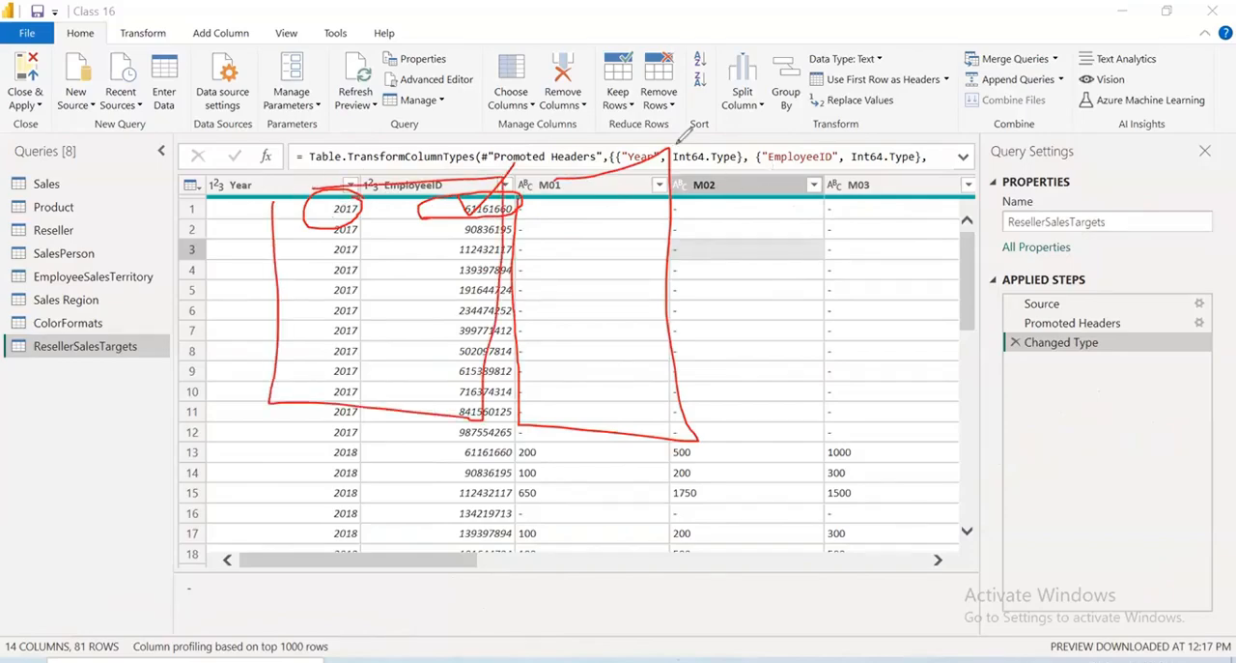
{"action": "mouse_move", "coordinate": [679, 140]}
{"action": "left_mouse_down"}
{"action": "mouse_move", "coordinate": [817, 383]}
{"action": "mouse_move", "coordinate": [719, 440]}
{"action": "left_mouse_up"}
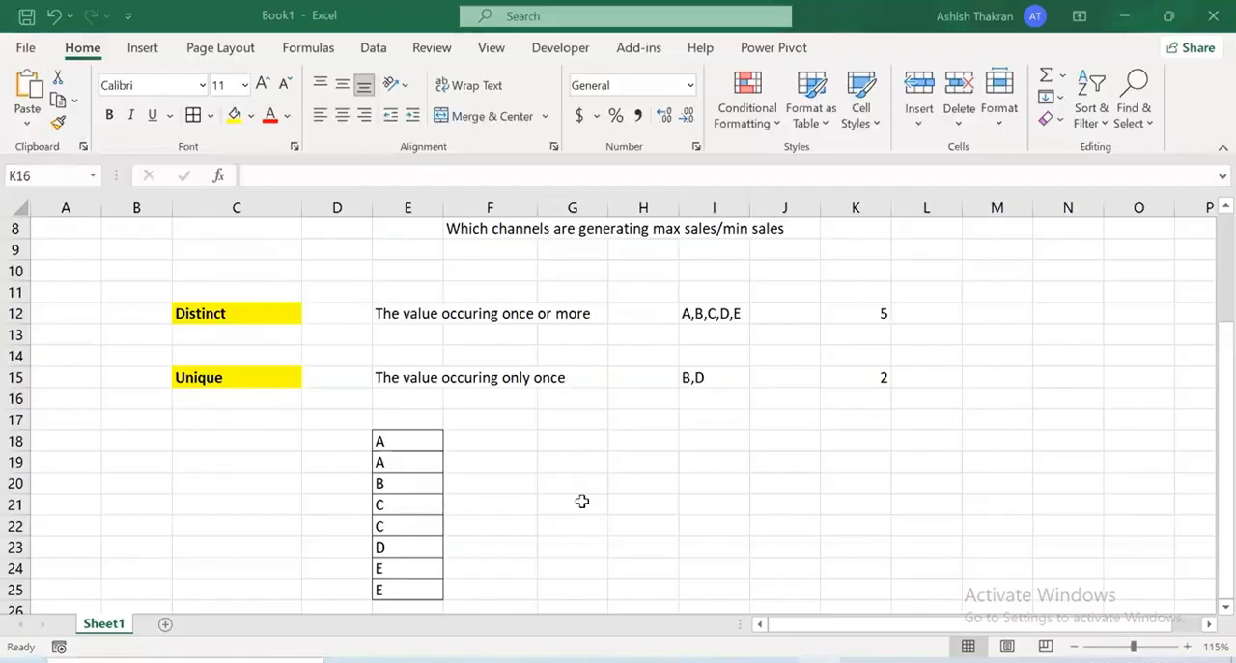
Switch to the Excel workbook Book1 and enter the headers Year and Emp_id in D29:E29, with 2017 and A beneath them
{"action": "scroll", "coordinate": [583, 500], "scroll_direction": "down", "scroll_amount": 3}
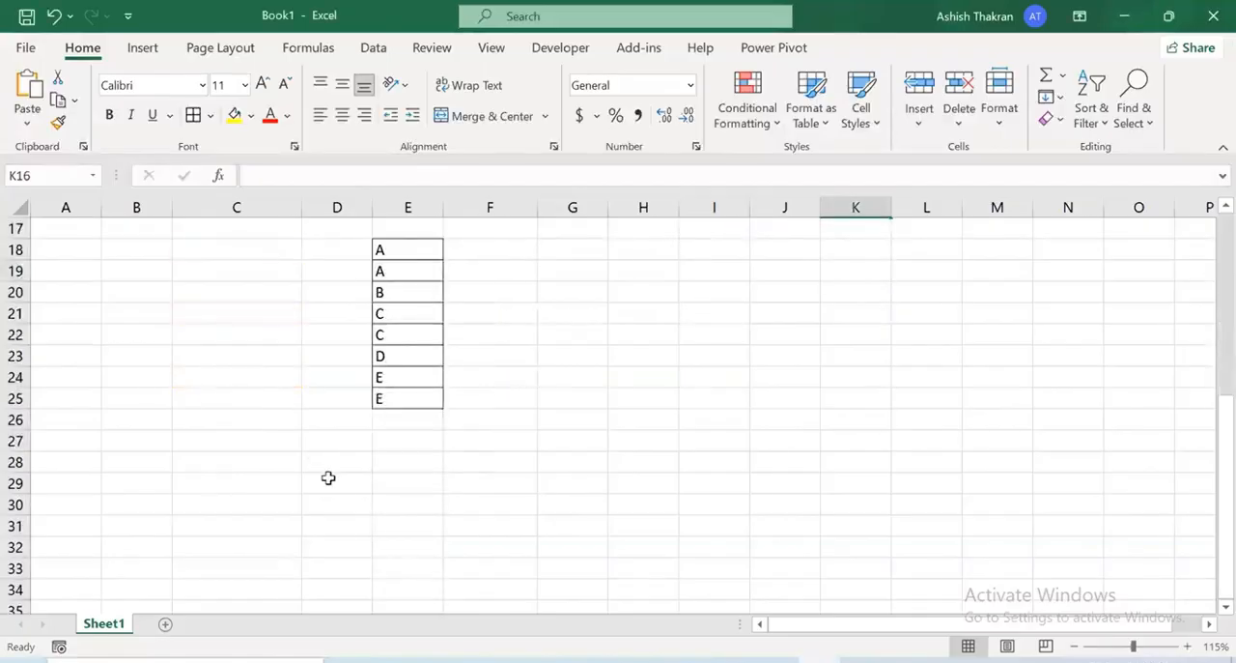
{"action": "double_click", "coordinate": [329, 481]}
{"action": "type", "text": "Ye5ar"}
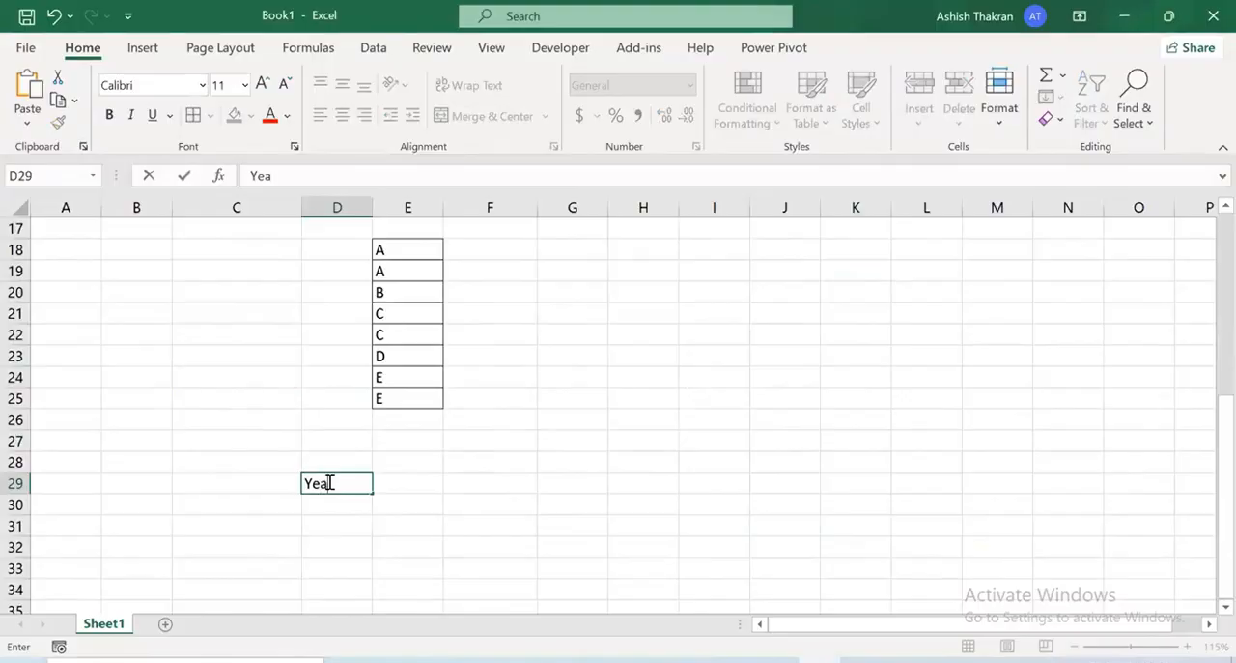
{"action": "key", "text": "Tab"}
{"action": "type", "text": "Emp"}
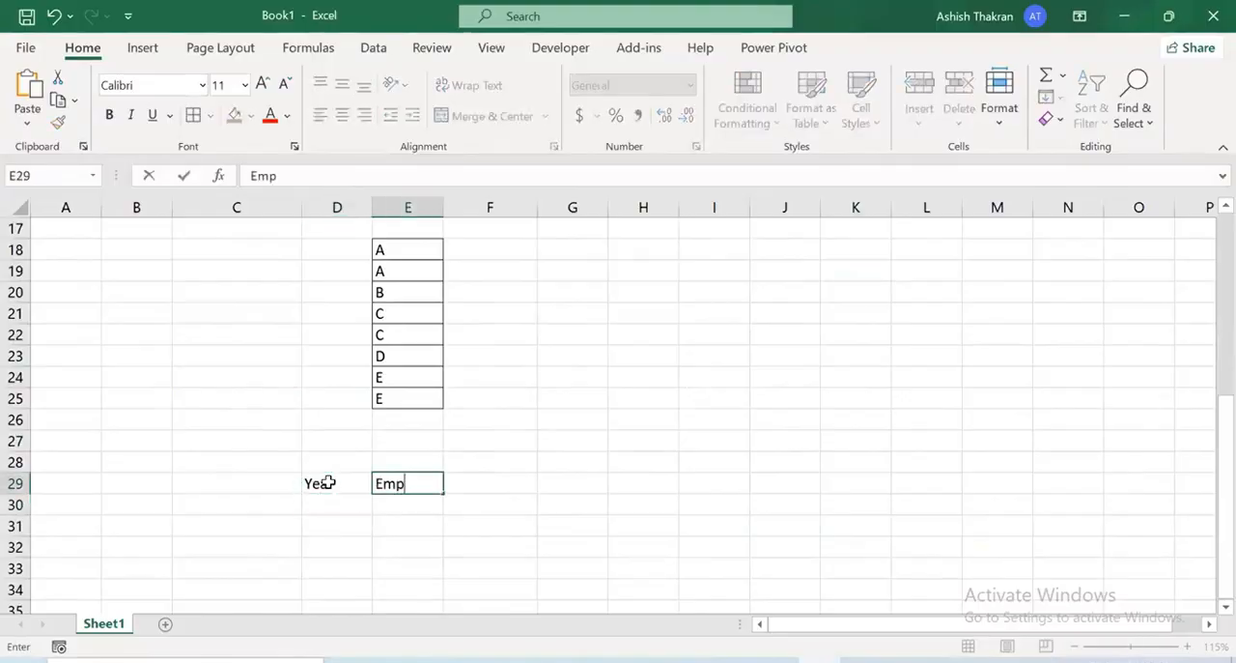
{"action": "type", "text": "_id"}
{"action": "key", "text": "Return"}
{"action": "type", "text": "A"}
{"action": "key", "text": "Left"}
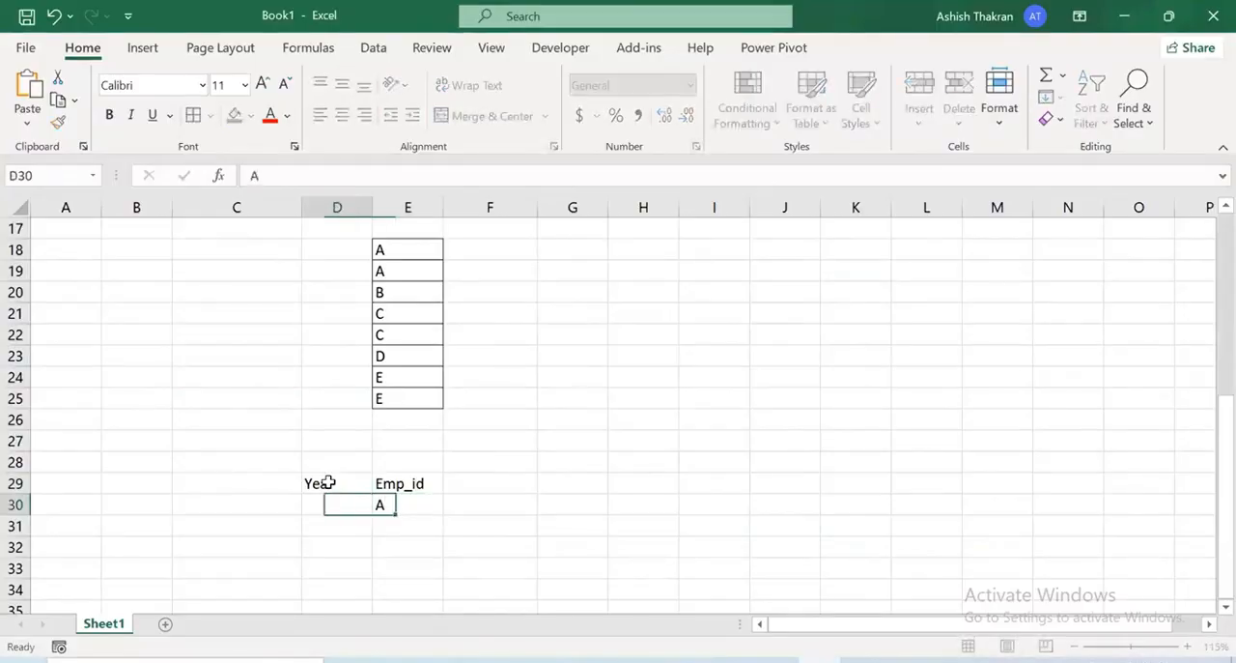
{"action": "type", "text": "2017"}
{"action": "key", "text": "Up"}
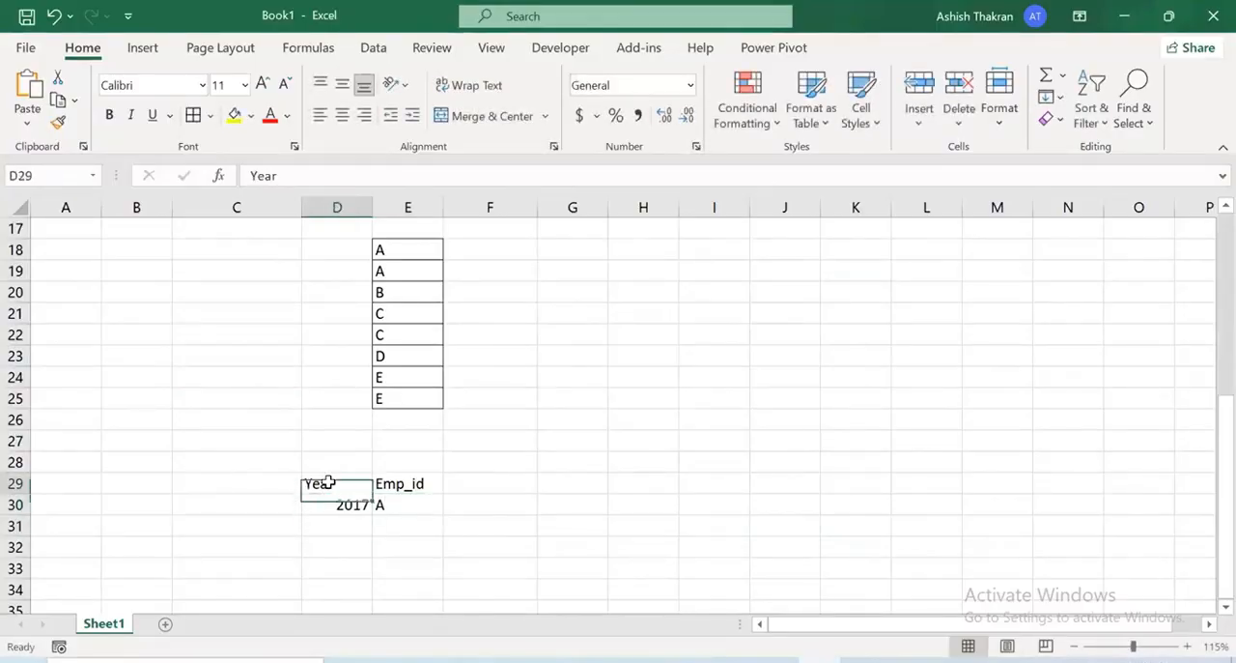
Extend the header row with M01 in F29, ".." in G29, "..." in H29 and M12 in J29
{"action": "key", "text": "Right"}
{"action": "key", "text": "Right"}
{"action": "type", "text": "M01"}
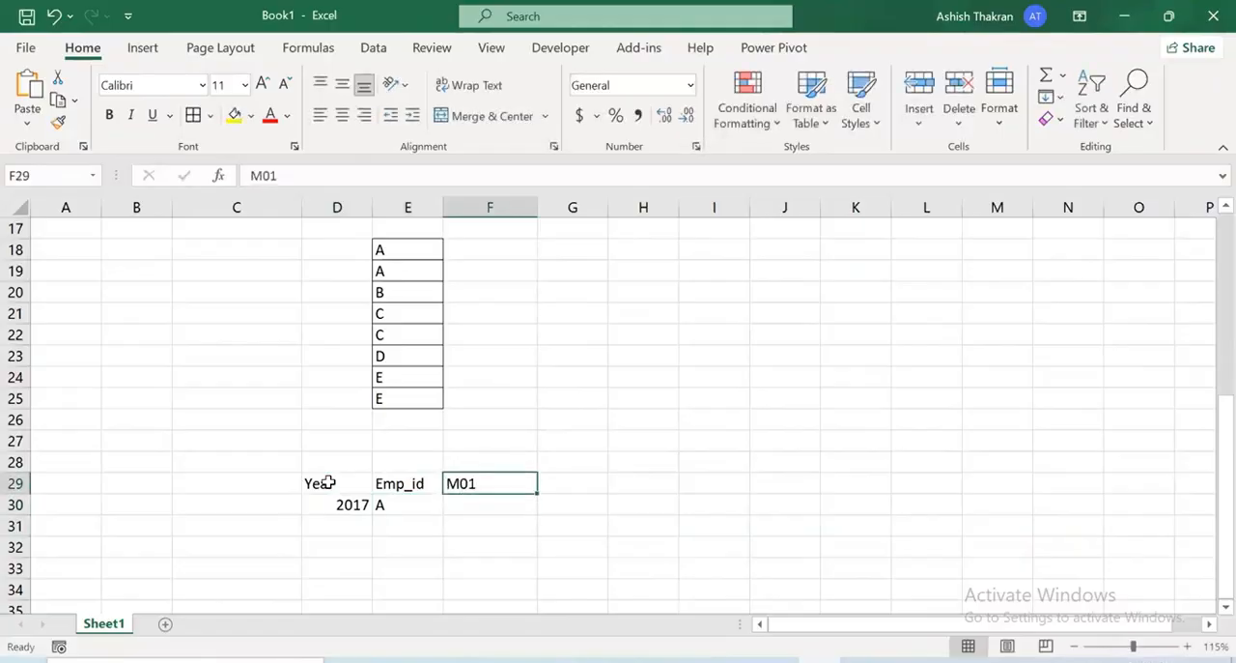
{"action": "key", "text": "Right"}
{"action": "type", "text": ".."}
{"action": "key", "text": "Right"}
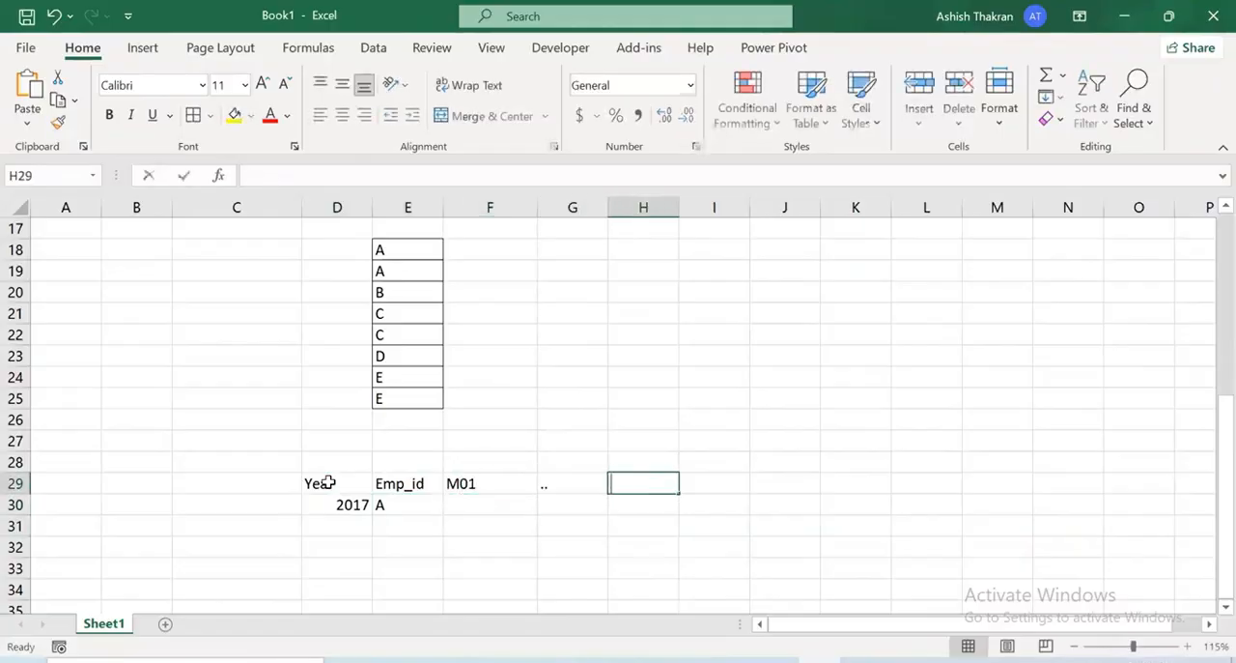
{"action": "type", "text": "..."}
{"action": "key", "text": "Return"}
{"action": "key", "text": "Up"}
{"action": "key", "text": "Right"}
{"action": "key", "text": "Right"}
{"action": "type", "text": "Mo"}
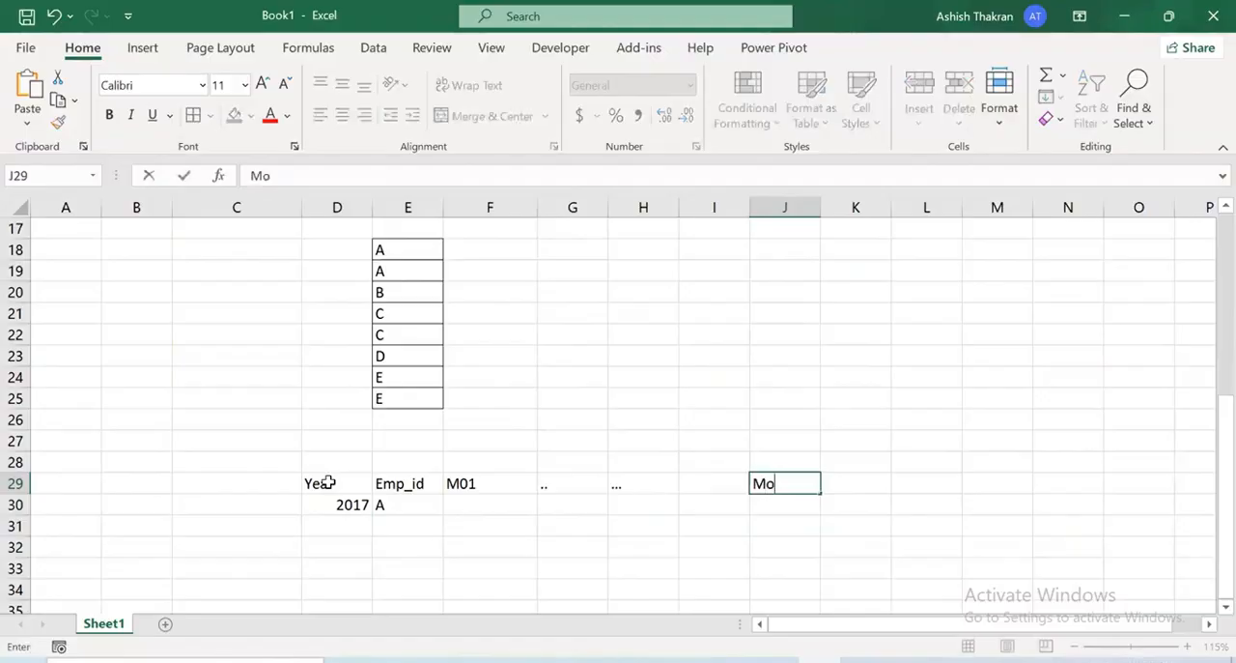
{"action": "key", "text": "BackSpace"}
{"action": "type", "text": "12"}
{"action": "key", "text": "Return"}
Apply all borders to the sample table D29:J32 and make its header row bold
{"action": "left_click_drag", "start_coordinate": [328, 483], "coordinate": [784, 547]}
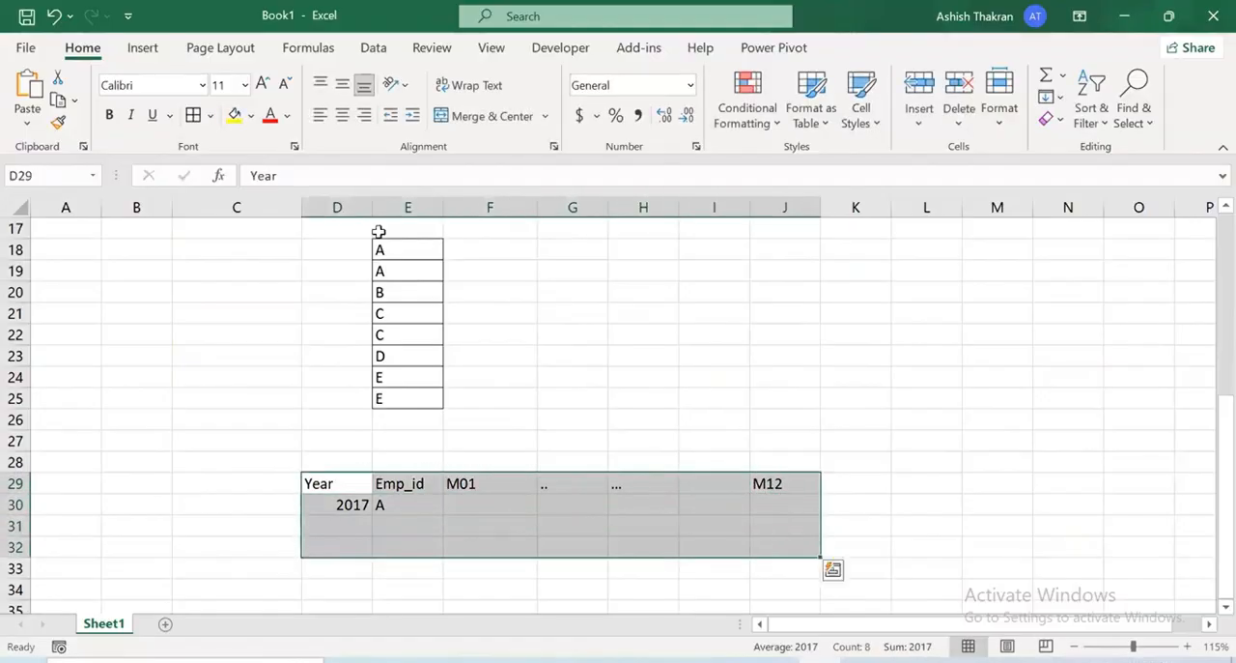
{"action": "left_click", "coordinate": [194, 115]}
{"action": "left_click", "coordinate": [414, 516]}
{"action": "left_click_drag", "start_coordinate": [350, 475], "coordinate": [793, 485]}
{"action": "key", "text": "ctrl+b"}
Enter a second sample record in row 31 with year 2017 and employee ID B
{"action": "double_click", "coordinate": [333, 525]}
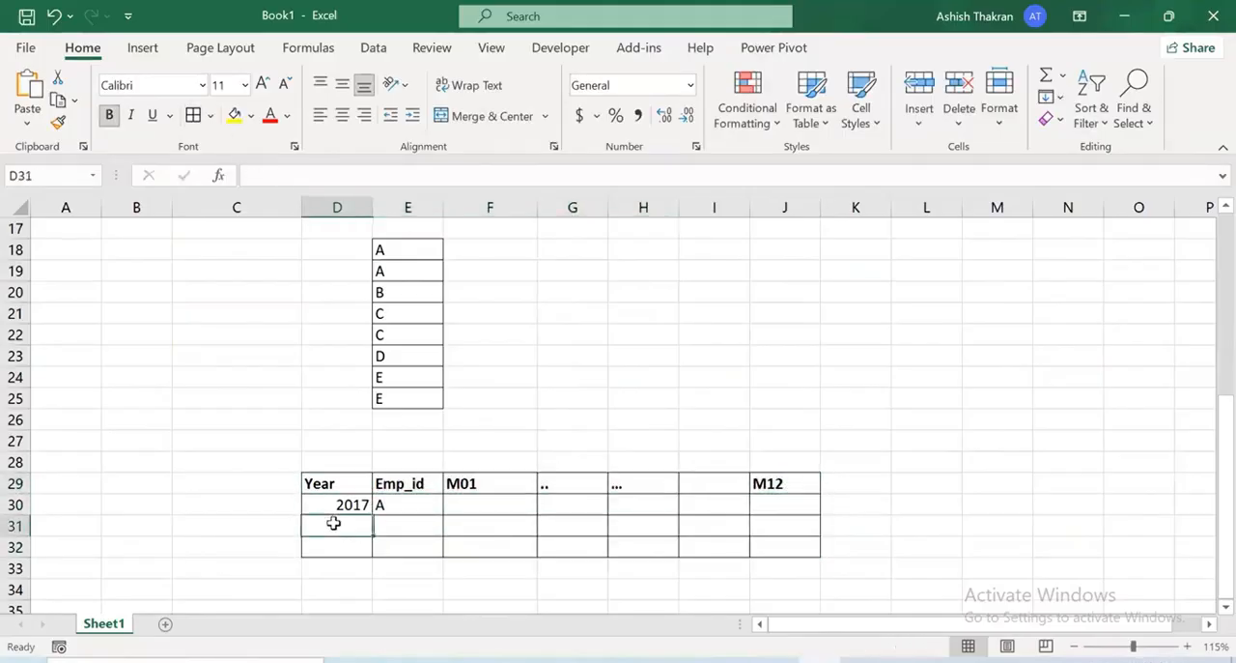
{"action": "type", "text": "2017"}
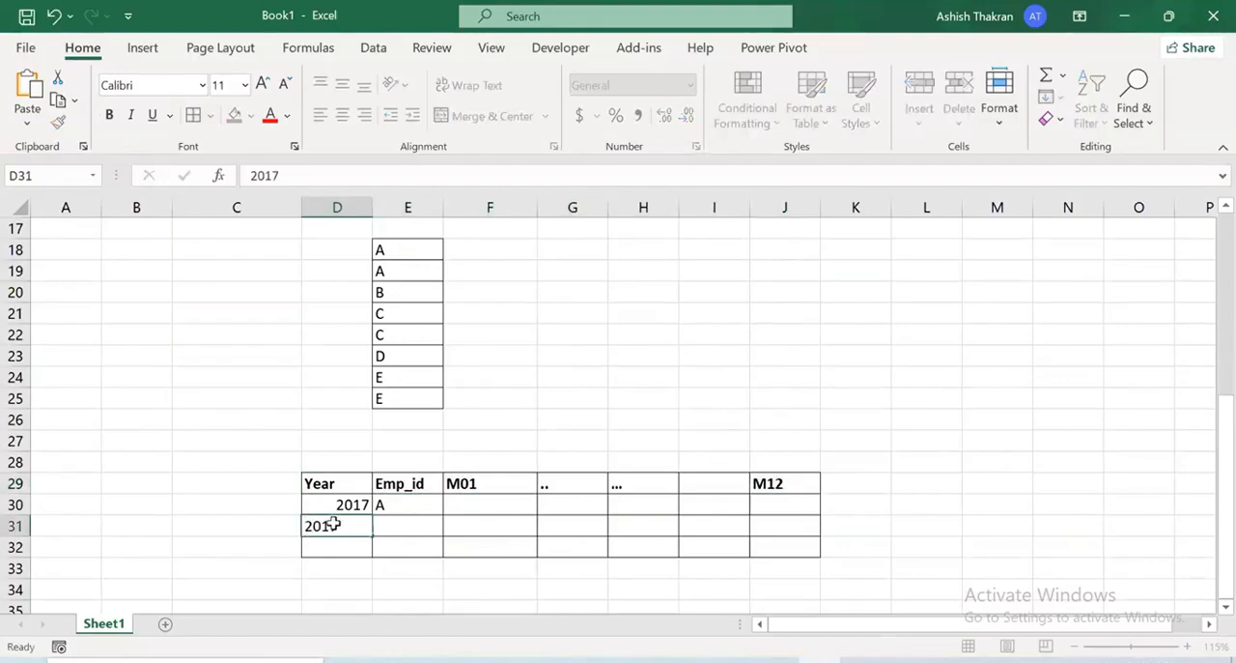
{"action": "key", "text": "Tab"}
{"action": "type", "text": "b"}
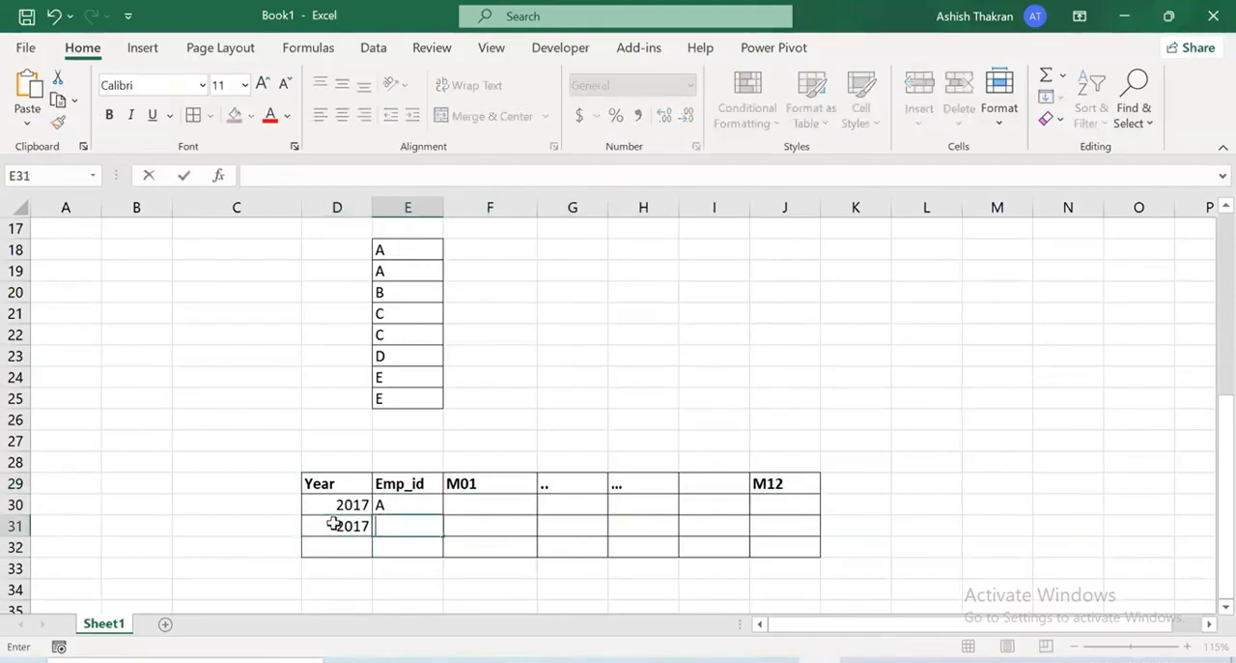
{"action": "key", "text": "Return"}
{"action": "scroll", "coordinate": [483, 454], "scroll_direction": "down", "scroll_amount": 1}
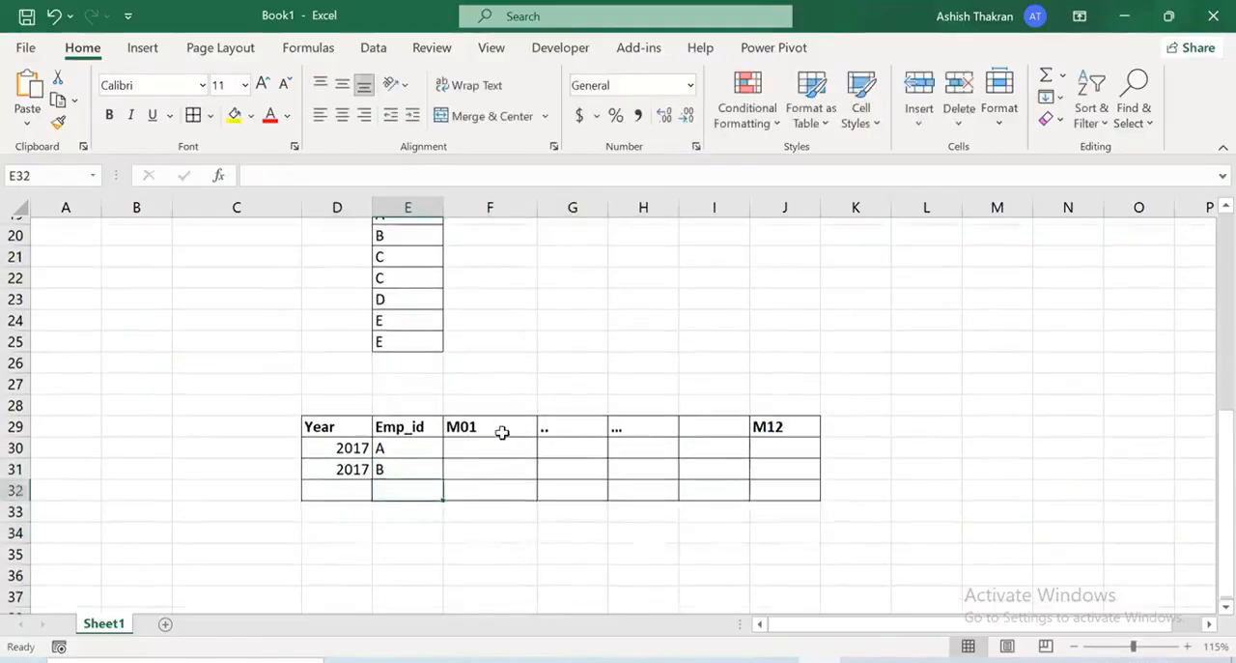
Enter the arrow "--->" in L30 beside the bordered sample table
{"action": "left_click", "coordinate": [499, 441]}
{"action": "left_click", "coordinate": [480, 486]}
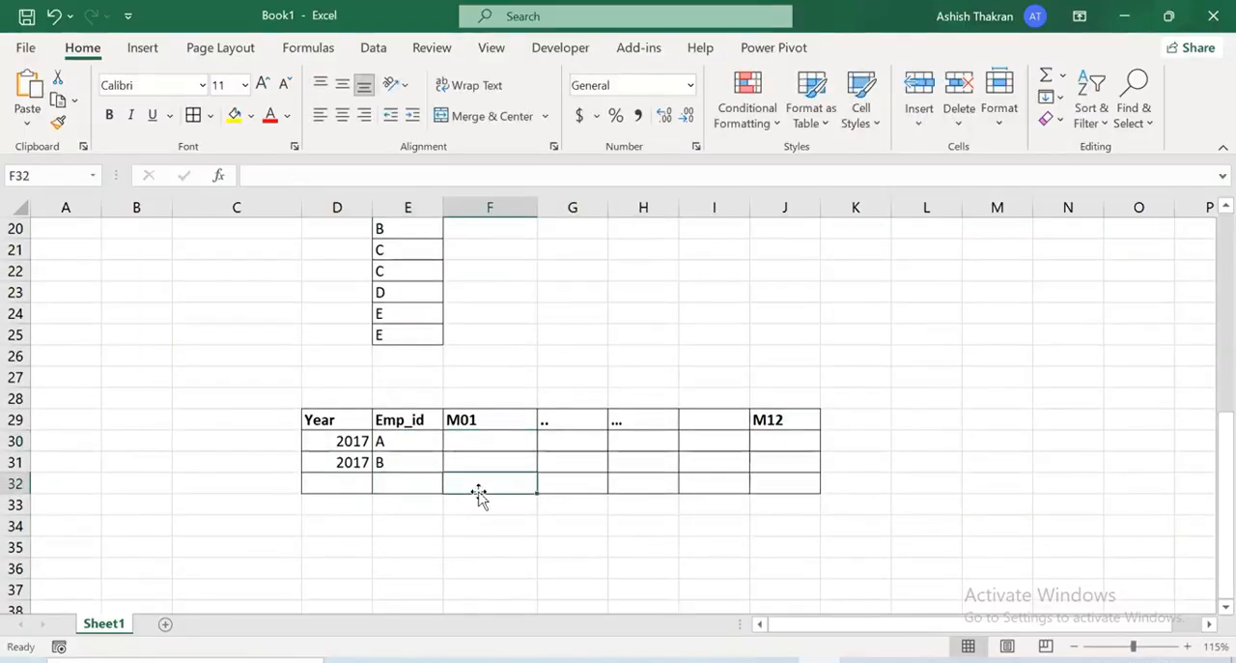
{"action": "scroll", "coordinate": [481, 493], "scroll_direction": "down", "scroll_amount": 1}
{"action": "double_click", "coordinate": [946, 376]}
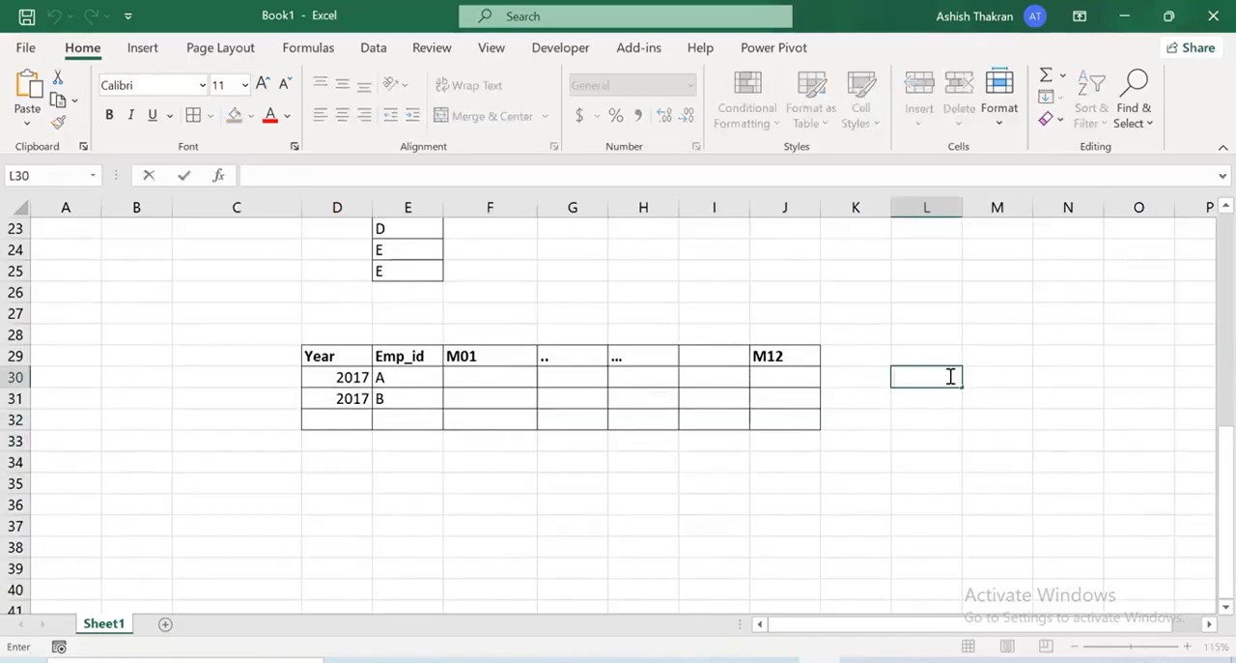
{"action": "key", "text": "Return"}
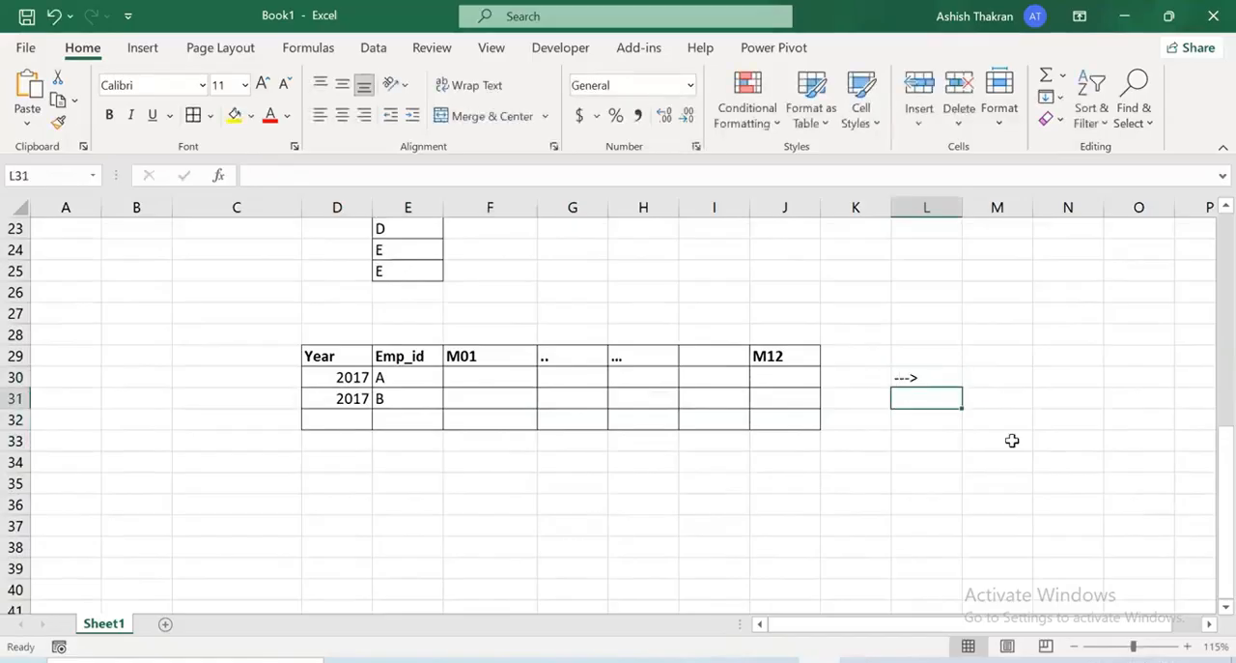
Start a second table beyond the arrow with the headers Year and Emp_id in N29:O29
{"action": "left_click", "coordinate": [1208, 624]}
{"action": "left_click", "coordinate": [928, 354]}
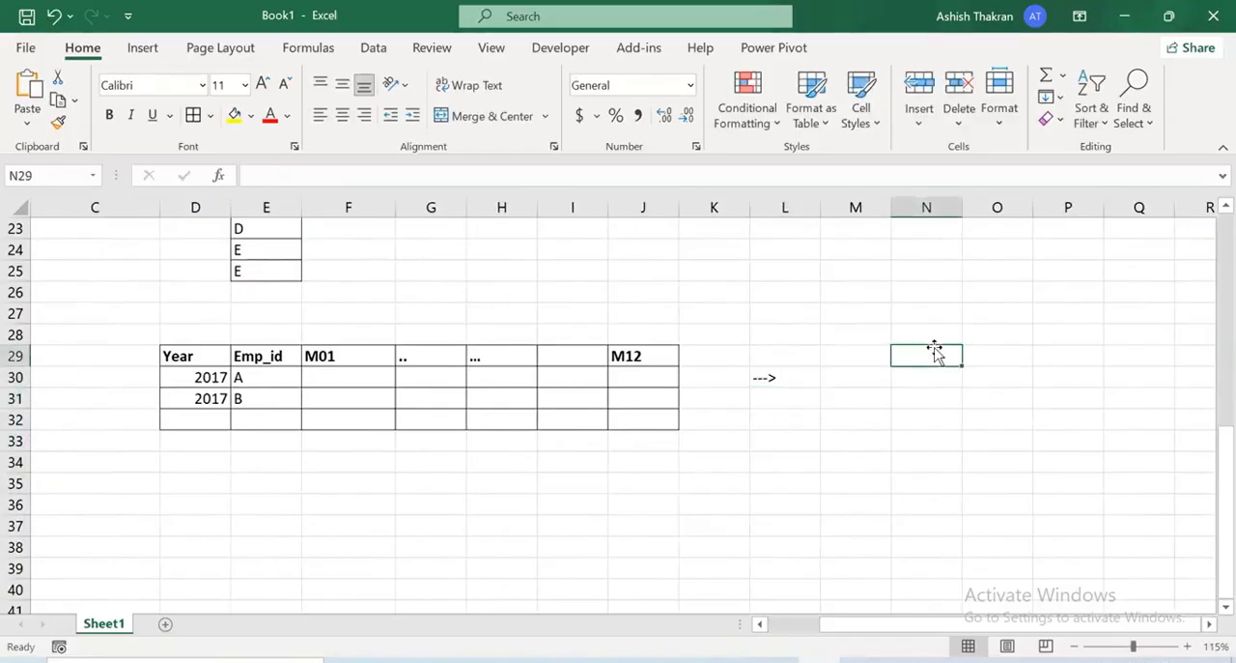
{"action": "key", "text": "ctrl+Up"}
{"action": "scroll", "coordinate": [903, 476], "scroll_direction": "down", "scroll_amount": 3}
{"action": "scroll", "coordinate": [902, 476], "scroll_direction": "down", "scroll_amount": 3}
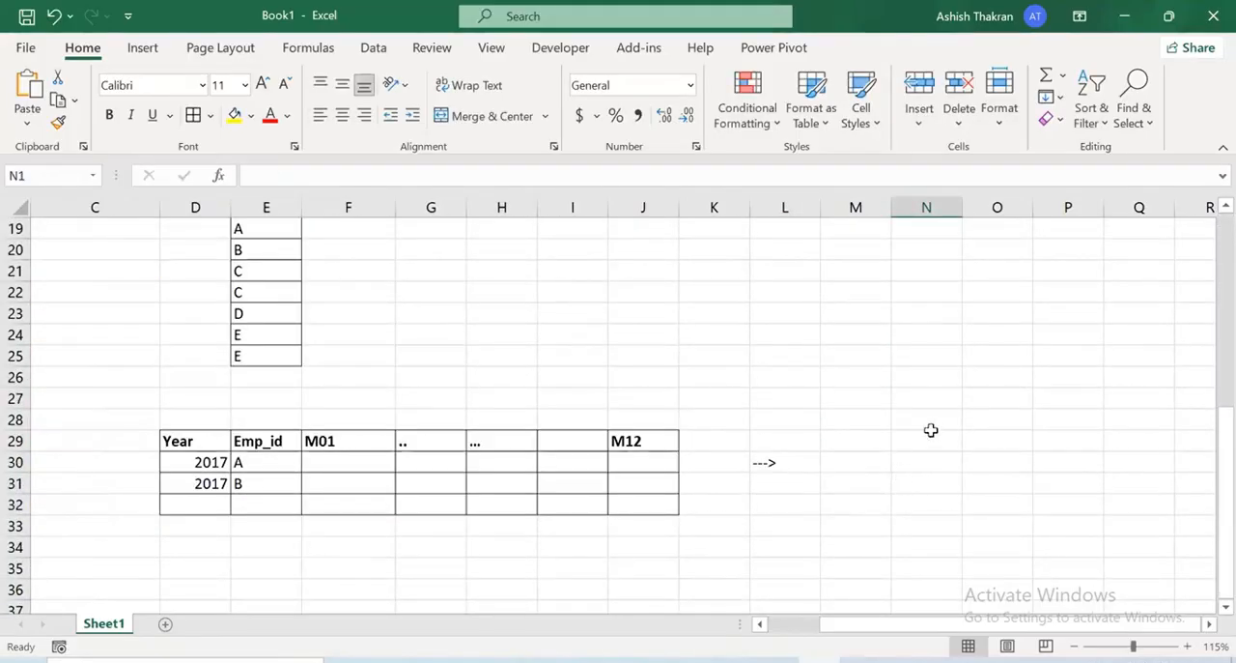
{"action": "double_click", "coordinate": [933, 441]}
{"action": "type", "text": "Year"}
{"action": "key", "text": "Return"}
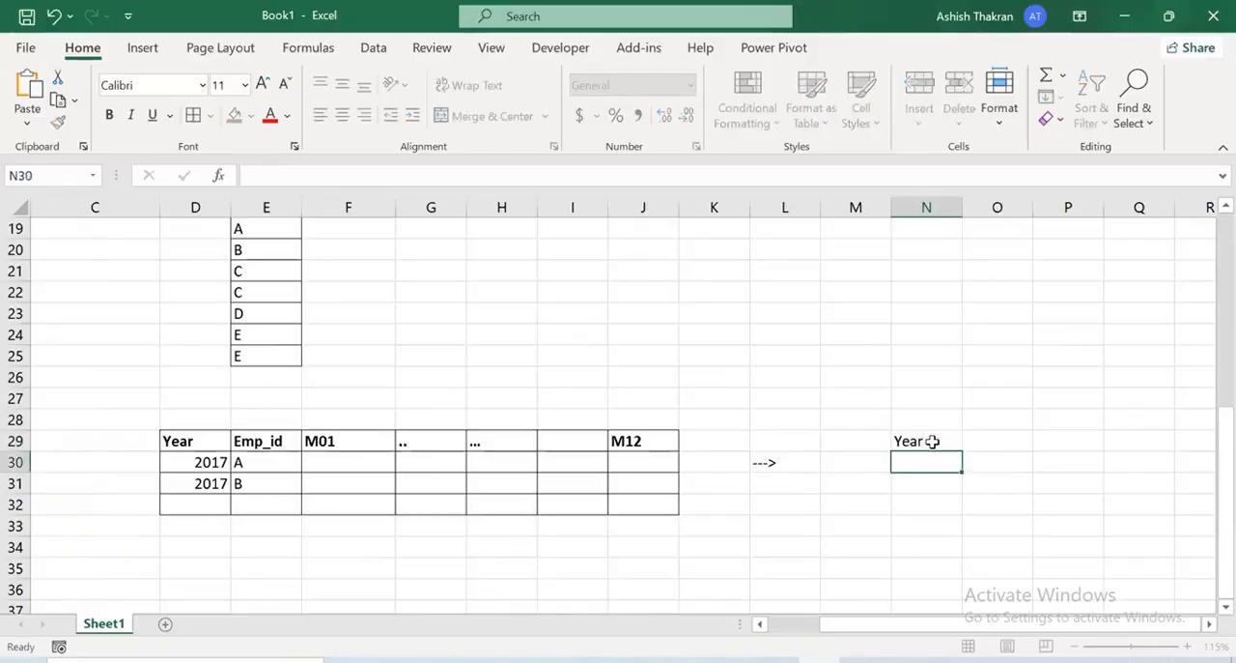
{"action": "key", "text": "Up"}
{"action": "key", "text": "Right"}
{"action": "type", "text": "E"}
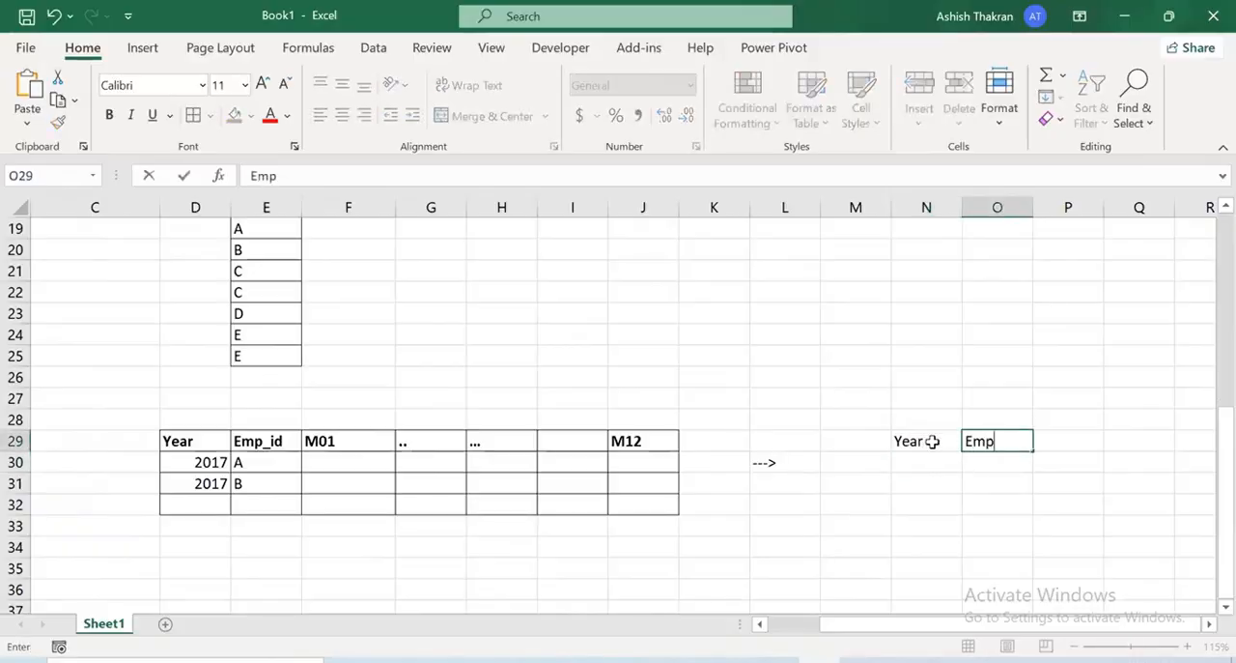
{"action": "type", "text": "mp_id"}
{"action": "key", "text": "Return"}
Add the headers Attribute and Values in P29:Q29
{"action": "key", "text": "Up"}
{"action": "key", "text": "Right"}
{"action": "type", "text": "Att"}
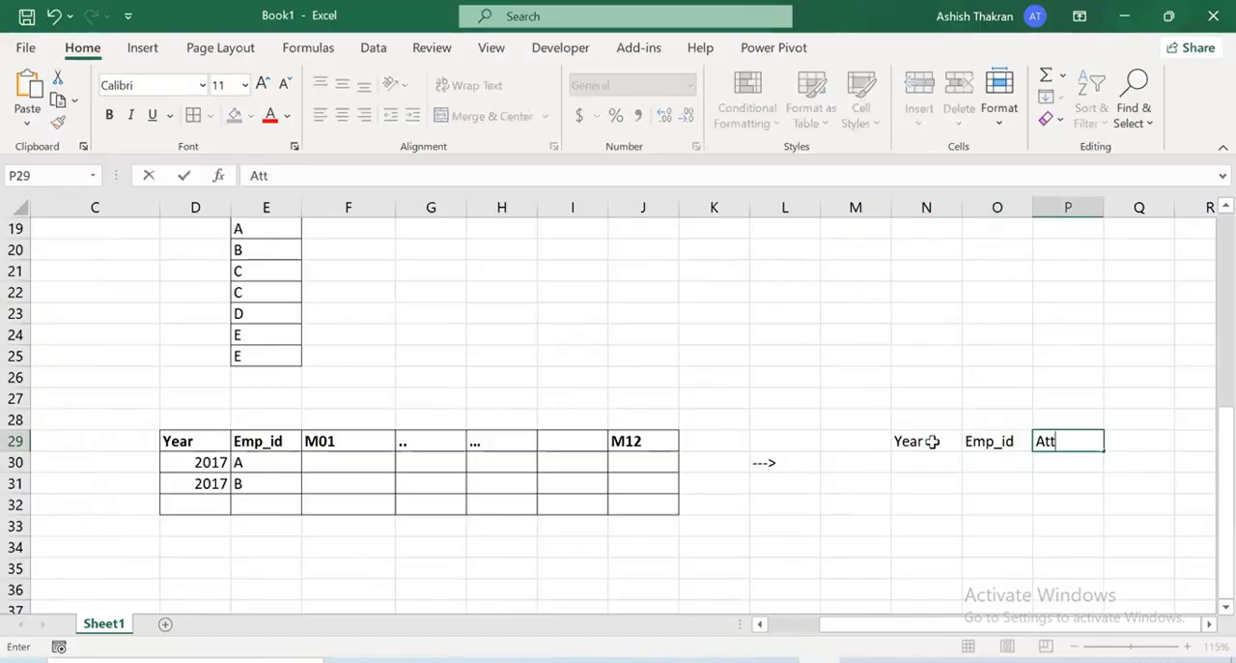
{"action": "type", "text": "ribute"}
{"action": "key", "text": "Return"}
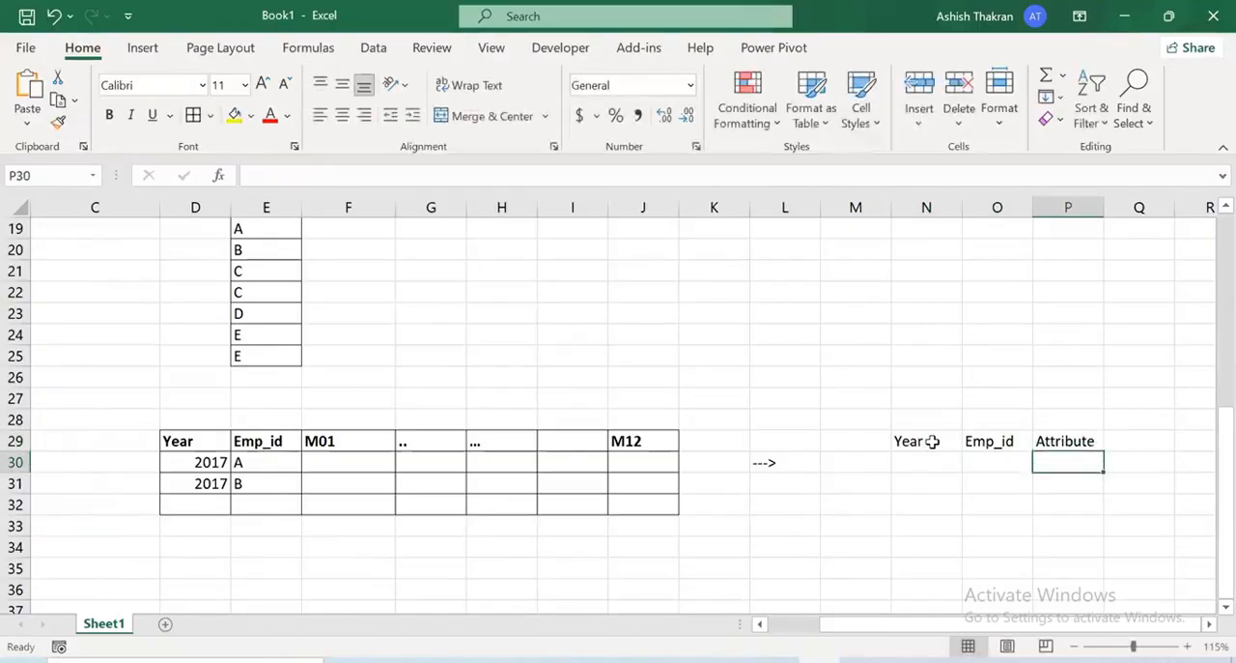
{"action": "key", "text": "Up"}
{"action": "key", "text": "Right"}
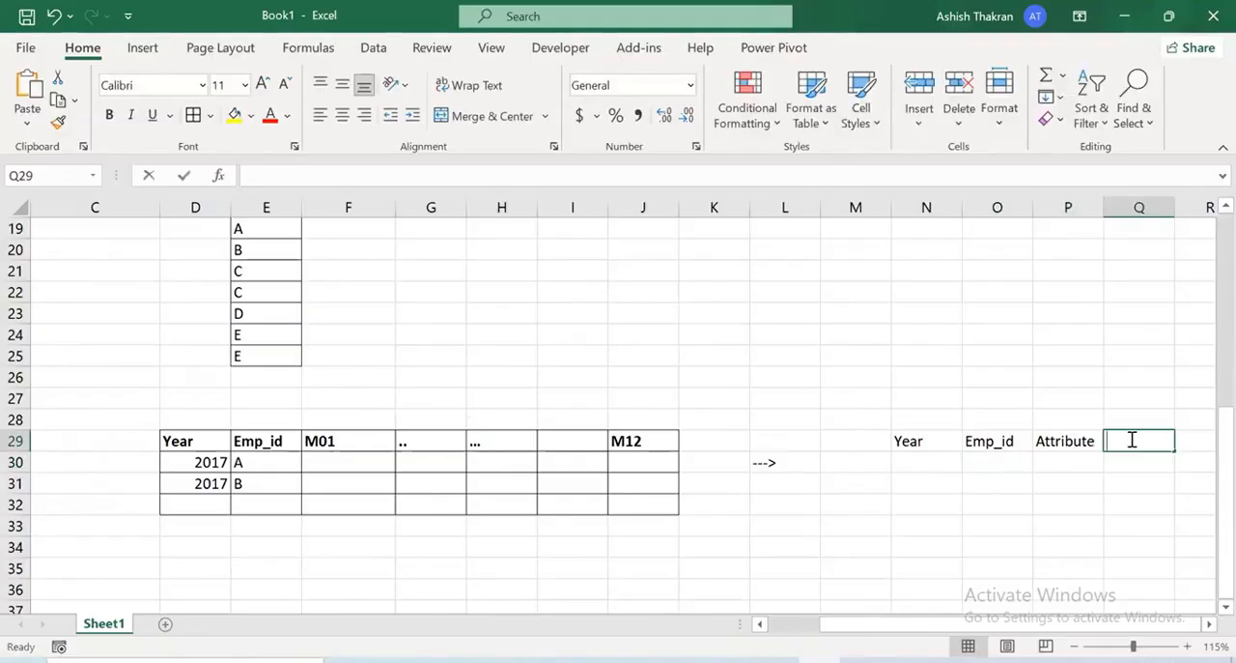
{"action": "type", "text": "Values"}
{"action": "key", "text": "Return"}
Enter the year 2017 in N30 and the employee ID A in O30
{"action": "key", "text": "Left"}
{"action": "key", "text": "Left"}
{"action": "key", "text": "Left"}
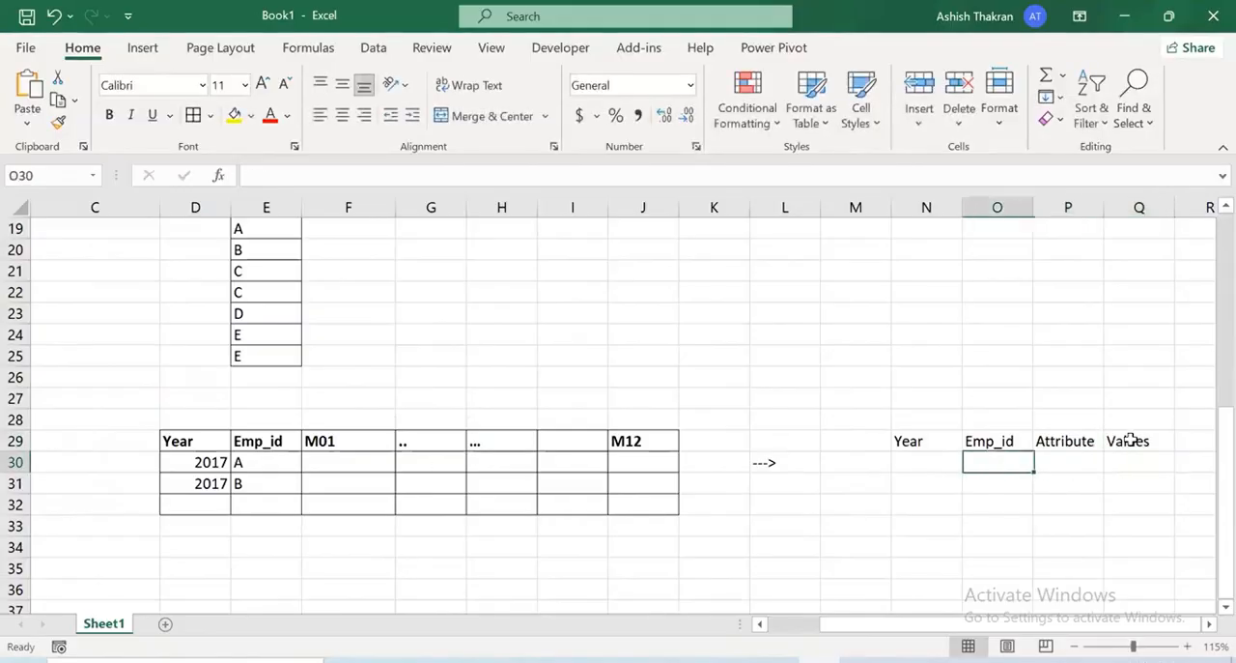
{"action": "type", "text": "2018"}
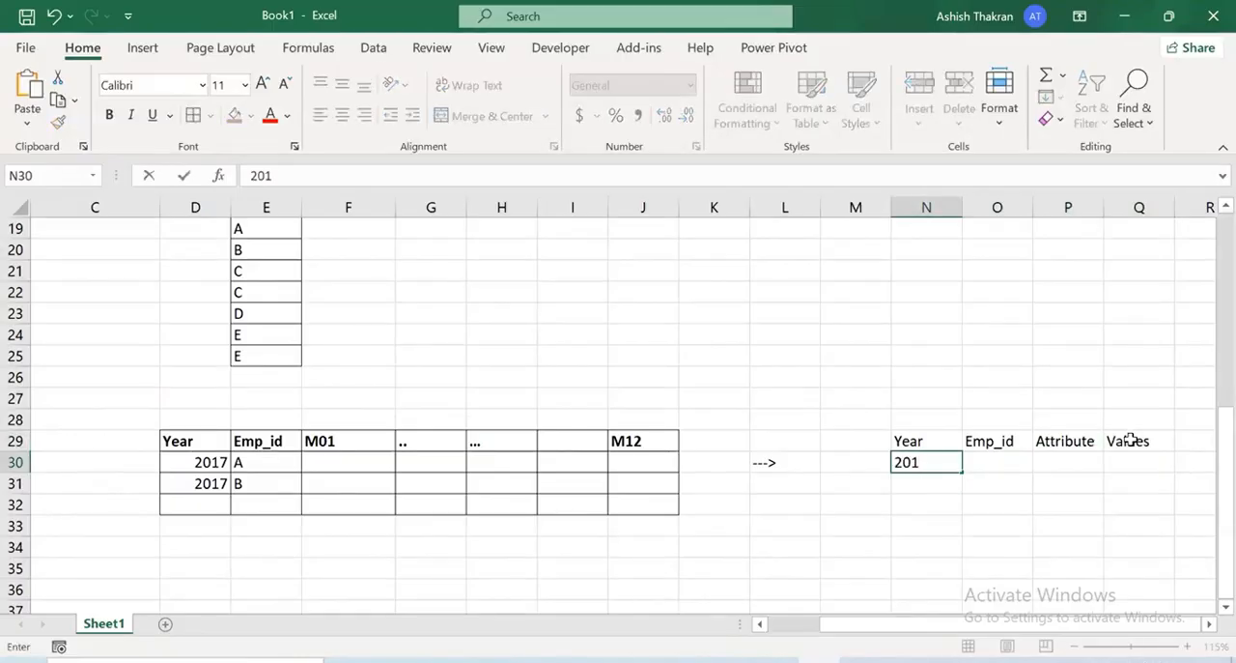
{"action": "key", "text": "Tab"}
{"action": "type", "text": "a"}
{"action": "key", "text": "Return"}
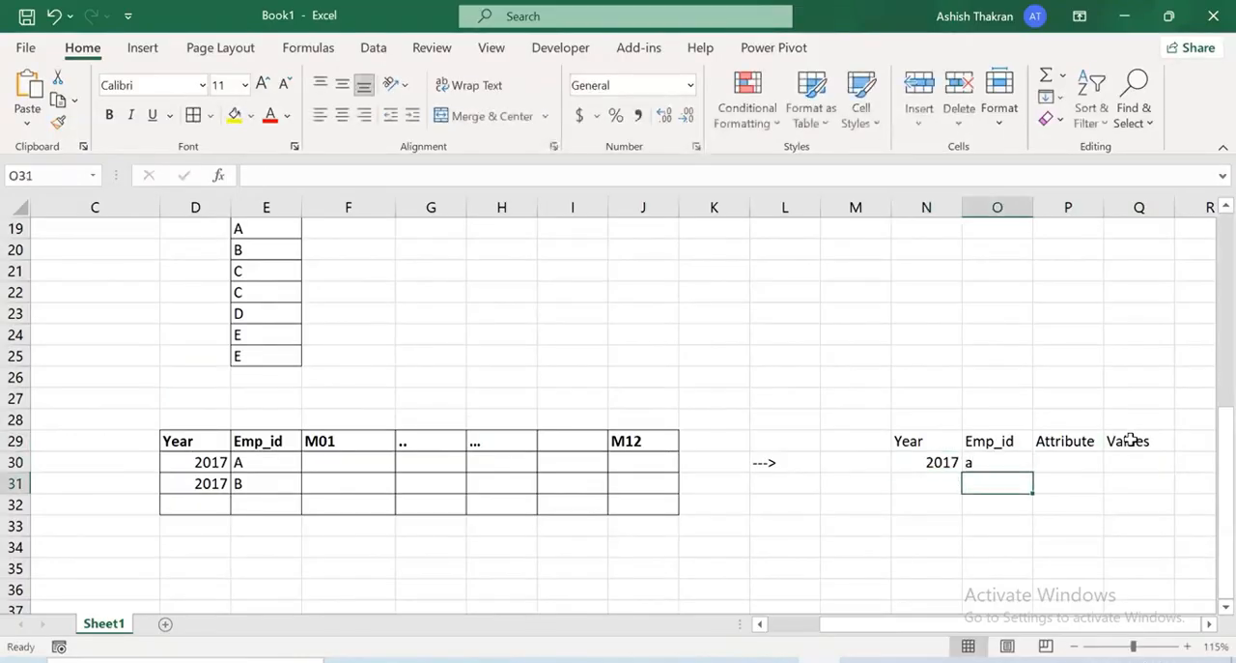
{"action": "left_click", "coordinate": [987, 467]}
{"action": "type", "text": "A"}
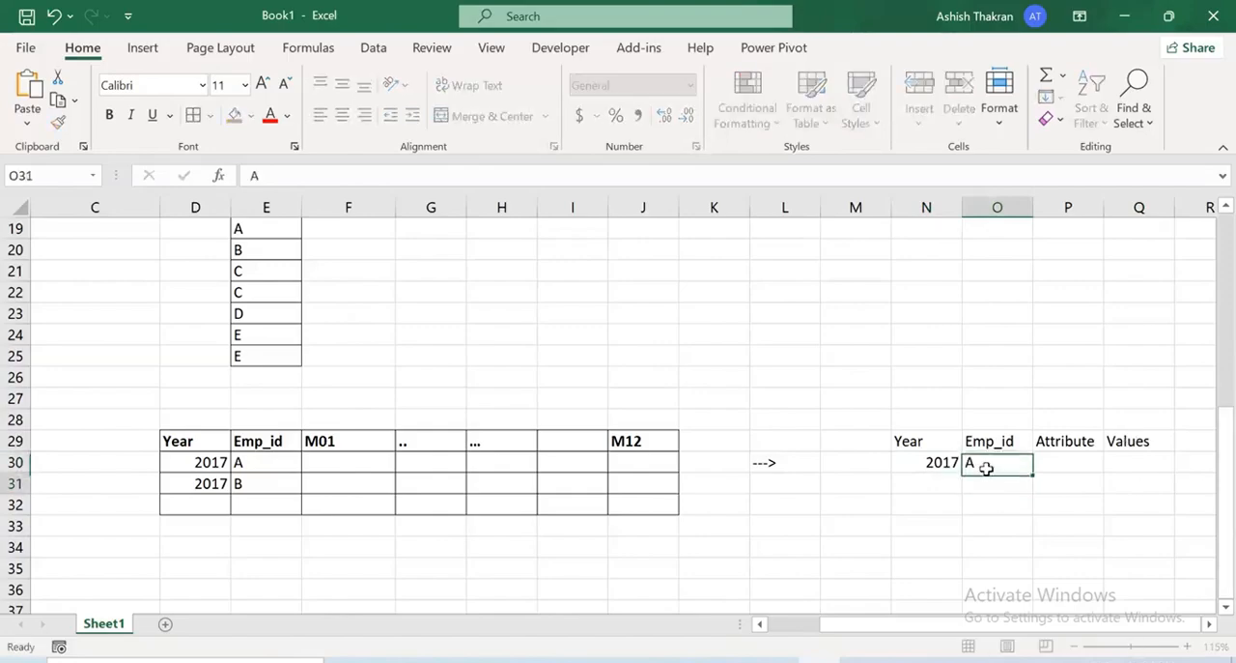
Complete the first record with the attribute M01 in P30 and "-" in Q30
{"action": "key", "text": "Tab"}
{"action": "type", "text": "M"}
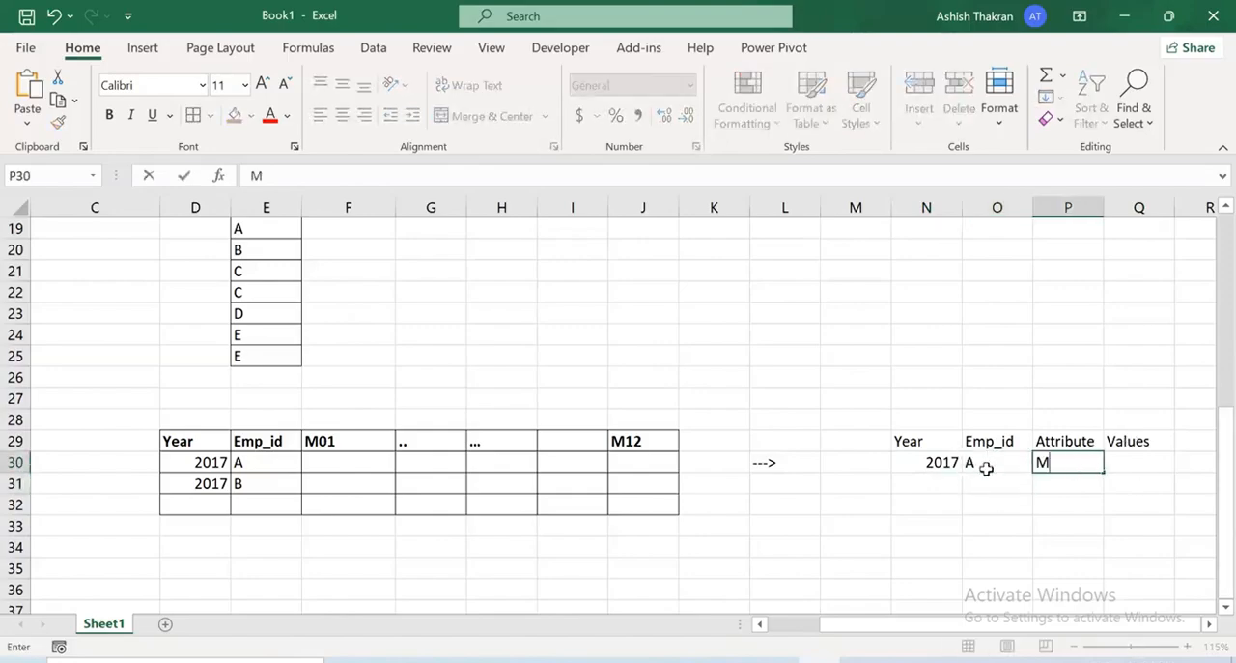
{"action": "key", "text": "Tab"}
{"action": "type", "text": "-"}
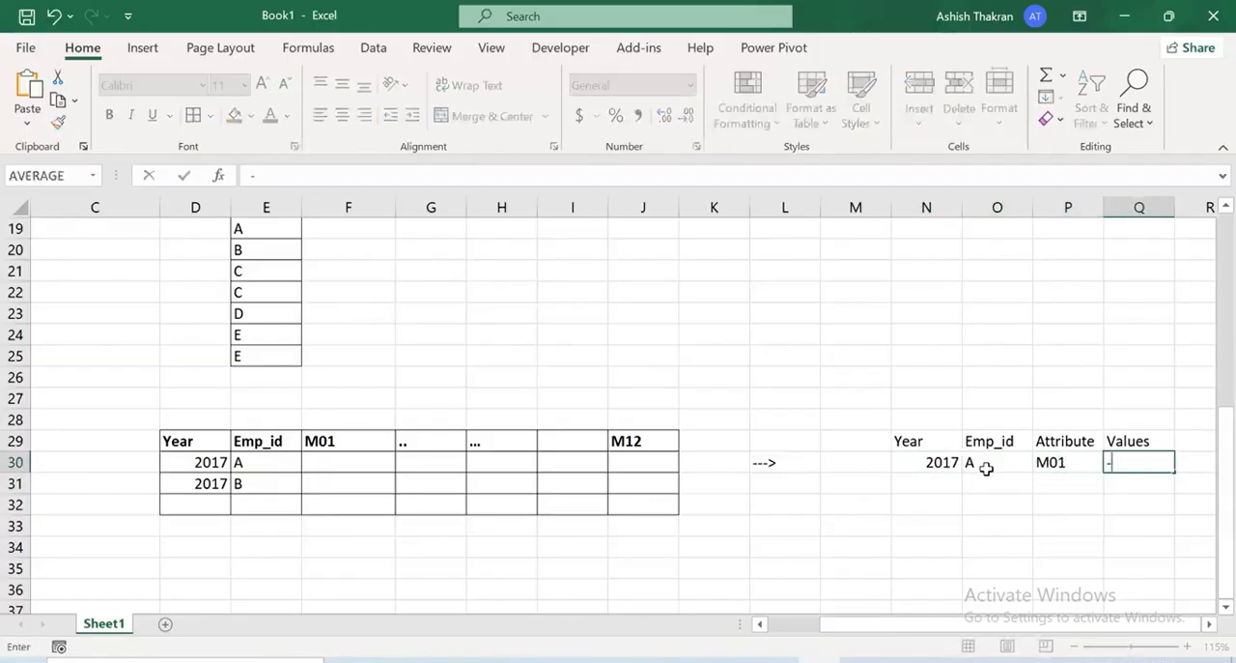
{"action": "key", "text": "Return"}
Fill the Attribute column down from M01 to M12 in P30:P41
{"action": "scroll", "coordinate": [1024, 434], "scroll_direction": "down", "scroll_amount": 1}
{"action": "left_click", "coordinate": [1053, 398]}
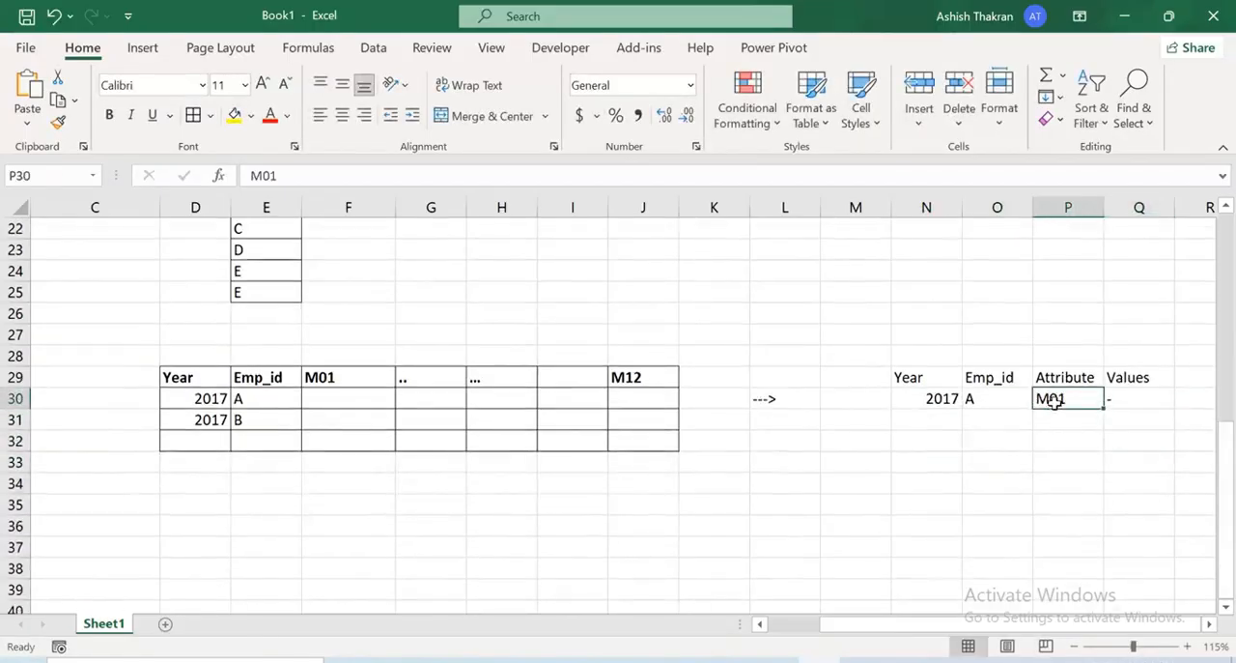
{"action": "left_click_drag", "start_coordinate": [1103, 410], "coordinate": [1098, 590]}
{"action": "scroll", "coordinate": [1086, 527], "scroll_direction": "down", "scroll_amount": 1}
{"action": "left_click_drag", "start_coordinate": [1104, 536], "coordinate": [1098, 579]}
{"action": "left_click_drag", "start_coordinate": [930, 334], "coordinate": [1001, 562]}
{"action": "key", "text": "ctrl+c"}
{"action": "key", "text": "ctrl+c"}
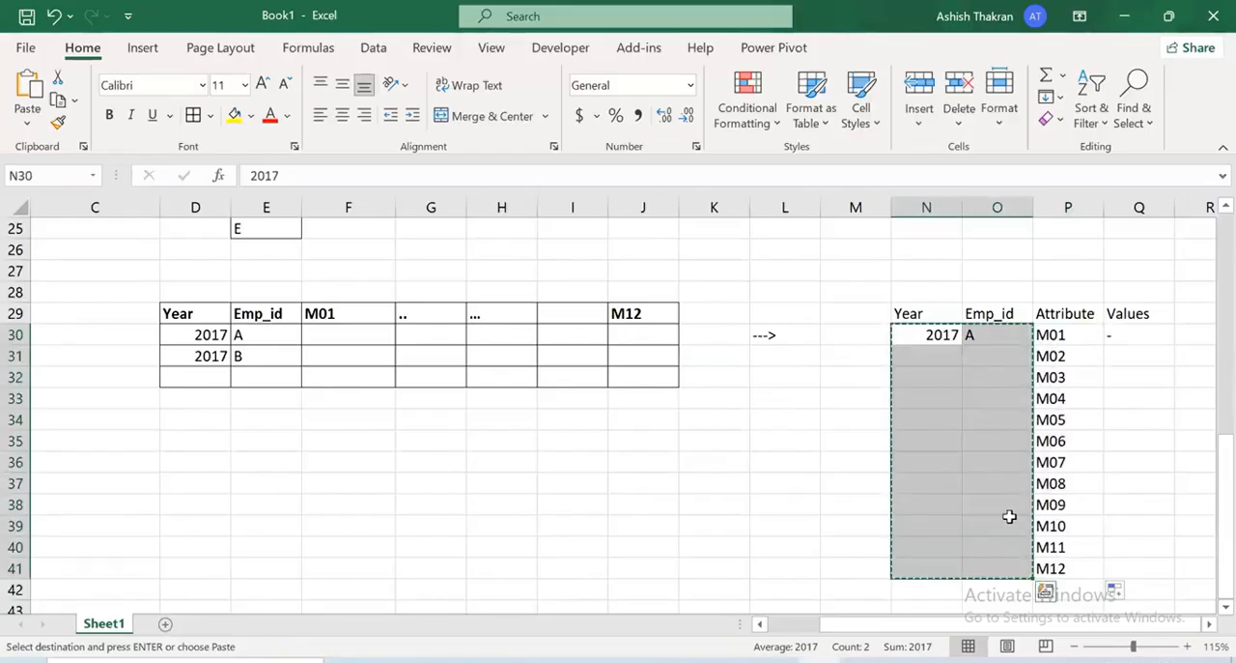
{"action": "left_click_drag", "start_coordinate": [1065, 334], "coordinate": [1062, 464]}
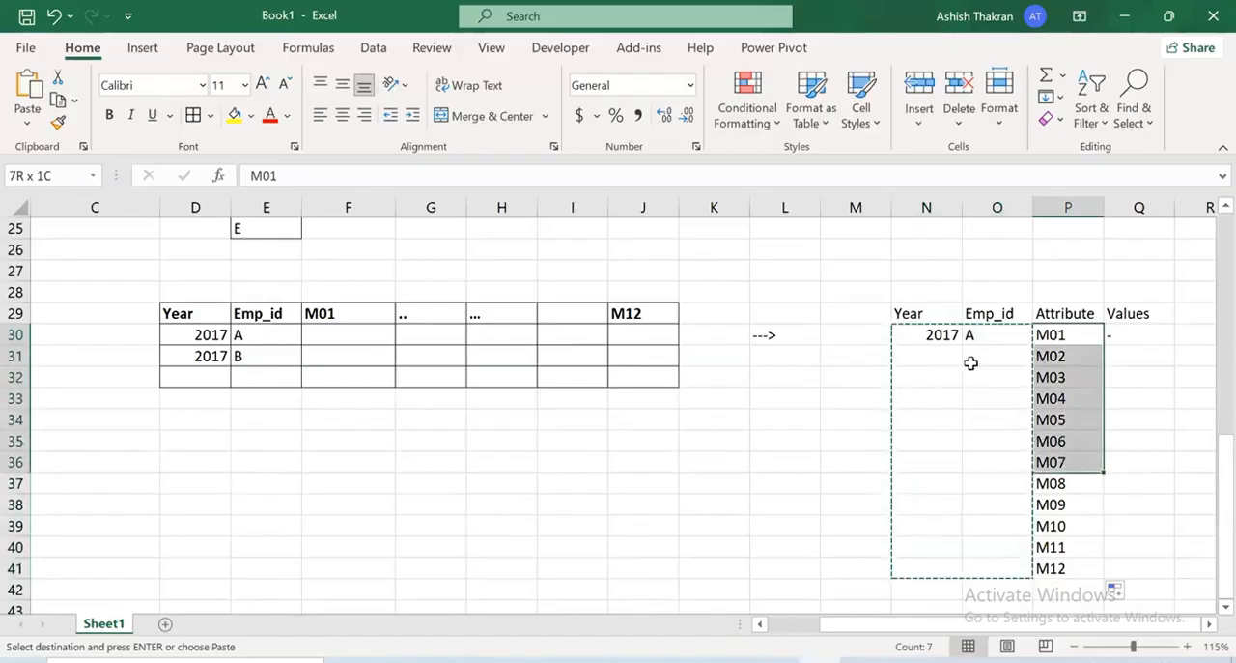
Copy the 2017 and A values from N30:O30 into every row down to row 41
{"action": "left_click", "coordinate": [948, 336]}
{"action": "left_click_drag", "start_coordinate": [948, 336], "coordinate": [978, 335]}
{"action": "key", "text": "ctrl+c"}
{"action": "left_click", "coordinate": [927, 340]}
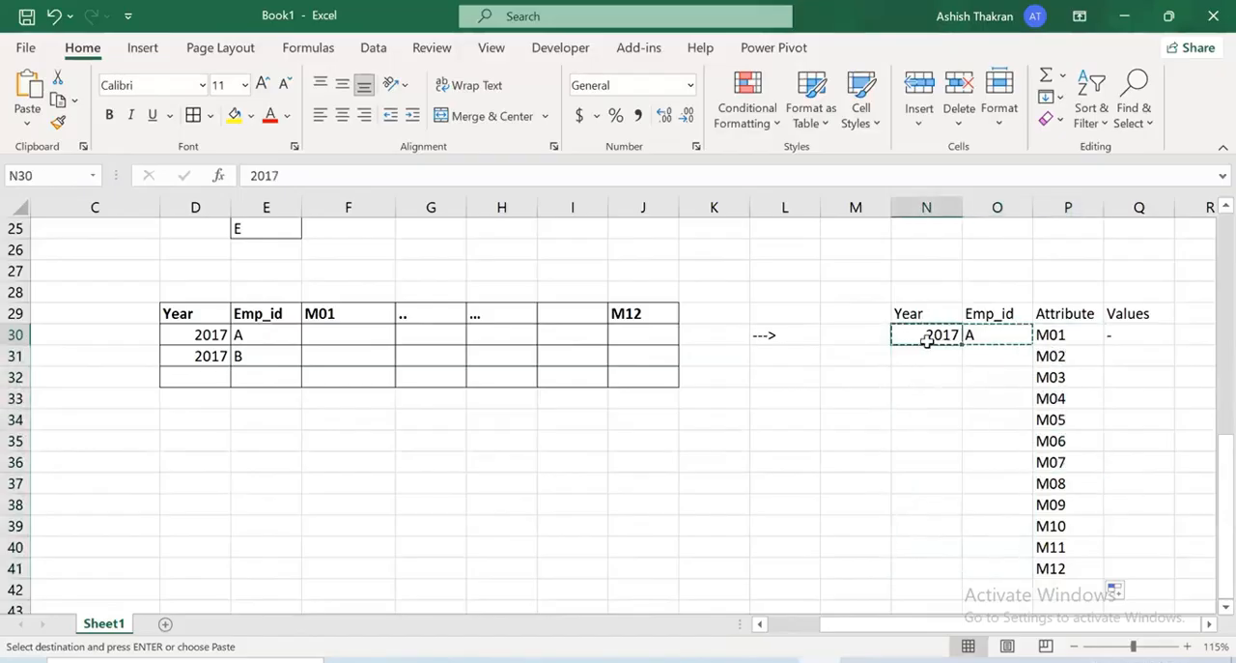
{"action": "key", "text": "shift+Right"}
{"action": "key", "text": "ctrl+shift+Down"}
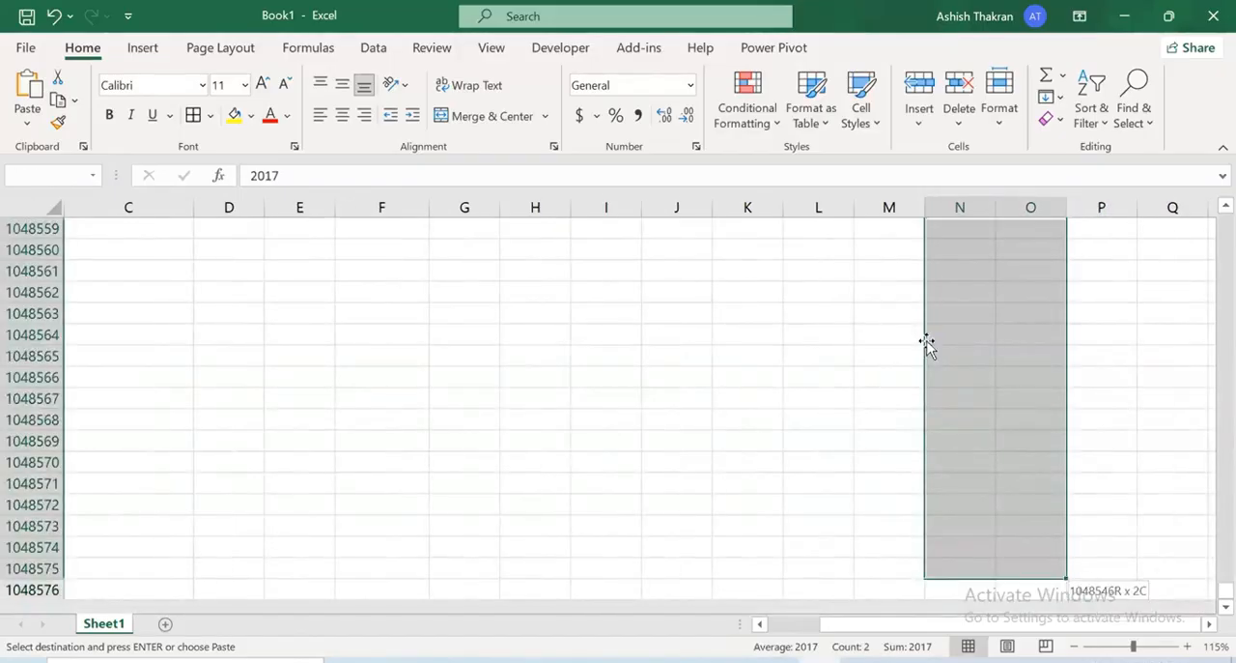
{"action": "key", "text": "ctrl+shift+Up"}
{"action": "key", "text": "shift+Down"}
{"action": "key", "text": "shift+Down"}
{"action": "key", "text": "shift+Down"}
{"action": "key", "text": "shift+Down"}
{"action": "key", "text": "shift+Down"}
{"action": "key", "text": "shift+Down"}
{"action": "key", "text": "shift+Down"}
{"action": "key", "text": "shift+Down"}
{"action": "key", "text": "shift+Down"}
{"action": "key", "text": "shift+Down"}
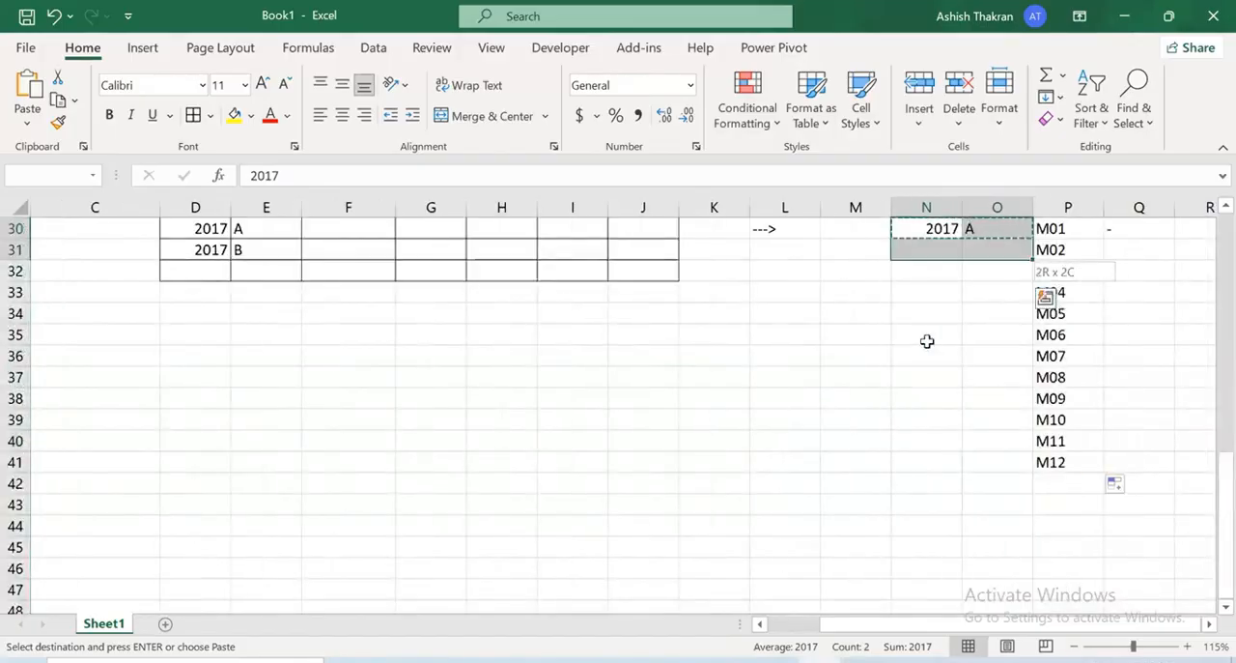
{"action": "key", "text": "shift+Down"}
{"action": "key", "text": "ctrl+v"}
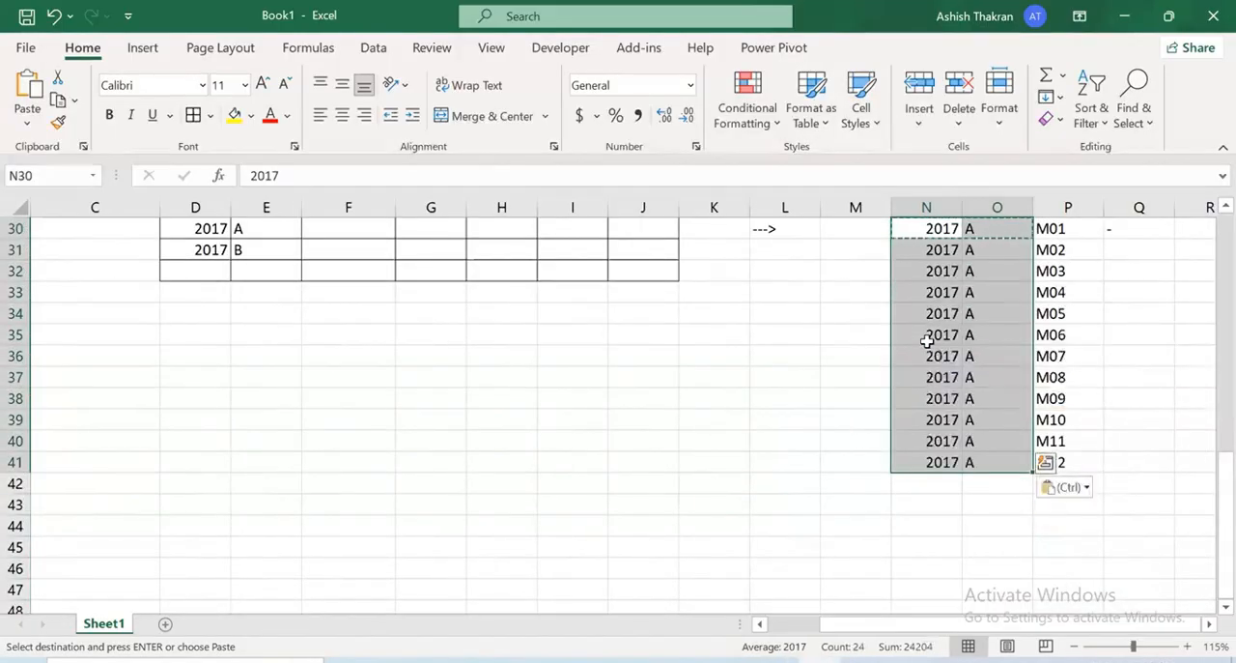
Add a record for the next employee with 2017 in N42 and B in O42
{"action": "left_click_drag", "start_coordinate": [995, 274], "coordinate": [987, 293]}
{"action": "scroll", "coordinate": [988, 292], "scroll_direction": "up", "scroll_amount": 2}
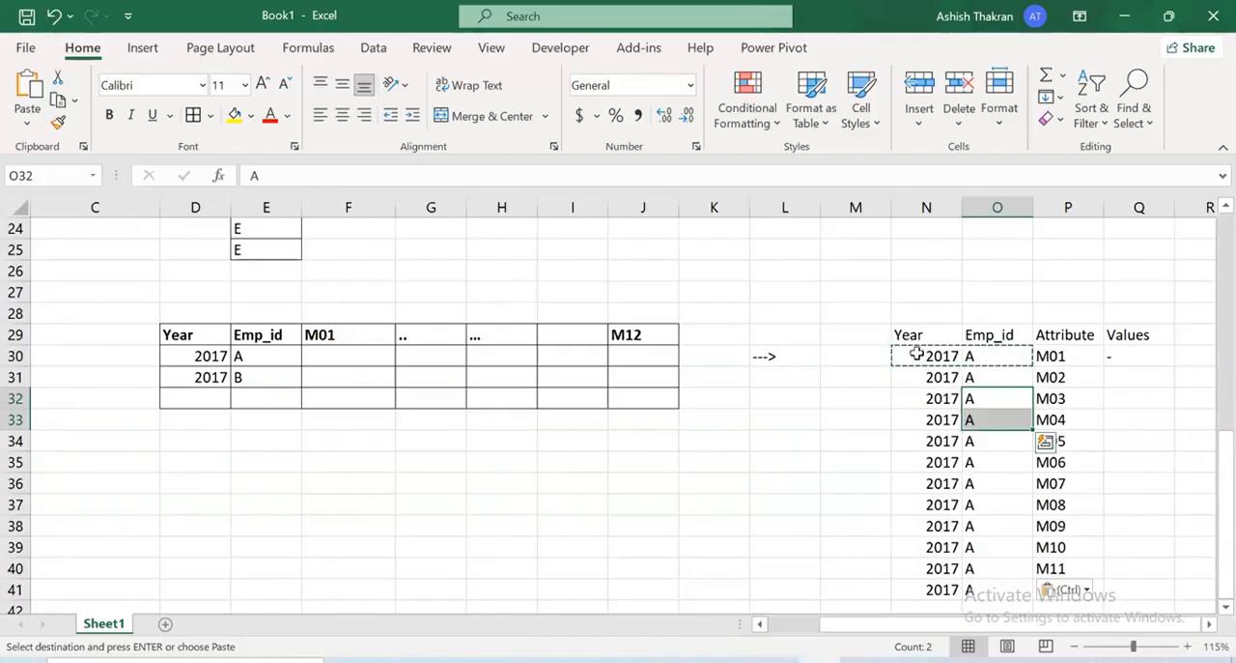
{"action": "scroll", "coordinate": [1015, 414], "scroll_direction": "down", "scroll_amount": 2}
{"action": "left_click", "coordinate": [950, 483]}
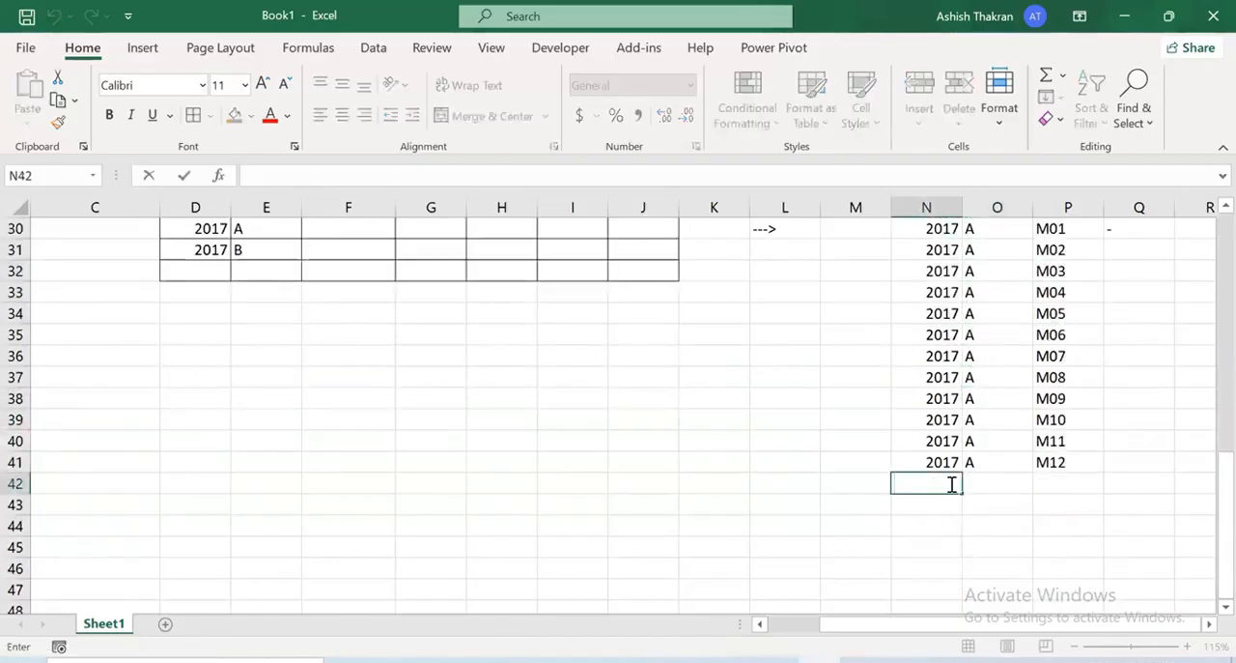
{"action": "type", "text": "2017]"}
{"action": "key", "text": "Return"}
{"action": "left_click", "coordinate": [950, 483]}
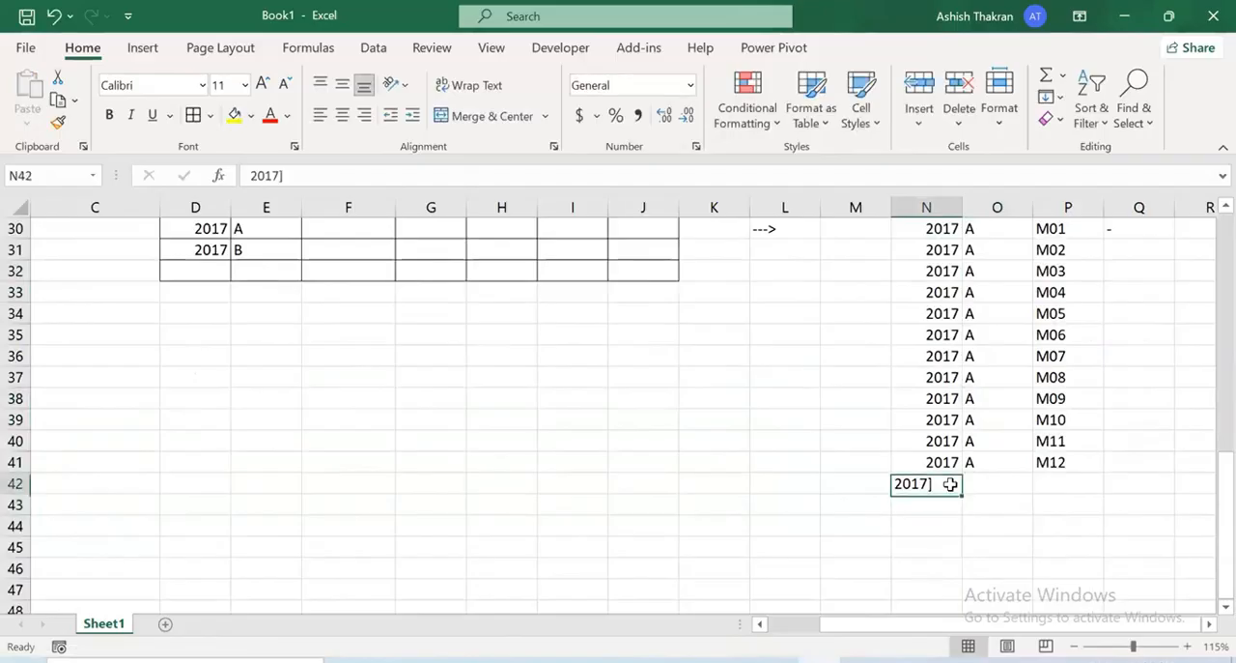
{"action": "double_click", "coordinate": [951, 483]}
{"action": "key", "text": "BackSpace"}
{"action": "key", "text": "Return"}
{"action": "key", "text": "Up"}
{"action": "key", "text": "Right"}
{"action": "type", "text": "B"}
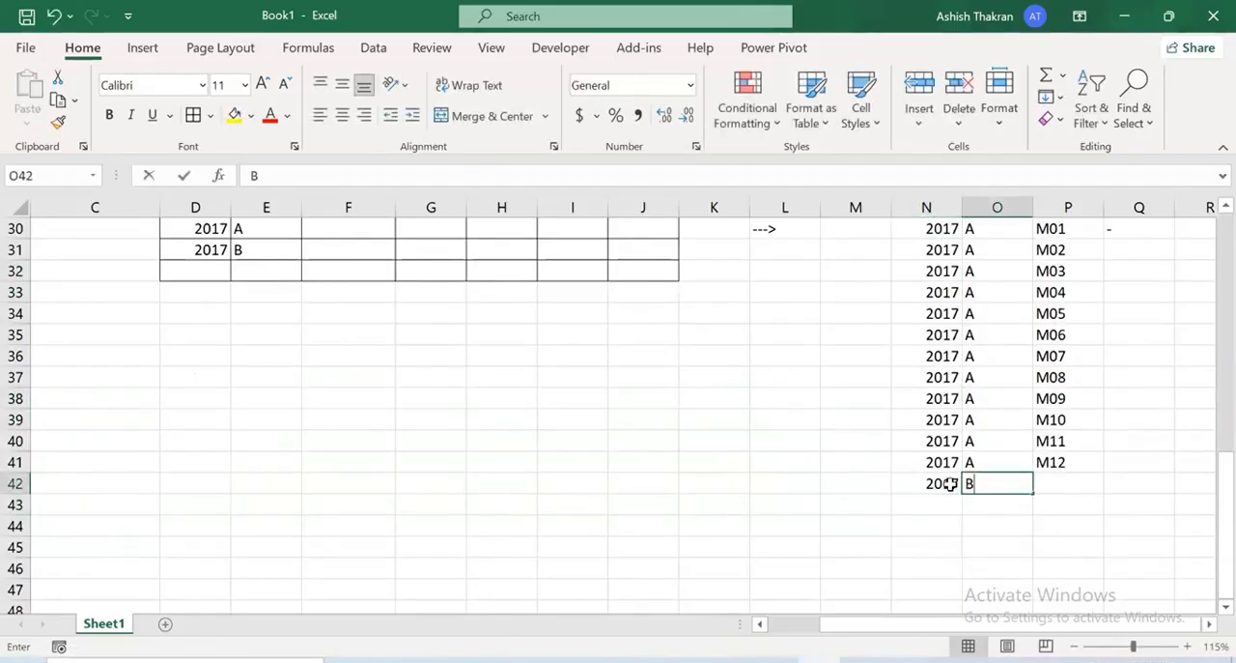
{"action": "key", "text": "Return"}
Enter "..." in each of the cells O43:O45 below employee B
{"action": "type", "text": "..."}
{"action": "key", "text": "Return"}
{"action": "type", "text": "..."}
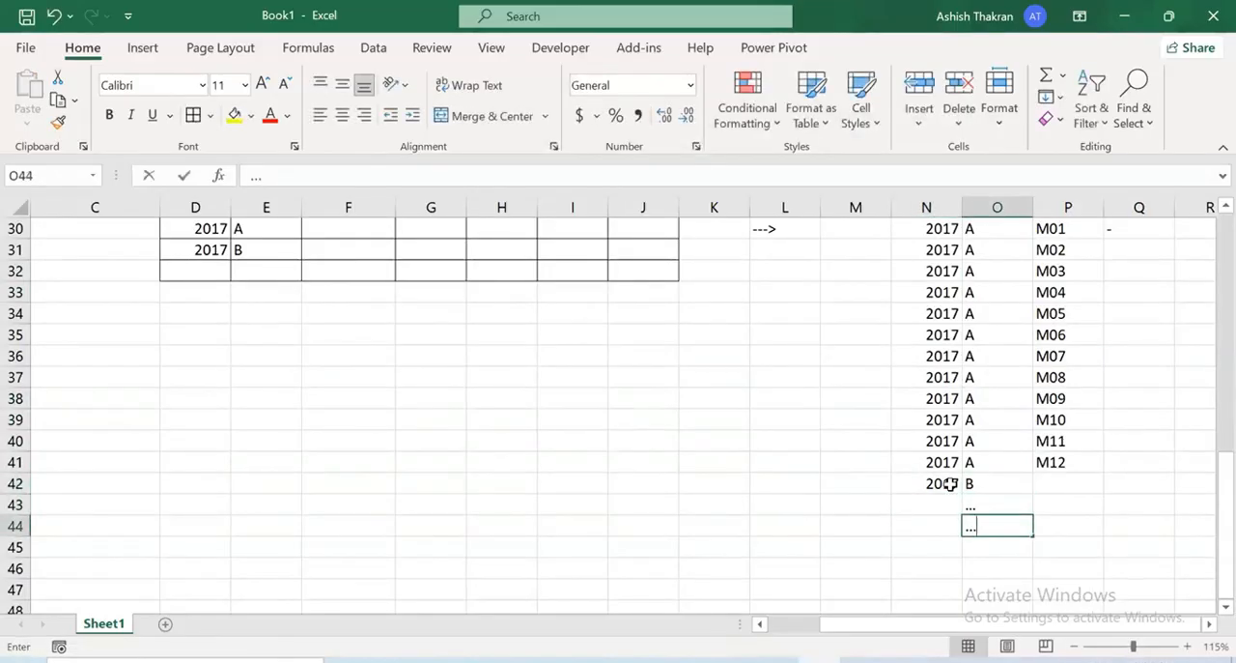
{"action": "key", "text": "Return"}
{"action": "type", "text": "..."}
{"action": "key", "text": "Return"}
{"action": "scroll", "coordinate": [951, 483], "scroll_direction": "up", "scroll_amount": 2}
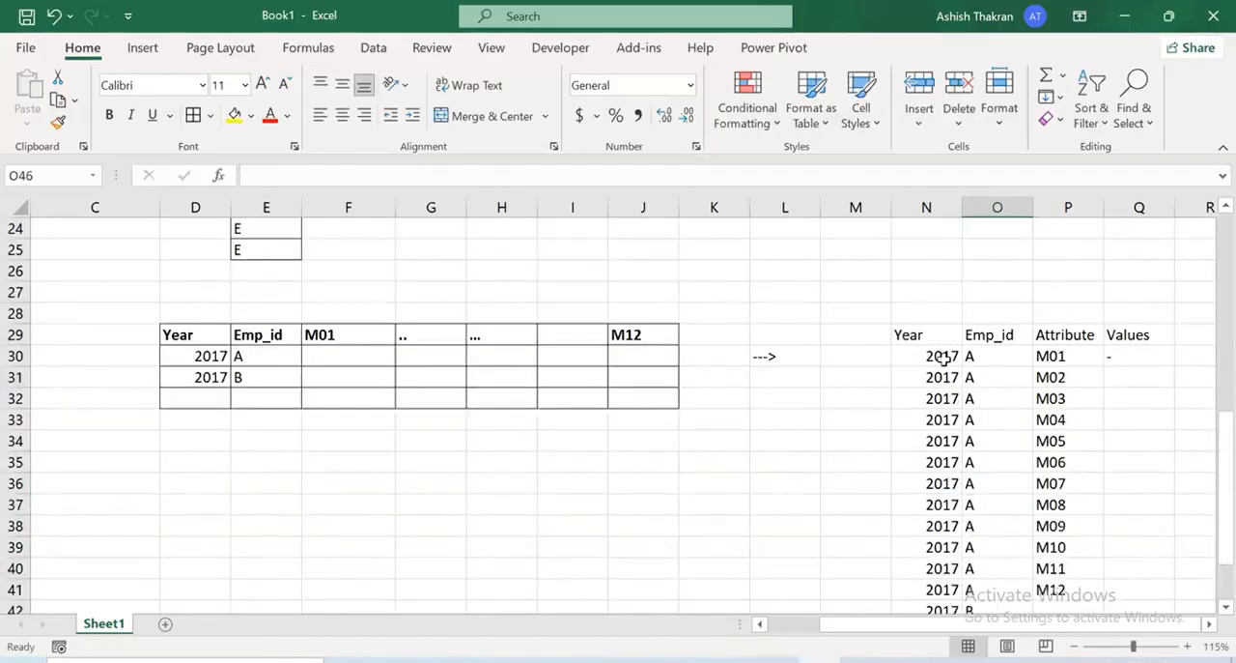
Shade the long-format table N29:Q41 with a light blue fill
{"action": "scroll", "coordinate": [941, 357], "scroll_direction": "down", "scroll_amount": 1}
{"action": "left_click_drag", "start_coordinate": [914, 275], "coordinate": [1121, 526]}
{"action": "left_click", "coordinate": [250, 115]}
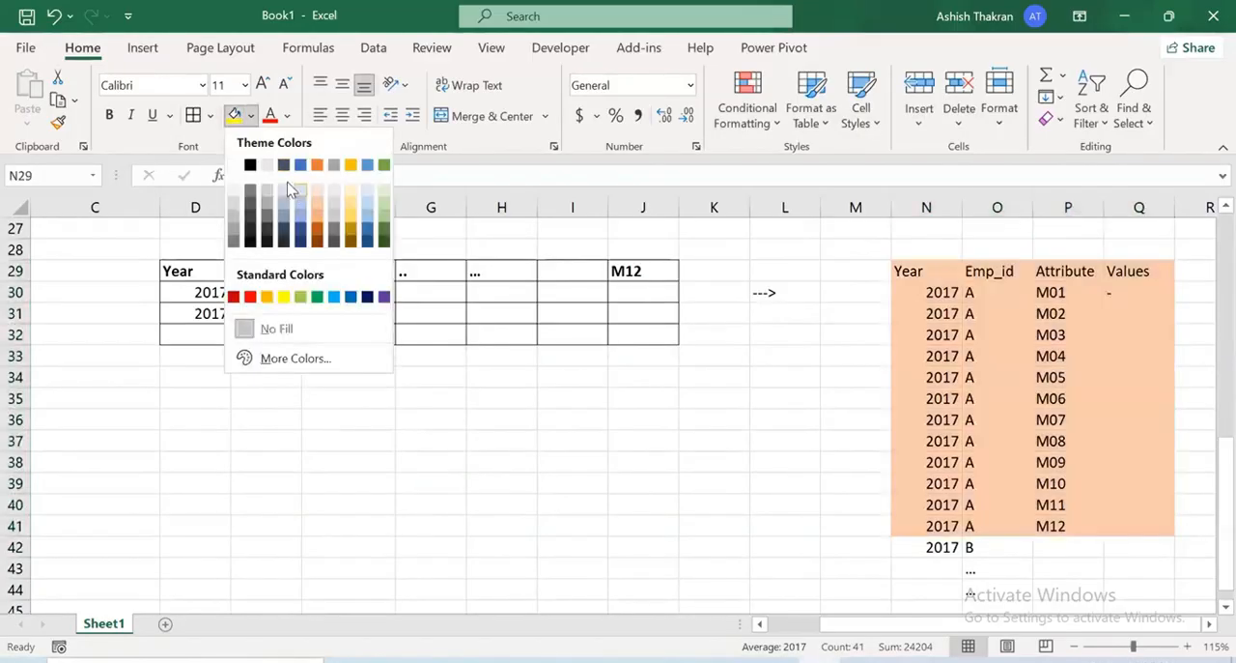
{"action": "left_click", "coordinate": [307, 176]}
{"action": "left_click_drag", "start_coordinate": [1130, 274], "coordinate": [1130, 298]}
{"action": "left_click", "coordinate": [1140, 271]}
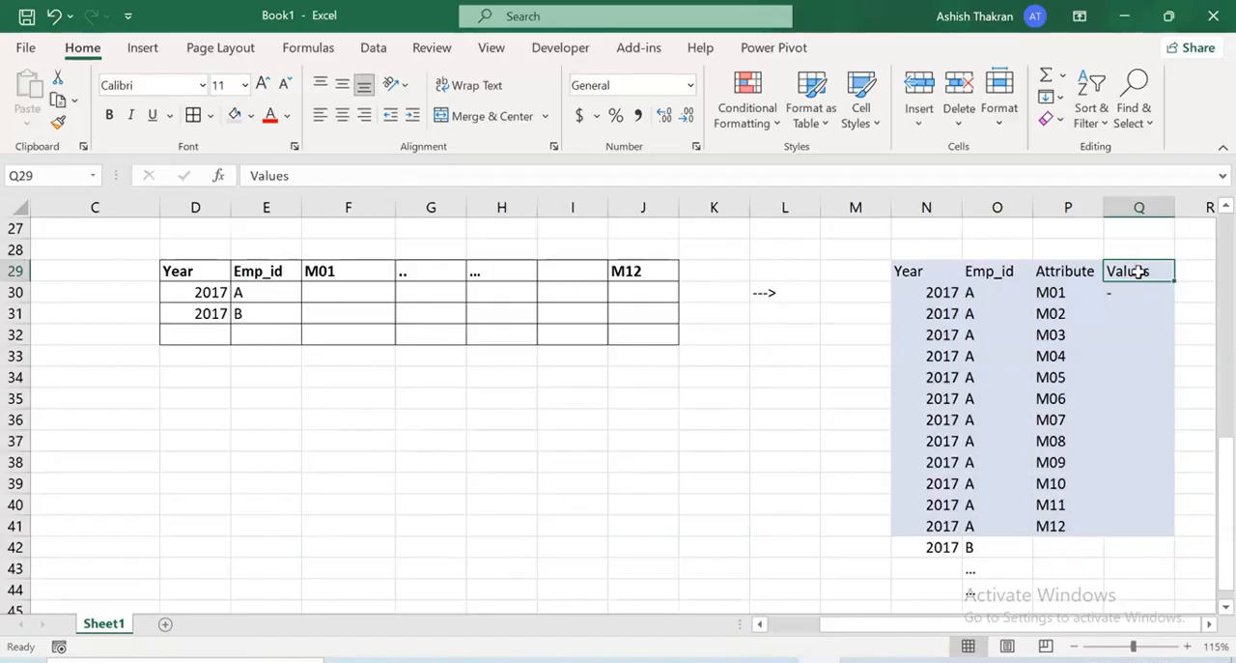
{"action": "left_click", "coordinate": [734, 660]}
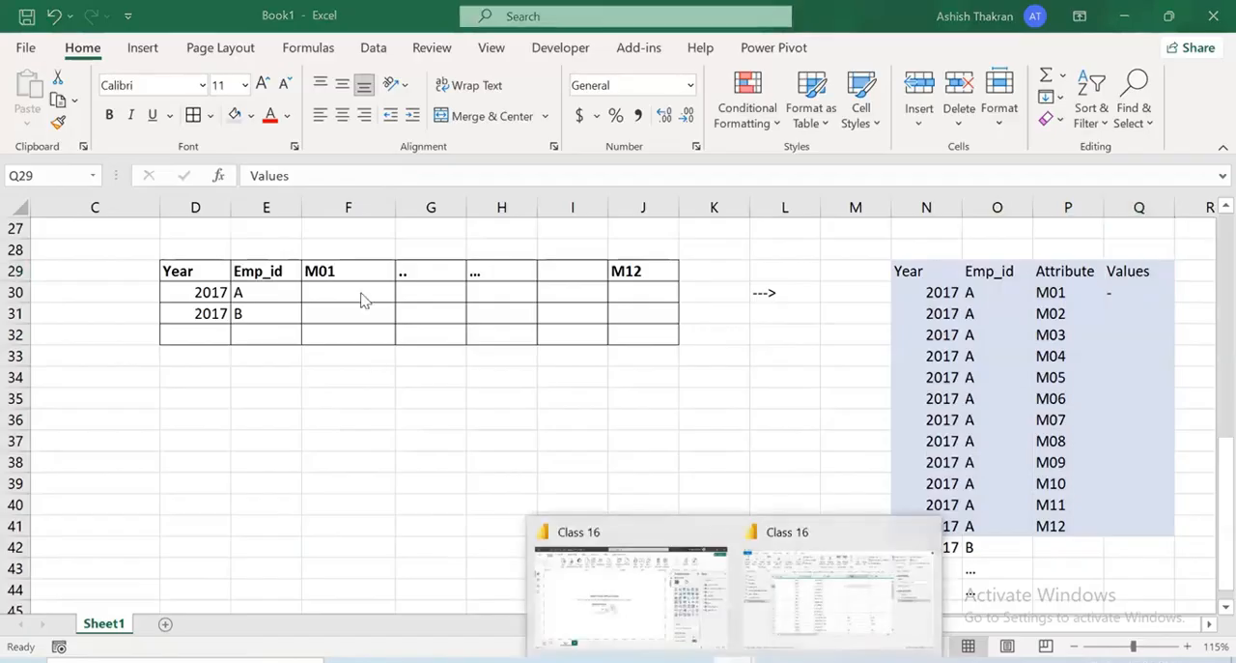
{"action": "left_click_drag", "start_coordinate": [183, 272], "coordinate": [662, 333]}
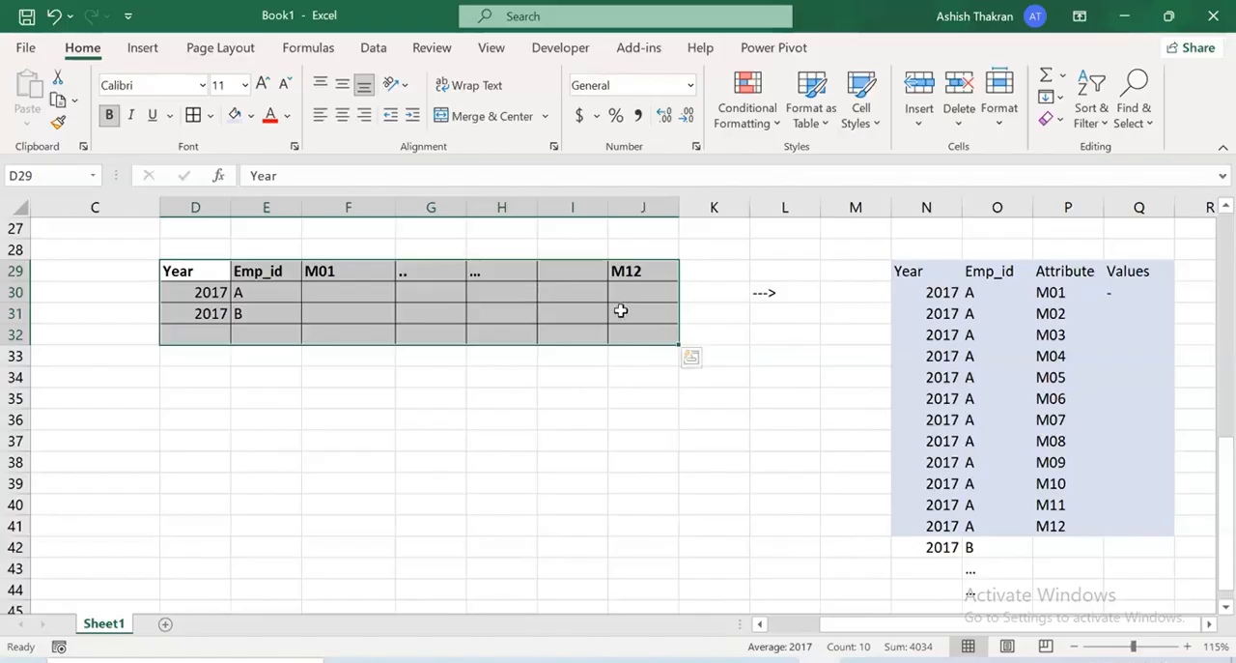
{"action": "left_click_drag", "start_coordinate": [908, 271], "coordinate": [1126, 528]}
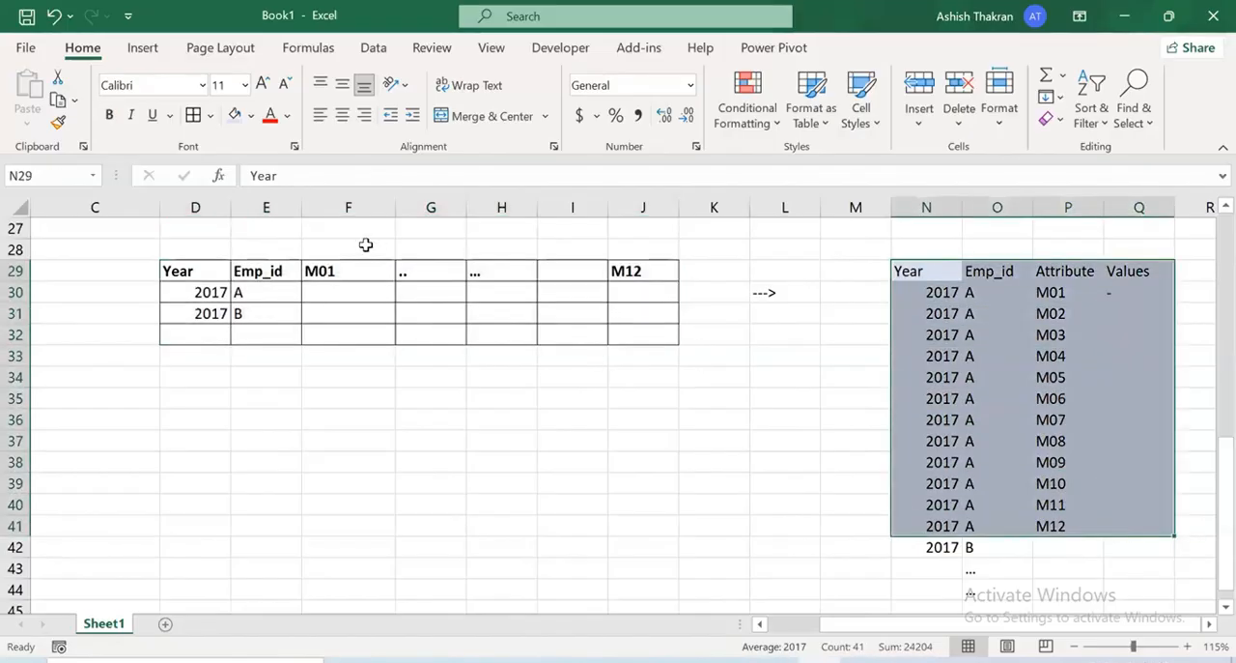
Label the wide table Pivoting in F28 and the long-format table Unpivoting in O28
{"action": "double_click", "coordinate": [365, 246]}
{"action": "type", "text": "Piv"}
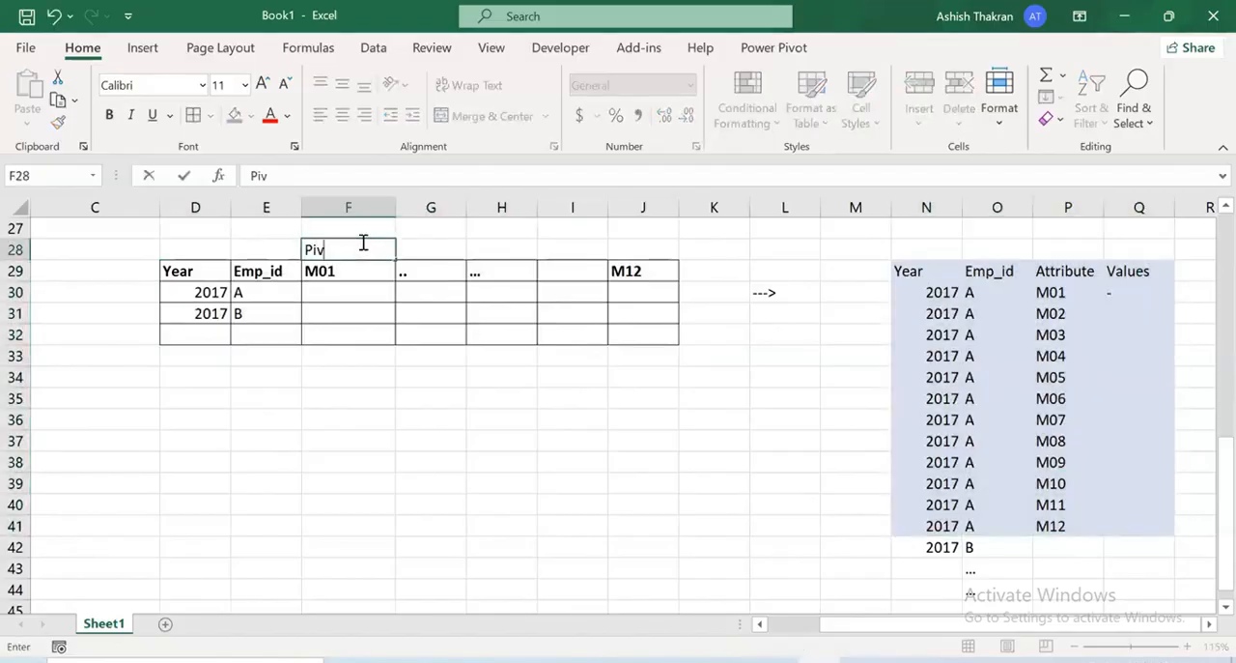
{"action": "type", "text": "oting"}
{"action": "key", "text": "Right"}
{"action": "key", "text": "Right"}
{"action": "key", "text": "Right"}
{"action": "key", "text": "Right"}
{"action": "key", "text": "Right"}
{"action": "key", "text": "Right"}
{"action": "key", "text": "Right"}
{"action": "key", "text": "Right"}
{"action": "key", "text": "Right"}
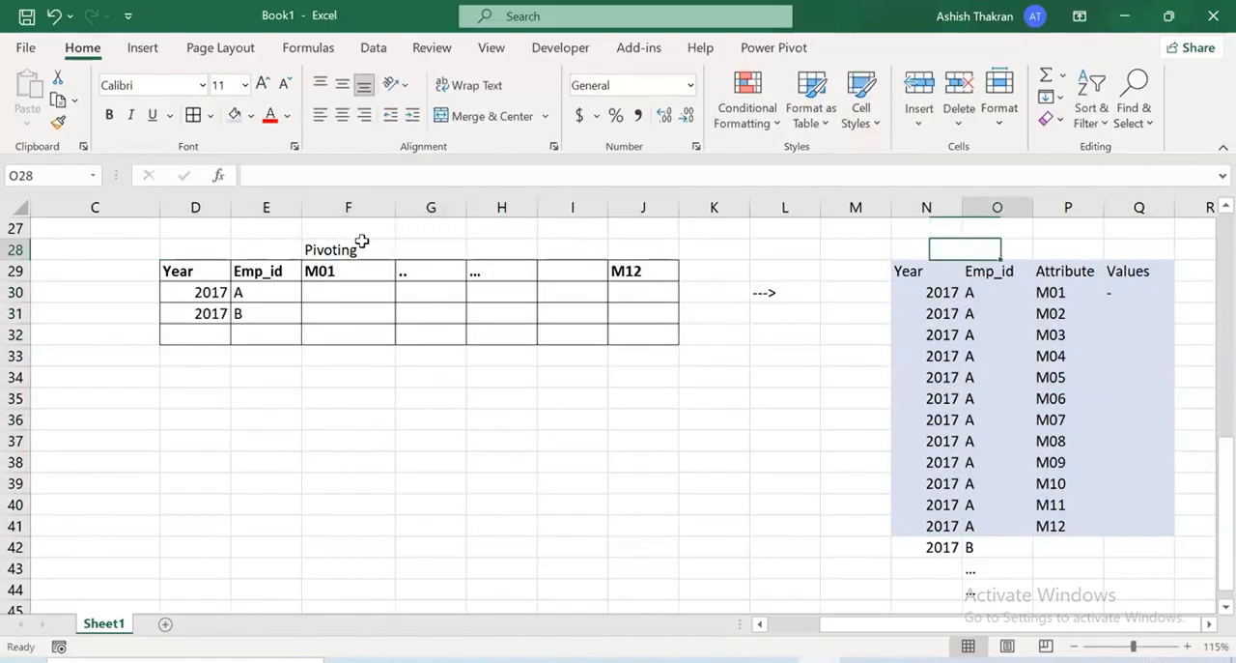
{"action": "type", "text": "Unpivoting"}
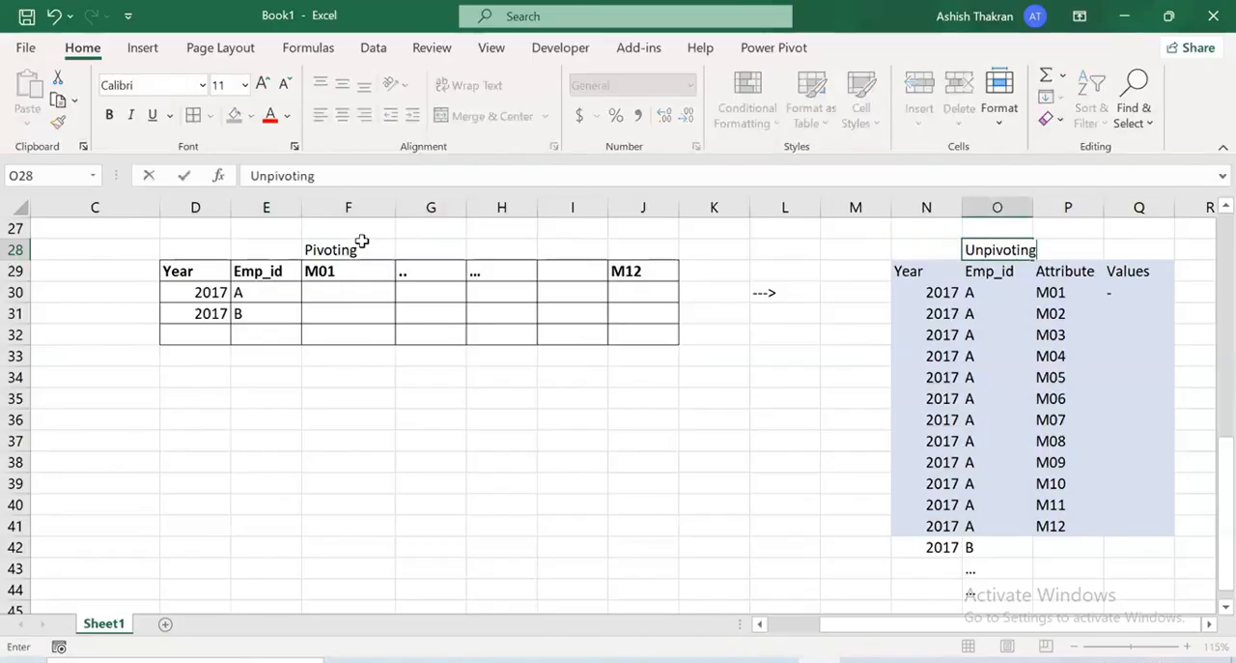
{"action": "key", "text": "Return"}
Make the Unpivoting and Pivoting labels above the two sample tables bold
{"action": "key", "text": "Up"}
{"action": "key", "text": "ctrl+b"}
{"action": "key", "text": "Left"}
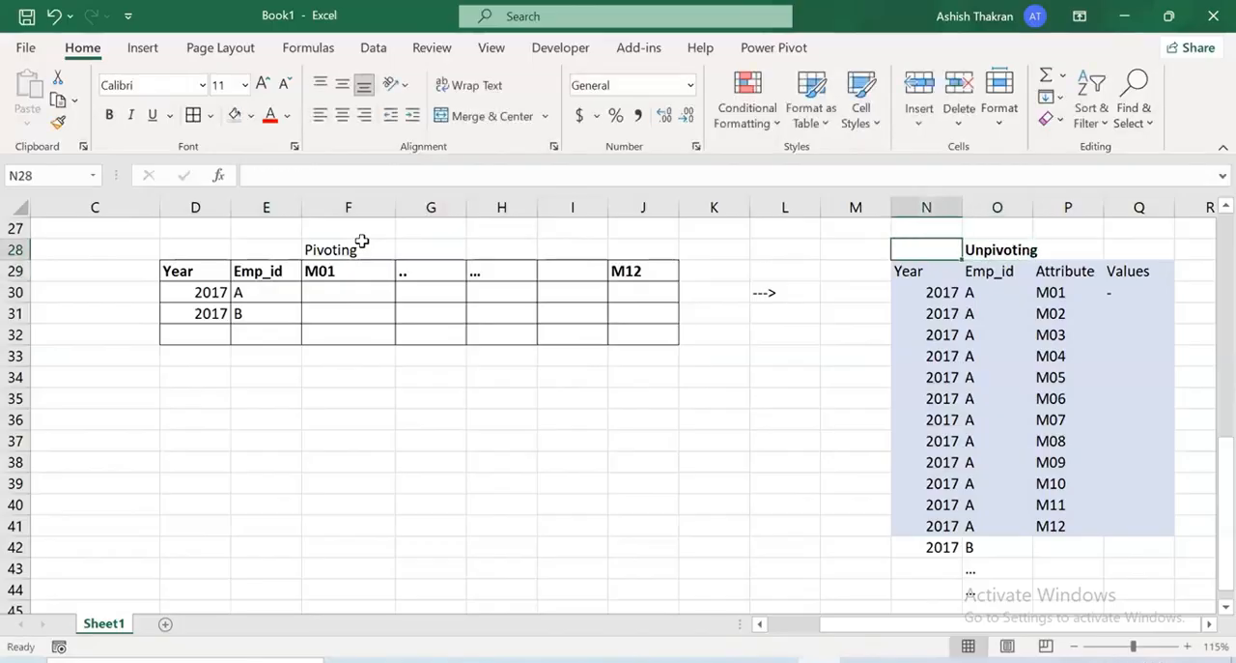
{"action": "key", "text": "Left"}
{"action": "key", "text": "Left"}
{"action": "key", "text": "Left"}
{"action": "key", "text": "Left"}
{"action": "key", "text": "Left"}
{"action": "key", "text": "Left"}
{"action": "key", "text": "Left"}
{"action": "key", "text": "Left"}
{"action": "key", "text": "ctrl+b"}
{"action": "key", "text": "Down"}
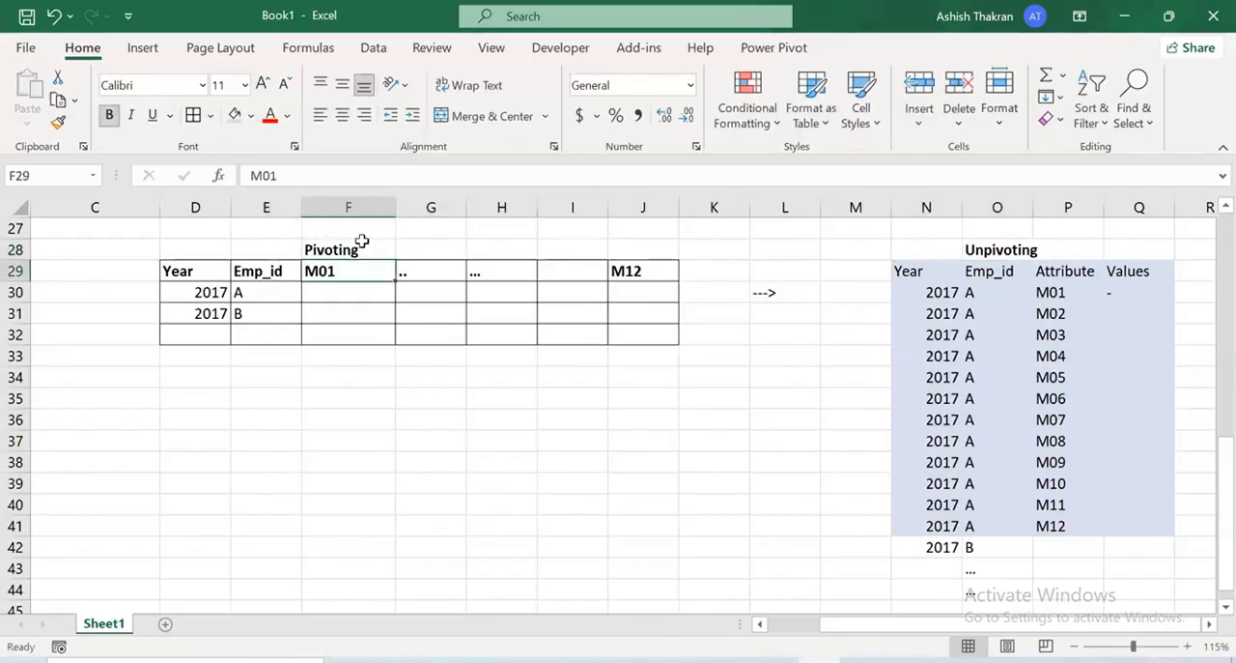
Switch to the Class 16 Power Query Editor and unpivot only the selected columns M01 through M12 of ResellerSalesTargets
{"action": "mouse_move", "coordinate": [727, 649]}
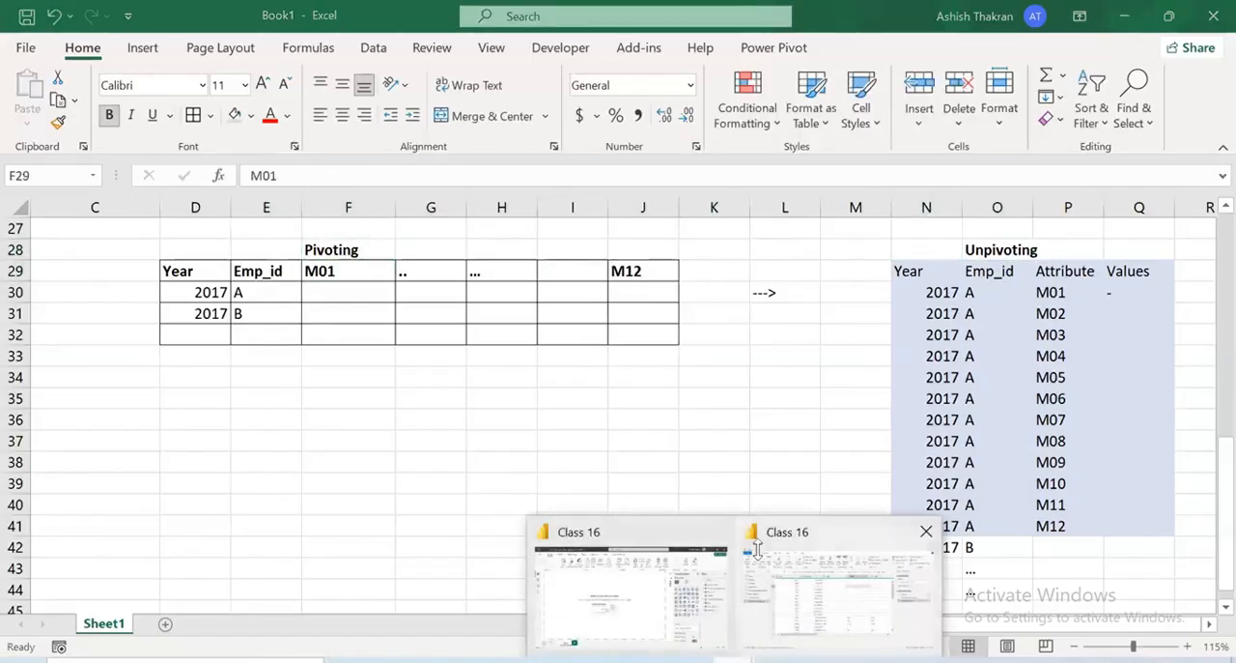
{"action": "left_click", "coordinate": [837, 589]}
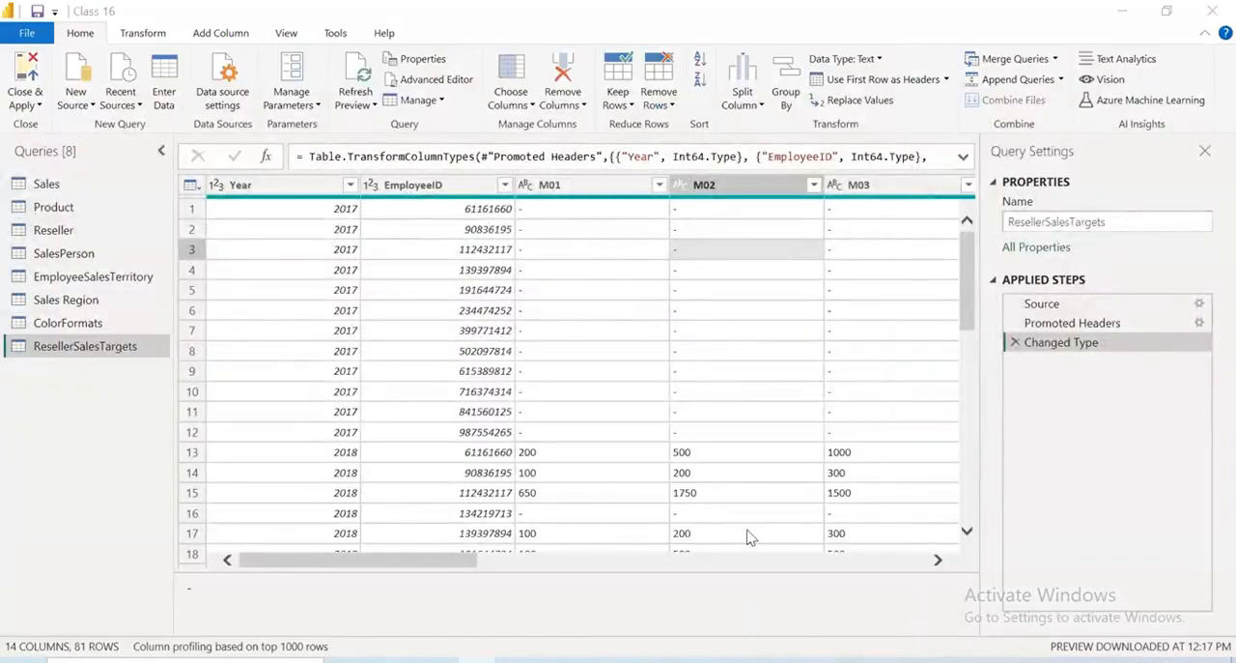
{"action": "left_click", "coordinate": [578, 191]}
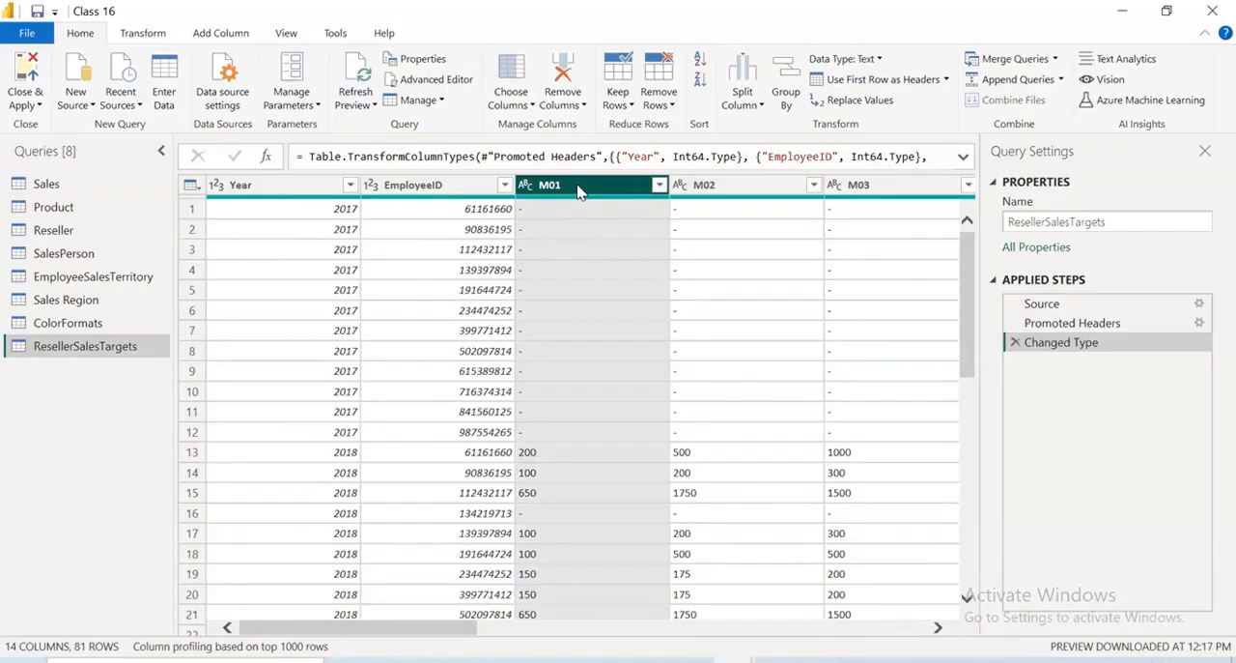
{"action": "key", "text": "shift+Right"}
{"action": "key", "text": "shift+Right"}
{"action": "key", "text": "shift+Right"}
{"action": "key", "text": "shift+Right"}
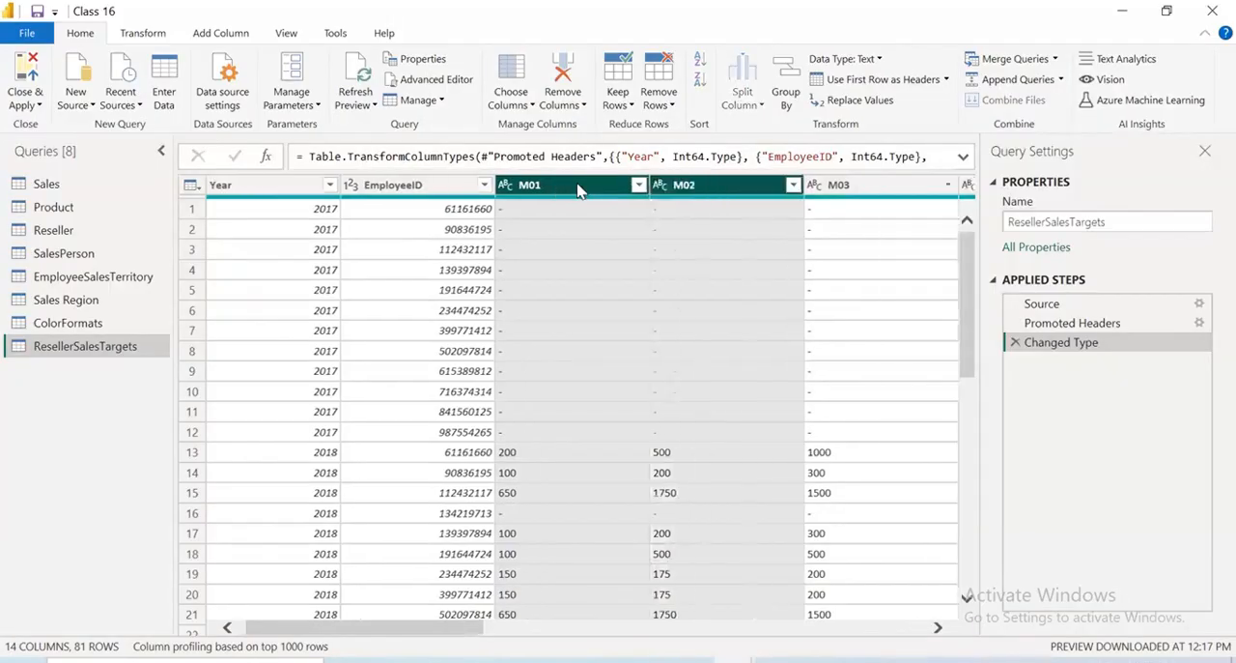
{"action": "key", "text": "shift+Right"}
{"action": "key", "text": "shift+Right"}
{"action": "key", "text": "shift+Right"}
{"action": "key", "text": "shift+Right"}
{"action": "key", "text": "shift+Right"}
{"action": "key", "text": "shift+Right"}
{"action": "key", "text": "shift+Right"}
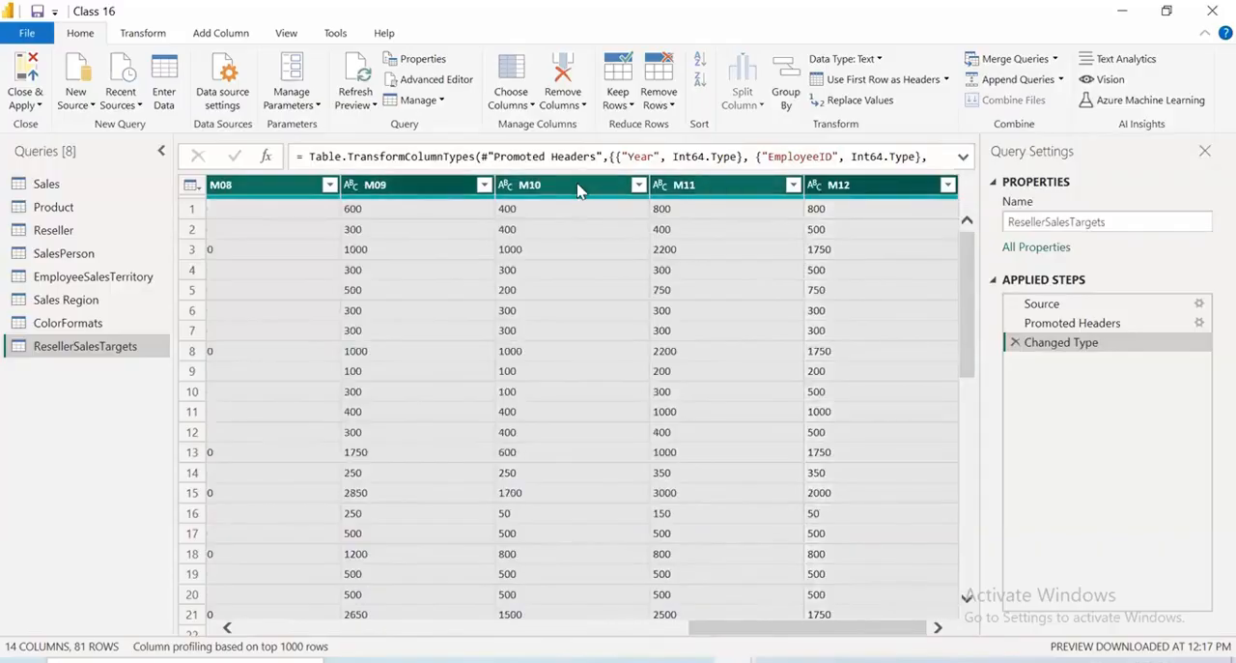
{"action": "left_click", "coordinate": [151, 35]}
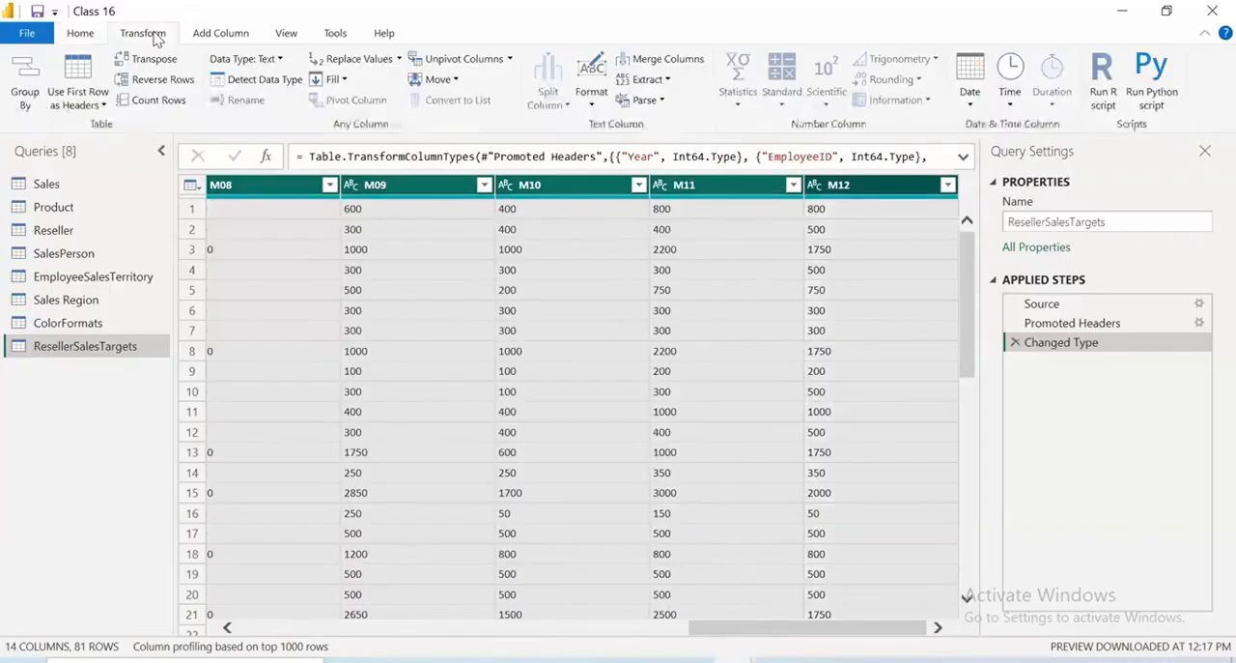
{"action": "left_click", "coordinate": [509, 60]}
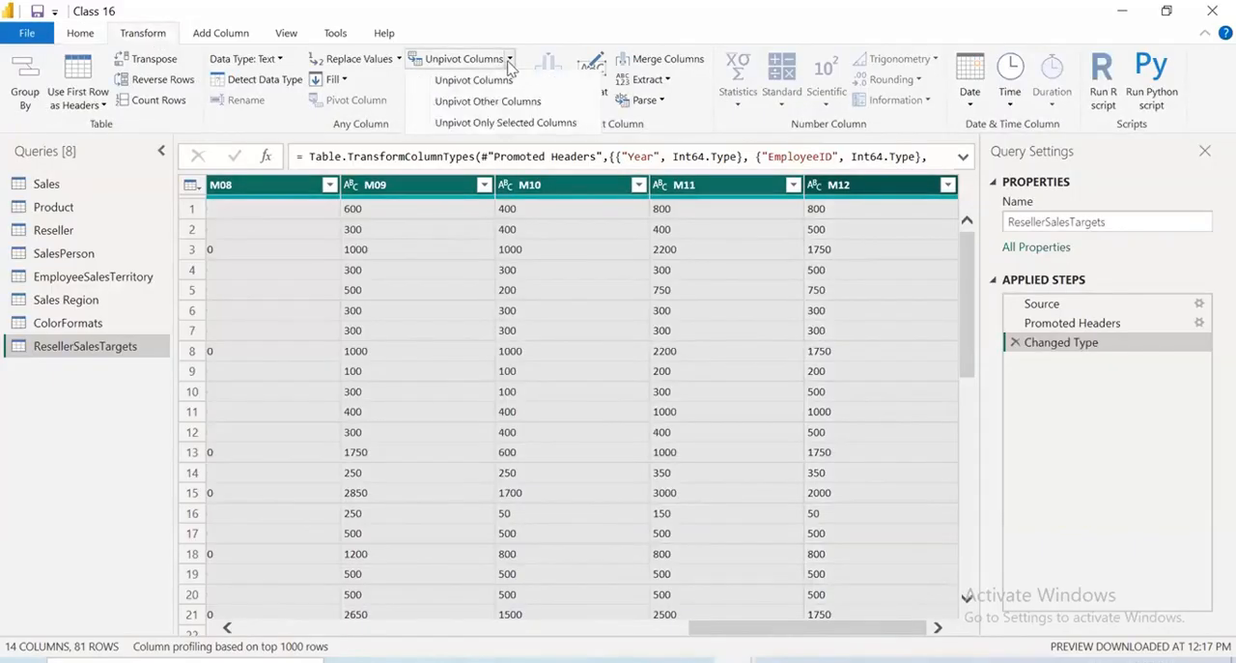
{"action": "left_click", "coordinate": [498, 124]}
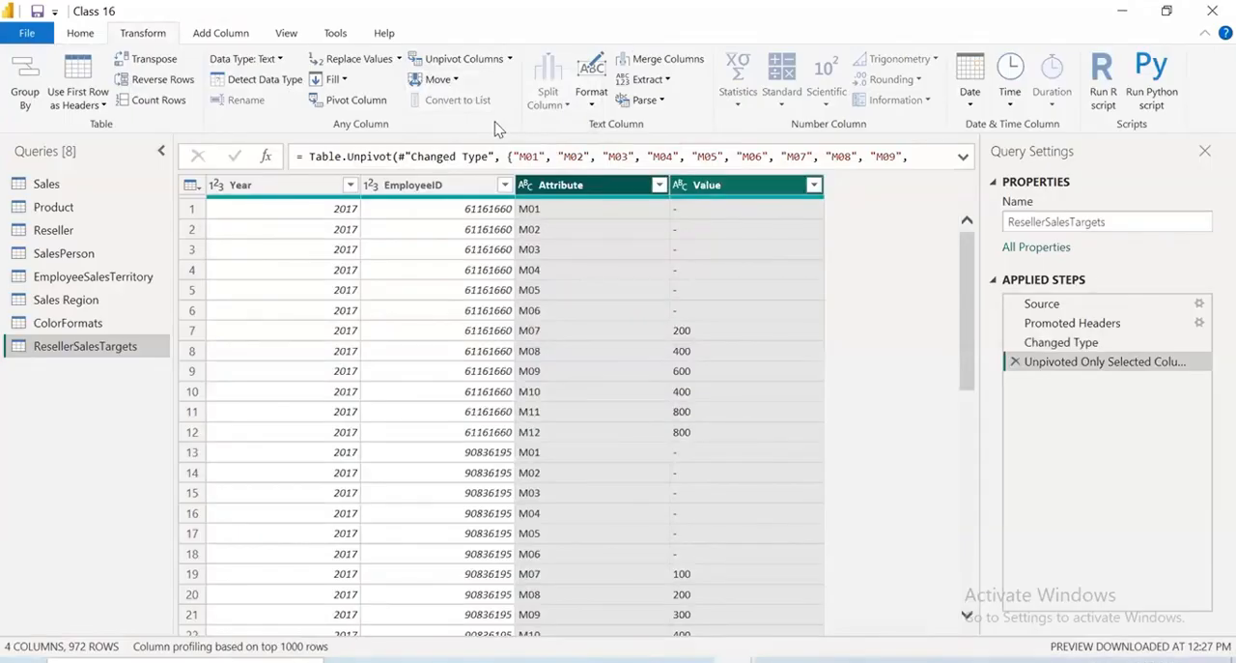
Rename the Attribute column as Months and the Value column as Targets
{"action": "double_click", "coordinate": [573, 186]}
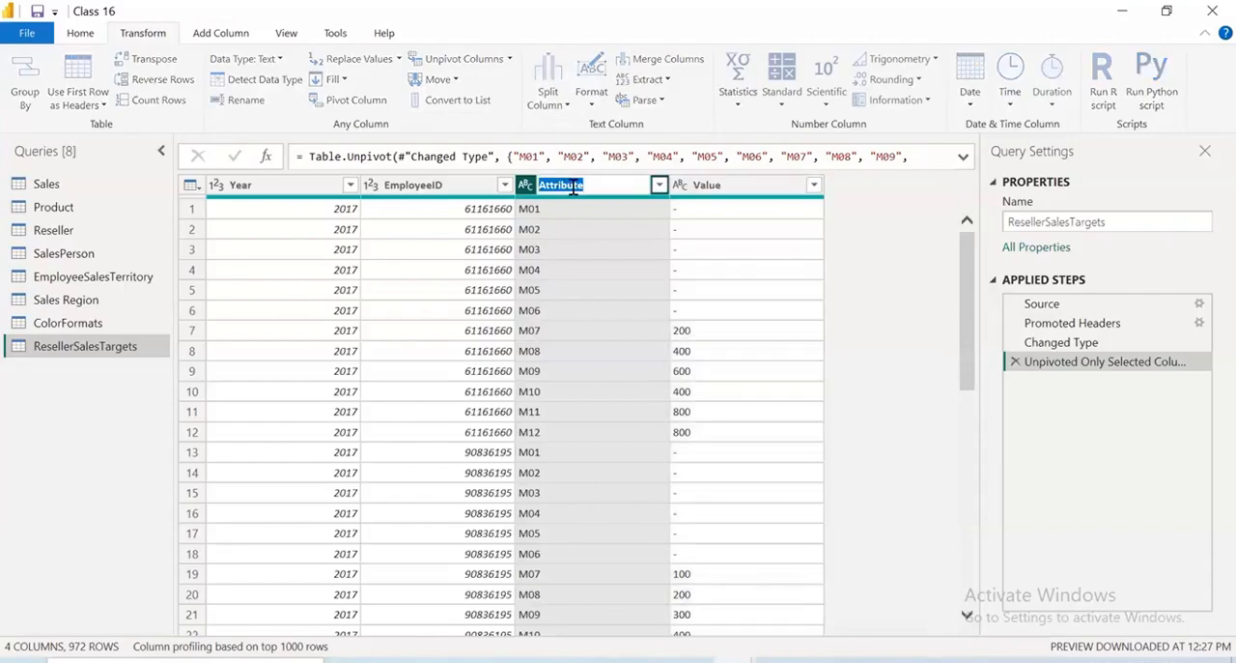
{"action": "type", "text": "Months"}
{"action": "key", "text": "Return"}
{"action": "double_click", "coordinate": [726, 186]}
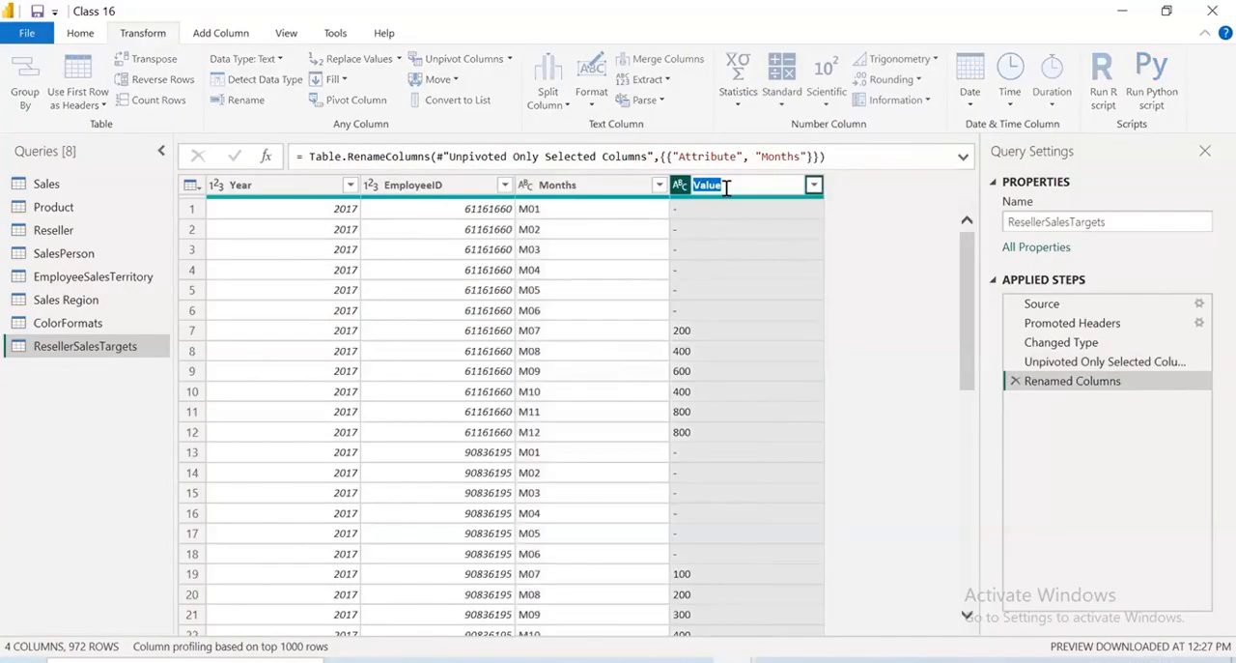
{"action": "type", "text": "Targets"}
{"action": "key", "text": "Return"}
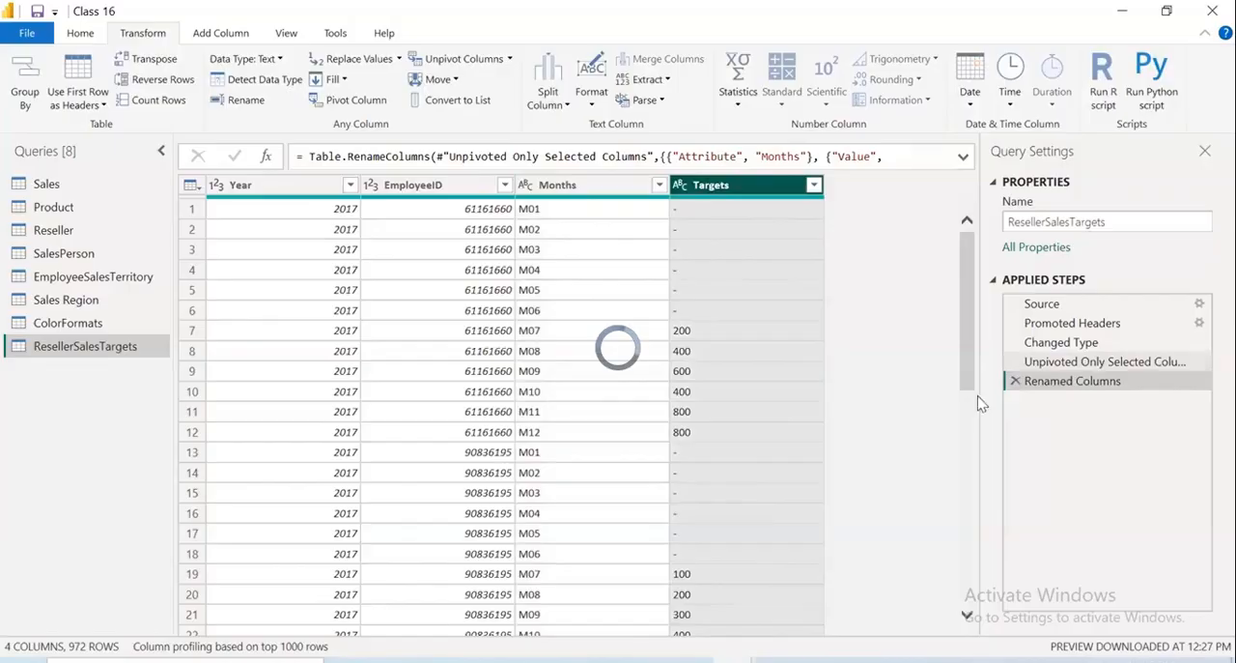
Filter the Targets column to exclude the rows containing "-"
{"action": "left_click", "coordinate": [814, 184]}
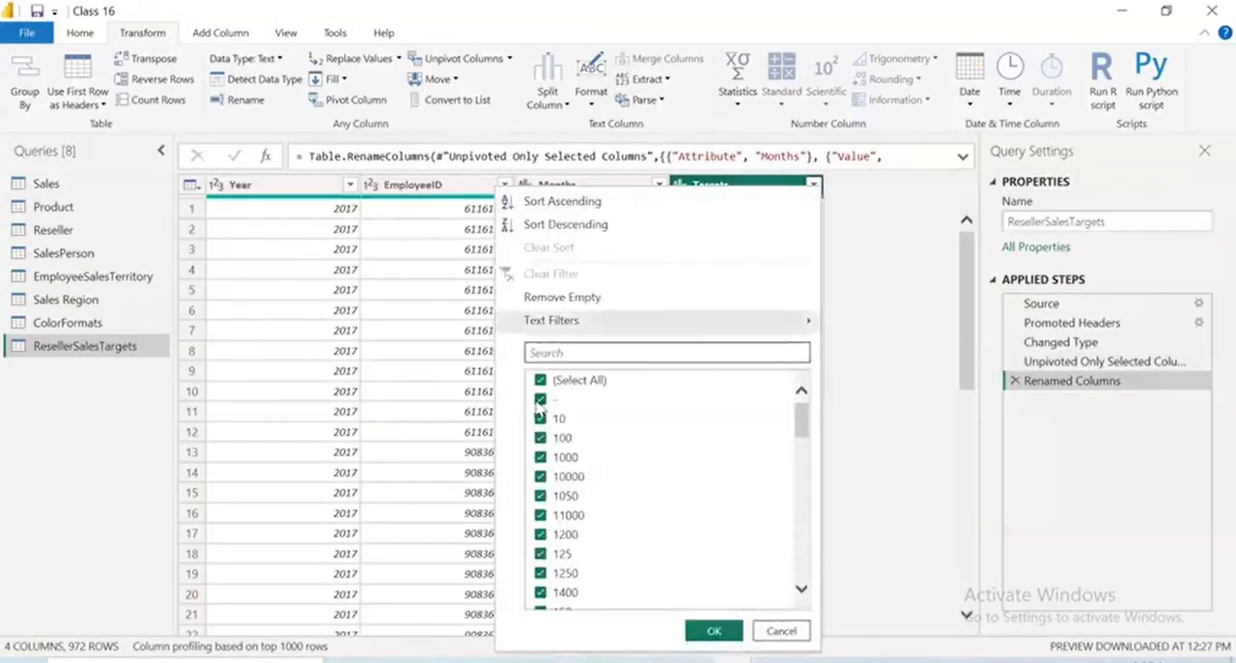
{"action": "left_click", "coordinate": [539, 402]}
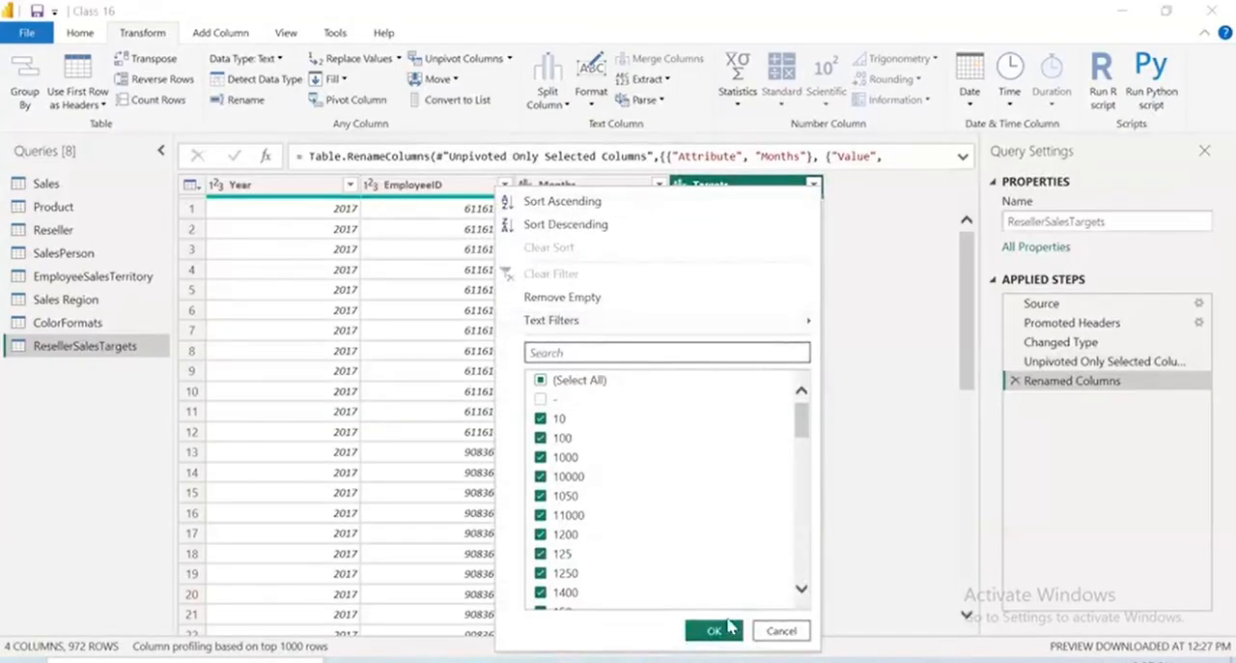
{"action": "left_click", "coordinate": [724, 633]}
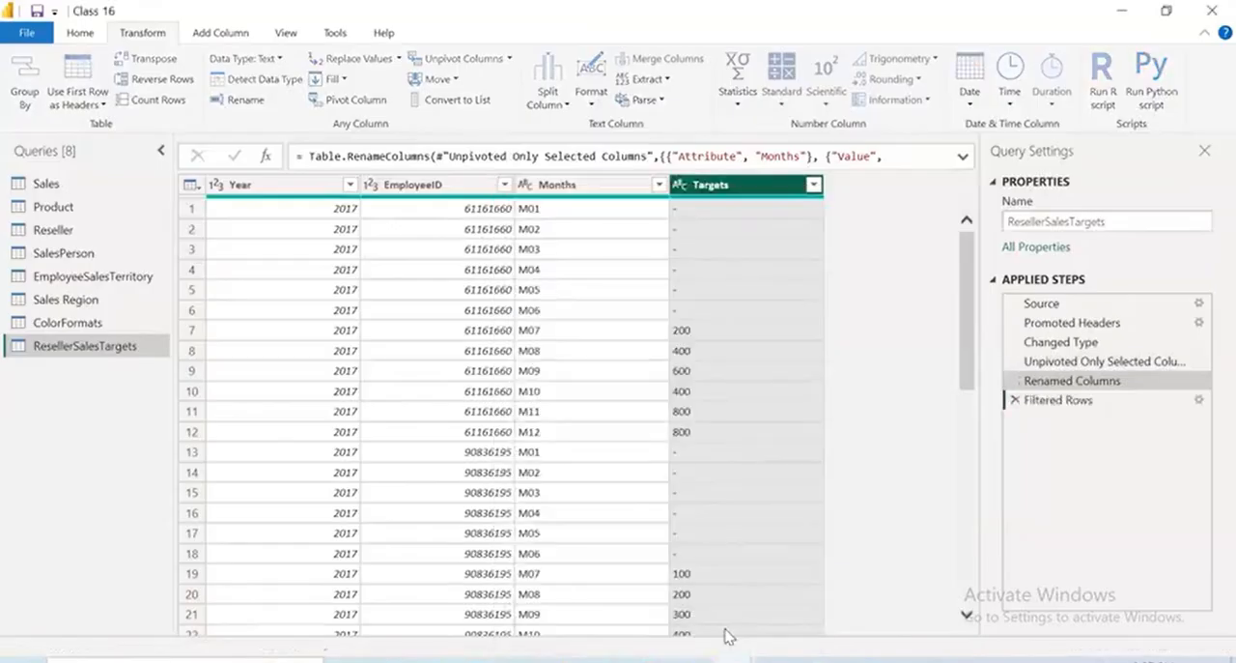
{"action": "scroll", "coordinate": [937, 455], "scroll_direction": "down", "scroll_amount": 8}
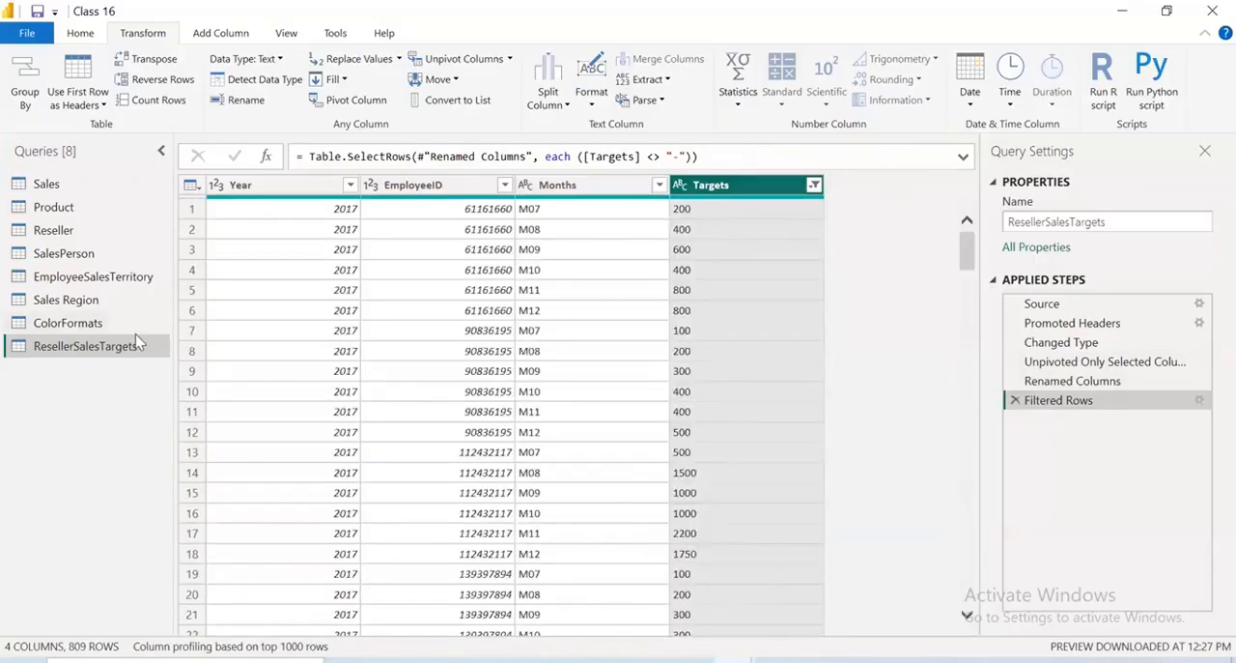
Rename the ResellerSalesTargets query as SalesTargets
{"action": "double_click", "coordinate": [75, 346]}
{"action": "left_click", "coordinate": [76, 346]}
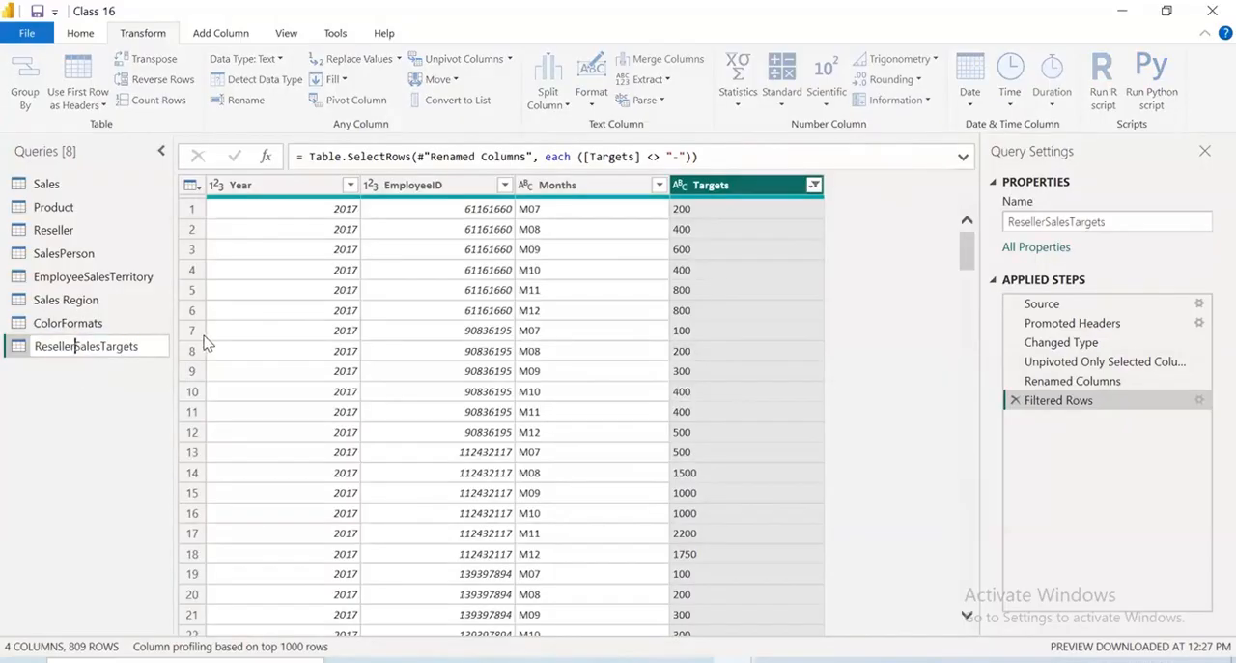
{"action": "key", "text": "BackSpace"}
{"action": "key", "text": "BackSpace"}
{"action": "key", "text": "BackSpace"}
{"action": "key", "text": "BackSpace"}
{"action": "key", "text": "BackSpace"}
{"action": "key", "text": "BackSpace"}
{"action": "key", "text": "BackSpace"}
{"action": "key", "text": "BackSpace"}
{"action": "key", "text": "Return"}
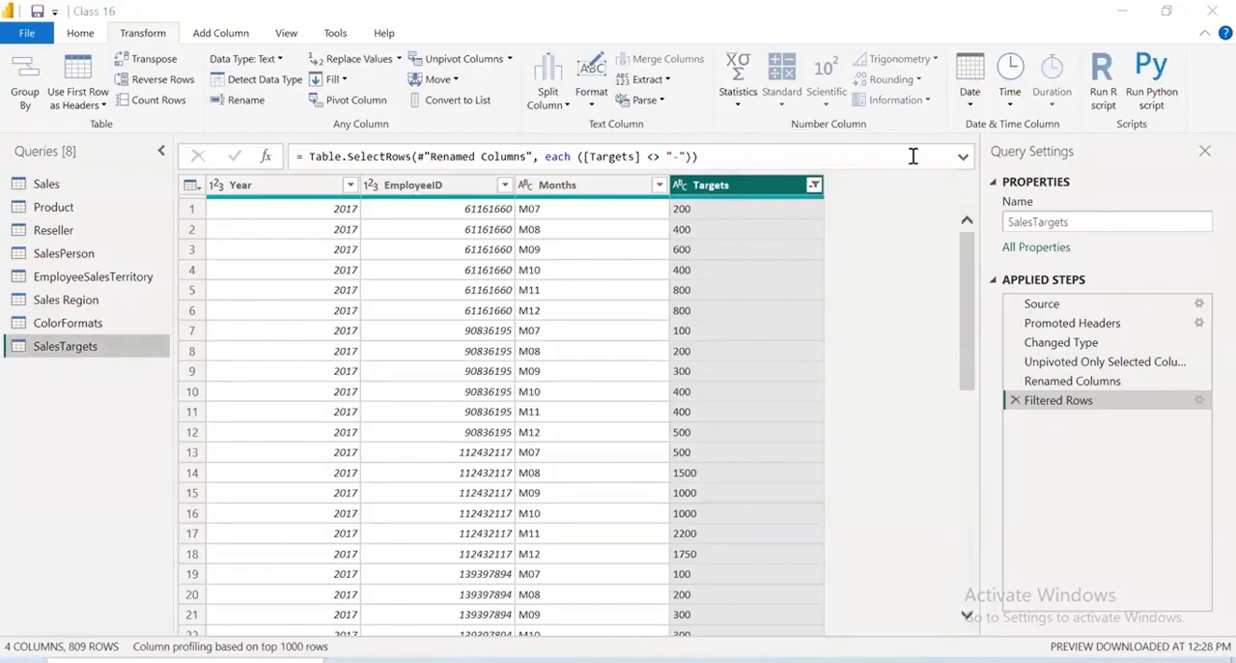
Apply the query changes to the Class 16 report in Power BI Desktop and save the file
{"action": "left_click", "coordinate": [36, 39]}
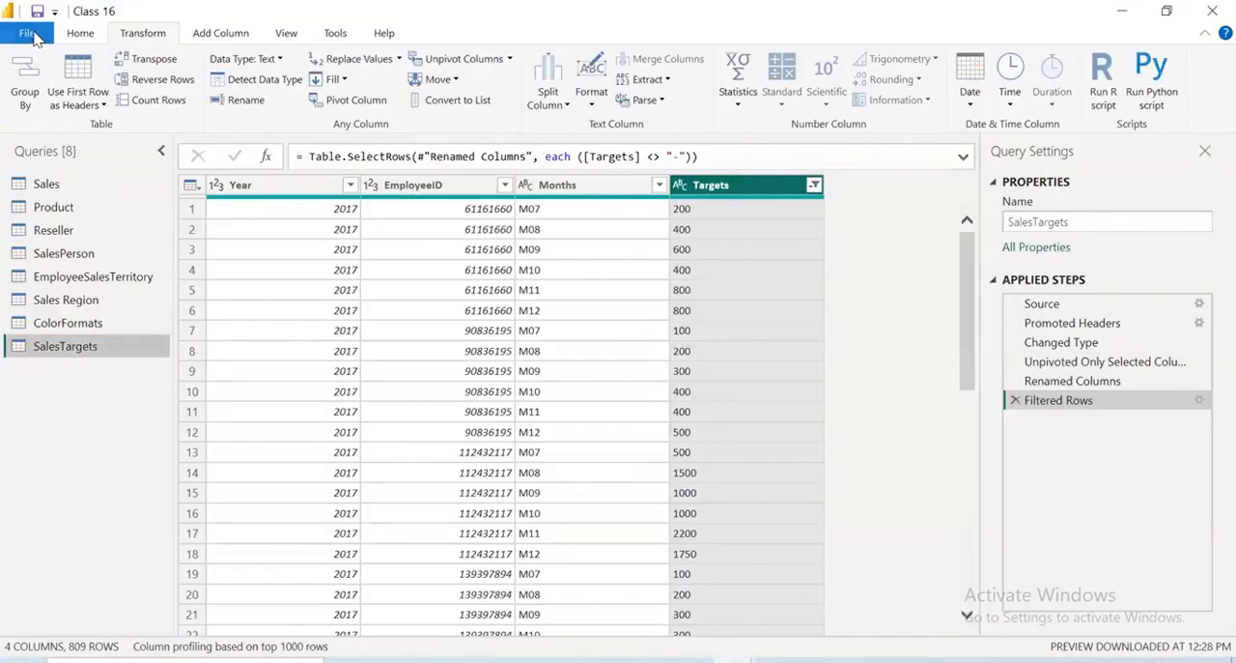
{"action": "left_click", "coordinate": [32, 37]}
{"action": "key", "text": "Escape"}
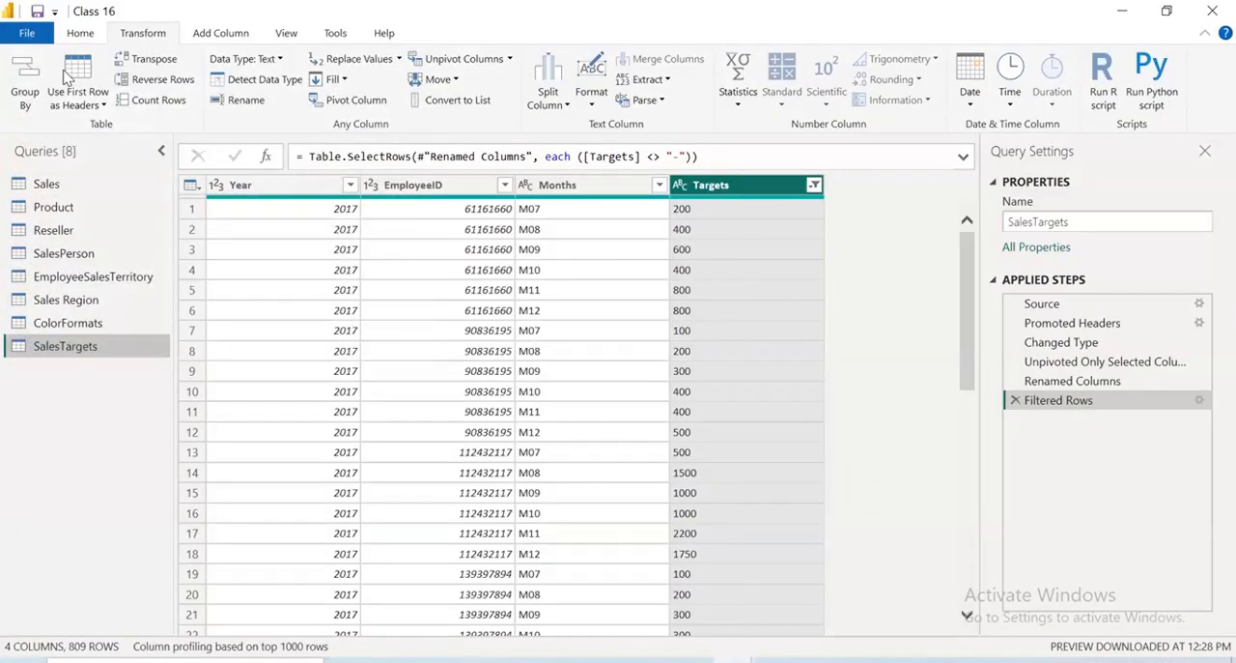
{"action": "key", "text": "alt+Tab"}
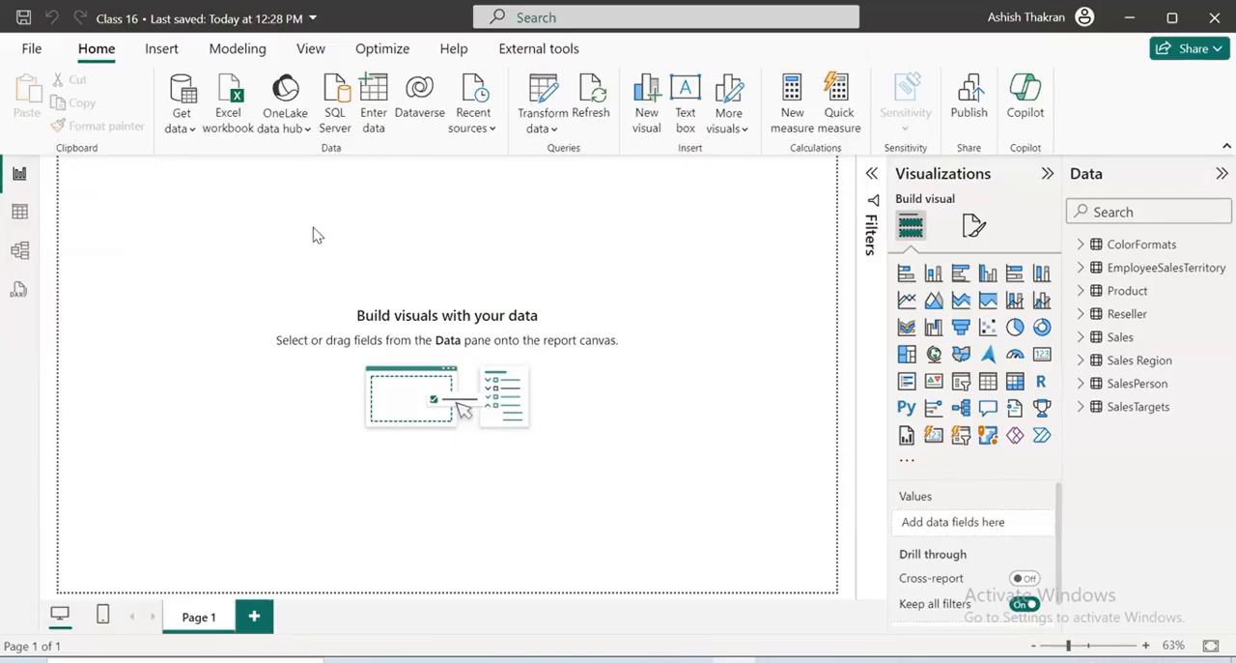
{"action": "key", "text": "ctrl+s"}
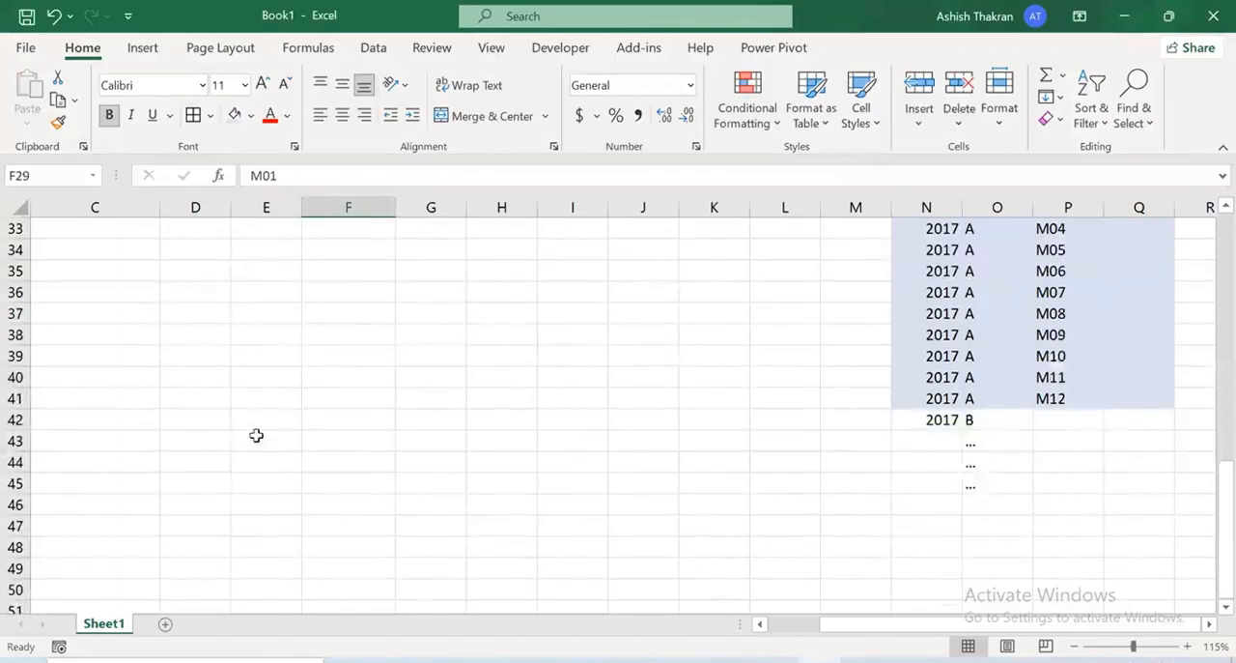
Switch to the Book1 workbook in Excel and enter "Relational Data Modeling" in E44
{"action": "scroll", "coordinate": [257, 434], "scroll_direction": "down", "scroll_amount": 2}
{"action": "left_click", "coordinate": [285, 339]}
{"action": "double_click", "coordinate": [285, 339]}
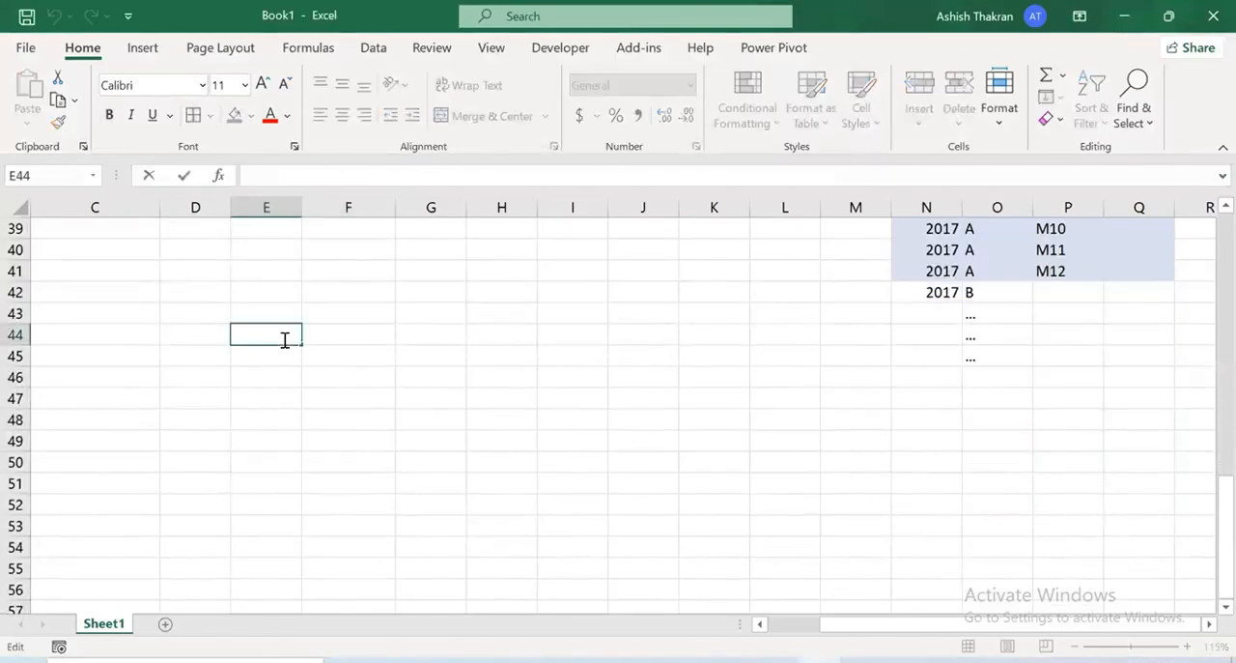
{"action": "type", "text": "Relational Data "}
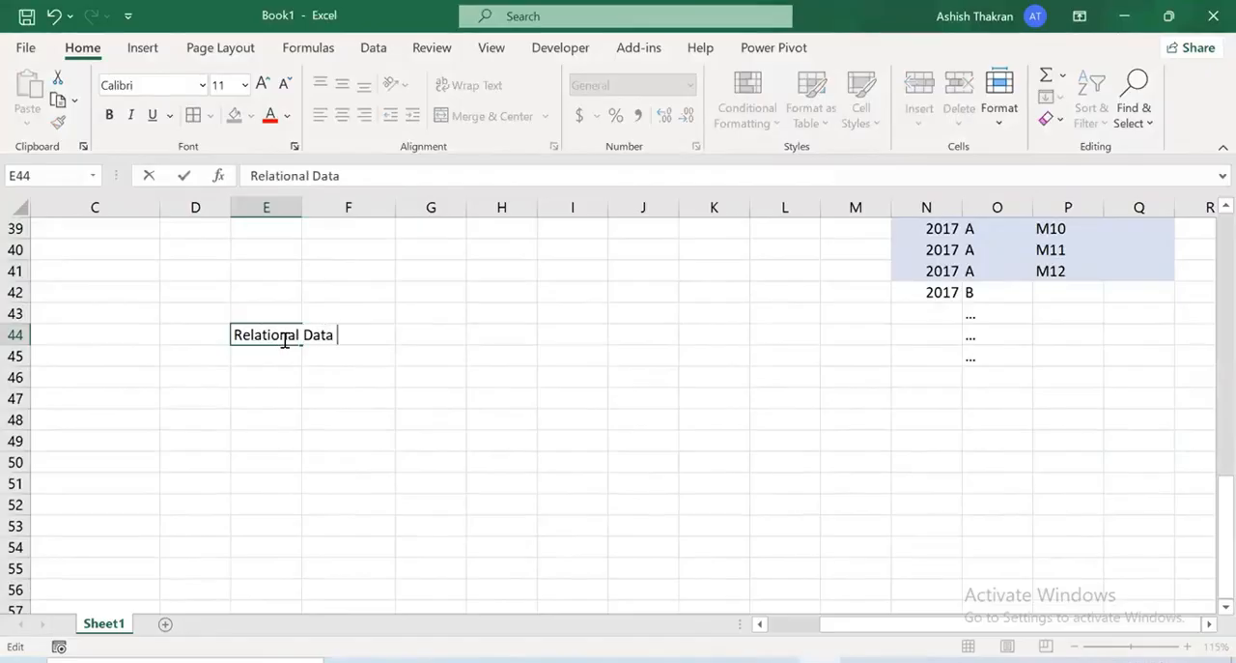
{"action": "type", "text": "Modeling"}
{"action": "key", "text": "Return"}
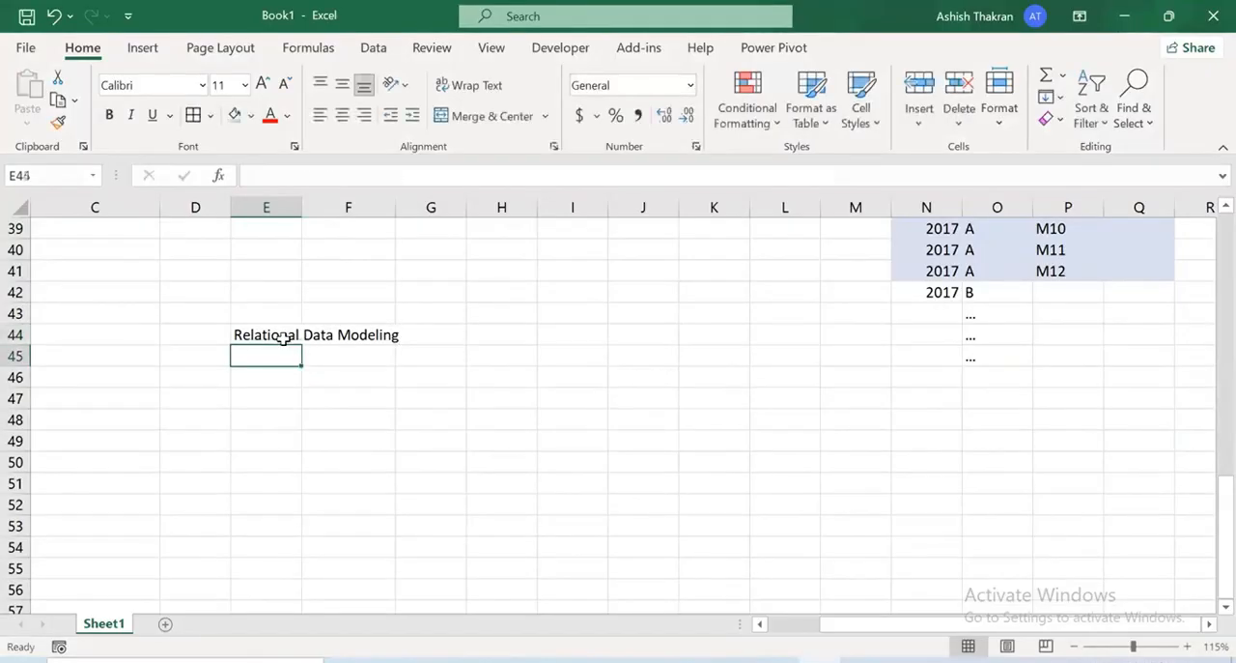
Enter the headings SQL in F42 and POWER BI in J42
{"action": "key", "text": "Up"}
{"action": "key", "text": "Up"}
{"action": "key", "text": "Right"}
{"action": "key", "text": "Up"}
{"action": "type", "text": "SQL"}
{"action": "key", "text": "Return"}
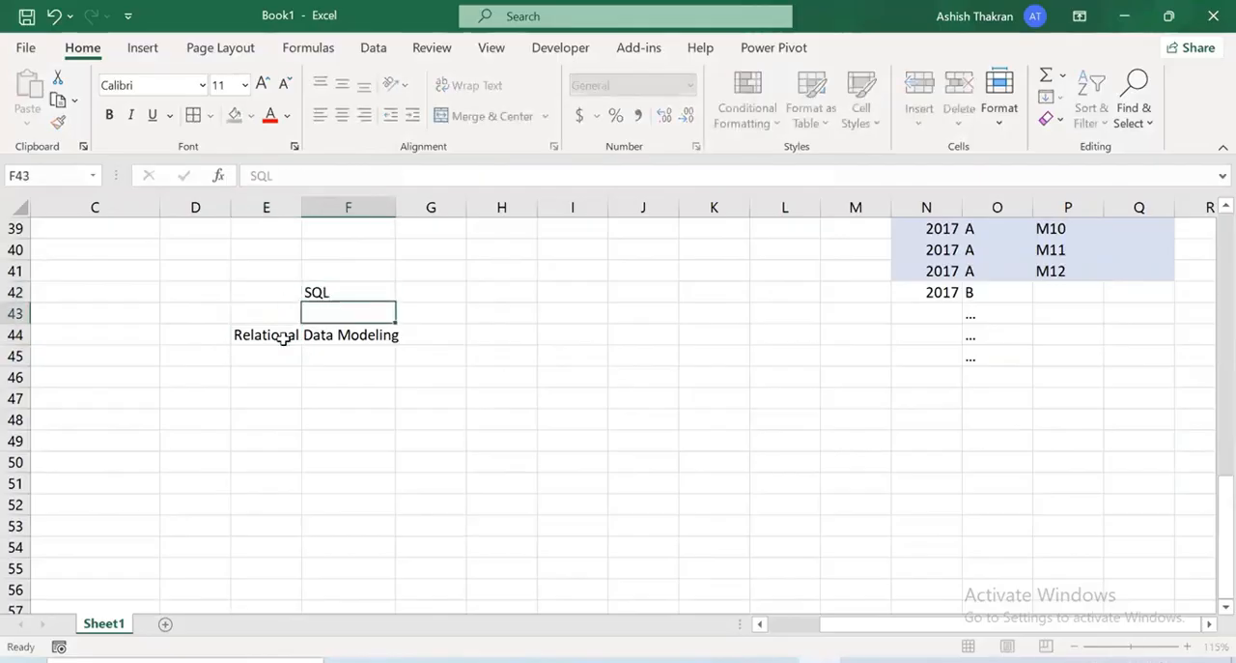
{"action": "key", "text": "Up"}
{"action": "key", "text": "Right"}
{"action": "key", "text": "Right"}
{"action": "key", "text": "Right"}
{"action": "key", "text": "Right"}
{"action": "type", "text": "POWER BI"}
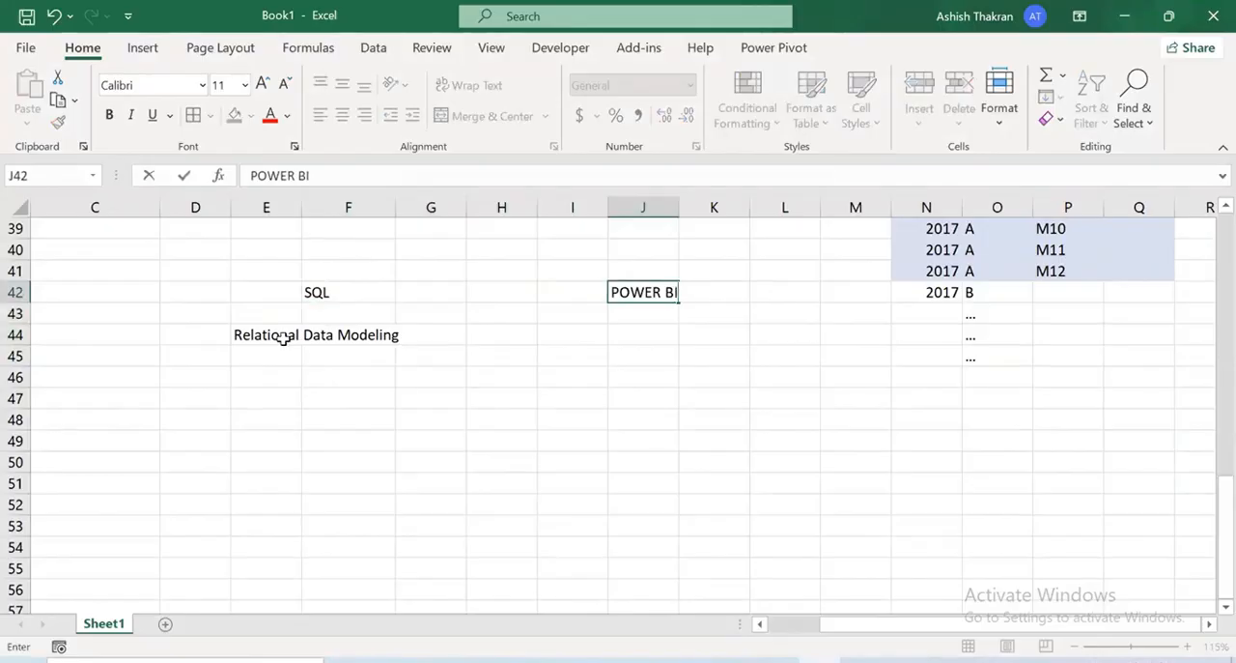
{"action": "key", "text": "Return"}
Enter "Dimensional Data Modeling" in J44 under the POWER BI heading
{"action": "key", "text": "Down"}
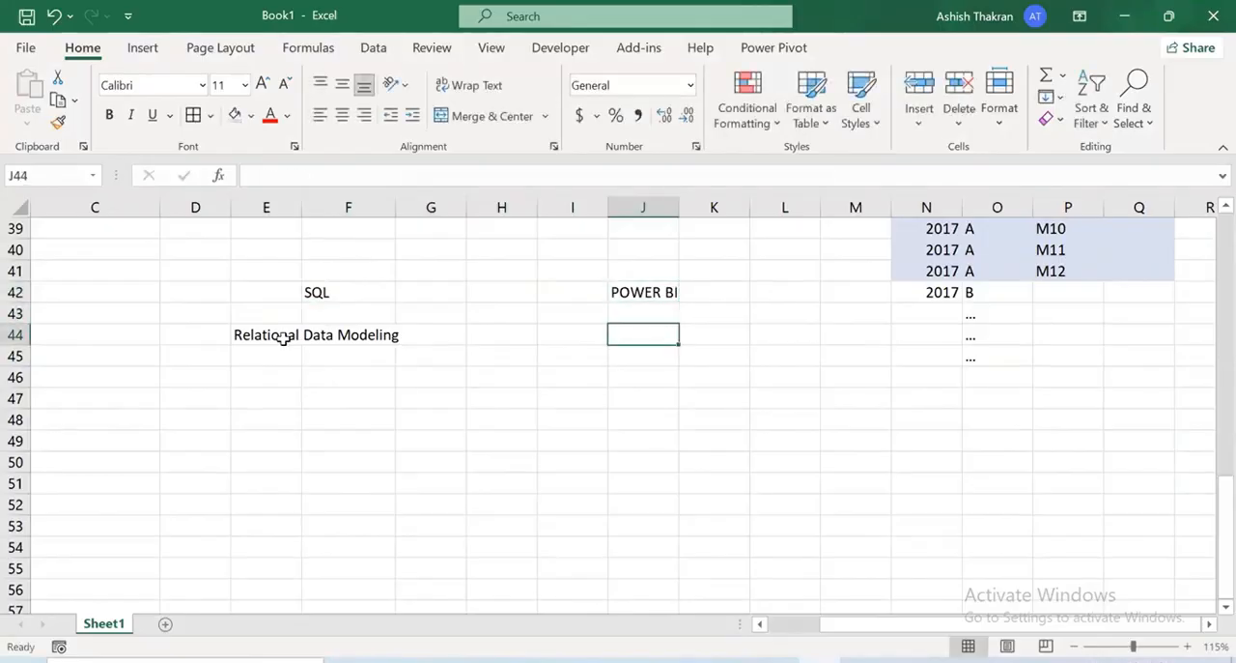
{"action": "type", "text": "Dimens"}
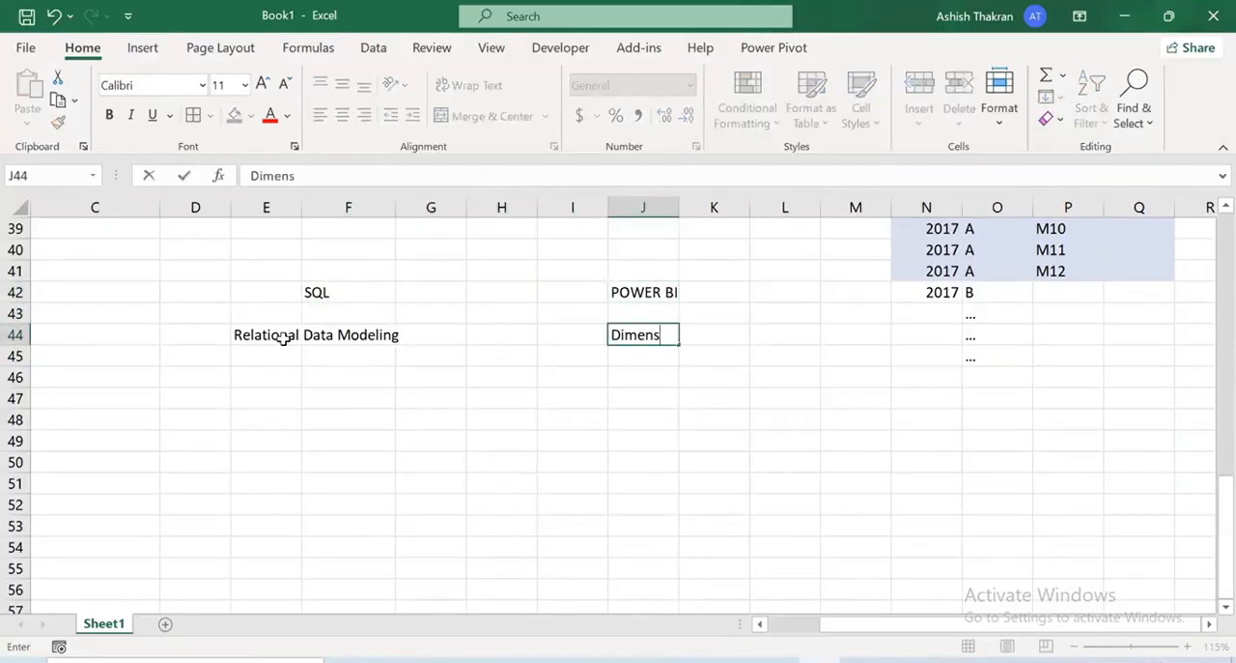
{"action": "type", "text": "ional Data M"}
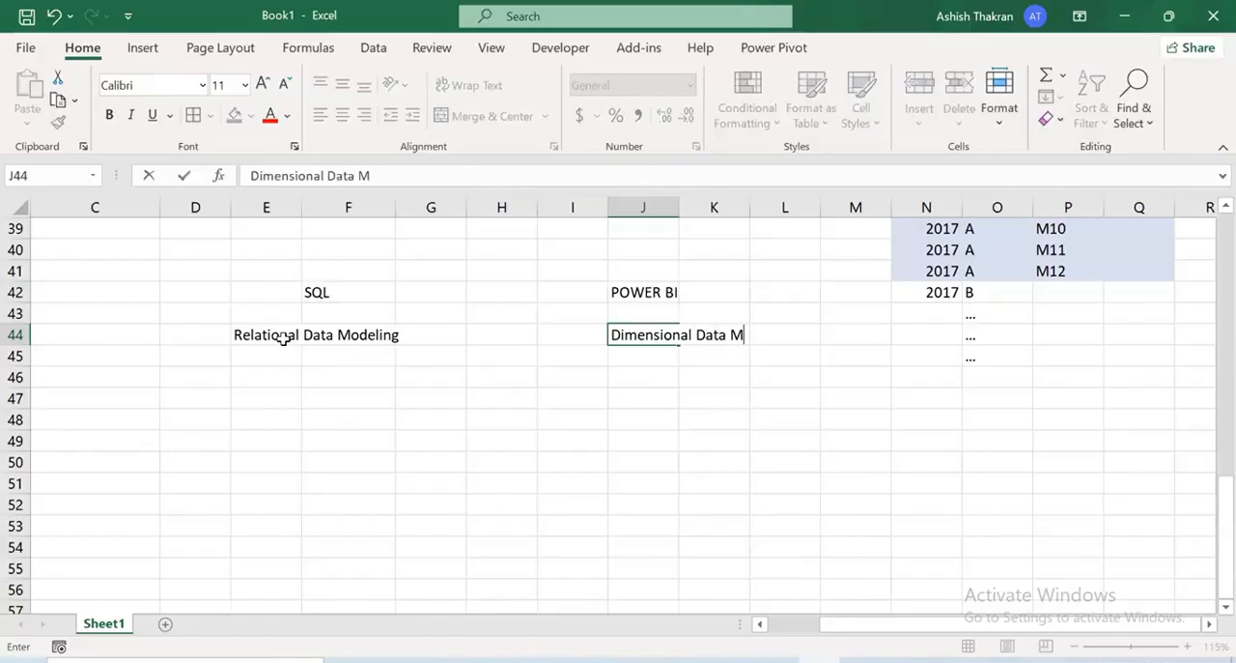
{"action": "type", "text": "odeling"}
{"action": "key", "text": "Return"}
{"action": "key", "text": "Up"}
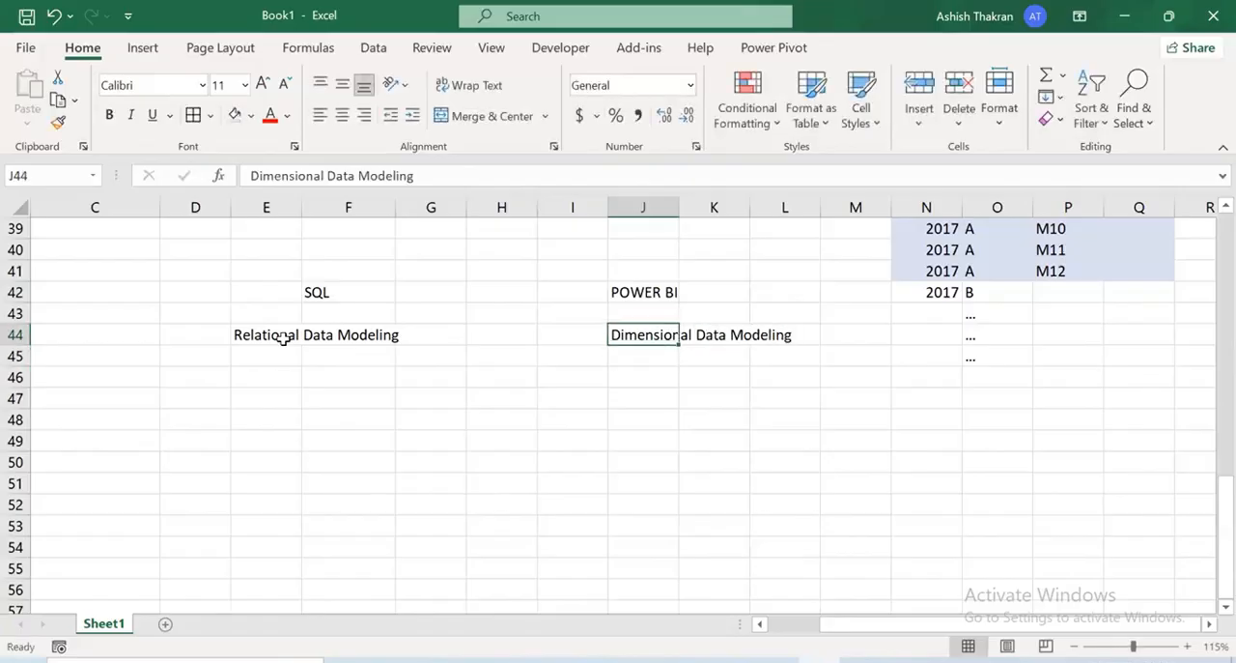
Make the "Dimensional Data Modeling" and "Relational Data Modeling" headings in J44 and E44 bold
{"action": "key", "text": "ctrl+b"}
{"action": "key", "text": "Left"}
{"action": "key", "text": "Left"}
{"action": "key", "text": "Left"}
{"action": "key", "text": "Left"}
{"action": "key", "text": "Left"}
{"action": "key", "text": "ctrl+b"}
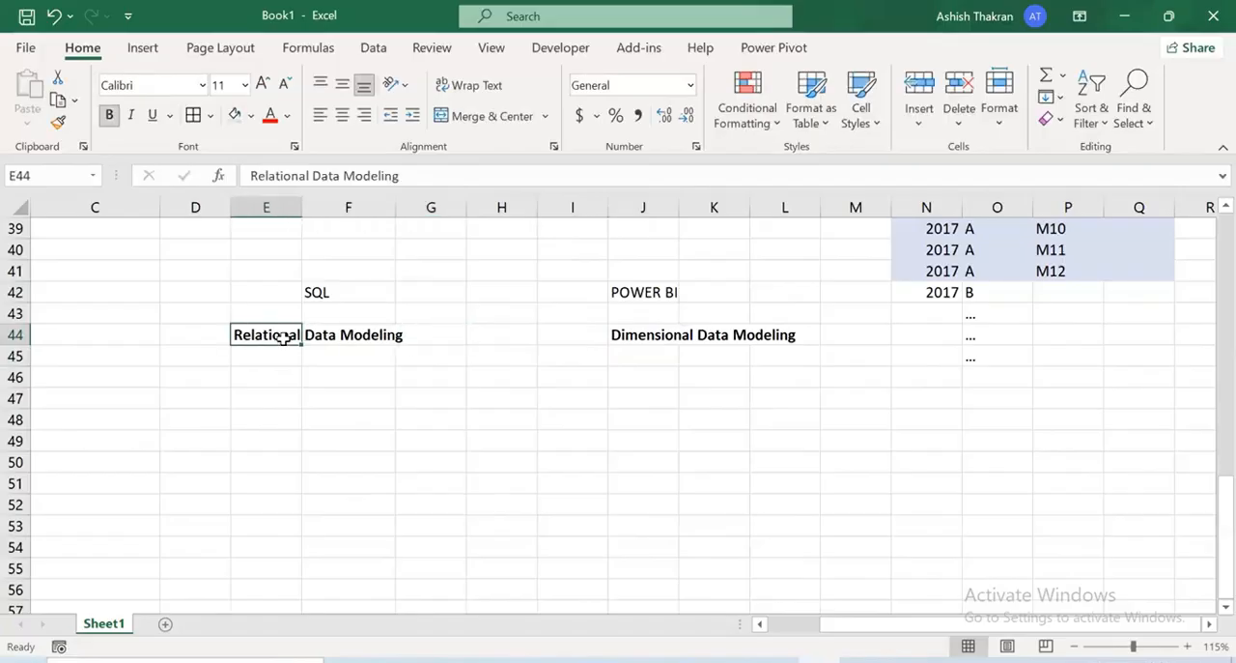
Fill E44:G44 and J44:L44 with yellow to highlight the two data modeling headings
{"action": "key", "text": "shift+Right"}
{"action": "key", "text": "shift+Right"}
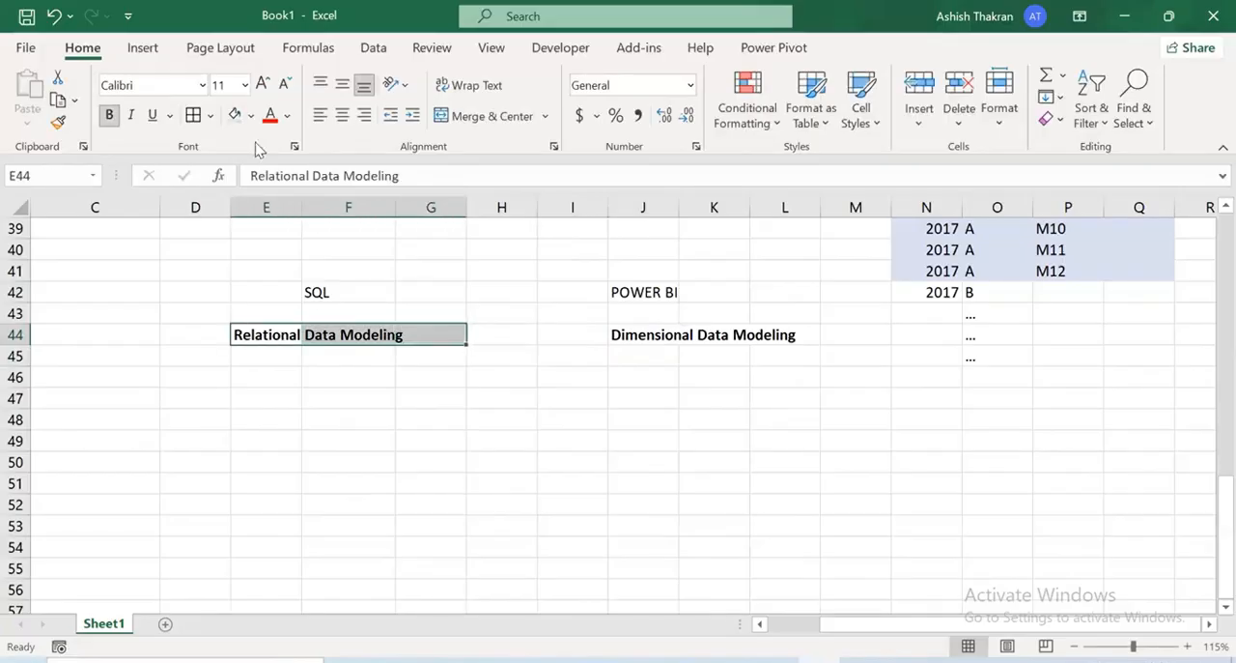
{"action": "left_click", "coordinate": [250, 115]}
{"action": "left_click", "coordinate": [283, 294]}
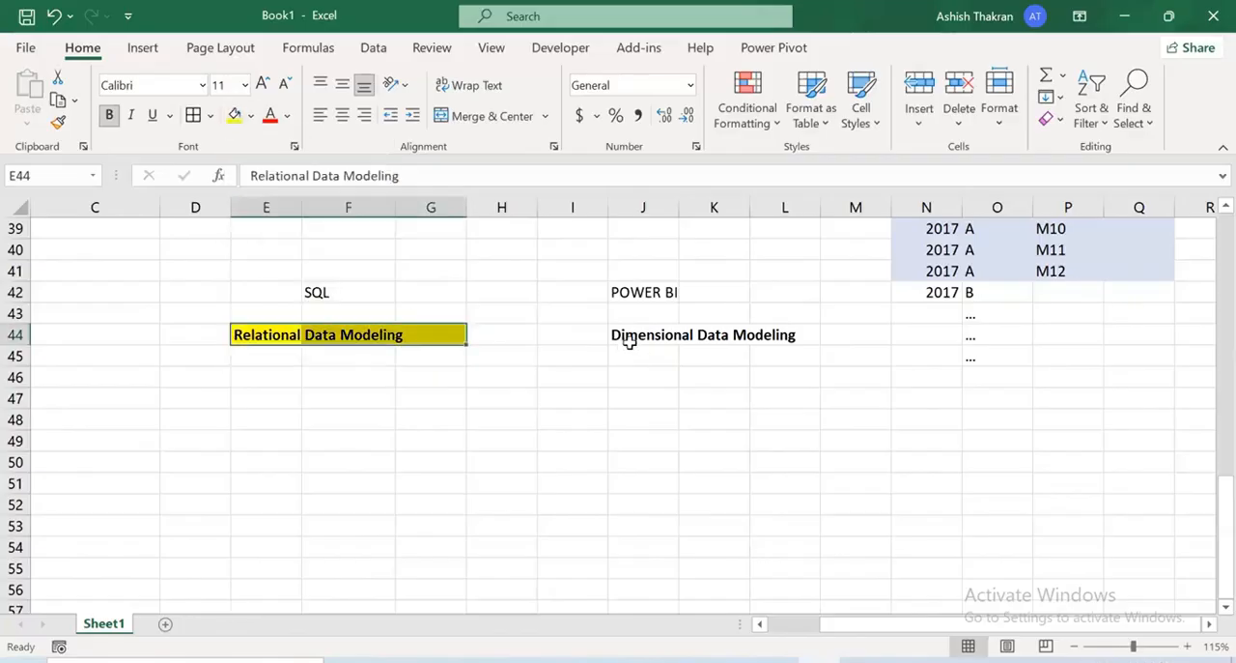
{"action": "left_click_drag", "start_coordinate": [623, 338], "coordinate": [798, 338]}
{"action": "left_click", "coordinate": [234, 115]}
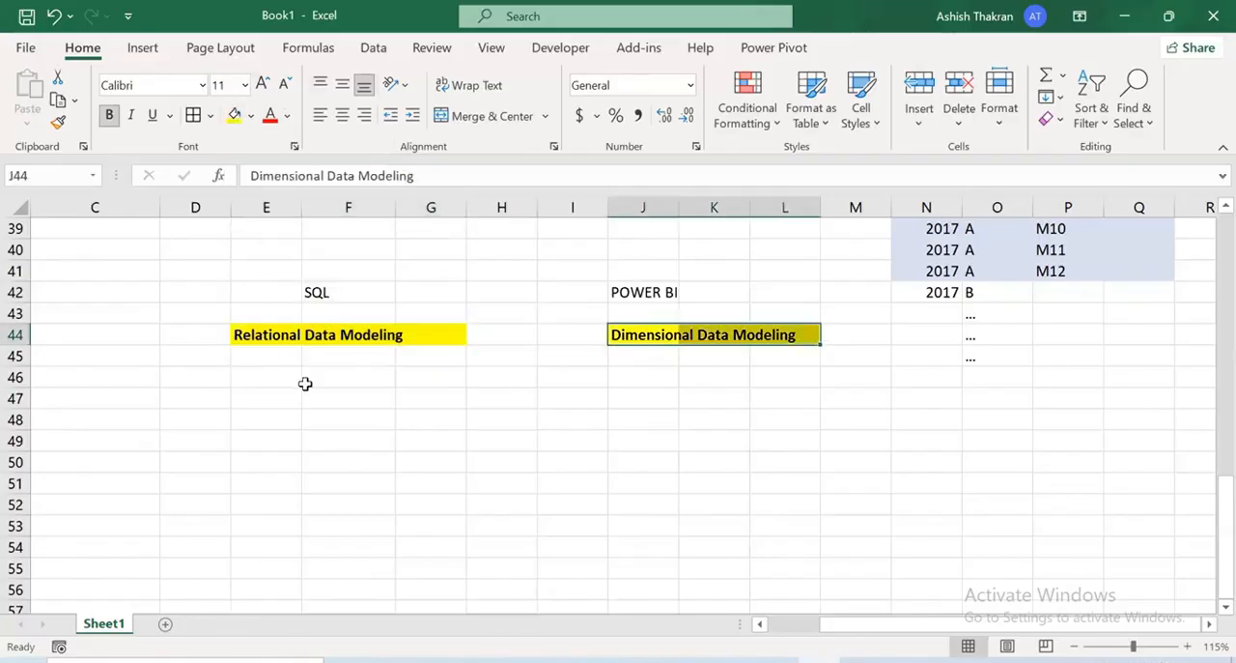
{"action": "left_click", "coordinate": [303, 386]}
{"action": "scroll", "coordinate": [301, 390], "scroll_direction": "down", "scroll_amount": 1}
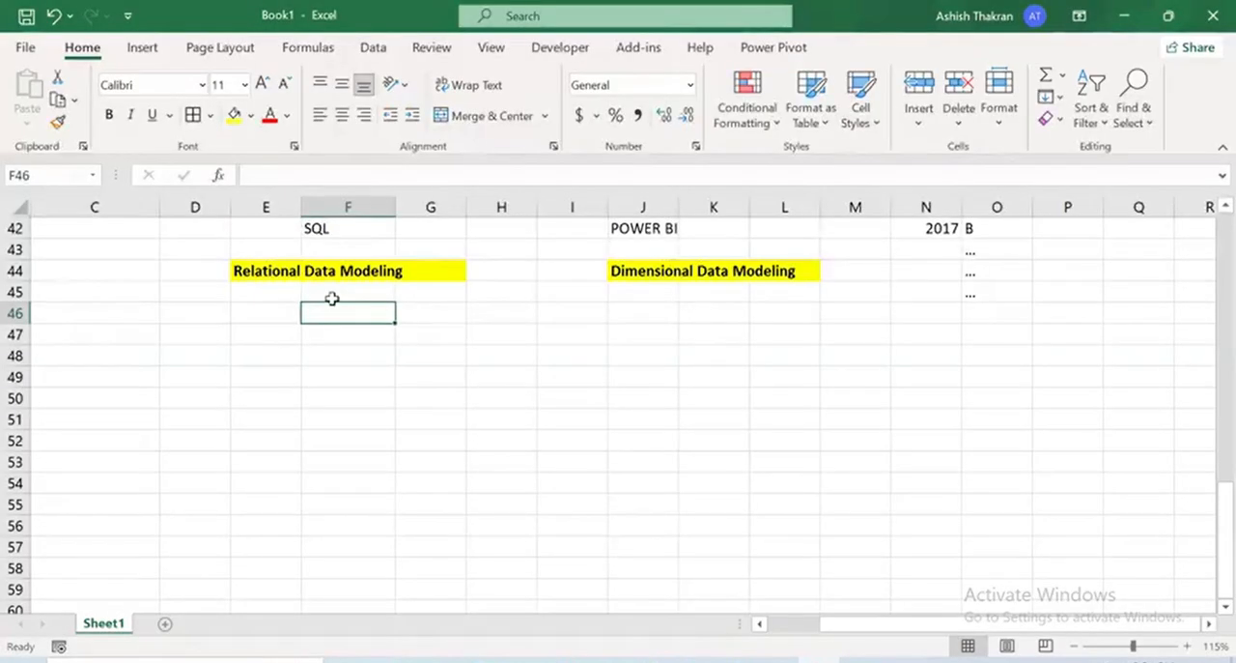
{"action": "left_click_drag", "start_coordinate": [668, 314], "coordinate": [779, 348]}
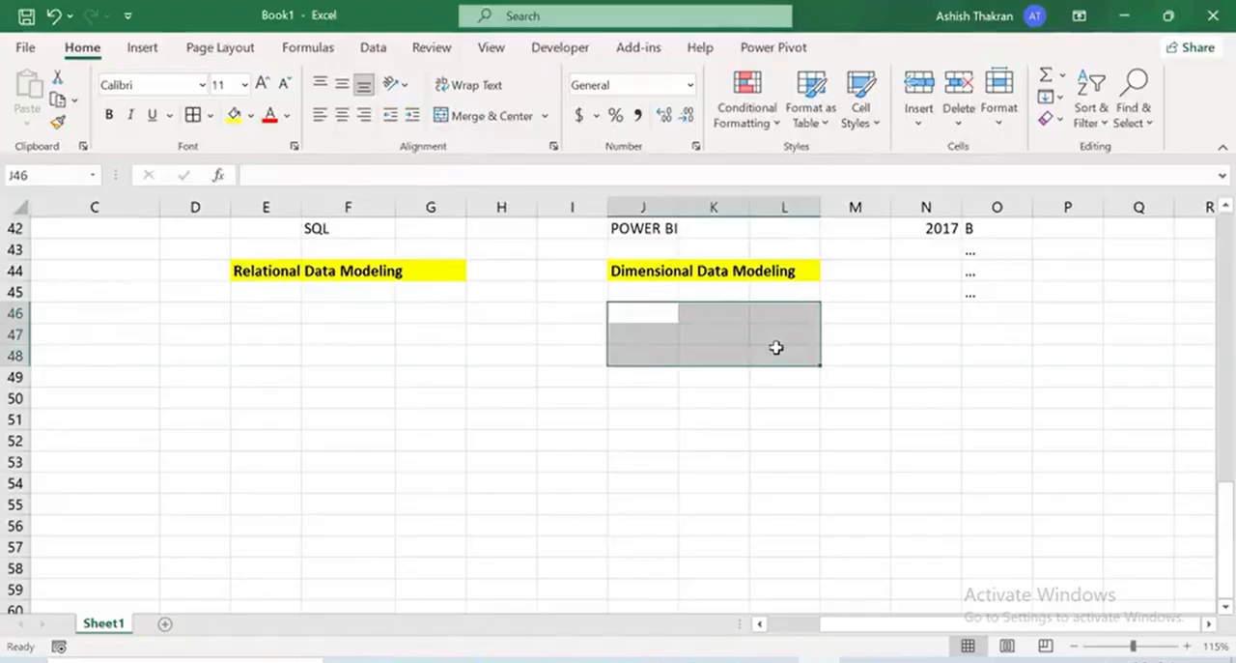
{"action": "left_click", "coordinate": [688, 333]}
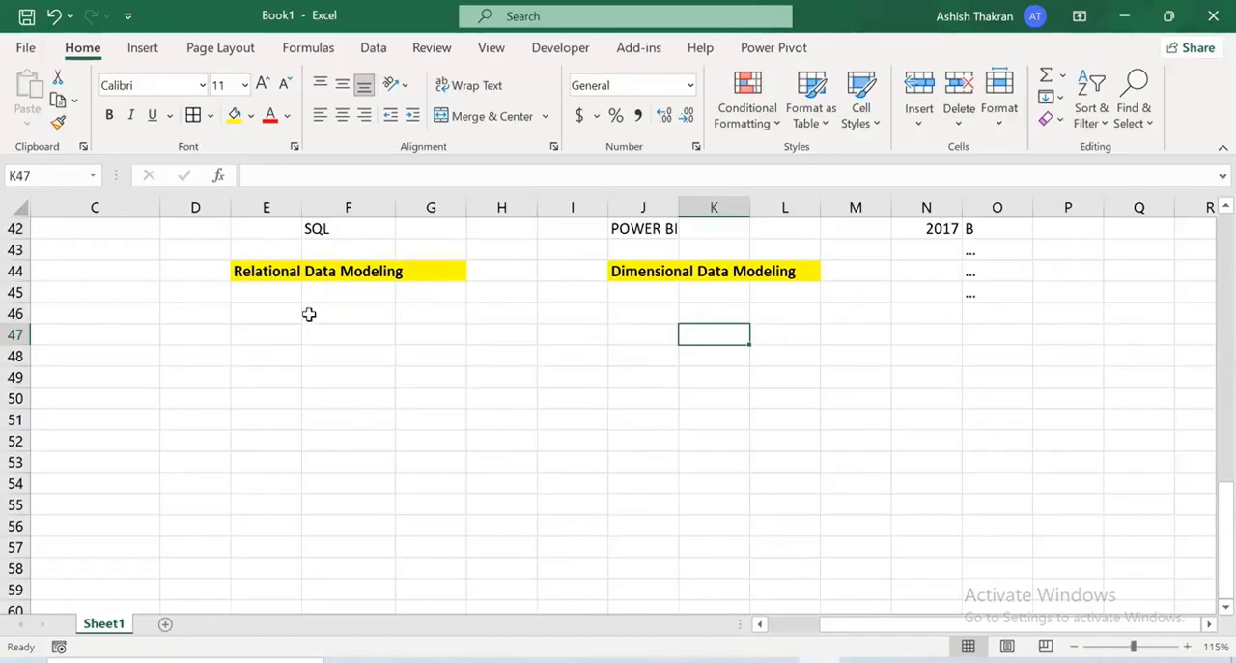
Enter "When you want to generate Normal Reports" in E46 under the Relational Data Modeling heading
{"action": "left_click", "coordinate": [283, 311]}
{"action": "double_click", "coordinate": [283, 311]}
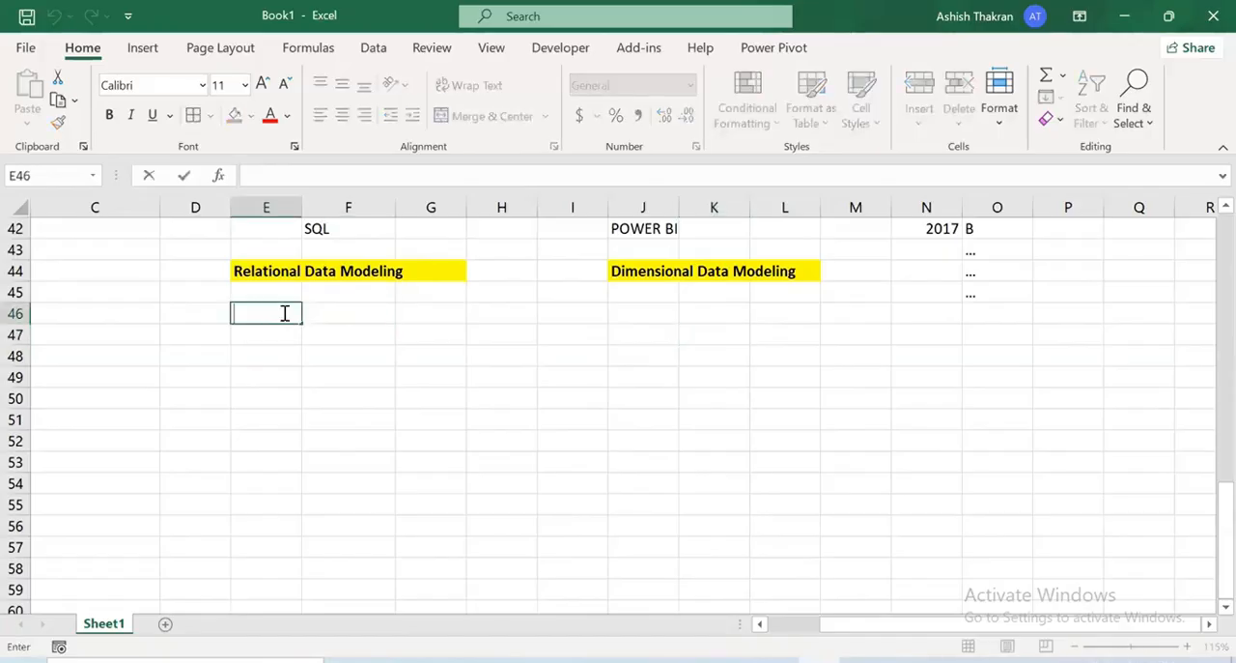
{"action": "type", "text": "When you"}
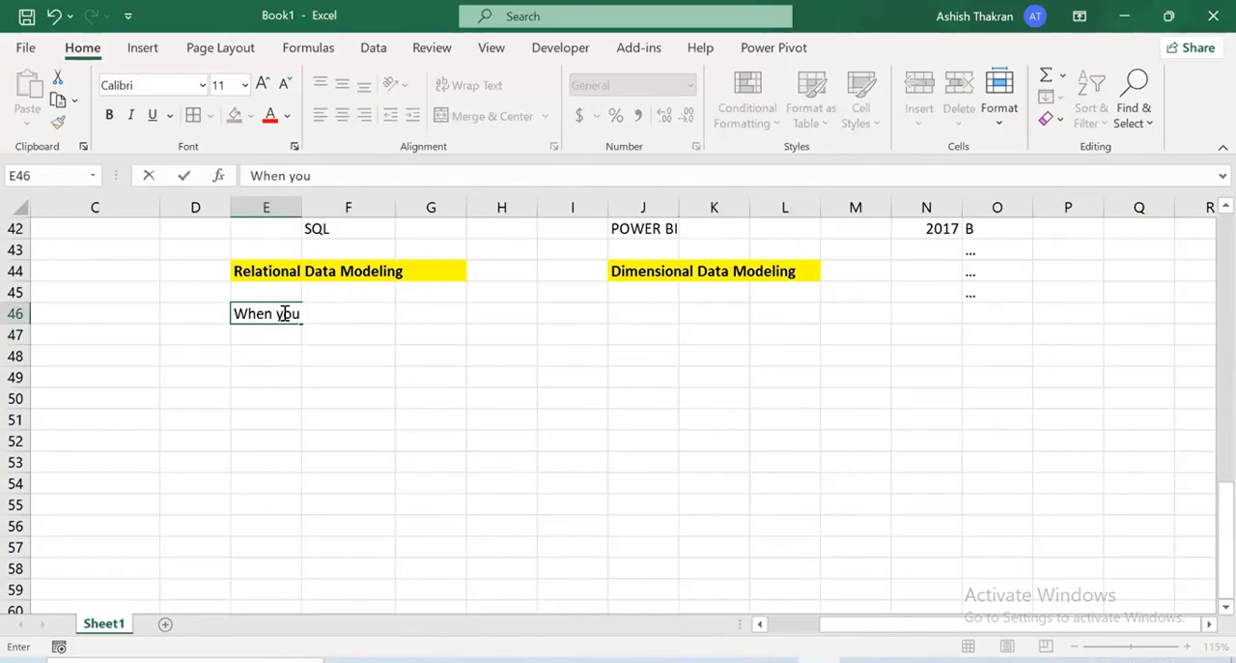
{"action": "type", "text": " want to generate "}
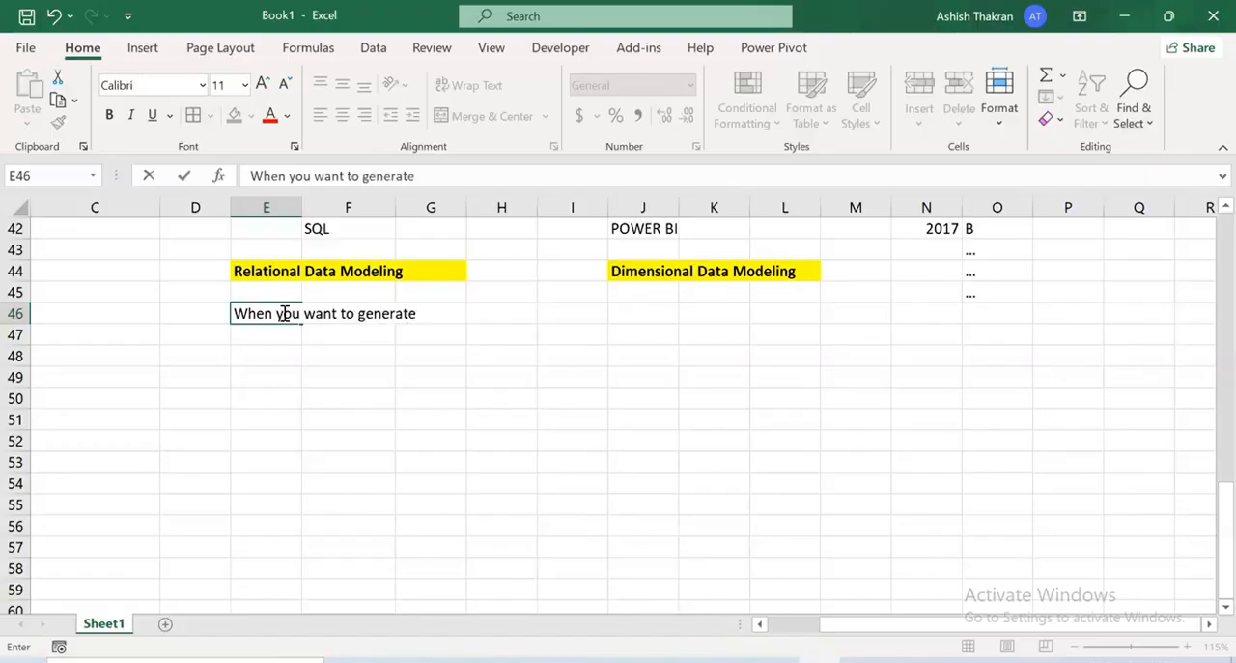
{"action": "type", "text": "Normal Repo"}
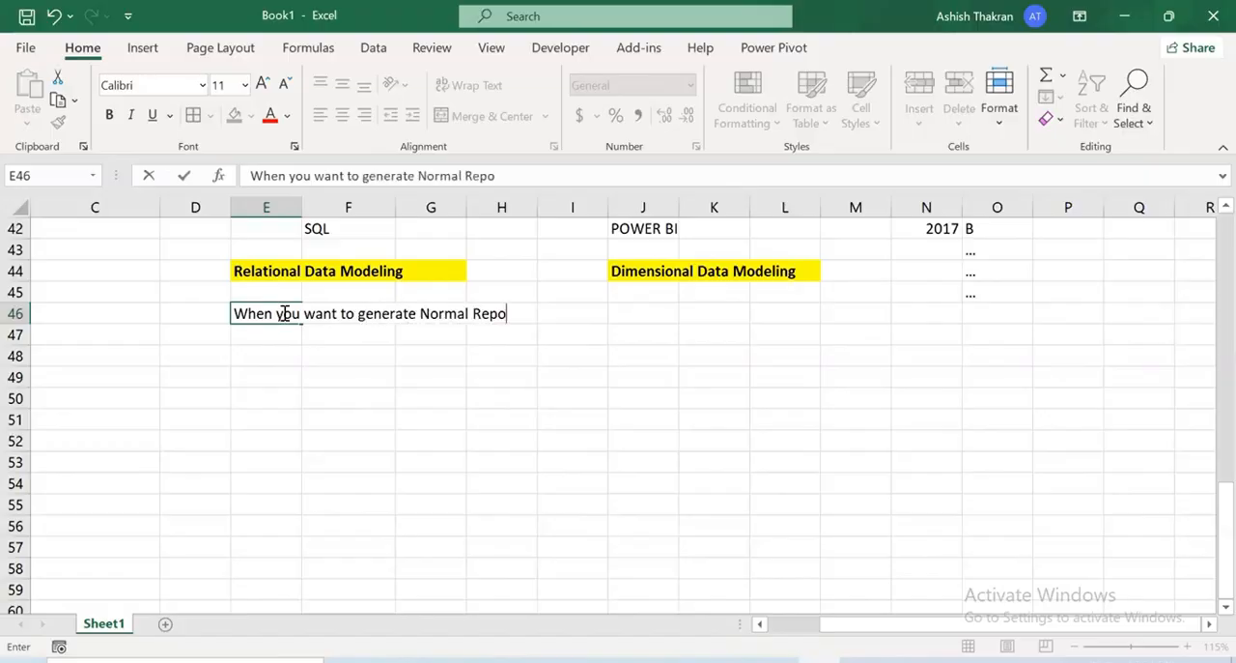
{"action": "type", "text": "rts"}
{"action": "key", "text": "Return"}
Enter "When you build a Dashboard" in K46 under the Dimensional Data Modeling heading
{"action": "key", "text": "Up"}
{"action": "key", "text": "Right"}
{"action": "key", "text": "Right"}
{"action": "key", "text": "Right"}
{"action": "key", "text": "Right"}
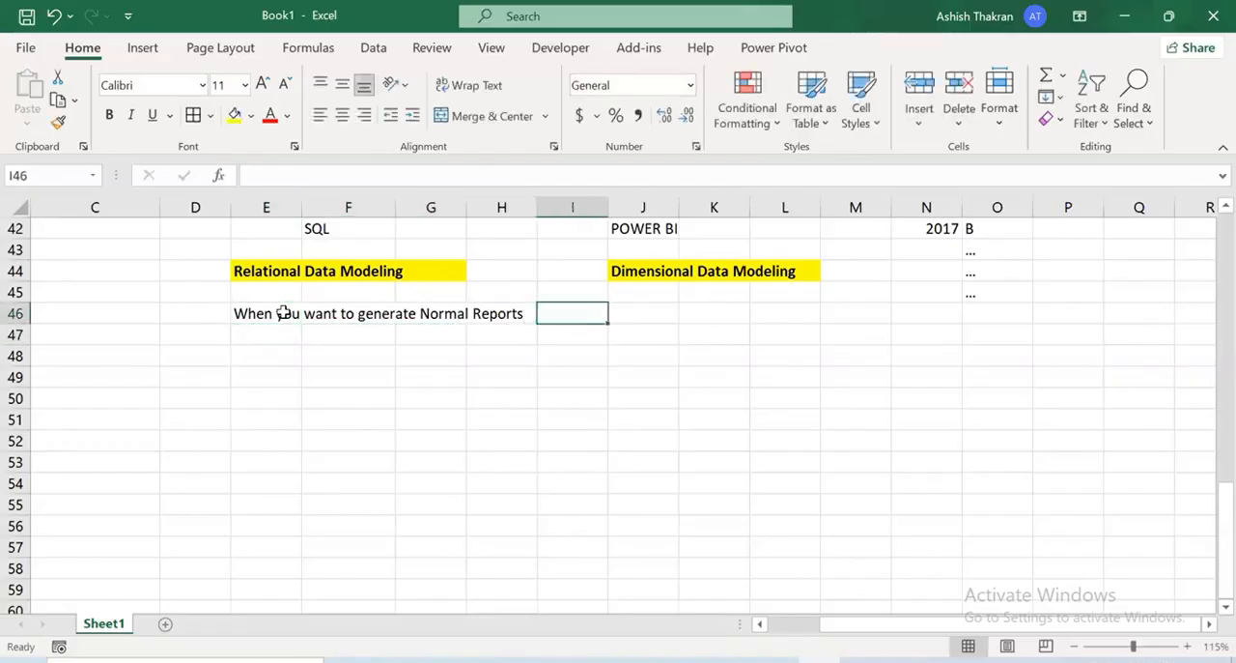
{"action": "key", "text": "Right"}
{"action": "key", "text": "Right"}
{"action": "type", "text": "When"}
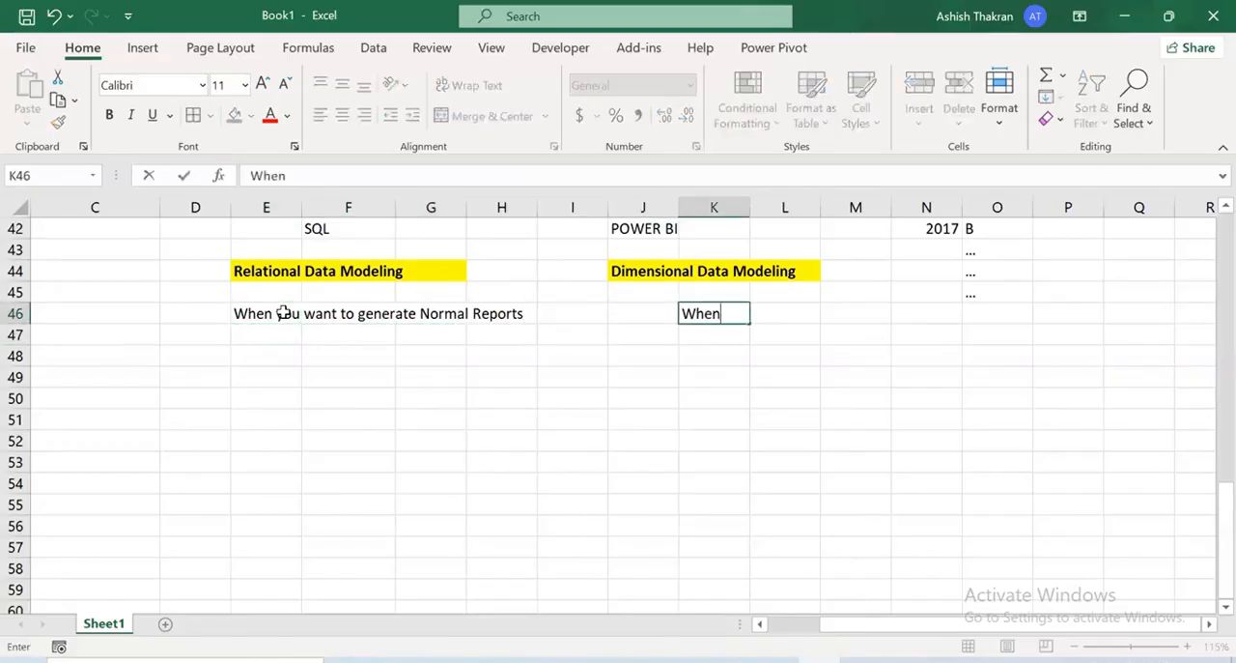
{"action": "type", "text": " you build a Dashboard"}
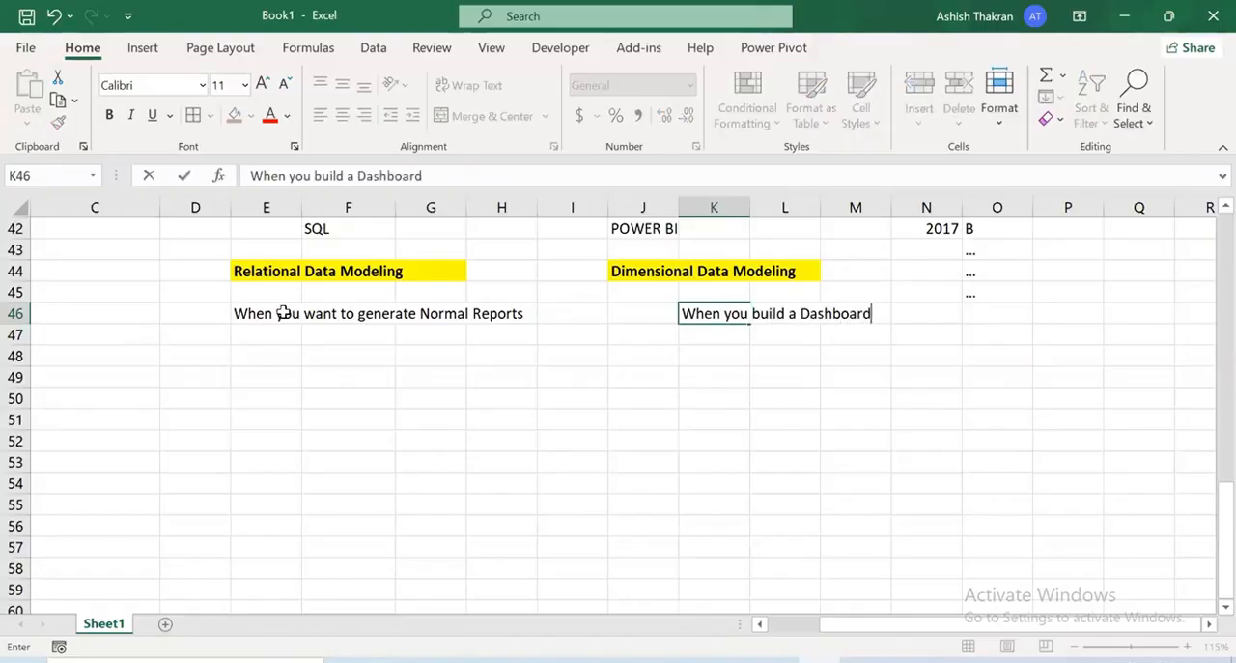
{"action": "key", "text": "Return"}
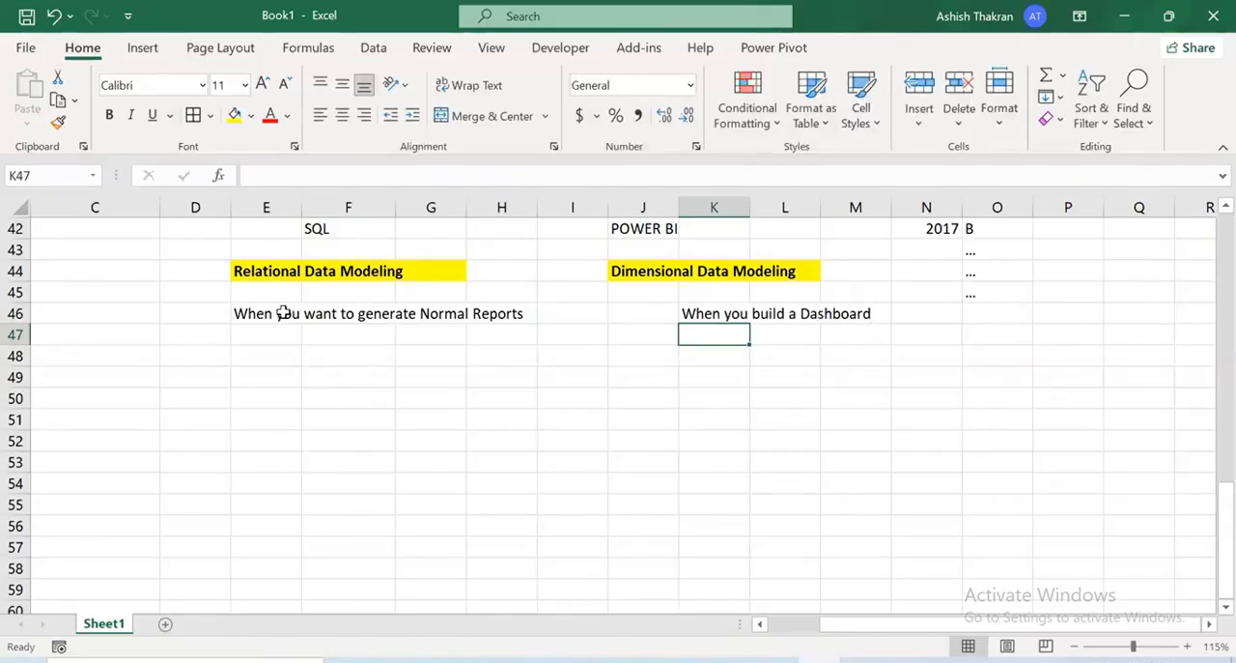
Enter the subheading "Types of Schemas" in K49 and make it bold
{"action": "key", "text": "Return"}
{"action": "key", "text": "Return"}
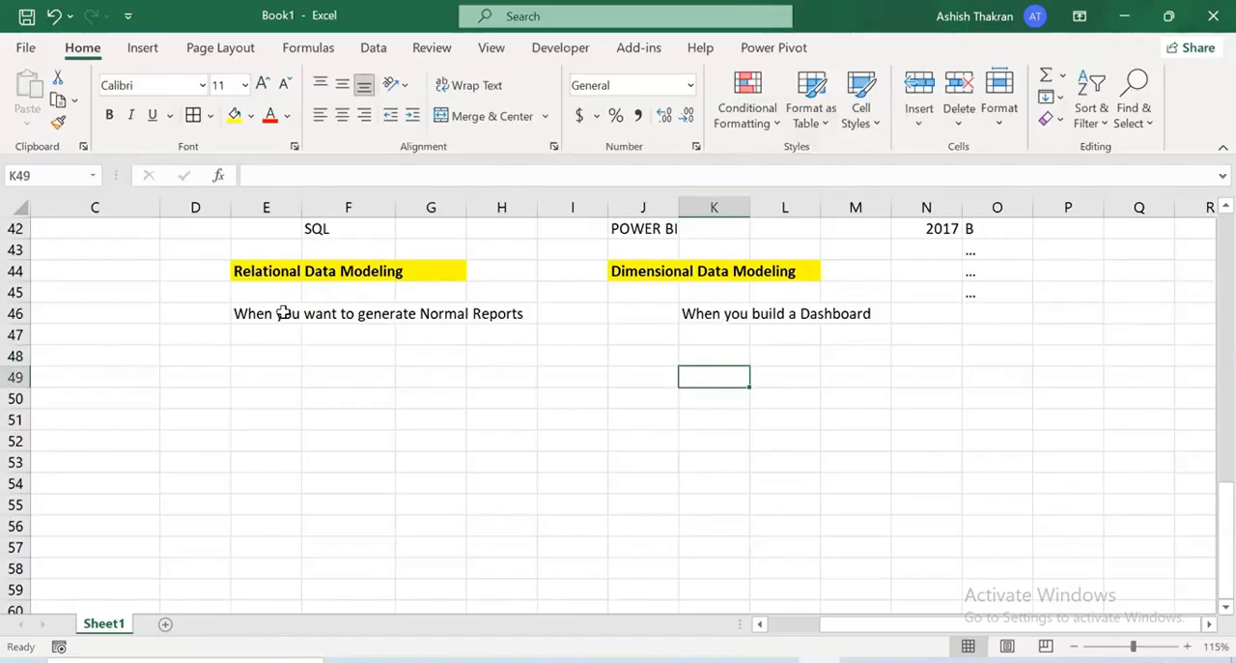
{"action": "type", "text": "Types of"}
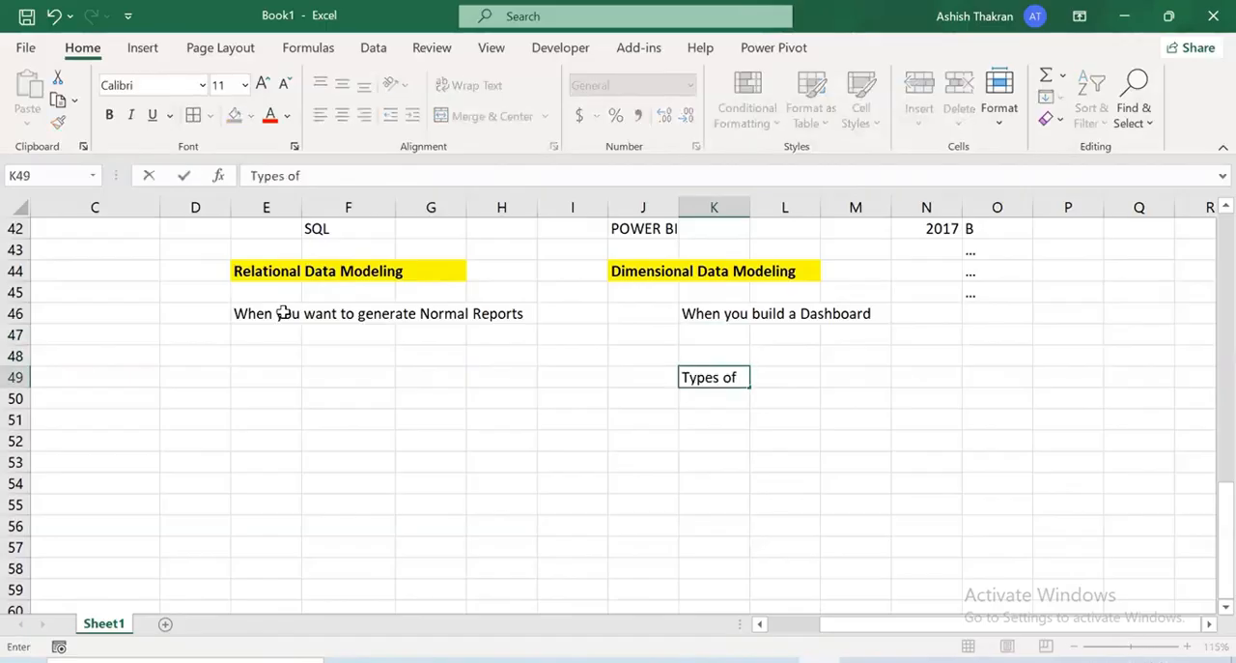
{"action": "type", "text": " Schemas"}
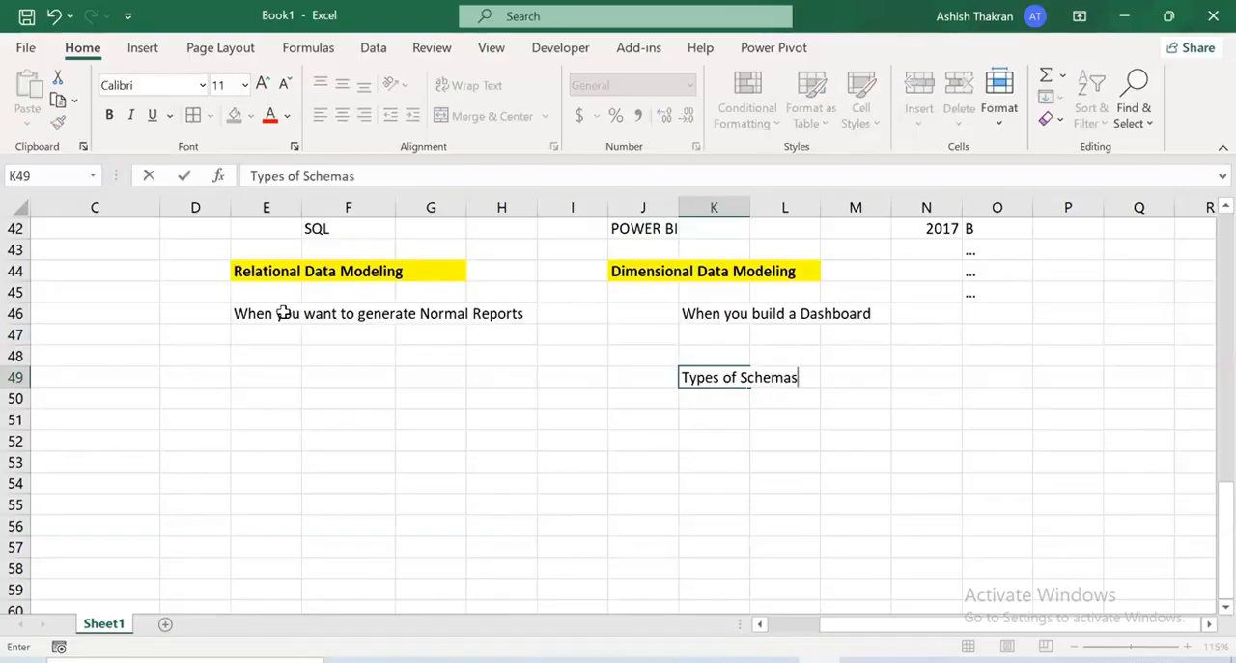
{"action": "key", "text": "Return"}
{"action": "key", "text": "Up"}
{"action": "key", "text": "ctrl+b"}
Enter "1. Star Schema" in M50 as the first item under Types of Schemas
{"action": "key", "text": "Right"}
{"action": "key", "text": "Right"}
{"action": "key", "text": "Down"}
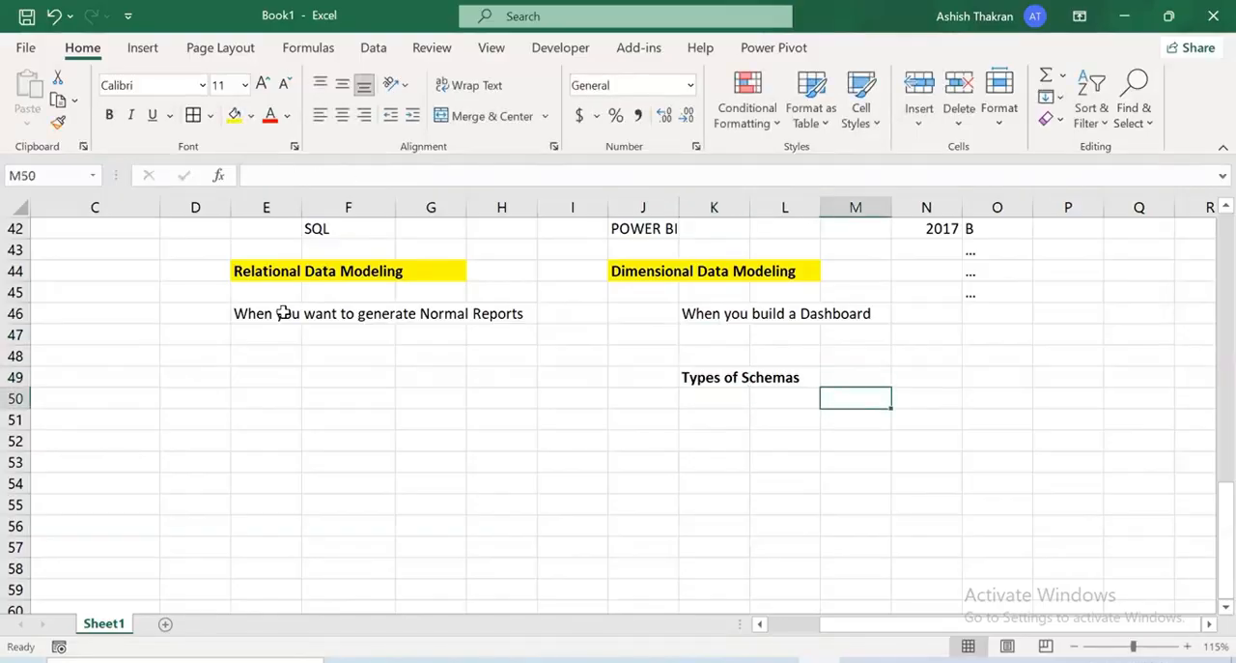
{"action": "type", "text": "1. Star Schema"}
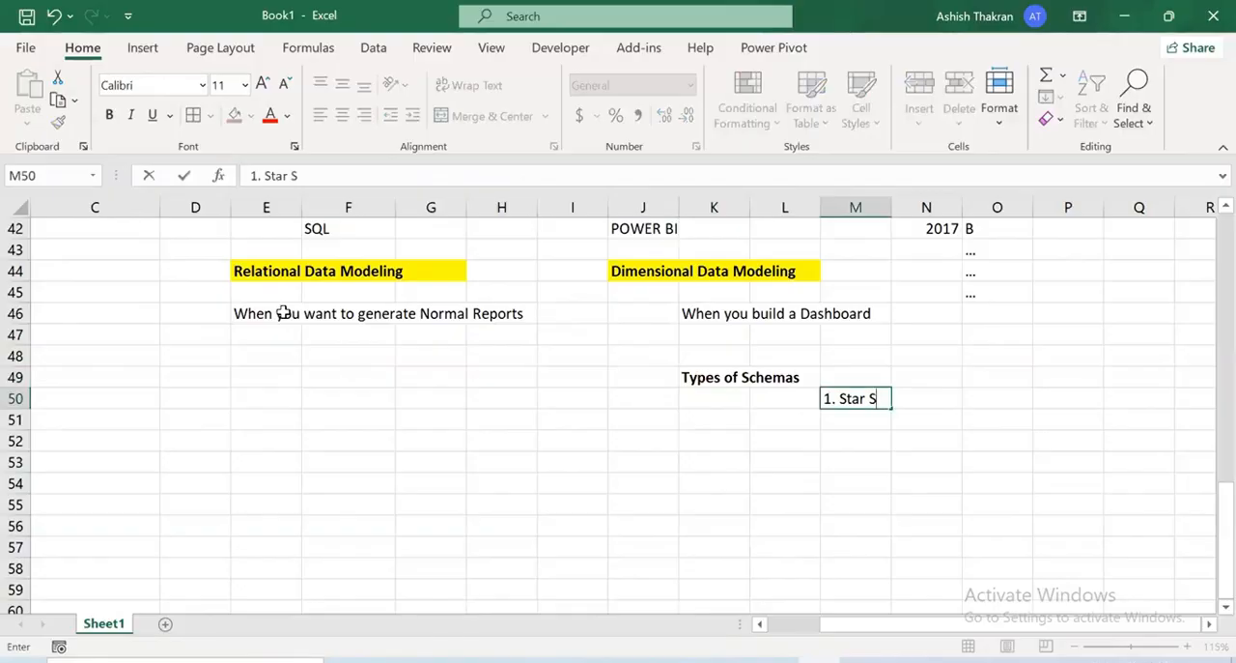
{"action": "key", "text": "Return"}
{"action": "key", "text": "Up"}
{"action": "key", "text": "Down"}
Enter "2. Smowflake Schema" in M51 and start the third list item with "3." in M52
{"action": "type", "text": "2."}
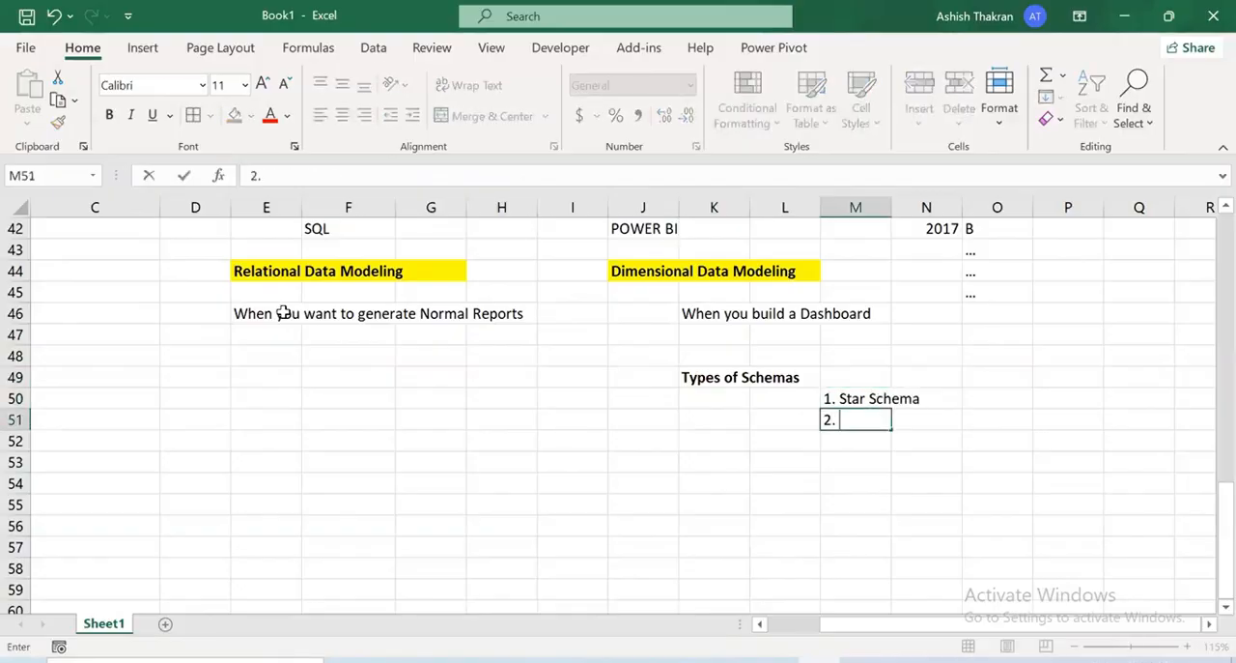
{"action": "type", "text": " Smowflake Schea"}
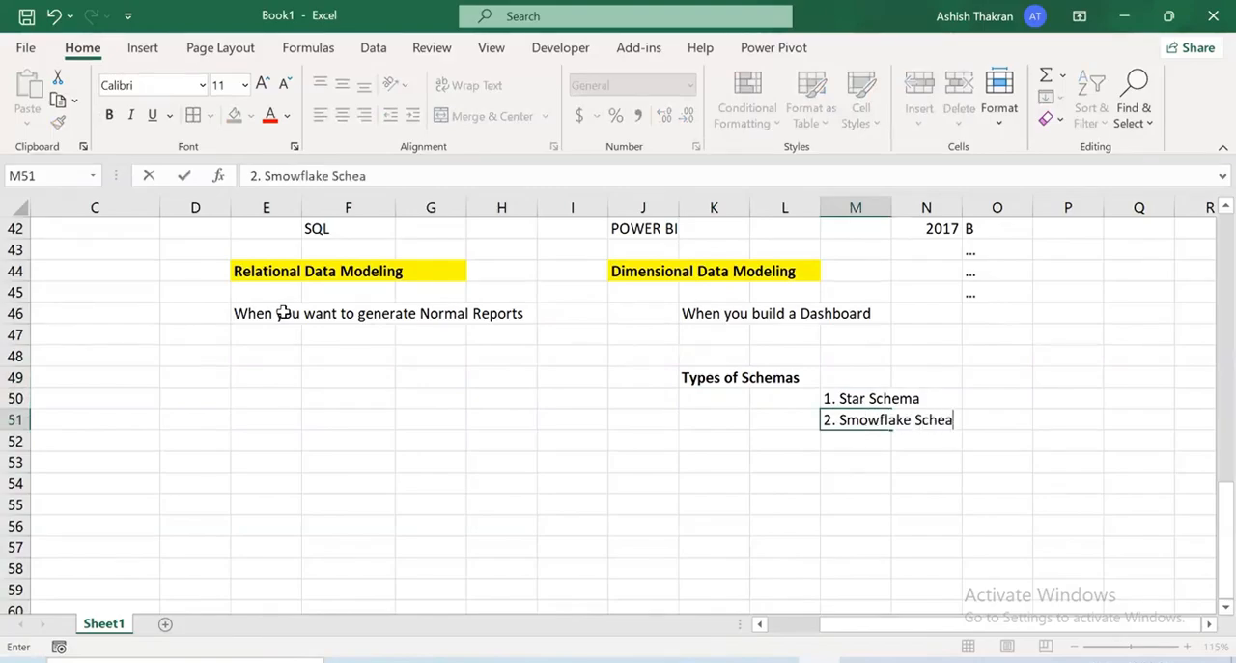
{"action": "key", "text": "BackSpace"}
{"action": "key", "text": "BackSpace"}
{"action": "type", "text": "ema"}
{"action": "key", "text": "Return"}
{"action": "type", "text": "3."}
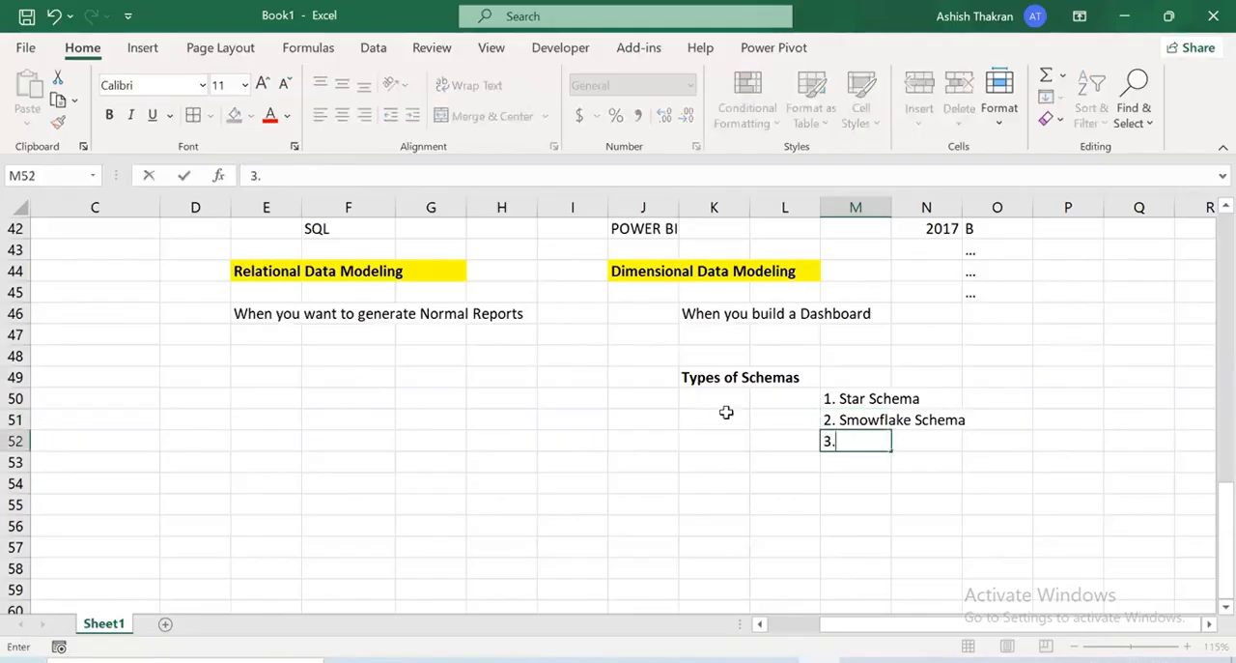
Correct the spelling in M51 so it reads "2. Snowflake Schema"
{"action": "double_click", "coordinate": [881, 416]}
{"action": "key", "text": "Left"}
{"action": "key", "text": "Left"}
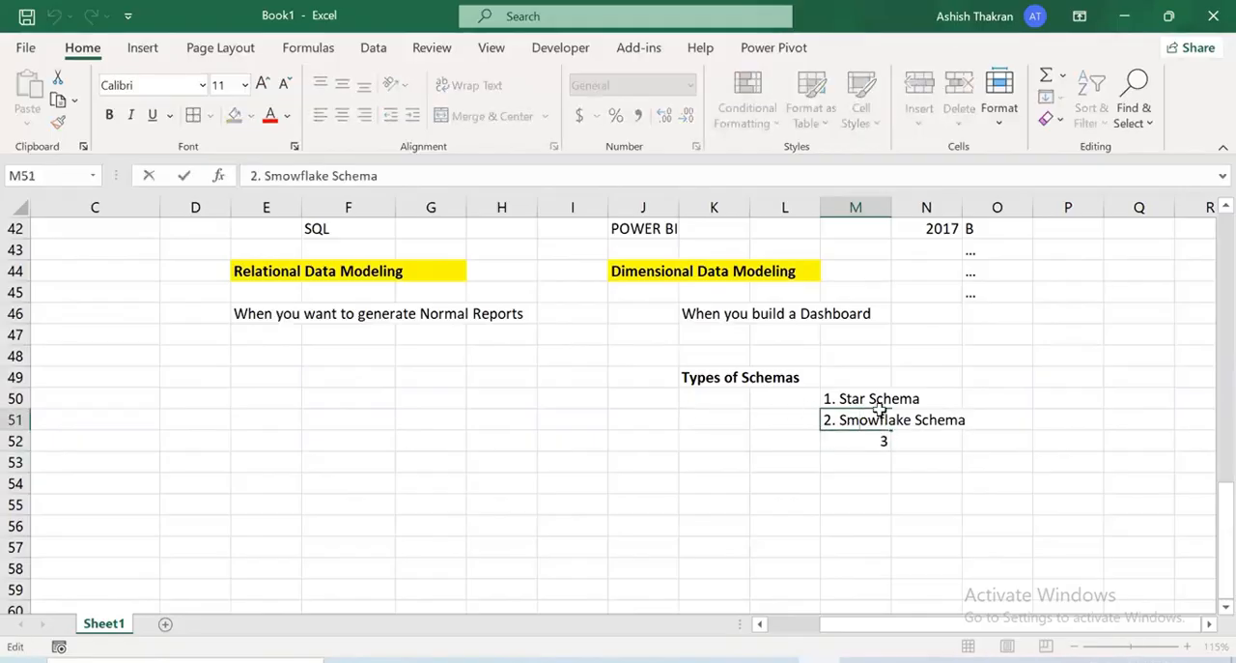
{"action": "key", "text": "BackSpace"}
{"action": "type", "text": "n"}
{"action": "key", "text": "Return"}
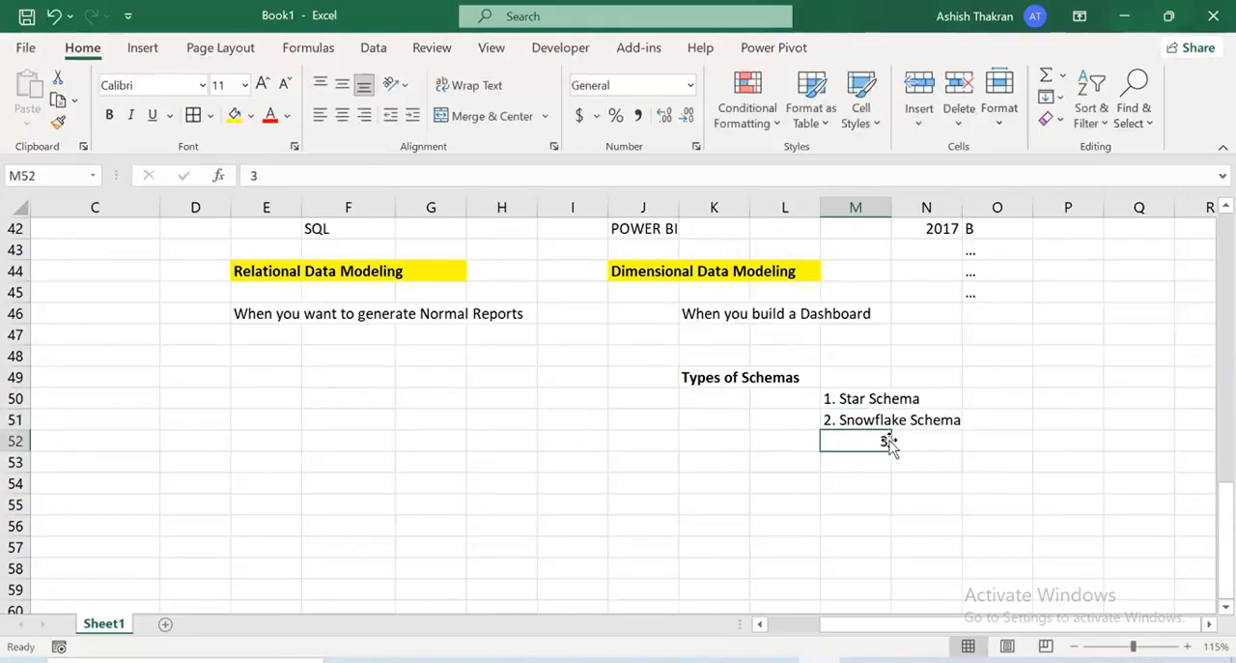
Complete the third list item in M52 as "3.Galaxy Schema"
{"action": "key", "text": "F2"}
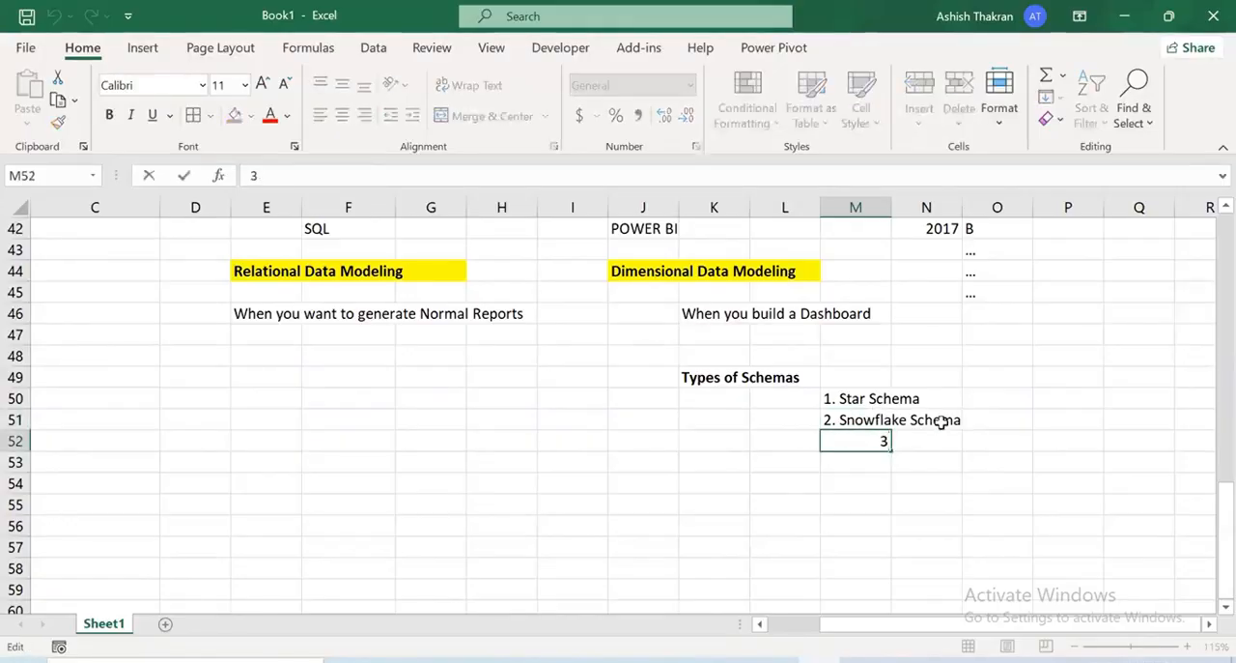
{"action": "type", "text": ".Galaxy Schema"}
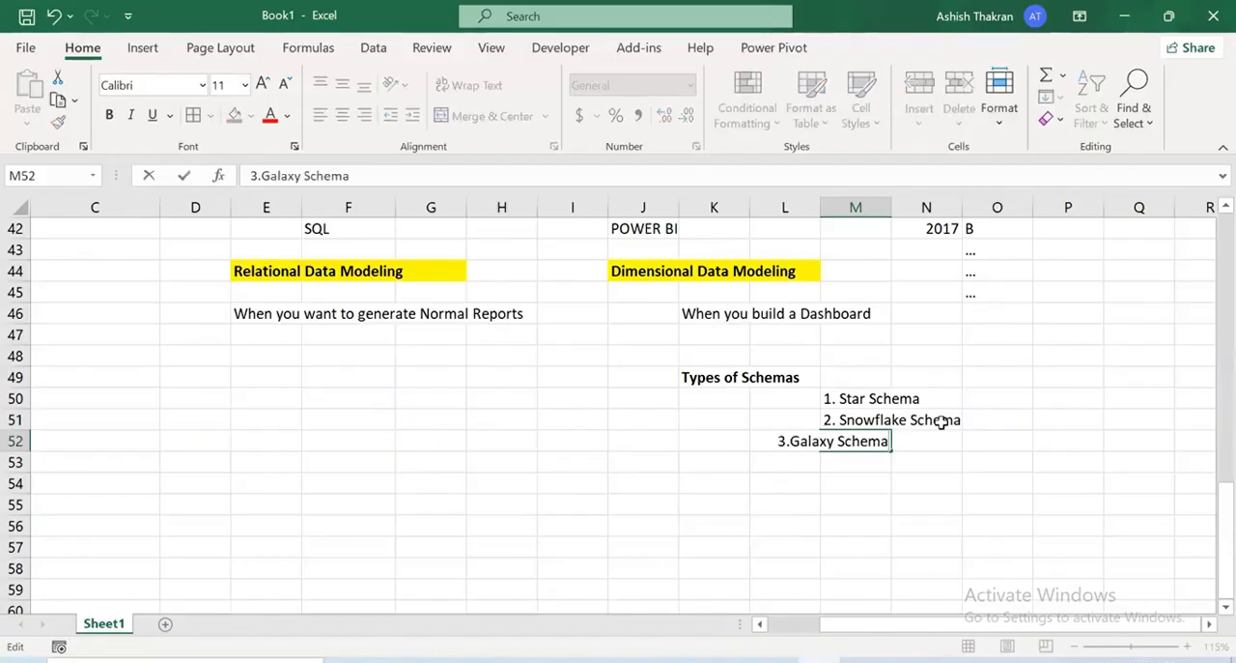
{"action": "key", "text": "Return"}
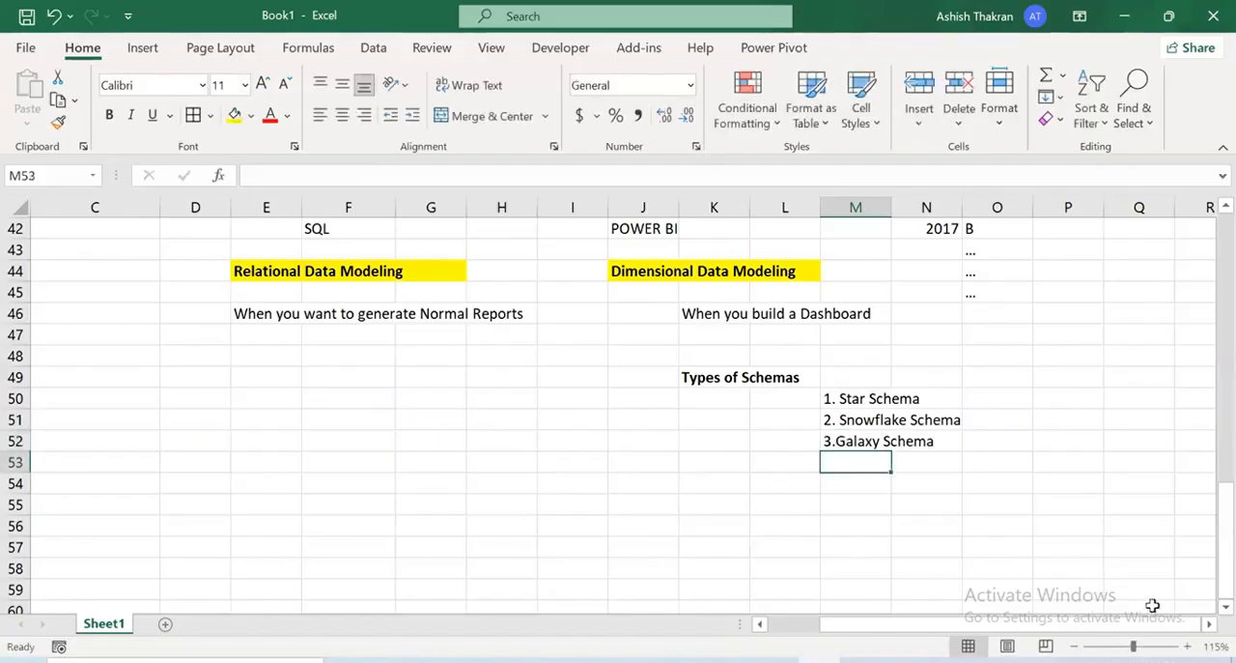
Annotate the sheet in red ink, circling the schema list and Galaxy Schema and ticking Star Schema, and clear the drawings
{"action": "left_click", "coordinate": [1208, 624]}
{"action": "left_click", "coordinate": [1209, 624]}
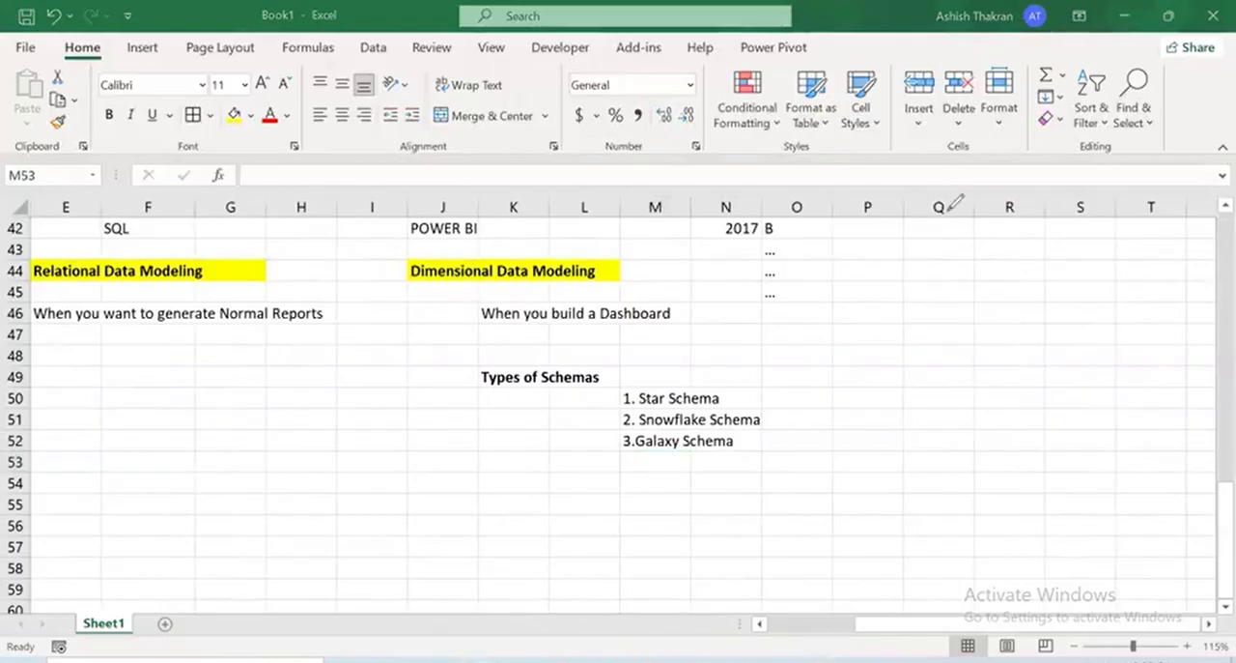
{"action": "left_click_drag", "start_coordinate": [889, 207], "coordinate": [883, 266]}
{"action": "left_click_drag", "start_coordinate": [951, 186], "coordinate": [1026, 219]}
{"action": "left_click_drag", "start_coordinate": [856, 314], "coordinate": [842, 349]}
{"action": "left_click_drag", "start_coordinate": [993, 301], "coordinate": [995, 306]}
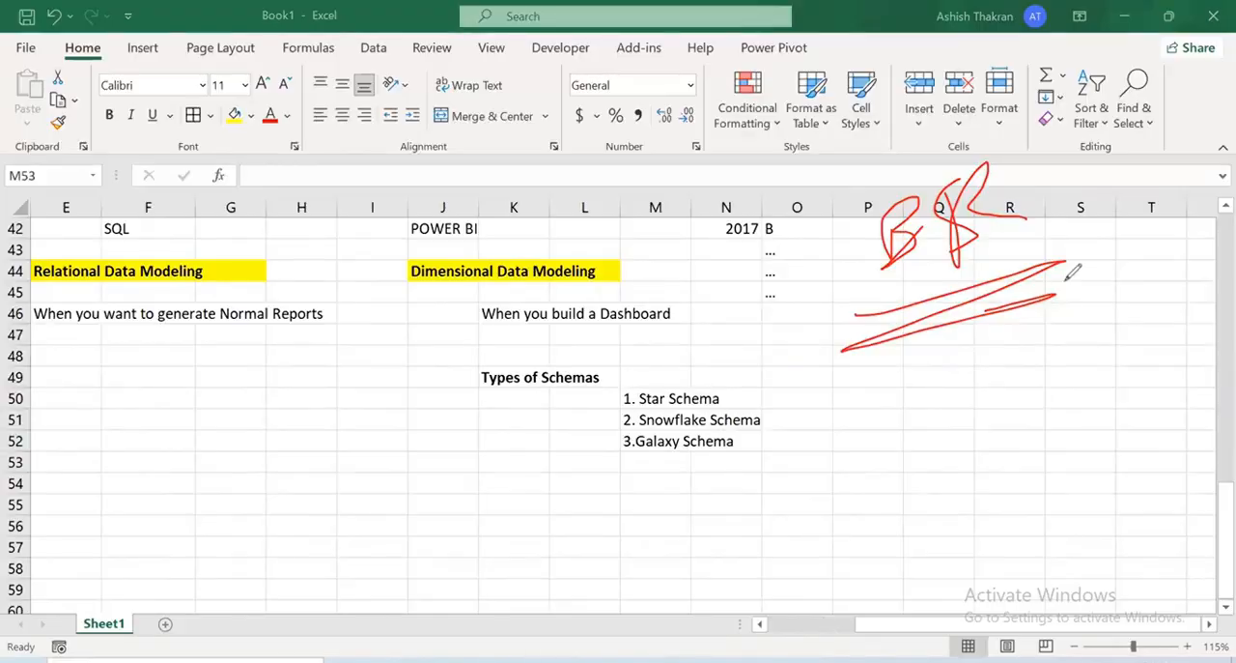
{"action": "mouse_move", "coordinate": [766, 394]}
{"action": "left_mouse_down"}
{"action": "mouse_move", "coordinate": [521, 483]}
{"action": "mouse_move", "coordinate": [628, 315]}
{"action": "left_mouse_up"}
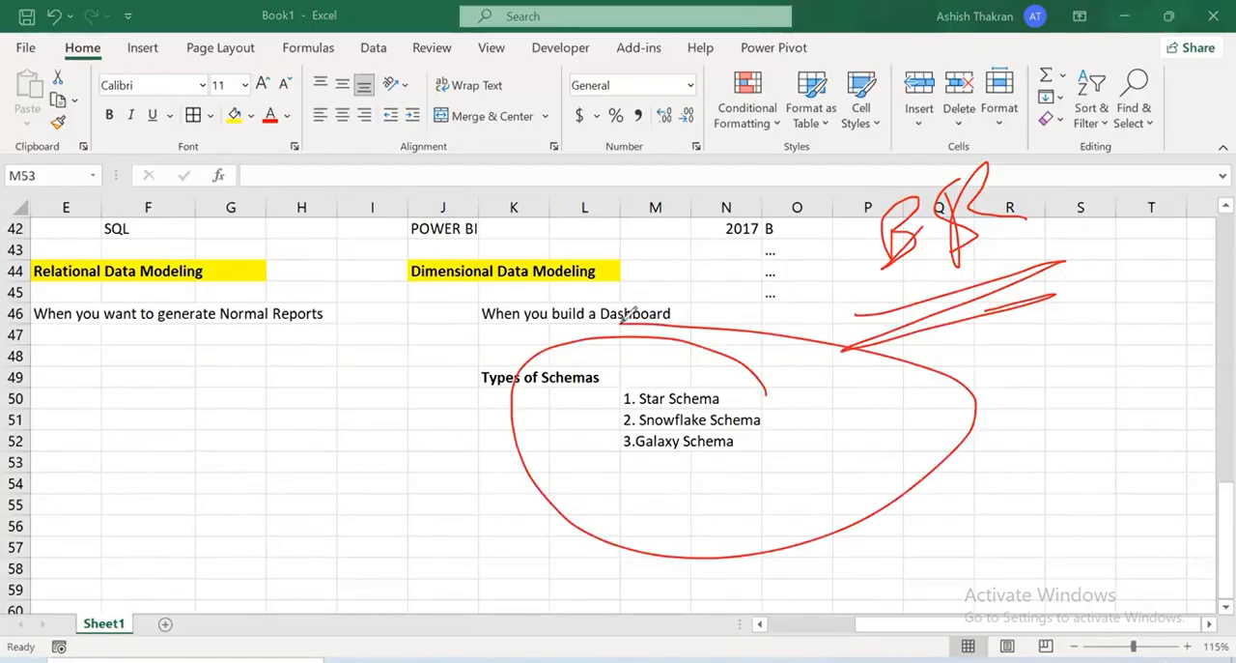
{"action": "mouse_move", "coordinate": [636, 373]}
{"action": "left_mouse_down"}
{"action": "mouse_move", "coordinate": [641, 396]}
{"action": "mouse_move", "coordinate": [739, 285]}
{"action": "left_mouse_up"}
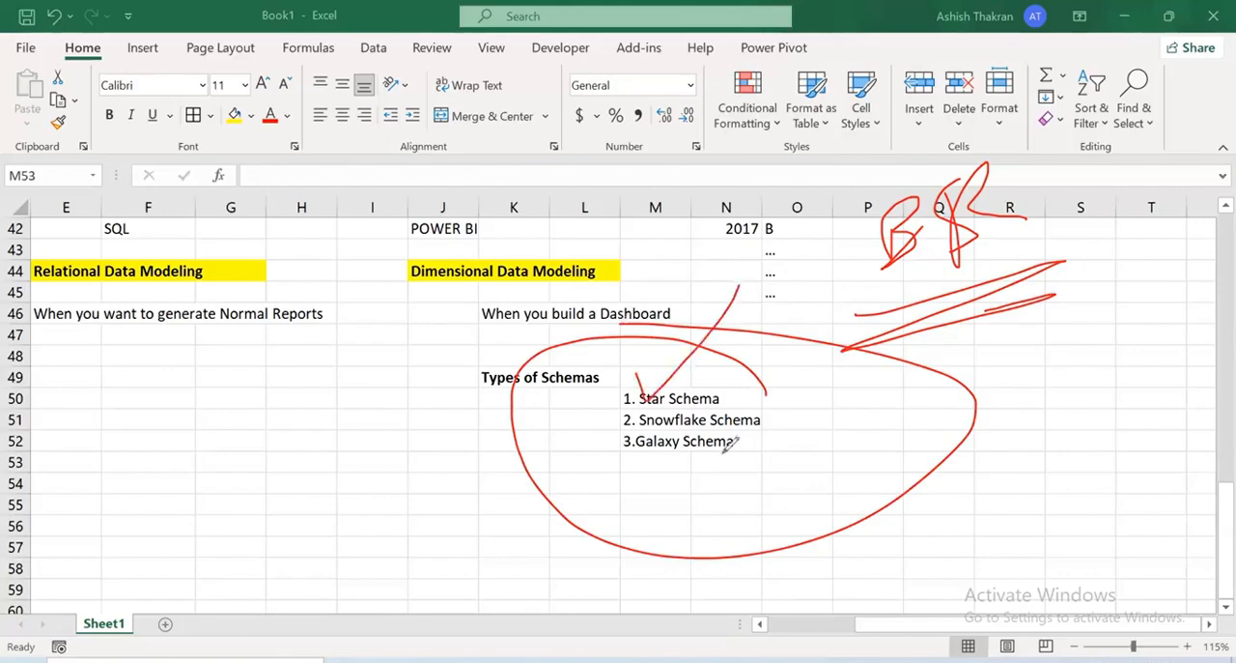
{"action": "mouse_move", "coordinate": [735, 431]}
{"action": "left_mouse_down"}
{"action": "mouse_move", "coordinate": [740, 458]}
{"action": "mouse_move", "coordinate": [623, 488]}
{"action": "mouse_move", "coordinate": [737, 447]}
{"action": "left_mouse_up"}
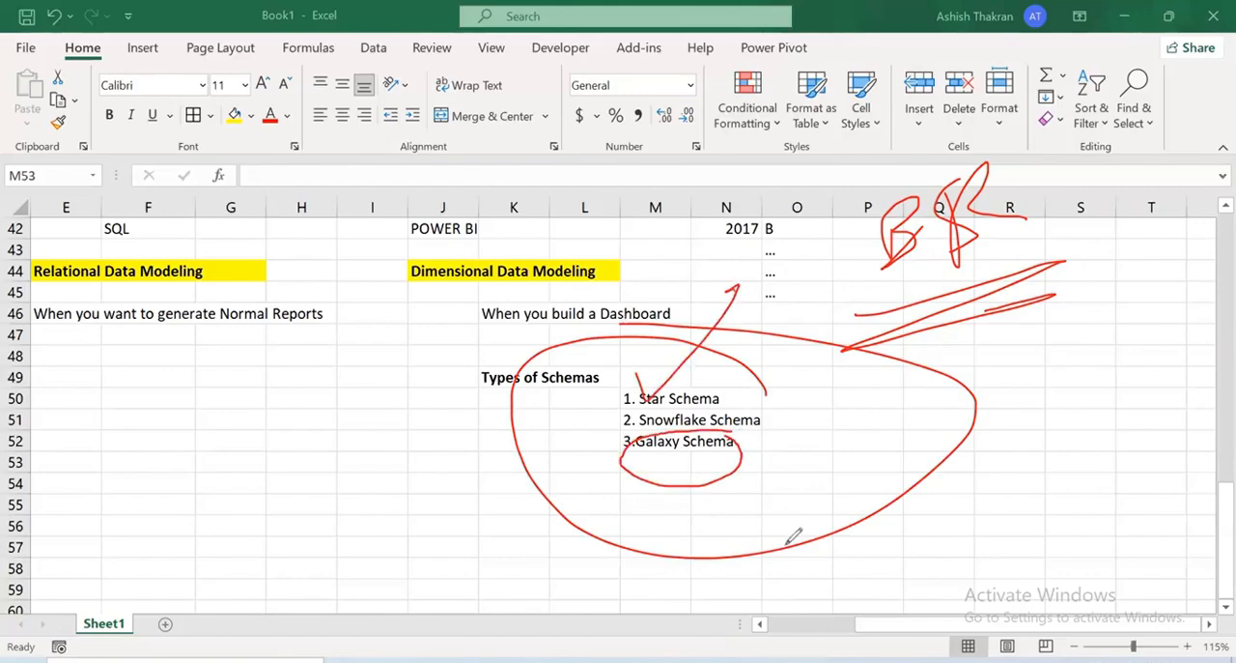
{"action": "key", "text": "e"}
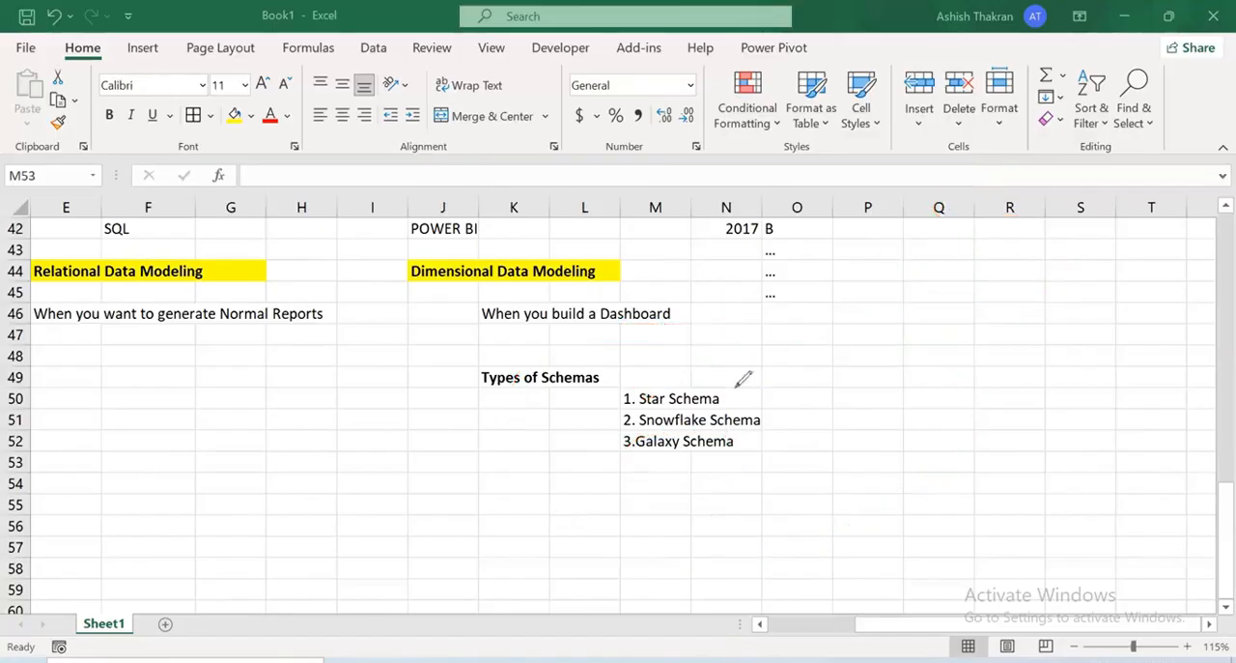
Tick Star Schema, Snowflake Schema and Galaxy Schema in red ink, and clear the drawings
{"action": "left_click_drag", "start_coordinate": [736, 397], "coordinate": [910, 258]}
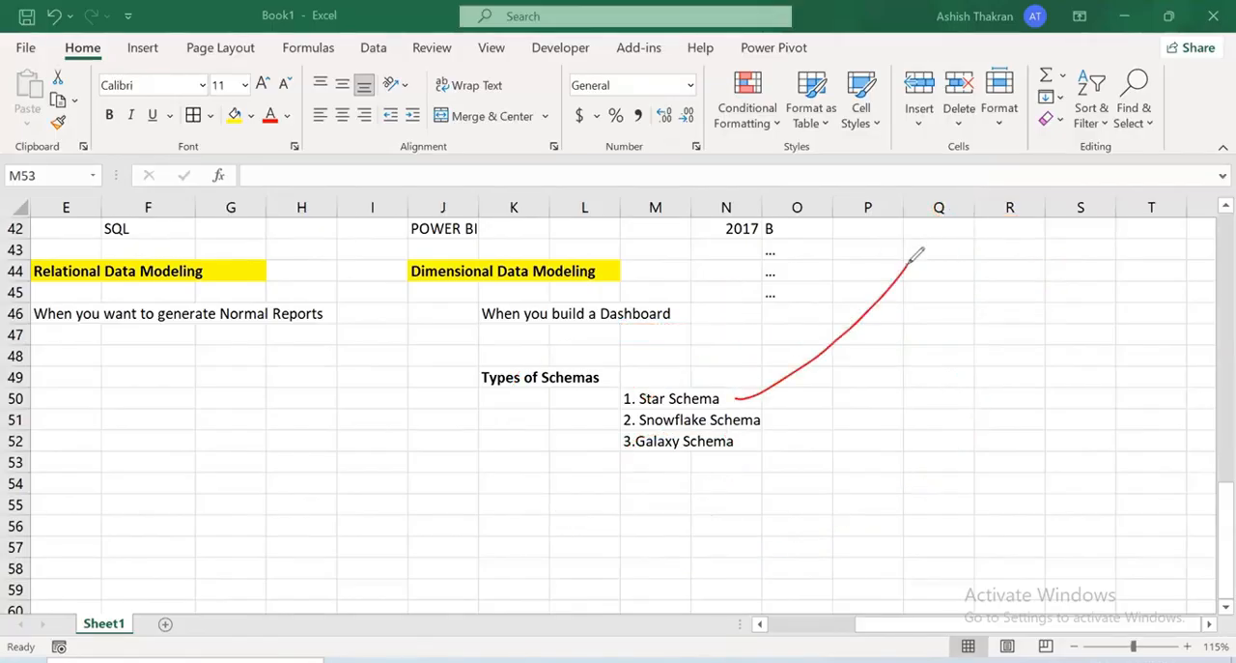
{"action": "mouse_move", "coordinate": [767, 419]}
{"action": "left_mouse_down"}
{"action": "mouse_move", "coordinate": [775, 434]}
{"action": "mouse_move", "coordinate": [965, 327]}
{"action": "left_mouse_up"}
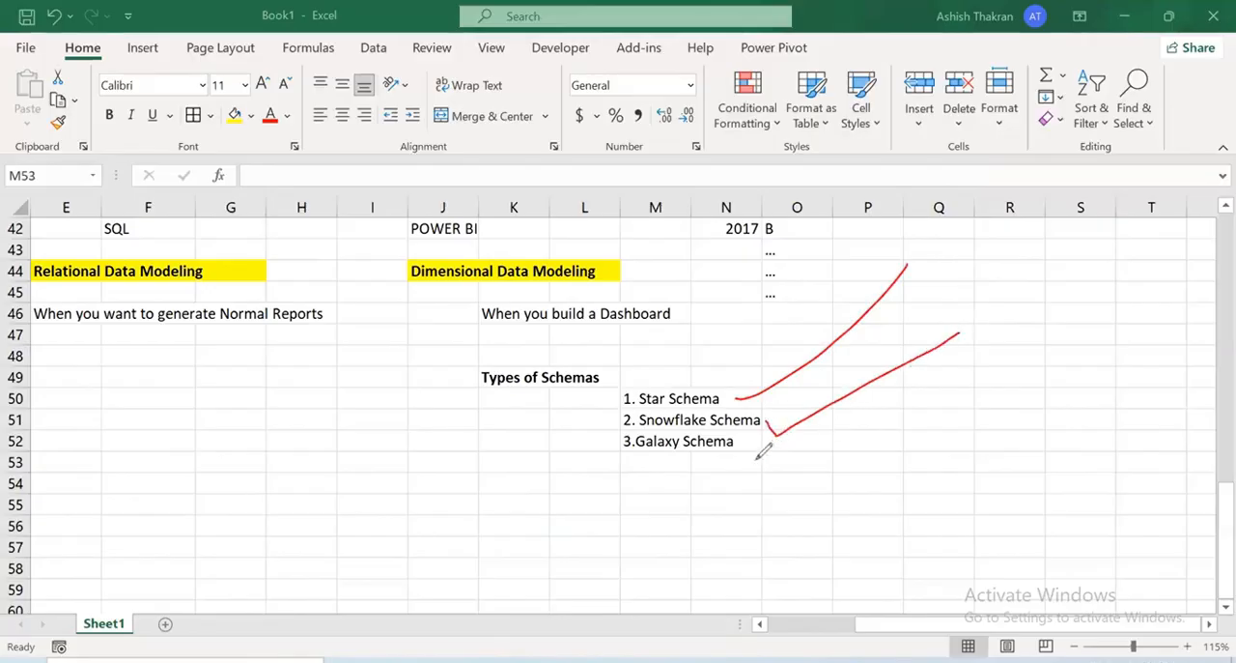
{"action": "left_click_drag", "start_coordinate": [742, 446], "coordinate": [876, 451]}
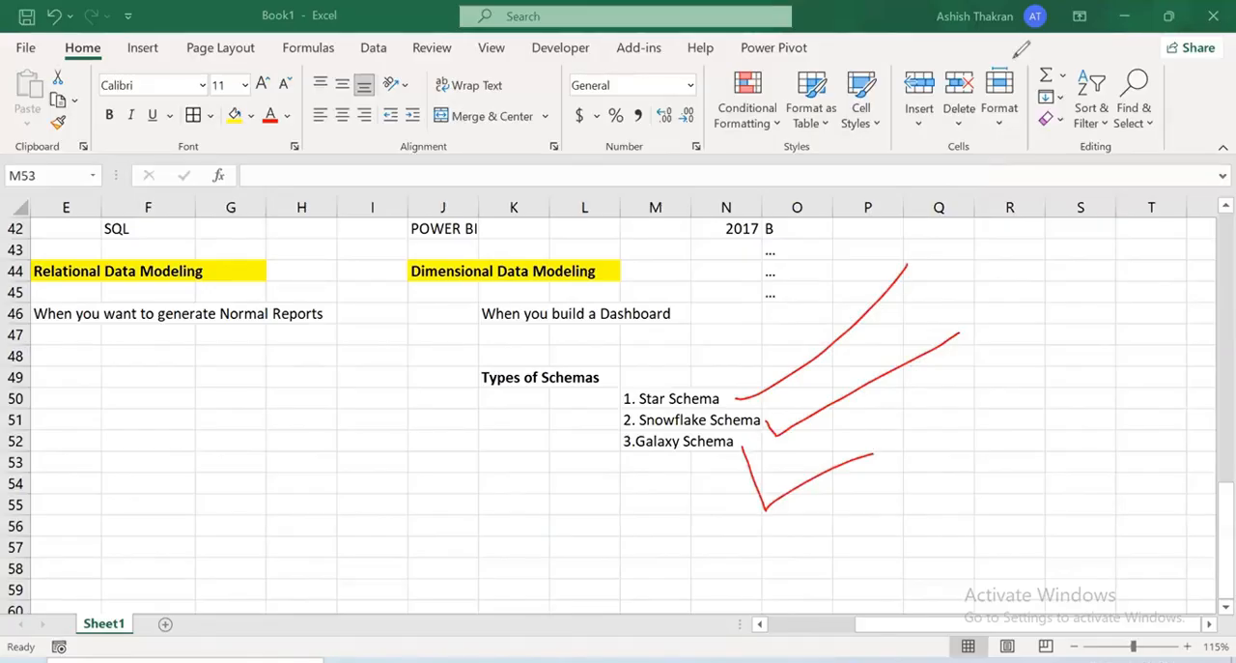
{"action": "left_click", "coordinate": [1006, 91]}
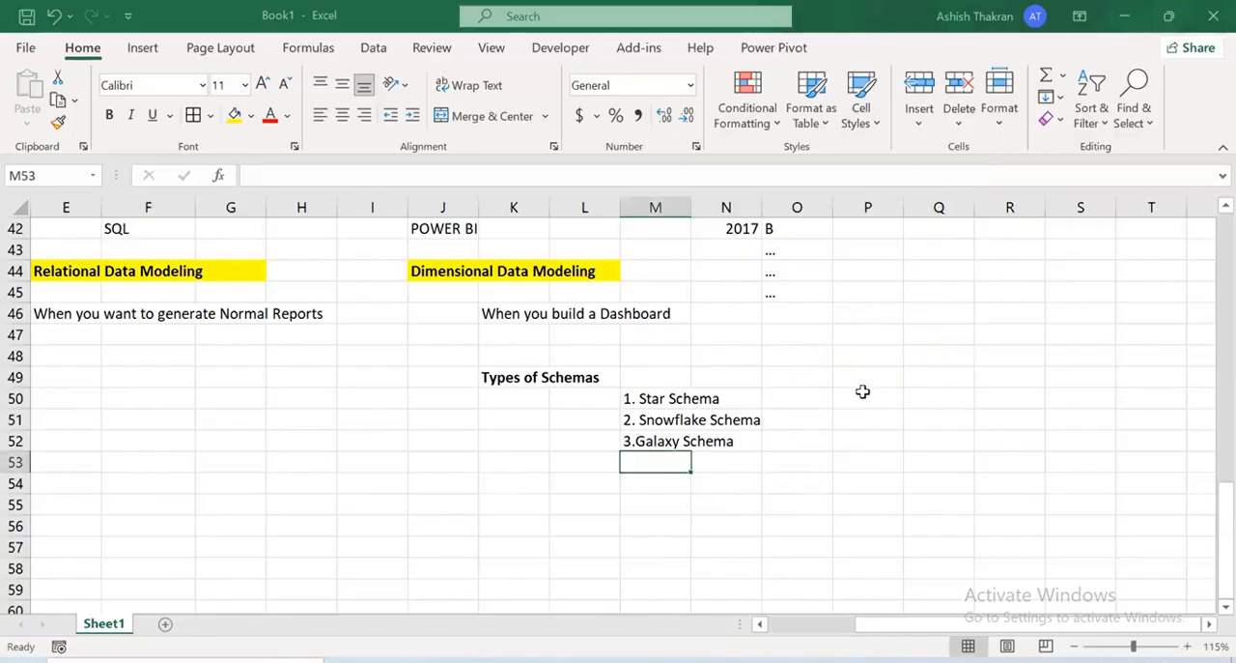
Begin the Star Schema note in P50 with "--> there's one fact table and multiple dimension tables"
{"action": "left_click", "coordinate": [864, 392]}
{"action": "type", "text": "\""}
{"action": "key", "text": "BackSpace"}
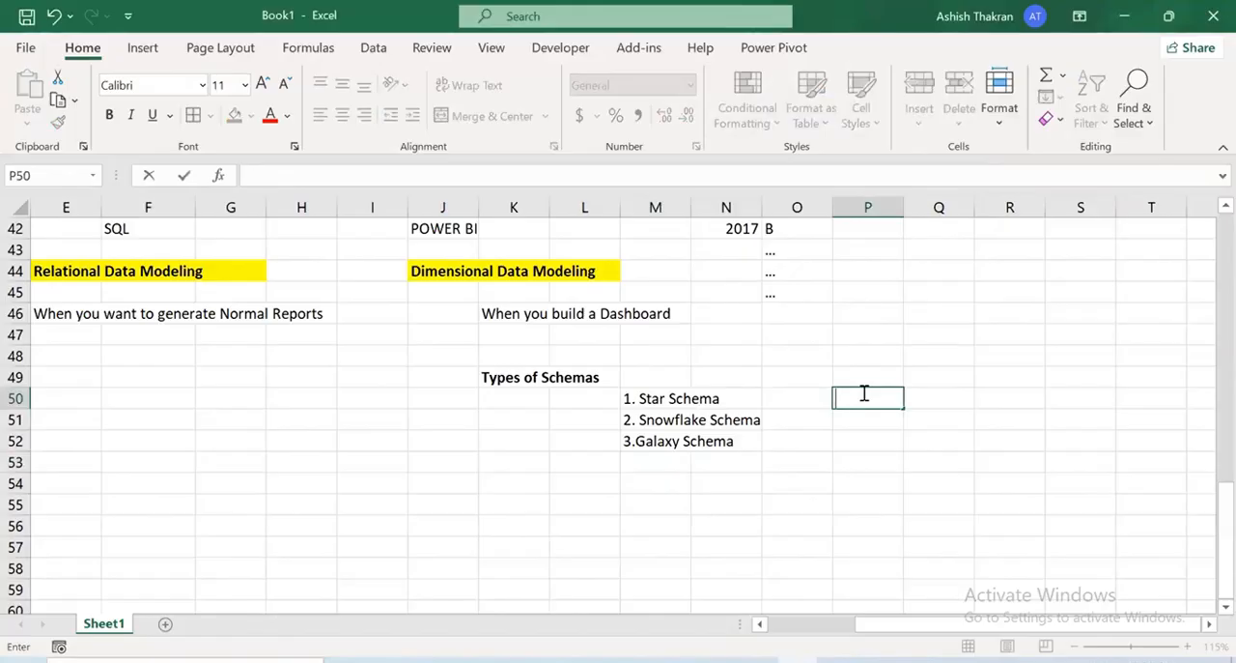
{"action": "type", "text": "--> there's"}
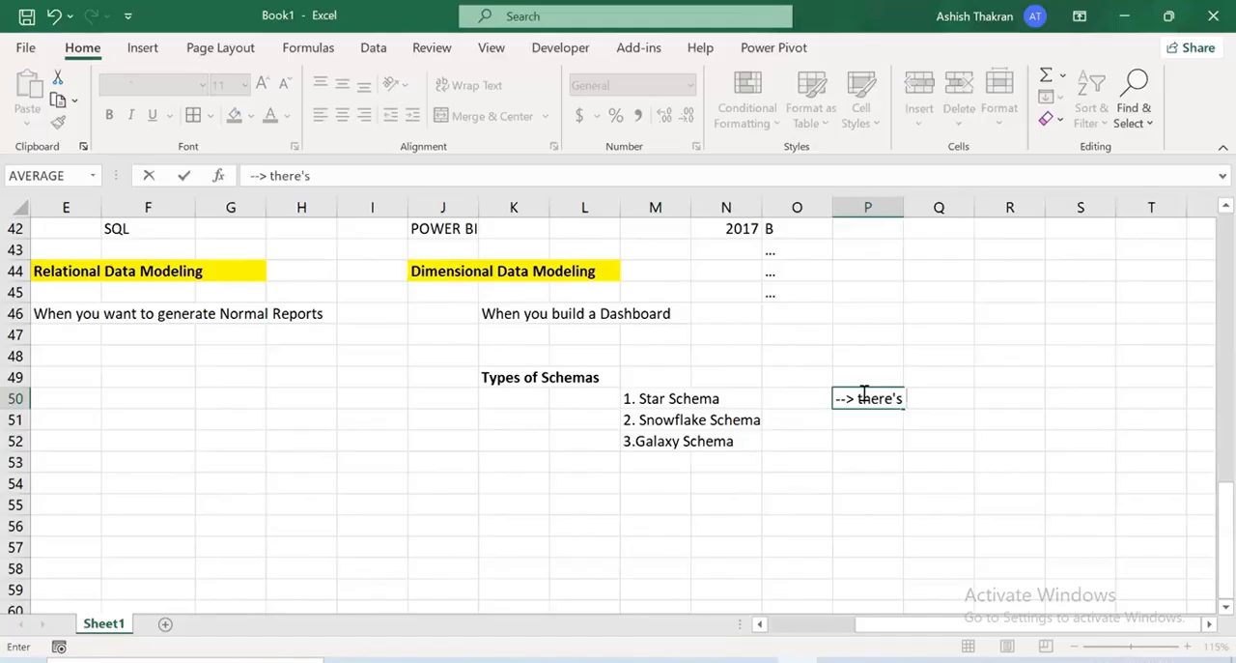
{"action": "type", "text": " one fac"}
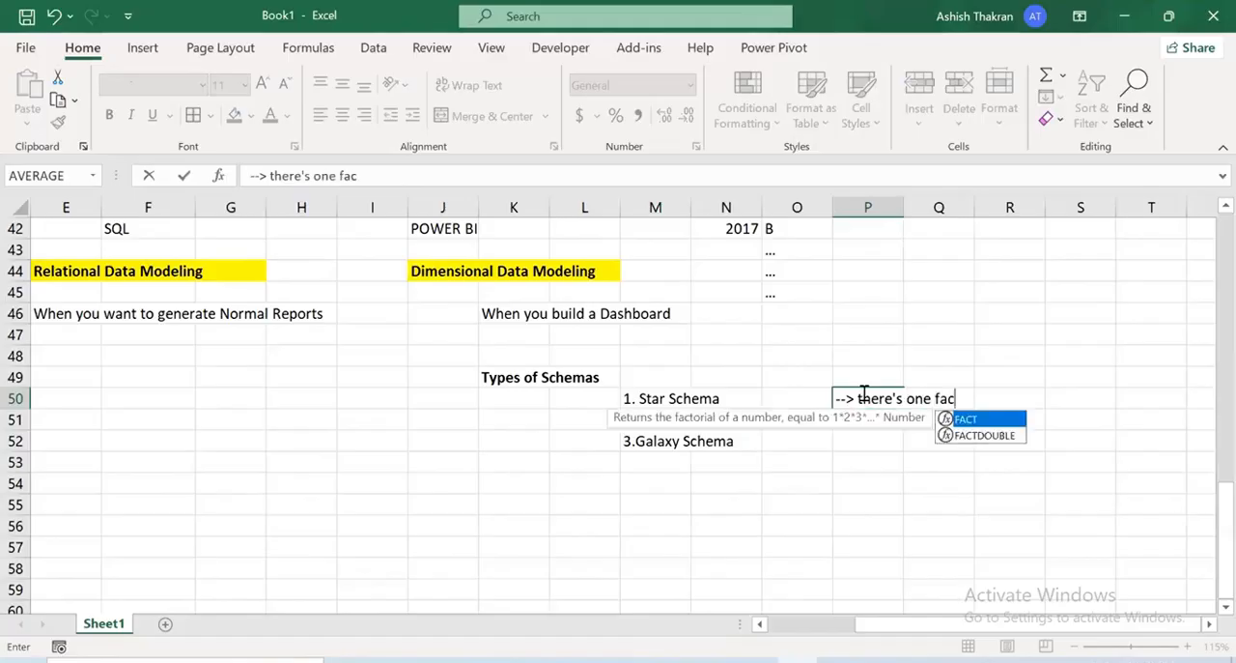
{"action": "type", "text": "t tabel a"}
{"action": "key", "text": "BackSpace"}
{"action": "key", "text": "BackSpace"}
{"action": "key", "text": "BackSpace"}
{"action": "key", "text": "BackSpace"}
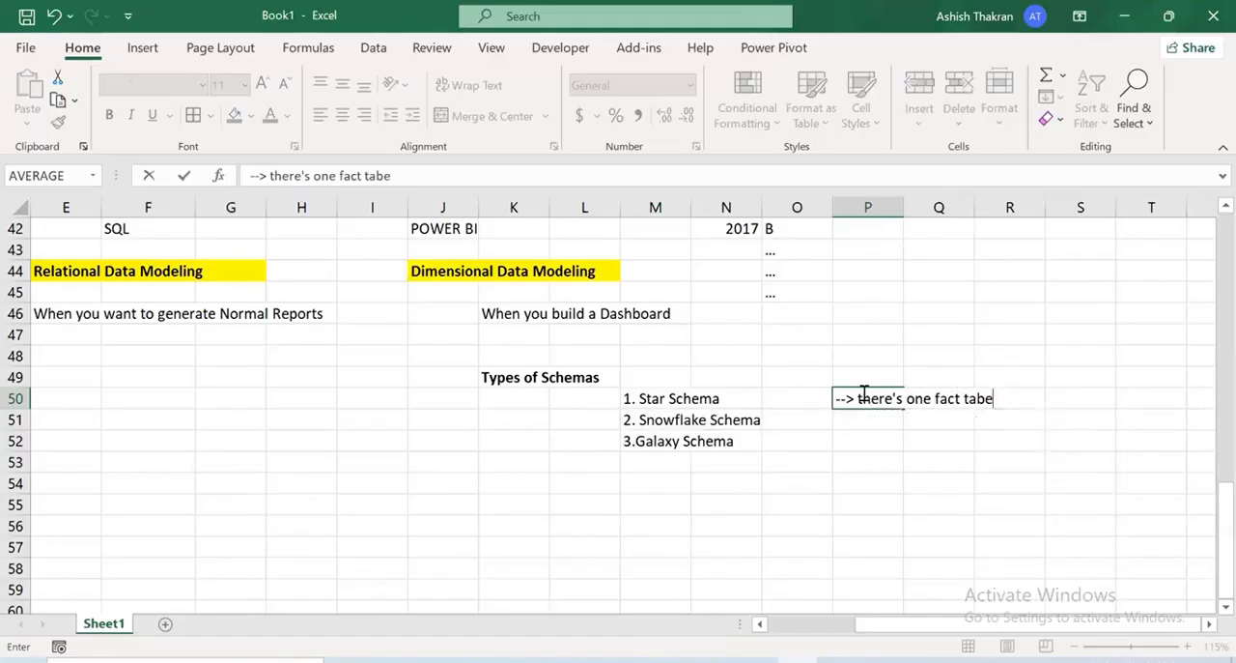
{"action": "type", "text": "le a nd"}
{"action": "key", "text": "BackSpace"}
{"action": "key", "text": "BackSpace"}
{"action": "key", "text": "BackSpace"}
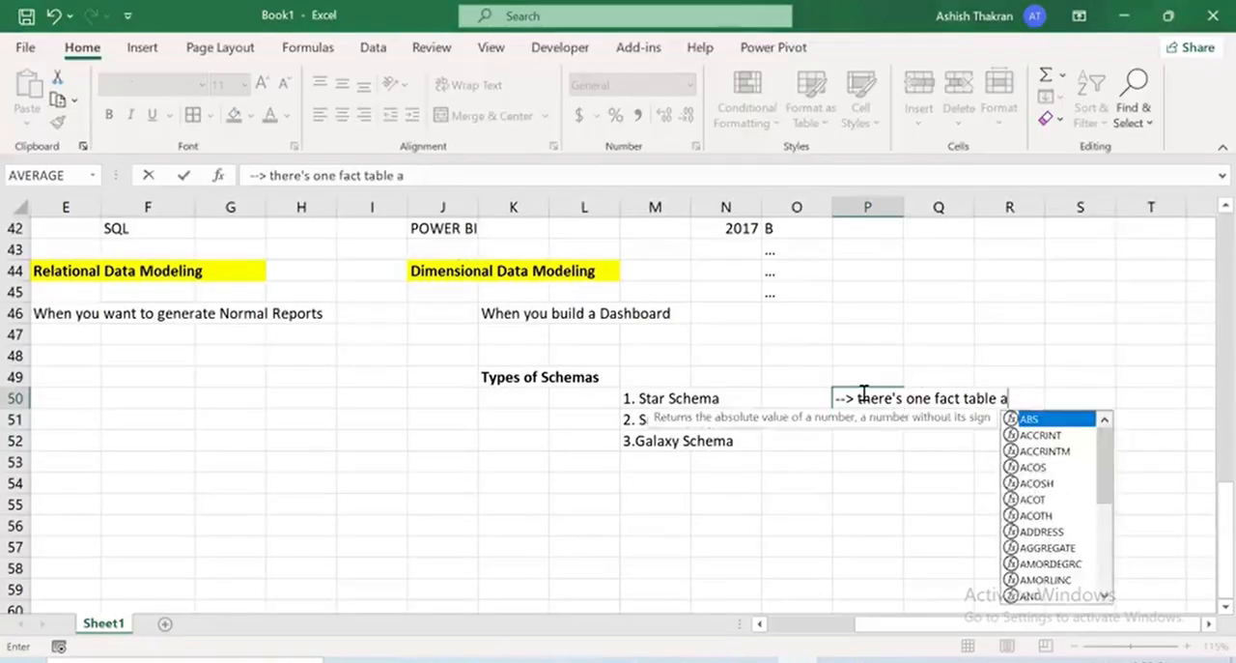
{"action": "type", "text": "nd multiple "}
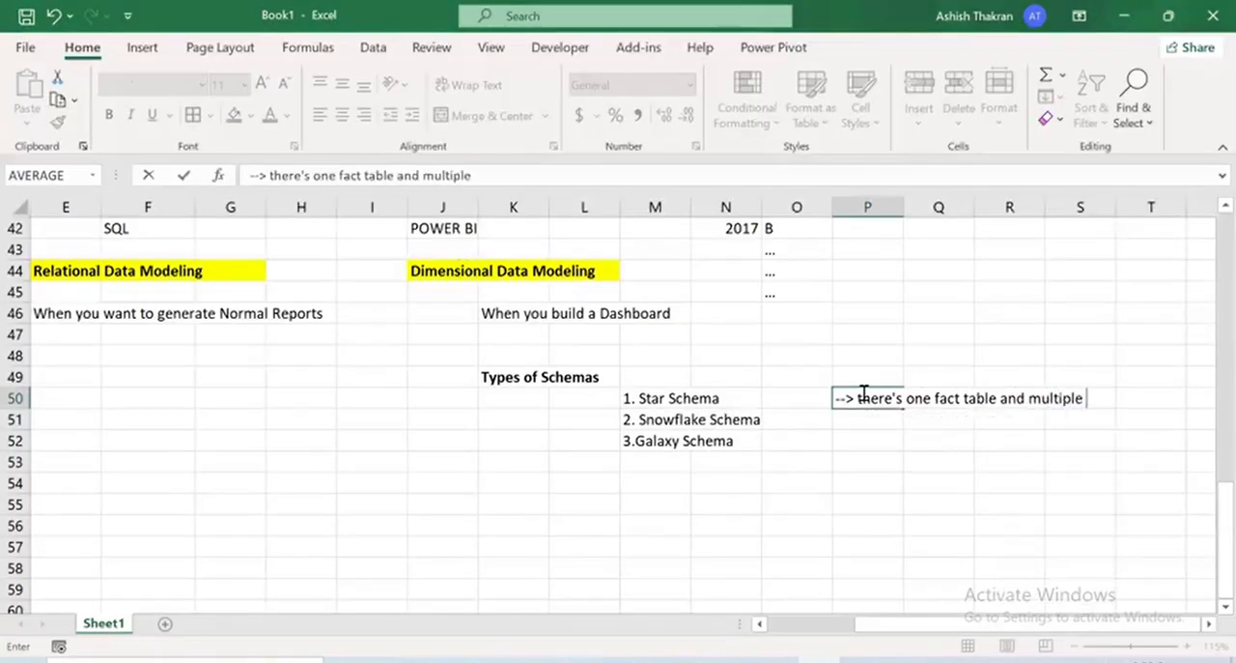
{"action": "type", "text": "dimens"}
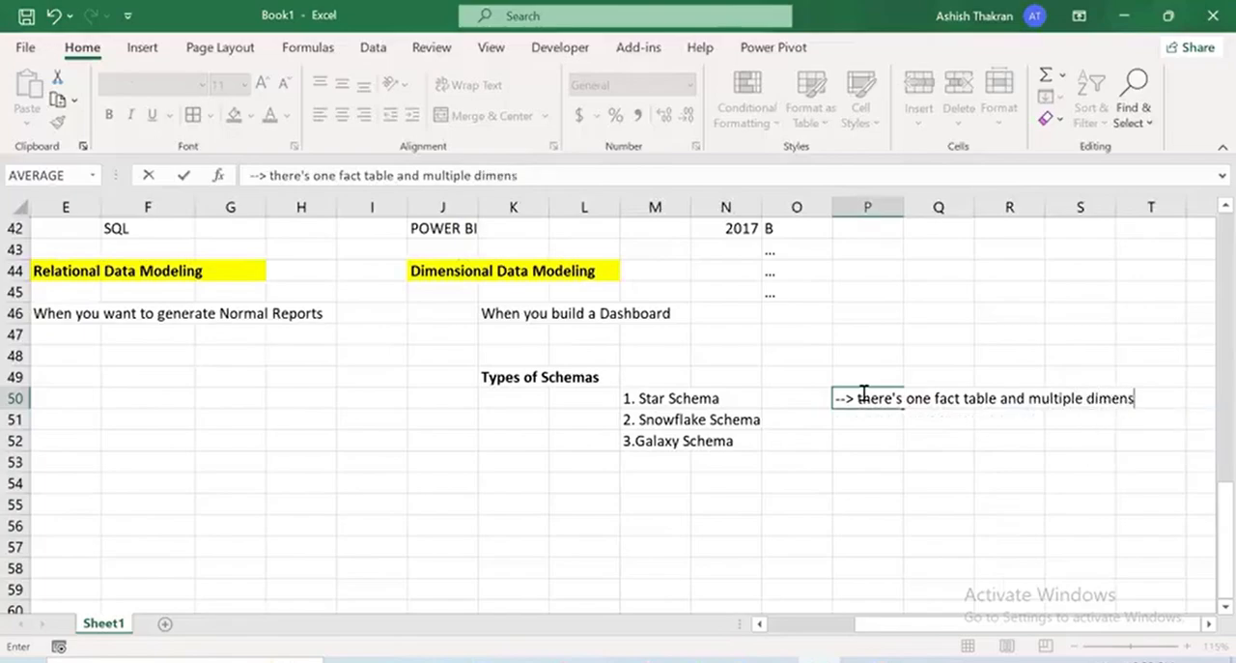
{"action": "type", "text": "ion tables"}
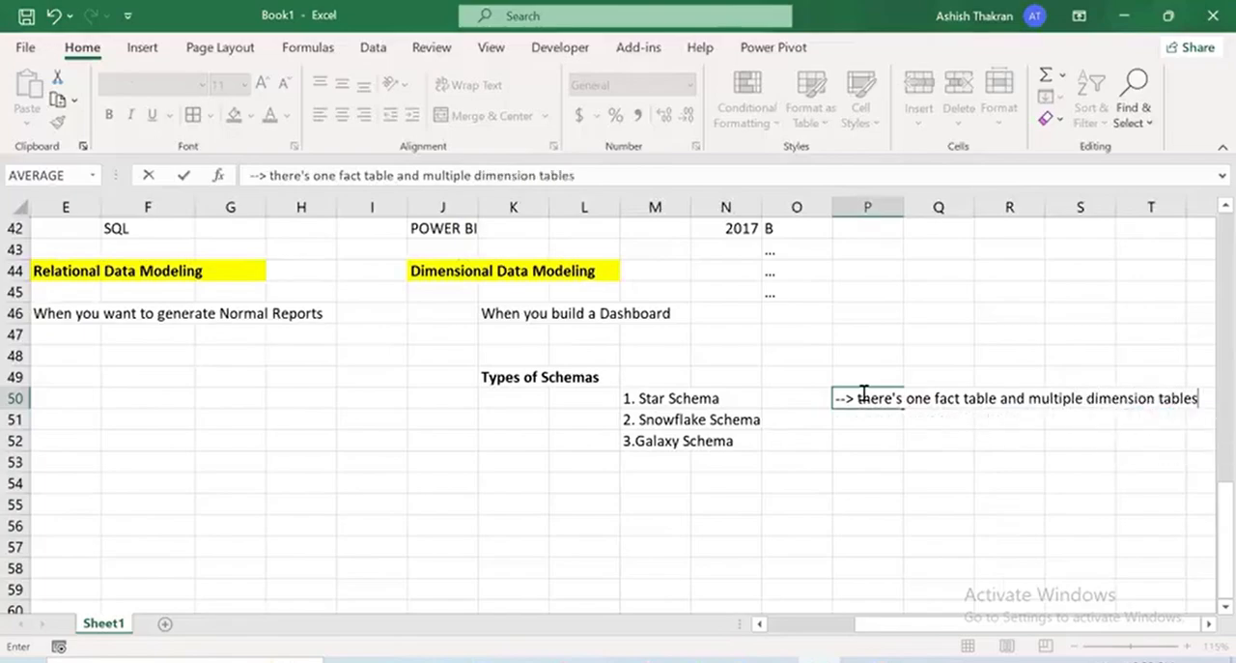
{"action": "type", "text": ". All the"}
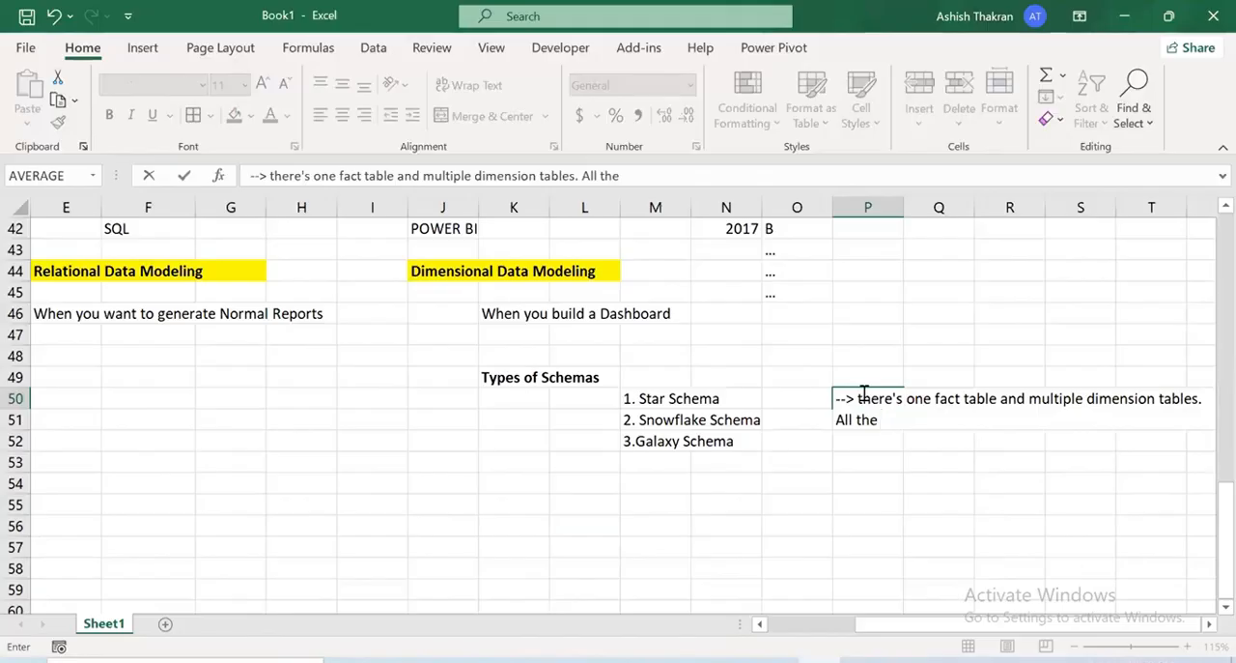
Extend the P50 note with ". All the dimension tables have a reationship with the Fact table"
{"action": "type", "text": "dimension"}
{"action": "type", "text": " t"}
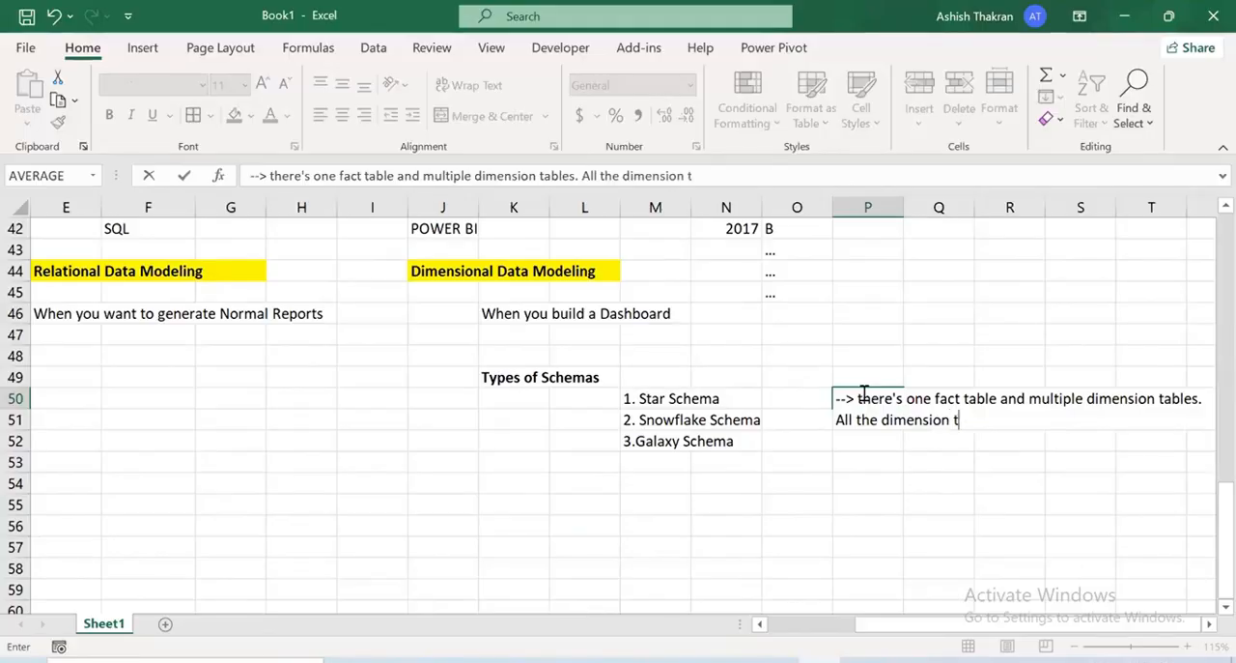
{"action": "type", "text": "ables have a re"}
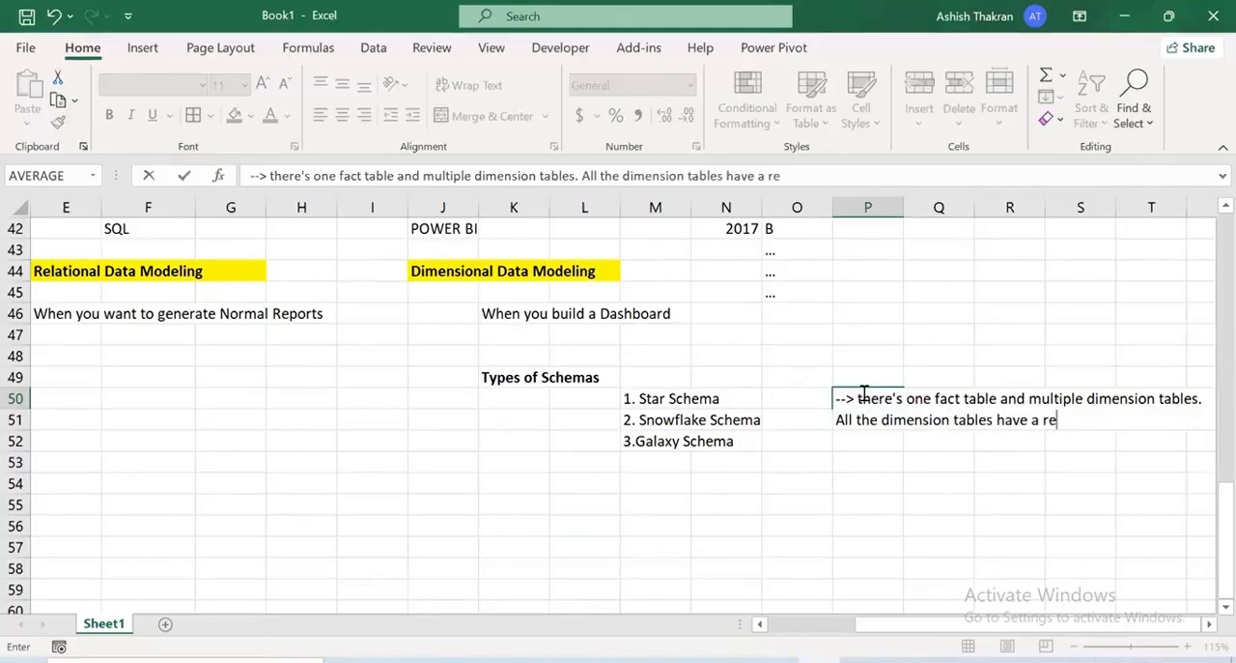
{"action": "type", "text": "ationship with"}
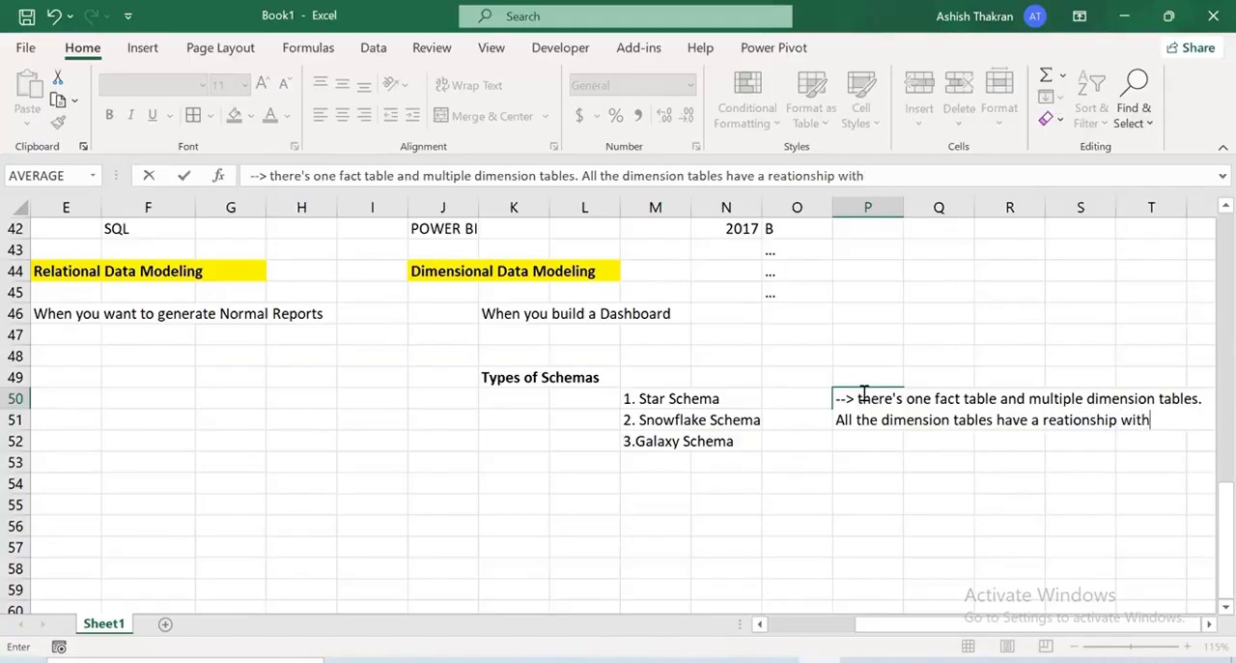
{"action": "type", "text": " the Fact tab"}
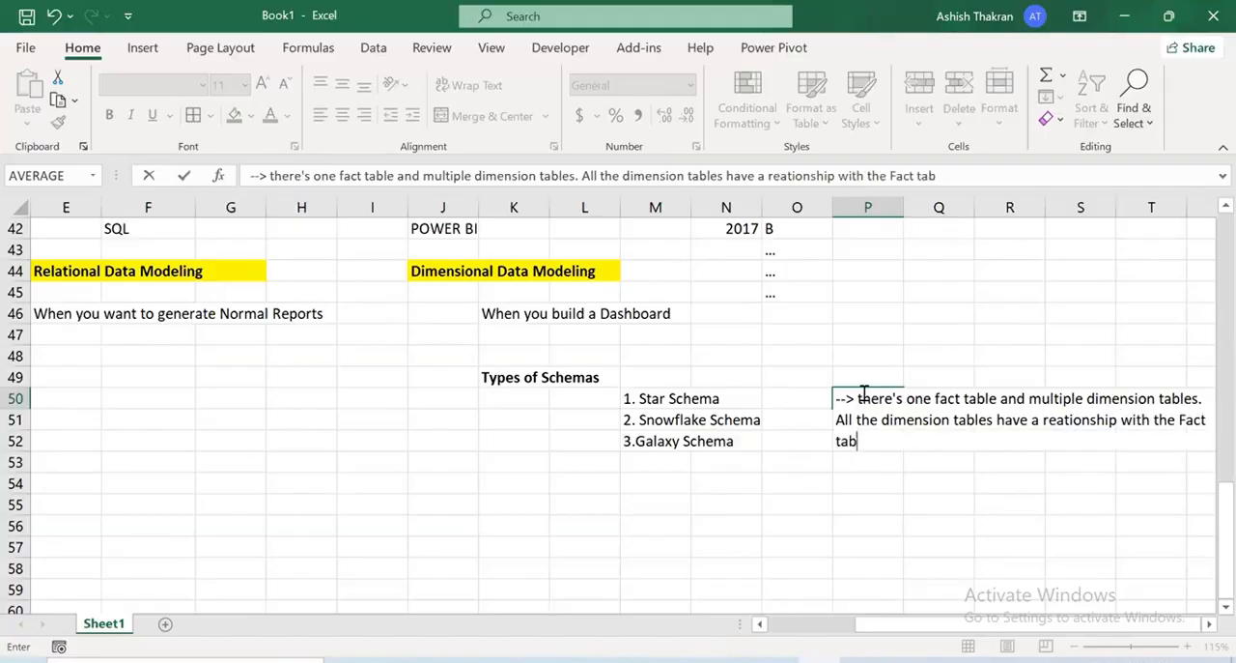
{"action": "type", "text": "le(G"}
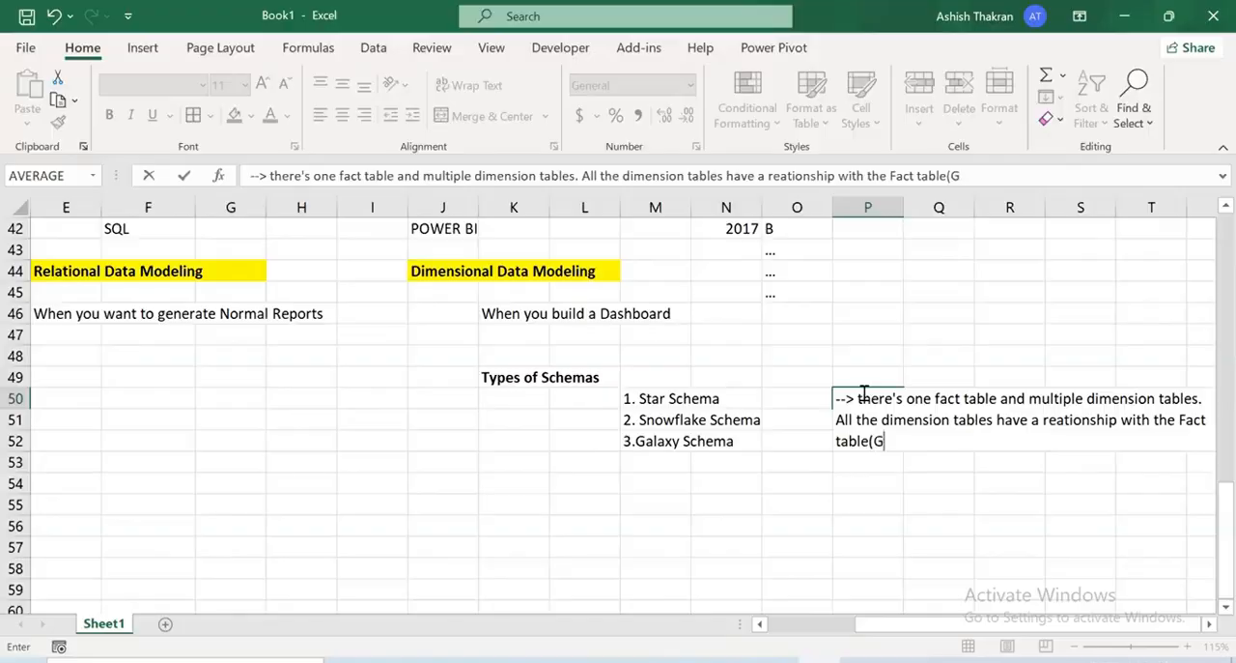
{"action": "type", "text": "enerally "}
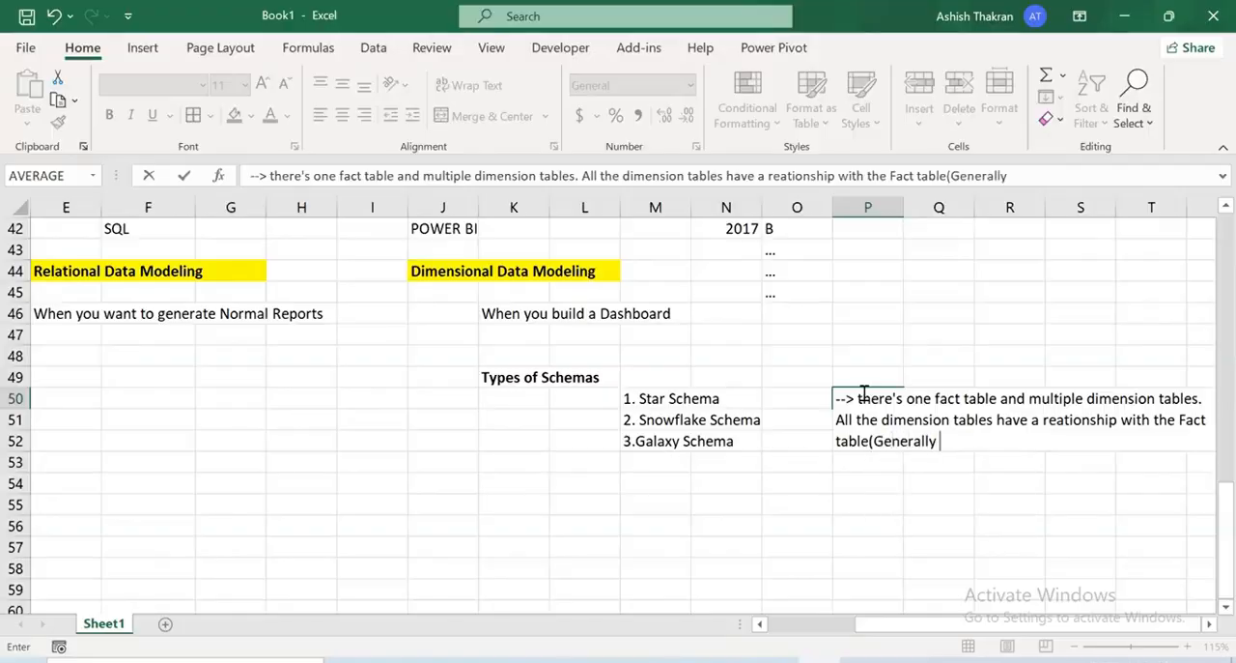
{"action": "type", "text": "the relationshio"}
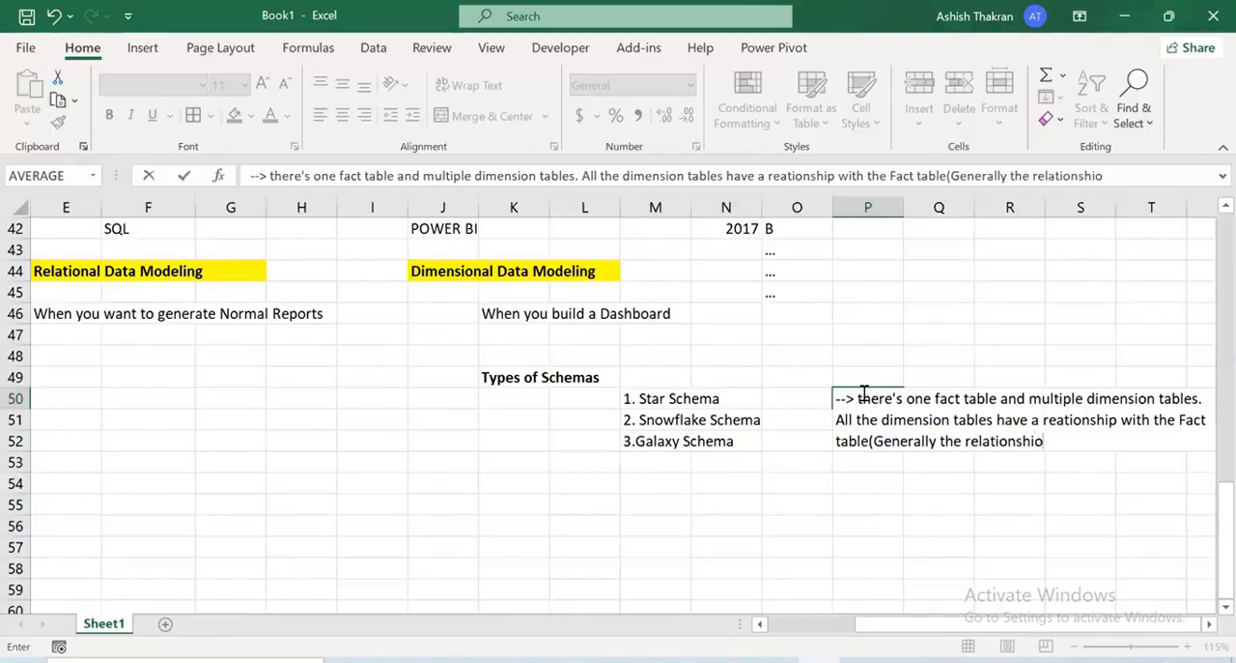
Add "(Generally the relationship from fact to Dim is Many to One)" to the end of the P50 note
{"action": "key", "text": "BackSpace"}
{"action": "type", "text": "p from fact to "}
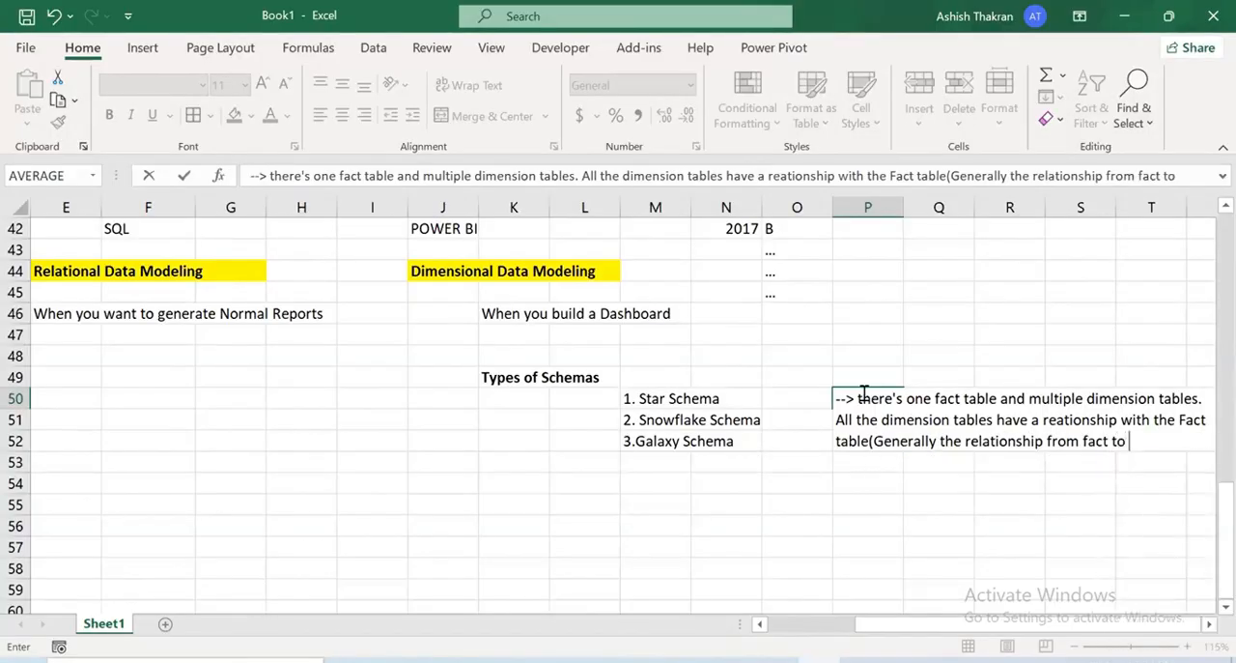
{"action": "type", "text": "Dim is Many t"}
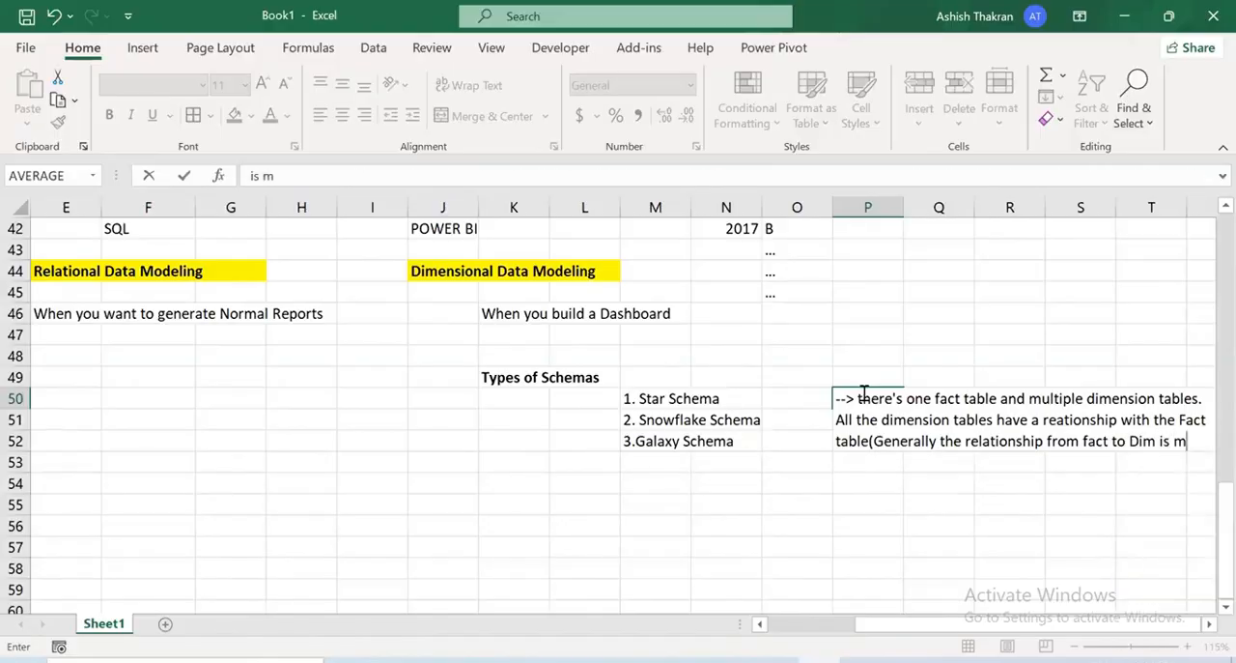
{"action": "type", "text": "o One)"}
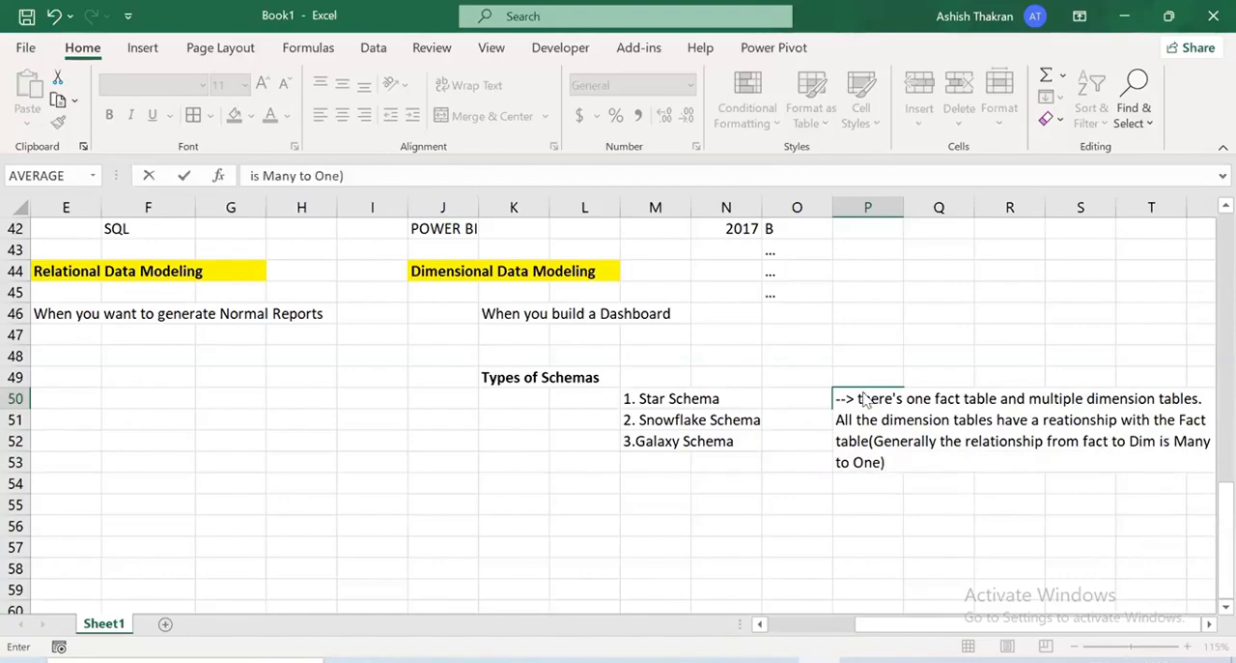
Put an apostrophe before the arrow in P50 so the note is stored as text instead of a formula
{"action": "key", "text": "Return"}
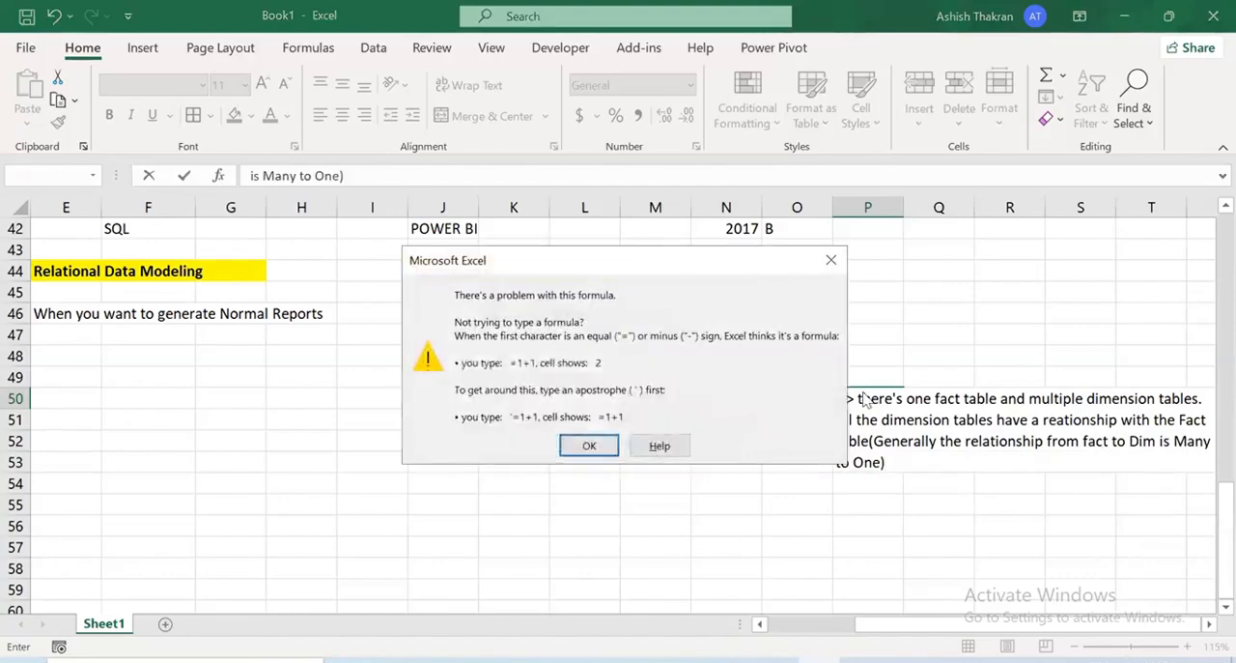
{"action": "key", "text": "Return"}
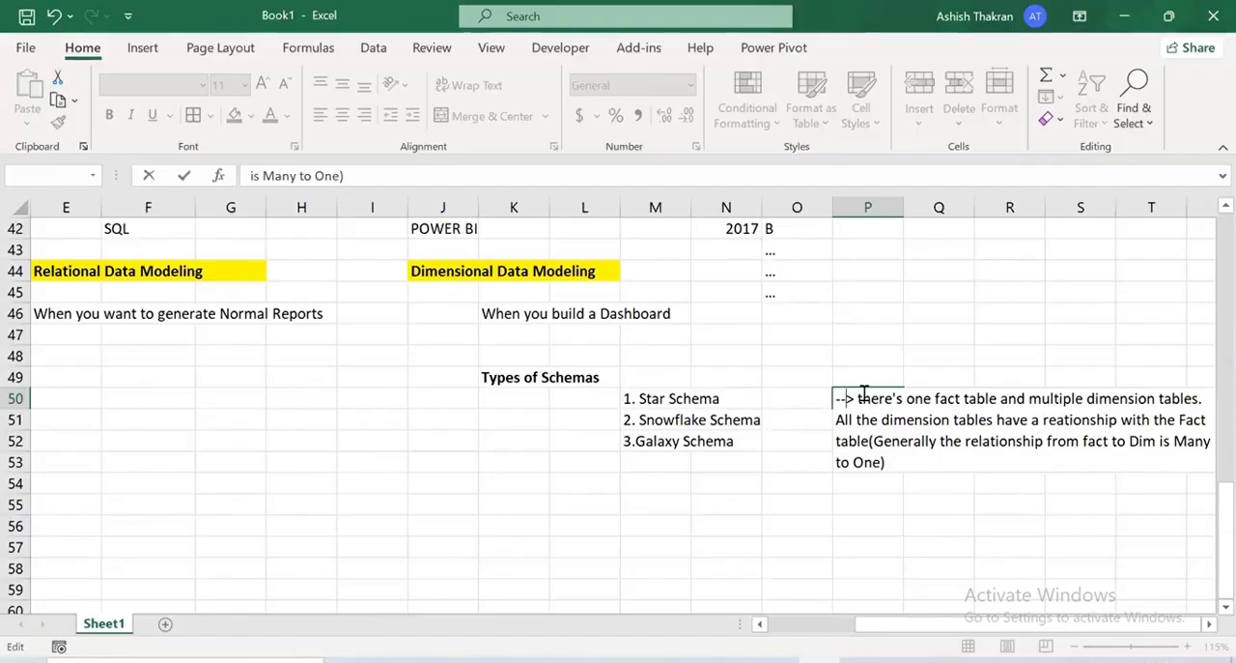
{"action": "key", "text": "Return"}
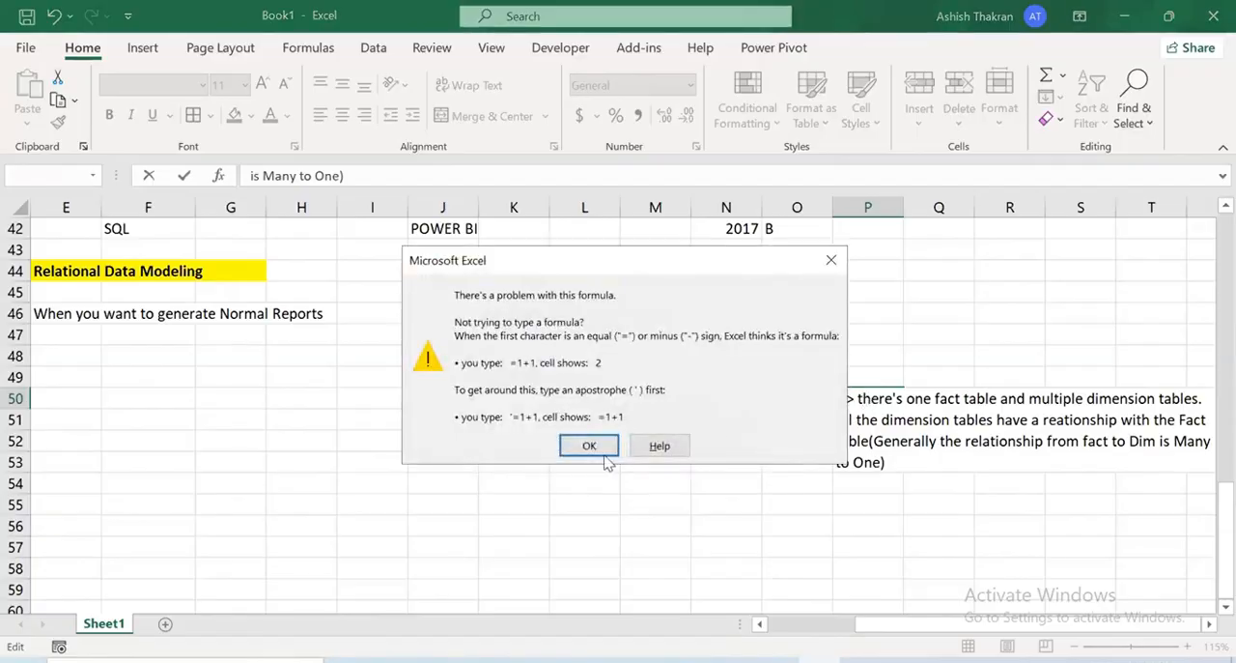
{"action": "key", "text": "Return"}
{"action": "key", "text": "Home"}
{"action": "type", "text": "'"}
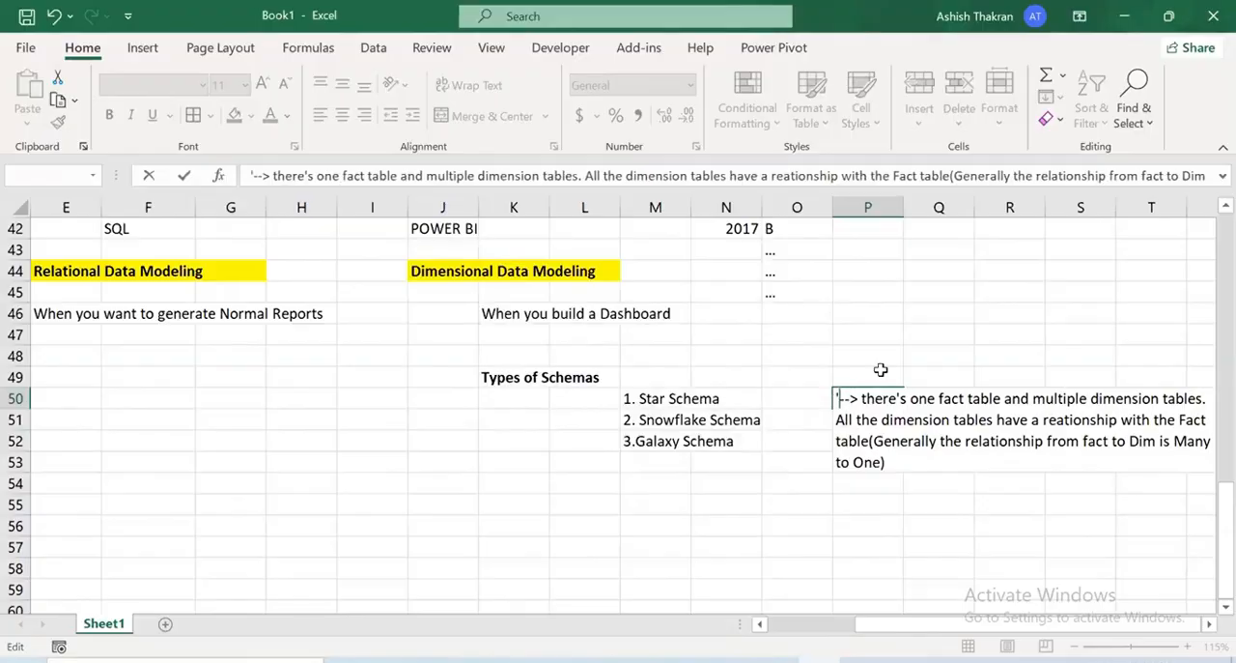
{"action": "key", "text": "Return"}
{"action": "left_click", "coordinate": [1208, 625]}
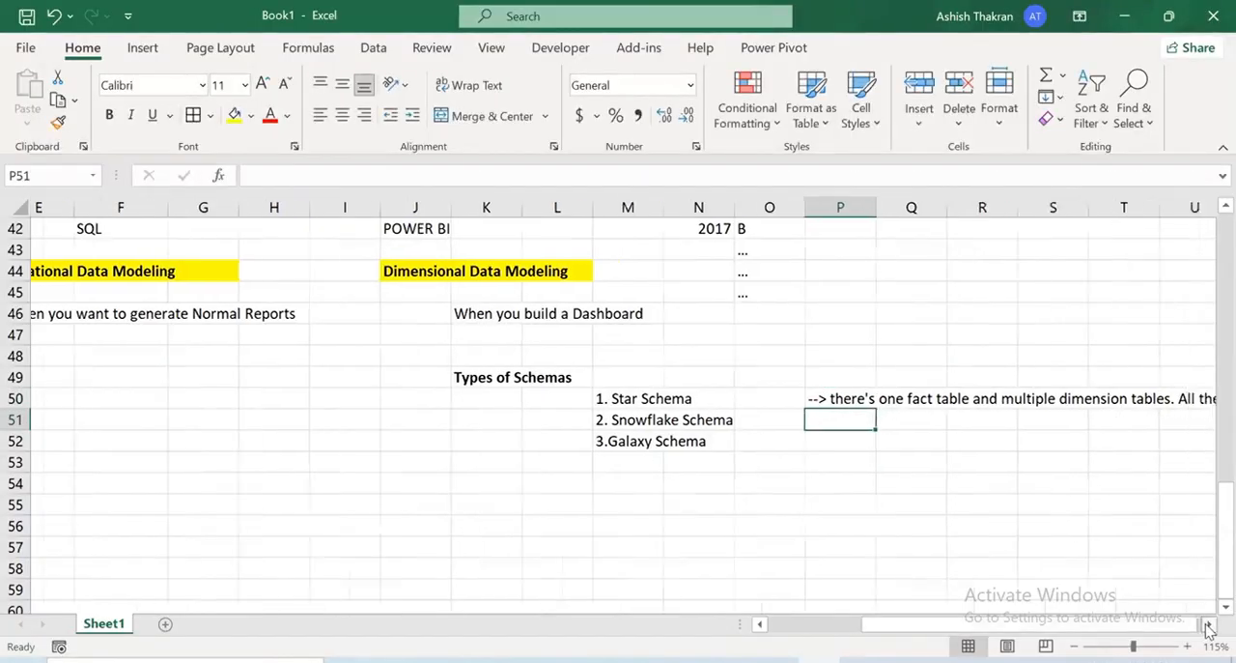
{"action": "left_click", "coordinate": [1209, 625]}
{"action": "left_click", "coordinate": [1208, 625]}
{"action": "left_click", "coordinate": [1209, 625]}
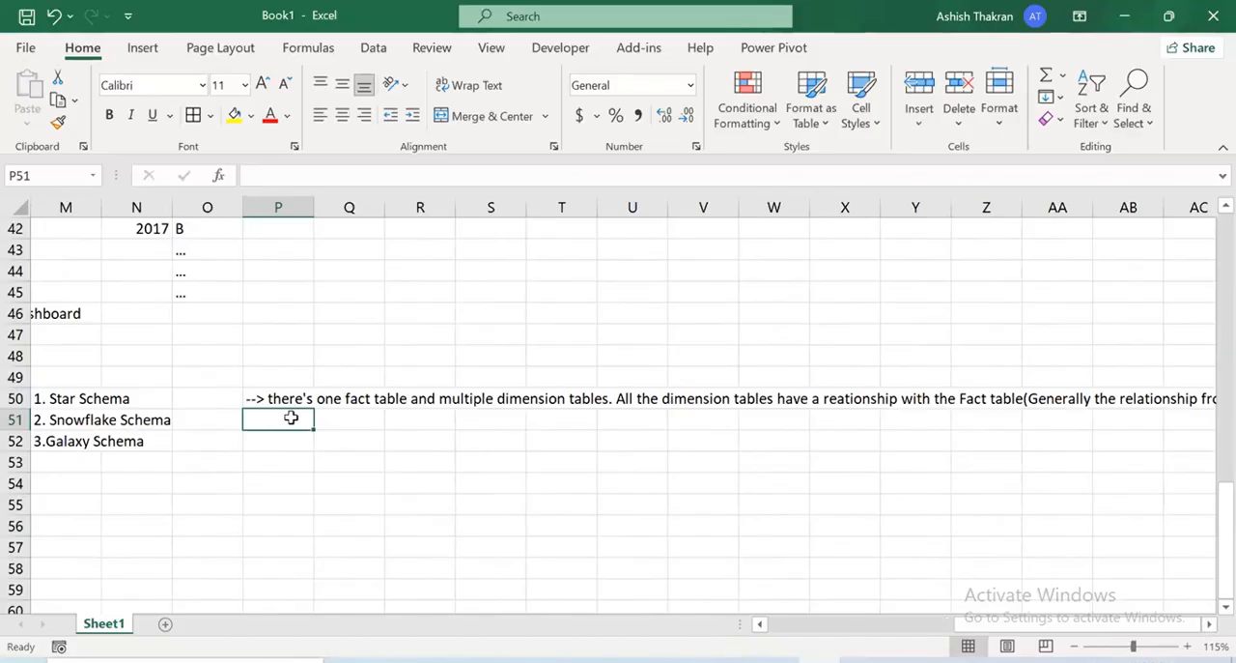
Begin the Snowflake Schema note in P51 with "'--> there's one fact tabel and multiple dimesnion tables. "
{"action": "type", "text": "'-->"}
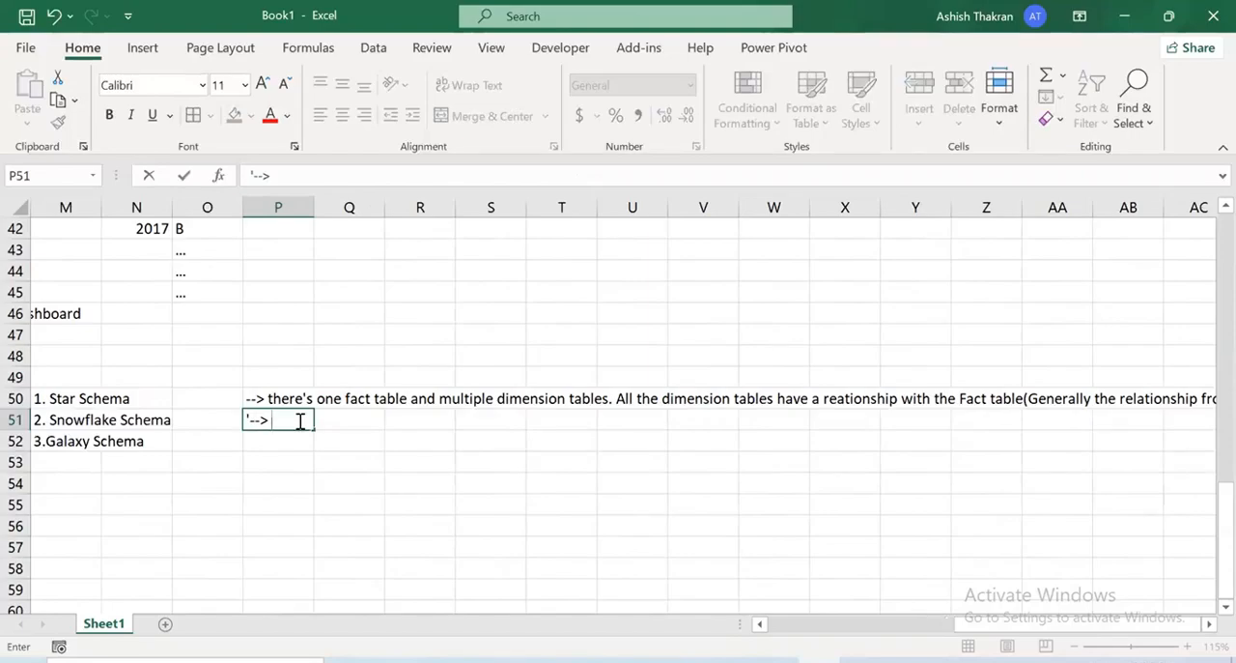
{"action": "type", "text": "there's one fact tavl"}
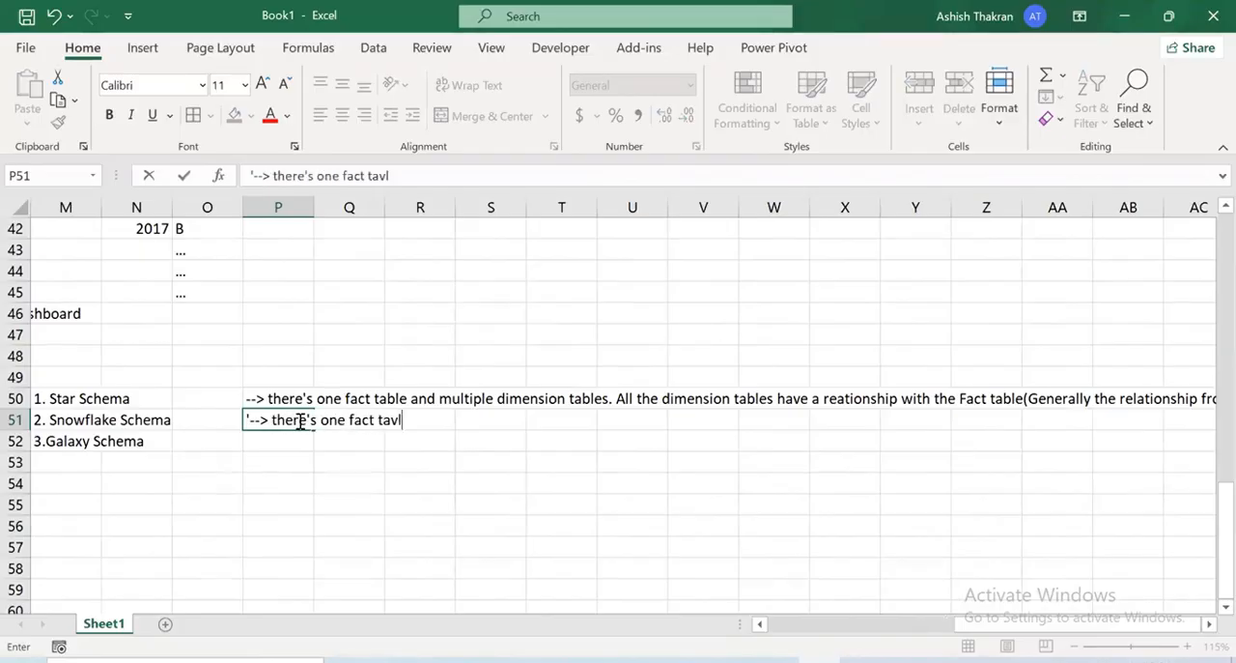
{"action": "key", "text": "BackSpace"}
{"action": "type", "text": "bel and "}
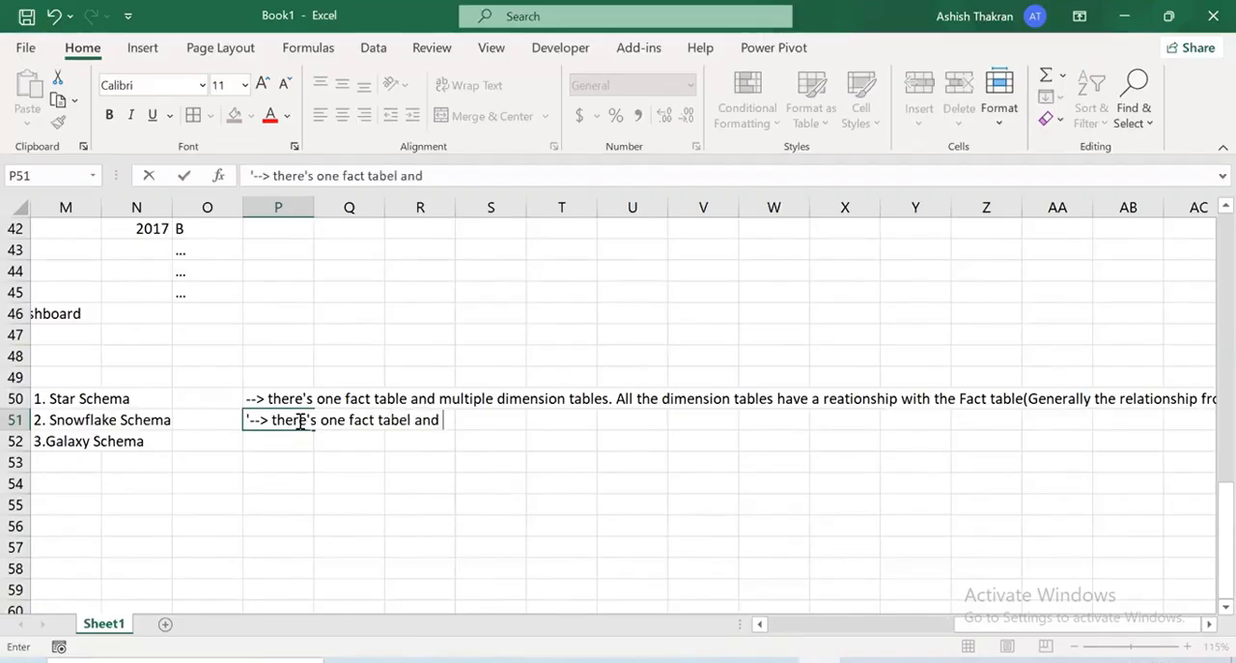
{"action": "type", "text": "multip"}
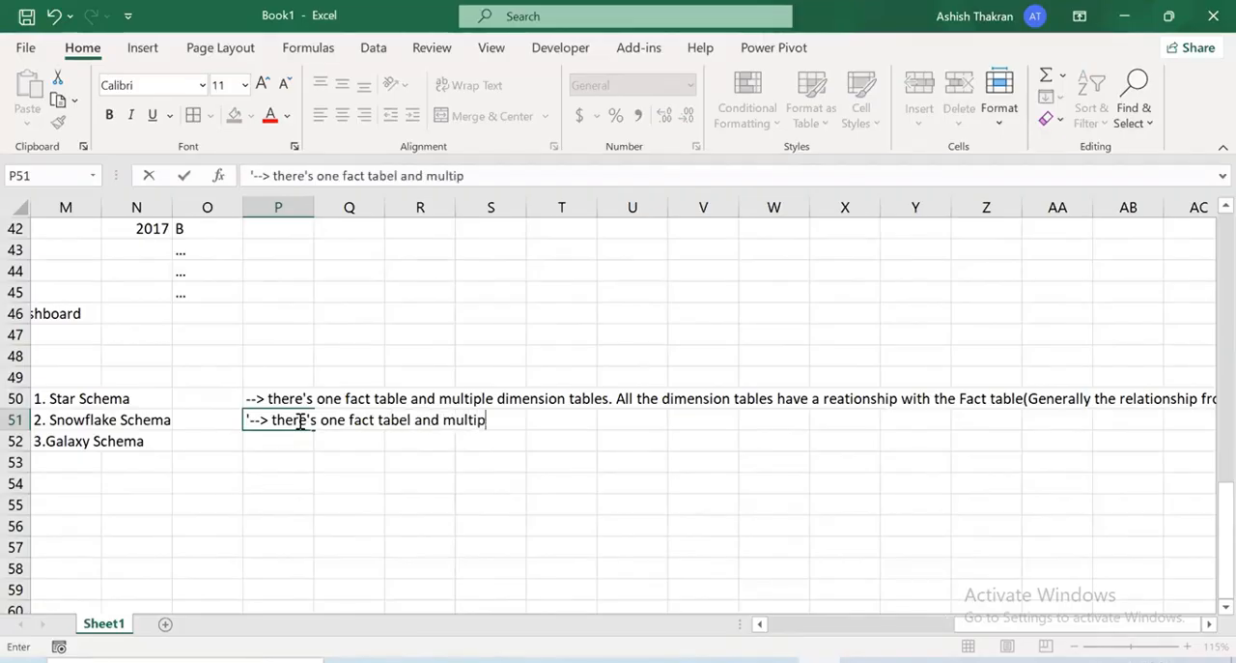
{"action": "type", "text": "le dimesnion "}
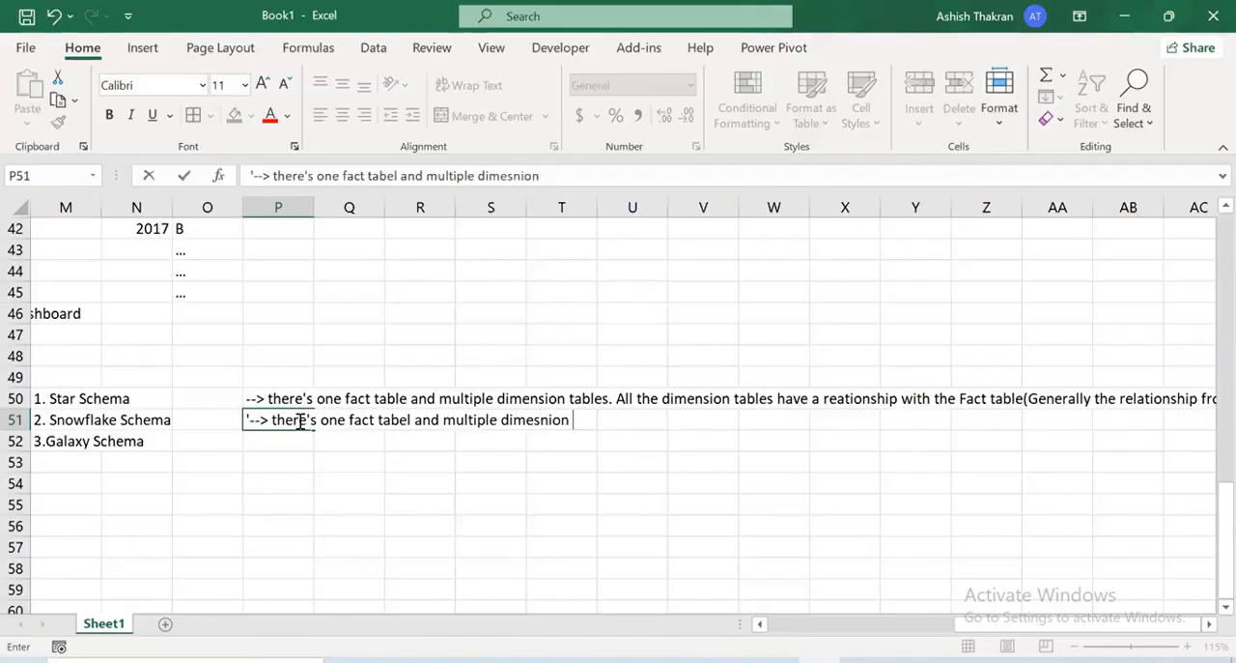
{"action": "type", "text": "tables. "}
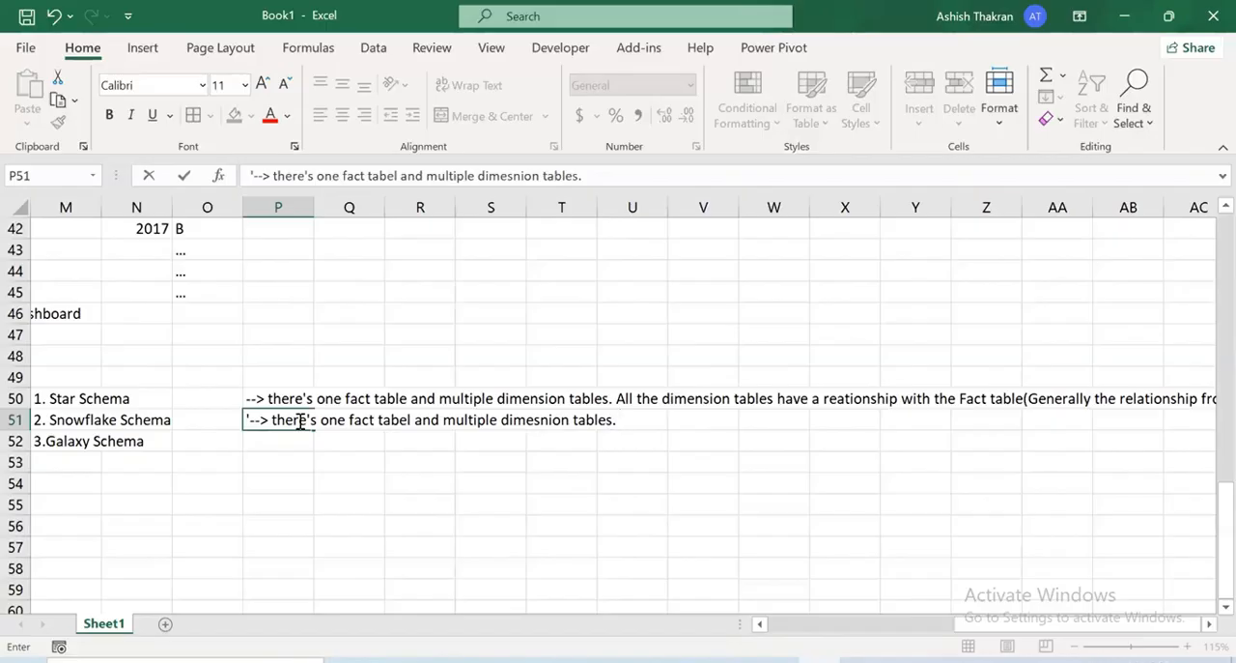
{"action": "type", "text": "The dim"}
{"action": "key", "text": "BackSpace"}
{"action": "key", "text": "BackSpace"}
{"action": "type", "text": "imen"}
{"action": "key", "text": "BackSpace"}
{"action": "key", "text": "BackSpace"}
{"action": "key", "text": "BackSpace"}
{"action": "key", "text": "BackSpace"}
{"action": "key", "text": "BackSpace"}
{"action": "key", "text": "BackSpace"}
{"action": "key", "text": "BackSpace"}
{"action": "key", "text": "BackSpace"}
{"action": "key", "text": "BackSpace"}
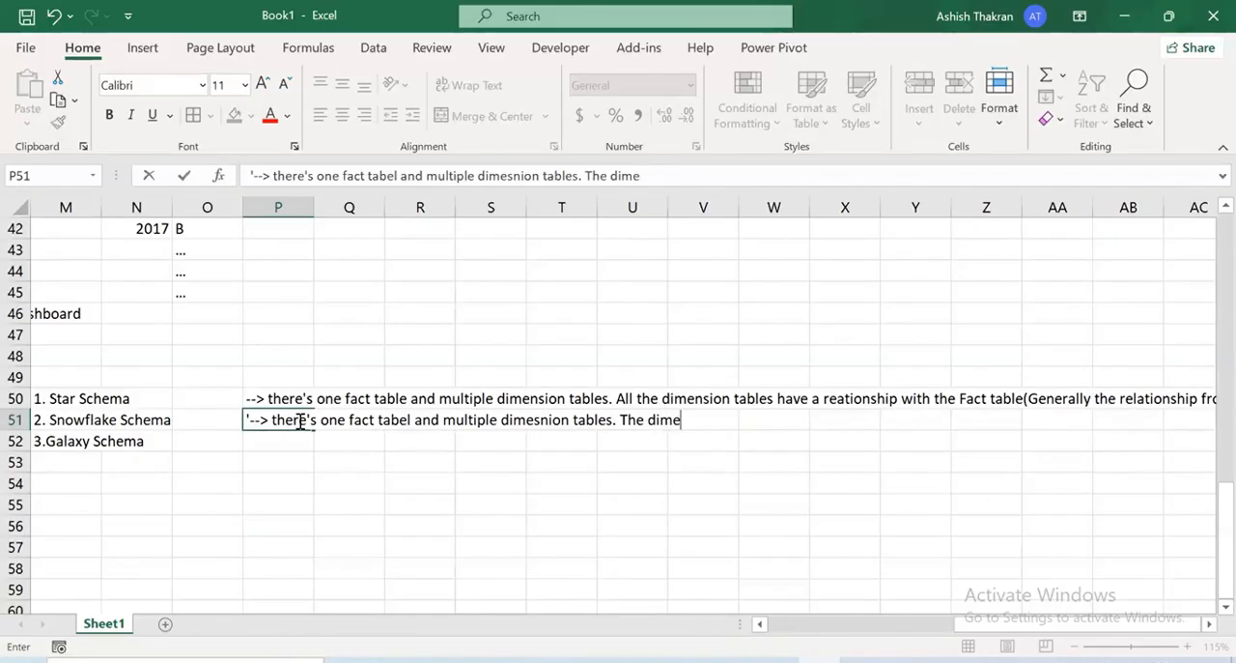
Extend the P51 note with "Multiple dimension tables are connected with the fact table and "
{"action": "type", "text": "Multi"}
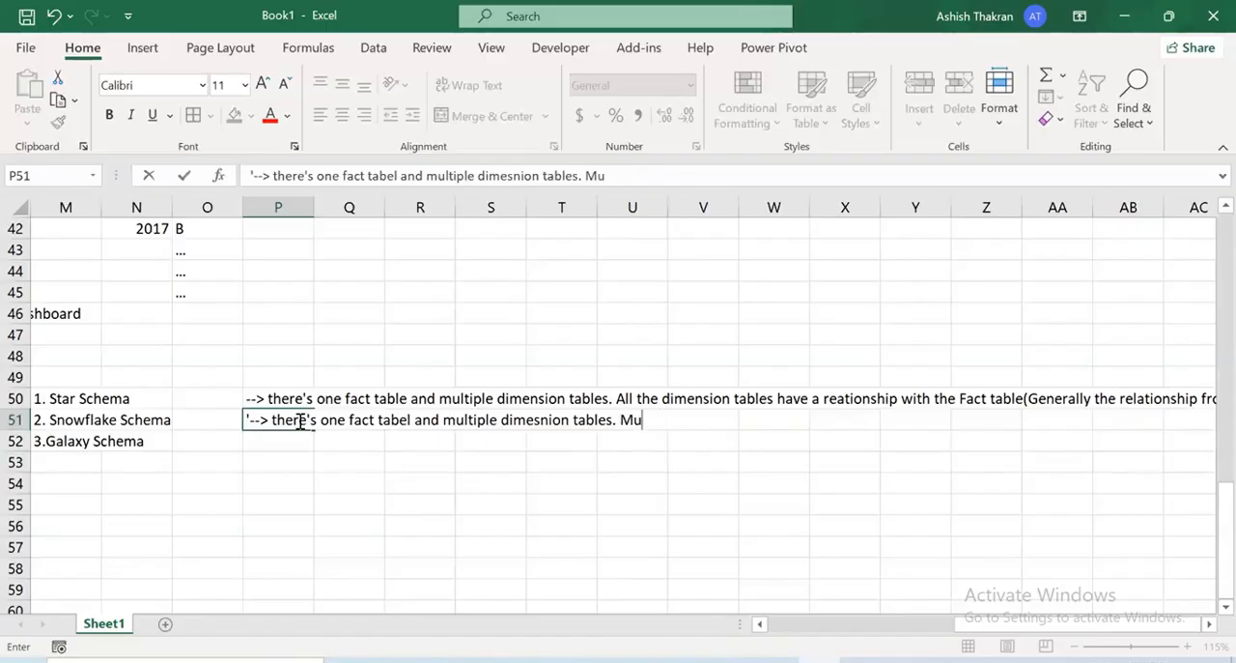
{"action": "type", "text": "ple dim"}
{"action": "type", "text": "ension fa"}
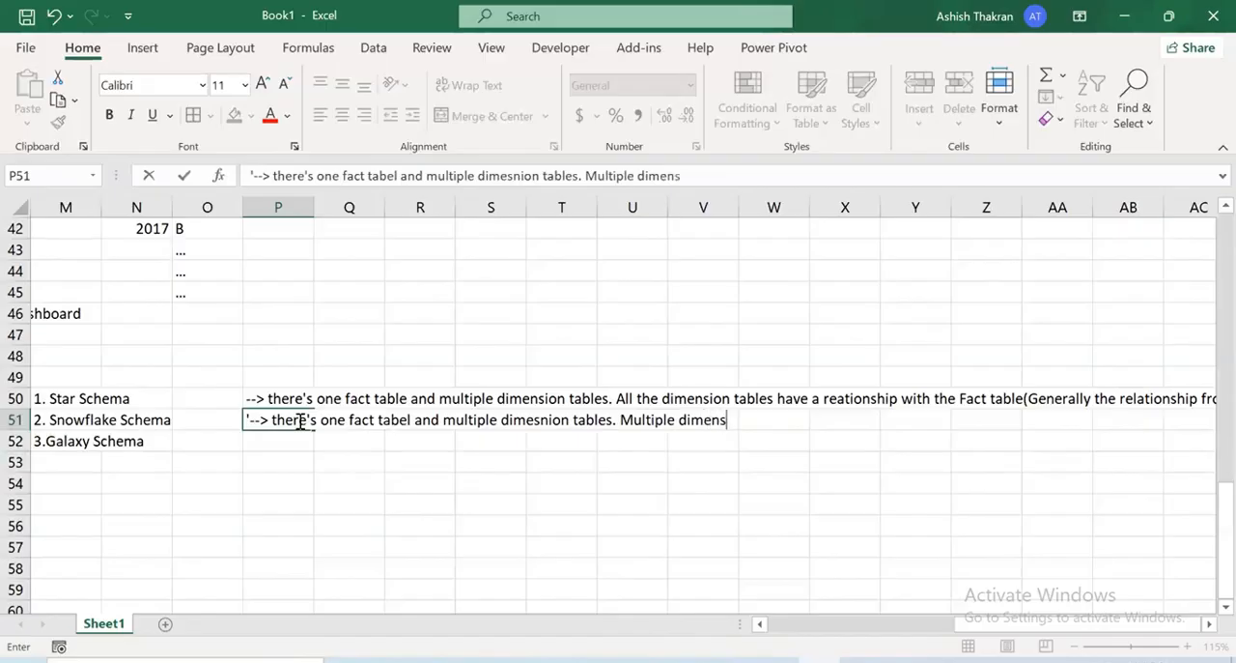
{"action": "key", "text": "BackSpace"}
{"action": "key", "text": "BackSpace"}
{"action": "type", "text": "tables are c"}
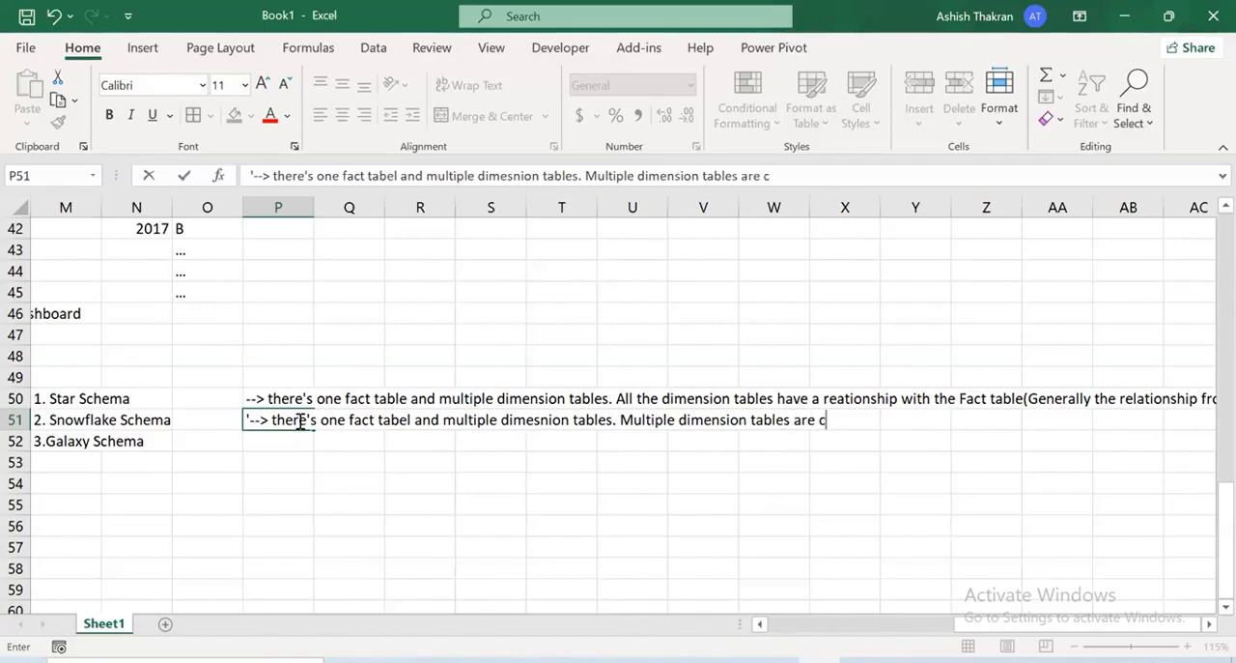
{"action": "type", "text": "onnected with t"}
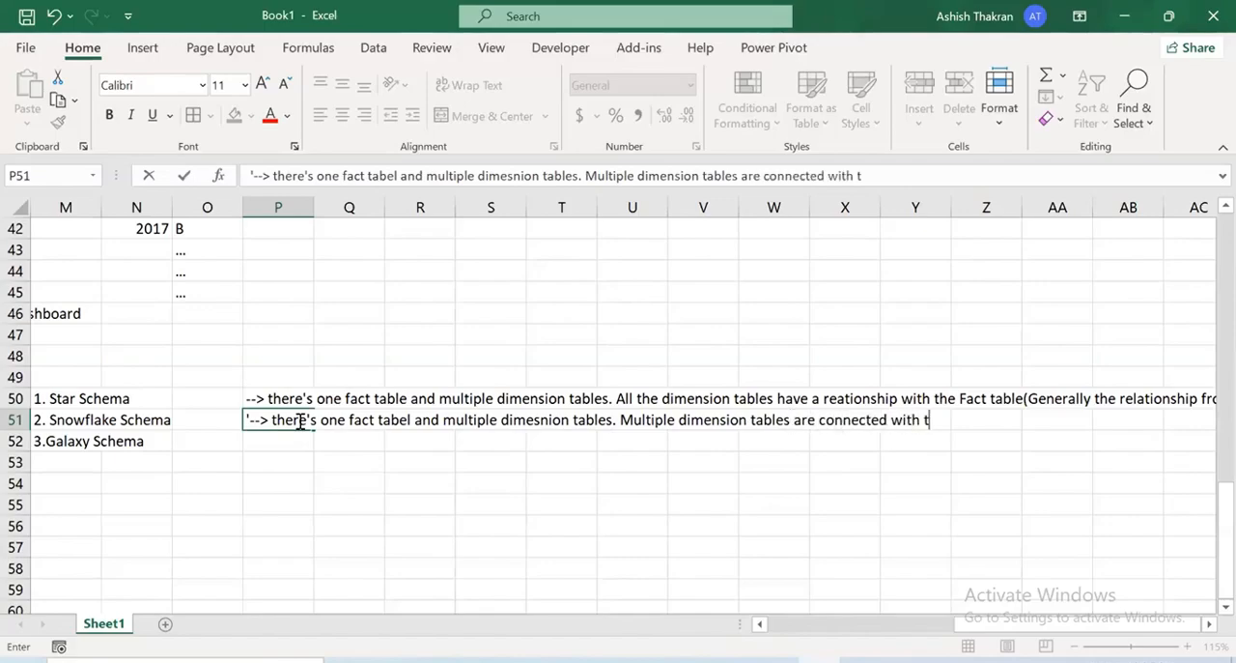
{"action": "type", "text": "he fact table and "}
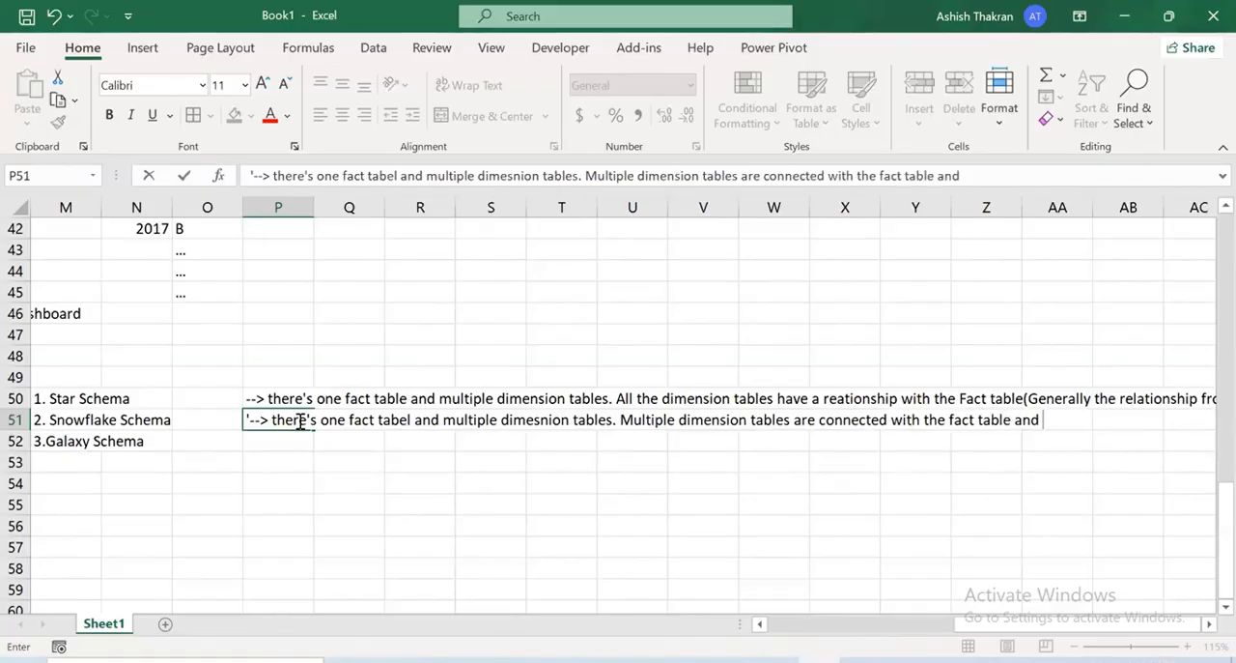
{"action": "type", "text": "dimension table"}
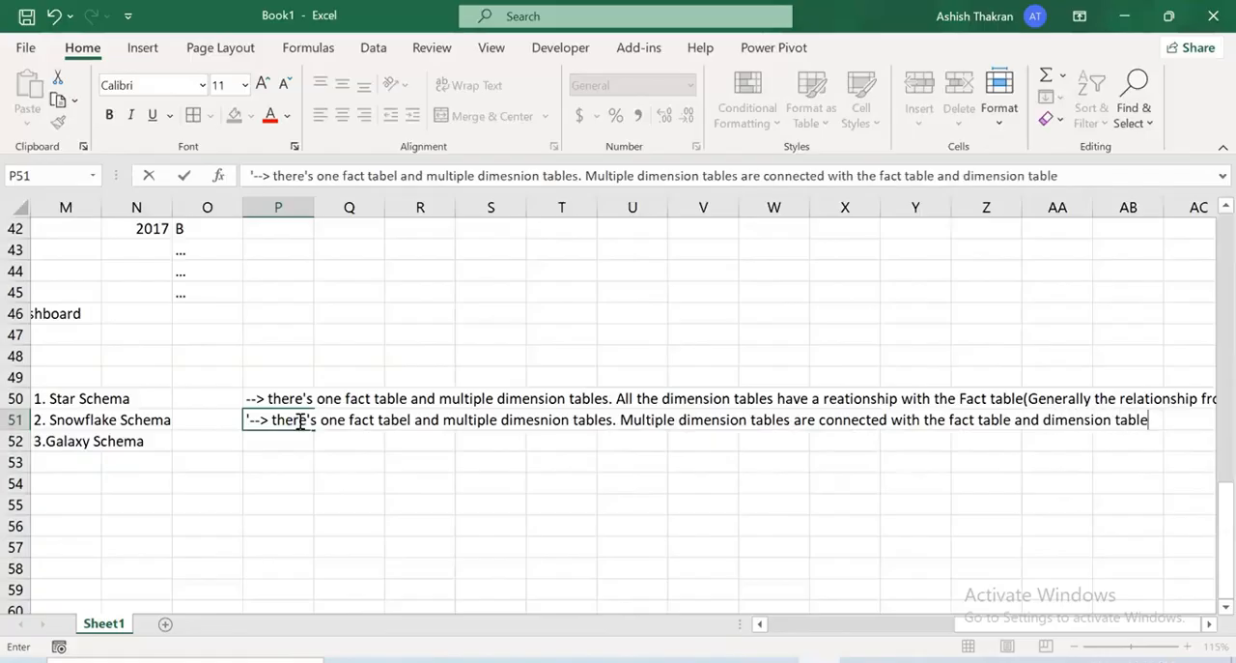
{"action": "type", "text": " ar e"}
{"action": "type", "text": " also conne"}
{"action": "type", "text": "cted "}
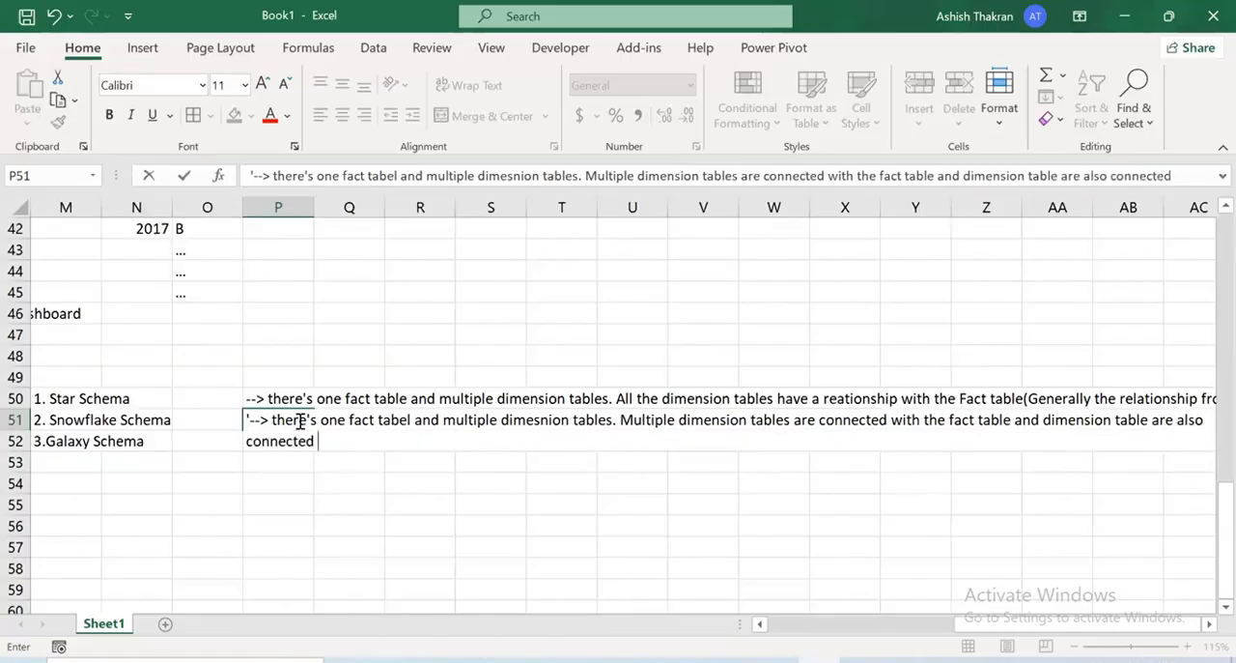
{"action": "type", "text": "with other"}
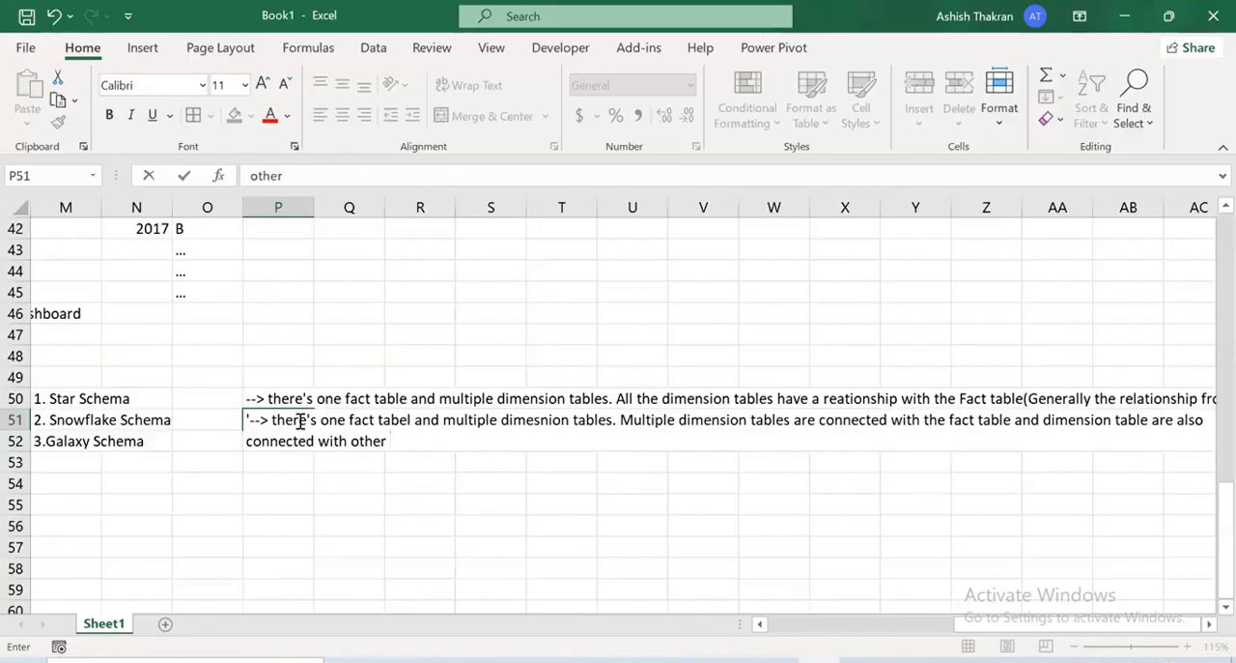
{"action": "type", "text": " dimension tavl"}
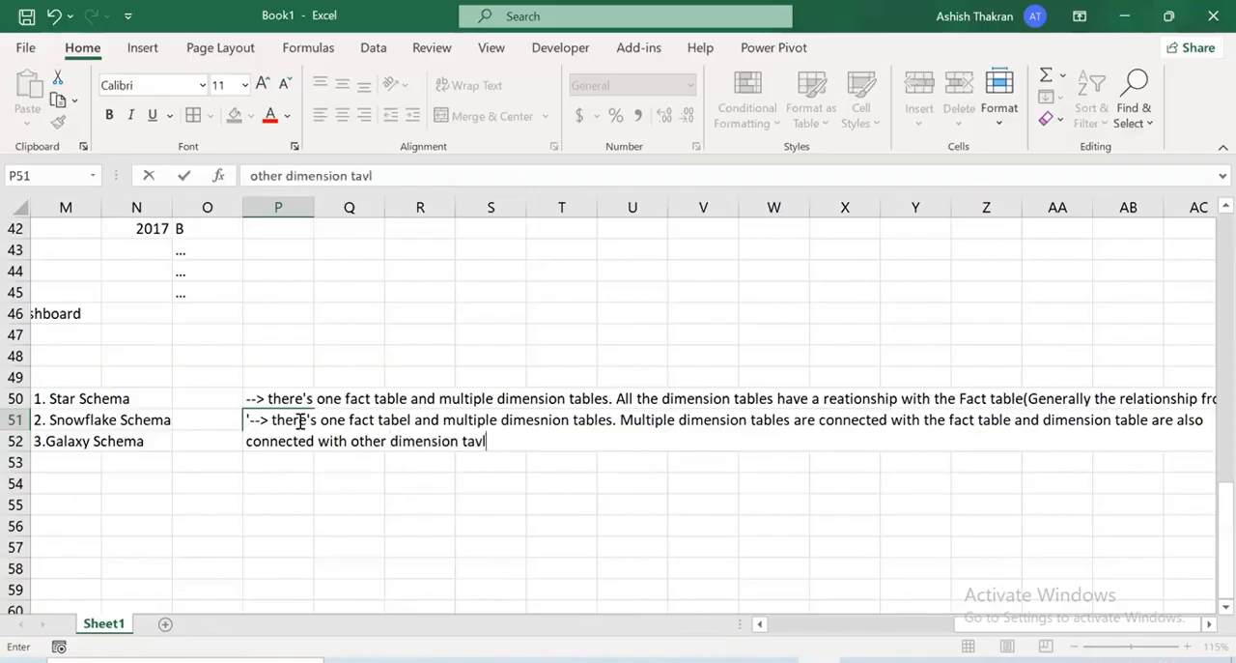
Continue the P51 note with "dimension table are also connected with other dimension tables "
{"action": "key", "text": "BackSpace"}
{"action": "key", "text": "BackSpace"}
{"action": "type", "text": "bles "}
{"action": "type", "text": "pro"}
{"action": "key", "text": "BackSpace"}
{"action": "key", "text": "BackSpace"}
{"action": "key", "text": "BackSpace"}
Finish the P51 note with "in heirarichal structure" and enter it in the cell
{"action": "type", "text": "in hei"}
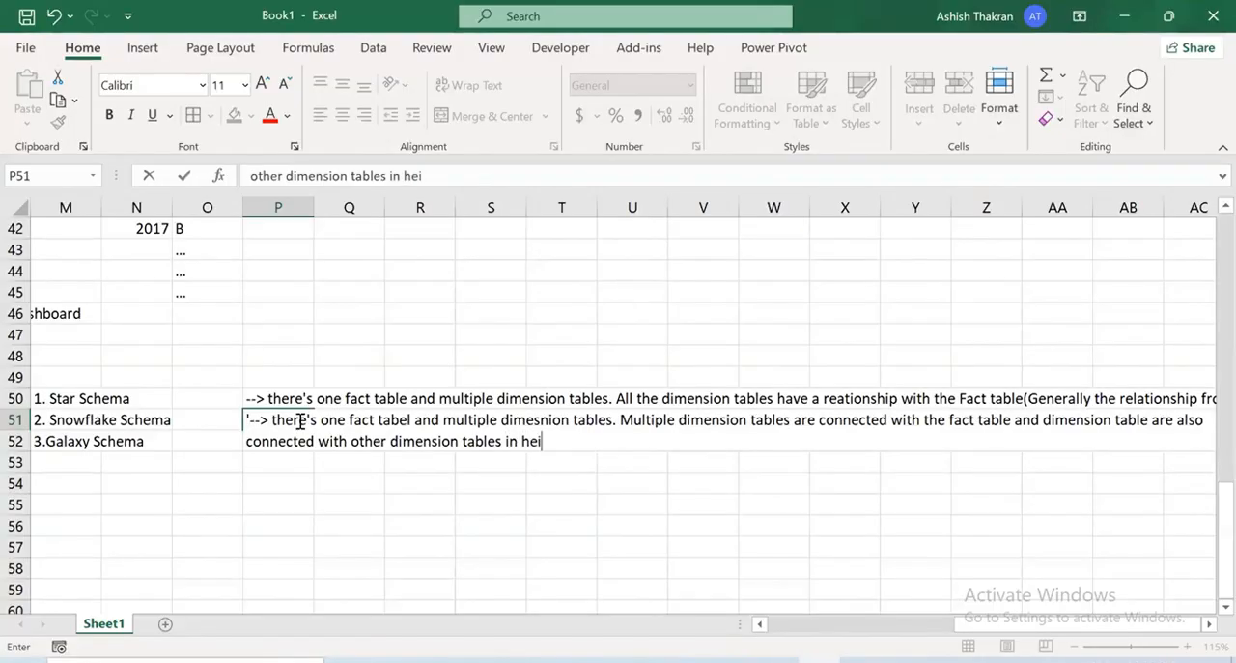
{"action": "type", "text": "rarichal"}
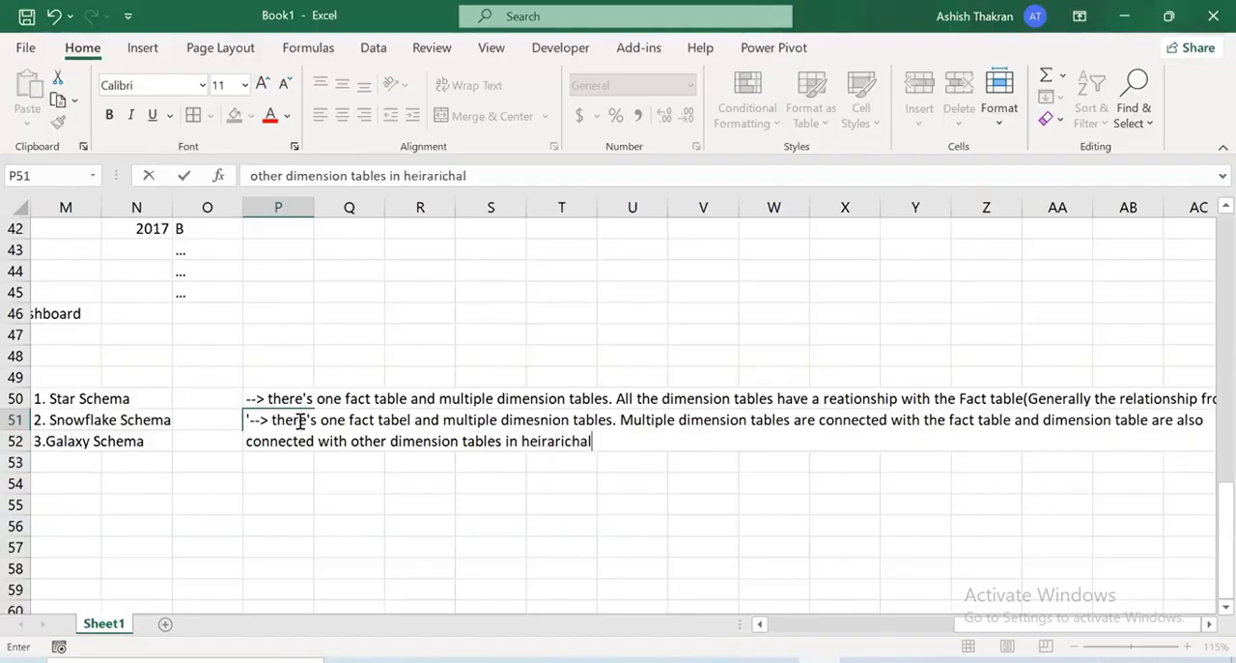
{"action": "type", "text": " structure"}
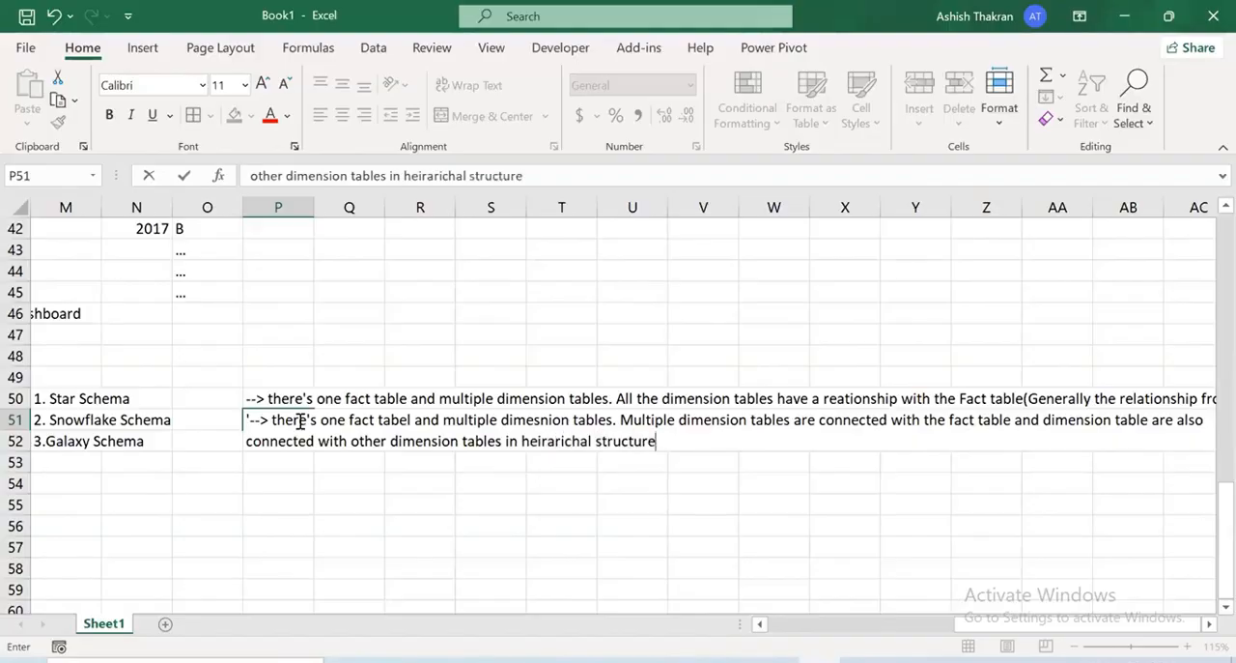
{"action": "key", "text": "Return"}
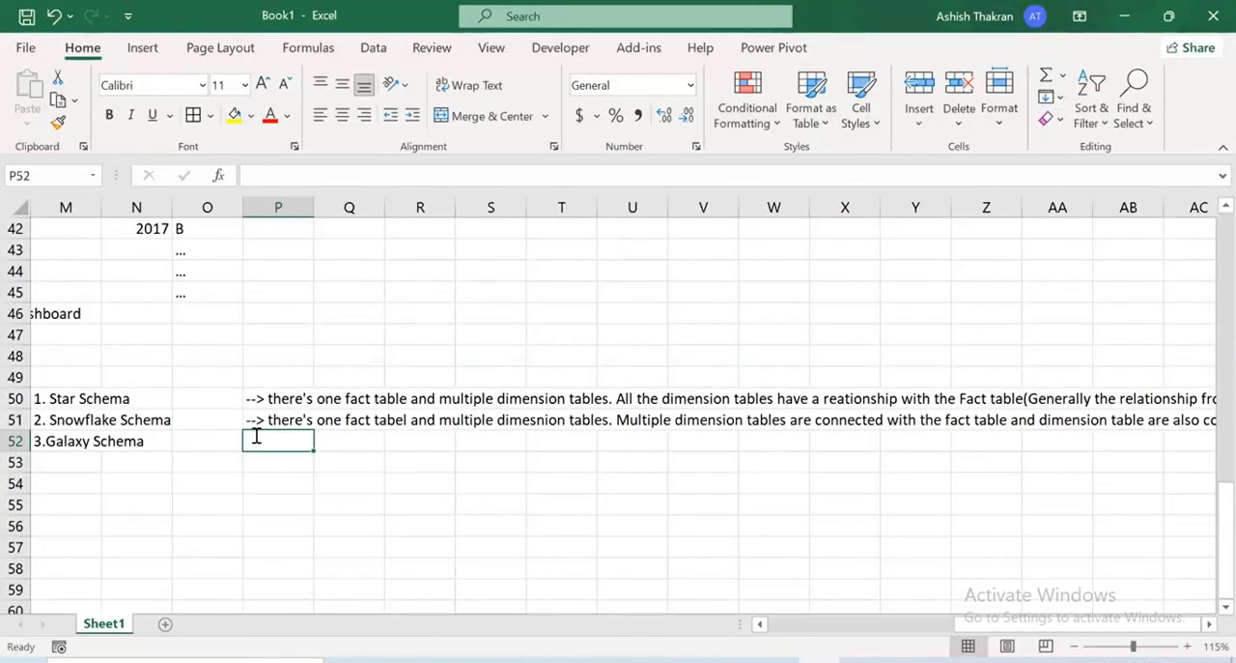
Begin the Galaxy Schema note in P52 with "'--> there's multiple Fact tables and multiple dimension tables. "
{"action": "type", "text": "'-"}
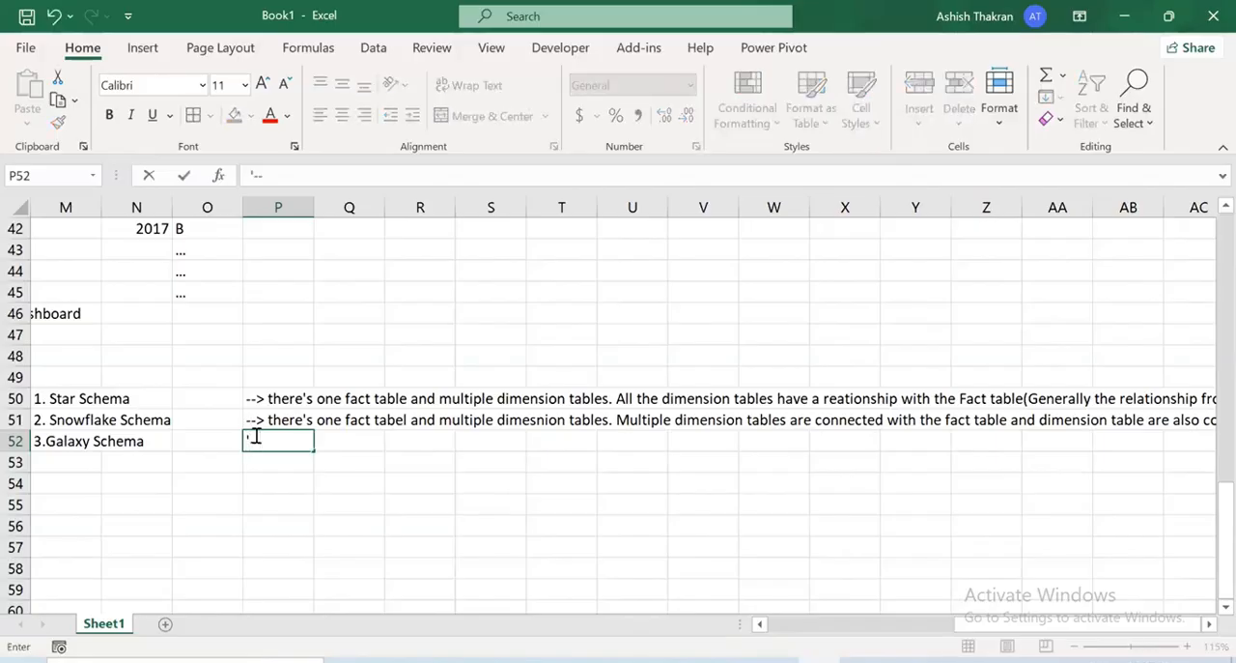
{"action": "type", "text": "-> there's mul"}
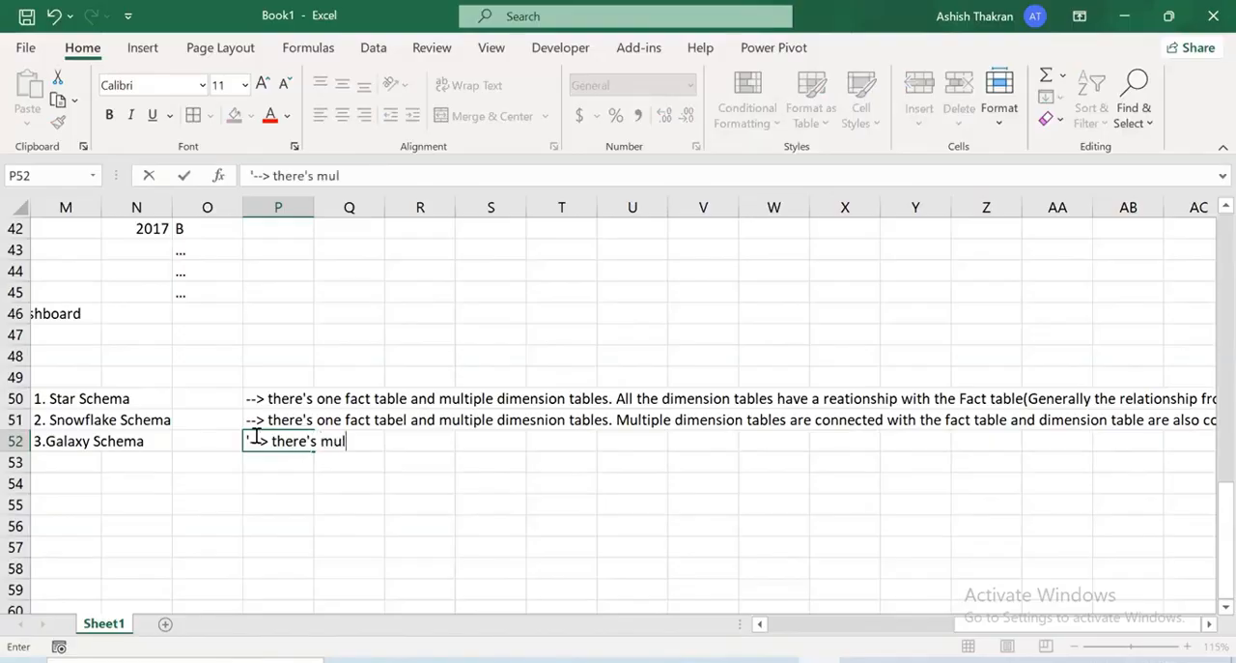
{"action": "type", "text": "tiple Fact table"}
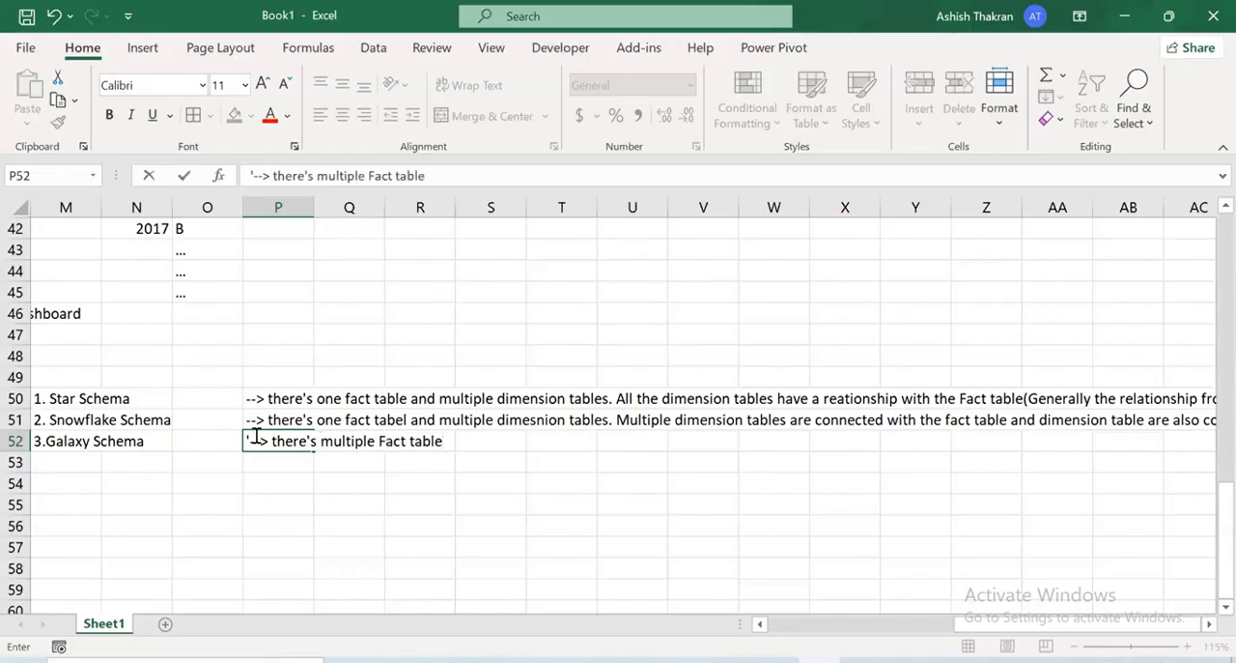
{"action": "type", "text": "s and mu"}
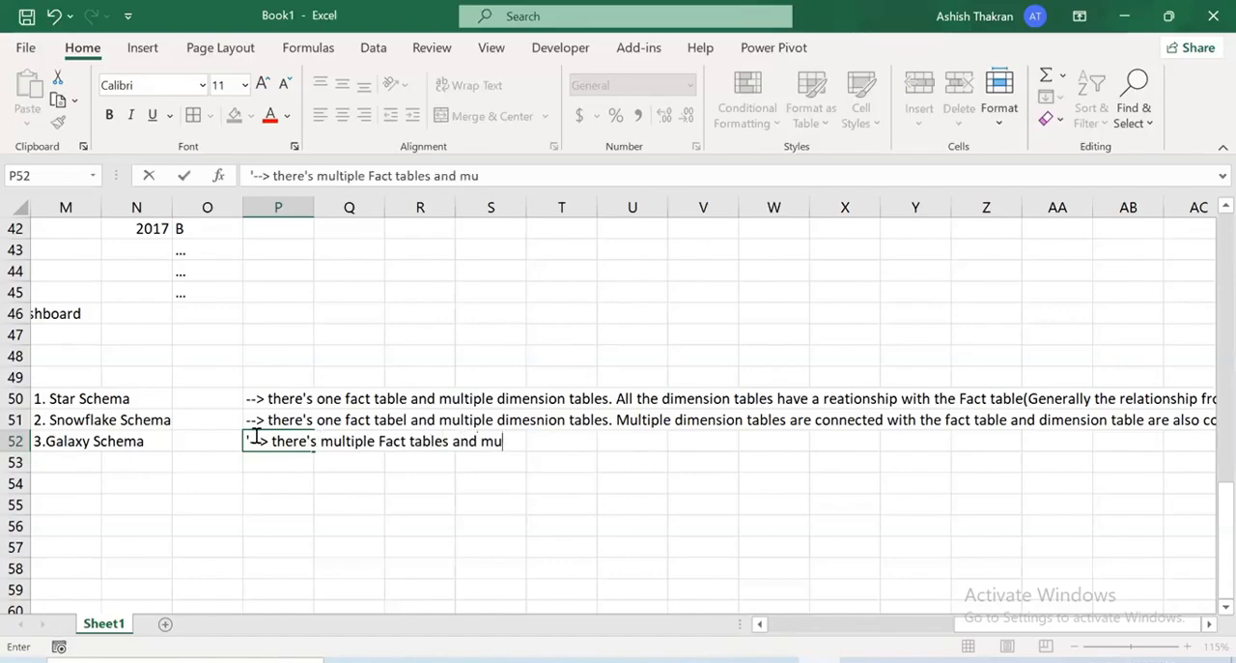
{"action": "type", "text": "ltiple di"}
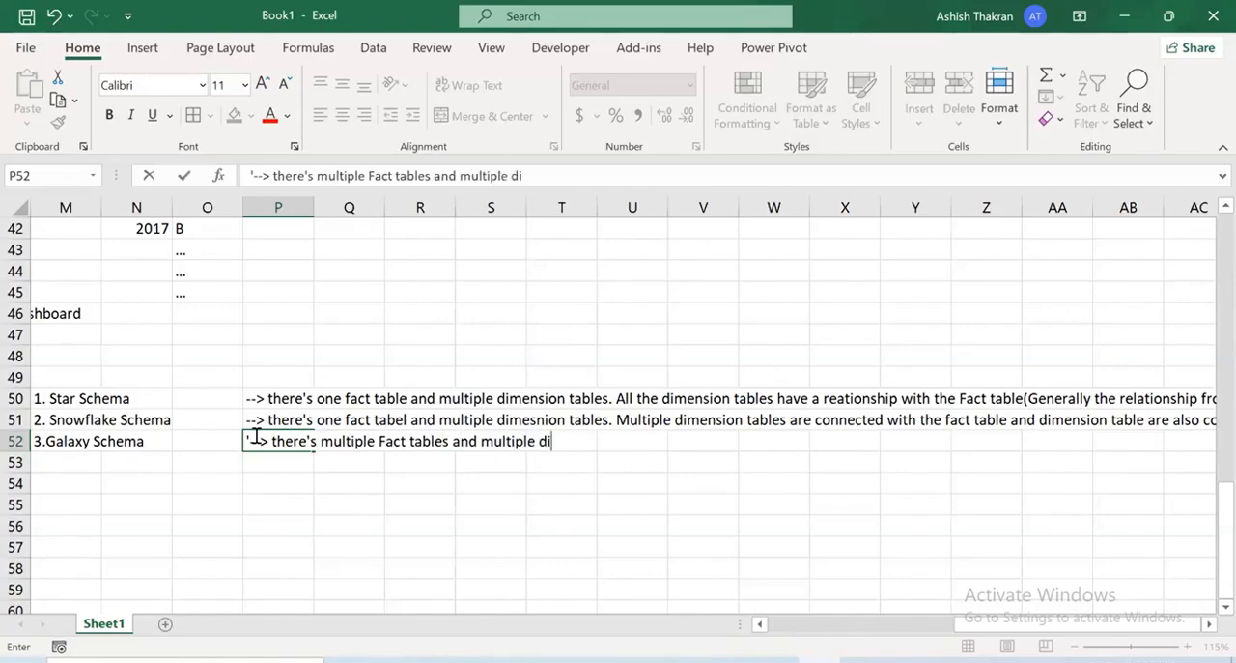
{"action": "type", "text": "mension"}
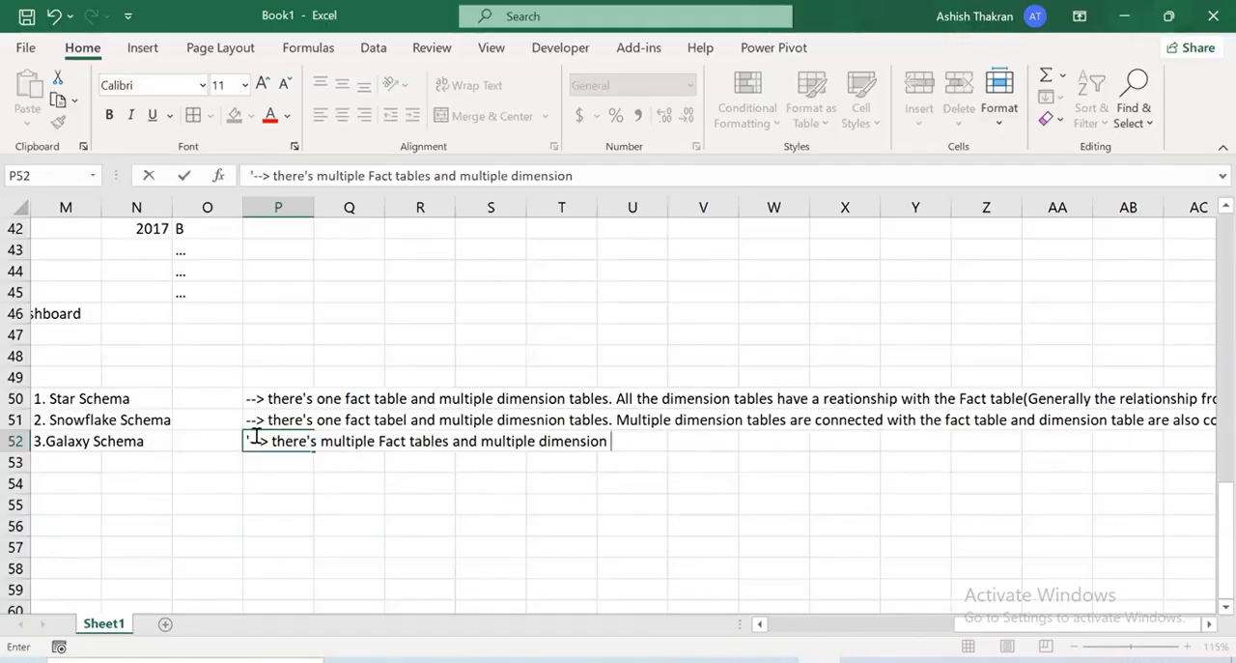
{"action": "type", "text": "tables. Multiple "}
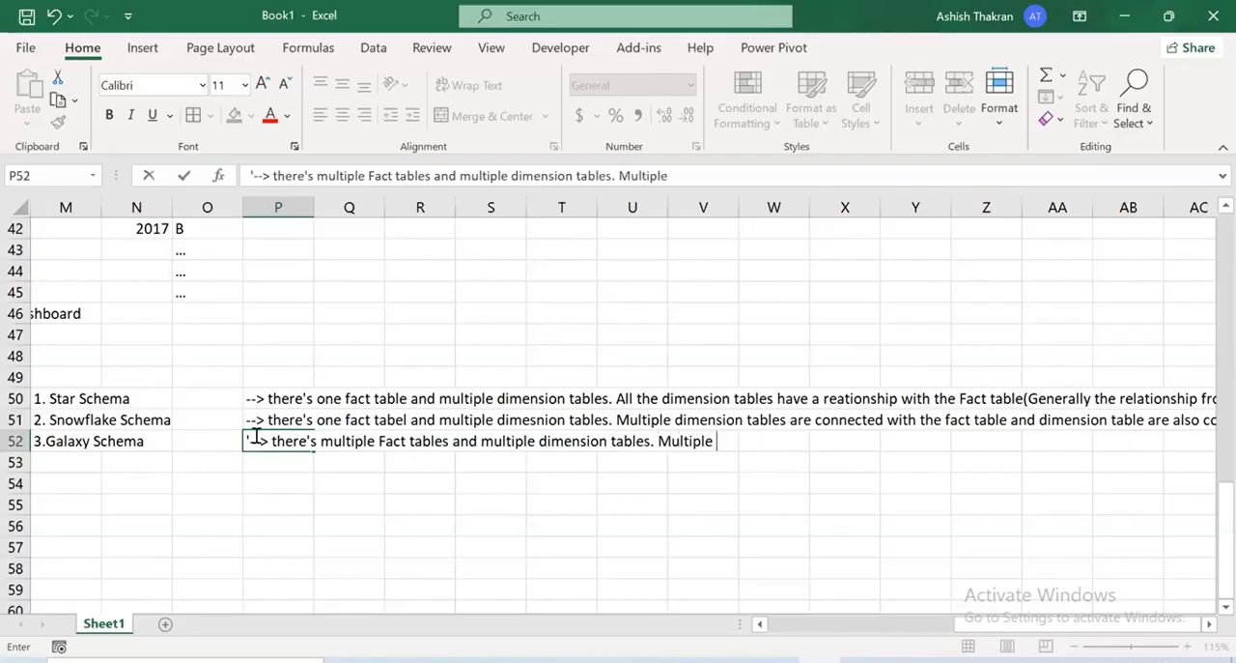
{"action": "type", "text": "fact tables are "}
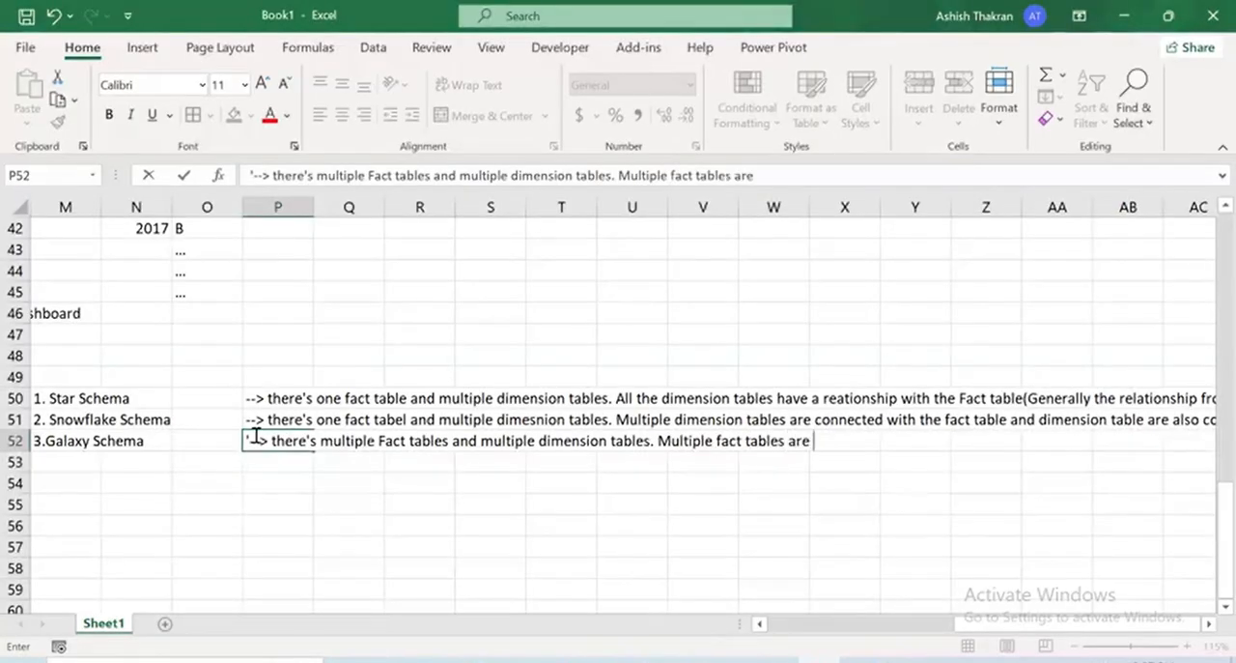
{"action": "type", "text": "conncted wit"}
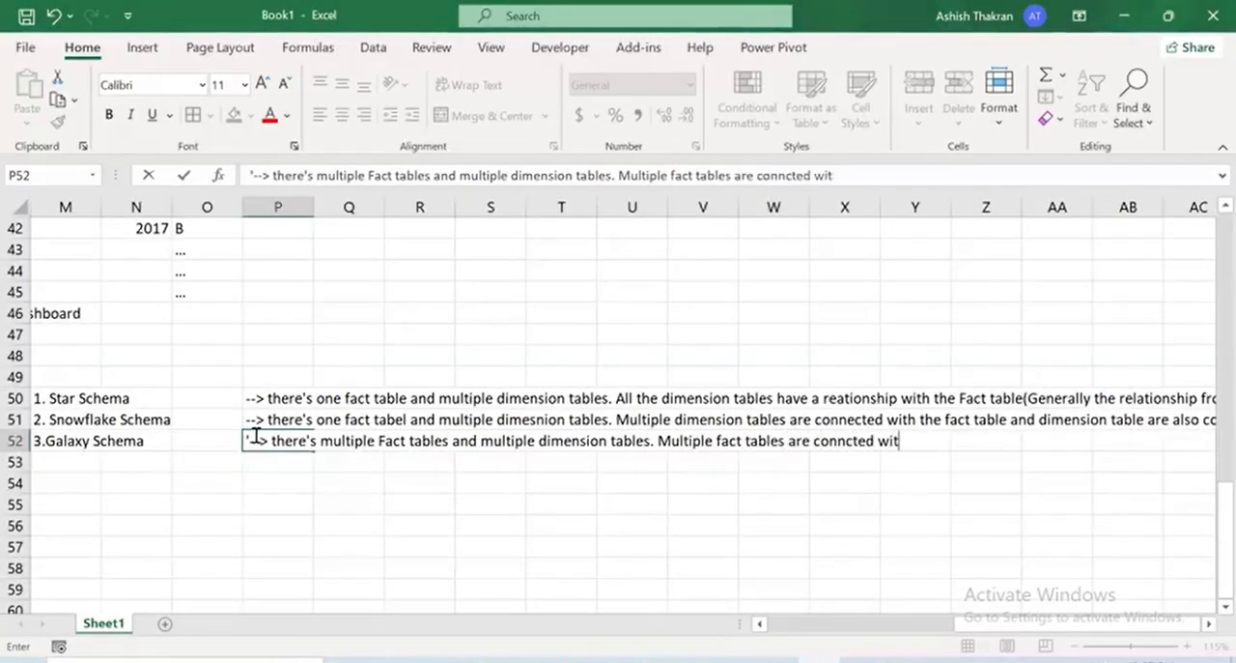
{"action": "type", "text": "h multu"}
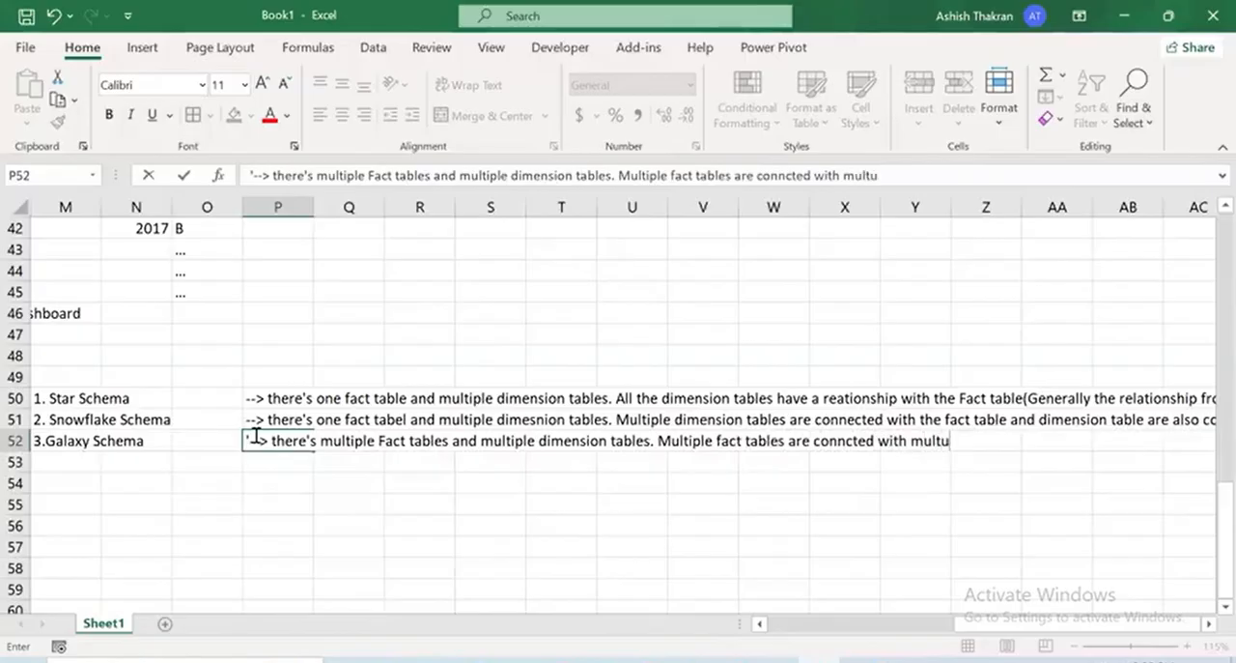
Extend the P52 note with "Multiple fact tables are conncted with multiple dimension tables"
{"action": "key", "text": "BackSpace"}
{"action": "type", "text": "iple dimension tables"}
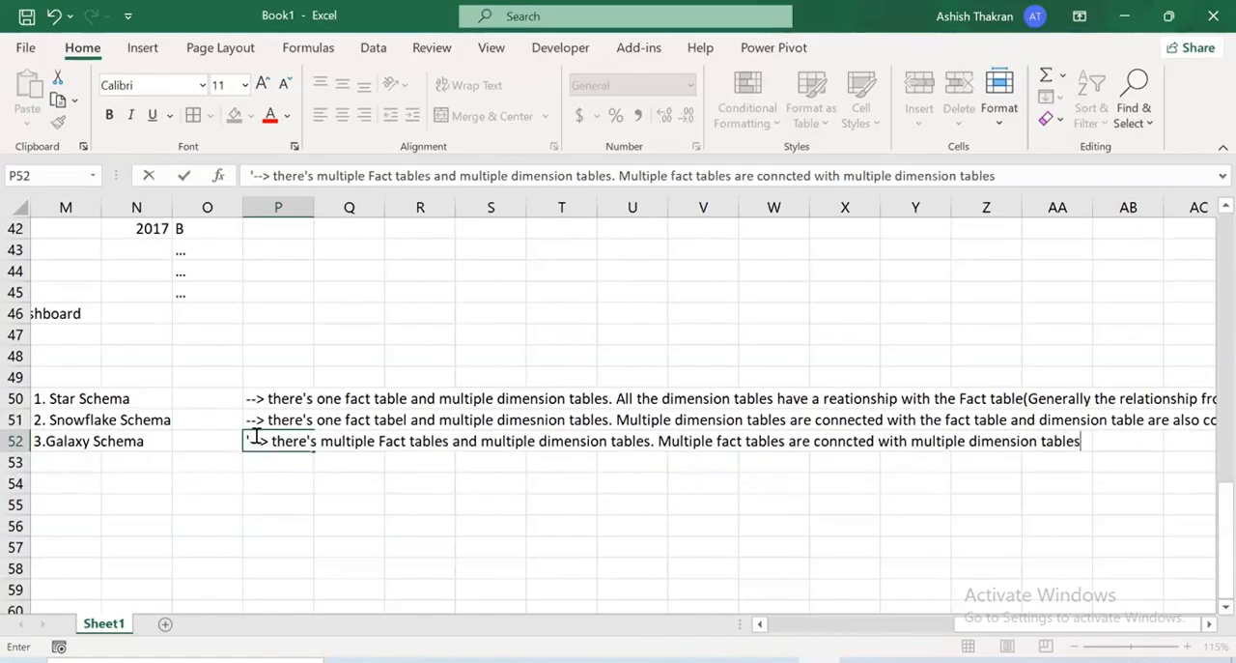
{"action": "type", "text": " and mul"}
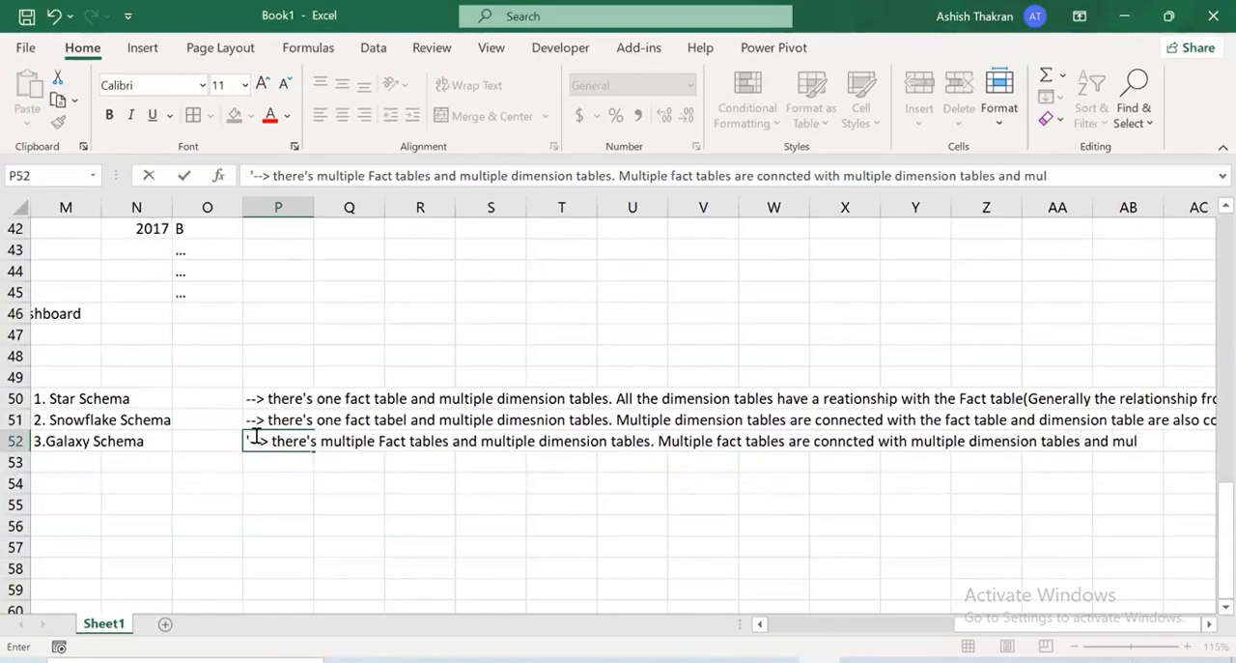
{"action": "type", "text": "tiple dimesnion tab"}
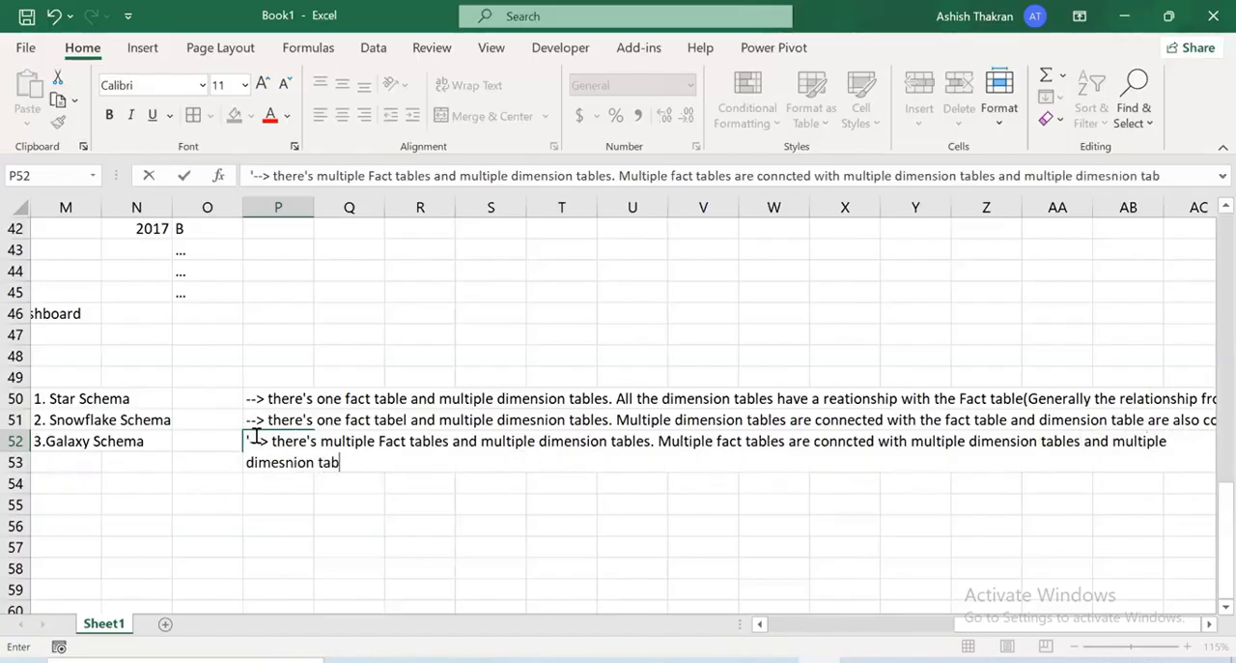
{"action": "type", "text": "les are c"}
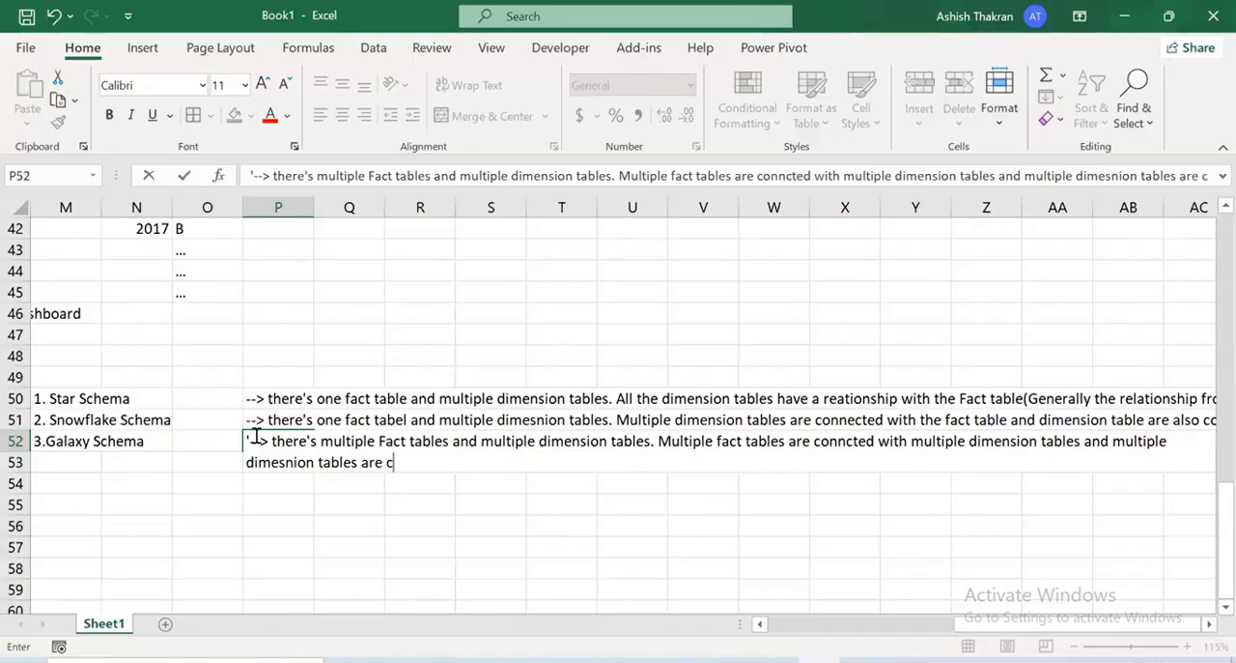
Finish the P52 note with " and multiple dimesnion tables are connected with multiple fact tables." and enter it in the cell
{"action": "type", "text": "onnected wit"}
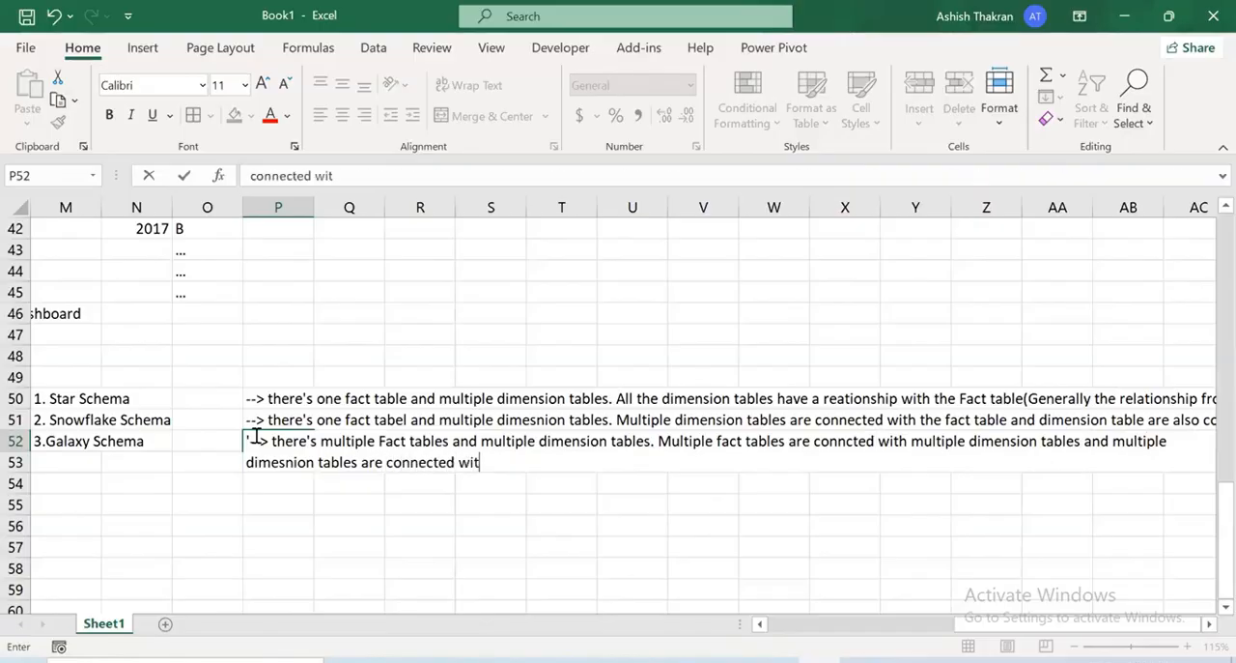
{"action": "type", "text": "h multiple "}
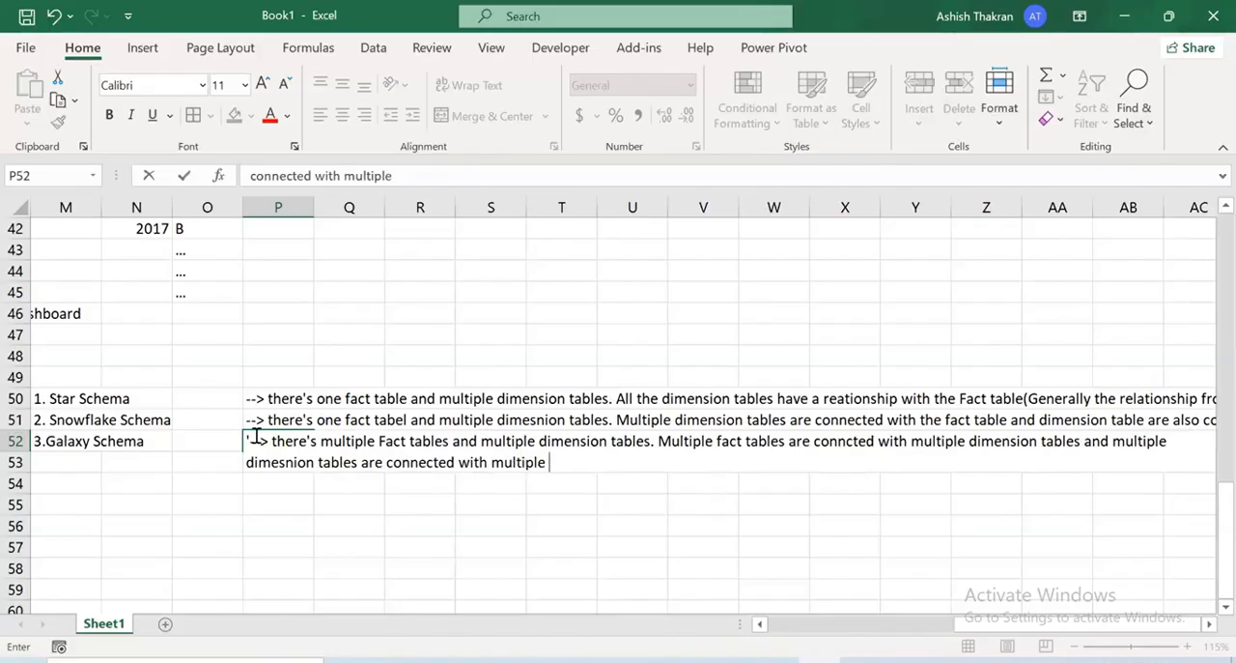
{"action": "type", "text": "fact tab"}
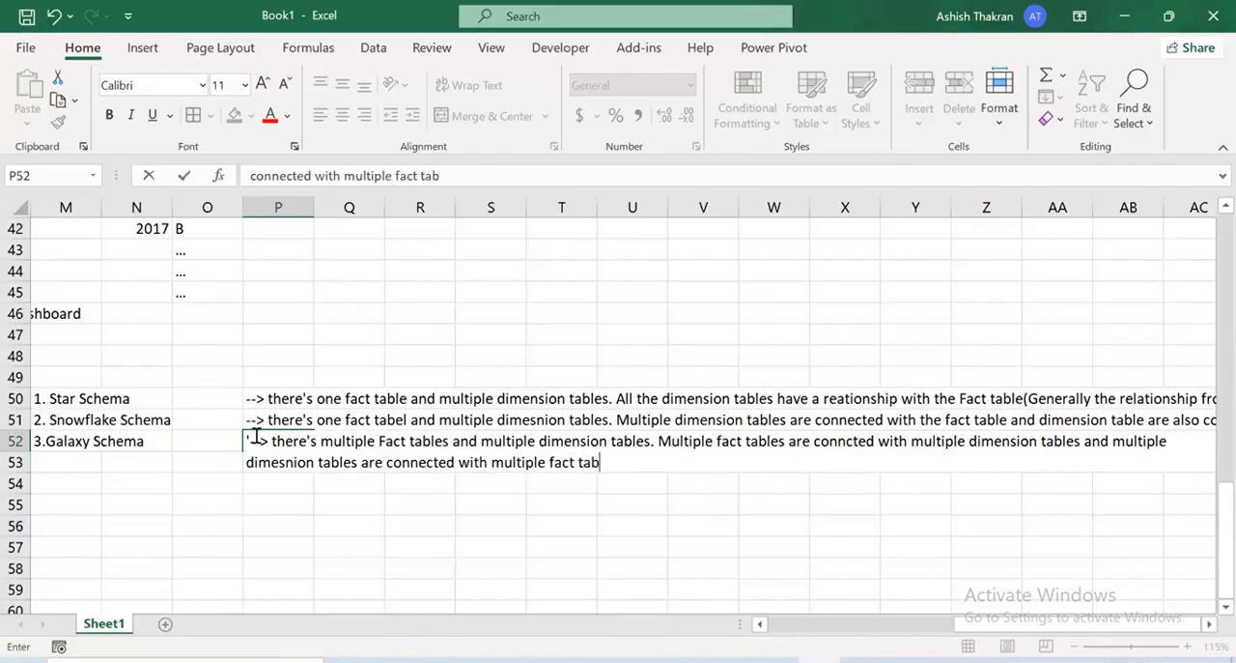
{"action": "type", "text": "les."}
{"action": "key", "text": "Return"}
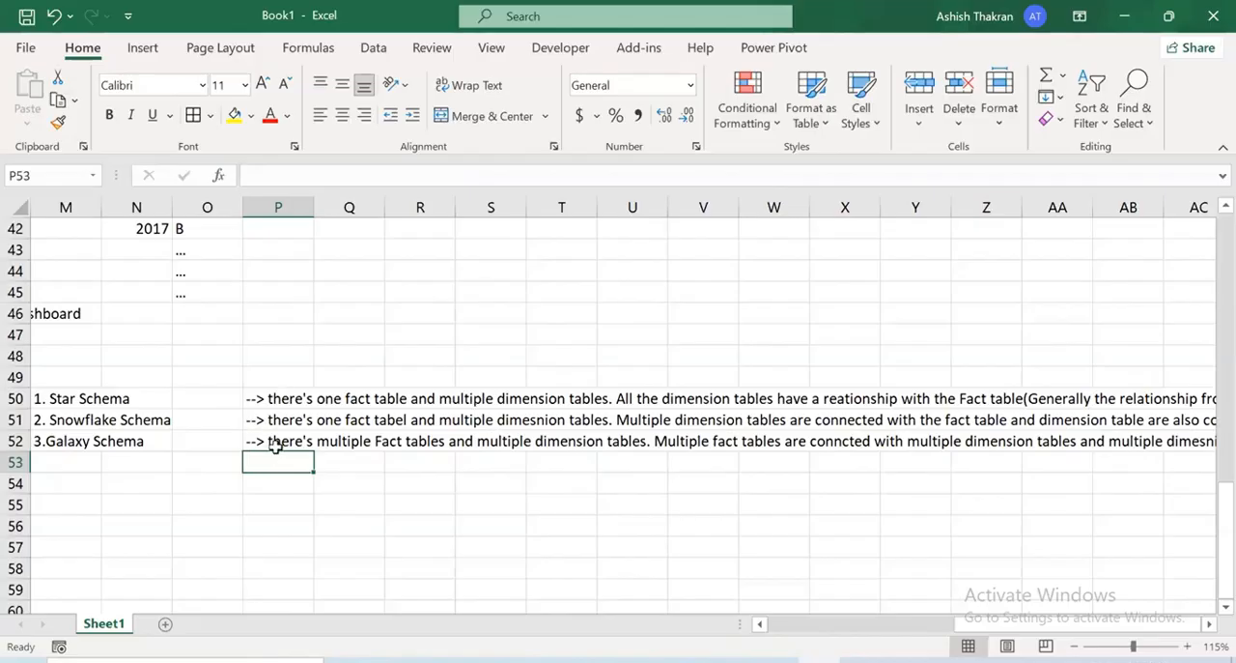
Enter an empty pair of parentheses in cell Q53, below the Galaxy Schema note
{"action": "left_click", "coordinate": [322, 463]}
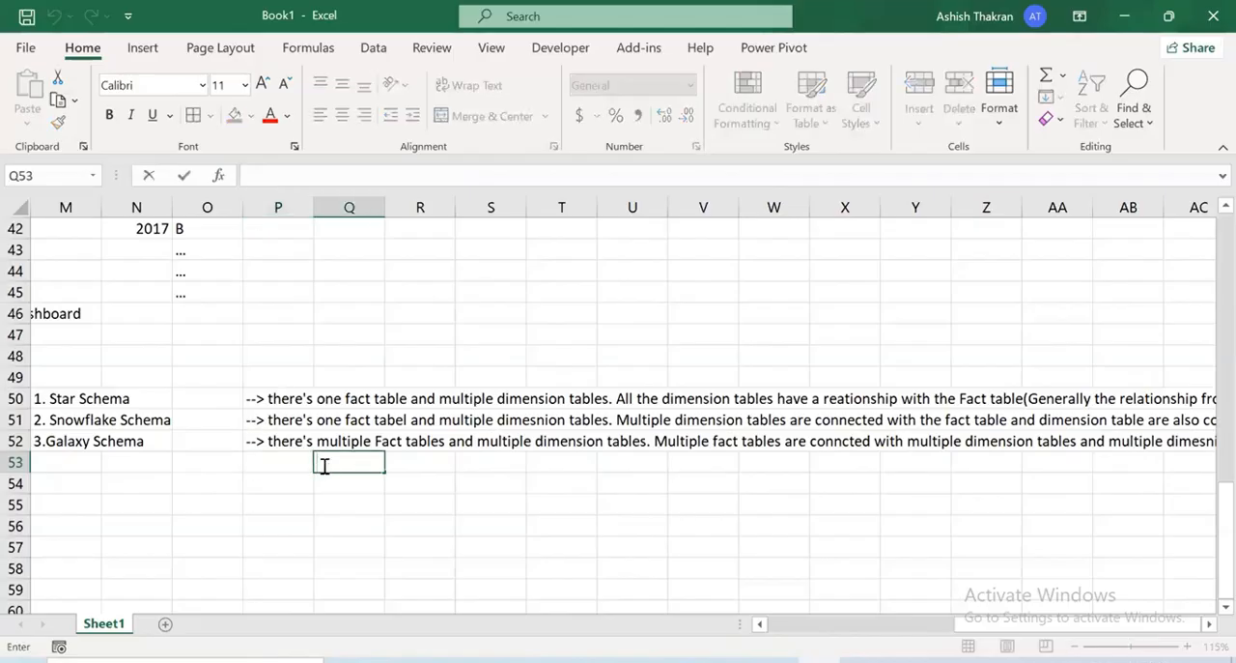
{"action": "type", "text": "()"}
{"action": "key", "text": "ctrl+Return"}
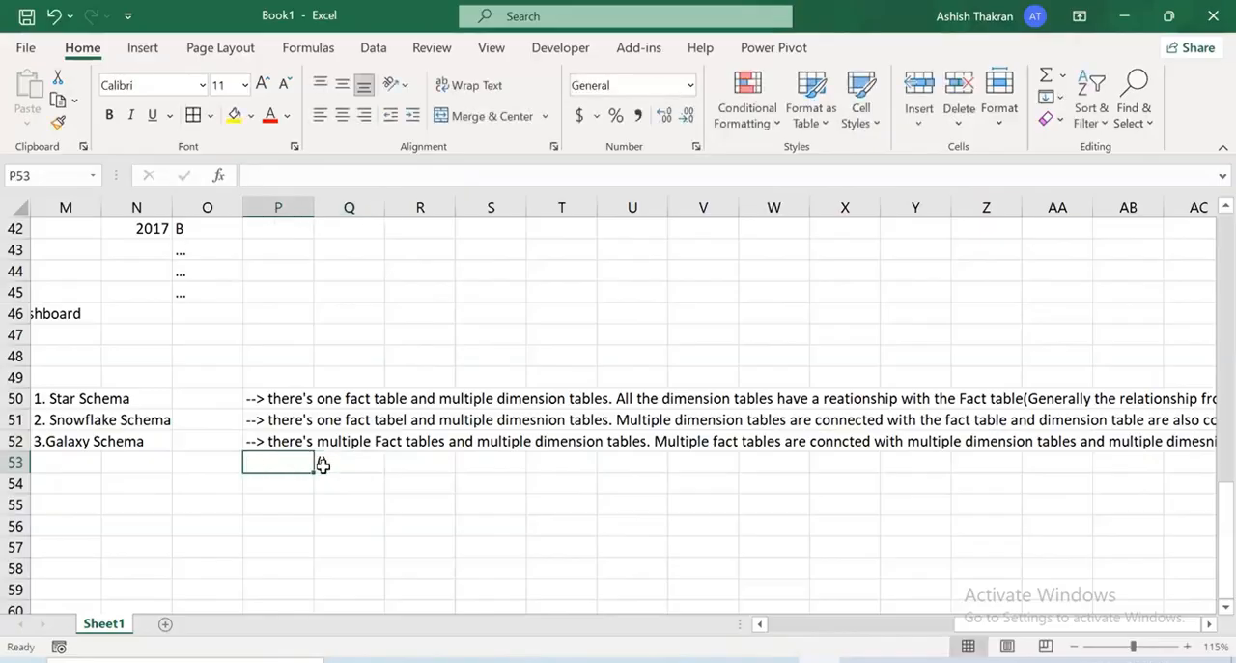
Begin the text inside the Q53 parentheses with "i.e one dim table can be connected to "
{"action": "double_click", "coordinate": [323, 463]}
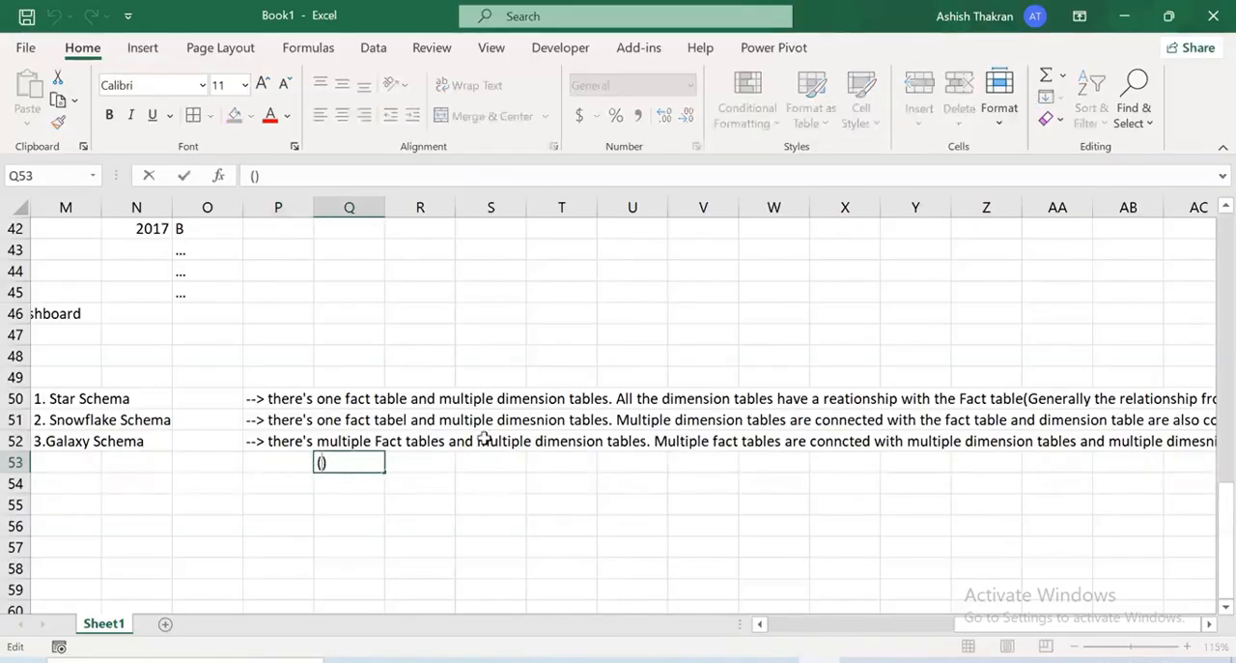
{"action": "type", "text": "i.e one dim tabl"}
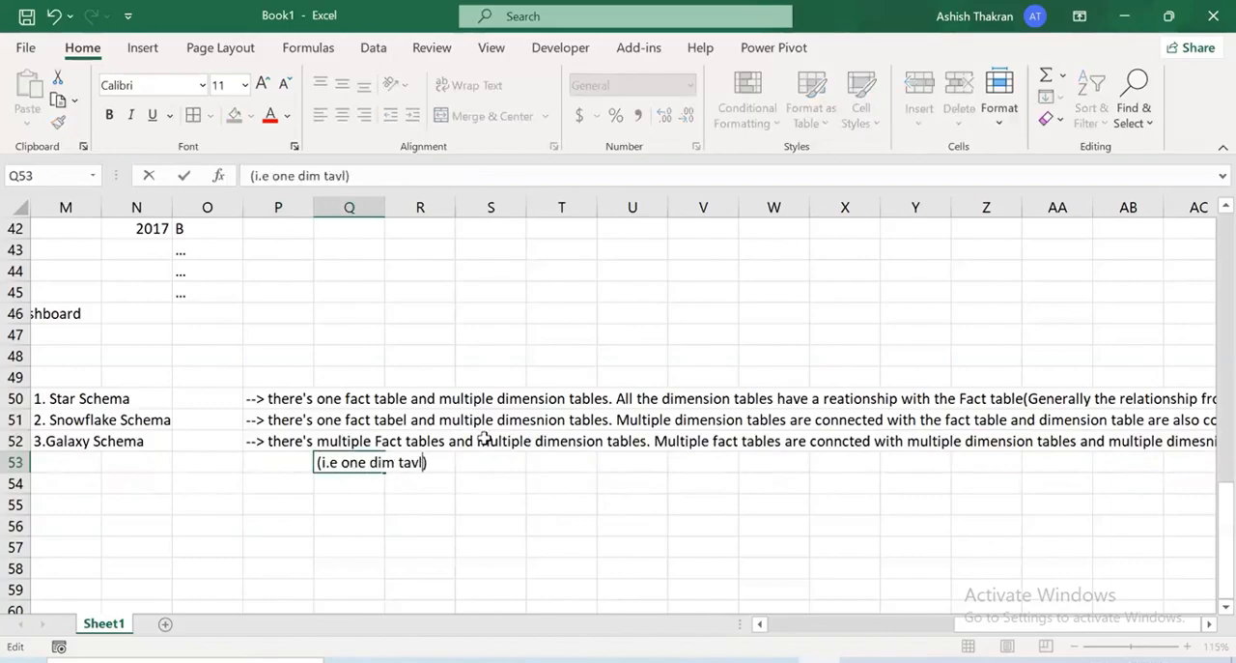
{"action": "key", "text": "BackSpace"}
{"action": "key", "text": "BackSpace"}
{"action": "type", "text": "vbe"}
{"action": "key", "text": "BackSpace"}
{"action": "key", "text": "BackSpace"}
{"action": "key", "text": "BackSpace"}
{"action": "type", "text": "ble can be co"}
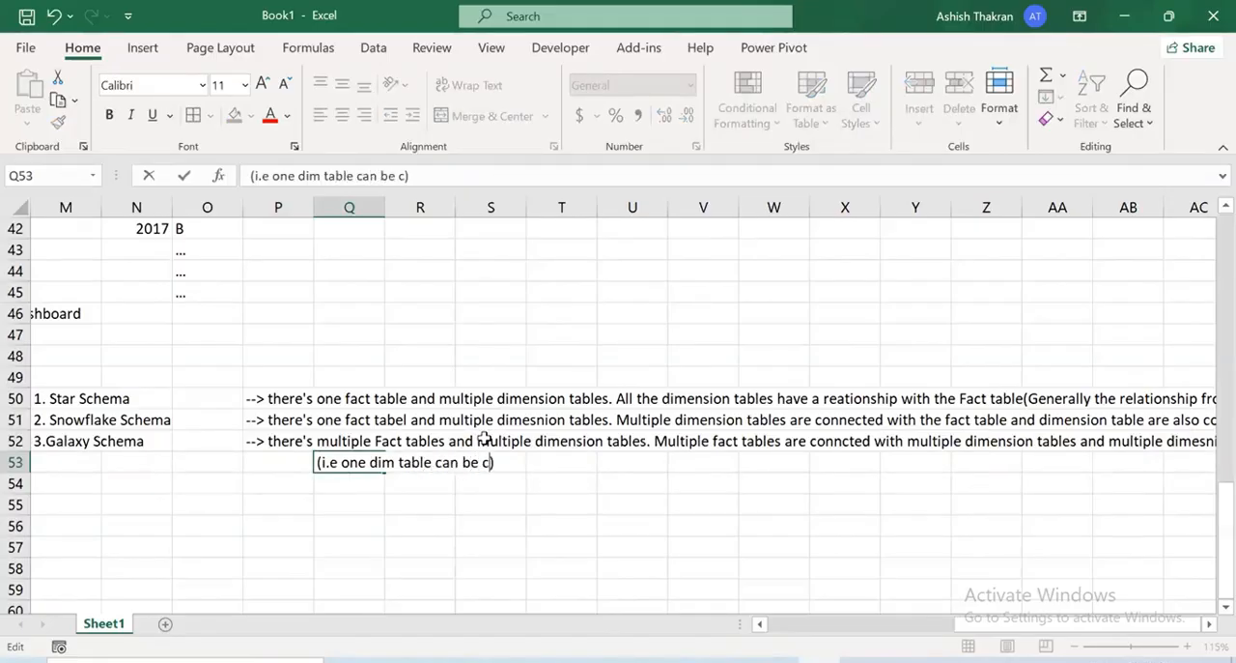
{"action": "type", "text": "nnected to "}
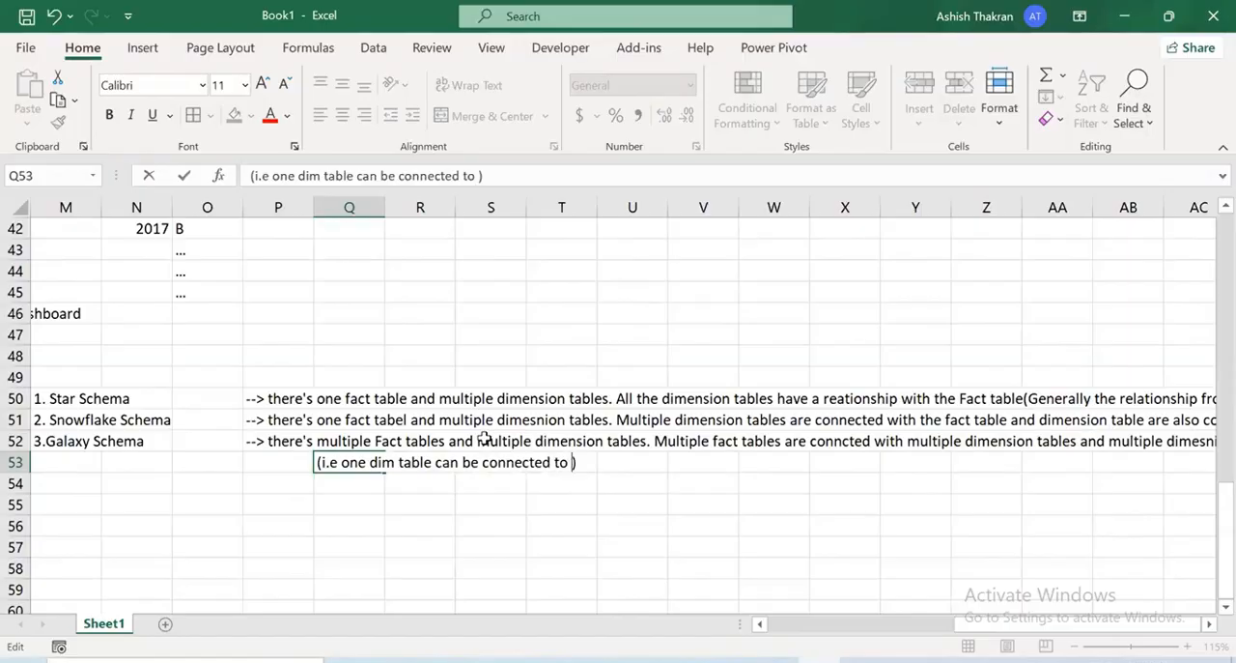
{"action": "type", "text": "multiple fact ta"}
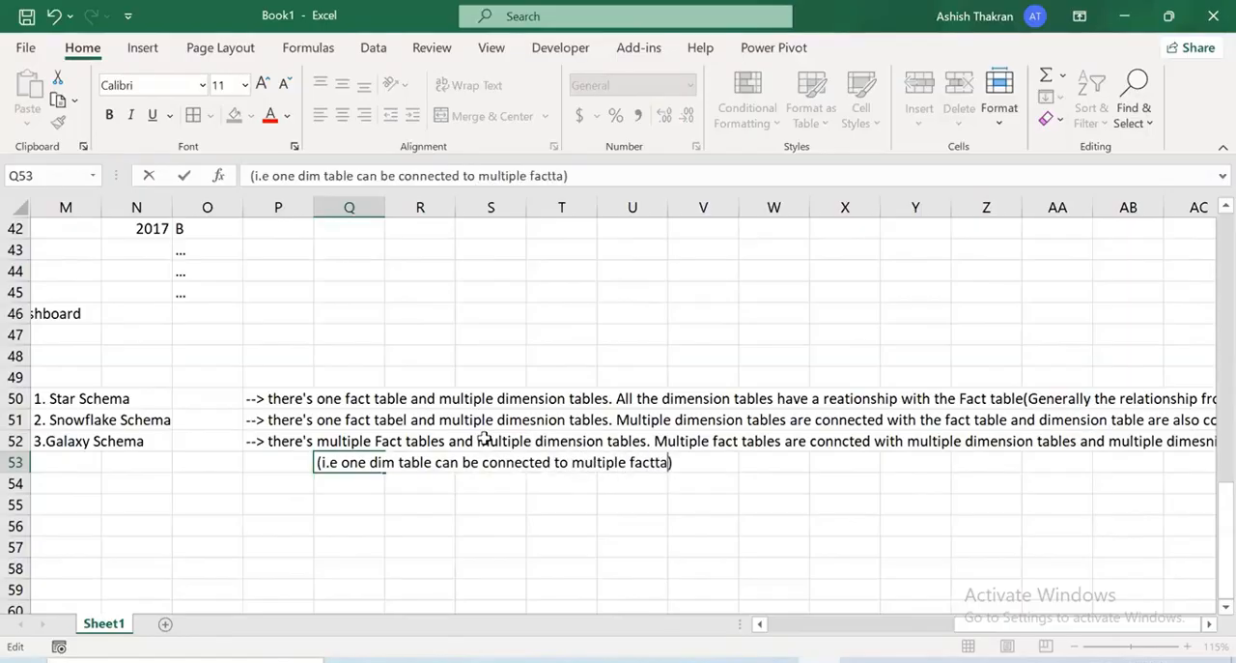
Extend the Q53 note inside the parentheses with "multiple fact tables and one fact table"
{"action": "key", "text": "BackSpace"}
{"action": "key", "text": "BackSpace"}
{"action": "type", "text": "tables and one "}
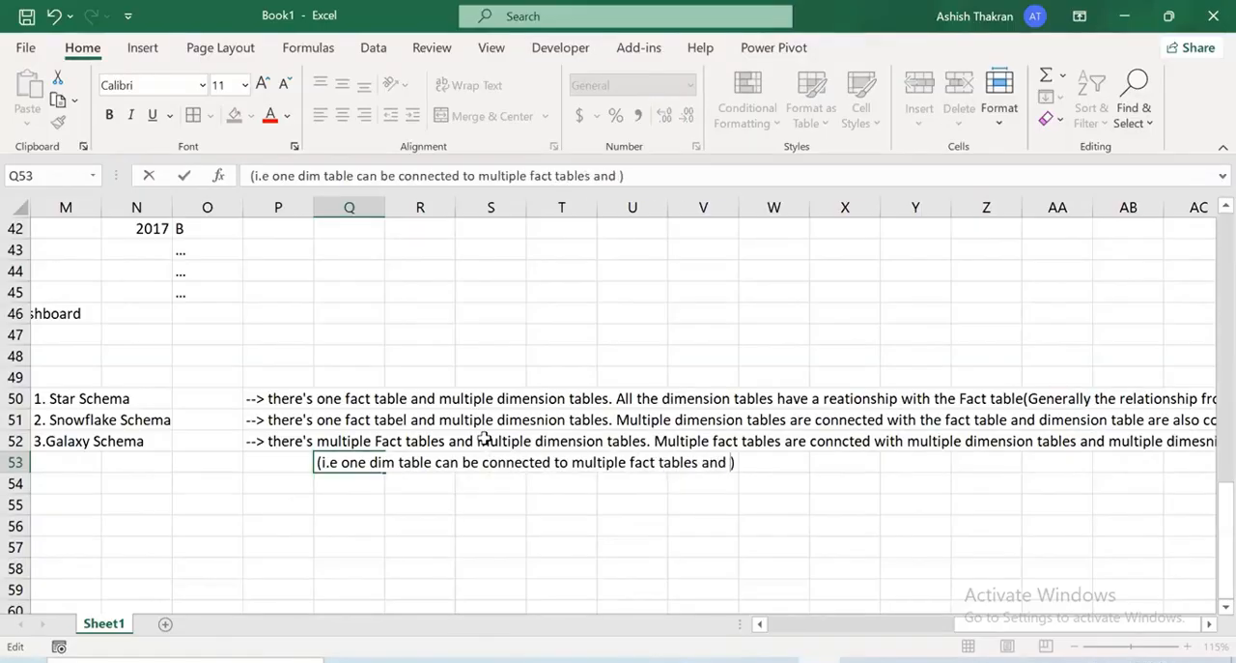
{"action": "type", "text": "fact tables"}
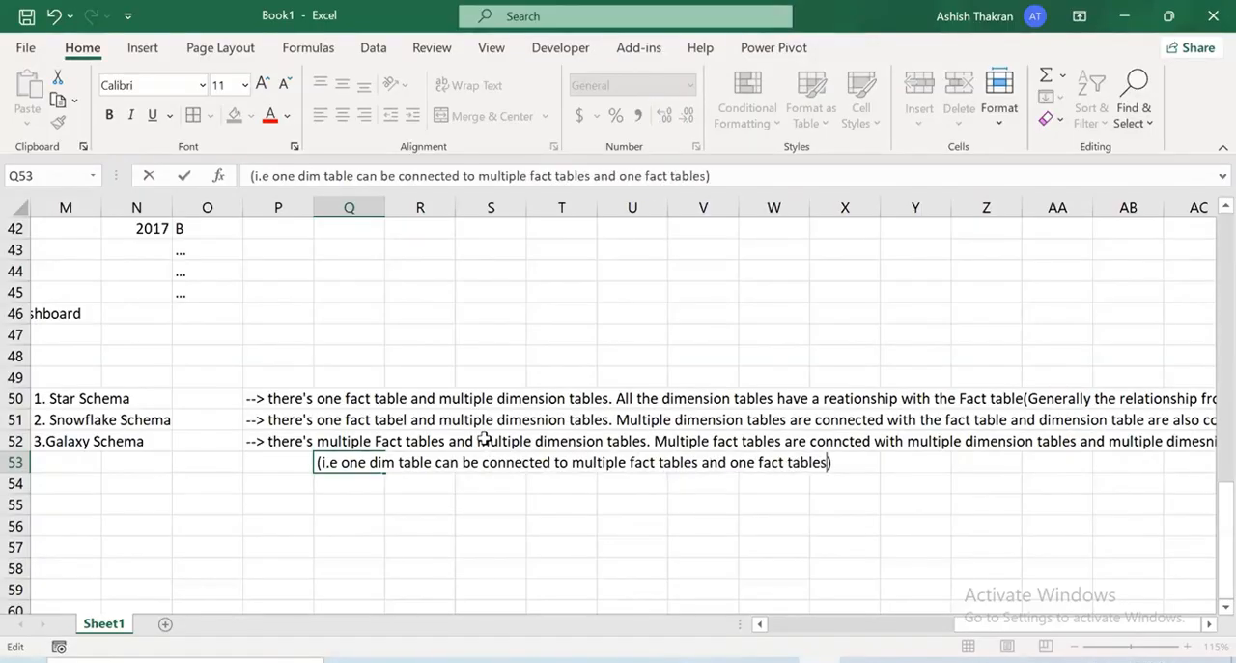
{"action": "key", "text": "BackSpace"}
Finish the Q53 note inside the parentheses with "can be connected to multiple dim tables." and enter it
{"action": "type", "text": "can be c"}
{"action": "key", "text": "BackSpace"}
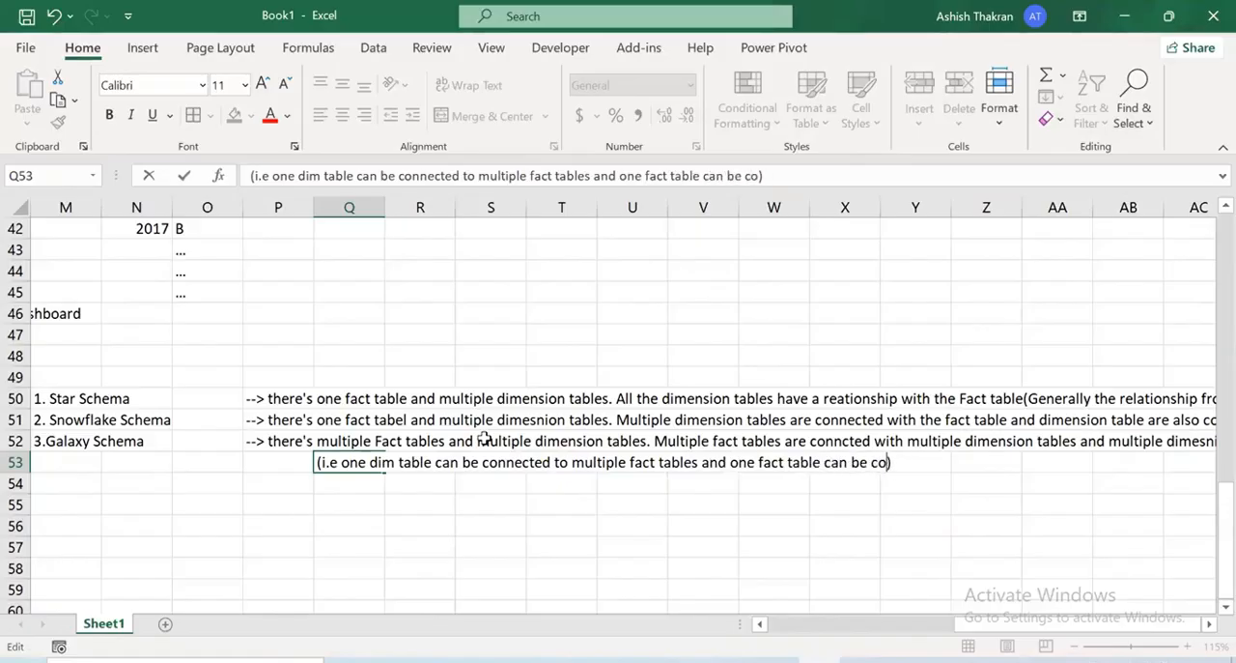
{"action": "type", "text": "nnected to mu"}
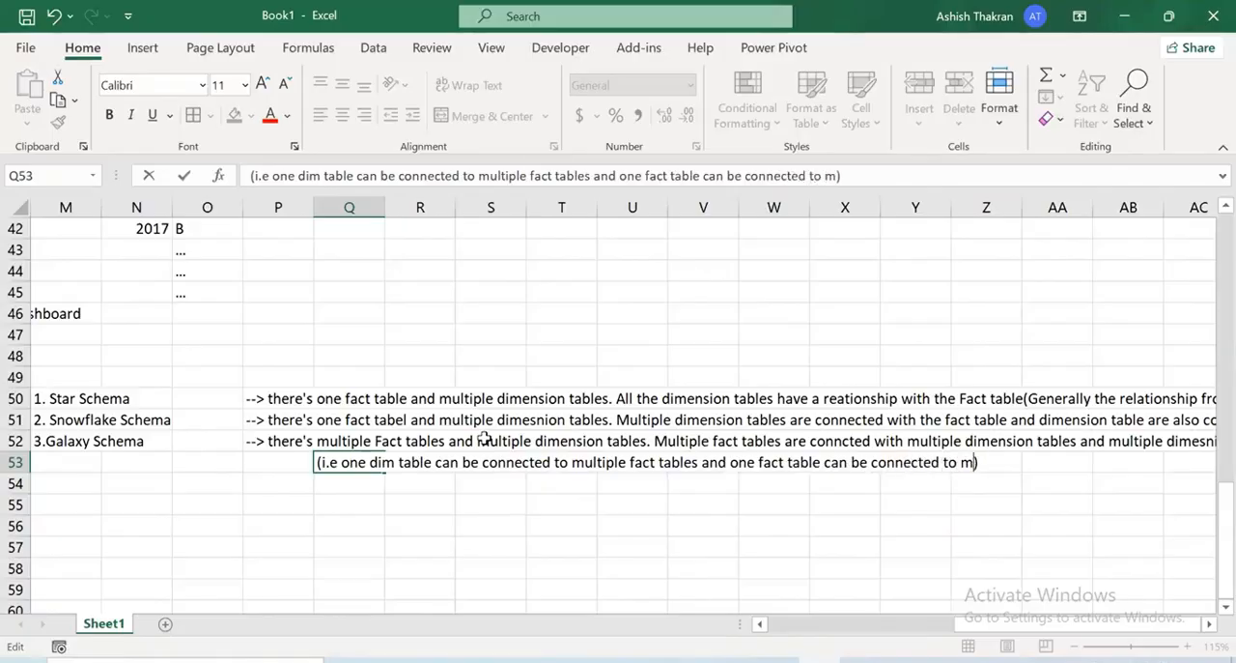
{"action": "type", "text": "ltiple"}
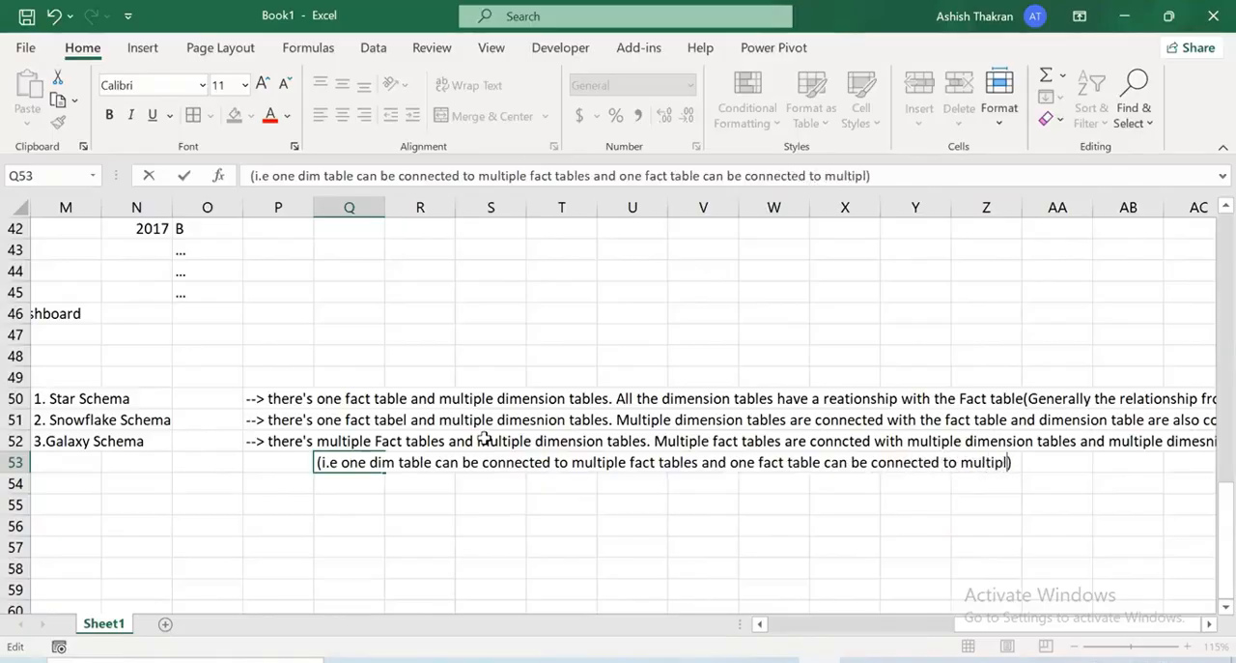
{"action": "type", "text": " dim"}
{"action": "type", "text": " tables and one fact table can be connected to multiple dim tables"}
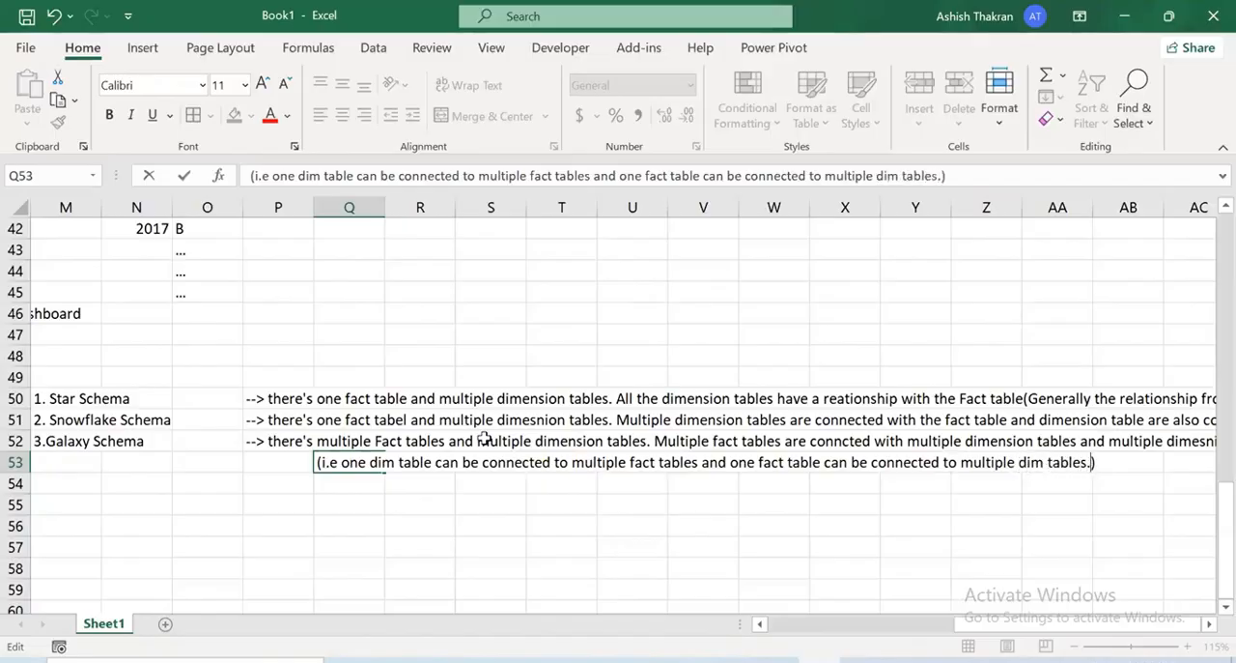
{"action": "type", "text": "."}
{"action": "key", "text": "Return"}
Make the Star, Snowflake and Galaxy Schema labels in M50:M52 bold
{"action": "scroll", "coordinate": [304, 373], "scroll_direction": "down", "scroll_amount": 1}
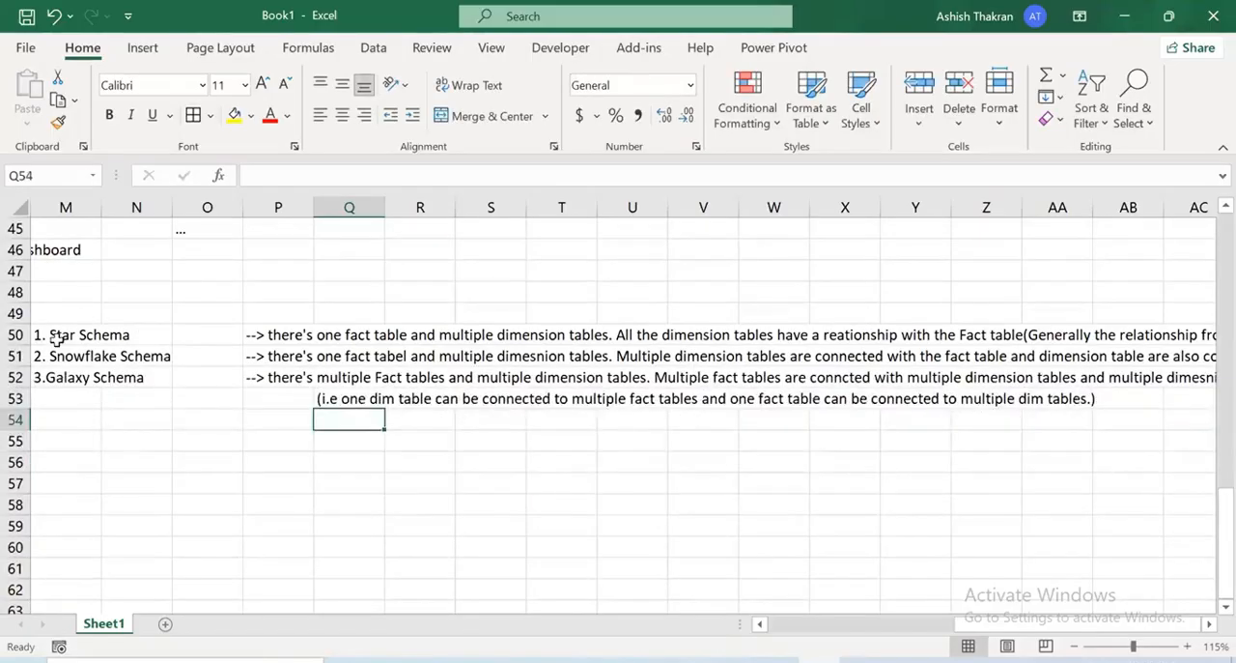
{"action": "left_click_drag", "start_coordinate": [56, 336], "coordinate": [73, 377]}
{"action": "key", "text": "ctrl+b"}
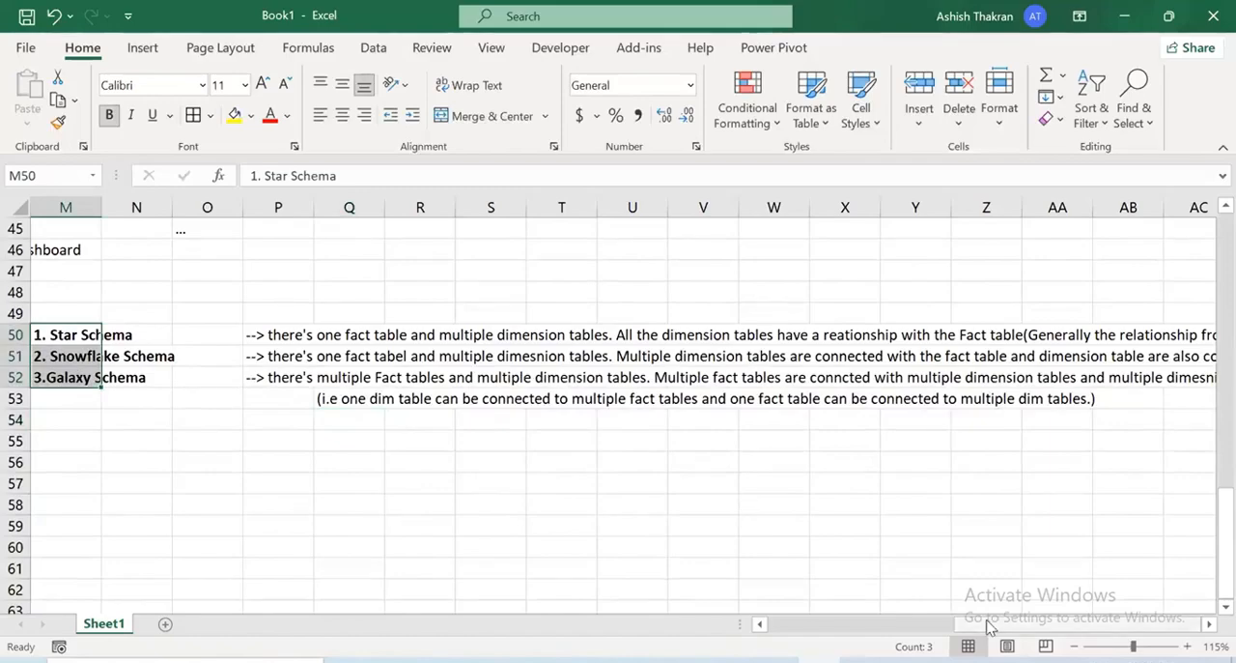
Mark the Star and Snowflake Schema labels with red ink ticks, circle Galaxy Schema, and clear the ink
{"action": "left_click_drag", "start_coordinate": [987, 626], "coordinate": [911, 627]}
{"action": "left_click", "coordinate": [927, 398]}
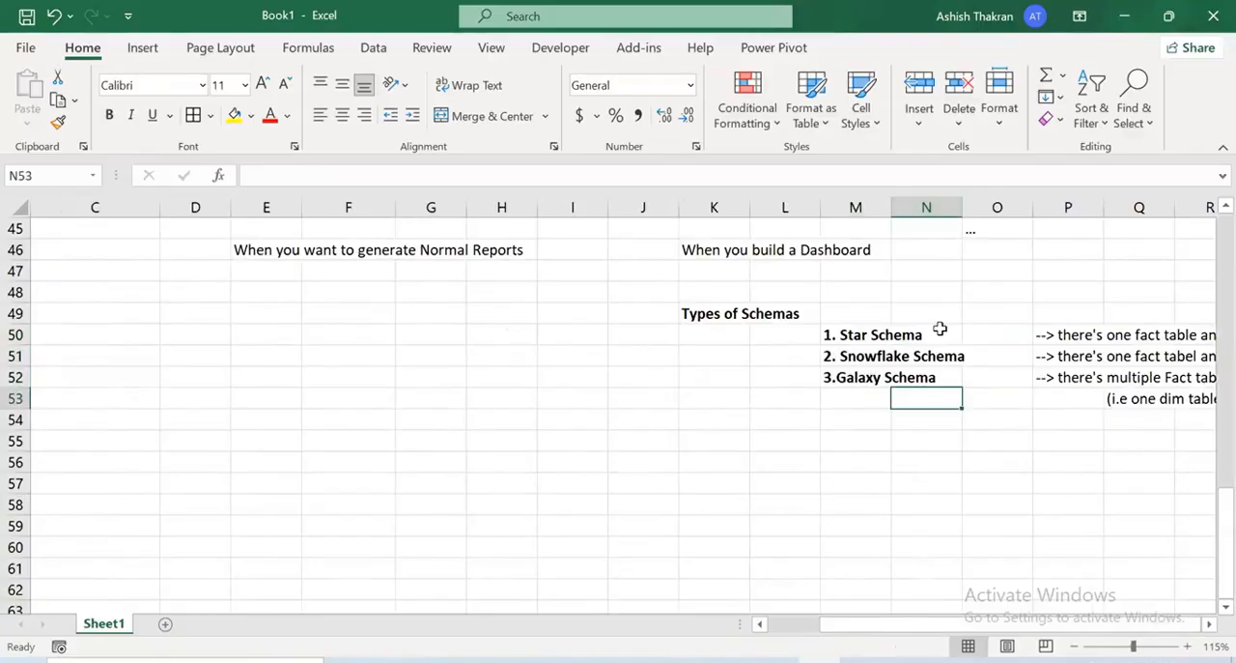
{"action": "left_click_drag", "start_coordinate": [999, 228], "coordinate": [925, 333]}
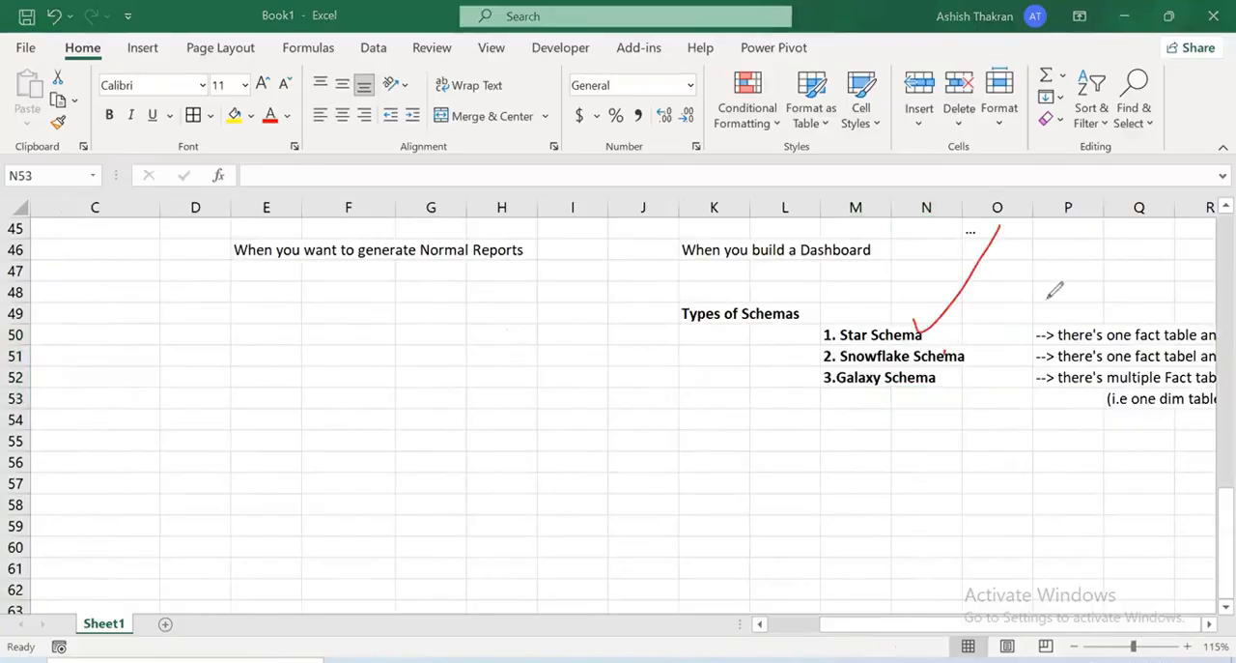
{"action": "mouse_move", "coordinate": [1051, 292]}
{"action": "left_mouse_down"}
{"action": "mouse_move", "coordinate": [949, 361]}
{"action": "mouse_move", "coordinate": [995, 333]}
{"action": "left_mouse_up"}
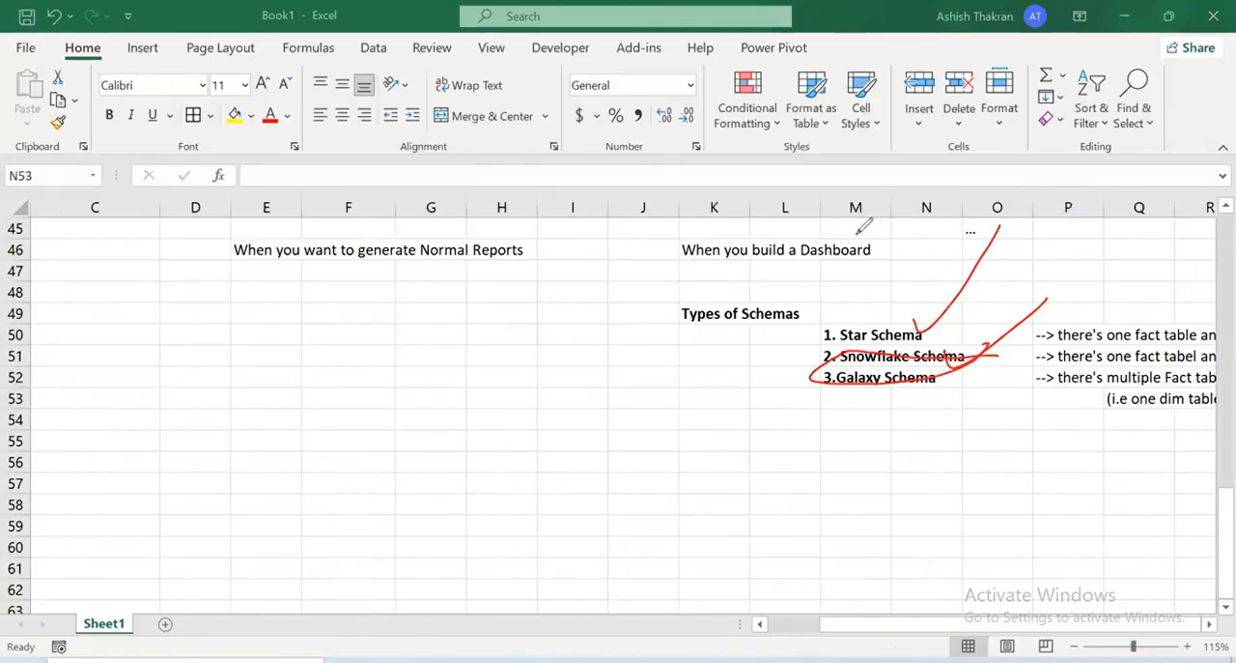
{"action": "left_click_drag", "start_coordinate": [855, 273], "coordinate": [1072, 191]}
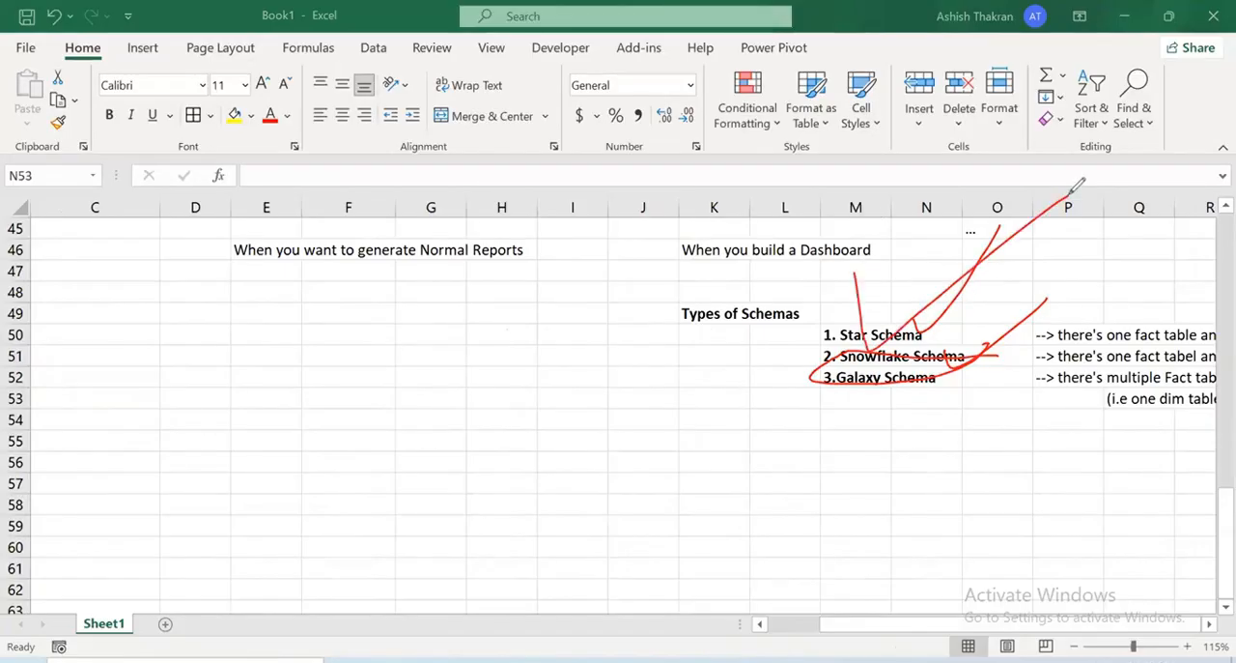
{"action": "left_click", "coordinate": [1011, 80]}
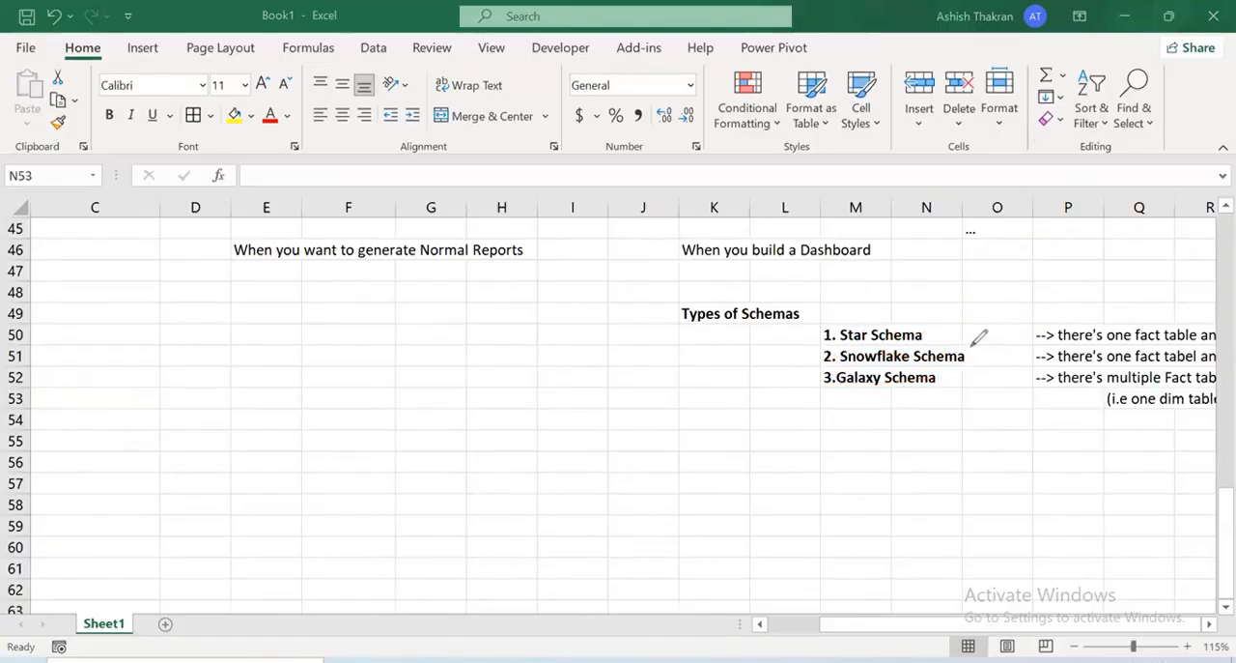
Draw red numbers 1 and 2 beside the schema list, circle Snowflake and Galaxy Schema, add an arrow above Star Schema, and clear the ink
{"action": "left_click_drag", "start_coordinate": [675, 203], "coordinate": [679, 224]}
{"action": "left_click_drag", "start_coordinate": [688, 166], "coordinate": [717, 257]}
{"action": "mouse_move", "coordinate": [658, 288]}
{"action": "left_mouse_down"}
{"action": "mouse_move", "coordinate": [676, 319]}
{"action": "mouse_move", "coordinate": [694, 311]}
{"action": "left_mouse_up"}
{"action": "left_click_drag", "start_coordinate": [713, 258], "coordinate": [703, 343]}
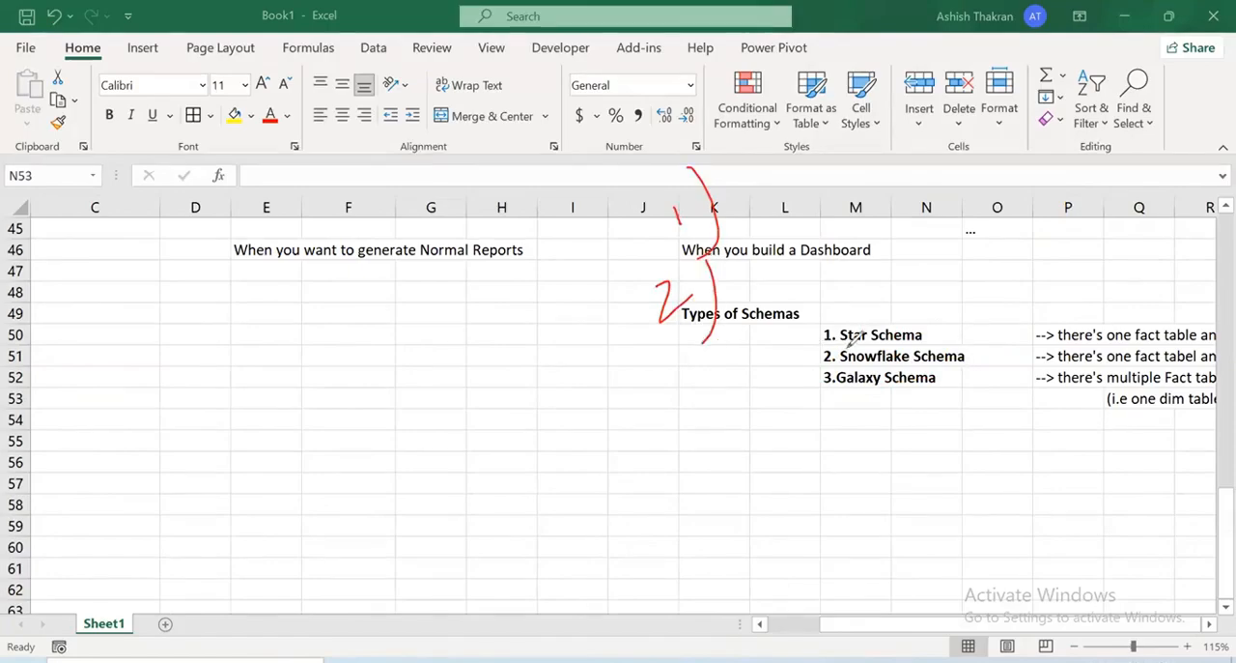
{"action": "mouse_move", "coordinate": [848, 340]}
{"action": "left_mouse_down"}
{"action": "mouse_move", "coordinate": [819, 359]}
{"action": "mouse_move", "coordinate": [941, 332]}
{"action": "mouse_move", "coordinate": [870, 344]}
{"action": "mouse_move", "coordinate": [919, 361]}
{"action": "left_mouse_up"}
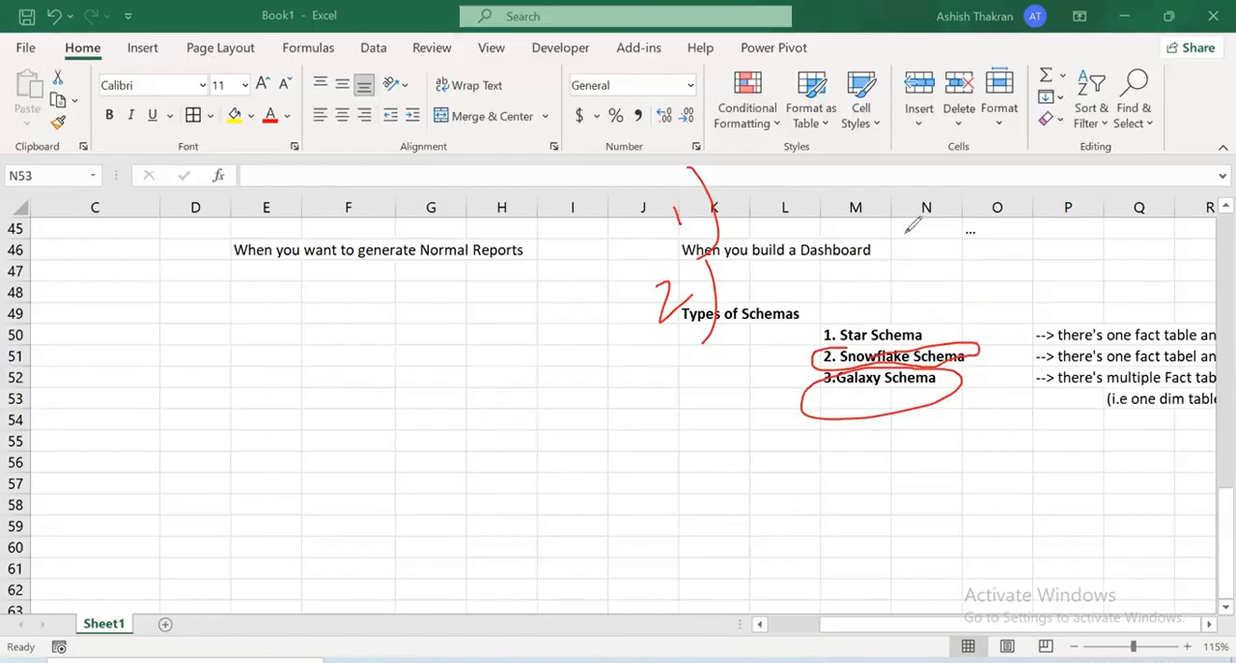
{"action": "left_click_drag", "start_coordinate": [906, 228], "coordinate": [896, 303]}
{"action": "left_click_drag", "start_coordinate": [889, 286], "coordinate": [900, 284]}
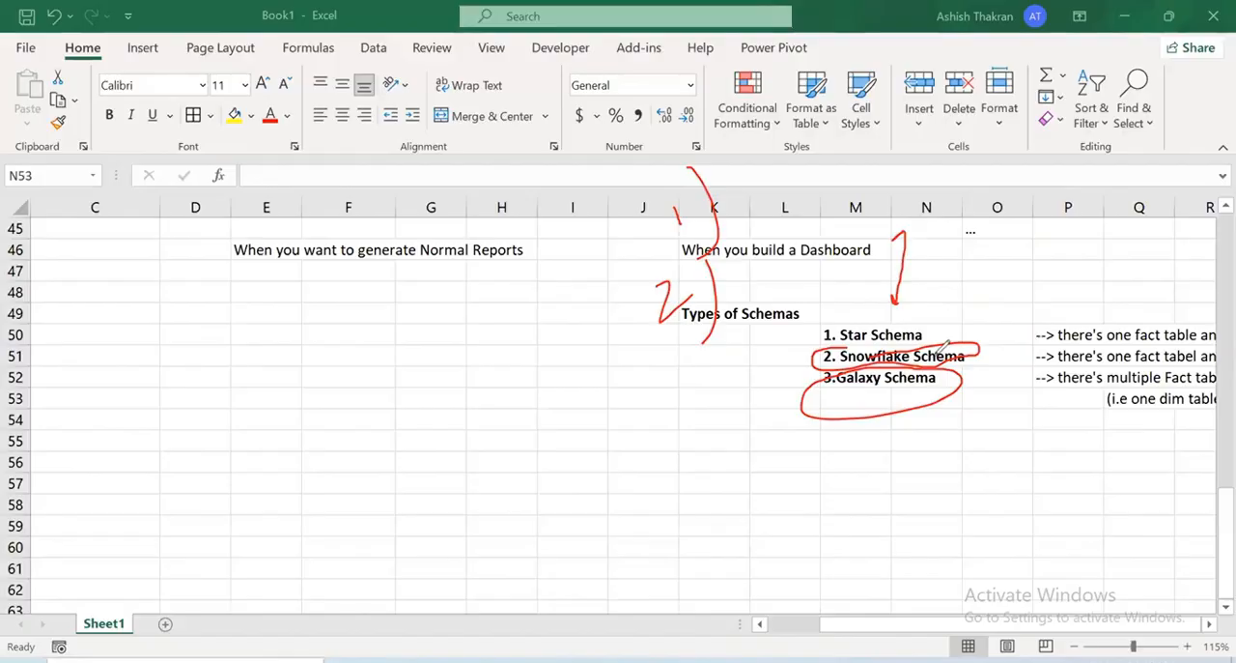
{"action": "key", "text": "Escape"}
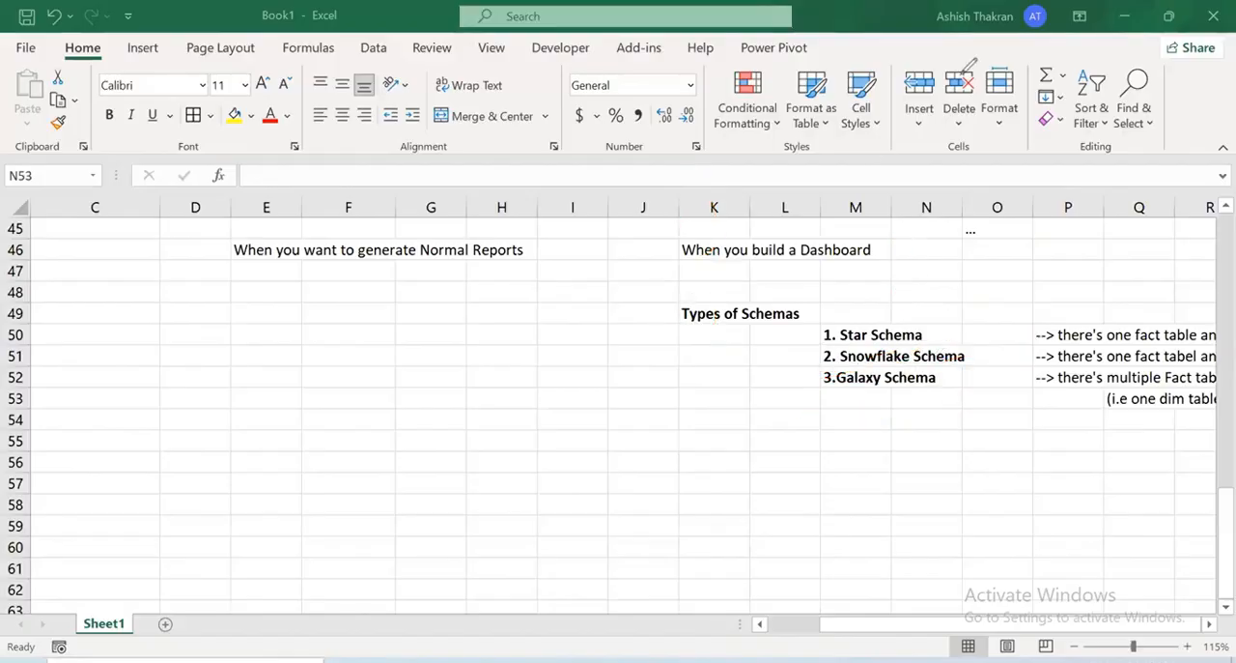
Switch to File Explorer, go up to the Power BI folder and open the star schema picture 01-star-schema-example-01-ss.png
{"action": "left_click", "coordinate": [392, 657]}
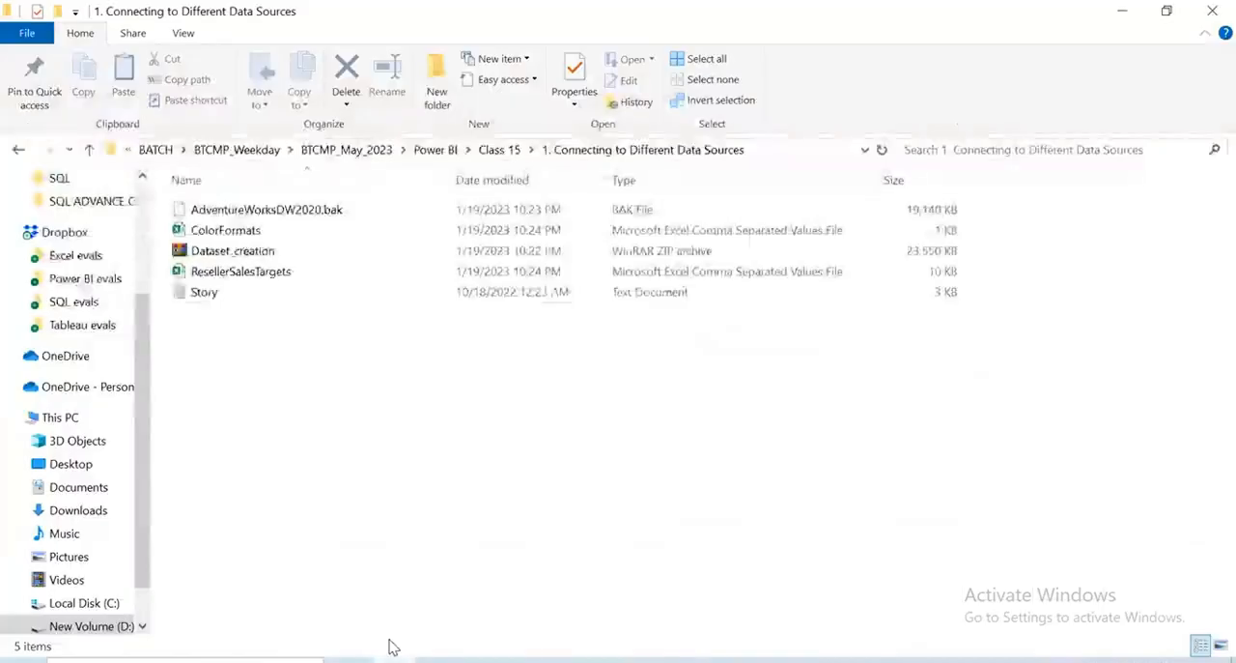
{"action": "left_click", "coordinate": [93, 151]}
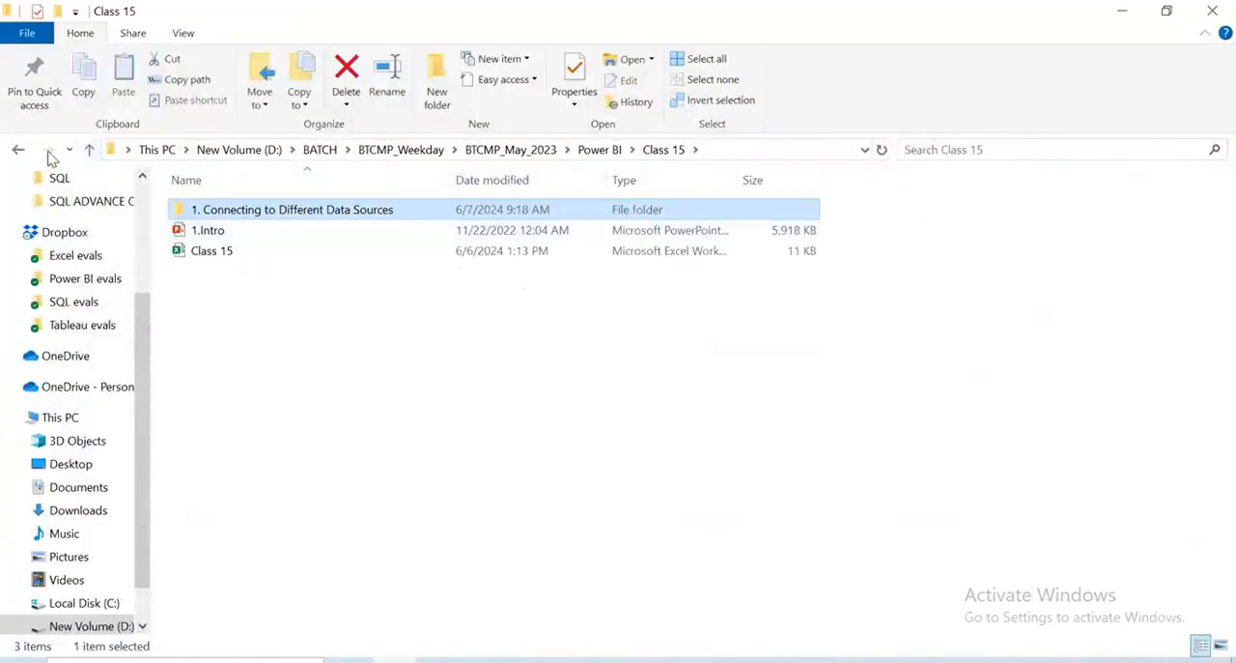
{"action": "left_click", "coordinate": [89, 150]}
{"action": "double_click", "coordinate": [229, 237]}
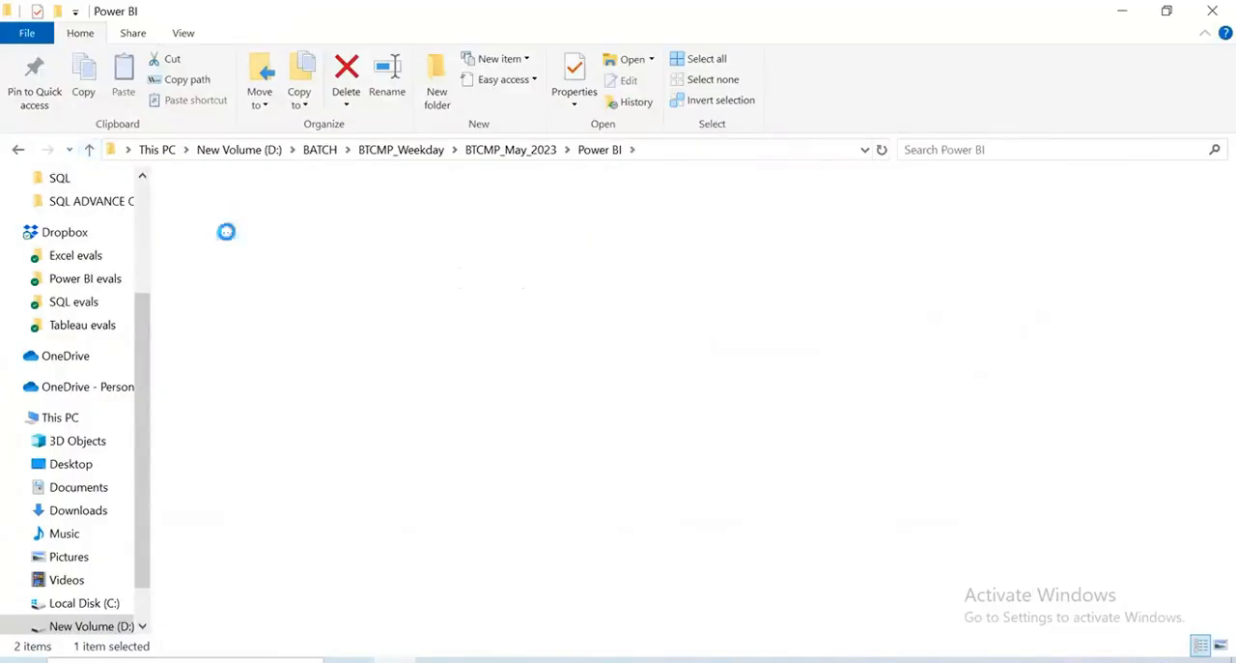
{"action": "double_click", "coordinate": [404, 234]}
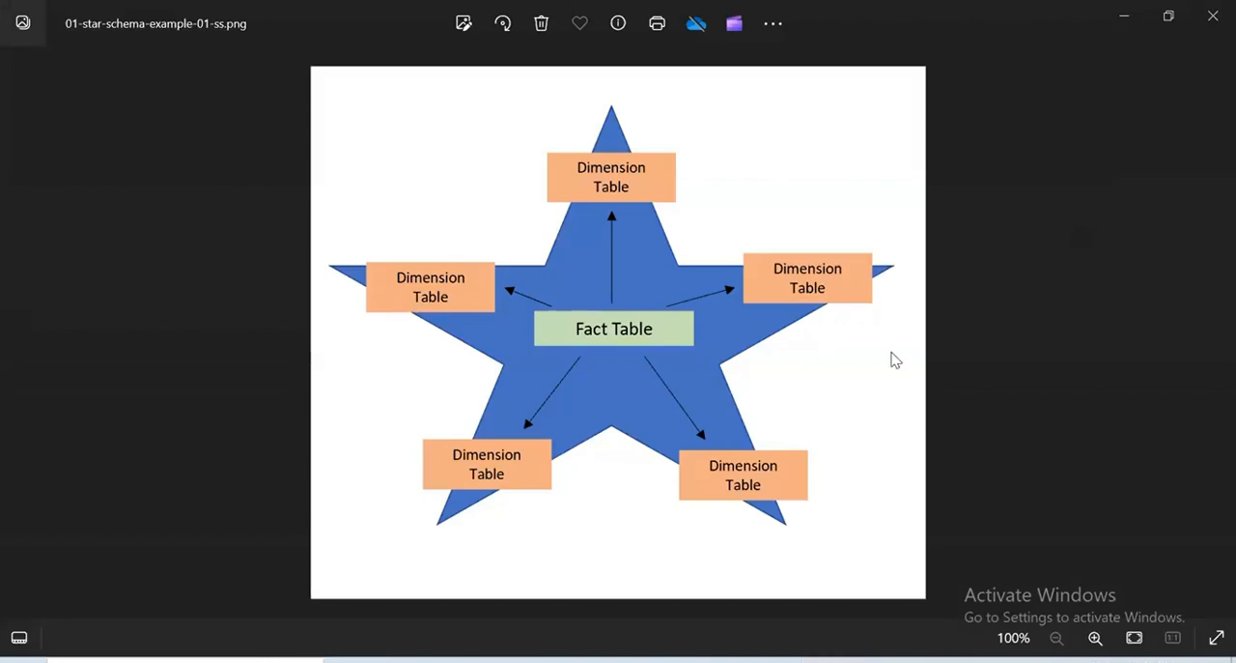
Close the star schema picture and go up the folder tree to the BTCMP_Weekday folder
{"action": "left_click", "coordinate": [1210, 11]}
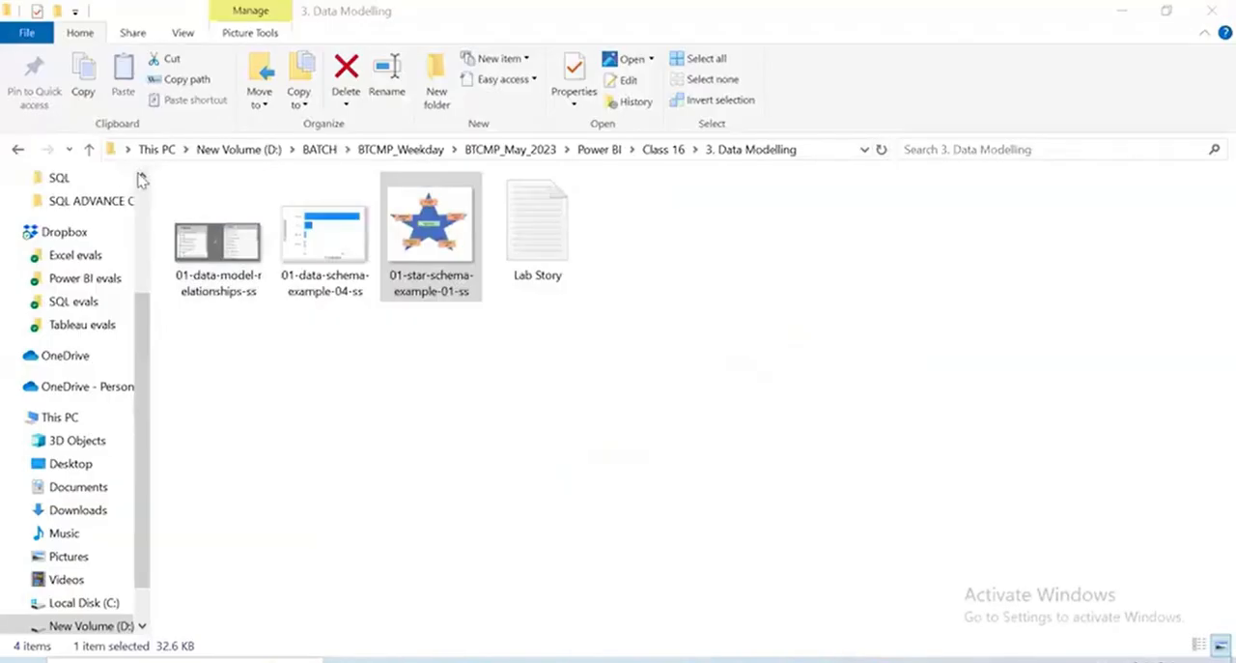
{"action": "left_click", "coordinate": [90, 149]}
{"action": "left_click", "coordinate": [92, 150]}
{"action": "left_click", "coordinate": [91, 150]}
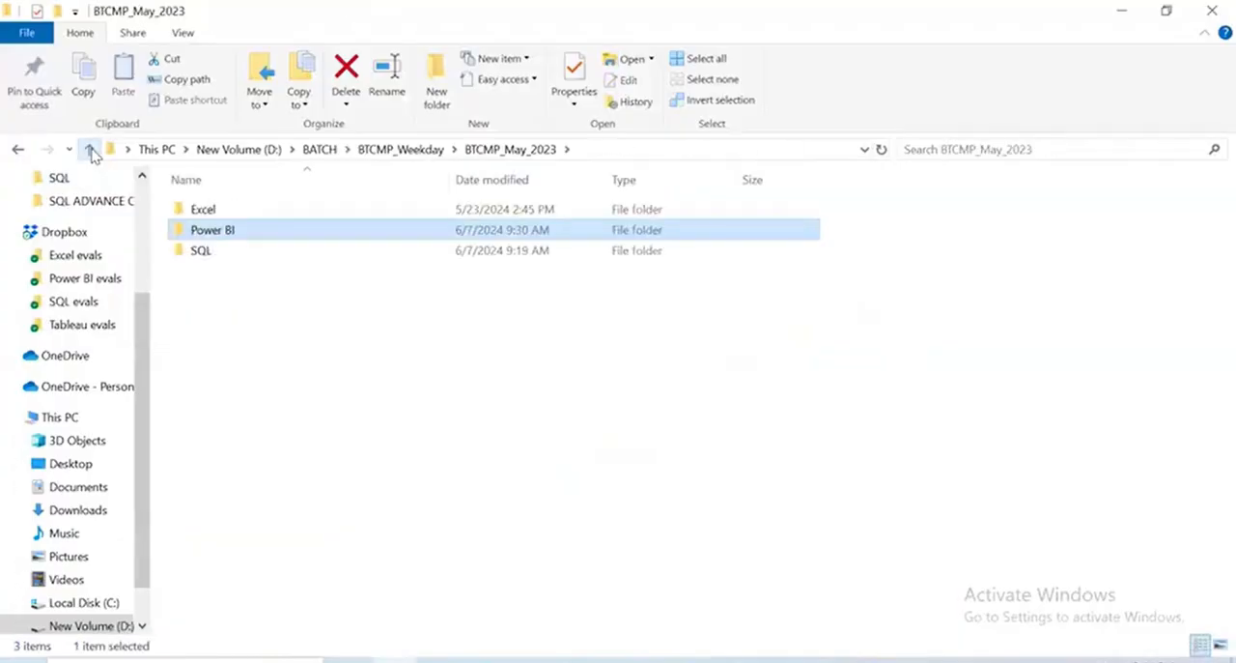
{"action": "left_click", "coordinate": [90, 150]}
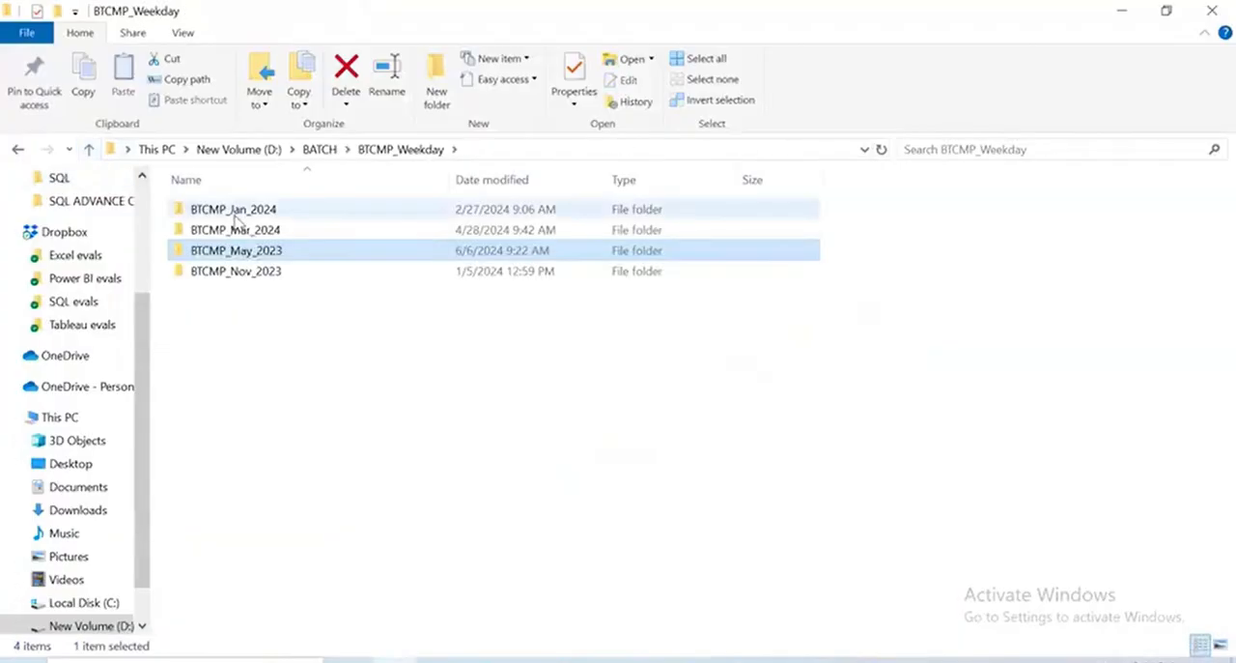
Go to Class 24 inside BTCMP_Mar_2024's Cloud folder and open the ALABS ETL presentation in PowerPoint
{"action": "double_click", "coordinate": [238, 229]}
{"action": "double_click", "coordinate": [239, 208]}
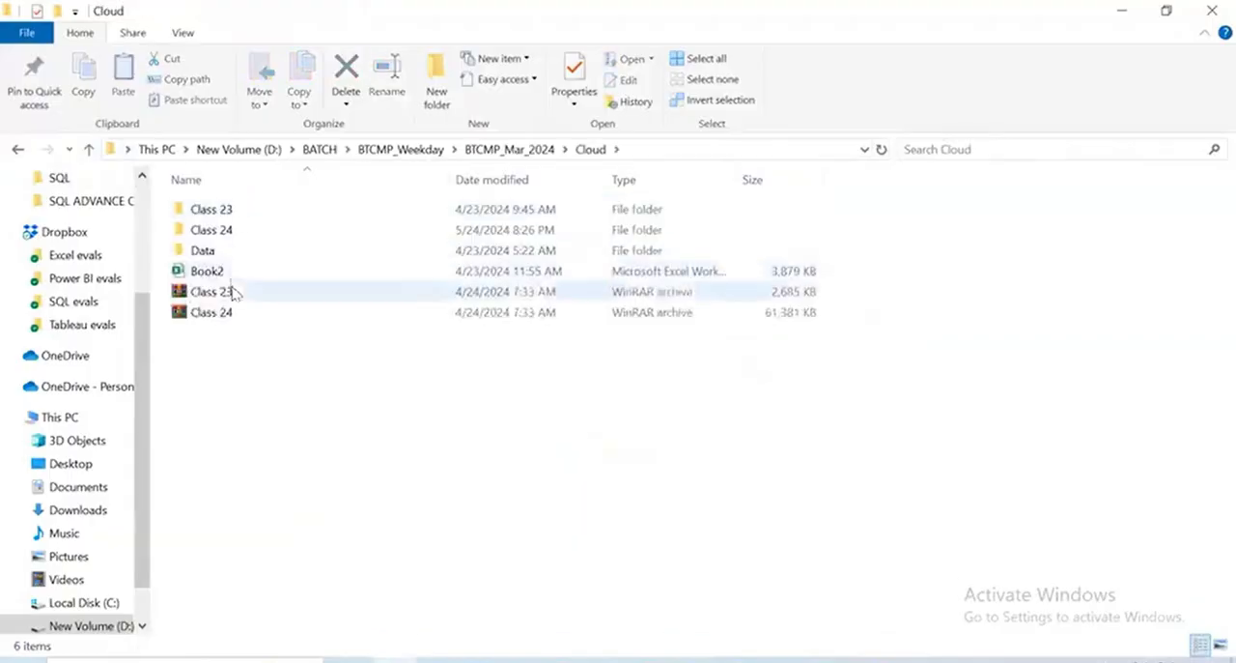
{"action": "double_click", "coordinate": [237, 231]}
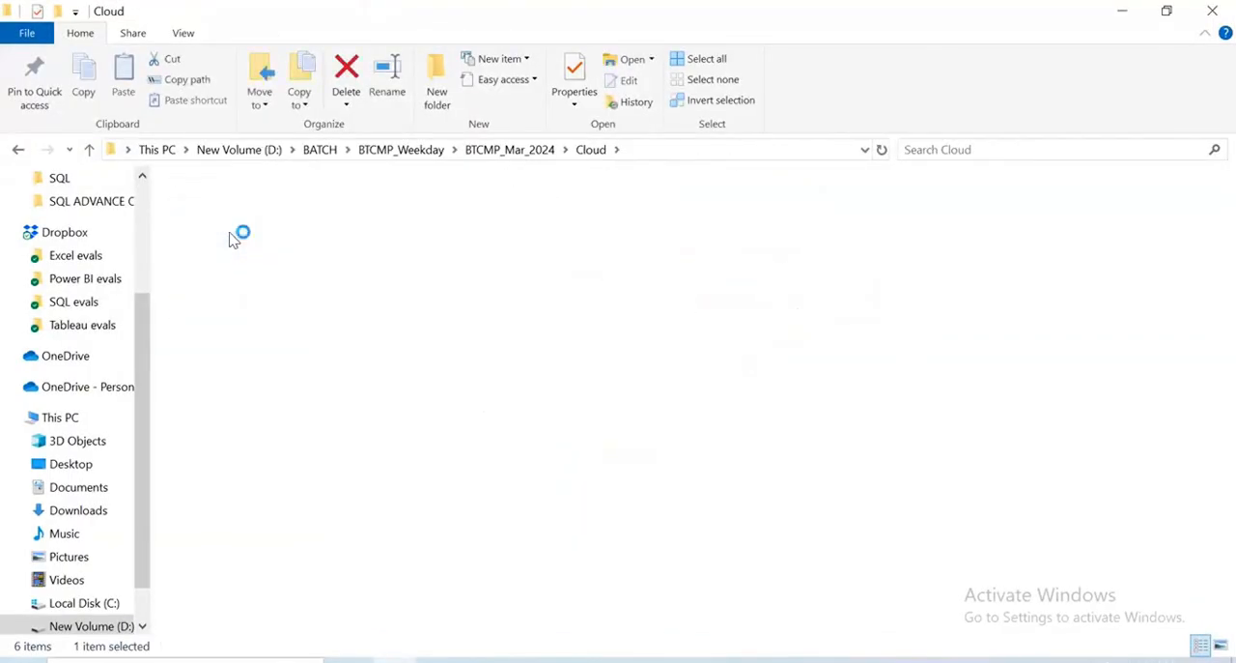
{"action": "left_click", "coordinate": [242, 232]}
{"action": "double_click", "coordinate": [241, 232]}
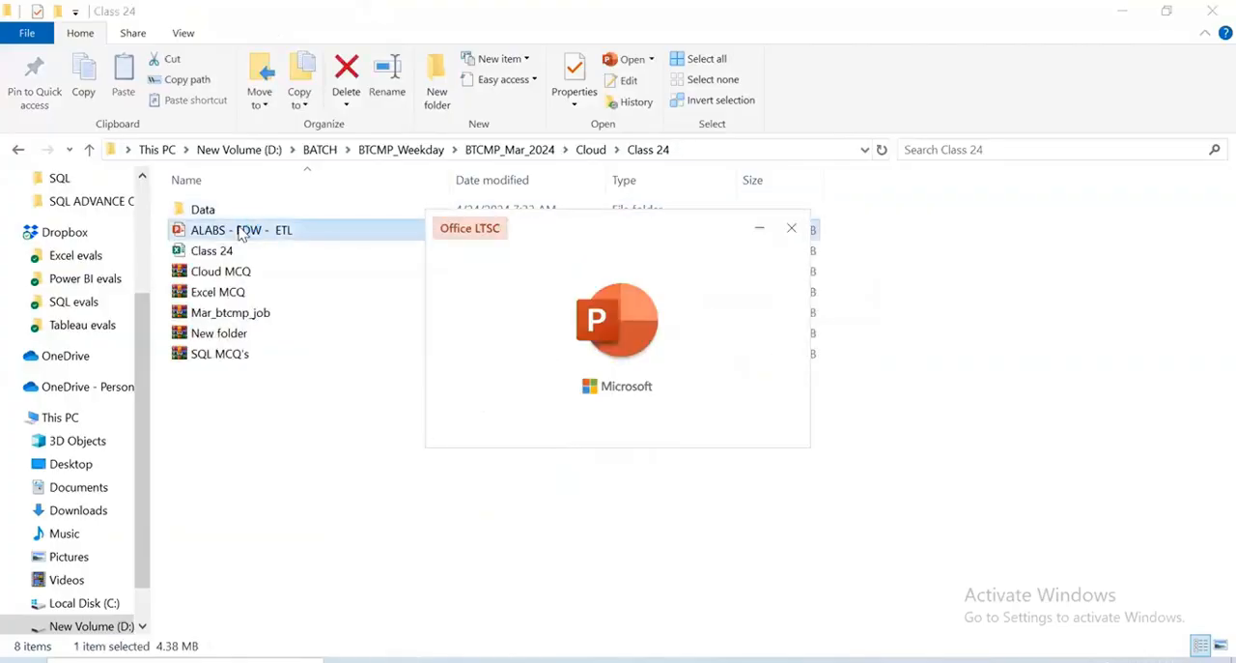
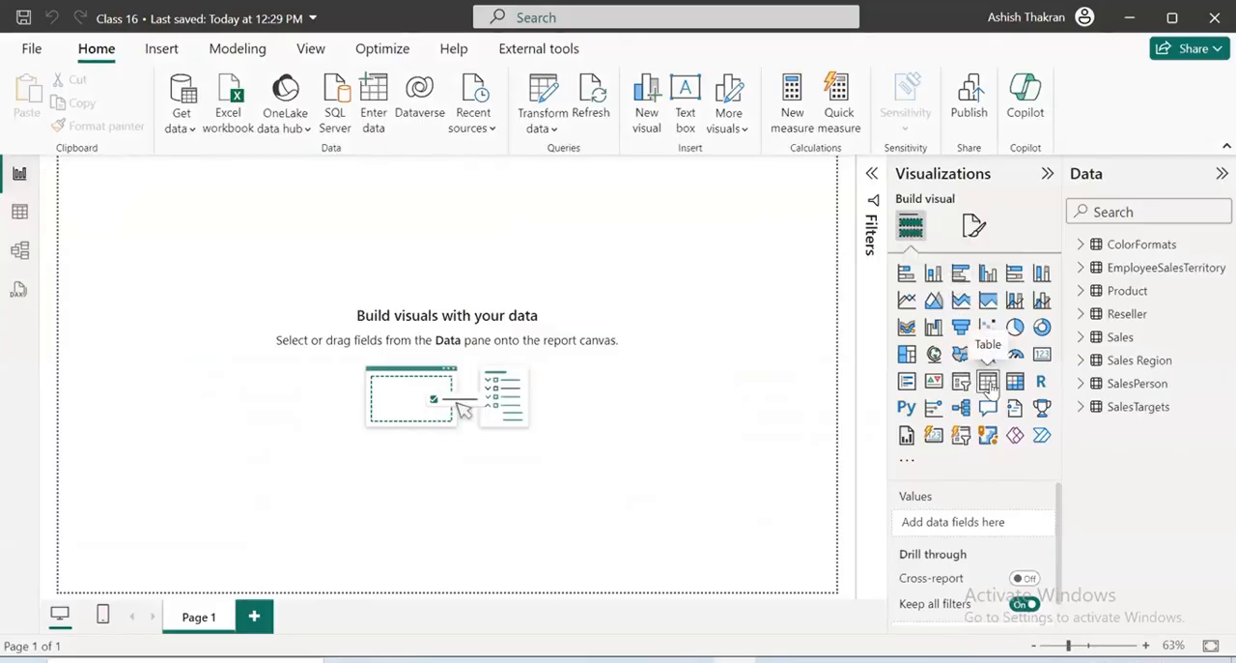
Insert a table visual showing ProductCategory from the Product table and SalesAmount from the Sales table
{"action": "left_click", "coordinate": [988, 381]}
{"action": "left_click", "coordinate": [1081, 291]}
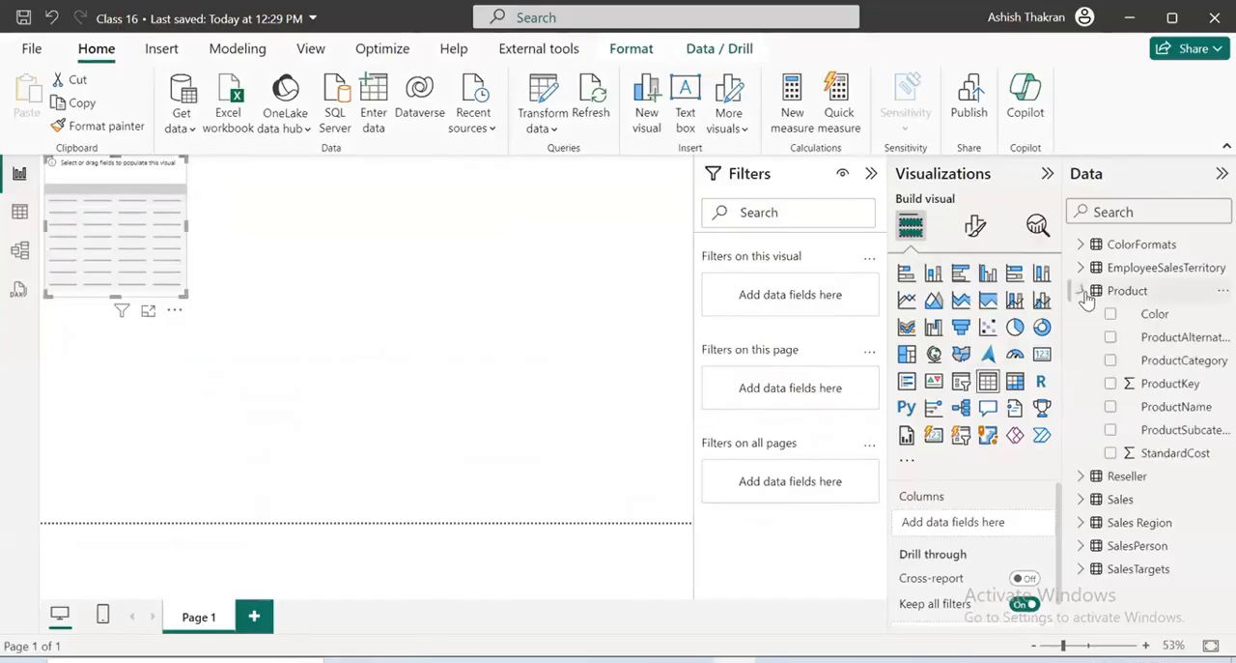
{"action": "left_click_drag", "start_coordinate": [1148, 359], "coordinate": [956, 521]}
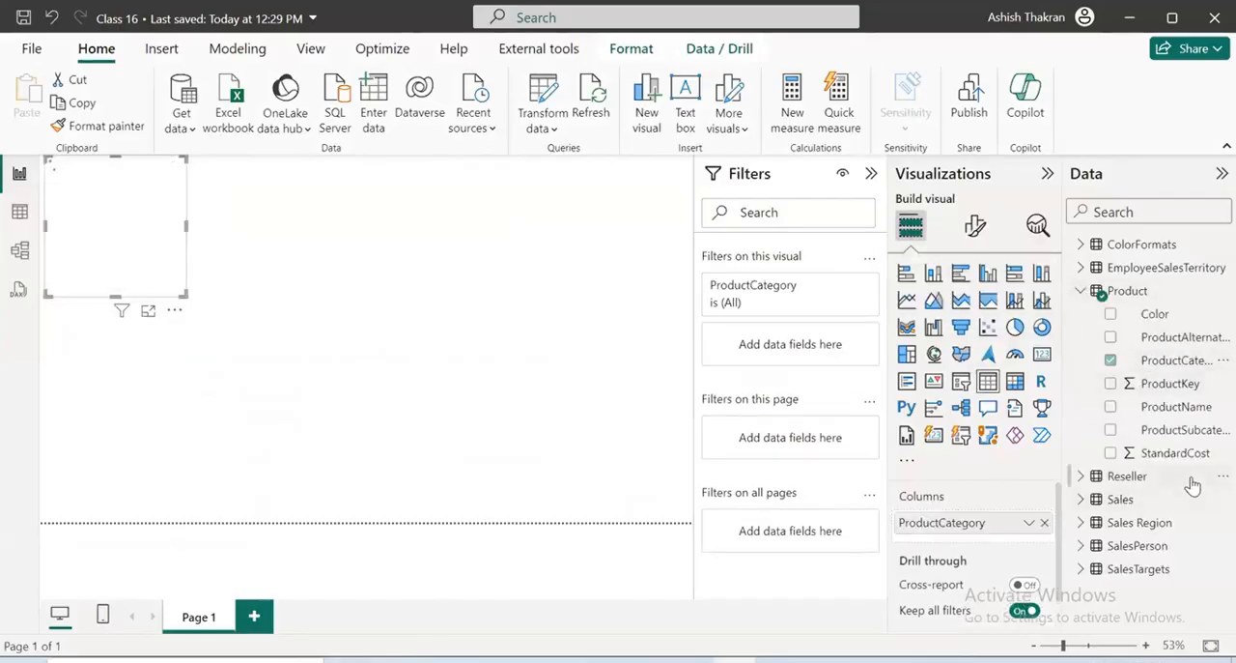
{"action": "left_click", "coordinate": [1082, 500]}
{"action": "scroll", "coordinate": [1164, 561], "scroll_direction": "down", "scroll_amount": 5}
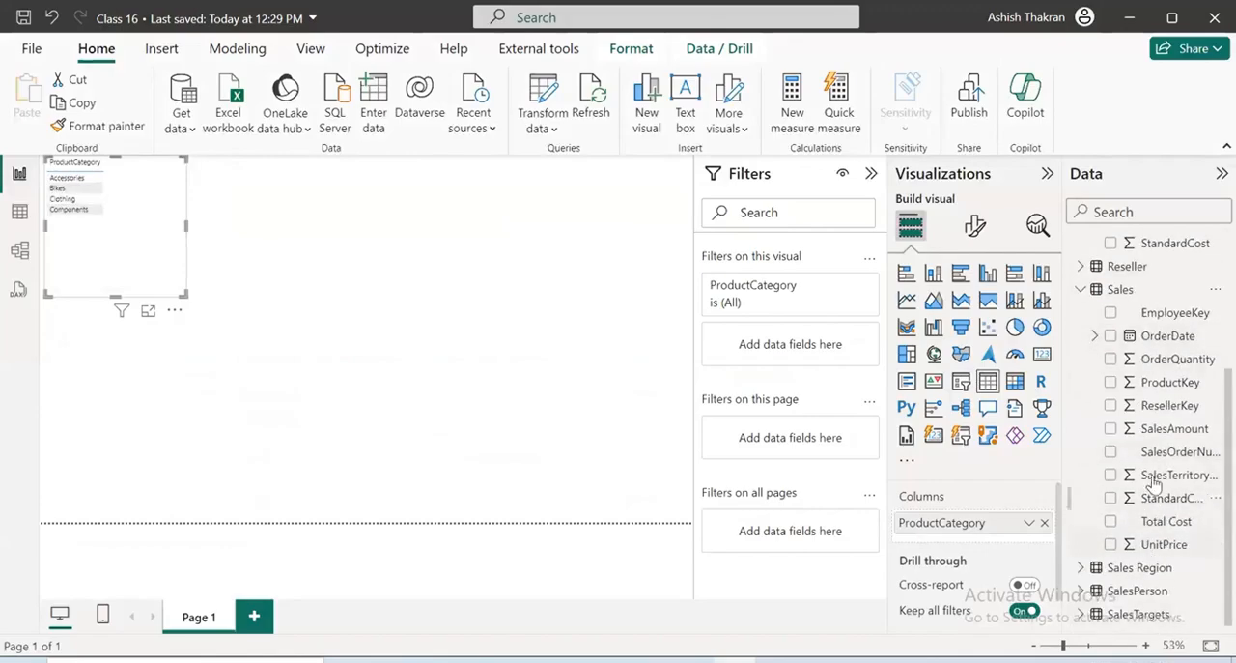
{"action": "left_click_drag", "start_coordinate": [1162, 437], "coordinate": [966, 543]}
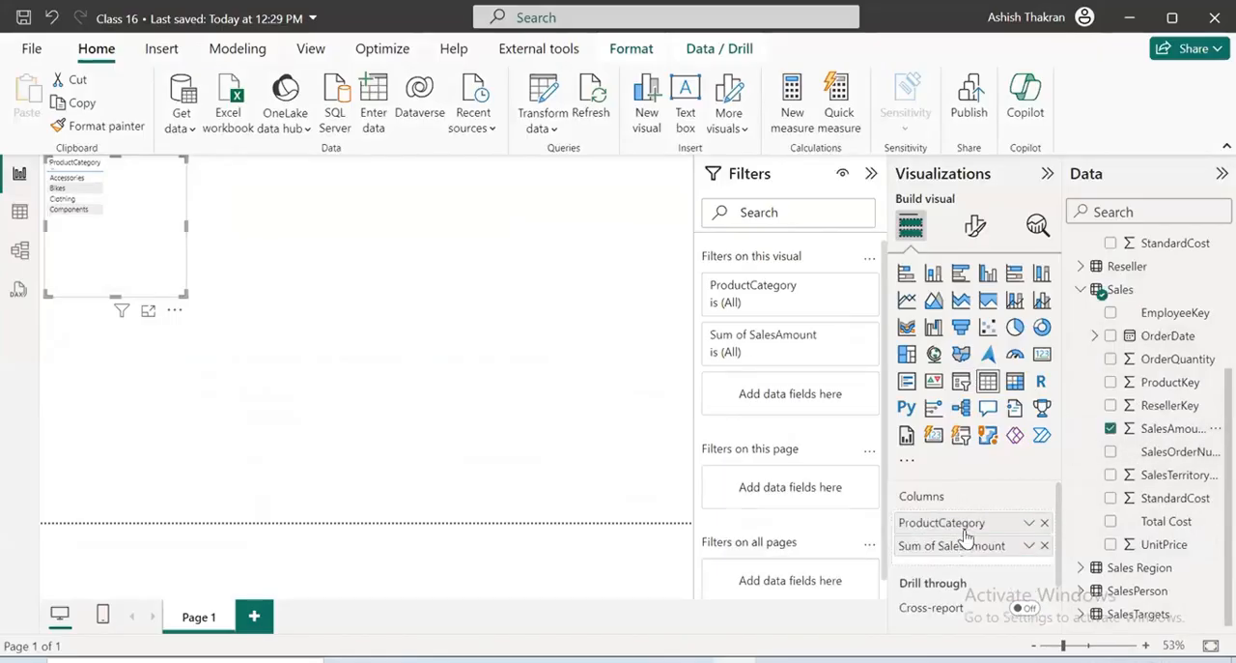
Make the product category table taller, examine its sales amounts in focus mode, and return to the report
{"action": "left_click_drag", "start_coordinate": [116, 368], "coordinate": [174, 473]}
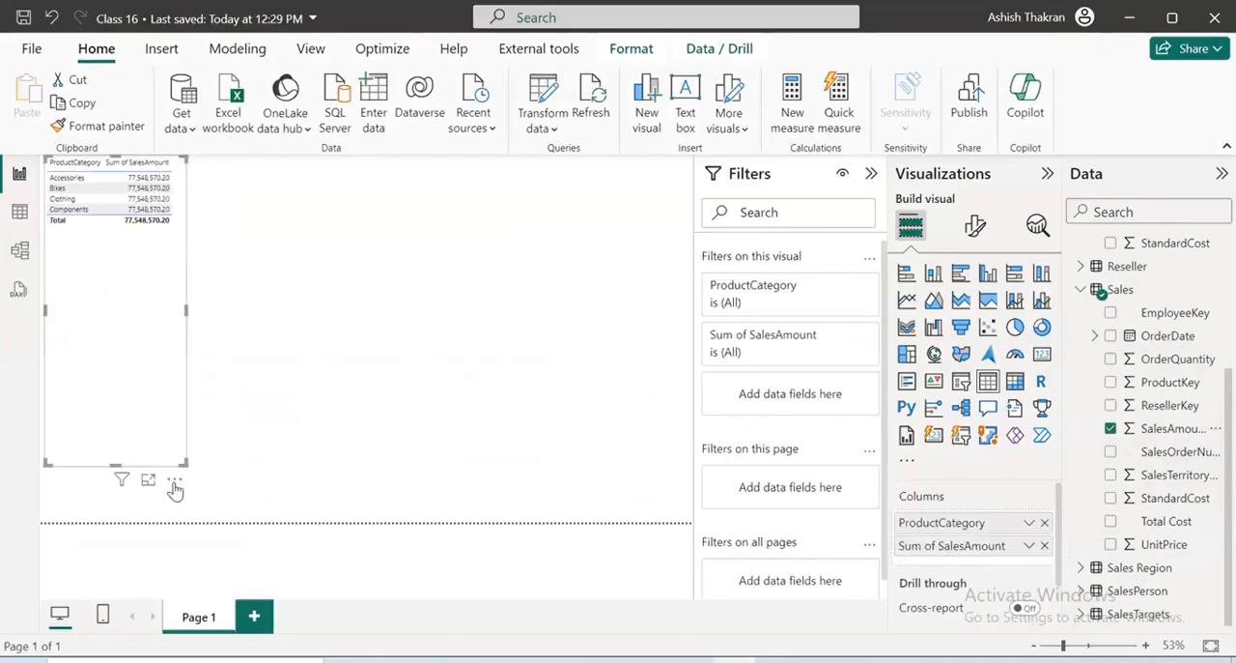
{"action": "left_click", "coordinate": [146, 479]}
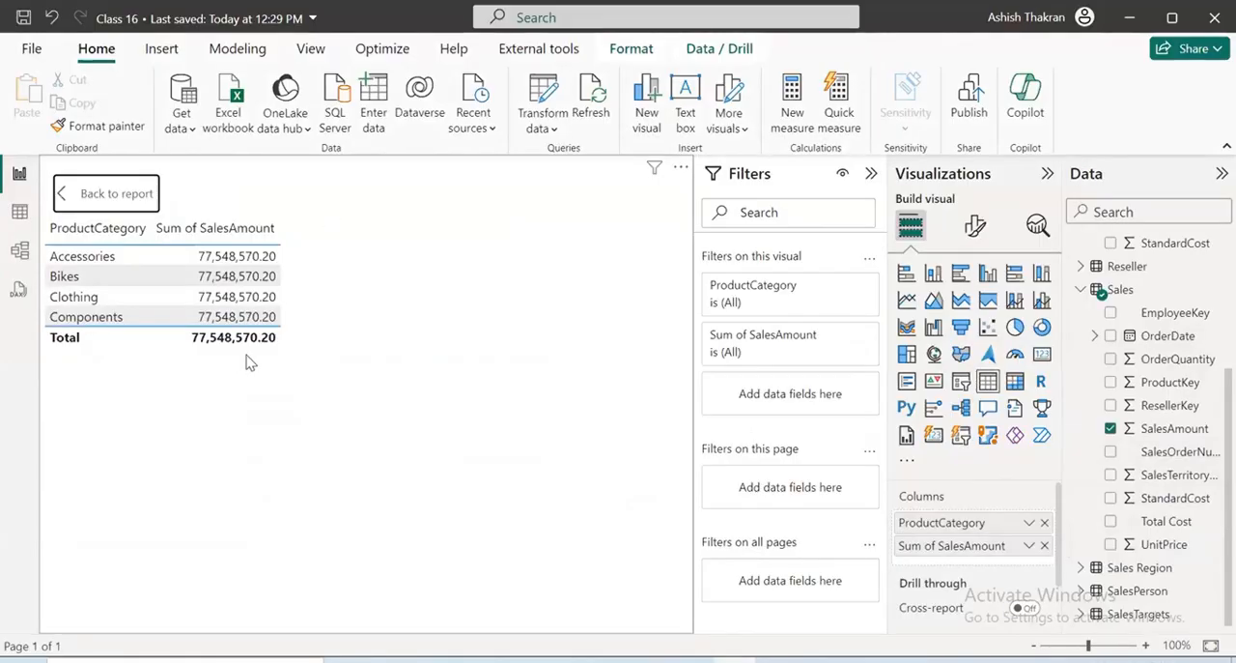
{"action": "left_click", "coordinate": [136, 193]}
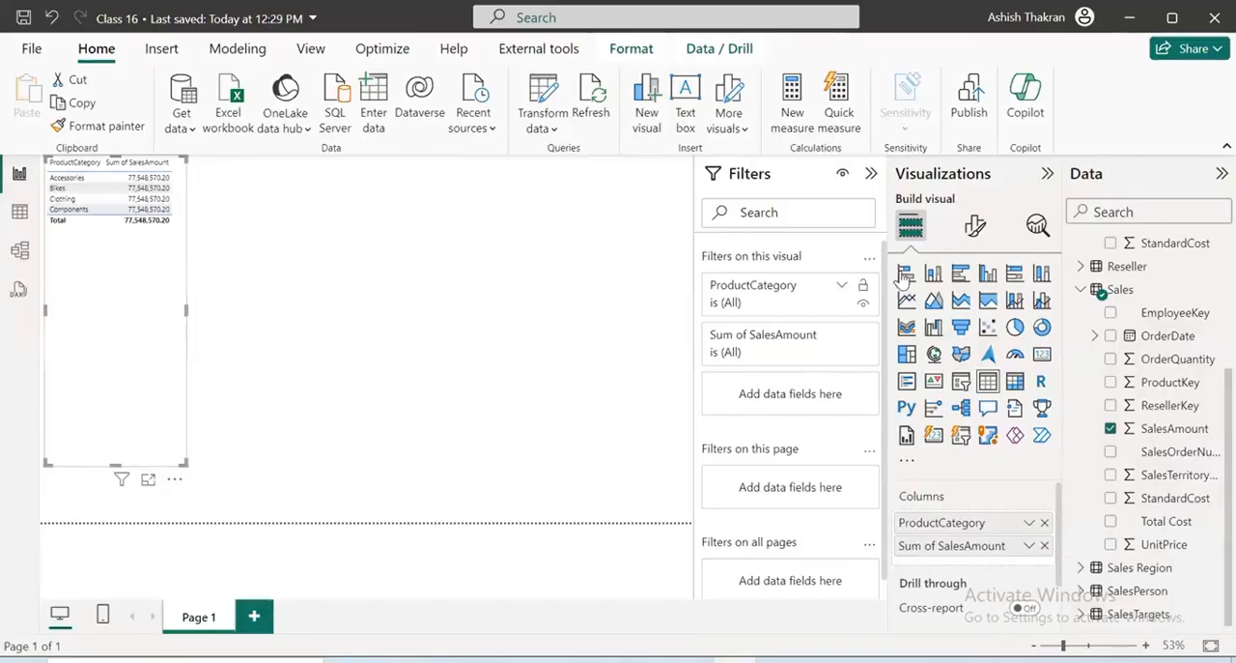
Try the category sales visual as a widened clustered column chart and convert it back to a table
{"action": "left_click", "coordinate": [988, 276]}
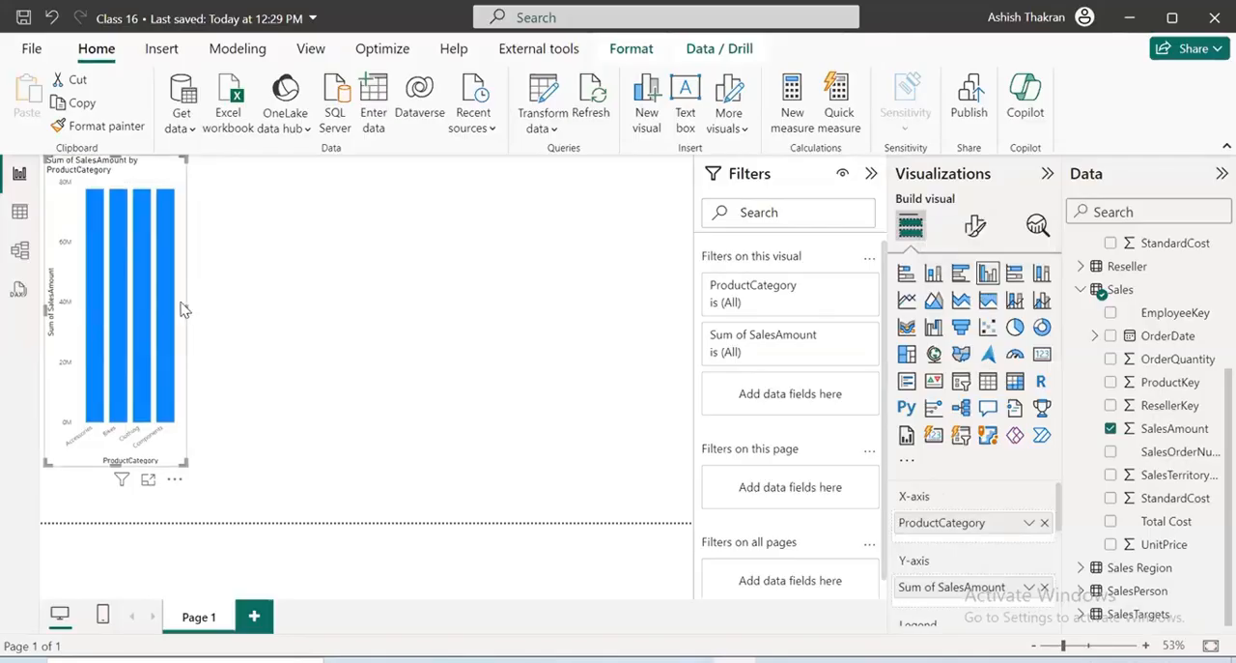
{"action": "left_click_drag", "start_coordinate": [186, 307], "coordinate": [441, 309]}
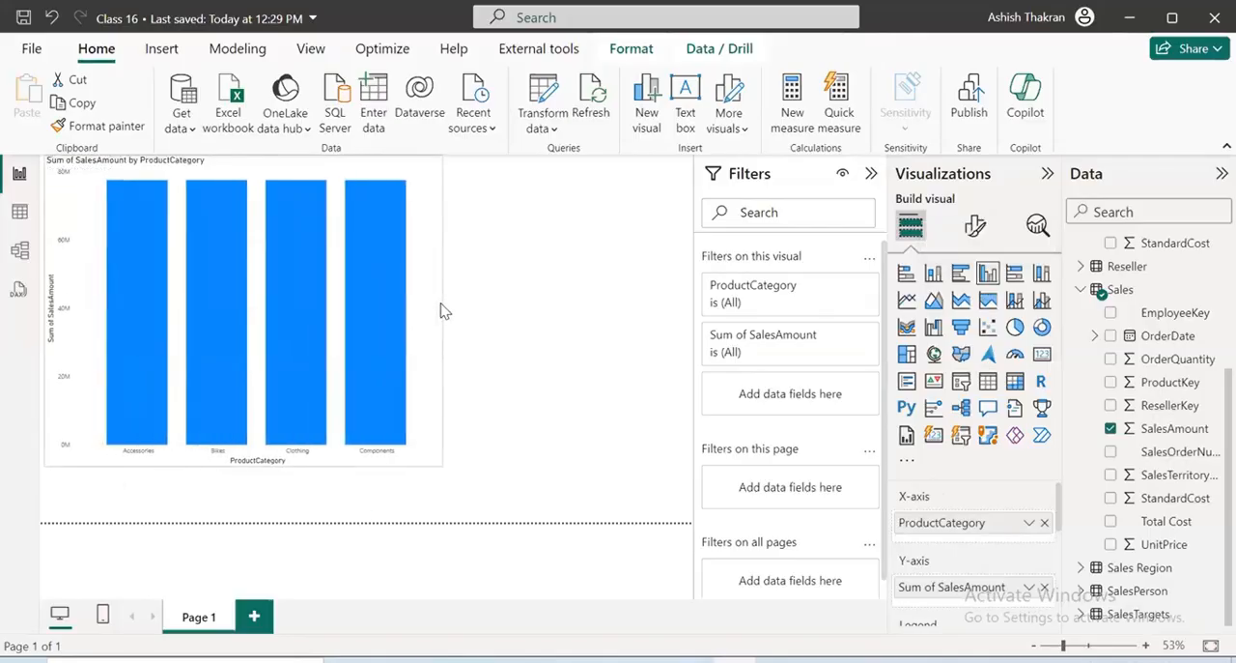
{"action": "left_click", "coordinate": [988, 380]}
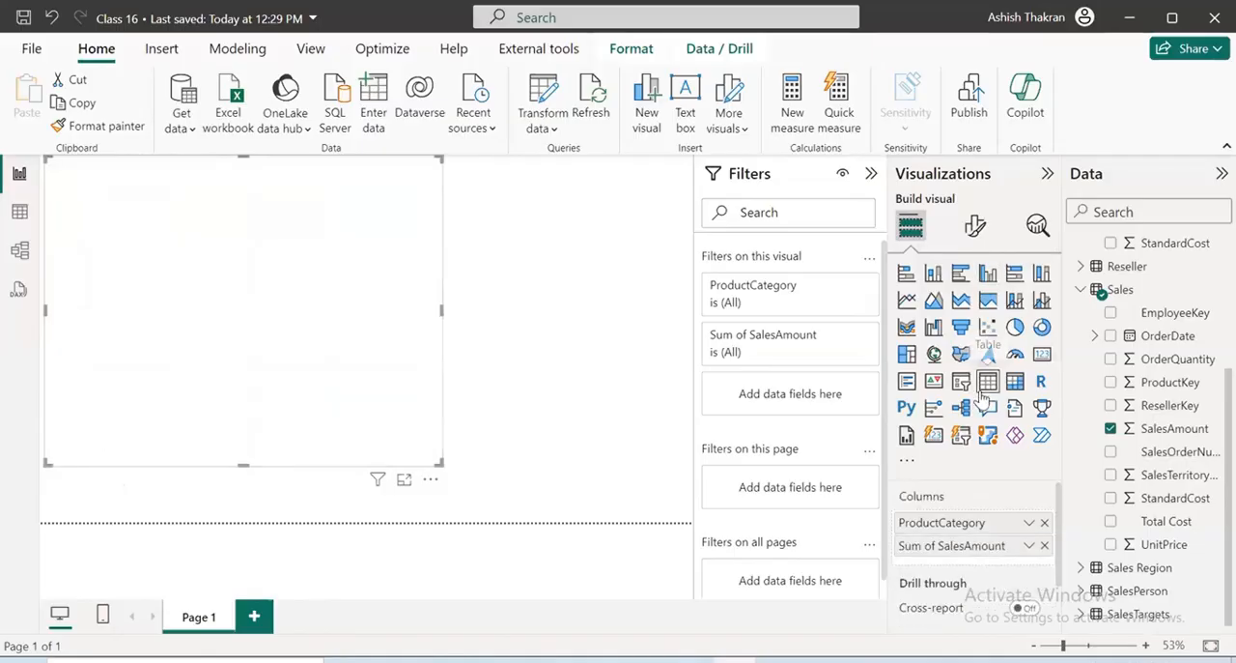
In focus mode, box the SalesAmount column in red ink, circle the total and the Accessories and Bikes amounts, and clear the ink
{"action": "left_click", "coordinate": [403, 479]}
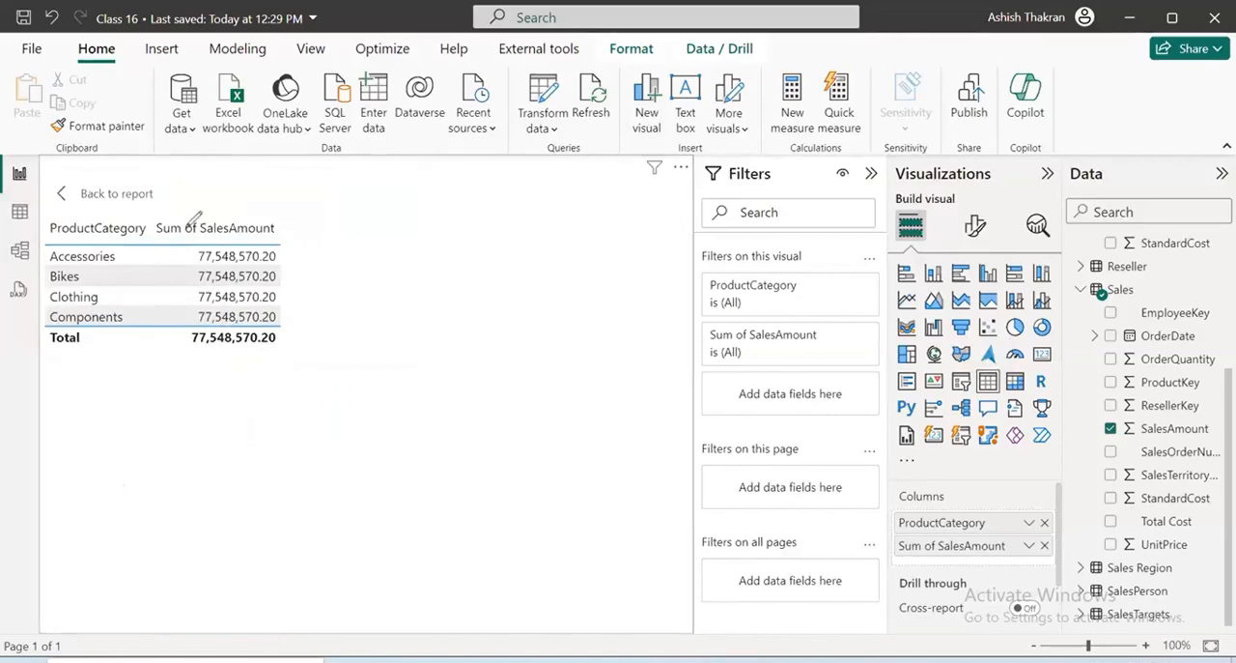
{"action": "mouse_move", "coordinate": [188, 231]}
{"action": "left_mouse_down"}
{"action": "mouse_move", "coordinate": [234, 356]}
{"action": "mouse_move", "coordinate": [183, 239]}
{"action": "left_mouse_up"}
{"action": "left_click_drag", "start_coordinate": [264, 312], "coordinate": [255, 307]}
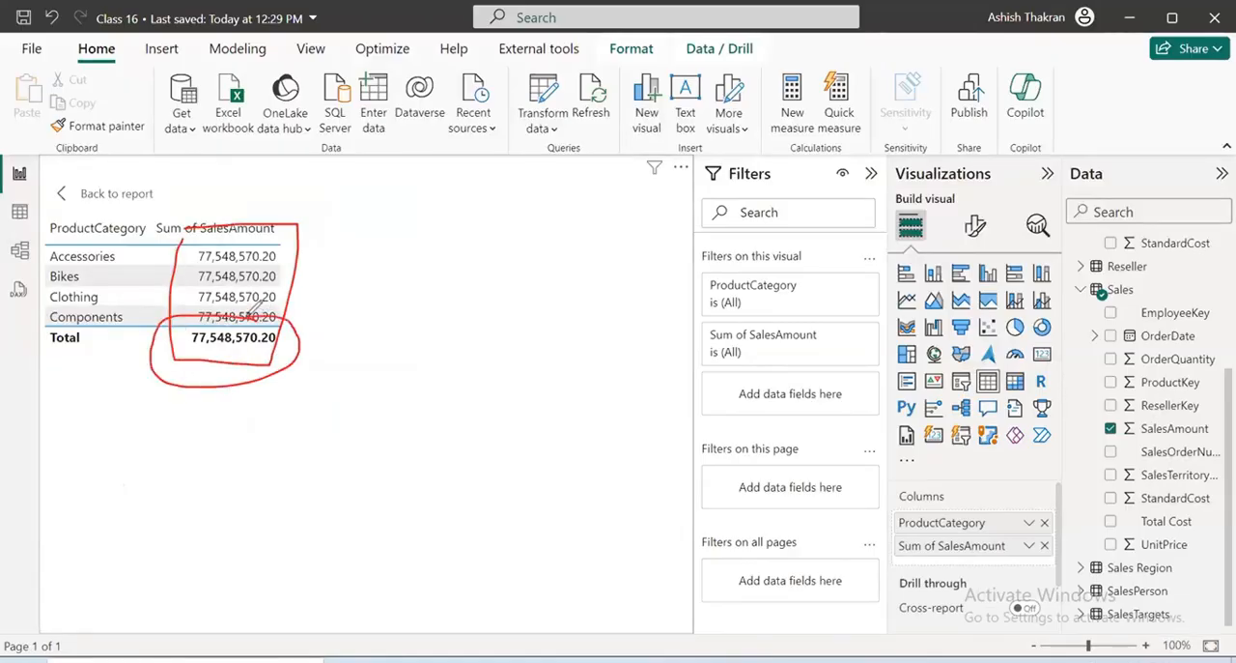
{"action": "mouse_move", "coordinate": [184, 243]}
{"action": "left_mouse_down"}
{"action": "mouse_move", "coordinate": [292, 230]}
{"action": "mouse_move", "coordinate": [191, 272]}
{"action": "mouse_move", "coordinate": [228, 247]}
{"action": "left_mouse_up"}
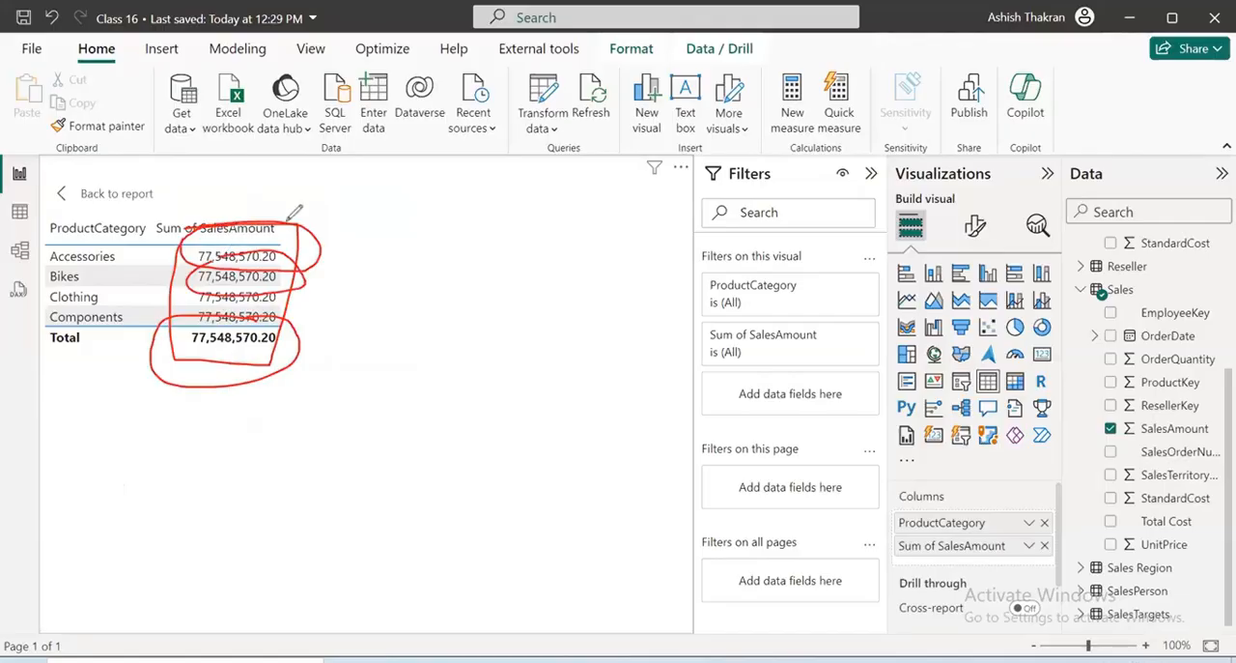
{"action": "key", "text": "e"}
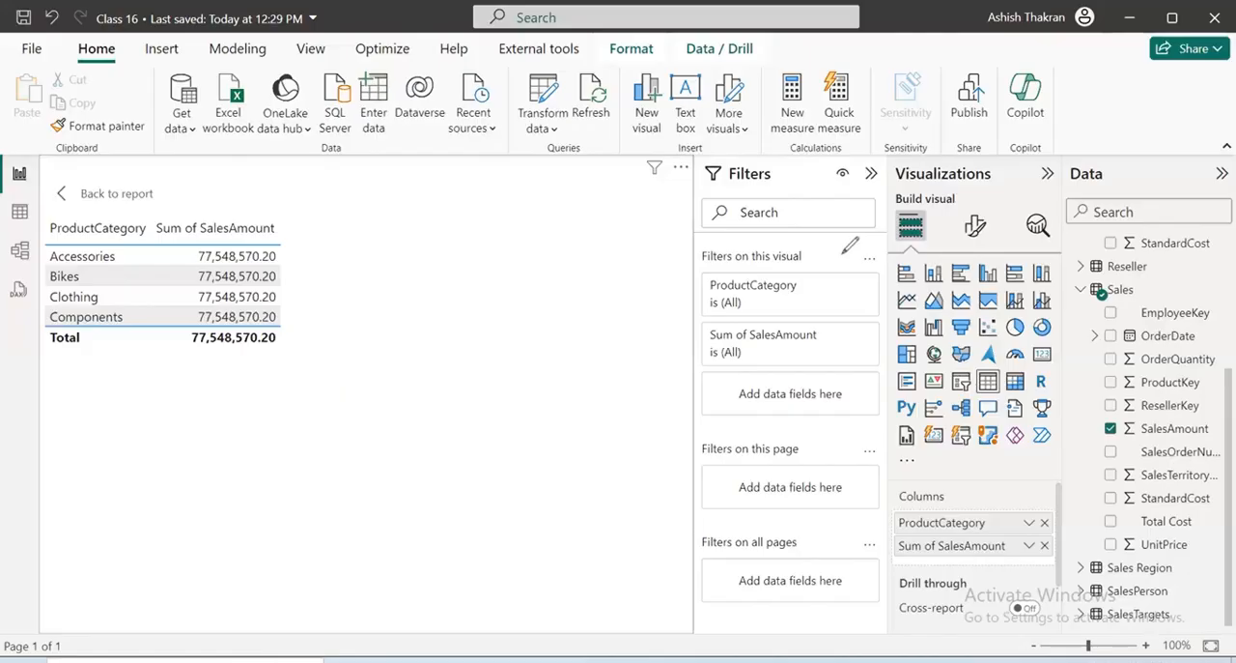
Draw a large red tick beside the table, underline each product category row, and clear the ink
{"action": "left_click_drag", "start_coordinate": [336, 267], "coordinate": [565, 164]}
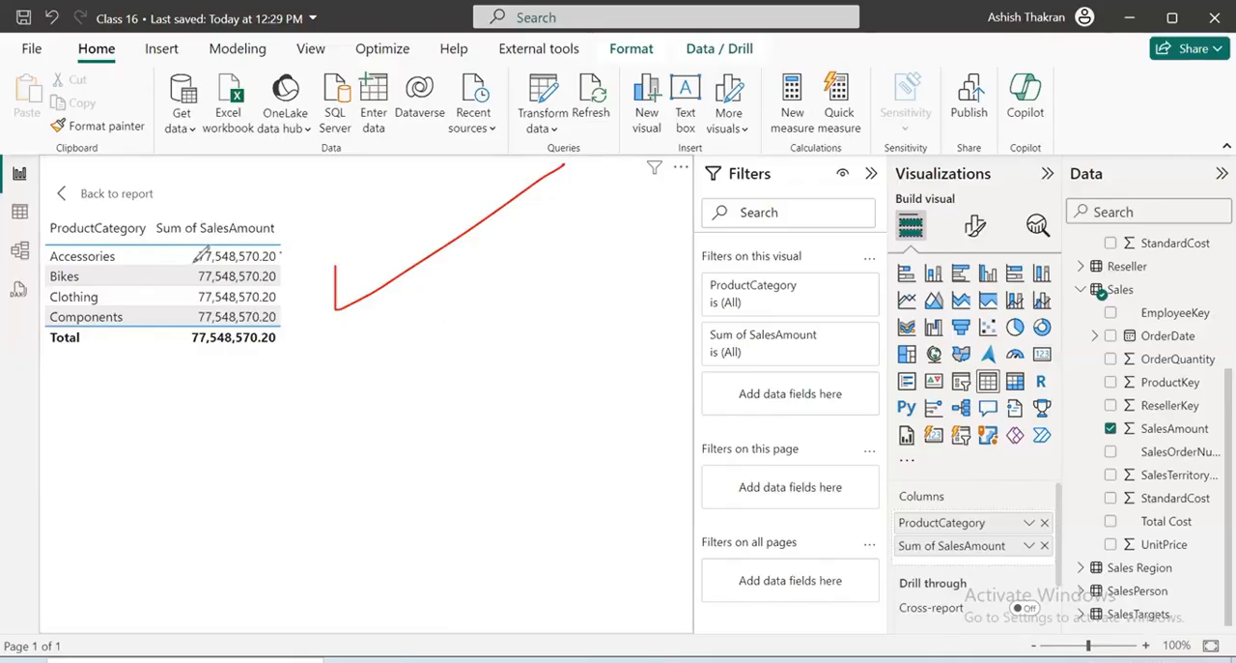
{"action": "left_click_drag", "start_coordinate": [184, 254], "coordinate": [88, 245]}
{"action": "mouse_move", "coordinate": [171, 277]}
{"action": "left_mouse_down"}
{"action": "mouse_move", "coordinate": [122, 278]}
{"action": "mouse_move", "coordinate": [149, 330]}
{"action": "left_mouse_up"}
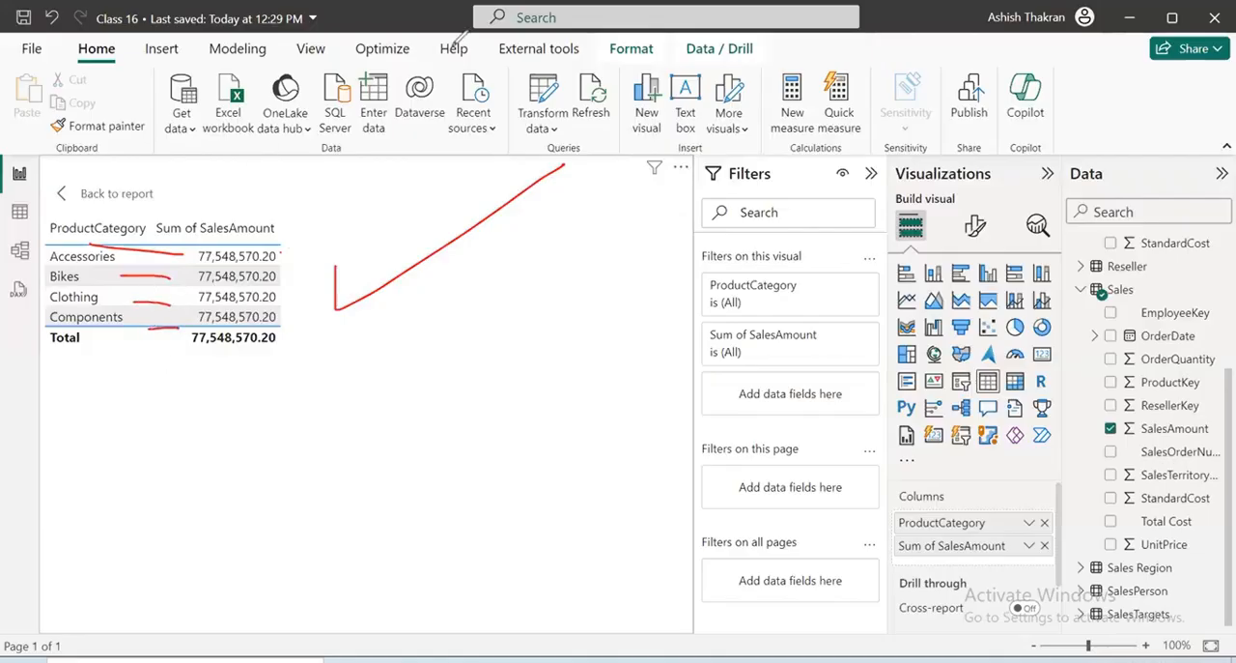
{"action": "key", "text": "Escape"}
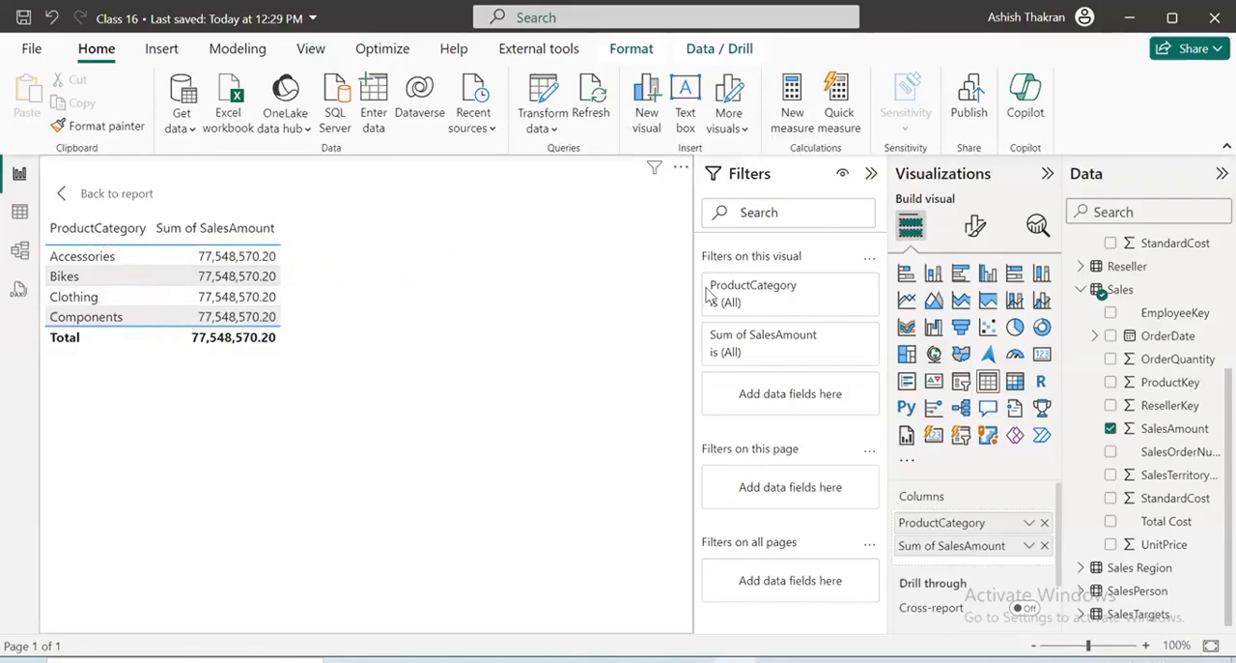
Return to the report page and narrow the category table to fit its two columns
{"action": "left_click", "coordinate": [97, 193]}
{"action": "left_click_drag", "start_coordinate": [441, 309], "coordinate": [199, 254]}
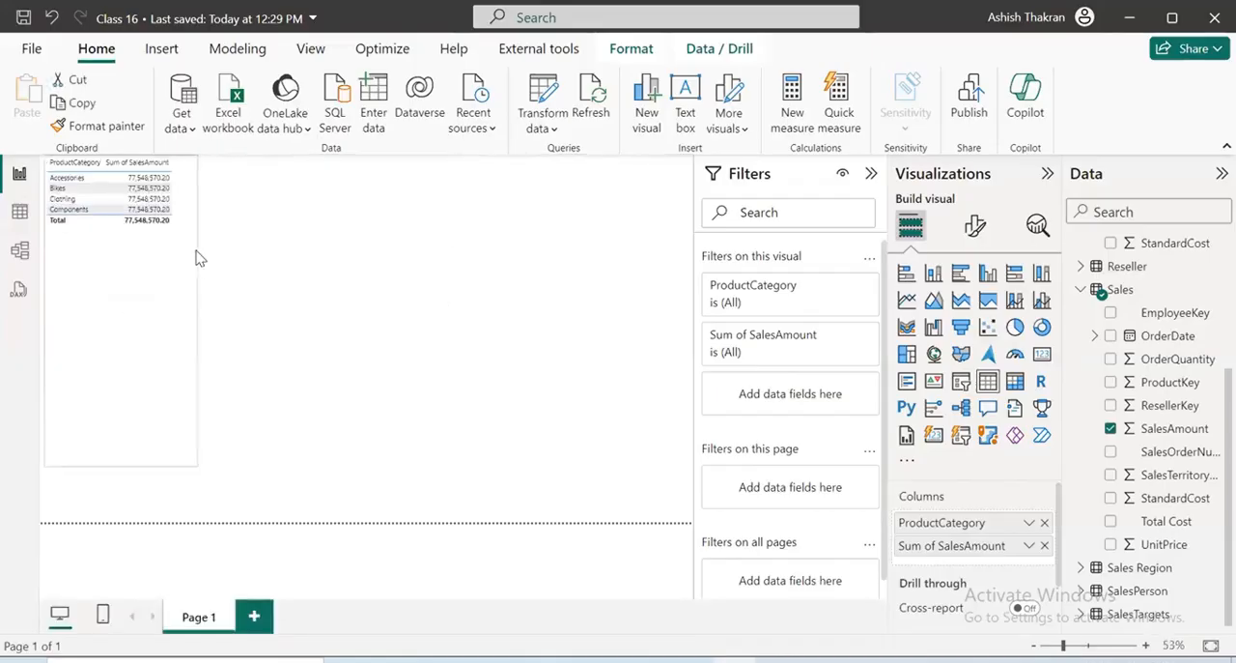
Insert a second table visual beside the first with ProductKey and SalesAmount from the Sales table, leaving out EmployeeKey
{"action": "left_click", "coordinate": [989, 384]}
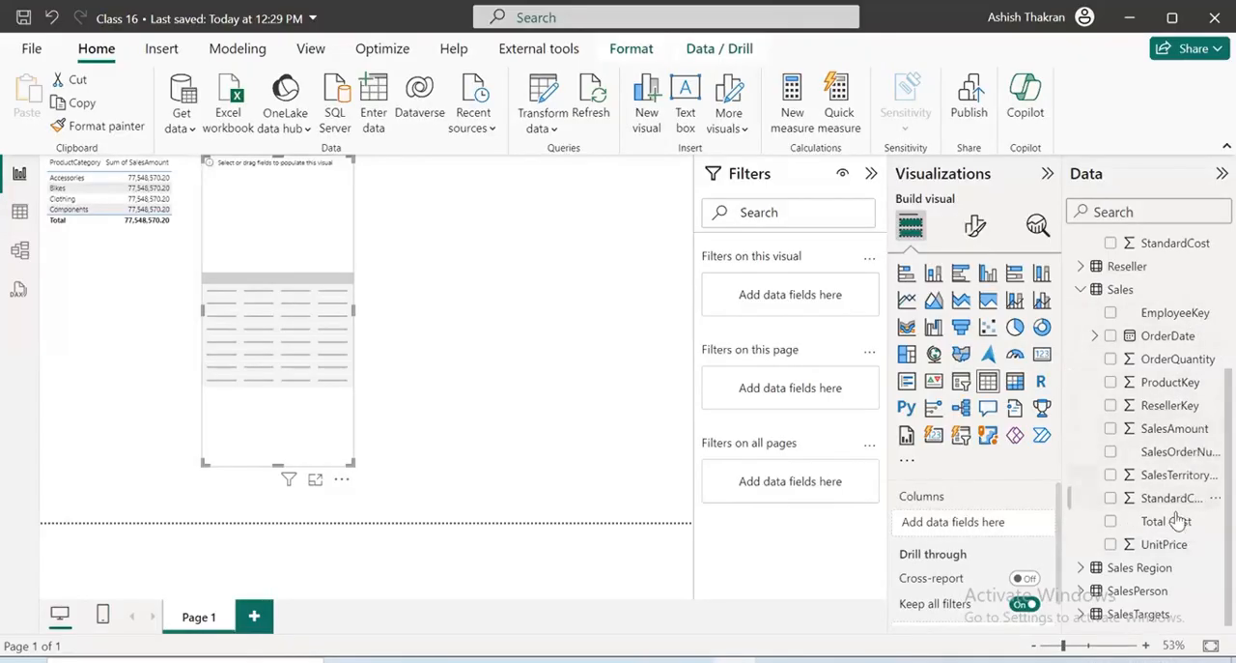
{"action": "left_click_drag", "start_coordinate": [1172, 323], "coordinate": [966, 522]}
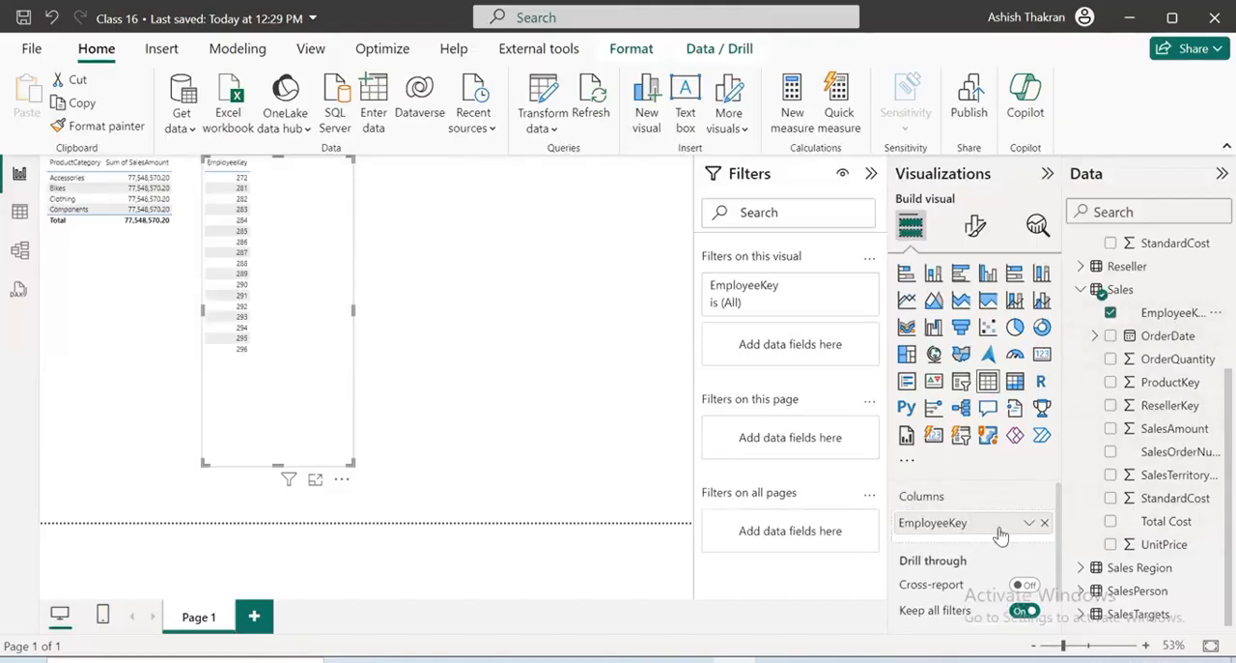
{"action": "left_click", "coordinate": [1044, 522]}
{"action": "left_click_drag", "start_coordinate": [1158, 384], "coordinate": [953, 521]}
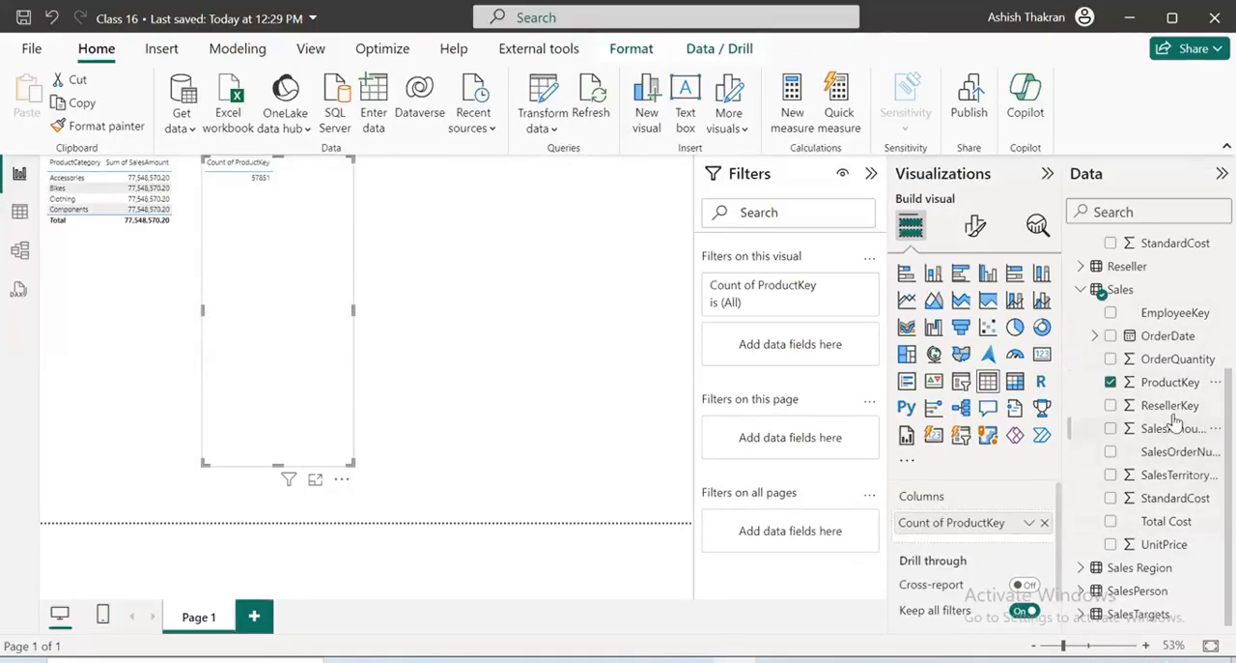
{"action": "left_click_drag", "start_coordinate": [1173, 428], "coordinate": [1030, 531]}
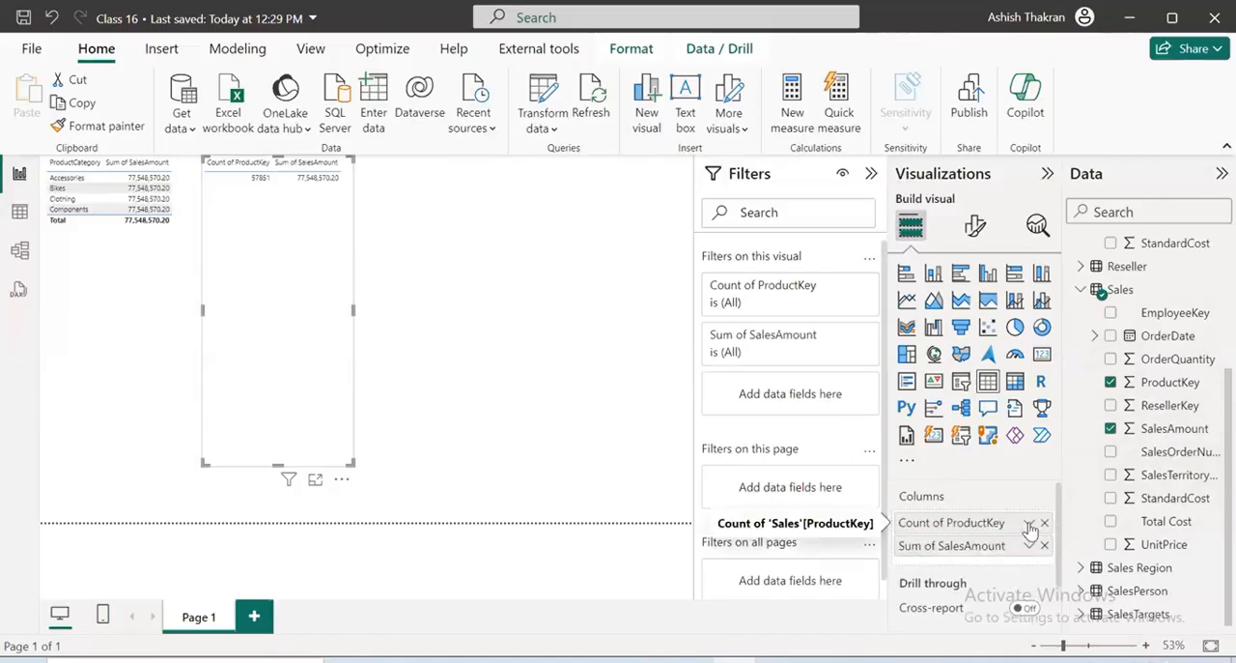
Set ProductKey in the second table to Don't summarize and review the sales per key in focus mode
{"action": "left_click", "coordinate": [1030, 522]}
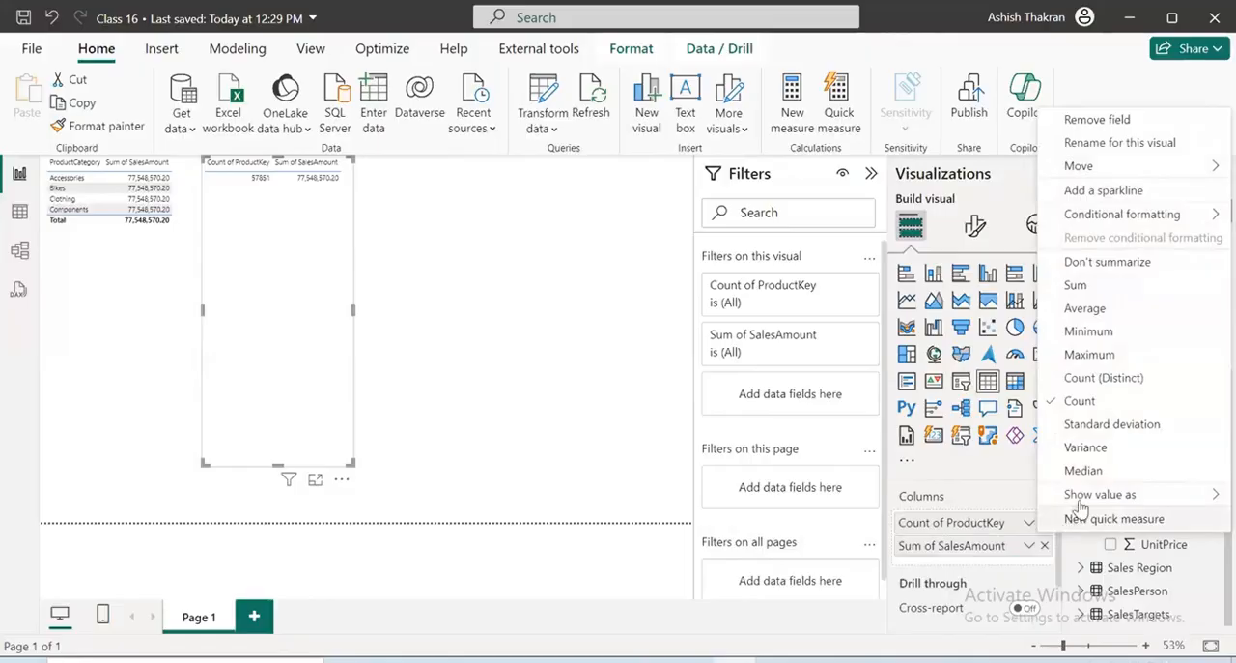
{"action": "mouse_move", "coordinate": [1084, 506]}
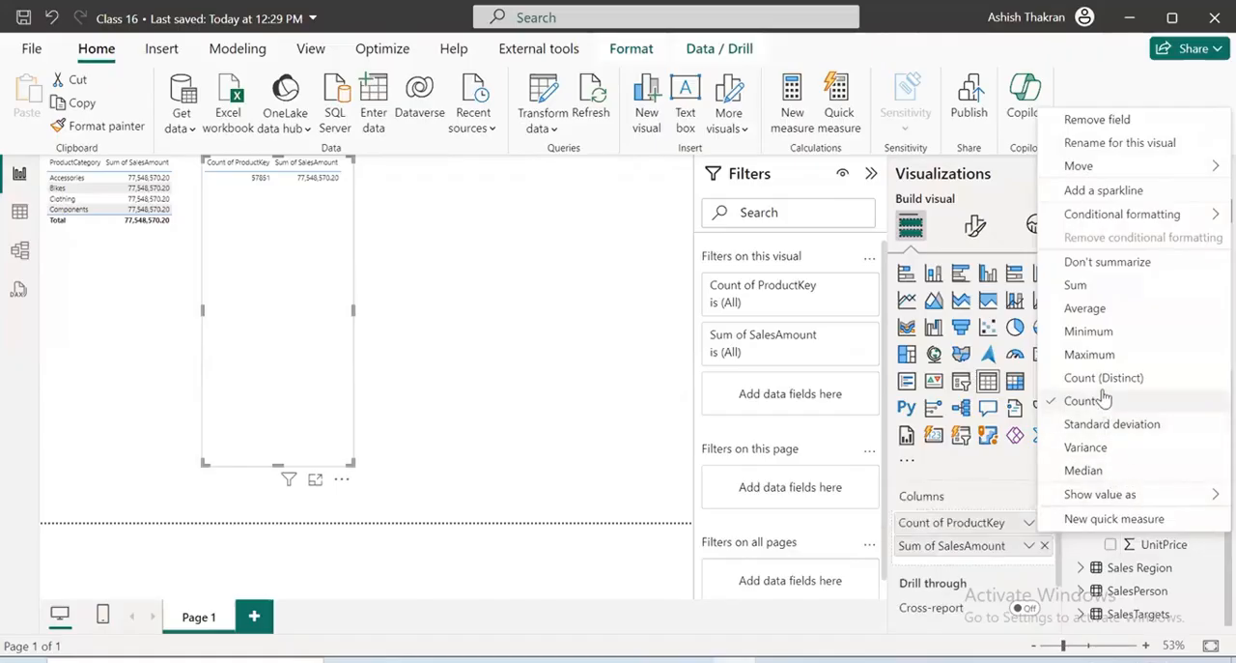
{"action": "left_click", "coordinate": [1100, 273]}
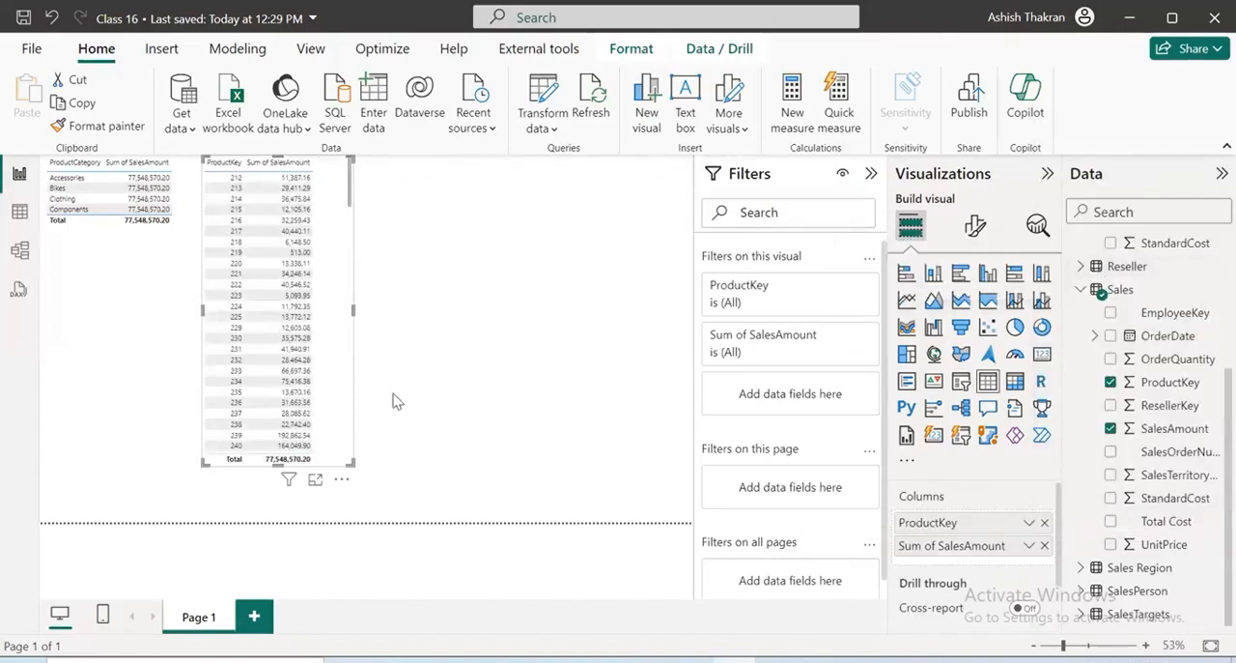
{"action": "left_click", "coordinate": [317, 480]}
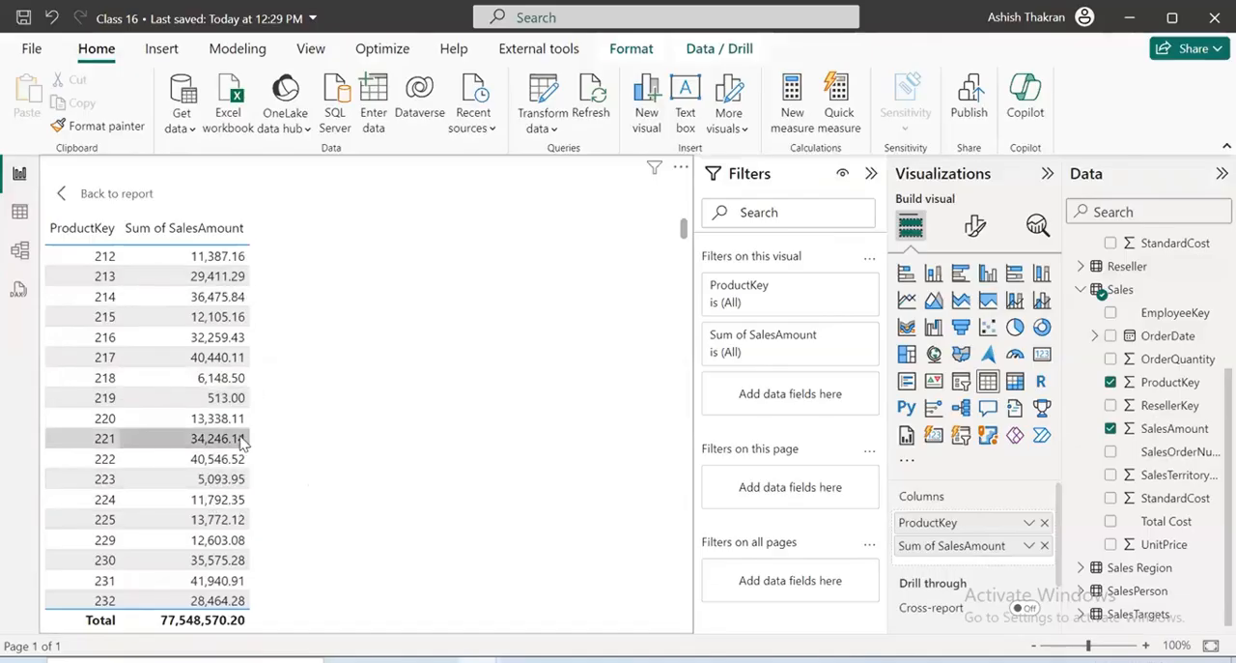
{"action": "left_click", "coordinate": [59, 198]}
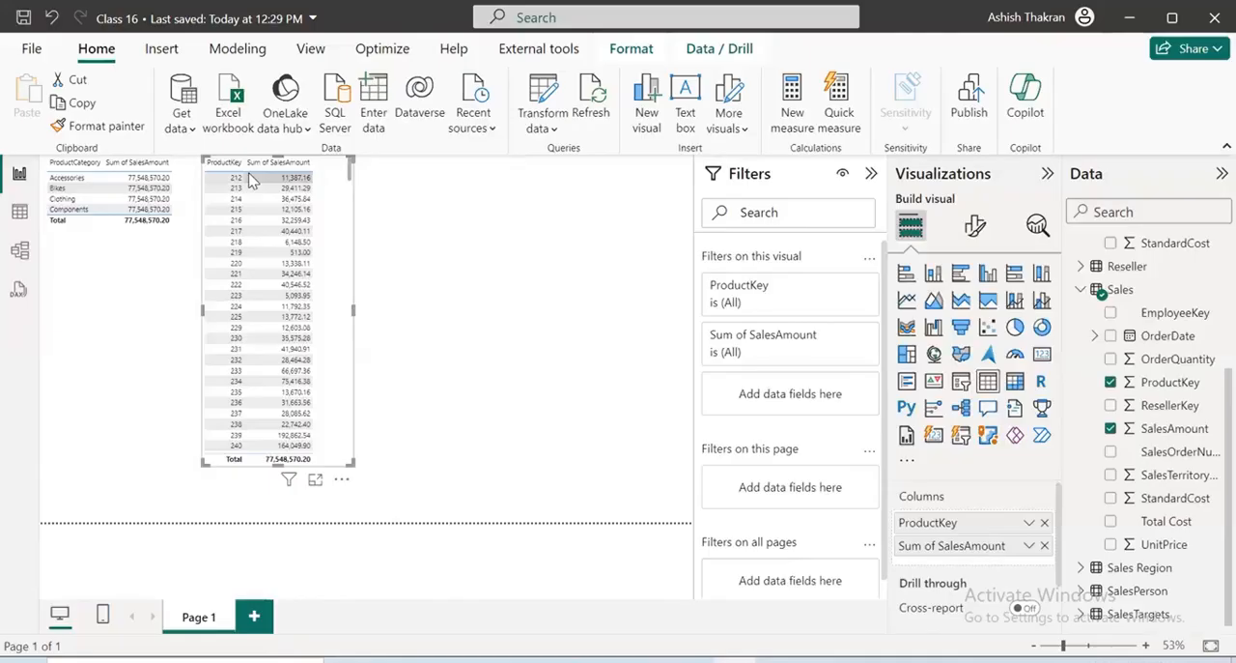
Switch to Model view and draw a red double-headed arrow between the Product and Sales tables
{"action": "left_click", "coordinate": [19, 254]}
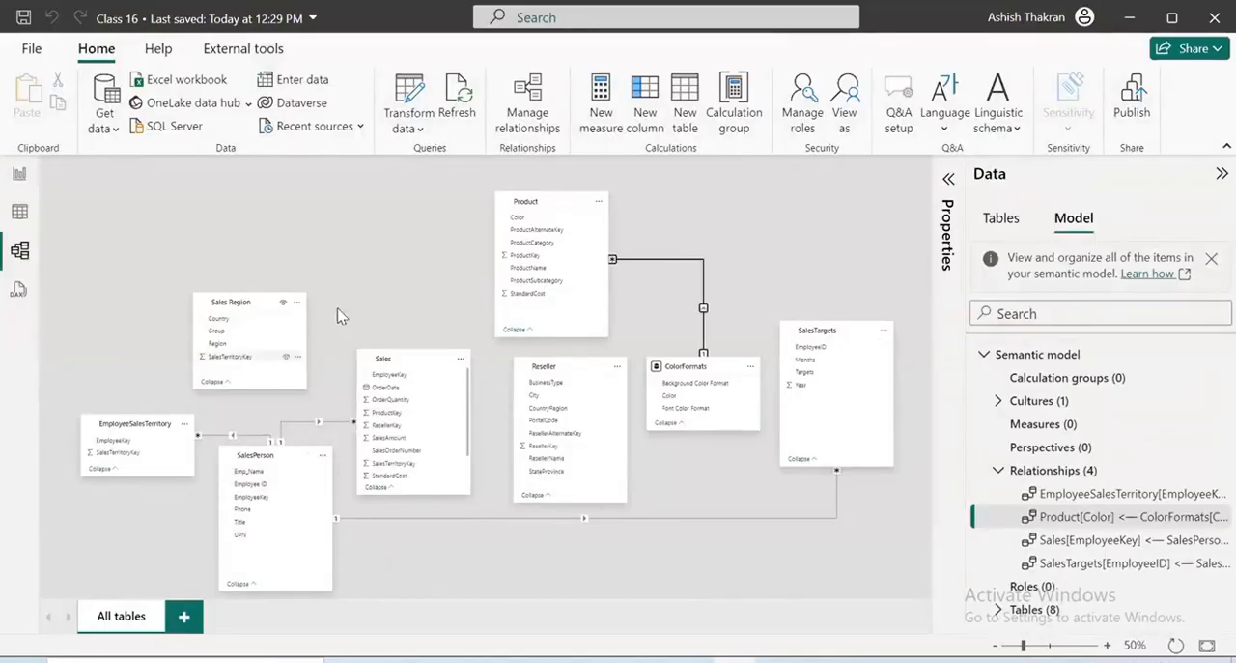
{"action": "left_click", "coordinate": [364, 258]}
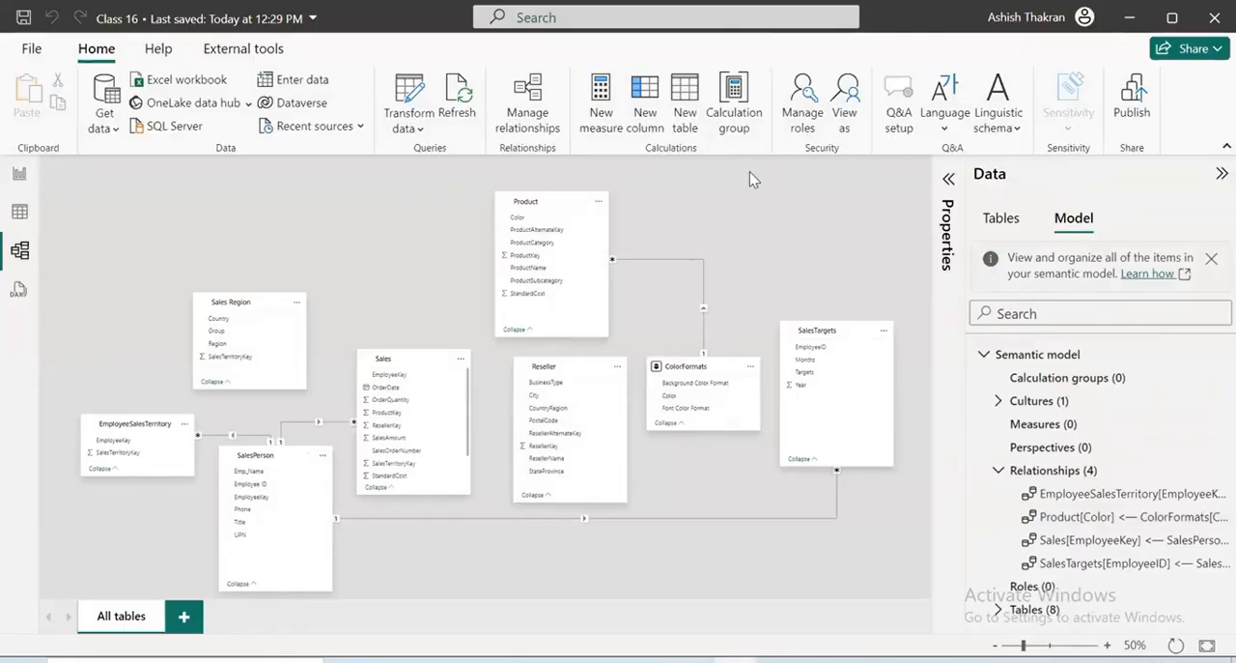
{"action": "mouse_move", "coordinate": [565, 227]}
{"action": "left_mouse_down"}
{"action": "mouse_move", "coordinate": [394, 372]}
{"action": "mouse_move", "coordinate": [385, 396]}
{"action": "left_mouse_up"}
{"action": "left_click_drag", "start_coordinate": [420, 362], "coordinate": [382, 396]}
{"action": "left_click_drag", "start_coordinate": [546, 210], "coordinate": [571, 278]}
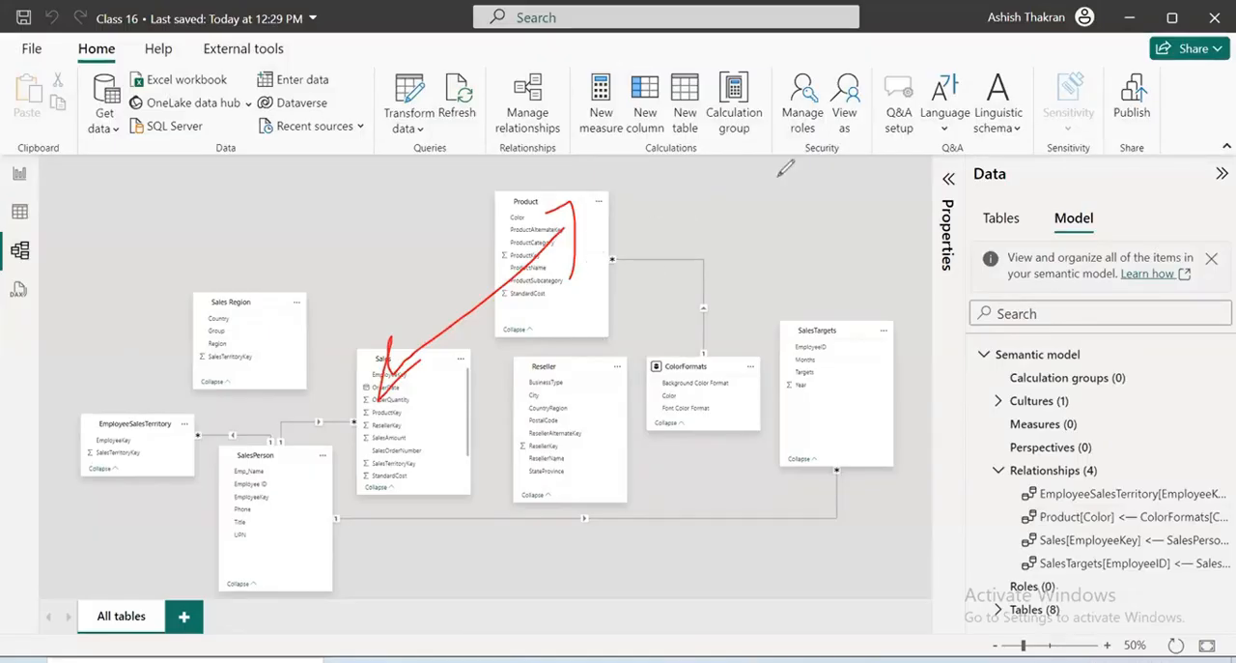
Sketch a red two-column table with row lines above SalesTargets and clear all the ink
{"action": "mouse_move", "coordinate": [778, 175]}
{"action": "left_mouse_down"}
{"action": "mouse_move", "coordinate": [801, 286]}
{"action": "mouse_move", "coordinate": [846, 166]}
{"action": "mouse_move", "coordinate": [781, 174]}
{"action": "left_mouse_up"}
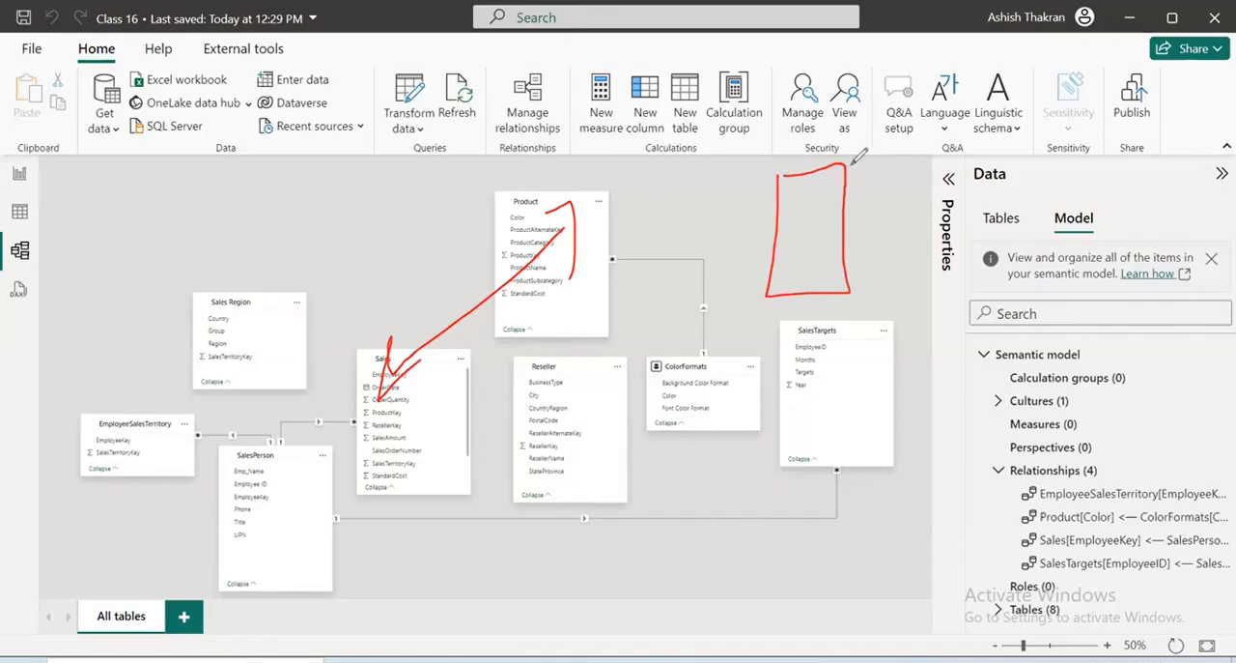
{"action": "mouse_move", "coordinate": [843, 165]}
{"action": "left_mouse_down"}
{"action": "mouse_move", "coordinate": [916, 143]}
{"action": "mouse_move", "coordinate": [848, 290]}
{"action": "mouse_move", "coordinate": [927, 164]}
{"action": "left_mouse_up"}
{"action": "left_click_drag", "start_coordinate": [846, 215], "coordinate": [918, 196]}
{"action": "left_click_drag", "start_coordinate": [846, 242], "coordinate": [942, 224]}
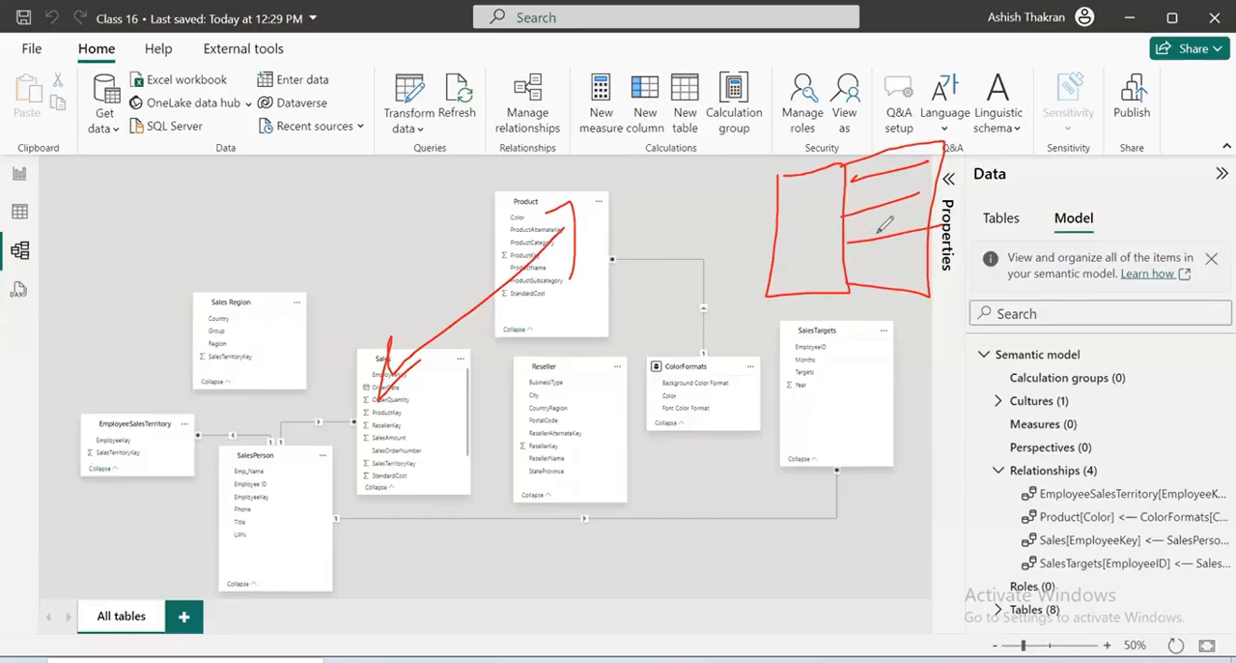
{"action": "key", "text": "Escape"}
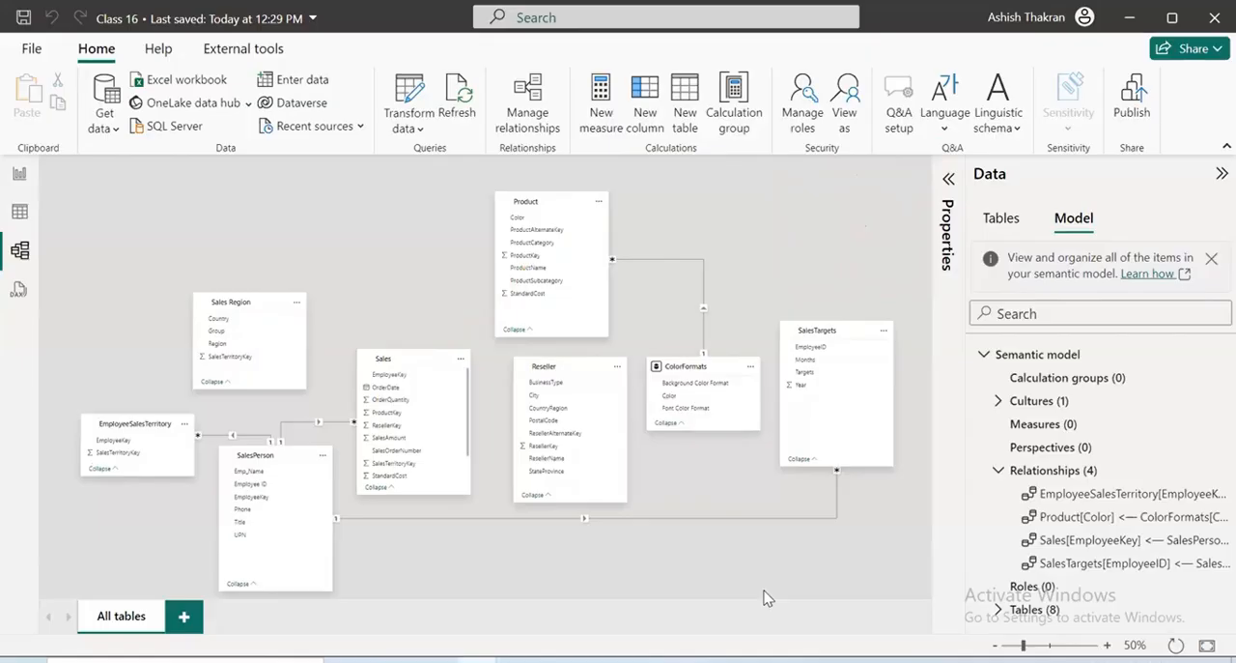
Turn off autodetecting new relationships after data is loaded in the current file's Data Load options
{"action": "left_click", "coordinate": [31, 48]}
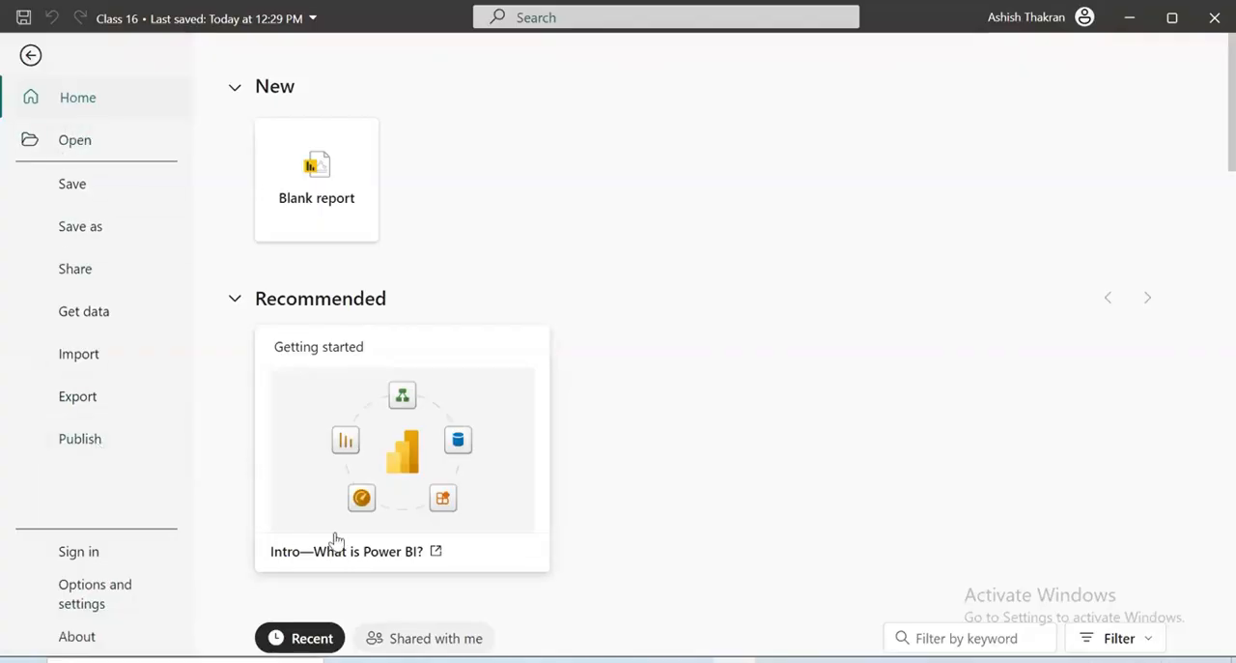
{"action": "left_click", "coordinate": [108, 593]}
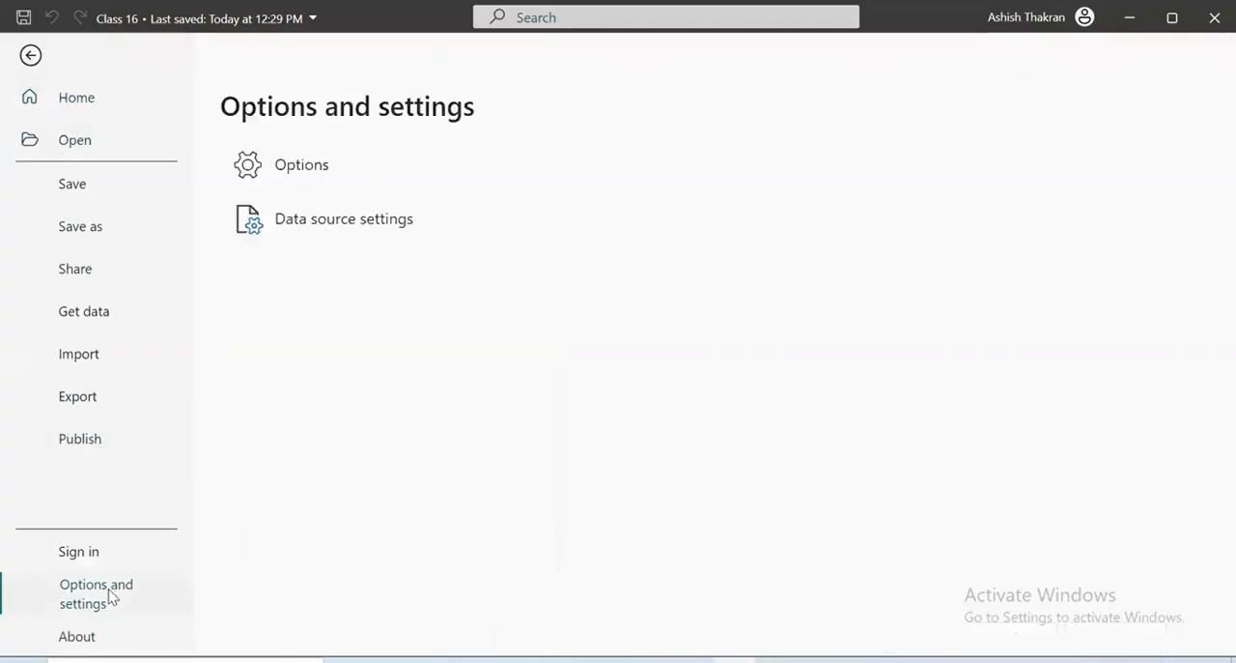
{"action": "left_click", "coordinate": [311, 164]}
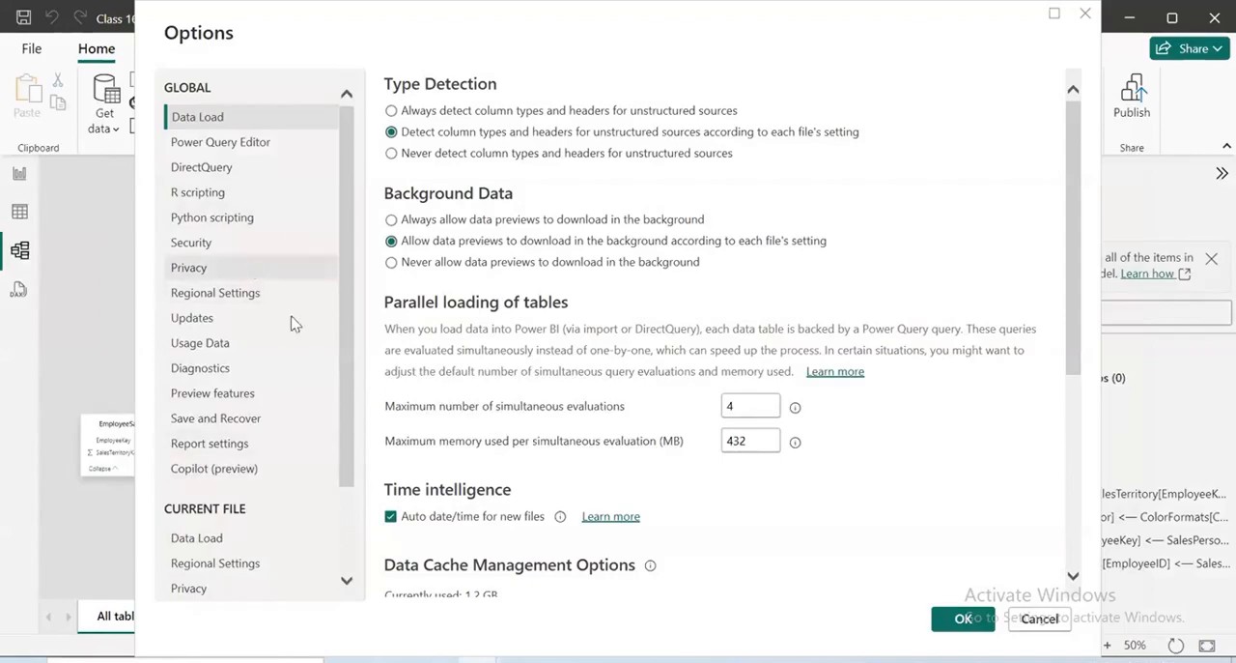
{"action": "left_click", "coordinate": [232, 252]}
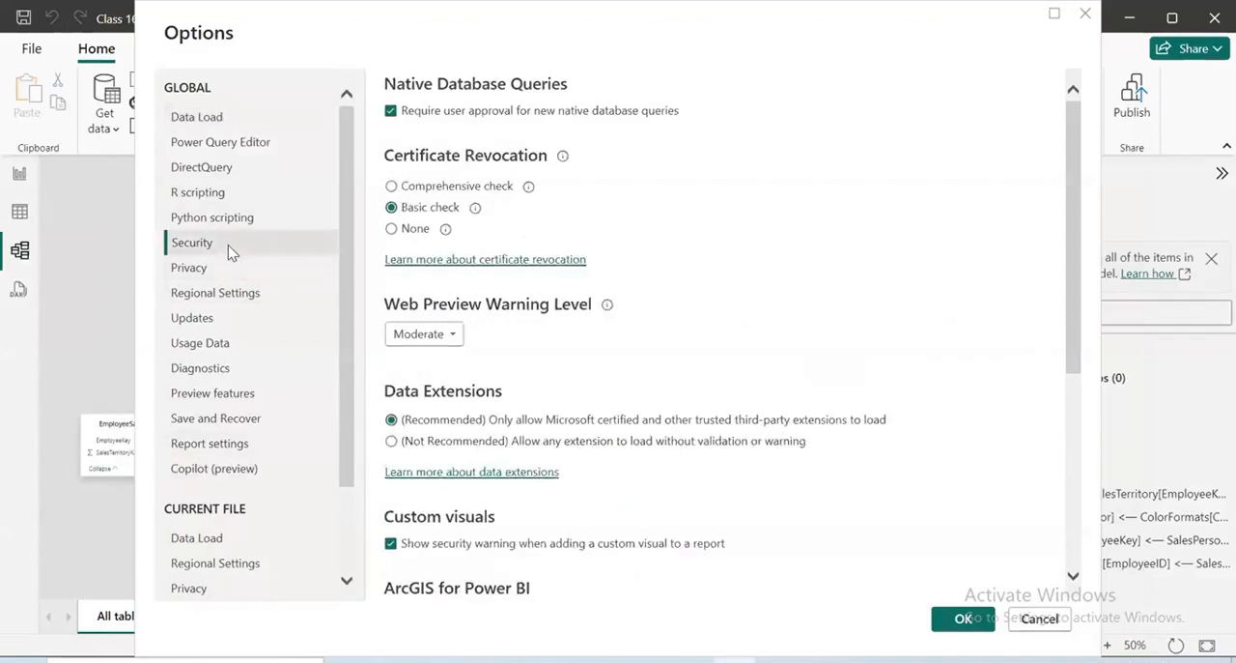
{"action": "scroll", "coordinate": [290, 502], "scroll_direction": "down", "scroll_amount": 2}
{"action": "left_click", "coordinate": [216, 426]}
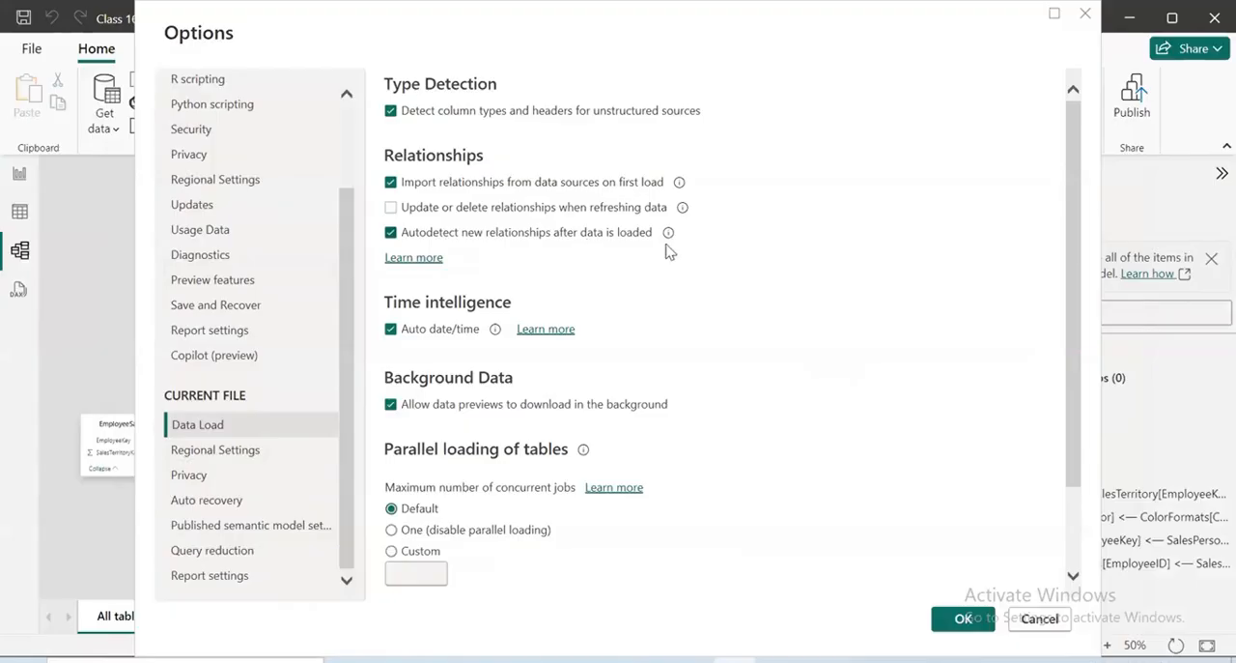
{"action": "mouse_move", "coordinate": [667, 245]}
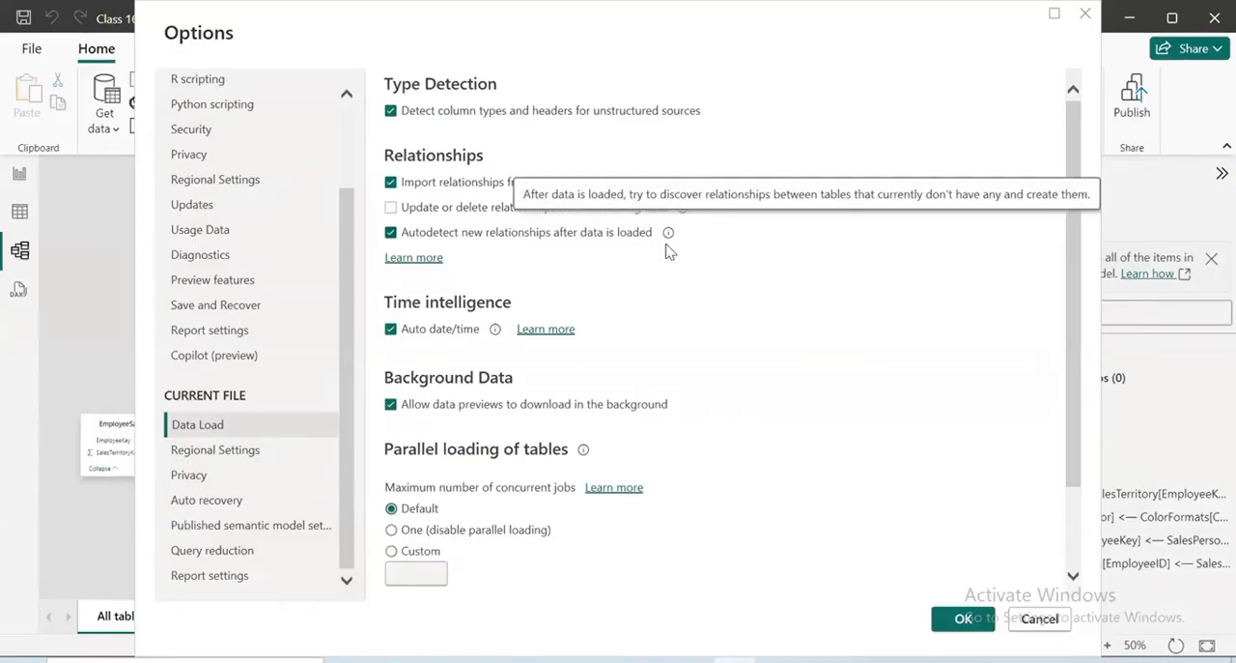
{"action": "left_click", "coordinate": [392, 234]}
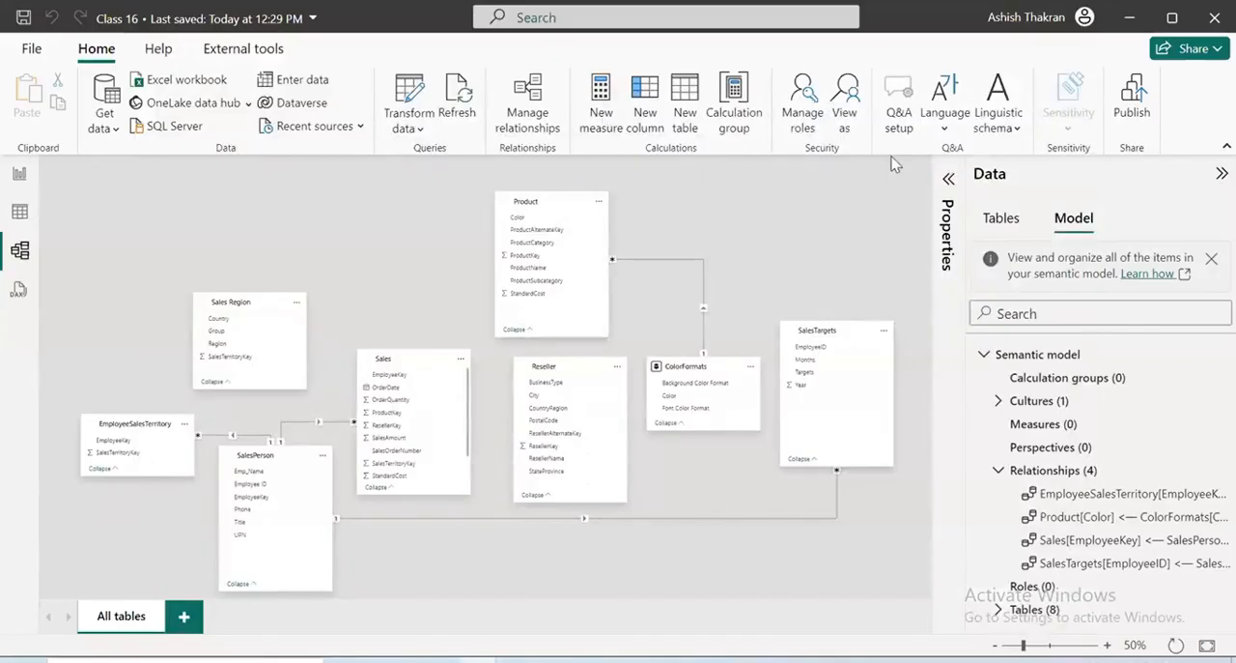
{"action": "left_click", "coordinate": [530, 112]}
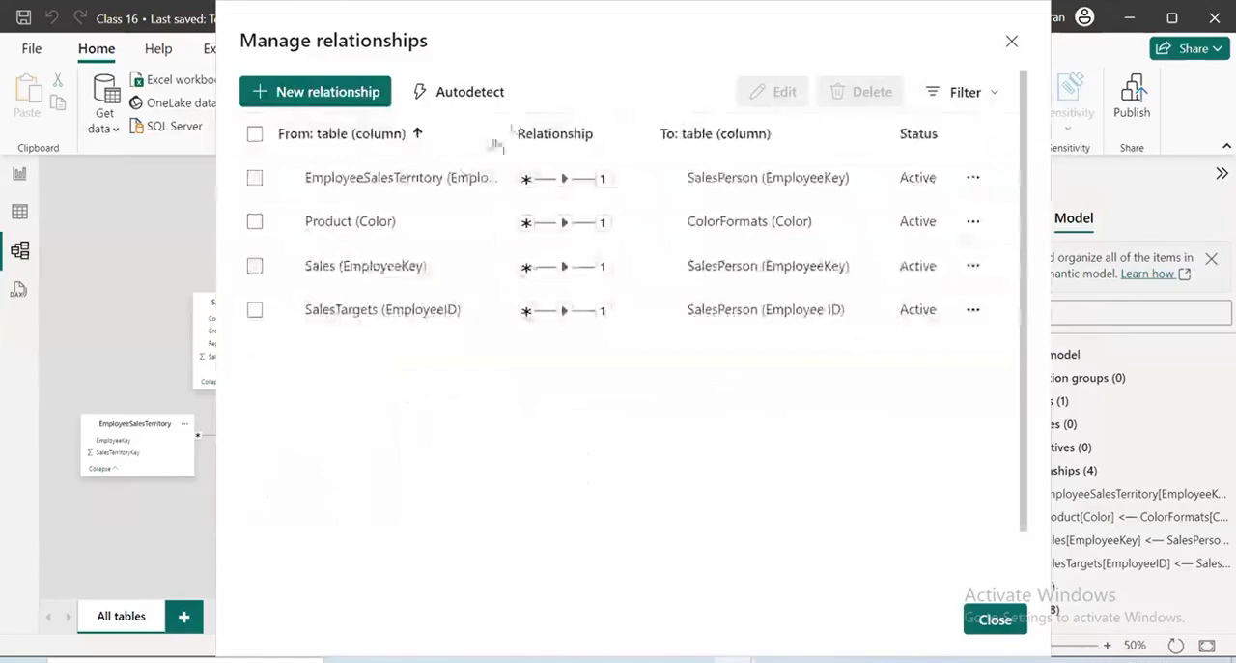
{"action": "left_click", "coordinate": [255, 178]}
{"action": "left_click", "coordinate": [255, 221]}
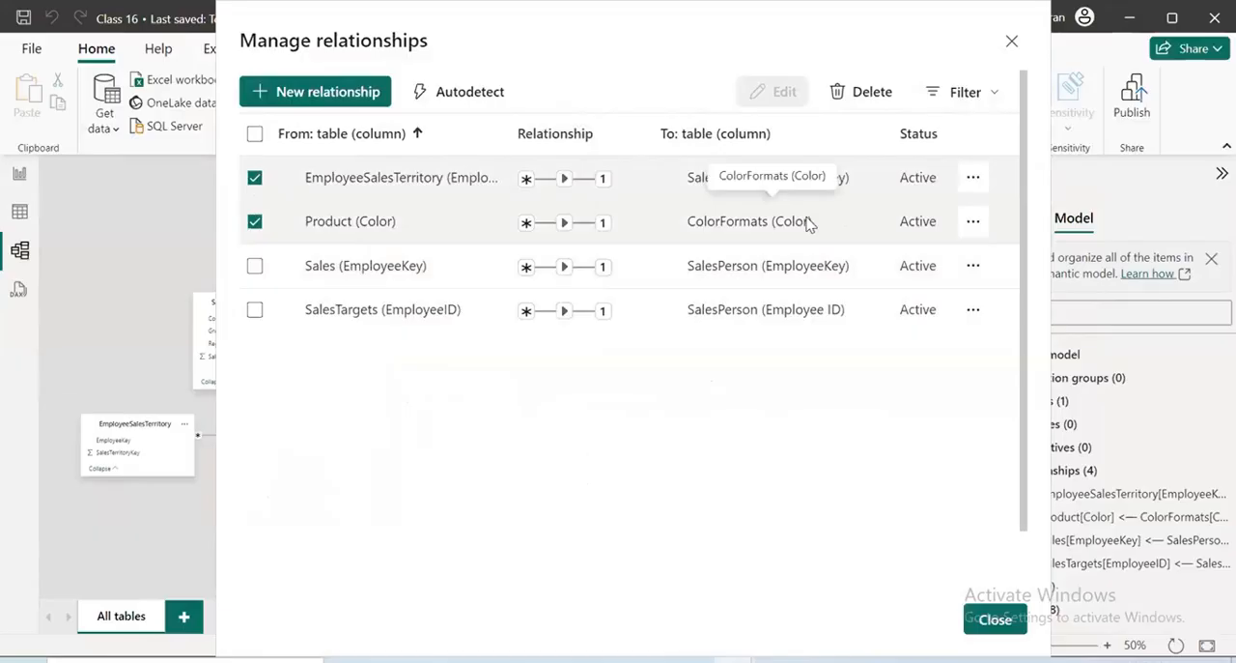
{"action": "left_click", "coordinate": [254, 310]}
{"action": "left_click", "coordinate": [254, 266]}
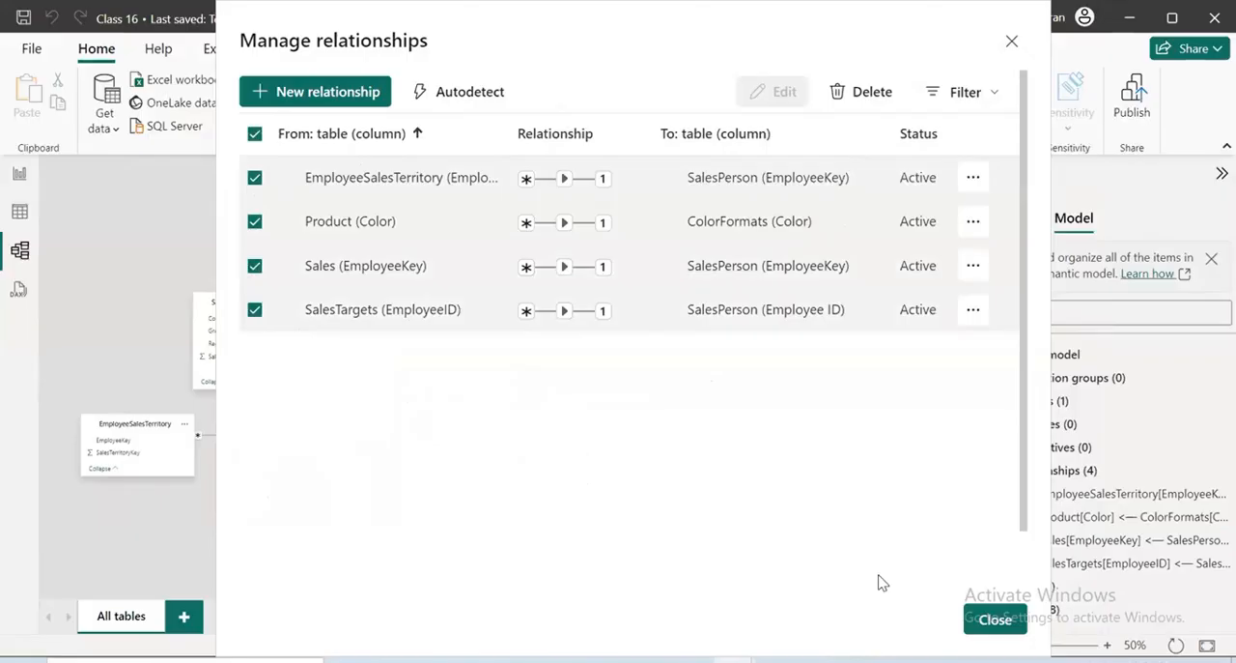
{"action": "left_click", "coordinate": [995, 619]}
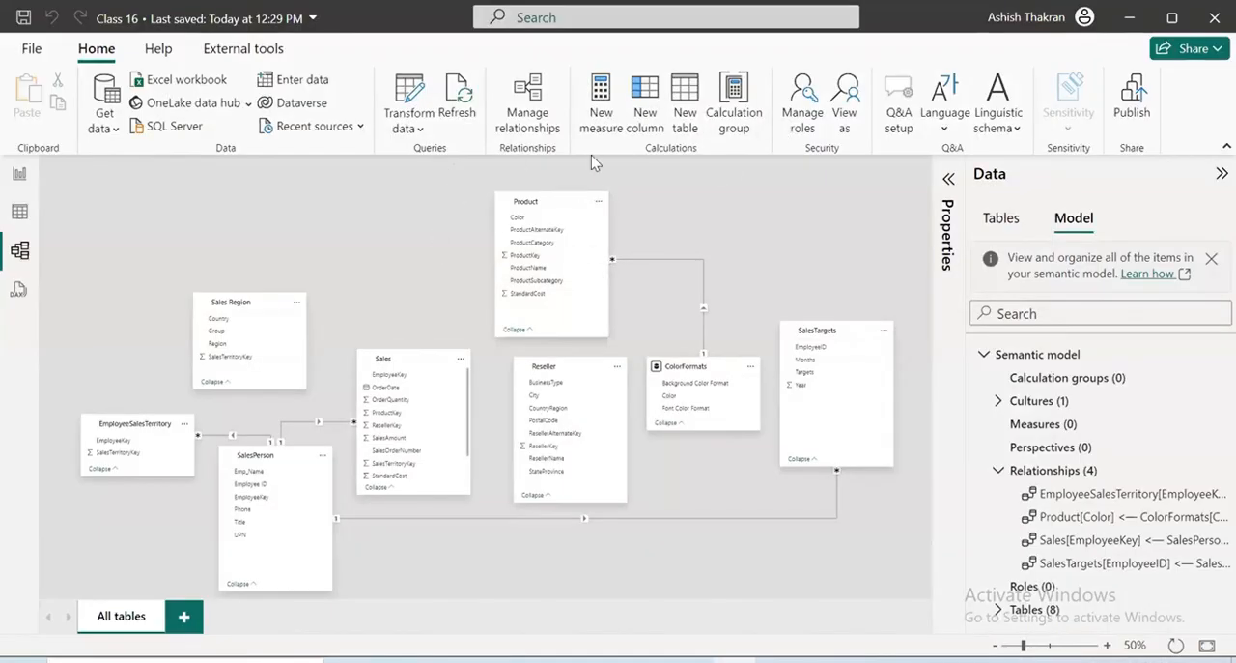
Delete all four relationships between the model's tables, confirm the deletion and return to the diagram
{"action": "left_click", "coordinate": [530, 106]}
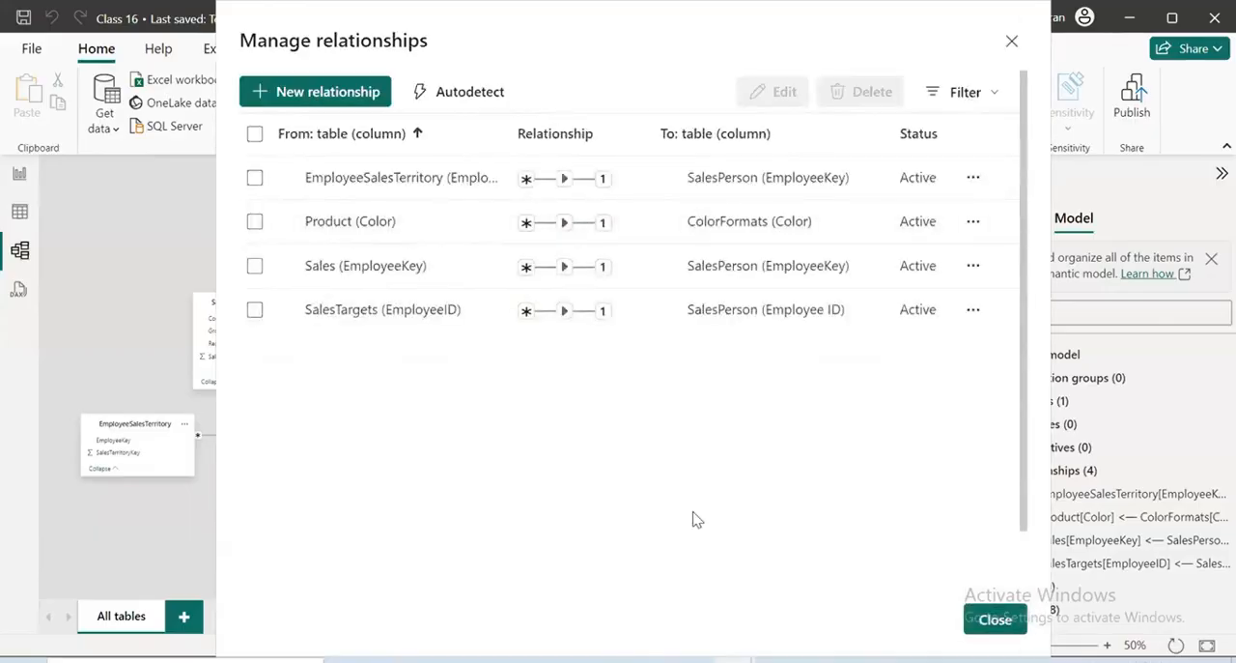
{"action": "left_click", "coordinate": [254, 177]}
{"action": "left_click", "coordinate": [254, 222]}
{"action": "left_click", "coordinate": [254, 266]}
{"action": "left_click", "coordinate": [254, 309]}
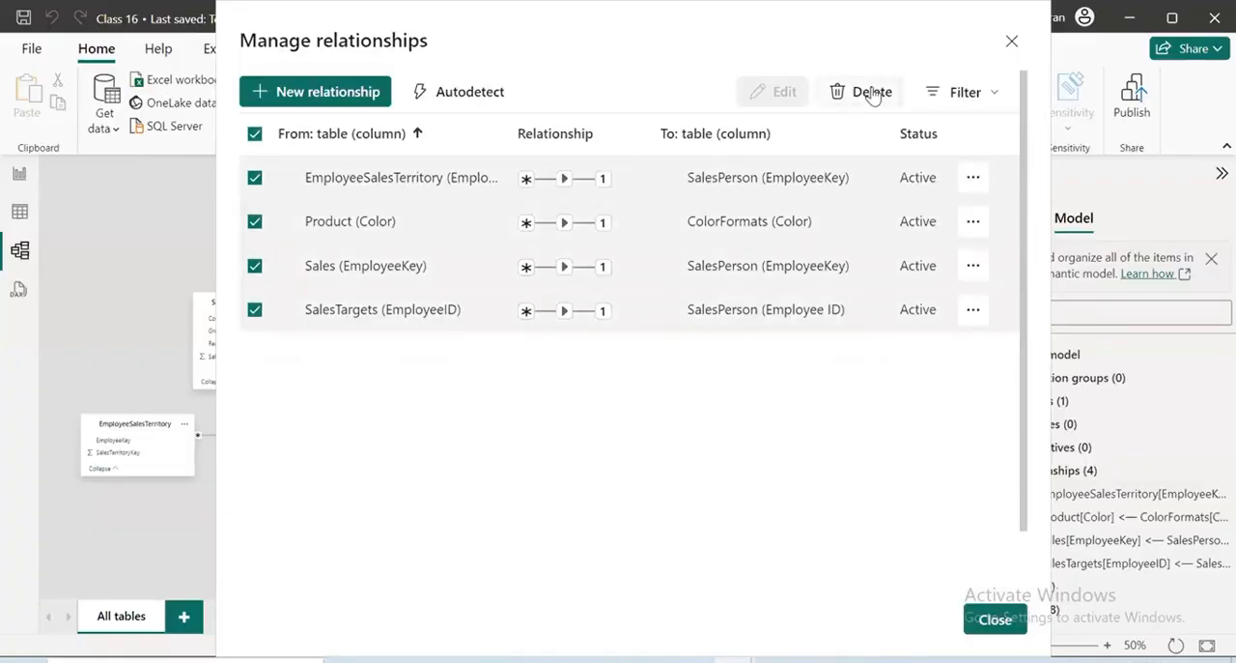
{"action": "left_click", "coordinate": [872, 91]}
{"action": "left_click", "coordinate": [734, 380]}
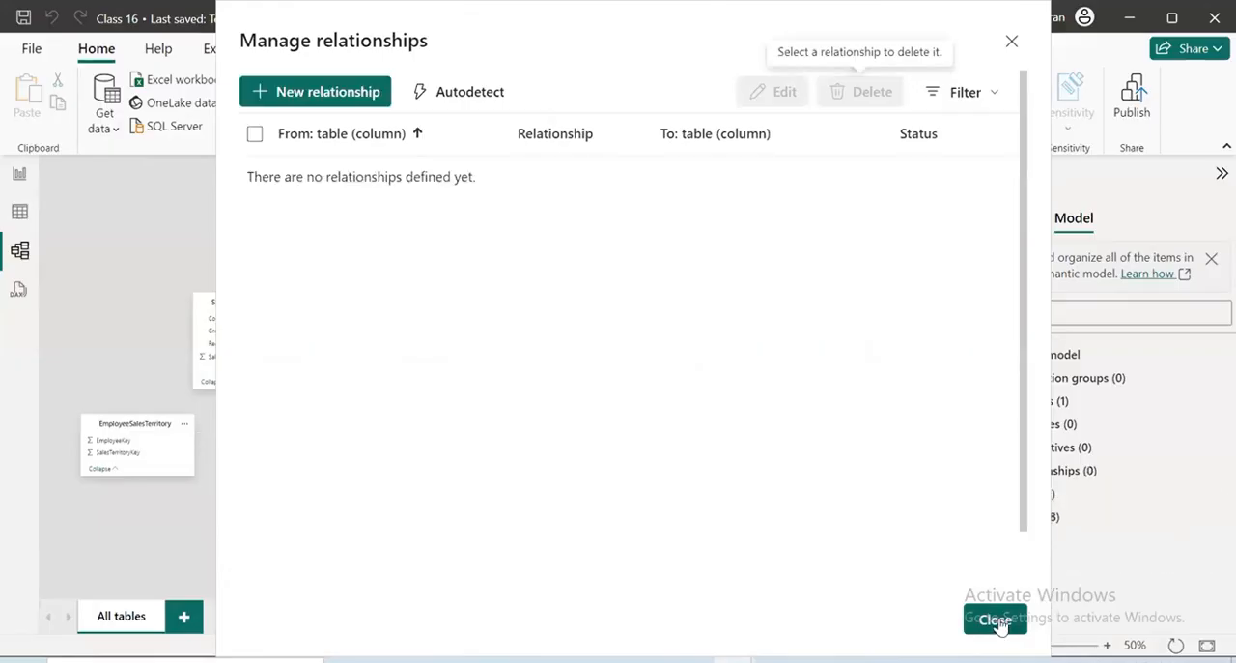
{"action": "left_click", "coordinate": [996, 620]}
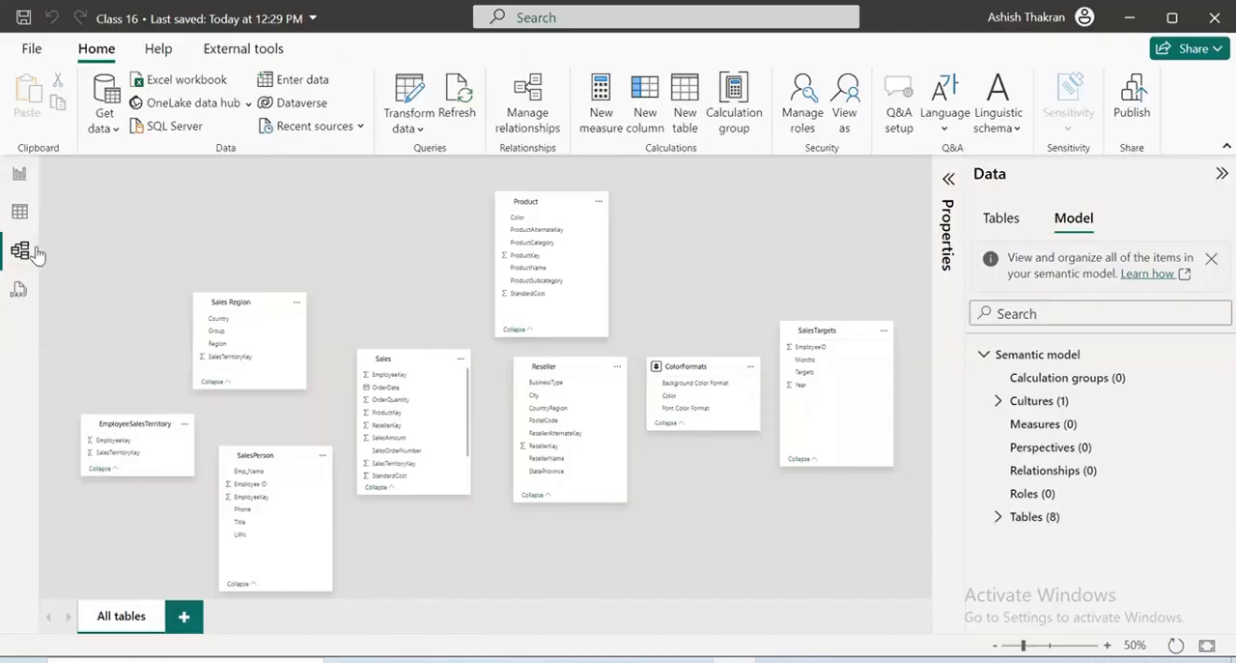
Delete both table visuals from the report page and return to Model view with the list of tables showing
{"action": "left_click", "coordinate": [22, 174]}
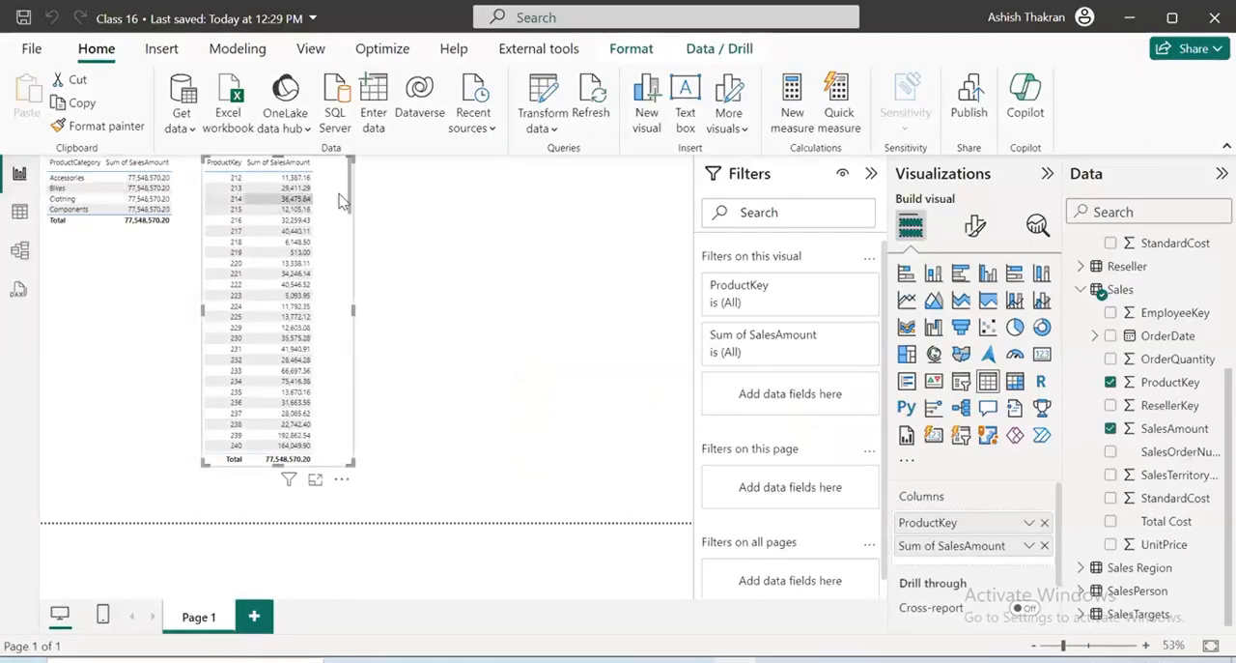
{"action": "key", "text": "Delete"}
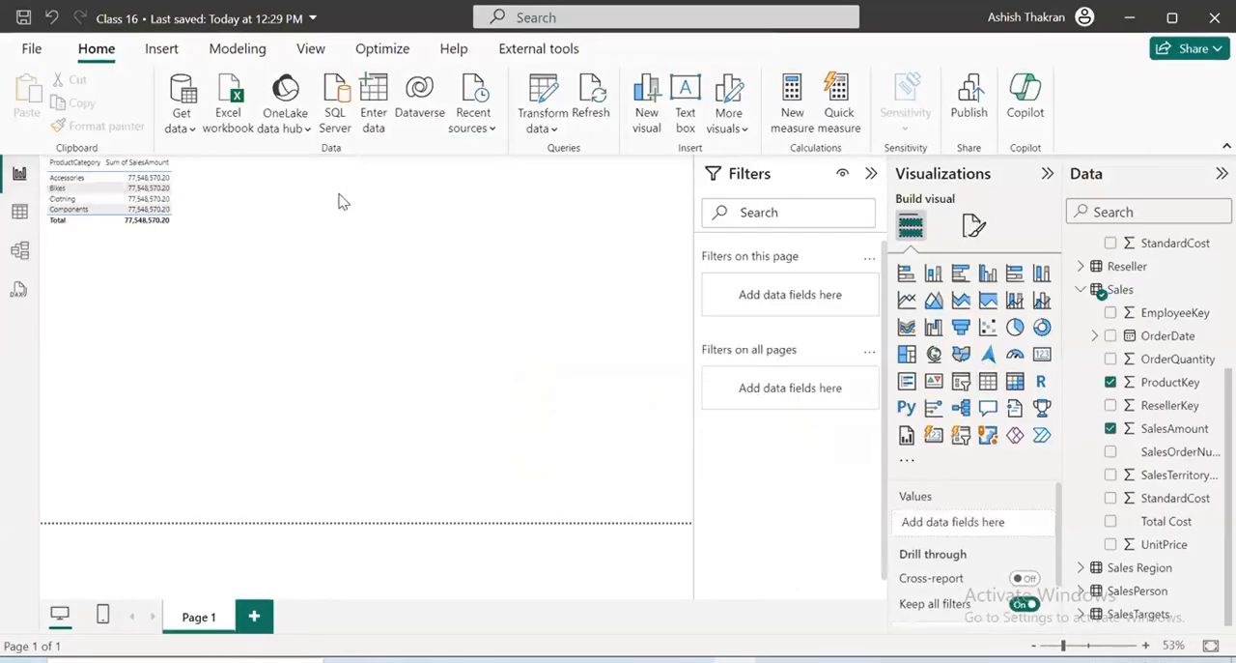
{"action": "left_click", "coordinate": [177, 198]}
{"action": "key", "text": "Delete"}
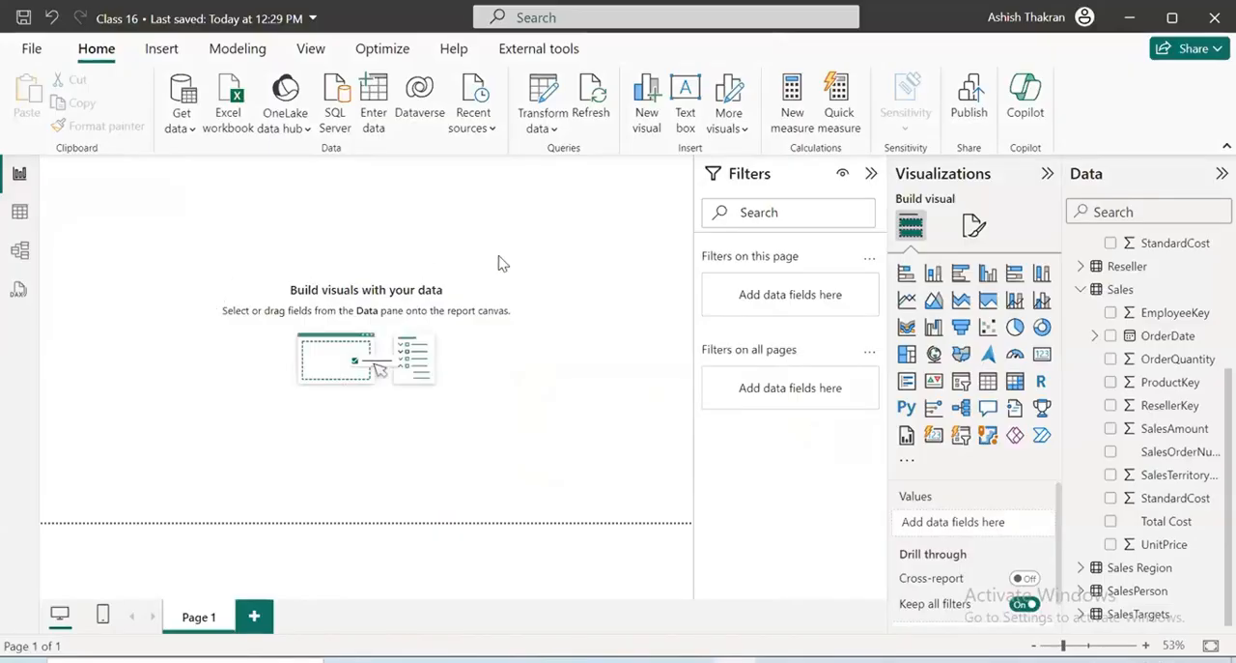
{"action": "left_click", "coordinate": [20, 251]}
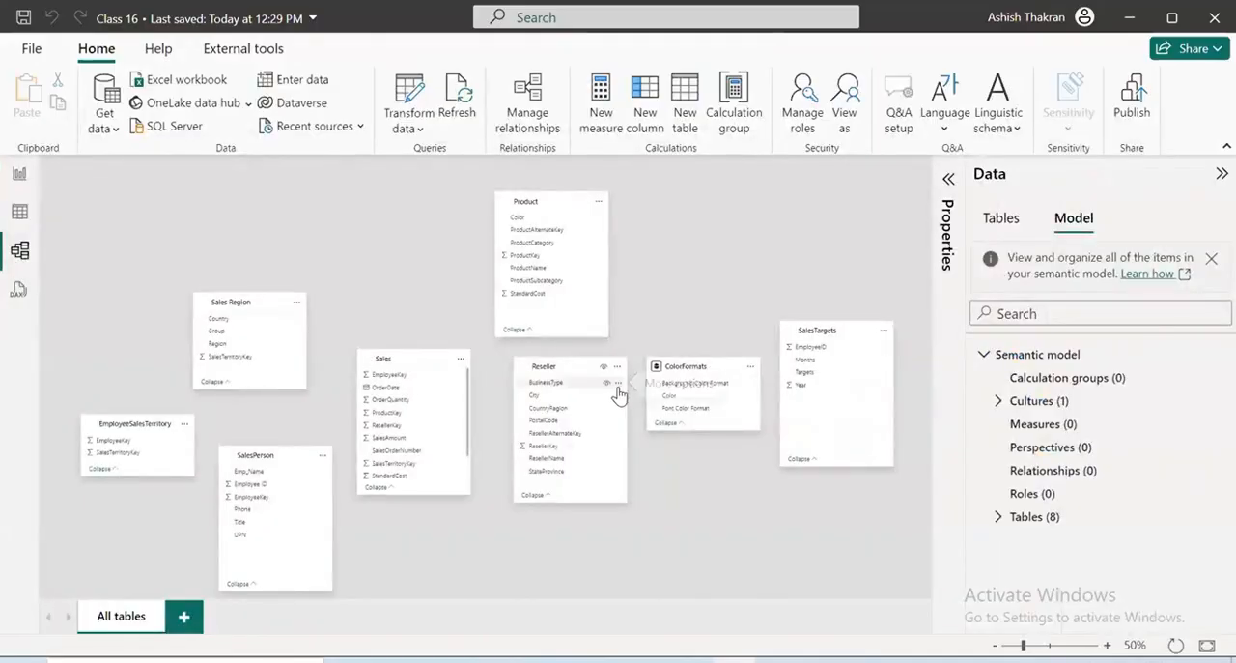
{"action": "left_click", "coordinate": [1003, 222]}
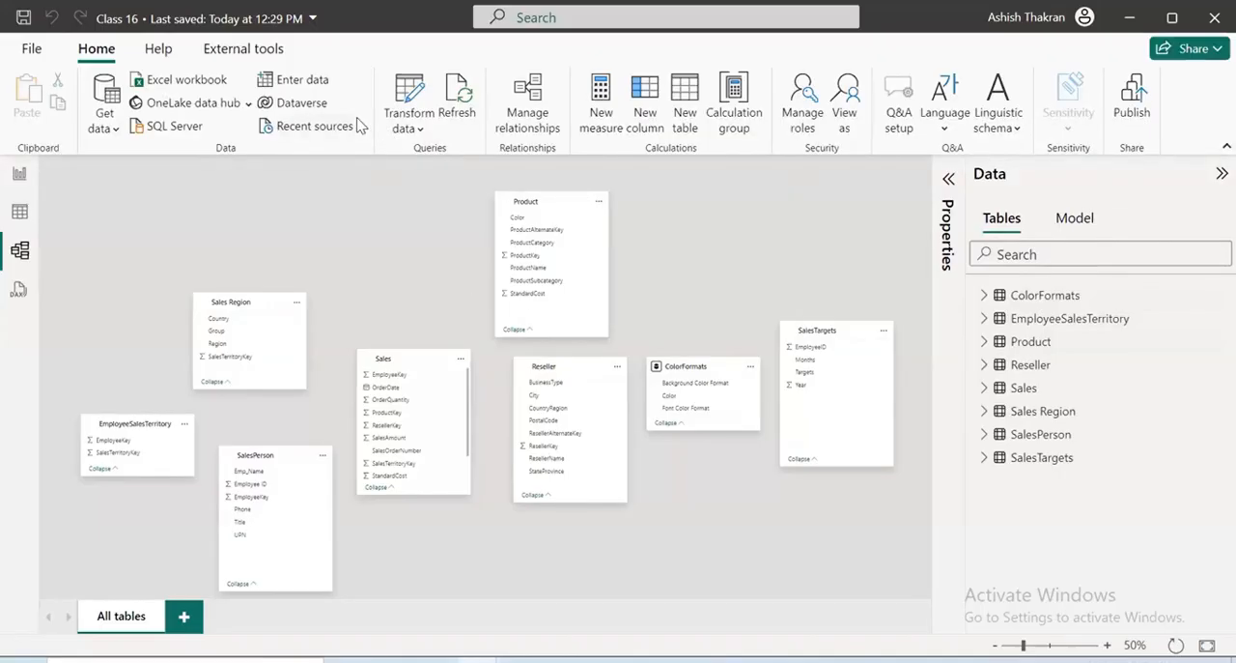
Handwrite "Zomato" and "Swiggy" in red ink over the diagram, with a long arrow beneath them towards the Product table
{"action": "mouse_move", "coordinate": [220, 181]}
{"action": "left_mouse_down"}
{"action": "mouse_move", "coordinate": [276, 210]}
{"action": "mouse_move", "coordinate": [368, 170]}
{"action": "left_mouse_up"}
{"action": "mouse_move", "coordinate": [270, 261]}
{"action": "left_mouse_down"}
{"action": "mouse_move", "coordinate": [220, 359]}
{"action": "mouse_move", "coordinate": [309, 290]}
{"action": "mouse_move", "coordinate": [336, 385]}
{"action": "left_mouse_up"}
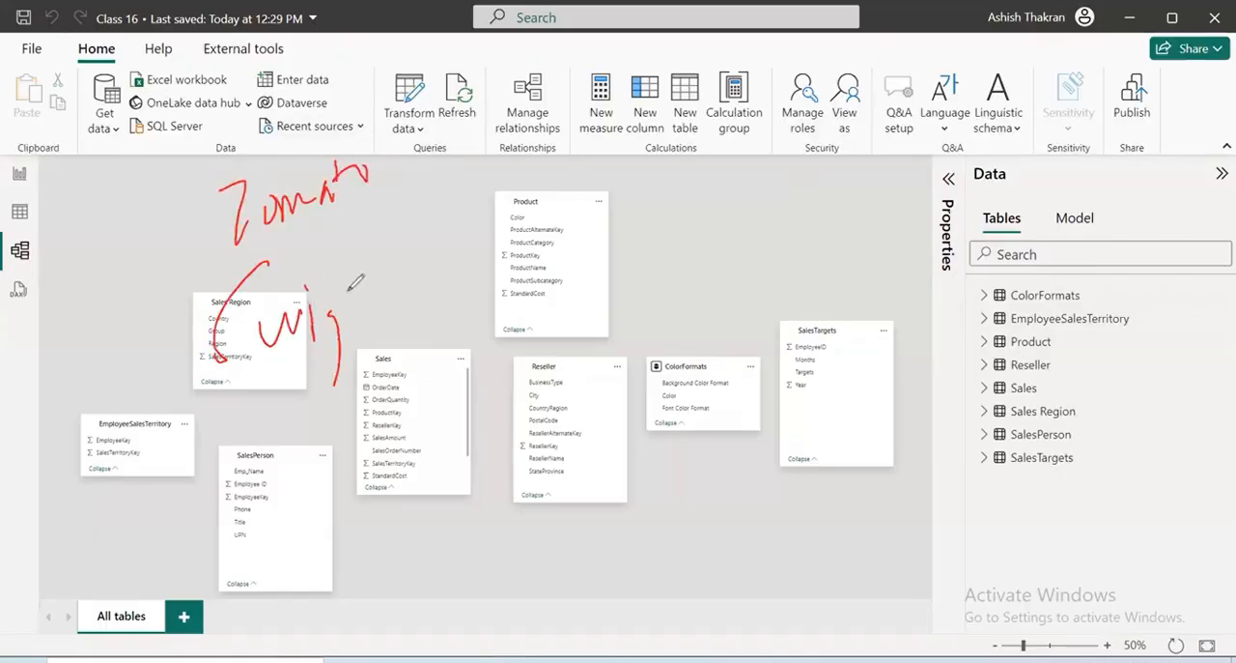
{"action": "left_click_drag", "start_coordinate": [356, 282], "coordinate": [391, 338]}
{"action": "mouse_move", "coordinate": [240, 436]}
{"action": "left_mouse_down"}
{"action": "mouse_move", "coordinate": [483, 280]}
{"action": "mouse_move", "coordinate": [558, 215]}
{"action": "left_mouse_up"}
{"action": "left_click_drag", "start_coordinate": [543, 209], "coordinate": [550, 228]}
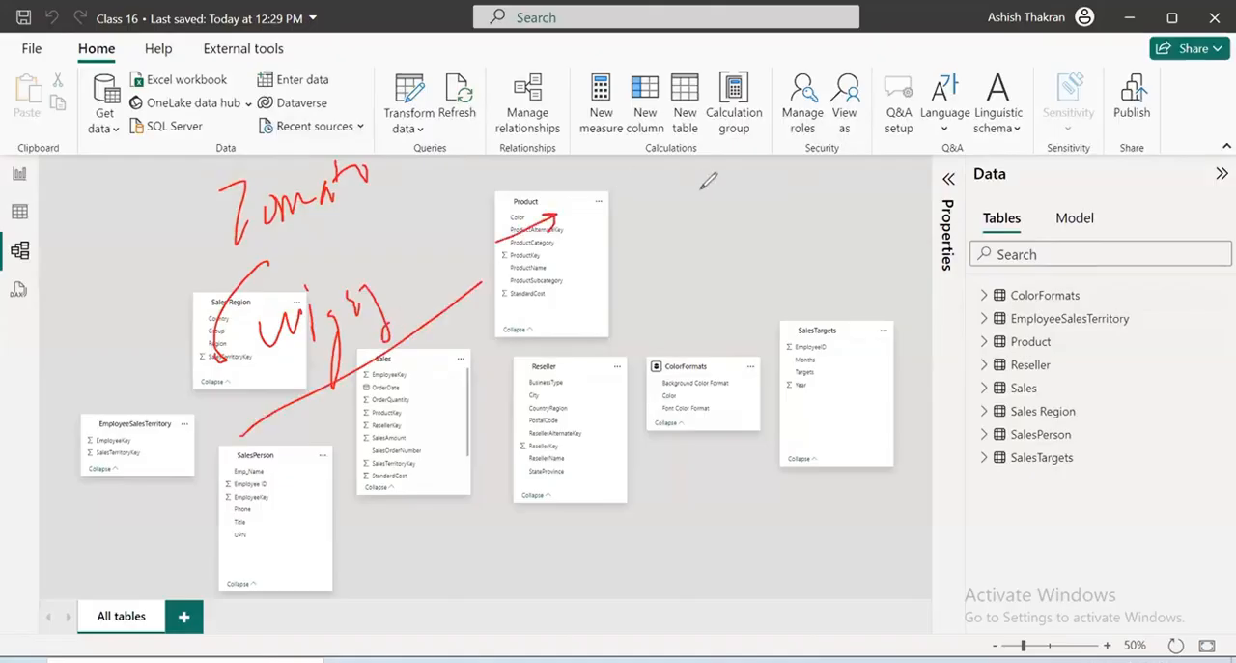
Handwrite an underlined "Delivery Charges" heading in red ink and list "Distance" beneath it as item 1
{"action": "mouse_move", "coordinate": [688, 176]}
{"action": "left_mouse_down"}
{"action": "mouse_move", "coordinate": [691, 214]}
{"action": "mouse_move", "coordinate": [771, 158]}
{"action": "mouse_move", "coordinate": [906, 159]}
{"action": "mouse_move", "coordinate": [1070, 116]}
{"action": "mouse_move", "coordinate": [1117, 122]}
{"action": "mouse_move", "coordinate": [1144, 97]}
{"action": "left_mouse_up"}
{"action": "left_click_drag", "start_coordinate": [767, 275], "coordinate": [1227, 127]}
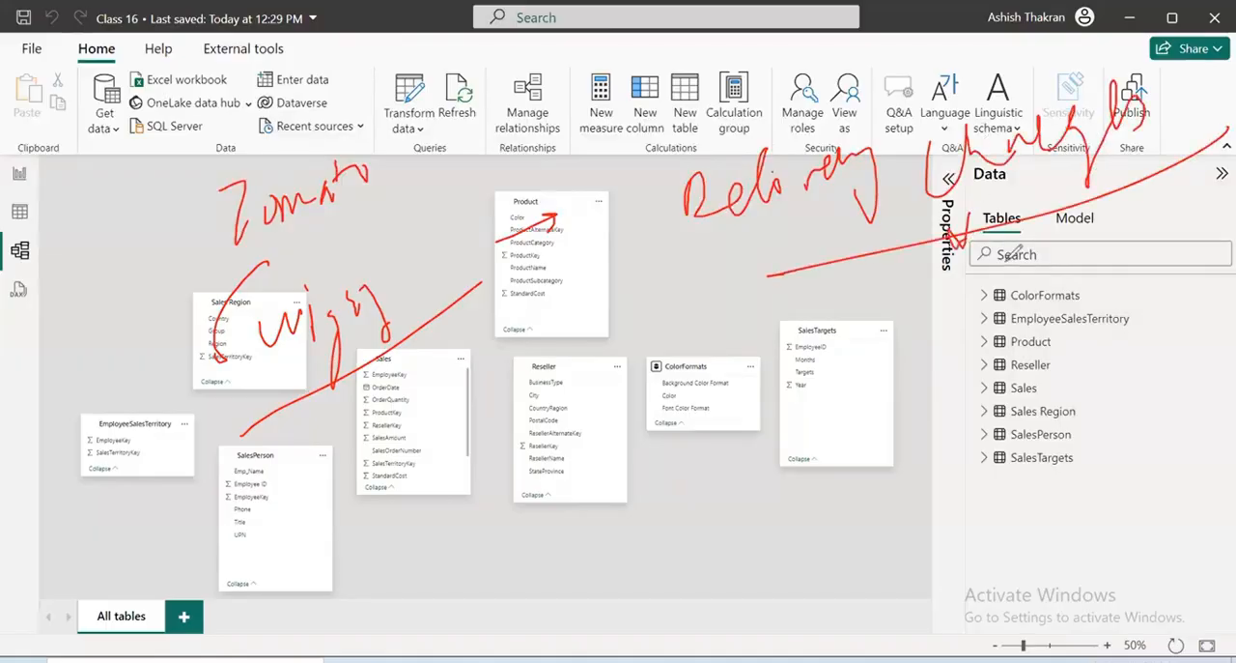
{"action": "mouse_move", "coordinate": [764, 328]}
{"action": "left_mouse_down"}
{"action": "mouse_move", "coordinate": [789, 296]}
{"action": "mouse_move", "coordinate": [802, 359]}
{"action": "left_mouse_up"}
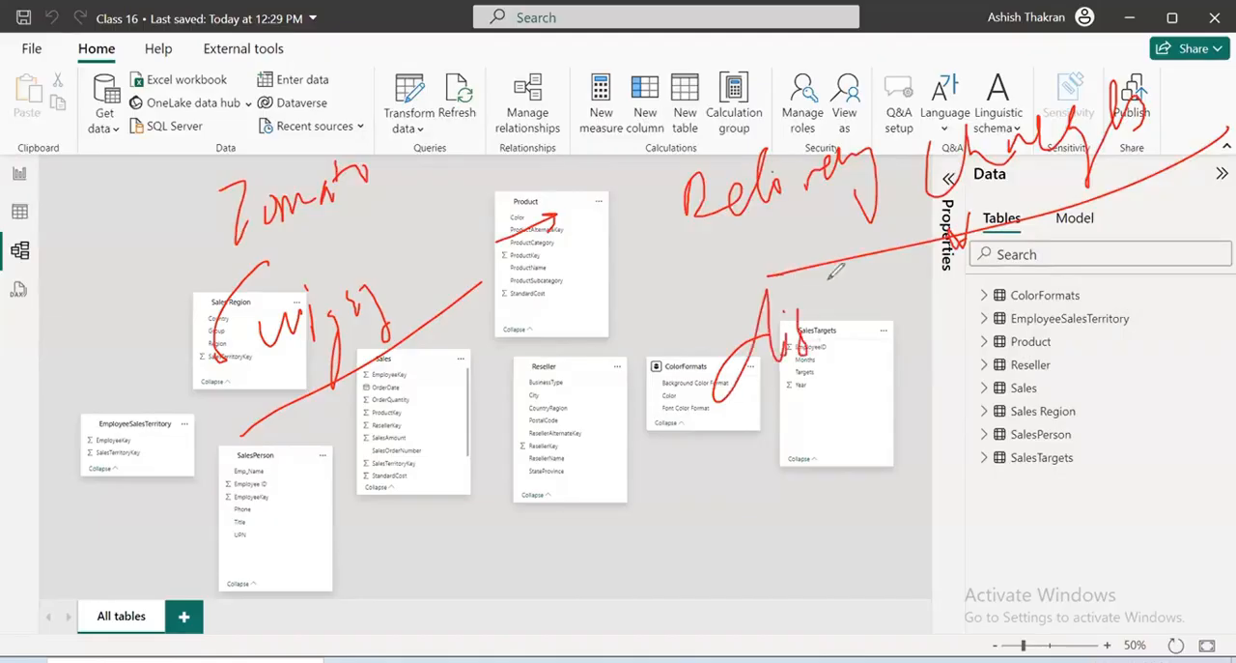
{"action": "left_click_drag", "start_coordinate": [829, 290], "coordinate": [933, 273]}
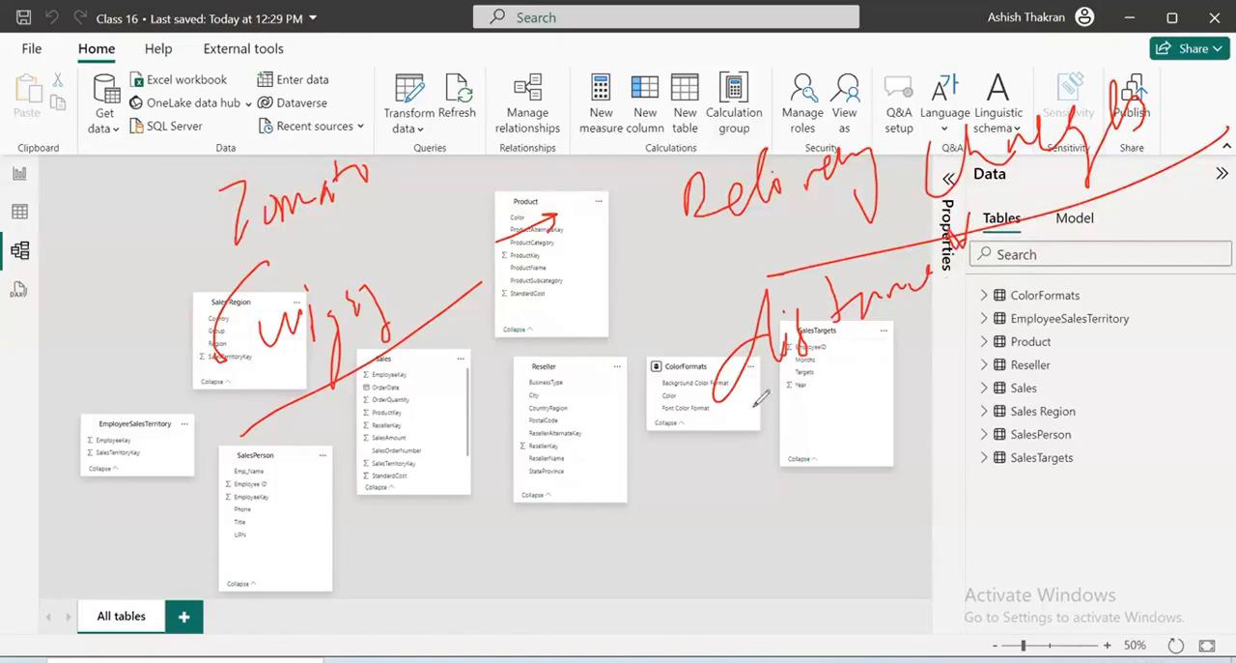
{"action": "left_click_drag", "start_coordinate": [697, 418], "coordinate": [922, 315]}
{"action": "left_click_drag", "start_coordinate": [581, 390], "coordinate": [606, 460]}
Add "Congestion / Time" as item 2 of the handwritten delivery charges list and underline it
{"action": "left_click_drag", "start_coordinate": [599, 514], "coordinate": [608, 539]}
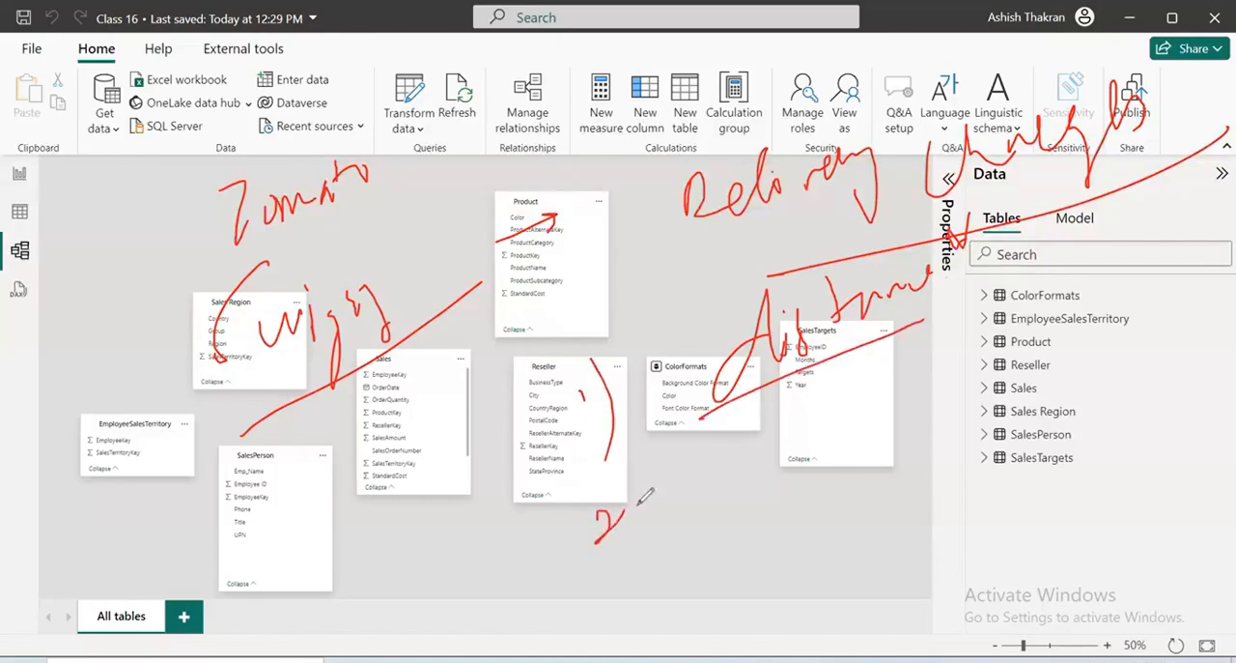
{"action": "left_click_drag", "start_coordinate": [620, 480], "coordinate": [609, 567]}
{"action": "mouse_move", "coordinate": [732, 442]}
{"action": "left_mouse_down"}
{"action": "mouse_move", "coordinate": [726, 479]}
{"action": "mouse_move", "coordinate": [817, 440]}
{"action": "mouse_move", "coordinate": [865, 387]}
{"action": "mouse_move", "coordinate": [956, 348]}
{"action": "mouse_move", "coordinate": [854, 371]}
{"action": "left_mouse_up"}
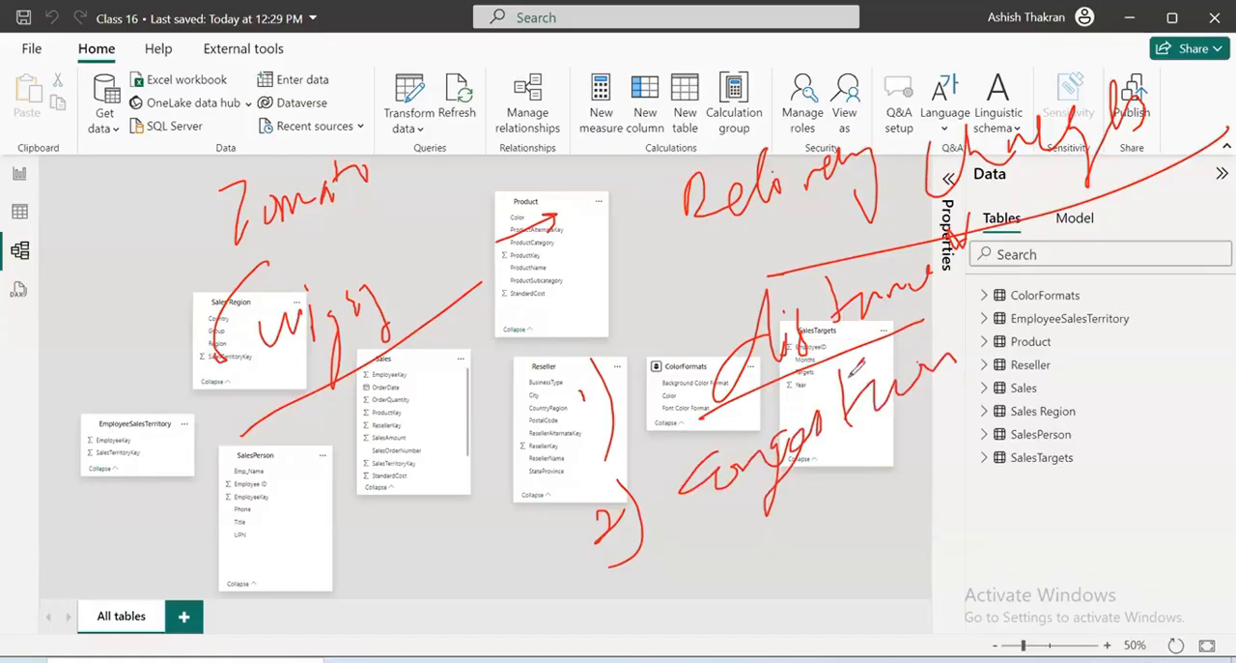
{"action": "left_click_drag", "start_coordinate": [969, 253], "coordinate": [966, 366]}
{"action": "left_click_drag", "start_coordinate": [1022, 319], "coordinate": [1101, 237]}
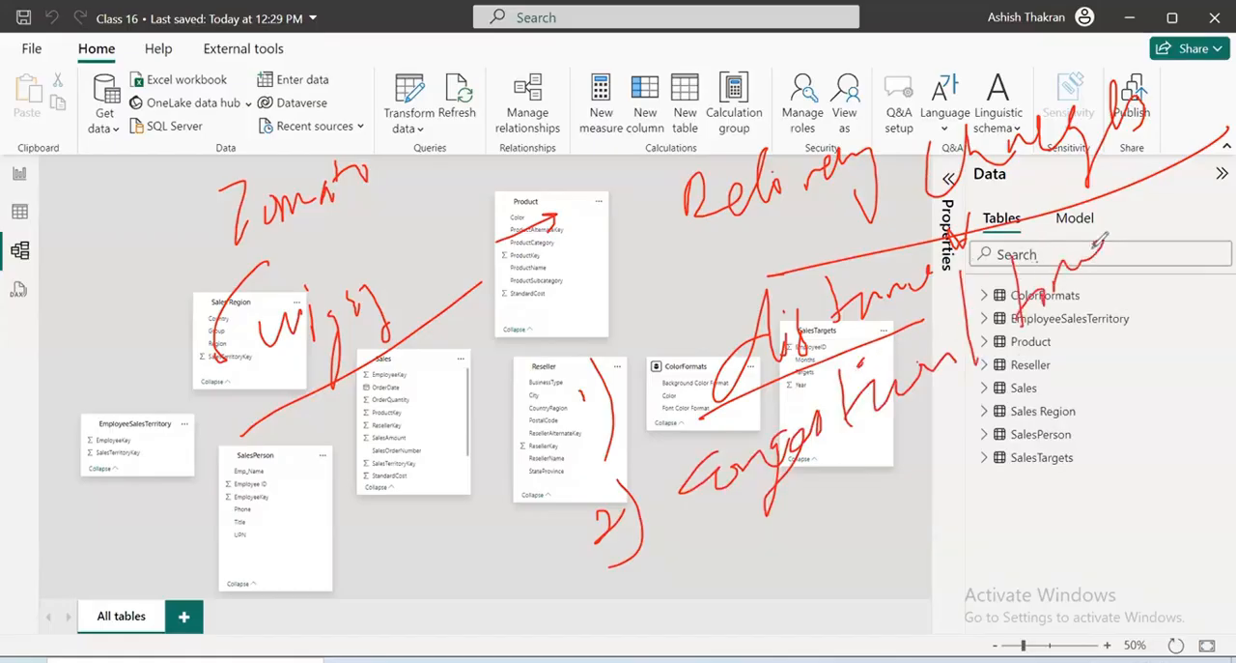
{"action": "left_click_drag", "start_coordinate": [1012, 363], "coordinate": [1143, 273]}
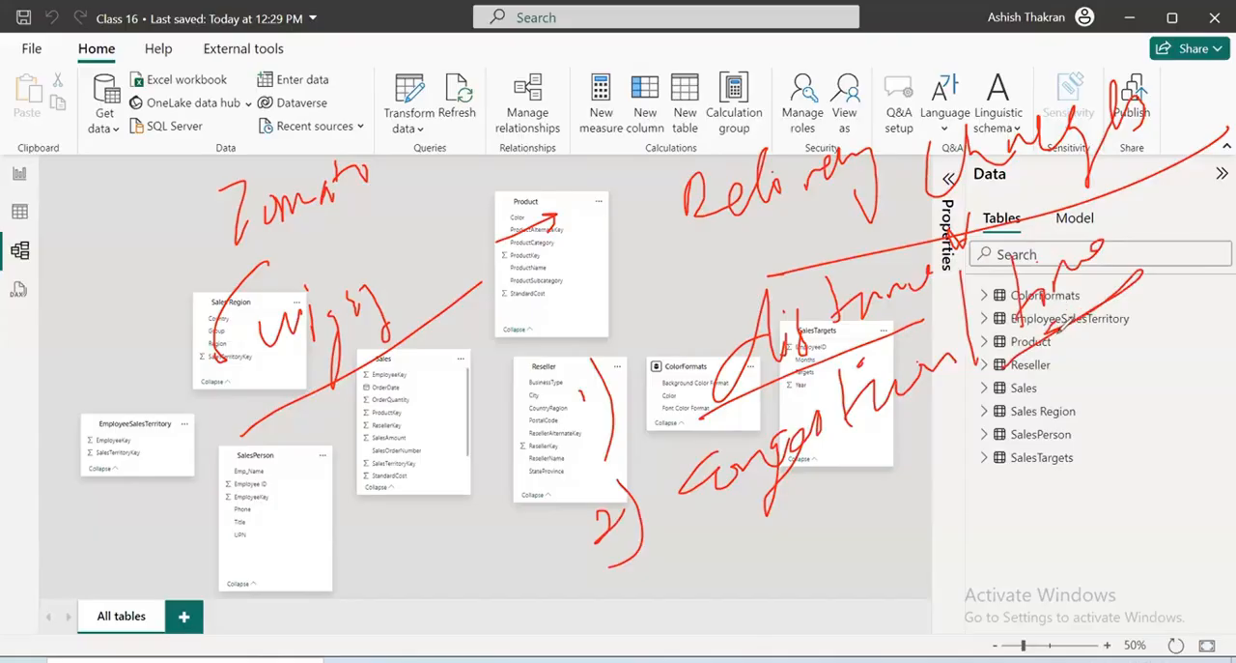
Add "Locality" as item 3 of the handwritten delivery charges list with a stroke under it
{"action": "mouse_move", "coordinate": [657, 558]}
{"action": "left_mouse_down"}
{"action": "mouse_move", "coordinate": [682, 580]}
{"action": "mouse_move", "coordinate": [667, 609]}
{"action": "left_mouse_up"}
{"action": "left_click_drag", "start_coordinate": [717, 560], "coordinate": [723, 607]}
{"action": "mouse_move", "coordinate": [795, 512]}
{"action": "left_mouse_down"}
{"action": "mouse_move", "coordinate": [795, 548]}
{"action": "mouse_move", "coordinate": [918, 472]}
{"action": "mouse_move", "coordinate": [952, 425]}
{"action": "mouse_move", "coordinate": [1000, 415]}
{"action": "mouse_move", "coordinate": [946, 529]}
{"action": "left_mouse_up"}
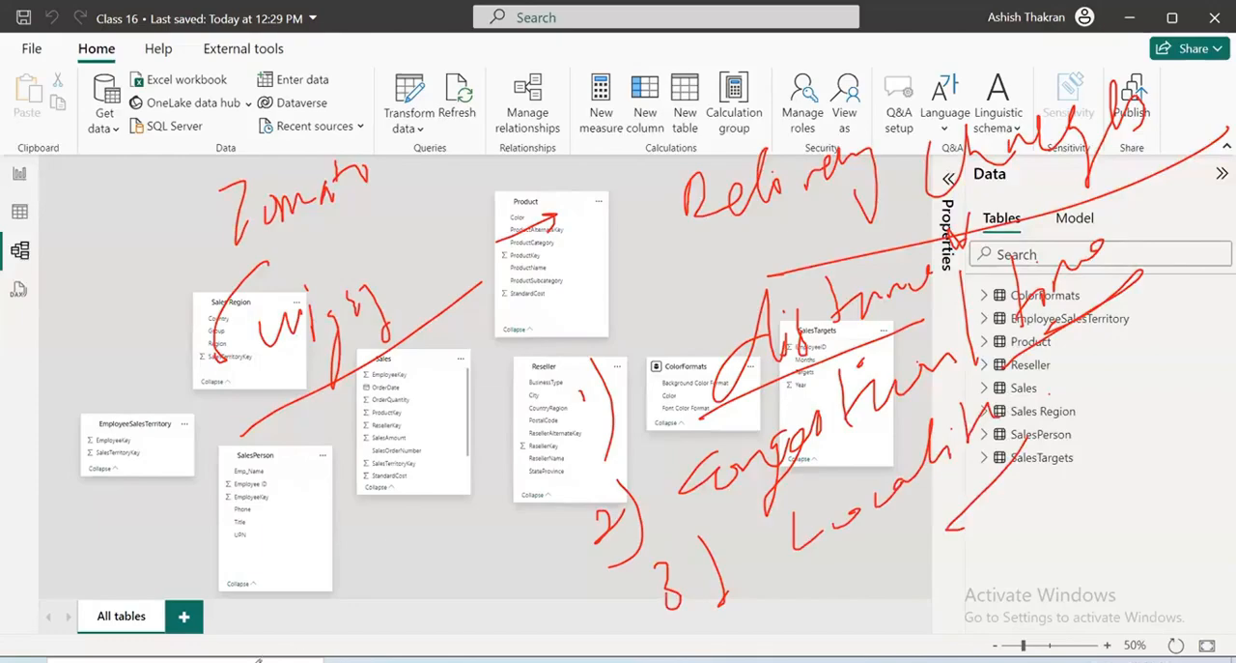
Add an underlined "Weather" as item 4 of the handwritten list and circle all four factors
{"action": "mouse_move", "coordinate": [716, 613]}
{"action": "left_mouse_down"}
{"action": "mouse_move", "coordinate": [714, 634]}
{"action": "mouse_move", "coordinate": [734, 626]}
{"action": "left_mouse_up"}
{"action": "left_click_drag", "start_coordinate": [728, 614], "coordinate": [732, 641]}
{"action": "left_click_drag", "start_coordinate": [763, 645], "coordinate": [771, 662]}
{"action": "mouse_move", "coordinate": [816, 555]}
{"action": "left_mouse_down"}
{"action": "mouse_move", "coordinate": [874, 580]}
{"action": "mouse_move", "coordinate": [932, 552]}
{"action": "mouse_move", "coordinate": [1020, 480]}
{"action": "left_mouse_up"}
{"action": "left_click_drag", "start_coordinate": [916, 638], "coordinate": [1074, 493]}
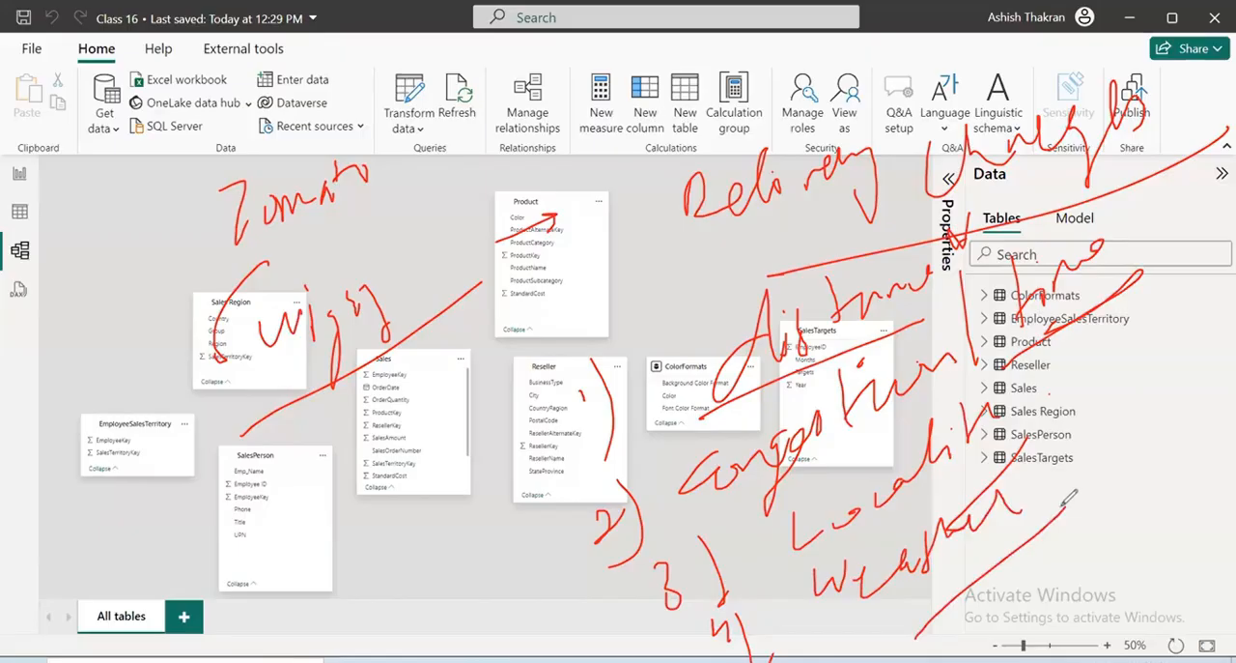
{"action": "mouse_move", "coordinate": [794, 280]}
{"action": "left_mouse_down"}
{"action": "mouse_move", "coordinate": [830, 633]}
{"action": "mouse_move", "coordinate": [623, 307]}
{"action": "left_mouse_up"}
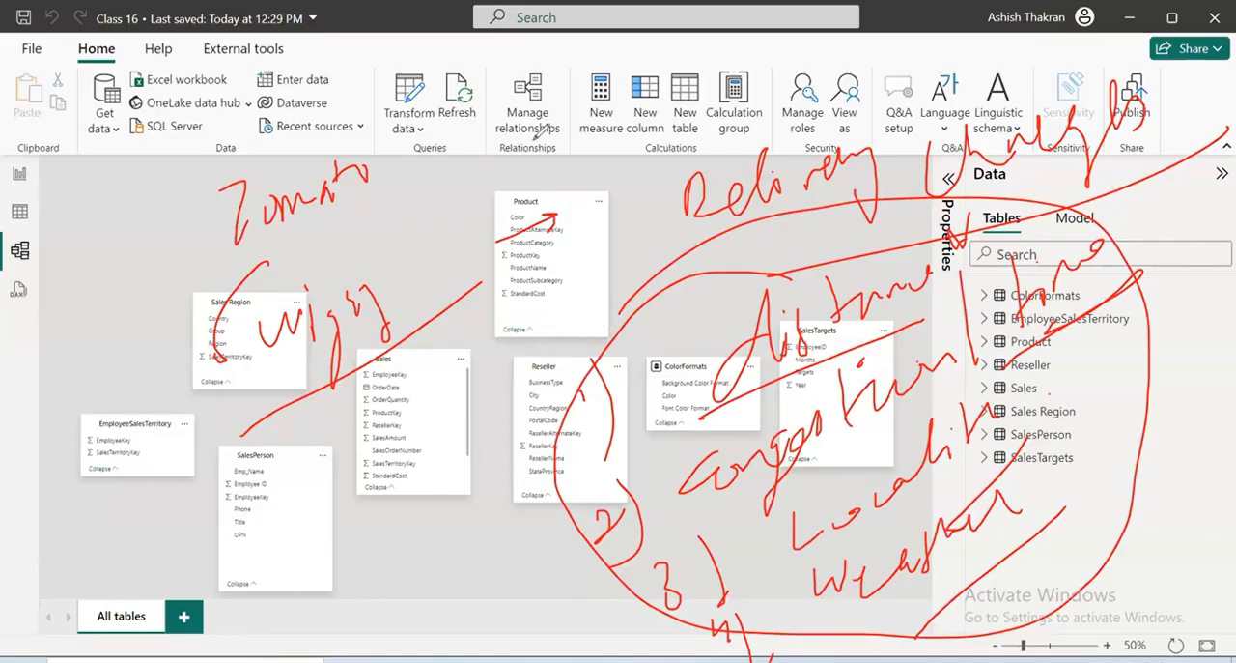
Look through the fields of the ColorFormats, EmployeeSalesTerritory, Product, Reseller and Sales tables one after another
{"action": "left_click", "coordinate": [984, 295]}
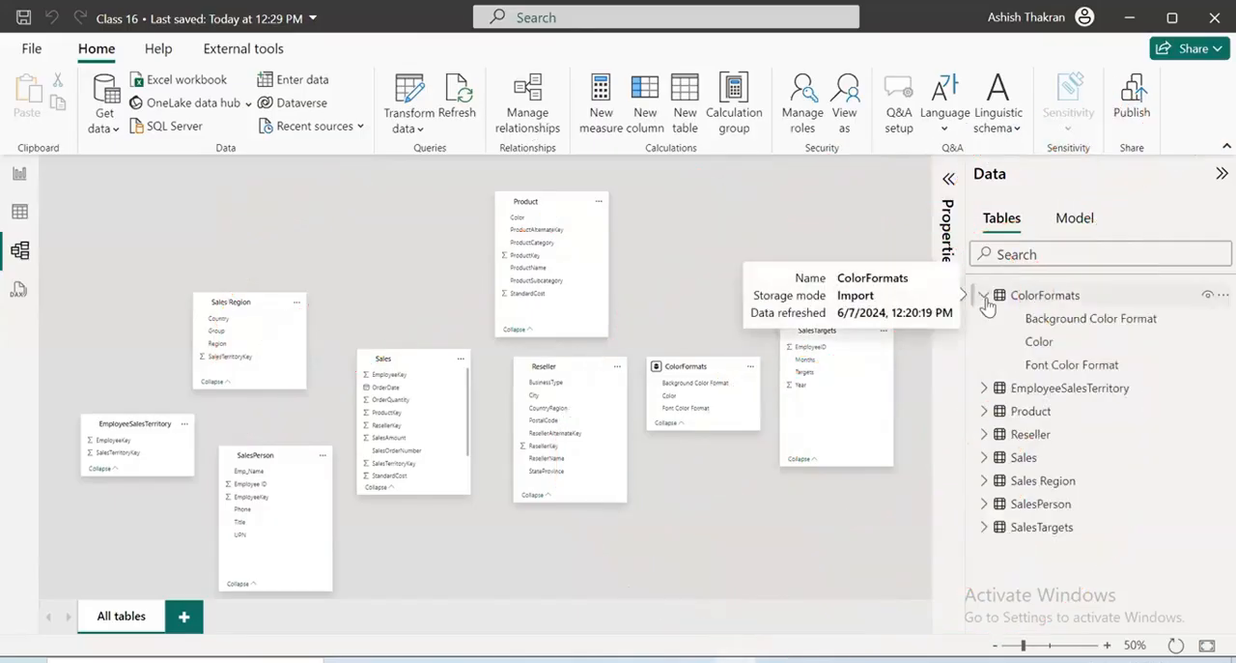
{"action": "left_click", "coordinate": [984, 297]}
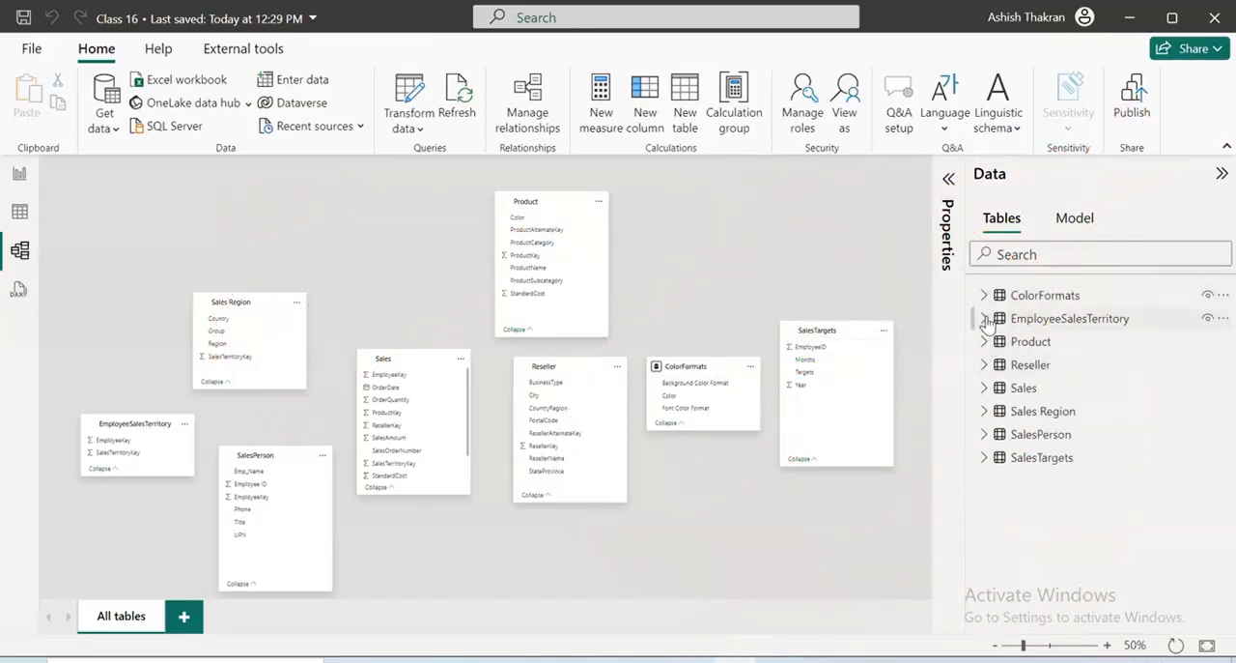
{"action": "left_click", "coordinate": [985, 318]}
{"action": "left_click", "coordinate": [985, 319]}
{"action": "left_click", "coordinate": [984, 342]}
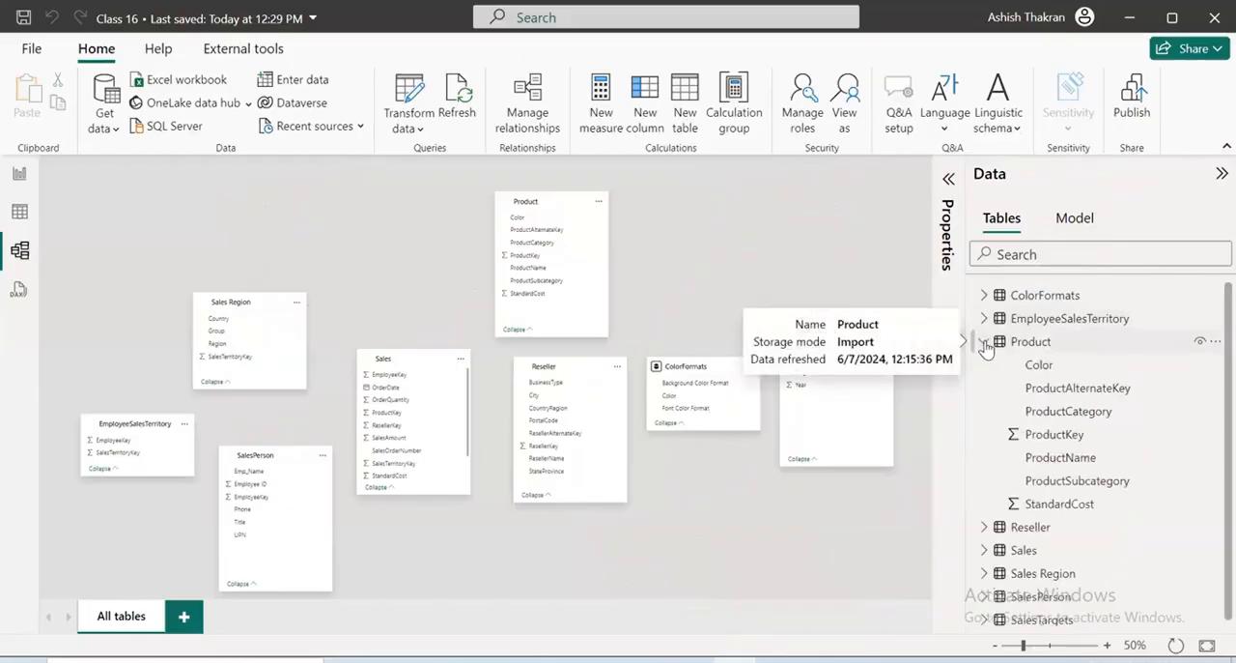
{"action": "left_click", "coordinate": [985, 344]}
{"action": "left_click", "coordinate": [985, 365]}
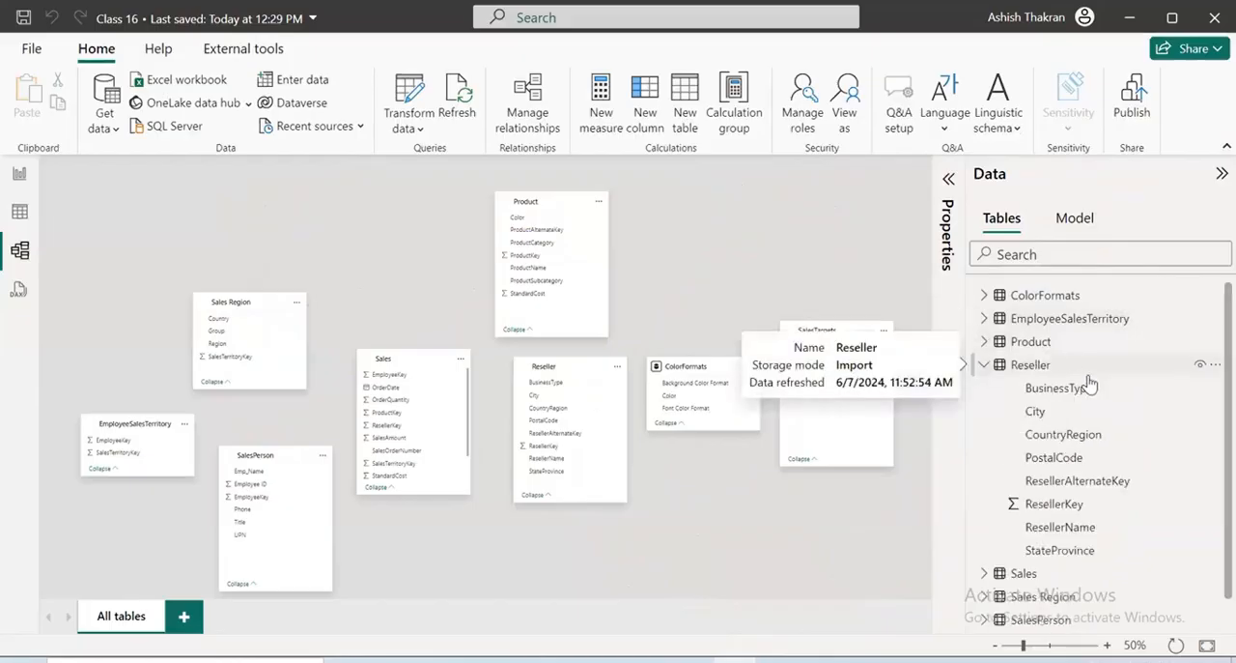
{"action": "left_click", "coordinate": [984, 365]}
{"action": "left_click", "coordinate": [984, 388]}
{"action": "left_click", "coordinate": [985, 387]}
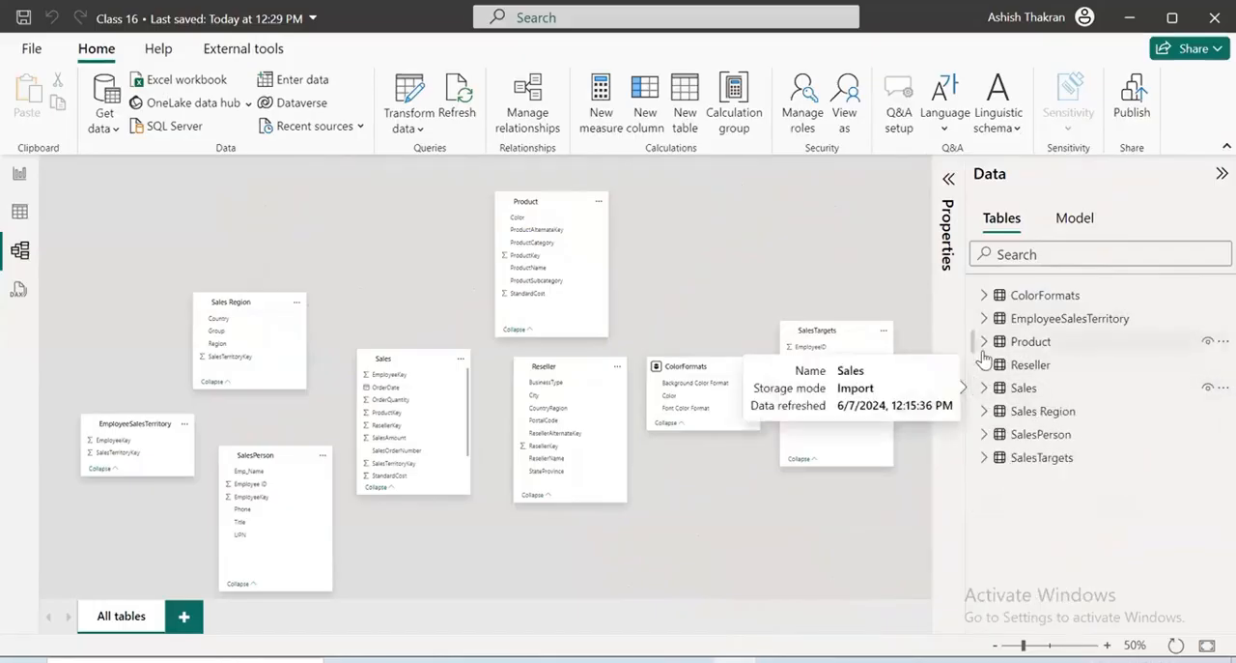
Set the data category of the Reseller table's City column to City in its advanced properties
{"action": "left_click", "coordinate": [984, 365]}
{"action": "scroll", "coordinate": [1092, 536], "scroll_direction": "down", "scroll_amount": 1}
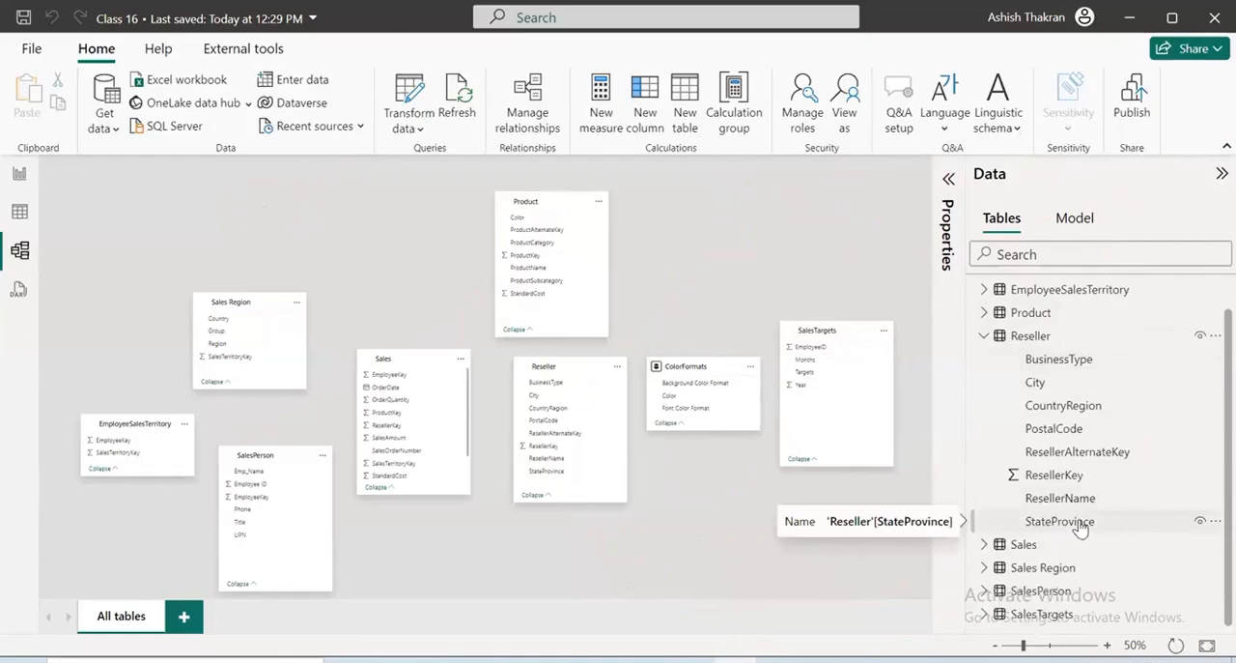
{"action": "left_click", "coordinate": [1053, 384]}
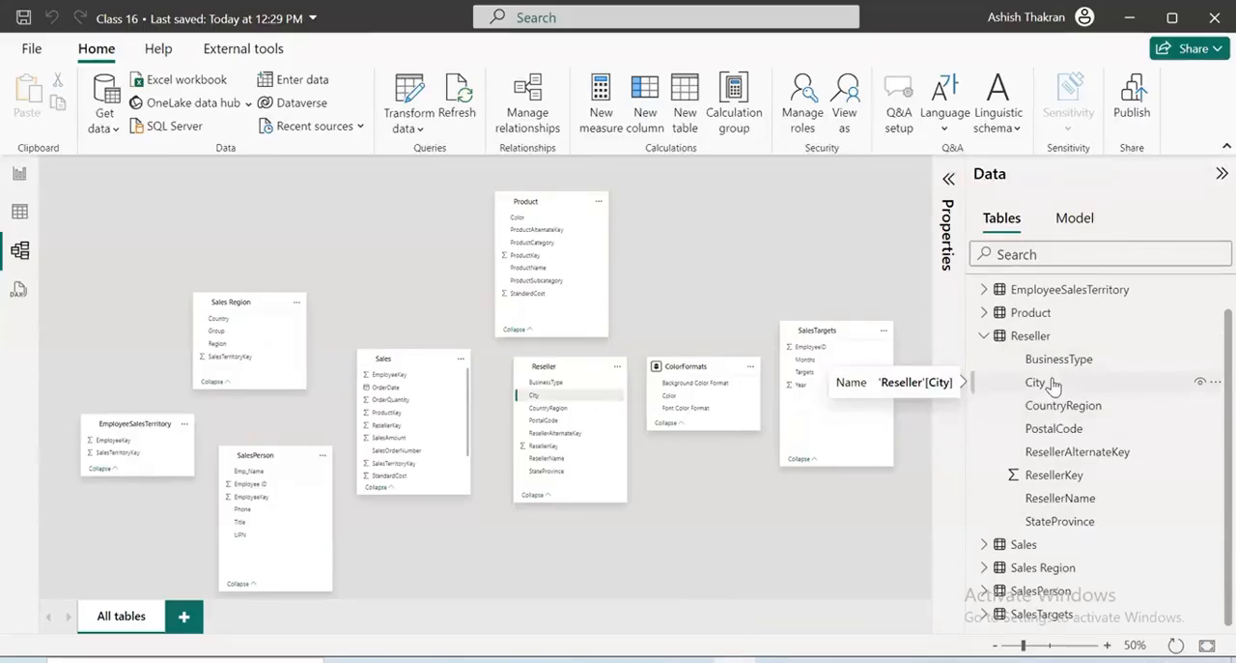
{"action": "left_click", "coordinate": [950, 181]}
{"action": "scroll", "coordinate": [816, 411], "scroll_direction": "down", "scroll_amount": 3}
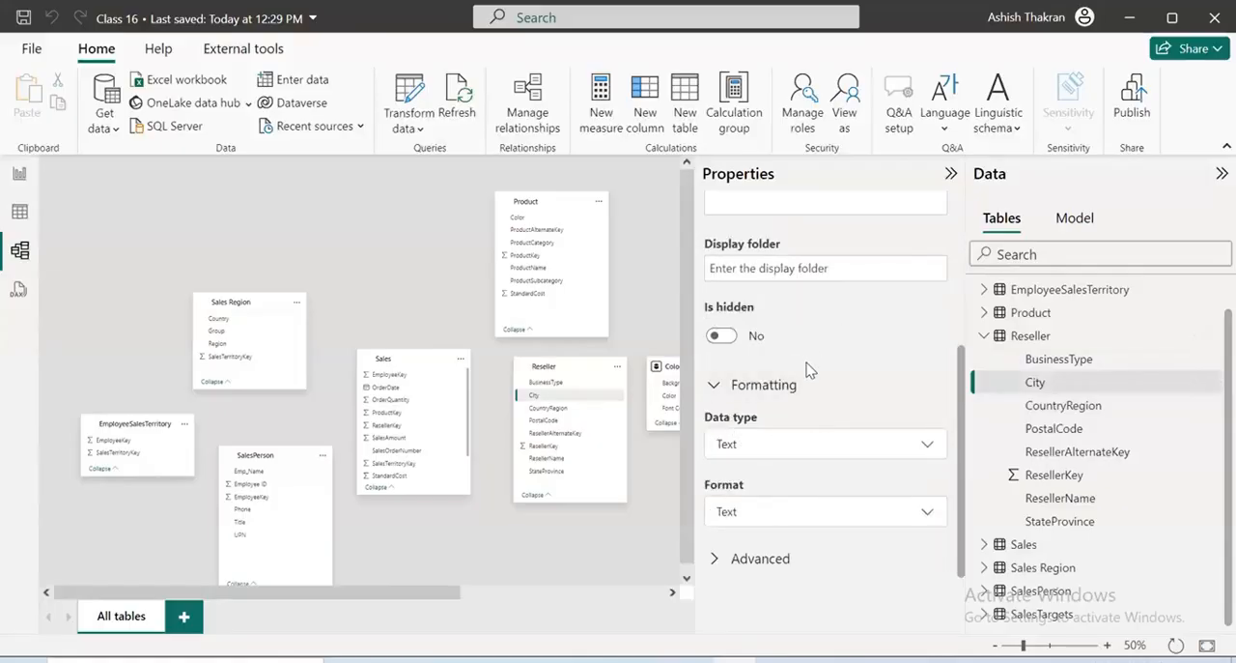
{"action": "left_click", "coordinate": [816, 551]}
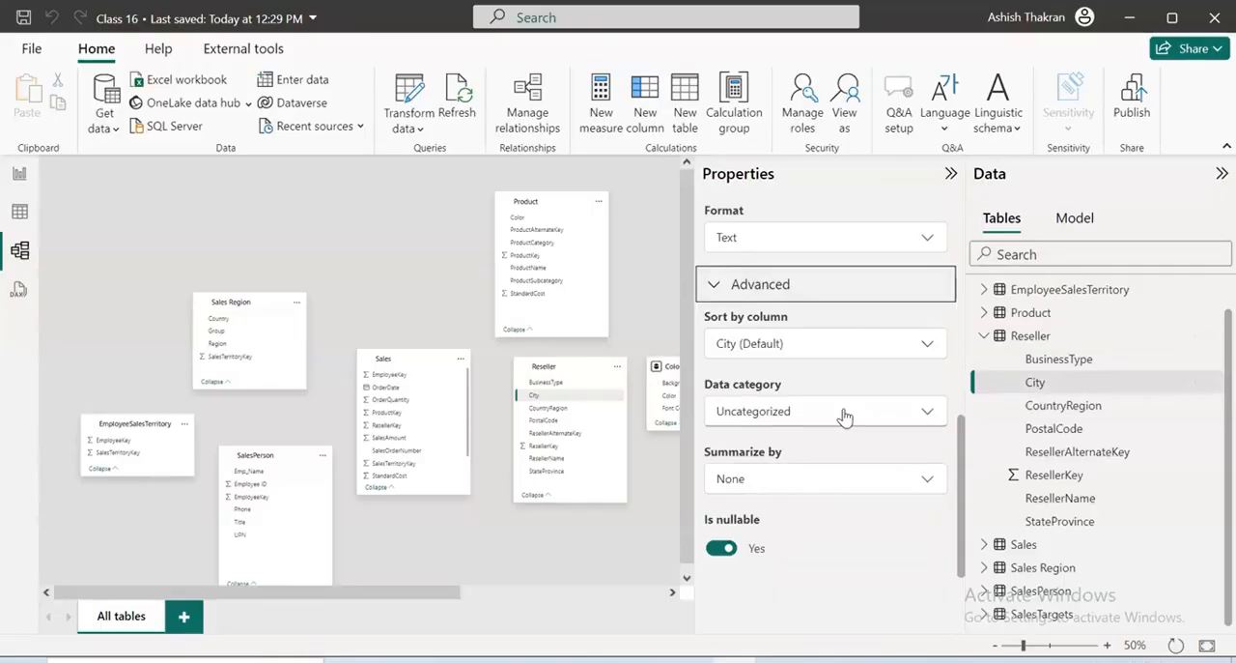
{"action": "left_click", "coordinate": [843, 415]}
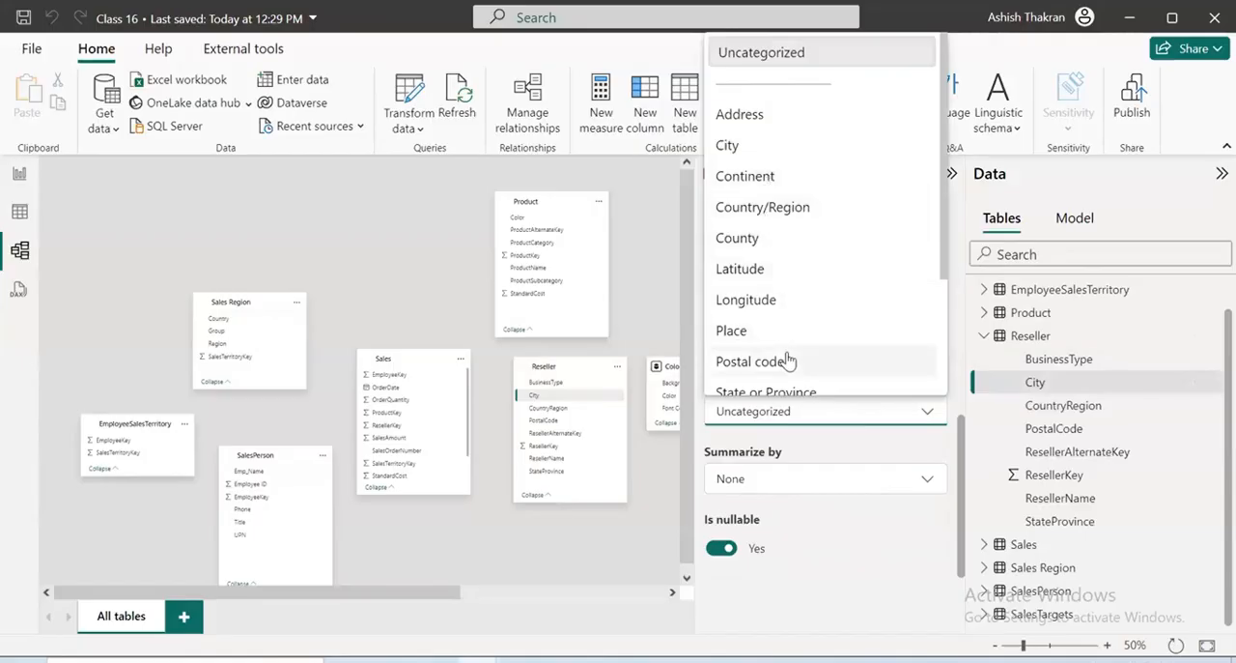
{"action": "scroll", "coordinate": [787, 355], "scroll_direction": "down", "scroll_amount": 3}
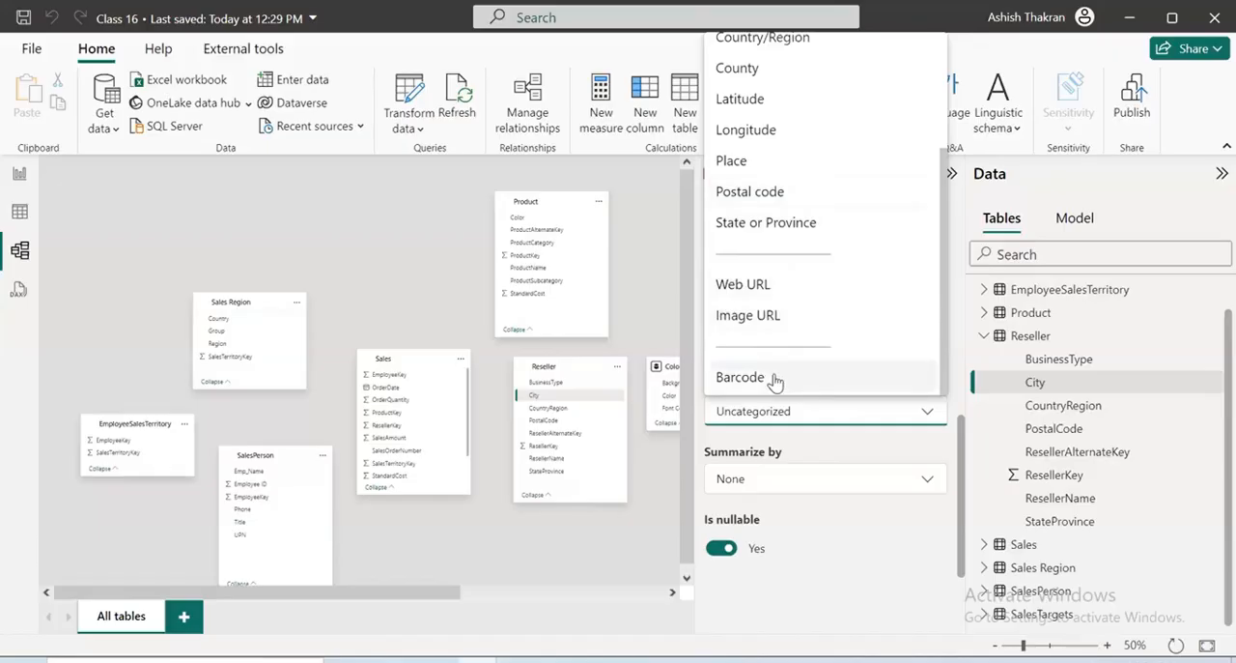
{"action": "scroll", "coordinate": [773, 382], "scroll_direction": "up", "scroll_amount": 1}
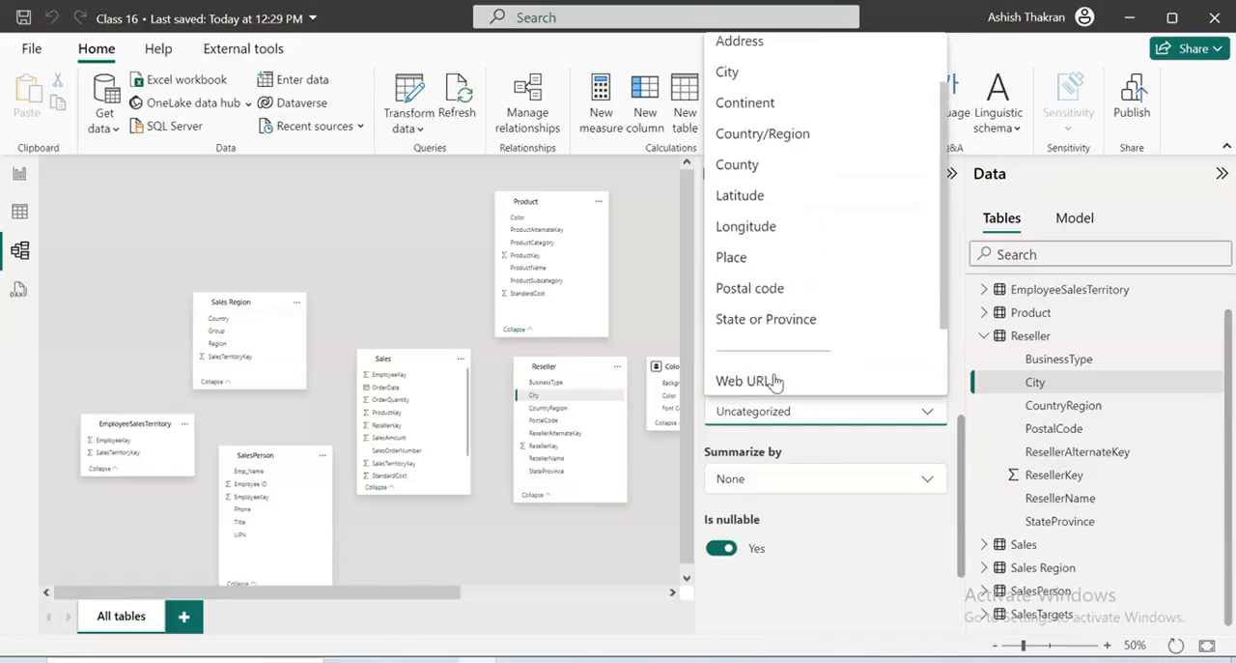
{"action": "left_click", "coordinate": [740, 73]}
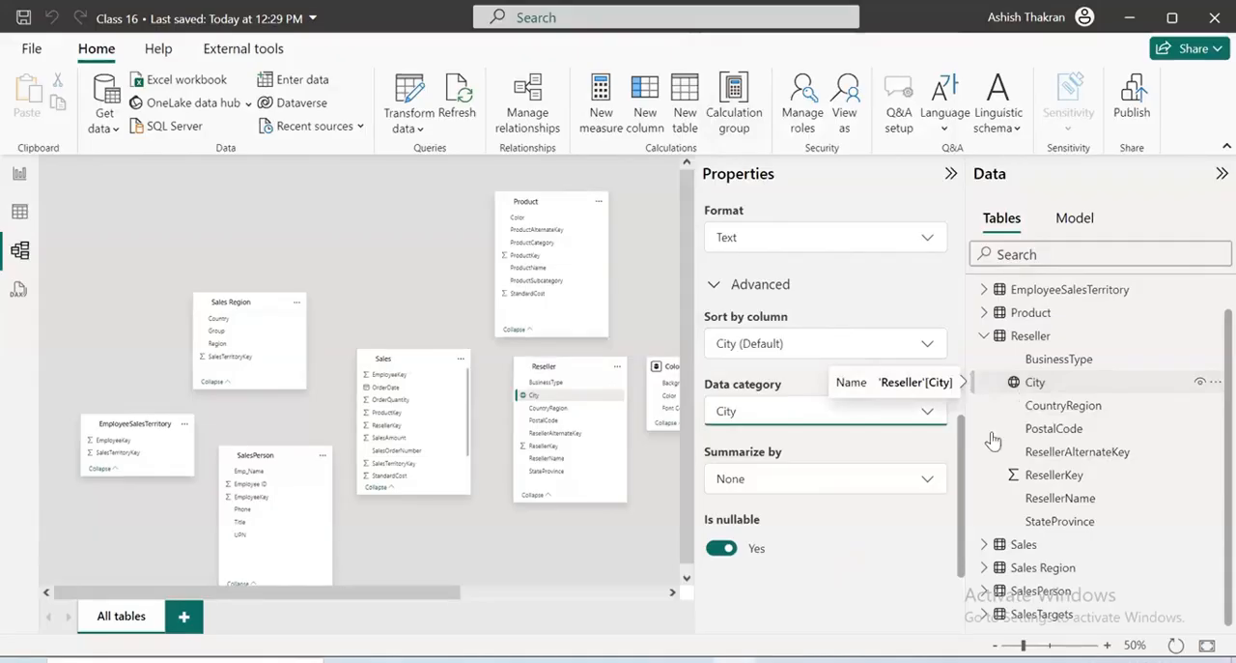
In the Reseller table, set the data category of CountryRegion to Country/Region and of PostalCode to Postal code
{"action": "left_click", "coordinate": [1053, 408]}
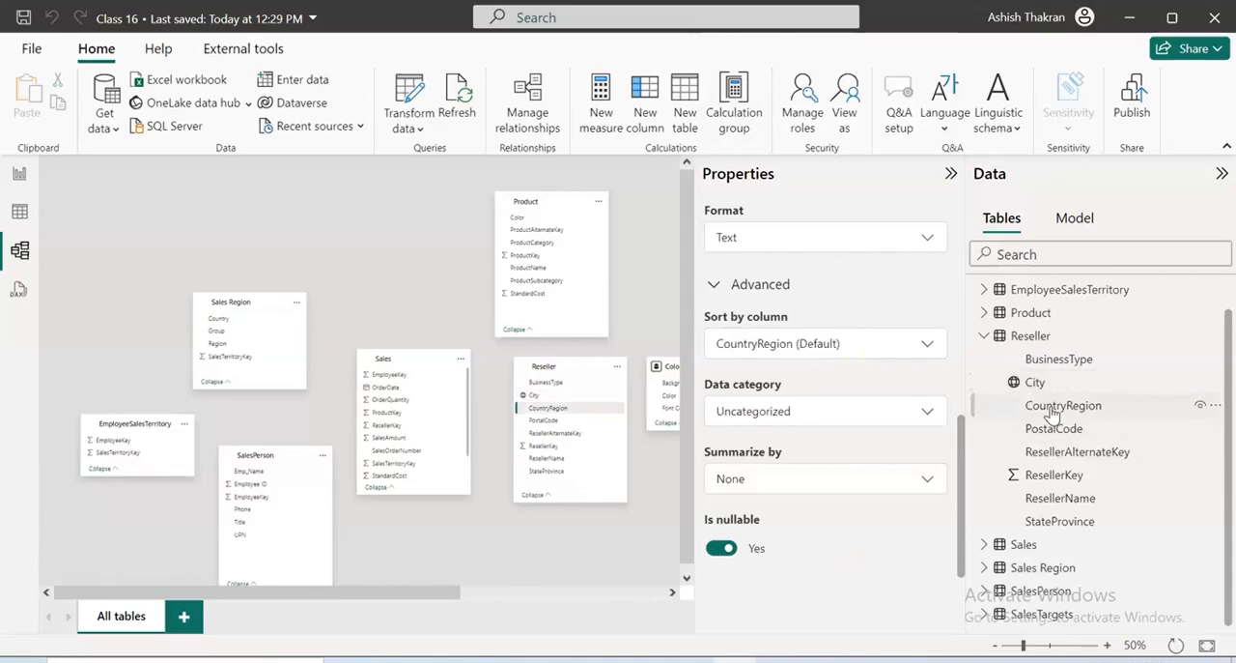
{"action": "left_click", "coordinate": [857, 414]}
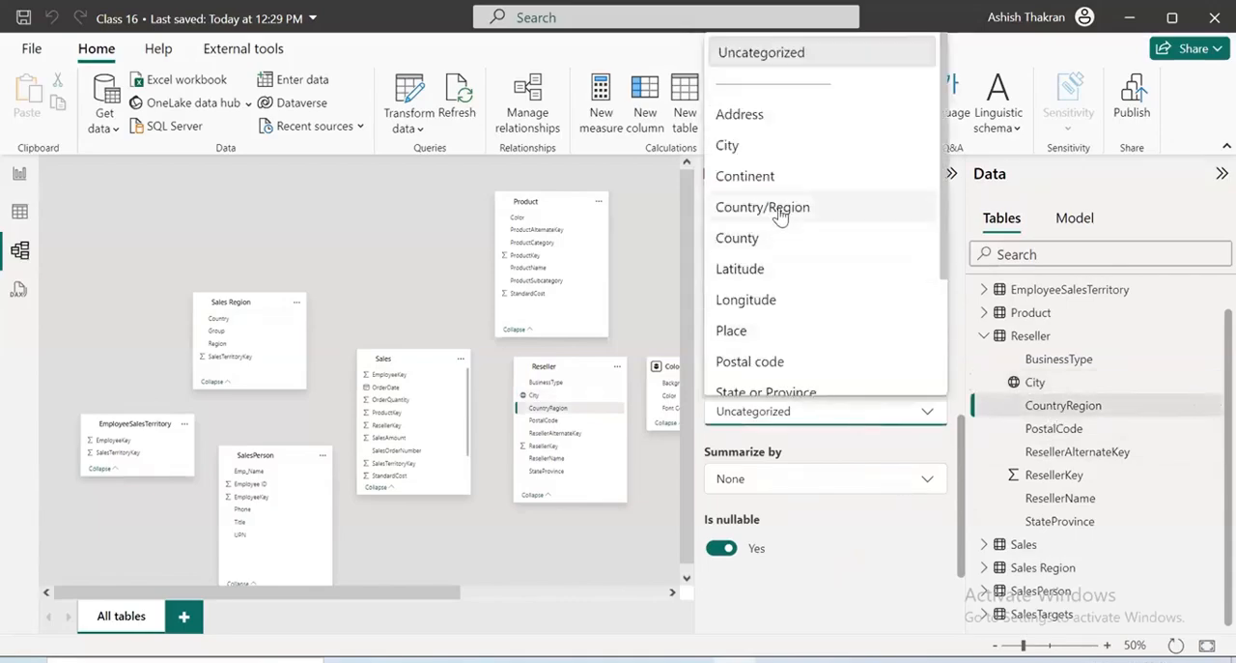
{"action": "left_click", "coordinate": [781, 214]}
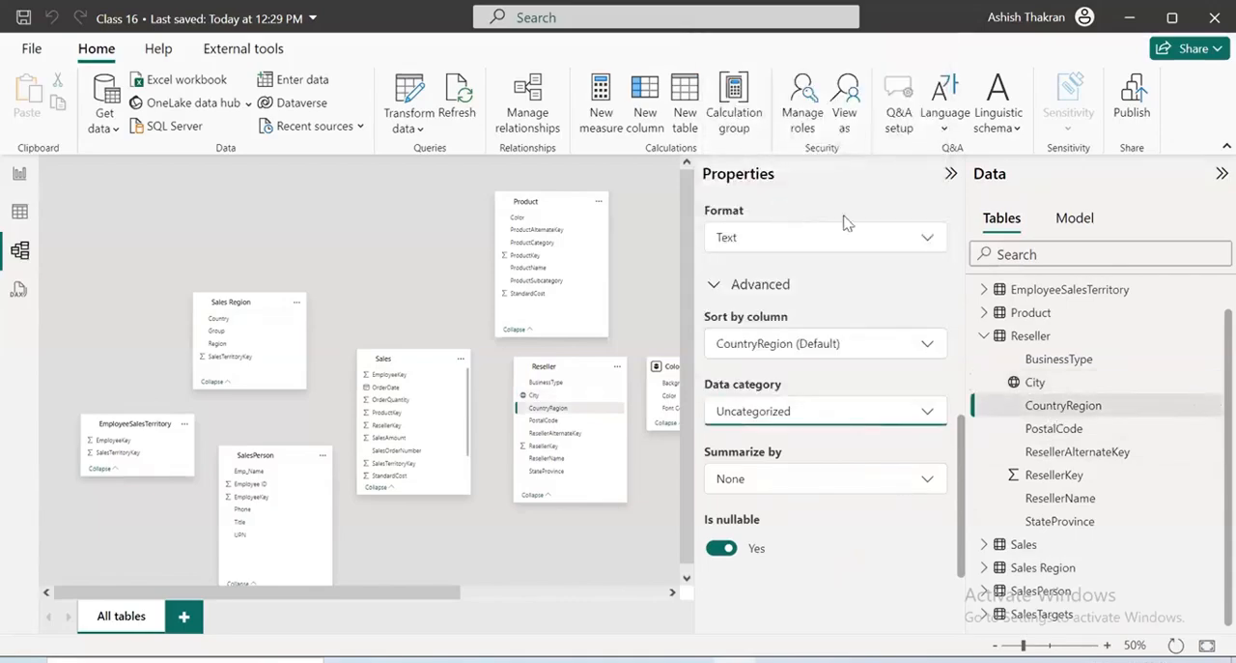
{"action": "left_click", "coordinate": [1055, 430]}
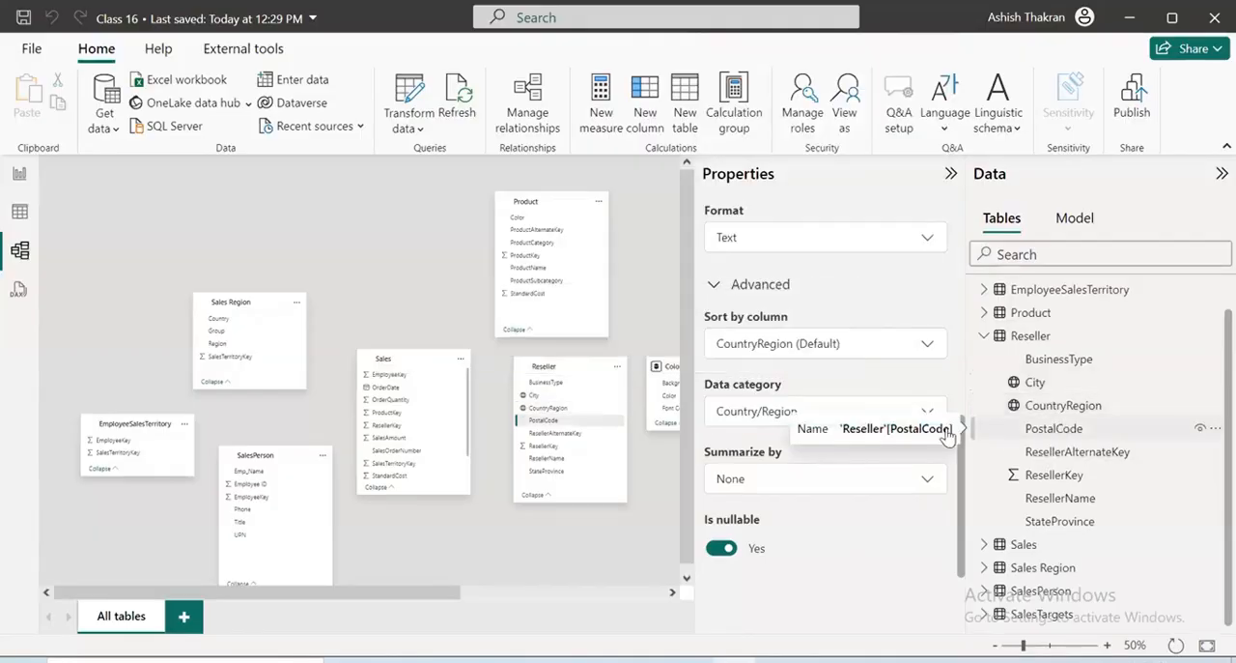
{"action": "left_click", "coordinate": [912, 412]}
{"action": "scroll", "coordinate": [781, 242], "scroll_direction": "down", "scroll_amount": 3}
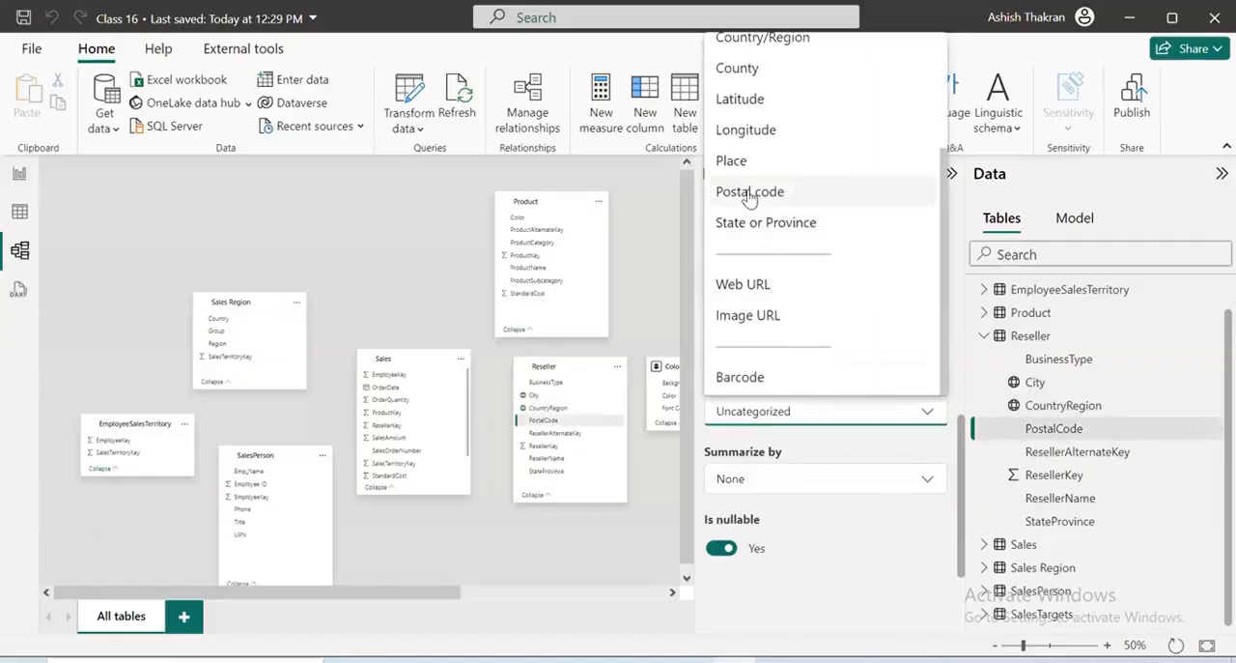
{"action": "left_click", "coordinate": [750, 192]}
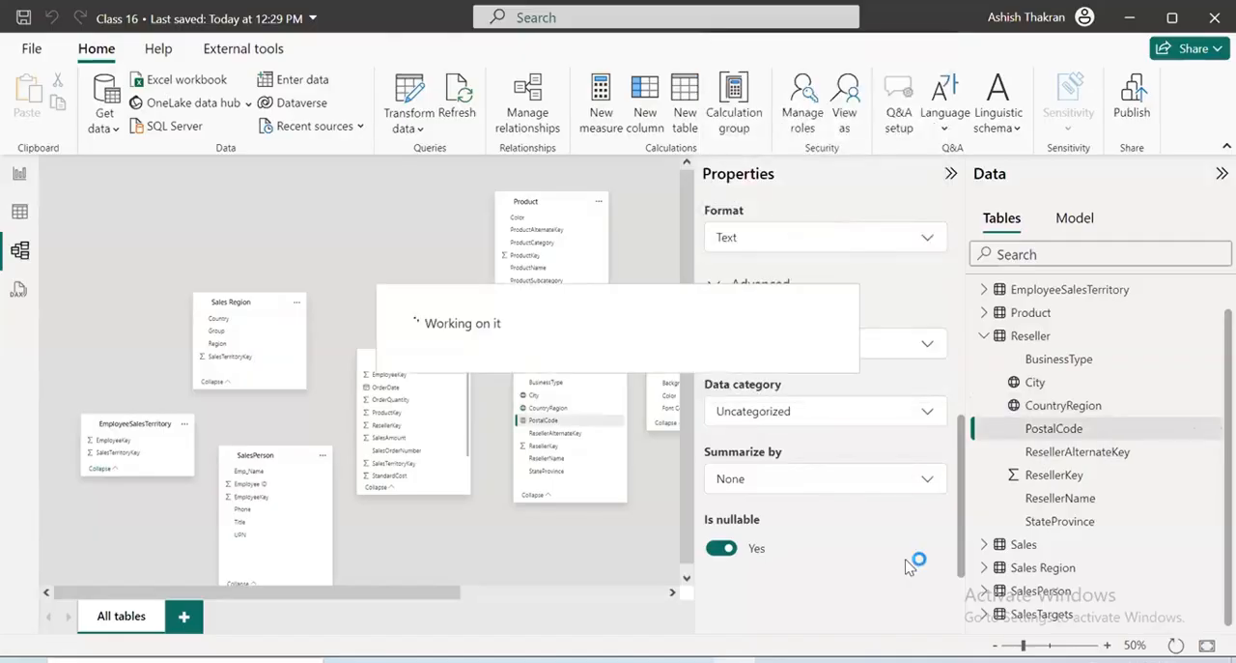
Set the data category of Reseller's StateProvince column to State or Province and collapse the table's field list
{"action": "left_click", "coordinate": [1067, 523]}
{"action": "left_click", "coordinate": [862, 423]}
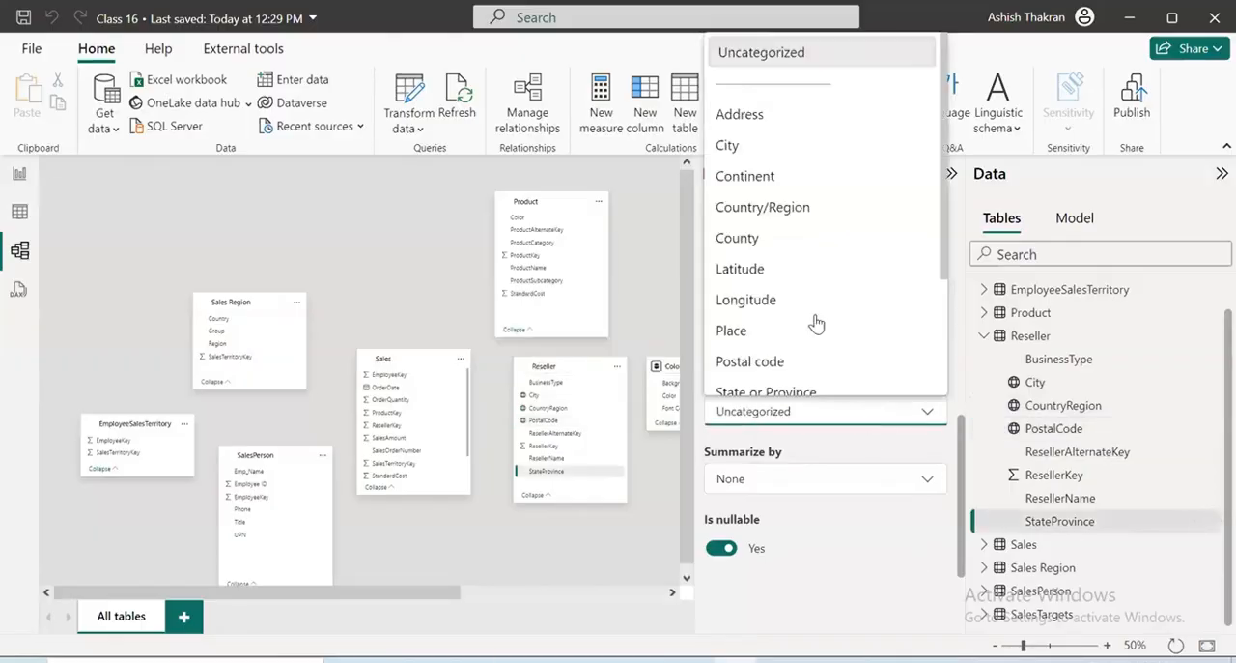
{"action": "scroll", "coordinate": [784, 237], "scroll_direction": "down", "scroll_amount": 3}
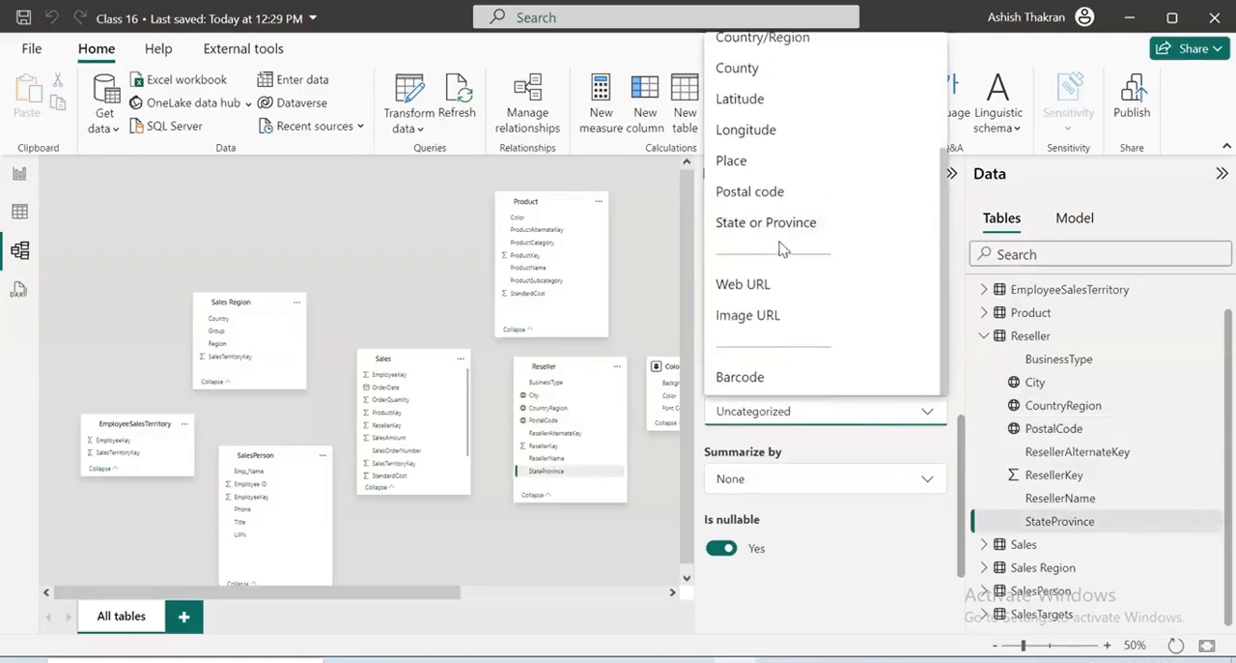
{"action": "left_click", "coordinate": [781, 236]}
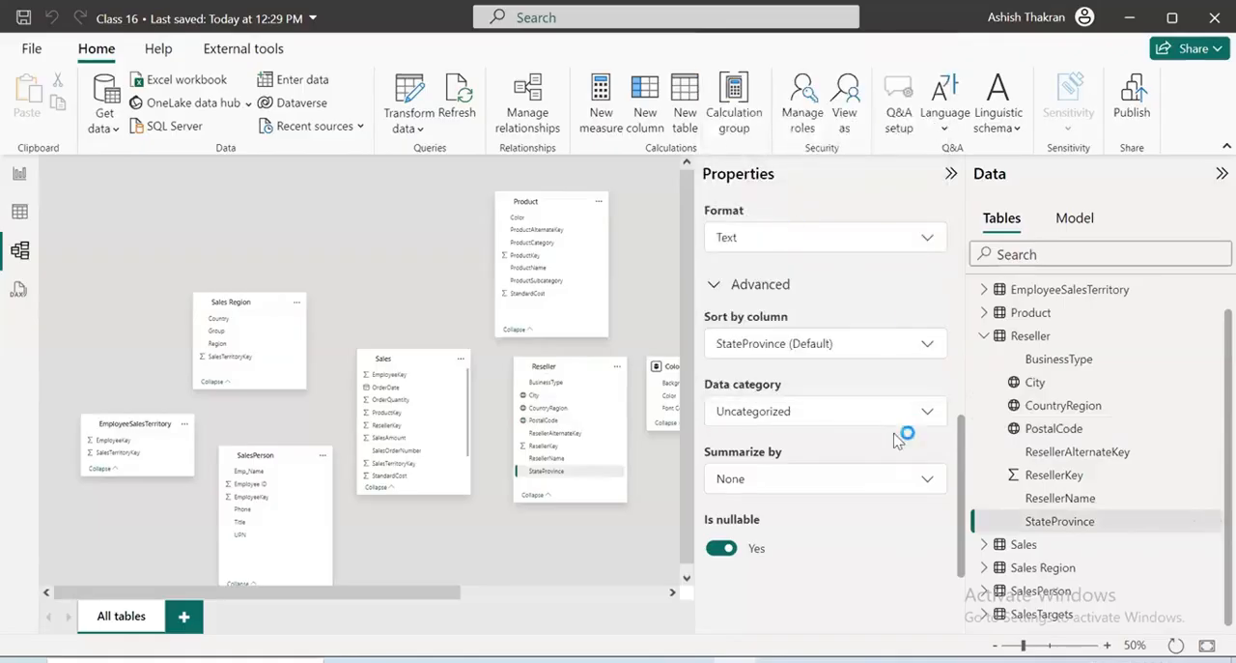
{"action": "left_click", "coordinate": [985, 336]}
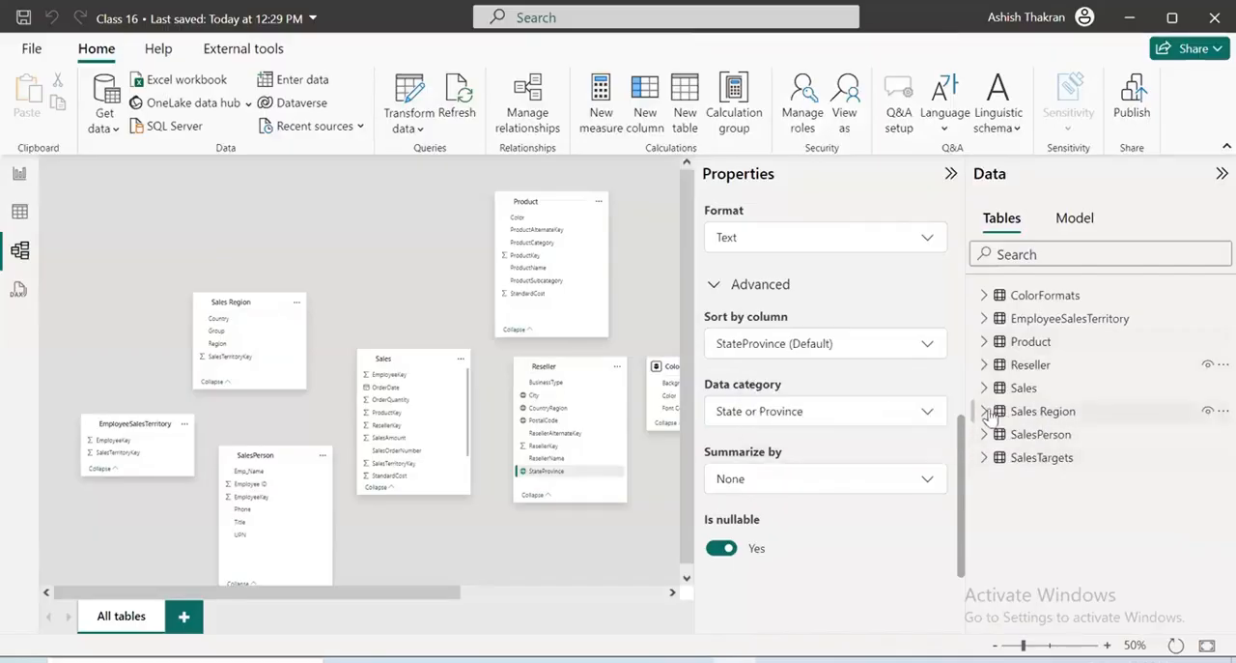
Set the data category of the Country column in the Sales Region table to Country/Region
{"action": "left_click", "coordinate": [985, 411]}
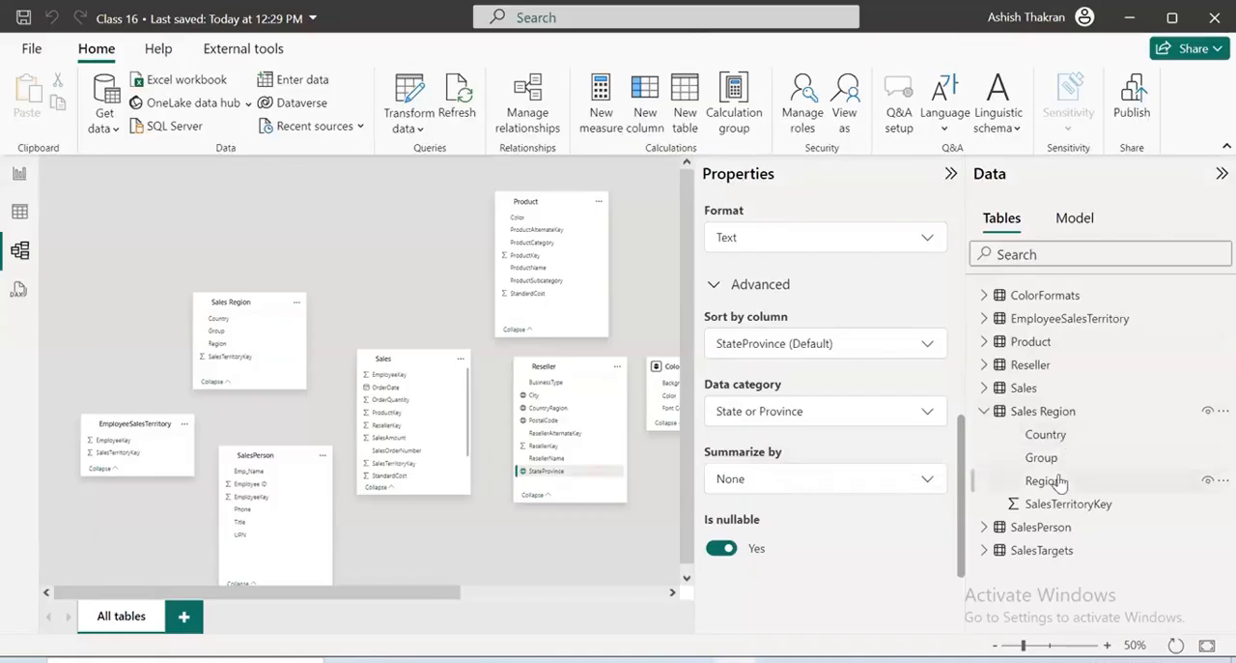
{"action": "left_click", "coordinate": [1053, 436]}
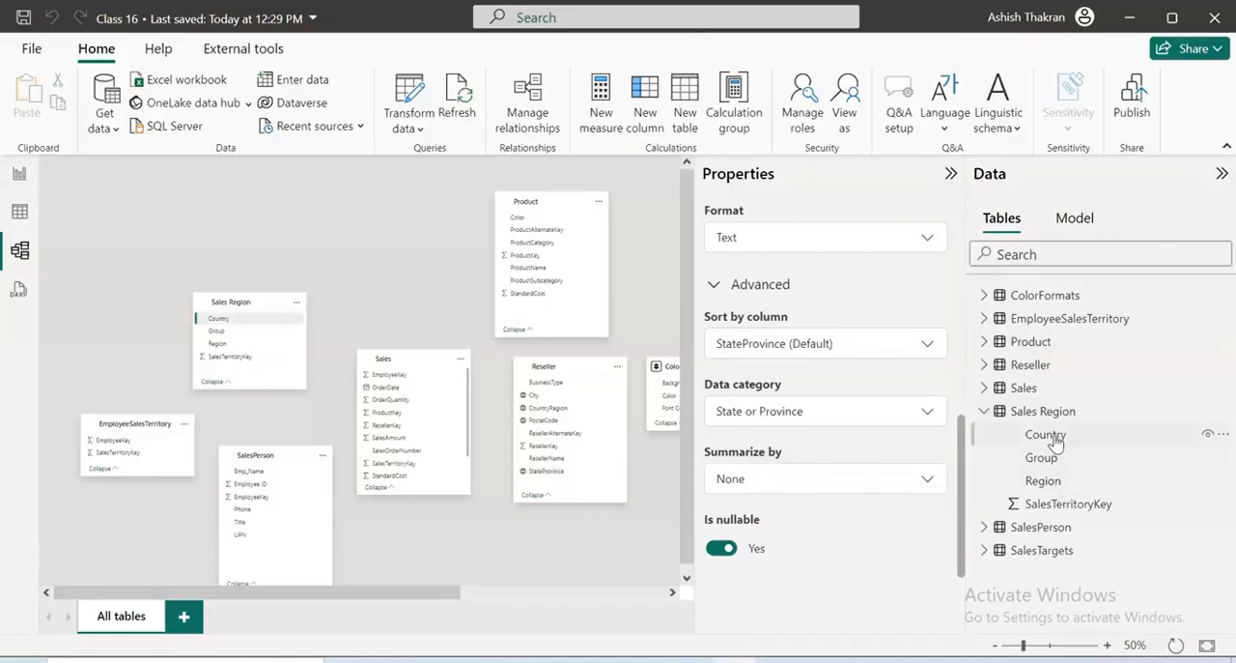
{"action": "left_click", "coordinate": [880, 415]}
{"action": "left_click", "coordinate": [782, 208]}
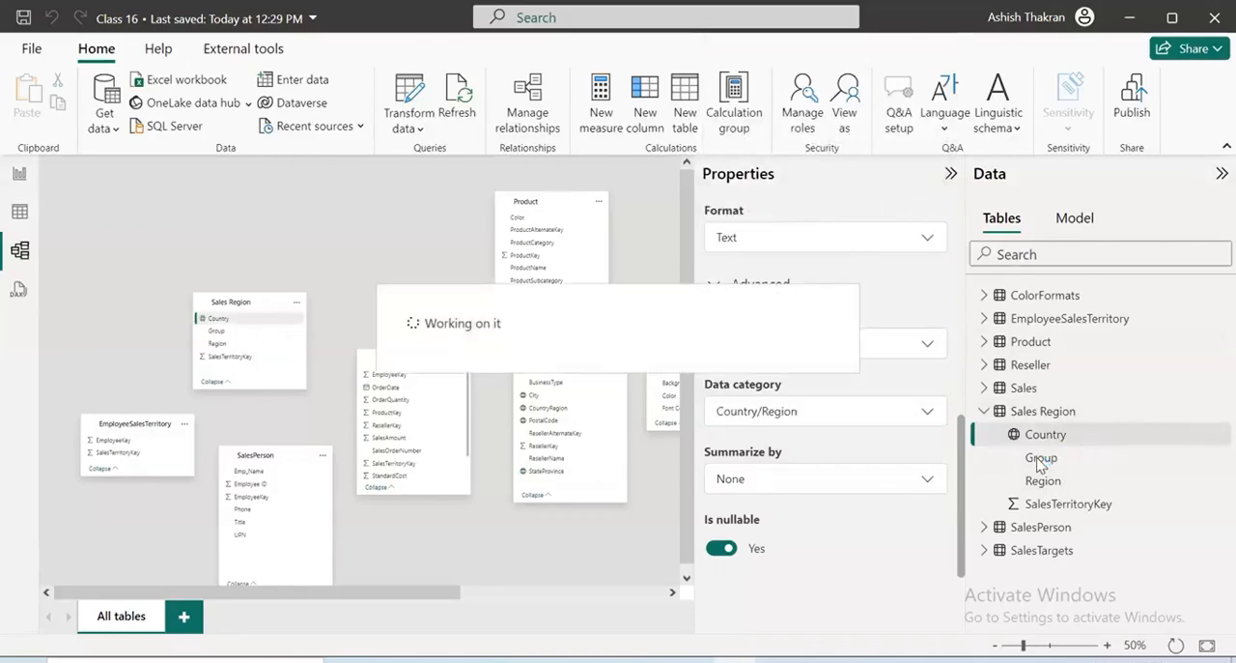
Review the data category options available for the Sales Region table's Group column
{"action": "left_click", "coordinate": [875, 419]}
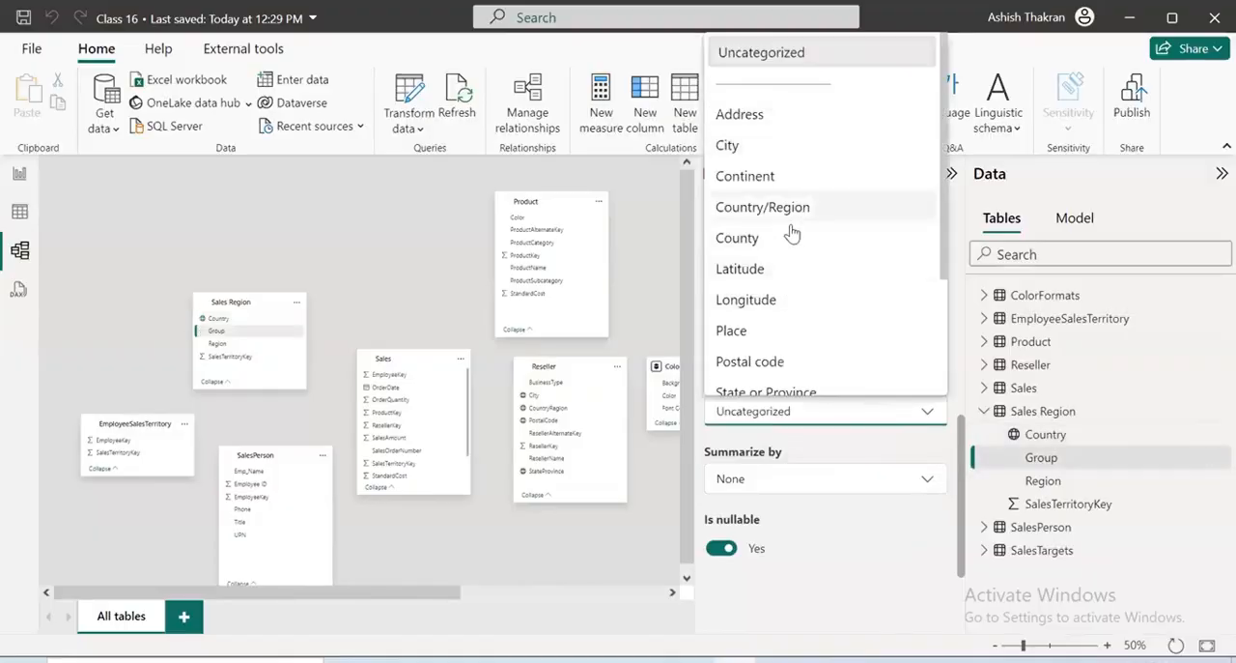
{"action": "scroll", "coordinate": [794, 282], "scroll_direction": "down", "scroll_amount": 2}
{"action": "scroll", "coordinate": [792, 279], "scroll_direction": "down", "scroll_amount": 1}
{"action": "scroll", "coordinate": [792, 279], "scroll_direction": "up", "scroll_amount": 3}
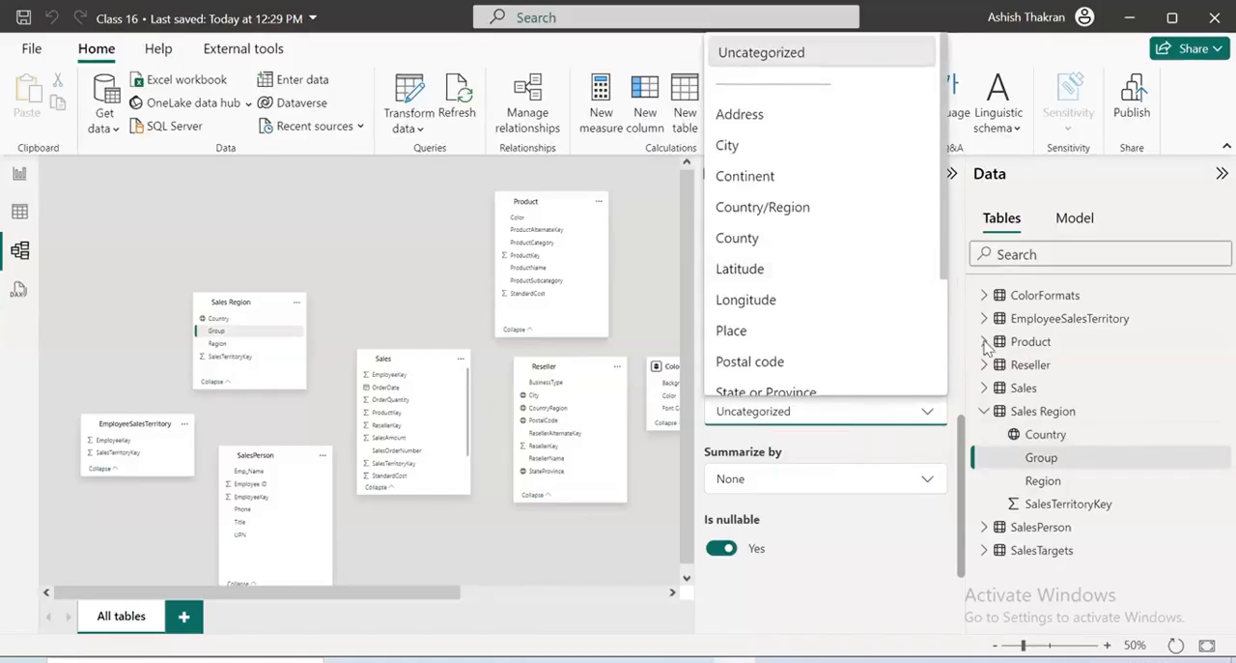
{"action": "left_click", "coordinate": [1046, 458]}
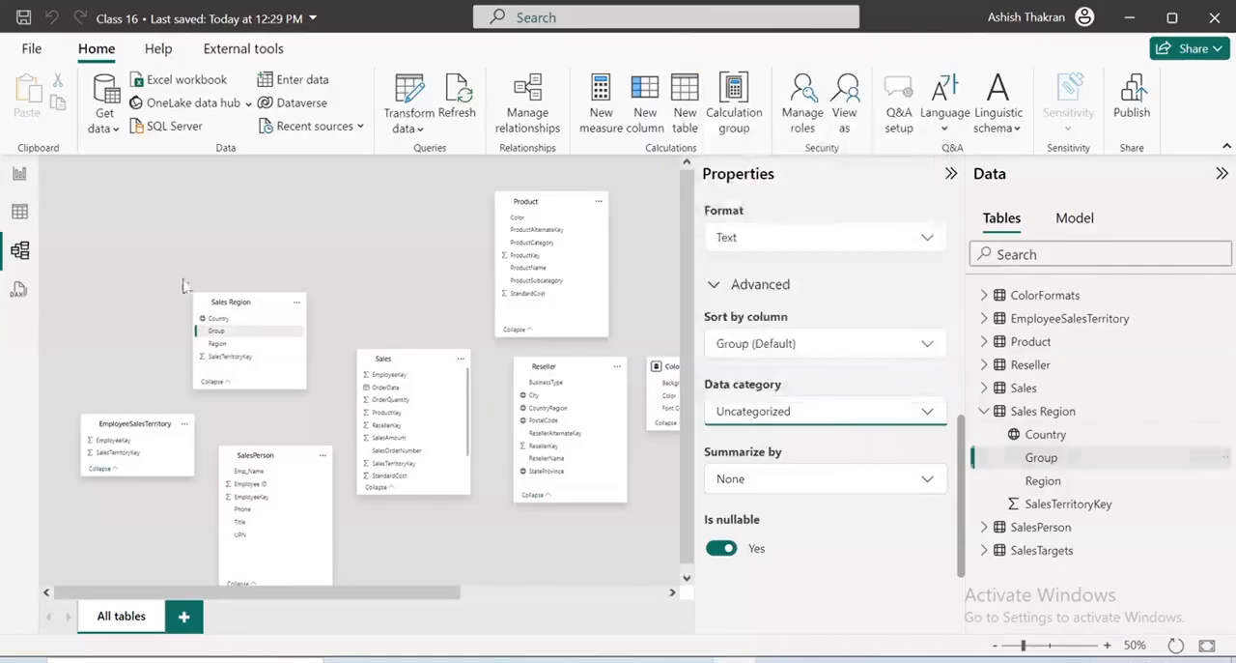
Examine the rows of the Sales Region table in the table view to check what the Group column contains
{"action": "left_click", "coordinate": [6, 215]}
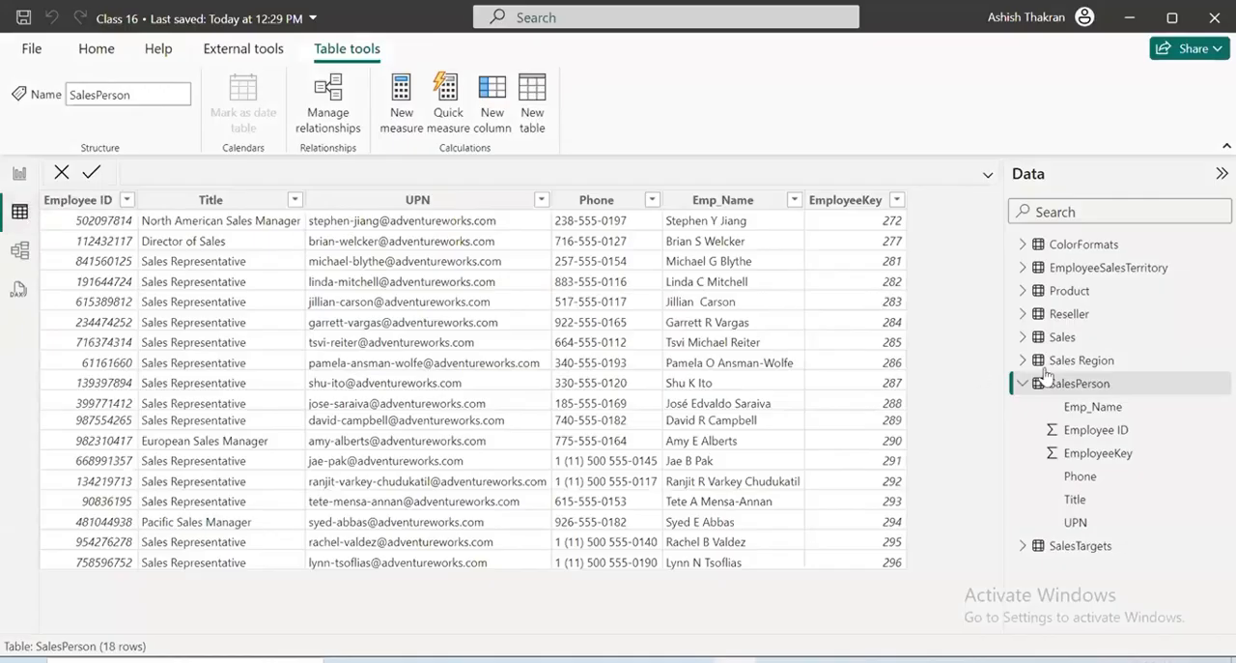
{"action": "mouse_move", "coordinate": [1060, 387]}
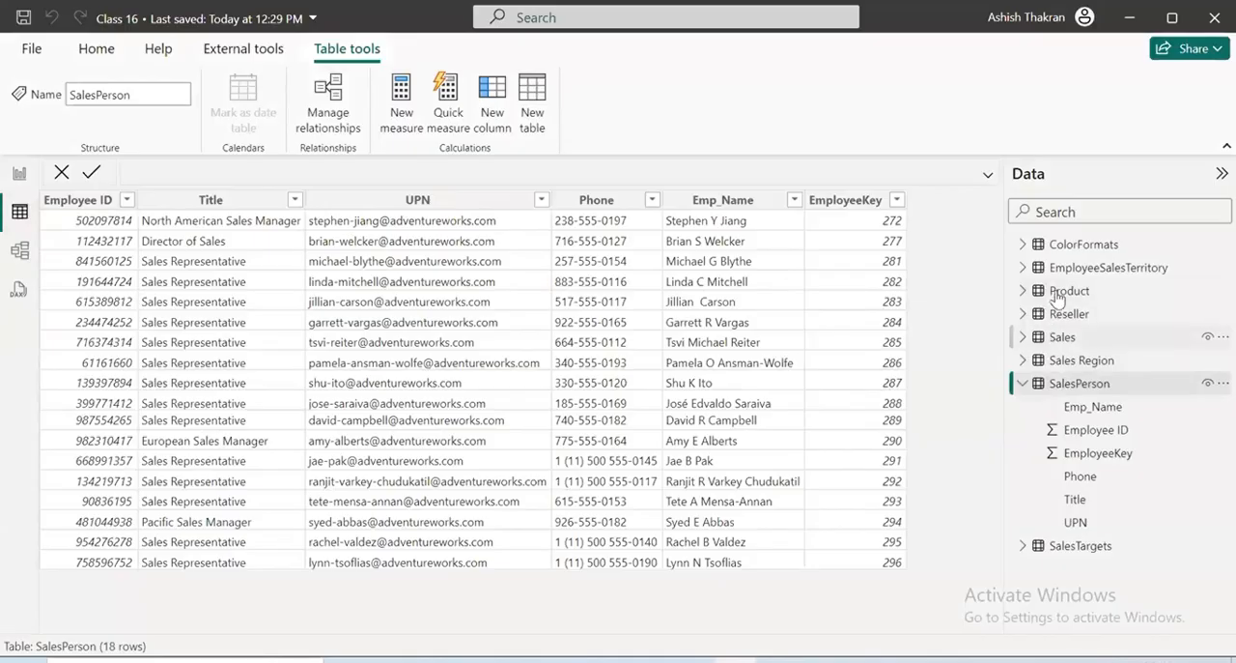
{"action": "left_click", "coordinate": [1023, 382]}
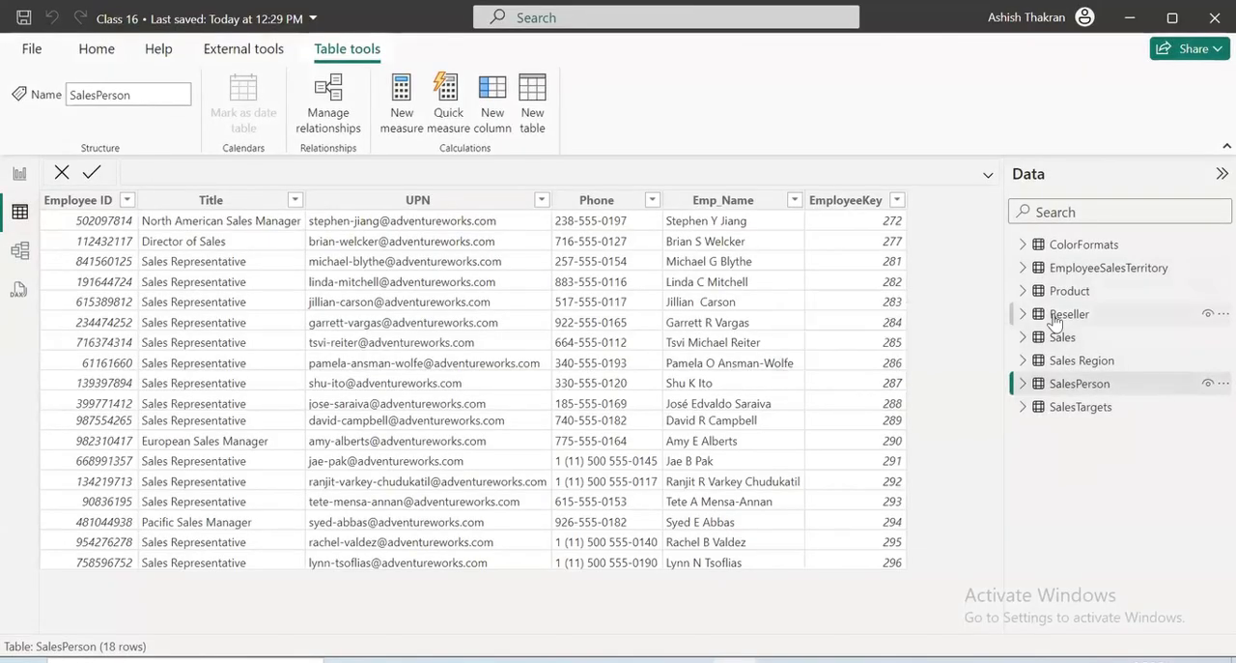
{"action": "left_click", "coordinate": [1058, 360]}
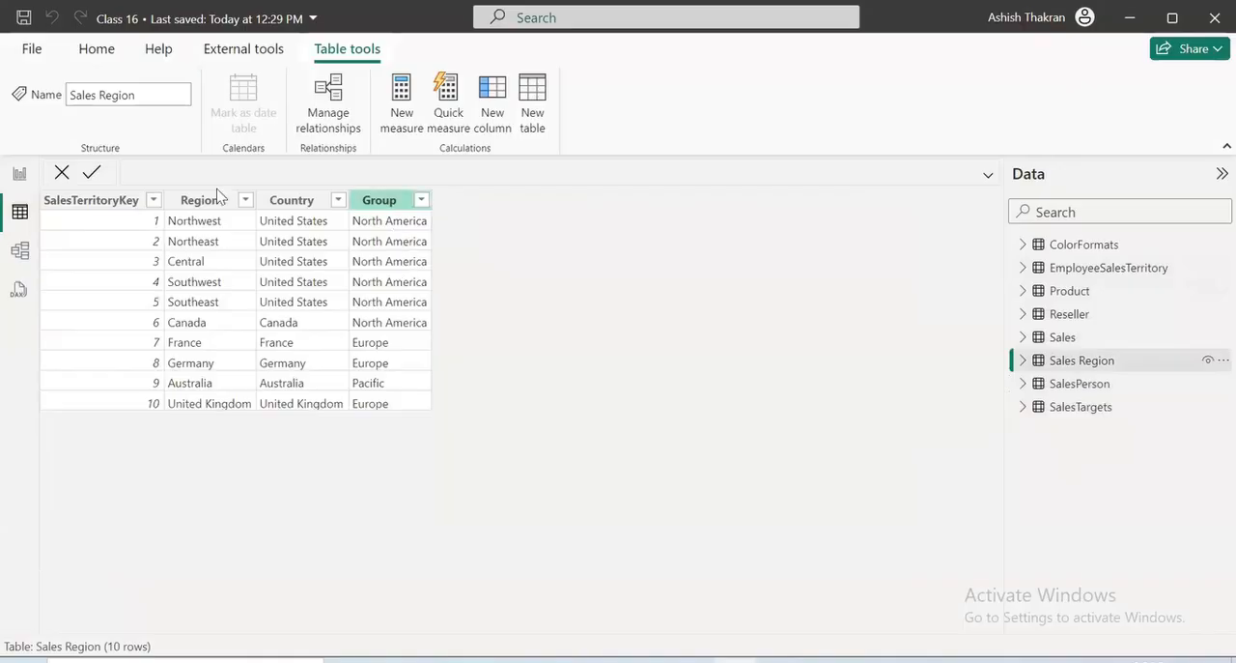
Set the data category of the Sales Region table's Group column to Continent in the model view
{"action": "left_click", "coordinate": [19, 250]}
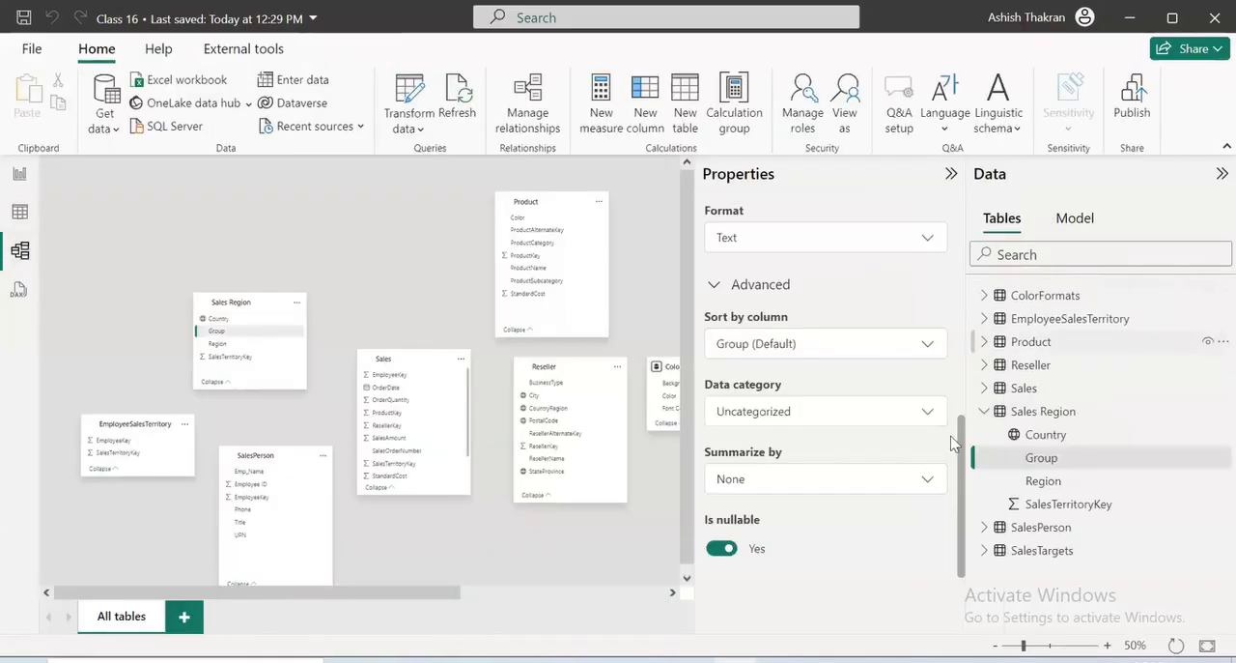
{"action": "left_click", "coordinate": [865, 426]}
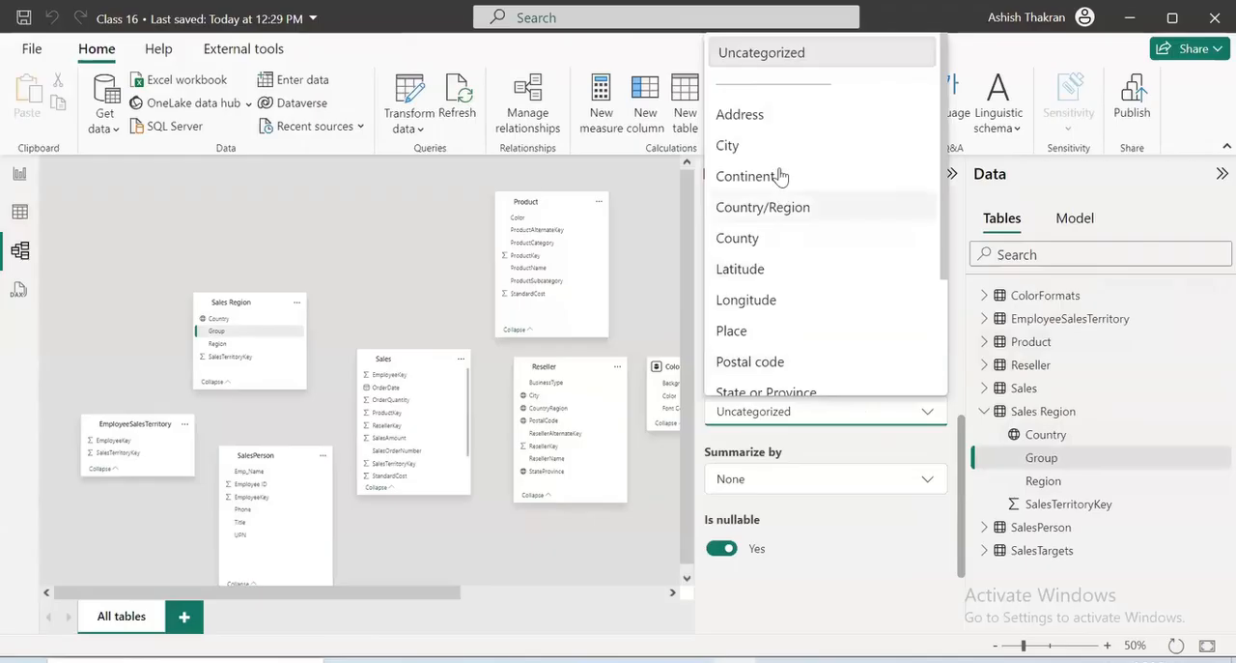
{"action": "left_click", "coordinate": [782, 174]}
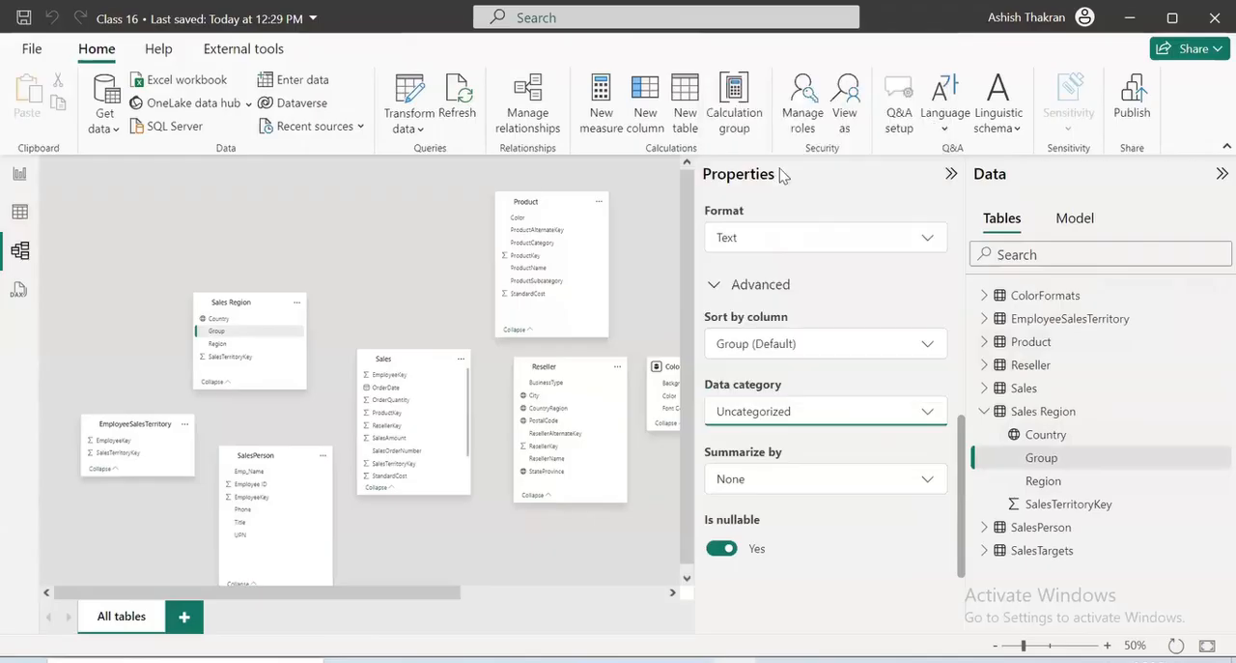
Check the Region column's rows in the Sales Region table and set its data category to Country/Region
{"action": "left_click", "coordinate": [1057, 486]}
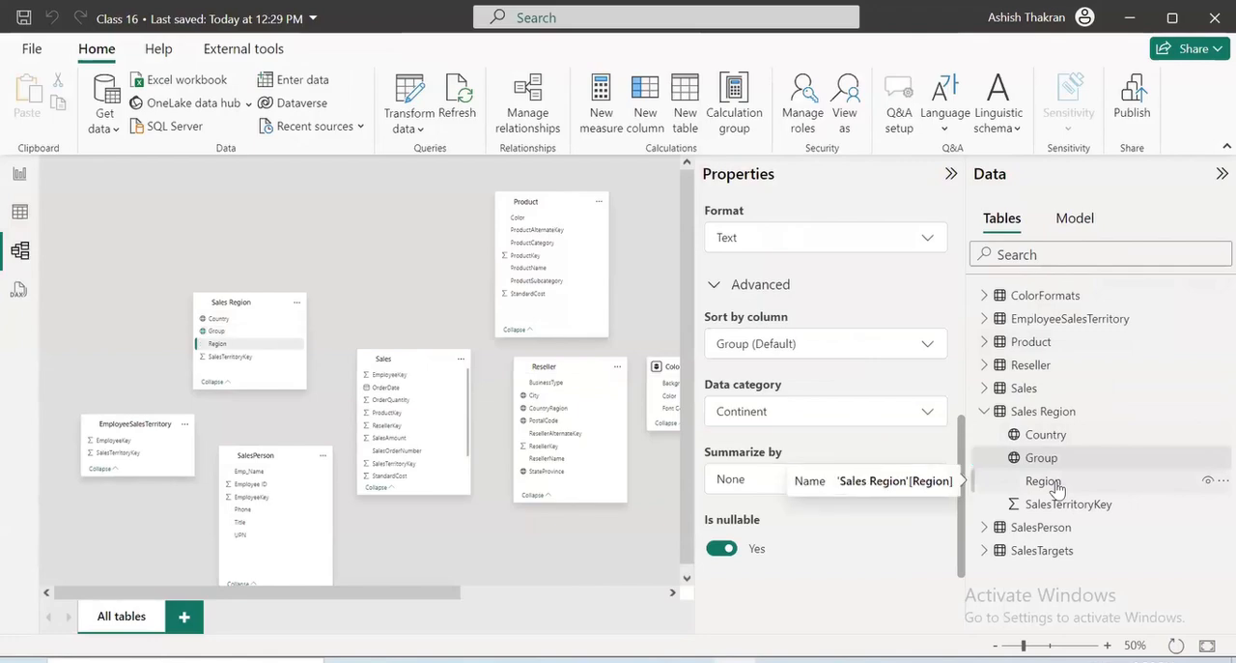
{"action": "left_click", "coordinate": [19, 212]}
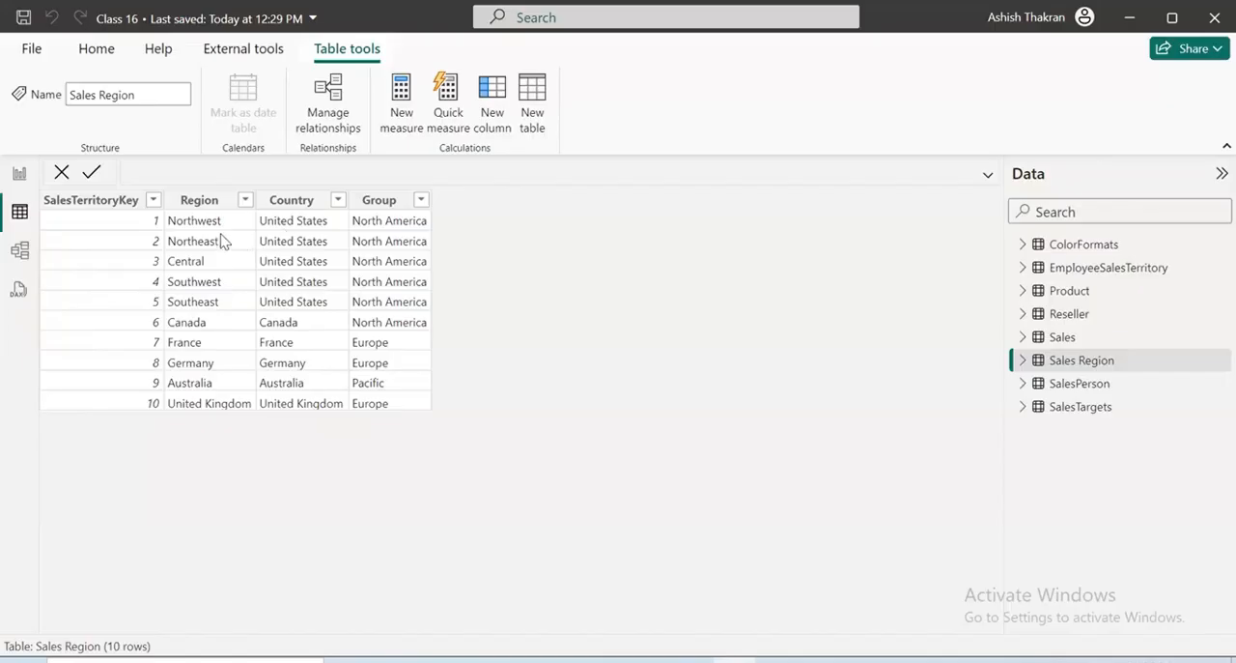
{"action": "left_click", "coordinate": [19, 174]}
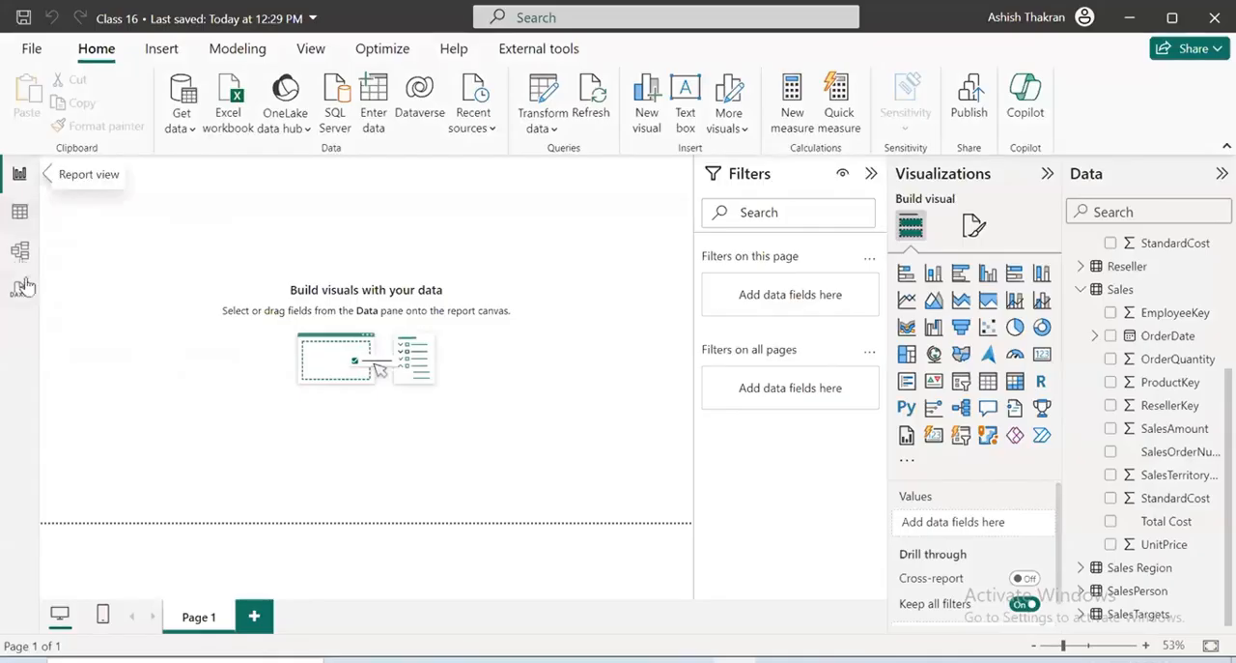
{"action": "left_click", "coordinate": [19, 250]}
{"action": "left_click", "coordinate": [850, 411]}
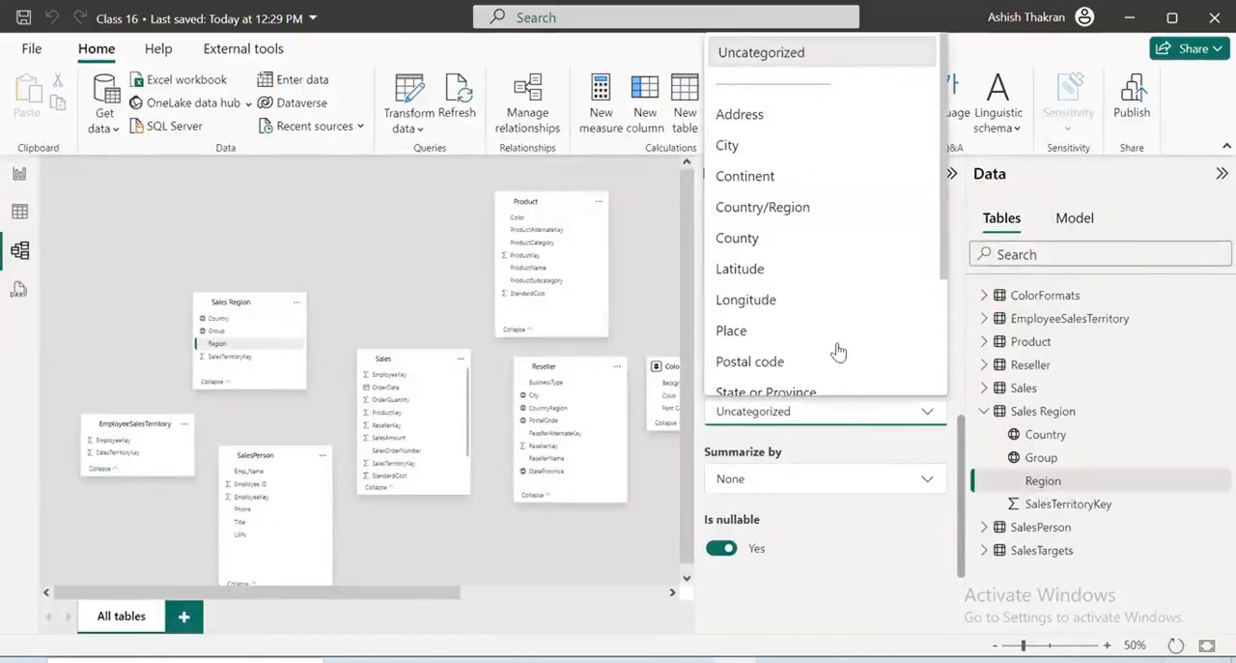
{"action": "left_click", "coordinate": [773, 218]}
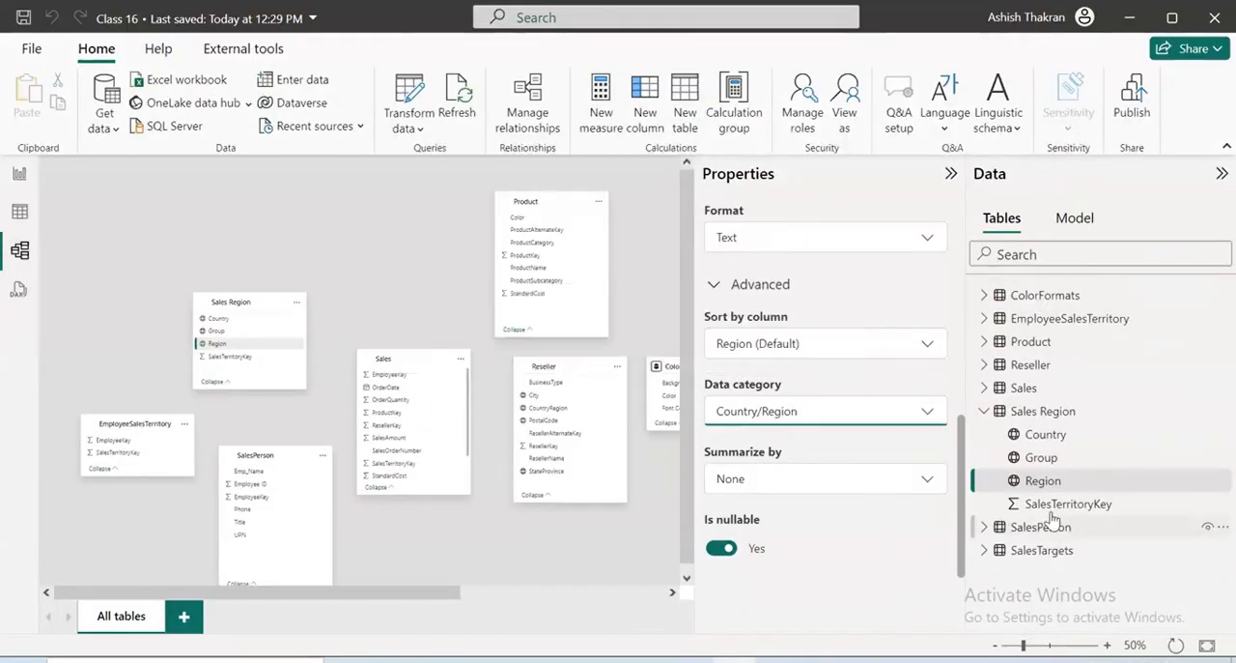
Review the fields of the SalesTargets and SalesPerson tables and save the file
{"action": "left_click", "coordinate": [1008, 554]}
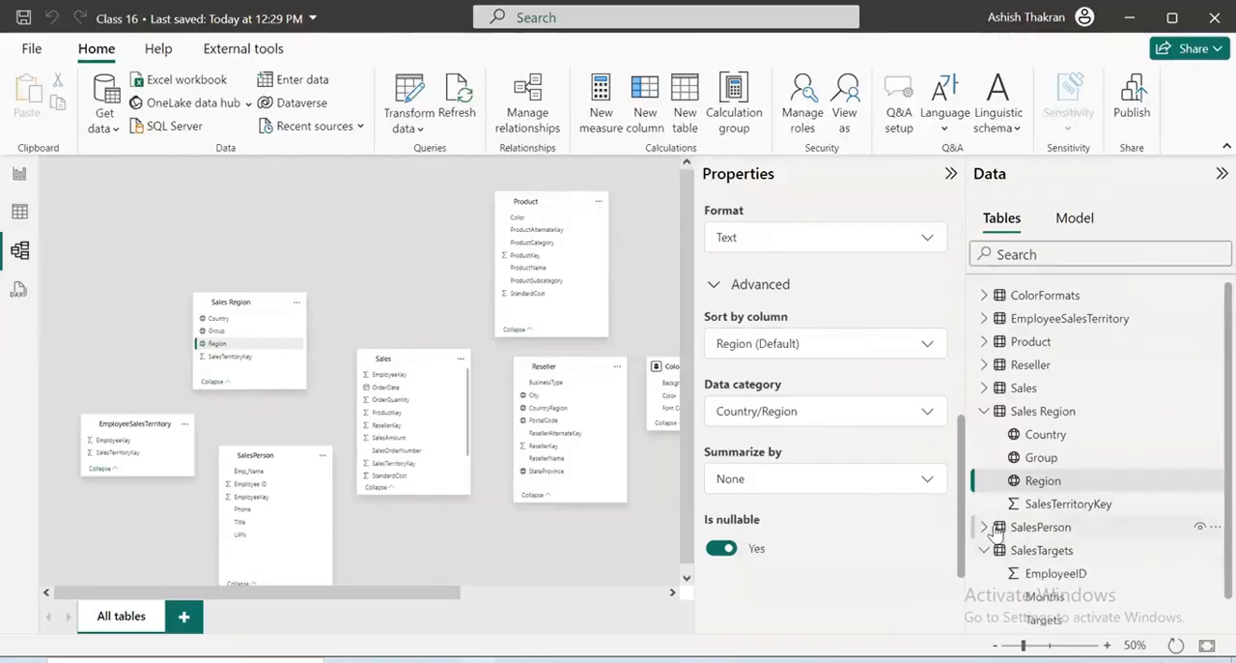
{"action": "left_click", "coordinate": [984, 528]}
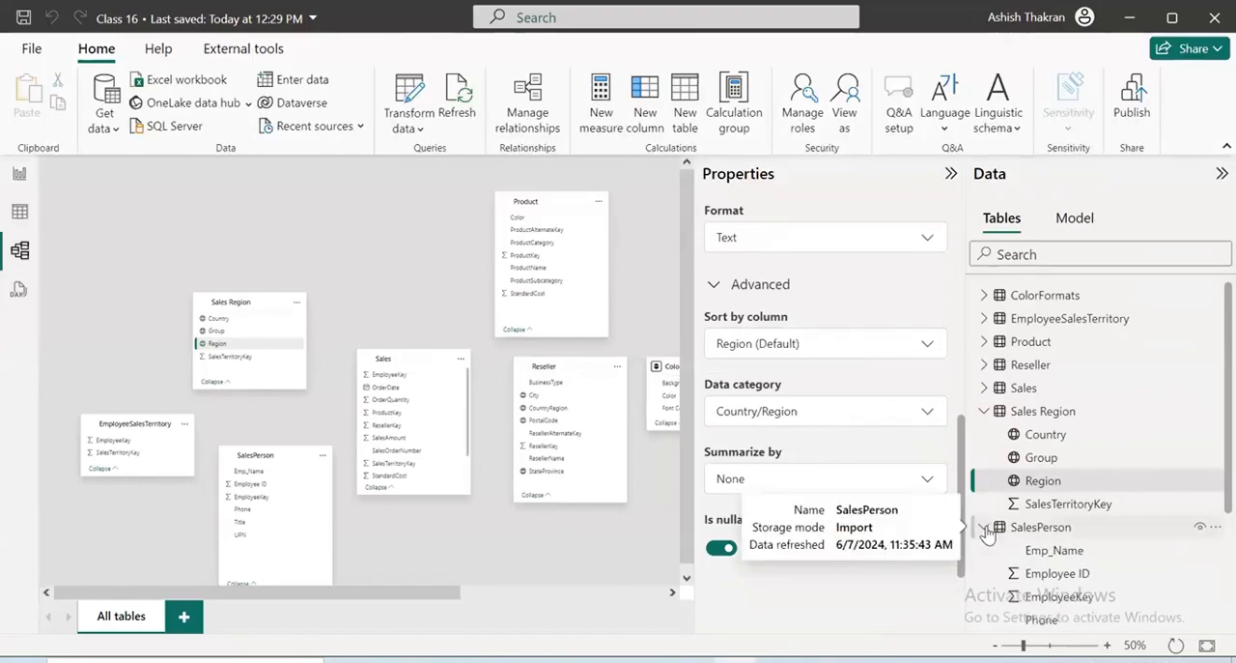
{"action": "left_click", "coordinate": [985, 527]}
{"action": "left_click", "coordinate": [984, 551]}
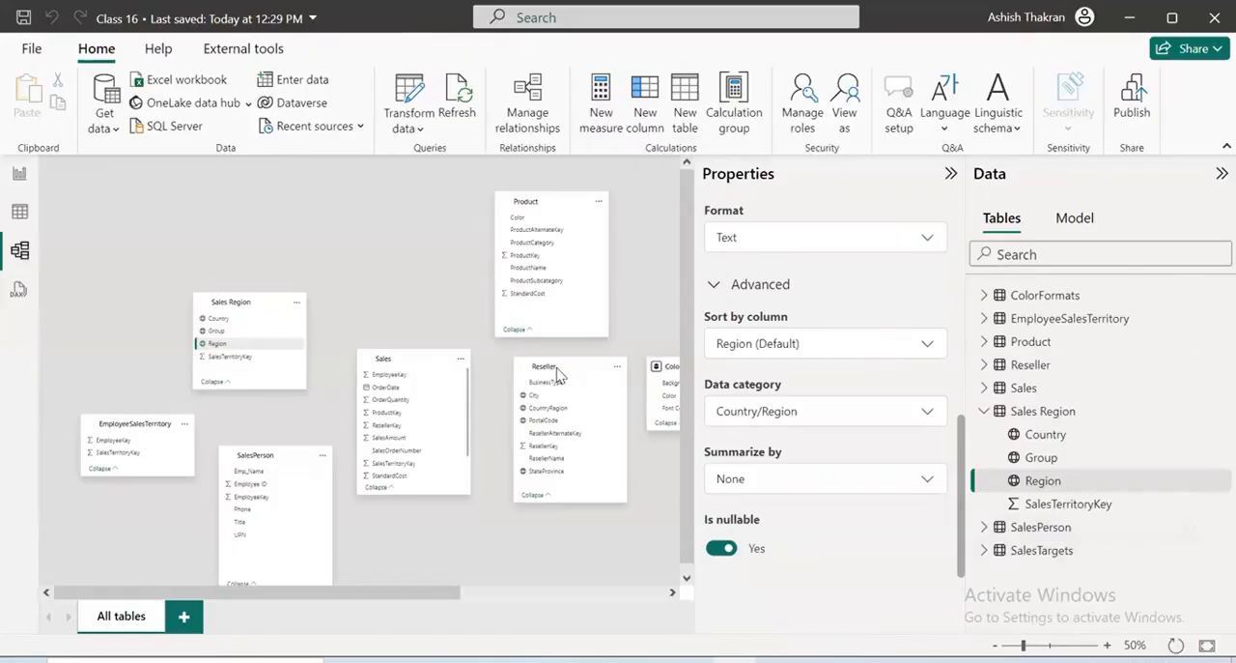
{"action": "left_click", "coordinate": [952, 176]}
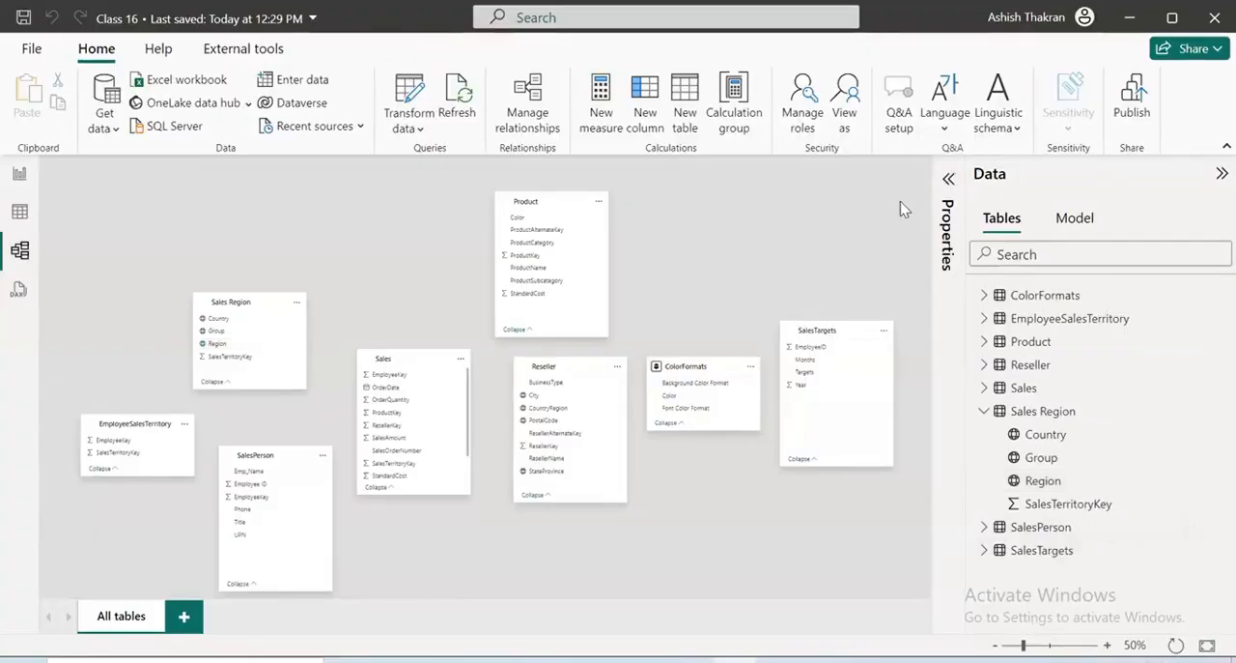
{"action": "key", "text": "ctrl+s"}
Add a card visual to the report page showing the Sales table's StandardCost
{"action": "left_click", "coordinate": [19, 173]}
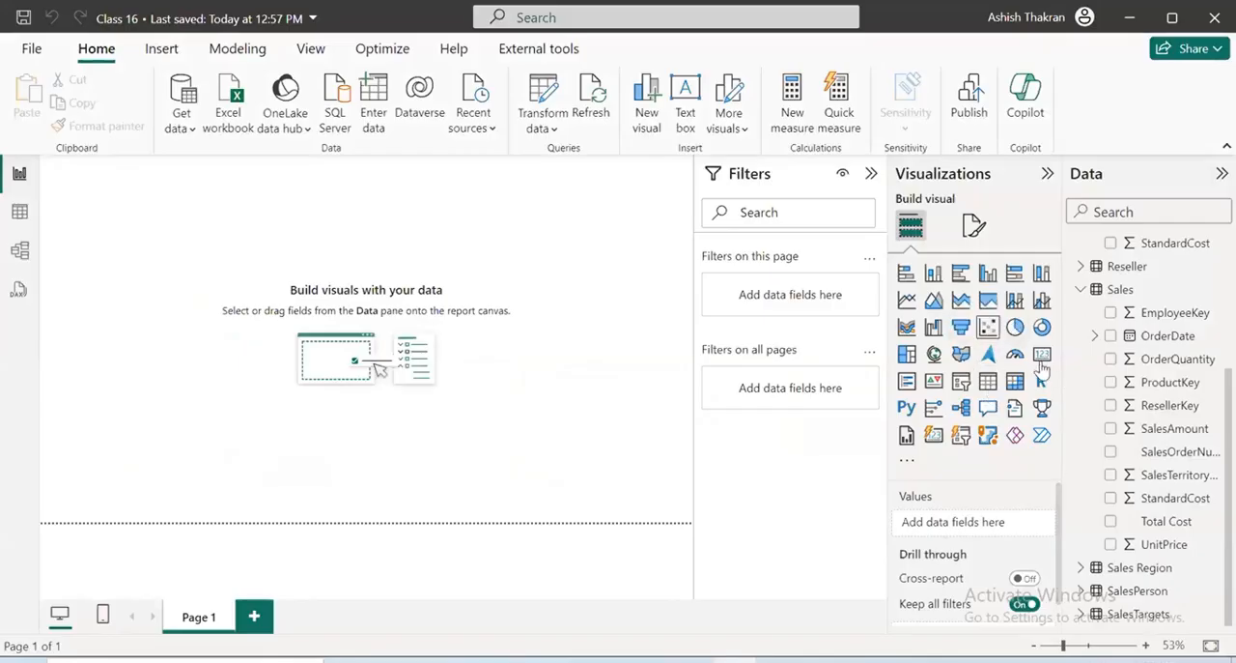
{"action": "left_click", "coordinate": [1042, 355]}
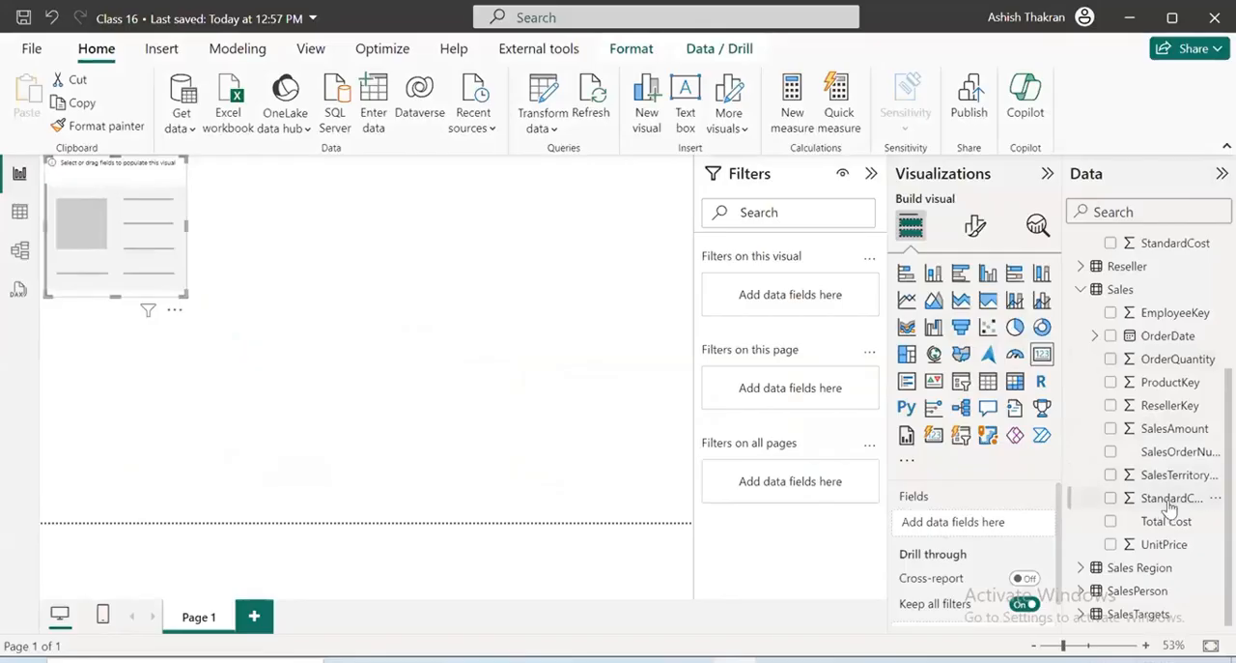
{"action": "left_click_drag", "start_coordinate": [1168, 498], "coordinate": [972, 522]}
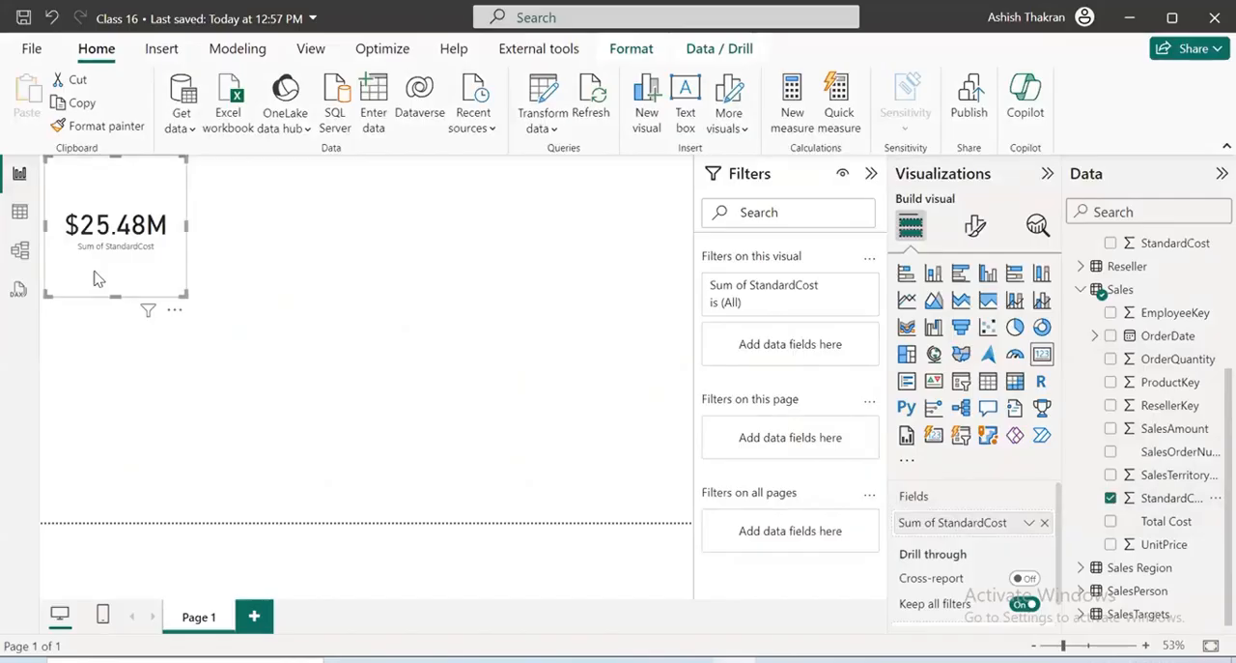
Set the default summarization of the Sales table's StandardCost column to Count in the model view
{"action": "left_click", "coordinate": [20, 250]}
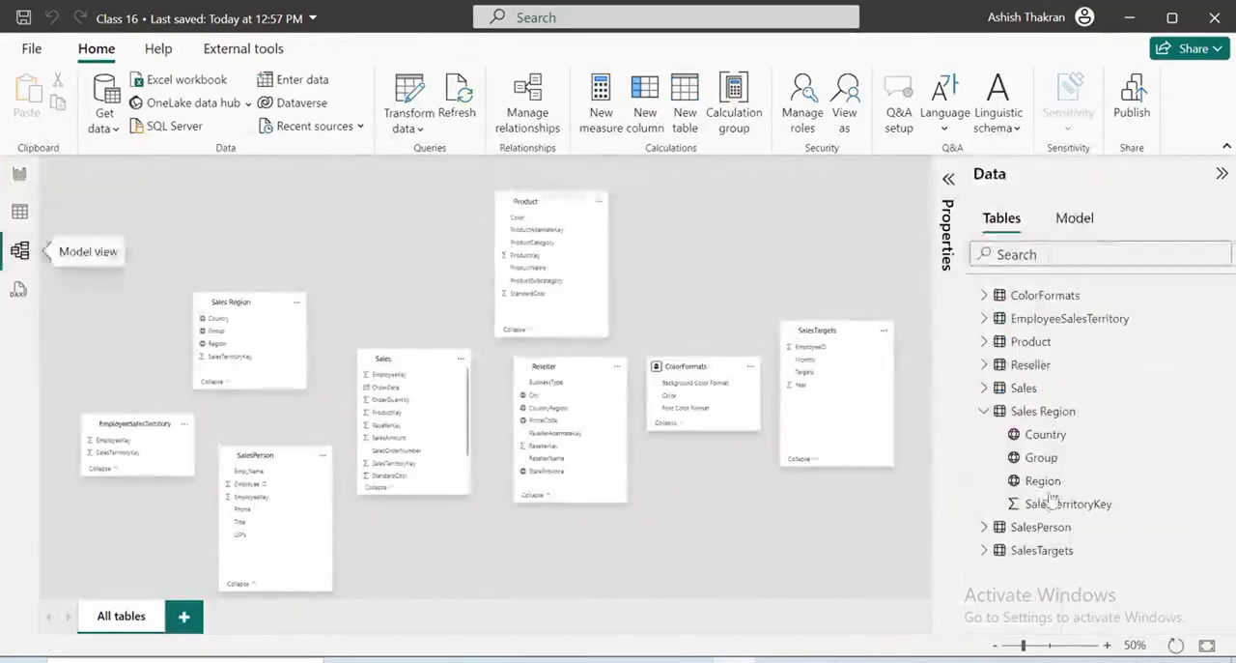
{"action": "left_click", "coordinate": [985, 411]}
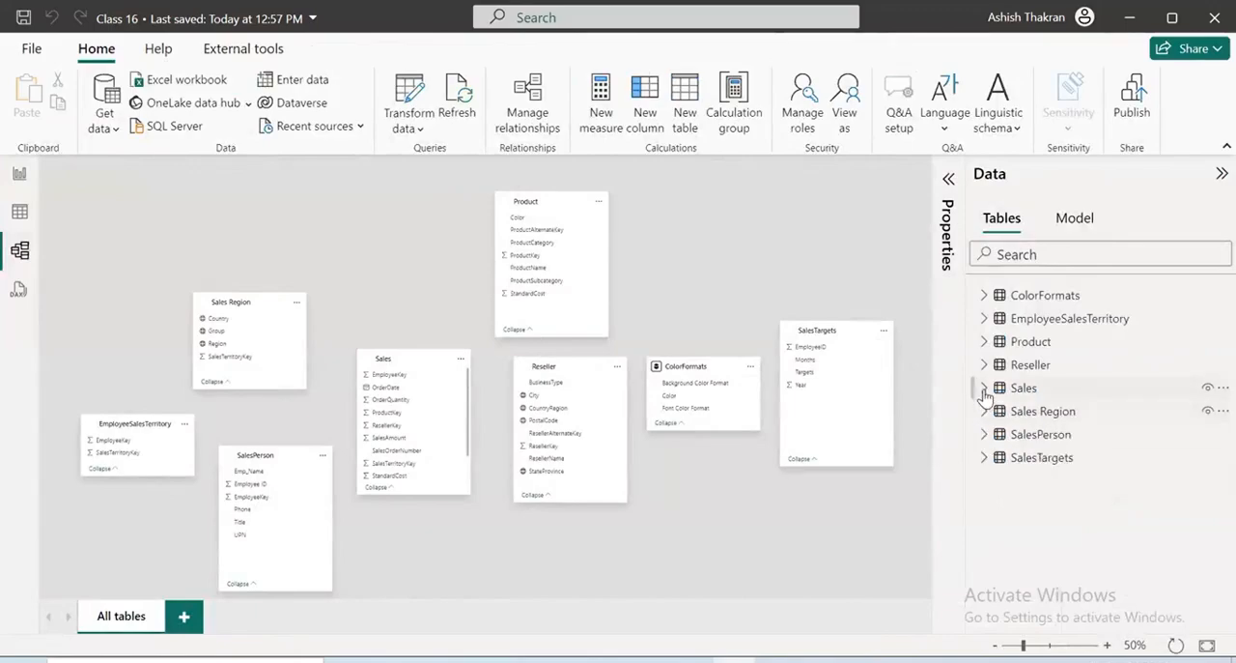
{"action": "left_click", "coordinate": [984, 388]}
{"action": "scroll", "coordinate": [1082, 463], "scroll_direction": "down", "scroll_amount": 3}
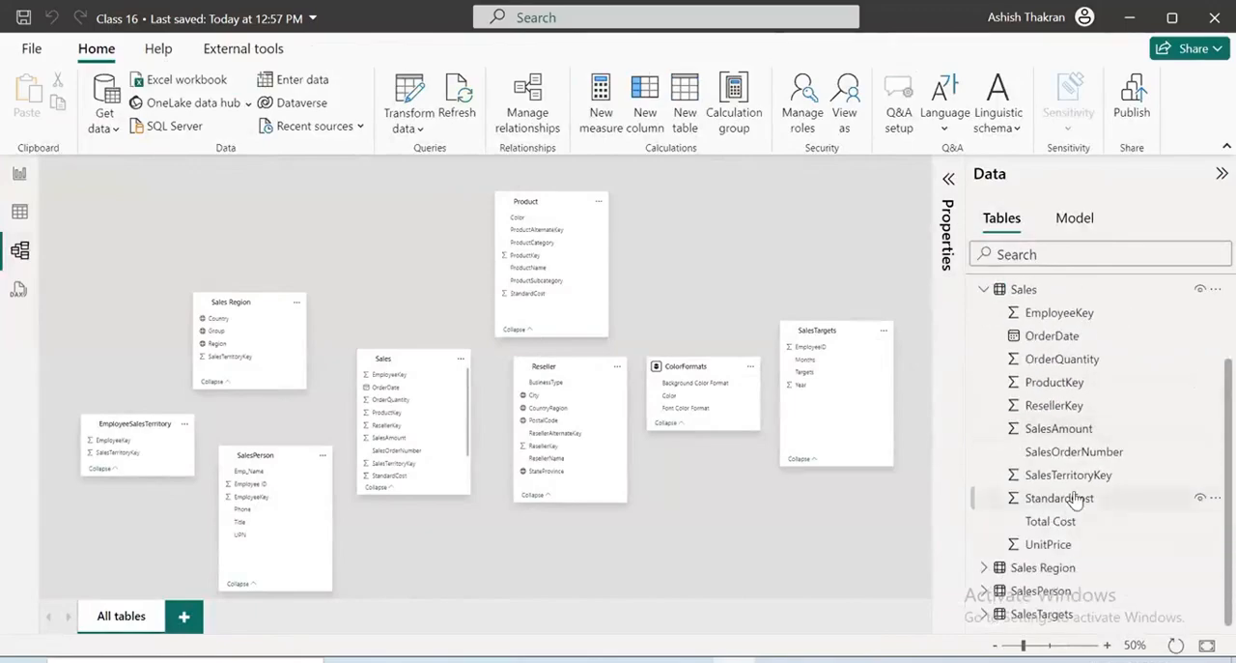
{"action": "left_click", "coordinate": [1075, 502]}
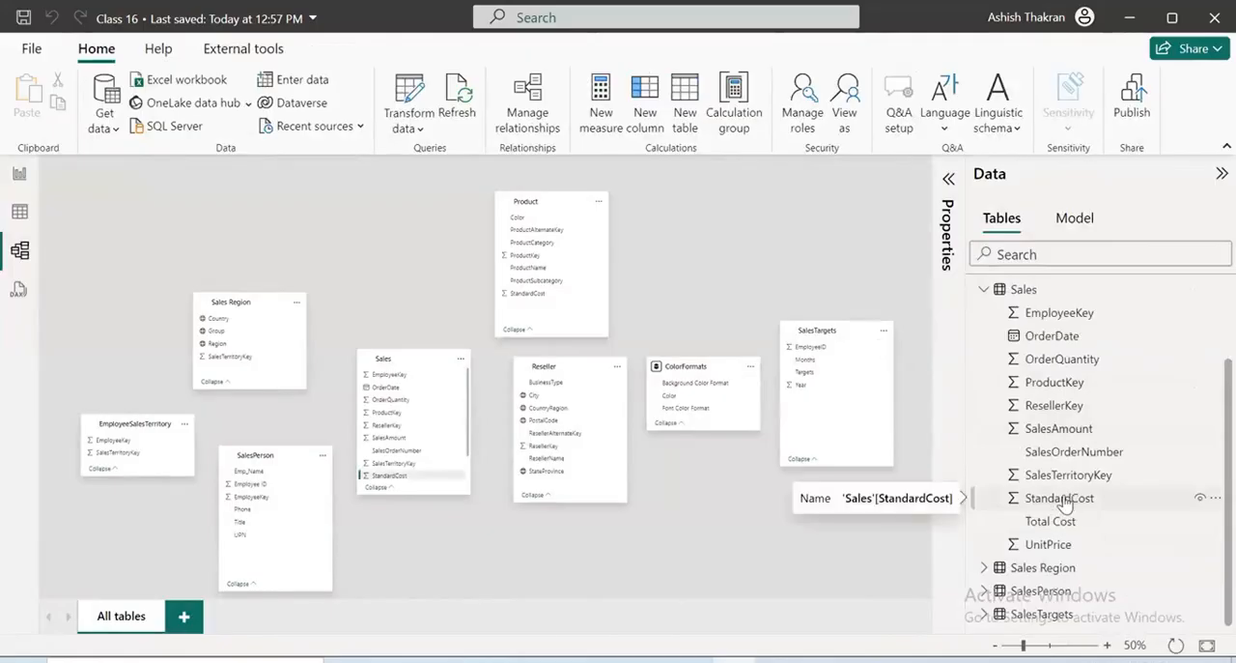
{"action": "left_click", "coordinate": [948, 179]}
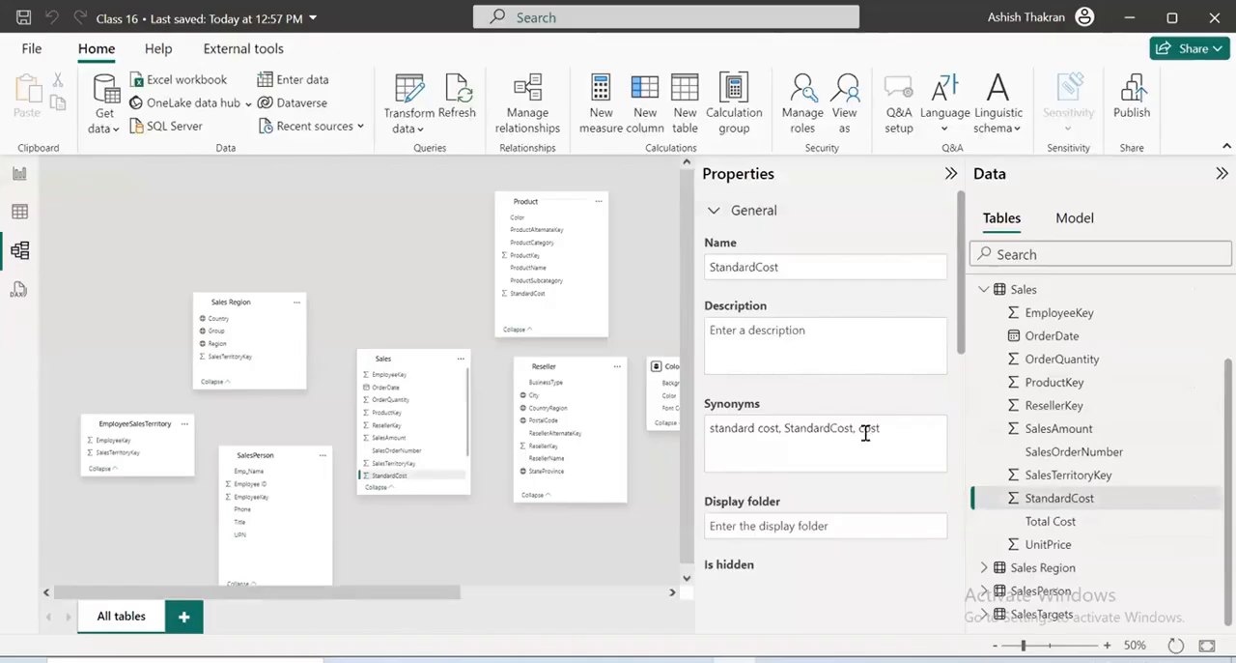
{"action": "scroll", "coordinate": [864, 433], "scroll_direction": "down", "scroll_amount": 5}
{"action": "scroll", "coordinate": [827, 421], "scroll_direction": "down", "scroll_amount": 2}
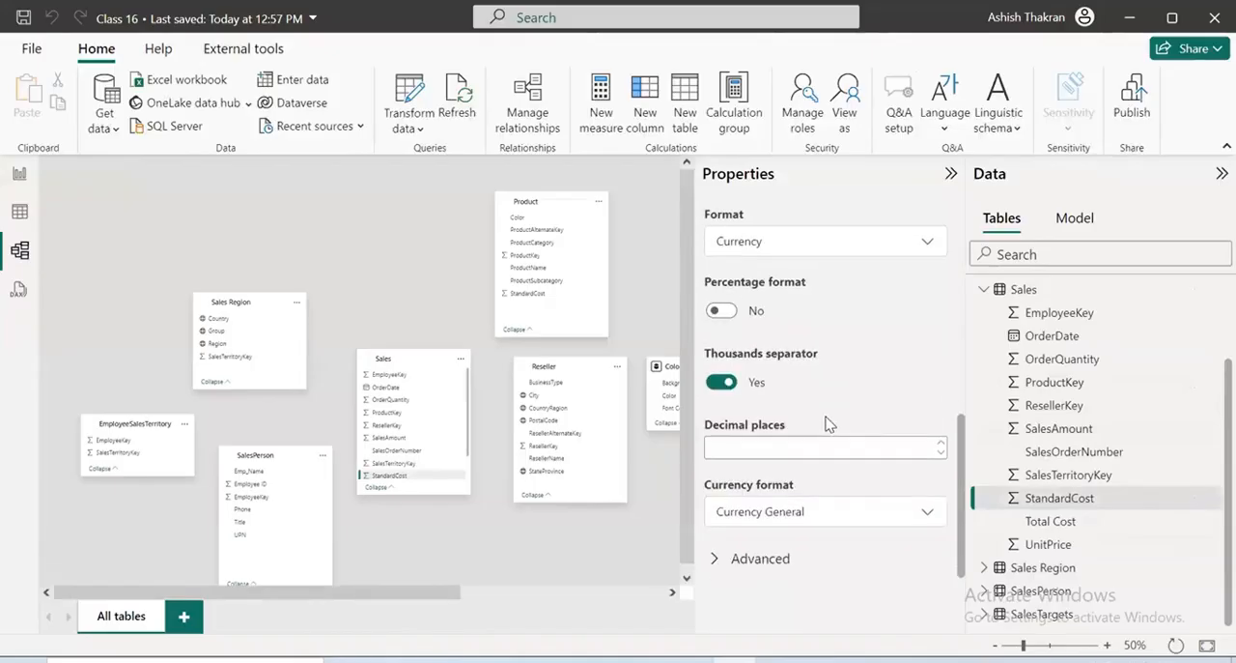
{"action": "left_click", "coordinate": [814, 558]}
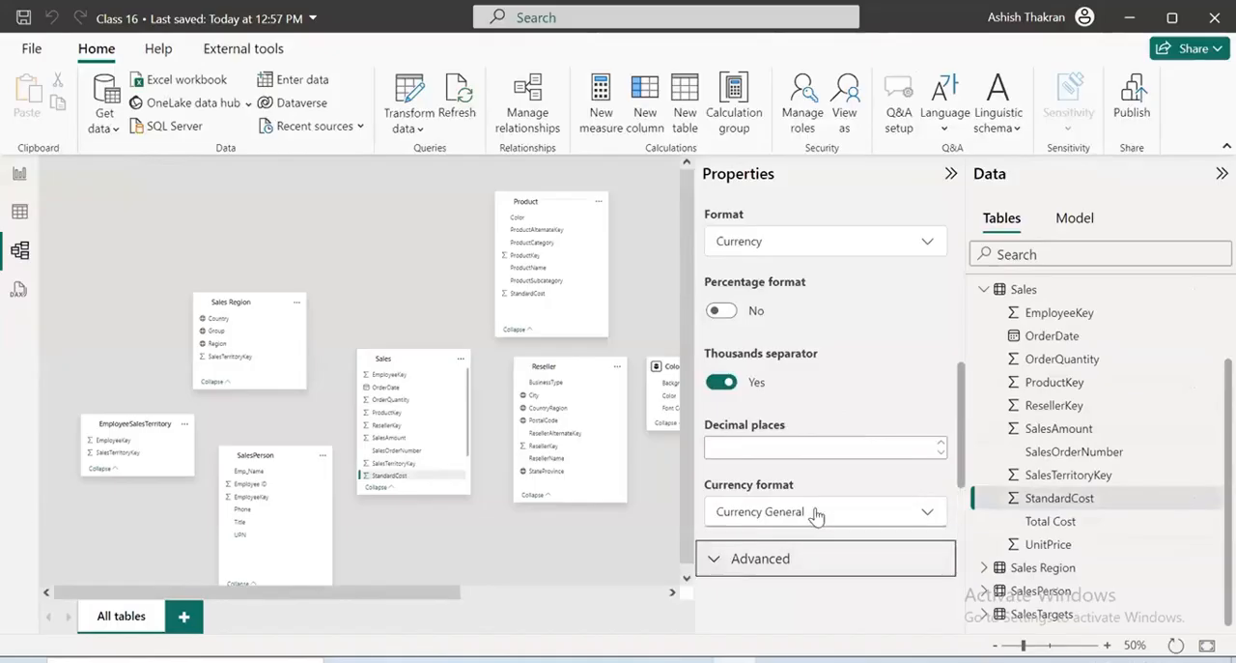
{"action": "scroll", "coordinate": [816, 517], "scroll_direction": "down", "scroll_amount": 3}
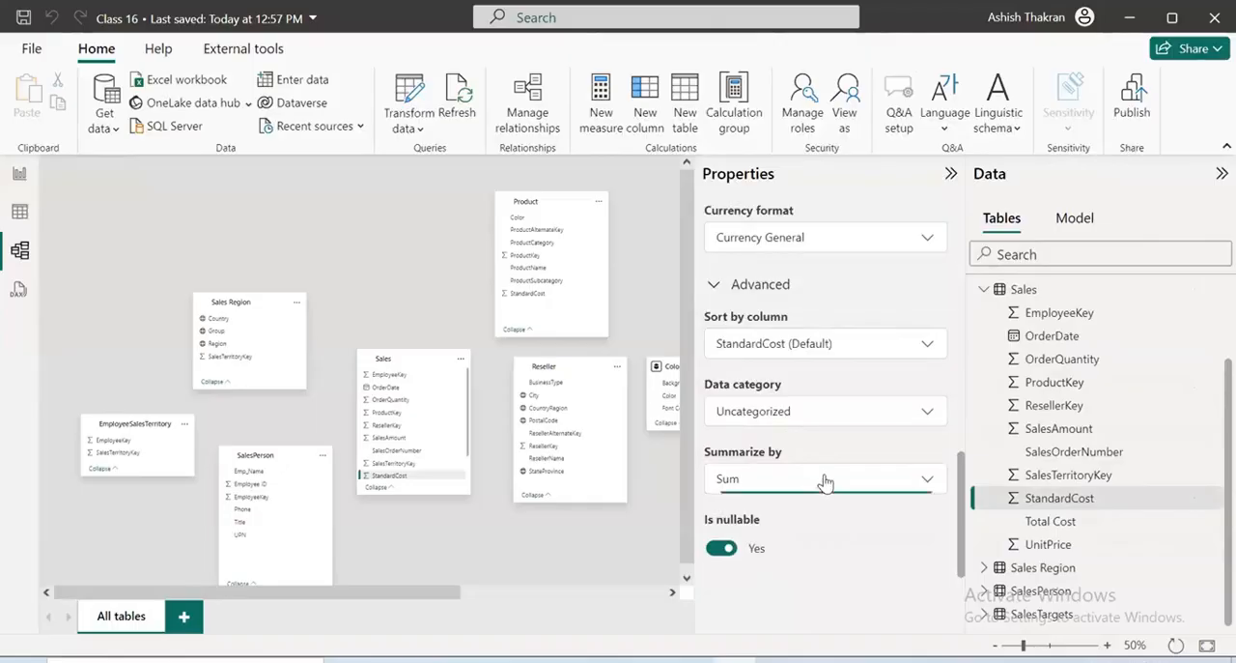
{"action": "left_click", "coordinate": [827, 480]}
{"action": "left_click", "coordinate": [980, 522]}
{"action": "left_click", "coordinate": [971, 569]}
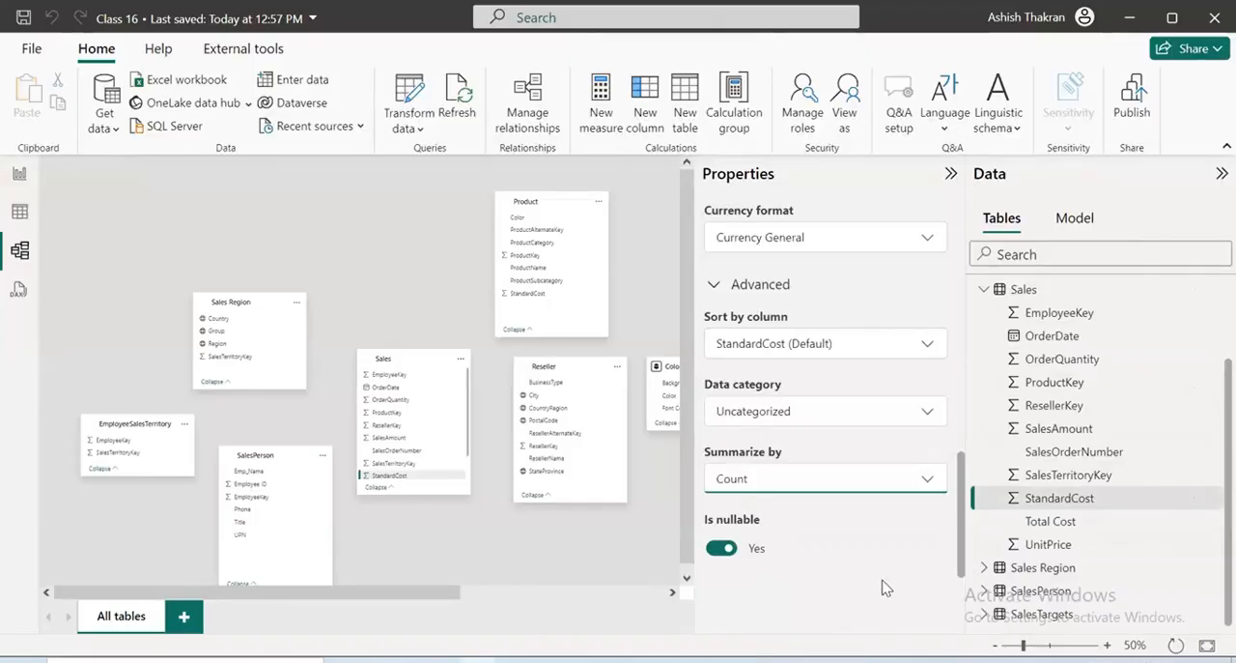
Remove StandardCost from the report card and add it again so the card uses the Count summarization
{"action": "left_click", "coordinate": [21, 179]}
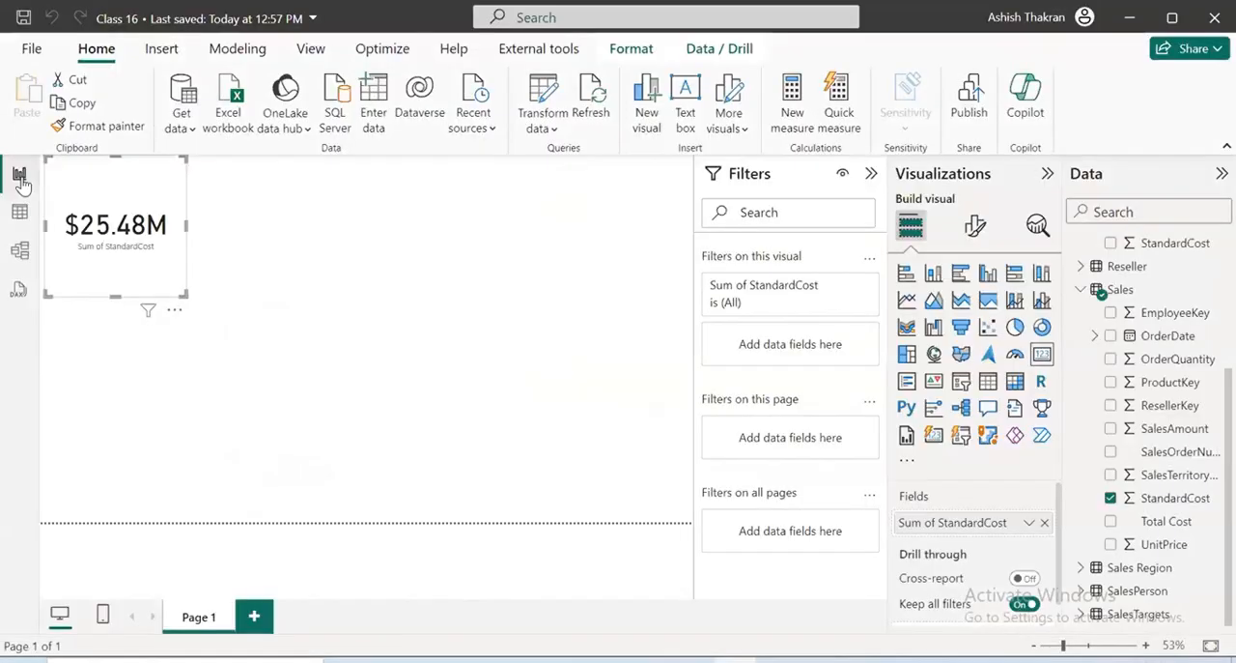
{"action": "left_click_drag", "start_coordinate": [973, 525], "coordinate": [499, 440]}
{"action": "double_click", "coordinate": [1110, 500]}
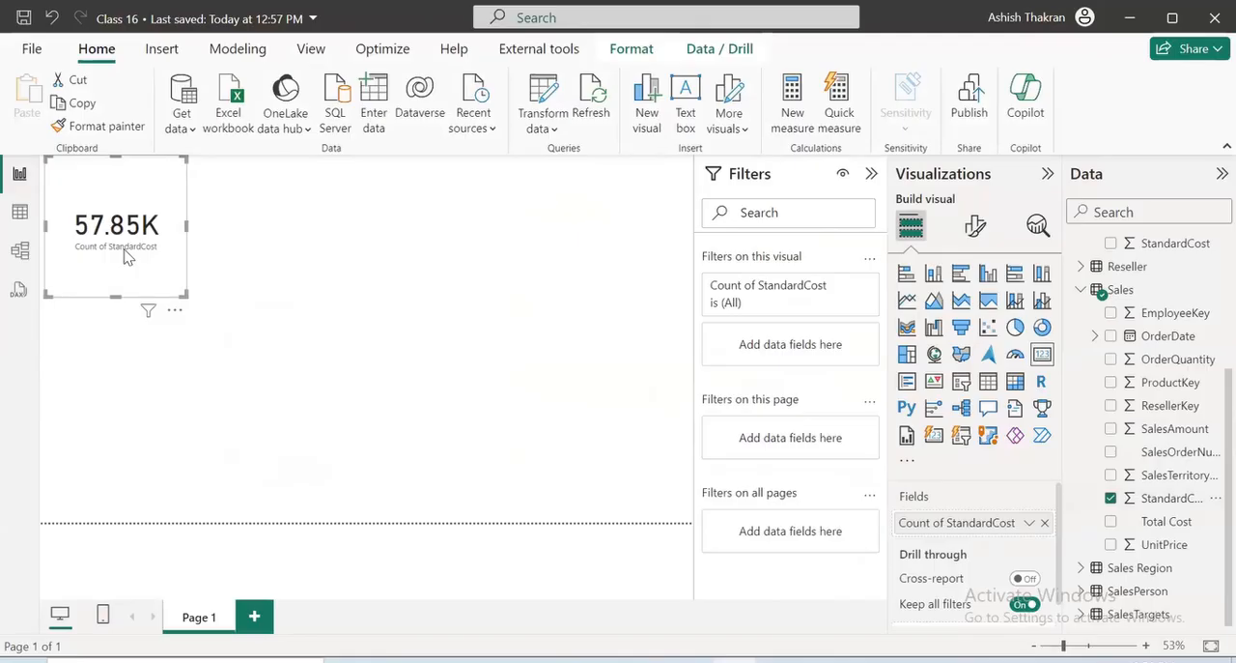
Set the default summarization of the Sales table's StandardCost column back to Sum
{"action": "left_click", "coordinate": [19, 251]}
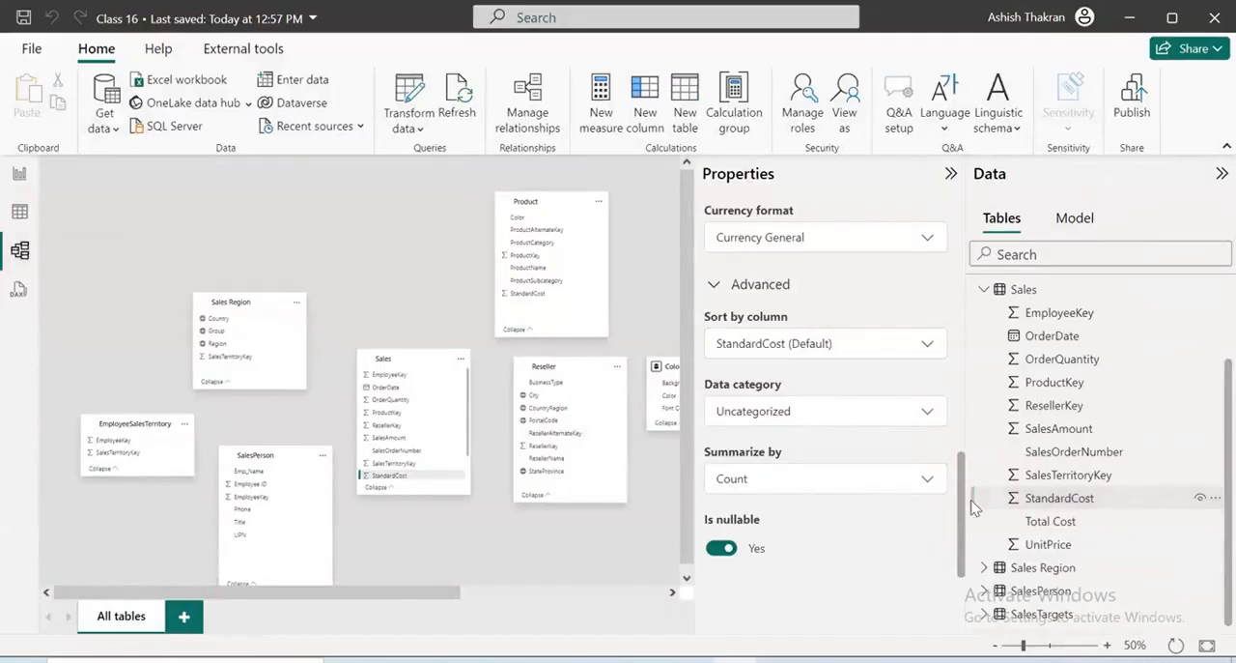
{"action": "left_click", "coordinate": [933, 478]}
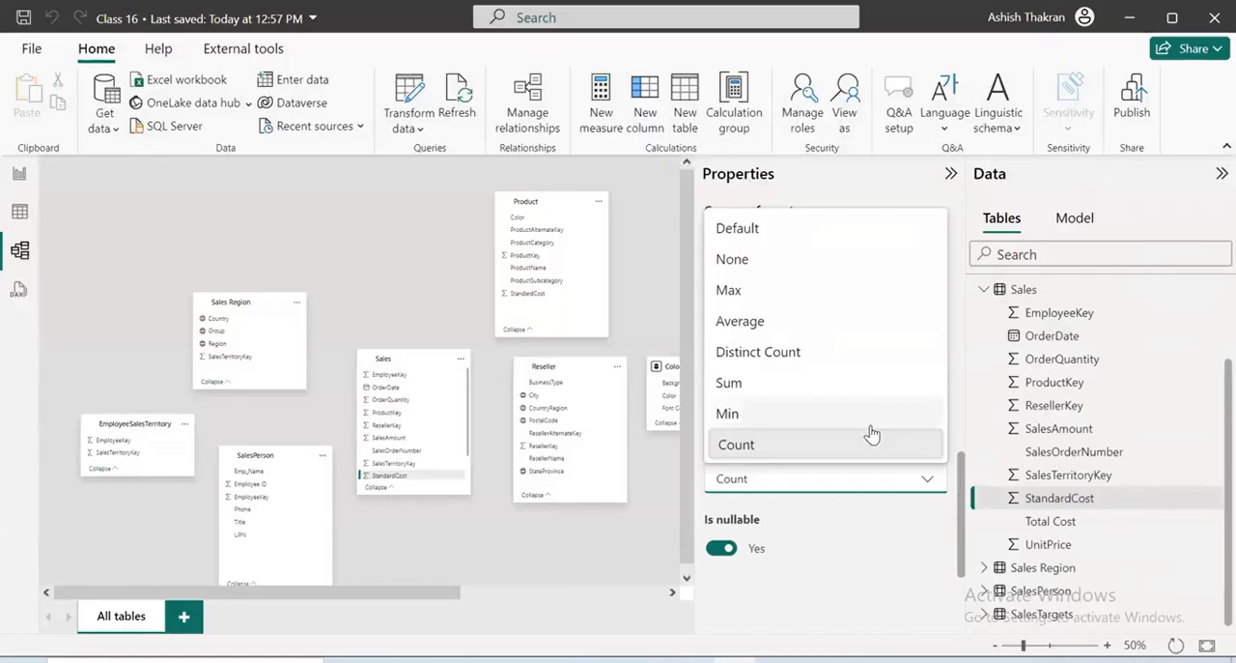
{"action": "left_click", "coordinate": [840, 386]}
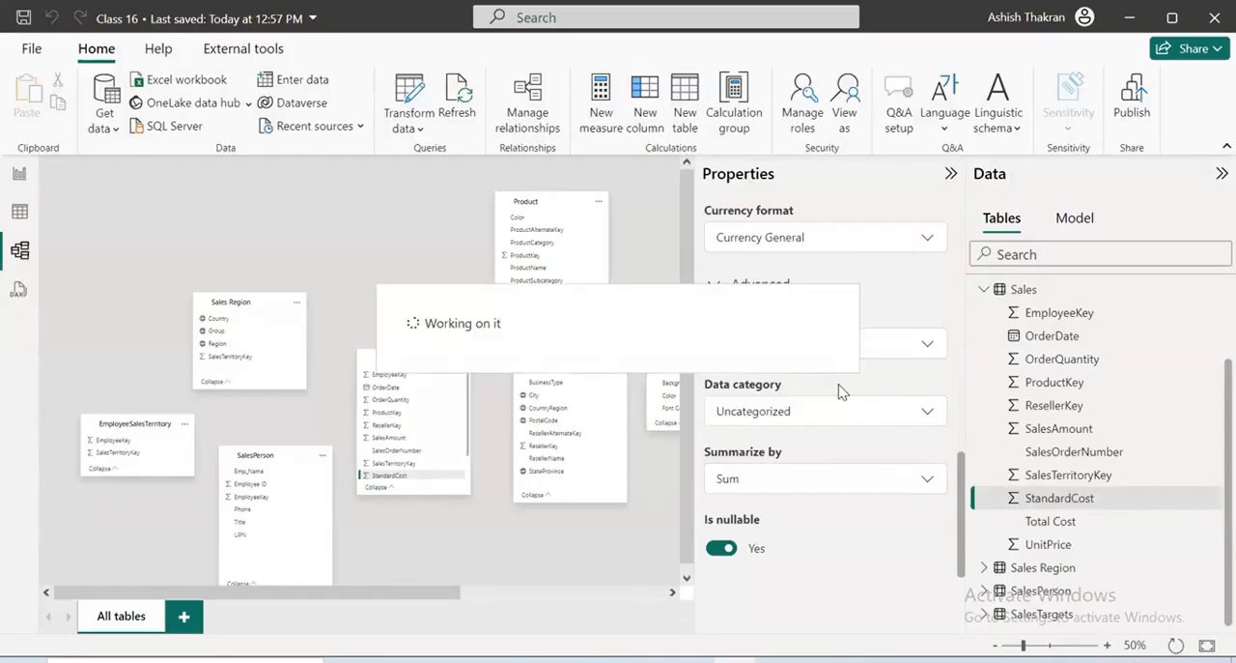
Delete the StandardCost card from the report page and return to the model diagram with the column properties hidden
{"action": "left_click", "coordinate": [18, 178]}
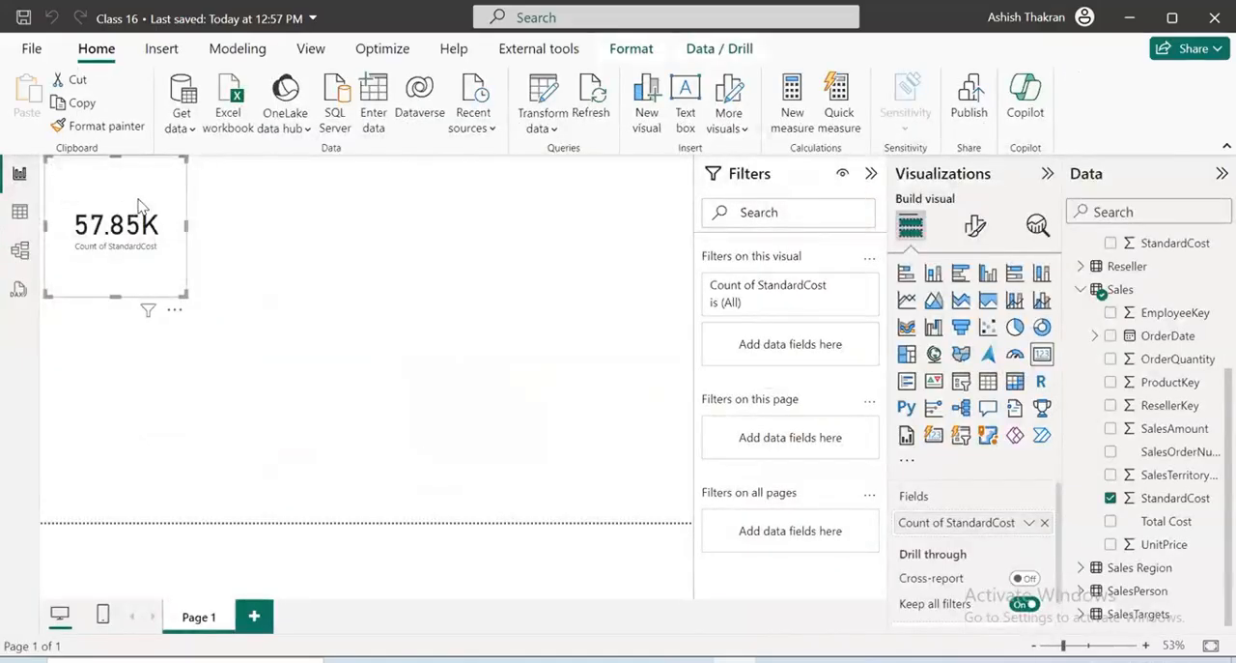
{"action": "key", "text": "Delete"}
{"action": "left_click", "coordinate": [19, 251]}
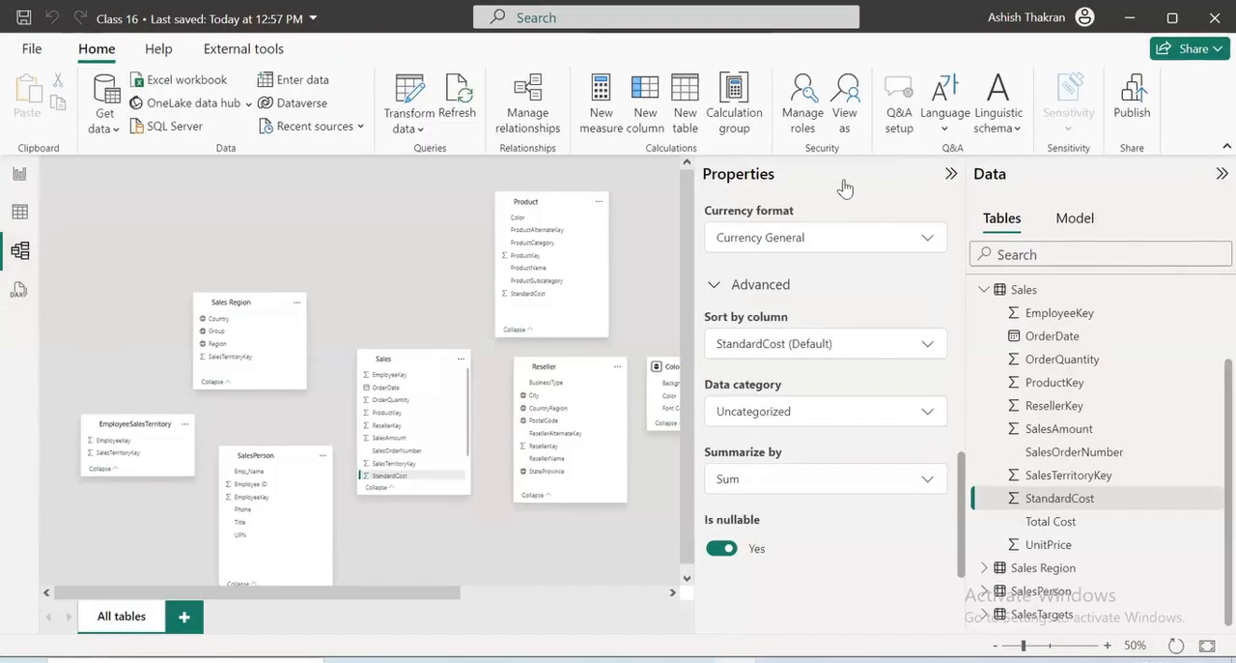
{"action": "left_click", "coordinate": [952, 174]}
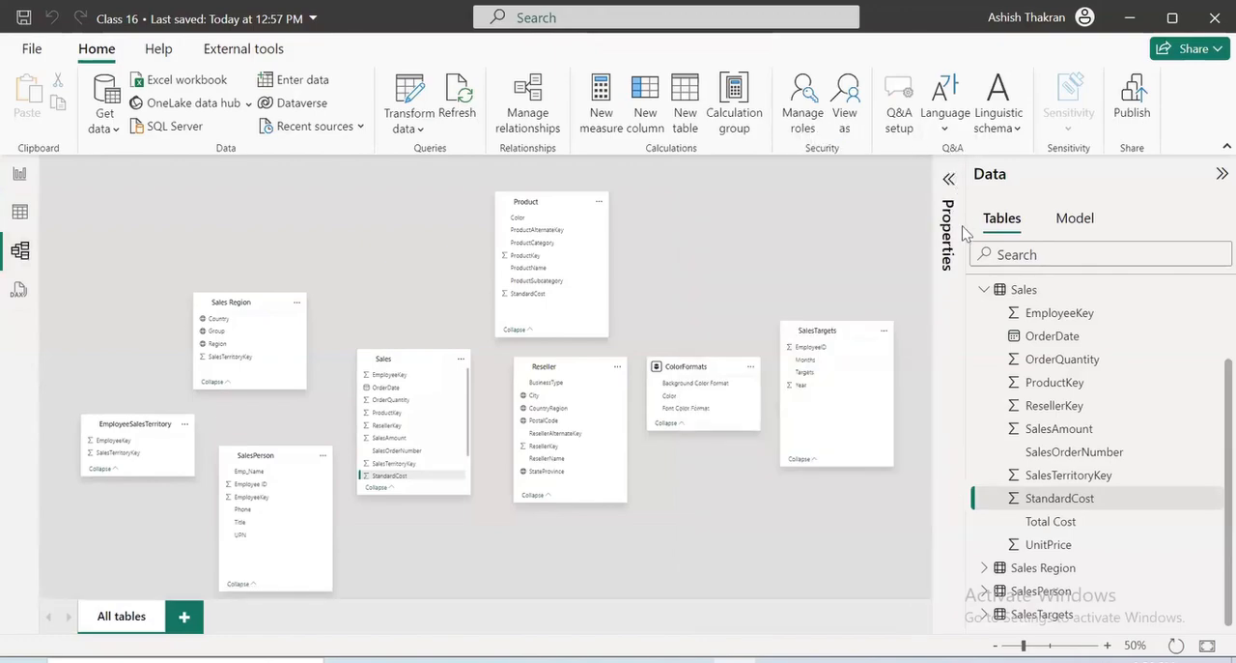
{"action": "left_click", "coordinate": [805, 131]}
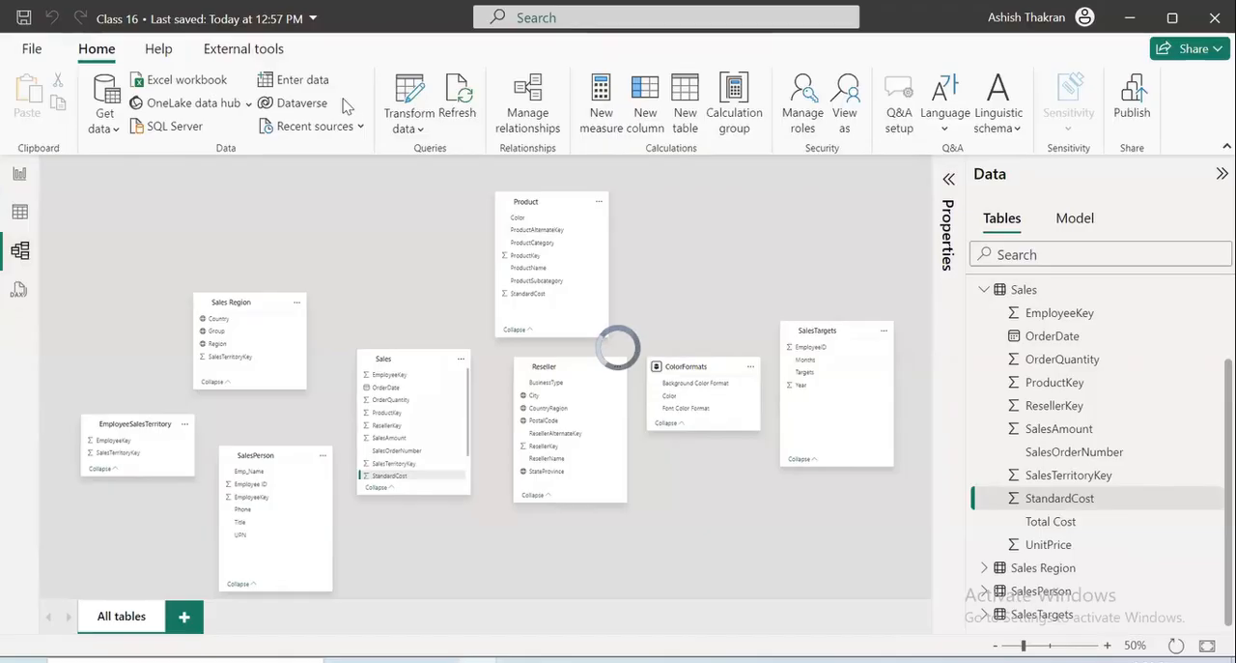
{"action": "left_click_drag", "start_coordinate": [447, 217], "coordinate": [324, 270]}
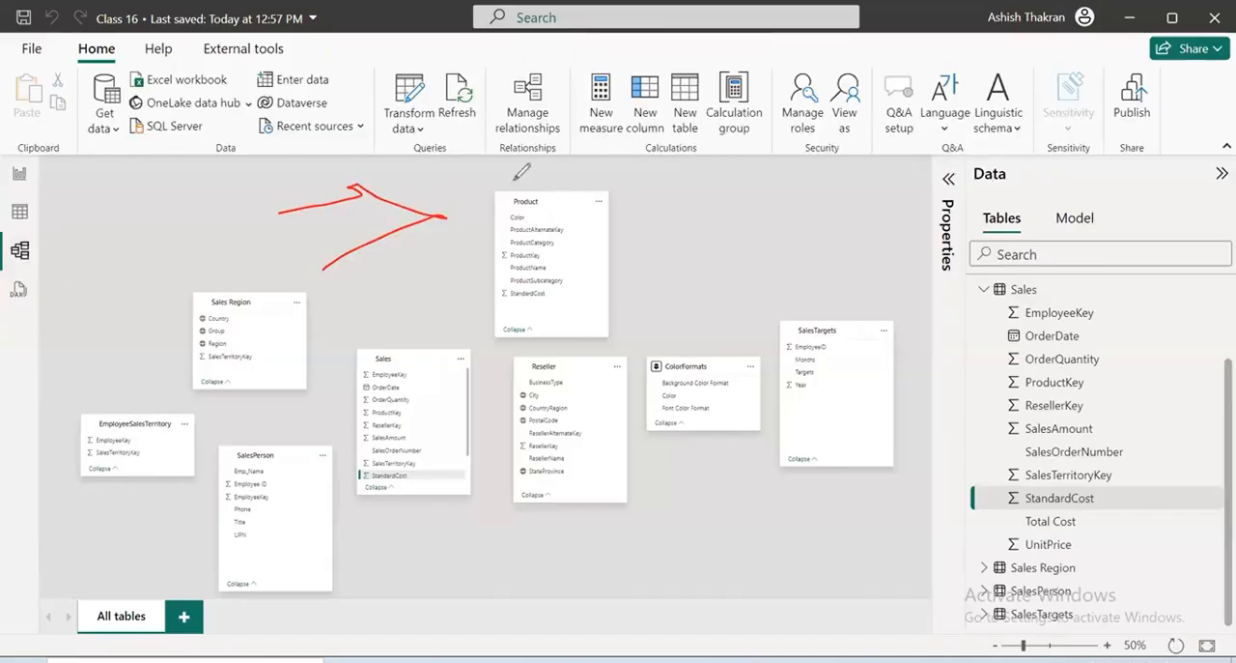
{"action": "mouse_move", "coordinate": [504, 172]}
{"action": "left_mouse_down"}
{"action": "mouse_move", "coordinate": [578, 193]}
{"action": "mouse_move", "coordinate": [620, 172]}
{"action": "mouse_move", "coordinate": [837, 169]}
{"action": "mouse_move", "coordinate": [929, 122]}
{"action": "mouse_move", "coordinate": [968, 162]}
{"action": "left_mouse_up"}
{"action": "mouse_move", "coordinate": [245, 355]}
{"action": "left_mouse_down"}
{"action": "mouse_move", "coordinate": [340, 333]}
{"action": "mouse_move", "coordinate": [323, 376]}
{"action": "left_mouse_up"}
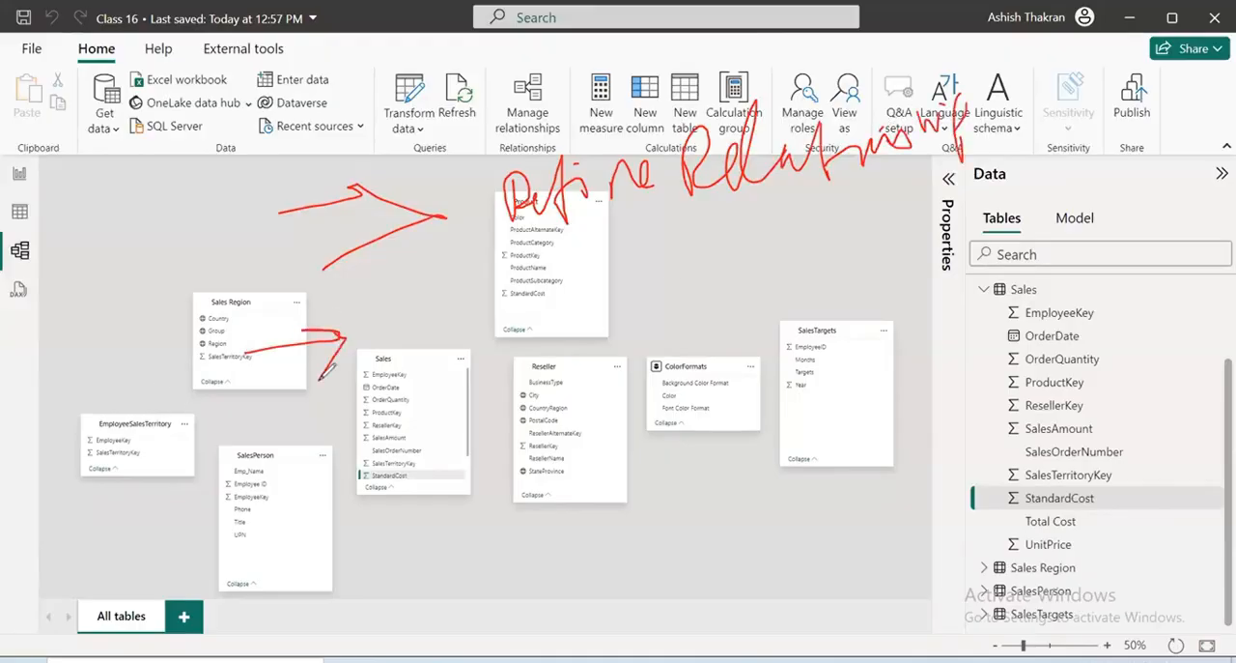
{"action": "mouse_move", "coordinate": [503, 253]}
{"action": "left_mouse_down"}
{"action": "mouse_move", "coordinate": [469, 275]}
{"action": "mouse_move", "coordinate": [493, 340]}
{"action": "mouse_move", "coordinate": [577, 309]}
{"action": "mouse_move", "coordinate": [574, 326]}
{"action": "left_mouse_up"}
{"action": "left_click_drag", "start_coordinate": [614, 251], "coordinate": [559, 342]}
{"action": "left_click_drag", "start_coordinate": [418, 437], "coordinate": [699, 334]}
{"action": "mouse_move", "coordinate": [671, 284]}
{"action": "left_mouse_down"}
{"action": "mouse_move", "coordinate": [709, 268]}
{"action": "mouse_move", "coordinate": [703, 290]}
{"action": "left_mouse_up"}
{"action": "mouse_move", "coordinate": [743, 215]}
{"action": "left_mouse_down"}
{"action": "mouse_move", "coordinate": [811, 242]}
{"action": "mouse_move", "coordinate": [866, 232]}
{"action": "mouse_move", "coordinate": [858, 241]}
{"action": "left_mouse_up"}
{"action": "left_click_drag", "start_coordinate": [910, 160], "coordinate": [902, 190]}
{"action": "left_click_drag", "start_coordinate": [726, 367], "coordinate": [987, 249]}
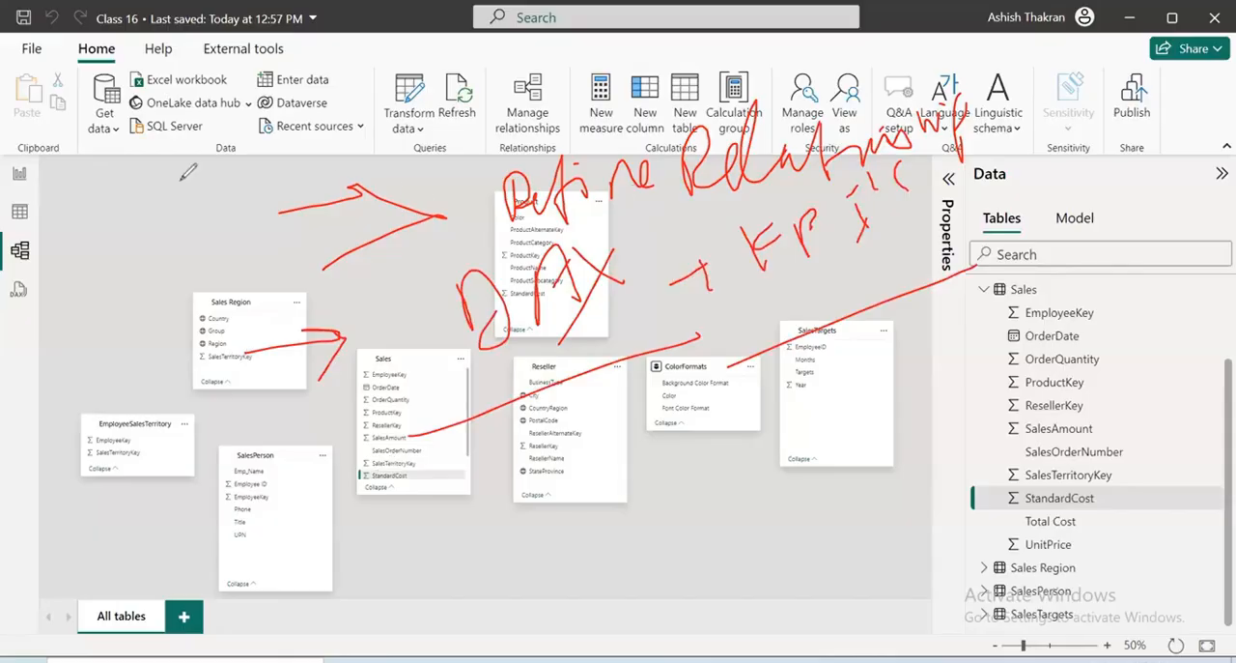
{"action": "mouse_move", "coordinate": [178, 178]}
{"action": "left_mouse_down"}
{"action": "mouse_move", "coordinate": [267, 514]}
{"action": "mouse_move", "coordinate": [1052, 93]}
{"action": "mouse_move", "coordinate": [291, 159]}
{"action": "left_mouse_up"}
{"action": "left_click_drag", "start_coordinate": [800, 389], "coordinate": [993, 323]}
{"action": "left_click_drag", "start_coordinate": [985, 373], "coordinate": [914, 425]}
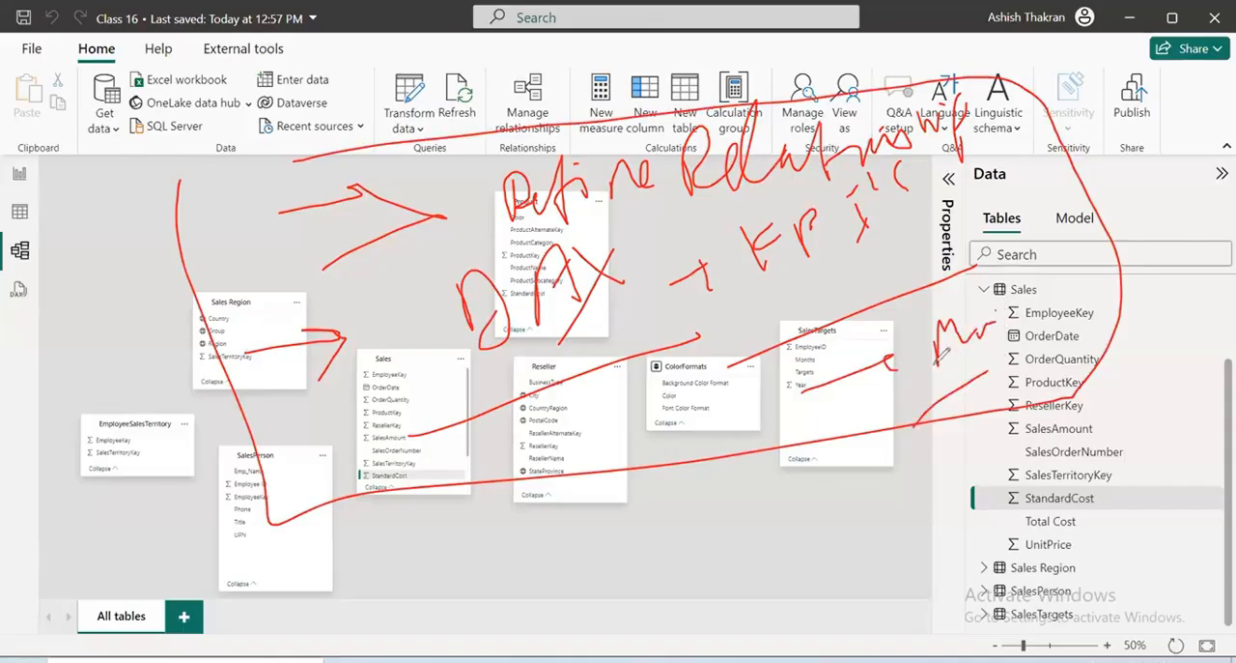
{"action": "left_click", "coordinate": [829, 135]}
{"action": "left_click_drag", "start_coordinate": [69, 197], "coordinate": [81, 257]}
{"action": "mouse_move", "coordinate": [28, 215]}
{"action": "left_mouse_down"}
{"action": "mouse_move", "coordinate": [159, 159]}
{"action": "mouse_move", "coordinate": [187, 171]}
{"action": "left_mouse_up"}
{"action": "left_click_drag", "start_coordinate": [75, 277], "coordinate": [170, 227]}
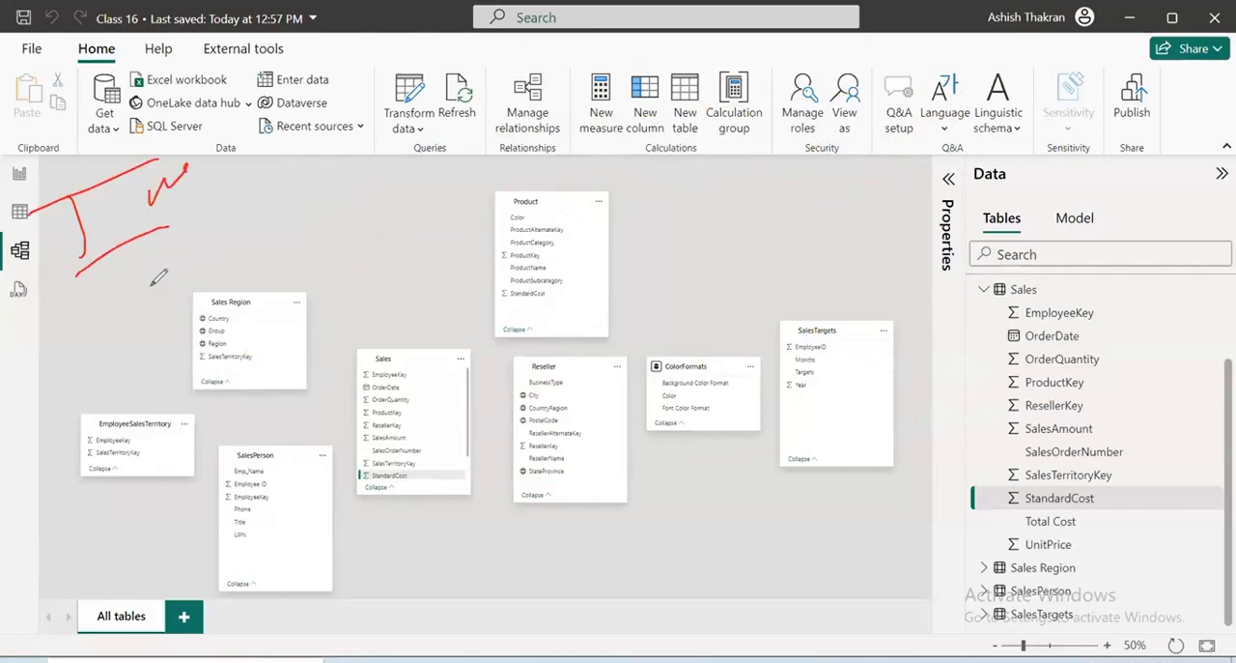
{"action": "left_click_drag", "start_coordinate": [92, 298], "coordinate": [256, 275]}
{"action": "left_click_drag", "start_coordinate": [215, 271], "coordinate": [230, 290]}
{"action": "mouse_move", "coordinate": [404, 201]}
{"action": "left_mouse_down"}
{"action": "mouse_move", "coordinate": [437, 240]}
{"action": "mouse_move", "coordinate": [629, 157]}
{"action": "mouse_move", "coordinate": [719, 183]}
{"action": "mouse_move", "coordinate": [744, 205]}
{"action": "mouse_move", "coordinate": [827, 155]}
{"action": "mouse_move", "coordinate": [935, 124]}
{"action": "left_mouse_up"}
{"action": "left_click_drag", "start_coordinate": [533, 324], "coordinate": [1020, 150]}
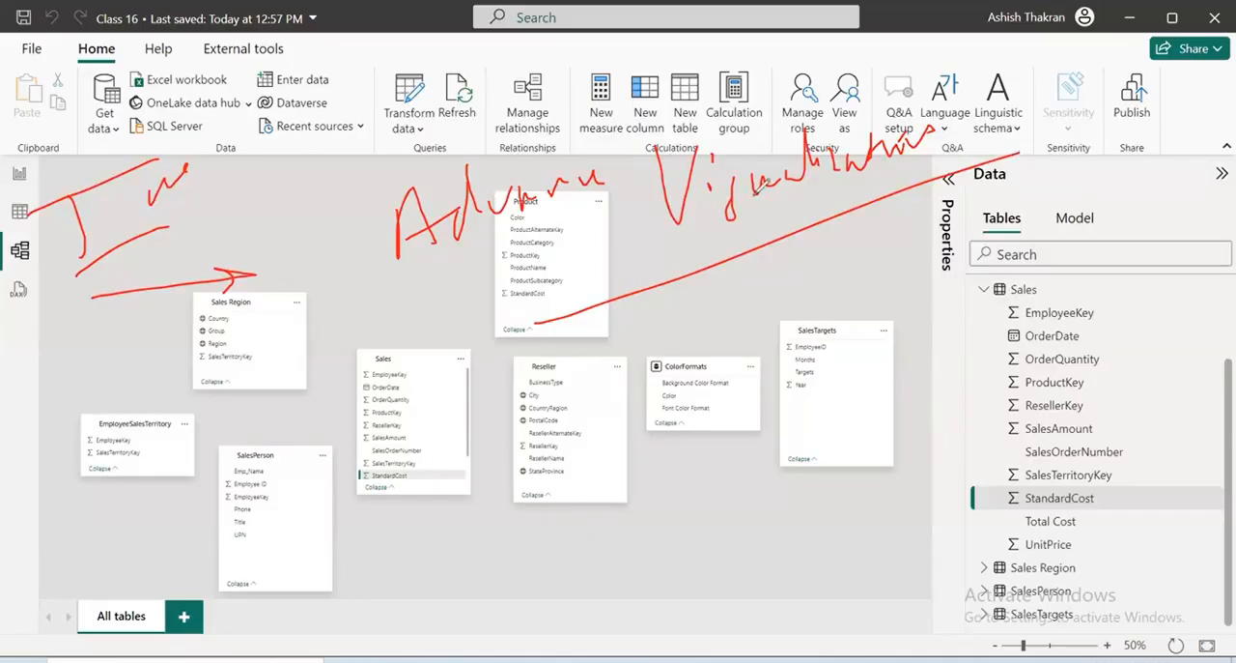
{"action": "left_click_drag", "start_coordinate": [653, 237], "coordinate": [676, 343]}
{"action": "mouse_move", "coordinate": [655, 322]}
{"action": "left_mouse_down"}
{"action": "mouse_move", "coordinate": [688, 321]}
{"action": "mouse_move", "coordinate": [651, 321]}
{"action": "left_mouse_up"}
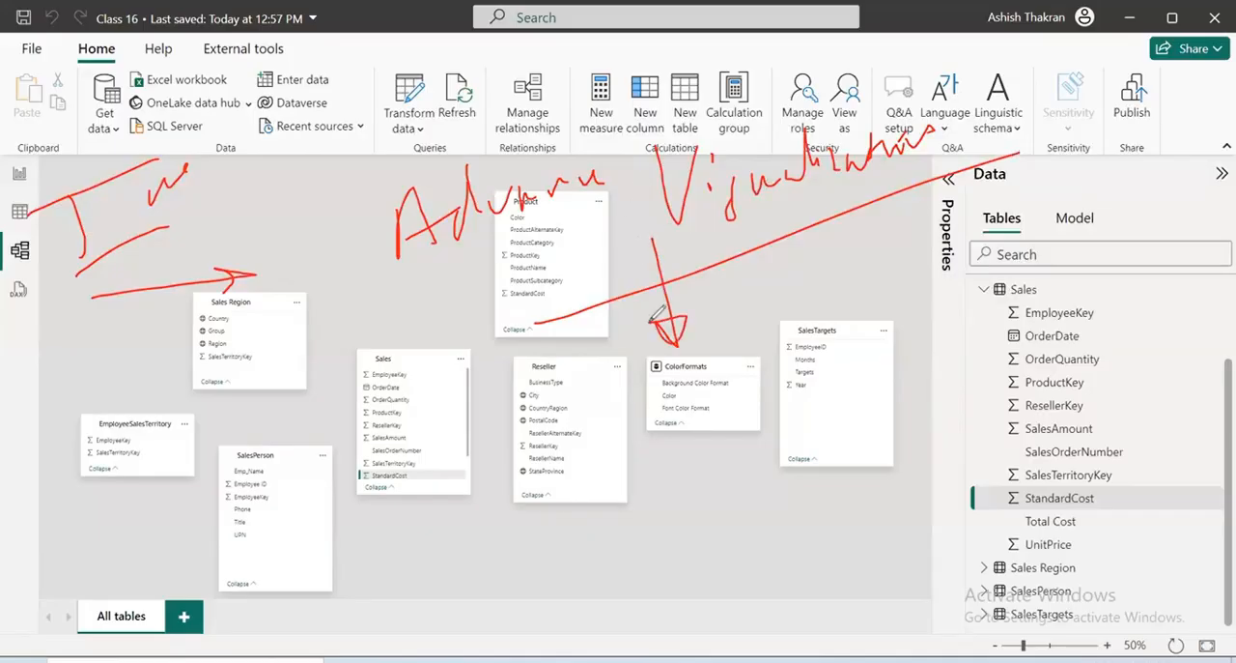
{"action": "left_click_drag", "start_coordinate": [261, 483], "coordinate": [398, 440]}
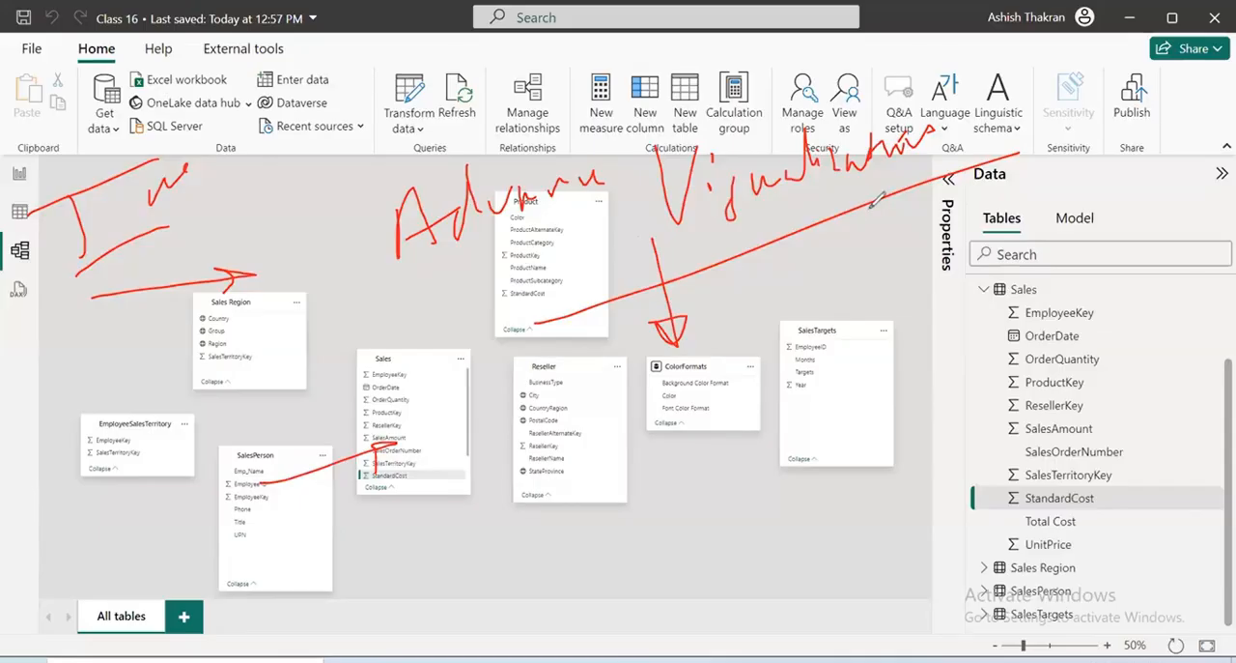
{"action": "mouse_move", "coordinate": [493, 468]}
{"action": "left_mouse_down"}
{"action": "mouse_move", "coordinate": [598, 444]}
{"action": "mouse_move", "coordinate": [653, 380]}
{"action": "mouse_move", "coordinate": [699, 387]}
{"action": "mouse_move", "coordinate": [781, 333]}
{"action": "mouse_move", "coordinate": [784, 314]}
{"action": "left_mouse_up"}
{"action": "left_click_drag", "start_coordinate": [587, 522], "coordinate": [772, 404]}
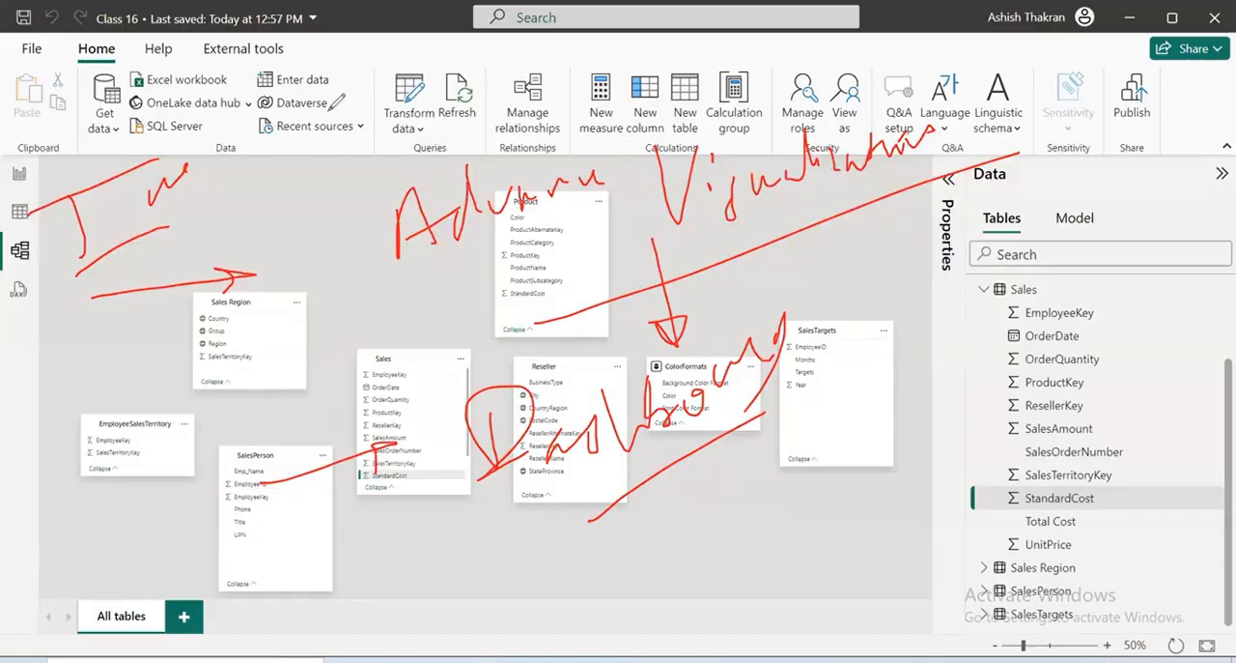
{"action": "left_click", "coordinate": [984, 203]}
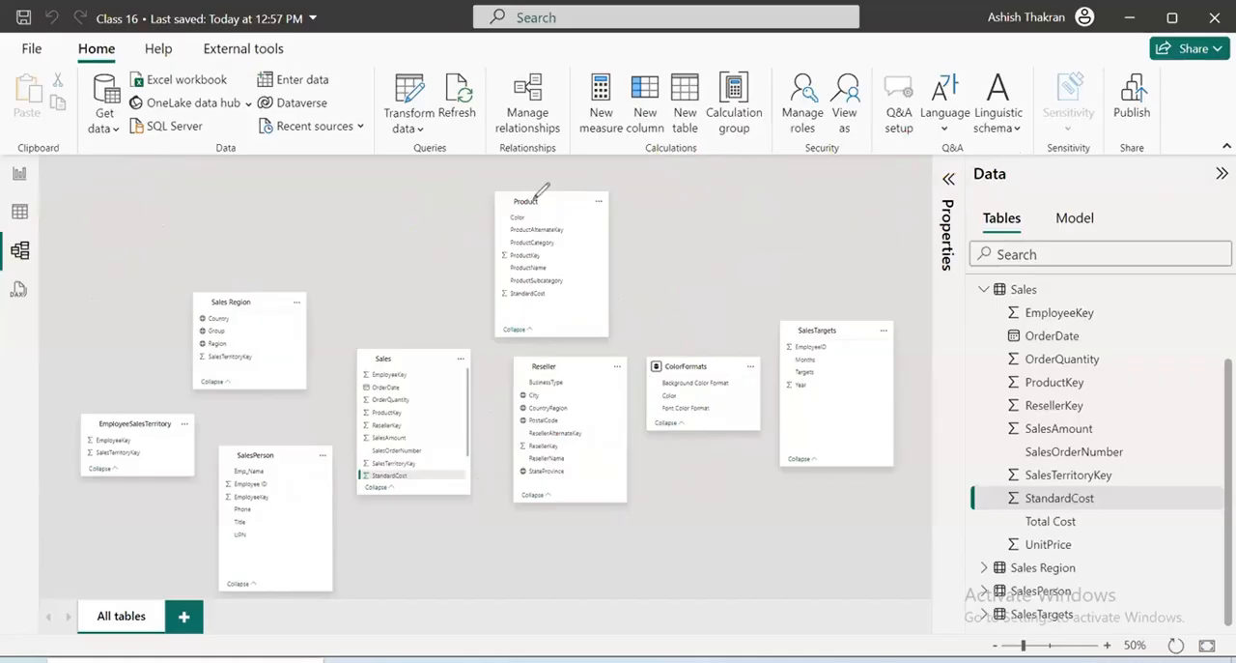
Clear the StandardCost column selection in the model diagram and save the Class 16 file
{"action": "left_click", "coordinate": [286, 240]}
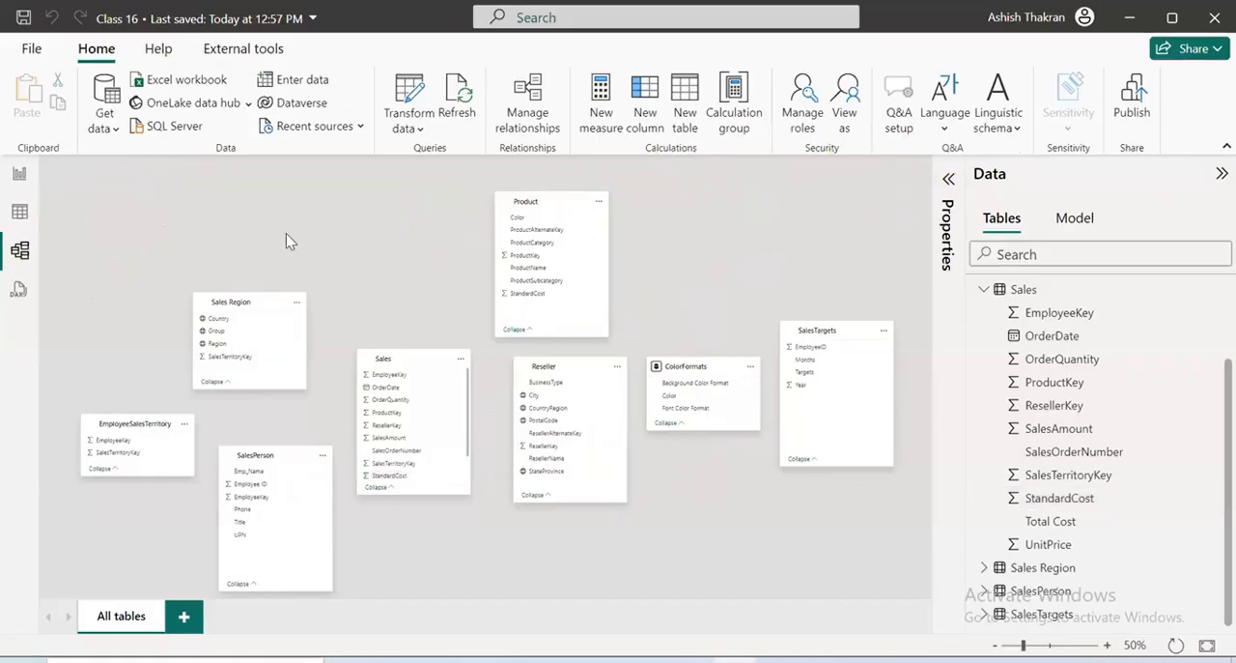
{"action": "key", "text": "ctrl+s"}
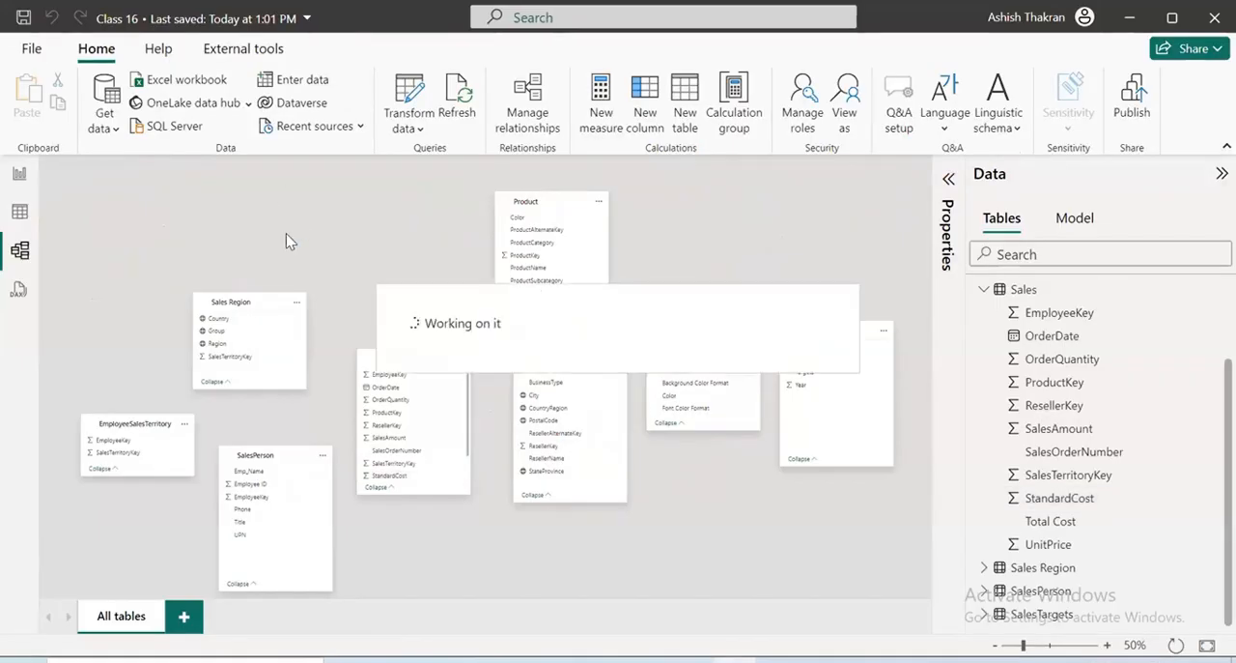